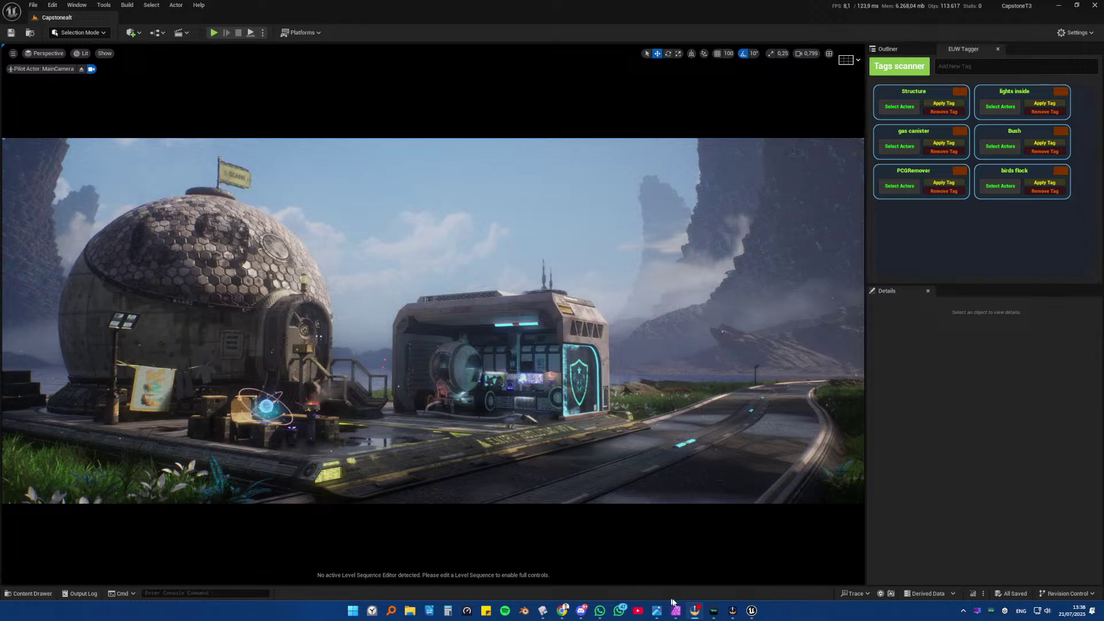
mouse_move(733, 617)
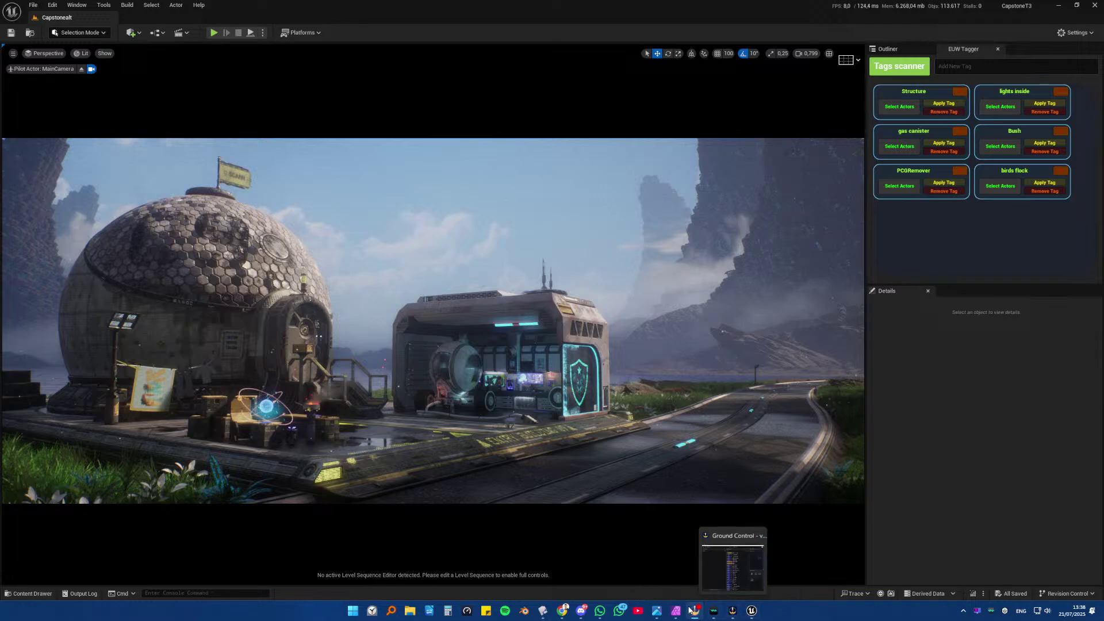
click(695, 611)
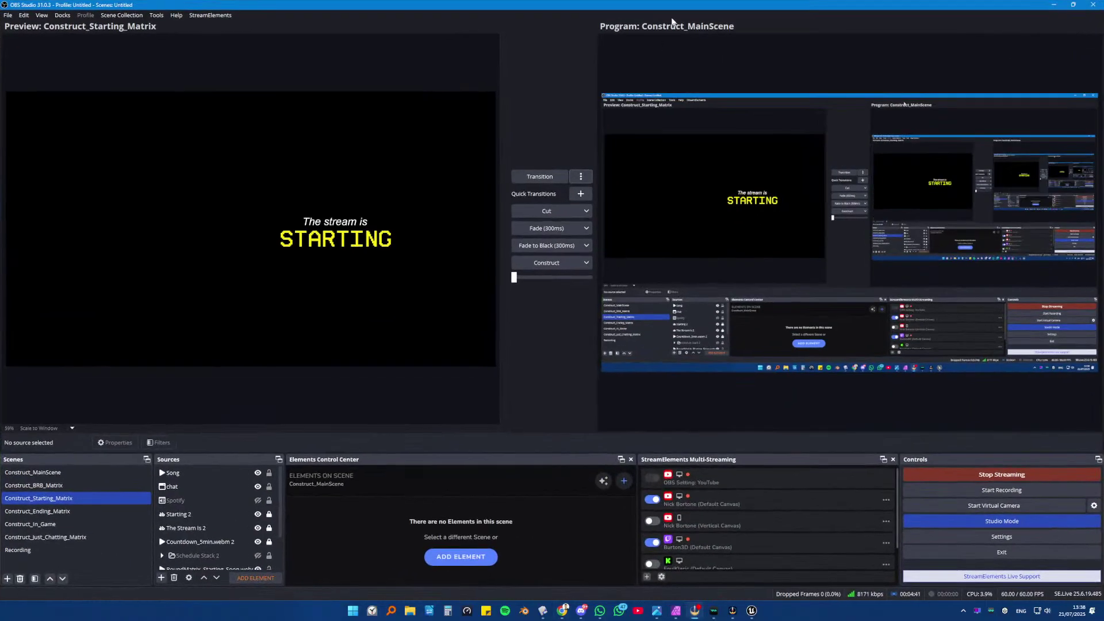
click(695, 611)
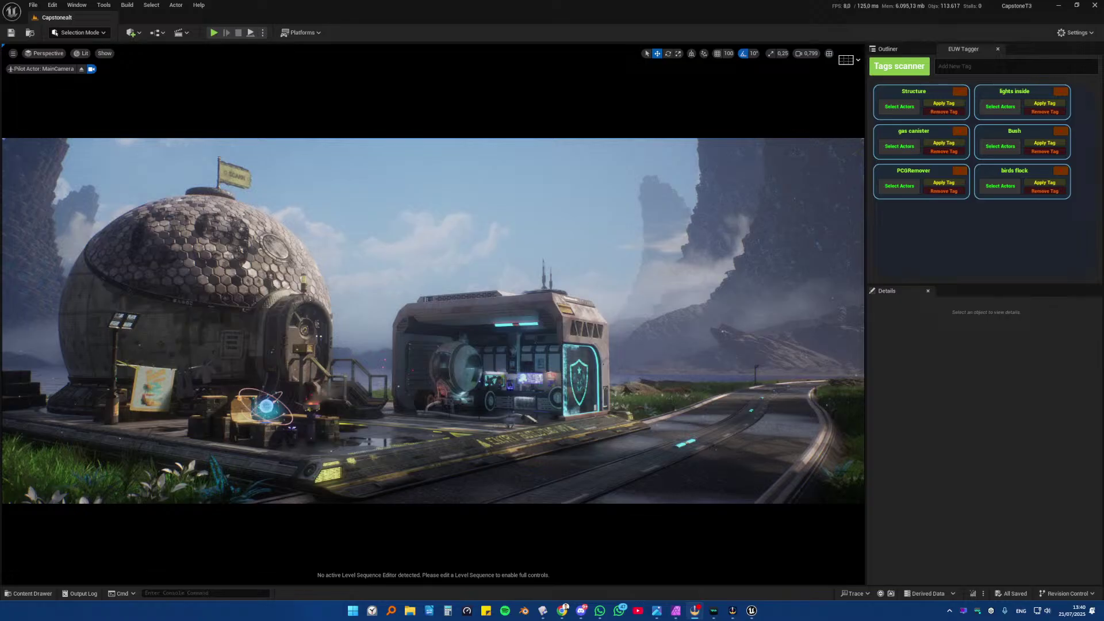
key(super+d)
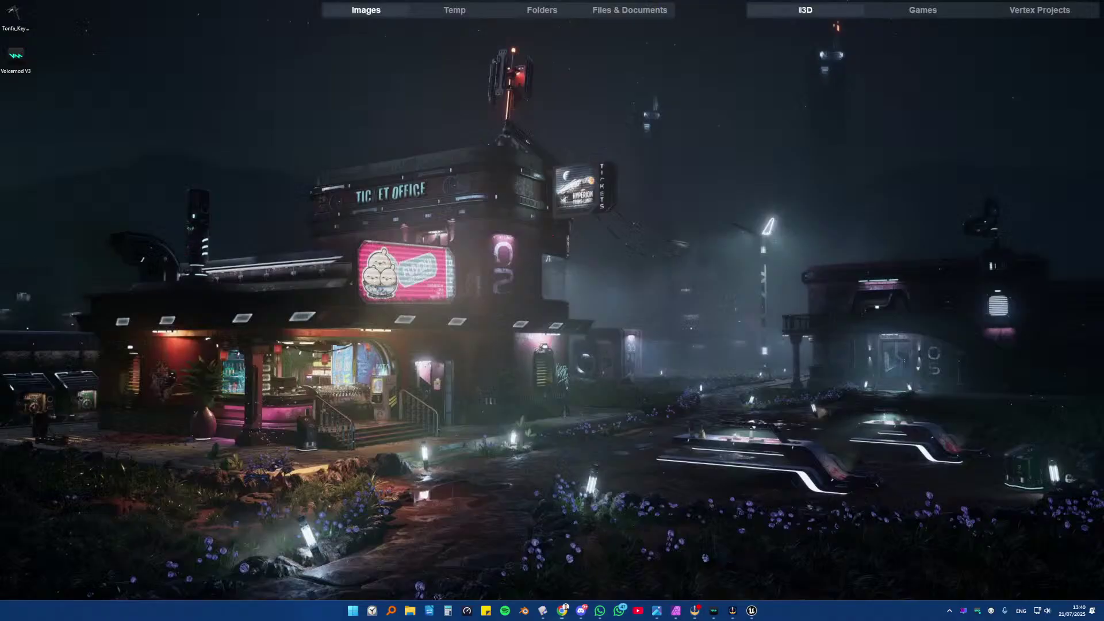
key(super+d)
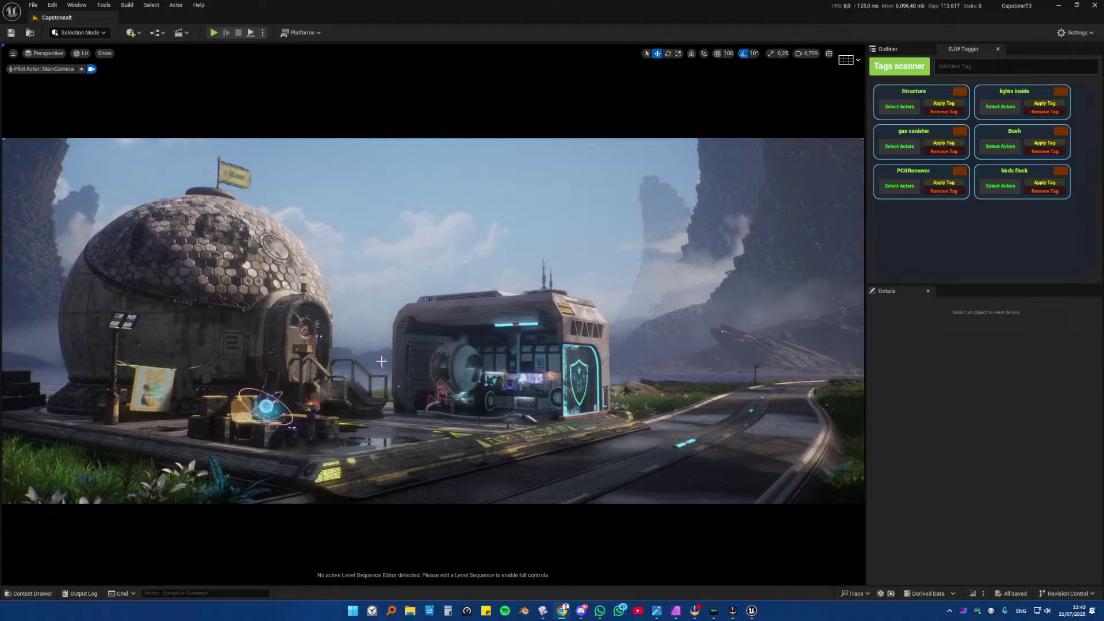
- Stop piloting the MainCamera and fly through the scene to examine the rooftop antennas of the smaller building
click(396, 220)
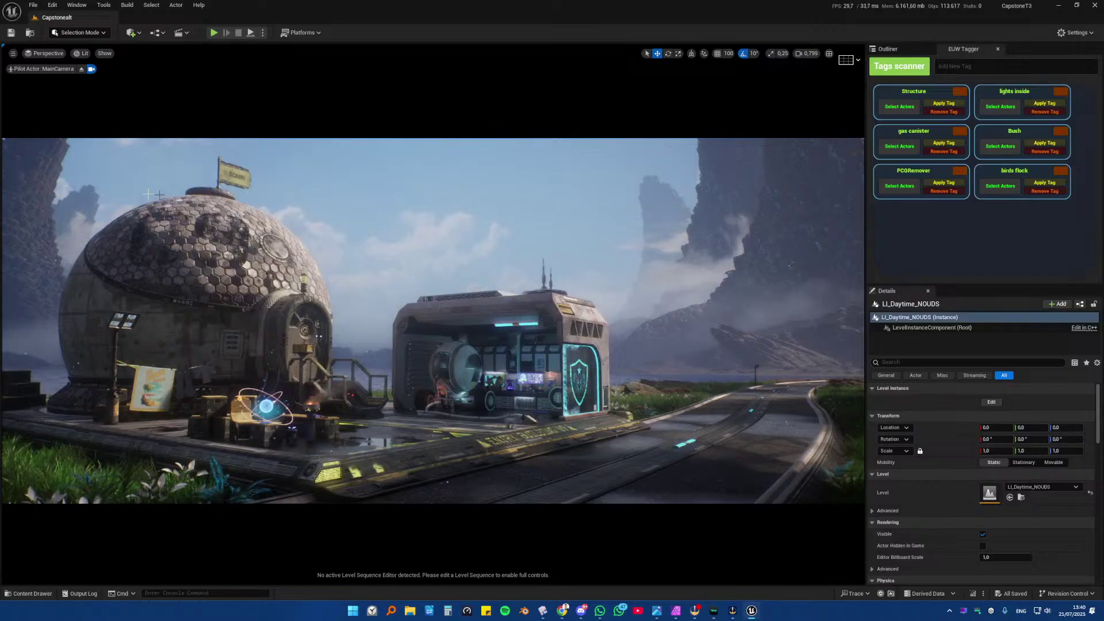
click(82, 69)
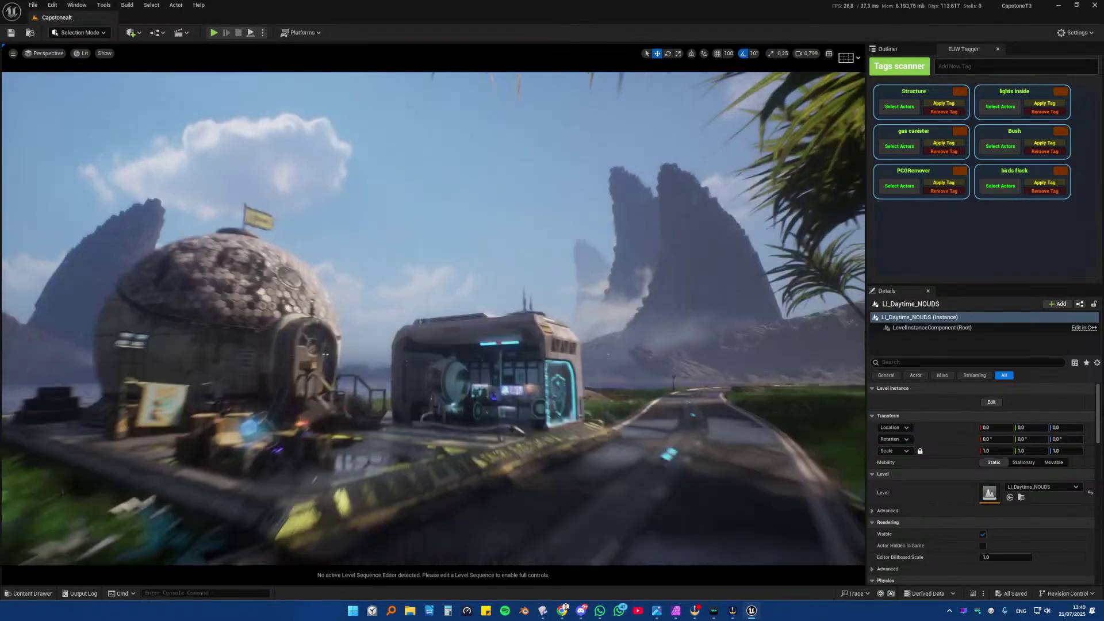
key(w)
right_drag(433, 318, 345, 331)
scroll(409, 380, down, 3)
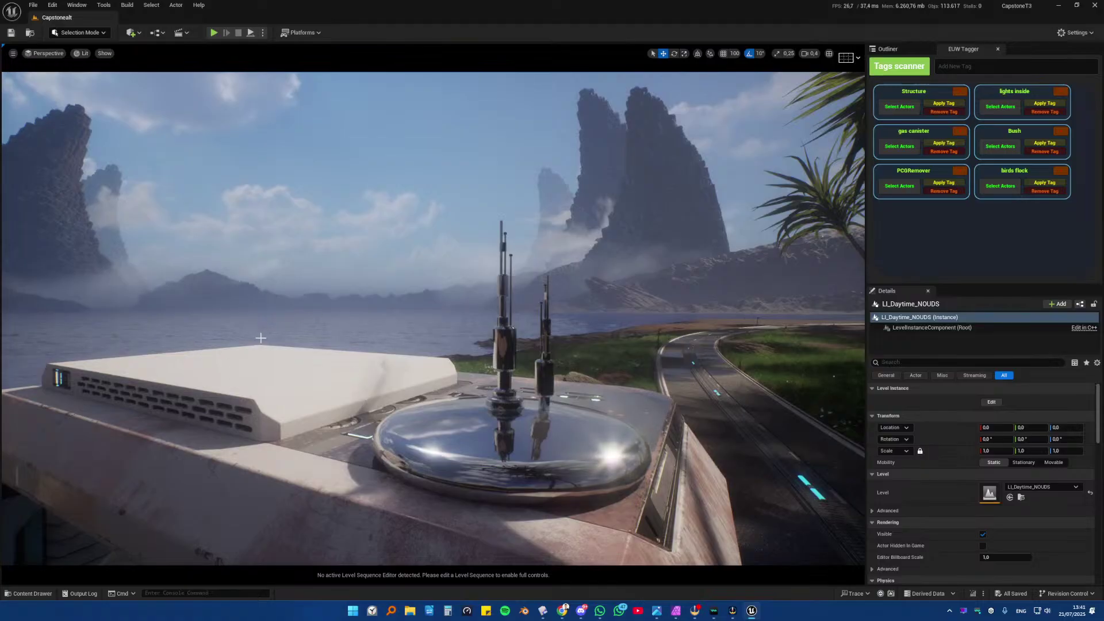
- Switch the viewport back to the MainCamera view and start playing the level
click(54, 54)
click(63, 169)
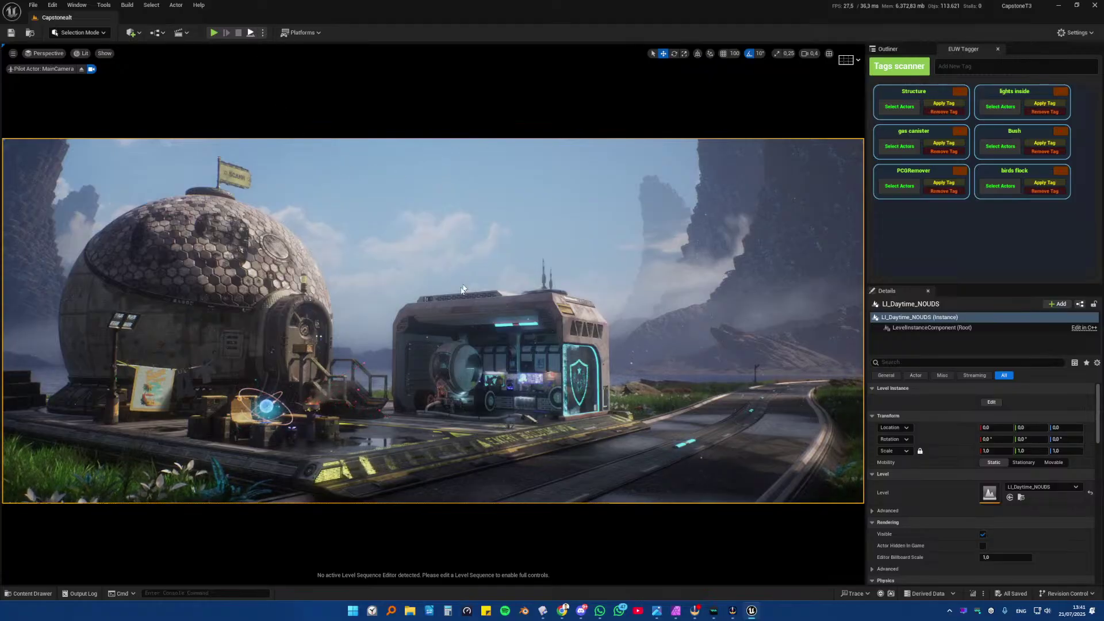
key(alt+p)
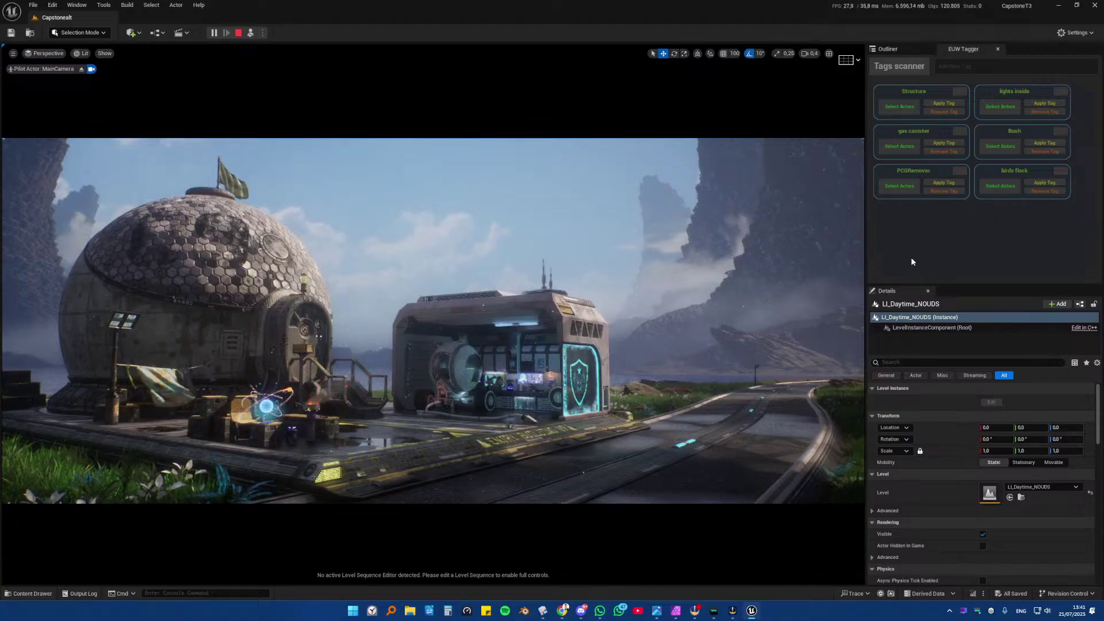
- Switch to Plasticity and view the whole drone model with its sphere and side arm
click(545, 612)
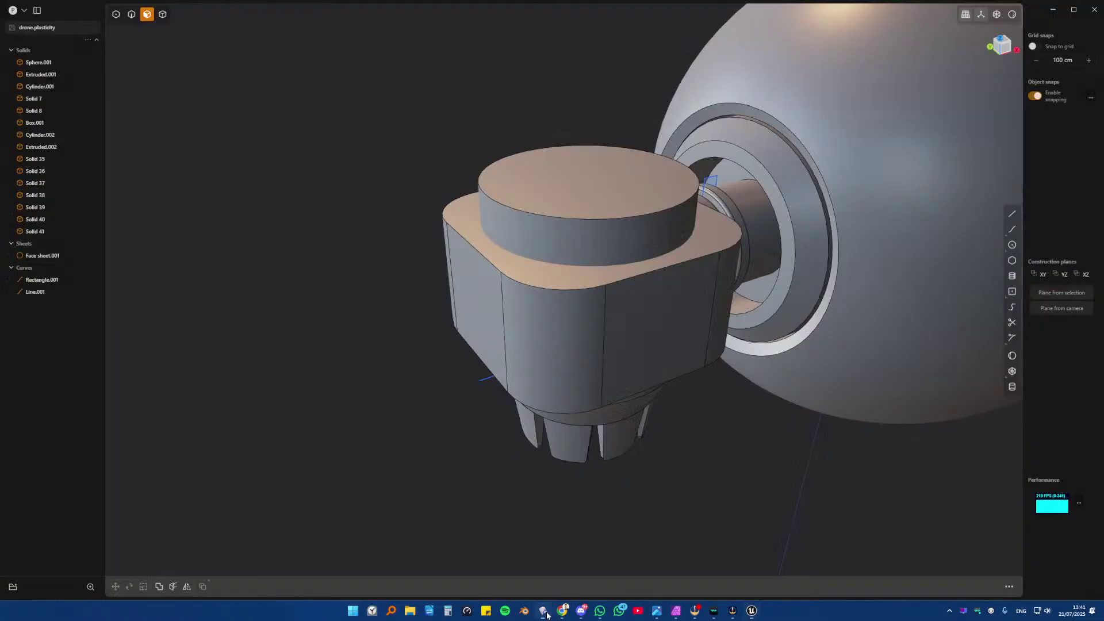
scroll(650, 311, down, 8)
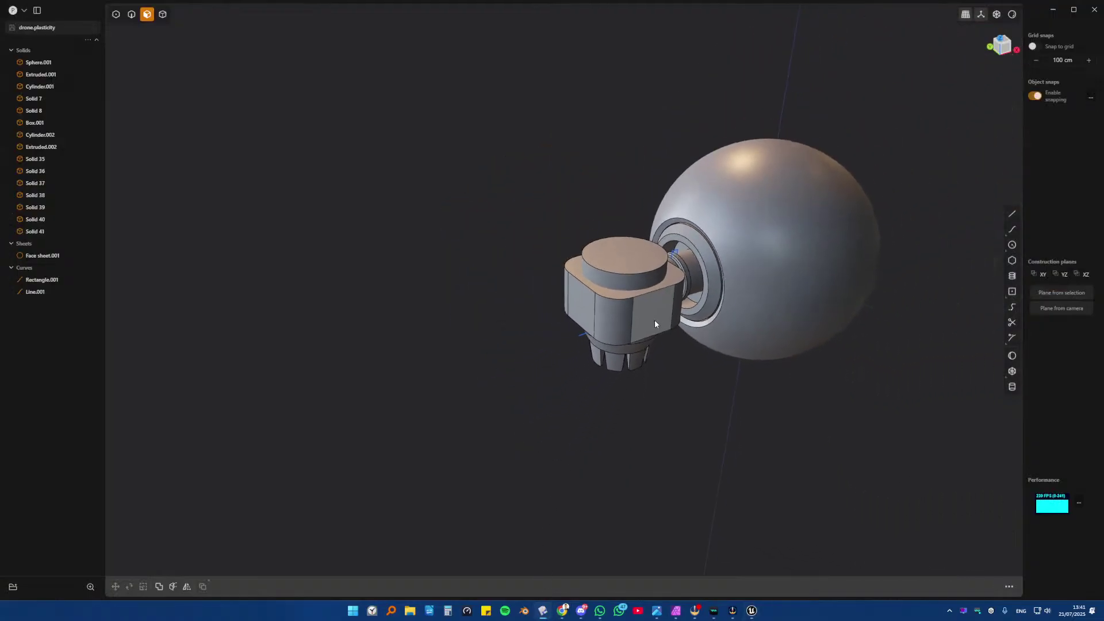
middle_drag(747, 298, 567, 283)
scroll(567, 285, down, 3)
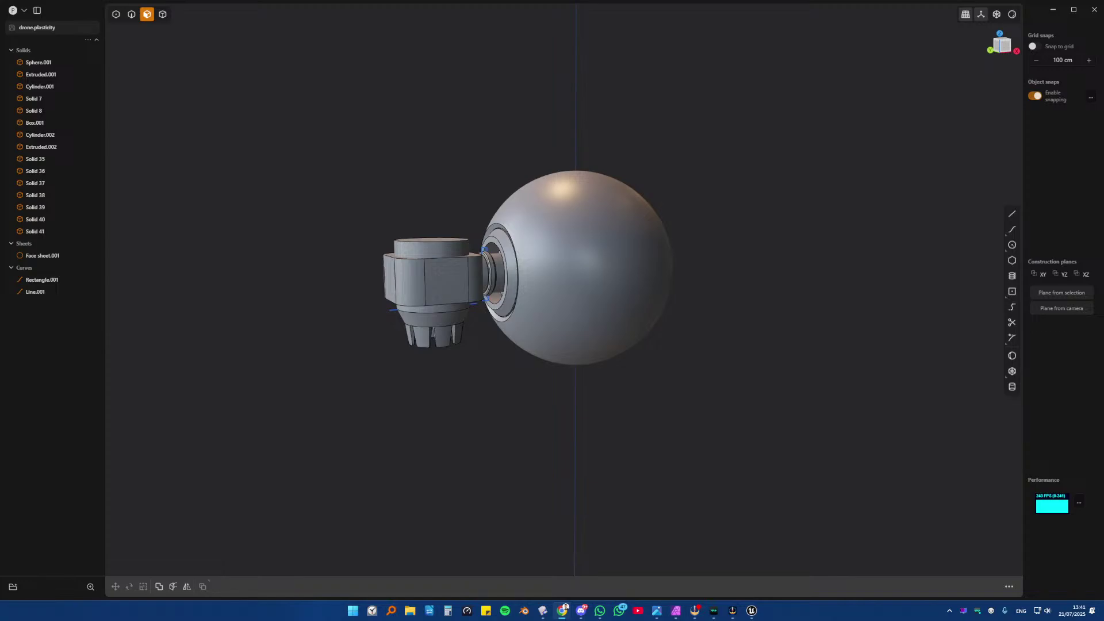
middle_drag(501, 201, 543, 298)
- Try to chamfer the upper and lower edge loops of the box-shaped arm body by about 1.4 cm
scroll(541, 300, up, 2)
key(2)
double_click(540, 298)
key(f)
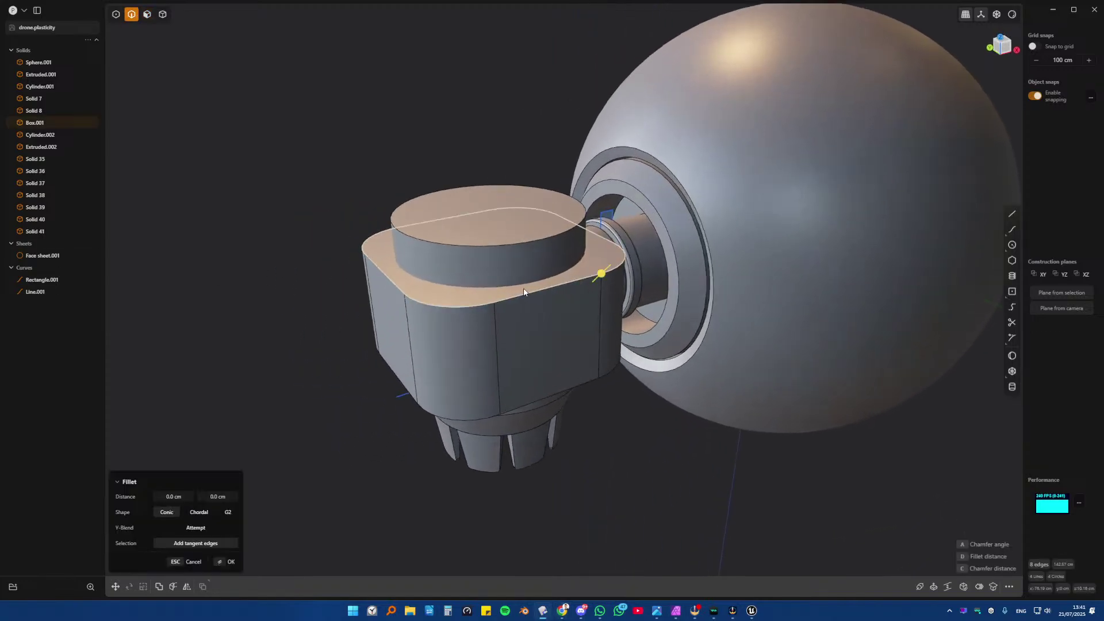
shift+double_click(543, 403)
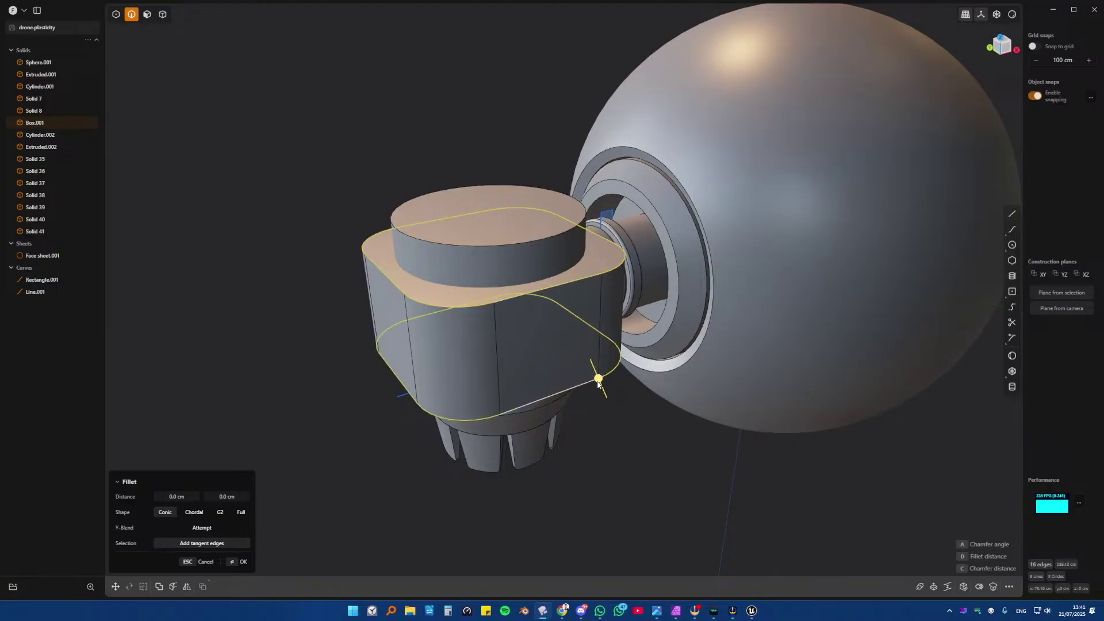
drag(598, 380, 598, 375)
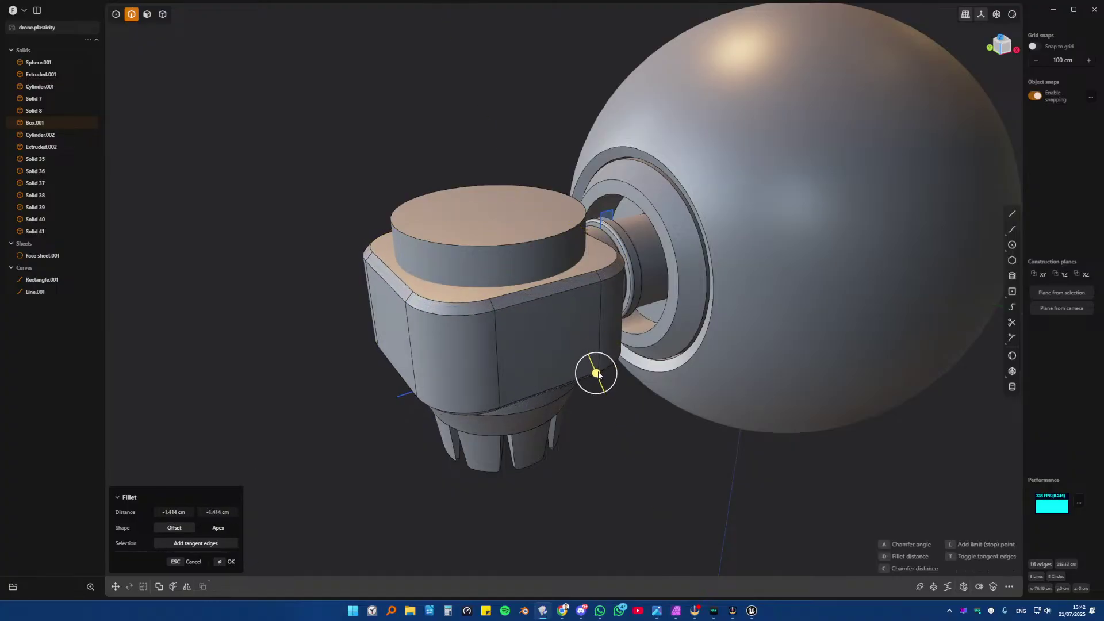
key(Escape)
- Try to offset one flat side face of the box-shaped arm body
middle_drag(571, 338, 518, 334)
key(3)
click(548, 334)
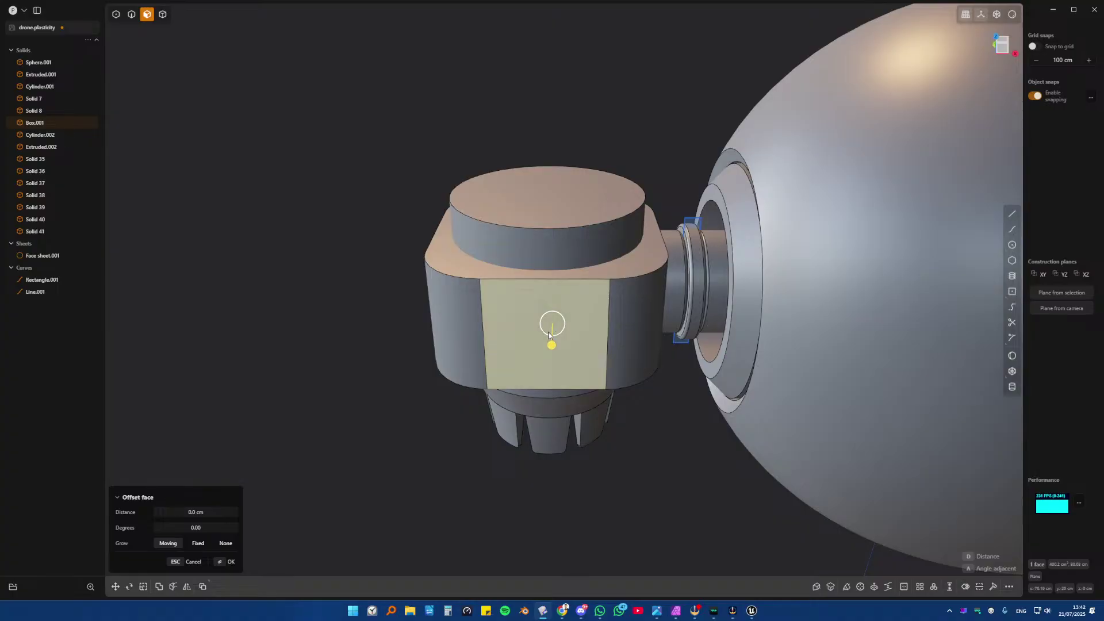
drag(551, 345, 552, 353)
key(Escape)
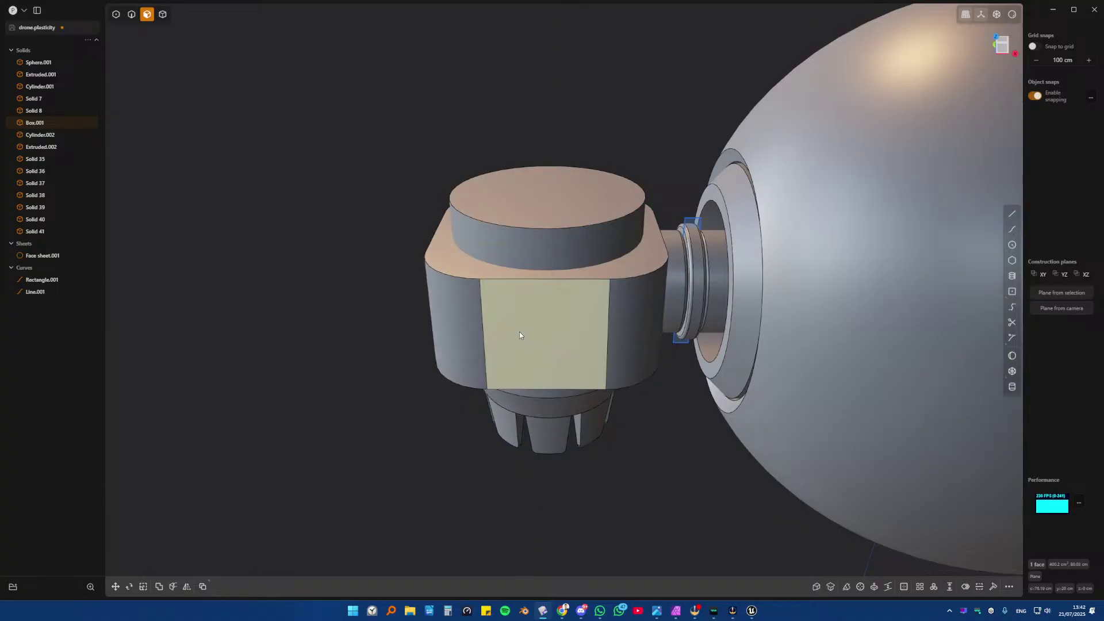
- Try to offset three flat side faces of the box-shaped arm body together
middle_drag(519, 332, 604, 338)
shift+click(375, 333)
middle_drag(374, 332, 604, 319)
shift+click(167, 350)
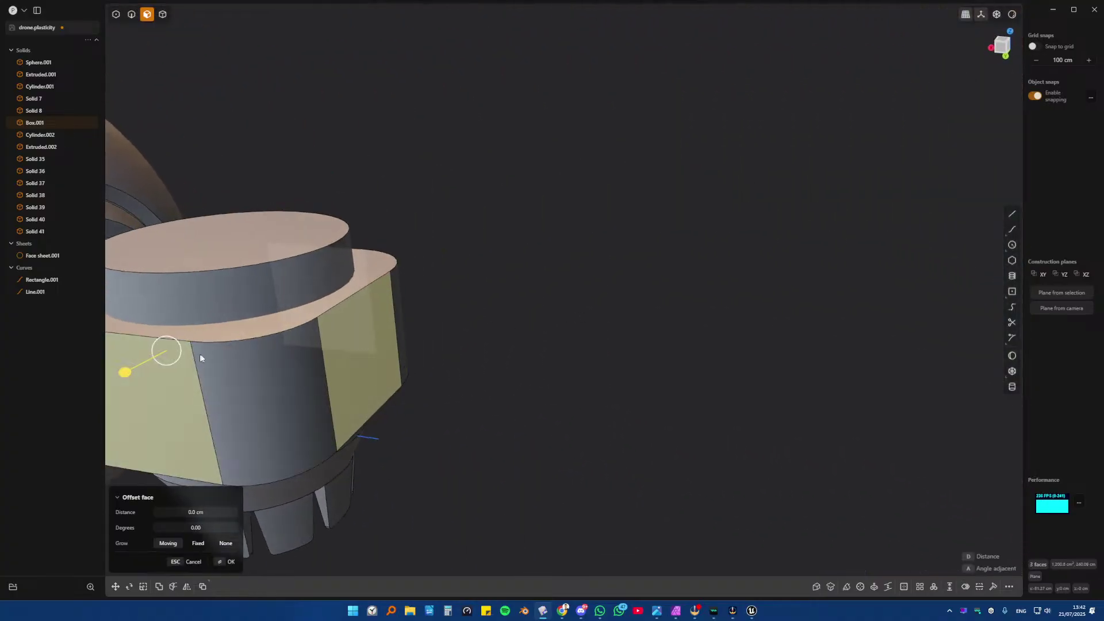
scroll(529, 340, down, 5)
middle_drag(529, 340, 641, 271)
drag(641, 271, 664, 287)
middle_drag(663, 288, 456, 253)
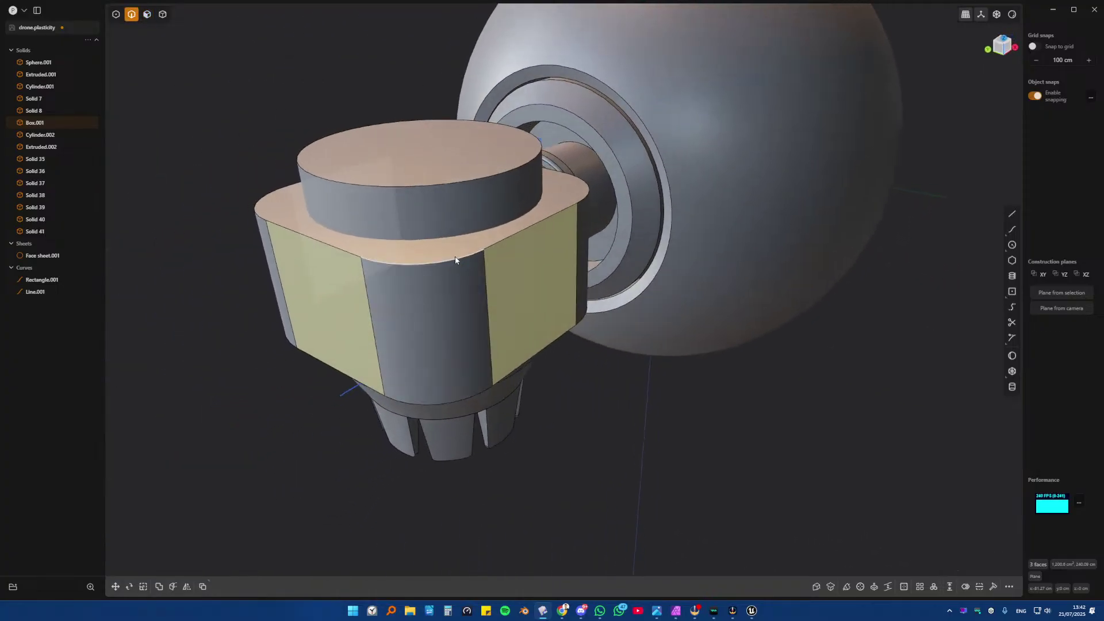
- Try to chamfer only the upper edge loop of the box-shaped arm body by about 2 cm
key(2)
double_click(454, 260)
key(f)
mouse_move(360, 258)
mouse_down()
mouse_move(358, 249)
mouse_move(372, 273)
mouse_up()
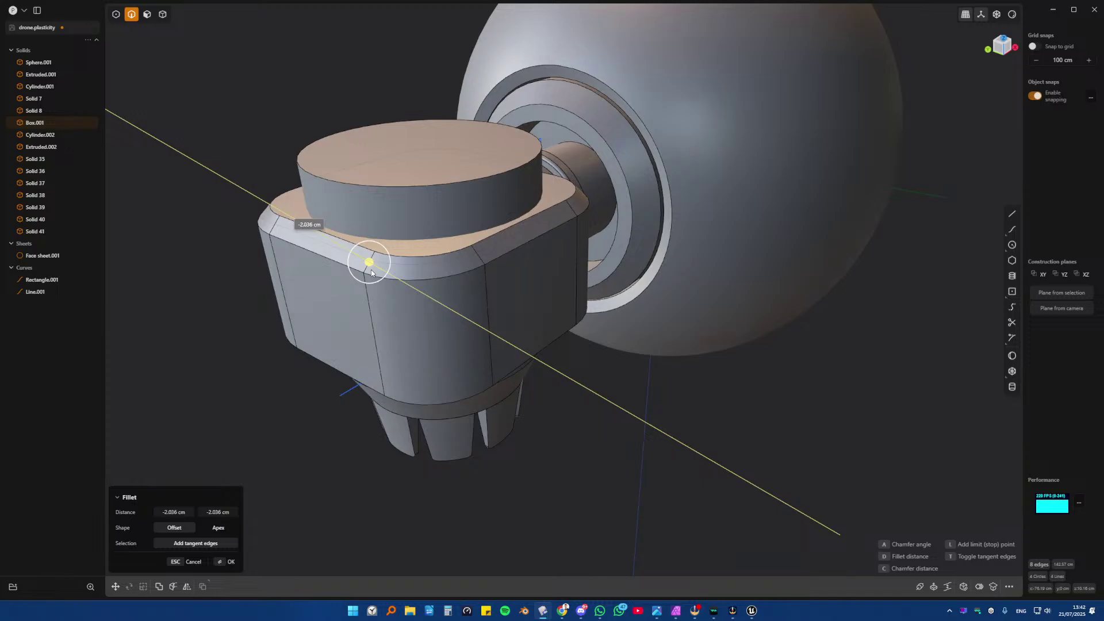
key(Escape)
- Scale the box-shaped arm body up uniformly by a factor of about 1.12
middle_drag(372, 274, 740, 283)
key(4)
click(489, 247)
key(s)
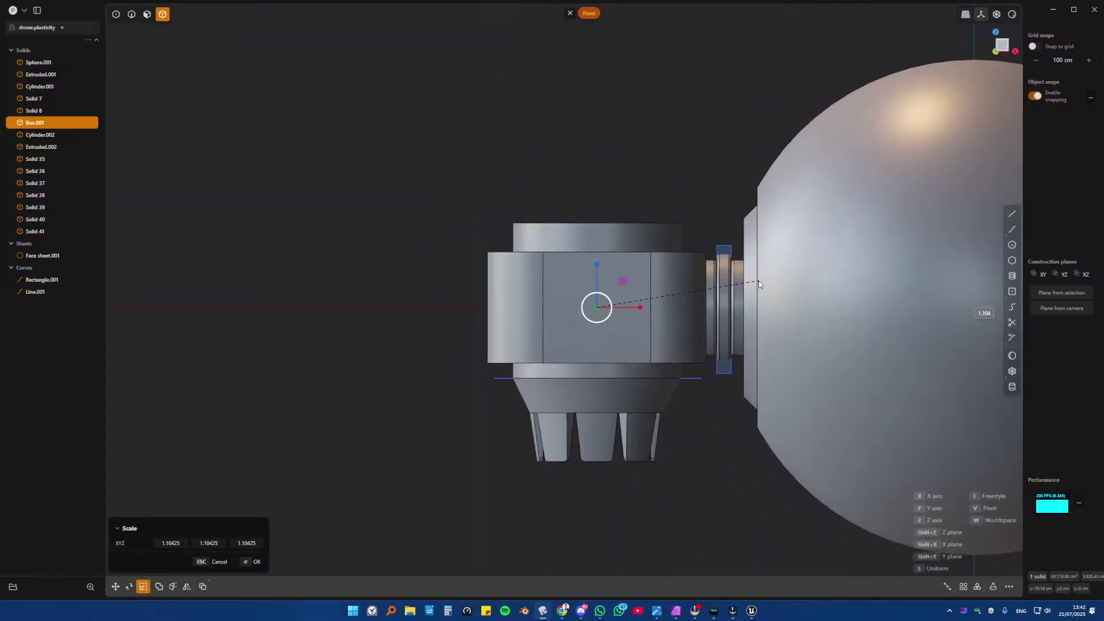
click(761, 281)
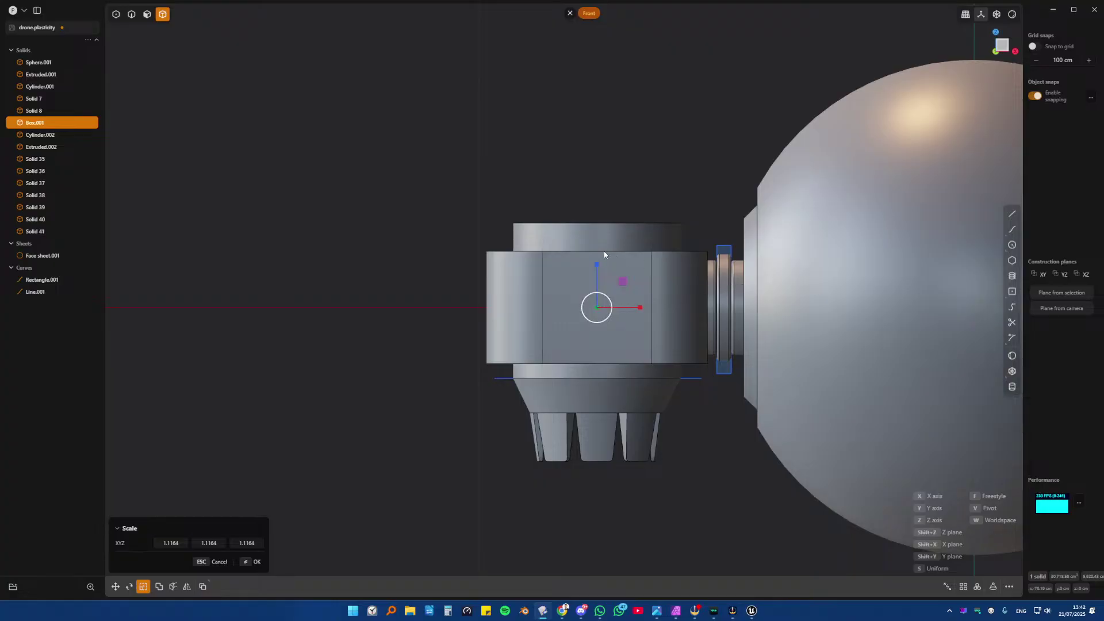
middle_drag(604, 254, 563, 310)
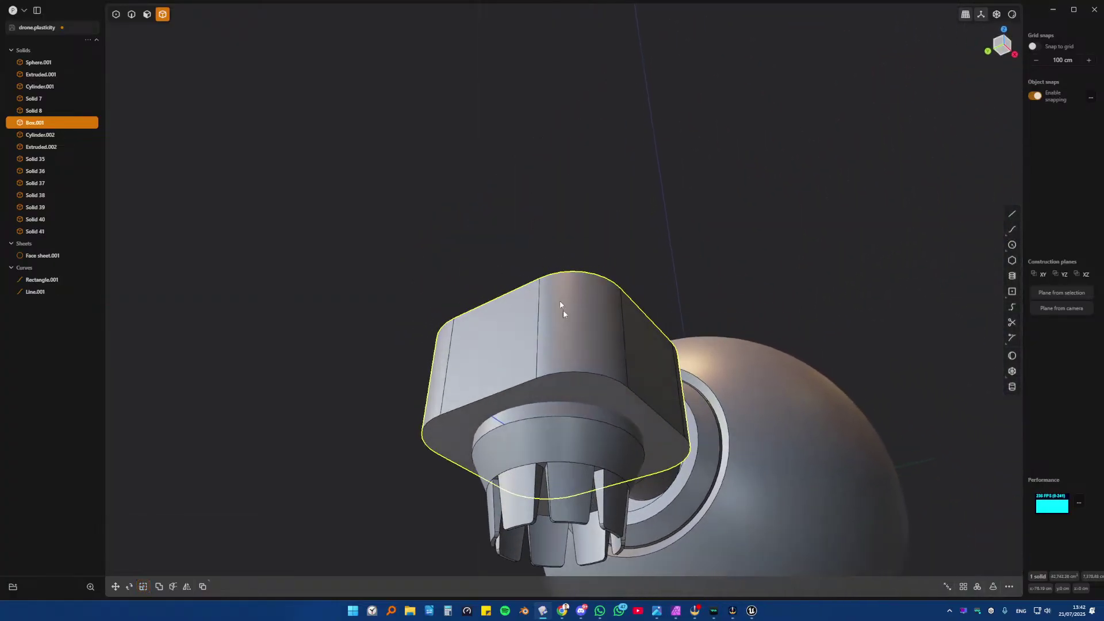
key(2)
key(f)
middle_drag(601, 387, 573, 343)
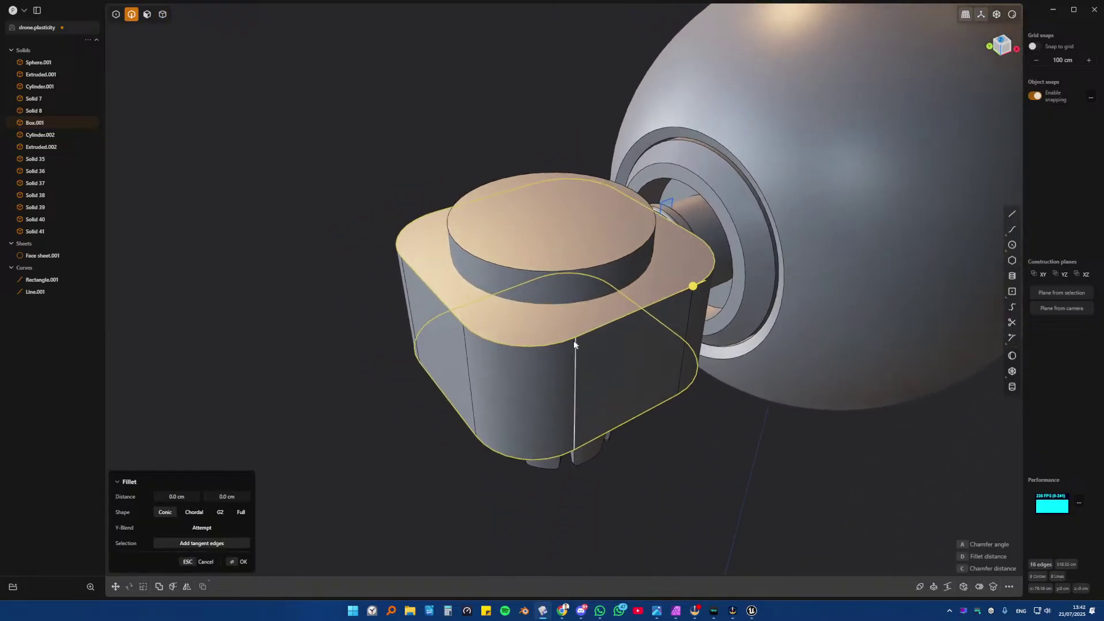
key(3)
key(Escape)
- Delete the rounded corner faces of the box-shaped arm body so its four vertical edges become sharp
click(526, 385)
shift+click(703, 338)
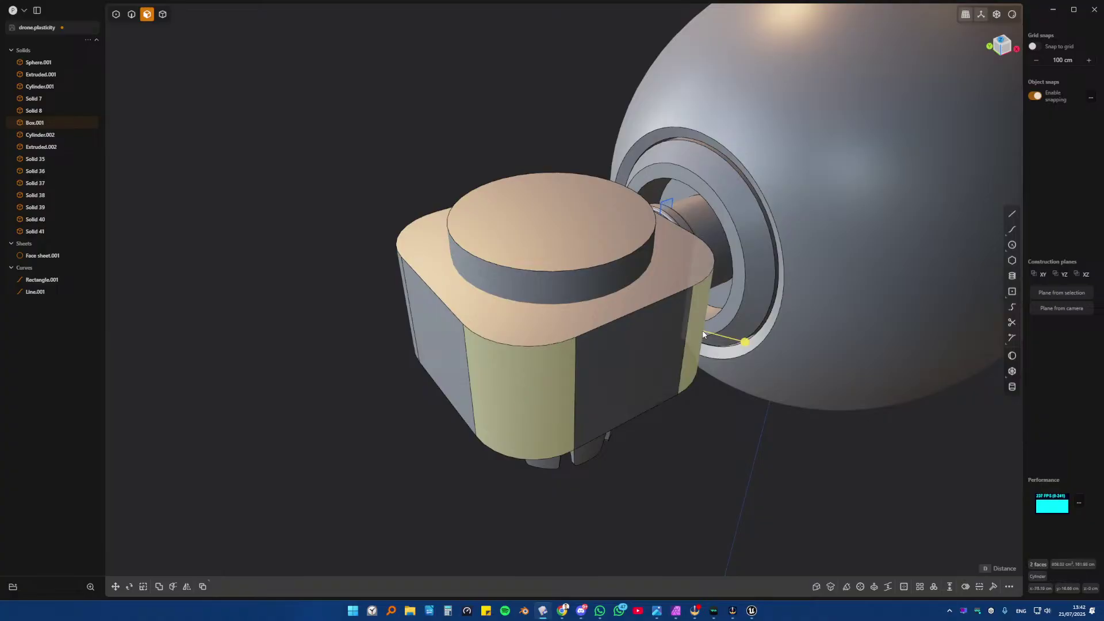
middle_drag(703, 338, 509, 386)
key(Delete)
- Fillet the four vertical edges of the box-shaped arm body with a wider radius than before
key(2)
key(f)
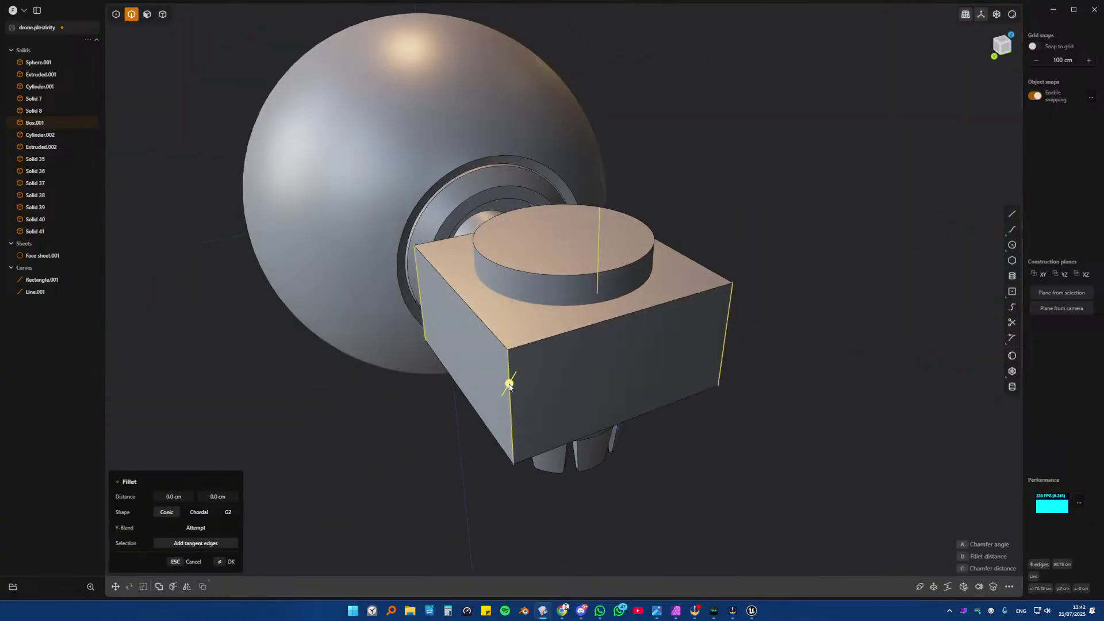
drag(510, 381, 500, 468)
key(Return)
- Chamfer the upper and lower edge loops of the box-shaped arm body by about 2.96 cm and clear the selection
mouse_move(686, 314)
middle_down()
mouse_move(713, 300)
mouse_move(644, 290)
mouse_move(650, 346)
mouse_move(655, 322)
mouse_move(619, 374)
middle_up()
key(f)
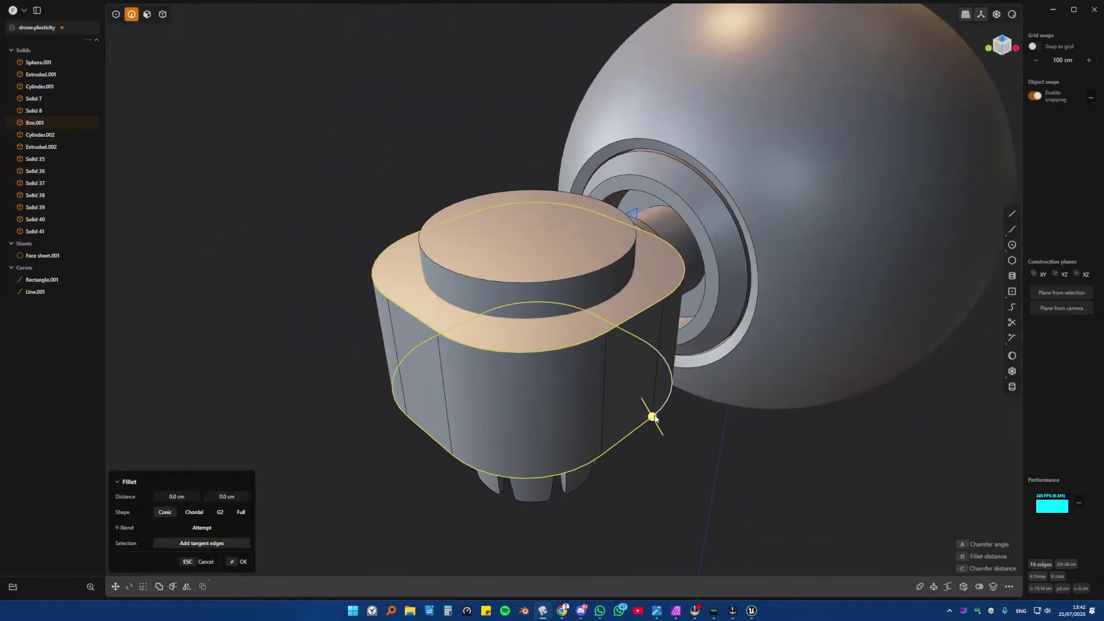
middle_drag(654, 418, 654, 415)
drag(654, 415, 632, 408)
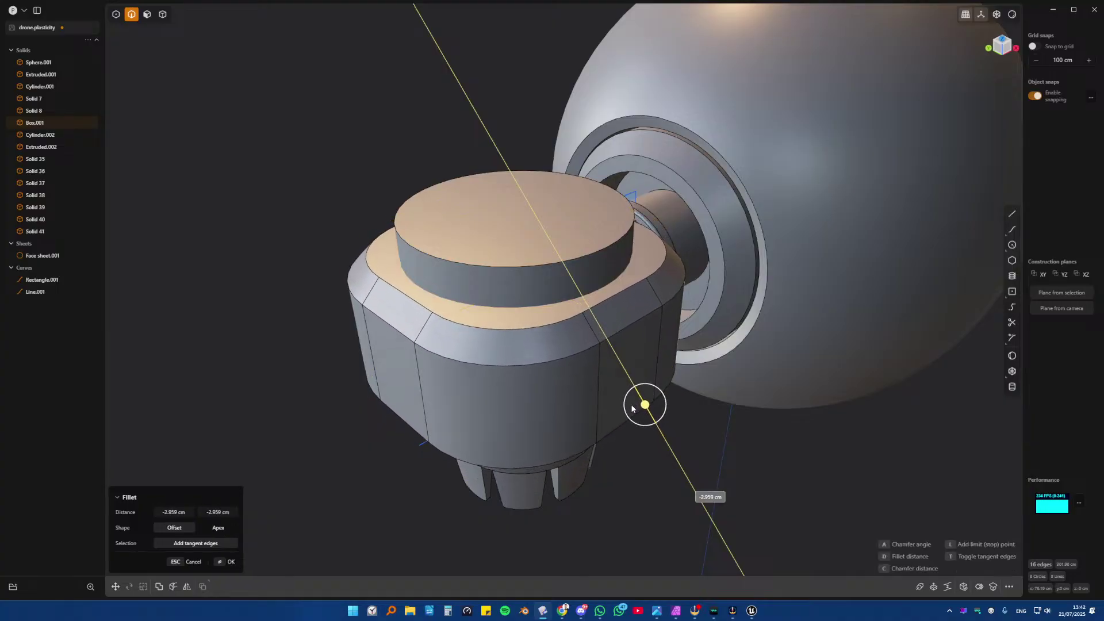
key(Return)
click(323, 348)
middle_drag(324, 348, 444, 275)
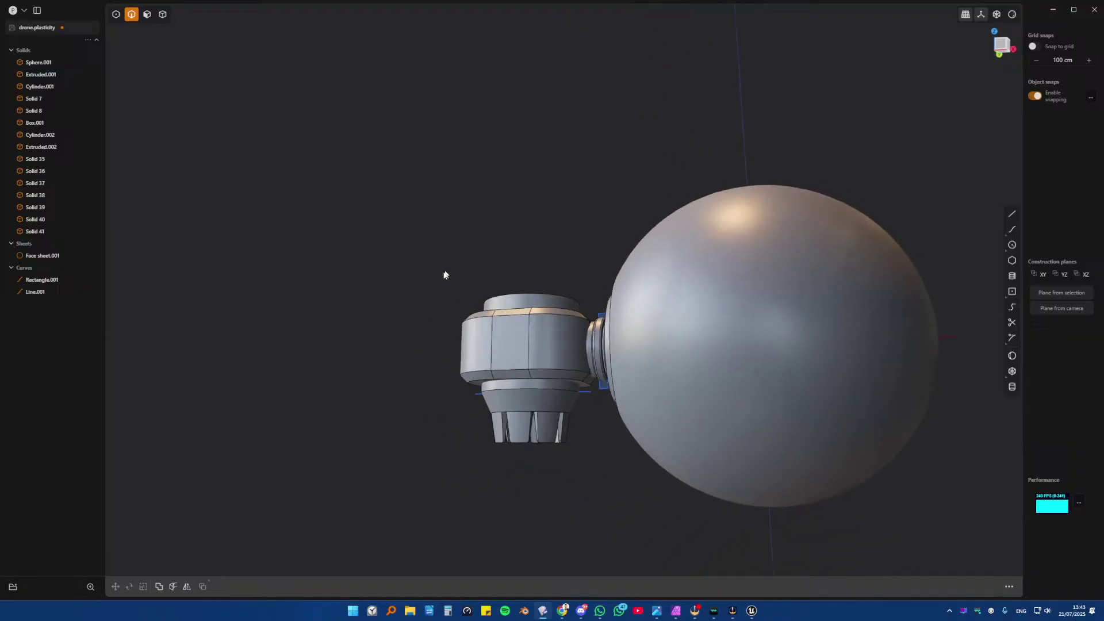
scroll(444, 275, down, 5)
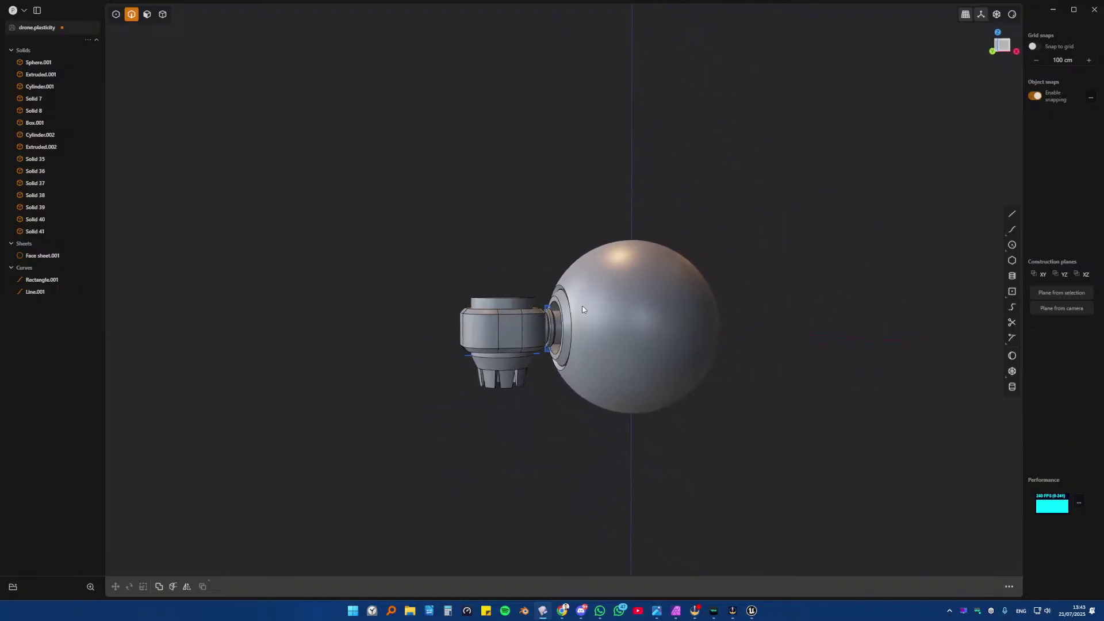
middle_drag(582, 310, 570, 335)
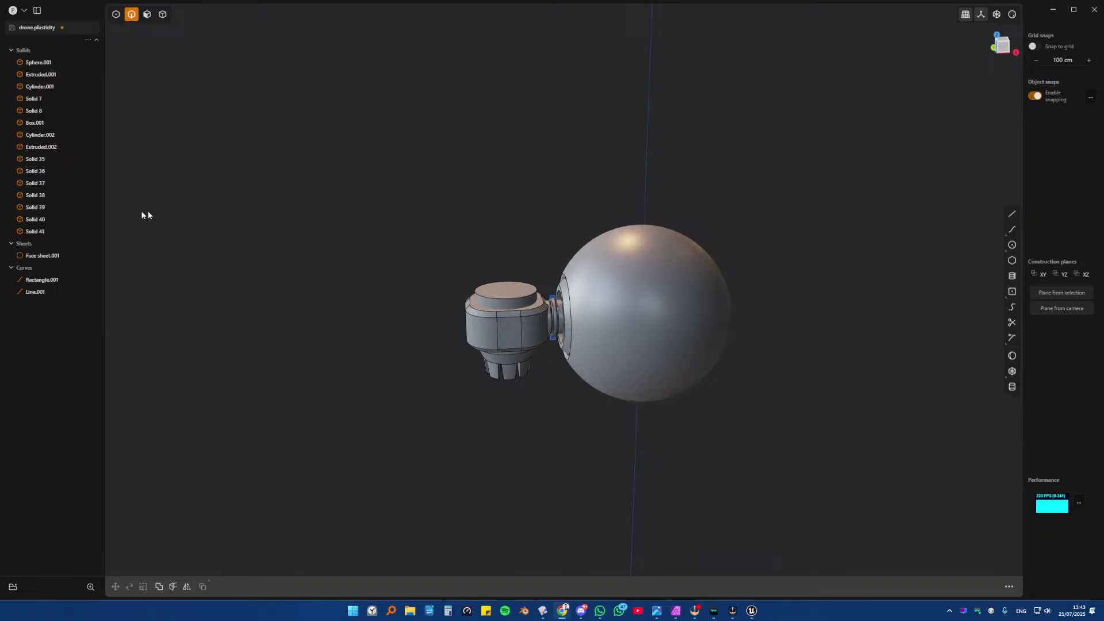
scroll(455, 291, up, 3)
key(t)
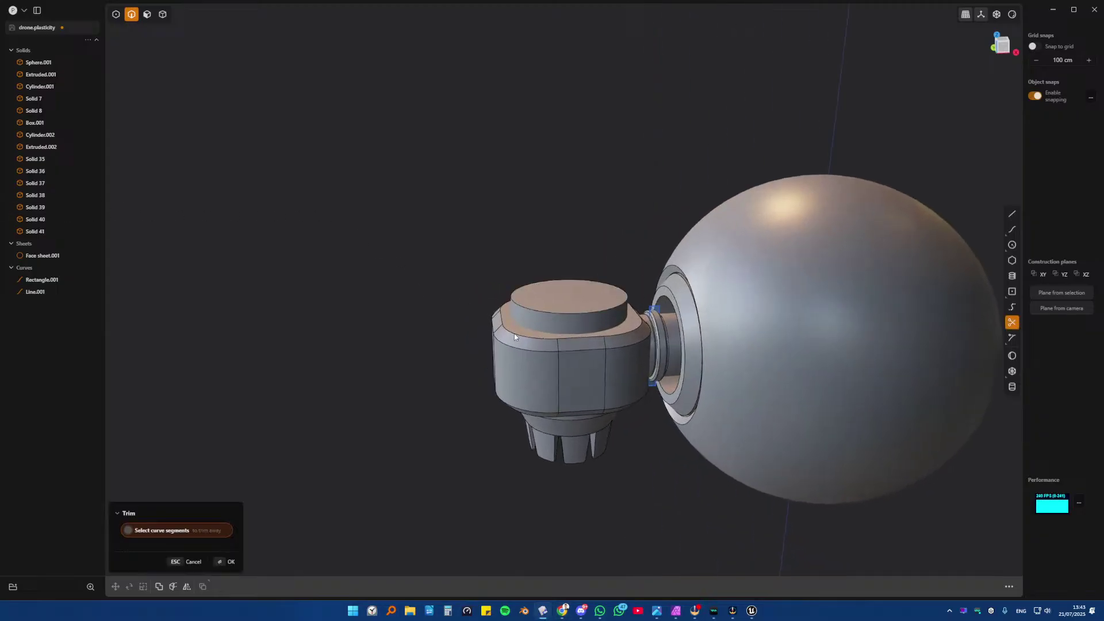
key(Escape)
- Move the vertical cylinder and all claw pieces beneath it about 5 cm along negative X, away from the sphere
click(554, 316)
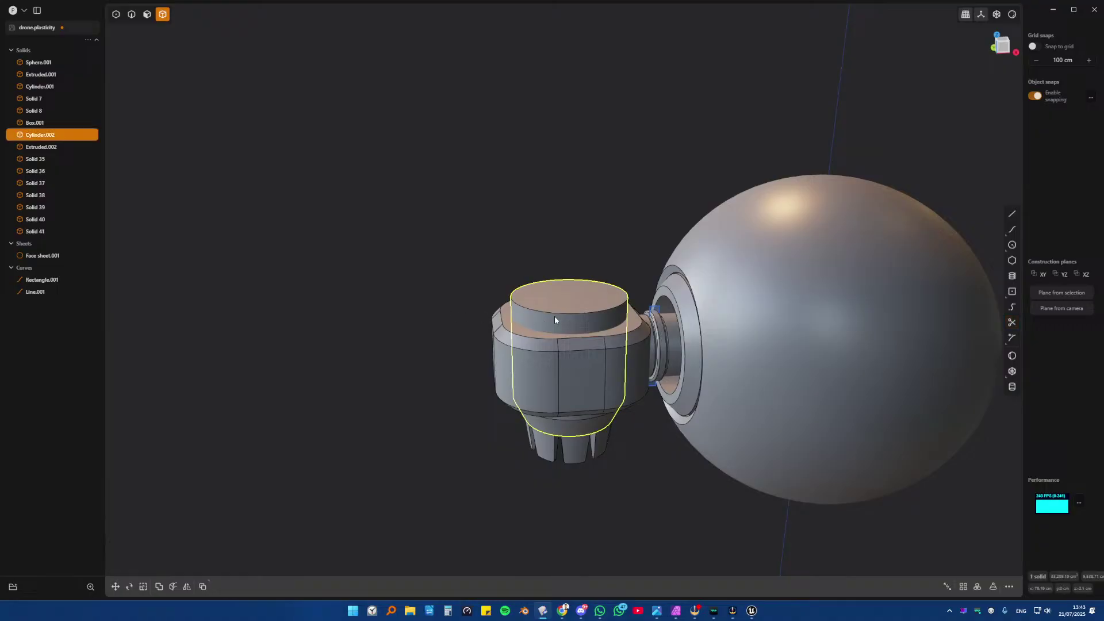
middle_drag(554, 315, 569, 500)
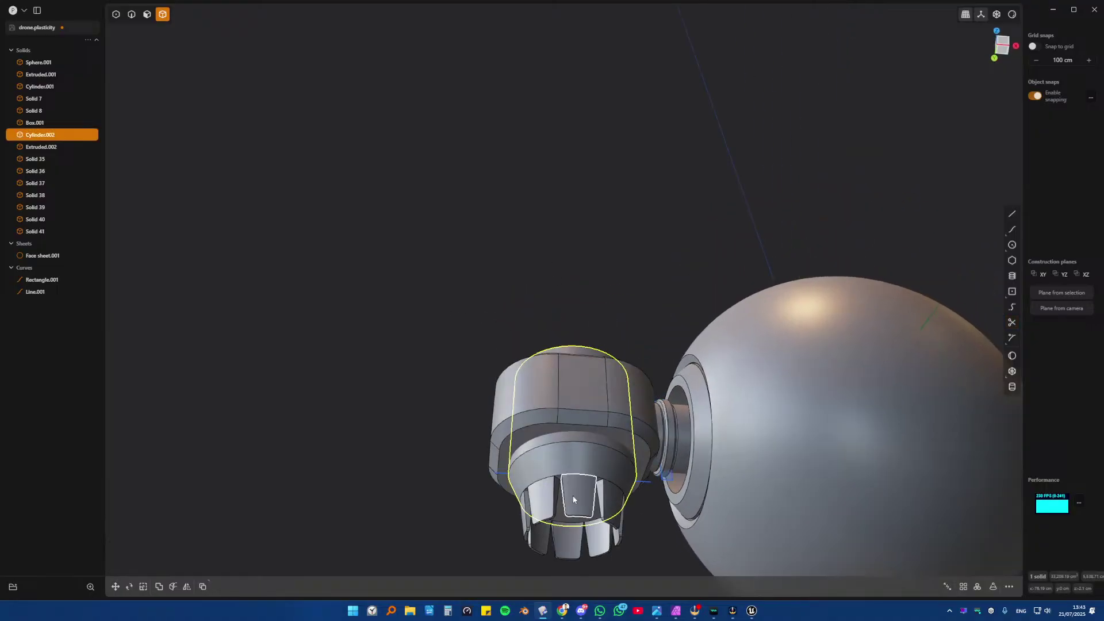
shift+click(573, 499)
key(KP_1)
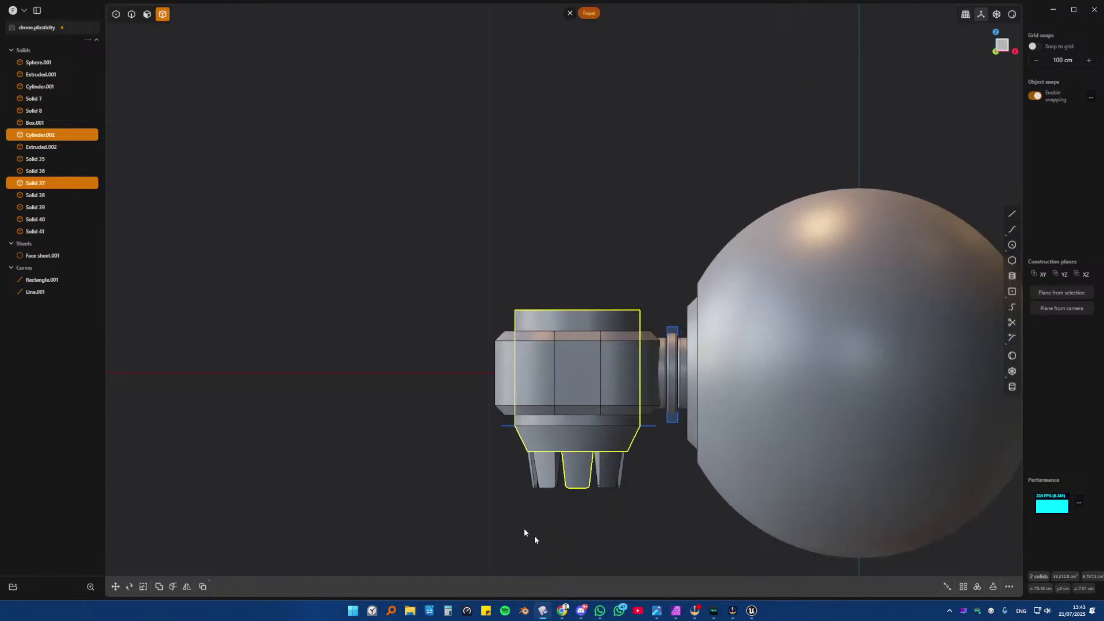
drag(485, 508, 656, 440)
drag(482, 513, 619, 437)
drag(474, 516, 643, 454)
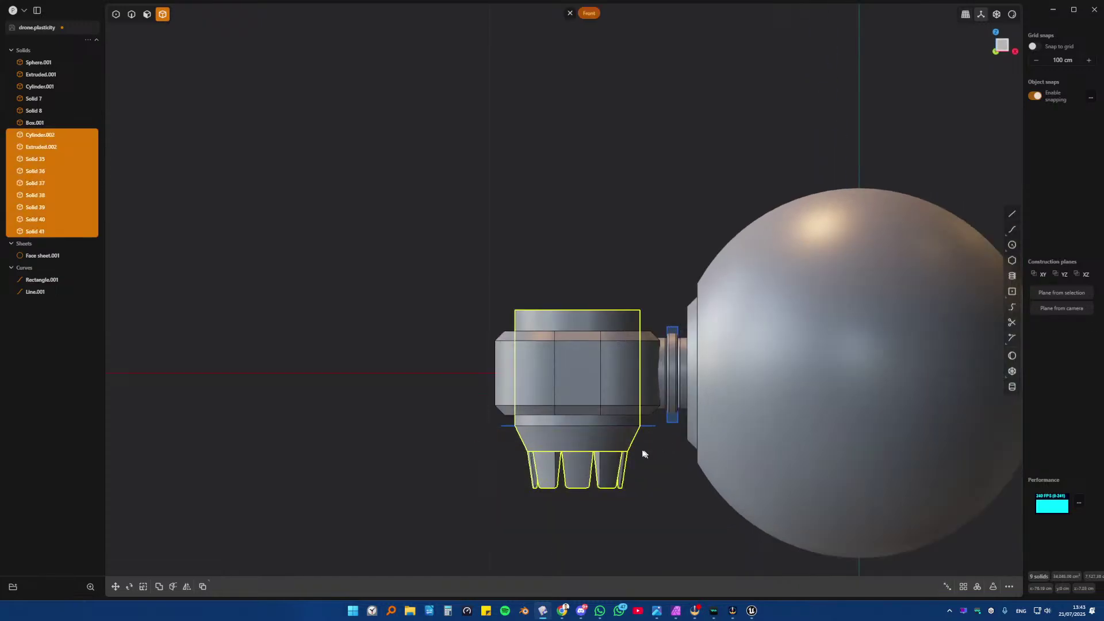
middle_drag(644, 454, 595, 442)
key(KP_1)
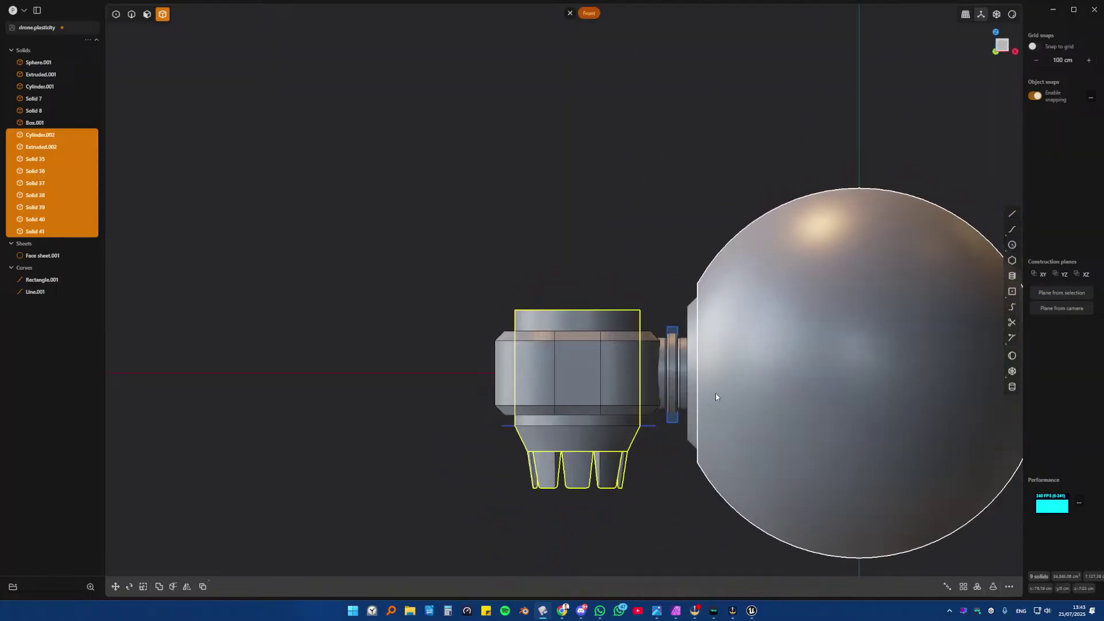
key(g)
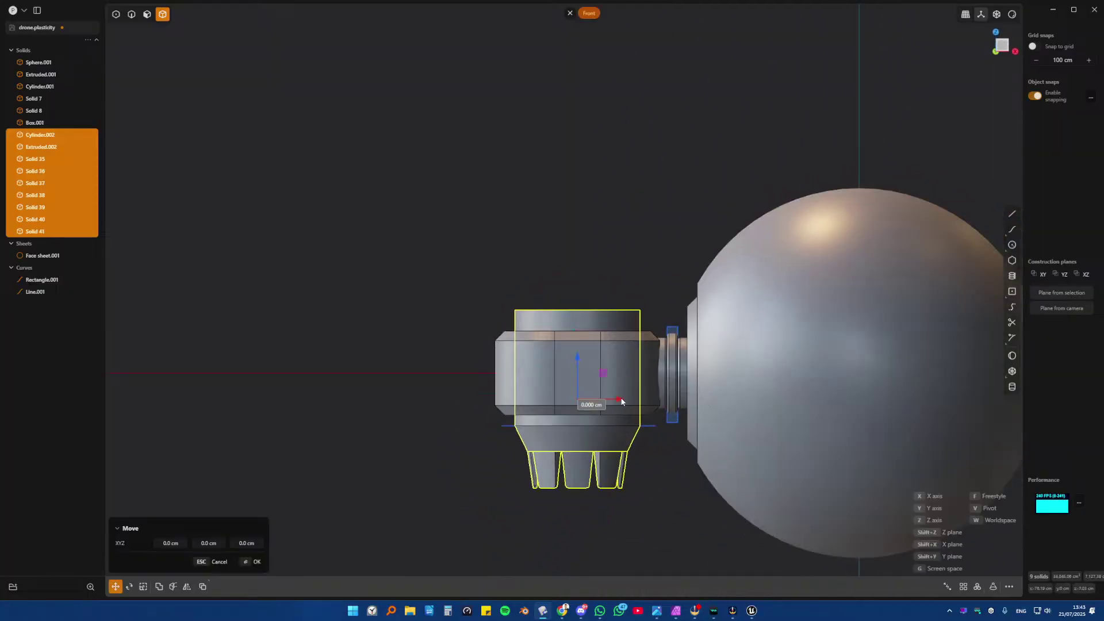
key(x)
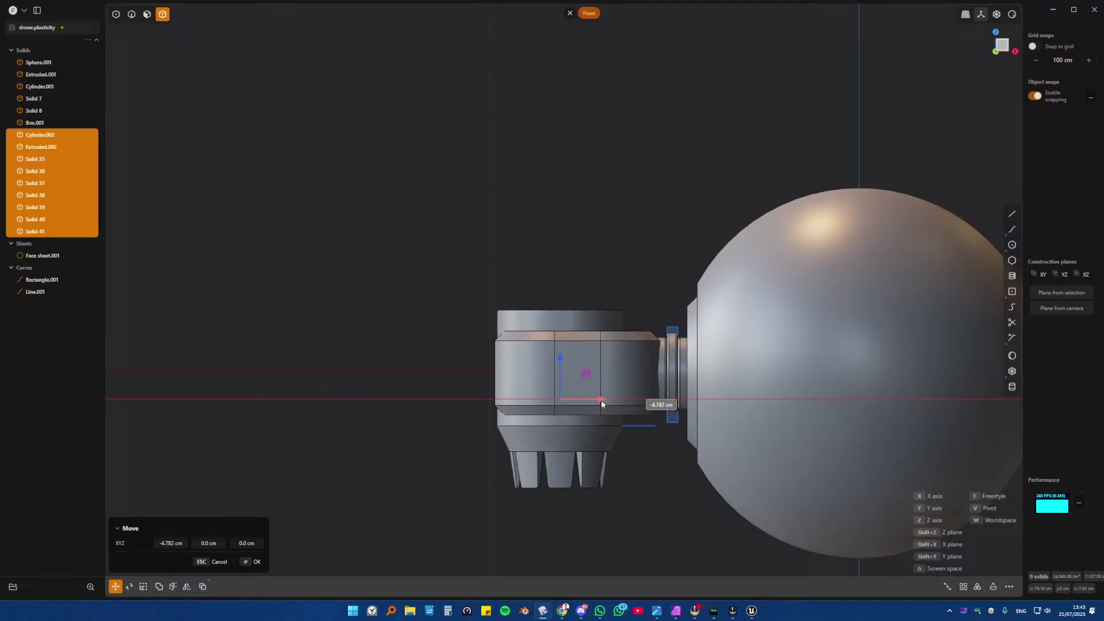
click(599, 404)
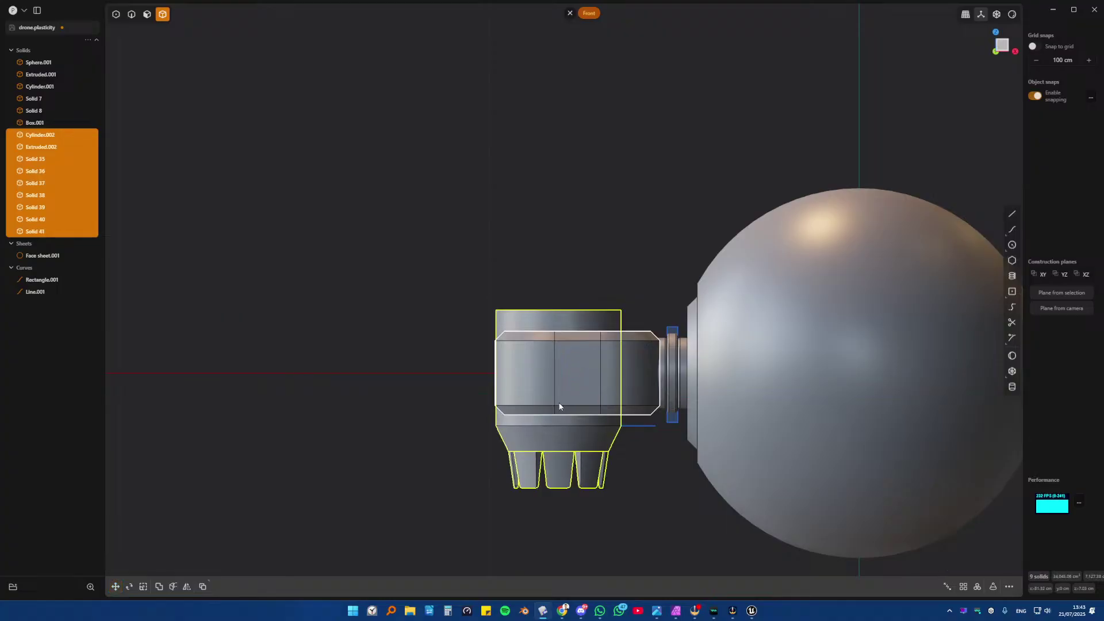
- Lower the cylinder and its claw pieces along Z by about 5.13 cm
key(g)
key(z)
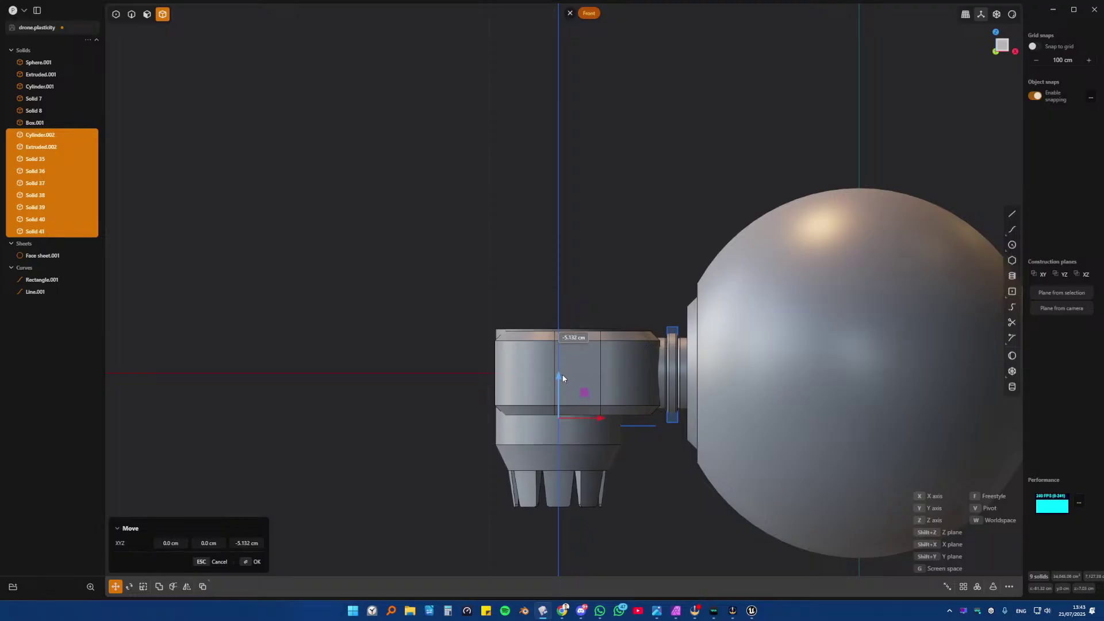
click(561, 375)
middle_drag(562, 375, 589, 377)
- Move the box-shaped arm body about 5.13 cm along negative X to centre it on the cylinder in the top view
click(606, 342)
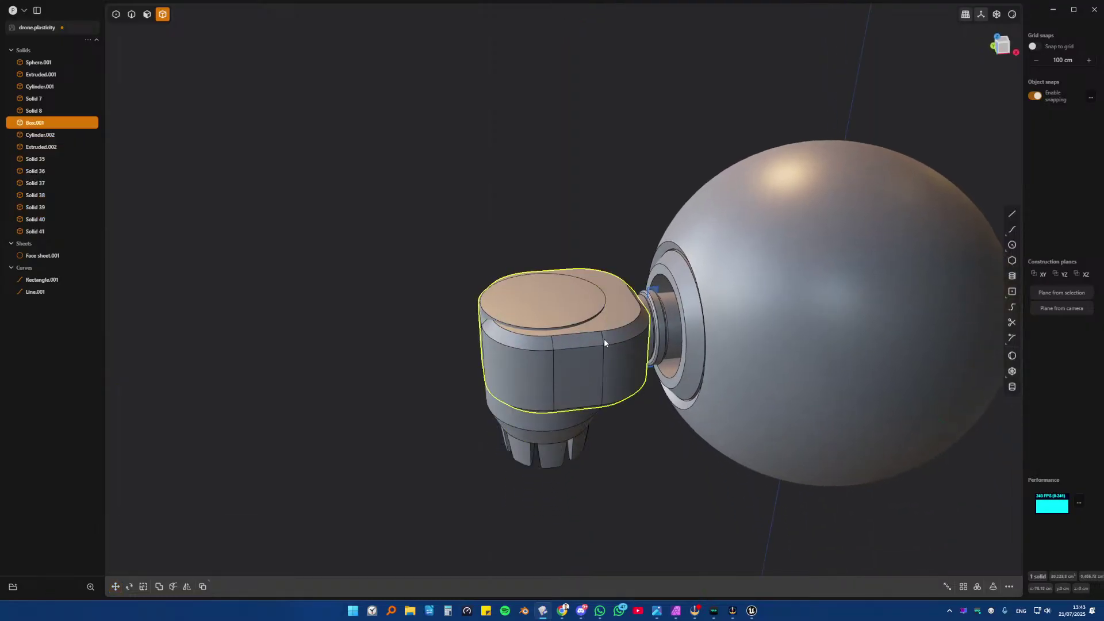
key(g)
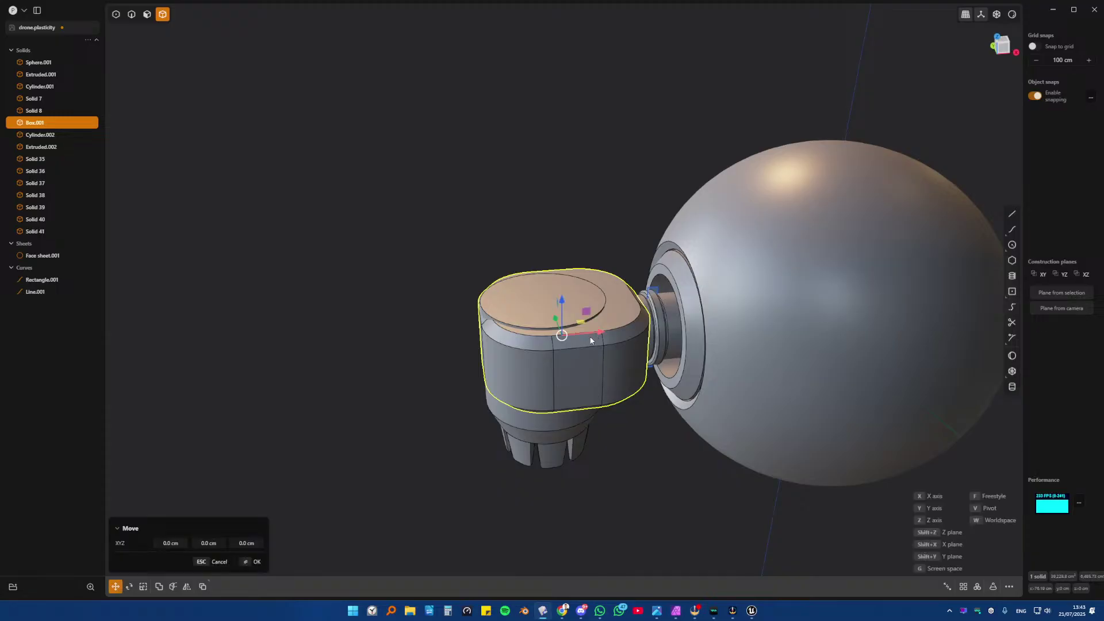
key(KP_7)
scroll(574, 381, up, 1)
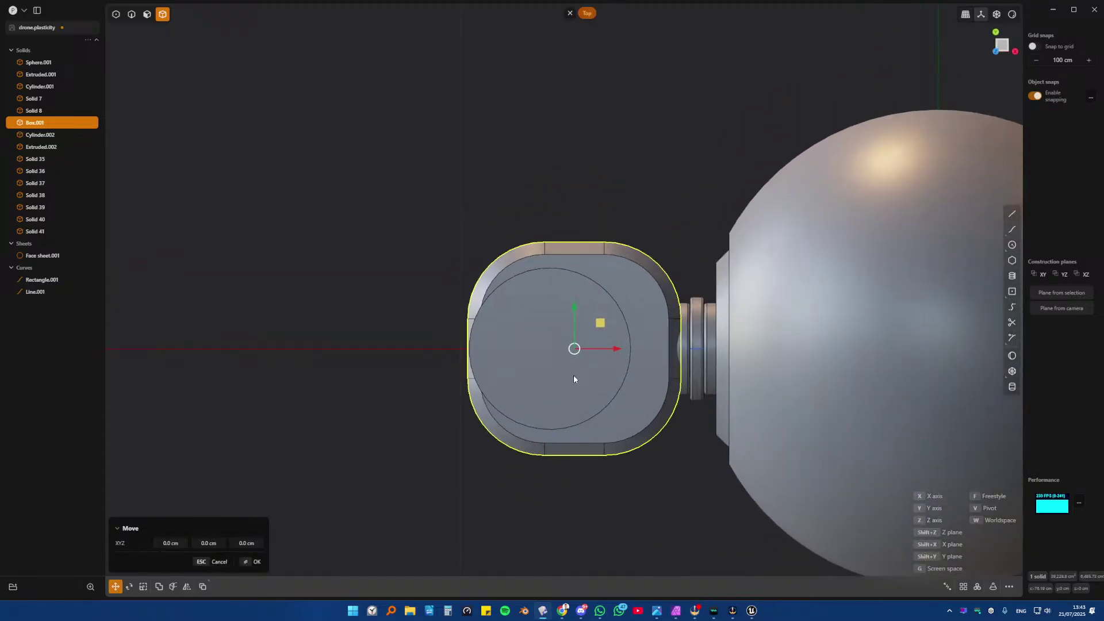
key(y)
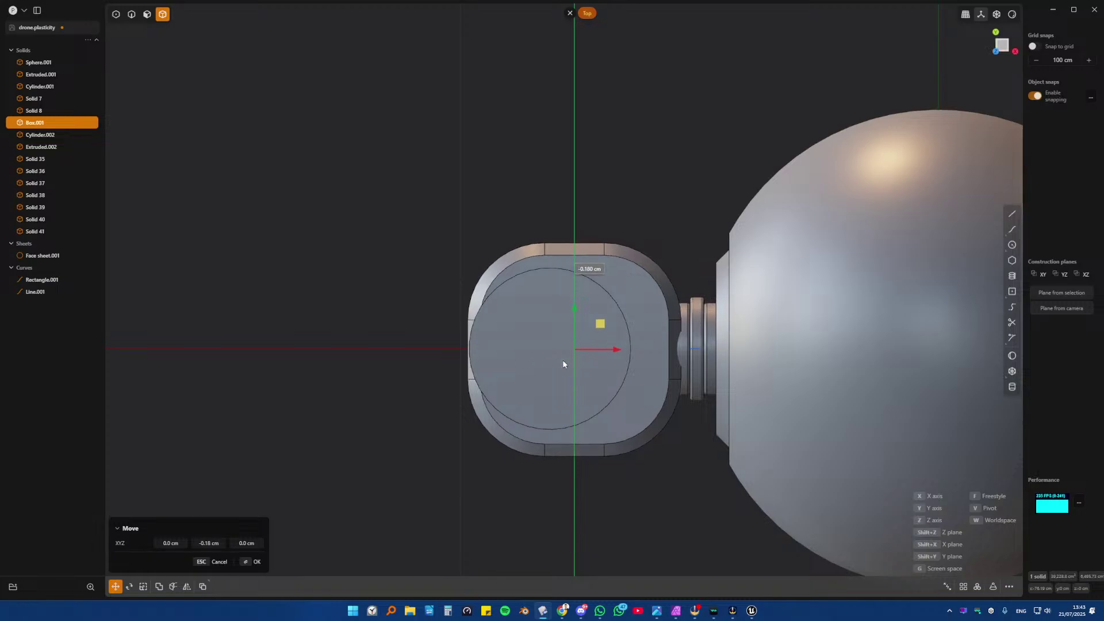
key(x)
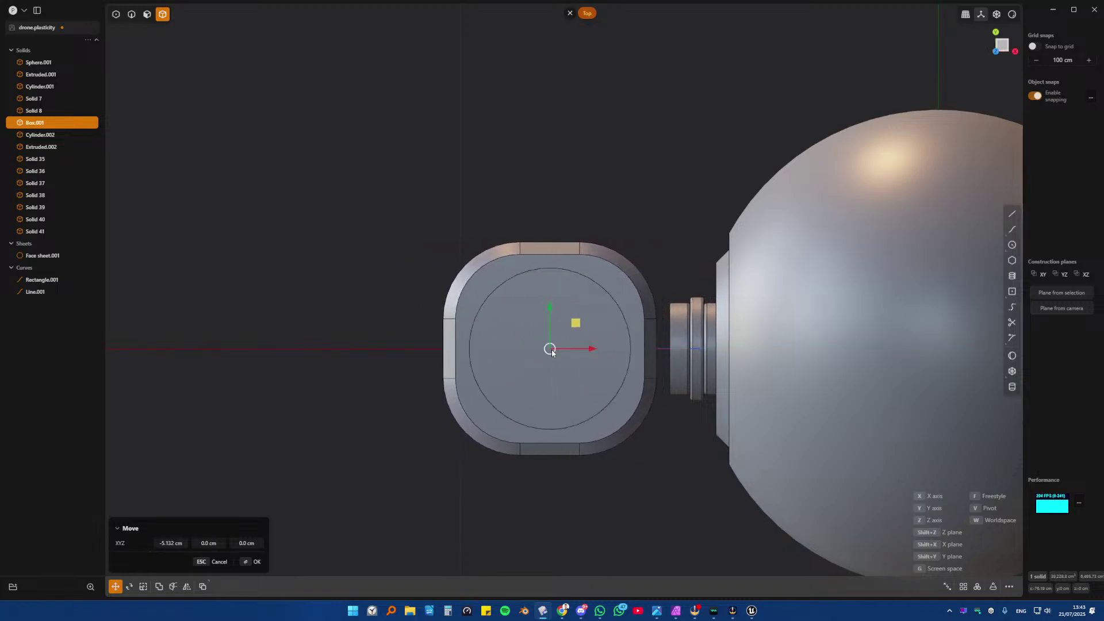
click(550, 350)
- Offset the upper and lower flat faces of the box-shaped arm body outward together to make it taller
middle_drag(574, 398, 613, 325)
key(3)
click(599, 409)
shift+middle_drag(586, 507, 593, 355)
shift+click(616, 363)
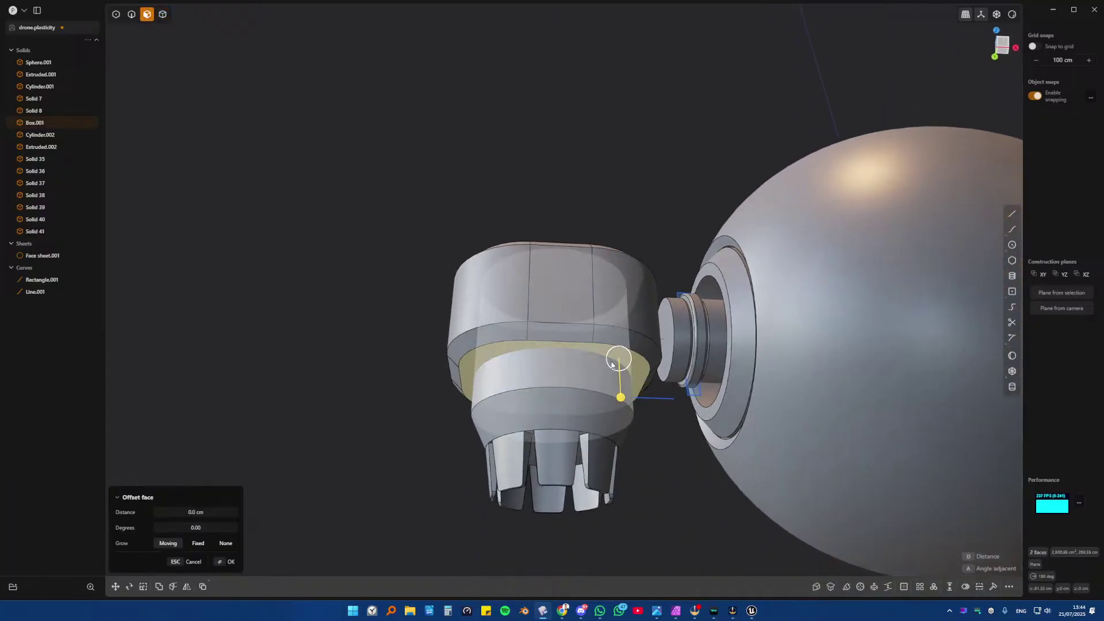
drag(618, 392, 620, 409)
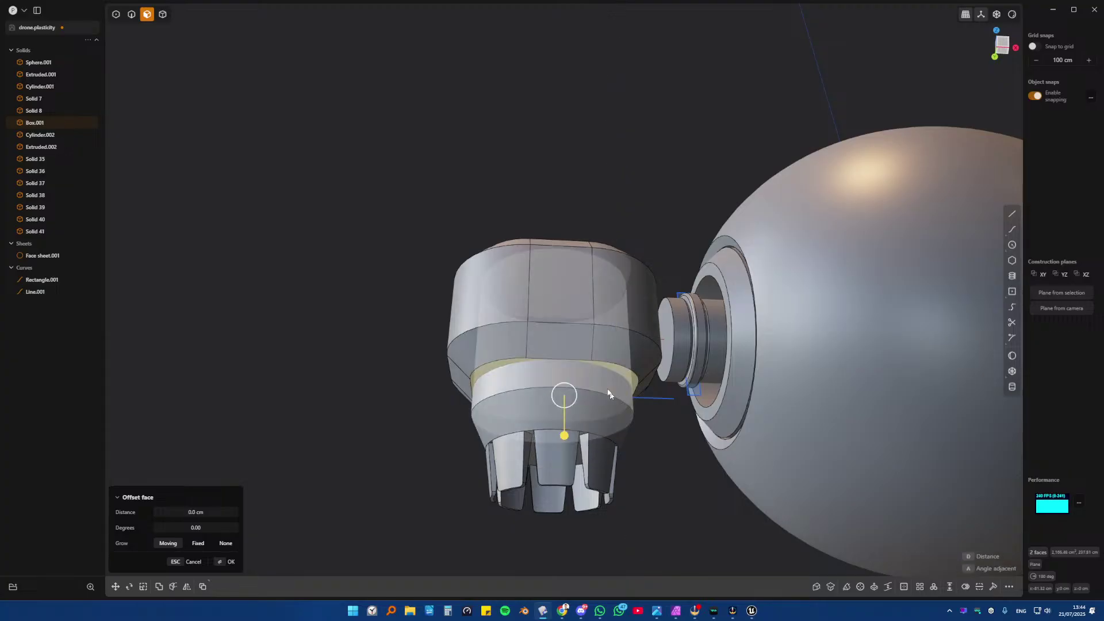
- Delete the lower and upper chamfer face loops of the box-shaped arm body to restore sharp edges
double_click(599, 338)
key(Delete)
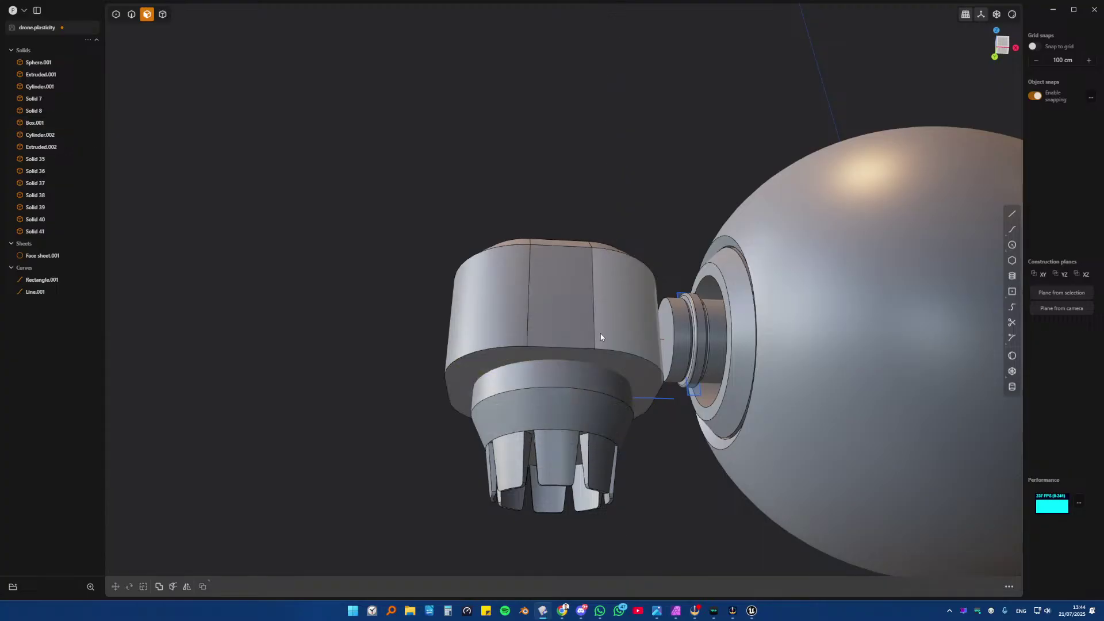
middle_drag(601, 335, 596, 384)
double_click(594, 230)
key(Delete)
- Offset the lower and upper flat faces of the box-shaped arm body inward together to reduce its height
middle_drag(602, 308, 604, 239)
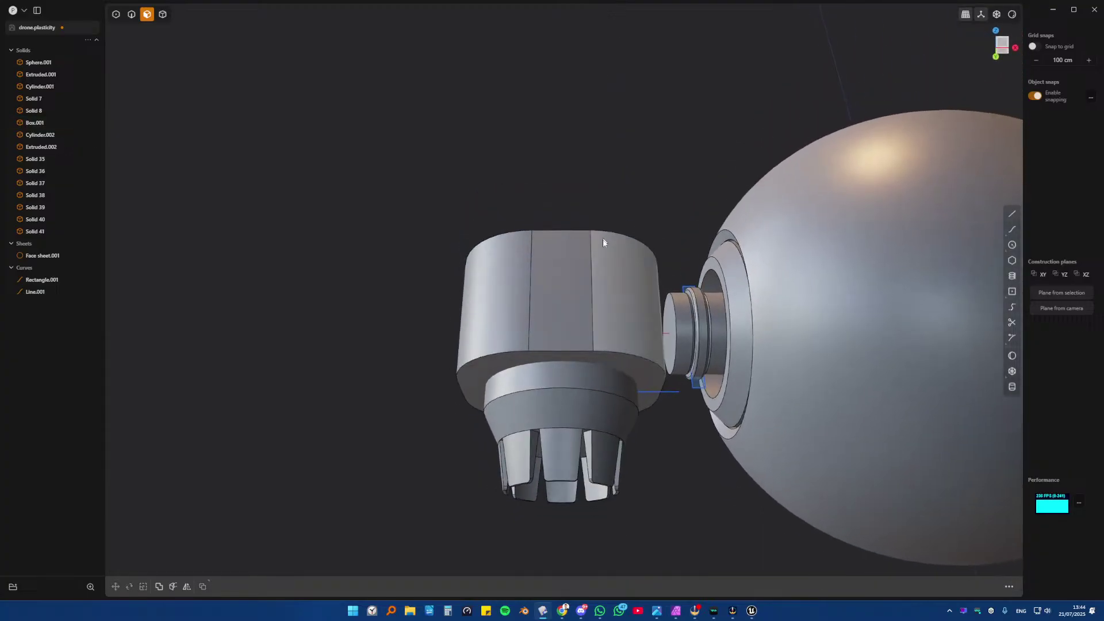
click(615, 363)
drag(614, 405, 617, 413)
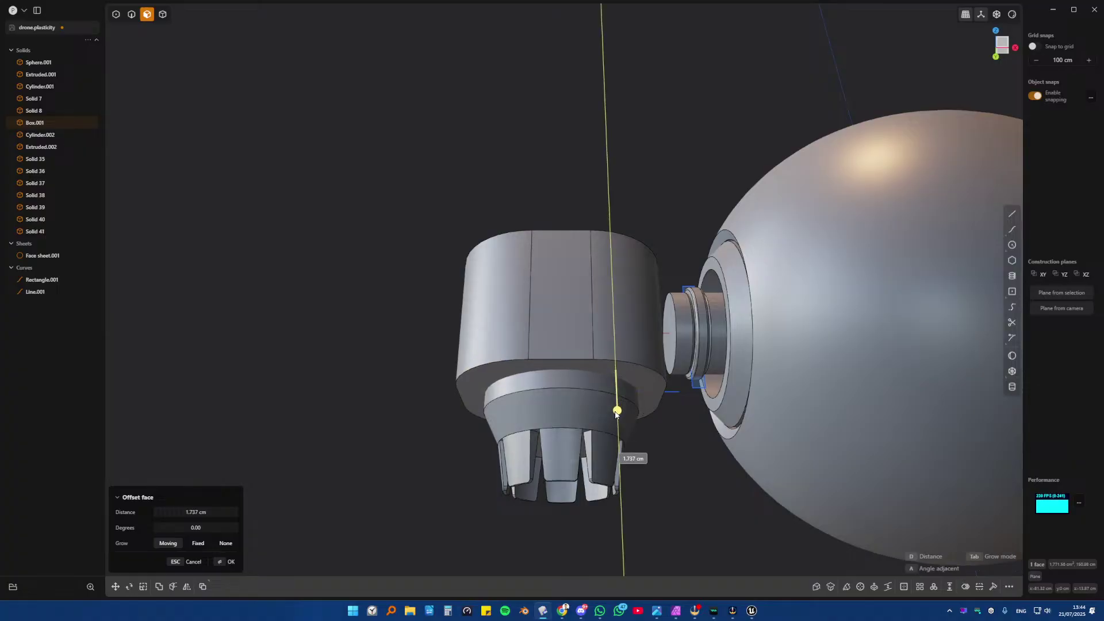
key(Escape)
middle_drag(613, 244, 613, 215)
shift+click(605, 206)
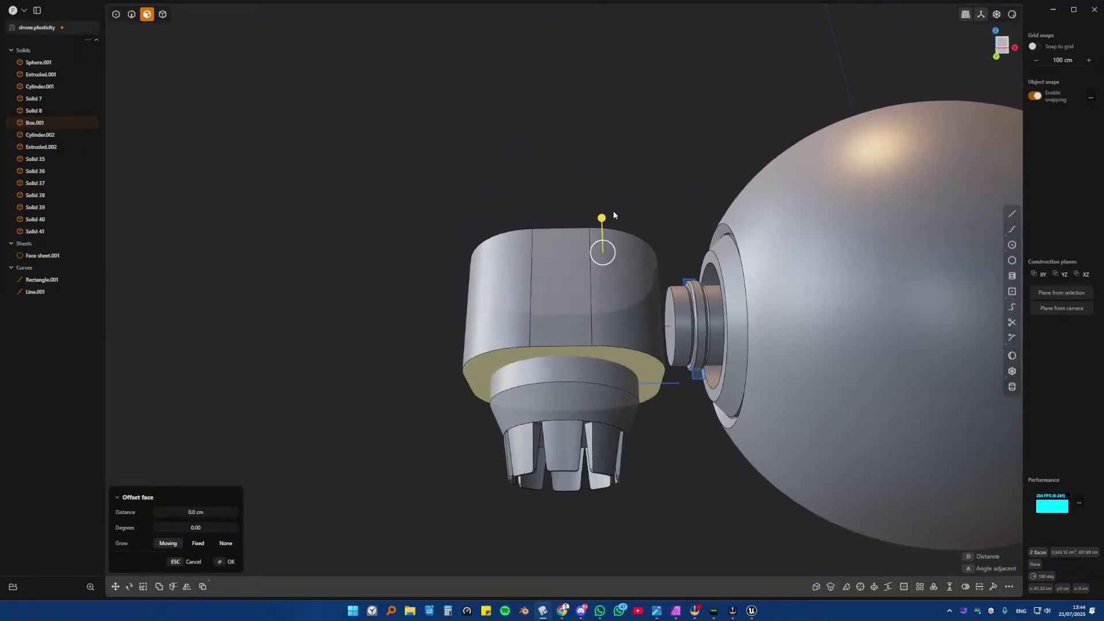
mouse_move(602, 218)
mouse_down()
mouse_move(605, 255)
mouse_move(612, 233)
mouse_up()
- Chamfer the end edge of the connector shaft facing the arm body by about 1.65 cm
middle_drag(612, 233, 627, 318)
shift+middle_drag(677, 246, 690, 328)
scroll(597, 328, up, 2)
click(583, 307)
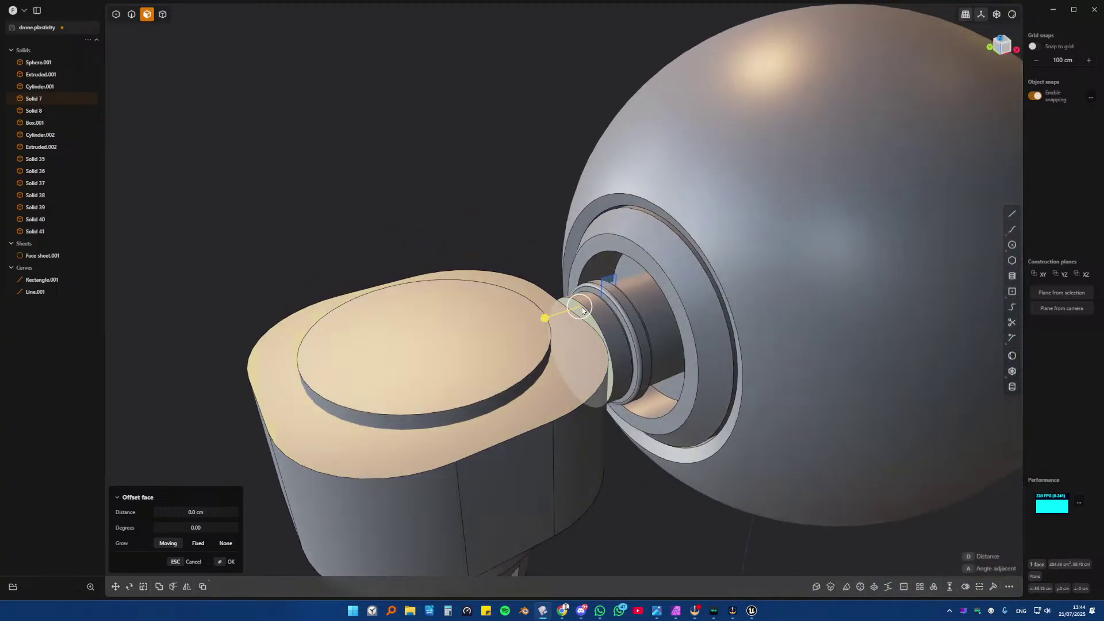
middle_drag(583, 307, 585, 319)
scroll(585, 320, up, 3)
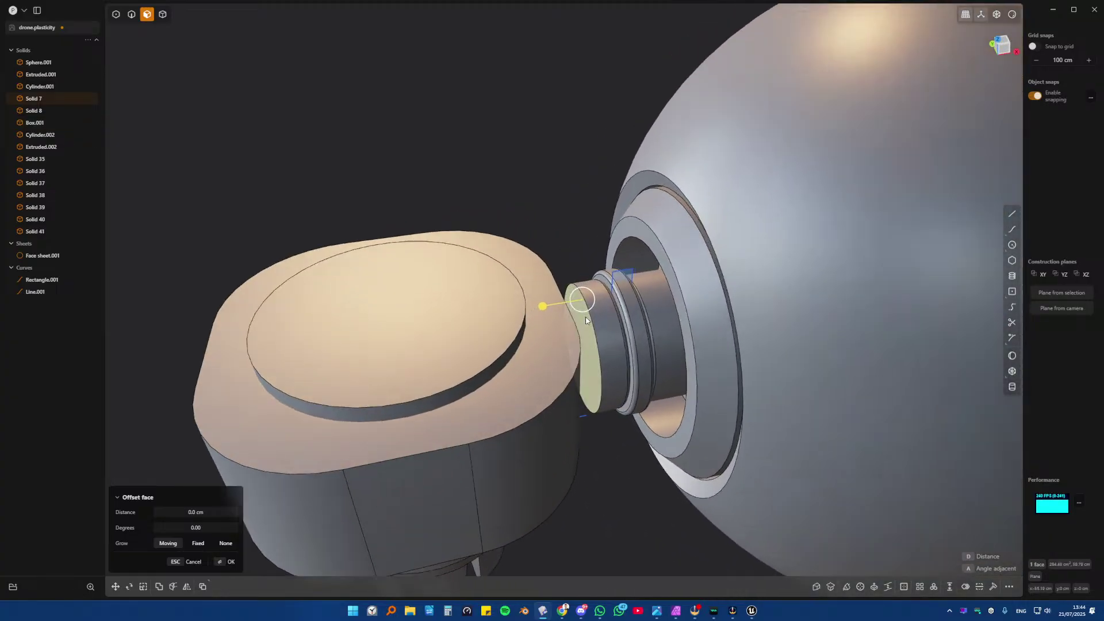
key(2)
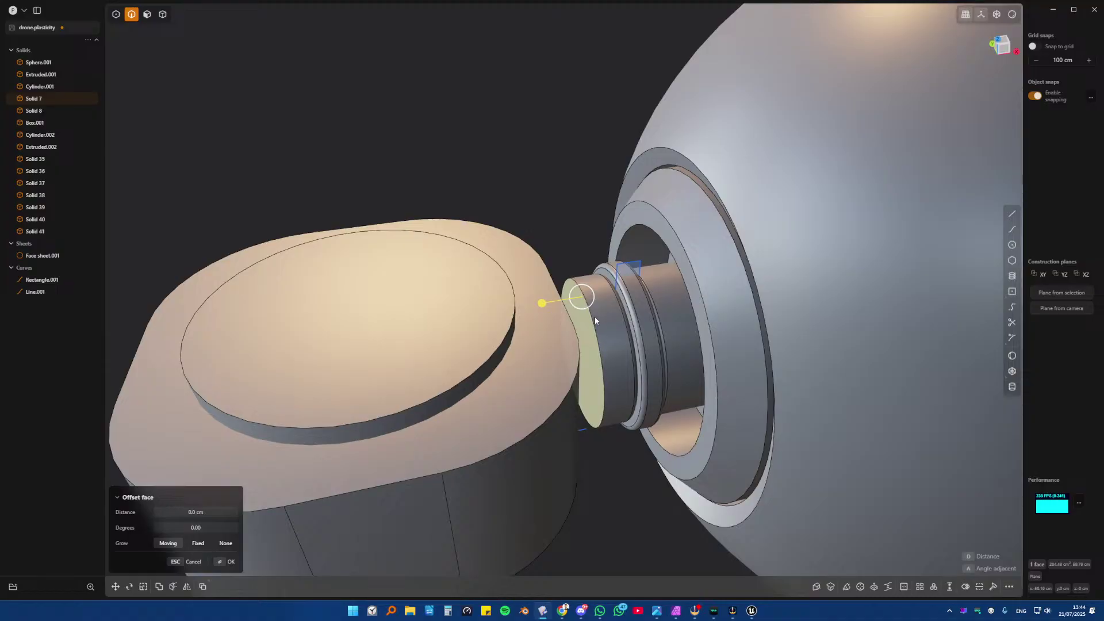
click(590, 313)
key(f)
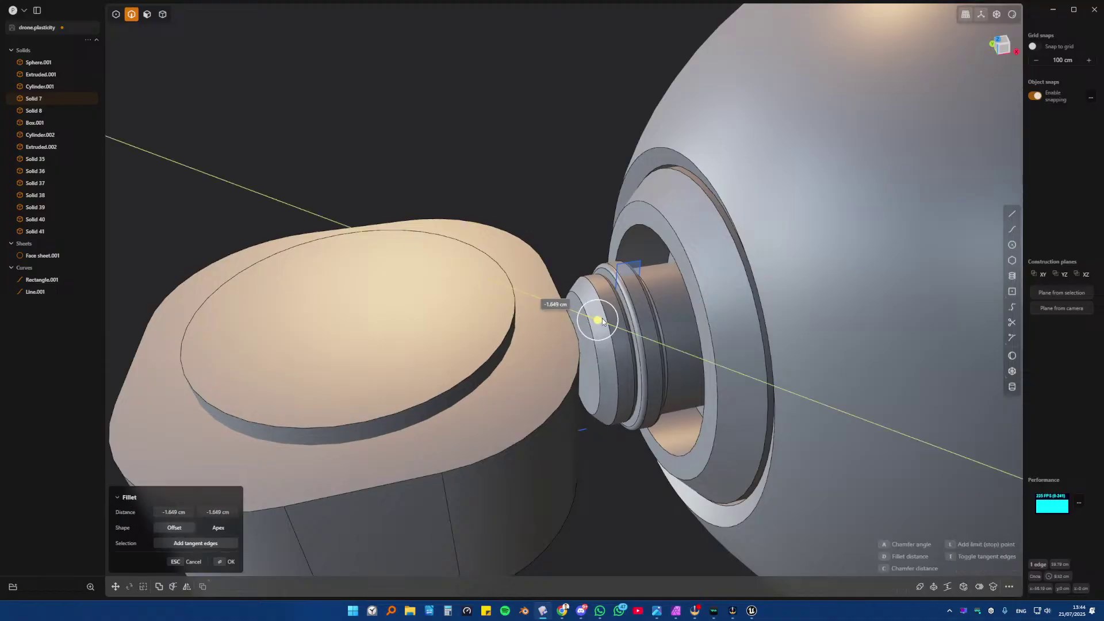
key(Return)
- Offset the connector shaft's chamfered end face by about -0.54 cm
key(3)
click(586, 345)
middle_drag(587, 345, 554, 315)
key(o)
mouse_move(546, 330)
mouse_down()
mouse_move(498, 330)
mouse_move(553, 335)
mouse_up()
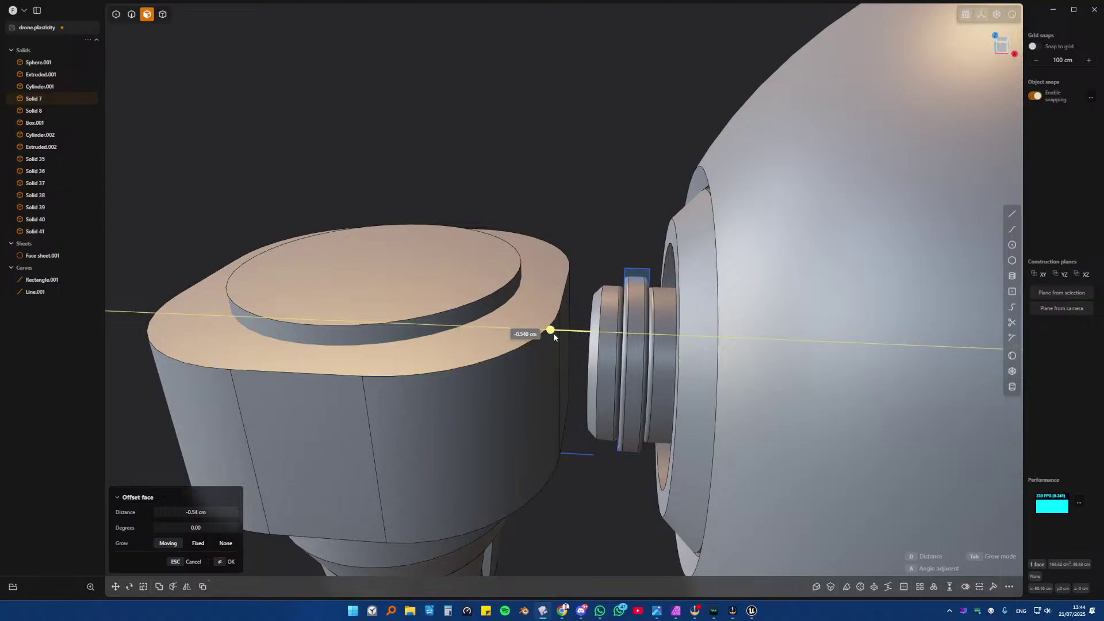
key(Return)
- Extrude the connector shaft's end face about 6.46 cm into the box-shaped arm body and clear the selection
middle_drag(555, 333, 575, 353)
click(575, 353)
key(e)
drag(525, 368, 467, 370)
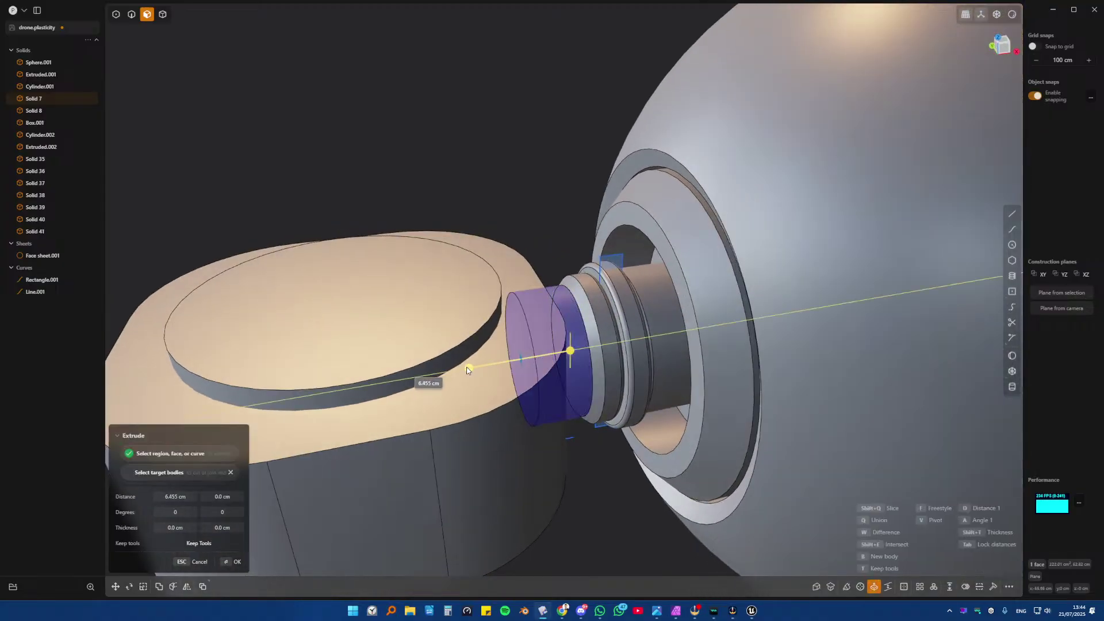
key(Return)
middle_drag(467, 369, 535, 323)
click(608, 205)
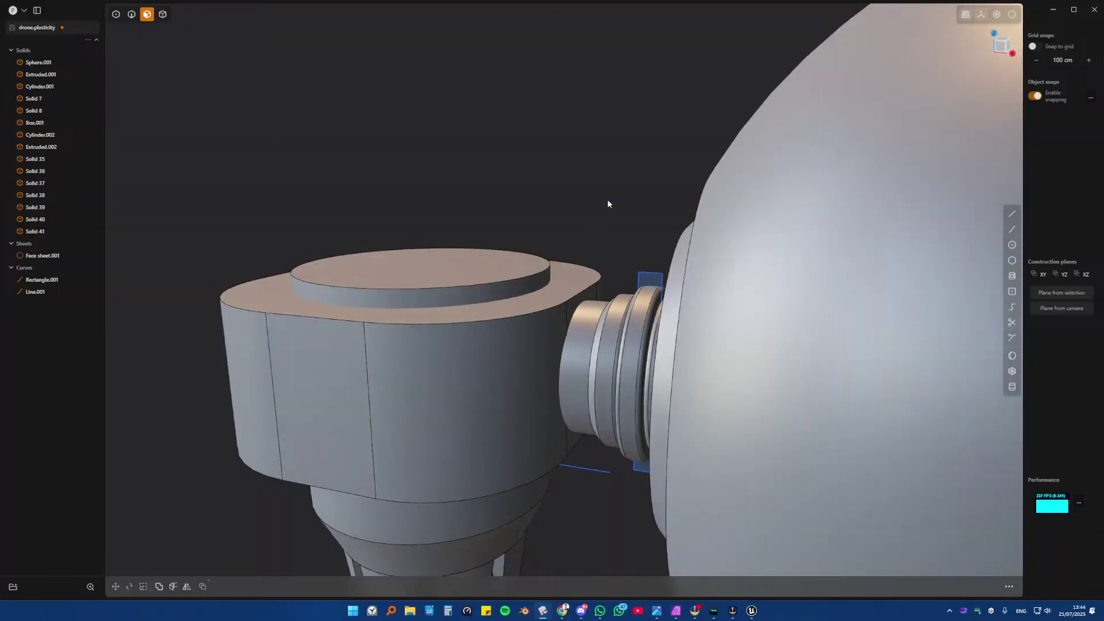
- Offset the cylinder's top face upward so it rises well above the box-shaped arm body
middle_drag(609, 205, 544, 331)
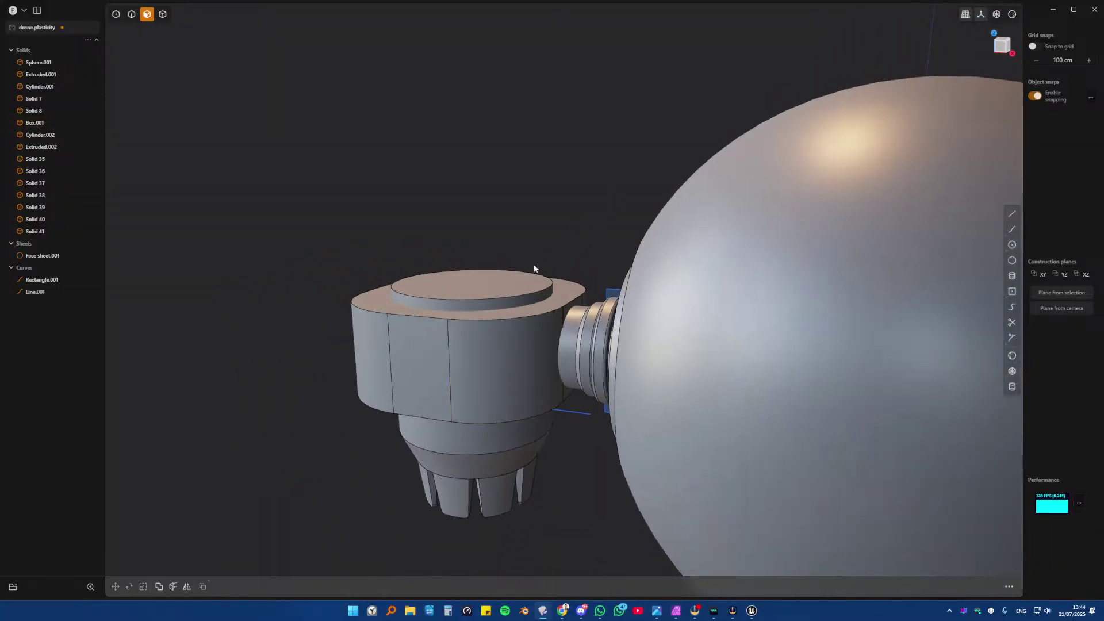
middle_drag(527, 280, 506, 289)
click(506, 288)
key(o)
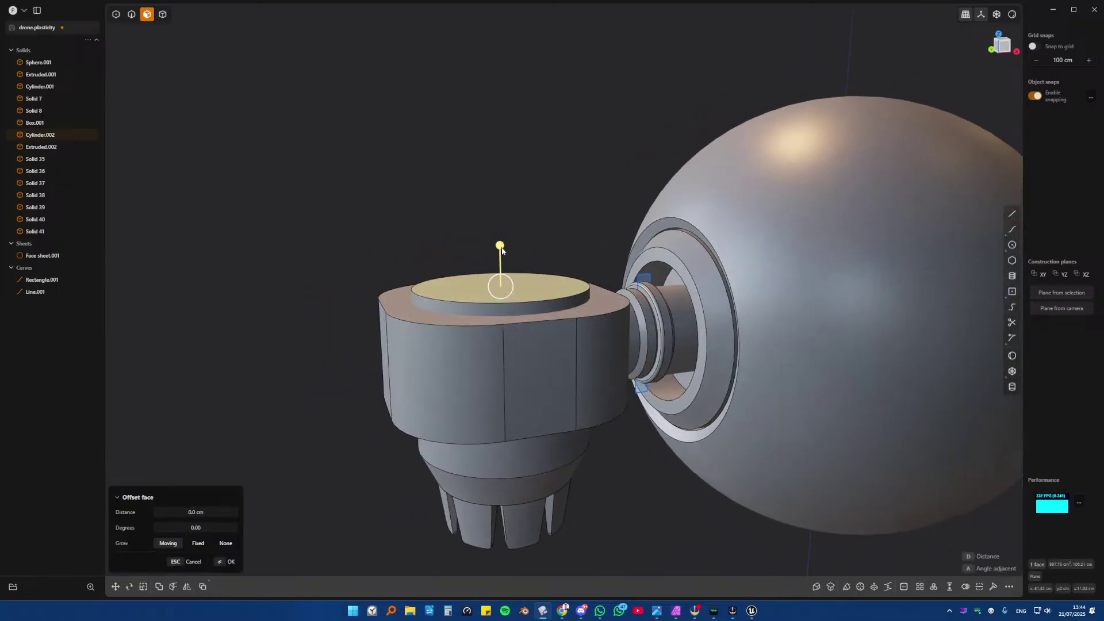
drag(501, 250, 515, 183)
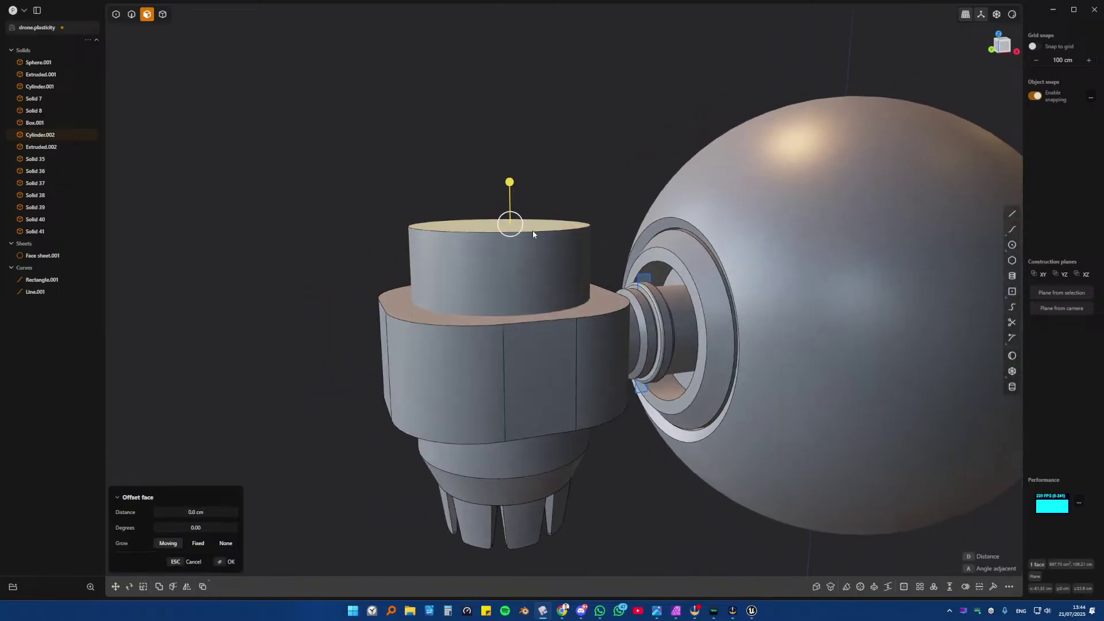
- Fillet the cylinder's top edge with a large radius to form a domed cap
key(2)
click(526, 230)
key(f)
drag(525, 229, 531, 200)
key(Return)
middle_drag(461, 195, 579, 239)
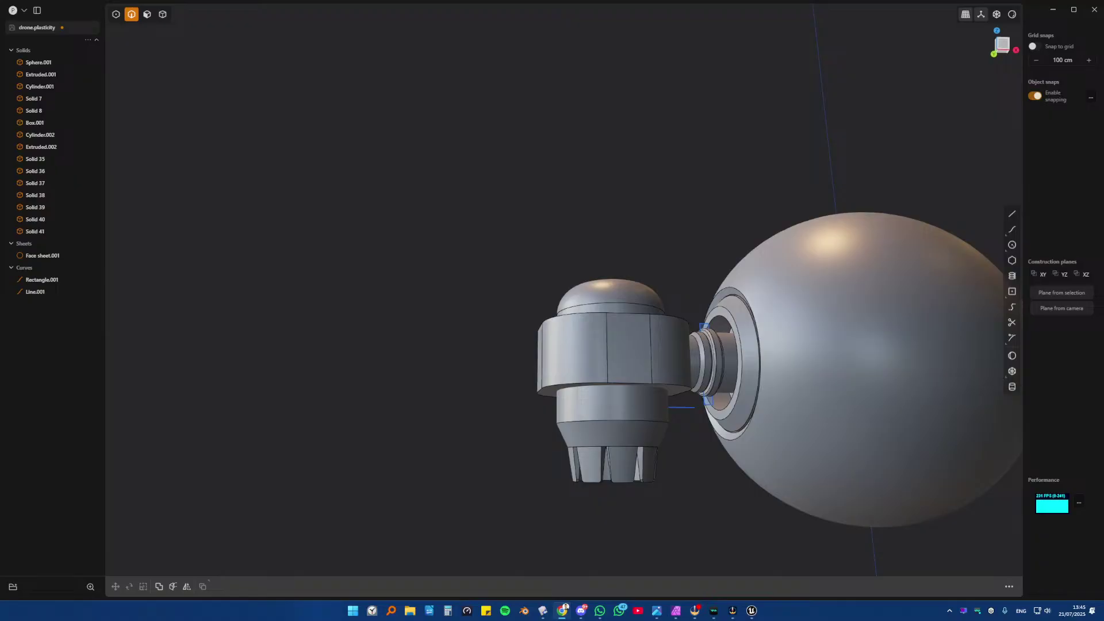
- Chamfer the upper and lower edge loops of the box-shaped arm body together
middle_drag(611, 350, 669, 401)
scroll(612, 345, up, 5)
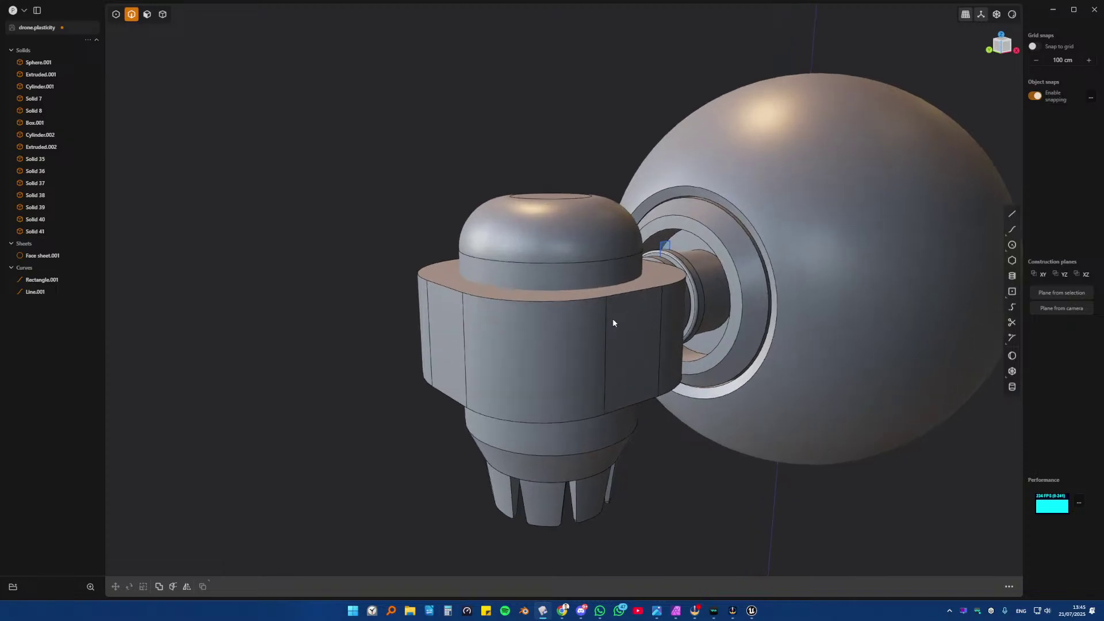
click(617, 299)
key(f)
shift+click(618, 406)
middle_drag(617, 405, 521, 264)
drag(587, 346, 573, 345)
key(Return)
middle_drag(547, 278, 561, 323)
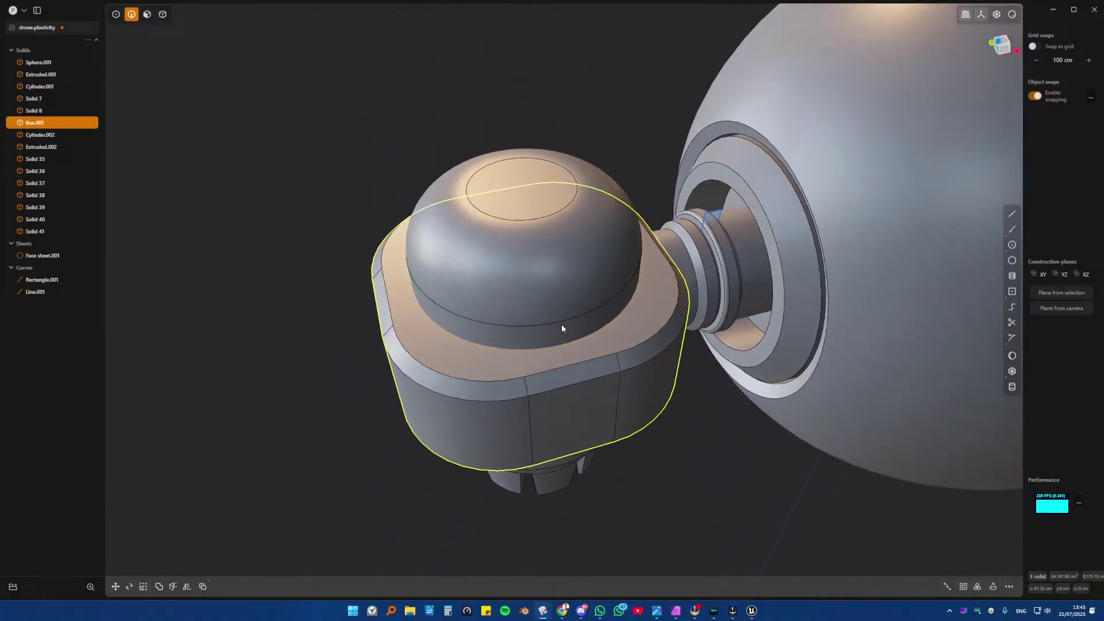
- Boolean-subtract the domed cylinder from the box-shaped arm body using Difference, keeping the cylinder as a separate solid
key(ctrl+z)
key(4)
click(501, 332)
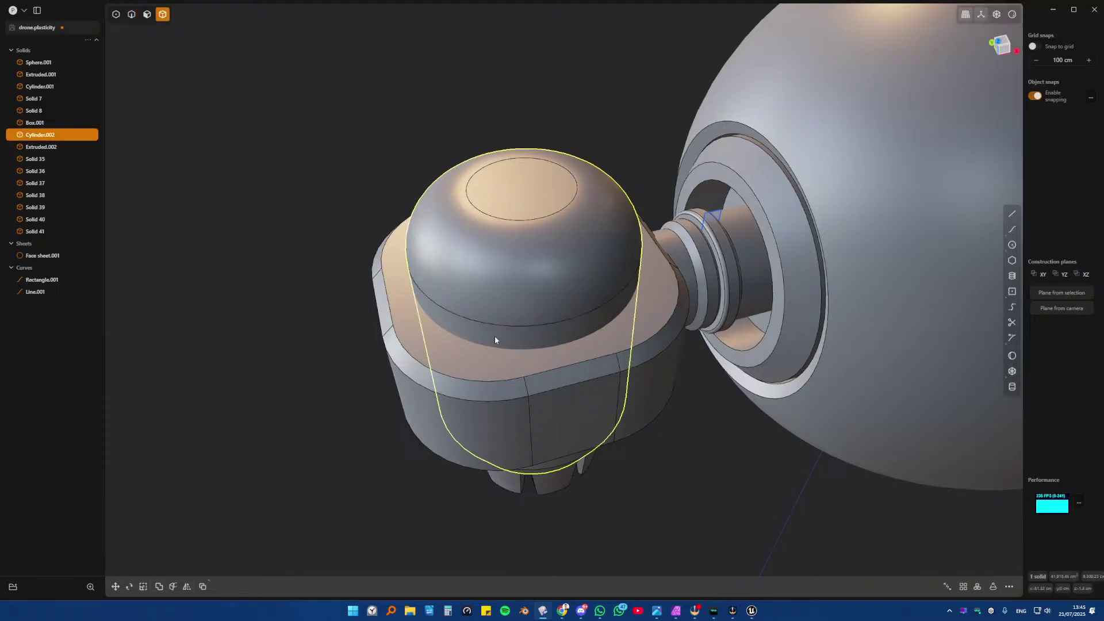
shift+click(541, 345)
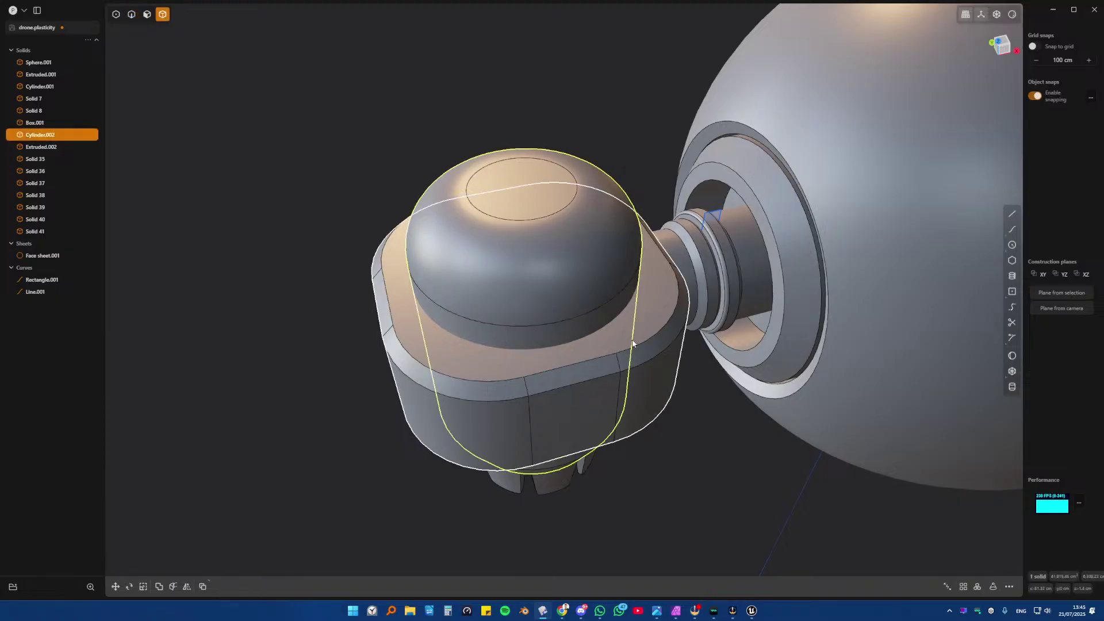
key(shift+d)
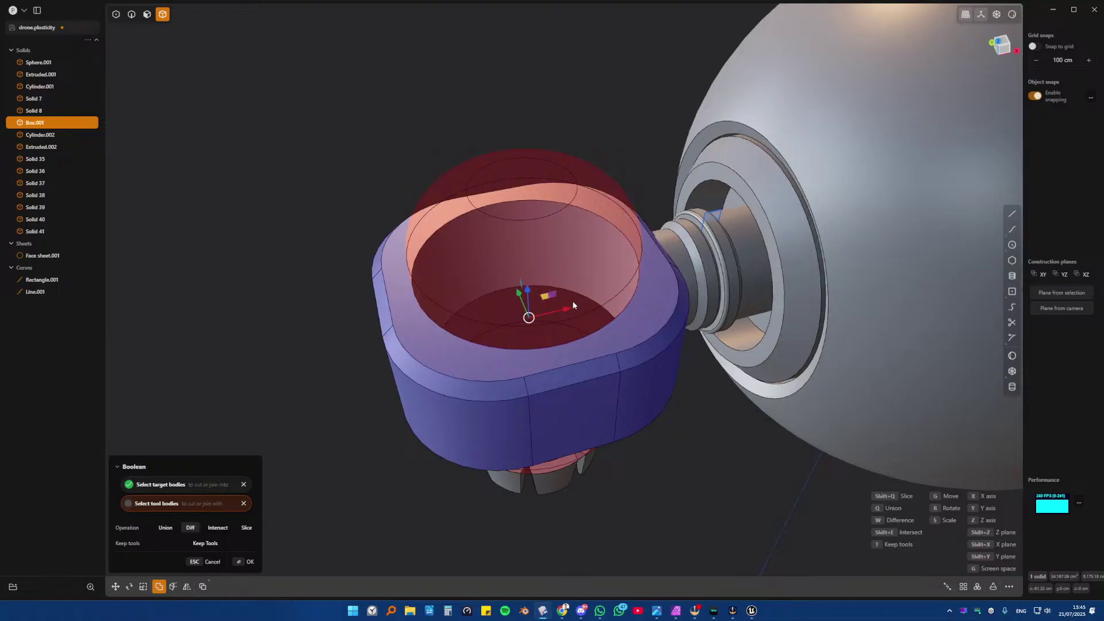
click(205, 542)
click(246, 562)
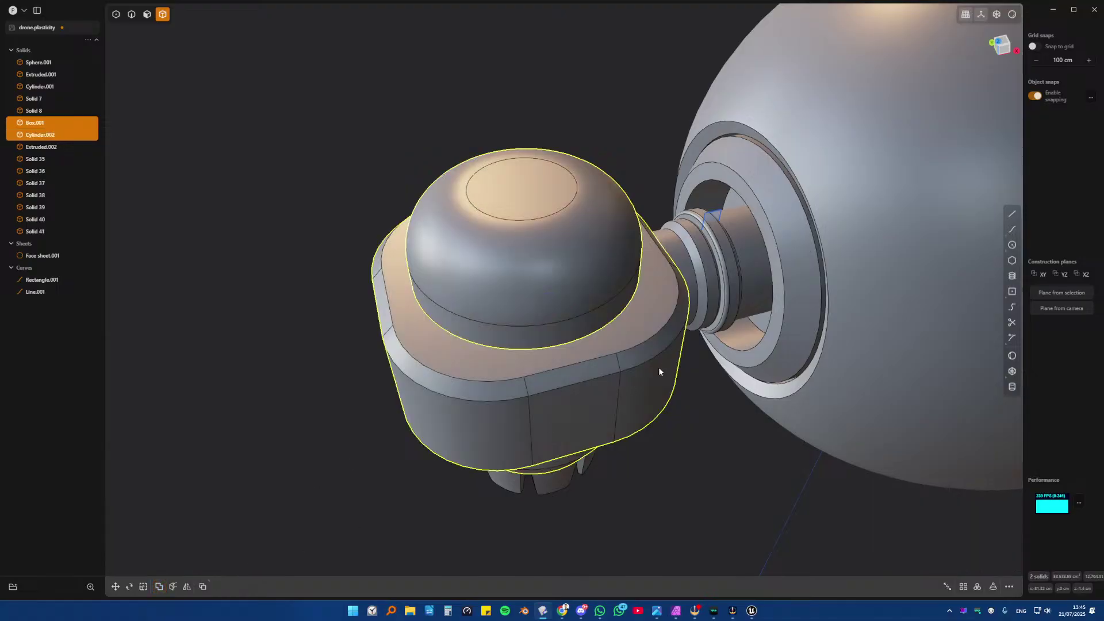
- Add a small bevel to the upper and lower rims of the circular opening cut through the arm body
key(2)
click(601, 333)
key(f)
middle_drag(602, 333, 635, 197)
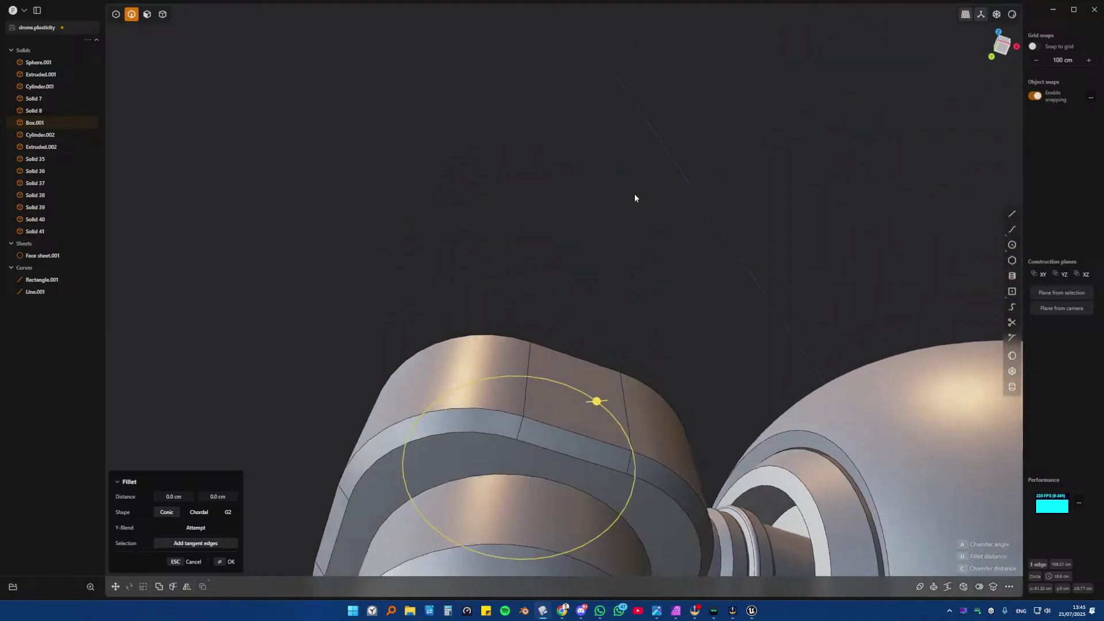
click(581, 485)
middle_drag(580, 485, 570, 391)
mouse_move(570, 394)
mouse_down()
mouse_move(566, 408)
mouse_move(580, 379)
mouse_up()
key(Return)
middle_drag(579, 379, 564, 277)
- Isolate the arm body, offset its inner cylindrical wall to leave a clearance gap around the domed cylinder, and exit isolation
key(/)
key(3)
click(581, 218)
key(o)
drag(562, 272, 592, 253)
key(Return)
key(/)
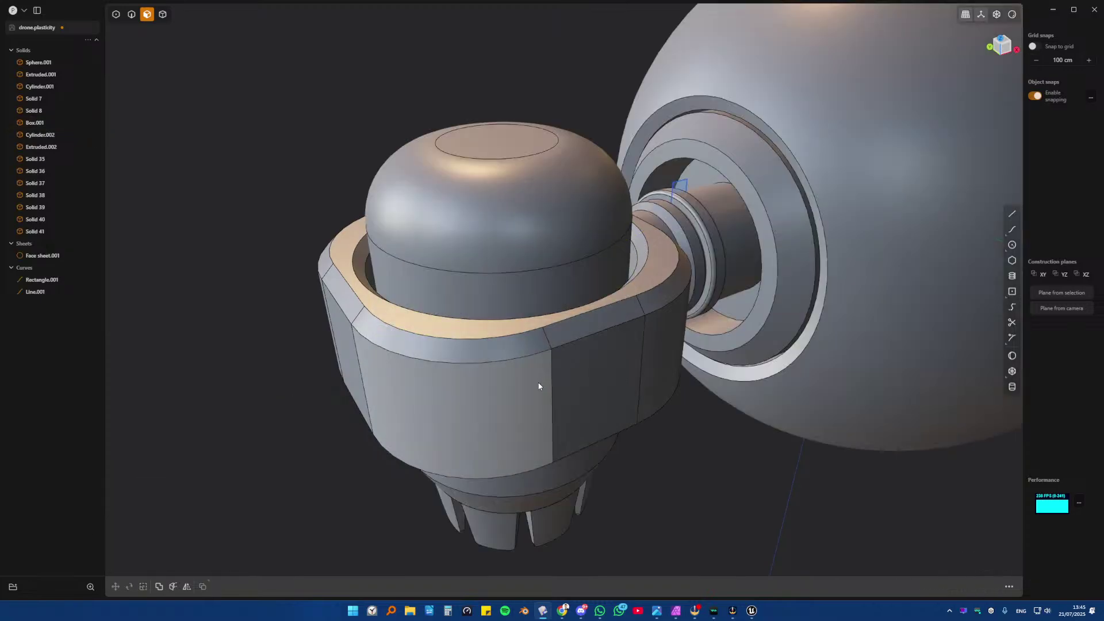
- Examine the arm assembly and its proportions against the sphere from below, from the side and from above
middle_drag(508, 326, 576, 163)
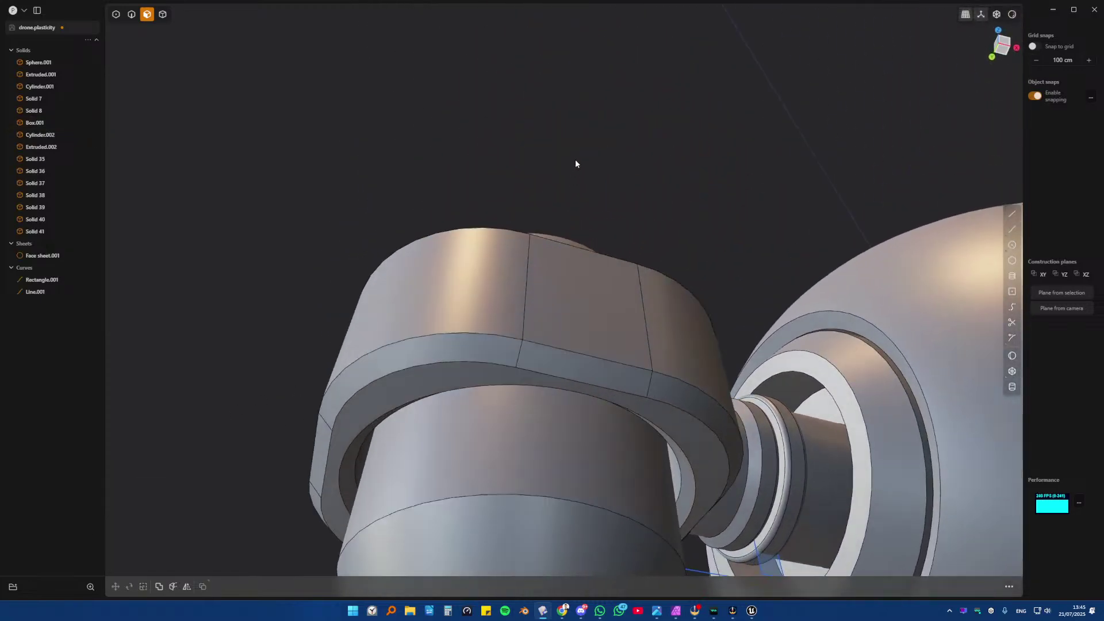
scroll(575, 163, down, 5)
middle_drag(581, 308, 601, 268)
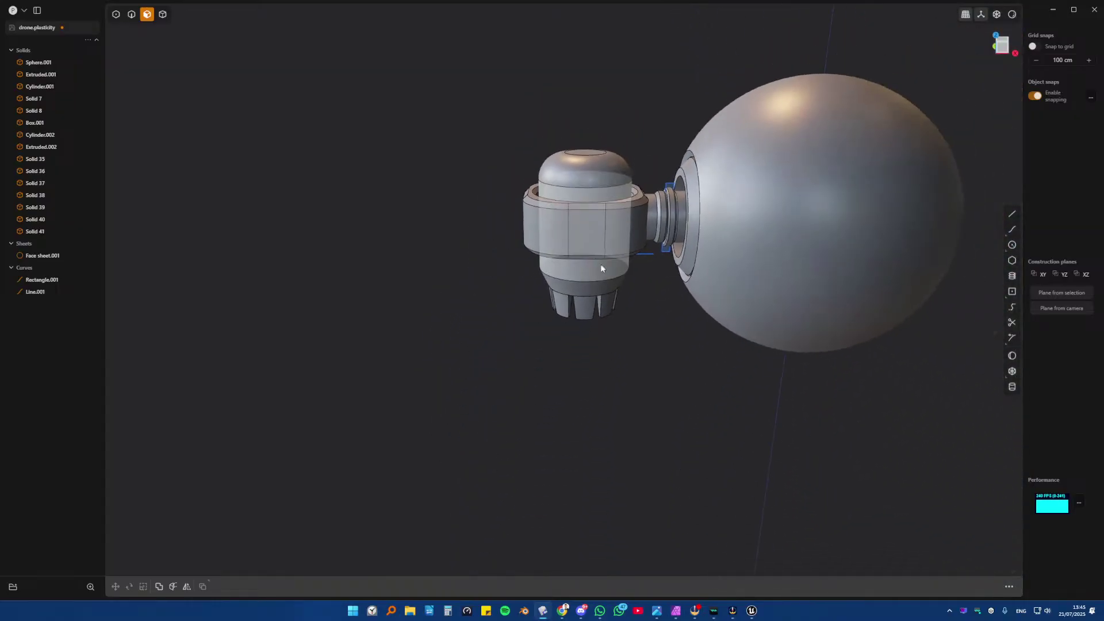
scroll(602, 268, down, 6)
middle_drag(627, 338, 497, 285)
scroll(515, 340, up, 3)
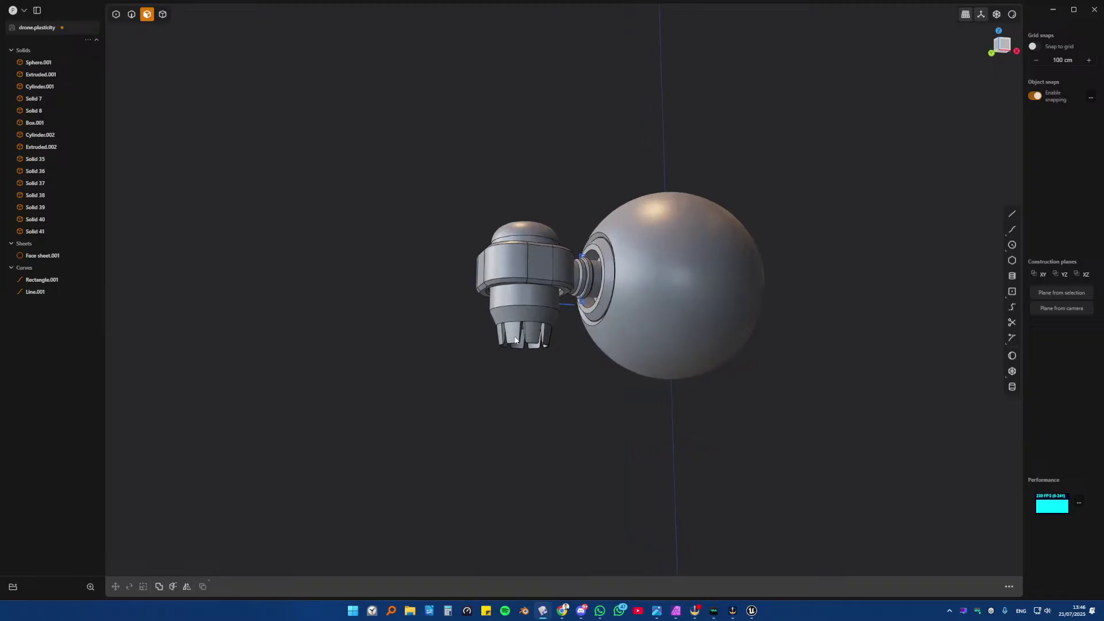
middle_drag(514, 336, 517, 374)
middle_drag(494, 320, 579, 217)
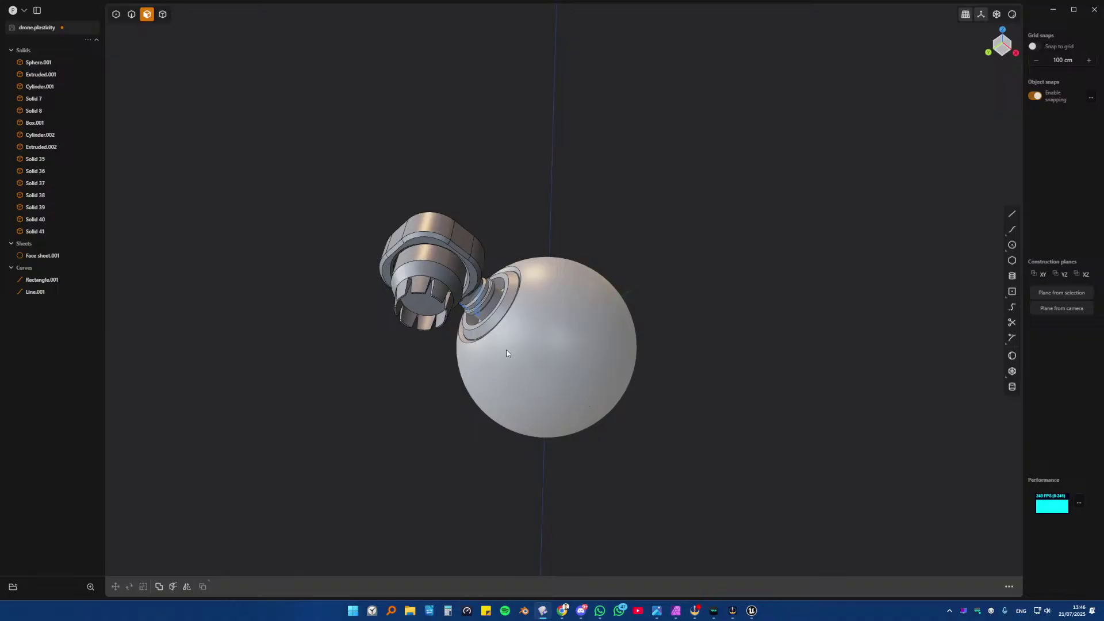
middle_drag(501, 361, 443, 337)
scroll(443, 337, up, 5)
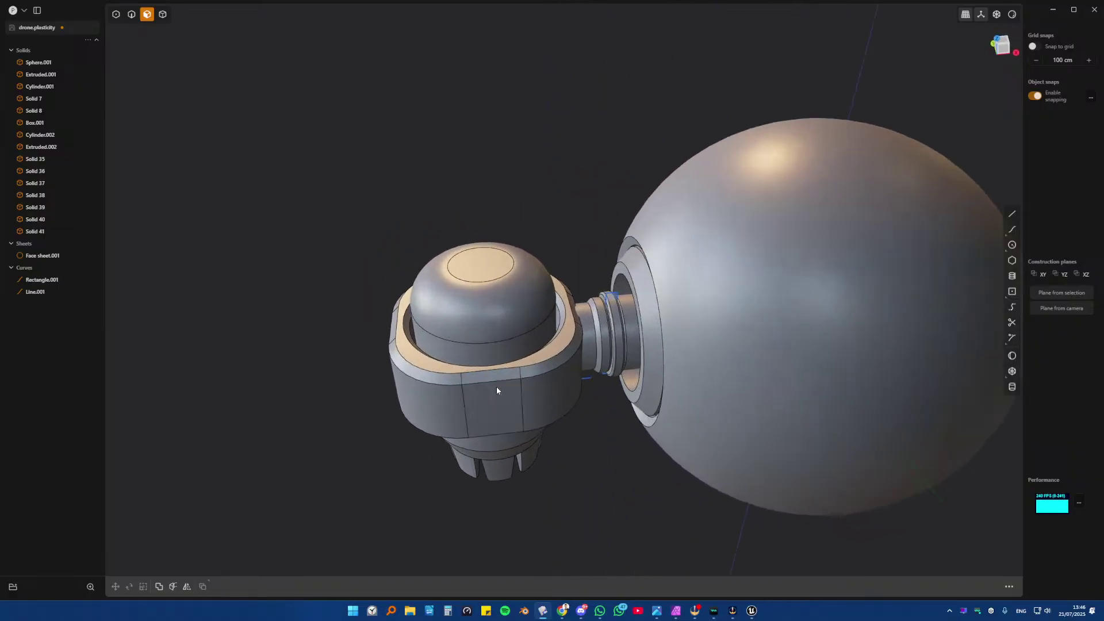
- Reduce the fillet radius of the cylinder's domed cap so that its flat top becomes wider
click(545, 327)
middle_drag(545, 327, 506, 299)
mouse_move(492, 278)
mouse_down()
mouse_move(500, 253)
mouse_move(492, 288)
mouse_up()
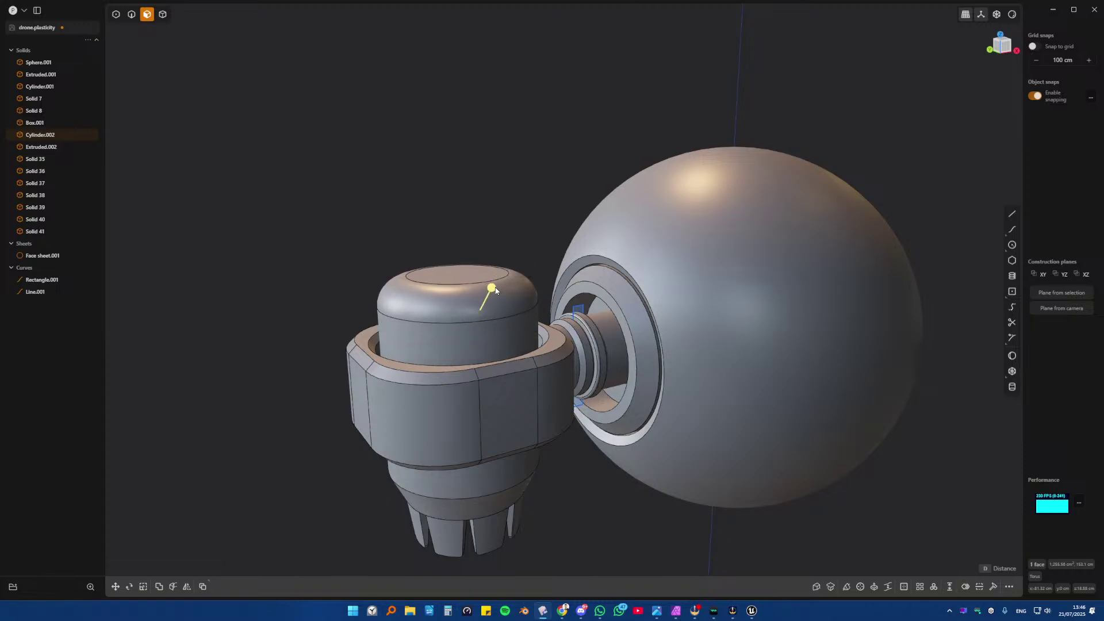
click(397, 226)
middle_drag(397, 226, 495, 328)
scroll(515, 307, down, 4)
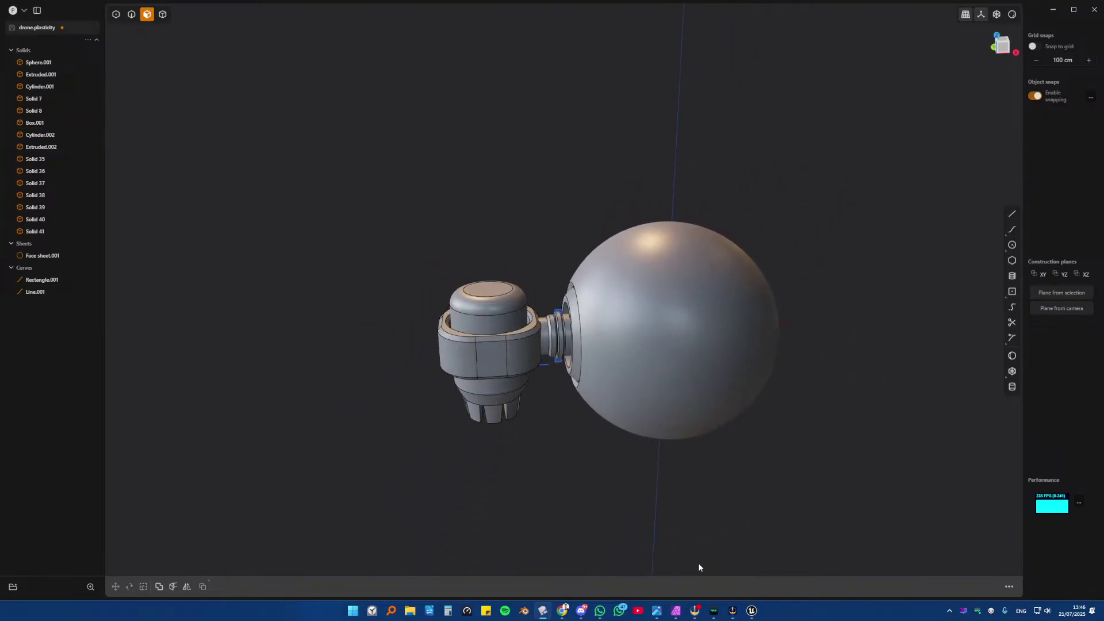
click(676, 611)
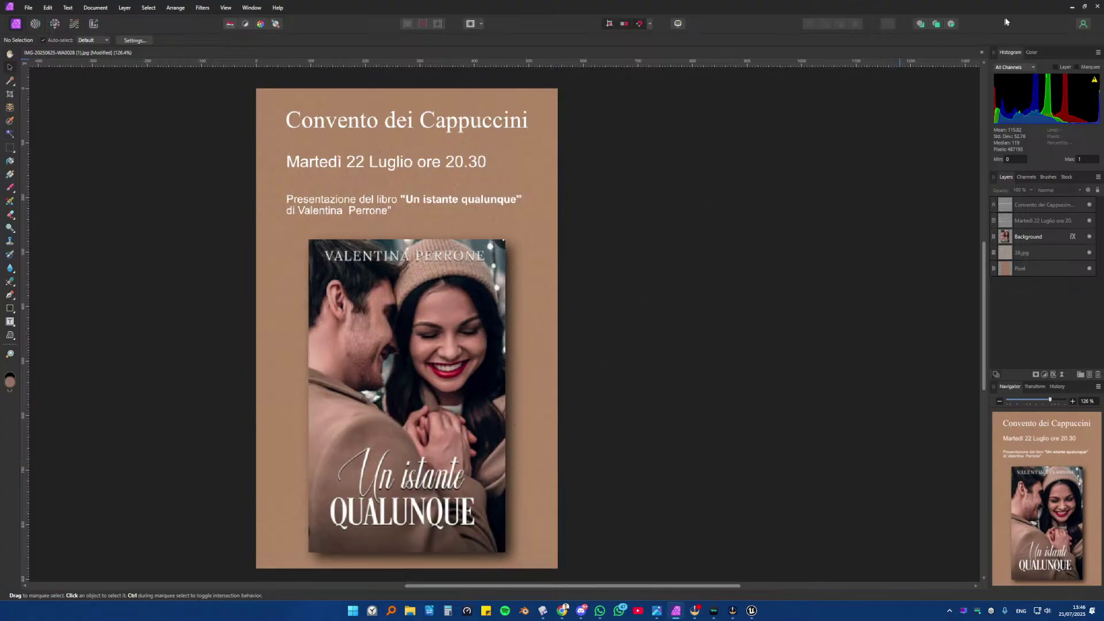
click(1072, 7)
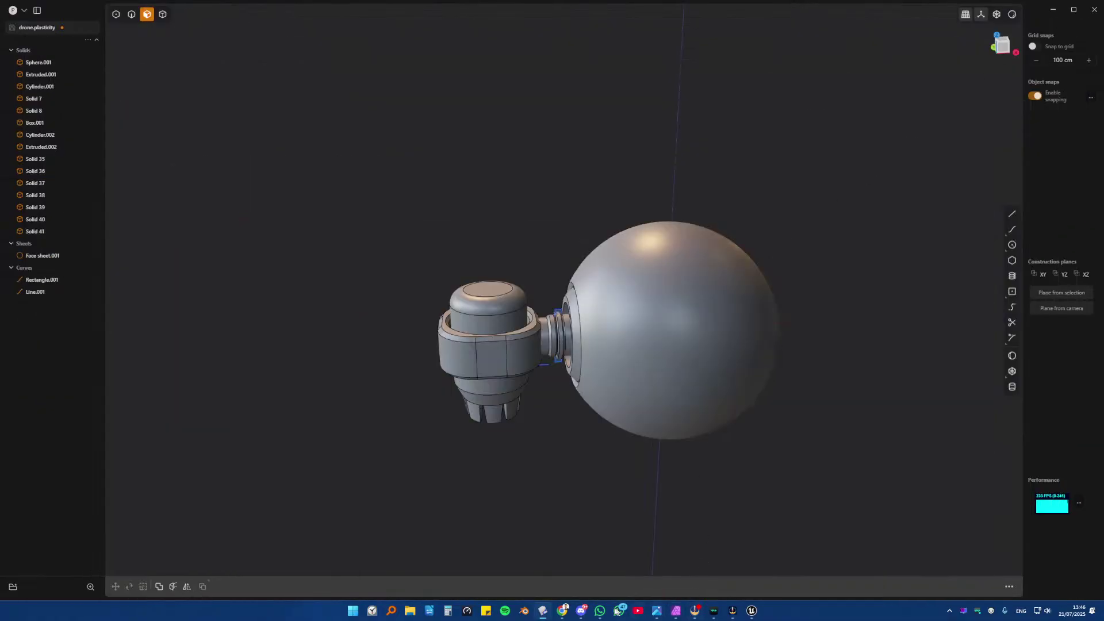
click(657, 611)
scroll(543, 451, up, 6)
shift+middle_drag(456, 375, 549, 339)
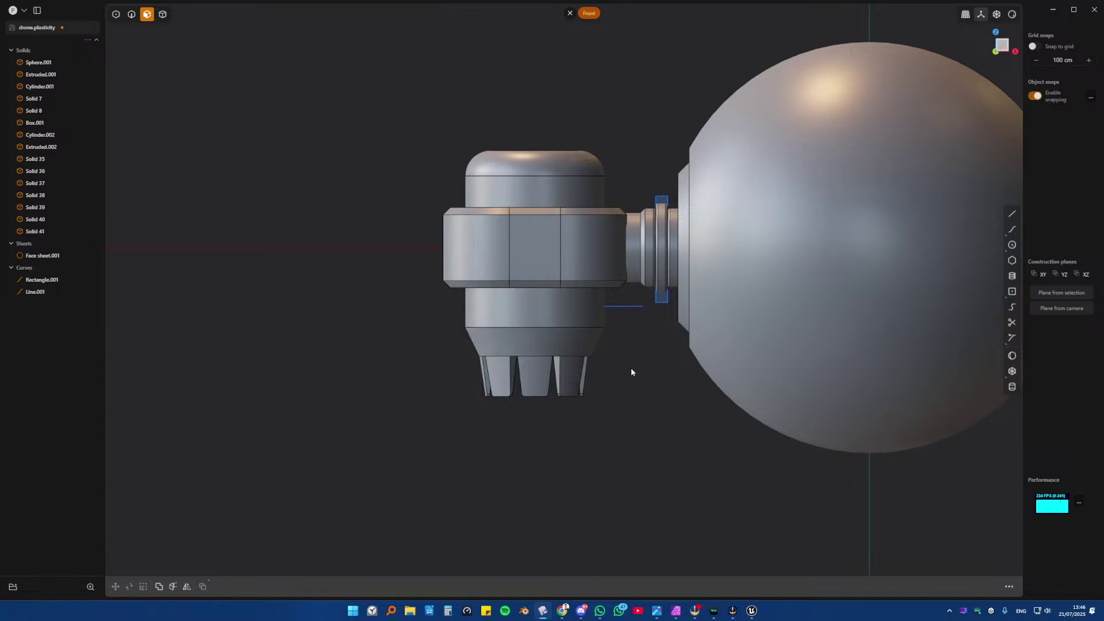
scroll(625, 369, up, 2)
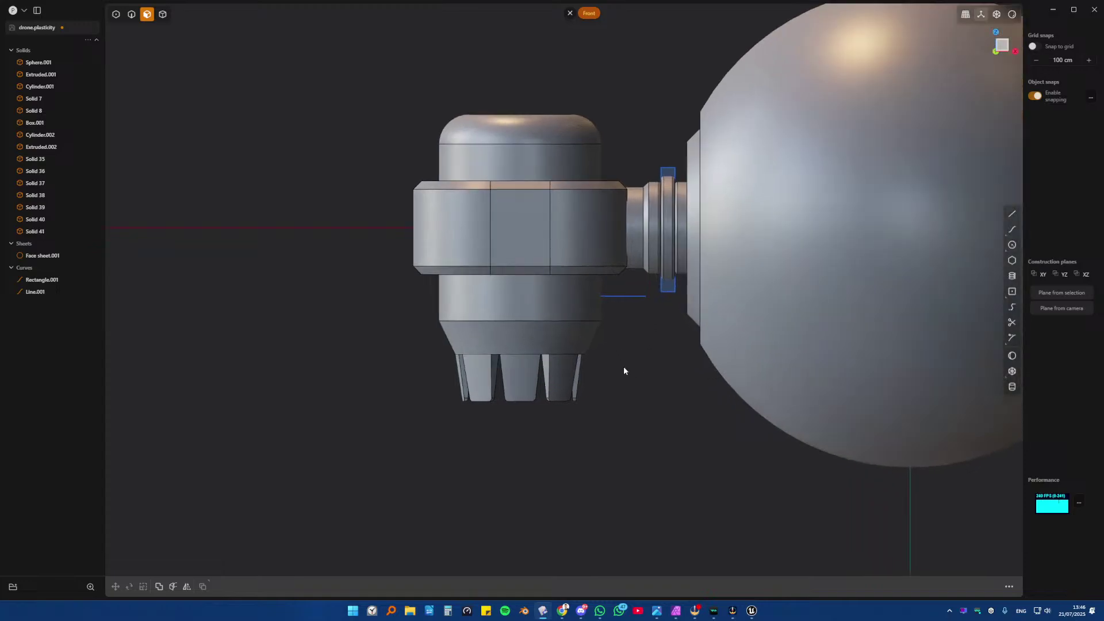
click(1012, 213)
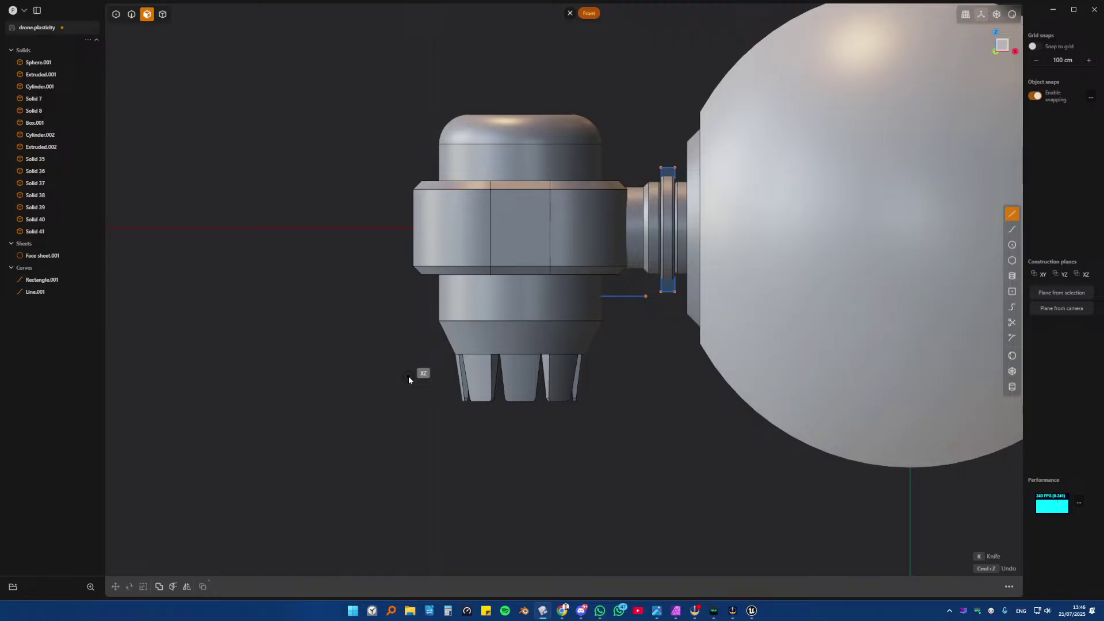
middle_drag(408, 376, 535, 318)
- Offset the conical face near the cylinder's lower end outward, leaving a wider flat rim around the fingers
key(4)
click(471, 328)
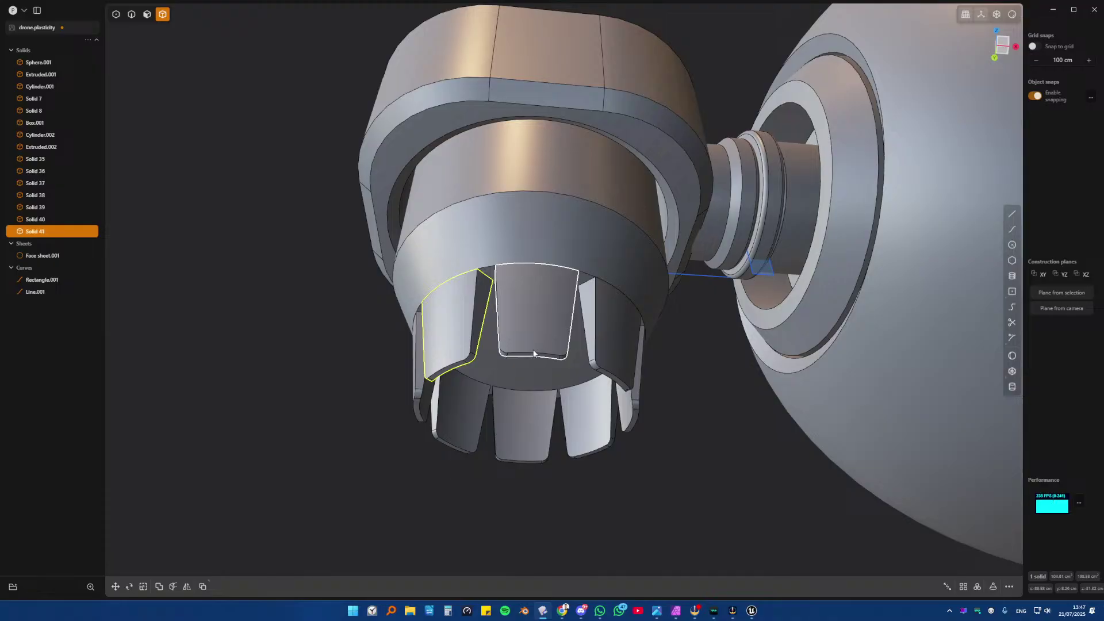
click(570, 250)
key(3)
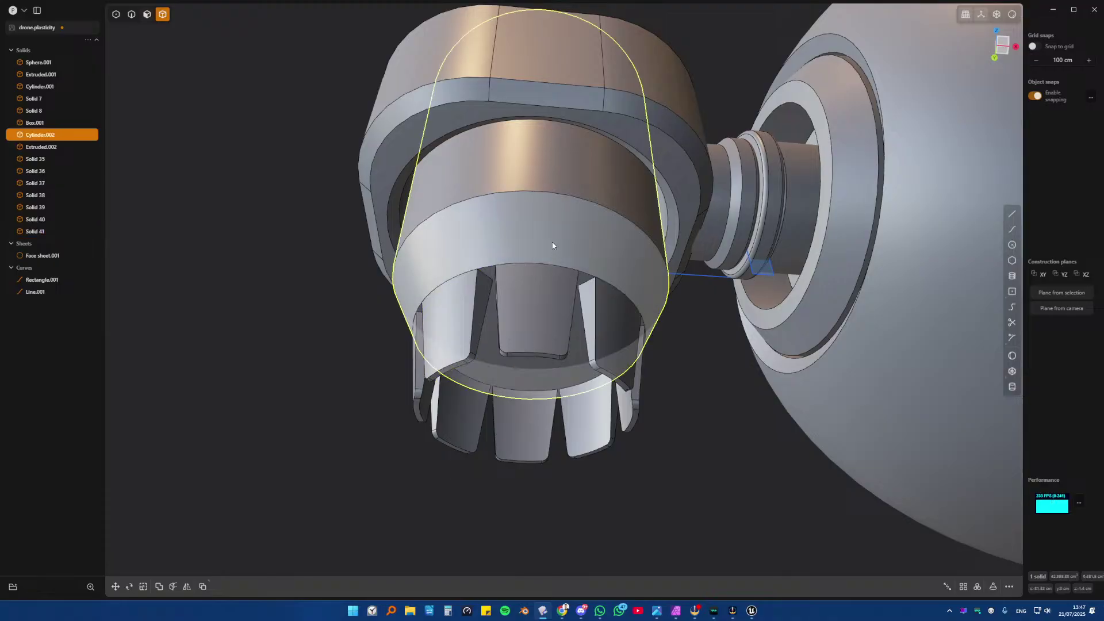
click(554, 246)
drag(556, 227, 612, 248)
right_click(612, 248)
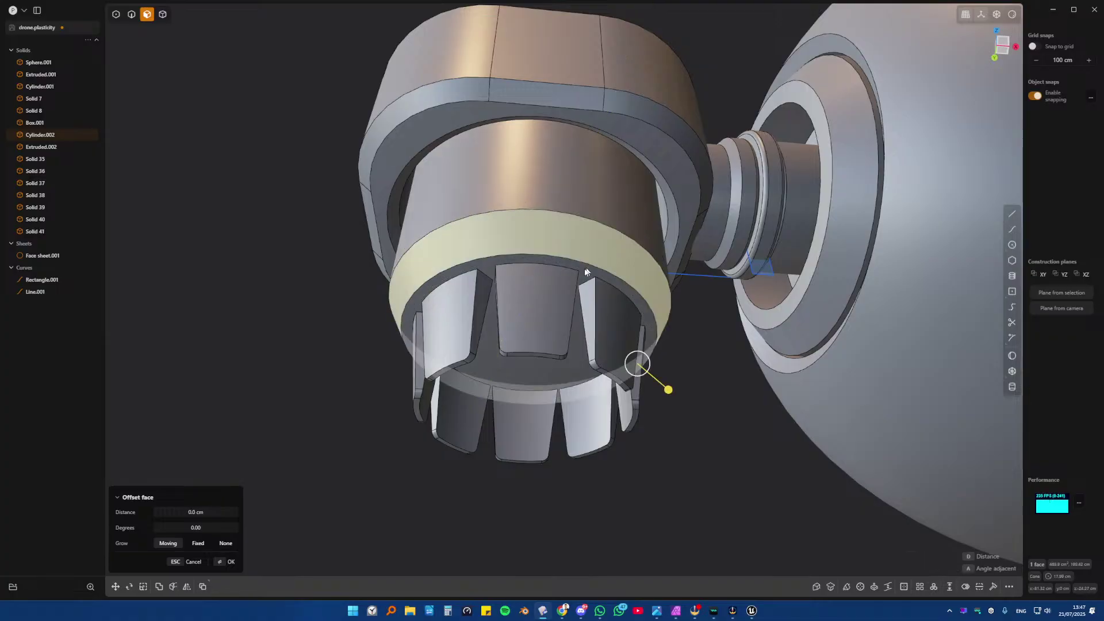
- Offset the cylinder's bottom face outline inward about 3.17 cm and push the inner disc up into the cylinder as a recess
click(574, 342)
key(o)
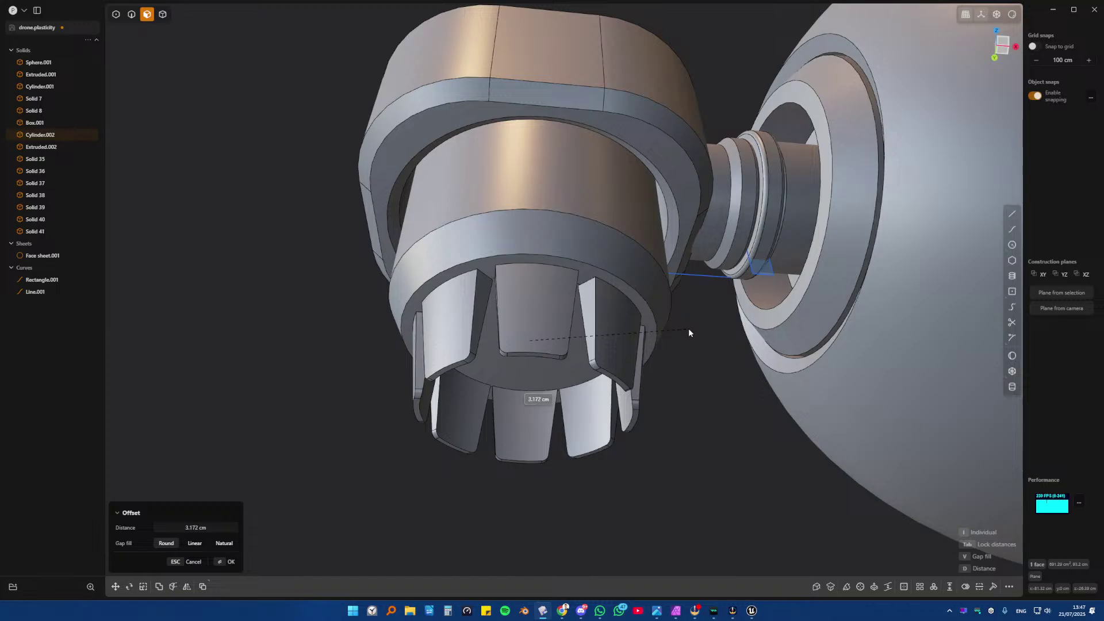
click(691, 329)
middle_drag(639, 328, 625, 294)
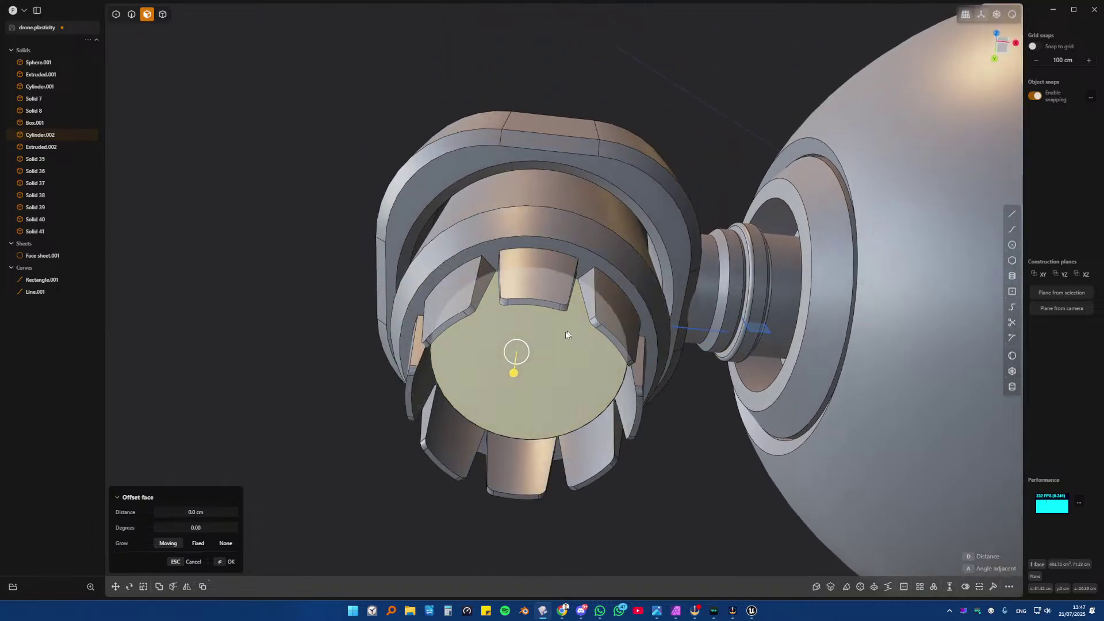
click(552, 340)
drag(551, 359, 580, 322)
right_click(581, 323)
- Chamfer the circular lower rim of the cylinder's recess by about 1.94 cm
key(2)
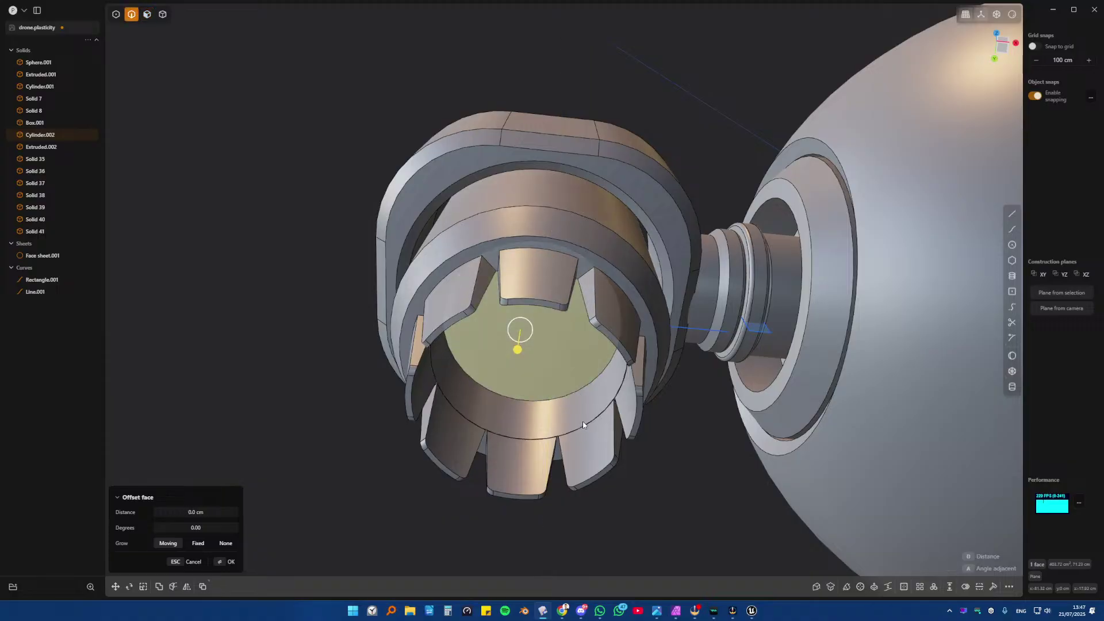
click(586, 425)
middle_drag(619, 389, 625, 394)
drag(625, 394, 627, 393)
right_click(612, 400)
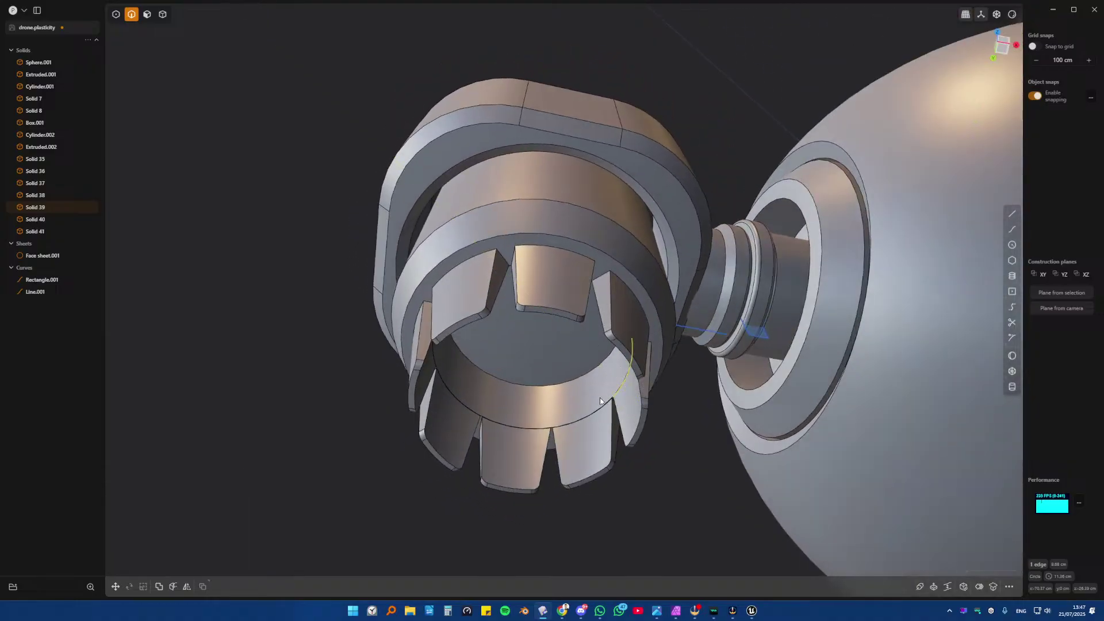
click(598, 410)
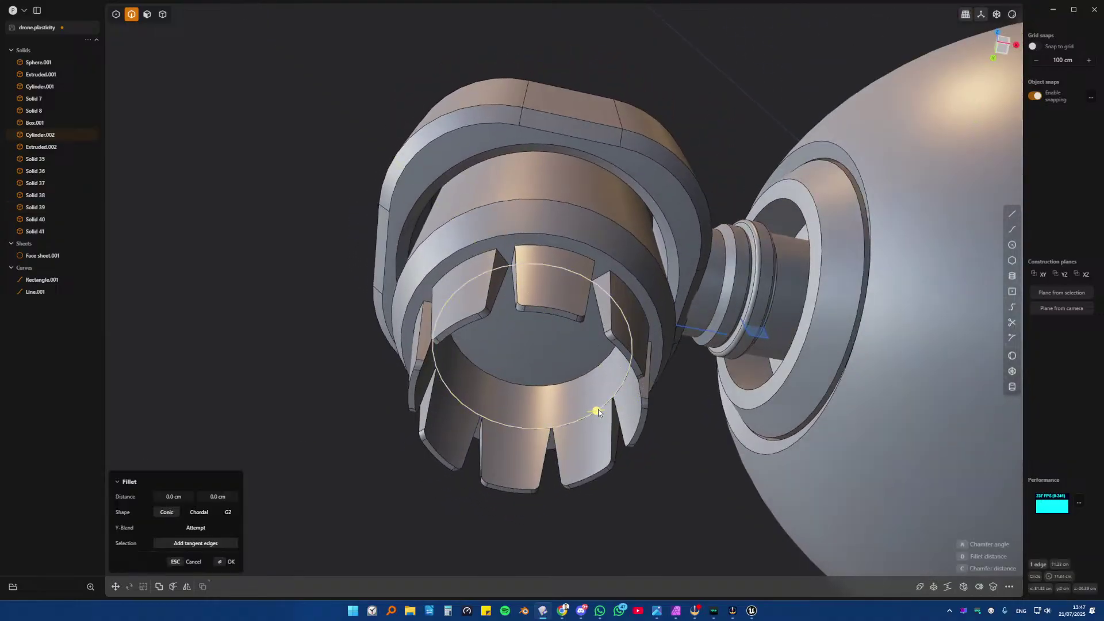
drag(603, 410, 607, 418)
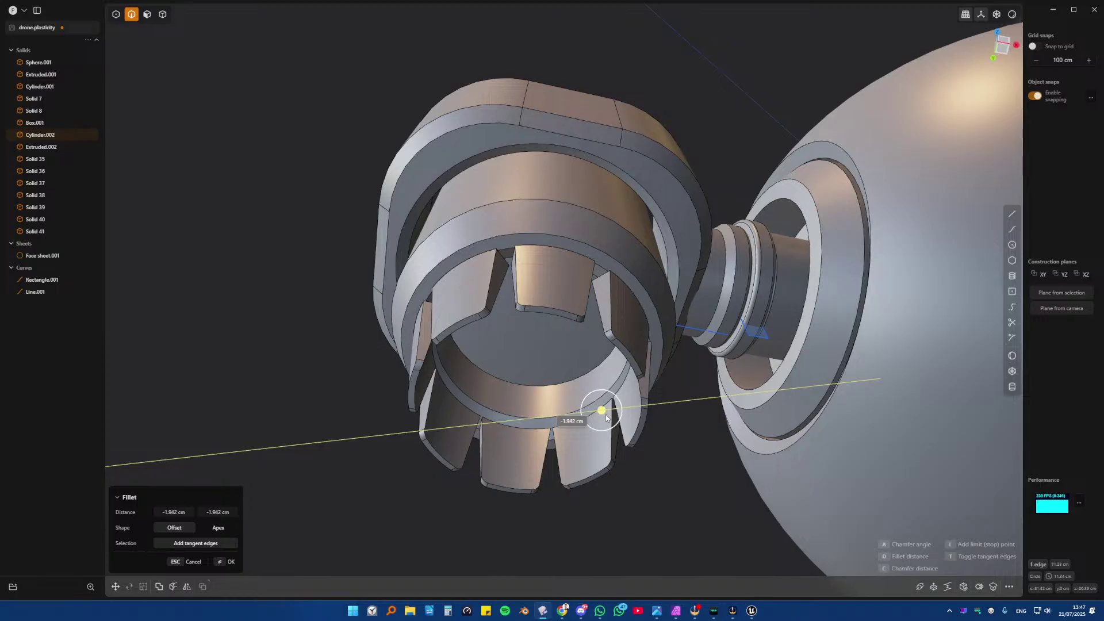
key(Return)
mouse_move(520, 368)
middle_down()
mouse_move(586, 401)
mouse_move(527, 361)
middle_up()
key(3)
click(554, 295)
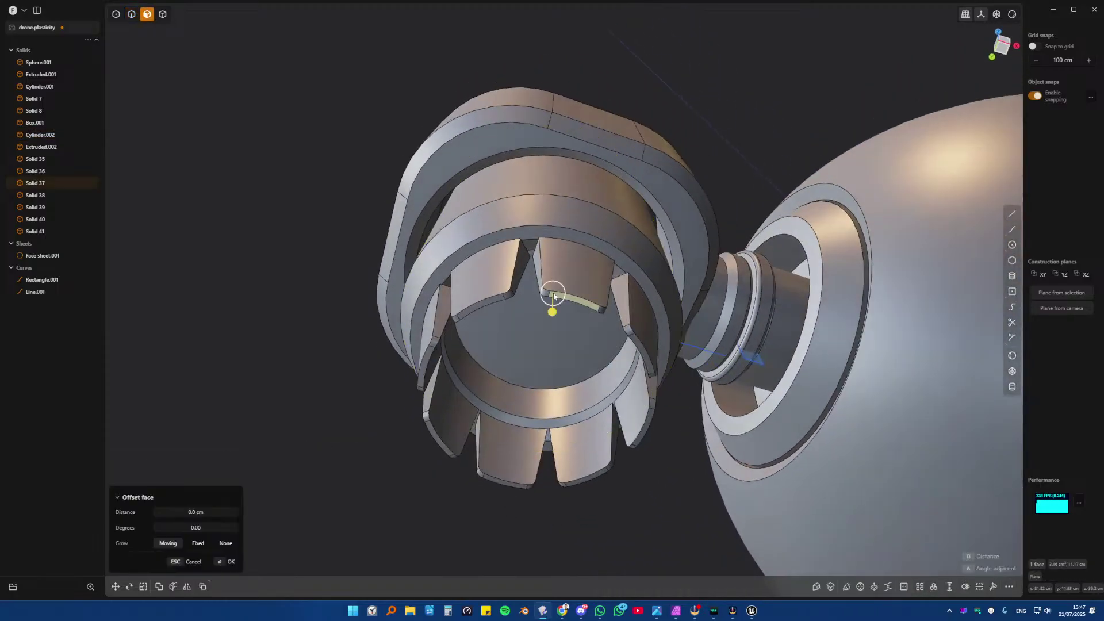
key(4)
click(578, 278)
middle_drag(578, 277, 551, 320)
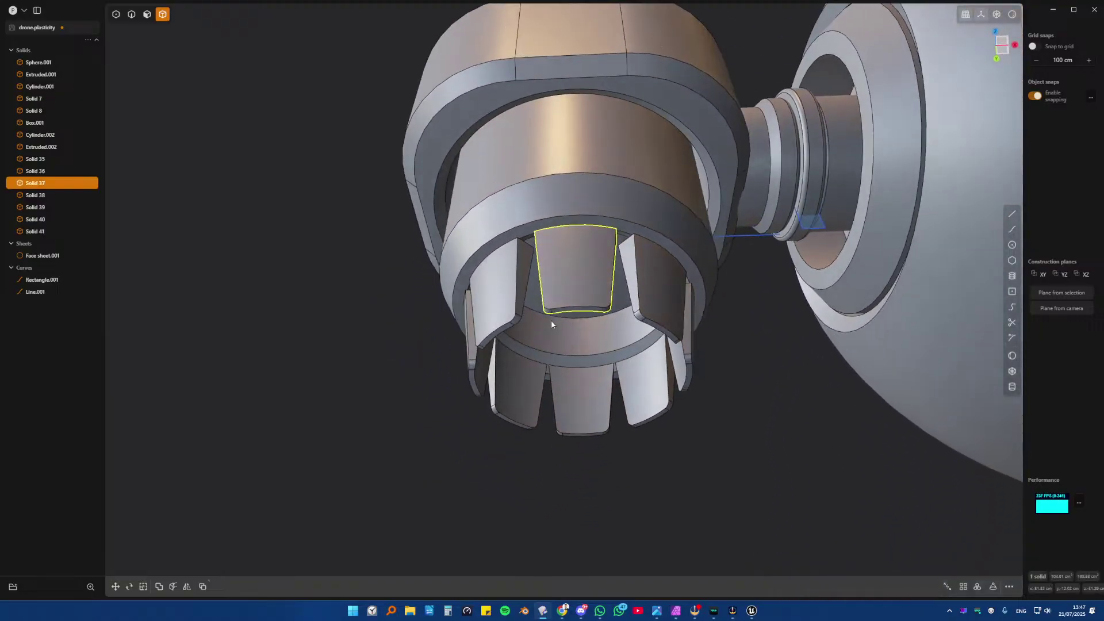
shift+click(506, 305)
key(Escape)
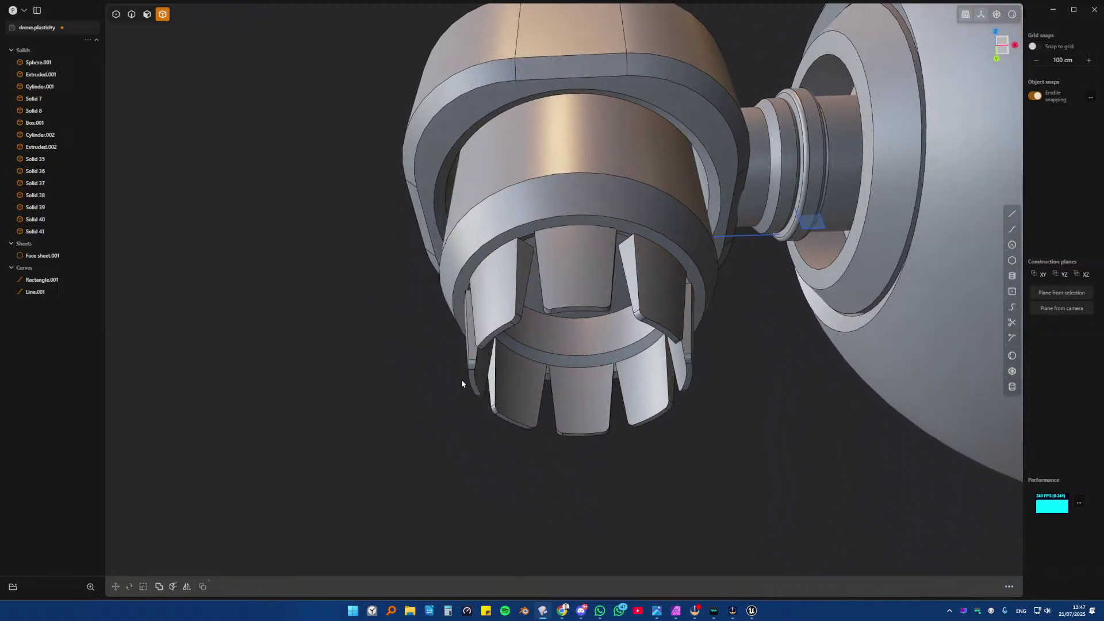
- Select the finger solids around the cylinder's lower end from the front view and delete all but one
key(KP_1)
drag(369, 536, 828, 435)
middle_drag(547, 483, 635, 318)
key(KP_1)
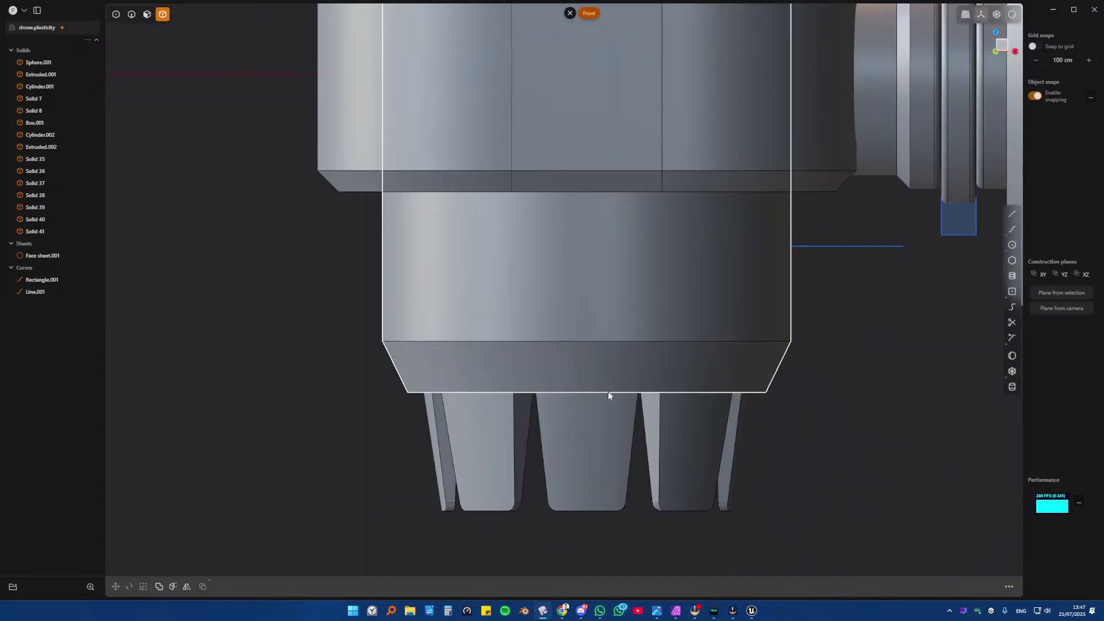
drag(343, 538, 850, 383)
middle_drag(851, 383, 574, 368)
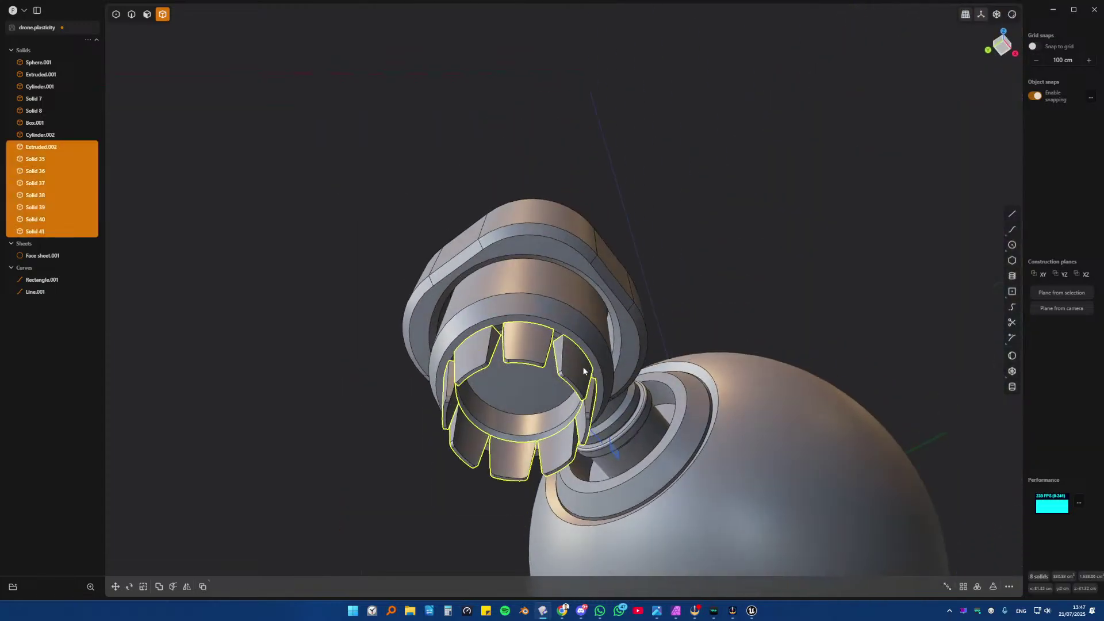
key(Delete)
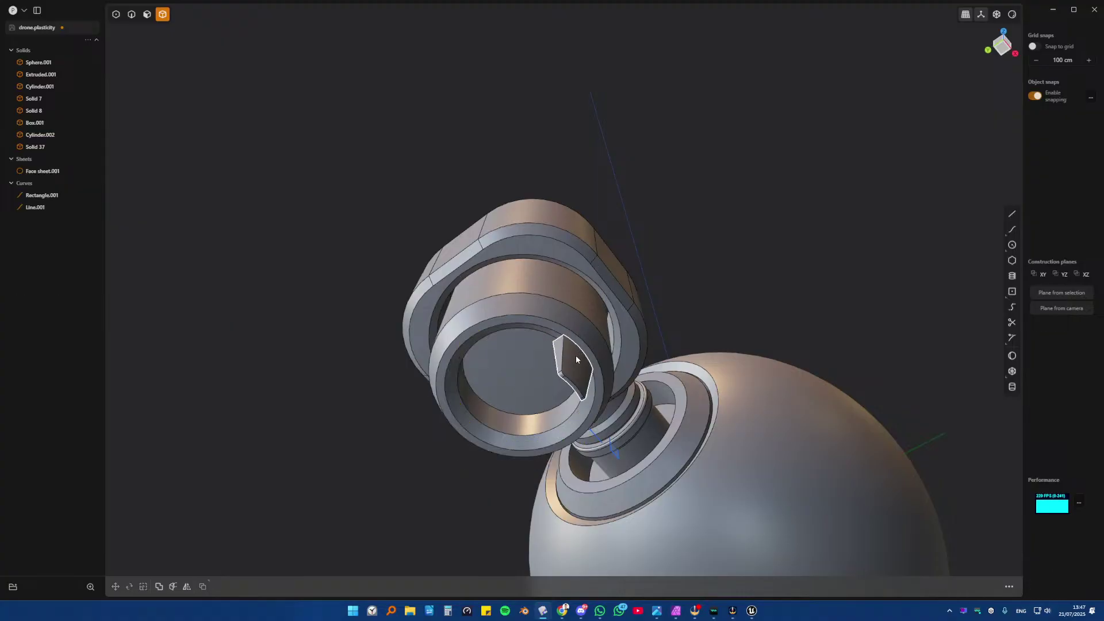
- Select the remaining finger solid below the cylinder and isolate it from the other bodies
middle_drag(575, 357, 729, 392)
click(569, 391)
scroll(596, 350, up, 3)
scroll(552, 339, up, 2)
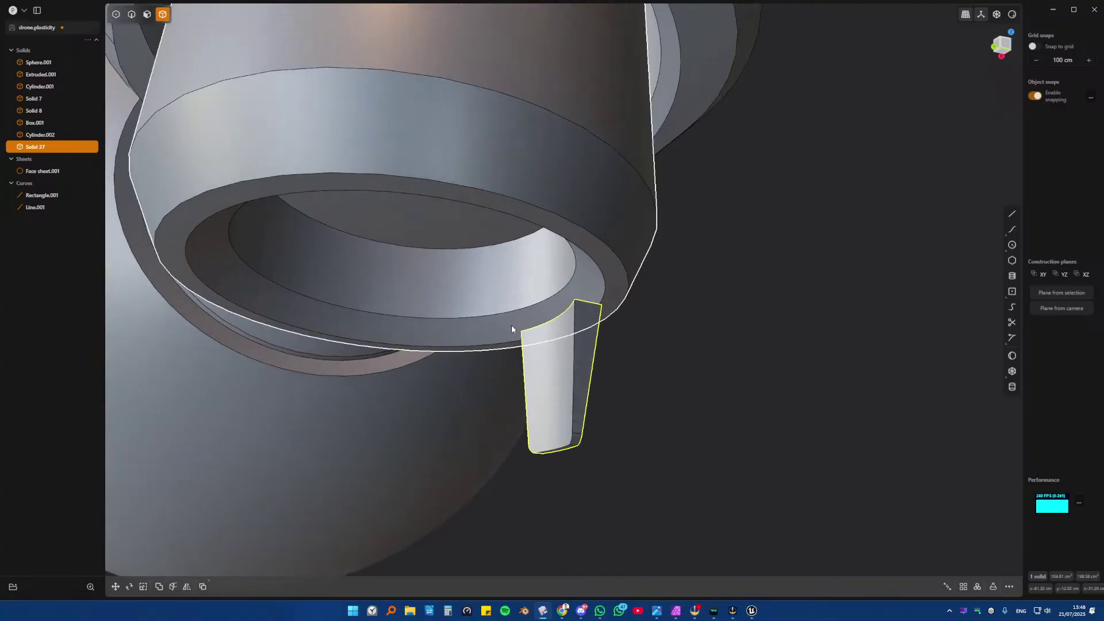
shift+middle_drag(513, 328, 542, 385)
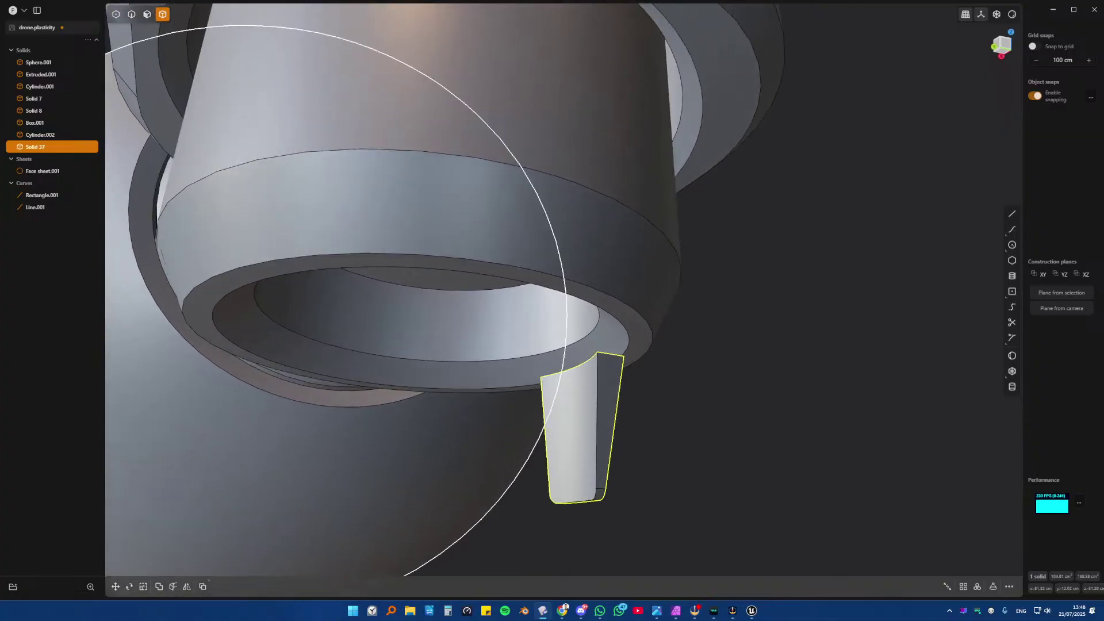
scroll(540, 383, up, 5)
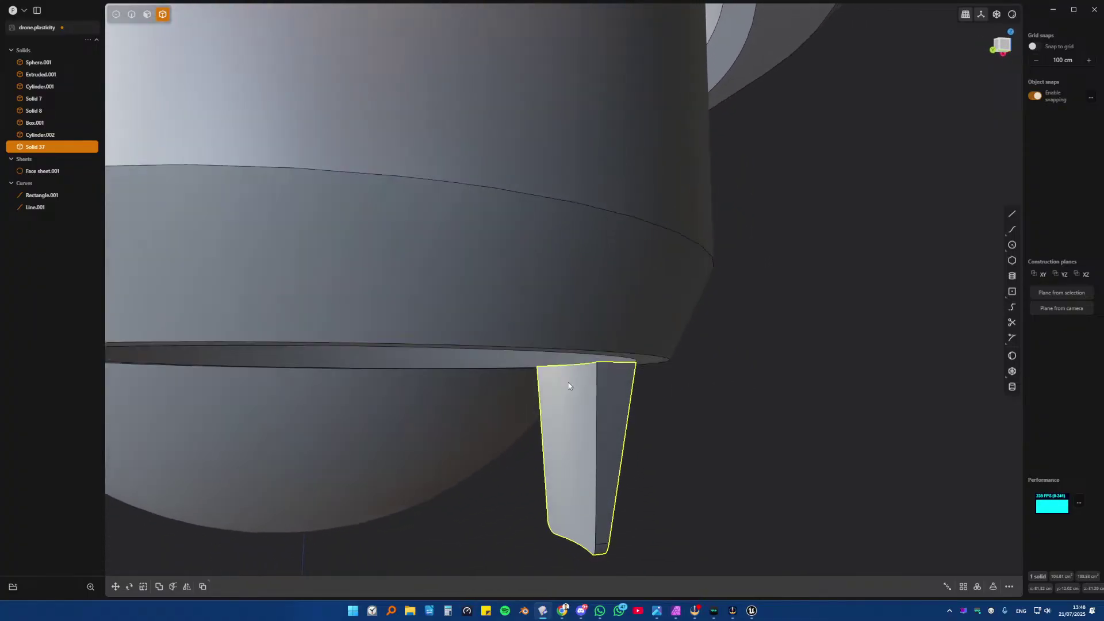
middle_drag(569, 385, 614, 421)
key(/)
- Offset the finger's top face upward by about 2.008 cm and bring the other bodies back into view
key(3)
click(603, 368)
key(o)
middle_drag(603, 368, 614, 332)
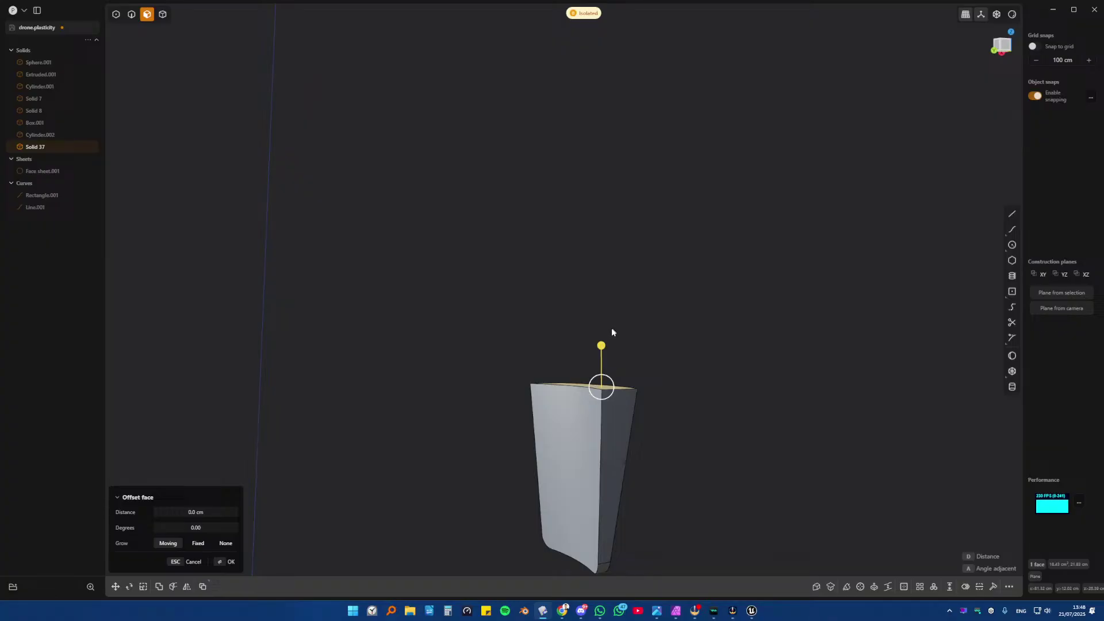
key(/)
middle_drag(549, 368, 528, 372)
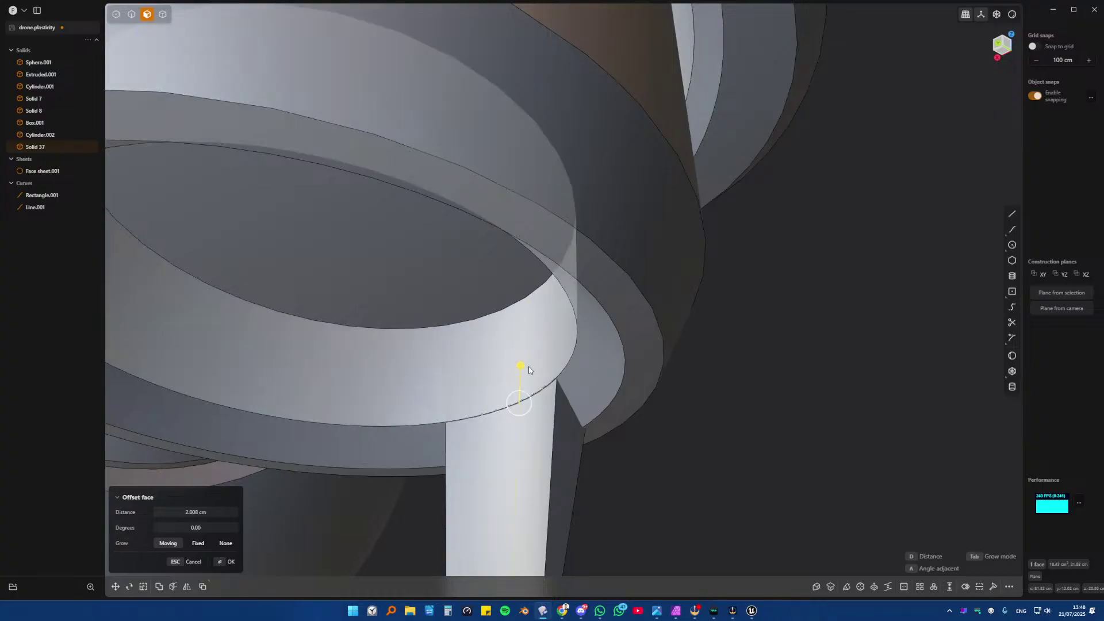
scroll(506, 403, down, 10)
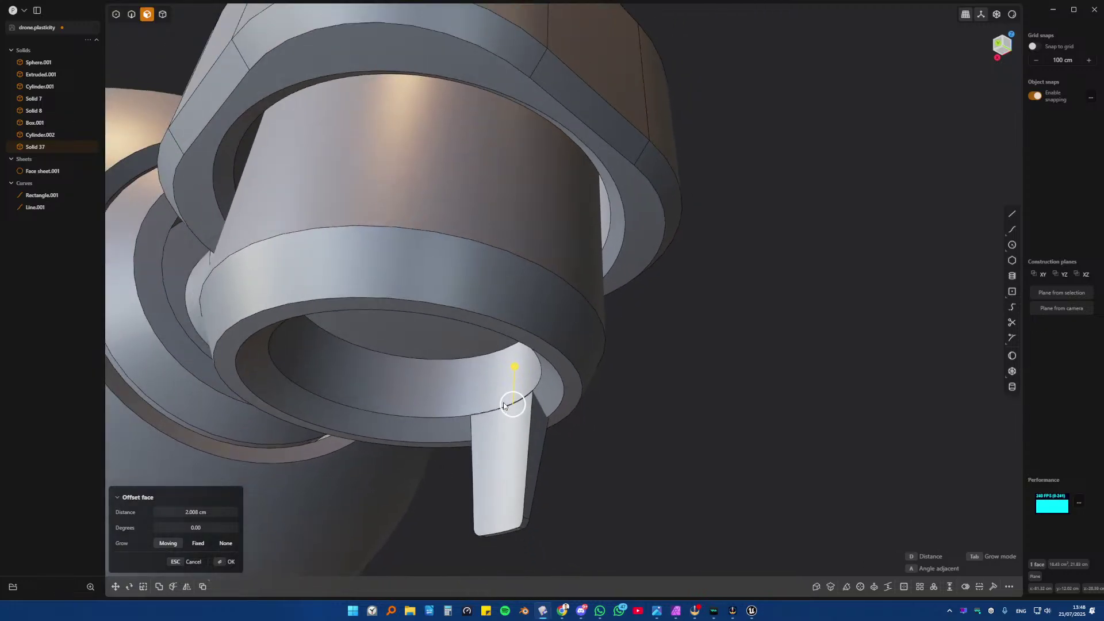
middle_drag(504, 404, 378, 319)
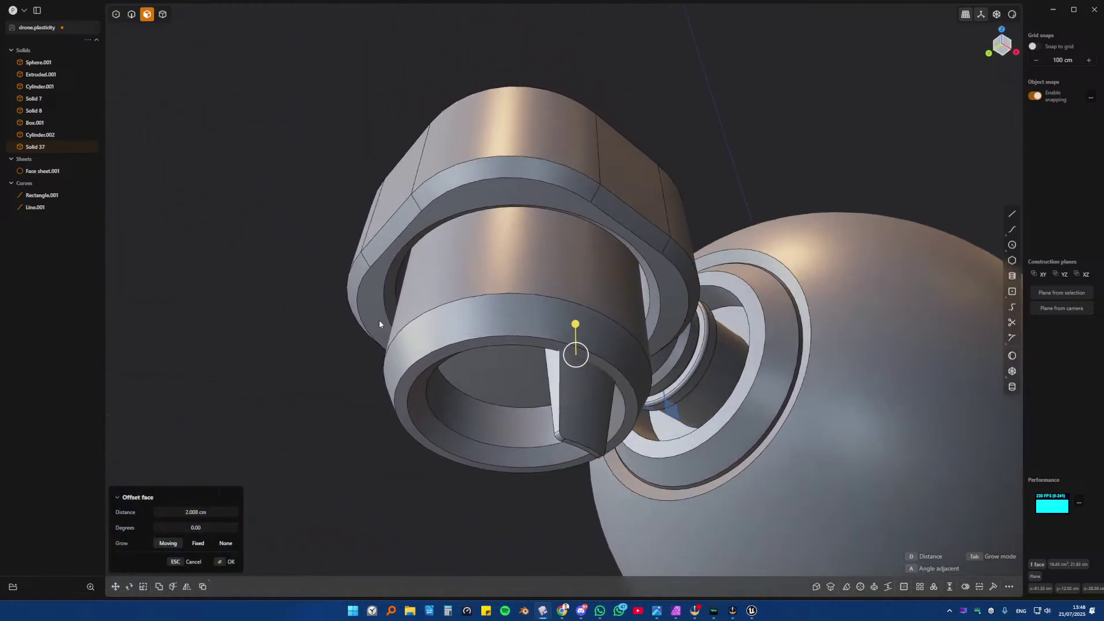
scroll(573, 385, up, 3)
scroll(571, 381, up, 3)
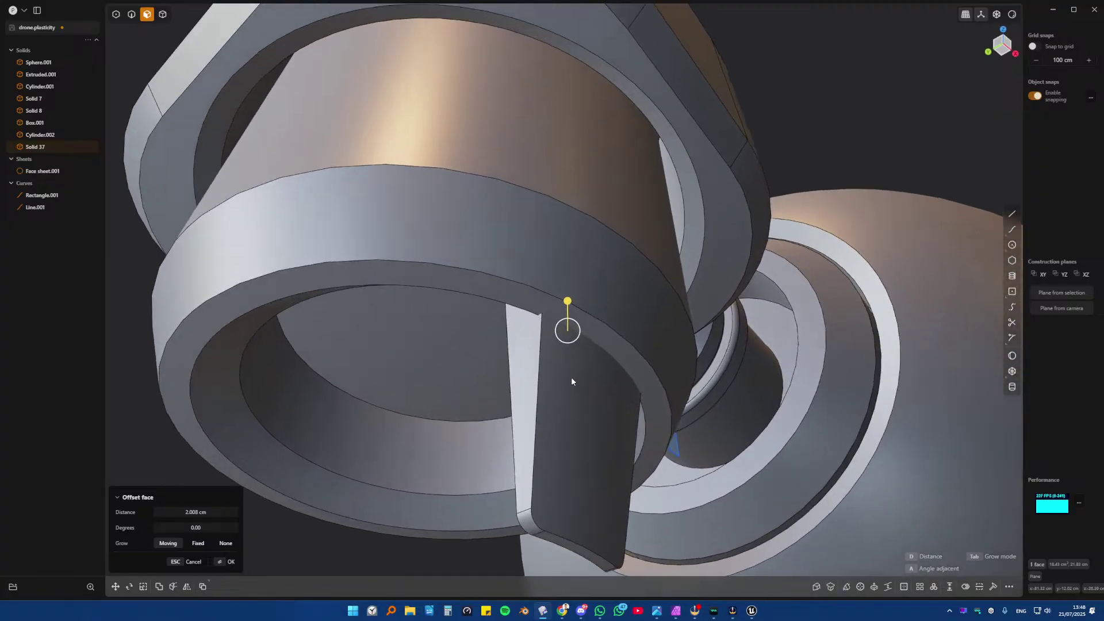
- Offset the finger's top face again, further up into the cylinder's recess
key(d)
middle_drag(544, 374, 458, 393)
mouse_move(441, 370)
mouse_down()
mouse_move(458, 372)
mouse_move(447, 370)
mouse_up()
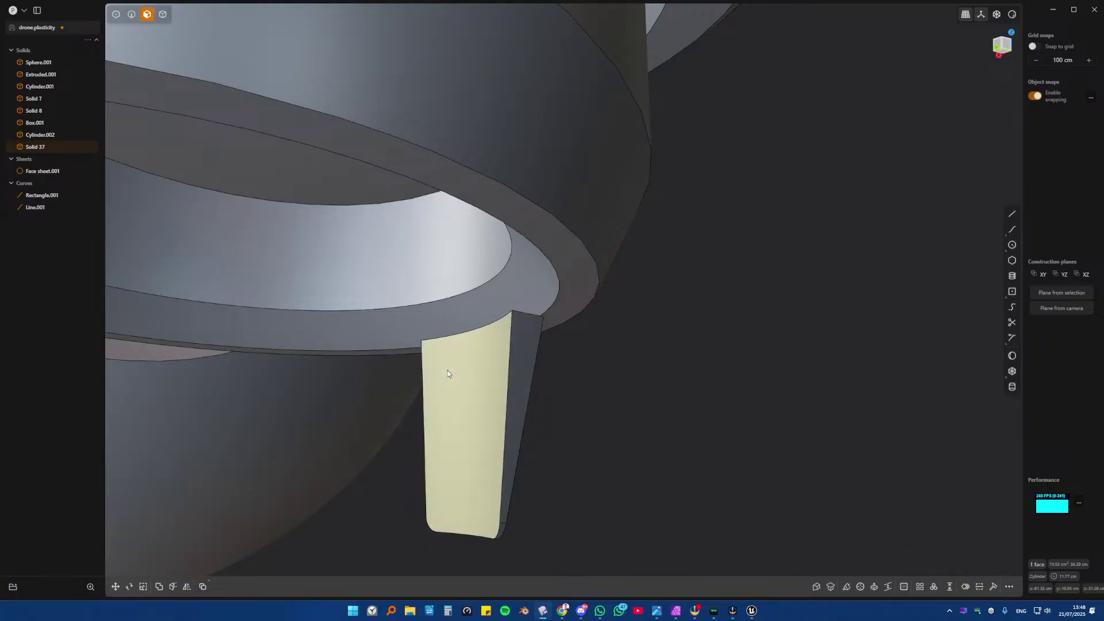
middle_drag(473, 321, 510, 317)
click(506, 319)
drag(510, 282, 510, 217)
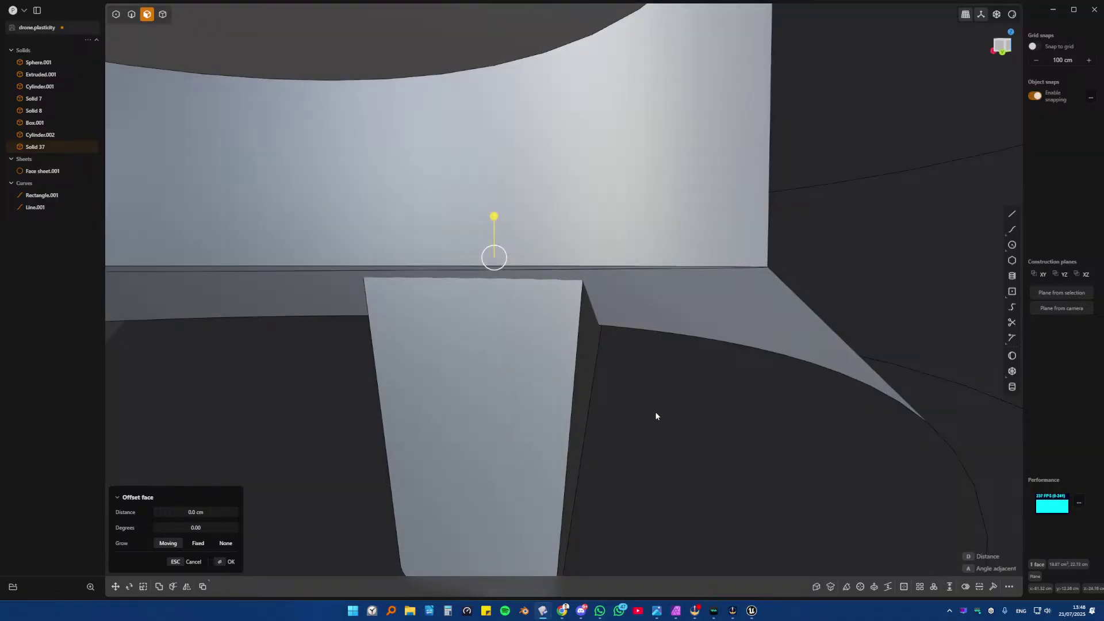
key(Return)
- Move the finger solid slightly along the Y axis toward the cylinder's centre
middle_drag(656, 414, 579, 323)
key(4)
click(579, 321)
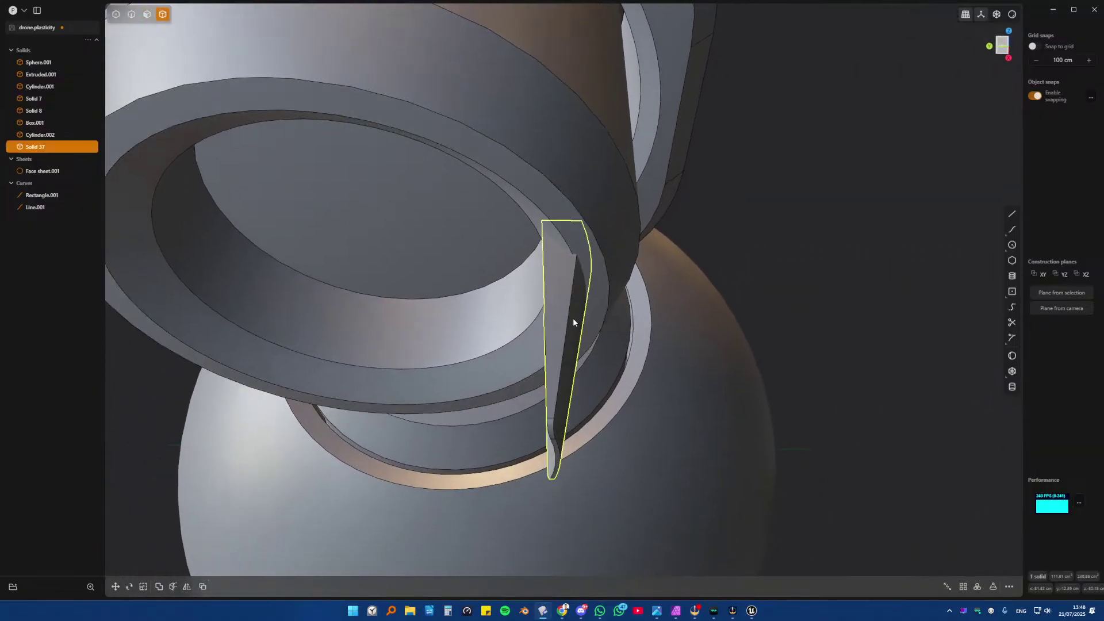
key(g)
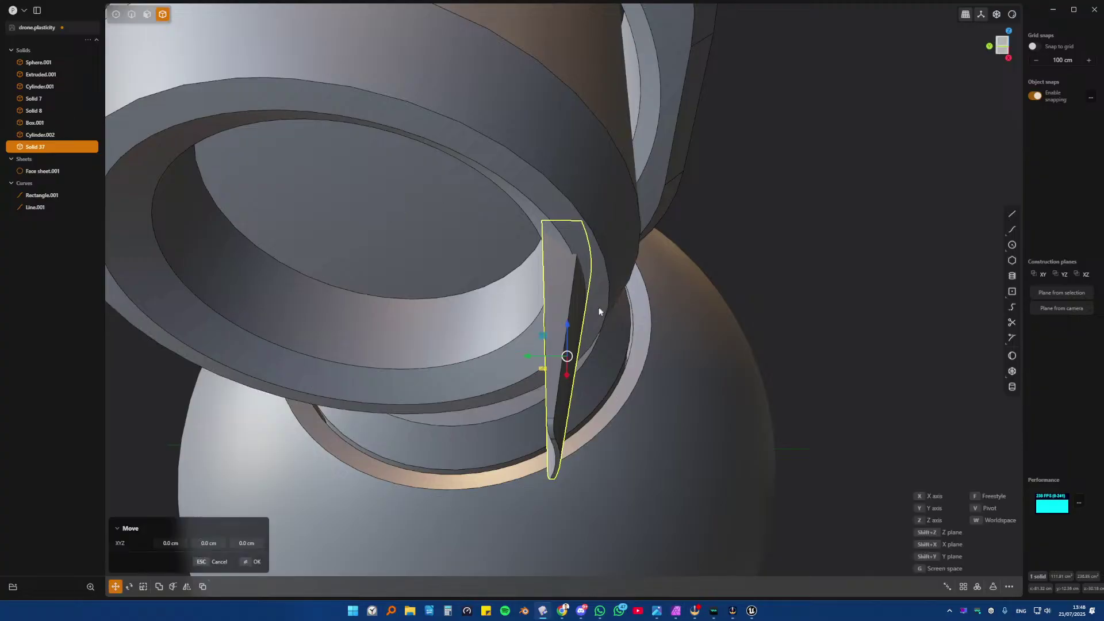
drag(547, 357, 521, 361)
middle_drag(521, 361, 545, 320)
click(592, 340)
click(580, 230)
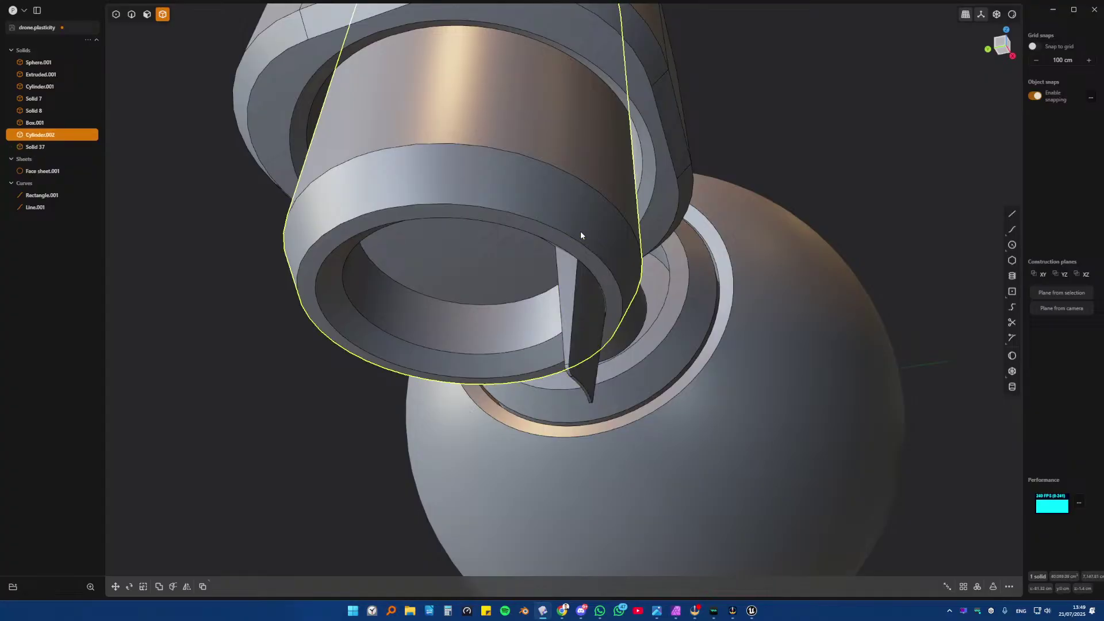
key(shift+d)
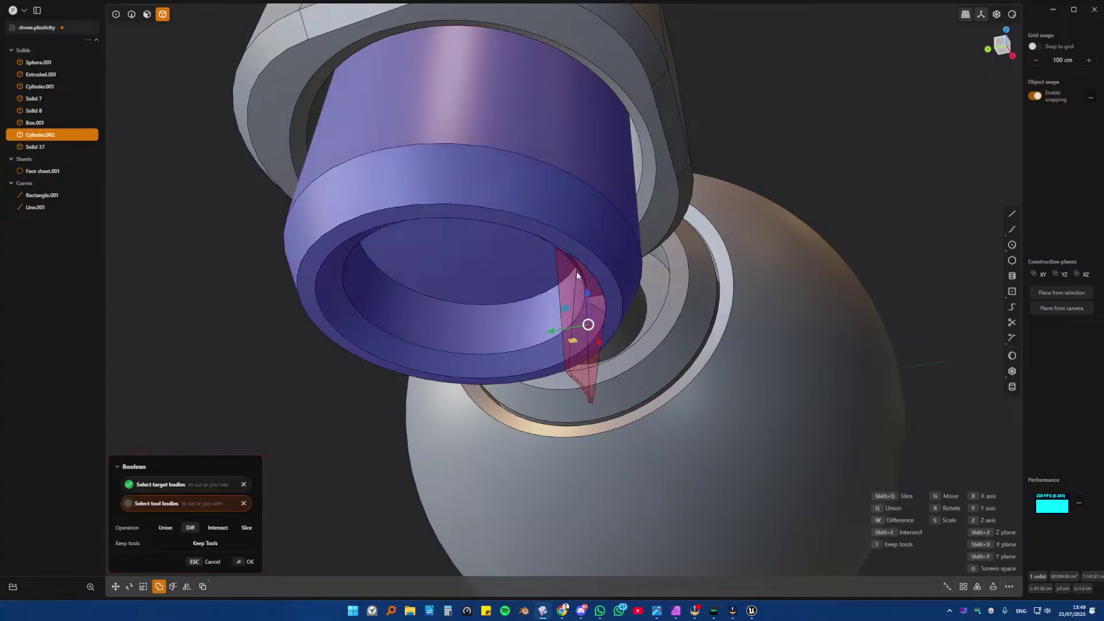
key(Escape)
- Cut the finger with the cylinder using a Boolean difference, keeping the cylinder as a separate tool body
click(575, 274)
key(shift+d)
click(582, 225)
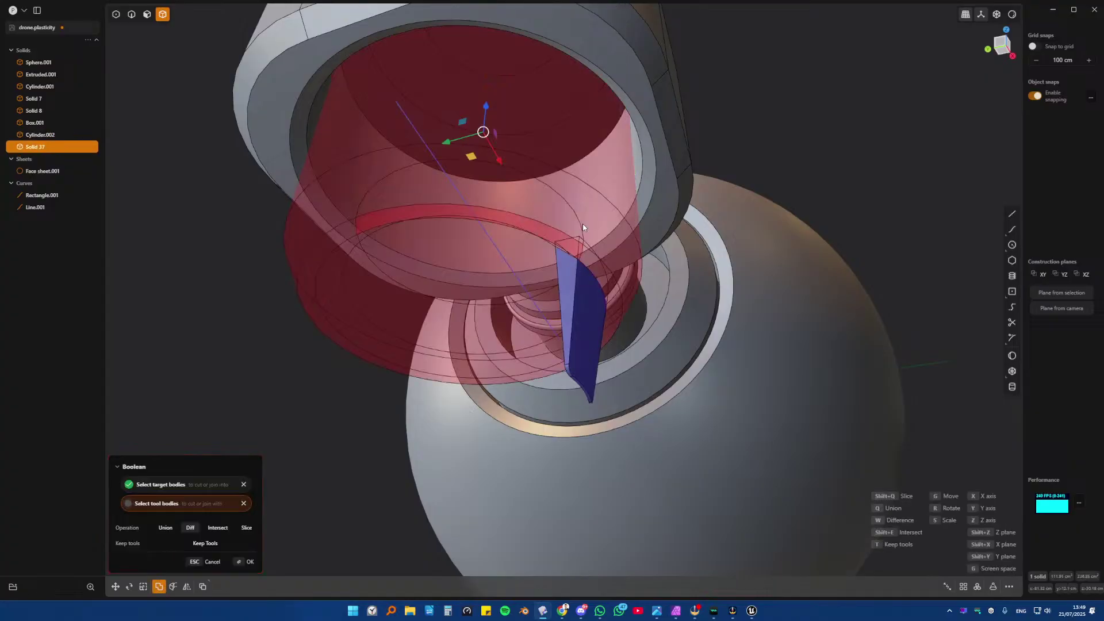
click(219, 543)
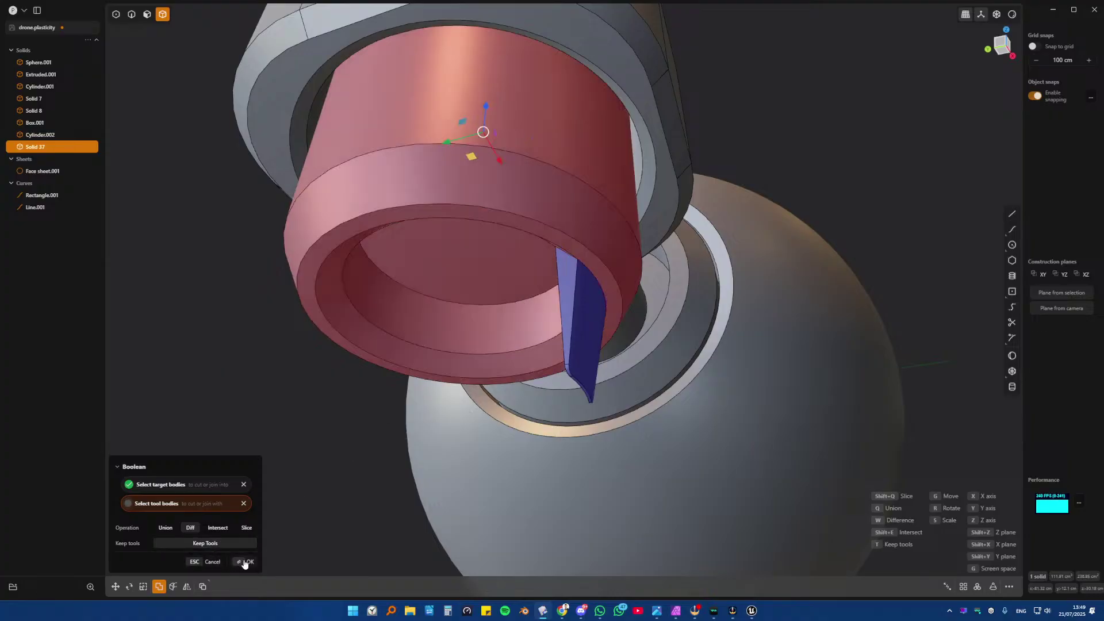
click(244, 562)
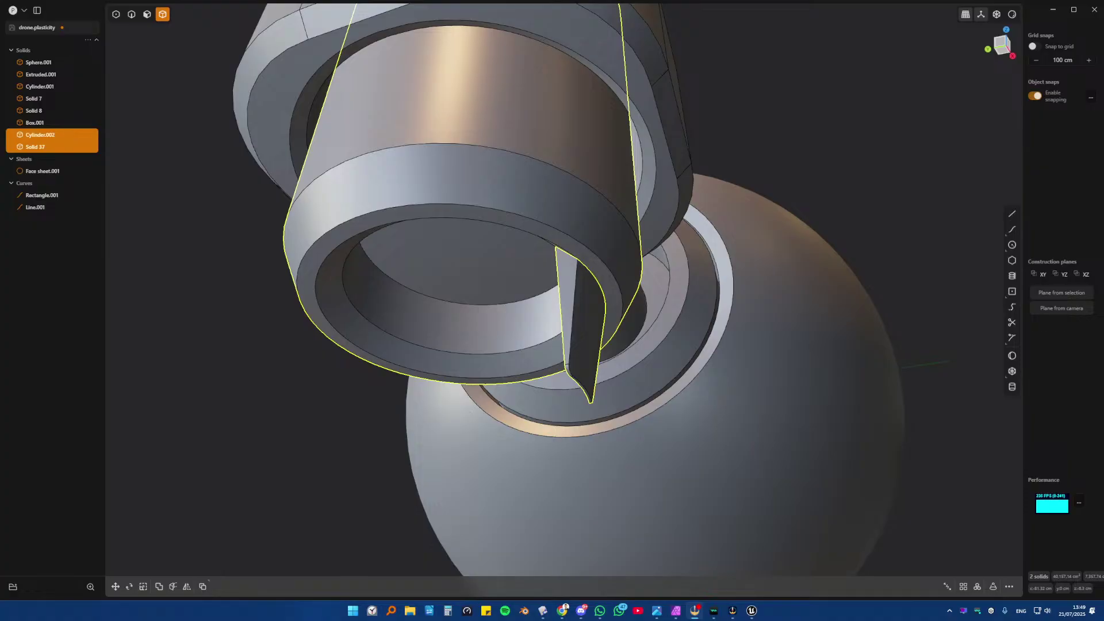
middle_drag(593, 232, 454, 398)
click(454, 399)
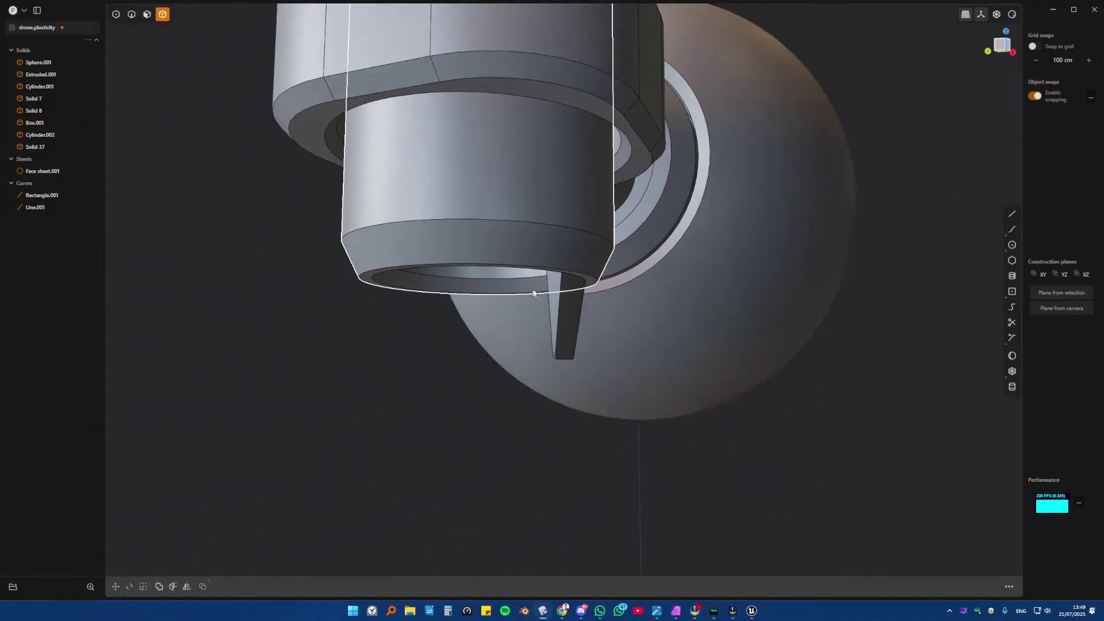
- From the front view, draw a centre rectangle about 13.8 by 6.75 cm centred across the finger
click(564, 288)
middle_drag(565, 288, 563, 314)
key(KP_1)
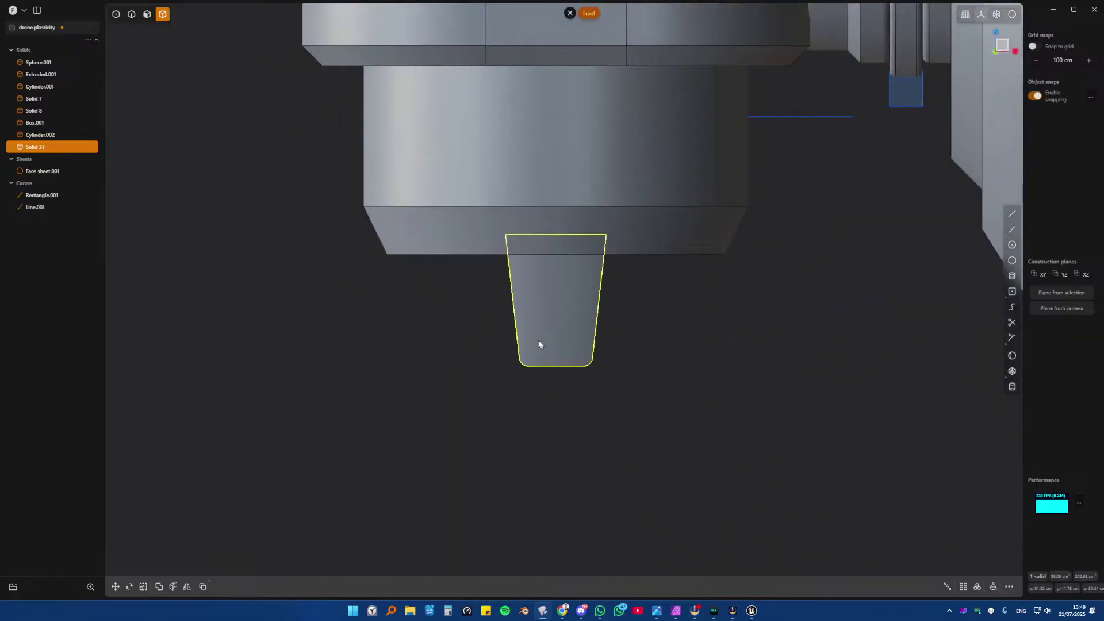
click(1012, 292)
click(554, 310)
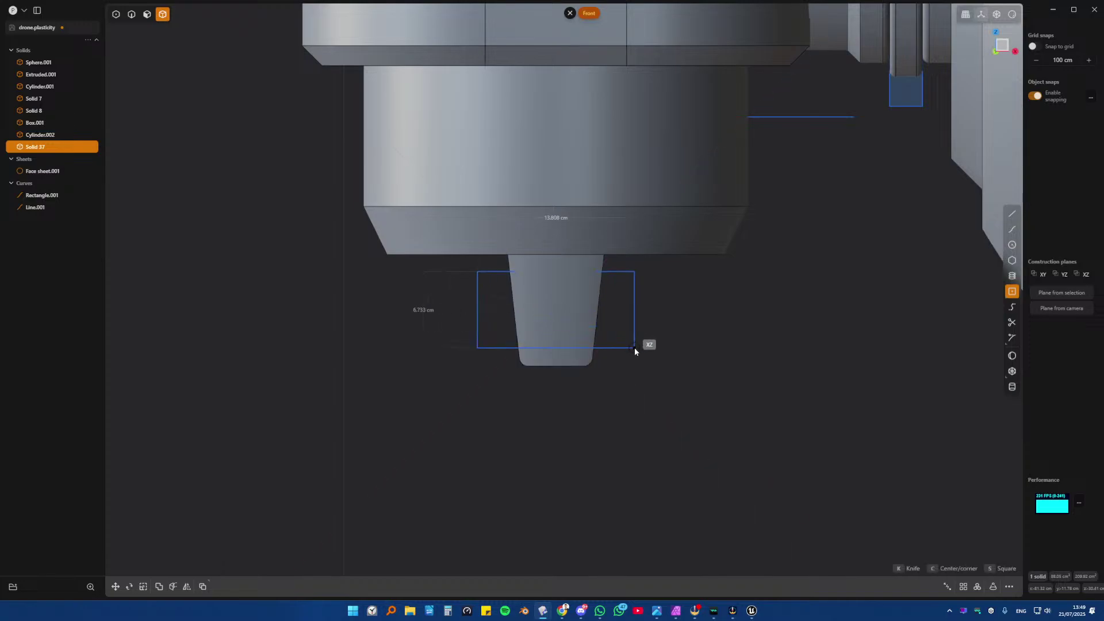
click(634, 347)
key(g)
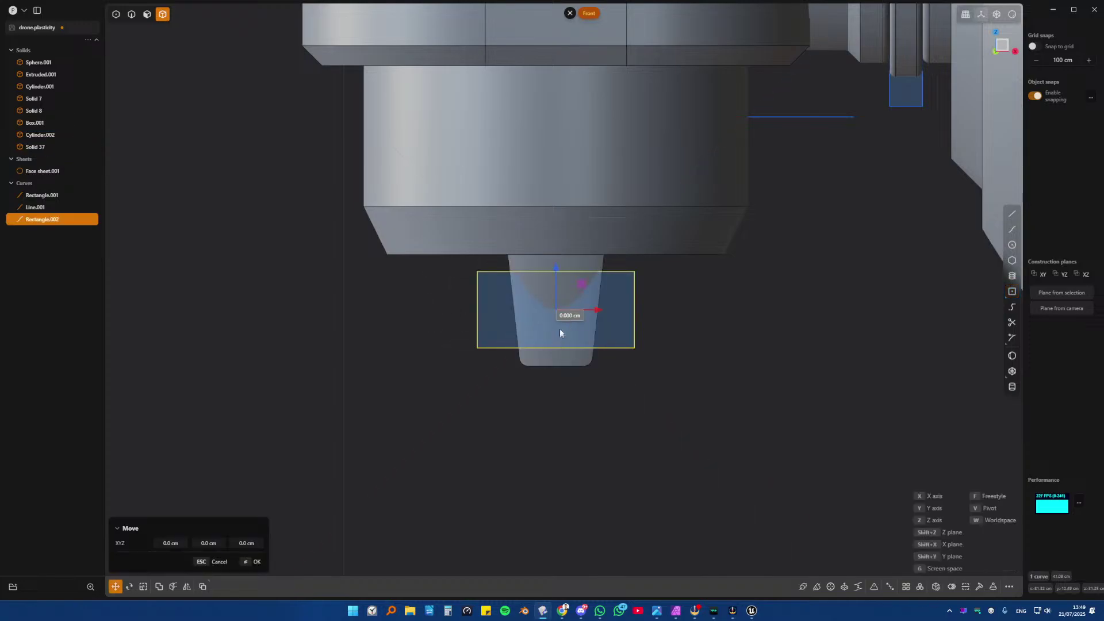
key(Escape)
key(Escape)
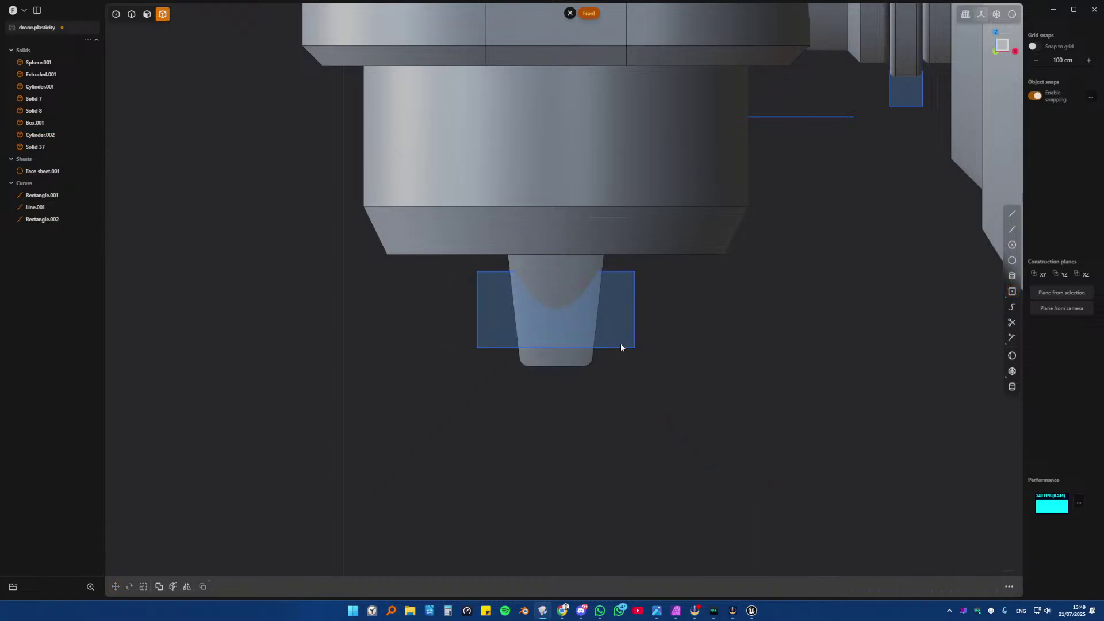
- Move the rectangle straight down along Z so that it extends past the finger's lower tip
key(2)
click(633, 323)
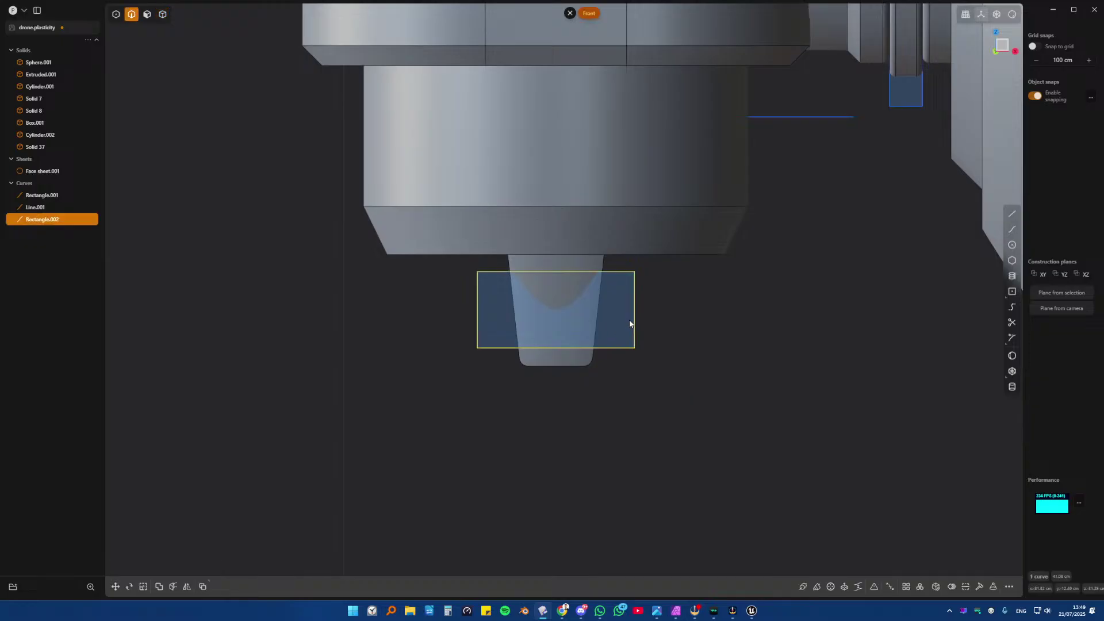
key(g)
key(z)
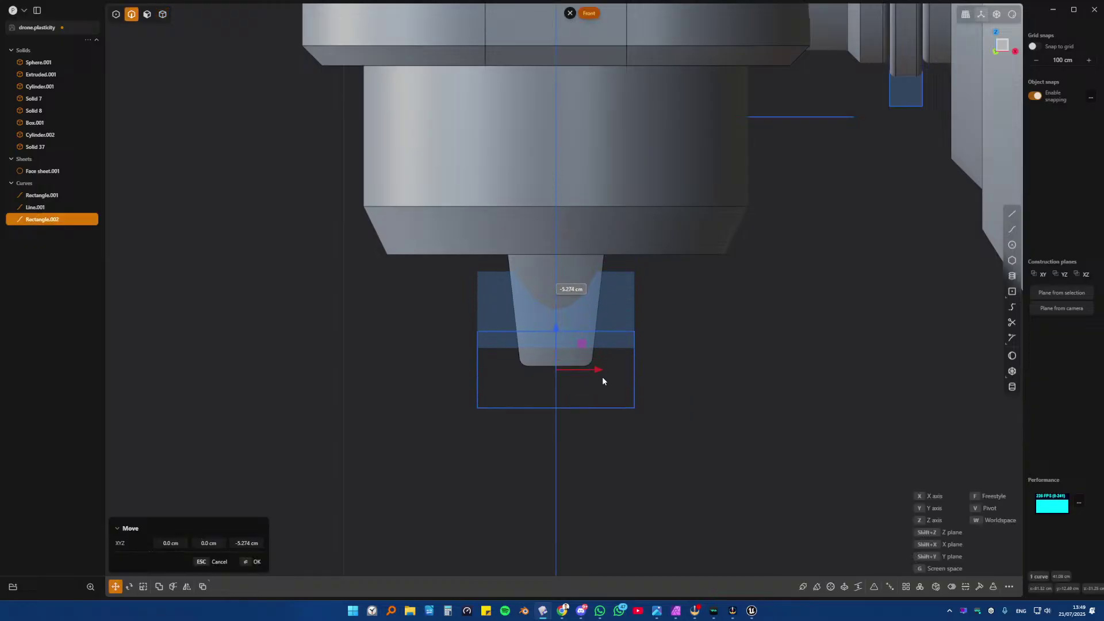
click(606, 354)
middle_drag(605, 354, 680, 346)
key(slash)
scroll(549, 345, up, 5)
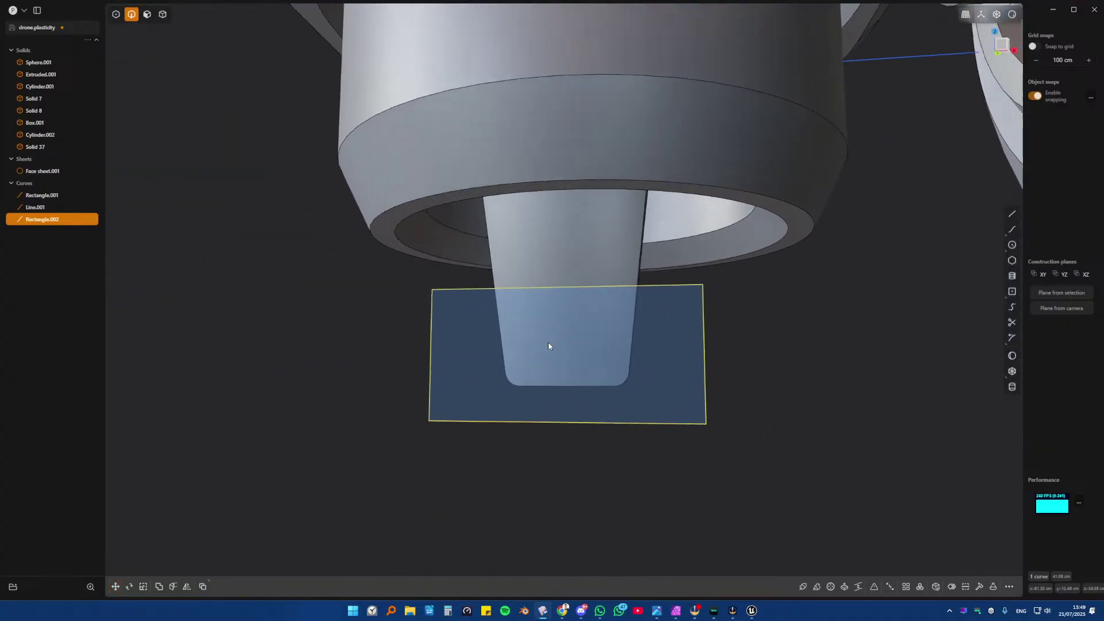
- Try a vertical line in the front view between the midpoints of the rectangle's upper and lower edges
key(KP_1)
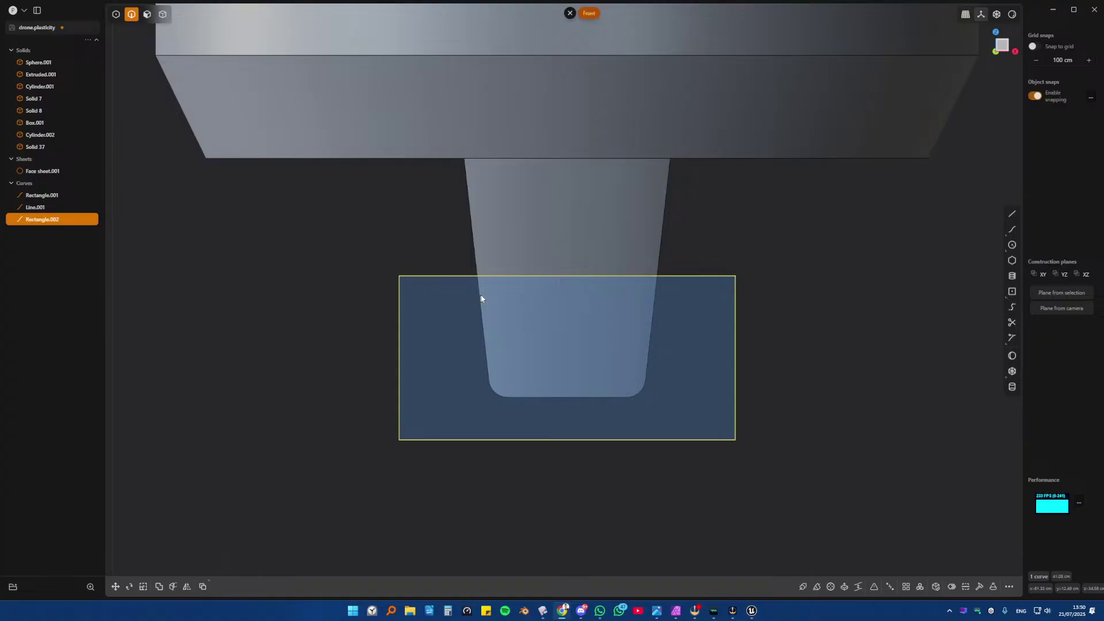
scroll(551, 319, up, 2)
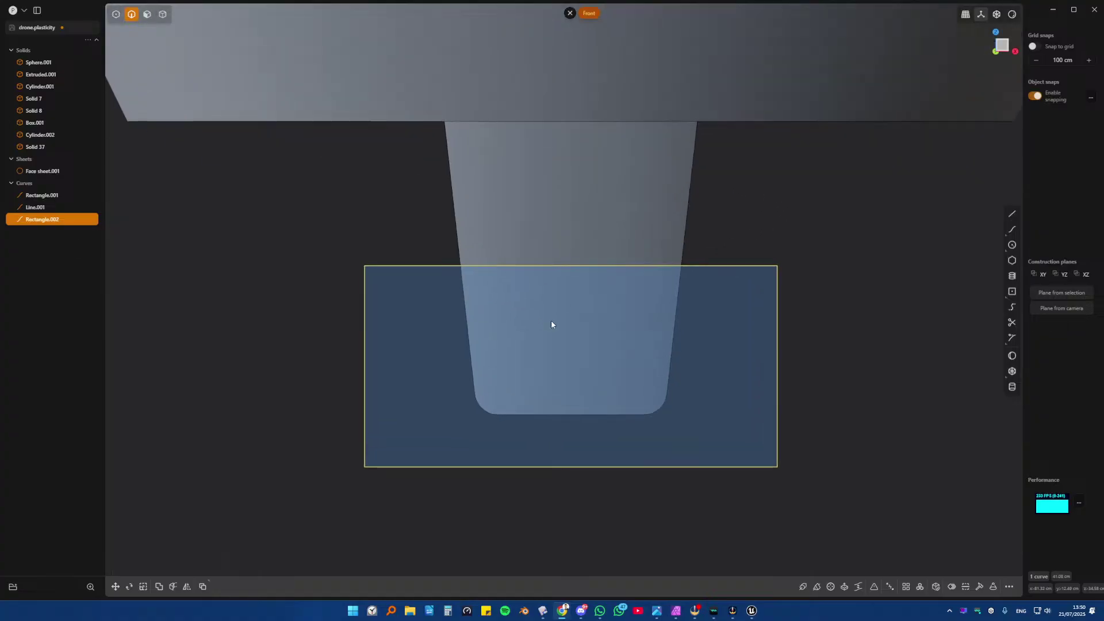
click(1012, 214)
click(529, 253)
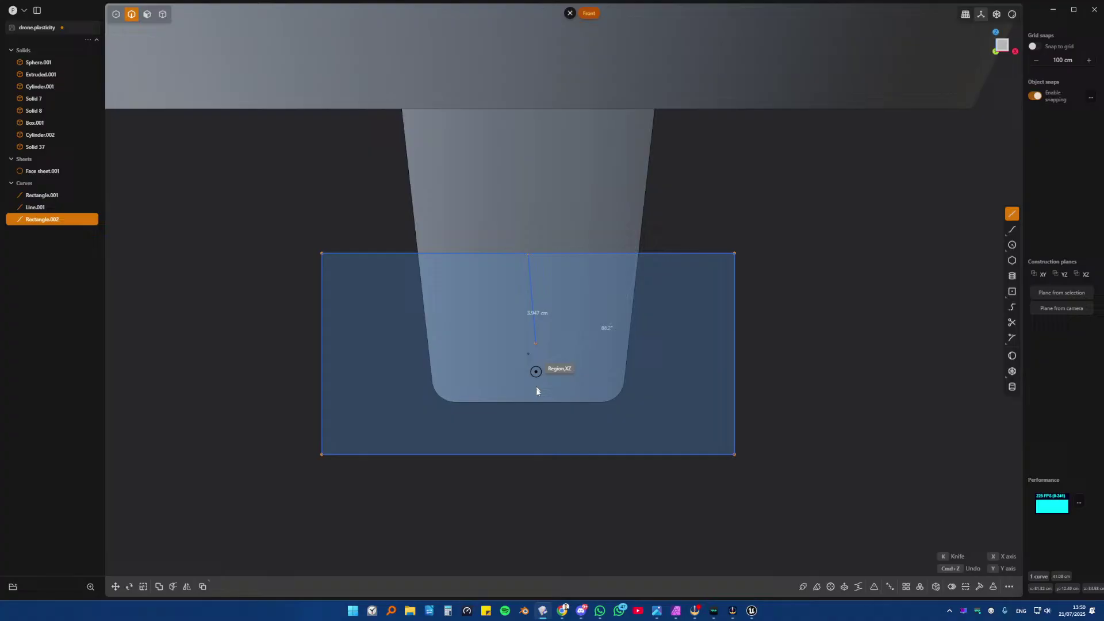
click(529, 455)
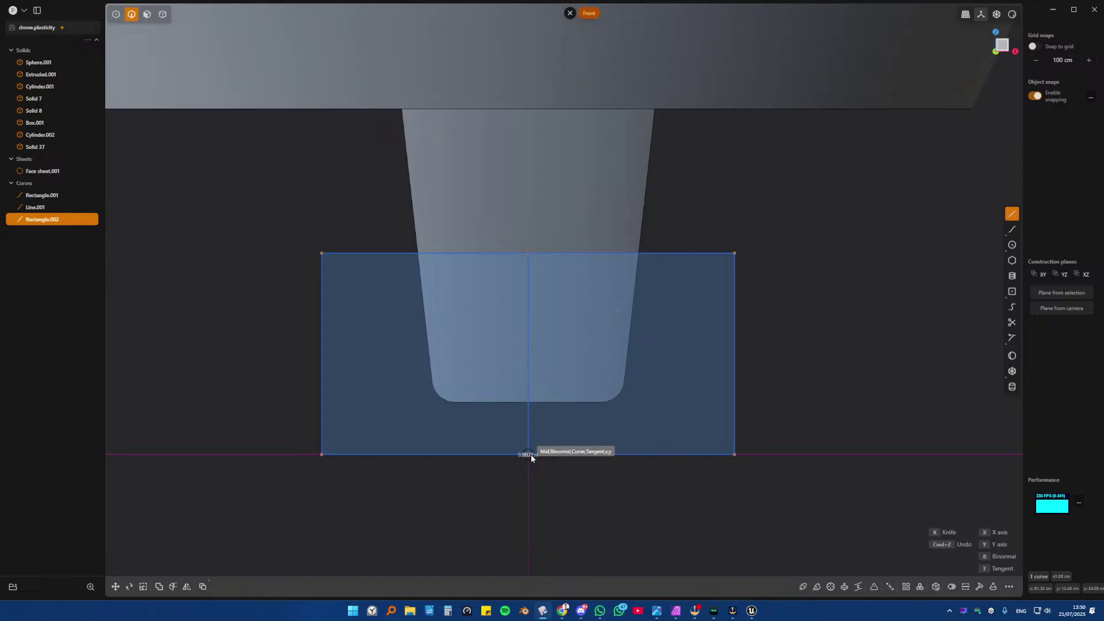
right_click(528, 331)
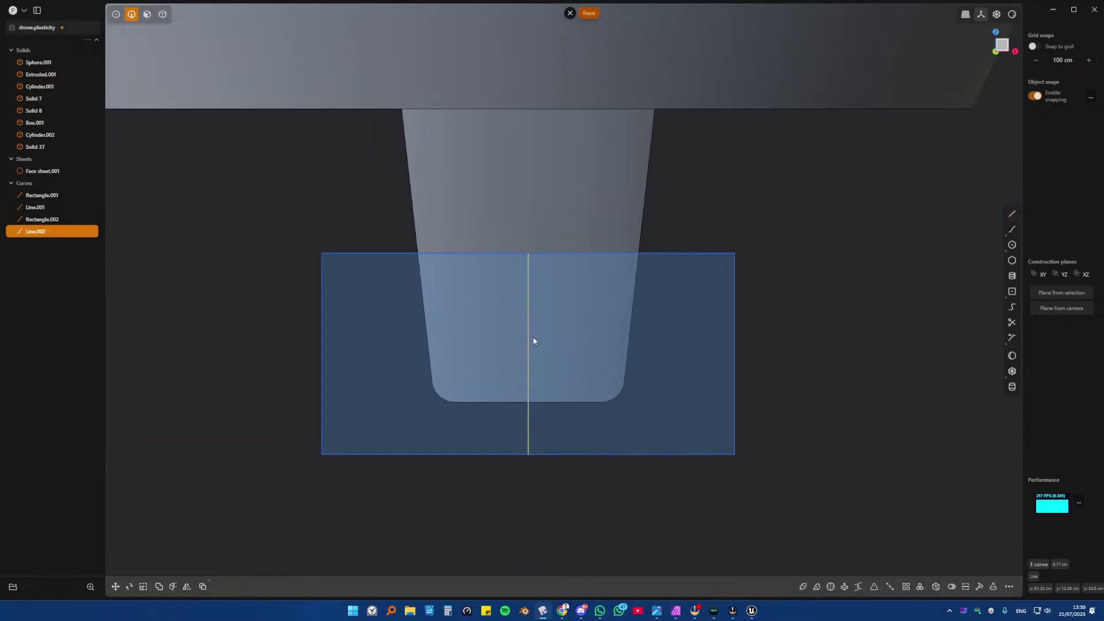
key(ctrl+z)
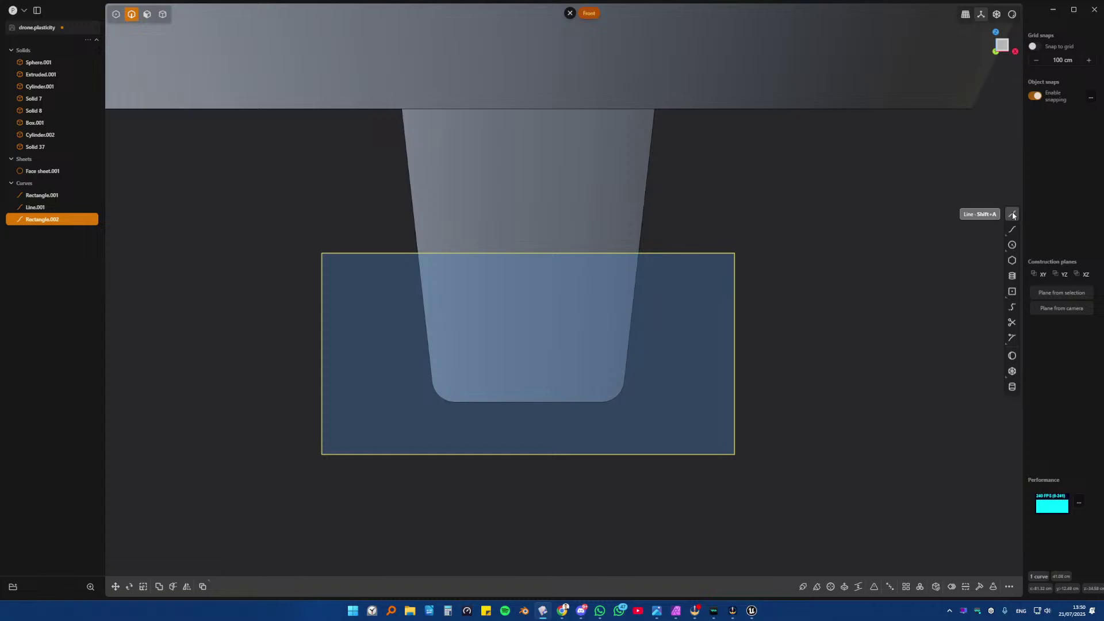
- Draw a smaller centre rectangle about 4.66 by 1.99 cm, centred on the midpoint of the large rectangle's upper edge
click(1012, 292)
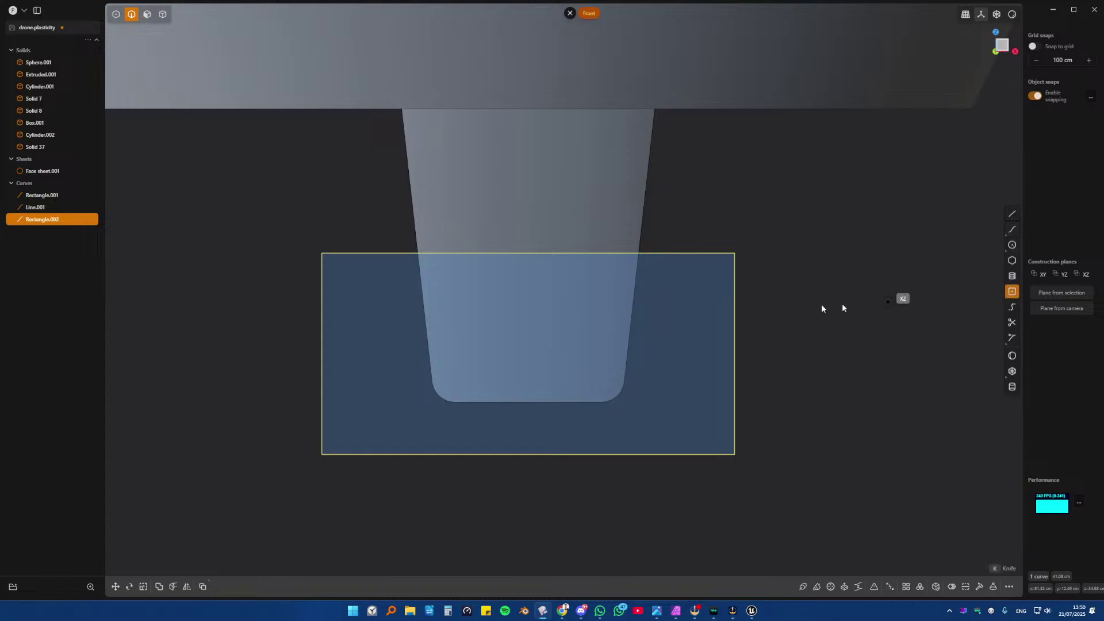
click(529, 255)
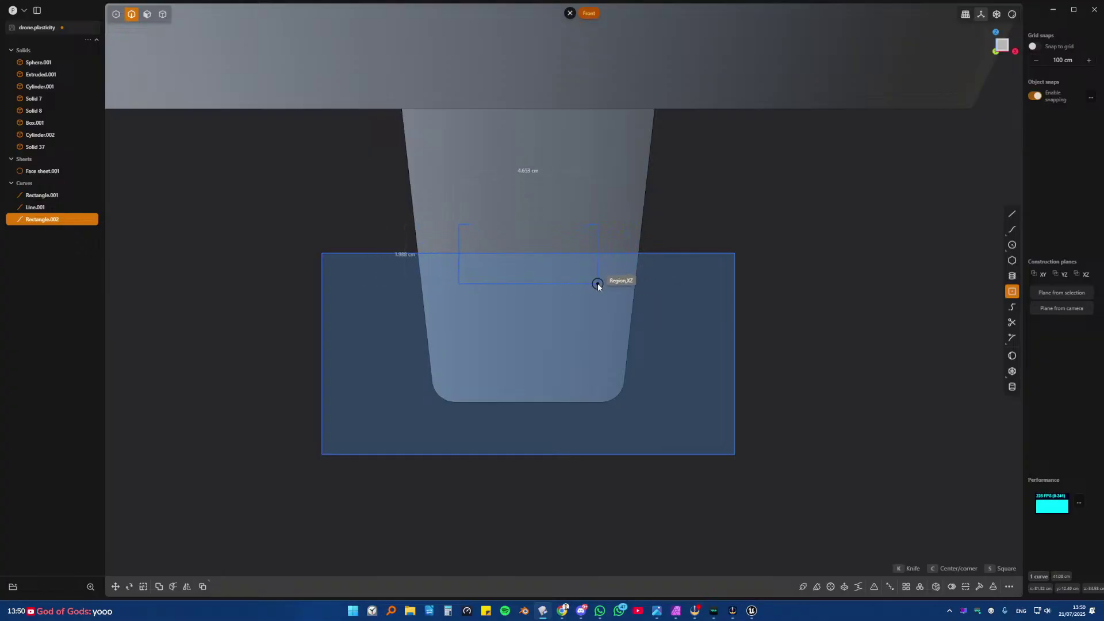
click(597, 283)
scroll(455, 281, up, 2)
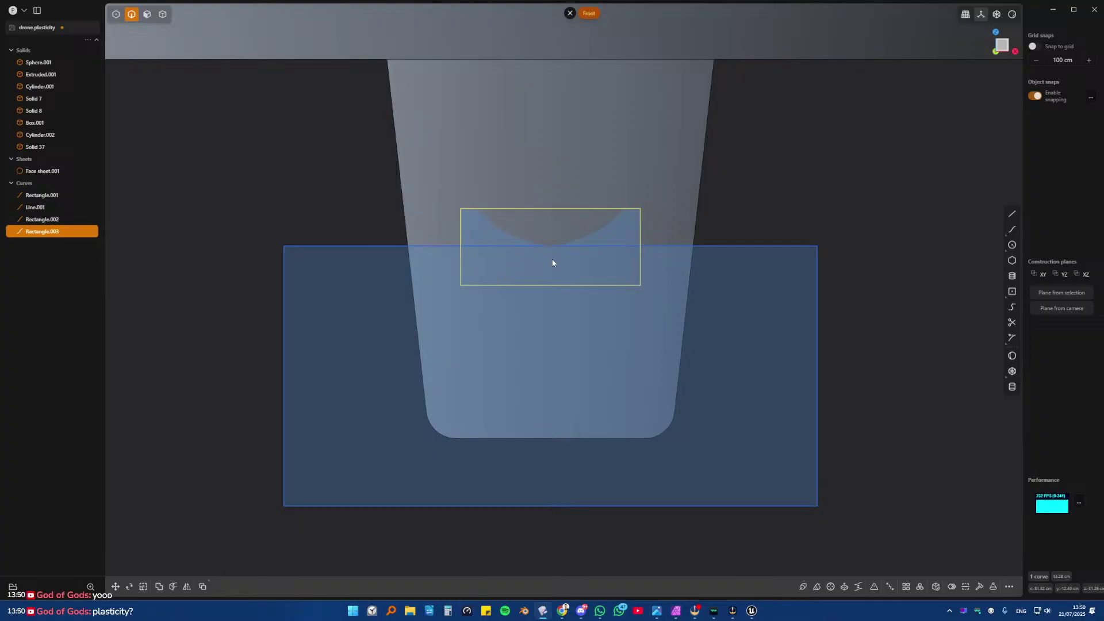
- Trim away the overlapping segments inside the two rectangles and join the remaining curves into one notched profile
key(t)
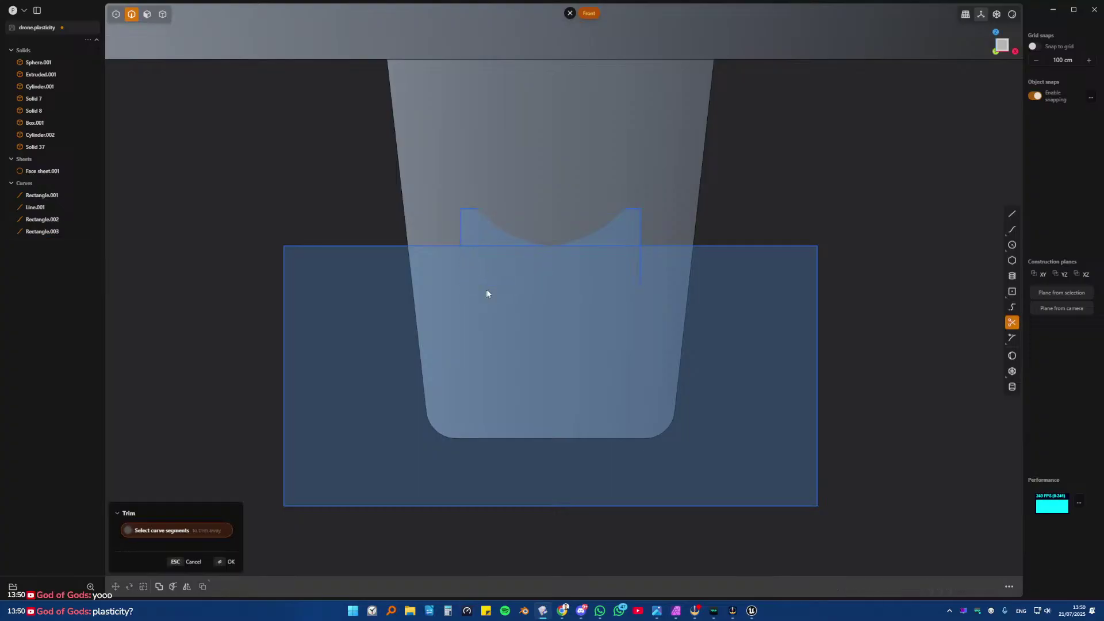
click(641, 265)
click(592, 246)
key(Escape)
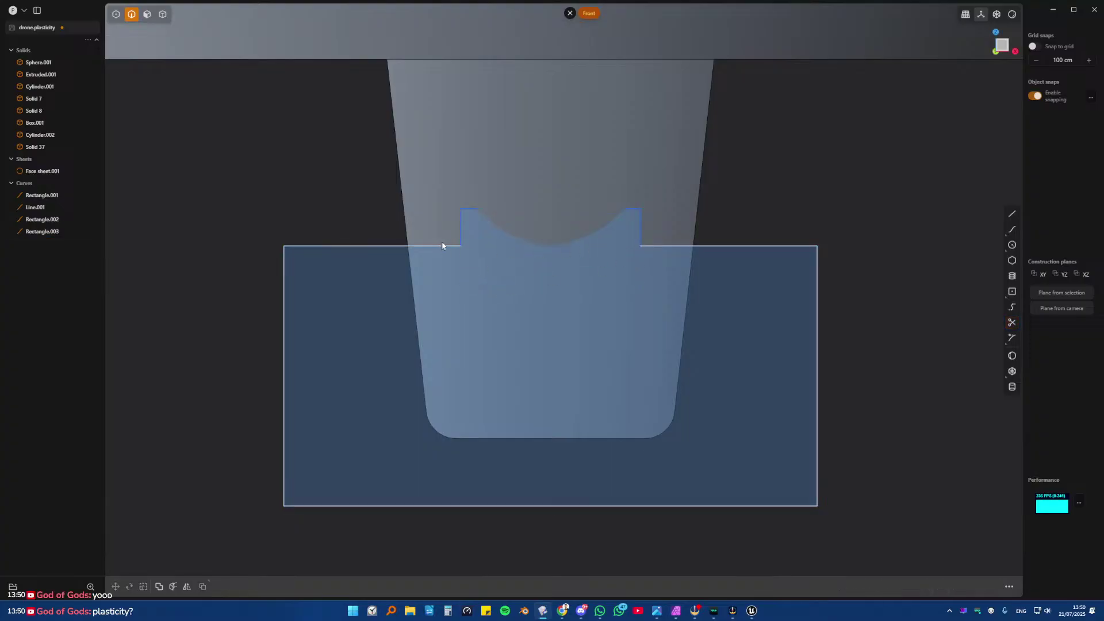
click(459, 227)
shift+click(419, 247)
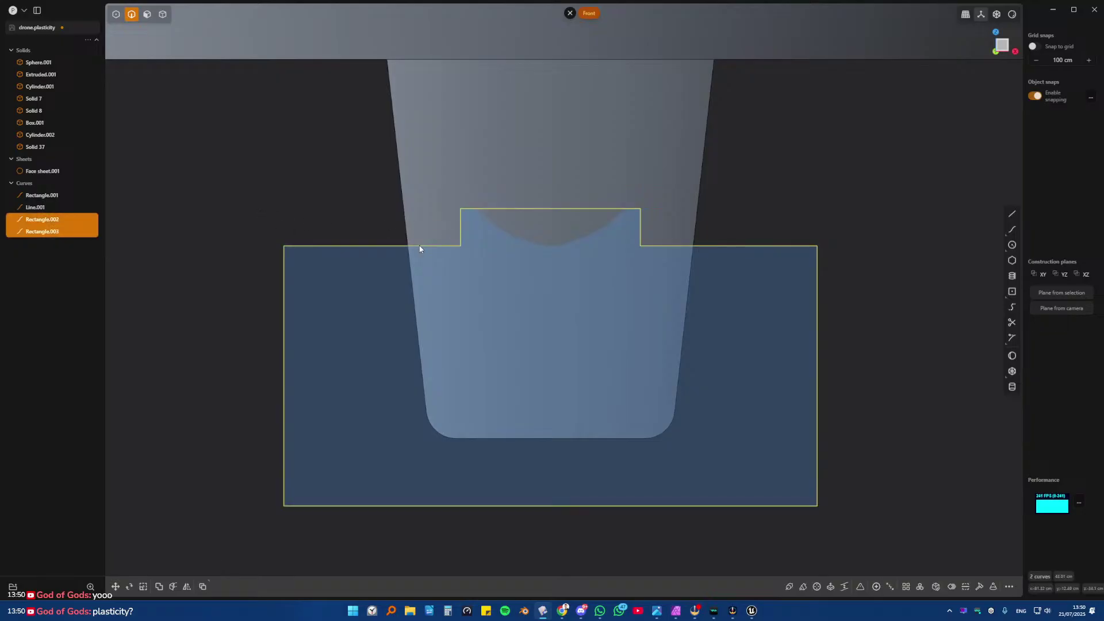
key(j)
- Scale the notch's two upper corner points inward along X until they are about 3.31 cm apart
key(1)
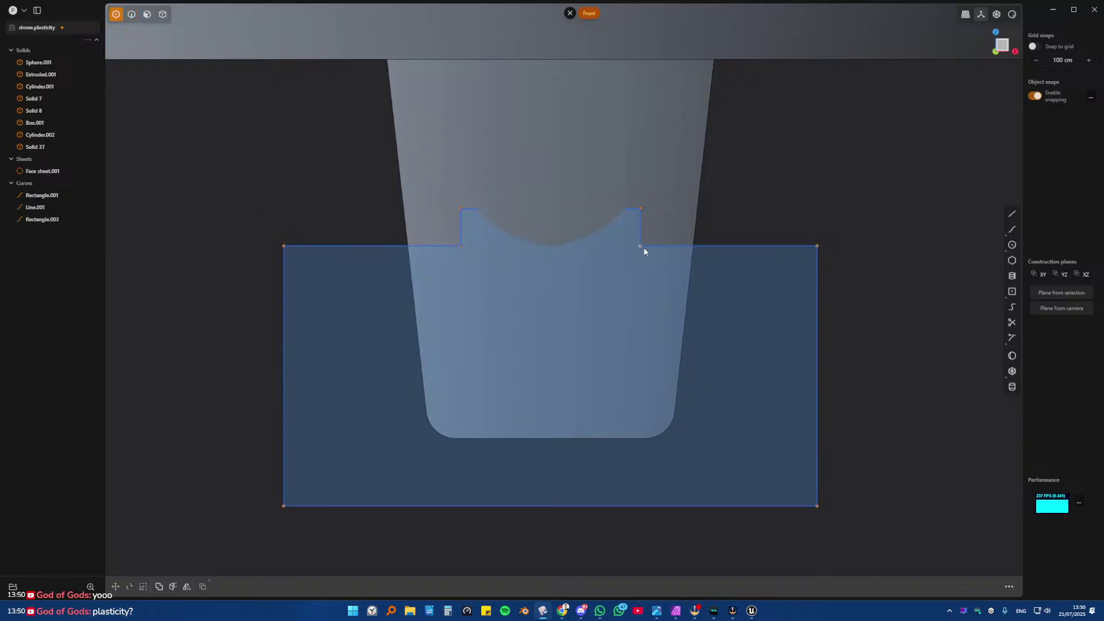
click(641, 246)
click(640, 212)
click(640, 210)
shift+click(460, 208)
key(s)
key(x)
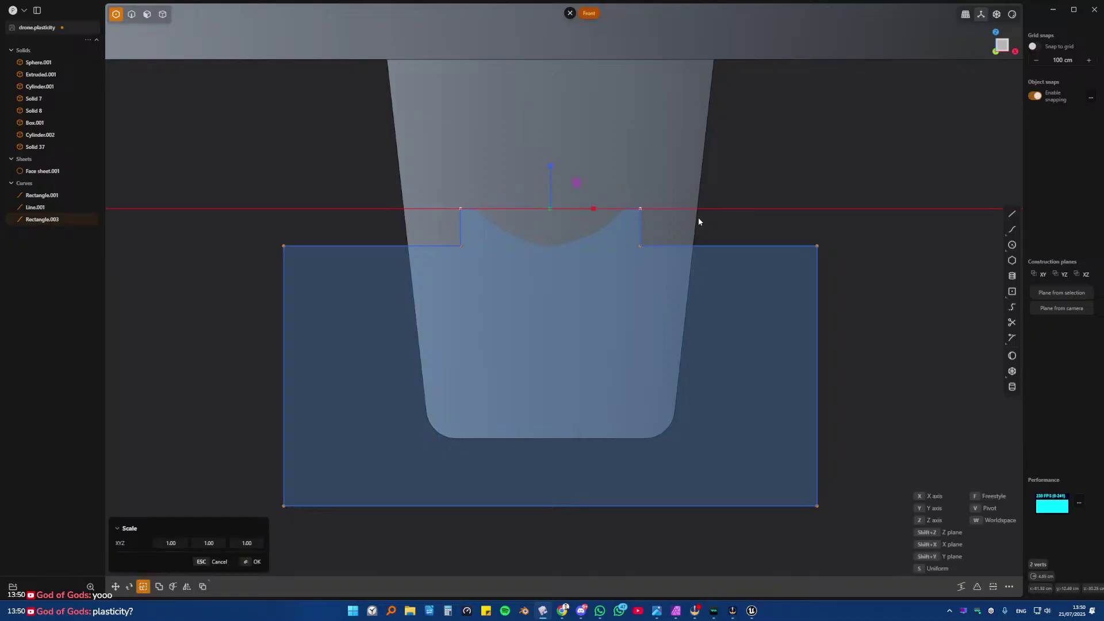
click(656, 218)
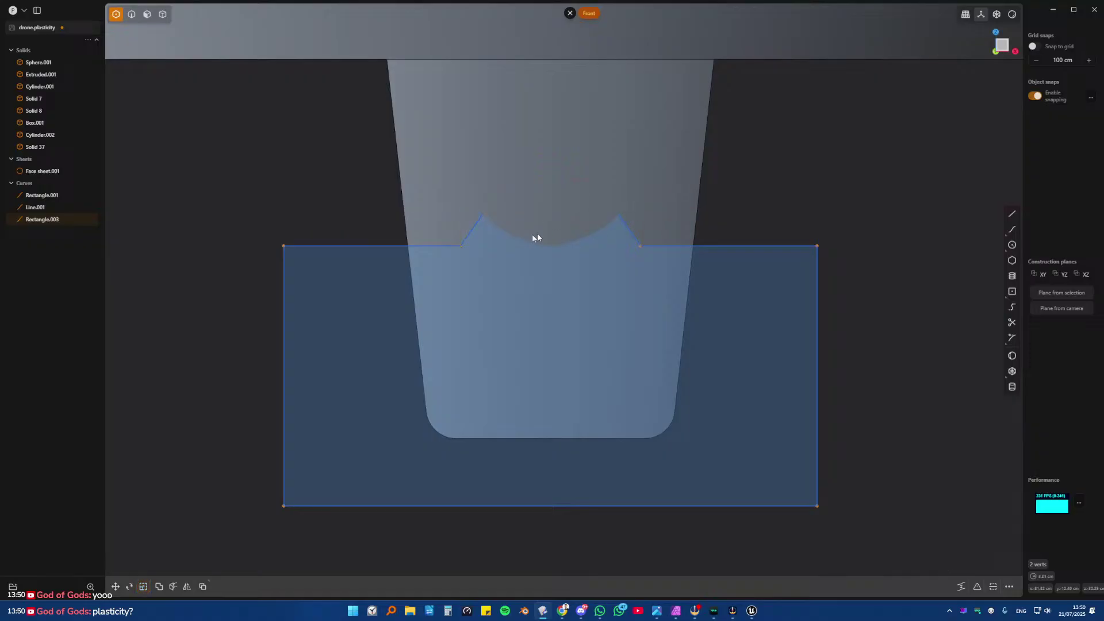
- Move the whole notched profile along Y so that it stands clear in front of the finger
middle_drag(538, 232, 599, 275)
key(2)
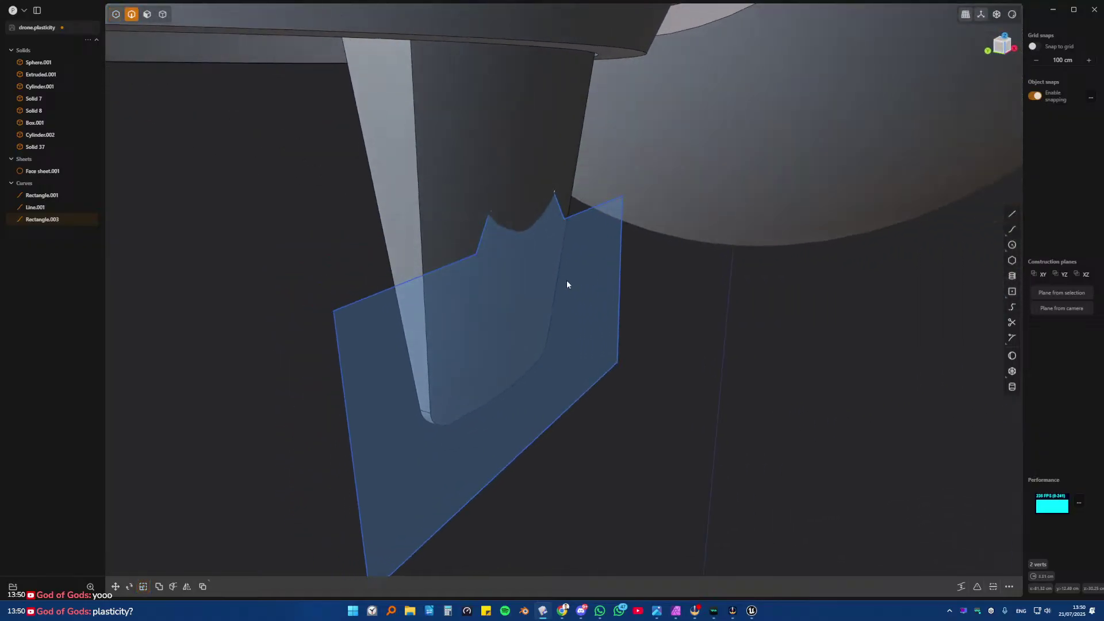
click(391, 292)
key(f)
key(Escape)
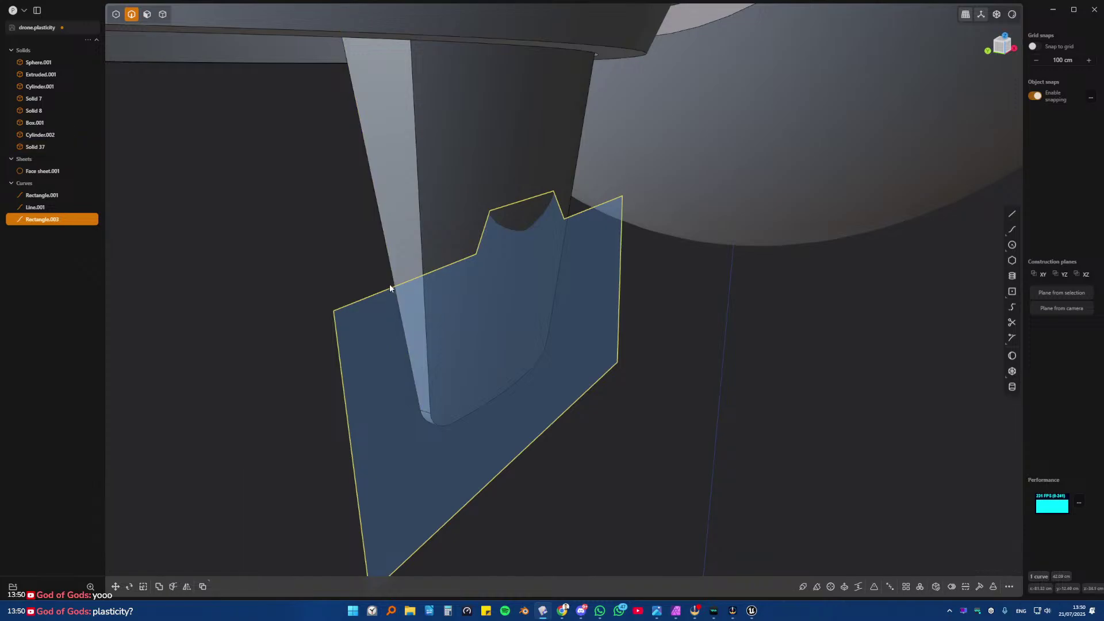
key(g)
key(y)
click(495, 302)
middle_drag(496, 303, 550, 259)
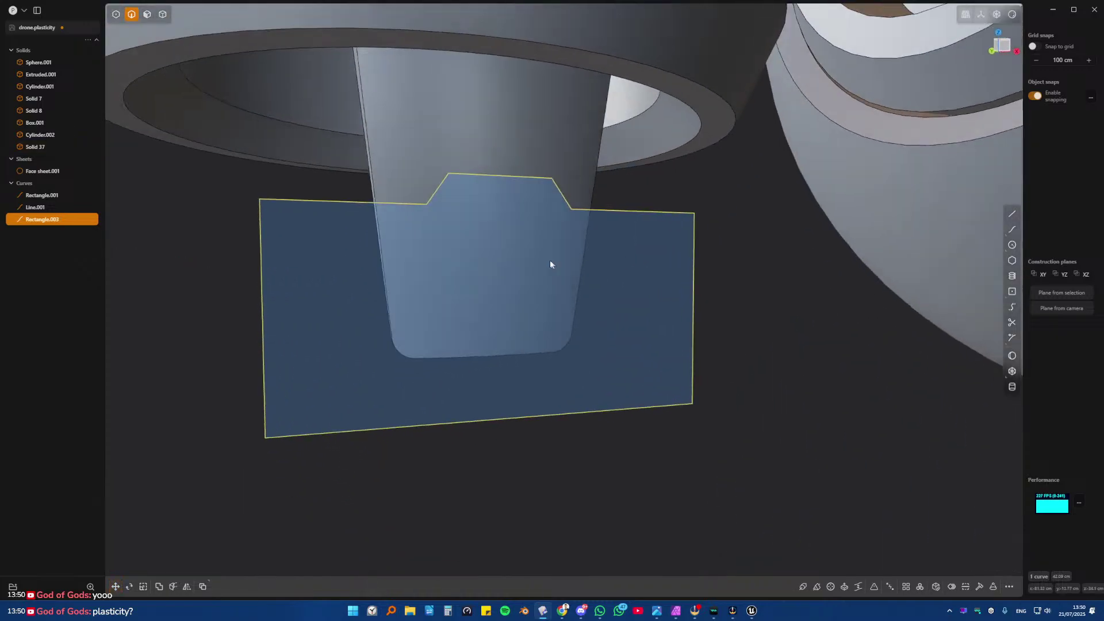
- Round the four corner points of the profile's sloped notch with a small fillet
key(KP_1)
key(1)
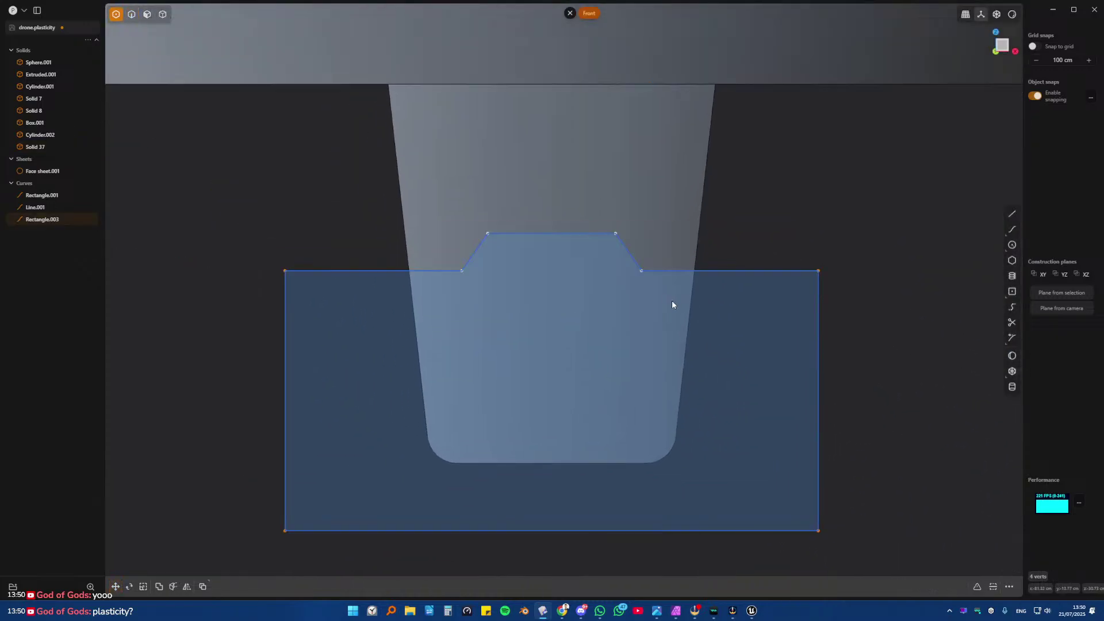
key(f)
drag(563, 260, 558, 240)
key(Return)
- Cut the finger solid with the notched profile curve, splitting it into an upper and a lower part
scroll(546, 338, down, 2)
scroll(545, 340, down, 3)
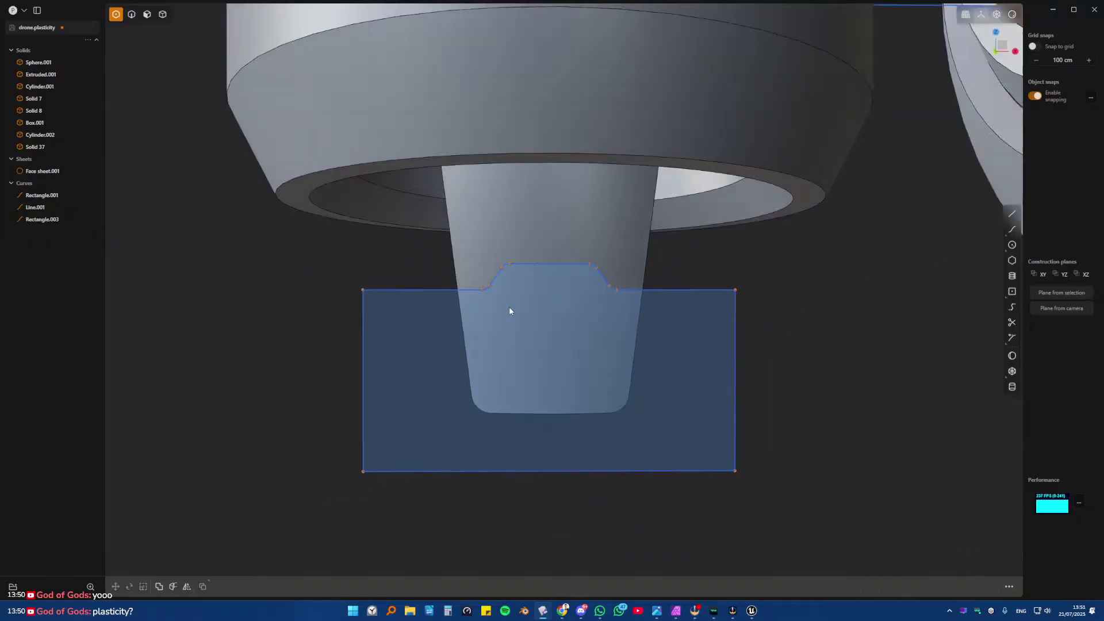
middle_drag(509, 306, 483, 248)
key(4)
click(469, 247)
key(alt+c)
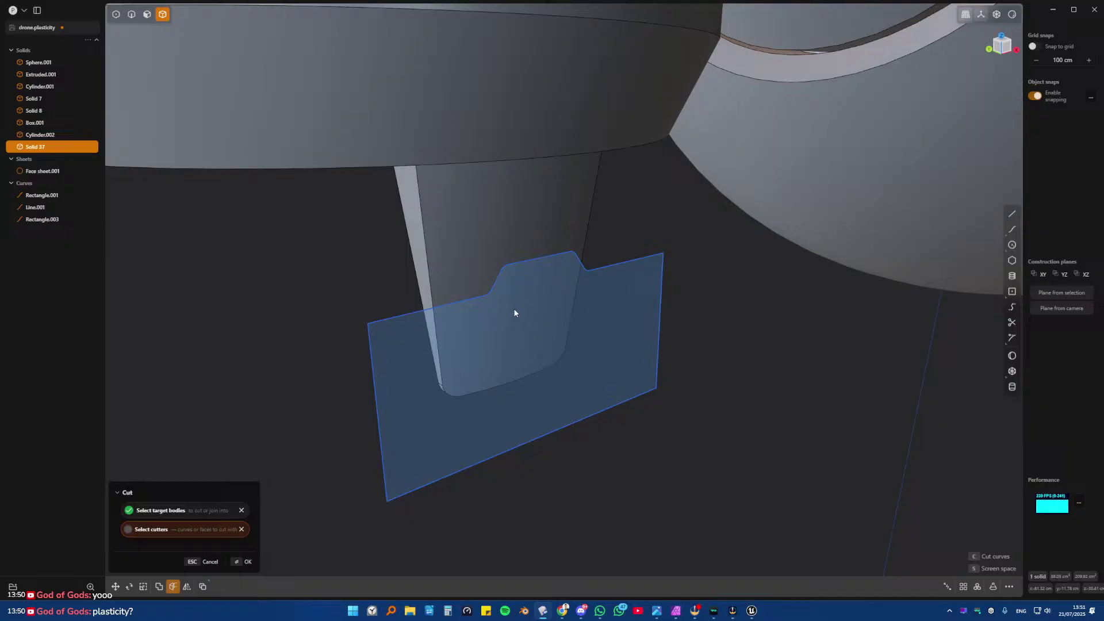
click(440, 305)
key(Return)
key(Escape)
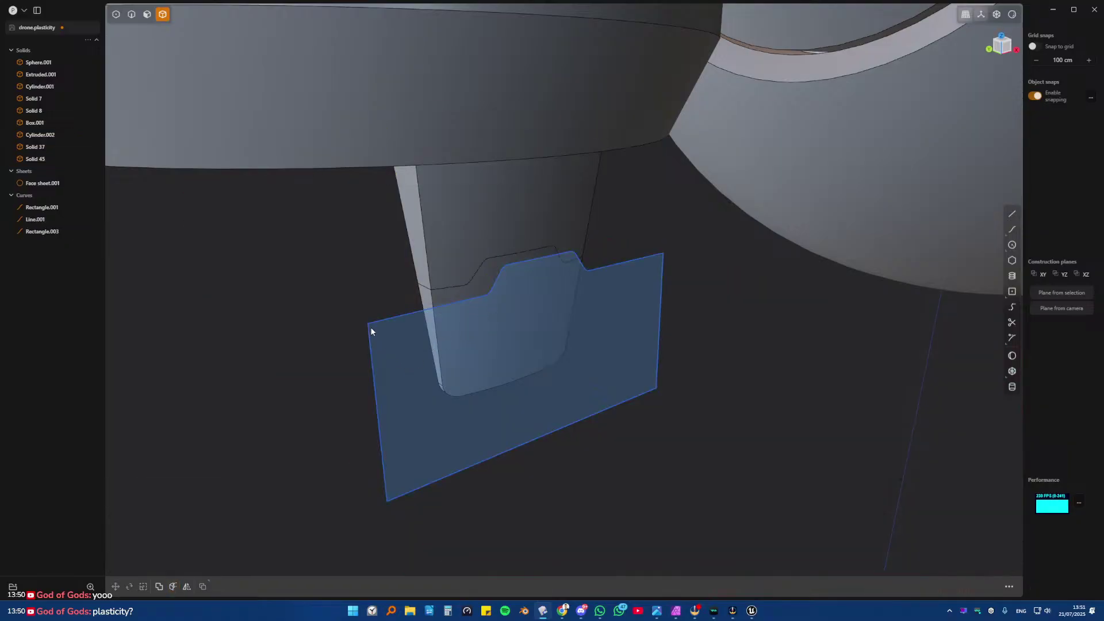
- Delete the notched profile curve in front of the finger
key(2)
click(377, 321)
key(Delete)
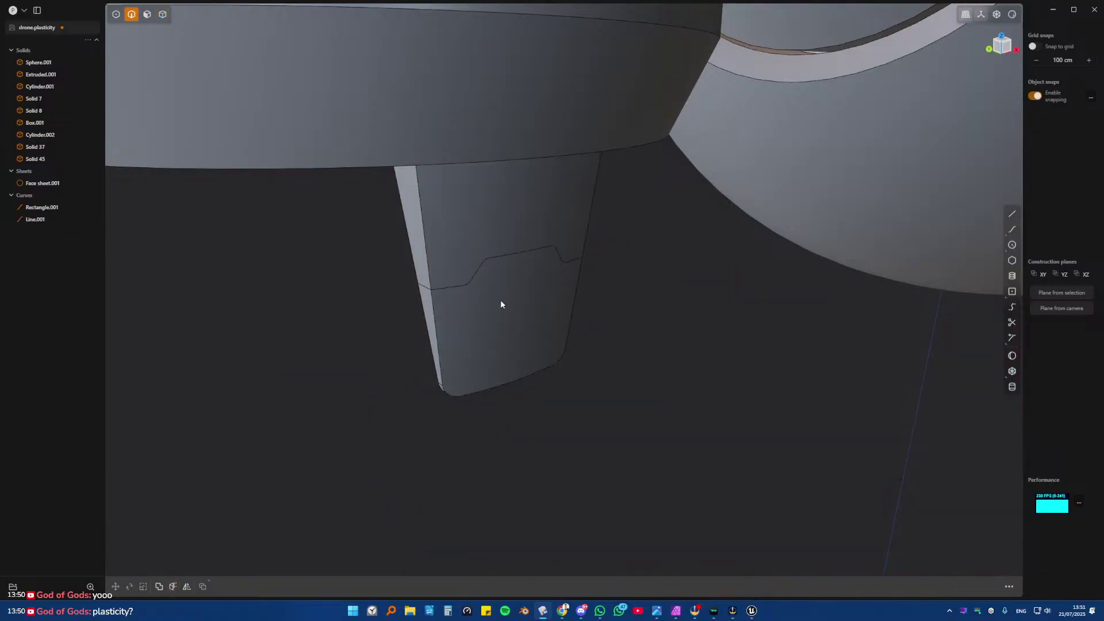
- Inspect the notched split between the finger's upper and lower parts from several sides
scroll(504, 287, up, 2)
middle_drag(504, 287, 351, 265)
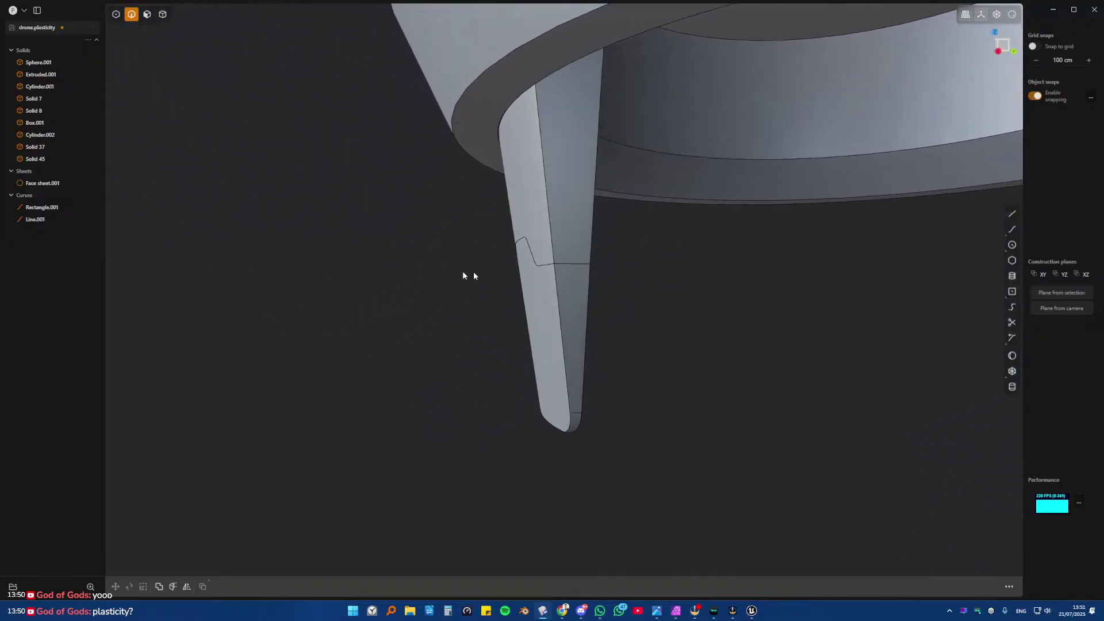
click(589, 278)
key(b)
key(Escape)
key(4)
click(558, 288)
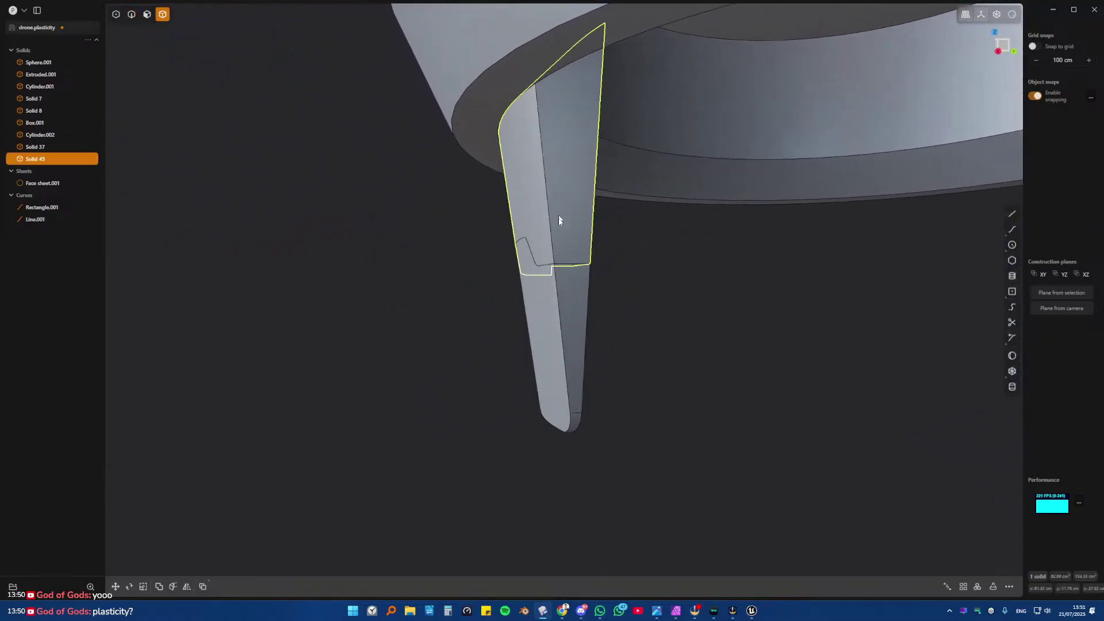
middle_drag(562, 222, 698, 321)
key(Escape)
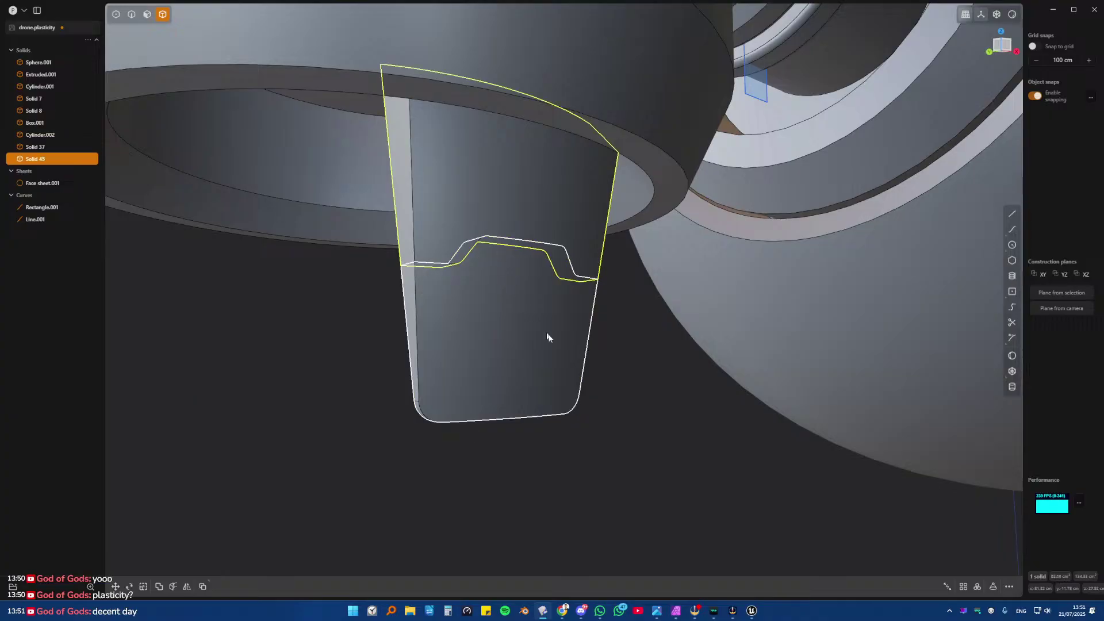
middle_drag(655, 360, 508, 320)
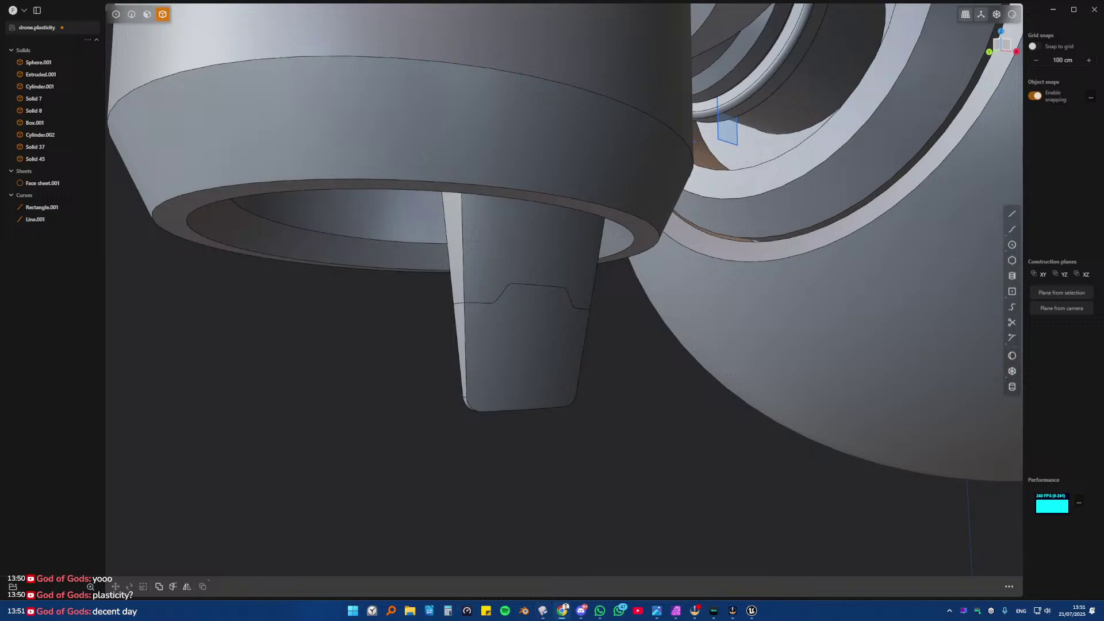
- Isolate the upper and lower finger solids from the rest of the drone
click(474, 278)
click(488, 313)
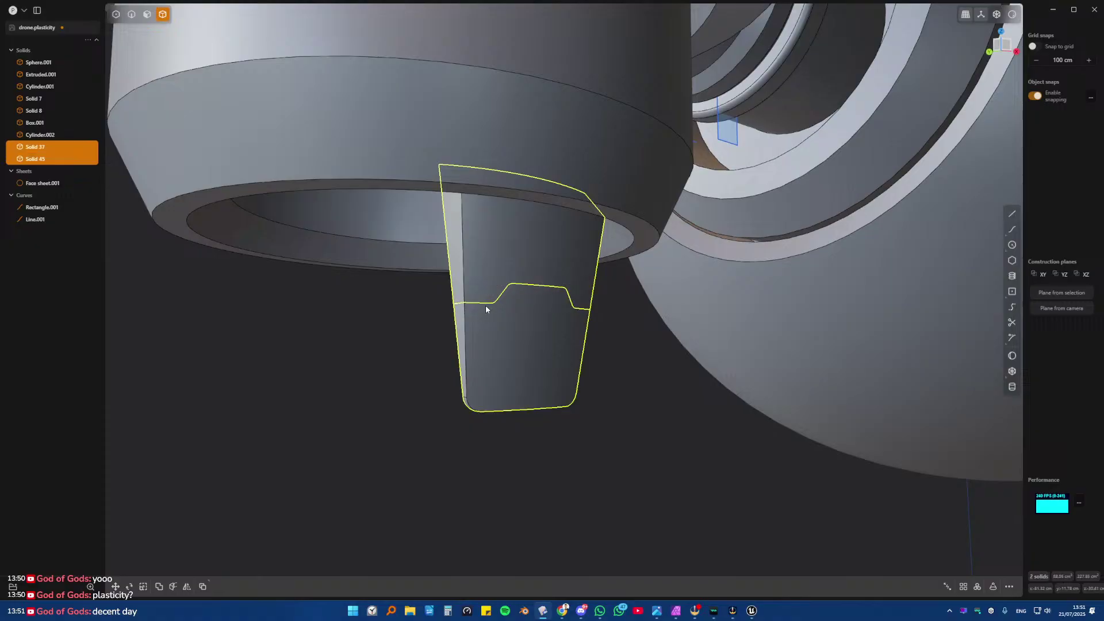
key(slash)
key(KP_1)
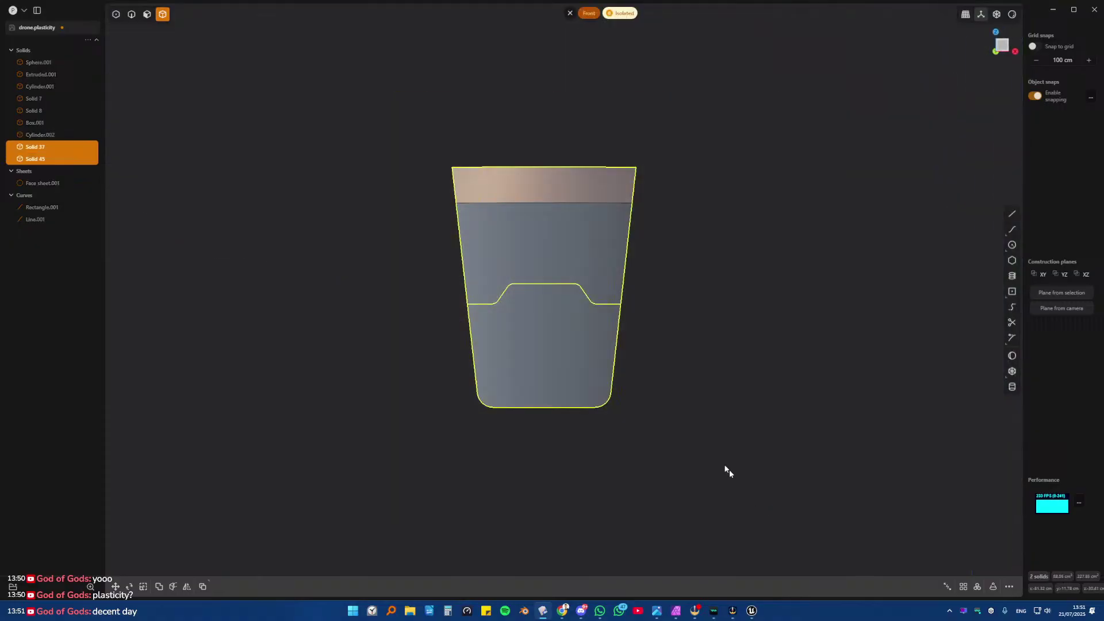
middle_drag(727, 468, 605, 343)
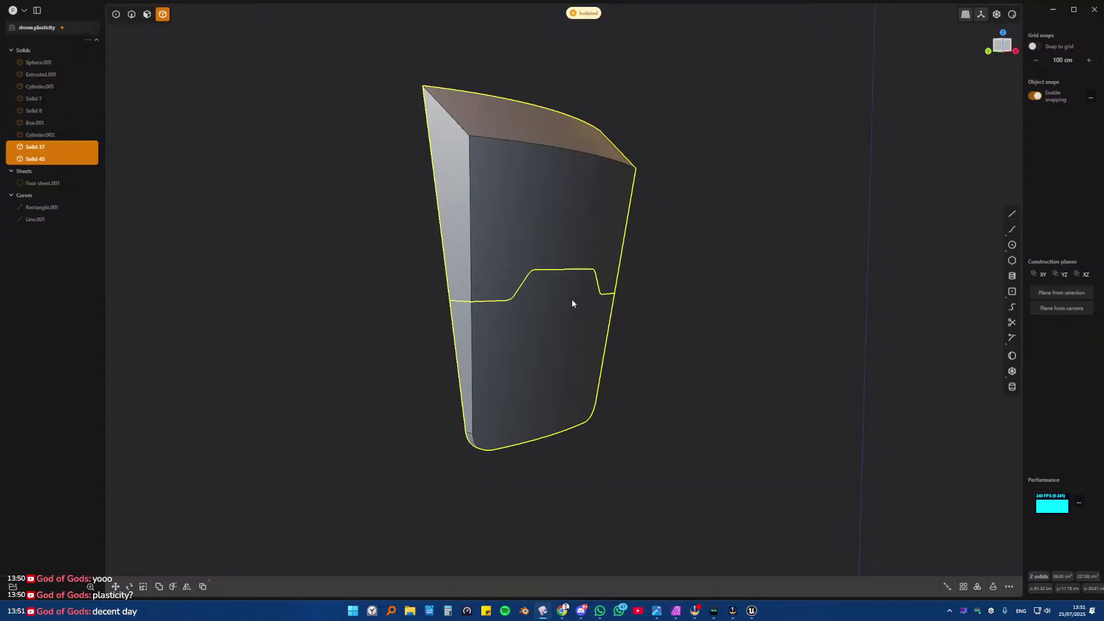
middle_drag(536, 281, 529, 315)
key(Escape)
key(2)
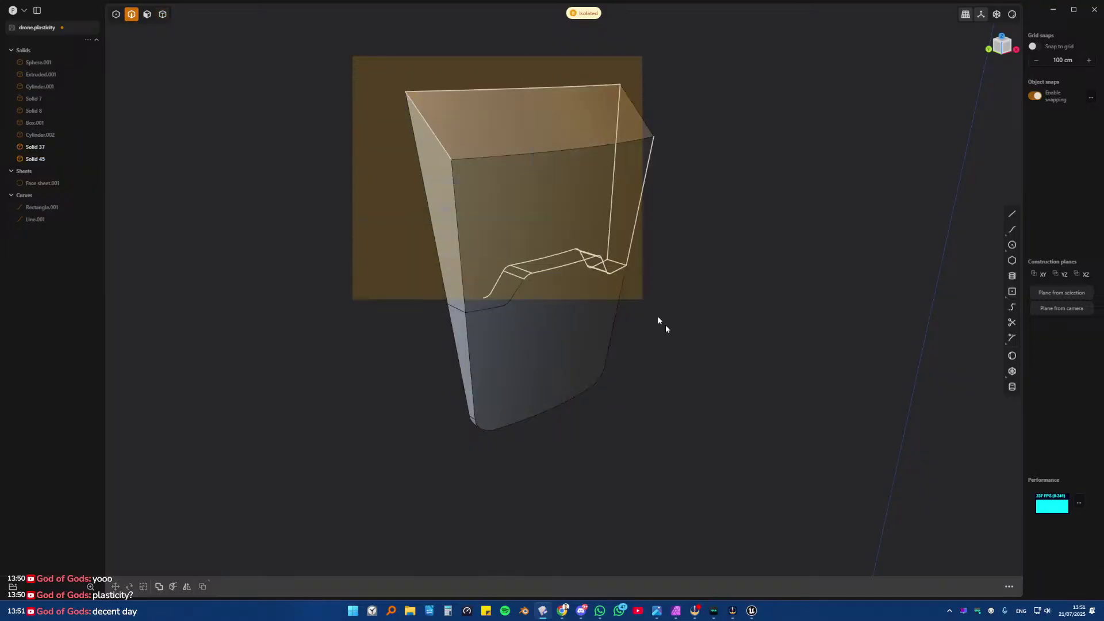
drag(353, 57, 774, 528)
key(f)
scroll(483, 240, up, 3)
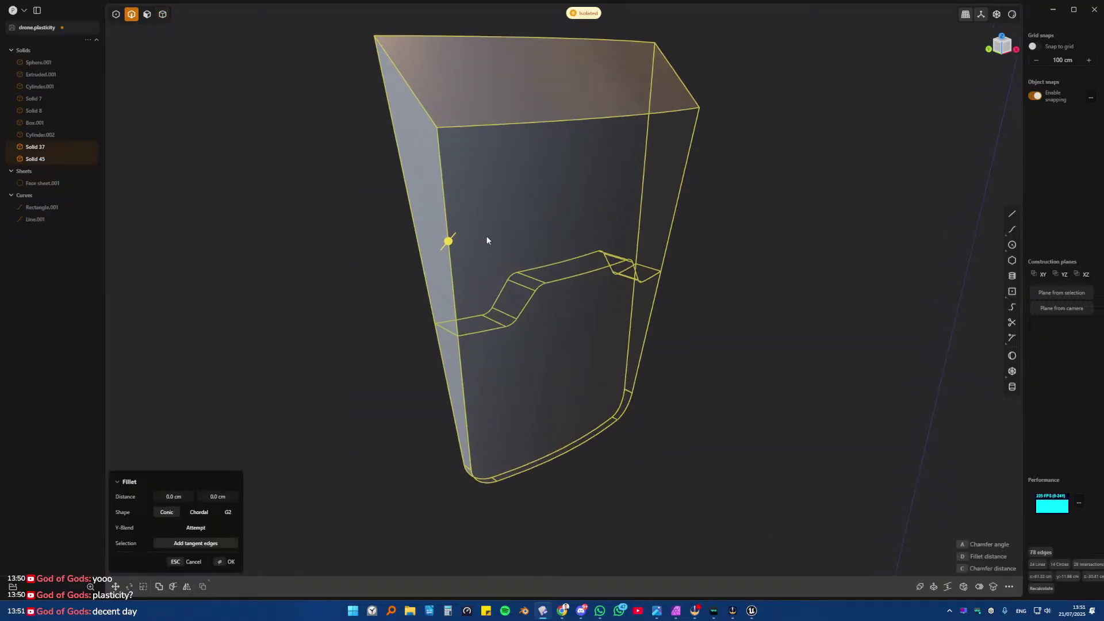
key(Escape)
- Chamfer the upper finger part's front edge along the notched split by about 0.305 cm
middle_drag(598, 297, 572, 263)
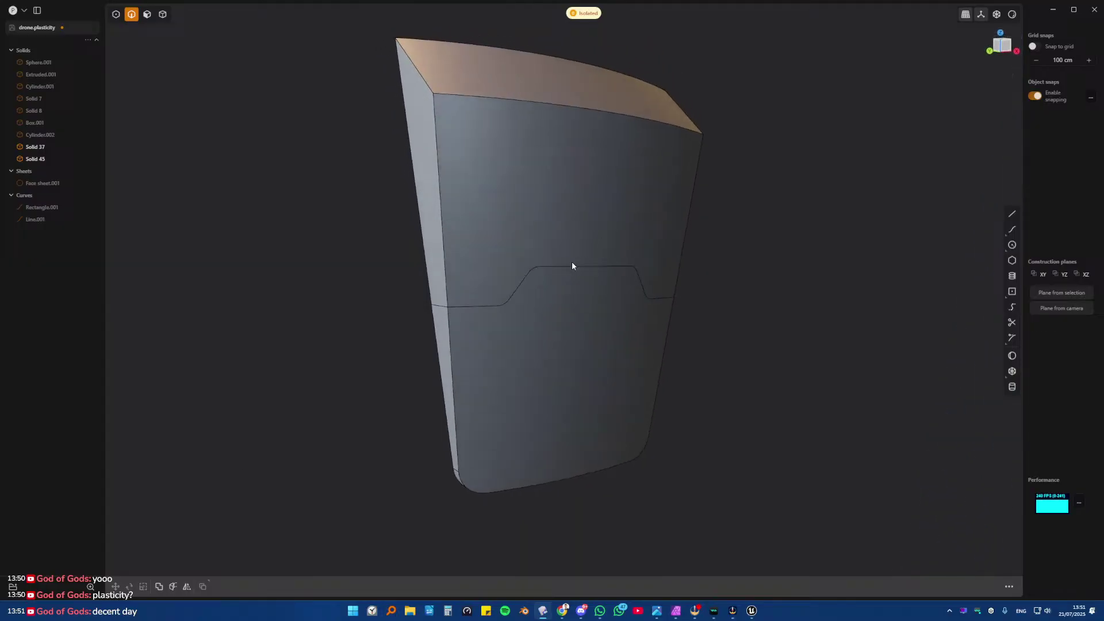
click(571, 265)
key(f)
mouse_move(572, 266)
mouse_down()
mouse_move(583, 274)
mouse_move(569, 253)
mouse_move(551, 265)
mouse_up()
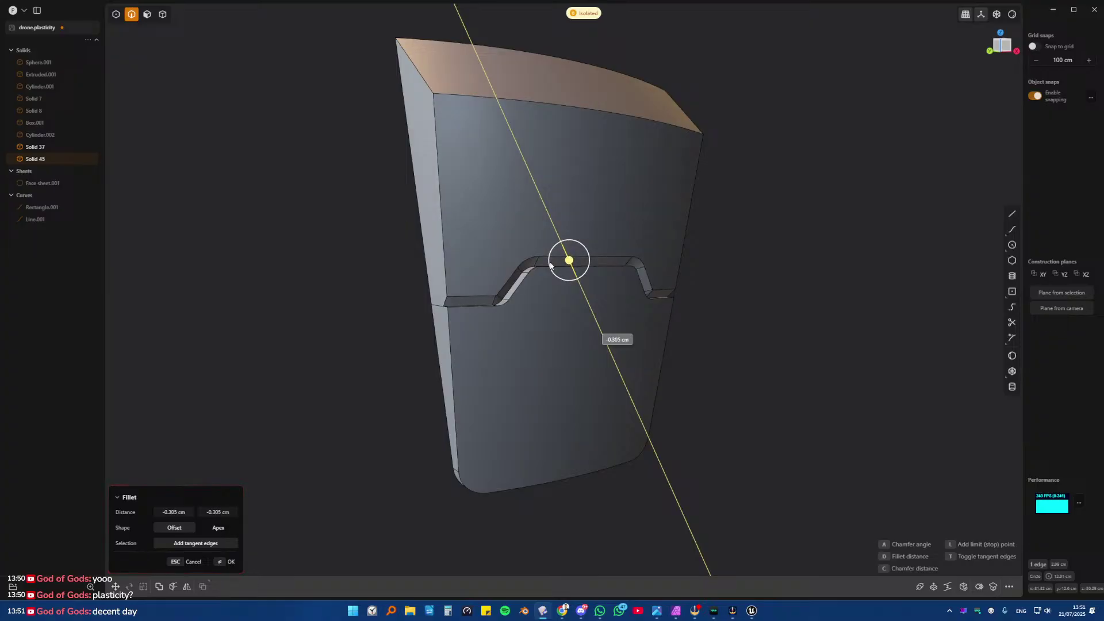
key(Return)
- Try to chamfer all edges of both finger solids by about 0.095 cm
scroll(546, 264, down, 3)
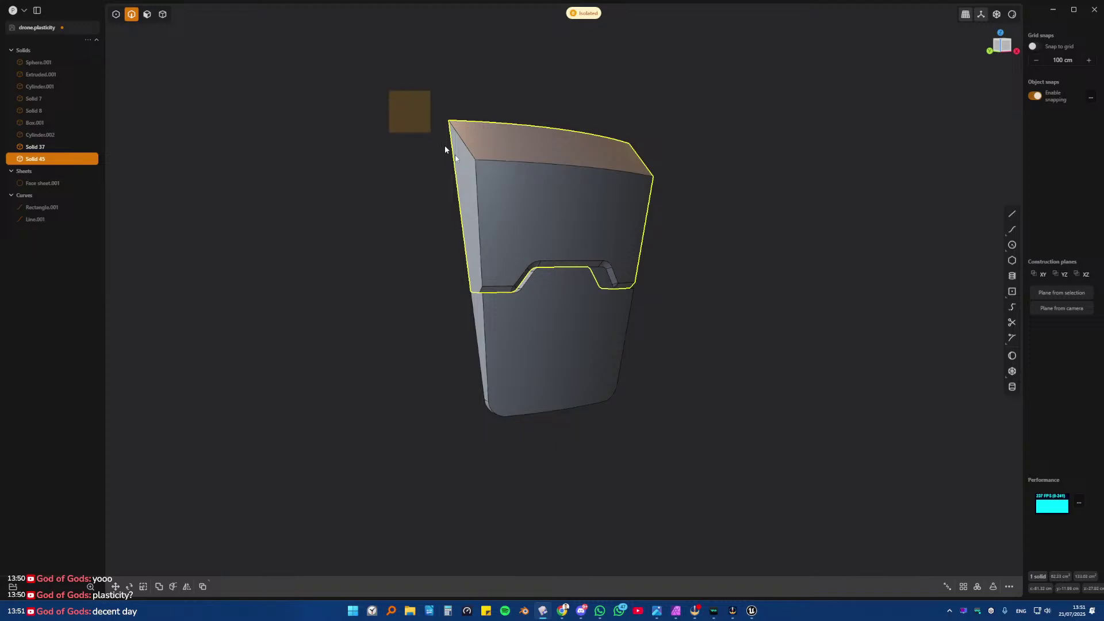
scroll(567, 357, up, 2)
key(f)
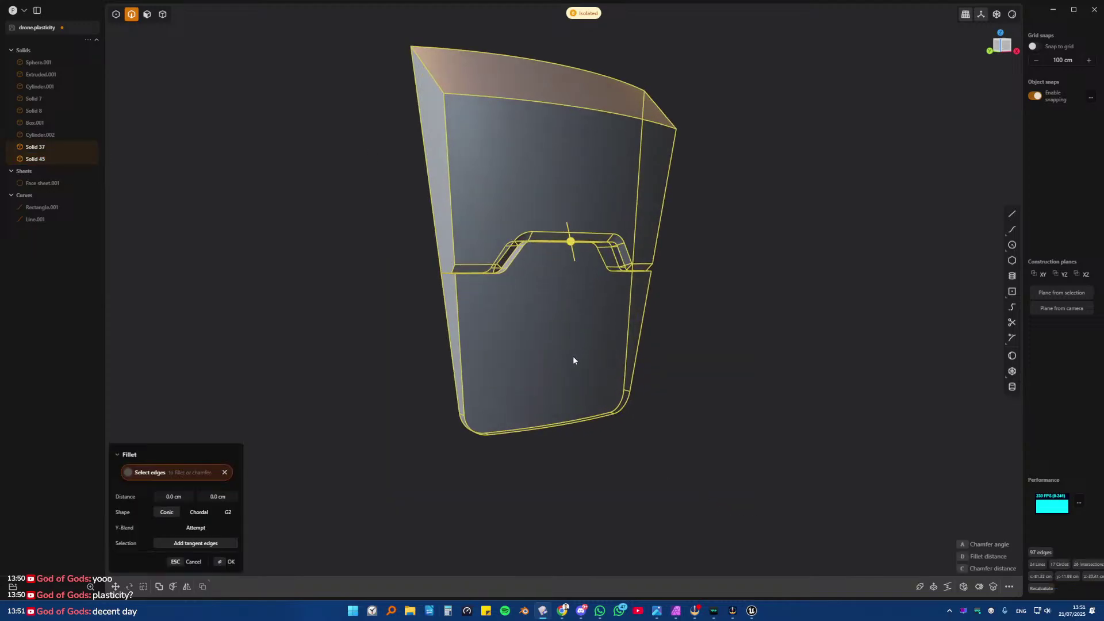
click(570, 241)
drag(570, 244, 567, 243)
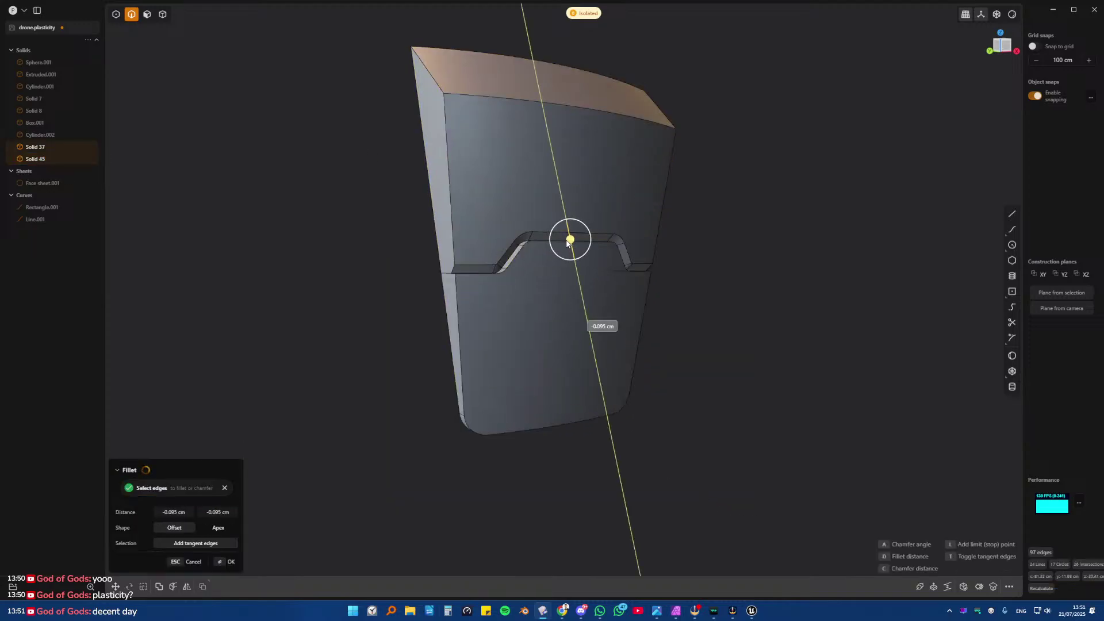
scroll(508, 270, up, 5)
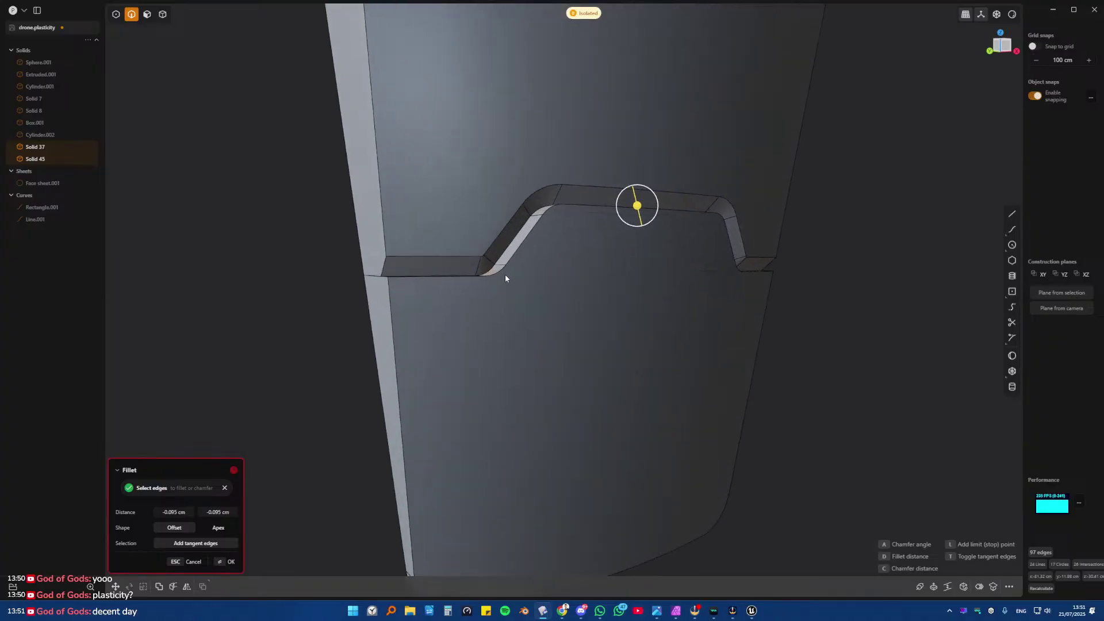
middle_drag(506, 308, 522, 293)
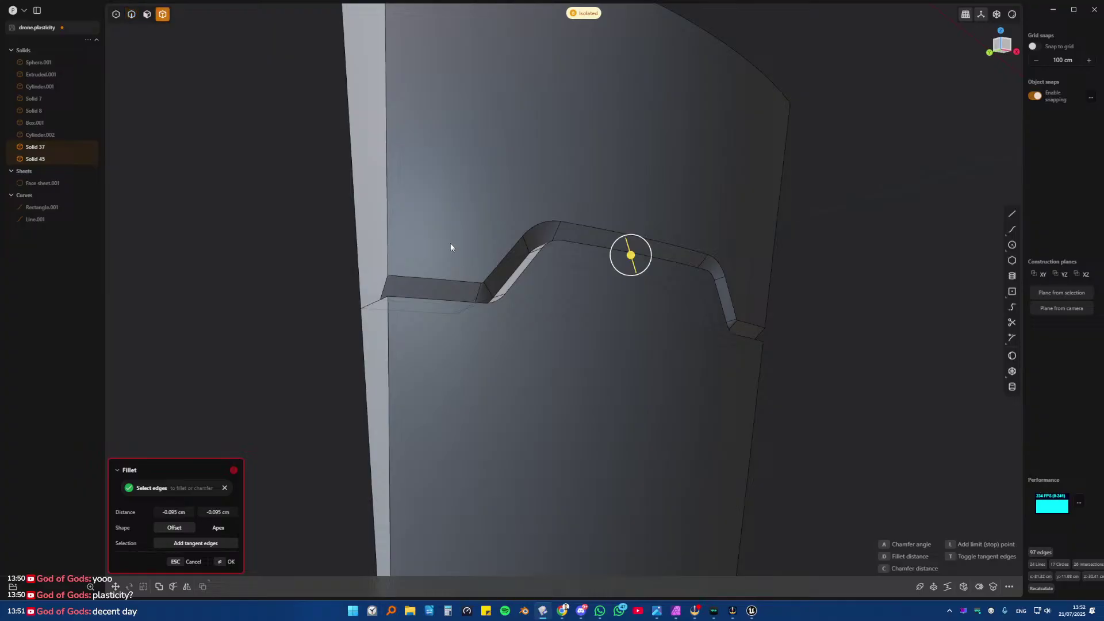
key(Return)
- Fillet the outer edges of the upper finger part, including its outline along the notched split
middle_drag(449, 243, 459, 252)
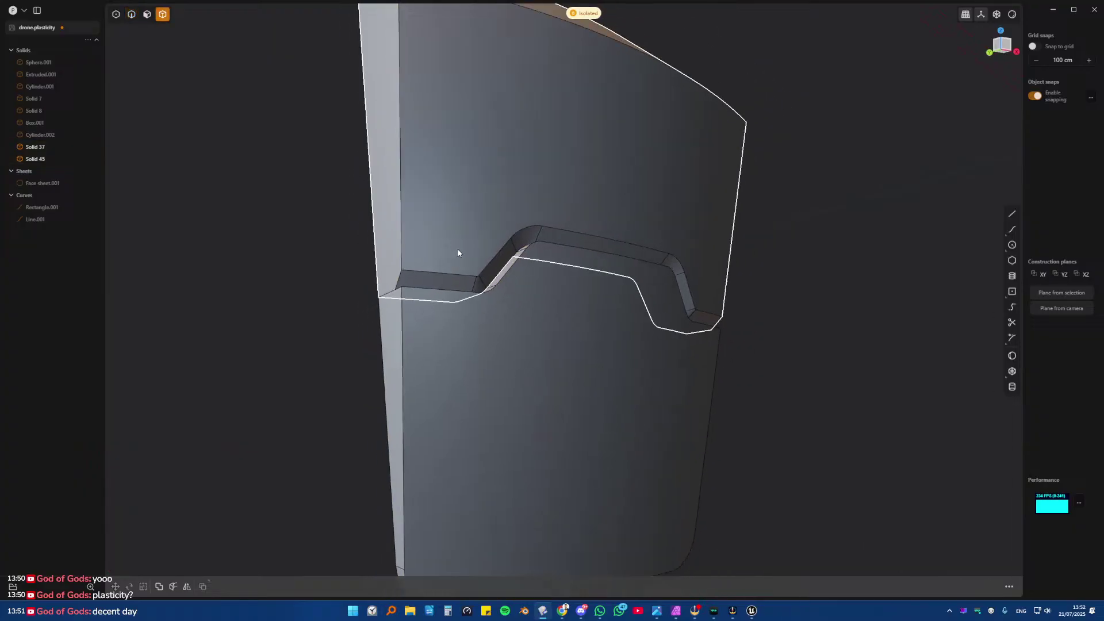
double_click(455, 276)
key(f)
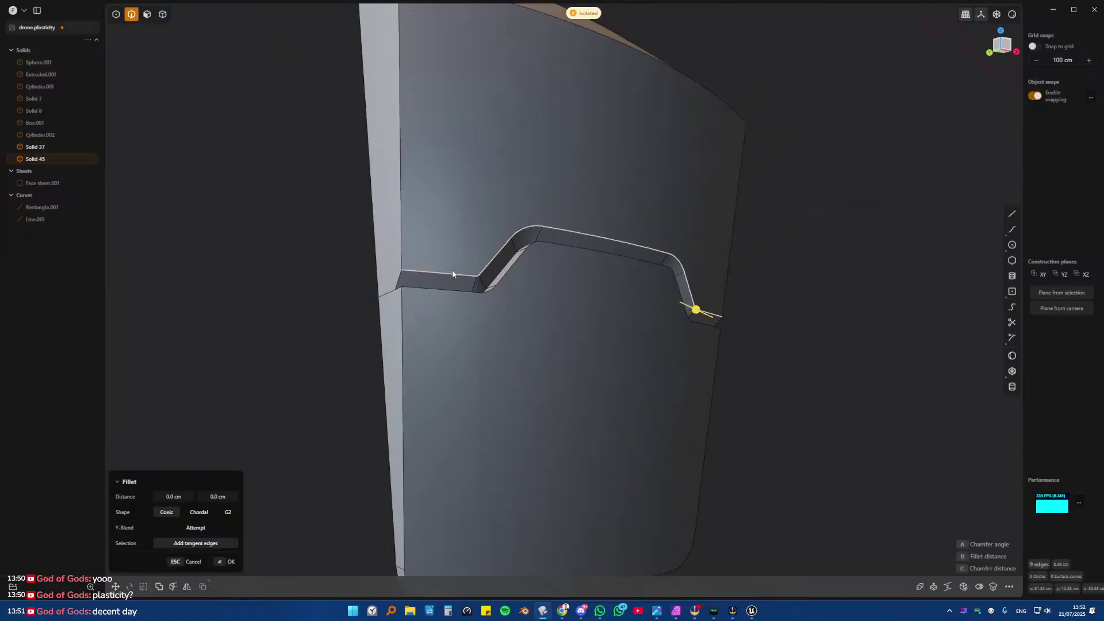
shift+click(733, 276)
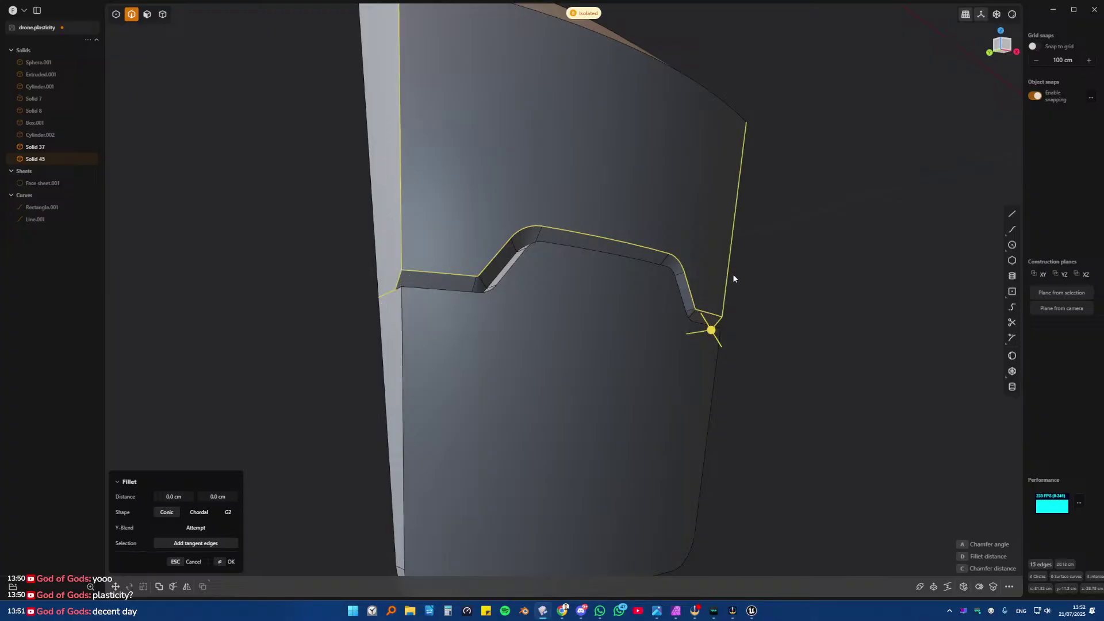
middle_drag(733, 276, 641, 264)
shift+click(630, 257)
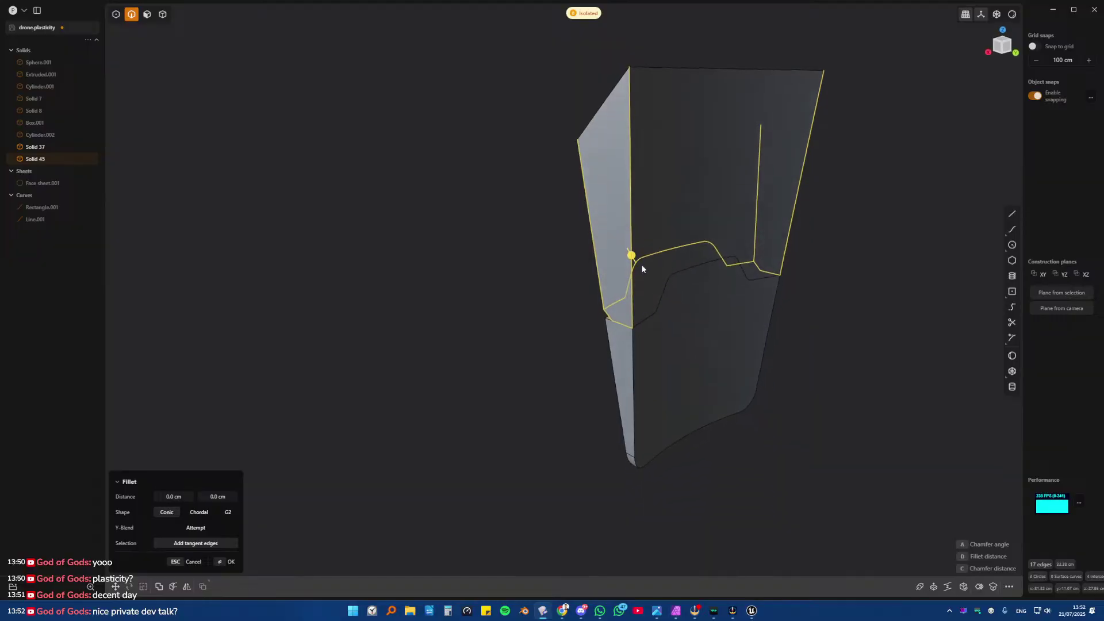
shift+click(647, 307)
middle_drag(647, 307, 717, 323)
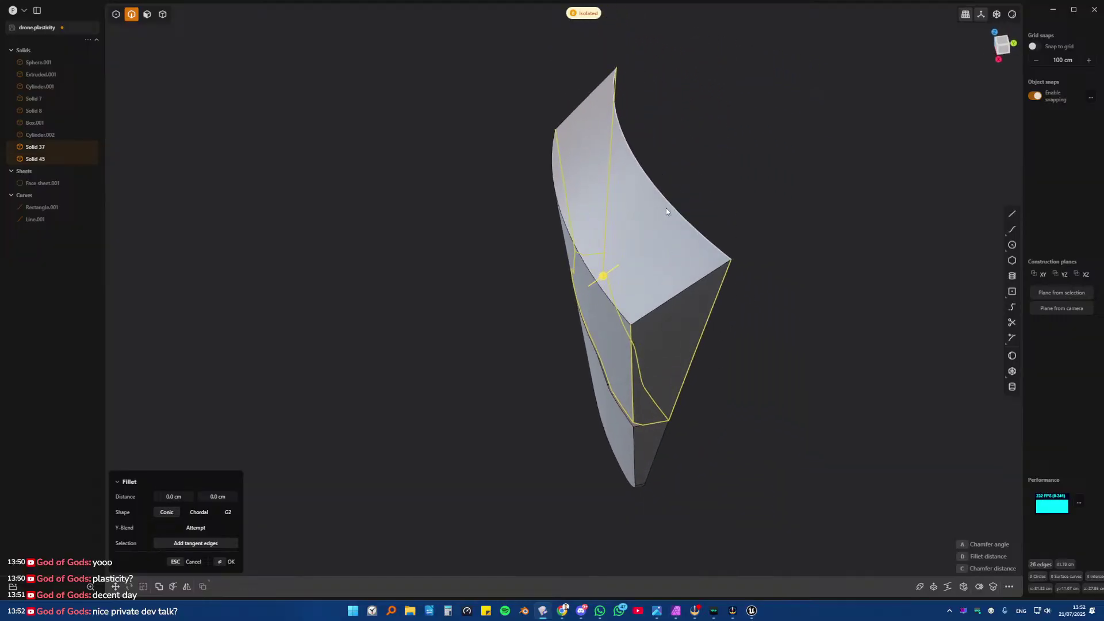
middle_drag(583, 148, 604, 242)
shift+click(540, 259)
middle_drag(540, 259, 581, 286)
mouse_move(632, 214)
mouse_down()
mouse_move(648, 218)
mouse_move(637, 214)
mouse_up()
key(Return)
click(633, 213)
key(Return)
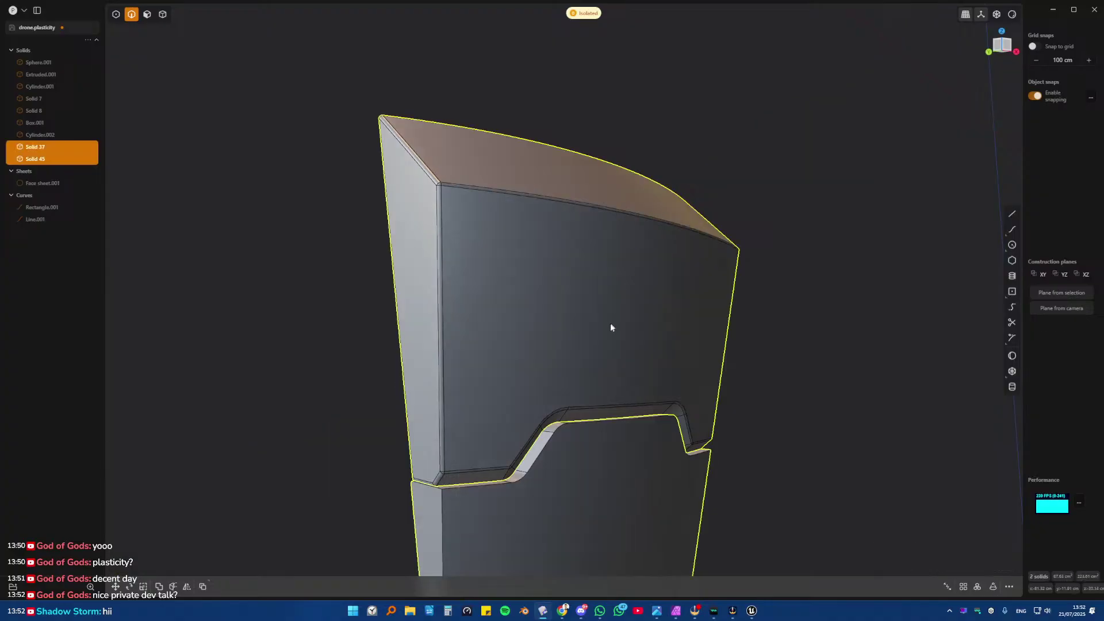
shift+middle_drag(572, 382, 580, 213)
click(566, 260)
middle_drag(548, 312, 543, 346)
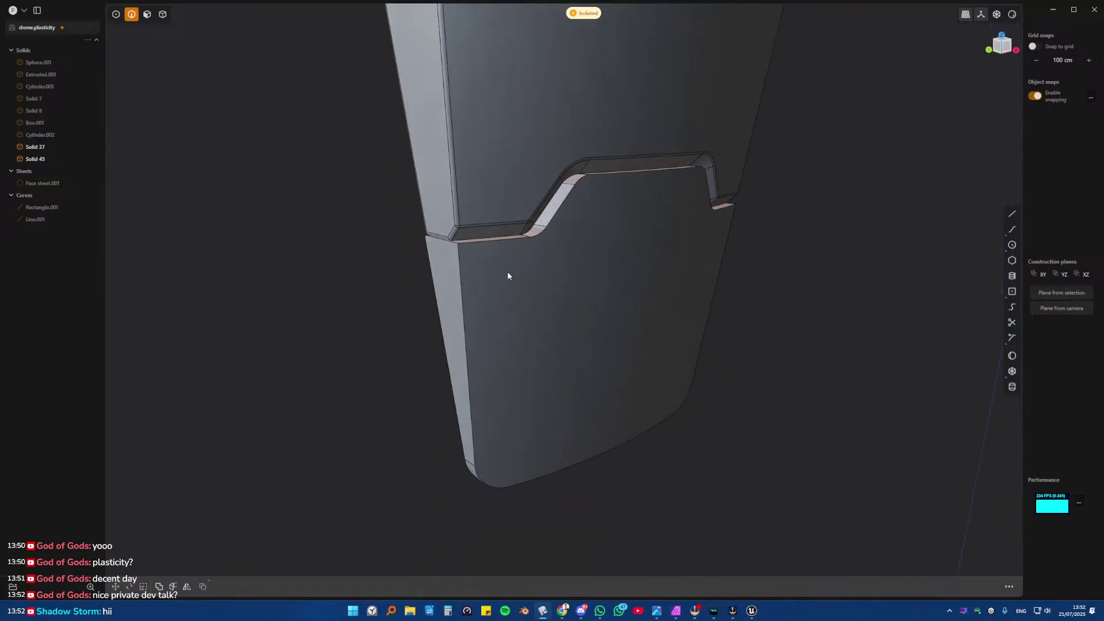
double_click(489, 243)
key(b)
double_click(435, 281)
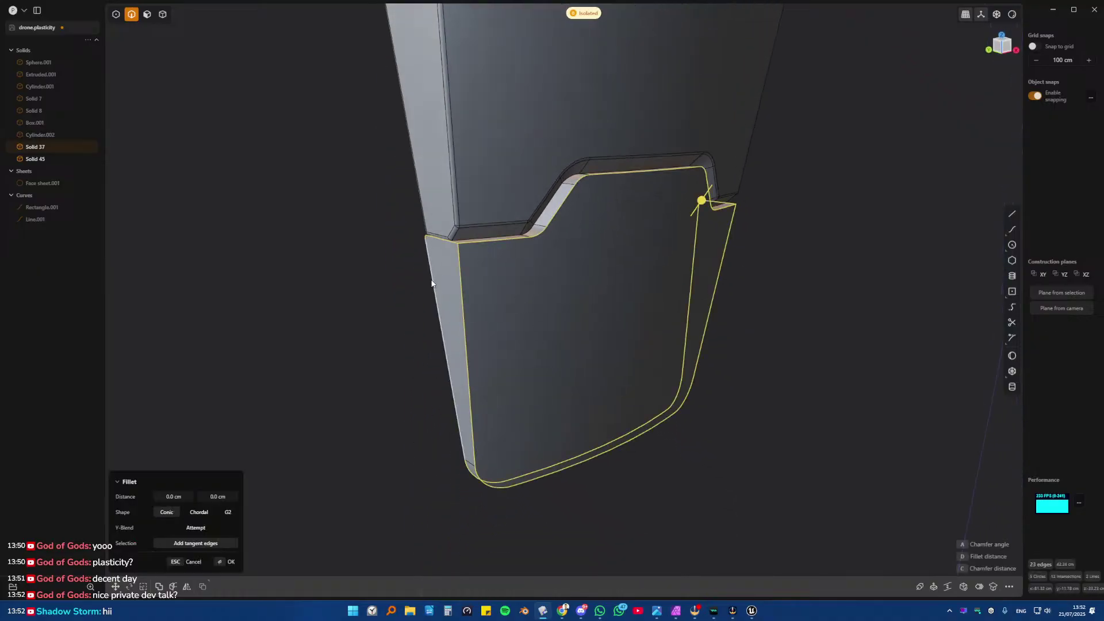
middle_drag(620, 257, 673, 244)
scroll(597, 236, up, 3)
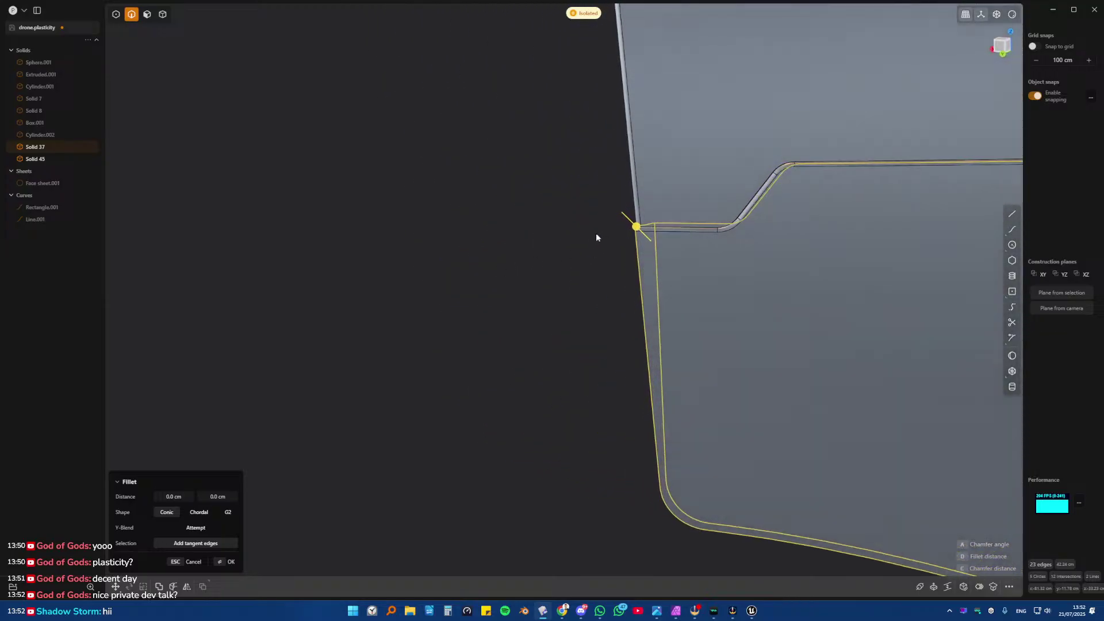
scroll(633, 259, down, 5)
scroll(685, 244, up, 6)
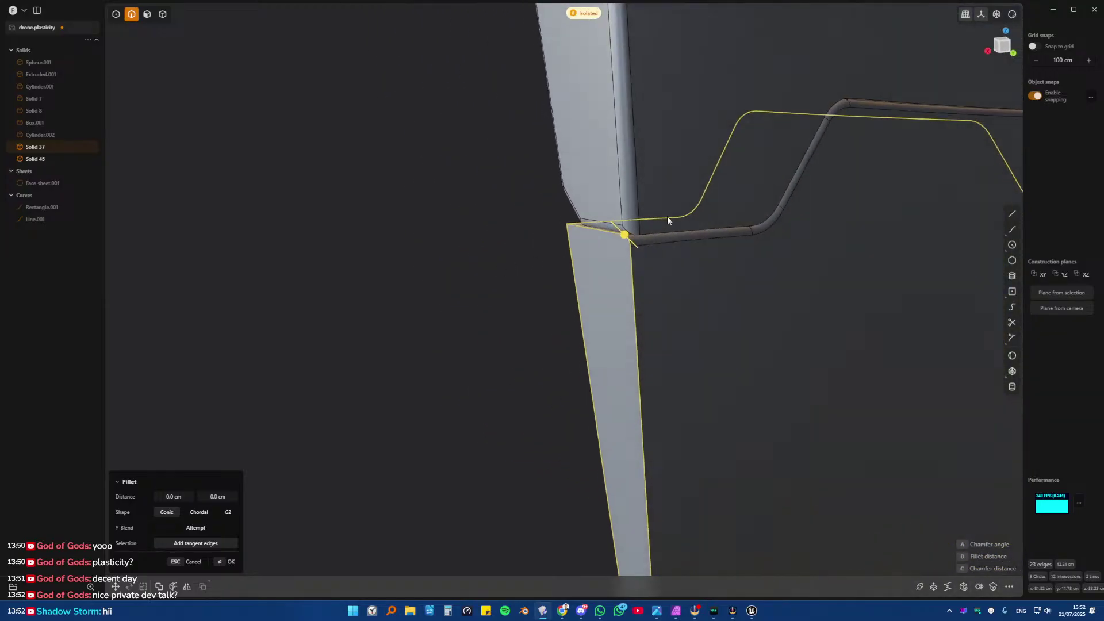
- Undo the recent edge fillet on the upper finger part and leave the Fillet command
key(ctrl+z)
key(ctrl+z)
key(ctrl+z)
key(ctrl+z)
key(ctrl+z)
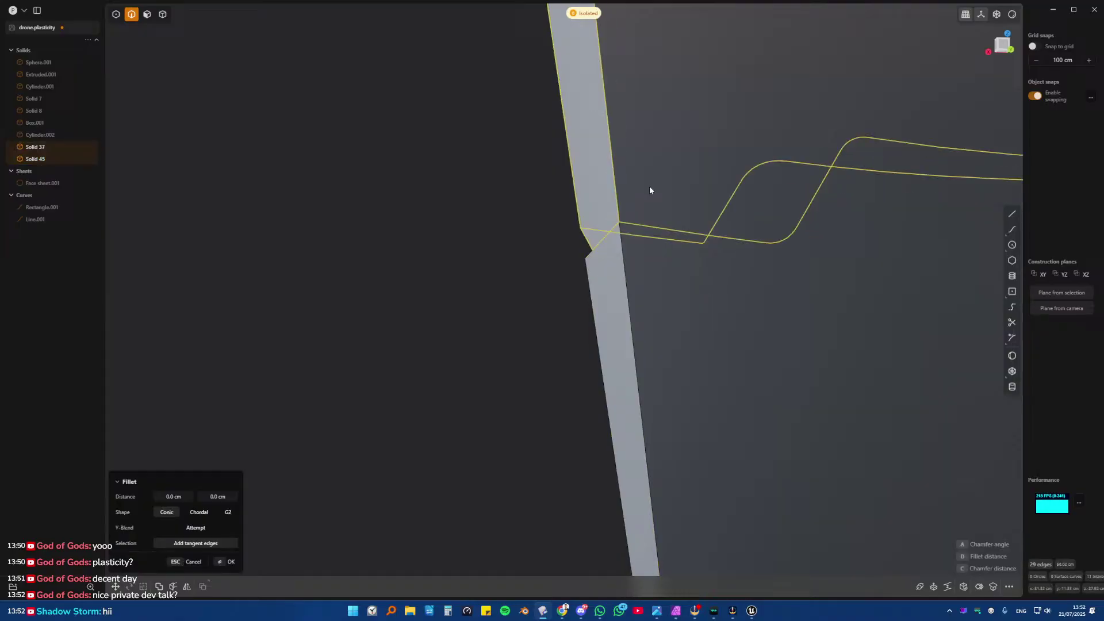
middle_drag(650, 193, 770, 213)
key(Escape)
- Isolate the upper finger solid and try to fillet all of its edges at once
key(4)
click(745, 177)
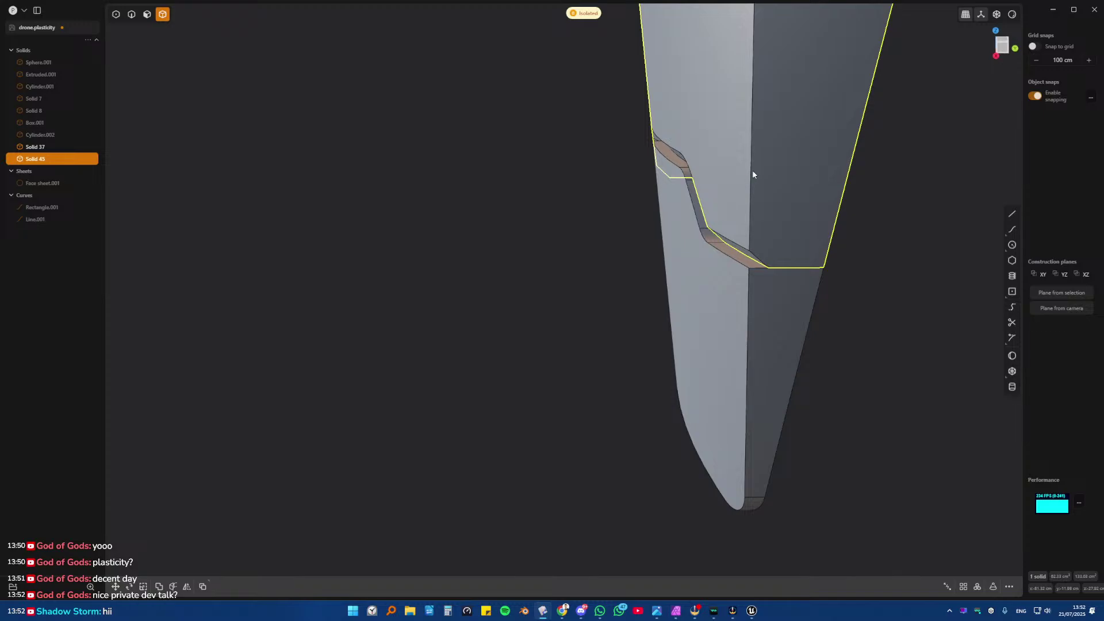
middle_drag(753, 170, 668, 315)
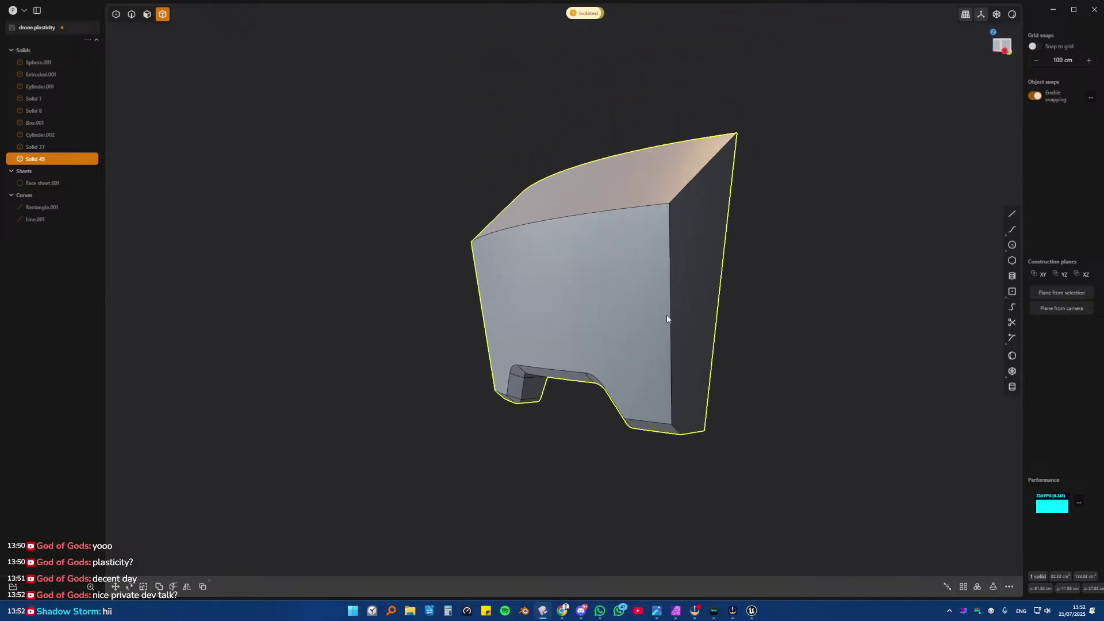
key(2)
drag(352, 92, 831, 475)
key(f)
middle_drag(830, 476, 731, 315)
scroll(657, 385, up, 5)
drag(648, 350, 652, 347)
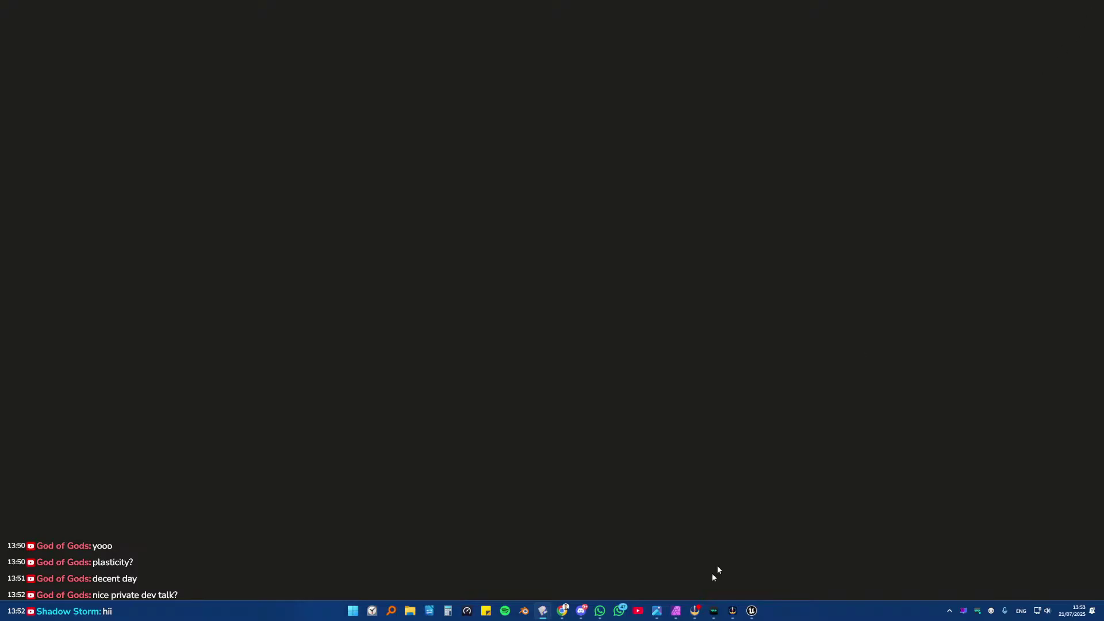
- Close the blank Plasticity window
click(541, 614)
drag(541, 616, 537, 592)
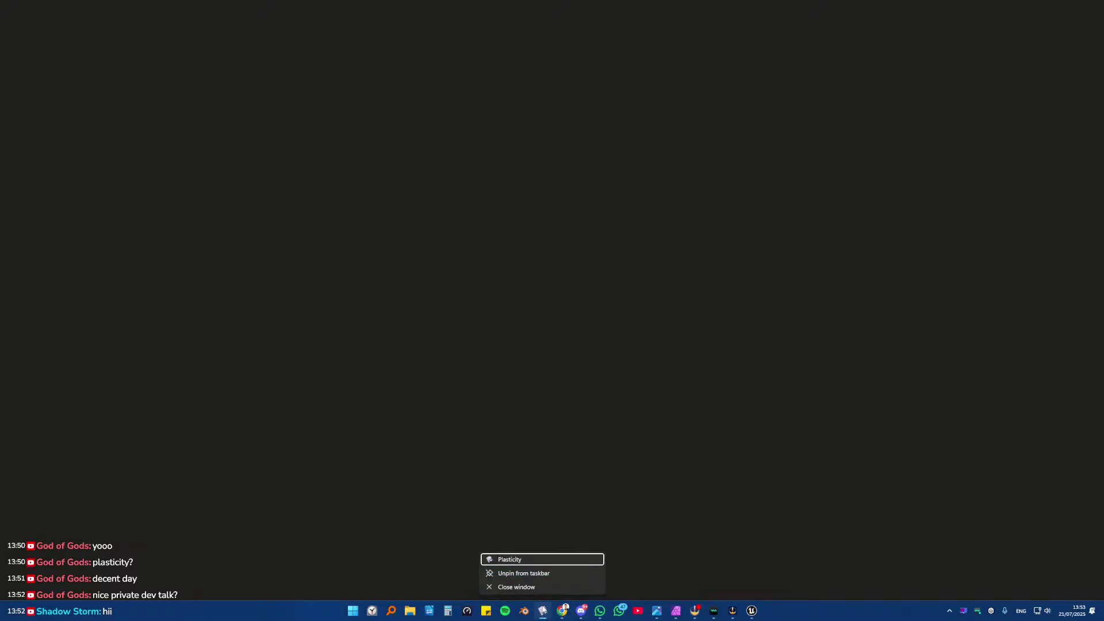
click(541, 590)
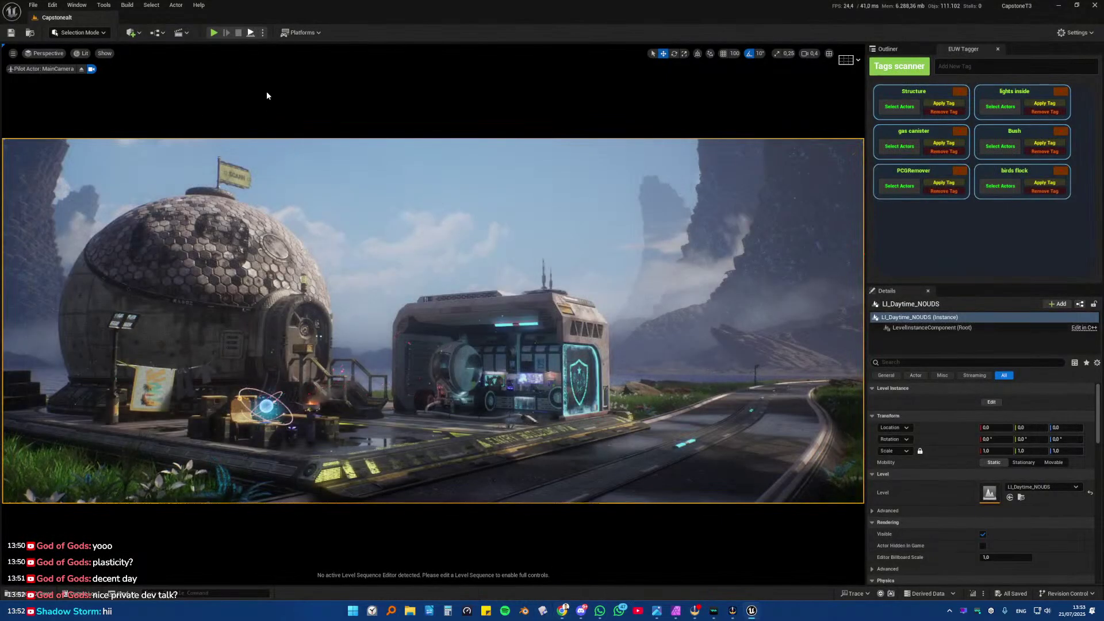
- Play the Capstonealt level in Unreal Engine and resize the viewport to preview the scene
key(alt+p)
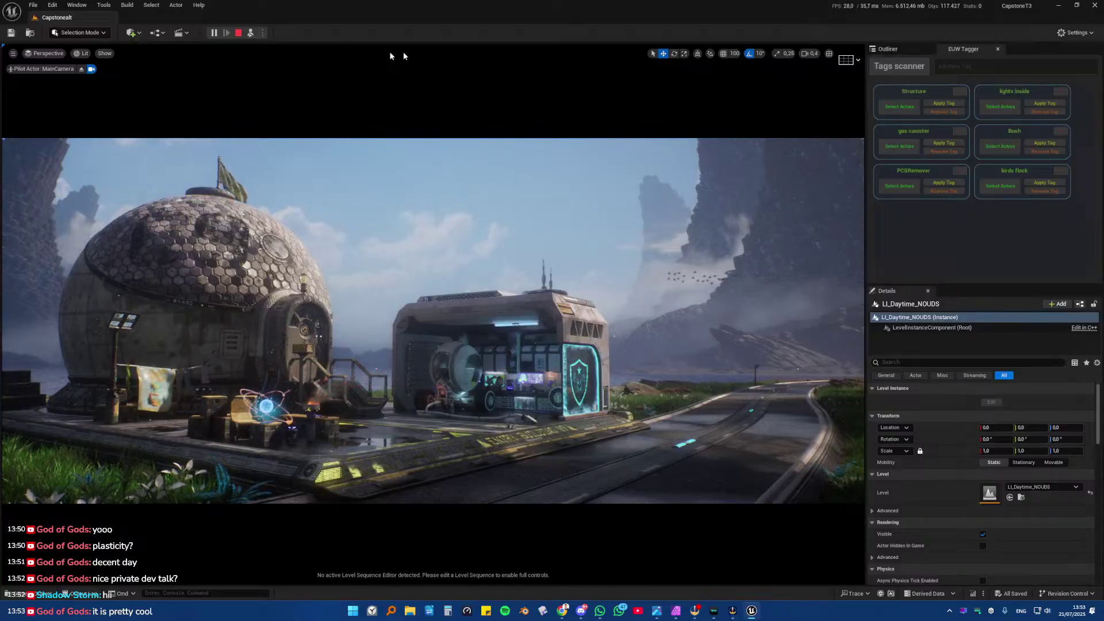
drag(866, 219, 961, 225)
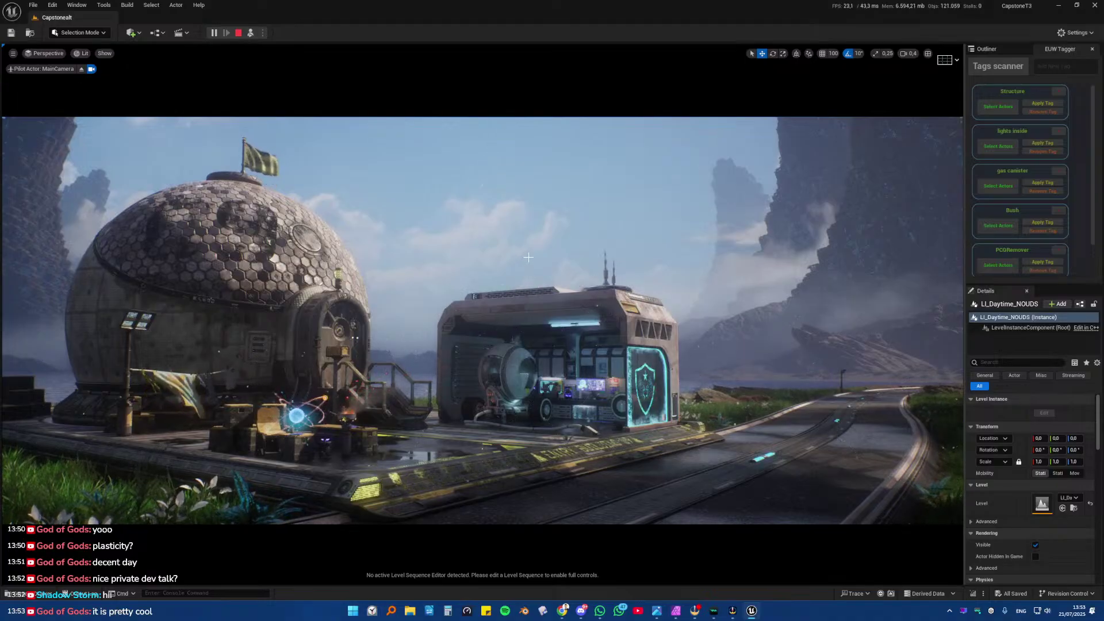
click(881, 249)
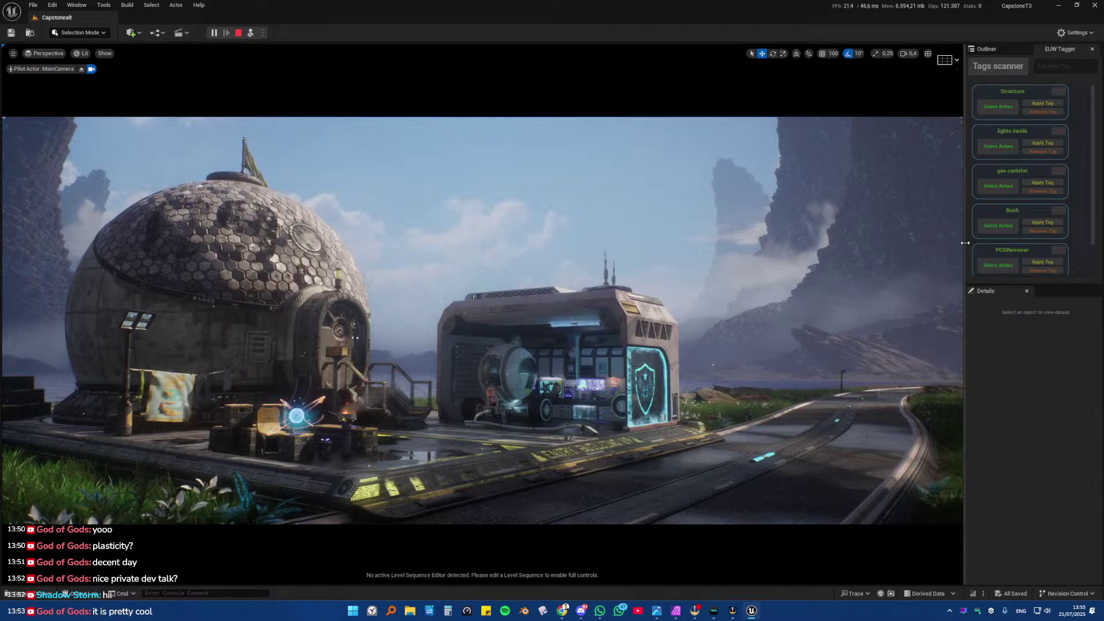
drag(965, 244, 846, 252)
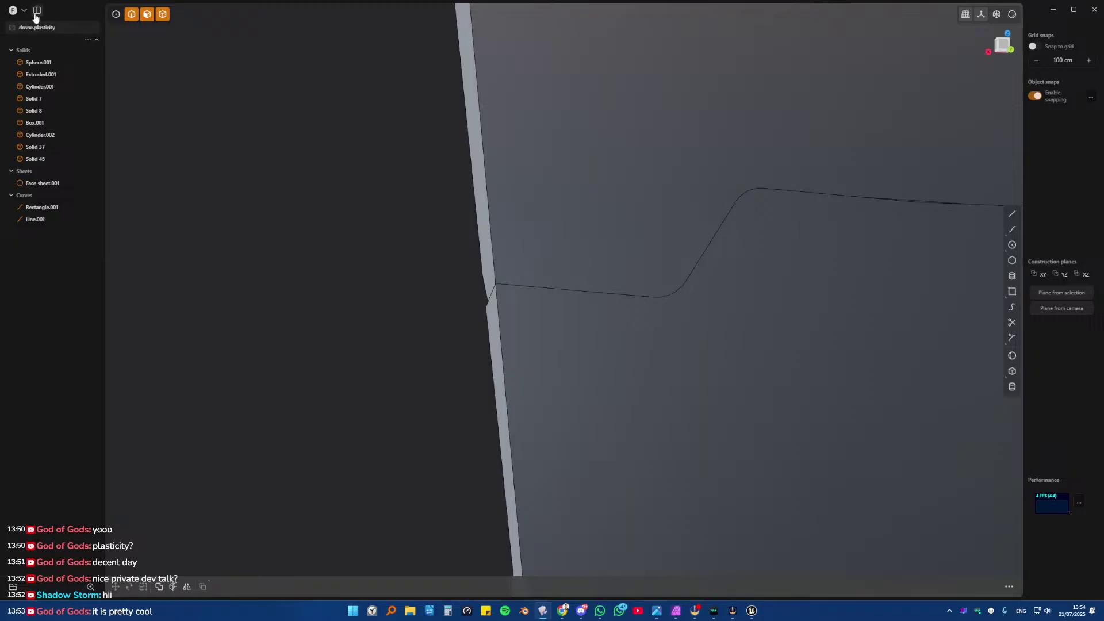
- In Plasticity, isolate the upper finger solid of the reopened drone.plasticity model
click(28, 15)
click(352, 167)
scroll(368, 171, down, 6)
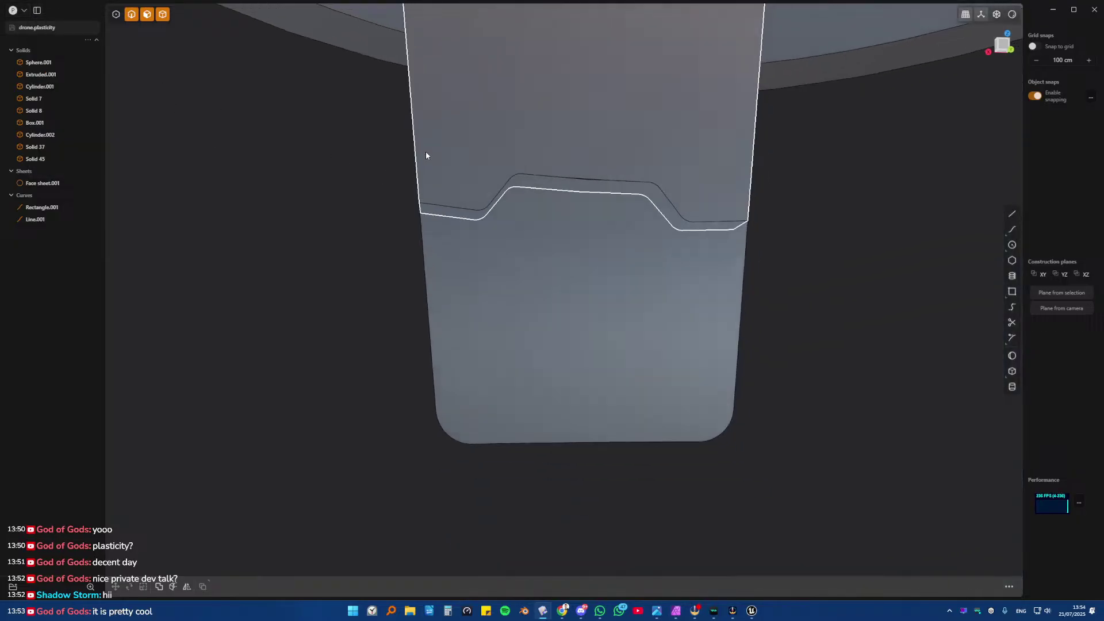
middle_drag(426, 155, 590, 339)
click(433, 162)
key(slash)
- Fillet all outer edges of the upper finger part, including the chamfered and rear notch outlines, by about 0.093 cm
key(2)
click(448, 286)
key(f)
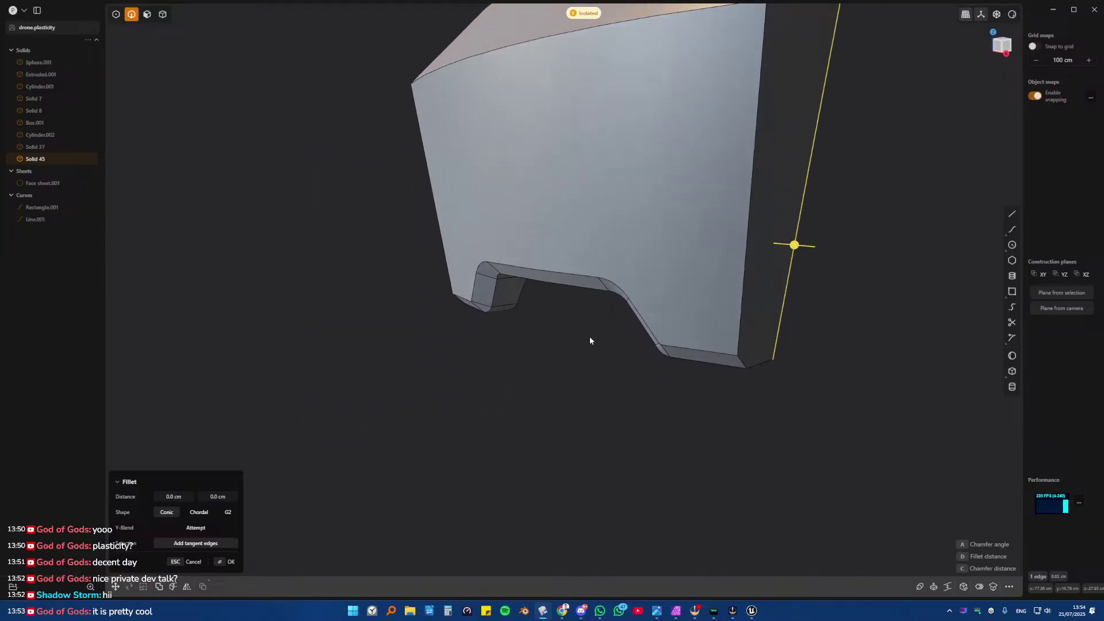
middle_drag(694, 286, 655, 204)
click(655, 203)
click(624, 324)
click(618, 353)
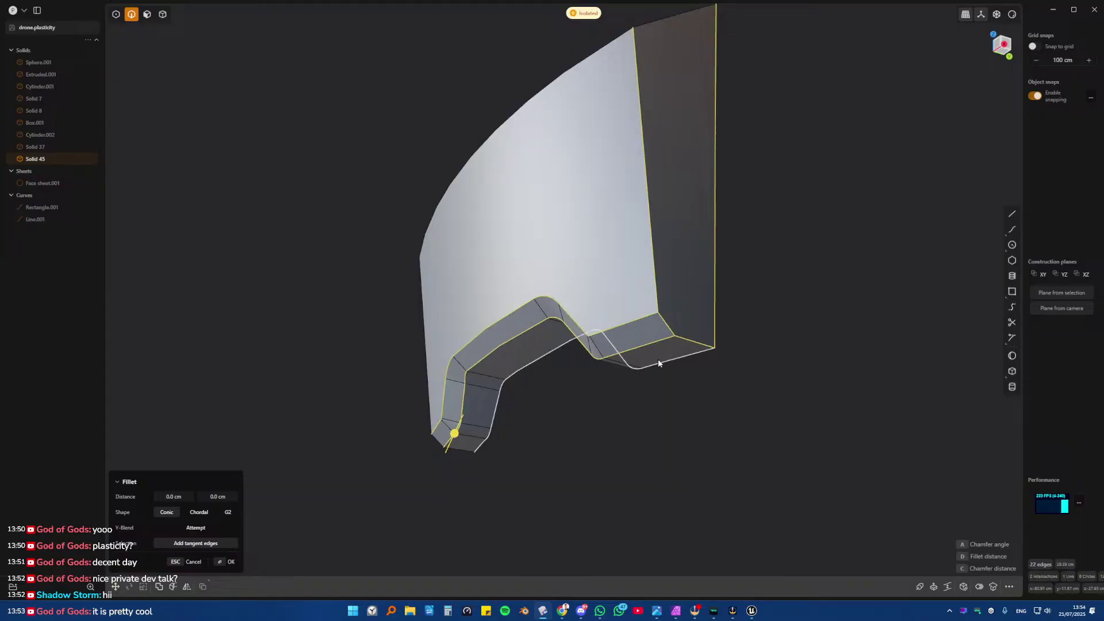
click(659, 362)
middle_drag(661, 325, 601, 306)
click(549, 340)
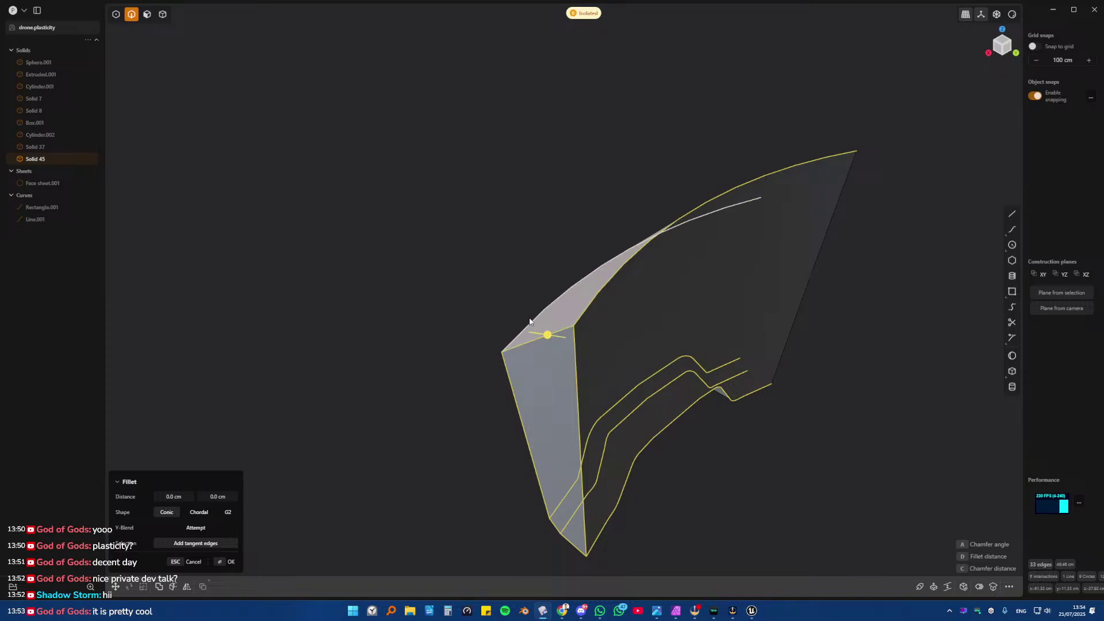
middle_drag(548, 340, 728, 267)
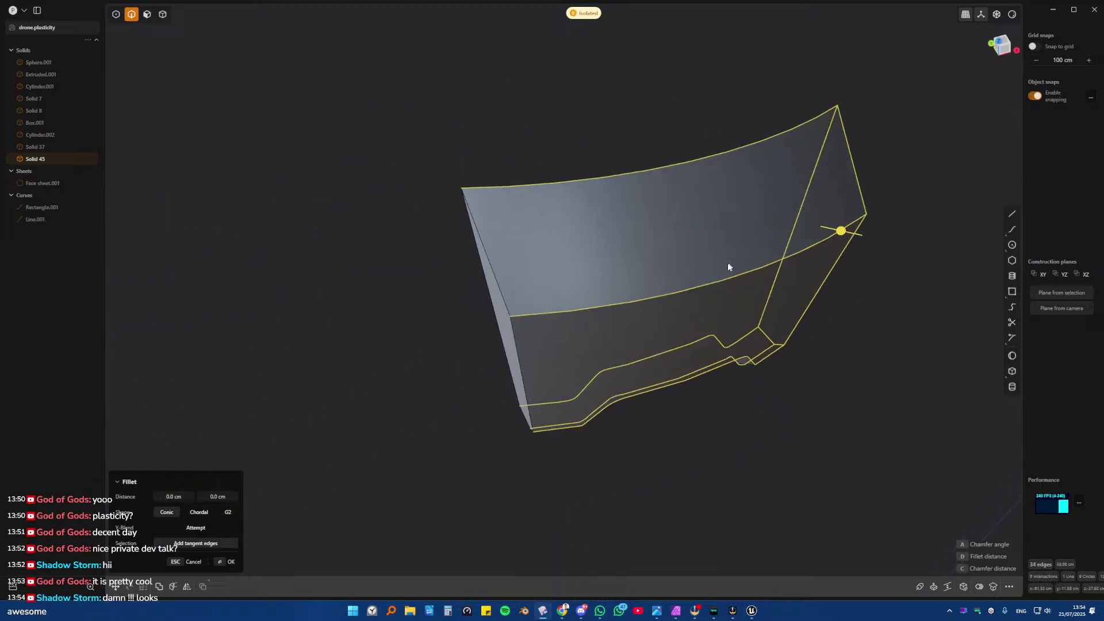
click(499, 283)
click(524, 353)
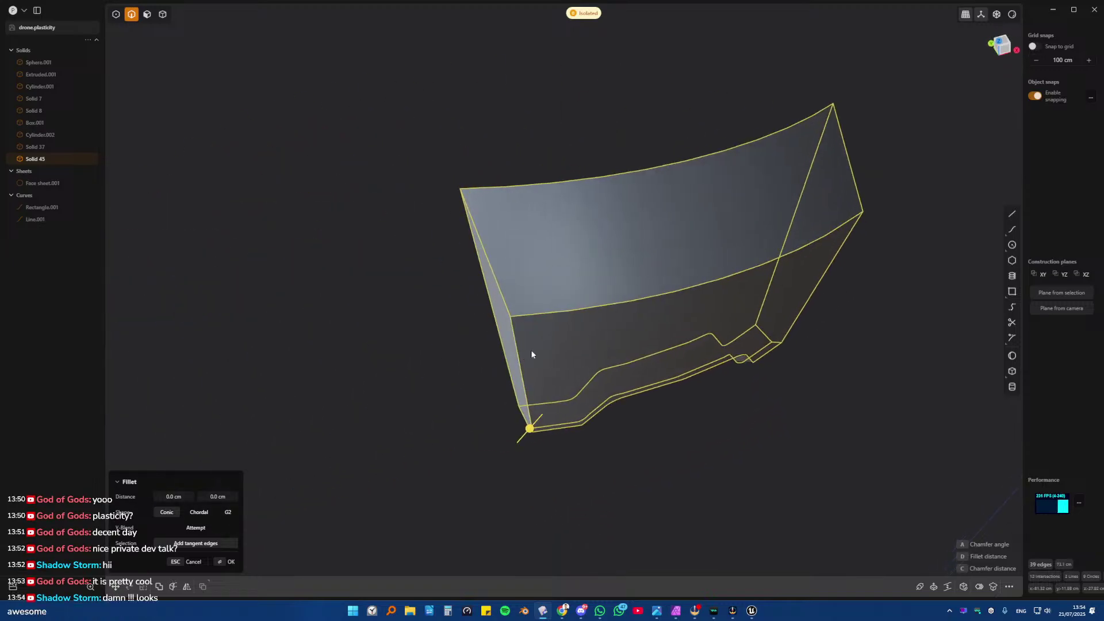
middle_drag(530, 350, 557, 281)
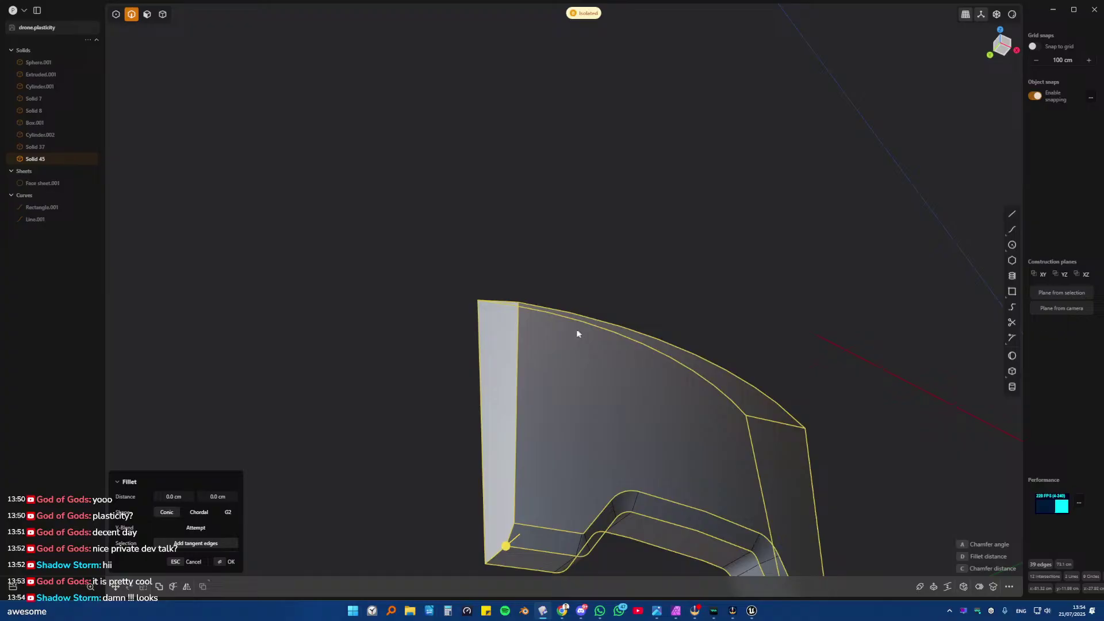
middle_drag(559, 332, 486, 344)
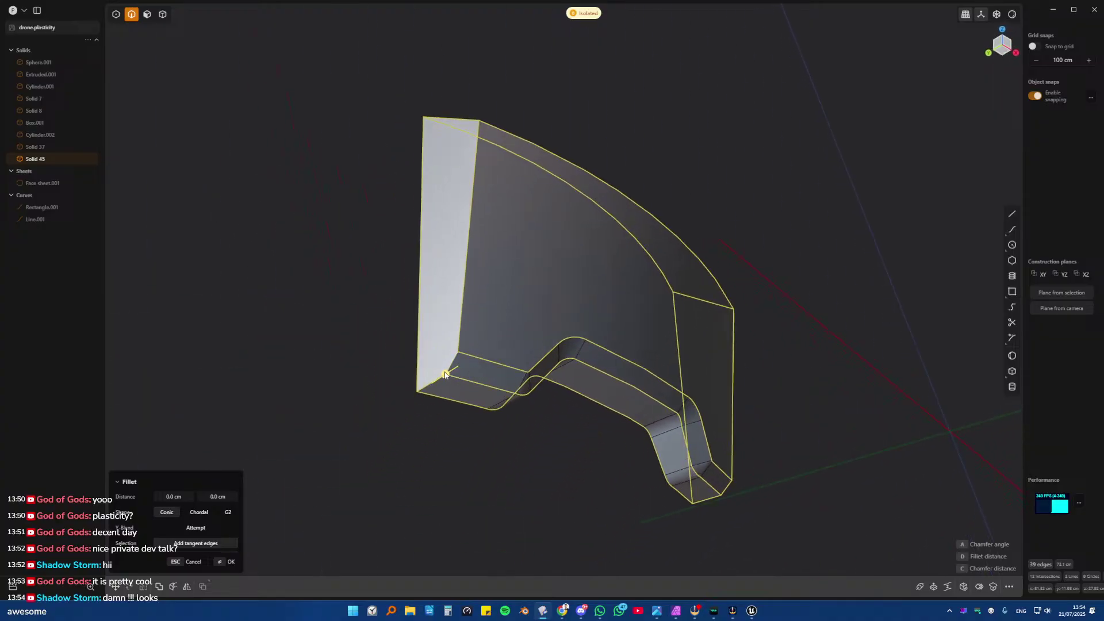
drag(445, 375, 442, 377)
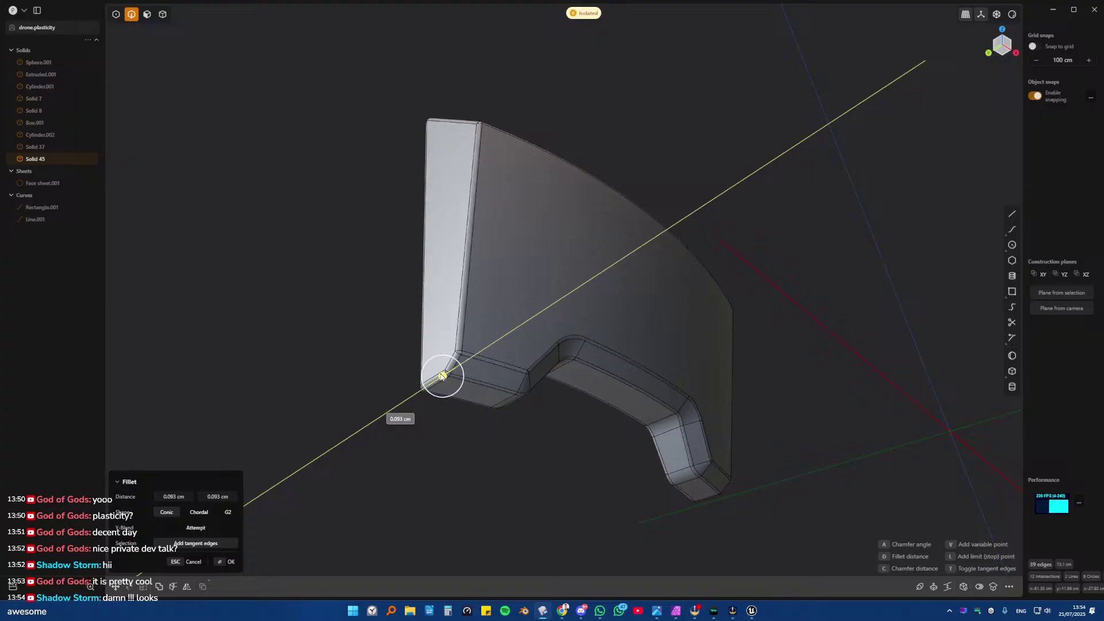
drag(441, 375, 443, 375)
key(Return)
click(350, 350)
- Bring back the whole drone and isolate the lower finger solid instead
scroll(351, 347, down, 2)
key(/)
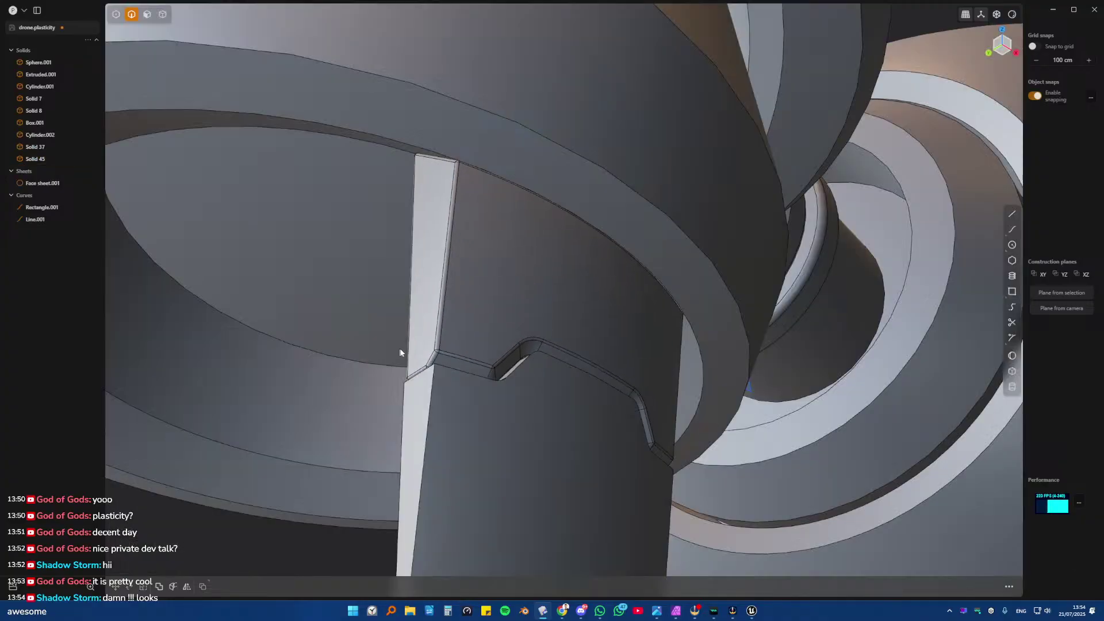
middle_drag(402, 353, 511, 345)
key(4)
click(509, 321)
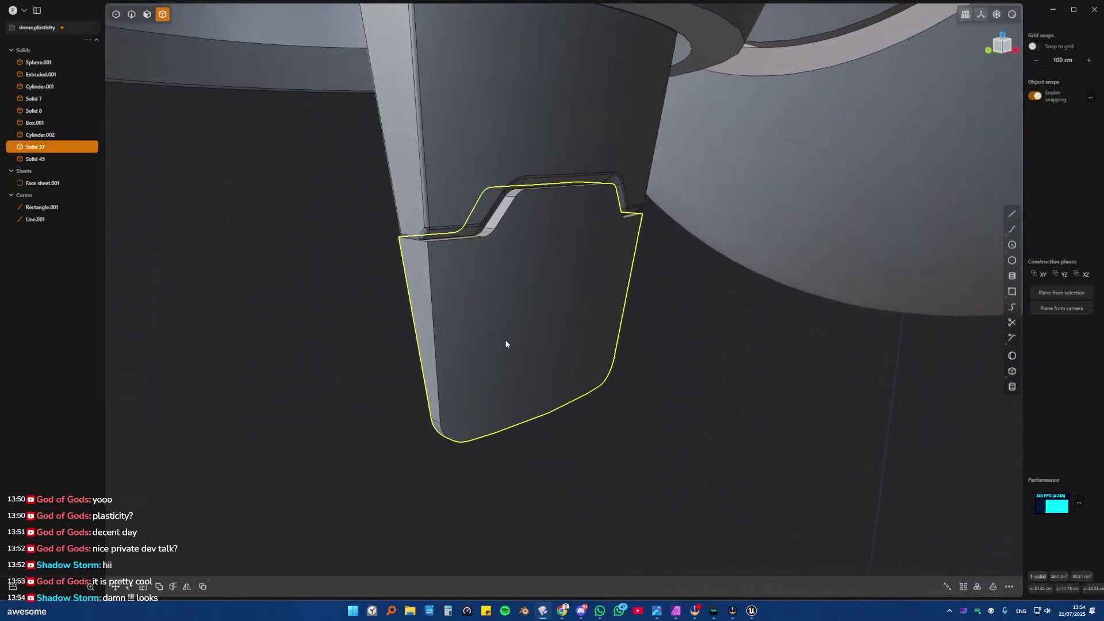
key(/)
- Start a fillet on all front, rear and notch outline edges of the lower finger part, and bring back the whole drone
key(2)
click(431, 263)
key(f)
click(425, 282)
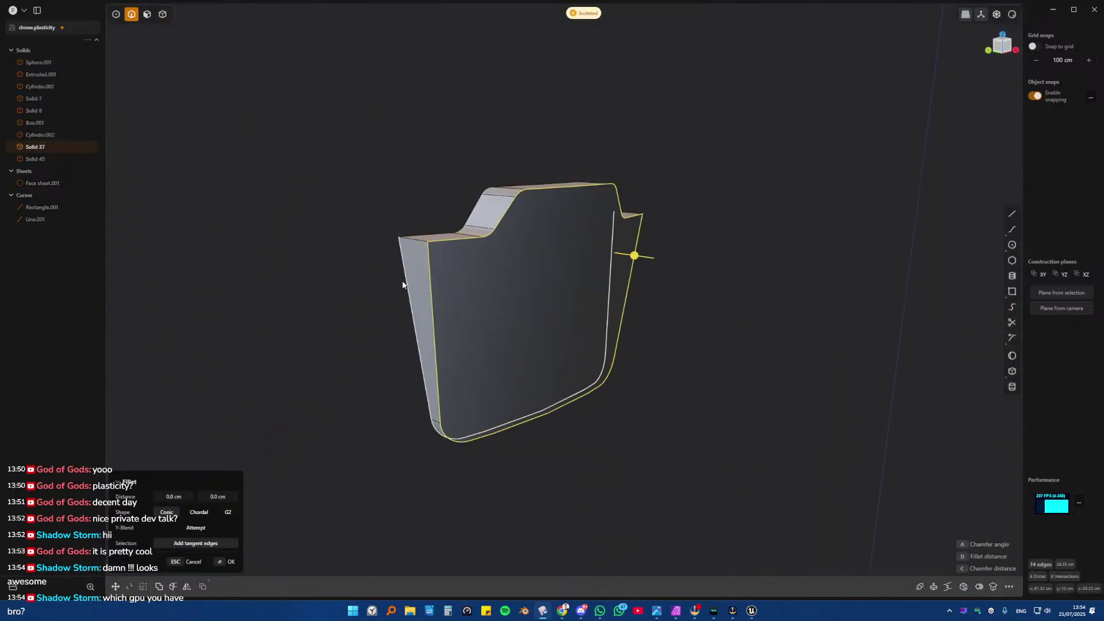
middle_drag(425, 281, 633, 333)
click(578, 267)
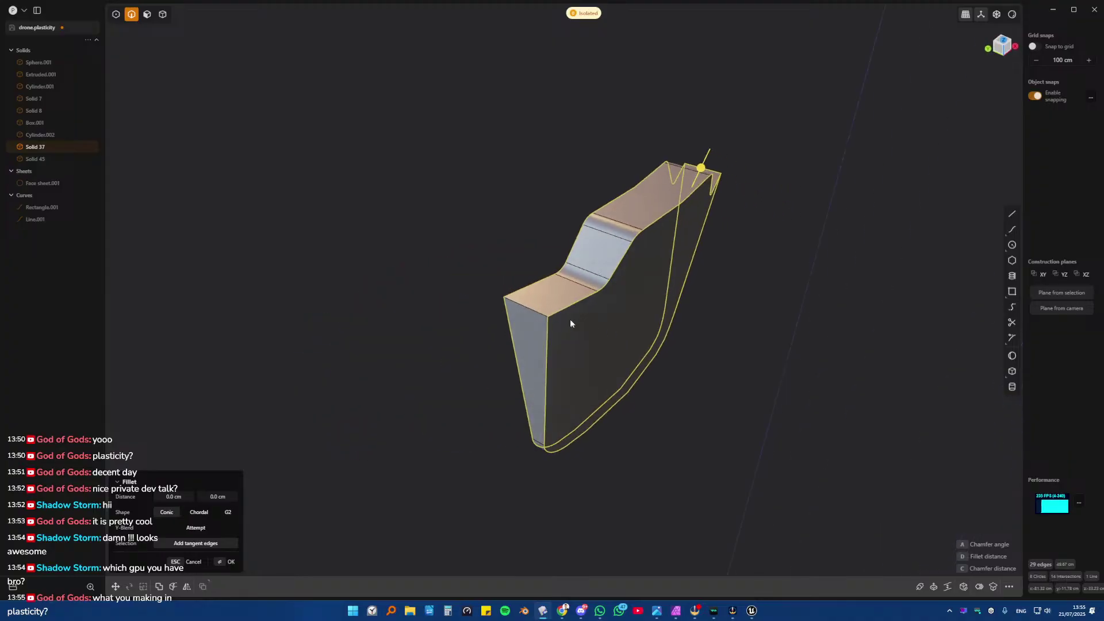
click(533, 313)
middle_drag(533, 313, 574, 311)
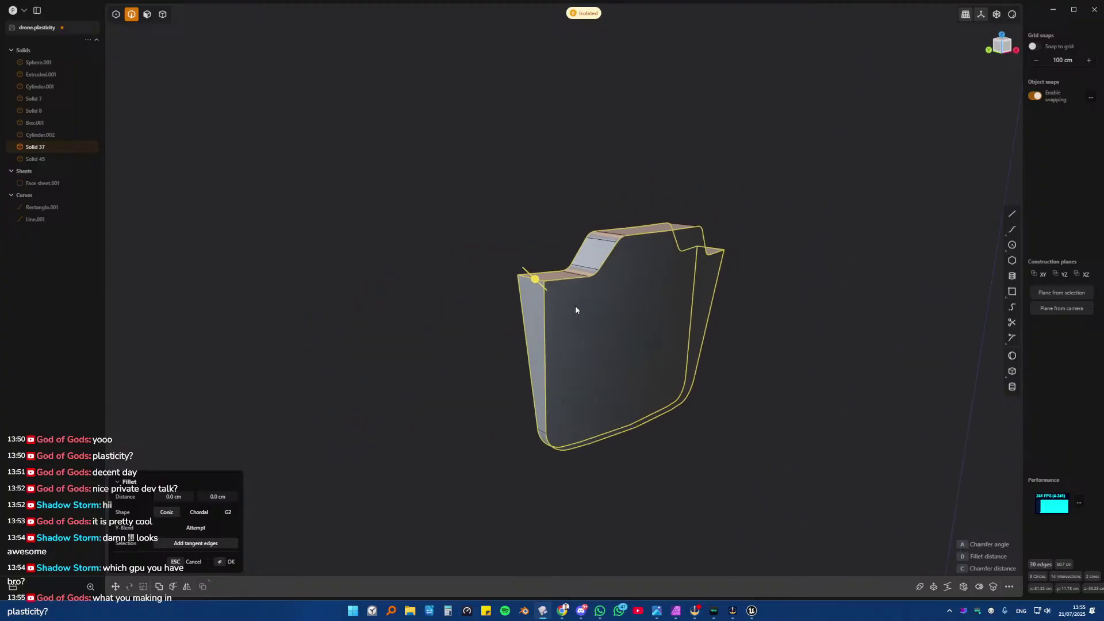
key(/)
scroll(575, 310, down, 10)
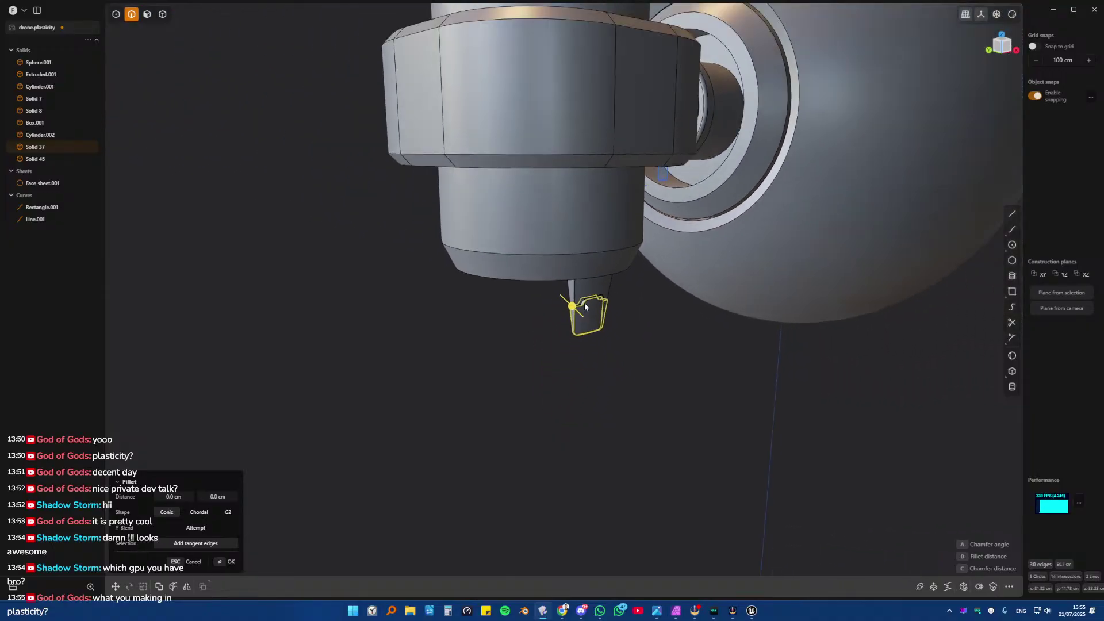
scroll(590, 291, down, 3)
mouse_move(575, 299)
middle_down()
mouse_move(506, 277)
mouse_move(520, 276)
mouse_move(510, 273)
mouse_move(522, 260)
mouse_move(561, 302)
middle_up()
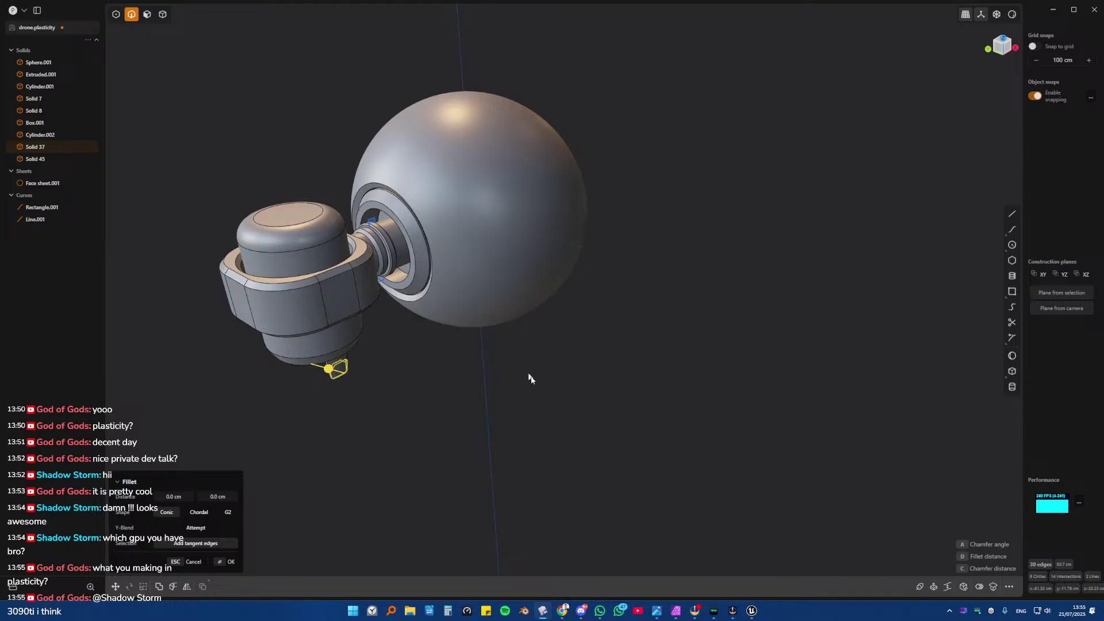
- Switch to Unreal Engine, stop the running Capstonealt level to view its scene, and return to Plasticity
click(749, 612)
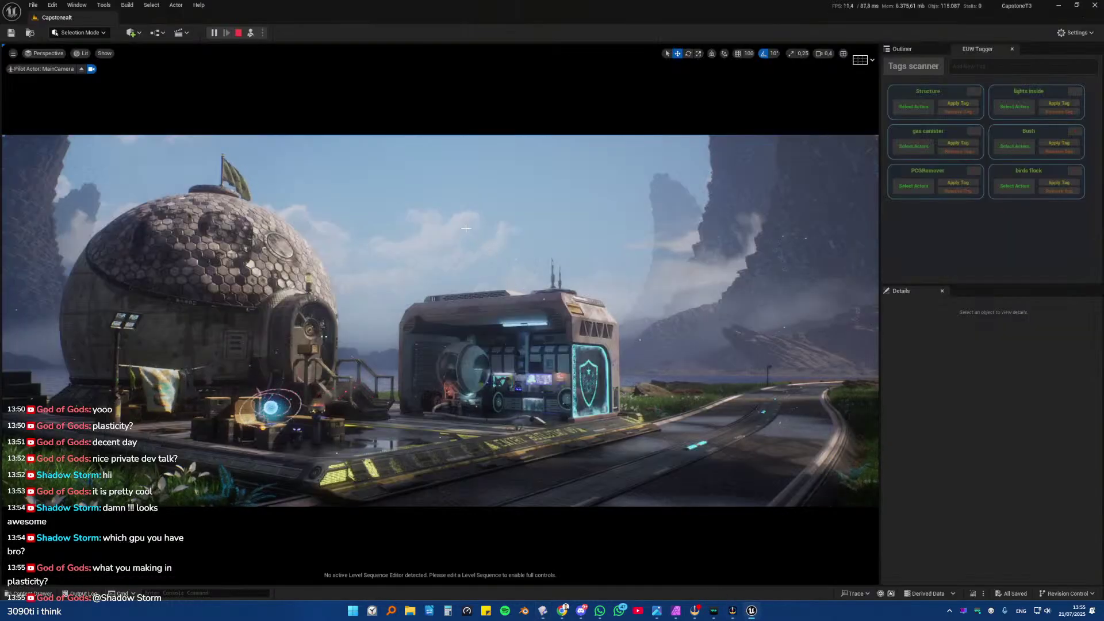
click(426, 237)
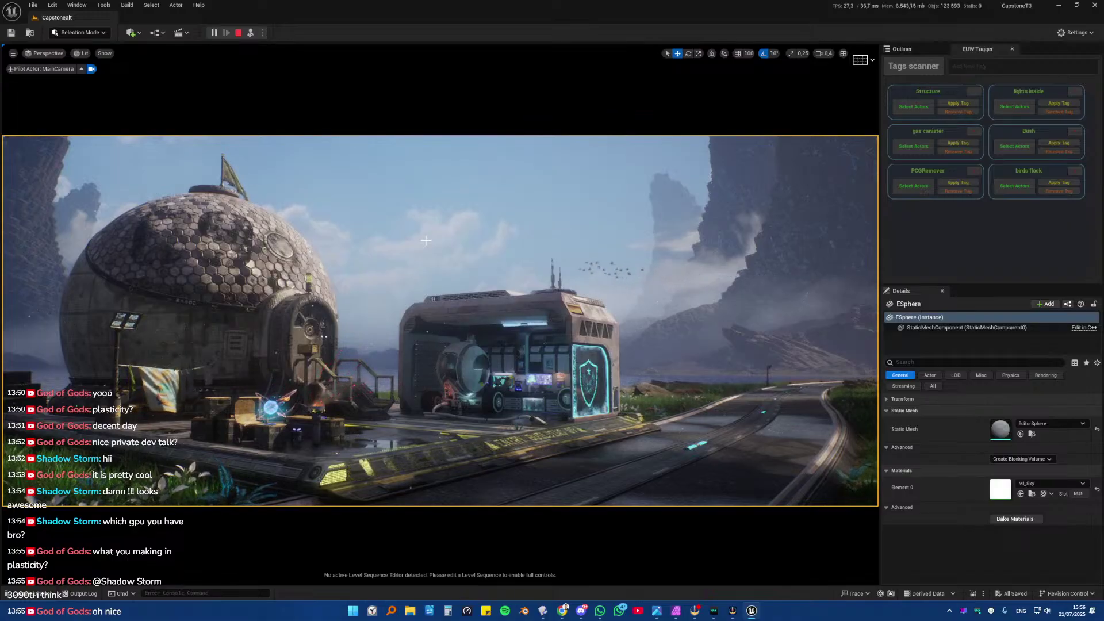
key(Escape)
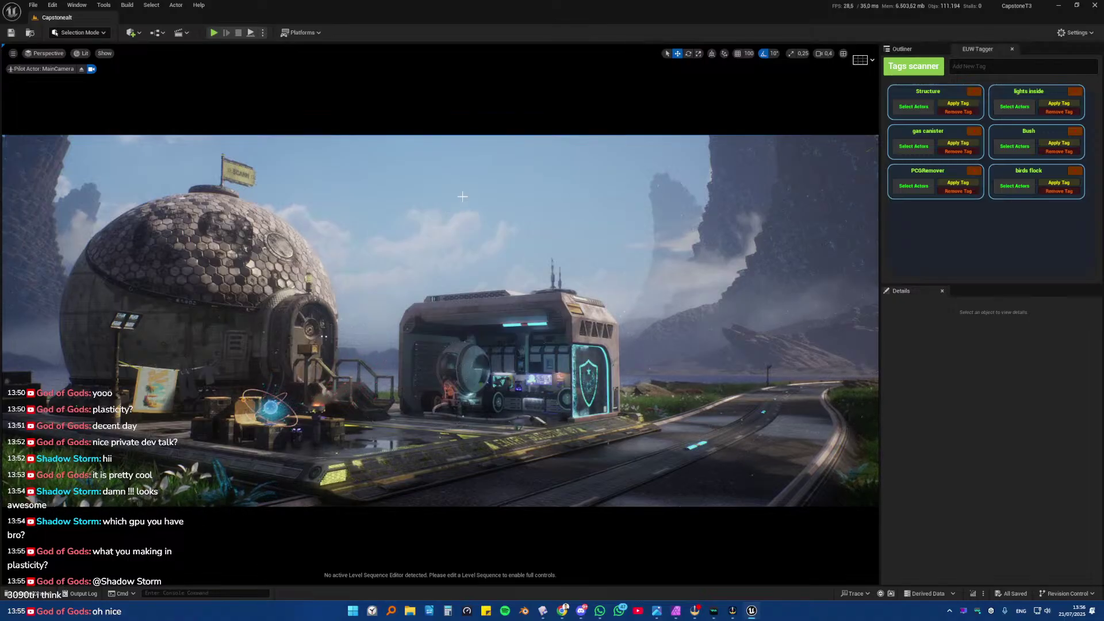
click(443, 224)
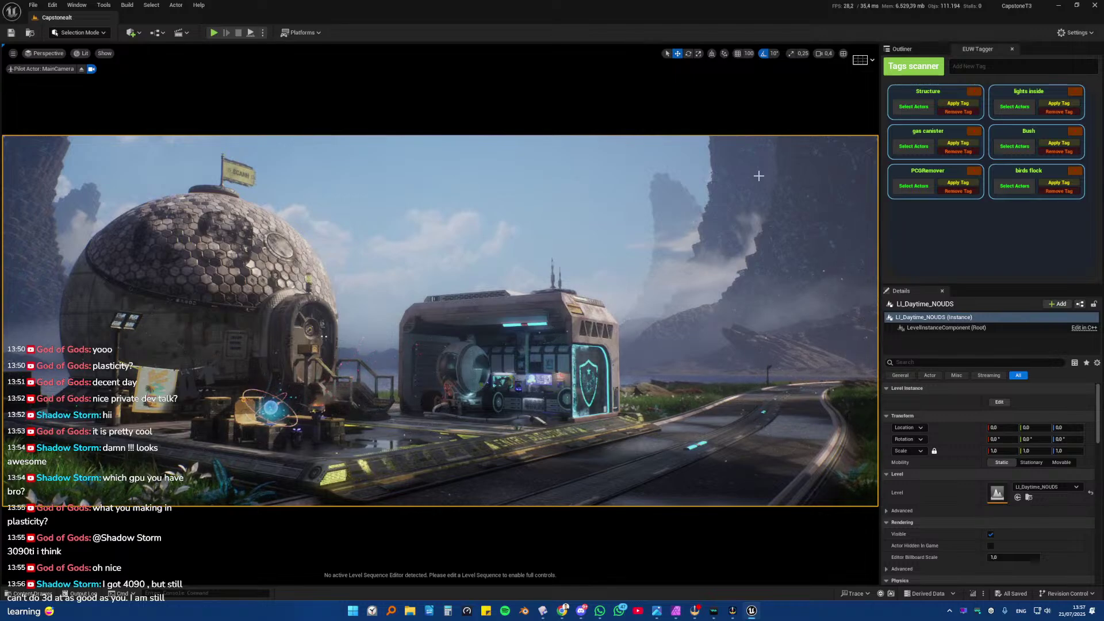
click(1056, 7)
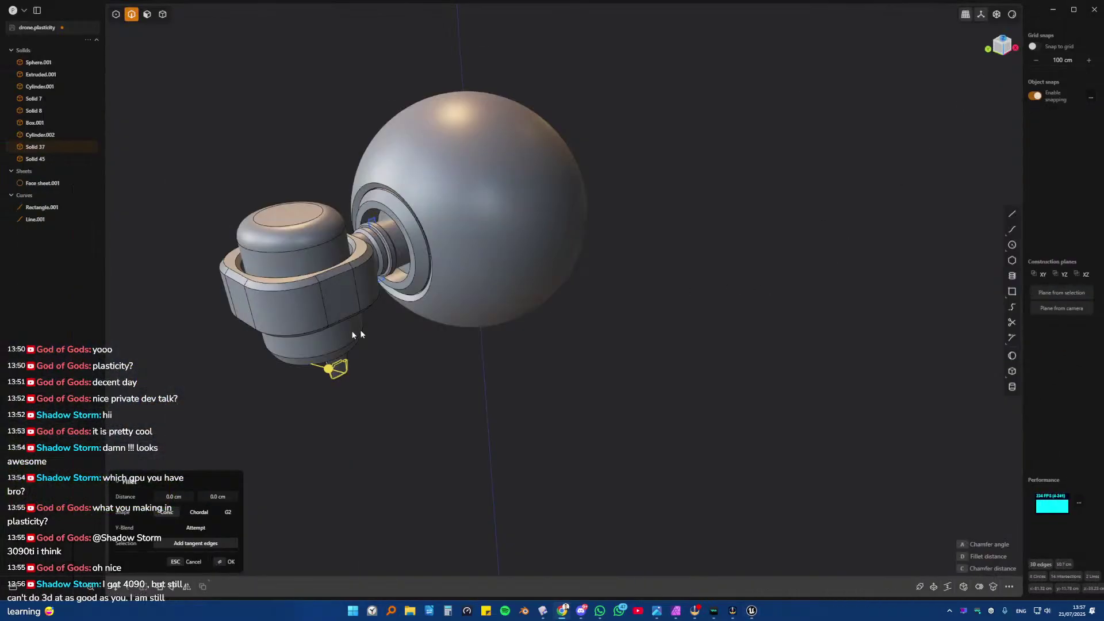
- Set the fillet distance on the lower finger part's selected edges to about 0.068 cm and apply it
scroll(531, 319, up, 10)
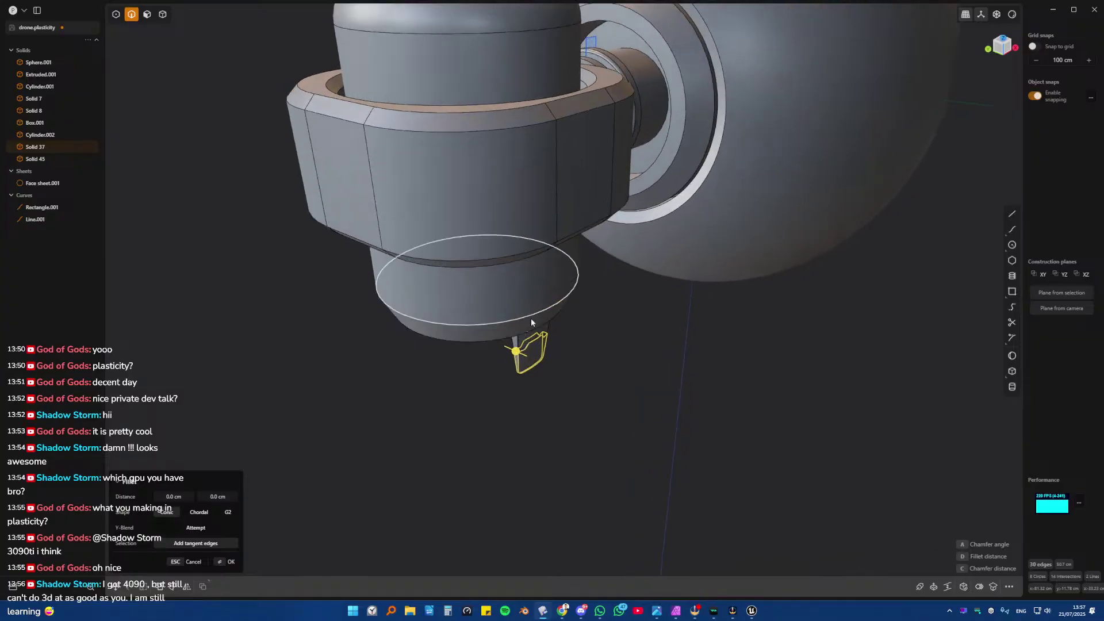
middle_drag(530, 320, 533, 208)
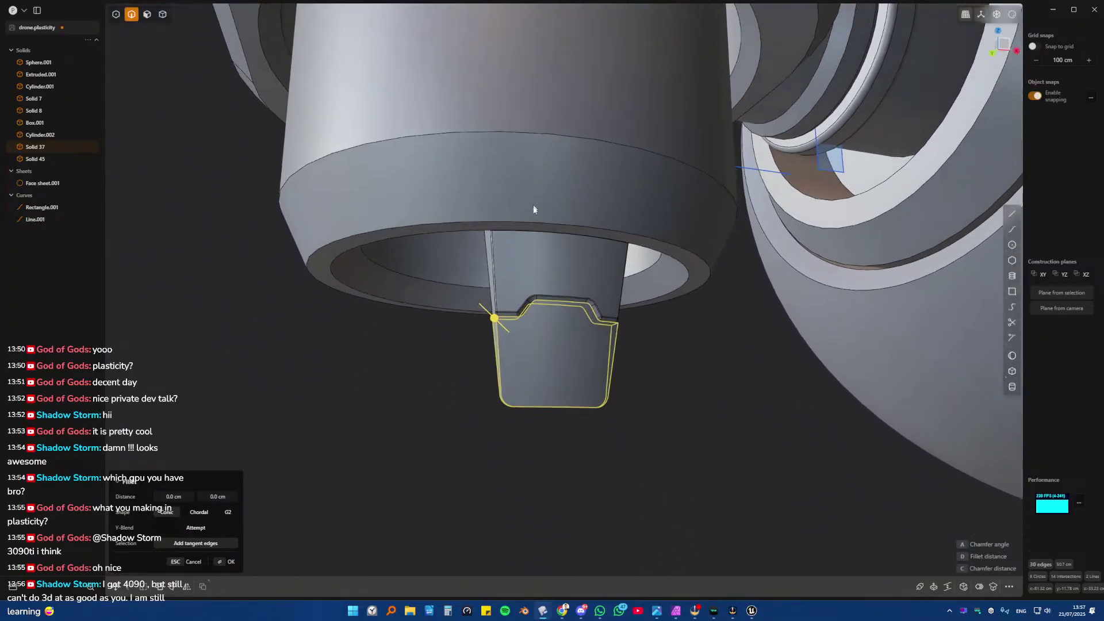
scroll(529, 334, up, 3)
middle_drag(492, 326, 519, 295)
scroll(492, 291, up, 5)
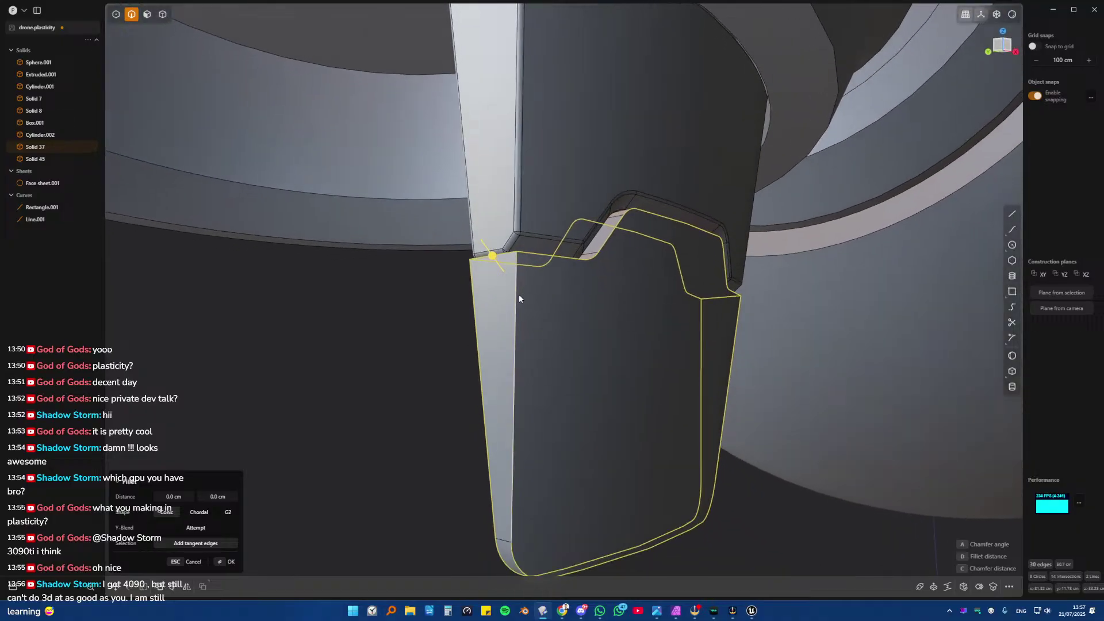
drag(493, 255, 489, 250)
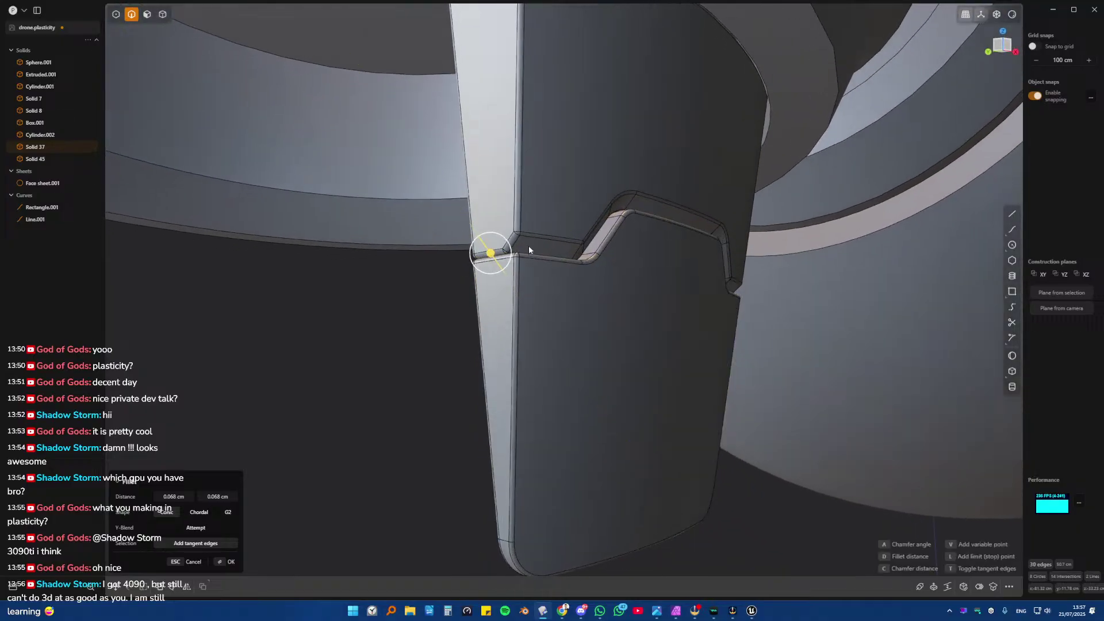
key(Return)
scroll(368, 305, down, 8)
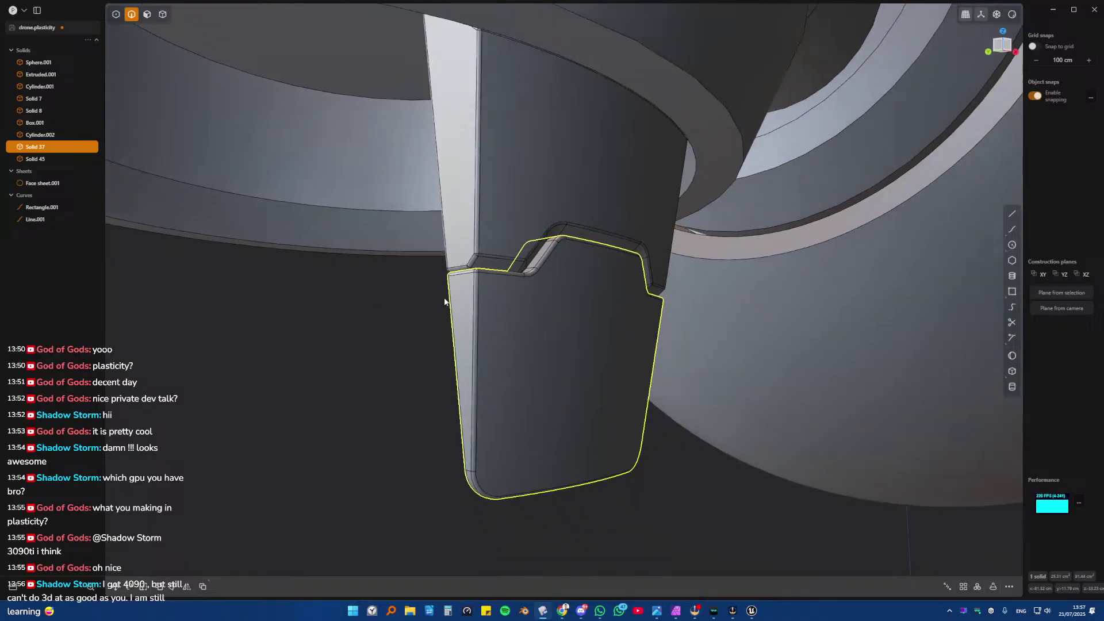
middle_drag(378, 325, 524, 306)
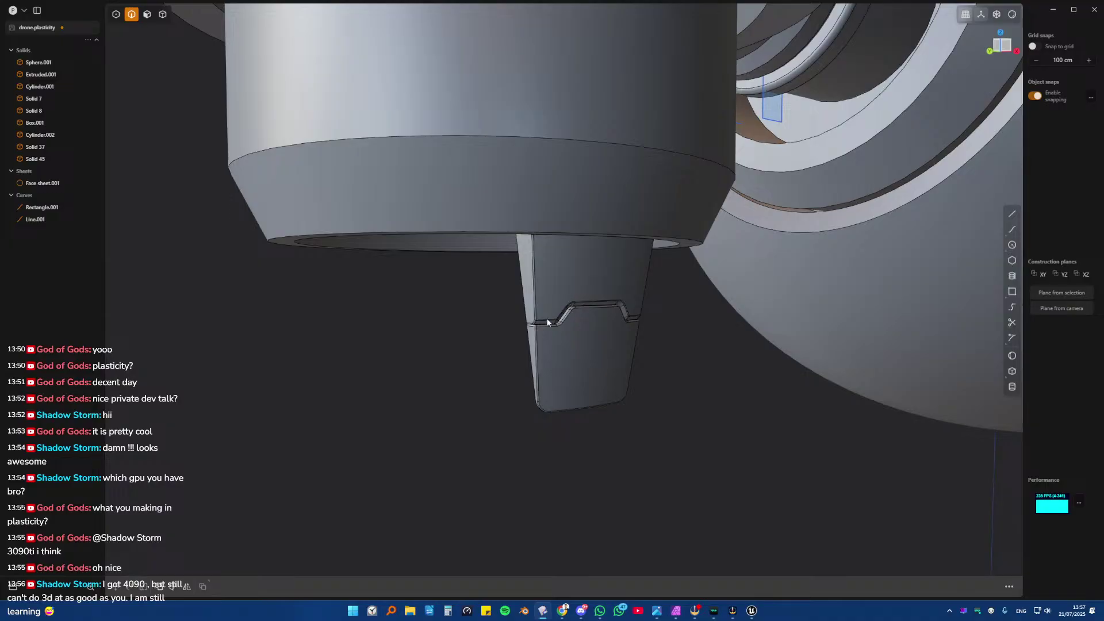
- Select the upper finger solid alone and view the model from below
key(4)
click(555, 288)
scroll(577, 353, down, 2)
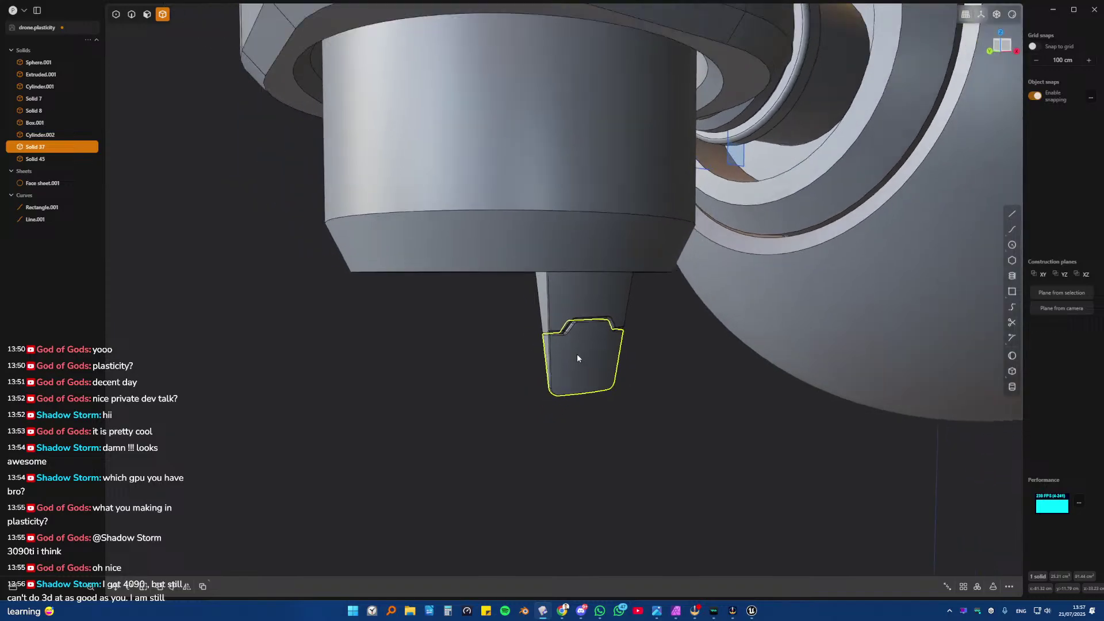
middle_drag(578, 354, 615, 199)
click(560, 296)
scroll(556, 299, up, 3)
scroll(556, 298, up, 2)
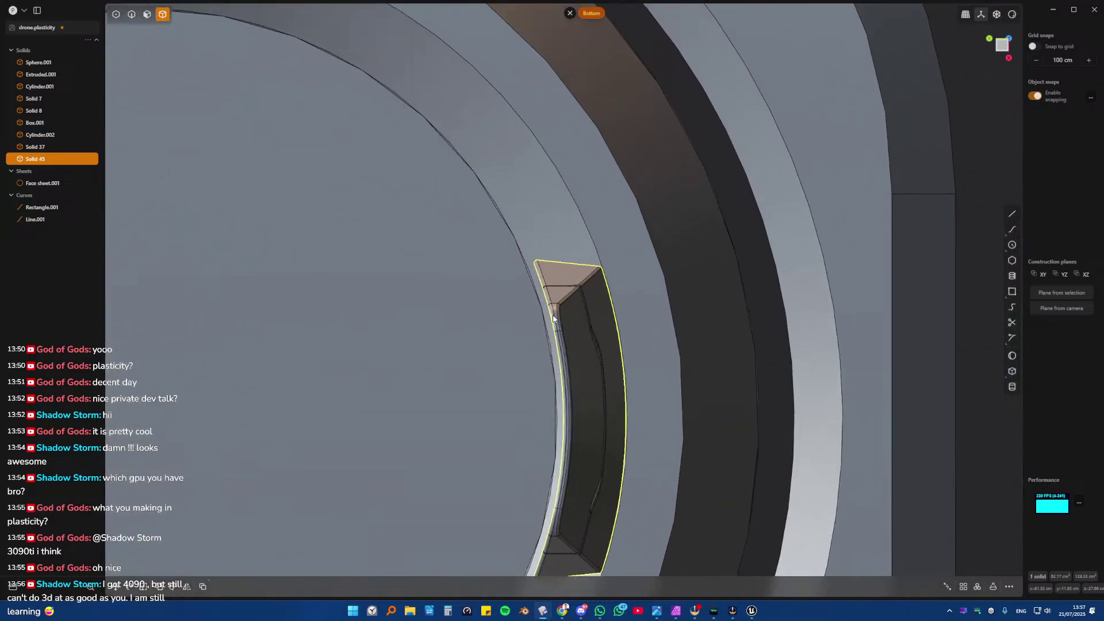
mouse_move(567, 296)
middle_down()
mouse_move(567, 374)
mouse_move(575, 282)
middle_up()
scroll(575, 288, down, 5)
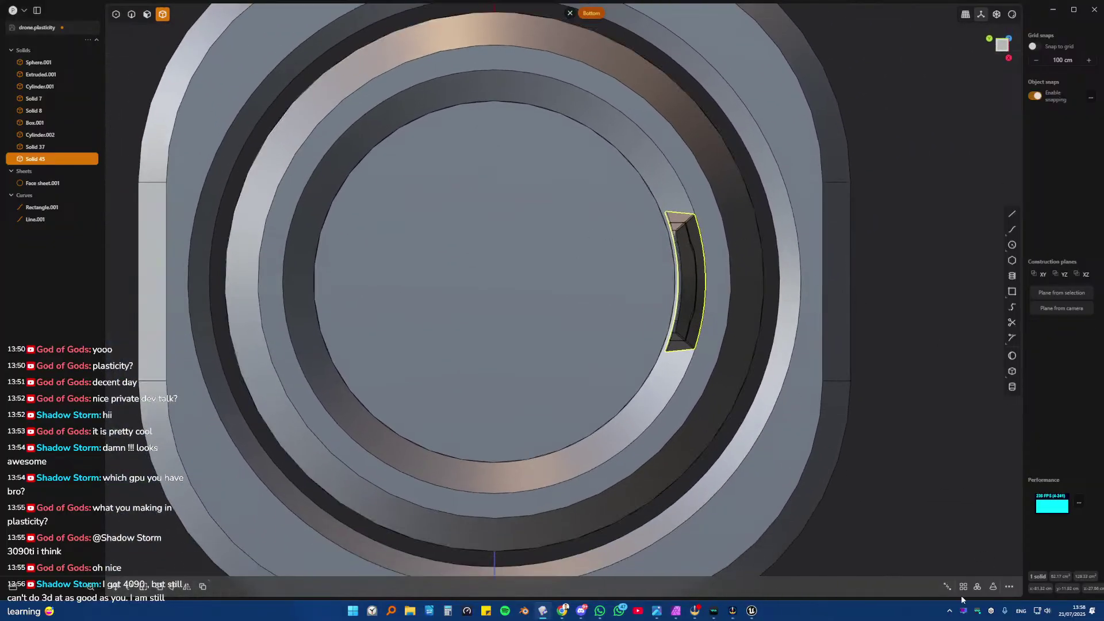
click(976, 587)
click(493, 280)
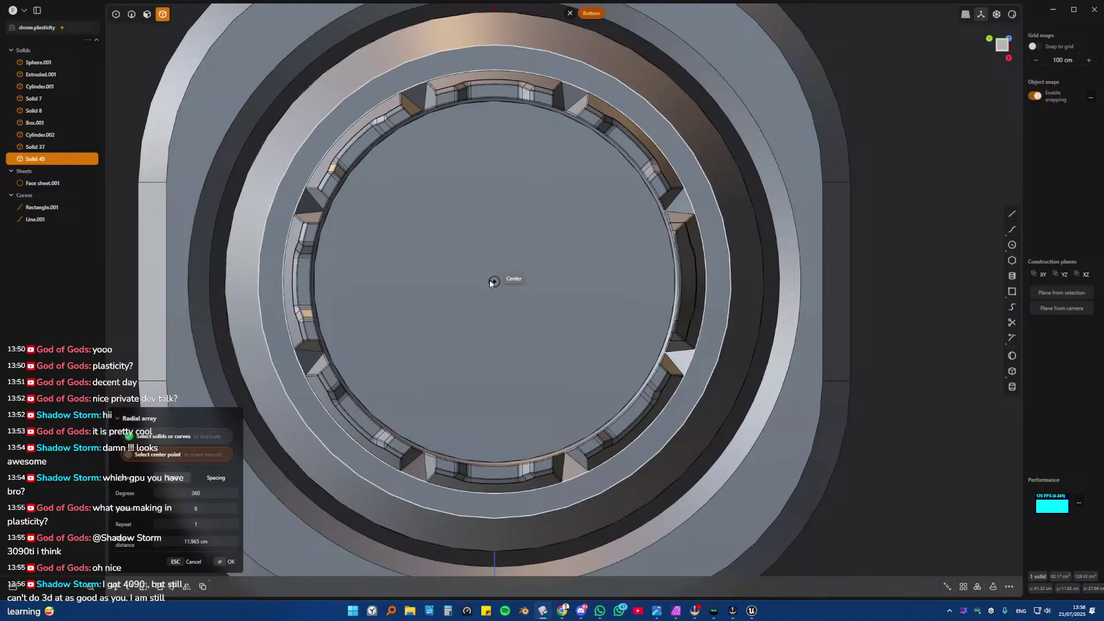
key(Escape)
- Add the lower finger solid to the selection and radially array both parts 8 times over 360 degrees about the cylinder's centre
middle_drag(608, 305, 561, 449)
shift+click(561, 453)
key(ctrl+KP_7)
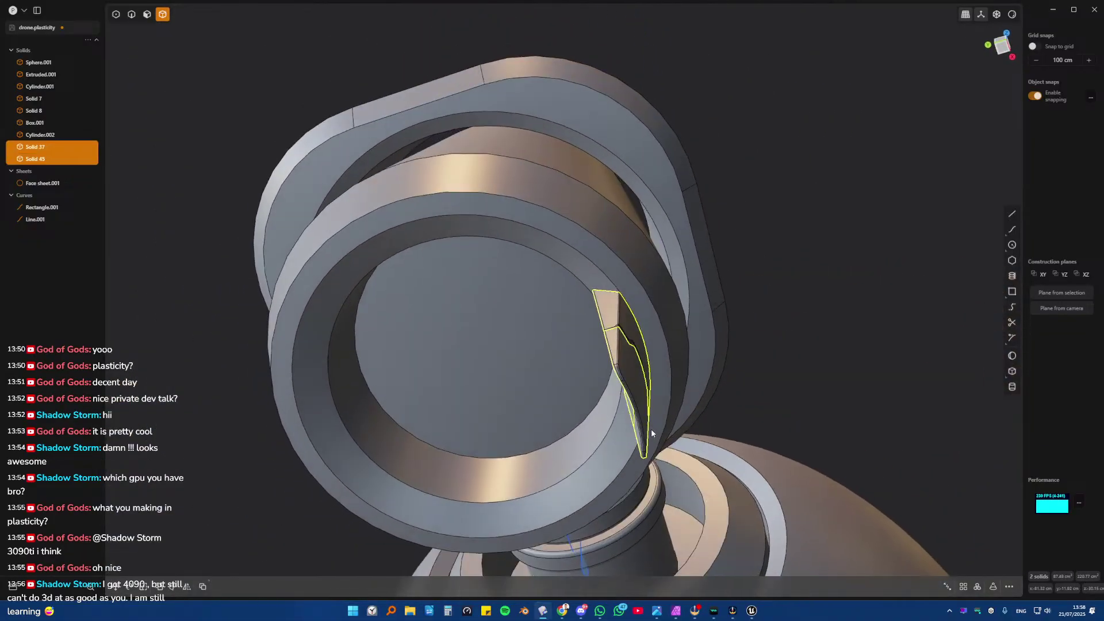
click(968, 590)
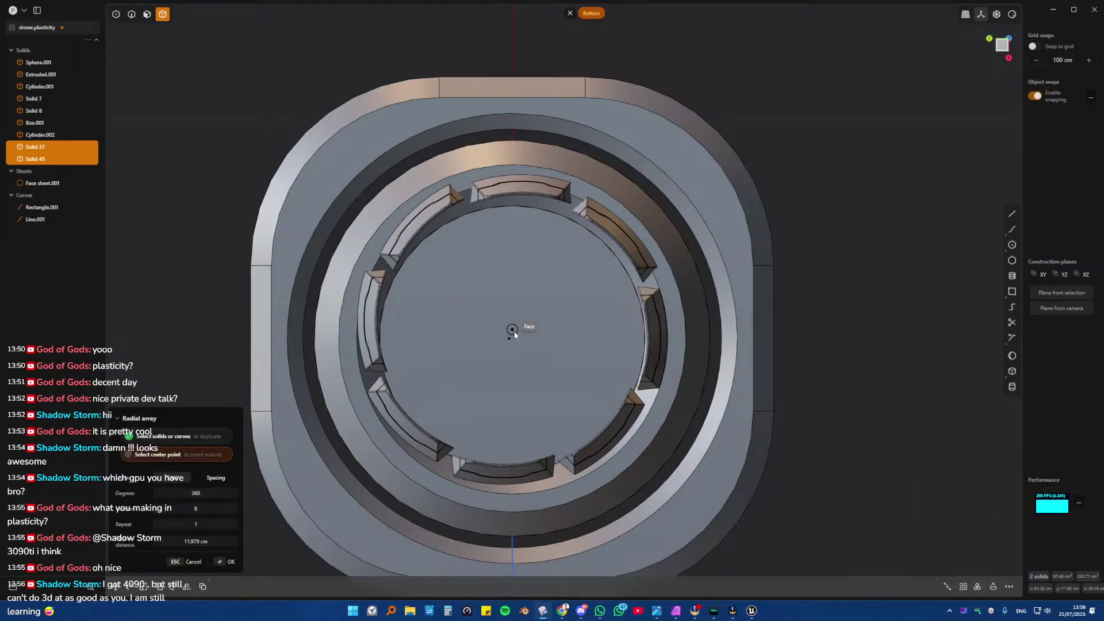
mouse_move(506, 339)
middle_down()
mouse_move(527, 354)
mouse_move(520, 364)
mouse_move(509, 340)
middle_up()
click(509, 340)
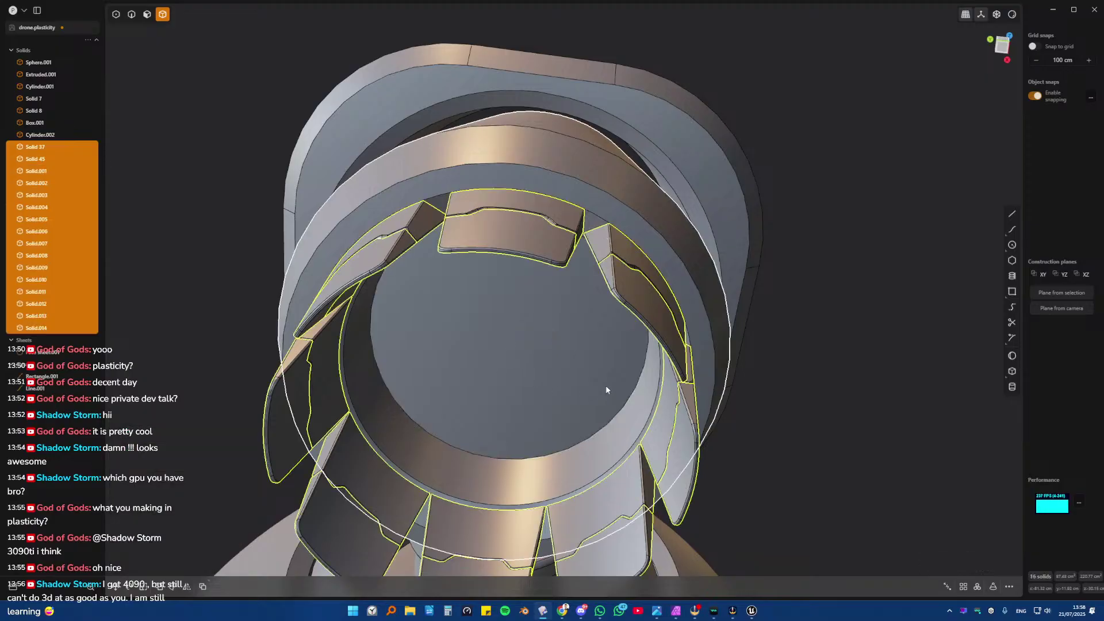
- Examine the ring of fingers beneath the cylinder from several angles, including its notched splits and fit with the whole arm
scroll(606, 387, down, 3)
middle_drag(607, 387, 364, 436)
click(364, 437)
middle_drag(570, 442, 529, 251)
scroll(557, 402, up, 5)
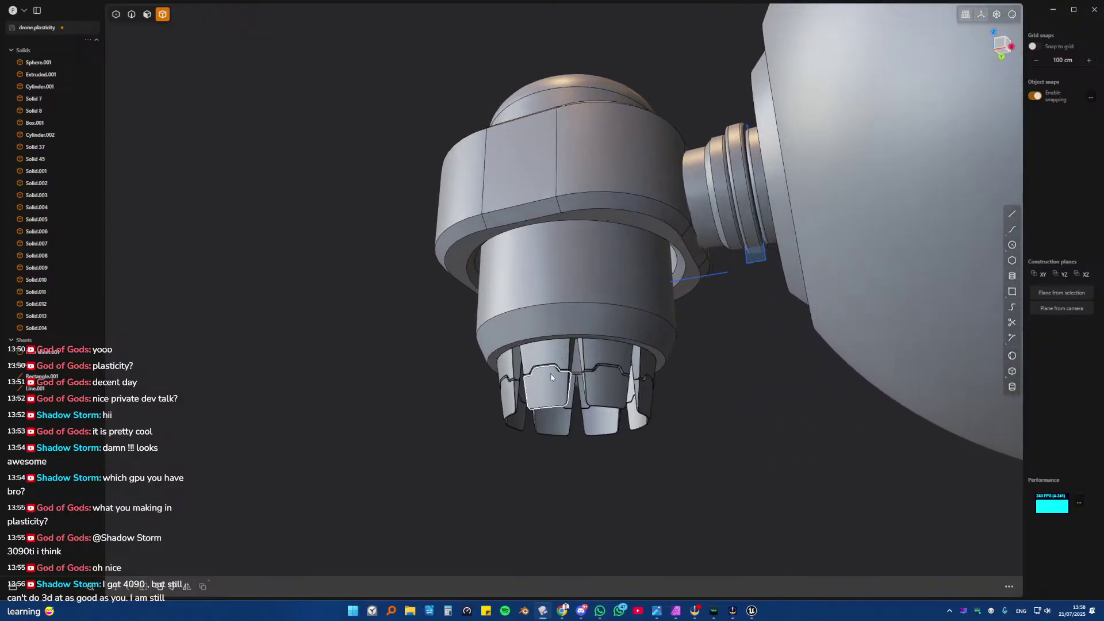
scroll(551, 380, up, 3)
middle_drag(525, 343, 591, 388)
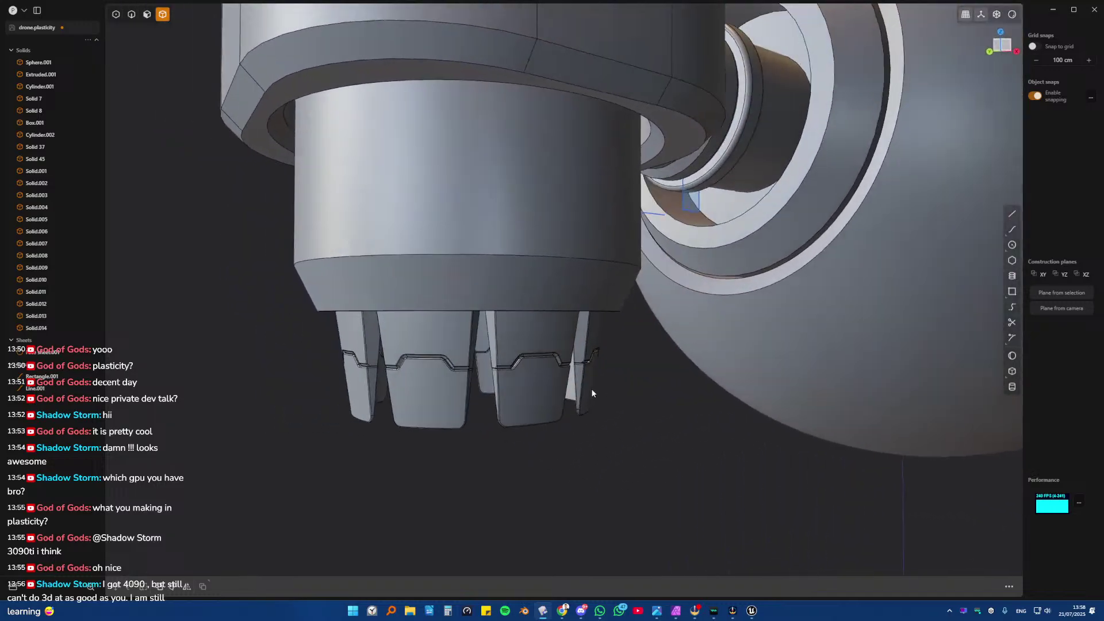
scroll(512, 397, up, 5)
scroll(569, 340, down, 5)
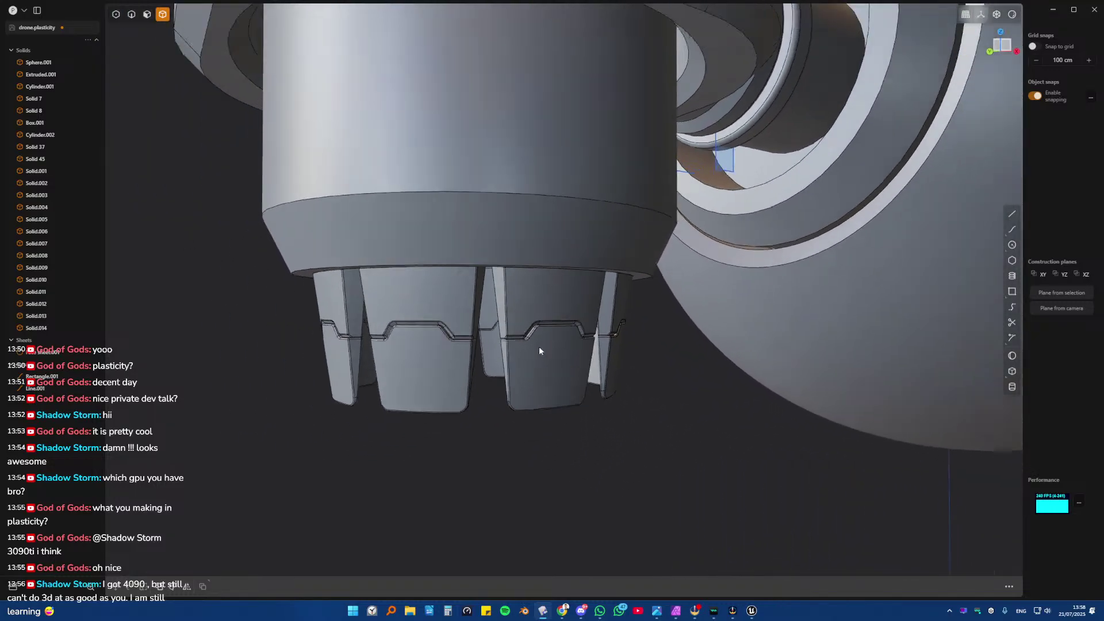
scroll(546, 348, down, 5)
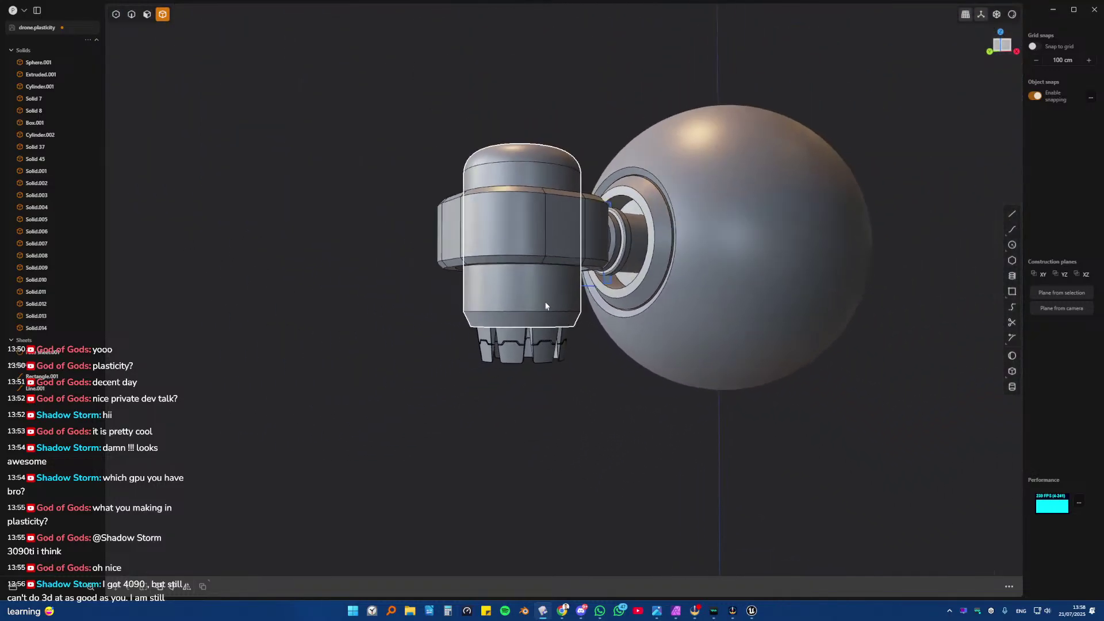
middle_drag(510, 328, 500, 380)
scroll(468, 266, up, 5)
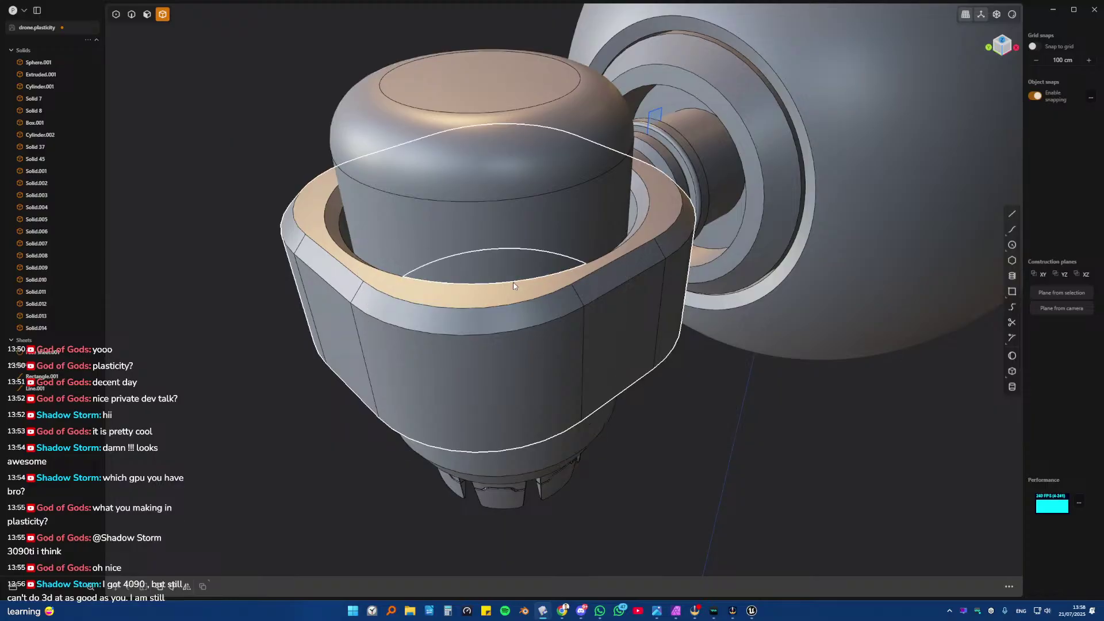
- In the front view, draw a centre rectangle about 15.9 by 9 cm overlapping the outer side of the chamfered ring housing
key(KP_1)
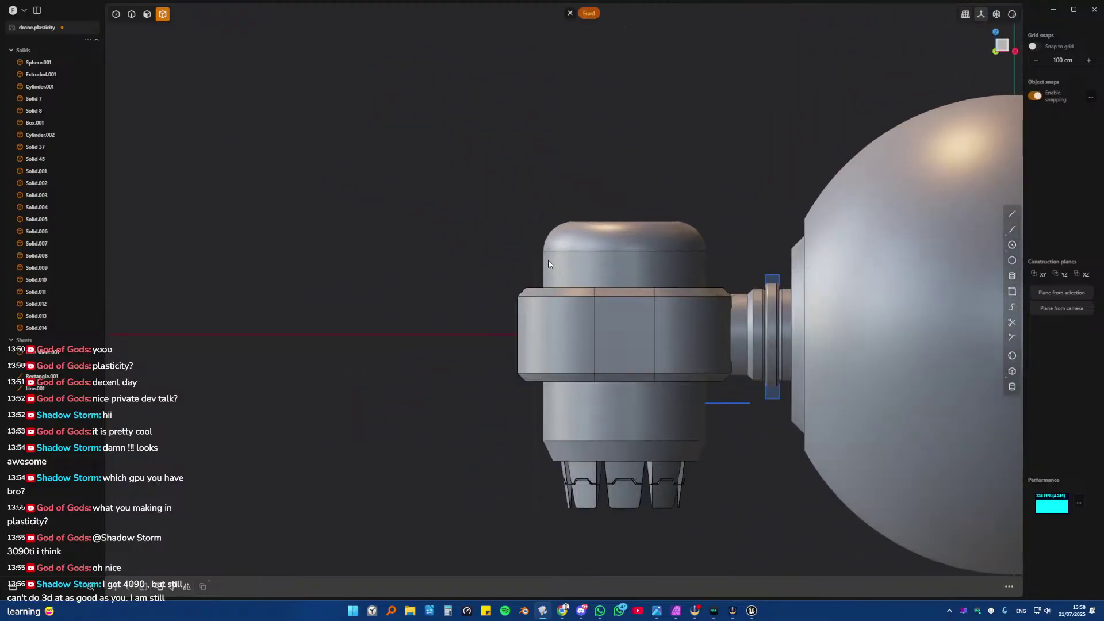
mouse_move(519, 322)
middle_down()
mouse_move(598, 345)
mouse_move(598, 386)
mouse_move(565, 438)
mouse_move(520, 324)
middle_up()
key(KP_1)
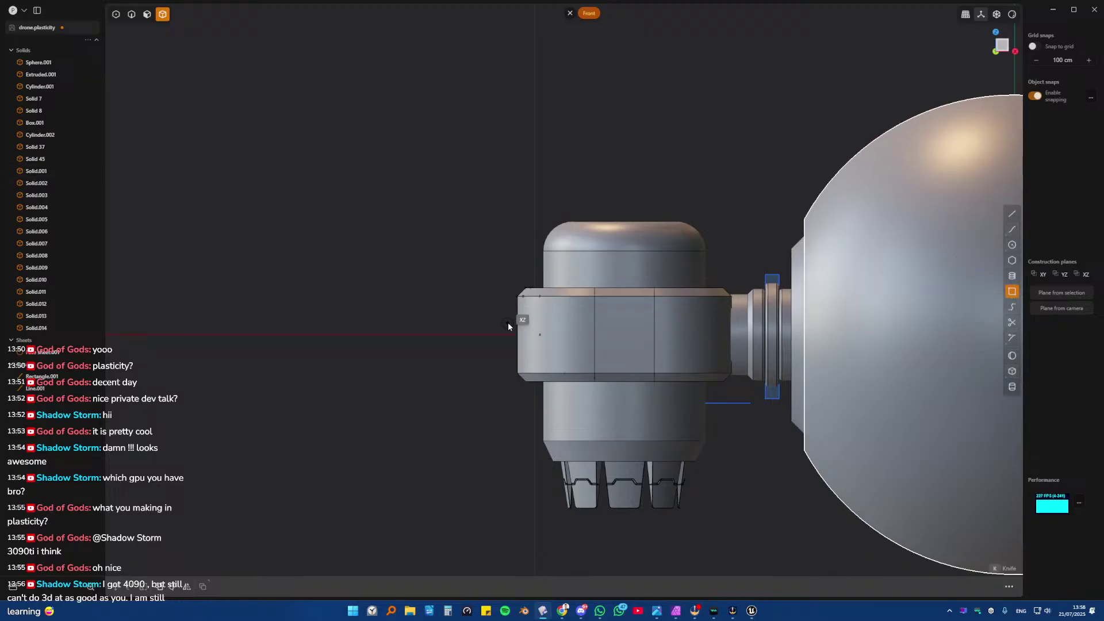
click(477, 335)
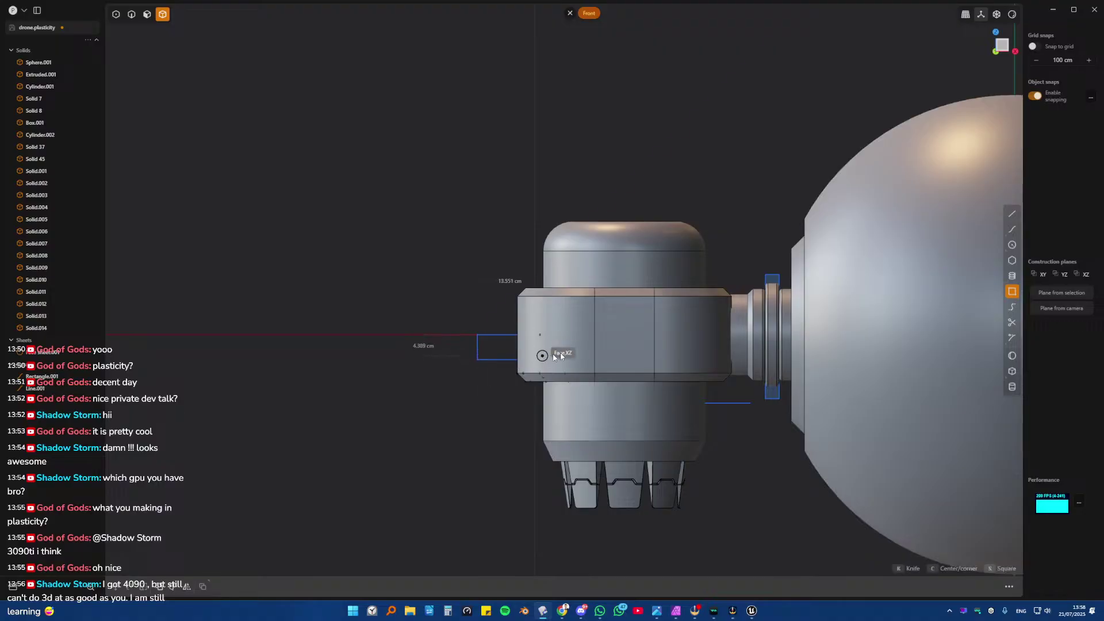
key(Escape)
click(991, 291)
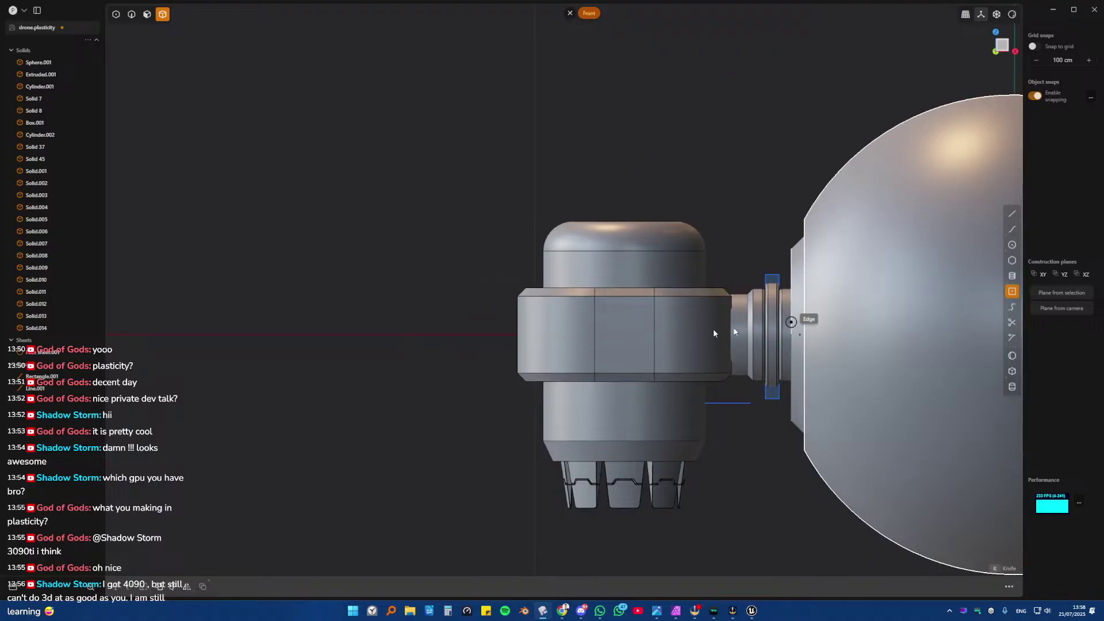
click(490, 338)
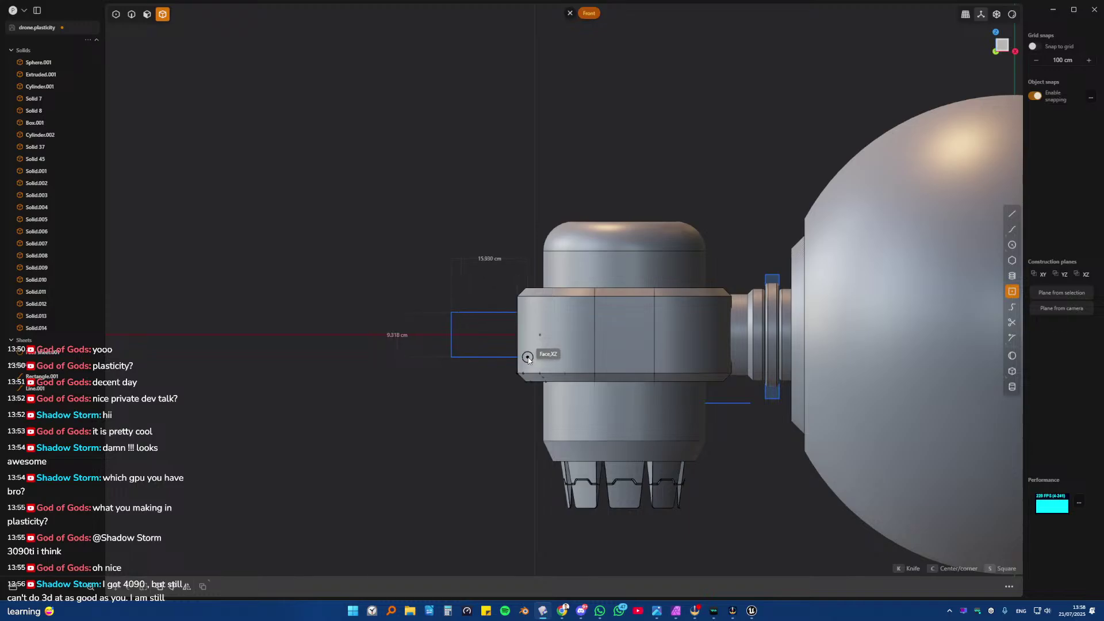
click(528, 359)
- Select the whole new rectangle and move it outward in the front view, clear of the ring housing's outer side
middle_drag(505, 345, 533, 275)
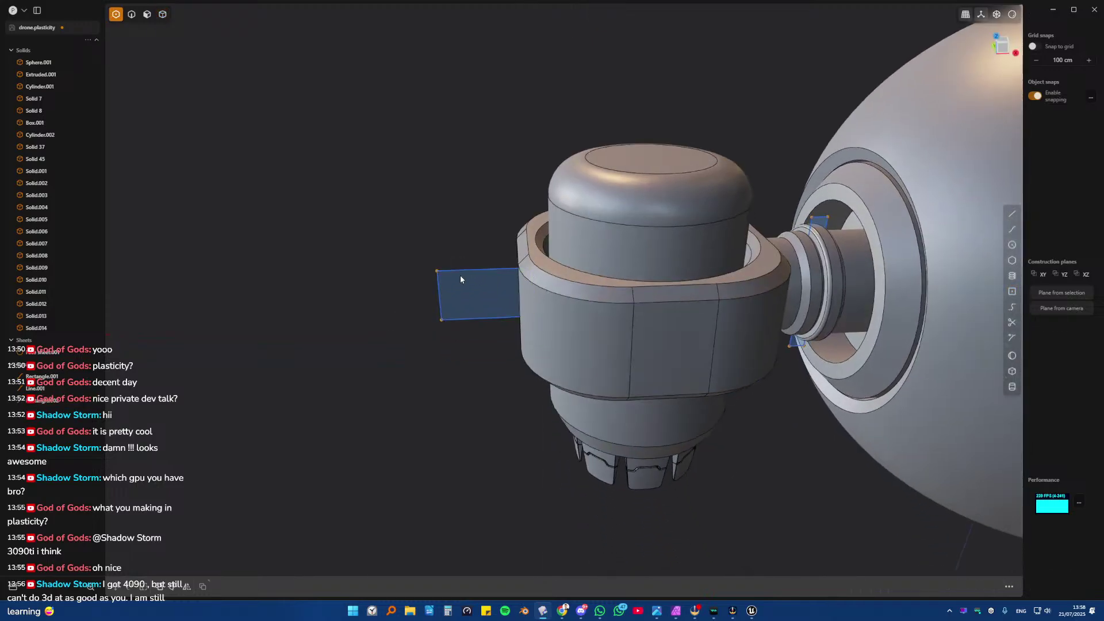
key(2)
key(KP_1)
drag(471, 262, 439, 271)
key(1)
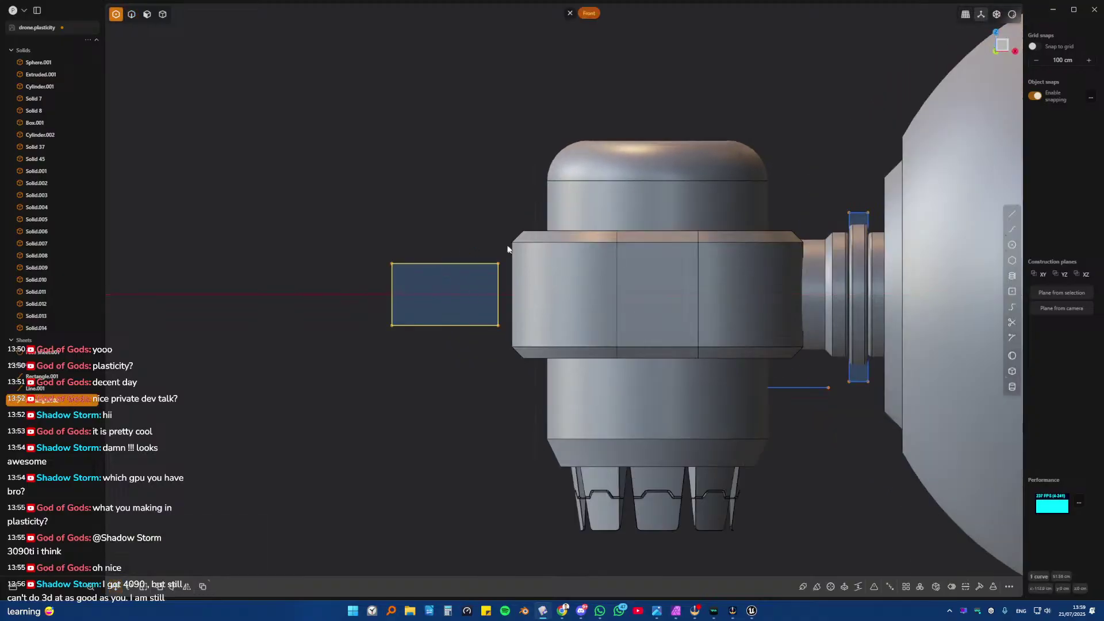
- Chamfer the rectangle's two corners facing the ring housing by about 0.59 cm and move it along X into the housing's outer side
scroll(469, 298, up, 3)
scroll(462, 306, up, 3)
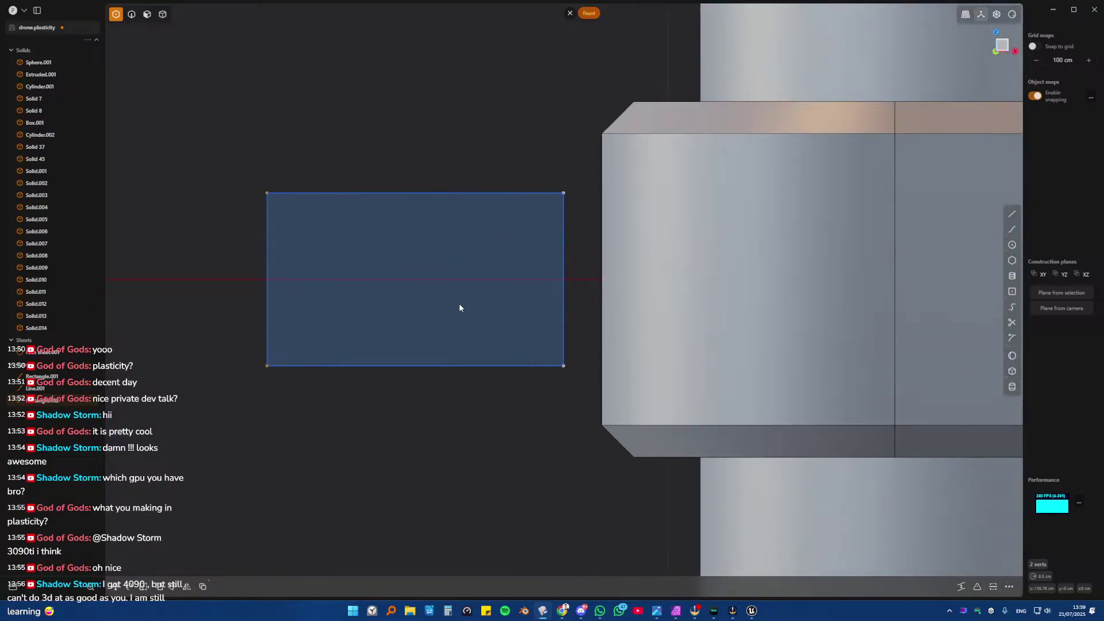
key(f)
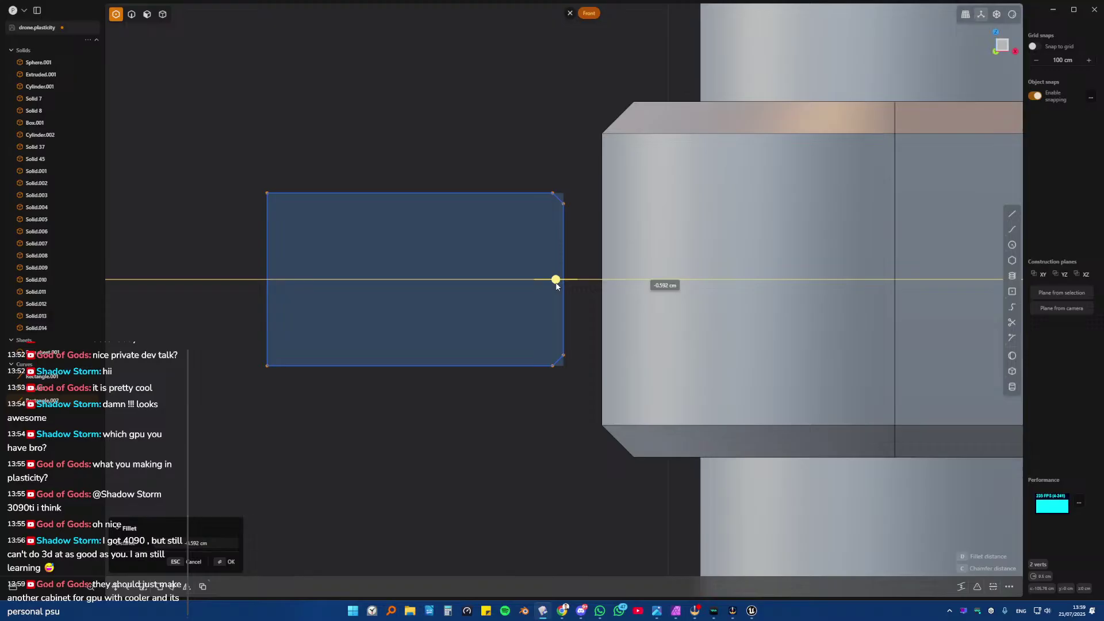
click(556, 282)
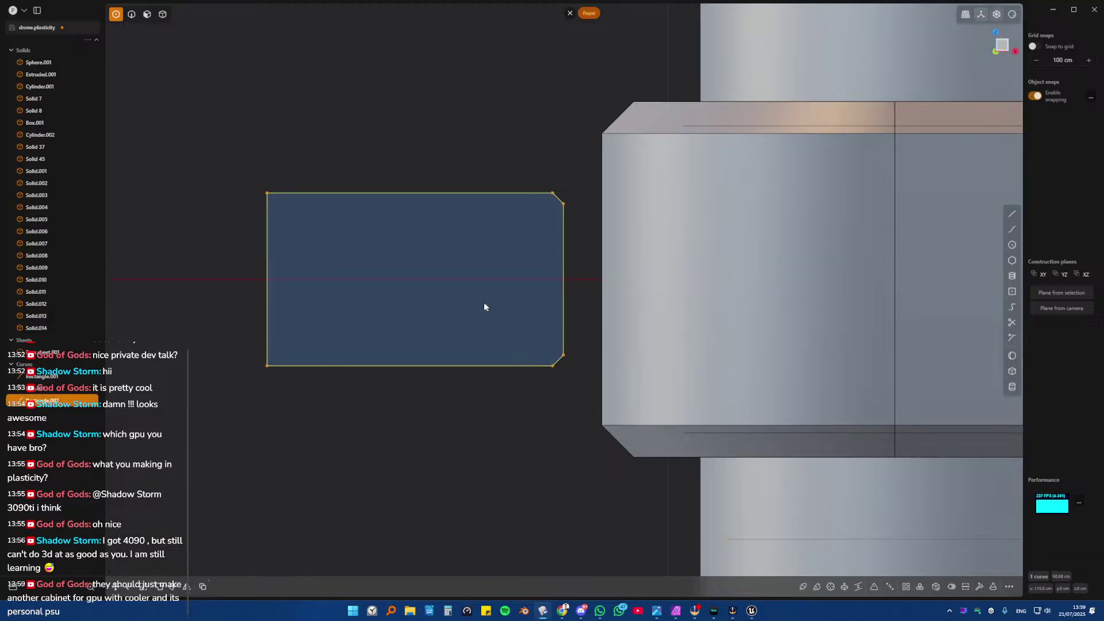
key(g)
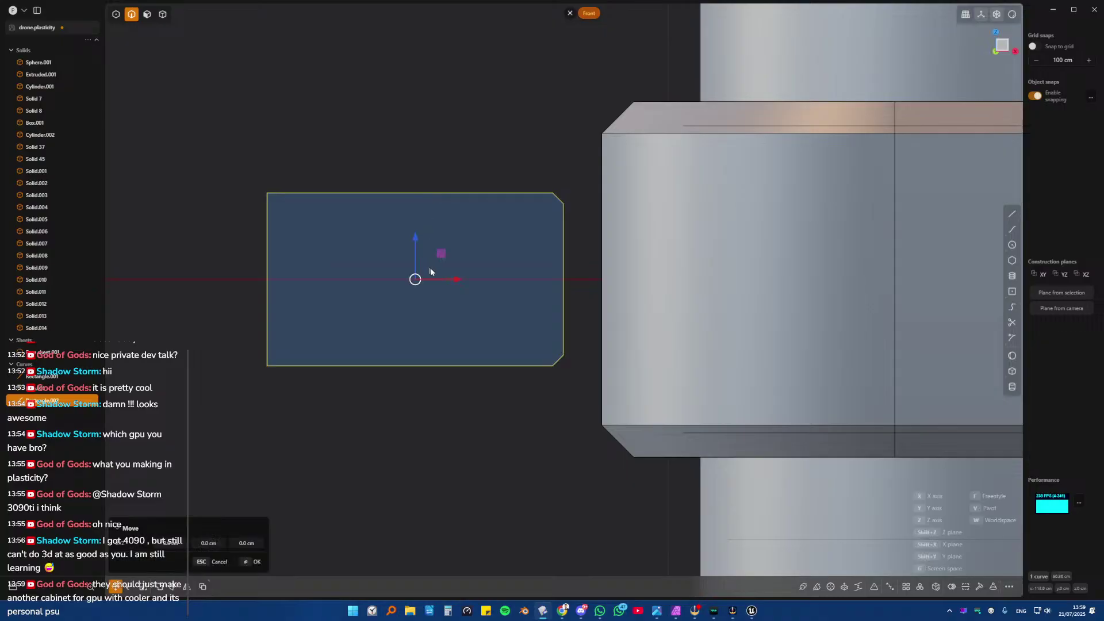
drag(459, 280, 519, 280)
mouse_move(518, 280)
middle_down()
mouse_move(567, 311)
mouse_move(520, 298)
mouse_move(500, 272)
middle_up()
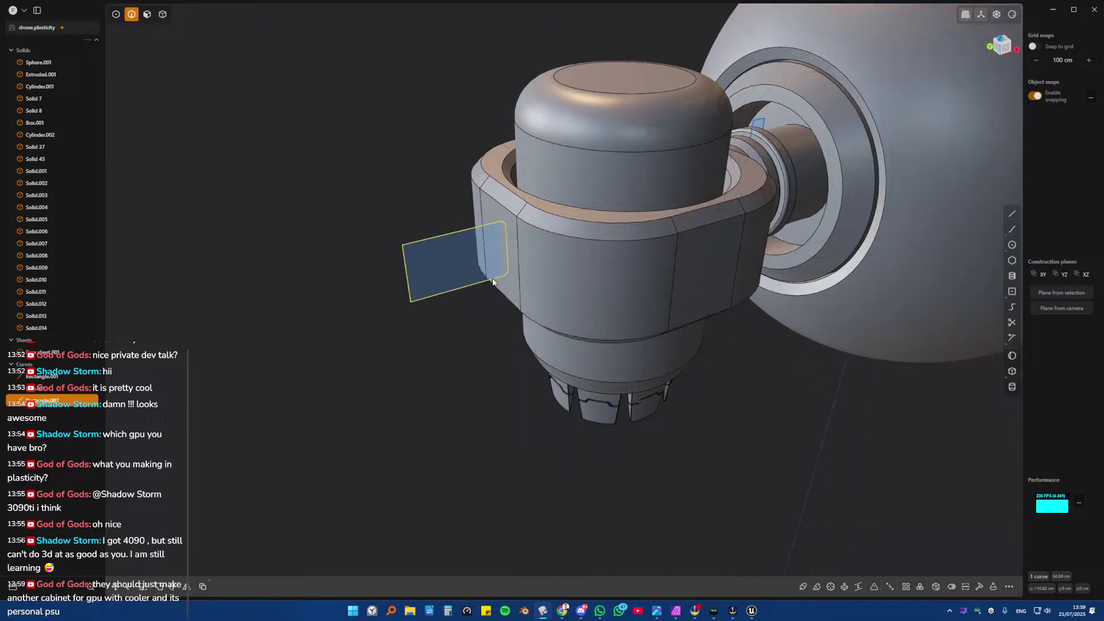
- Try cutting the ring housing with the chamfered rectangle and delete the separated piece from its outer side
key(e)
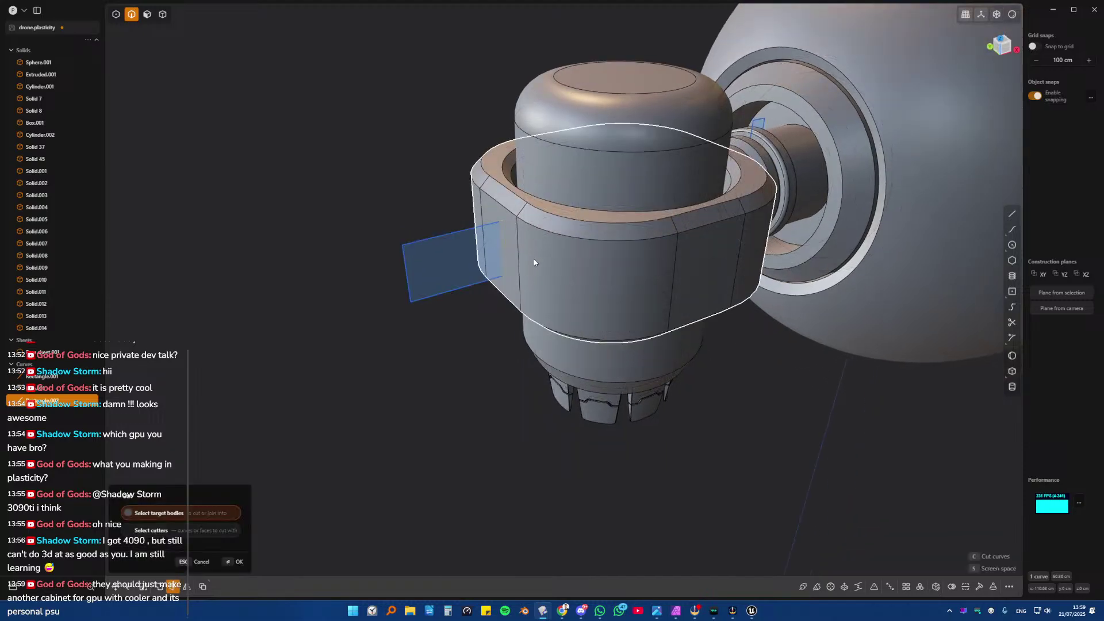
click(506, 261)
middle_drag(506, 262, 434, 233)
click(435, 232)
key(Escape)
key(4)
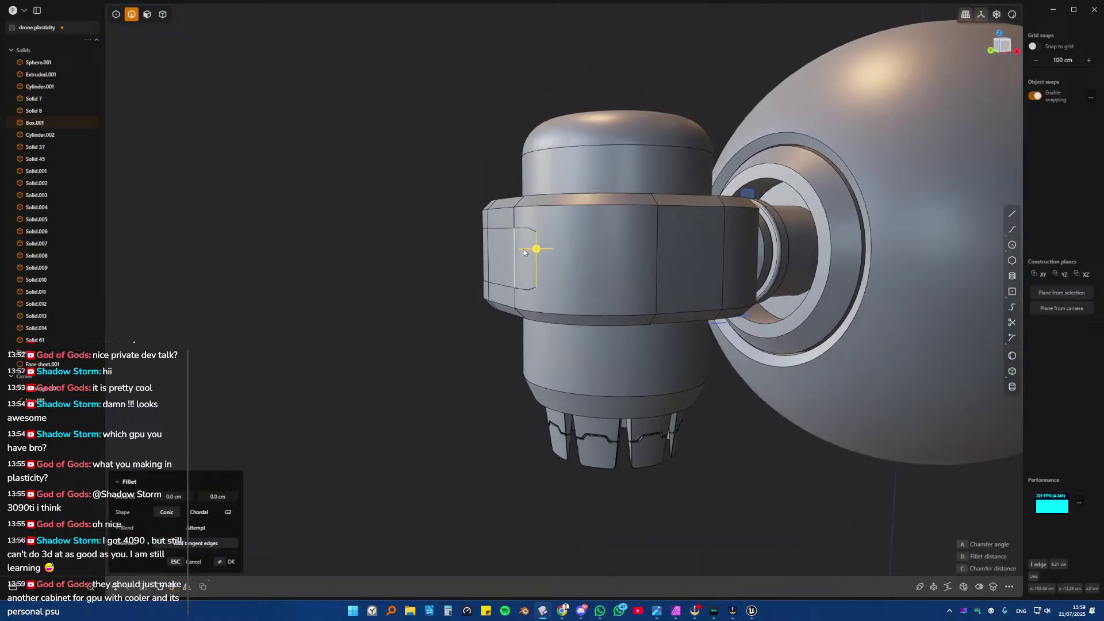
middle_drag(395, 284, 495, 278)
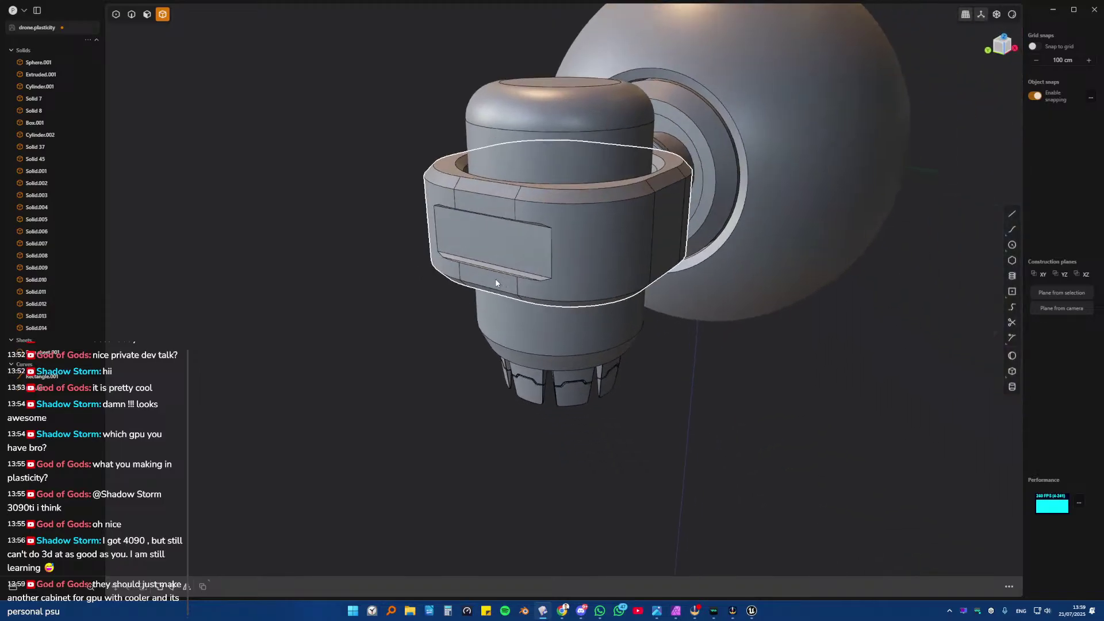
- Try offsetting the recess's floor and its two chamfered faces by about -1.87 cm
scroll(495, 279, up, 10)
key(3)
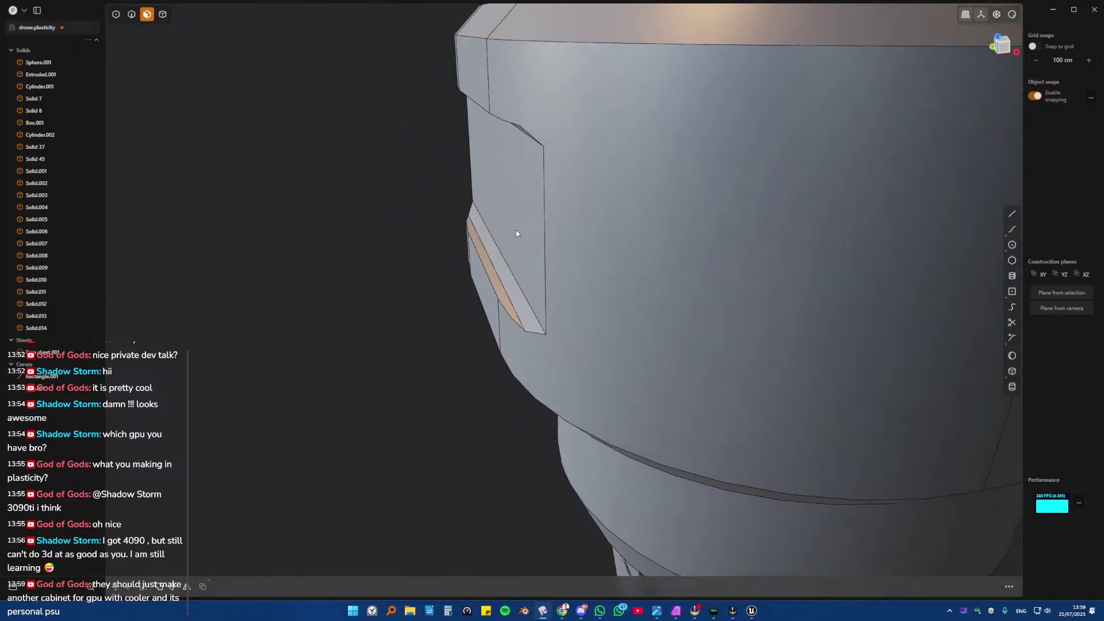
click(518, 234)
shift+click(507, 276)
middle_drag(506, 277, 469, 123)
drag(470, 123, 526, 147)
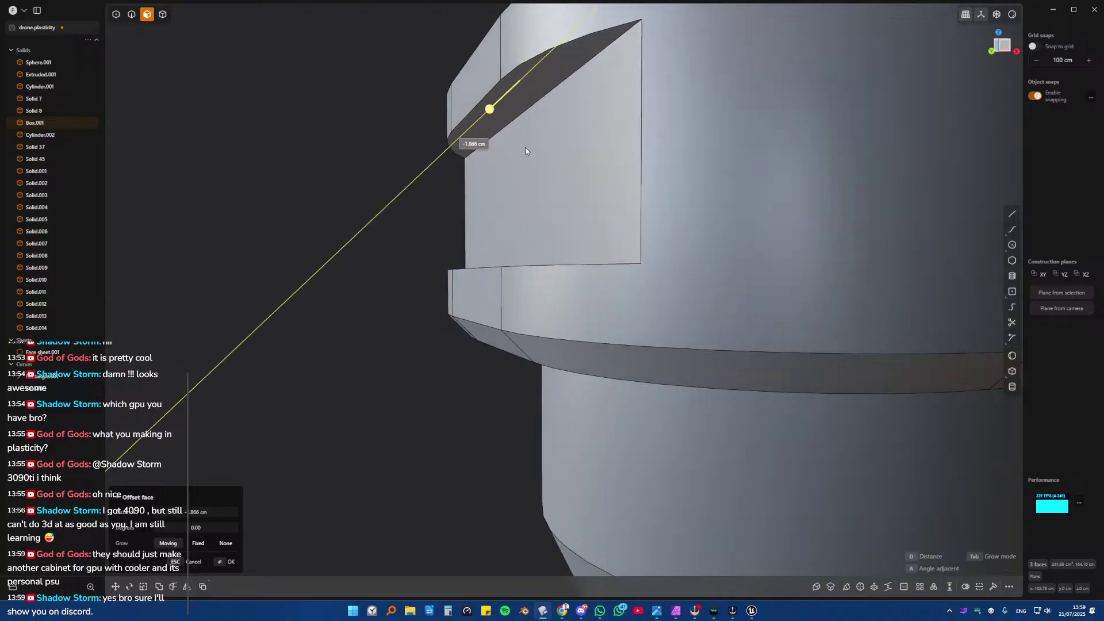
middle_drag(526, 147, 546, 184)
scroll(509, 206, down, 3)
key(Return)
scroll(505, 214, up, 3)
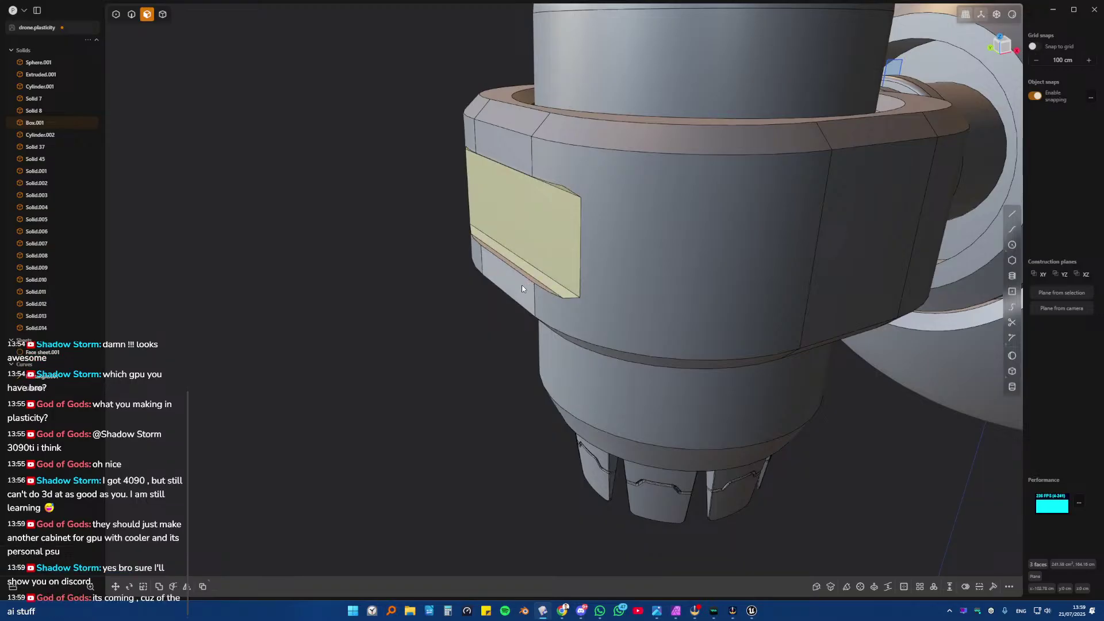
- Undo the recess cut in the ring housing to restore the chamfered rectangle sketch
scroll(523, 289, up, 3)
middle_drag(522, 288, 559, 211)
key(2)
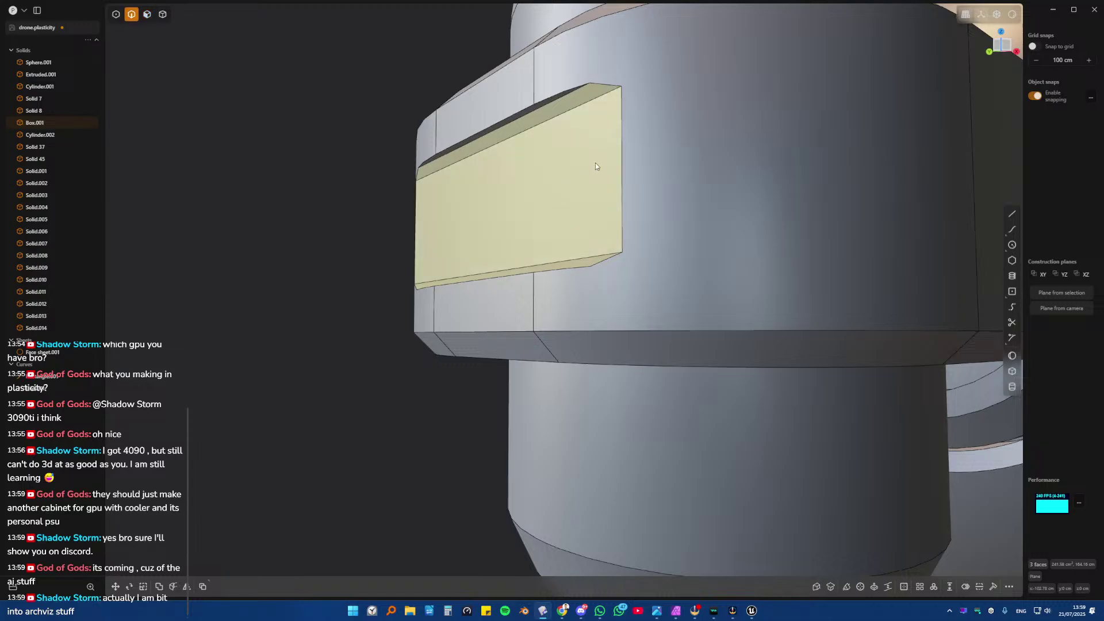
key(ctrl+z)
key(ctrl+z)
key(ctrl+z)
key(ctrl+z)
key(ctrl+z)
key(ctrl+z)
key(ctrl+z)
key(ctrl+z)
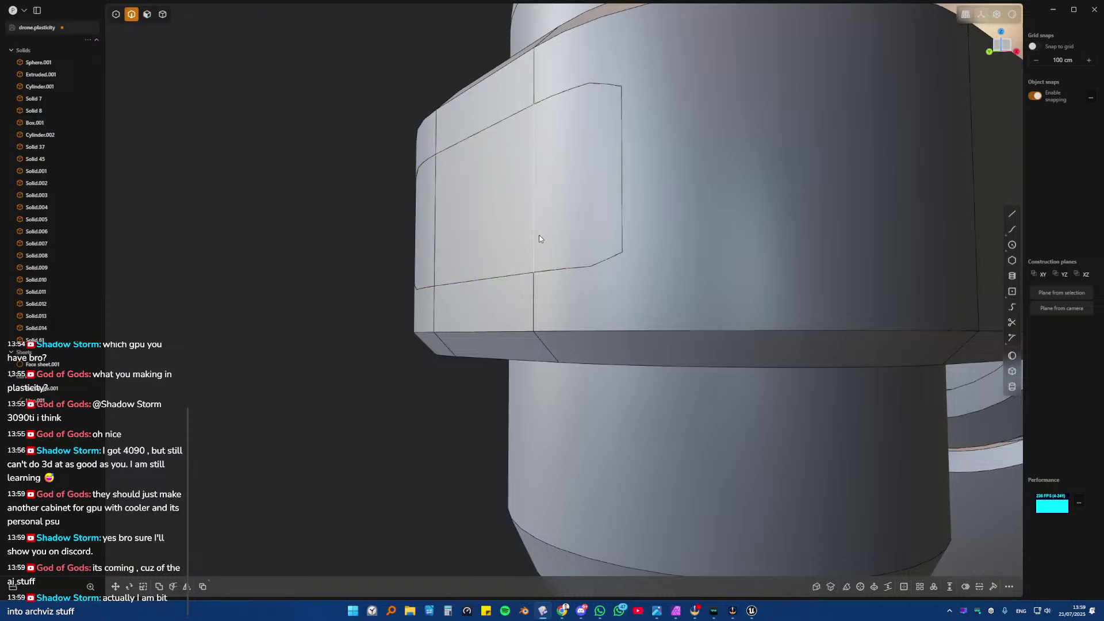
key(ctrl+z)
key(ctrl+z)
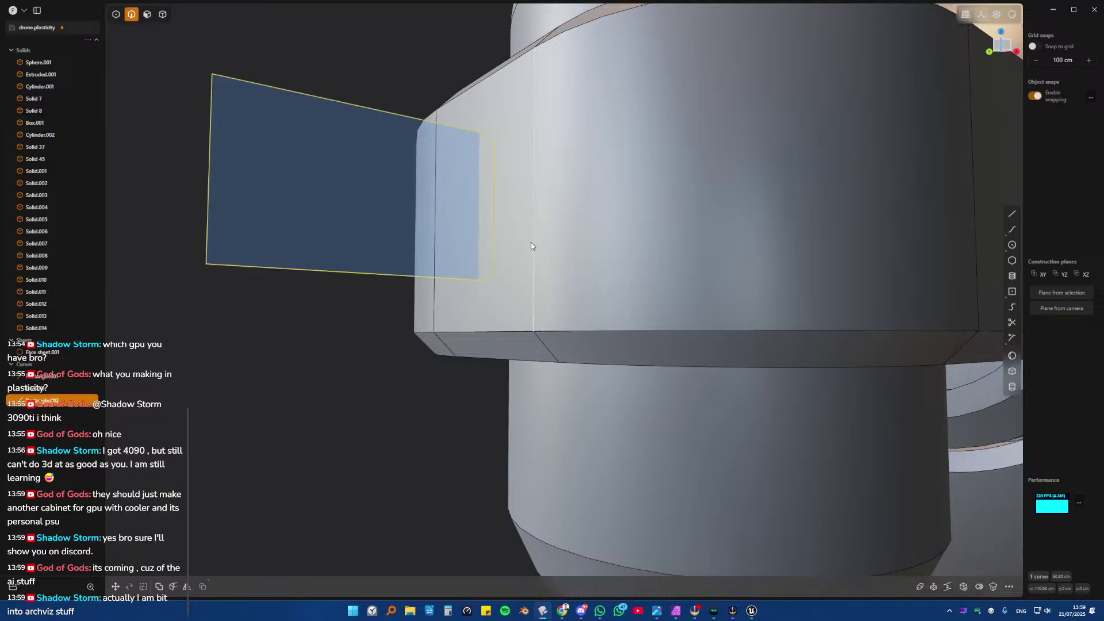
- Move the chamfered rectangle slightly further along X into the ring housing's outer side
middle_drag(380, 162, 368, 176)
key(g)
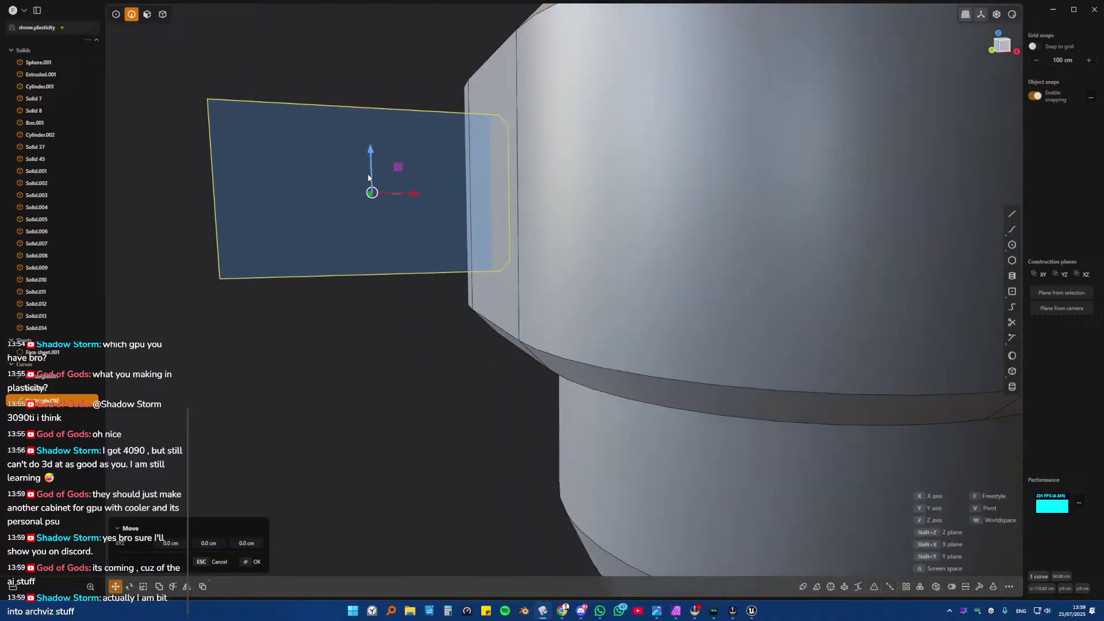
drag(417, 193, 438, 192)
right_click(437, 193)
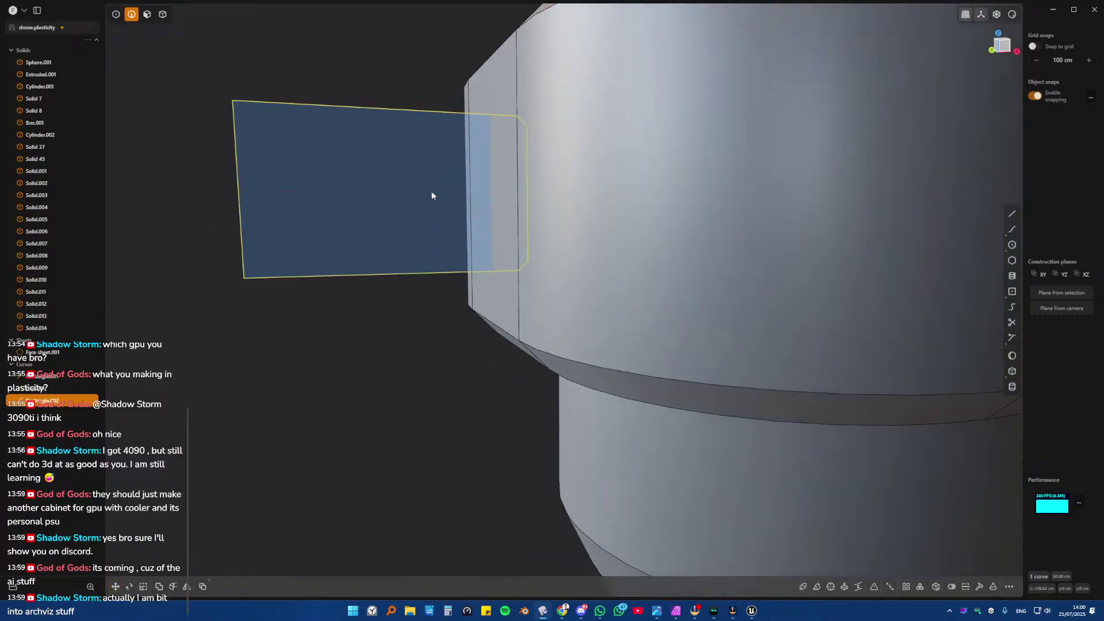
middle_drag(565, 154, 597, 192)
key(ctrl+z)
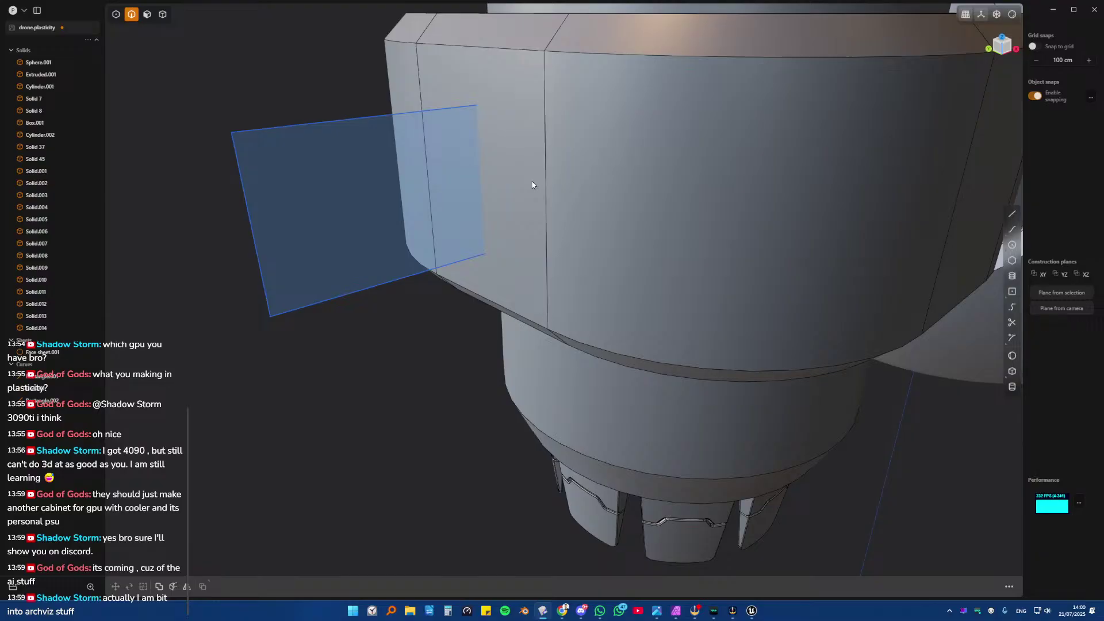
- Cut the ring housing with the repositioned rectangle and delete the separated piece, leaving a chamfered recess across its outer side
middle_drag(373, 123, 560, 154)
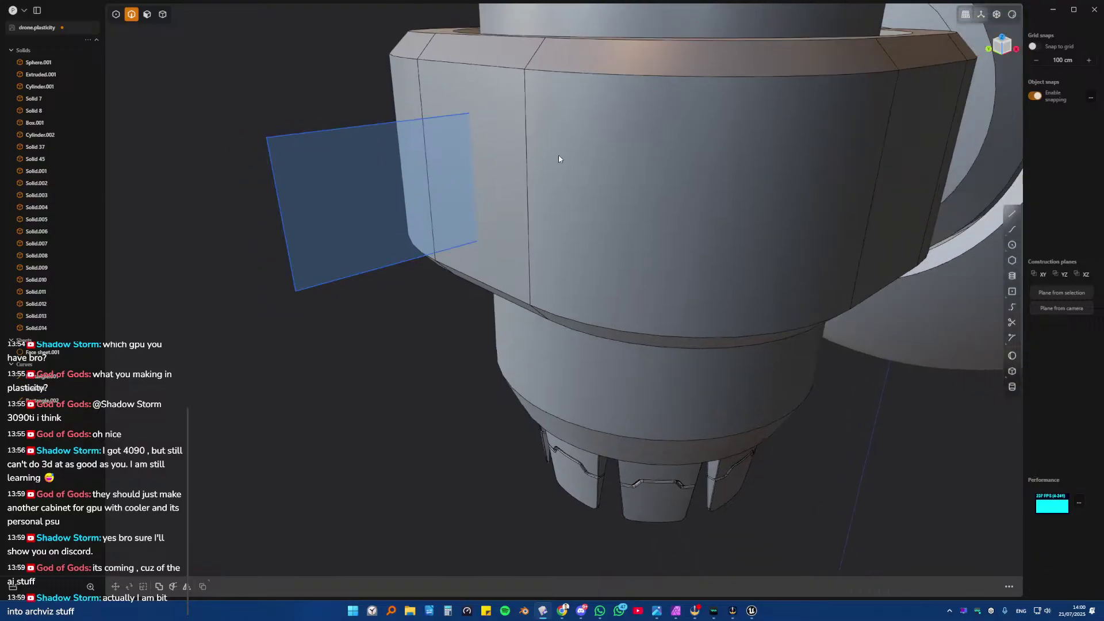
key(4)
click(518, 152)
key(c)
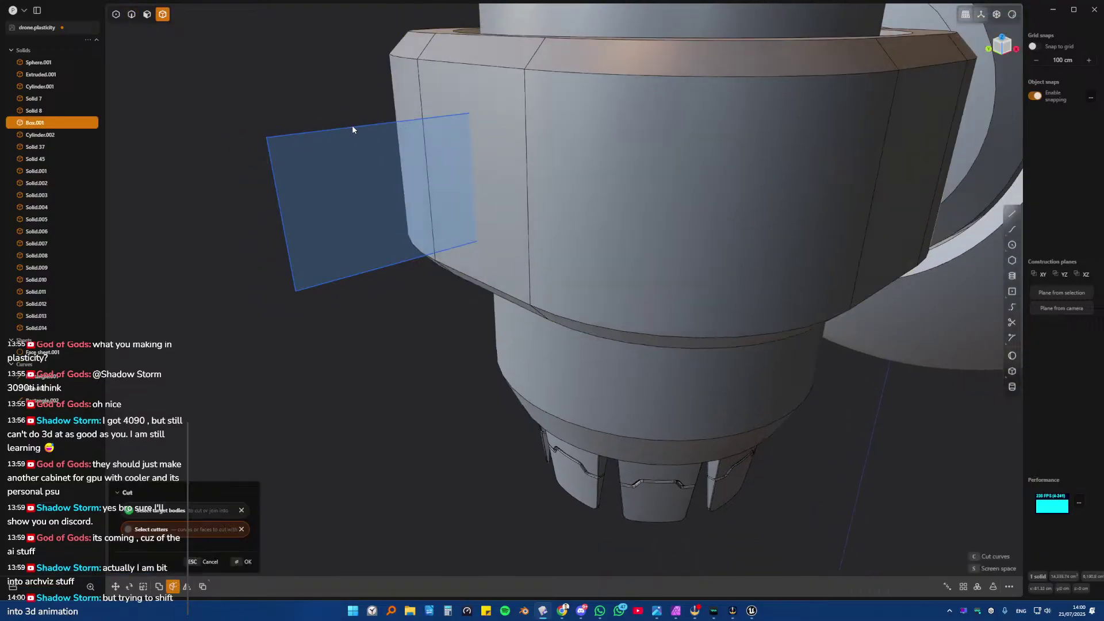
click(352, 126)
right_click(359, 138)
middle_drag(563, 271, 656, 248)
scroll(598, 273, down, 6)
scroll(607, 246, up, 4)
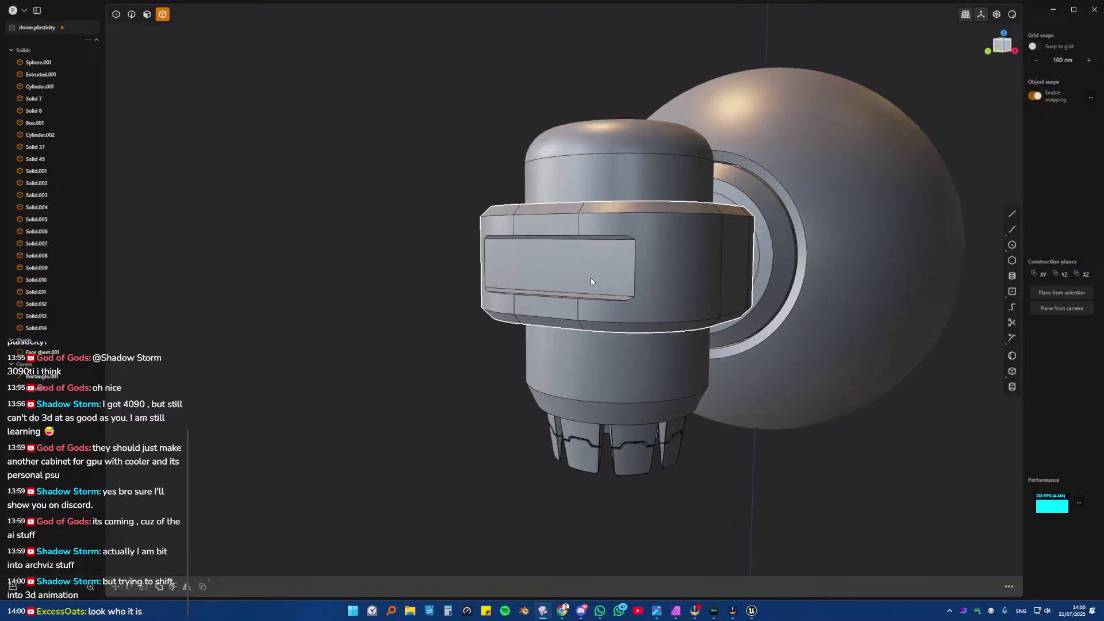
- Try to fillet the outer rim edges around the new recess in the ring housing
scroll(569, 243, up, 5)
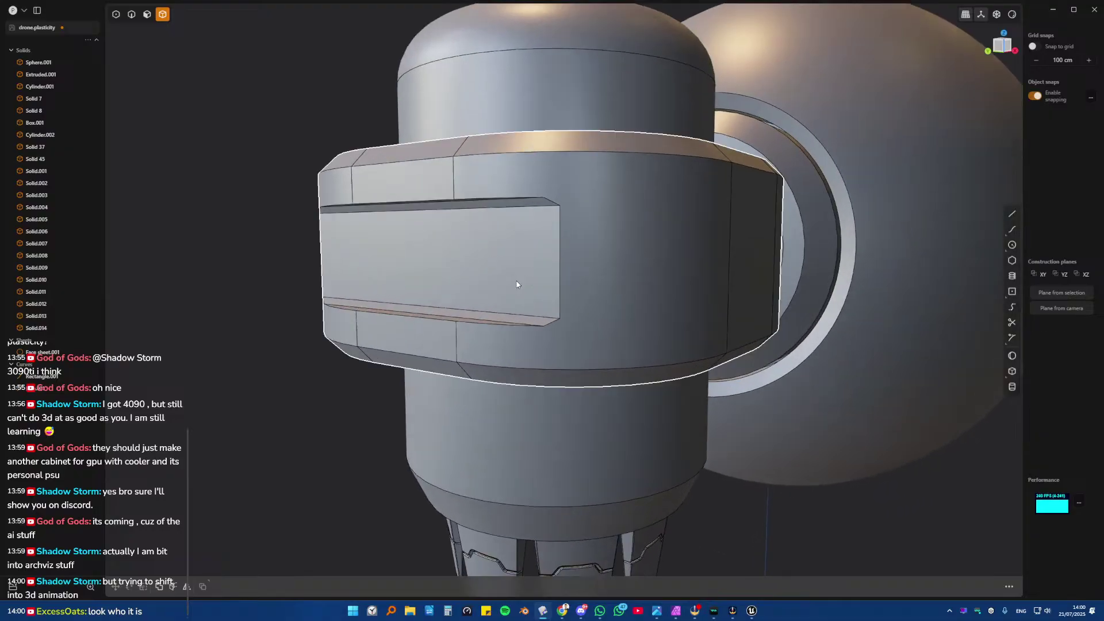
key(2)
click(560, 267)
key(f)
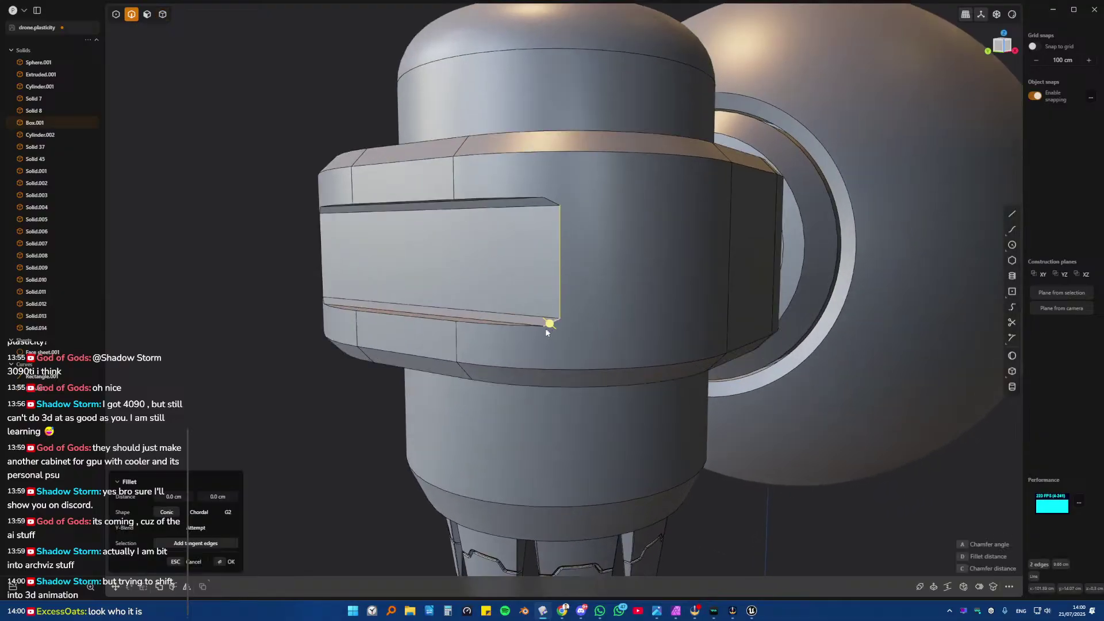
click(516, 332)
middle_drag(516, 332, 346, 172)
click(347, 228)
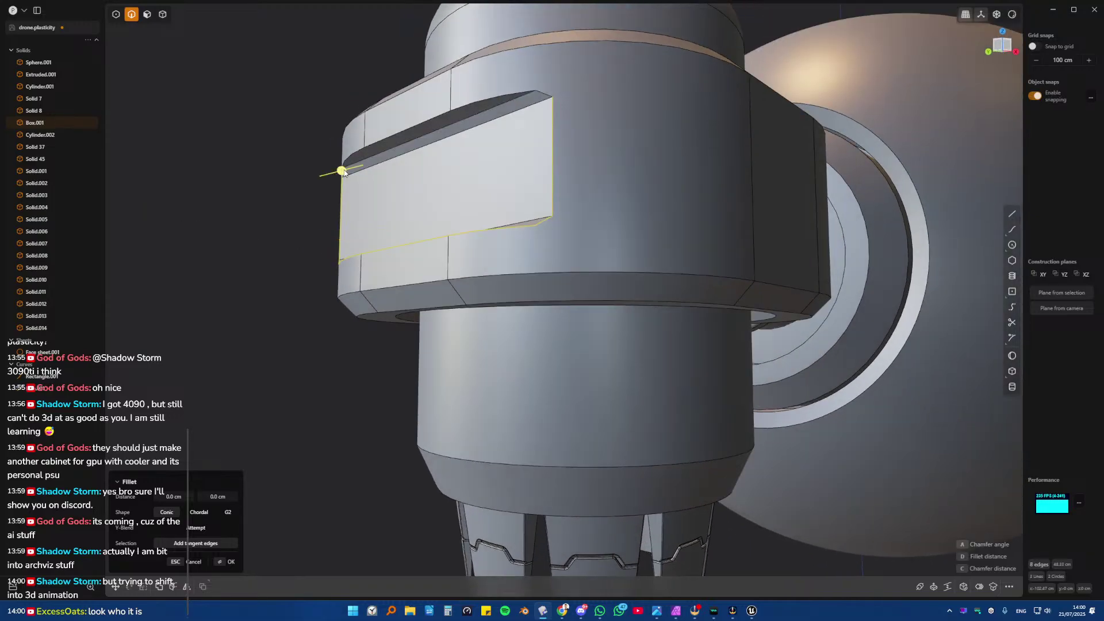
middle_drag(532, 147, 547, 288)
scroll(547, 240, up, 3)
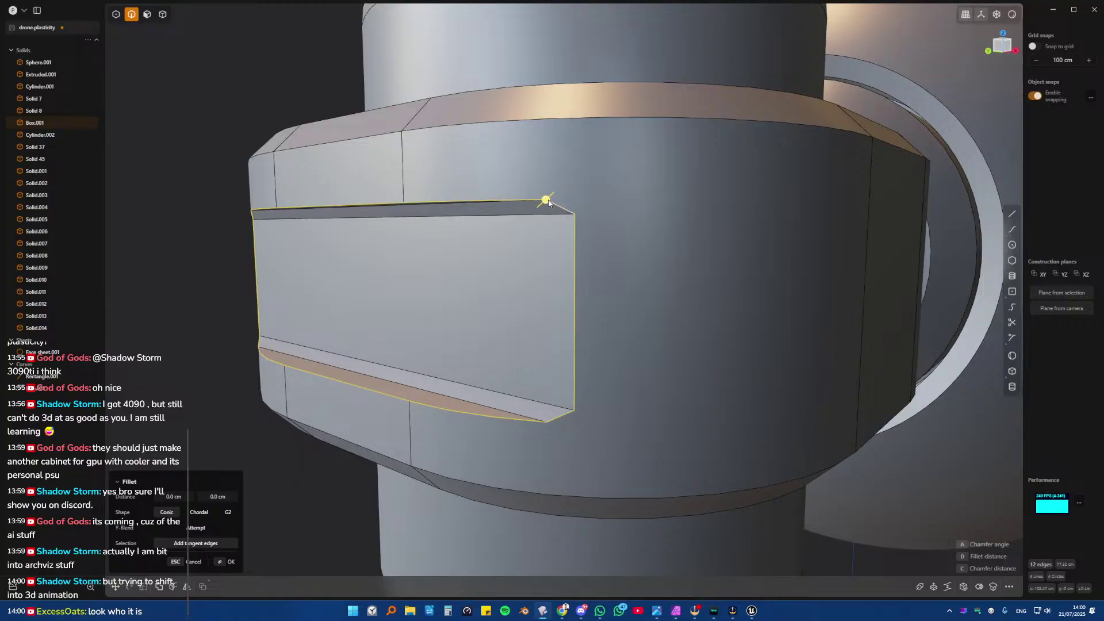
drag(548, 202, 560, 221)
key(Escape)
key(Escape)
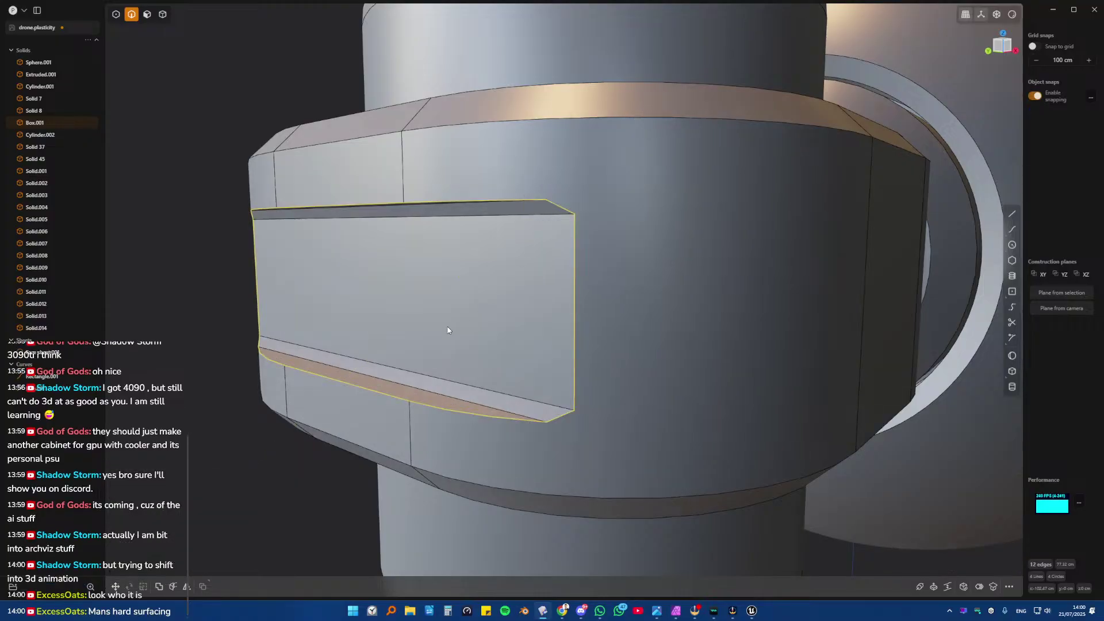
scroll(434, 324, down, 1)
key(Escape)
- Examine the recessed ring housing together with the whole arm and the large sphere from several angles
scroll(433, 325, down, 3)
scroll(430, 326, down, 5)
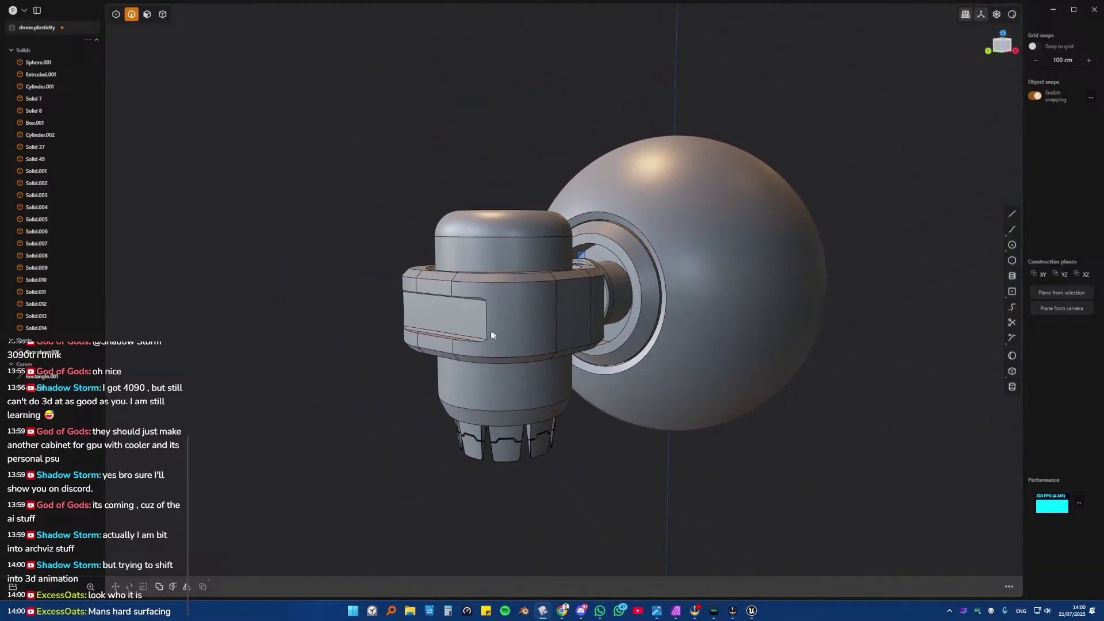
middle_drag(565, 338, 588, 298)
scroll(558, 266, down, 5)
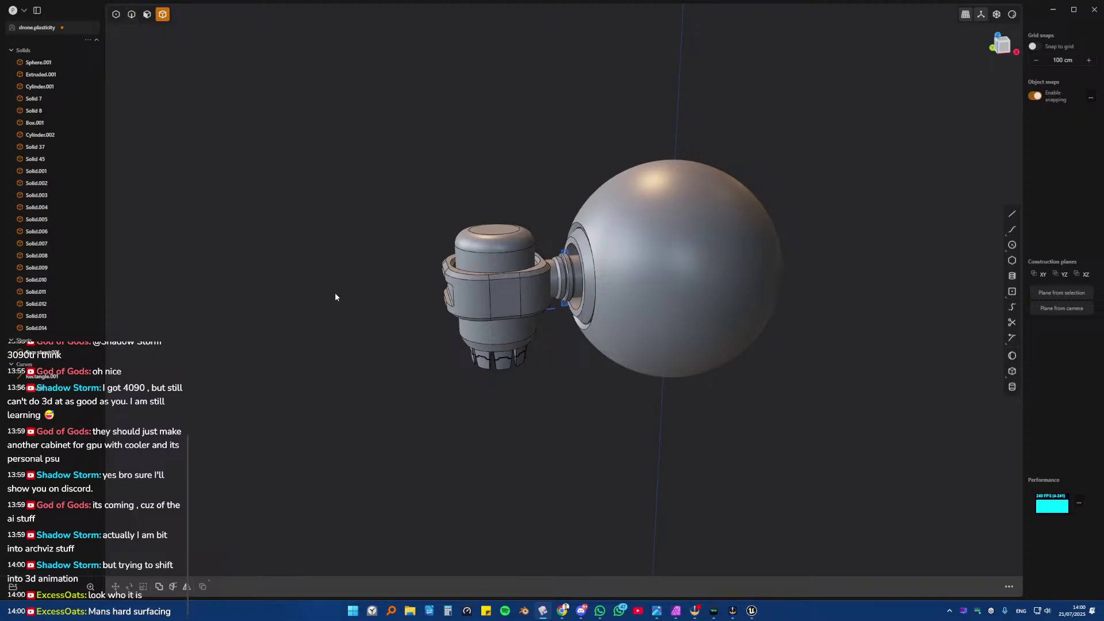
middle_drag(483, 307, 548, 251)
scroll(493, 333, up, 3)
scroll(494, 323, up, 2)
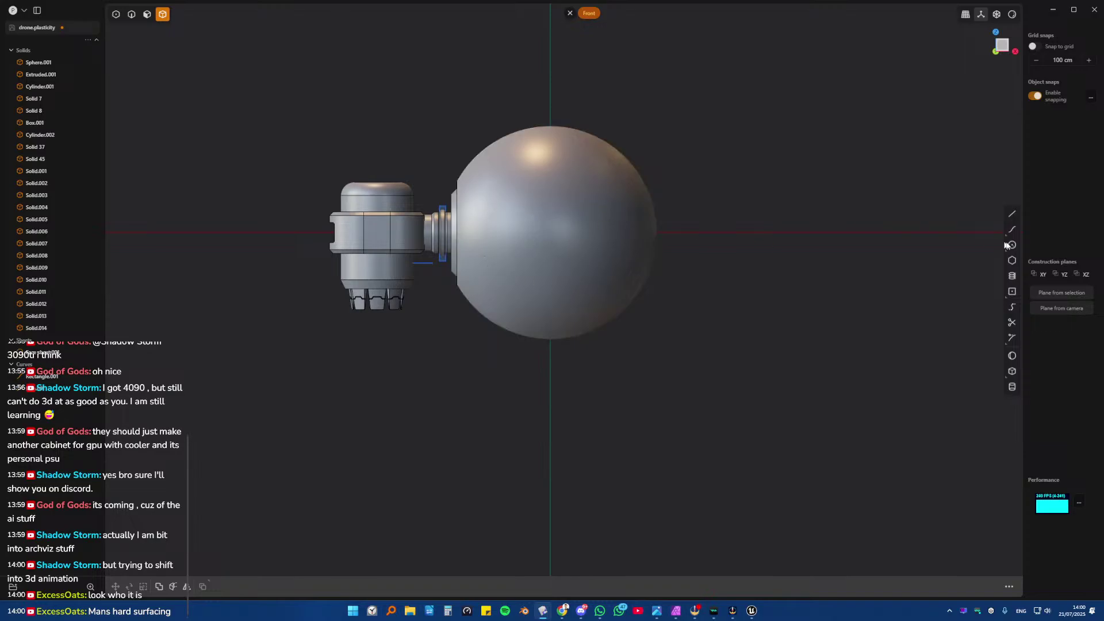
- Try a centre rectangle about 65 cm wide over the middle of the large sphere in the front view and delete it
click(1012, 292)
click(553, 230)
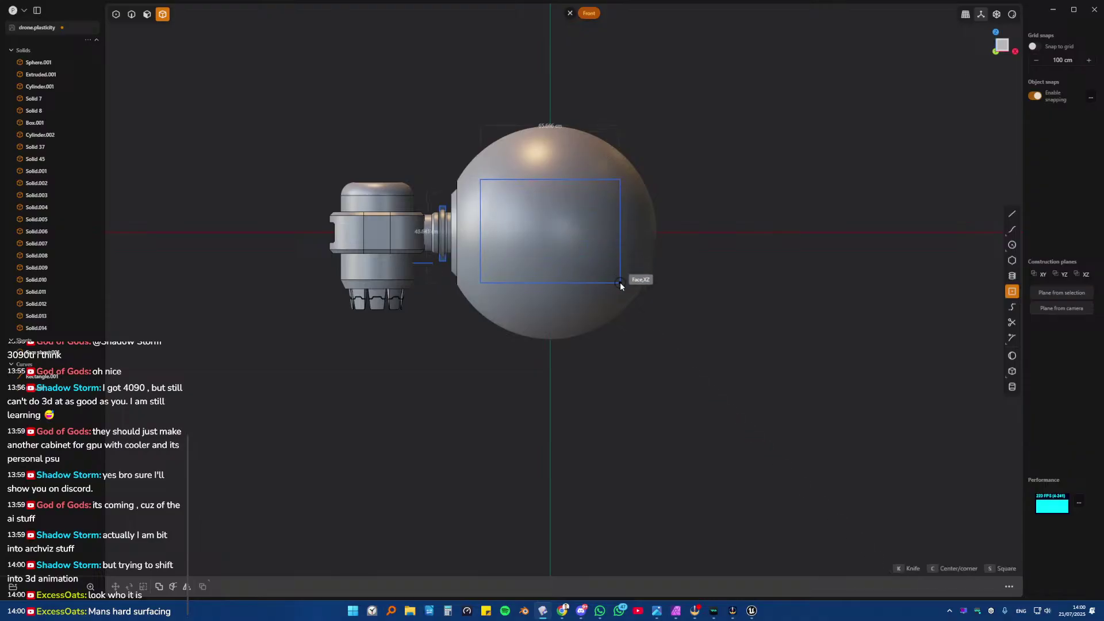
click(620, 277)
middle_drag(620, 277, 682, 236)
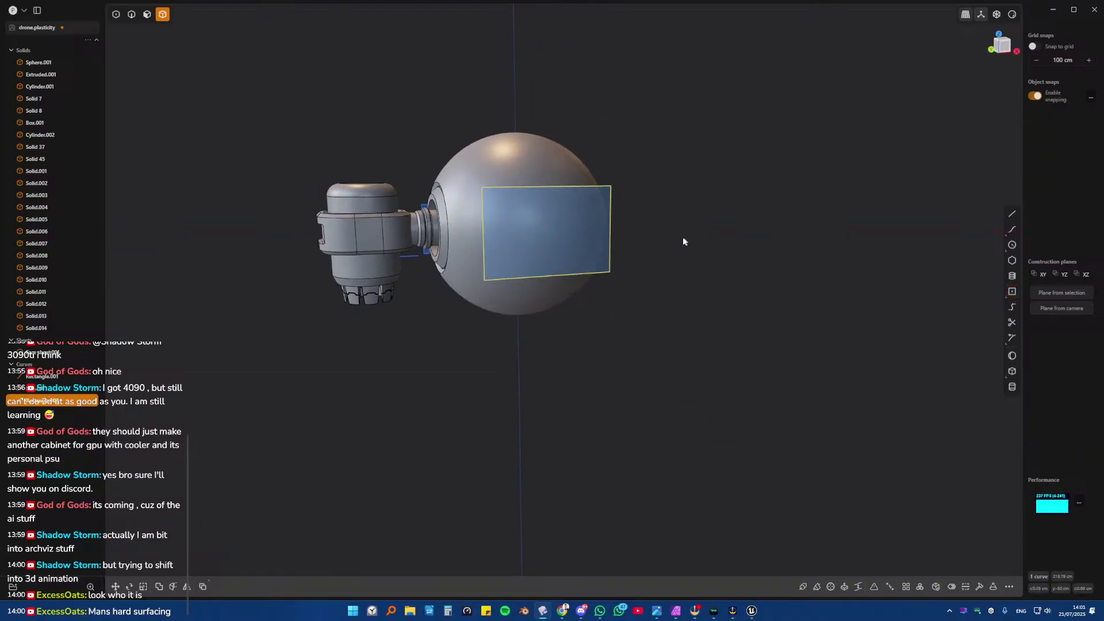
middle_drag(547, 230, 458, 221)
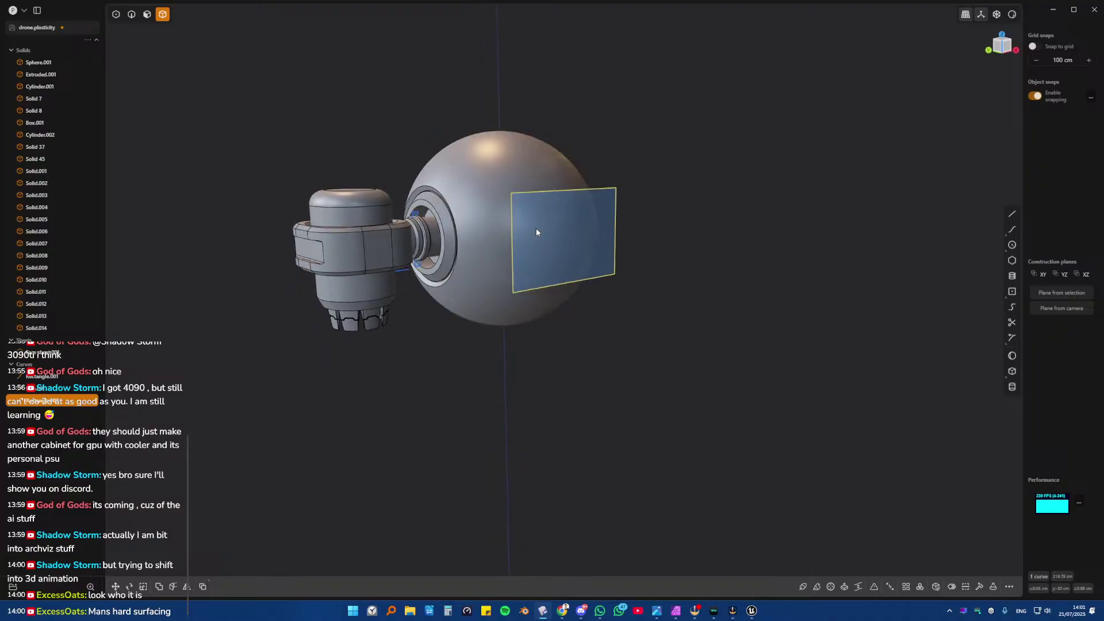
key(Delete)
middle_drag(680, 239, 569, 369)
- Switch to Unreal Editor and preview the outpost level in play mode with a widened viewport
click(752, 611)
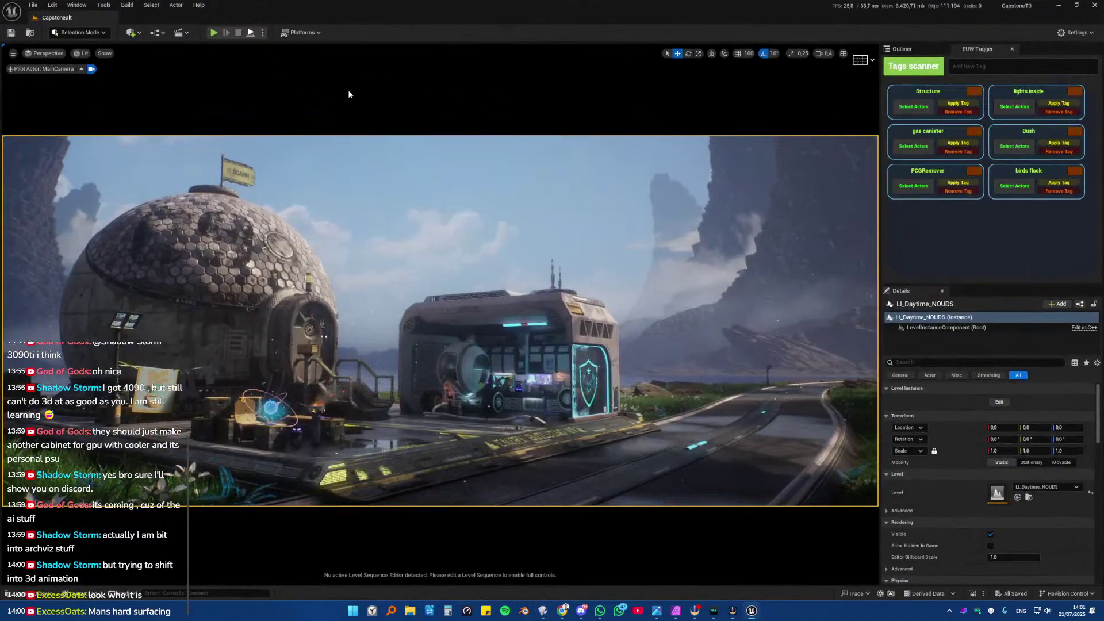
key(alt+p)
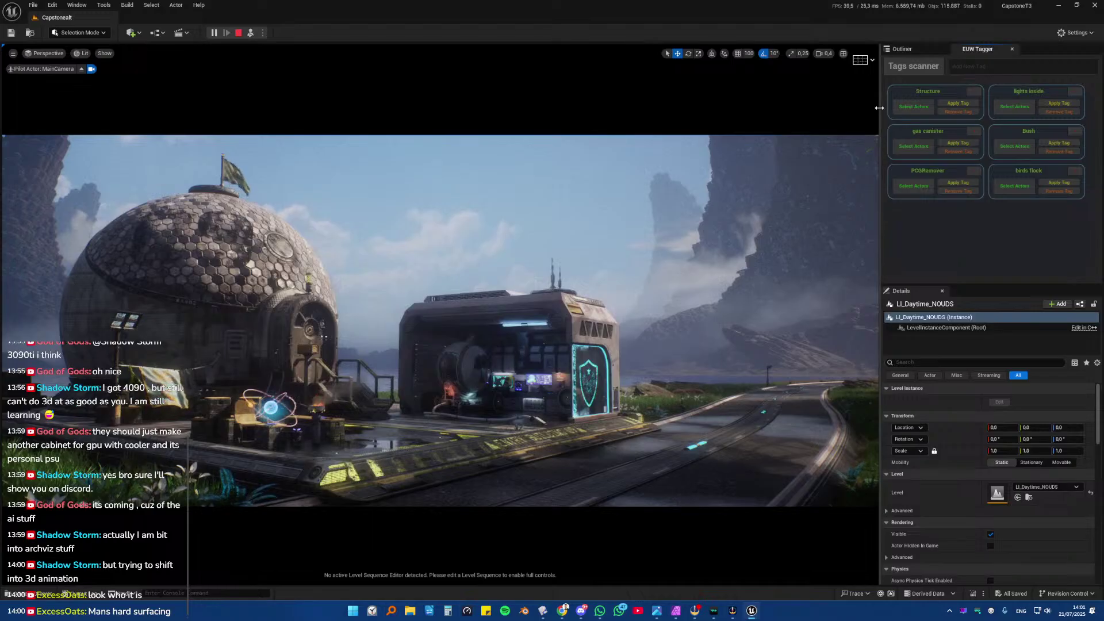
drag(882, 107, 1009, 86)
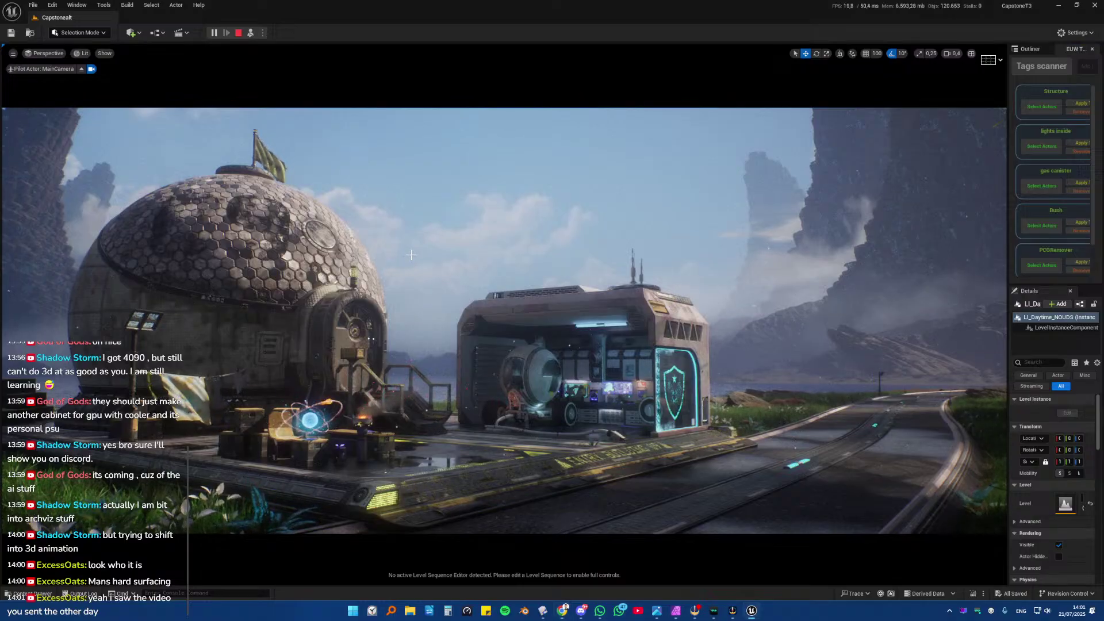
key(Escape)
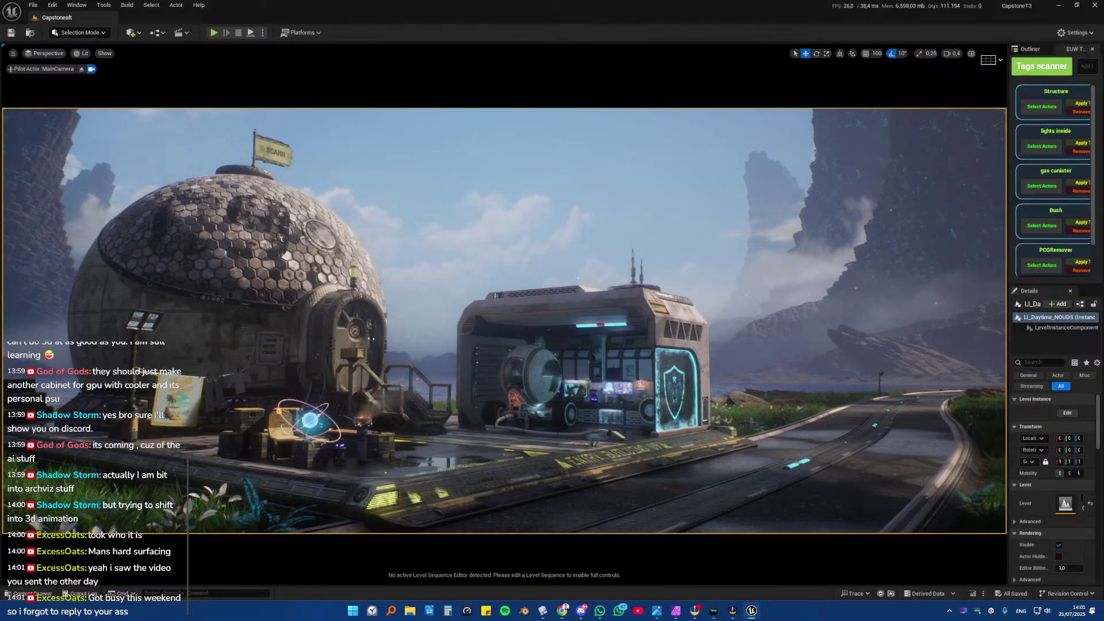
- Stop piloting MainCamera and inspect the satellite dish and roof vent on the garage up close
click(81, 68)
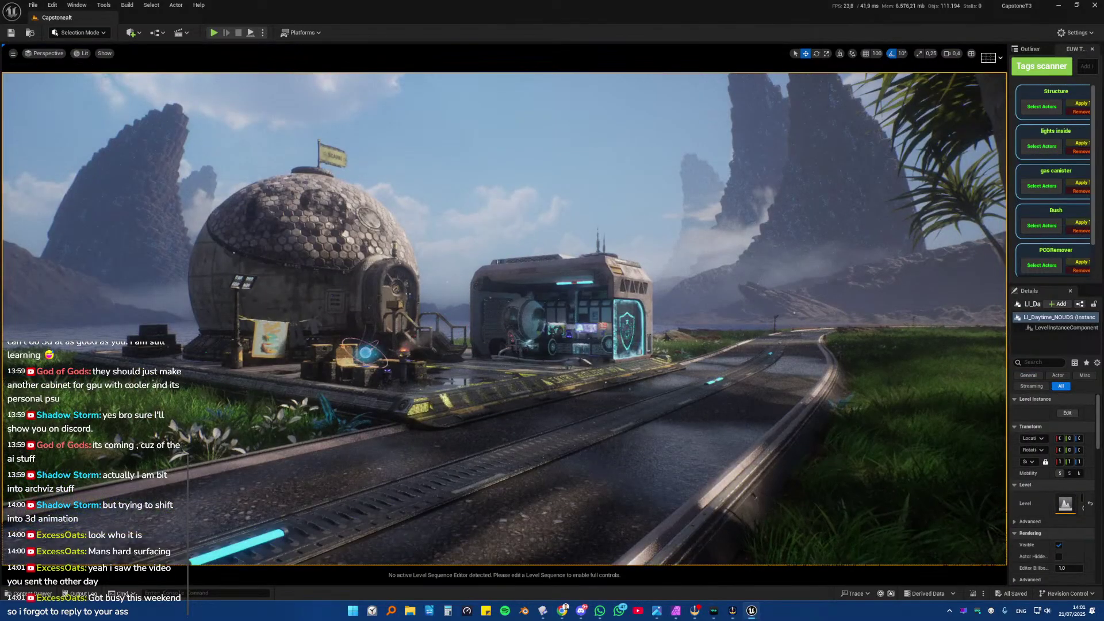
click(597, 253)
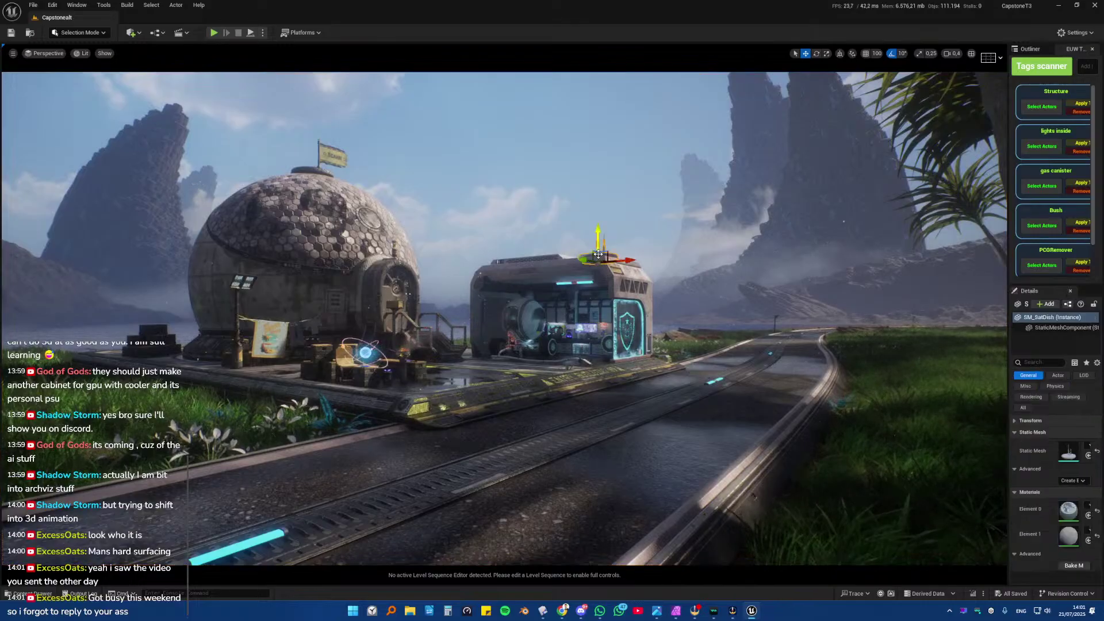
key(f)
alt+drag(598, 254, 423, 260)
click(299, 322)
key(f)
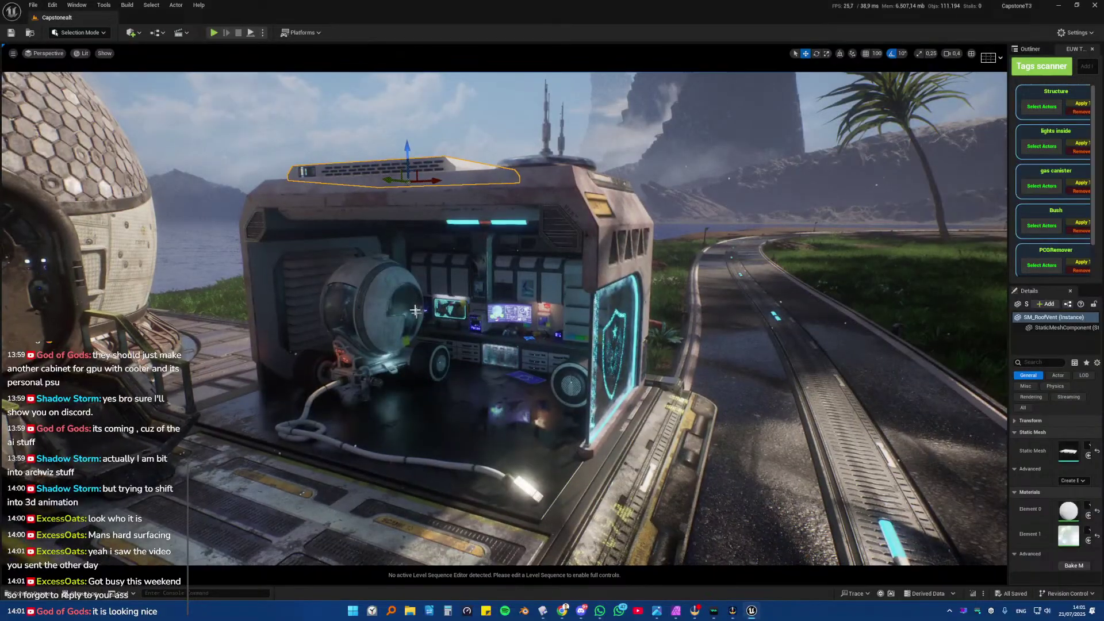
- View the outpost through MainCamera, Close table camera, Road Camera, Road Camera2 and Shop Camera in turn
click(47, 53)
click(62, 168)
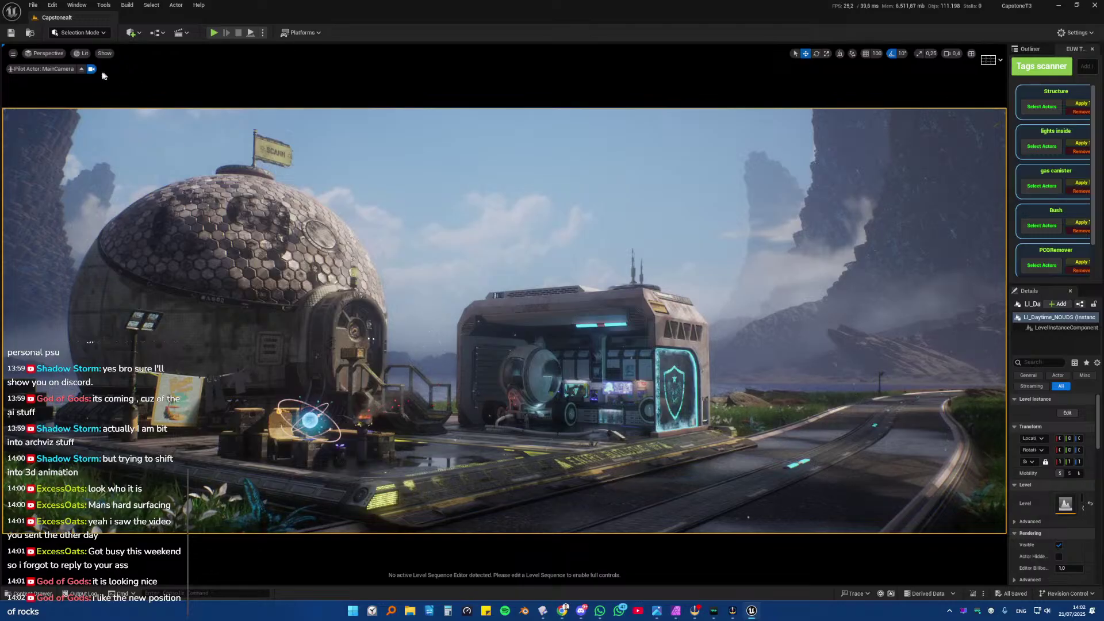
click(49, 53)
click(103, 159)
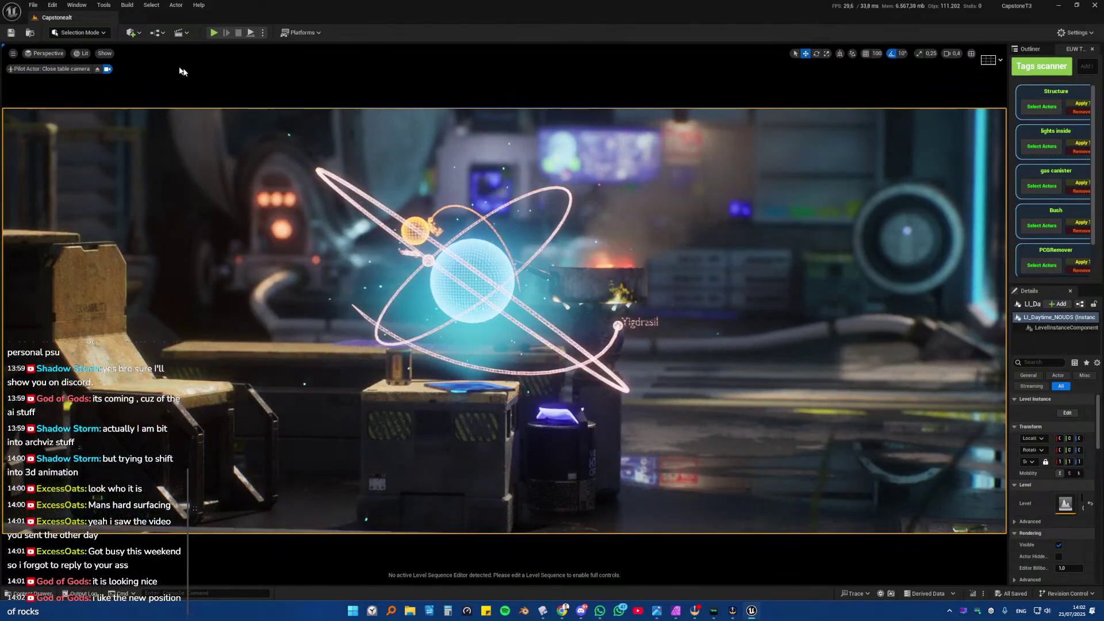
click(48, 53)
click(67, 174)
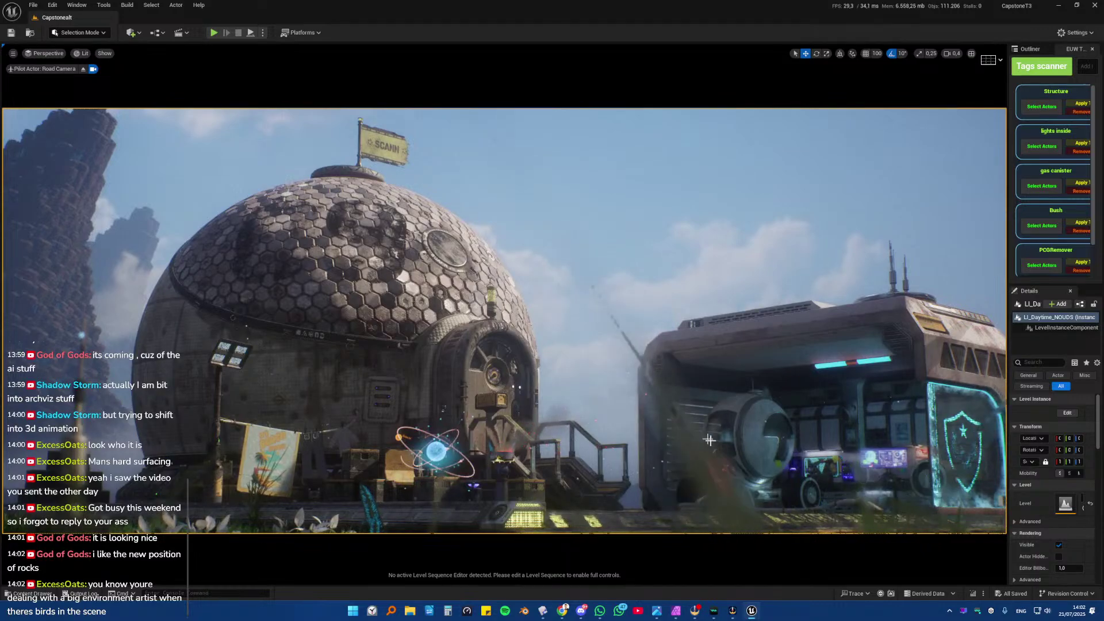
click(48, 52)
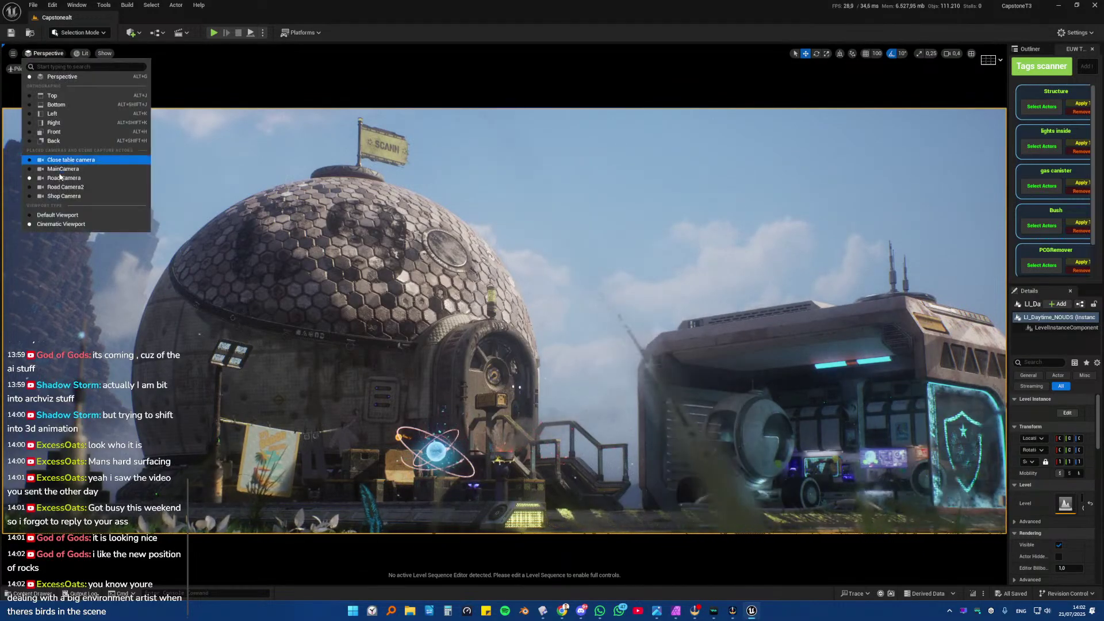
click(65, 186)
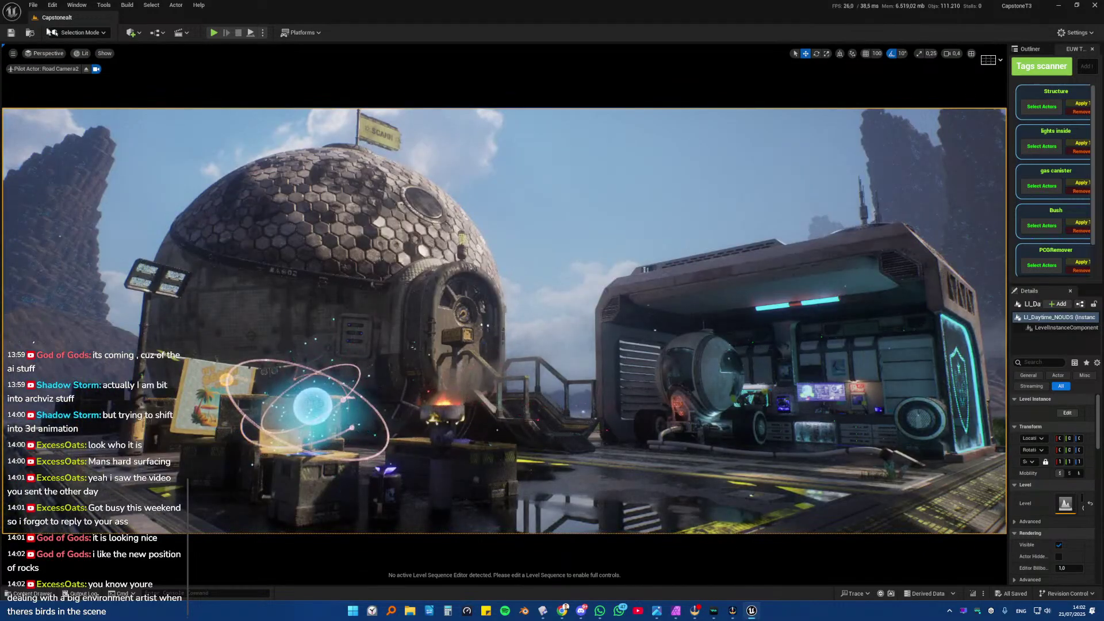
click(36, 54)
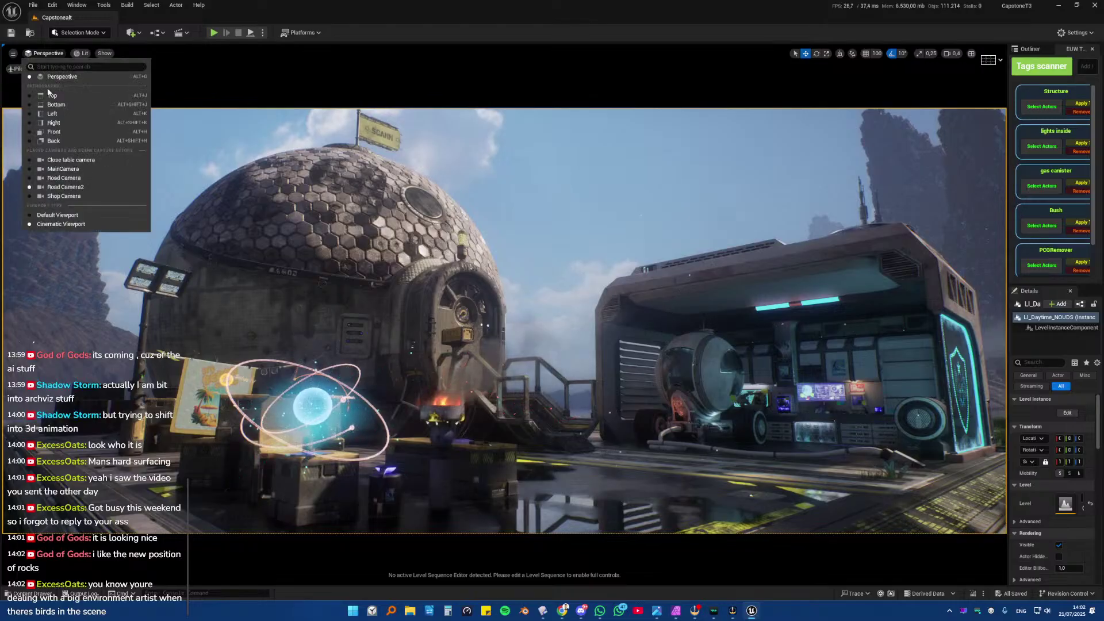
click(64, 196)
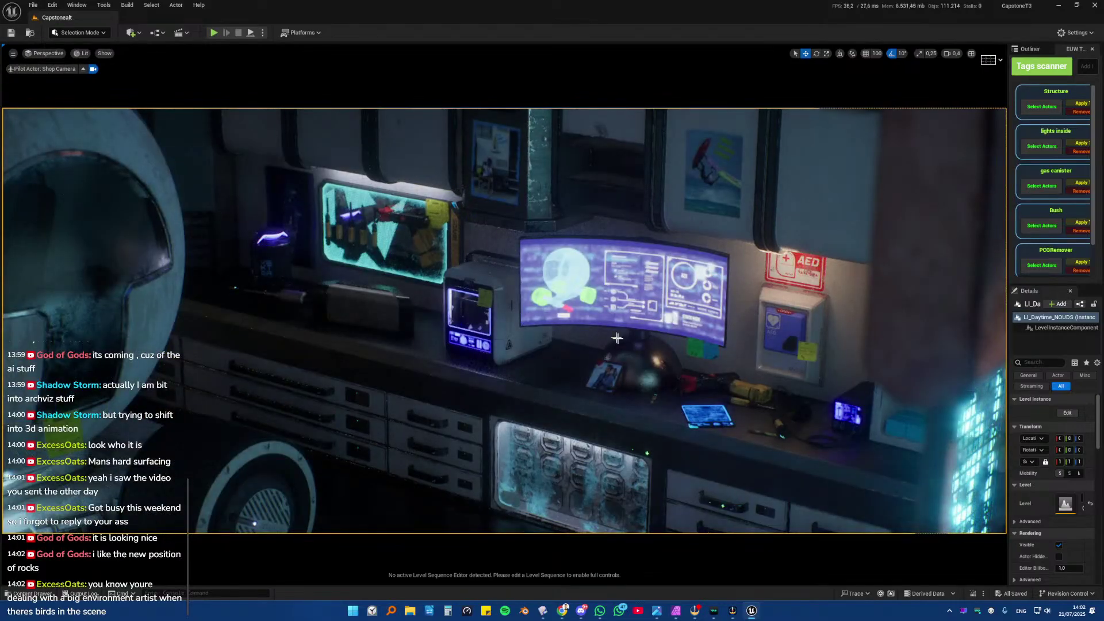
- Inspect the workshop desk in the Shop Camera view by selecting the computer monitor and the garage mesh
click(640, 355)
click(421, 372)
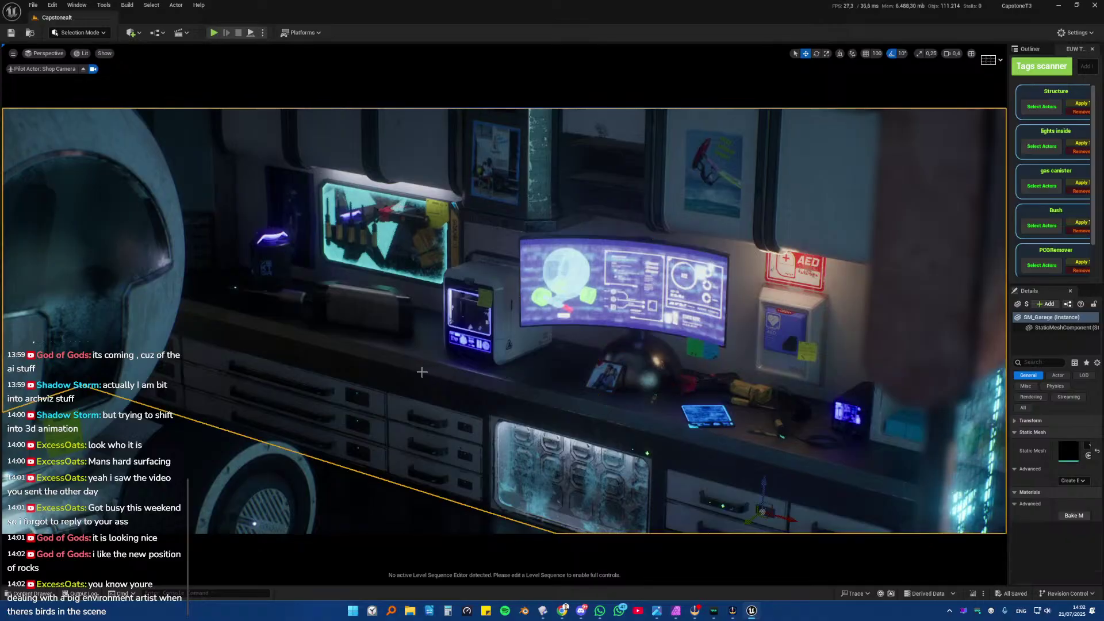
click(656, 351)
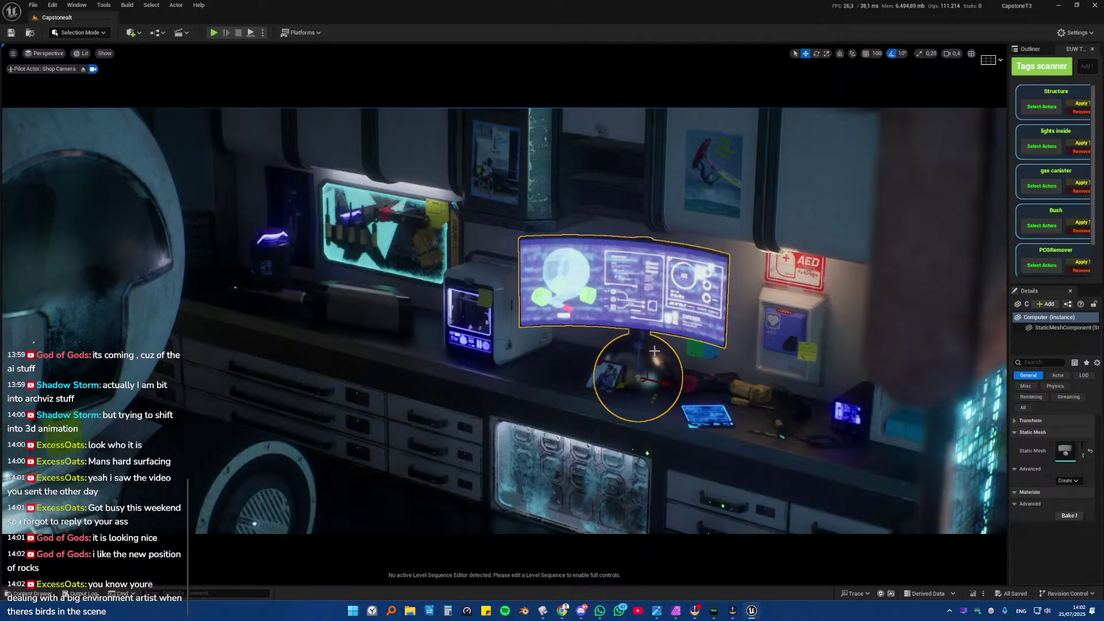
click(417, 377)
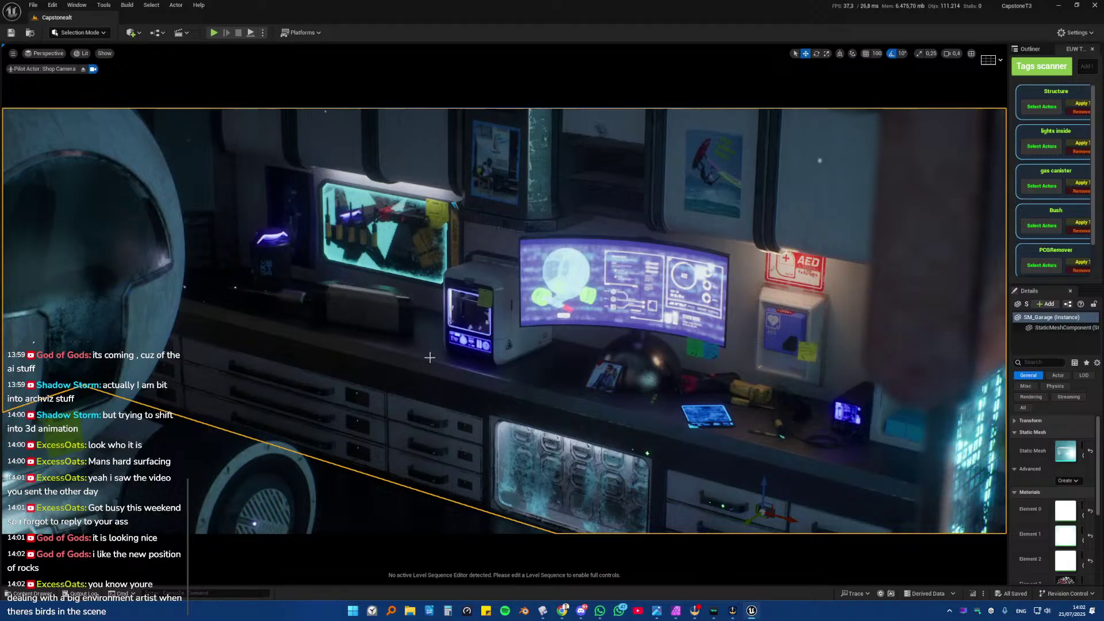
- Return to the MainCamera view and preview the level's animated elements in play mode, ending the preview when done
click(45, 53)
click(64, 169)
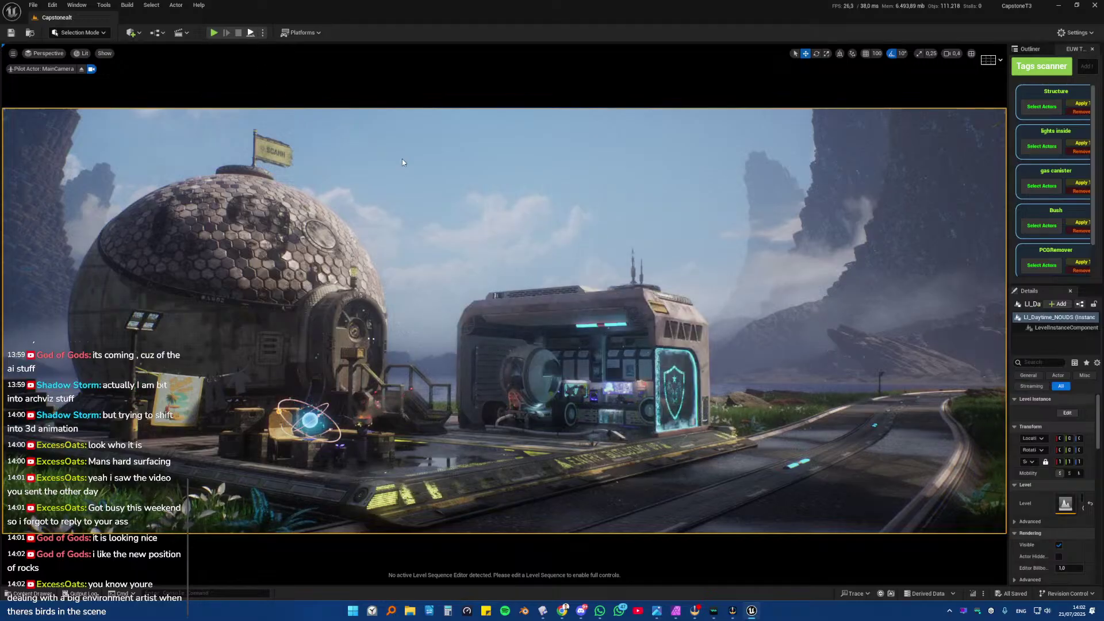
key(alt+p)
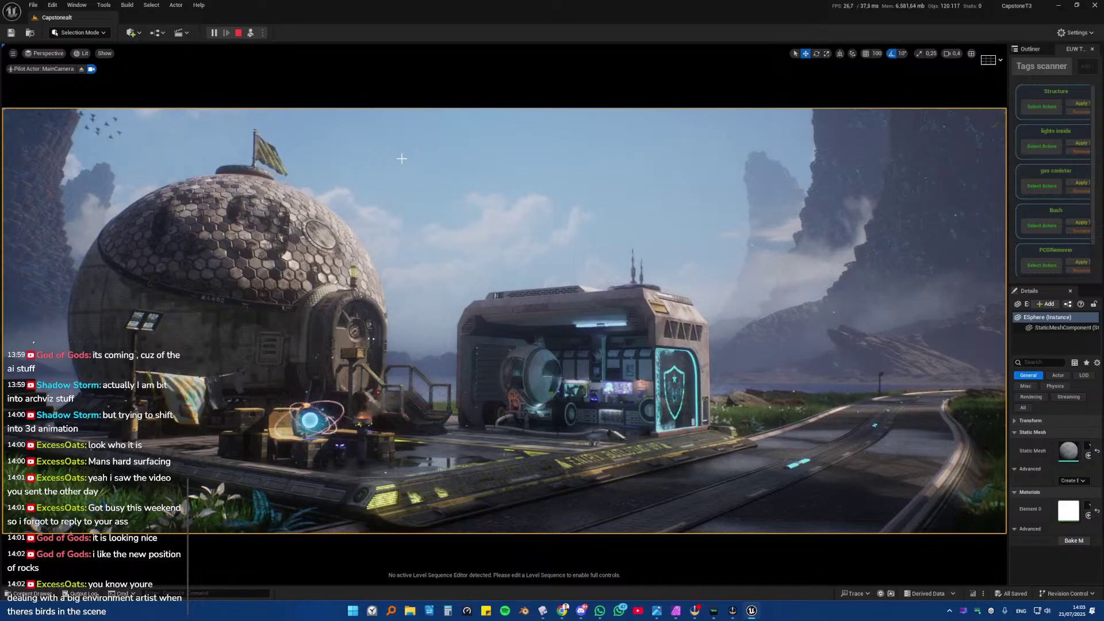
key(Escape)
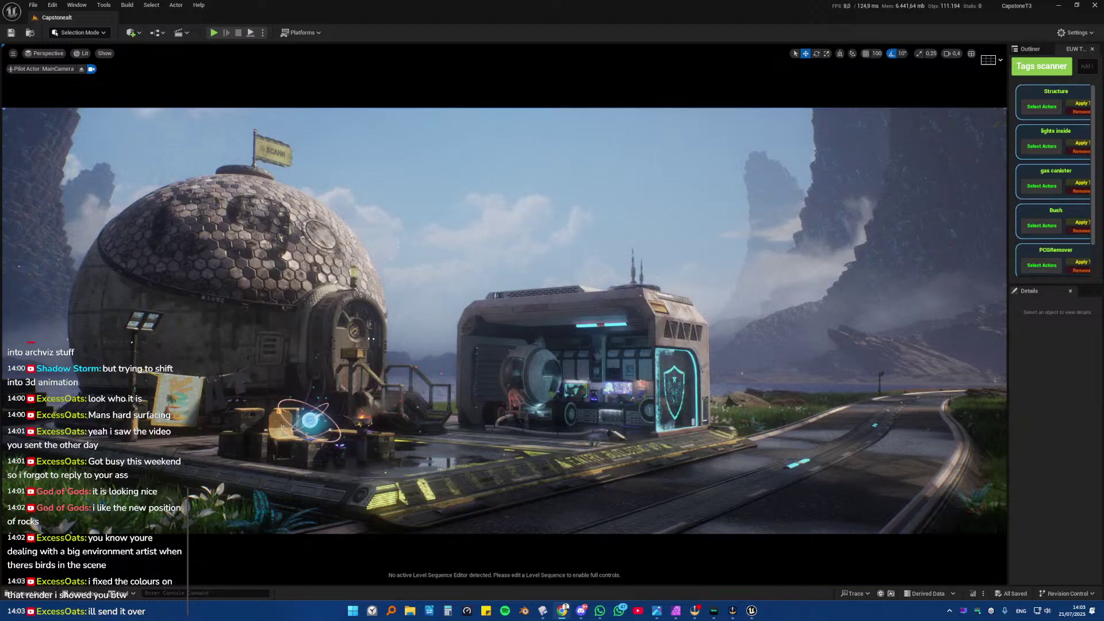
click(346, 378)
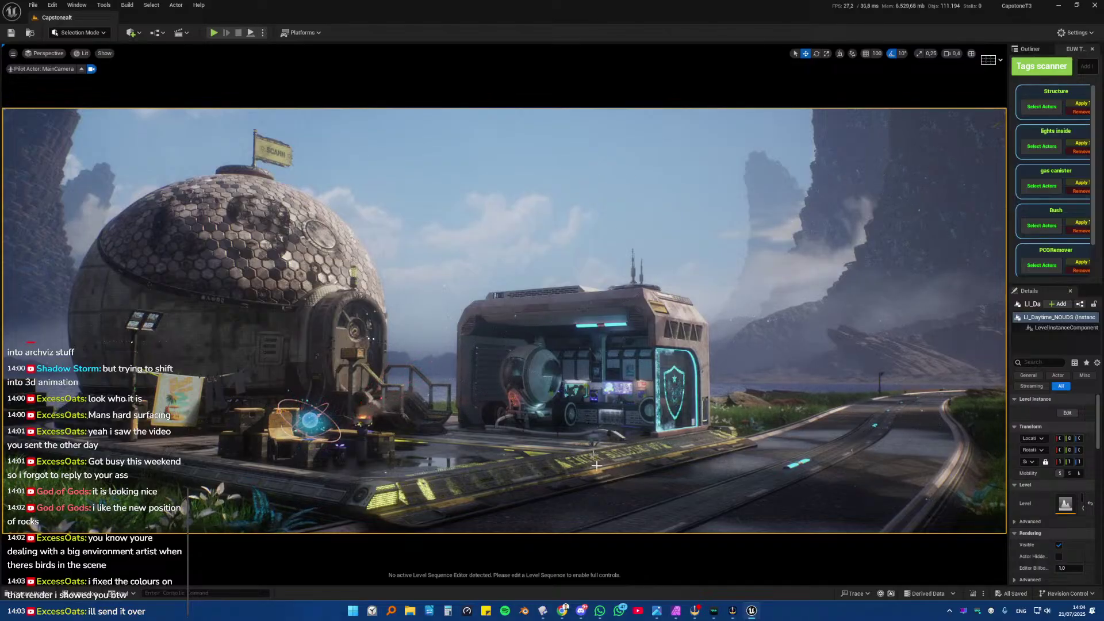
- Switch to Plasticity and examine the recessed ring housing and its joint to the large sphere from several angles
click(657, 610)
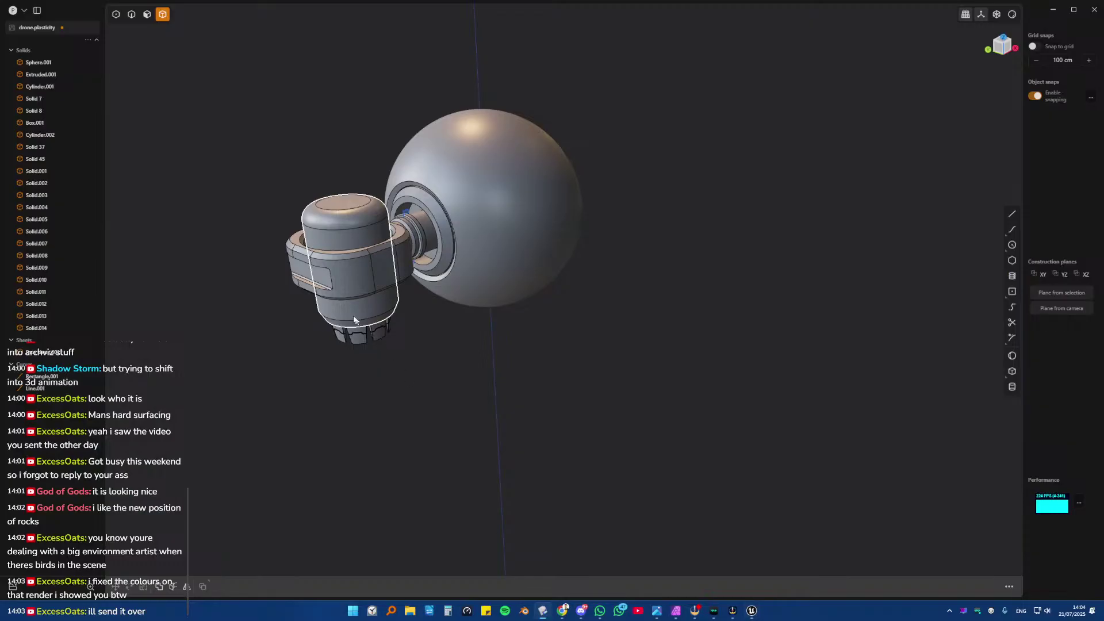
shift+middle_drag(298, 260, 453, 311)
scroll(458, 313, up, 6)
middle_drag(547, 318, 558, 260)
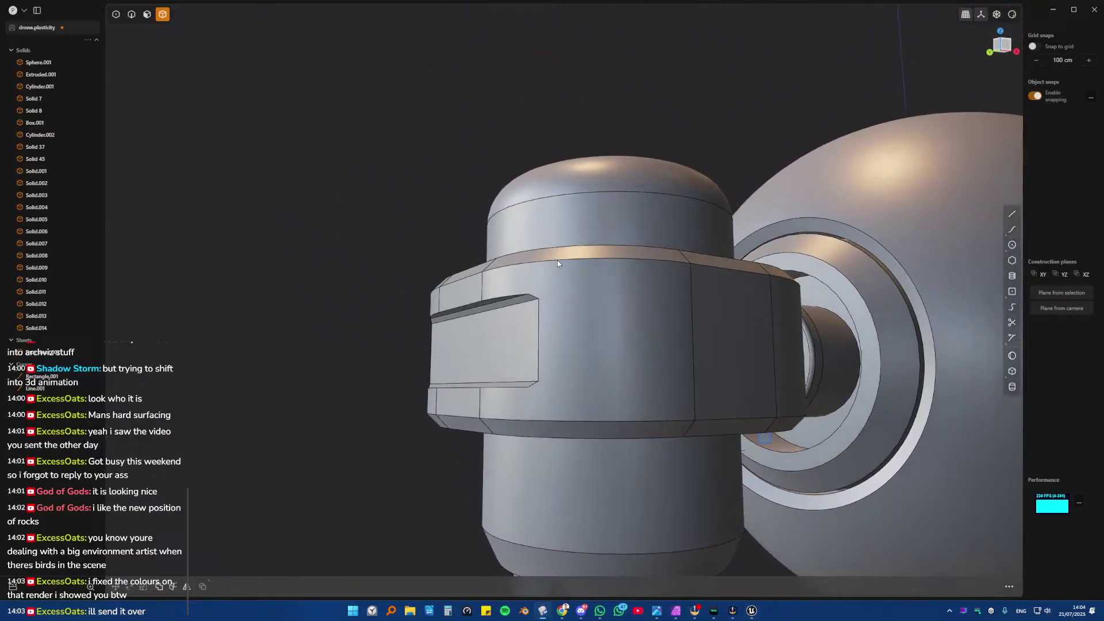
middle_drag(588, 329, 525, 432)
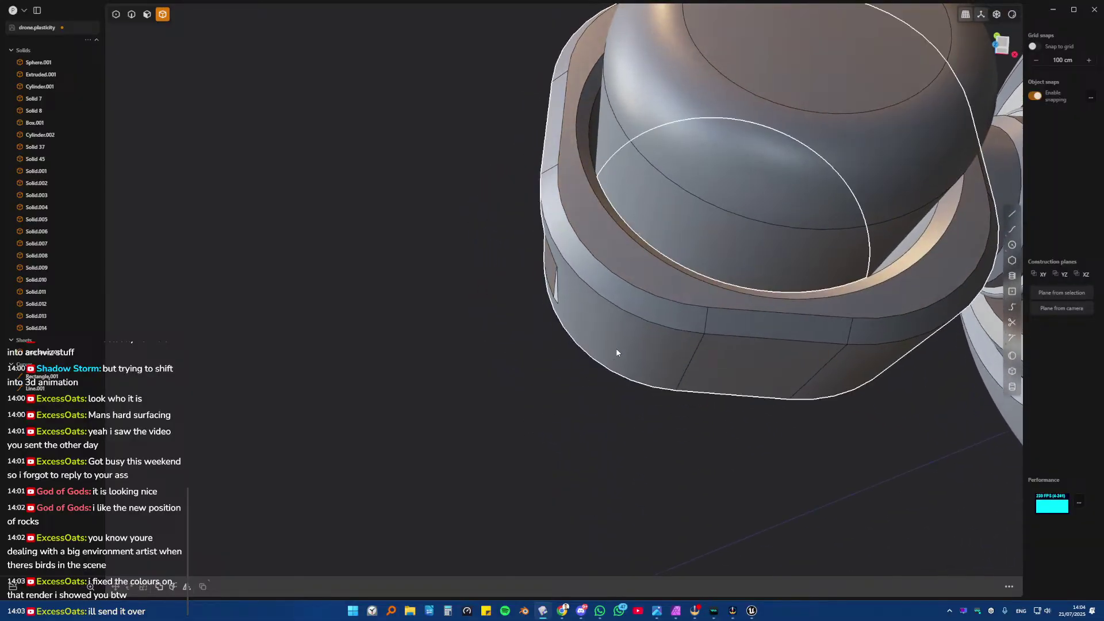
middle_drag(617, 351, 578, 223)
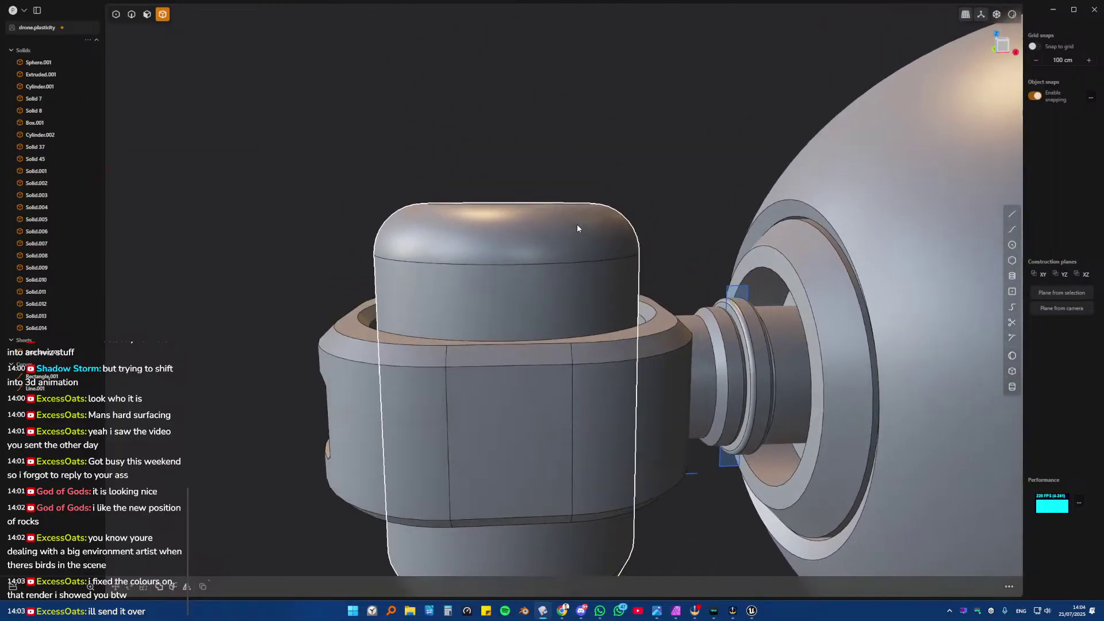
middle_drag(572, 402, 518, 287)
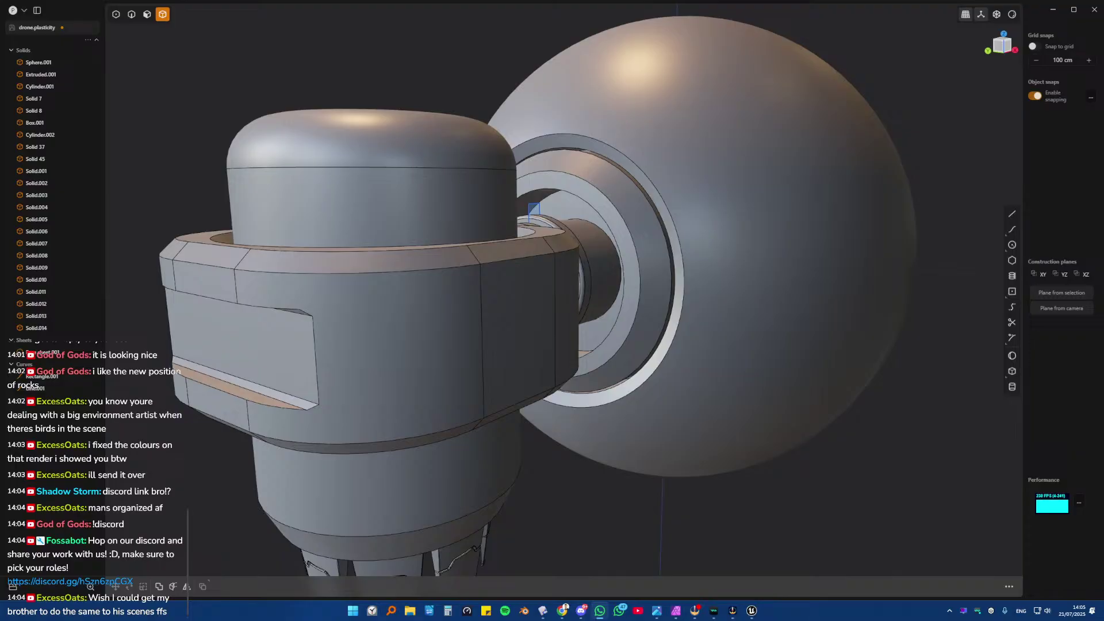
- Switch to the chat app's image viewer to examine the shared swordsman render, and move its window out of the way
key(alt+Tab)
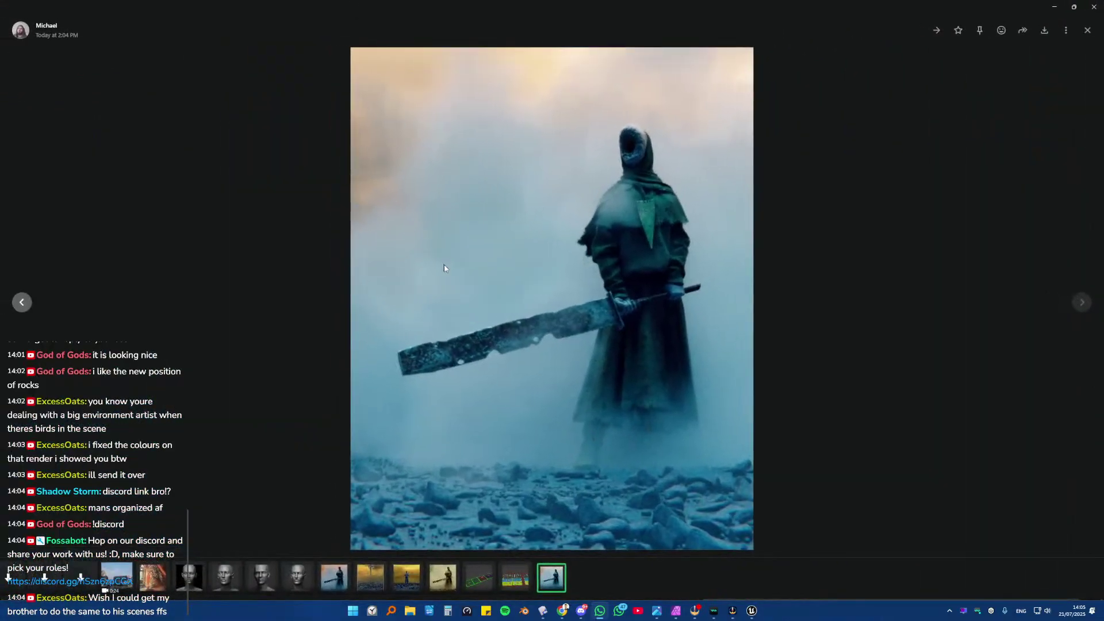
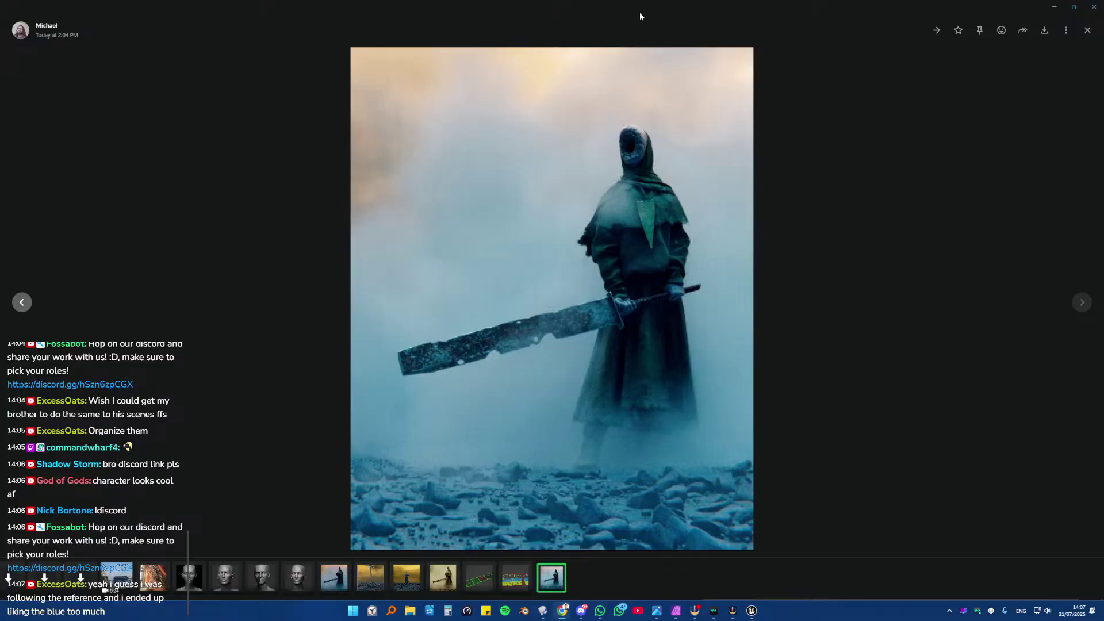
drag(641, 6, 0, 58)
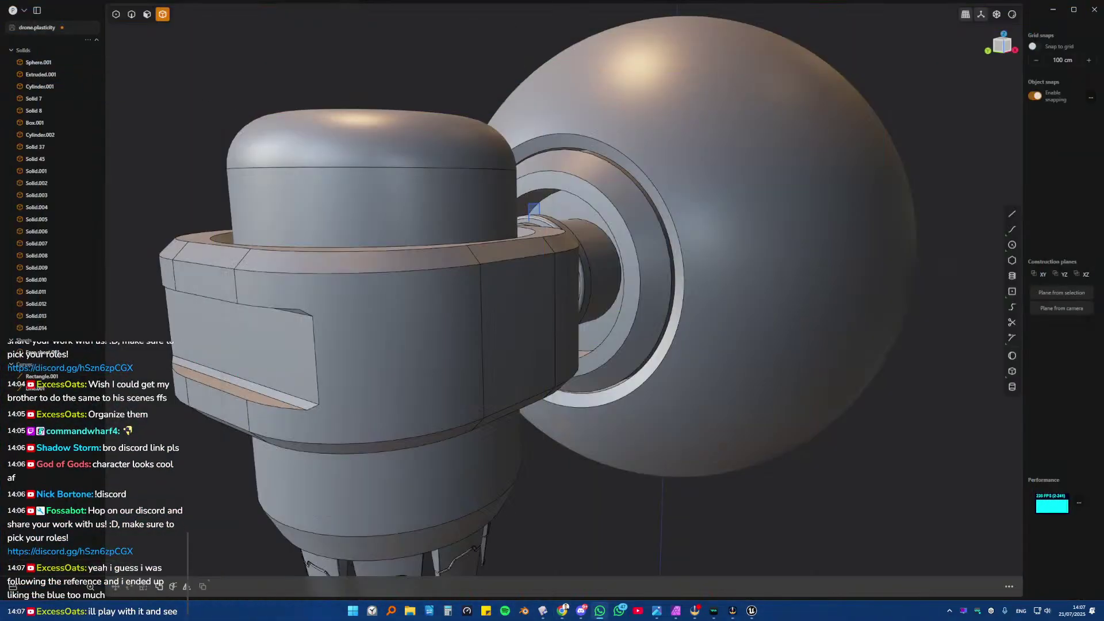
drag(0, 87, 424, 0)
- Open the ArtStation portfolio in the browser and bring up the FUYOH! Restaurant artwork
click(174, 43)
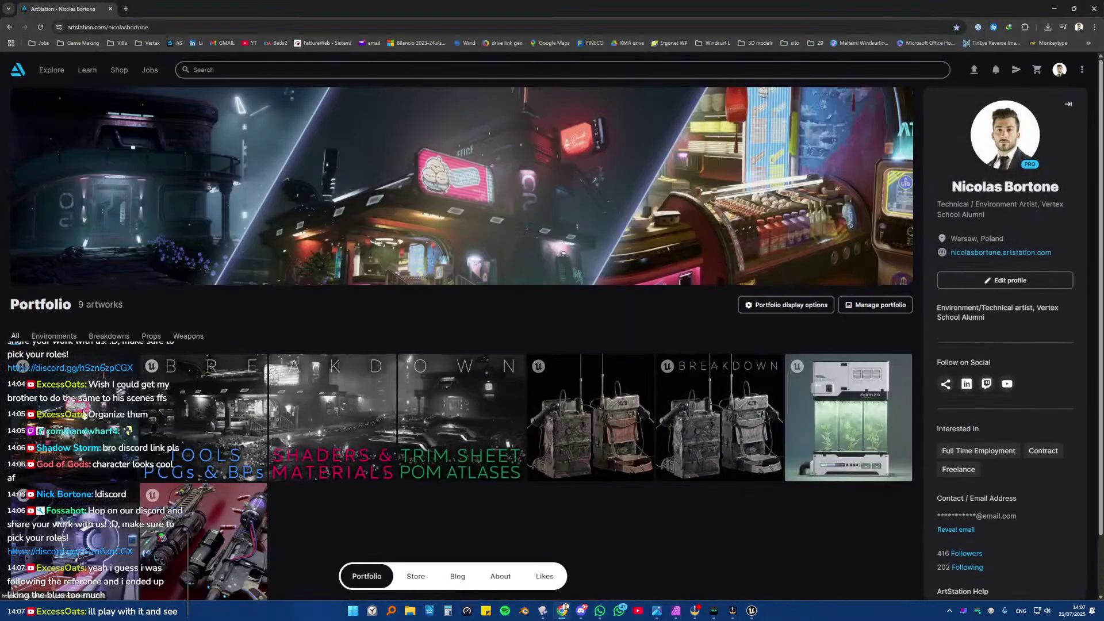
click(581, 380)
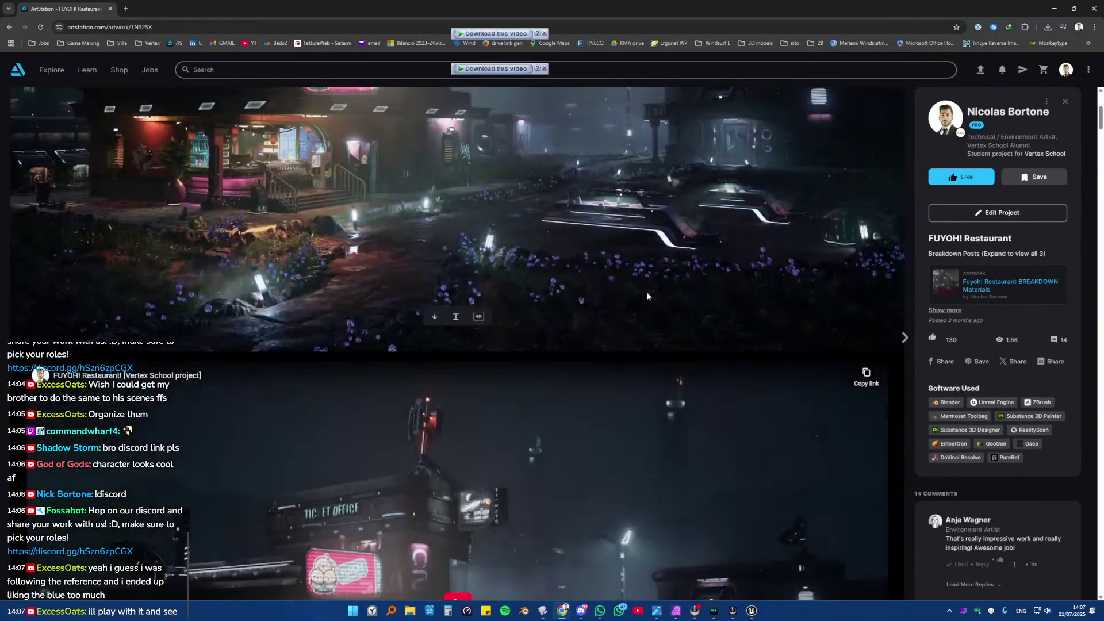
scroll(634, 331, down, 4)
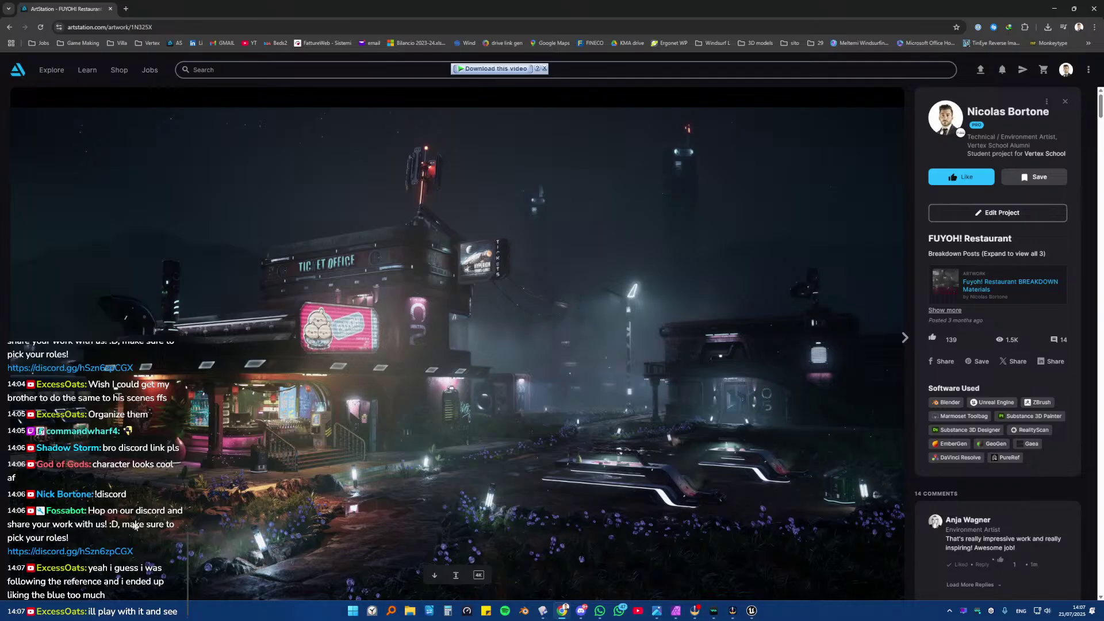
- Examine the composition and lighting-only breakdown images of the FUYOH! Restaurant project, and return to Plasticity
scroll(252, 390, down, 12)
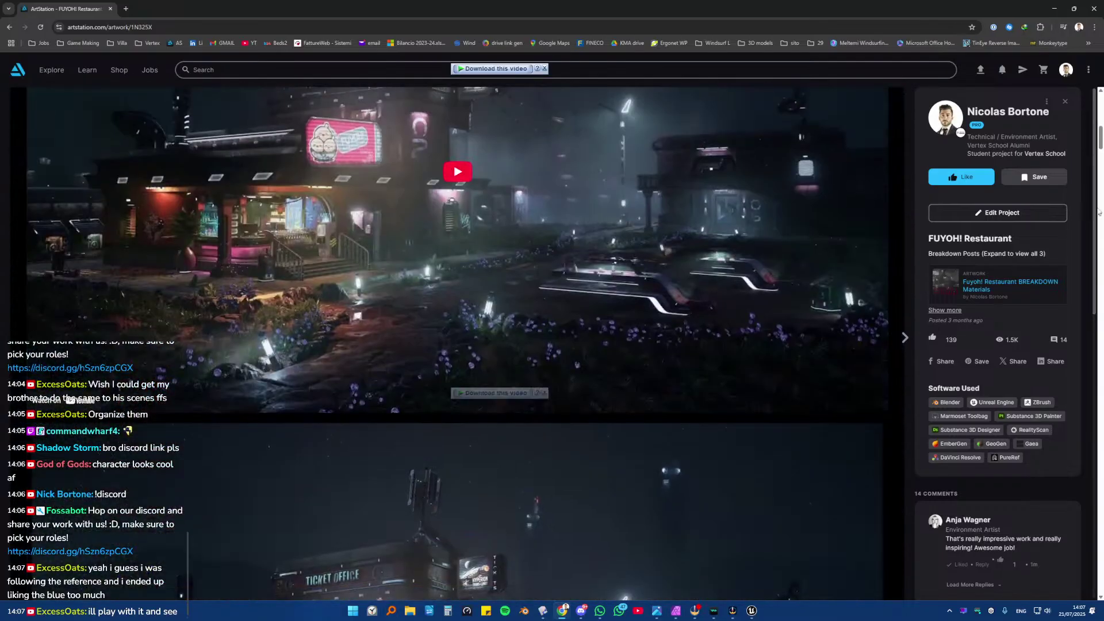
drag(1099, 138, 1068, 568)
scroll(1065, 591, up, 10)
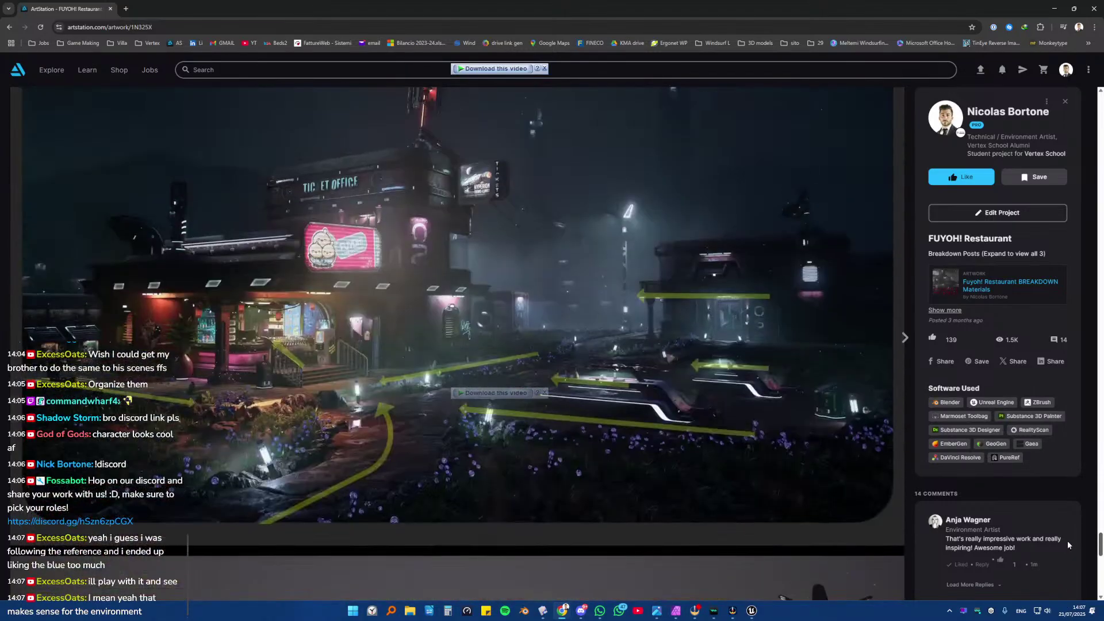
scroll(910, 441, up, 2)
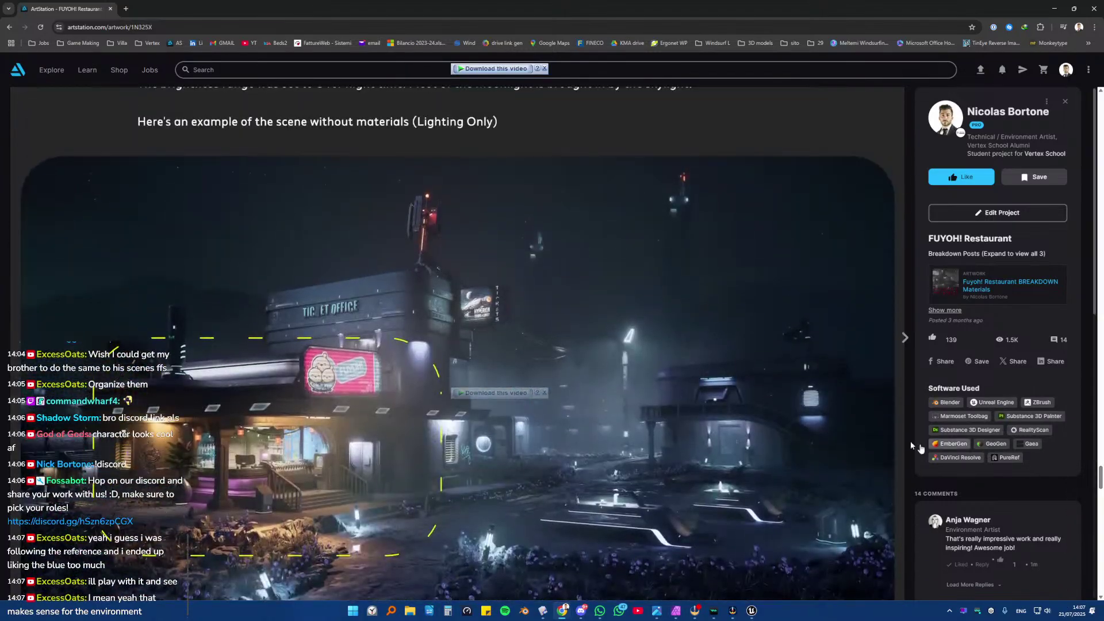
scroll(910, 440, down, 2)
scroll(910, 441, up, 1)
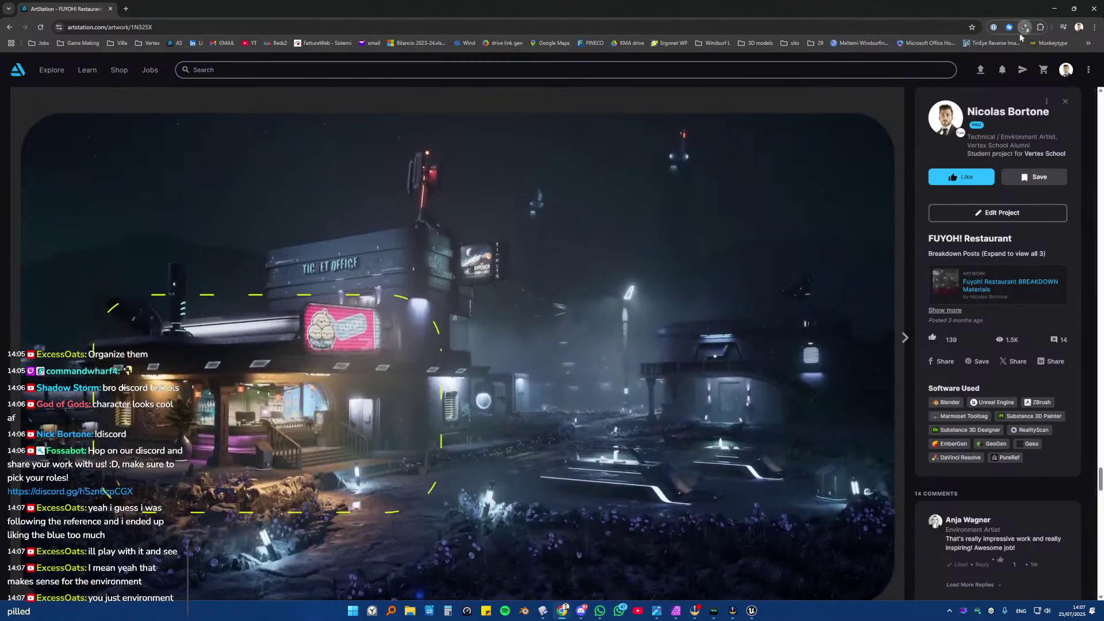
scroll(819, 269, down, 1)
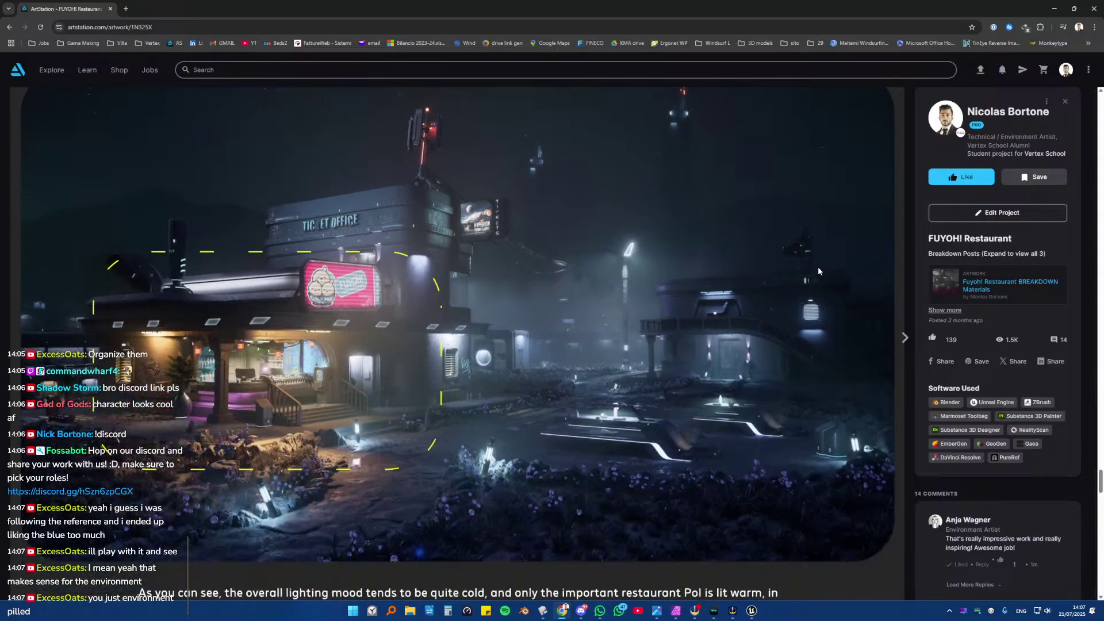
scroll(818, 267, up, 1)
scroll(817, 267, down, 1)
scroll(818, 271, up, 1)
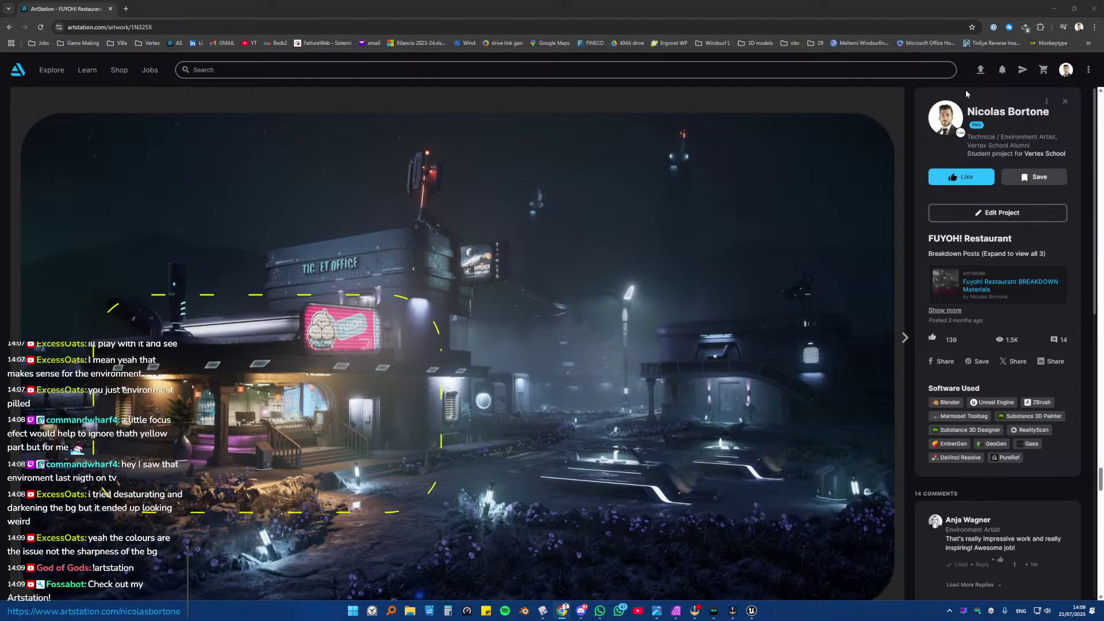
click(1054, 8)
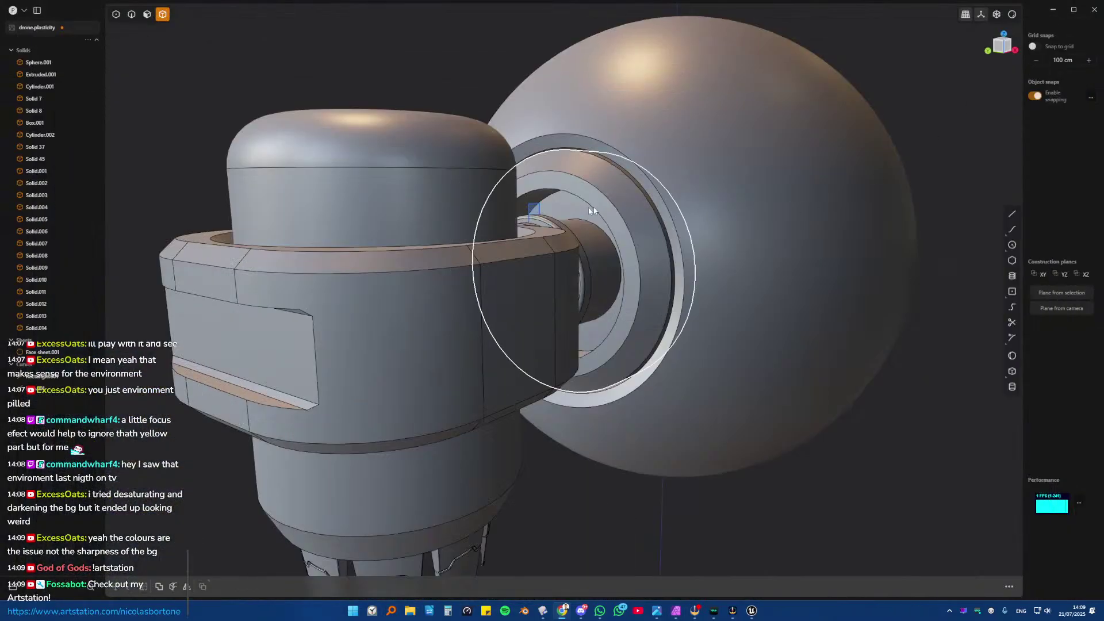
- Switch to Unreal Editor to review the outpost scene, and widen the tagger and Details panels beside the viewport
scroll(396, 254, down, 2)
click(440, 325)
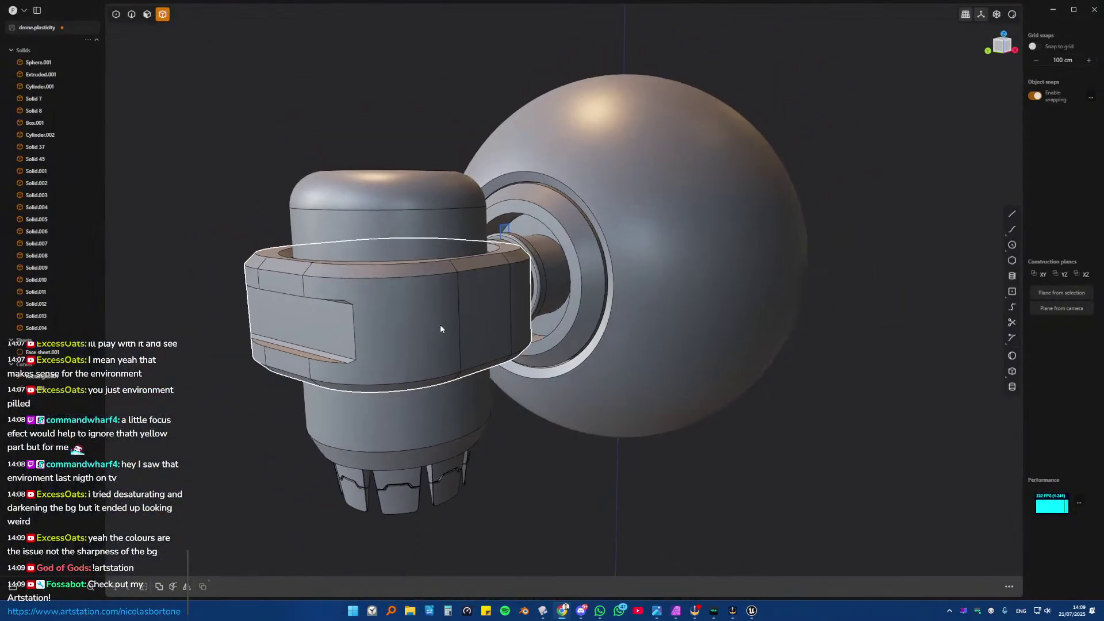
scroll(441, 329, down, 1)
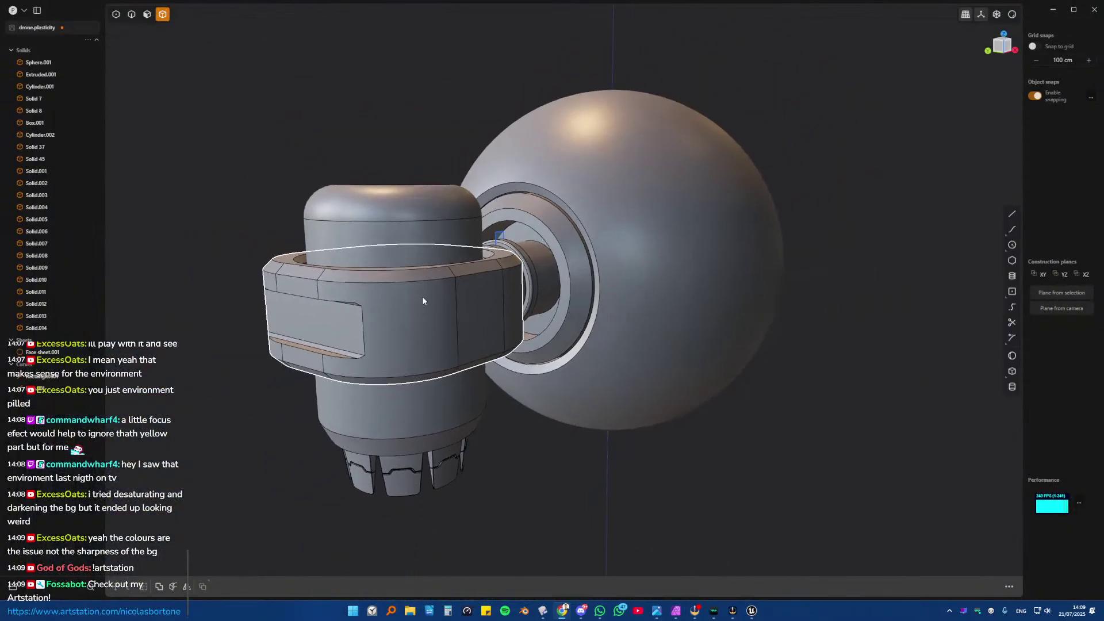
click(752, 612)
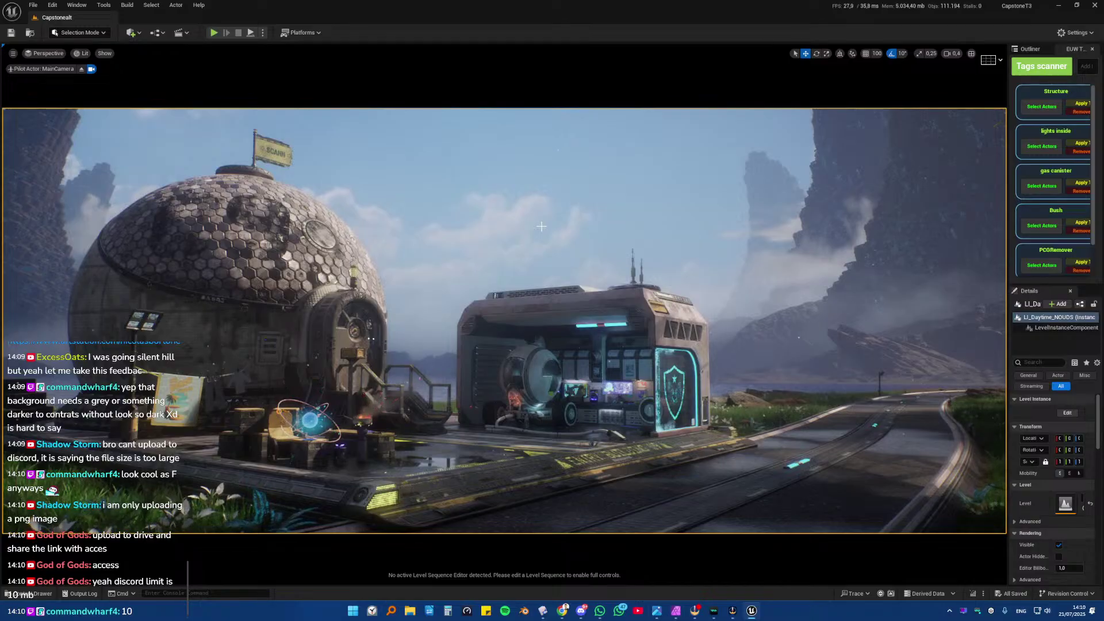
drag(1011, 244, 905, 243)
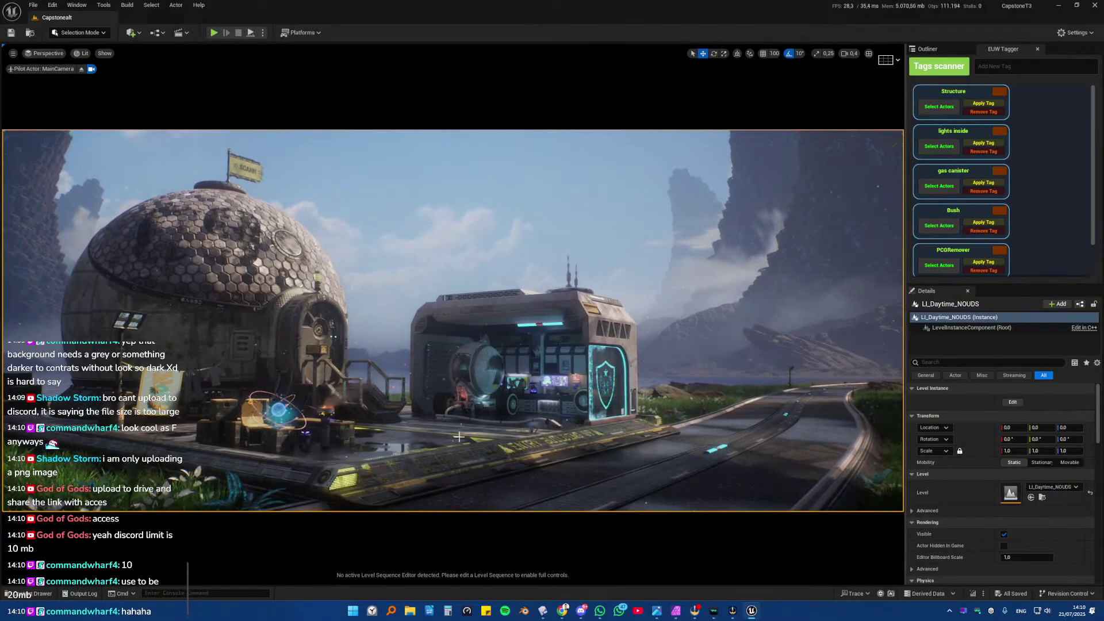
- Return to Plasticity and isolate the chamfered ring housing at the large sphere's joint, viewing it from its open side
click(544, 612)
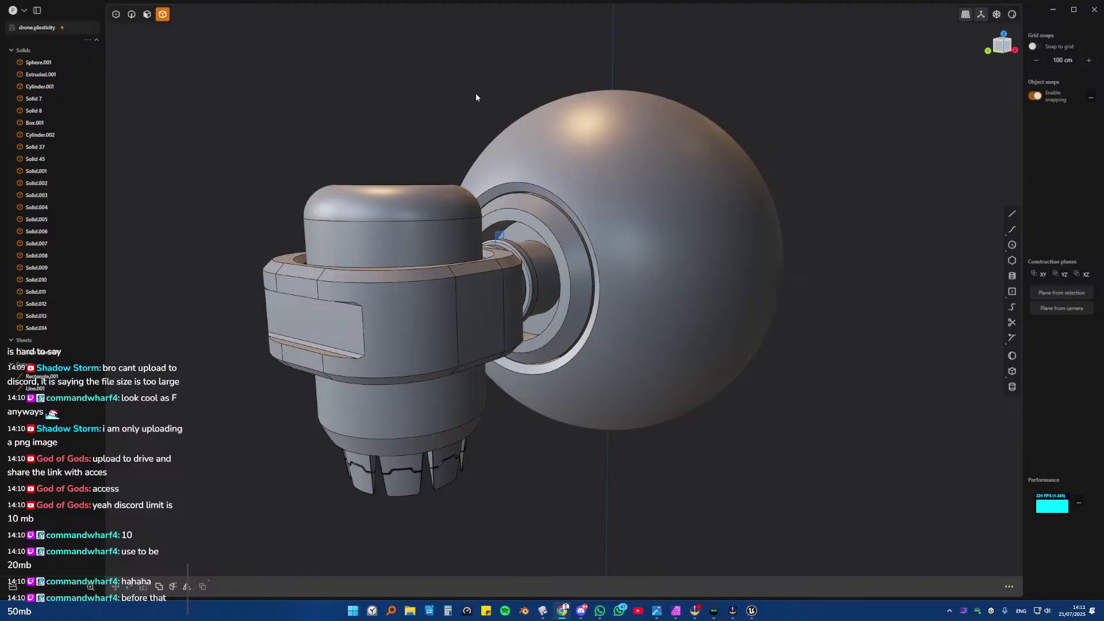
middle_drag(476, 98, 533, 275)
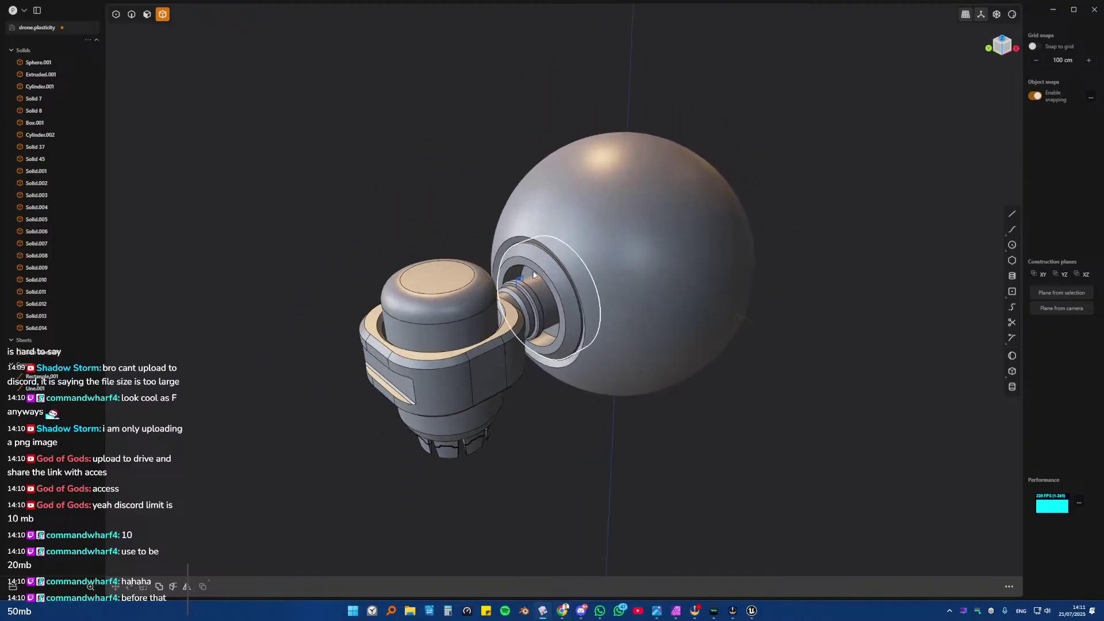
scroll(533, 274, up, 5)
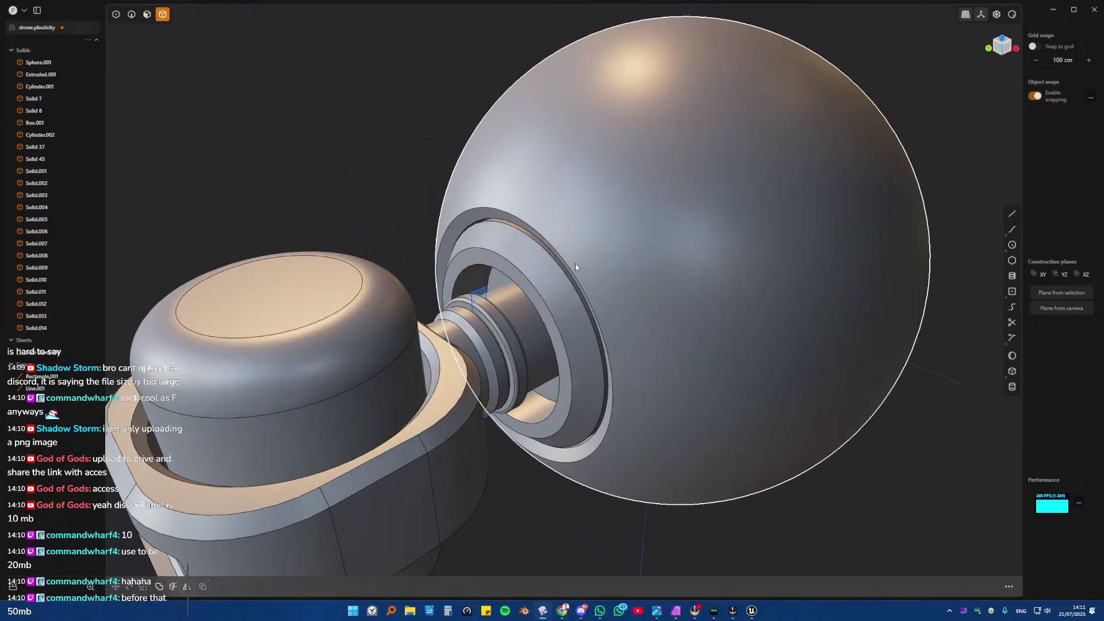
click(536, 262)
key(slash)
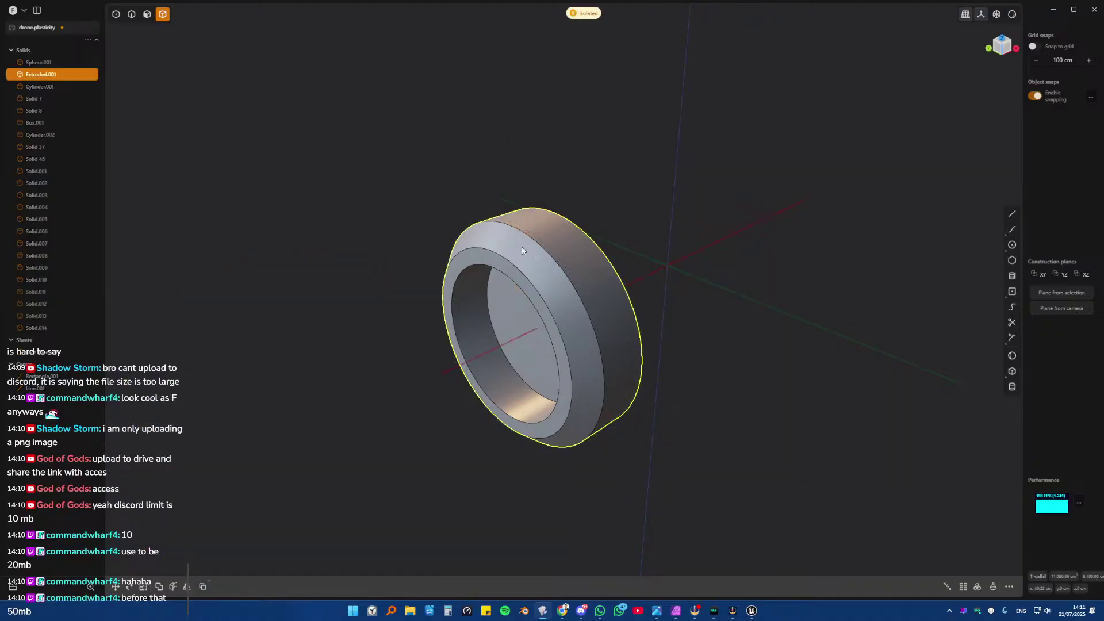
middle_drag(522, 249, 577, 297)
scroll(576, 298, up, 4)
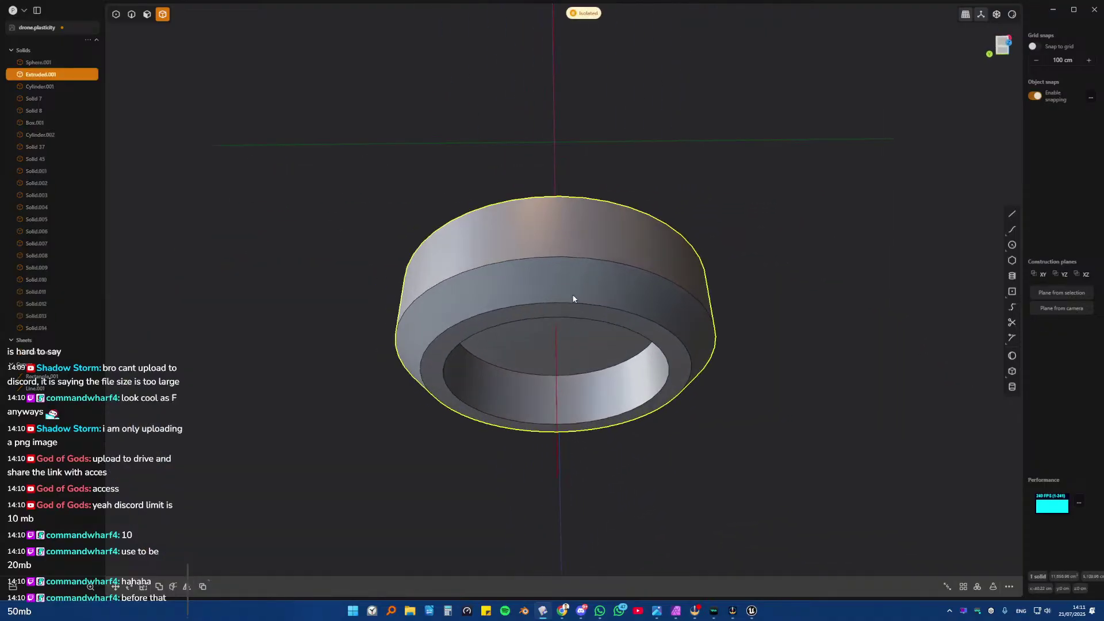
middle_drag(942, 236, 636, 227)
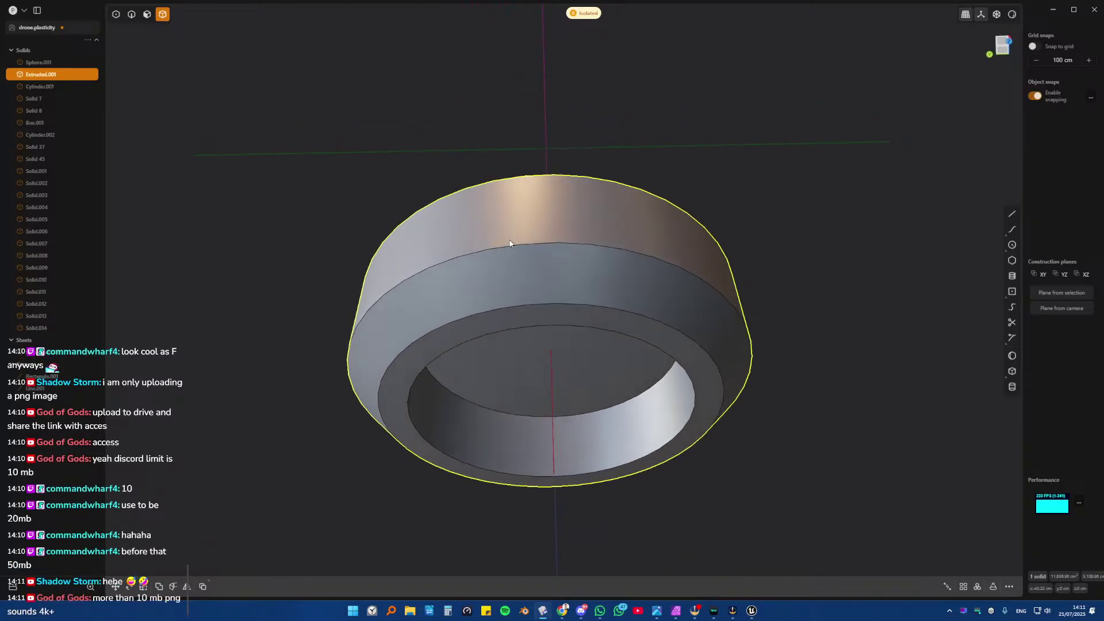
- Draw a narrow centre rectangle over the ring's chamfer edge in the top view and move it about -2.46 cm along X
middle_drag(537, 244, 589, 381)
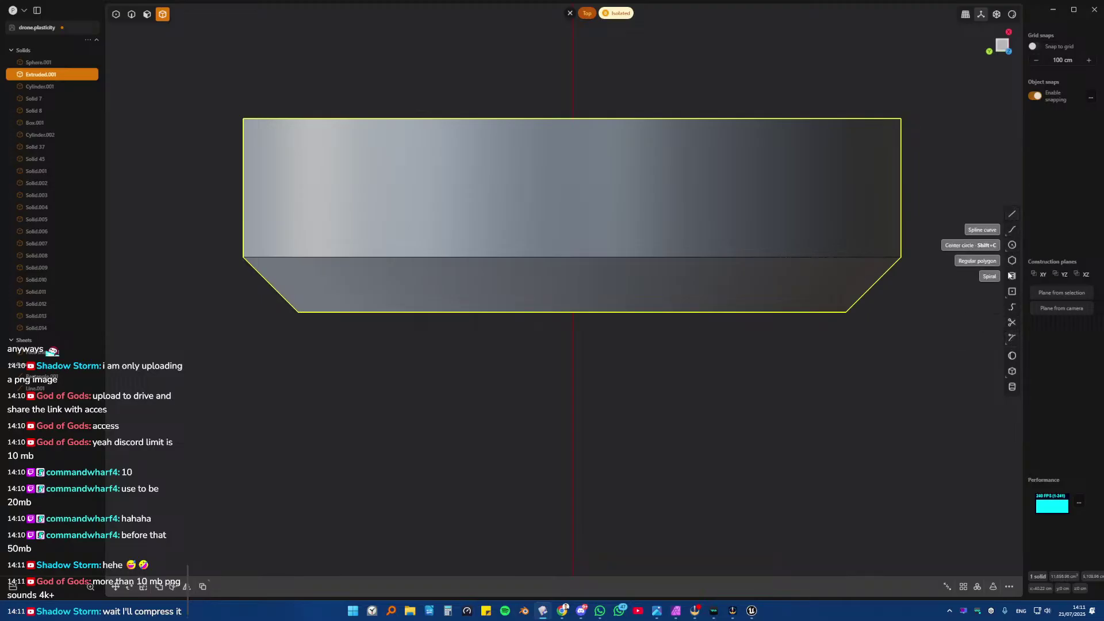
click(1012, 292)
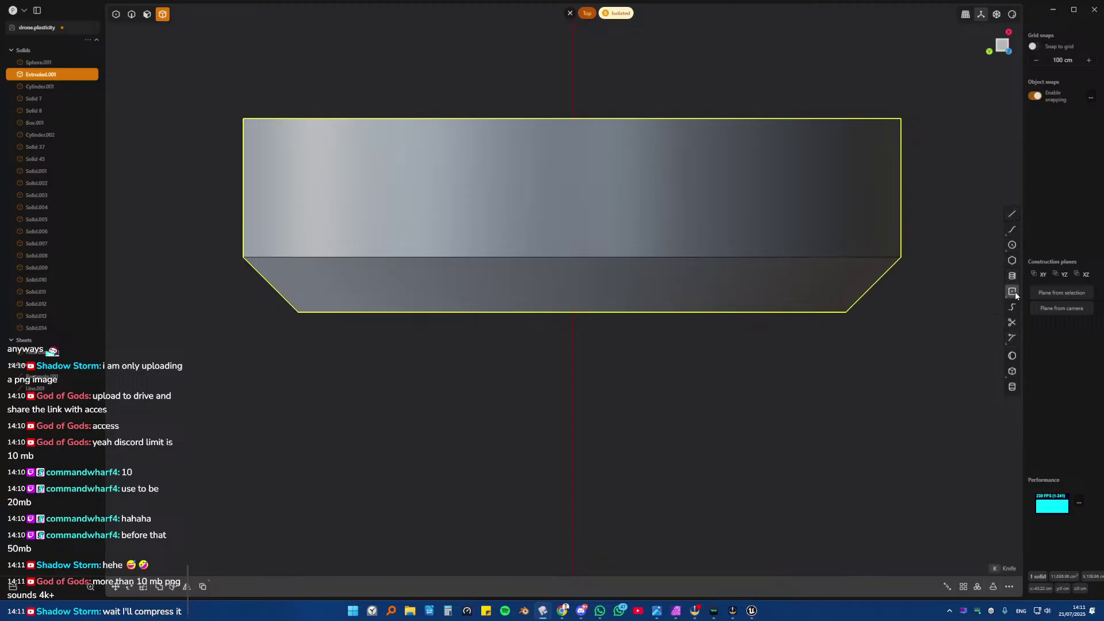
click(573, 257)
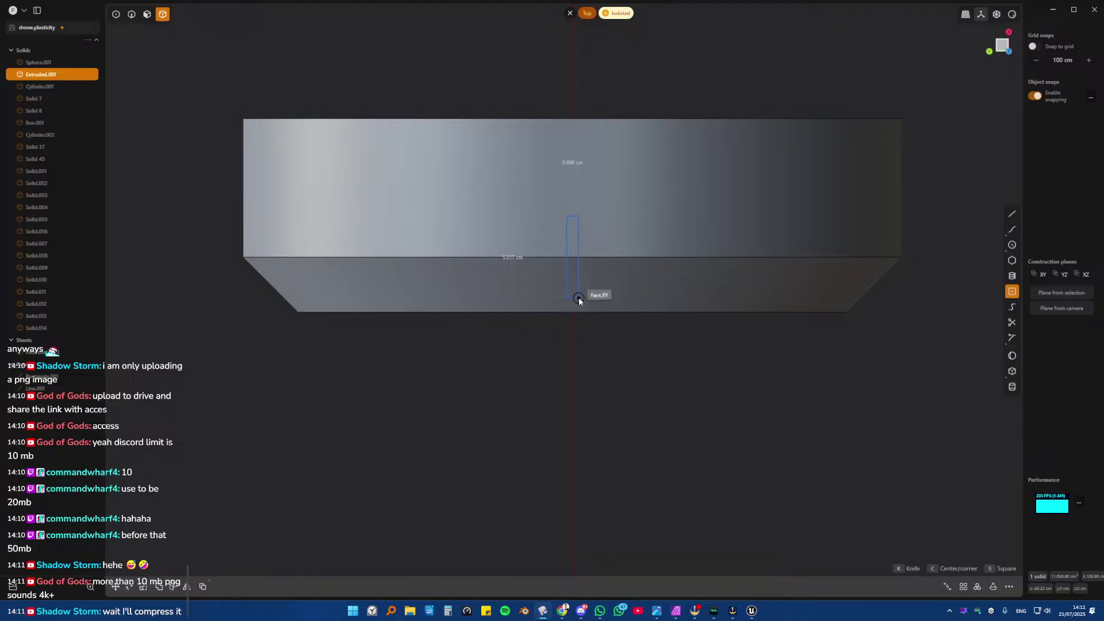
click(577, 282)
middle_drag(577, 282, 552, 229)
key(g)
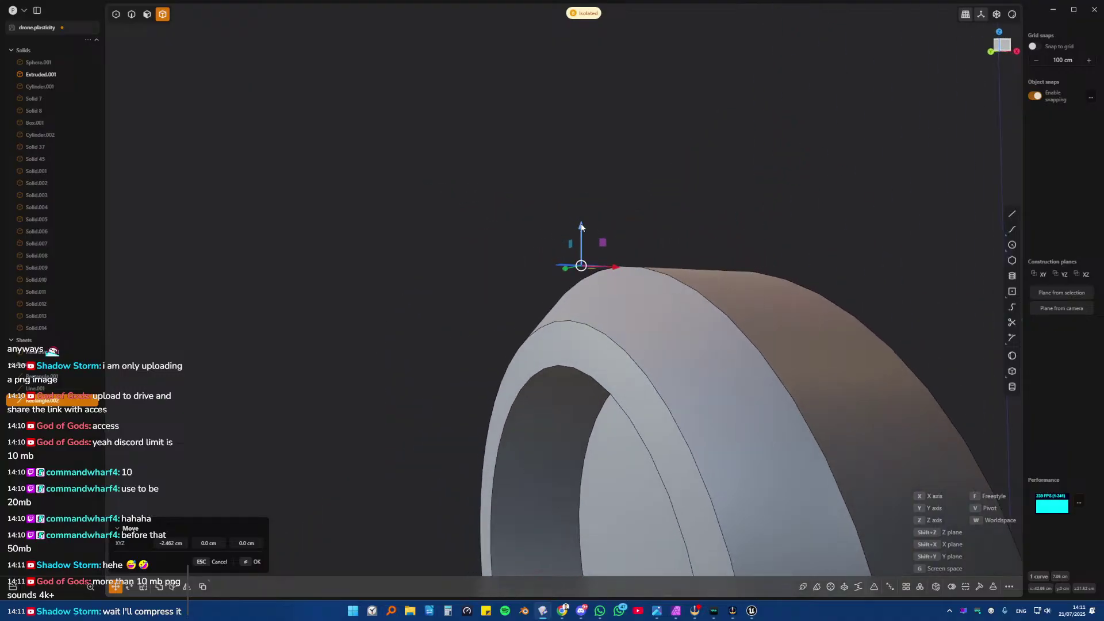
click(639, 254)
- Rotate the rectangle about 44° around the Y axis in the front view, parallel to the ring's chamfer
key(KP_1)
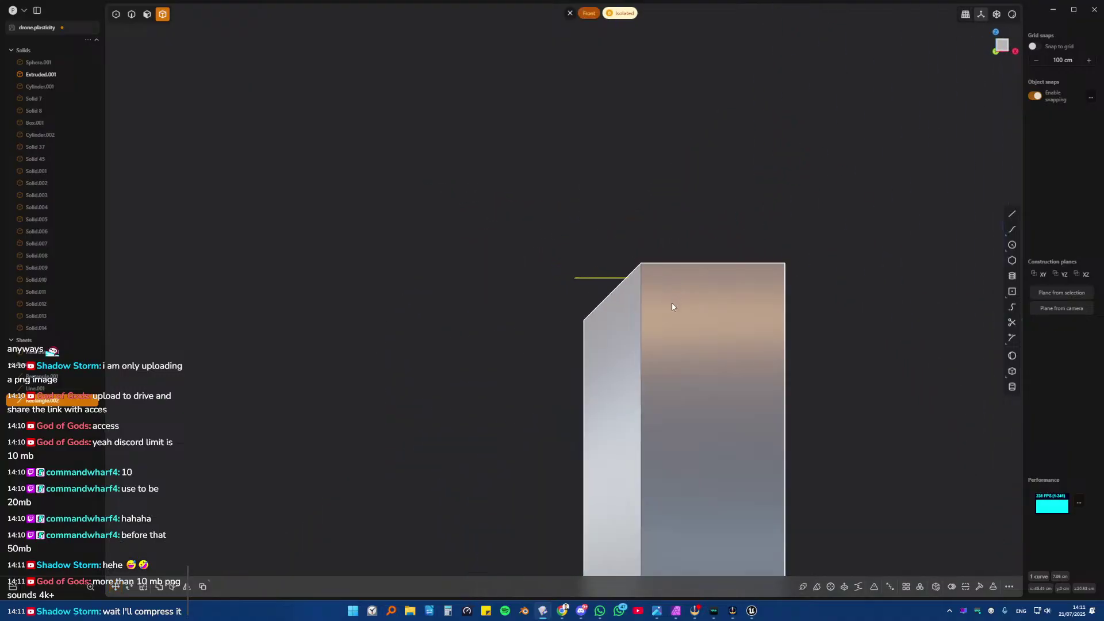
key(r)
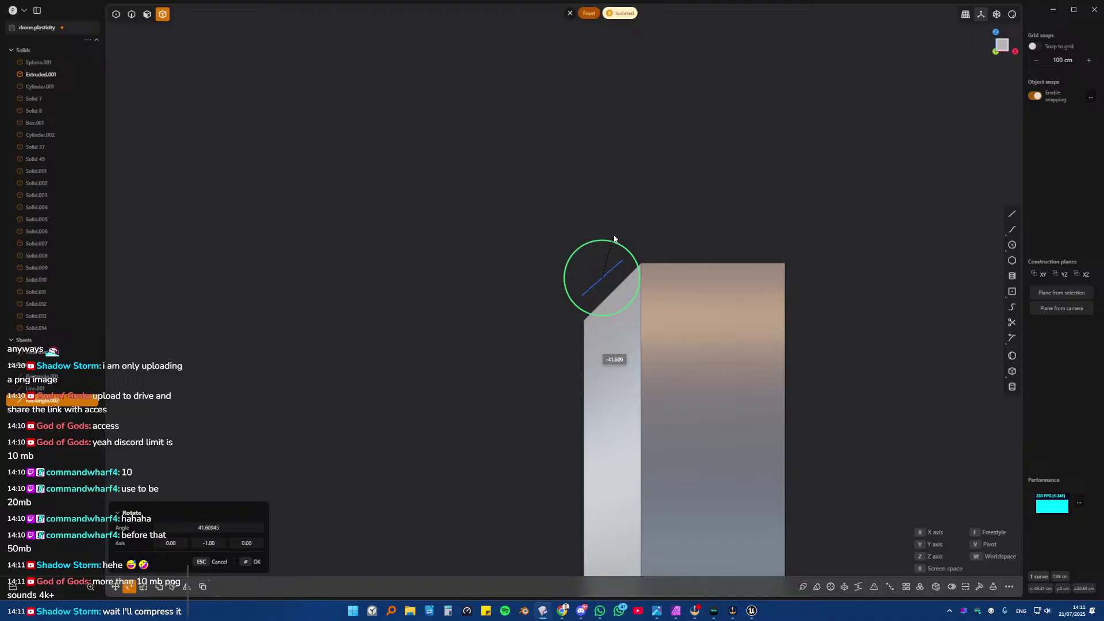
key(Escape)
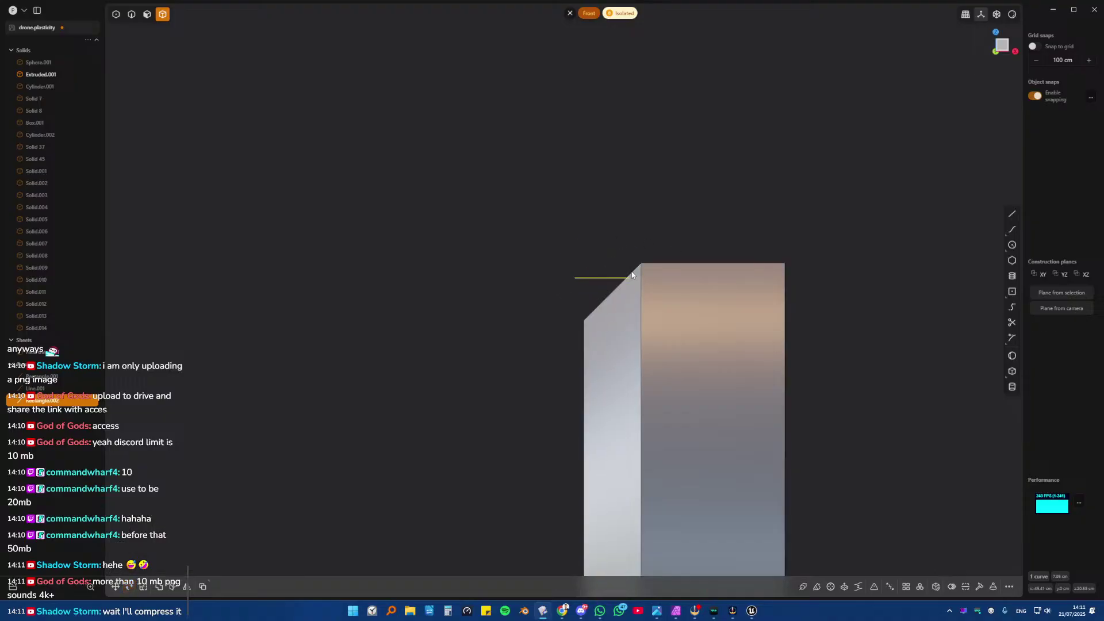
key(r)
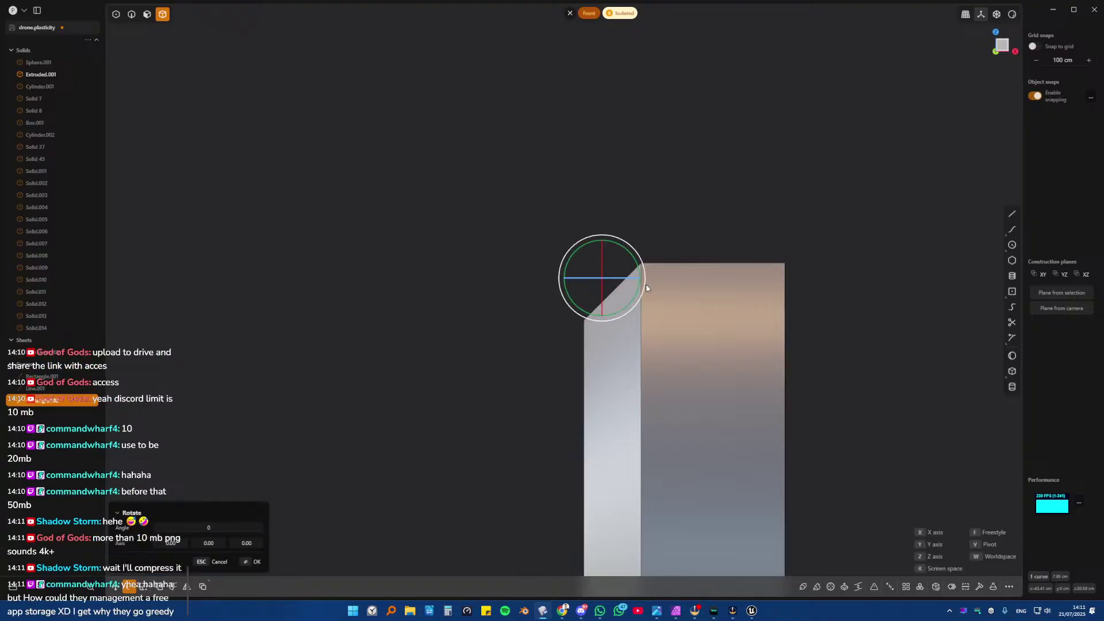
scroll(598, 305, up, 5)
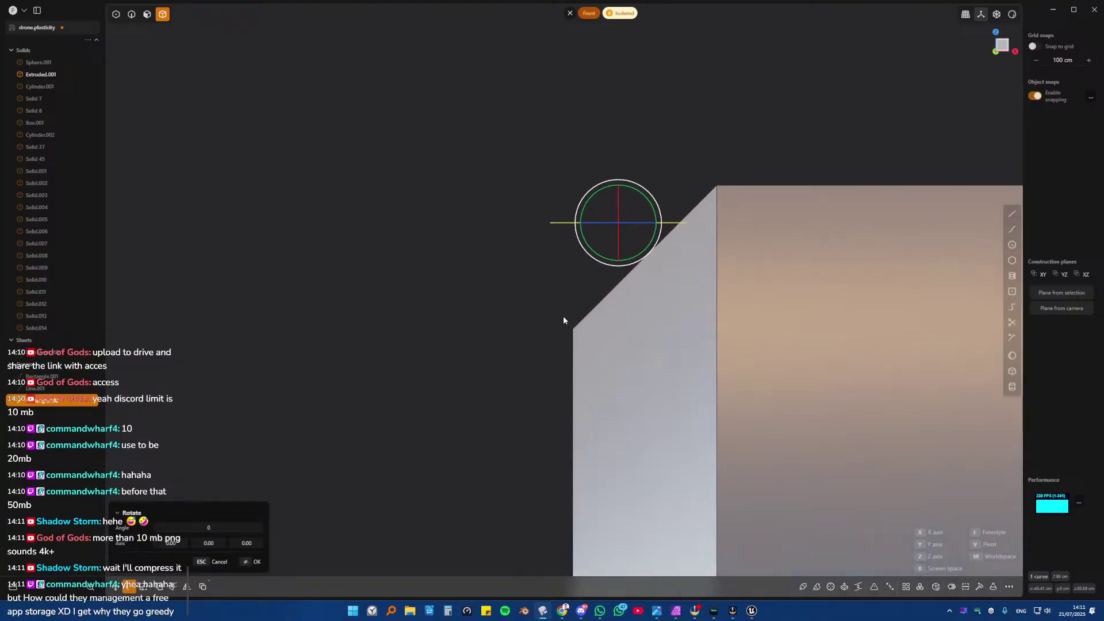
middle_drag(577, 332, 577, 323)
key(KP_1)
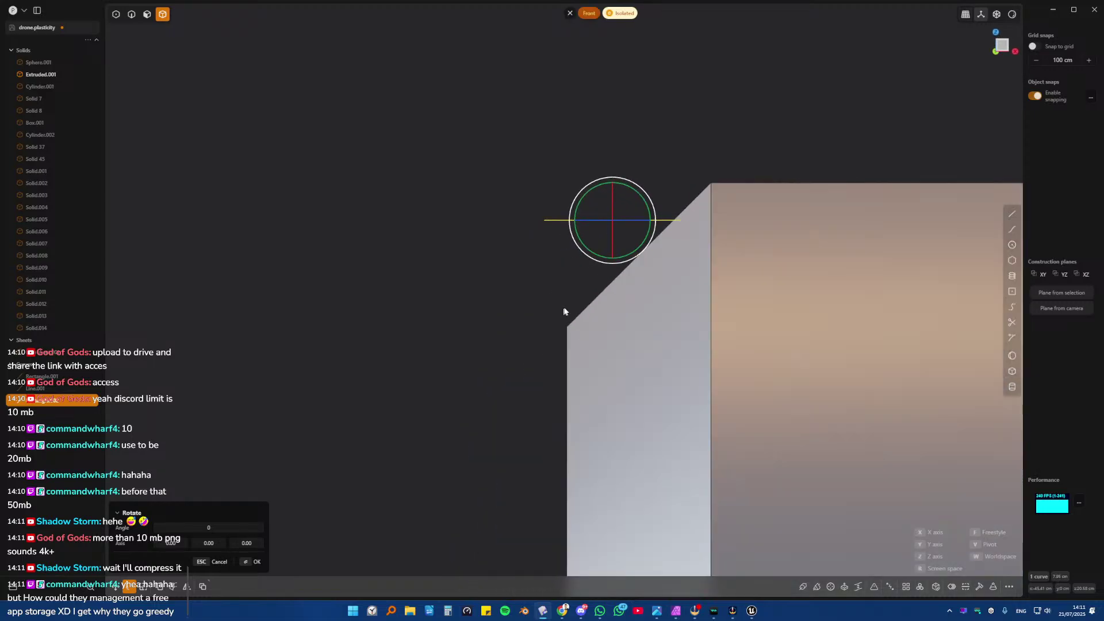
drag(645, 198, 617, 199)
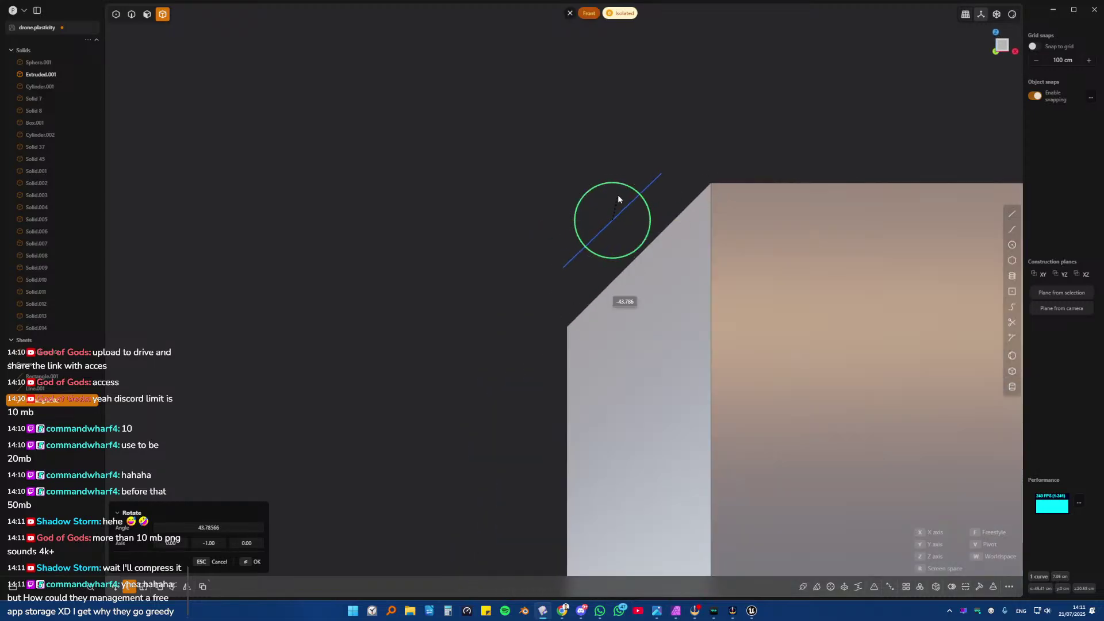
key(Return)
- Fillet all four corners of the tilted rectangle by about 0.13 cm
middle_drag(618, 199, 675, 240)
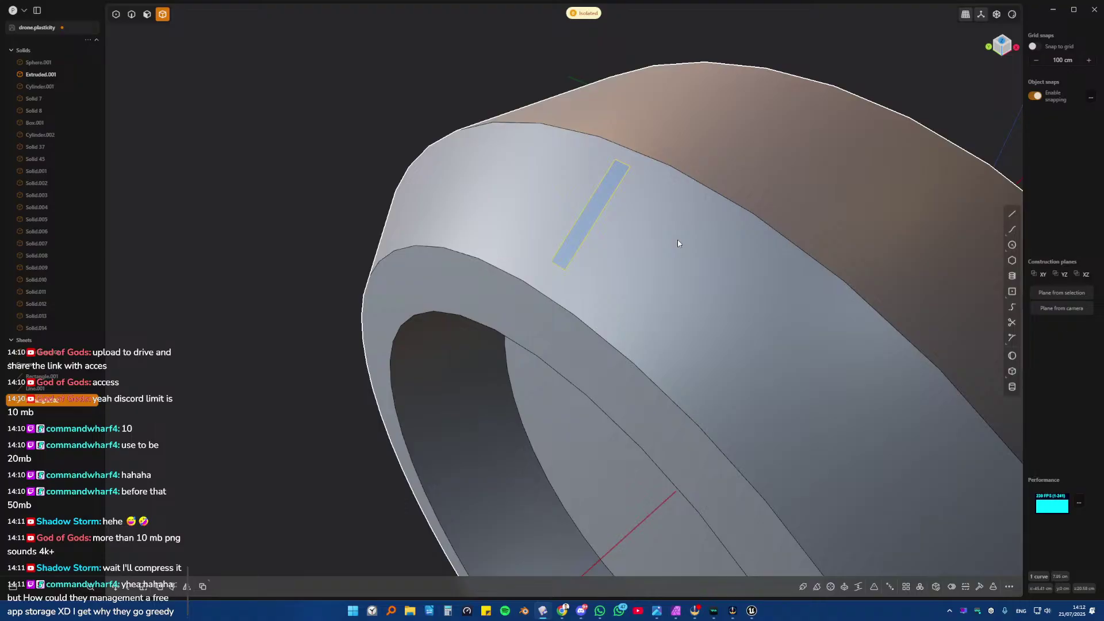
key(1)
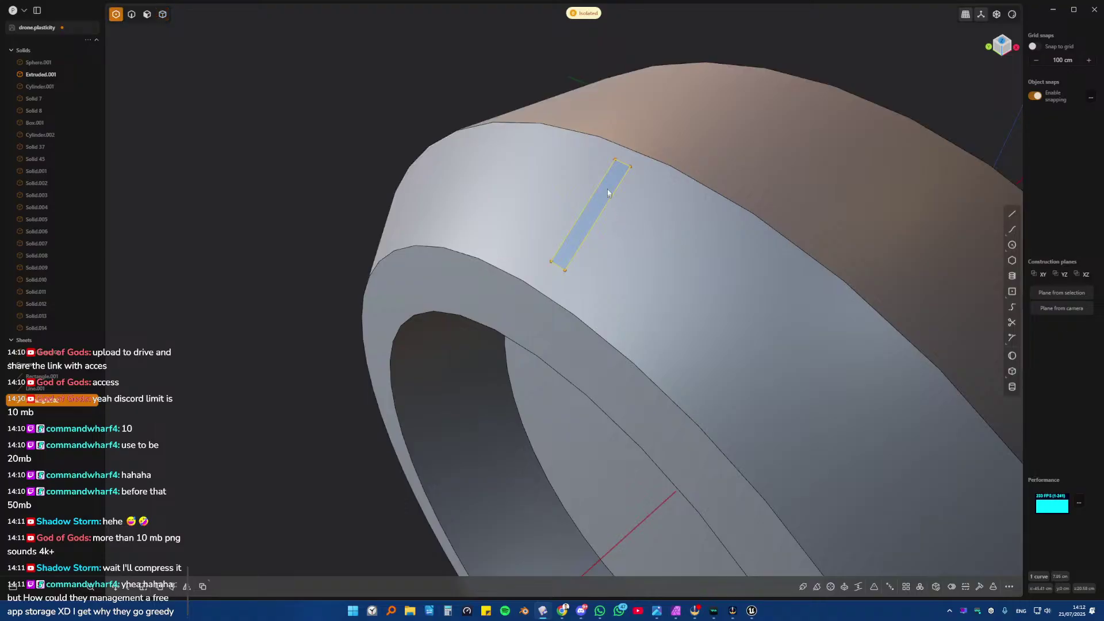
drag(616, 167, 538, 270)
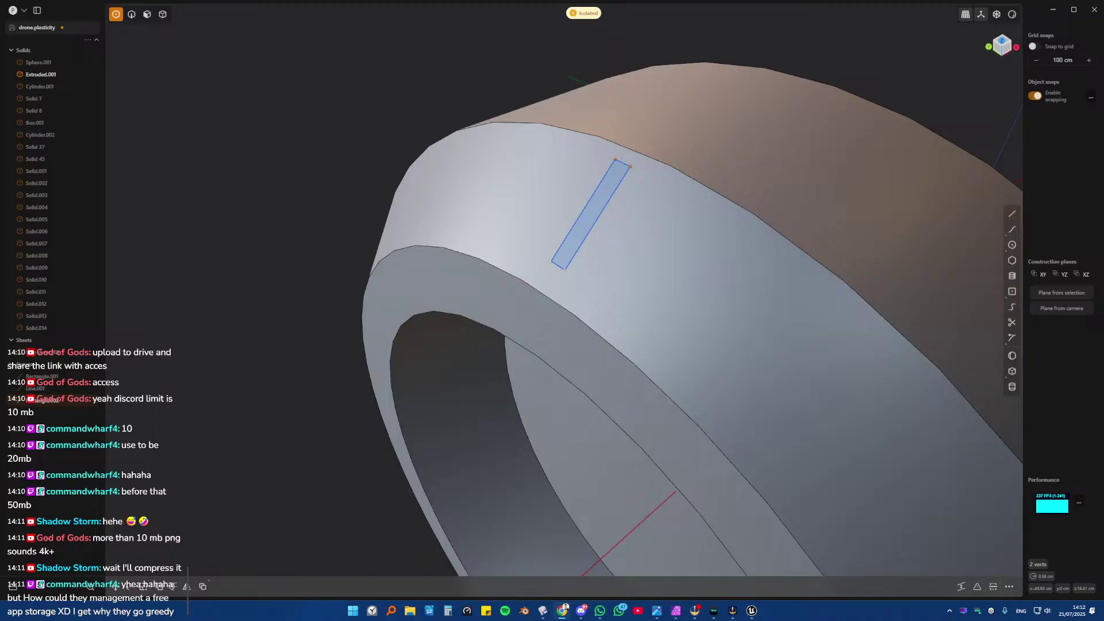
middle_drag(499, 188, 637, 261)
key(f)
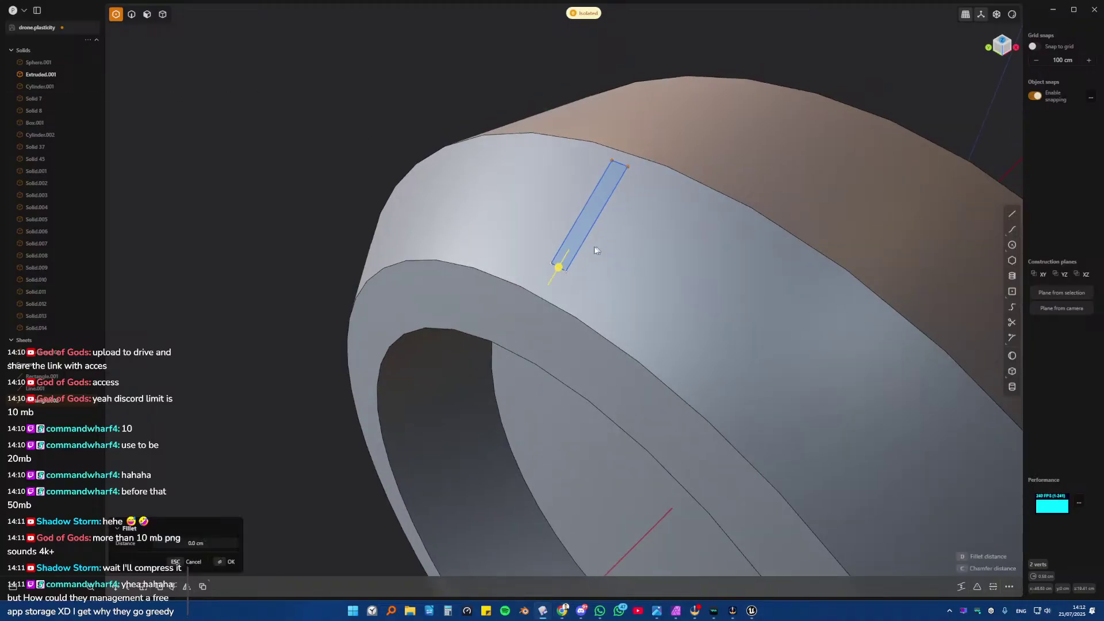
drag(557, 271, 564, 268)
key(Escape)
shift+click(641, 179)
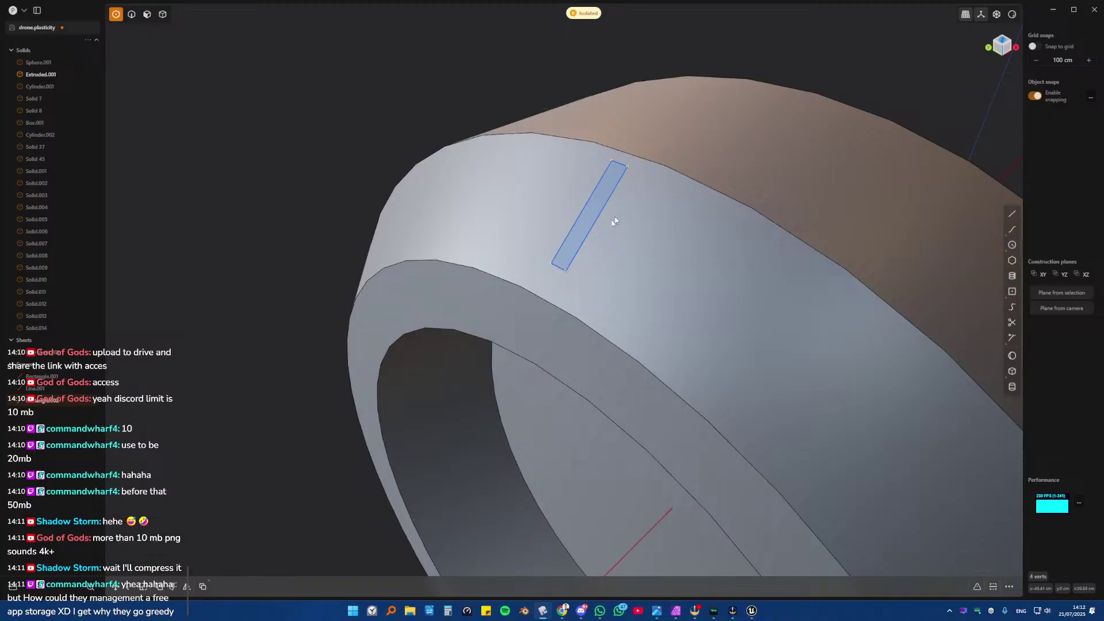
key(f)
drag(590, 215, 585, 215)
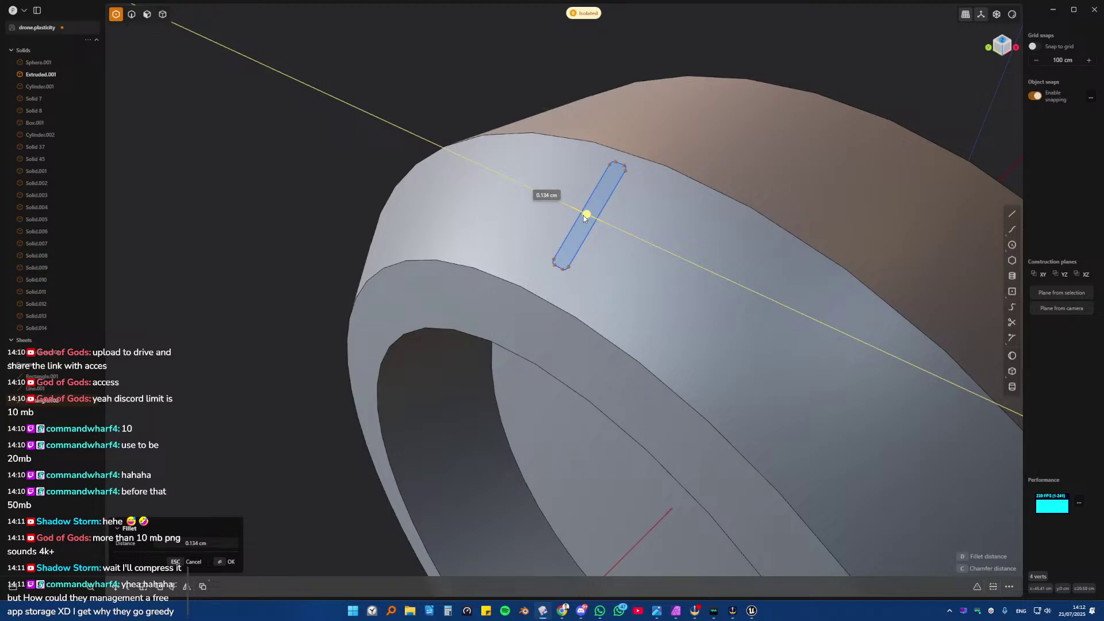
key(Return)
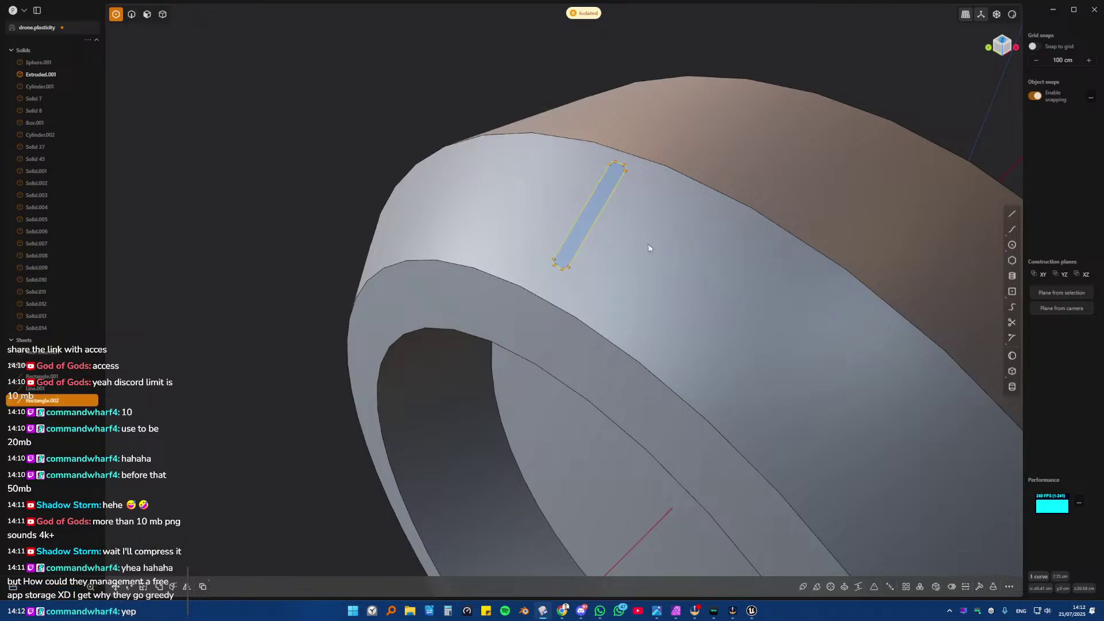
- Move the rounded rectangle down along Z by about 0.14 cm, closer to the ring's chamfer
key(g)
key(KP_1)
key(z)
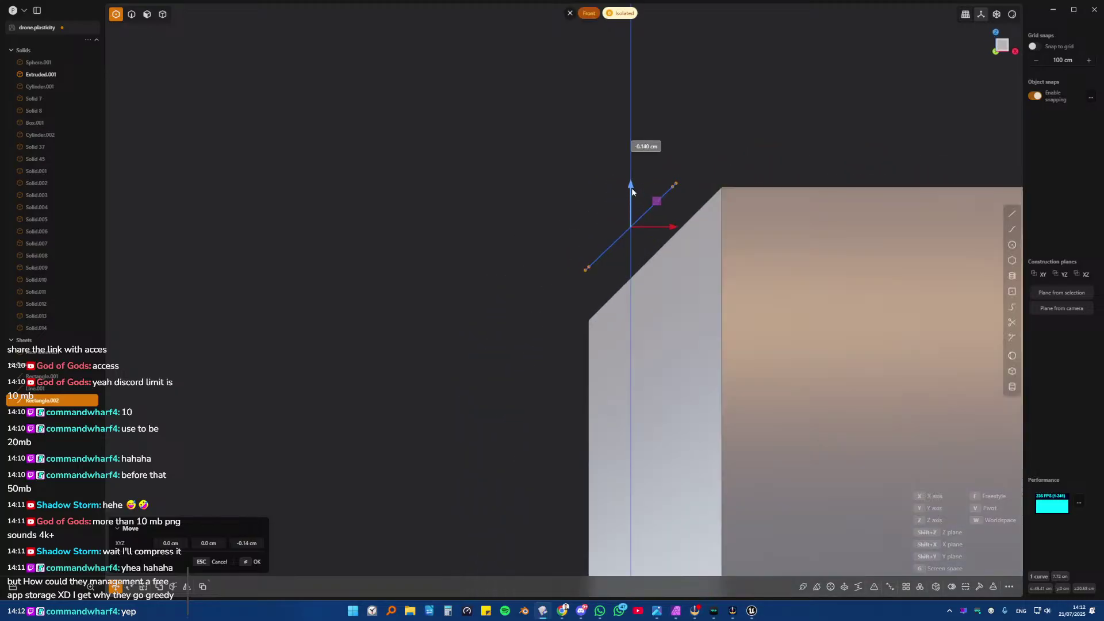
click(631, 189)
- Extrude the rounded rectangle about 2 cm into the ring's chamfer and close the resulting open sheet into a solid
middle_drag(471, 194, 520, 224)
key(2)
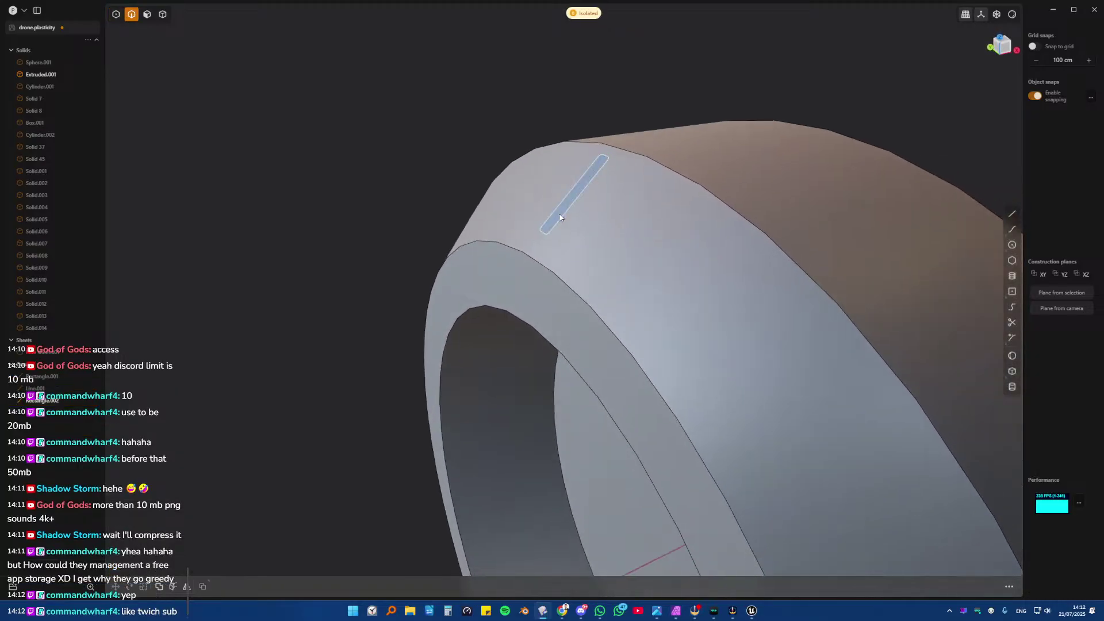
click(577, 248)
key(e)
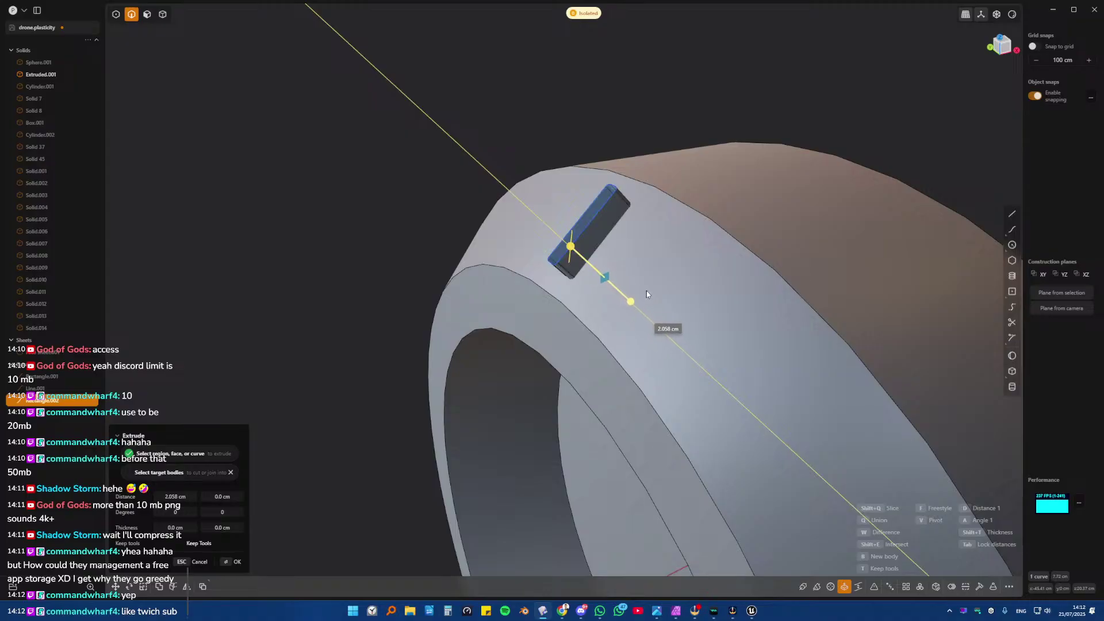
click(635, 293)
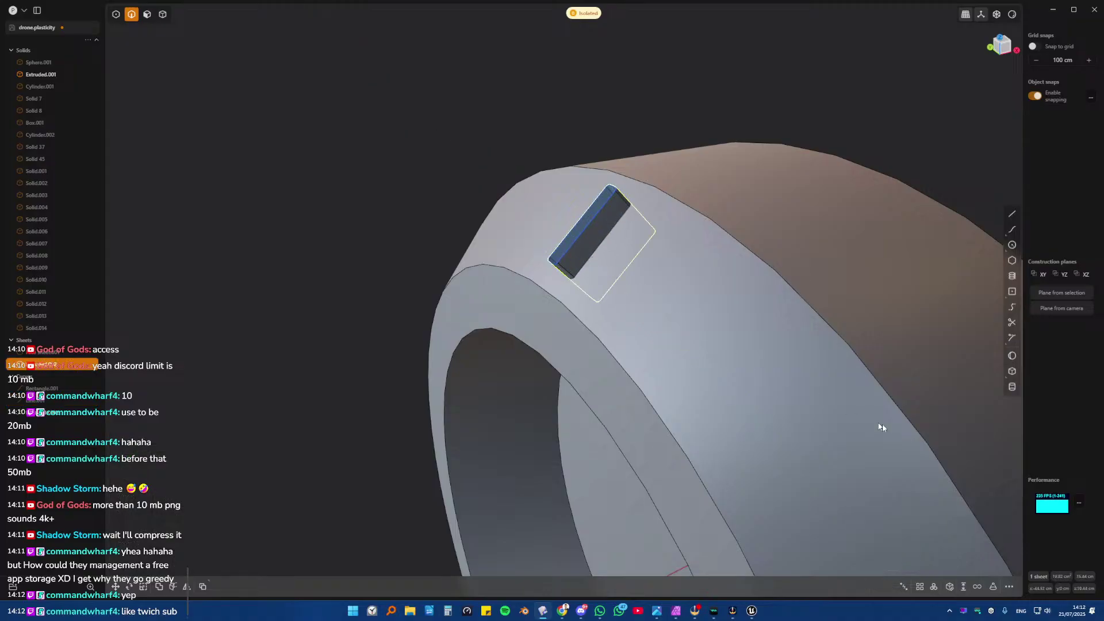
click(949, 586)
- Shift the slot-shaped solid outward from the chamfer by about -0.27 cm in X and 0.23 cm in Z
middle_drag(610, 330, 597, 317)
key(KP_1)
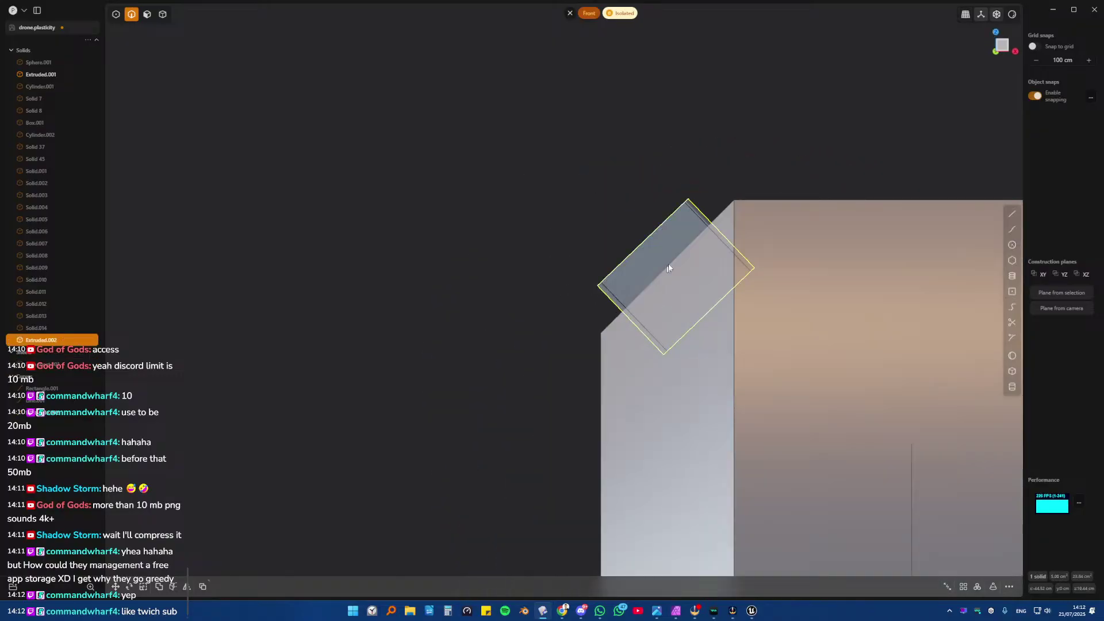
click(695, 220)
key(f)
key(4)
key(Escape)
click(695, 219)
key(g)
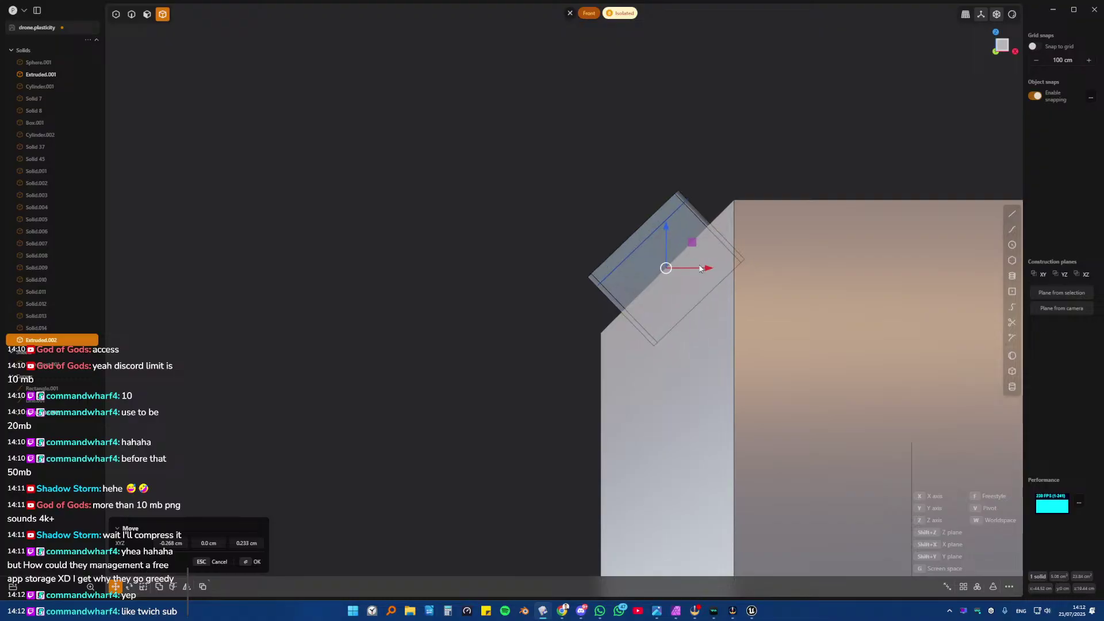
click(695, 264)
key(Escape)
middle_drag(575, 217, 650, 228)
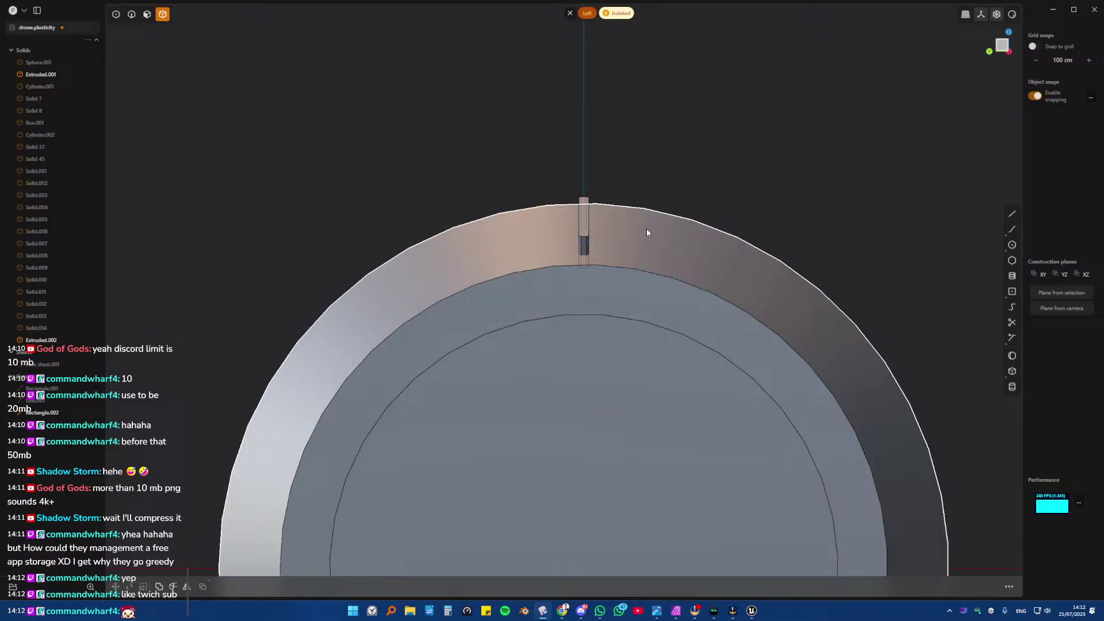
- Create a 360-degree radial array of 29 slot solids around the ring's centre point
click(582, 214)
scroll(685, 323, down, 5)
scroll(789, 204, down, 2)
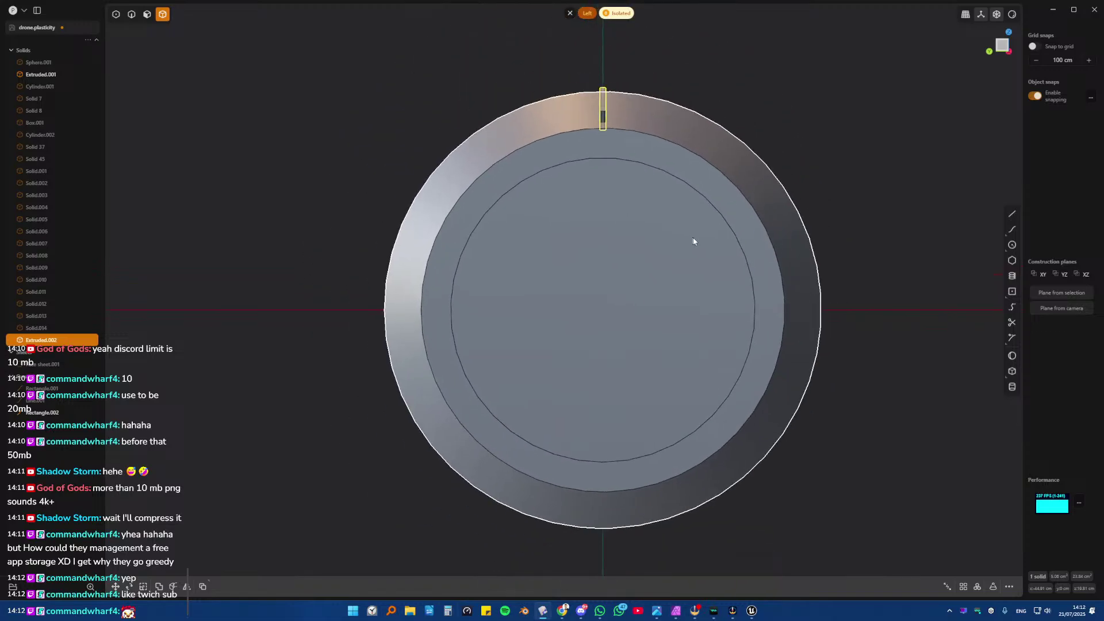
shift+middle_drag(692, 239, 670, 271)
click(976, 587)
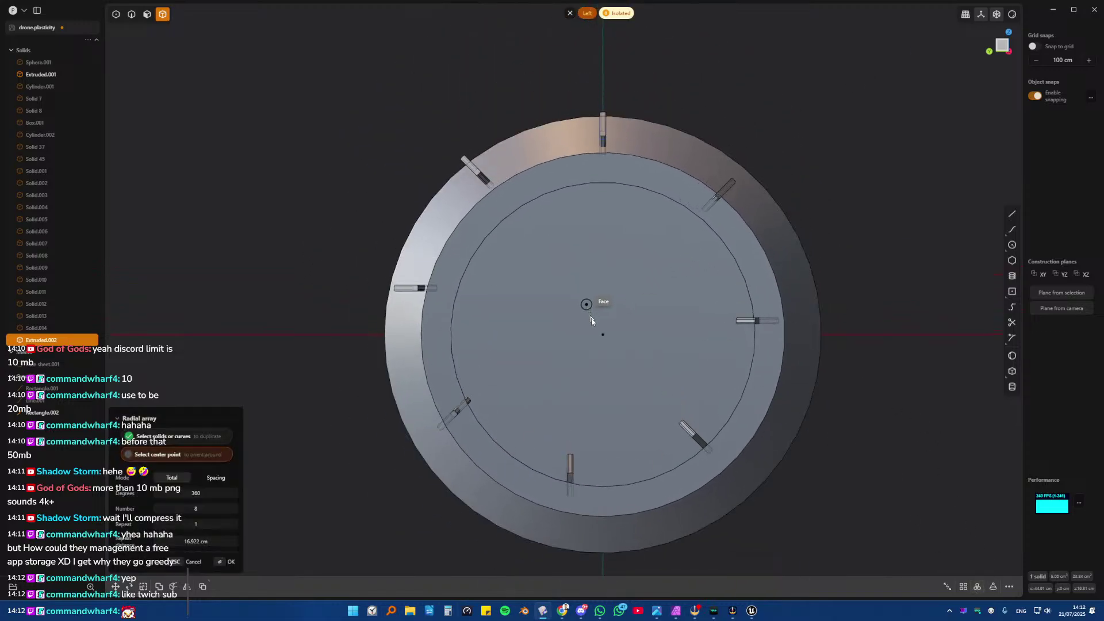
click(603, 335)
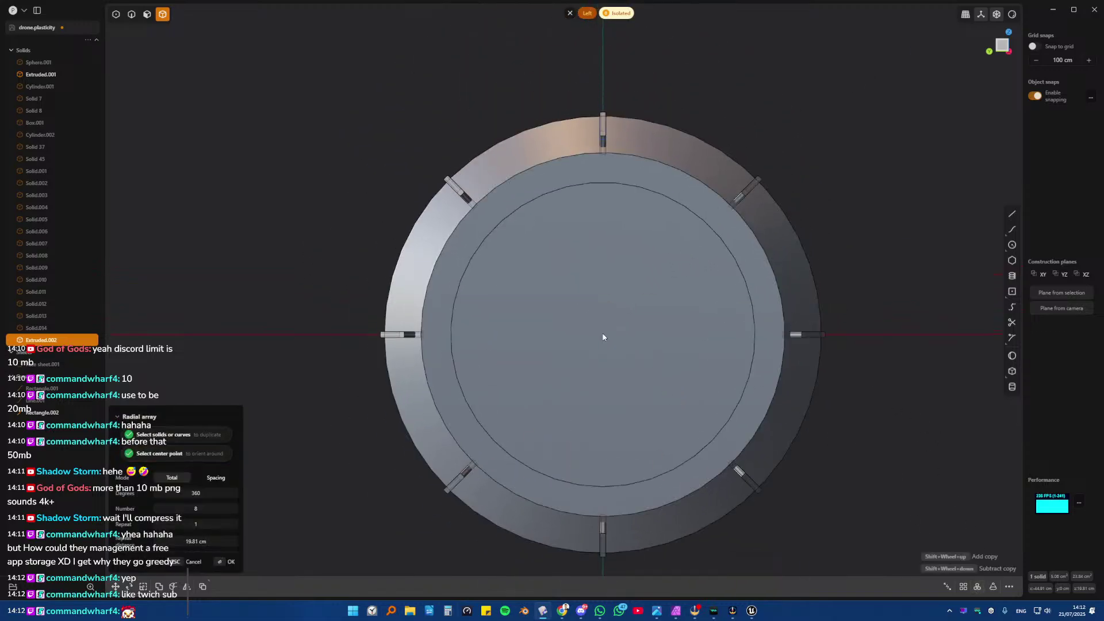
drag(184, 512, 244, 511)
key(Return)
click(362, 275)
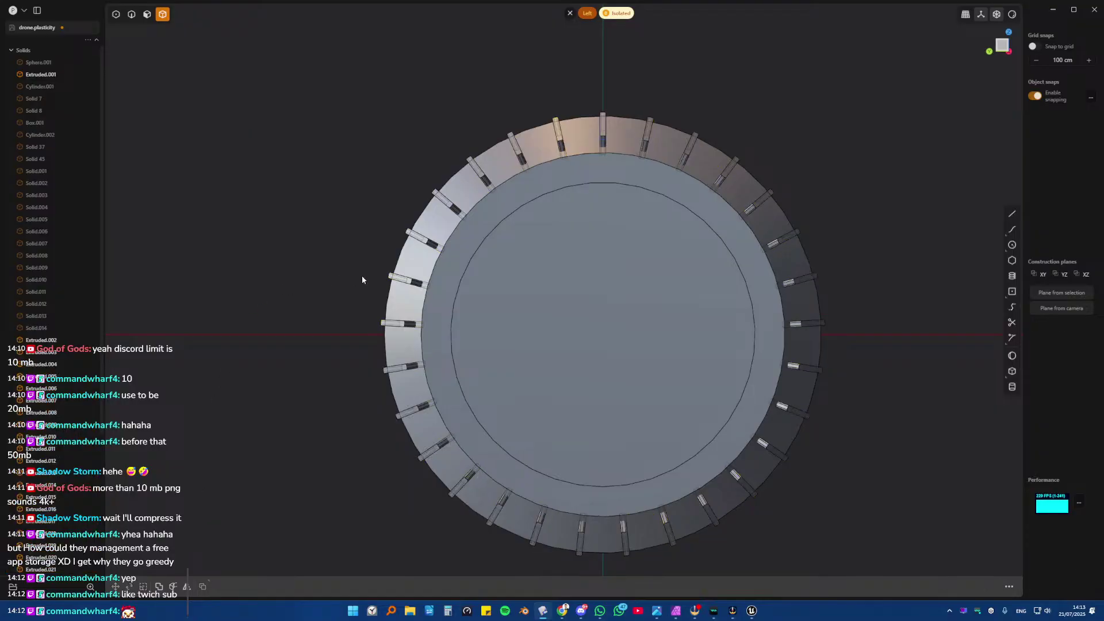
- Subtract all the arrayed slot solids from the chamfered ring with a Boolean difference and bring the rest of the drone back into view
middle_drag(361, 275, 289, 303)
scroll(20, 395, down, 5)
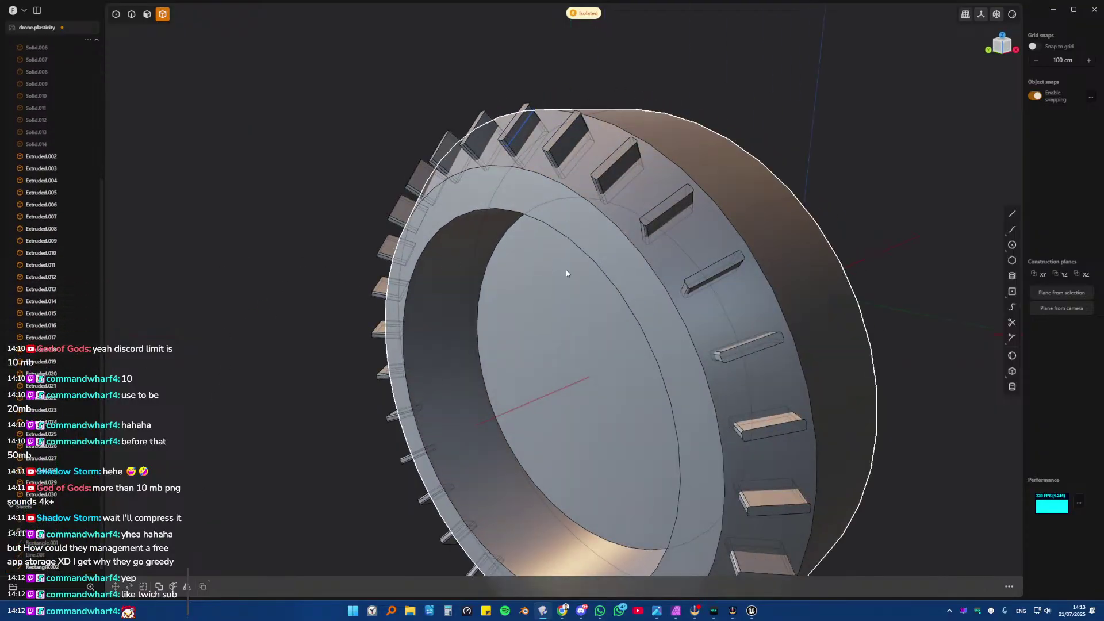
click(510, 267)
key(shift+d)
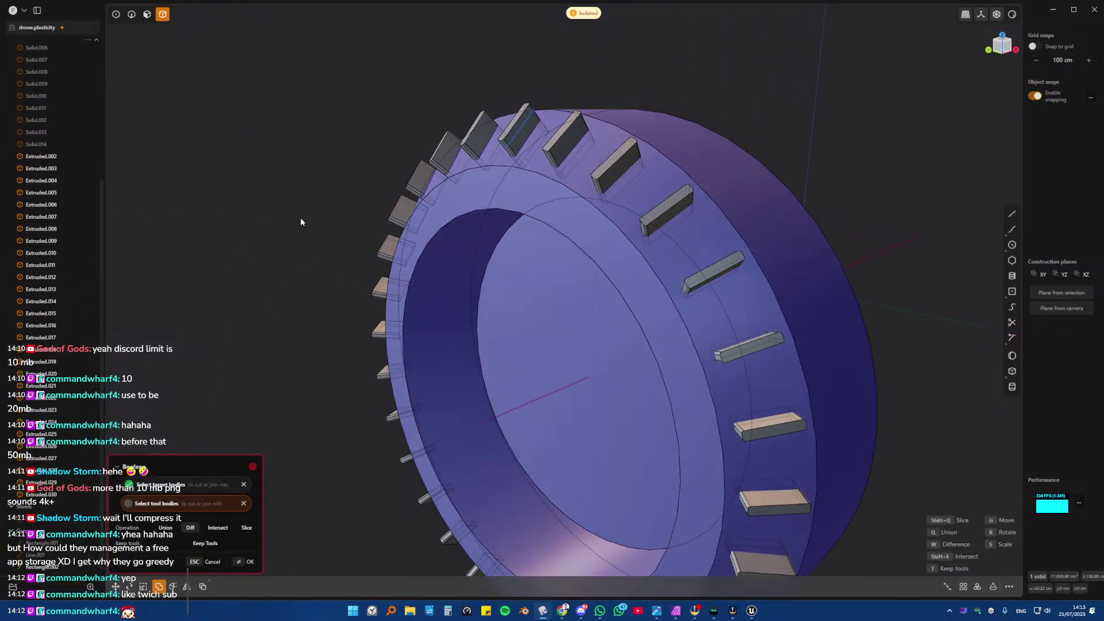
click(40, 168)
shift+click(46, 495)
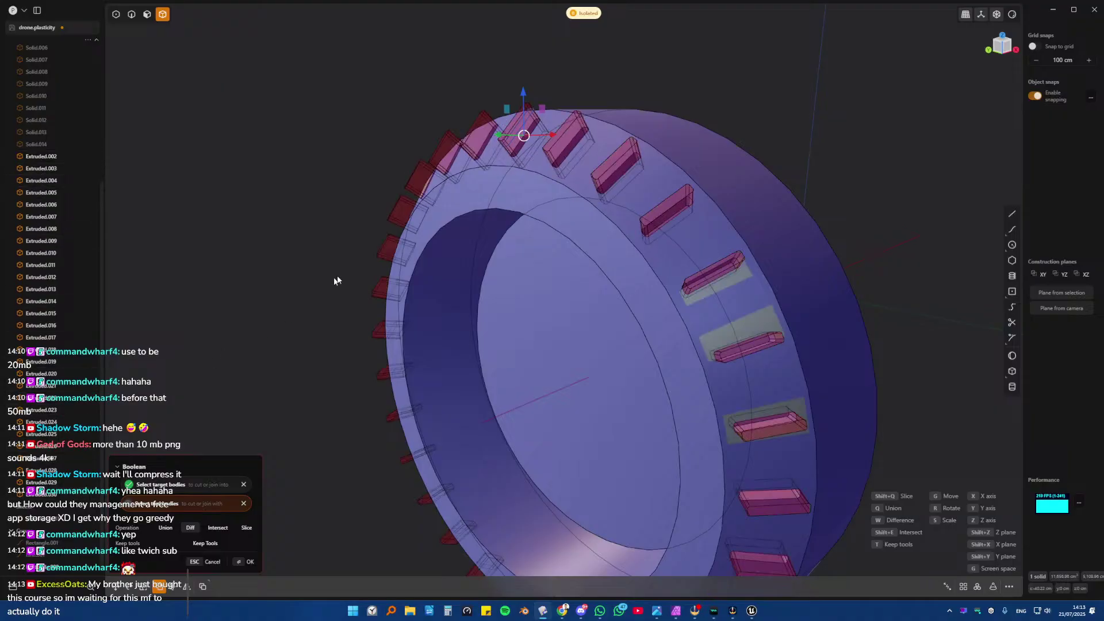
key(Return)
click(292, 255)
scroll(353, 264, down, 3)
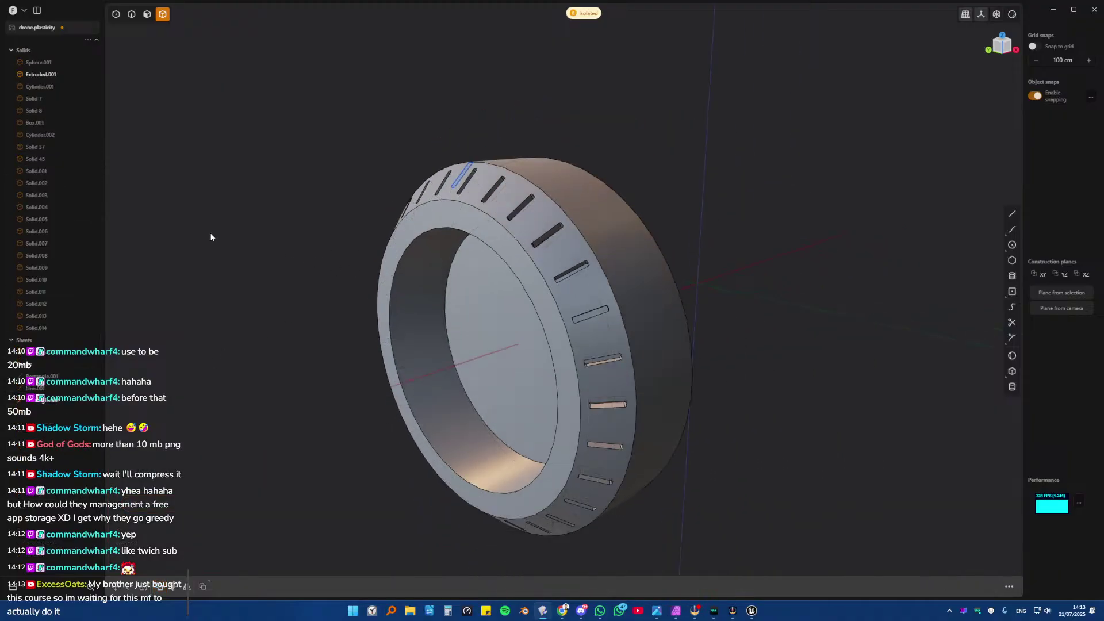
middle_drag(209, 237, 550, 301)
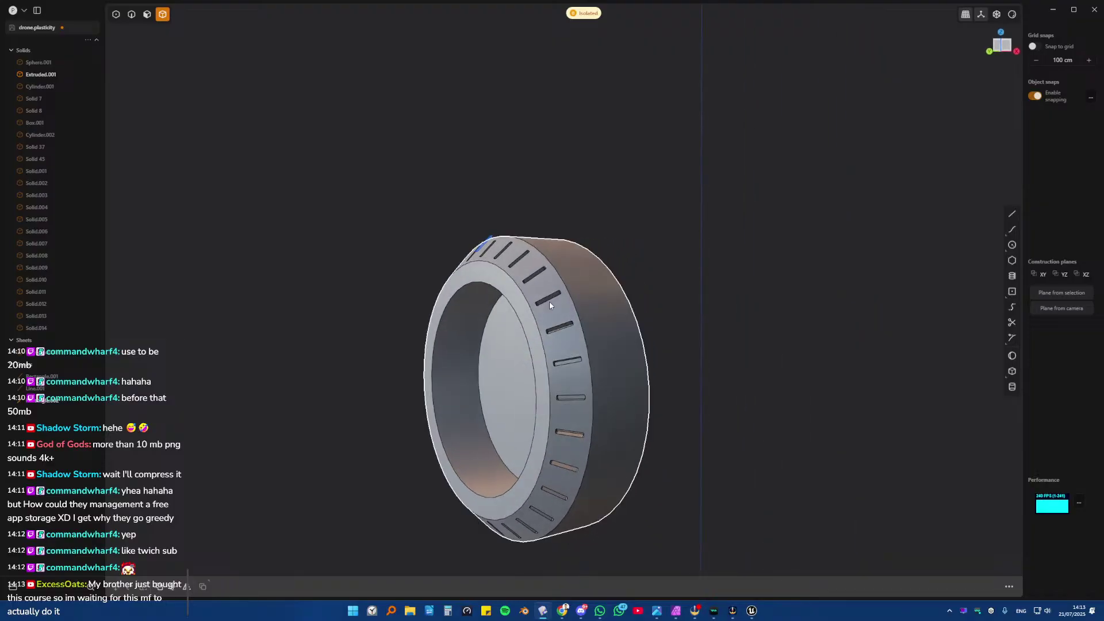
key(slash)
scroll(541, 267, down, 5)
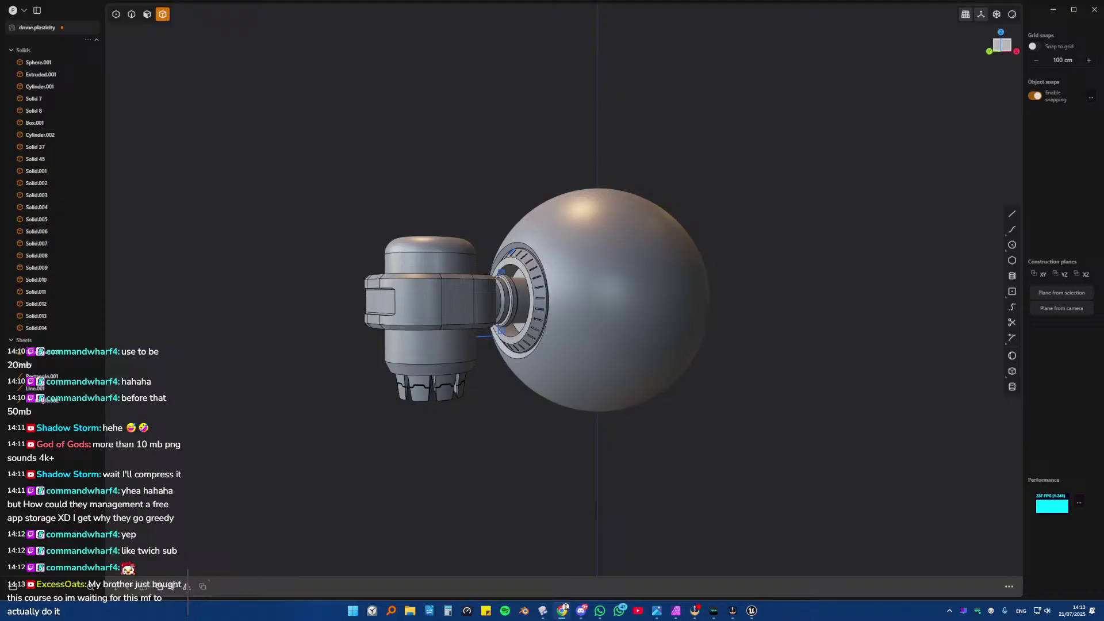
- Isolate the short cylinder that connects the arm joint to the slotted ring and show it in the front view
scroll(527, 288, up, 6)
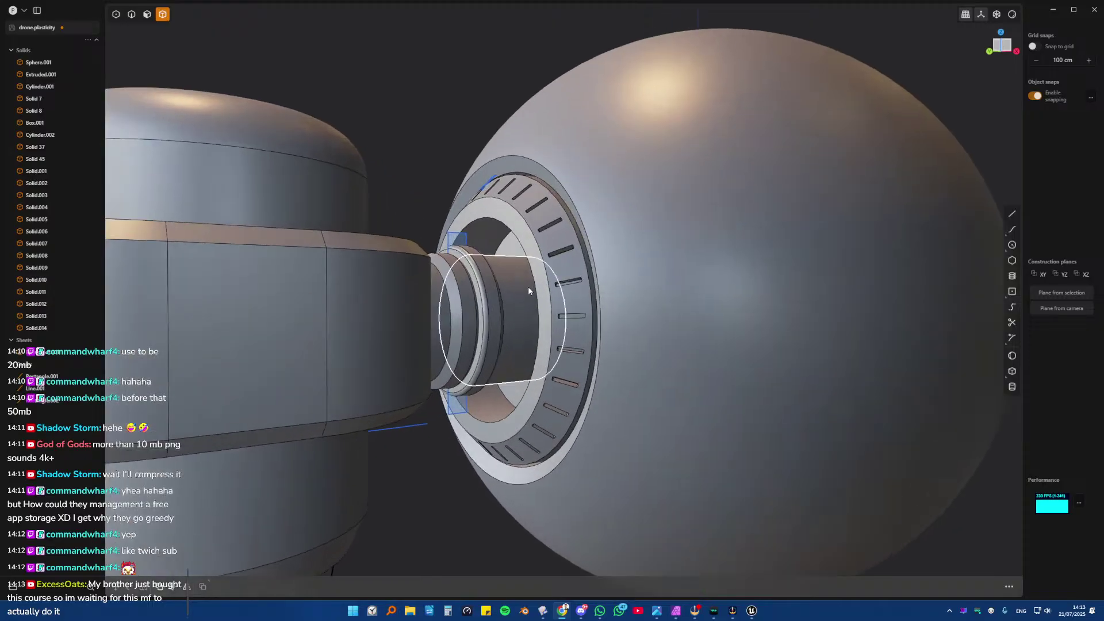
click(532, 292)
mouse_move(535, 295)
middle_down()
mouse_move(569, 310)
mouse_move(550, 302)
middle_up()
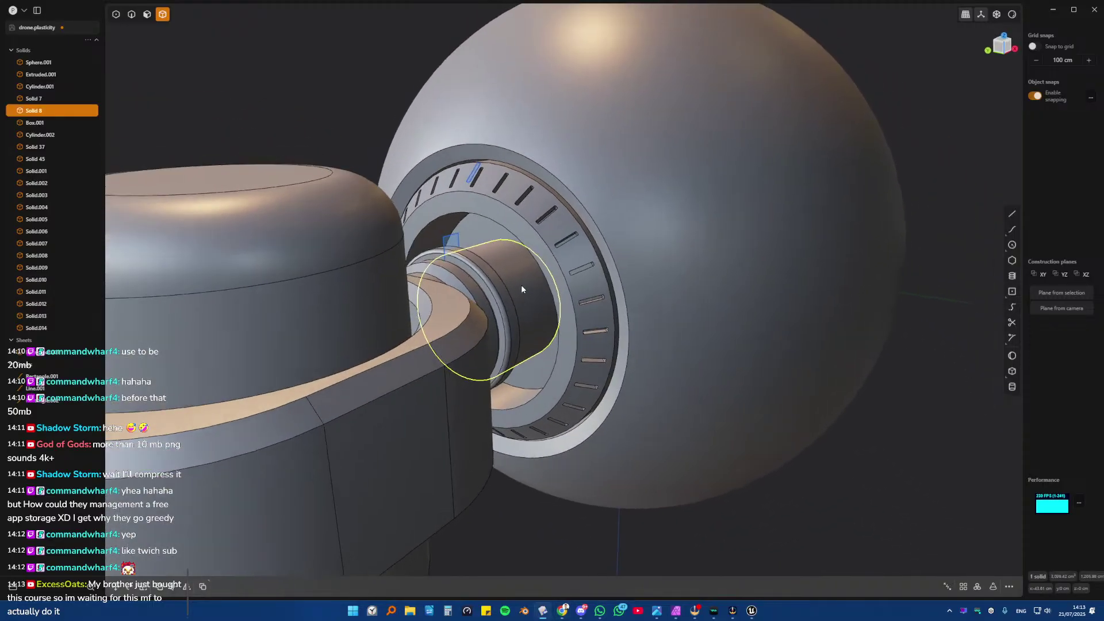
scroll(520, 282, up, 4)
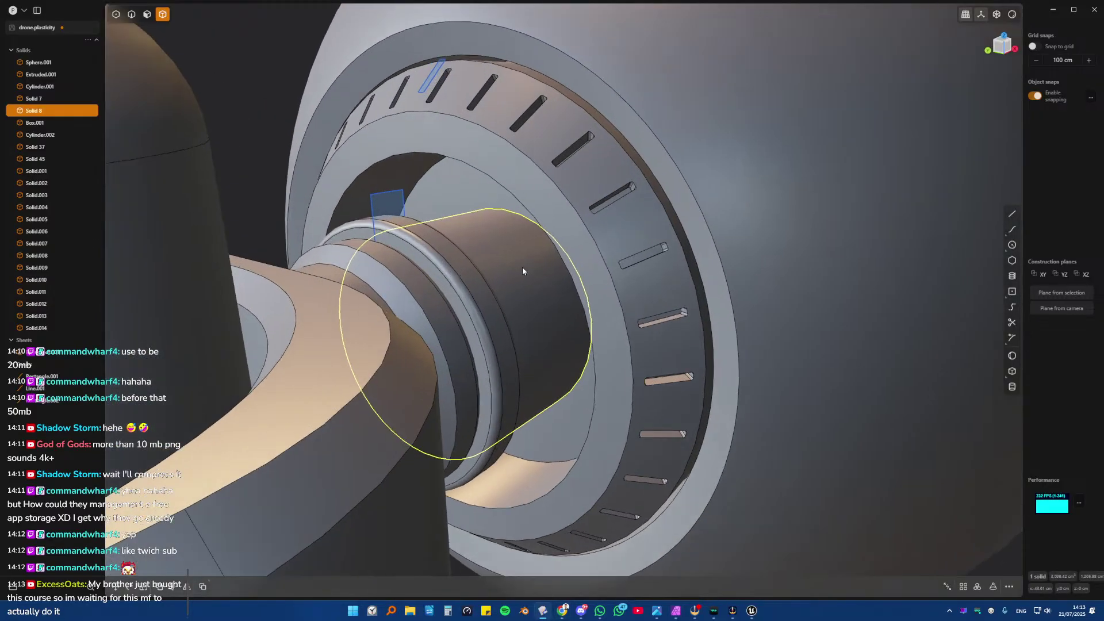
key(Escape)
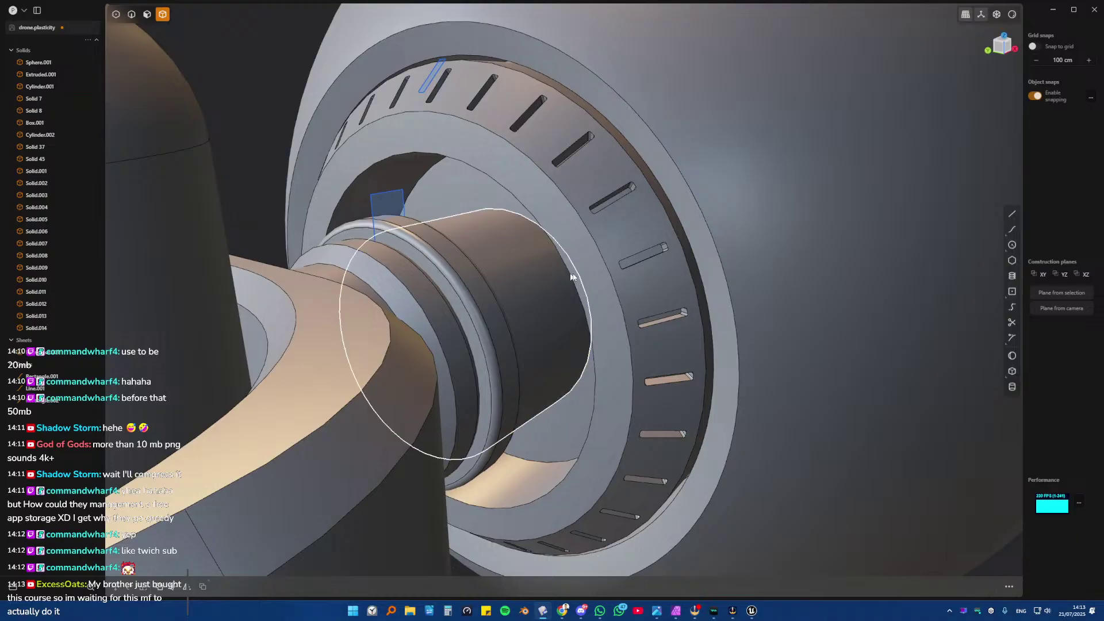
click(525, 275)
key(slash)
key(KP_1)
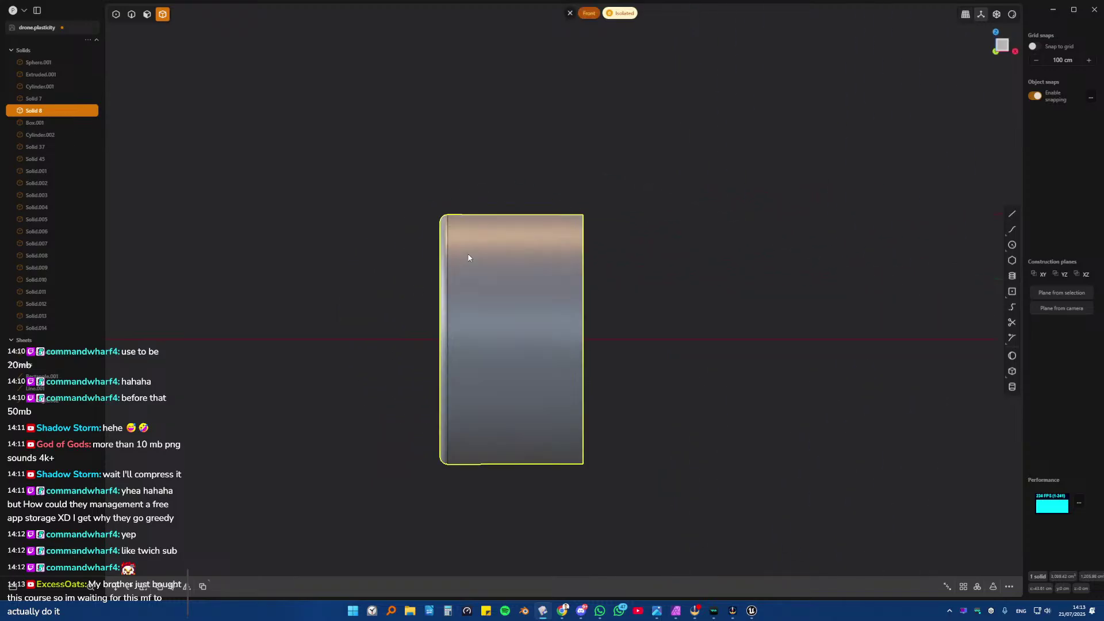
- Draw a vertical line across the middle of the isolated cylinder and cut the cylinder in two with it
click(1012, 214)
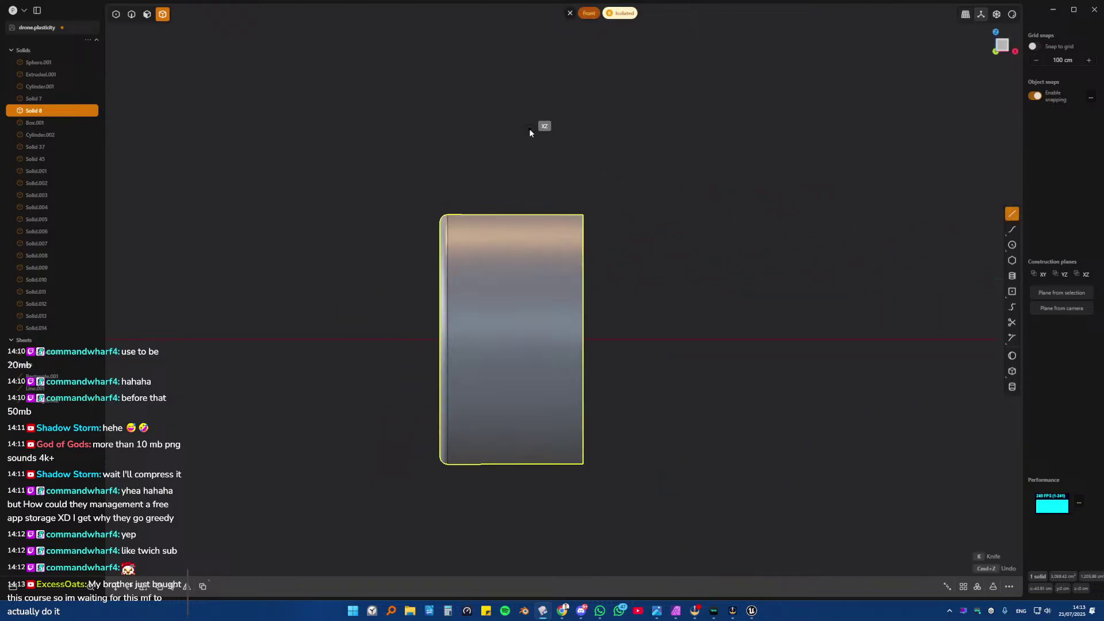
click(521, 133)
click(521, 563)
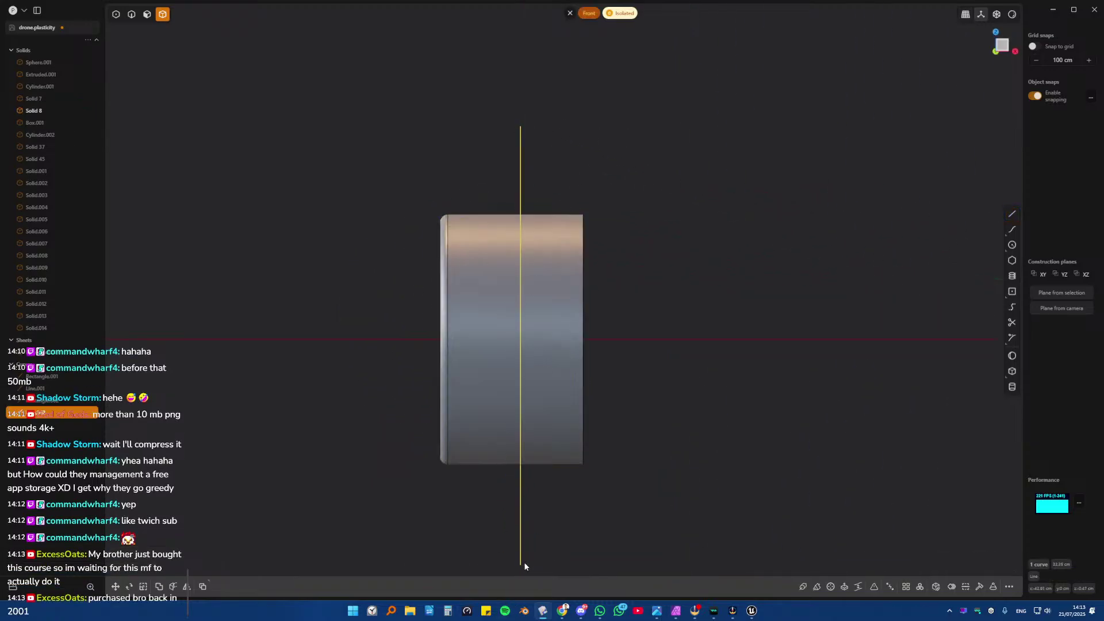
middle_drag(590, 371, 518, 339)
click(500, 305)
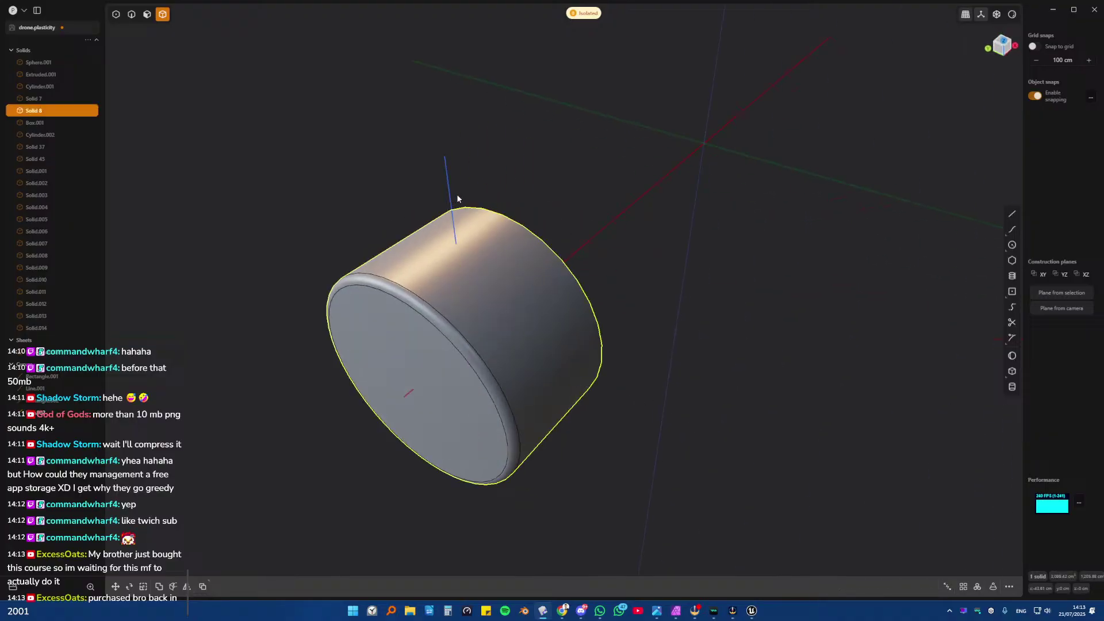
key(c)
click(448, 177)
right_click(513, 272)
middle_drag(564, 271, 611, 301)
- Flare the cut-off rear segment outward into a cone by using Offset face on its end face
key(3)
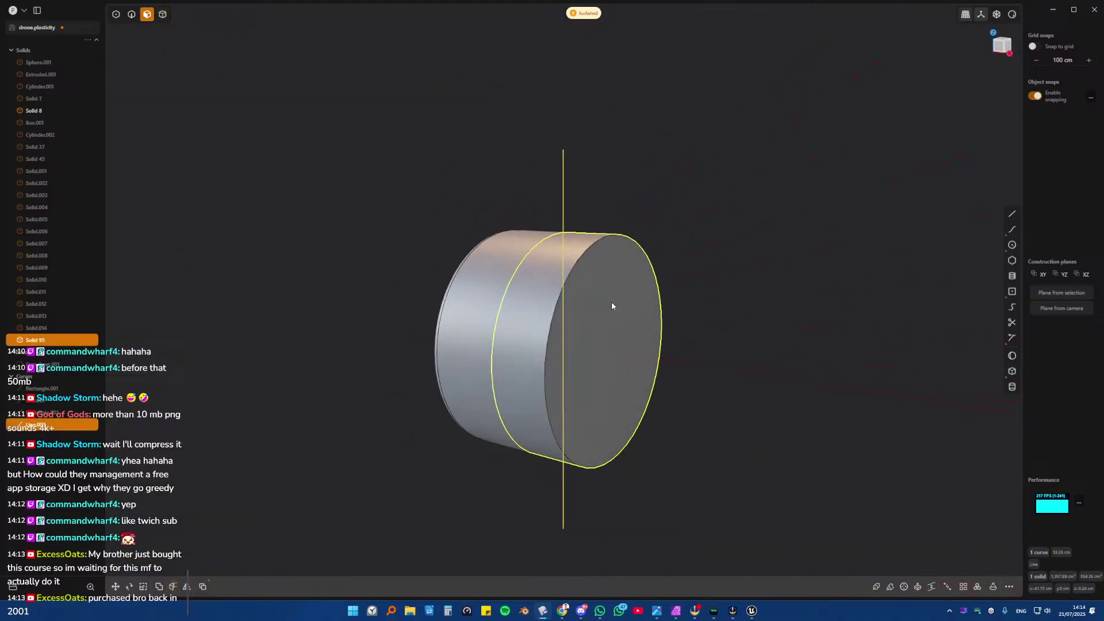
click(613, 302)
drag(618, 303, 471, 297)
middle_drag(437, 296, 530, 308)
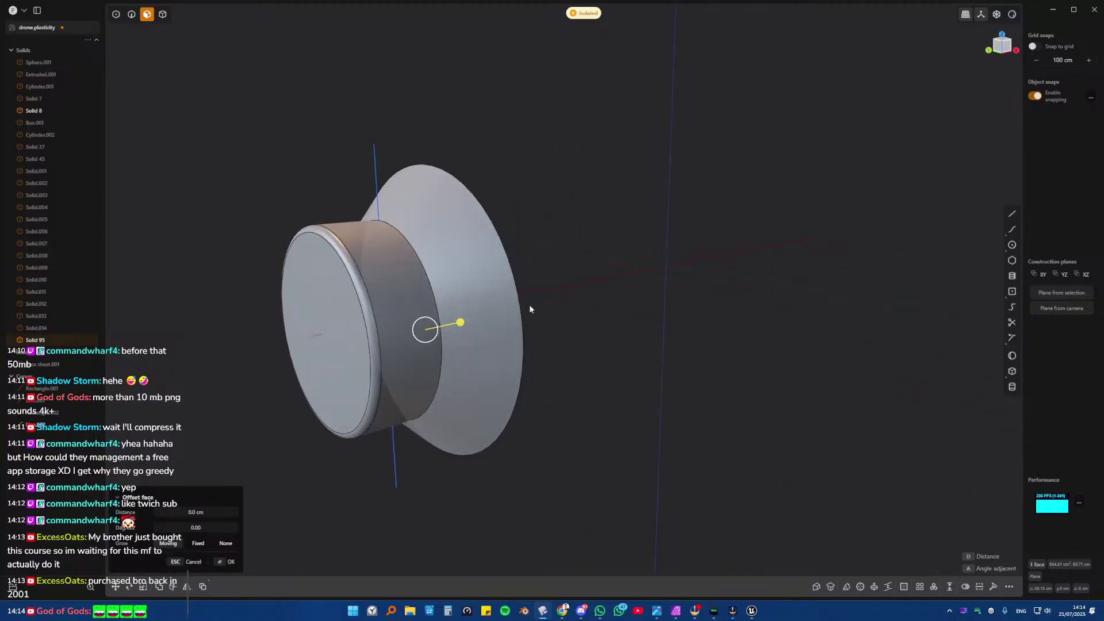
right_click(518, 306)
- Join the front cylinder and the flared rear segment into one solid with a Boolean union
key(4)
click(396, 277)
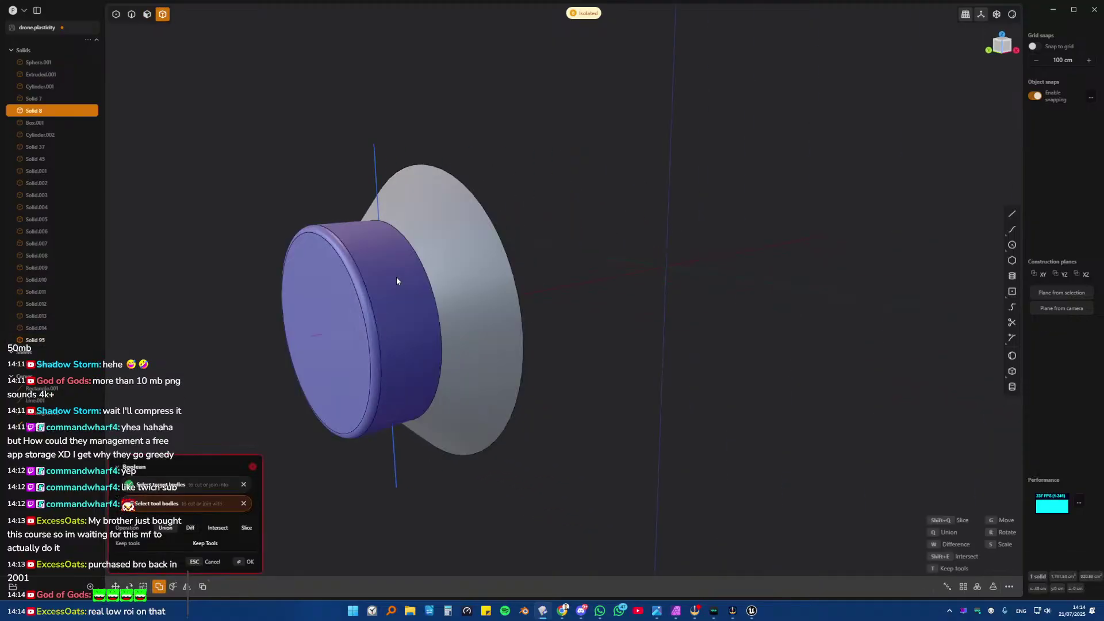
key(Escape)
key(q)
click(441, 272)
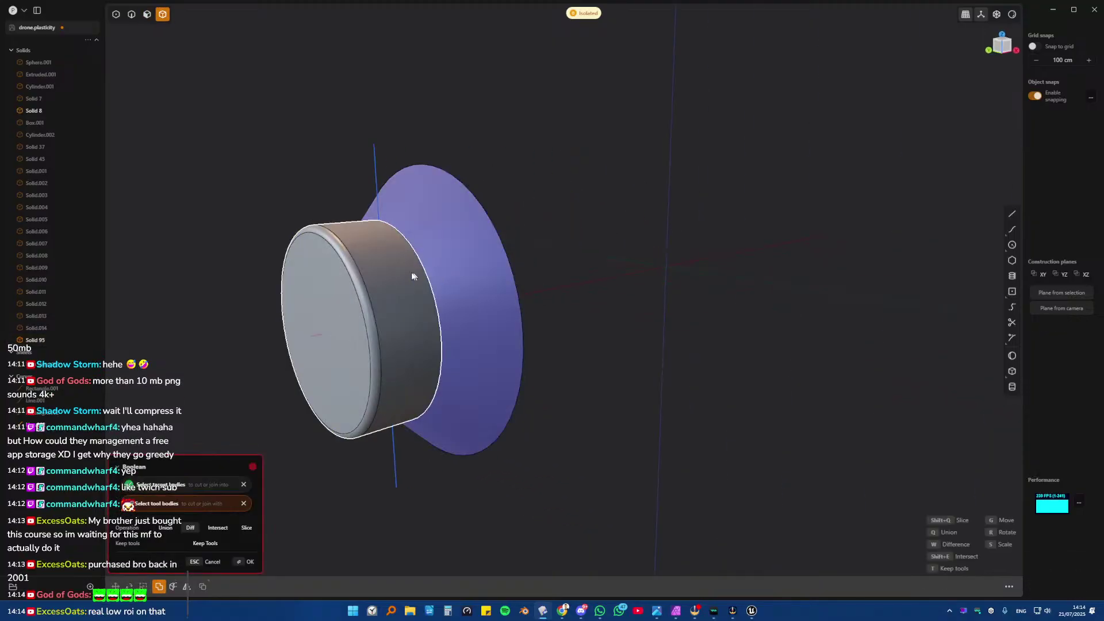
key(q)
click(394, 275)
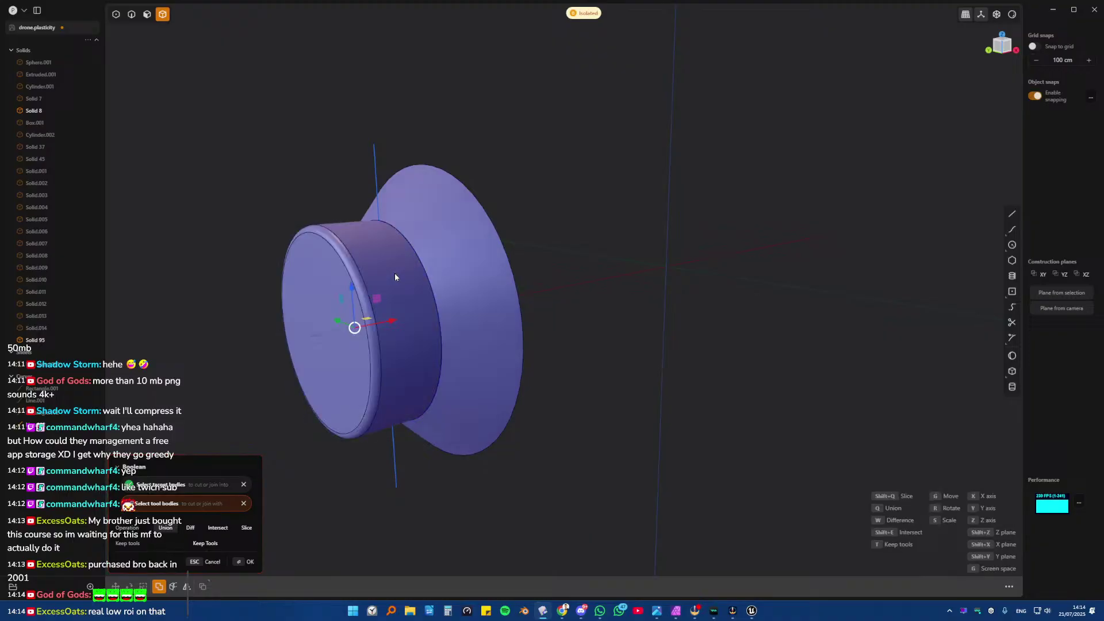
key(Return)
key(Escape)
- Fillet the circular edge where the cylinder meets the flared cone into a broad, smooth transition
middle_drag(687, 283, 473, 279)
key(2)
click(474, 279)
key(f)
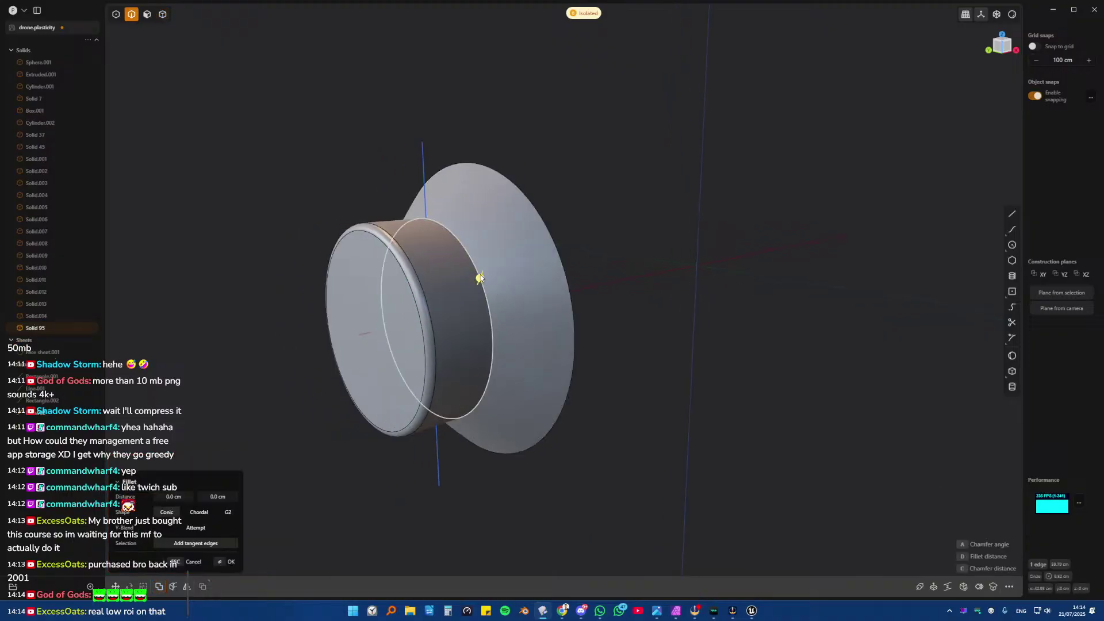
drag(483, 279, 496, 255)
key(Return)
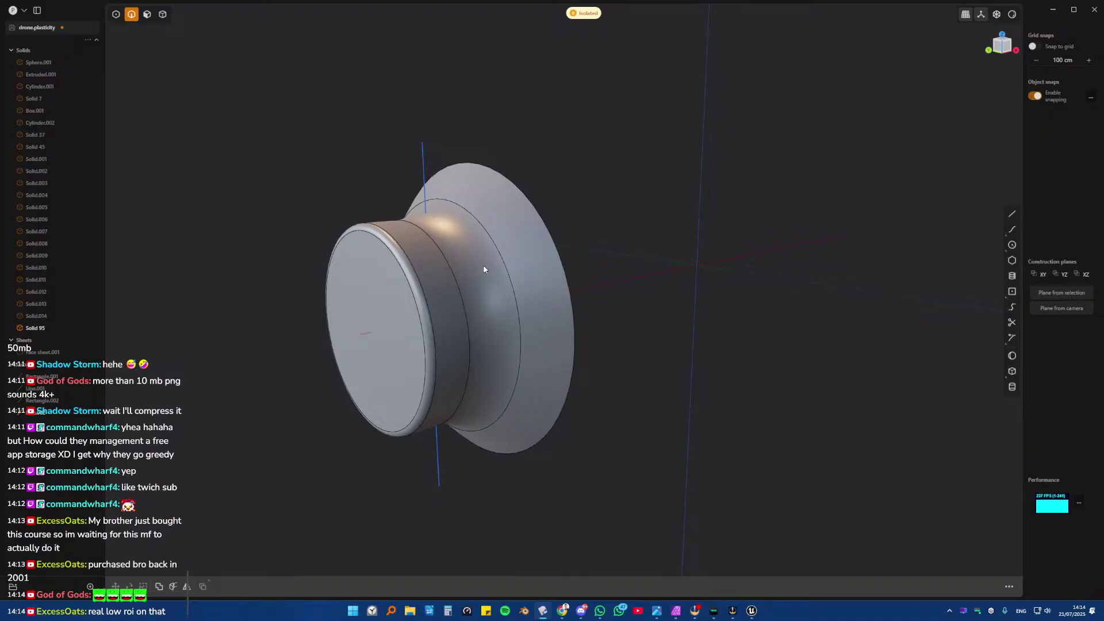
- Leave the isolated view of the flared connector and save the drone file
key(/)
scroll(481, 271, down, 10)
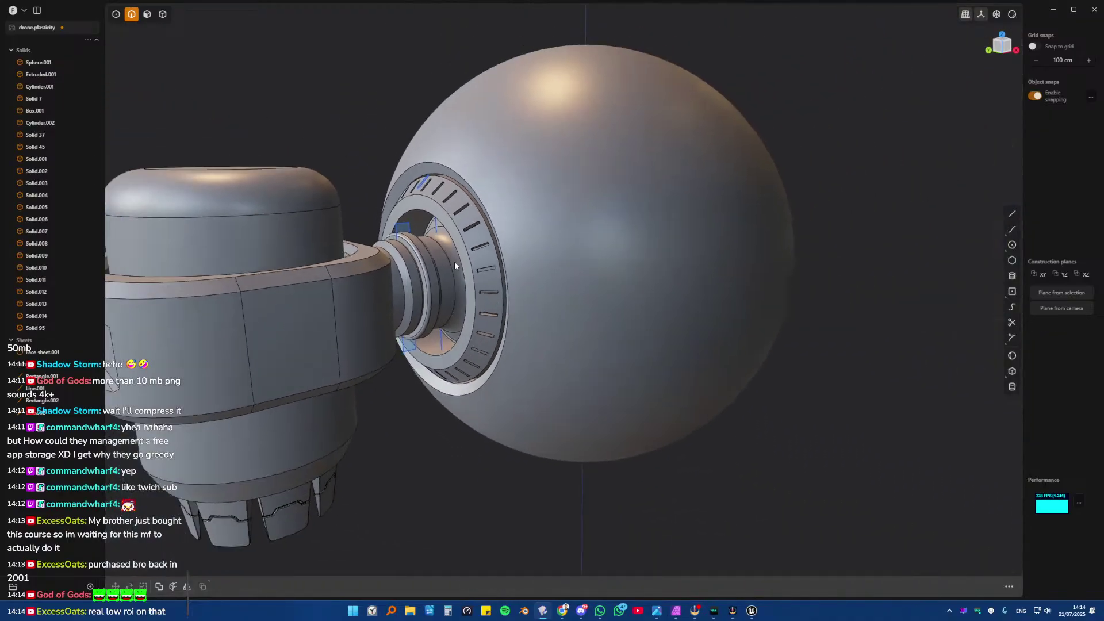
scroll(481, 540, down, 4)
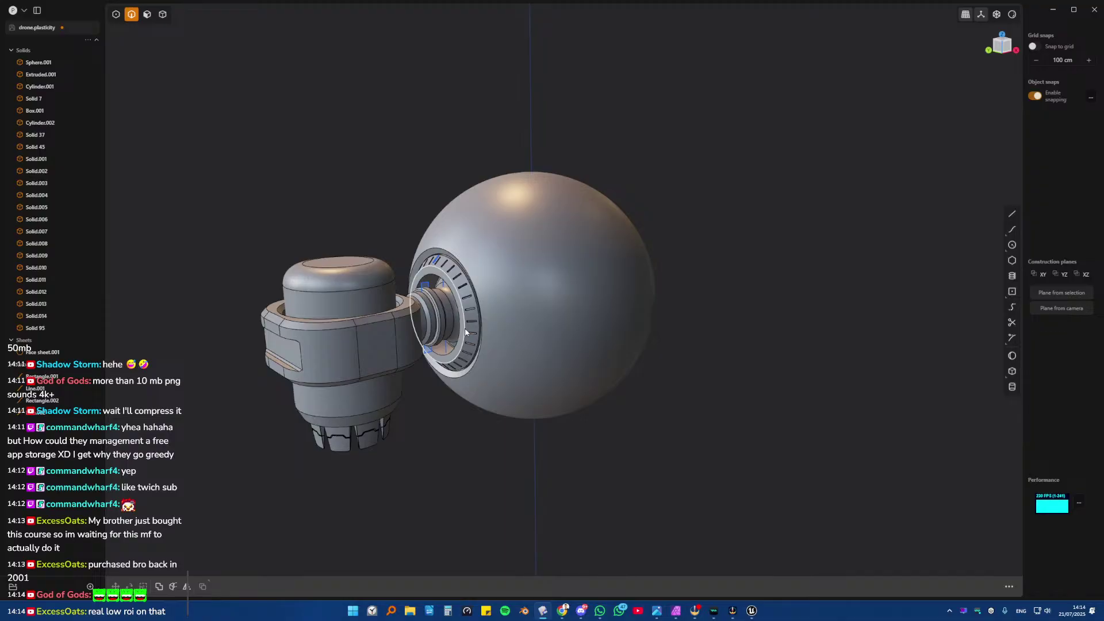
key(ctrl+s)
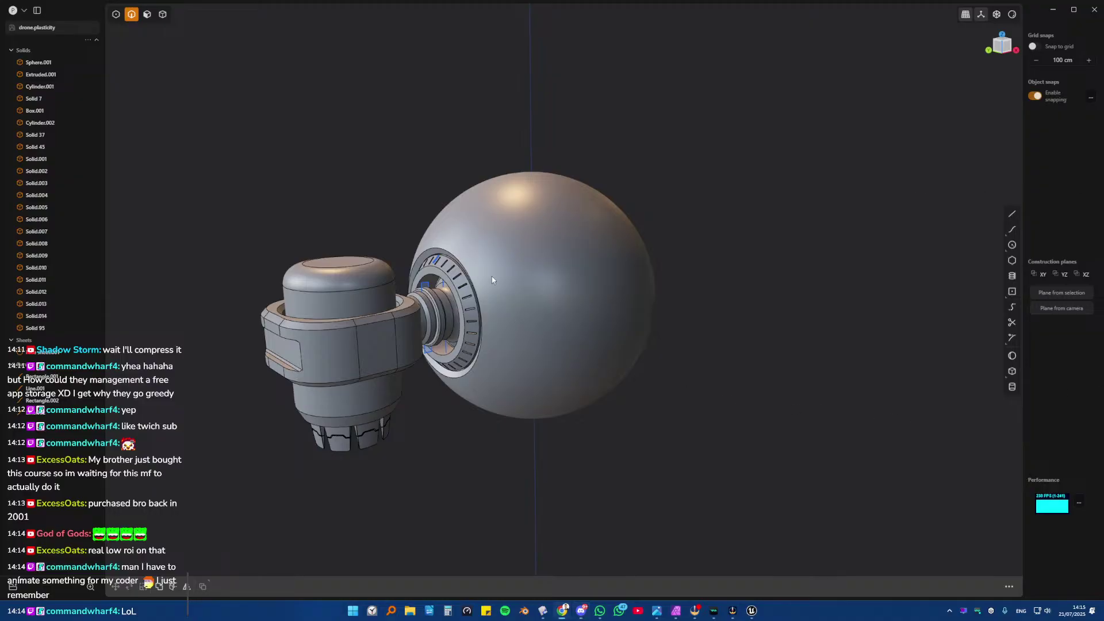
scroll(372, 235, down, 5)
middle_drag(474, 291, 517, 249)
scroll(546, 201, up, 6)
key(3)
click(549, 236)
key(o)
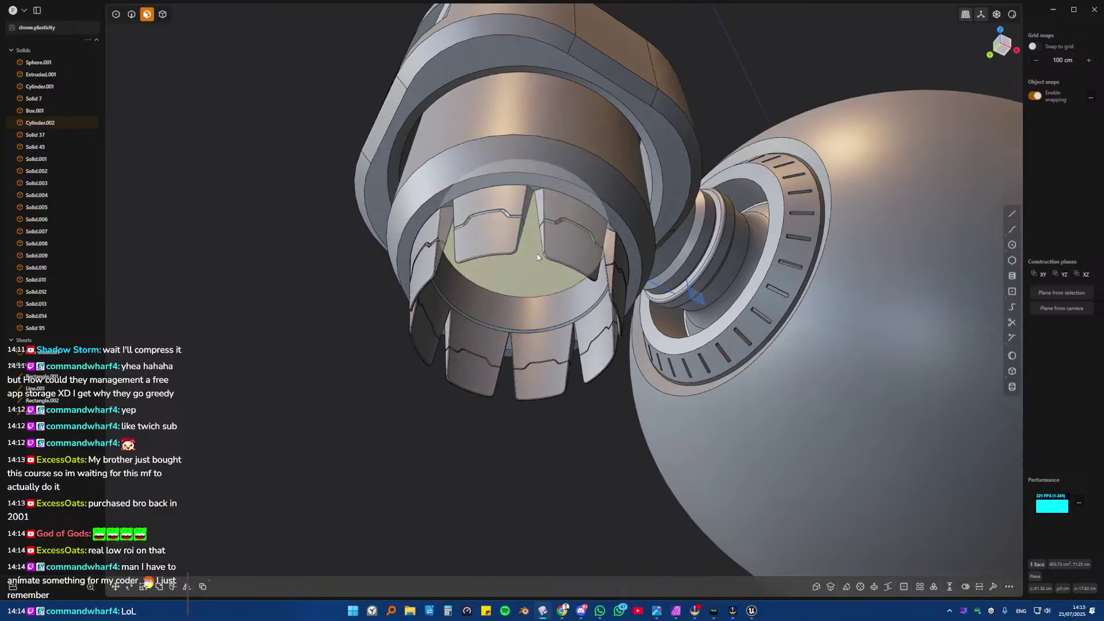
key(Escape)
key(4)
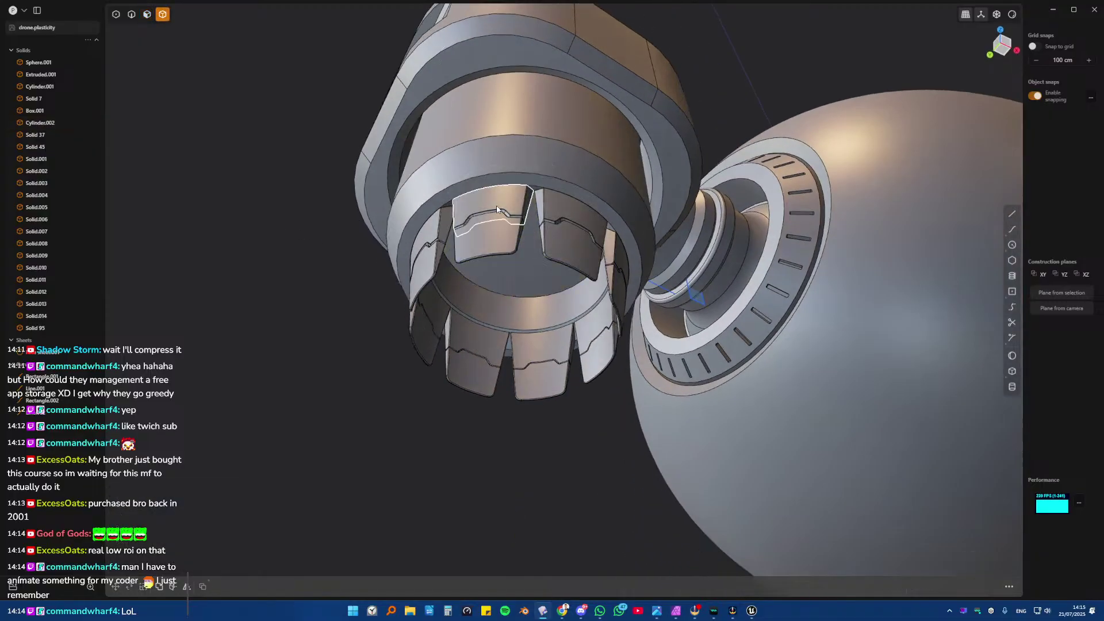
- Isolate the thruster's cylindrical body, then duplicate its recessed end face in place and scale the copy down slightly
click(493, 271)
key(slash)
middle_drag(493, 271, 534, 256)
key(3)
click(528, 247)
key(o)
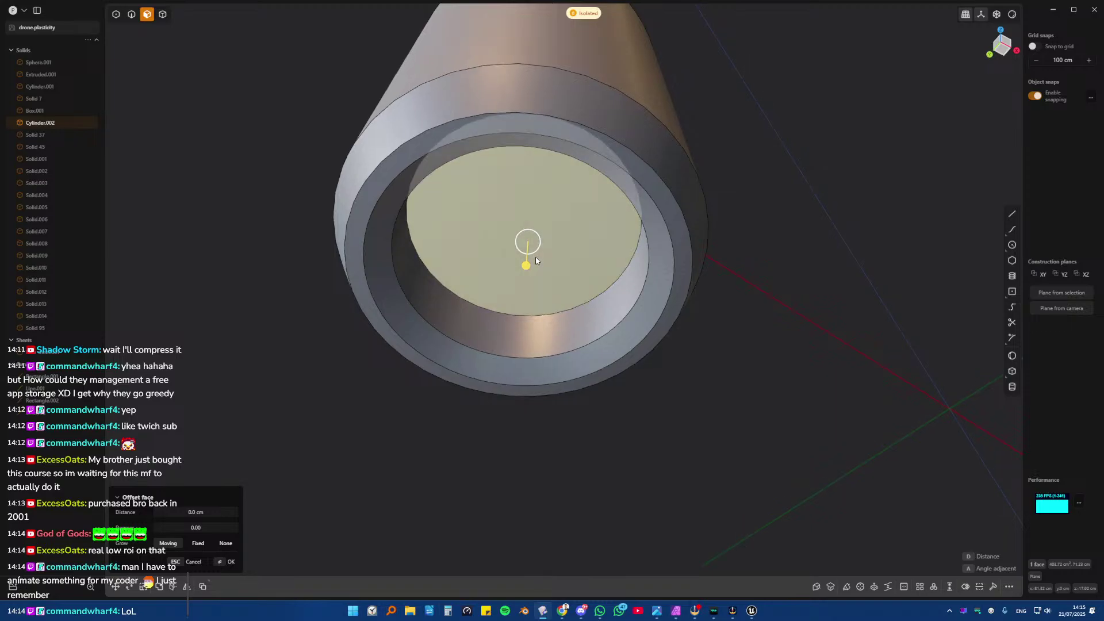
key(shift+d)
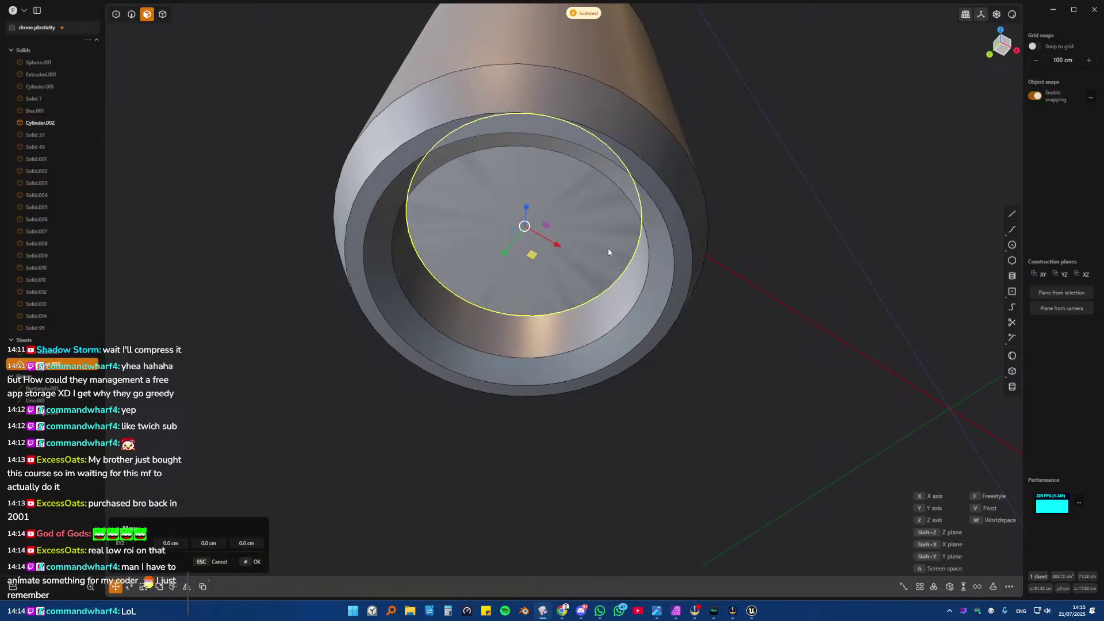
key(s)
click(672, 228)
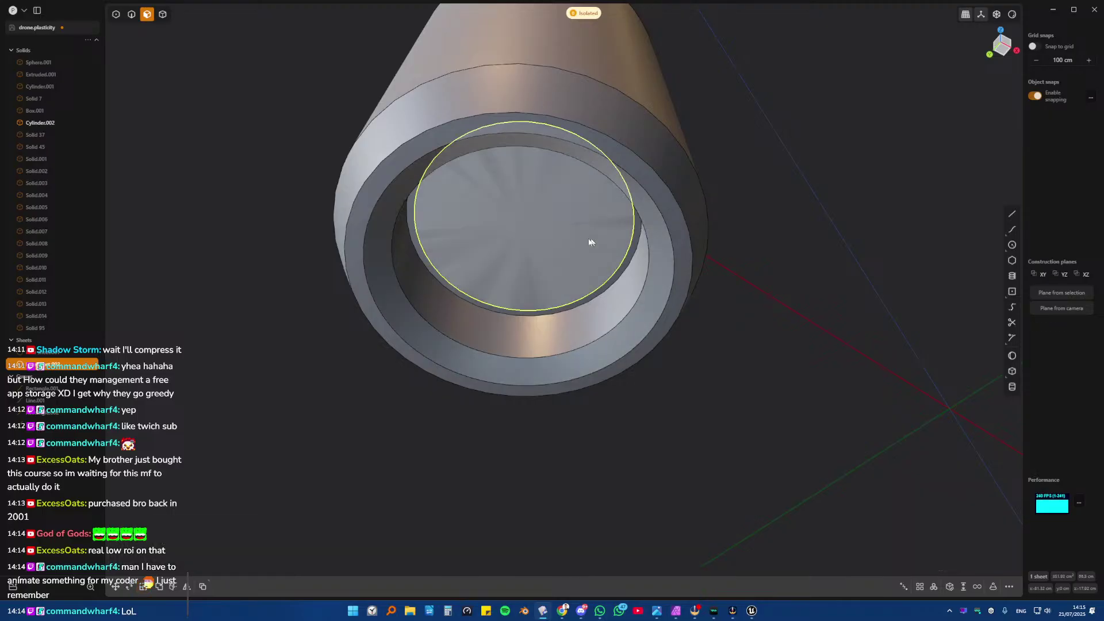
click(544, 235)
drag(543, 252, 559, 318)
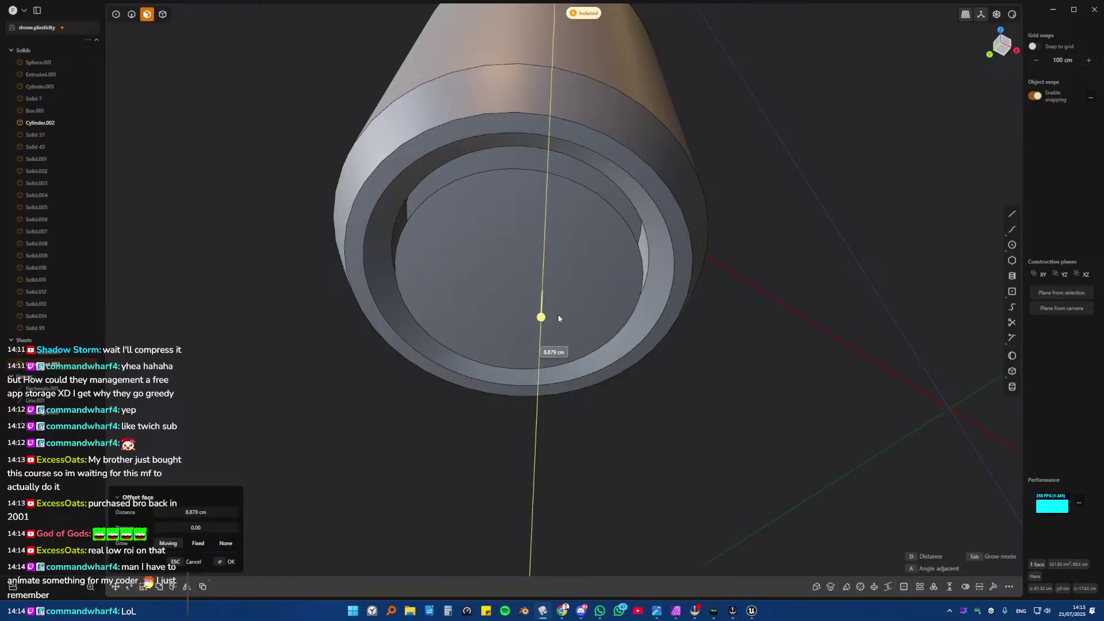
click(559, 318)
middle_drag(566, 304, 514, 256)
click(513, 254)
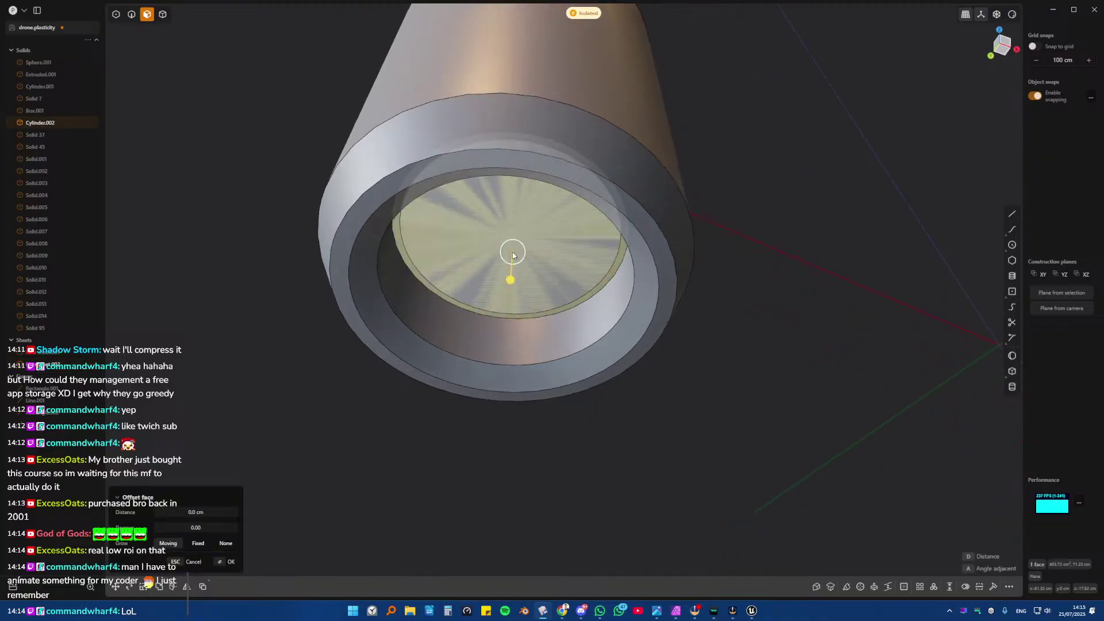
drag(508, 280, 522, 385)
key(Escape)
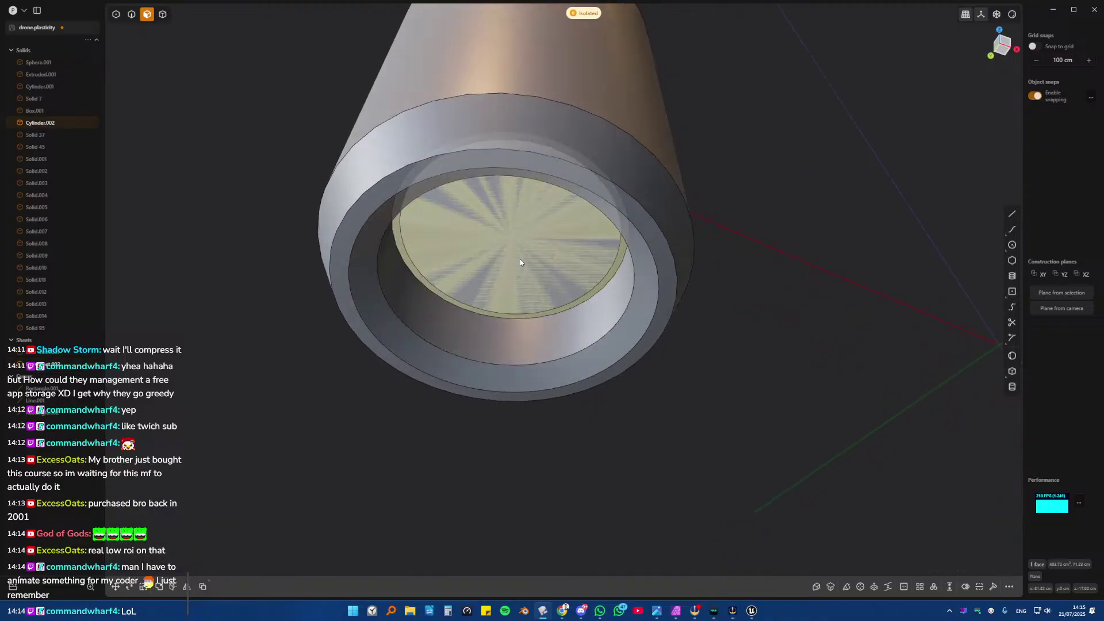
middle_drag(516, 257, 515, 248)
key(4)
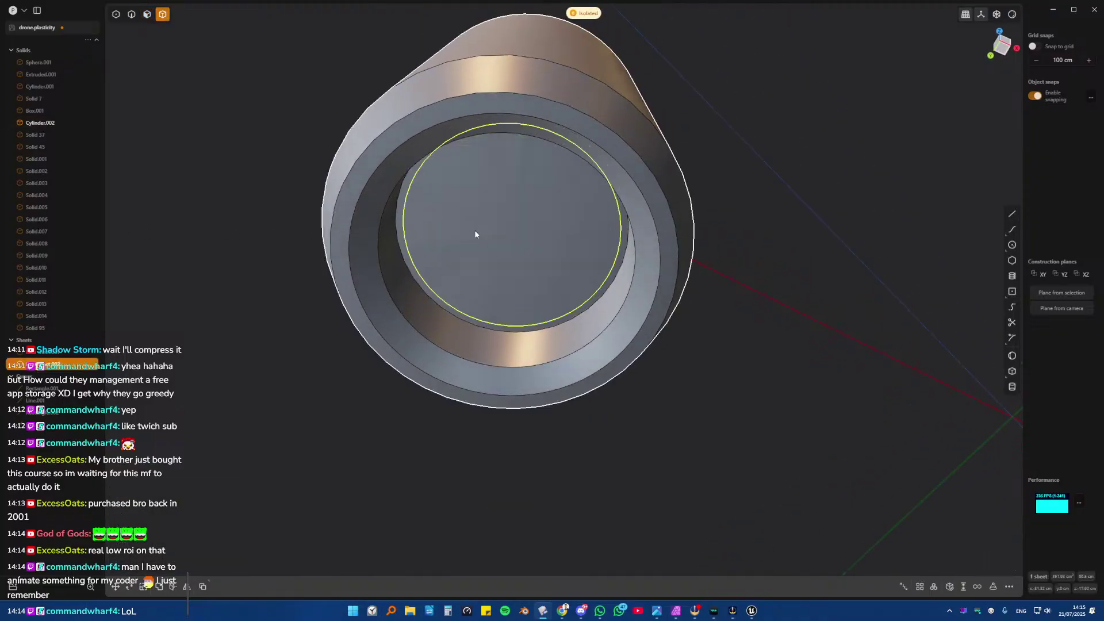
key(3)
click(468, 229)
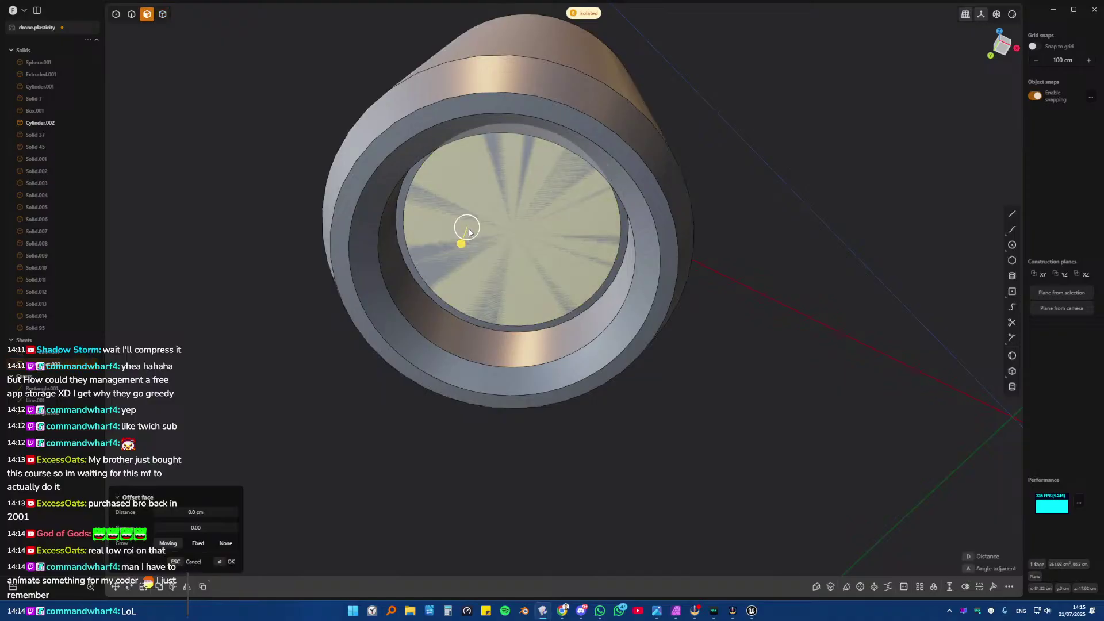
drag(464, 246, 434, 312)
key(Escape)
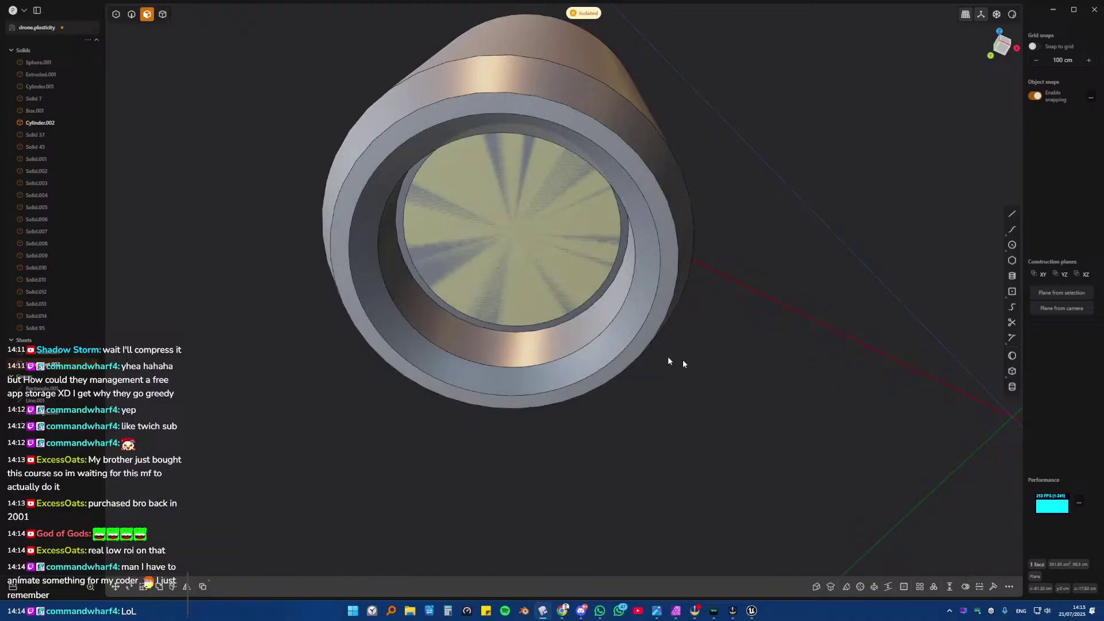
- Thicken the scaled circular sheet inside the thruster's recess outward into a solid disc
click(951, 588)
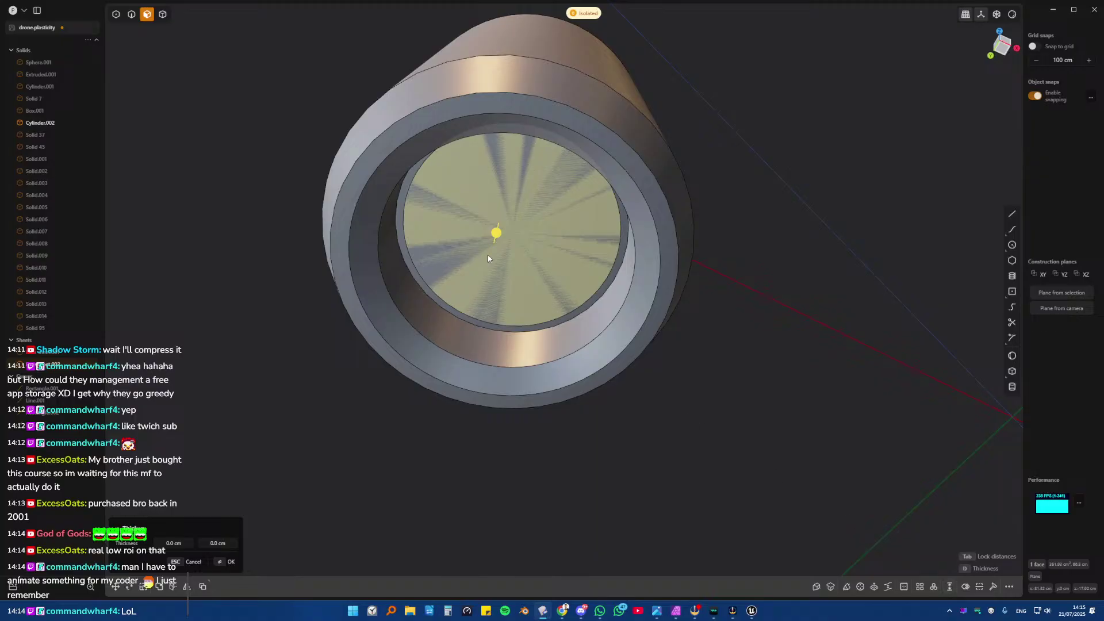
drag(488, 258, 496, 266)
key(Return)
- Chamfer the outer circular edge of the disc's front face with a wide bevel
key(2)
click(560, 156)
key(f)
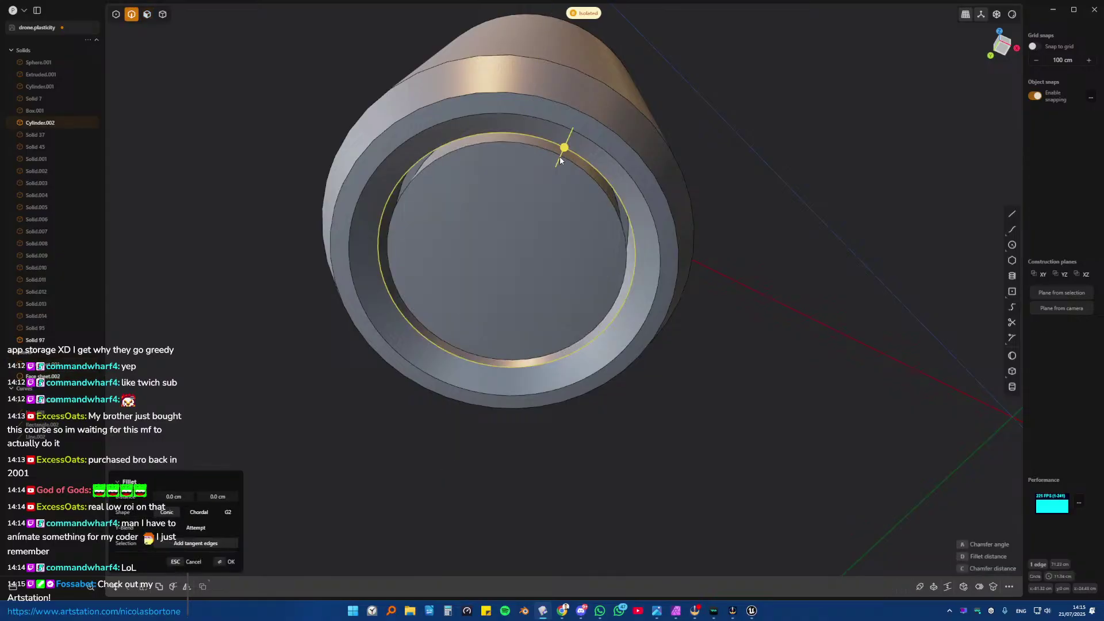
mouse_move(551, 150)
mouse_down()
mouse_move(573, 153)
mouse_move(548, 167)
mouse_up()
key(Return)
- Select the flat front face of the chamfered disc and start a Project Curve operation
middle_drag(552, 160, 520, 257)
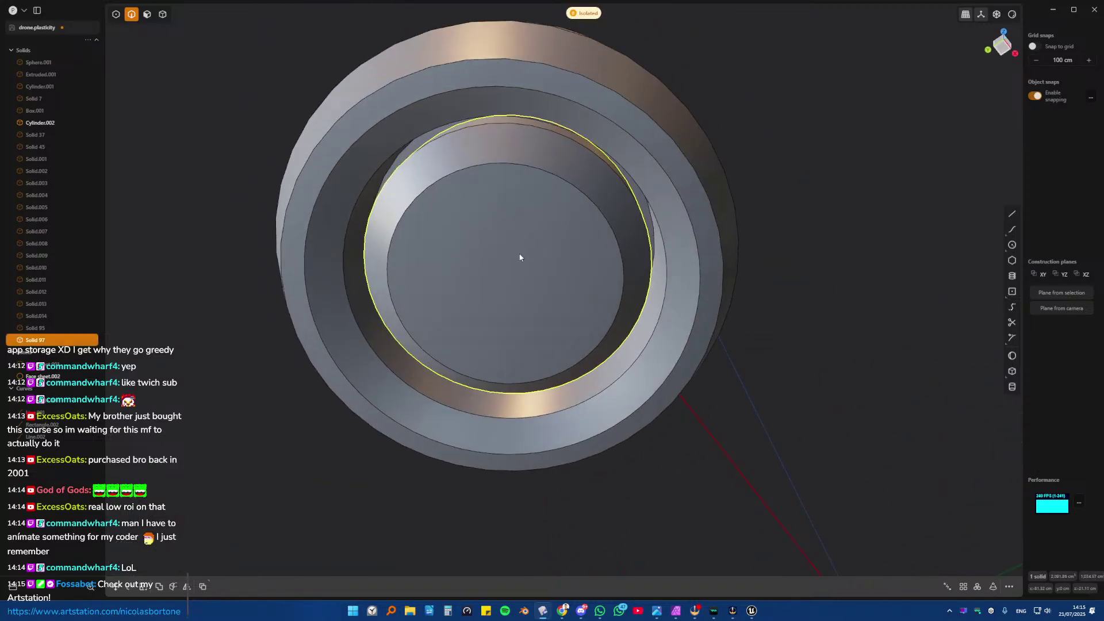
key(3)
click(518, 265)
key(o)
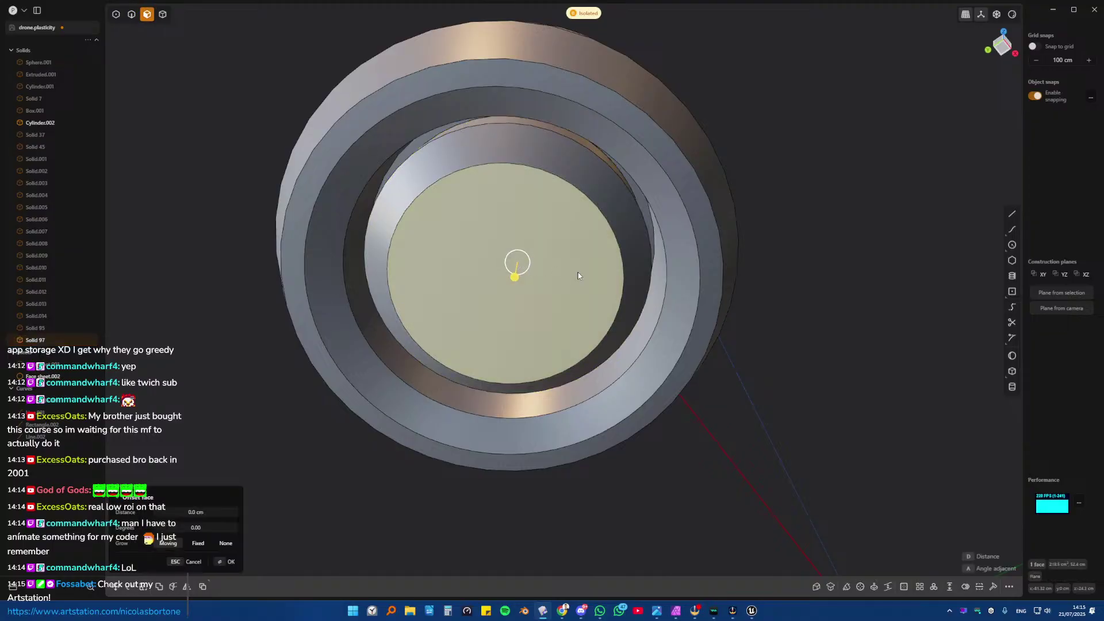
key(Escape)
key(shift+p)
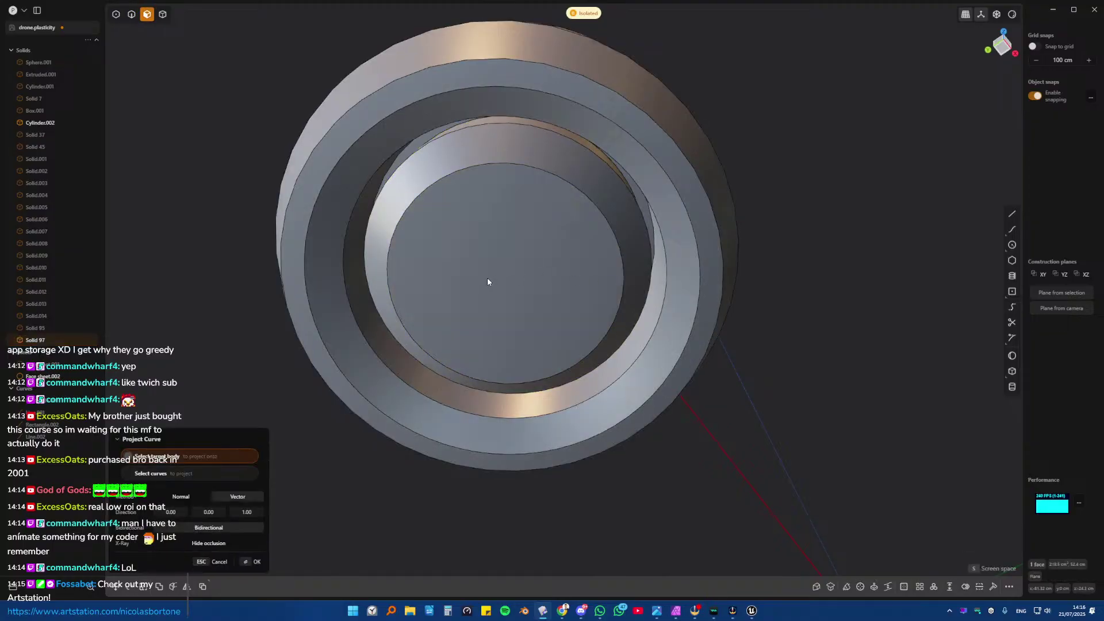
- Offset the circular end face's outline inward and recess the resulting inner face by about 5.7 cm
key(Escape)
key(o)
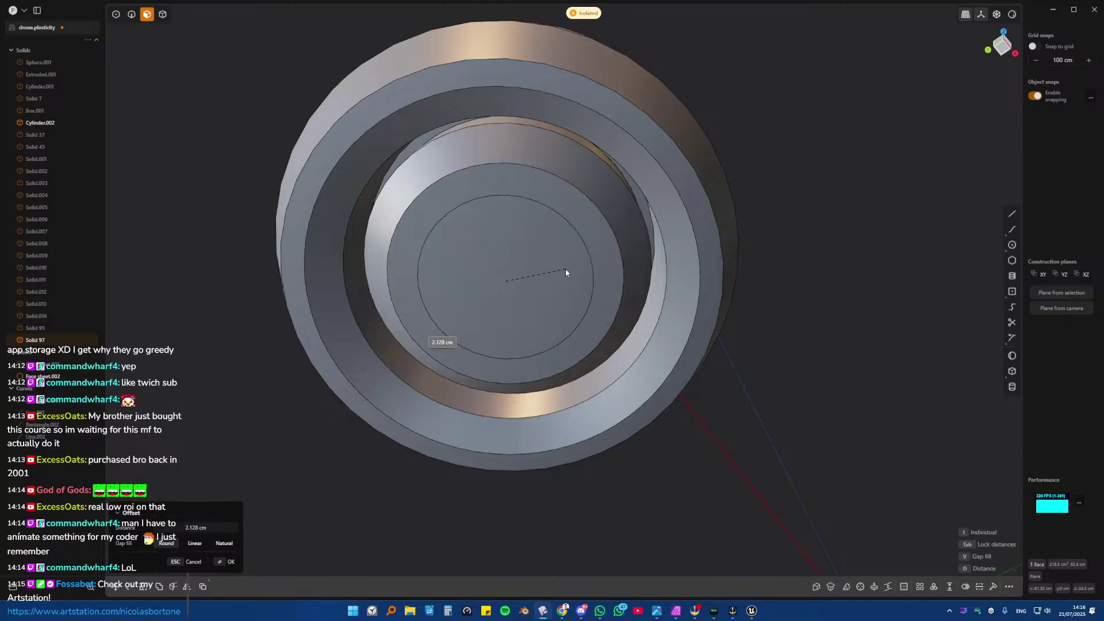
key(Escape)
key(o)
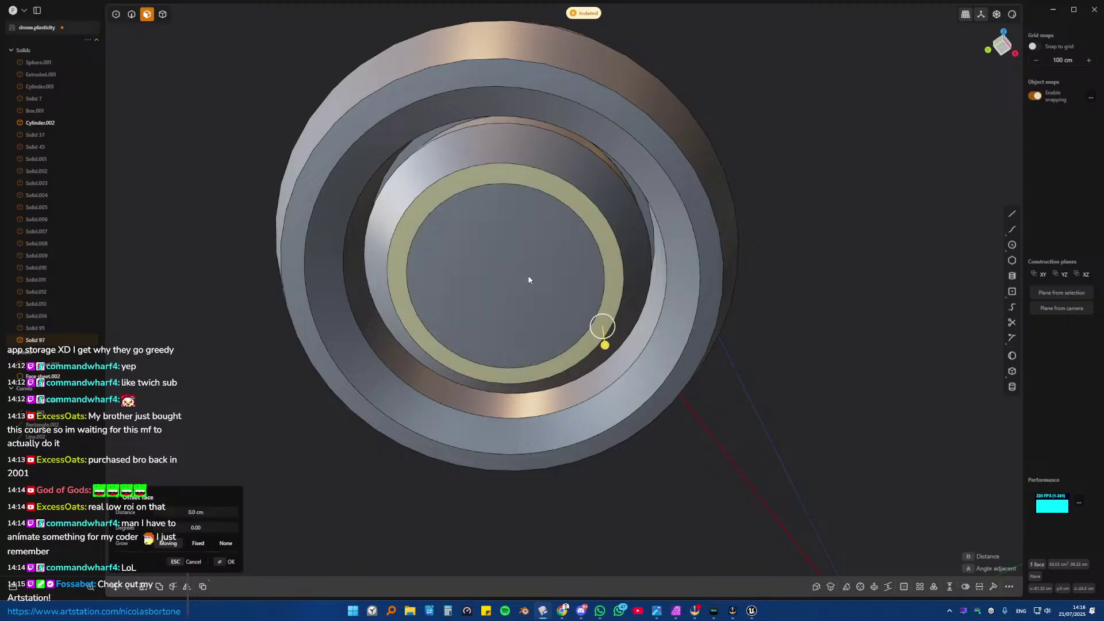
key(d)
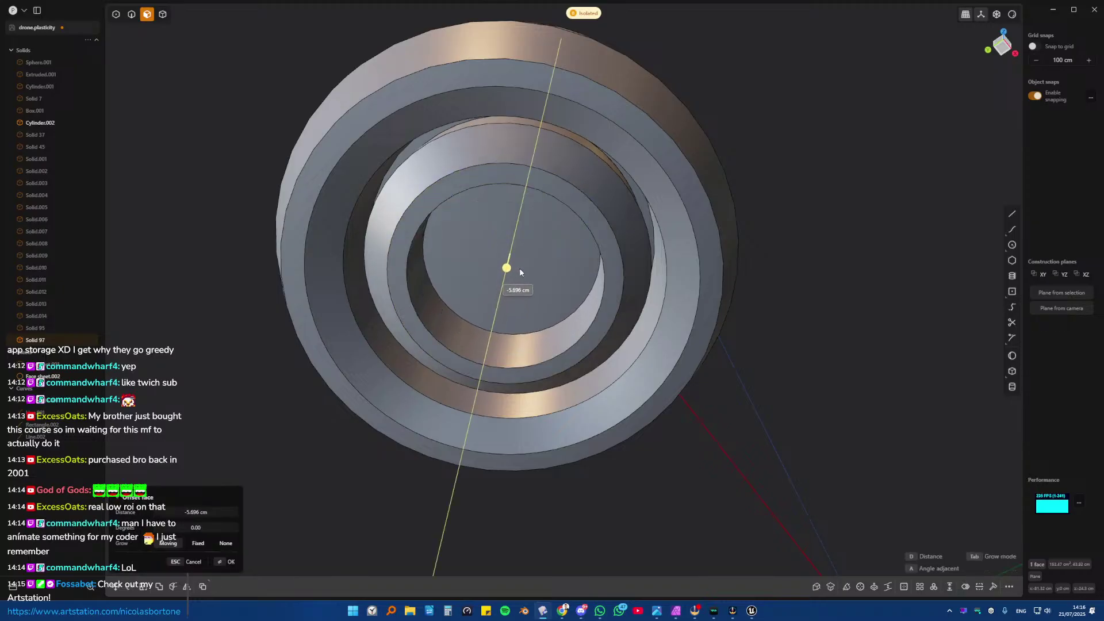
key(Escape)
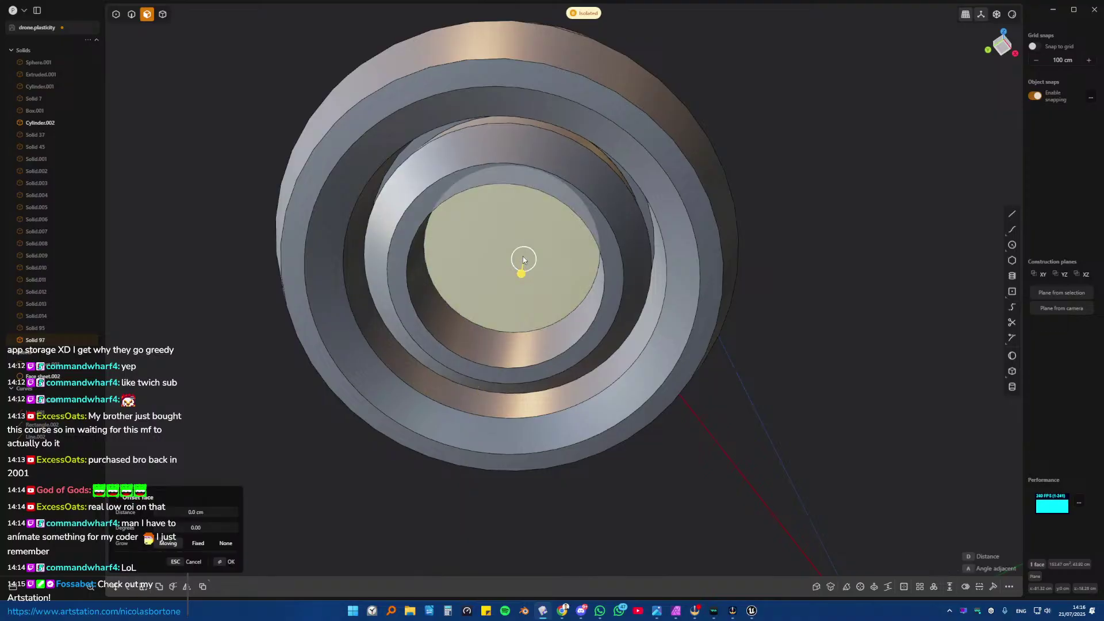
- Taper the recess's side wall so it narrows toward its floor, and offset that wall inward by about 1.5 cm
key(a)
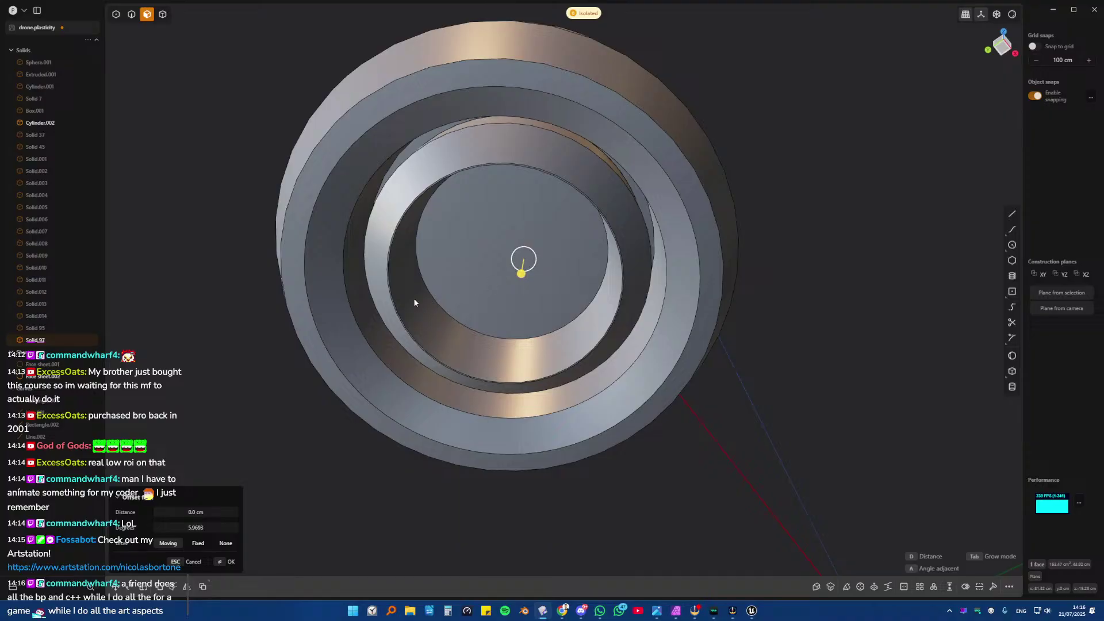
key(Escape)
click(407, 291)
drag(447, 286, 476, 267)
click(583, 303)
click(497, 280)
click(522, 257)
click(410, 275)
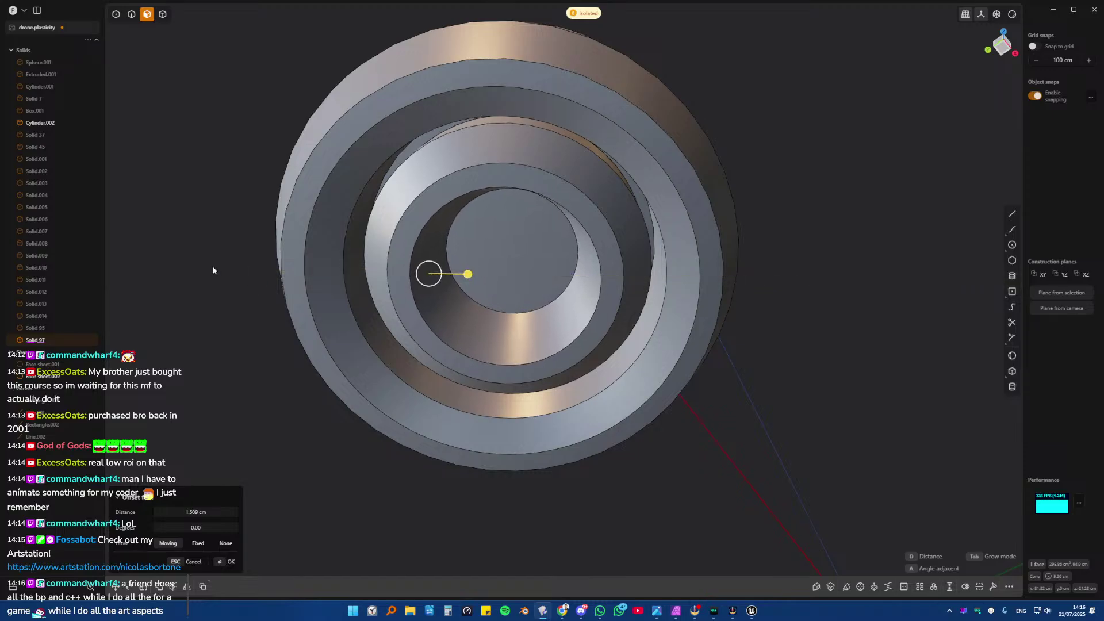
middle_drag(213, 269, 391, 291)
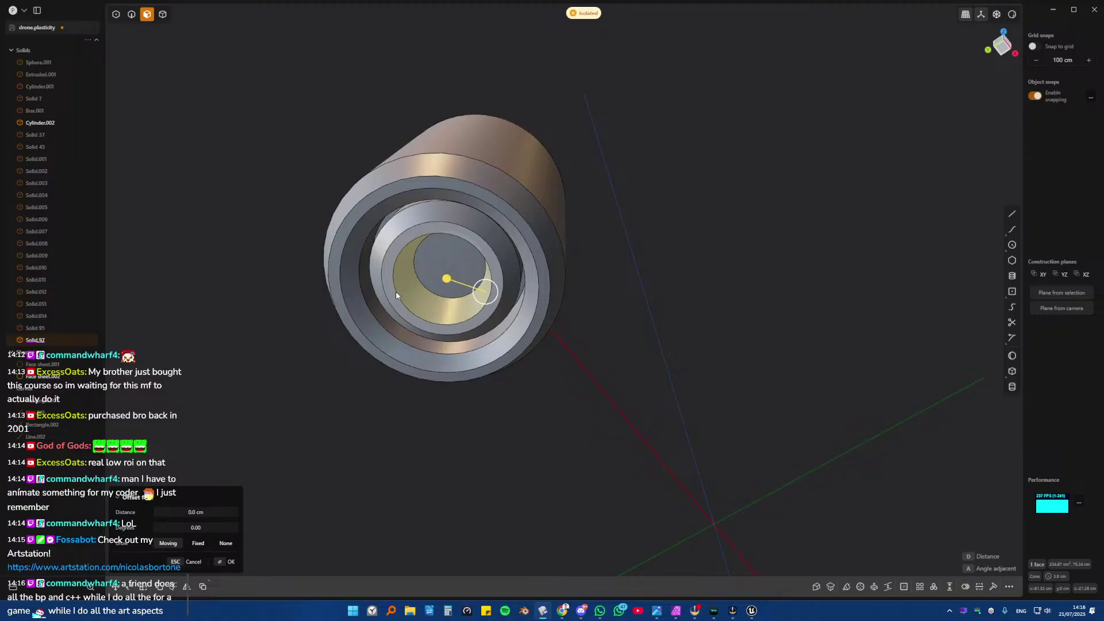
key(Escape)
- End the isolation to show the whole drone and inspect the recessed body from below
middle_drag(361, 274, 517, 389)
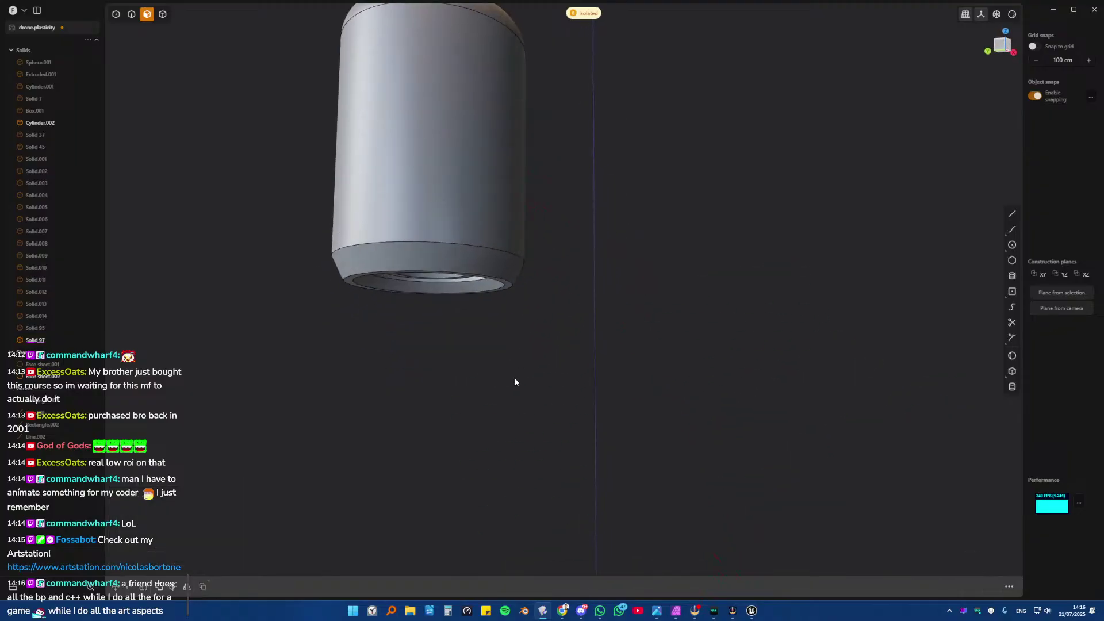
key(slash)
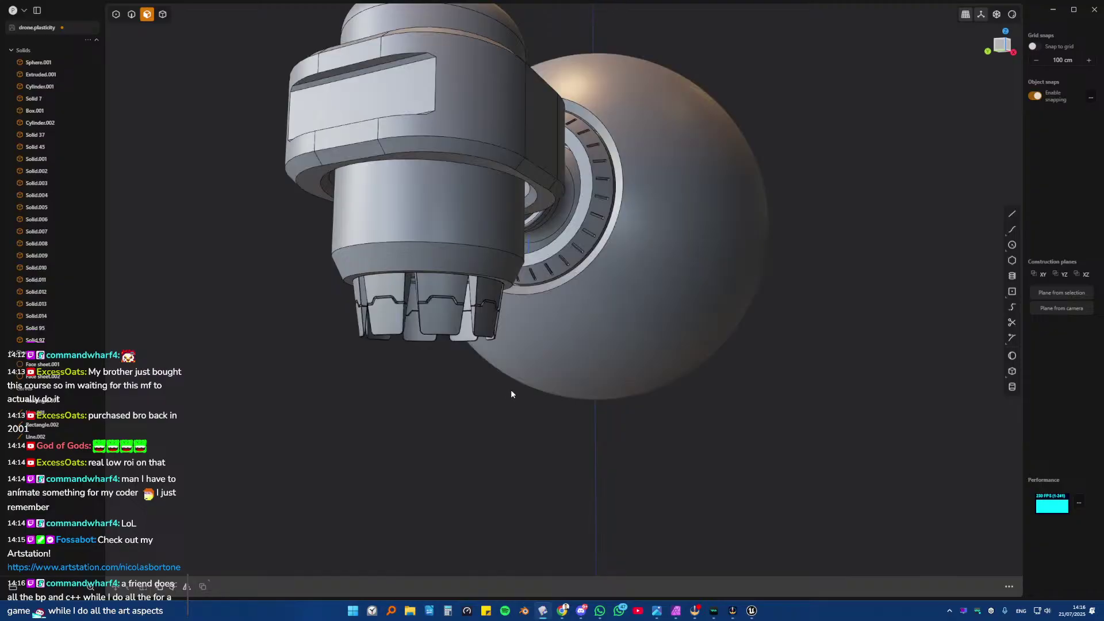
middle_drag(511, 389, 645, 259)
scroll(432, 230, down, 5)
scroll(659, 278, up, 3)
scroll(647, 277, up, 10)
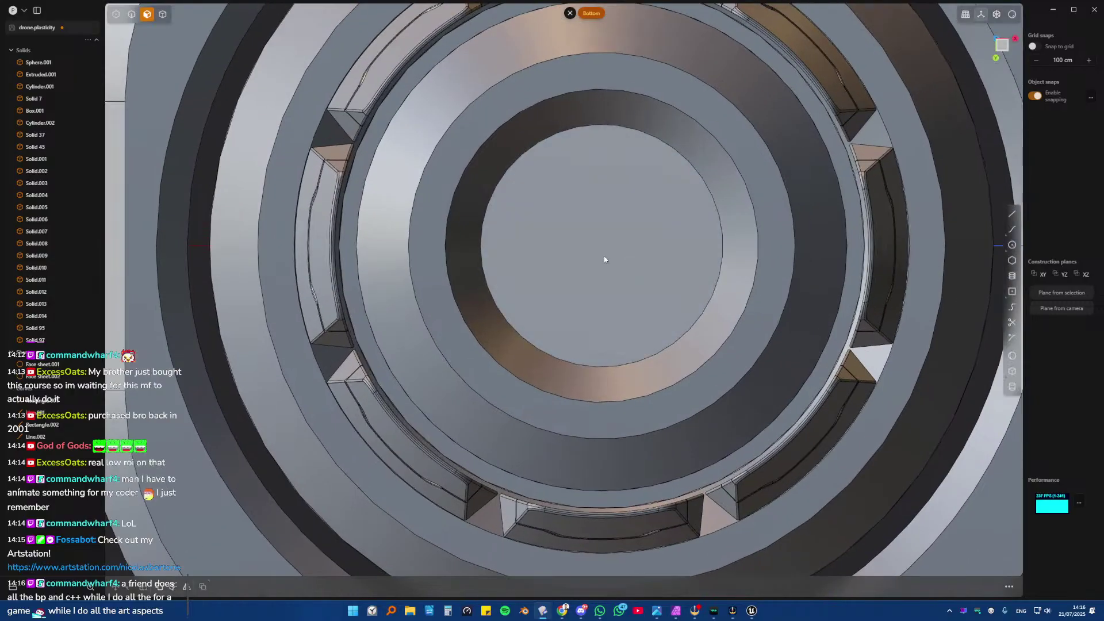
middle_drag(604, 259, 528, 293)
scroll(526, 289, down, 3)
- Sketch a narrow rectangle about 1.8 cm wide in the bottom view, running radially across the recessed body's ring
key(4)
click(473, 284)
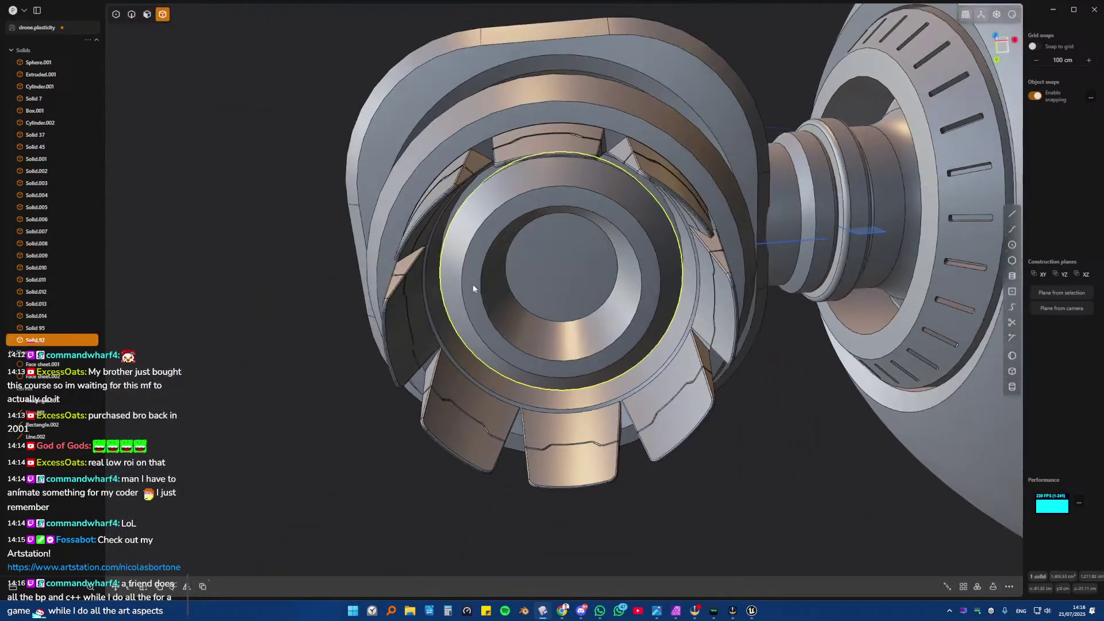
scroll(472, 285, down, 2)
click(281, 272)
scroll(527, 268, up, 2)
key(ctrl+KP_7)
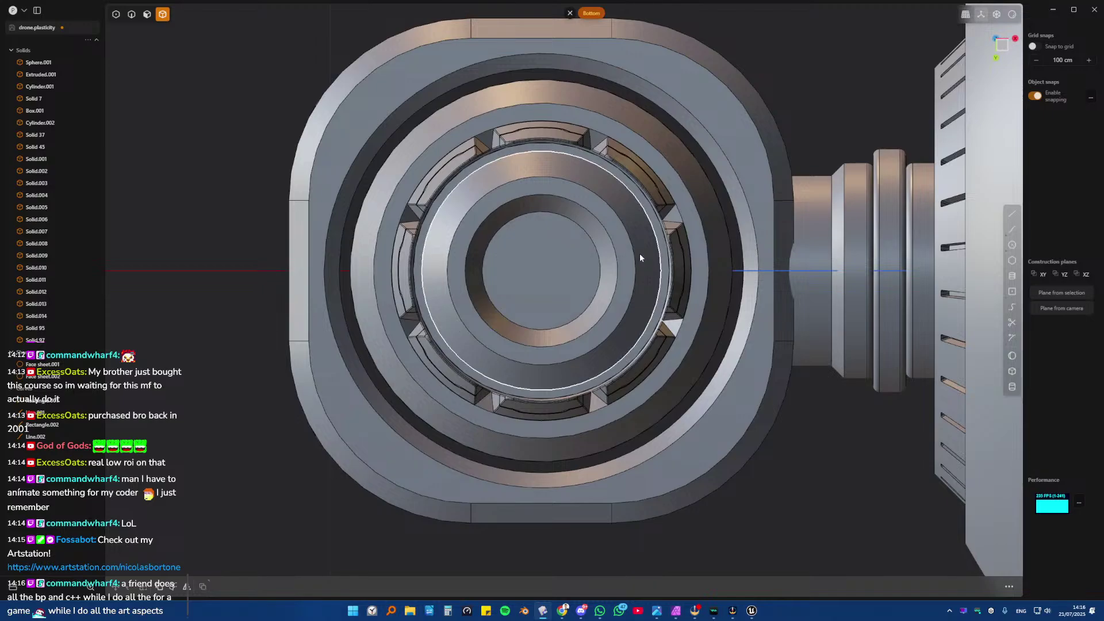
click(1012, 293)
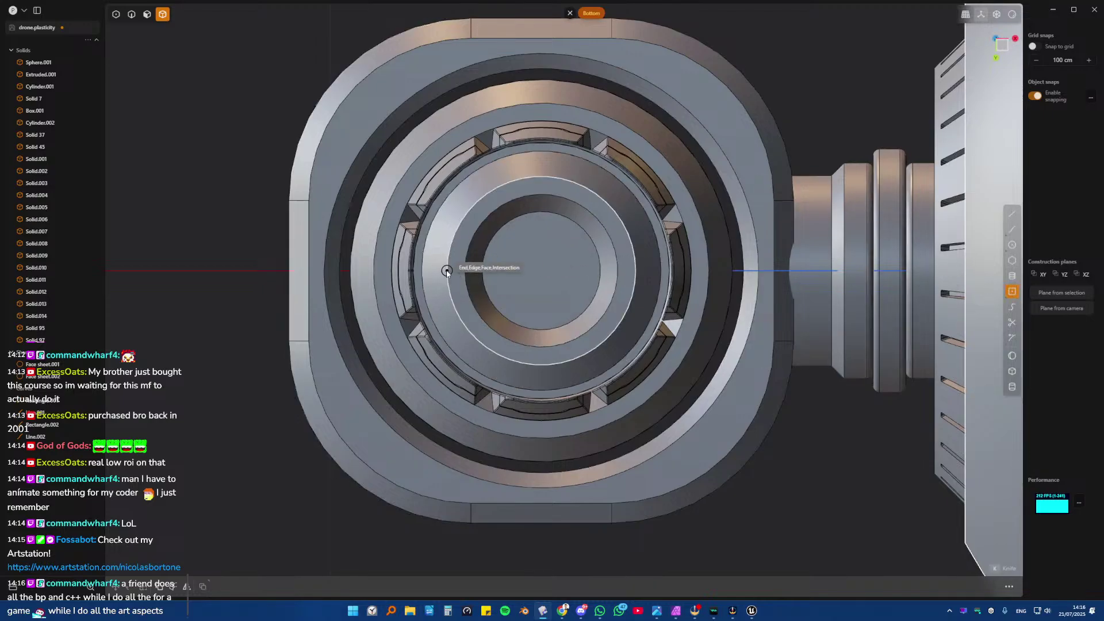
click(430, 268)
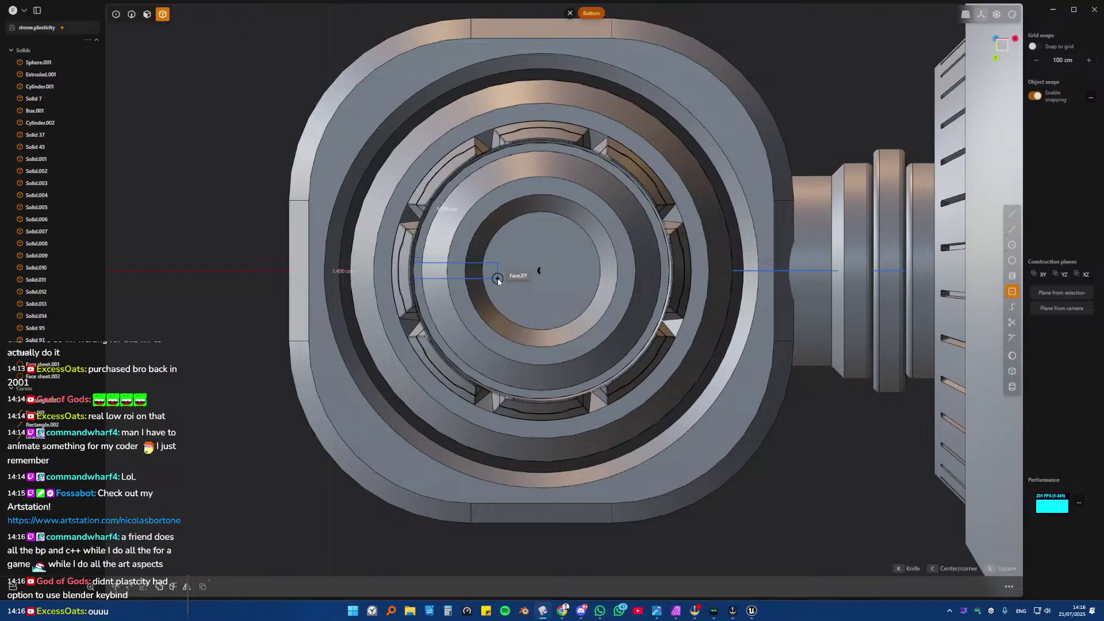
click(498, 280)
middle_drag(498, 280, 496, 322)
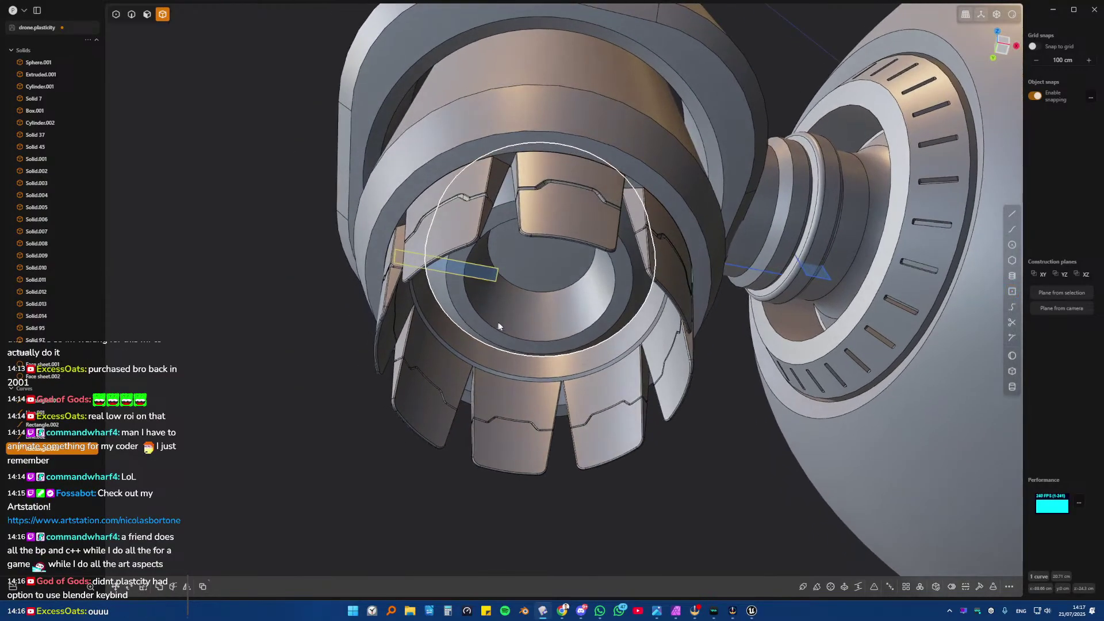
- Move the rectangle vertically to reposition it near the rim of the recessed body
key(2)
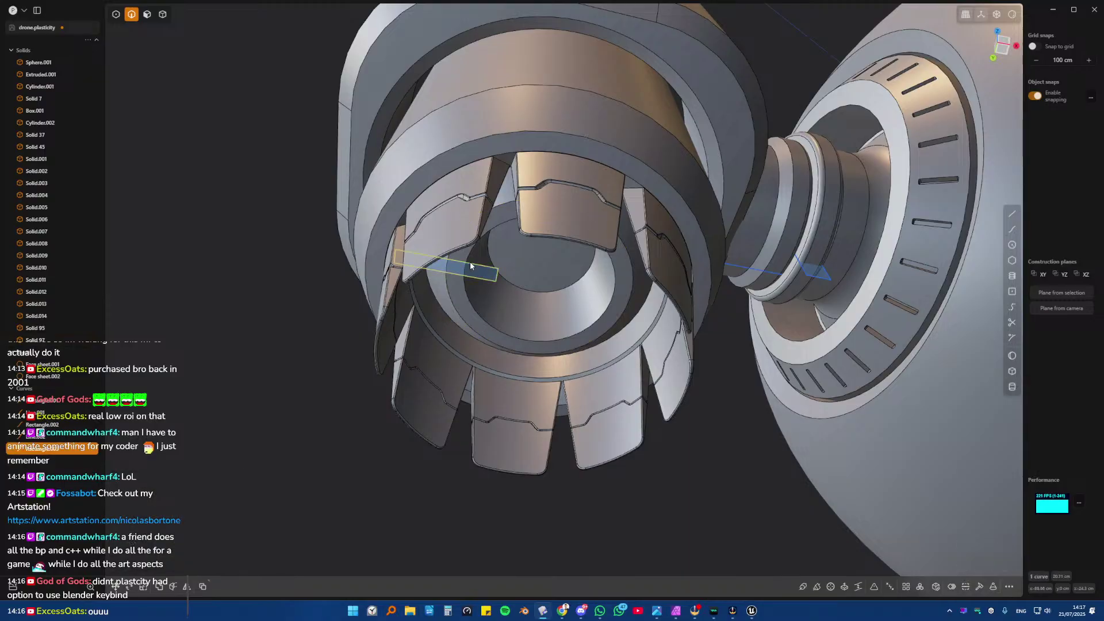
key(g)
middle_drag(450, 288, 468, 272)
drag(468, 263, 467, 268)
key(Return)
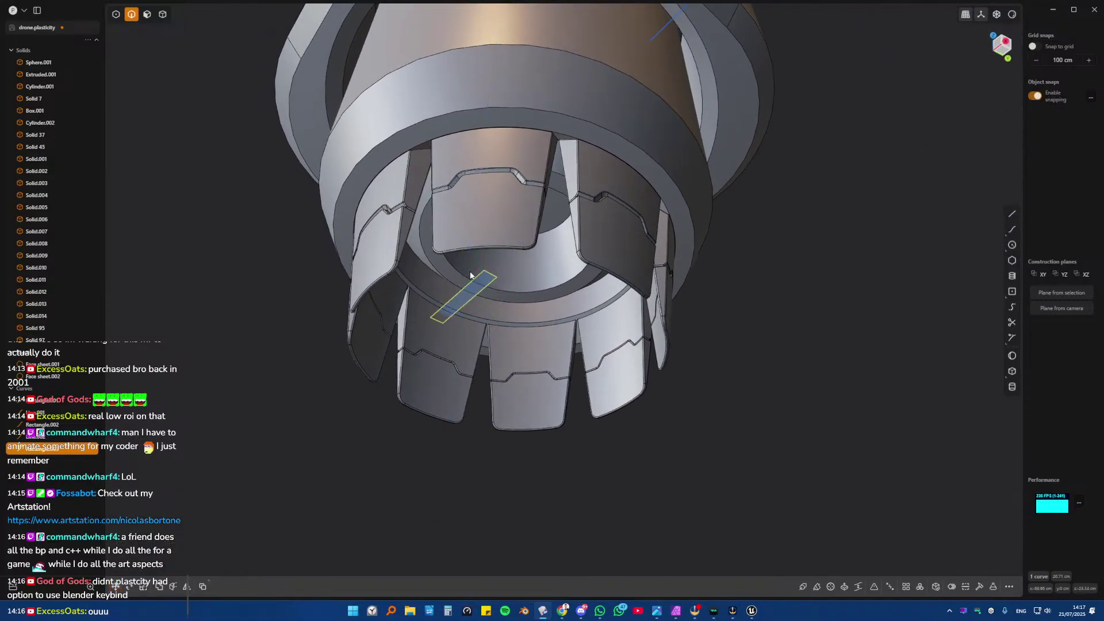
- Extrude the rectangle into a short bar crossing the ring and turn the resulting sheet into a closed solid
middle_drag(471, 273, 488, 273)
key(e)
drag(462, 260, 466, 248)
key(Return)
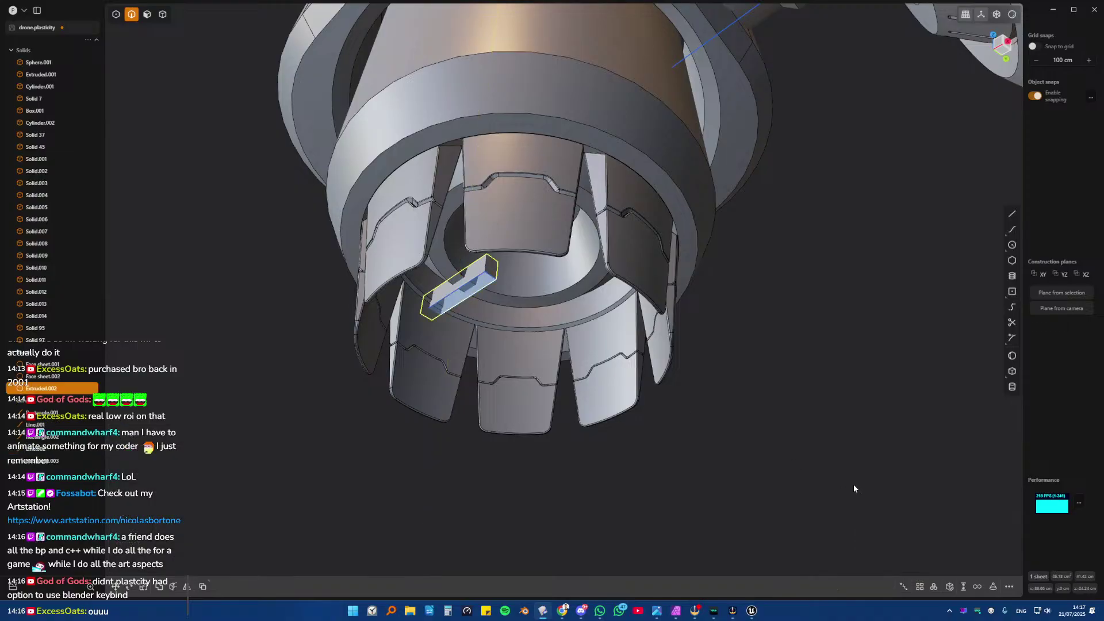
click(948, 587)
- Delete the leftover rectangle curve and offset the bar's lower face outward to thicken it
scroll(466, 299, up, 5)
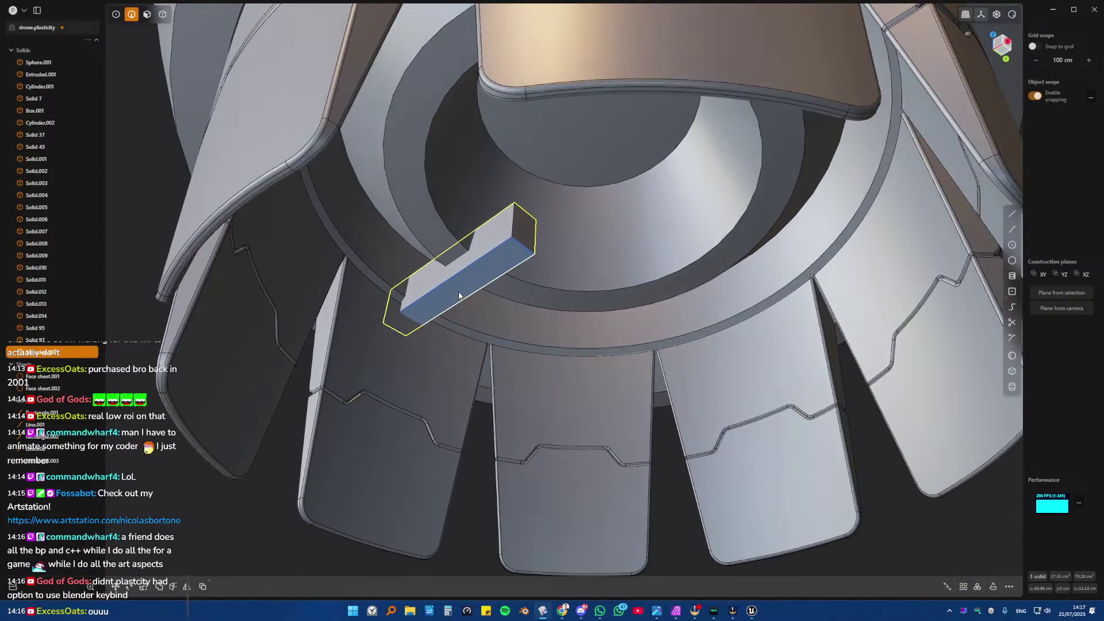
click(457, 271)
key(x)
scroll(467, 269, up, 2)
key(3)
click(469, 284)
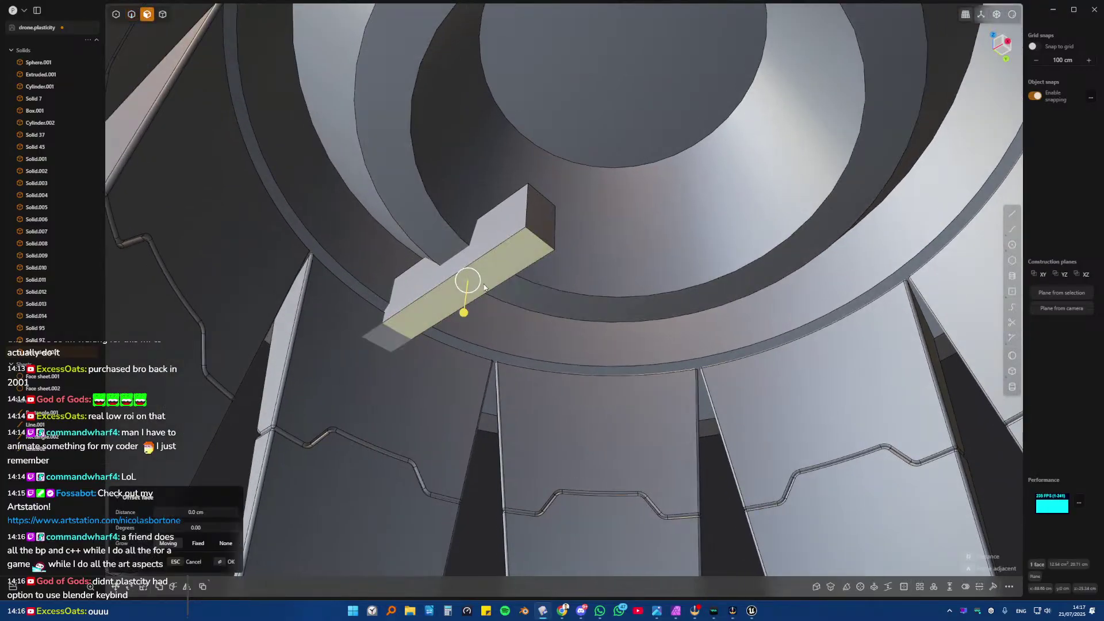
drag(485, 287, 482, 280)
- Create a radial array of 15 bars over 360 degrees around the recessed body's centre in the bottom view
scroll(483, 281, down, 3)
middle_drag(484, 282, 544, 315)
key(4)
click(538, 312)
click(433, 272)
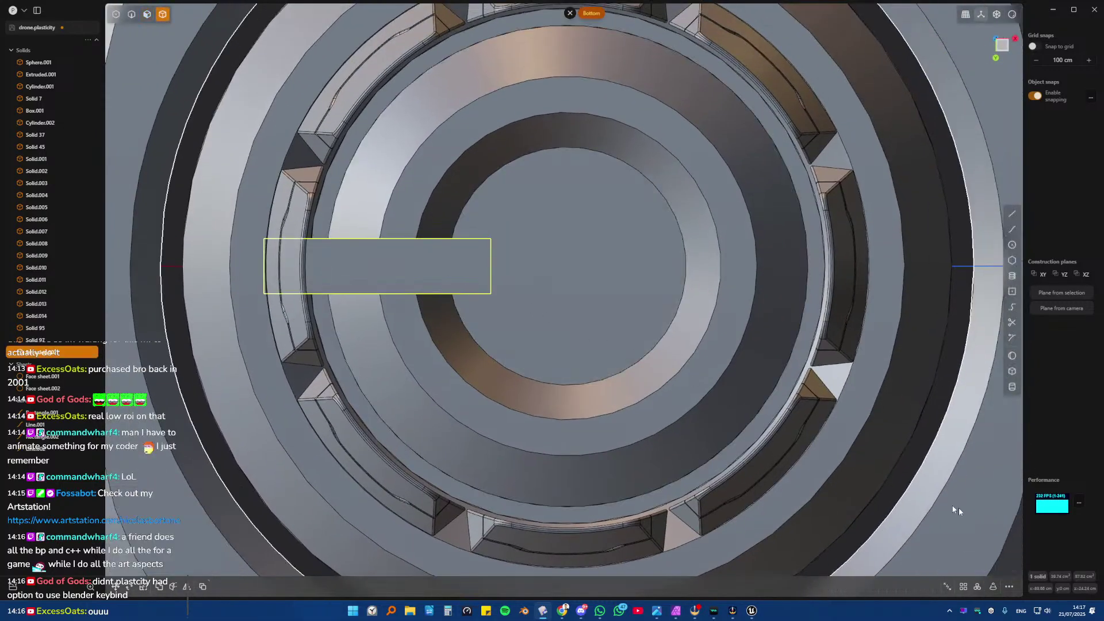
key(alt+r)
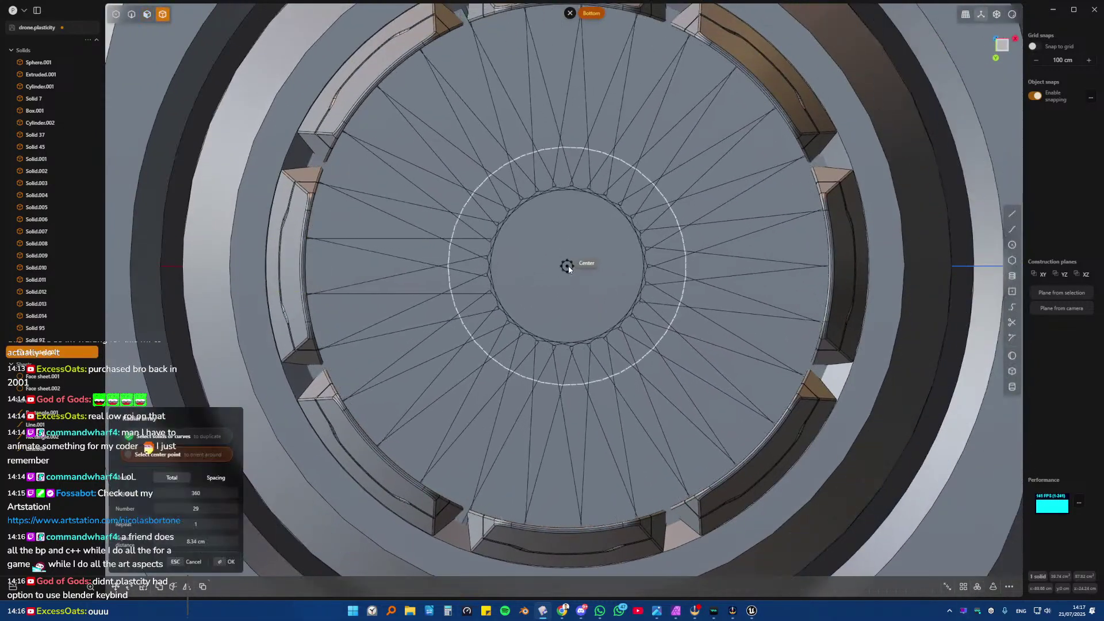
click(567, 266)
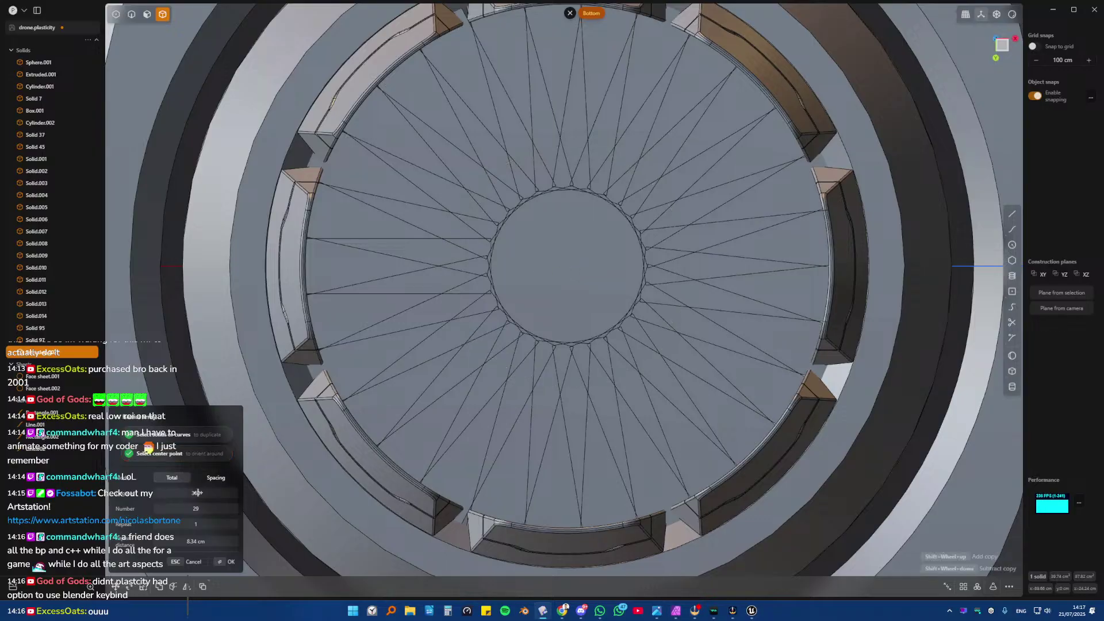
drag(176, 508, 141, 509)
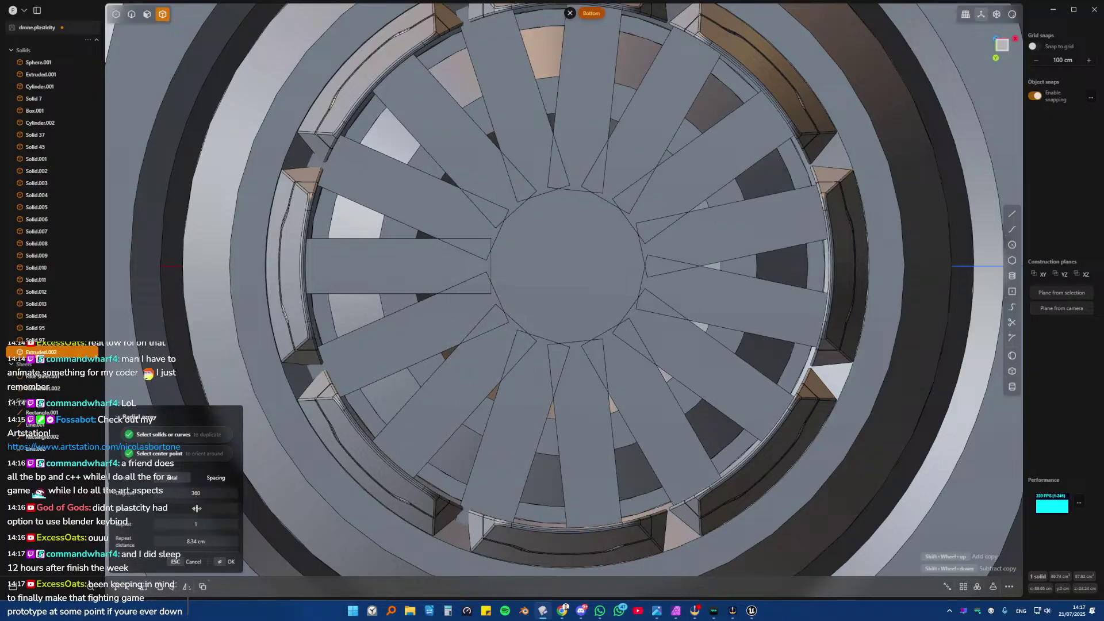
key(Return)
- Subtract the arrayed bars from the recessed inner body with a Boolean difference
scroll(547, 397, down, 4)
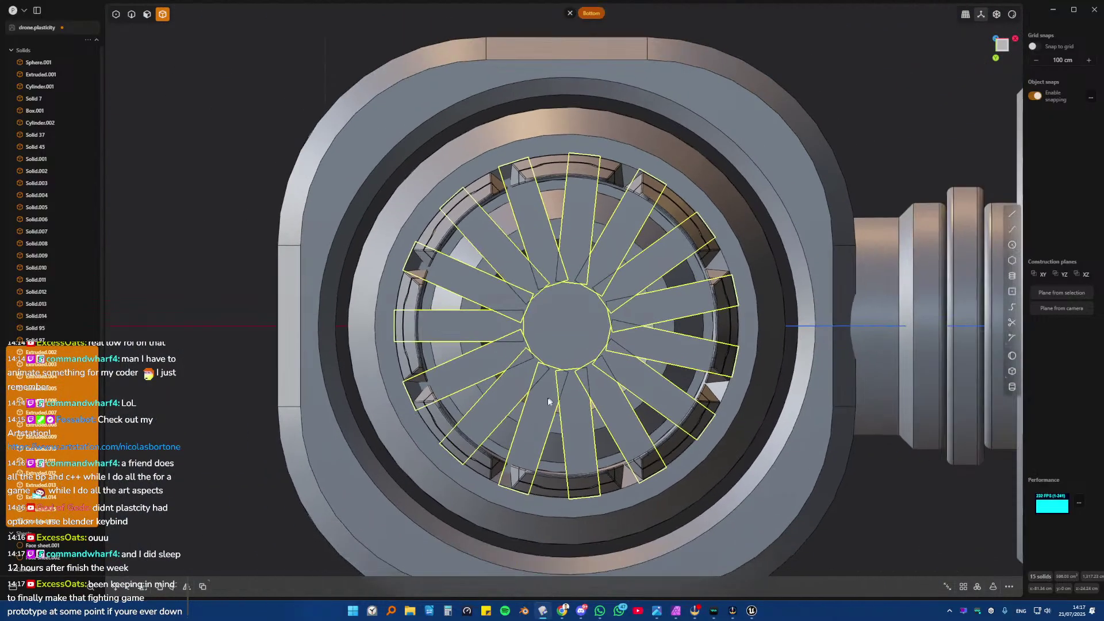
click(467, 256)
middle_drag(468, 258, 465, 292)
key(q)
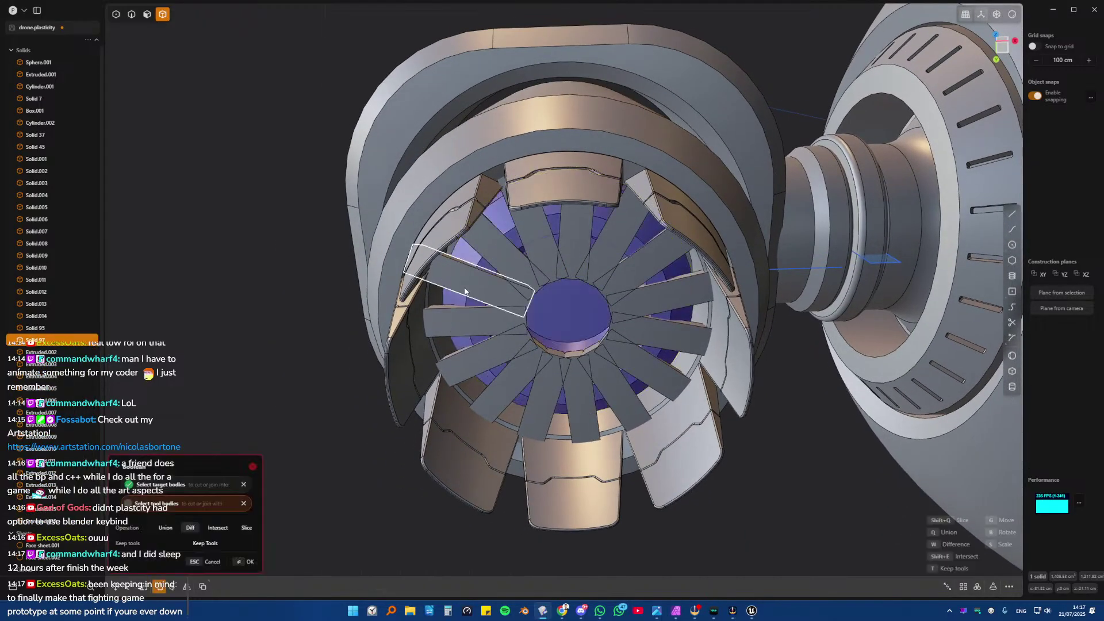
click(461, 323)
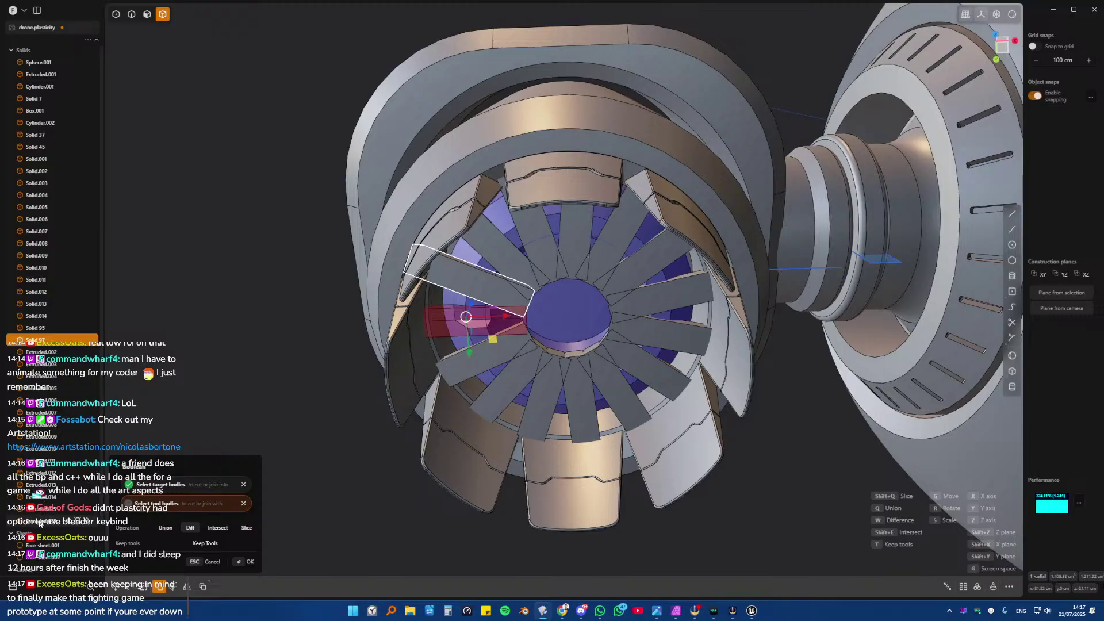
key(Return)
key(Escape)
middle_drag(479, 348, 544, 241)
middle_drag(540, 240, 478, 373)
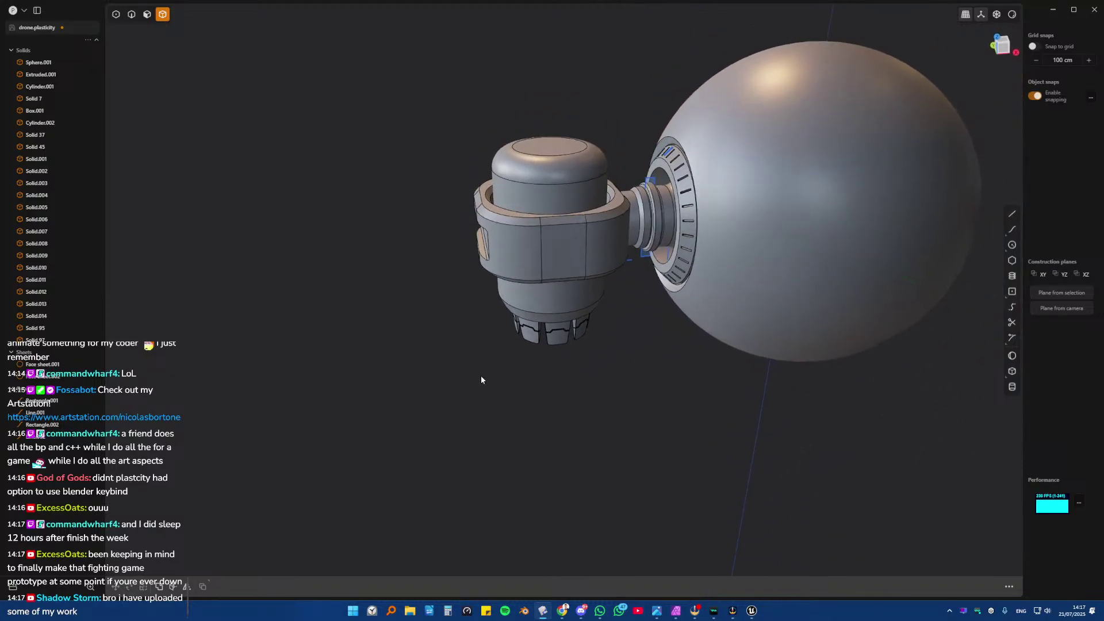
- Switch to Discord and open the first artwork image of the newest post in the general-discussion channel
click(582, 615)
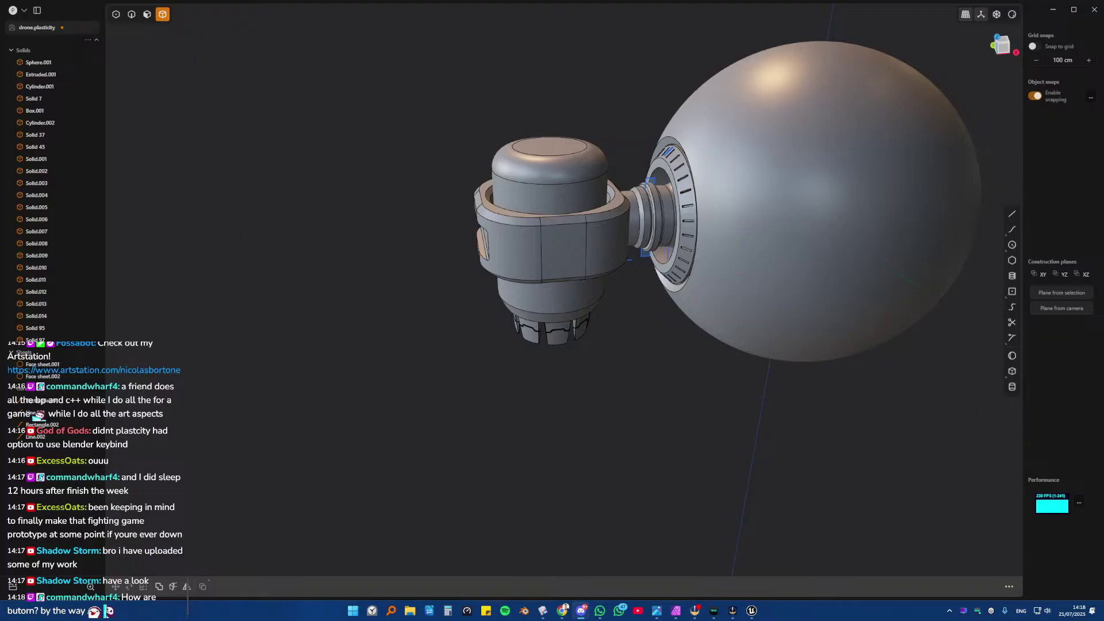
key(alt+Tab)
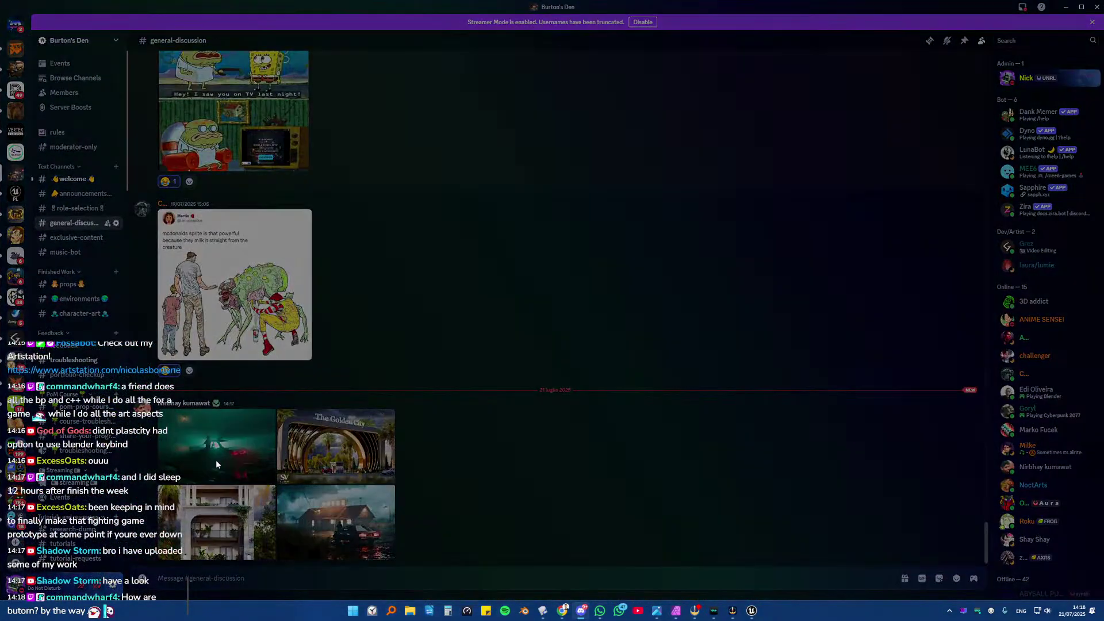
click(216, 460)
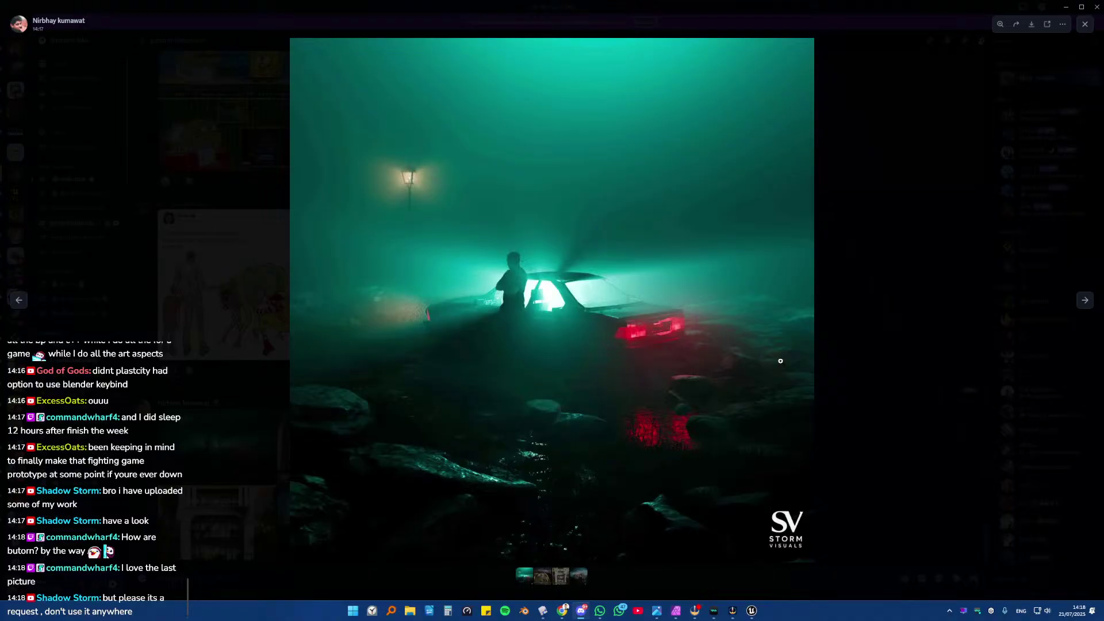
- Go to the next image, the "The Golden City" gate, and examine its golden arches and trim up close
click(1085, 301)
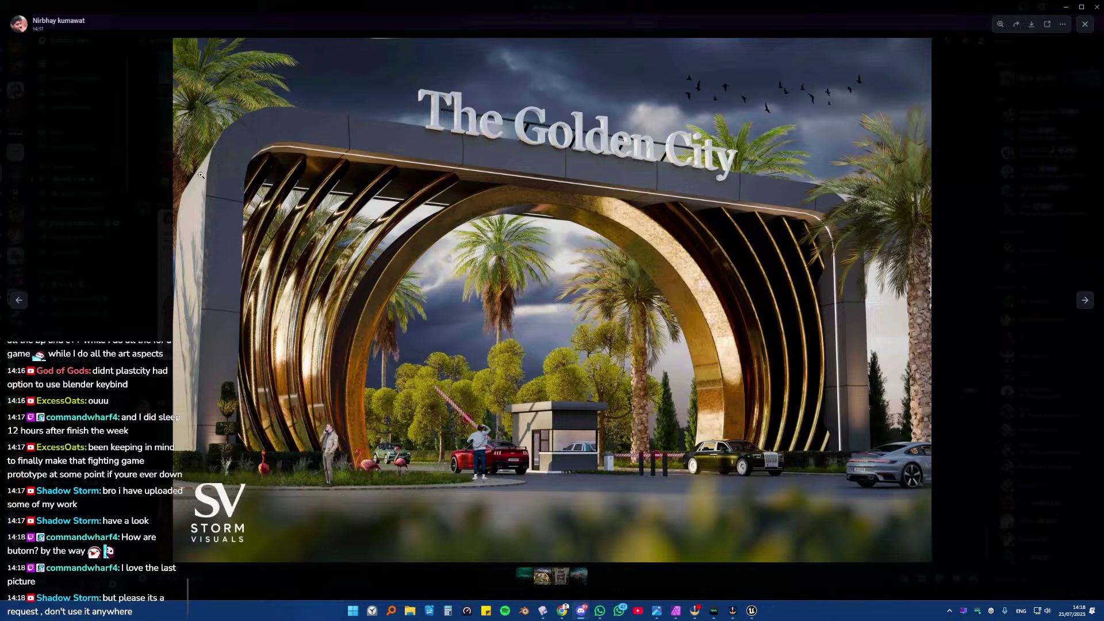
click(217, 144)
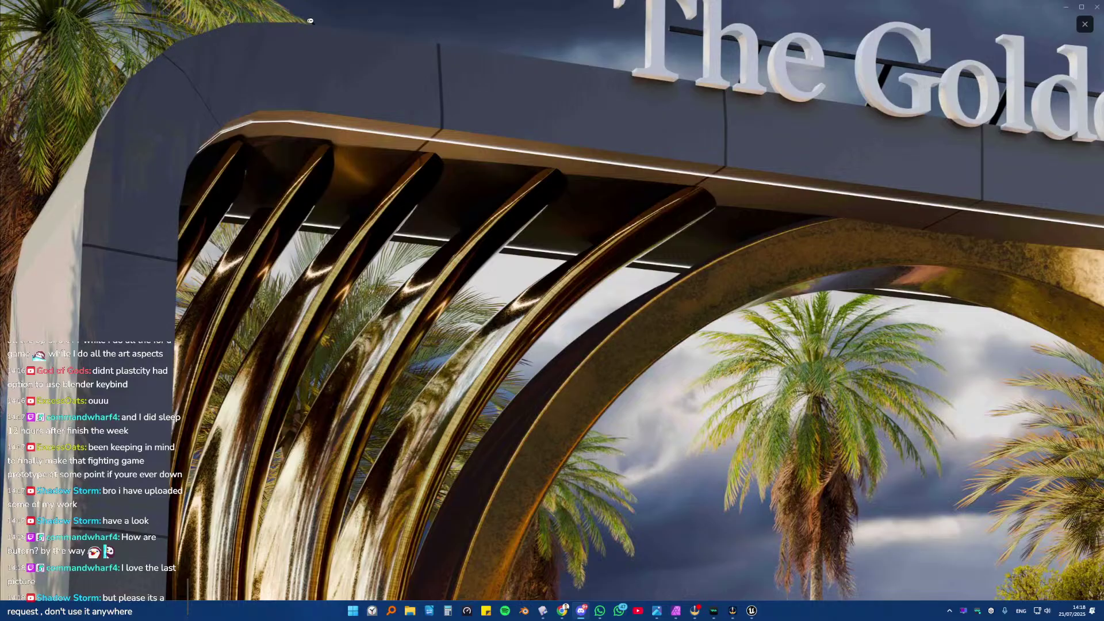
click(391, 30)
click(226, 222)
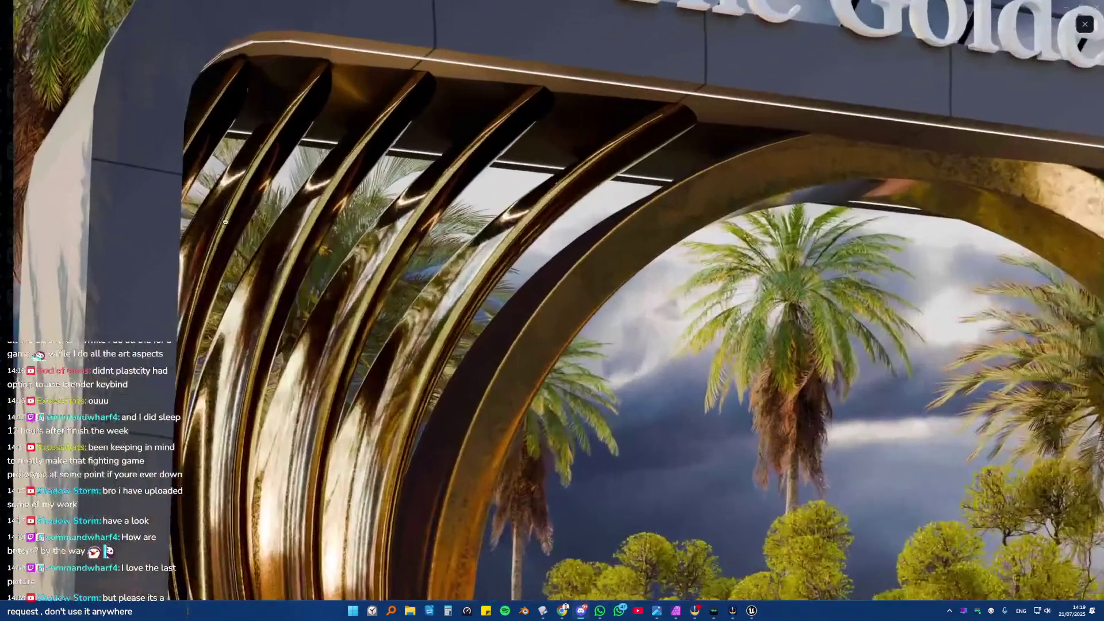
click(225, 222)
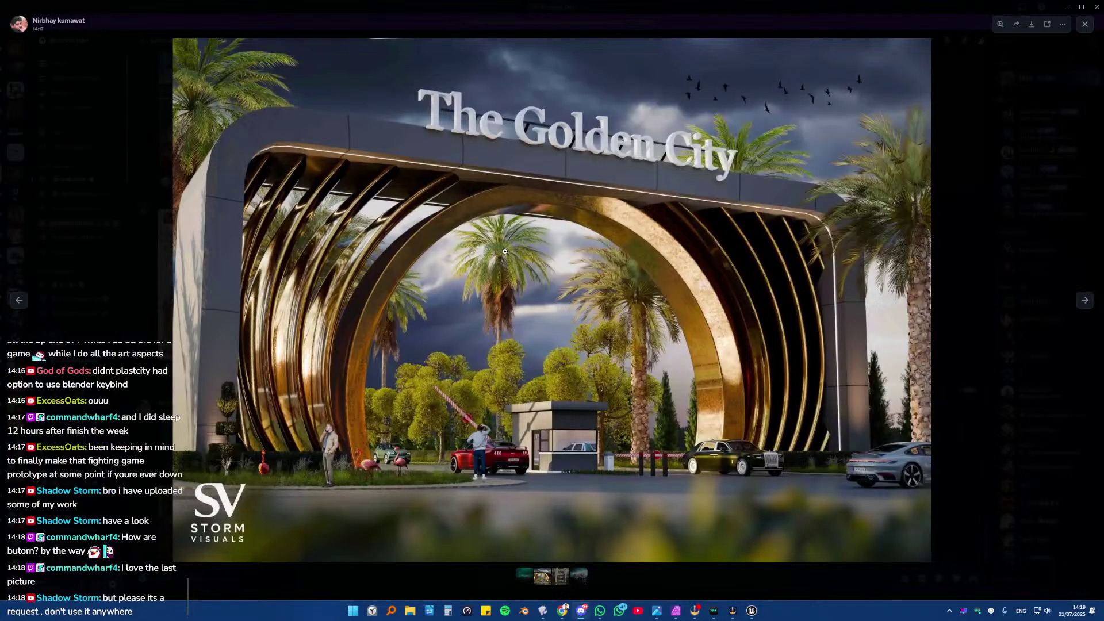
- Open the foggy green car artwork from the newest post and examine the car and its headlight glow up close
click(124, 322)
click(221, 445)
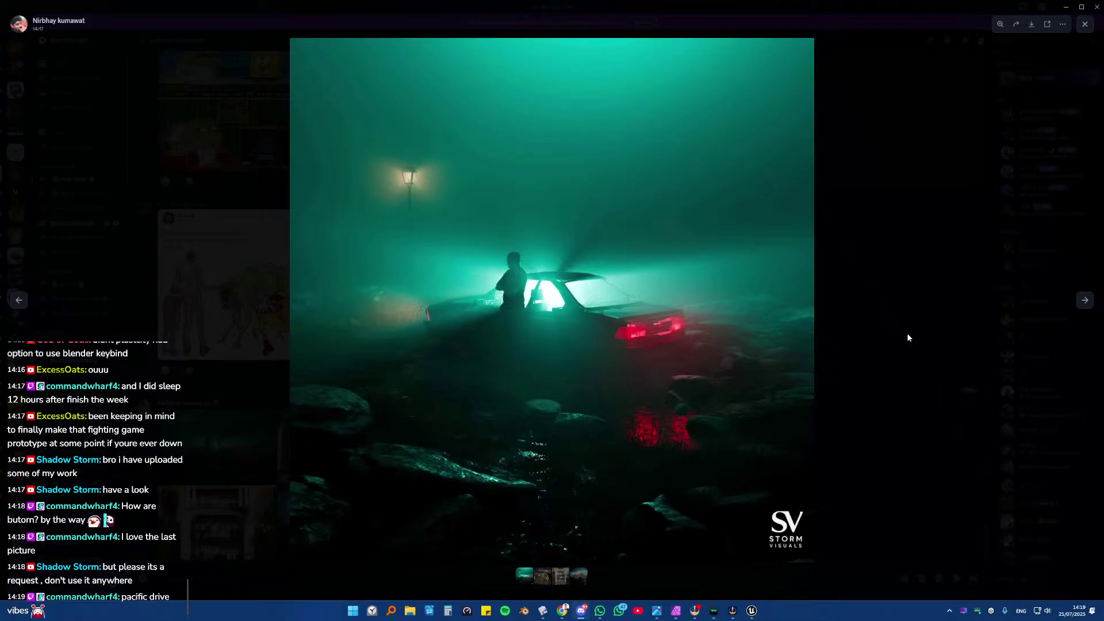
click(418, 310)
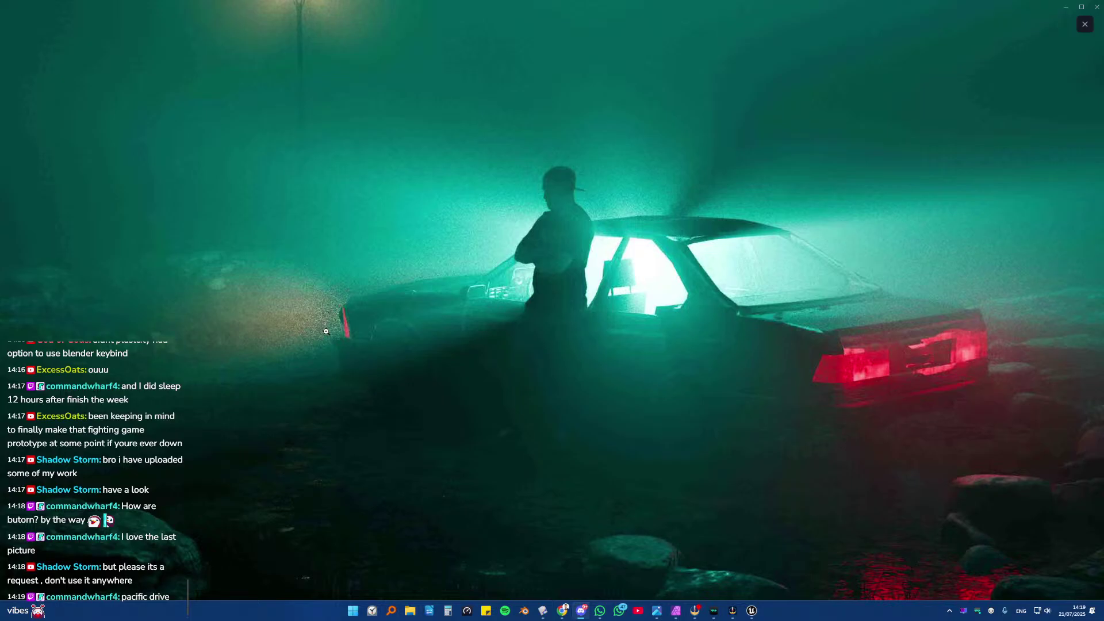
scroll(326, 332, up, 2)
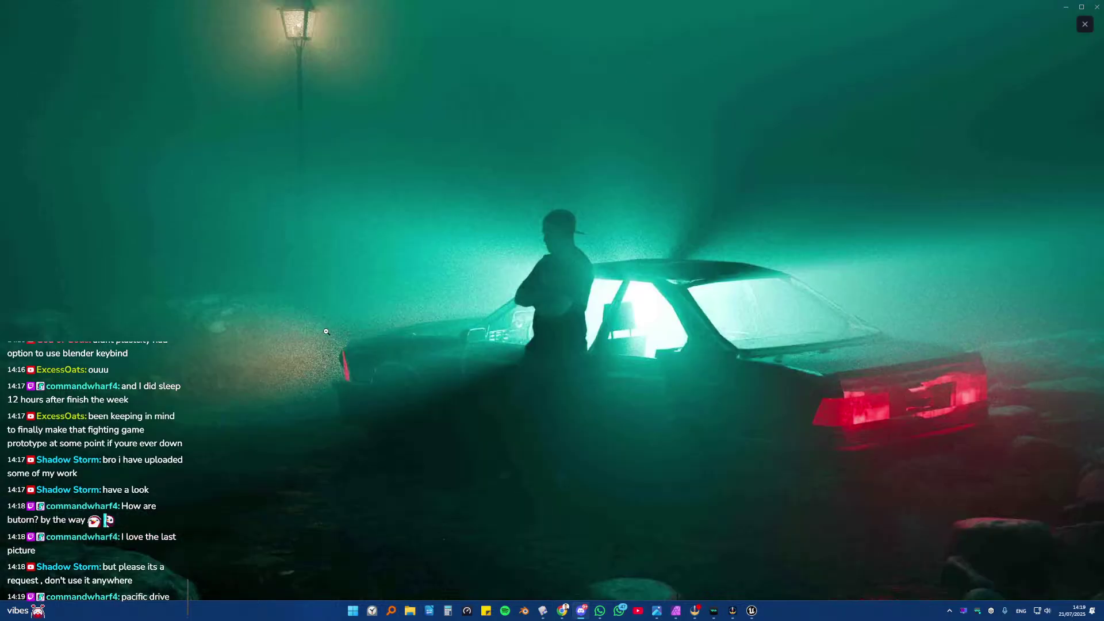
click(316, 280)
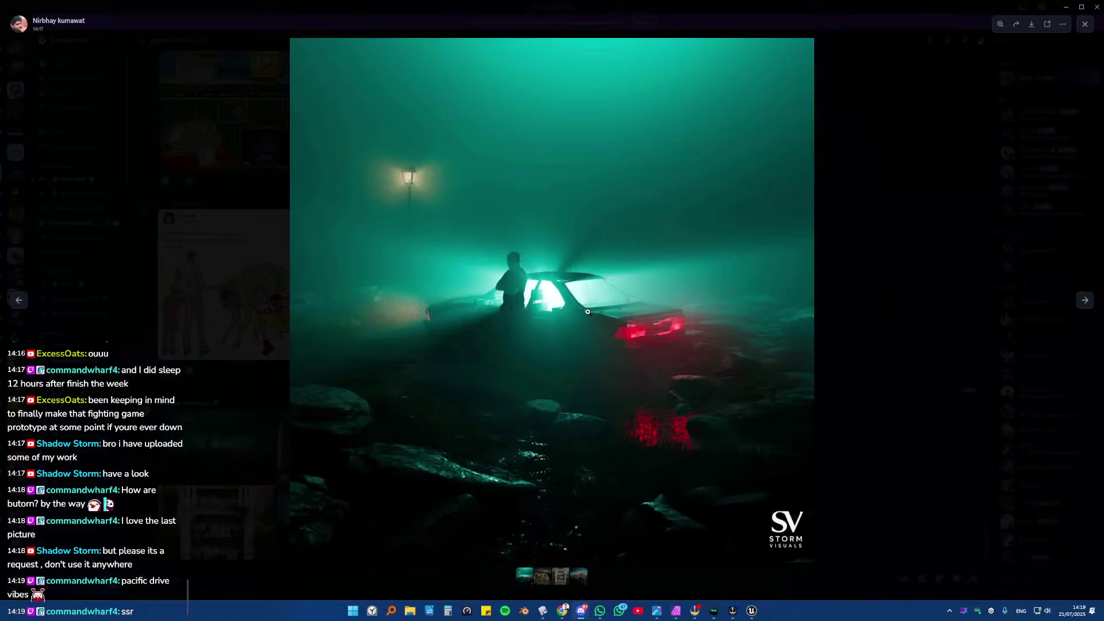
click(849, 312)
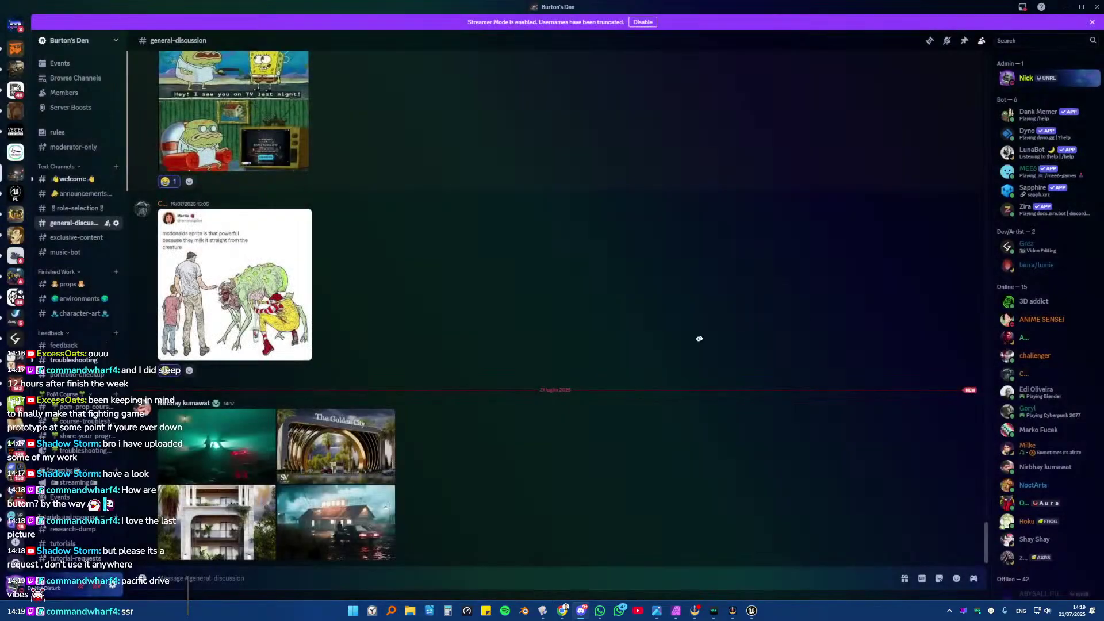
- Open the "The Golden City" gate image, go on to the apartment building render and examine its balconies up close
click(333, 444)
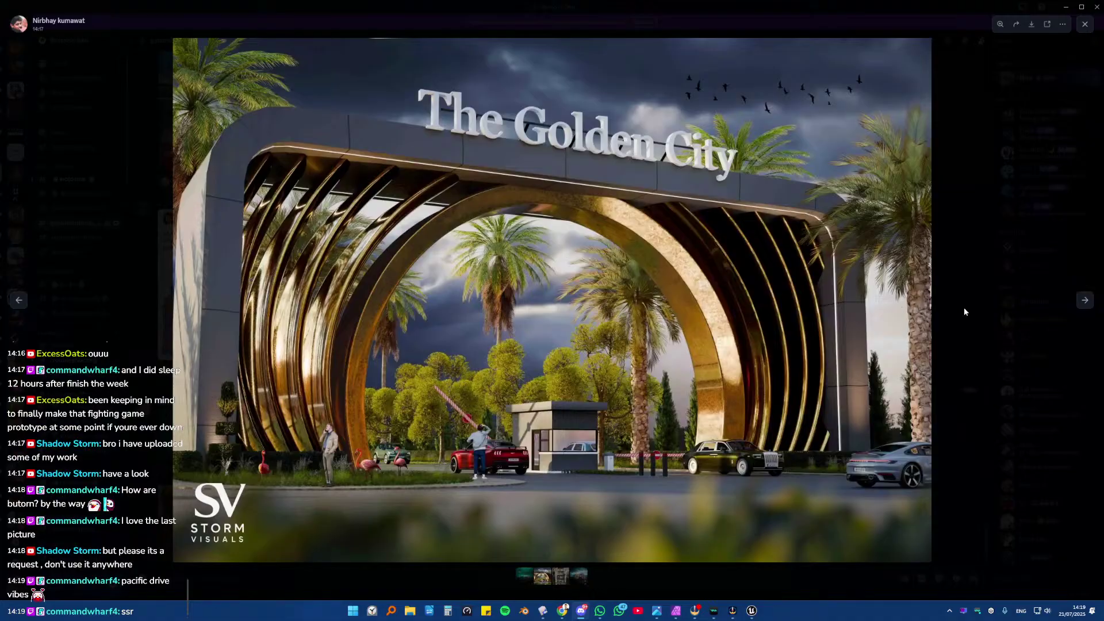
click(1084, 301)
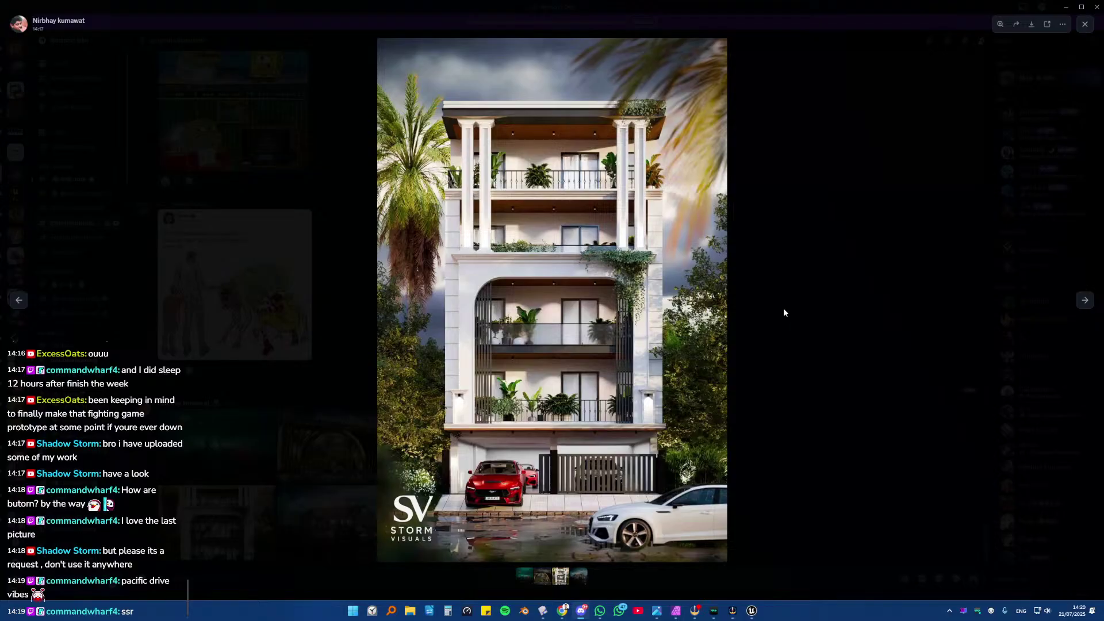
click(595, 264)
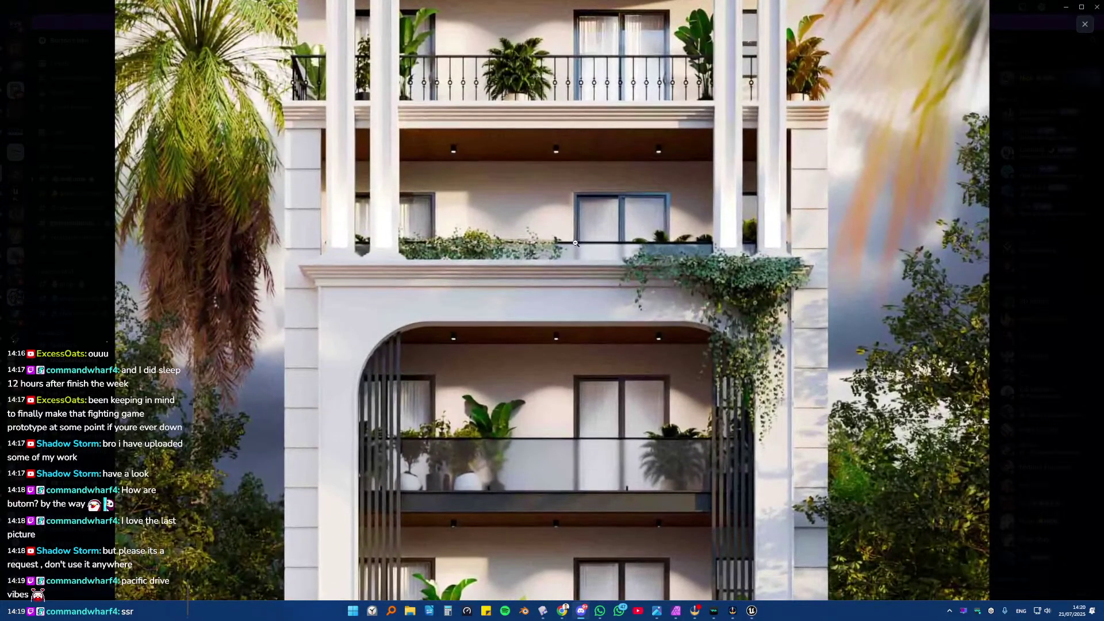
click(575, 244)
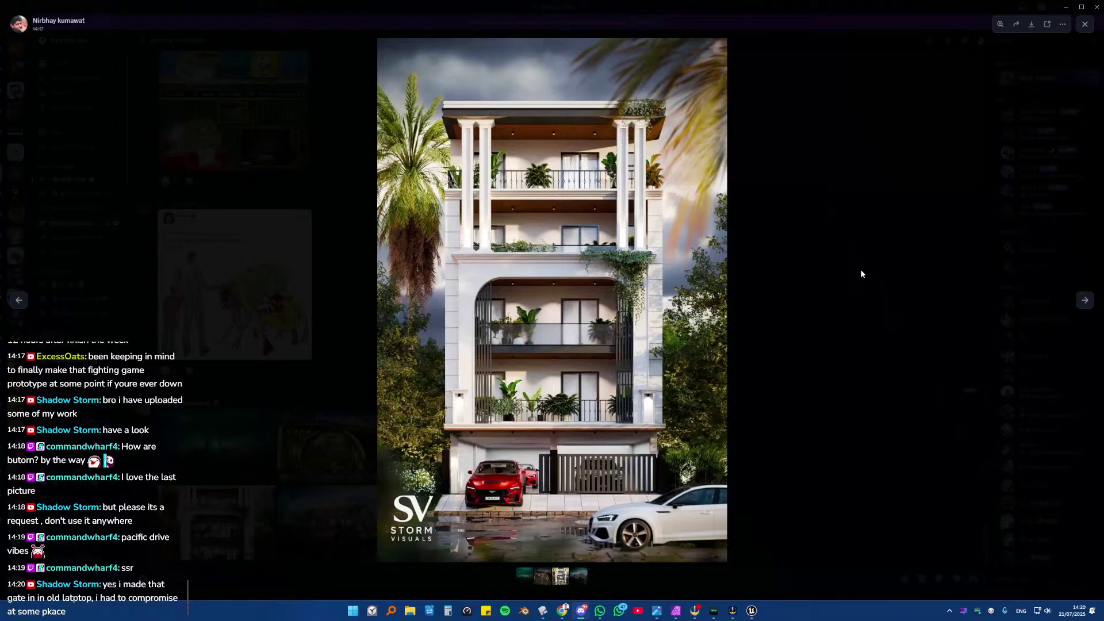
- View the rainy motel artwork, comparing it with the preceding apartment building render
click(1084, 300)
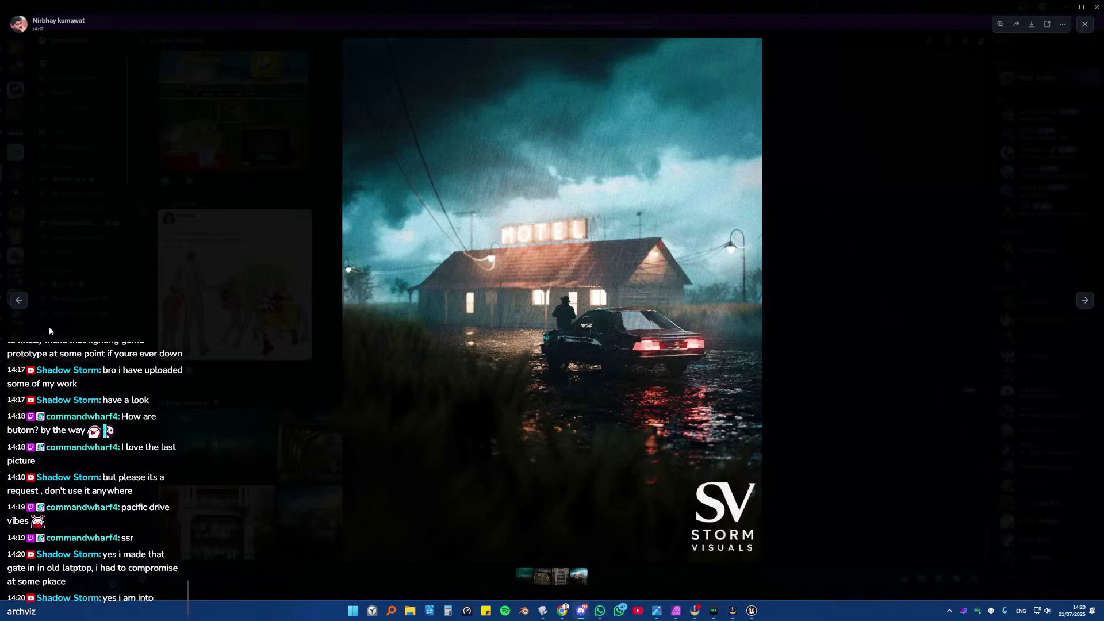
click(18, 300)
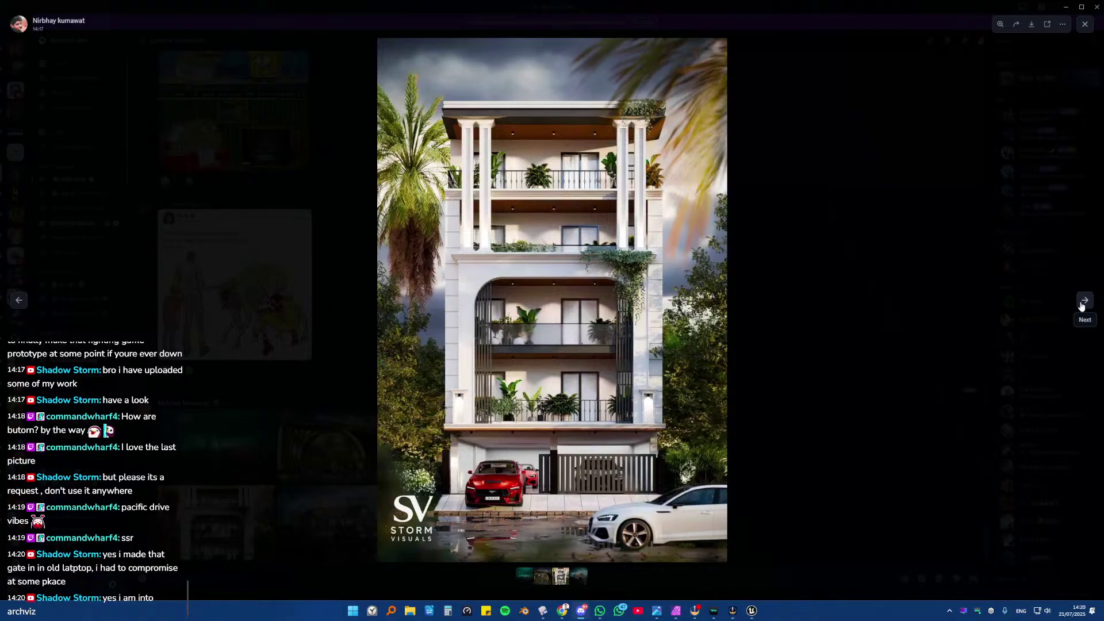
click(1085, 299)
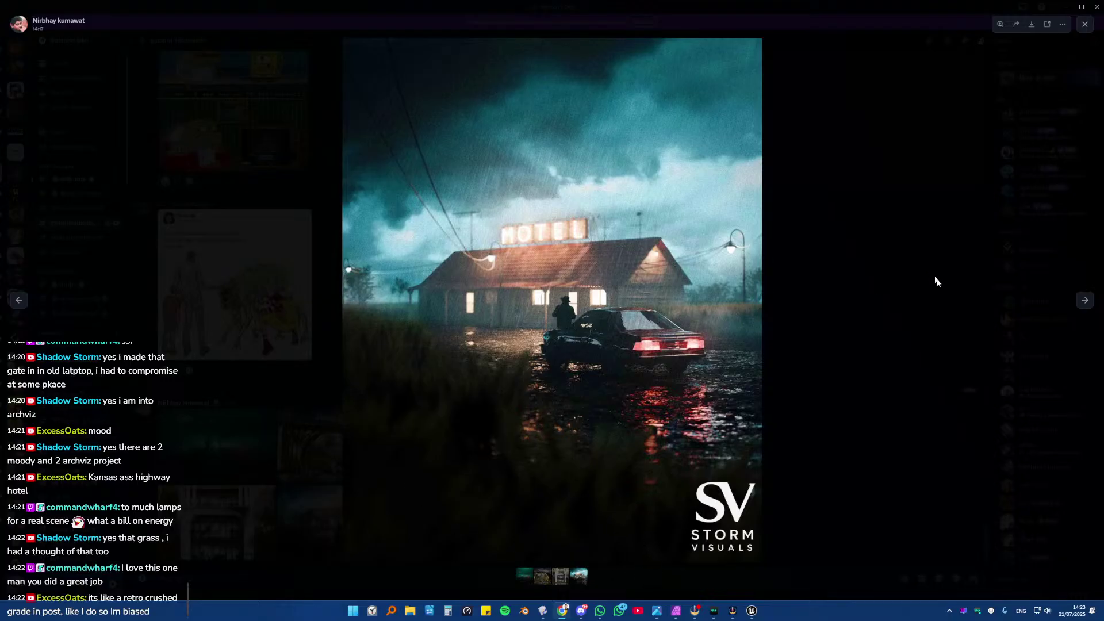
- Go on to the foggy green car artwork and examine its street lamp, fog gradients and car up close
click(1086, 301)
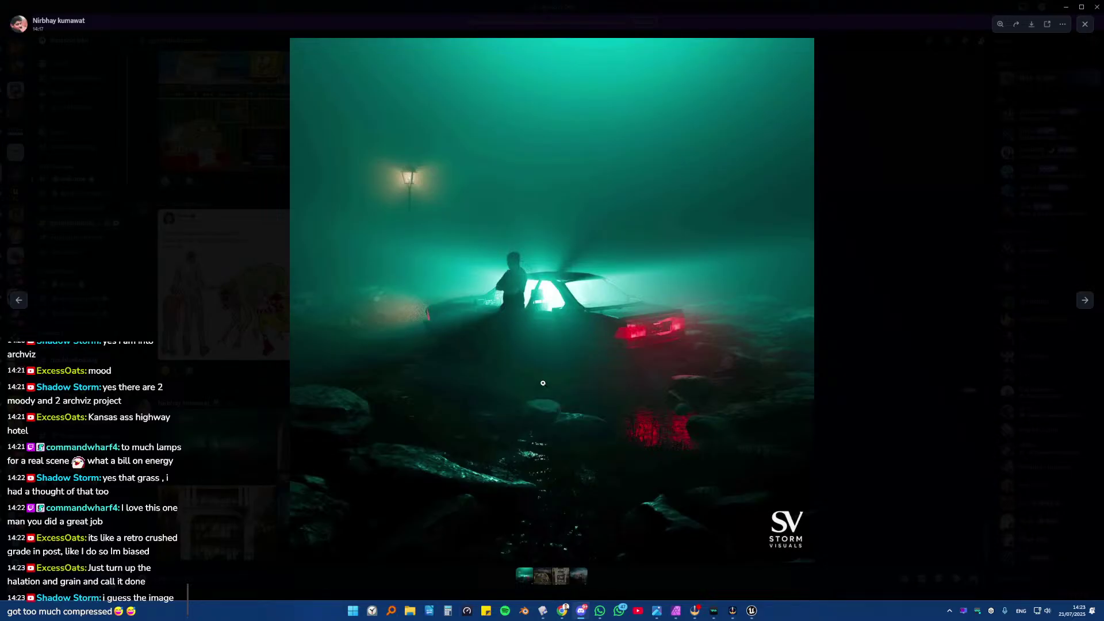
click(340, 149)
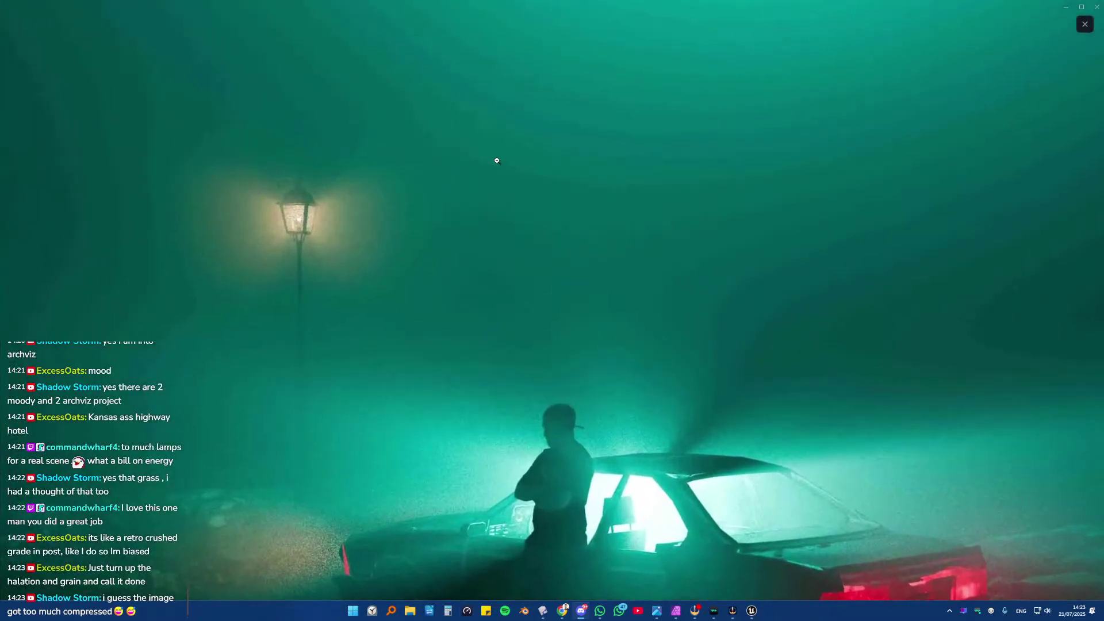
drag(497, 160, 523, 316)
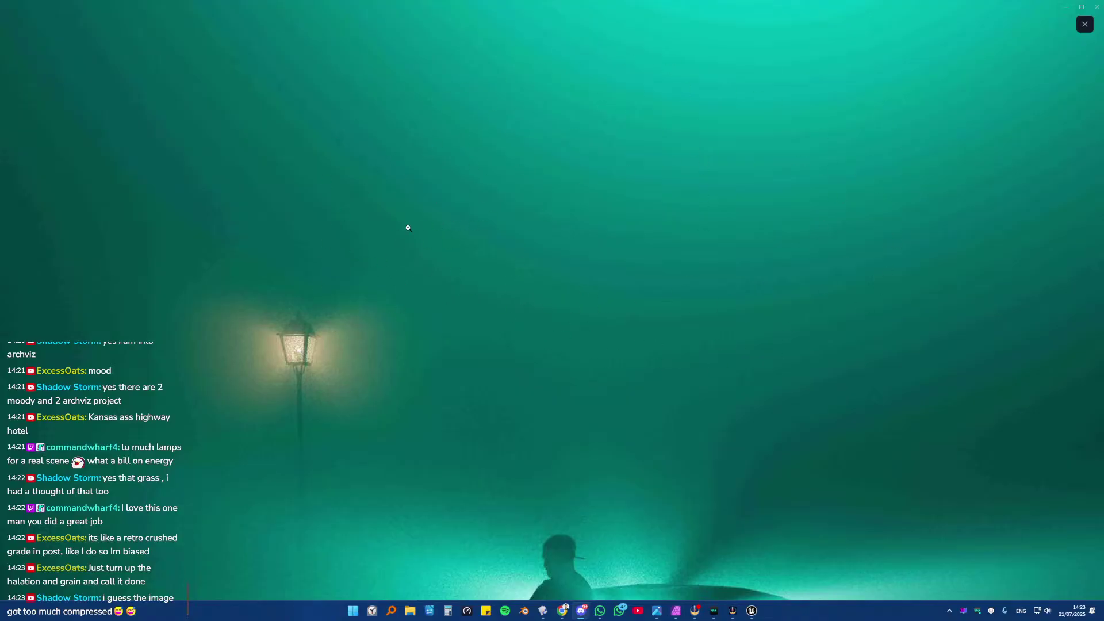
click(533, 285)
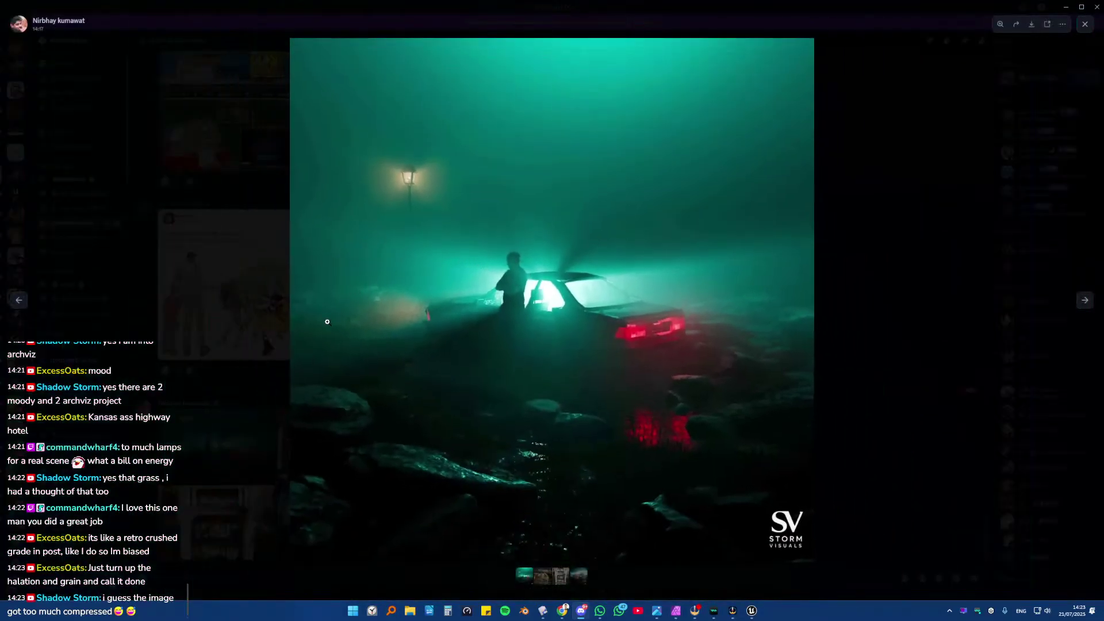
click(564, 126)
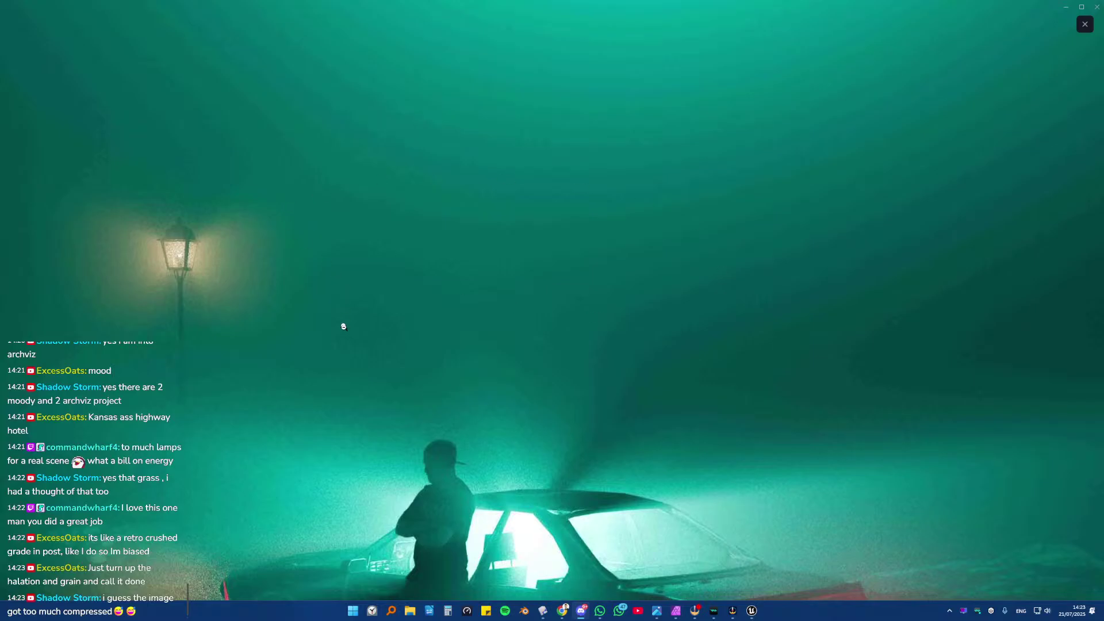
click(343, 326)
click(311, 327)
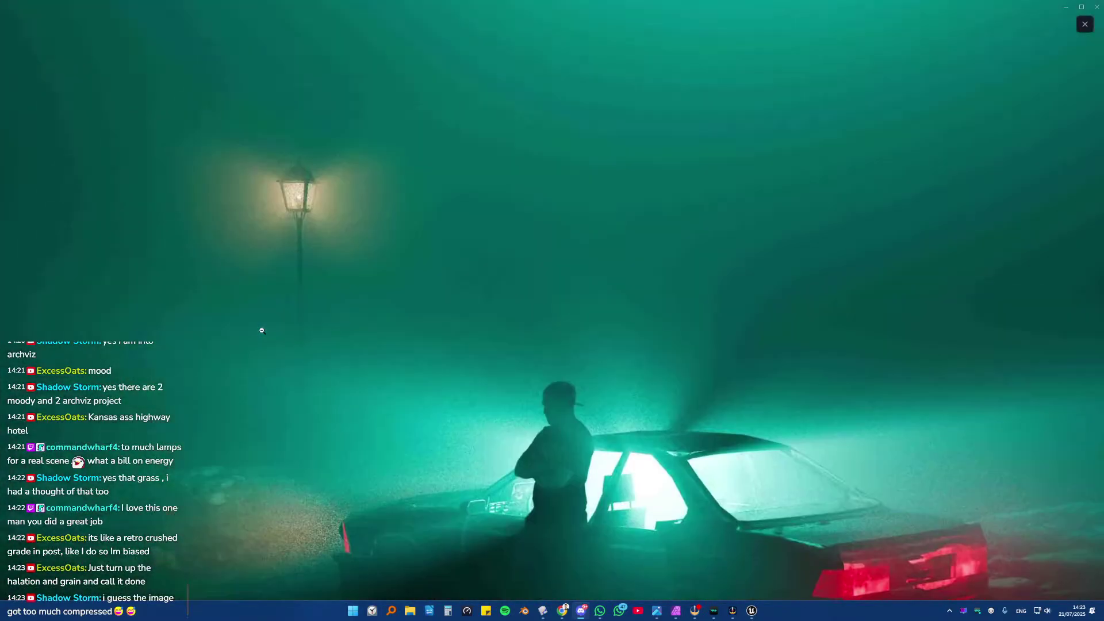
scroll(264, 333, down, 4)
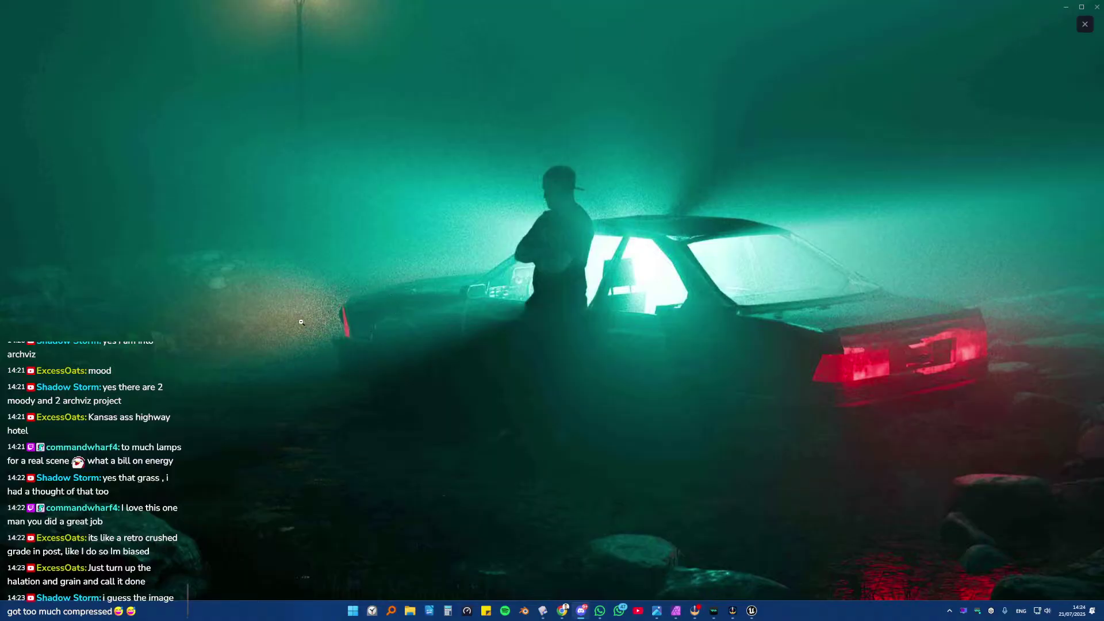
click(392, 328)
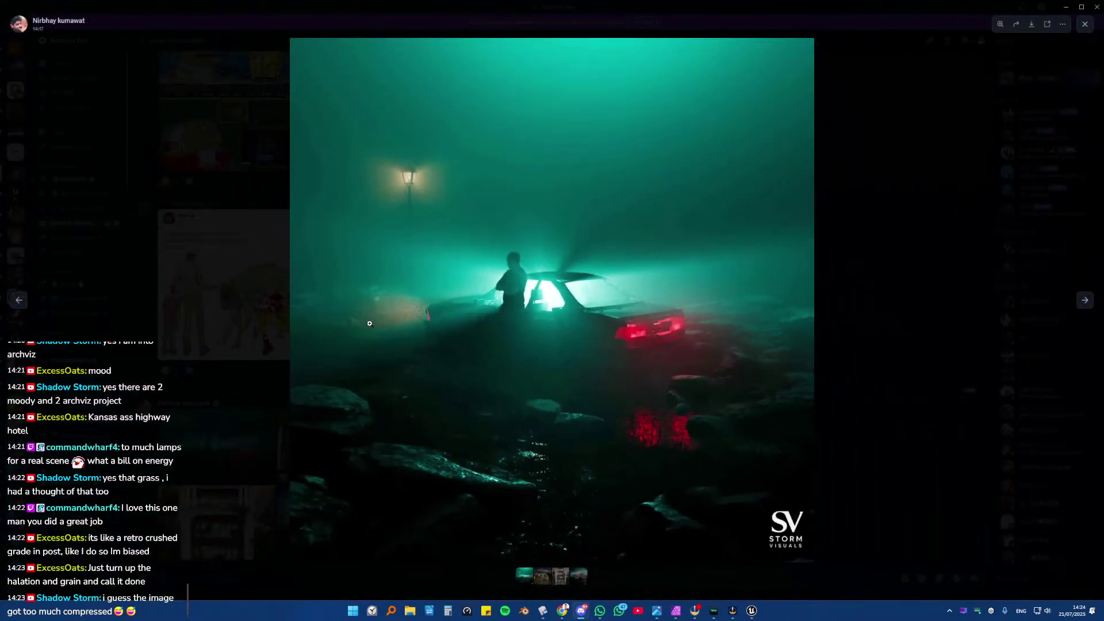
- Examine the grainy glow in front of the foggy car's headlight, comparing the magnified view with the full image
click(414, 310)
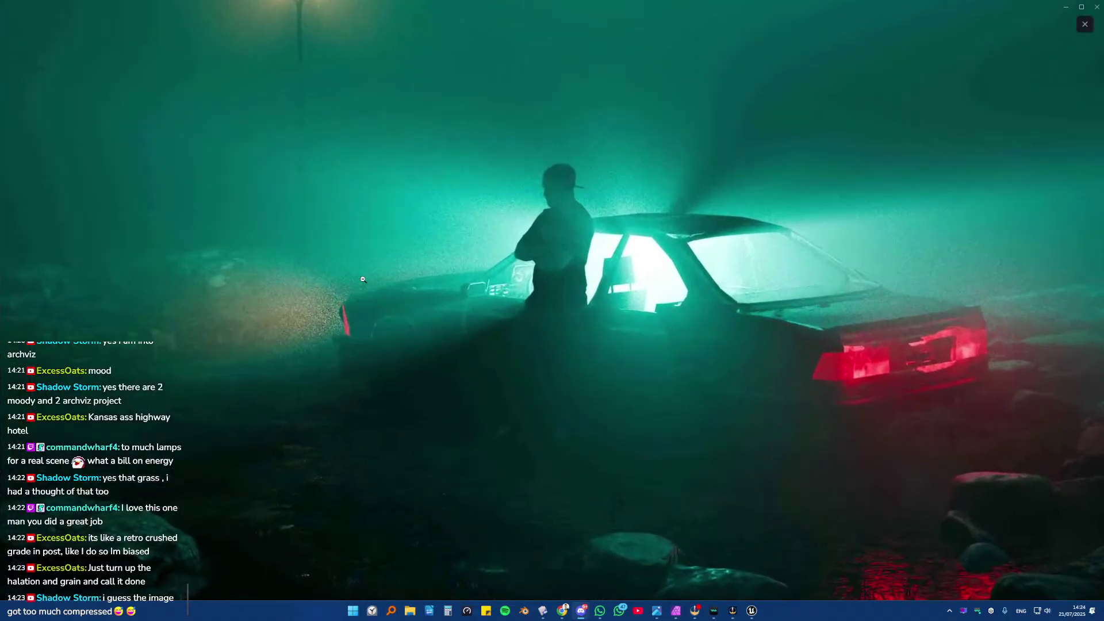
click(334, 289)
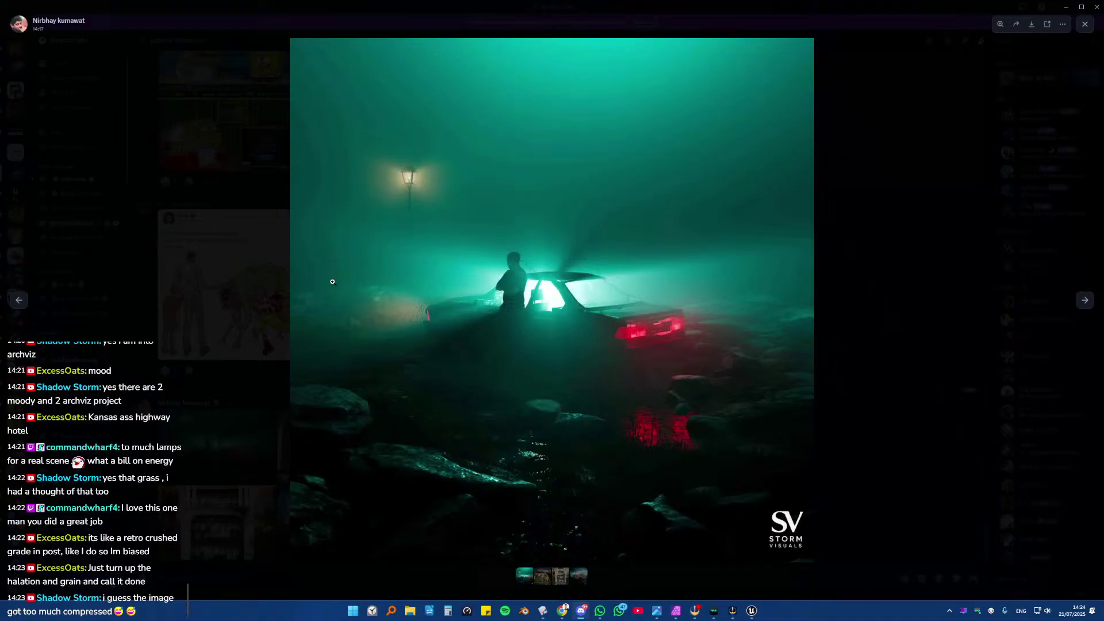
click(405, 317)
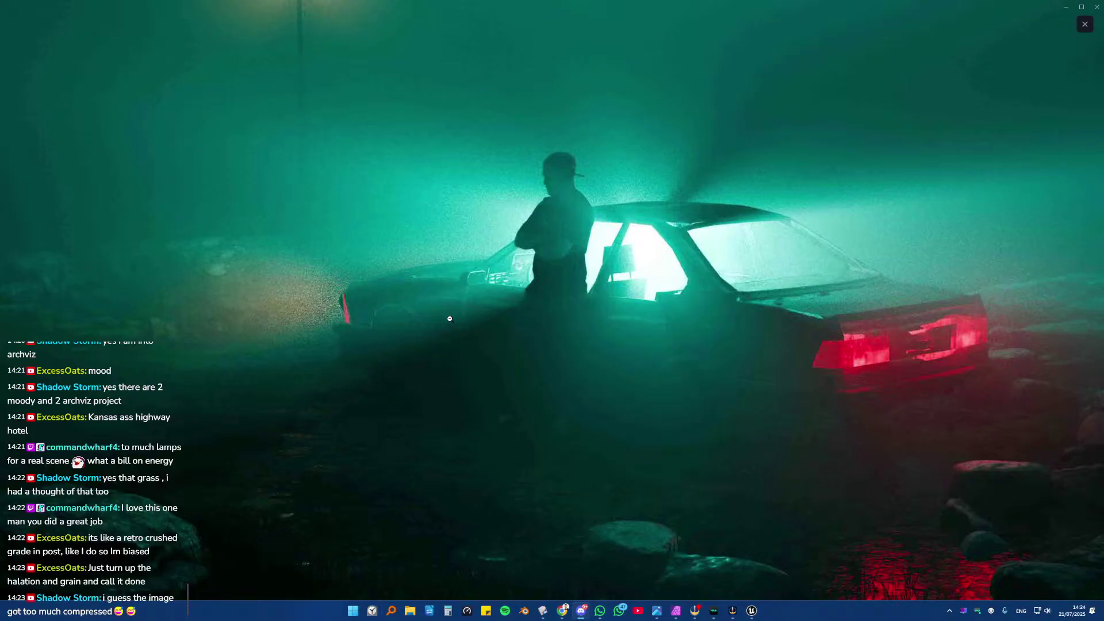
click(450, 318)
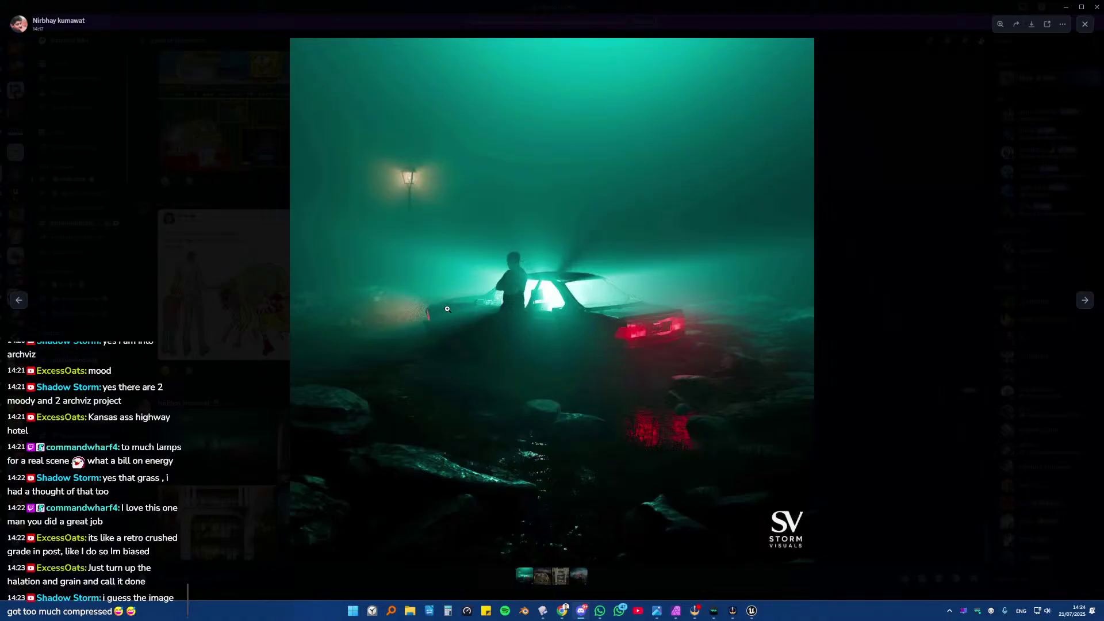
click(415, 321)
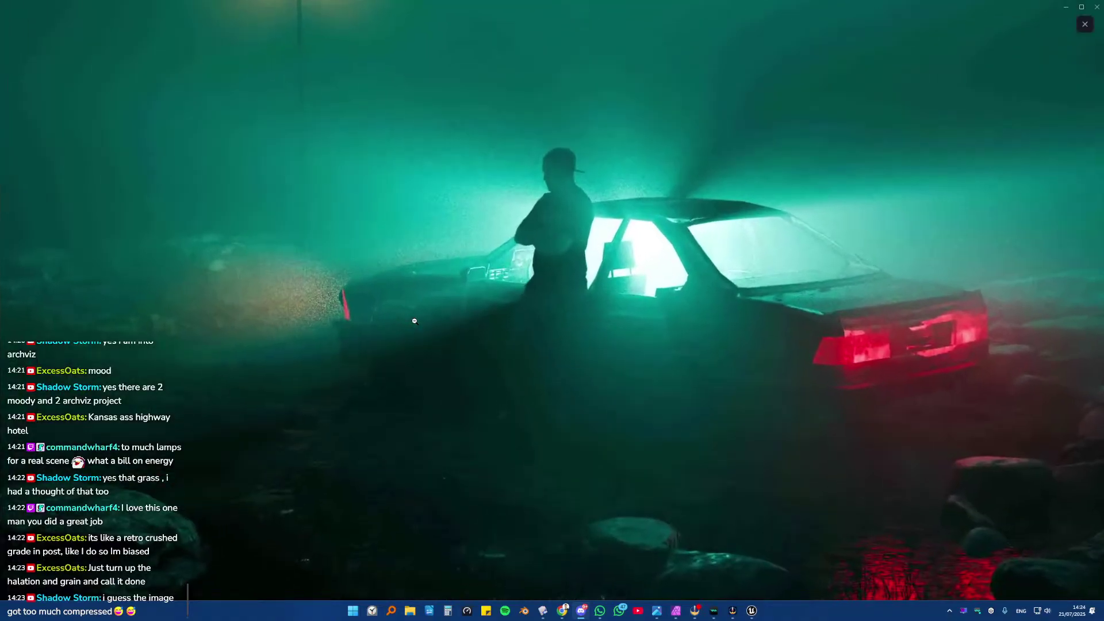
click(411, 384)
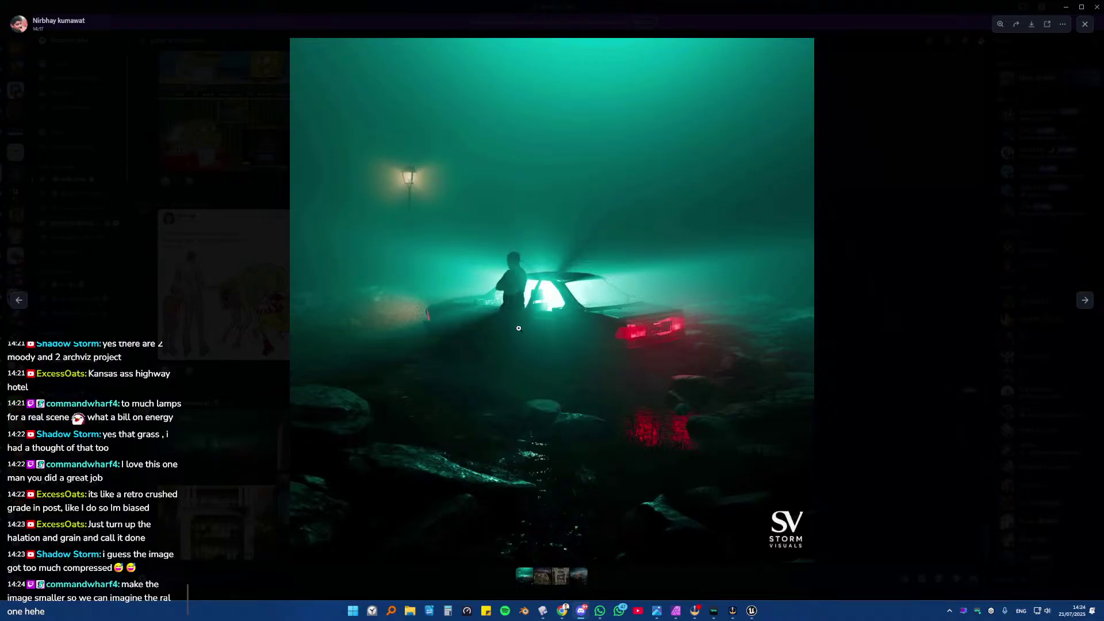
click(368, 290)
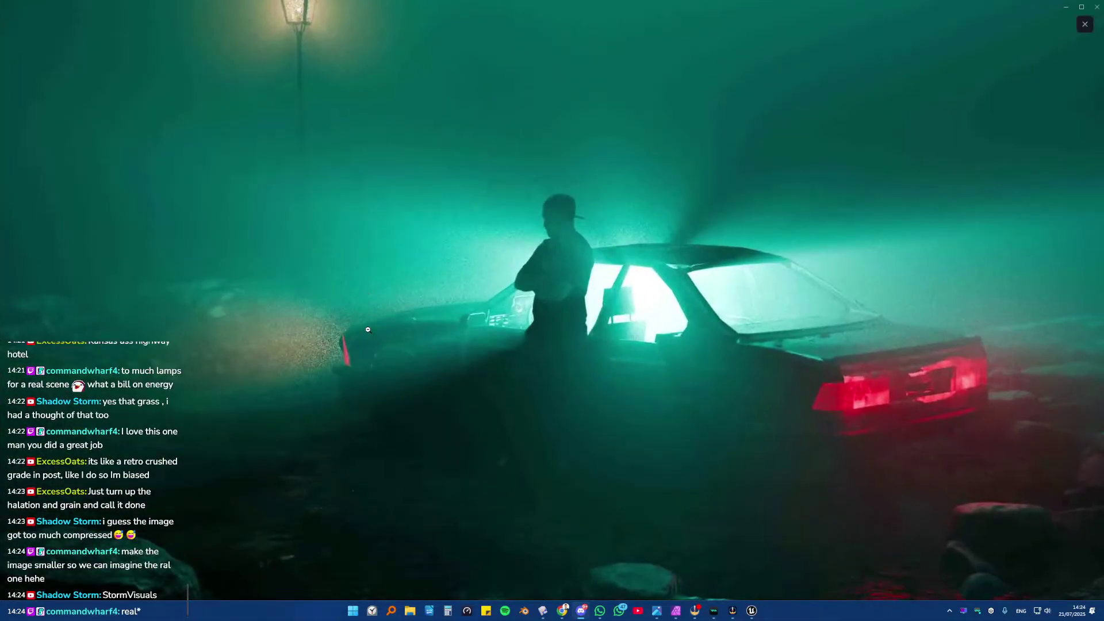
click(368, 329)
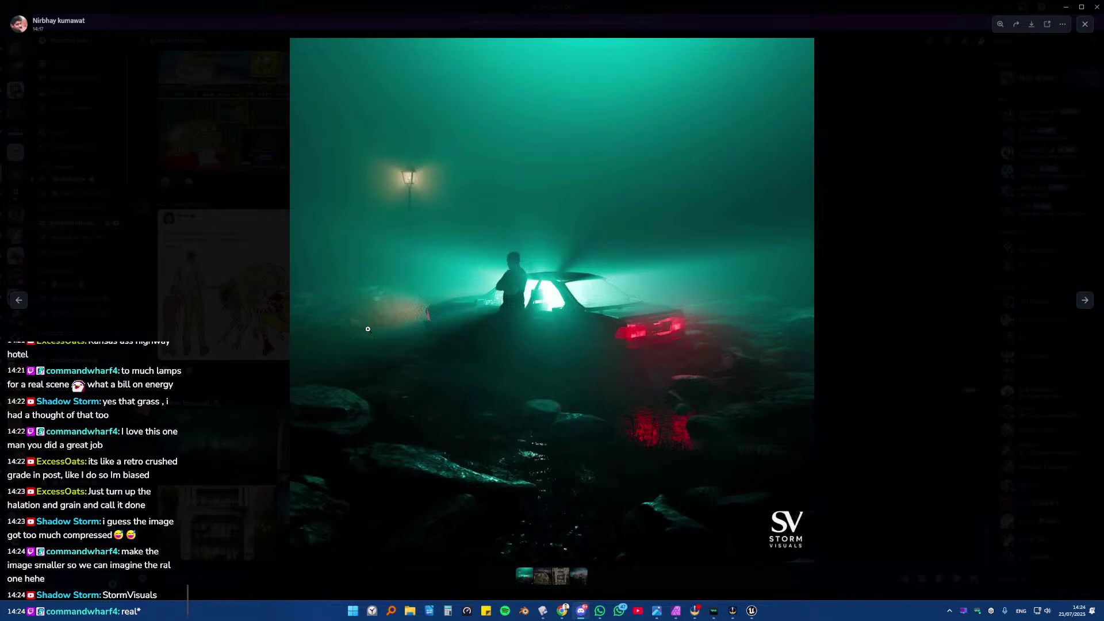
- Close the artwork, then view the profile card of the previous post's author and that post's McDonald's Sprite creature meme
click(777, 276)
click(915, 277)
click(915, 277)
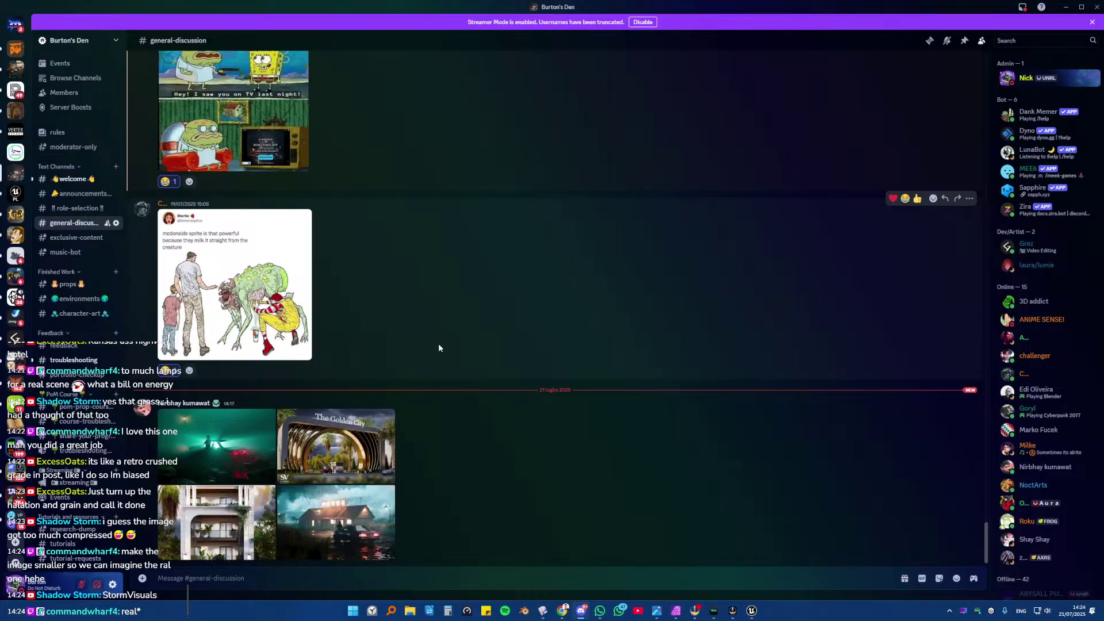
click(142, 210)
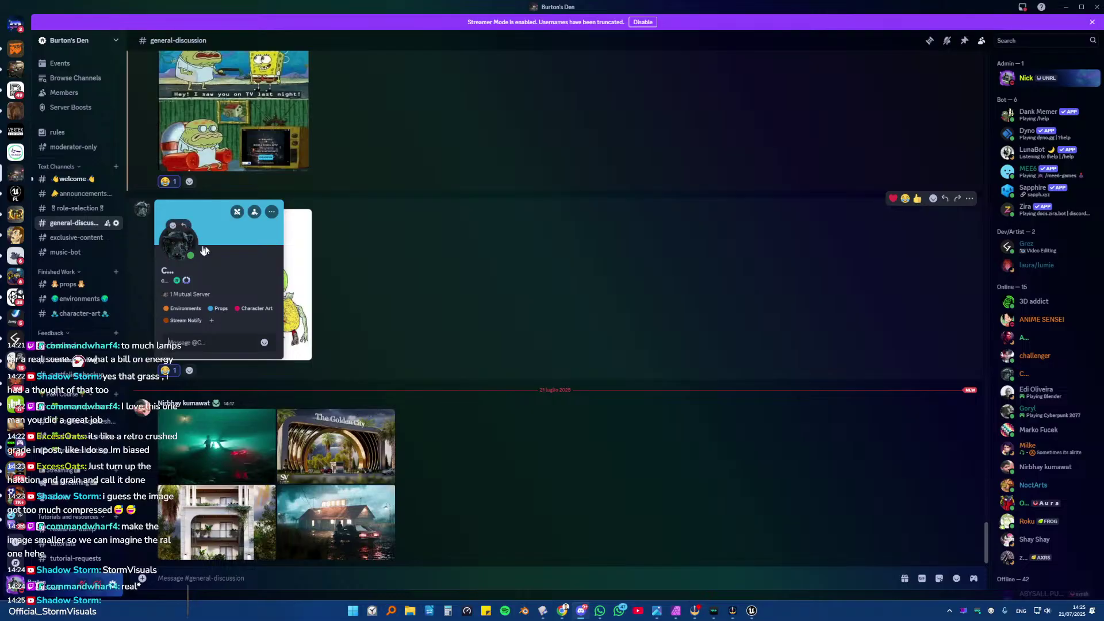
click(419, 265)
click(233, 284)
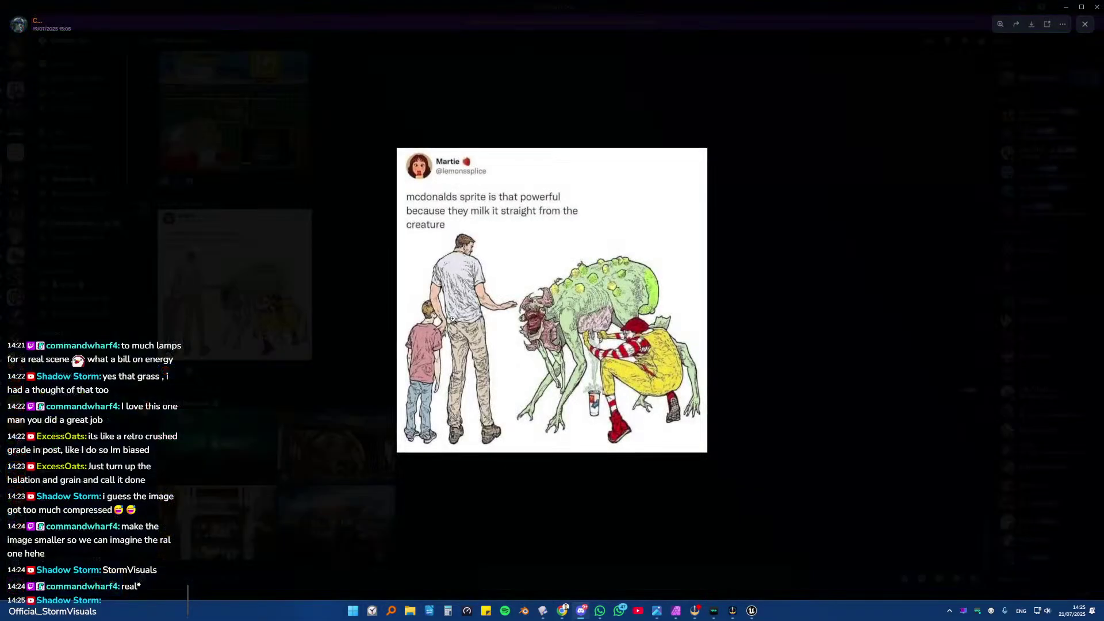
click(327, 296)
- Return from Discord to Plasticity and inspect the side thruster's housing edges and nozzle fins up close
click(1066, 7)
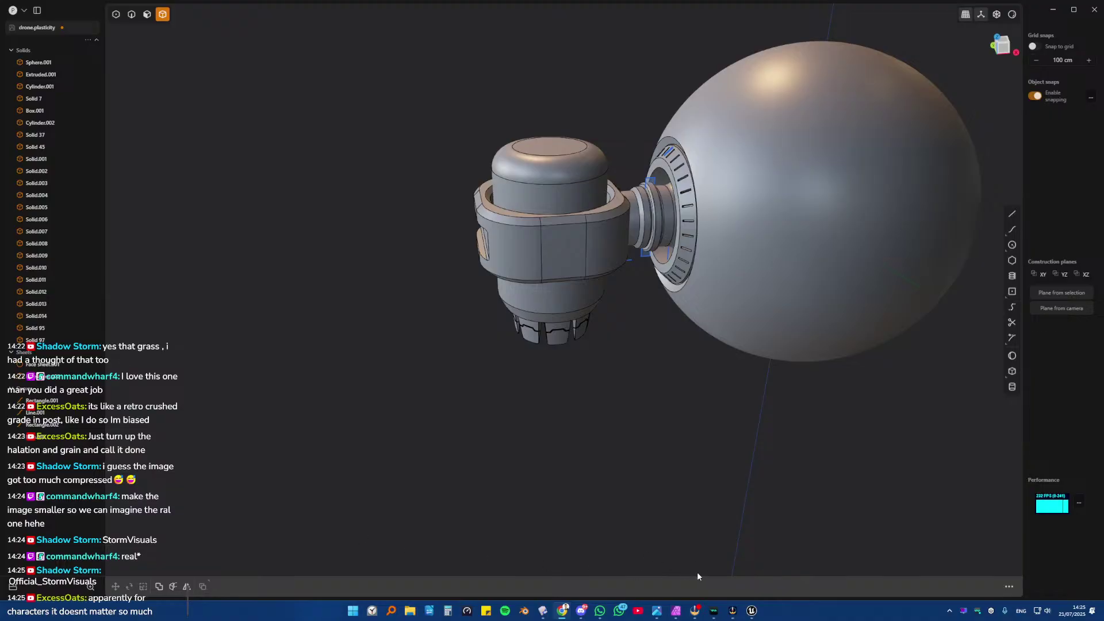
mouse_move(735, 616)
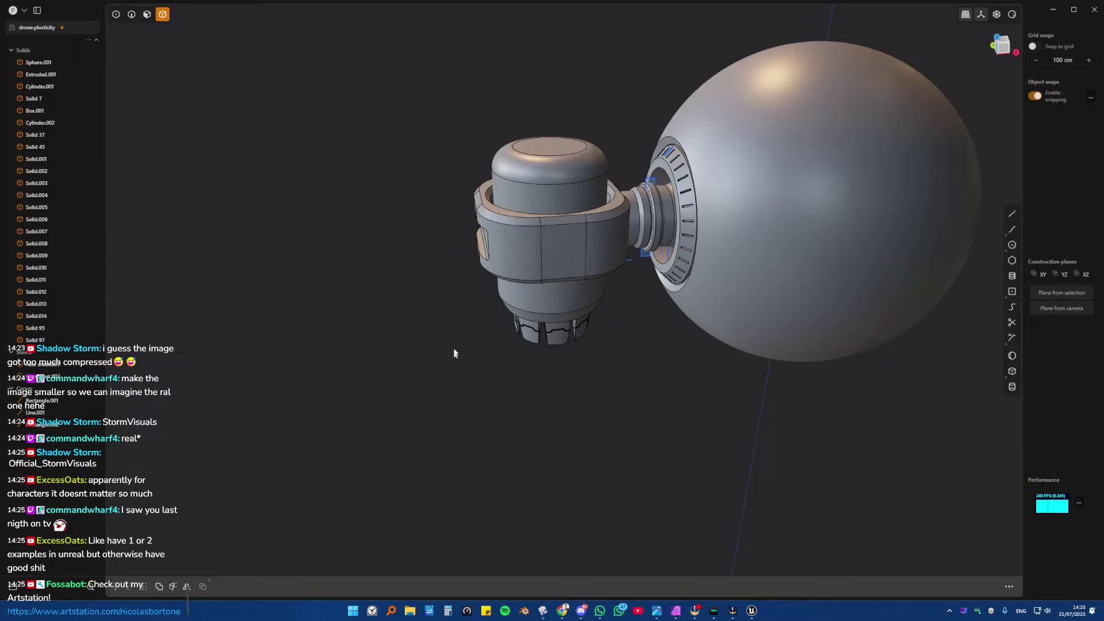
scroll(564, 195, up, 5)
middle_drag(565, 194, 541, 214)
key(2)
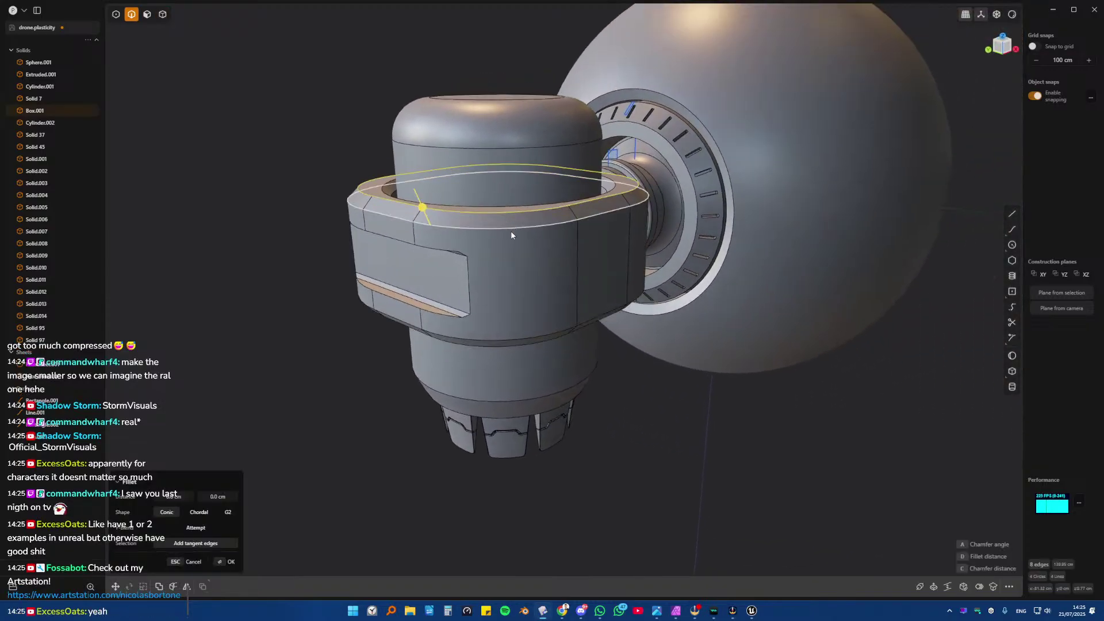
middle_drag(293, 241, 553, 286)
scroll(553, 286, down, 3)
scroll(544, 239, up, 8)
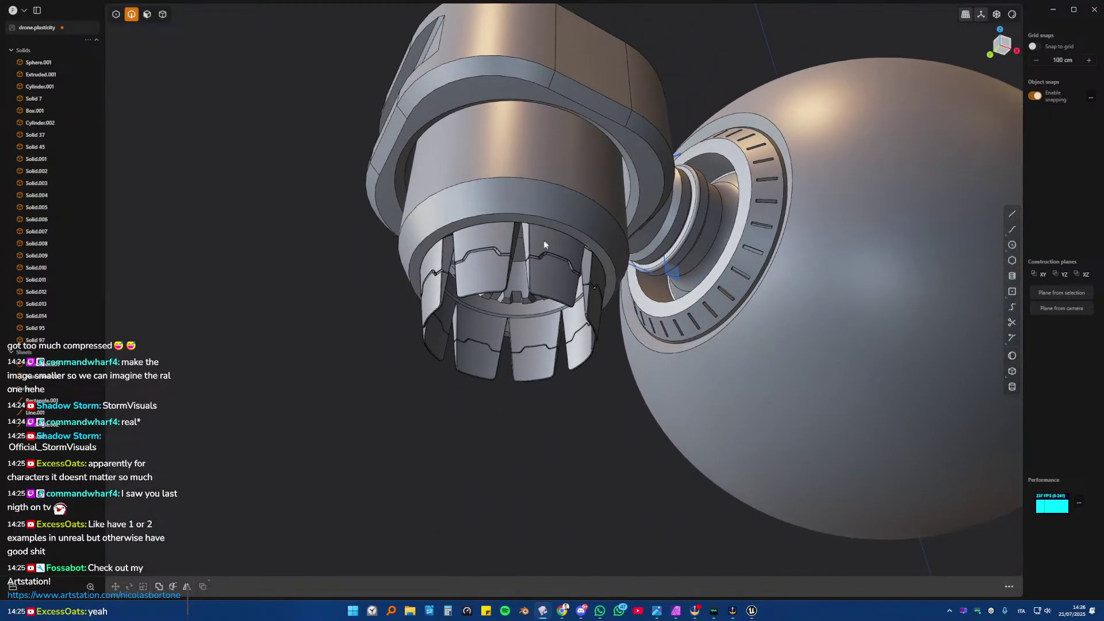
scroll(536, 259, down, 5)
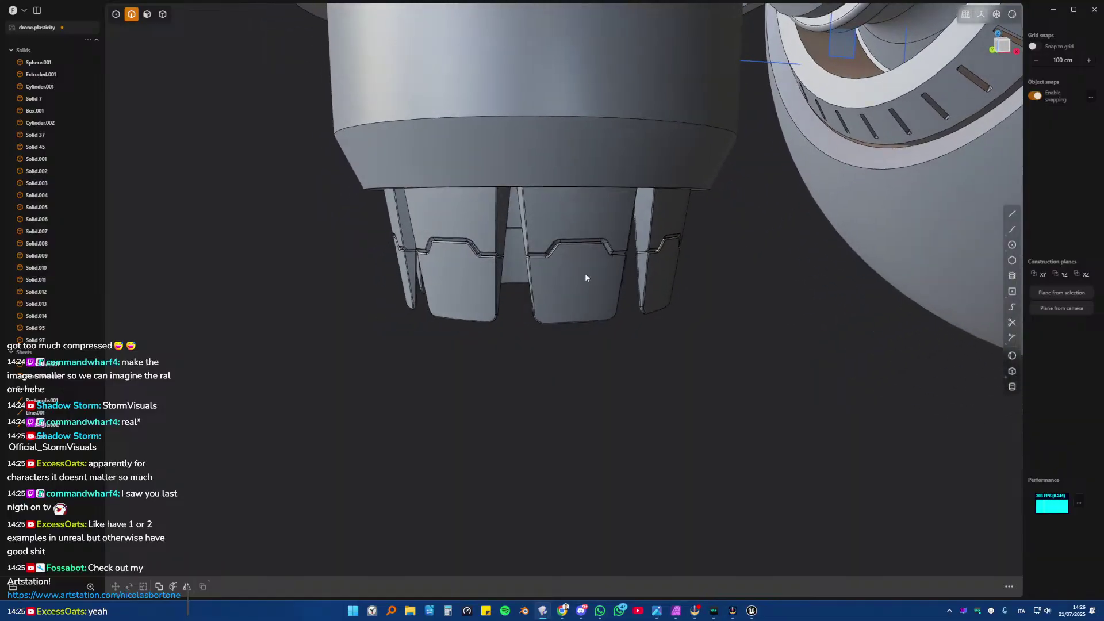
middle_drag(585, 274, 582, 352)
scroll(685, 277, down, 3)
scroll(578, 337, up, 3)
scroll(575, 326, up, 2)
middle_drag(599, 235, 660, 360)
click(609, 158)
key(b)
scroll(606, 268, down, 5)
key(Escape)
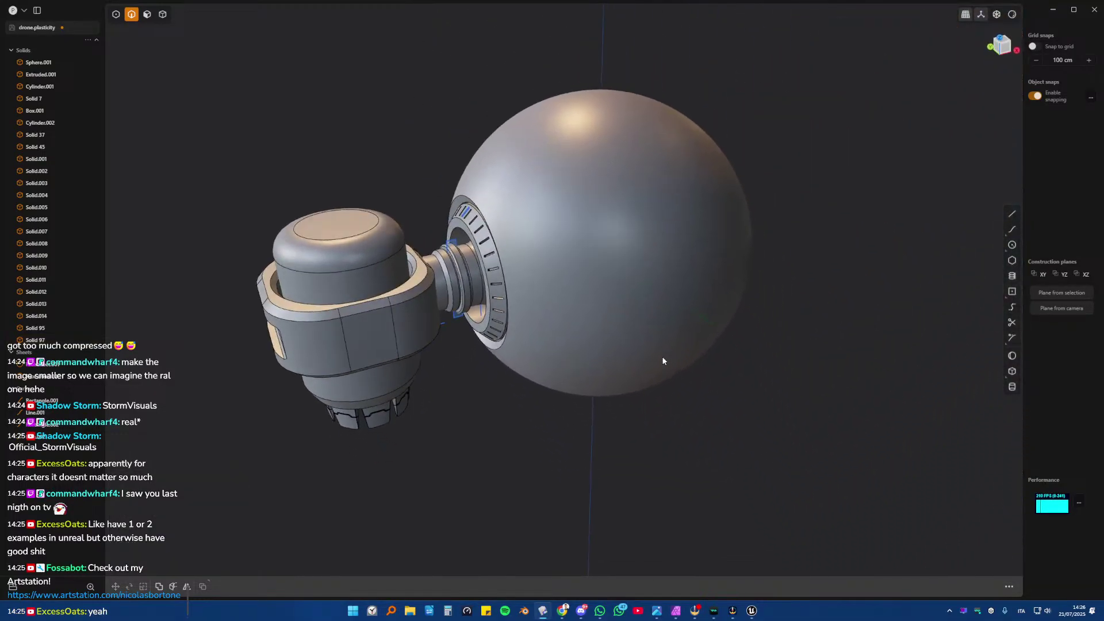
scroll(507, 285, up, 2)
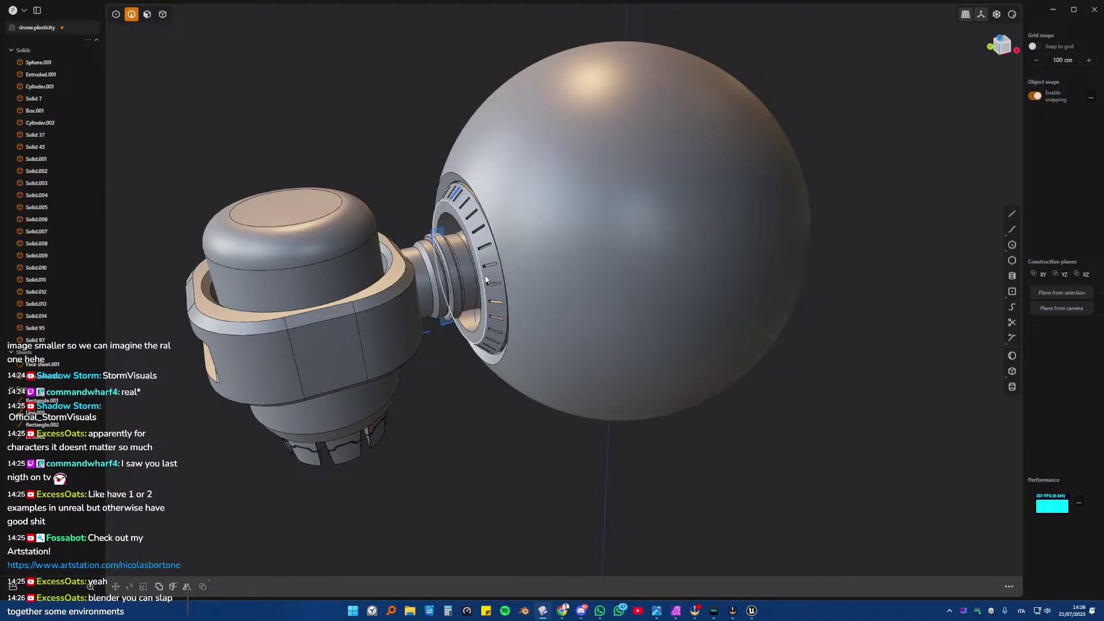
scroll(485, 280, down, 5)
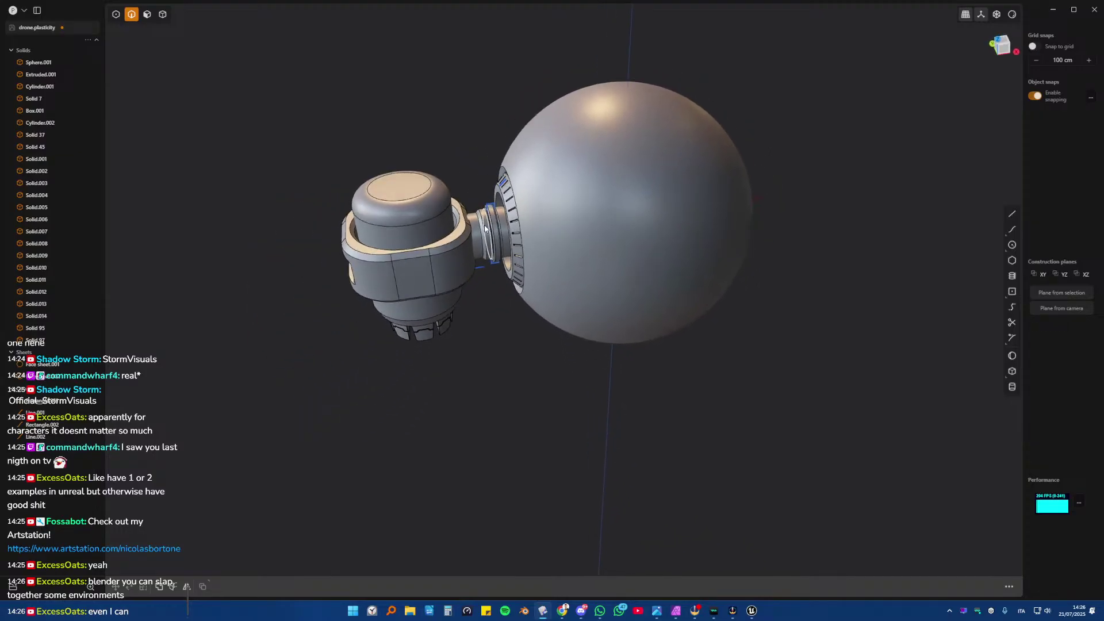
scroll(643, 269, up, 5)
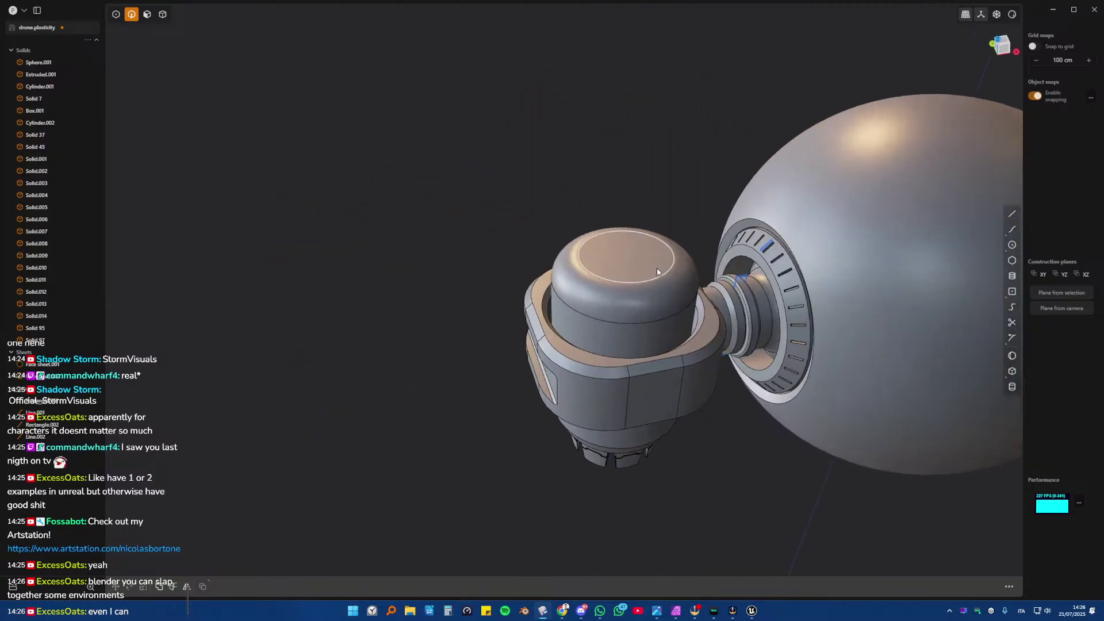
scroll(656, 268, up, 5)
key(3)
click(613, 256)
key(o)
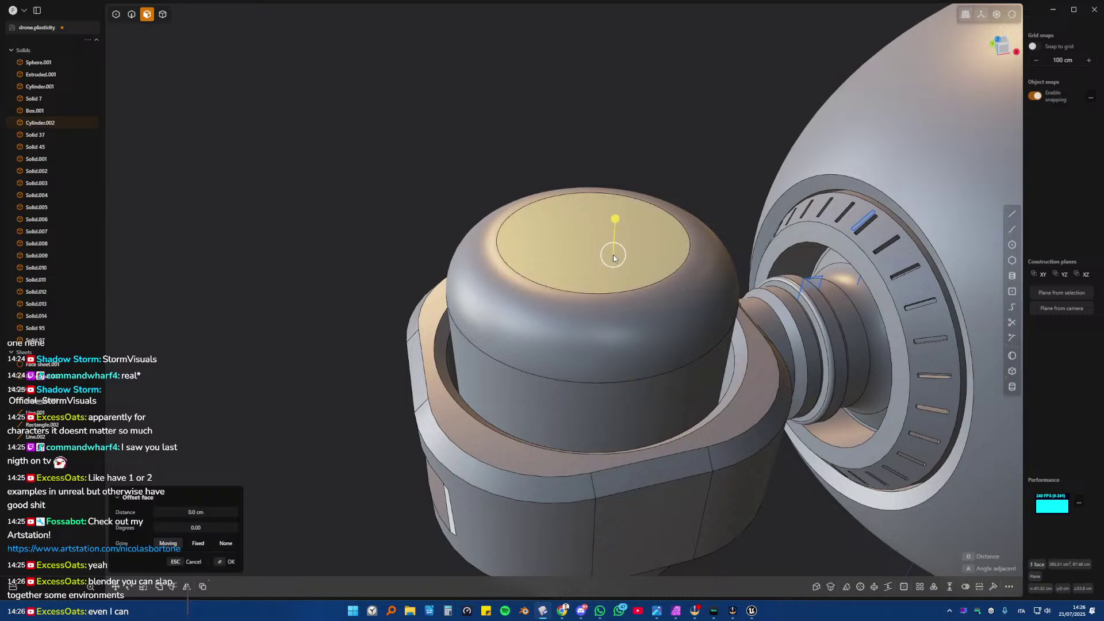
scroll(612, 266, up, 2)
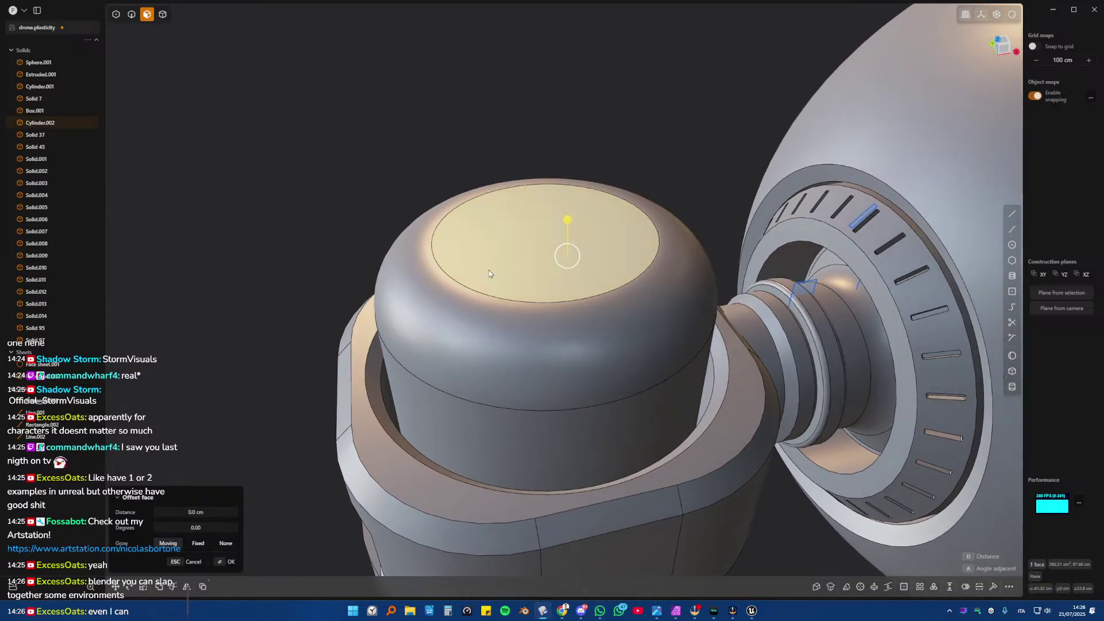
key(Escape)
- Delete the rounded face around the thruster cylinder's top and bevel the restored sharp rim
click(489, 342)
key(Delete)
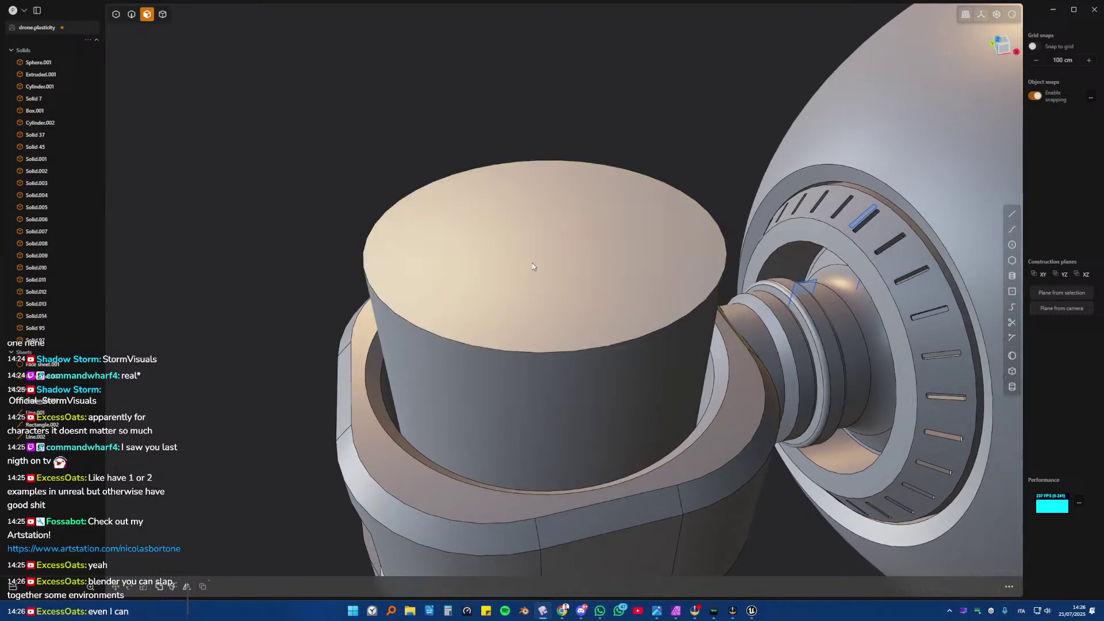
key(2)
click(503, 350)
key(f)
middle_drag(502, 350, 614, 284)
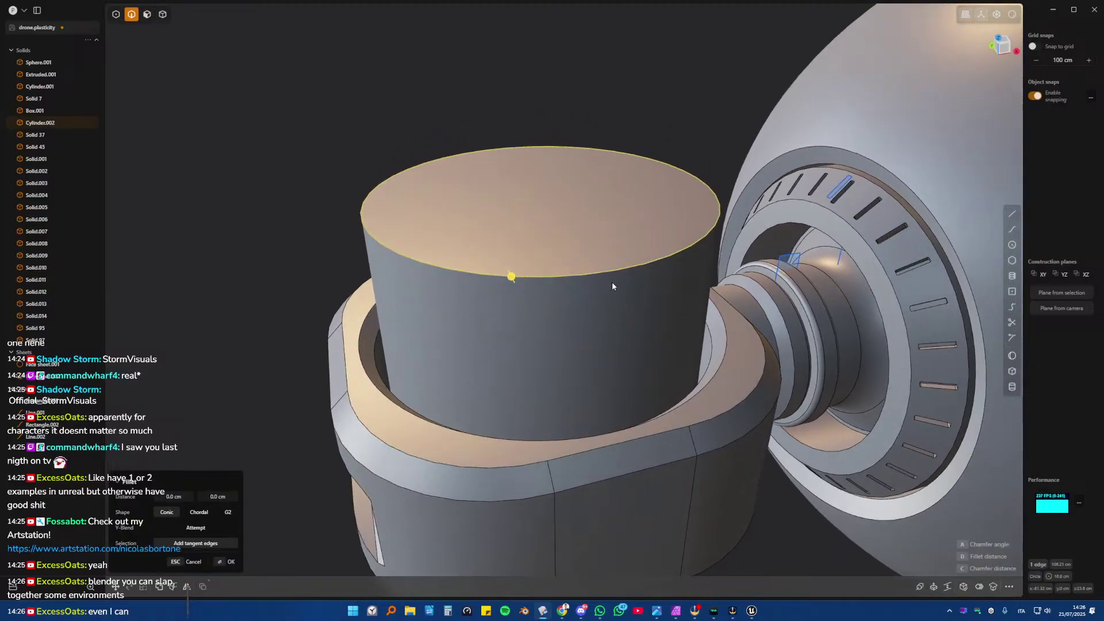
drag(512, 277, 480, 275)
key(Return)
- Undo the bevel on the thruster cylinder's top rim and rework it as a chamfer of about 2.41 cm
key(3)
click(508, 241)
key(o)
key(Escape)
key(ctrl+z)
key(ctrl+z)
key(b)
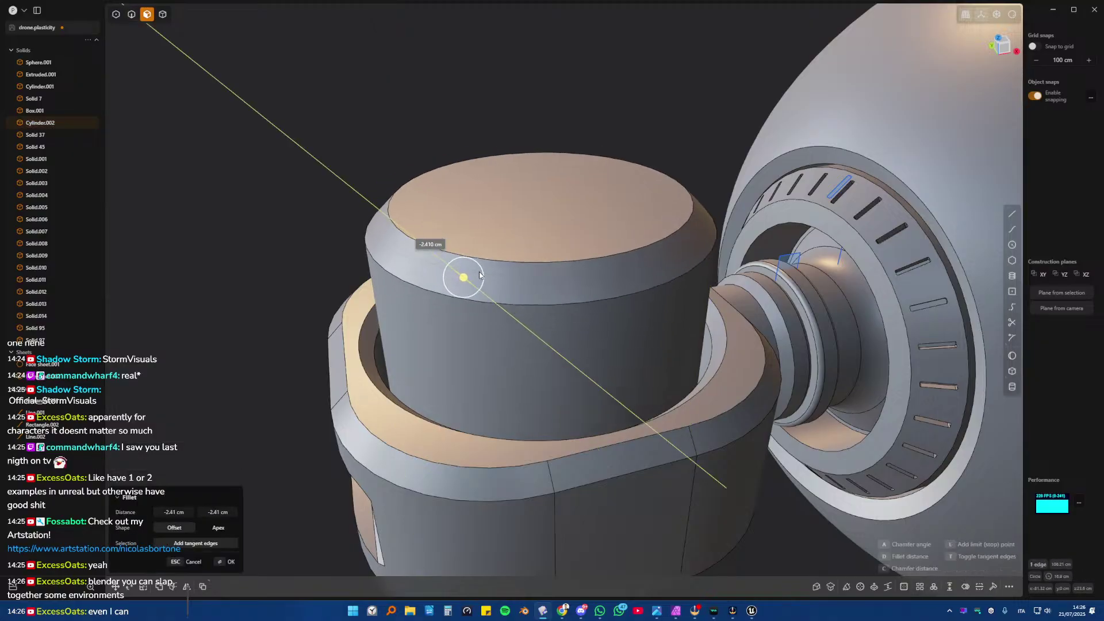
click(480, 275)
- Offset the cylinder's top outline inward by about 2.9 cm and sink the inner circular face into a deep recess
click(530, 224)
key(o)
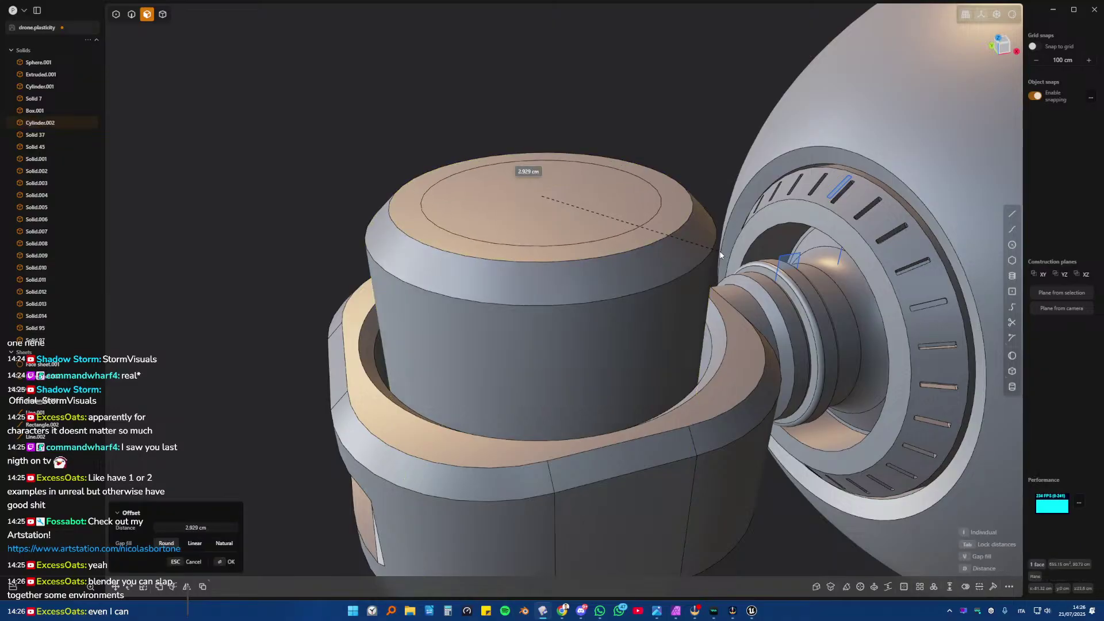
click(716, 256)
click(512, 203)
key(o)
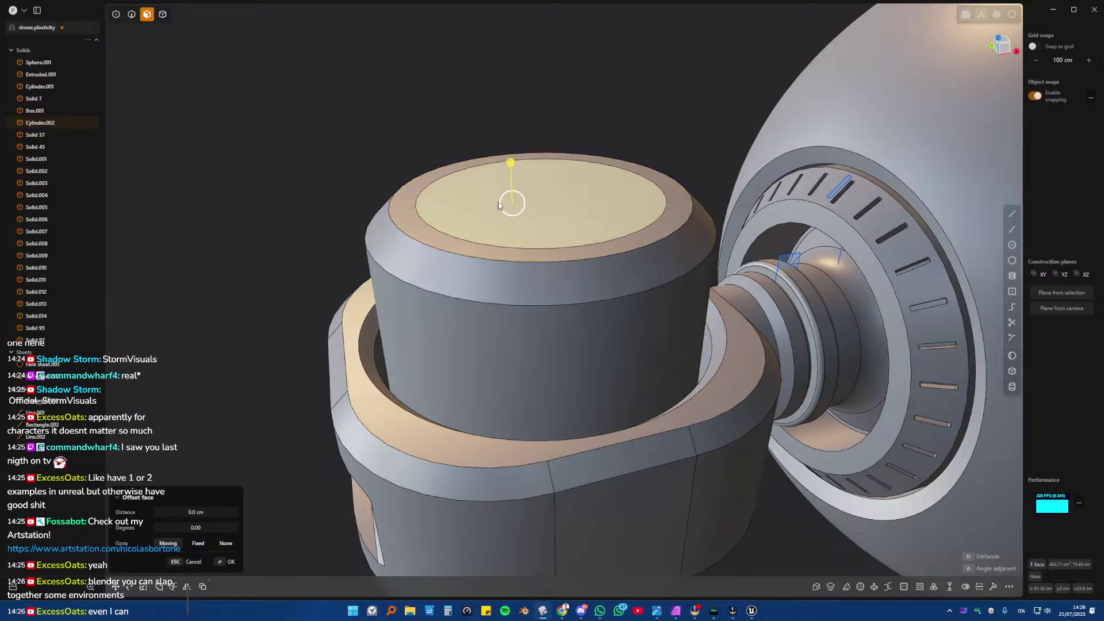
click(530, 253)
- Fillet the recess's upper inner edge with a radius of about 1.6 cm
key(2)
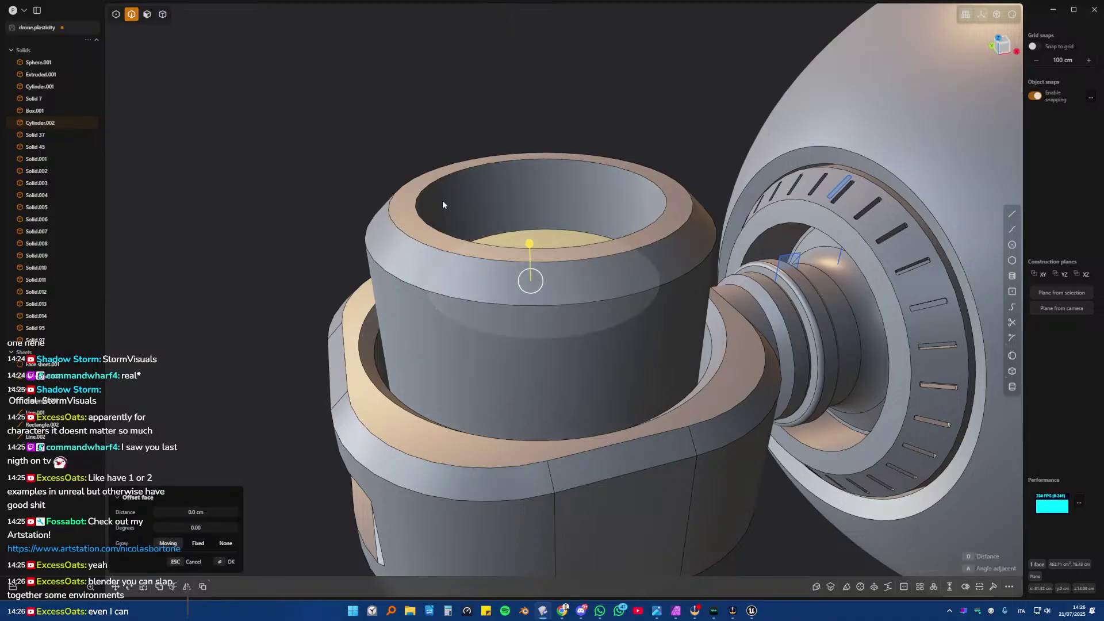
click(426, 188)
key(f)
drag(426, 188, 443, 184)
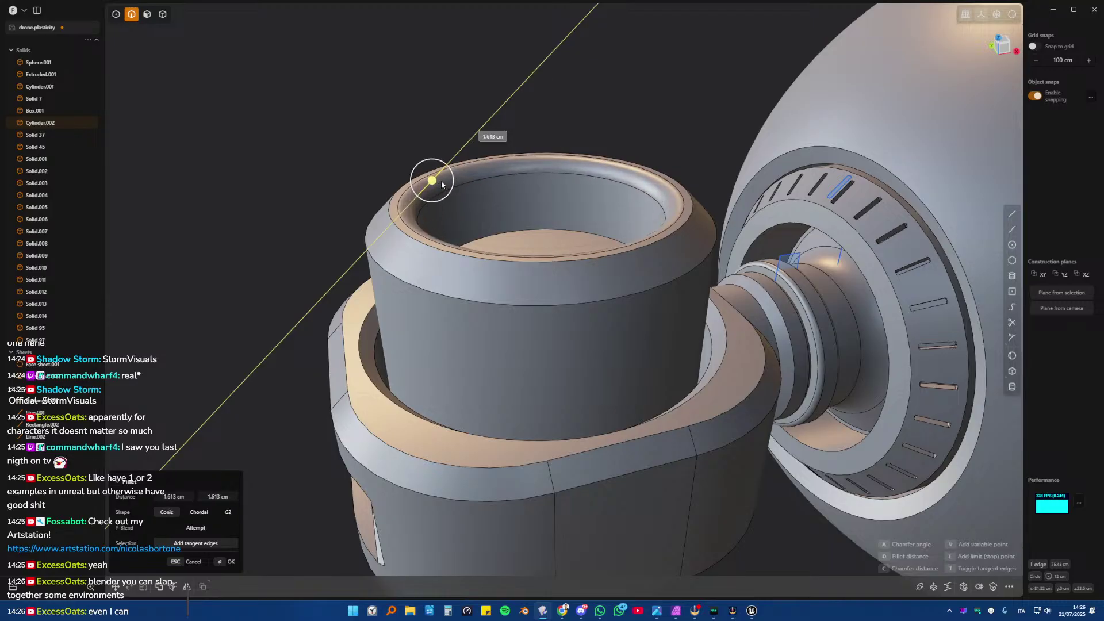
key(Return)
- Offset the recess's cylindrical wall slightly inward to narrow the opening in the thruster's top
middle_drag(345, 178, 567, 198)
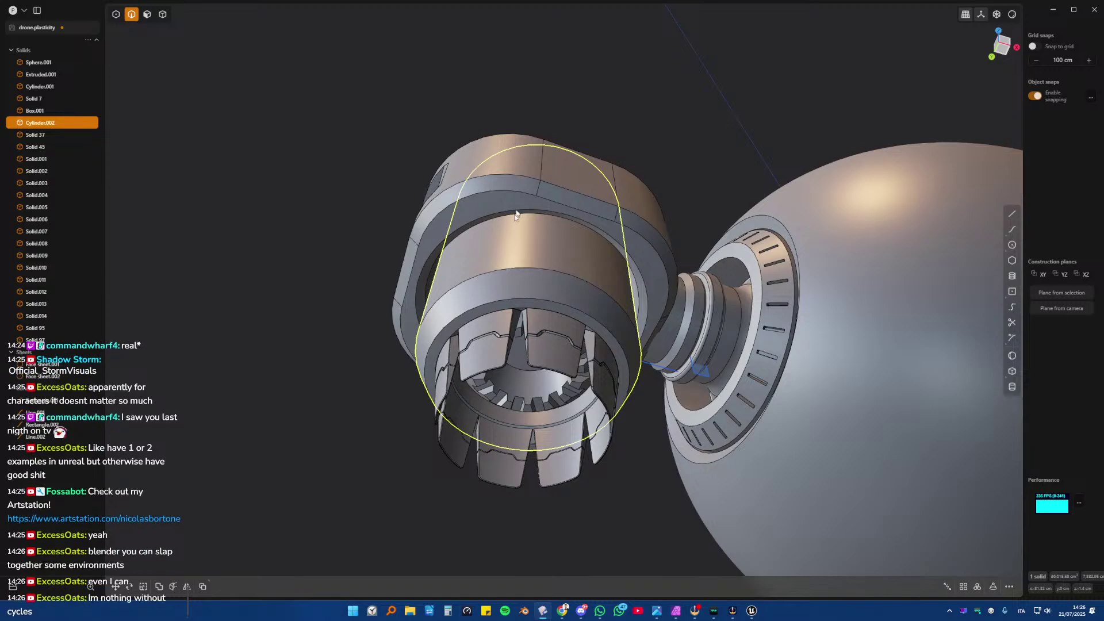
middle_drag(562, 237, 558, 364)
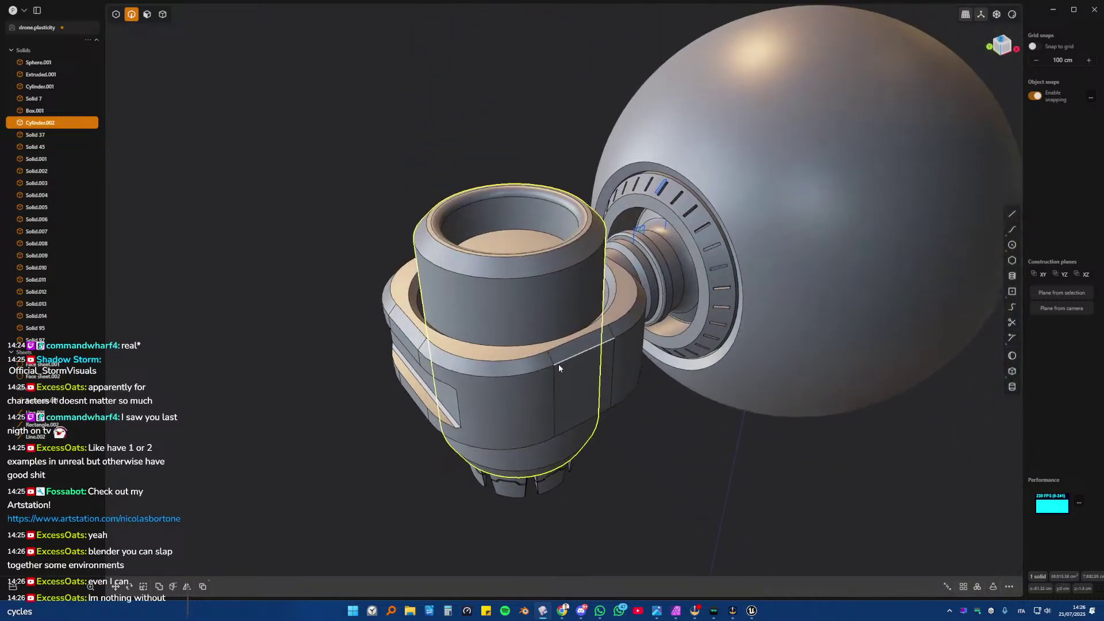
key(3)
click(497, 239)
key(o)
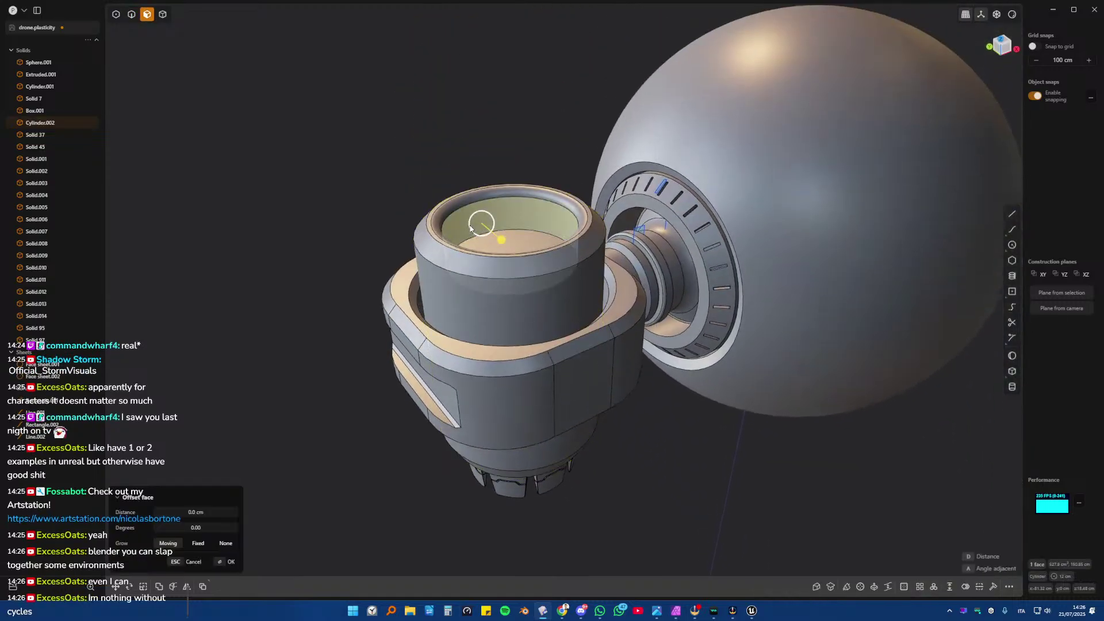
drag(498, 239, 501, 241)
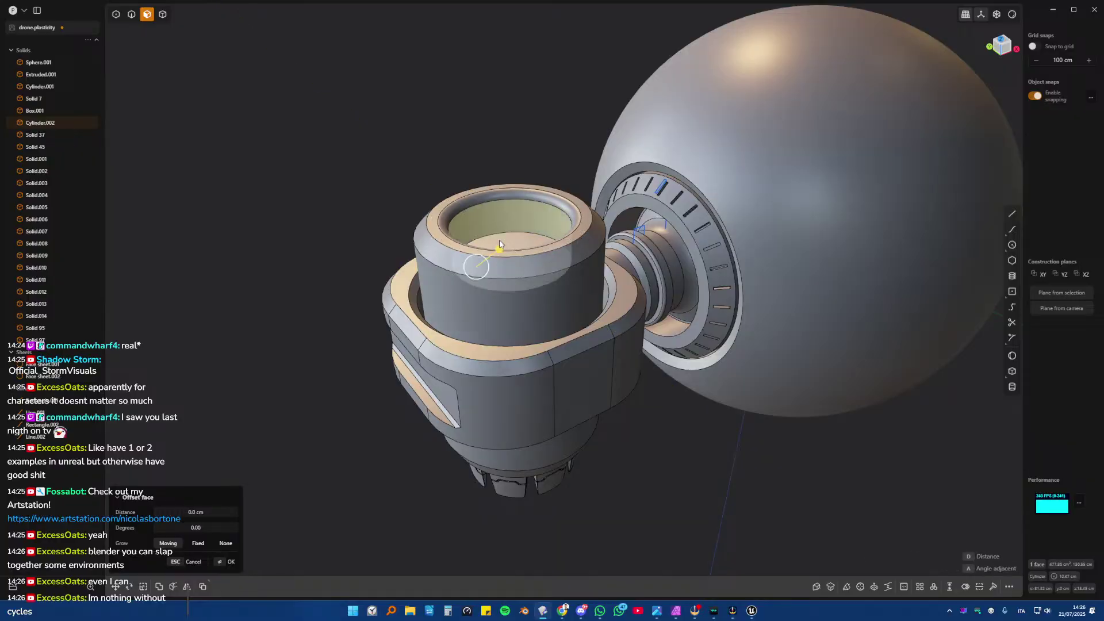
right_click(513, 261)
- Clear the selection of the nozzle fin Solid.007 and save the drone file
click(36, 232)
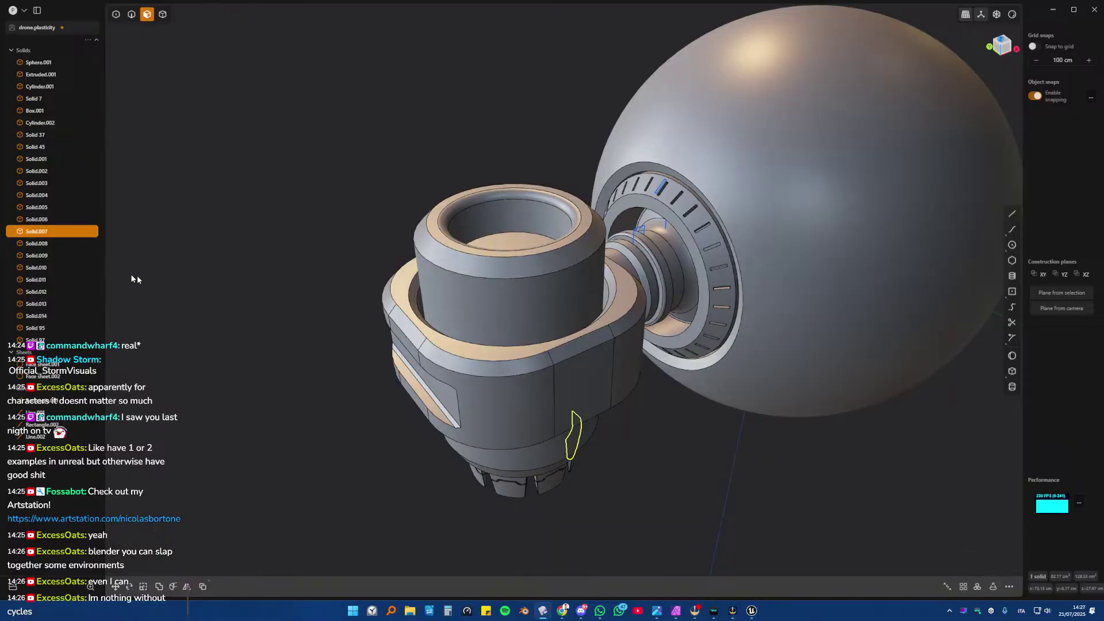
key(Escape)
key(ctrl+s)
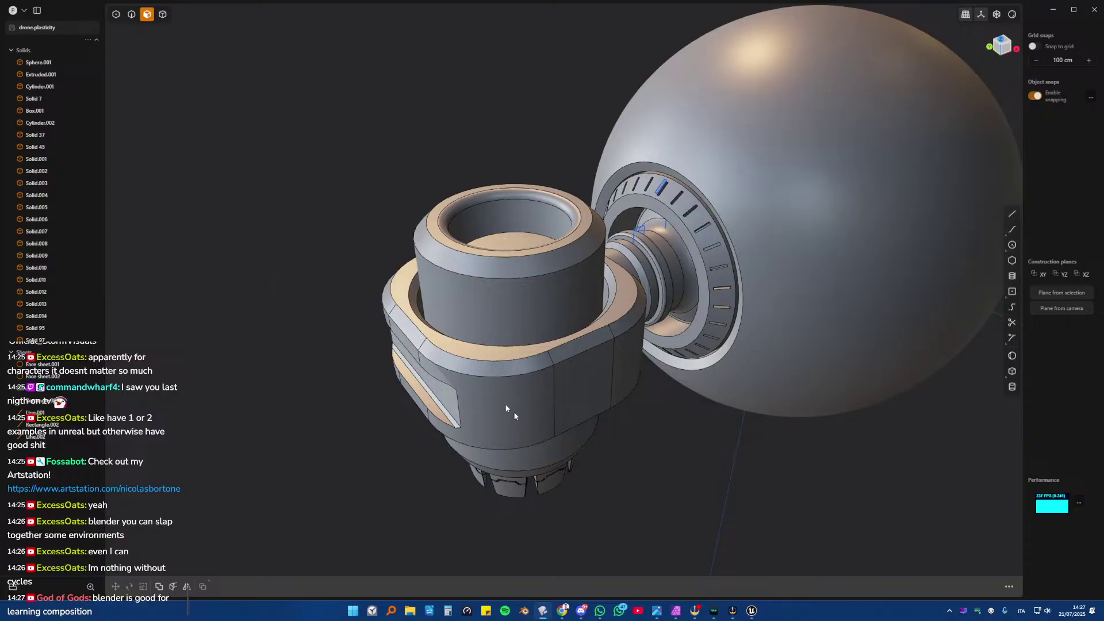
- Switch to the sci-fi outpost scene in Unreal Engine and view the available editor modes, including Modeling
click(753, 611)
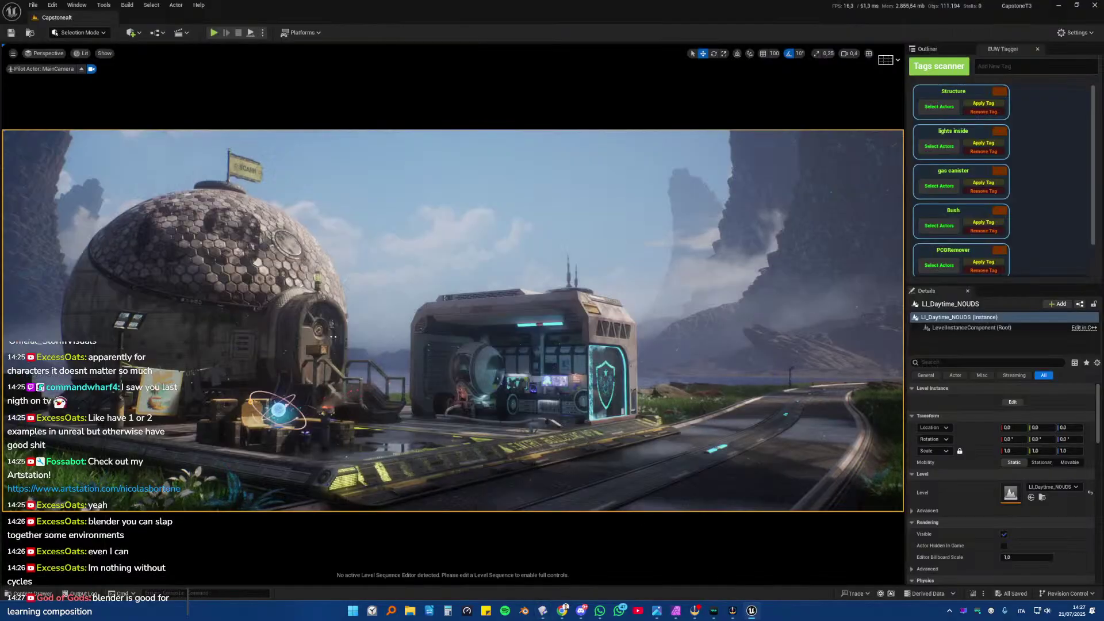
click(79, 32)
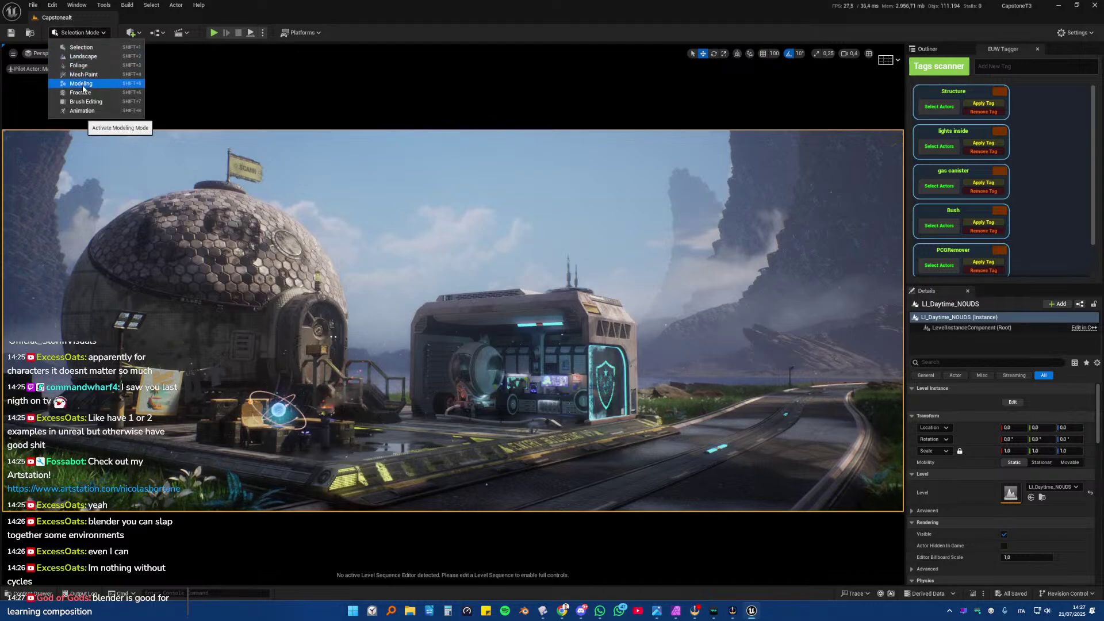
click(353, 83)
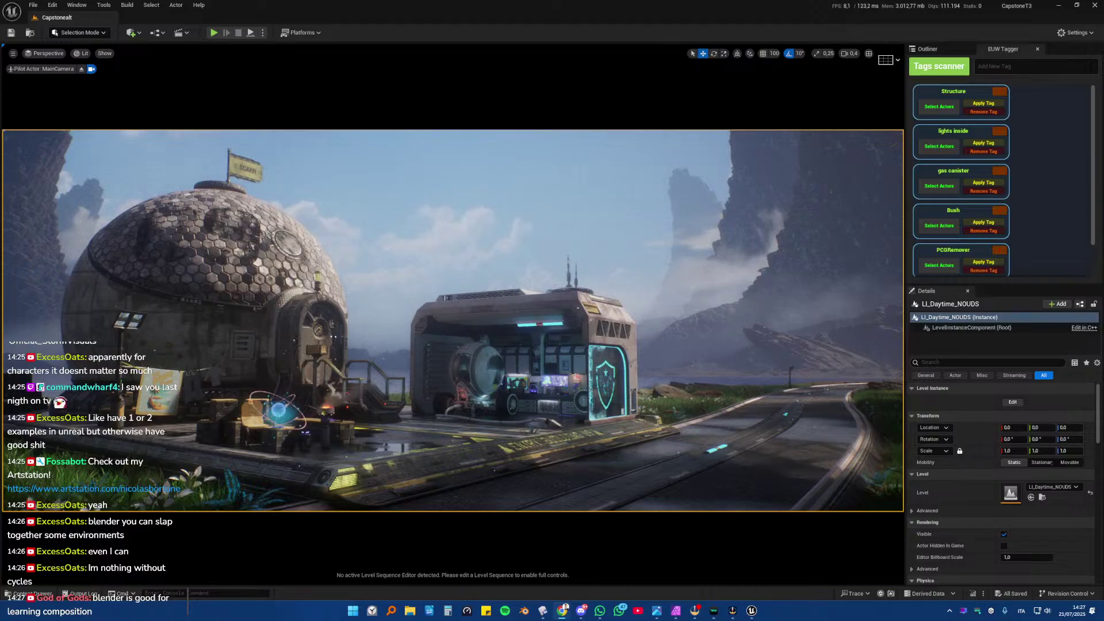
- Read back through the earlier messages in the stream chat
mouse_move(696, 613)
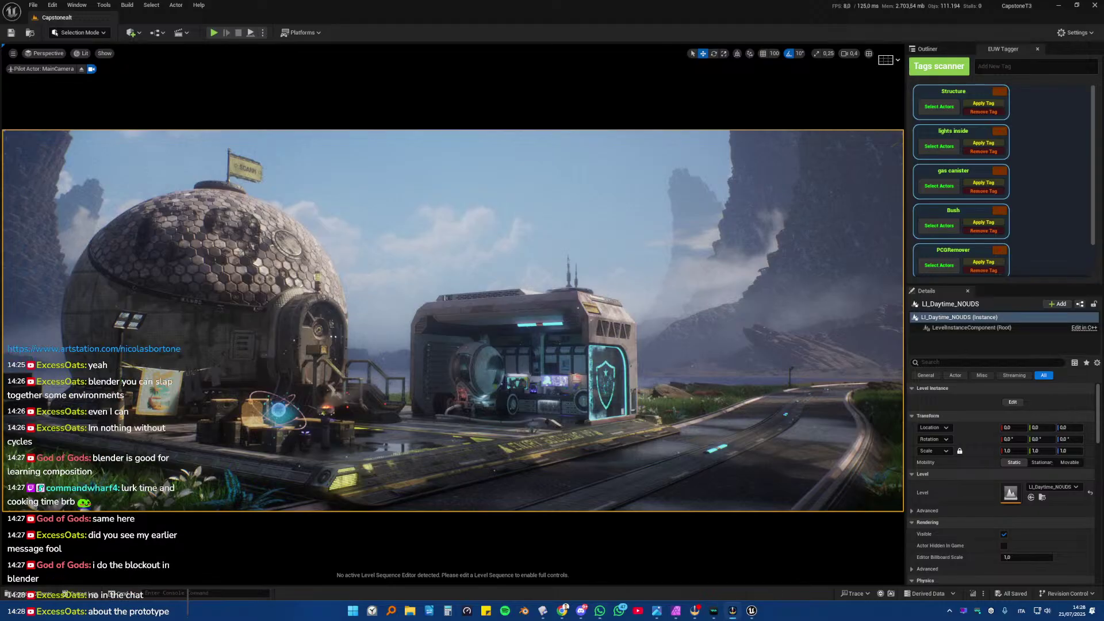
scroll(92, 460, up, 3)
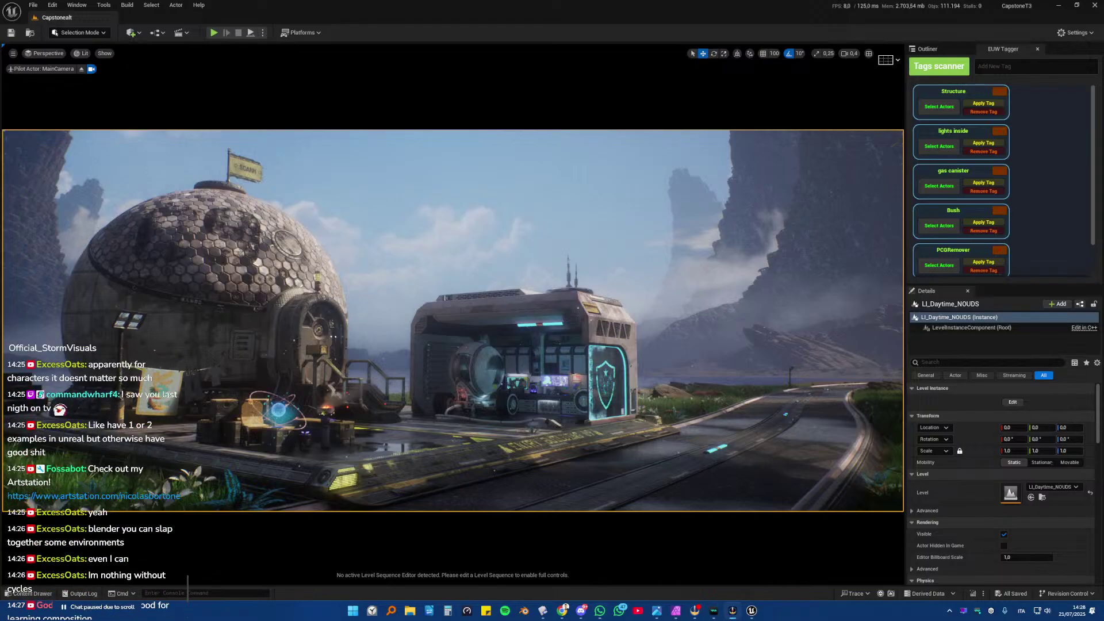
scroll(92, 460, up, 1)
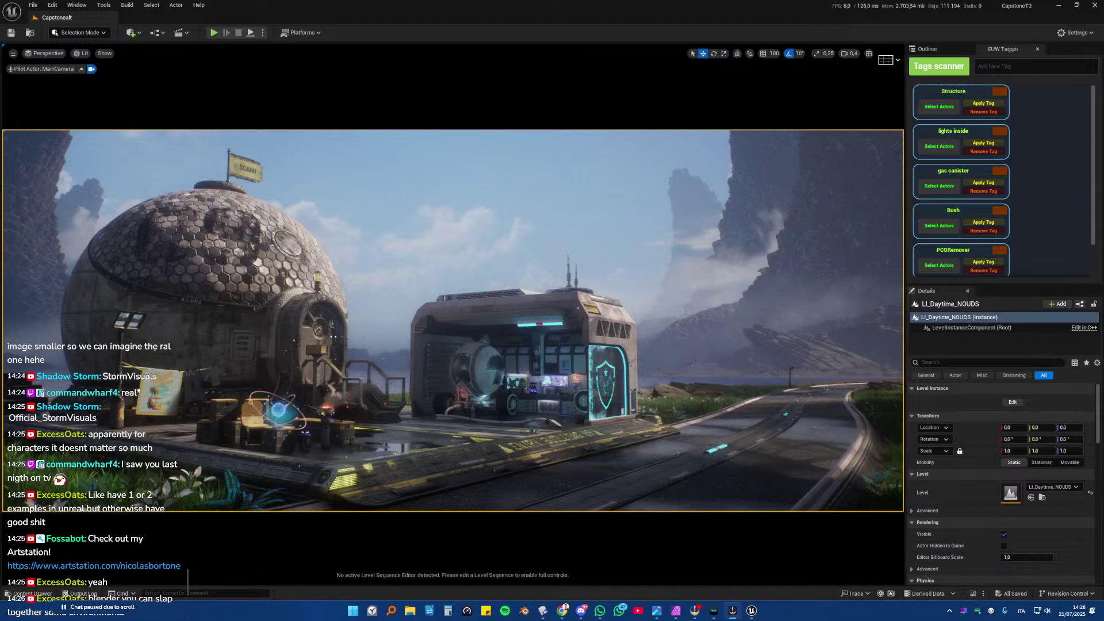
scroll(92, 460, up, 1)
scroll(92, 460, down, 2)
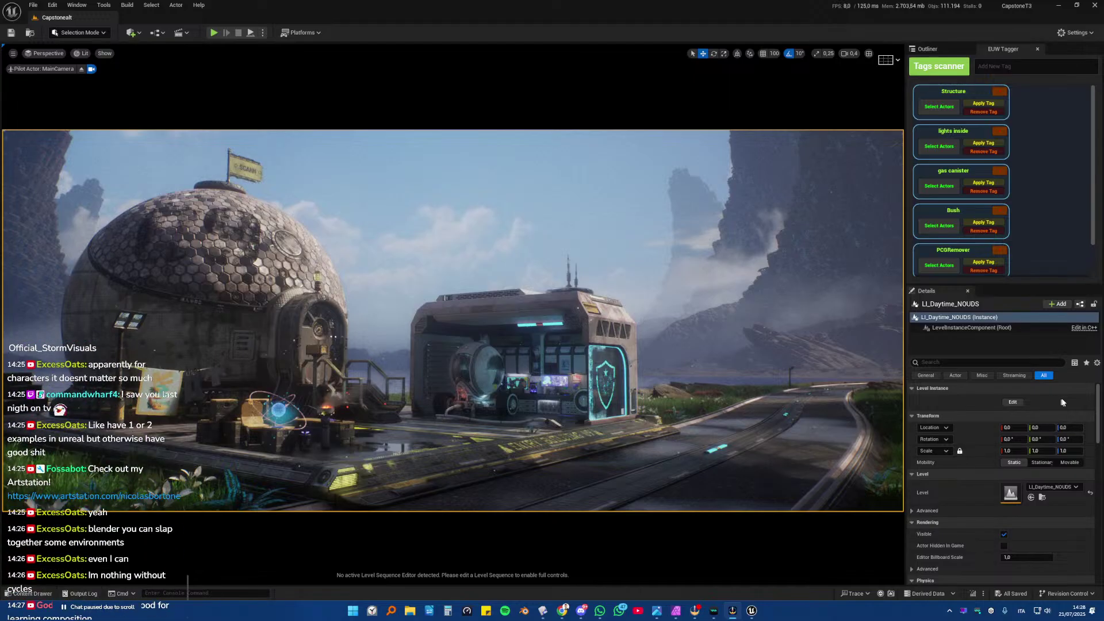
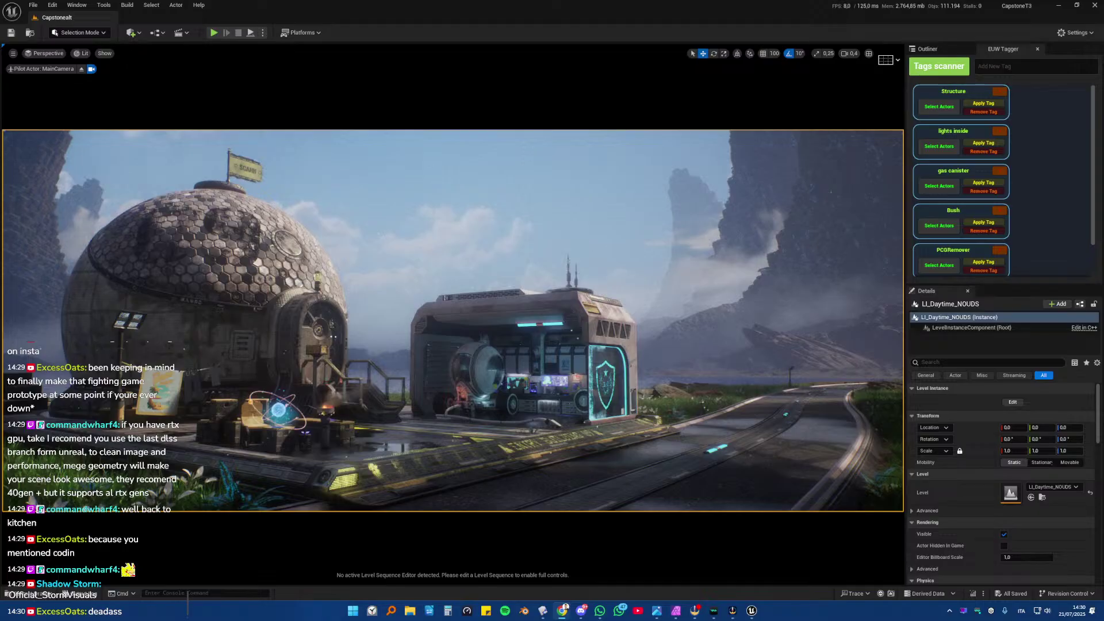
- View the foggy green car post on Instagram in the browser and return to the Unreal Engine scene
drag(368, 620, 520, 0)
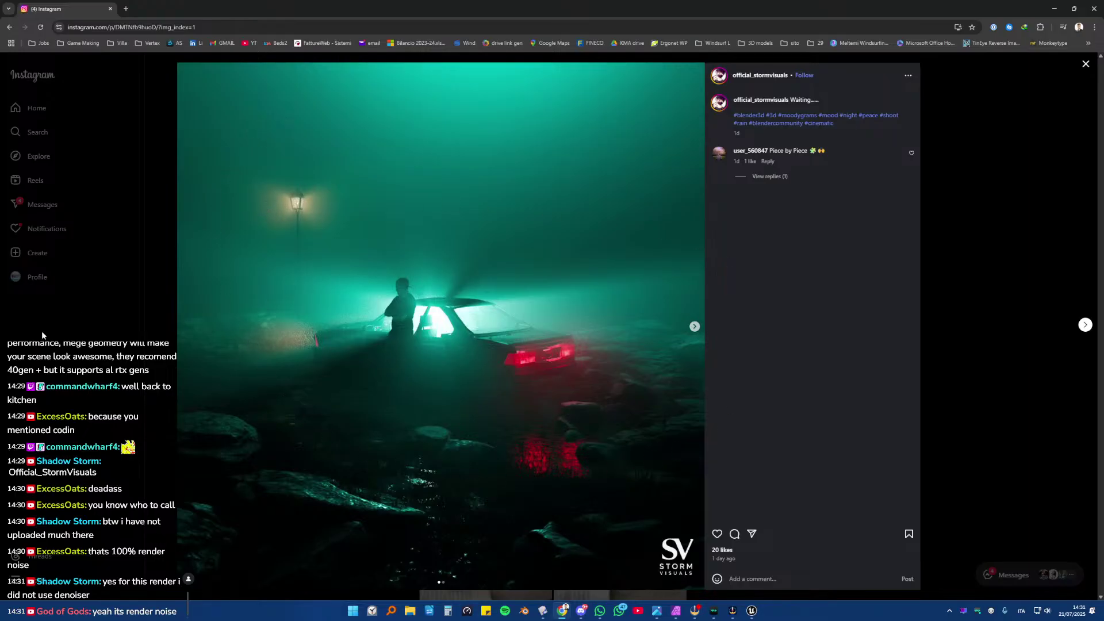
click(72, 336)
click(510, 300)
click(752, 611)
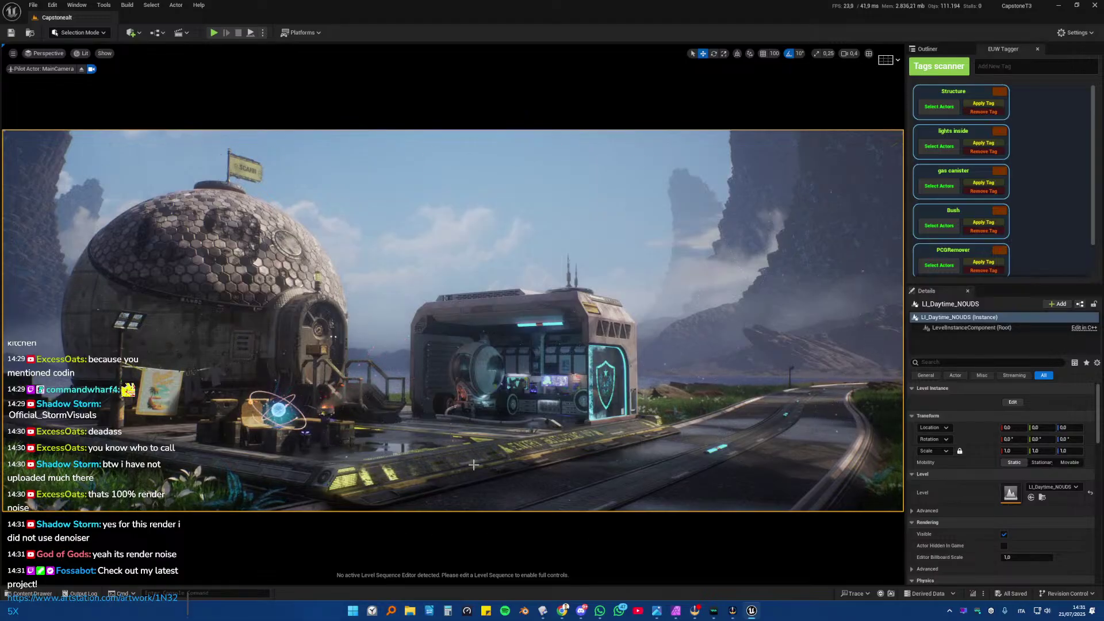
mouse_move(553, 606)
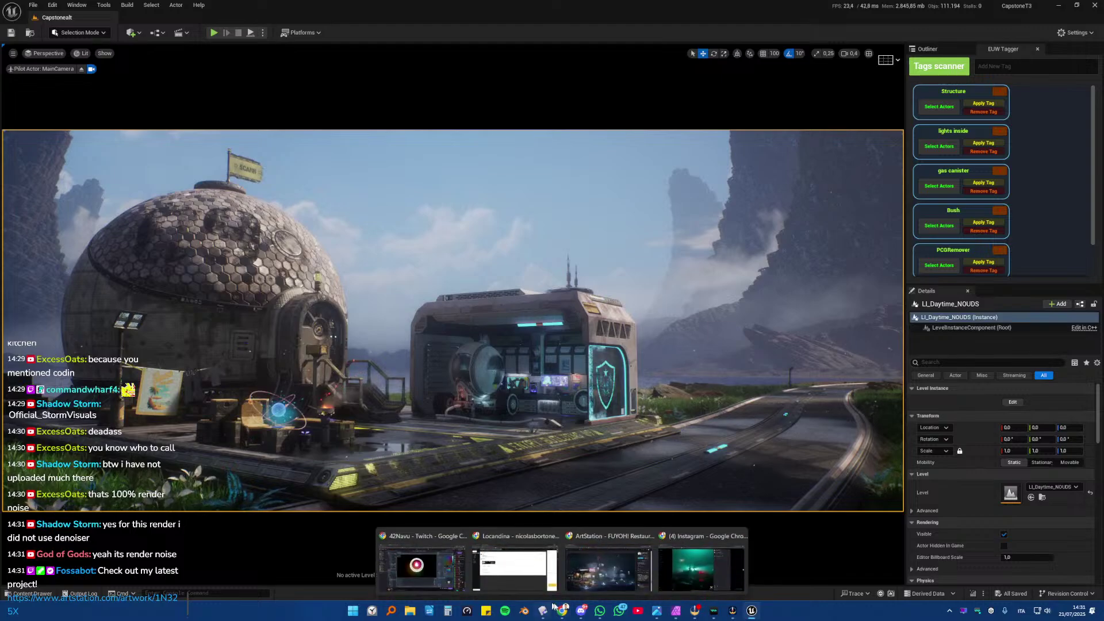
- Switch to the Instagram profile in the browser and compare the foggy green car post with the rainy motel post
click(702, 570)
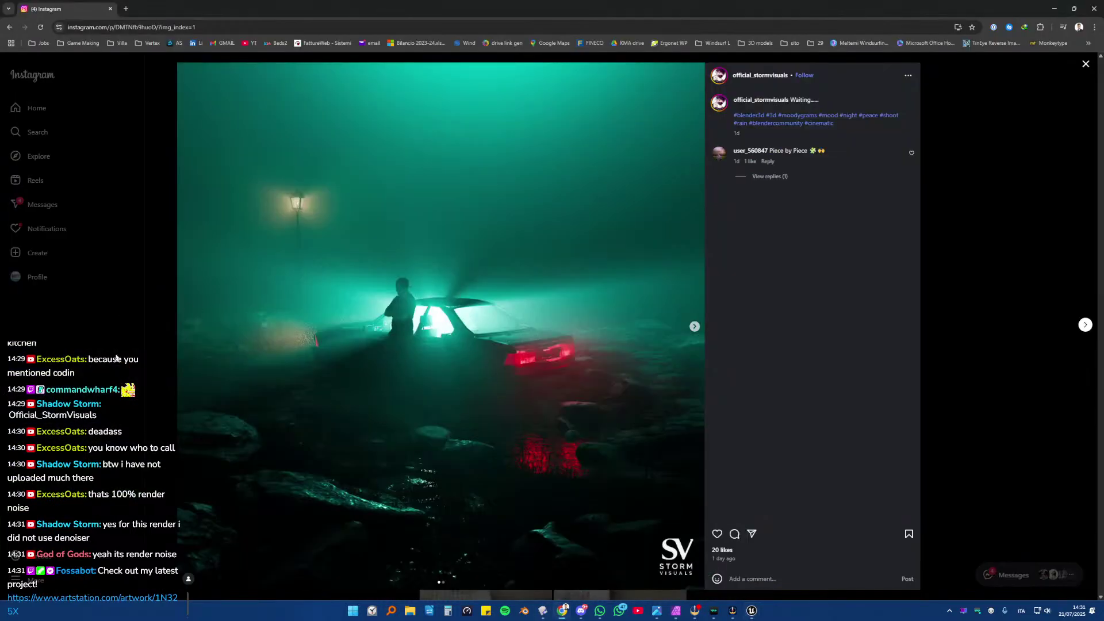
click(116, 358)
click(611, 310)
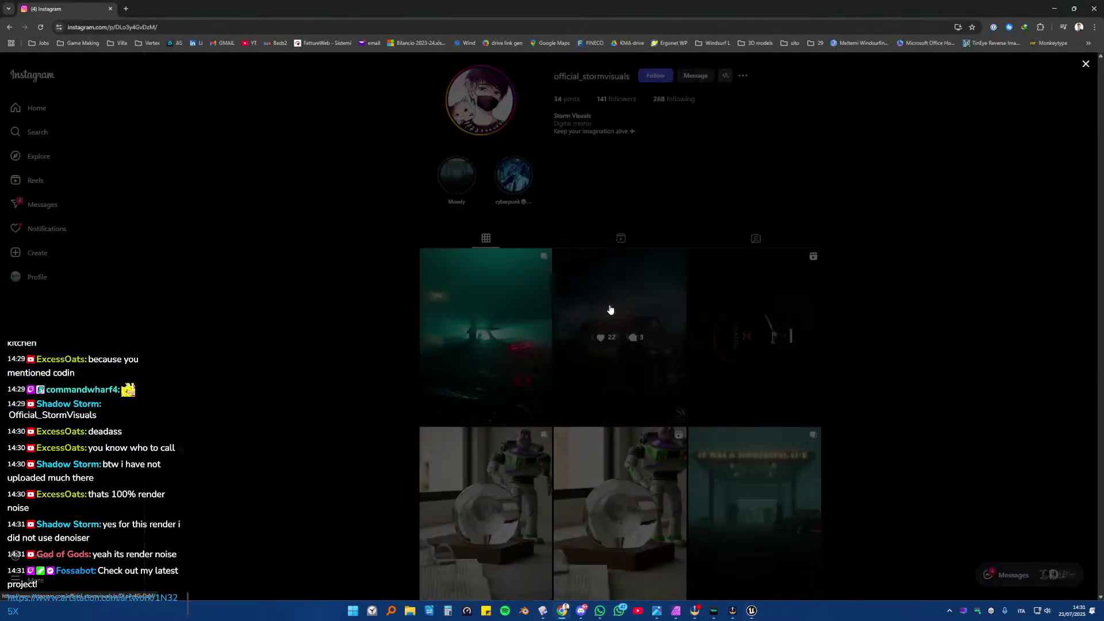
click(352, 346)
click(442, 306)
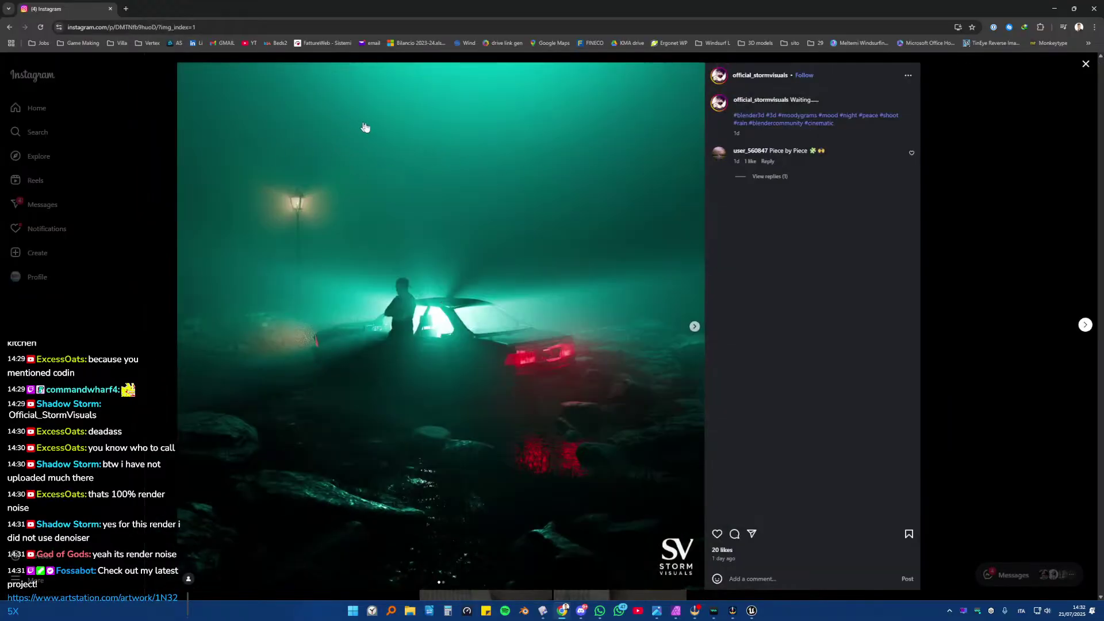
click(69, 410)
click(620, 287)
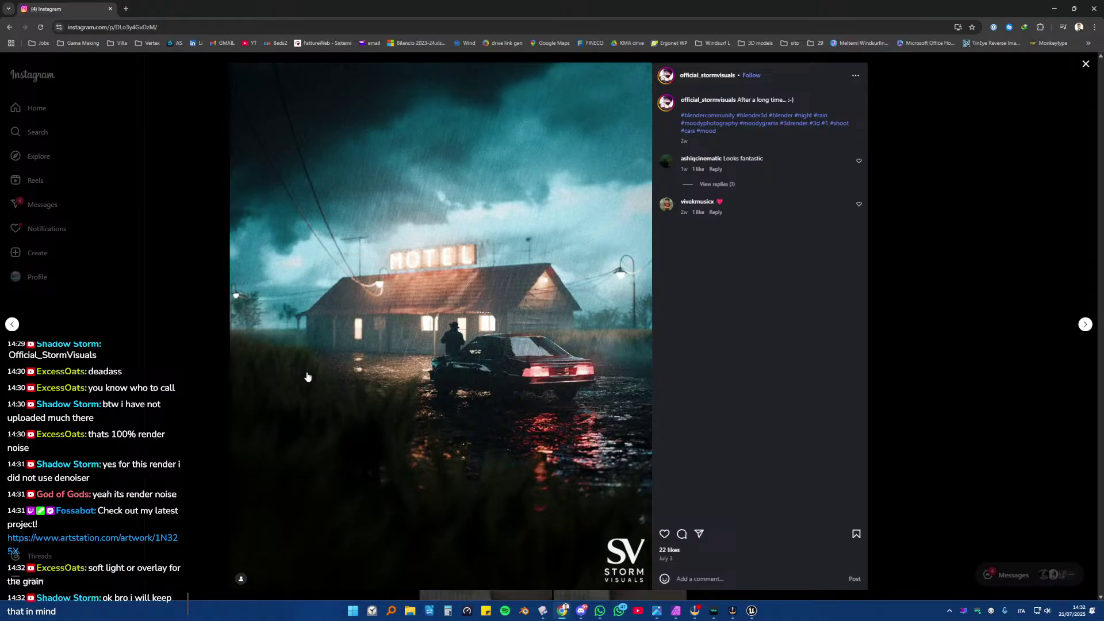
click(219, 371)
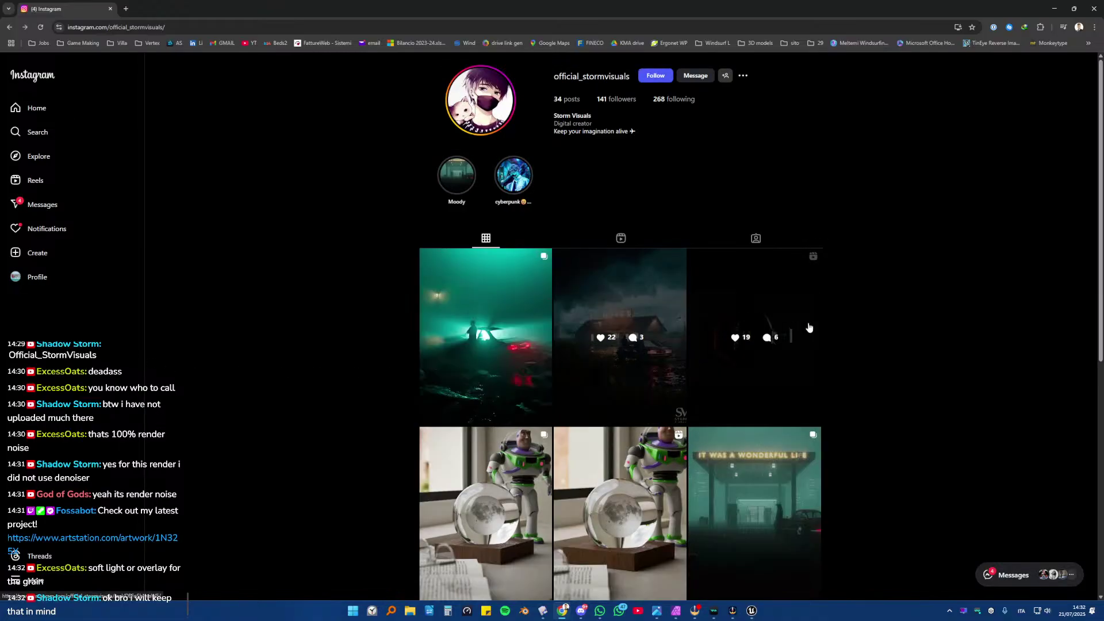
- View the Portfolio_2K24 reel and both images of the moon globe post on the profile
click(747, 314)
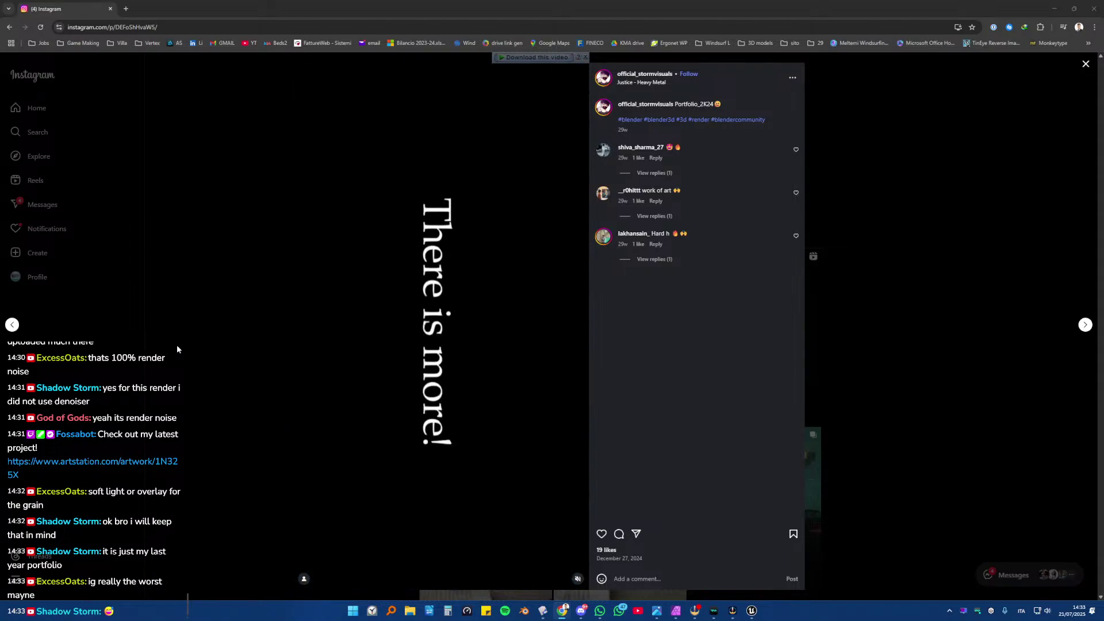
click(177, 348)
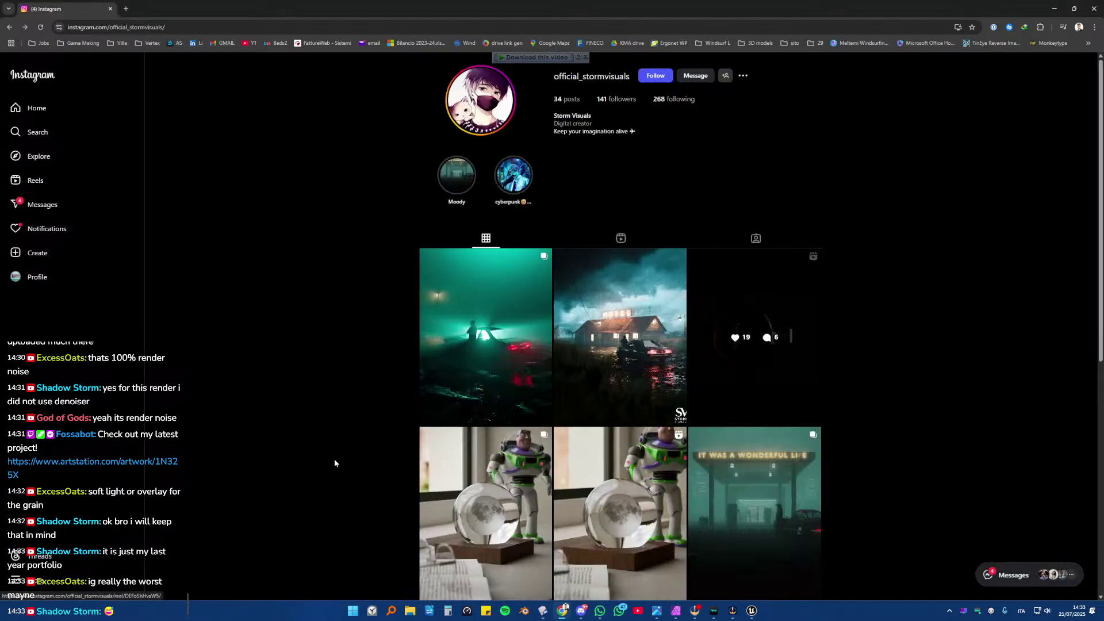
scroll(385, 458, down, 1)
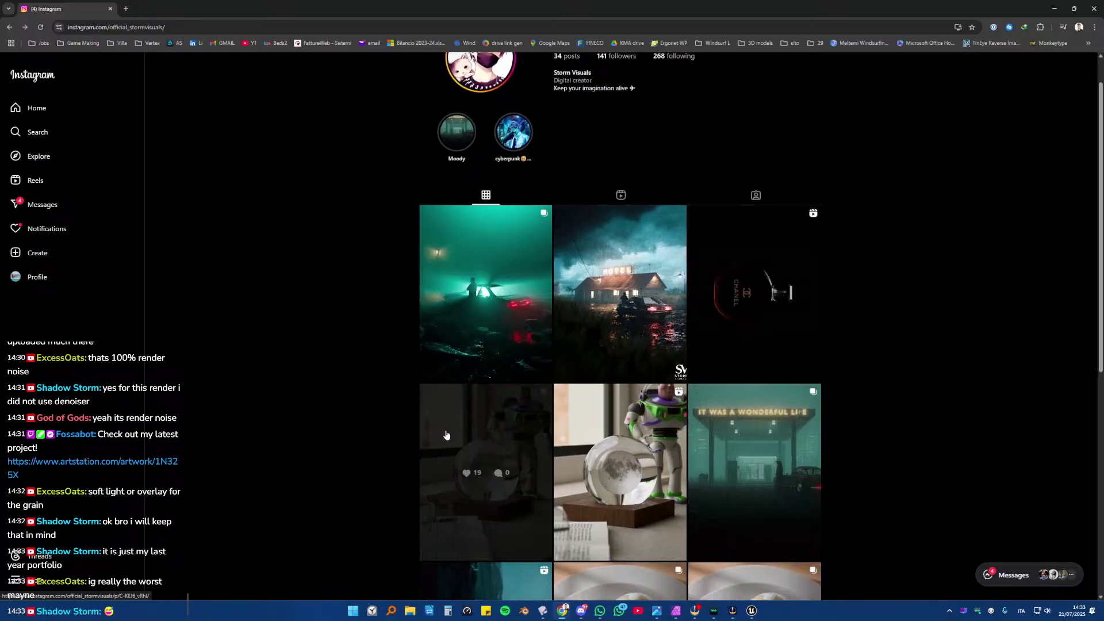
click(421, 431)
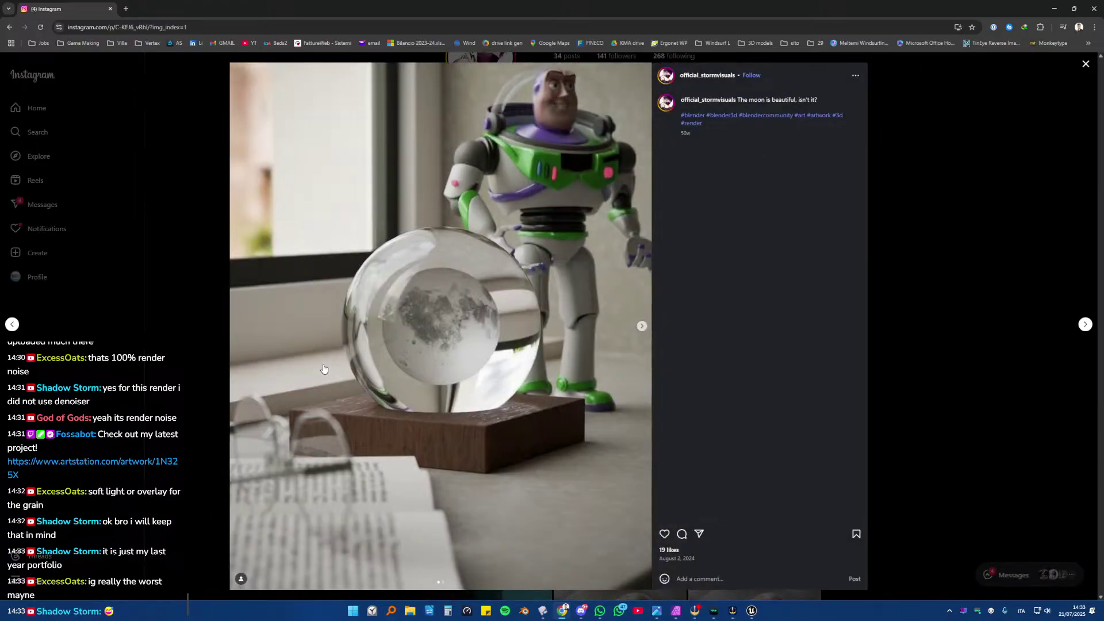
click(642, 326)
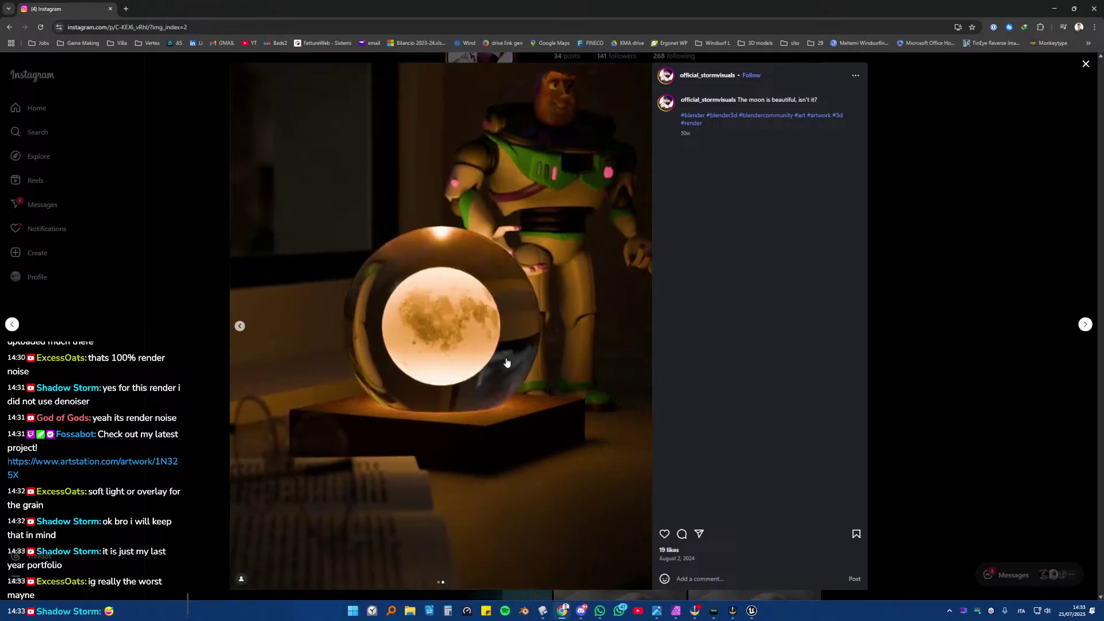
click(185, 324)
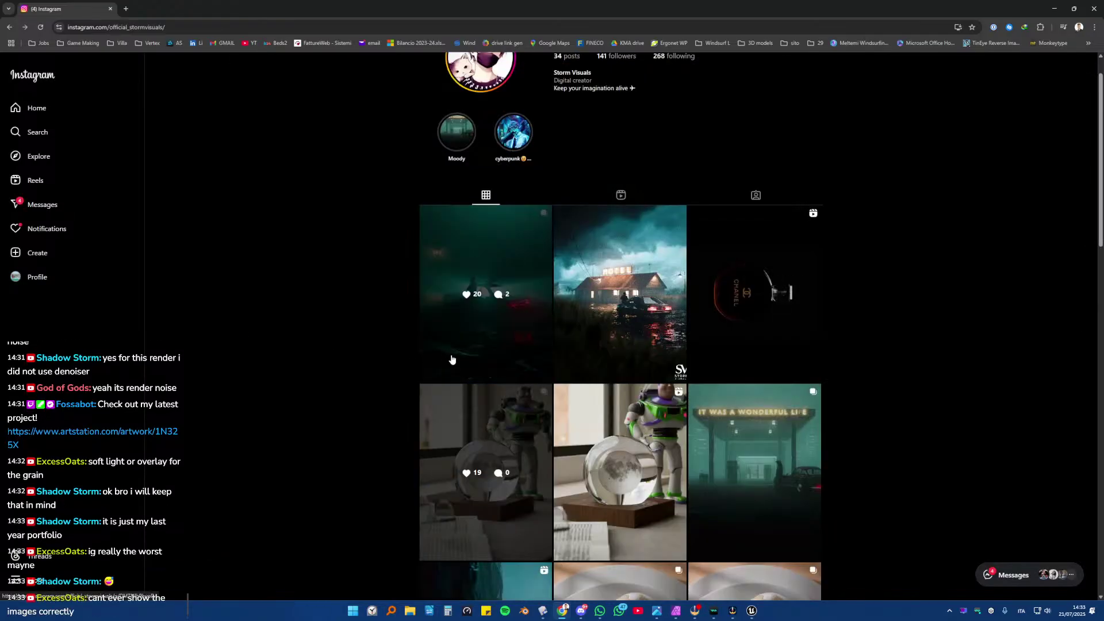
- View the gas station post with the "It was a wonderful life" sign and return to the profile grid
scroll(455, 345, down, 2)
click(722, 322)
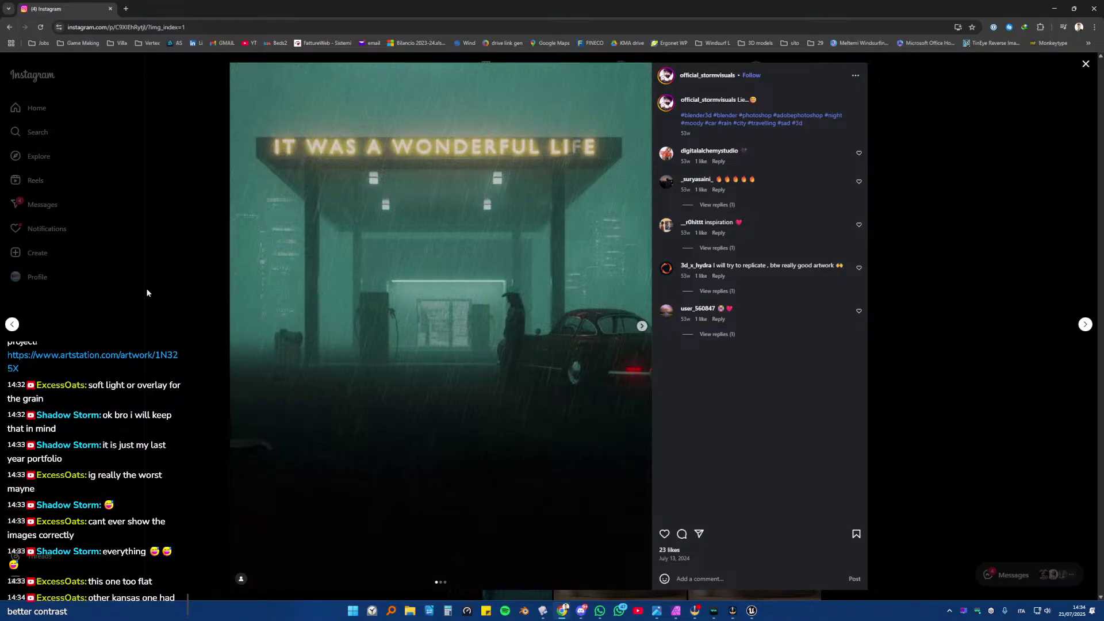
click(126, 275)
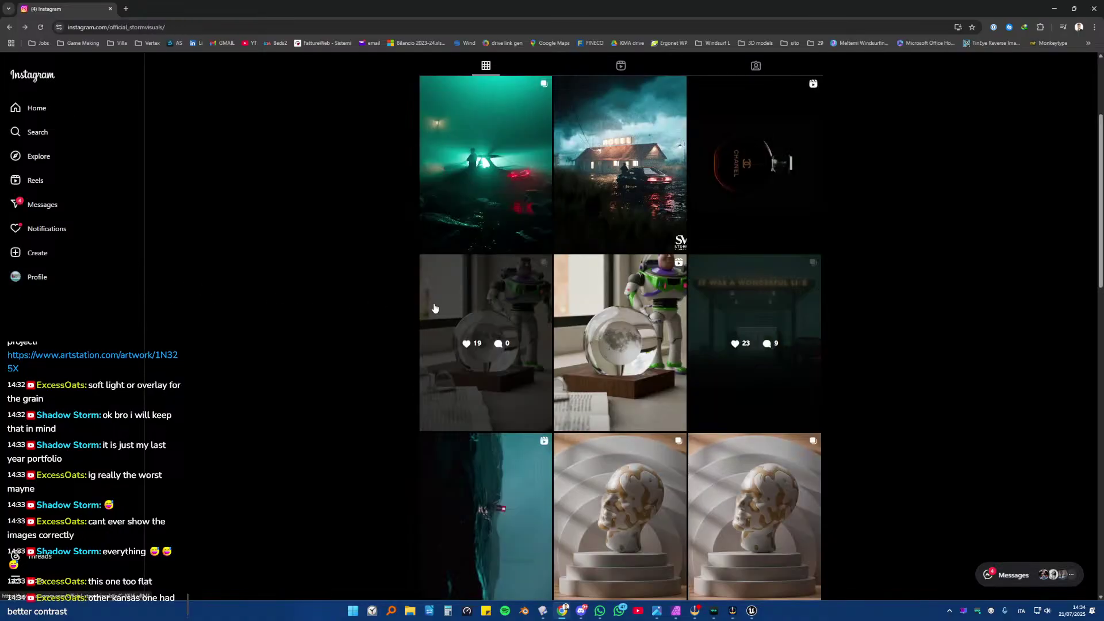
- Watch the ocean cliff reel with its sound on at a lowered system volume, and close it
scroll(388, 320, down, 3)
click(471, 307)
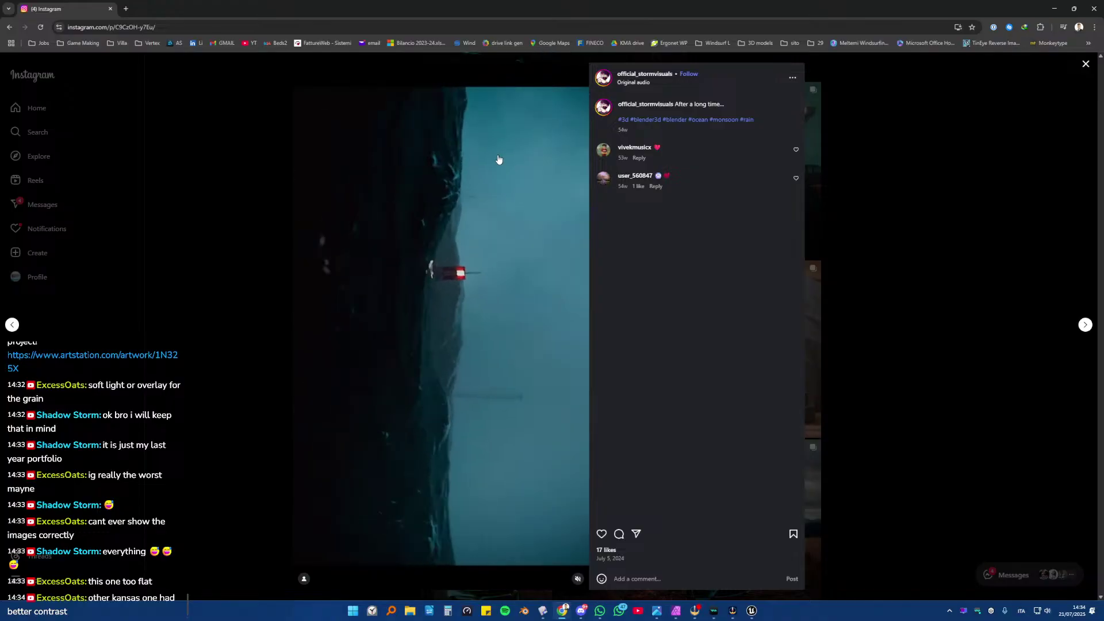
click(578, 578)
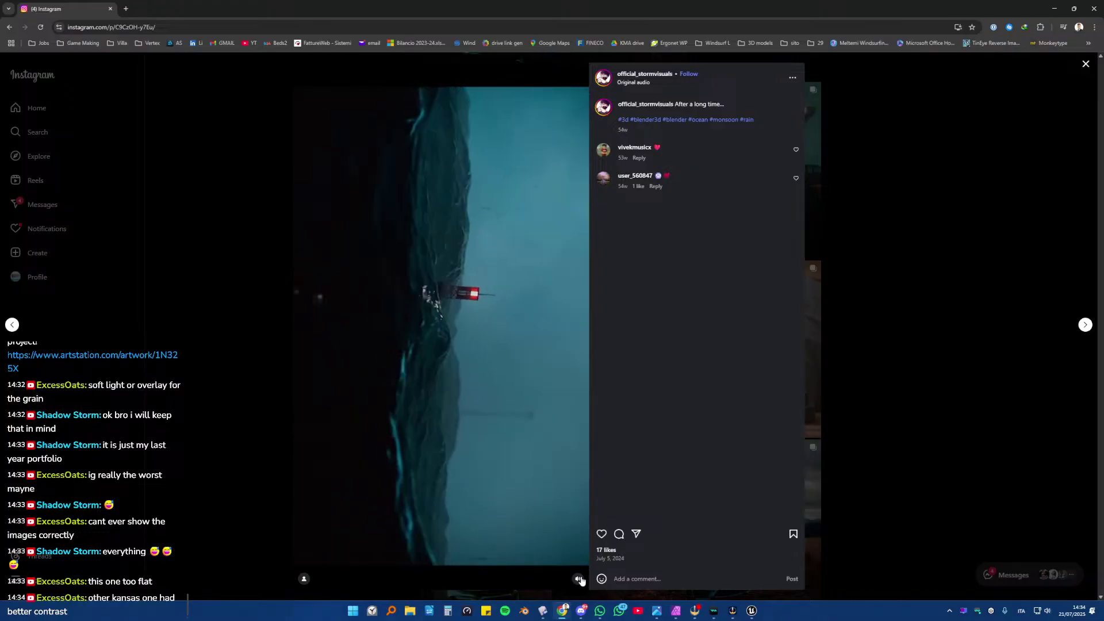
key(XF86AudioLowerVolume)
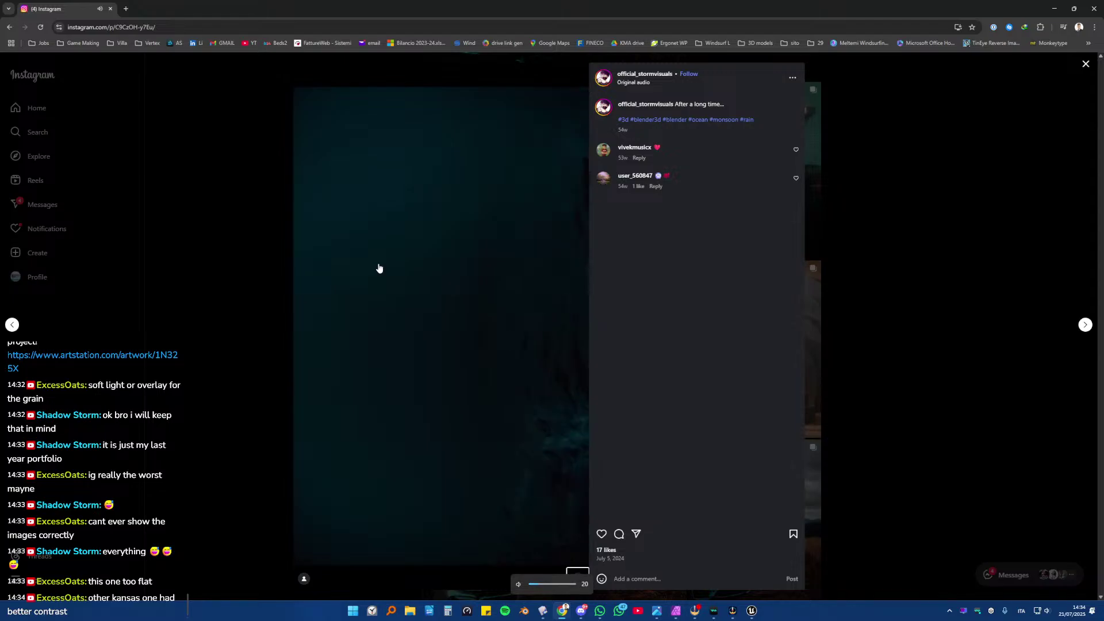
key(XF86AudioLowerVolume)
key(XF86AudioLowerVolume)
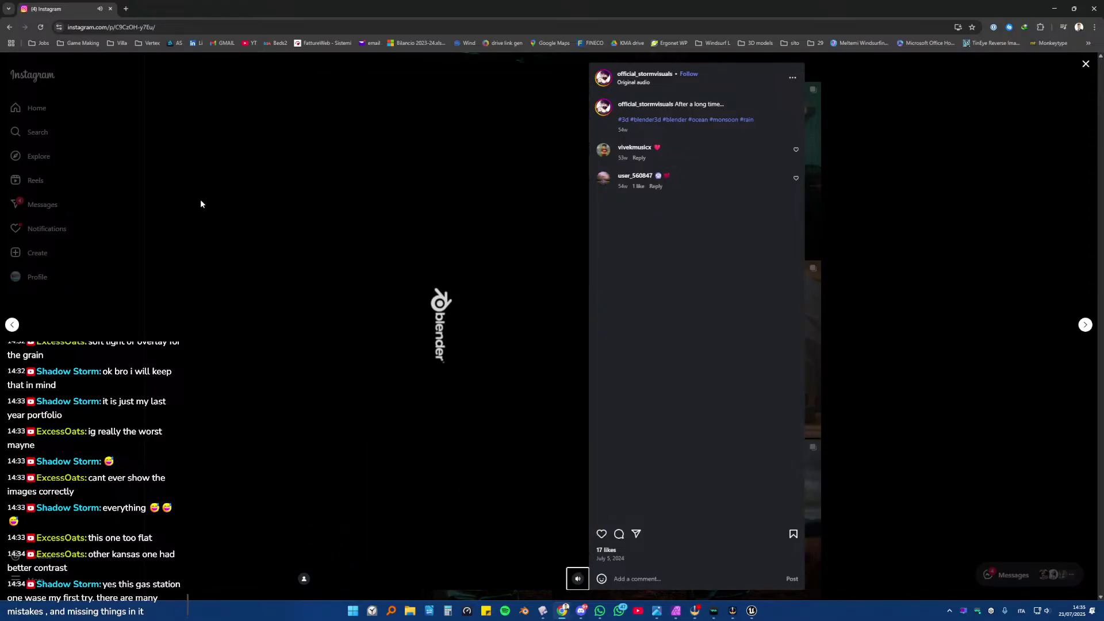
click(296, 393)
- View the two Abstract Art head posts, including the second image of the closer head render
click(630, 312)
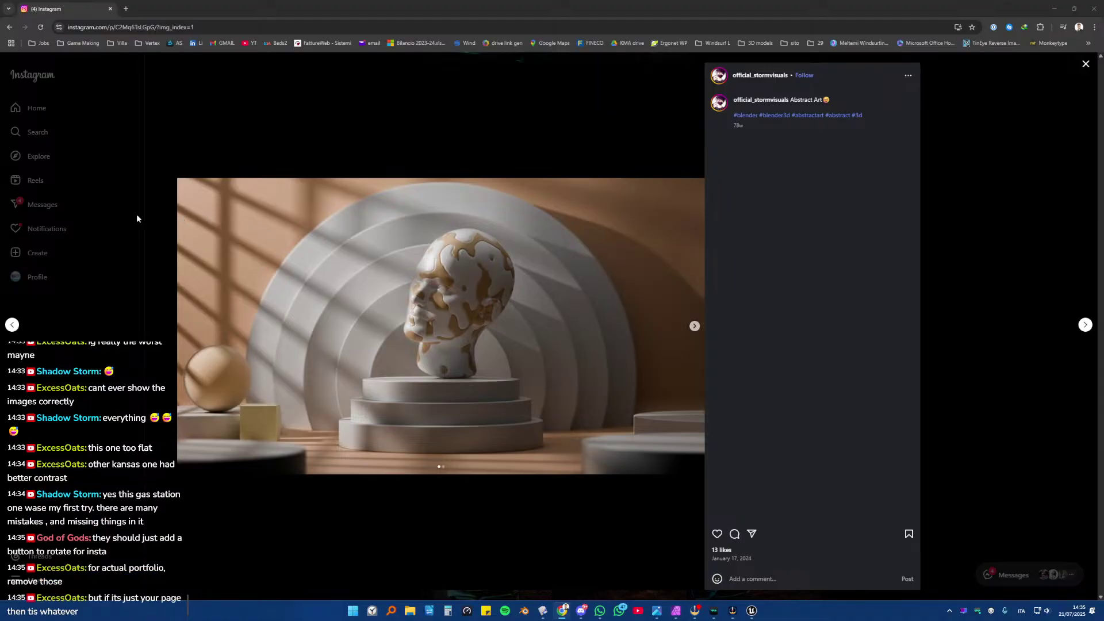
click(151, 218)
click(750, 295)
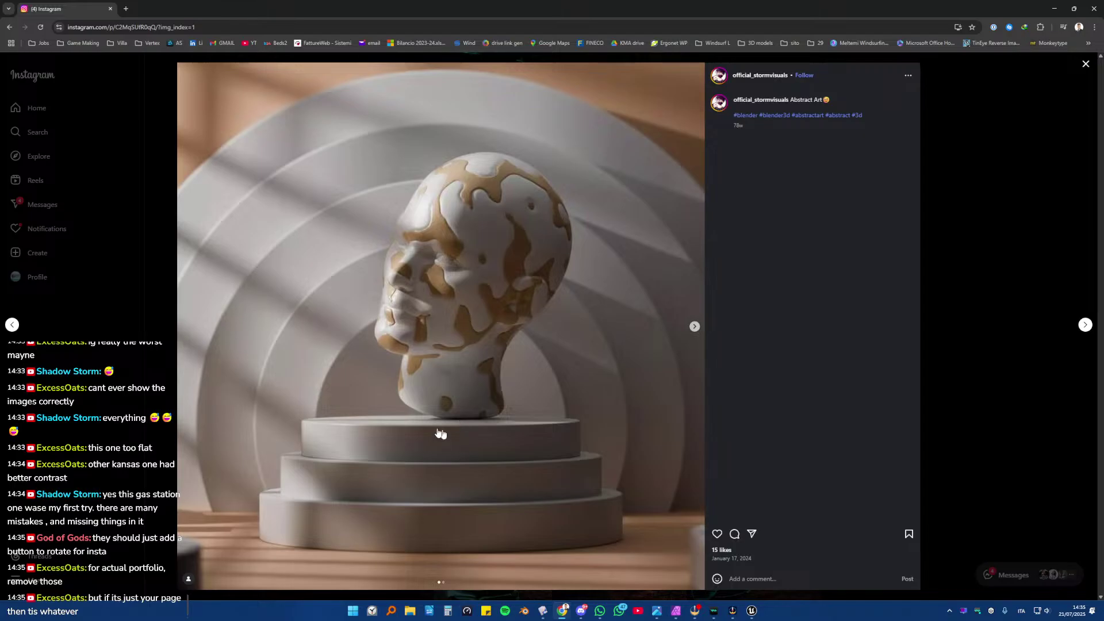
click(694, 326)
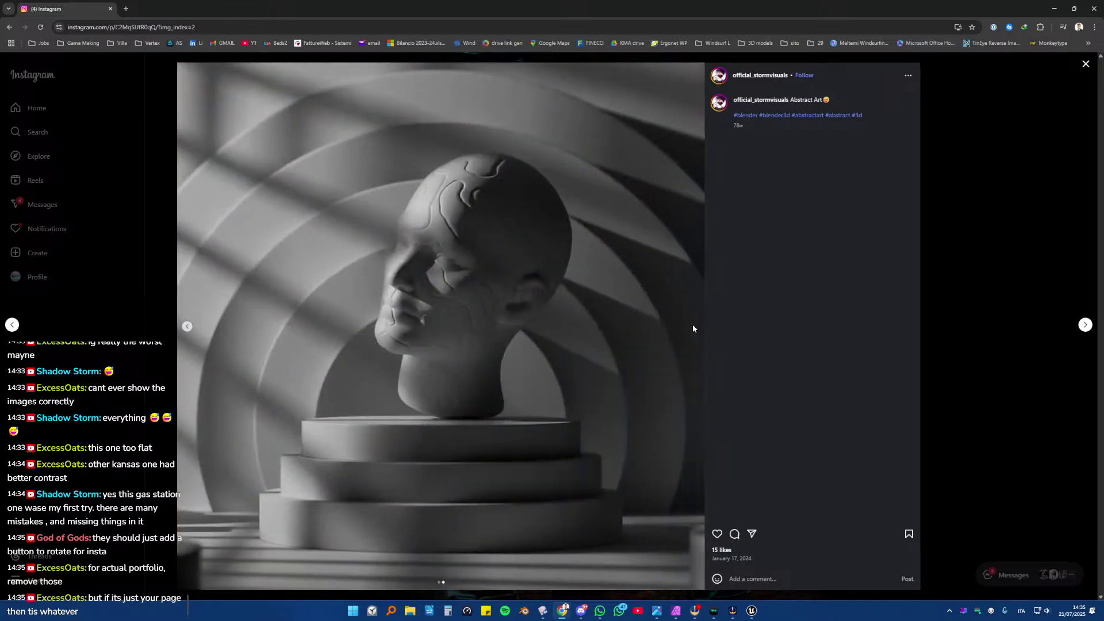
click(141, 273)
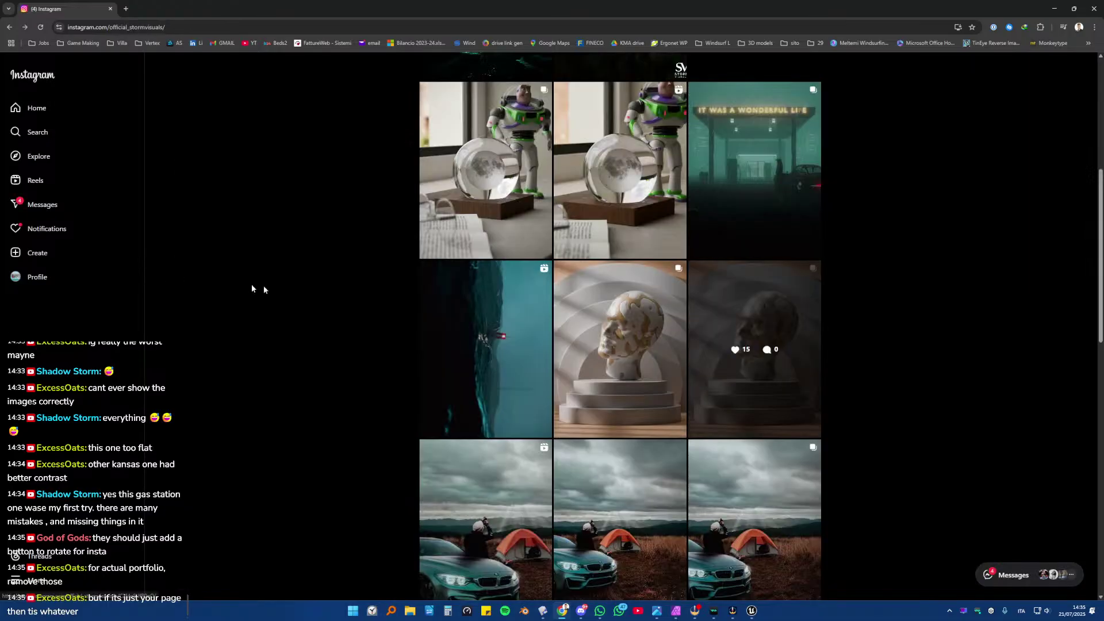
- Watch the photo manipulation reel with the teal car and orange tent, and close it
scroll(464, 317, down, 3)
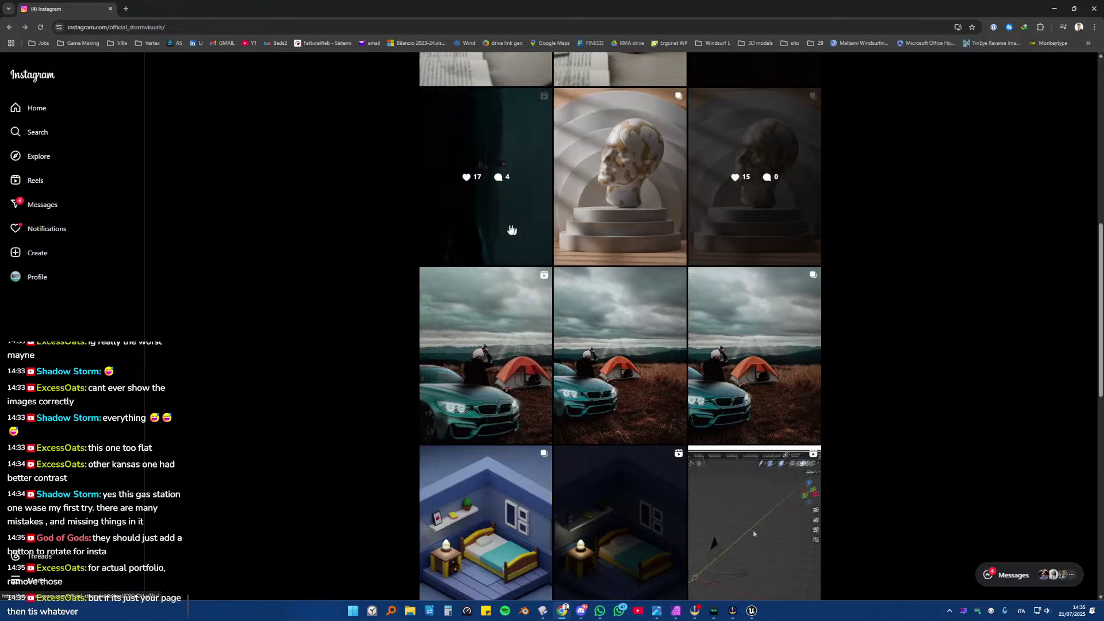
click(486, 320)
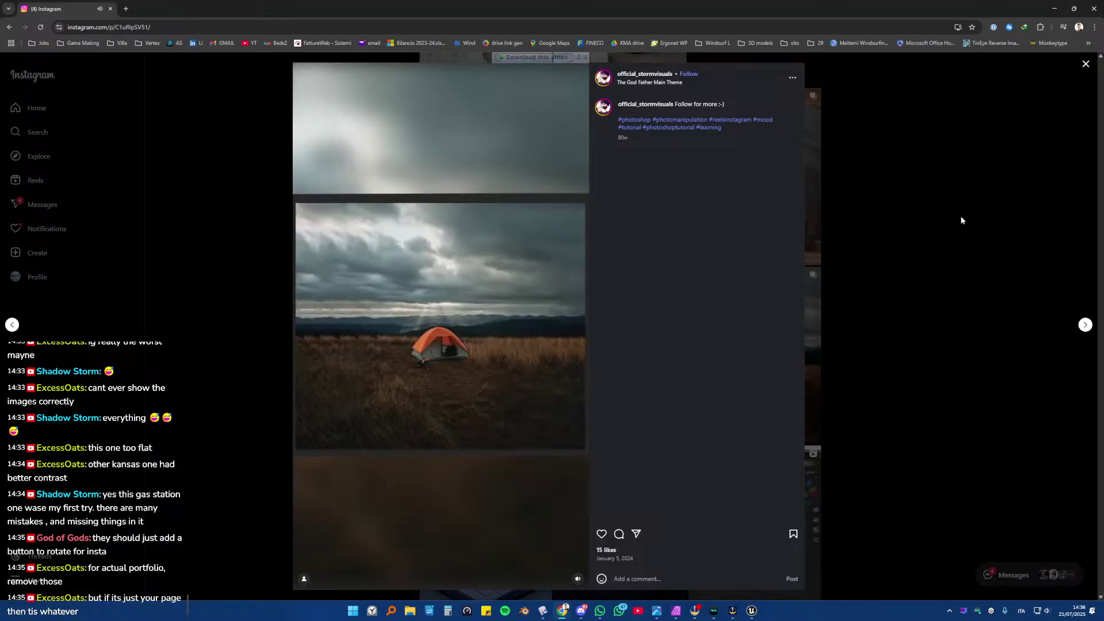
click(1085, 65)
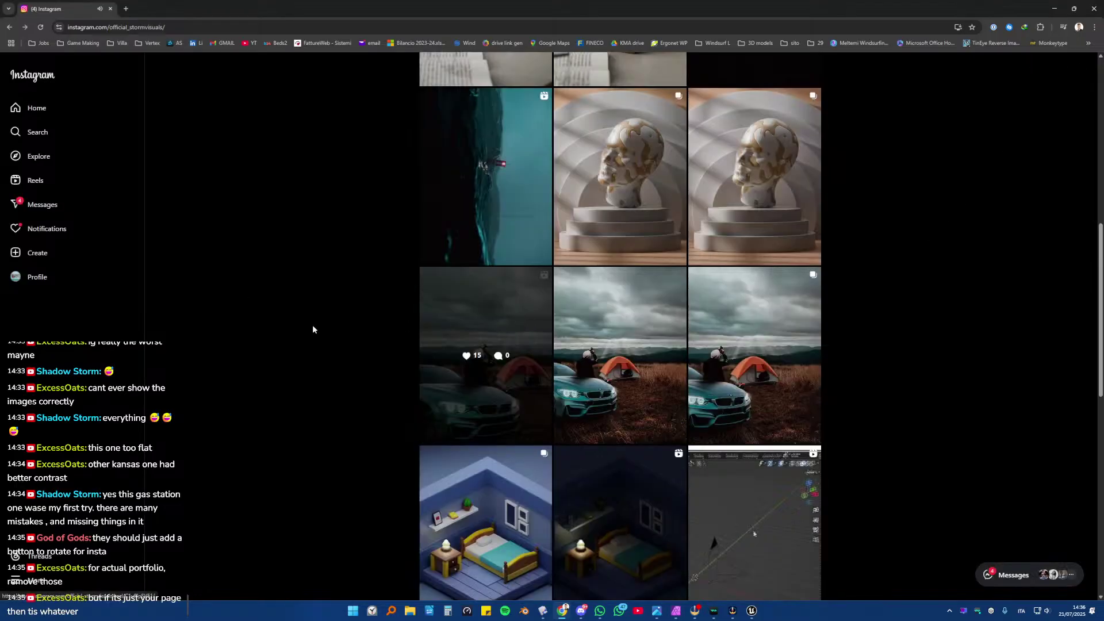
- View the isometric blue bedroom render post and return to the profile grid
scroll(358, 339, down, 3)
click(461, 319)
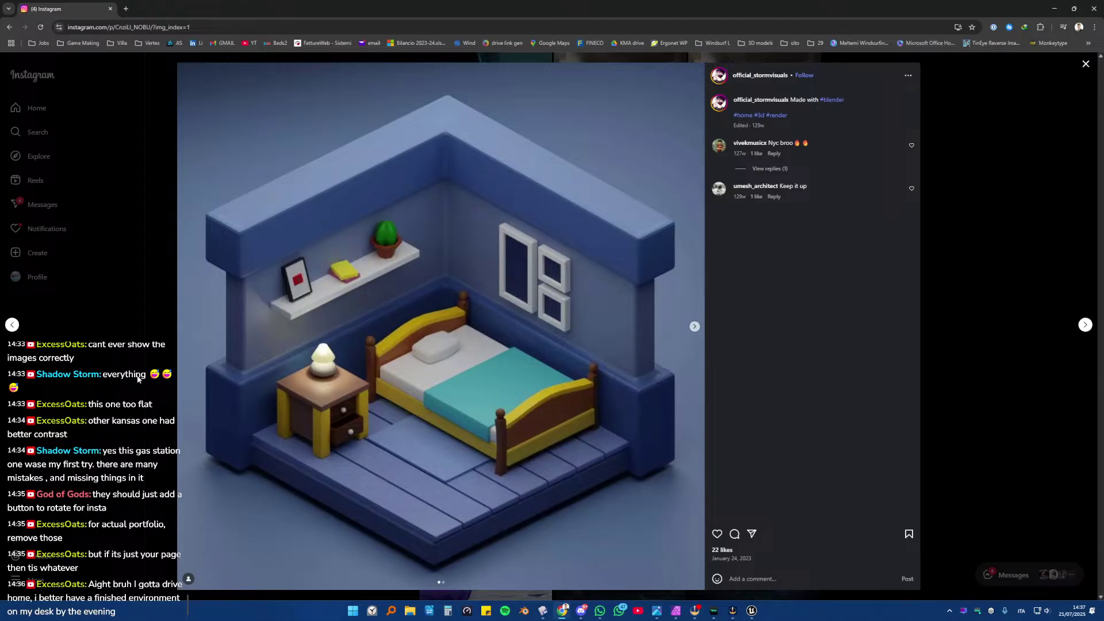
key(Escape)
- Browse down to the oldest posts on the profile and view the chocolate donut render
scroll(413, 447, down, 10)
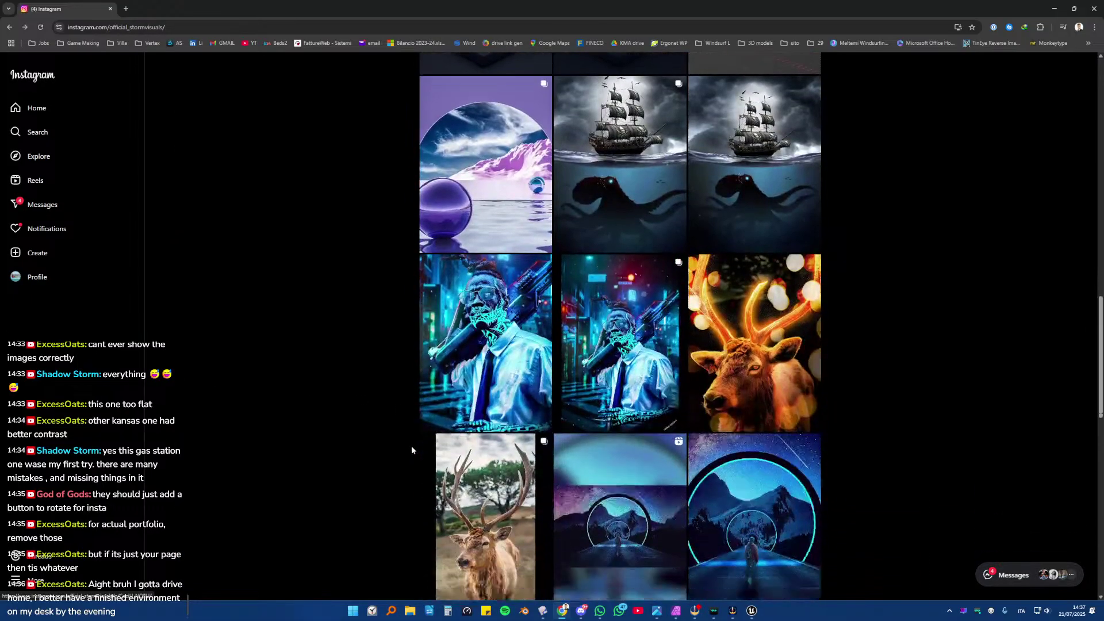
scroll(407, 447, down, 3)
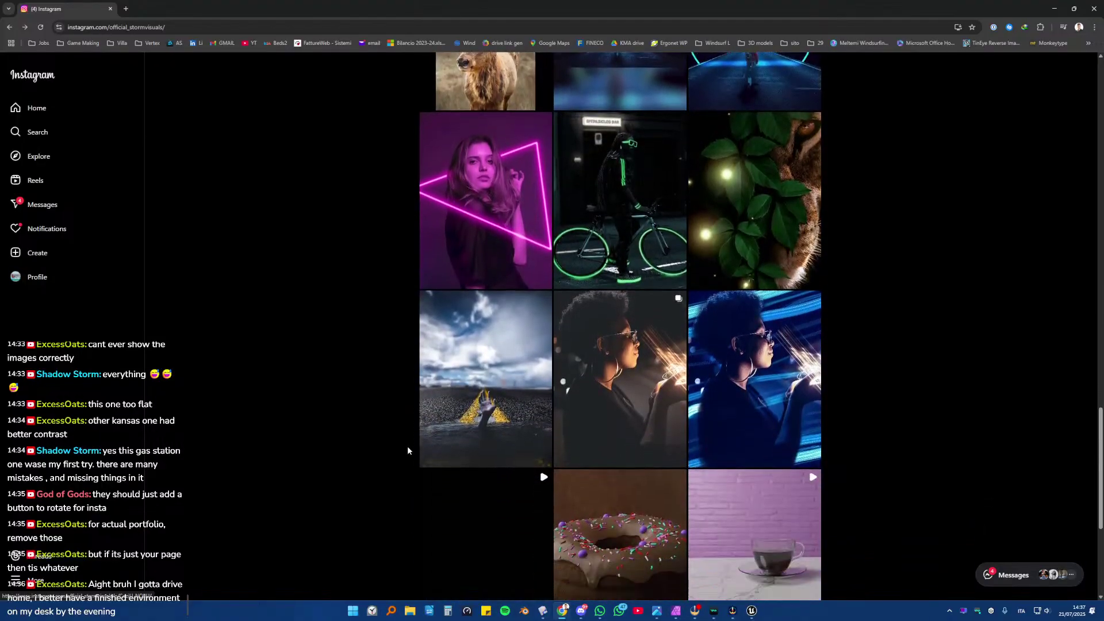
scroll(402, 449, down, 2)
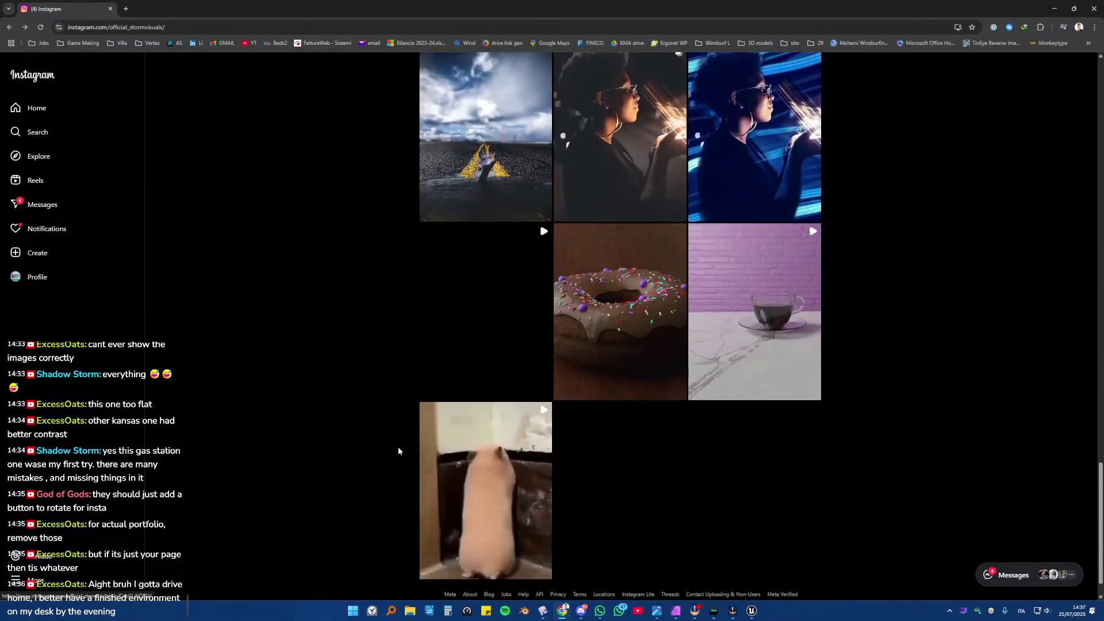
click(620, 285)
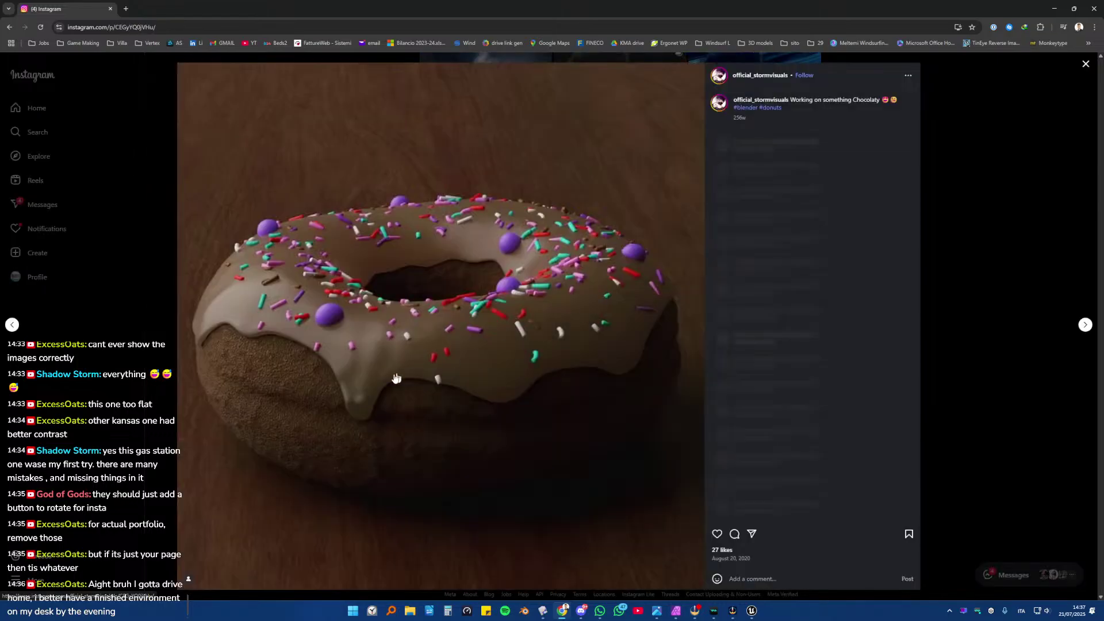
click(92, 385)
- View the first donut animation post with the coffee cup and pink brick wall, and close it
scroll(331, 397, up, 3)
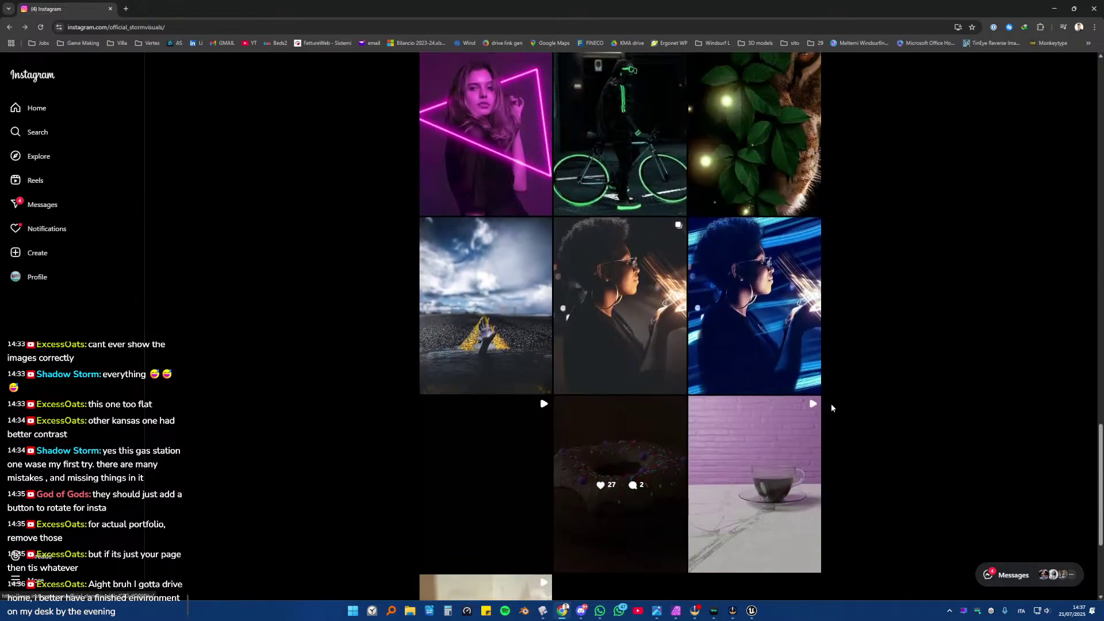
click(808, 415)
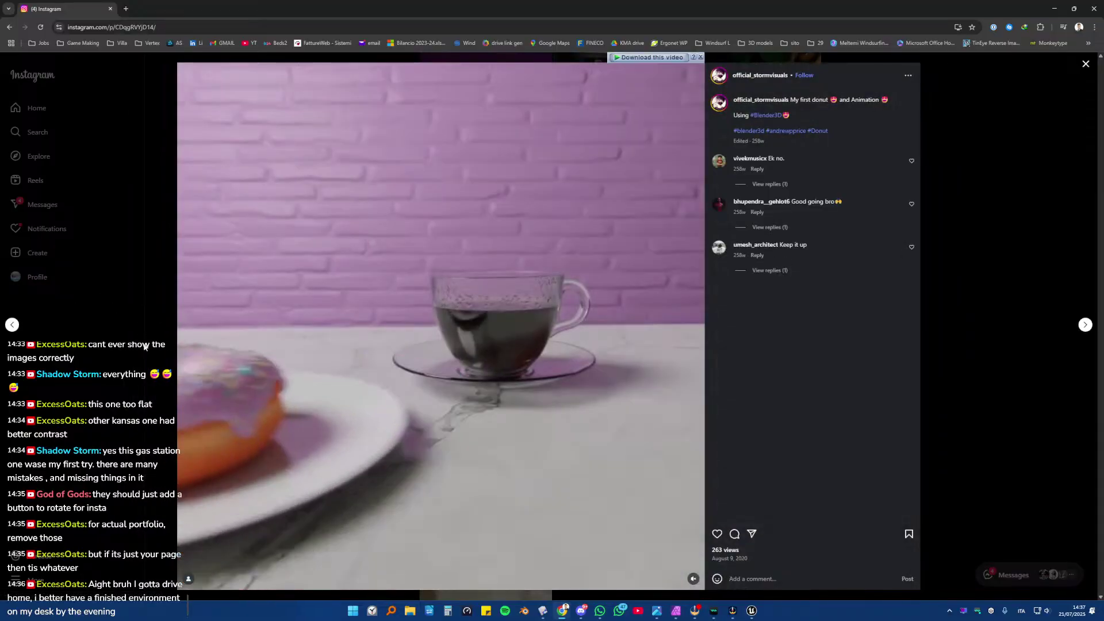
click(111, 400)
- Examine the photo manipulation post of a hand rising from the flooded road
scroll(282, 406, up, 4)
scroll(300, 414, down, 2)
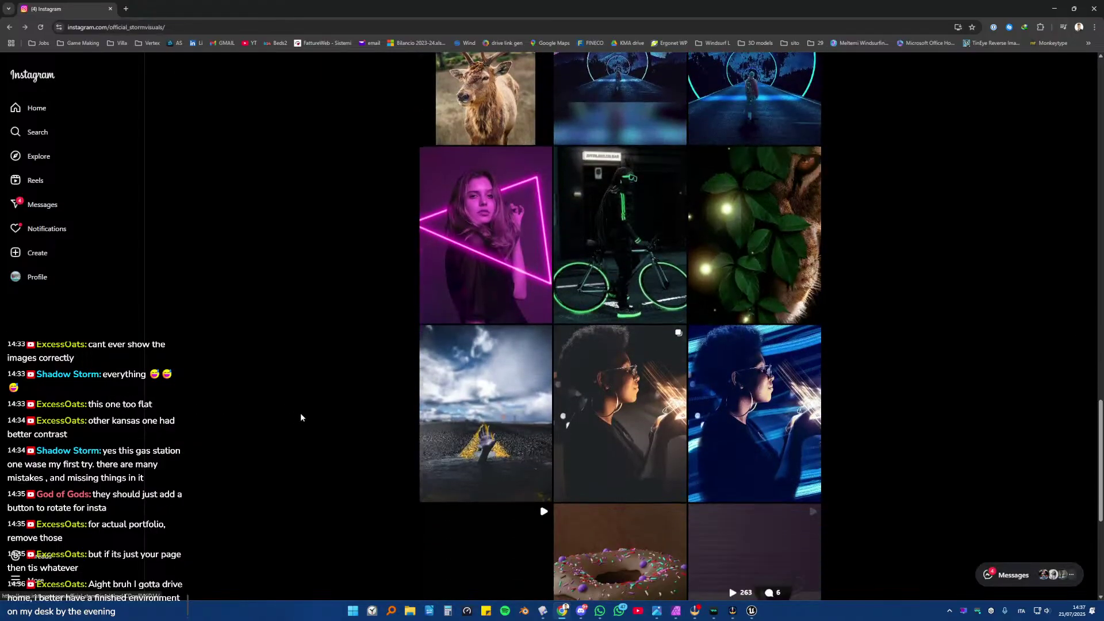
click(426, 380)
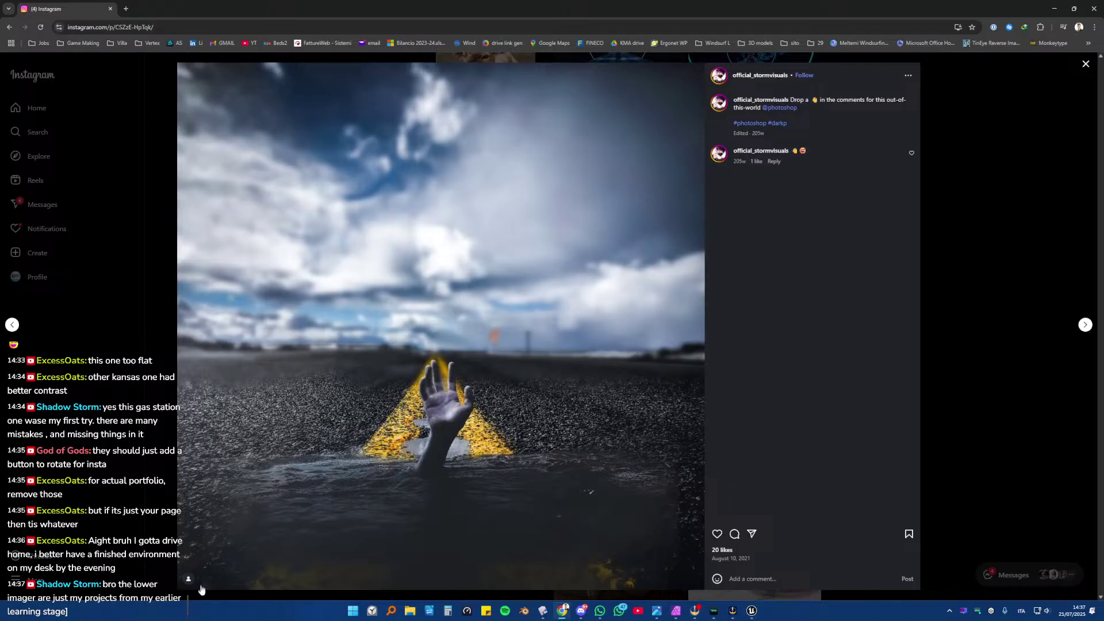
click(128, 388)
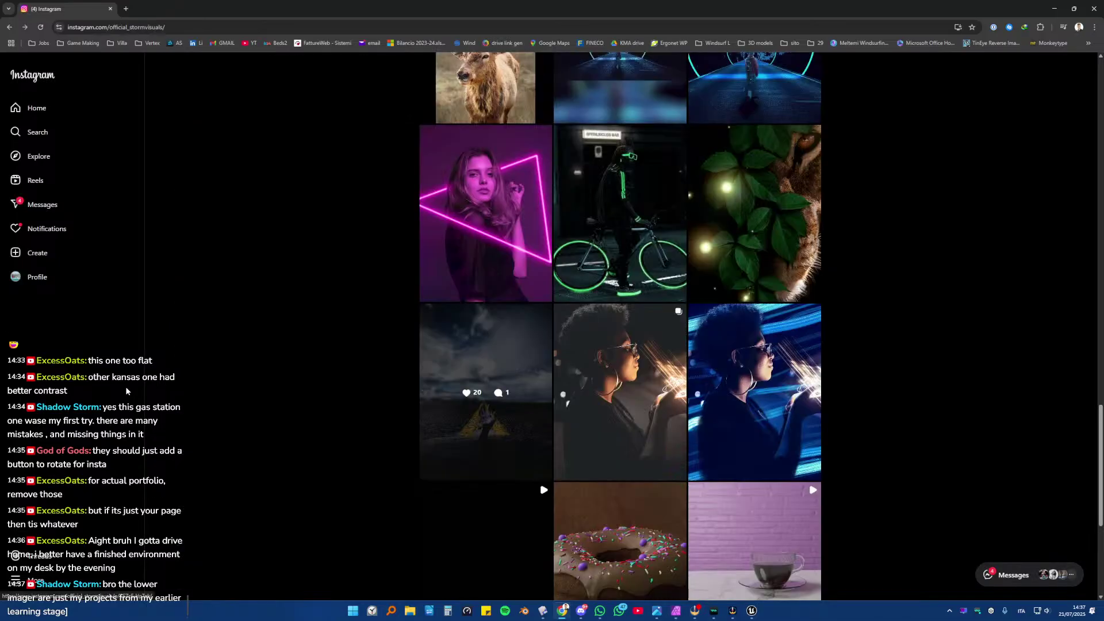
click(475, 366)
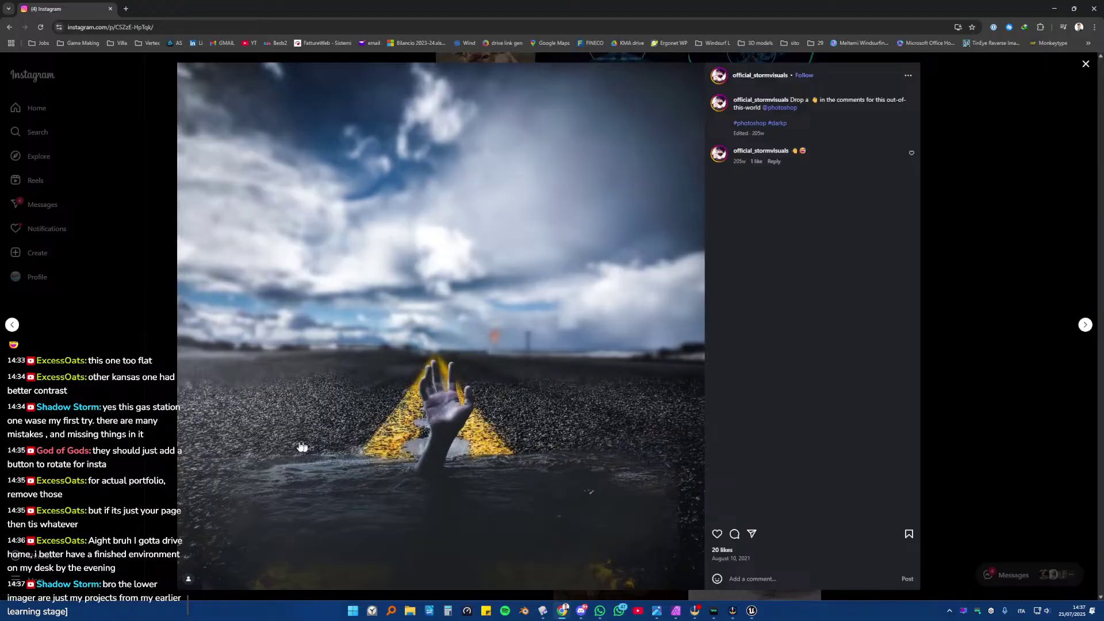
- Close the flooded road post and browse back up the profile grid past the photo manipulations
click(131, 399)
scroll(356, 446, down, 2)
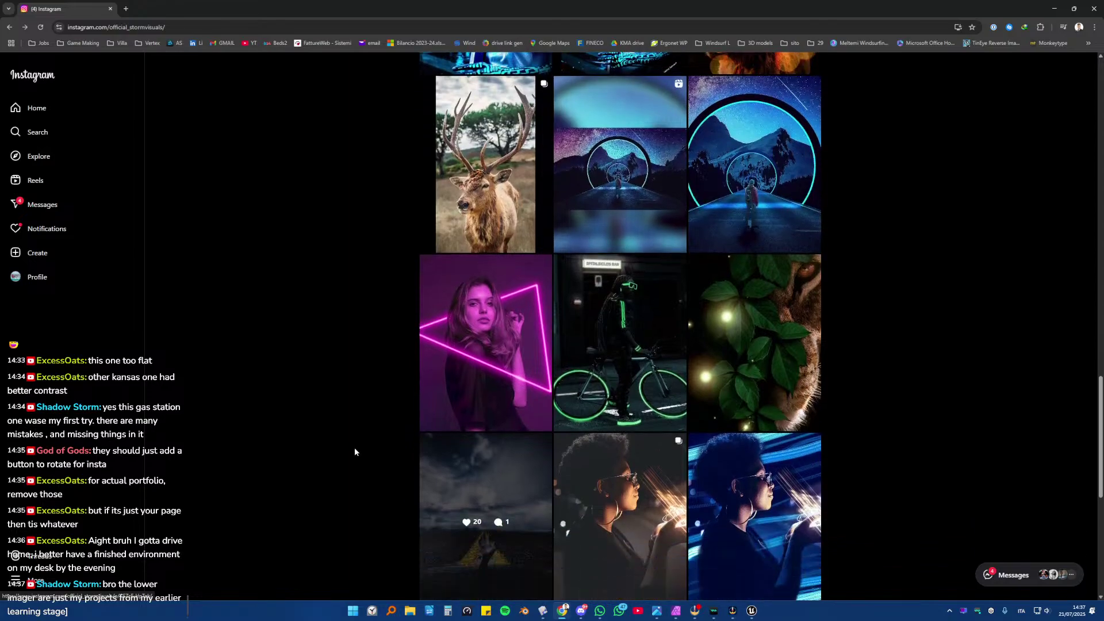
scroll(354, 443, up, 3)
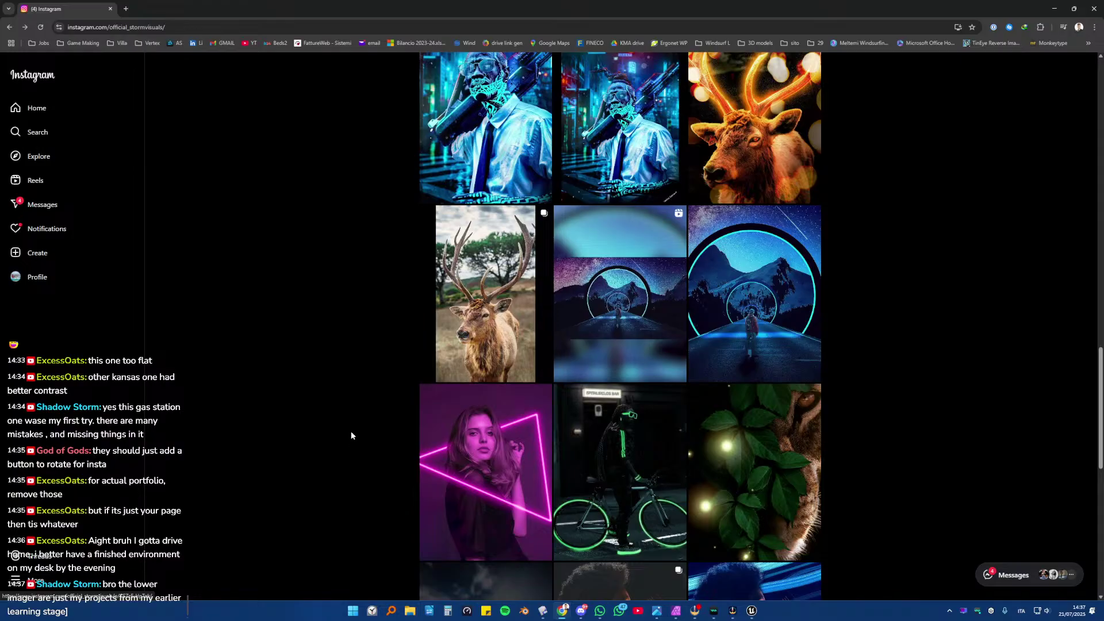
scroll(348, 454, up, 10)
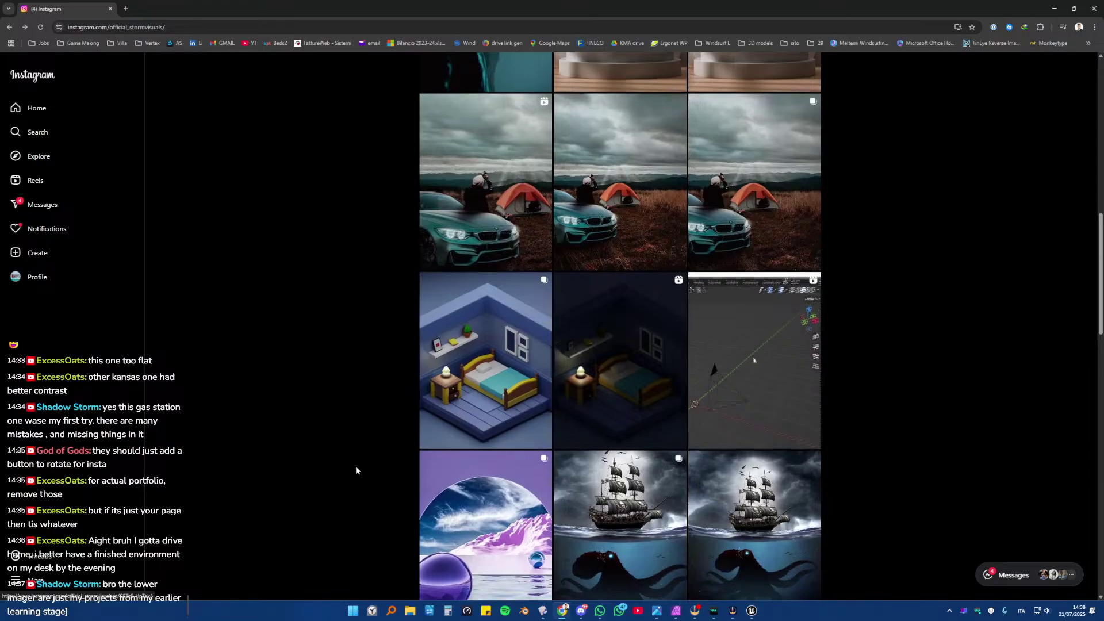
- View the pirate ship and octopus photo manipulation post, then return to the newest posts on the profile
scroll(351, 461, down, 2)
click(625, 408)
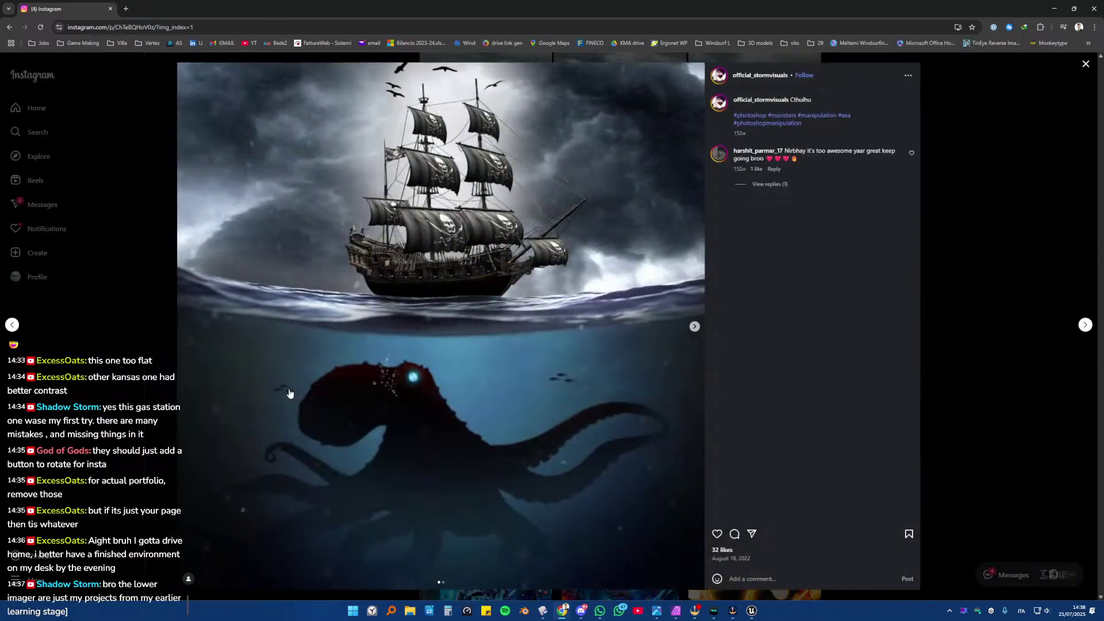
click(111, 378)
scroll(299, 425, up, 3)
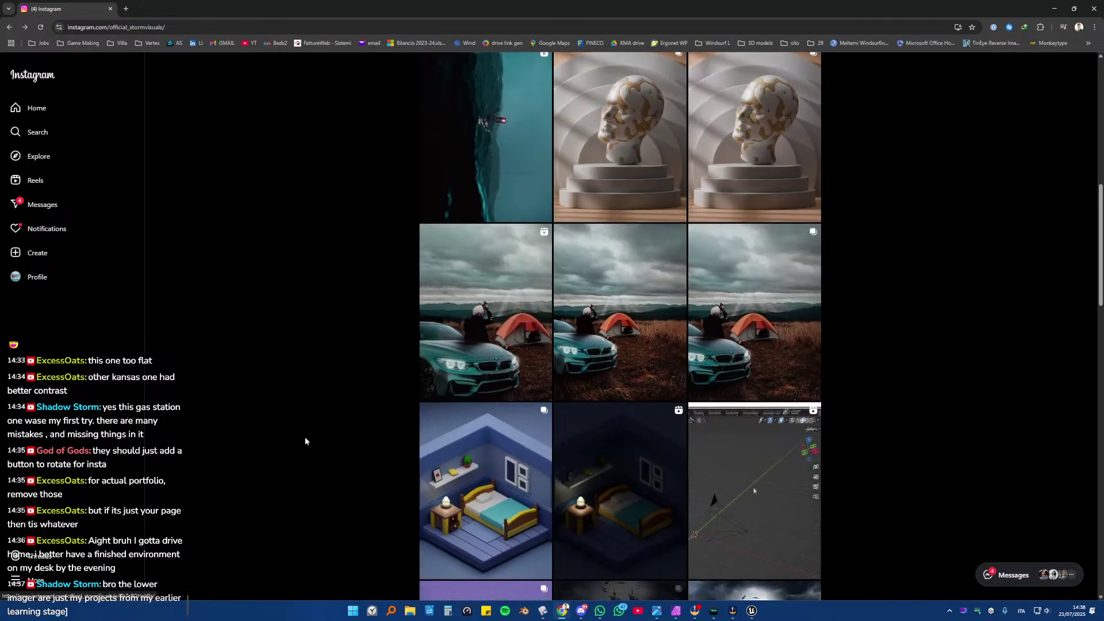
scroll(306, 437, up, 3)
scroll(307, 434, up, 5)
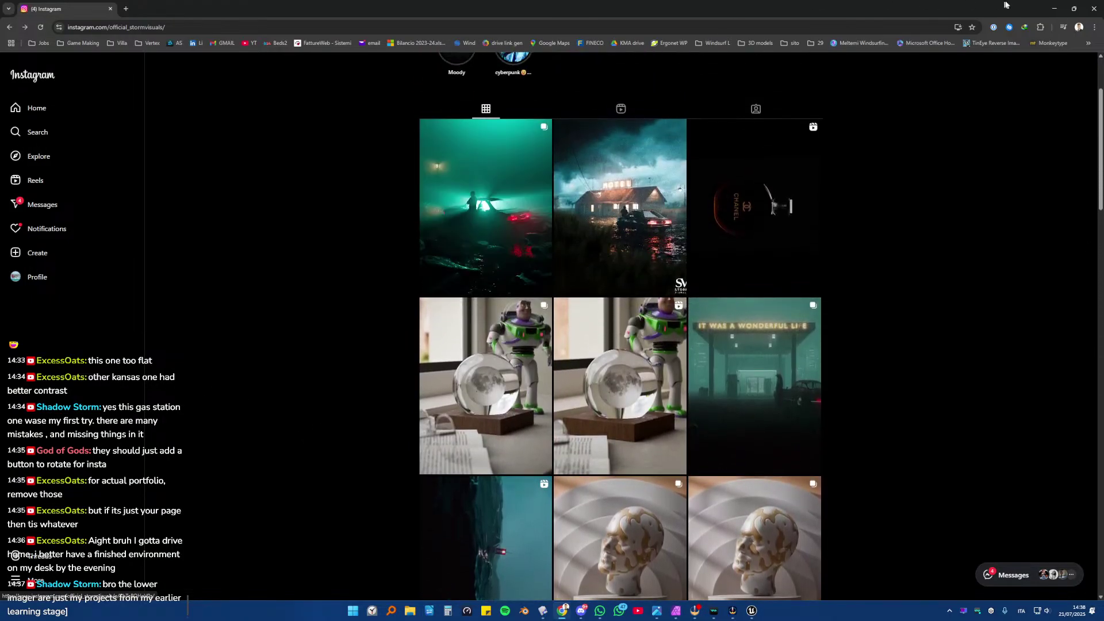
- Switch to Plasticity and add a cylinder of about 3.8 cm radius and 1 cm height centred in the engine housing's recess
key(alt+Tab)
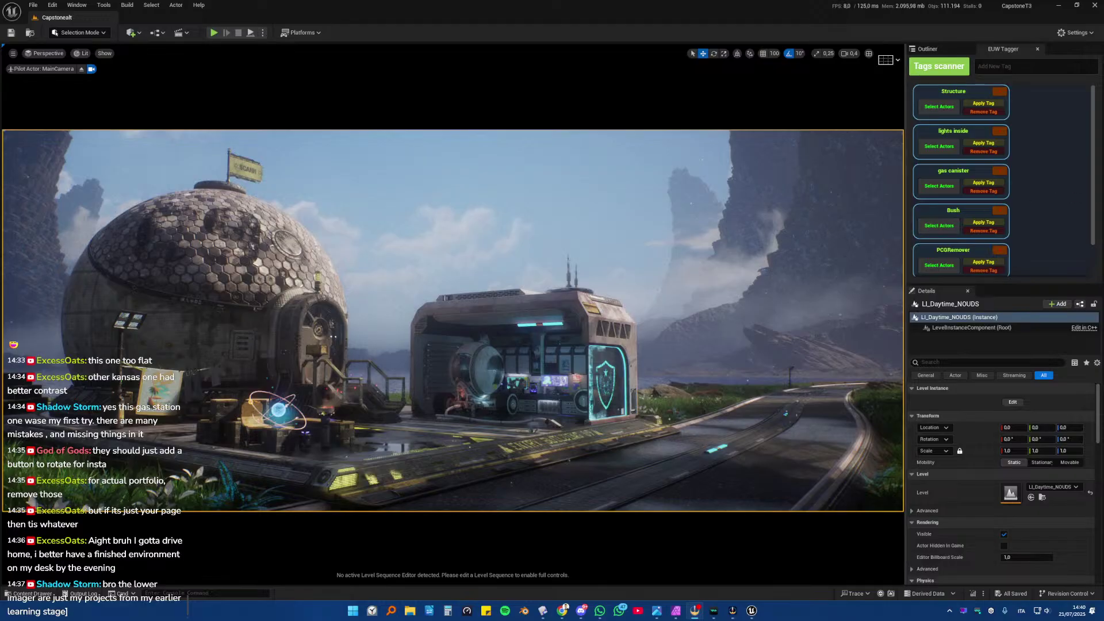
click(543, 611)
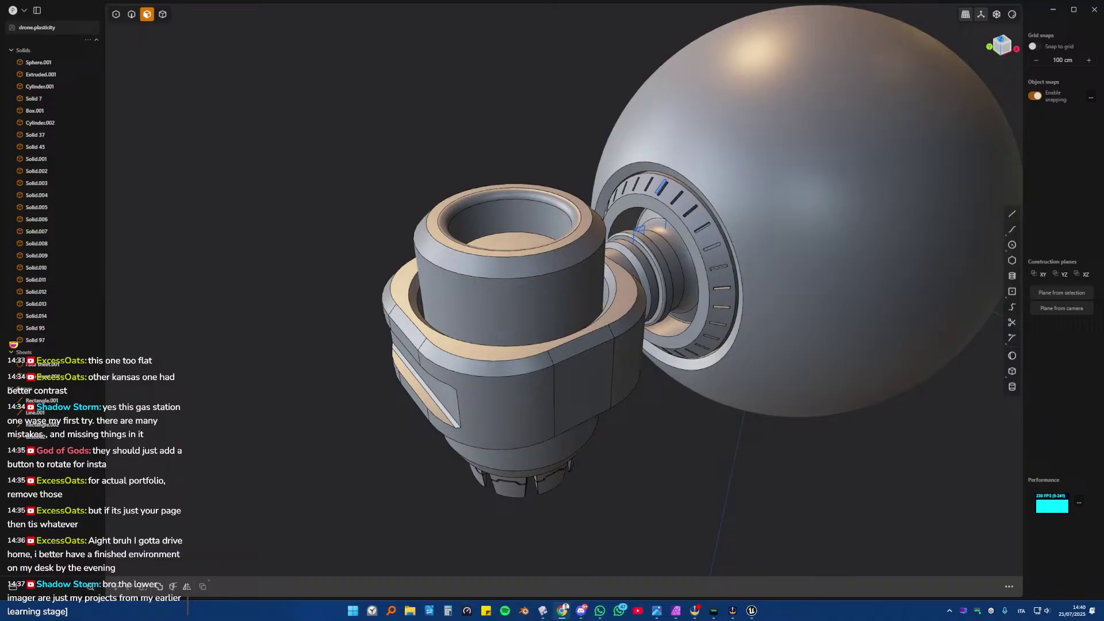
scroll(521, 276, up, 3)
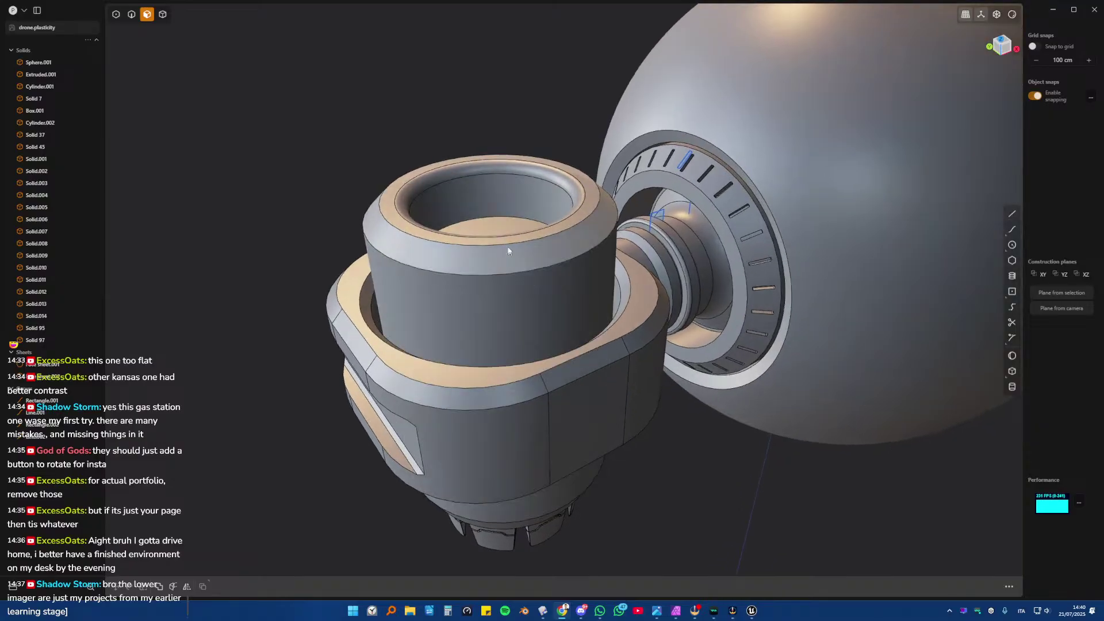
middle_drag(509, 247, 442, 323)
scroll(443, 323, up, 5)
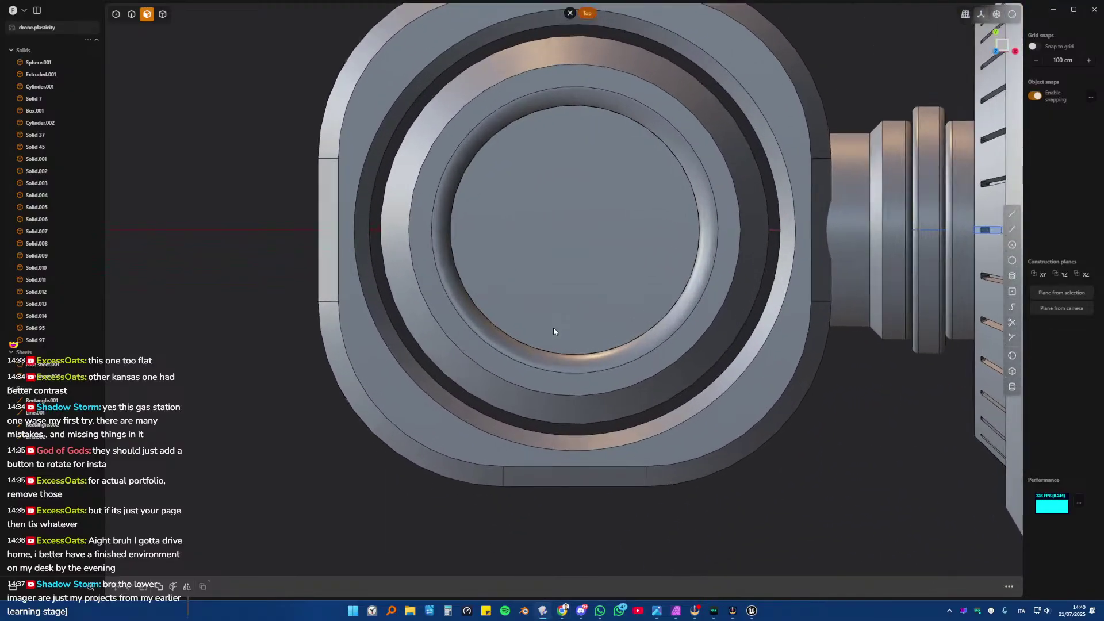
middle_drag(805, 368, 661, 337)
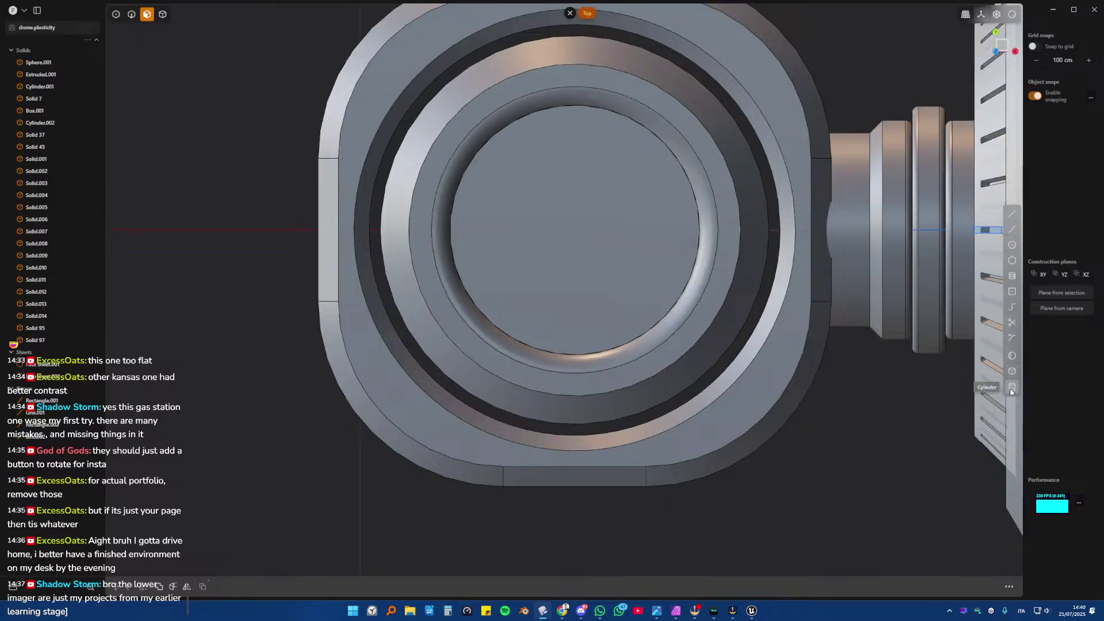
click(1012, 388)
click(576, 230)
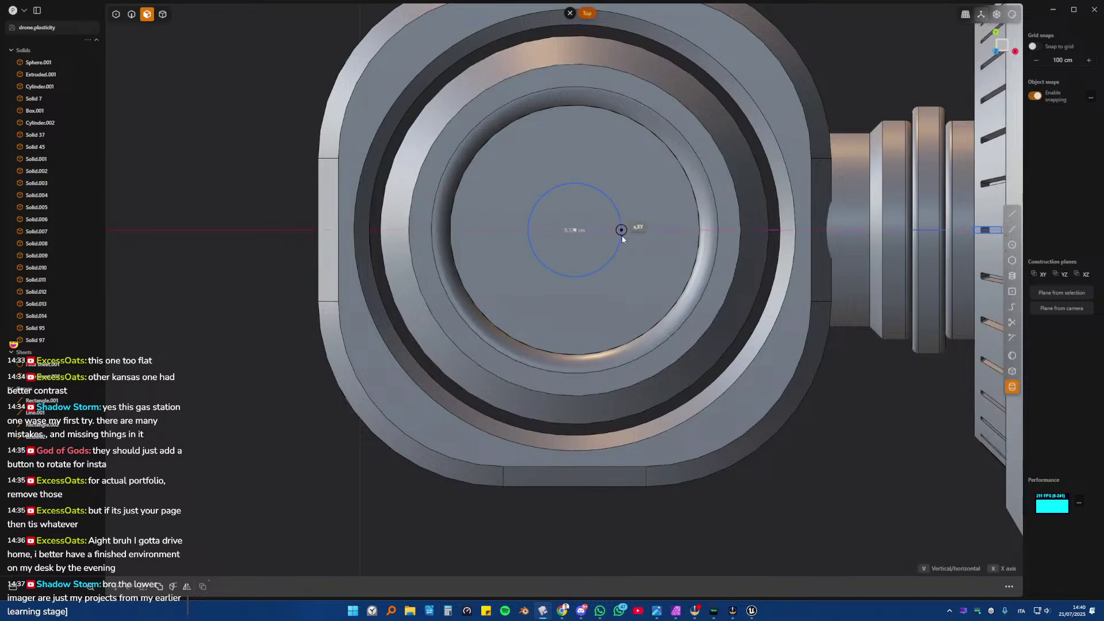
click(619, 236)
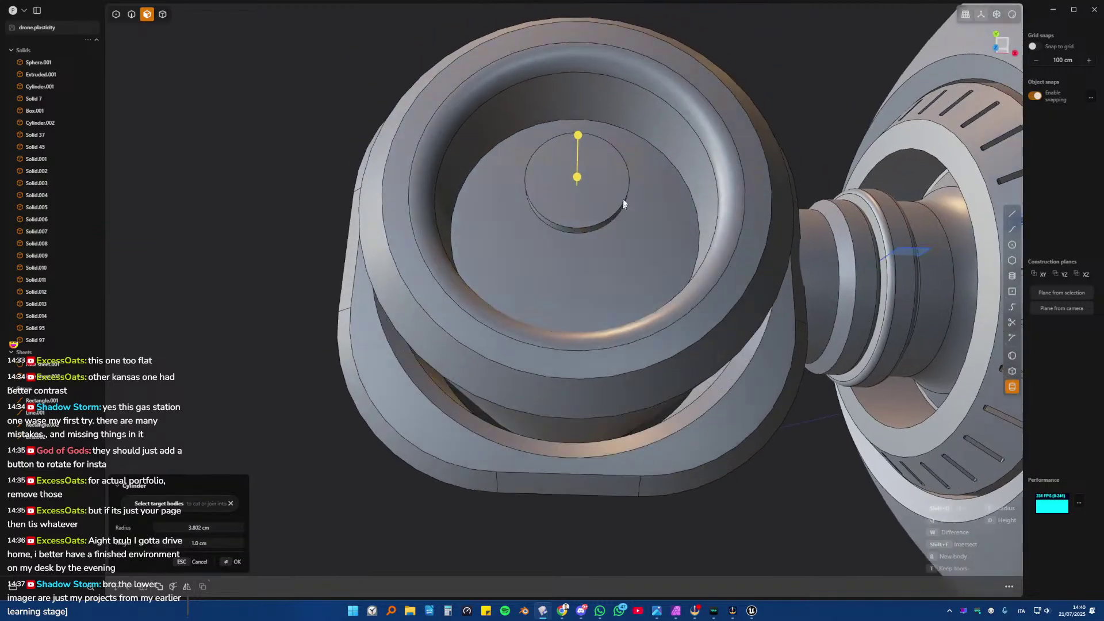
middle_drag(623, 205, 630, 156)
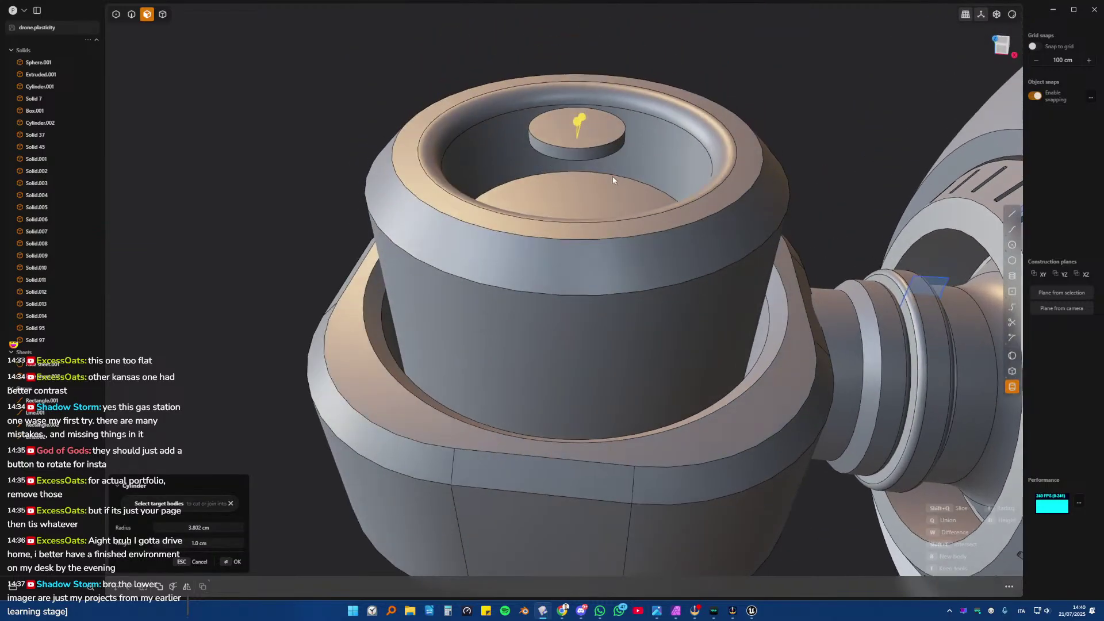
key(Return)
- Isolate the new cylinder, extend its bottom face down to the recess floor, and show the rest of the drone again
middle_drag(582, 146, 584, 179)
click(567, 144)
key(4)
click(590, 227)
scroll(570, 246, up, 2)
middle_drag(555, 233, 544, 266)
key(slash)
key(3)
click(544, 275)
drag(536, 318, 559, 449)
key(slash)
middle_drag(561, 304, 572, 326)
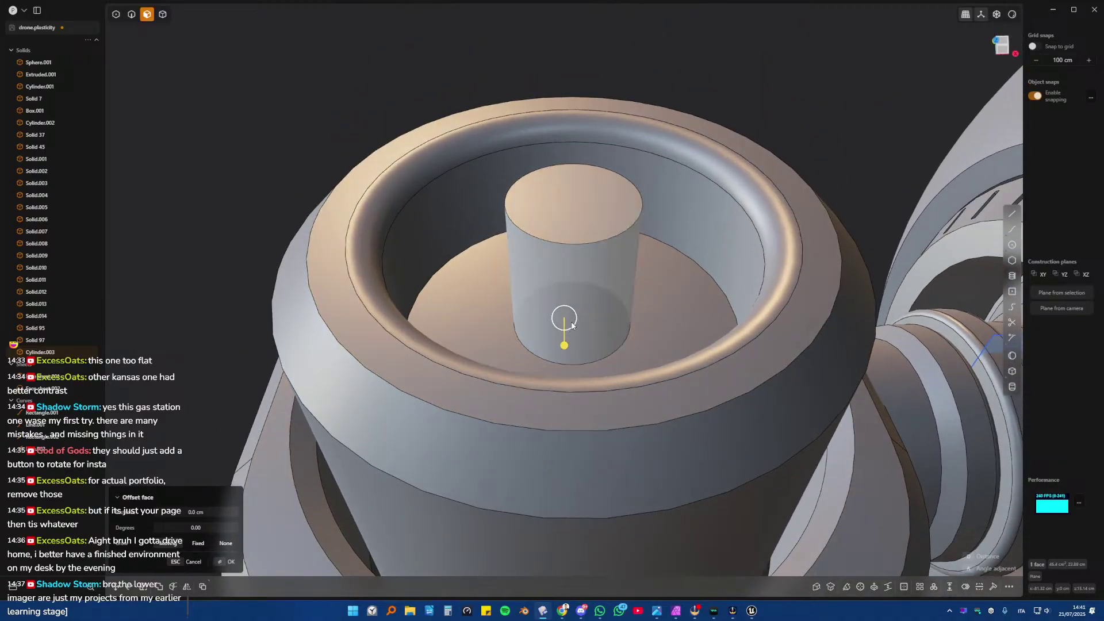
shift+click(513, 351)
drag(570, 328, 576, 318)
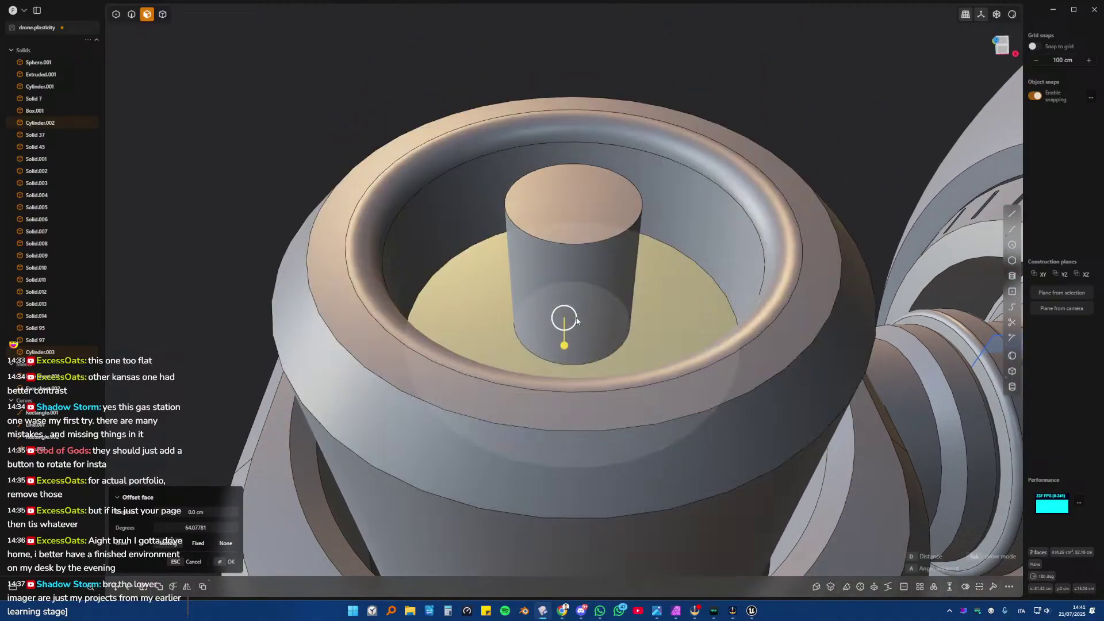
click(562, 337)
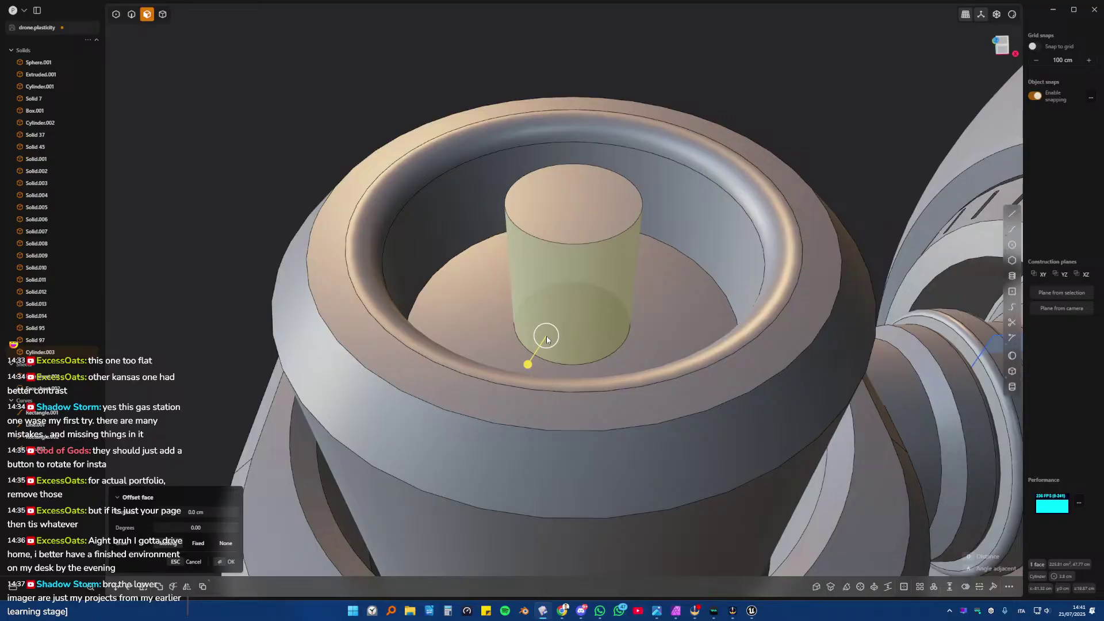
key(Escape)
middle_drag(557, 345, 575, 316)
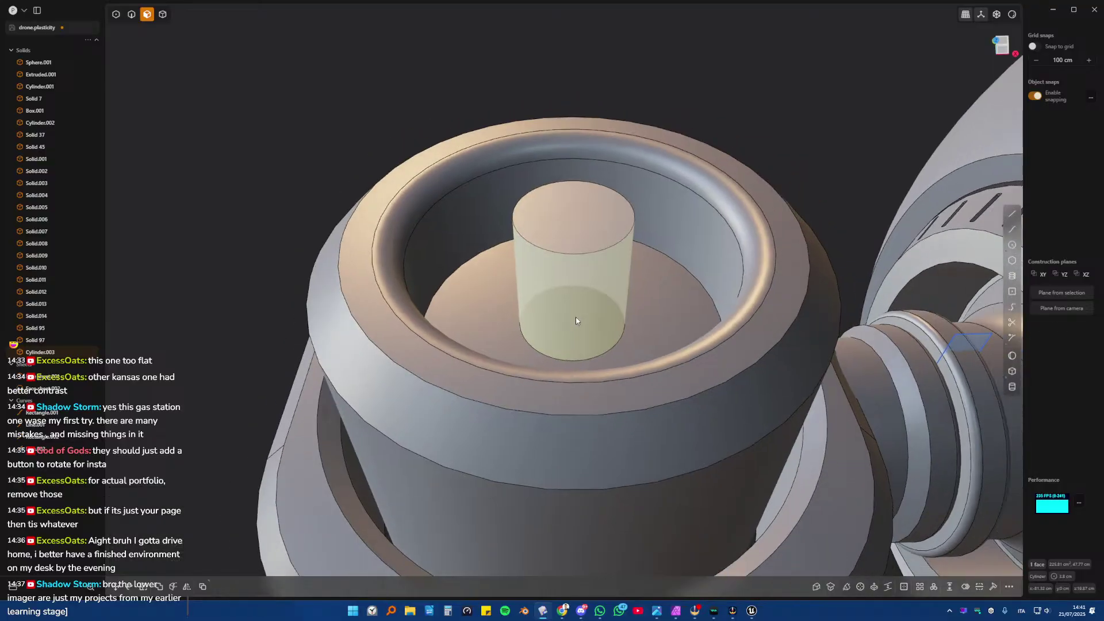
- Isolate the central cylinder and flare its side outward from the bottom face into a truncated cone
key(4)
click(542, 255)
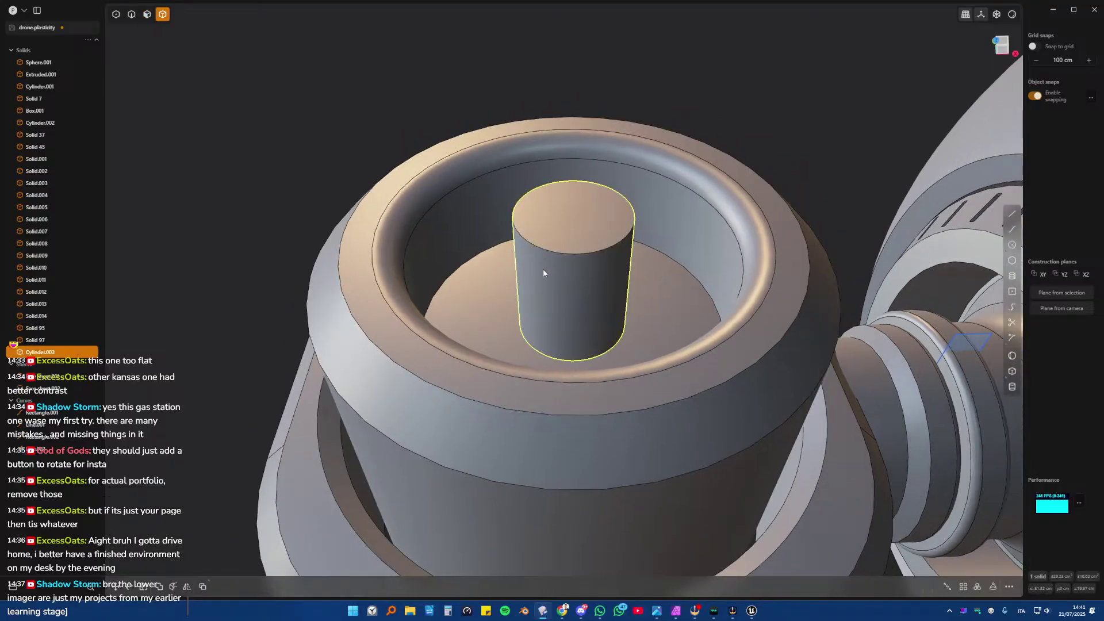
key(/)
key(3)
click(581, 411)
key(o)
drag(582, 413, 593, 413)
click(593, 413)
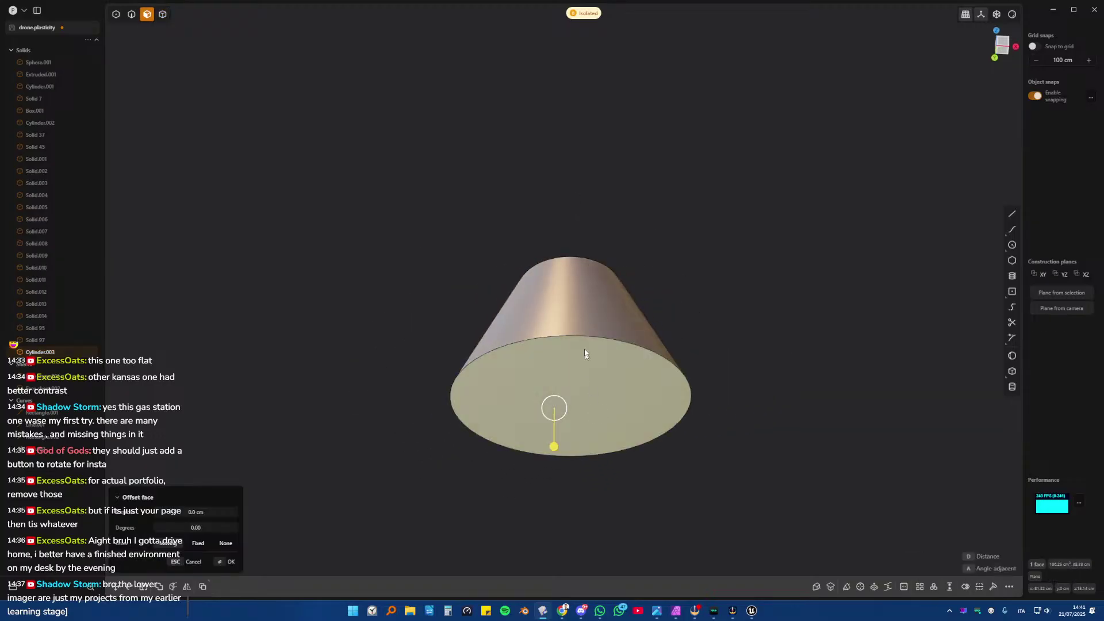
middle_drag(593, 413, 578, 357)
- Fillet the cone's top edge into a rounded nose and exit isolation to show the whole drone
key(2)
click(576, 283)
key(f)
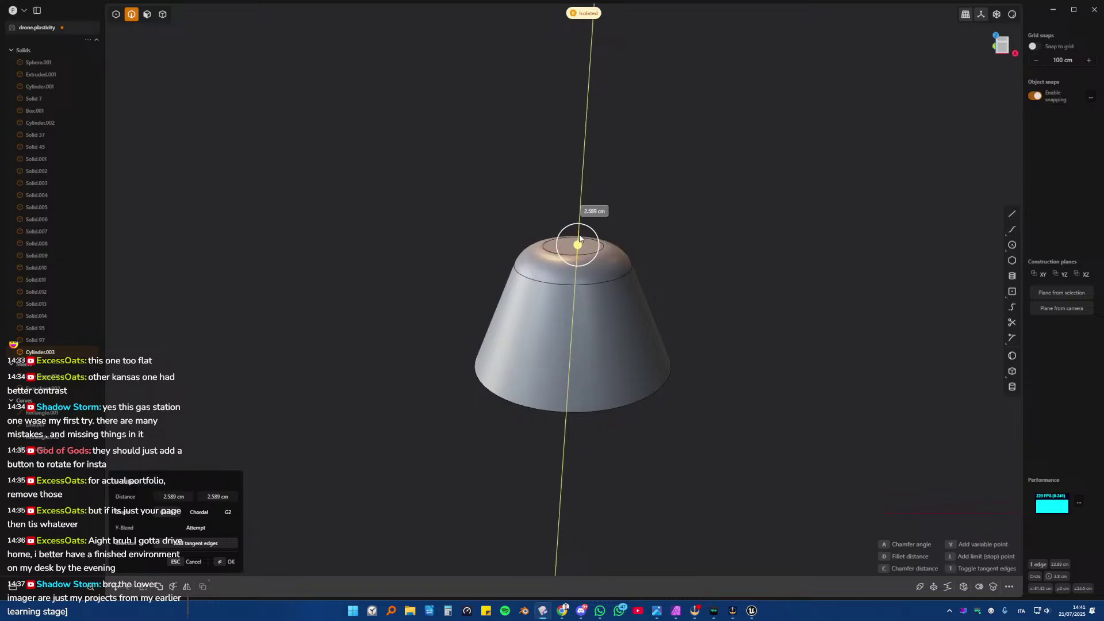
click(581, 225)
key(Escape)
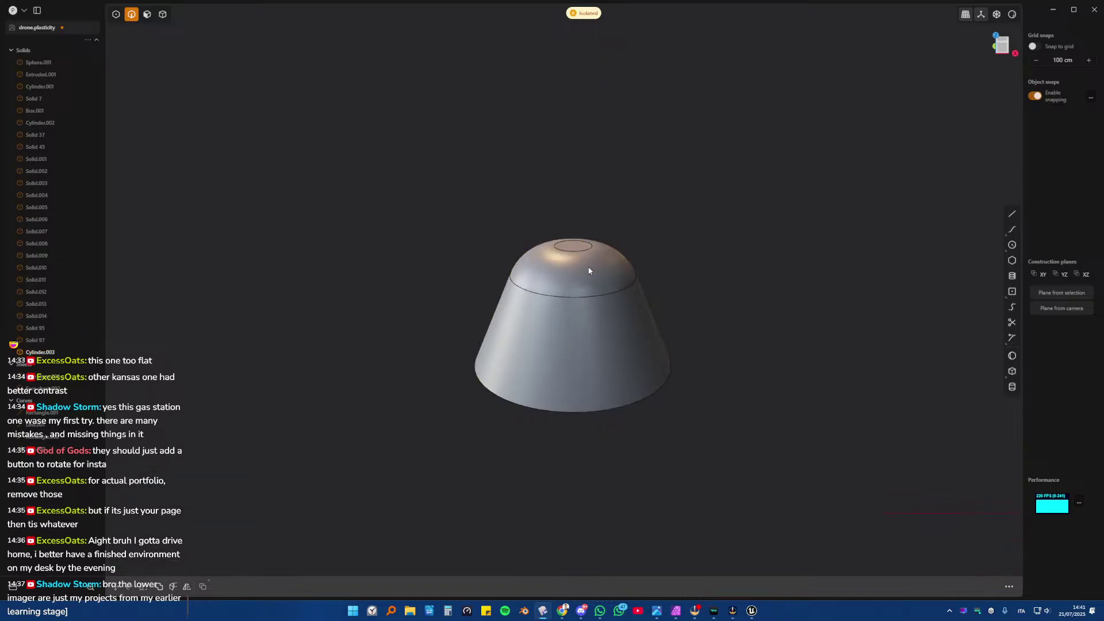
key(/)
middle_drag(575, 322, 546, 338)
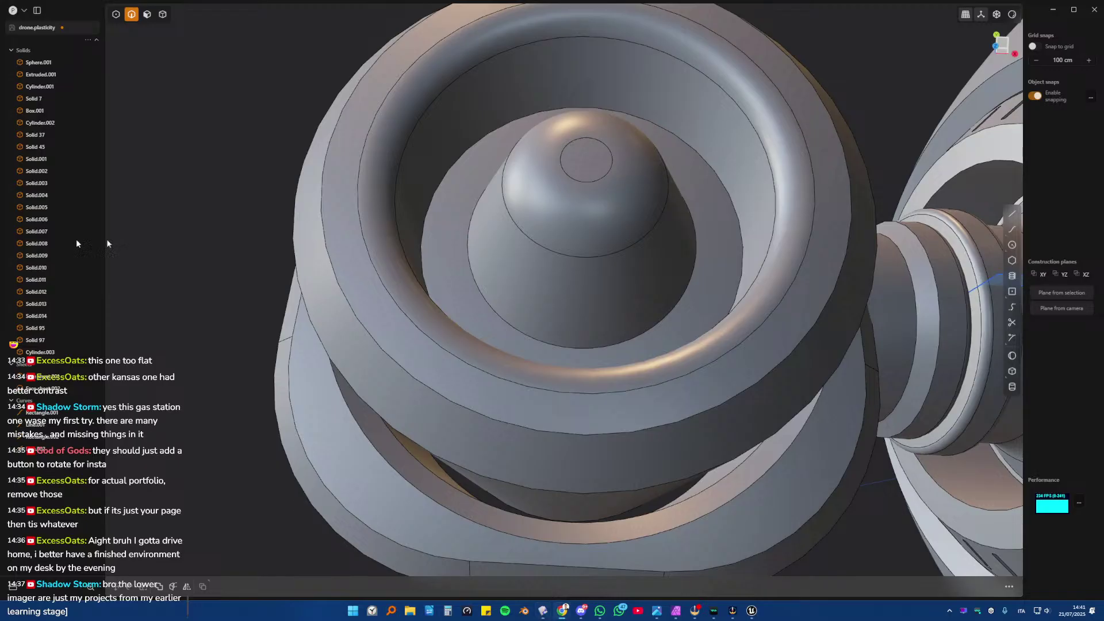
middle_drag(678, 259, 659, 275)
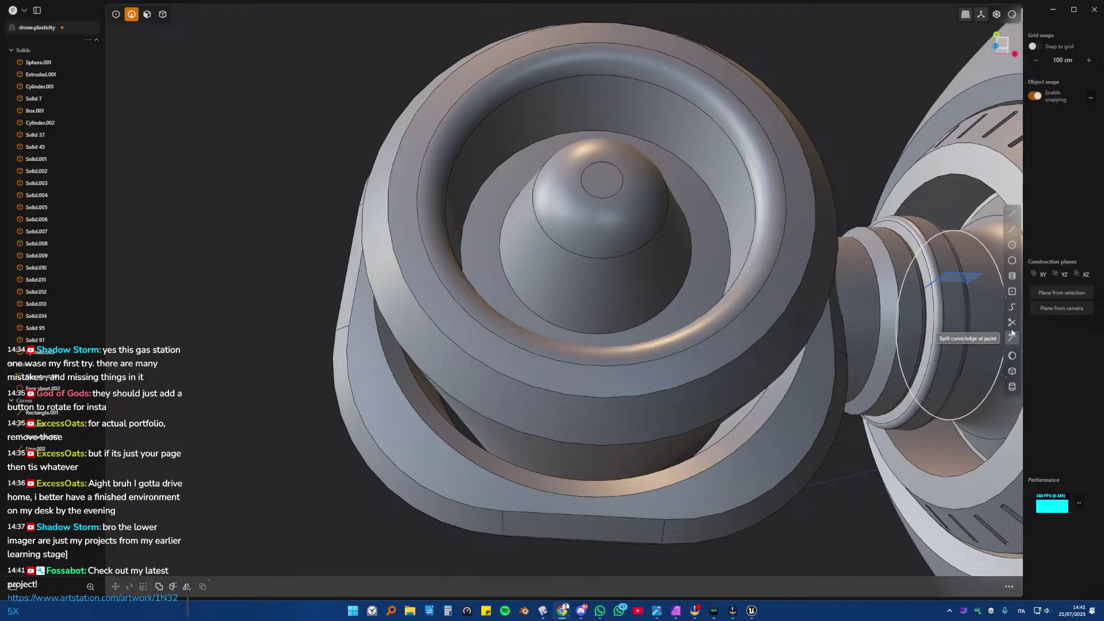
- Draw a three-point bent spline on the YZ plane in the left view, starting on the axis in the empty space beside the sphere
click(1012, 292)
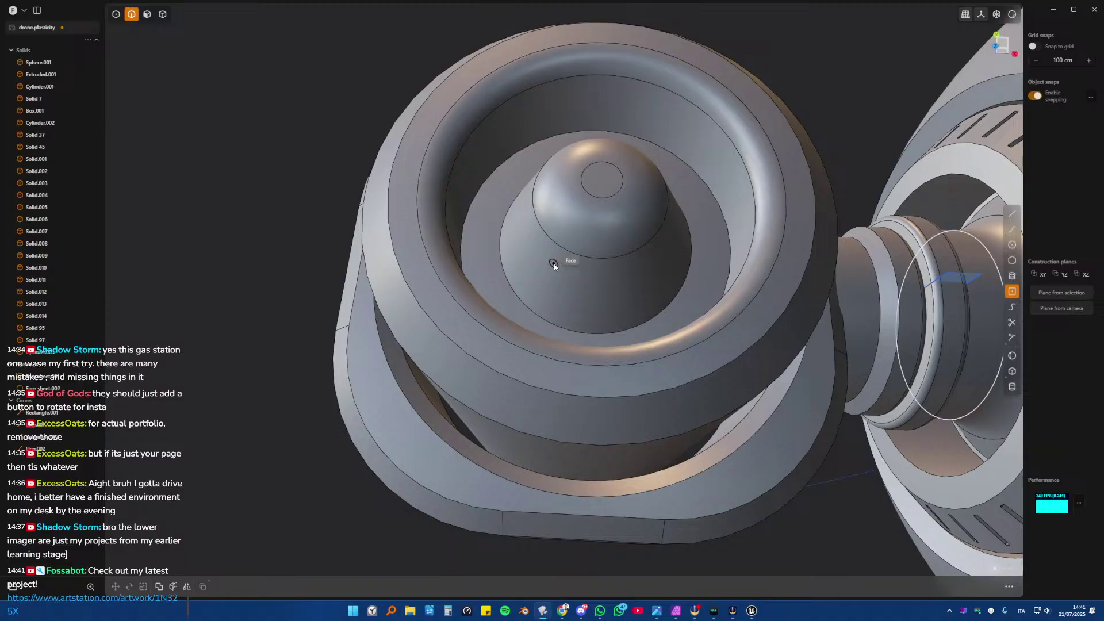
key(p)
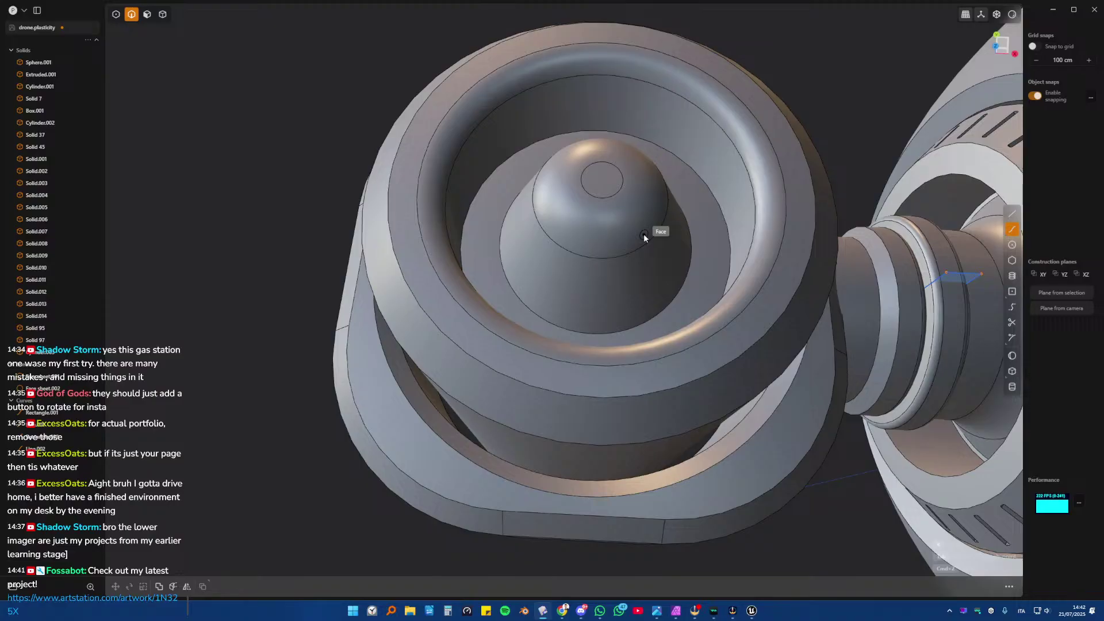
scroll(638, 231, down, 3)
middle_drag(633, 230, 640, 330)
scroll(640, 329, up, 6)
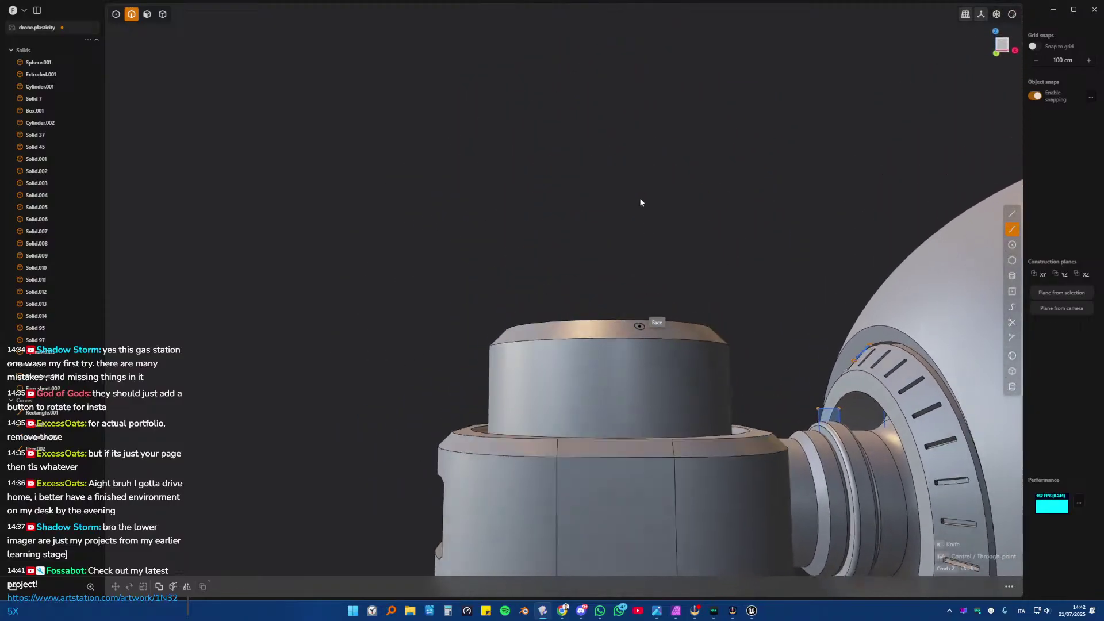
middle_drag(640, 202, 627, 233)
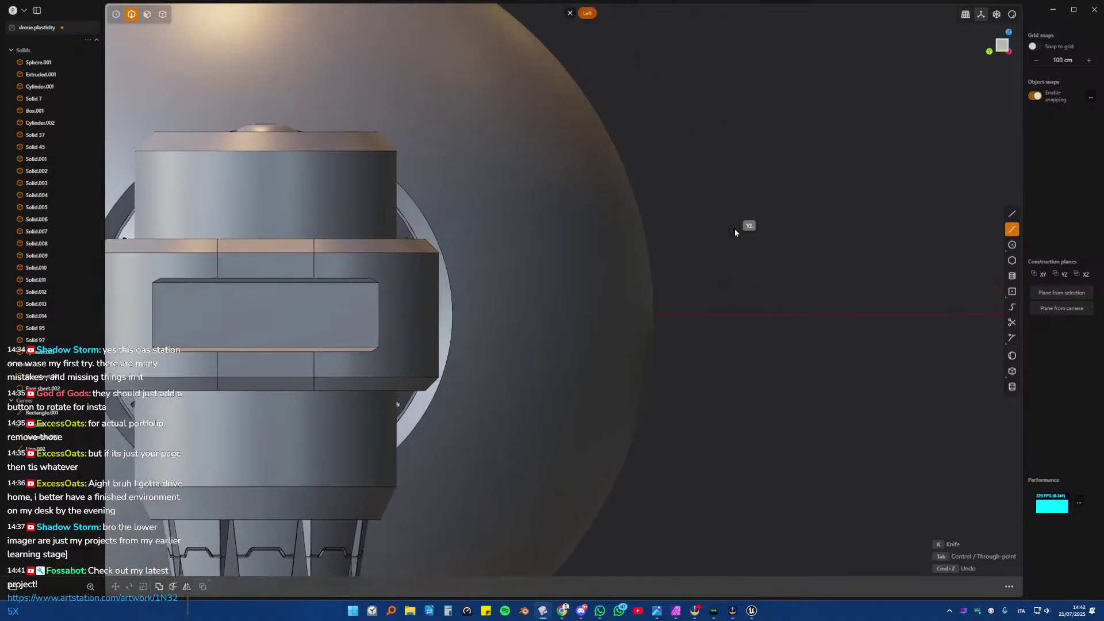
shift+middle_drag(907, 311, 734, 316)
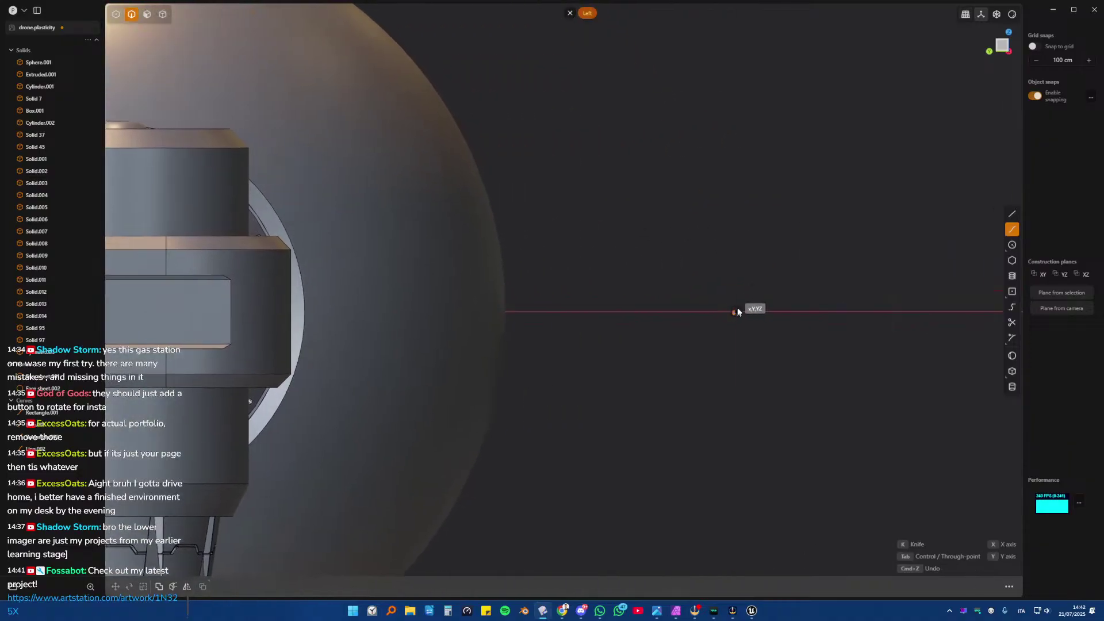
click(734, 313)
click(734, 249)
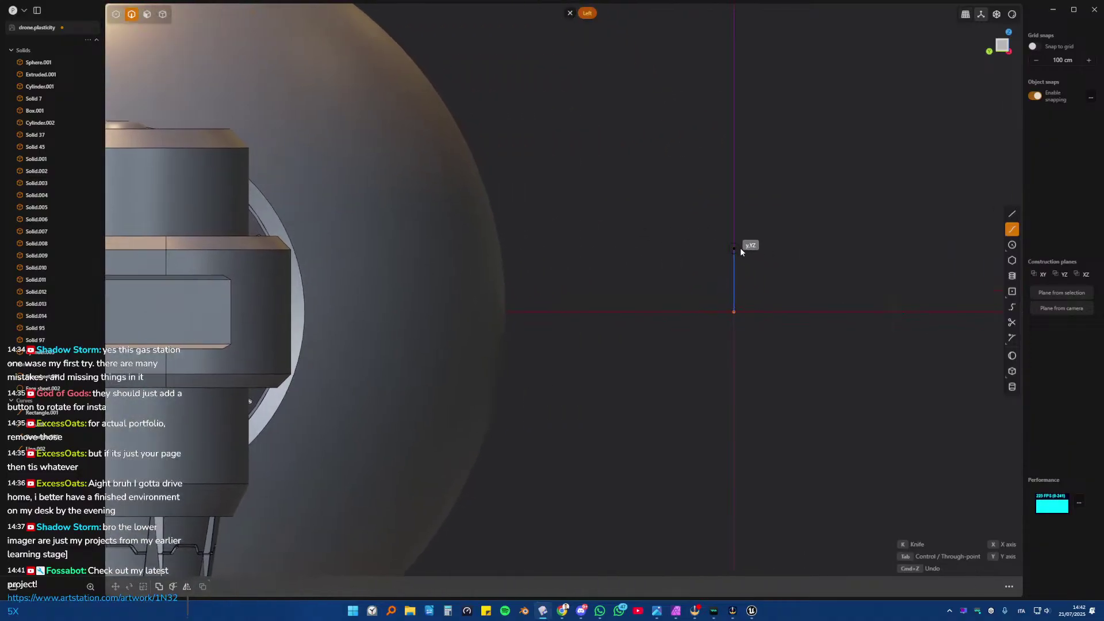
click(777, 205)
key(Return)
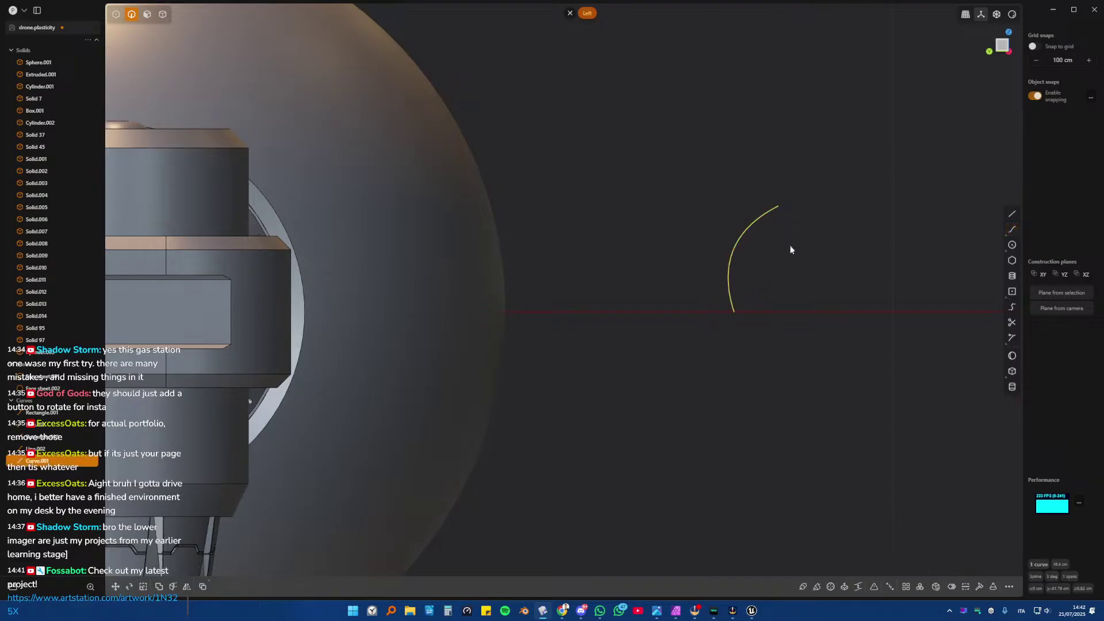
- Move the spline's upper endpoint outward and shift its two middle control points so it rises vertically and arcs smoothly
scroll(751, 271, up, 3)
key(1)
key(Escape)
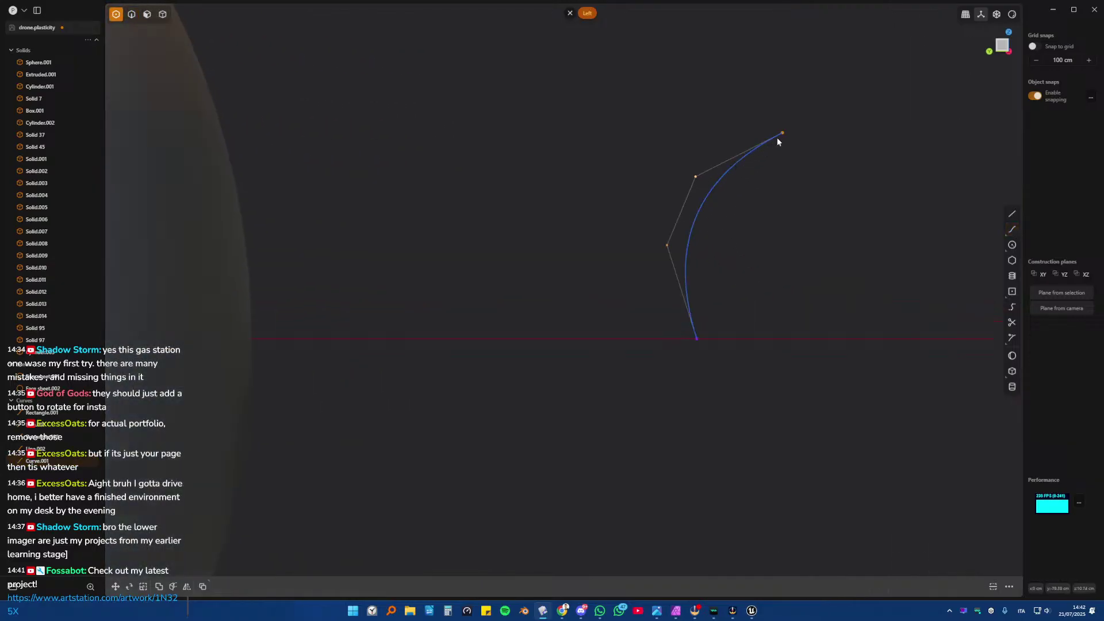
key(g)
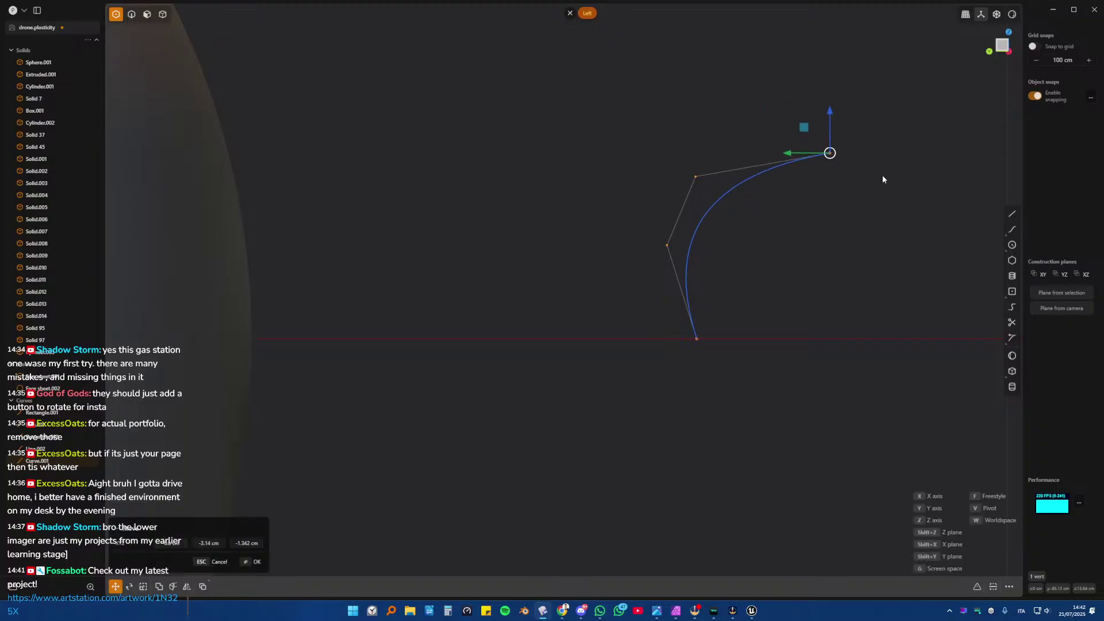
click(696, 180)
drag(696, 180, 735, 189)
drag(666, 247, 716, 241)
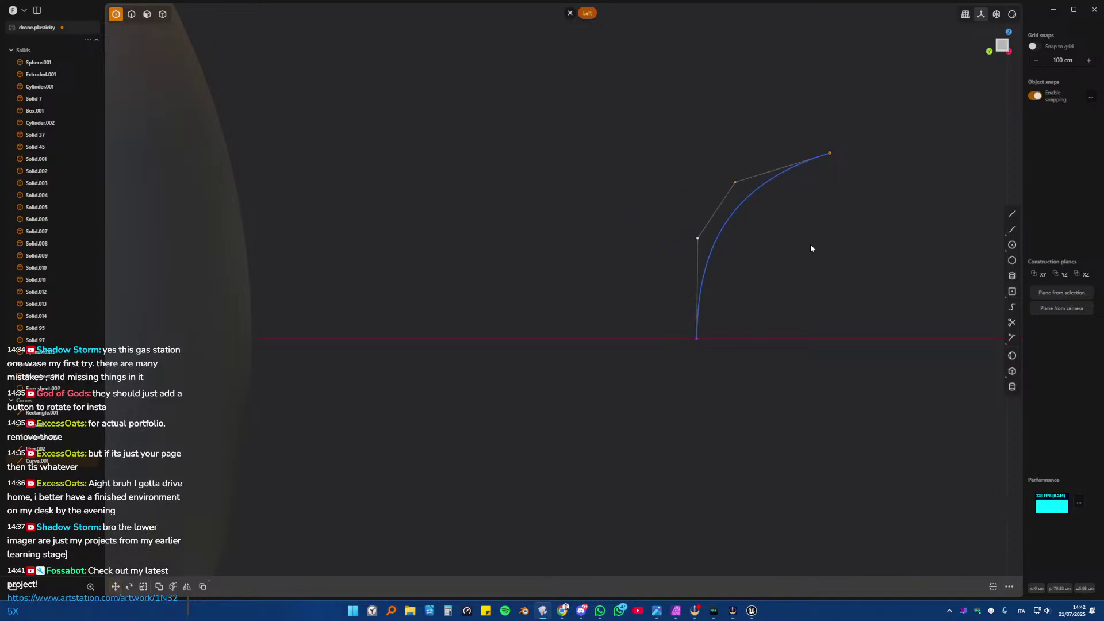
- Duplicate the bent curve beside the sphere and shift the copy slightly along the Y axis in the left view
middle_drag(811, 249, 708, 279)
key(2)
click(772, 151)
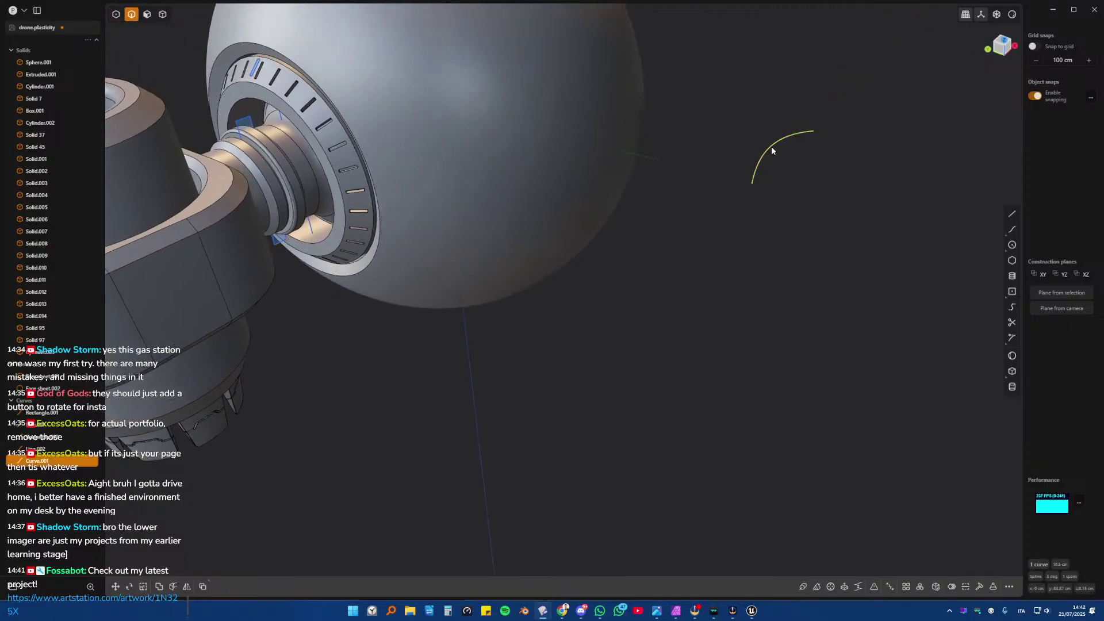
middle_drag(771, 150, 652, 338)
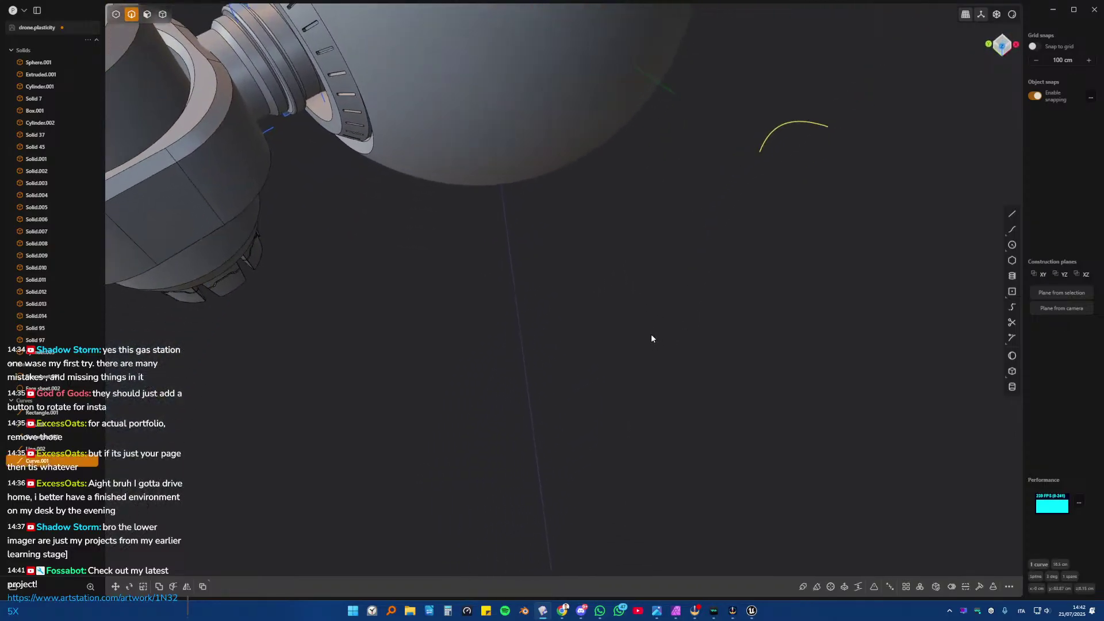
key(ctrl+KP_3)
scroll(682, 264, down, 3)
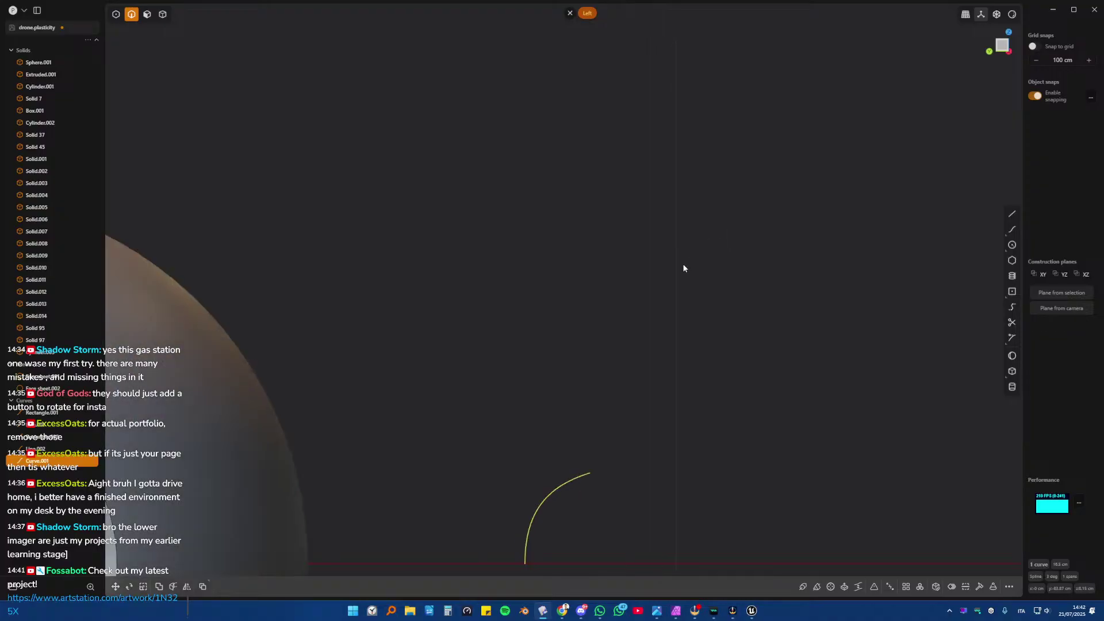
key(ctrl+d)
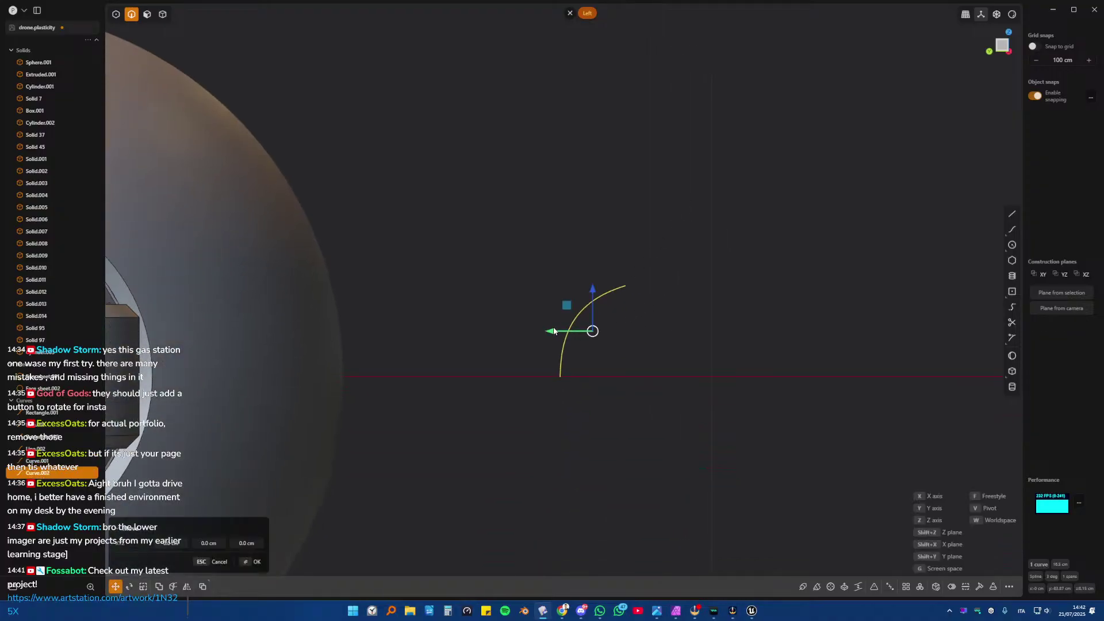
drag(551, 331, 553, 332)
middle_drag(690, 222, 677, 273)
key(Return)
key(slash)
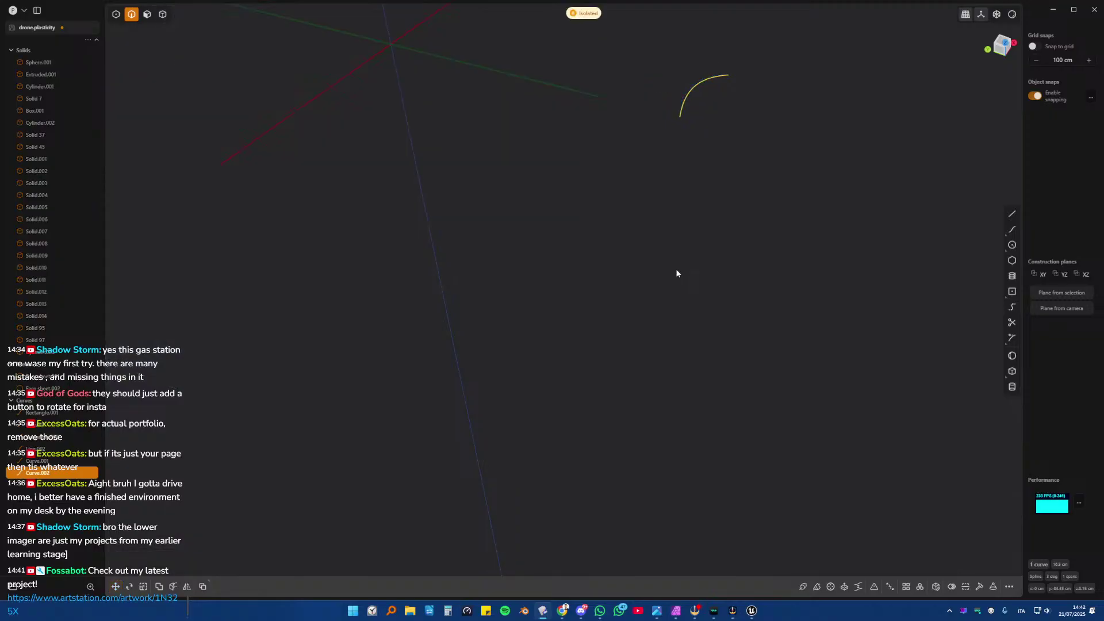
key(slash)
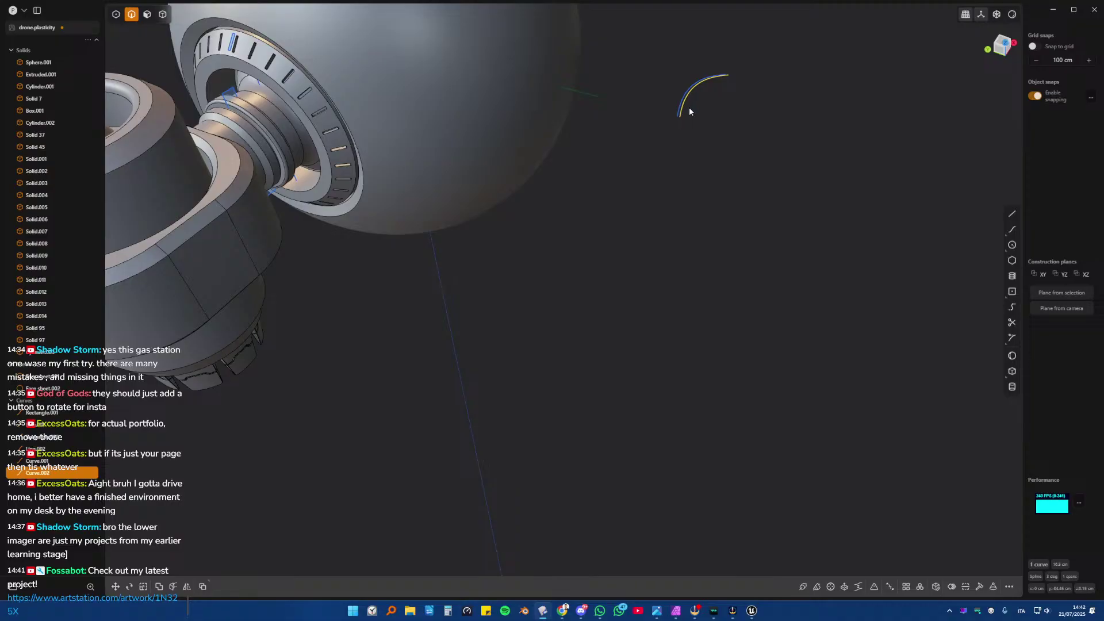
- Move the copied curve about 4.8 cm along X away from the original and bring it back about 1.9 cm
right_drag(683, 121, 569, 246)
key(g)
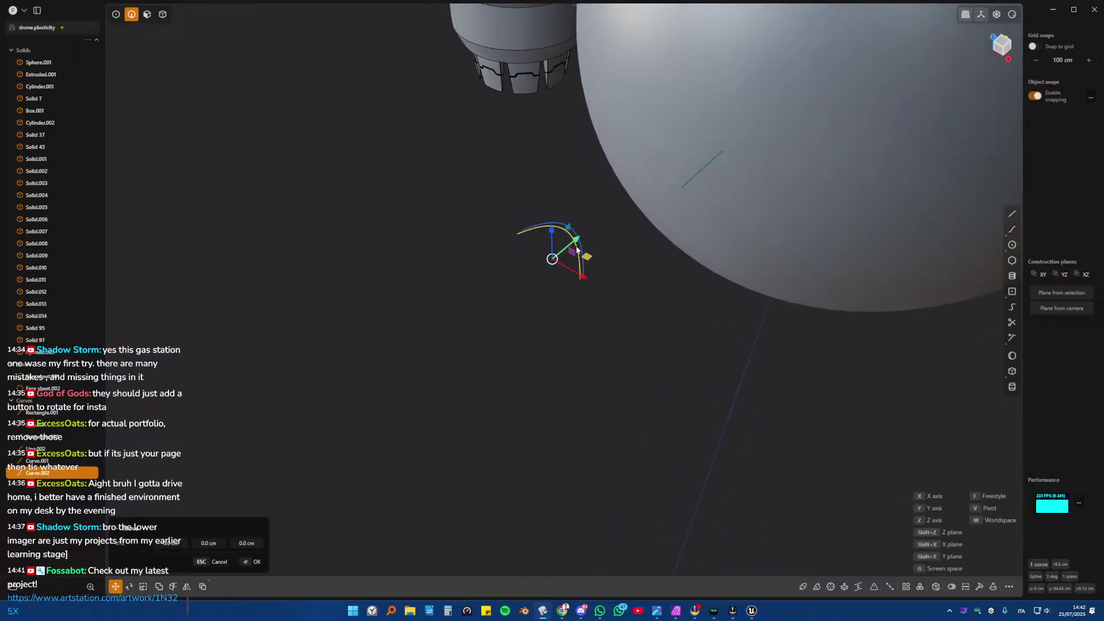
key(x)
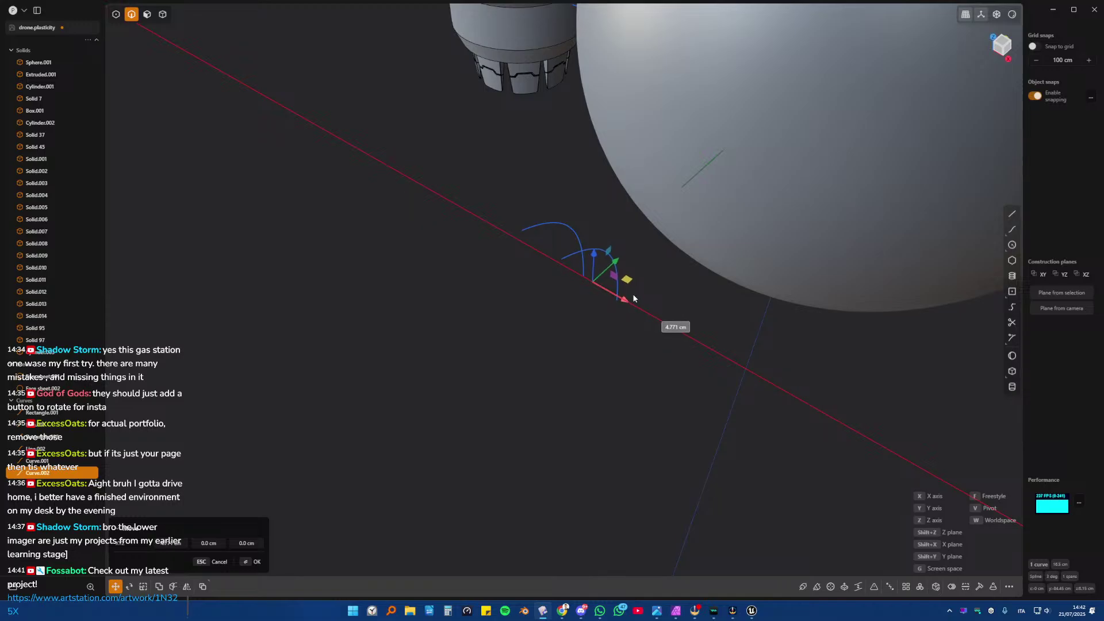
click(633, 297)
right_drag(592, 253, 608, 274)
key(g)
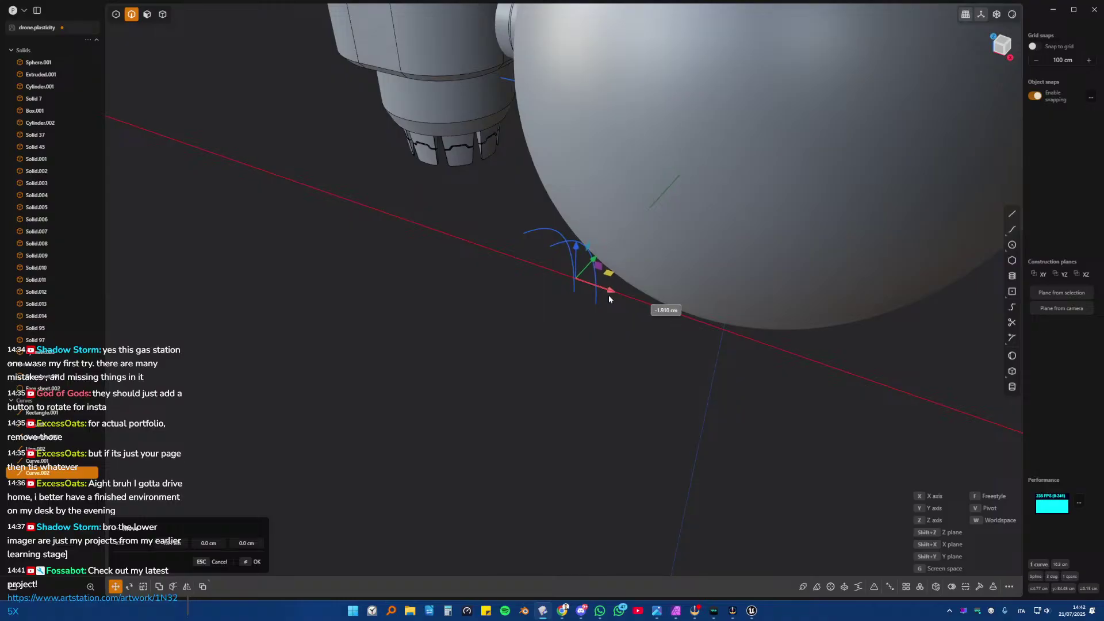
click(609, 296)
- Move the copied curve's outer endpoint along X, away from the original curve, so the pair flares apart
key(1)
click(550, 247)
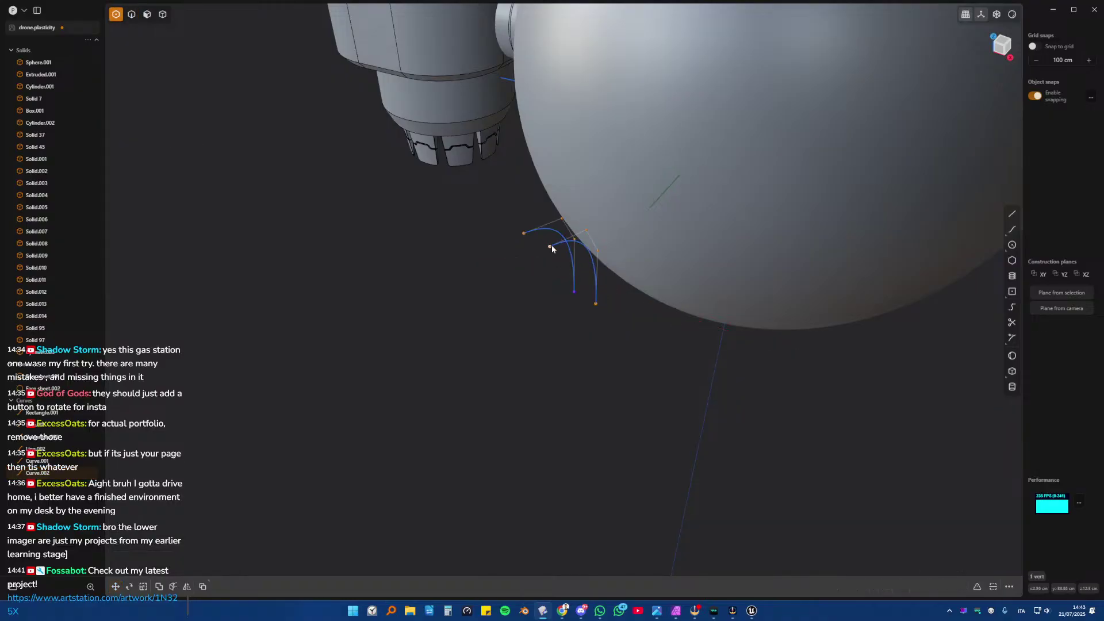
middle_drag(554, 256, 580, 283)
key(g)
key(x)
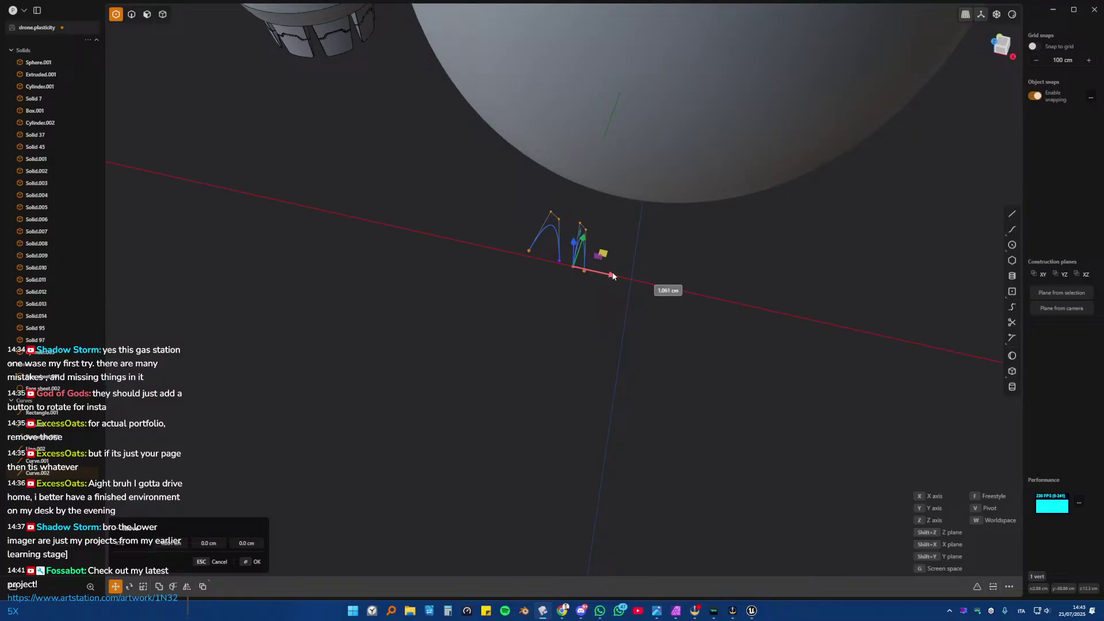
drag(619, 272, 621, 273)
right_click(617, 274)
- Shift the same endpoint slightly inward along Y in the top view
middle_drag(551, 275, 613, 331)
key(g)
key(y)
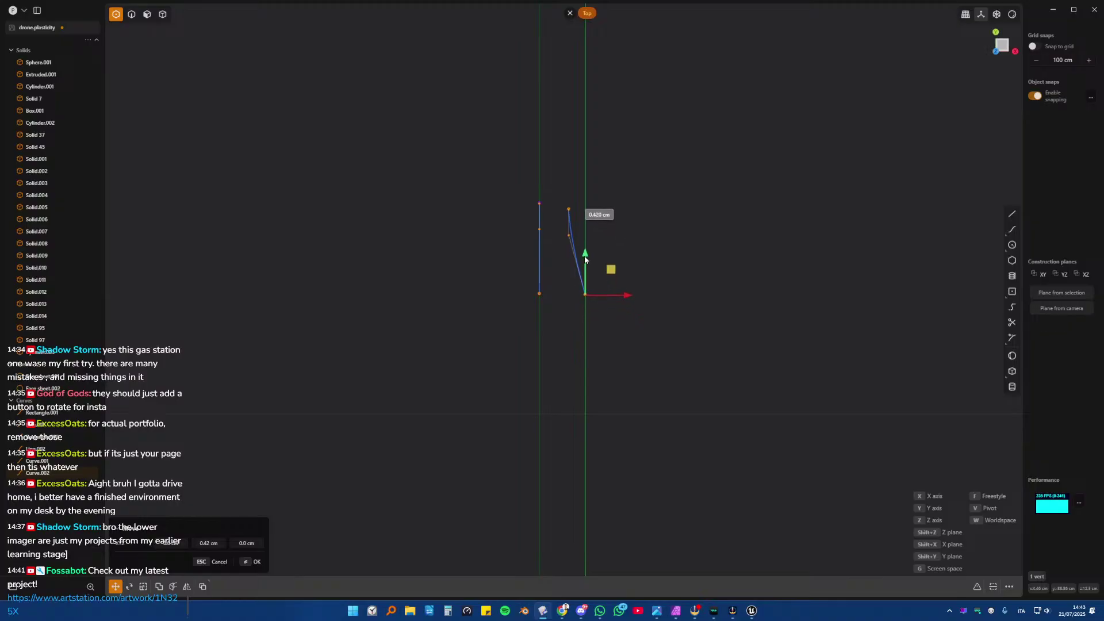
click(676, 265)
middle_drag(676, 265, 564, 321)
- Loft a surface between the two bent curves
click(592, 308)
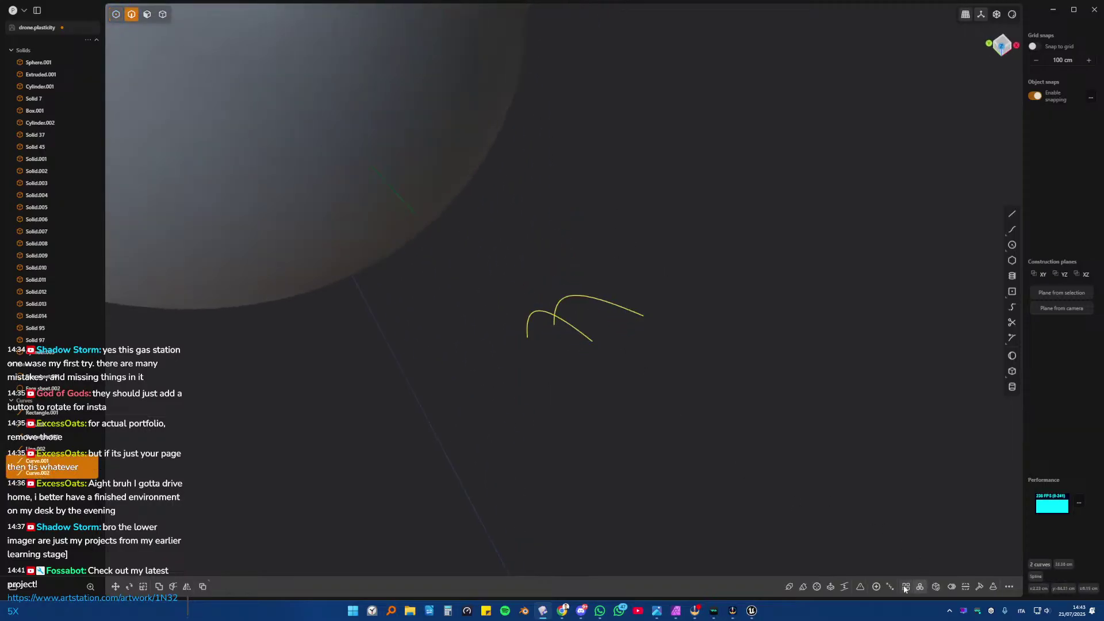
click(861, 586)
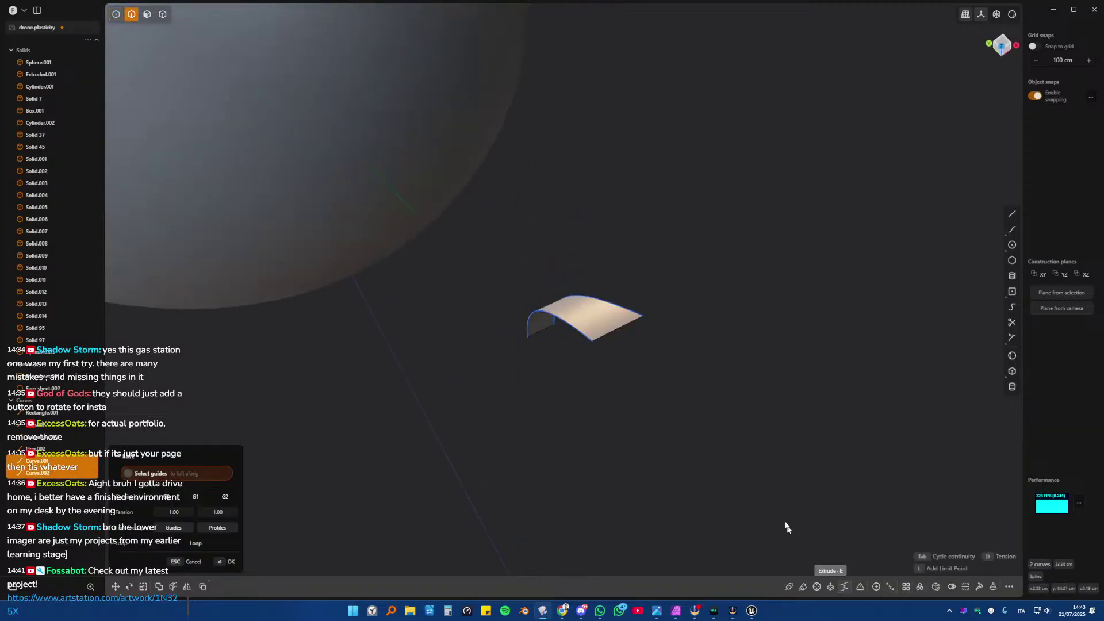
key(Return)
- Thicken the lofted sheet slightly into a thin solid fan blade
click(603, 323)
click(606, 326)
middle_drag(650, 374, 654, 313)
click(964, 586)
drag(561, 301, 563, 309)
key(Return)
- Fillet the two short corner edges at the blade's outer end, using a much larger radius on one corner
key(2)
click(592, 293)
key(f)
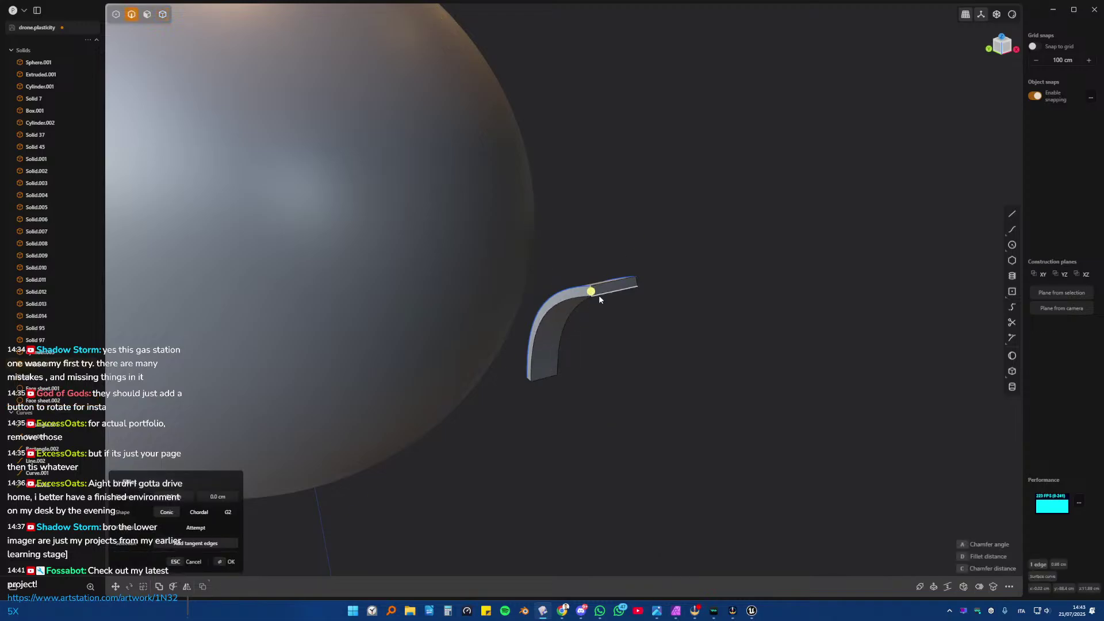
middle_drag(598, 295, 492, 377)
drag(596, 297, 559, 304)
key(Return)
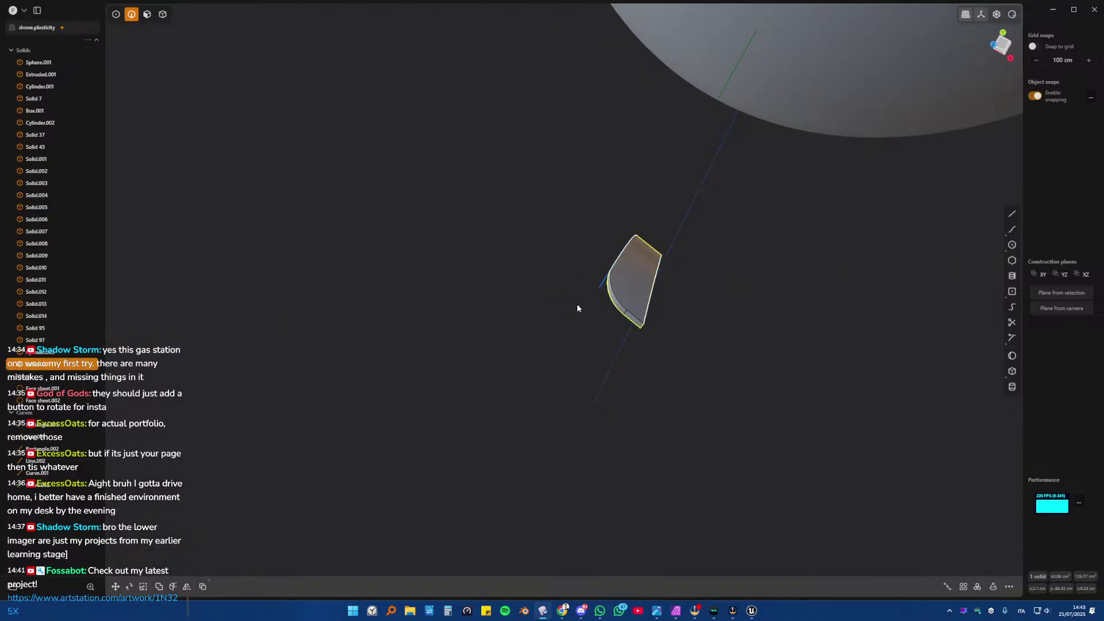
click(642, 331)
key(f)
key(Return)
- Move the blade from beside the sphere to the engine opening, raising it about 14.8 cm and placing it beside the rounded cone
key(4)
key(KP_7)
scroll(722, 340, down, 5)
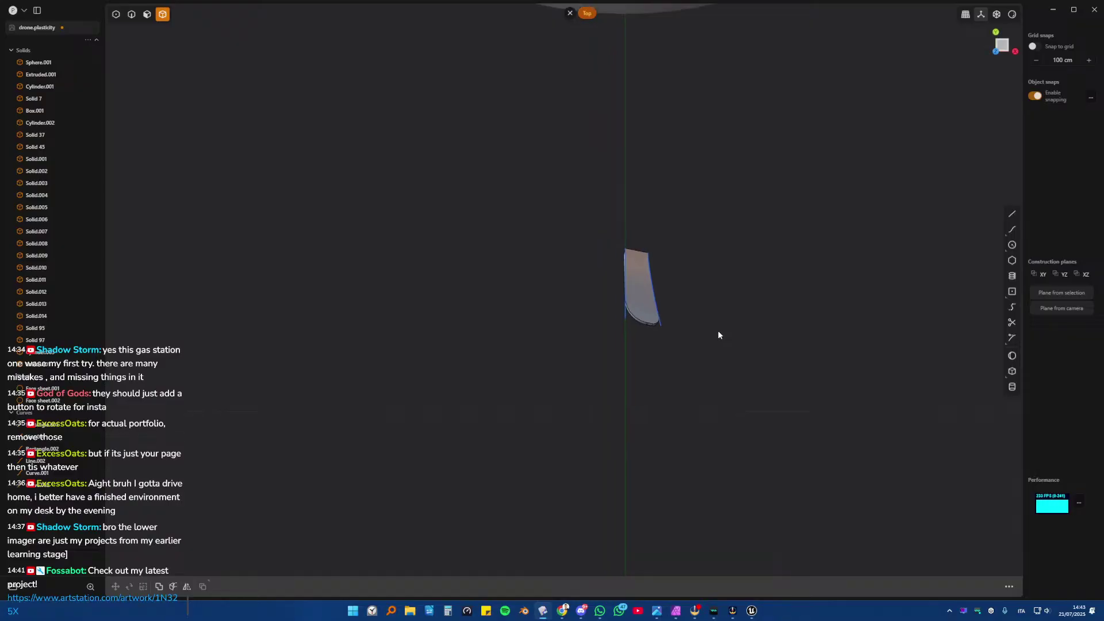
shift+middle_drag(688, 325, 822, 492)
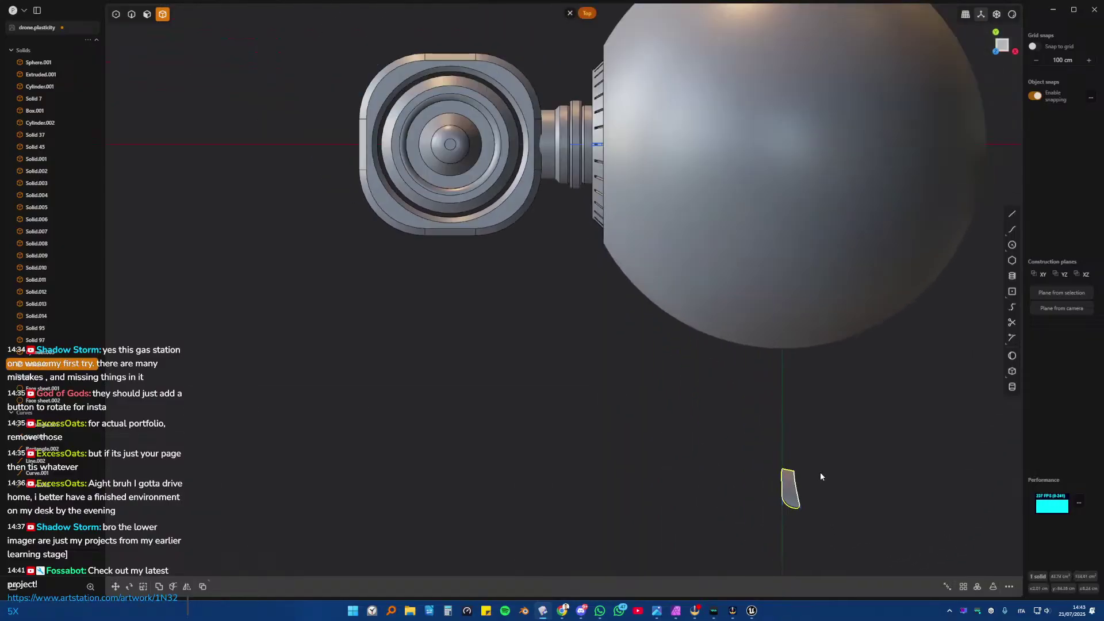
key(g)
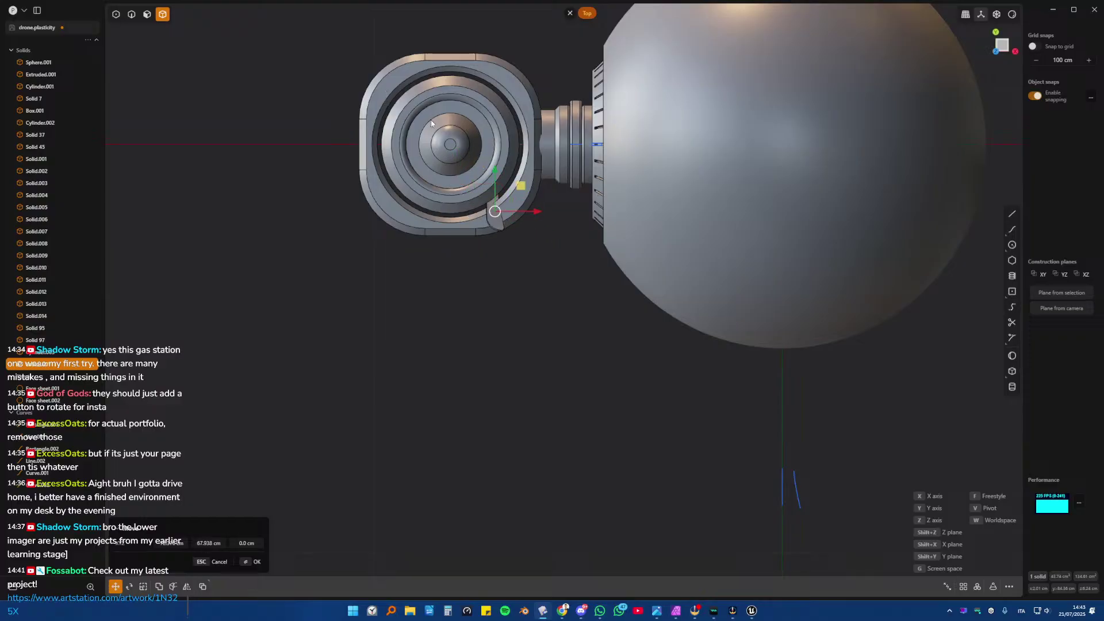
middle_drag(451, 150, 628, 303)
scroll(591, 308, up, 5)
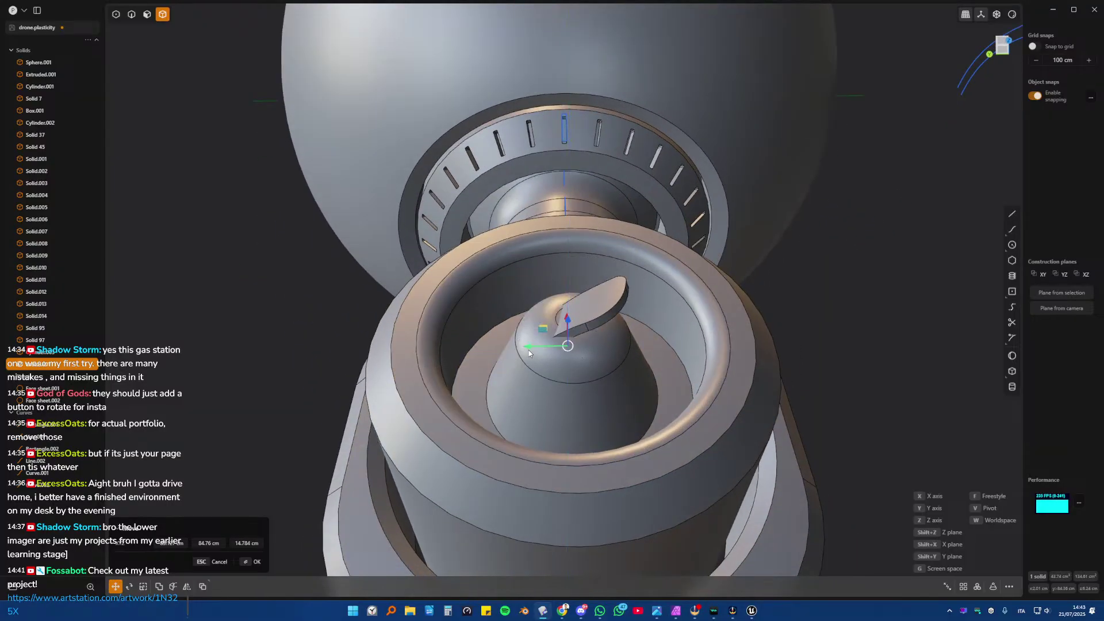
key(x)
drag(672, 355, 673, 355)
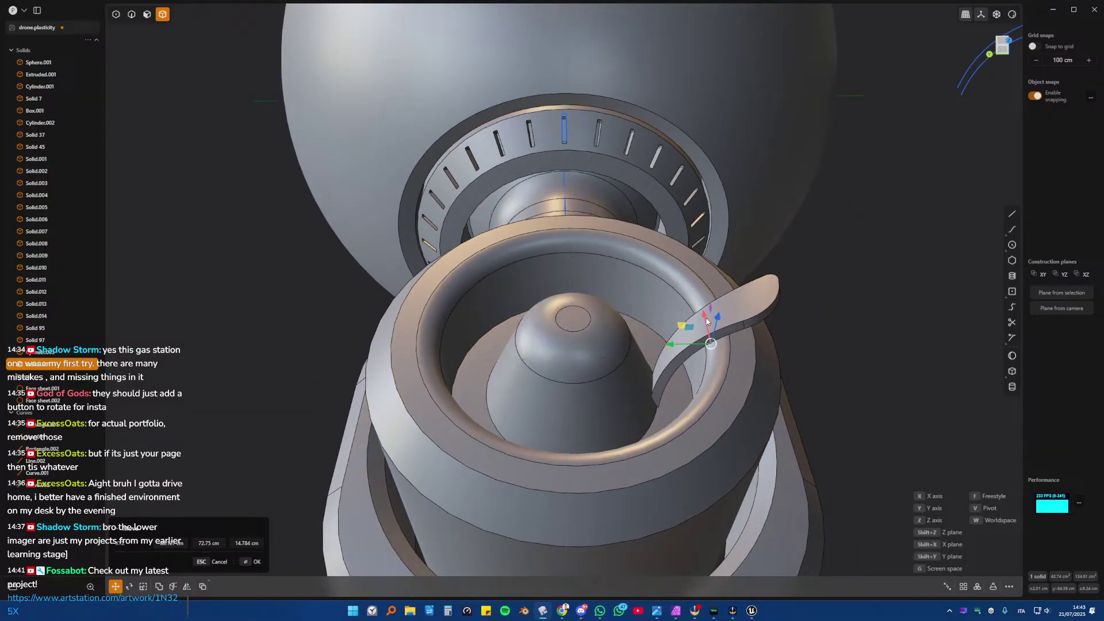
- Scale the blade down uniformly and reposition it between the cone and the engine's inner rim
key(s)
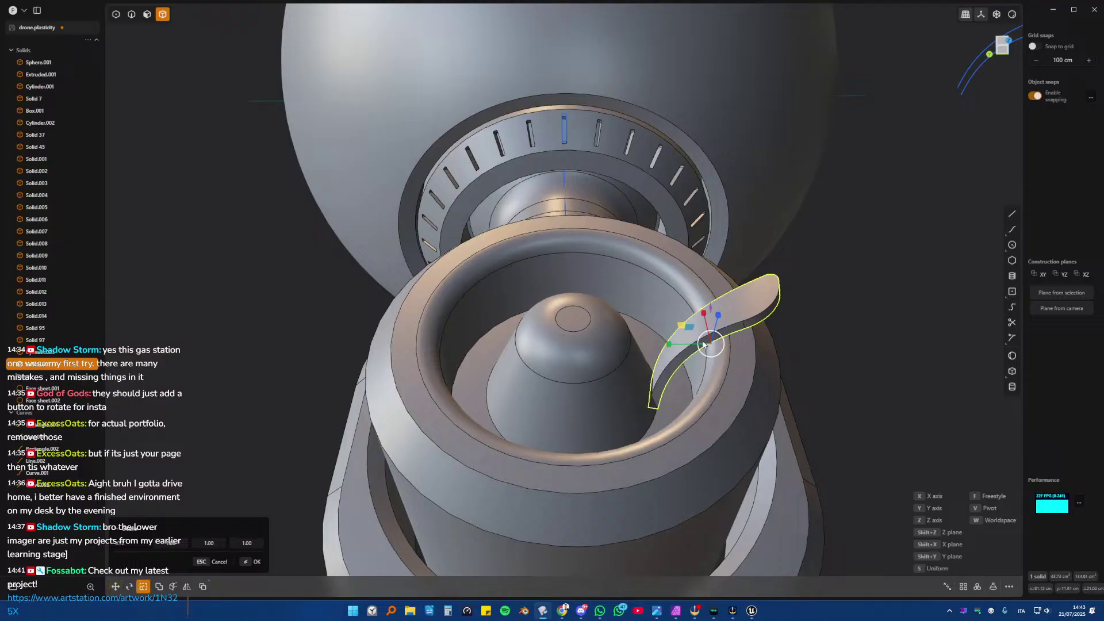
drag(714, 341, 623, 369)
key(g)
right_click(635, 356)
- Try a 360-degree radial array of 32 blades around the cone's centre in the top view
middle_drag(636, 339, 626, 273)
scroll(621, 277, up, 4)
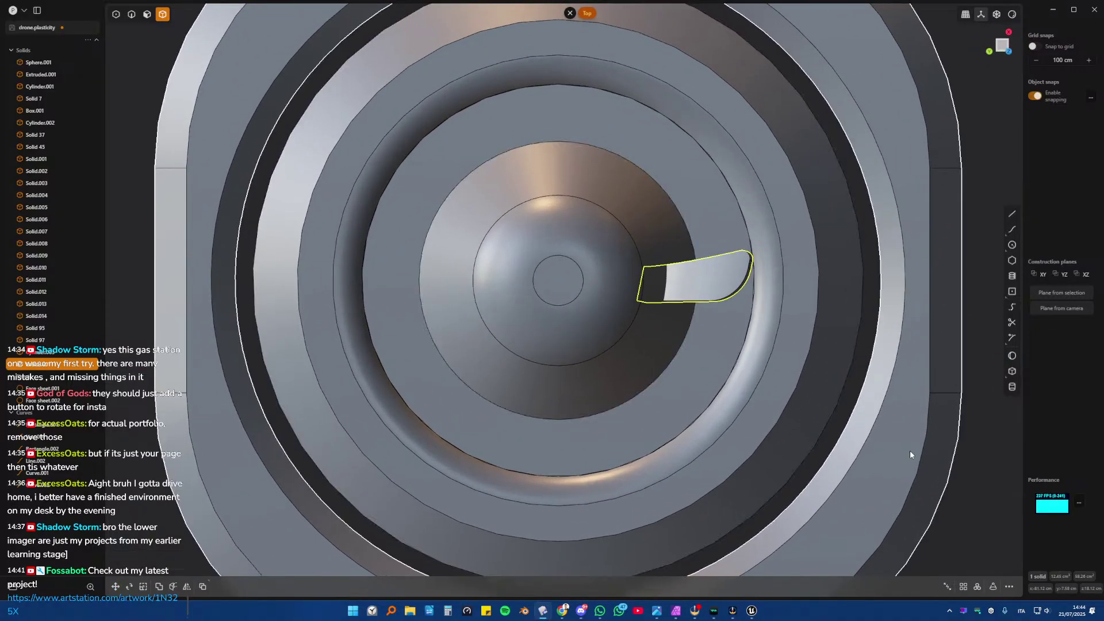
click(978, 588)
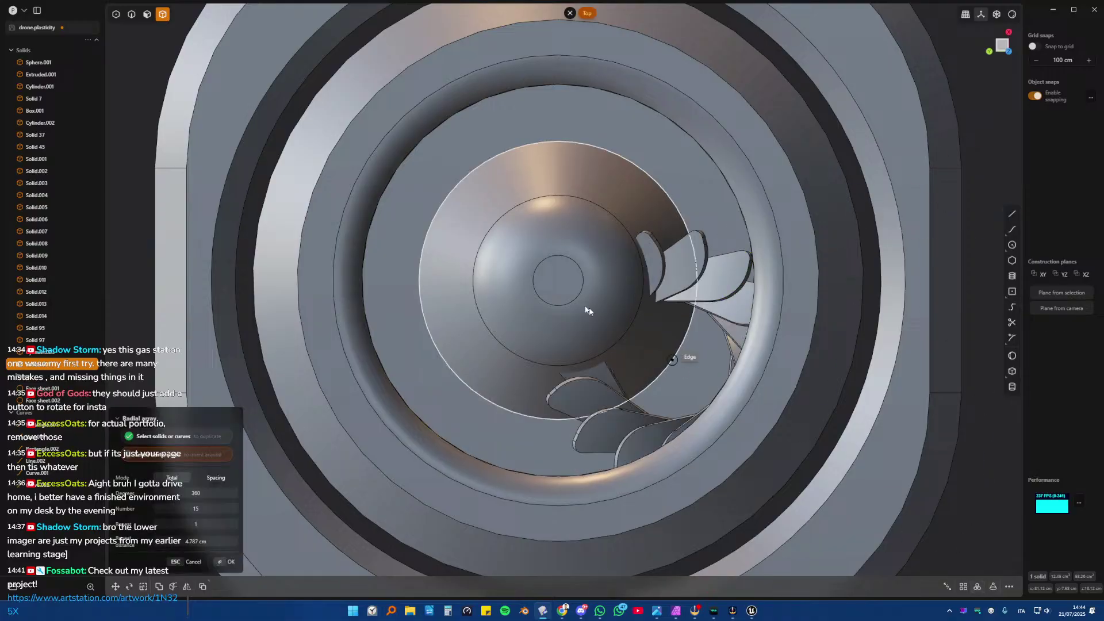
click(559, 282)
shift+scroll(559, 282, up, 17)
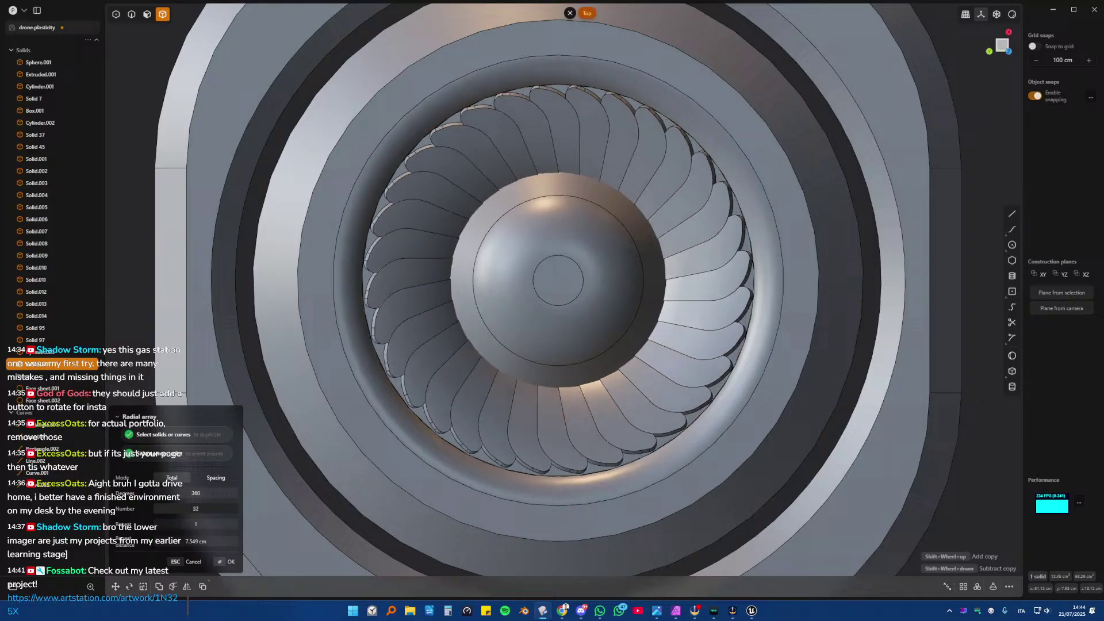
middle_drag(624, 324, 644, 357)
key(Escape)
- Scale the blade uniformly to about 0.72 of its size
click(637, 358)
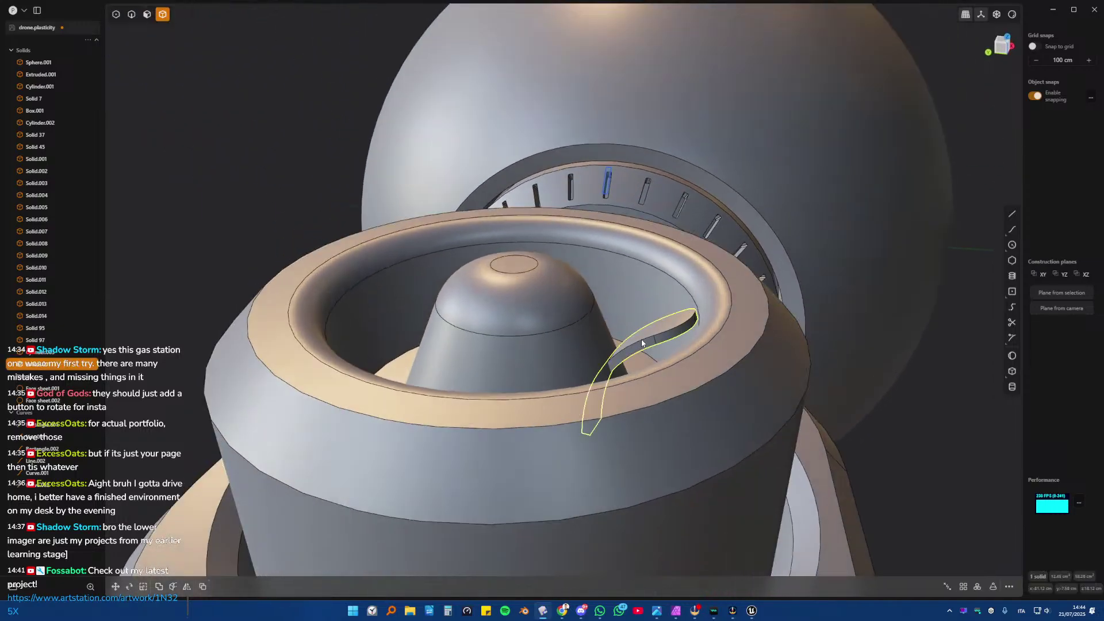
mouse_move(640, 343)
middle_down()
mouse_move(659, 446)
mouse_move(644, 362)
middle_up()
key(s)
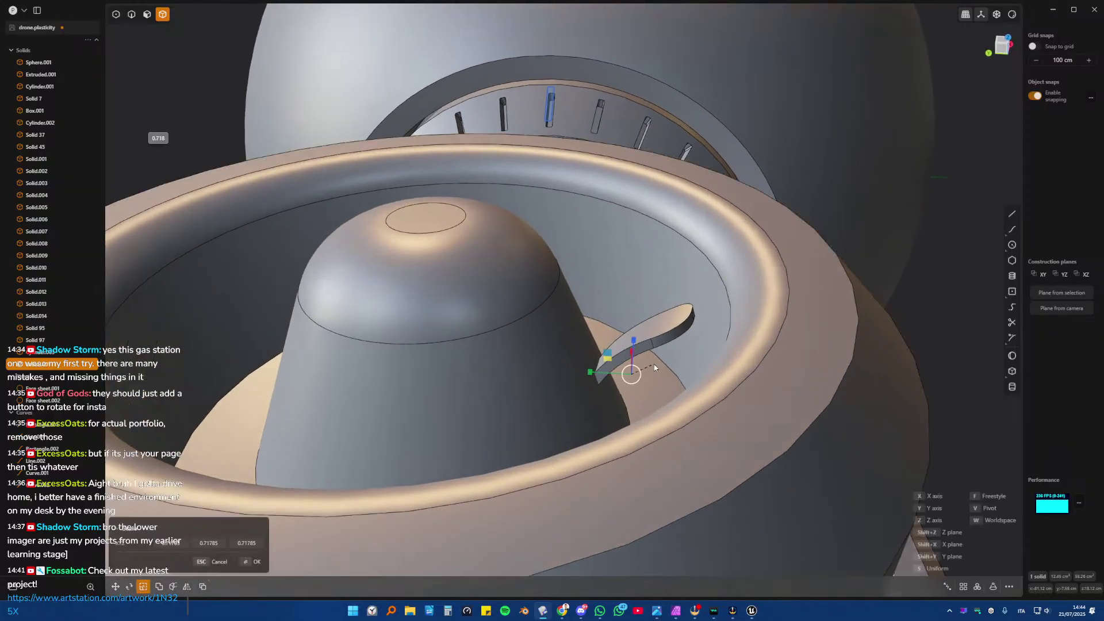
click(654, 368)
middle_drag(627, 363, 624, 370)
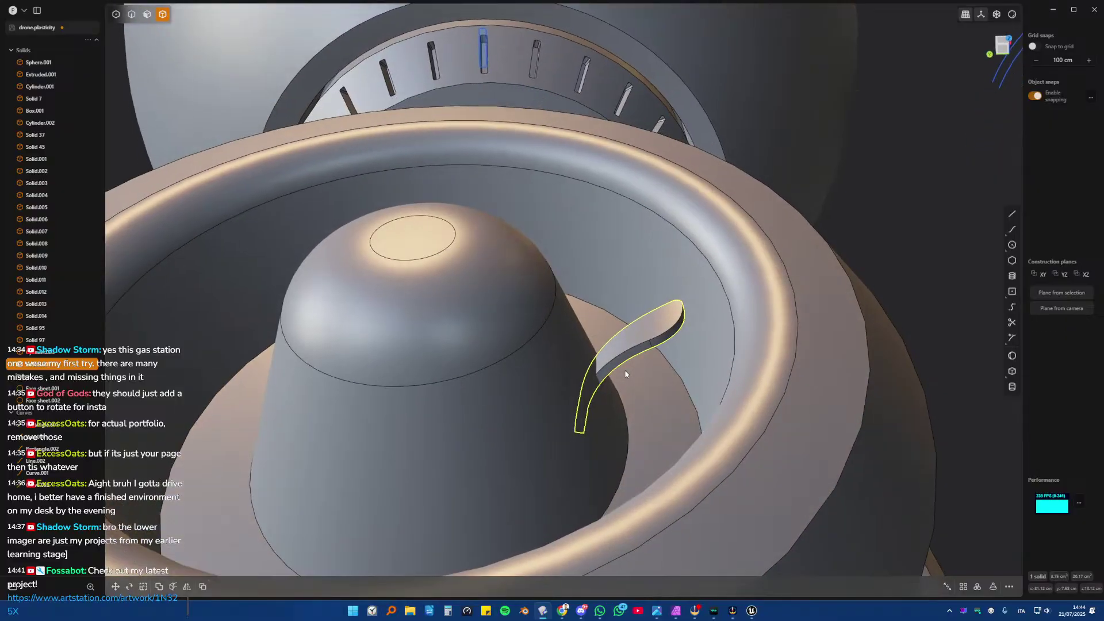
- Move the blade about 1 cm outward along Y and raise it about 1.1 cm along Z
key(g)
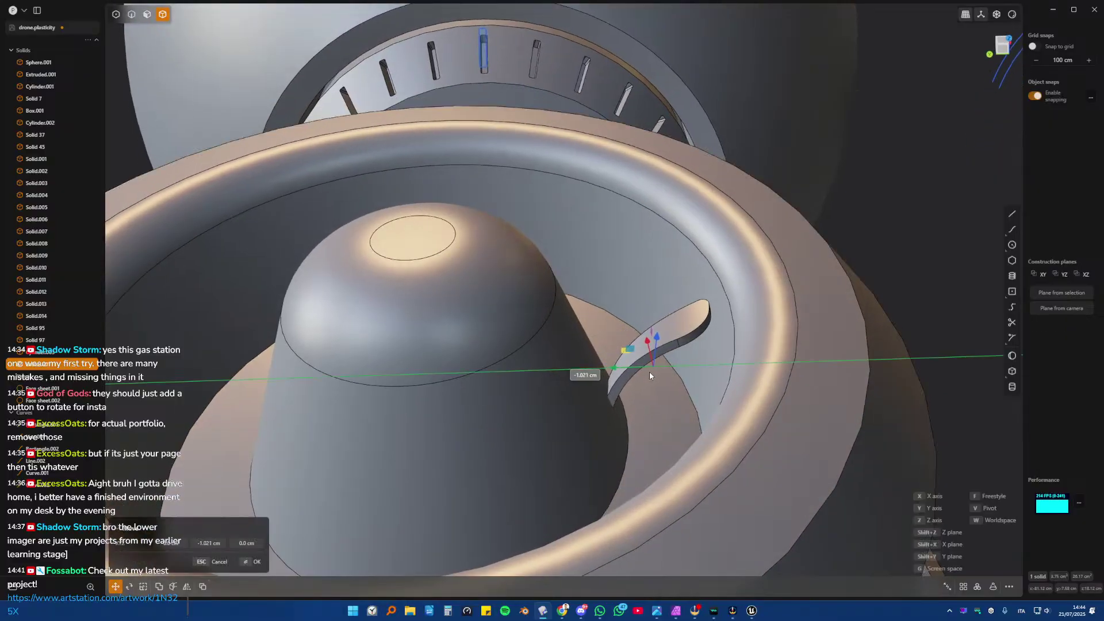
key(z)
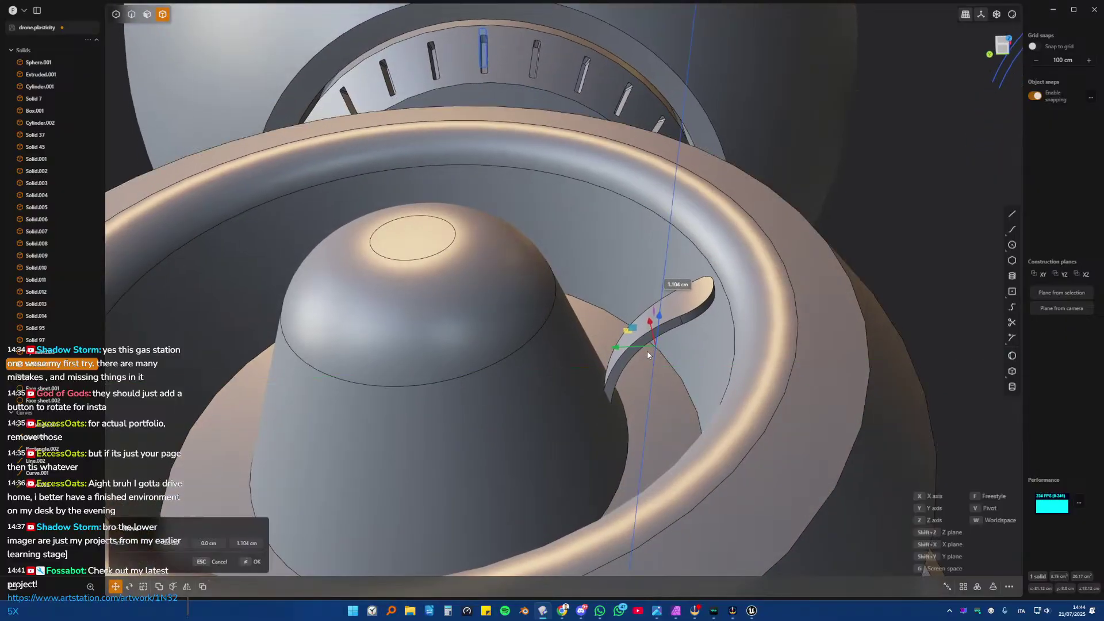
click(648, 356)
- Rotate the blade about 22 degrees around X and shift it about 0.75 cm along Y into the cone
mouse_move(648, 356)
middle_down()
mouse_move(633, 313)
mouse_move(645, 389)
mouse_move(645, 354)
middle_up()
key(r)
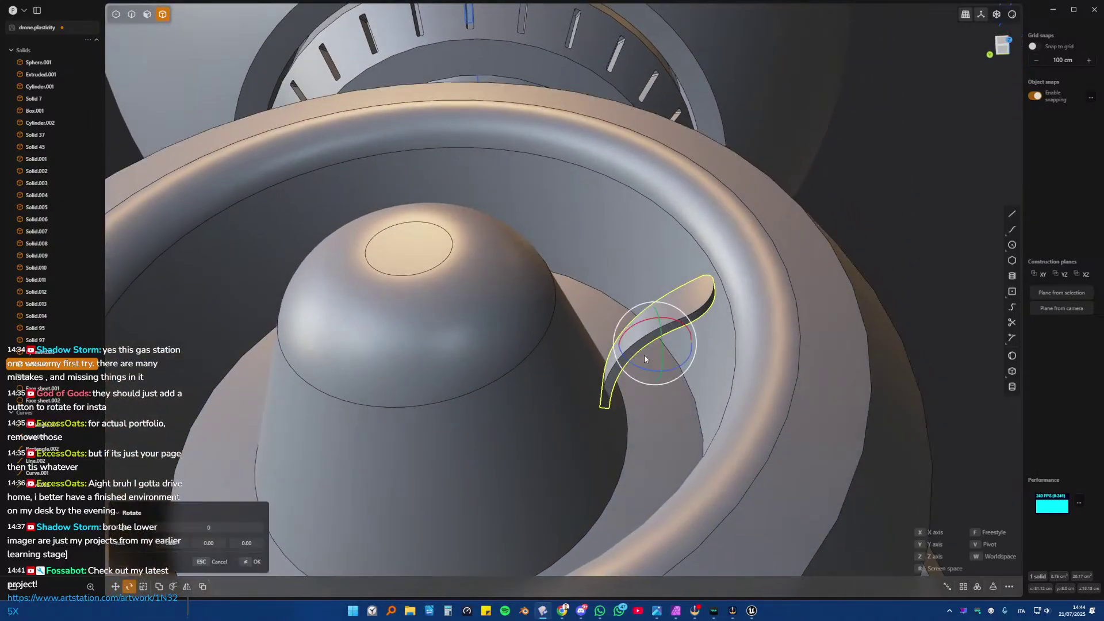
key(y)
key(x)
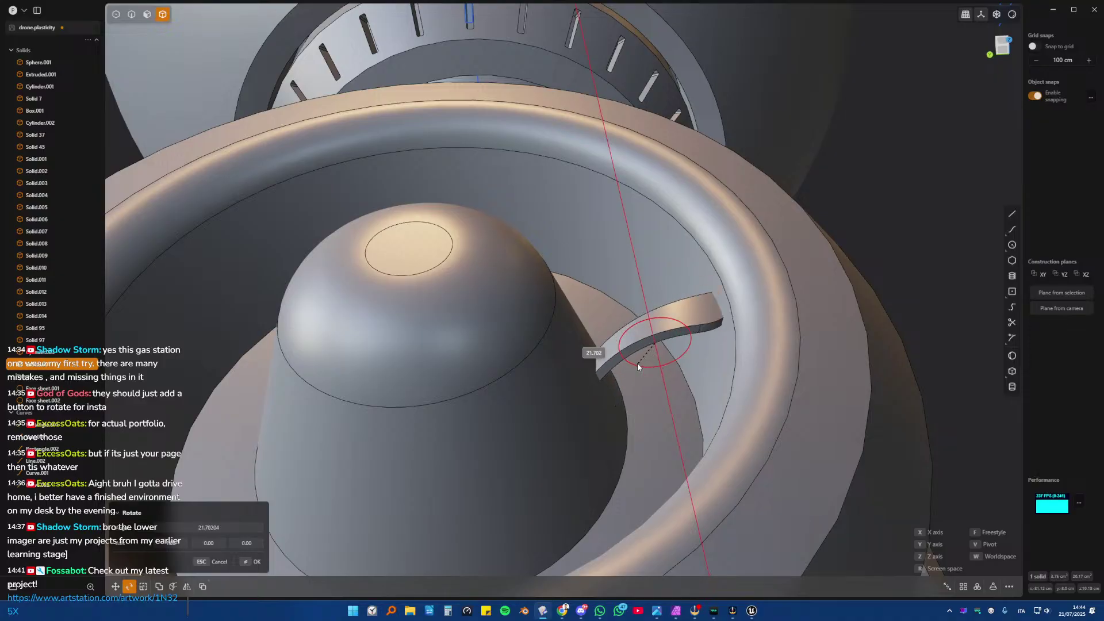
click(688, 340)
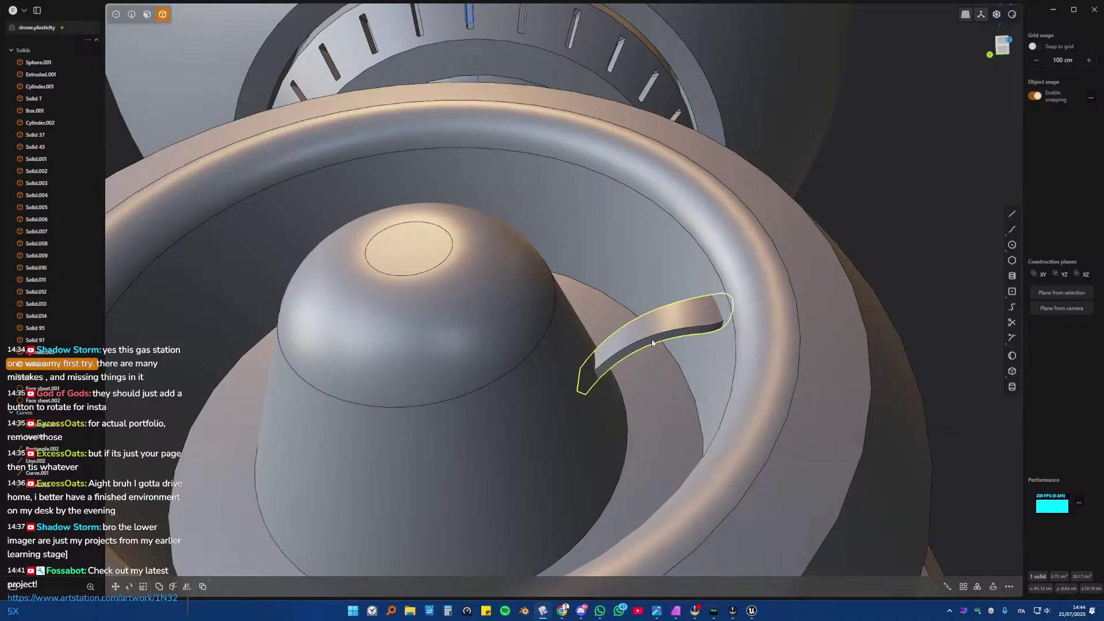
key(g)
drag(617, 346, 598, 347)
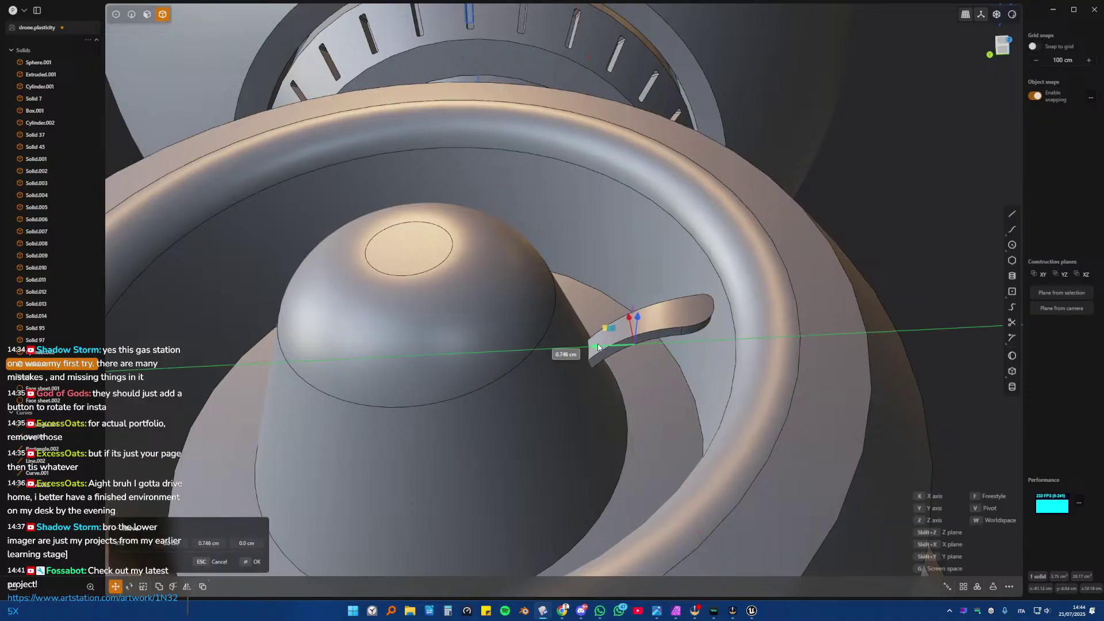
click(598, 344)
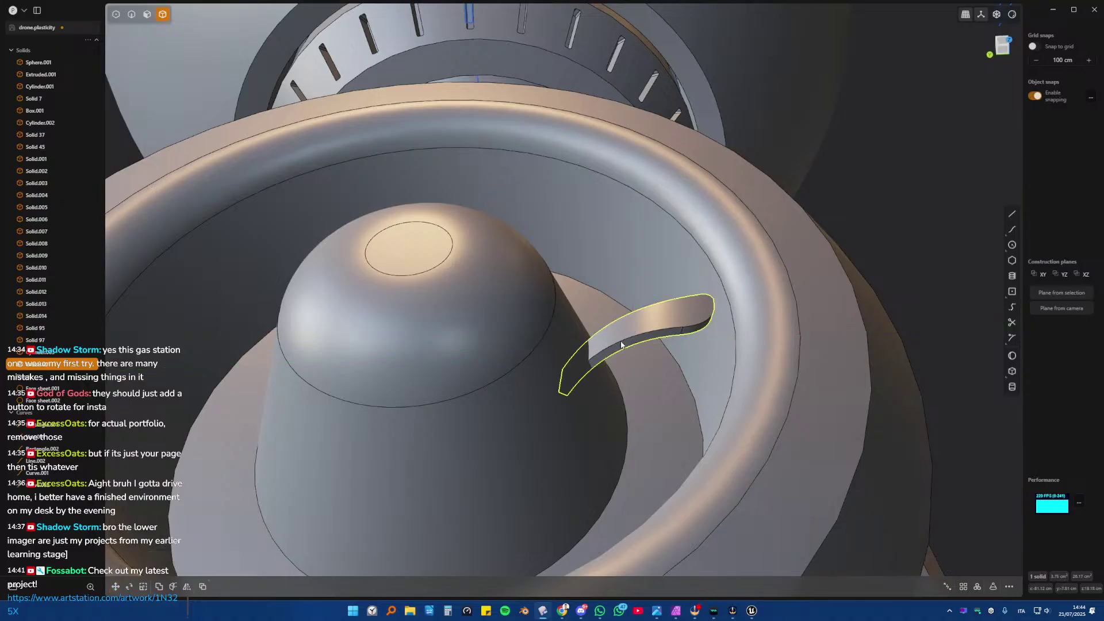
- Try a 360-degree radial array of the blade around the cone's centre in the top view with more than 17 copies
key(KP_7)
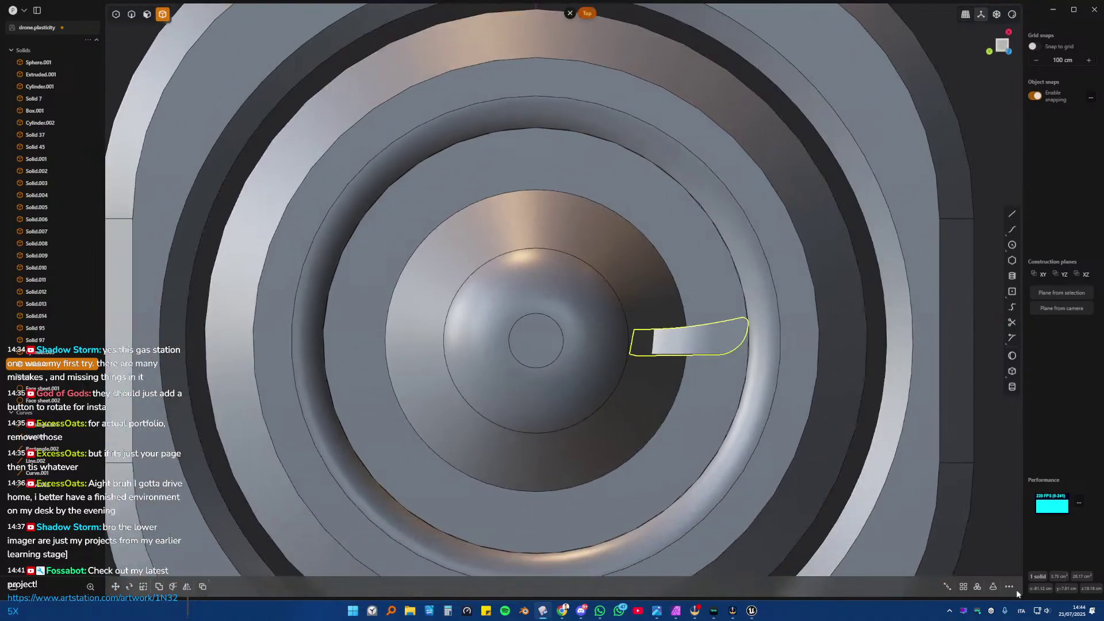
click(977, 587)
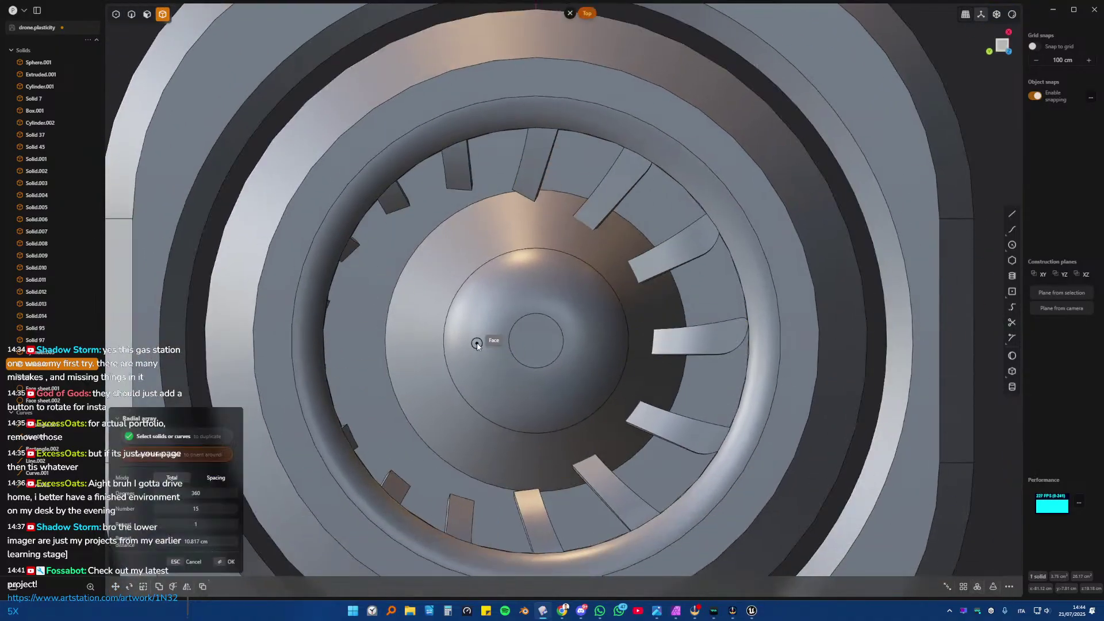
click(536, 343)
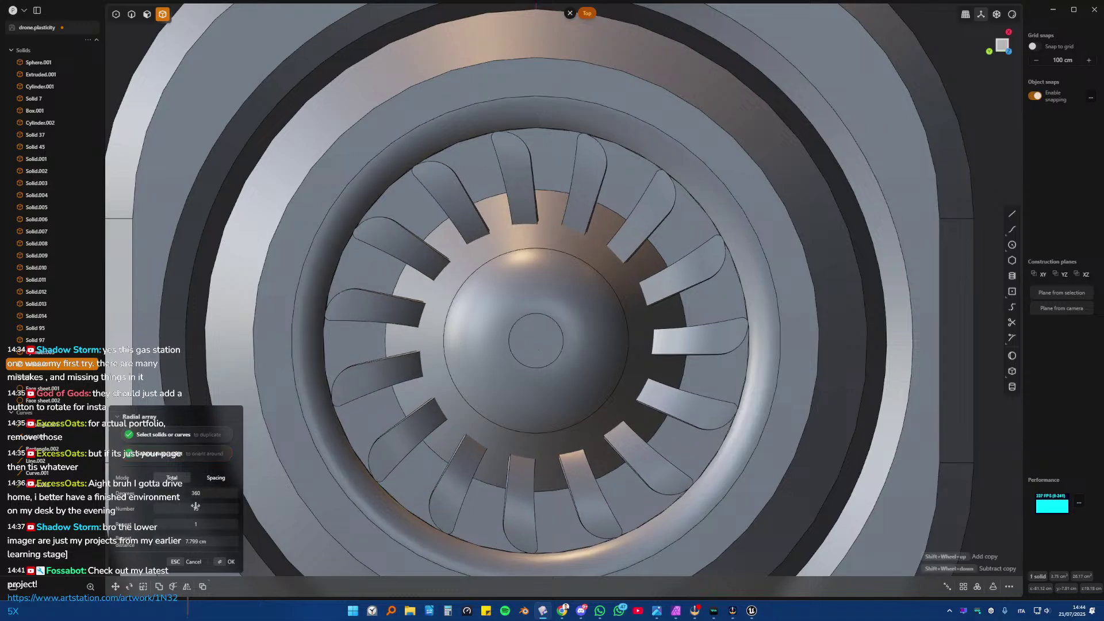
drag(195, 506, 247, 506)
key(Return)
middle_drag(529, 259, 943, 322)
middle_drag(877, 330, 506, 364)
scroll(638, 389, up, 2)
click(704, 339)
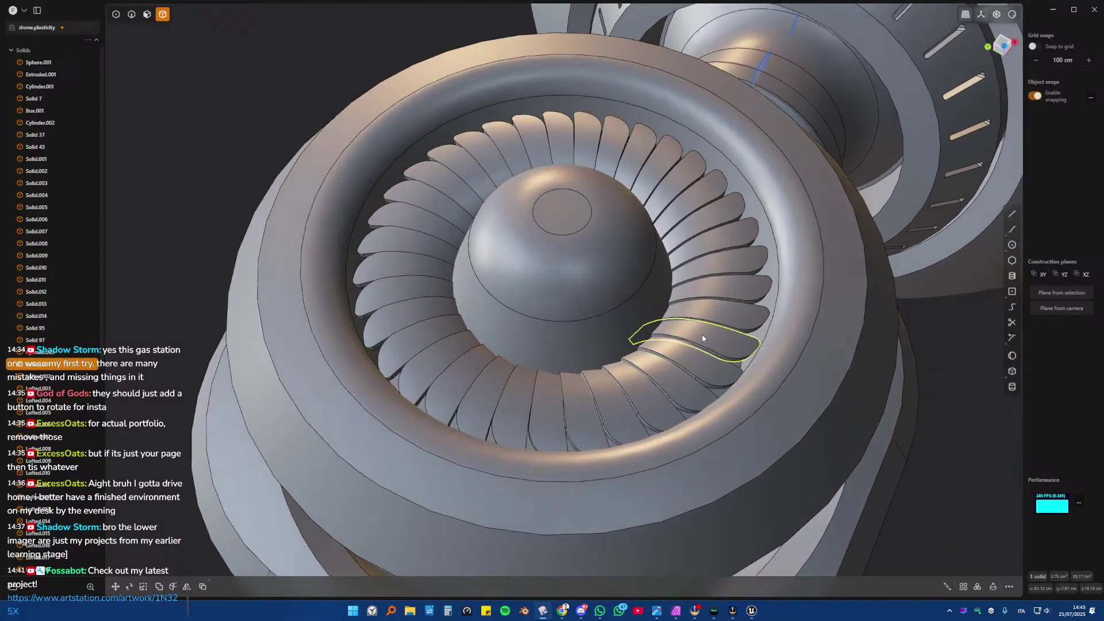
key(ctrl+z)
key(ctrl+z)
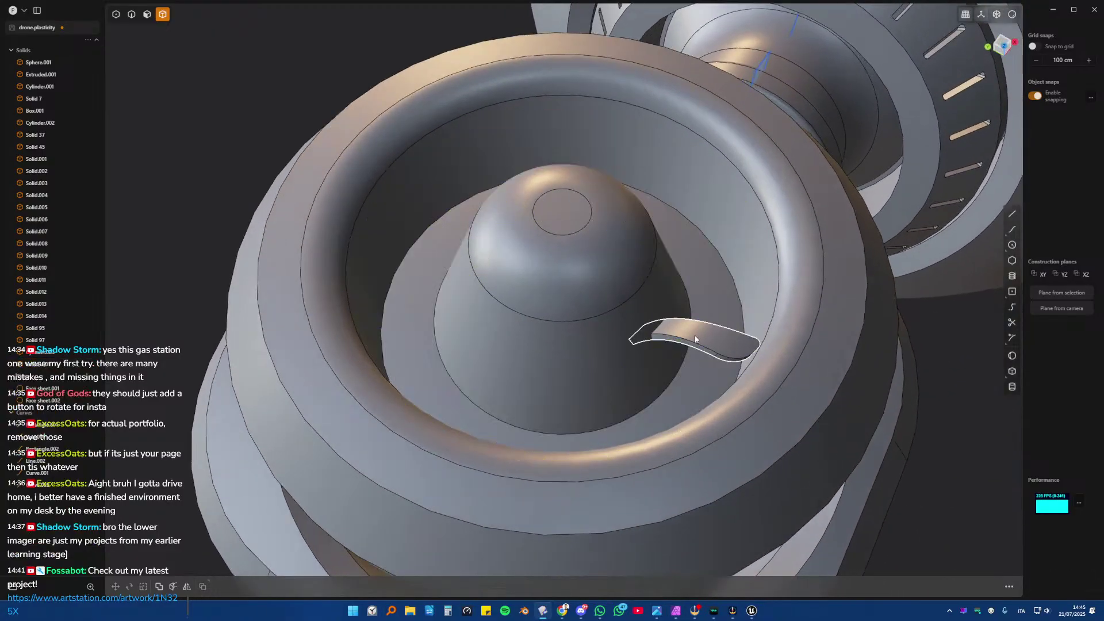
- Rotate the blade slightly around Z so that it slants across the gap between cone and ring
key(r)
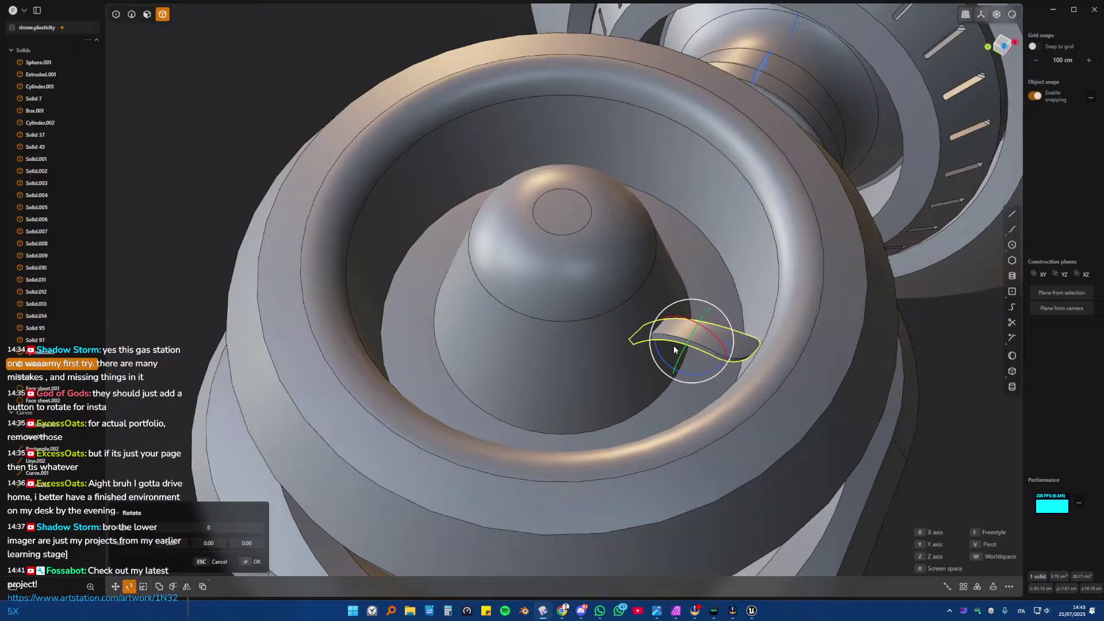
drag(687, 351, 687, 348)
key(Return)
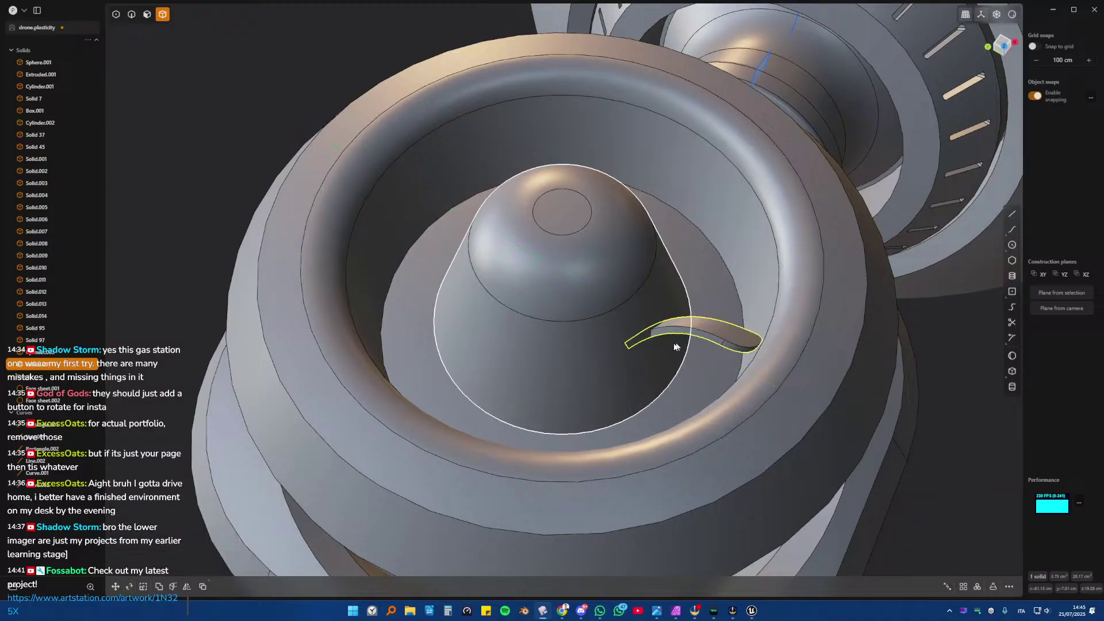
- Create a dense full-circle radial array of the blade around the engine cone's centre in the top view
key(KP_7)
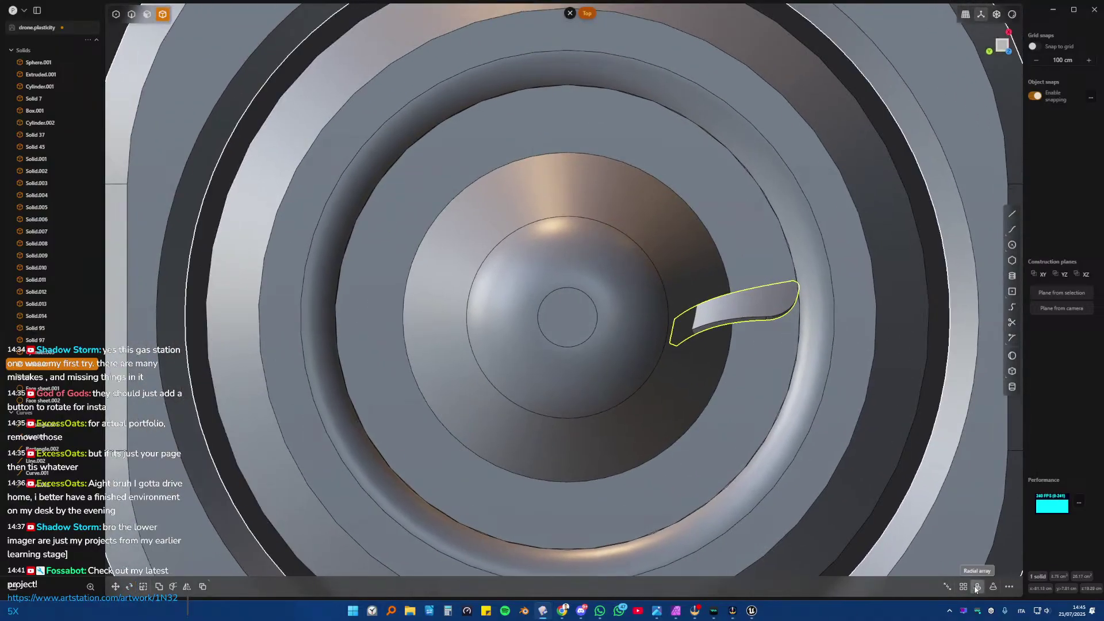
click(977, 587)
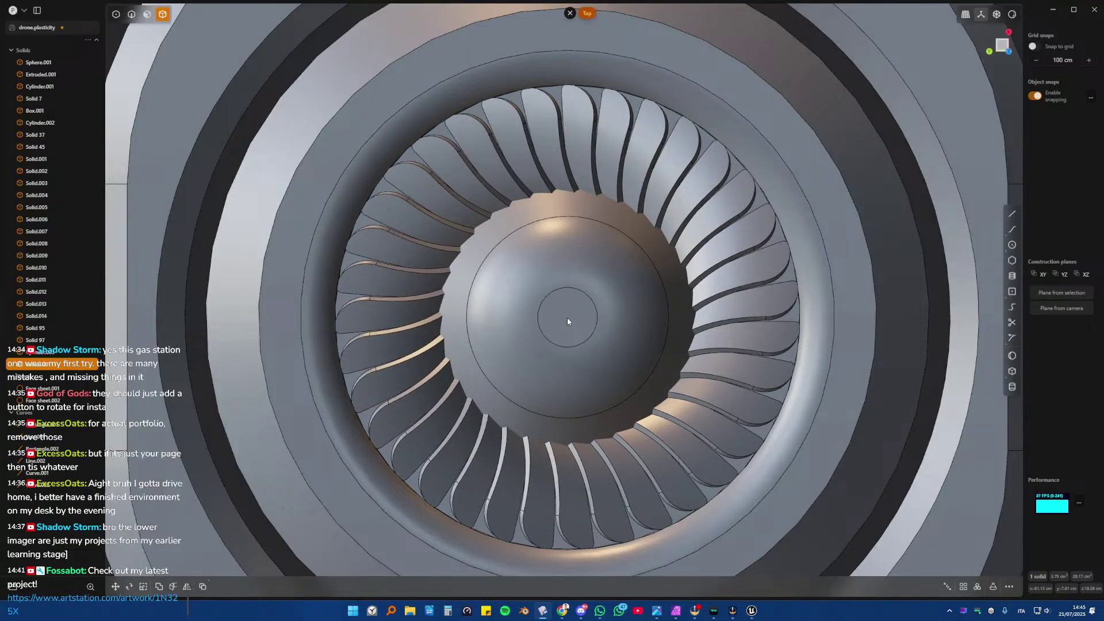
middle_drag(567, 318, 419, 265)
scroll(716, 329, down, 5)
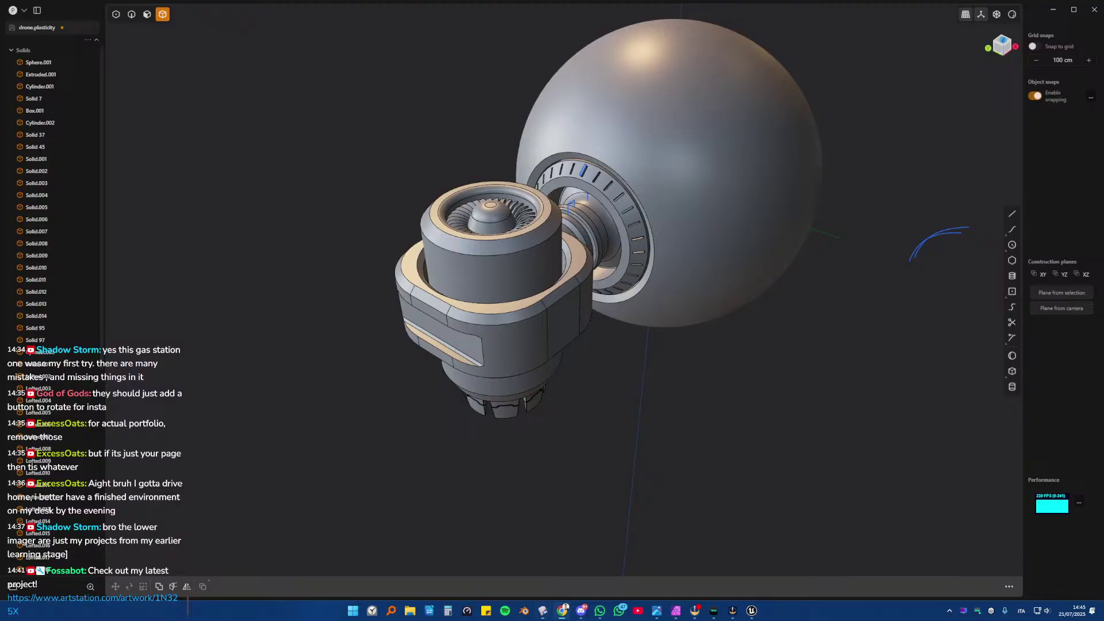
- Fillet the outer upper edge of the engine cylinder by about 3.2 cm
scroll(540, 308, up, 5)
key(2)
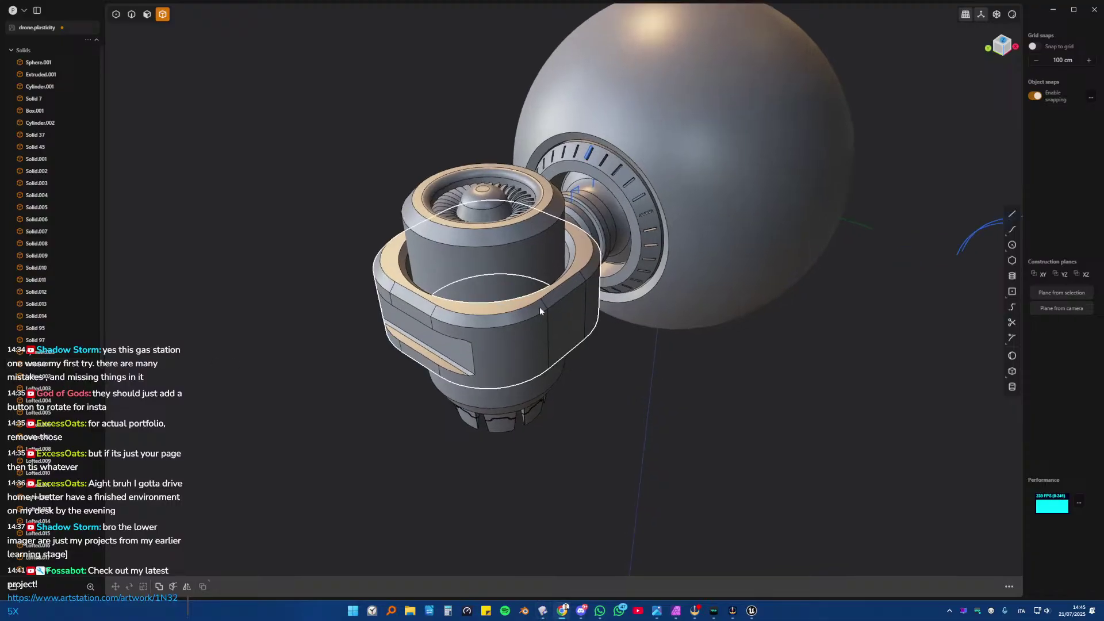
middle_drag(540, 308, 569, 282)
click(538, 308)
key(f)
key(Escape)
key(3)
key(2)
click(571, 299)
key(f)
drag(570, 282, 619, 268)
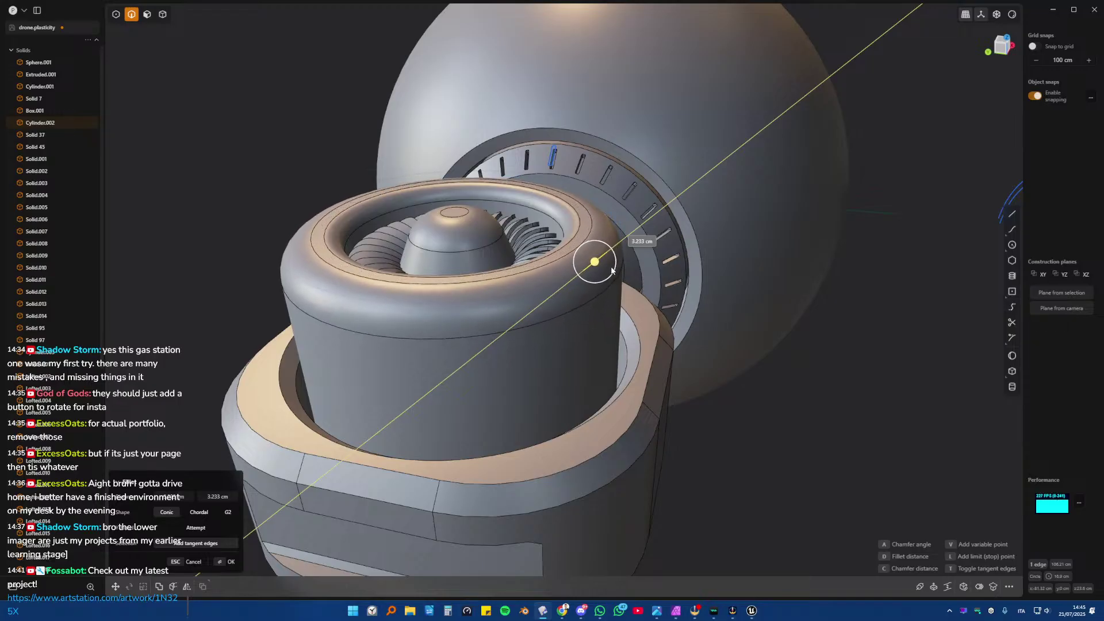
key(Return)
click(276, 197)
middle_drag(276, 197, 576, 308)
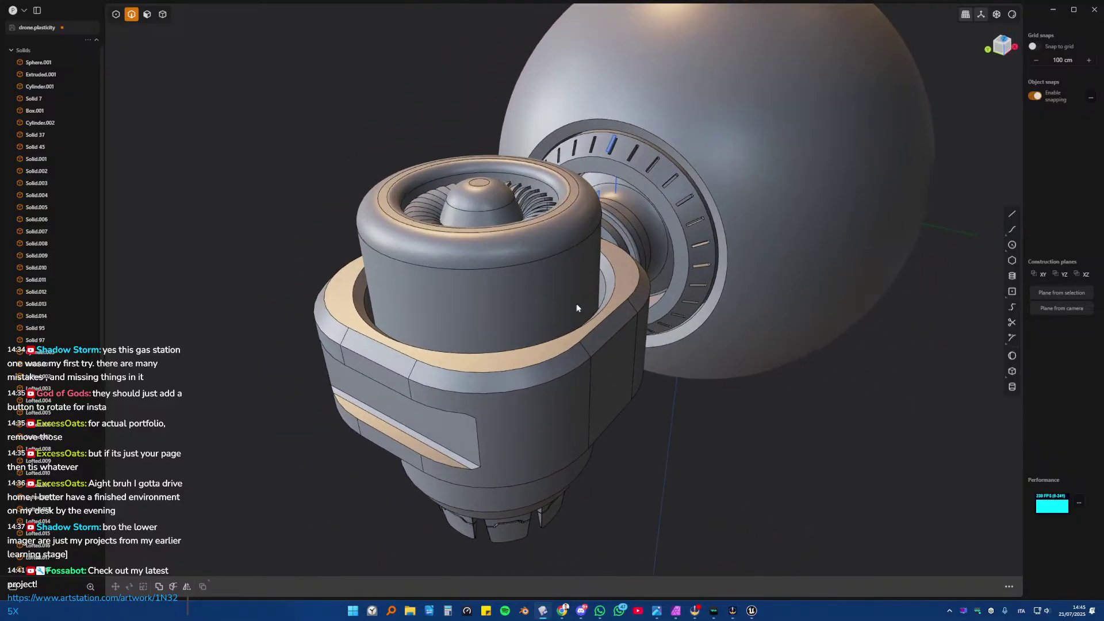
- Isolate the engine cylinder solid from the rest of the drone
key(4)
click(555, 287)
middle_drag(498, 266, 547, 306)
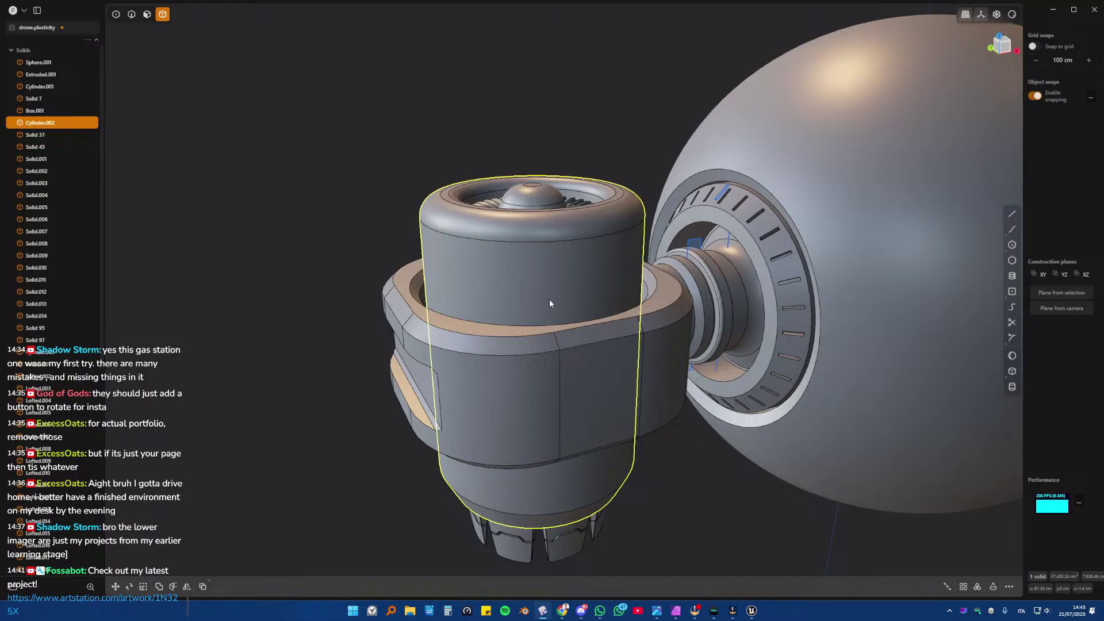
key(slash)
middle_drag(588, 338, 513, 333)
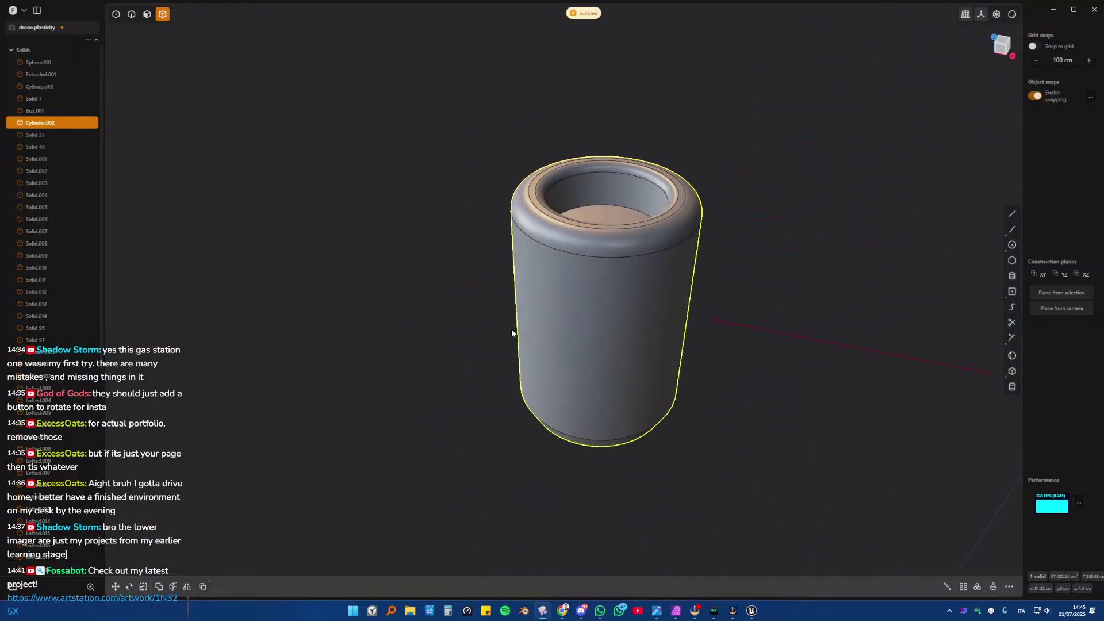
- Try duplicating the cylinder's side face as a separate sheet
key(3)
key(g)
middle_drag(599, 313, 716, 310)
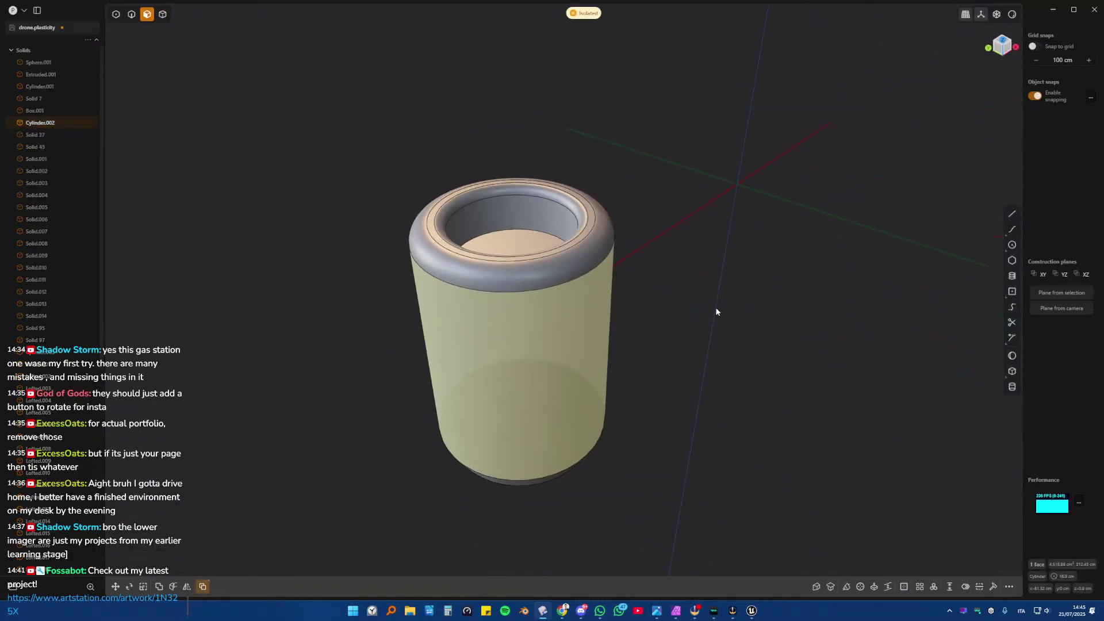
key(Escape)
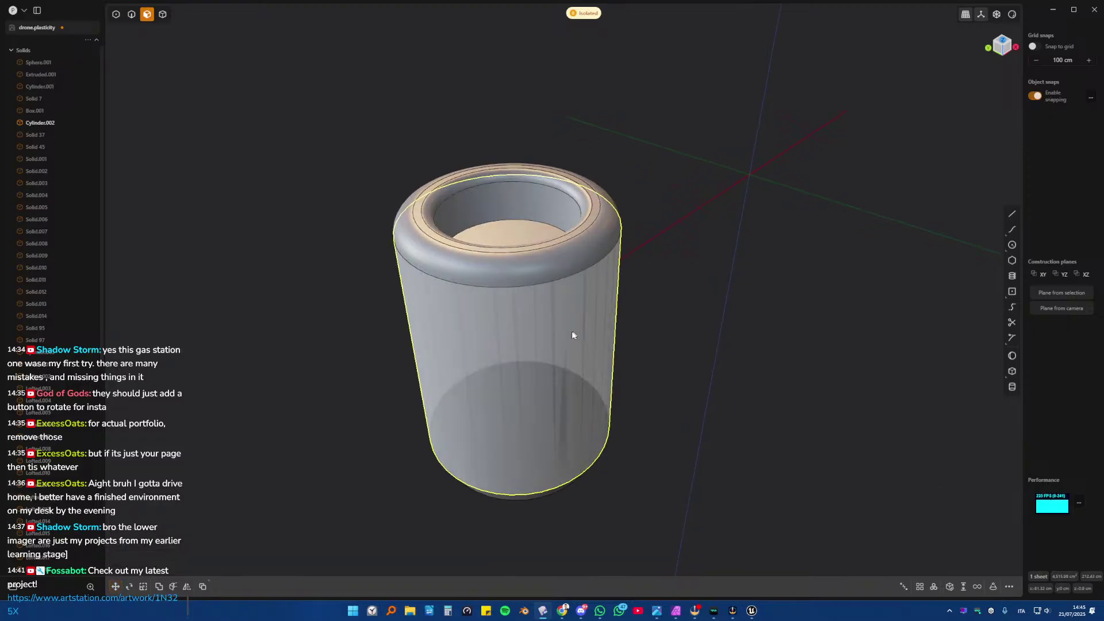
key(4)
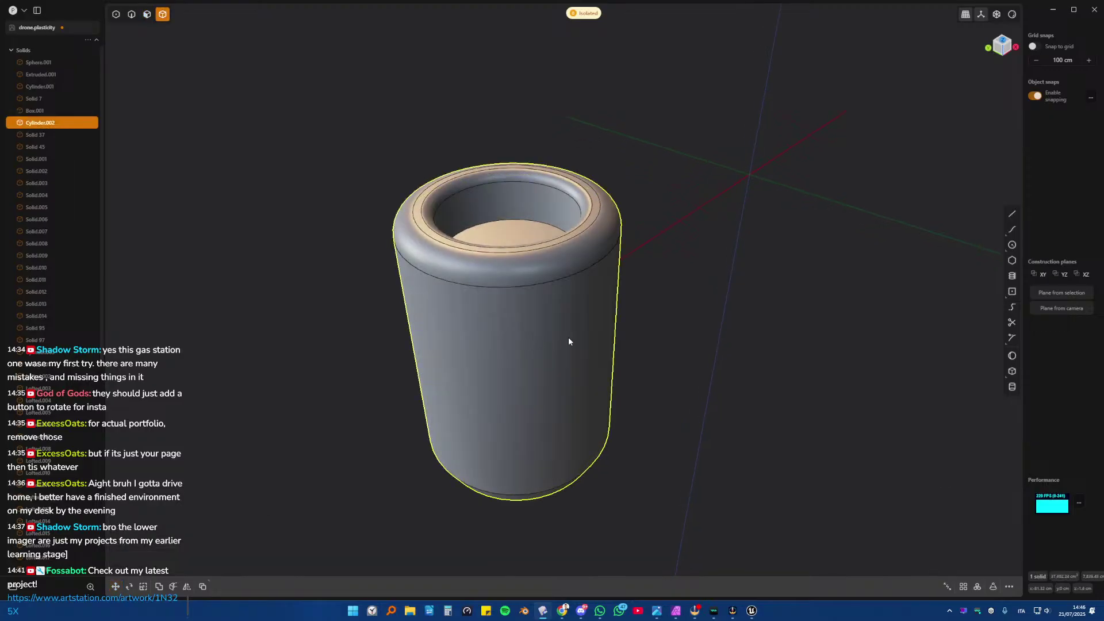
mouse_move(568, 337)
middle_down()
mouse_move(641, 297)
mouse_move(571, 323)
middle_up()
click(573, 313)
click(573, 276)
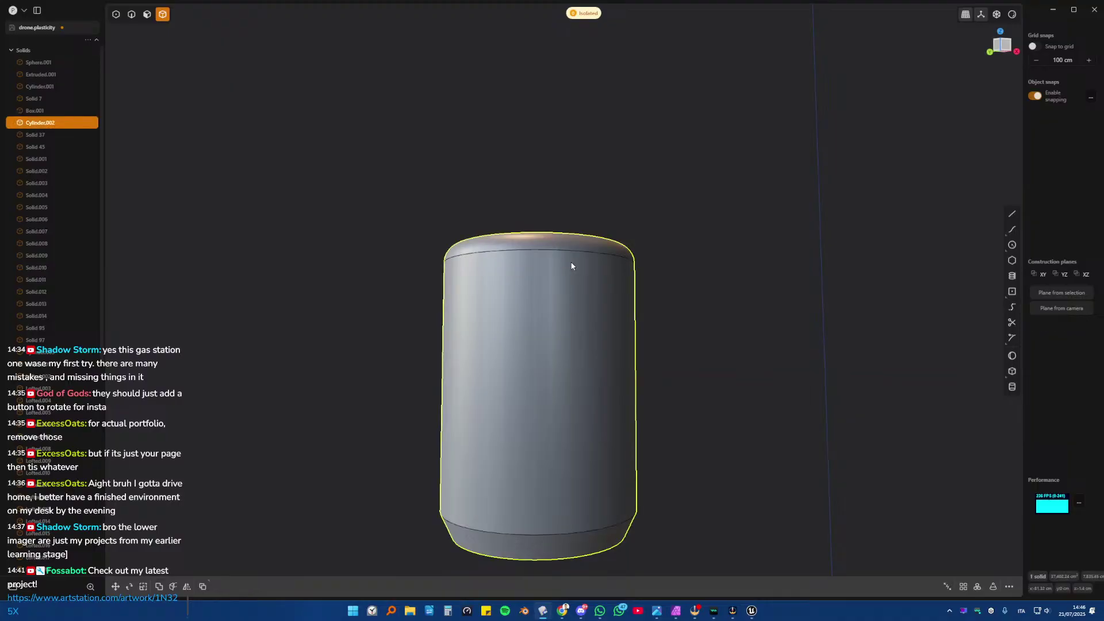
click(574, 256)
key(2)
key(3)
click(566, 287)
key(o)
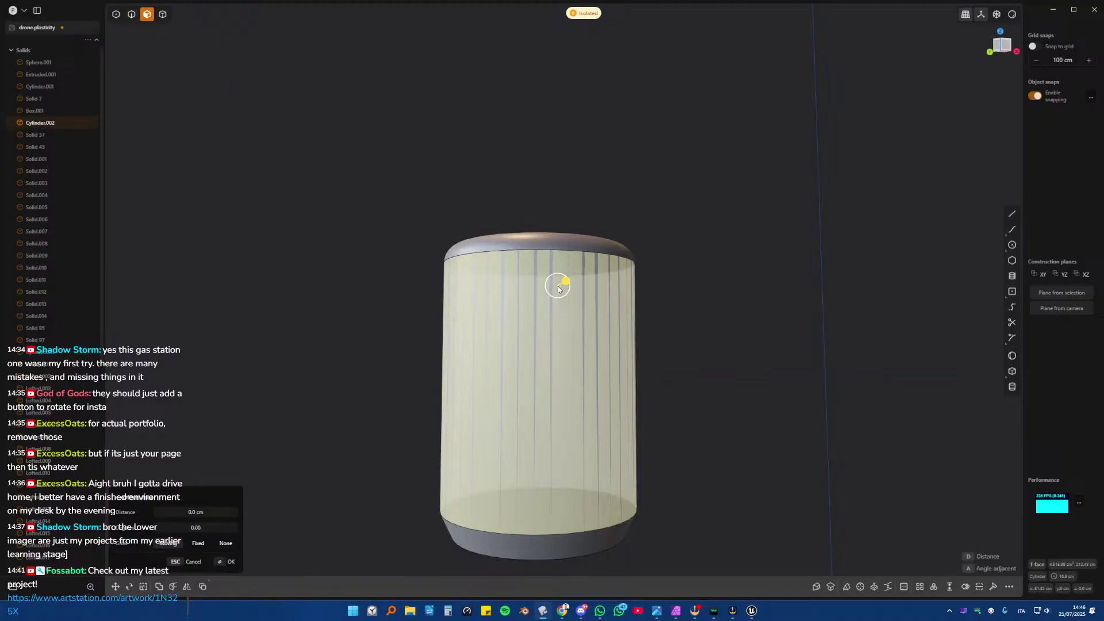
middle_drag(643, 332, 604, 350)
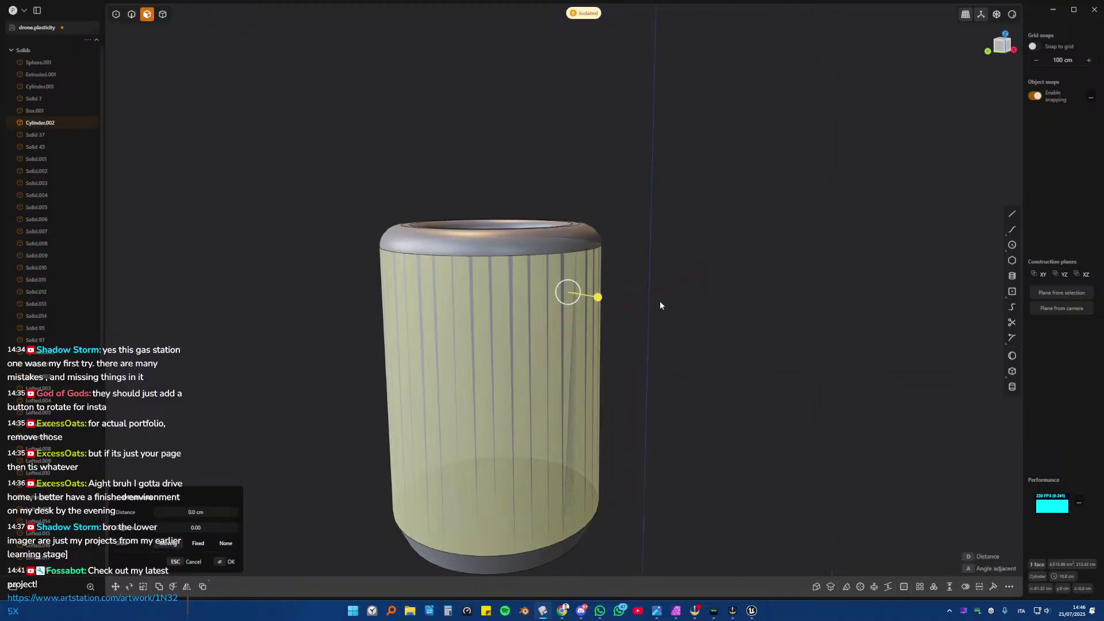
drag(598, 297, 620, 300)
key(Escape)
click(571, 326)
click(708, 329)
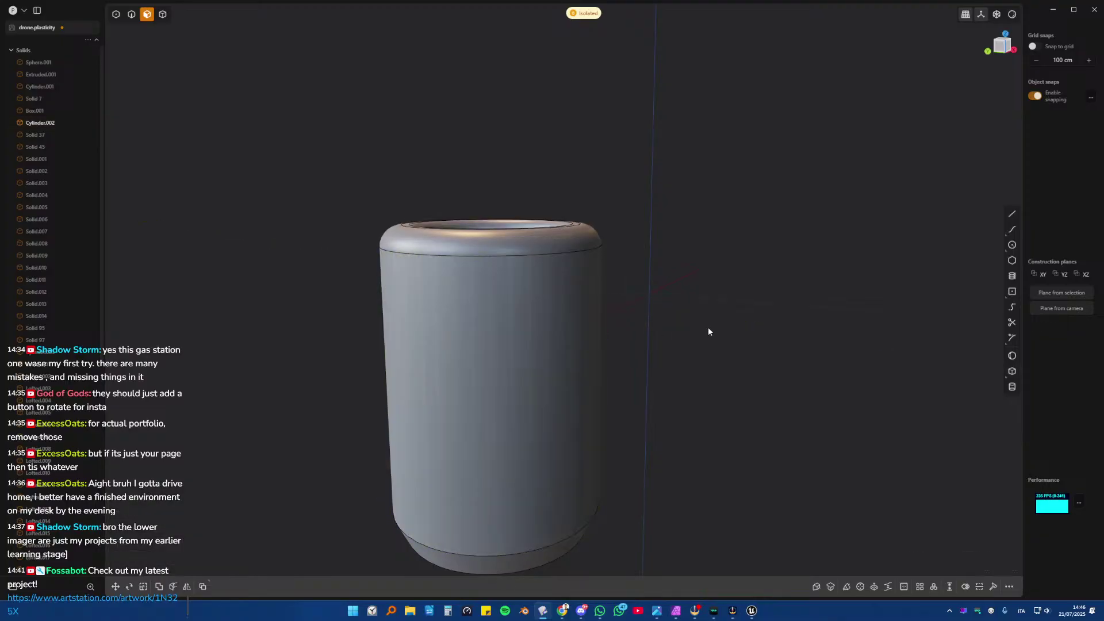
click(600, 318)
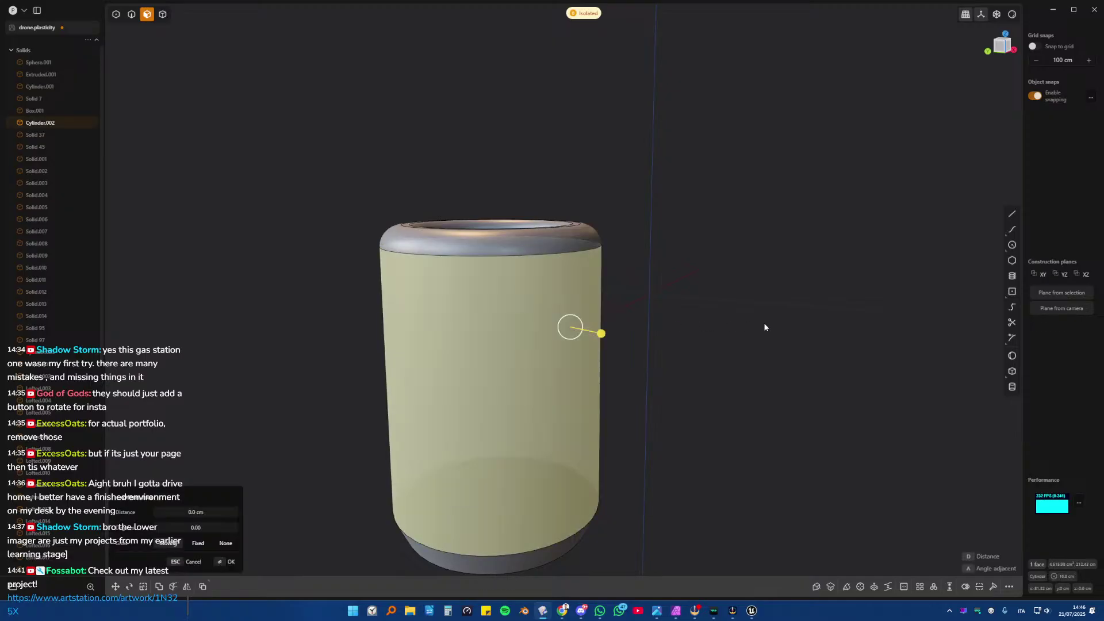
middle_drag(486, 297, 479, 318)
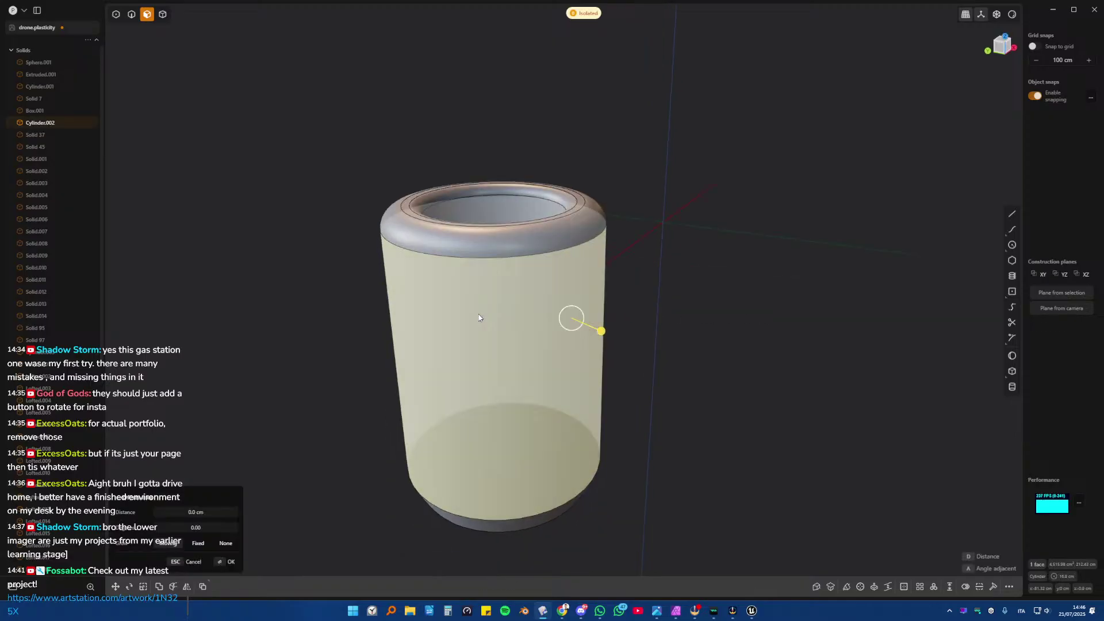
- Duplicate the cylinder's side face in place and undo the copy
key(shift+d)
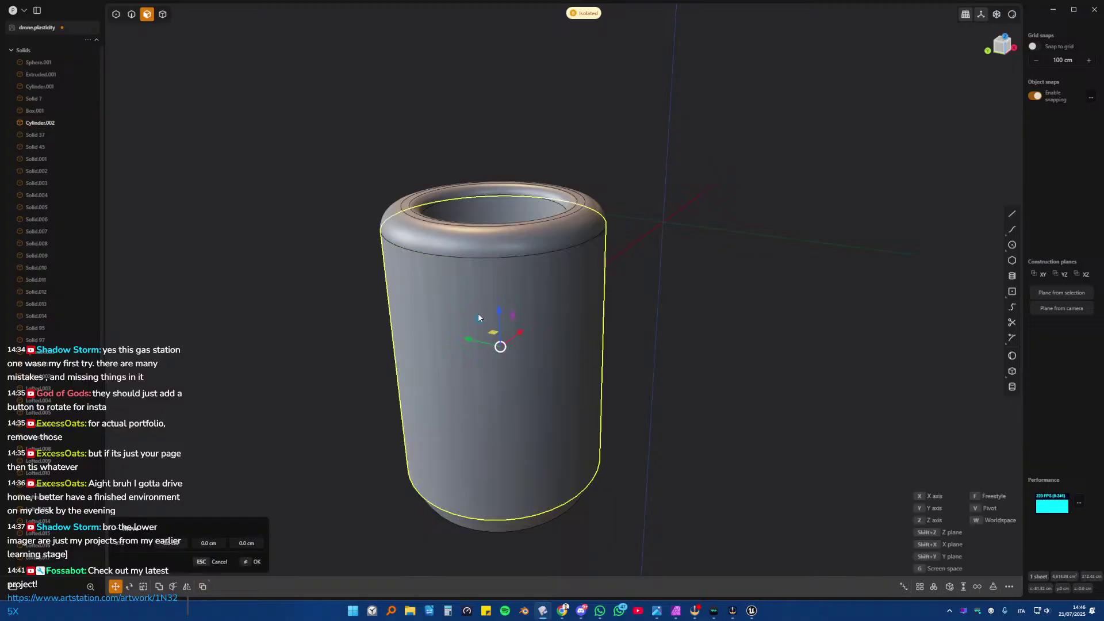
key(Escape)
key(ctrl+z)
- Duplicate the circular edge beneath the cylinder's rounded rim in place as a separate curve
click(525, 274)
key(2)
click(517, 257)
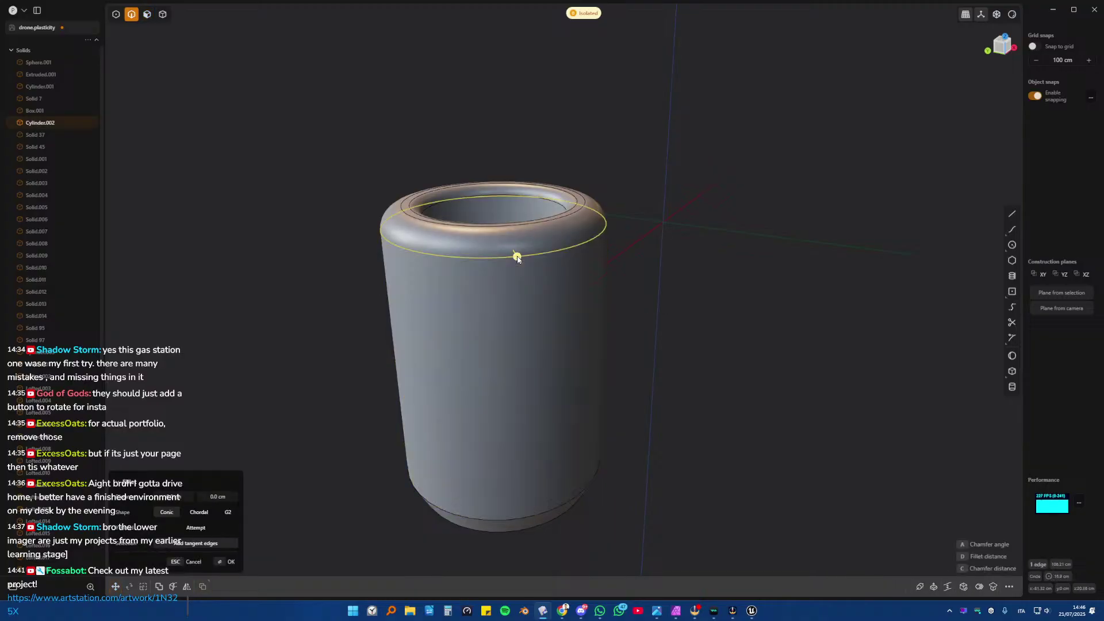
key(Escape)
key(shift+d)
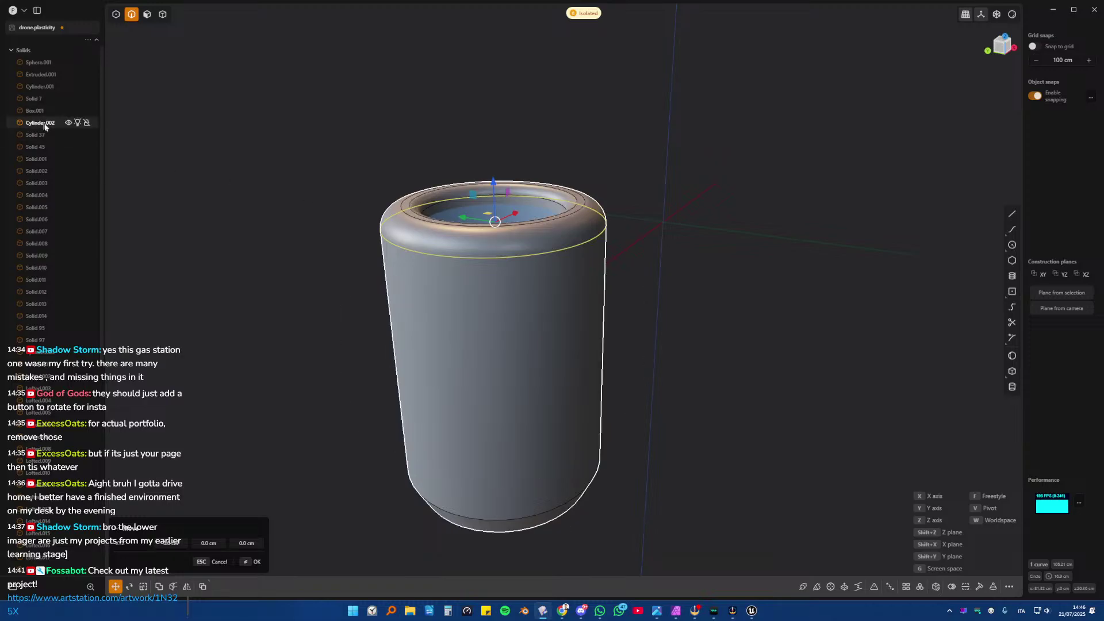
scroll(56, 277, down, 6)
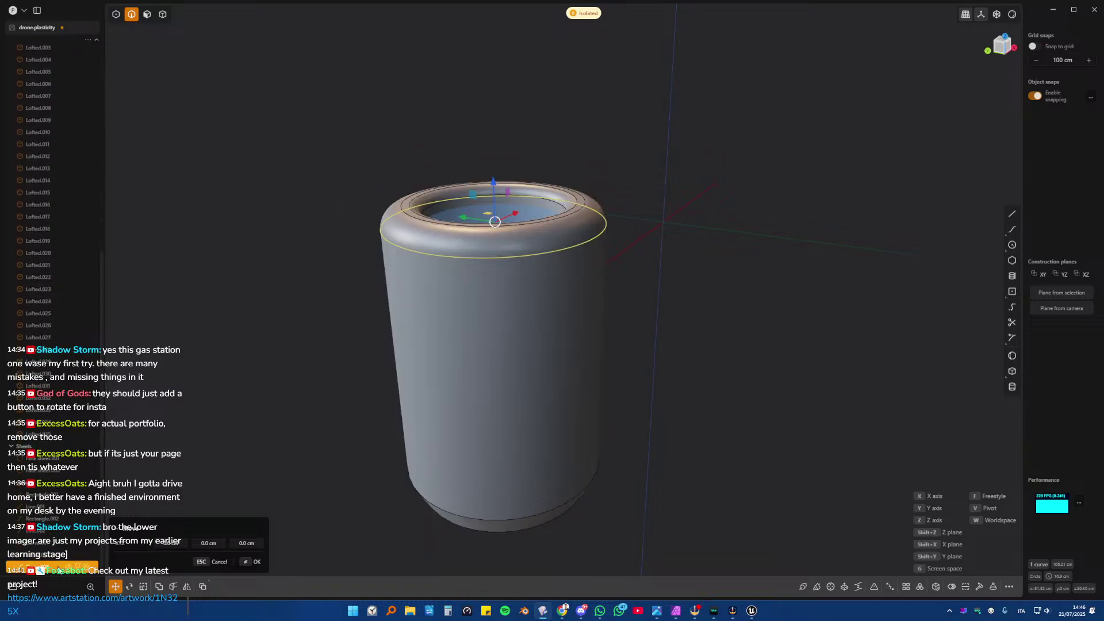
key(Return)
- Scale the duplicated circle uniformly to about 1.007 so it sits just outside the cylinder
scroll(545, 310, up, 2)
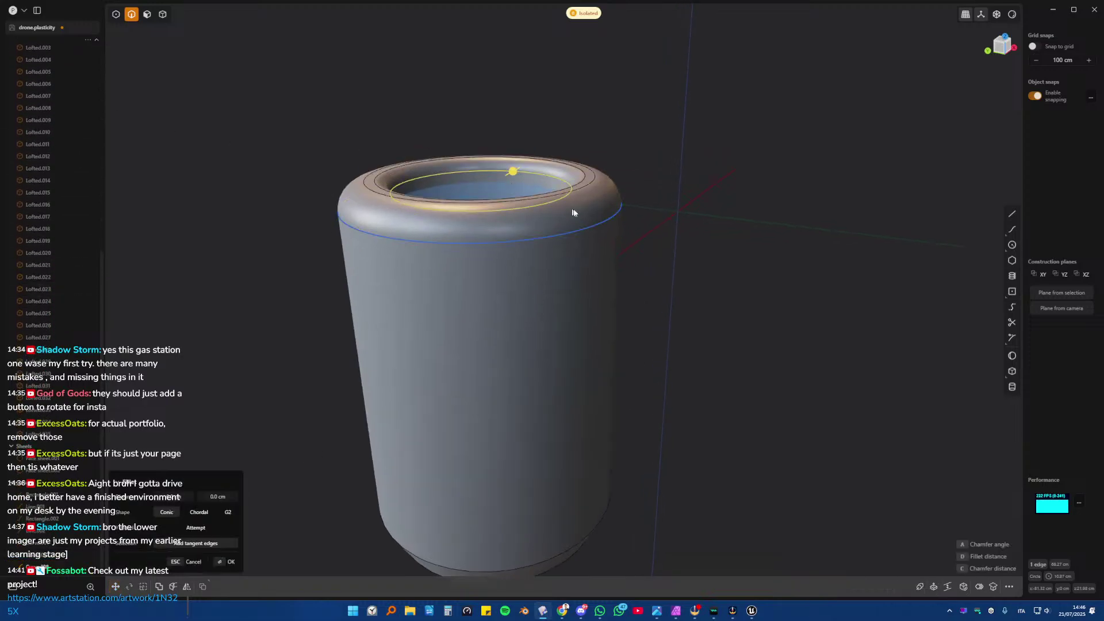
middle_drag(545, 257, 527, 331)
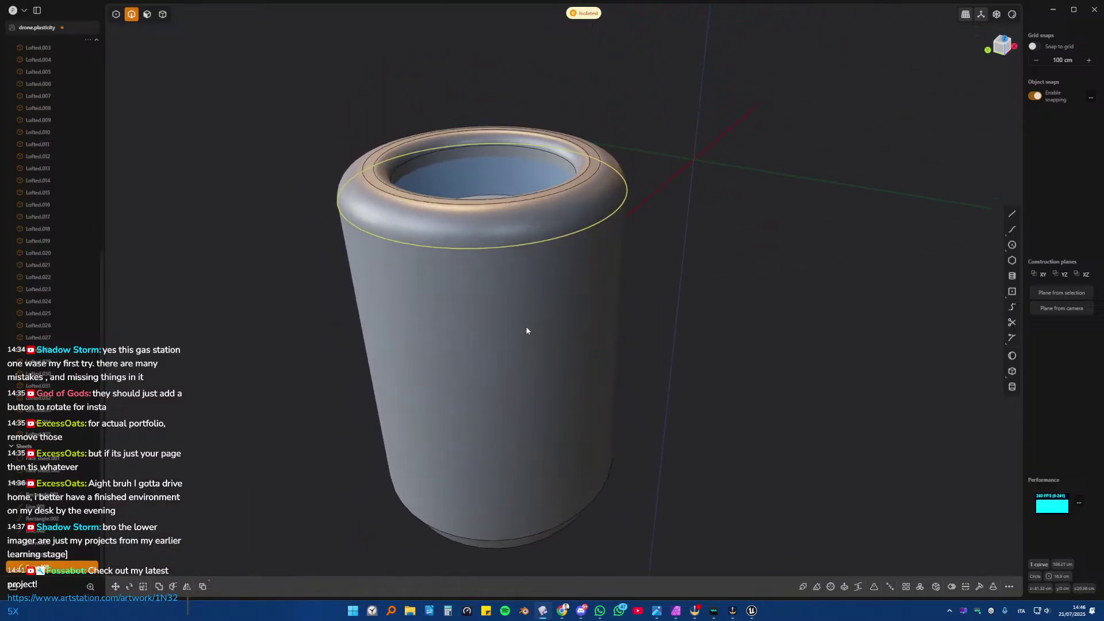
key(s)
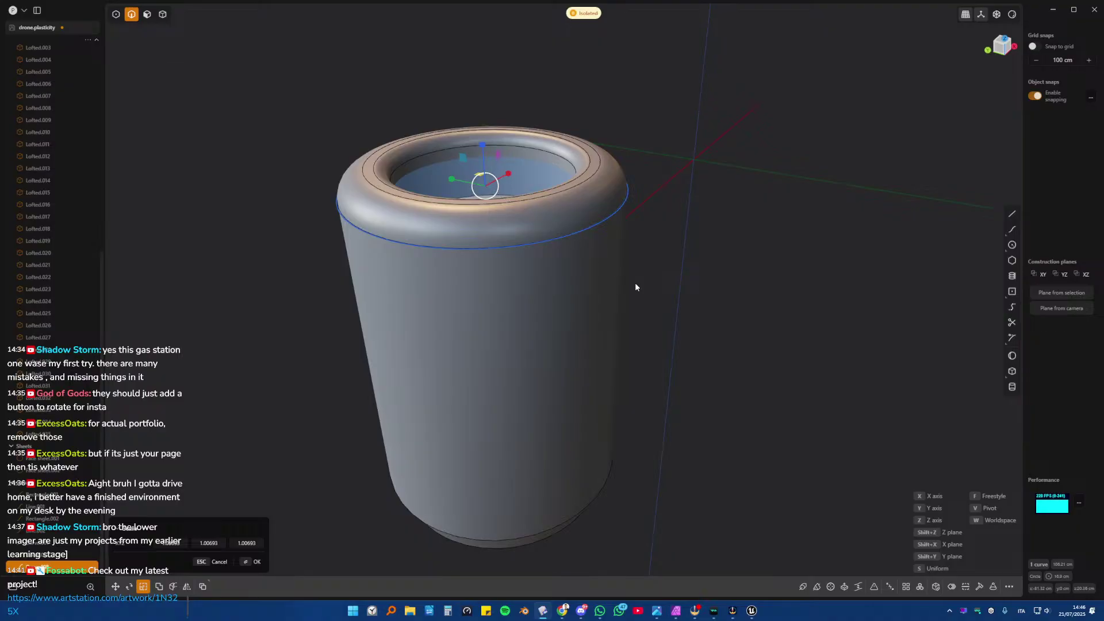
click(635, 282)
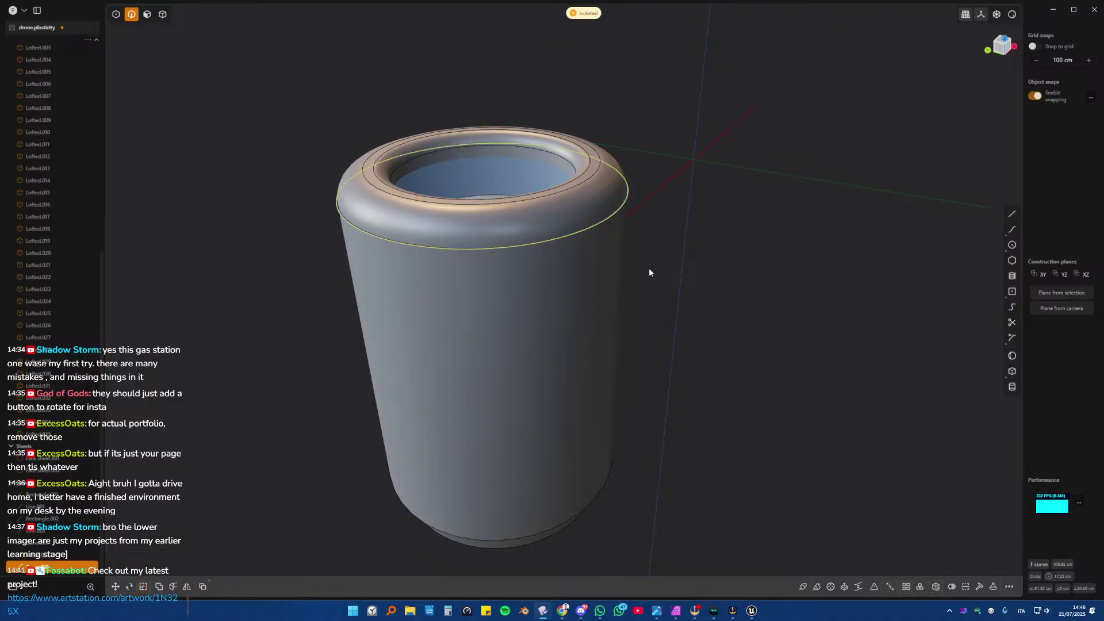
- Extrude the enlarged circle downward into a cylindrical sheet around the engine's upper part and isolate it
key(e)
drag(482, 135, 510, 253)
key(Return)
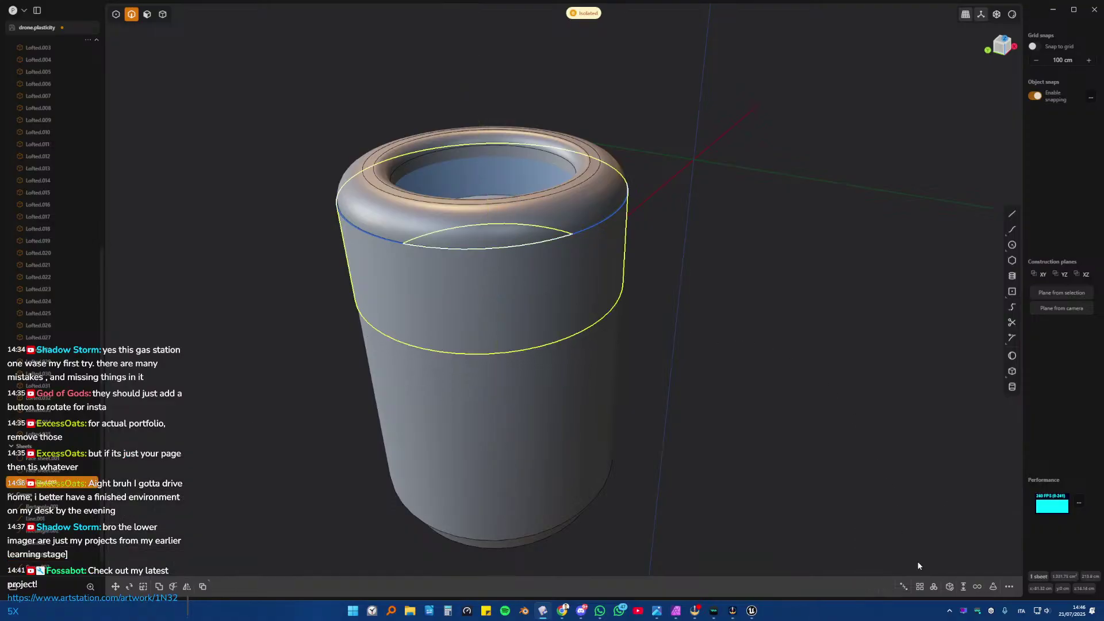
scroll(432, 301, up, 3)
middle_drag(487, 303, 549, 356)
key(shift+h)
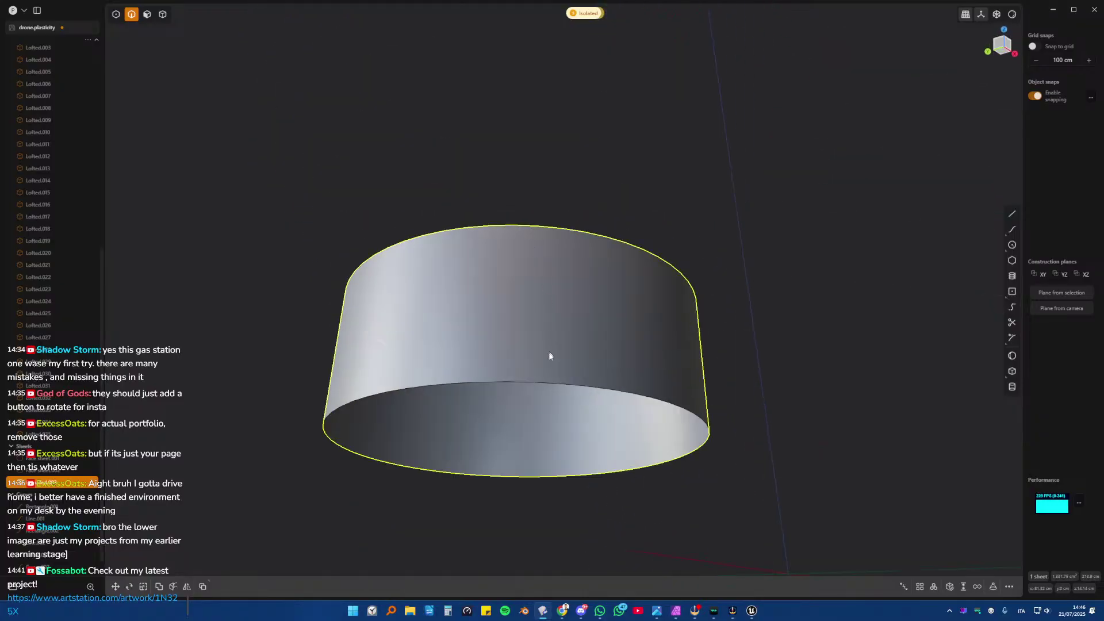
- Close the cylindrical sleeve's open lower end with a Patch hole face
click(554, 384)
shift+middle_drag(664, 363, 627, 248)
click(963, 587)
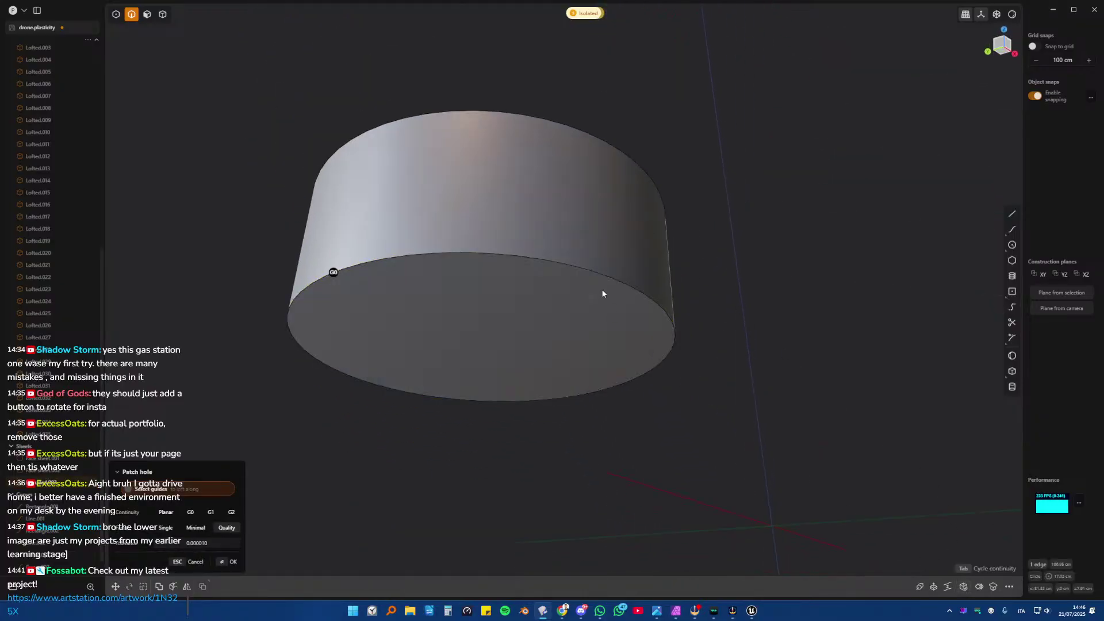
right_click(601, 289)
- Taper the sleeve's walls outward from its bottom face so it flares downward, and return to the full model
click(489, 254)
key(3)
click(488, 305)
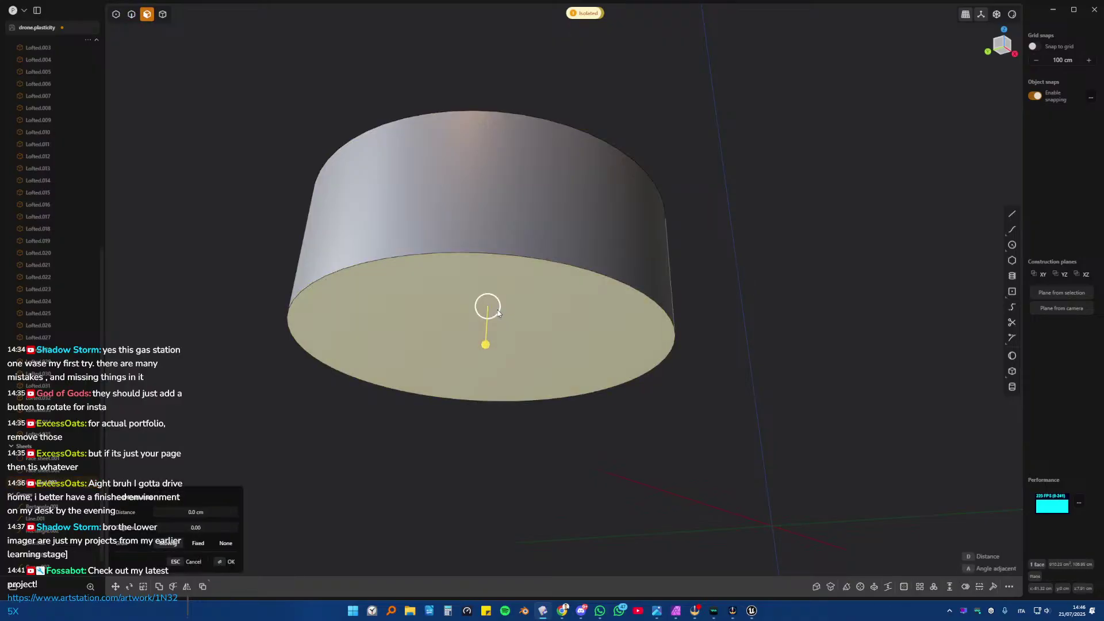
drag(497, 310, 497, 310)
right_click(497, 310)
click(498, 312)
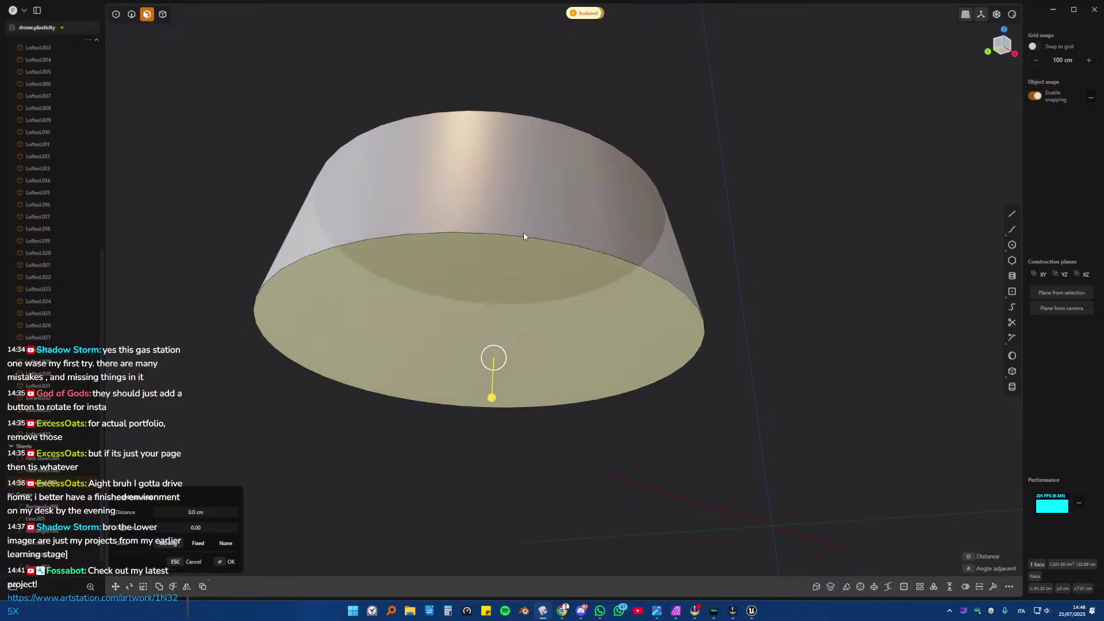
middle_drag(523, 232, 516, 275)
key(slash)
scroll(567, 276, down, 5)
key(Escape)
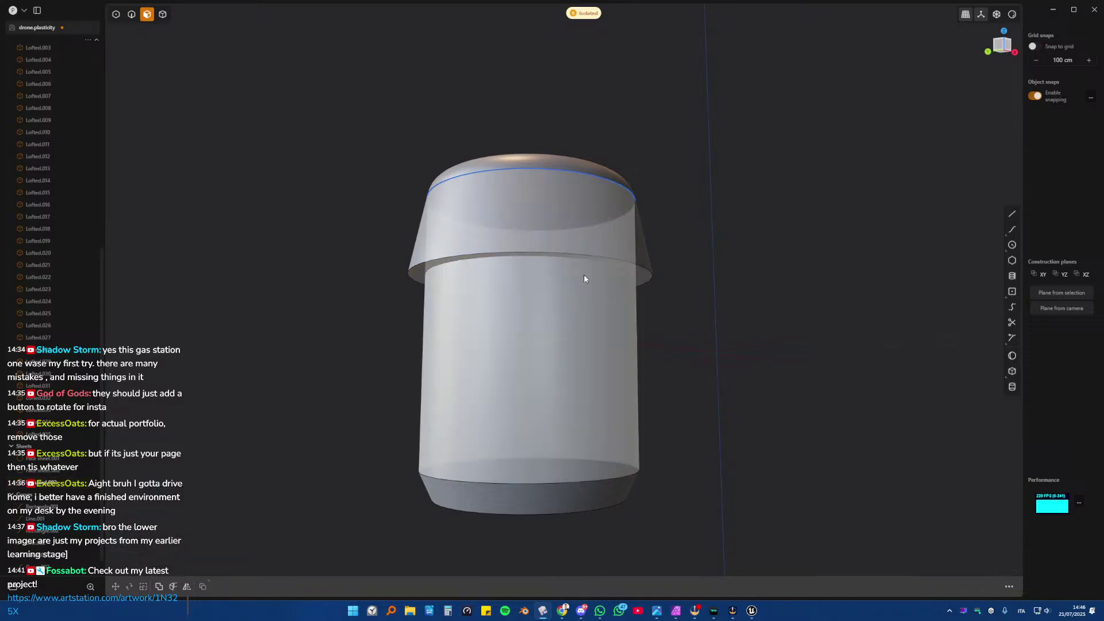
key(slash)
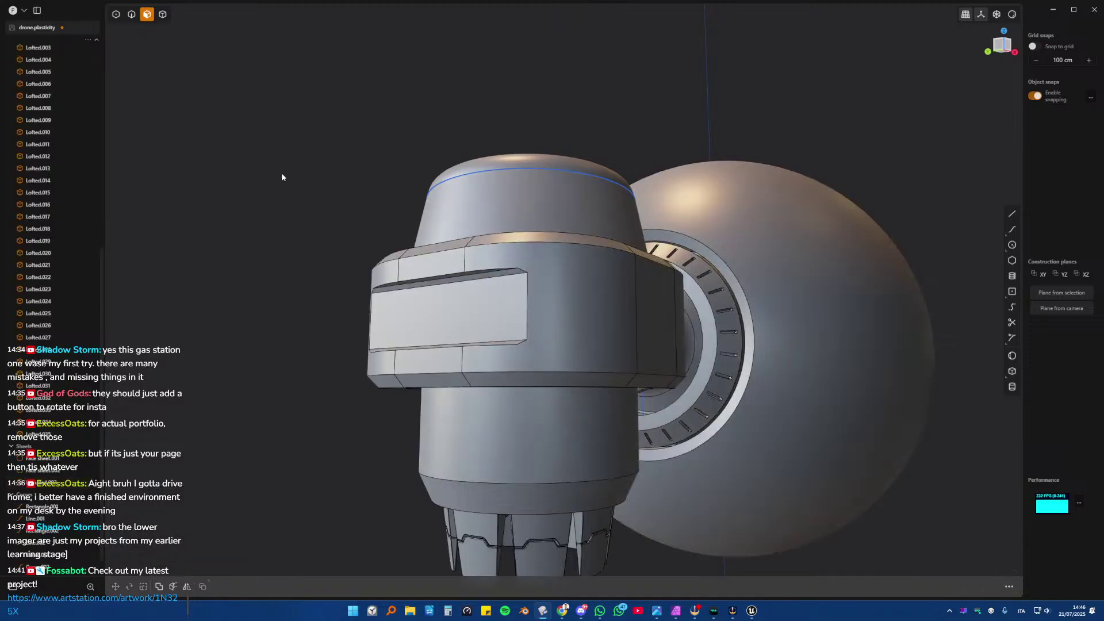
- Try to fillet the flared sleeve's bottom edge at about 2.29 cm
middle_drag(284, 174, 540, 232)
key(2)
key(3)
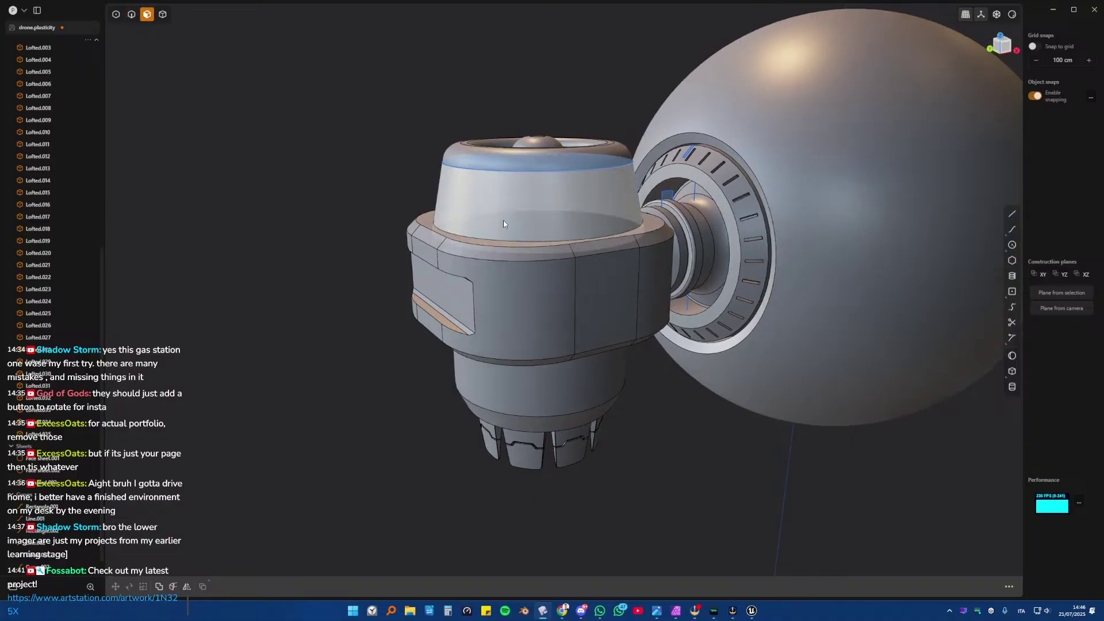
click(502, 220)
scroll(507, 229, up, 3)
key(alt+z)
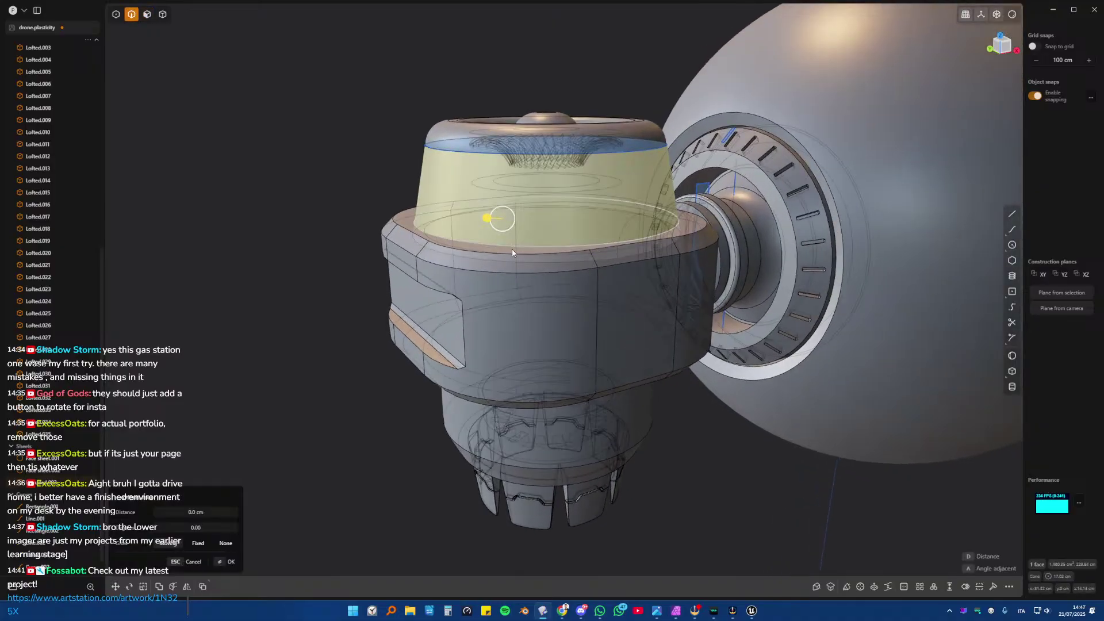
click(464, 253)
scroll(464, 252, up, 3)
middle_drag(480, 249, 486, 230)
drag(483, 229, 497, 228)
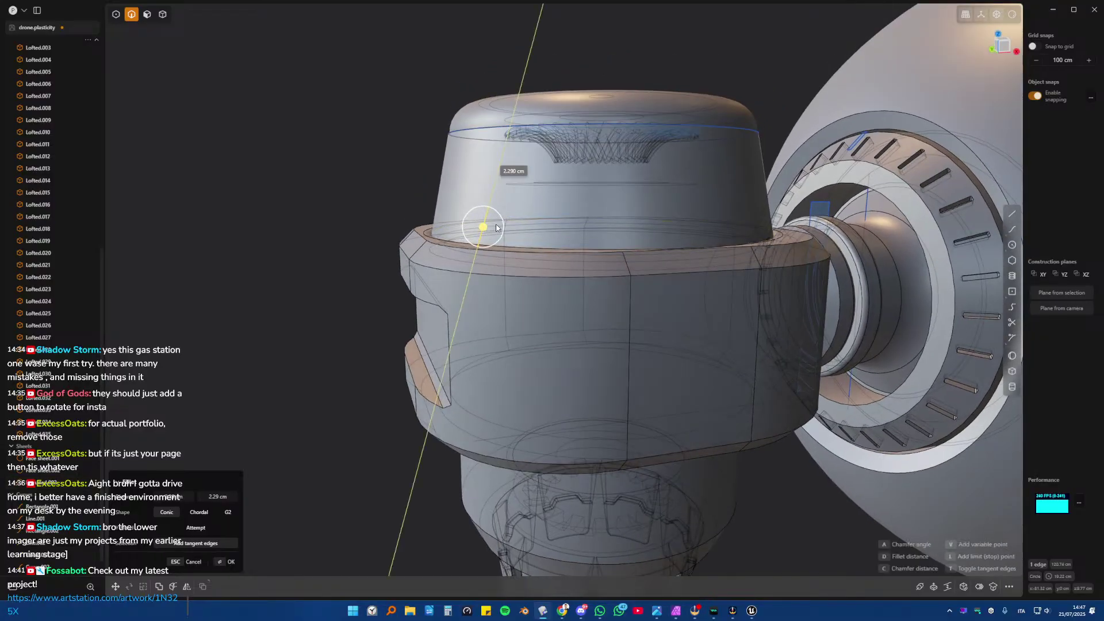
key(Return)
- Isolate the flared sleeve and reduce its flare by tapering the bottom face's adjacent walls by about -7.264 degrees
key(4)
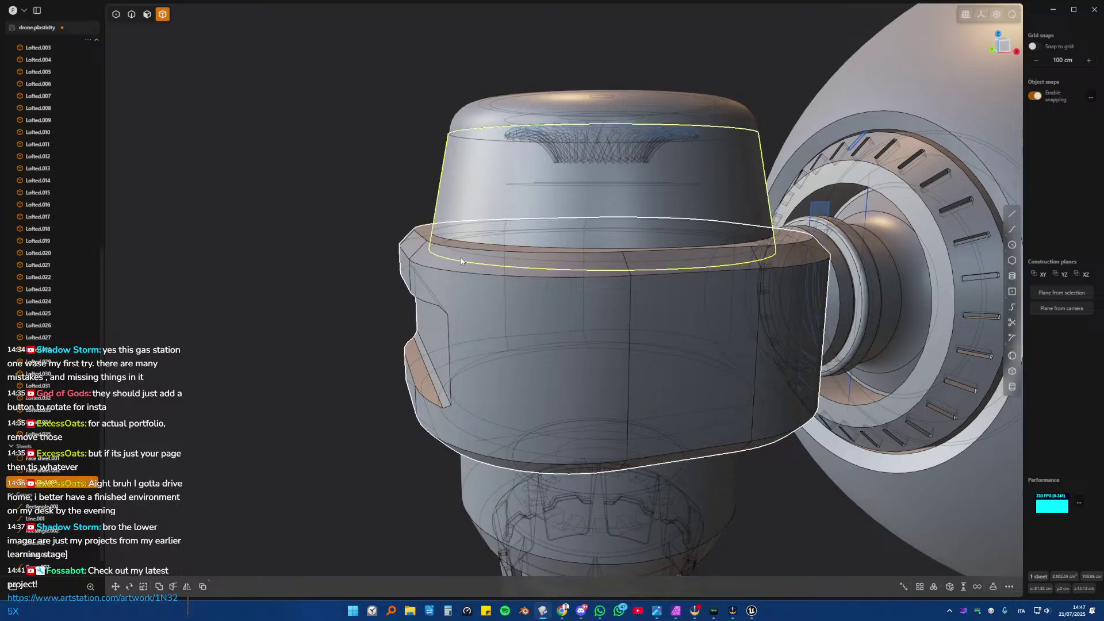
key(slash)
key(2)
click(453, 270)
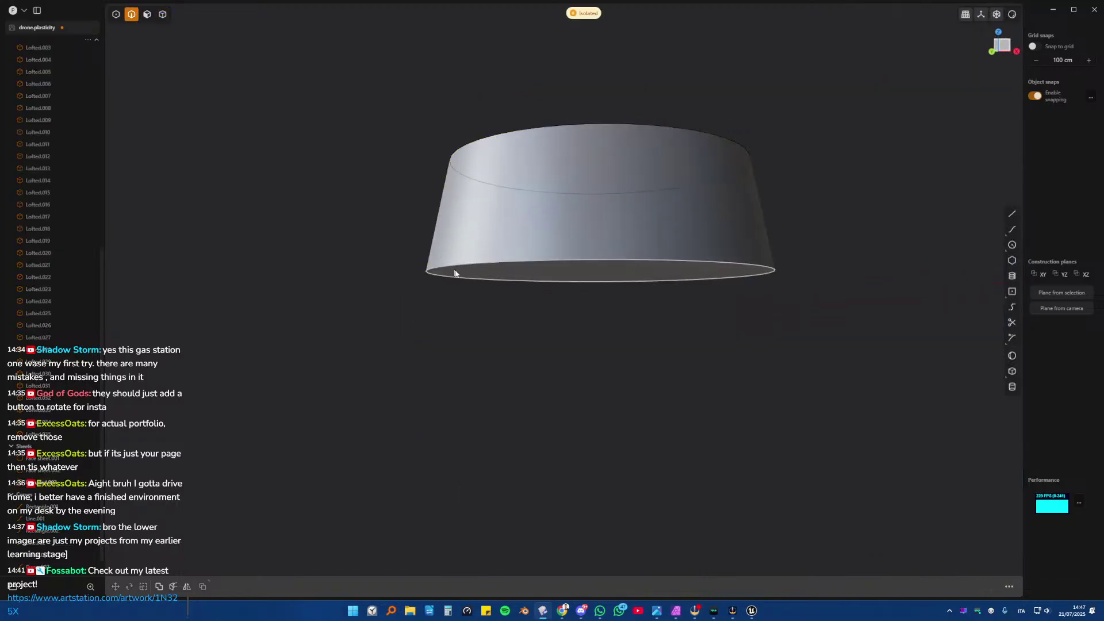
key(3)
click(473, 268)
drag(485, 281, 492, 272)
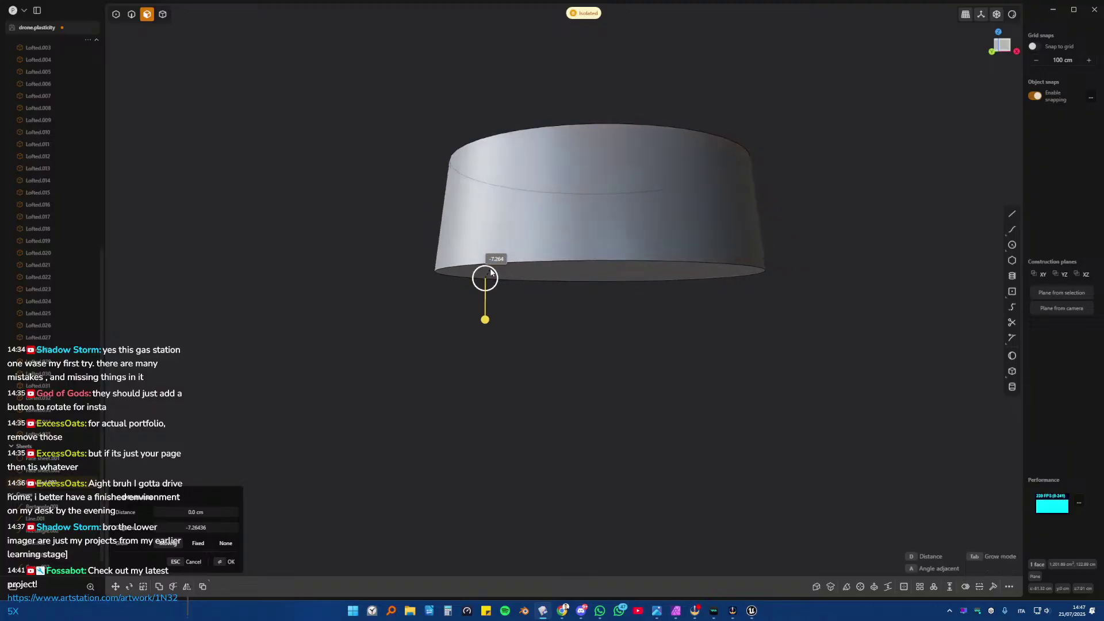
right_click(491, 273)
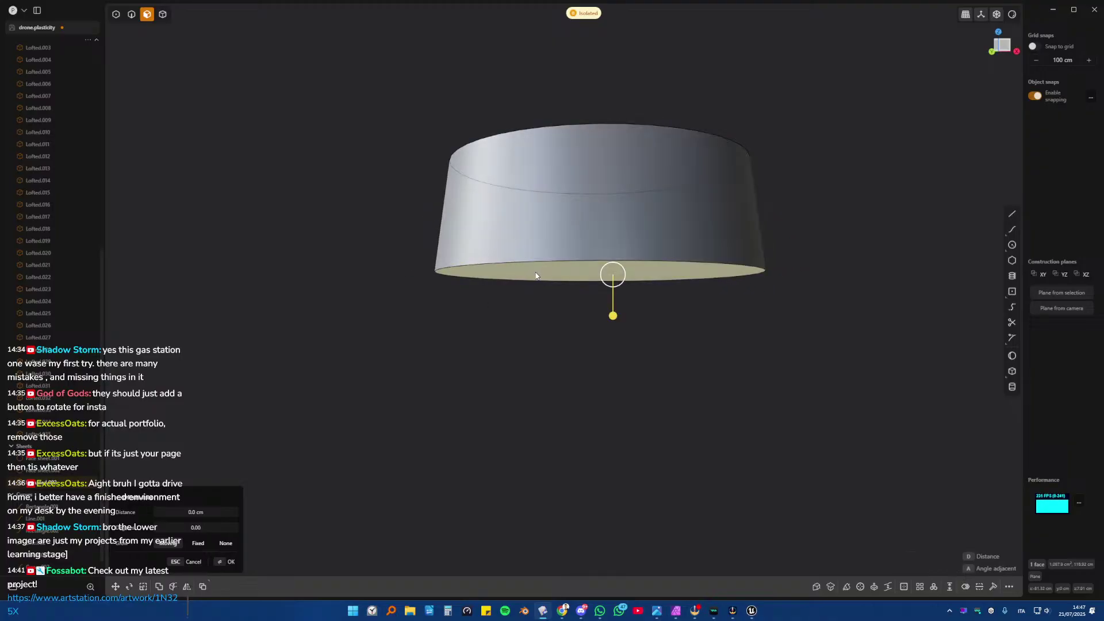
- Move the sleeve's bottom face upward to shorten it and exit isolation
drag(538, 313, 537, 281)
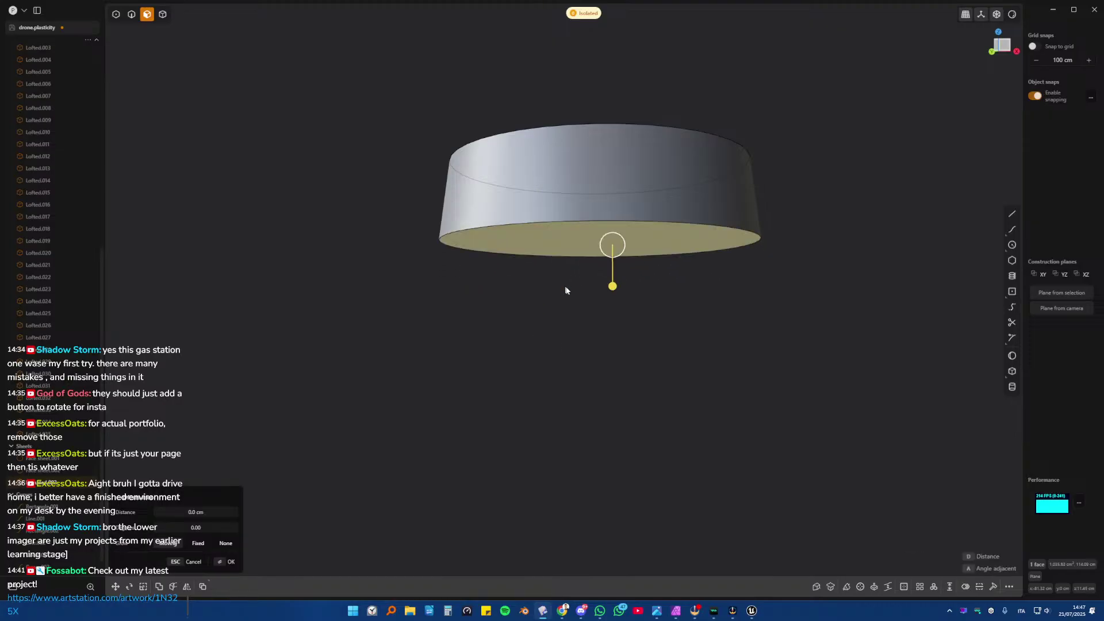
click(455, 289)
key(slash)
- Fillet the shortened sleeve's bottom edge with a radius of about 0.497 cm
middle_drag(536, 214, 536, 257)
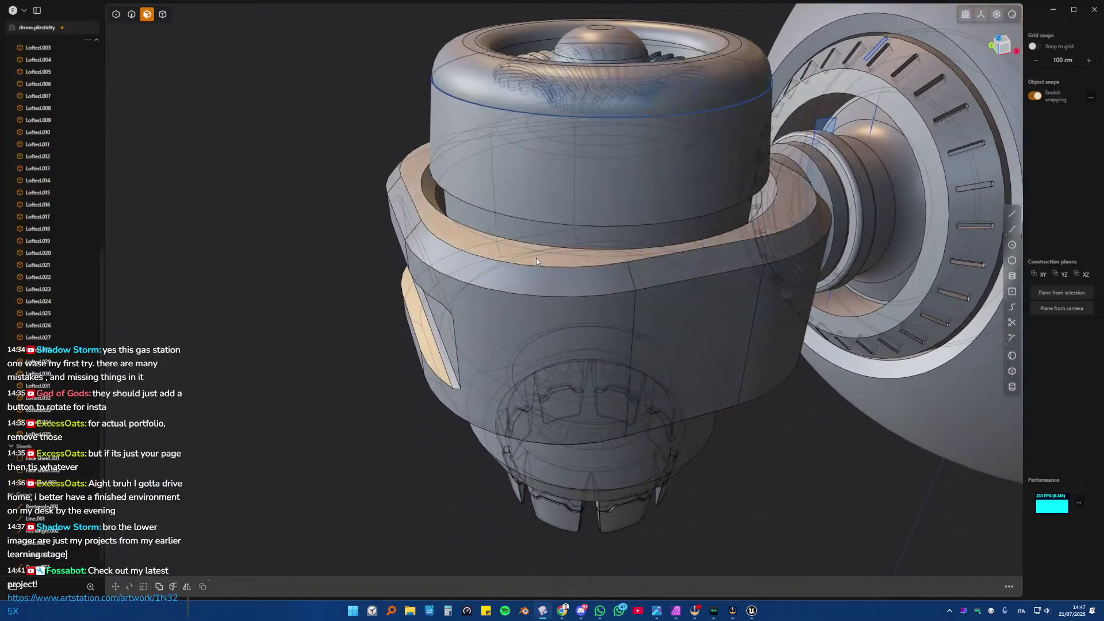
scroll(496, 234, down, 4)
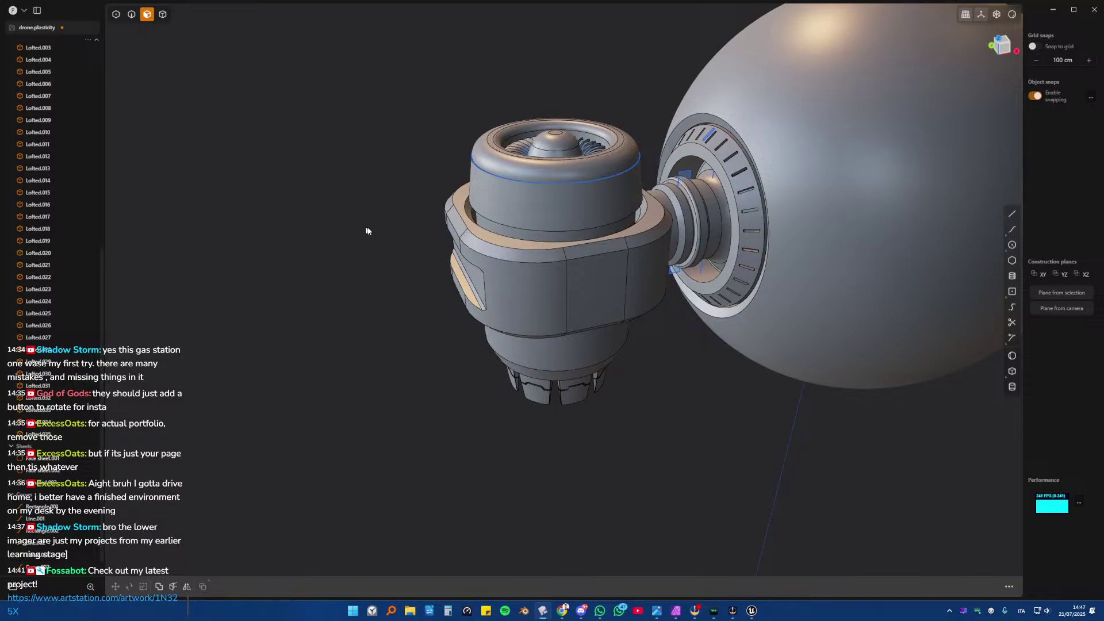
scroll(364, 234, down, 3)
middle_drag(552, 280, 494, 216)
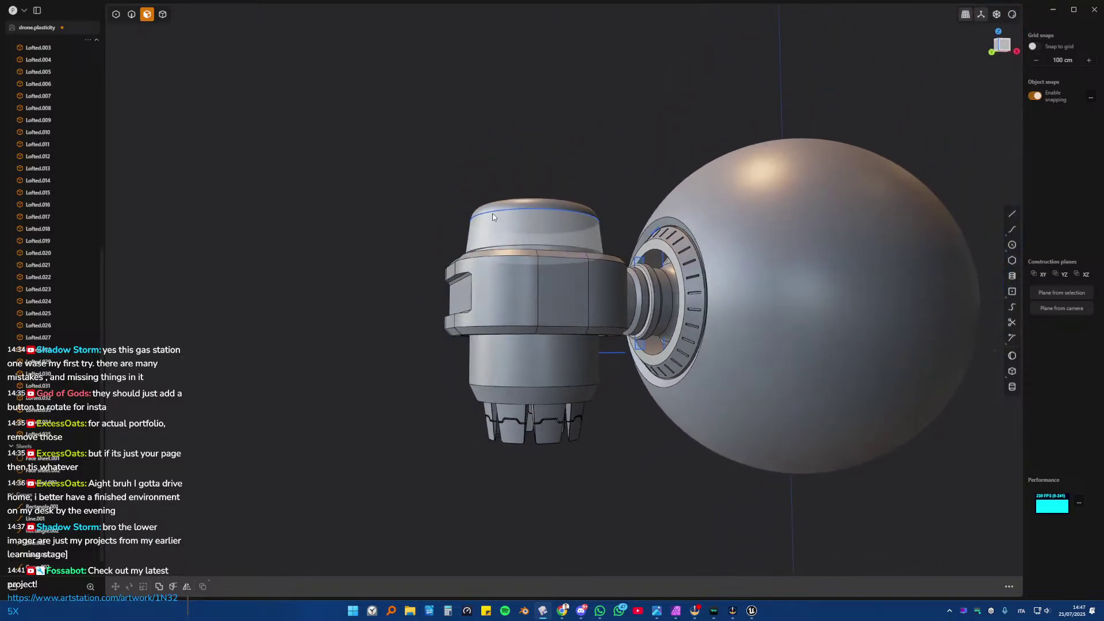
scroll(495, 216, up, 3)
scroll(495, 216, up, 2)
key(2)
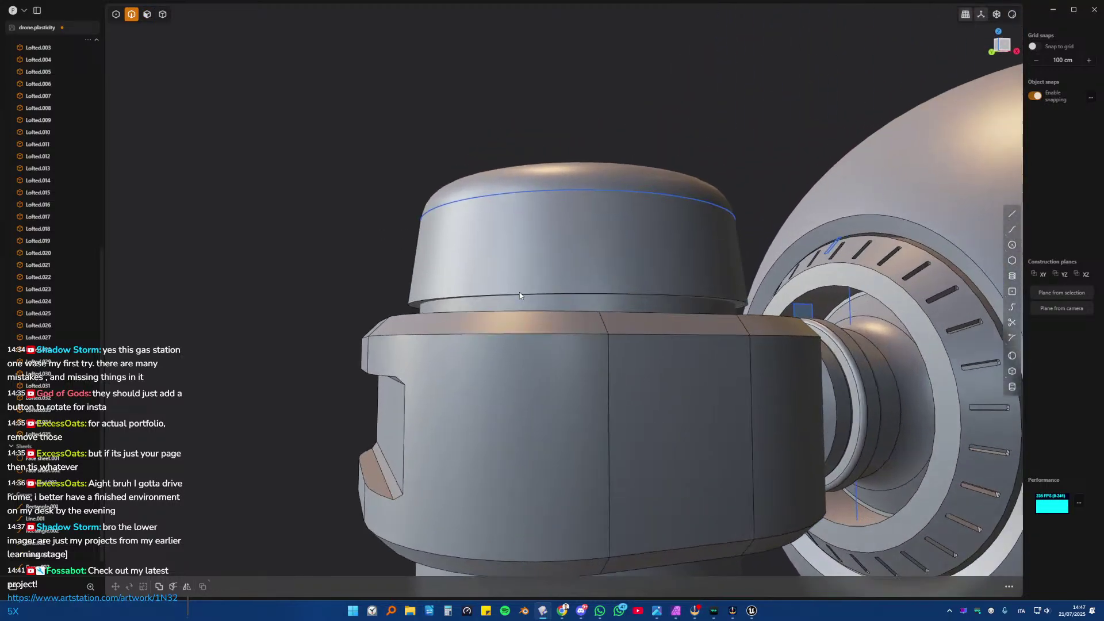
scroll(483, 298, up, 2)
click(482, 297)
key(f)
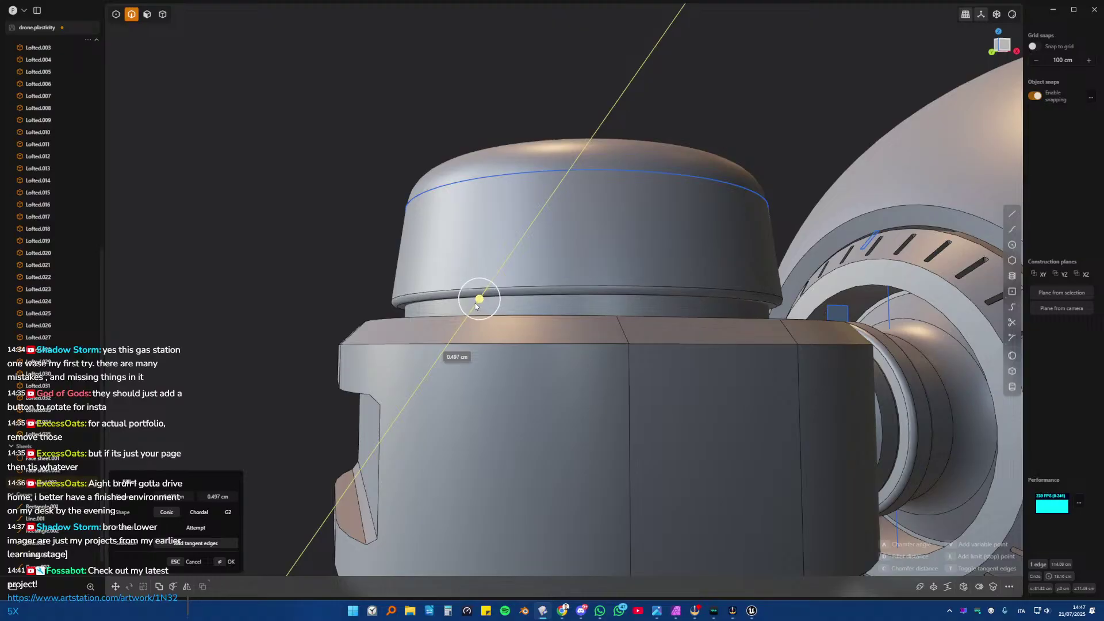
click(560, 229)
- Draw a narrow vertical centre rectangle in front view, centred on the housing's upper bevel and reaching its lower edge
key(KP_1)
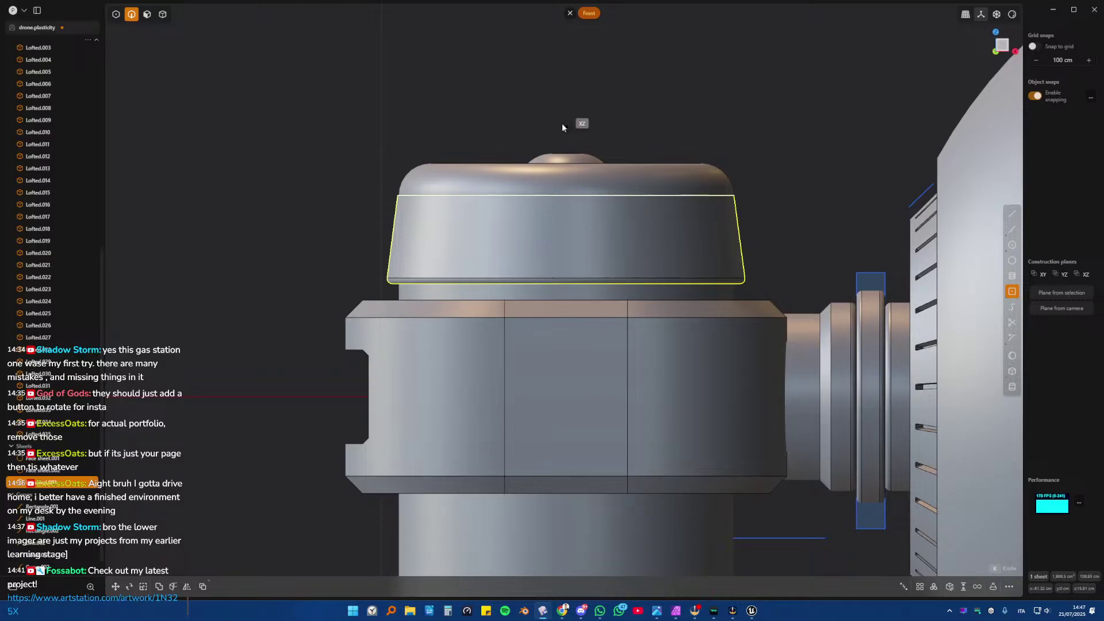
shift+middle_drag(588, 325, 604, 190)
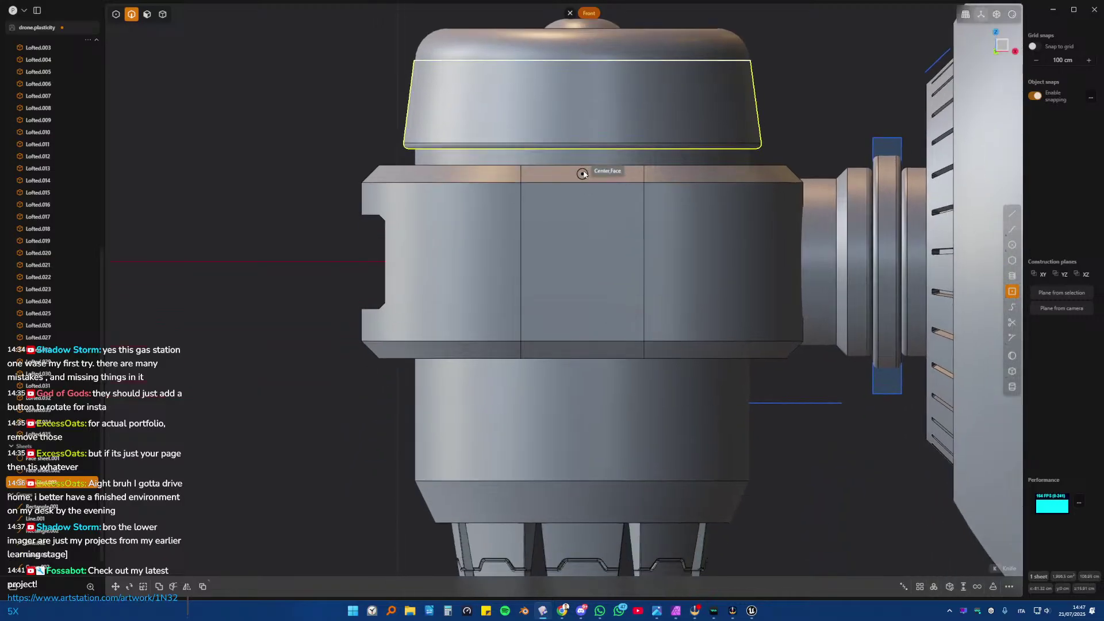
click(582, 174)
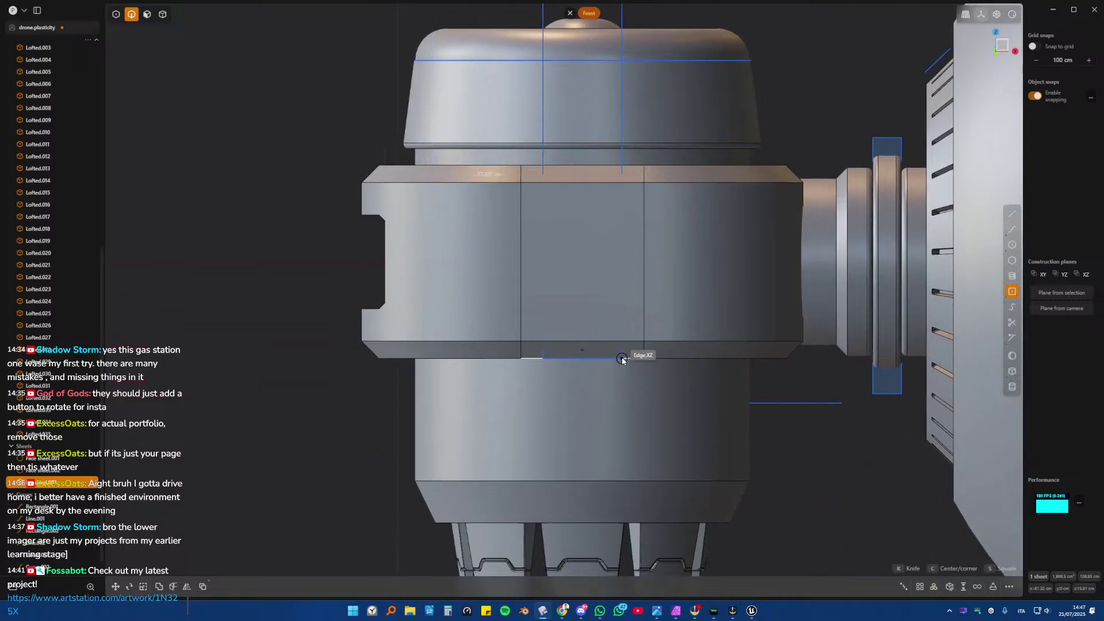
click(604, 360)
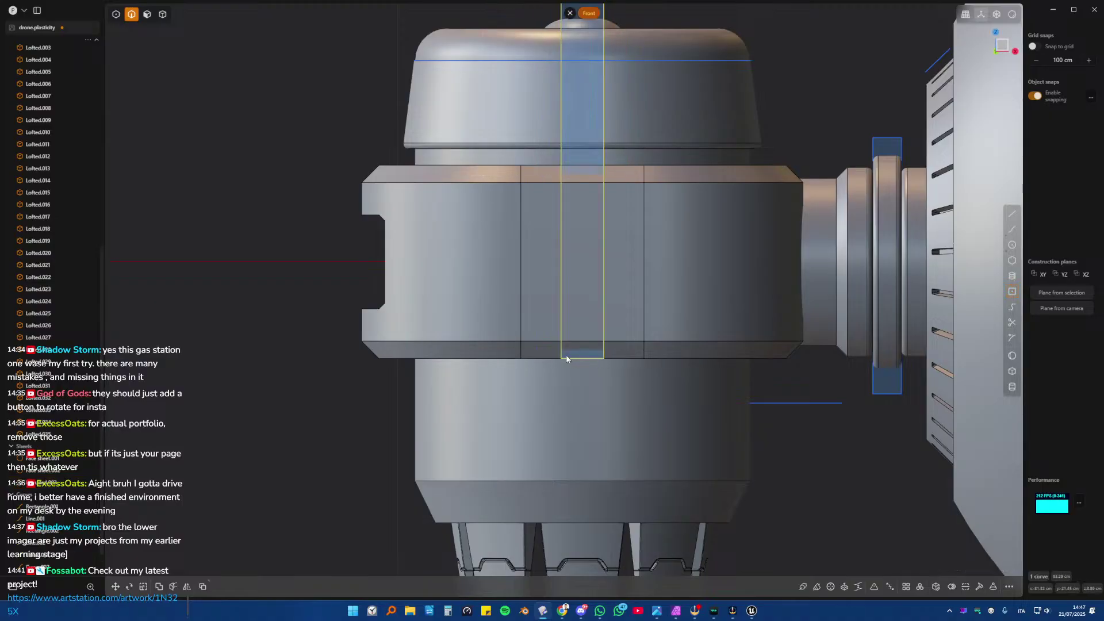
- Scale the rectangle's two bottom vertices apart along X to form a trapezoid that widens downward
key(1)
drag(523, 343, 684, 394)
key(s)
key(x)
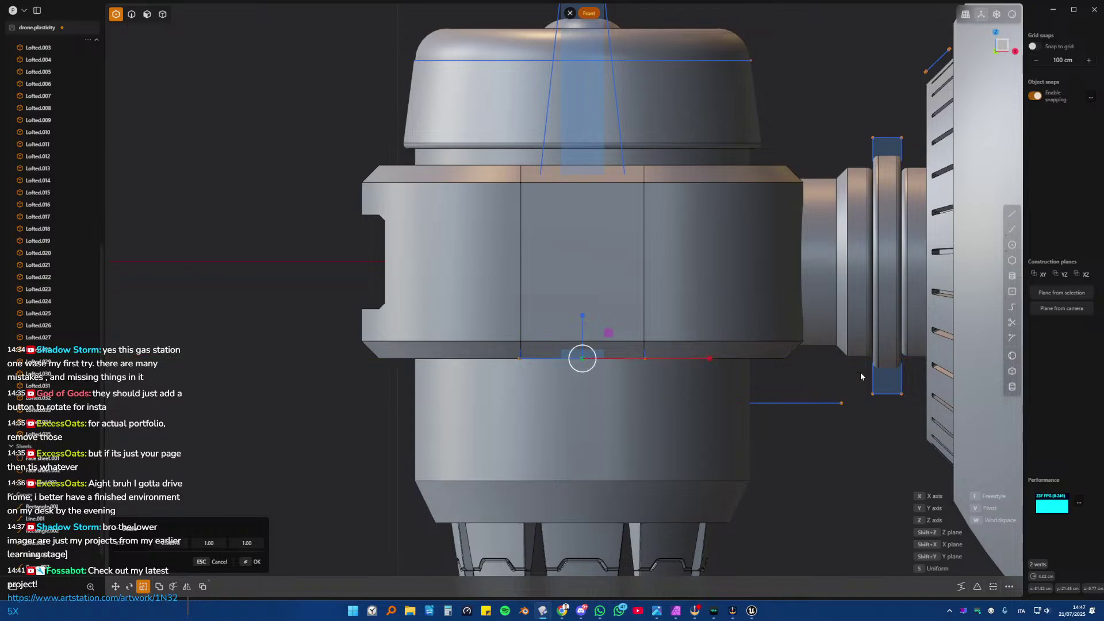
click(581, 357)
middle_drag(582, 357, 511, 326)
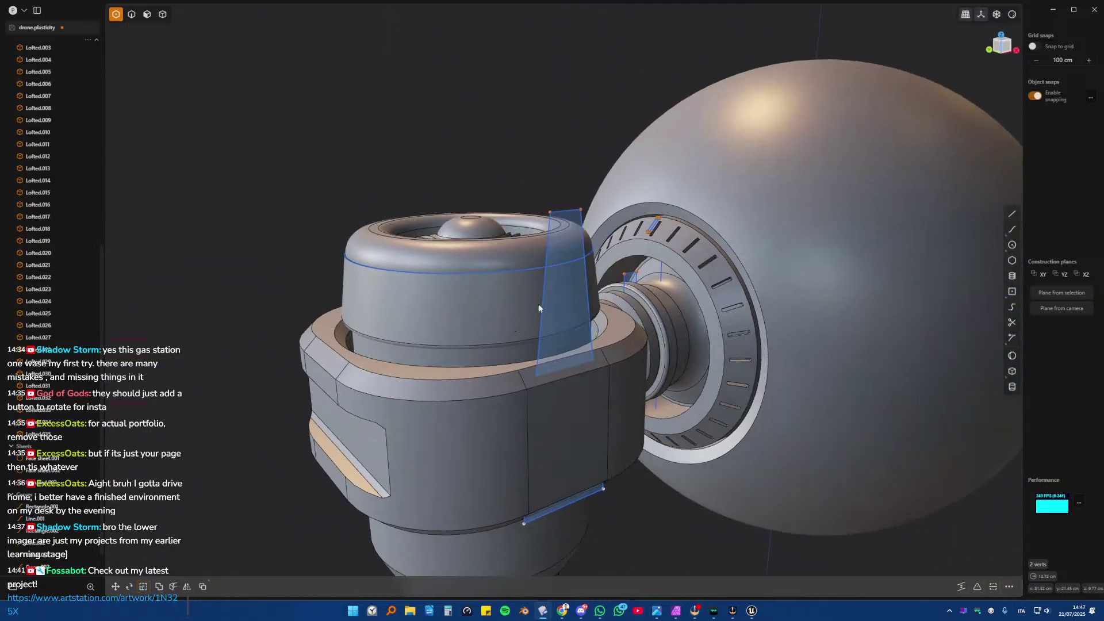
- Extrude the trapezoid inward through the sleeve to the fan's outer edge as a separate block
middle_drag(544, 289, 595, 336)
key(e)
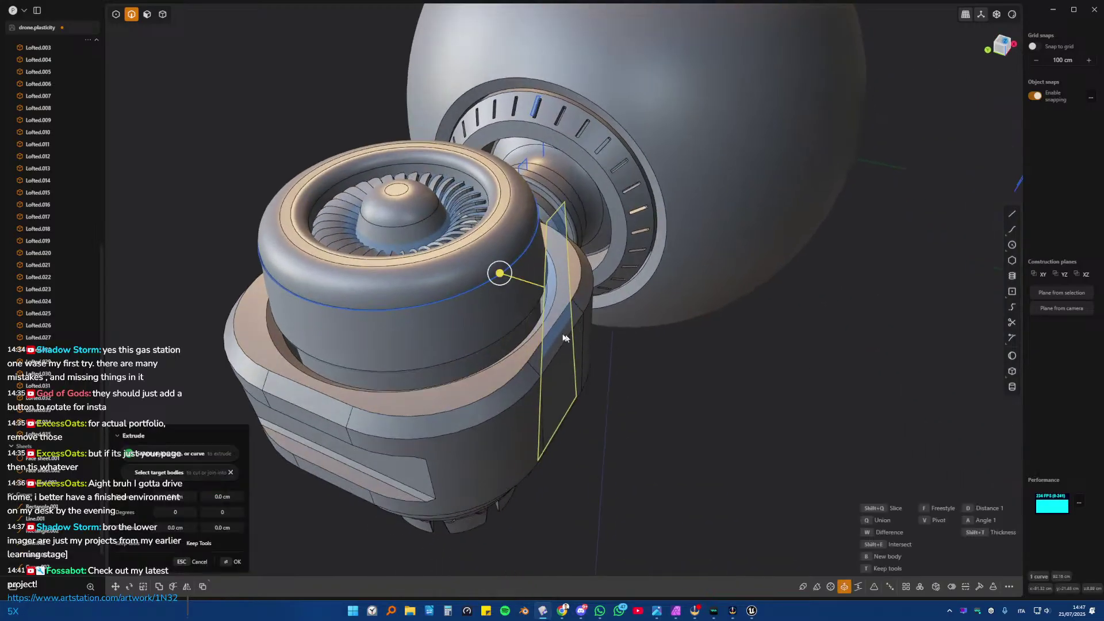
drag(500, 273, 414, 258)
key(Return)
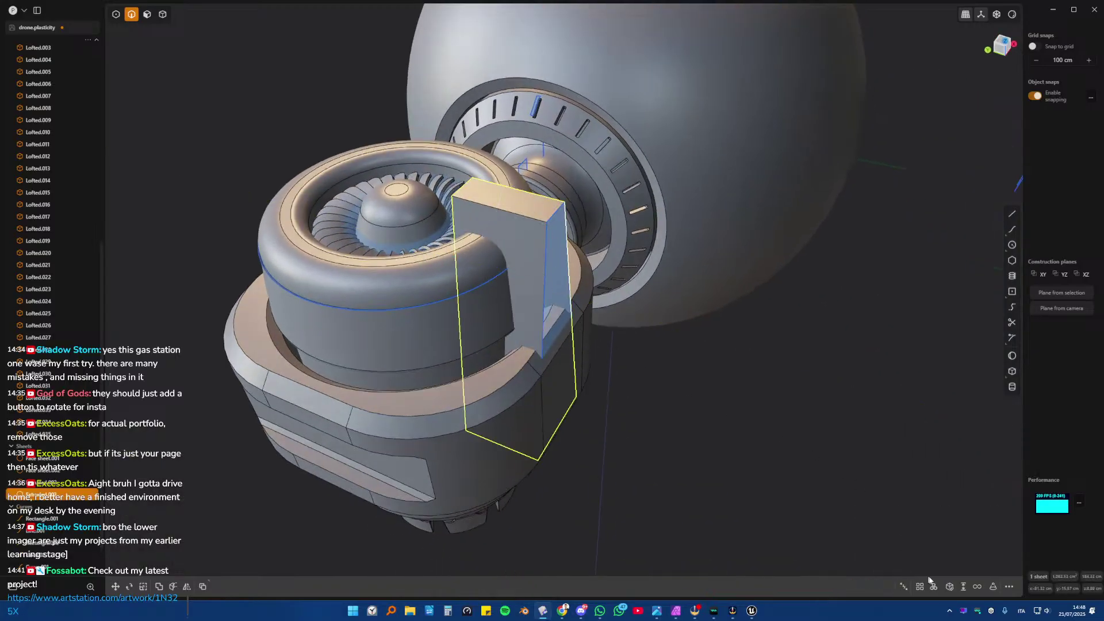
- Radially array the trapezoidal block around the engine's centre with 8 instances over 360 degrees
key(KP_7)
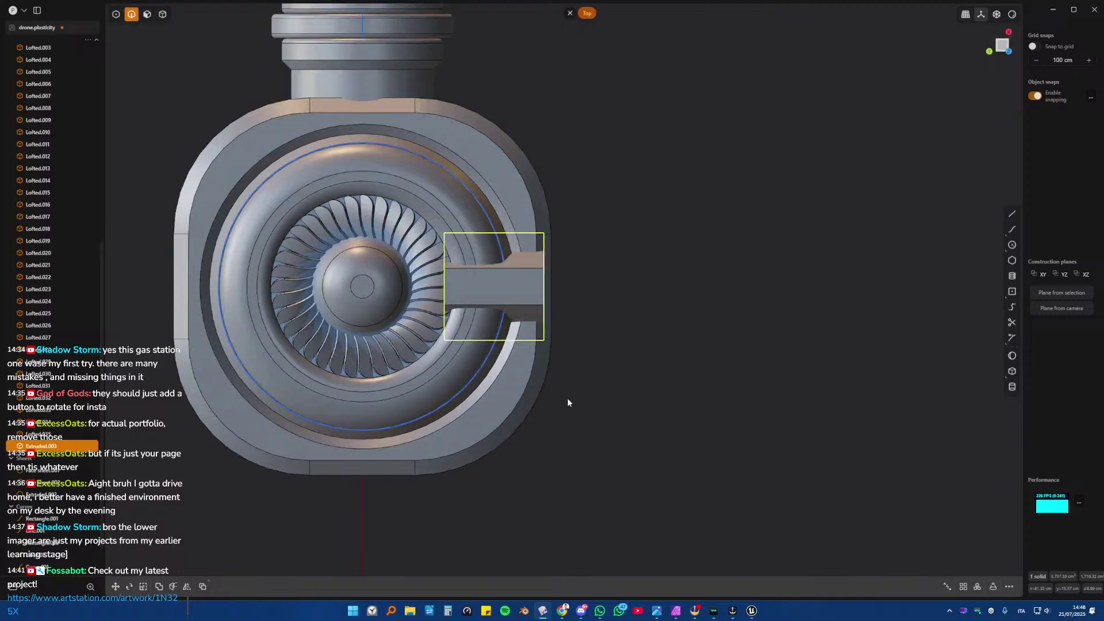
click(978, 587)
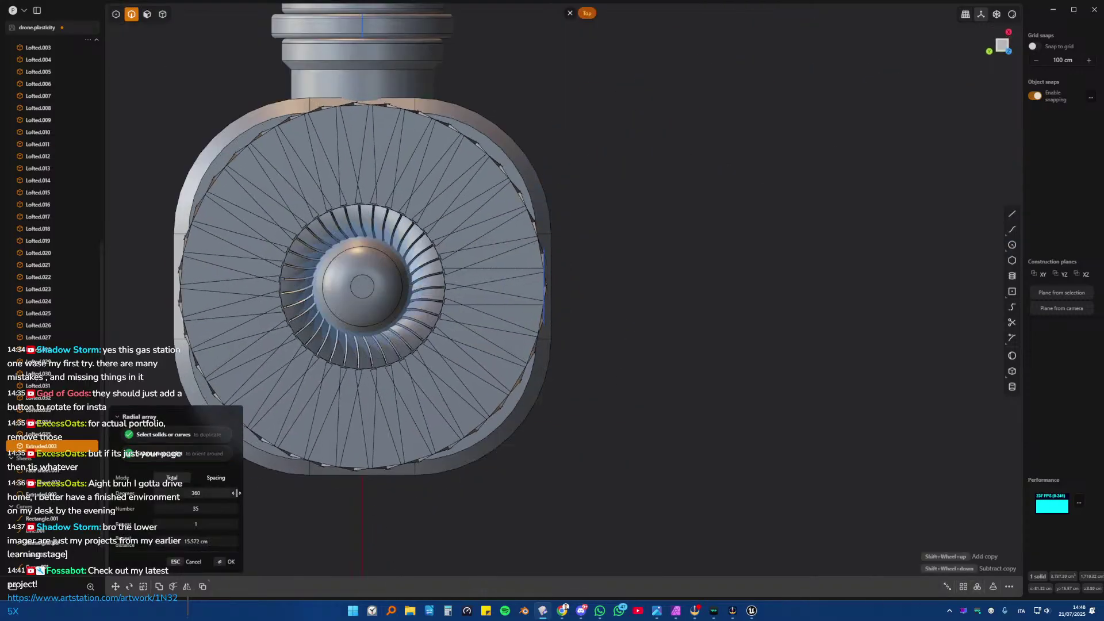
drag(233, 509, 184, 509)
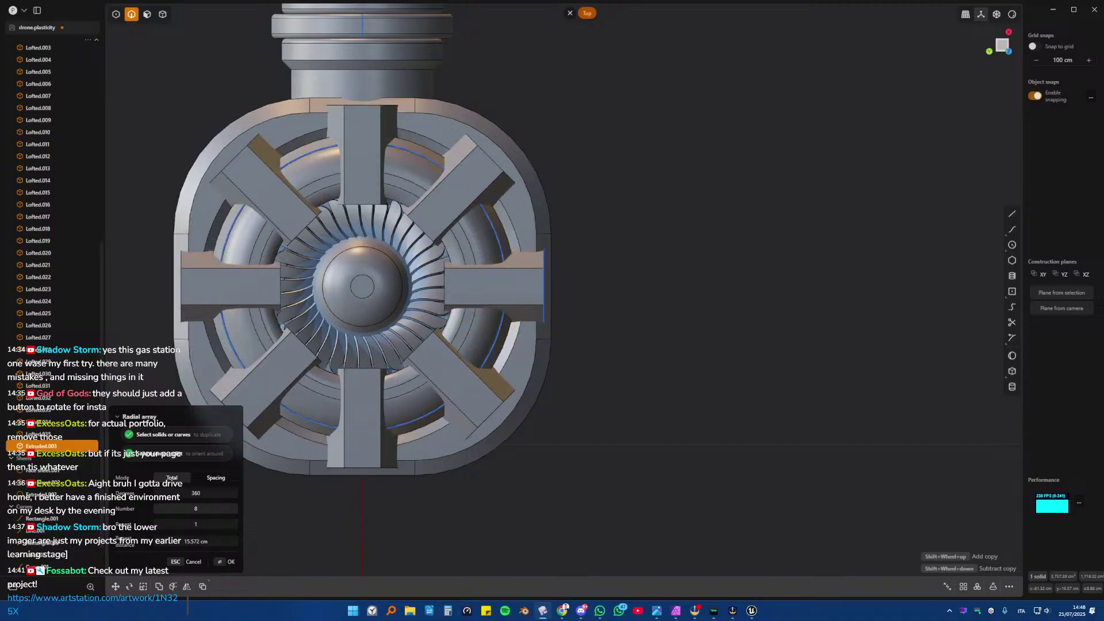
key(Return)
middle_drag(519, 409, 602, 364)
key(Escape)
key(4)
click(550, 306)
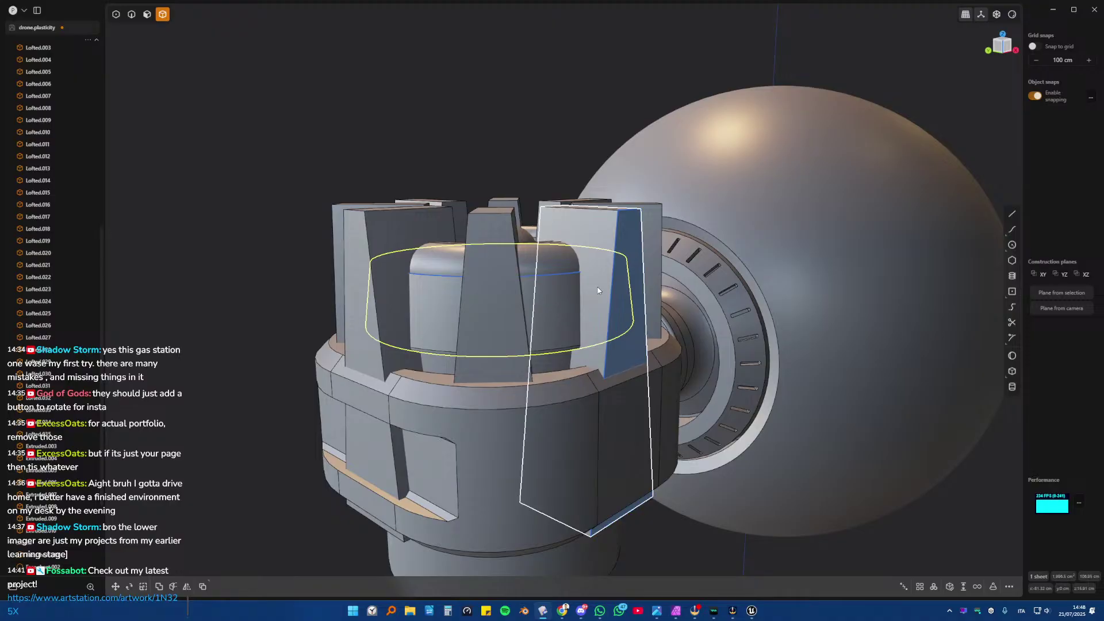
key(shift+d)
click(602, 288)
middle_drag(601, 284, 654, 356)
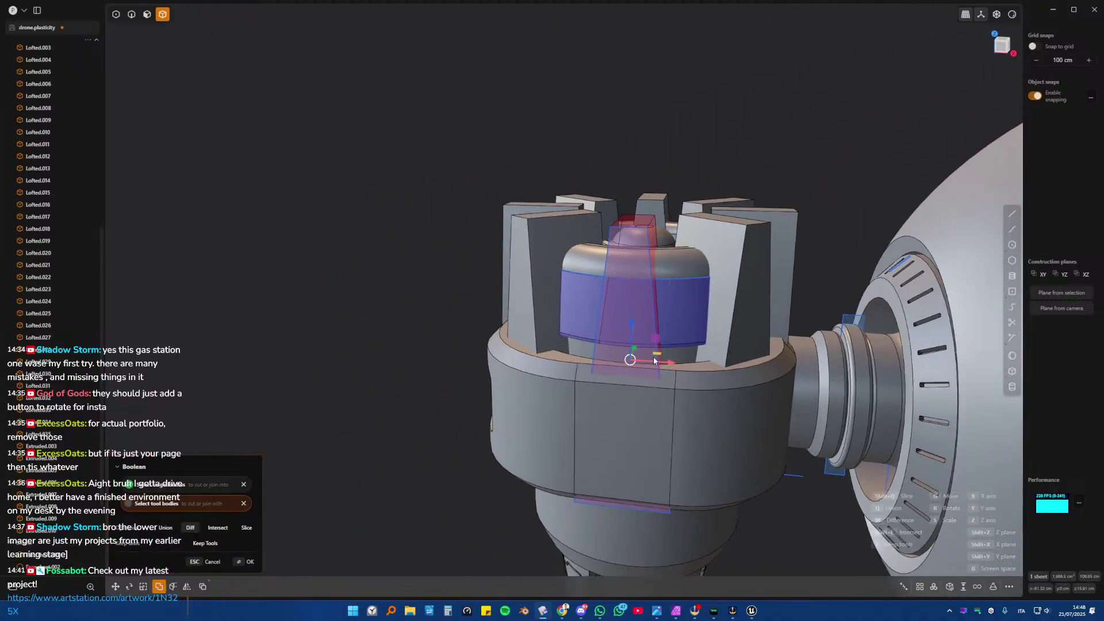
scroll(621, 340, up, 3)
scroll(609, 330, up, 3)
mouse_move(599, 321)
middle_down()
mouse_move(557, 247)
mouse_move(715, 256)
mouse_move(764, 271)
mouse_move(769, 283)
mouse_move(758, 316)
mouse_move(702, 339)
mouse_move(637, 349)
mouse_move(605, 340)
middle_up()
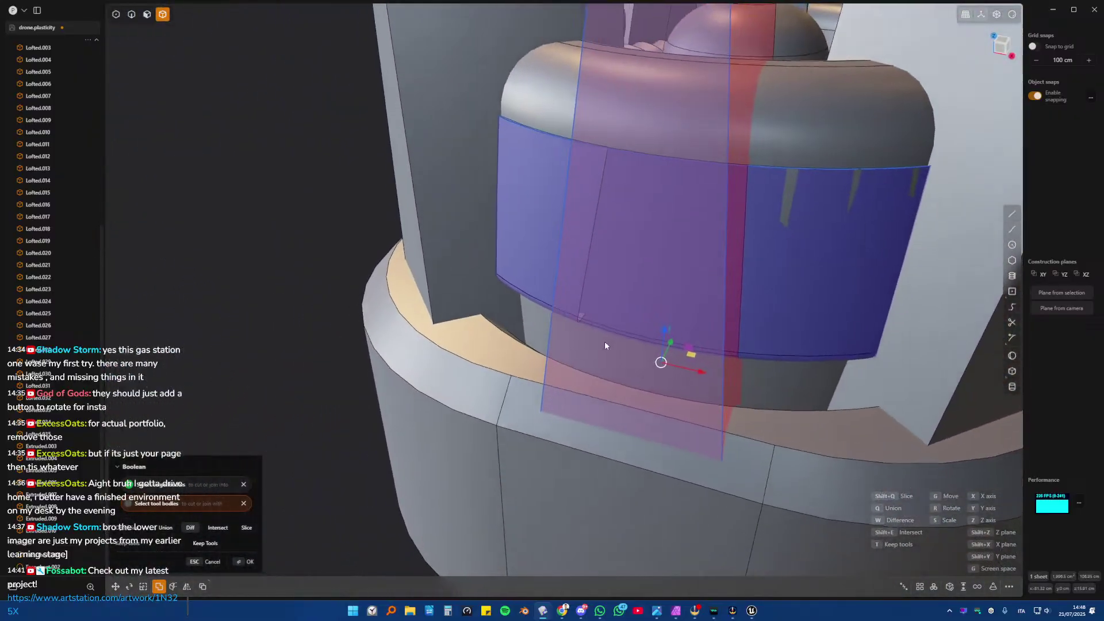
click(216, 535)
mouse_move(713, 313)
middle_down()
mouse_move(798, 233)
mouse_move(728, 309)
middle_up()
middle_drag(974, 352, 560, 269)
key(Escape)
- Try to intersect the flared sleeve with all eight arrayed trapezoidal blocks, using the blocks as tool bodies
click(719, 345)
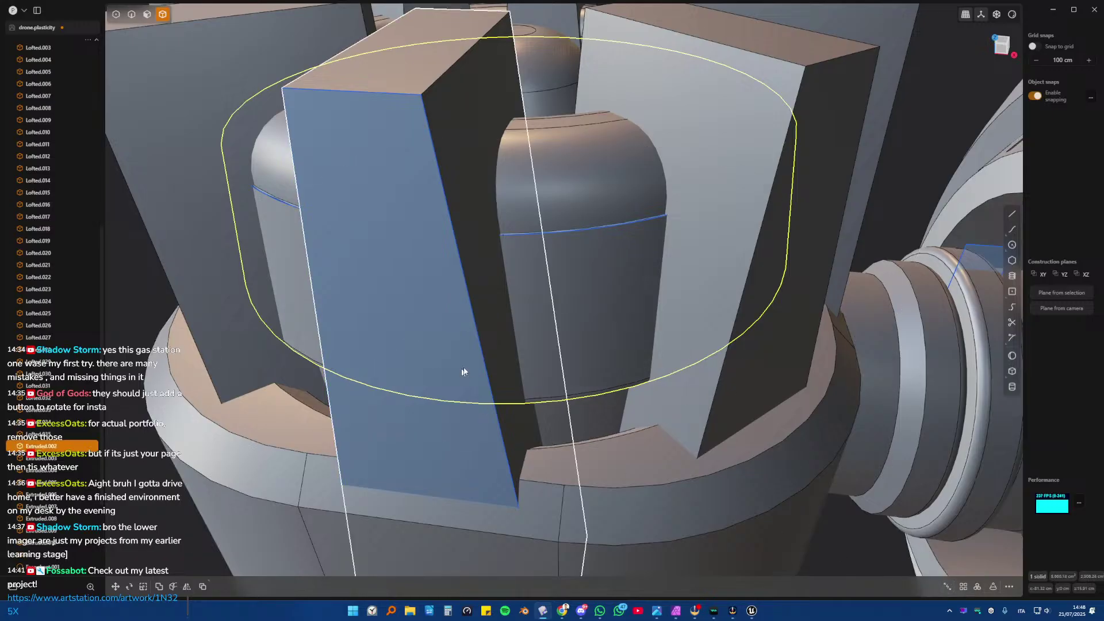
middle_drag(464, 374, 526, 337)
click(504, 350)
key(b)
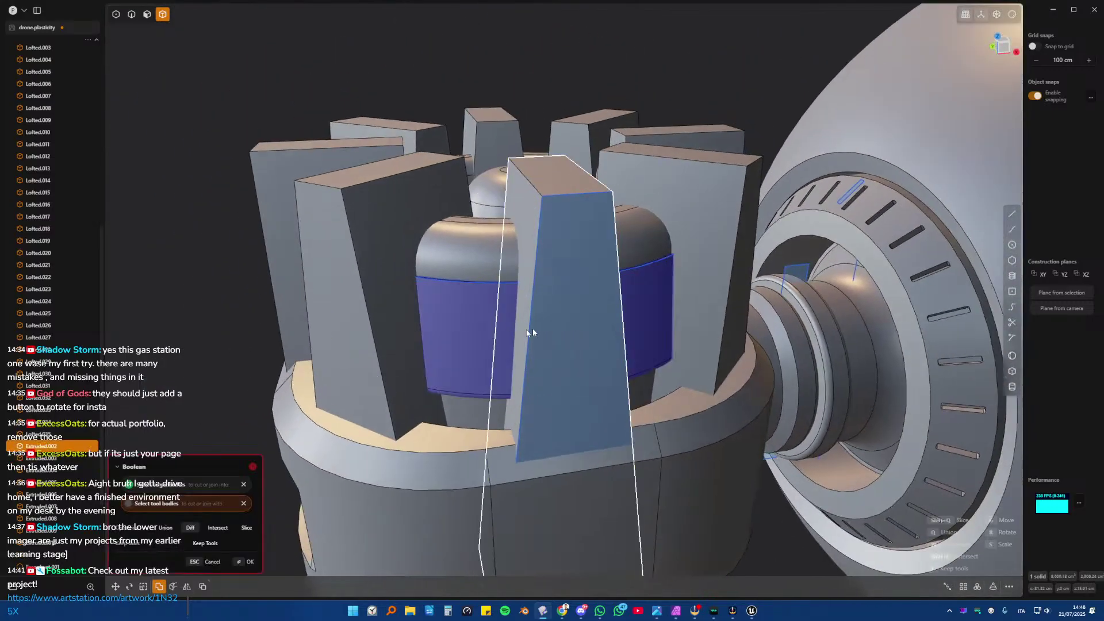
click(542, 379)
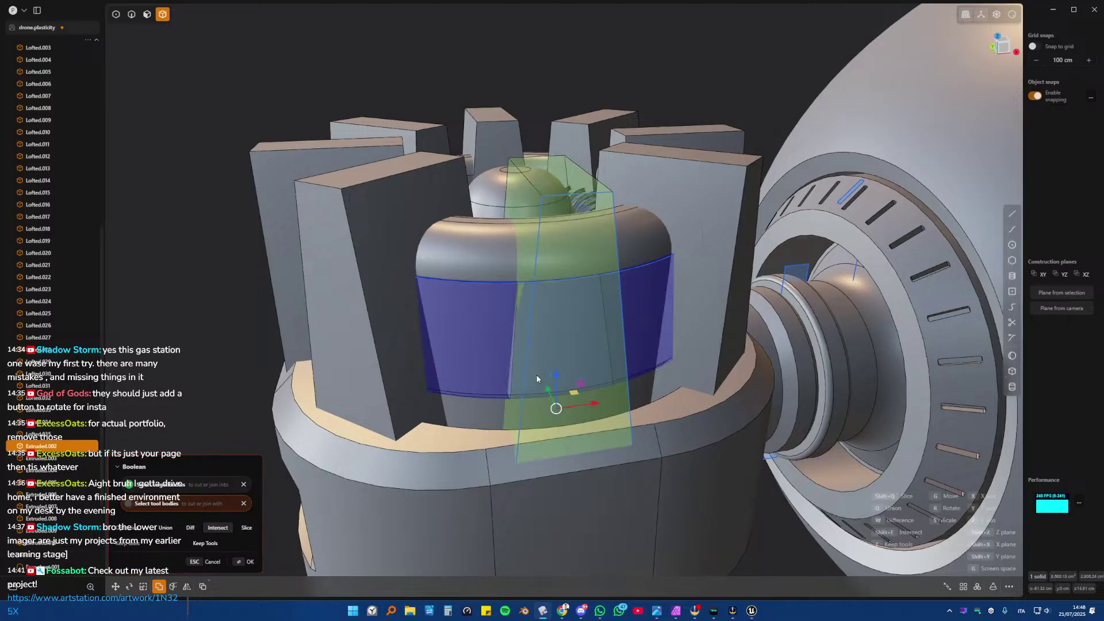
click(684, 319)
click(346, 324)
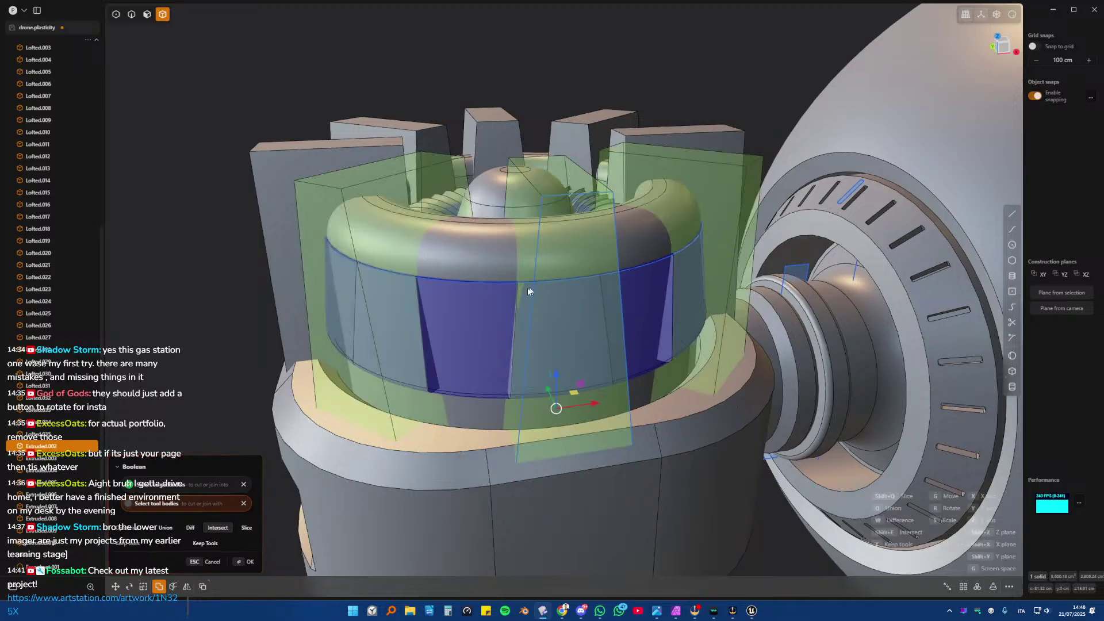
middle_drag(529, 292, 498, 280)
click(466, 225)
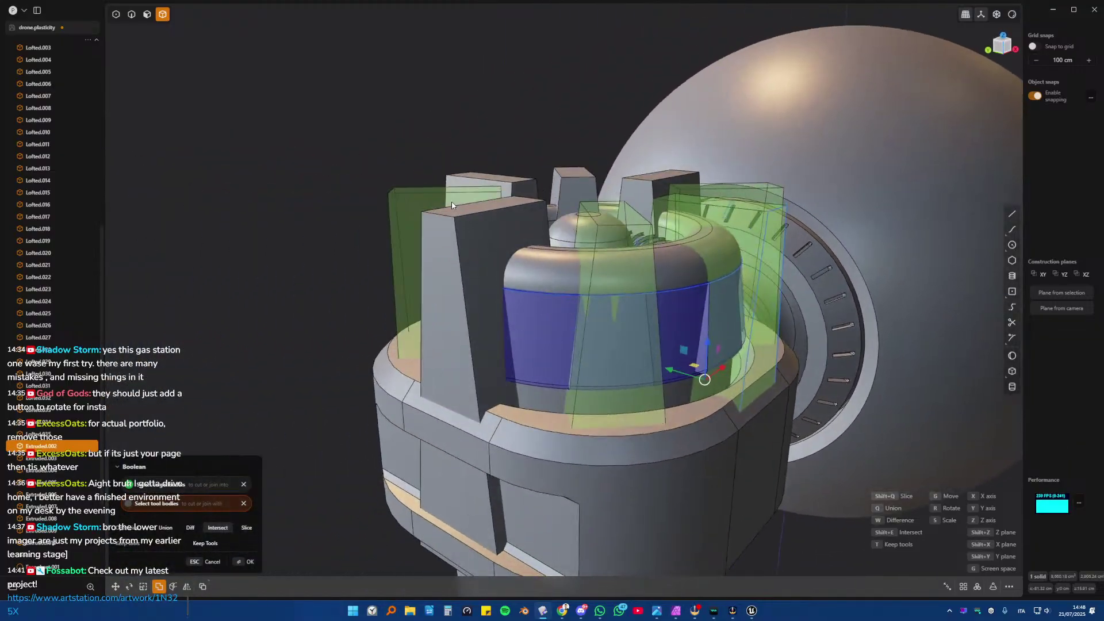
click(520, 185)
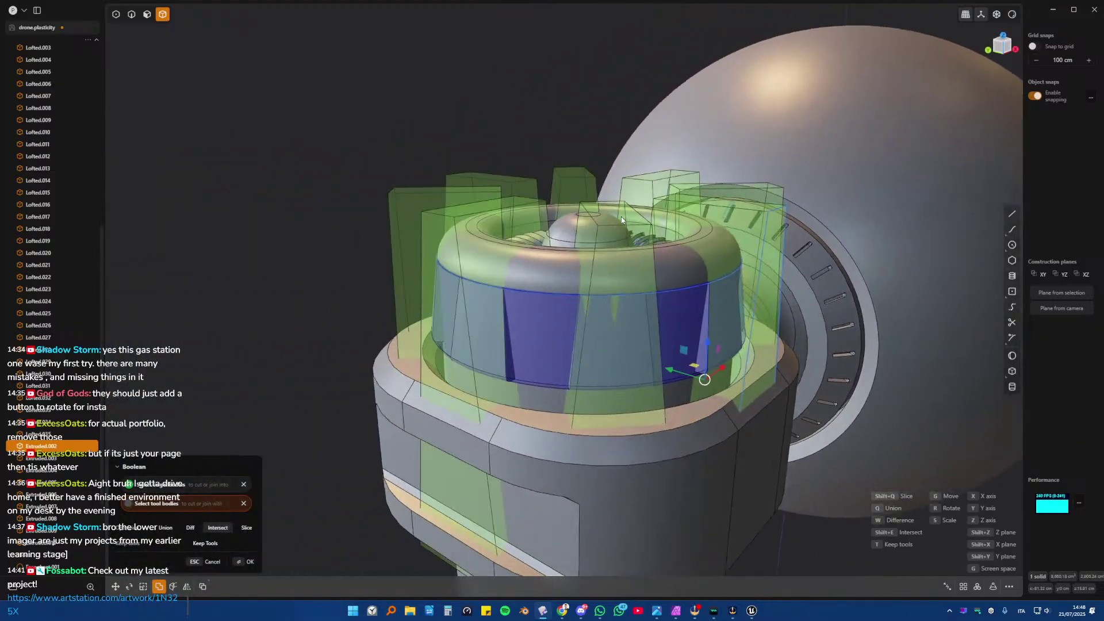
key(Return)
- Examine the tapered panels around the engine's upper housing from above and from the side
scroll(598, 296, up, 3)
middle_drag(603, 298, 444, 354)
scroll(412, 250, up, 2)
scroll(412, 250, down, 3)
scroll(563, 290, down, 1)
scroll(562, 286, down, 4)
scroll(591, 301, up, 3)
scroll(591, 300, up, 3)
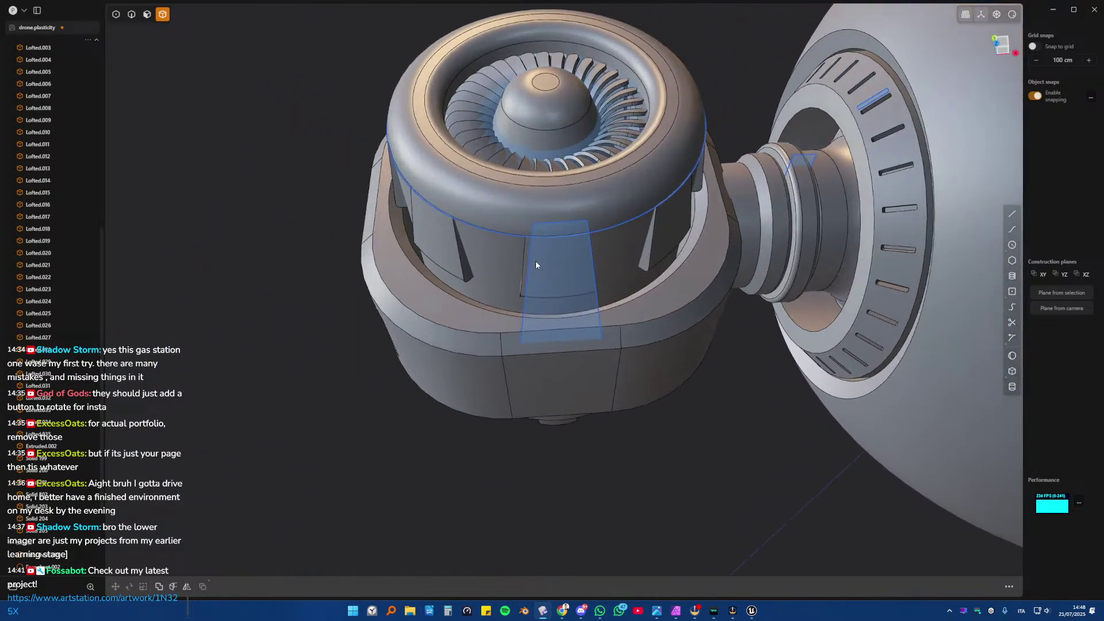
middle_drag(526, 256, 519, 219)
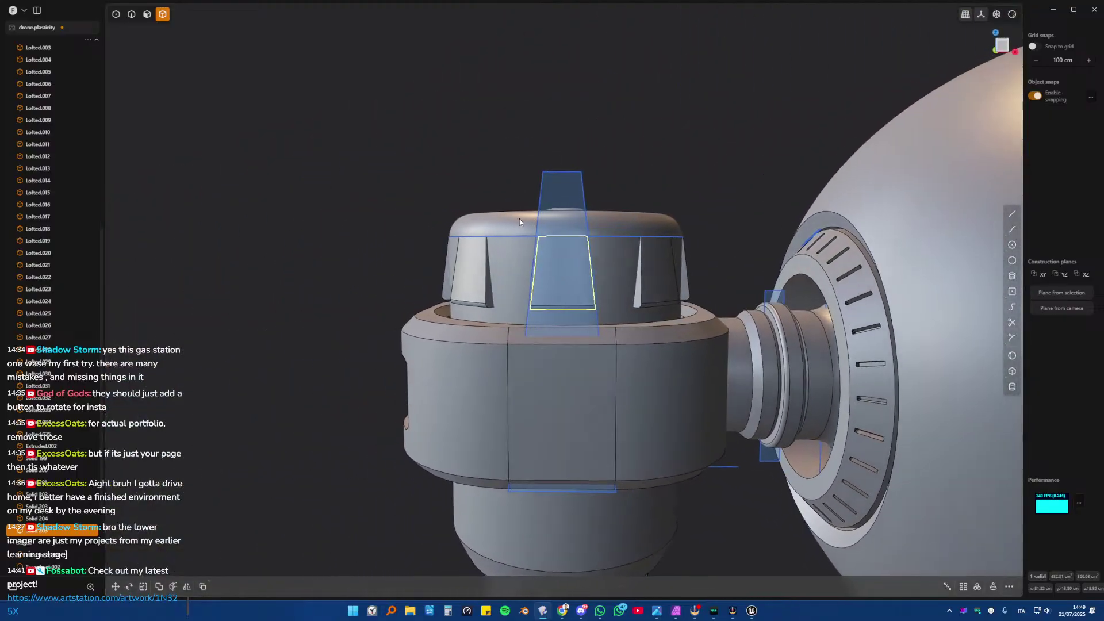
- Undo the sleeve intersection, the radial array and the extrusion of the trapezoidal block
key(ctrl+z)
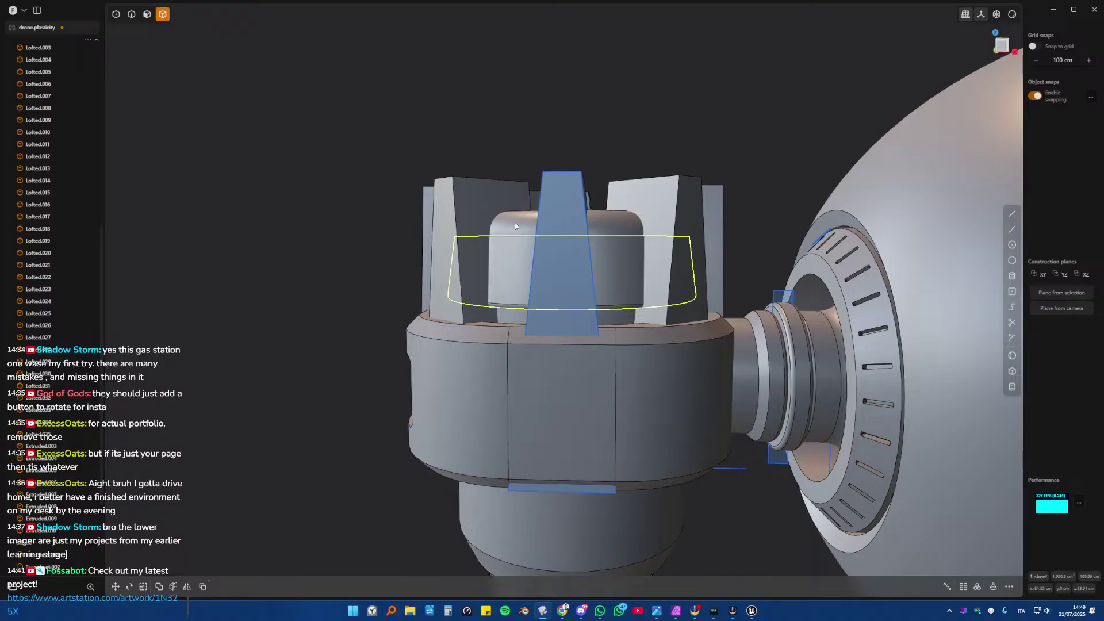
key(ctrl+shift+z)
middle_drag(515, 226, 586, 211)
- Convert the flared sleeve's open sheet into a closed, capped solid body
key(2)
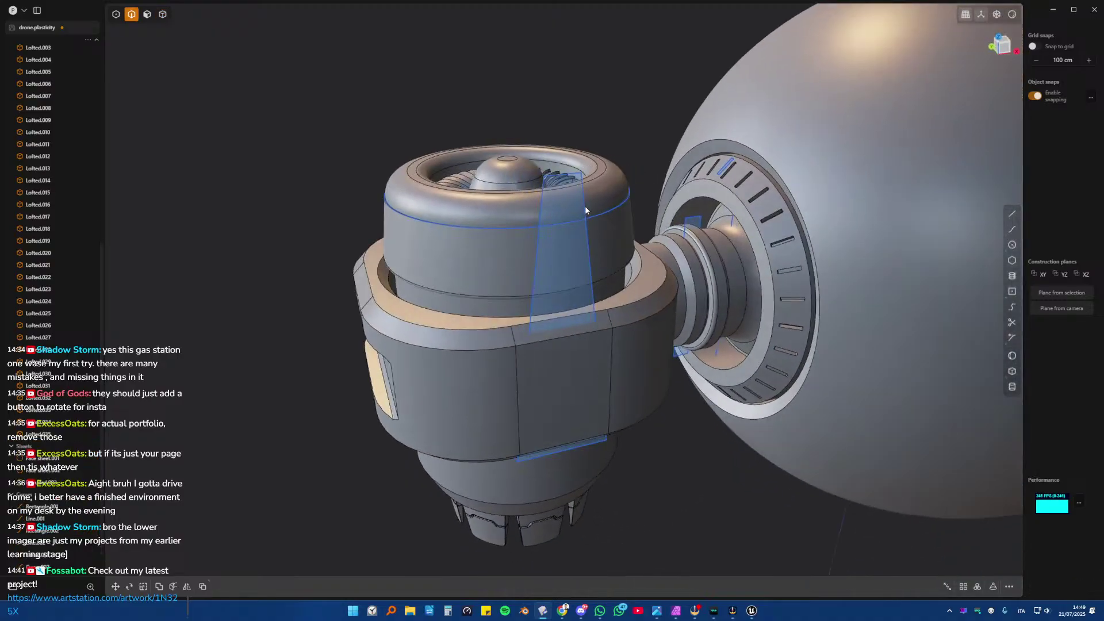
click(562, 235)
key(4)
click(453, 254)
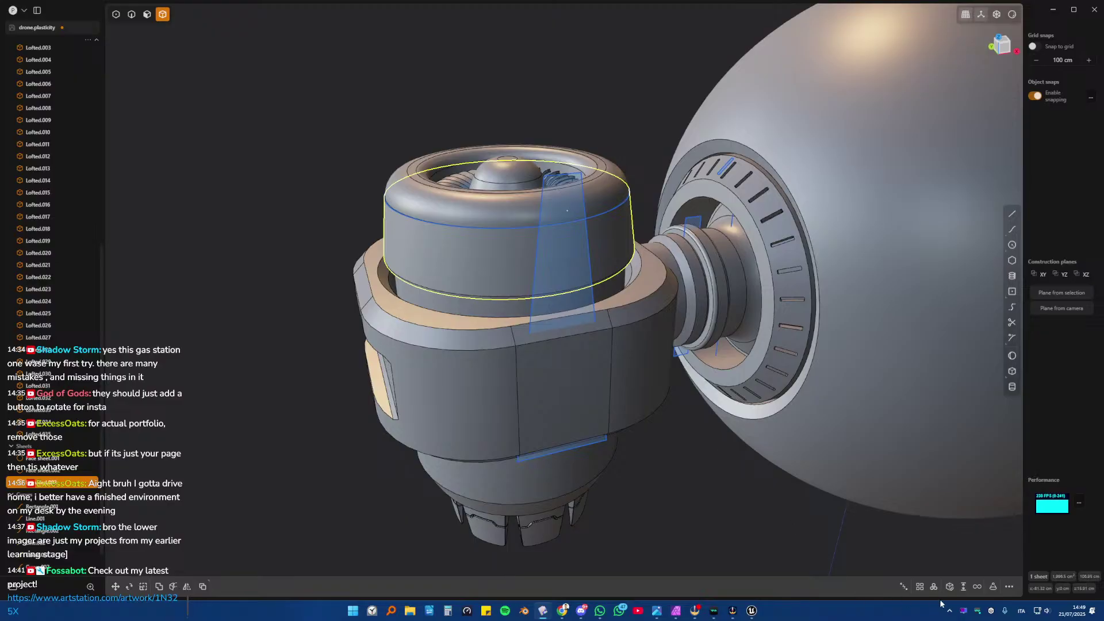
- Raise the trapezoid's two bottom vertices to just below the sleeve and scale them closer together along X
click(561, 180)
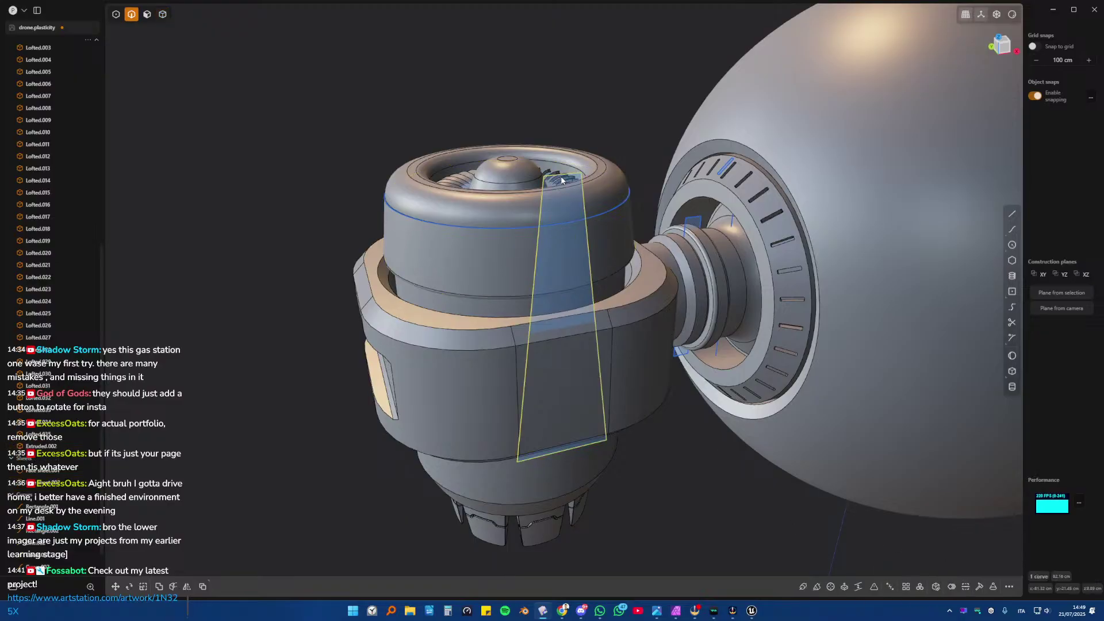
key(s)
key(Escape)
drag(472, 431, 676, 474)
key(s)
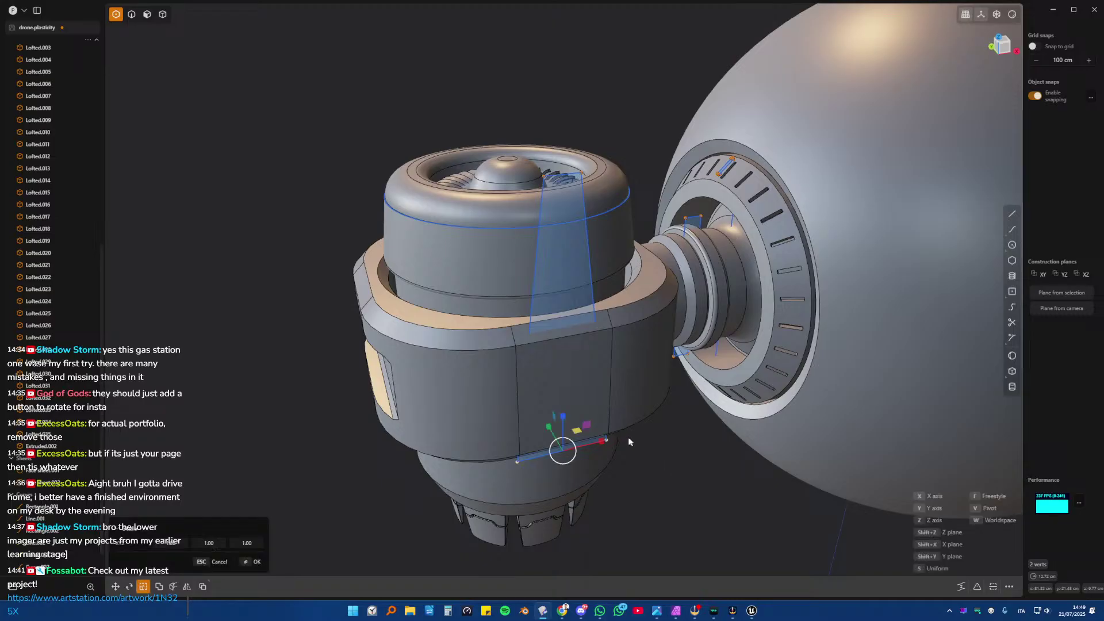
drag(666, 465, 673, 327)
key(x)
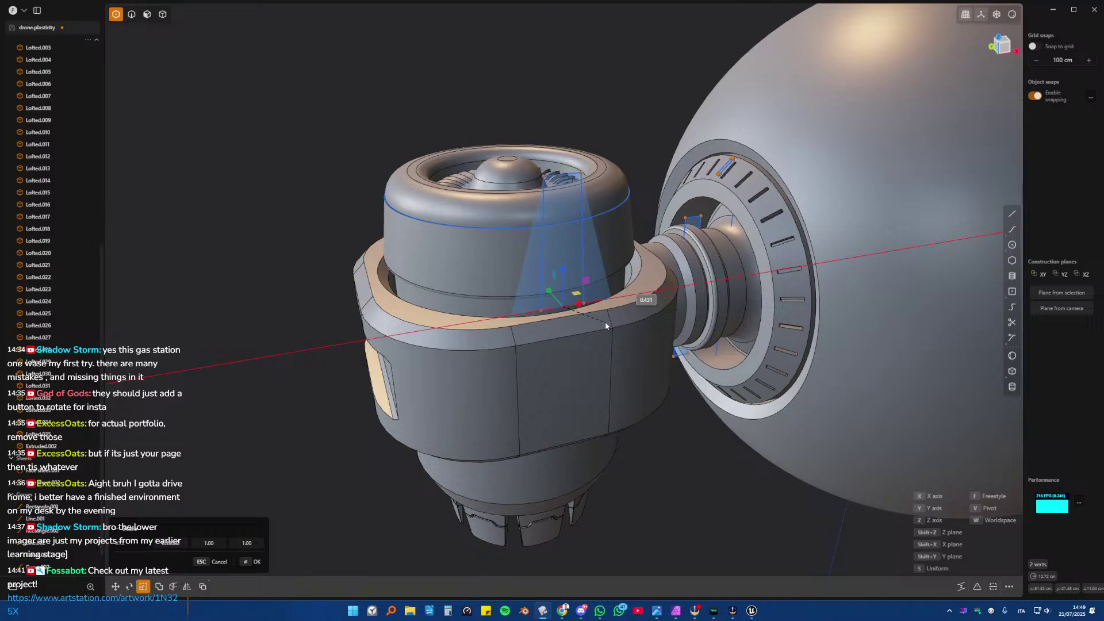
click(605, 322)
- Scale the two top vertices apart along X so the trapezoid widens upward
key(s)
key(x)
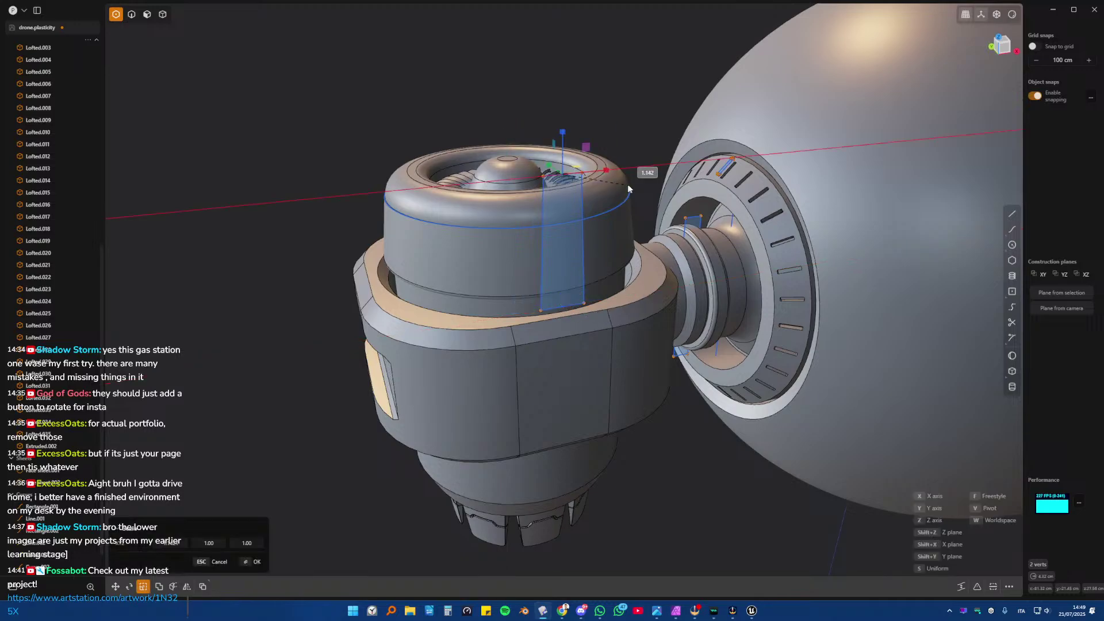
click(713, 187)
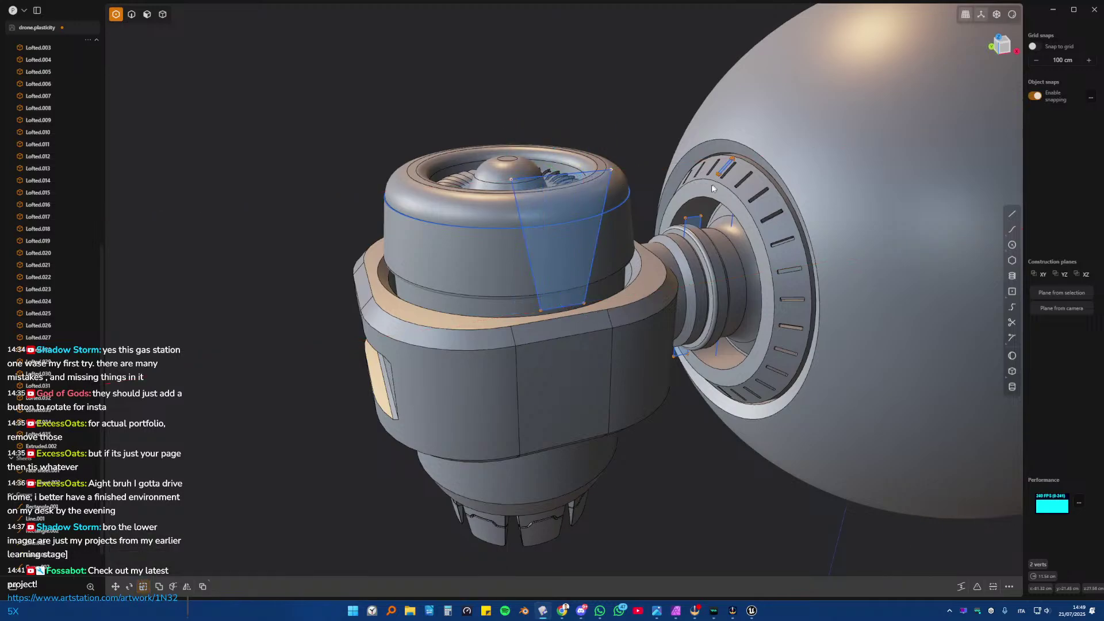
- Extrude the inverted trapezoid inward through the sleeve to the fan opening's edge as a separate block
middle_drag(713, 185, 659, 311)
key(2)
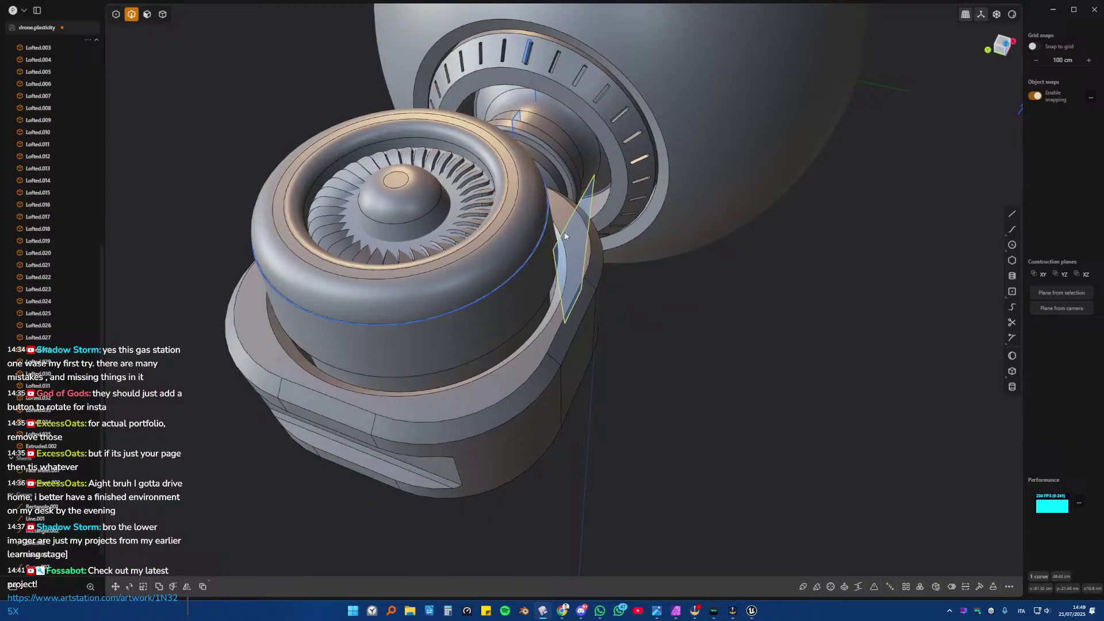
key(e)
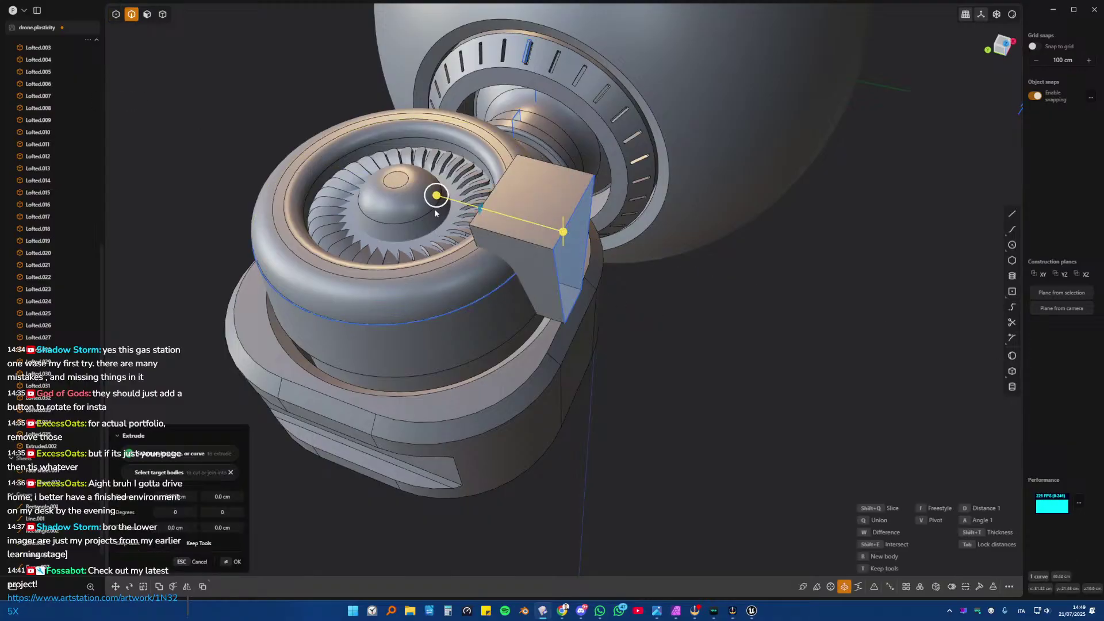
click(435, 213)
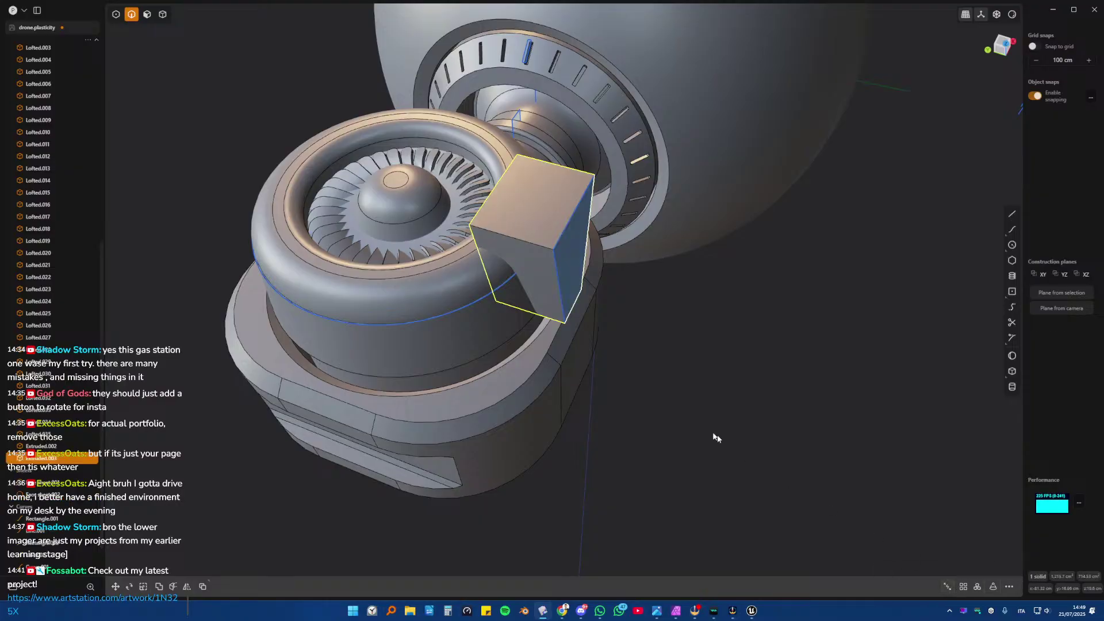
- Radially array the inverted block around the fan's centre with 8 instances over 360 degrees
key(4)
key(KP_7)
shift+middle_drag(463, 329, 736, 374)
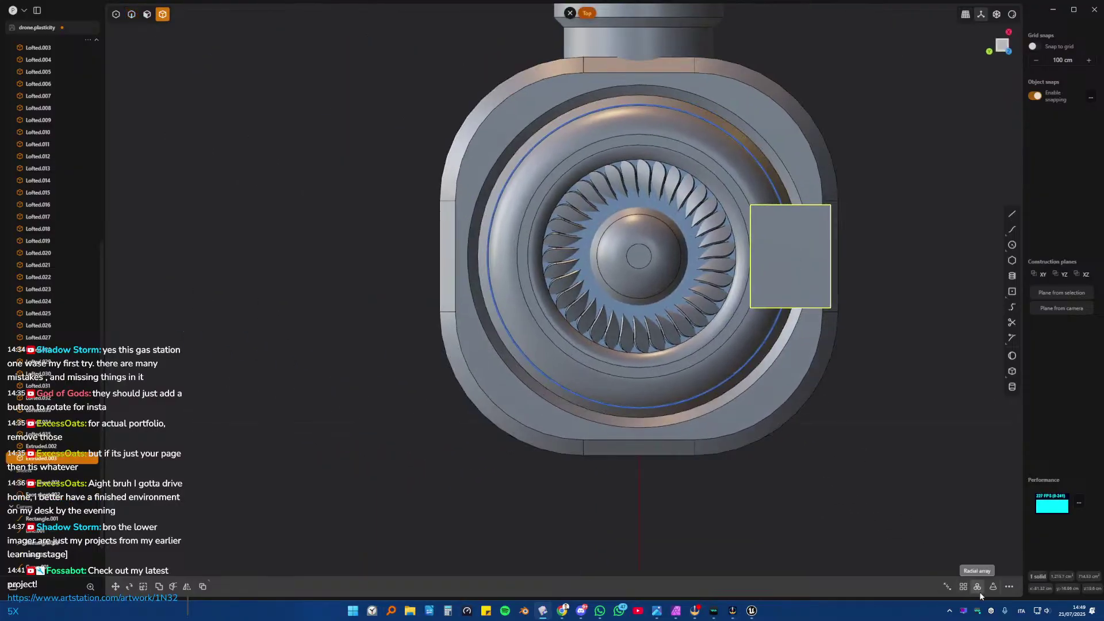
click(977, 587)
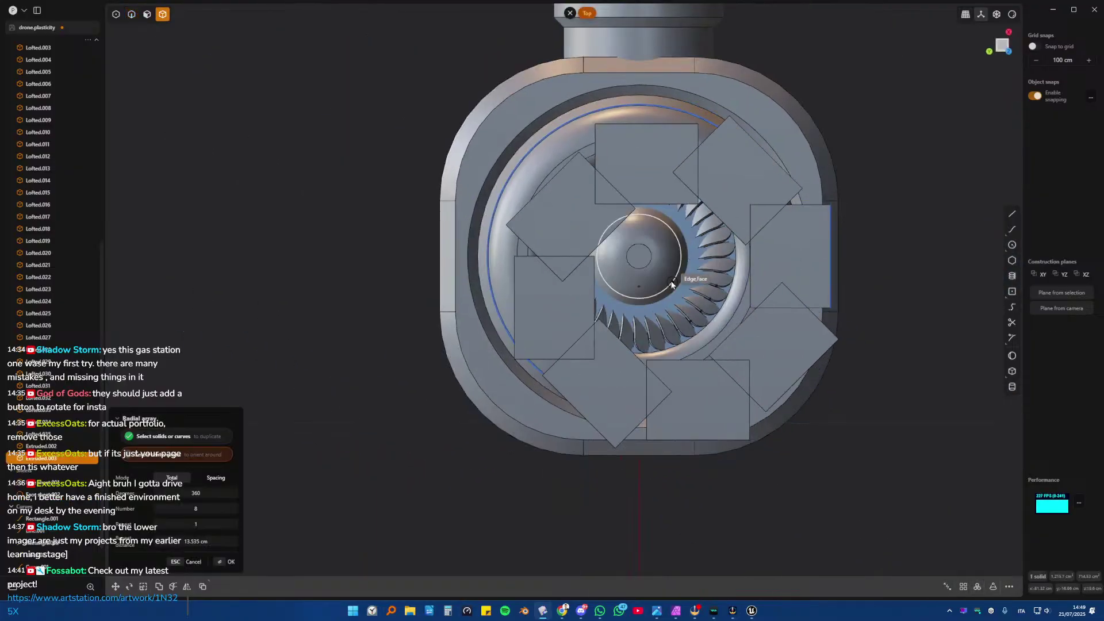
click(639, 258)
key(Return)
middle_drag(639, 258, 609, 97)
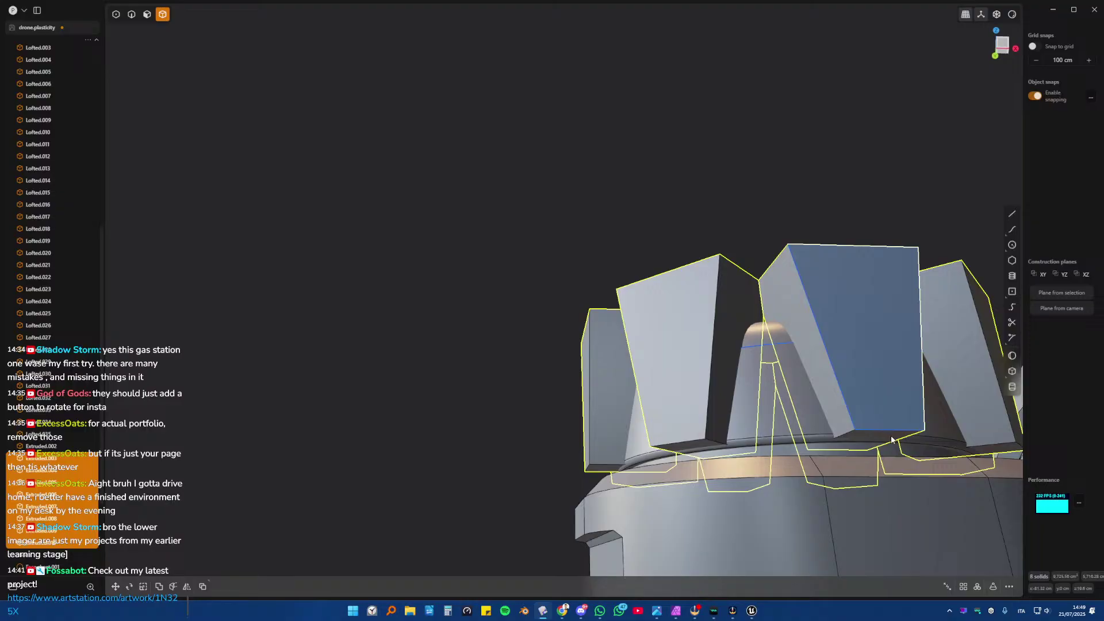
middle_drag(892, 440, 642, 293)
scroll(660, 275, up, 1)
- Undo the radial array and offset the single block's bottom face downward to lengthen it
key(ctrl+z)
key(3)
click(651, 272)
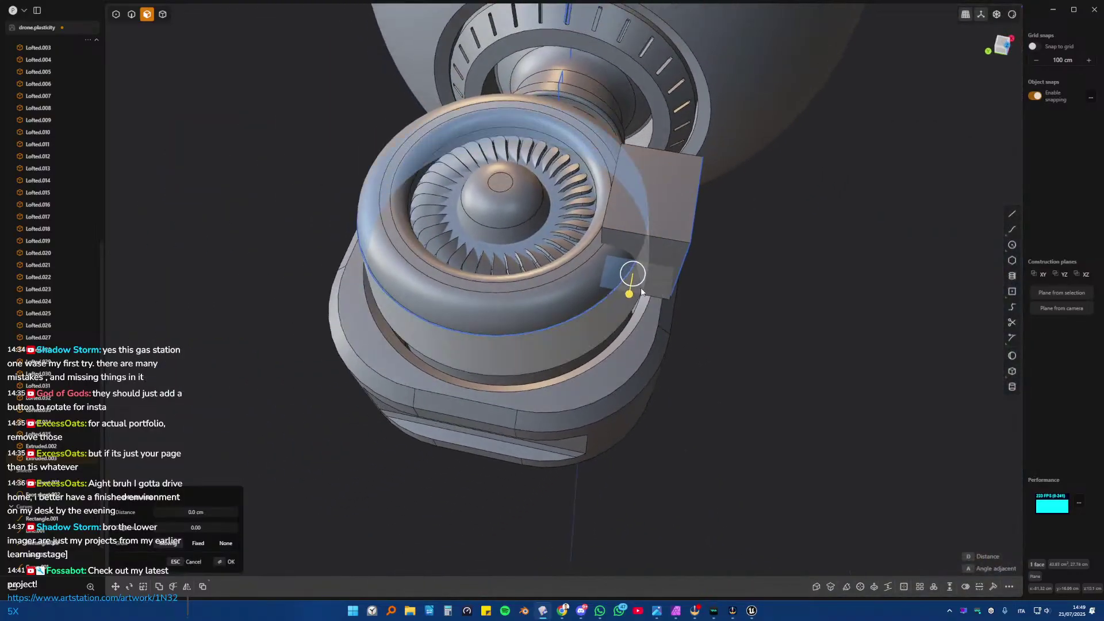
- Radially array the lengthened block from top view around the fan's centre with 8 instances
key(4)
click(668, 215)
key(KP_7)
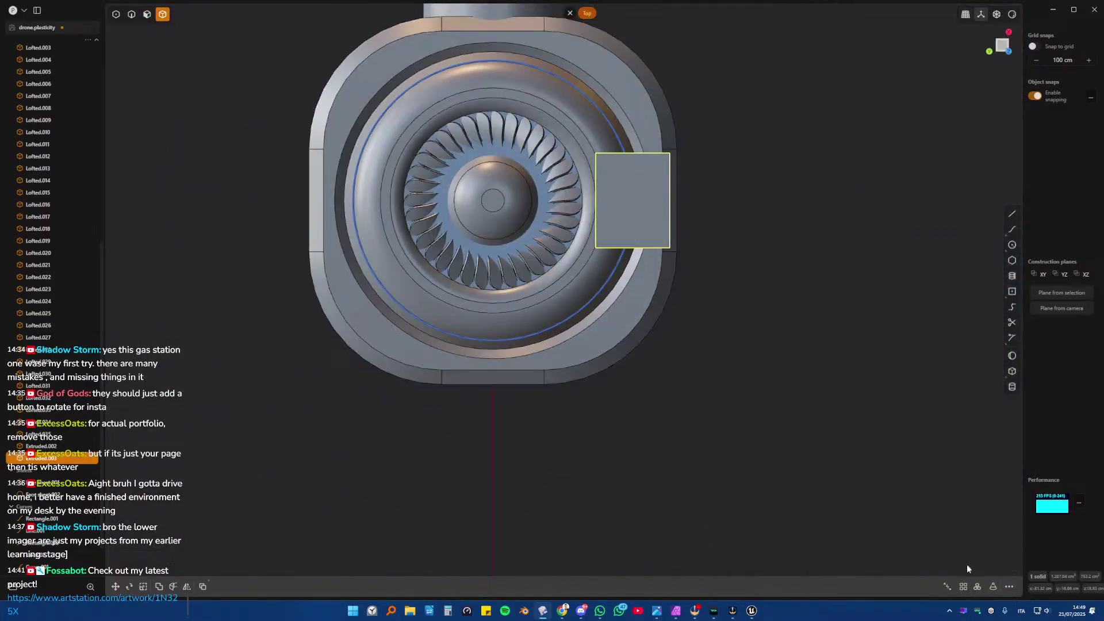
click(977, 586)
click(494, 201)
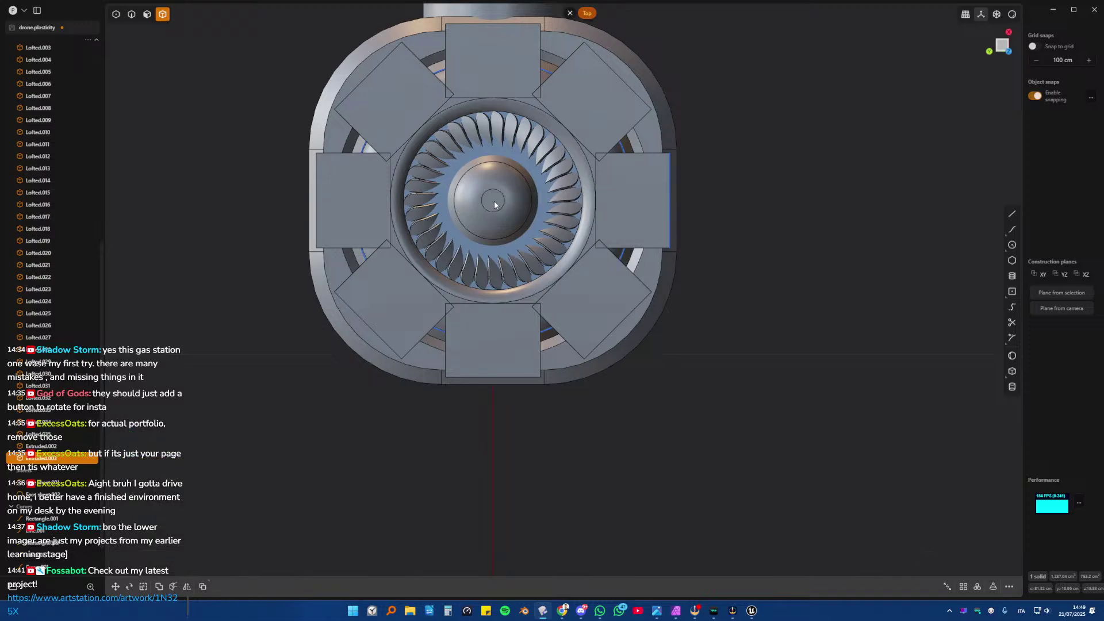
middle_drag(495, 204, 684, 316)
- Isolate the sleeve solid and offset its top face upward to make it taller
click(694, 300)
key(slash)
key(3)
click(710, 233)
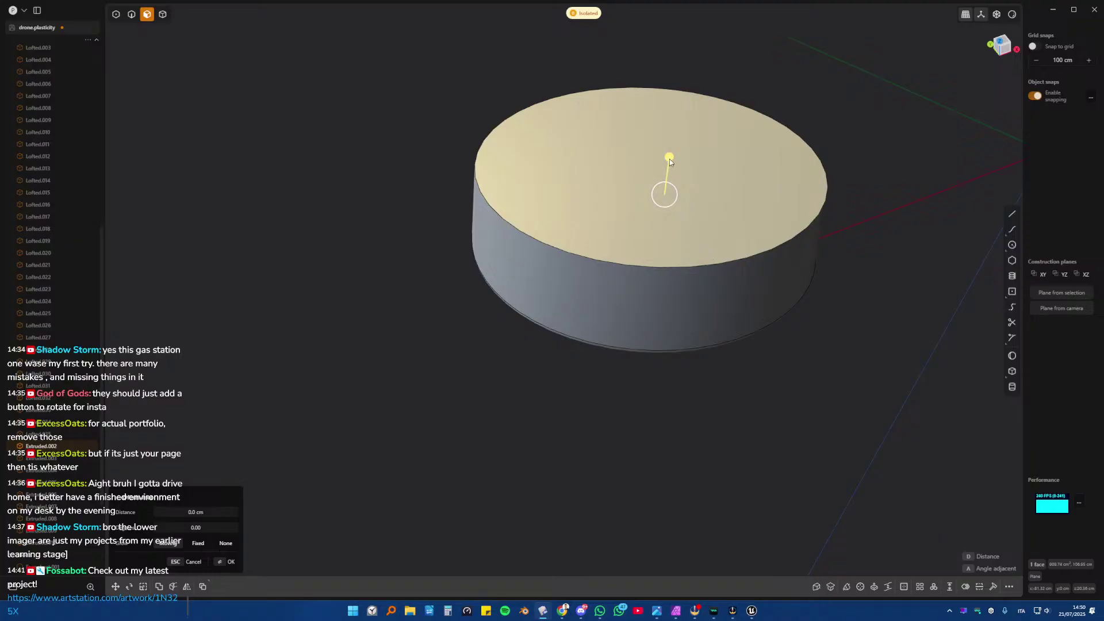
drag(669, 158, 675, 109)
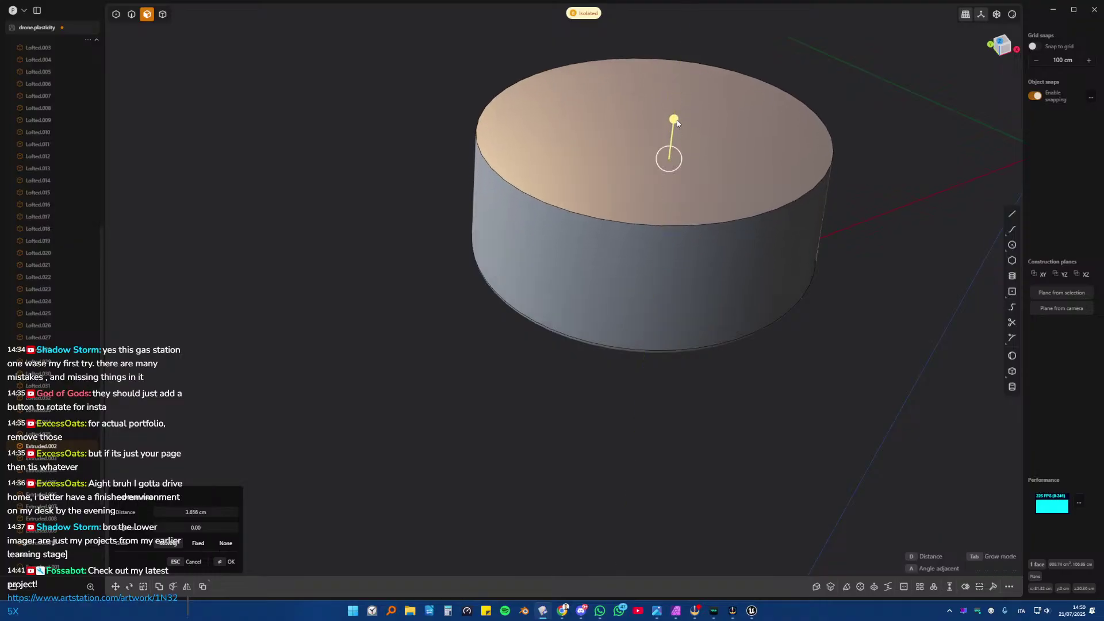
click(925, 266)
key(slash)
- Check from above how far the sleeve's top face extends beneath and between the arrayed blocks
middle_drag(710, 308, 643, 209)
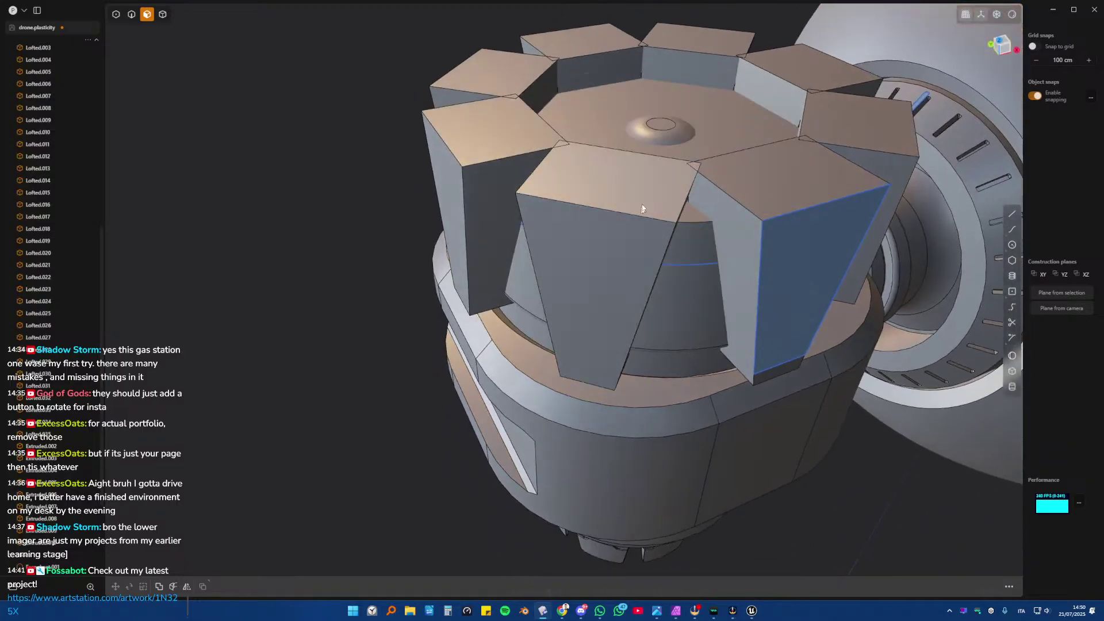
click(699, 148)
drag(703, 104, 707, 104)
middle_drag(718, 164, 741, 258)
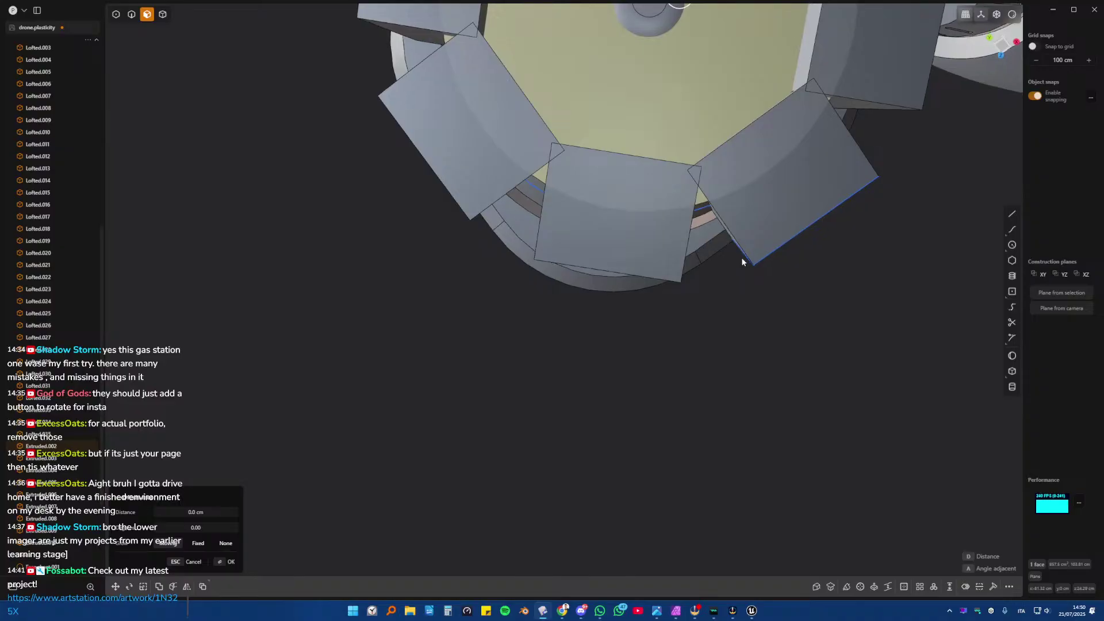
key(KP_7)
scroll(788, 259, up, 5)
scroll(730, 207, down, 5)
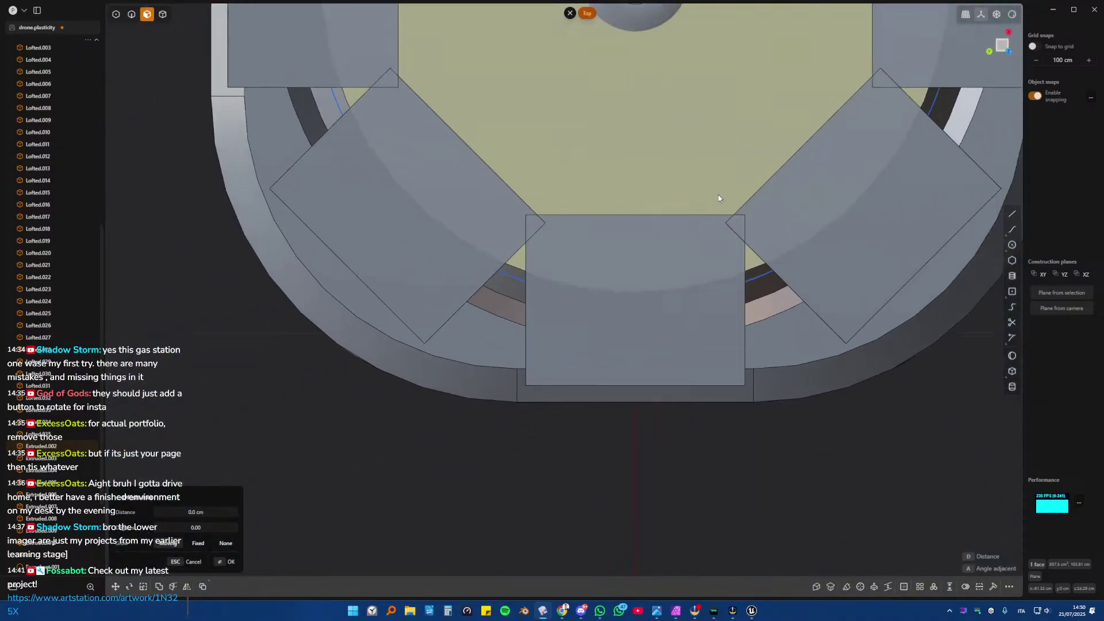
scroll(718, 198, down, 5)
shift+middle_drag(720, 184, 683, 314)
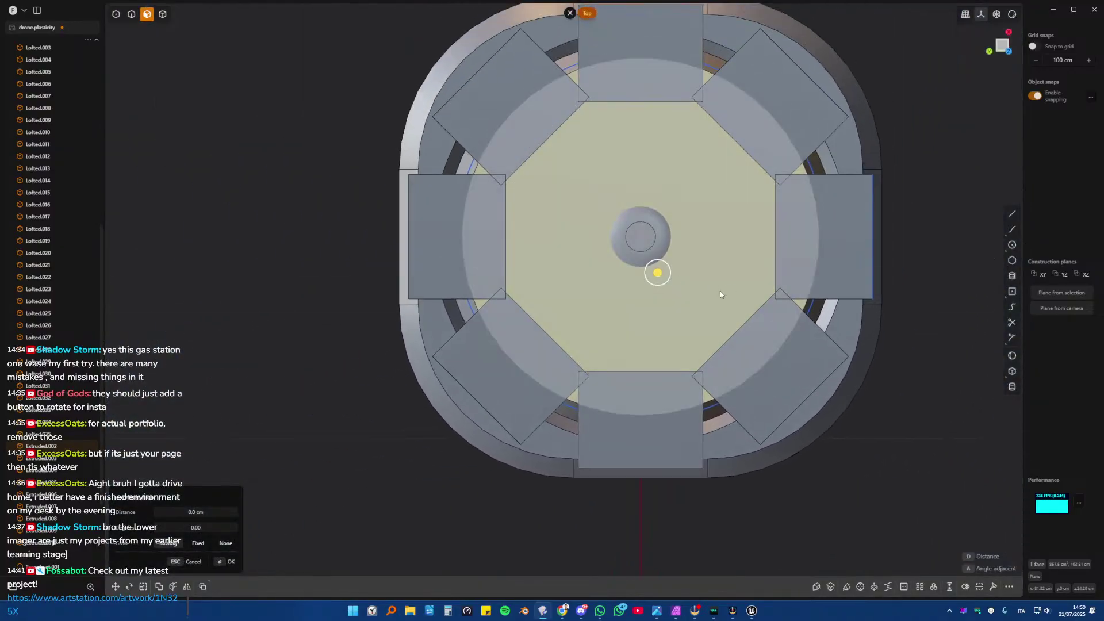
key(Escape)
- Isolate the sleeve solid, inset its two flat faces by about 1.58 cm and cut through to form a ring
key(4)
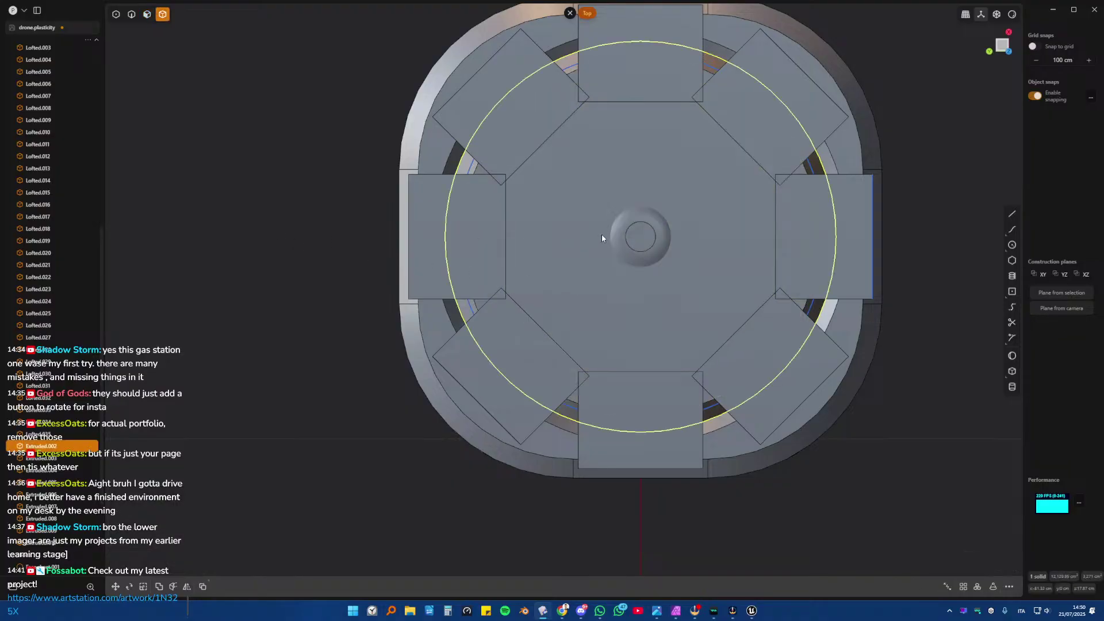
key(slash)
middle_drag(623, 253, 794, 293)
key(3)
key(o)
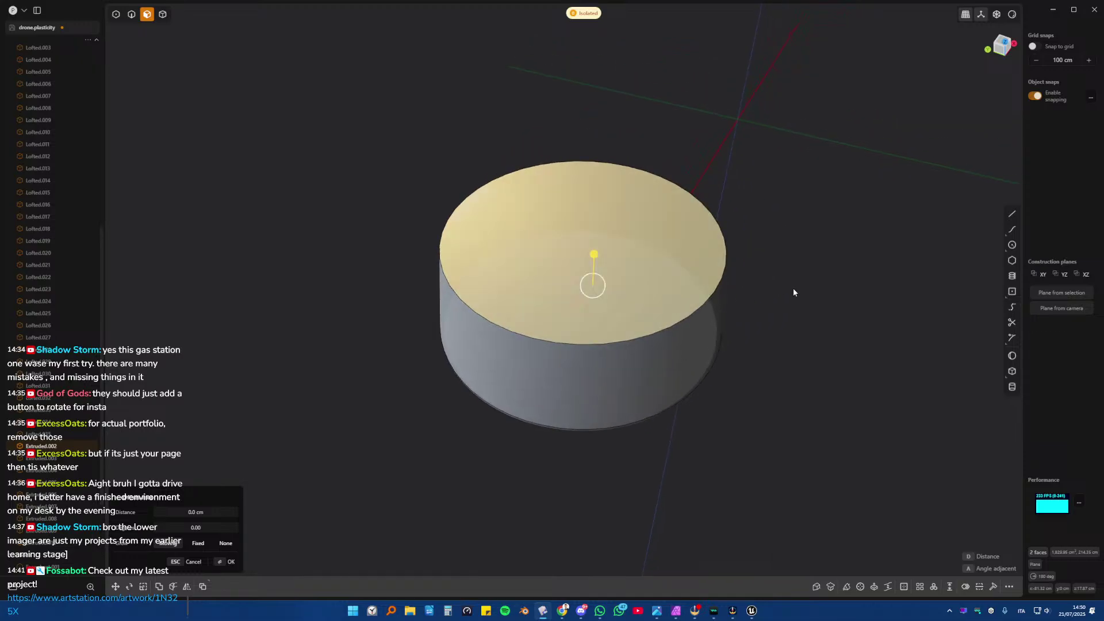
key(o)
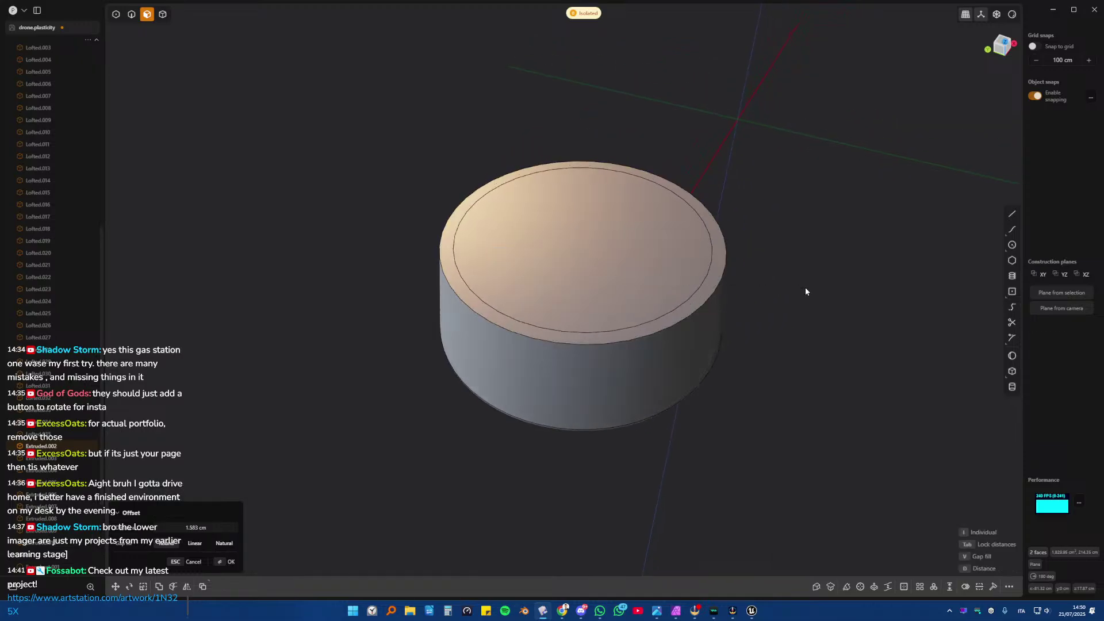
click(806, 292)
drag(550, 198, 557, 526)
middle_drag(778, 422, 742, 255)
middle_drag(727, 463, 628, 235)
key(2)
click(612, 231)
key(f)
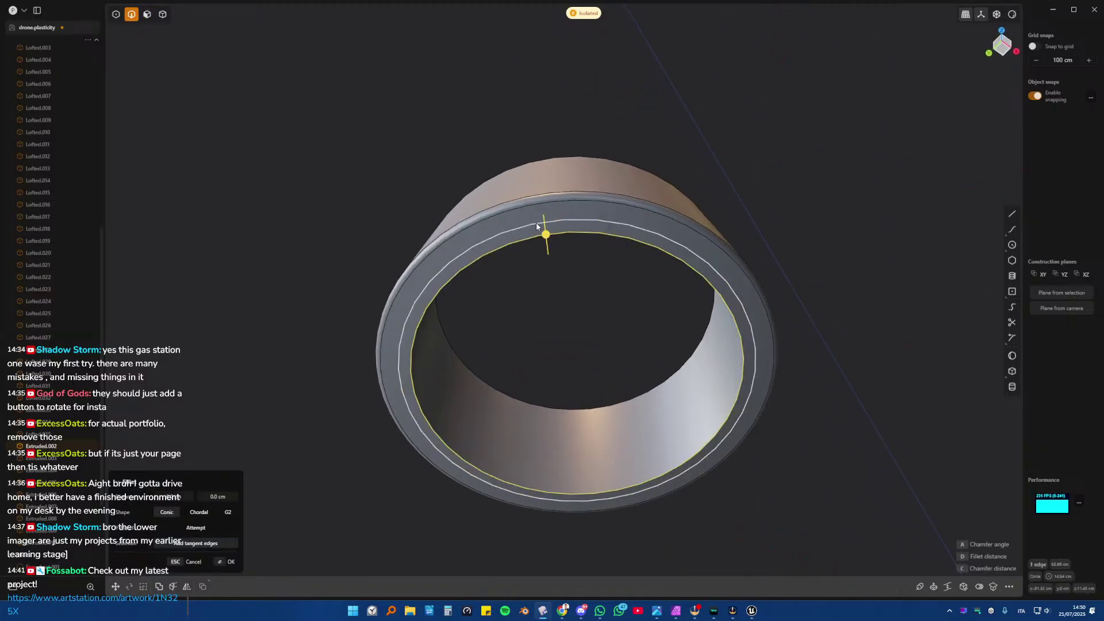
key(Escape)
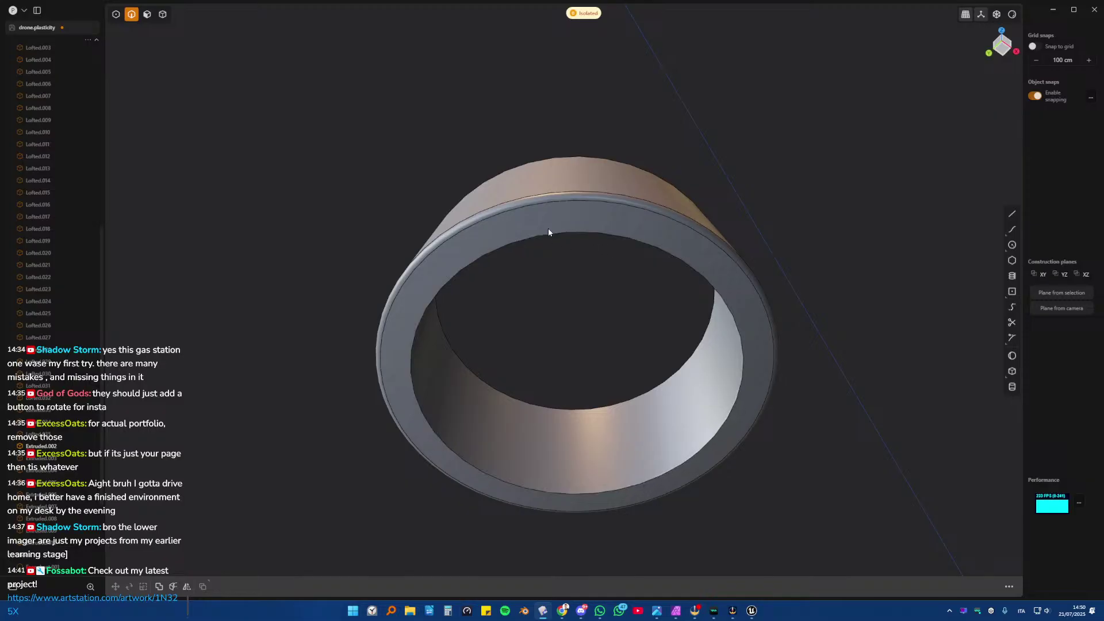
click(548, 233)
key(f)
key(Escape)
- Delete the redundant topology of the ring solid and end its isolation
key(4)
click(429, 316)
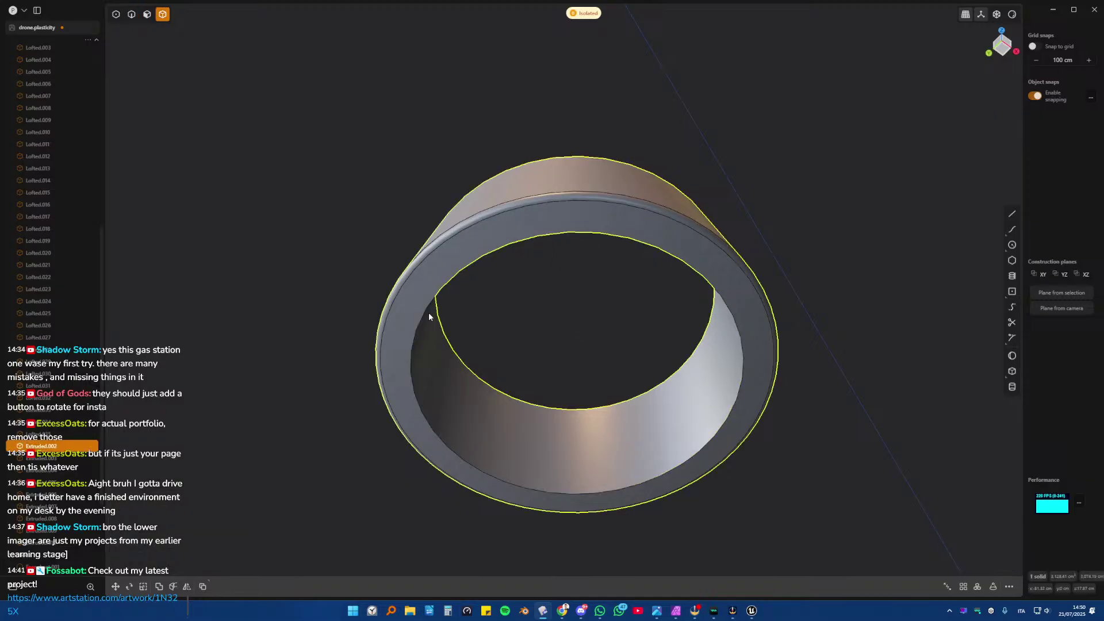
text(fred)
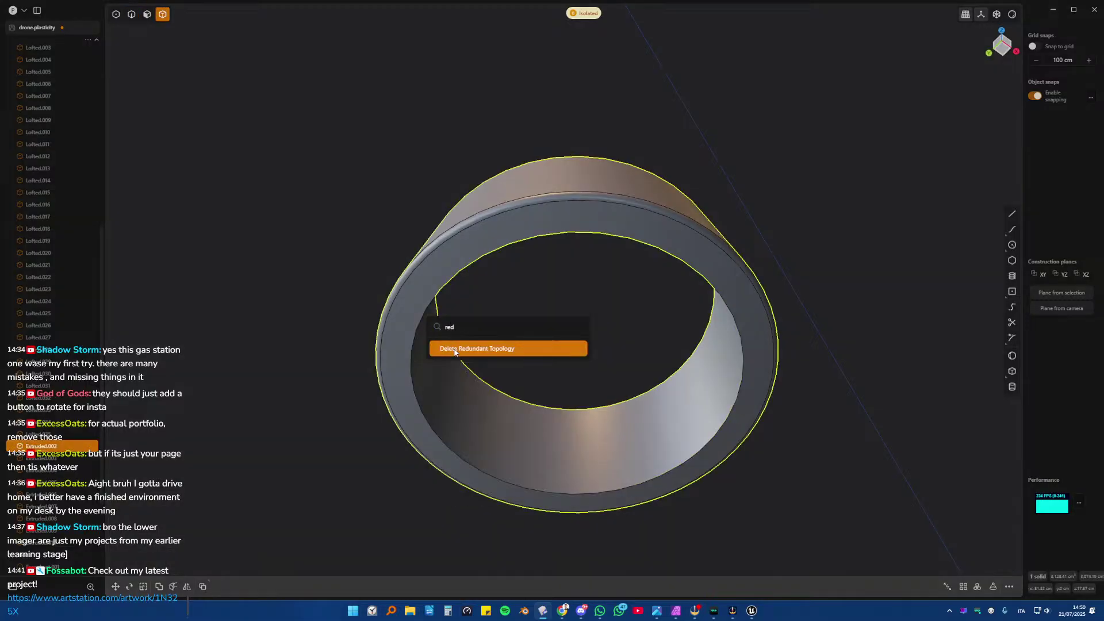
click(452, 350)
key(slash)
middle_drag(695, 282, 677, 376)
- Boolean-intersect the ring with all eight arrayed trapezoidal blocks so that only curved panels remain
scroll(684, 236, down, 5)
middle_drag(677, 145, 671, 284)
click(671, 284)
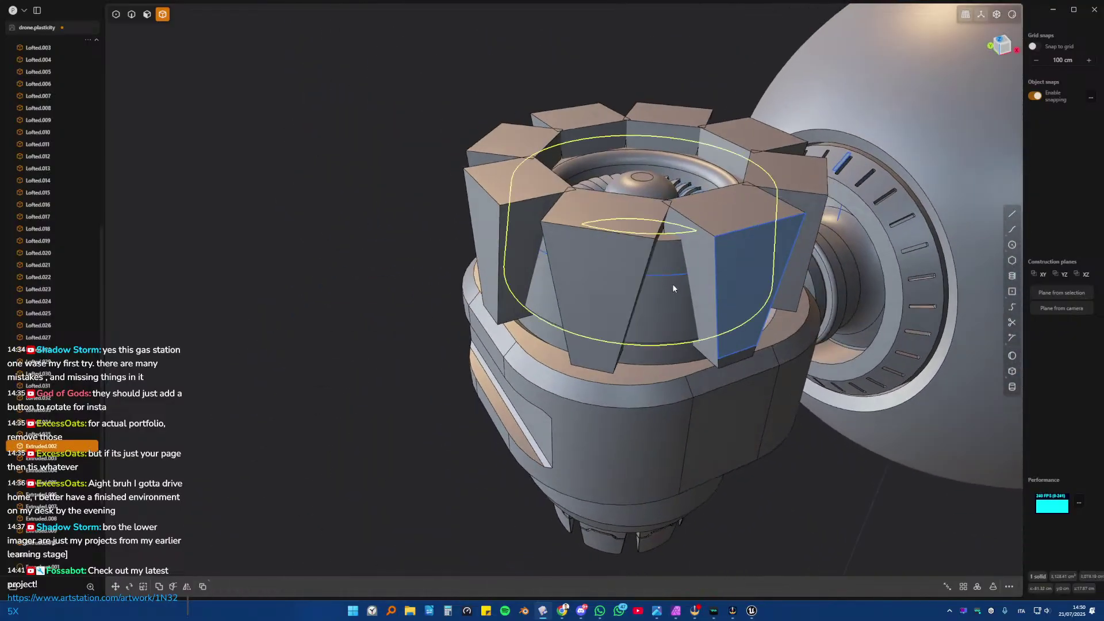
key(q)
click(706, 262)
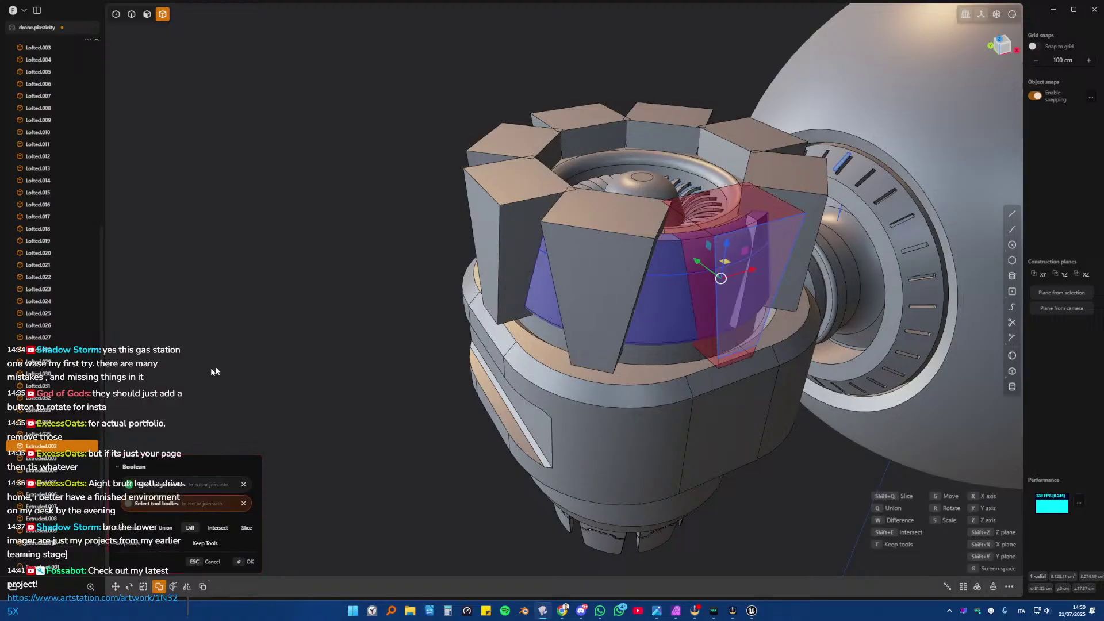
click(206, 528)
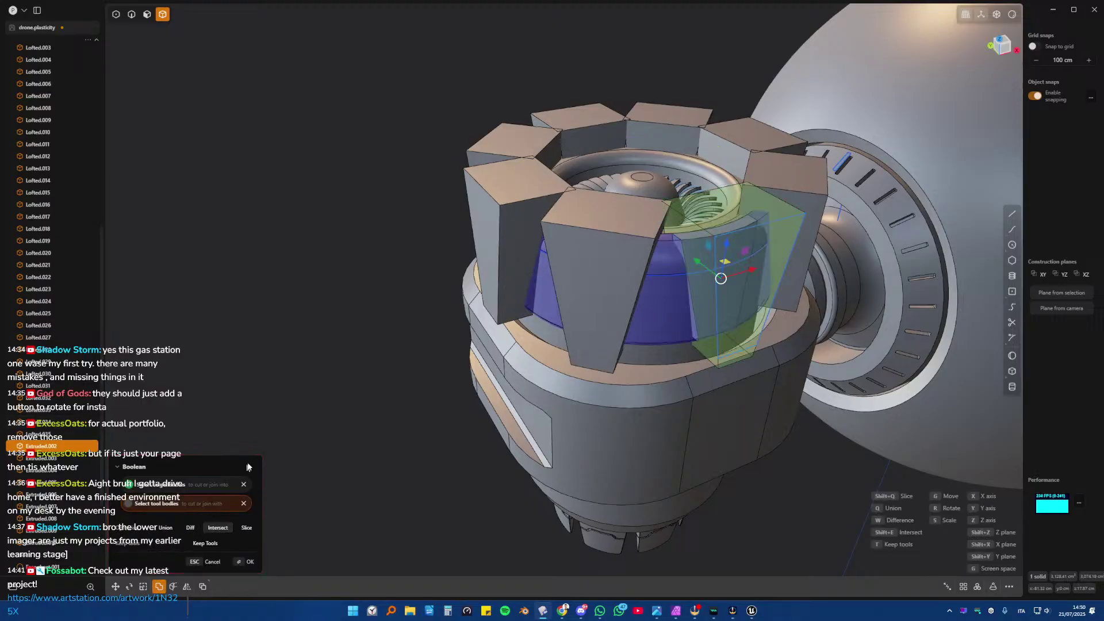
click(643, 243)
click(518, 190)
click(535, 138)
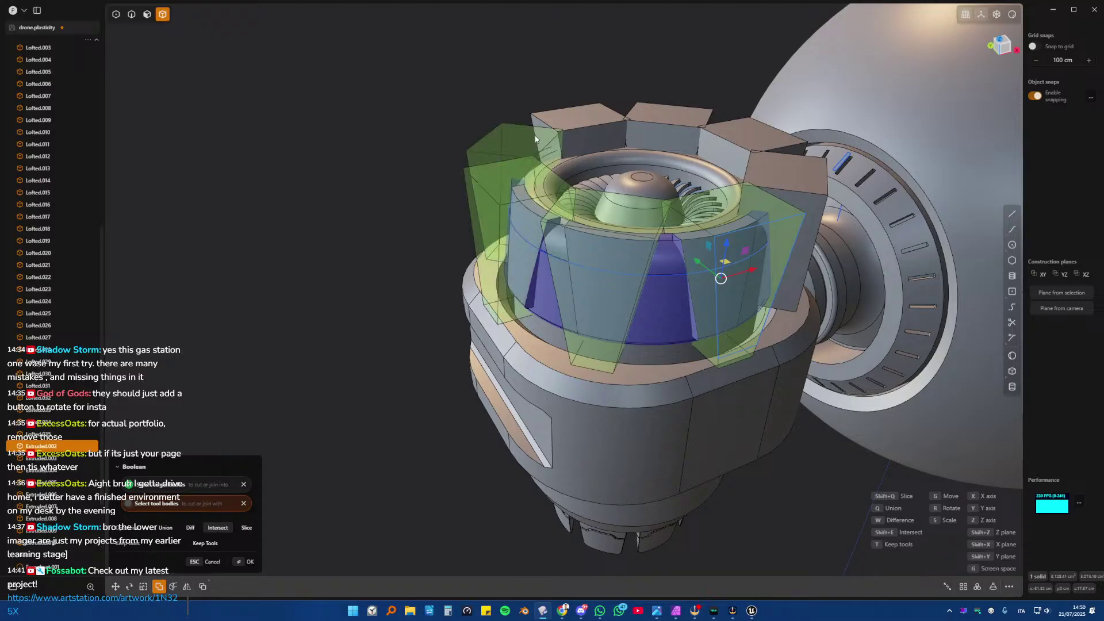
click(771, 170)
key(Return)
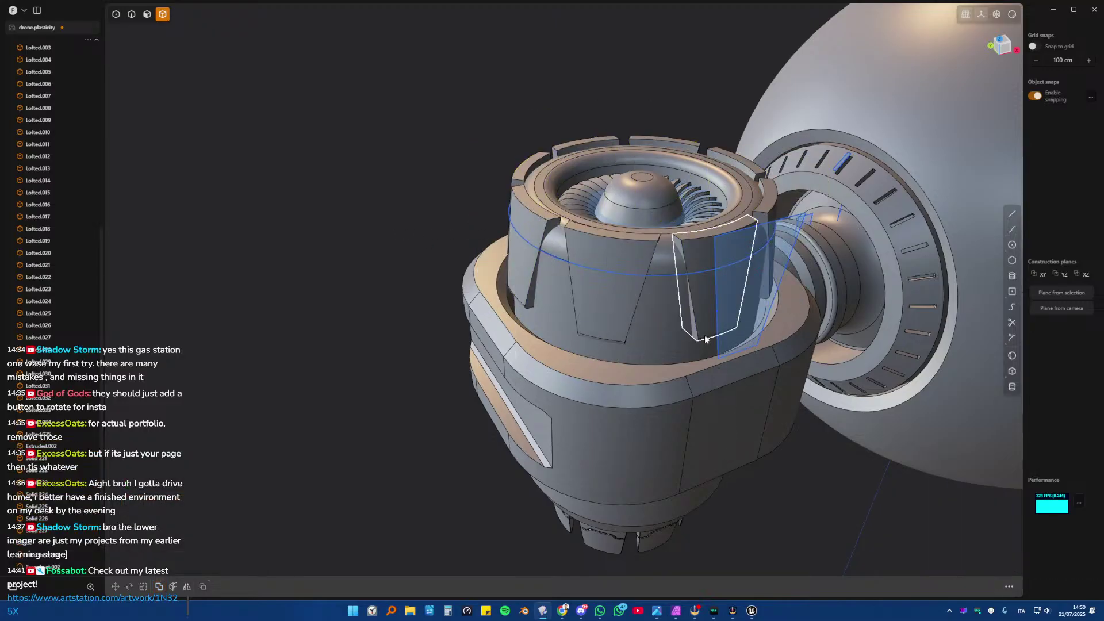
- Delete seven of the eight curved panels around the engine, keeping the one on the side nearest the large sphere
middle_drag(660, 343, 609, 278)
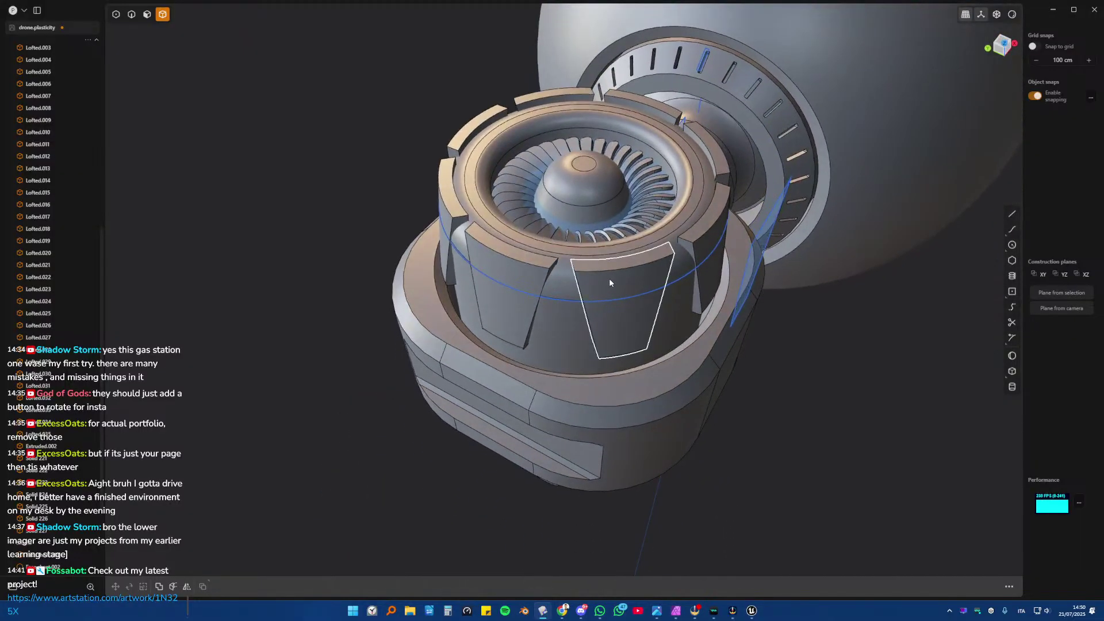
click(556, 281)
click(546, 287)
click(450, 191)
click(467, 140)
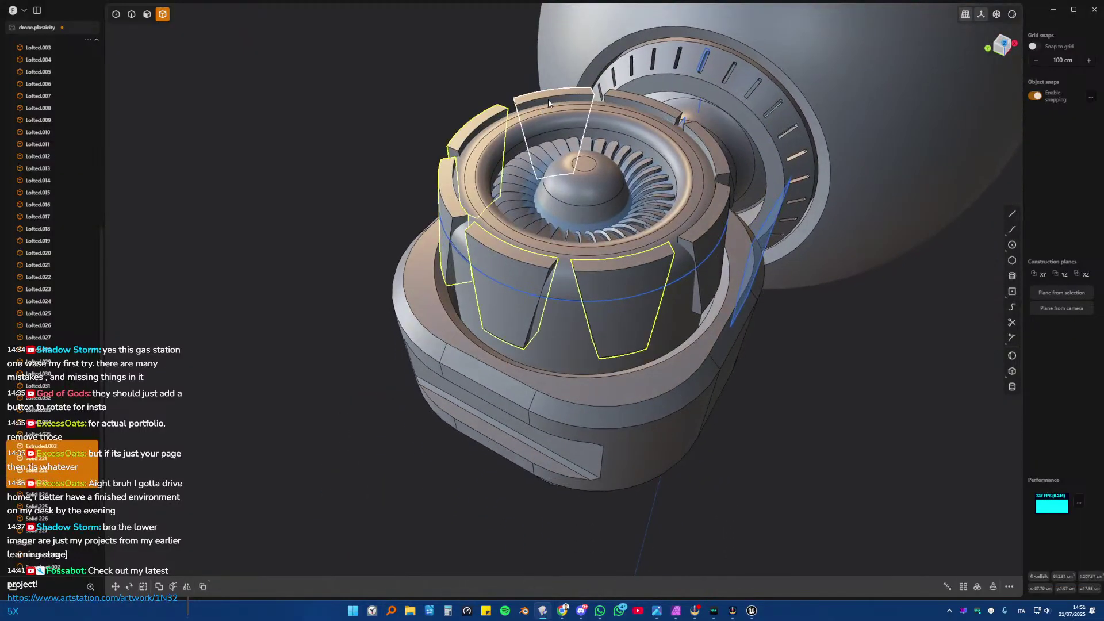
key(x)
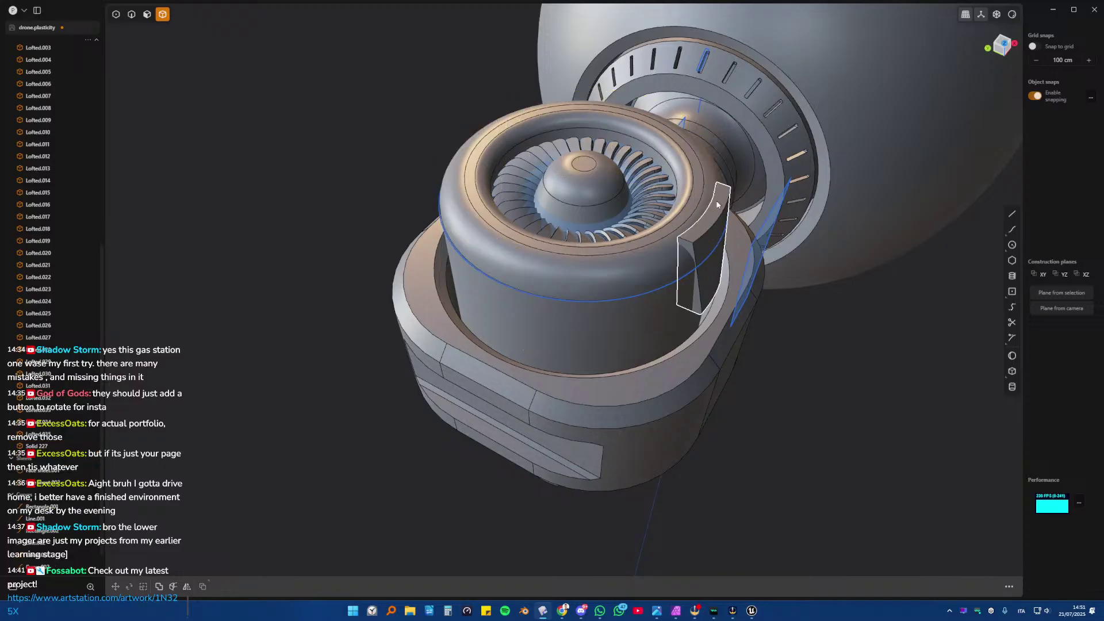
- Fillet the two short edges at the ends of the remaining panel's top face by about 0.59 cm
scroll(544, 257, up, 3)
shift+middle_drag(729, 205, 520, 243)
scroll(506, 258, up, 2)
click(505, 259)
key(2)
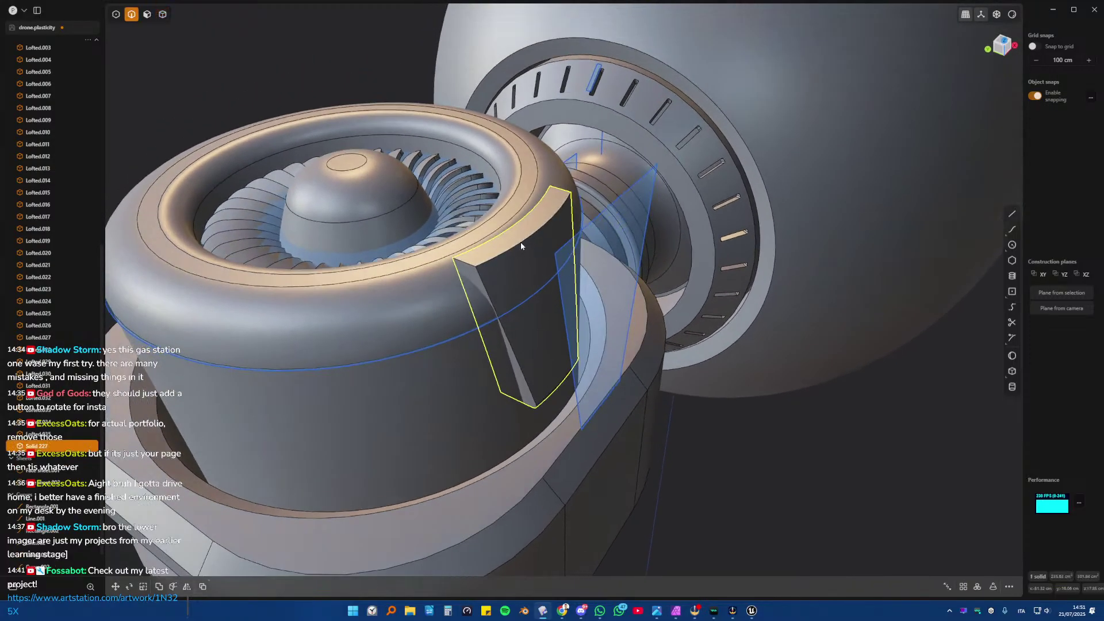
click(520, 242)
key(f)
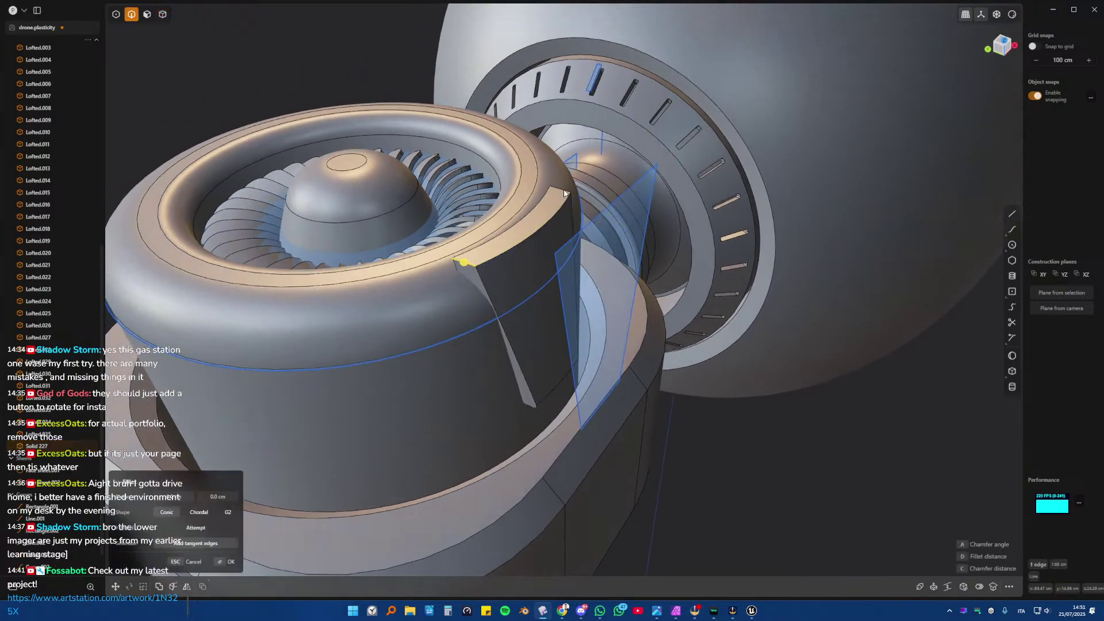
click(462, 265)
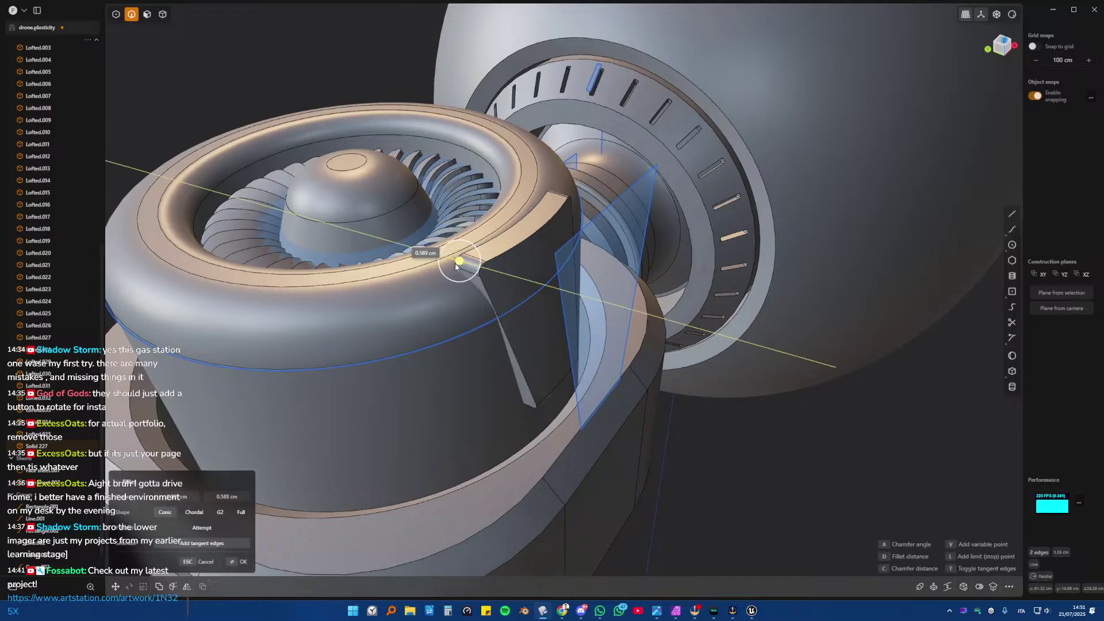
drag(455, 265, 457, 266)
- Offset the panel's top face upward by about 1.4 cm and its outer face outward by about 0.28 cm
key(3)
click(509, 230)
key(o)
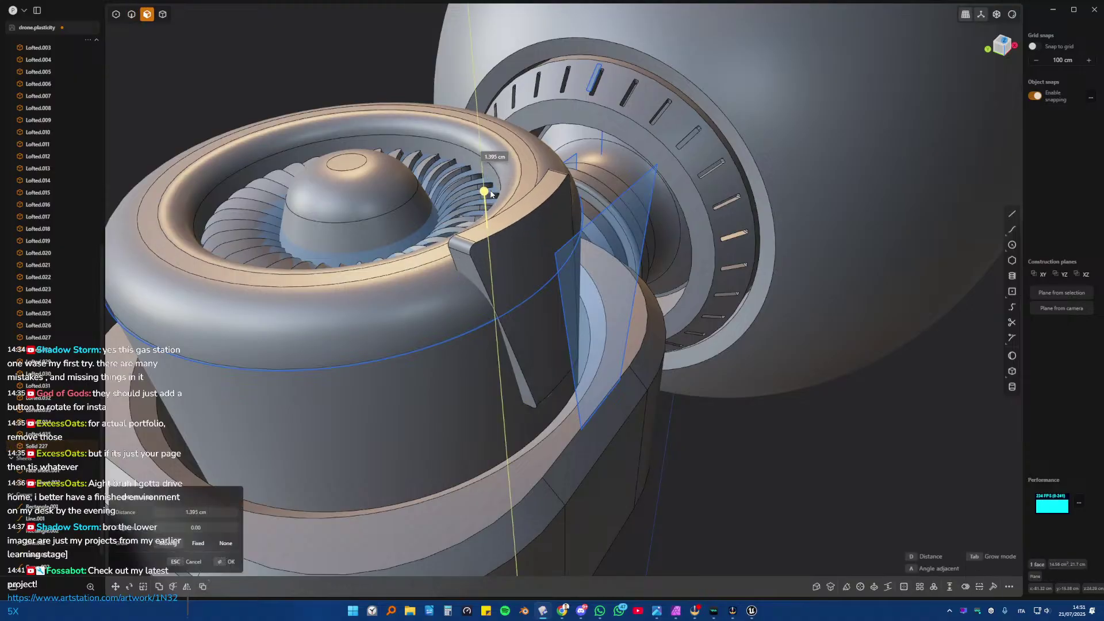
middle_drag(553, 293, 557, 288)
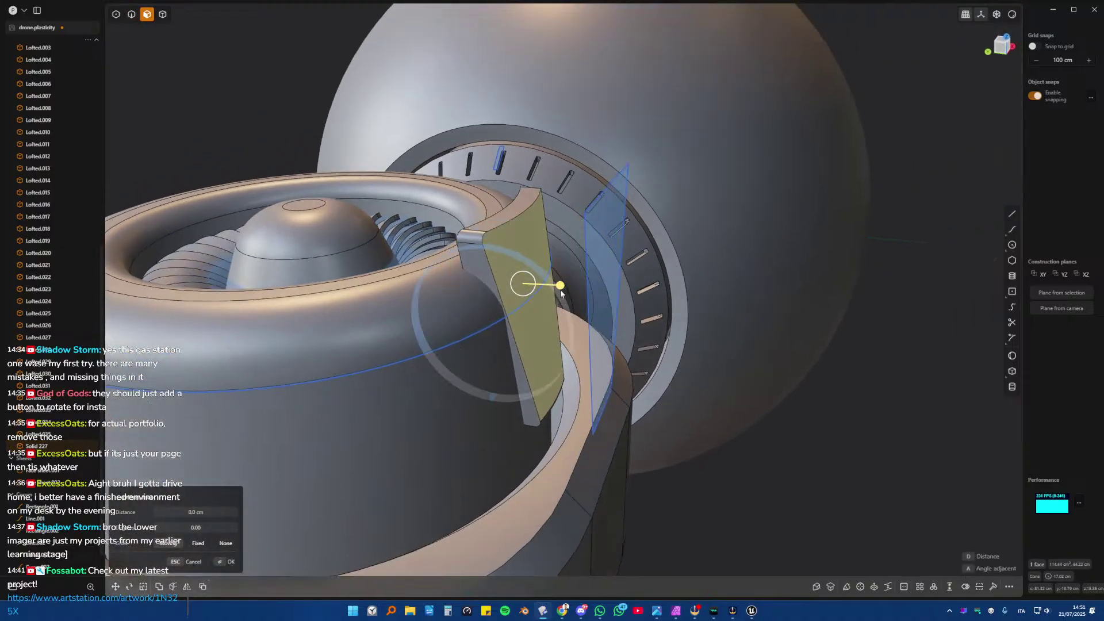
click(564, 285)
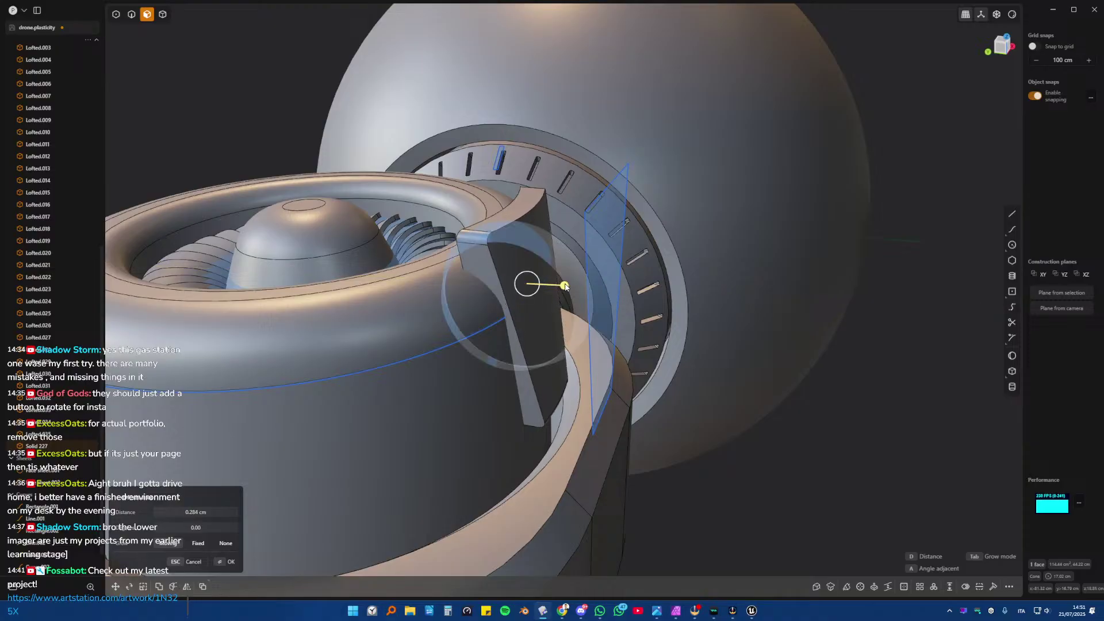
middle_drag(564, 286, 888, 285)
scroll(852, 288, down, 6)
middle_drag(769, 294, 725, 313)
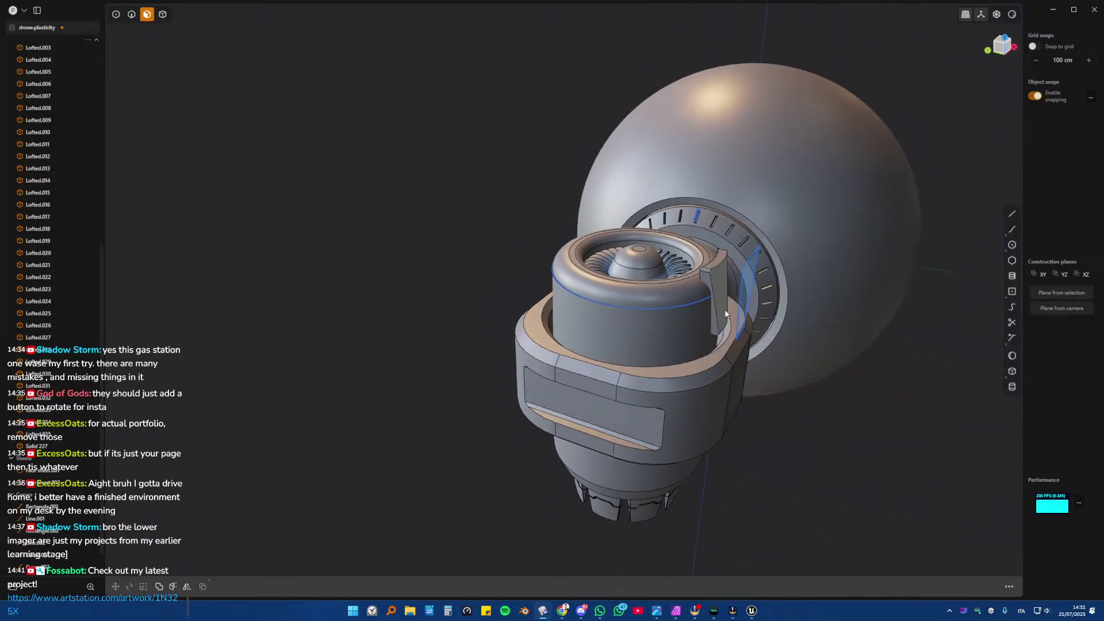
- Radially array the panel from top view around the fan's centre with 4 instances over 360 degrees
key(4)
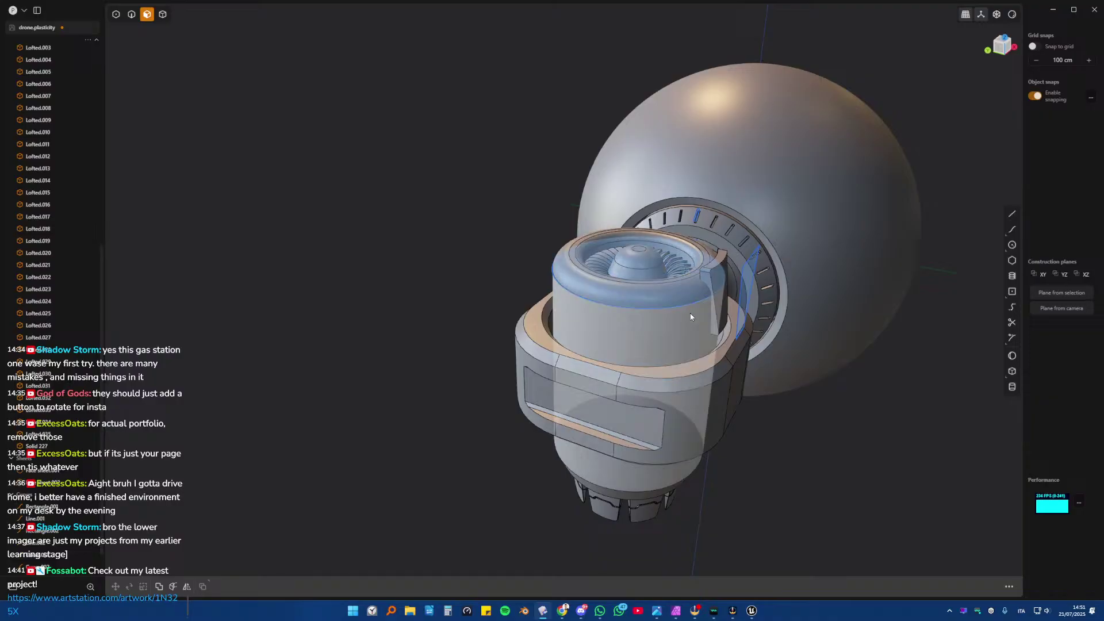
scroll(705, 310, up, 2)
click(720, 290)
key(KP_7)
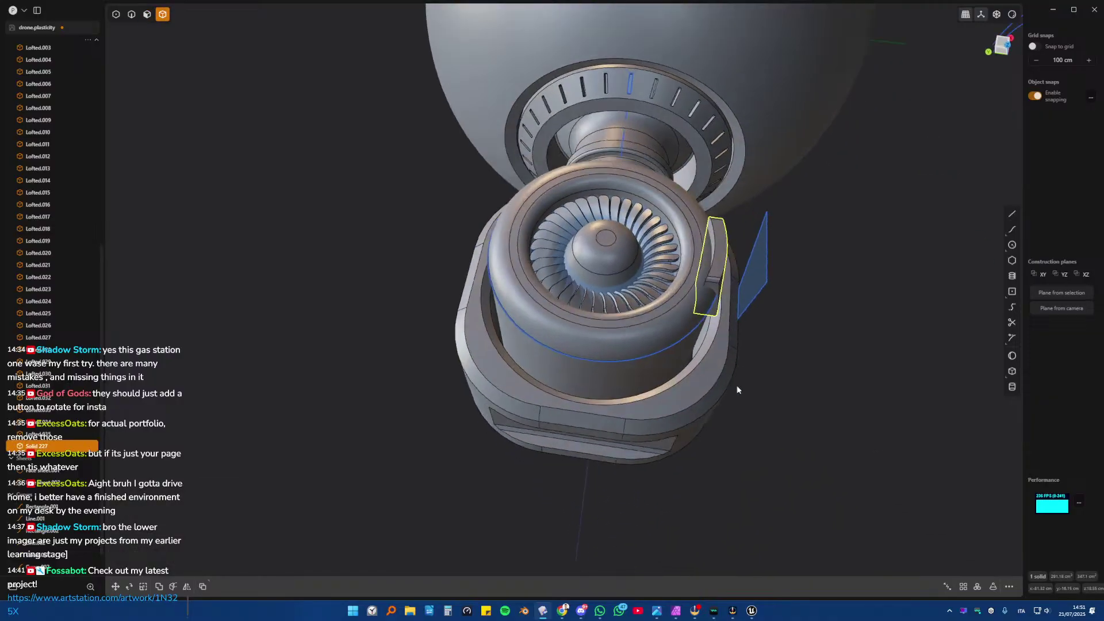
key(alt+r)
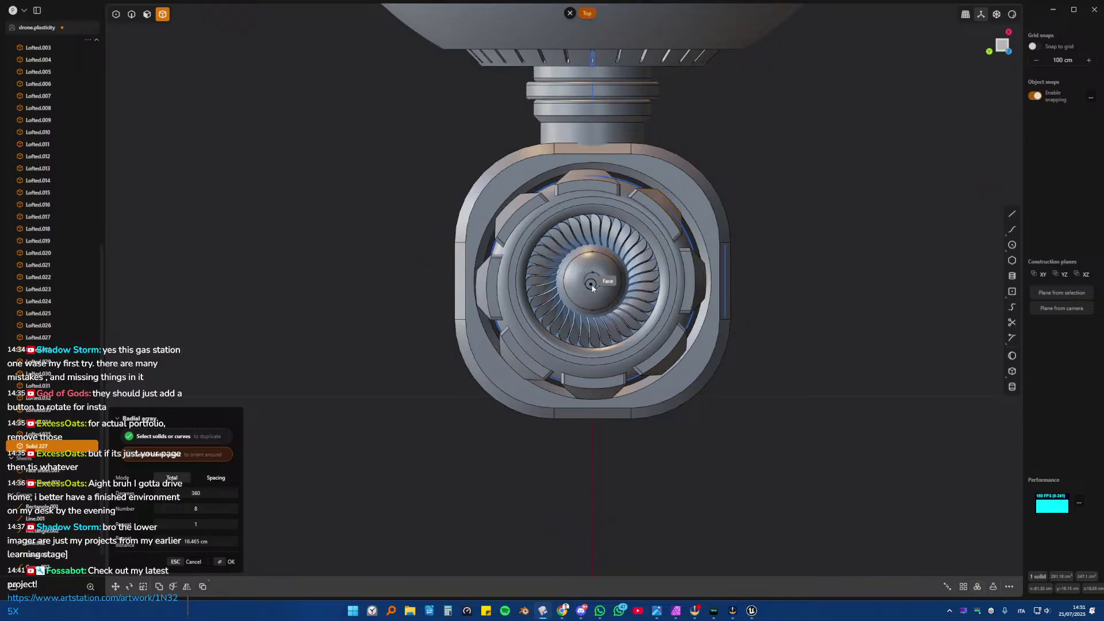
click(593, 282)
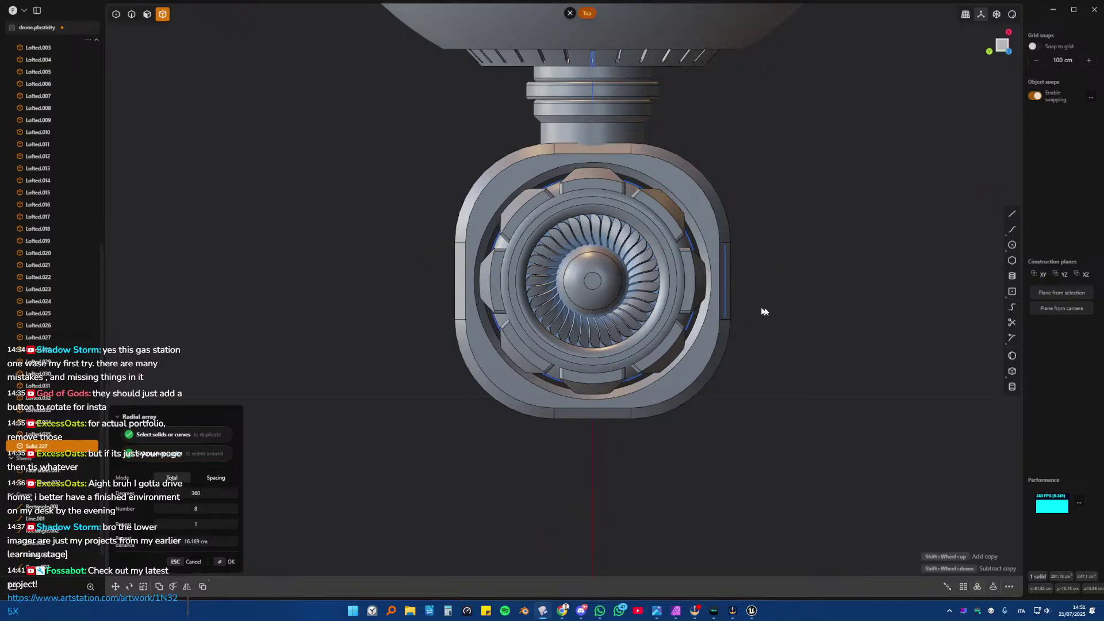
middle_drag(765, 310, 529, 340)
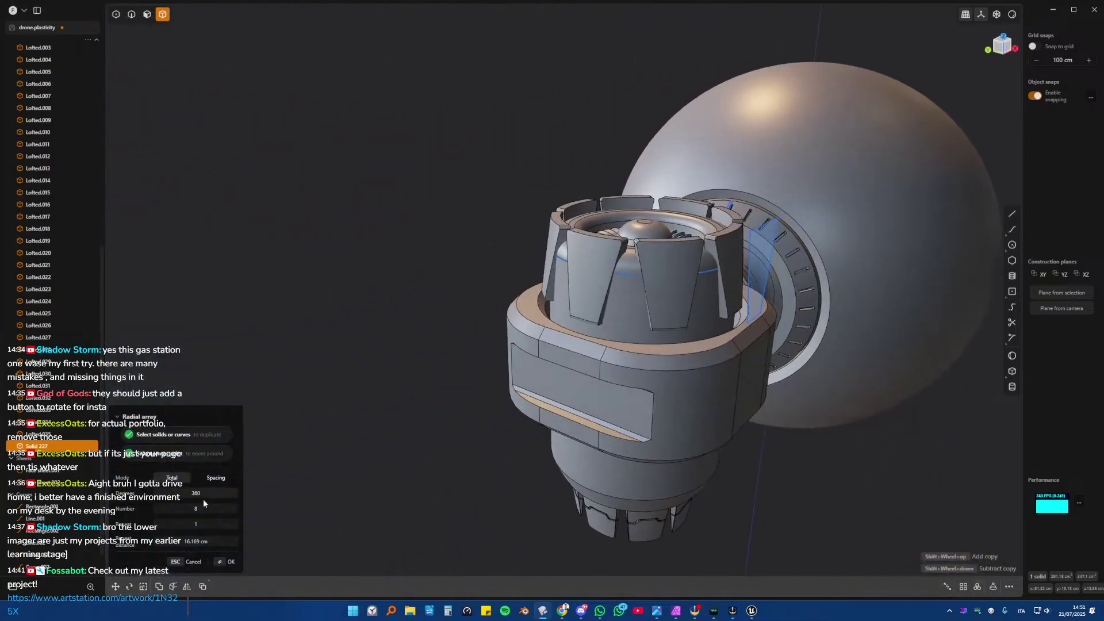
drag(203, 504, 172, 503)
key(Return)
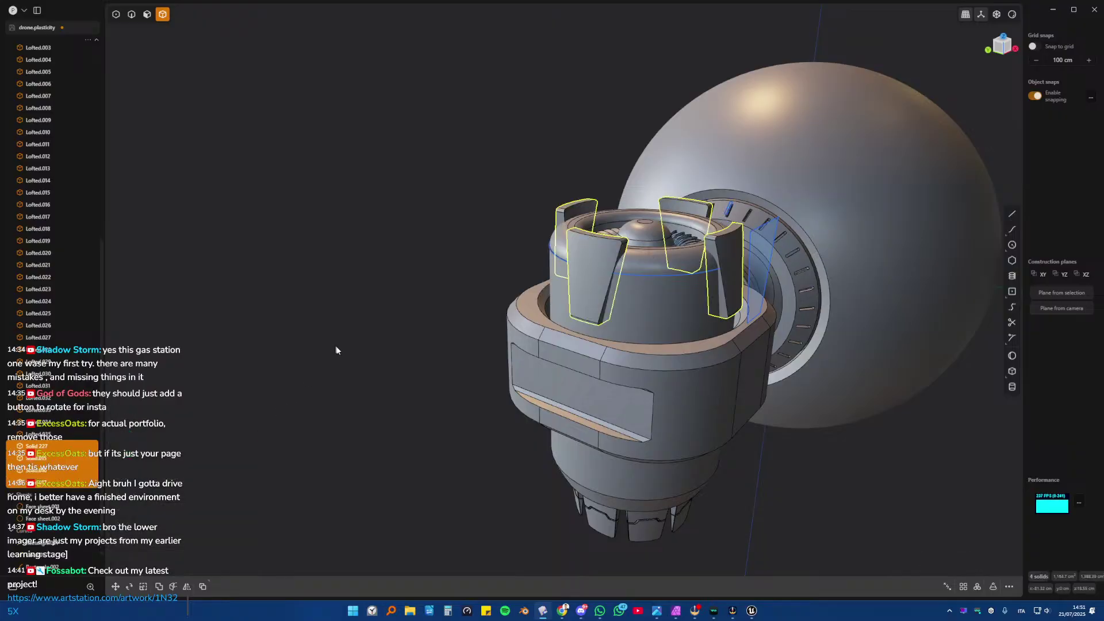
- Delete all four arrayed panels around the engine
middle_drag(575, 345, 553, 315)
middle_drag(530, 359, 471, 362)
click(557, 280)
scroll(509, 302, down, 6)
click(395, 324)
scroll(556, 386, up, 4)
scroll(557, 386, up, 3)
middle_drag(557, 387, 568, 382)
scroll(567, 382, up, 3)
click(536, 373)
click(660, 345)
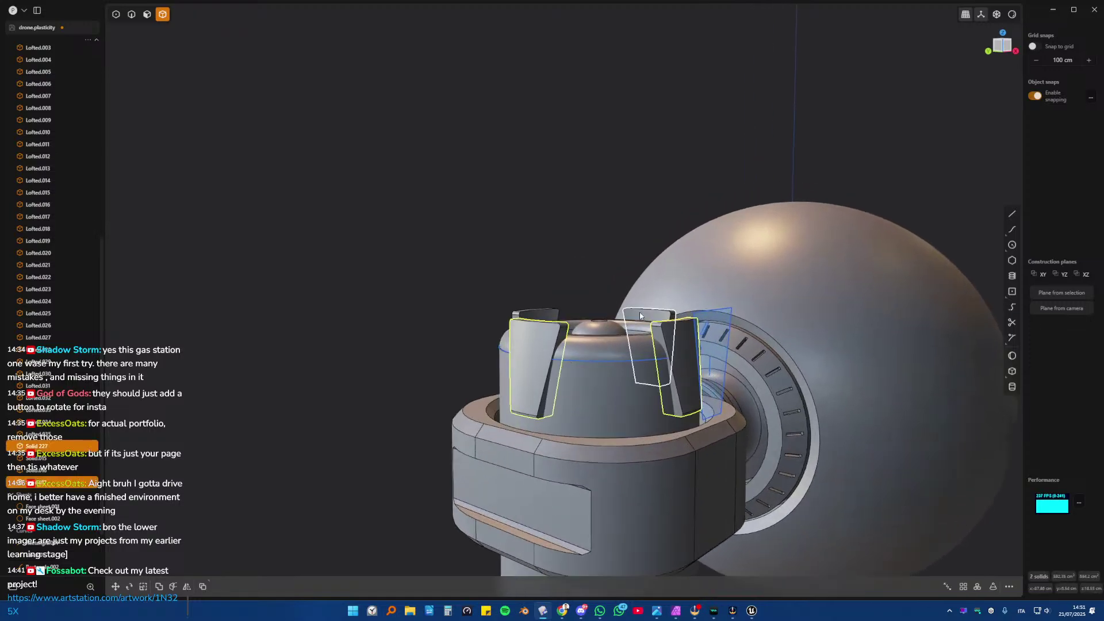
key(Delete)
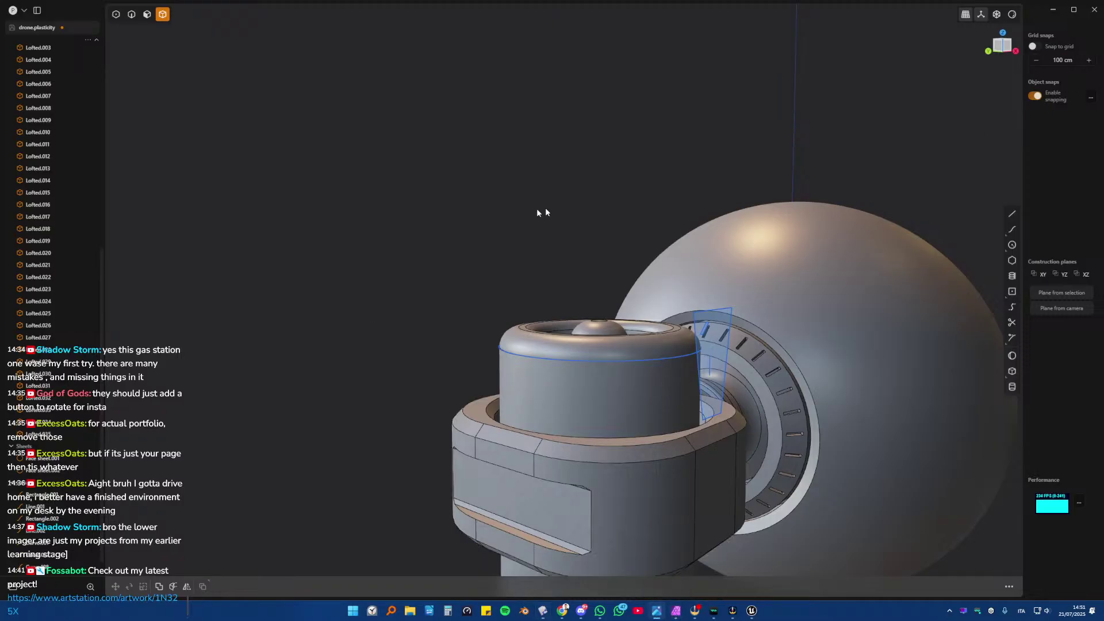
- Duplicate the engine cylinder's outer side wall and rounded upper rim faces in place as a separate sheet
scroll(552, 381, up, 5)
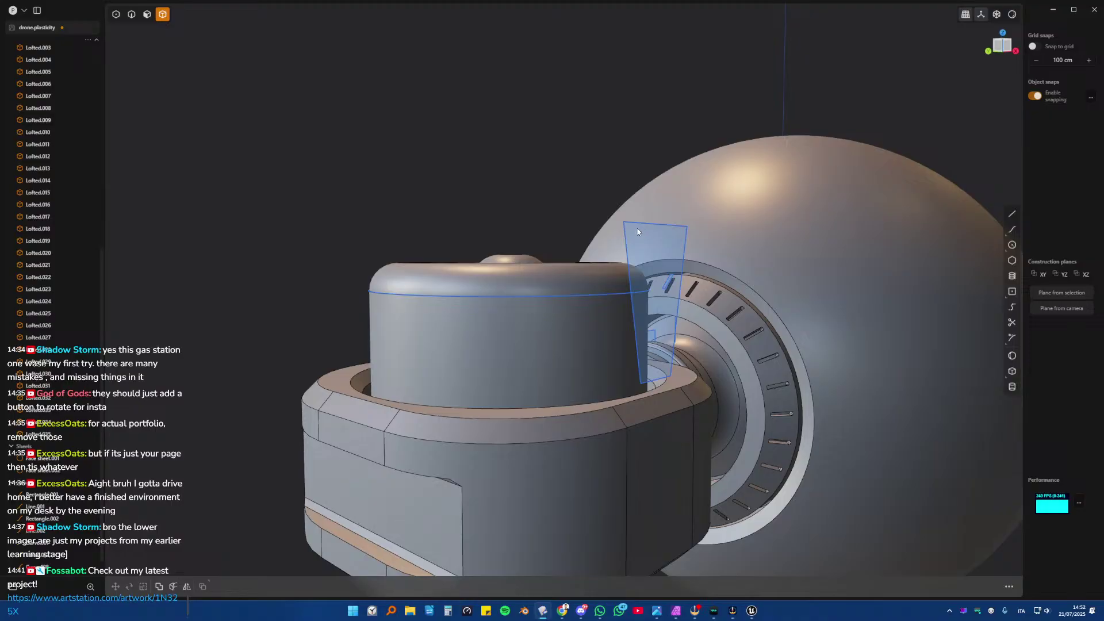
key(2)
middle_drag(637, 232, 650, 267)
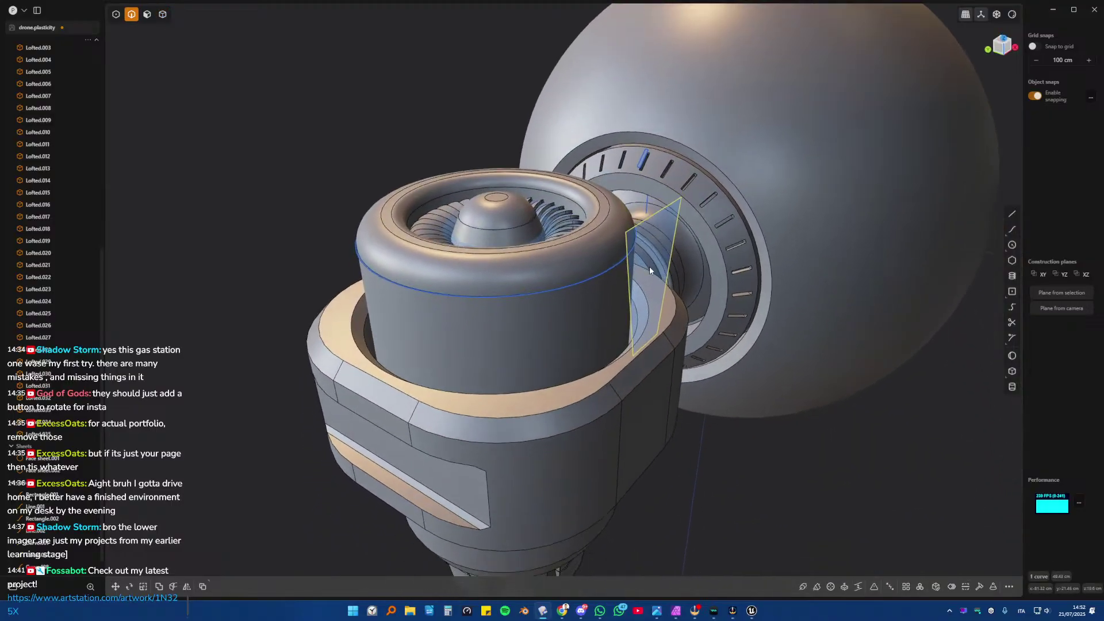
click(584, 286)
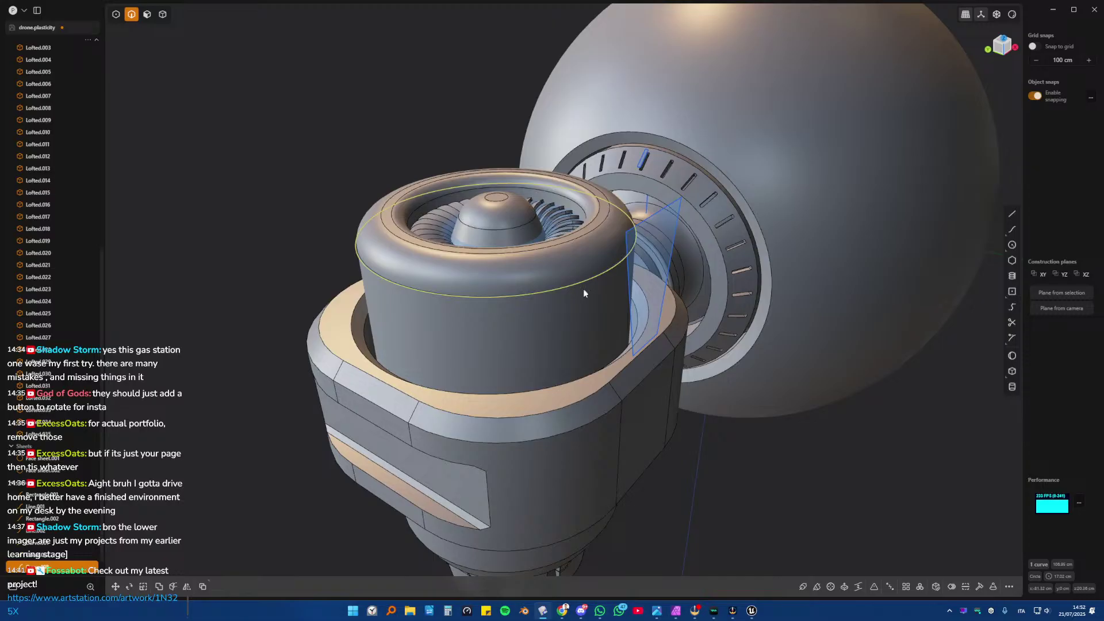
key(3)
key(o)
mouse_move(578, 299)
middle_down()
mouse_move(553, 297)
mouse_move(574, 297)
middle_up()
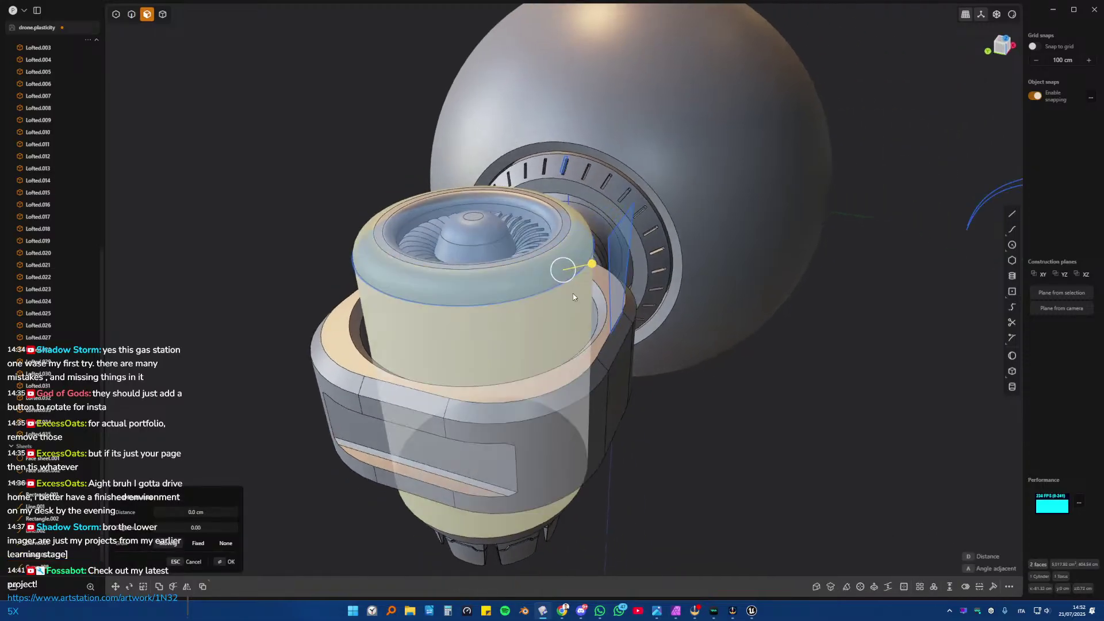
key(shift+d)
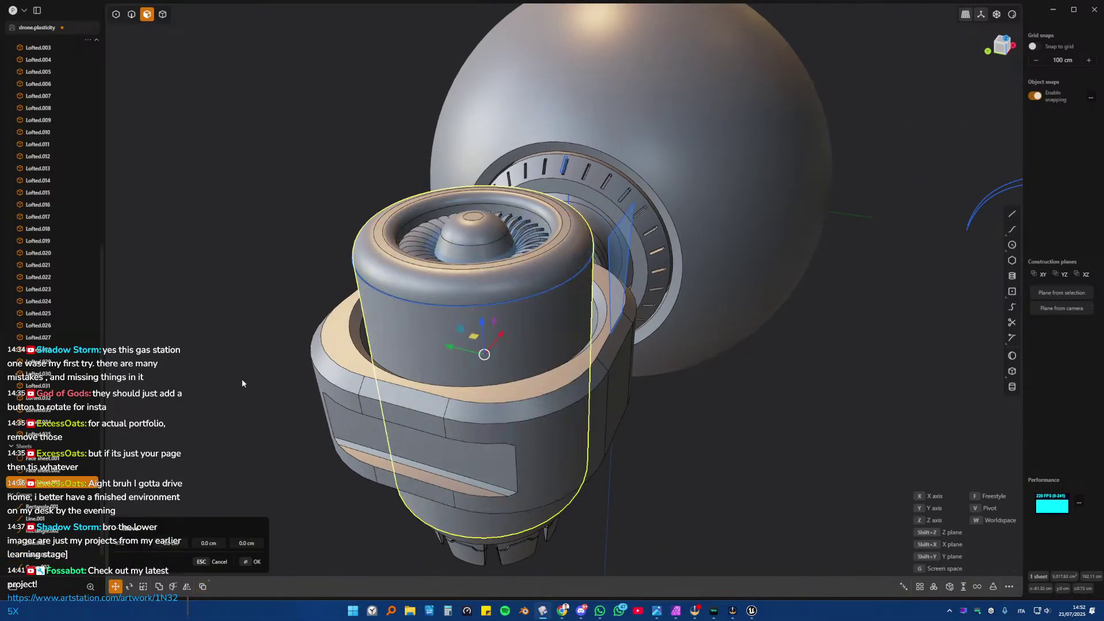
click(292, 359)
- Isolate the duplicated engine sheet and try offsetting the circular edge of its upper opening
key(slash)
key(2)
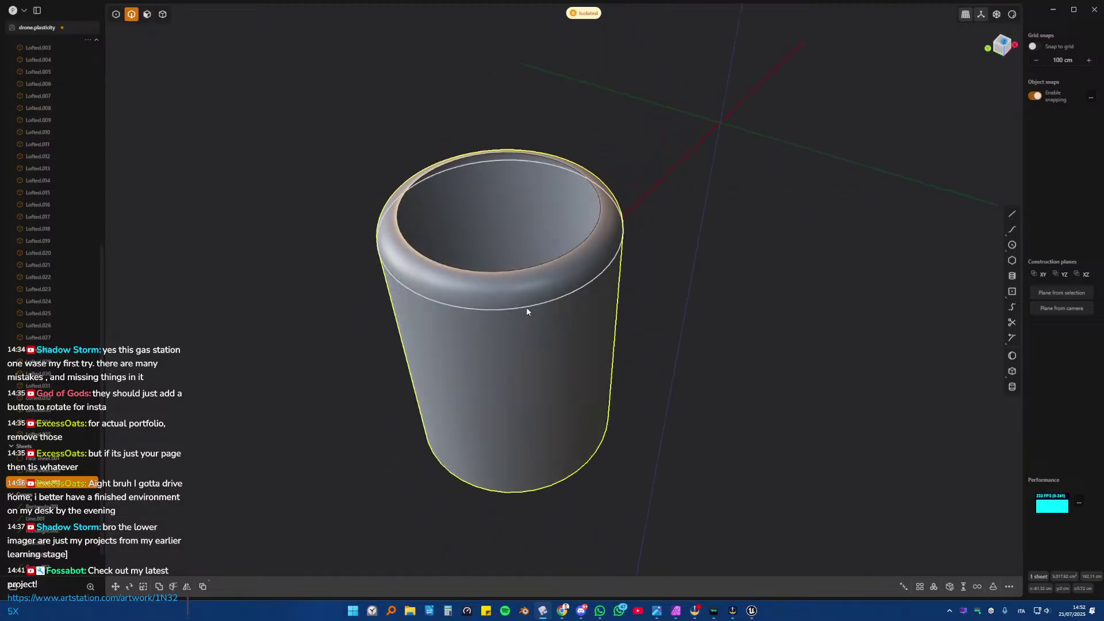
click(535, 272)
key(o)
middle_drag(534, 322, 562, 268)
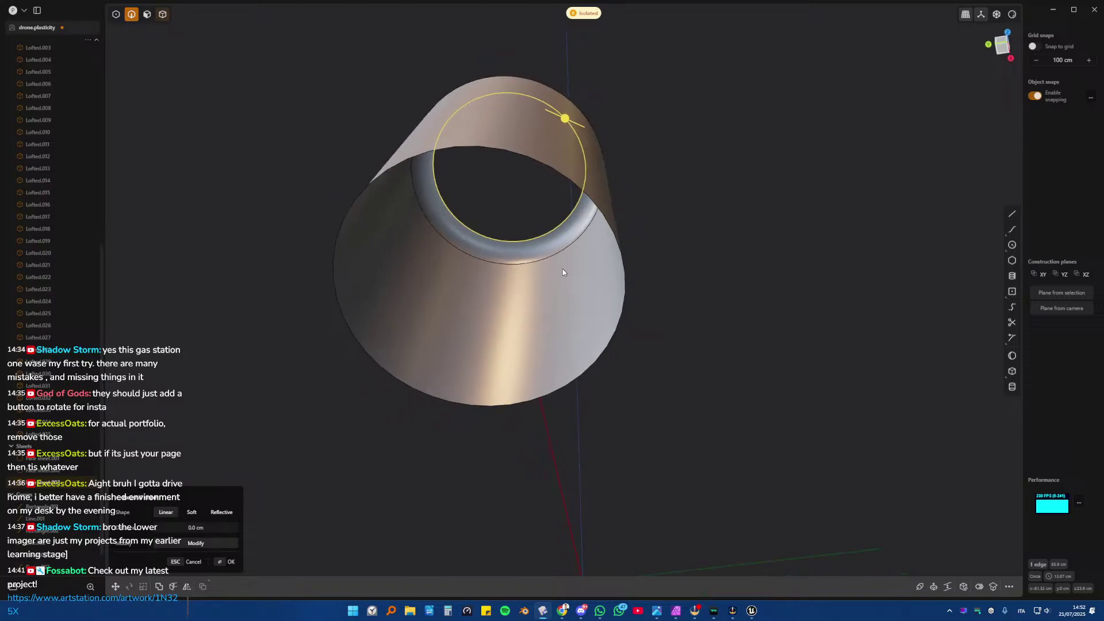
- Try patching the sheet's open ends to close it into a solid, and undo the patch
key(4)
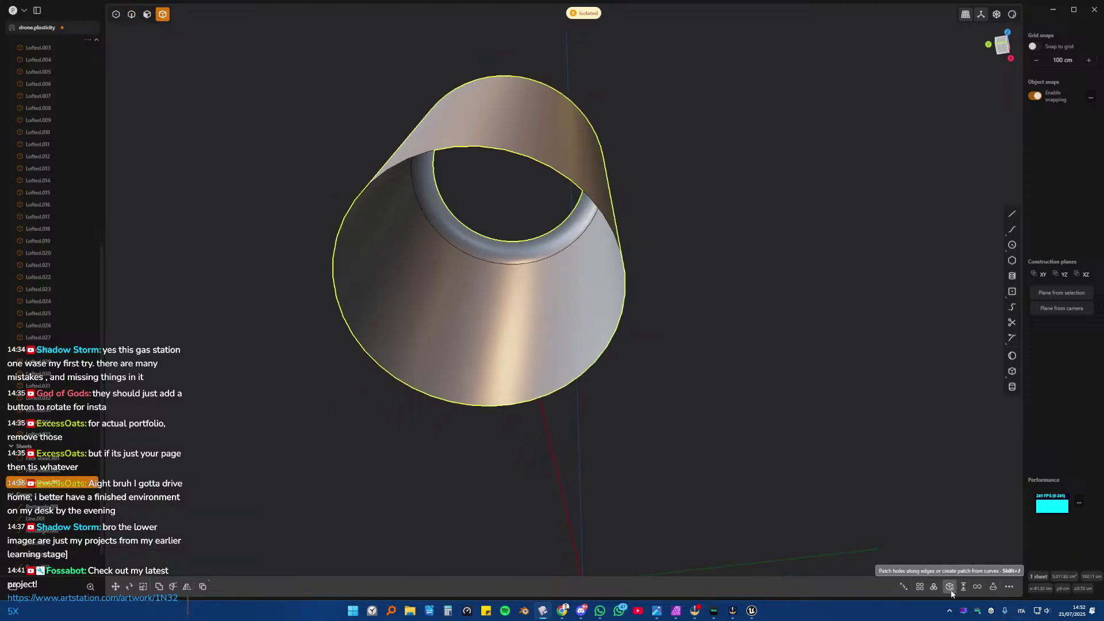
click(951, 589)
middle_drag(838, 382, 693, 493)
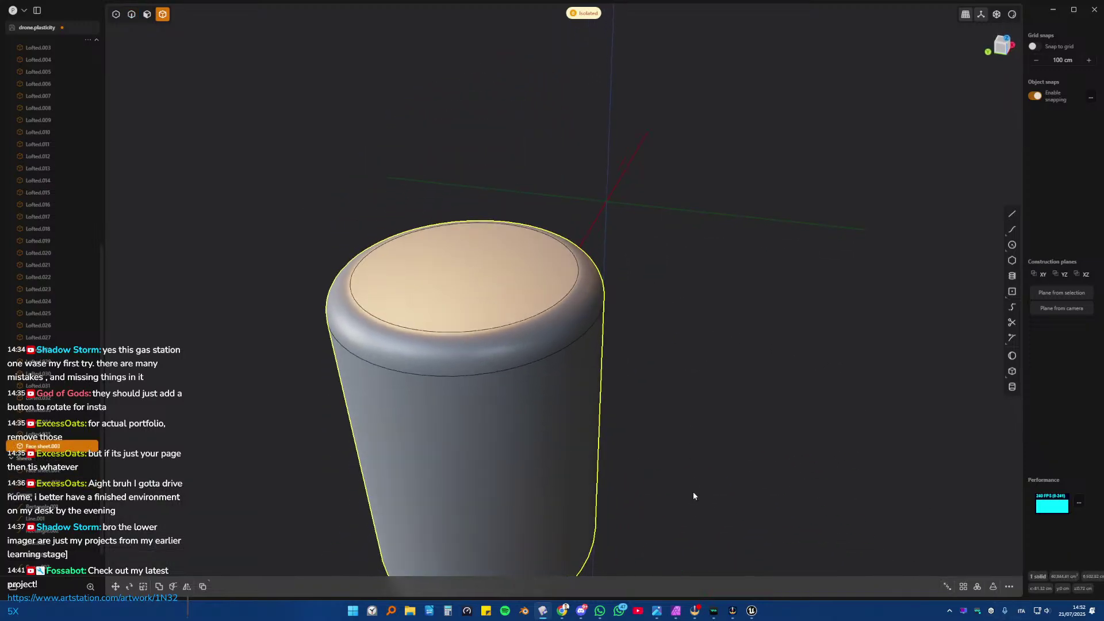
key(ctrl+z)
middle_drag(506, 399, 528, 387)
key(Escape)
- Thicken the sheet's side wall and rounded rim outward by about 2.2 cm to form a solid shell
click(522, 355)
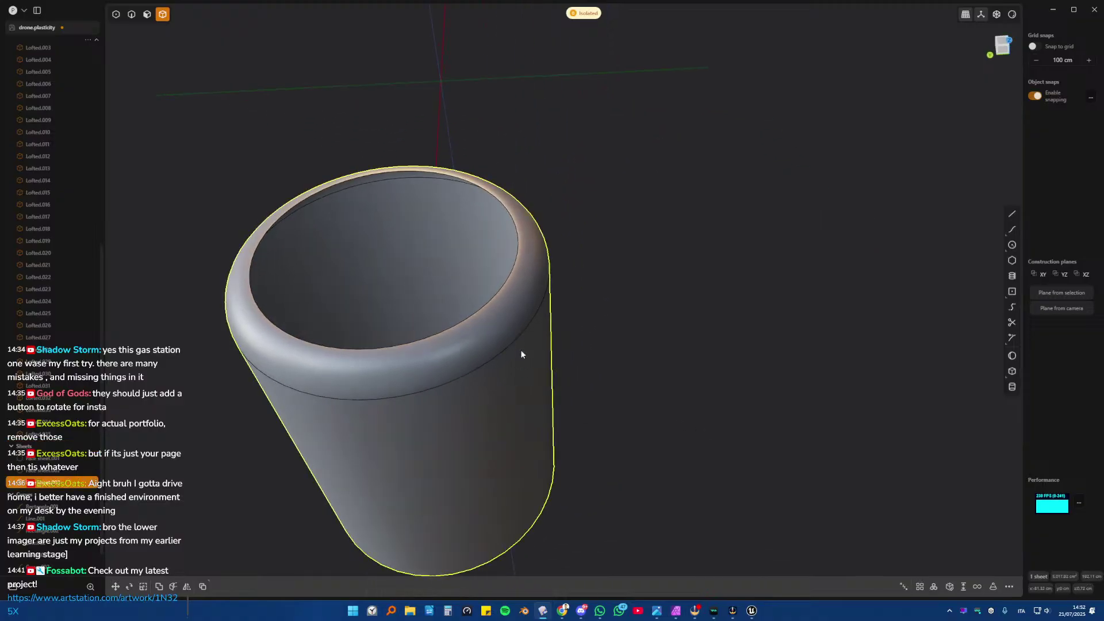
key(3)
key(o)
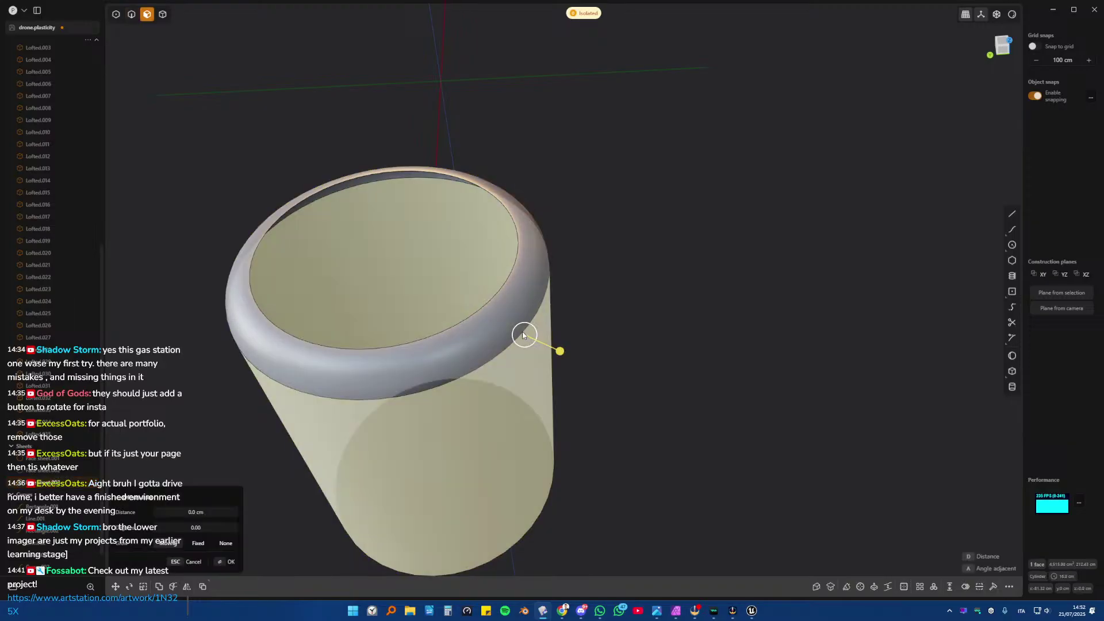
click(950, 588)
mouse_move(413, 494)
mouse_down()
mouse_move(414, 468)
mouse_move(410, 515)
mouse_up()
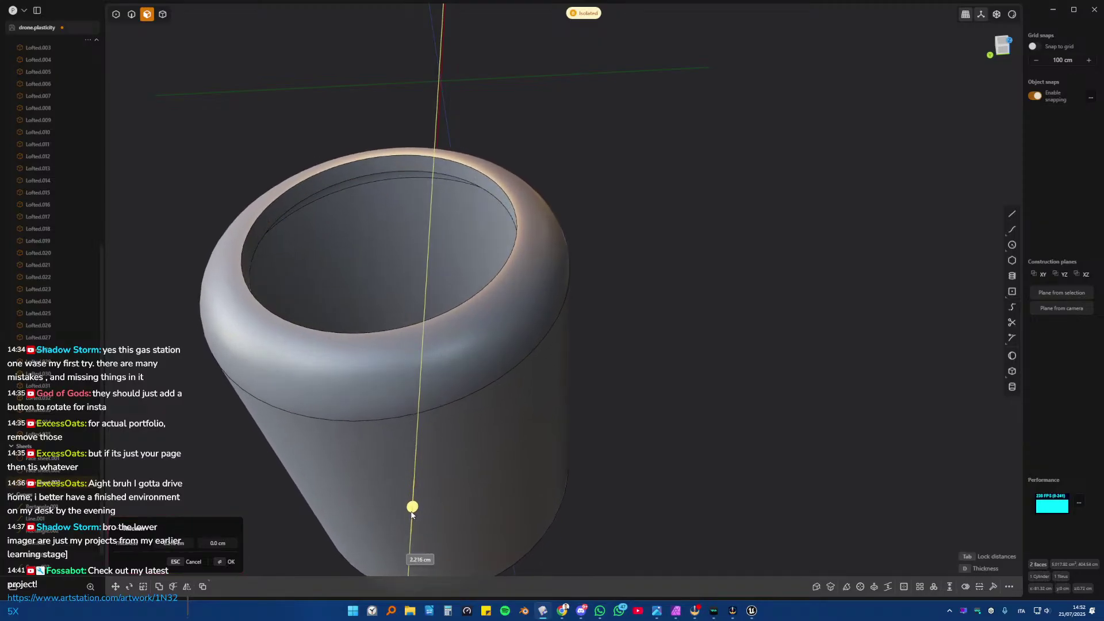
key(Return)
- Draw a tall, narrow centre rectangle on the shell's axis from front view and move it up about 53 cm
scroll(690, 388, down, 2)
middle_drag(689, 388, 661, 365)
key(f)
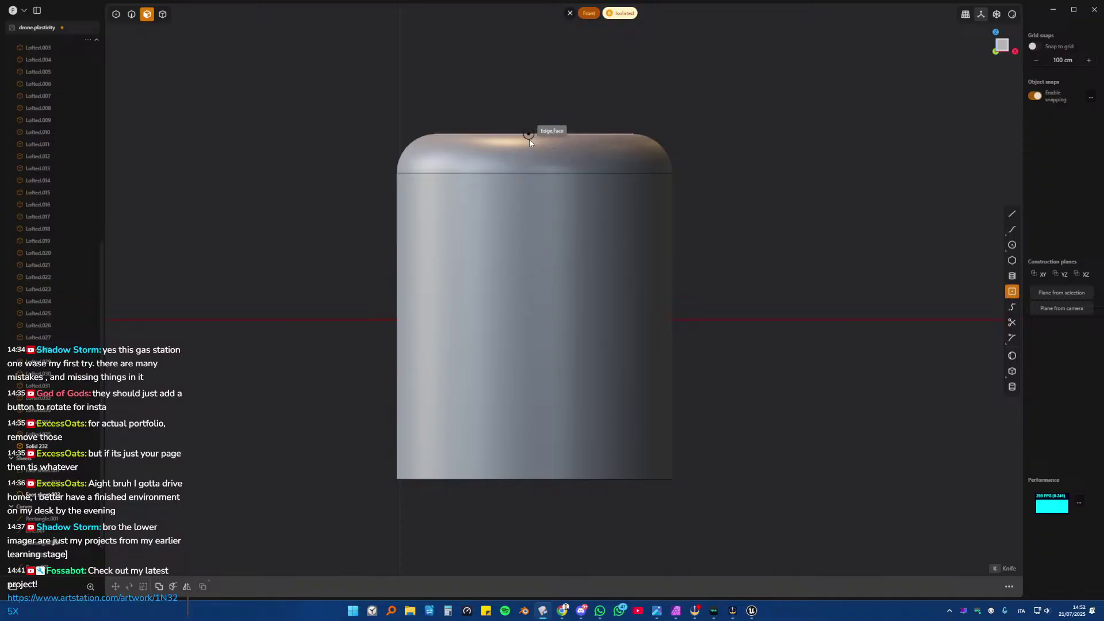
click(534, 478)
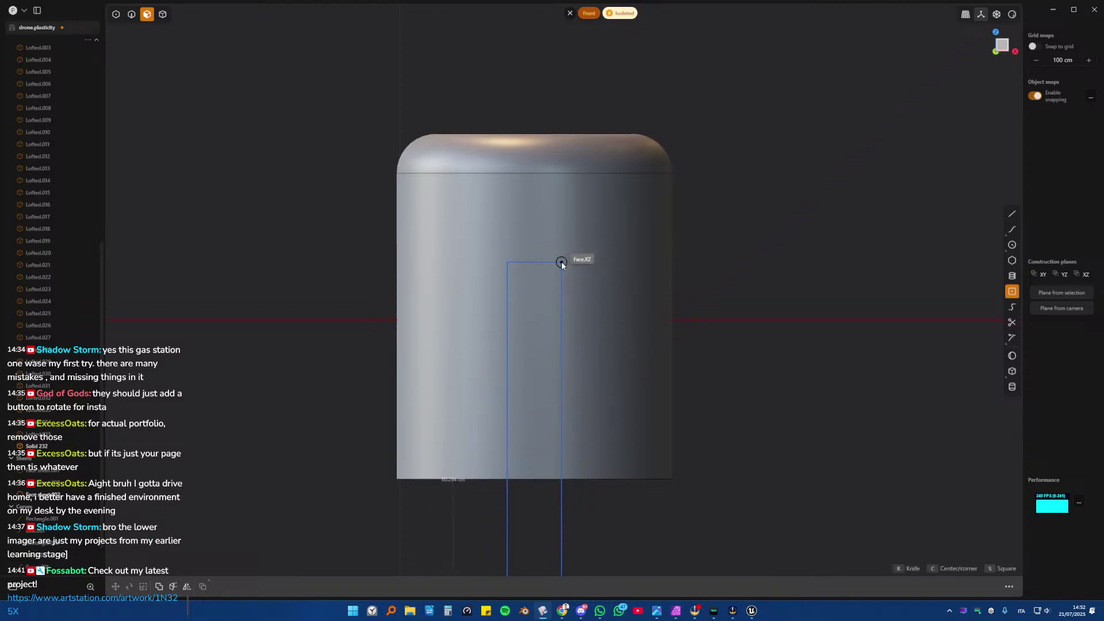
click(561, 261)
scroll(561, 263, down, 2)
scroll(582, 394, up, 1)
key(g)
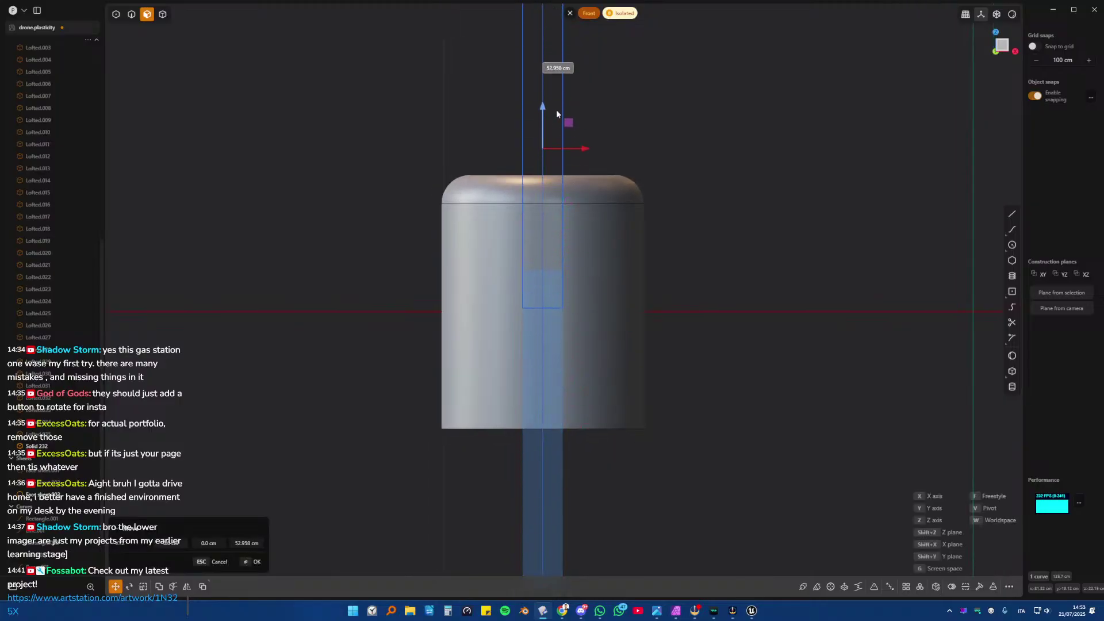
click(555, 123)
- Fillet the two lower corners of the tall rectangle
scroll(569, 249, up, 2)
key(1)
drag(518, 306, 648, 368)
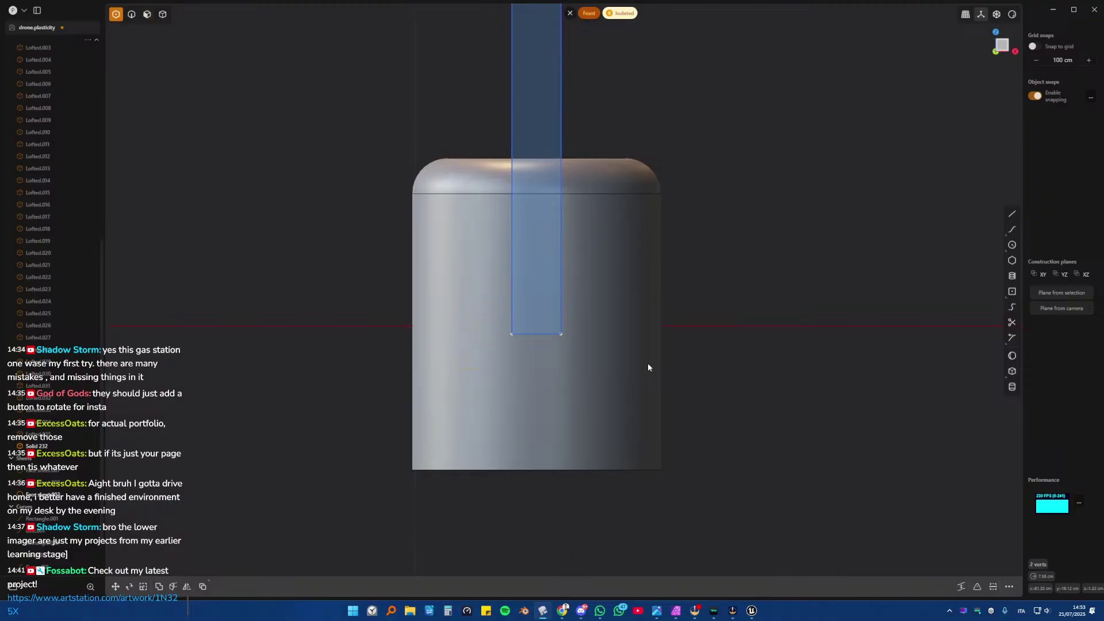
scroll(576, 359, up, 1)
key(f)
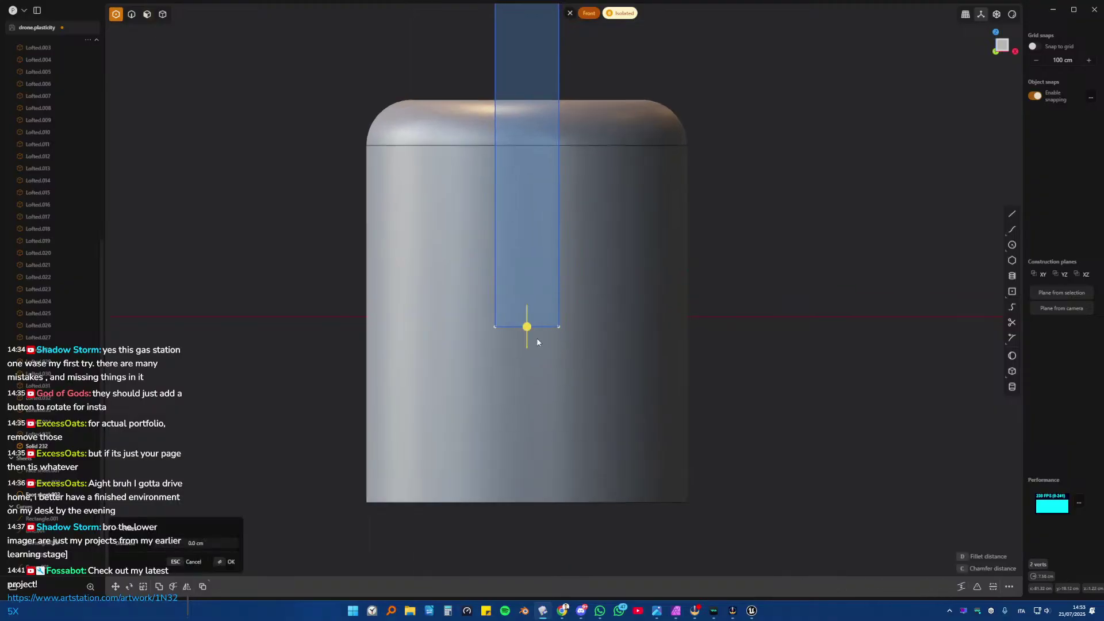
key(Return)
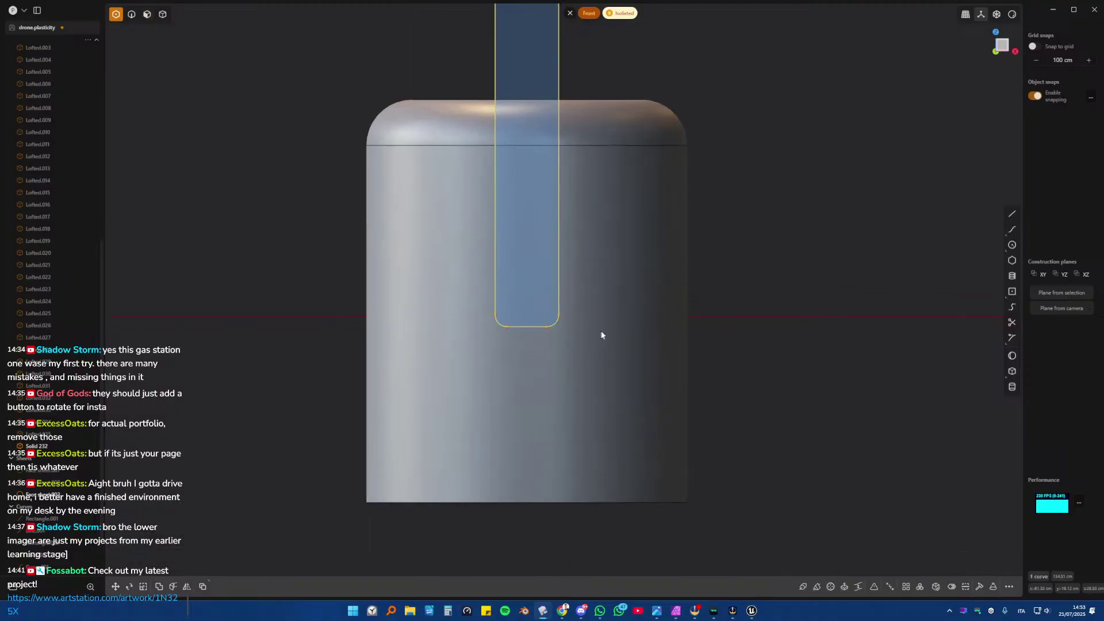
- Cut the thickened shell with the rounded rectangle curve
middle_drag(601, 330, 468, 318)
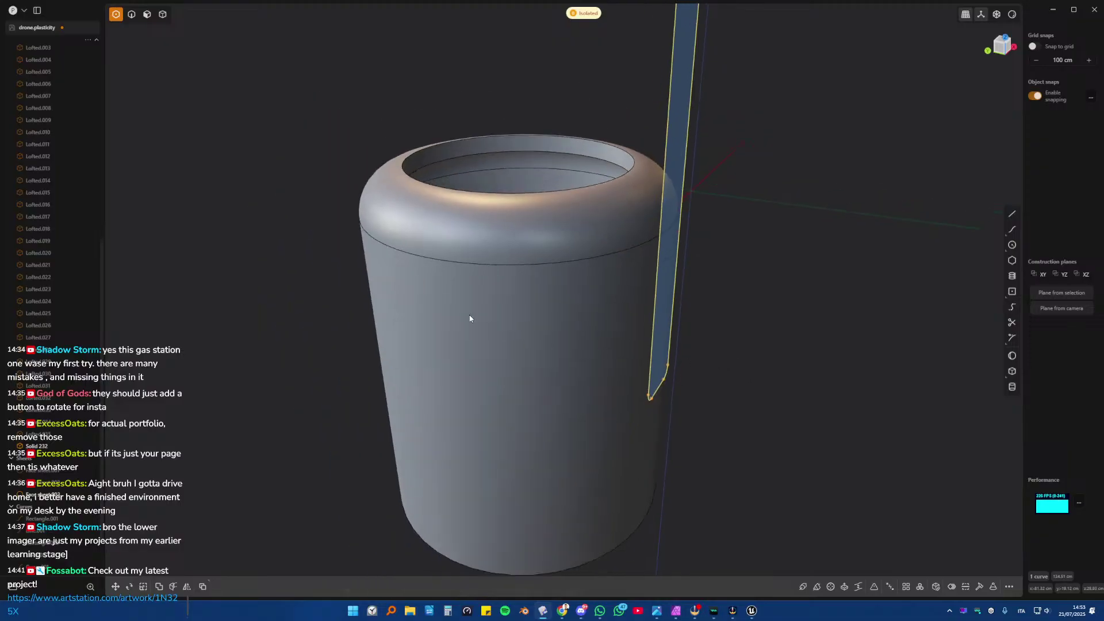
key(4)
click(504, 309)
key(c)
click(655, 316)
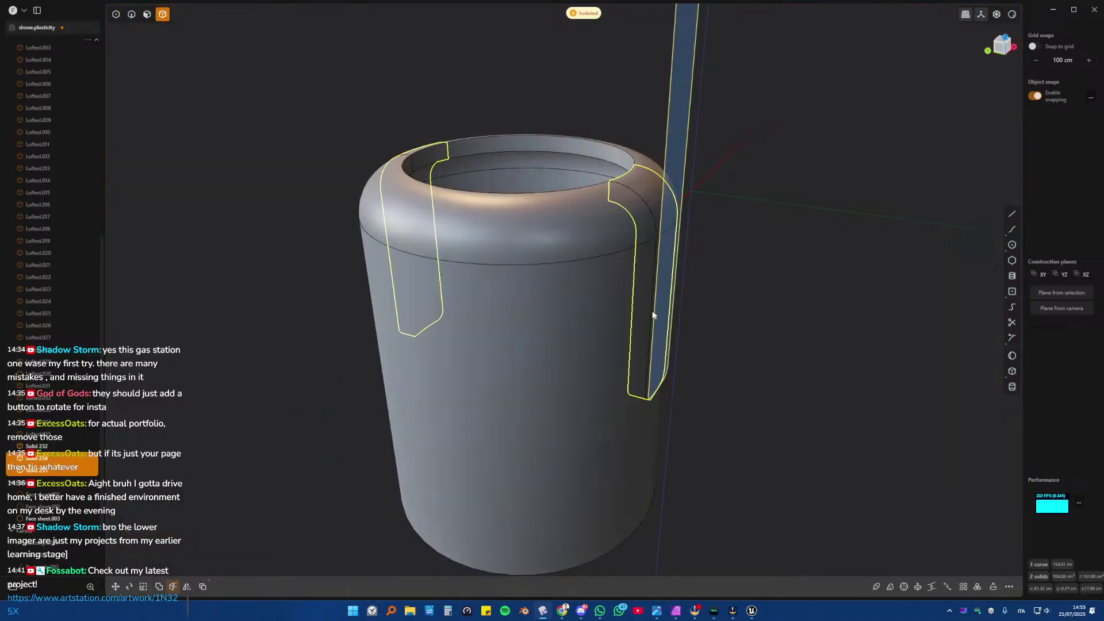
- Delete the main shell body and the cut piece on its far side, leaving only the strip beside the rectangle
middle_drag(654, 315, 521, 343)
key(3)
click(537, 319)
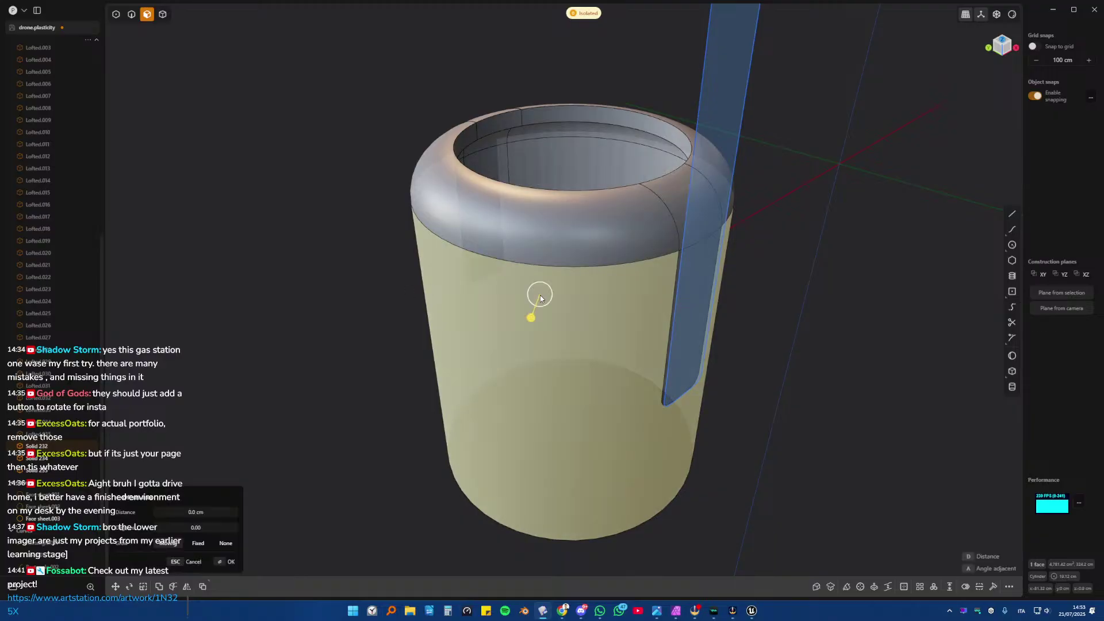
key(4)
click(536, 260)
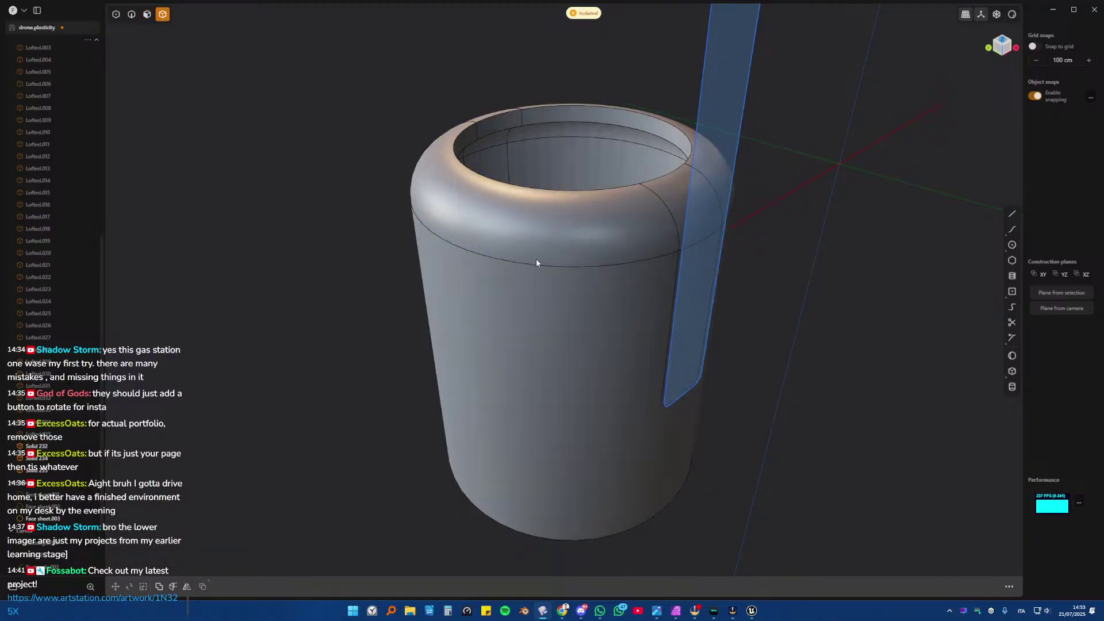
key(Delete)
click(477, 172)
key(Delete)
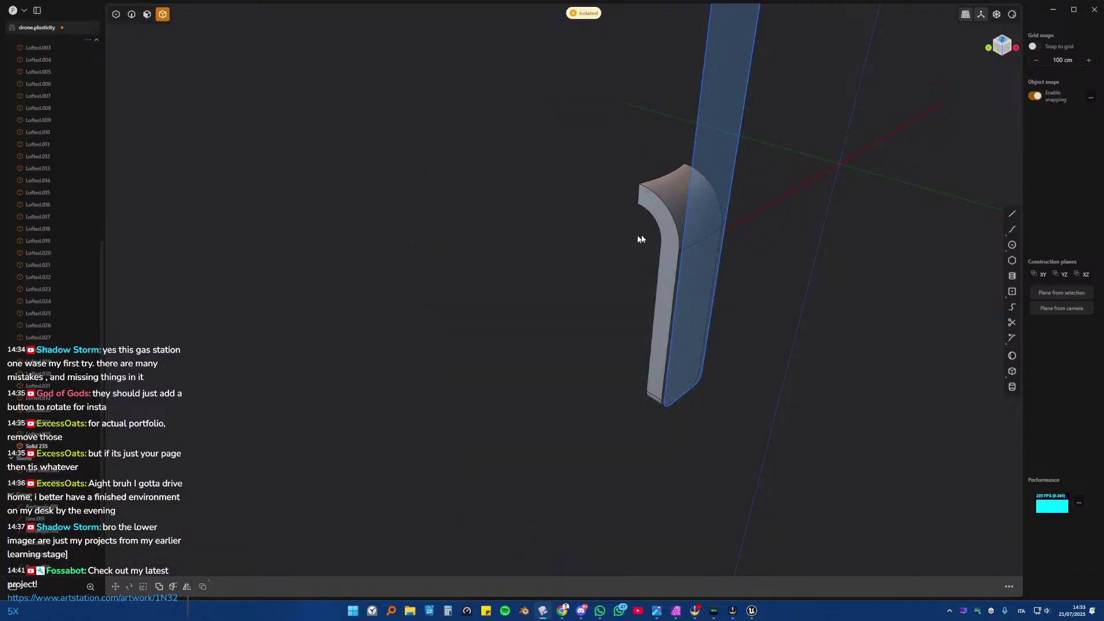
- Leave isolation and examine how the hooked strip sits against the engine cylinder
click(640, 237)
middle_drag(588, 282, 672, 260)
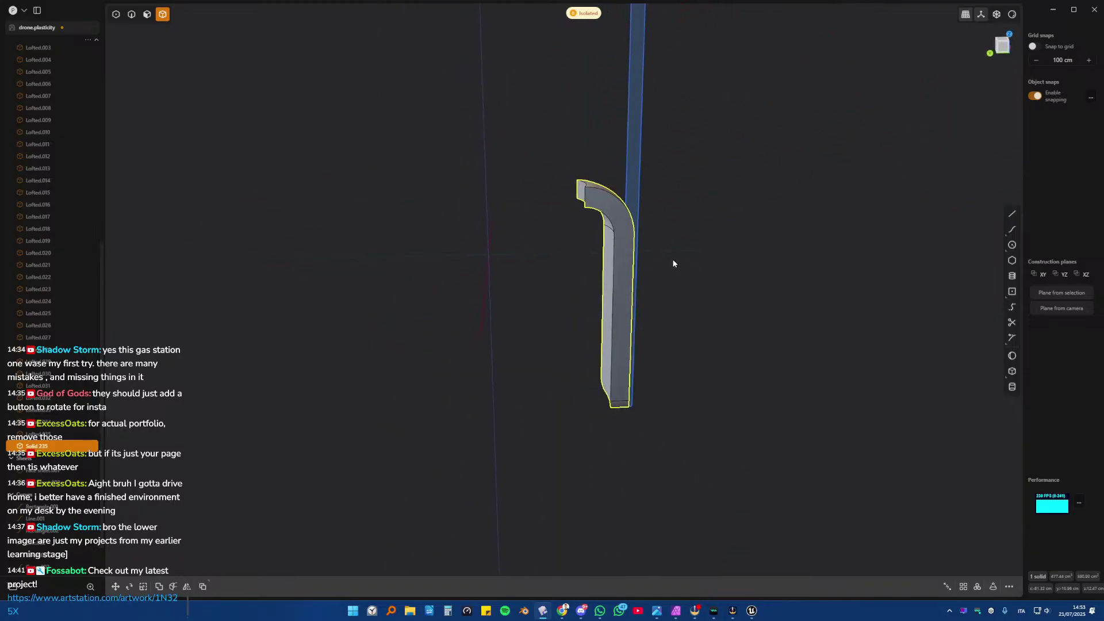
click(539, 283)
key(slash)
middle_drag(540, 286, 647, 242)
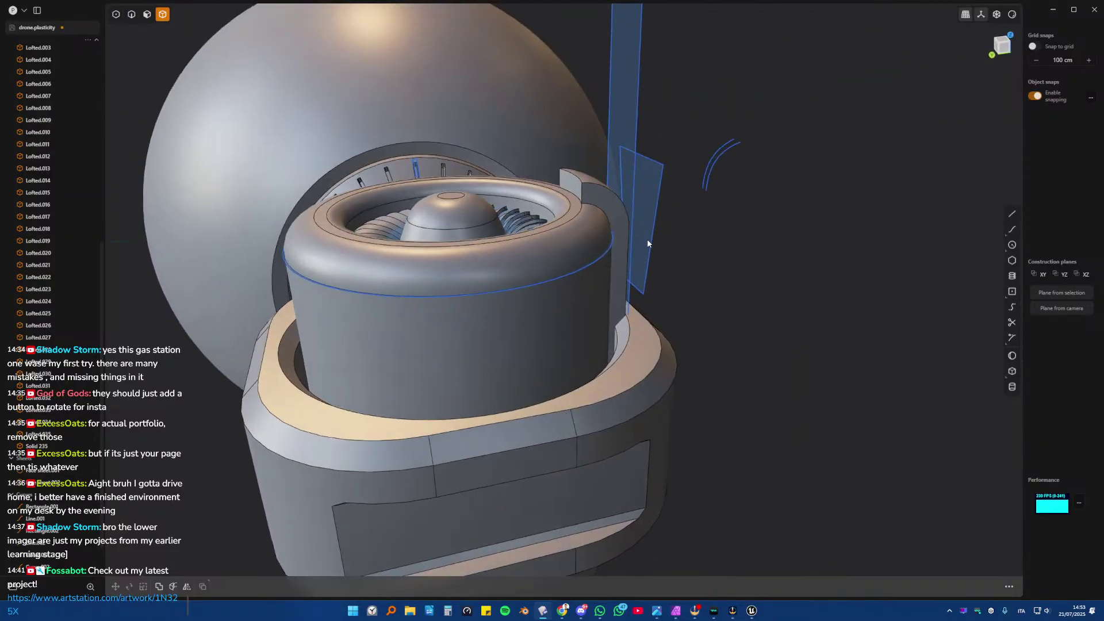
scroll(594, 298, up, 2)
click(635, 215)
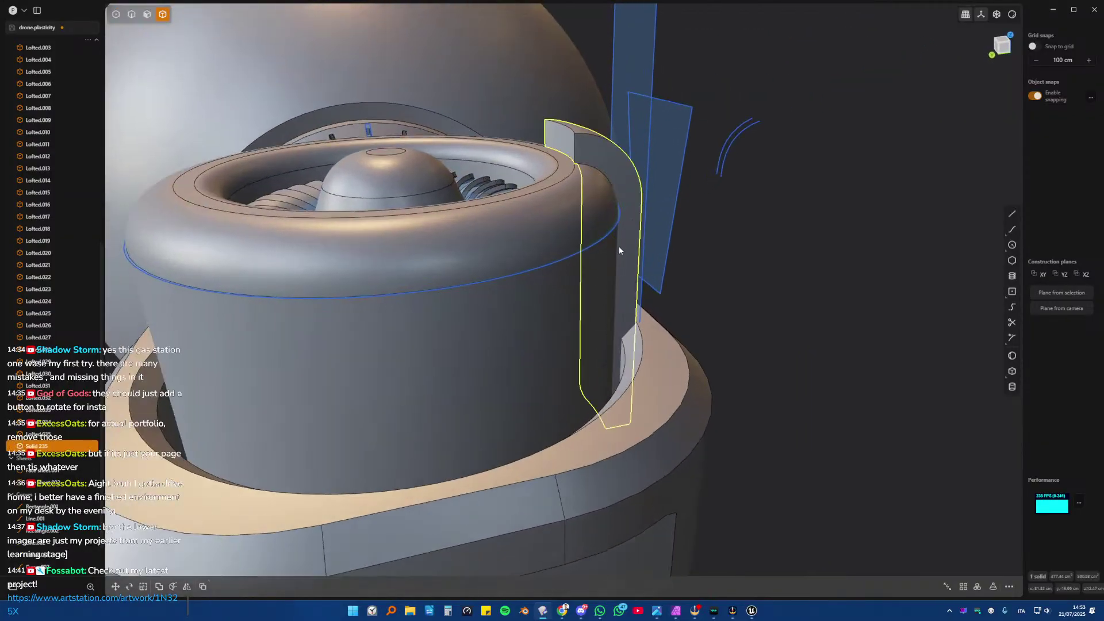
middle_drag(619, 249, 659, 289)
- Isolate the strip and offset its inner wall face and inner curved face toward the engine by about 1.4 cm
key(slash)
key(3)
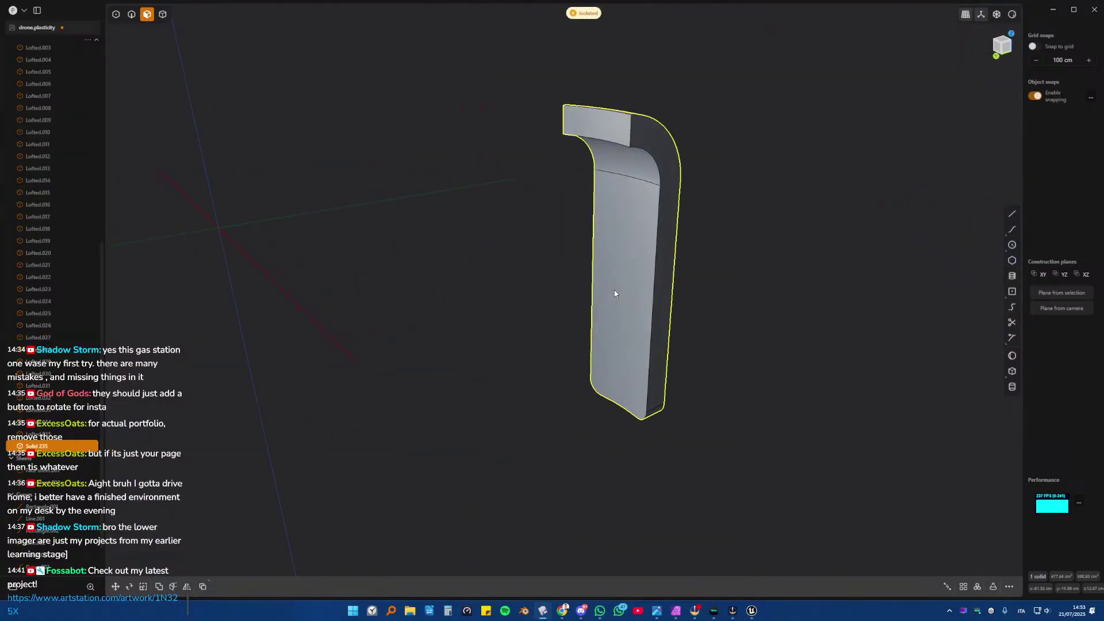
click(614, 289)
shift+click(625, 169)
middle_drag(625, 170, 613, 198)
drag(591, 179, 577, 186)
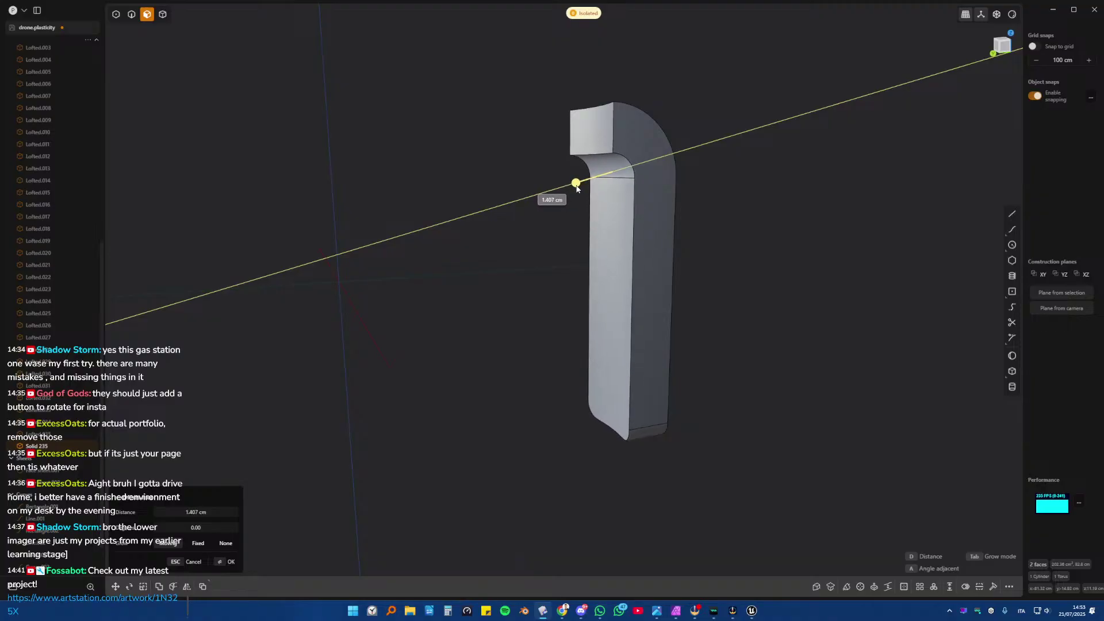
click(811, 202)
- Show the full model and chamfer the edge at the strip's upper inner end by about 1.3 cm
middle_drag(811, 203, 685, 235)
key(slash)
middle_drag(764, 257, 688, 178)
key(f)
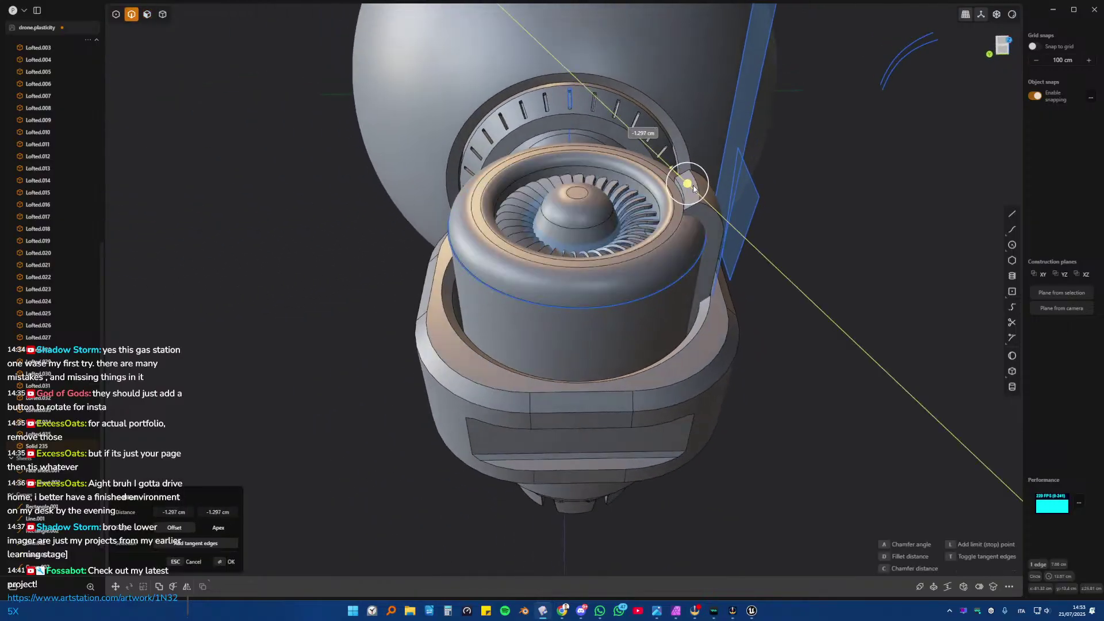
click(693, 188)
right_click(874, 224)
click(875, 225)
- Subtract the hooked strip from the engine cylinder with a Boolean difference
mouse_move(679, 224)
middle_down()
mouse_move(636, 244)
mouse_move(595, 304)
mouse_move(683, 245)
middle_up()
key(4)
click(684, 244)
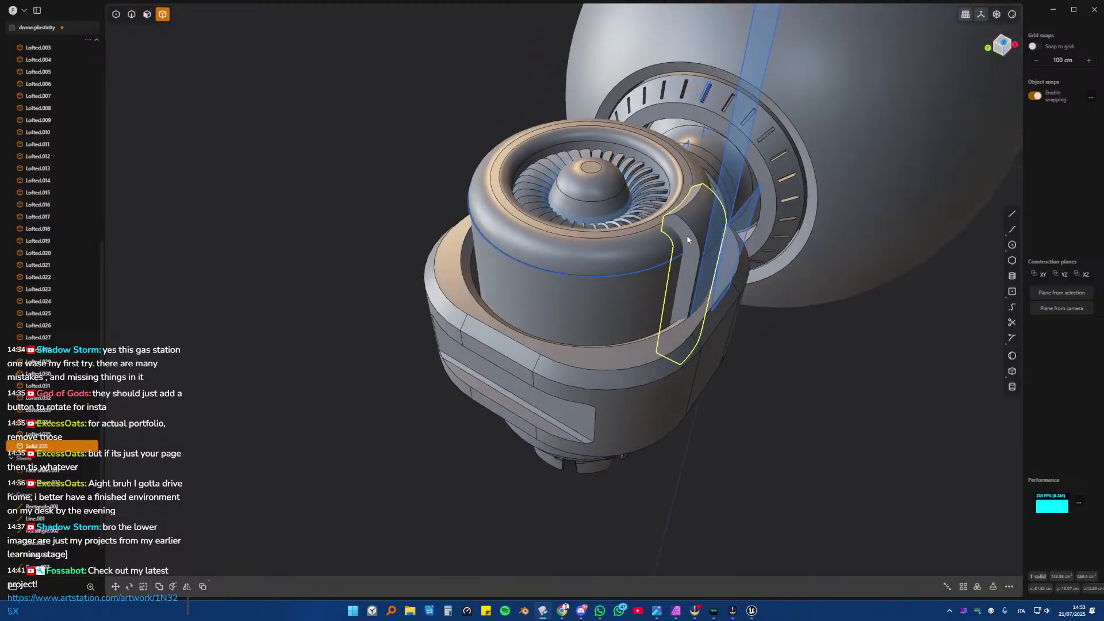
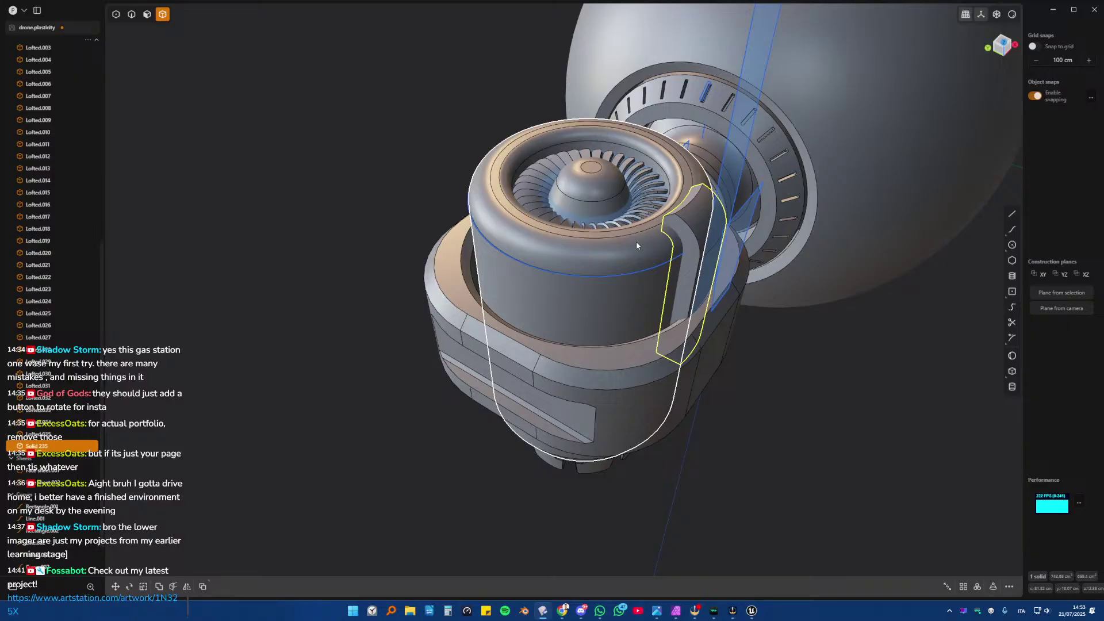
click(583, 241)
key(Escape)
key(q)
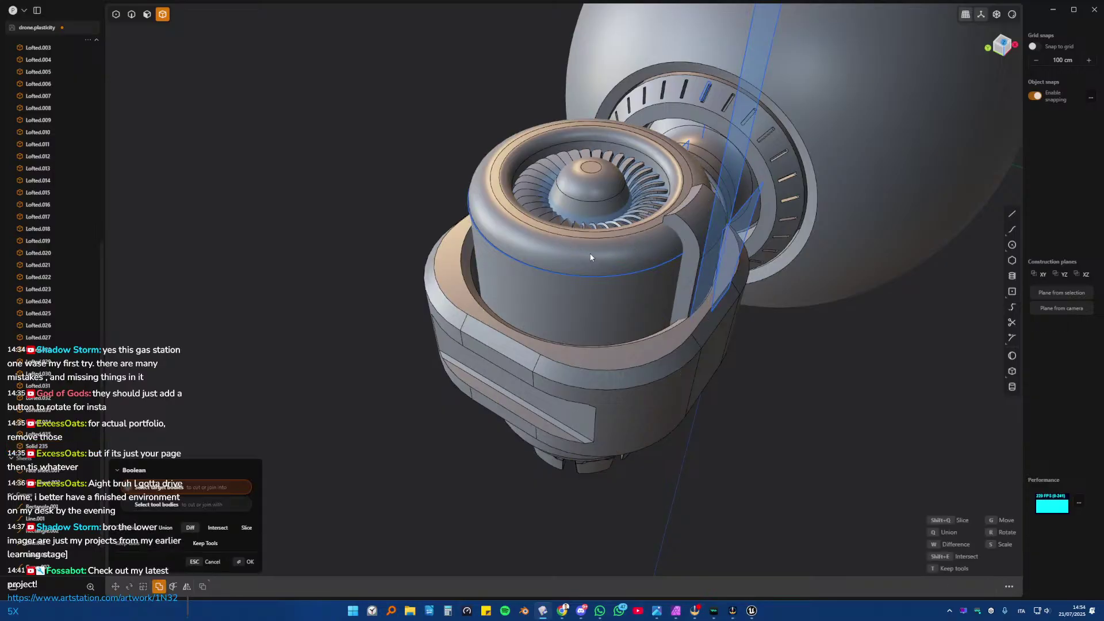
click(592, 256)
click(689, 233)
key(Return)
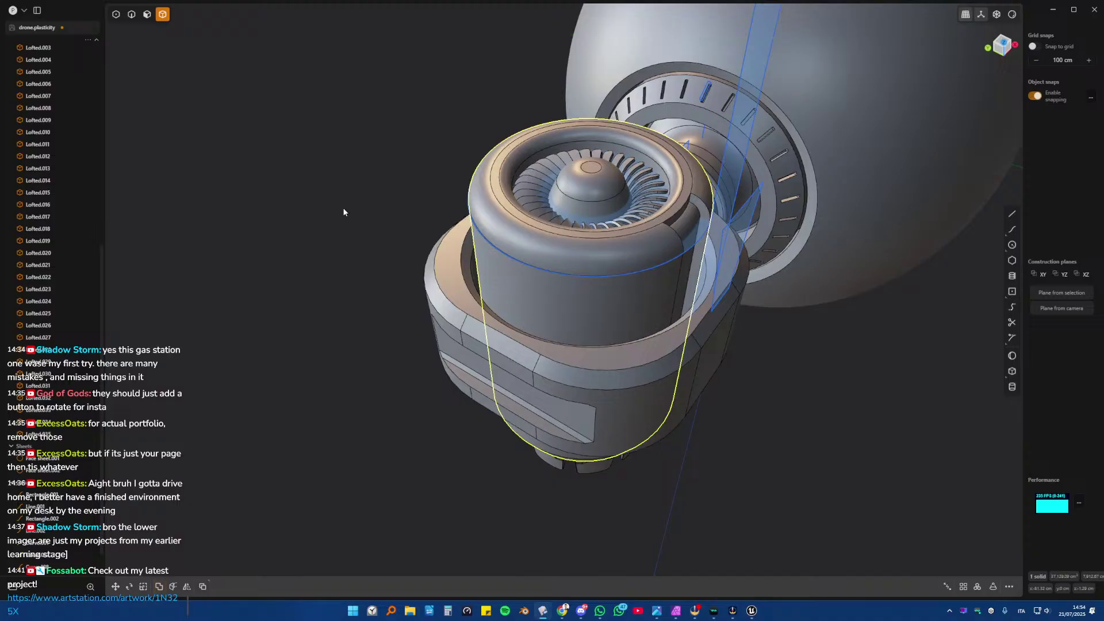
- Select the recess's outline edges across the engine cylinder's rim and side wall for a fillet
middle_drag(672, 236, 443, 217)
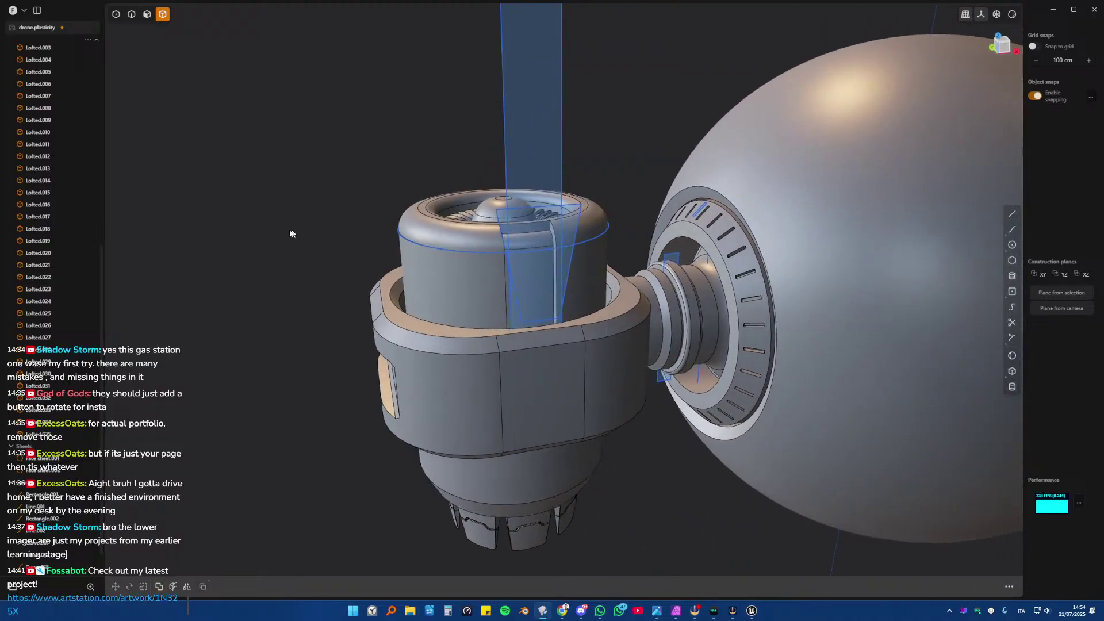
middle_drag(306, 227, 583, 233)
scroll(582, 230, up, 8)
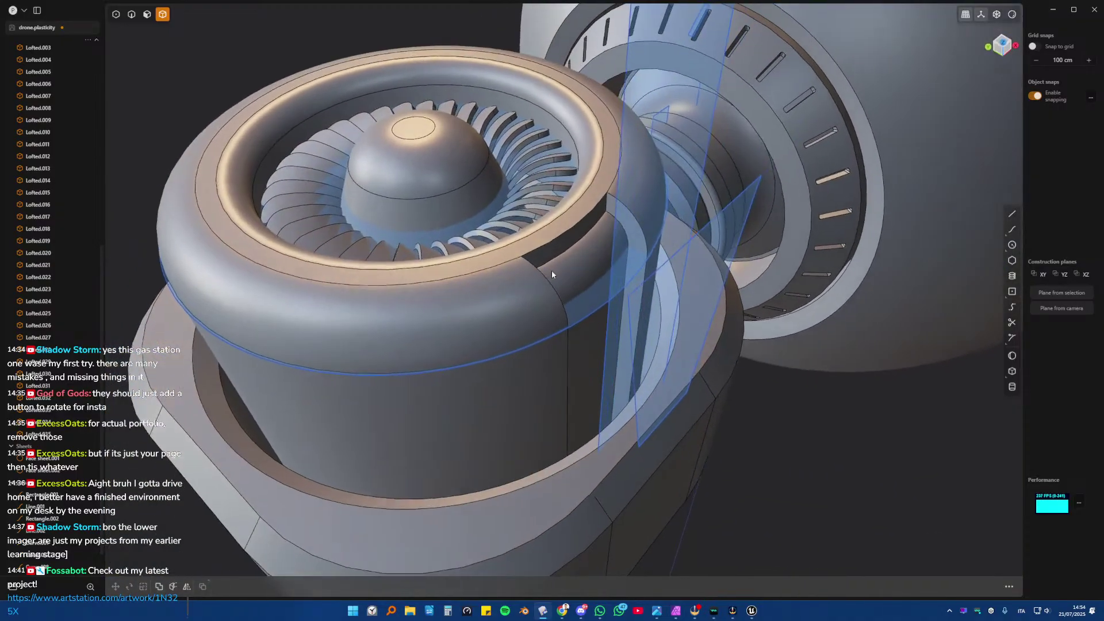
middle_drag(551, 274, 516, 258)
key(2)
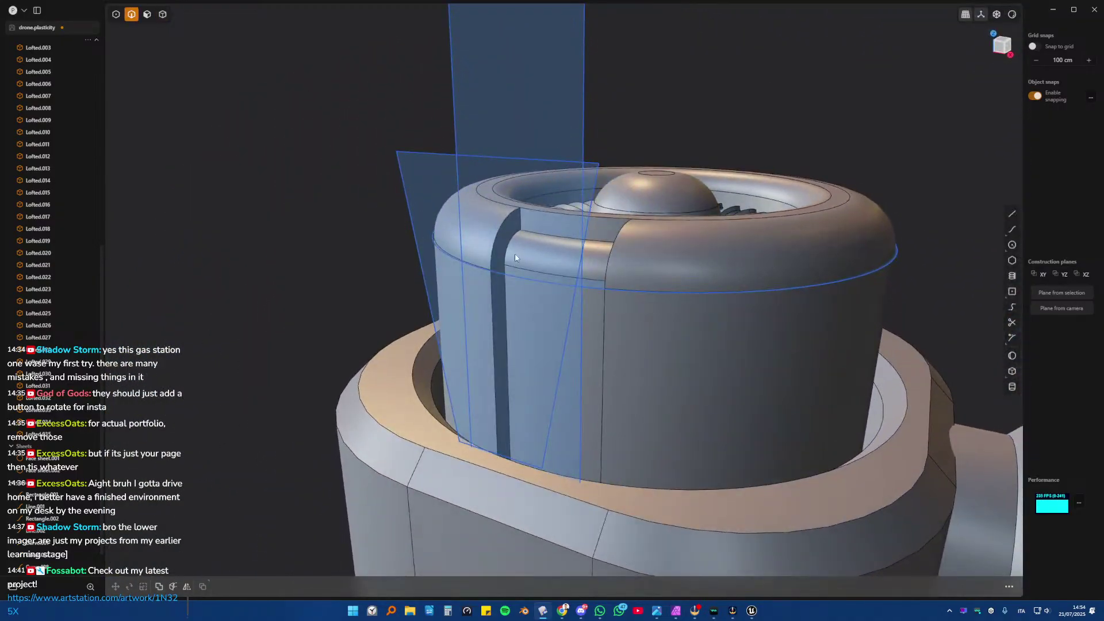
click(604, 230)
key(f)
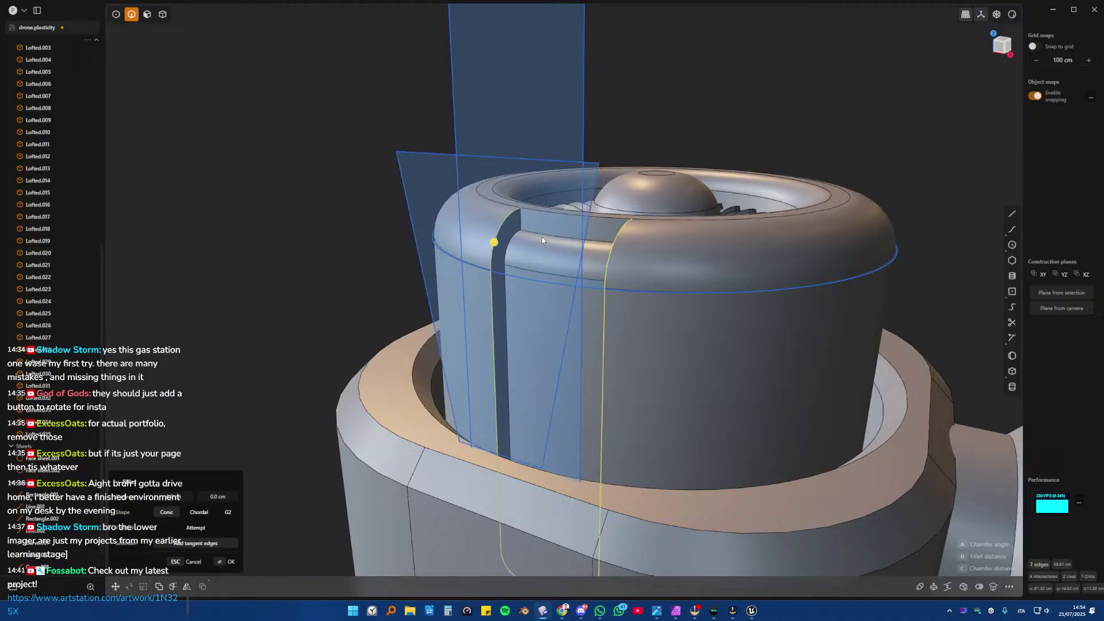
click(602, 241)
middle_drag(602, 242, 603, 253)
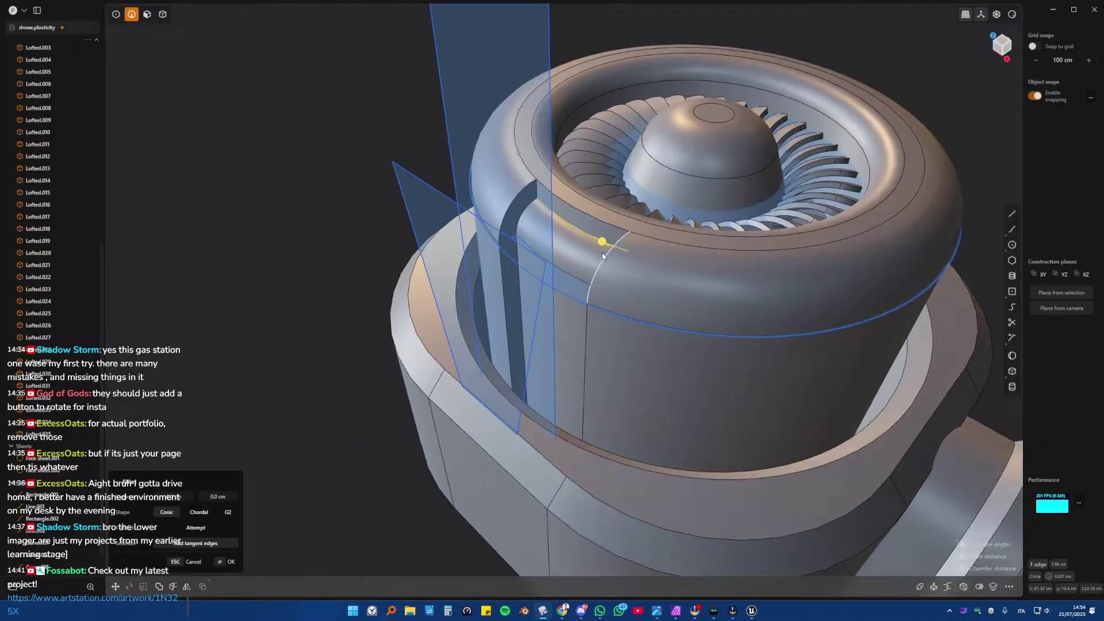
drag(510, 204, 517, 207)
key(Escape)
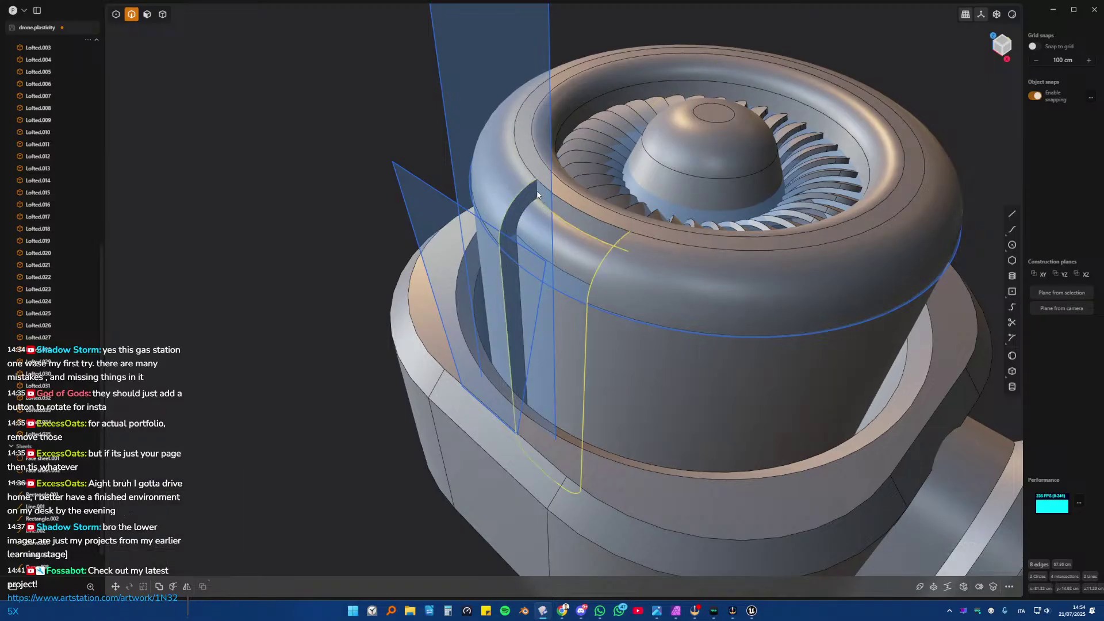
- Hide the construction face sheets and the curves around the engine cylinder
scroll(75, 437, down, 1)
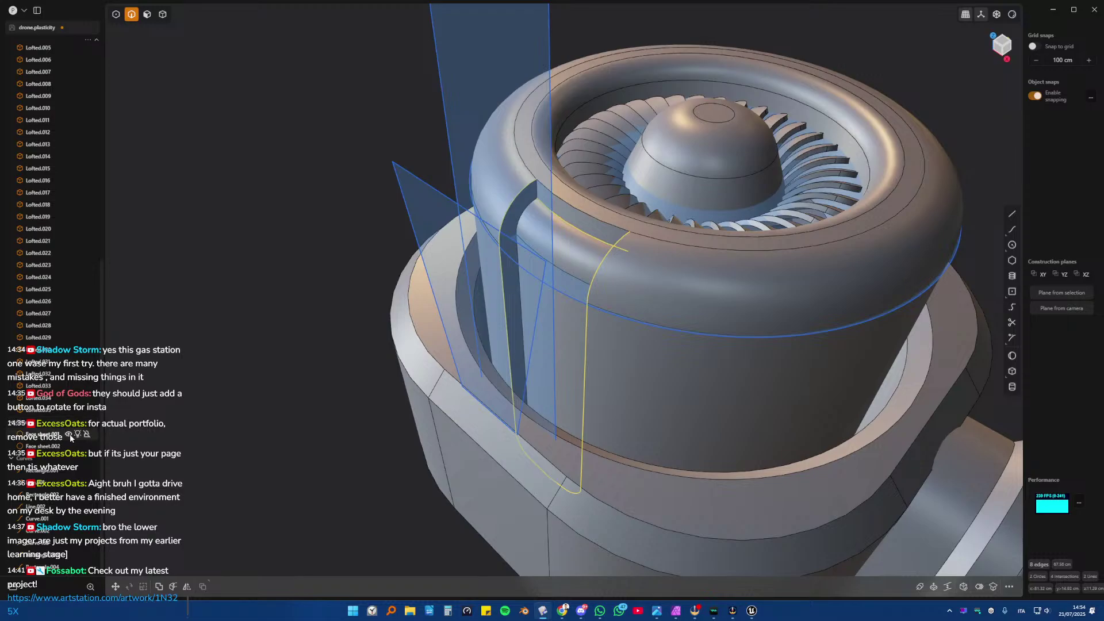
key(f)
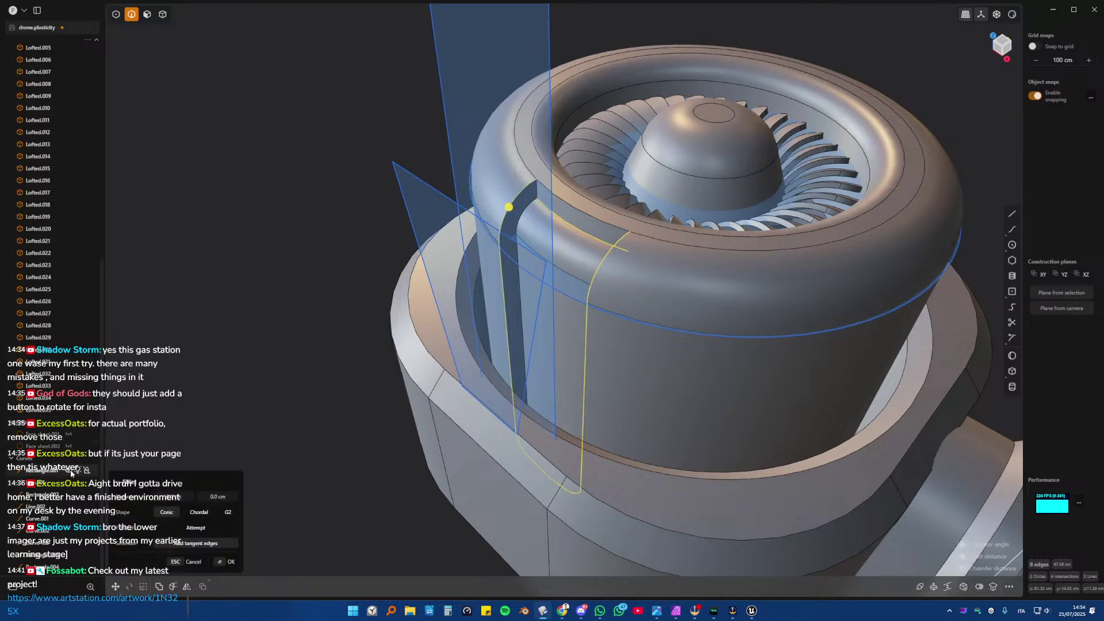
click(61, 473)
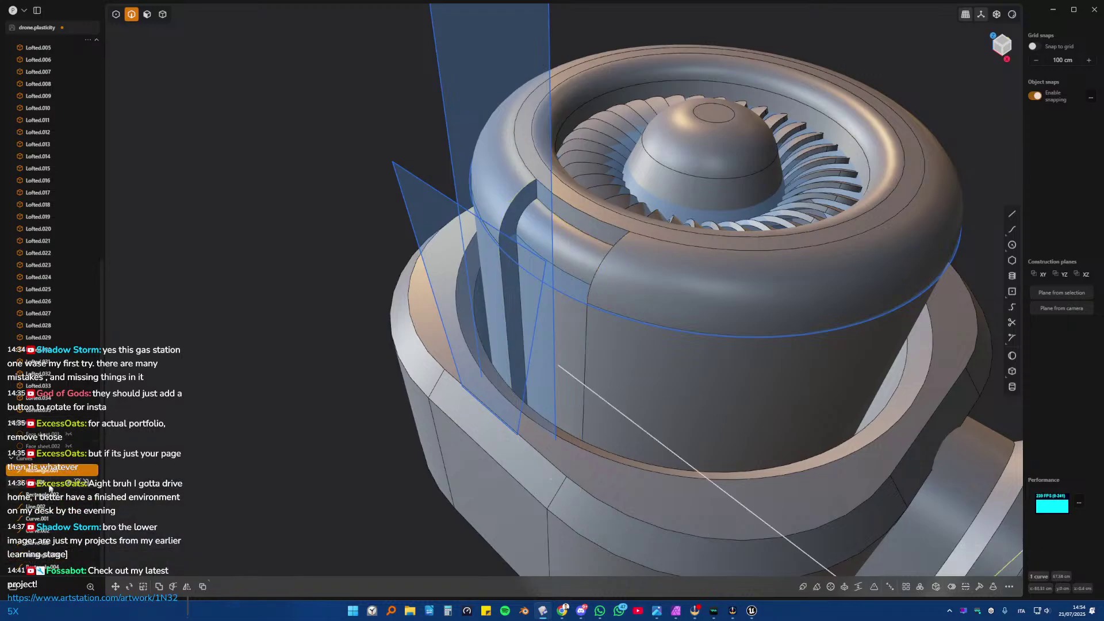
shift+click(60, 567)
key(h)
- Add the recess's inner edges to the selection and try to fillet them with the outline edges by about 0.375 cm
scroll(230, 420, down, 2)
middle_drag(265, 397, 396, 305)
double_click(432, 231)
shift+click(410, 208)
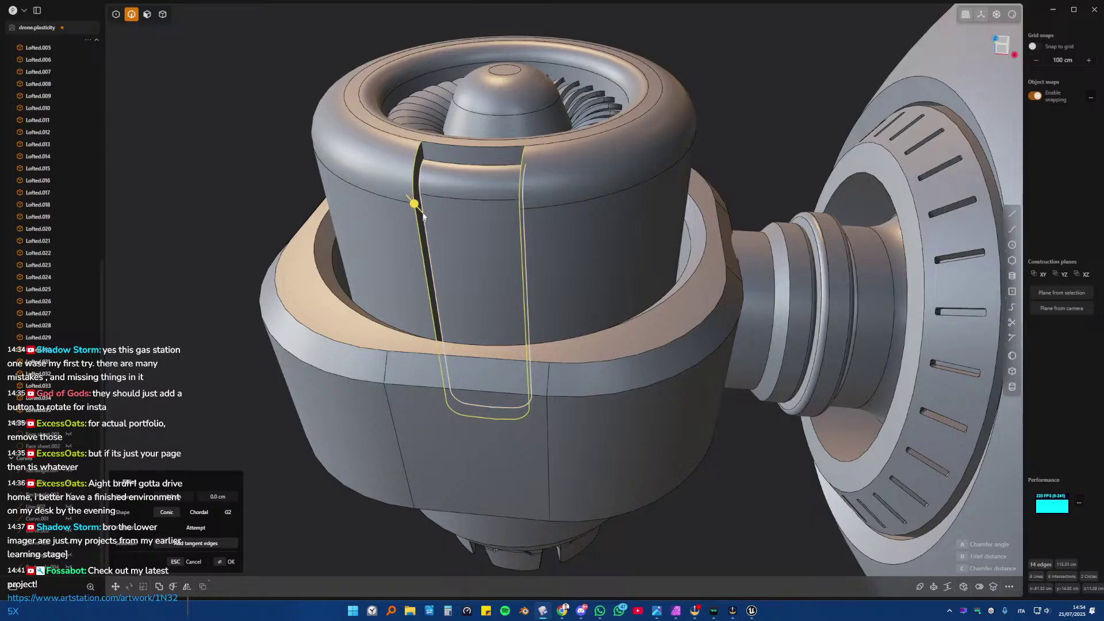
click(431, 155)
middle_drag(427, 148, 505, 151)
click(506, 149)
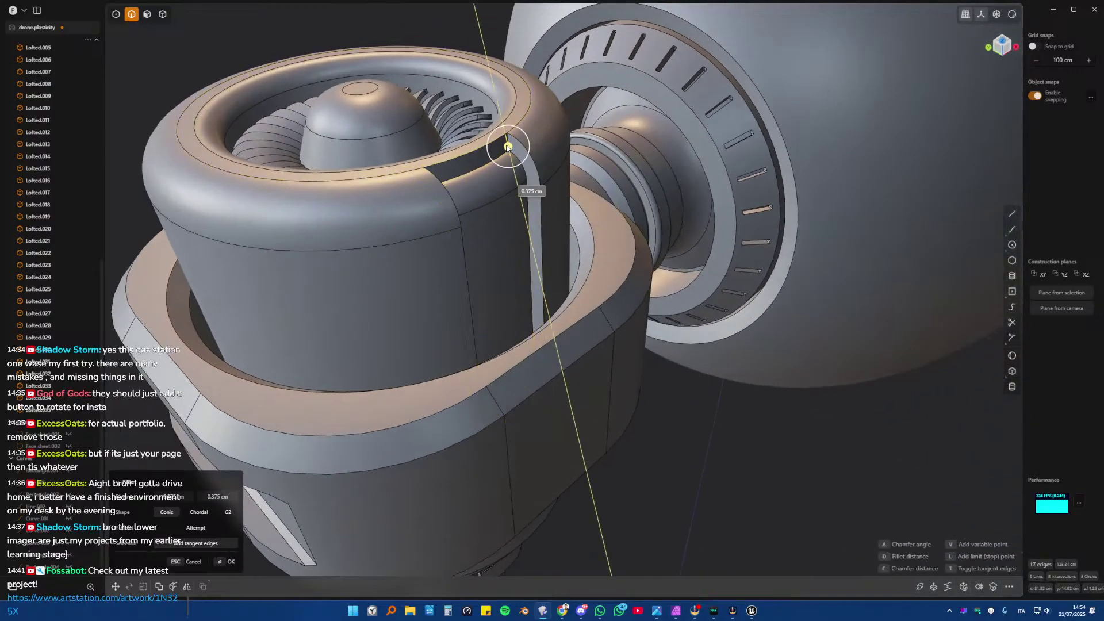
drag(509, 145, 512, 130)
middle_drag(520, 153, 508, 264)
key(Return)
- Inspect the engine cylinder's recess and undo back to its outline edge selection with the construction sheets and curves shown
scroll(566, 224, down, 5)
key(4)
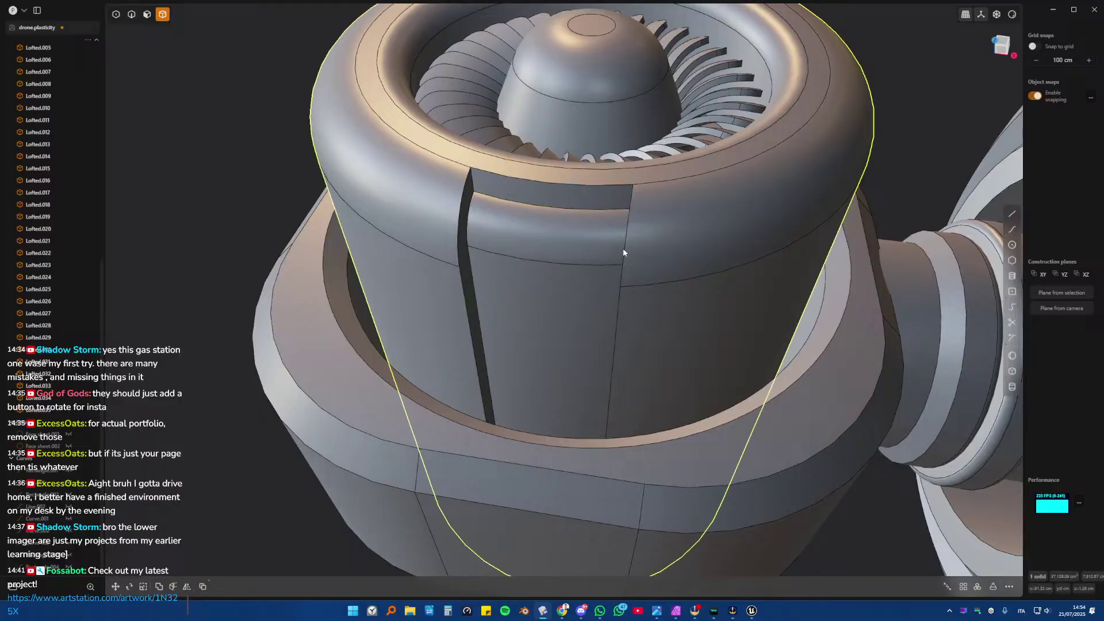
middle_drag(661, 257, 668, 244)
click(672, 237)
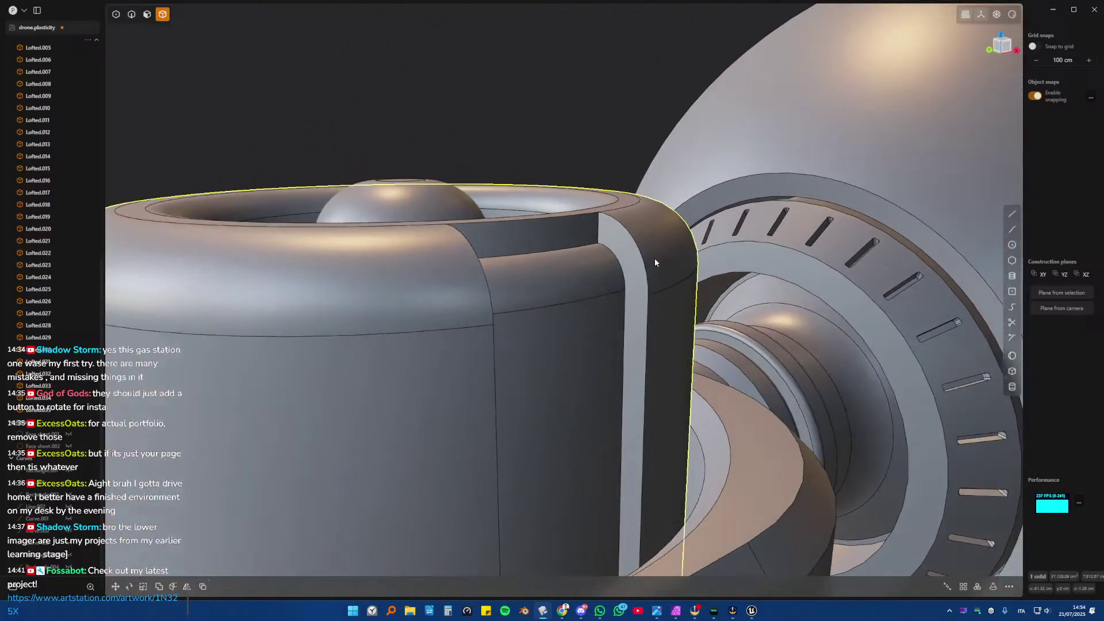
key(g)
key(Escape)
key(alt+x)
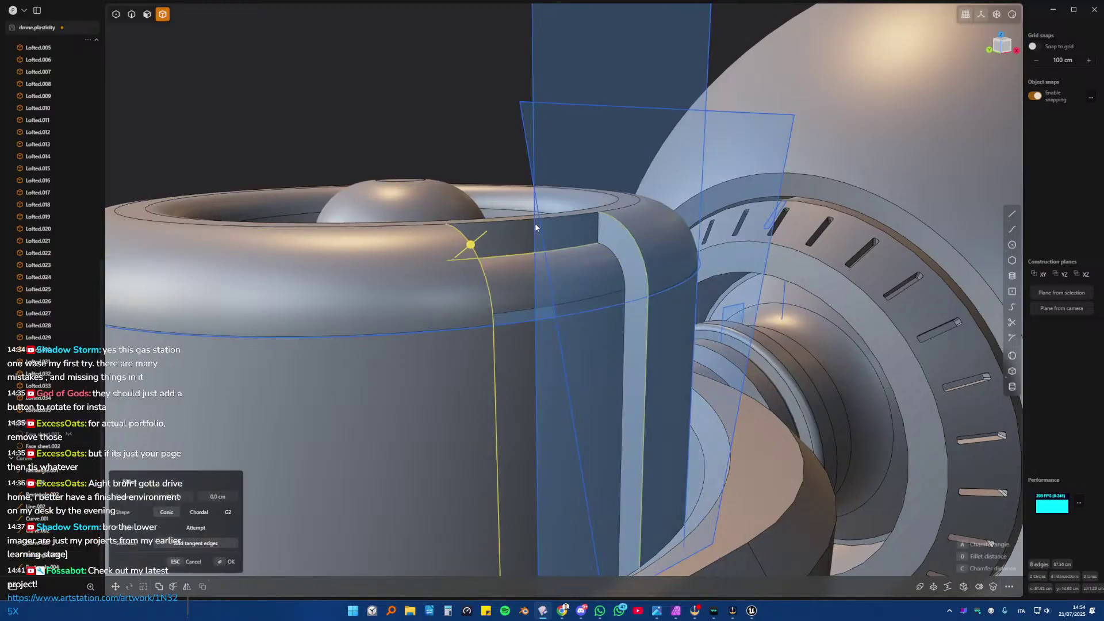
click(534, 228)
middle_drag(506, 230, 535, 242)
key(c)
key(Return)
- Offset the curved outer face and the flat front face of the strap inward to make the strap thinner
key(3)
click(521, 218)
key(o)
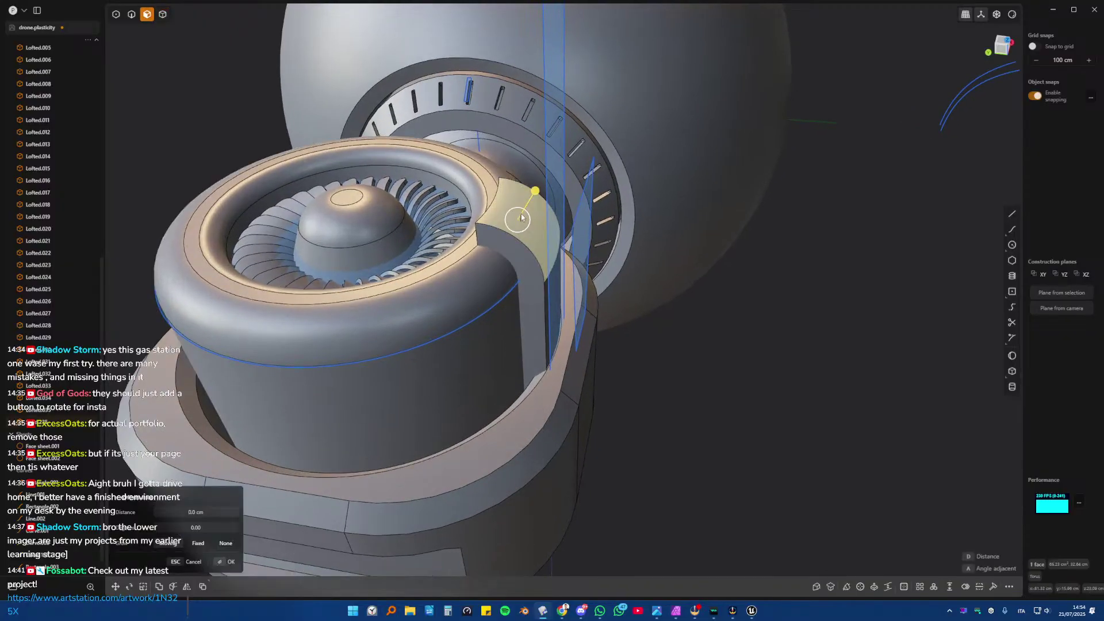
drag(536, 194, 550, 214)
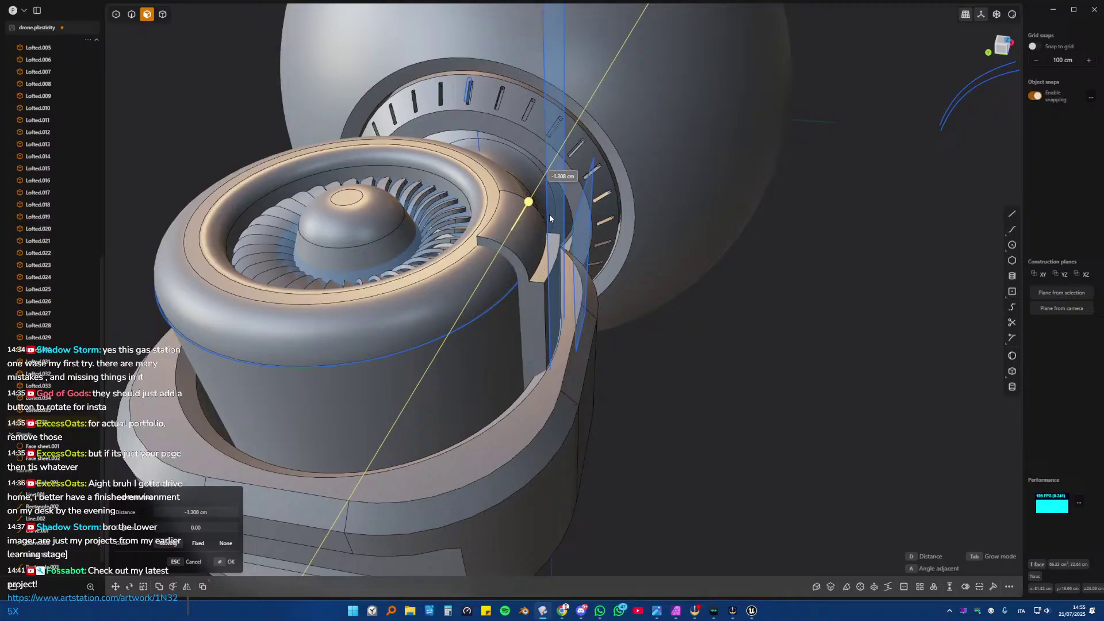
key(Return)
shift+click(546, 295)
key(o)
drag(546, 293, 582, 307)
- Hide the construction curves and sheets that surround the engine
middle_drag(582, 307, 192, 396)
click(51, 468)
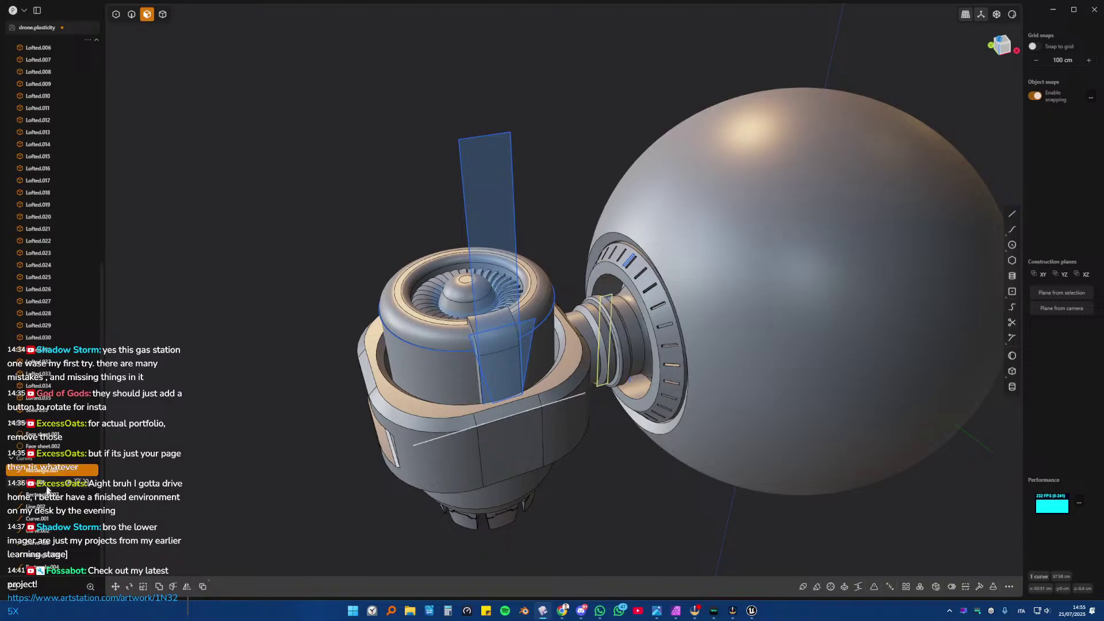
key(h)
- Chamfer the two short upright corner edges at the strap's inner end on the turbine rim
scroll(560, 273, up, 3)
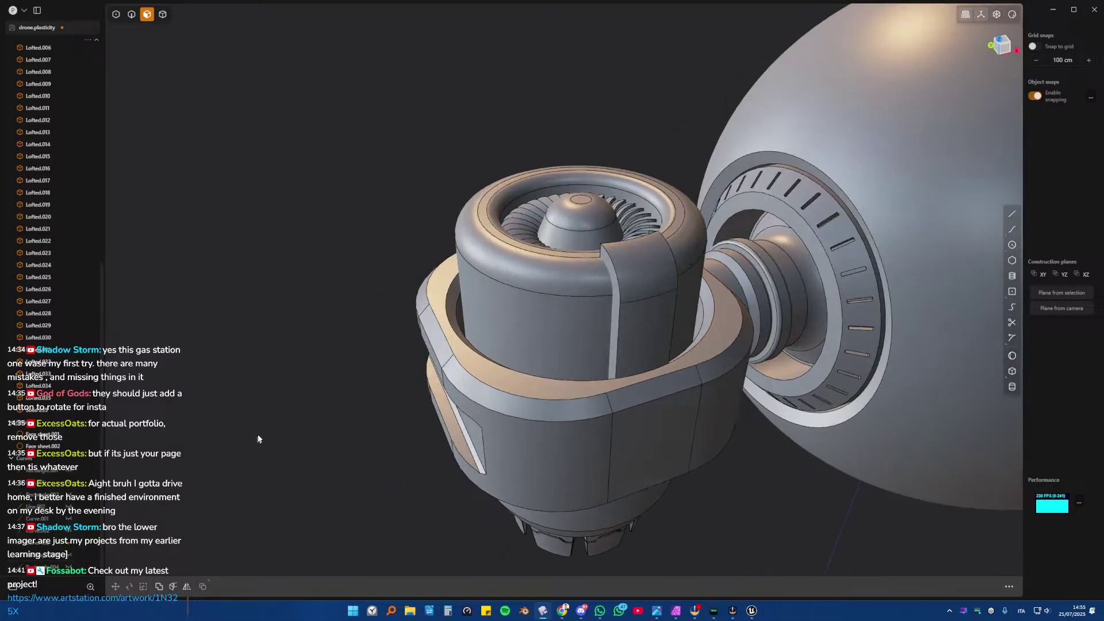
key(2)
scroll(560, 270, up, 4)
click(590, 224)
key(f)
scroll(656, 219, up, 3)
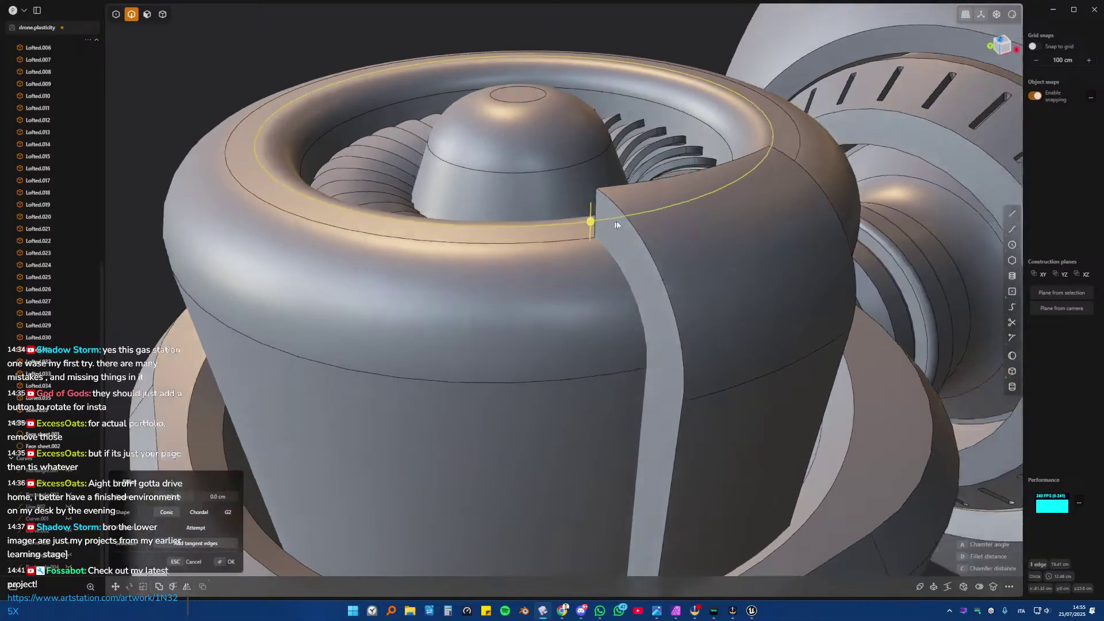
click(608, 211)
shift+click(436, 167)
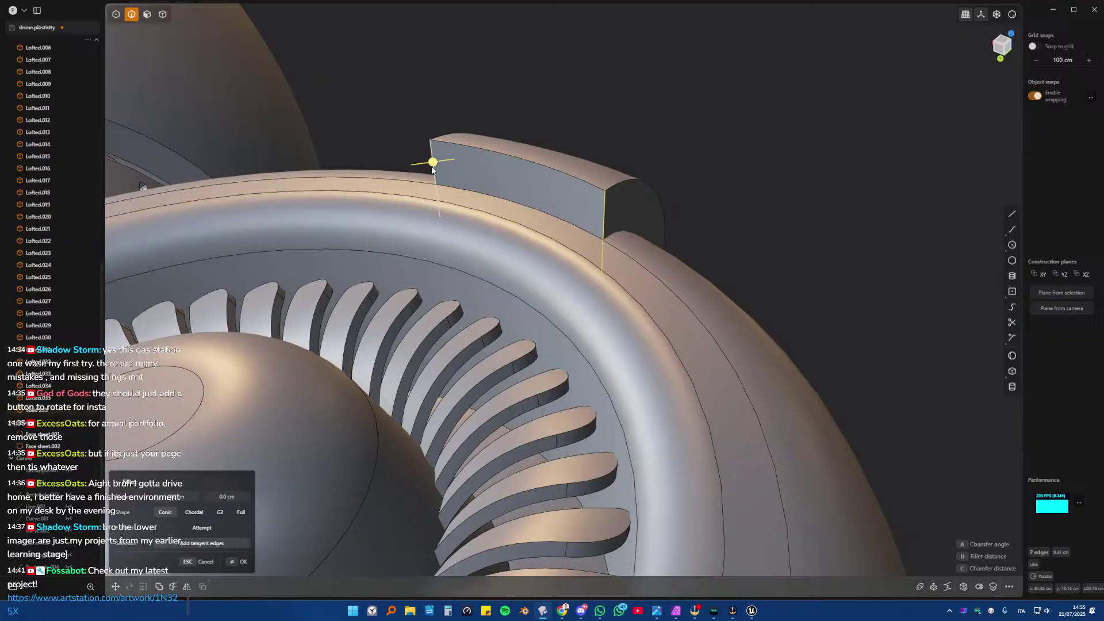
drag(436, 167, 461, 167)
key(Return)
- Chamfer the strap's outer edge loop by about 1.17 cm
middle_drag(744, 163, 539, 202)
double_click(539, 202)
key(f)
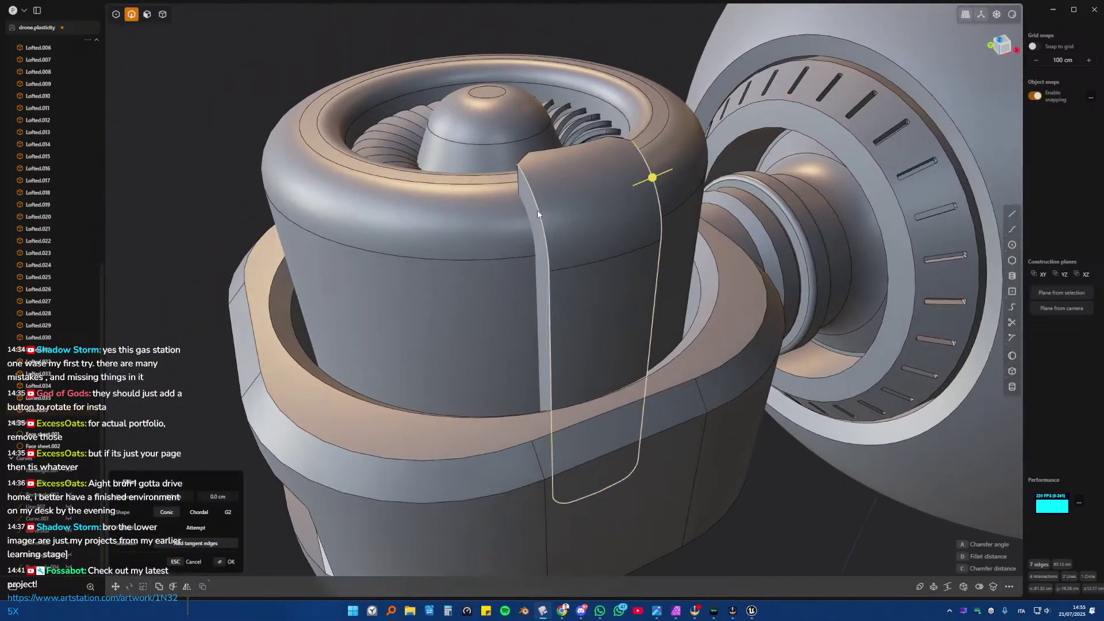
drag(654, 180, 636, 190)
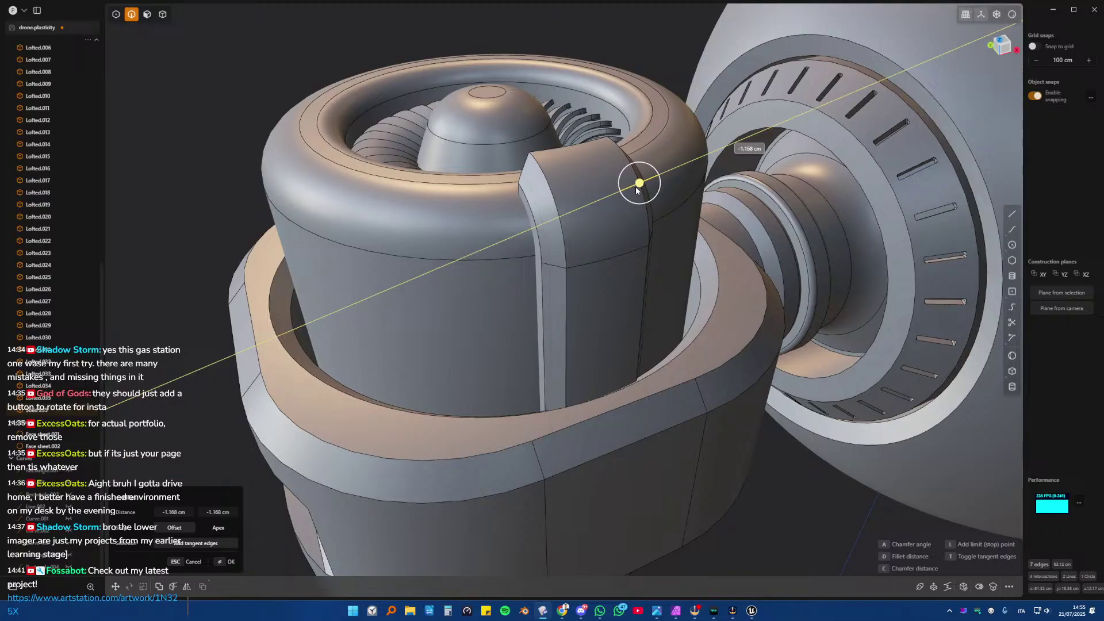
key(Return)
- Apply a small offset to the strap's end face on the turbine rim
middle_drag(636, 186, 580, 177)
key(3)
click(454, 91)
drag(426, 105, 418, 116)
key(Return)
- Isolate the strap solid on the front of the engine
middle_drag(418, 116, 637, 209)
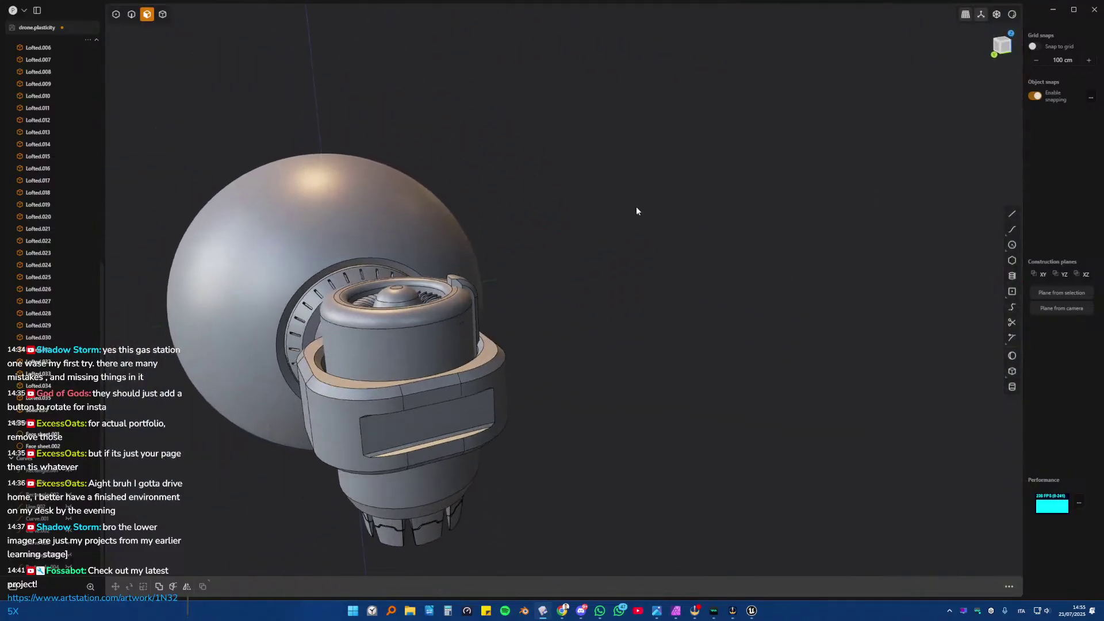
key(ctrl+KP_3)
middle_drag(452, 214, 426, 257)
scroll(636, 249, up, 6)
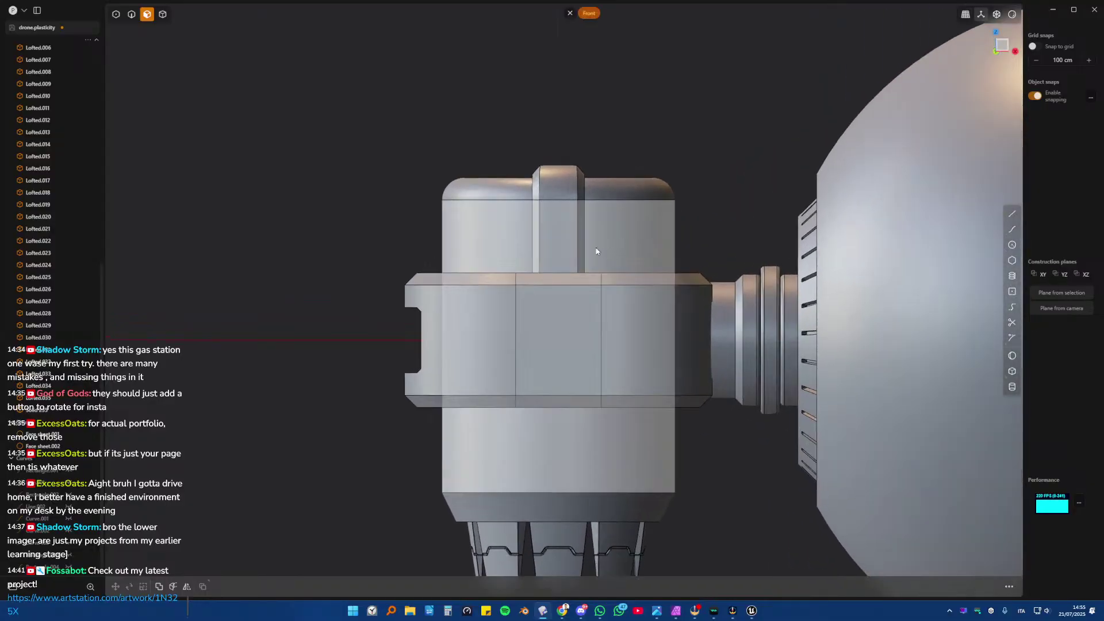
key(4)
click(563, 239)
middle_drag(562, 238, 565, 283)
key(/)
- Try to shorten the strap by offsetting its bottom faces upward
key(3)
click(538, 408)
key(o)
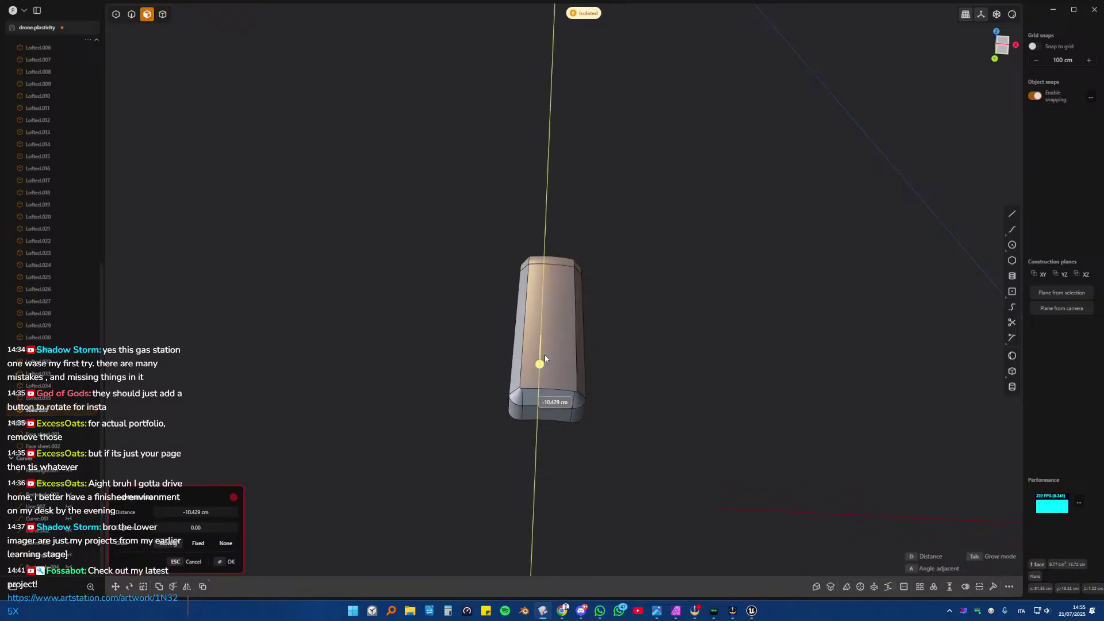
key(Escape)
shift+click(540, 395)
key(o)
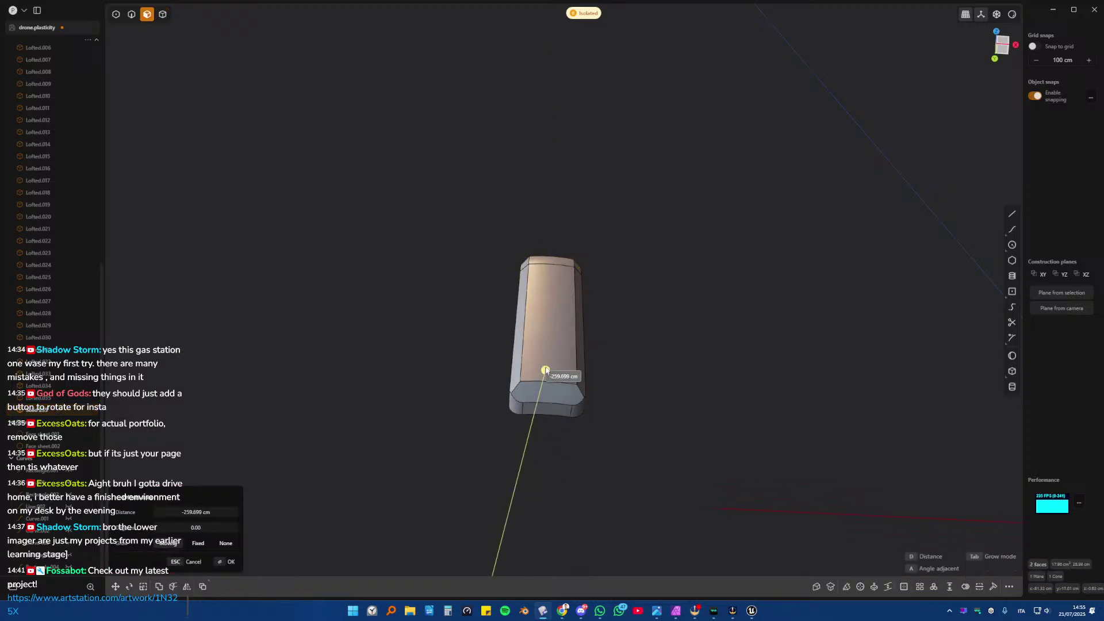
click(549, 352)
key(KP_1)
key(o)
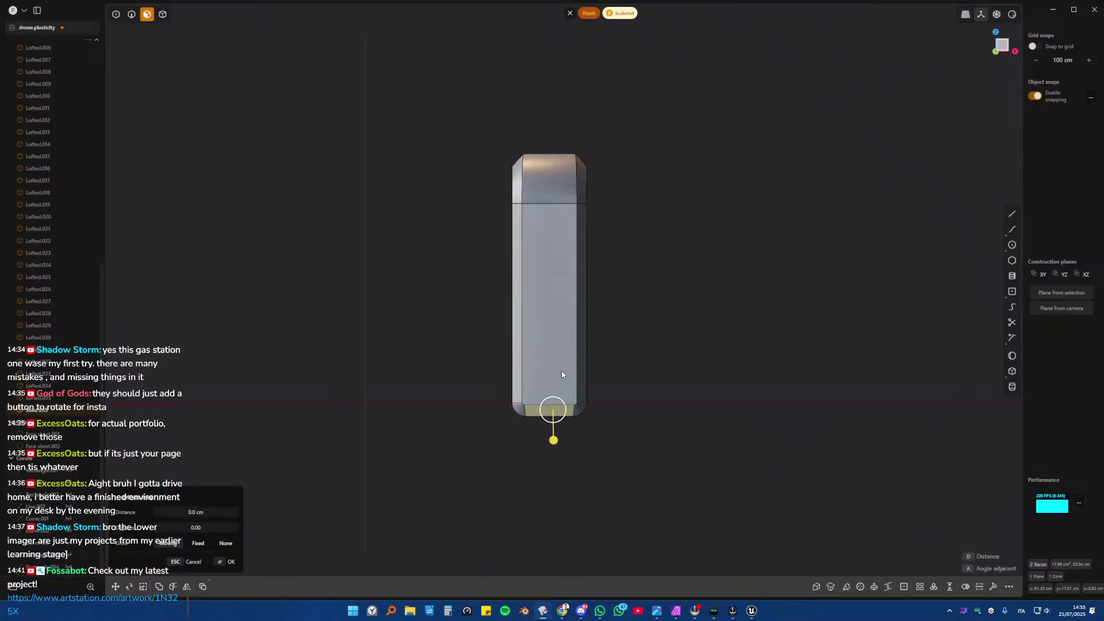
- Draw a horizontal line across the lower part of the strap in the front view, extending past both sides
click(1011, 219)
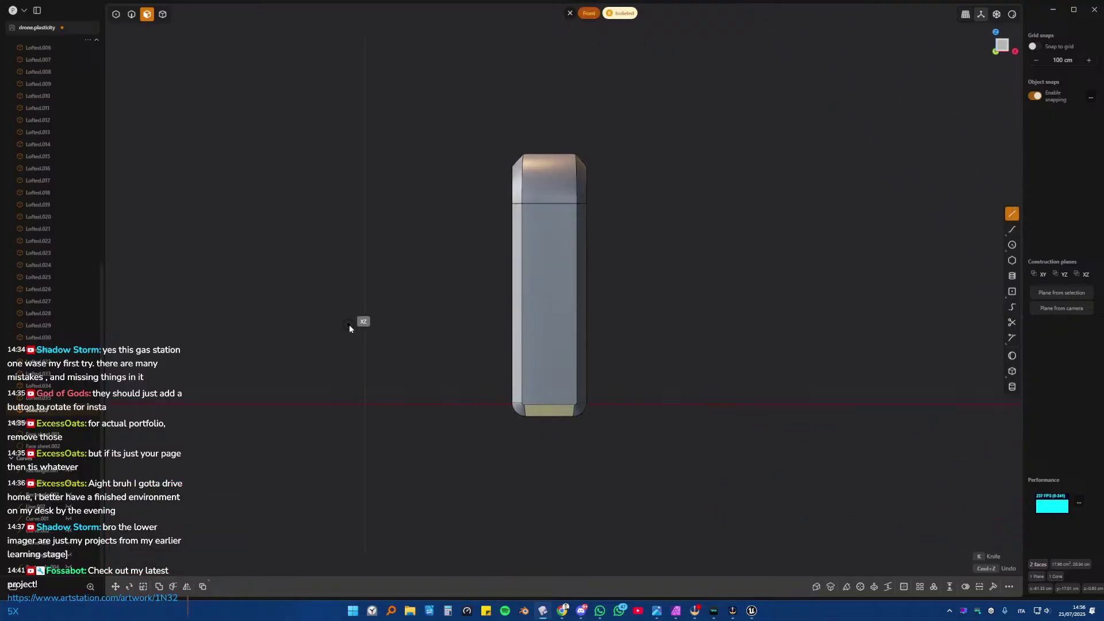
click(352, 327)
click(789, 326)
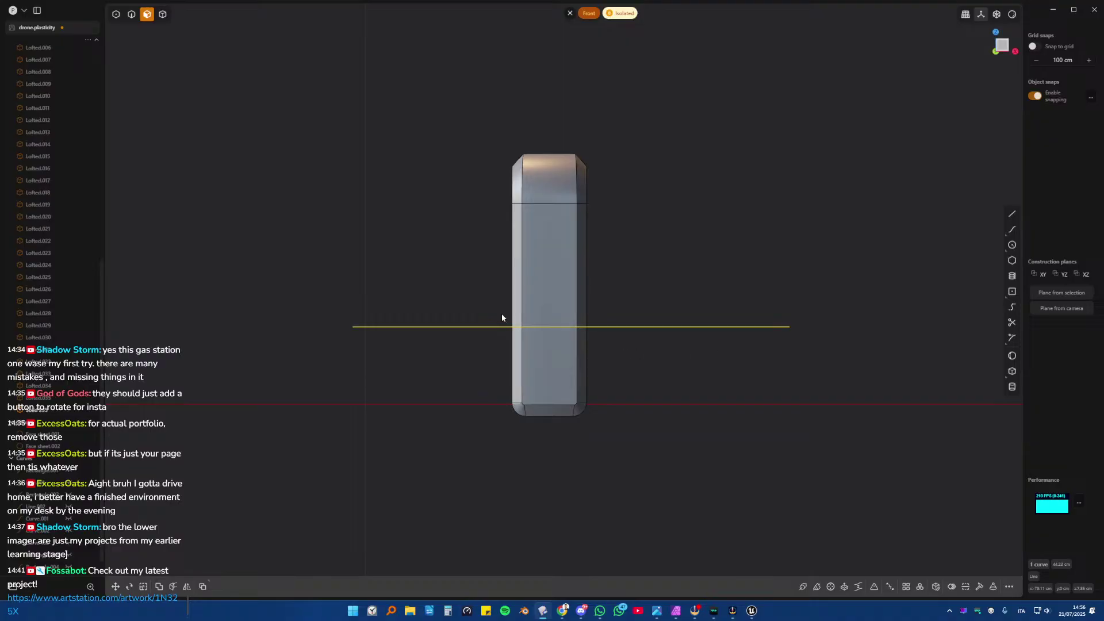
- Cut the strap with the horizontal line and delete the lower piece together with the line
middle_drag(501, 313, 522, 244)
click(523, 244)
key(alt+c)
click(392, 274)
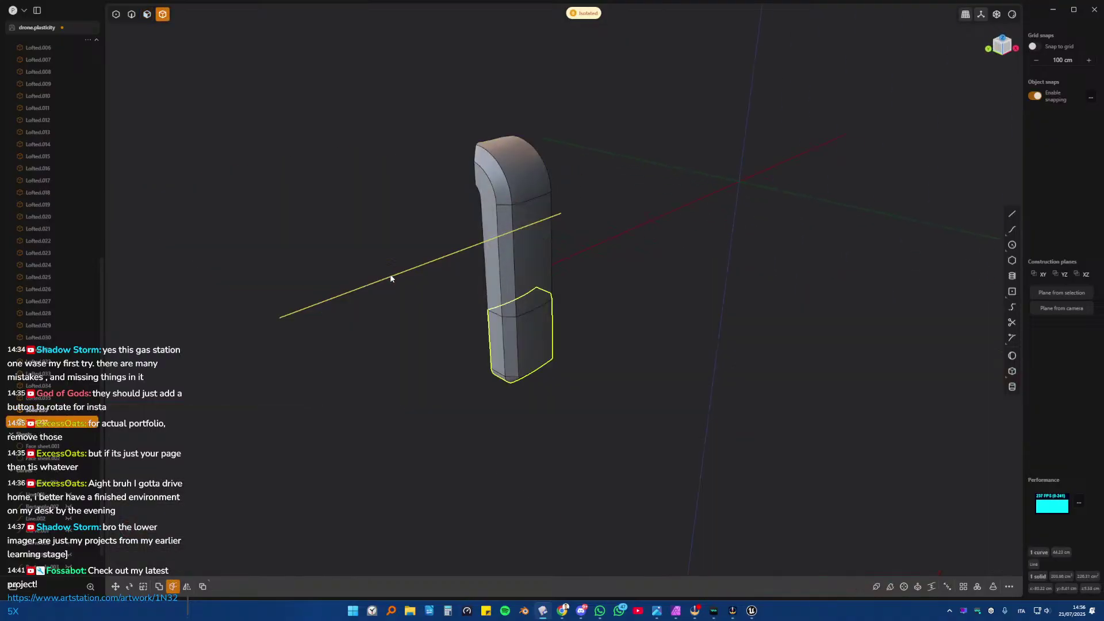
key(Delete)
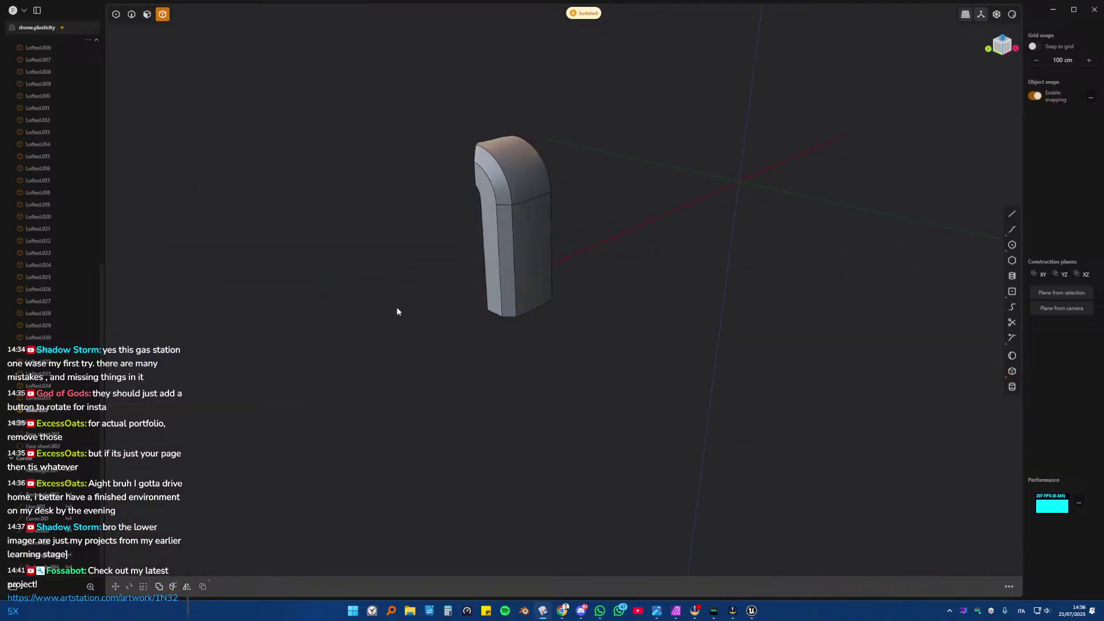
- Leave isolation and examine in X-ray view how far the shortened strap reaches inside the housing ring
key(slash)
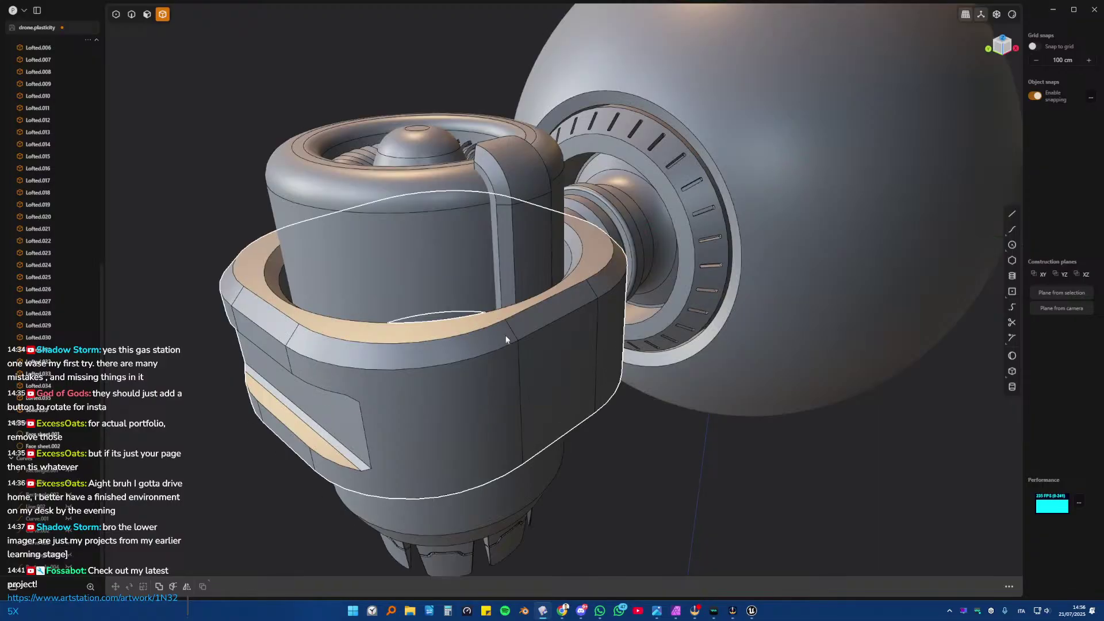
click(519, 264)
middle_drag(536, 292, 499, 173)
key(alt+z)
scroll(522, 326, up, 3)
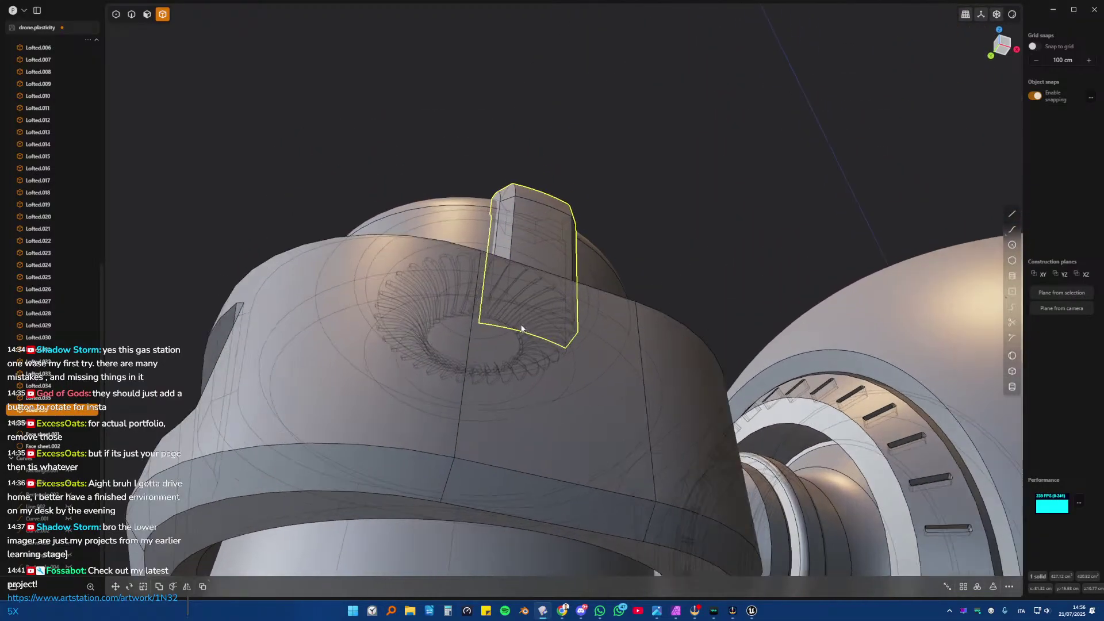
key(3)
middle_drag(521, 317, 425, 266)
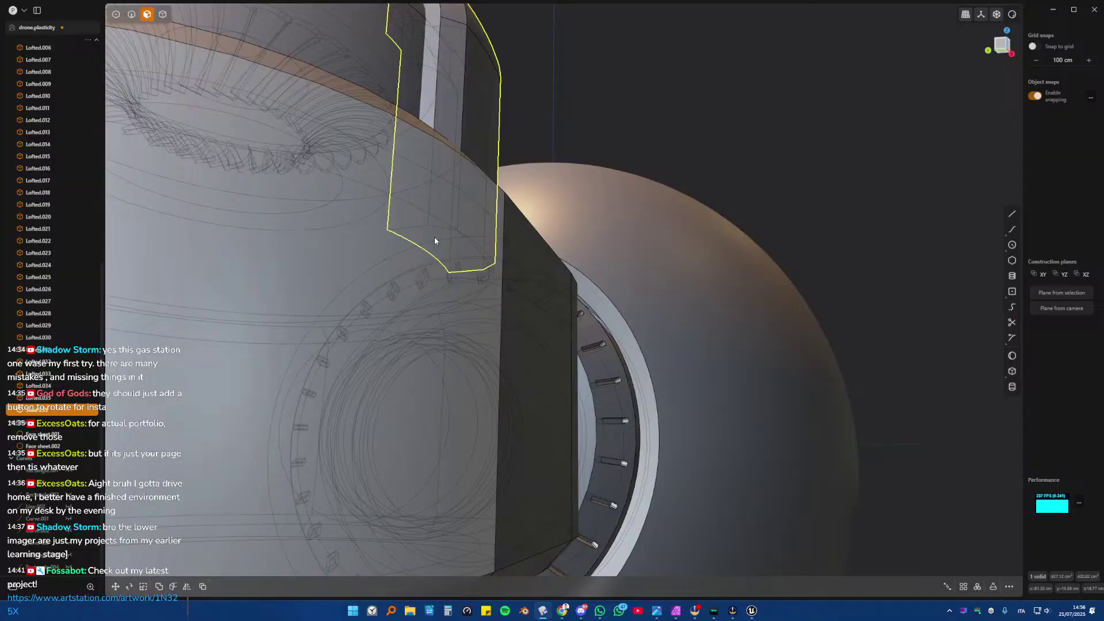
click(451, 231)
mouse_move(452, 231)
middle_down()
mouse_move(467, 315)
mouse_move(475, 184)
middle_up()
key(4)
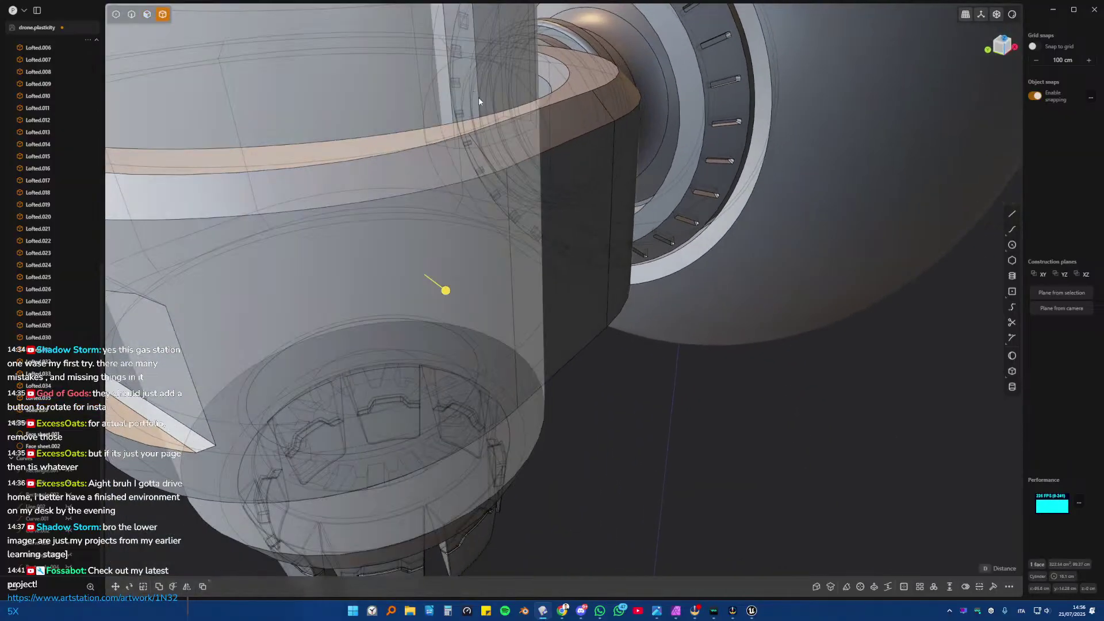
key(alt+z)
middle_drag(479, 98, 516, 154)
key(Escape)
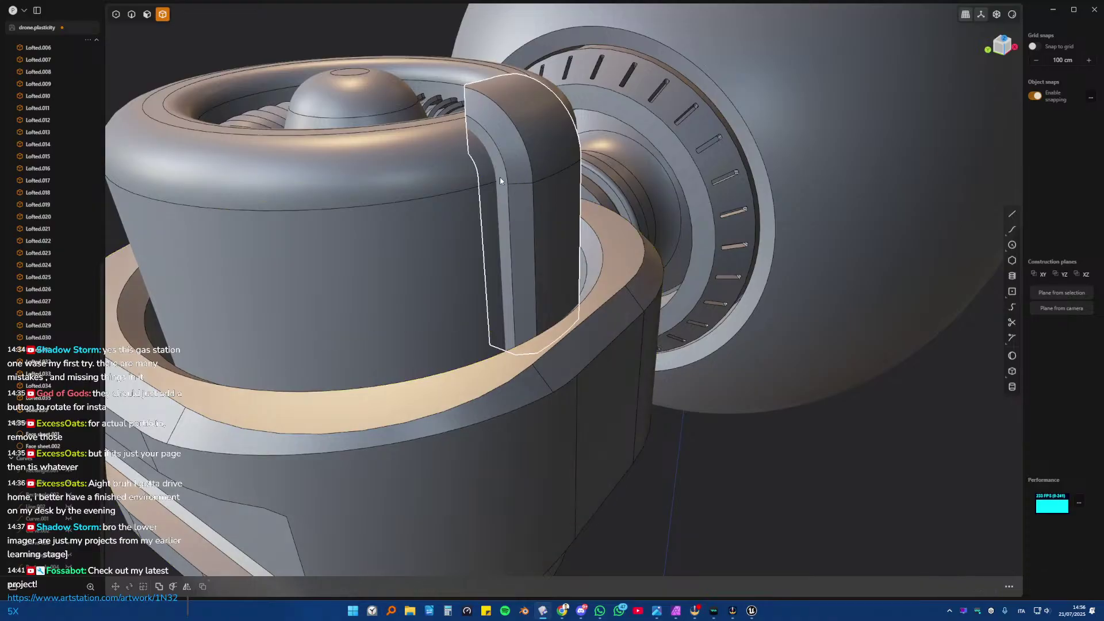
- Isolate the strap again and try offsetting its bottom face
click(506, 182)
key(slash)
middle_drag(558, 298, 537, 335)
key(3)
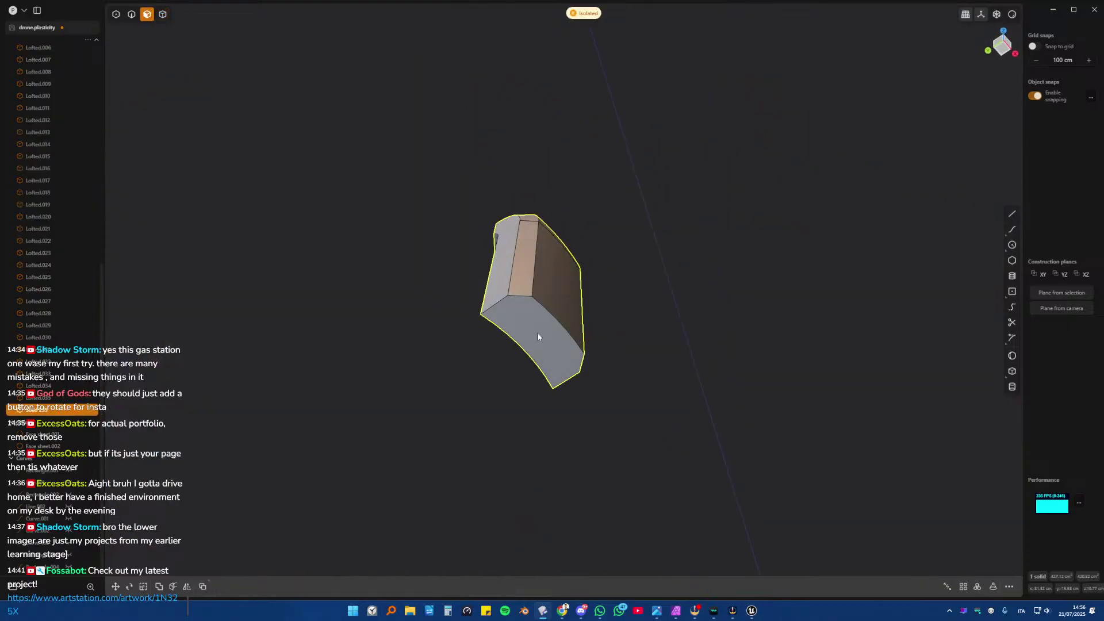
click(538, 335)
key(o)
drag(541, 288, 539, 303)
middle_drag(602, 271, 654, 296)
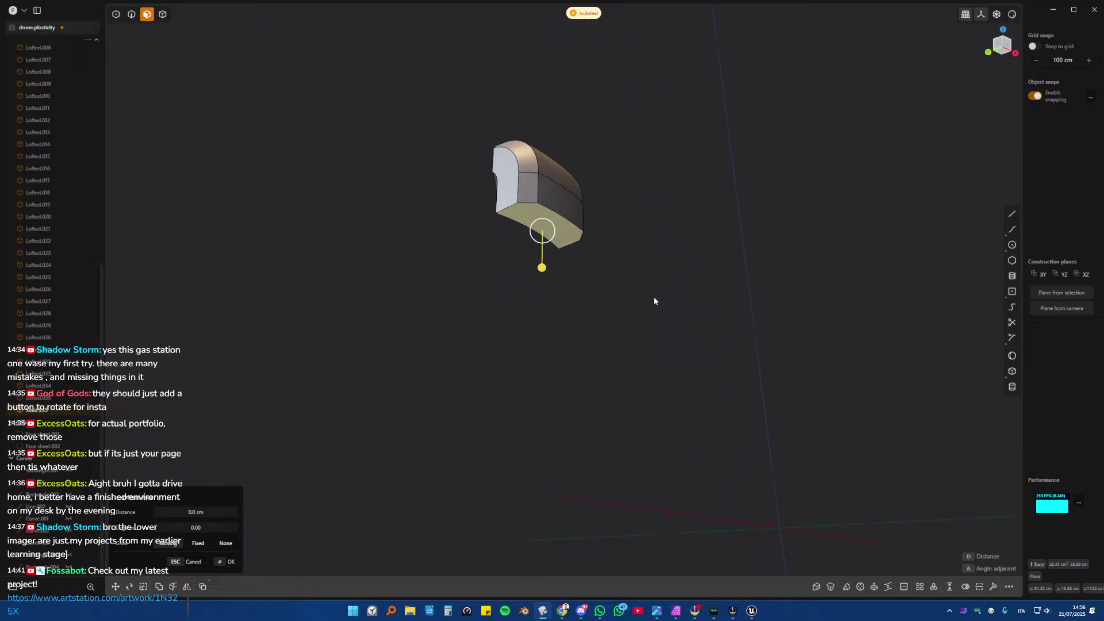
right_click(654, 295)
- Lengthen the strap by offsetting its bottom face downward, with the rest of the engine shown again
key(slash)
click(544, 221)
key(o)
middle_drag(552, 223, 549, 284)
drag(546, 273, 552, 368)
right_click(697, 434)
- Create a radial array of 4 straps over 360 degrees around the centre of the turbine hub in the top view
scroll(697, 434, down, 5)
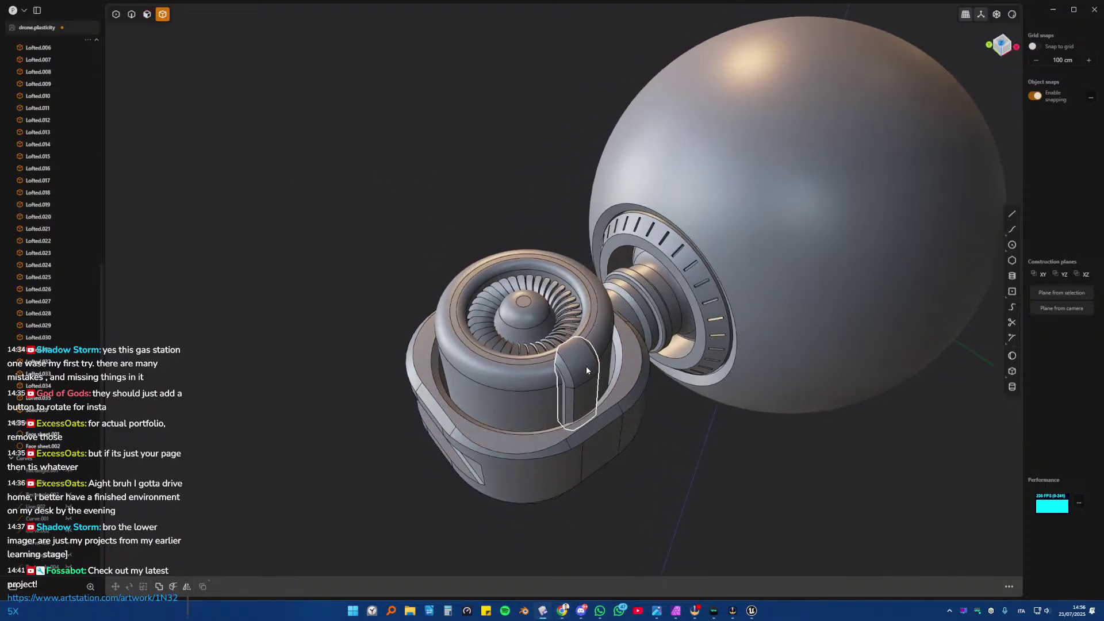
click(585, 366)
key(7)
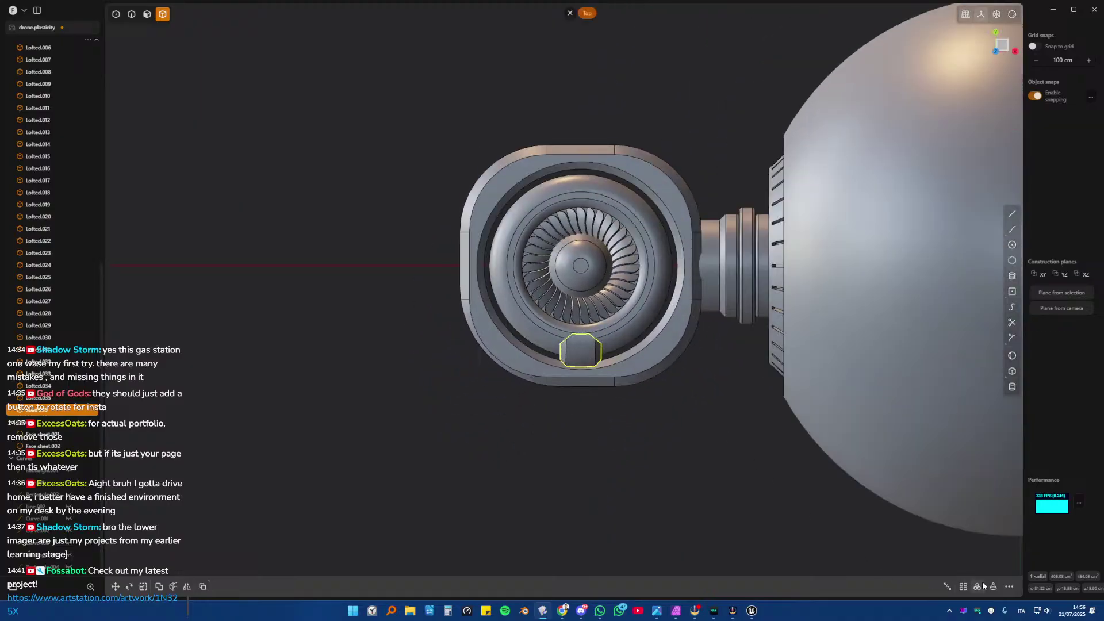
key(alt+r)
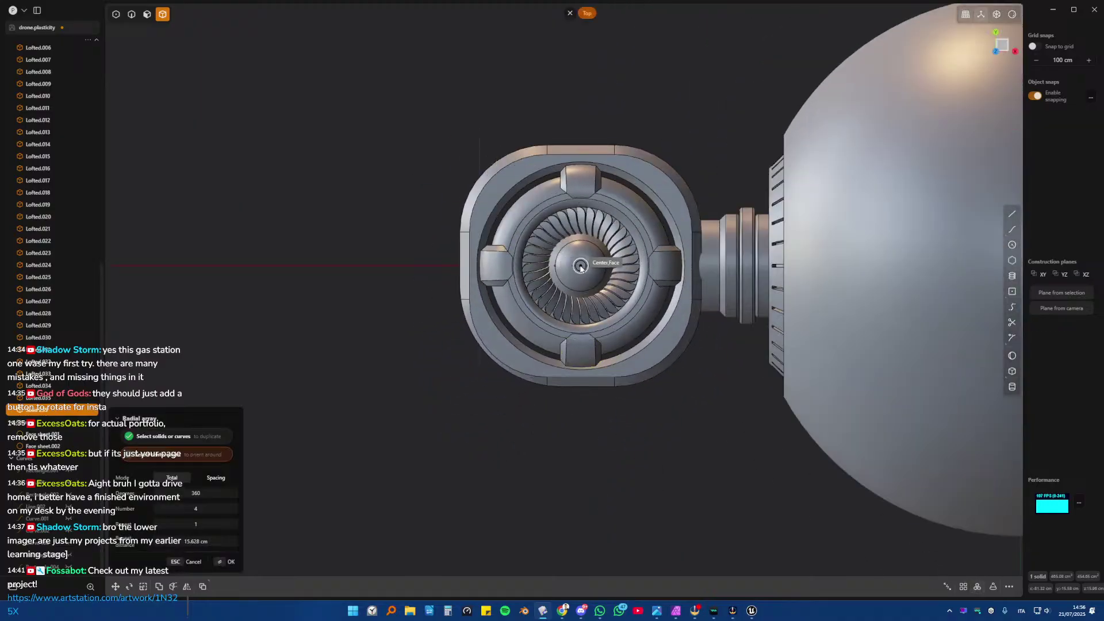
scroll(583, 272, up, 5)
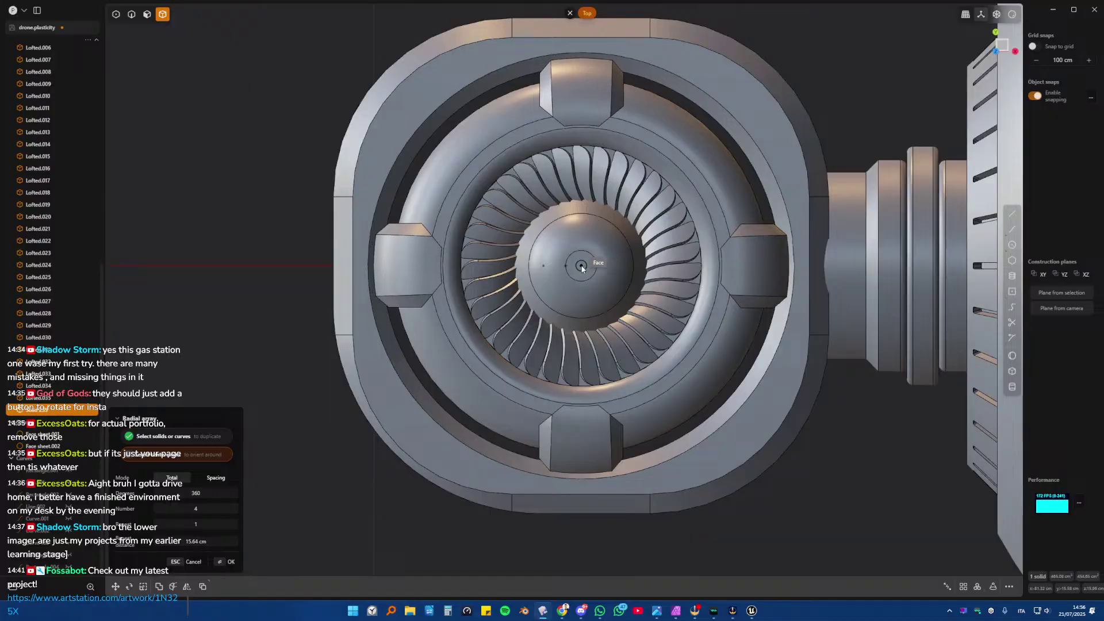
click(581, 269)
key(Return)
key(Escape)
scroll(374, 304, down, 2)
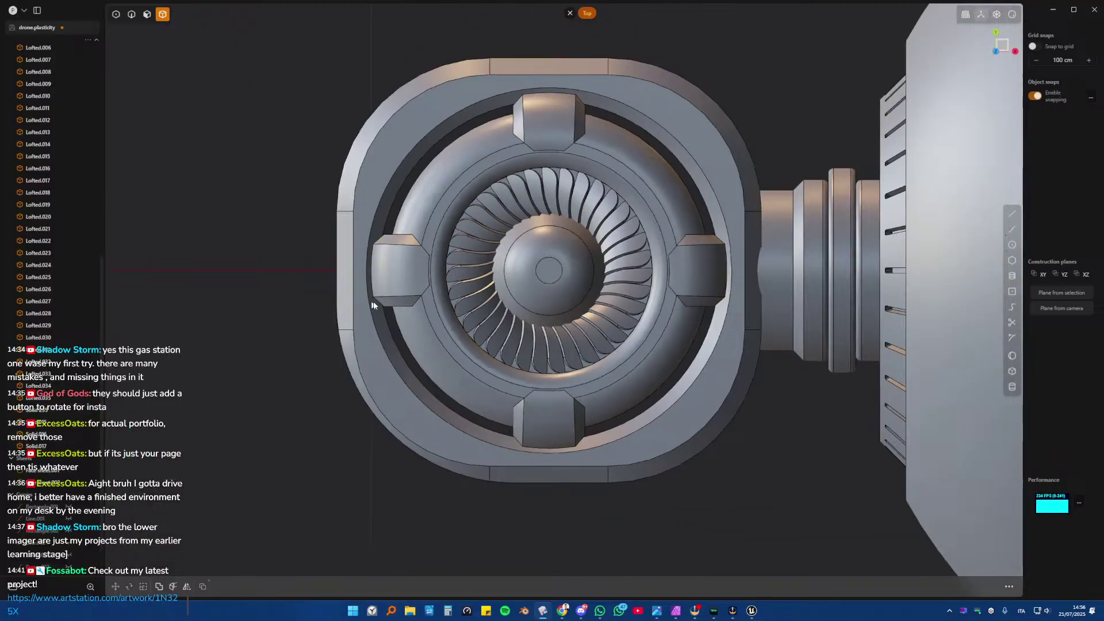
middle_drag(429, 328, 466, 194)
scroll(464, 194, down, 10)
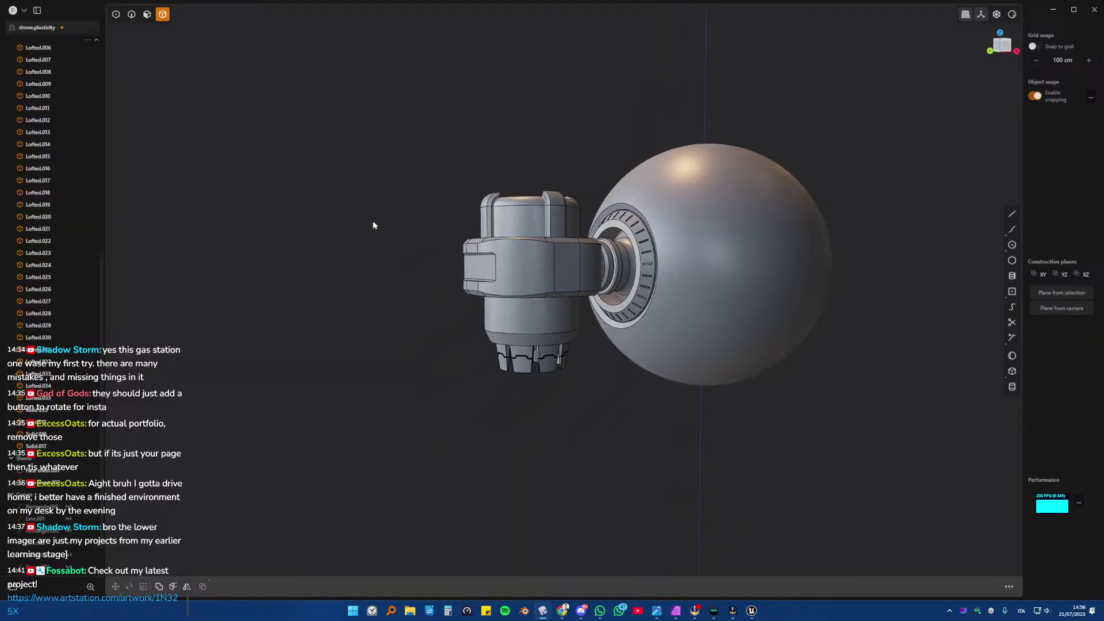
middle_drag(374, 224, 603, 246)
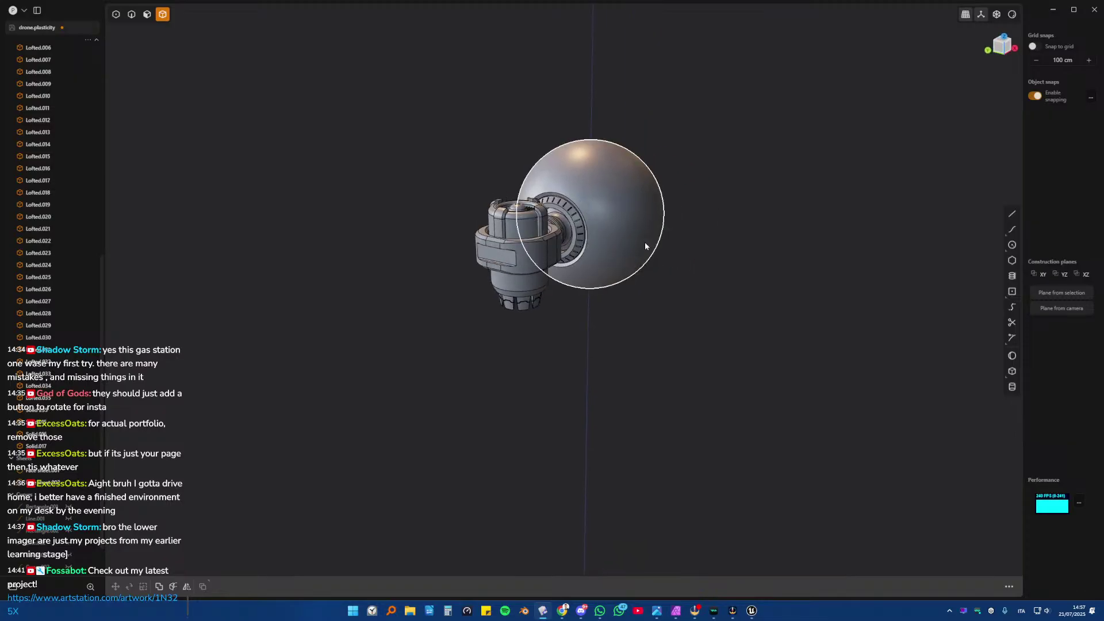
- Draw a centre rectangle as a square about 45 cm wide, centred on the main sphere in the front view
middle_drag(657, 247, 597, 214)
click(587, 204)
key(KP_1)
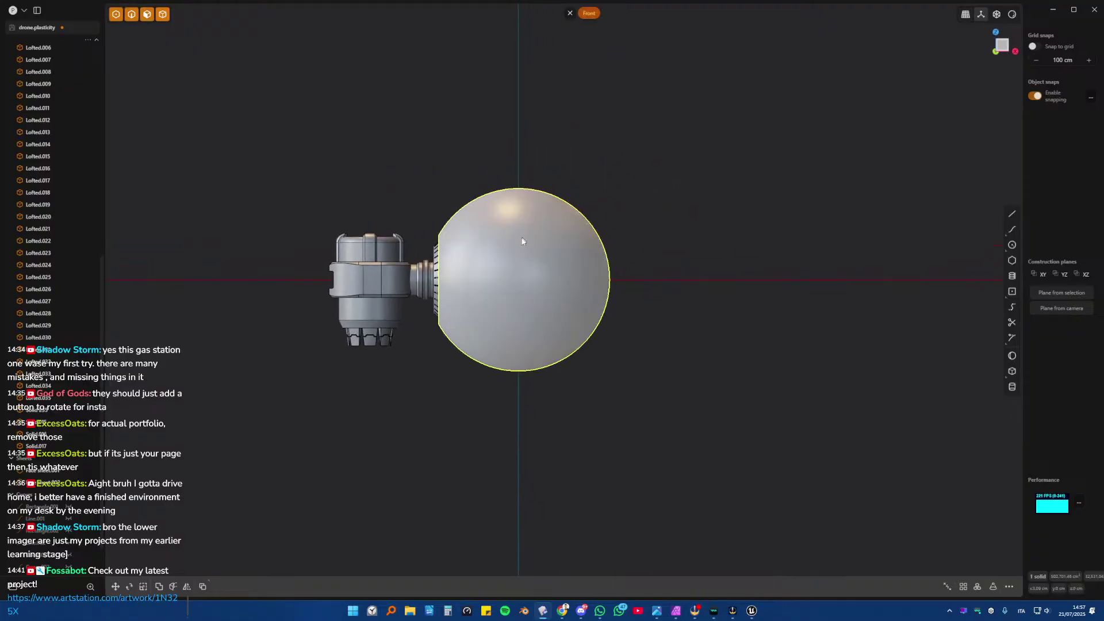
middle_drag(495, 257, 520, 284)
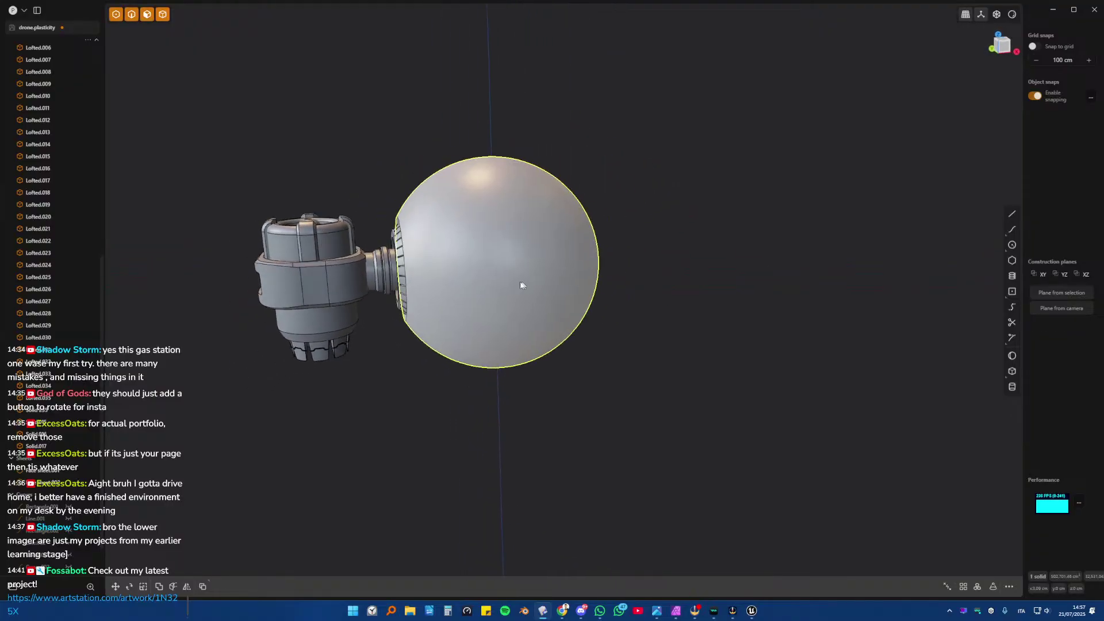
key(KP_1)
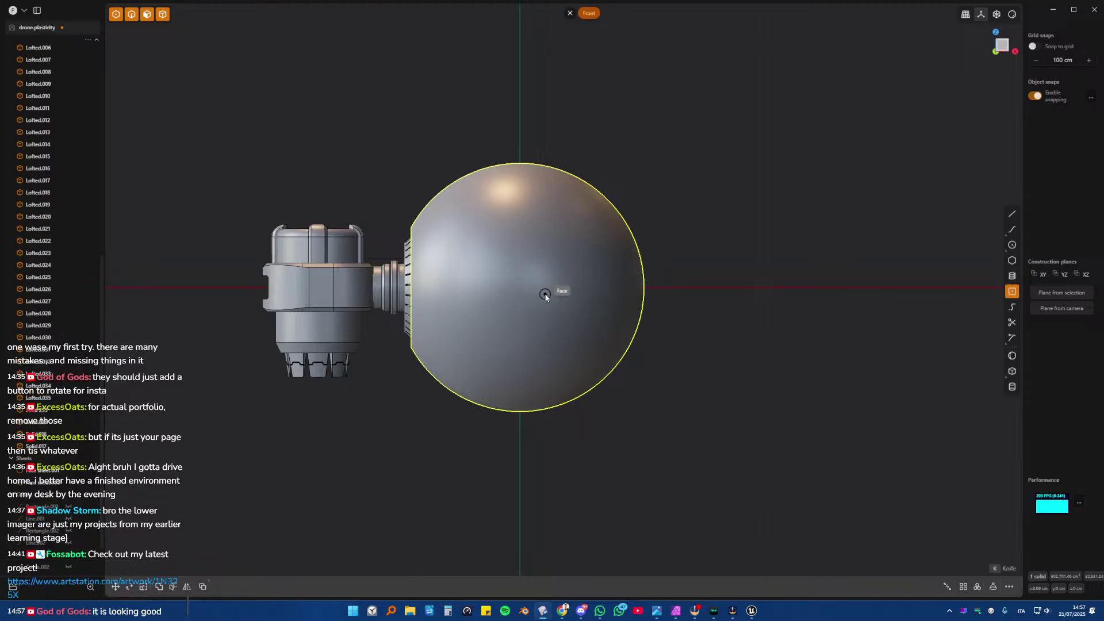
key(Escape)
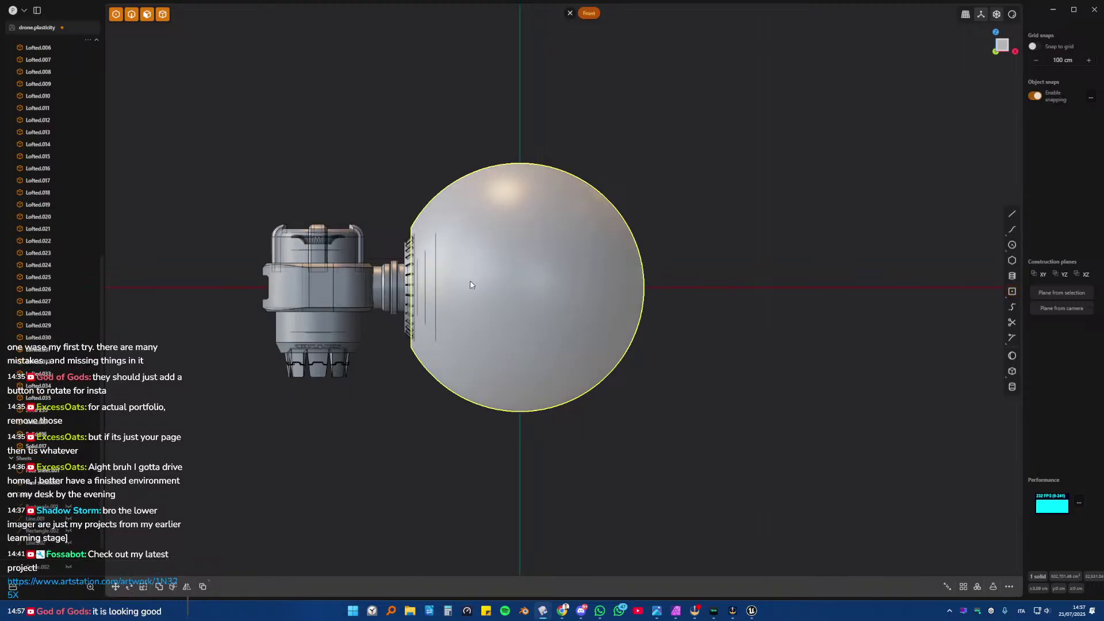
click(1012, 291)
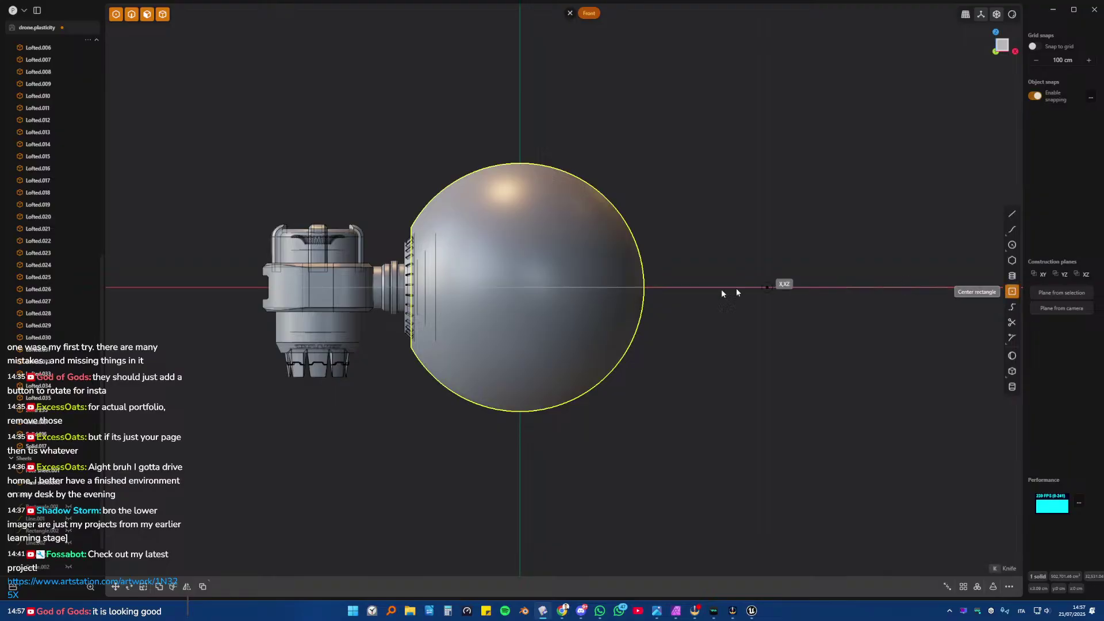
click(521, 287)
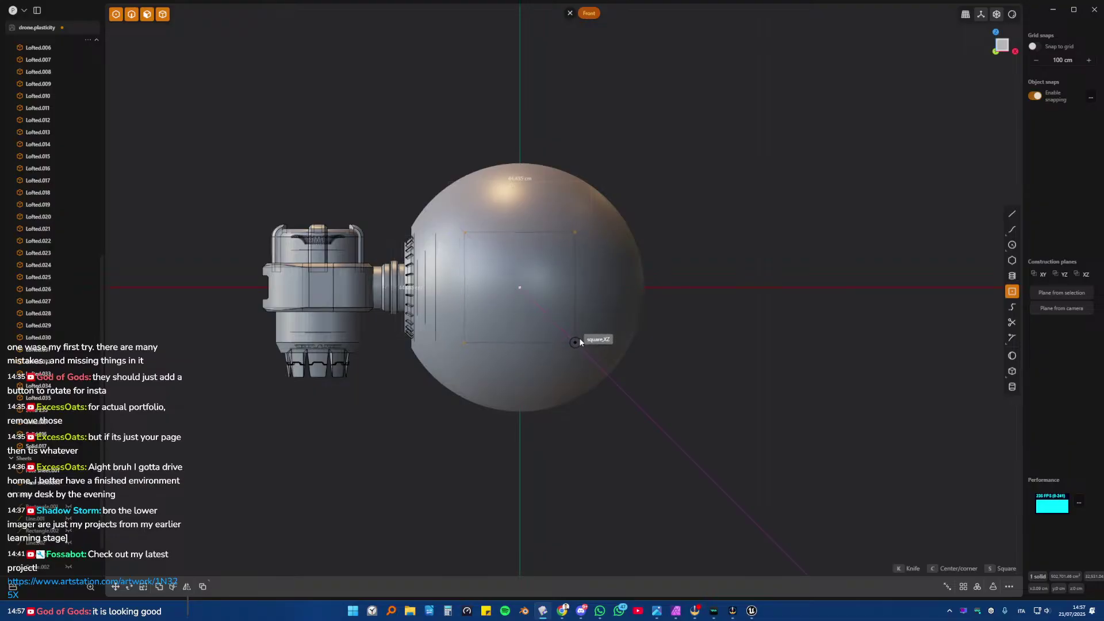
click(578, 342)
- Move the square about -64 cm along the Y axis so it sits in front of the sphere
mouse_move(578, 338)
middle_down()
mouse_move(519, 308)
mouse_move(584, 321)
middle_up()
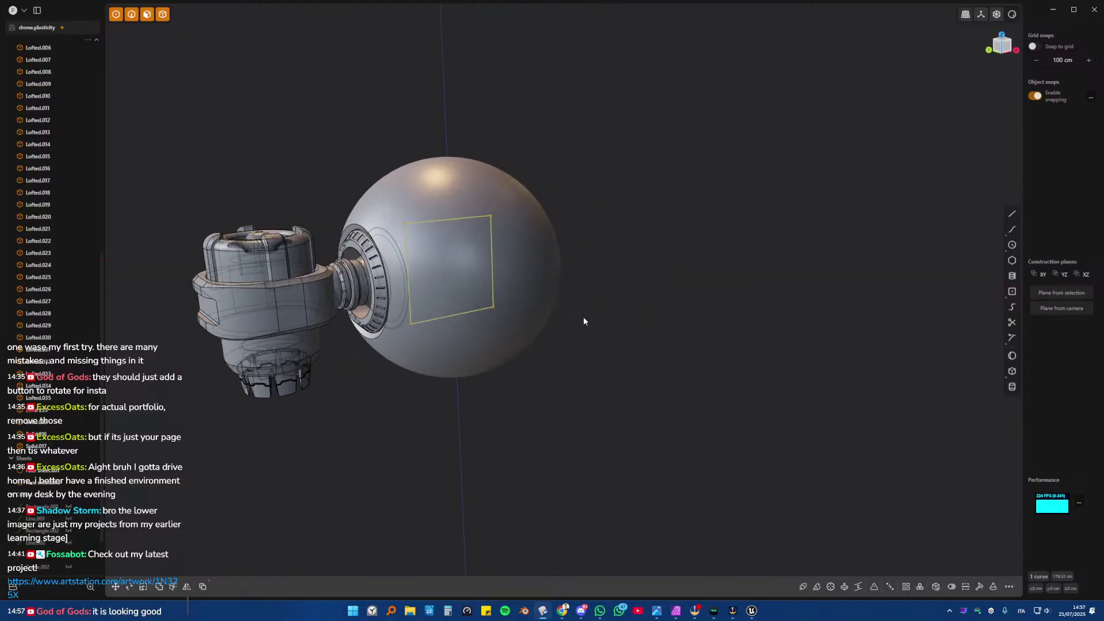
key(g)
key(y)
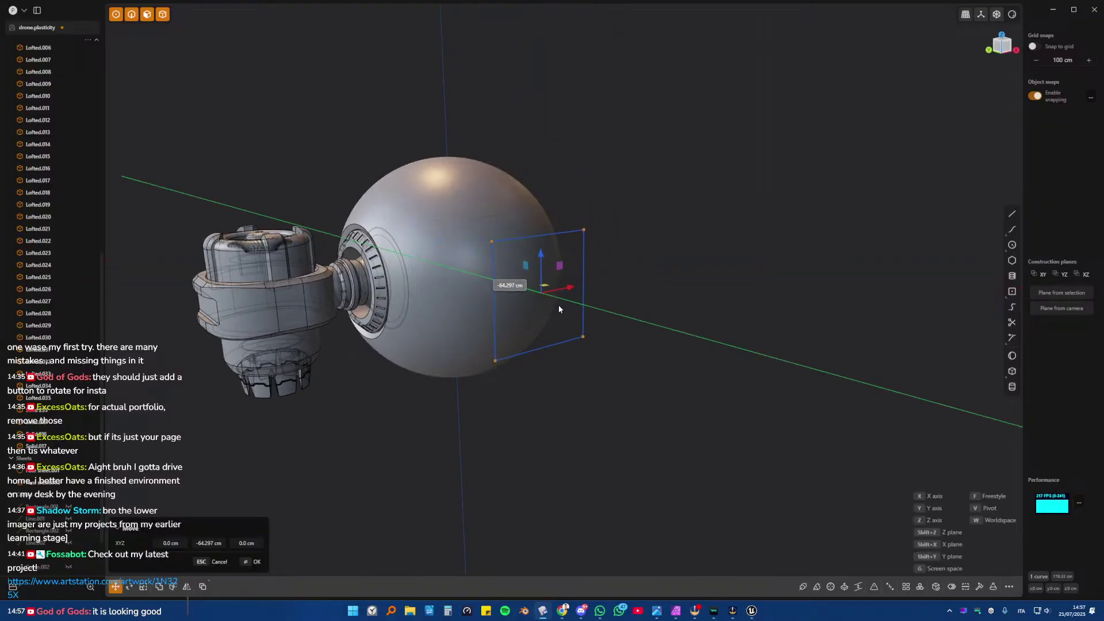
click(558, 308)
- Fillet all four corners of the square by about 4.4 cm
key(KP_1)
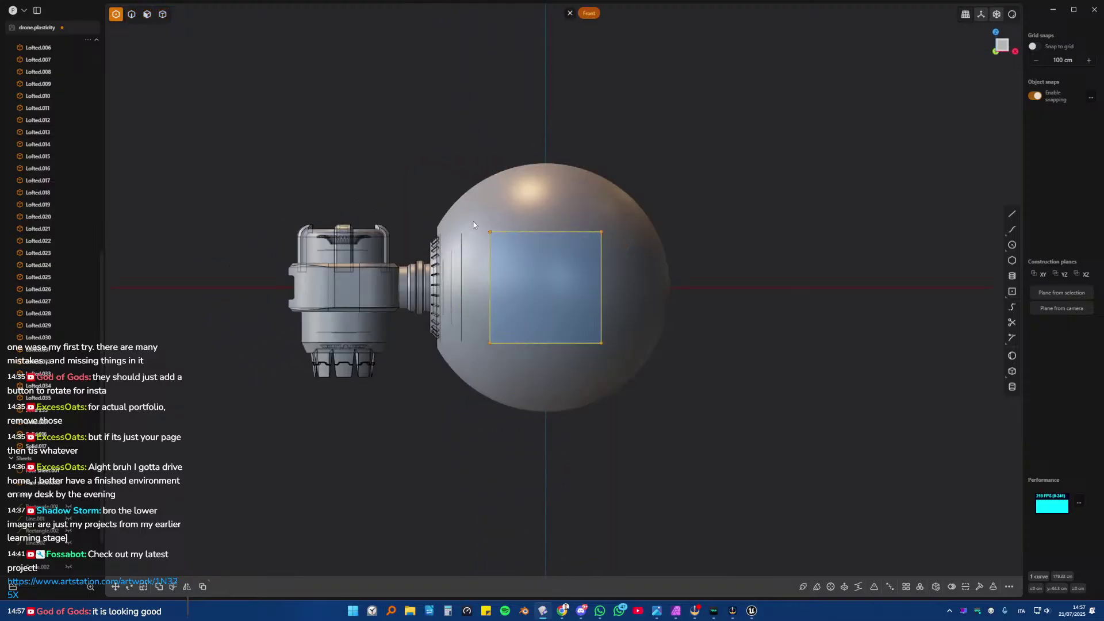
drag(479, 214, 643, 359)
scroll(623, 346, up, 5)
key(b)
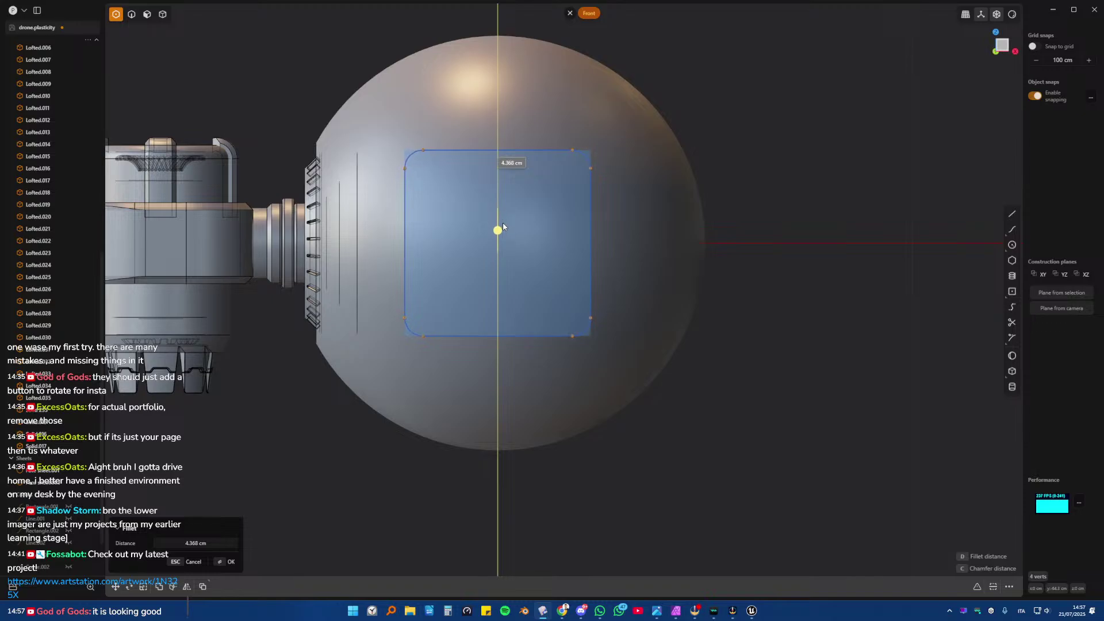
key(Return)
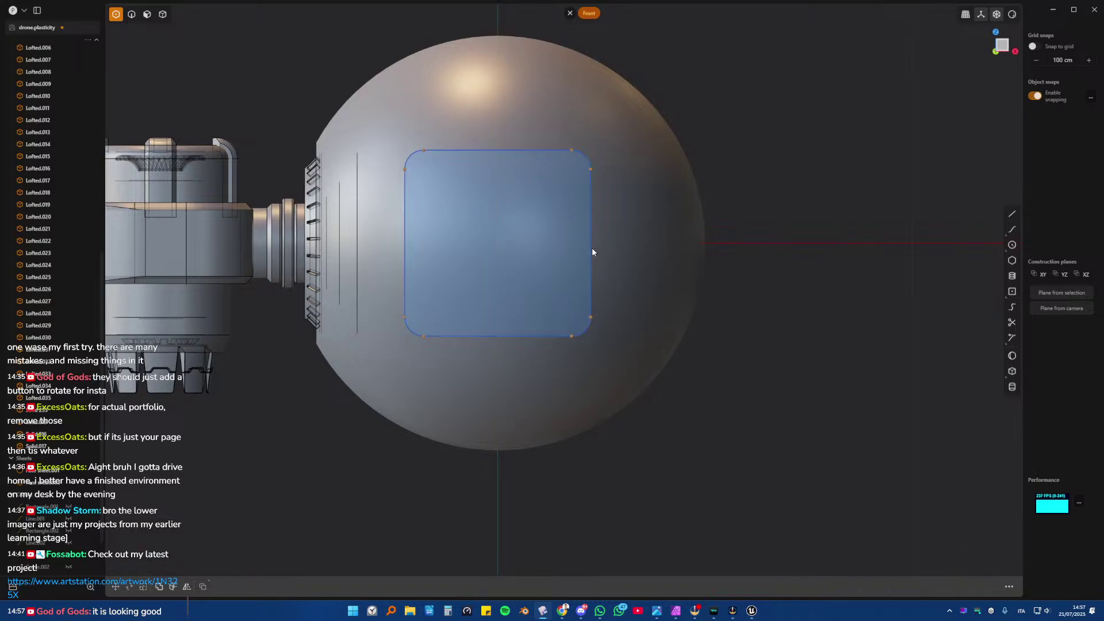
- Duplicate the rounded square and scale the copy up uniformly by about 1.1 to form a larger concentric outline
key(2)
scroll(598, 256, down, 2)
shift+middle_drag(597, 269, 633, 329)
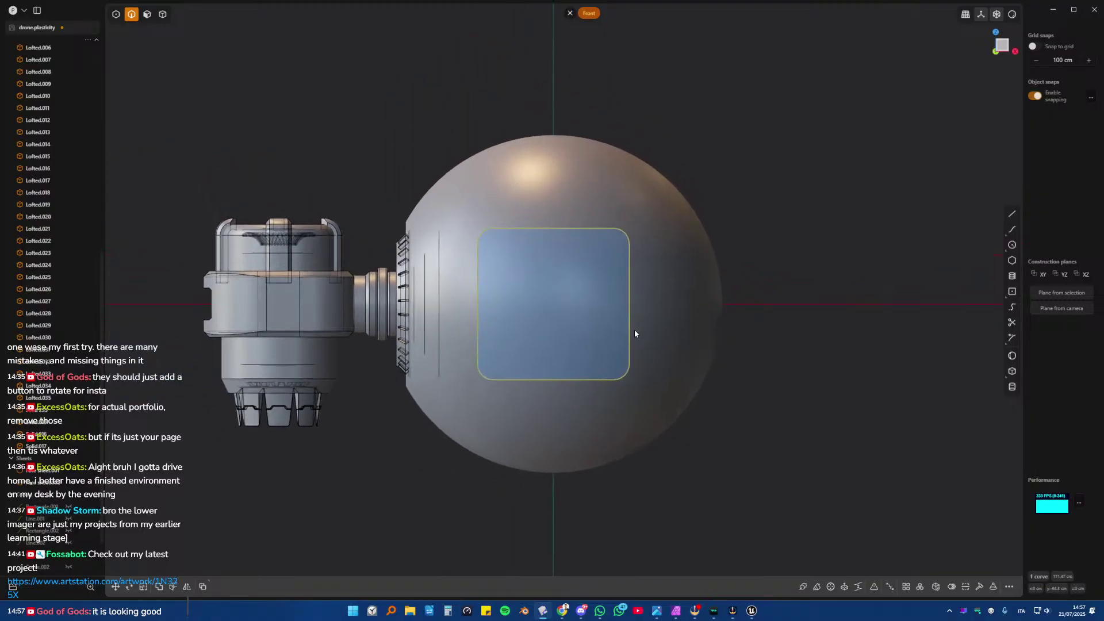
scroll(635, 334, up, 5)
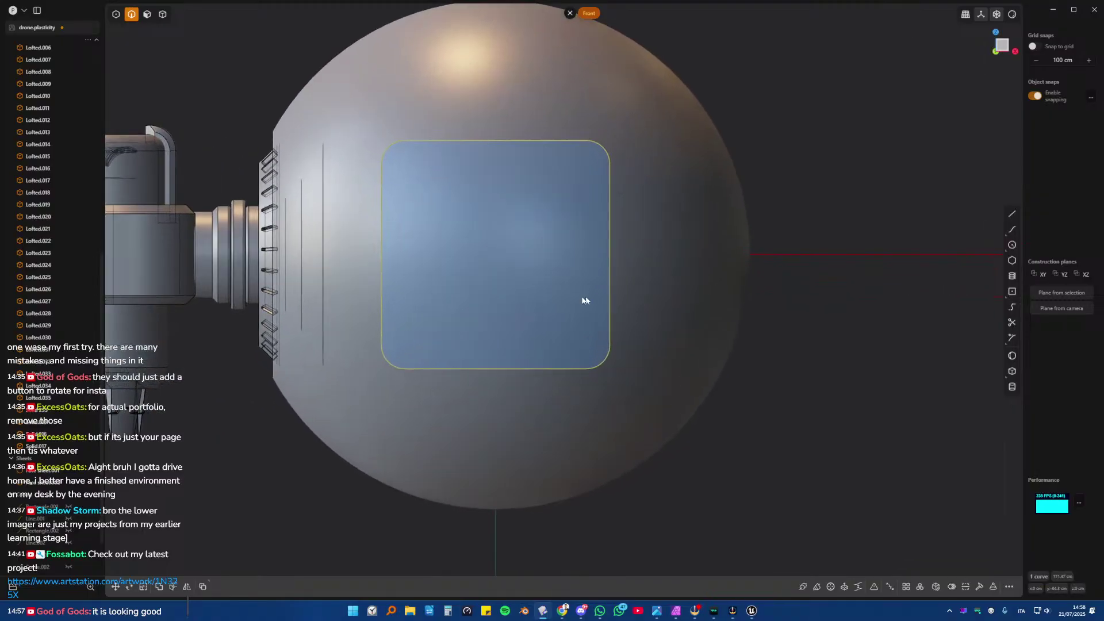
shift+middle_drag(586, 300, 610, 303)
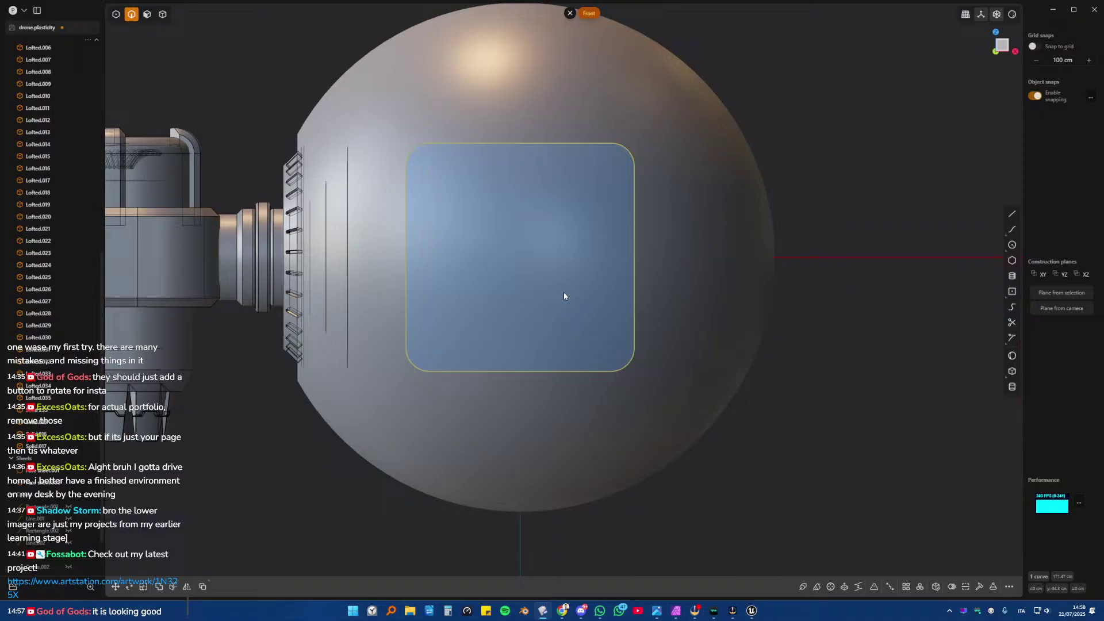
key(g)
key(s)
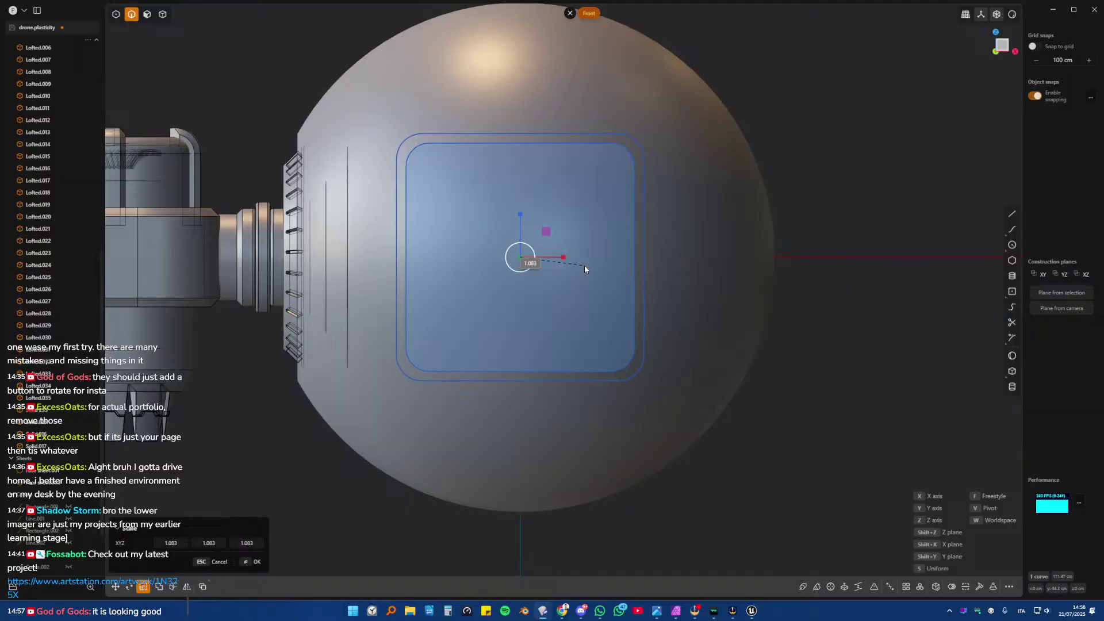
click(586, 269)
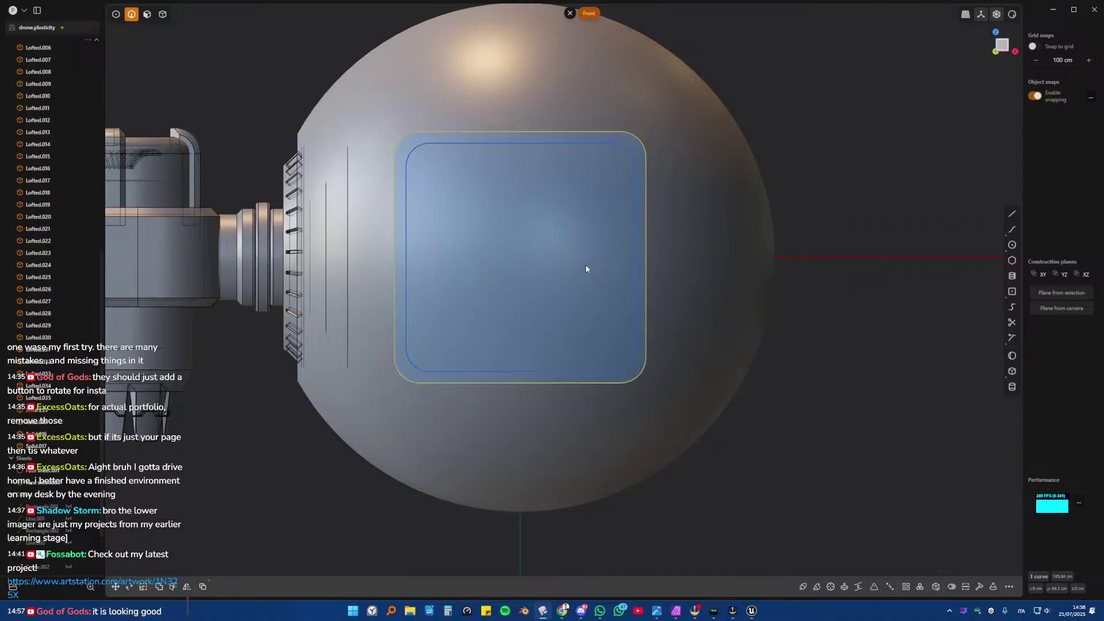
- Duplicate the larger rounded square and scale the copy by about 1.11 to add a third, outermost outline
middle_drag(586, 268, 563, 316)
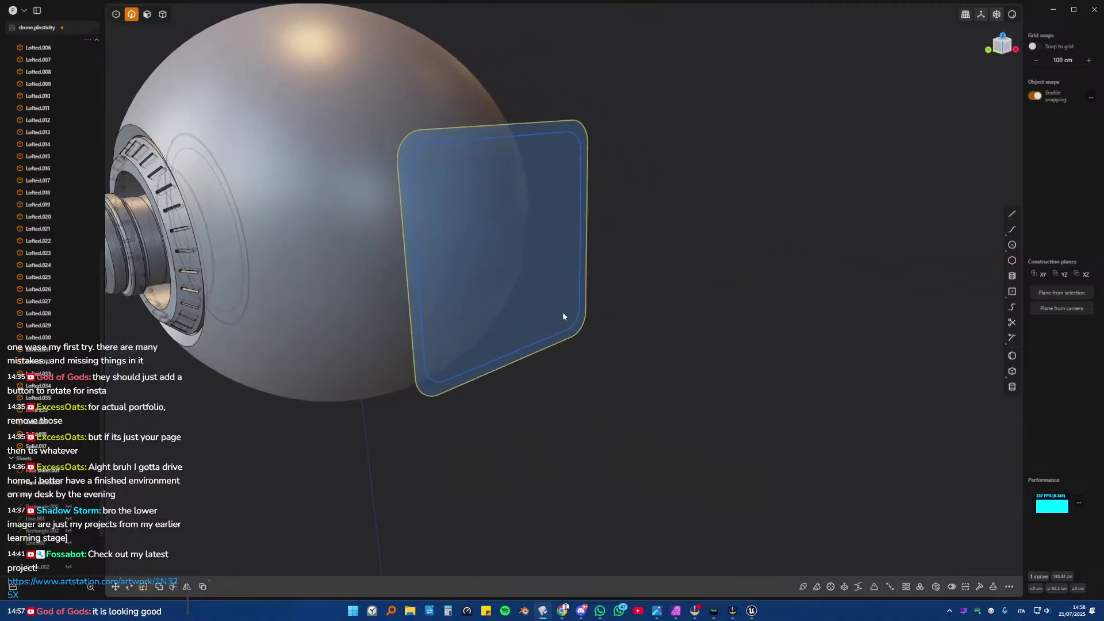
key(KP_1)
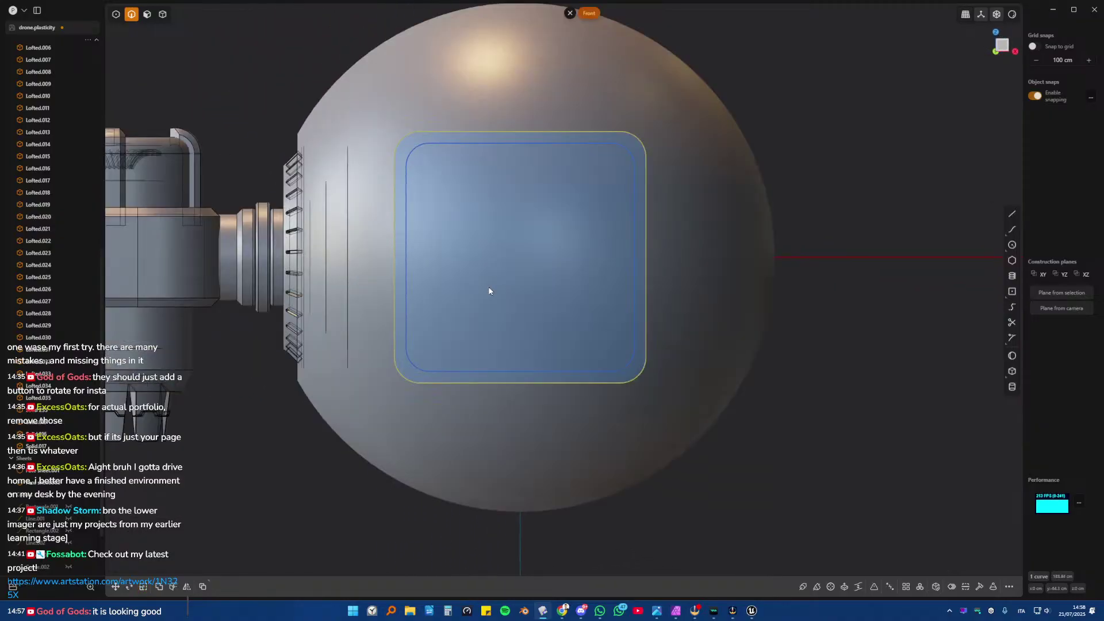
key(g)
key(s)
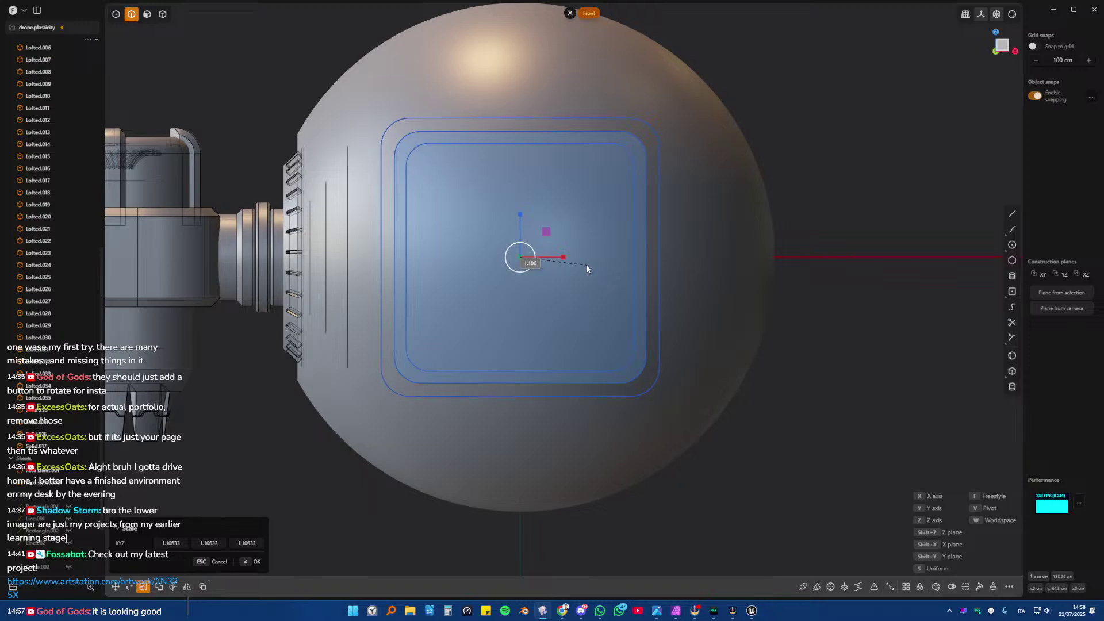
click(587, 269)
- Cut the main sphere with the outermost rounded-square outline, briefly hiding and restoring the sphere beforehand
scroll(481, 278, down, 4)
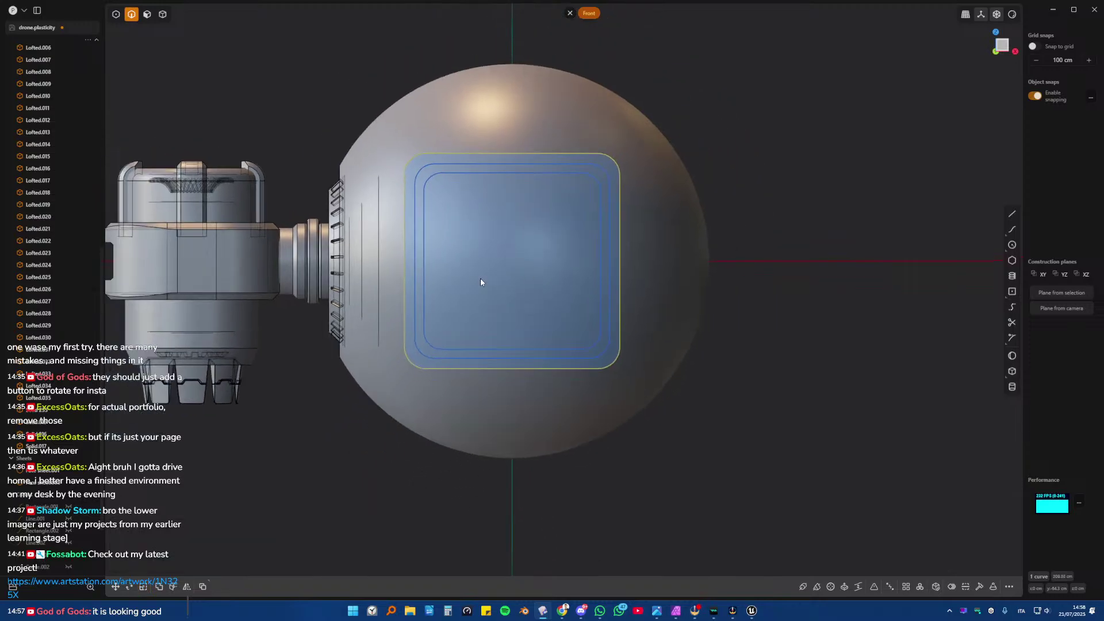
middle_drag(480, 278, 517, 312)
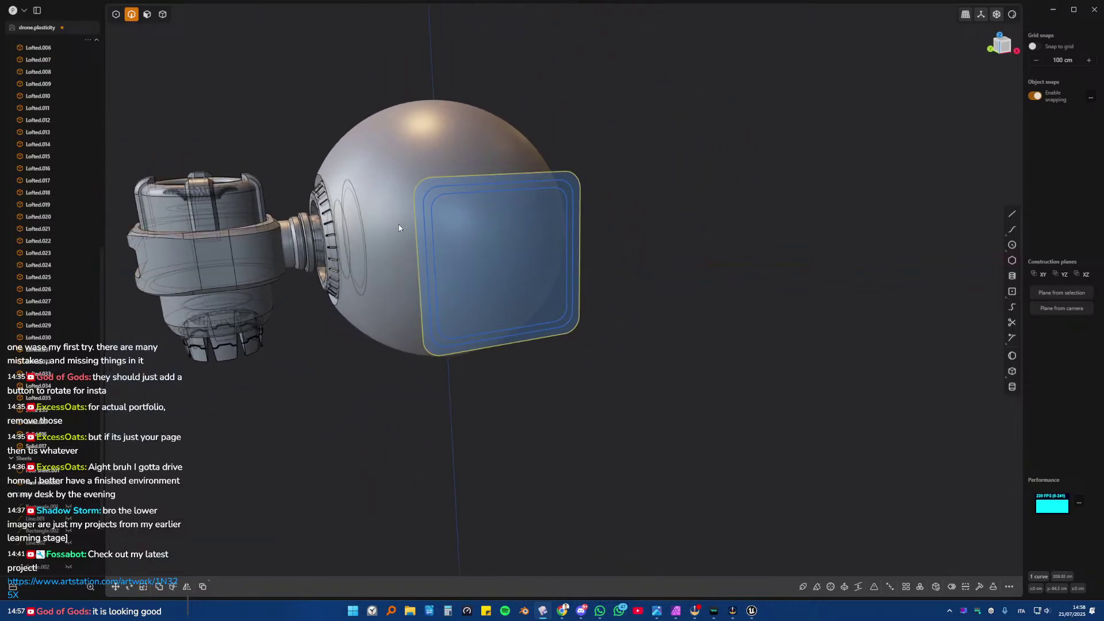
key(4)
click(392, 180)
key(h)
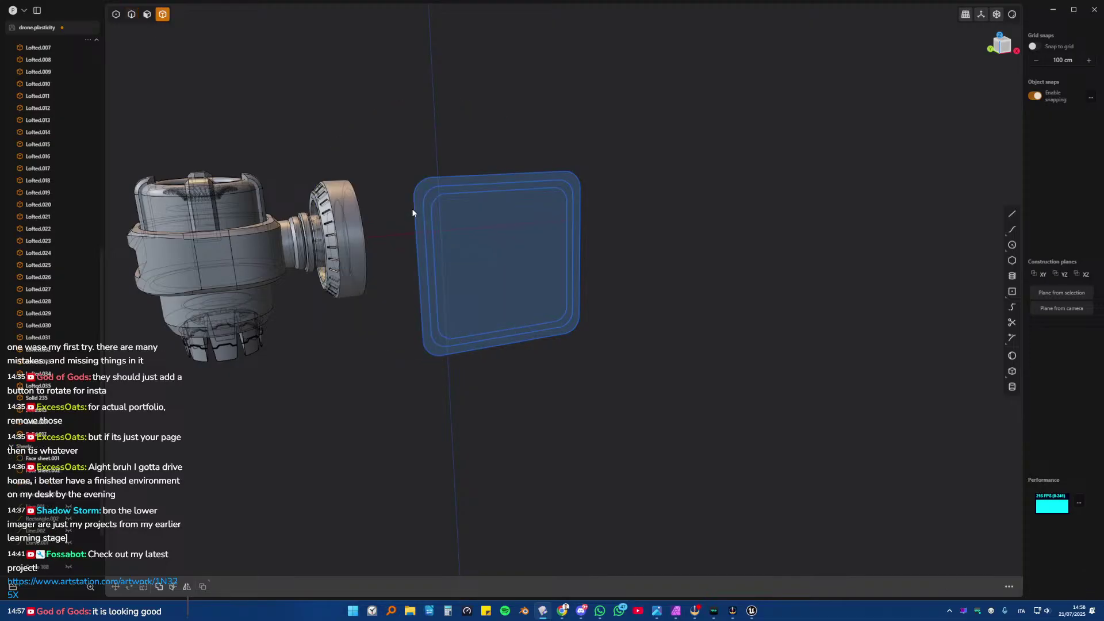
key(alt+h)
key(c)
click(415, 216)
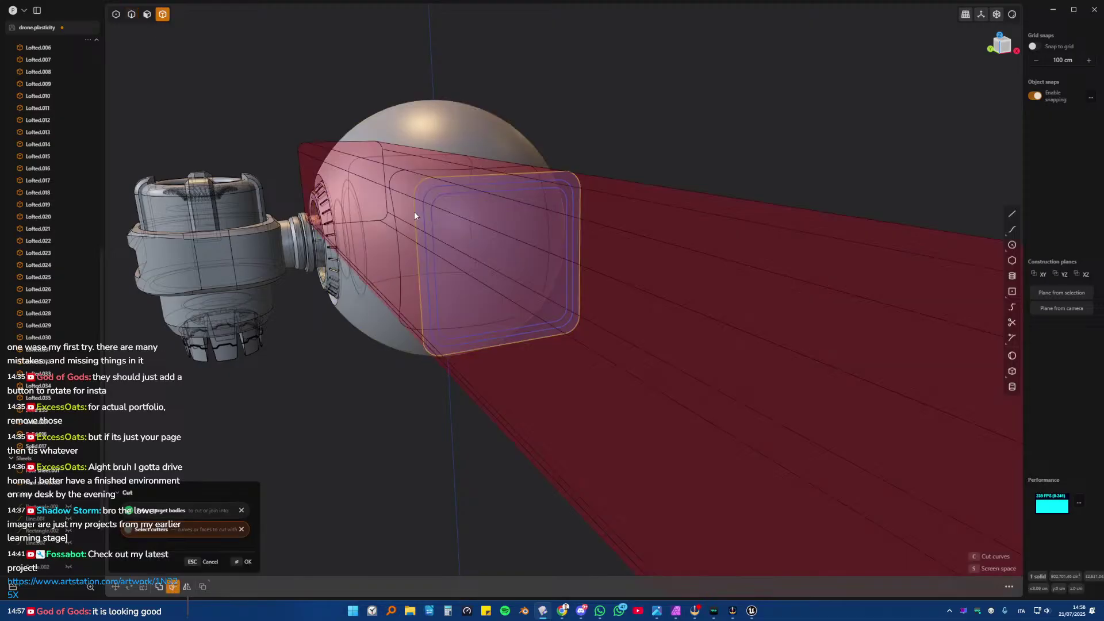
key(Return)
- Try offsetting the rounded-square face created on the front of the sphere
middle_drag(415, 256, 525, 286)
key(3)
click(525, 286)
key(o)
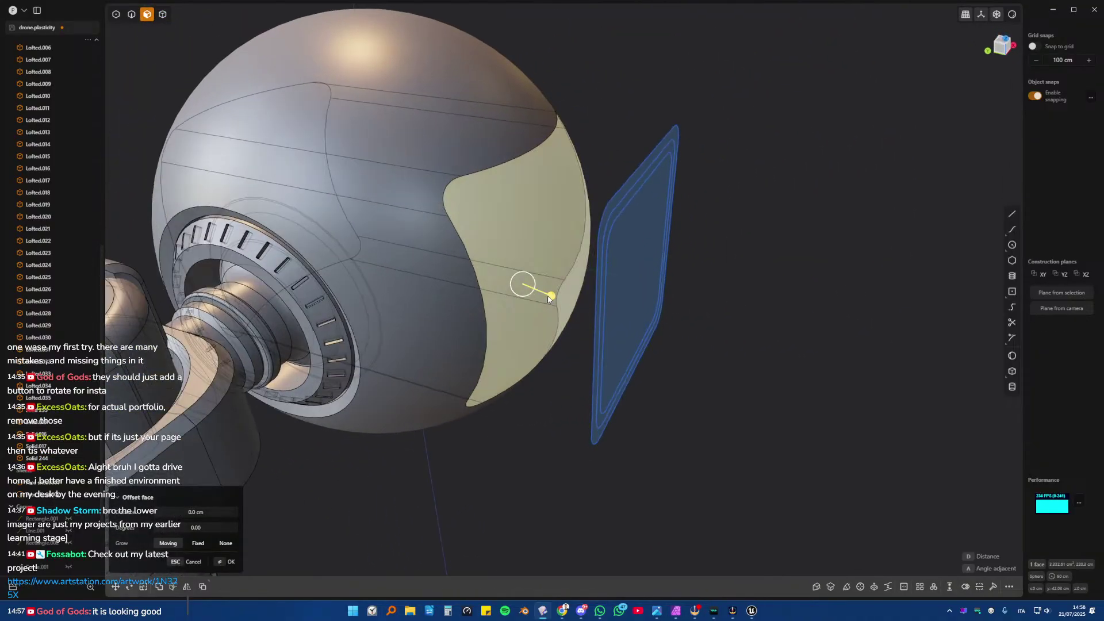
drag(548, 298, 558, 299)
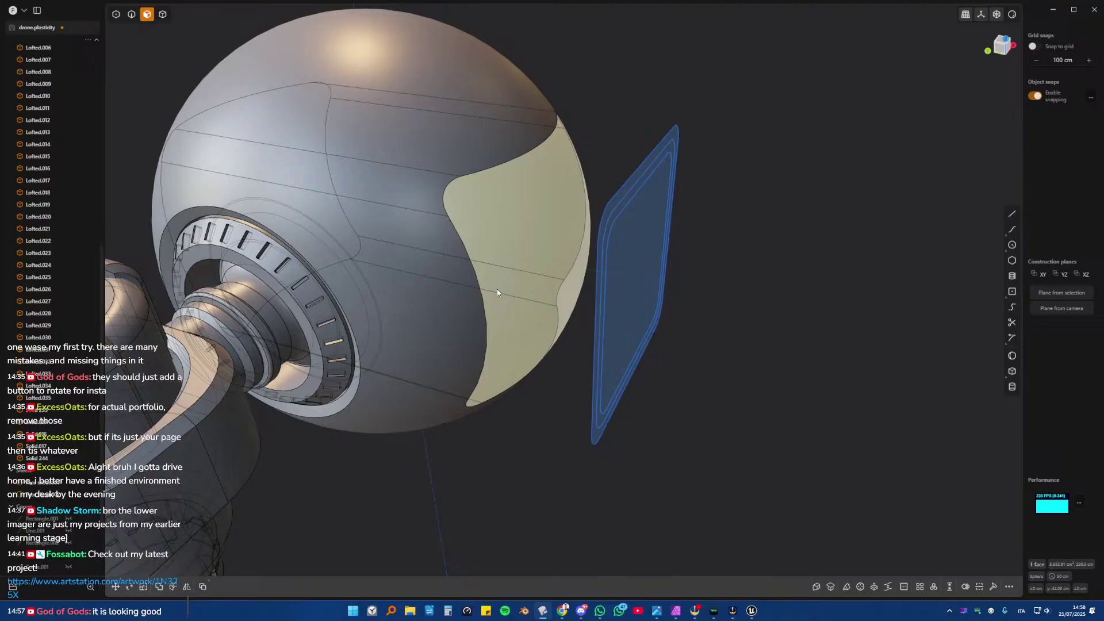
scroll(497, 289, up, 4)
middle_drag(505, 255, 498, 220)
scroll(571, 273, up, 3)
middle_drag(571, 277, 510, 303)
drag(486, 288, 488, 292)
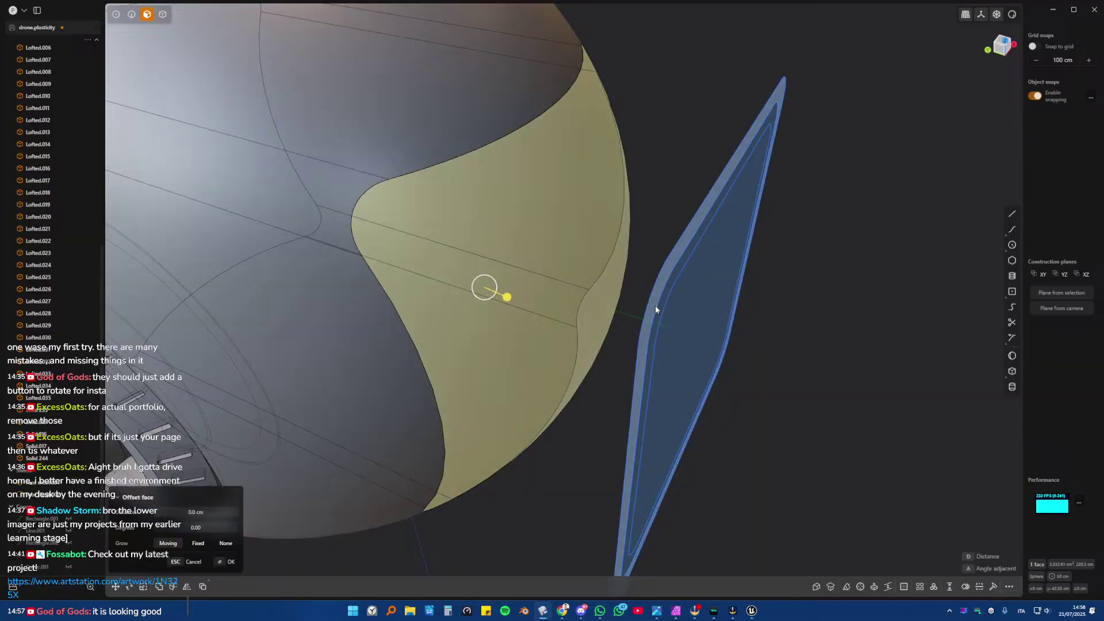
- Try insetting the outline of the front face and offsetting the narrow border strip it creates
key(o)
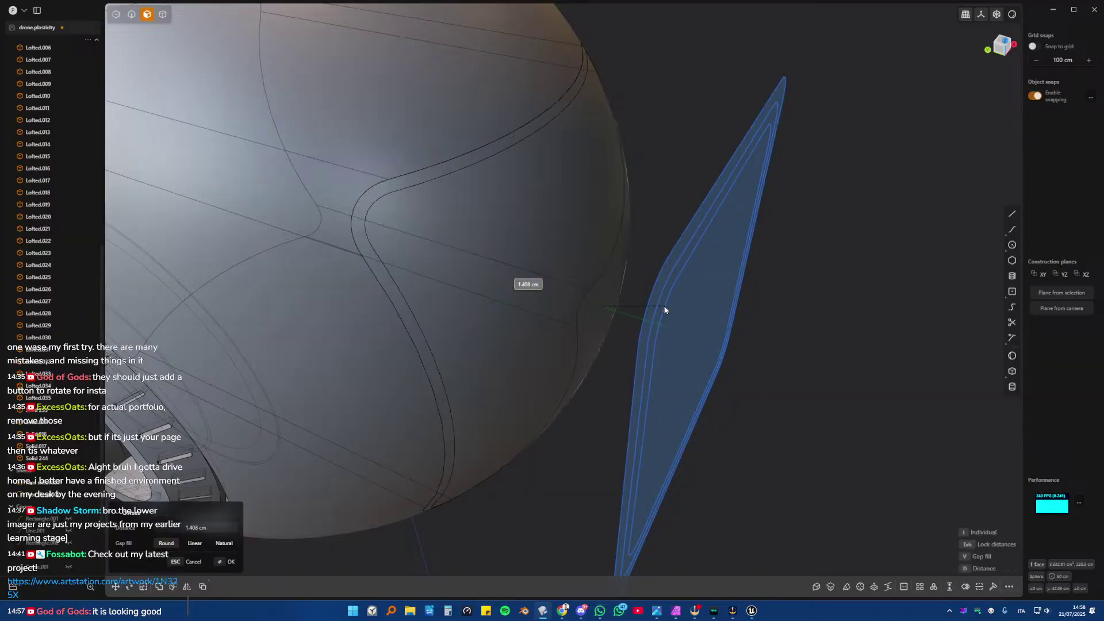
key(Escape)
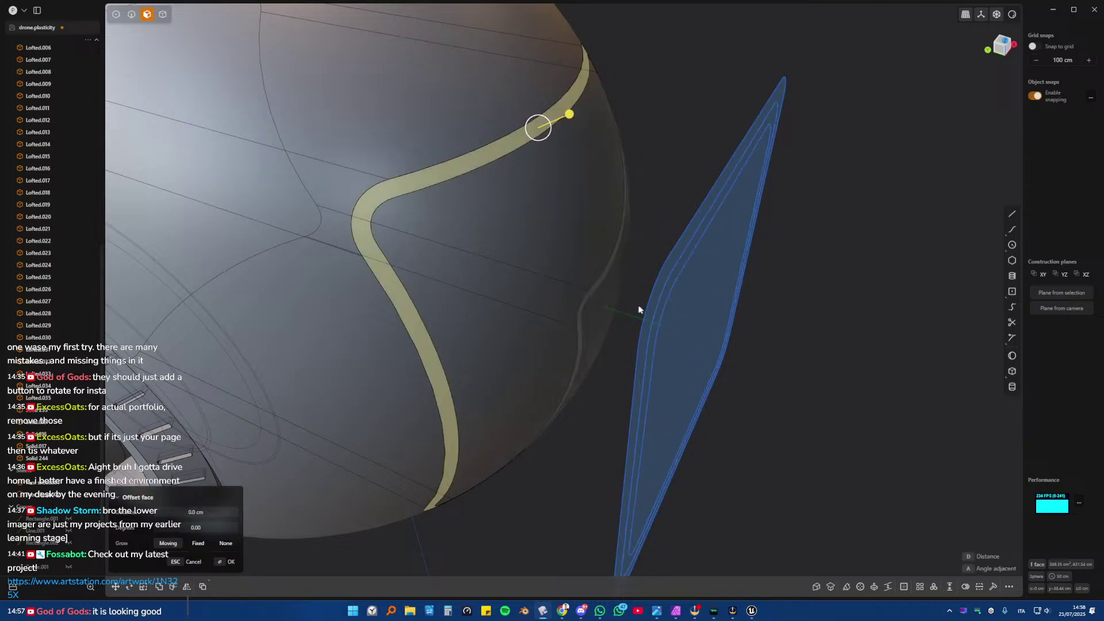
drag(569, 114, 566, 122)
key(Return)
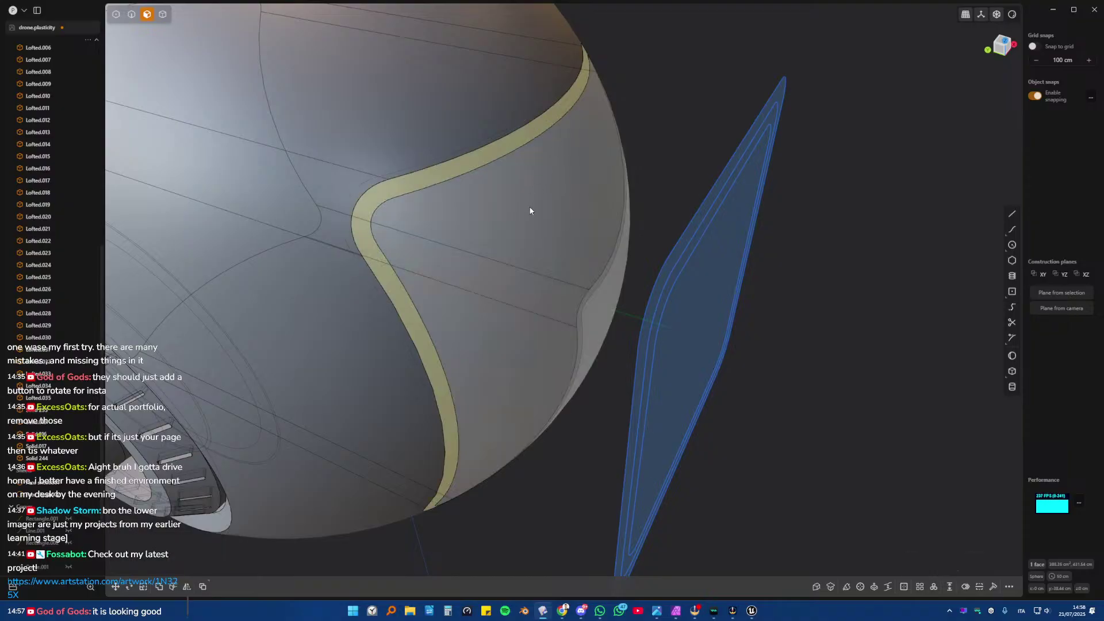
scroll(530, 211, down, 5)
click(484, 253)
key(o)
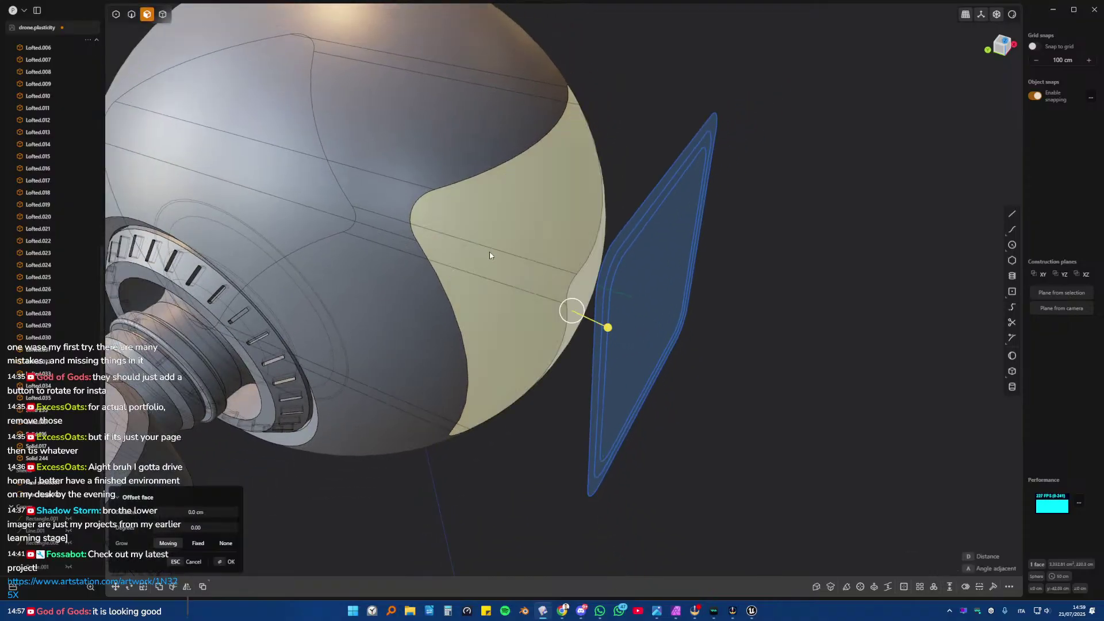
key(Escape)
- Offset the rounded-square front face of the sphere inward by about 1.2 cm to recess the panel
click(510, 247)
scroll(506, 253, up, 5)
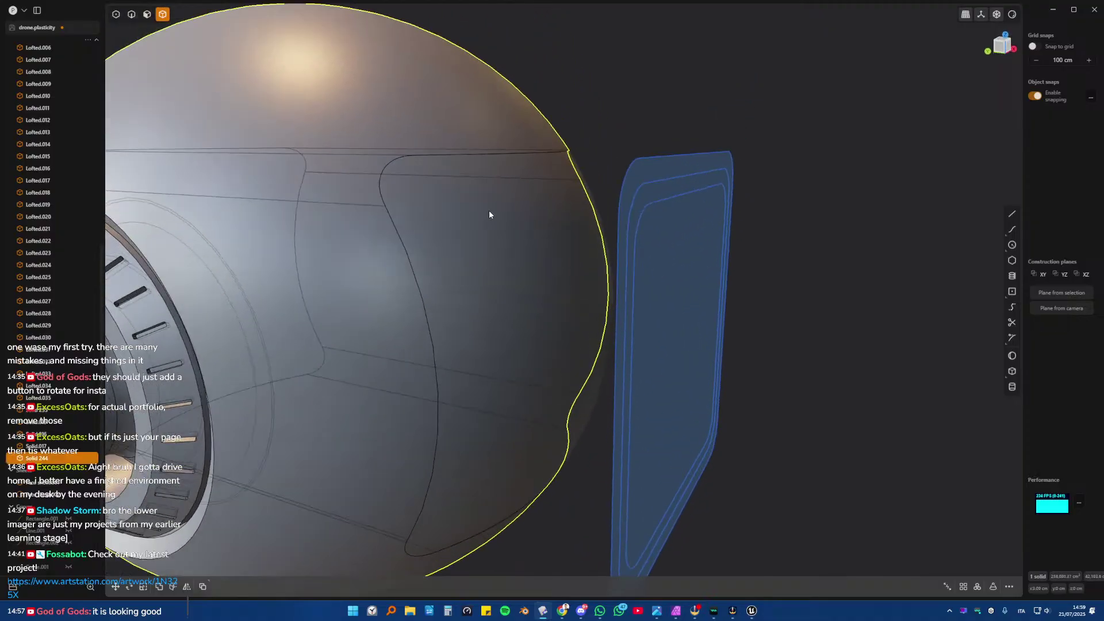
middle_drag(461, 232, 493, 266)
key(3)
click(490, 266)
key(o)
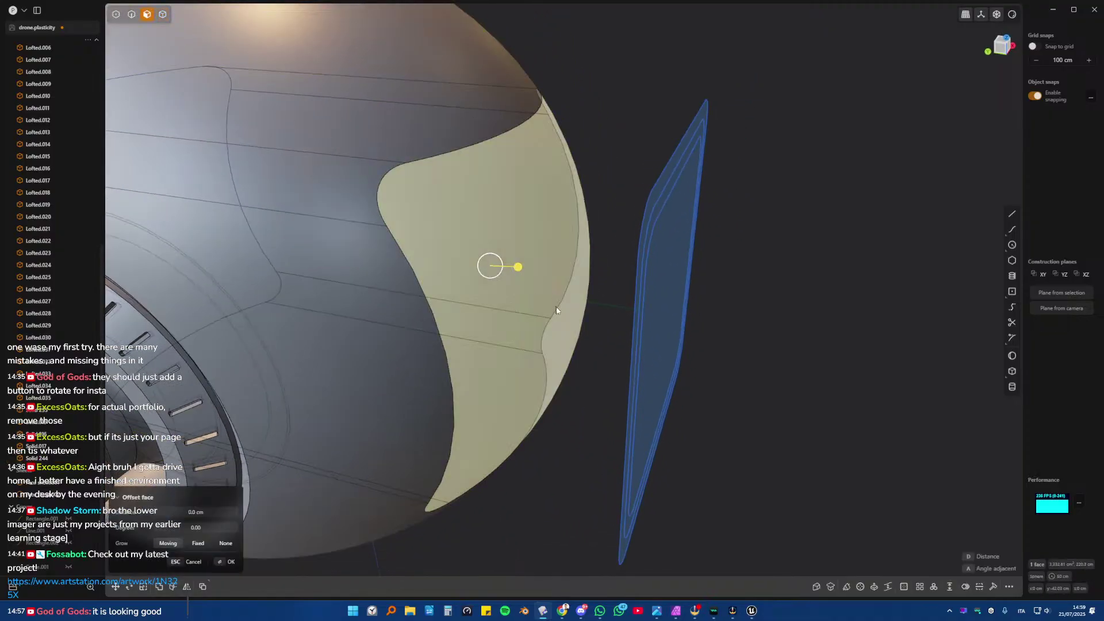
drag(520, 272, 516, 268)
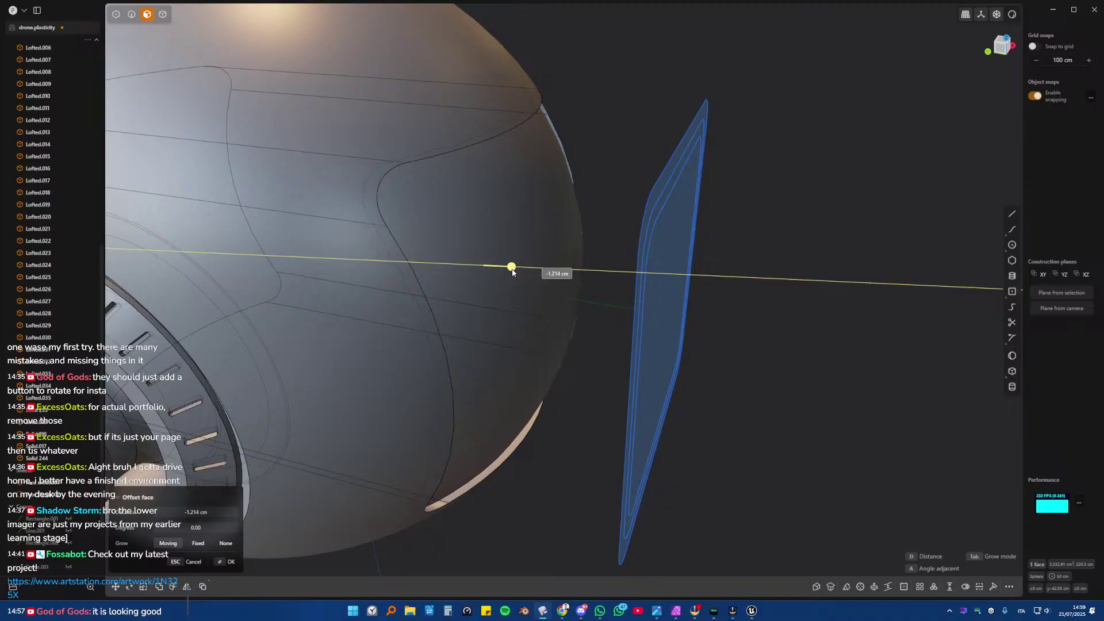
drag(513, 271, 511, 269)
- Cut the recessed front body of the sphere with the middle rounded-square outline
middle_drag(516, 271, 597, 266)
key(4)
key(Escape)
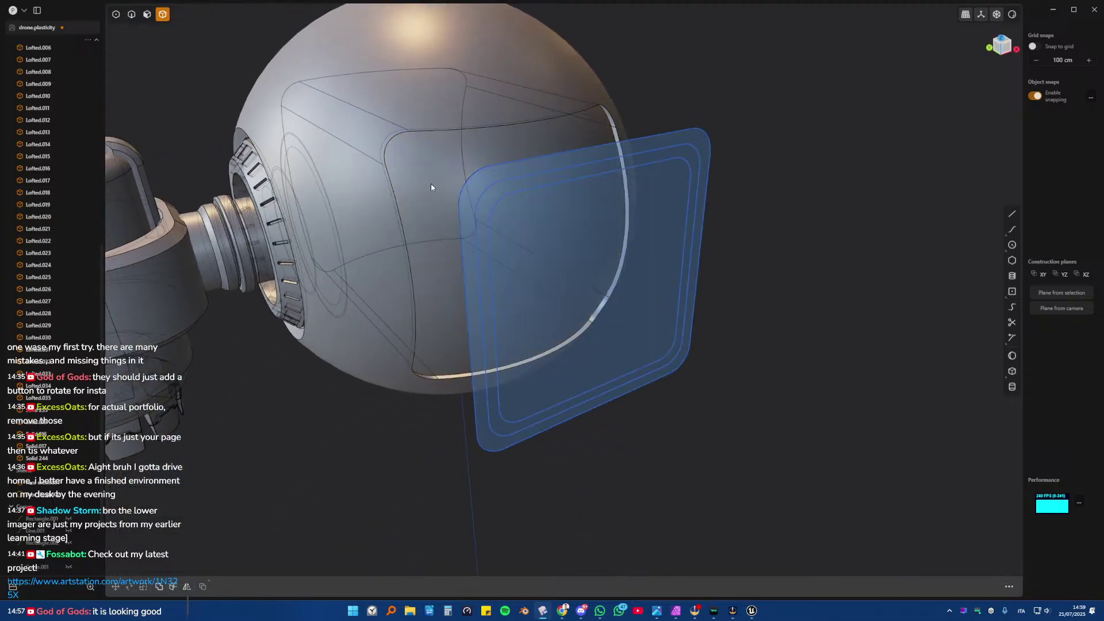
click(430, 184)
key(c)
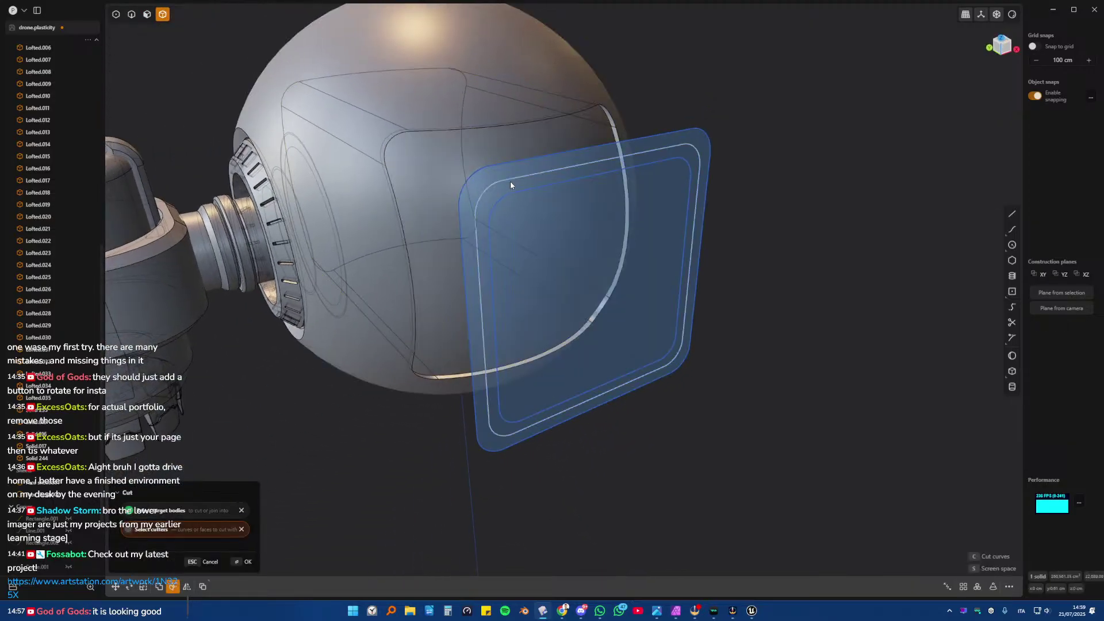
click(523, 183)
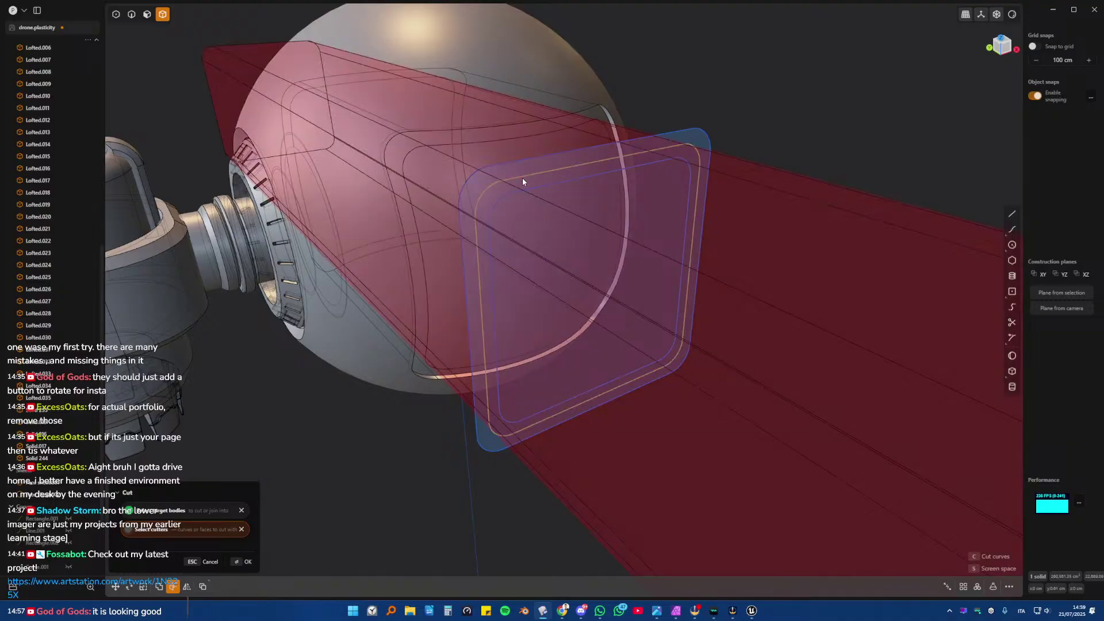
key(Return)
- Offset the inner rounded-square front face of the sphere inward by about 1.2 cm
middle_drag(522, 177, 485, 196)
key(3)
click(493, 205)
key(o)
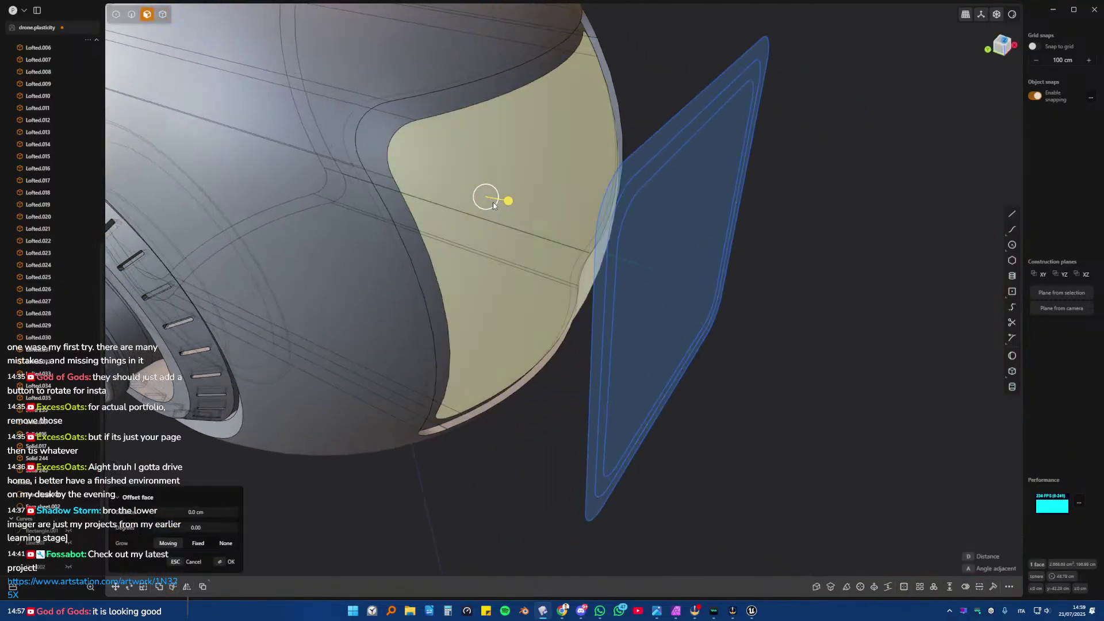
drag(507, 201, 503, 202)
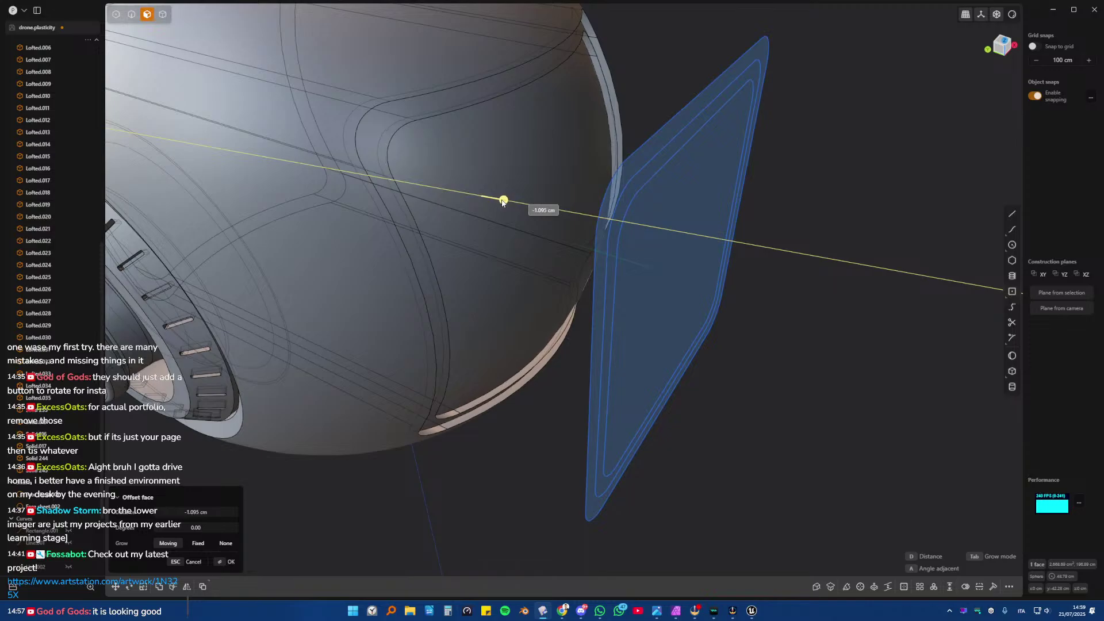
drag(502, 201, 496, 197)
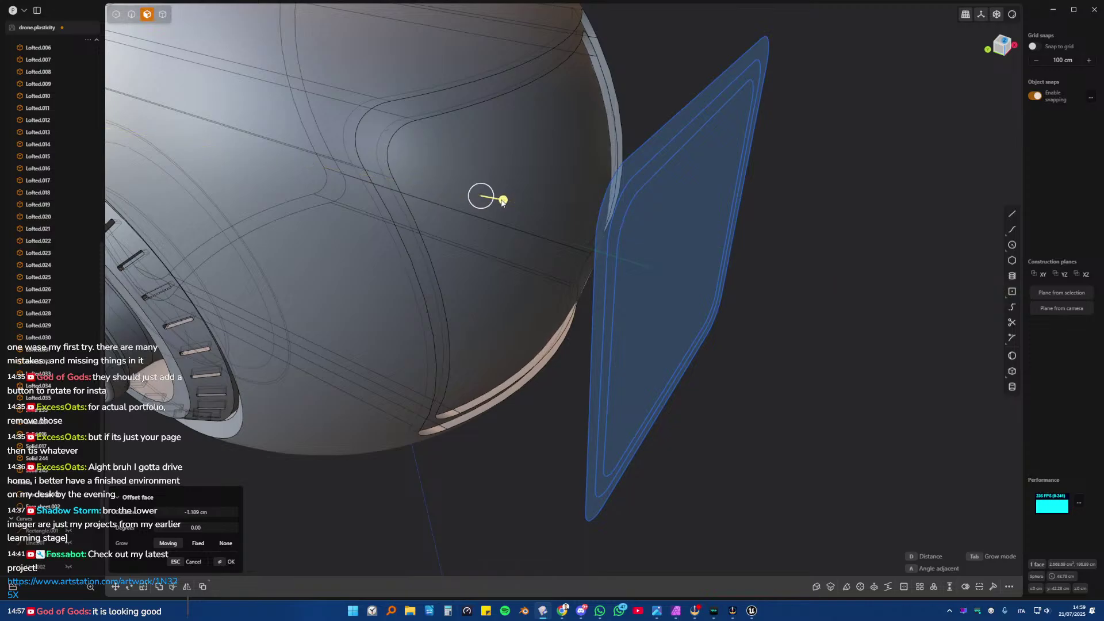
key(Return)
middle_drag(529, 347, 544, 288)
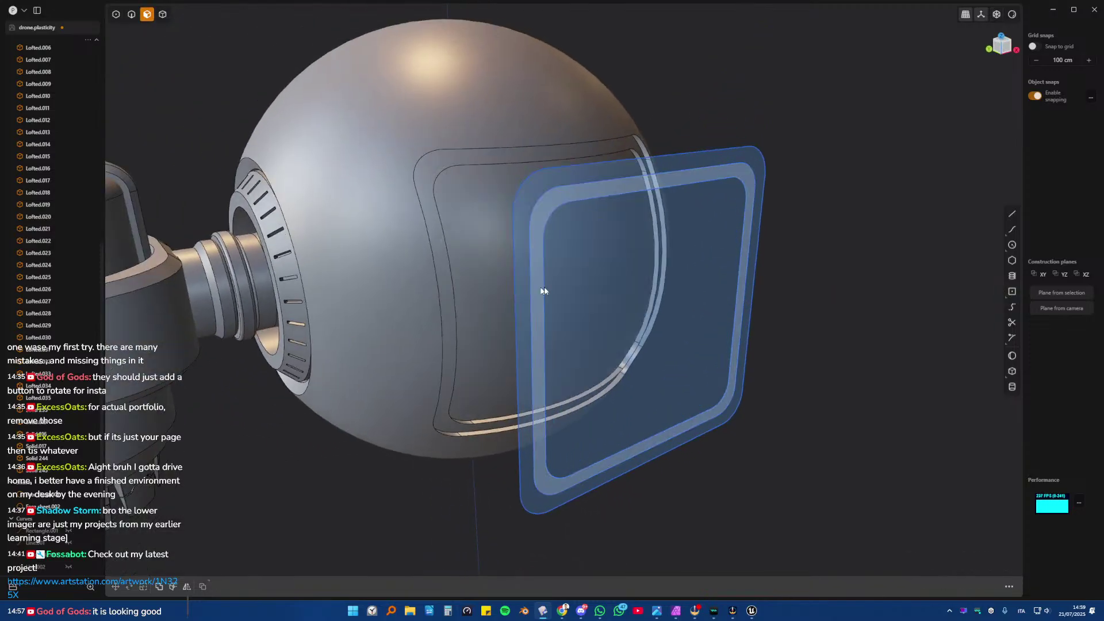
- Delete the remaining rounded-square outline curves in front of the sphere
key(2)
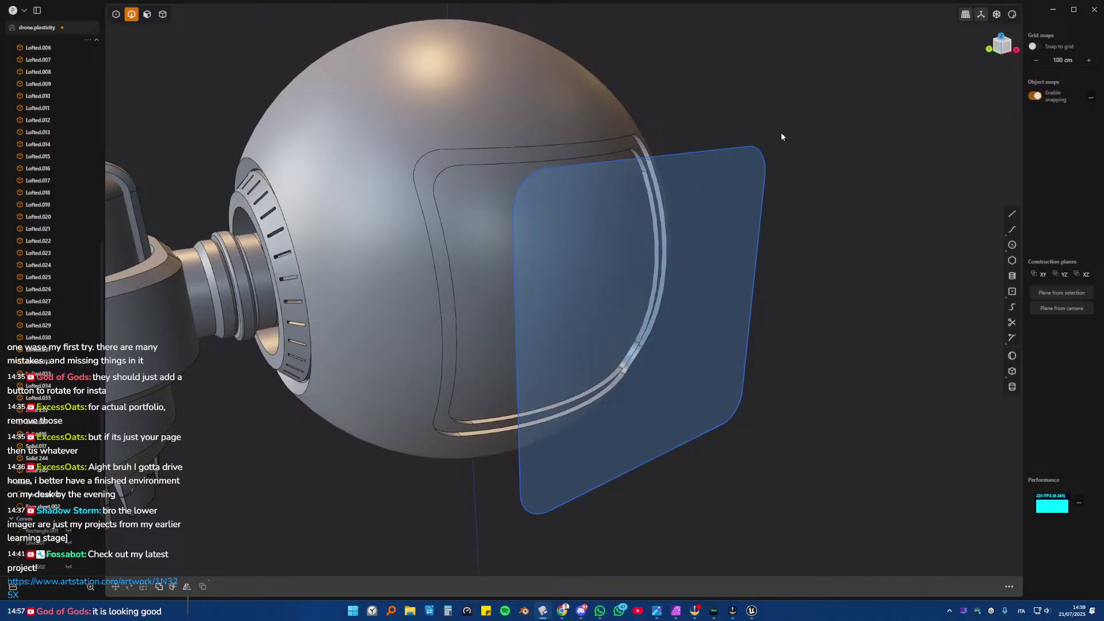
key(Delete)
middle_drag(720, 259, 680, 209)
scroll(680, 210, up, 2)
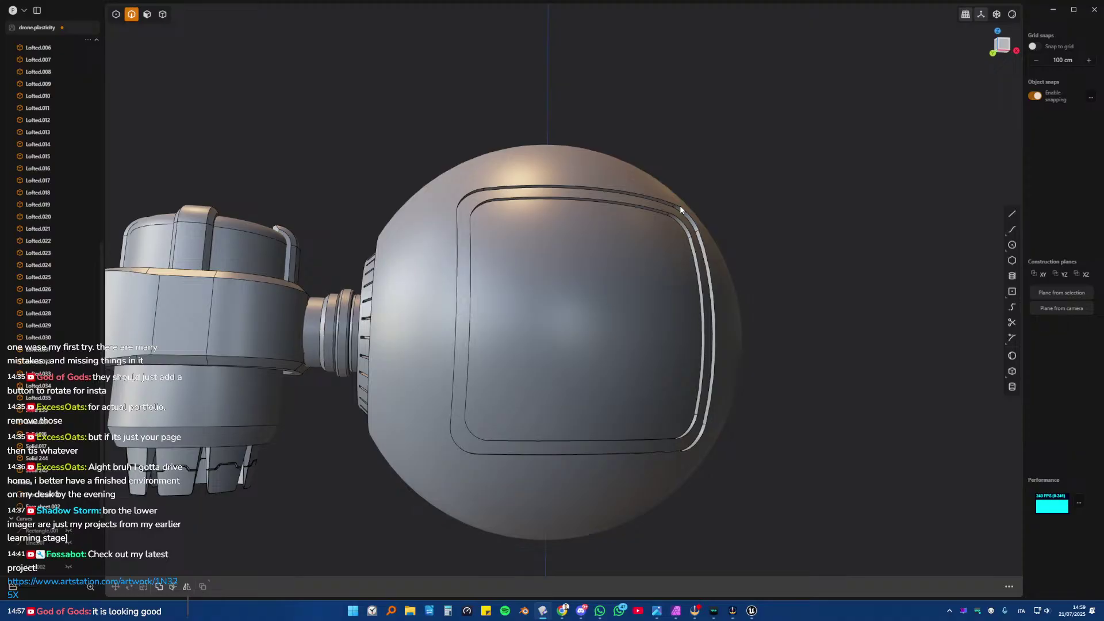
- Draw a small centre rectangle on the engine-side edge of the outer panel outline and move it about -11.3 cm along Y
middle_drag(679, 205, 674, 231)
scroll(674, 231, up, 2)
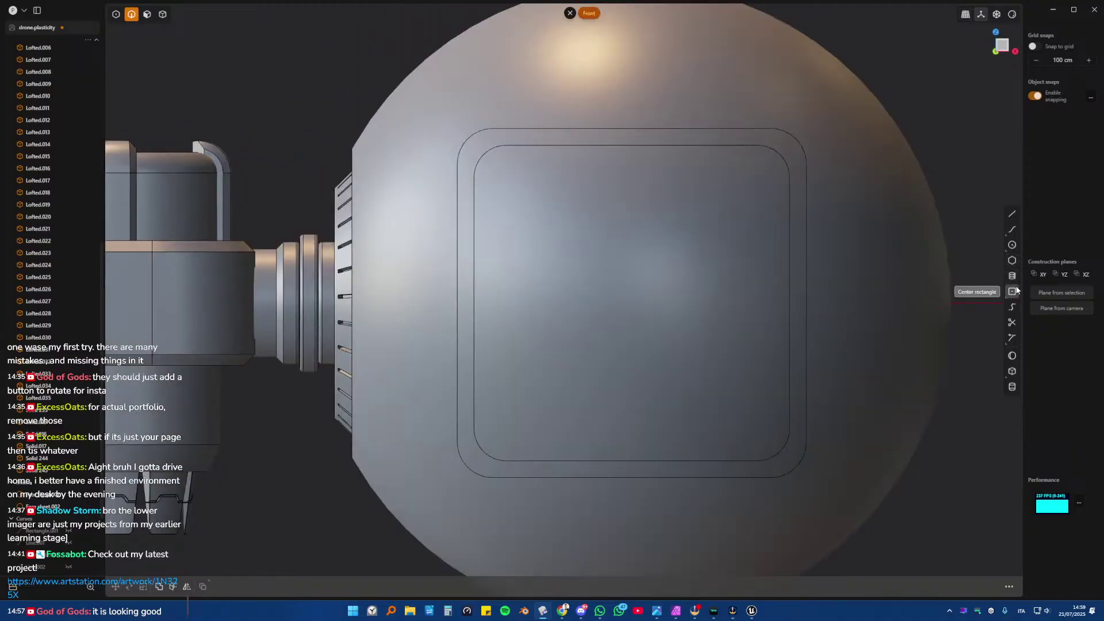
scroll(474, 249, up, 2)
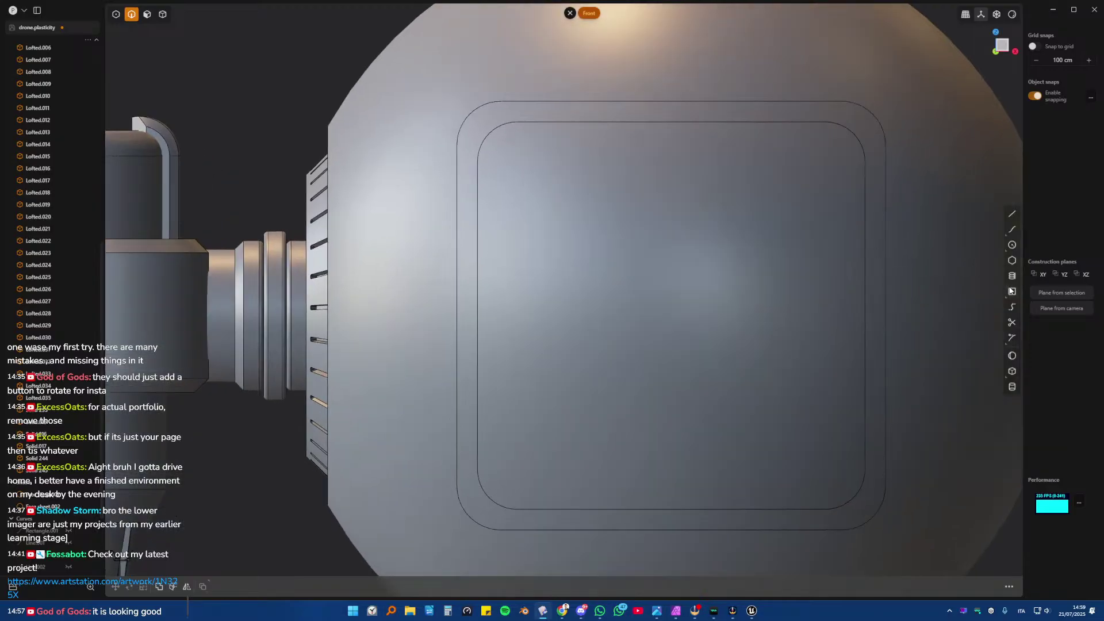
click(456, 217)
scroll(451, 214, down, 2)
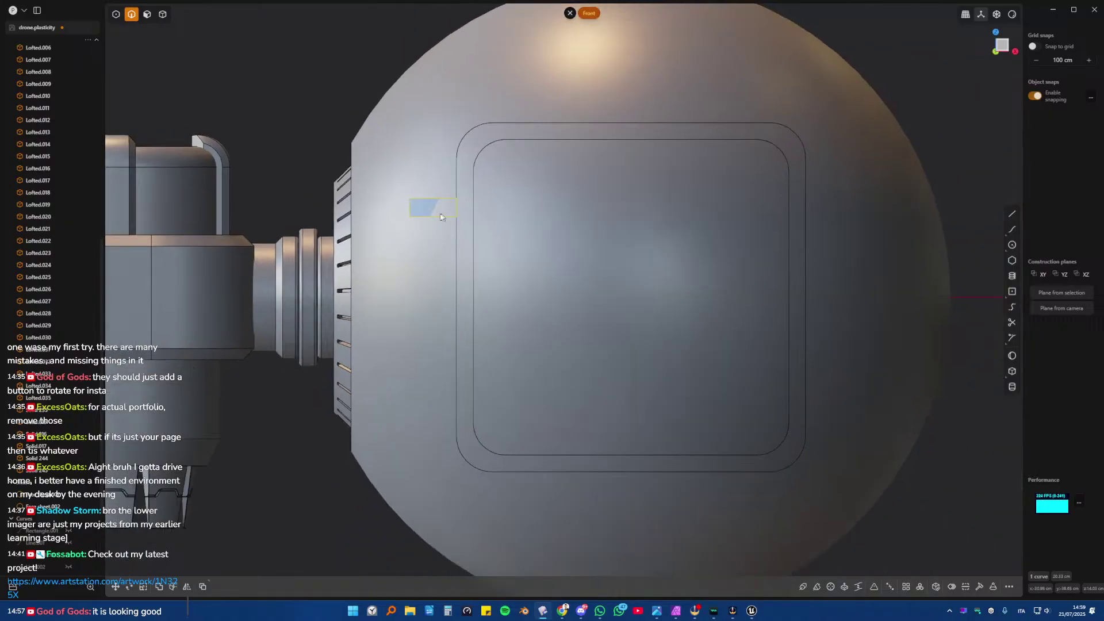
key(g)
middle_drag(453, 207, 481, 239)
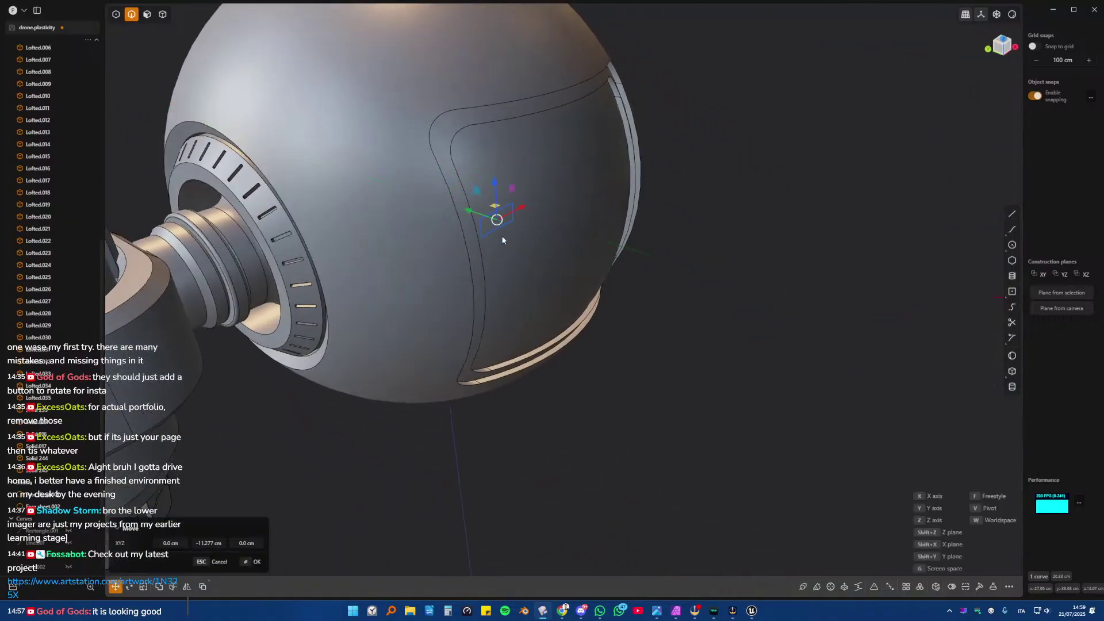
key(Escape)
- Cut the main sphere body with the small rectangle at the panel's edge
key(4)
click(436, 204)
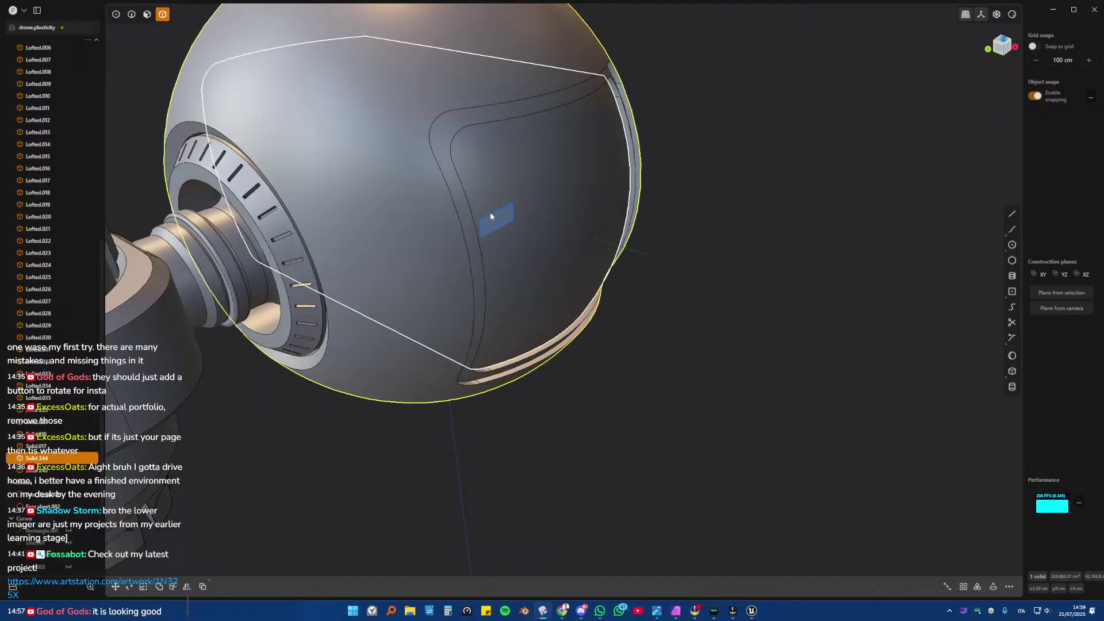
shift+click(488, 220)
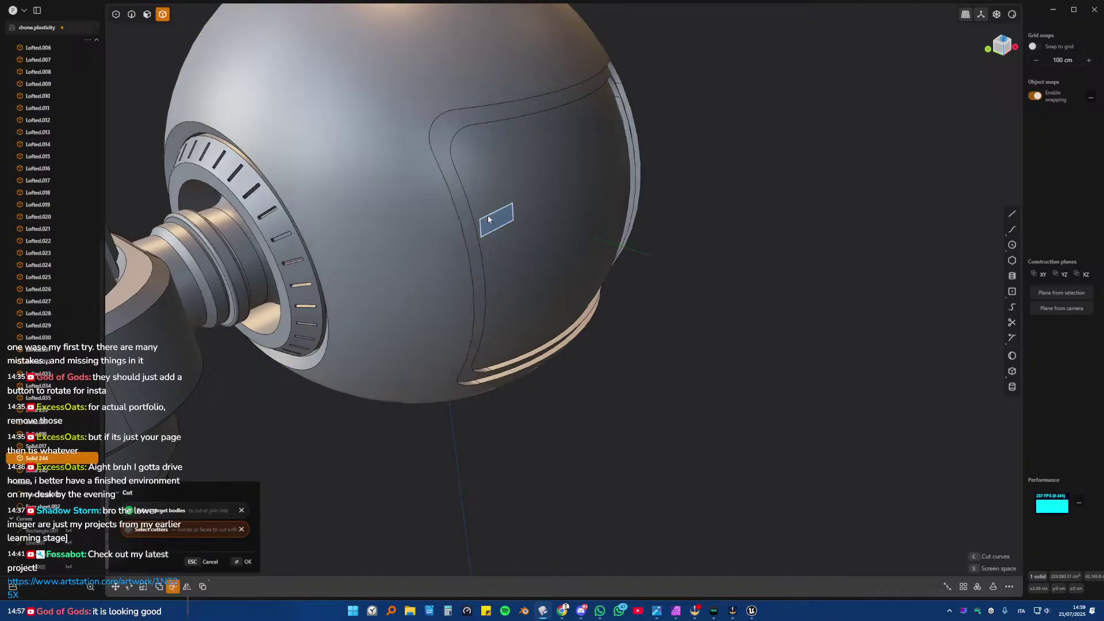
key(e)
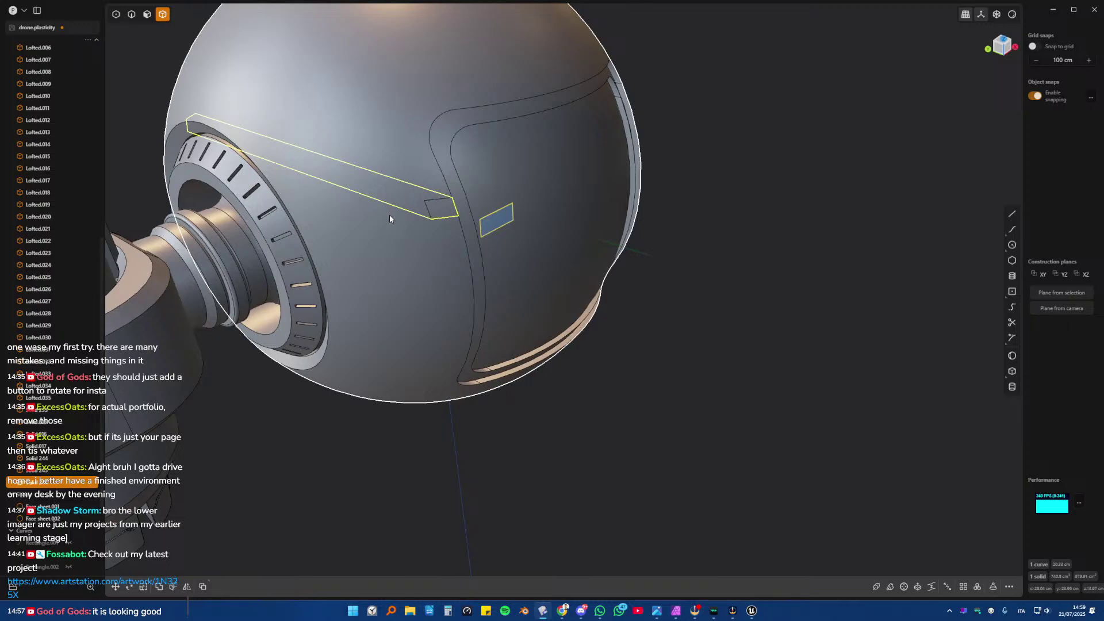
- Offset the small rectangular face beside the panel inward, deepening it by about another 1.2 cm to form a notch
middle_drag(396, 217, 531, 244)
scroll(439, 216, up, 2)
key(3)
click(436, 207)
key(e)
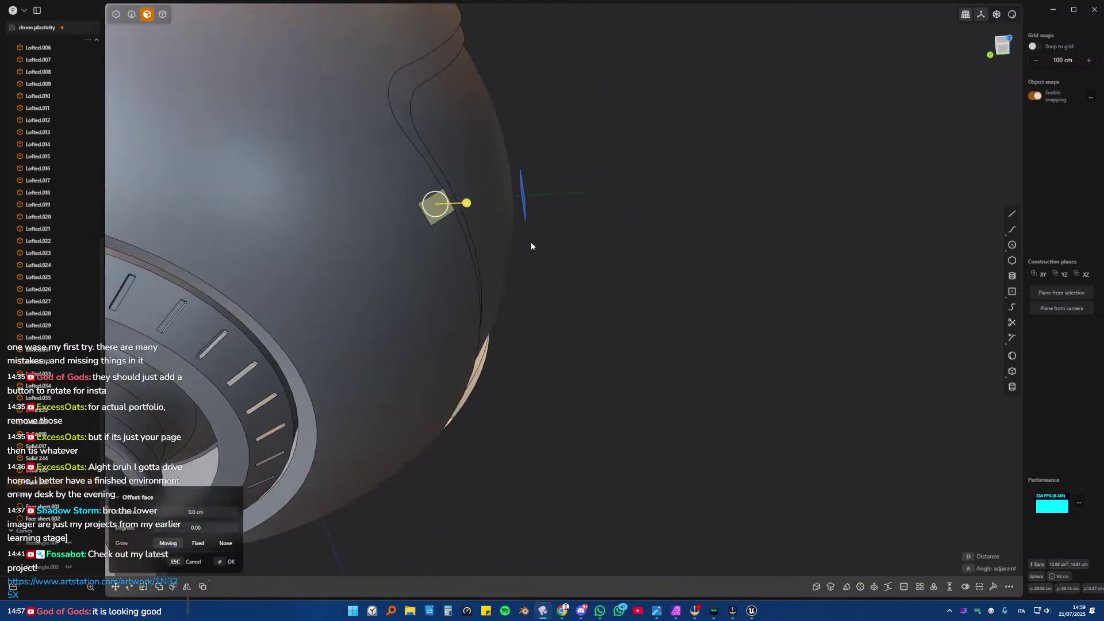
drag(468, 205, 464, 206)
middle_drag(458, 204, 481, 229)
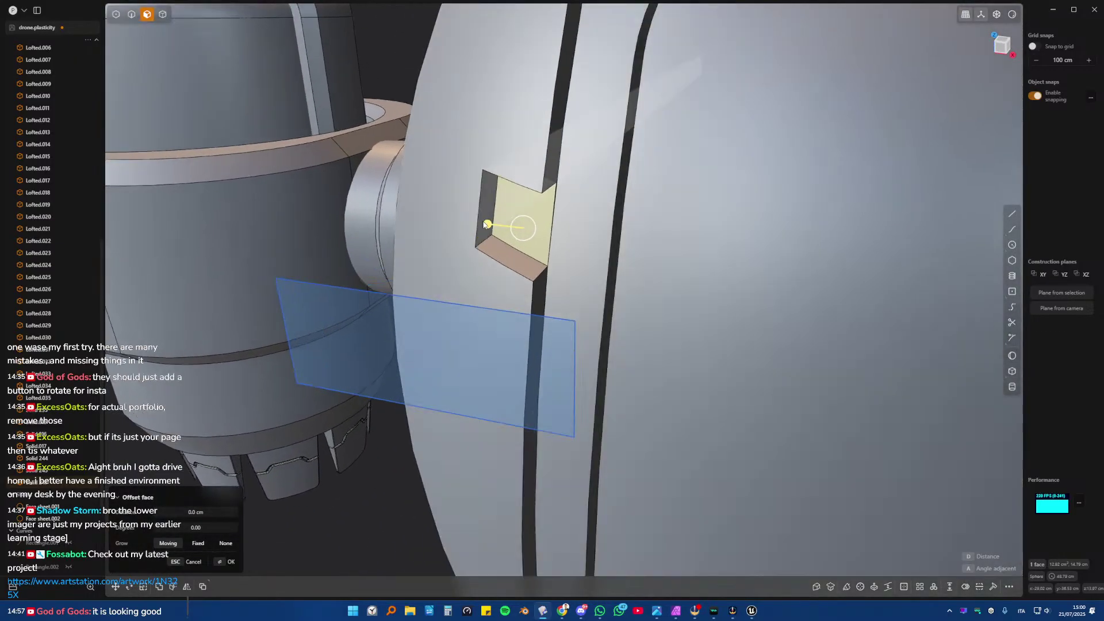
drag(481, 229, 518, 228)
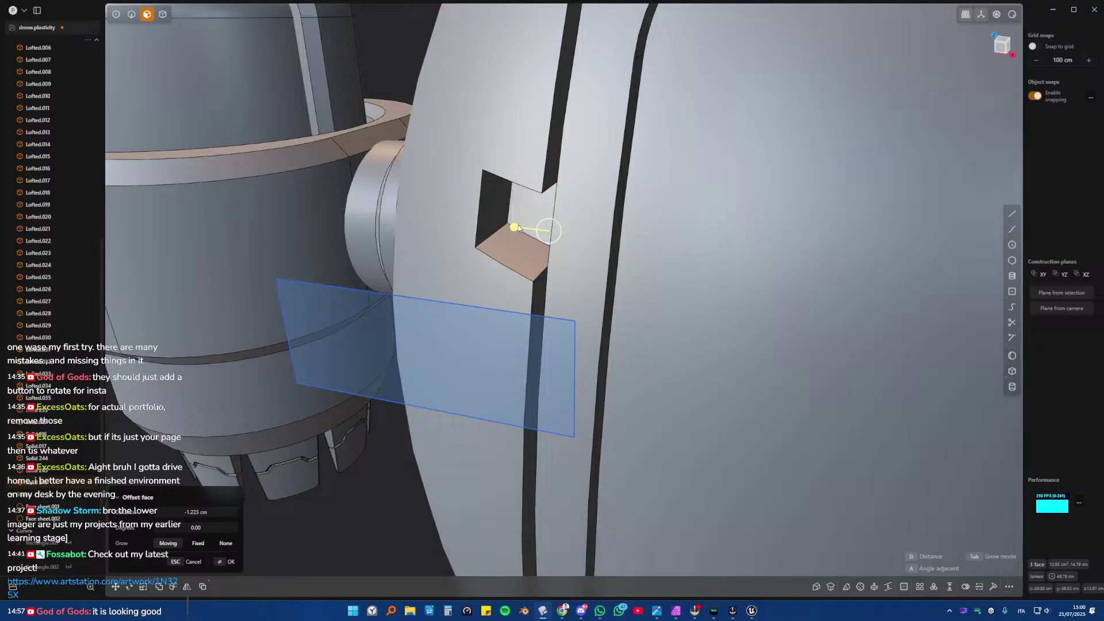
- Fillet the two inner corner edges of the notch by about 0.6 cm
key(2)
click(493, 234)
middle_drag(493, 232, 497, 168)
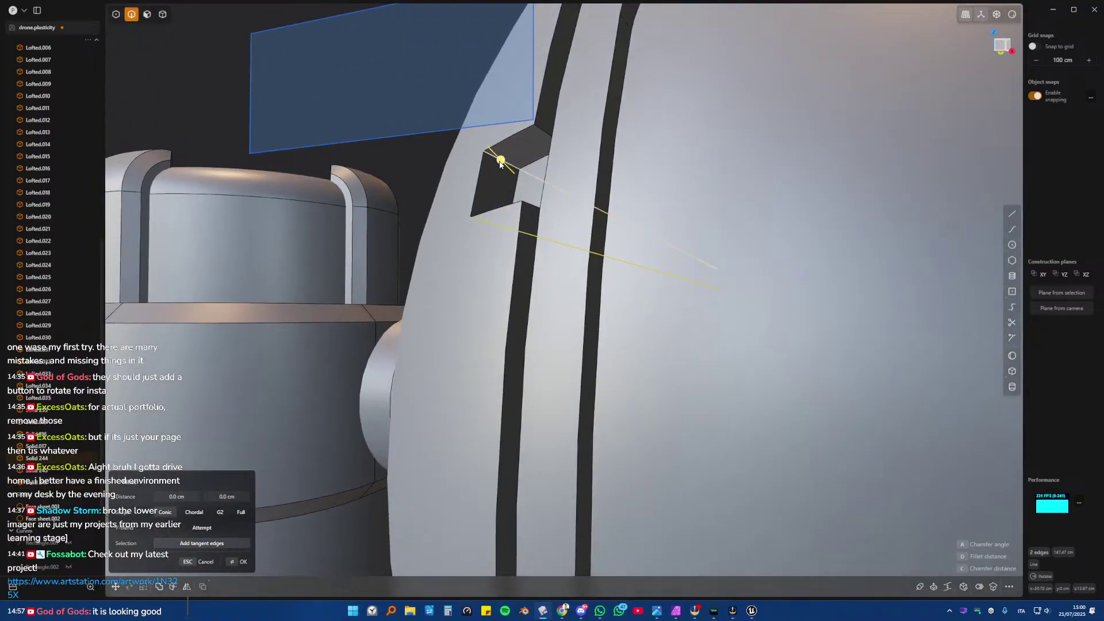
click(498, 167)
drag(501, 163, 508, 165)
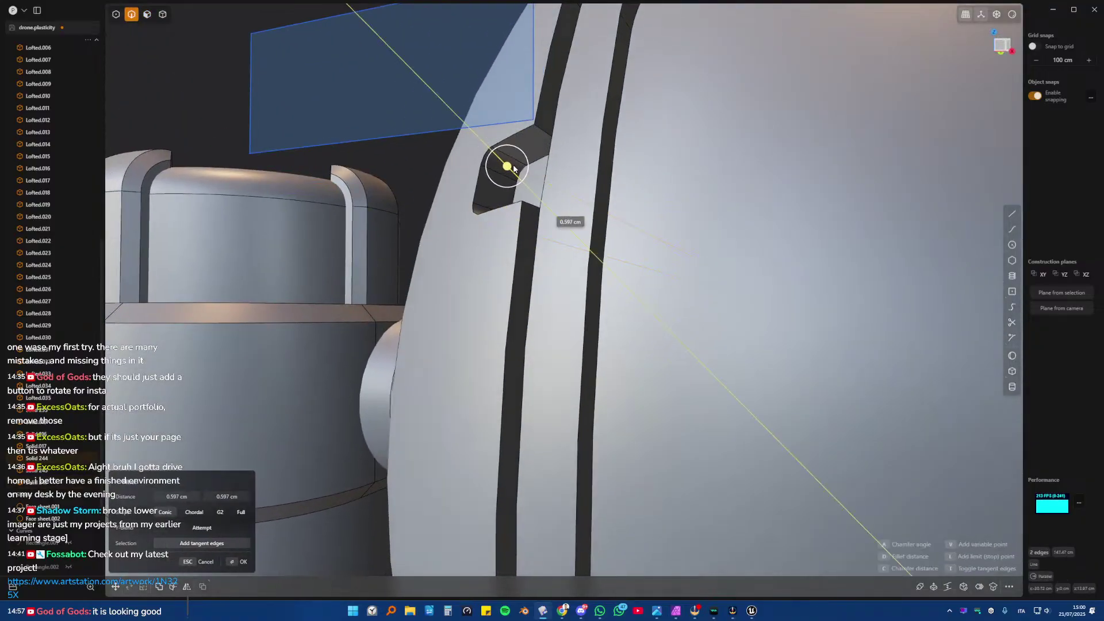
key(Return)
- Fillet the two edges where the notch opens into the groove around the panel
middle_drag(516, 169, 670, 204)
click(550, 276)
key(f)
click(625, 174)
drag(627, 173, 630, 172)
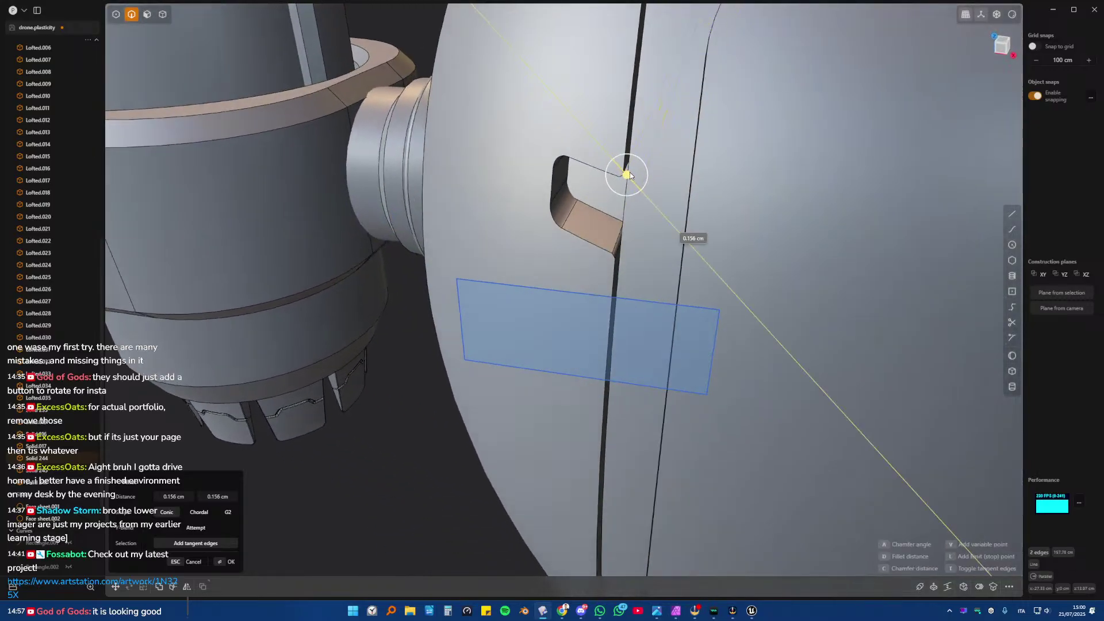
key(Return)
- Mirror the notched sphere body across the horizontal mid-plane to repeat the notch on the lower half
scroll(463, 81, down, 10)
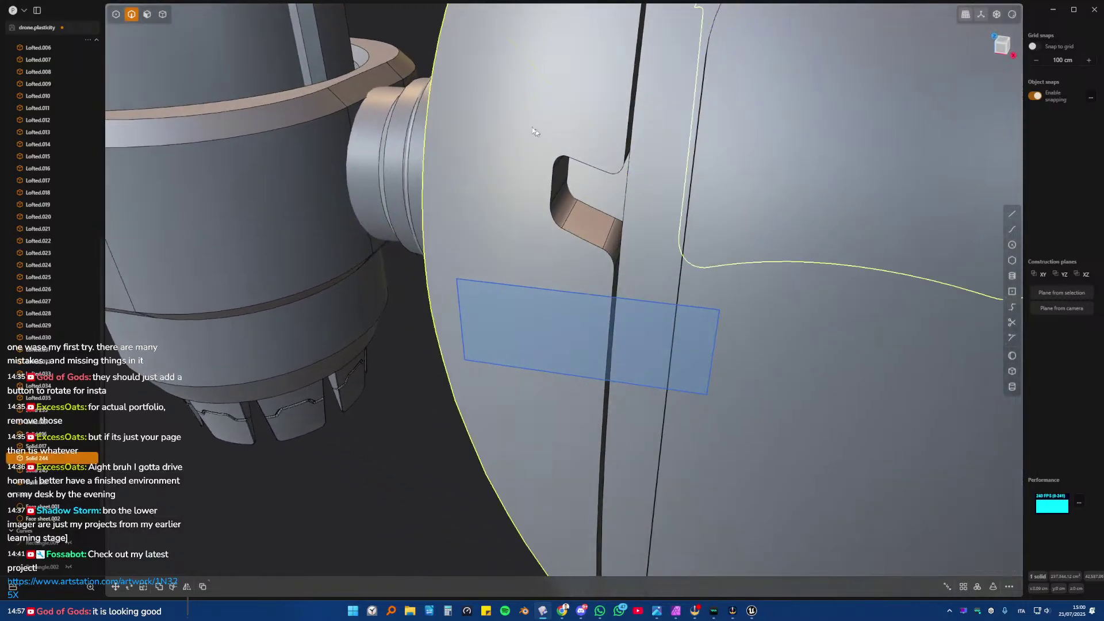
key(KP_1)
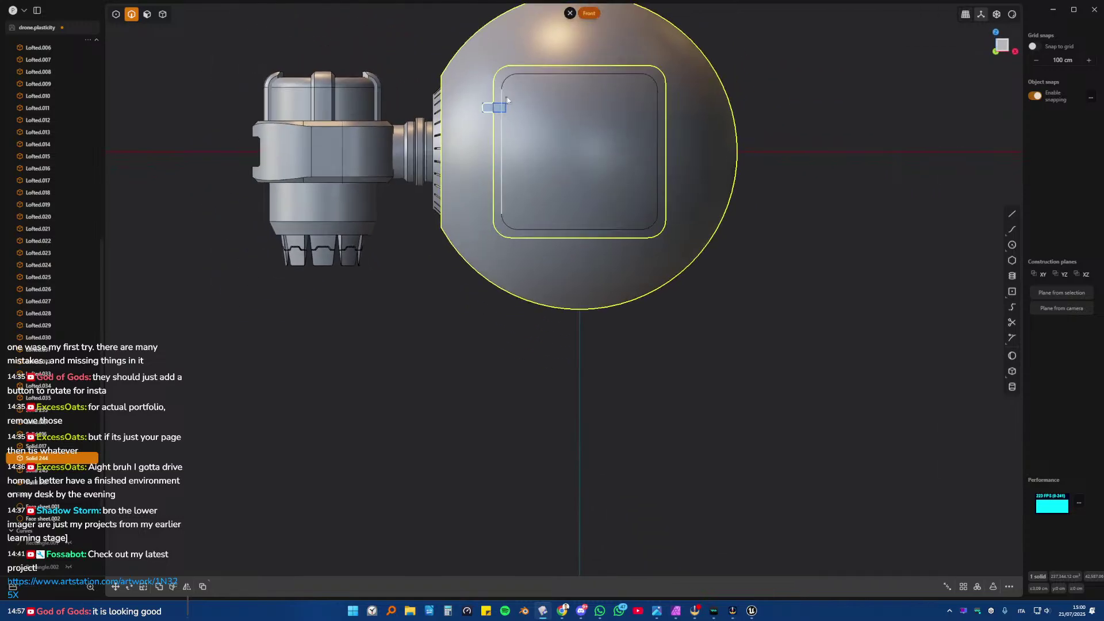
middle_drag(489, 91, 587, 167)
key(4)
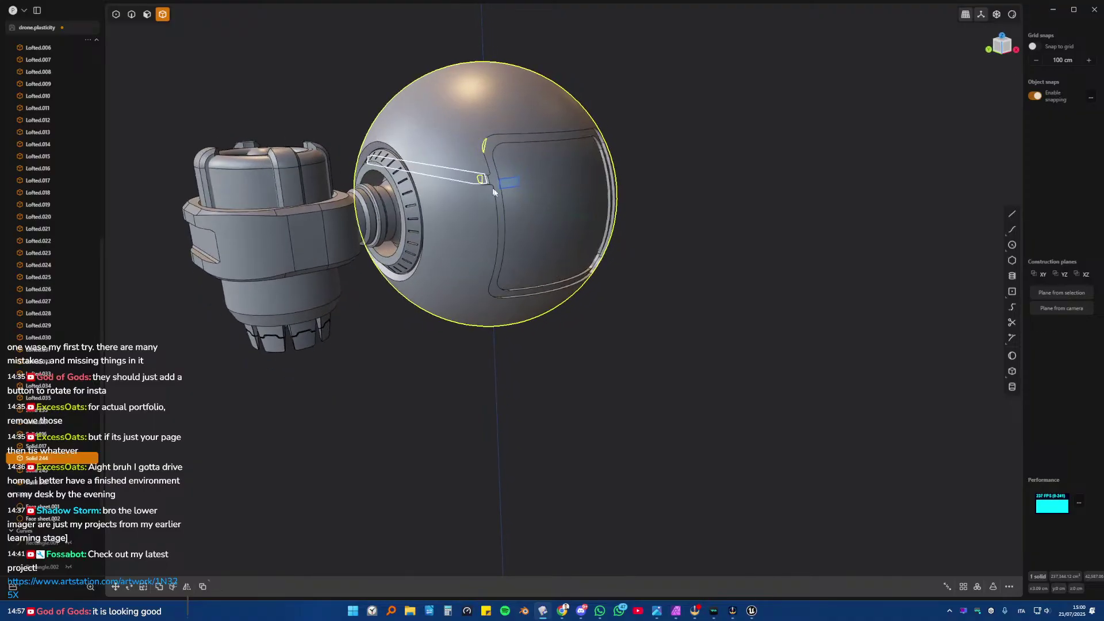
key(alt+x)
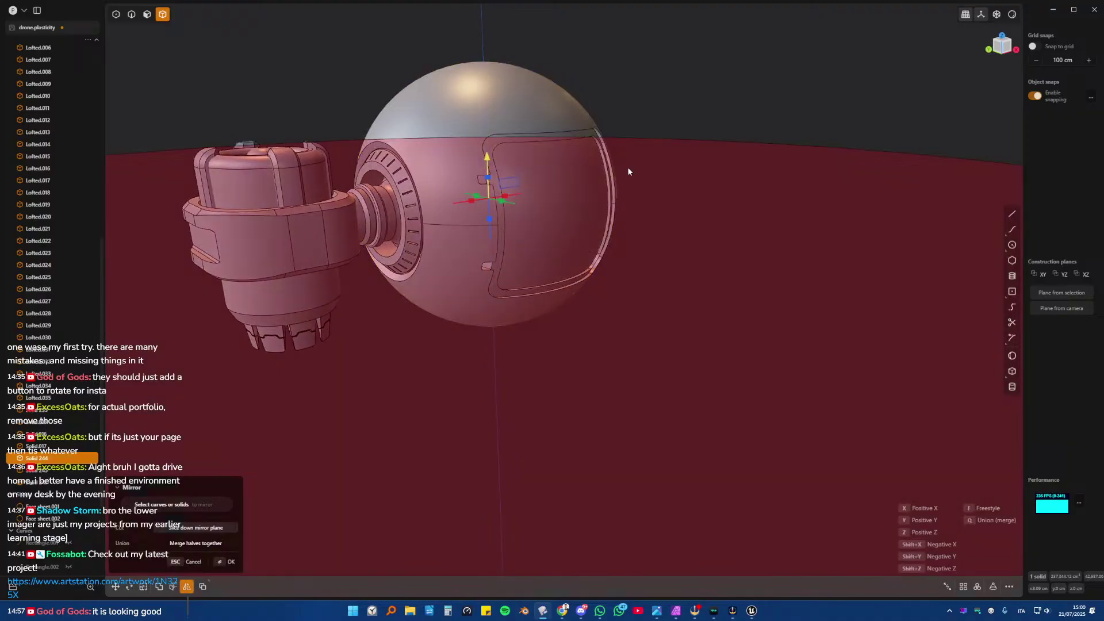
key(Return)
- Mirror the notched sphere body again to repeat the notches on the side opposite the engine
middle_drag(627, 167, 644, 198)
key(alt+x)
click(508, 200)
click(650, 195)
- Examine the mirrored notches and the small block filling the upper engine-side notch from several angles
middle_drag(516, 193, 719, 133)
click(727, 136)
scroll(721, 133, up, 10)
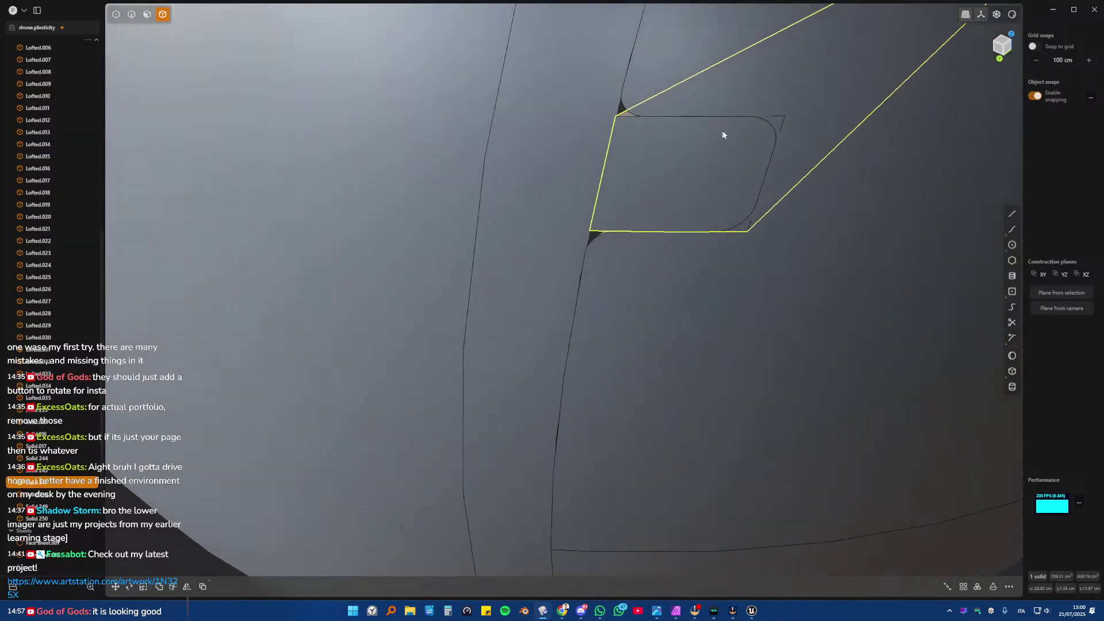
middle_drag(723, 135, 649, 170)
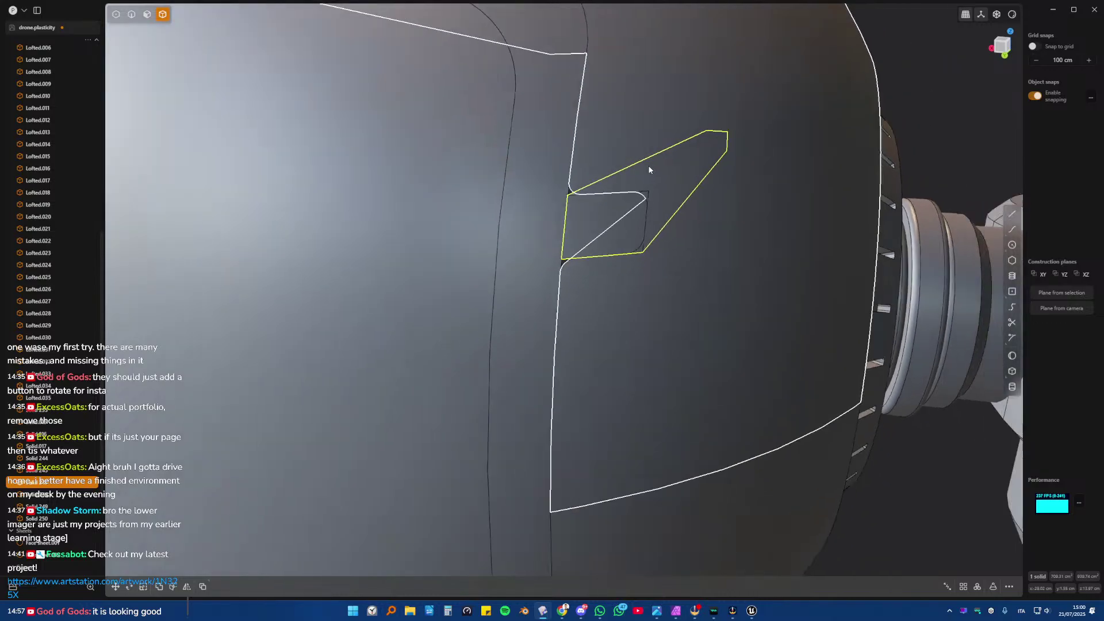
scroll(648, 169, down, 10)
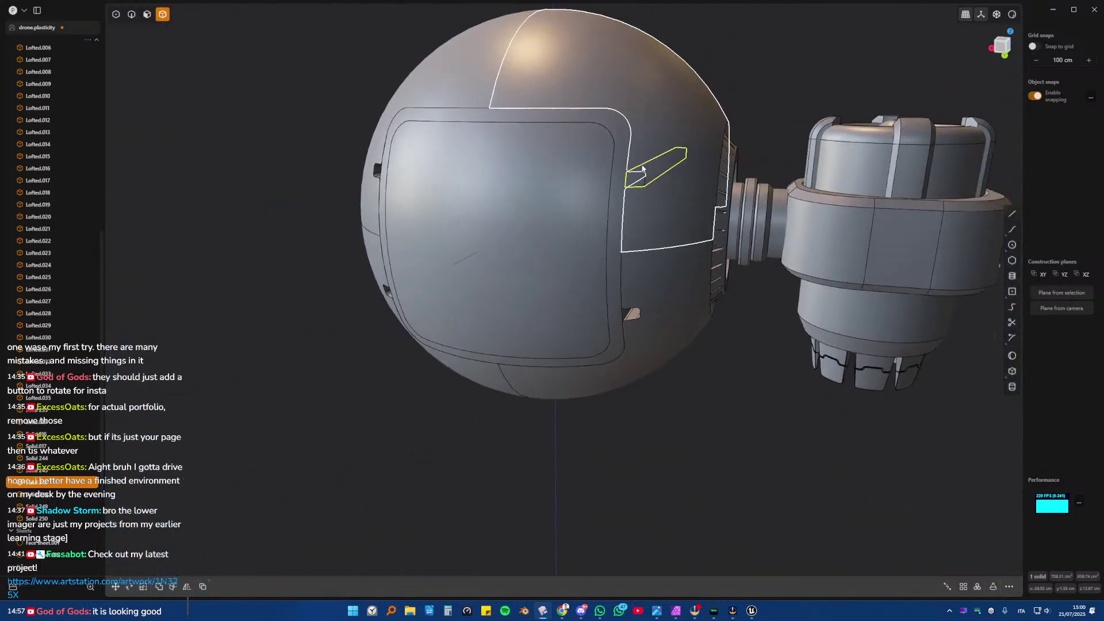
middle_drag(642, 169, 566, 191)
scroll(566, 191, up, 10)
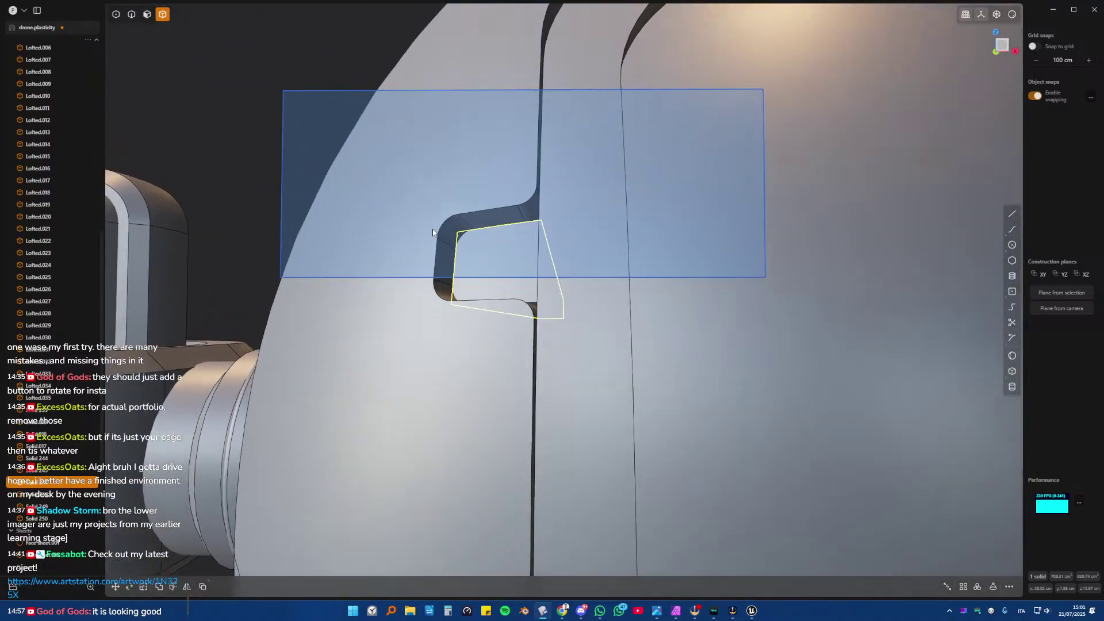
middle_drag(432, 229, 509, 259)
- Hide the small block filling the upper engine-side notch and undo the hiding
key(2)
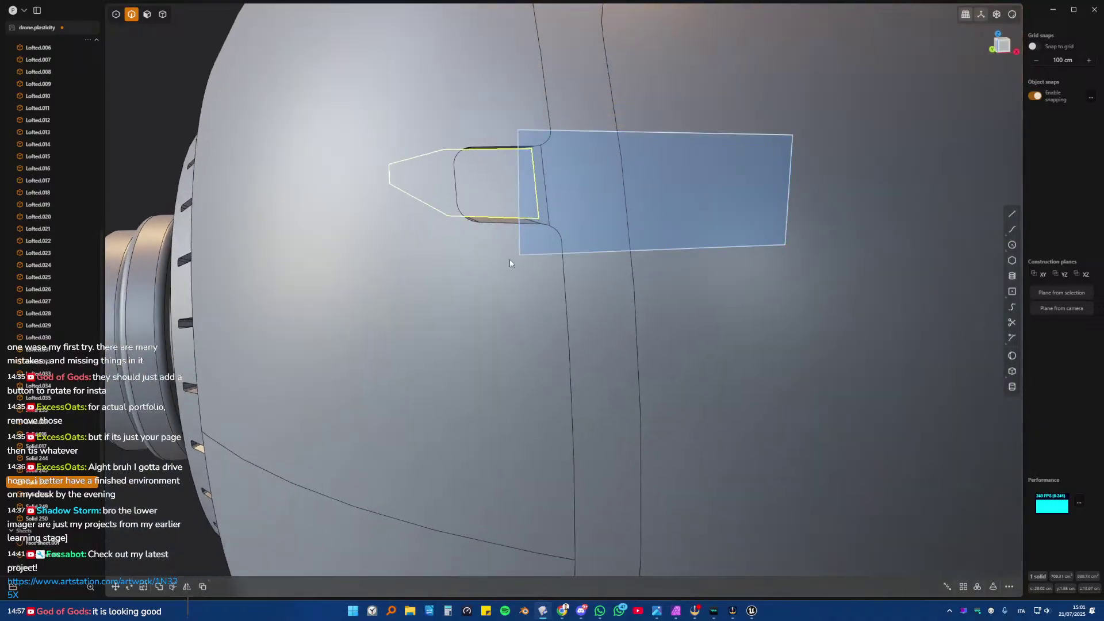
key(4)
click(491, 189)
key(h)
scroll(490, 189, down, 3)
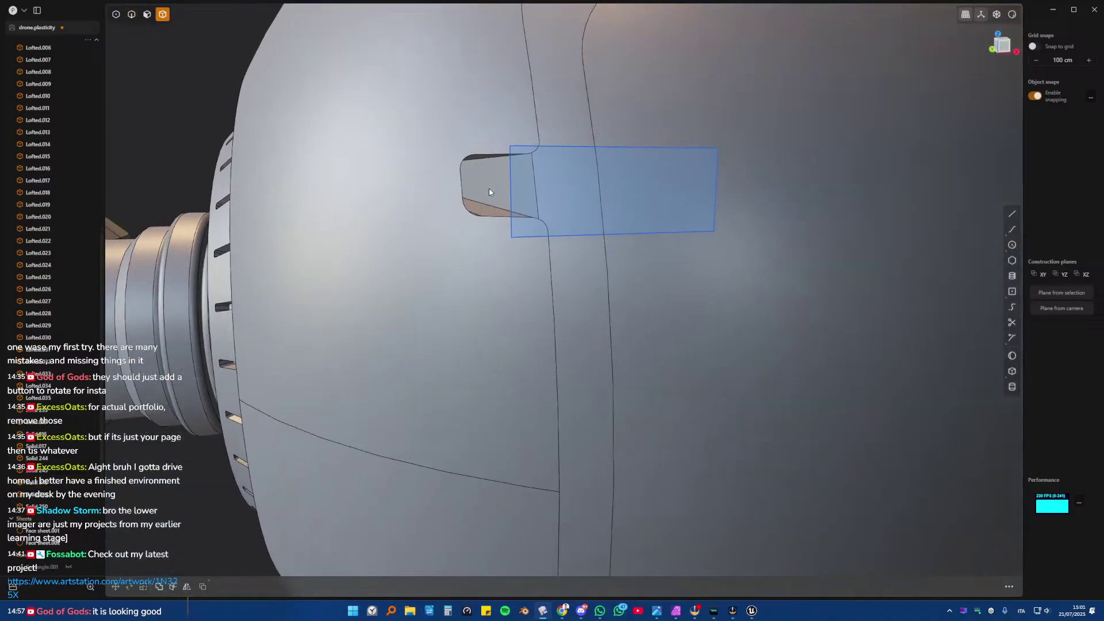
key(ctrl+z)
middle_drag(489, 191, 417, 203)
middle_drag(551, 167, 451, 197)
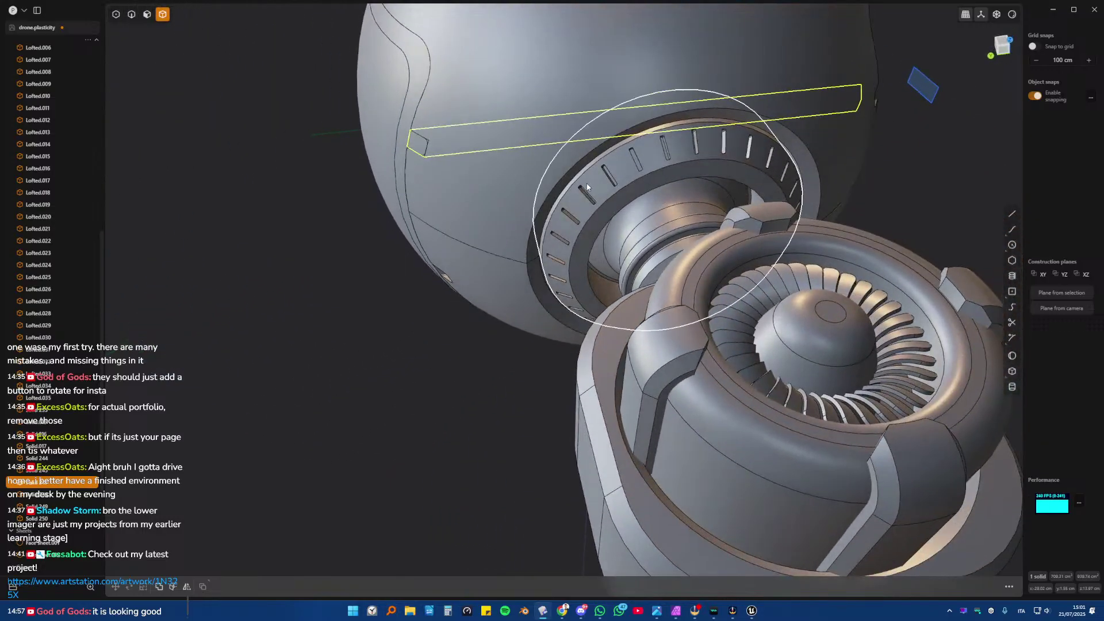
middle_drag(400, 146, 611, 187)
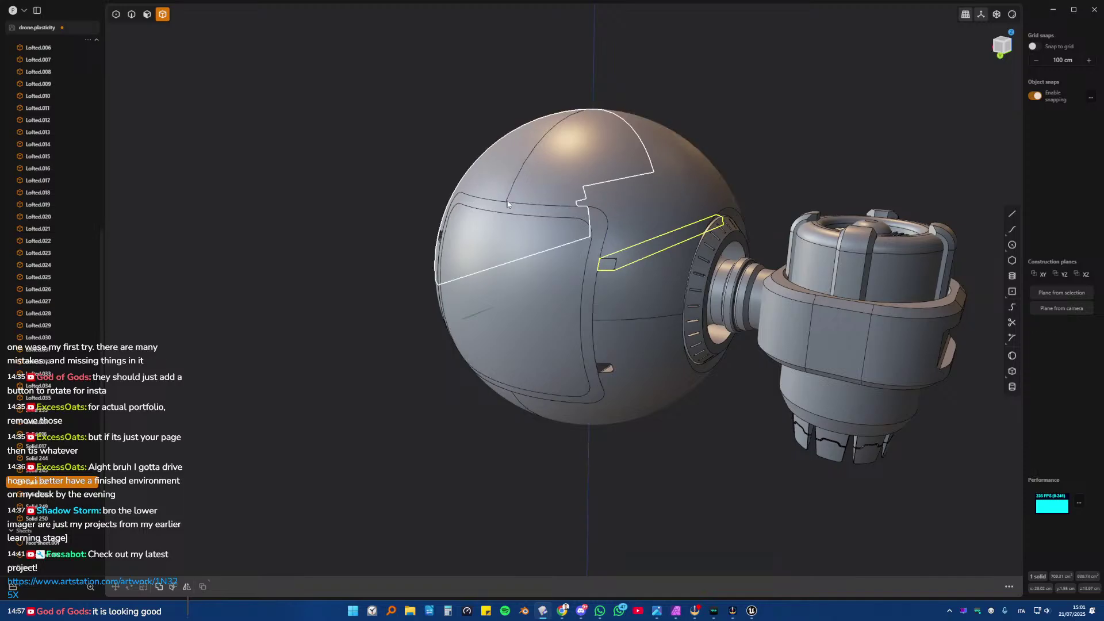
scroll(510, 212, up, 5)
scroll(510, 209, down, 5)
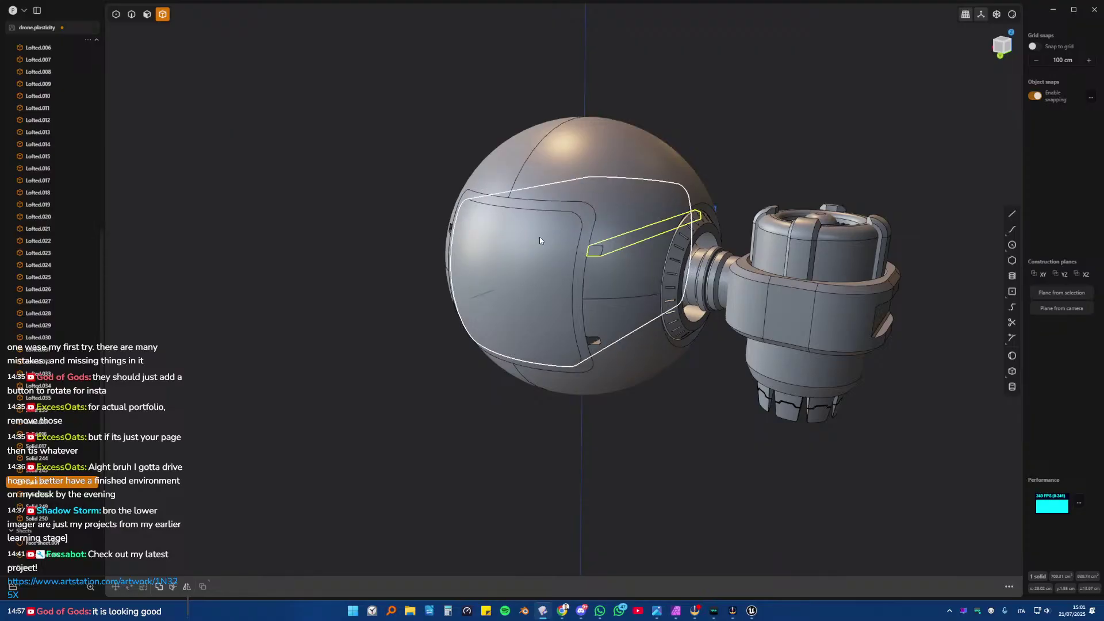
- Try to mirror the small block filling the upper engine-side notch
middle_drag(540, 241, 408, 168)
scroll(490, 242, up, 3)
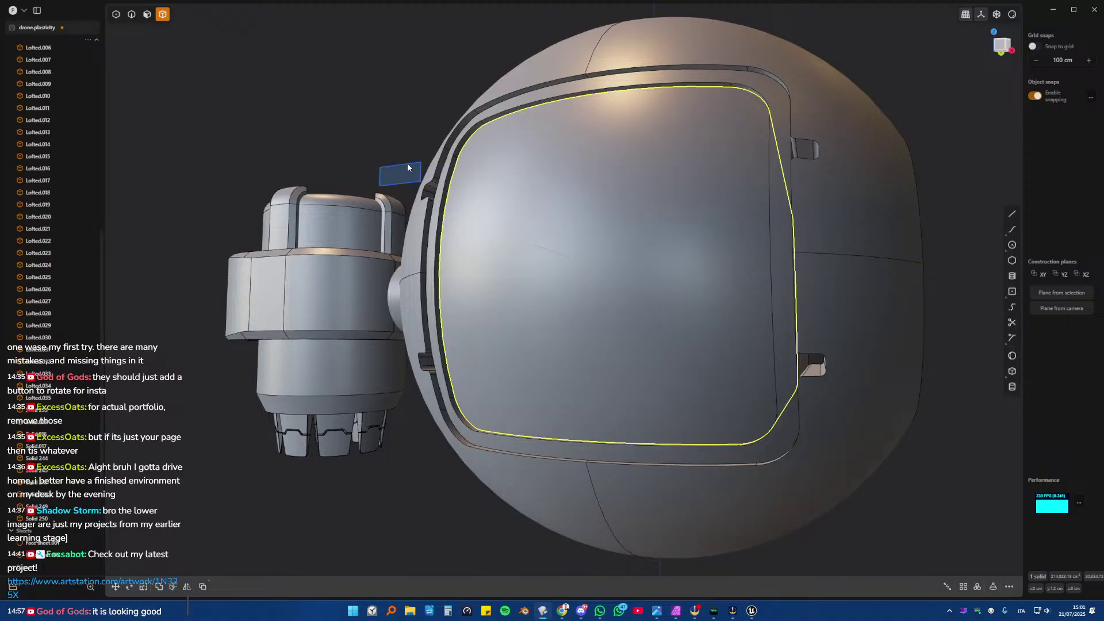
mouse_move(408, 168)
middle_down()
mouse_move(515, 199)
mouse_move(399, 161)
middle_up()
click(386, 164)
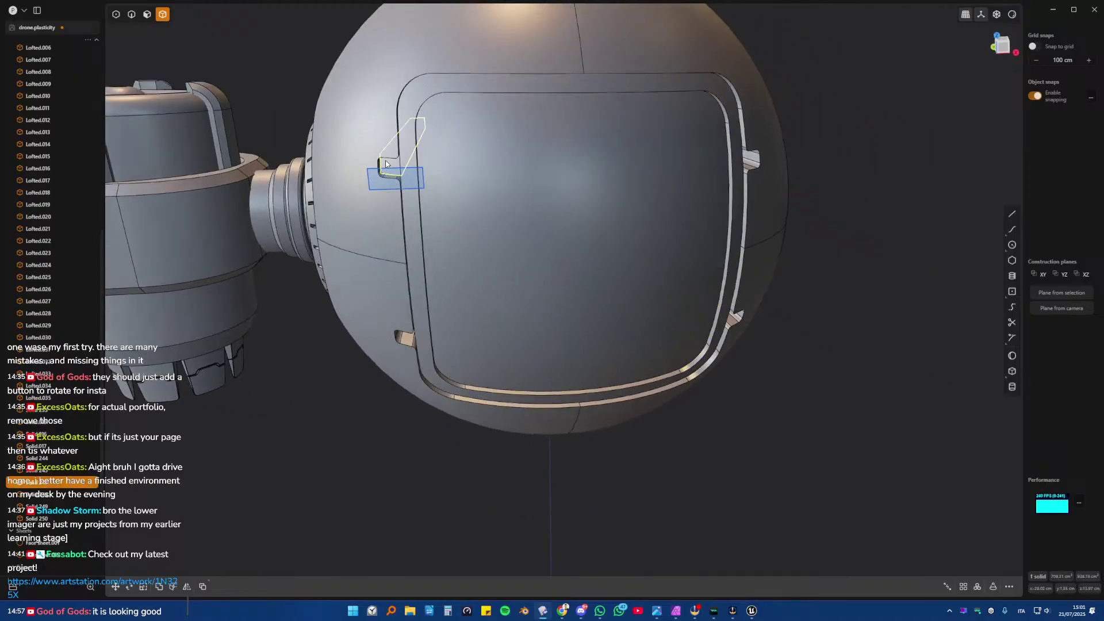
scroll(498, 188, down, 3)
middle_drag(498, 188, 520, 200)
key(alt+x)
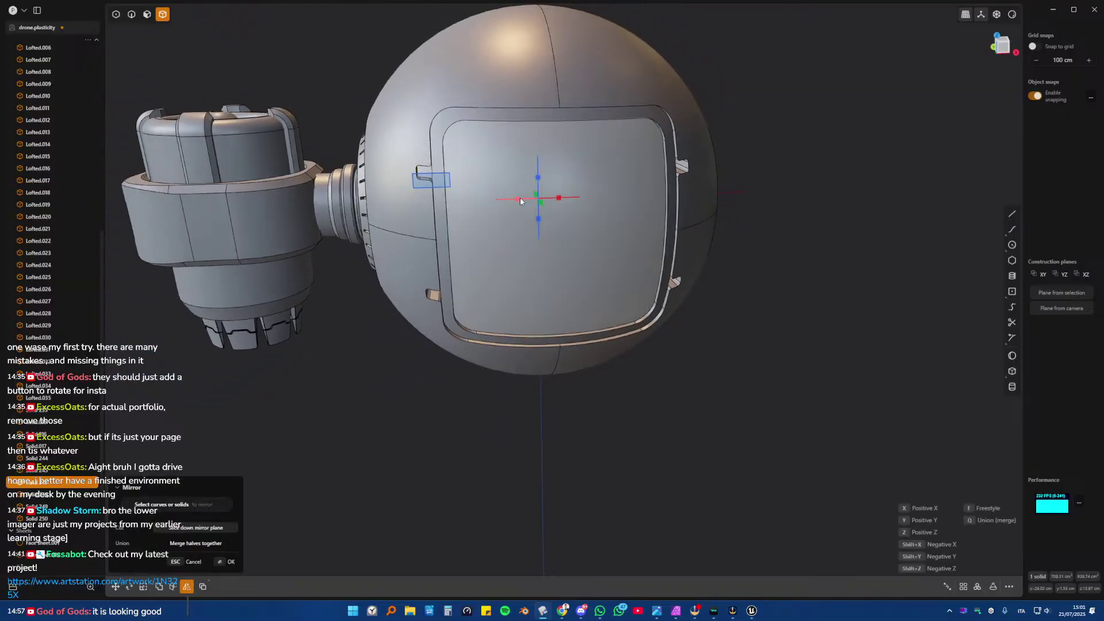
key(Return)
scroll(437, 175, up, 2)
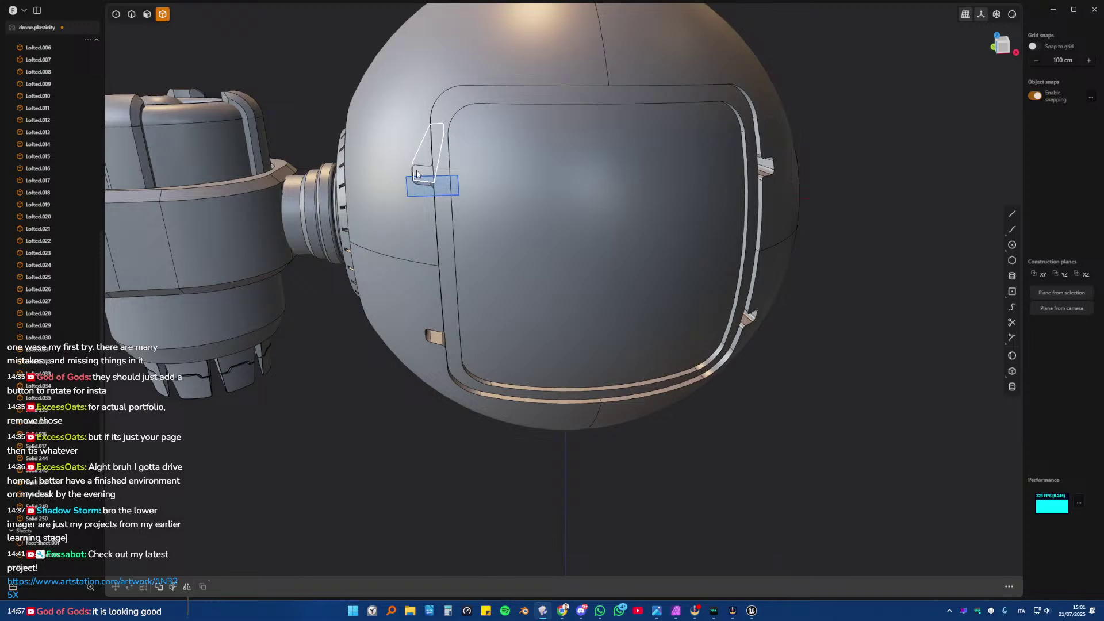
- Isolate the small notch block briefly and examine closely how it fits the notch's rounded corners
middle_drag(417, 174, 370, 187)
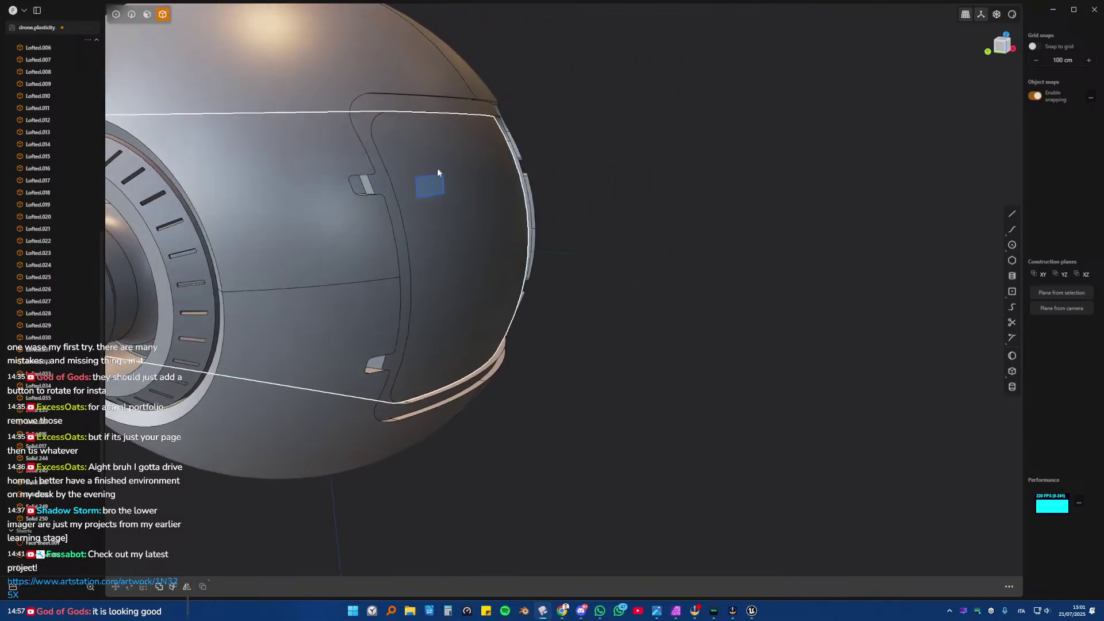
click(360, 188)
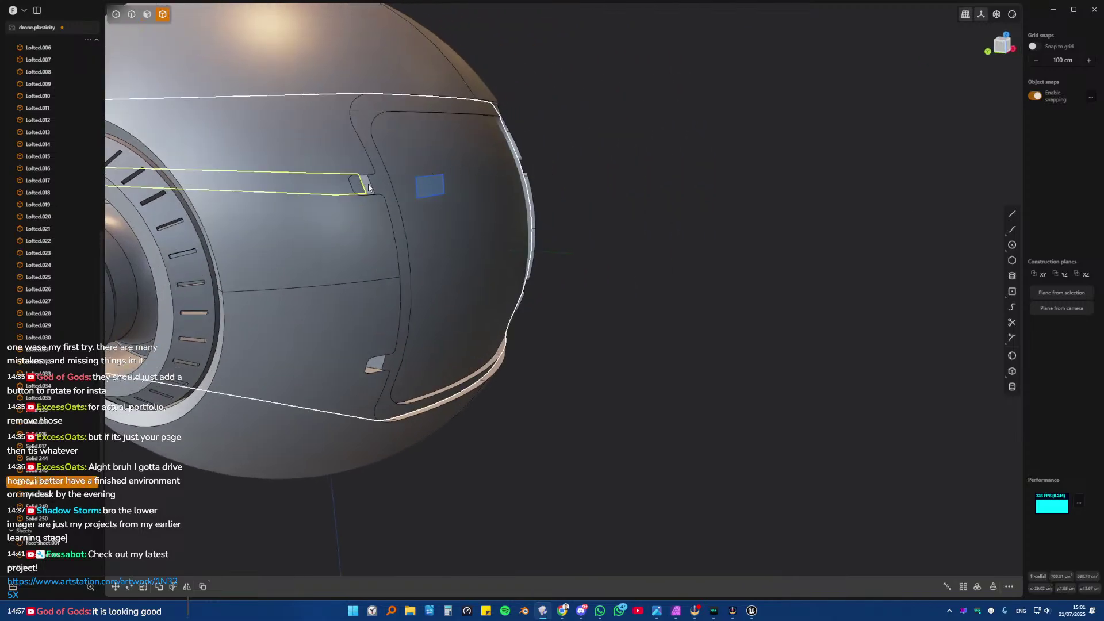
key(slash)
middle_drag(315, 189, 592, 217)
key(slash)
scroll(575, 219, up, 8)
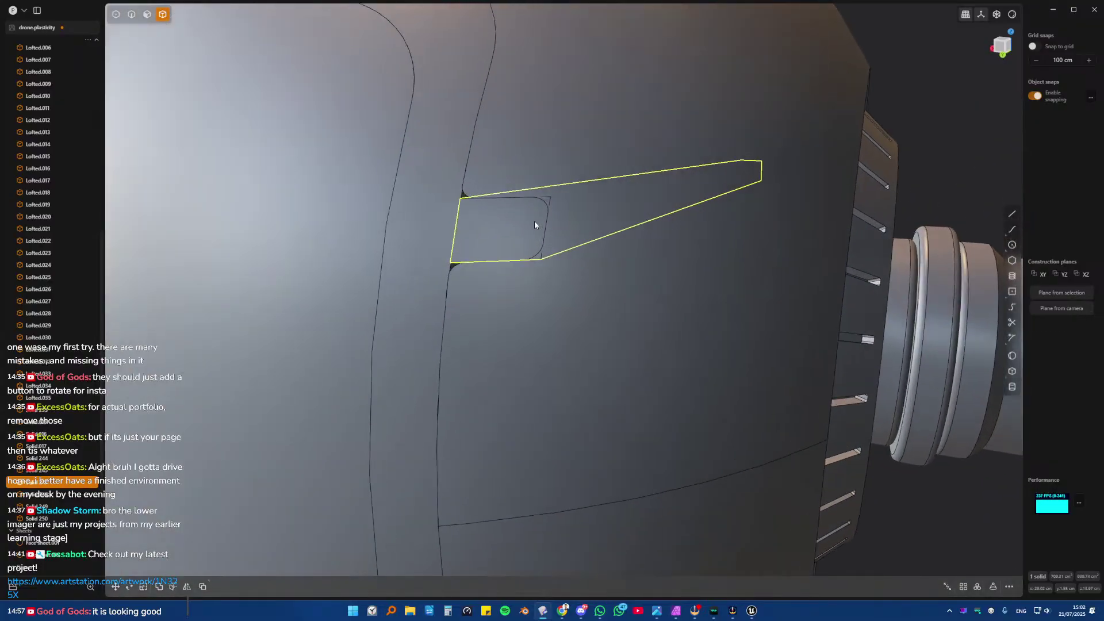
click(556, 194)
click(436, 200)
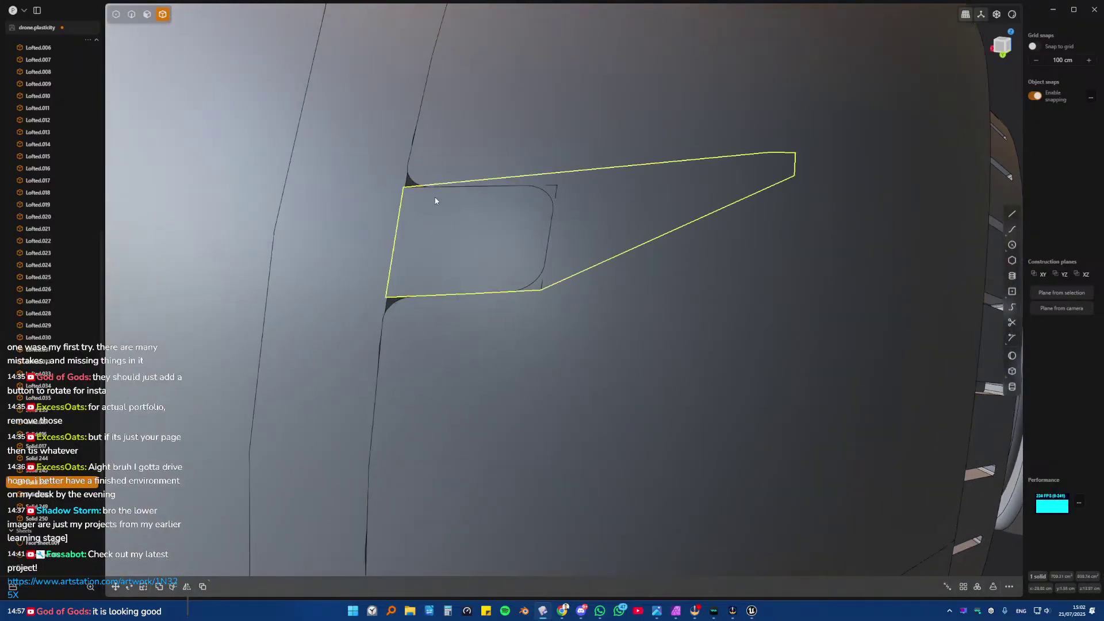
middle_drag(436, 200, 443, 296)
- Mirror the four notched sphere bodies together across the front-to-back mid-plane
click(439, 302)
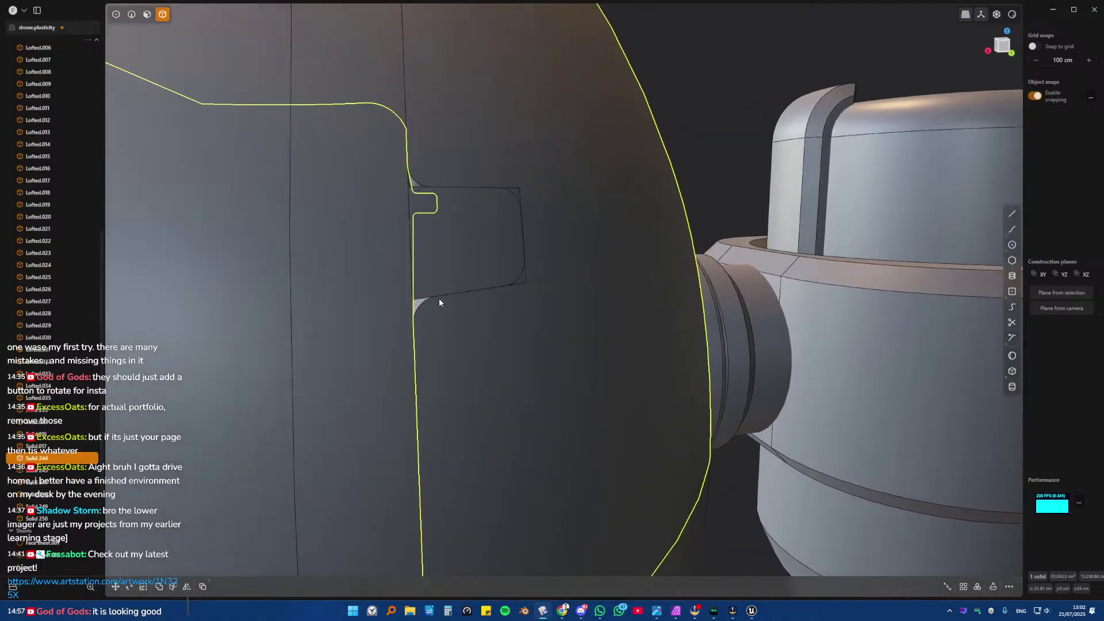
scroll(549, 191, down, 5)
middle_drag(554, 177, 616, 180)
shift+click(617, 180)
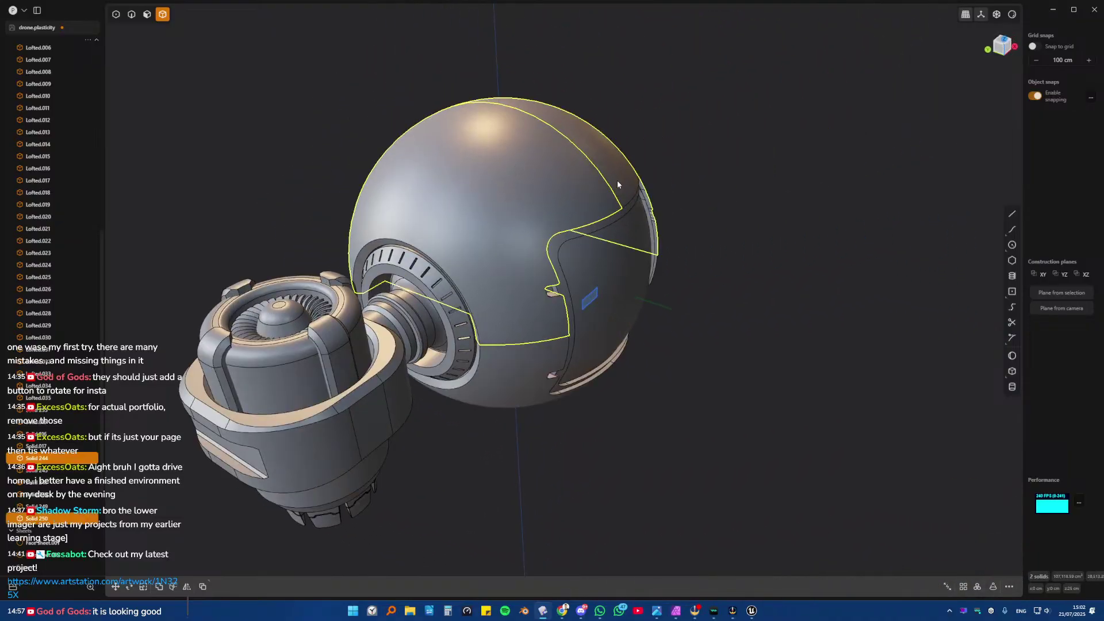
shift+click(534, 372)
middle_drag(534, 367, 621, 178)
shift+click(578, 264)
key(alt+x)
key(Return)
- Examine the mirrored sphere bodies and how the small block sits in the upper engine-side notch
scroll(530, 357, up, 10)
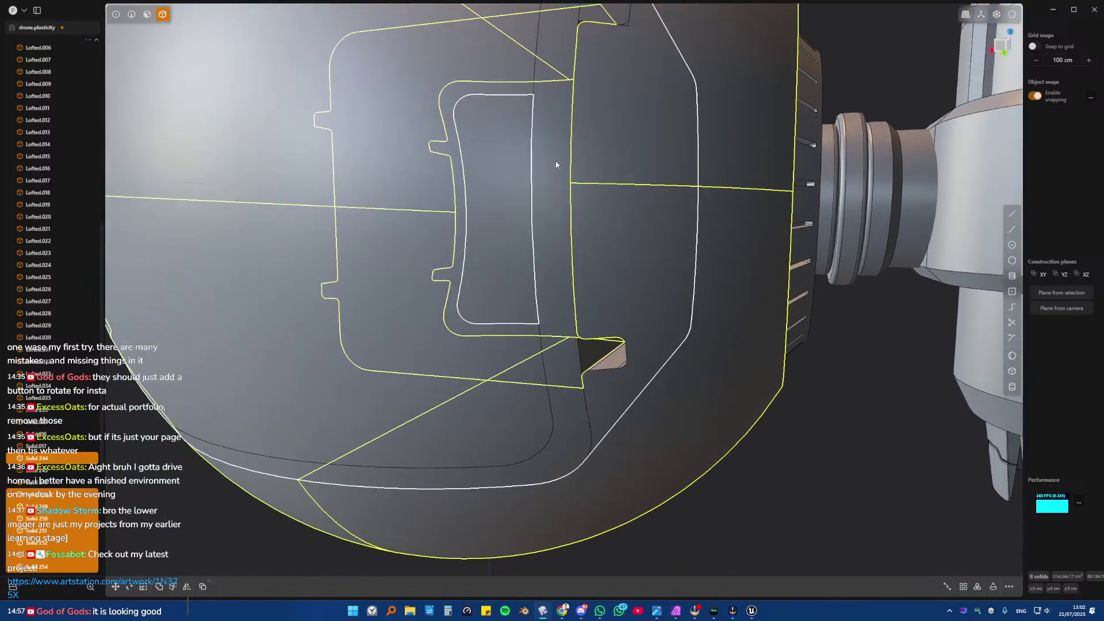
middle_drag(556, 165, 598, 291)
scroll(563, 275, down, 5)
click(587, 289)
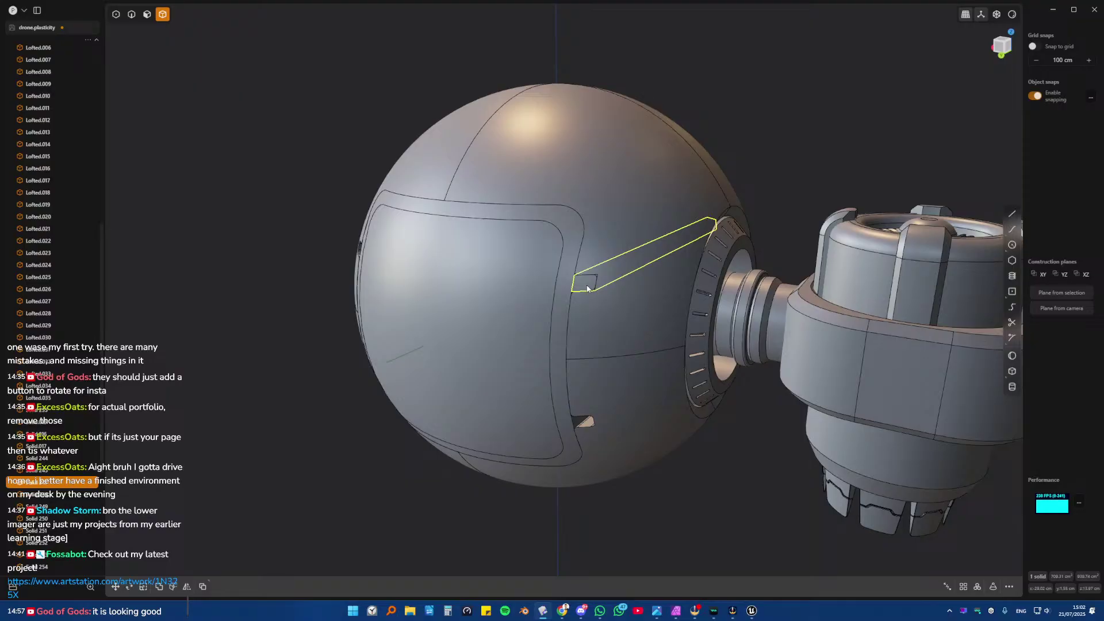
scroll(623, 296, up, 8)
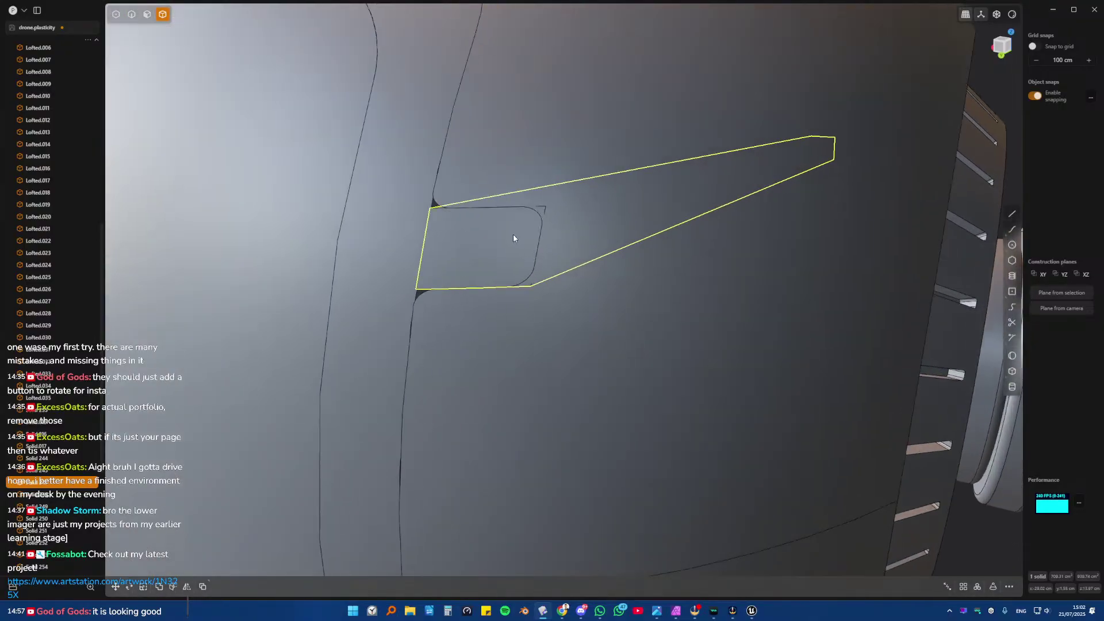
scroll(474, 247, down, 5)
key(3)
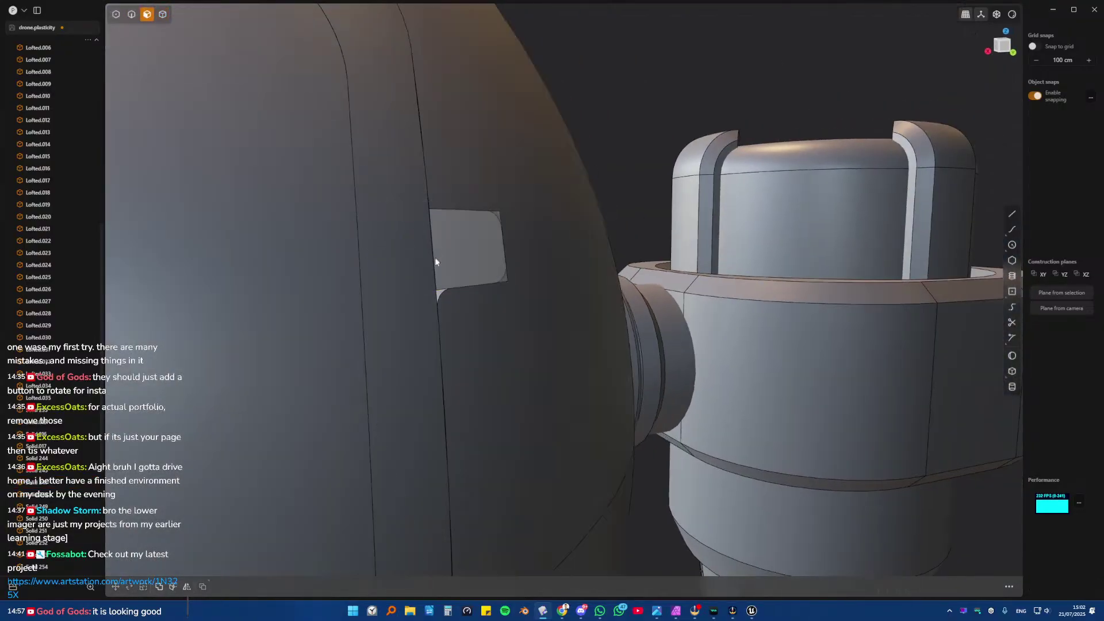
middle_drag(460, 290, 468, 249)
key(4)
- Try to mirror the small notch block across the front-to-back mid-plane
click(471, 250)
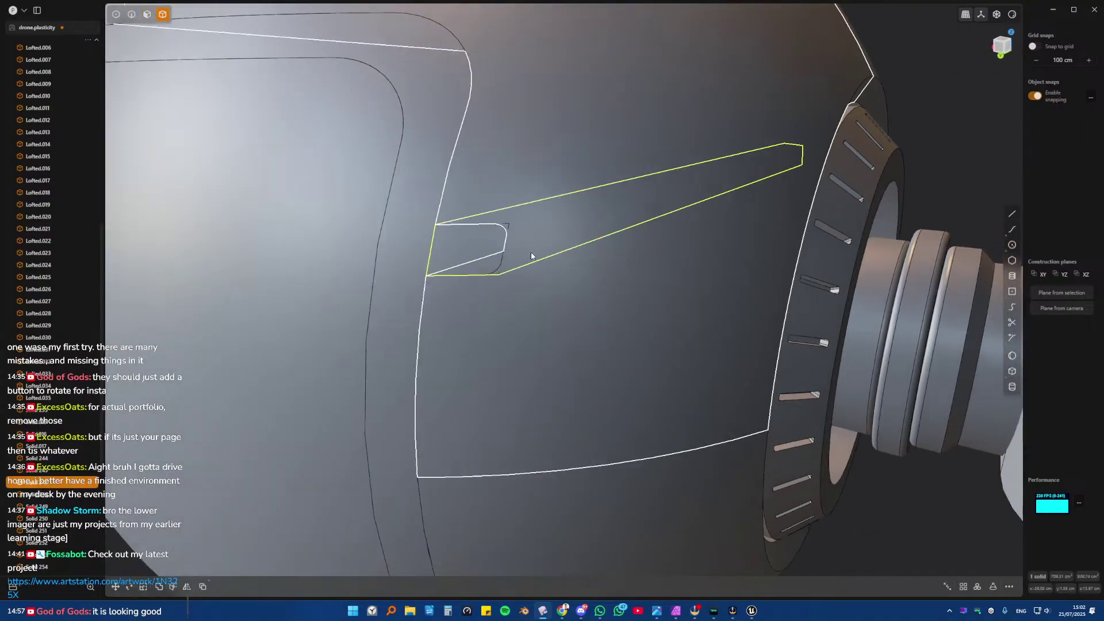
scroll(703, 226, down, 3)
scroll(702, 230, up, 1)
key(alt+x)
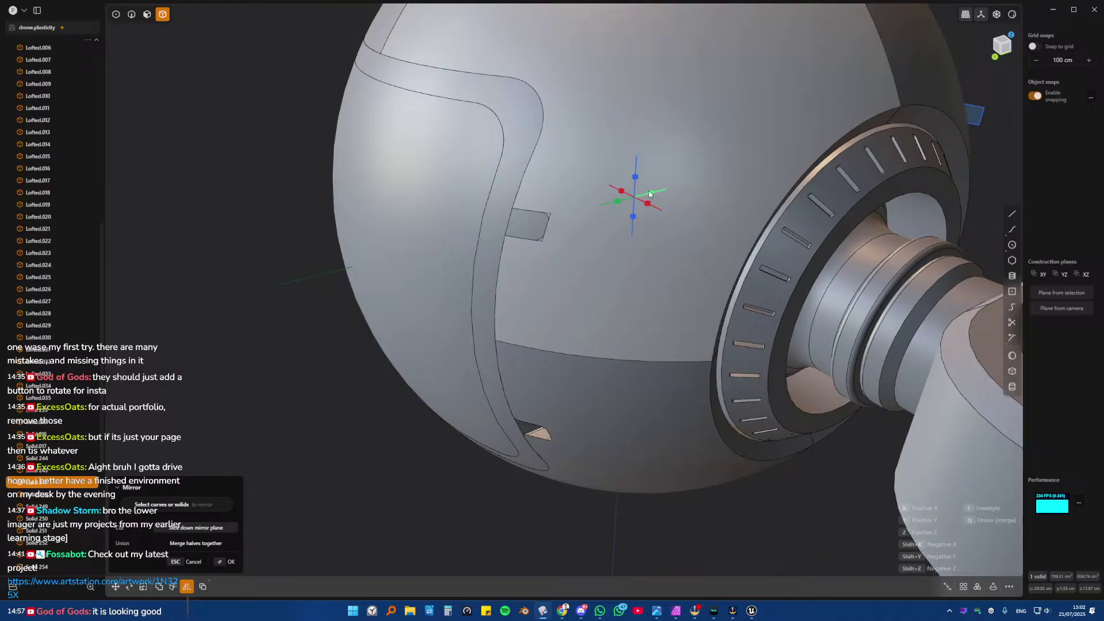
click(649, 194)
- Try to offset the outer face of the small block in the upper engine-side notch
key(3)
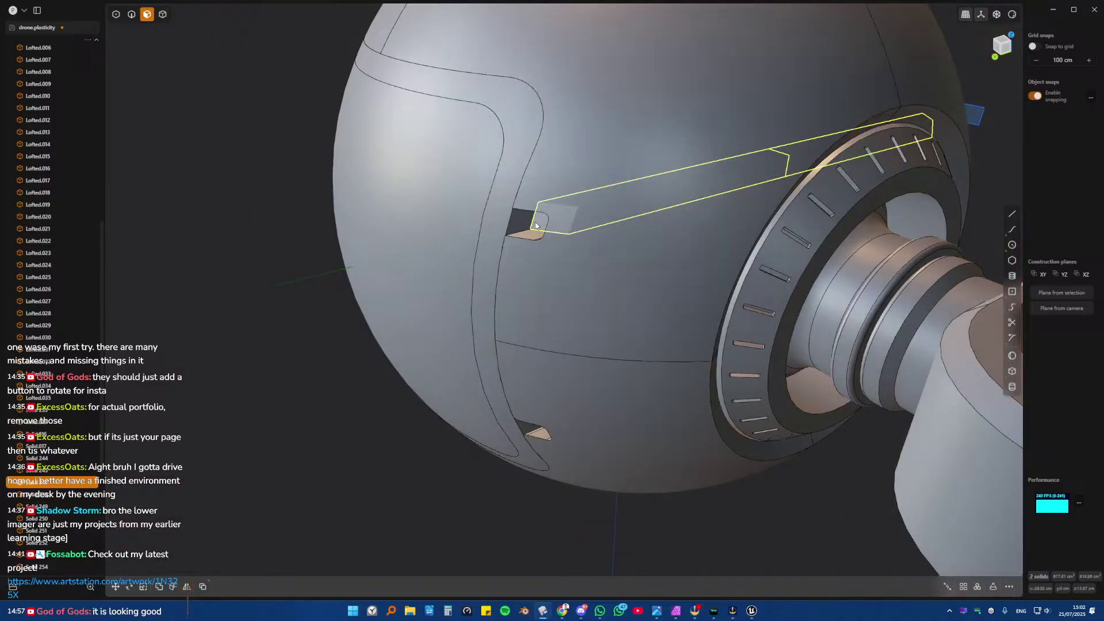
click(532, 224)
key(o)
middle_drag(509, 234, 582, 220)
- Unite the small notch block with the upper engine-side sphere body using a Boolean
key(4)
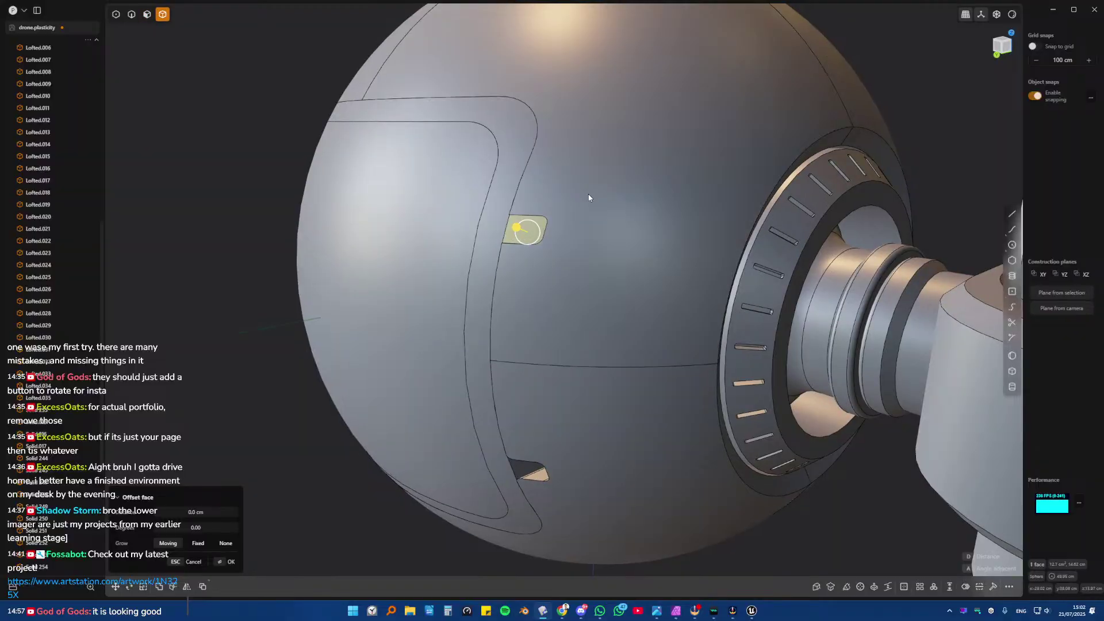
shift+click(529, 225)
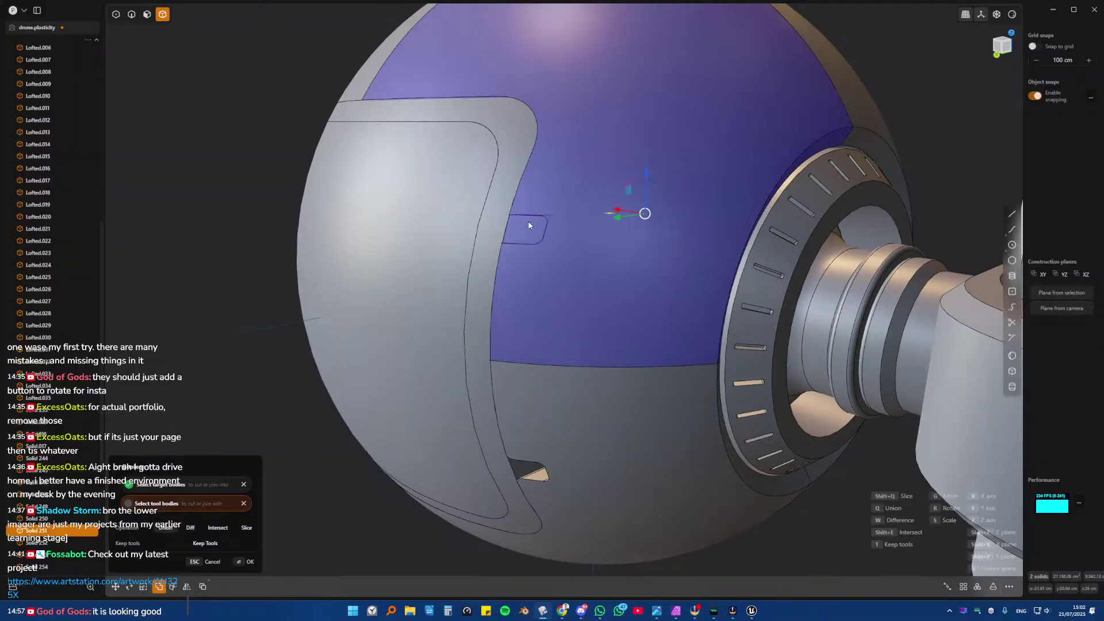
key(4)
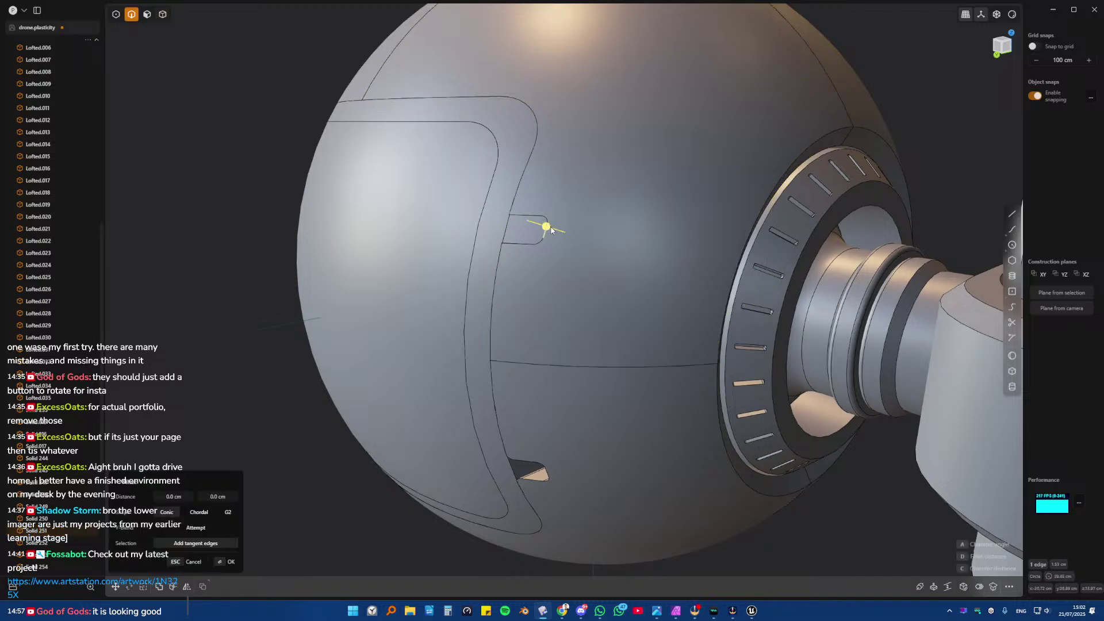
- Try to fillet the end edge of the filled notch outline and inspect its surrounding edges and face
mouse_move(546, 227)
middle_down()
mouse_move(535, 239)
mouse_move(536, 179)
mouse_move(527, 205)
mouse_move(558, 237)
middle_up()
text(fred)
key(Return)
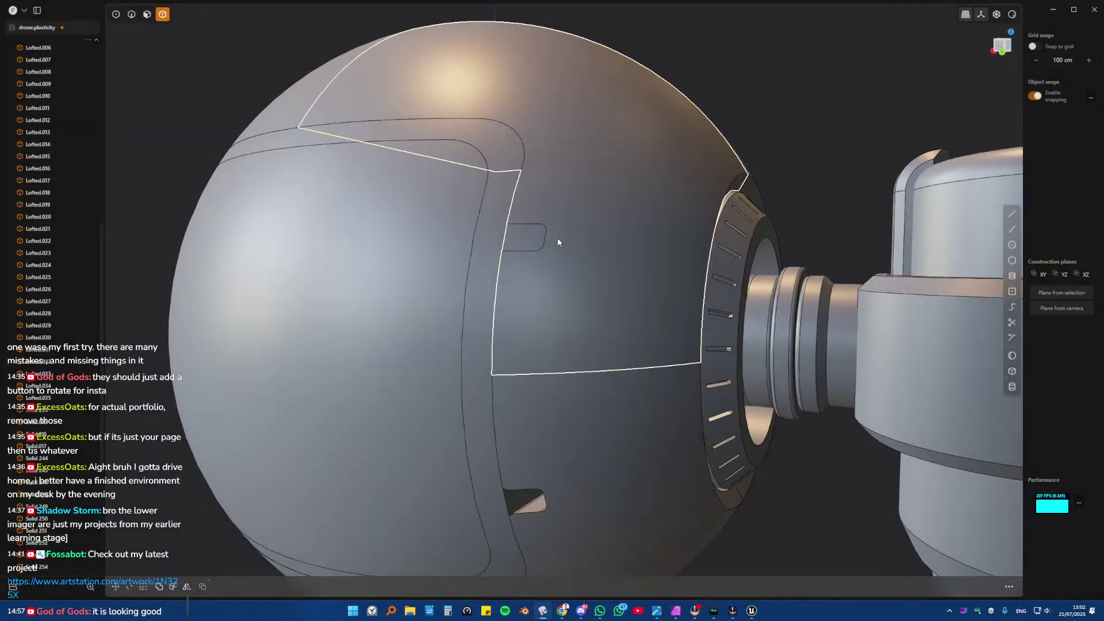
key(2)
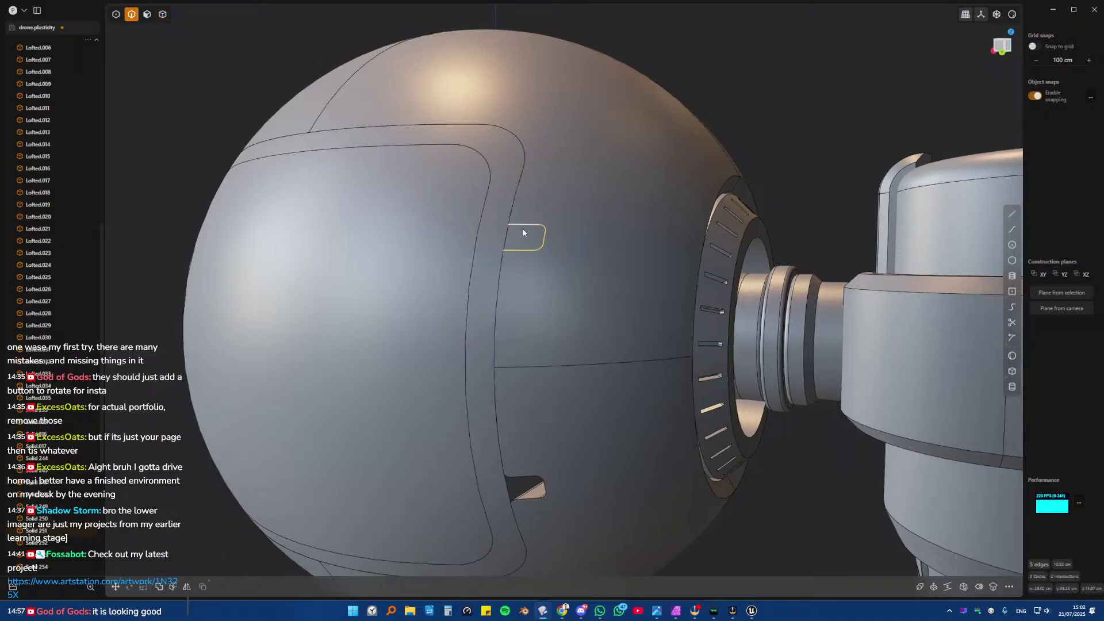
key(3)
click(523, 235)
scroll(525, 289, up, 5)
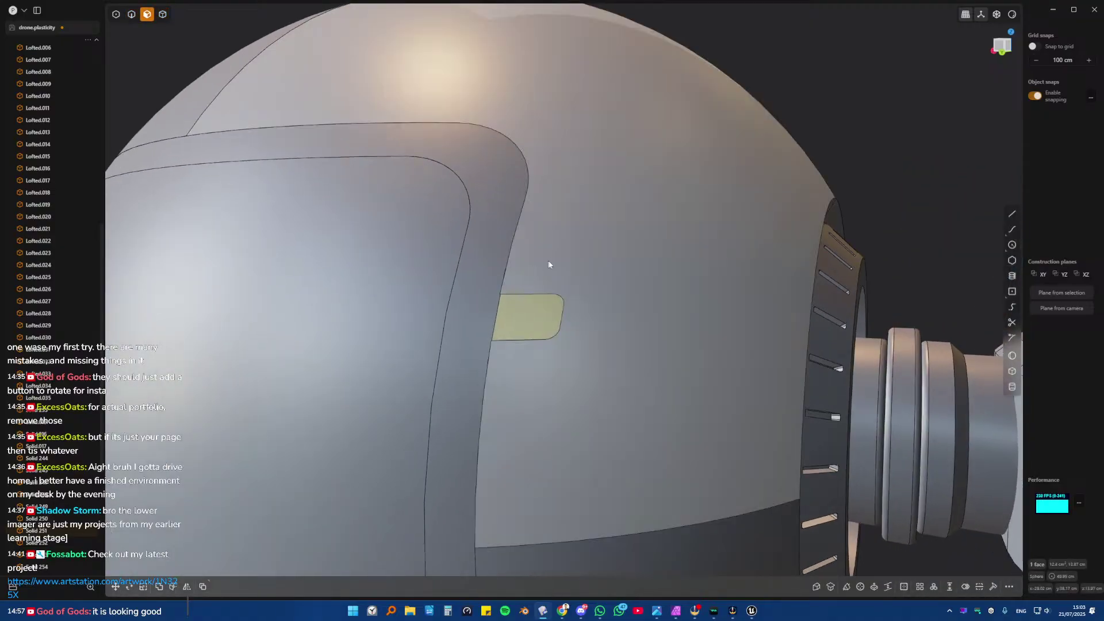
- Isolate the upper engine-side sphere body containing the filled notch
key(4)
middle_drag(552, 257, 557, 329)
click(574, 277)
key(/)
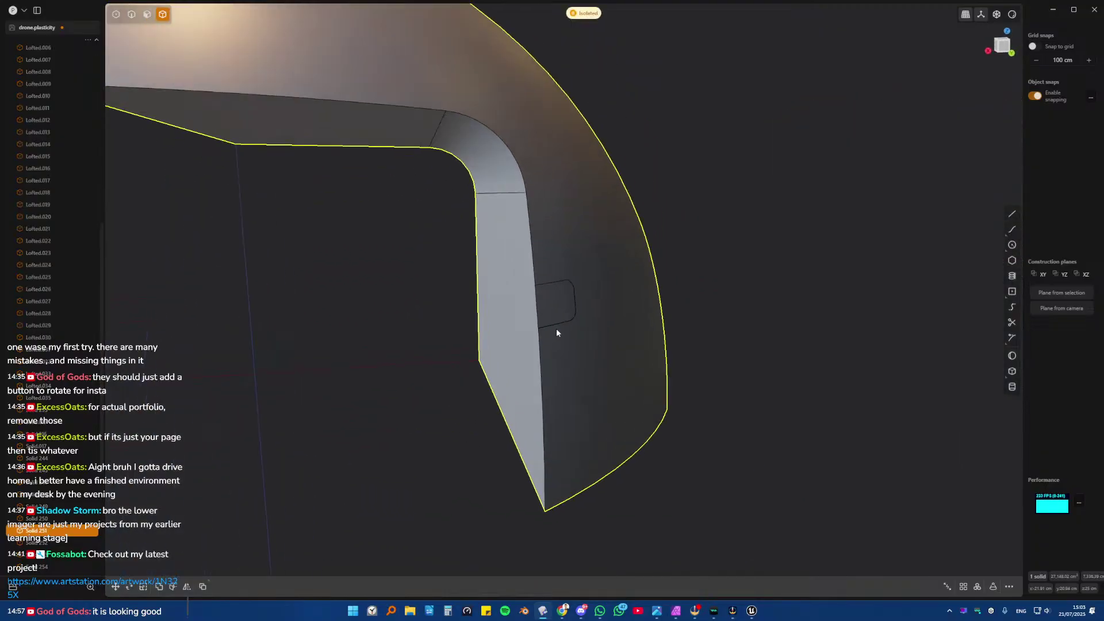
- Try to fillet the three edges outlining the filled notch on the isolated sphere body
scroll(556, 332, up, 2)
key(2)
click(548, 324)
key(f)
scroll(547, 276, up, 3)
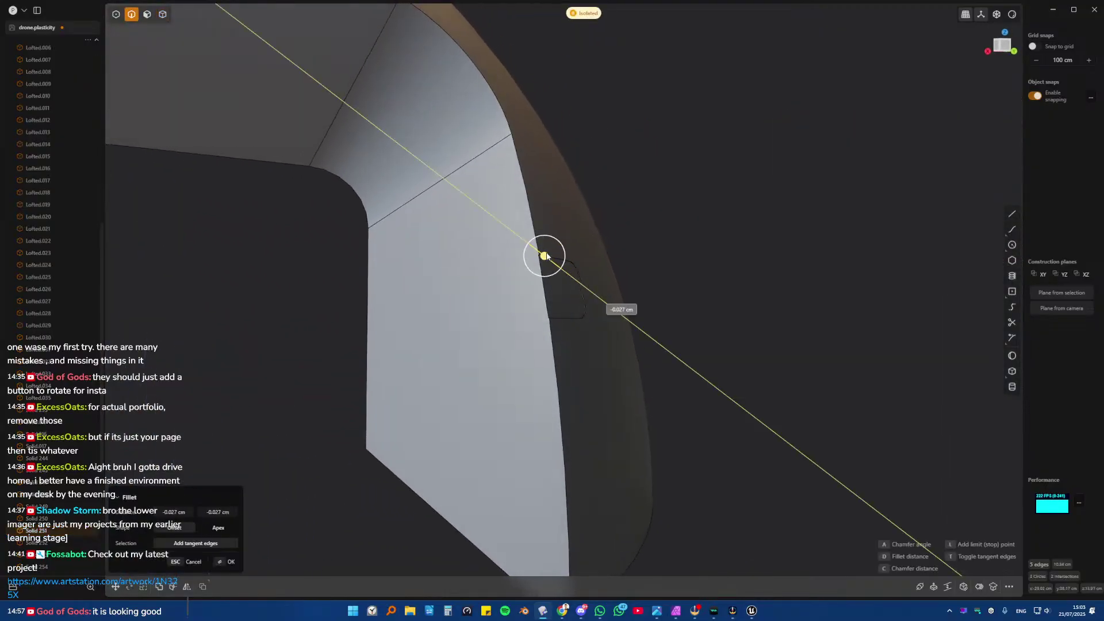
drag(547, 257, 656, 253)
key(Escape)
middle_drag(594, 254, 536, 313)
key(Escape)
- Delete the thin lip faces around the filled notch to clean the sphere surface, and exit isolation
click(534, 315)
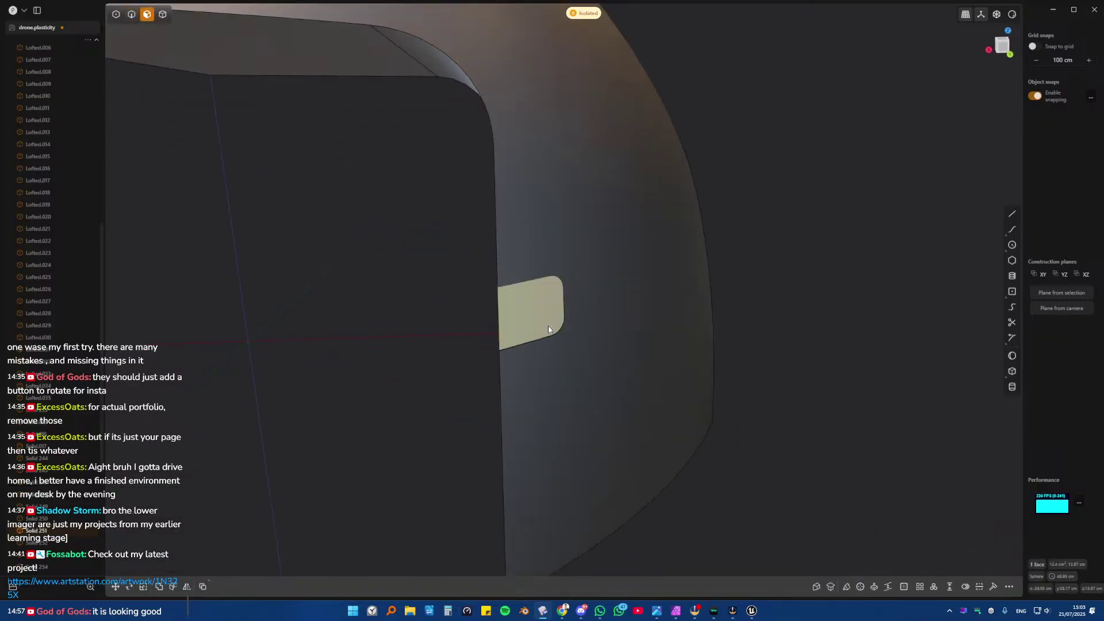
scroll(533, 345, up, 5)
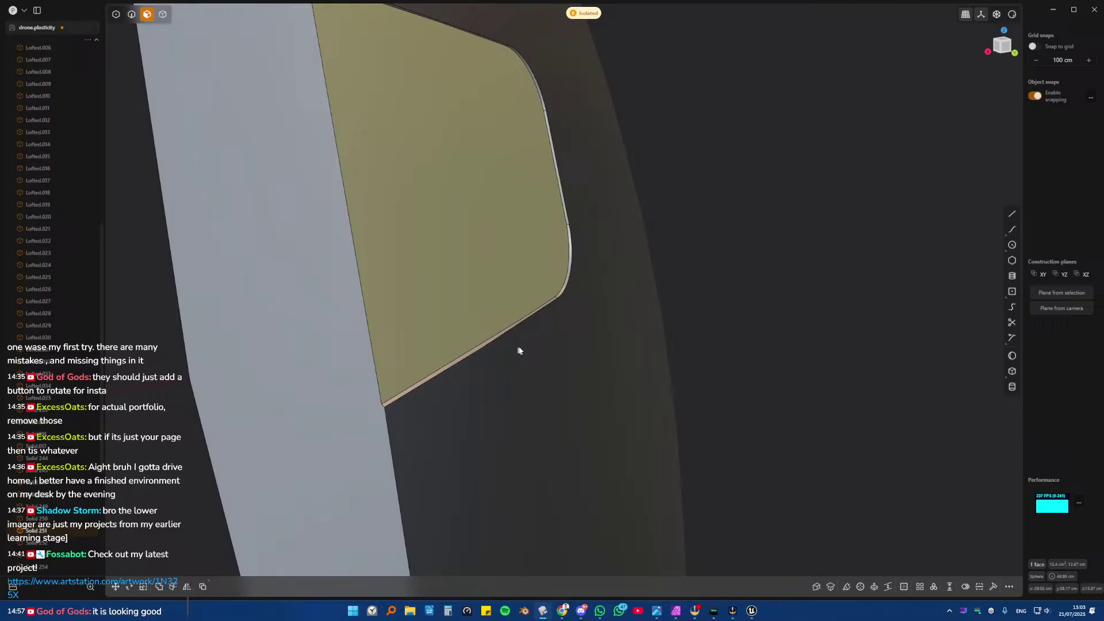
middle_drag(518, 350, 489, 368)
click(473, 322)
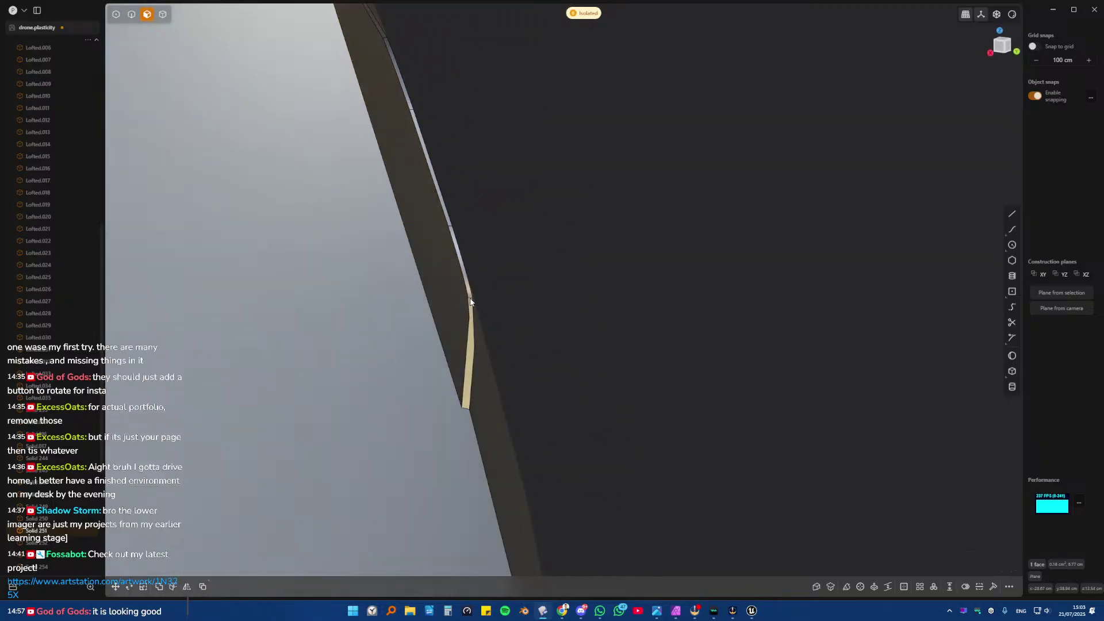
key(Delete)
middle_drag(476, 308, 702, 293)
click(397, 215)
click(702, 293)
key(2)
click(554, 291)
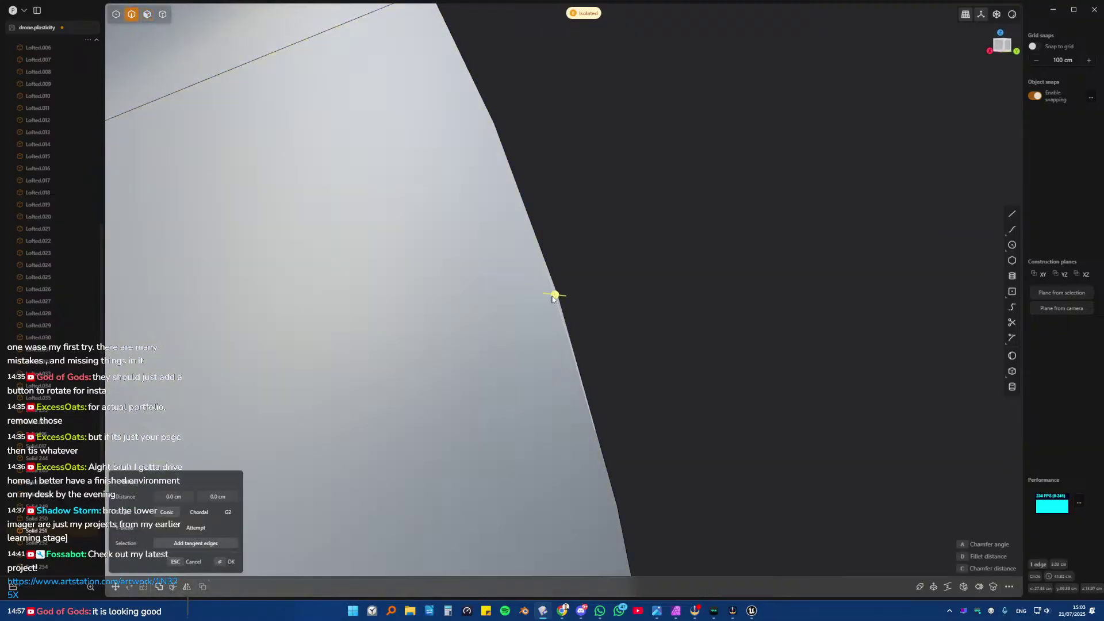
middle_drag(554, 291, 654, 254)
key(slash)
scroll(544, 249, down, 5)
- Try to mirror the cleaned upper engine-side sphere body along the X axis
key(4)
click(516, 229)
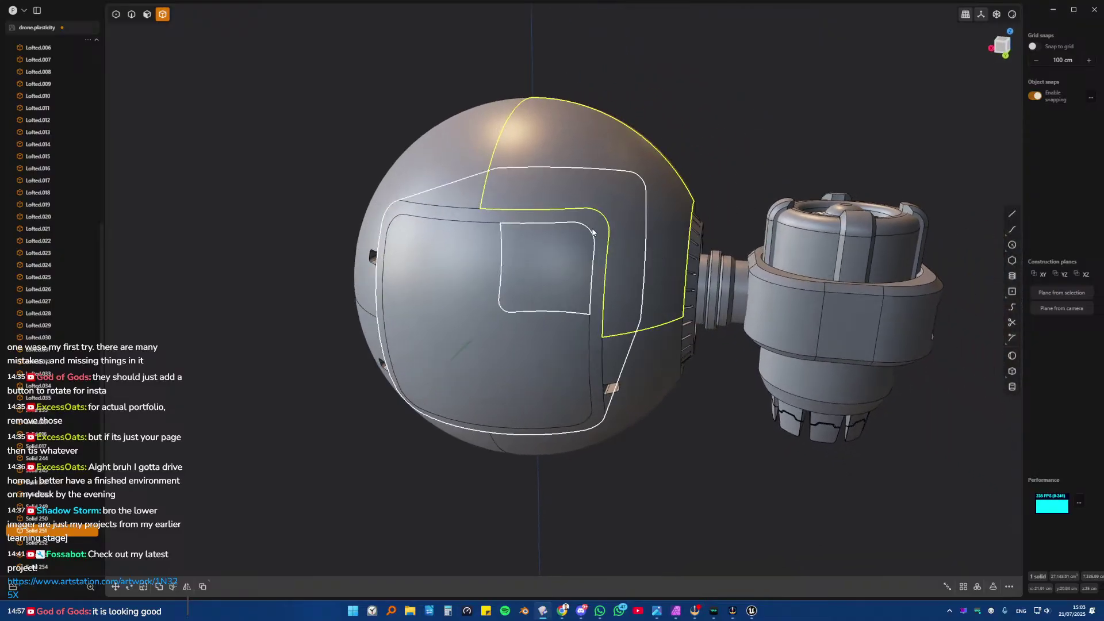
key(alt+x)
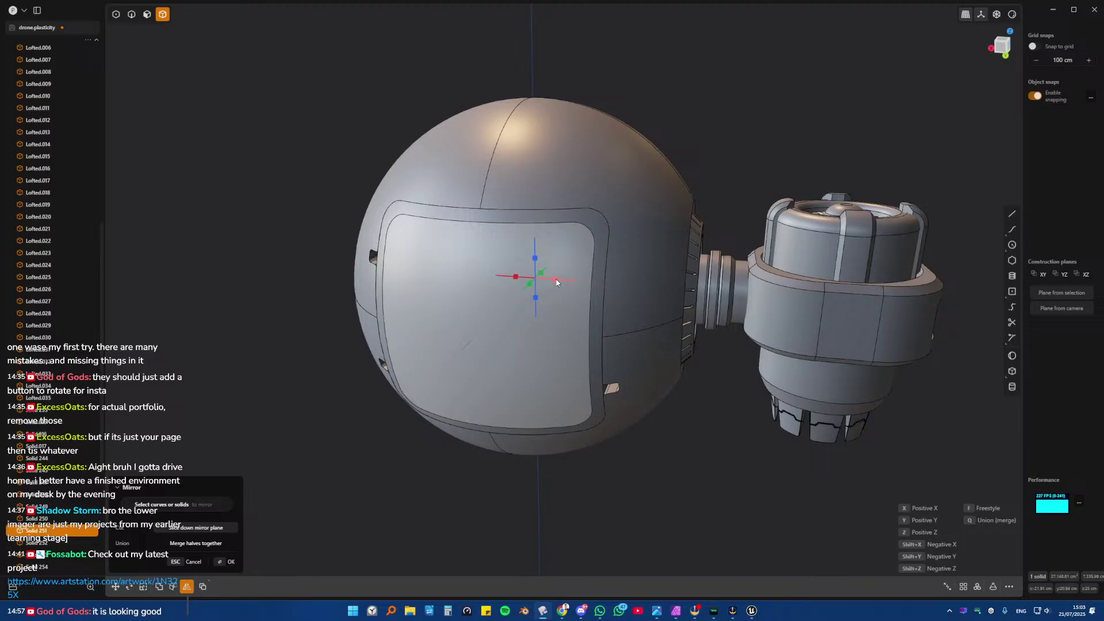
key(x)
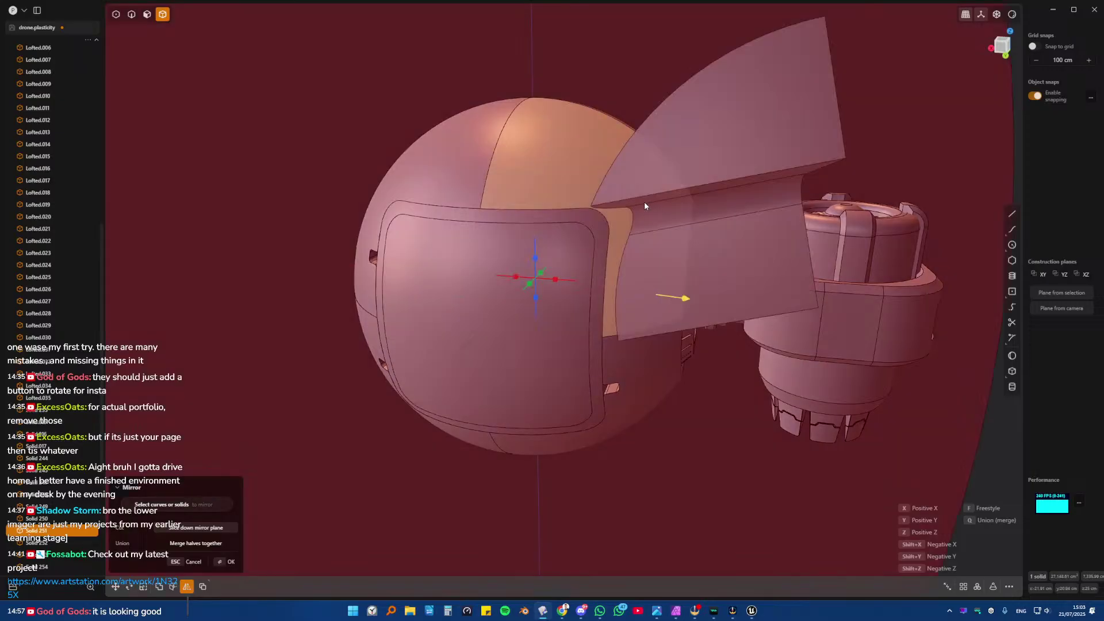
key(Return)
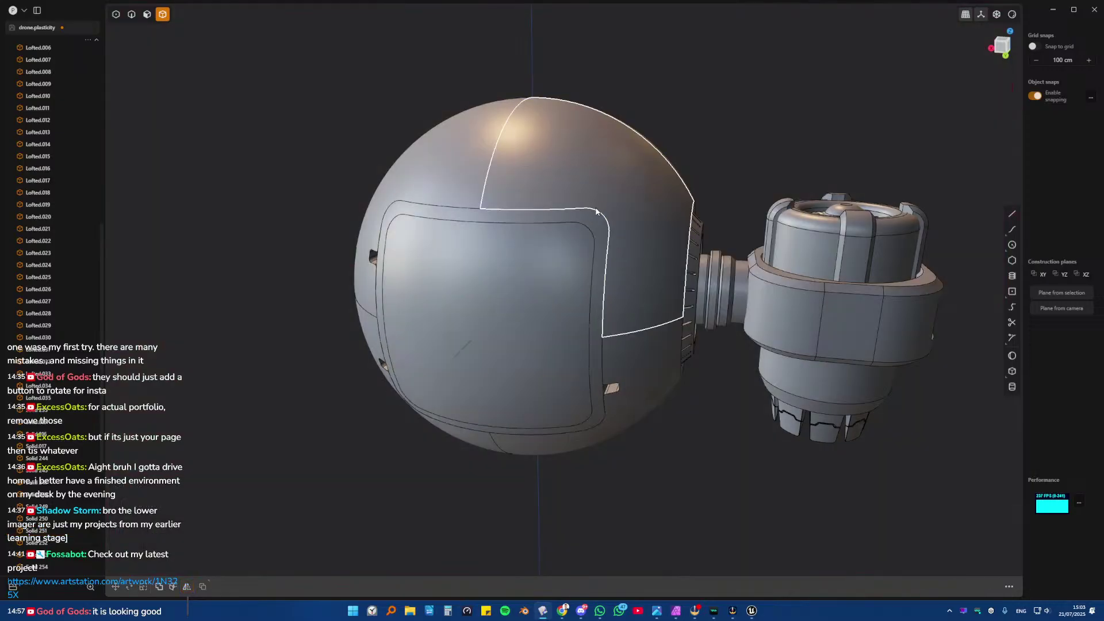
- Mirror the cleaned upper engine-side sphere body along the Z axis to repeat it on the lower half
click(596, 212)
key(alt+x)
key(x)
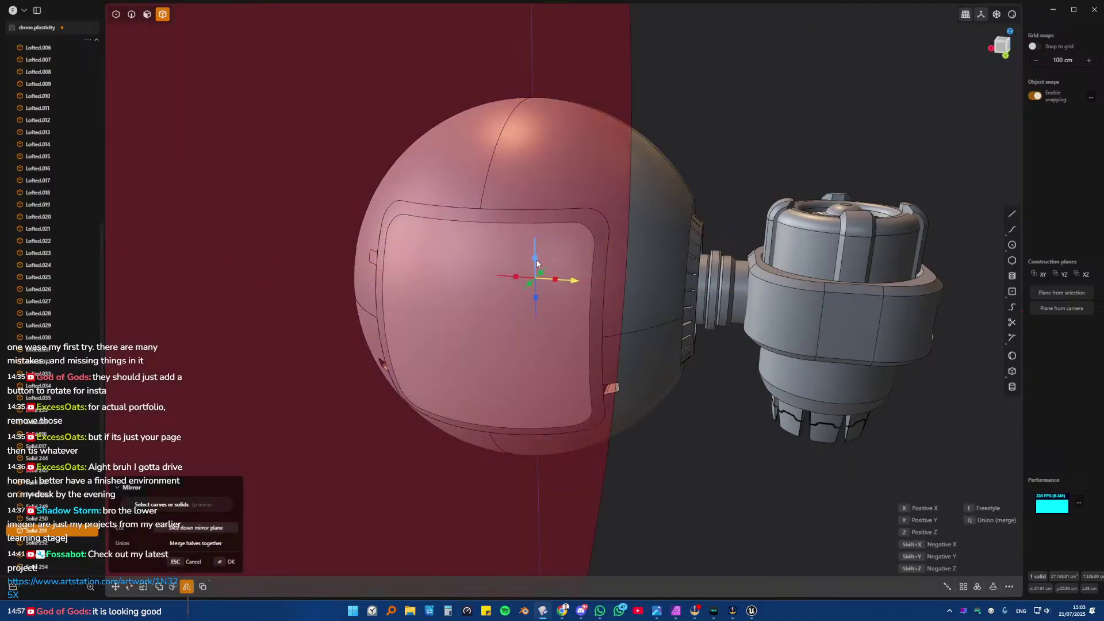
key(z)
key(Return)
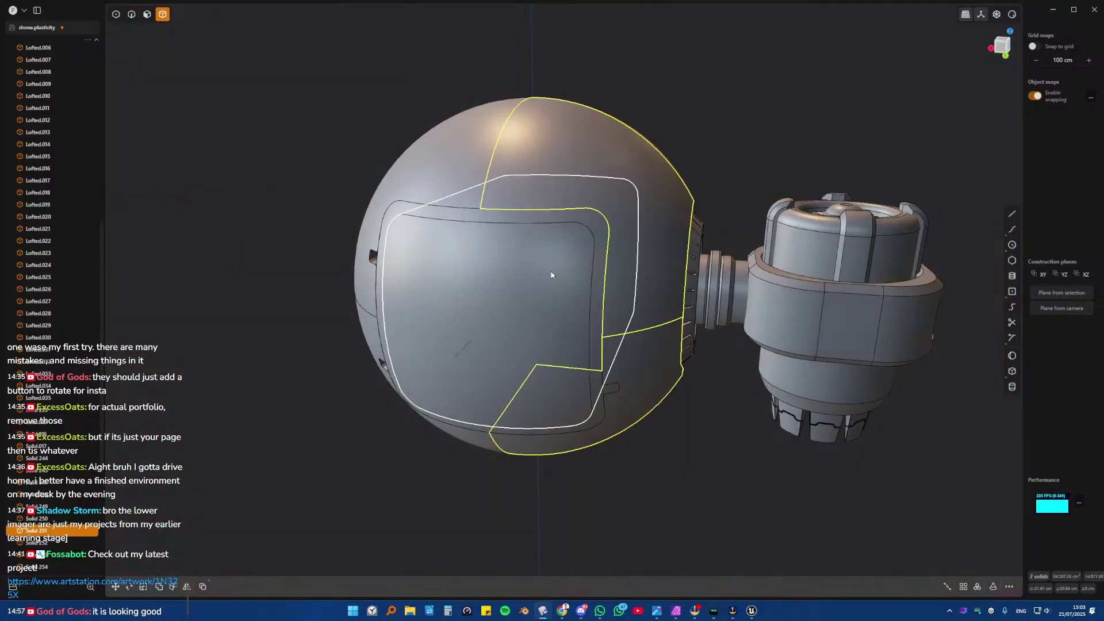
- Try to mirror the sphere body along the X axis and union the resulting halves into one shell
key(Escape)
key(alt+x)
click(553, 279)
key(Return)
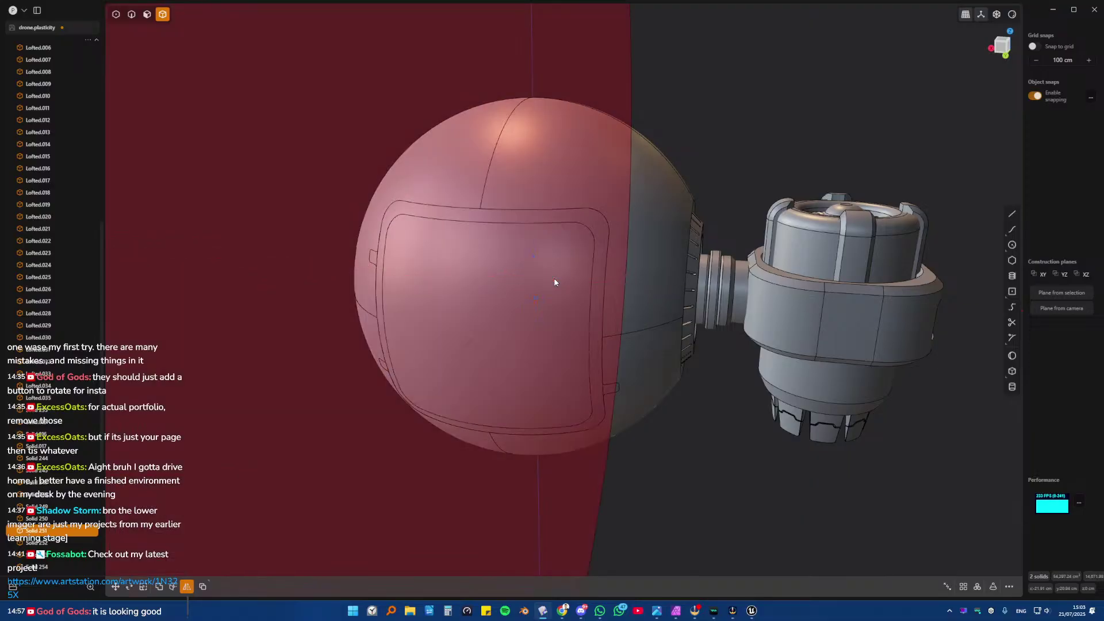
key(q)
middle_drag(537, 282, 434, 197)
key(q)
key(Return)
click(436, 183)
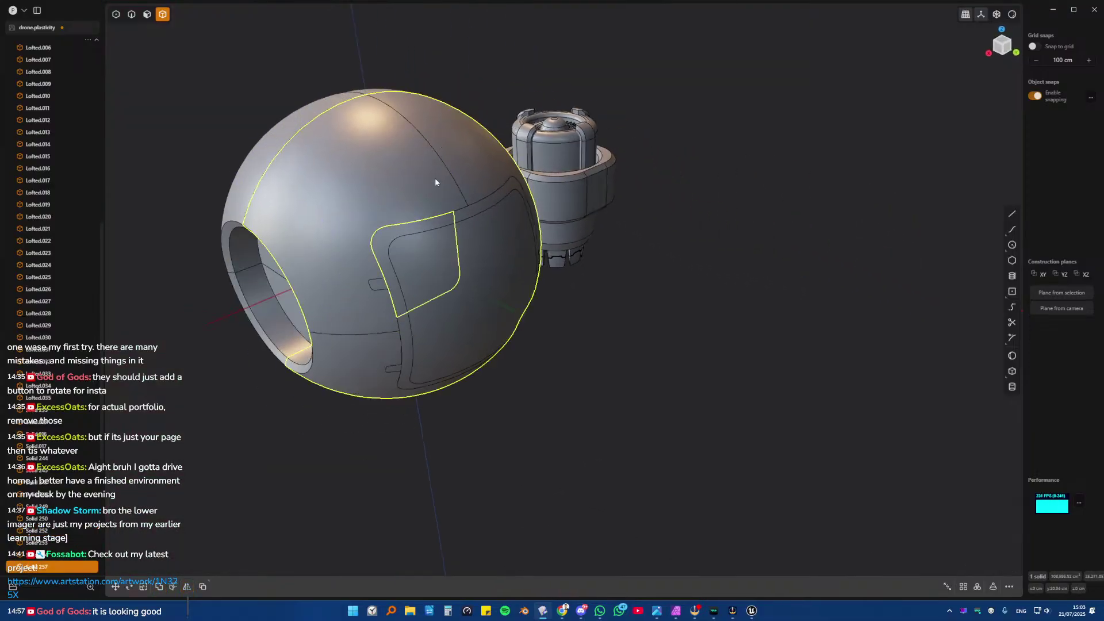
click(434, 194)
shift+click(465, 175)
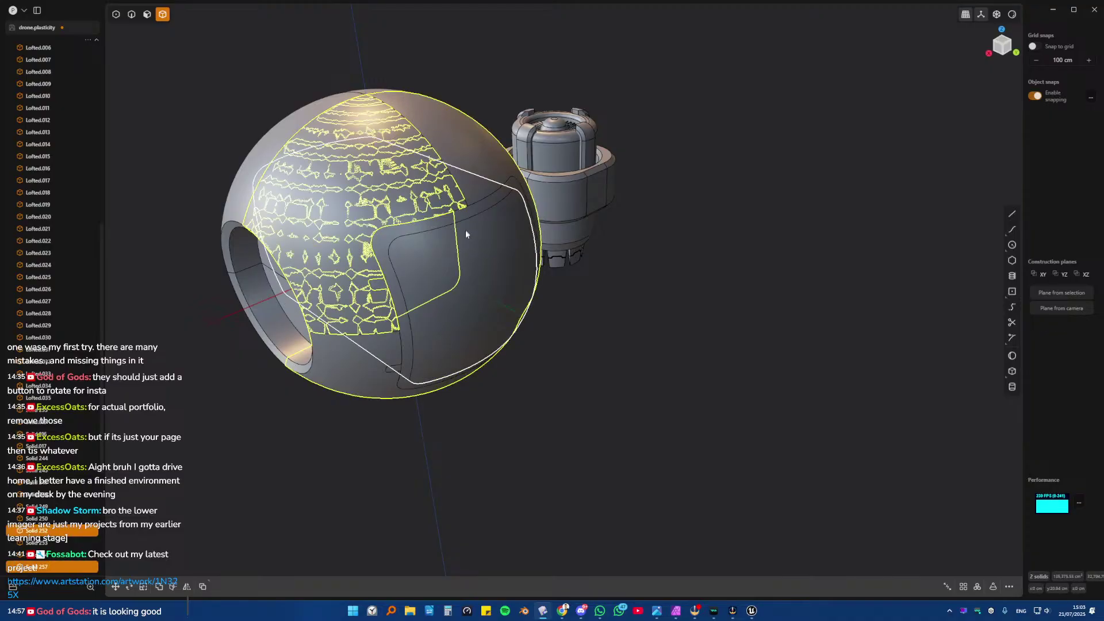
- Undo the recent mirror and union operations on the sphere bodies
middle_drag(465, 230, 443, 153)
key(ctrl+z)
key(ctrl+z)
key(ctrl+z)
key(ctrl+z)
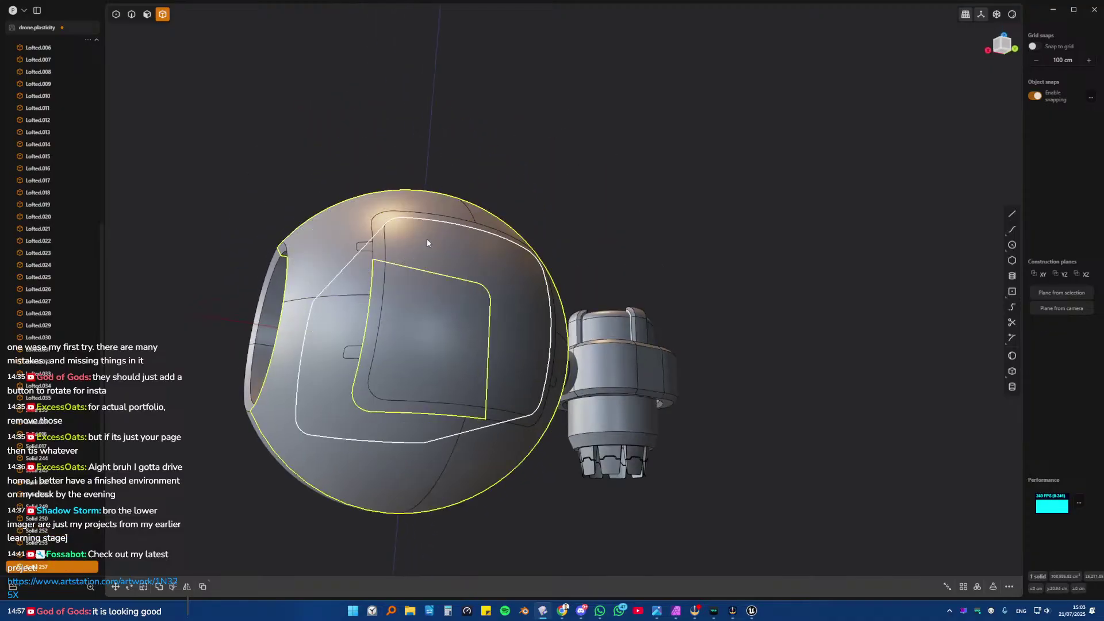
middle_drag(434, 233, 356, 329)
key(ctrl+z)
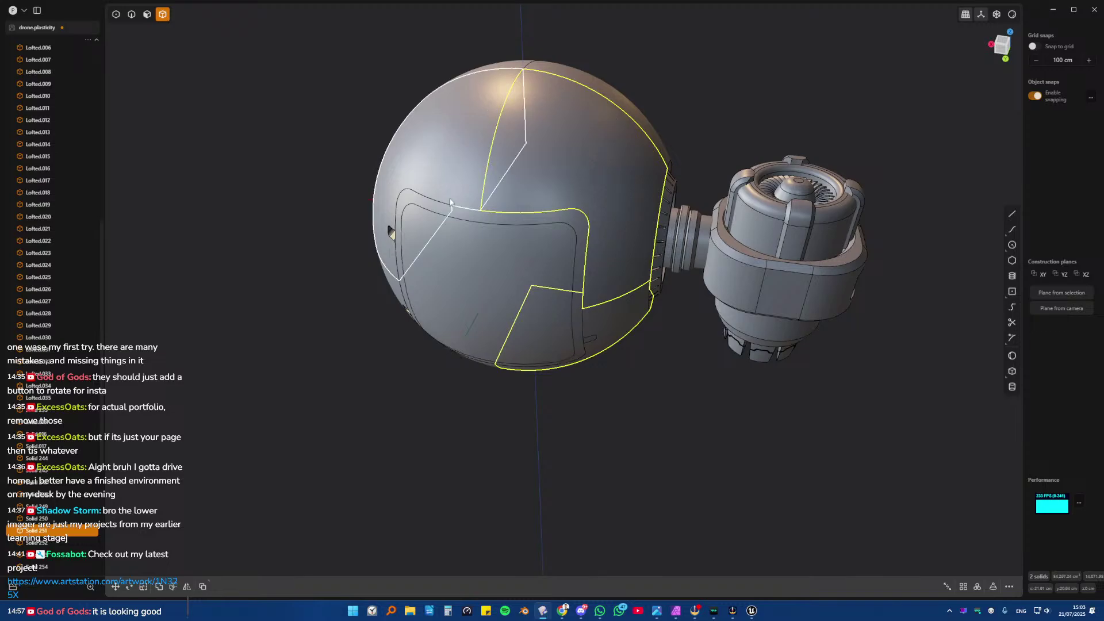
key(ctrl+z)
key(ctrl+z)
- Delete the lower sphere body beneath the rounded-square panel
middle_drag(479, 272, 349, 368)
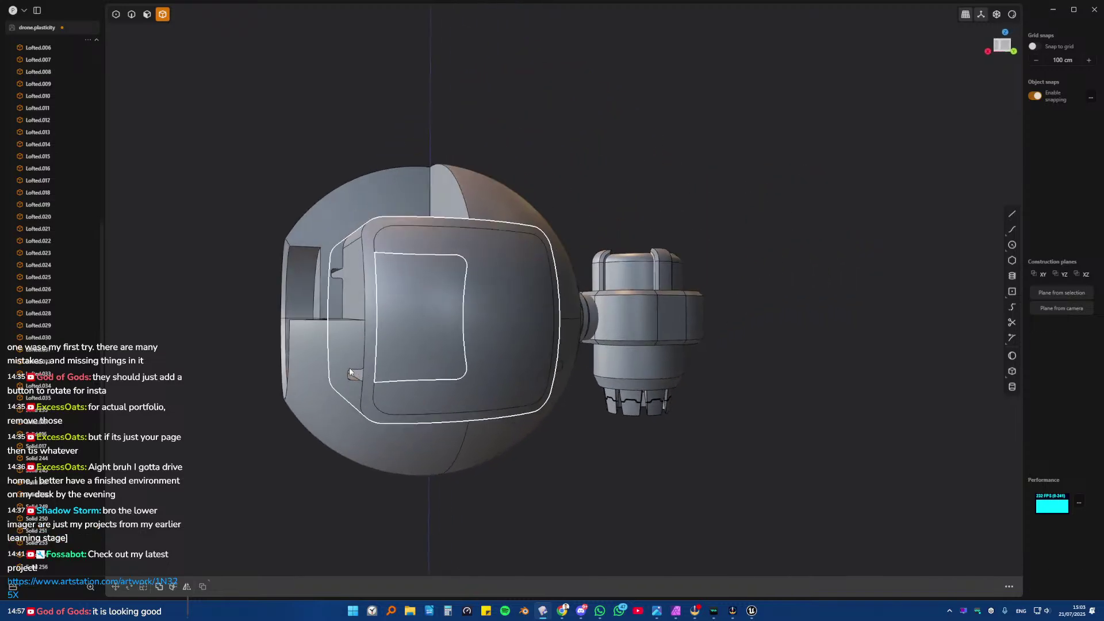
click(488, 446)
key(x)
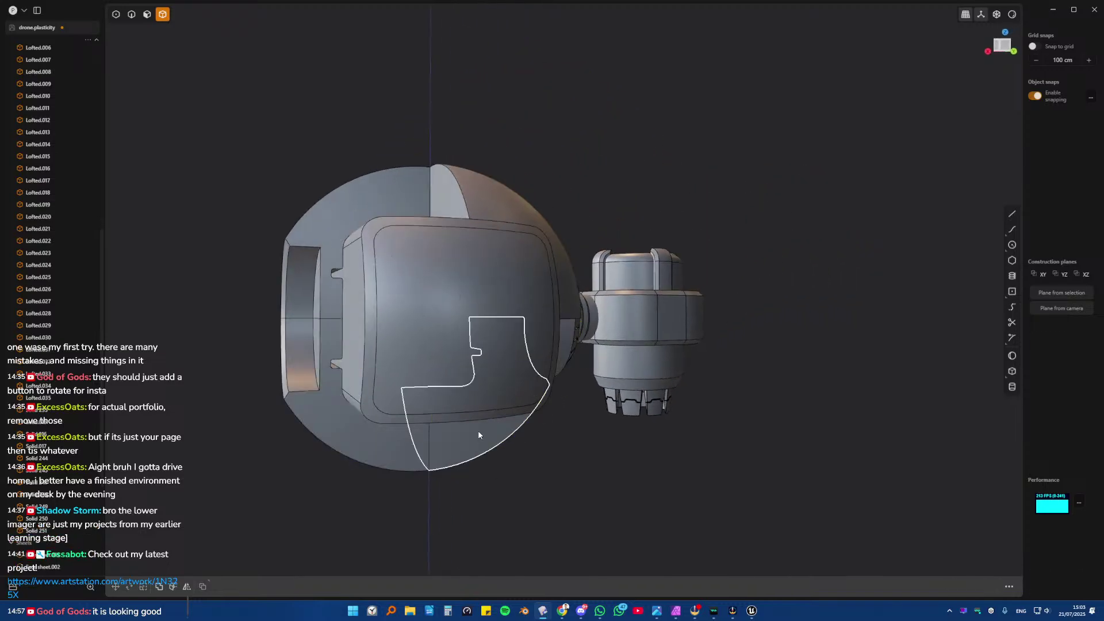
- Mirror the cleaned upper engine-side sphere body along the X axis and union the two halves
middle_drag(465, 420, 573, 222)
click(563, 194)
key(alt+x)
click(553, 259)
right_click(553, 261)
key(q)
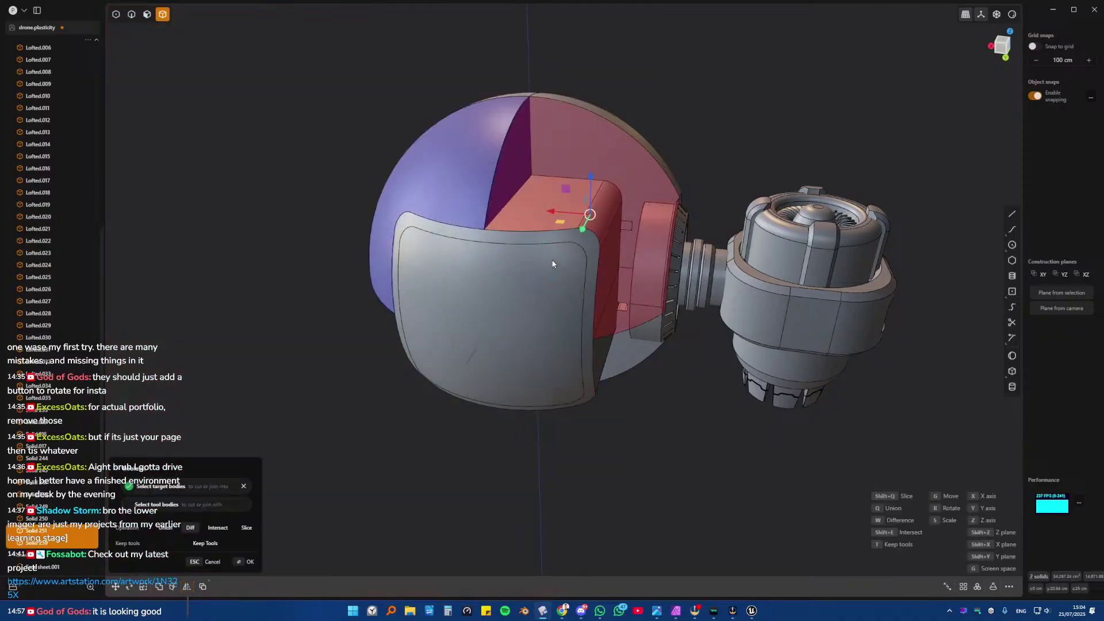
key(q)
key(Return)
- Mirror the merged upper sphere body along the Z axis and union it into a single shell
key(alt+x)
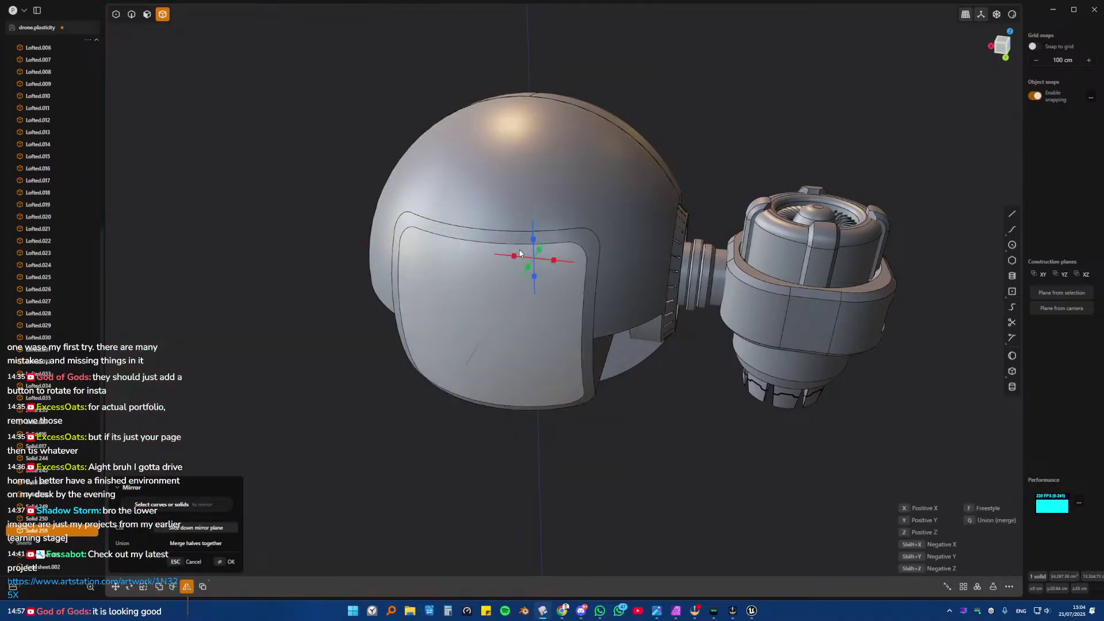
click(529, 237)
right_click(531, 240)
key(q)
key(q)
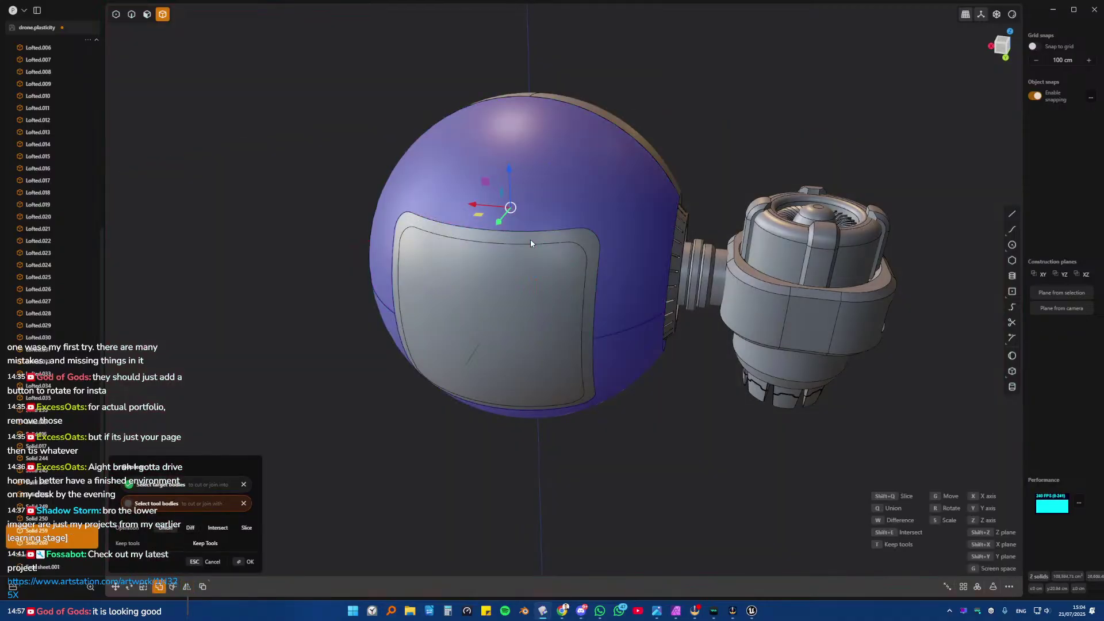
key(Return)
- Mirror the nested rounded-square panel bodies to the opposite half of the sphere
key(KP_1)
click(588, 304)
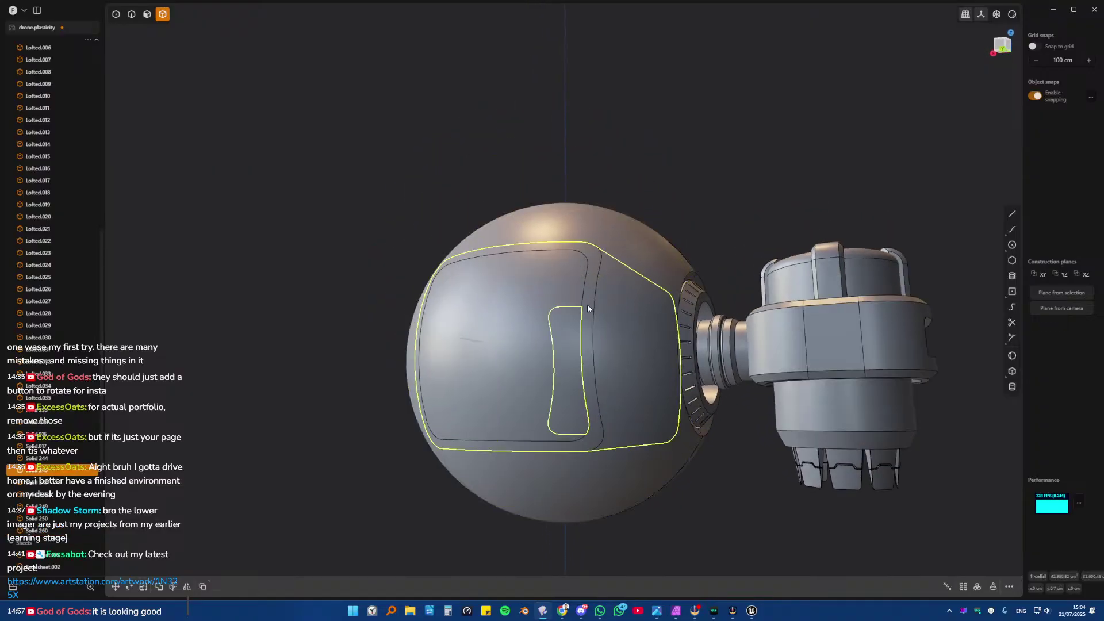
click(612, 291)
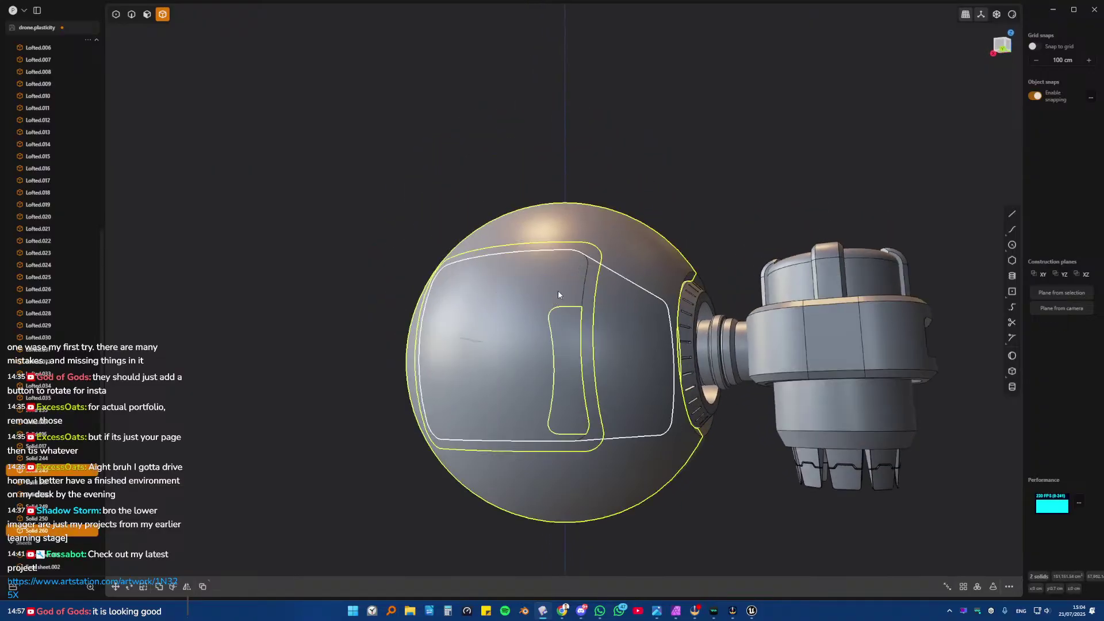
middle_drag(558, 294, 578, 261)
click(595, 270)
click(598, 262)
click(598, 262)
key(alt+x)
click(739, 274)
click(577, 262)
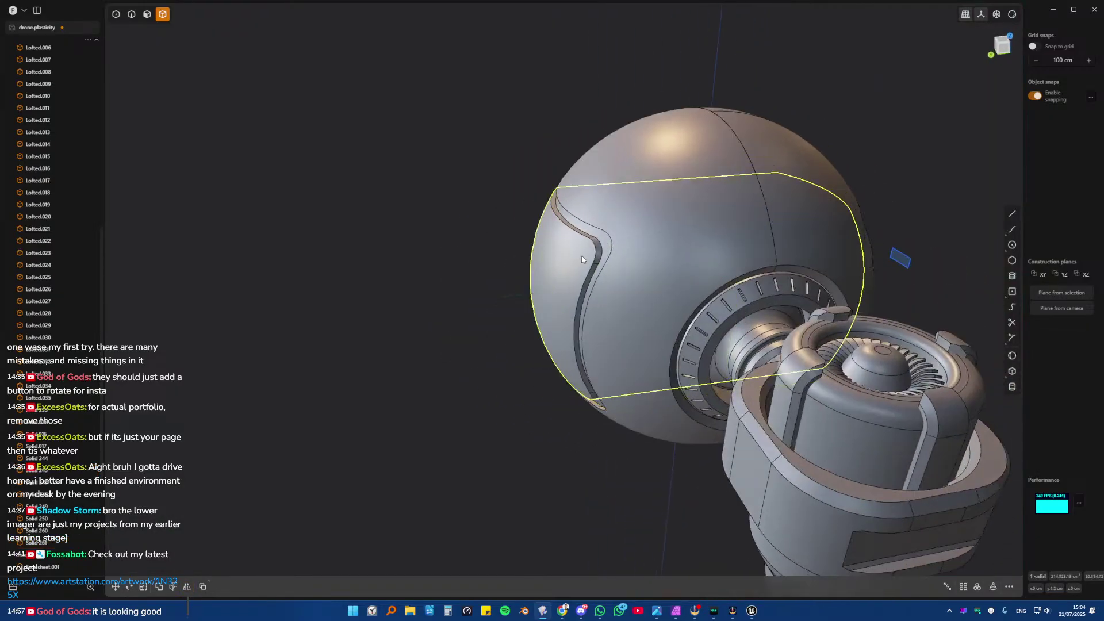
key(alt+x)
click(711, 276)
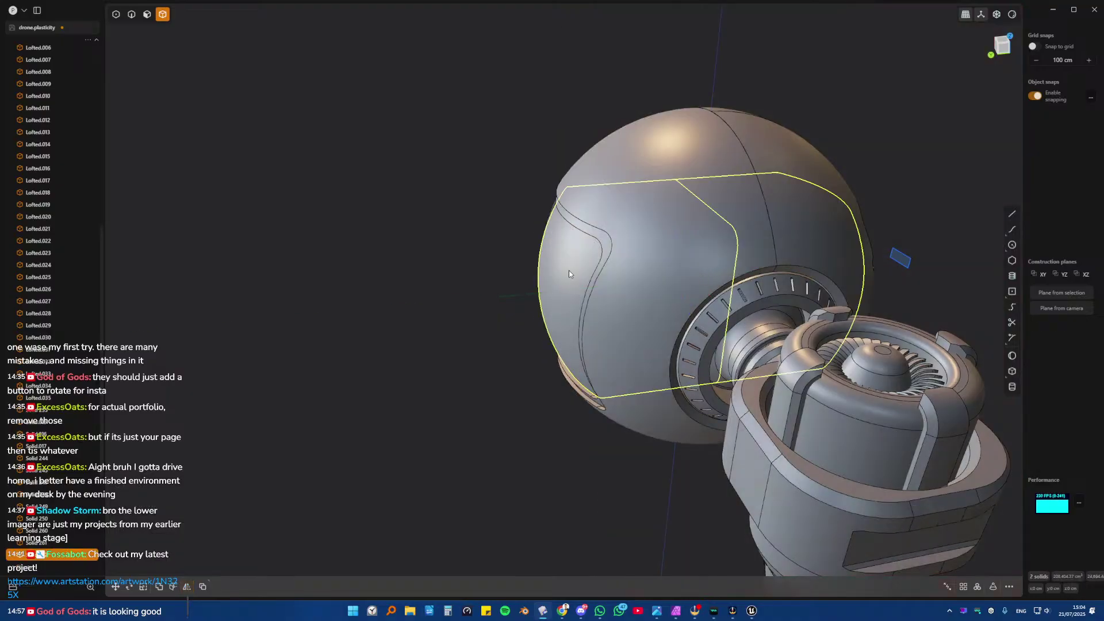
- Try to union the sphere shell with the rounded-square panel body
middle_drag(569, 270, 502, 212)
scroll(536, 302, up, 2)
scroll(536, 300, up, 2)
key(3)
click(520, 168)
scroll(502, 211, down, 1)
key(4)
click(578, 191)
middle_drag(579, 191, 579, 225)
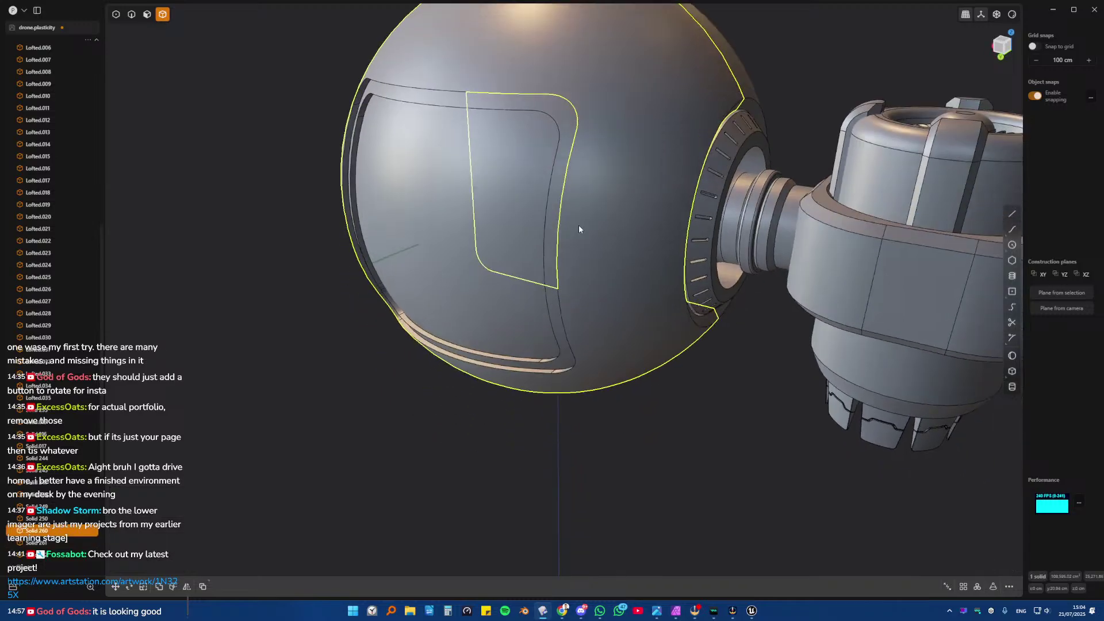
shift+click(548, 208)
key(q)
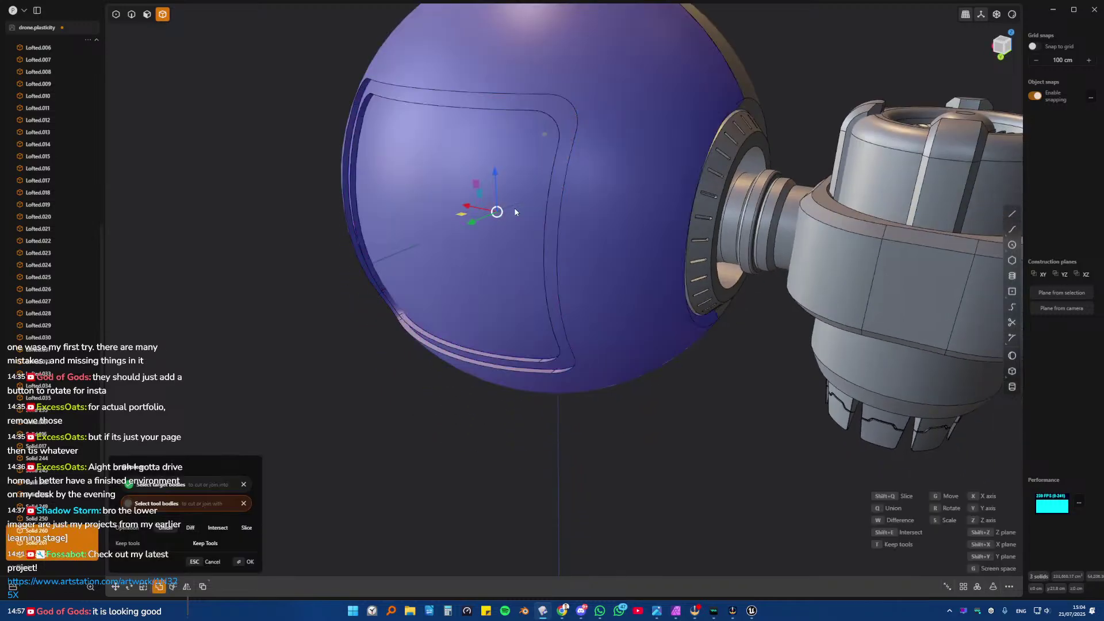
right_click(516, 212)
- Try to offset the recessed inner panel face of the merged sphere body
middle_drag(502, 253, 552, 233)
key(3)
click(436, 219)
key(Escape)
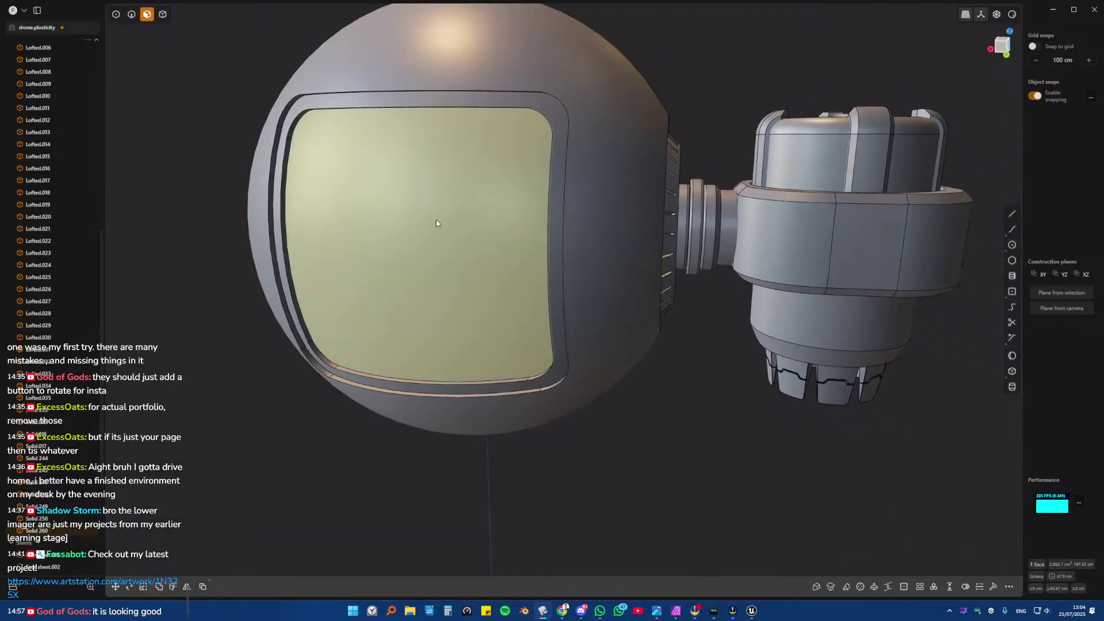
click(372, 210)
key(Escape)
double_click(288, 139)
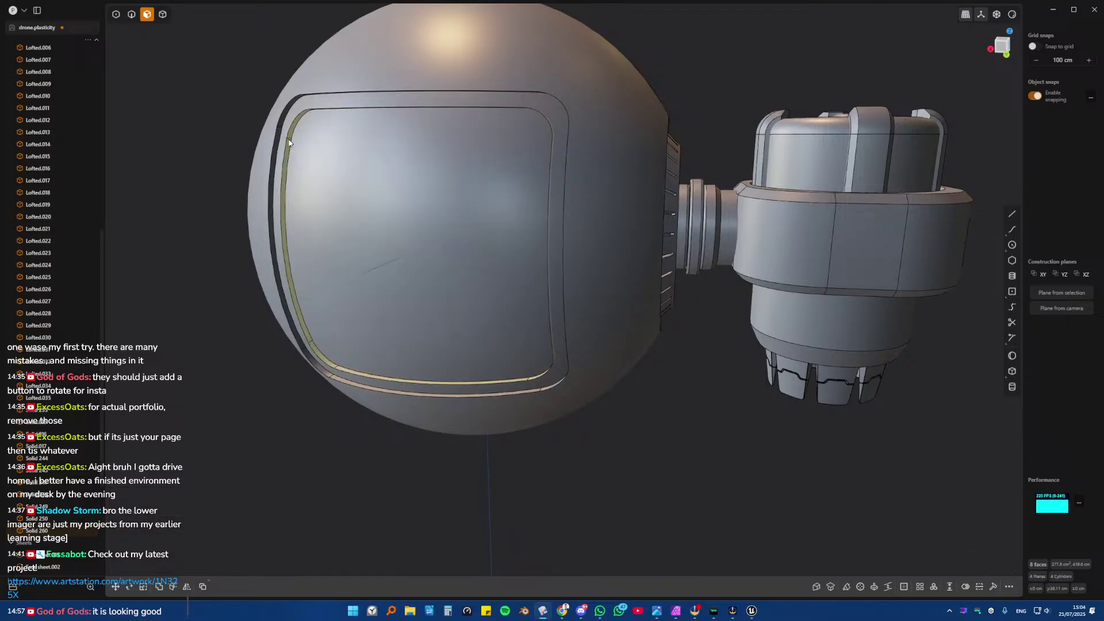
click(344, 151)
mouse_move(347, 164)
mouse_down()
mouse_move(336, 167)
mouse_move(349, 169)
mouse_up()
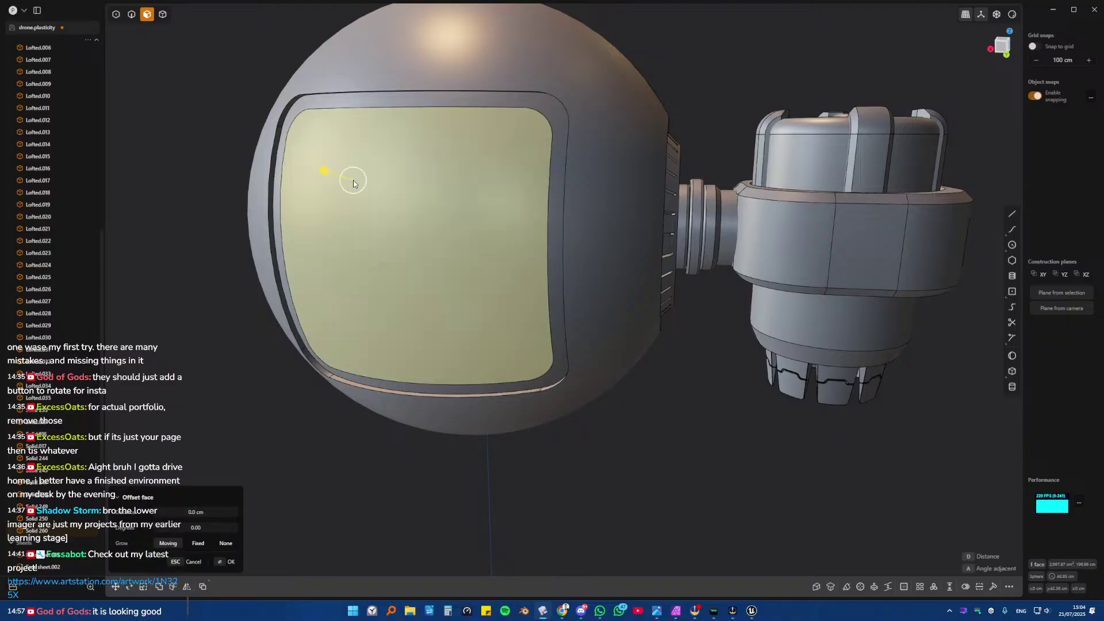
middle_drag(391, 183, 614, 218)
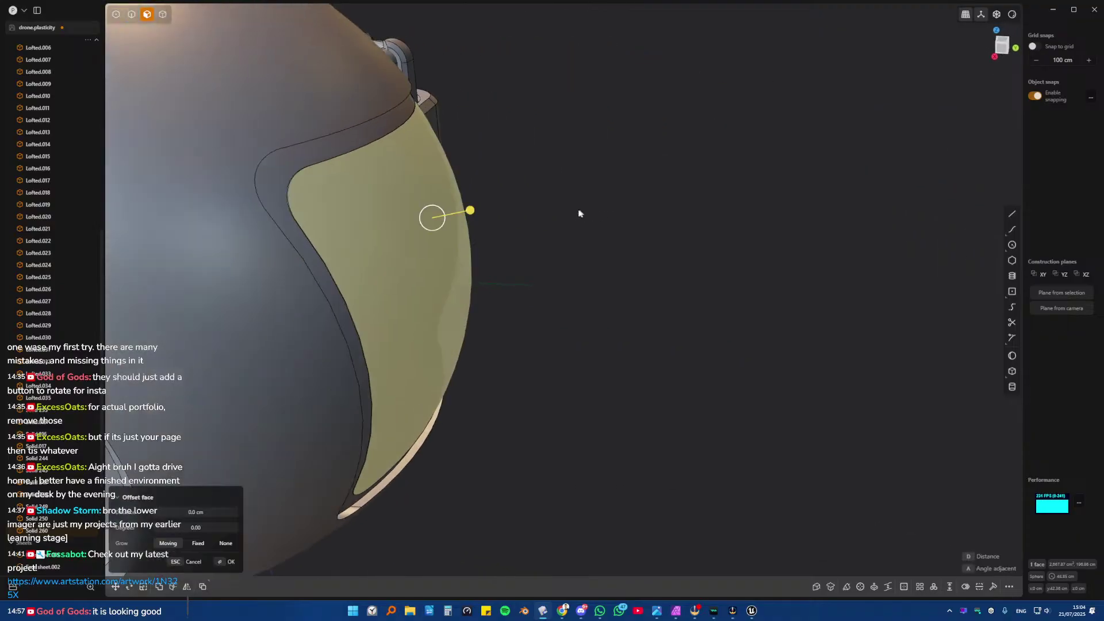
click(465, 202)
middle_drag(465, 201, 616, 209)
key(4)
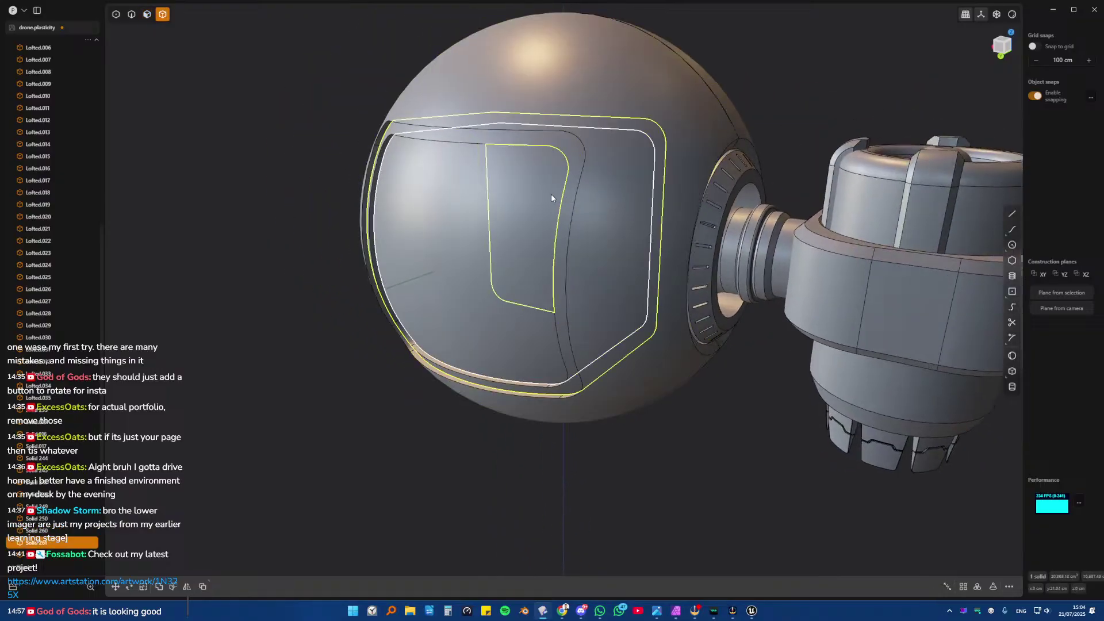
- Try to offset the inner panel face outward by 1.814 cm on the separate panel body
middle_drag(417, 215, 555, 215)
key(3)
click(511, 231)
key(o)
key(Escape)
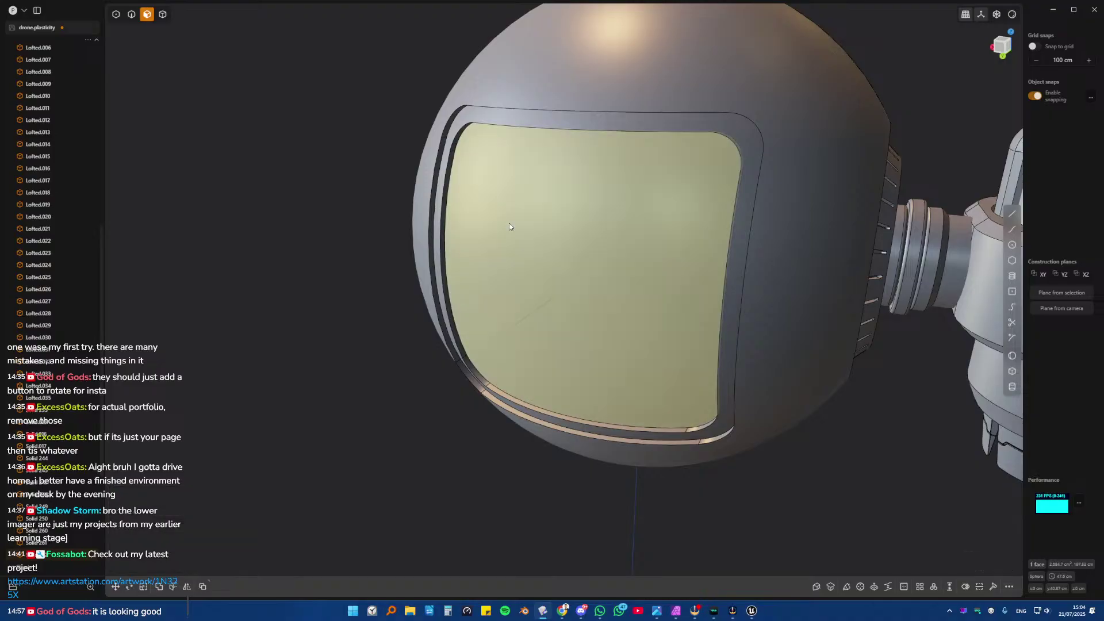
scroll(526, 216, up, 2)
key(o)
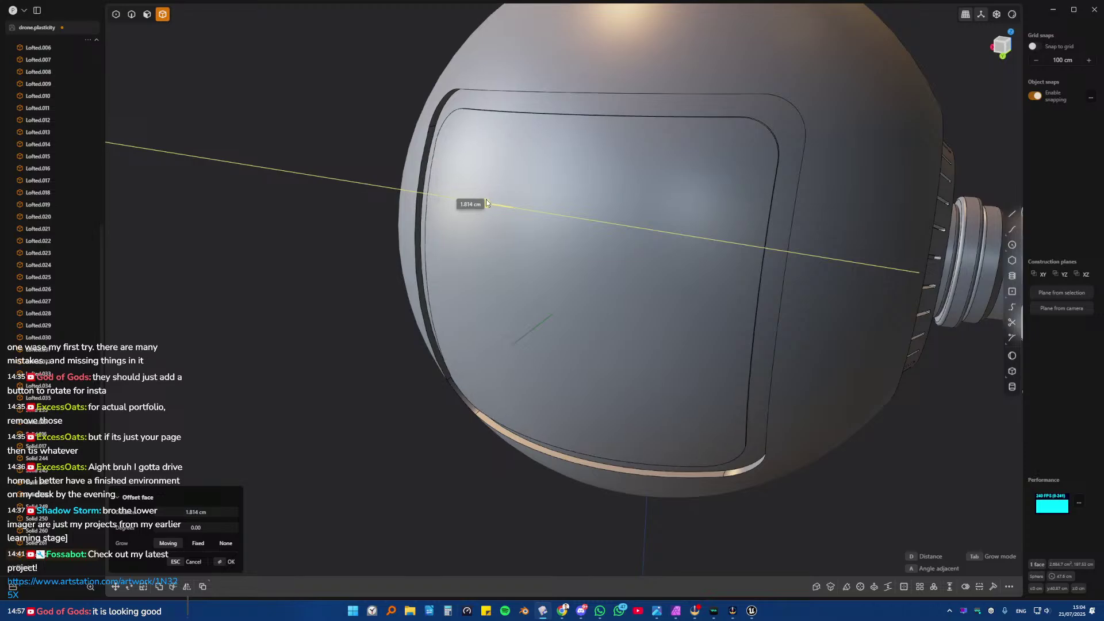
click(487, 199)
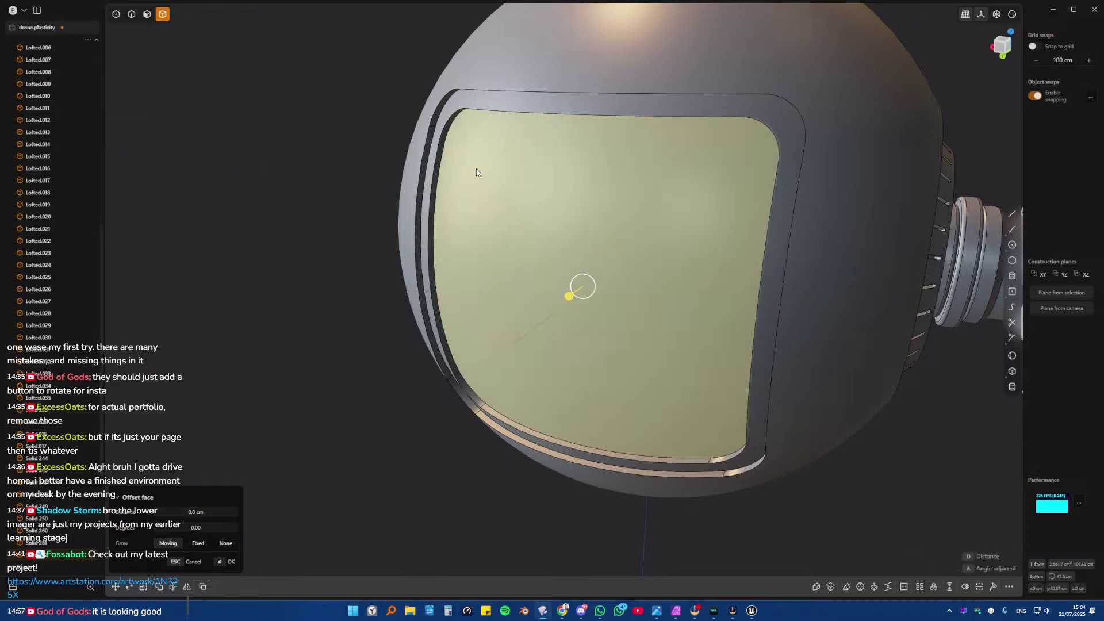
middle_drag(549, 178, 591, 199)
key(Escape)
- Union the sphere shell with the rounded-square panel body into one solid
click(645, 175)
shift+click(542, 205)
key(q)
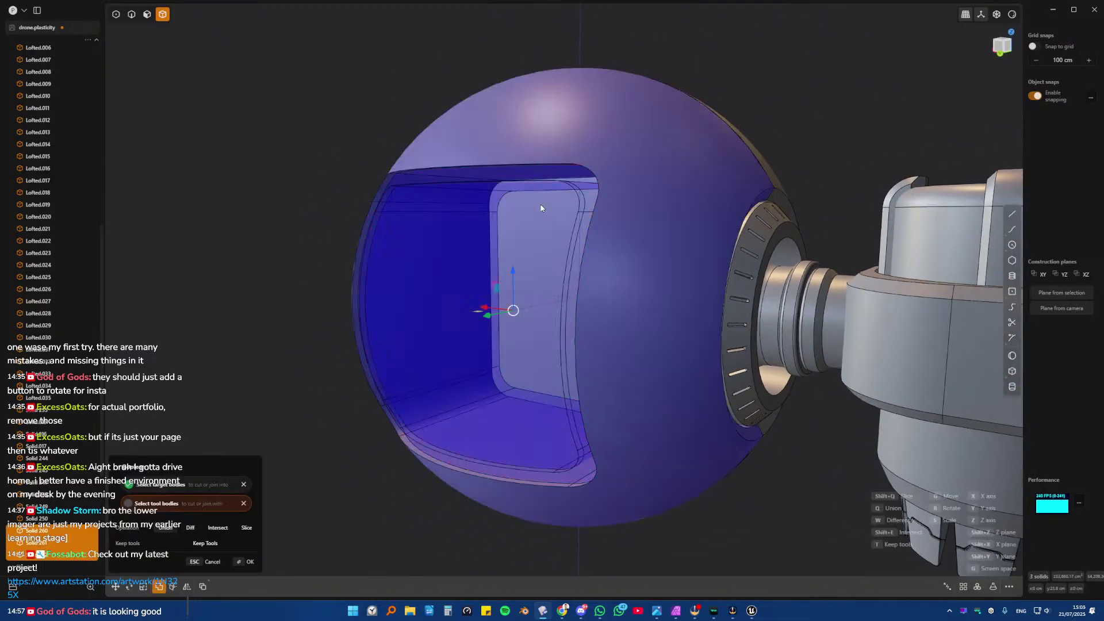
key(q)
right_click(539, 209)
- Offset the recessed inner panel face outward to reduce the depth of its step inside the border frame
scroll(483, 241, up, 3)
key(3)
click(433, 245)
shift+middle_drag(434, 245, 512, 204)
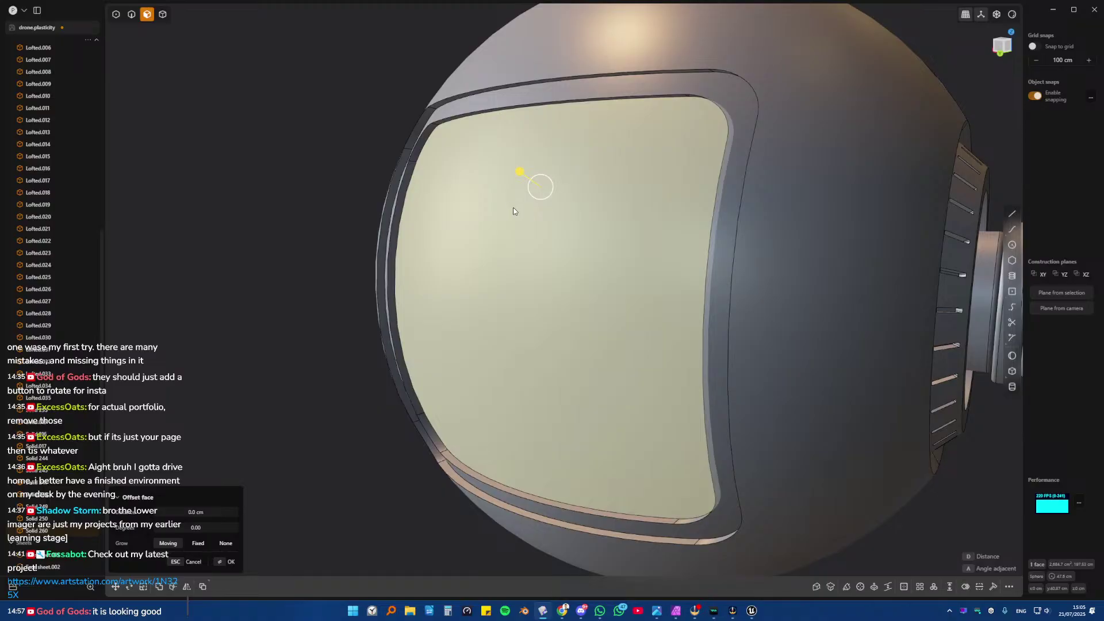
drag(518, 173, 507, 168)
drag(689, 149, 750, 84)
click(721, 103)
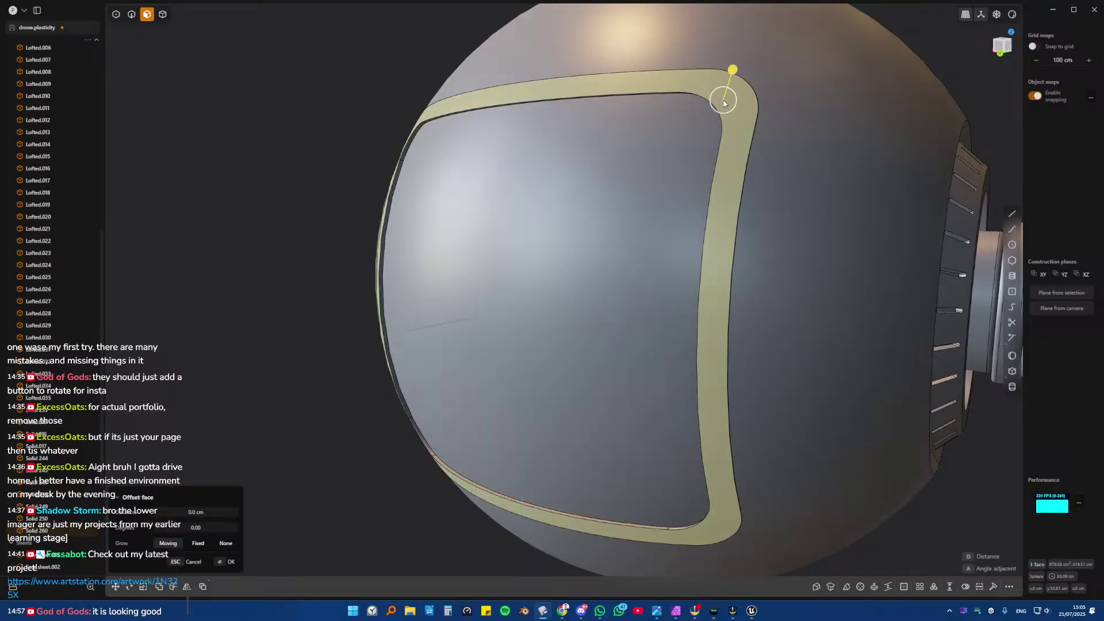
key(Escape)
click(489, 151)
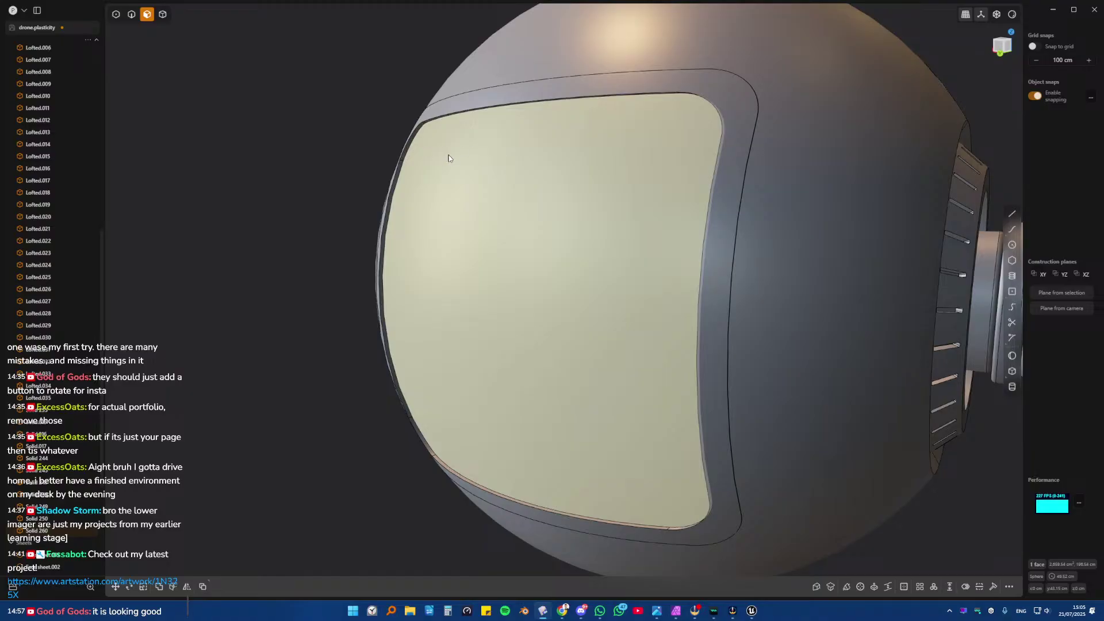
middle_drag(449, 158, 475, 326)
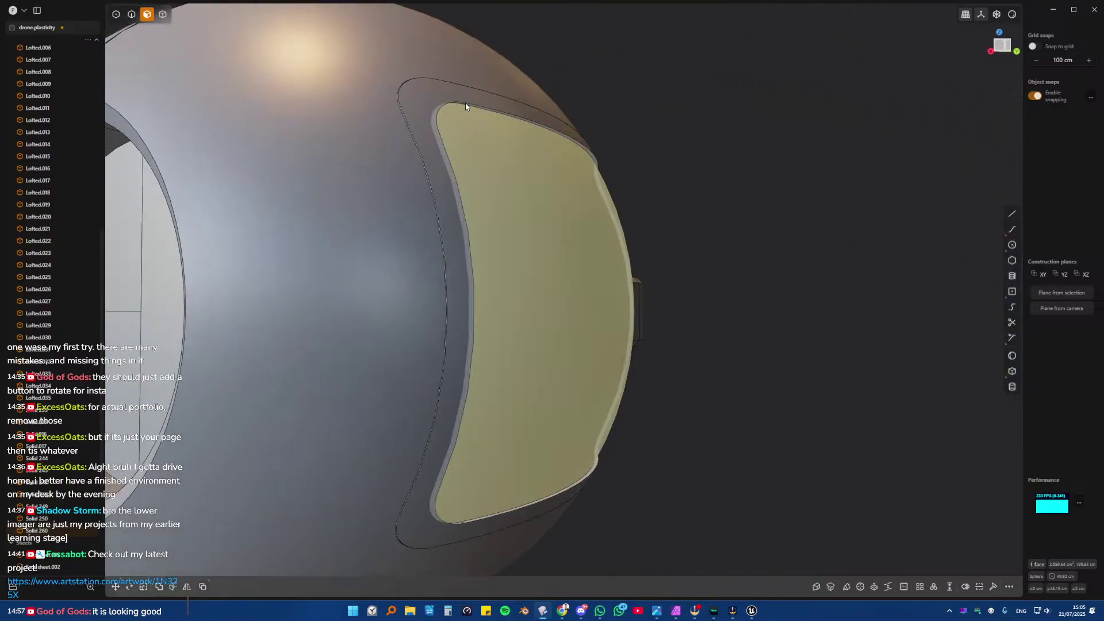
double_click(467, 106)
key(d)
key(Escape)
middle_drag(573, 193, 515, 215)
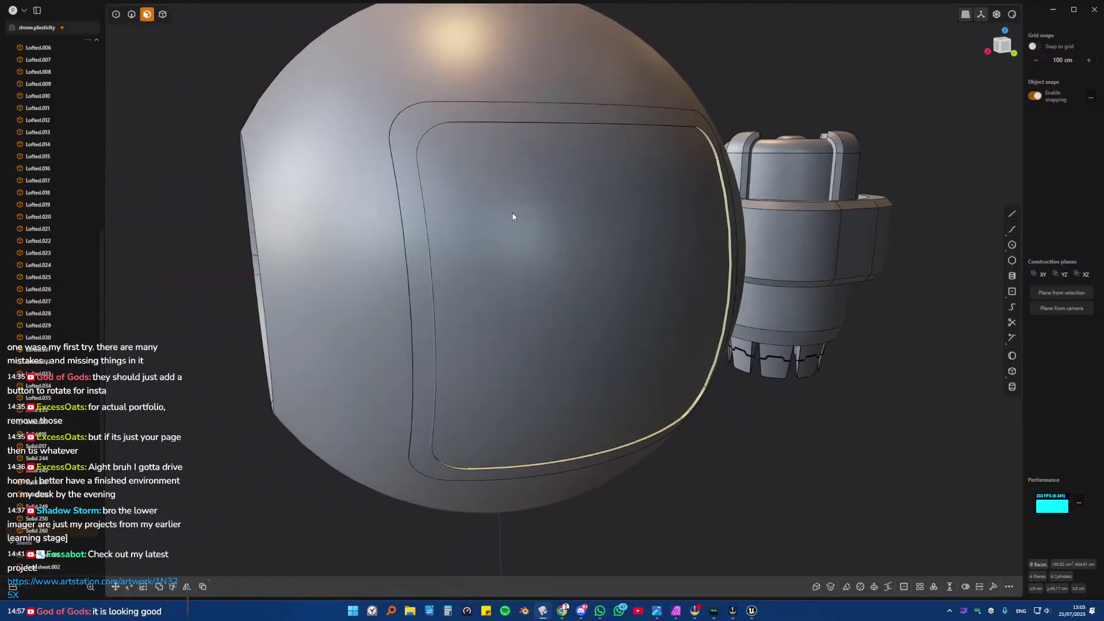
click(512, 213)
key(o)
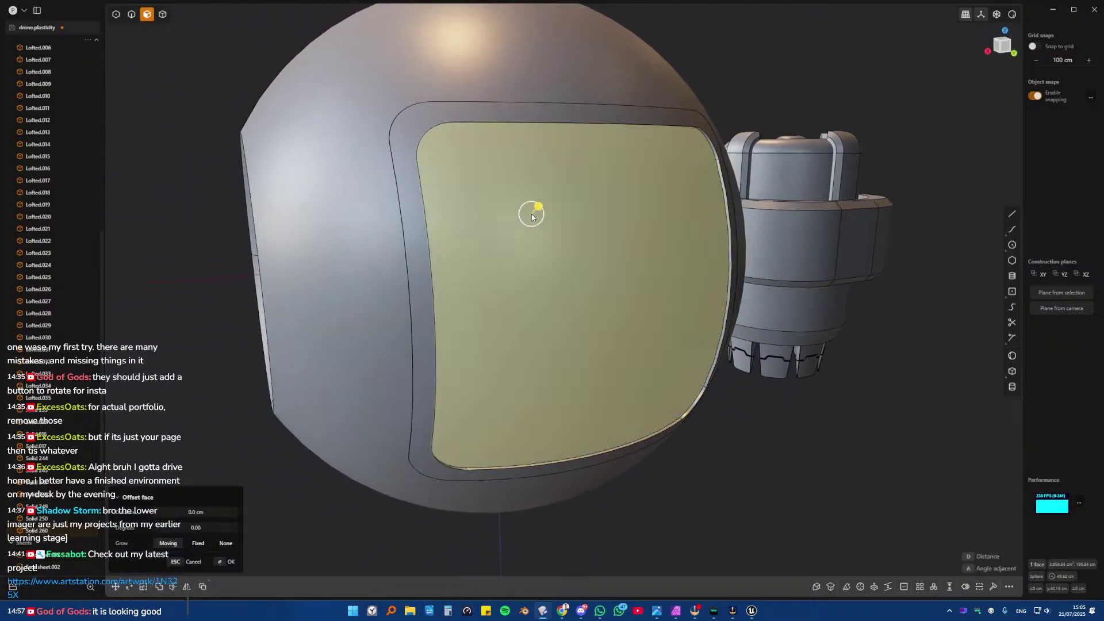
- Offset the border frame face around the rounded-square panel outward by about 5 cm to form a raised rim
mouse_move(454, 136)
middle_down()
mouse_move(415, 106)
mouse_move(438, 121)
middle_up()
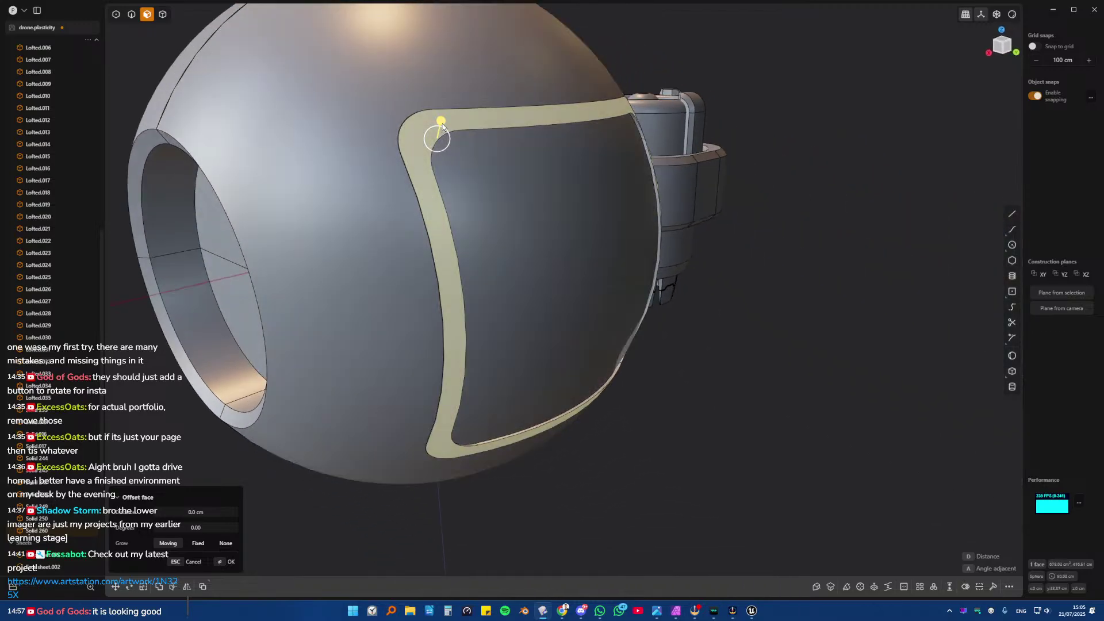
drag(442, 126, 485, 117)
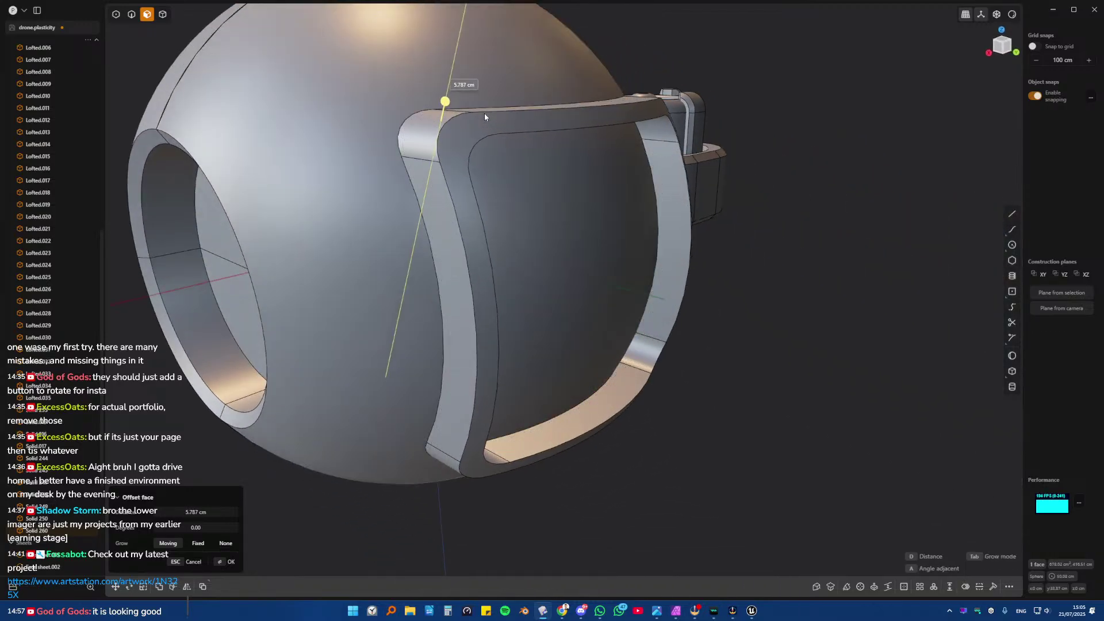
click(485, 116)
key(o)
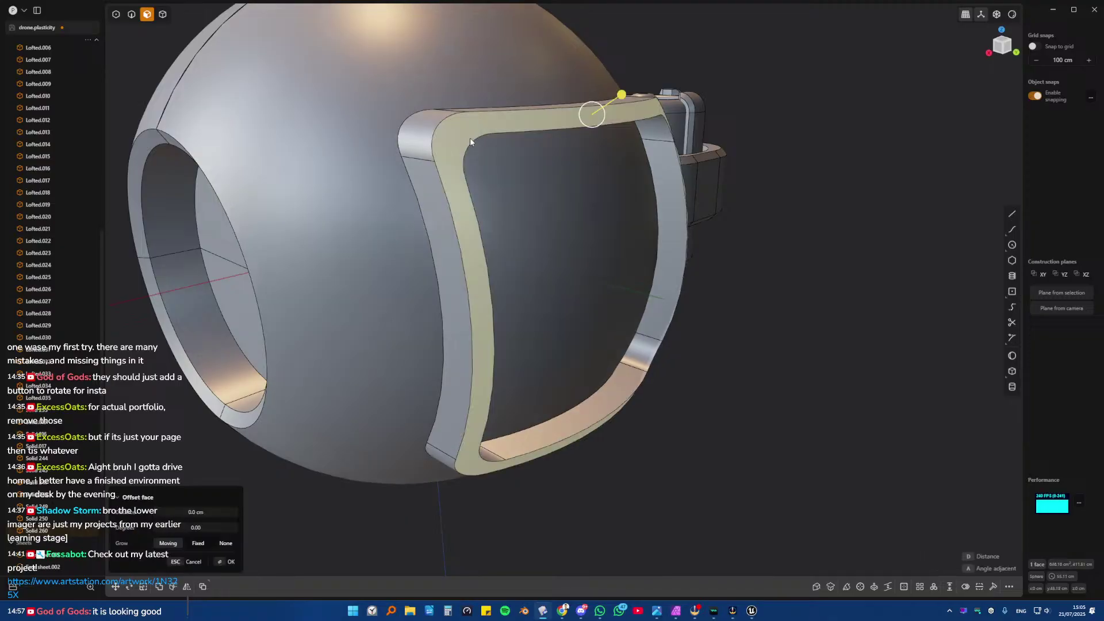
key(Escape)
key(Escape)
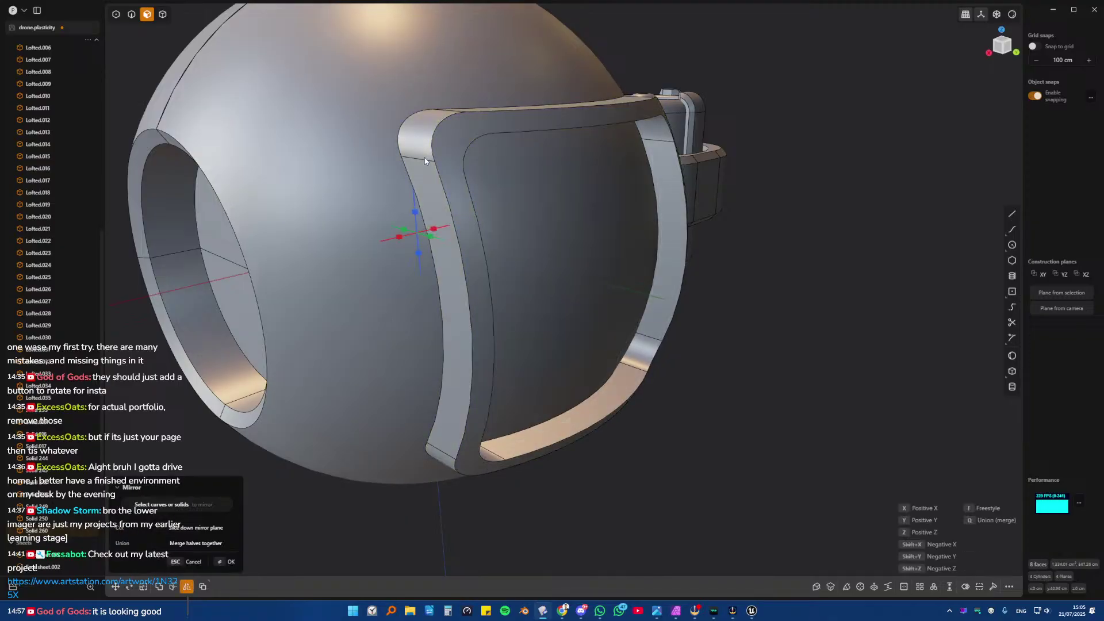
- Offset the raised border frame face inward to bring the rim down level with the inner panel
click(447, 170)
key(o)
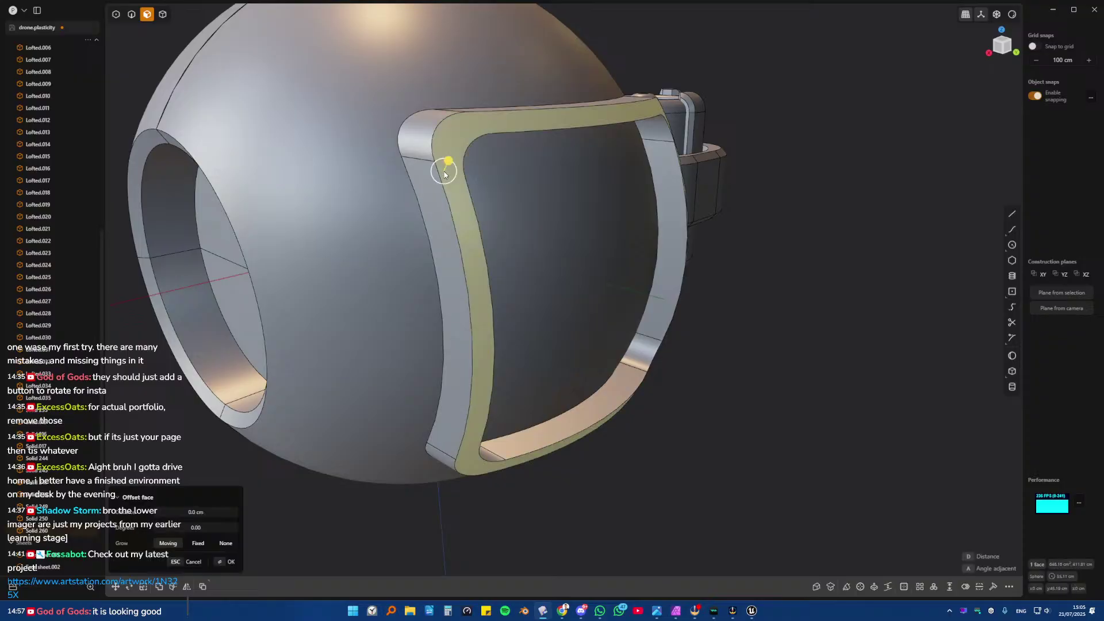
key(Escape)
key(o)
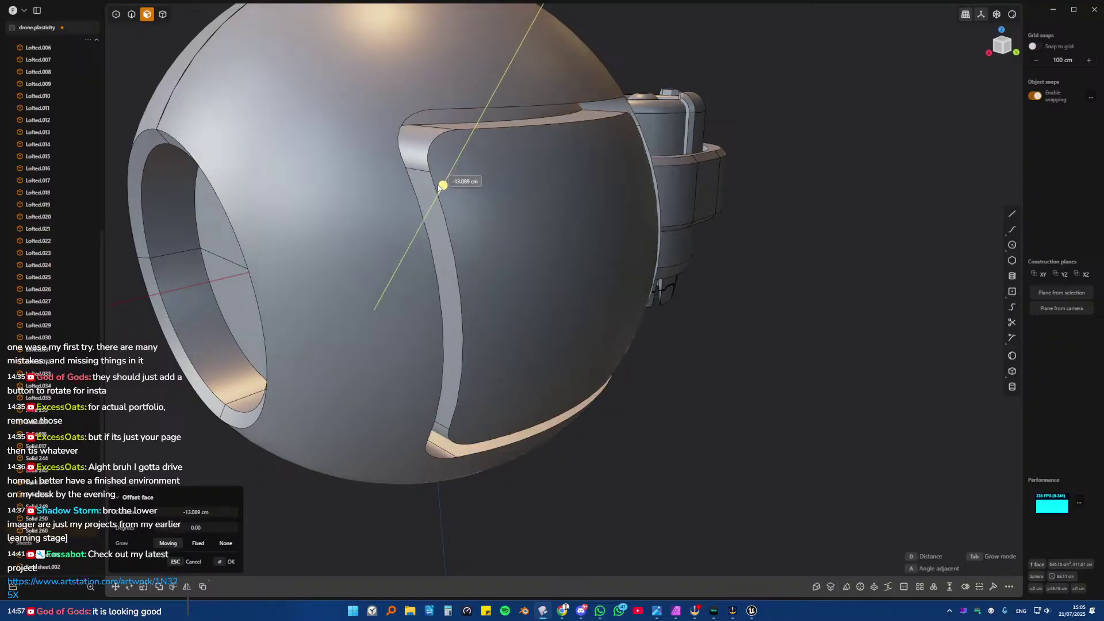
click(401, 159)
middle_drag(402, 160, 322, 150)
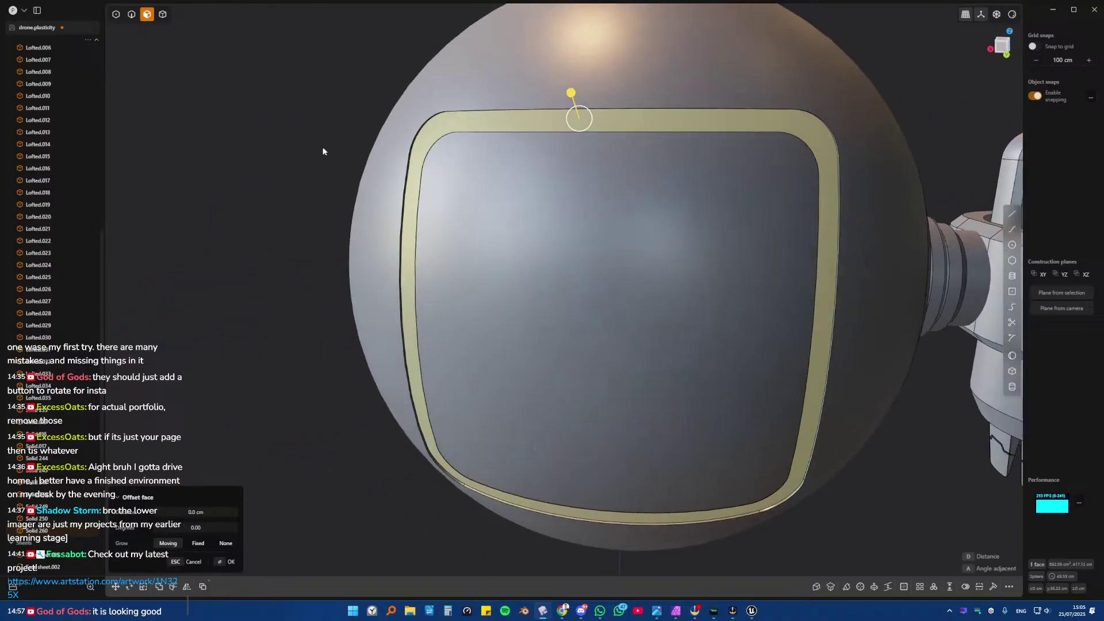
key(4)
scroll(424, 142, up, 3)
scroll(425, 143, up, 2)
key(3)
click(450, 129)
key(o)
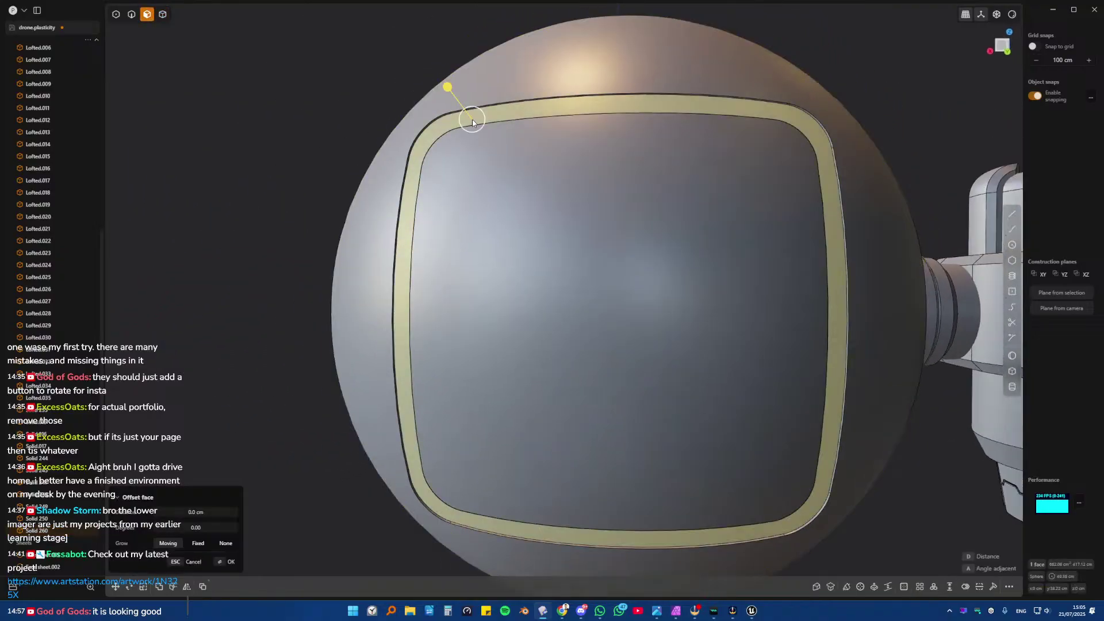
scroll(450, 140, up, 3)
click(492, 164)
middle_drag(494, 165, 588, 201)
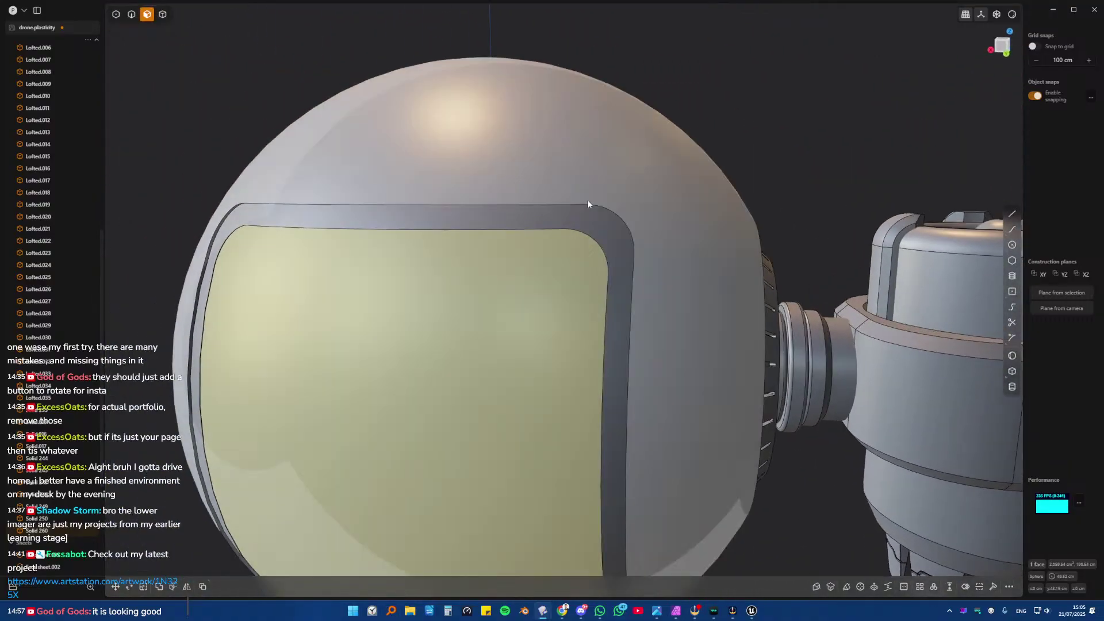
- Remove the rounded corner faces of the wall outside the border frame to leave sharp outer corners
click(529, 204)
key(o)
scroll(407, 211, up, 2)
middle_drag(407, 212, 621, 189)
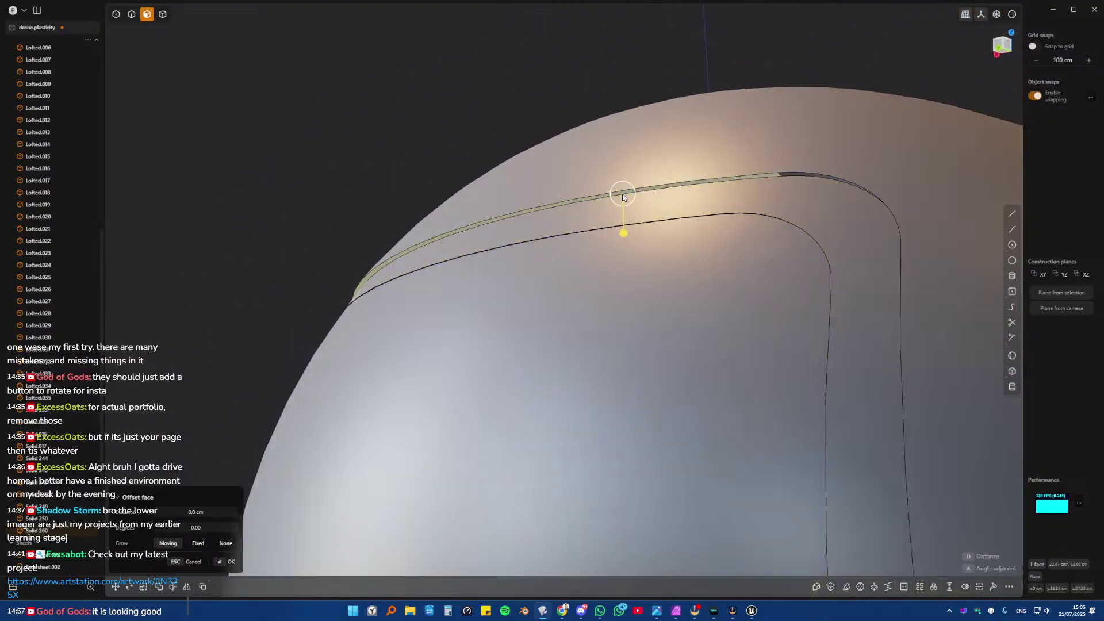
click(623, 193)
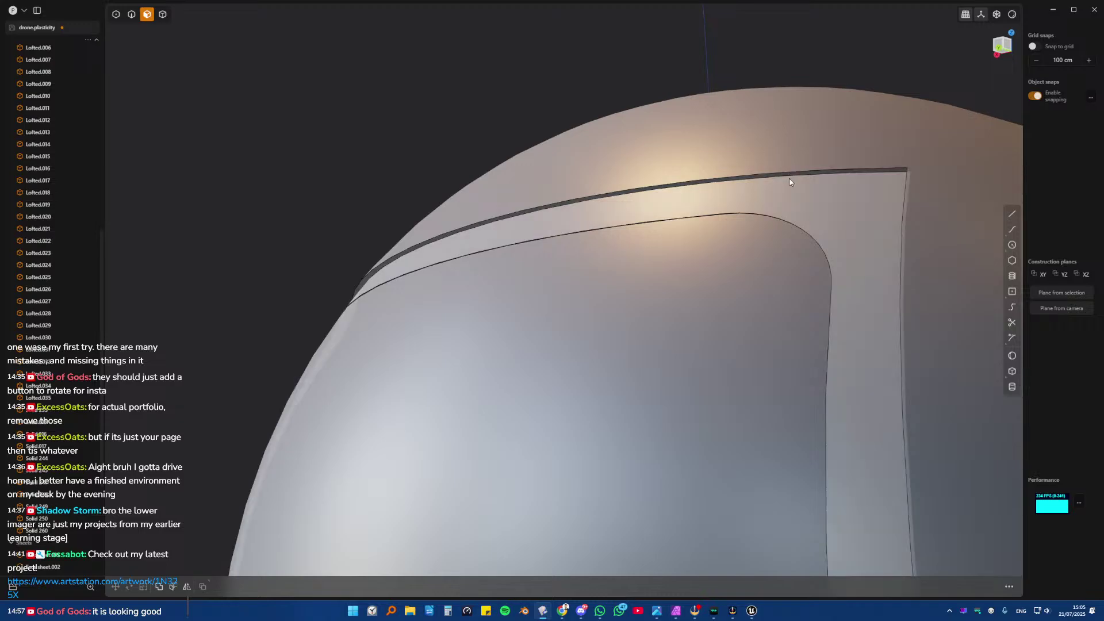
middle_drag(789, 177, 845, 148)
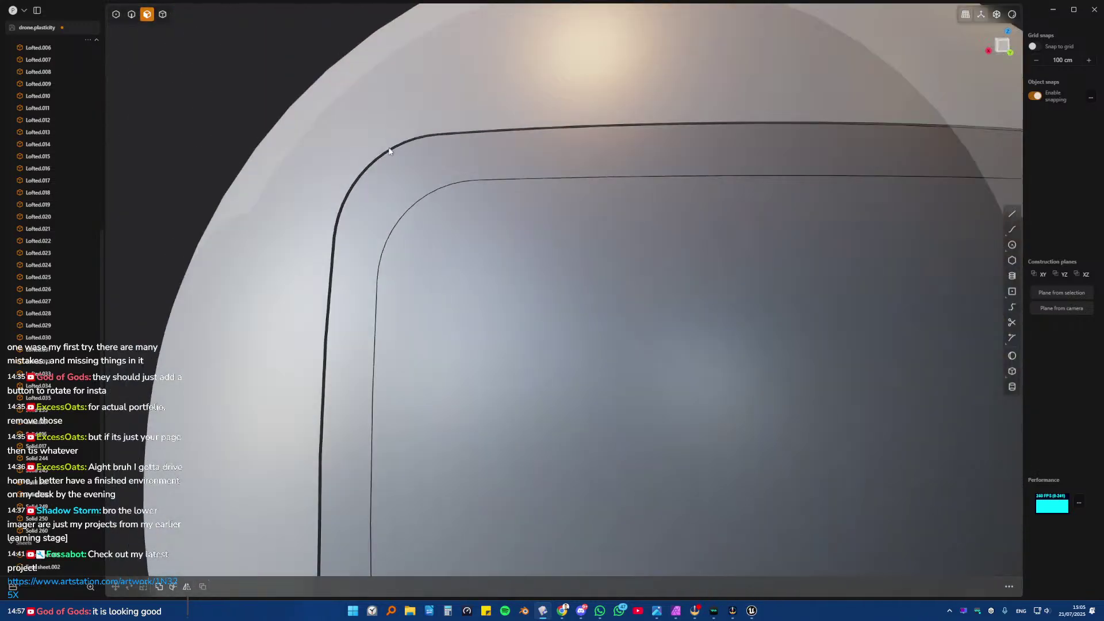
click(377, 160)
key(Escape)
middle_drag(376, 160, 676, 241)
key(Escape)
- Isolate the sphere shell and offset its inner panel face inward by about 2.9 cm to form a recess
key(4)
key(slash)
shift+middle_drag(620, 261, 559, 253)
scroll(510, 175, up, 3)
scroll(528, 162, up, 2)
middle_drag(559, 254, 567, 92)
key(3)
click(644, 147)
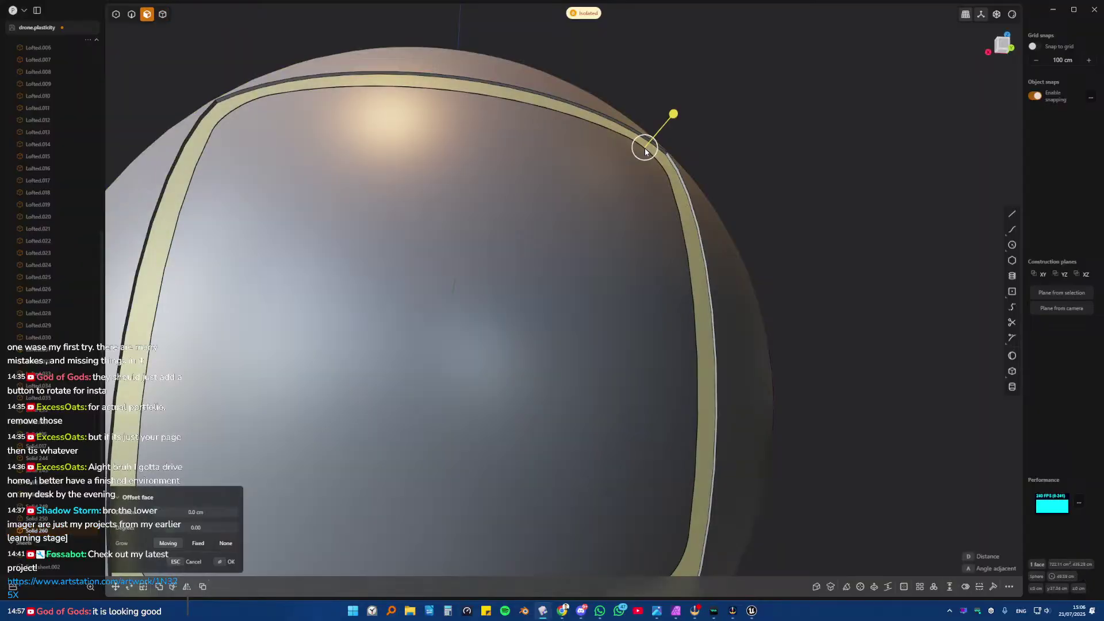
click(556, 221)
key(o)
drag(595, 163, 582, 182)
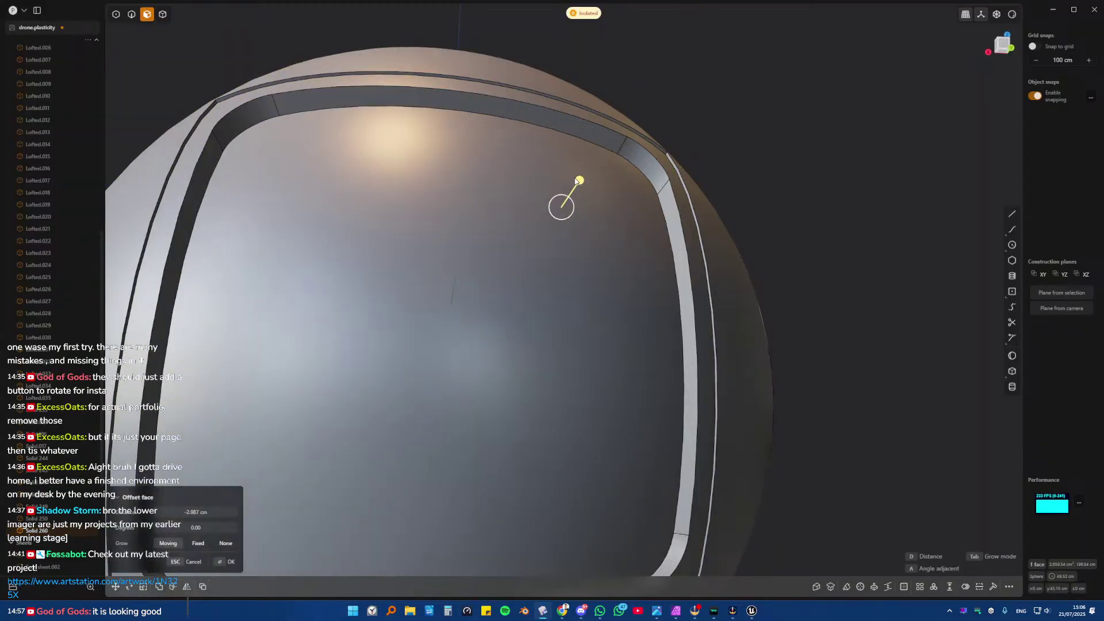
- Delete the rounded corner faces of the recess wall inside the border frame
click(643, 157)
key(Delete)
middle_drag(241, 113, 507, 275)
- Offset the recessed inner panel face outward by about 3.35 cm
click(476, 206)
key(o)
scroll(506, 271, down, 4)
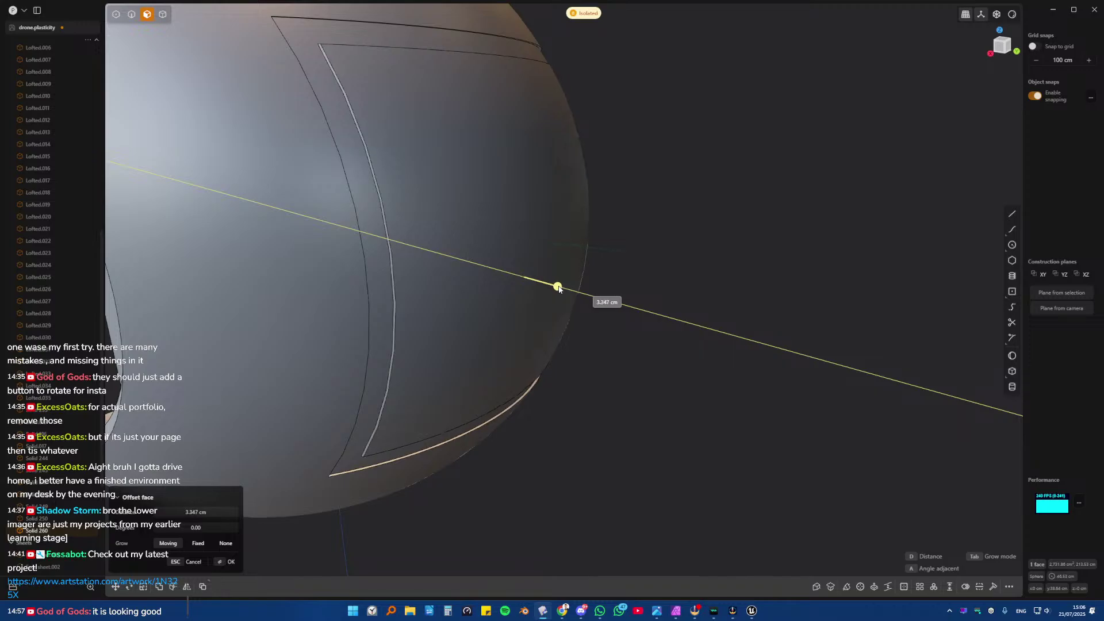
click(558, 287)
scroll(463, 207, up, 5)
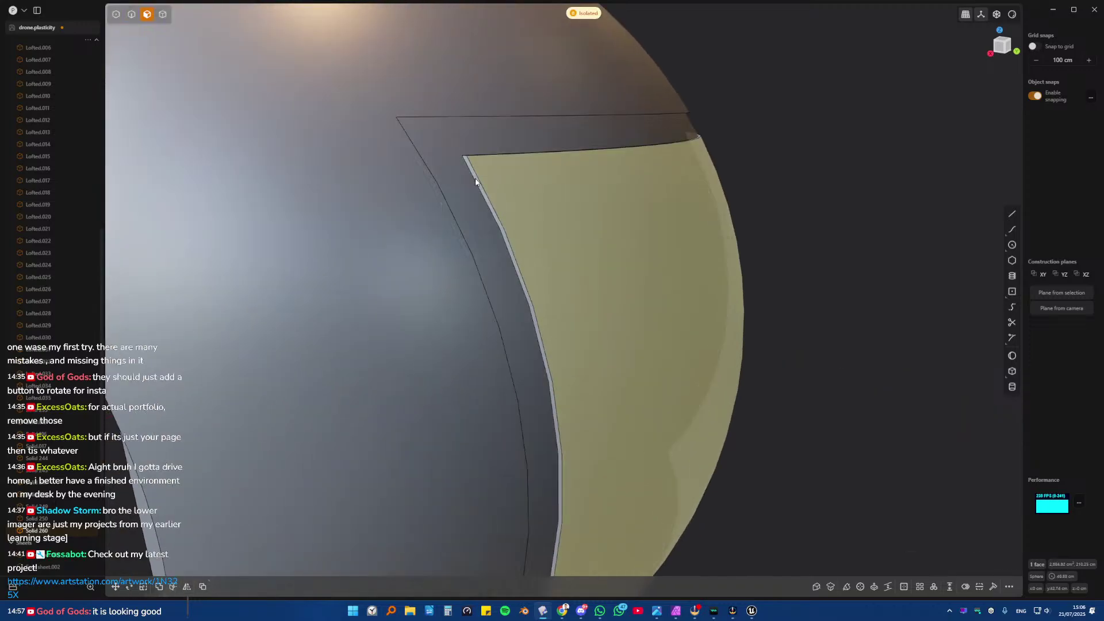
- Offset the sharp-cornered border frame face slightly outward to sit flush with the inner panel
click(475, 182)
middle_drag(475, 181, 515, 130)
click(464, 148)
scroll(464, 147, down, 3)
key(o)
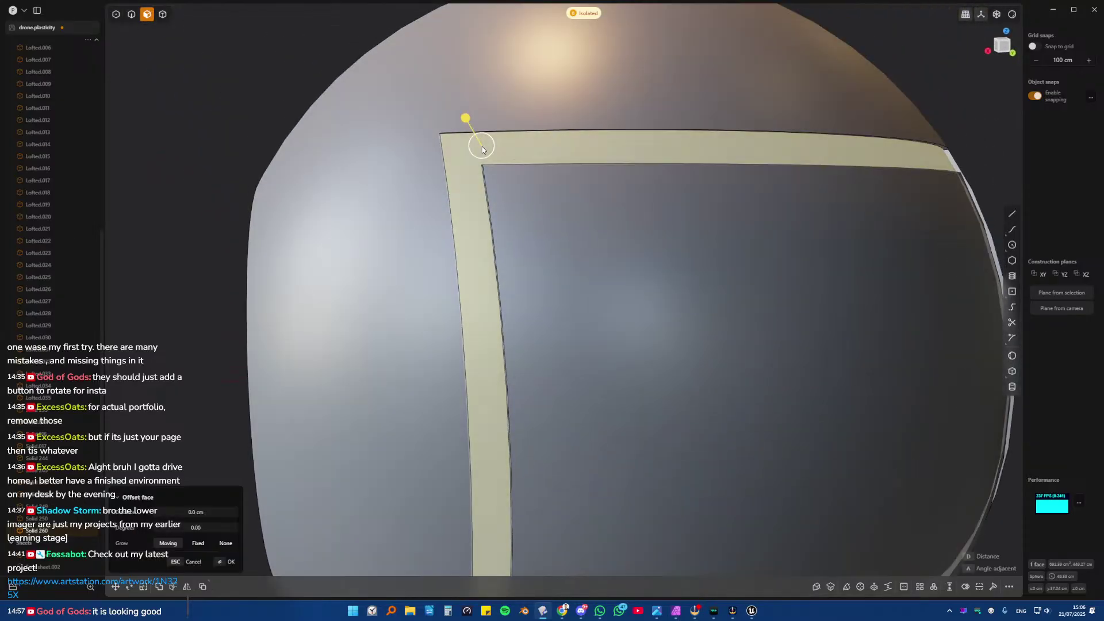
drag(482, 149, 433, 133)
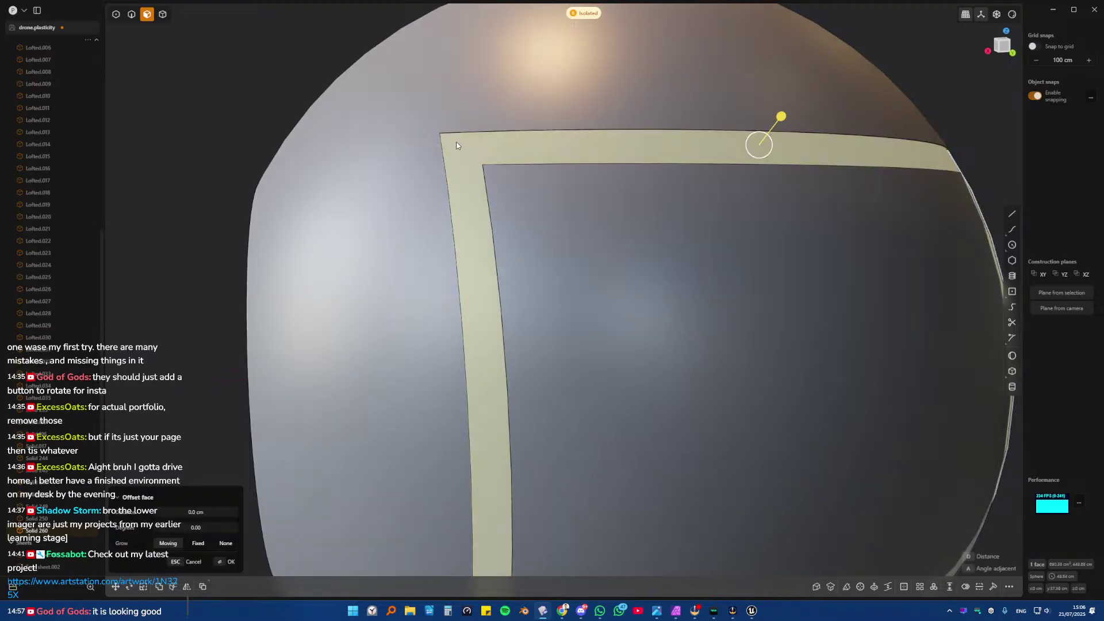
key(Return)
scroll(495, 157, down, 6)
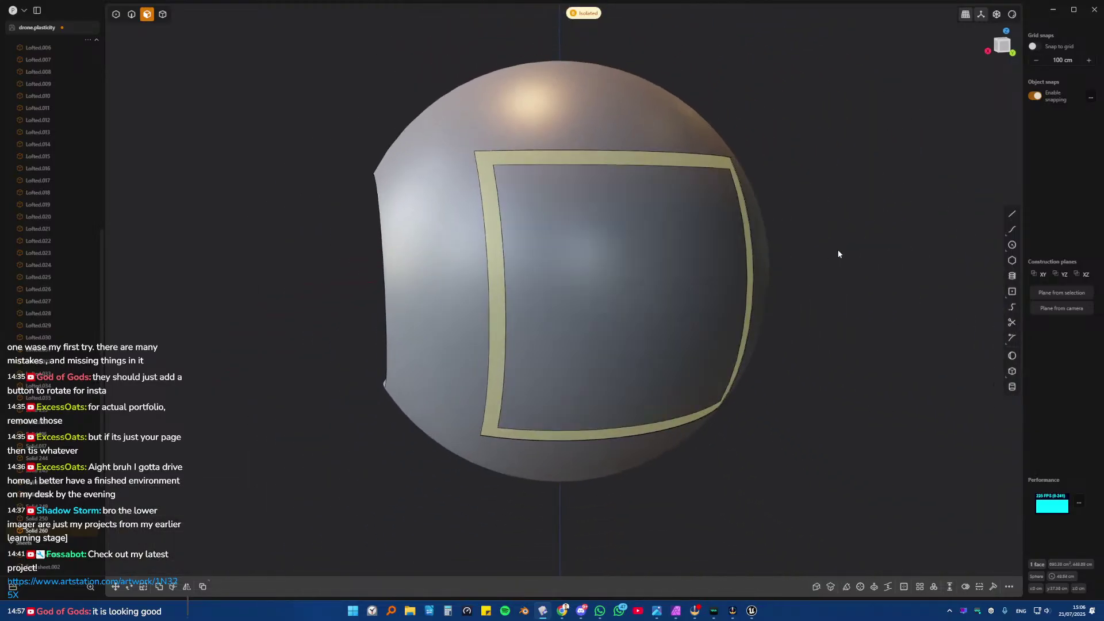
click(838, 249)
- Inspect the seams and faces of the border frame from several sides of the isolated shell
middle_drag(697, 233, 556, 180)
middle_drag(779, 294, 566, 295)
key(2)
click(471, 248)
key(3)
click(443, 234)
middle_drag(444, 234, 455, 214)
key(2)
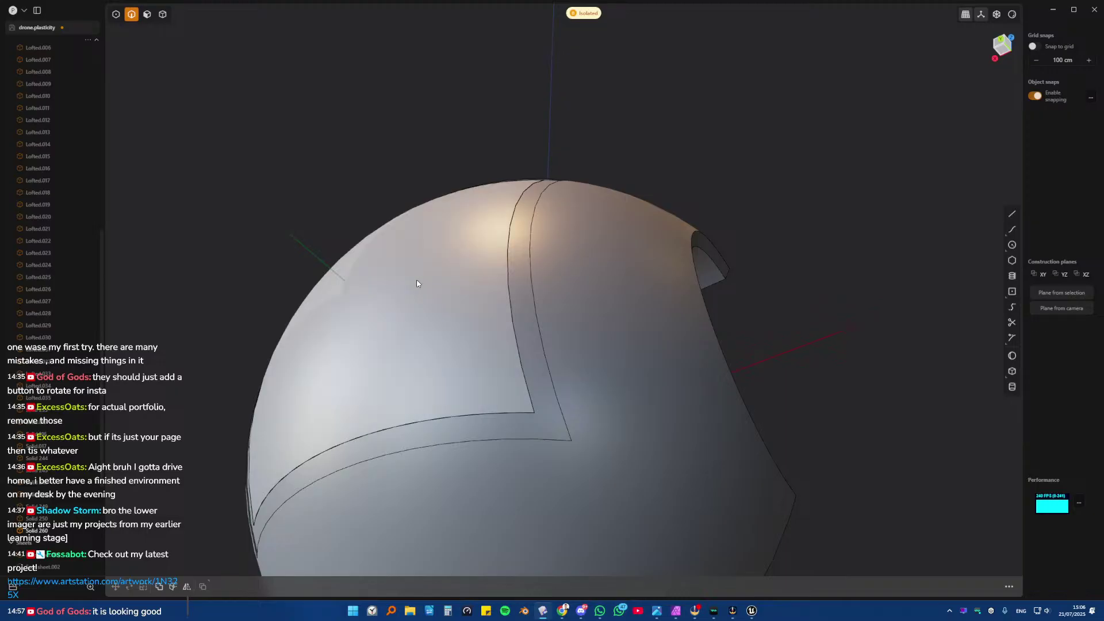
key(3)
click(417, 283)
key(o)
key(Escape)
key(o)
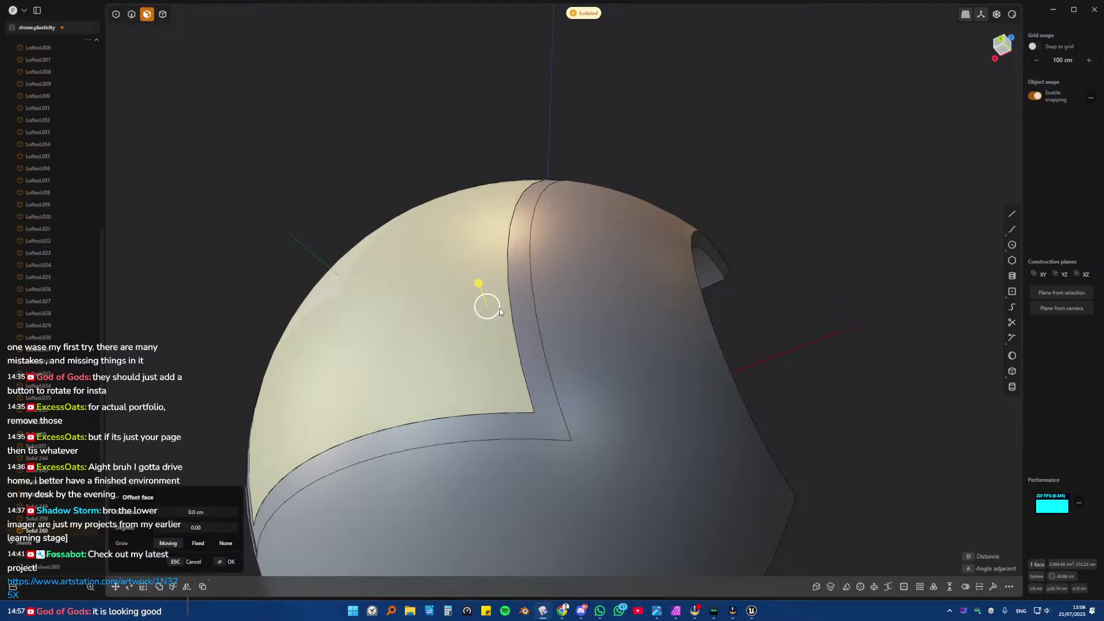
drag(499, 313, 517, 308)
click(518, 309)
middle_drag(518, 308, 458, 327)
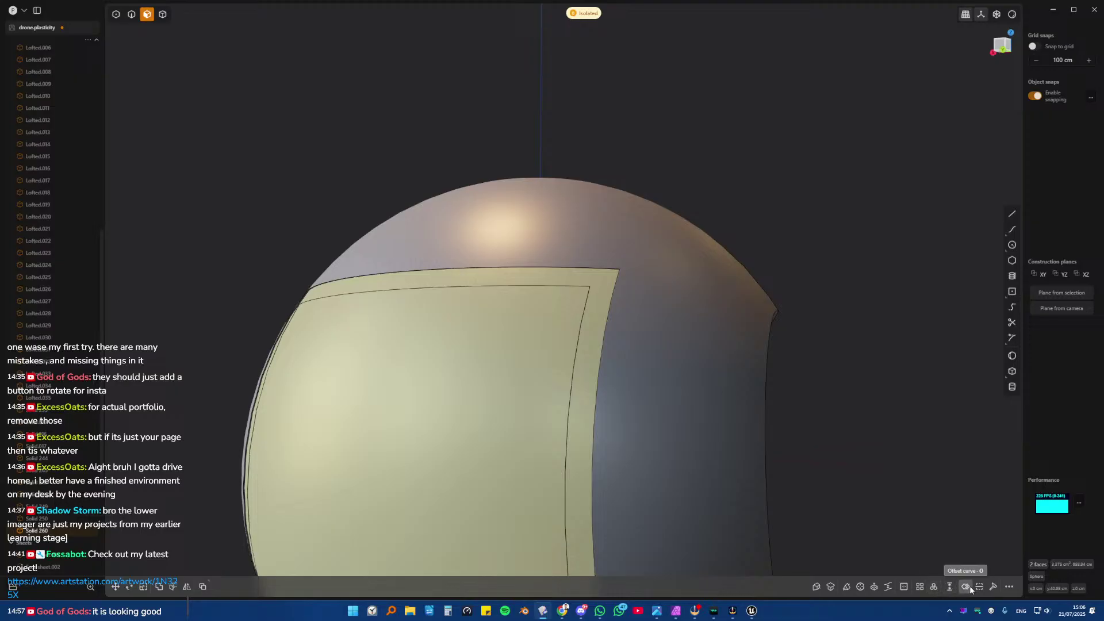
click(466, 432)
key(o)
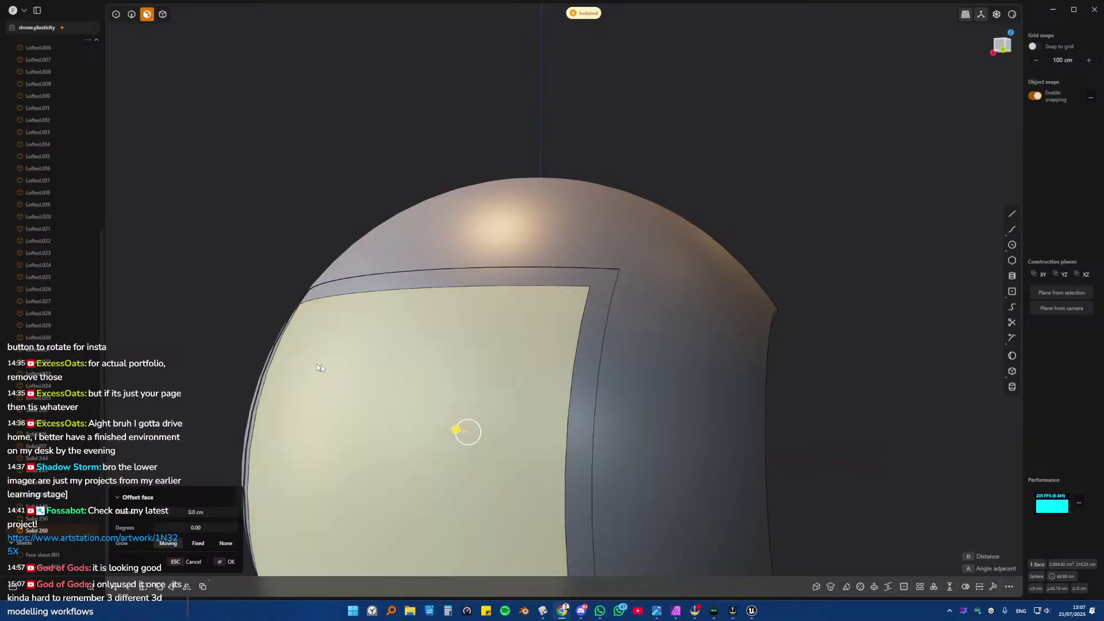
- Offset the border frame face around the square panel outward by about 1.416 cm to form a raised rim
middle_drag(451, 375, 517, 448)
click(508, 312)
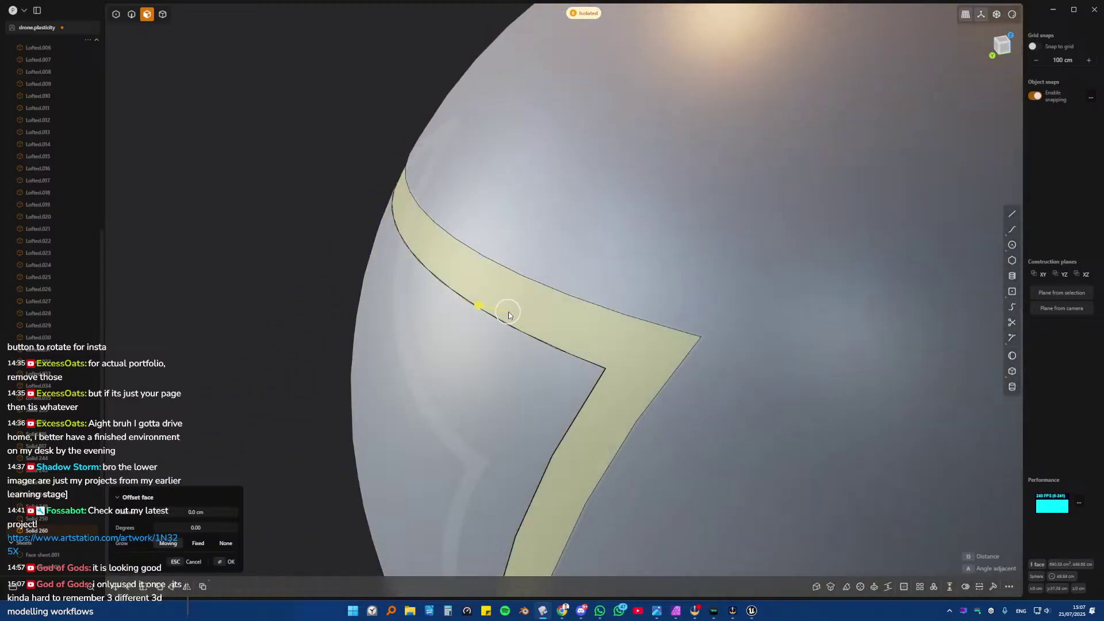
drag(484, 313, 463, 307)
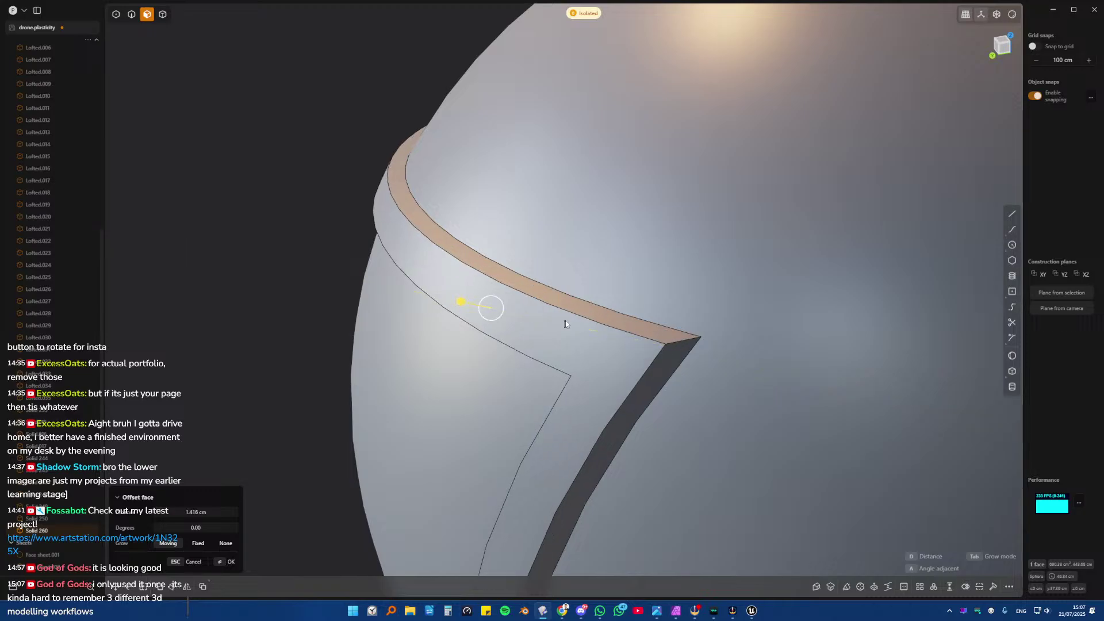
key(2)
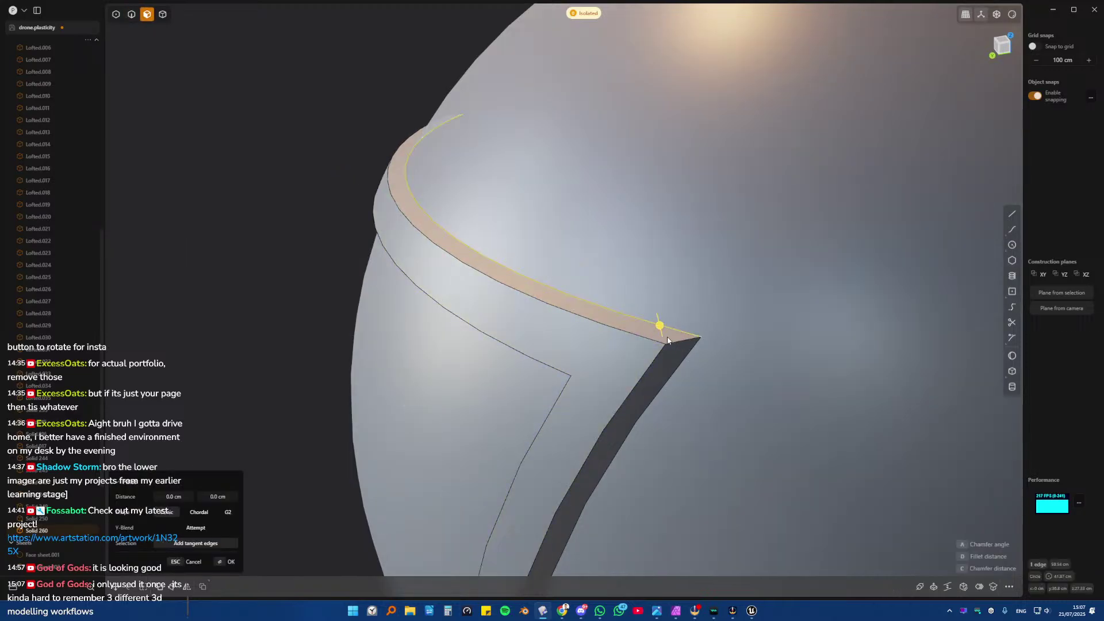
key(3)
- Offset the raised border frame face back inward by about 1.264 cm
click(656, 336)
middle_drag(656, 338, 561, 234)
click(498, 319)
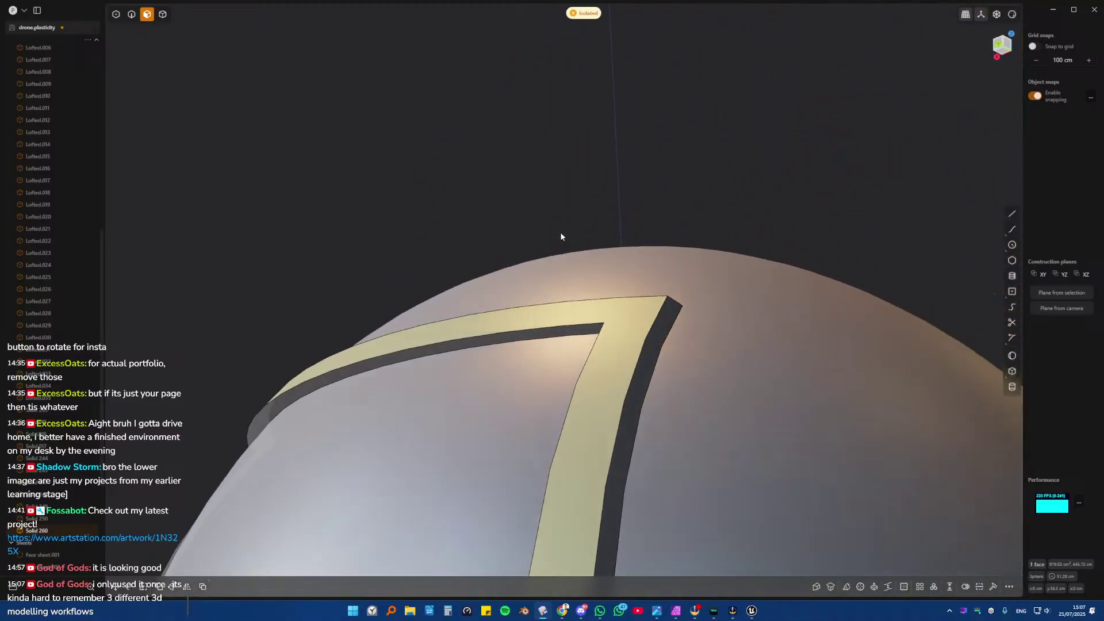
click(446, 346)
drag(425, 355, 405, 323)
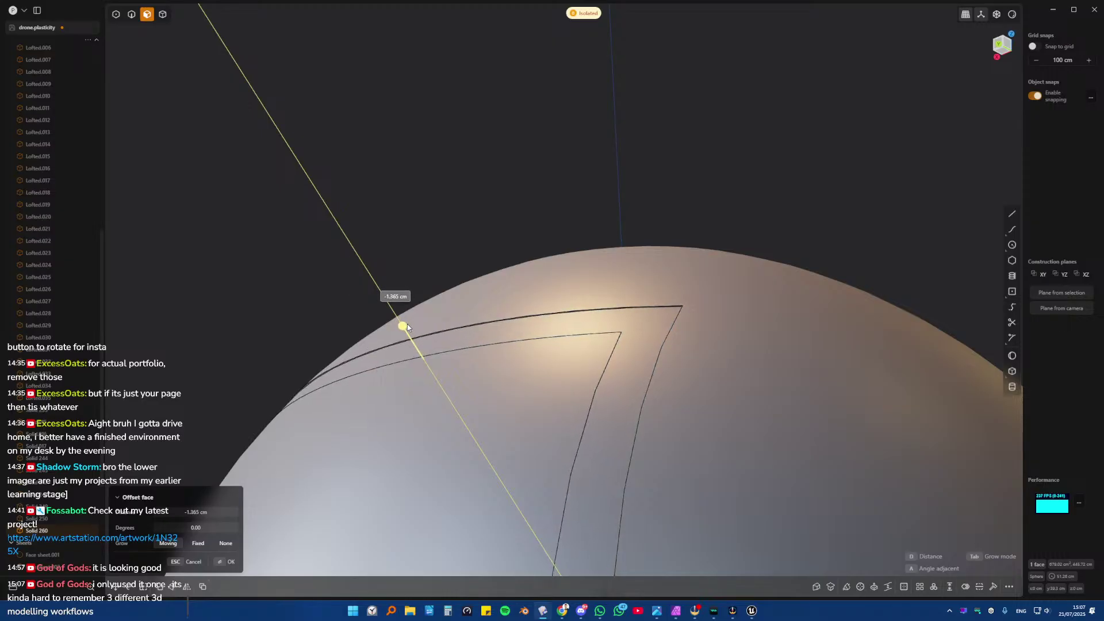
drag(406, 327, 405, 326)
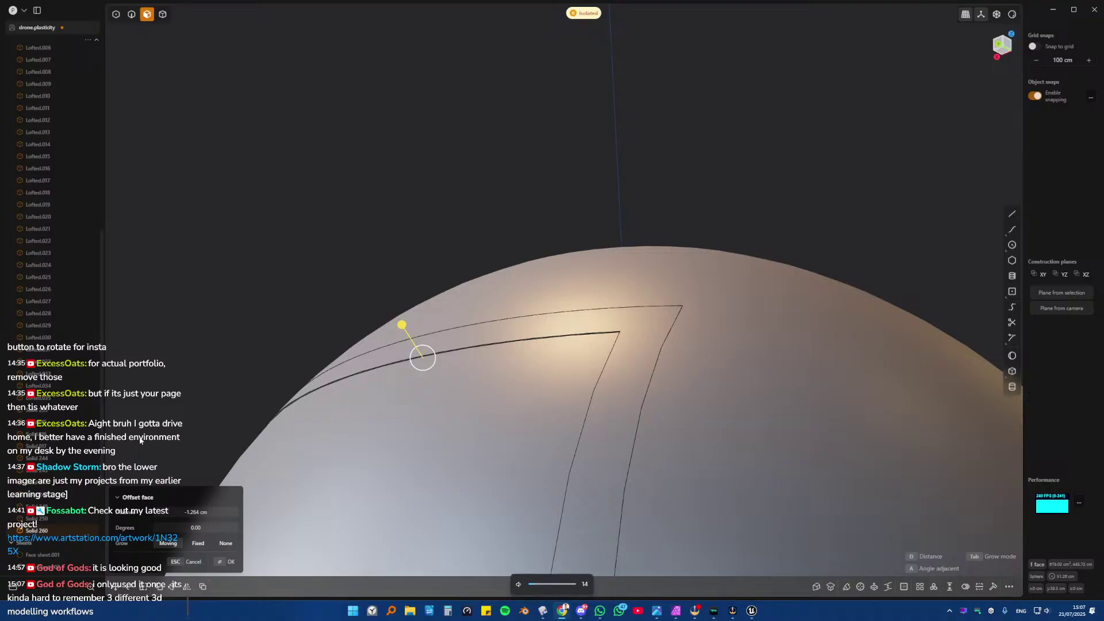
- Exit the isolated view to bring back the whole drone with its side engine
click(592, 407)
mouse_move(453, 403)
middle_down()
mouse_move(467, 440)
mouse_move(572, 387)
mouse_move(500, 424)
mouse_move(554, 460)
mouse_move(516, 412)
mouse_move(552, 461)
mouse_move(609, 473)
mouse_move(520, 523)
mouse_move(554, 360)
mouse_move(489, 307)
mouse_move(467, 375)
mouse_move(368, 357)
mouse_move(563, 379)
mouse_move(722, 328)
mouse_move(535, 348)
mouse_move(575, 387)
mouse_move(443, 426)
mouse_move(470, 384)
mouse_move(629, 394)
mouse_move(380, 374)
mouse_move(545, 379)
mouse_move(569, 387)
mouse_move(560, 424)
mouse_move(708, 374)
mouse_move(569, 313)
mouse_move(627, 377)
middle_up()
key(slash)
click(564, 379)
key(o)
key(Escape)
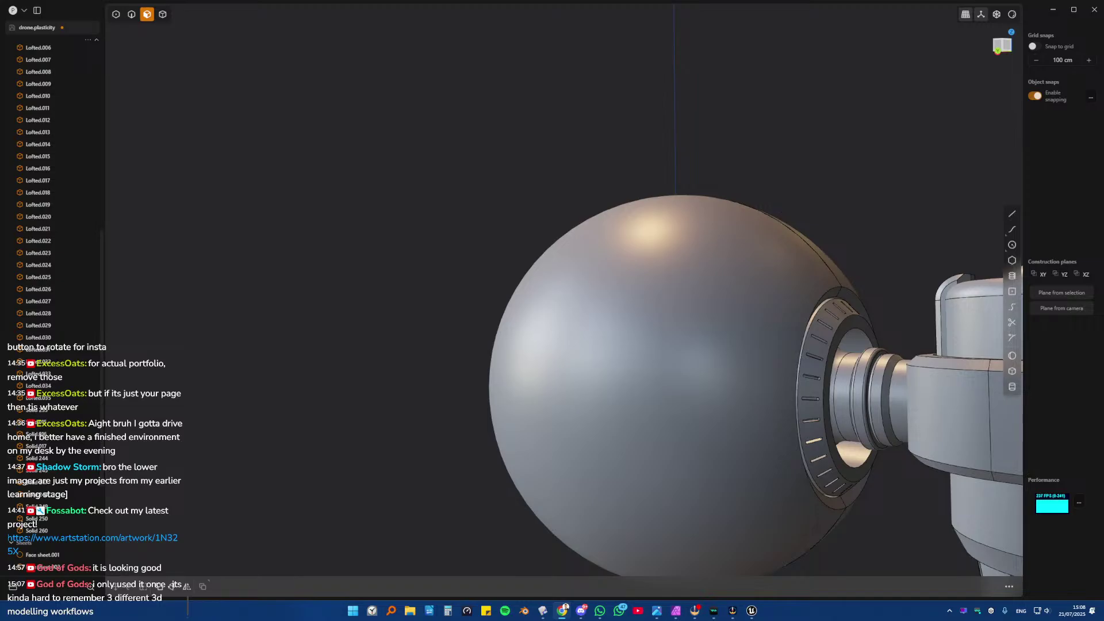
click(578, 312)
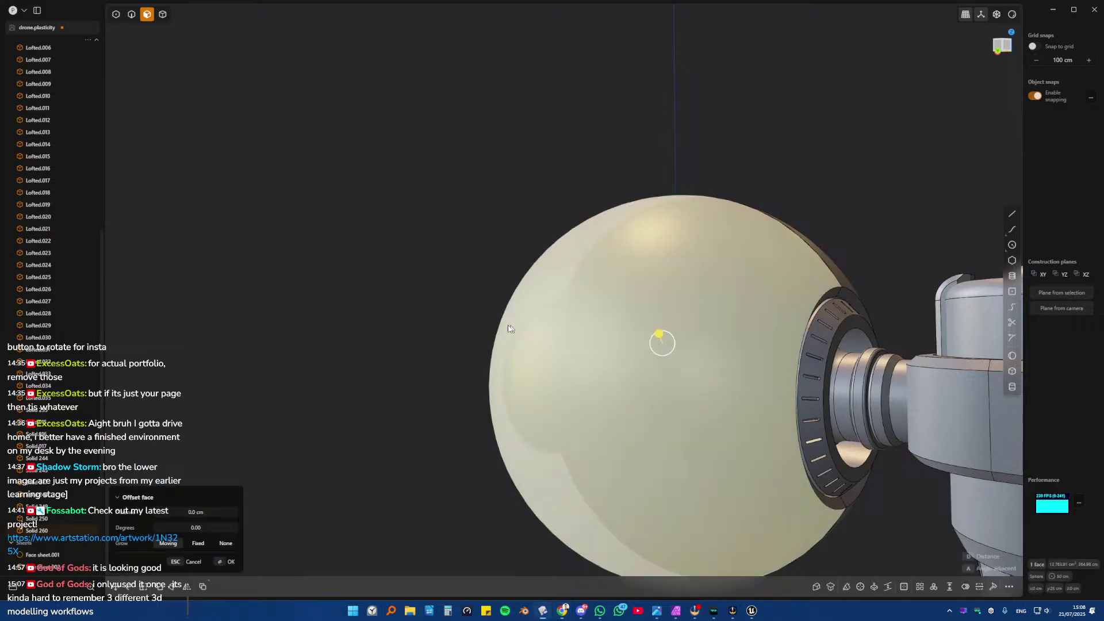
key(4)
click(388, 305)
middle_drag(681, 341, 267, 396)
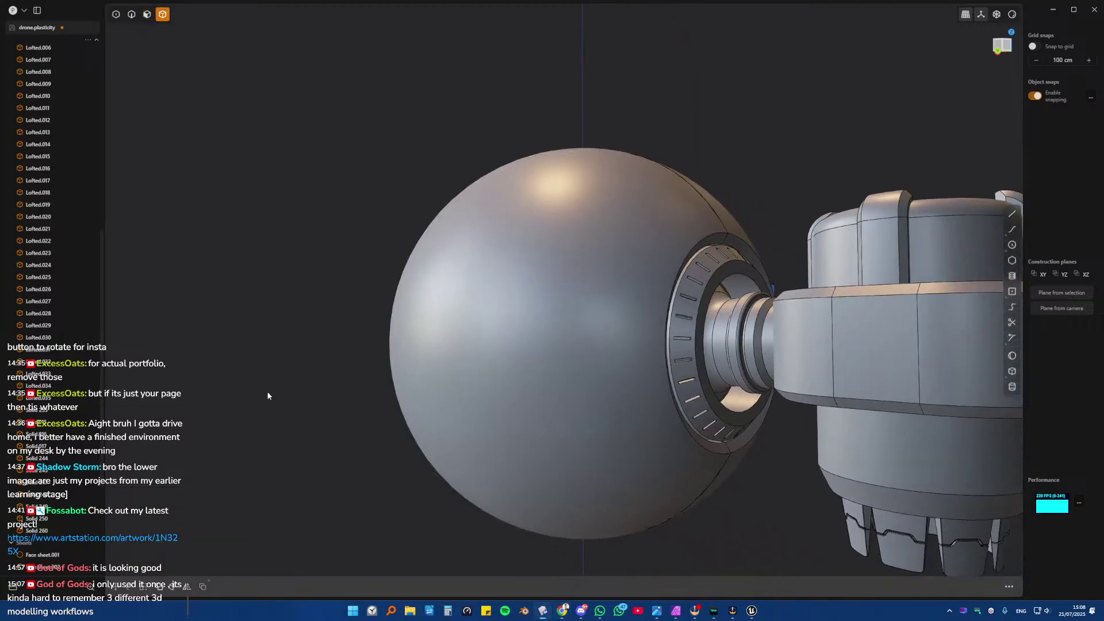
- Save the current drone file
click(14, 9)
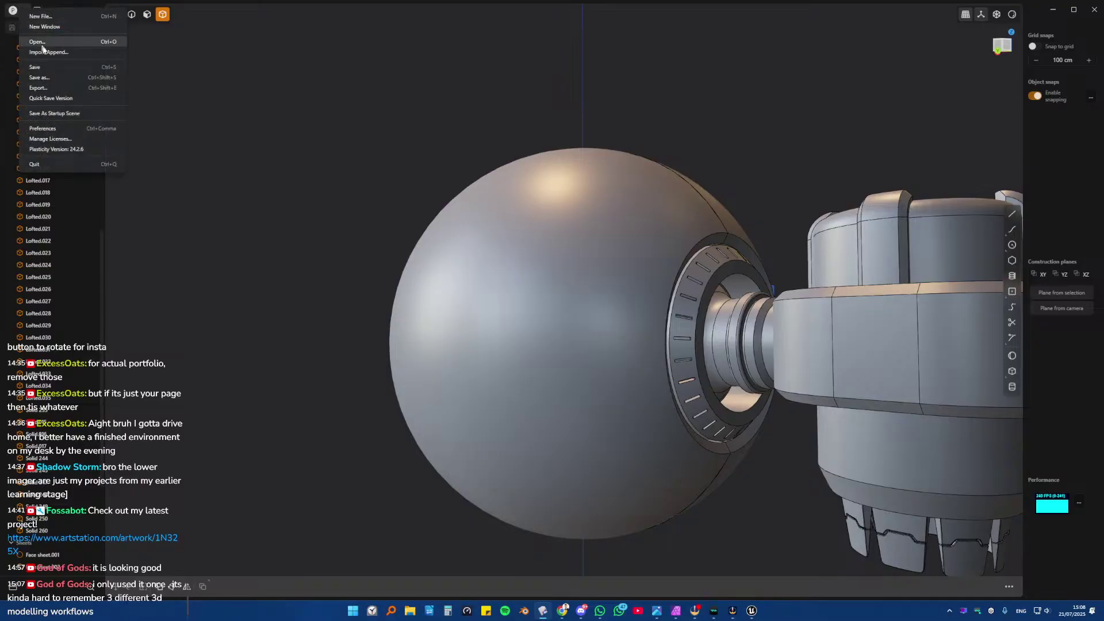
click(202, 124)
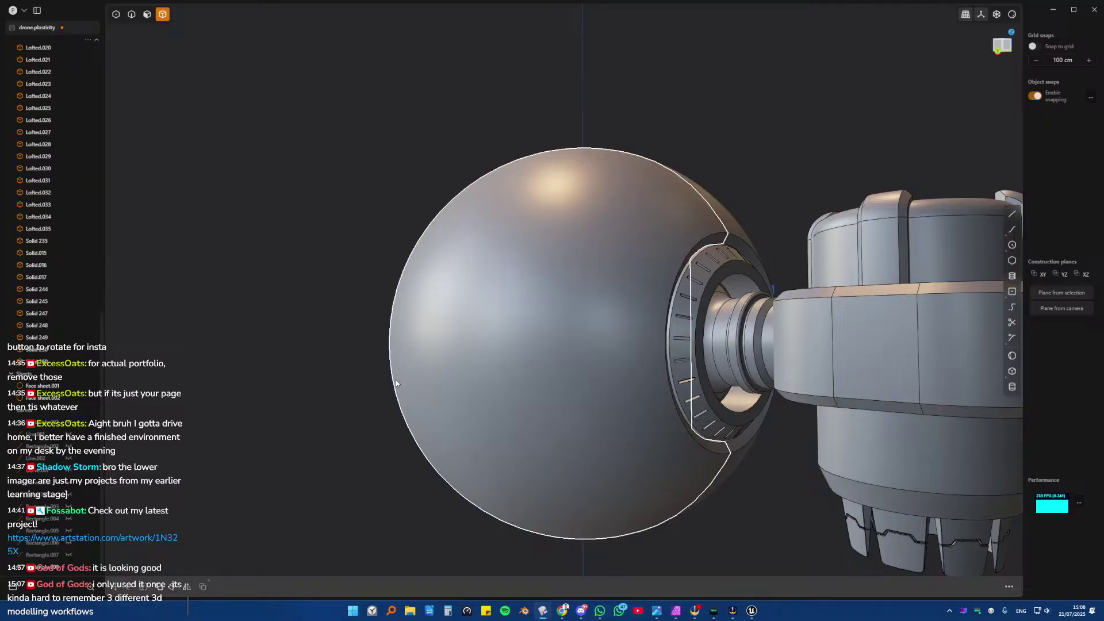
click(14, 10)
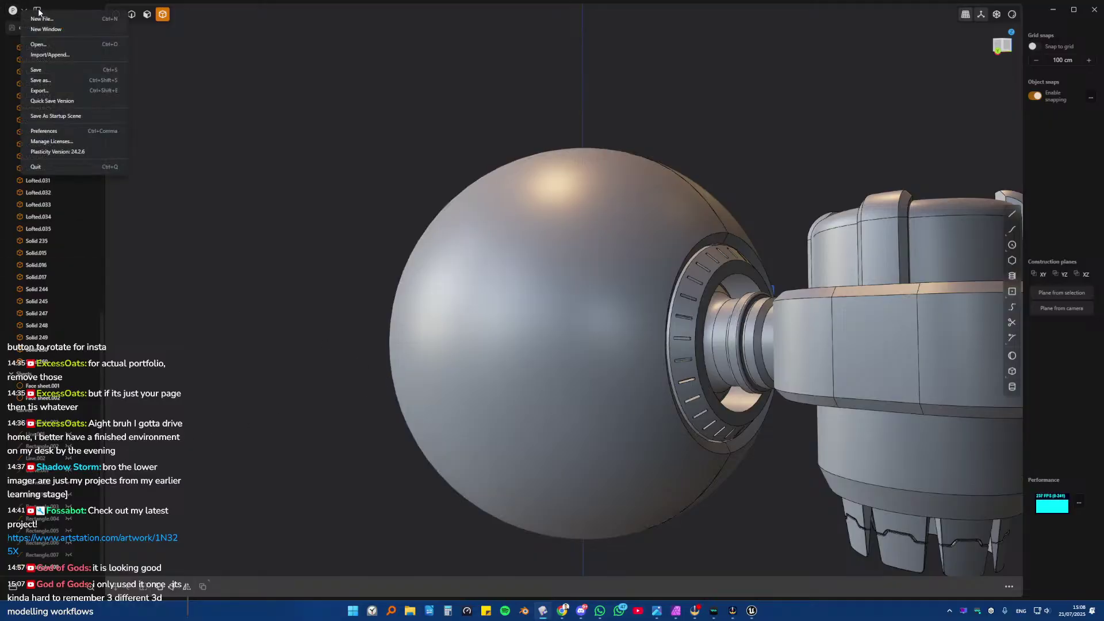
click(38, 10)
click(38, 11)
click(12, 10)
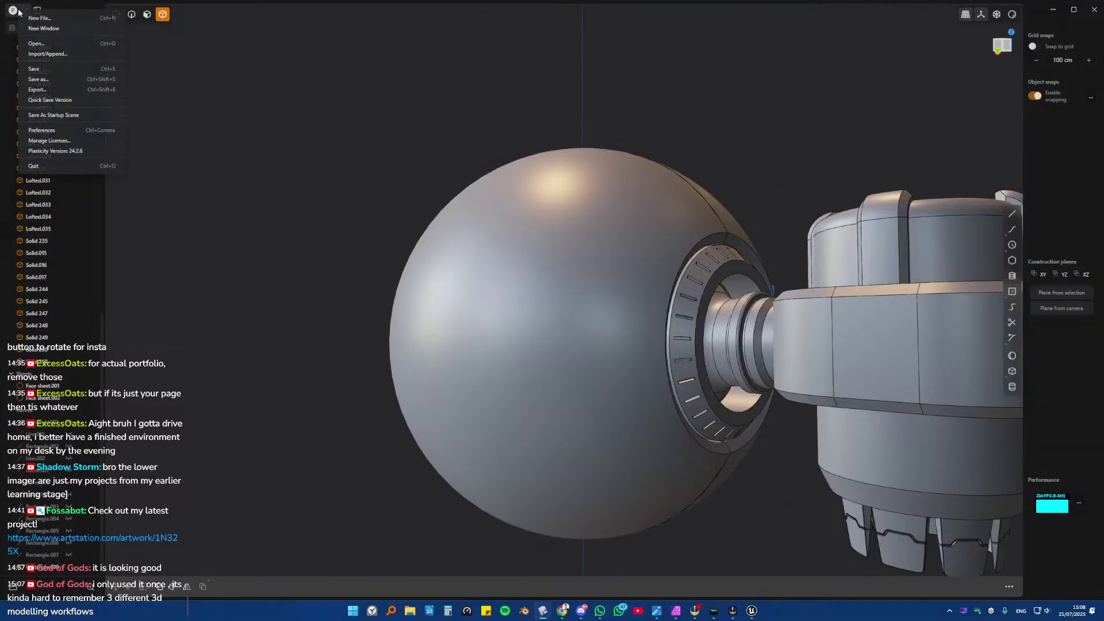
click(49, 68)
- Mirror the small slot block across the shell's vertical centre plane to the opposite side, working in the front view
middle_drag(578, 210, 429, 239)
drag(460, 230, 460, 229)
key(KP_1)
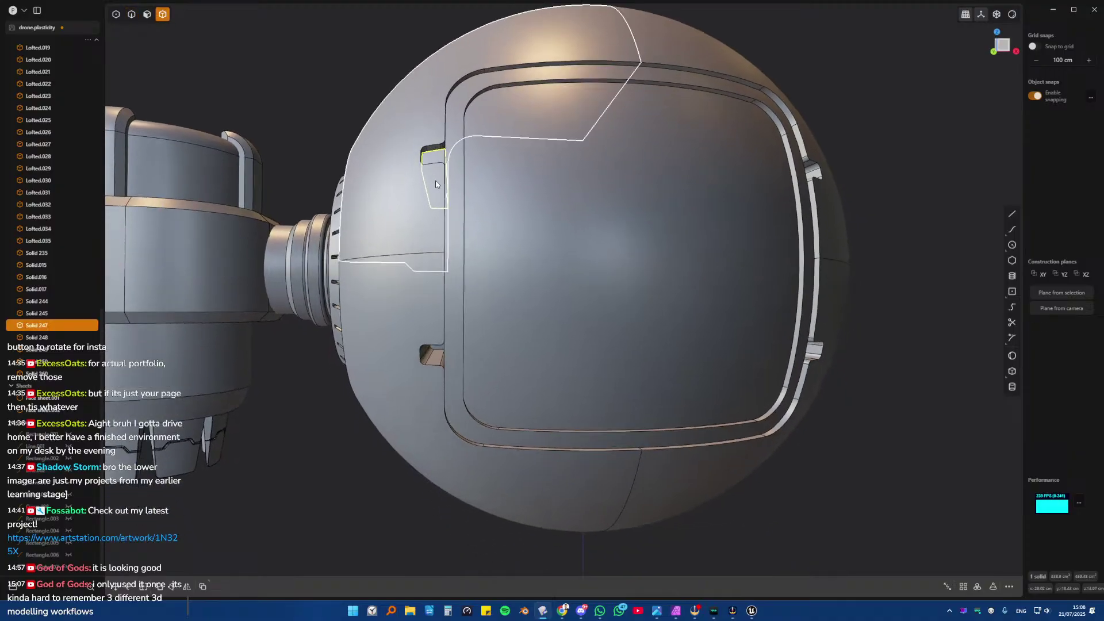
key(alt+x)
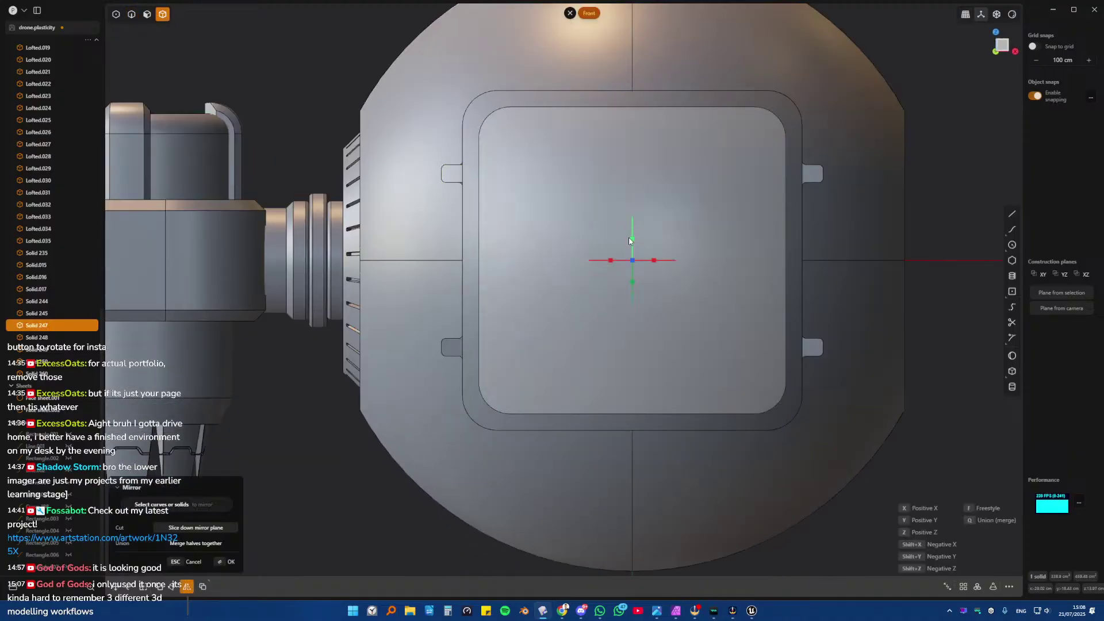
click(612, 262)
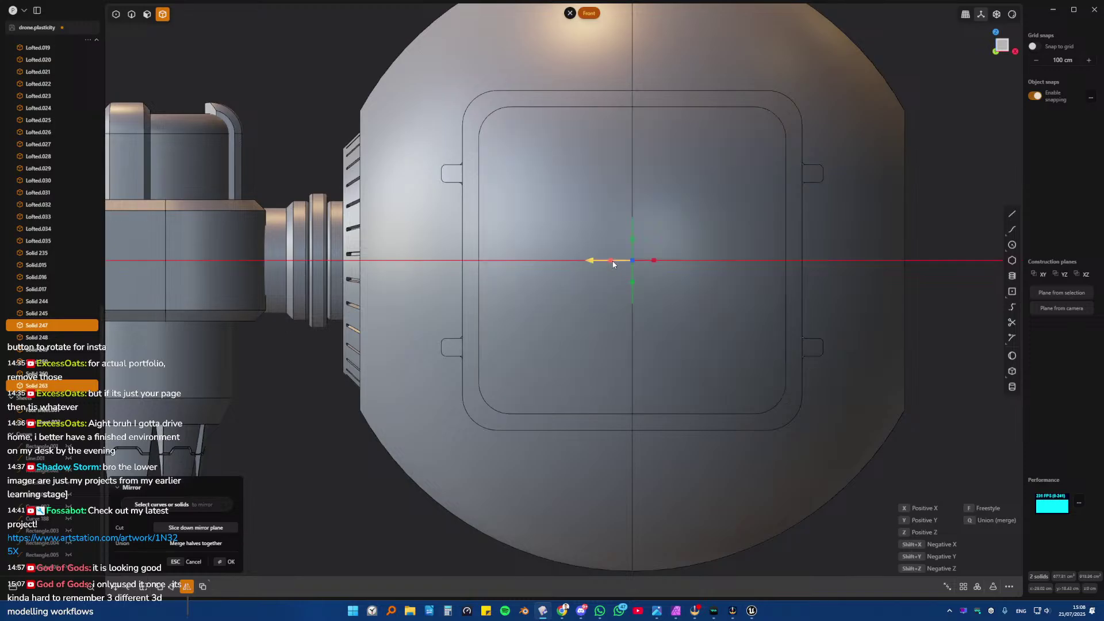
key(Return)
- Chamfer all shell edges around the square opening, including its side slots, by about 0.509 cm
middle_drag(929, 240, 574, 320)
scroll(474, 295, up, 3)
scroll(474, 295, up, 3)
key(2)
double_click(489, 252)
key(b)
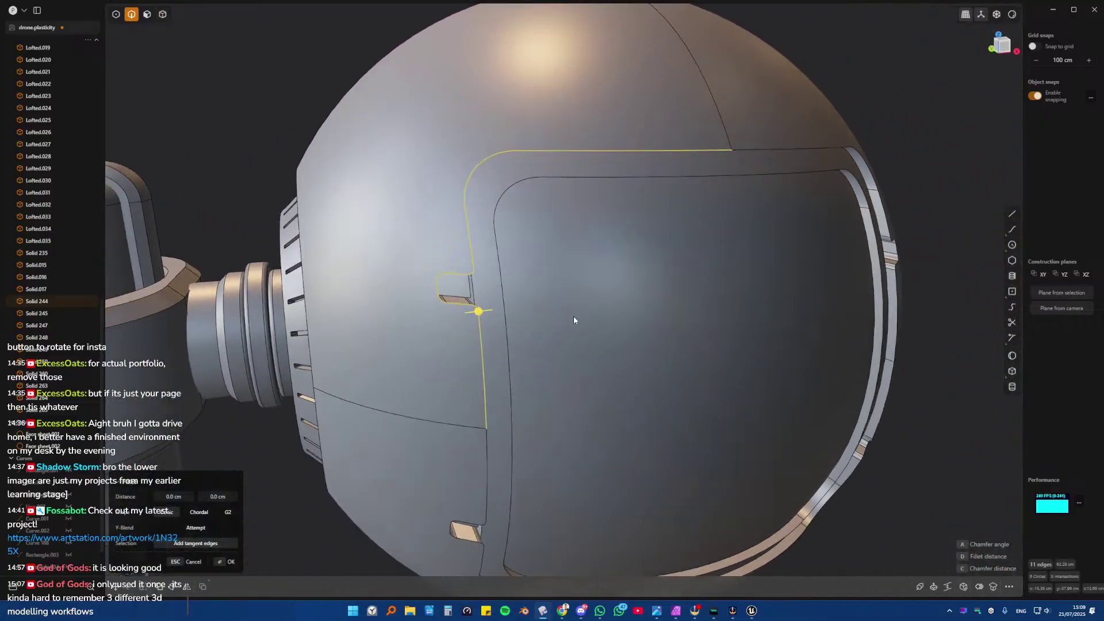
double_click(750, 149)
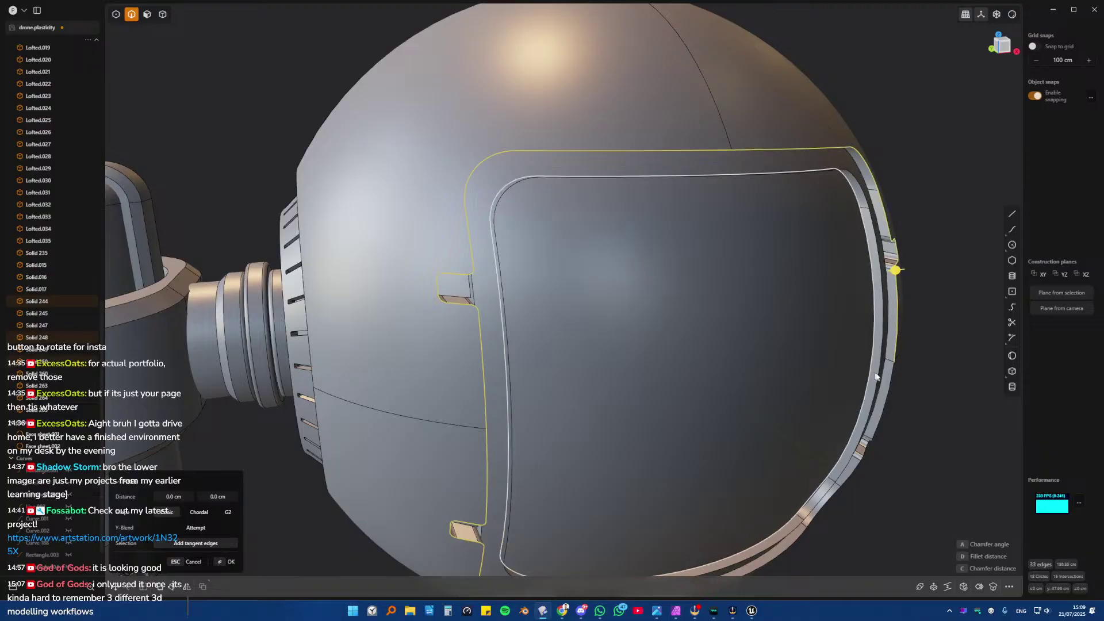
double_click(896, 377)
middle_drag(811, 342, 551, 322)
scroll(671, 351, up, 3)
scroll(670, 350, up, 3)
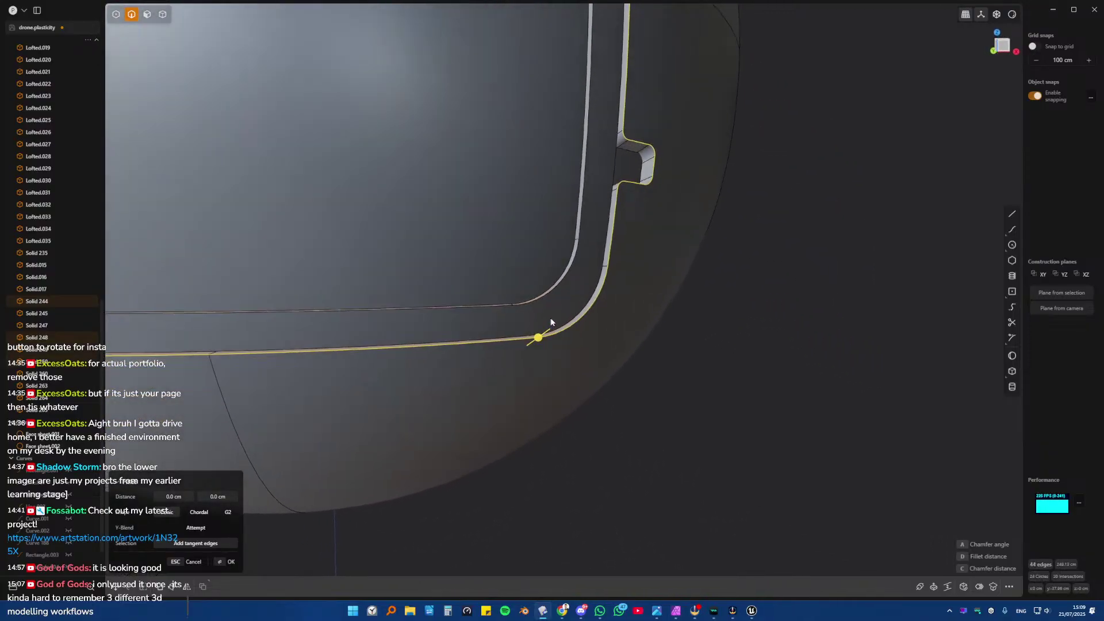
mouse_move(538, 337)
mouse_down()
mouse_move(551, 339)
mouse_move(539, 350)
mouse_move(536, 340)
mouse_up()
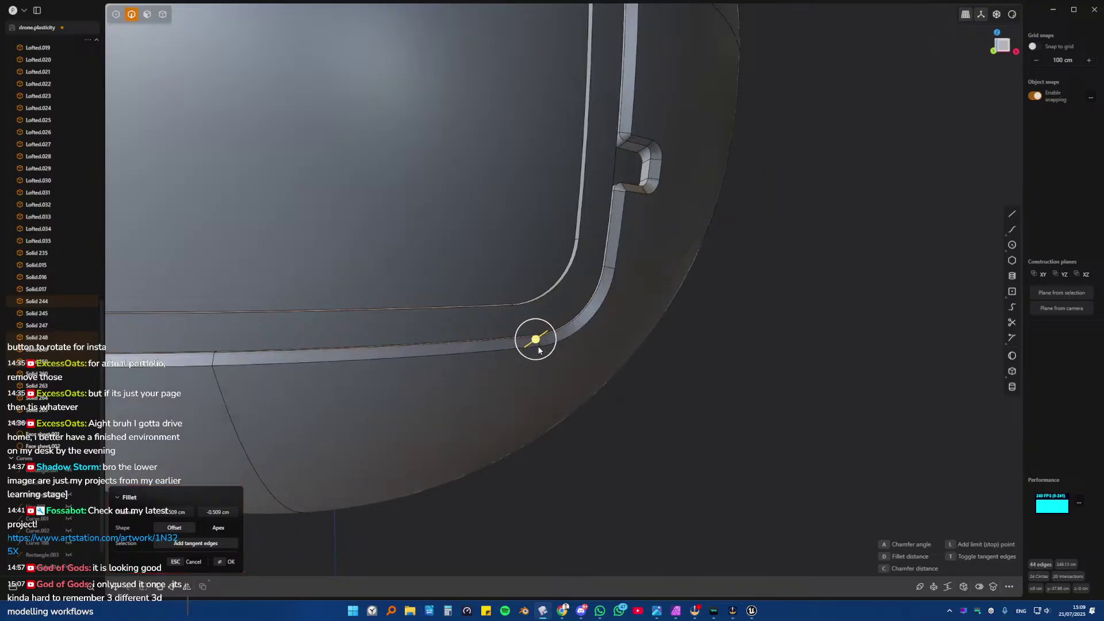
key(Return)
- Bevel the outer and inner edge loops of the border frame around the square panel
middle_drag(755, 370, 409, 320)
key(f)
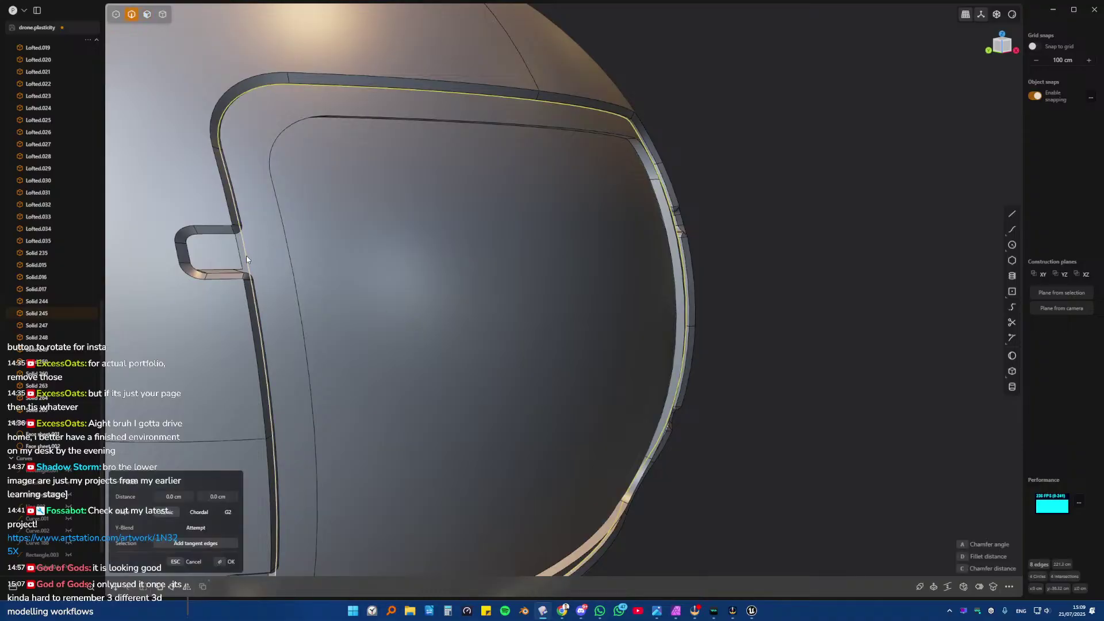
click(281, 252)
middle_drag(281, 252, 389, 504)
mouse_move(390, 504)
mouse_down()
mouse_move(375, 494)
mouse_move(385, 498)
mouse_up()
key(Return)
scroll(767, 474, down, 5)
middle_drag(767, 474, 690, 427)
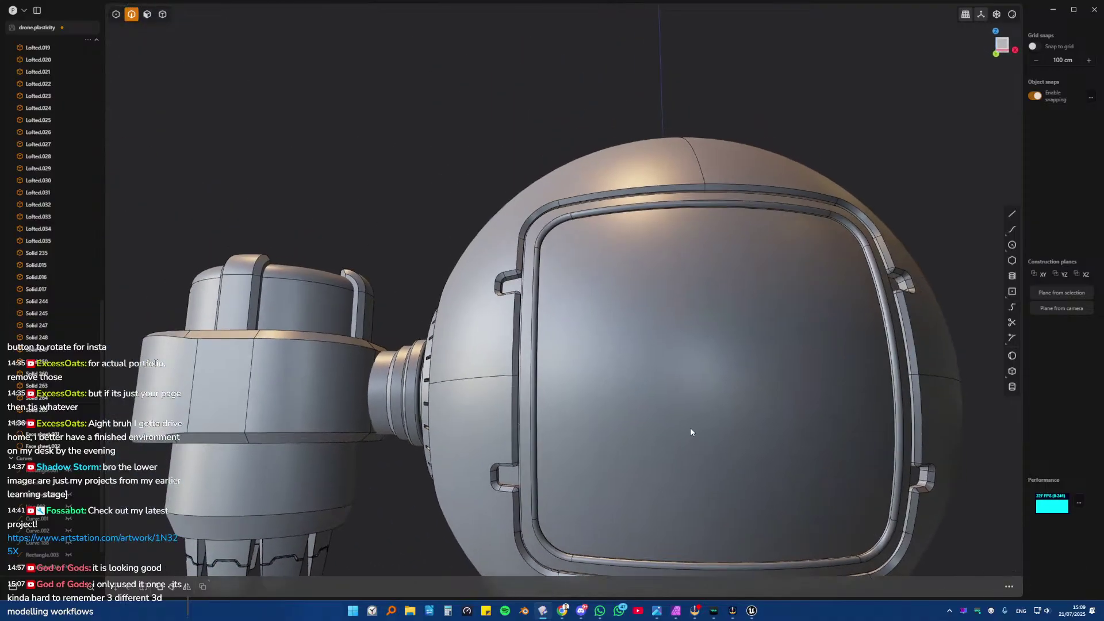
- Isolate the inner square panel, add a thin bevel along its curved front edge loop, and bring back the whole drone
key(4)
shift+middle_drag(734, 459, 649, 427)
scroll(576, 410, up, 3)
middle_drag(575, 410, 499, 429)
click(439, 514)
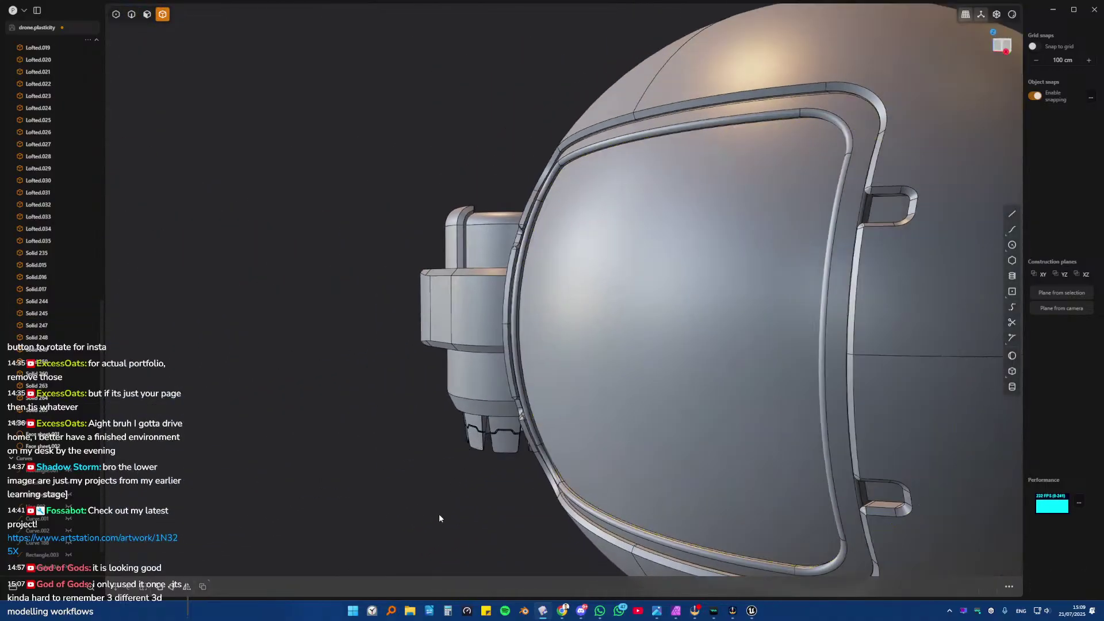
scroll(454, 502, down, 3)
middle_drag(637, 419, 480, 313)
scroll(517, 420, up, 5)
click(512, 411)
key(/)
key(2)
click(332, 334)
key(f)
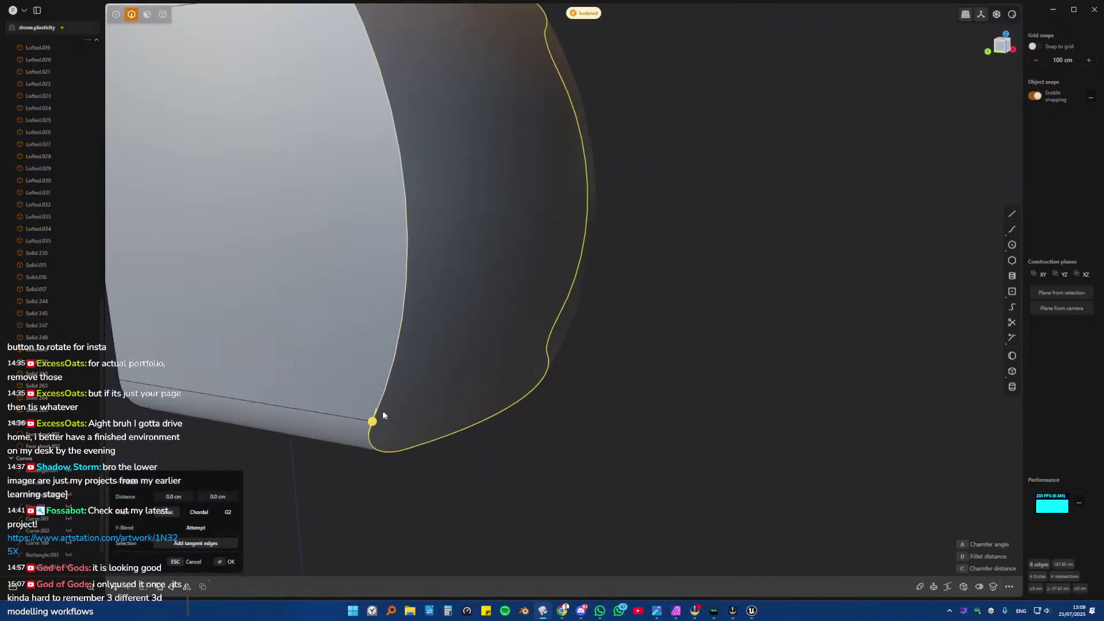
drag(377, 420, 372, 424)
key(Return)
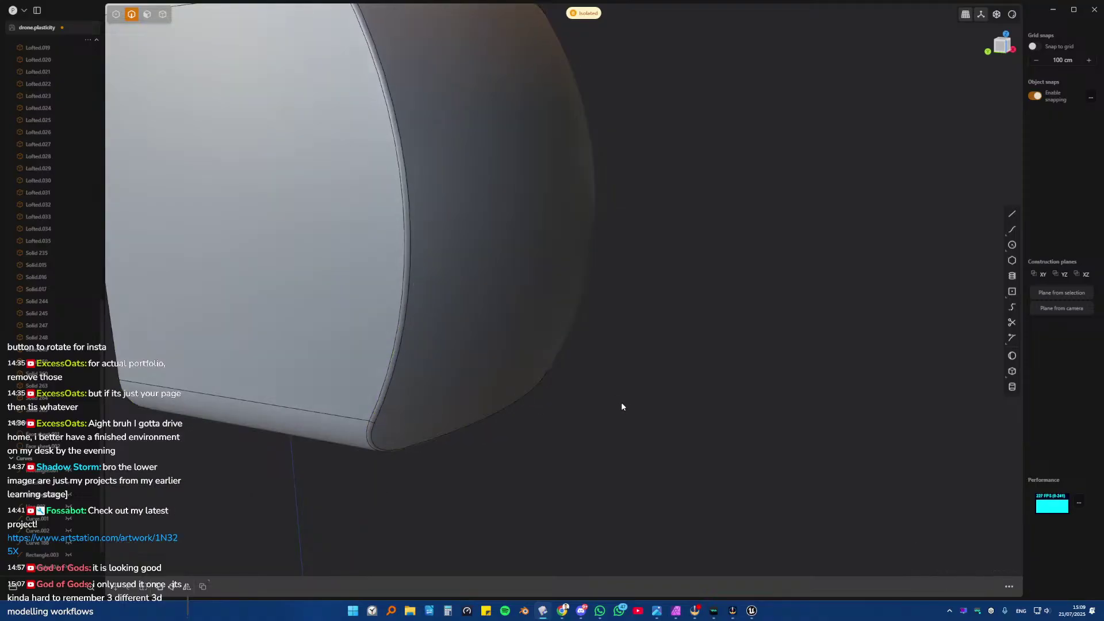
key(slash)
middle_drag(632, 374, 625, 316)
scroll(457, 314, down, 8)
key(4)
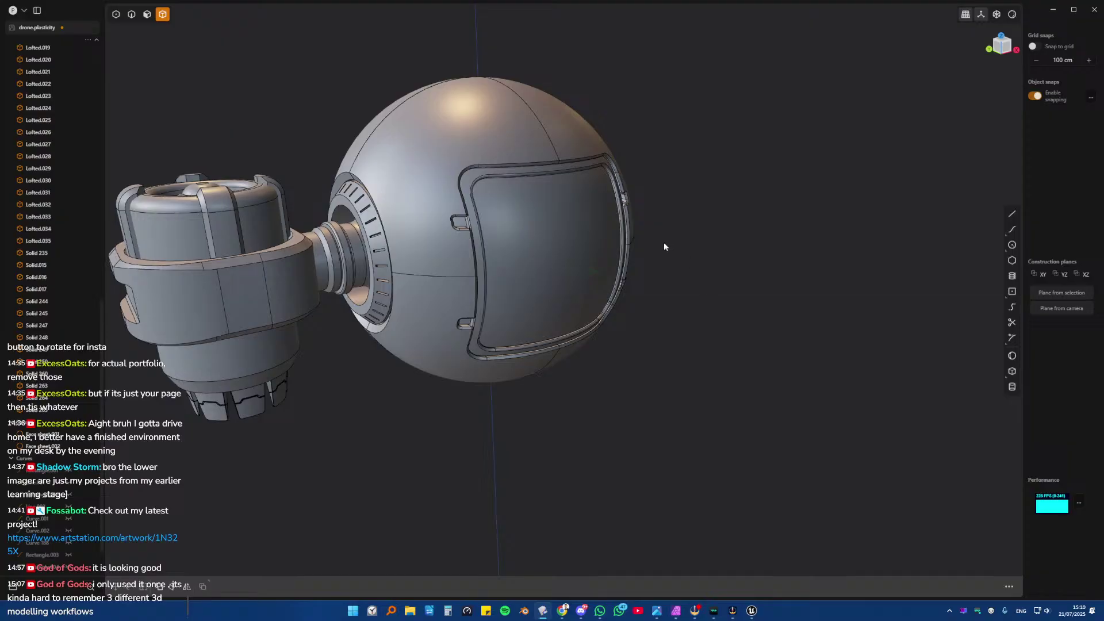
- Examine the bevelled panel, slots, shell seams and side engine from several angles, including the top view
scroll(647, 250, down, 3)
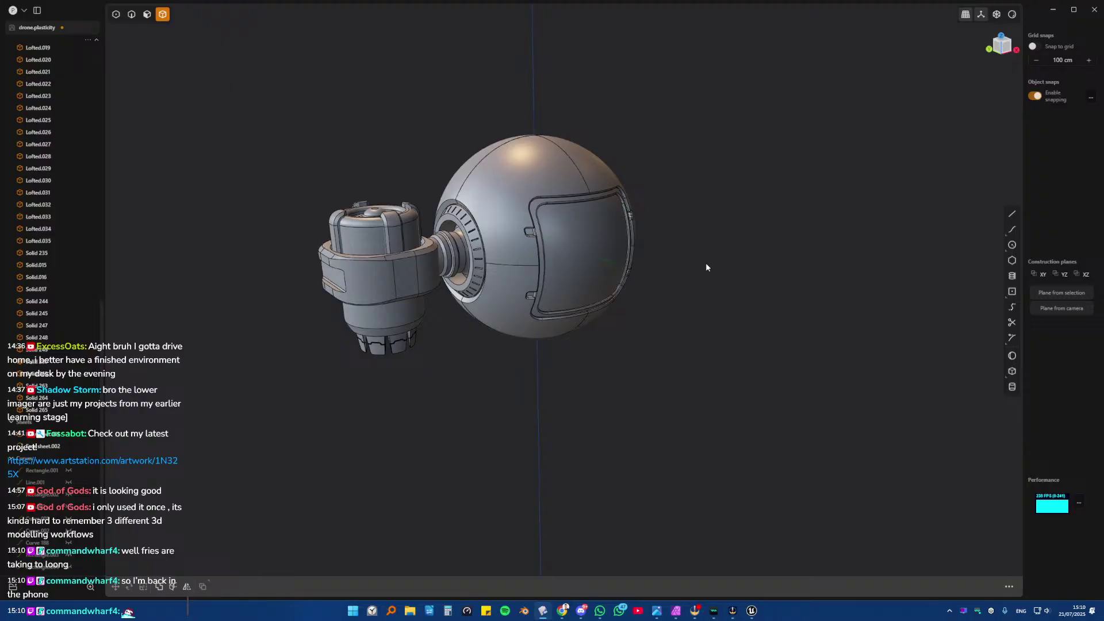
middle_drag(702, 254, 610, 287)
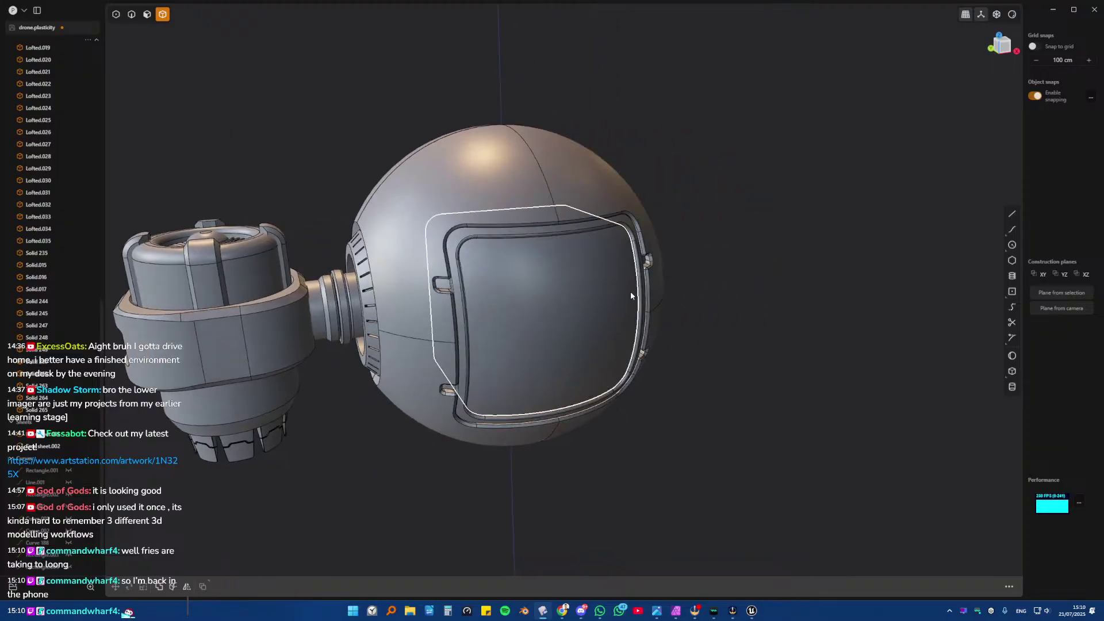
middle_drag(319, 318, 494, 270)
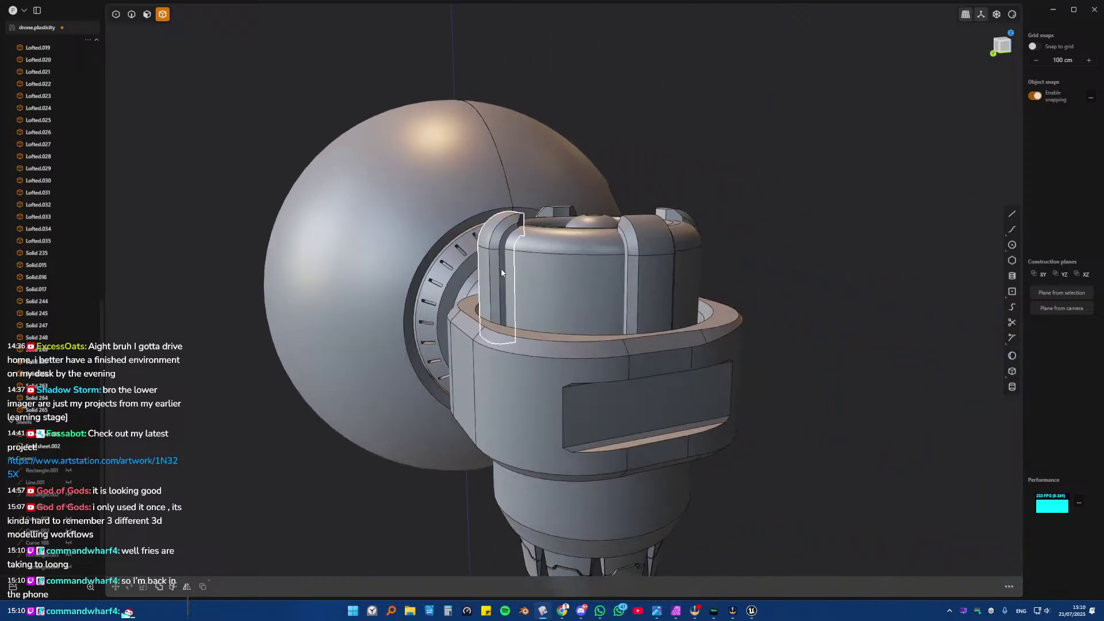
middle_drag(492, 261, 523, 251)
shift+middle_drag(362, 277, 846, 236)
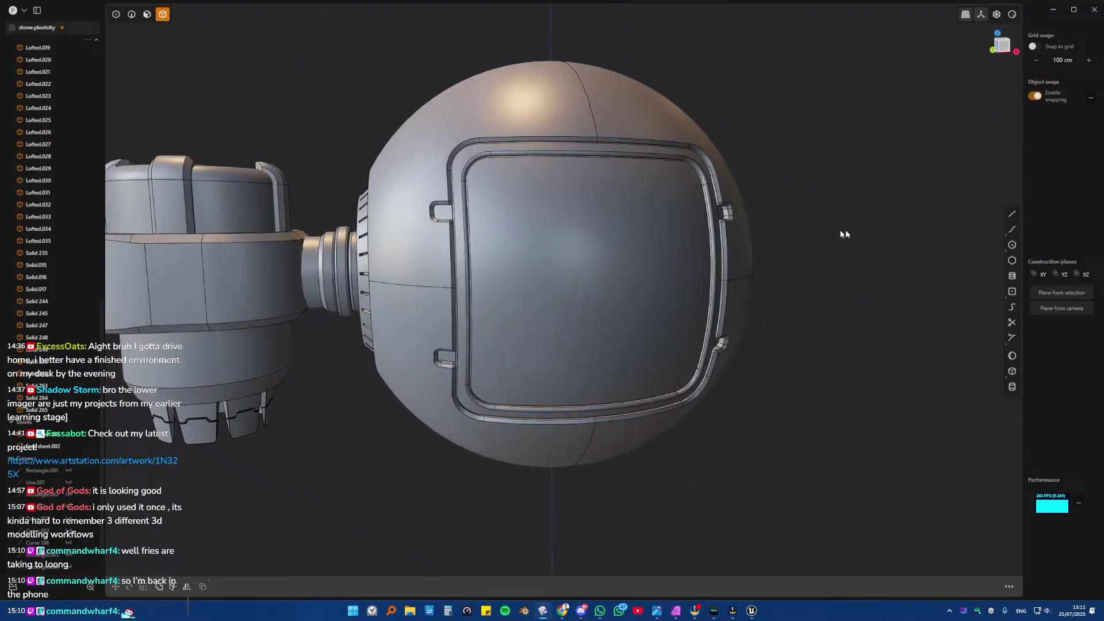
scroll(514, 254, down, 1)
middle_drag(513, 254, 547, 257)
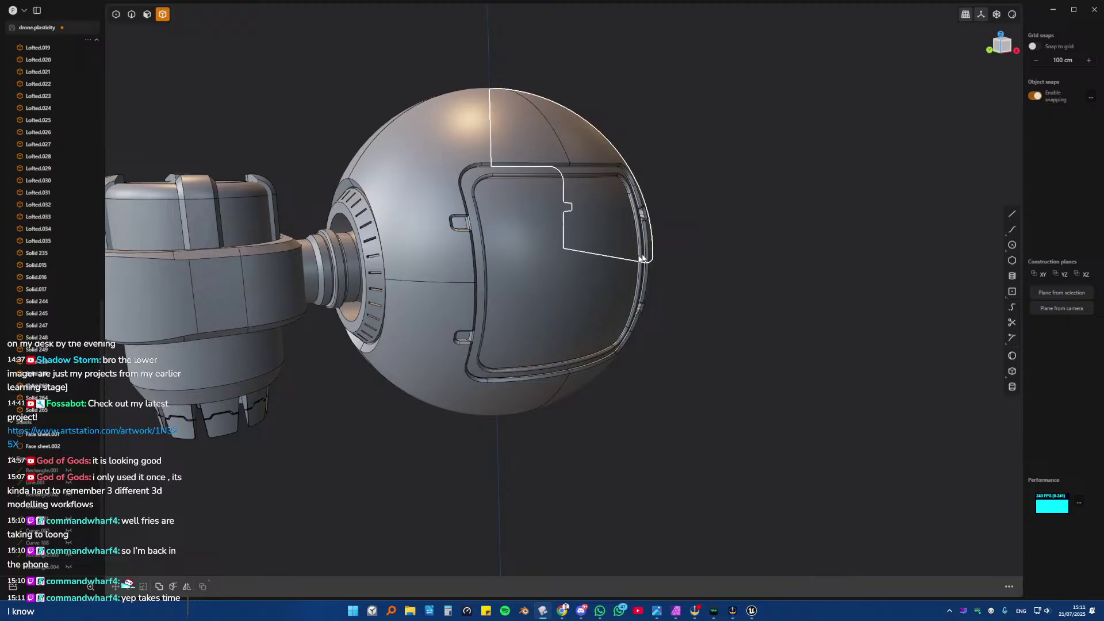
scroll(451, 337, up, 10)
scroll(451, 338, down, 15)
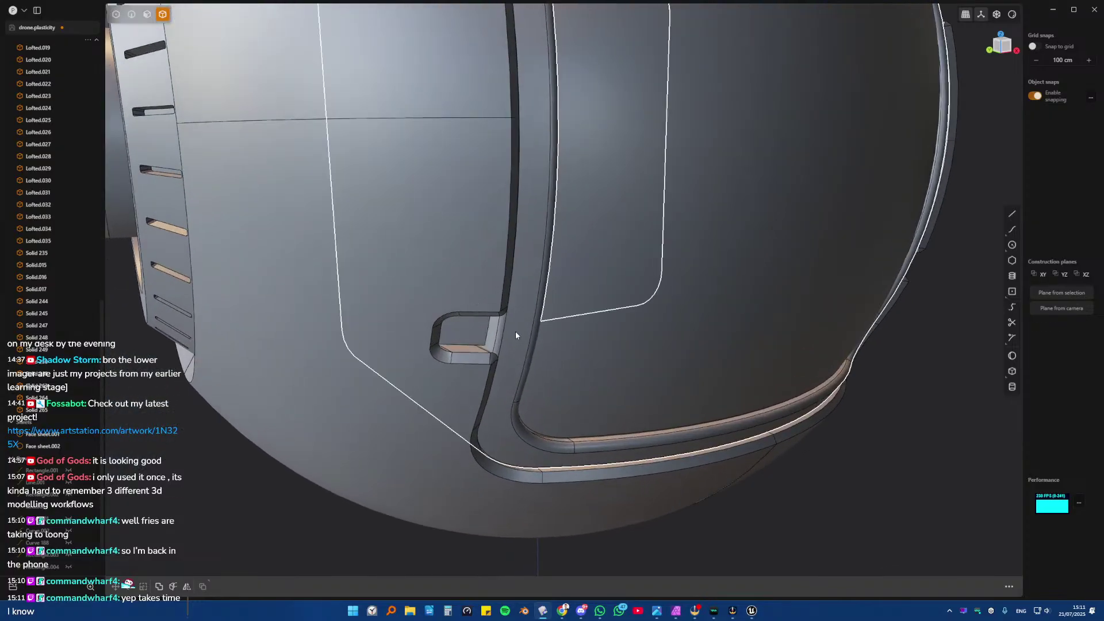
scroll(667, 293, down, 2)
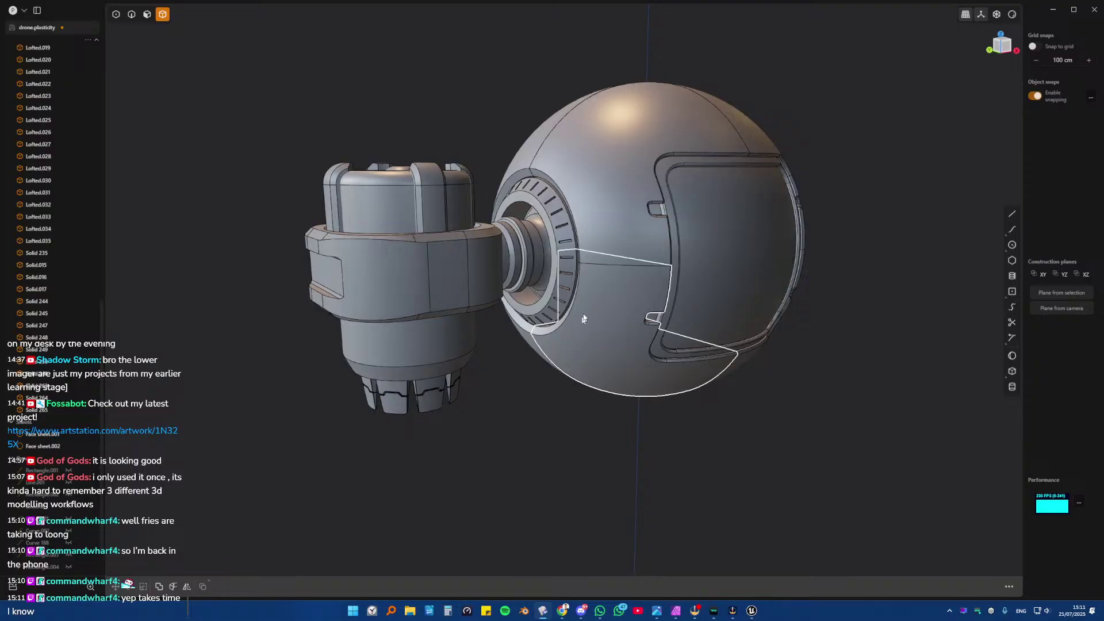
middle_drag(595, 280, 430, 296)
middle_drag(540, 278, 470, 229)
scroll(543, 281, down, 5)
click(464, 309)
scroll(472, 317, up, 3)
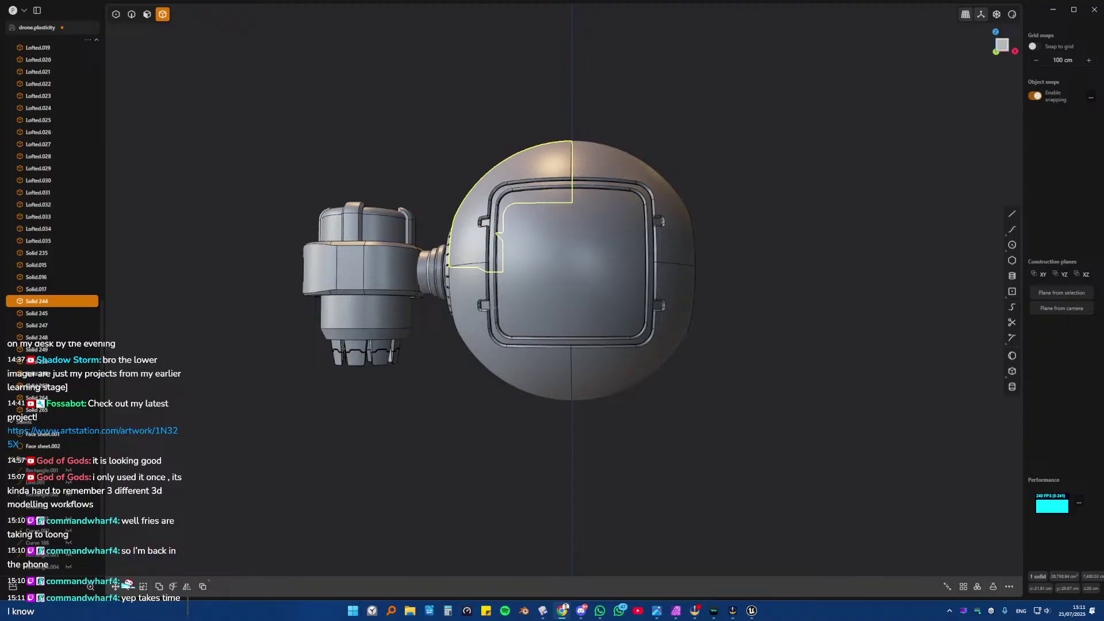
middle_drag(224, 222, 561, 308)
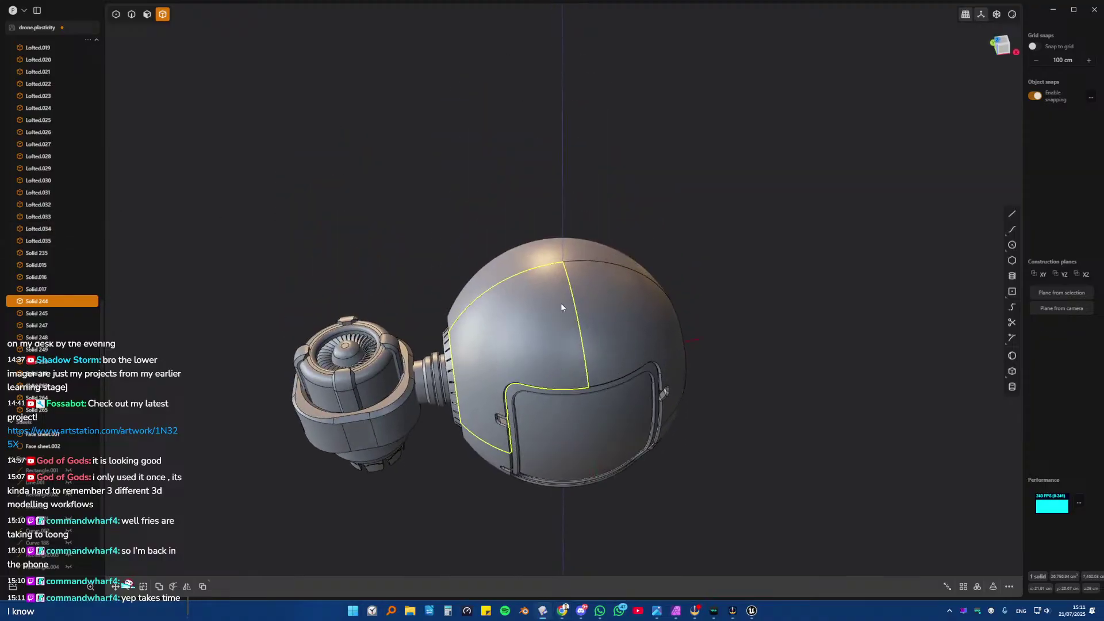
scroll(562, 304, up, 4)
click(567, 253)
click(782, 264)
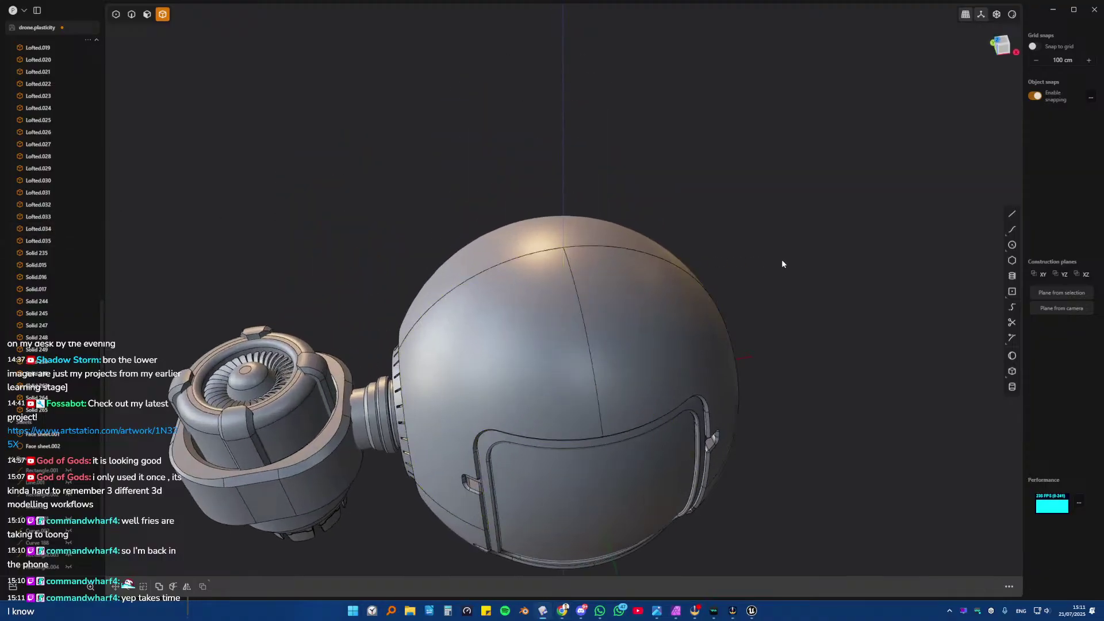
key(KP_7)
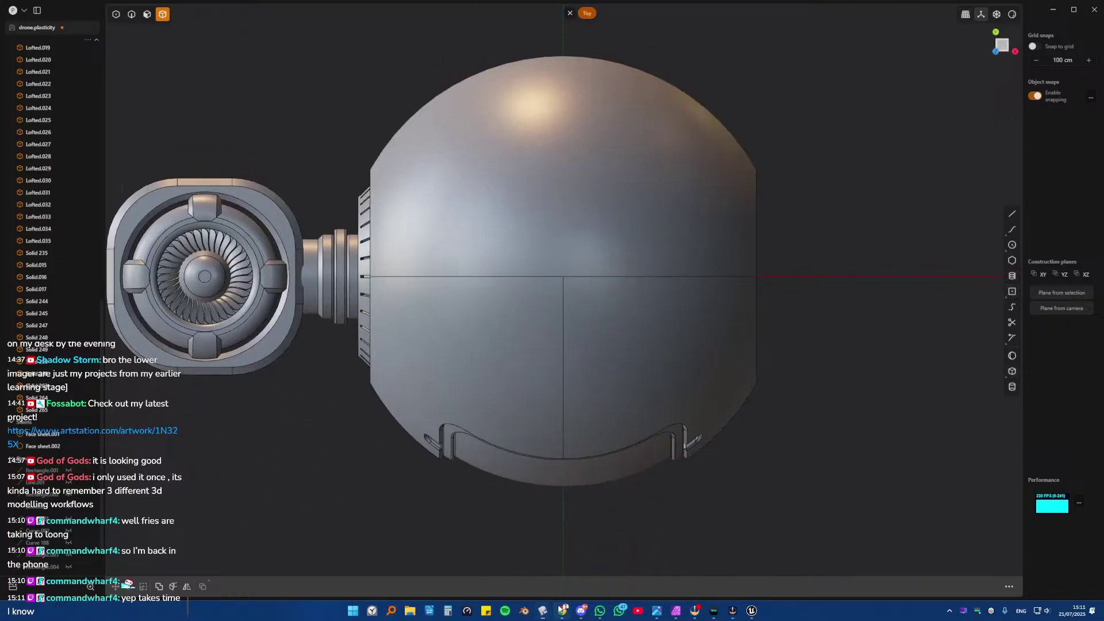
- Switch to the browser to view the Instagram artwork gallery and police siren reference images, and return to the drone model
mouse_move(561, 608)
click(684, 557)
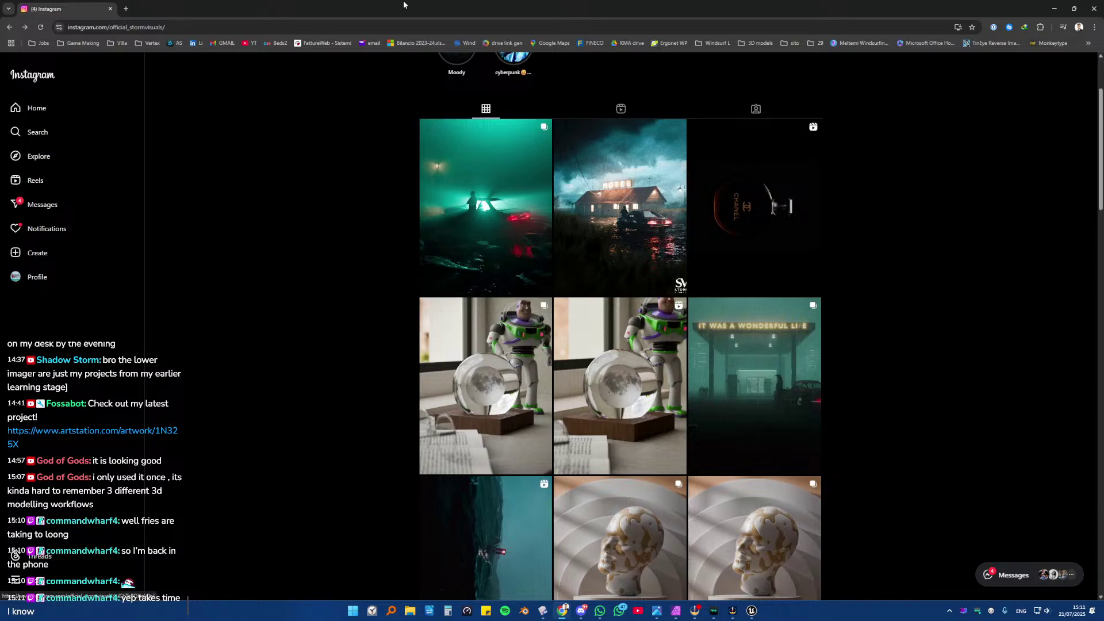
key(alt+Tab)
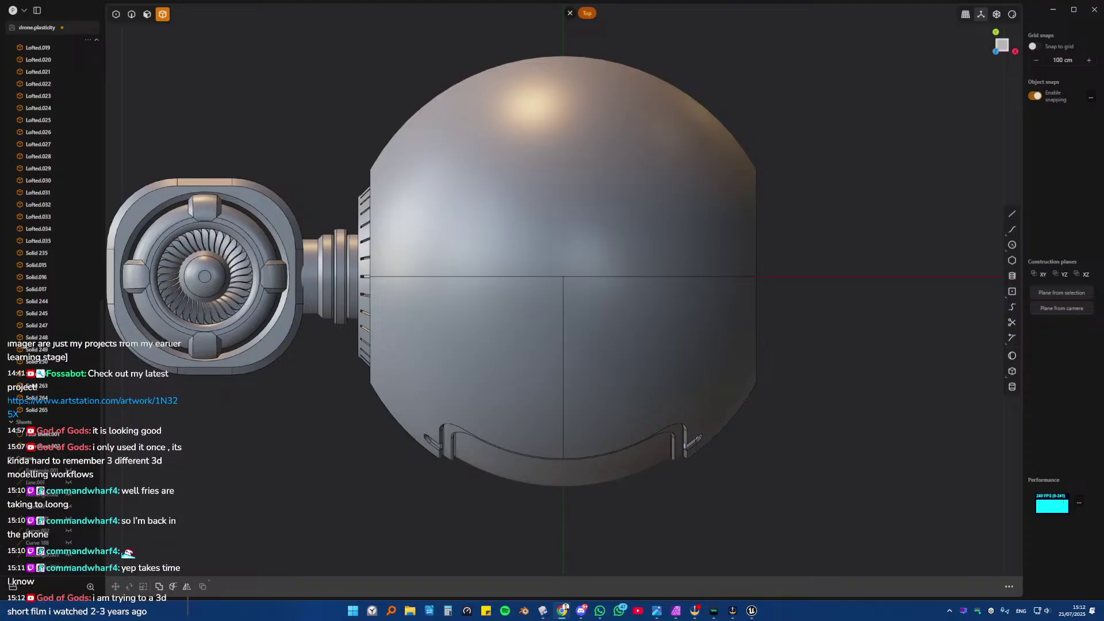
drag(242, 0, 283, 11)
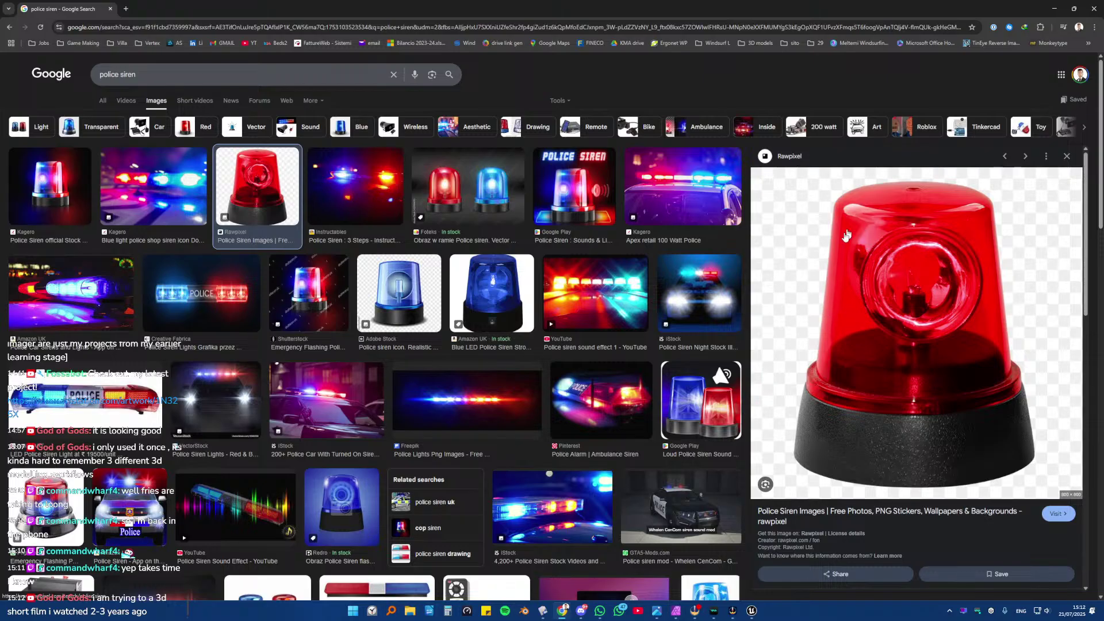
key(alt+Tab)
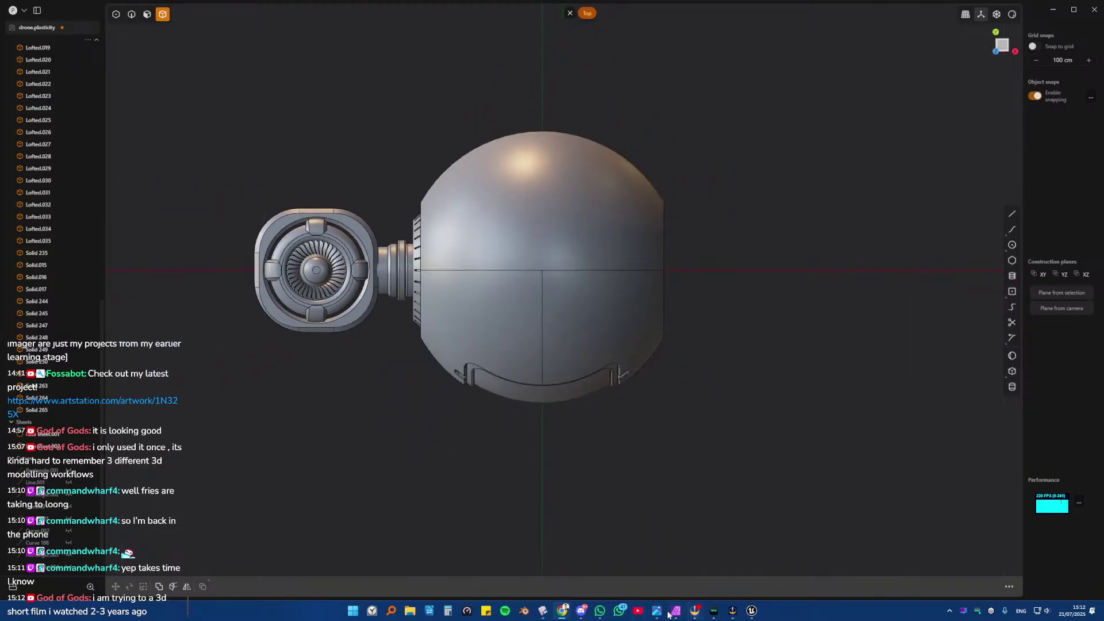
- Switch to Unreal Engine, stop piloting MainCamera, and inspect the dome and garage environment from along the road
click(753, 611)
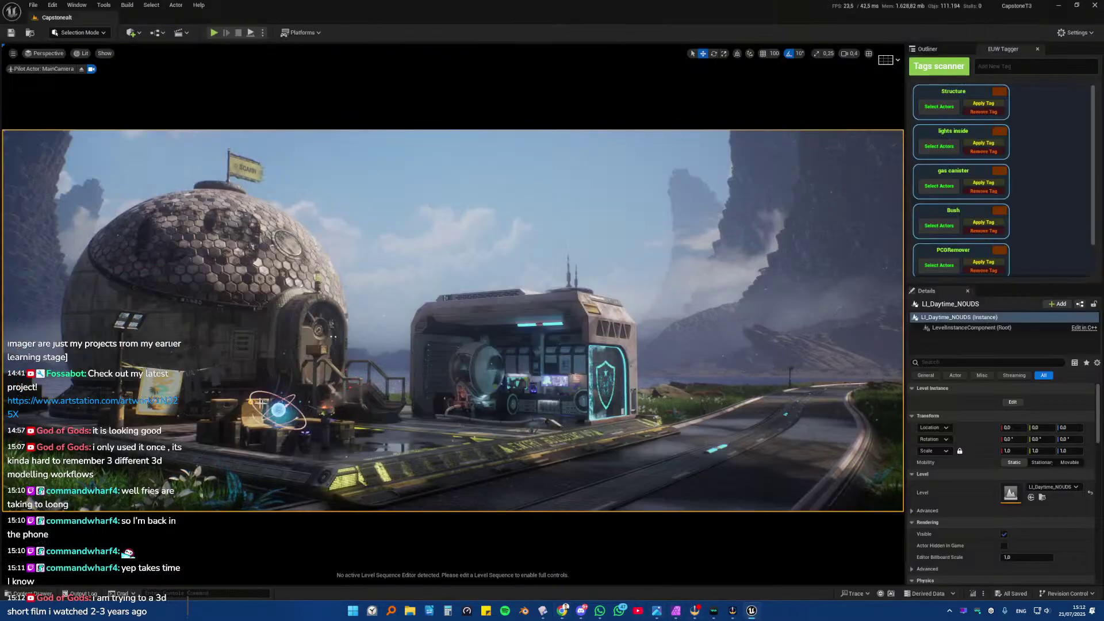
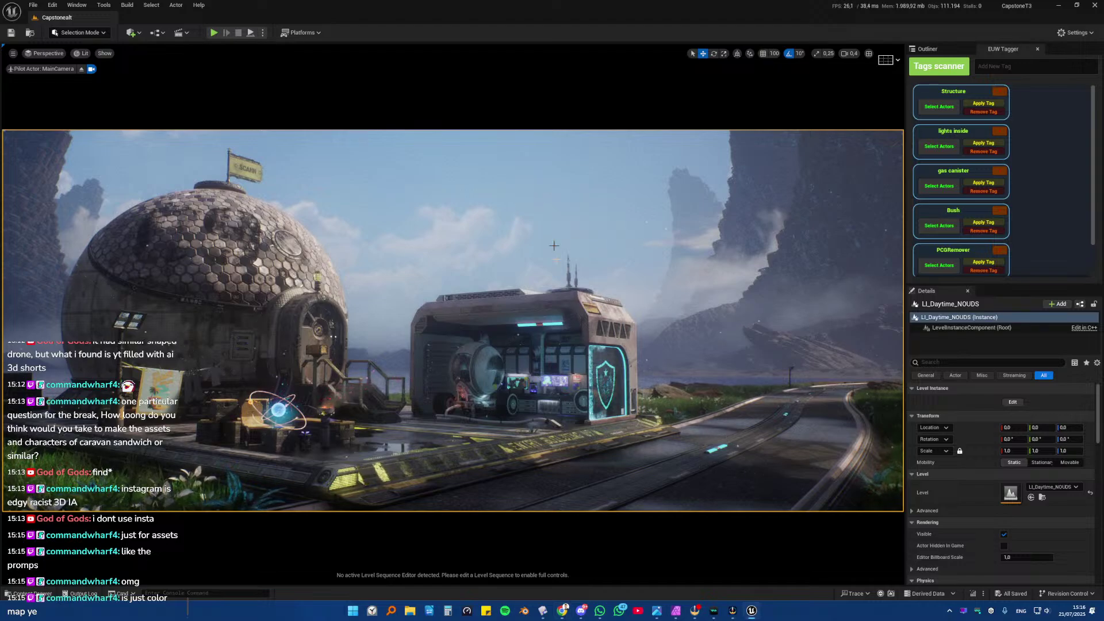
key(alt+Tab)
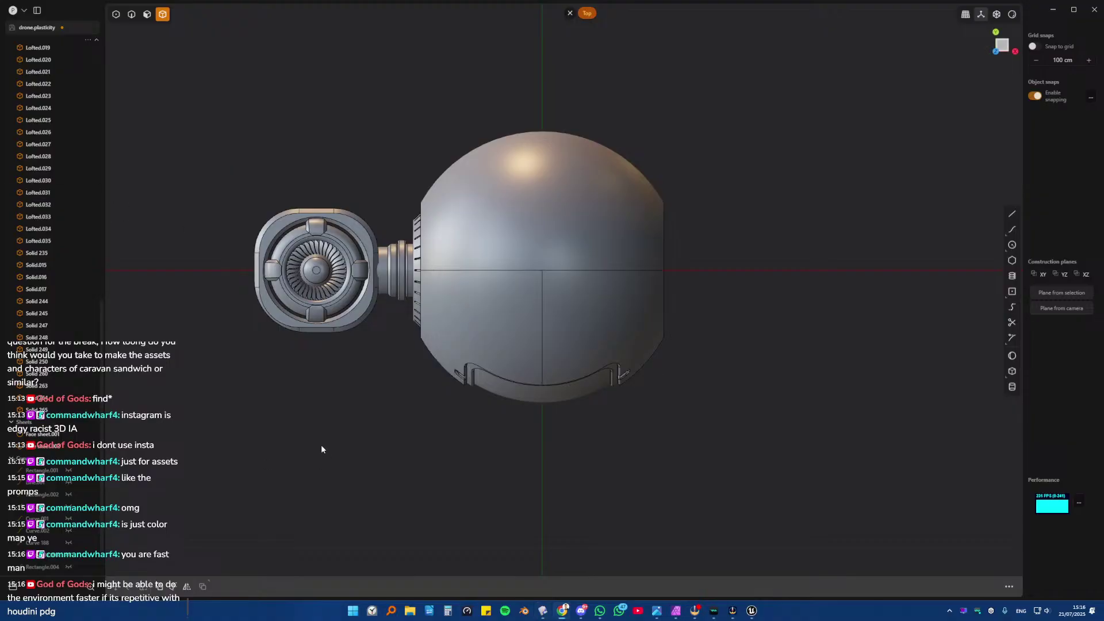
click(752, 611)
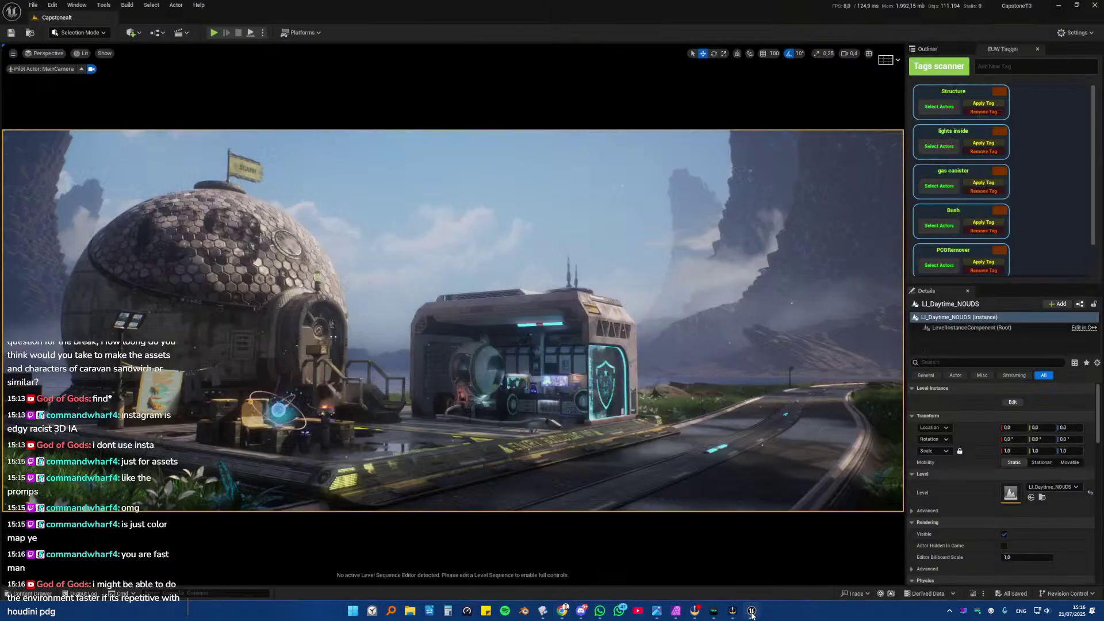
click(82, 68)
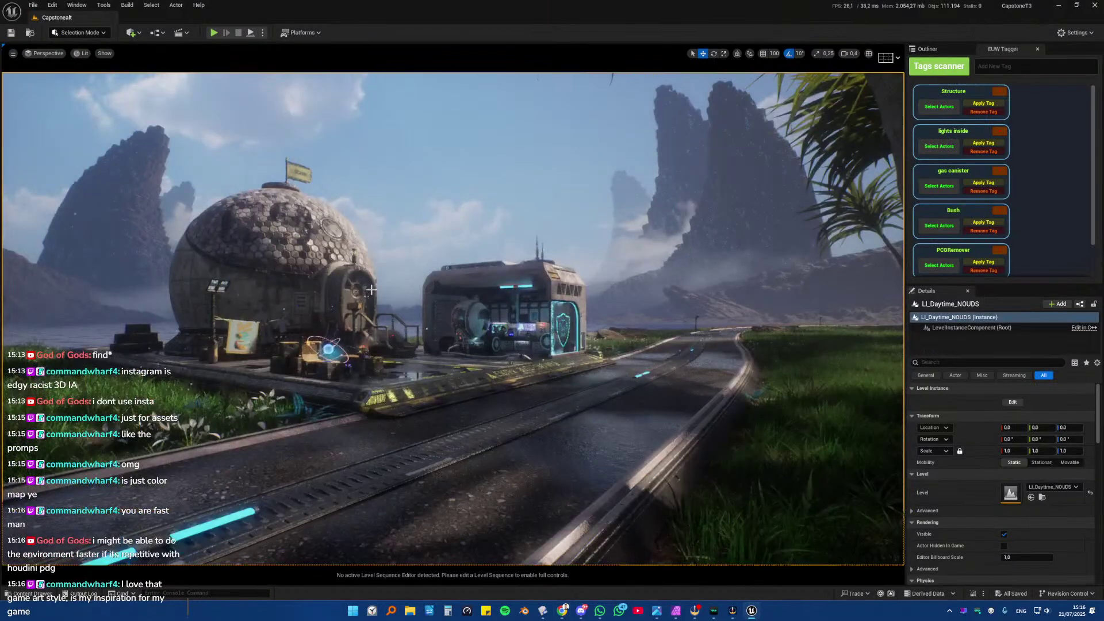
key(w)
right_drag(371, 290, 208, 302)
scroll(370, 290, up, 4)
scroll(371, 290, up, 1)
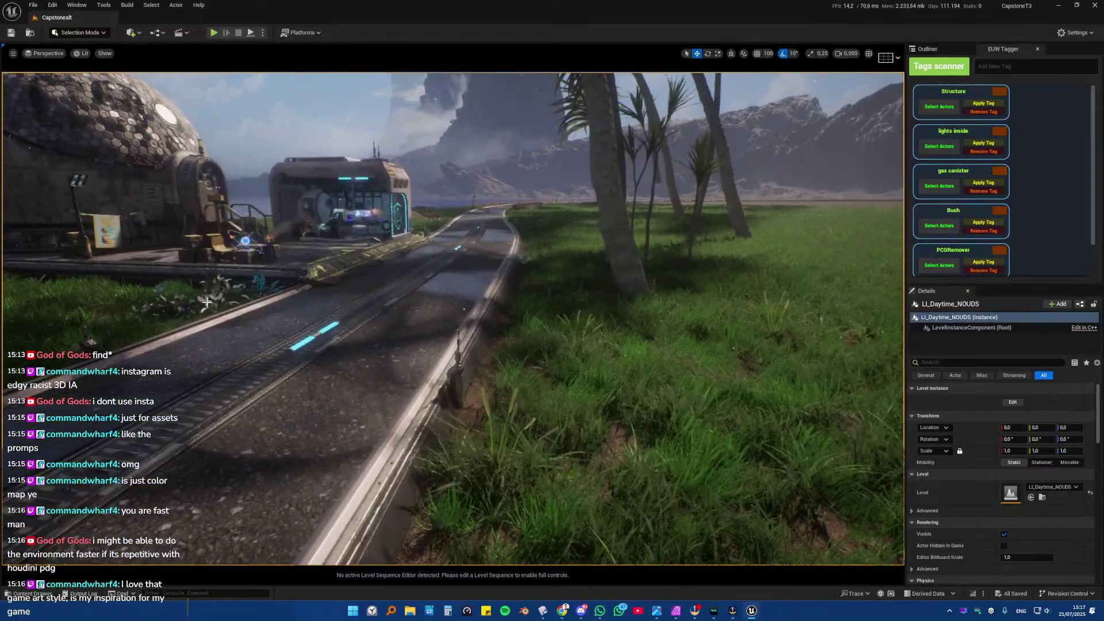
key(a)
right_drag(347, 291, 193, 322)
key(s)
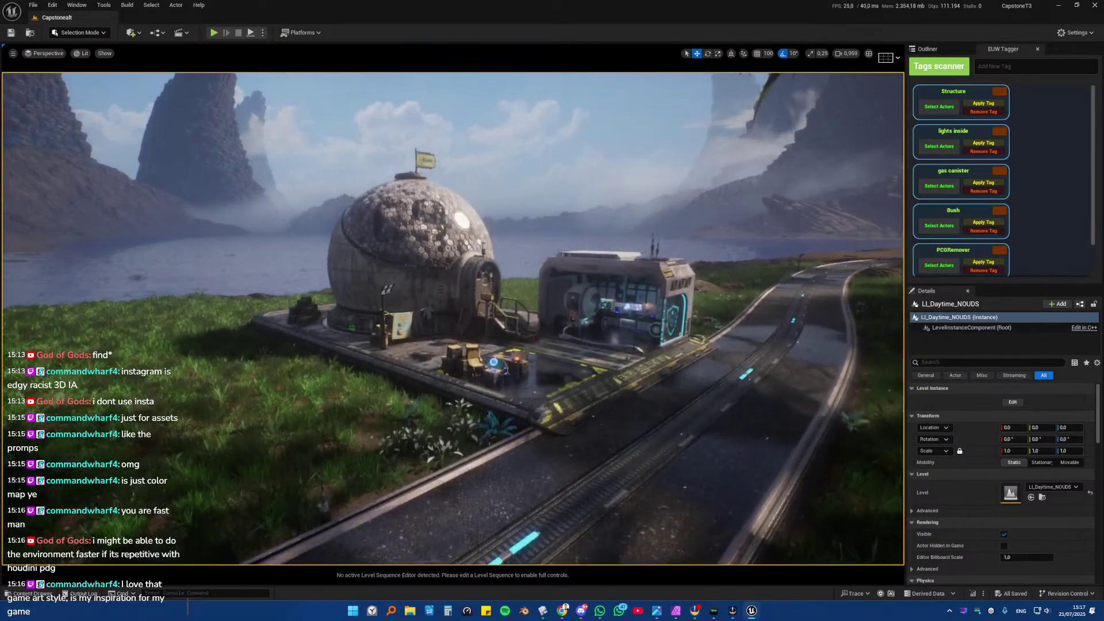
- Inspect the road, dome and garage surroundings from several viewpoints, and move over to the grassy lakeshore
key(w)
right_drag(286, 260, 285, 331)
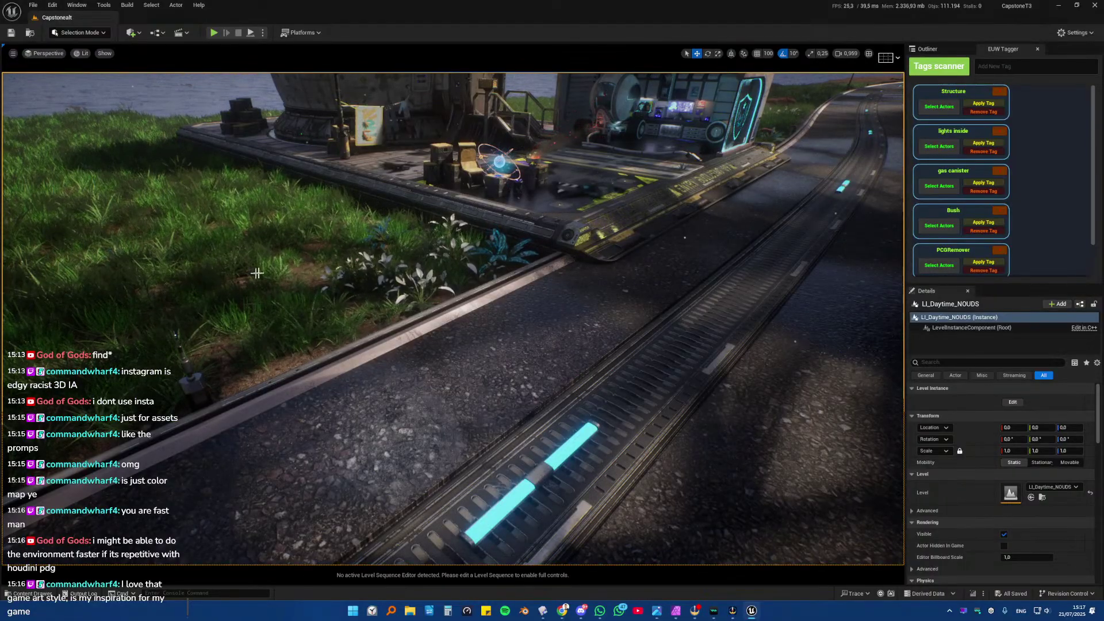
key(s)
mouse_move(366, 255)
right_down()
mouse_move(310, 258)
mouse_move(453, 259)
mouse_move(458, 247)
mouse_move(490, 255)
mouse_move(411, 256)
mouse_move(534, 260)
right_up()
key(w)
key(w)
key(w)
key(w)
key(w)
right_drag(311, 296, 335, 297)
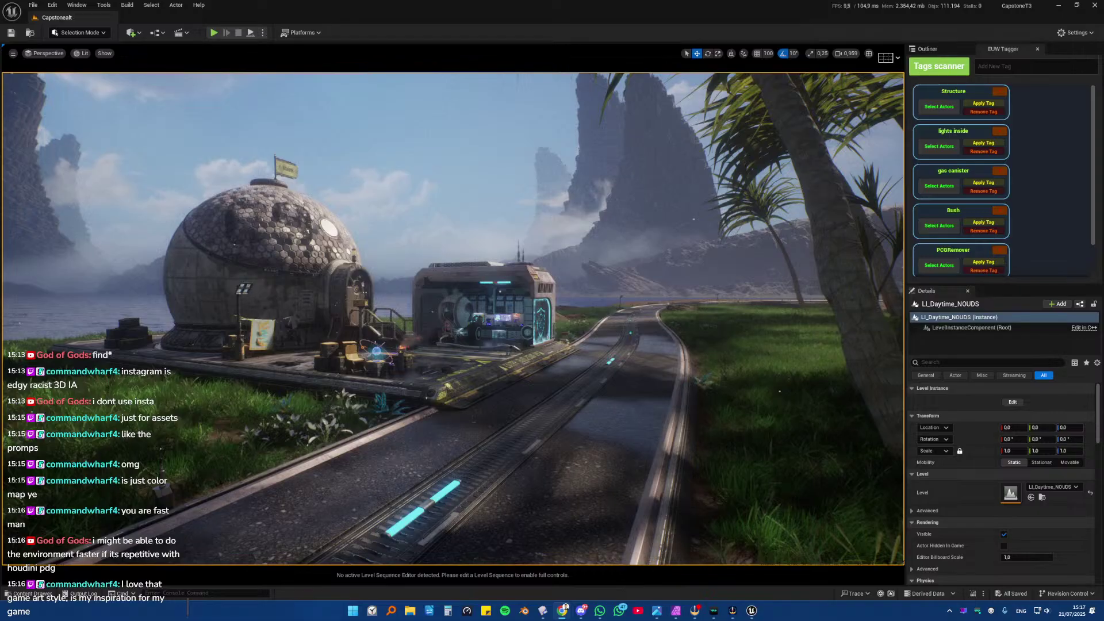
mouse_move(99, 315)
right_down()
mouse_move(173, 305)
mouse_move(87, 310)
right_up()
key(w)
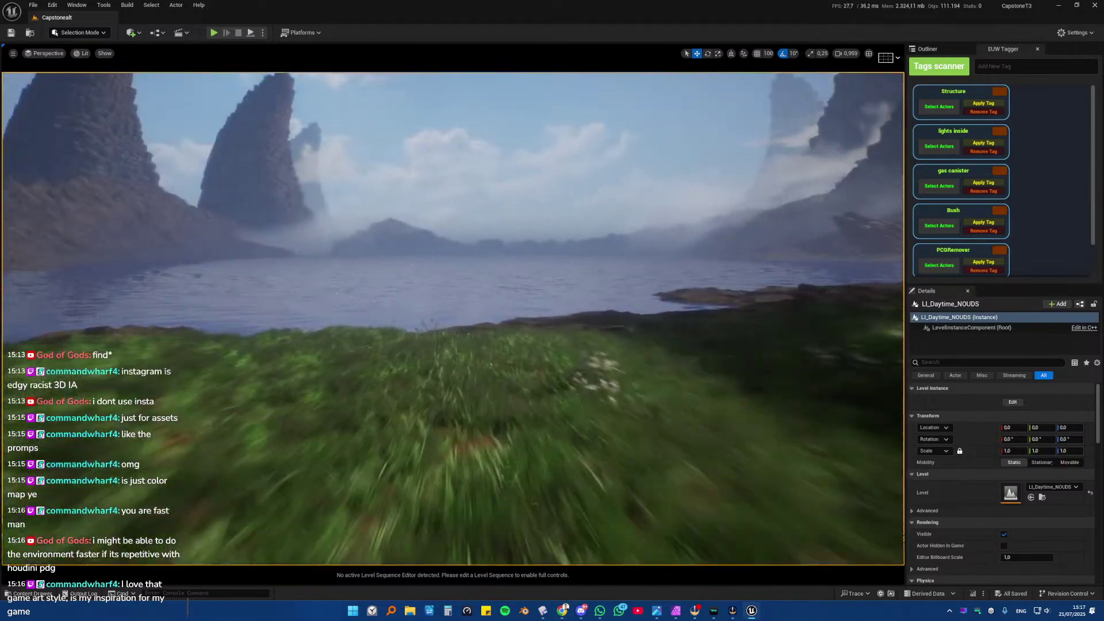
- Select the white cube in the lakeside grass, widen the side panels, and filter its details by "tag"
key(ctrl+space)
right_drag(474, 393, 524, 402)
key(w)
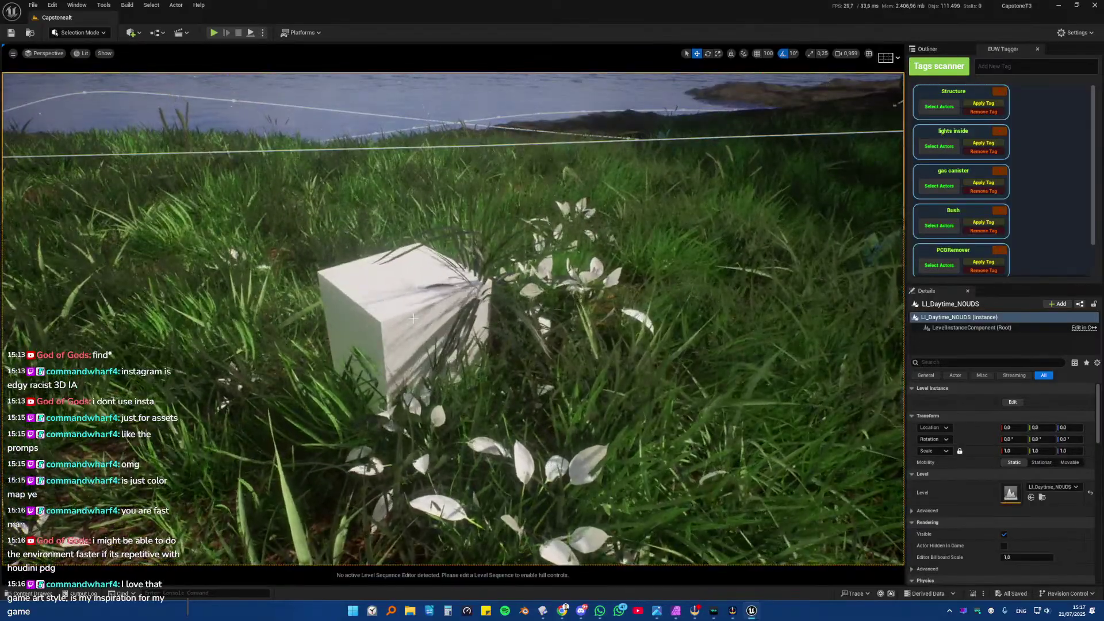
click(413, 319)
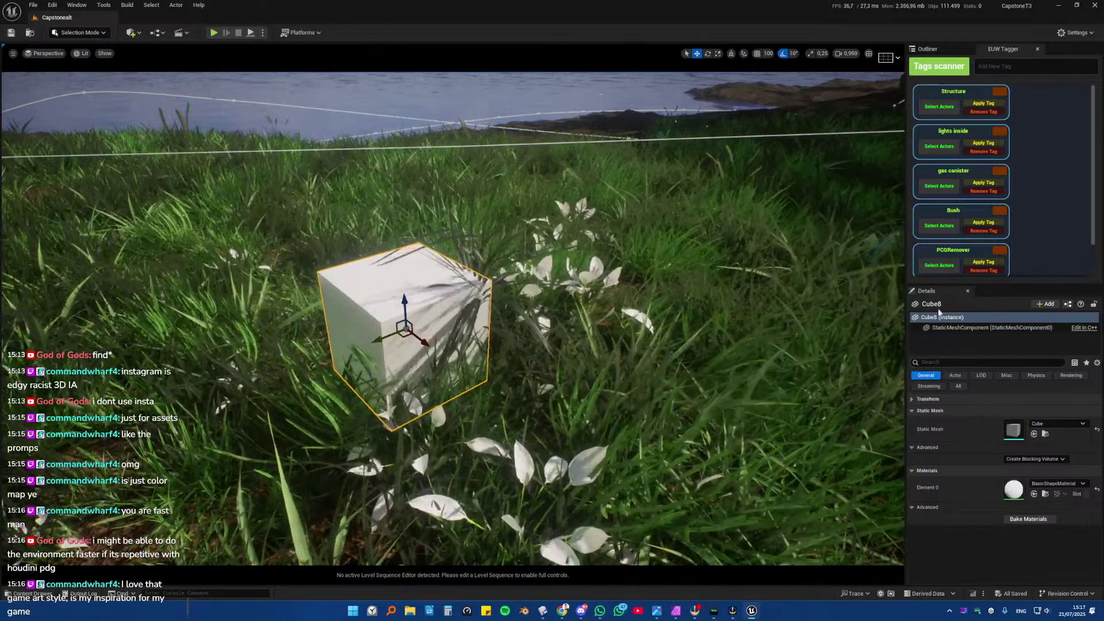
drag(907, 276, 790, 245)
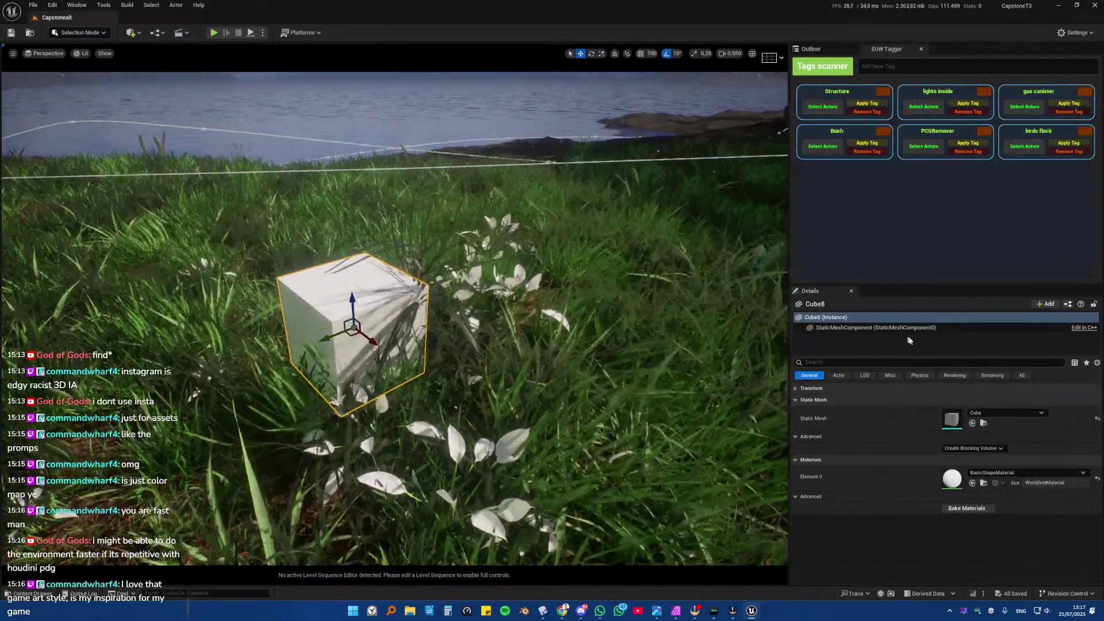
click(888, 361)
text(tagh)
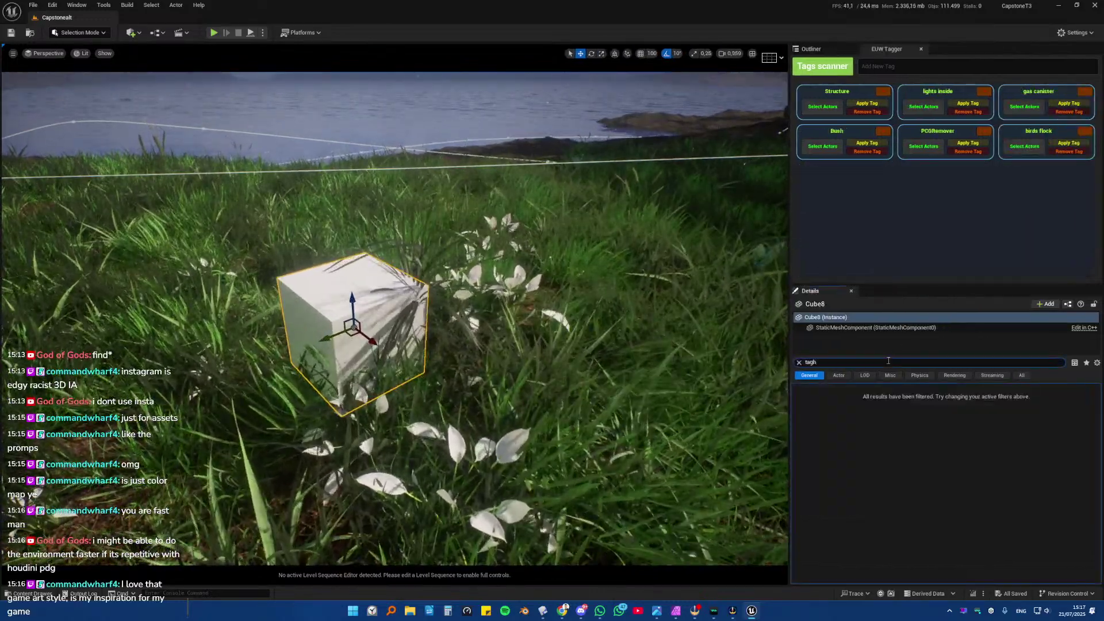
key(BackSpace)
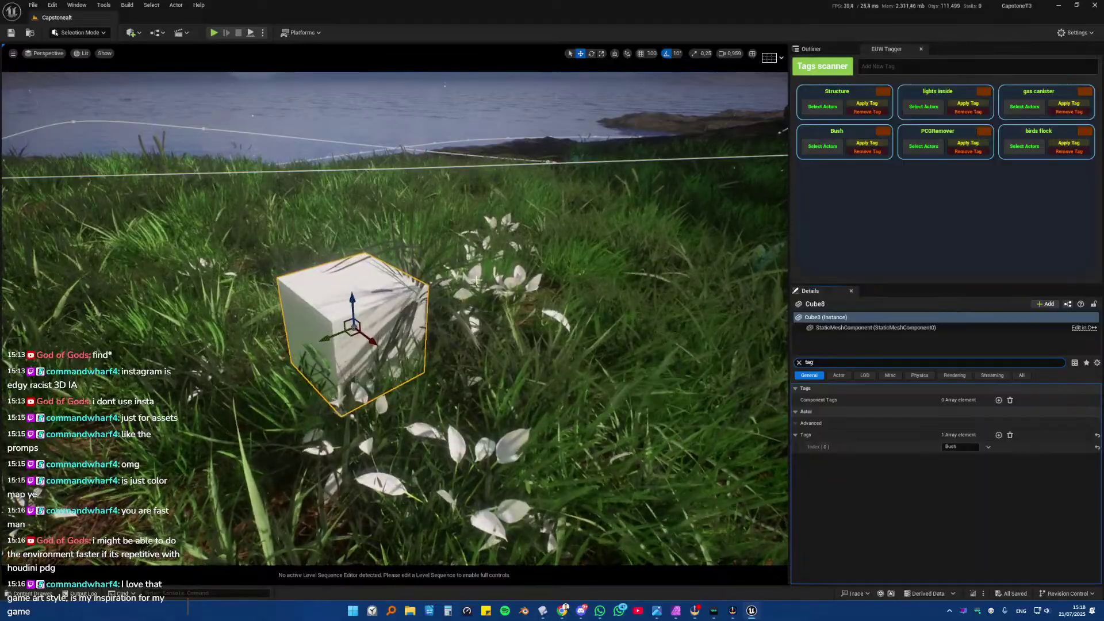
- Remove the Bush tag from the cube, nudge it slightly across the grass, and check the surrounding plants
click(868, 151)
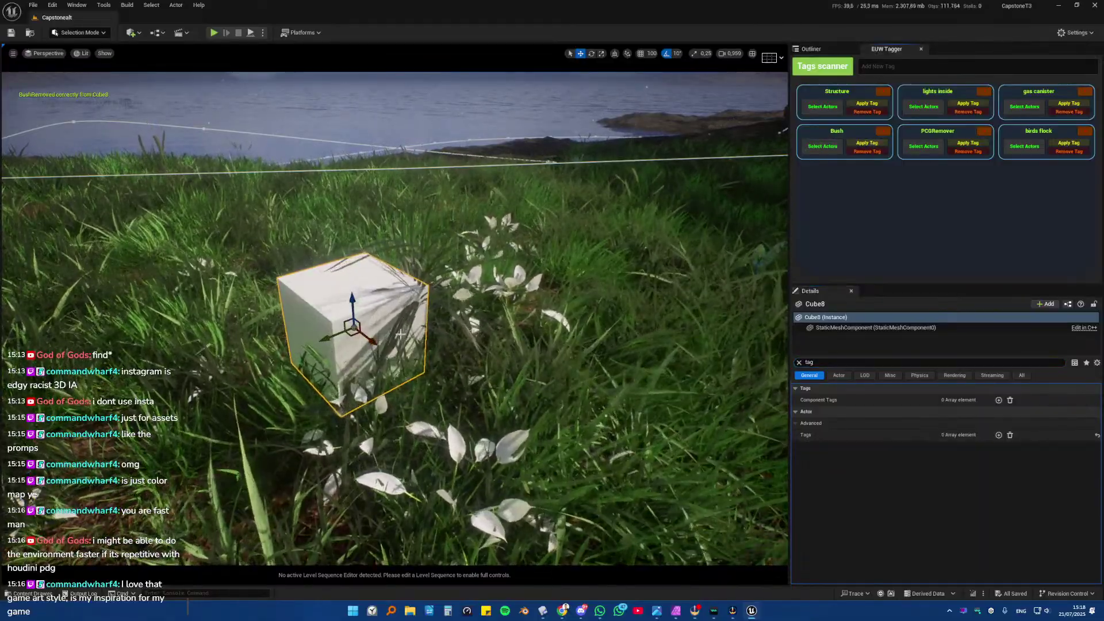
drag(321, 340, 327, 337)
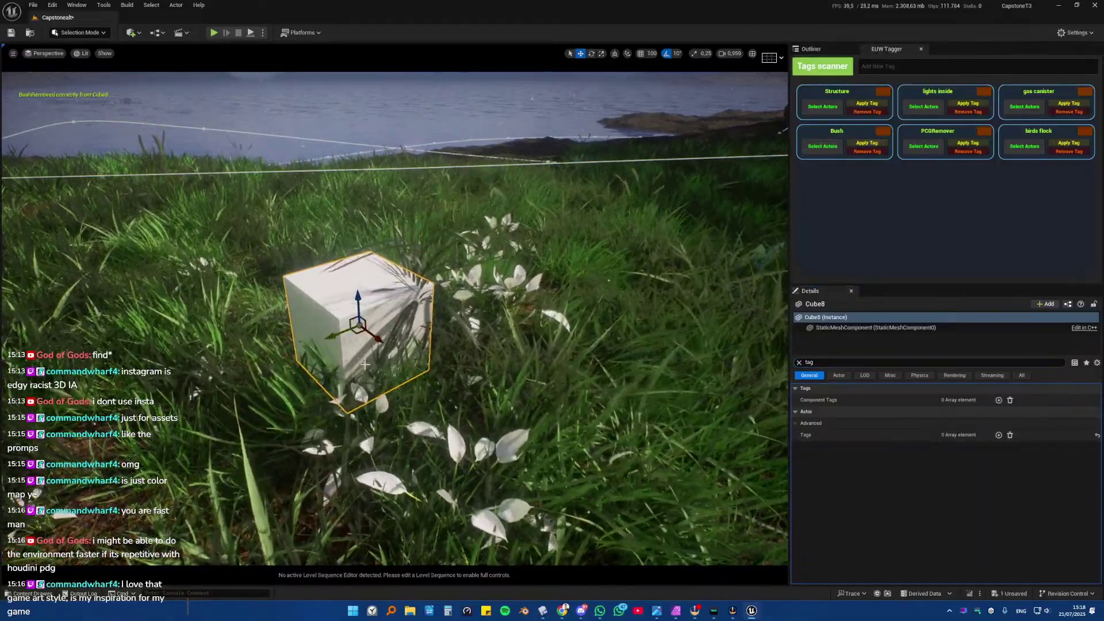
scroll(402, 337, down, 5)
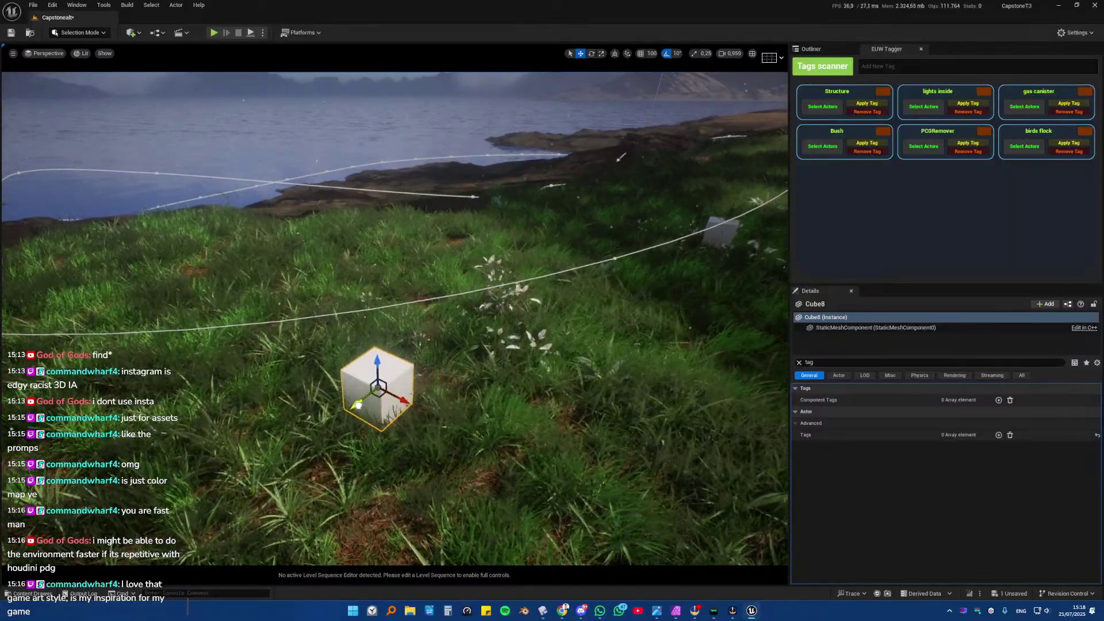
right_drag(358, 405, 334, 406)
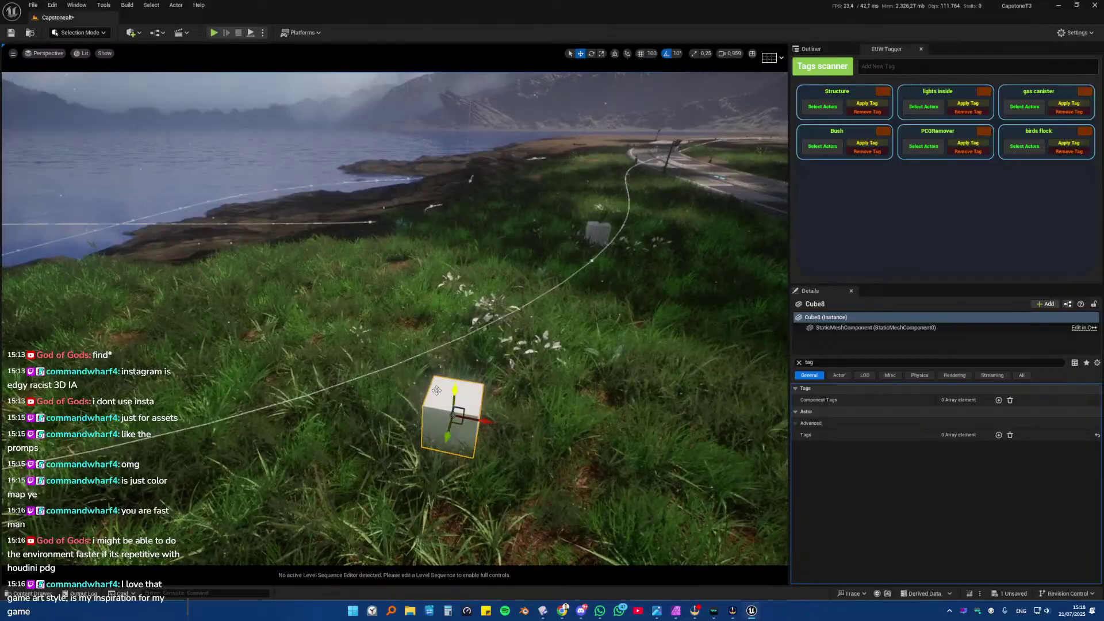
mouse_move(436, 390)
right_down()
mouse_move(437, 414)
mouse_move(437, 374)
mouse_move(440, 391)
right_up()
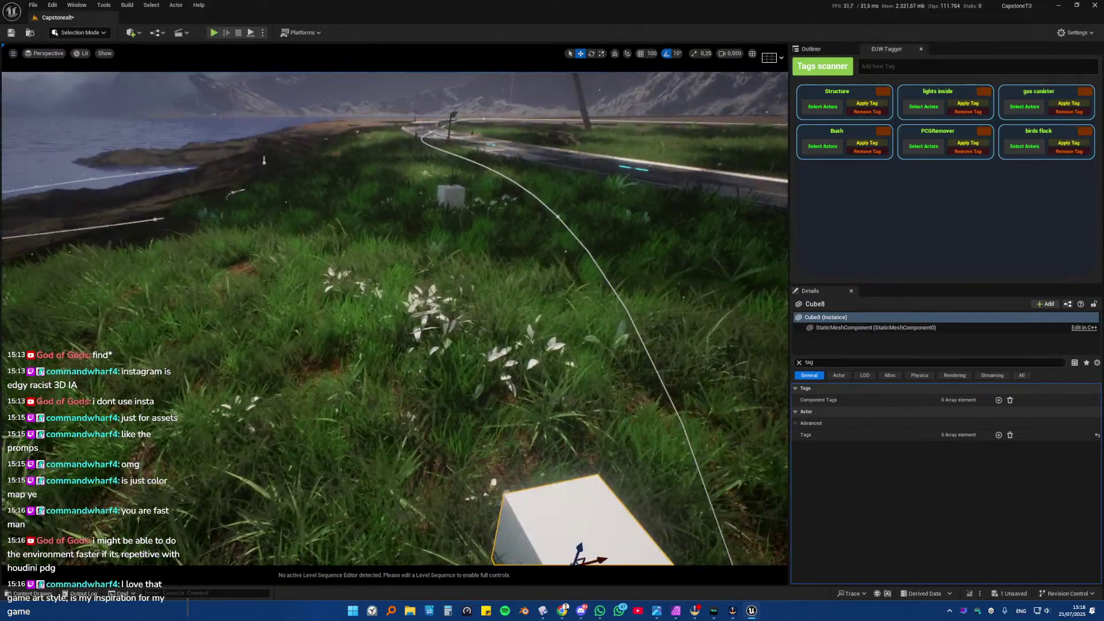
mouse_move(440, 391)
right_down()
mouse_move(440, 403)
mouse_move(452, 397)
right_up()
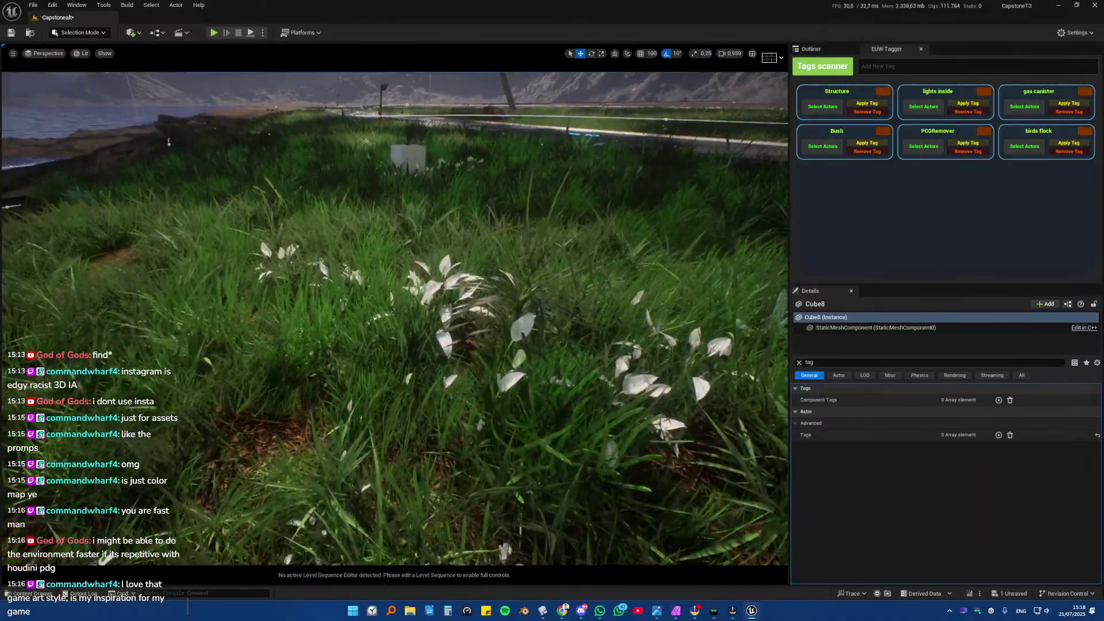
- Apply the Structure tag to the cube and keep the cube selected instead of the foliage
right_drag(459, 321, 371, 326)
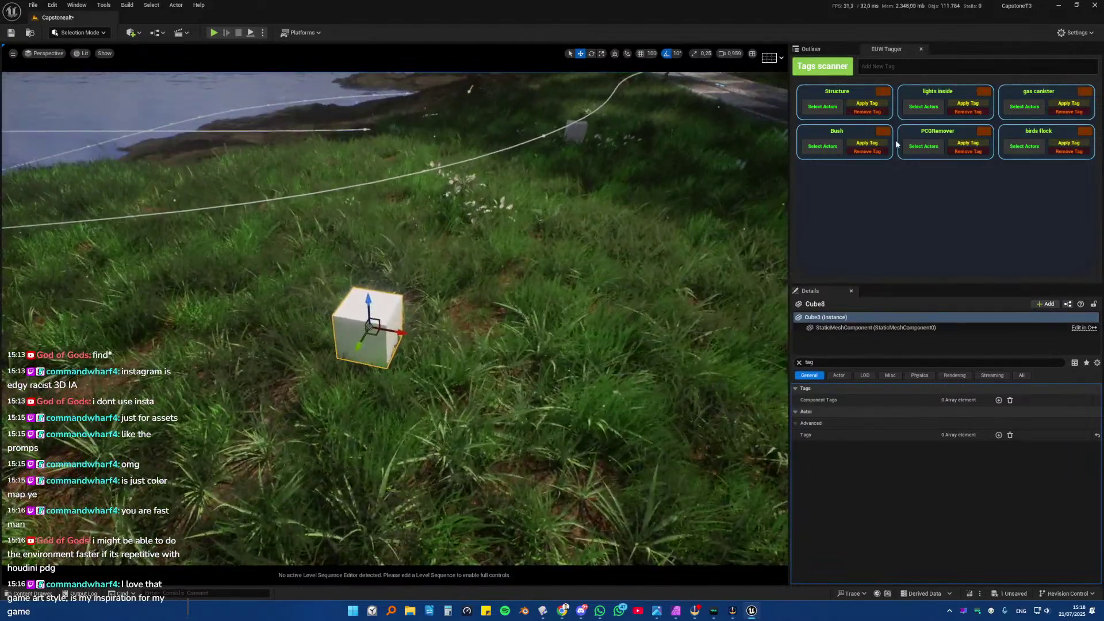
click(867, 103)
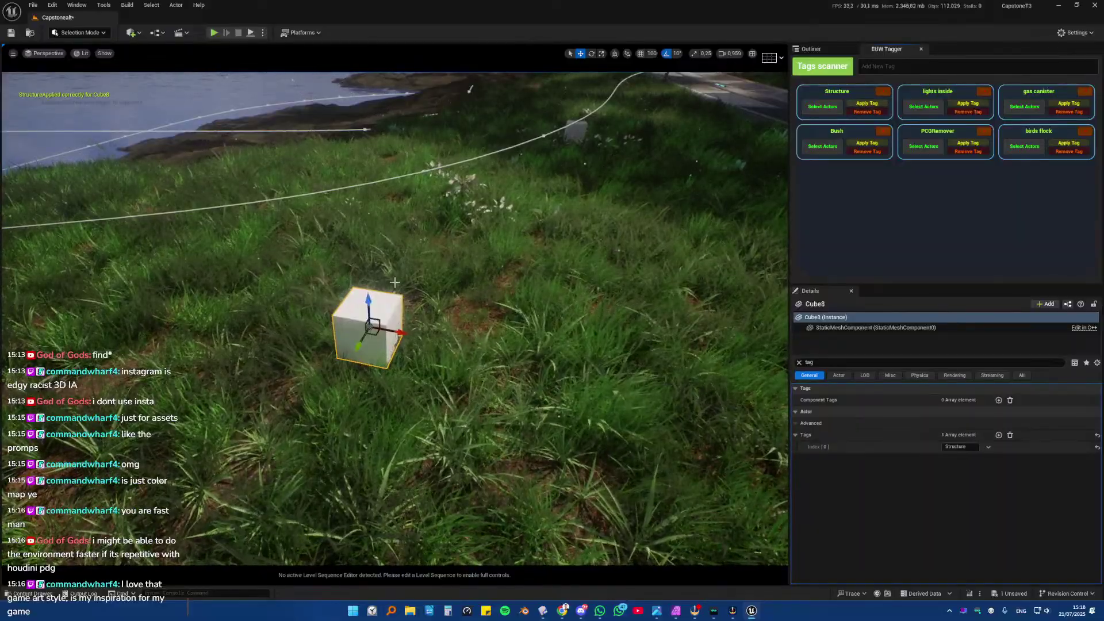
right_drag(378, 331, 345, 329)
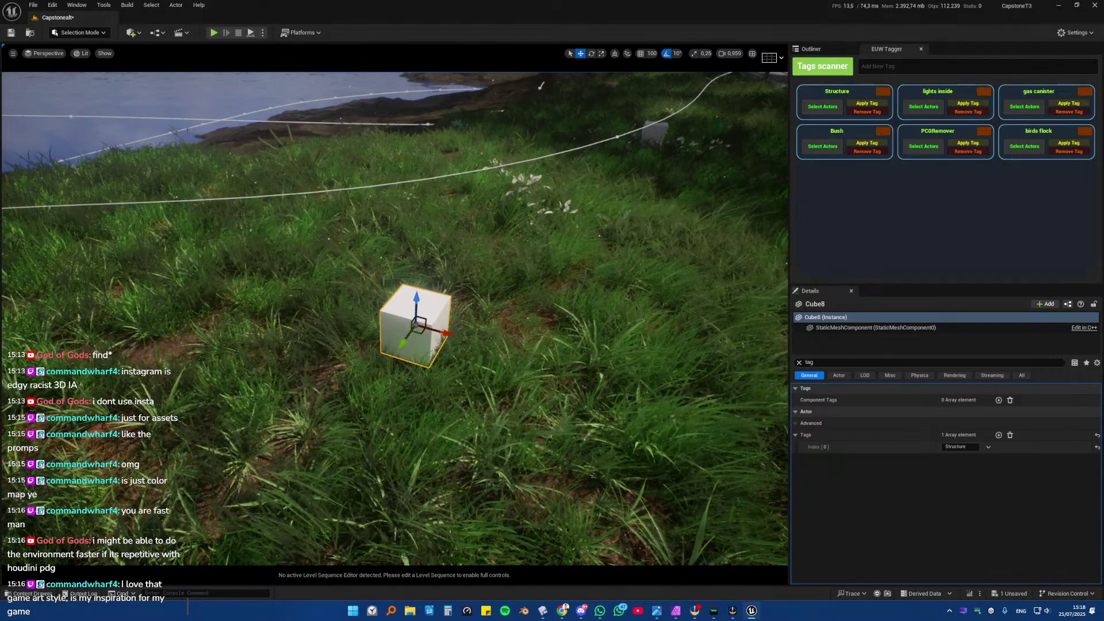
right_click(395, 352)
text(g)
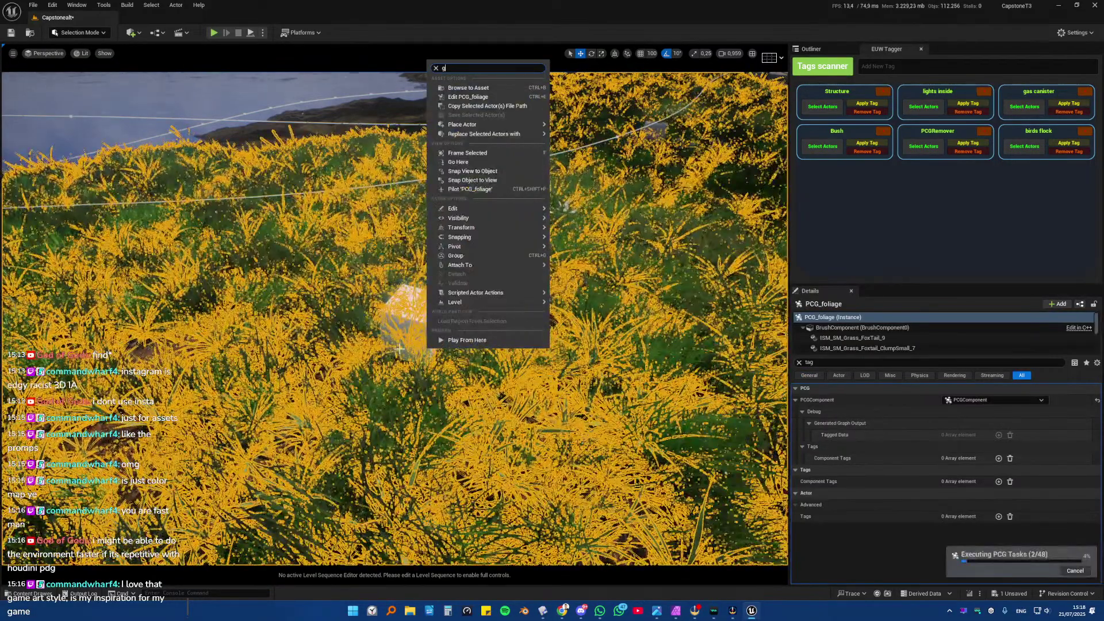
click(399, 349)
click(418, 338)
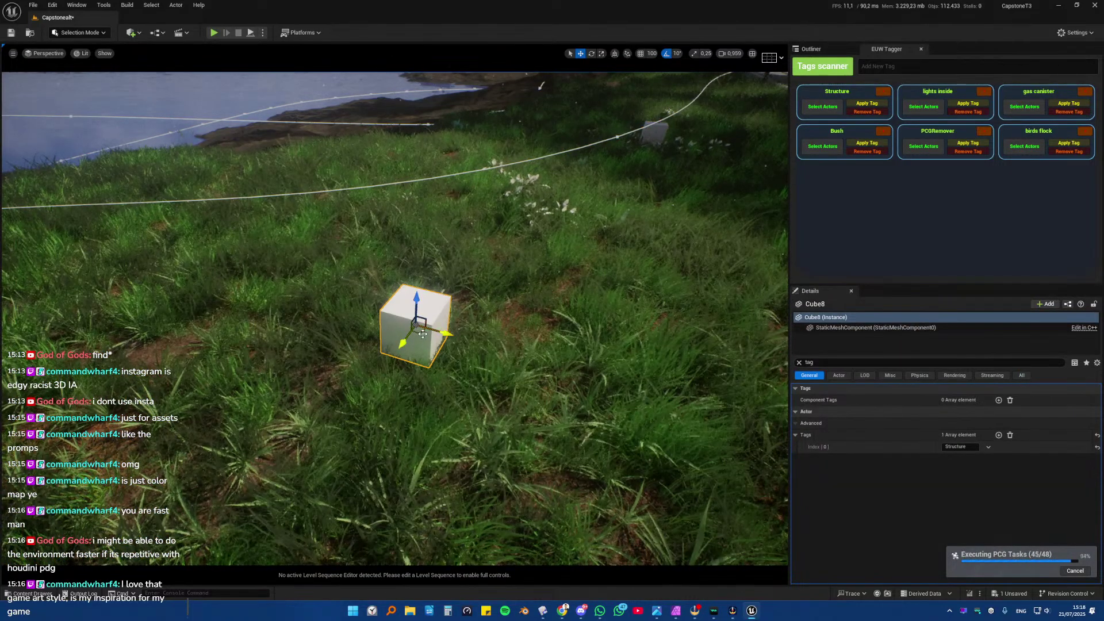
- Scale the cube up into a wide, flat slab and examine the ground beneath it in game view
right_drag(456, 363, 405, 348)
key(r)
drag(374, 267, 638, 316)
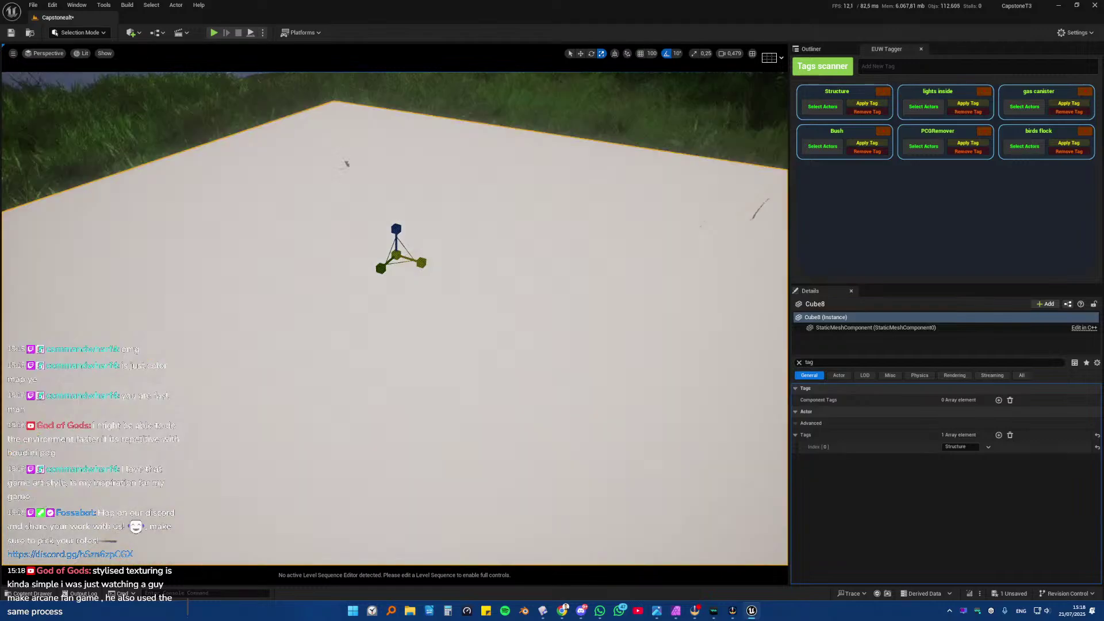
drag(500, 263, 495, 260)
scroll(494, 259, down, 3)
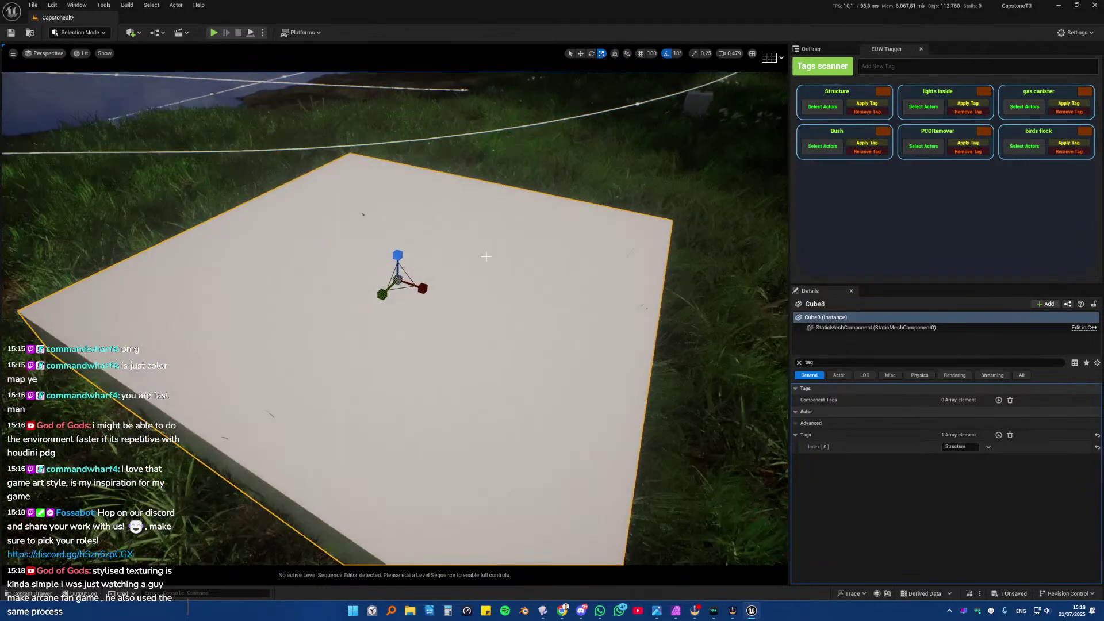
scroll(492, 267, up, 5)
scroll(498, 277, down, 5)
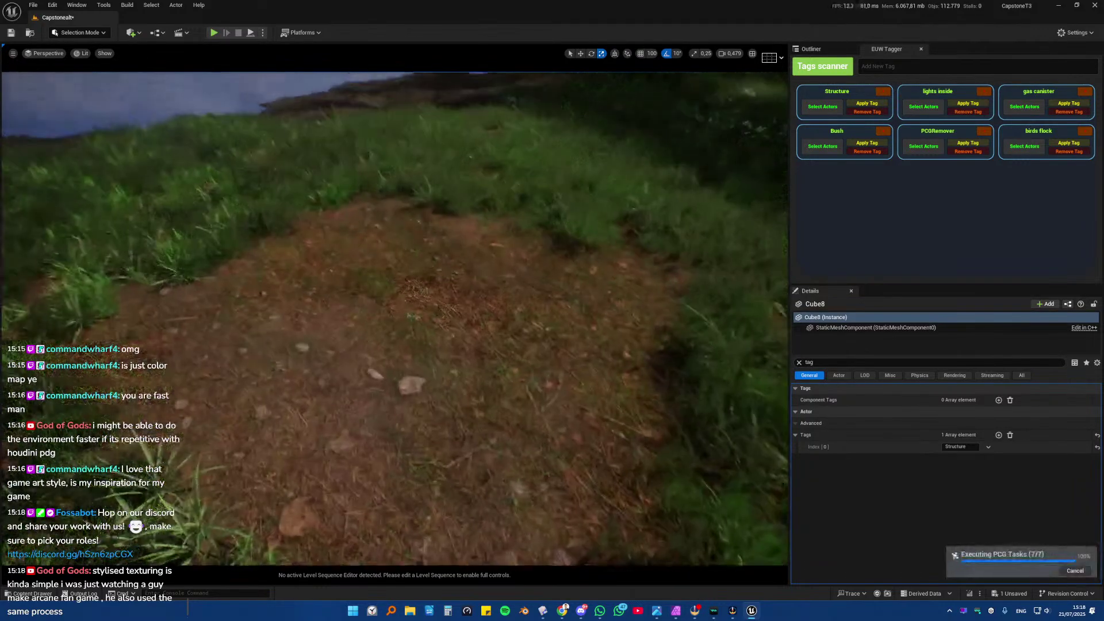
scroll(394, 319, down, 3)
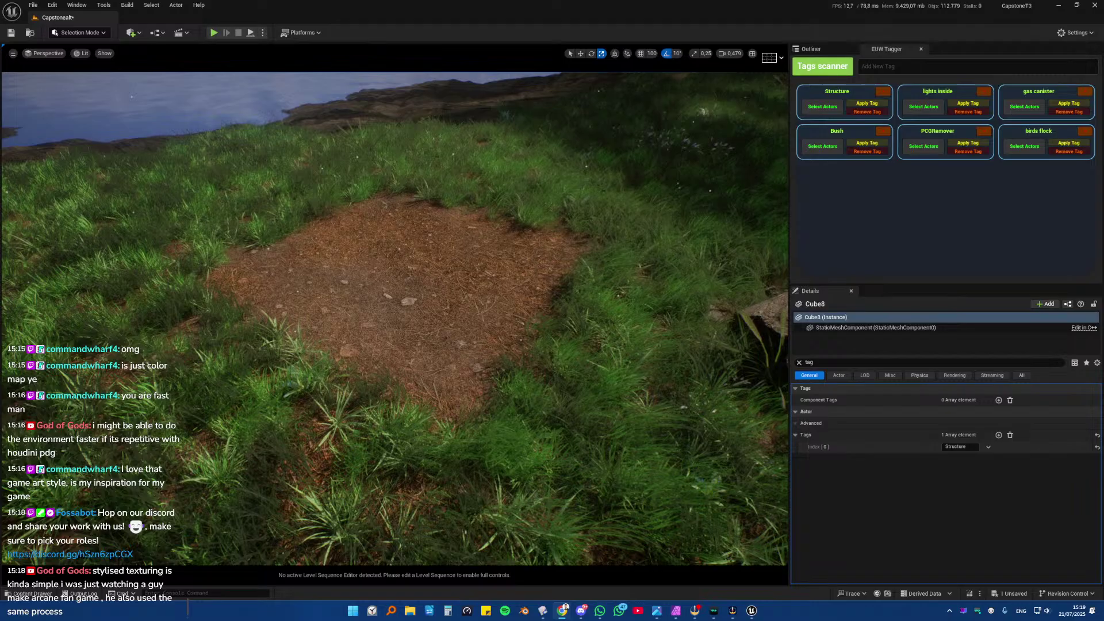
mouse_move(306, 234)
right_down()
mouse_move(299, 219)
mouse_move(271, 230)
mouse_move(287, 247)
mouse_move(360, 230)
mouse_move(318, 236)
right_up()
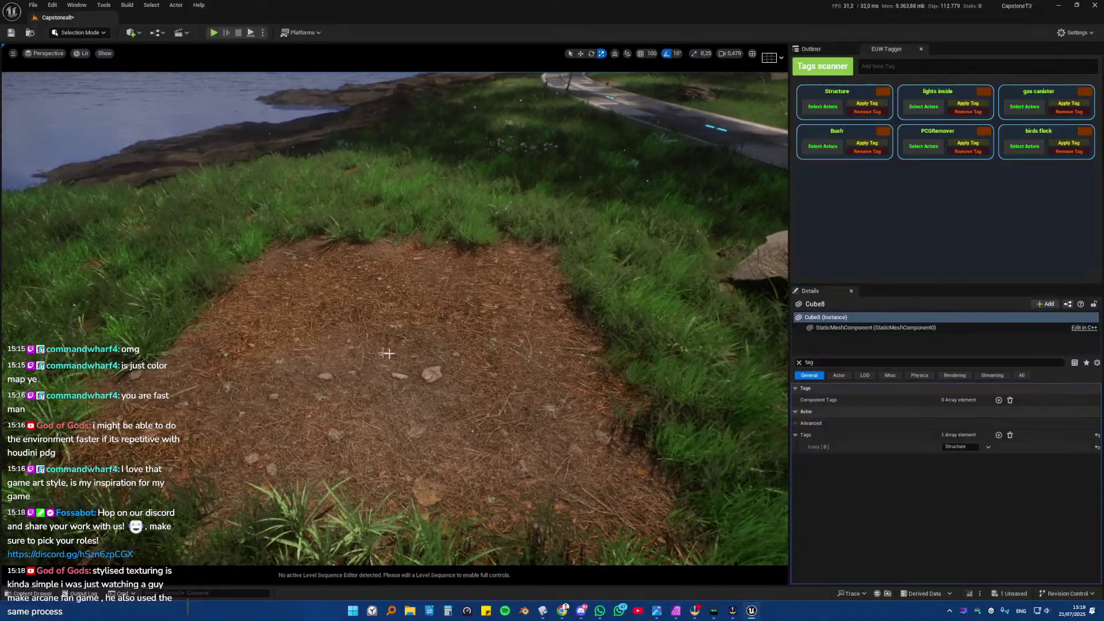
right_drag(474, 326, 417, 337)
- Move the slab across the grass and check the ground it covers in game view
key(g)
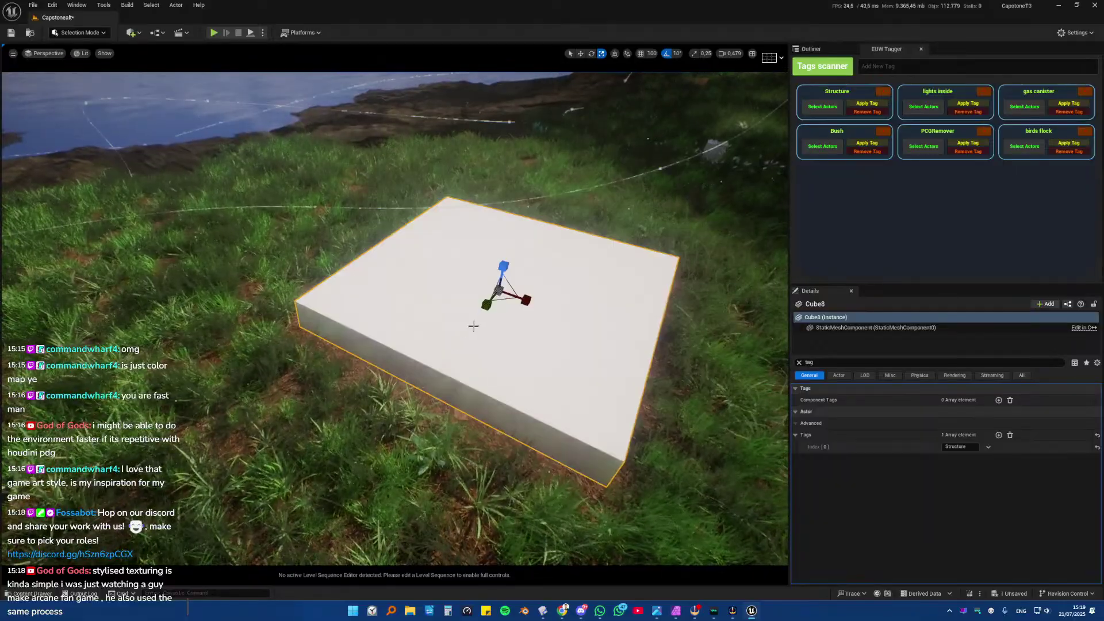
key(w)
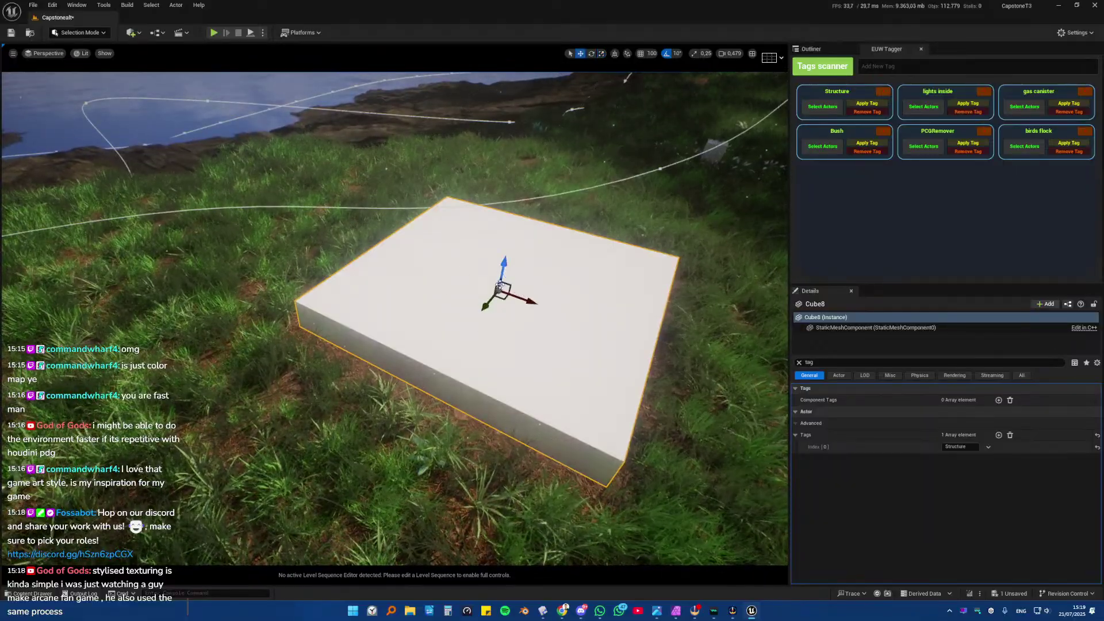
key(g)
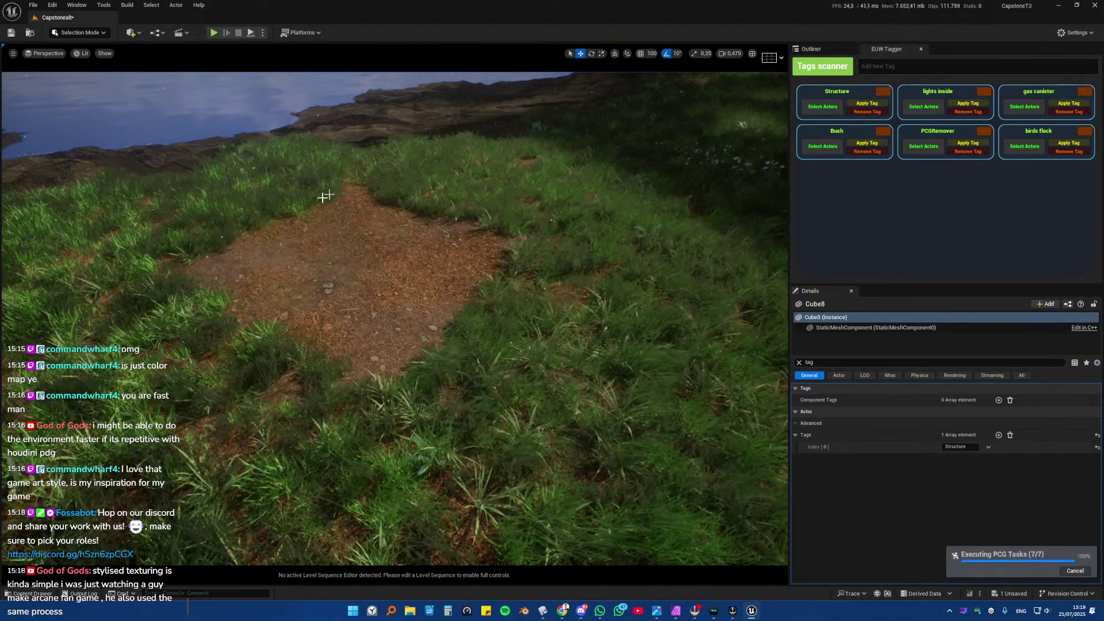
right_drag(434, 338, 454, 316)
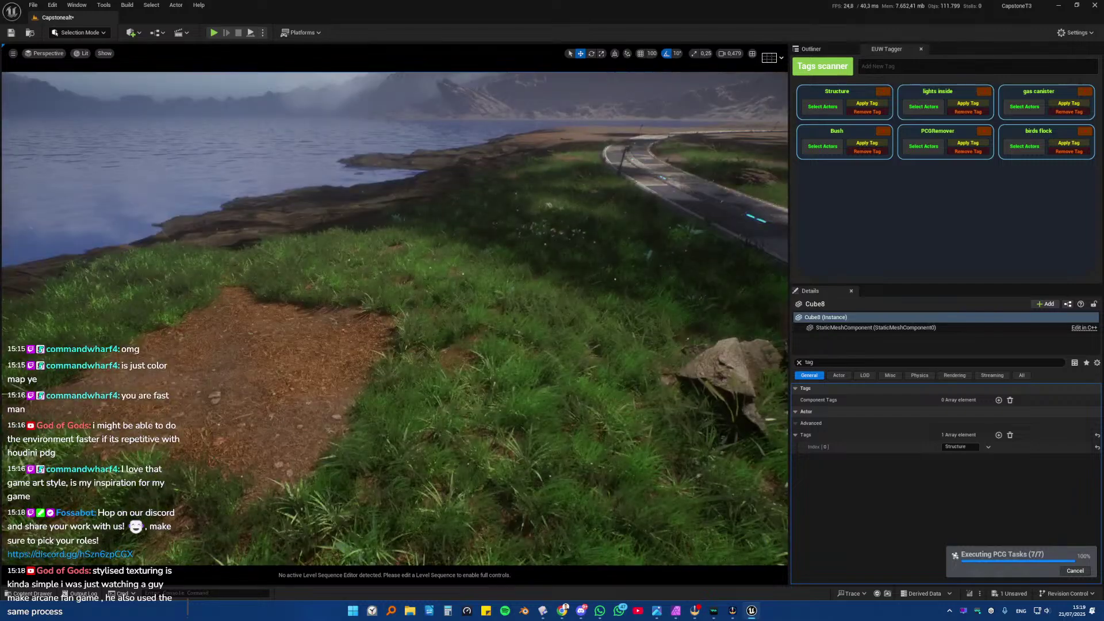
- Select the base platform under the dome and garage to check its tags, and return to the bare ground patch
right_drag(300, 374, 477, 321)
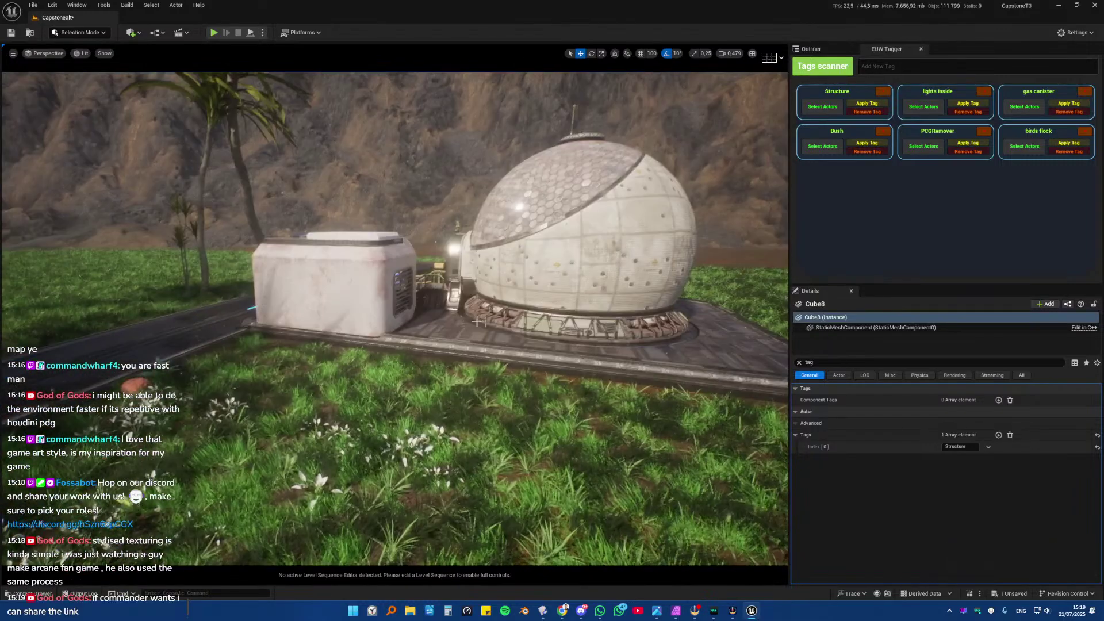
click(427, 323)
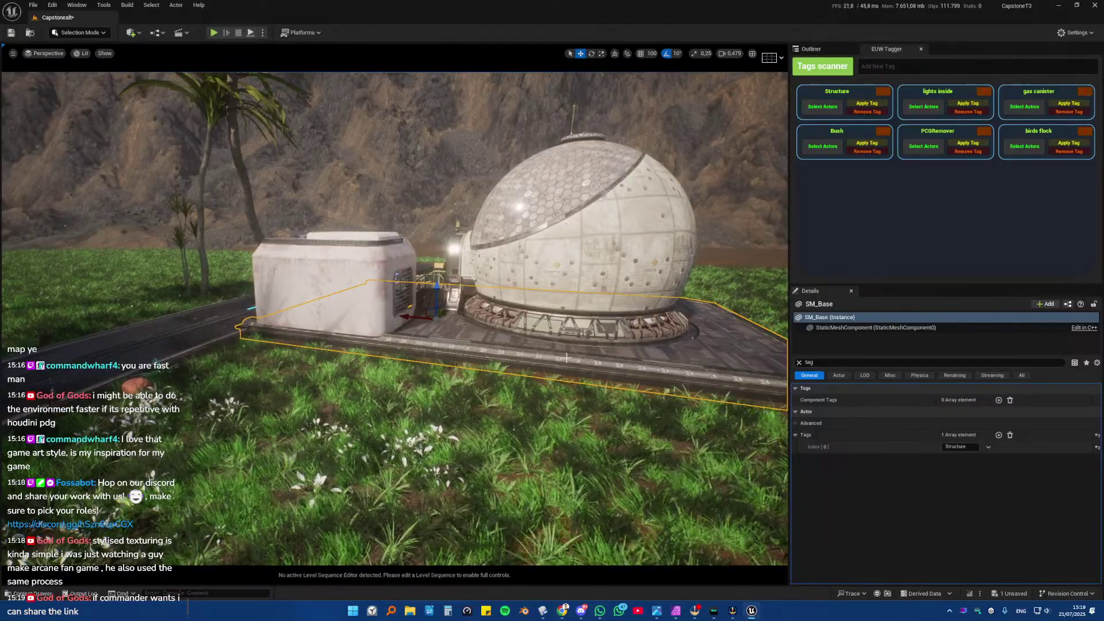
right_drag(427, 324, 228, 360)
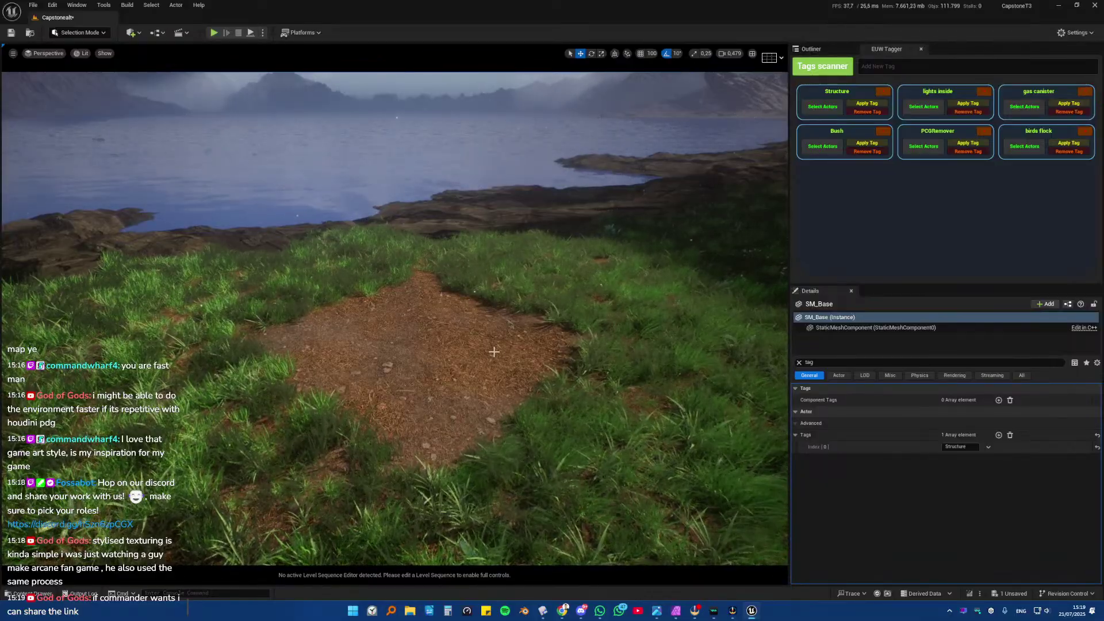
- Show the editor objects again, select the white slab on the lakeside grass, and delete it
mouse_move(347, 336)
mouse_down()
mouse_move(350, 299)
mouse_move(347, 335)
mouse_up()
key(f)
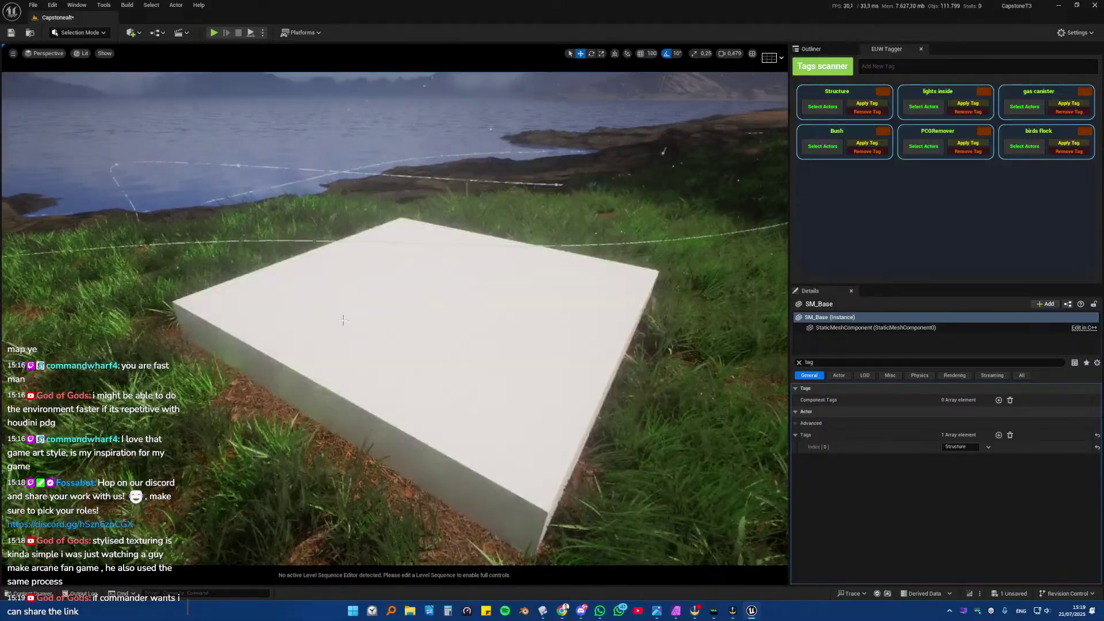
click(383, 321)
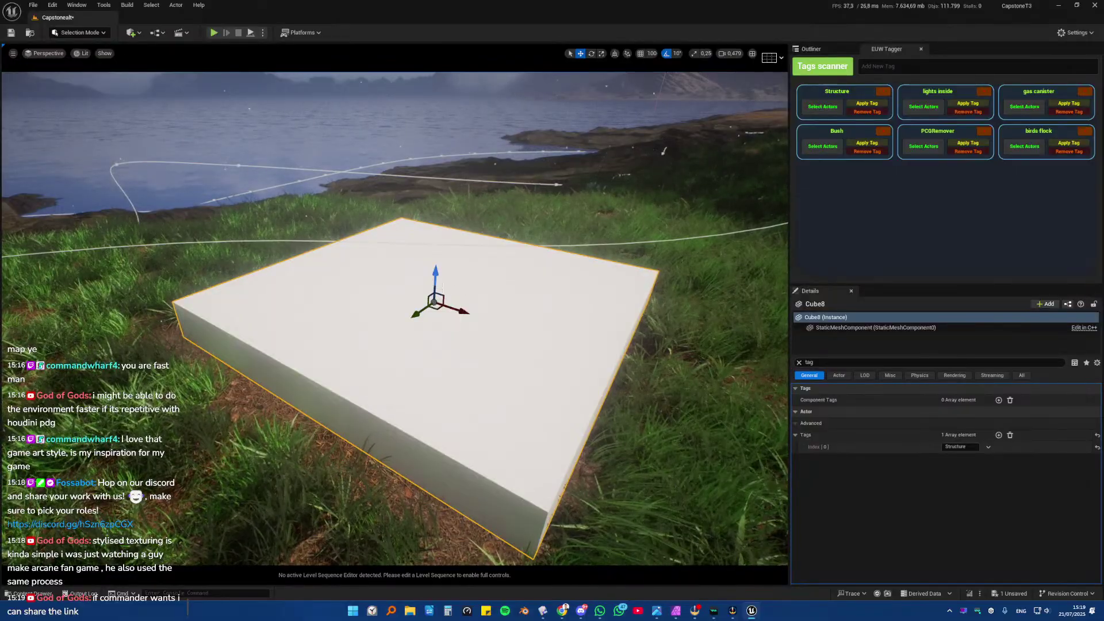
key(Delete)
- Place a basic cube on the lakeside grass and raise it slightly out of the ground
click(131, 33)
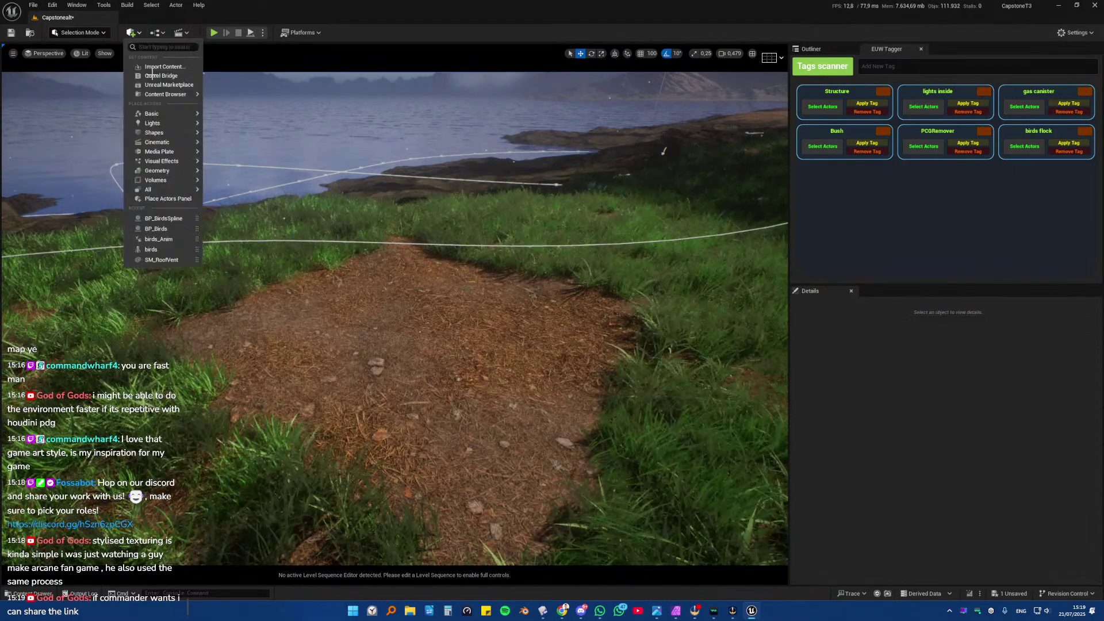
mouse_move(161, 115)
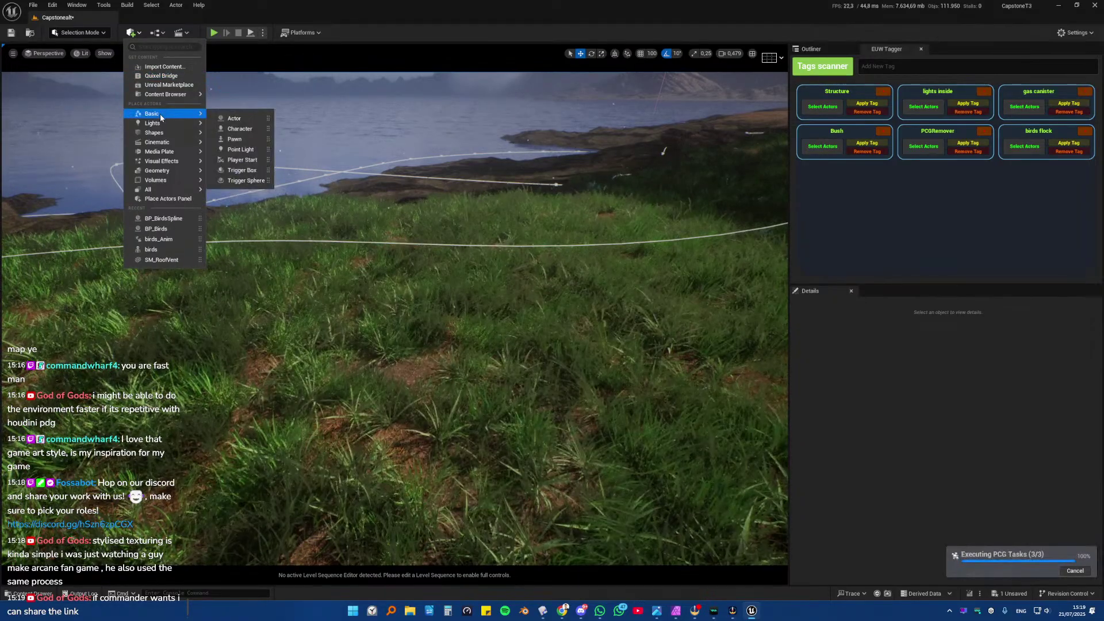
drag(235, 138, 361, 356)
drag(476, 336, 477, 334)
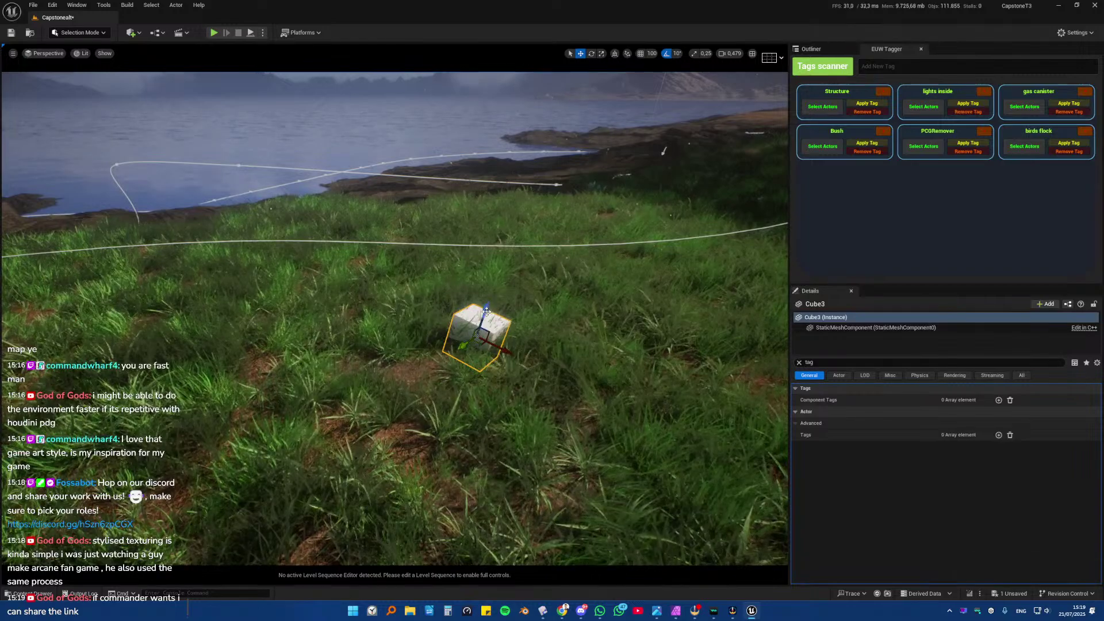
key(r)
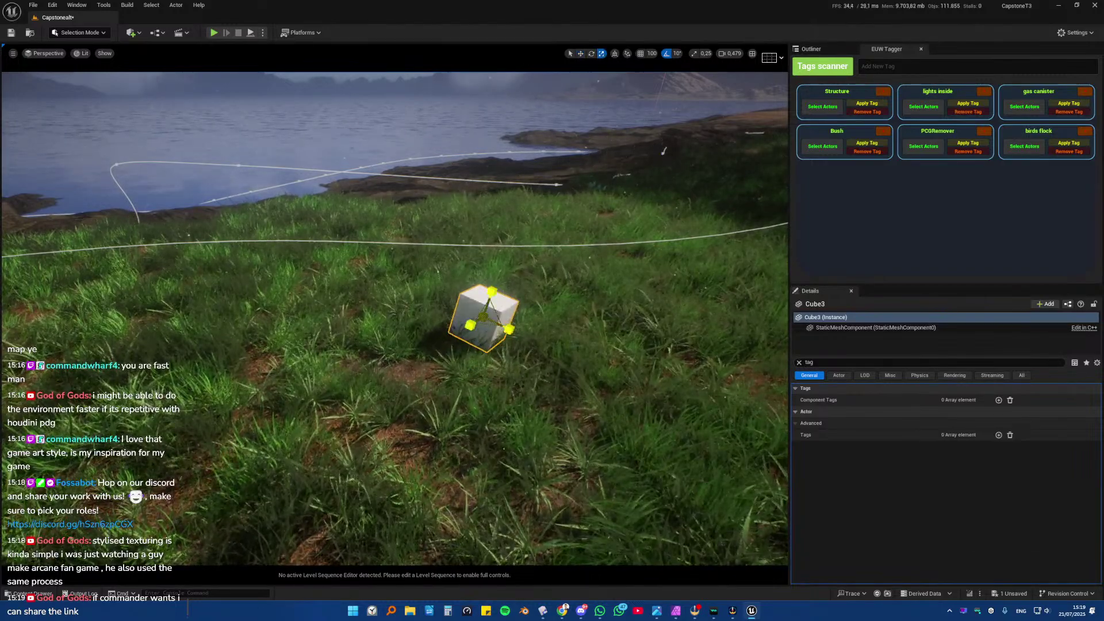
mouse_move(486, 315)
mouse_down()
mouse_move(521, 296)
mouse_move(462, 334)
mouse_move(490, 309)
mouse_up()
key(w)
right_drag(490, 310, 460, 375)
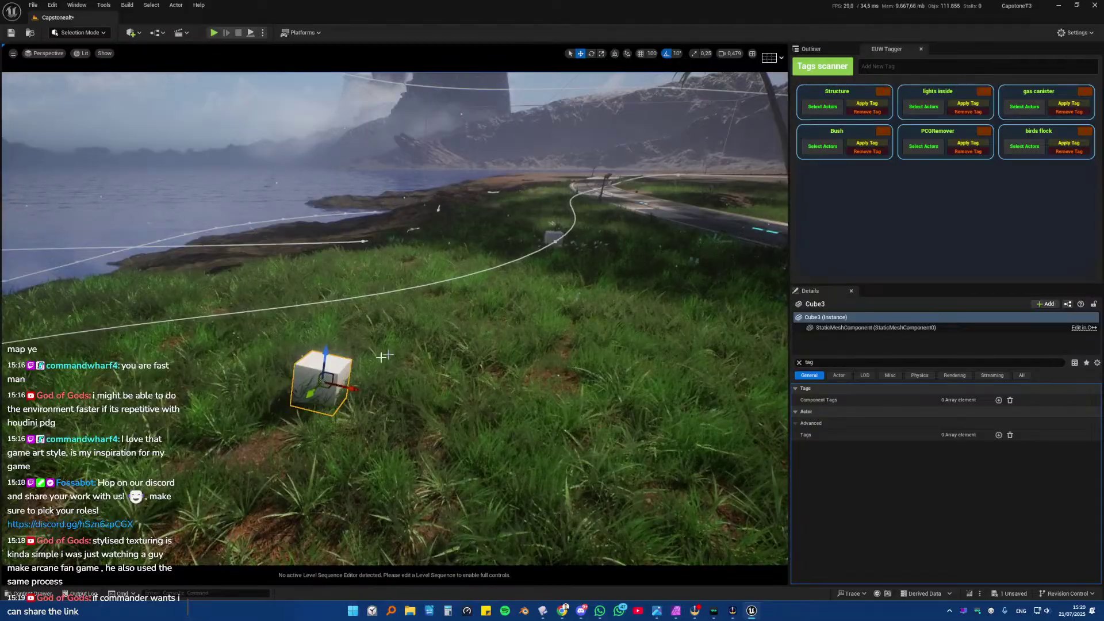
- Apply the Bush tag to the cube and inspect the foliage around it from several angles
key(f)
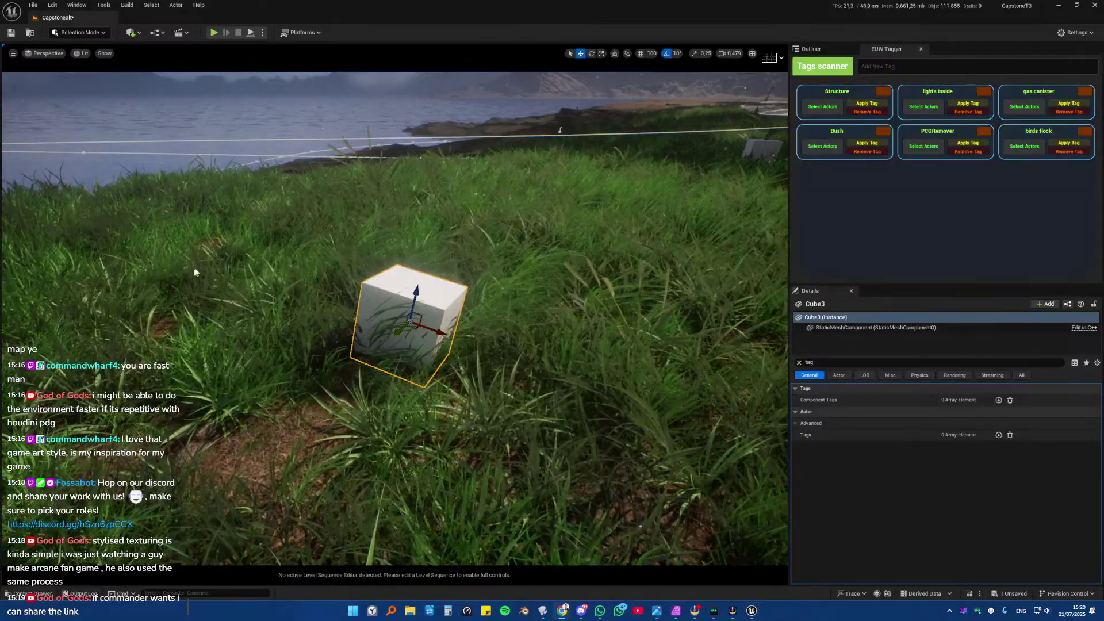
mouse_move(196, 273)
right_down()
mouse_move(158, 273)
mouse_move(202, 279)
right_up()
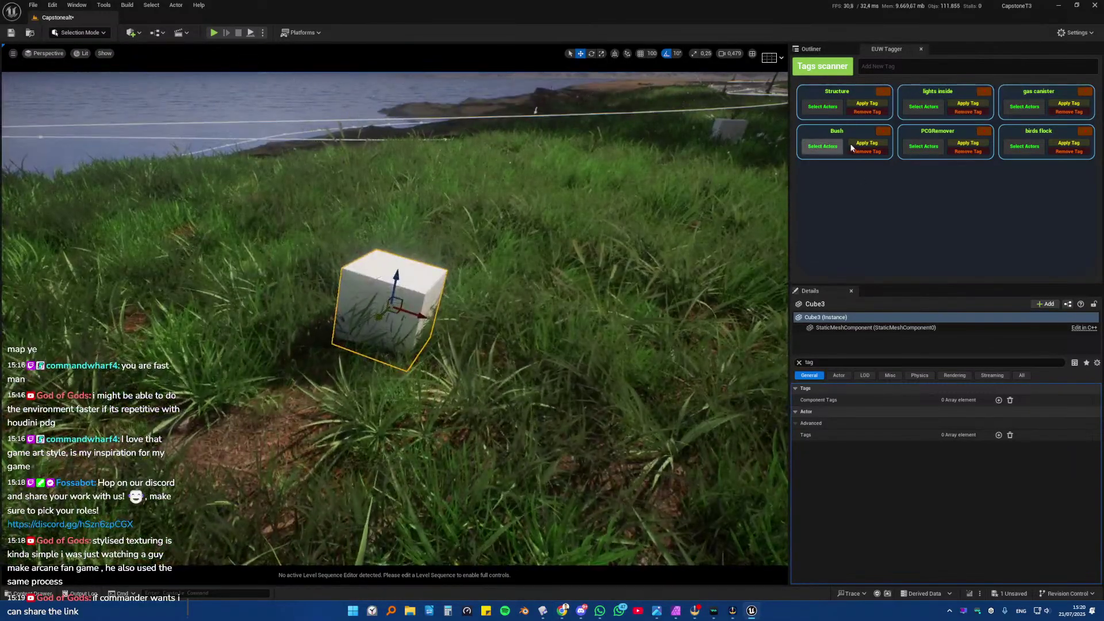
click(860, 144)
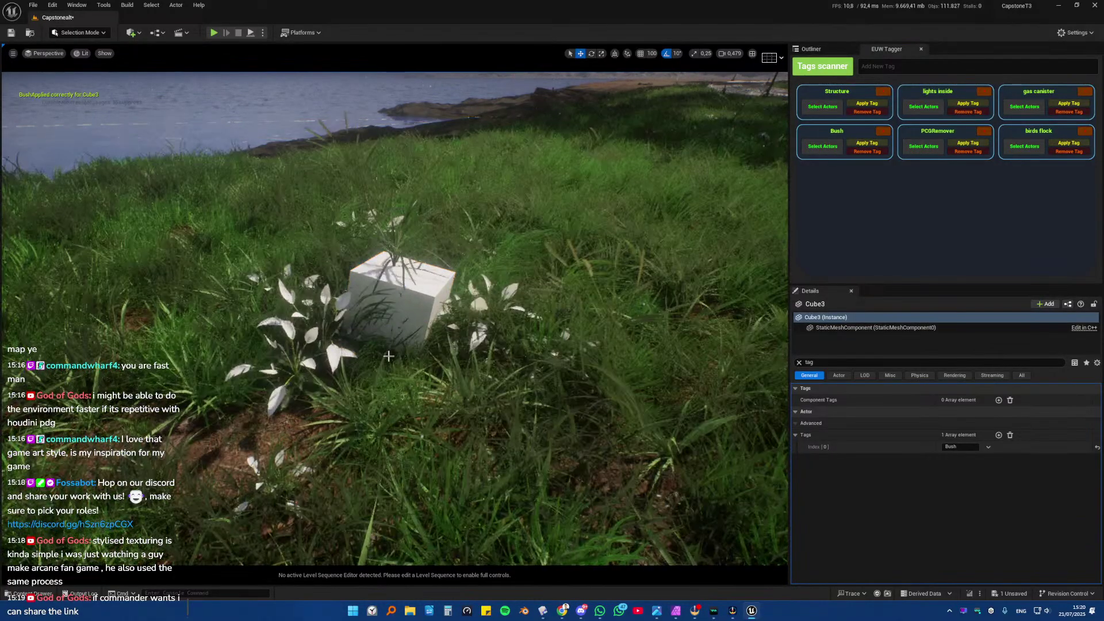
right_drag(389, 356, 448, 291)
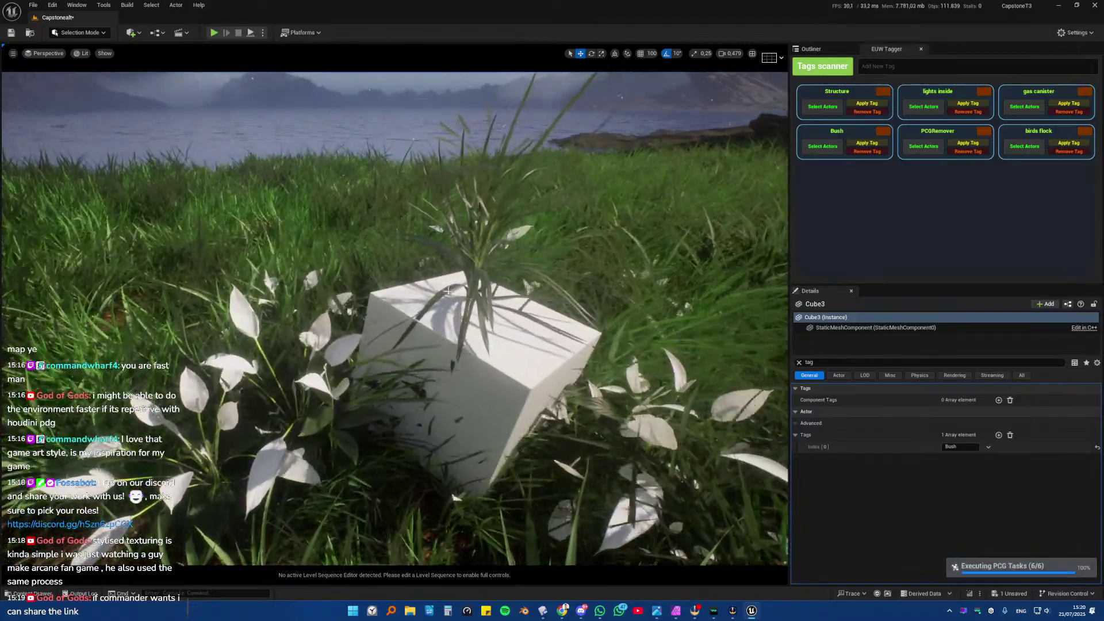
right_drag(371, 367, 371, 367)
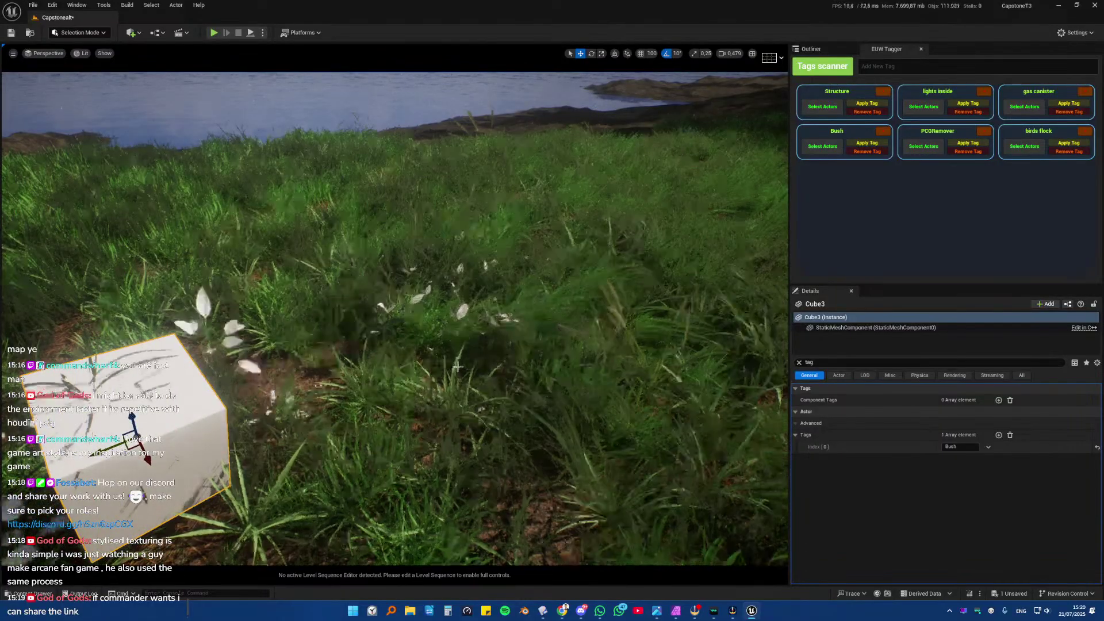
key(f)
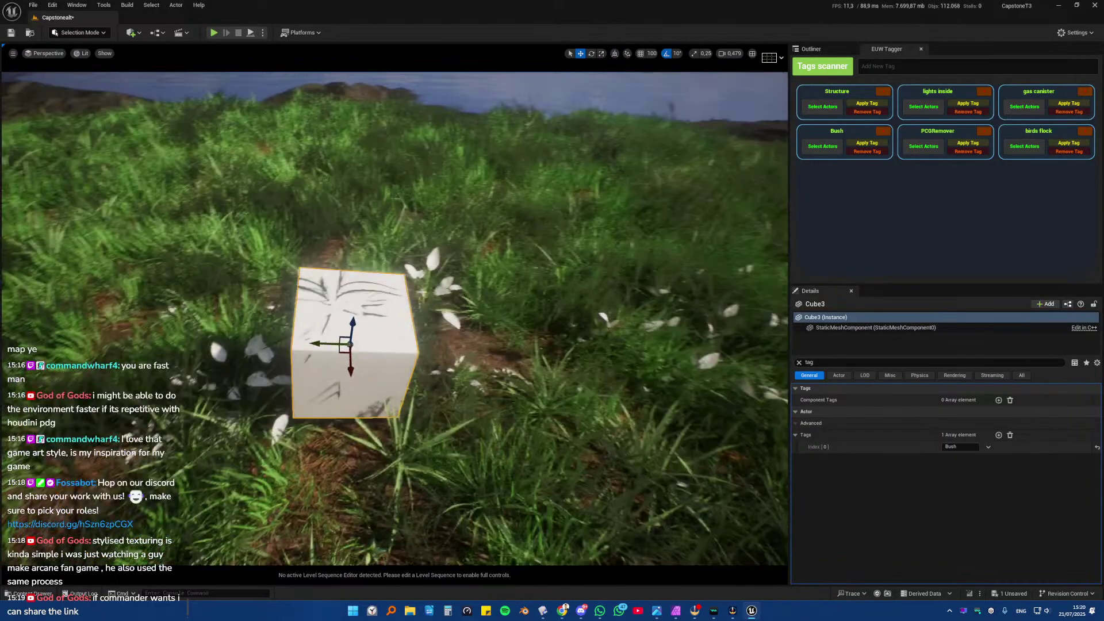
scroll(440, 347, down, 5)
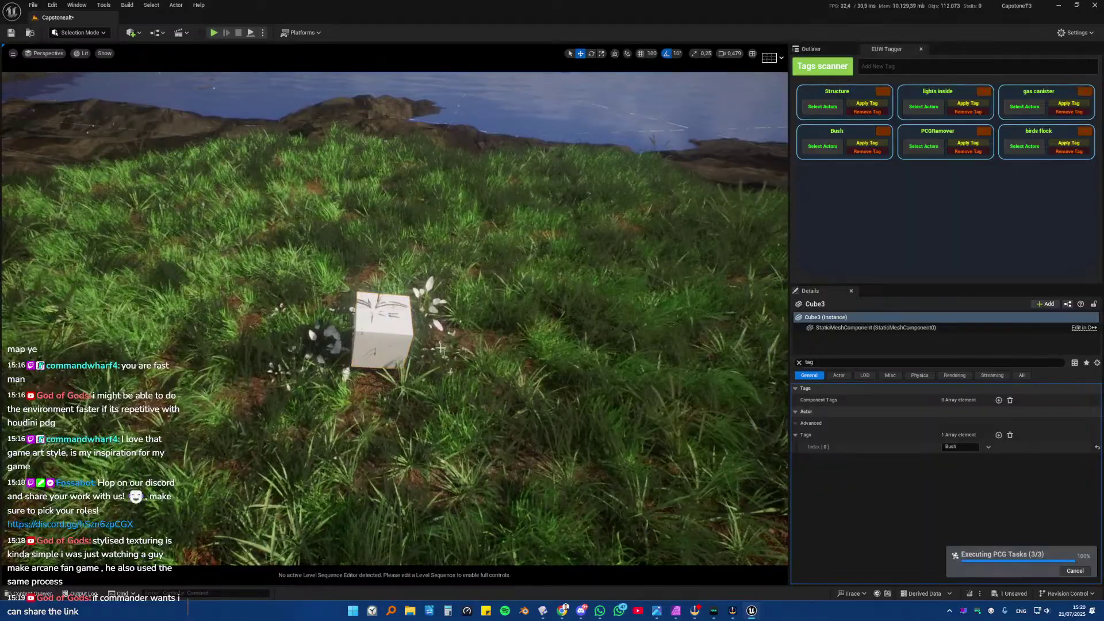
- Enable Actor Hidden In Game for the cube and check the bush patch in game view
click(837, 363)
text(hi)
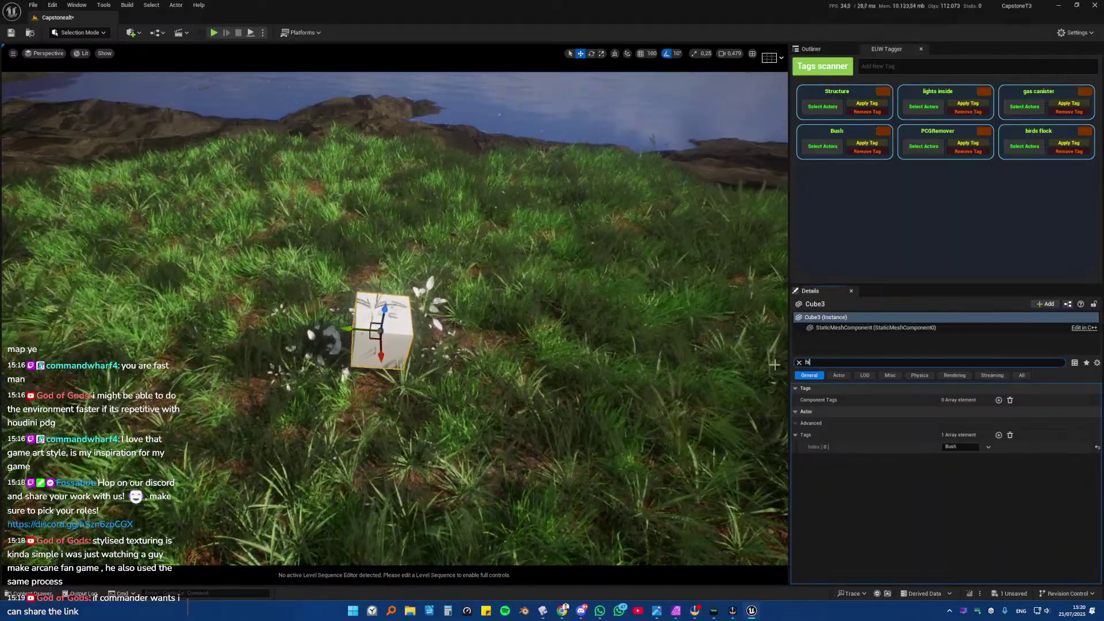
text(dden)
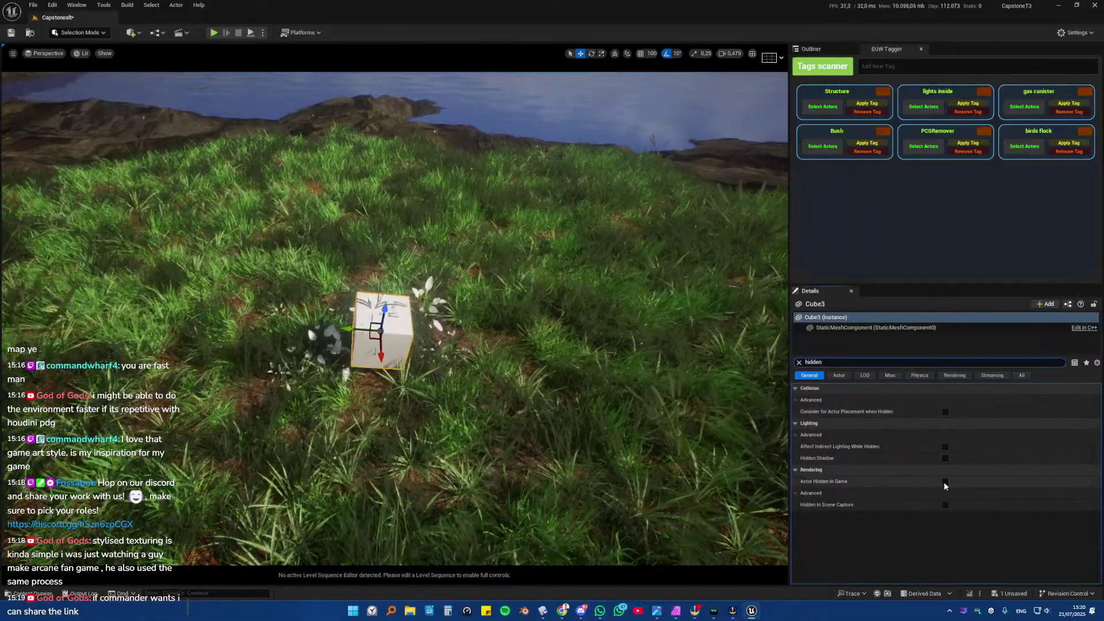
click(945, 482)
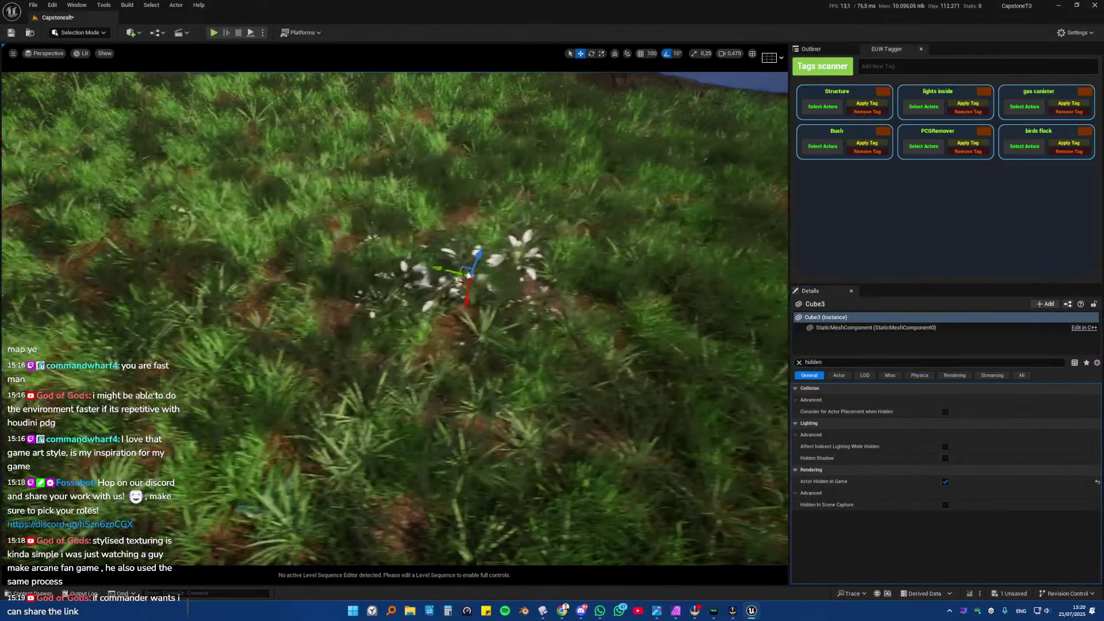
key(g)
key(g)
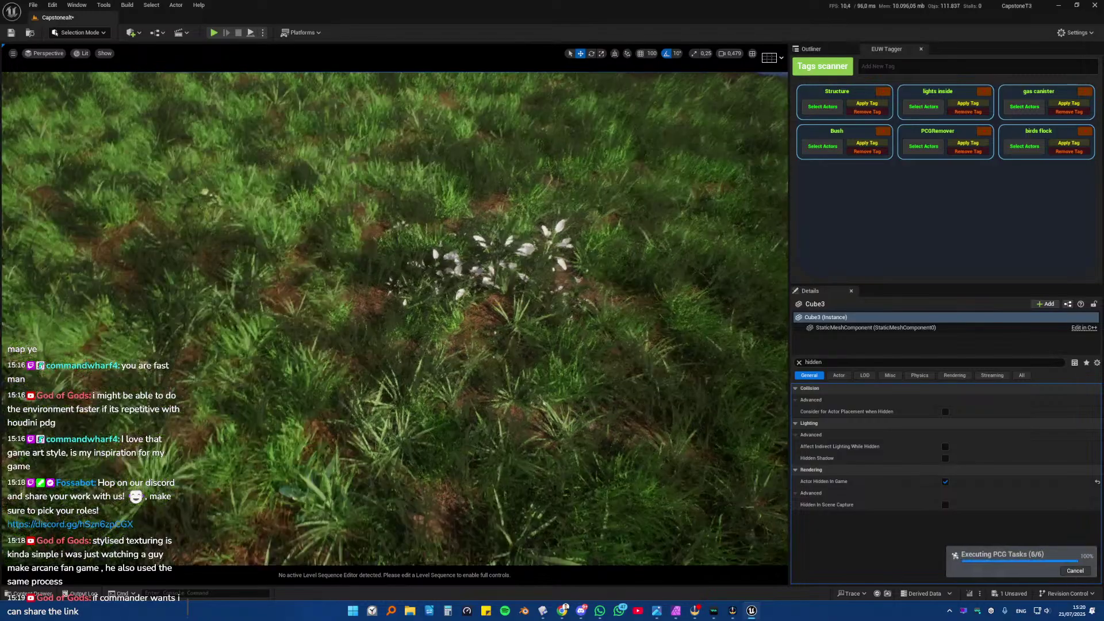
right_drag(487, 386, 481, 325)
key(s)
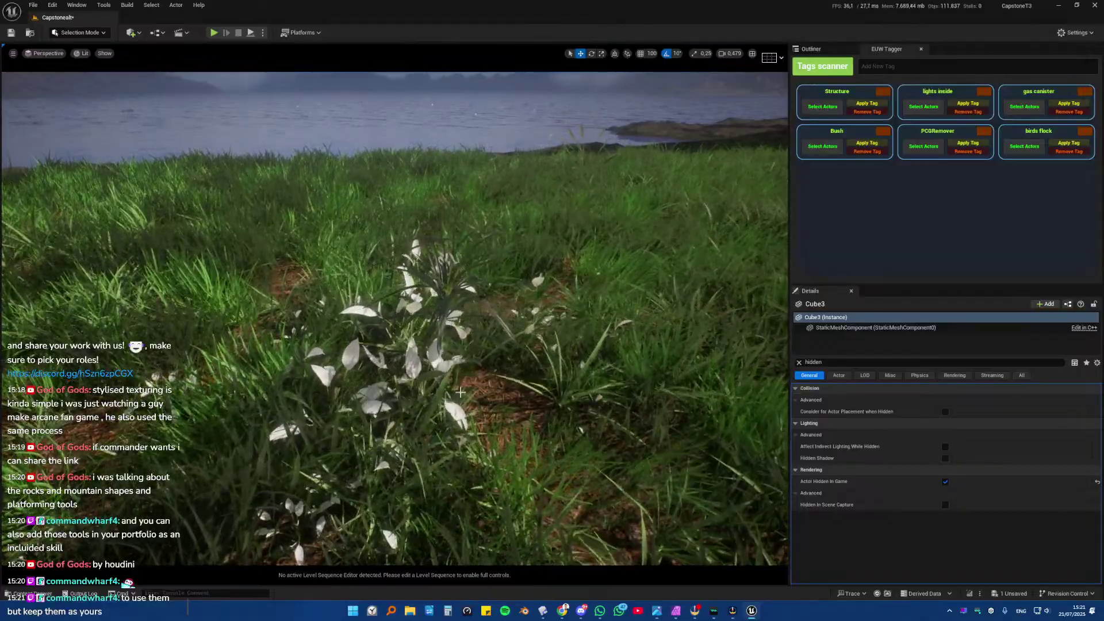
- Look over the bush patch and the rock spires across the lake, and view the scene through MainCamera
right_drag(395, 318, 467, 253)
right_drag(344, 380, 344, 380)
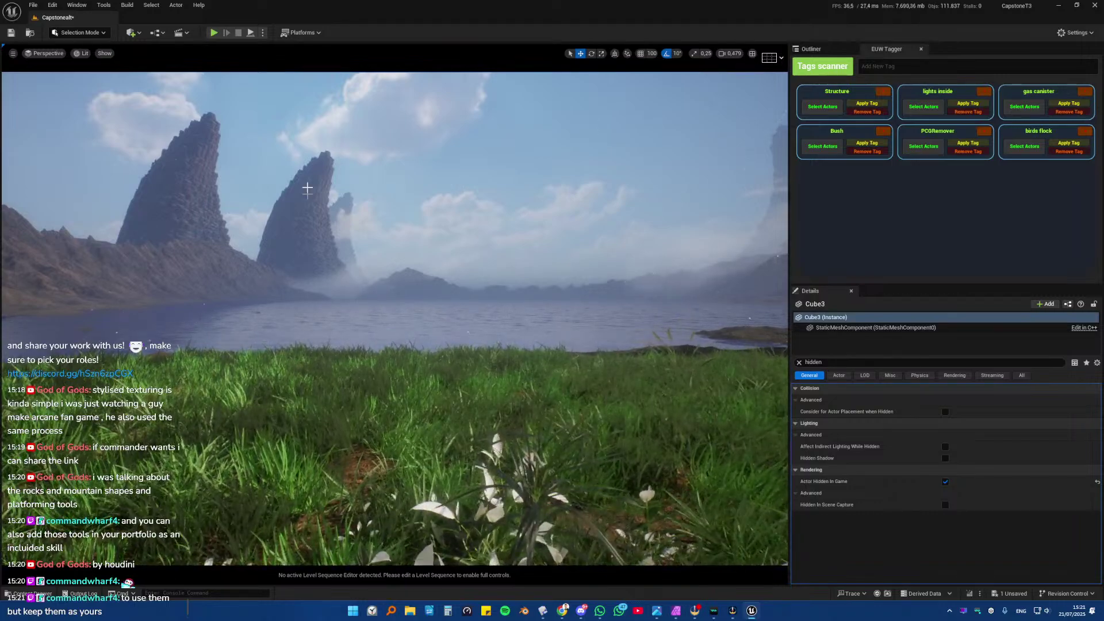
right_drag(119, 230, 166, 204)
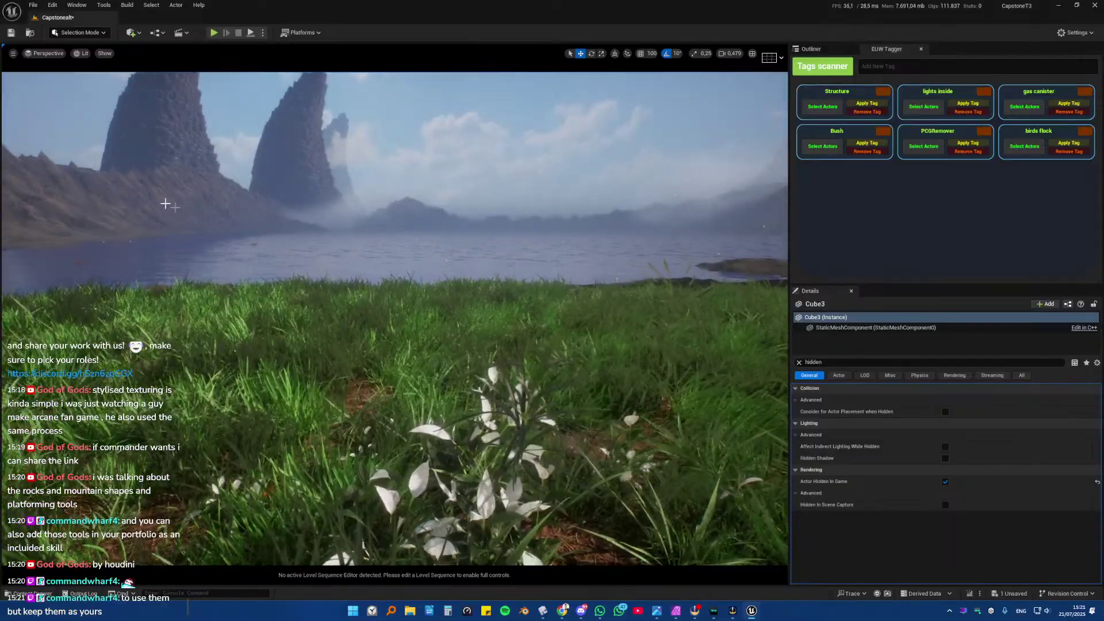
click(45, 53)
click(103, 173)
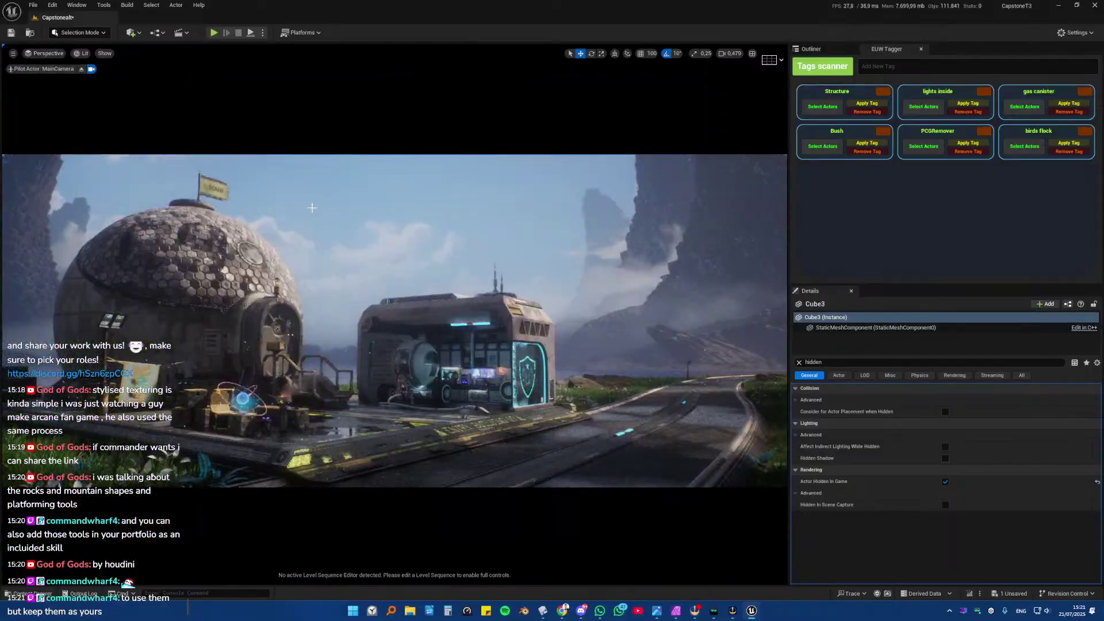
- Select the daytime level instance in the MainCamera shot and widen the viewport
click(311, 207)
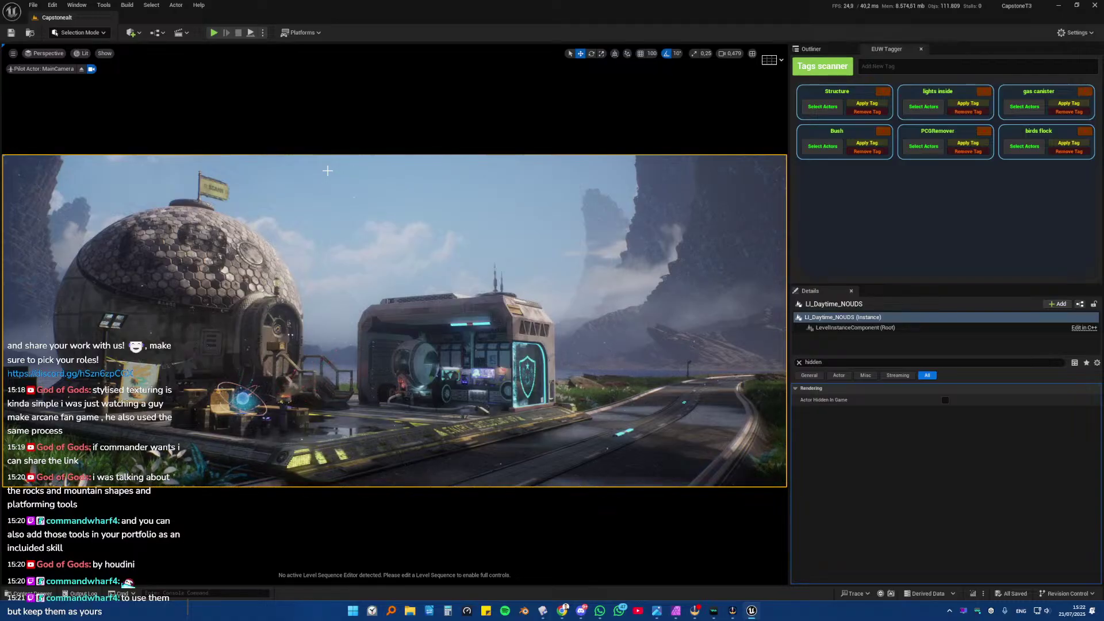
click(445, 247)
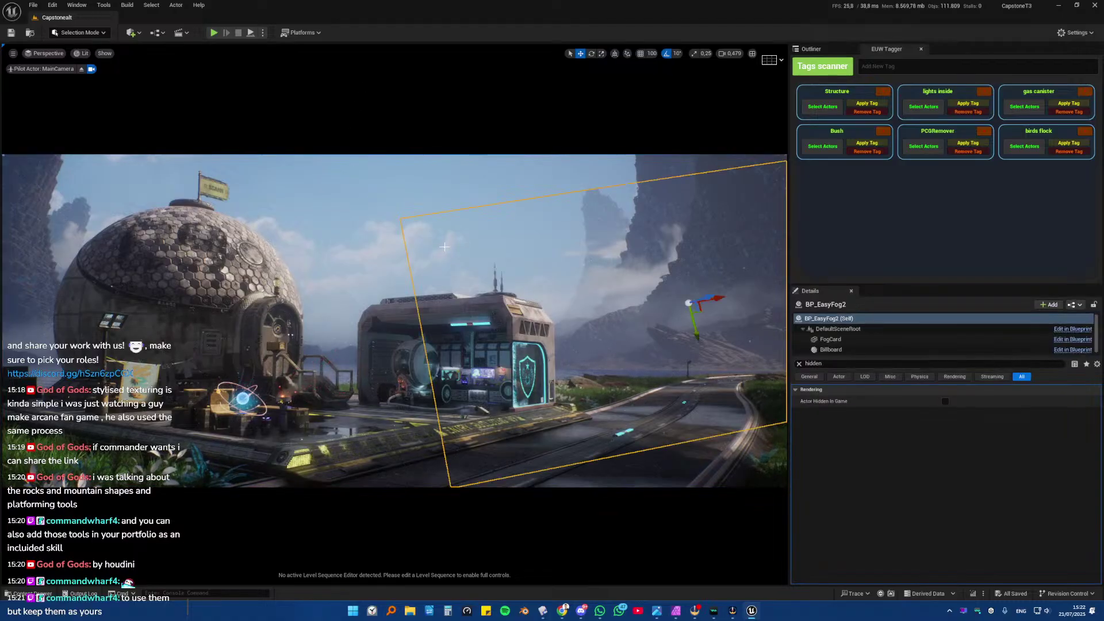
click(413, 184)
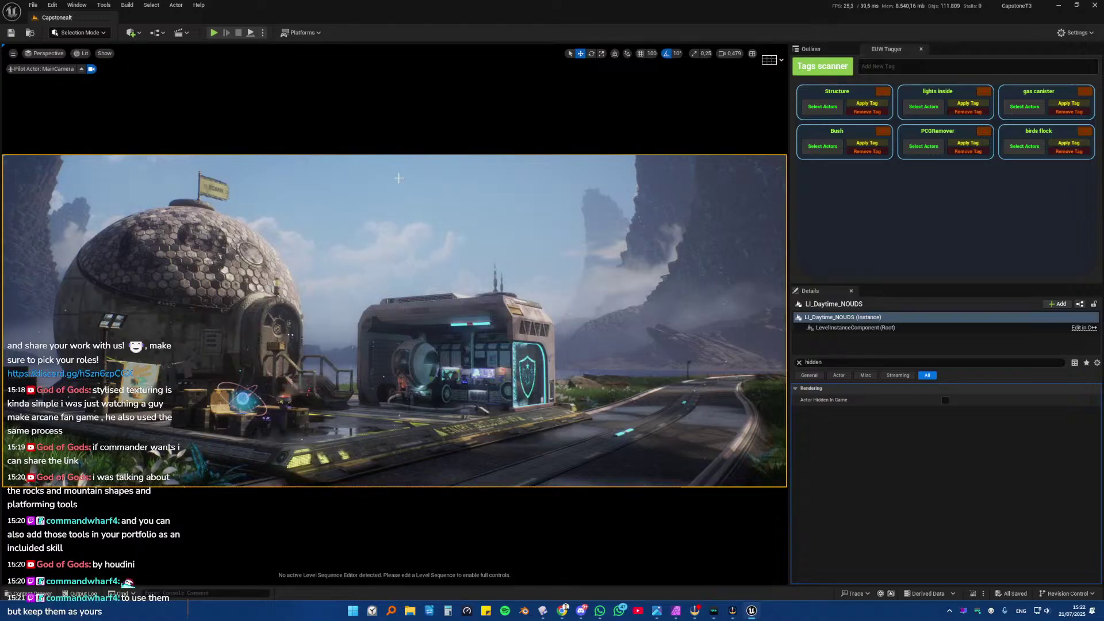
drag(789, 233, 899, 231)
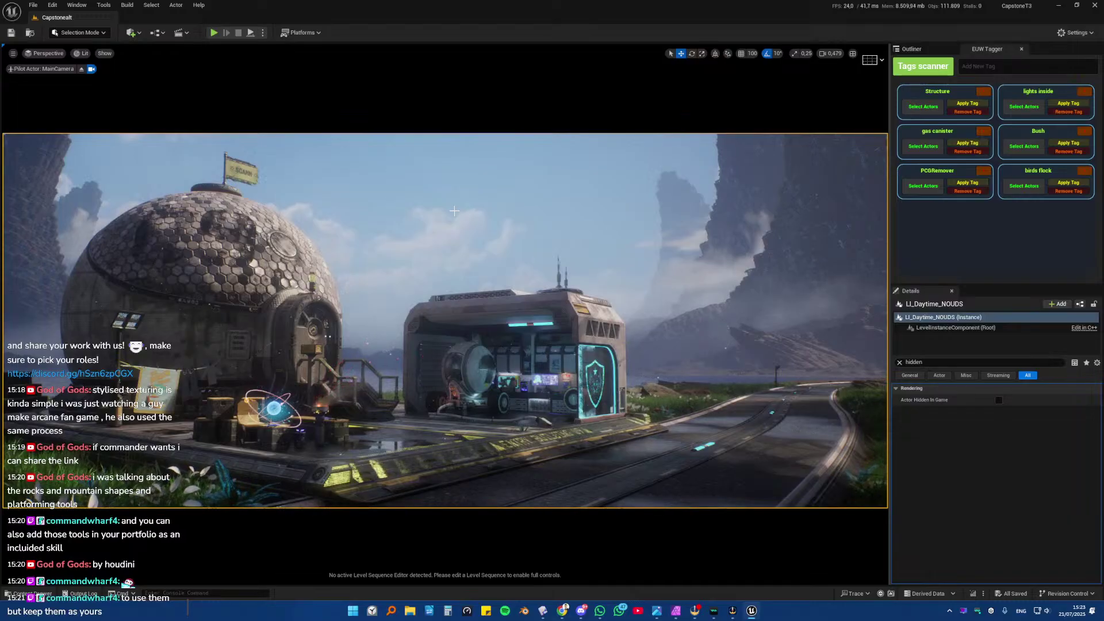
- Leave the MainCamera view, try moving the end point of the garage cable's spline toward the road, and undo the move
click(81, 68)
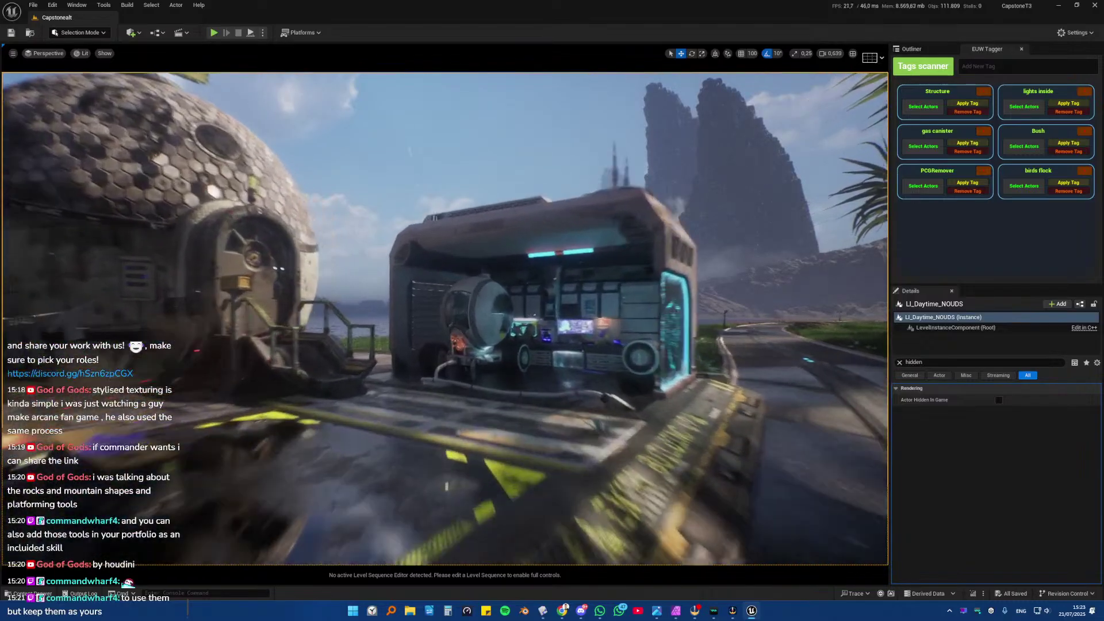
right_drag(420, 184, 394, 187)
key(g)
click(419, 206)
click(614, 254)
key(s)
right_drag(614, 254, 575, 230)
drag(578, 319, 614, 282)
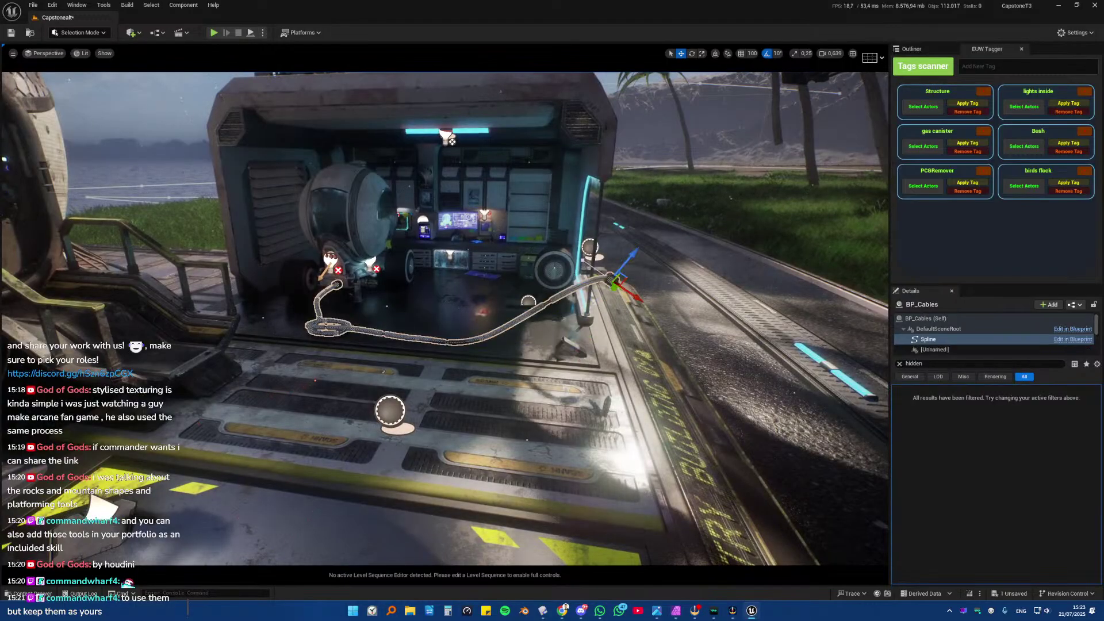
key(g)
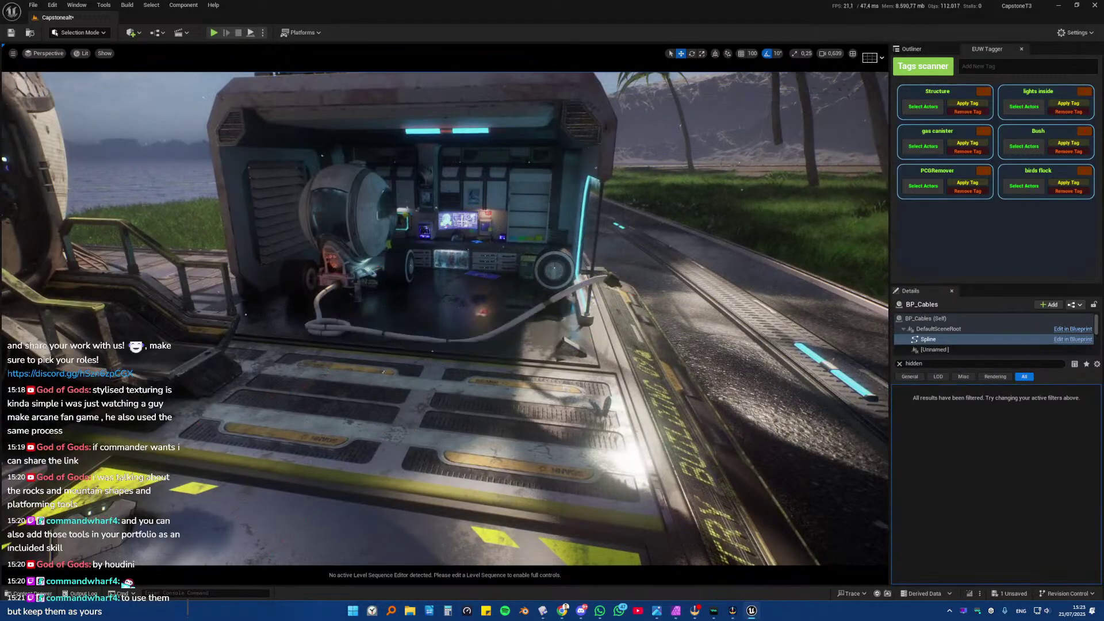
key(ctrl+z)
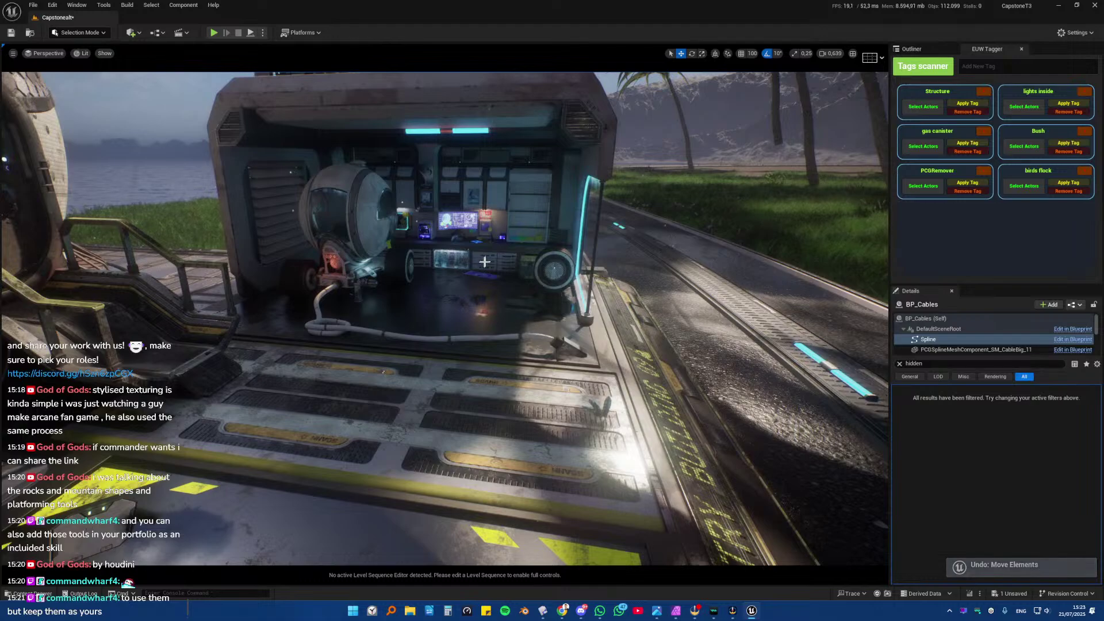
- Look along the road toward the palms and rock spires, and return to the MainCamera view
right_drag(484, 262, 491, 256)
key(w)
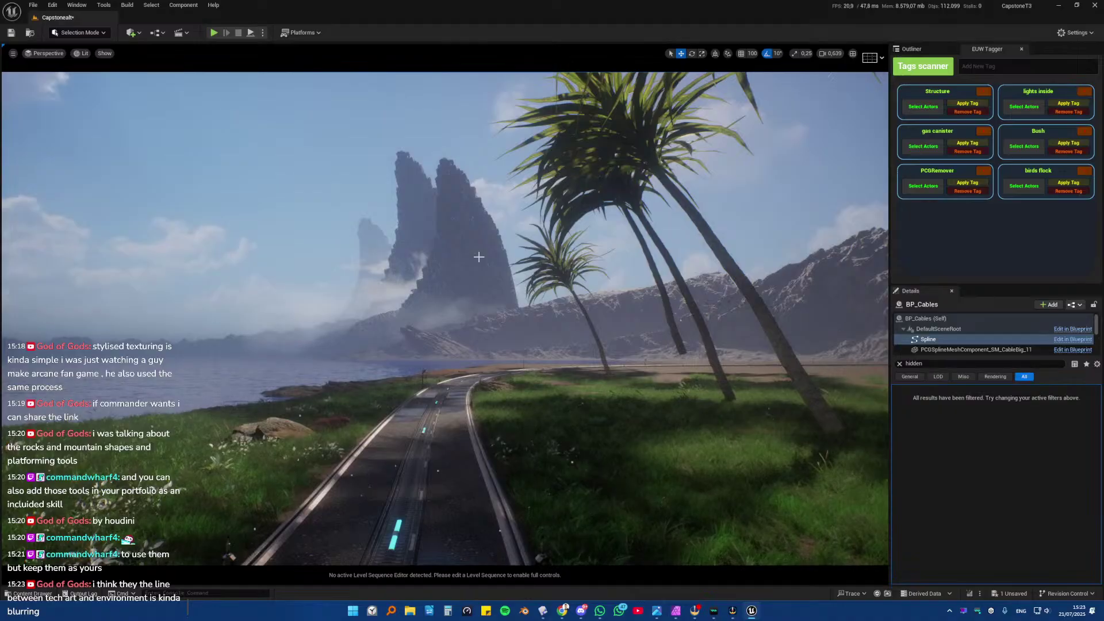
click(40, 54)
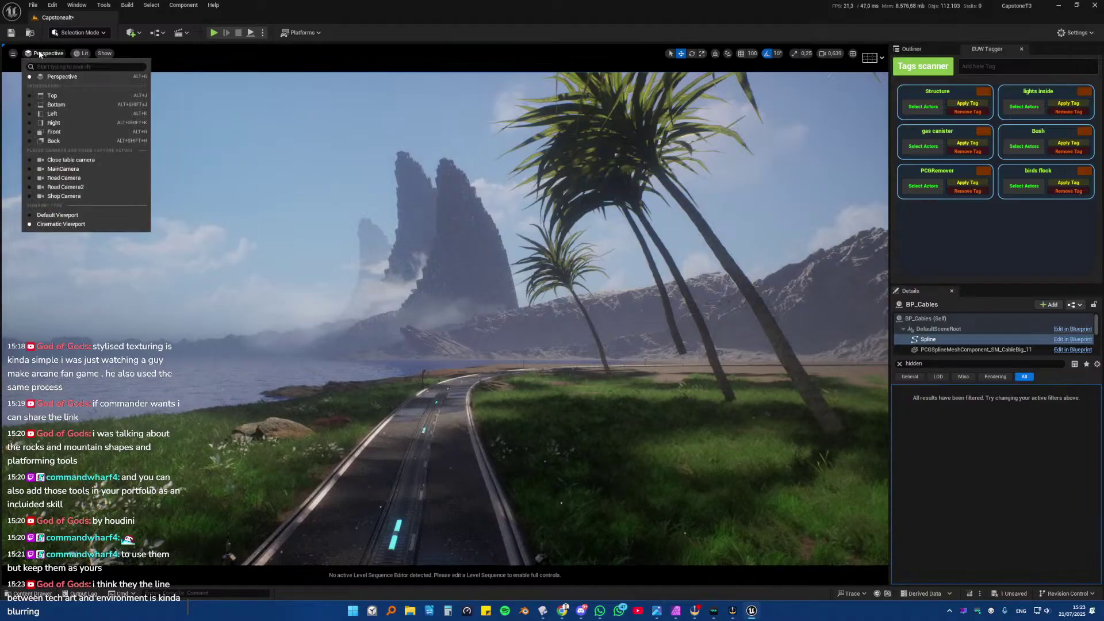
click(63, 168)
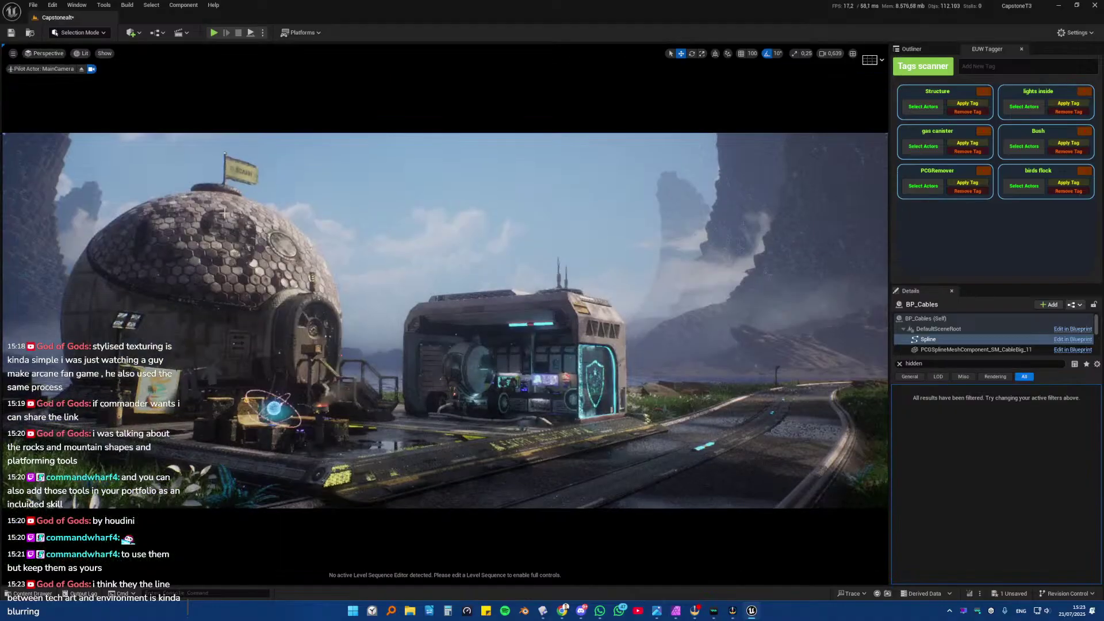
click(391, 215)
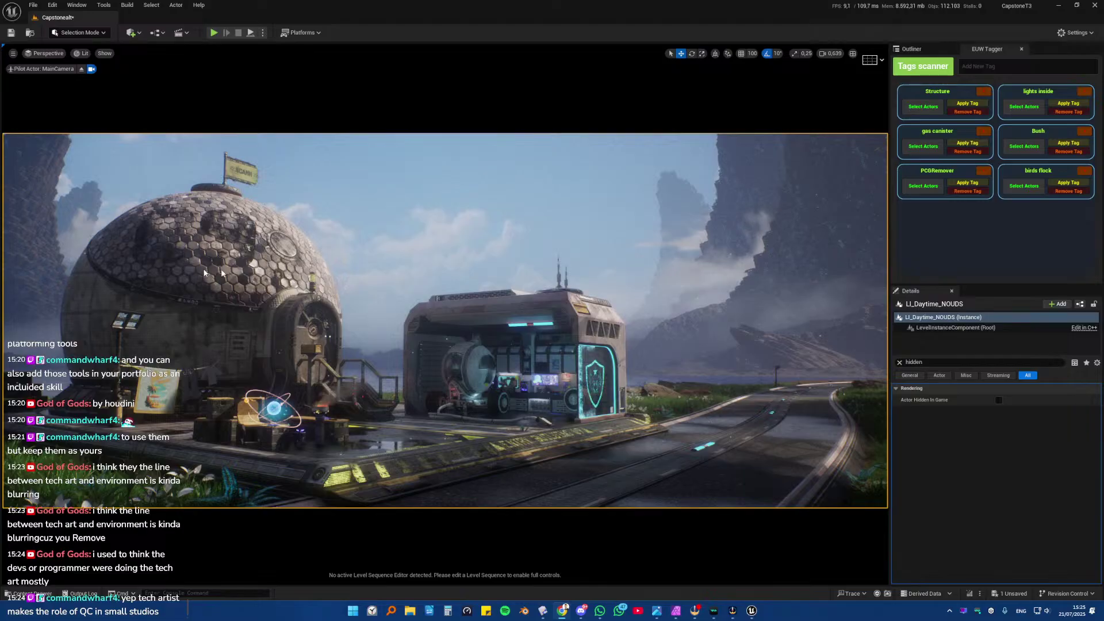
click(470, 224)
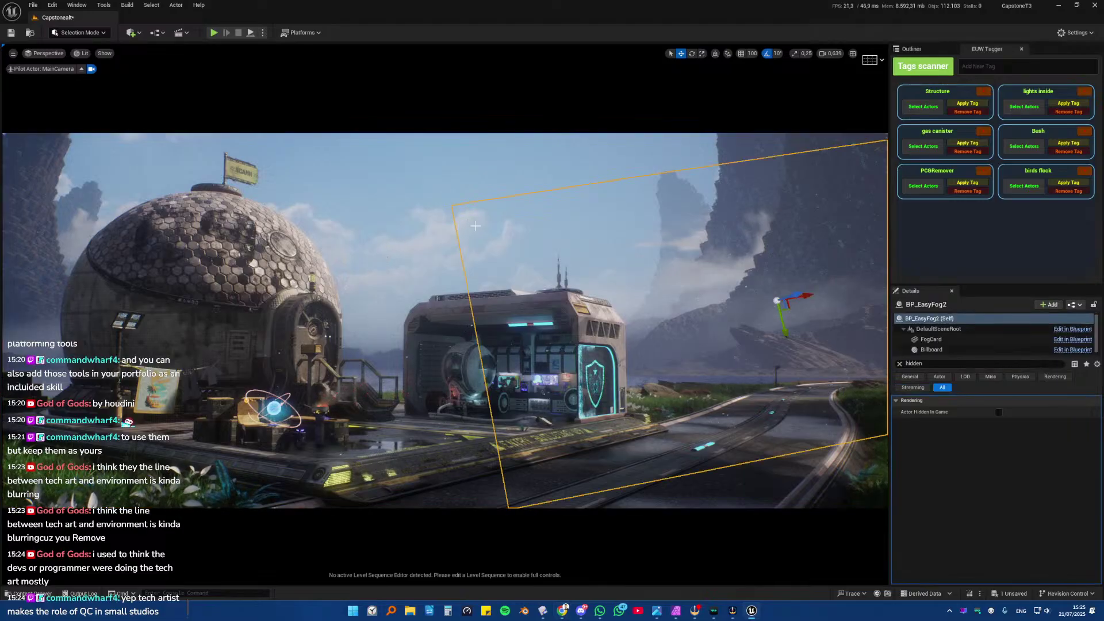
click(399, 205)
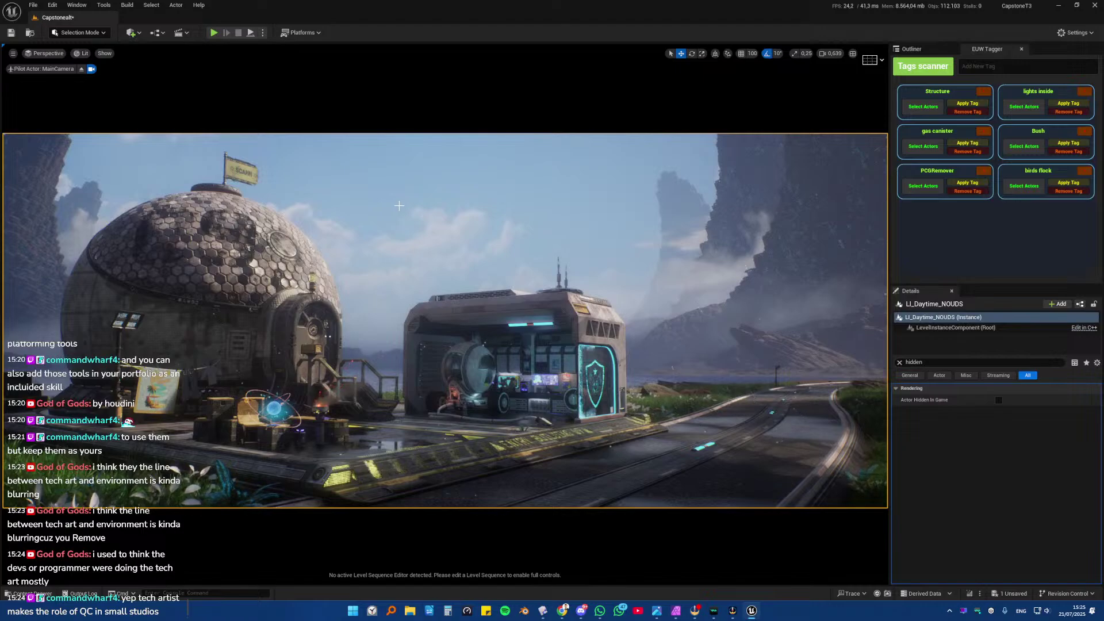
click(369, 200)
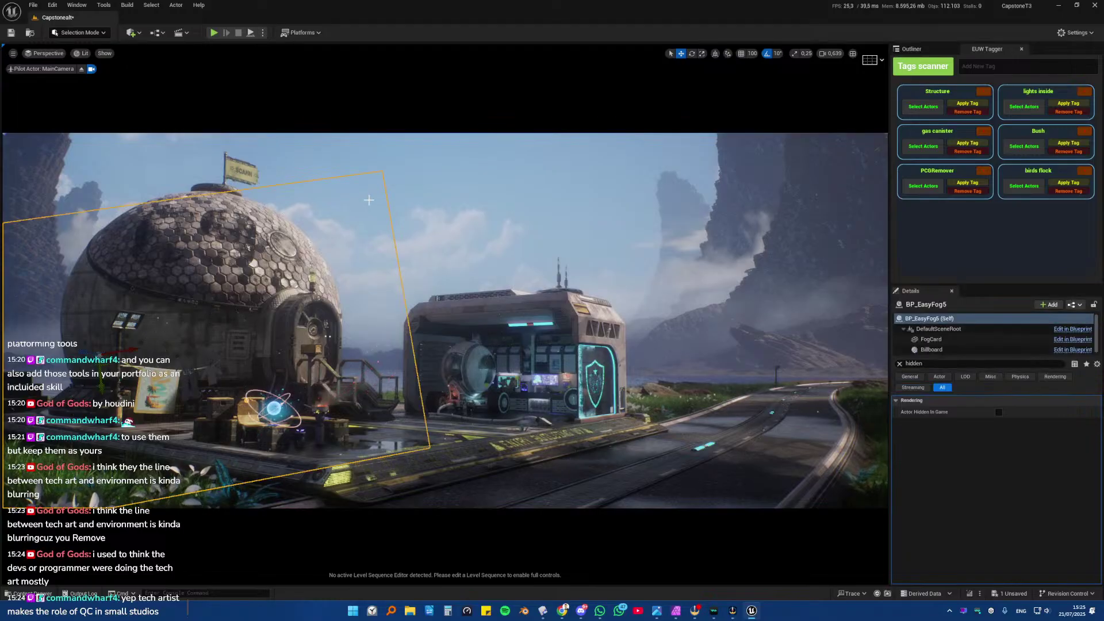
- Switch to Plasticity and examine the drone's thruster and the ring joint connecting it to the sphere
click(449, 202)
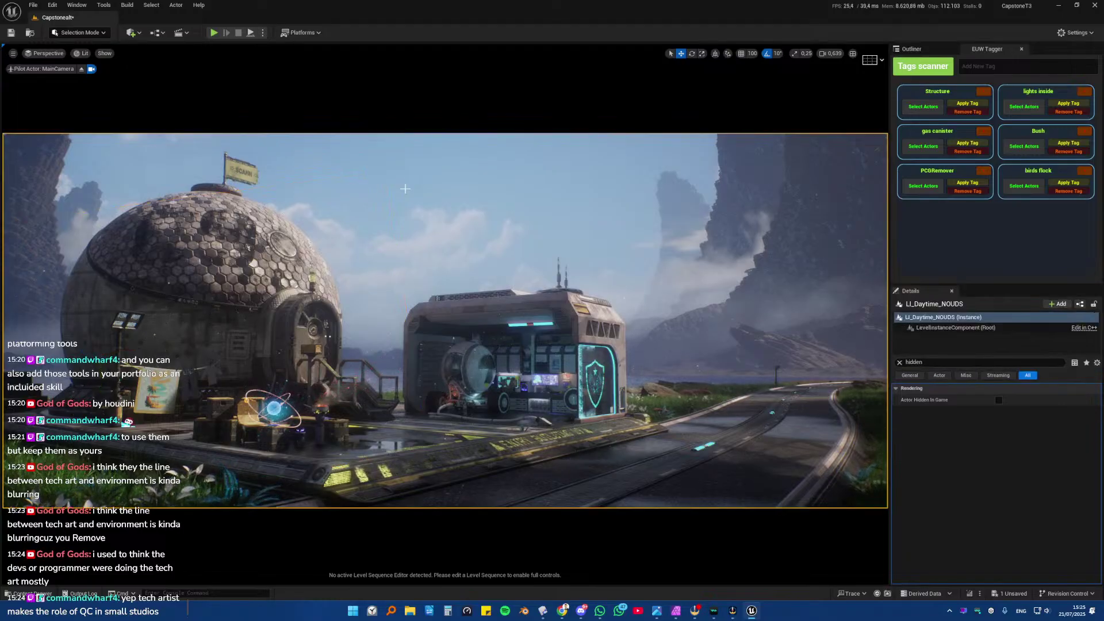
click(543, 611)
middle_drag(404, 379, 485, 369)
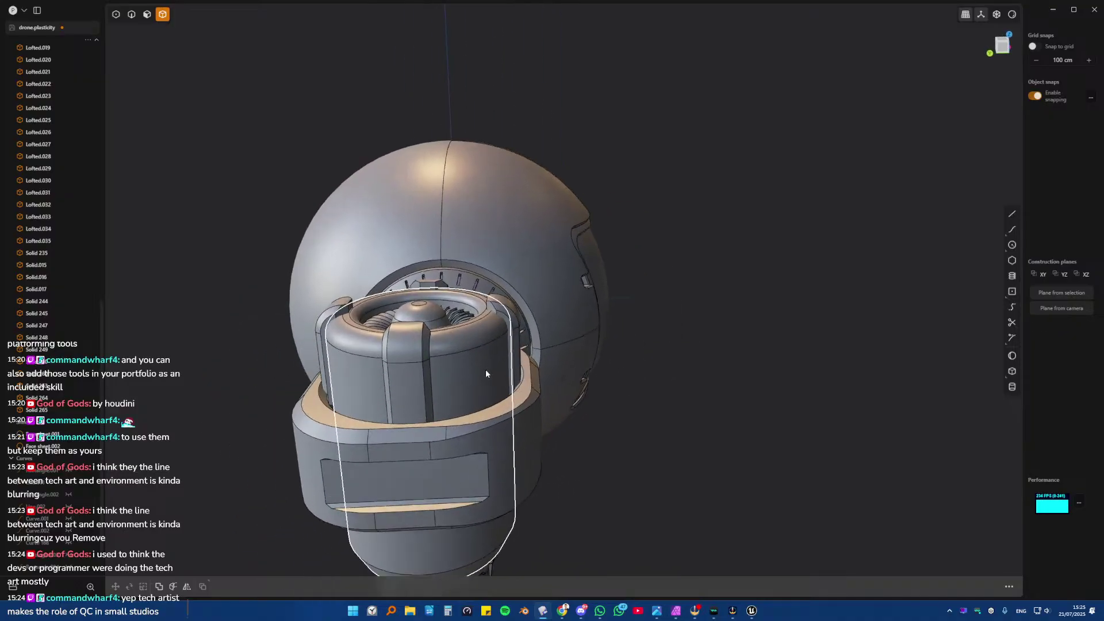
scroll(495, 345, up, 5)
click(529, 279)
scroll(549, 329, down, 4)
middle_drag(529, 281, 552, 323)
click(616, 304)
scroll(624, 331, up, 6)
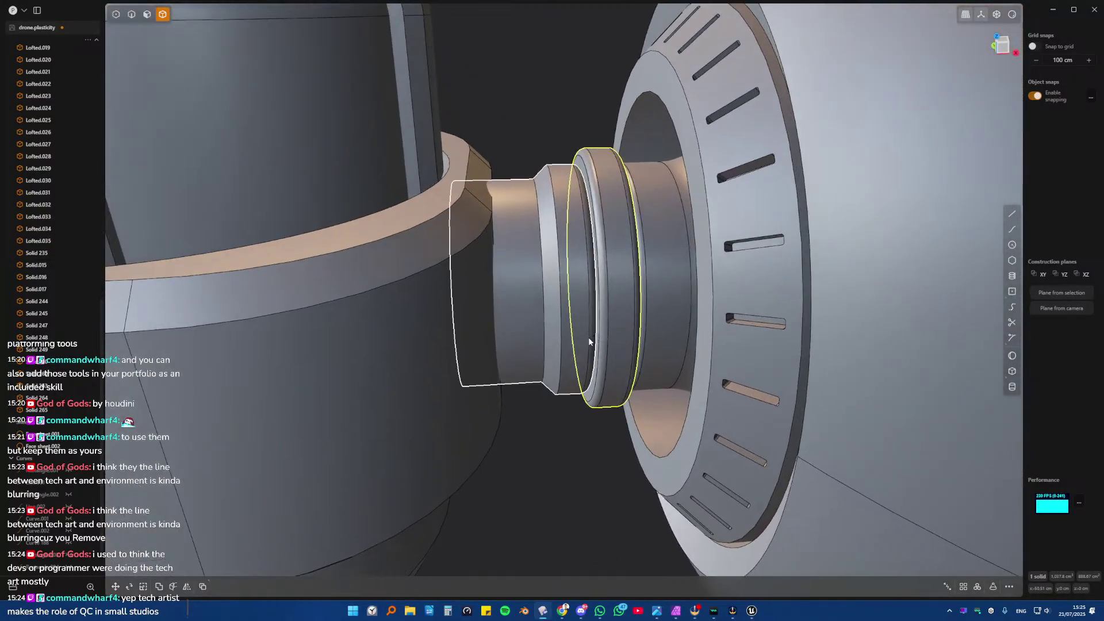
scroll(589, 337, down, 5)
scroll(581, 345, down, 5)
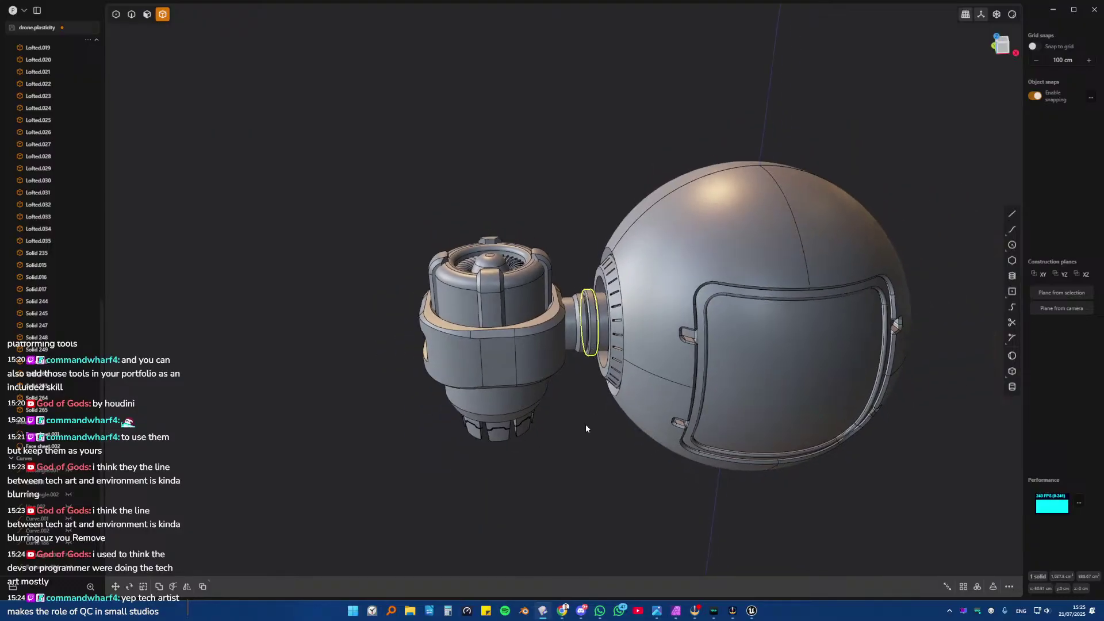
click(585, 426)
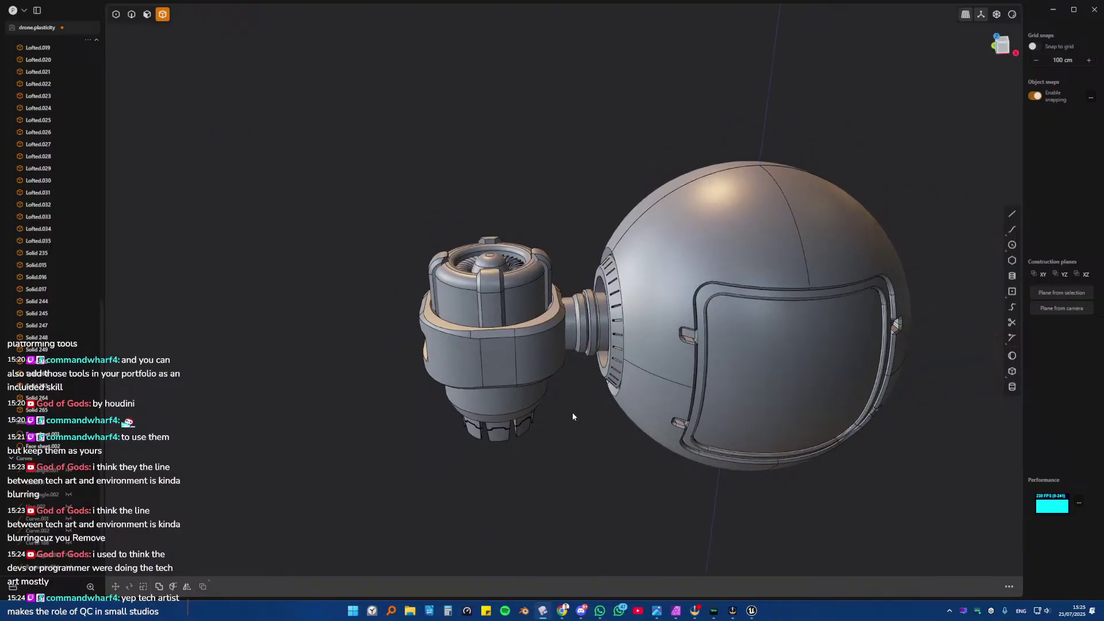
- Look around the sphere's front door, side opening and smooth rear shell
middle_drag(713, 357, 459, 276)
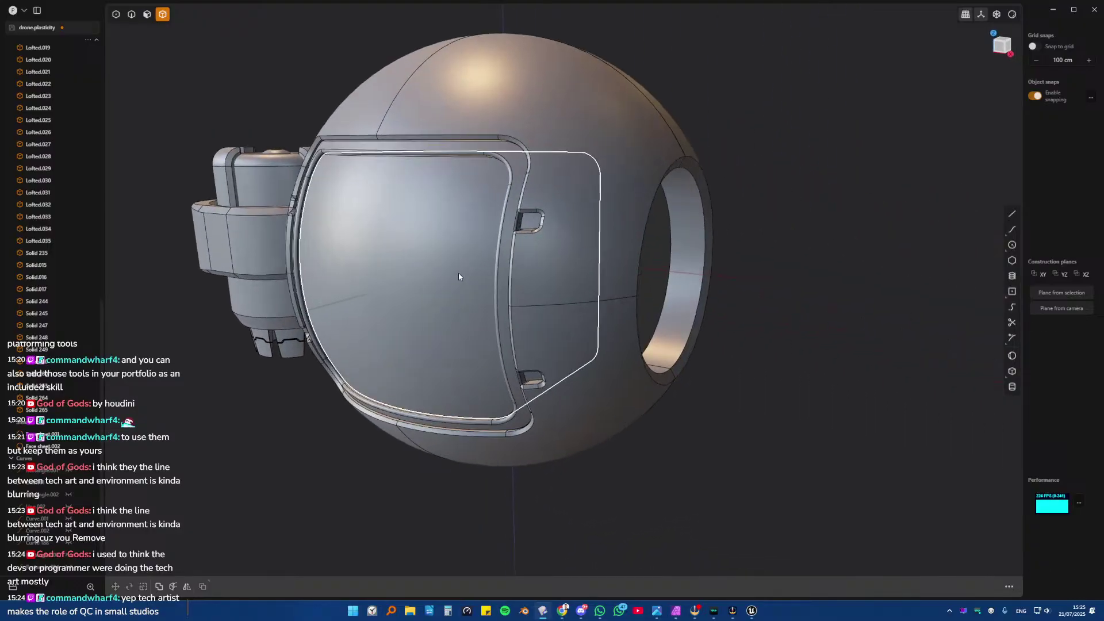
scroll(459, 276, up, 1)
middle_drag(627, 262, 487, 277)
scroll(483, 223, down, 5)
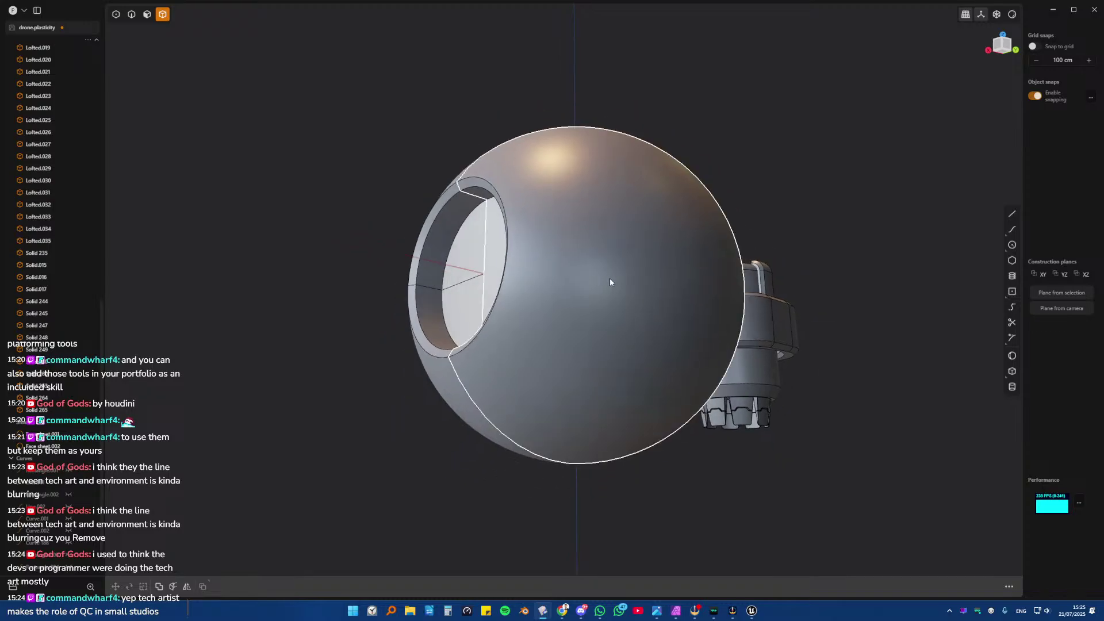
middle_drag(607, 280, 517, 312)
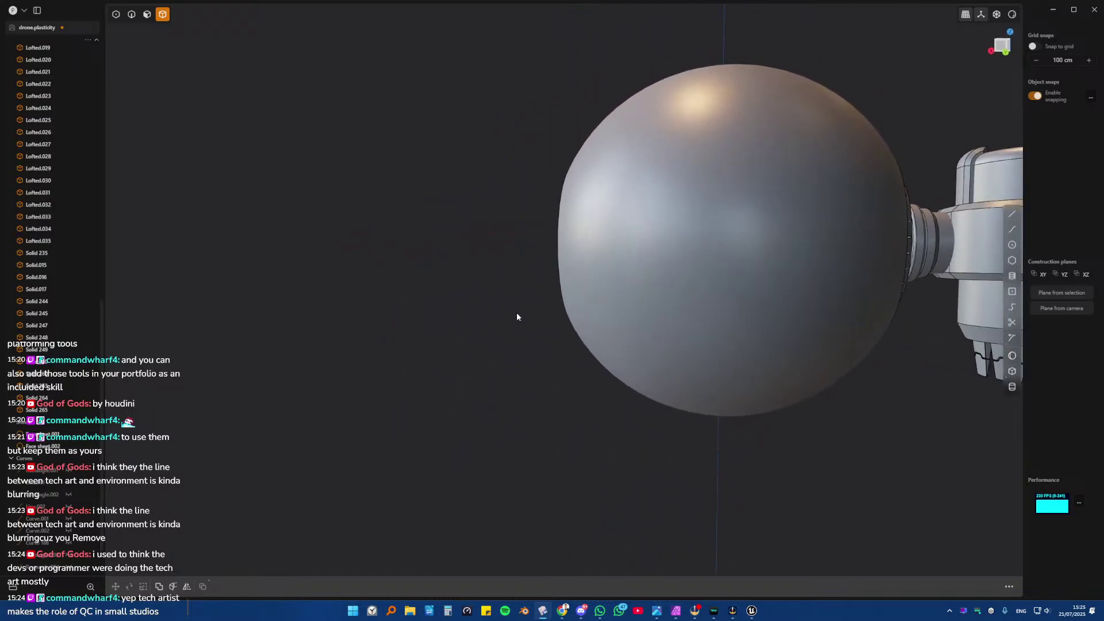
click(591, 301)
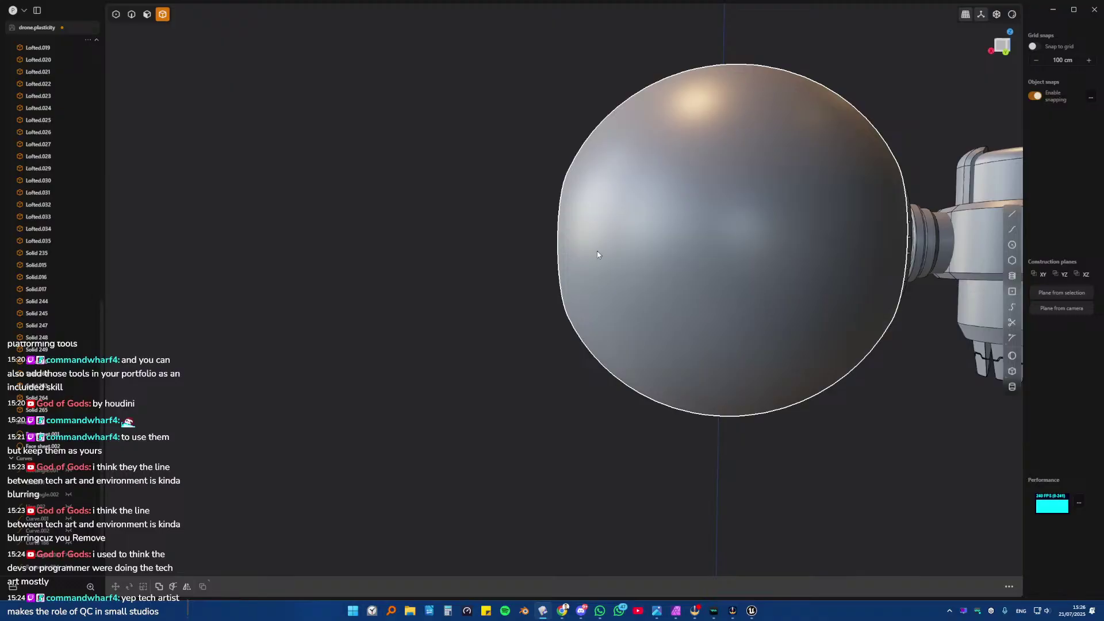
click(521, 231)
middle_drag(521, 231, 631, 251)
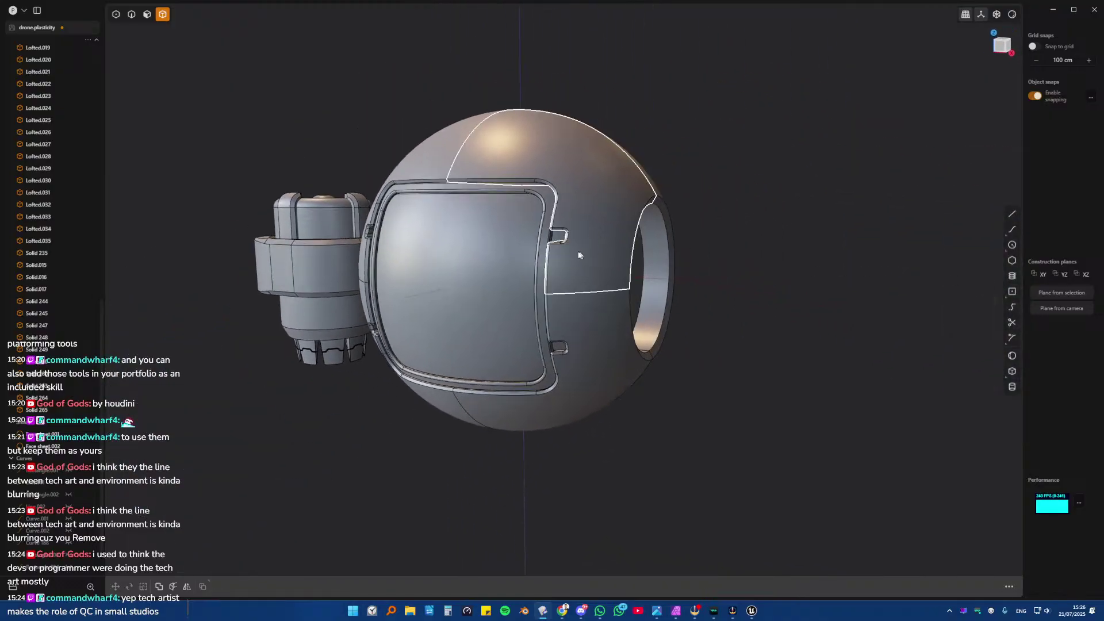
- Examine the front door panel, its double frame and the hinge cutouts up close
click(481, 270)
scroll(437, 275, up, 4)
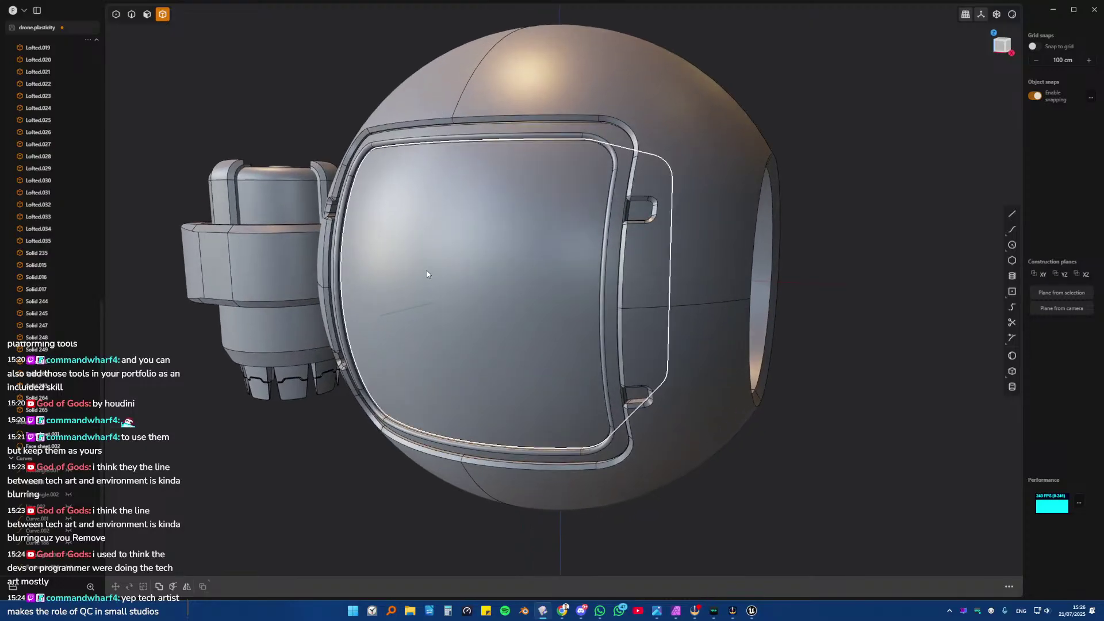
middle_drag(426, 270, 474, 273)
scroll(439, 271, down, 3)
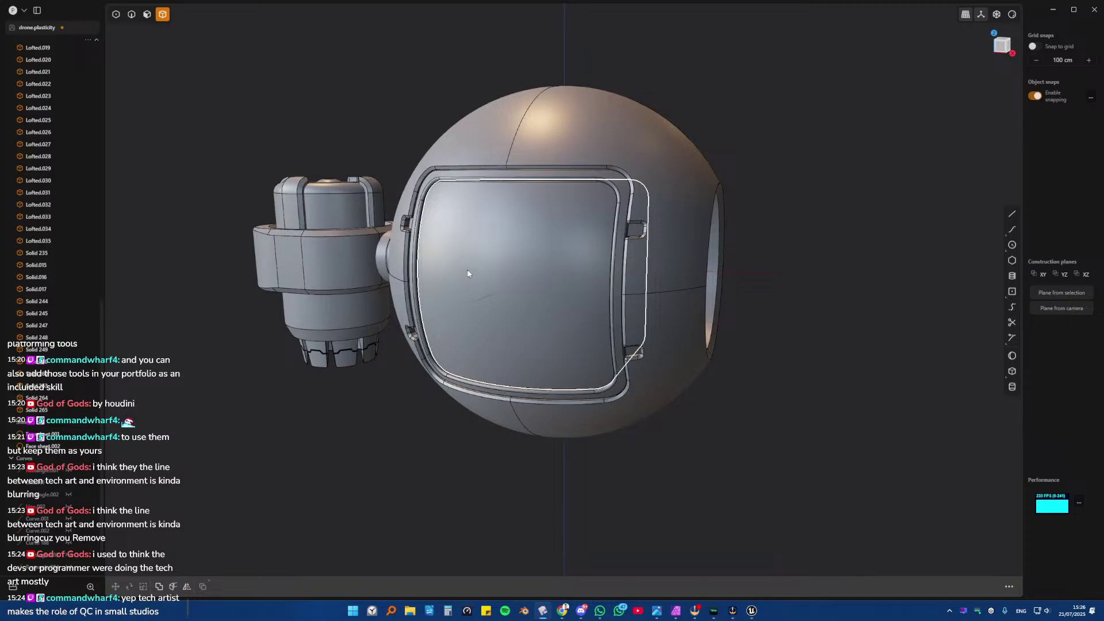
scroll(467, 274, up, 2)
click(467, 309)
middle_drag(467, 309, 532, 267)
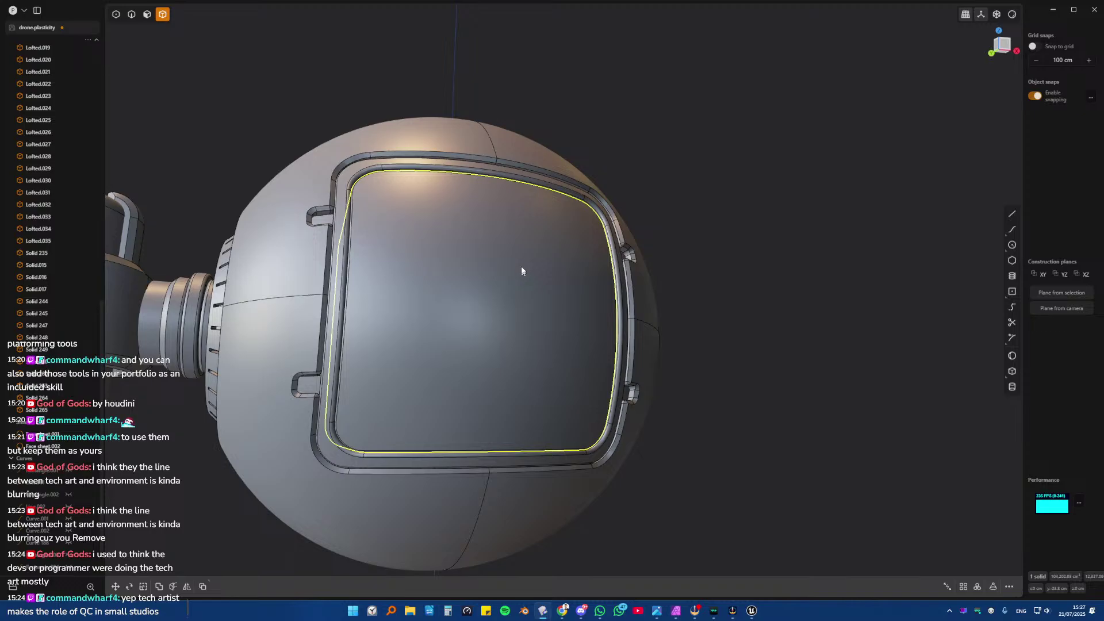
middle_drag(505, 236, 547, 279)
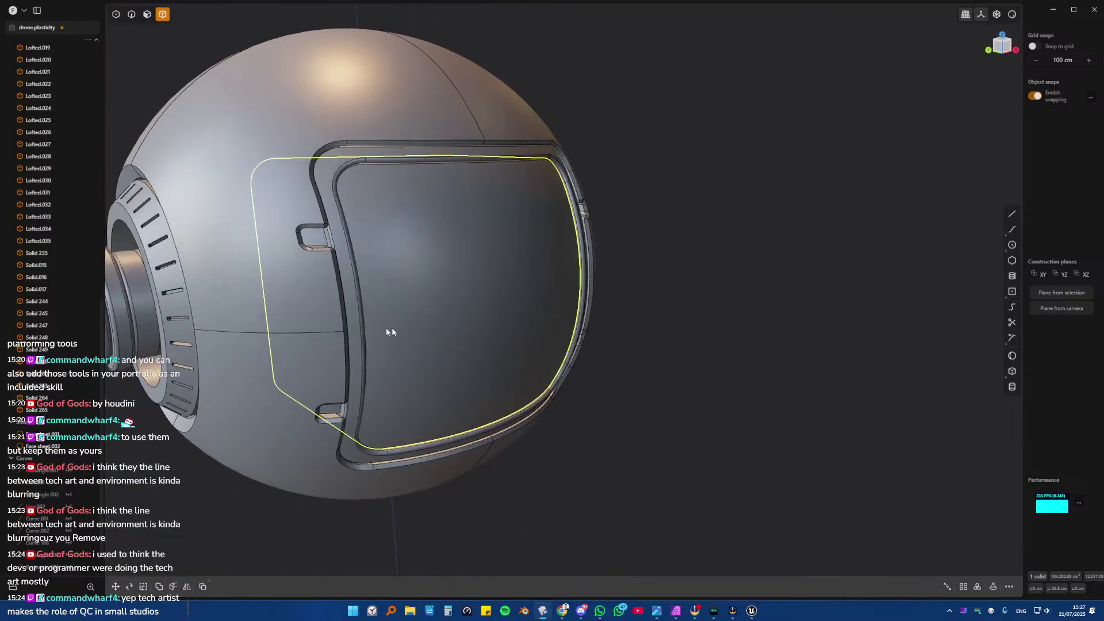
- Clear the door panel selection and review the overall proportions of the sphere, door and thruster
click(743, 156)
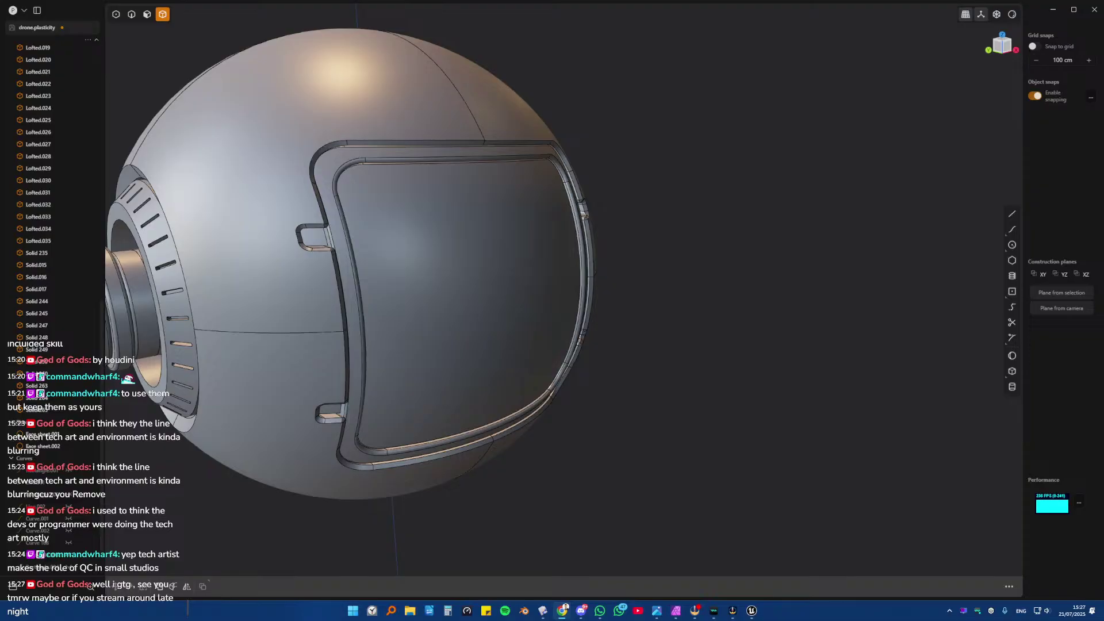
scroll(516, 340, down, 3)
click(799, 360)
scroll(540, 352, down, 1)
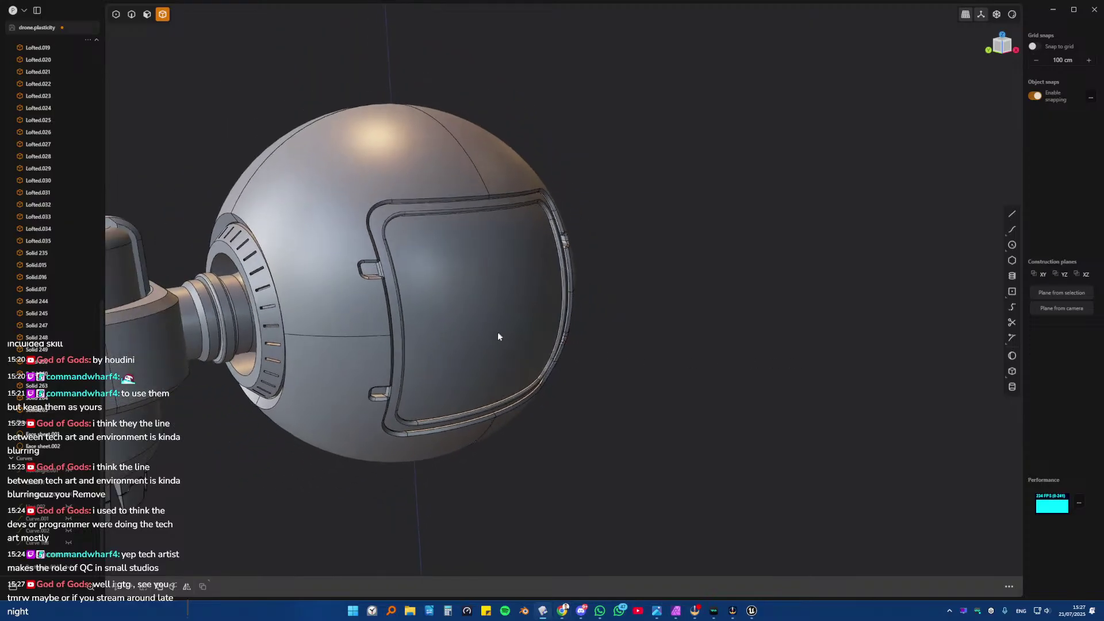
middle_drag(498, 337, 386, 331)
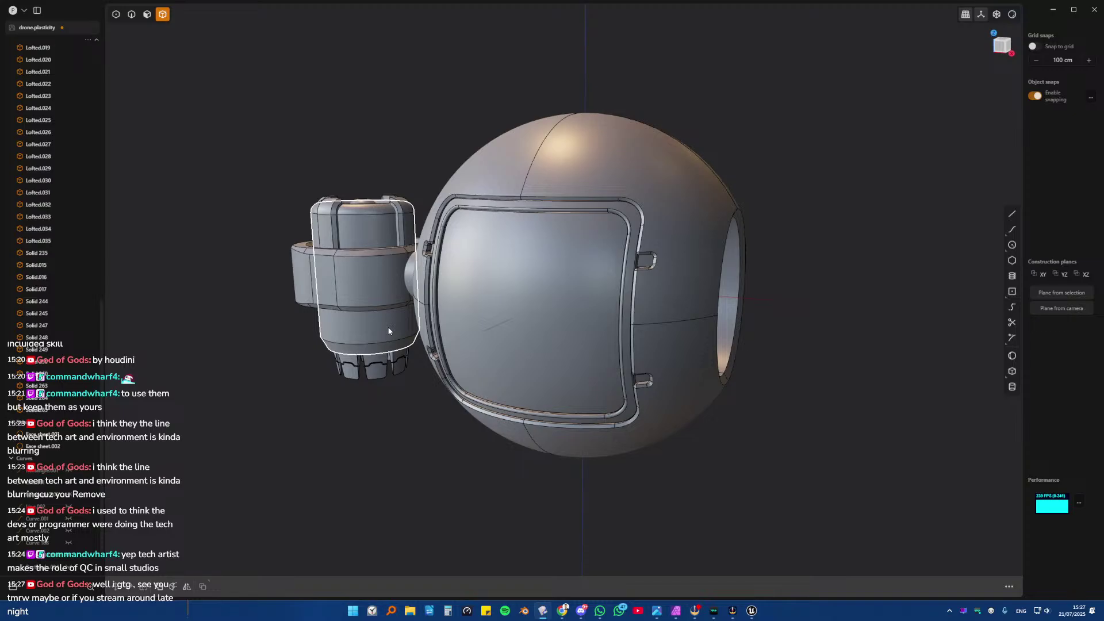
middle_drag(545, 328, 528, 309)
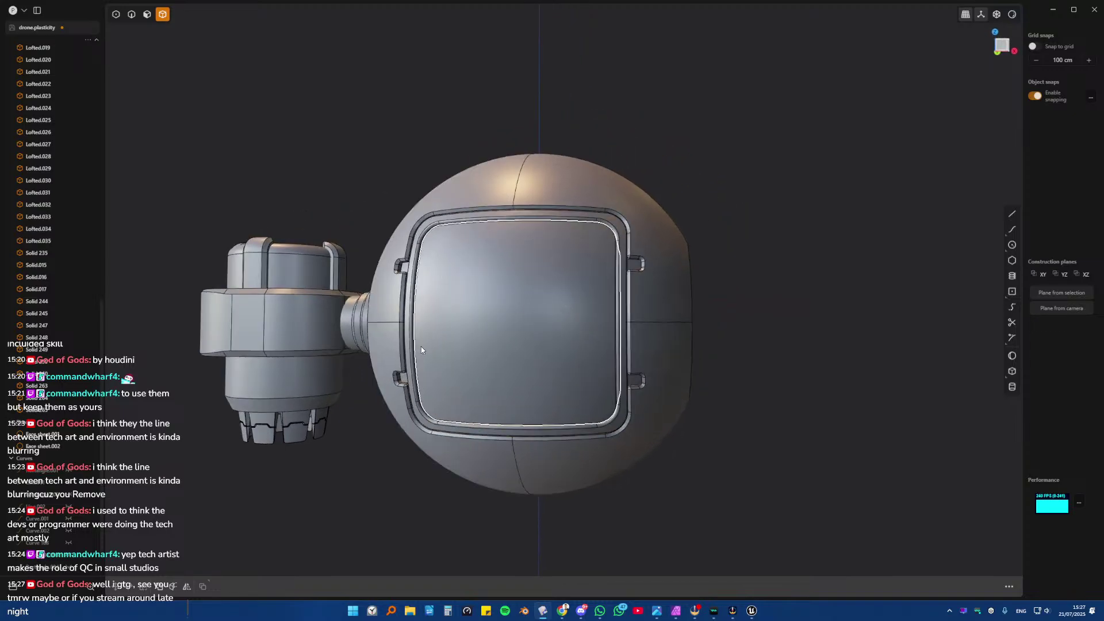
scroll(532, 362, up, 2)
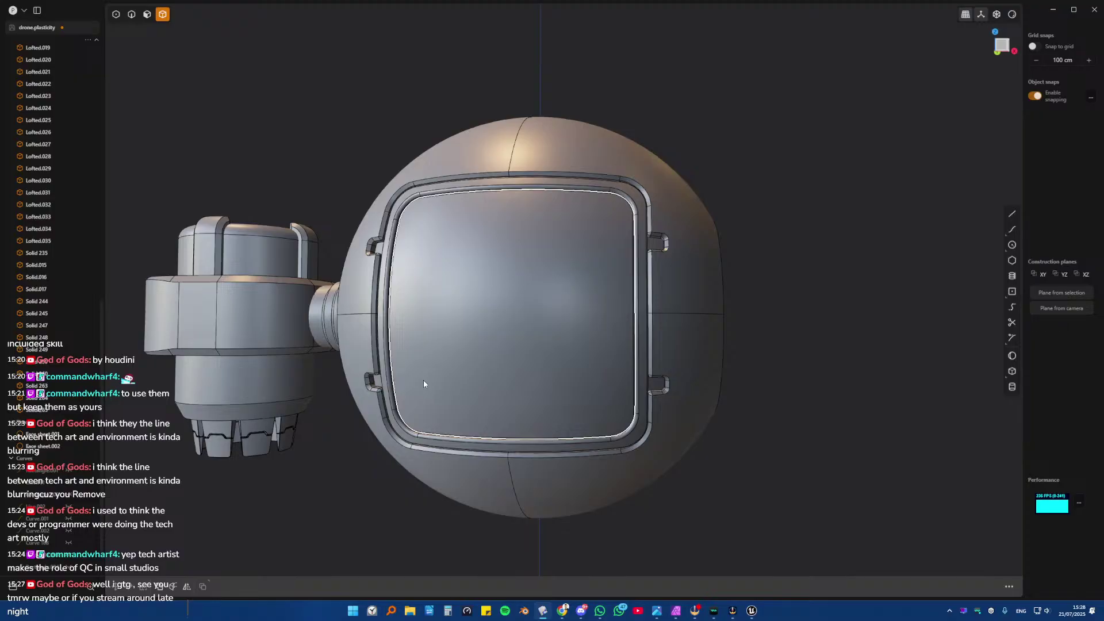
scroll(535, 379, up, 3)
middle_drag(537, 364, 487, 414)
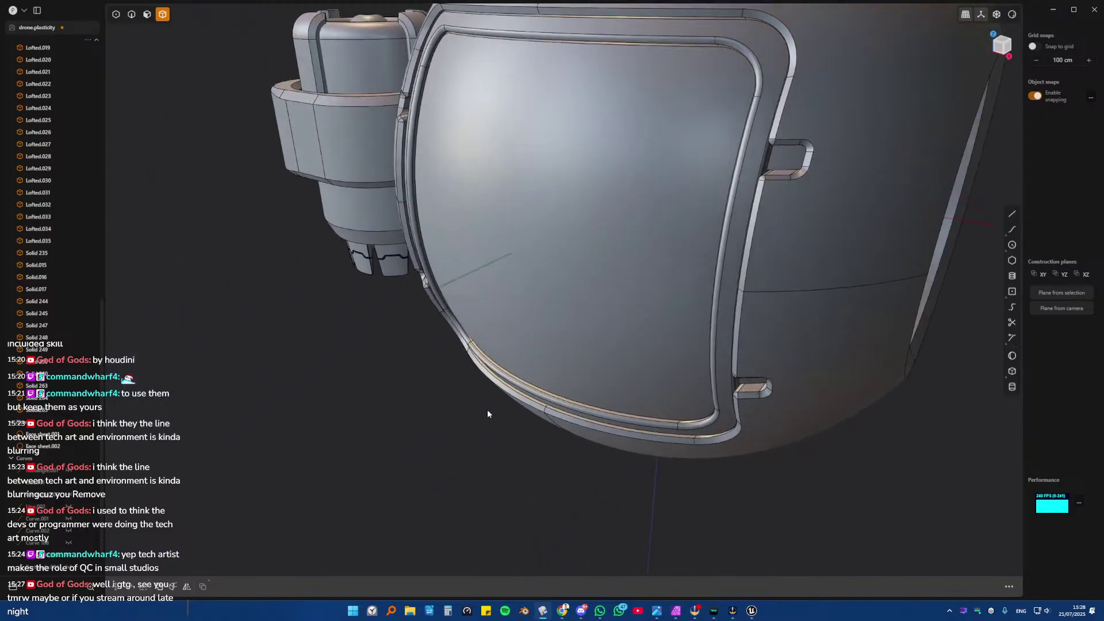
key(KP_1)
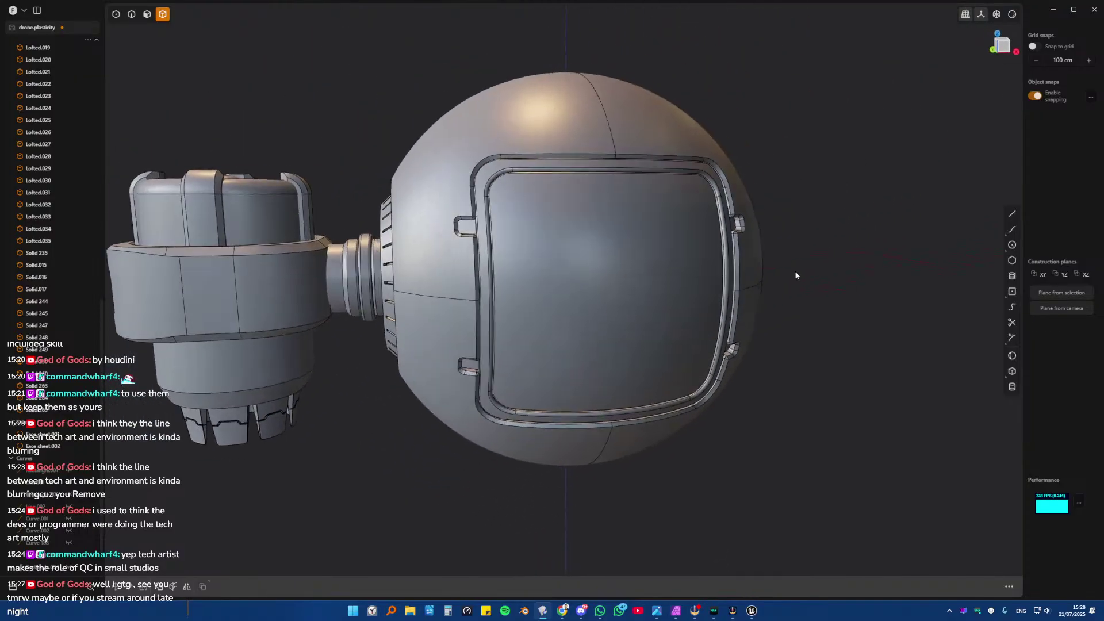
middle_drag(796, 276, 419, 354)
- Select the shell segments surrounding the front door and merge them into a single front half
click(468, 319)
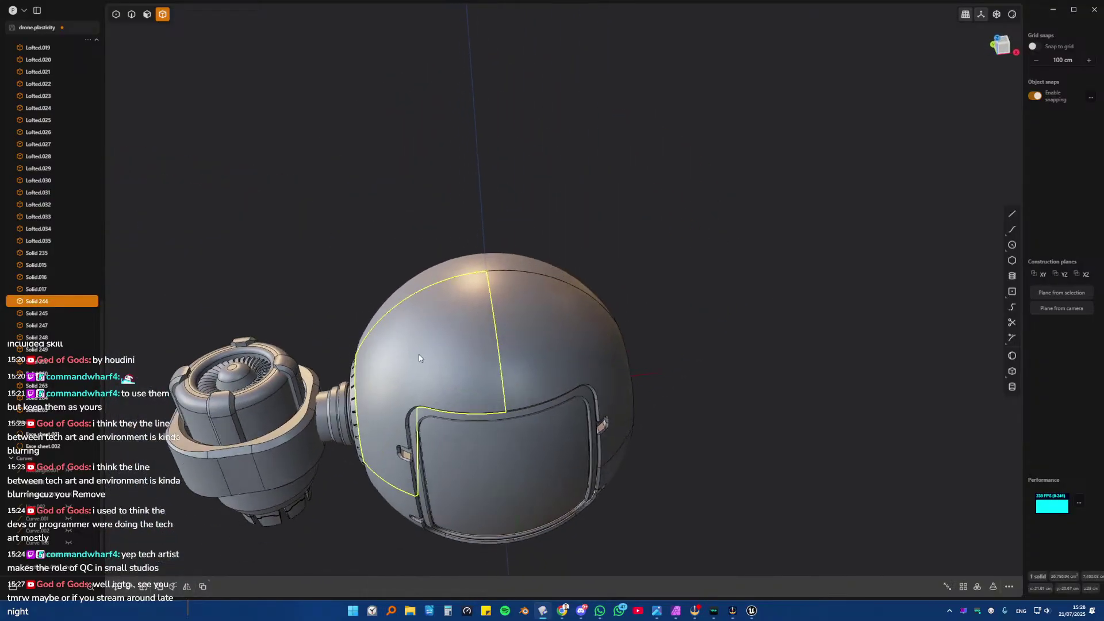
scroll(512, 291, up, 4)
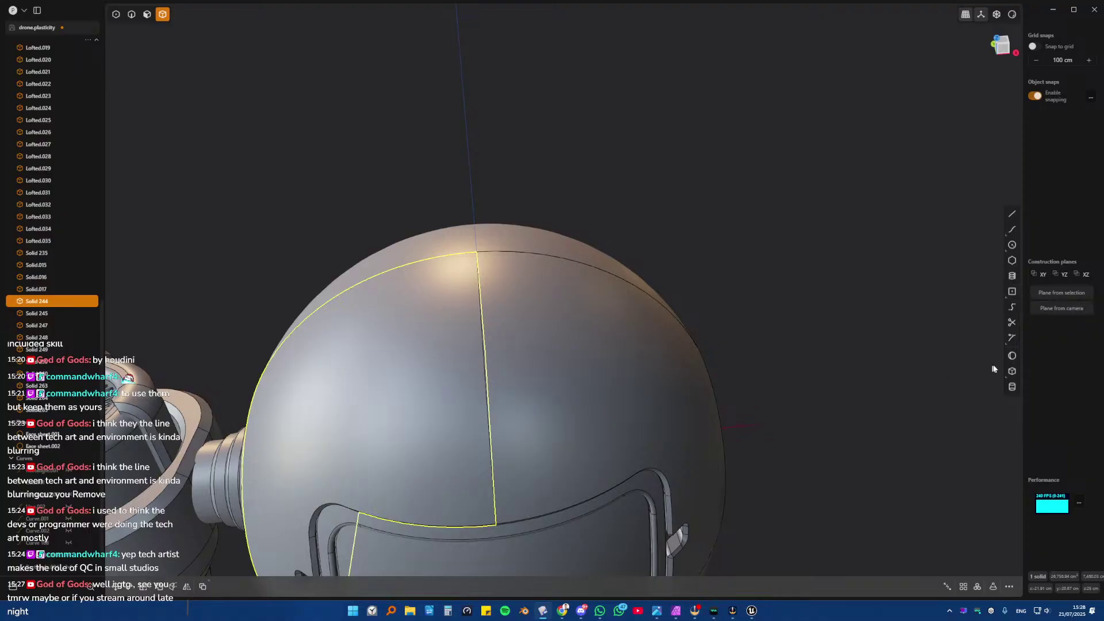
click(1012, 386)
key(KP_7)
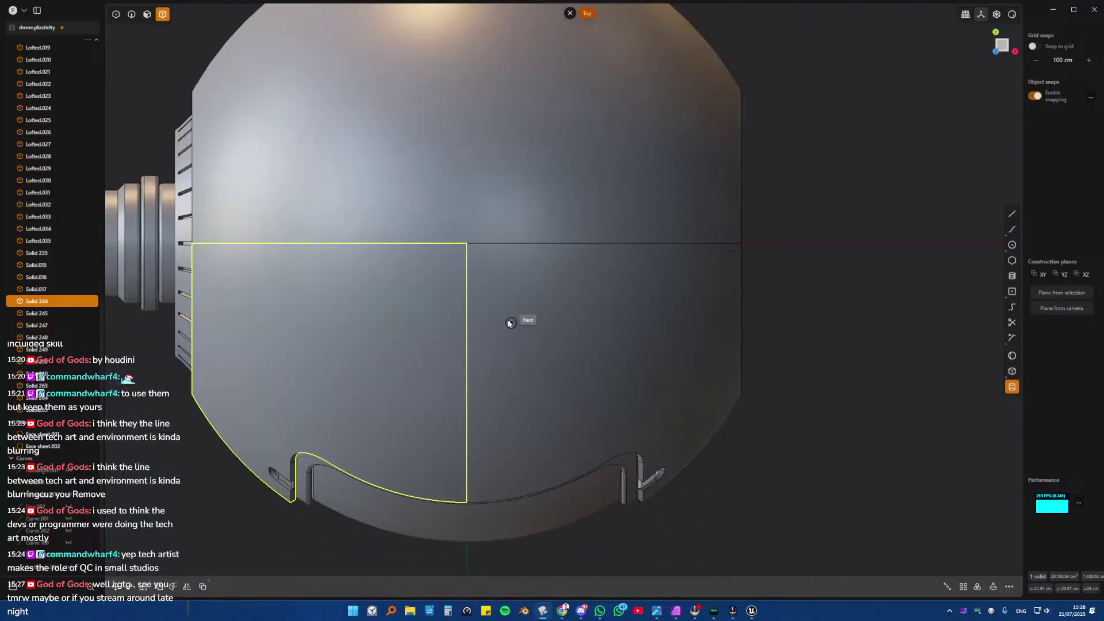
shift+click(525, 314)
middle_drag(526, 313, 529, 141)
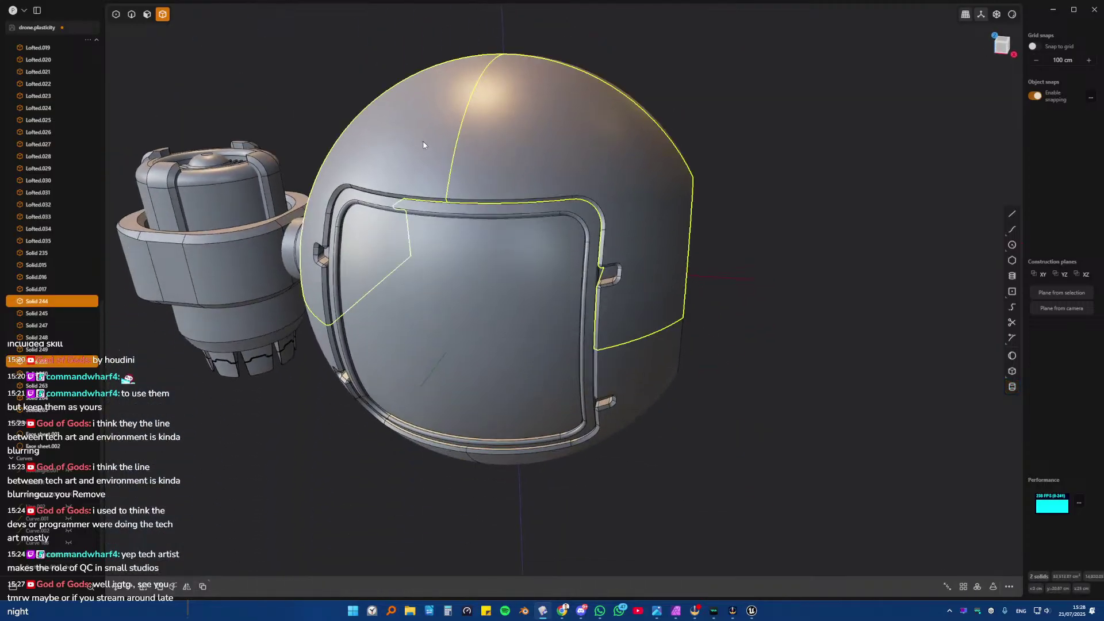
middle_drag(423, 145, 623, 210)
shift+click(624, 210)
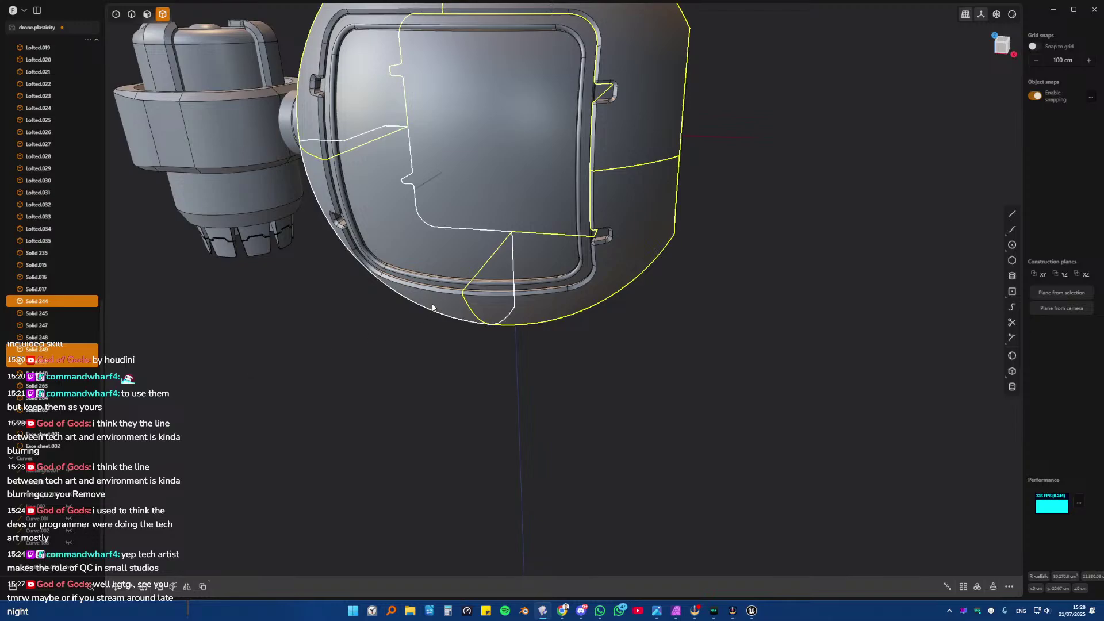
key(shift+equal)
click(696, 193)
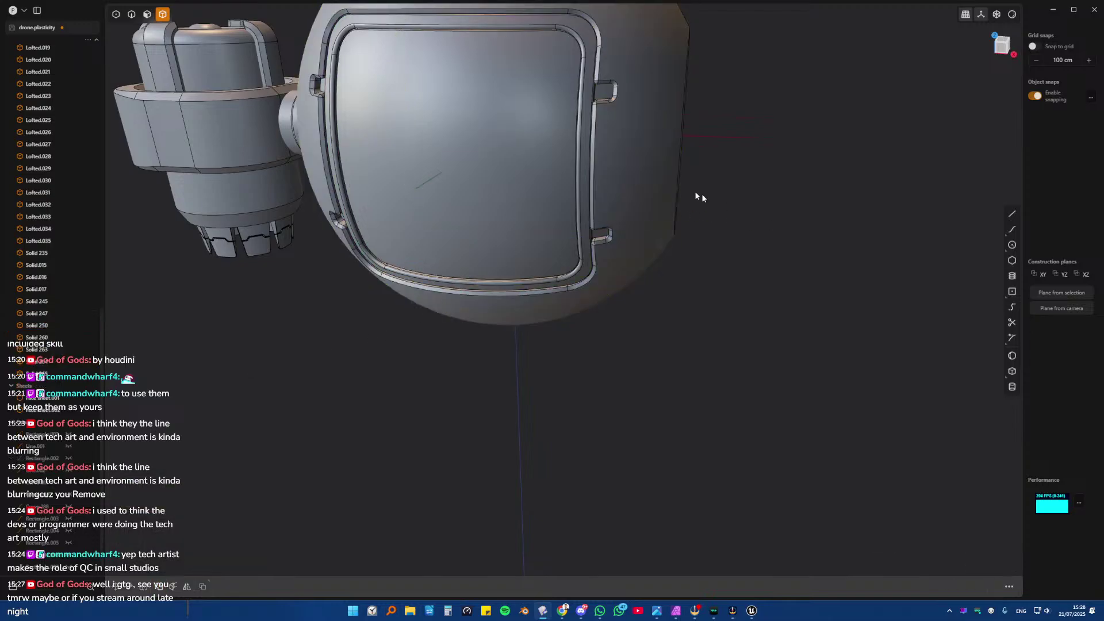
- Try to merge the sphere's front shell half with the rear half
middle_drag(696, 197, 536, 235)
click(529, 103)
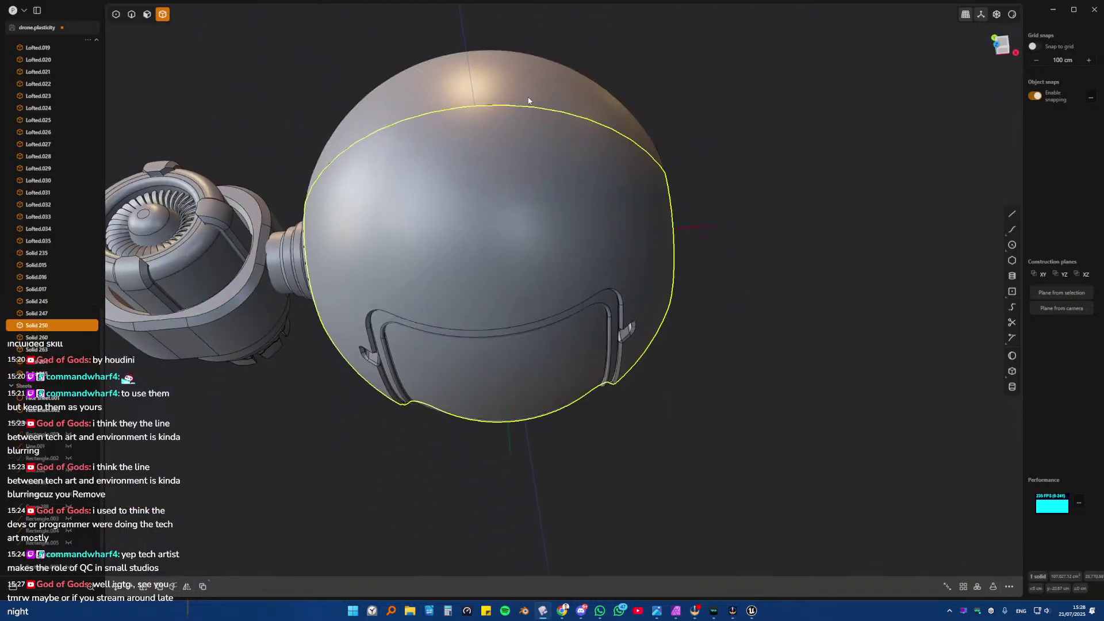
shift+click(529, 101)
key(shift+equal)
key(Return)
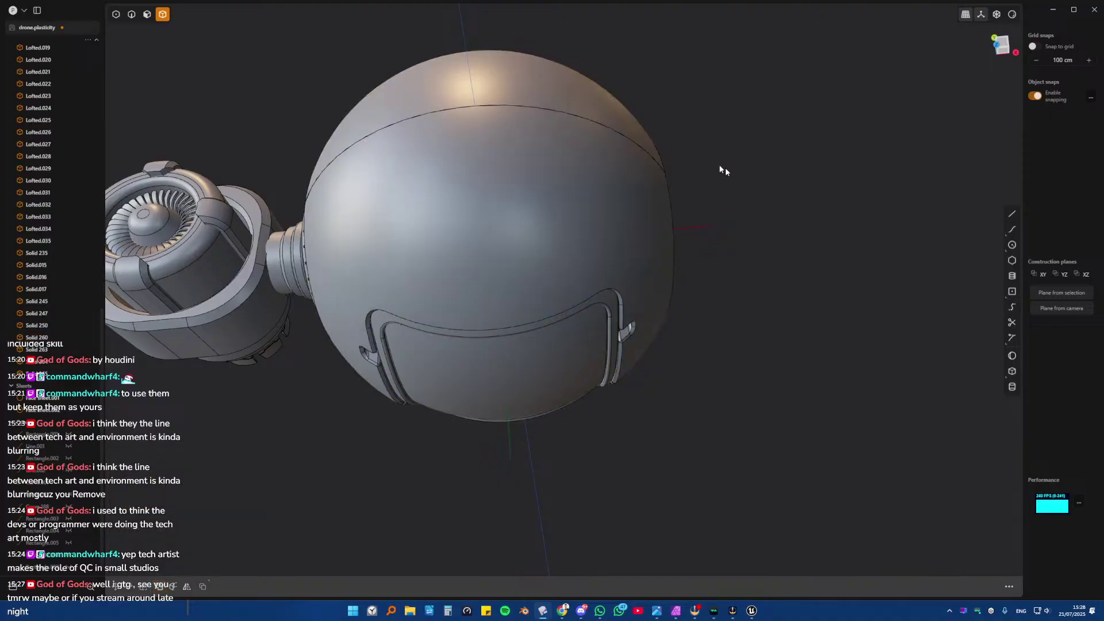
- Create a separate upright cylinder about 41.5 cm in diameter, centred on the seam above the sphere
middle_drag(719, 171, 435, 220)
scroll(572, 229, up, 2)
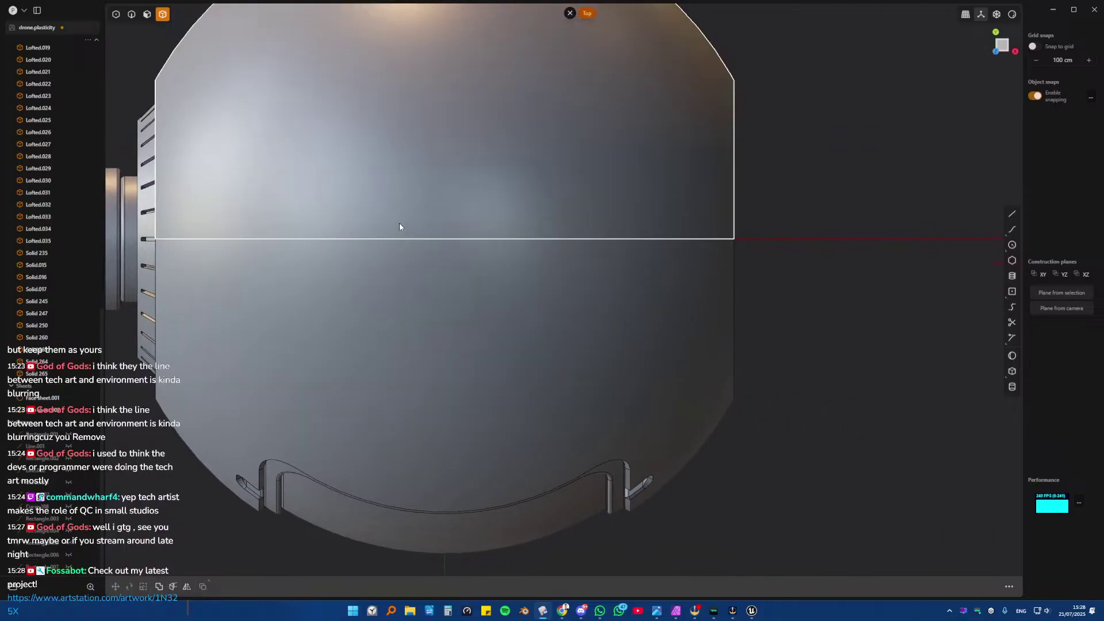
scroll(380, 228, up, 2)
shift+middle_drag(362, 229, 467, 249)
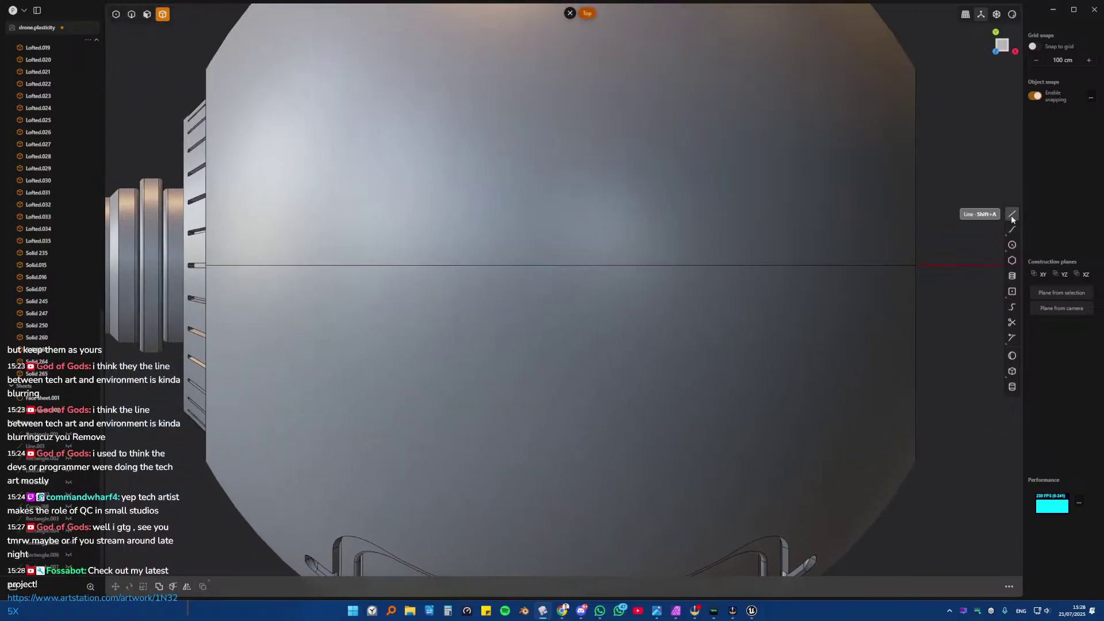
click(1012, 387)
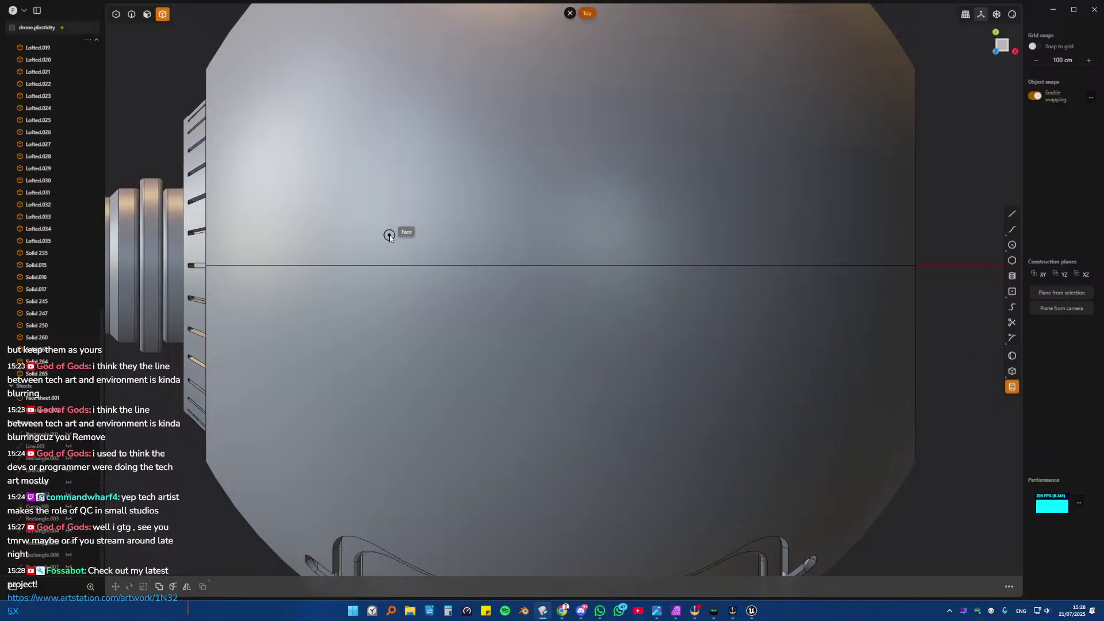
click(562, 266)
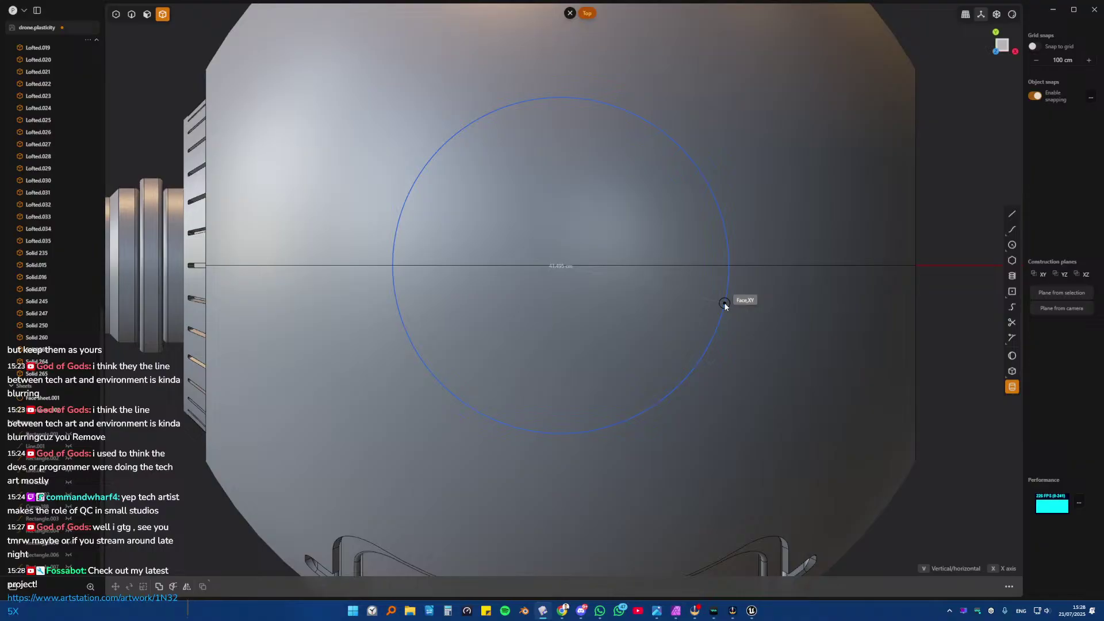
click(725, 306)
middle_drag(715, 302, 621, 177)
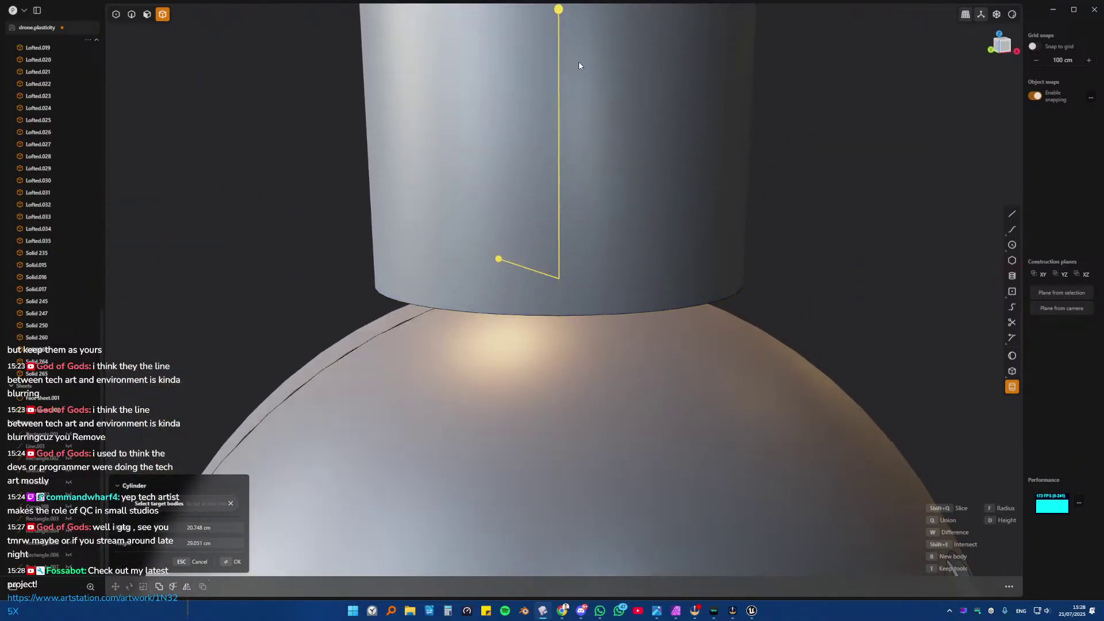
click(578, 62)
scroll(582, 75, down, 6)
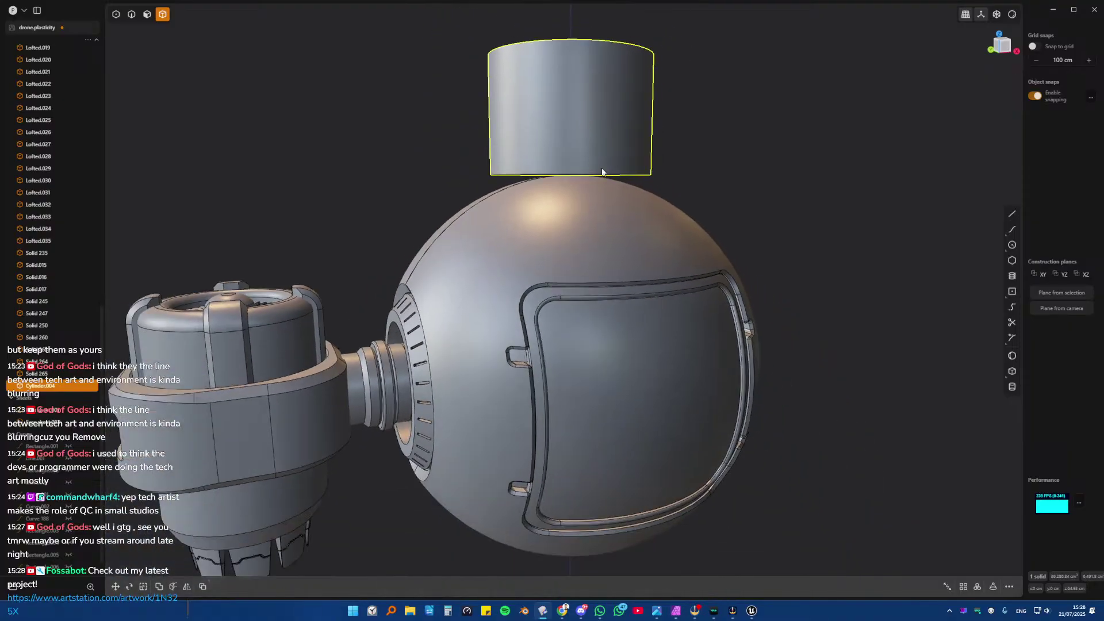
- Move the upright cylinder straight down so its base sits into the top of the sphere
key(g)
drag(575, 80, 577, 94)
click(626, 138)
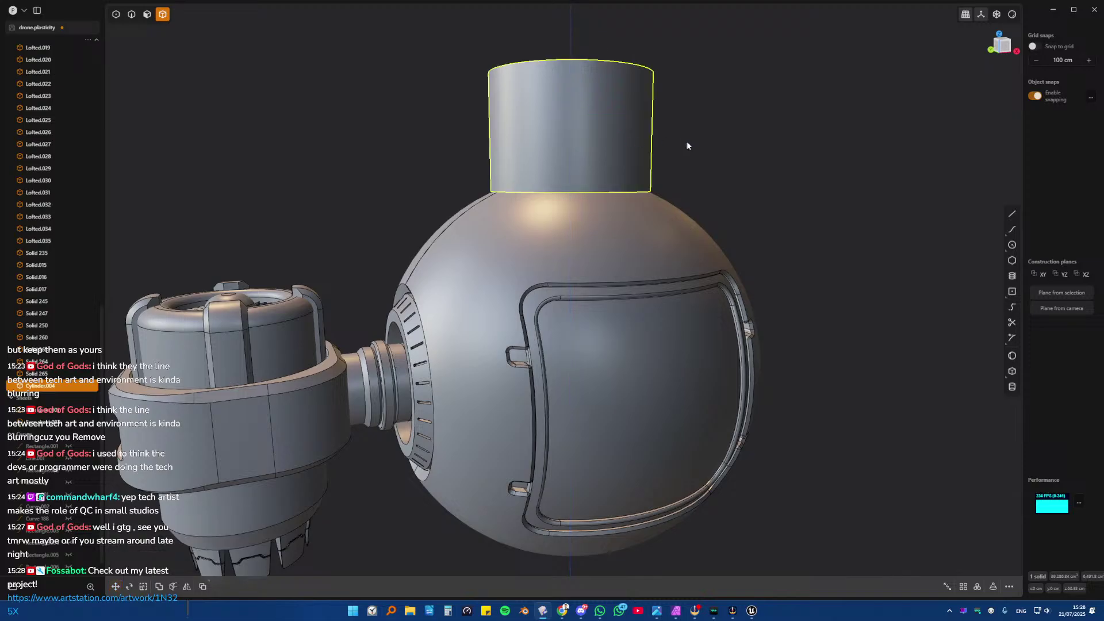
- Chamfer the cylinder's bottom edge by about 0.64 cm where it meets the sphere
middle_drag(625, 138, 527, 266)
scroll(491, 274, up, 5)
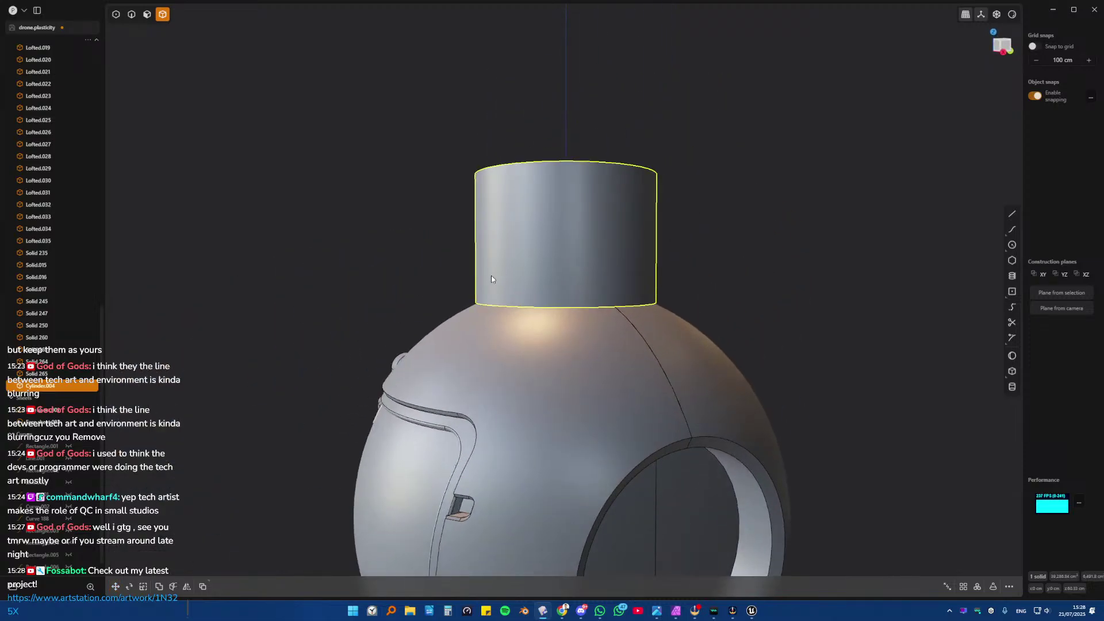
key(2)
click(478, 317)
key(f)
scroll(514, 286, up, 2)
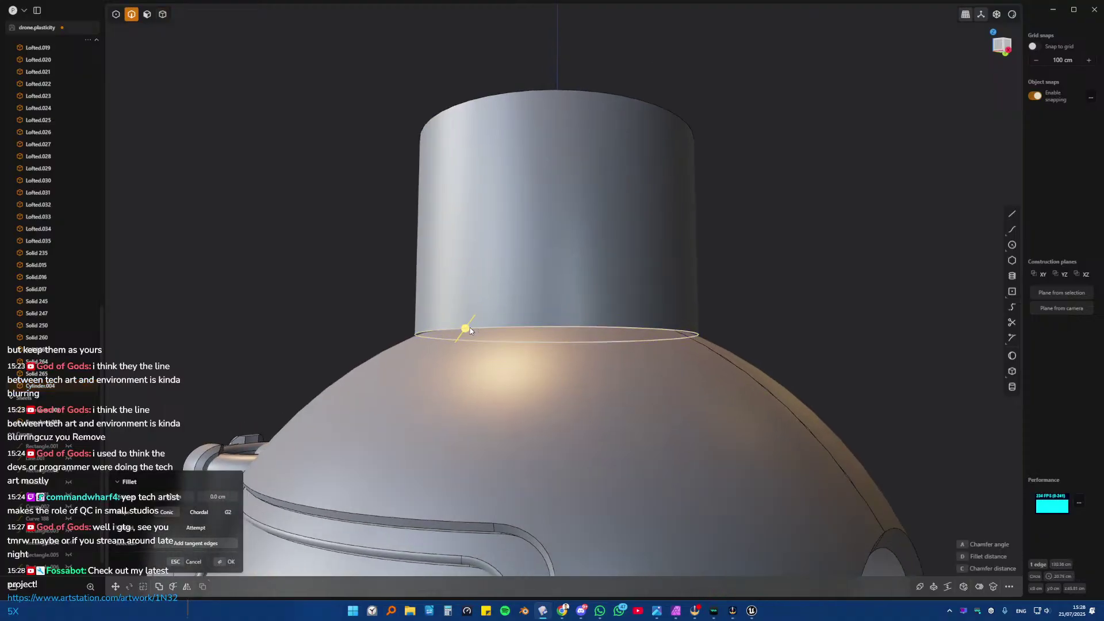
drag(470, 330, 477, 331)
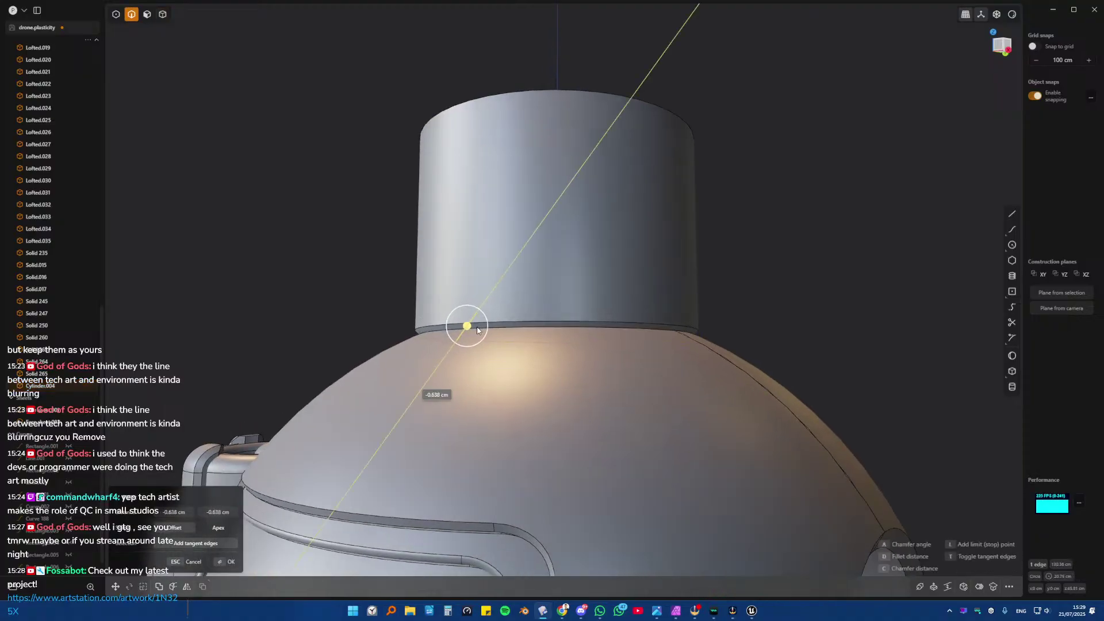
key(Return)
- Raise the chamfered cylinder about 0.39 cm along the vertical axis above the sphere
middle_drag(860, 270, 585, 296)
key(4)
click(589, 249)
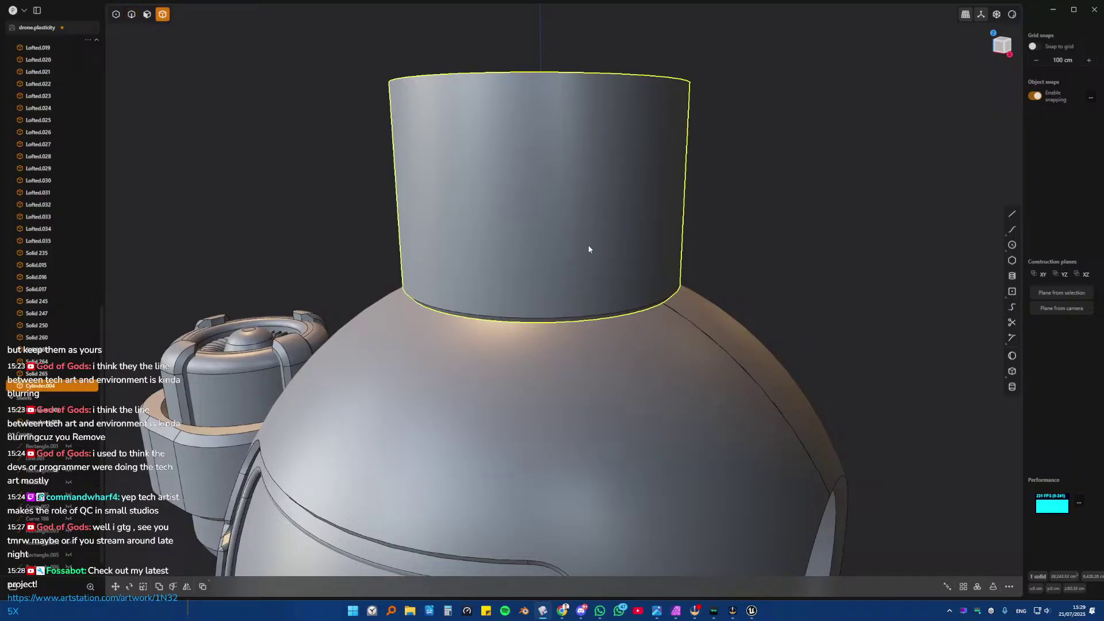
middle_drag(589, 249, 534, 257)
key(g)
drag(536, 208, 538, 203)
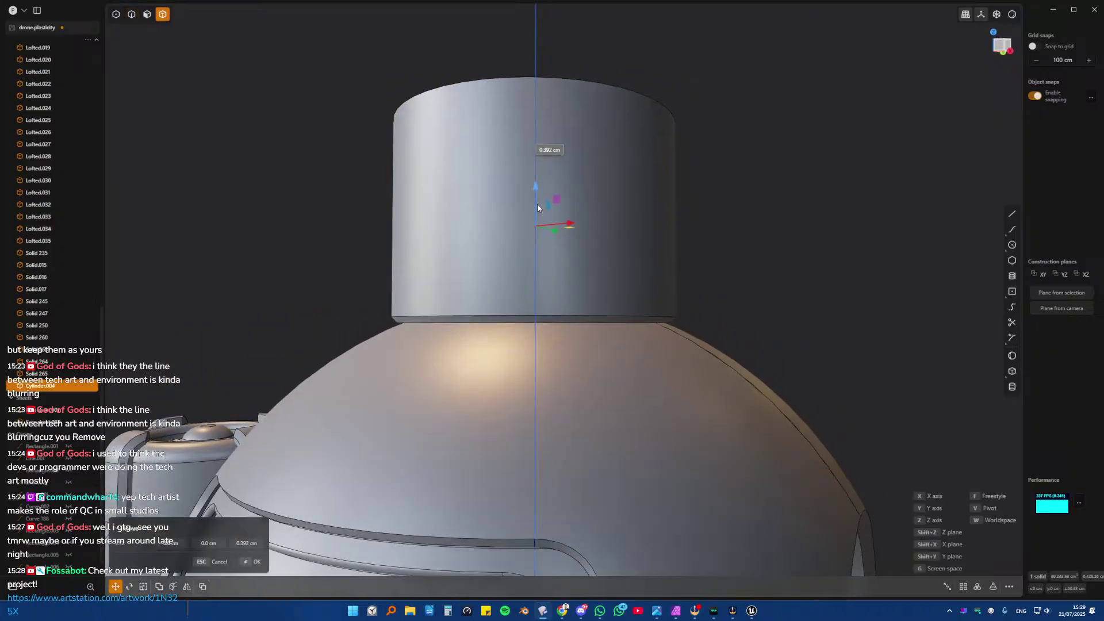
key(Return)
click(838, 229)
- Offset the cylinder's top face downward to shorten it into a low disc on the sphere
middle_drag(838, 229, 585, 189)
key(3)
click(529, 78)
key(o)
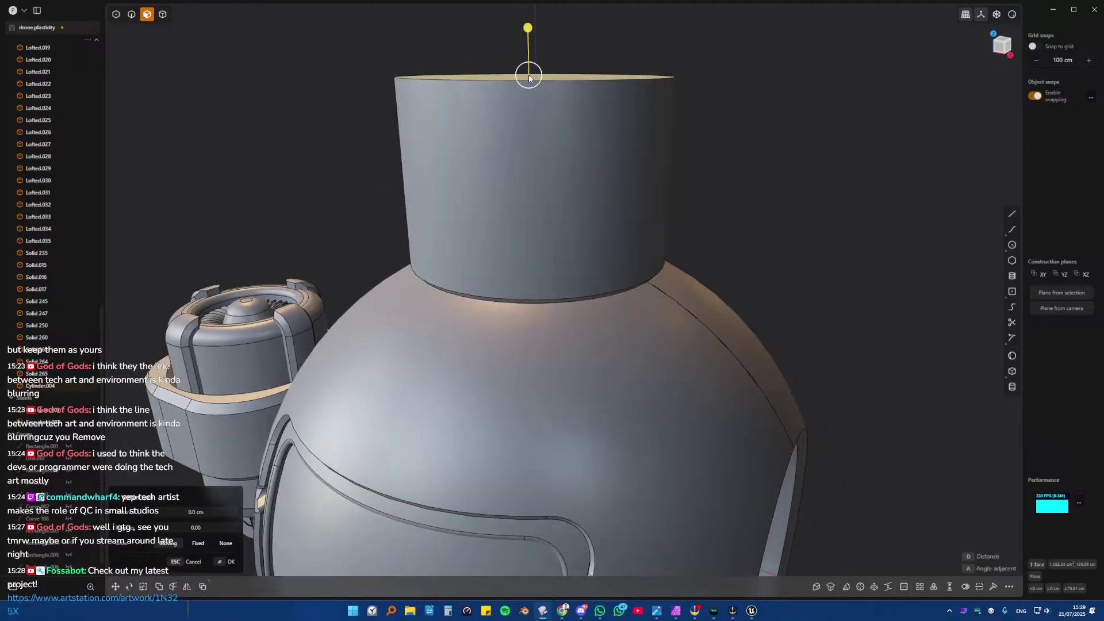
drag(529, 78, 545, 175)
scroll(551, 208, down, 5)
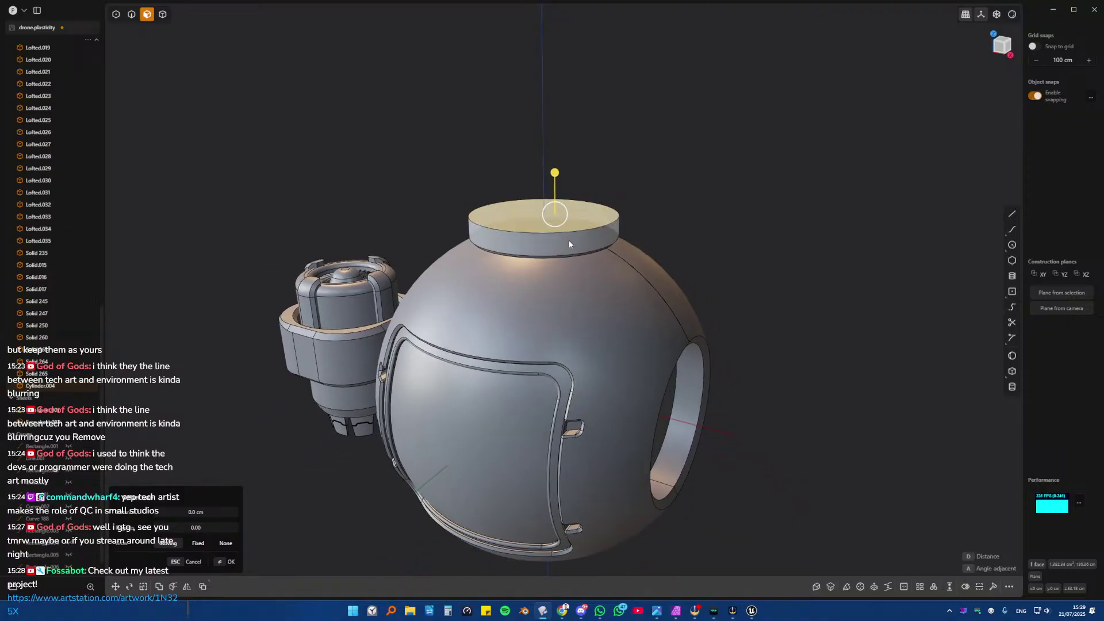
- Try to offset the disc's side and chamfer faces outward by about 2.7 cm
click(575, 251)
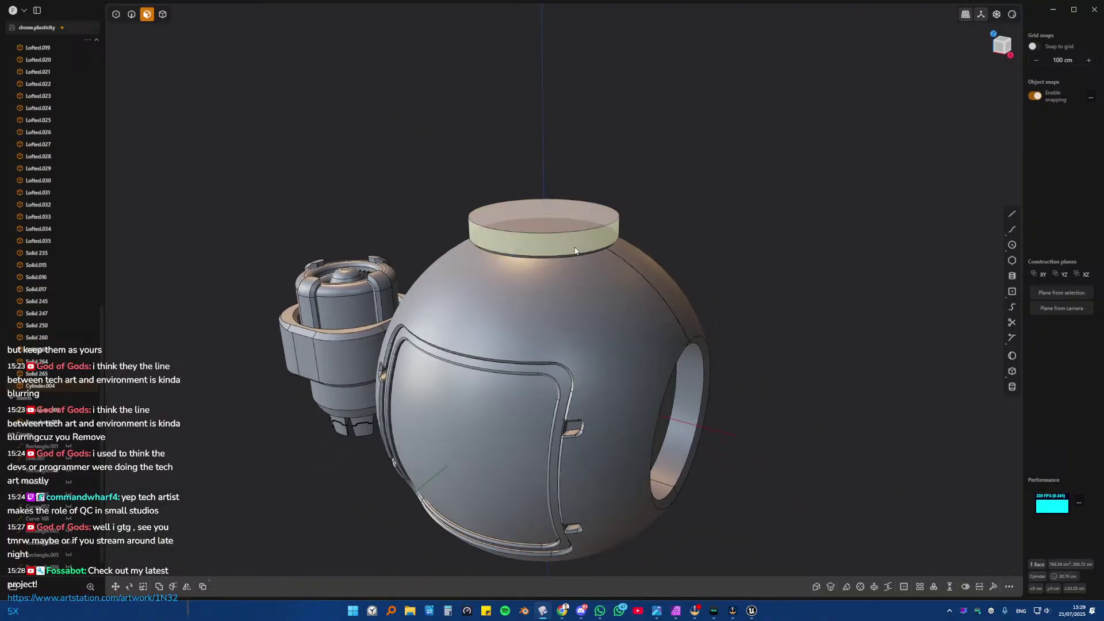
middle_drag(585, 252, 588, 208)
shift+click(573, 256)
key(o)
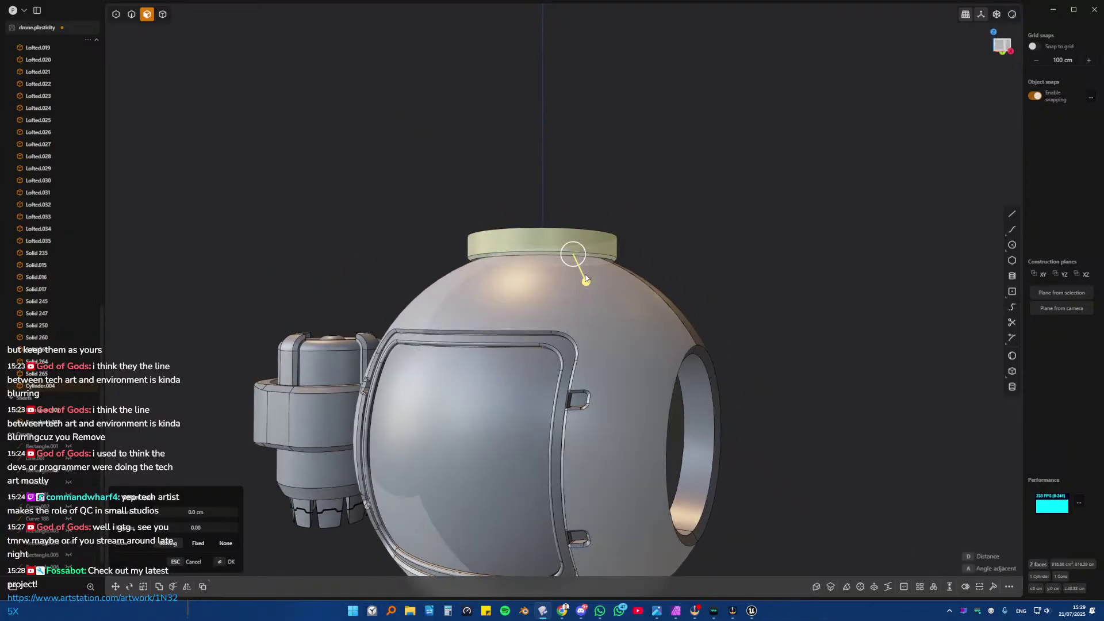
mouse_move(585, 279)
mouse_down()
mouse_move(606, 289)
mouse_move(595, 284)
mouse_up()
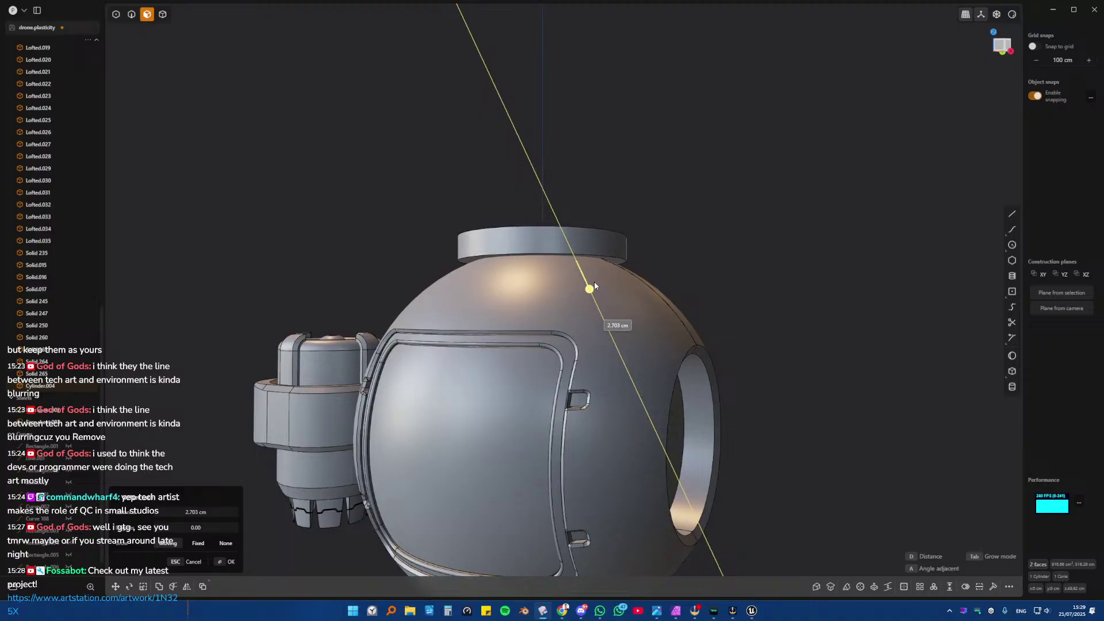
click(594, 286)
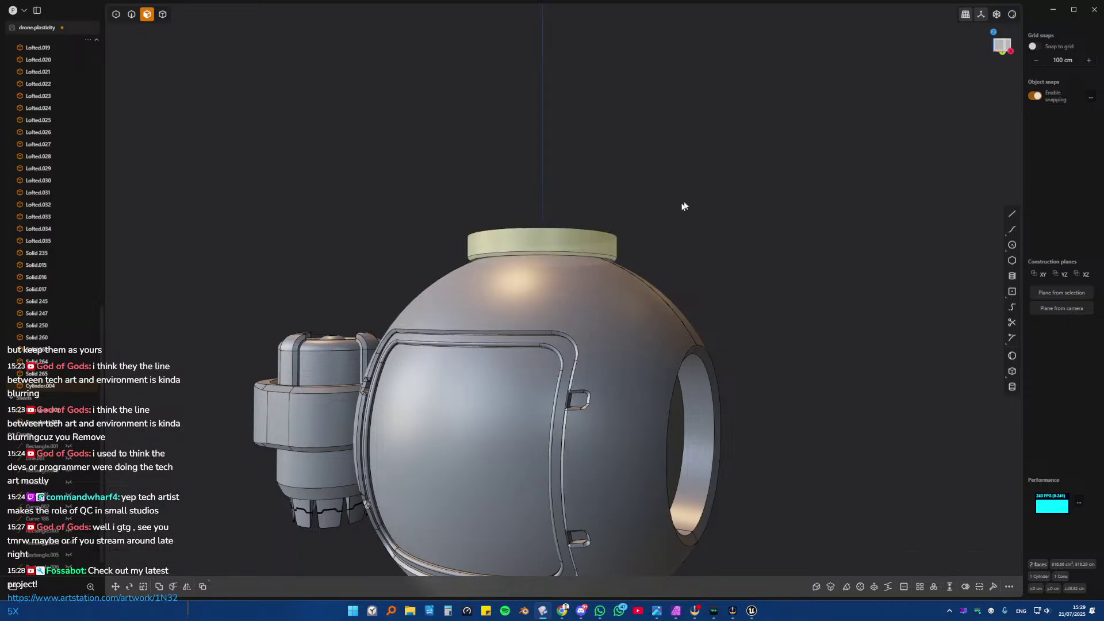
- Fillet the disc's upper outer edge to give it a broad rounded rim
scroll(591, 225, up, 3)
key(4)
middle_drag(589, 168, 592, 206)
click(588, 198)
scroll(596, 207, up, 2)
key(3)
click(593, 206)
key(2)
click(602, 231)
drag(604, 231, 623, 230)
click(594, 226)
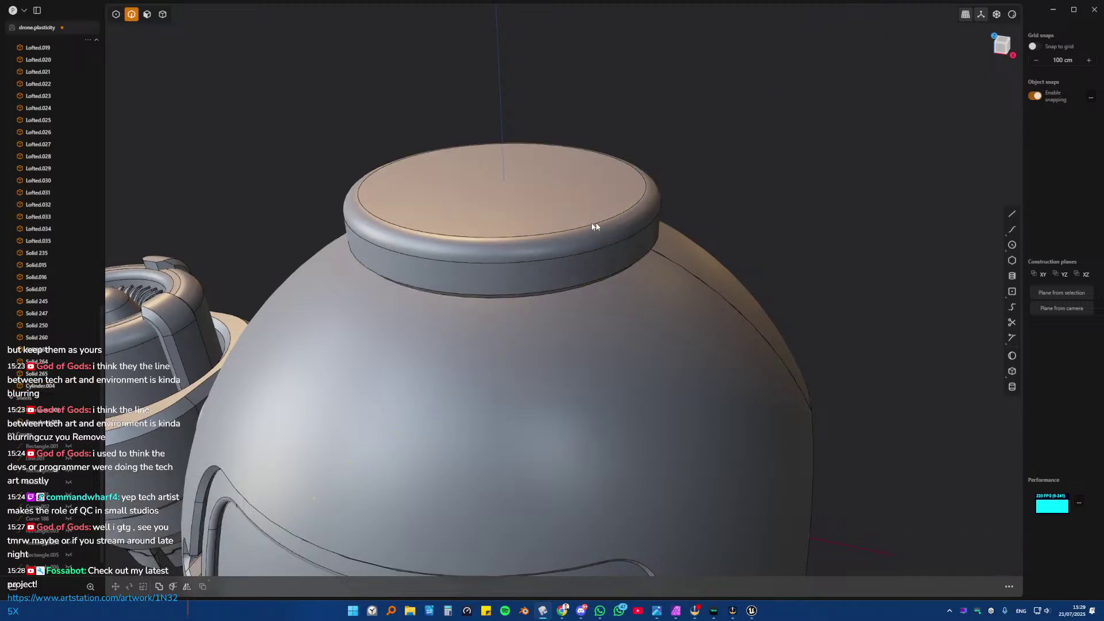
scroll(538, 212, down, 5)
middle_drag(547, 220, 556, 327)
key(3)
click(532, 196)
scroll(552, 285, up, 4)
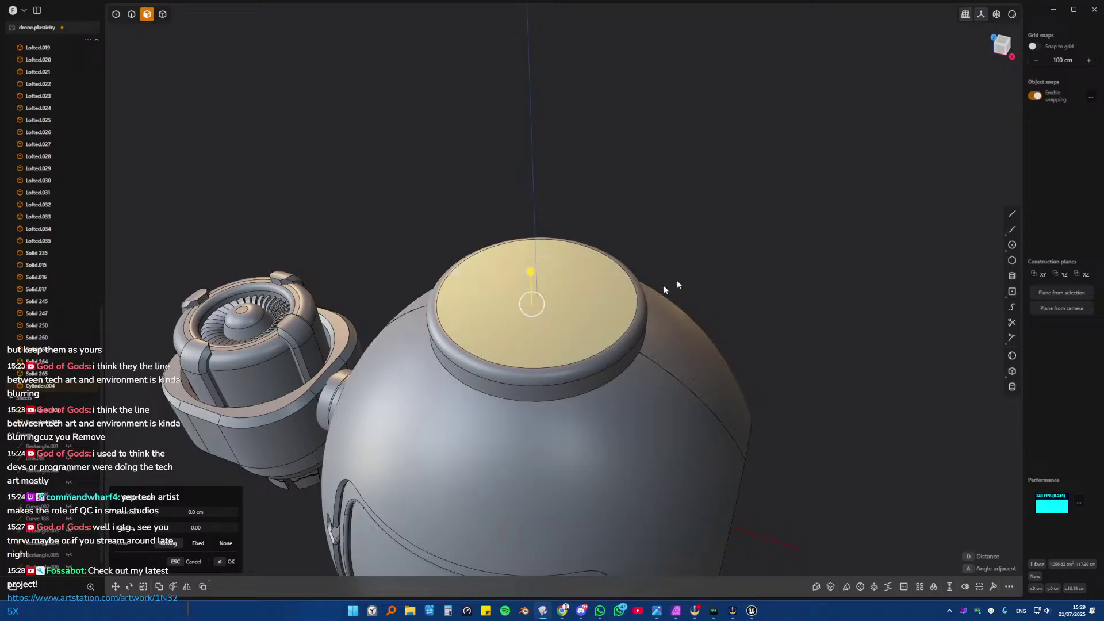
click(805, 226)
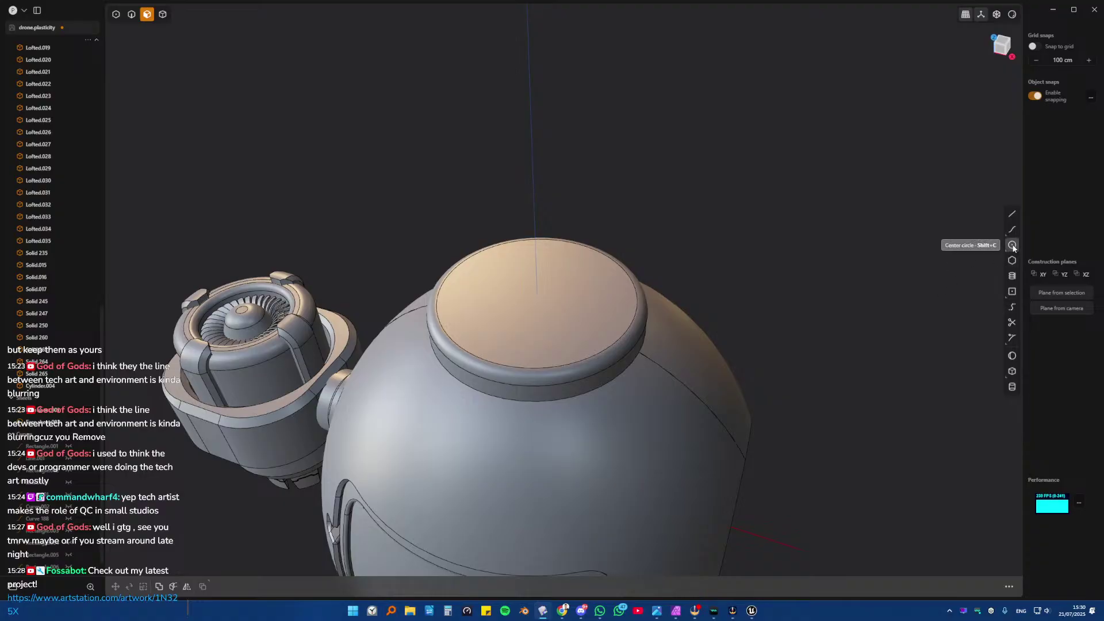
- Create an upright rod of about 1.97 cm radius and 34 cm height at the disc's centre, and offset its side inward to thin it
click(1012, 387)
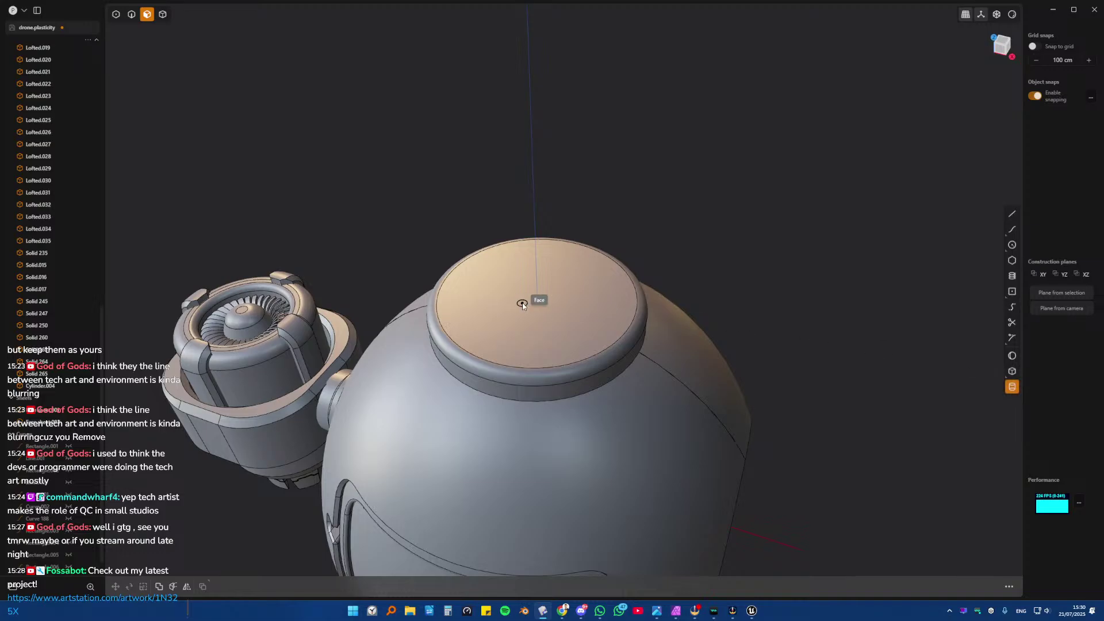
click(536, 293)
click(543, 287)
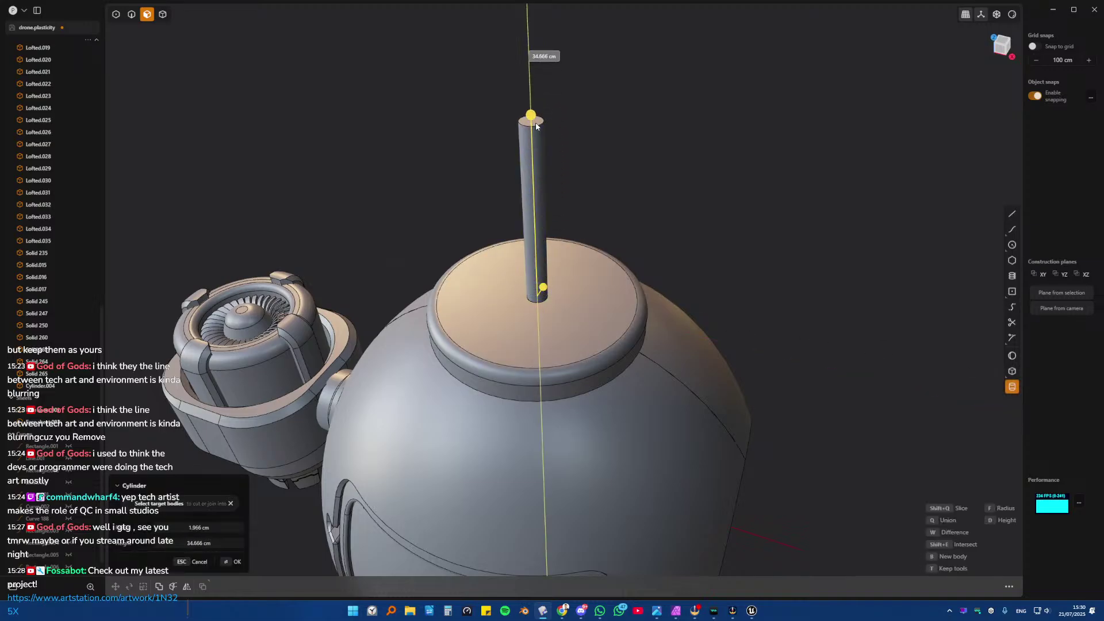
click(536, 128)
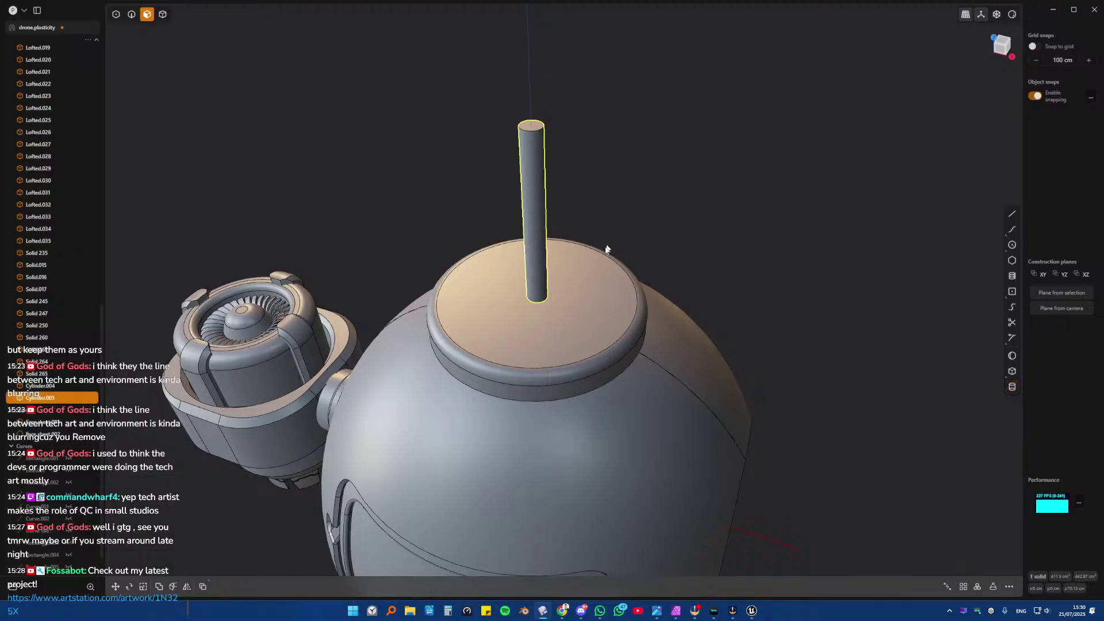
middle_drag(606, 249, 559, 303)
drag(559, 303, 557, 313)
middle_drag(692, 286, 732, 277)
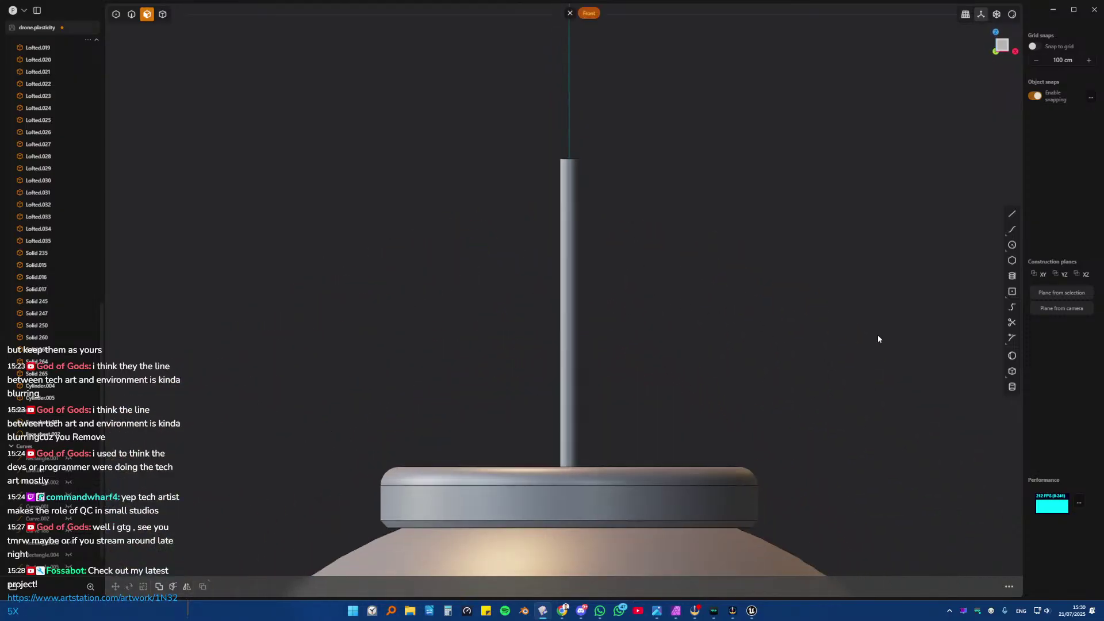
- Create a separate sphere of about 18.2 cm radius on the vertical axis above the rod
click(1012, 357)
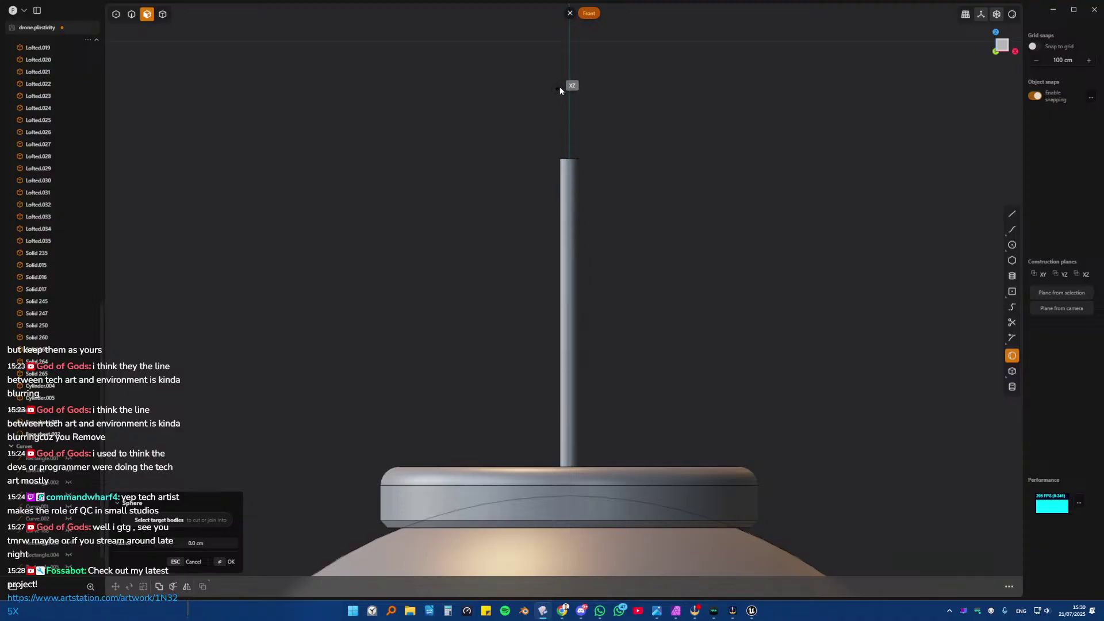
key(KP_7)
key(KP_1)
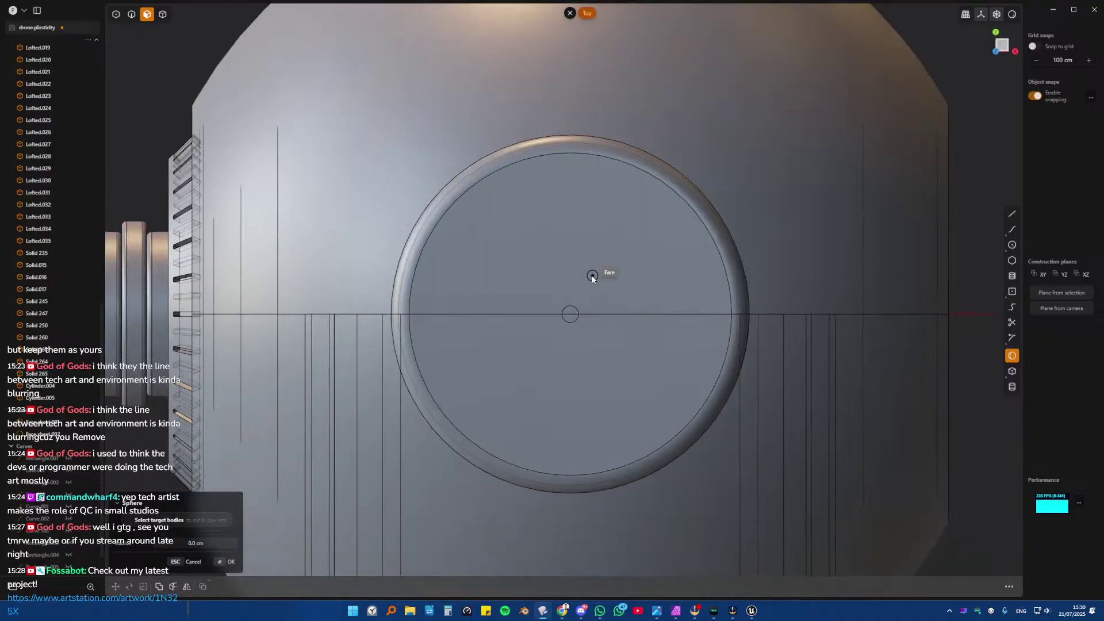
shift+middle_drag(582, 137, 560, 406)
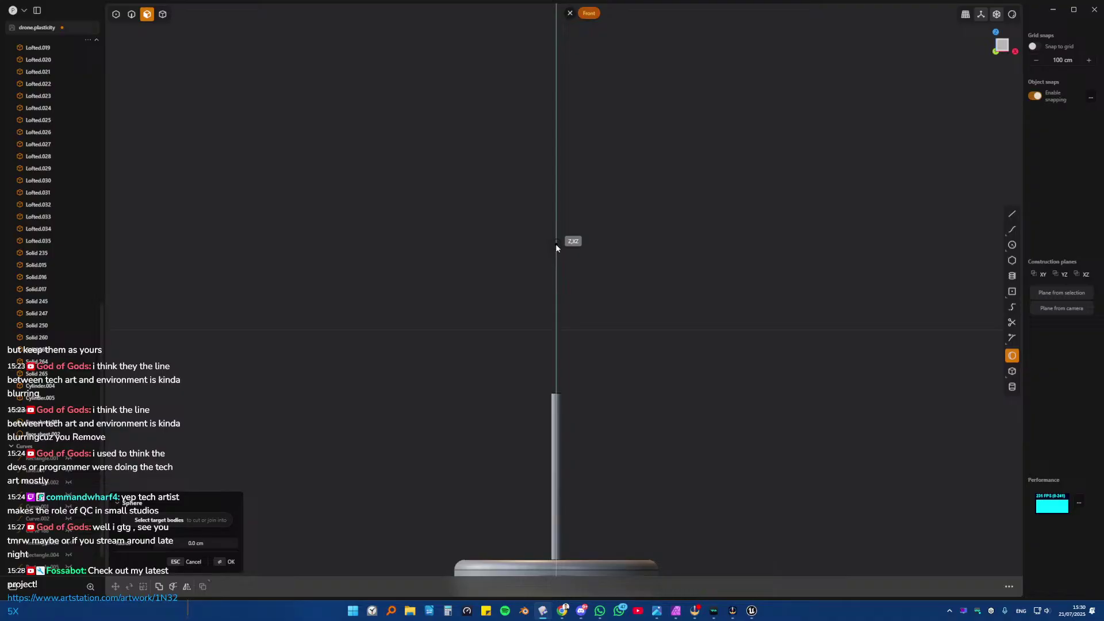
click(555, 244)
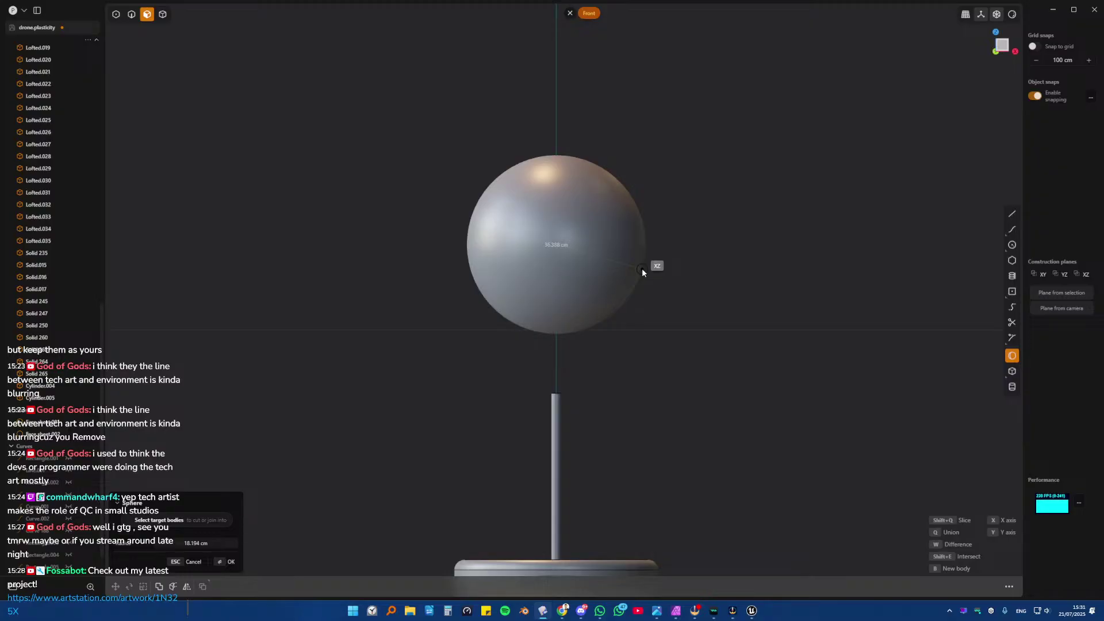
click(643, 272)
- In the side view, draw a vertical line across the rear part of the small sphere, extending past it at both ends
middle_drag(643, 272, 558, 251)
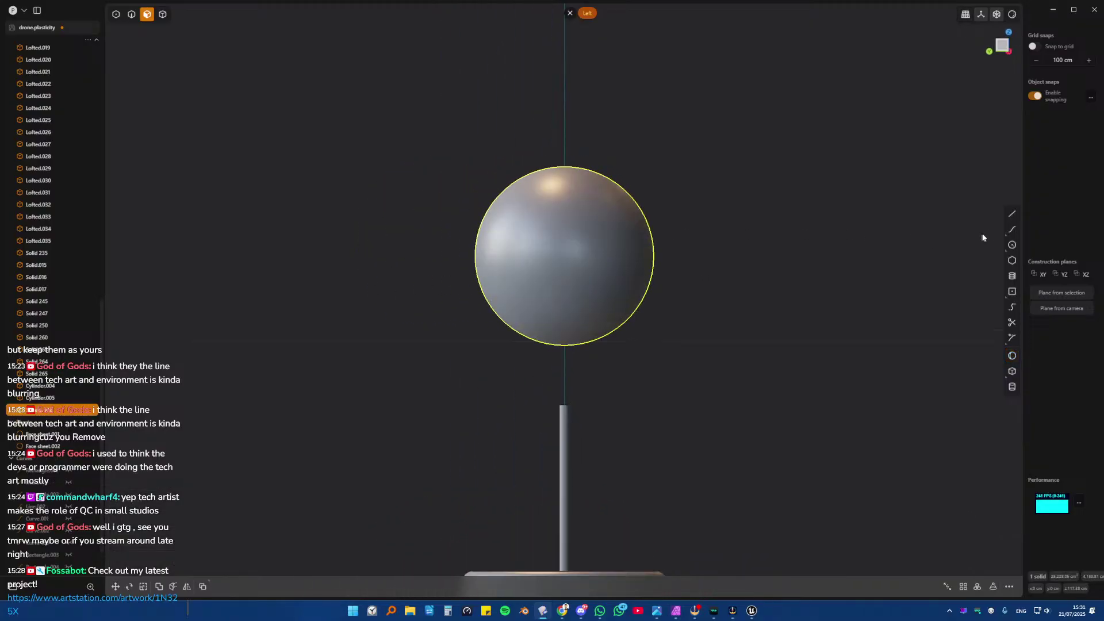
click(1012, 214)
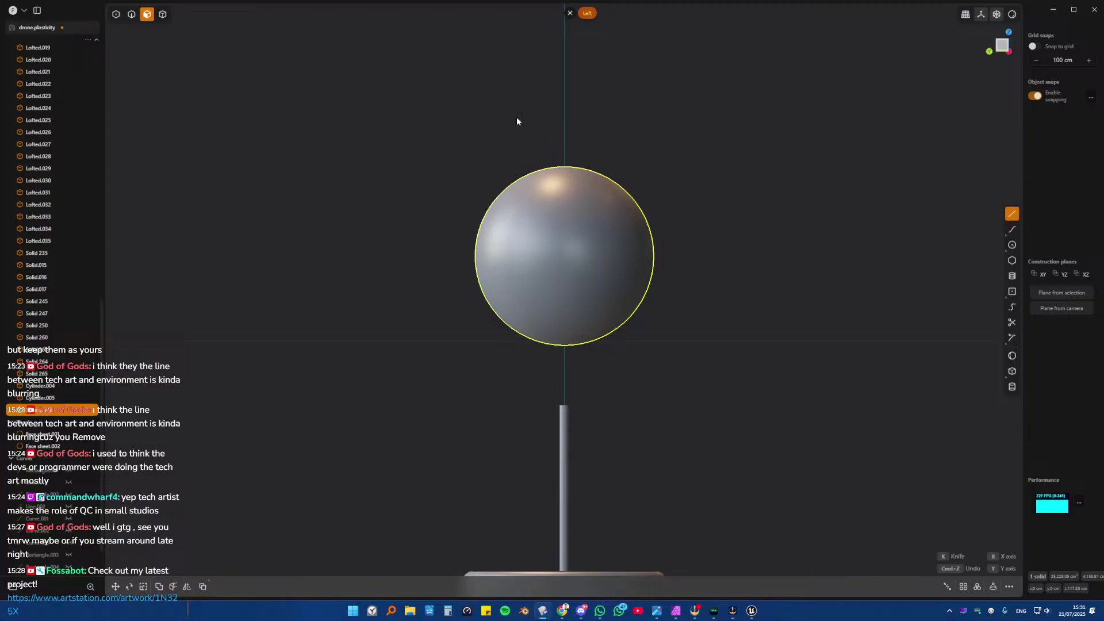
click(517, 117)
click(518, 389)
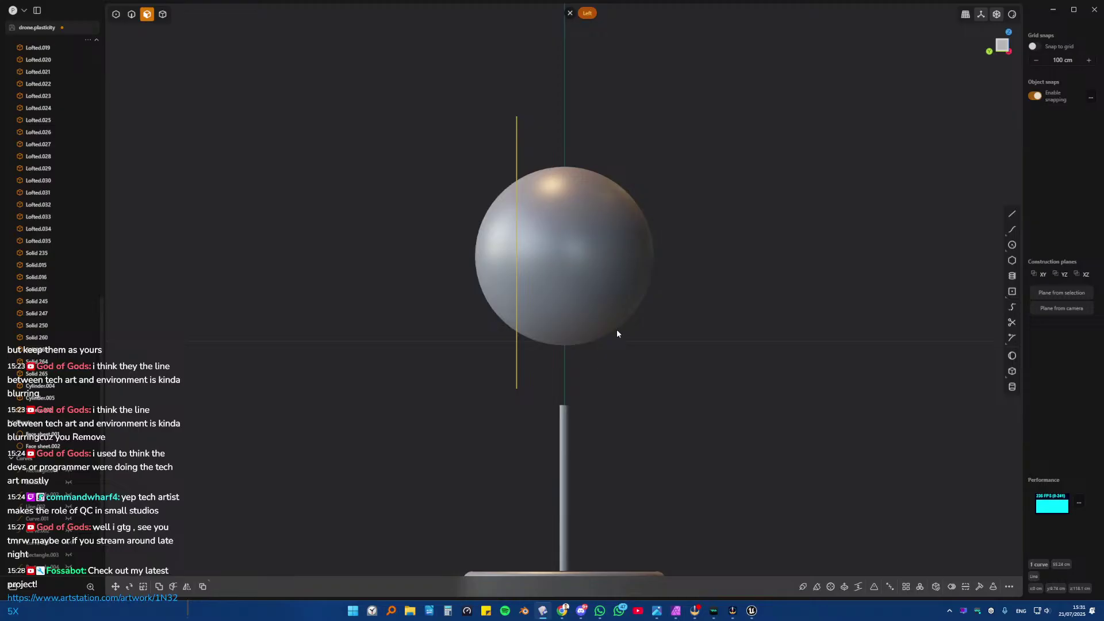
middle_drag(616, 334, 547, 362)
click(584, 246)
key(h)
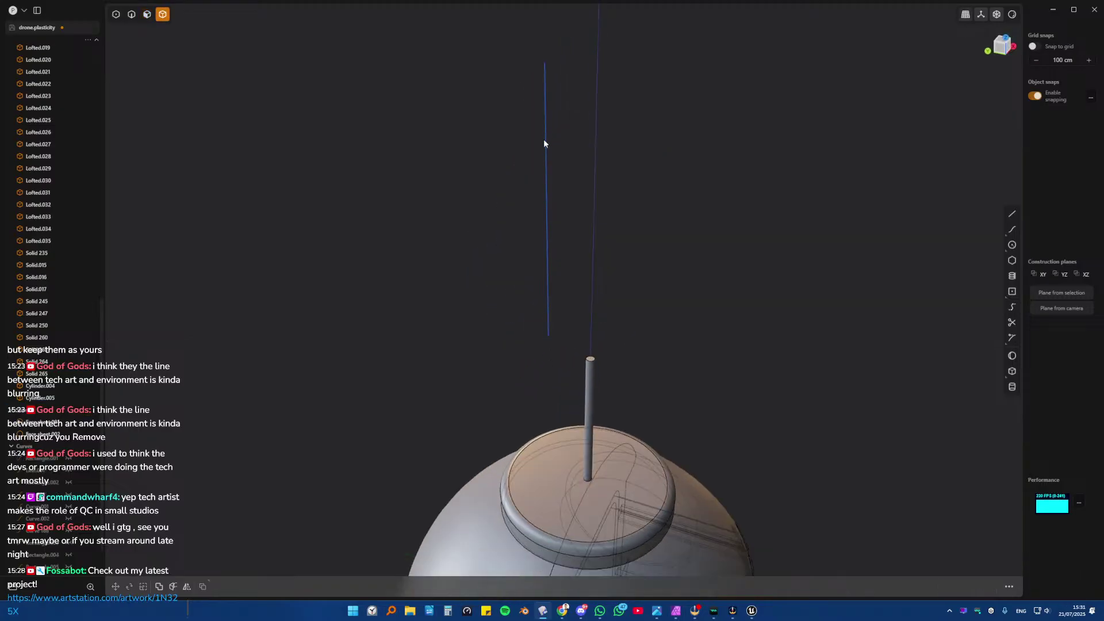
key(alt+h)
key(Escape)
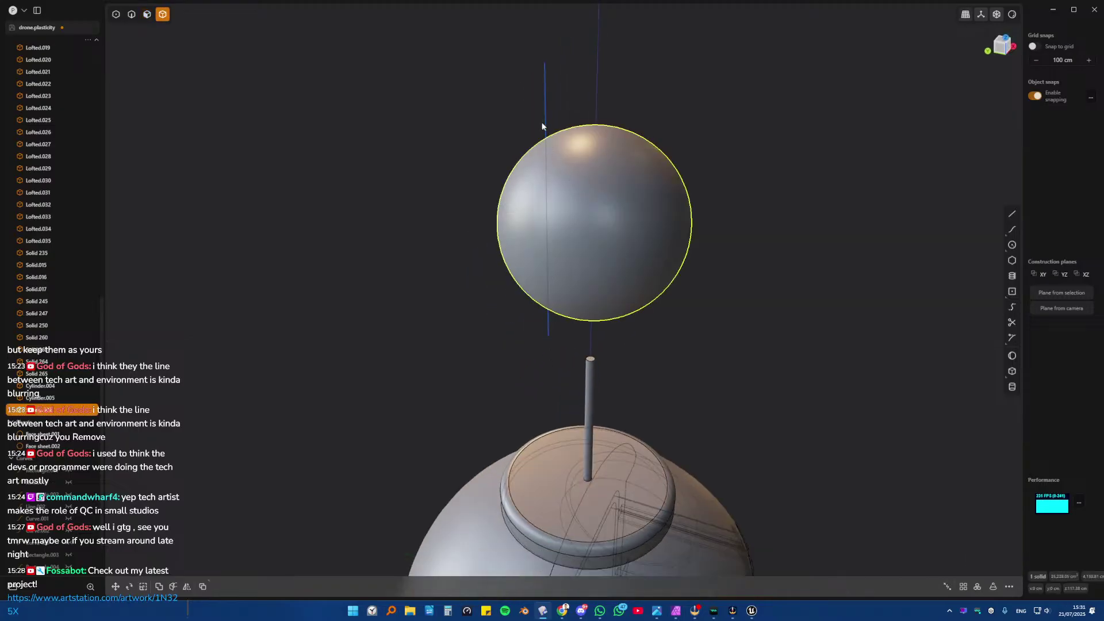
- Cut the small sphere with the vertical line and delete the larger piece, keeping the shallow rear cap
key(c)
click(631, 240)
key(Delete)
click(544, 214)
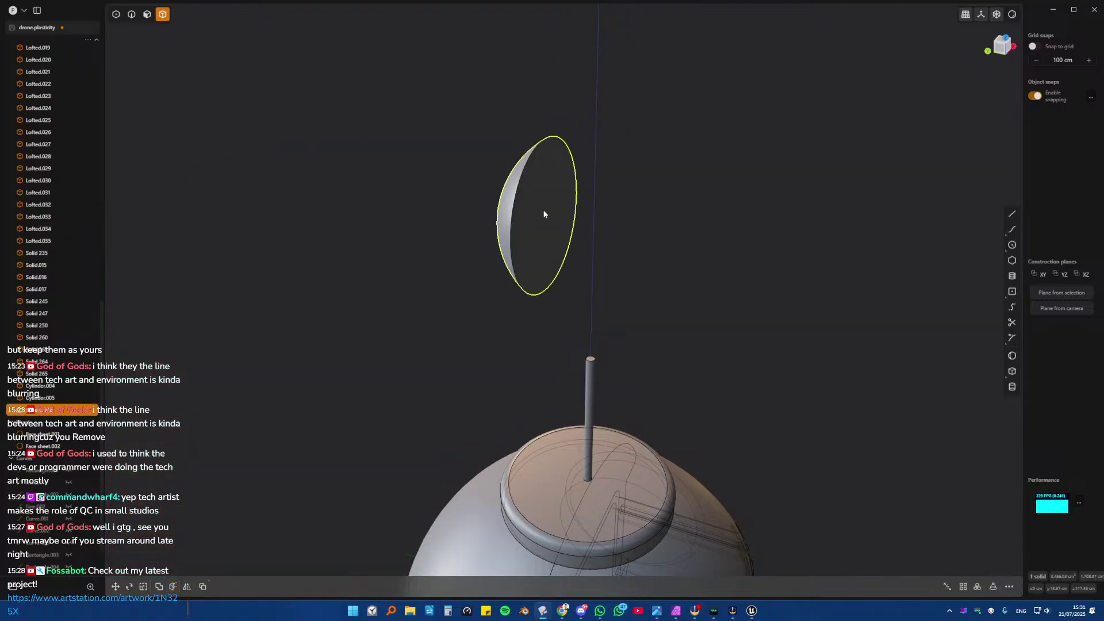
- Try to hollow the cap through its flat face with an outward wall
middle_drag(544, 214, 895, 497)
key(3)
click(626, 371)
key(o)
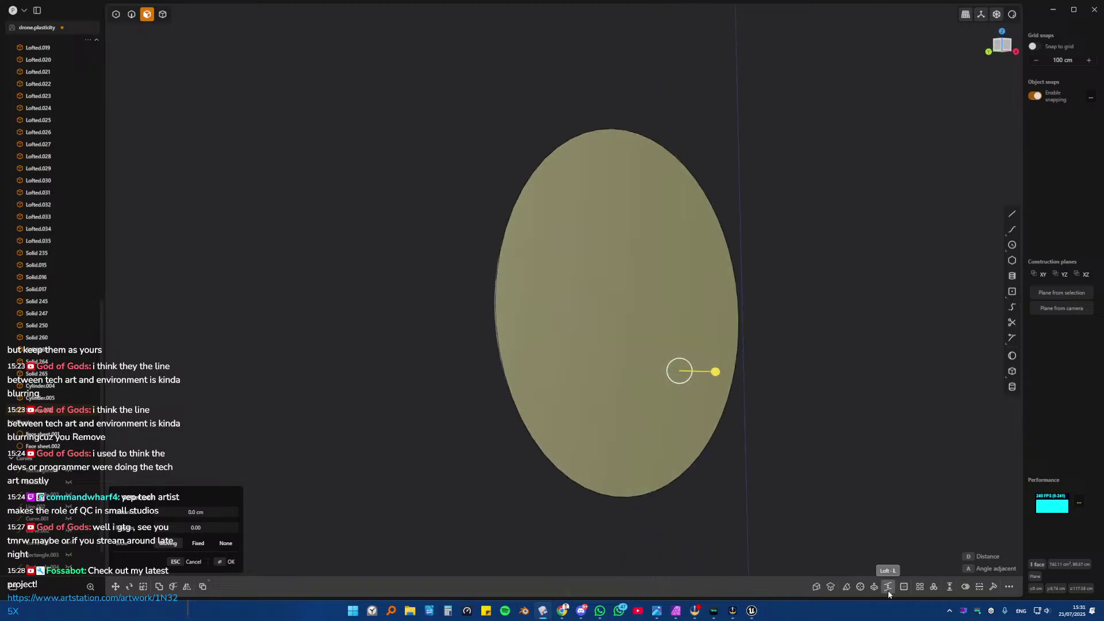
click(903, 587)
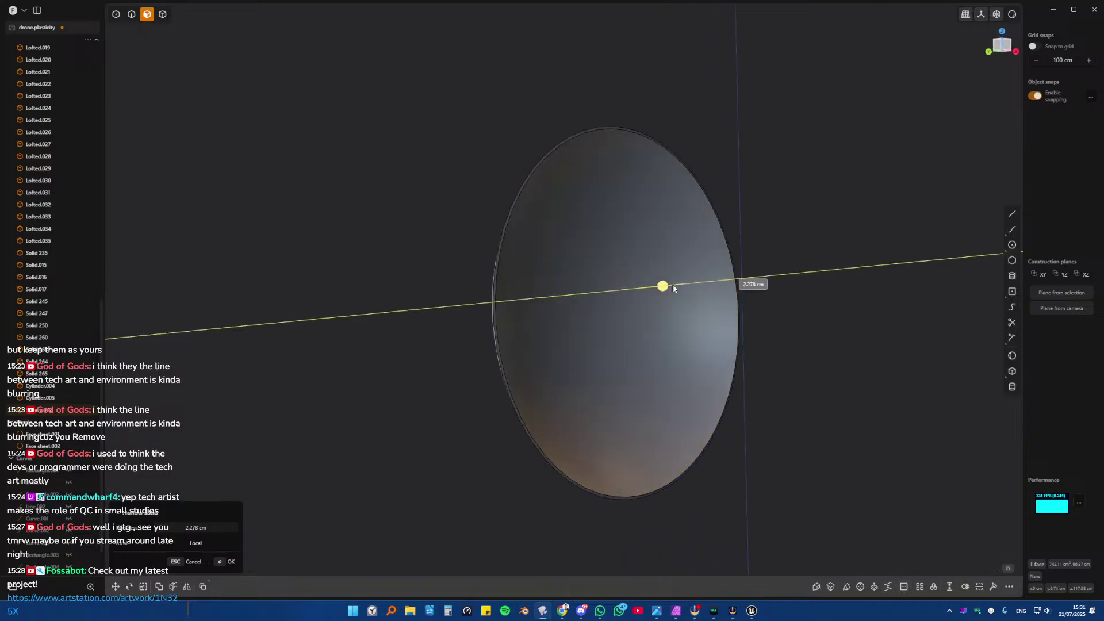
key(Return)
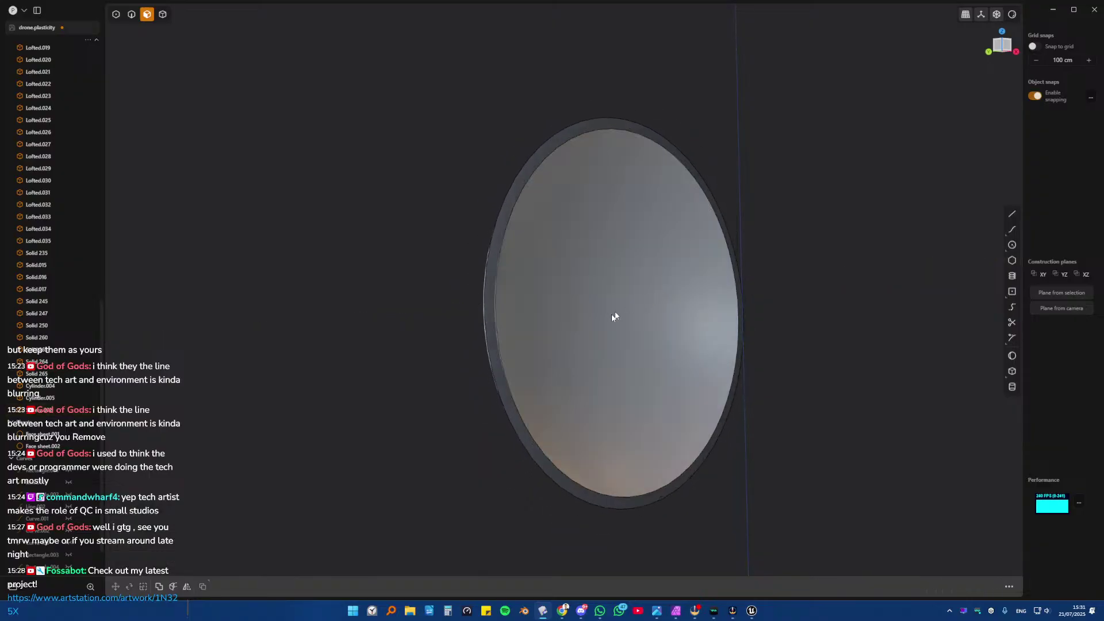
- Hollow the cap through its flat face with an inward wall about 1.24 cm thick
middle_drag(616, 316, 626, 353)
click(626, 353)
key(o)
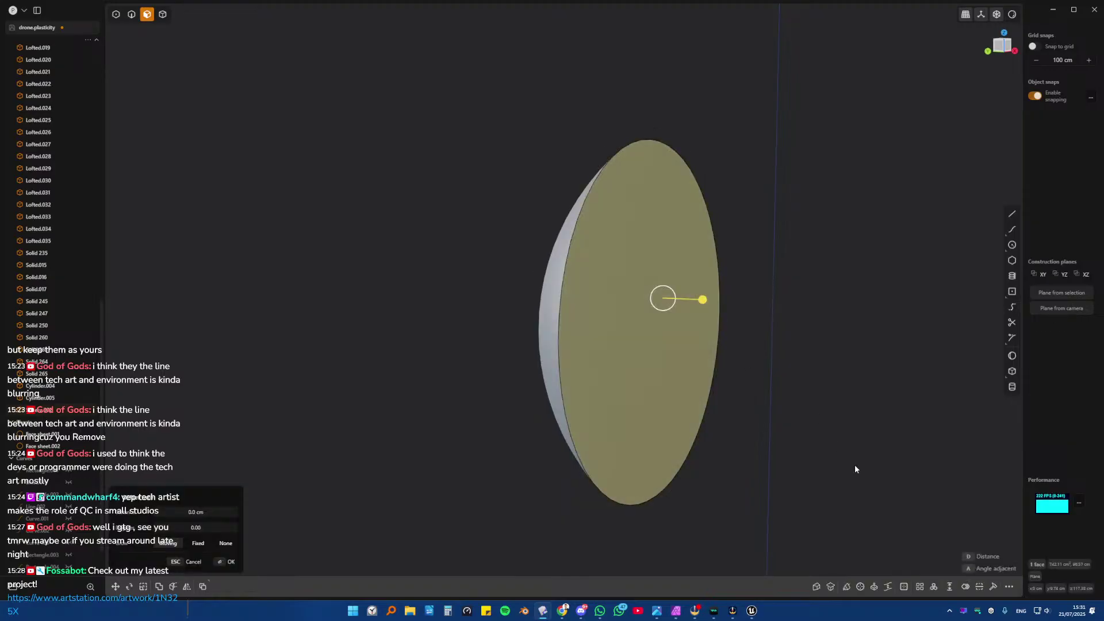
click(888, 586)
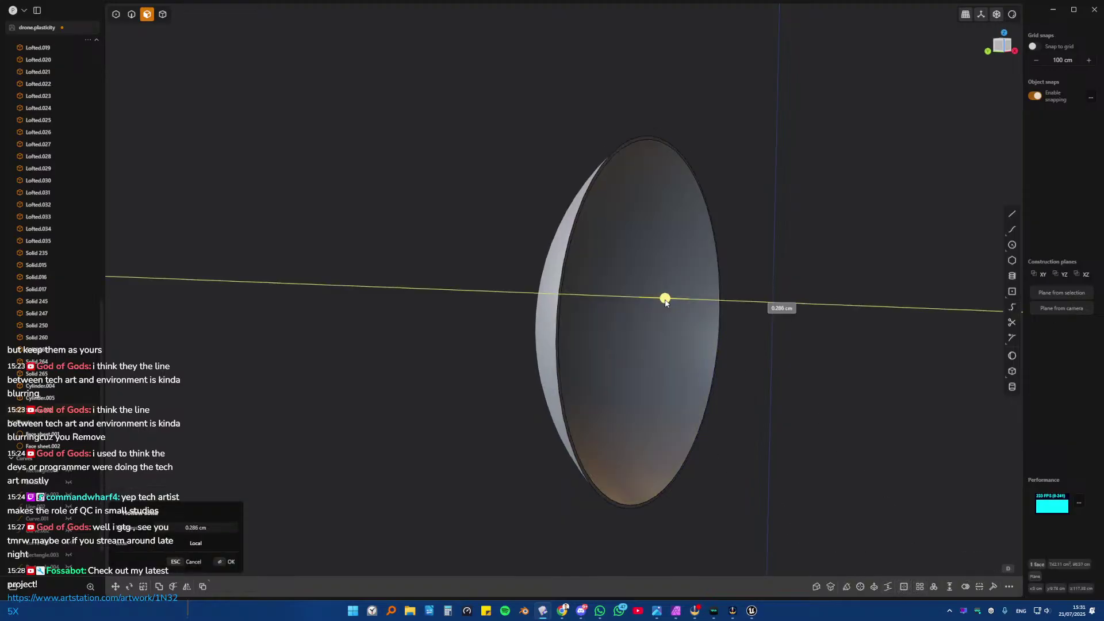
mouse_move(665, 301)
mouse_down()
mouse_move(639, 299)
mouse_move(650, 302)
mouse_up()
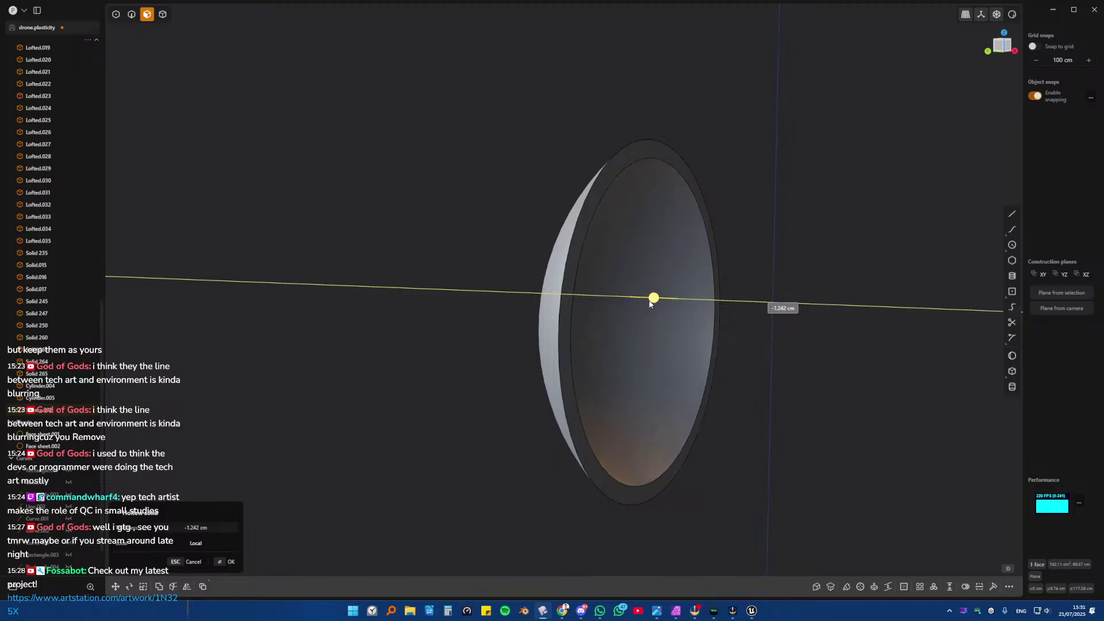
key(Return)
- In the front view, move the hollow dish straight down about 48 cm so it overlaps the rod
key(KP_1)
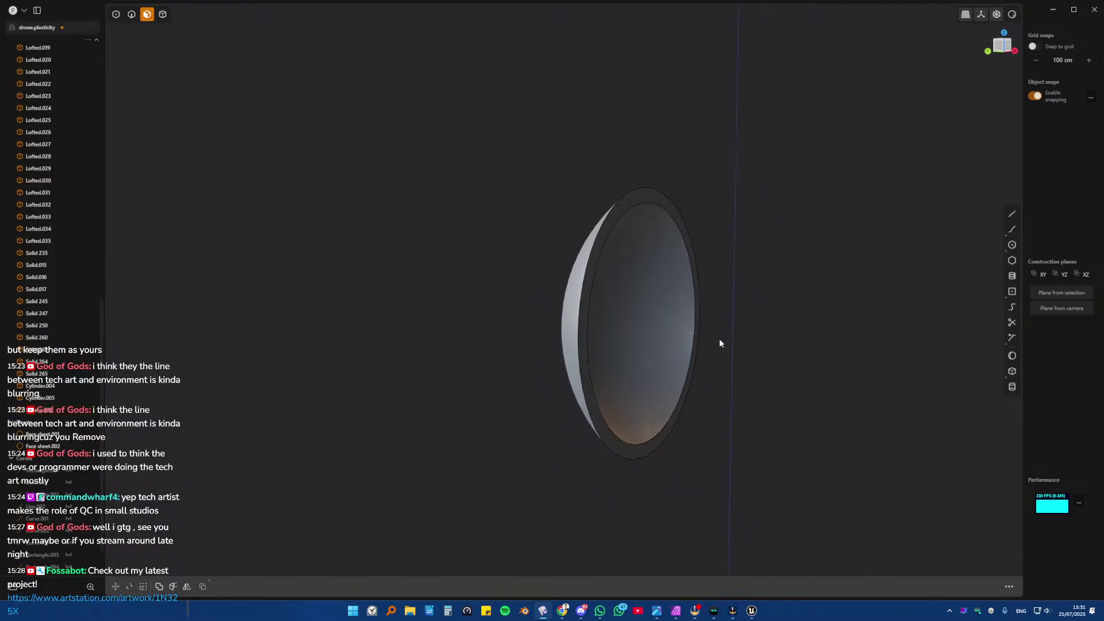
shift+middle_drag(685, 413, 671, 281)
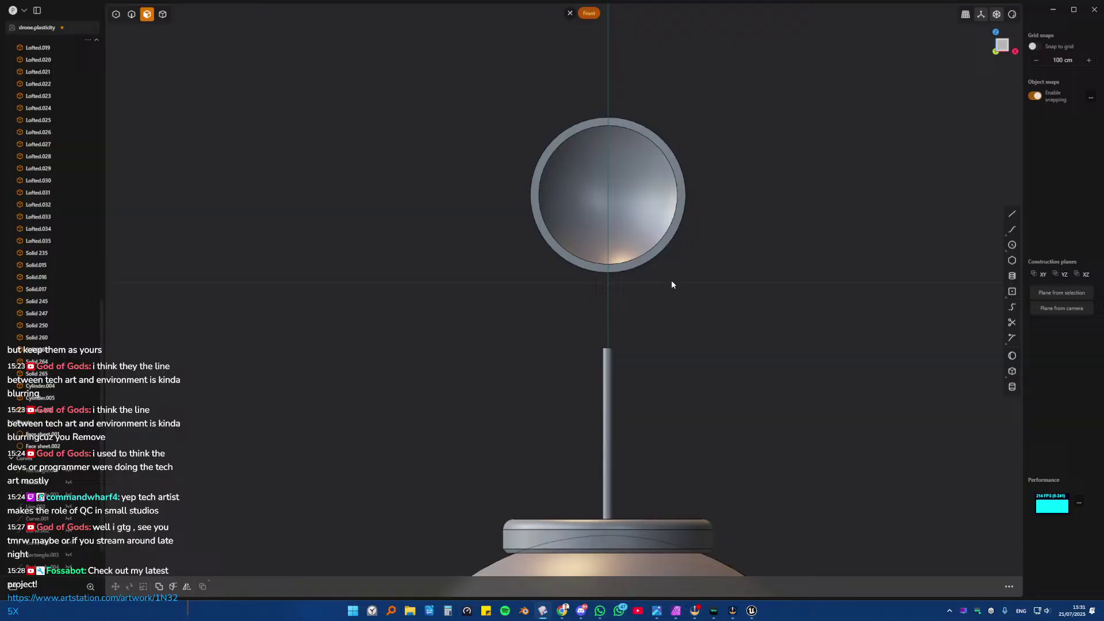
click(611, 180)
key(e)
key(Escape)
key(Escape)
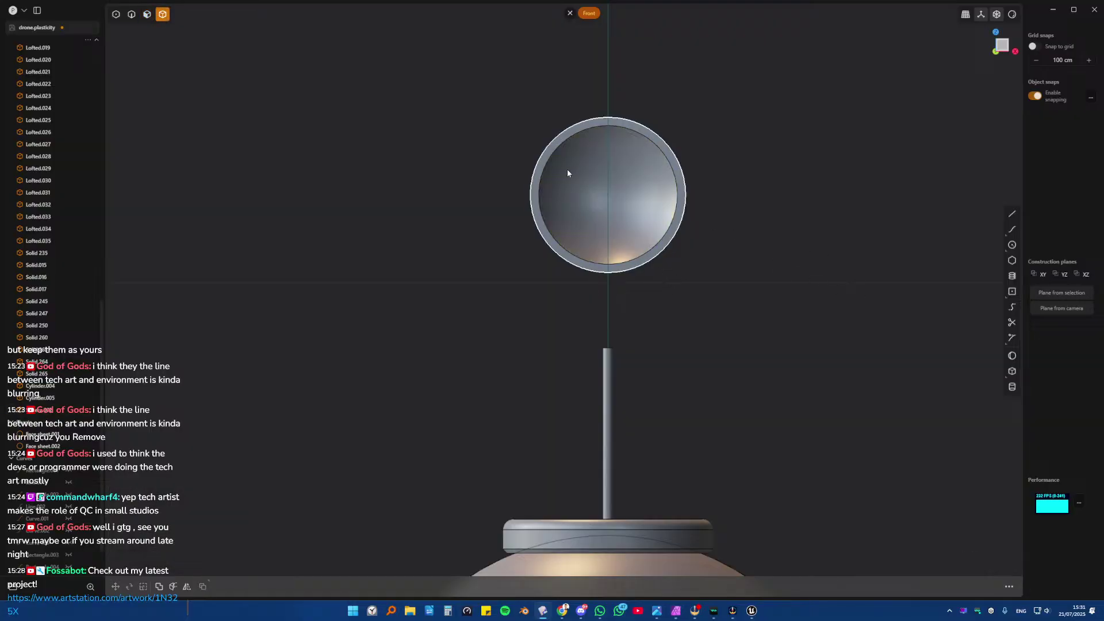
key(g)
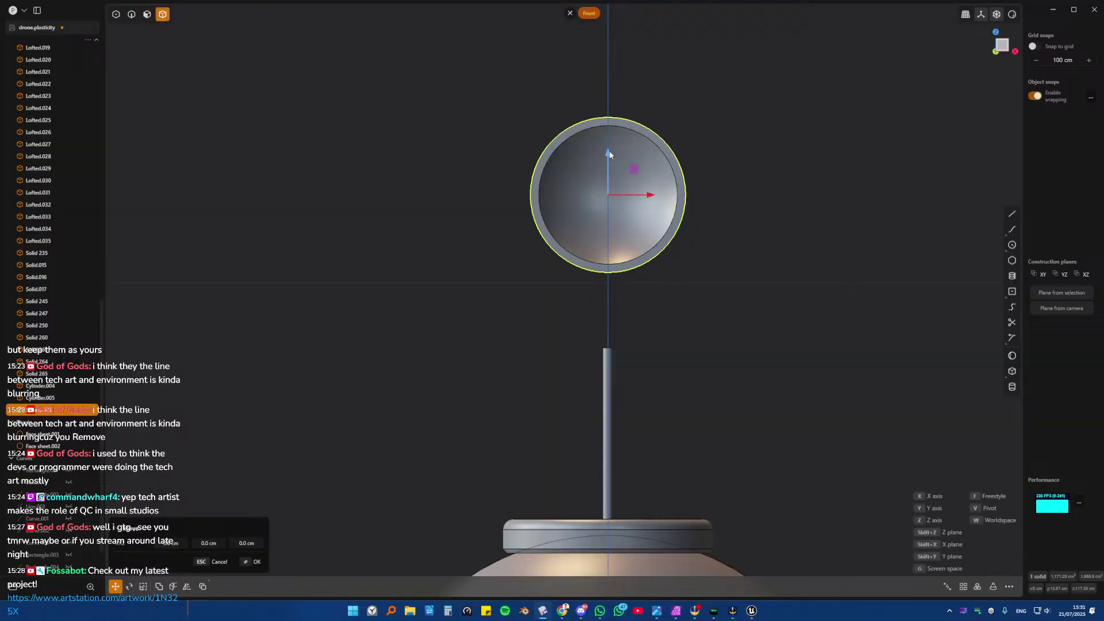
drag(609, 153, 613, 392)
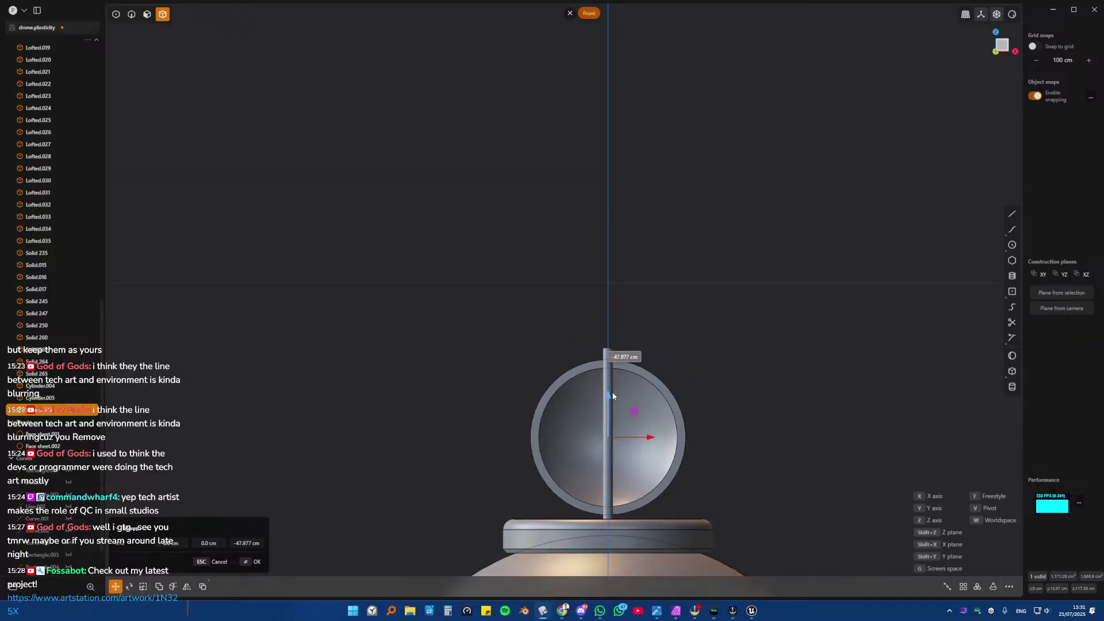
- Move the dish down about 48 cm and along Y by about -20.2 cm so it sits beside the vertical rod
key(Return)
middle_drag(667, 306, 594, 273)
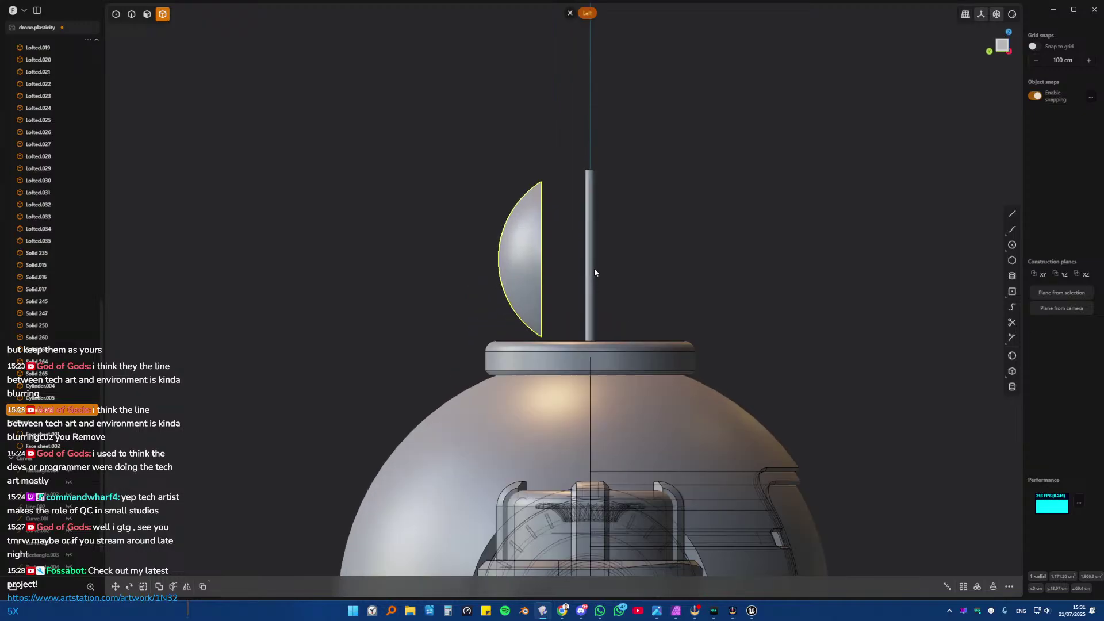
key(g)
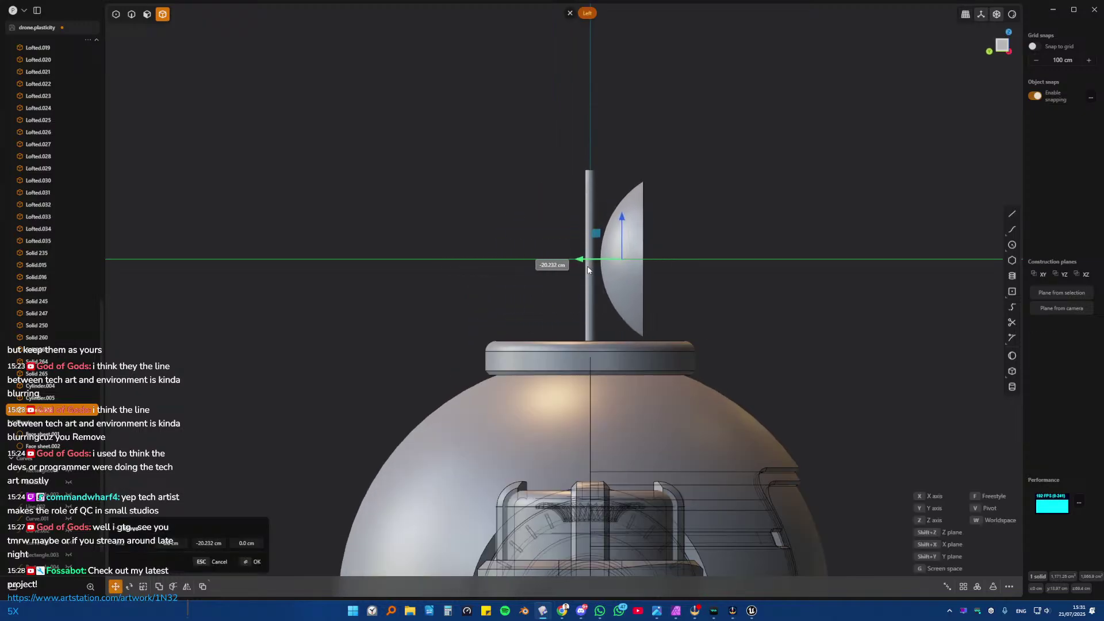
click(587, 269)
mouse_move(587, 270)
middle_down()
mouse_move(343, 269)
mouse_move(457, 263)
mouse_move(761, 299)
middle_up()
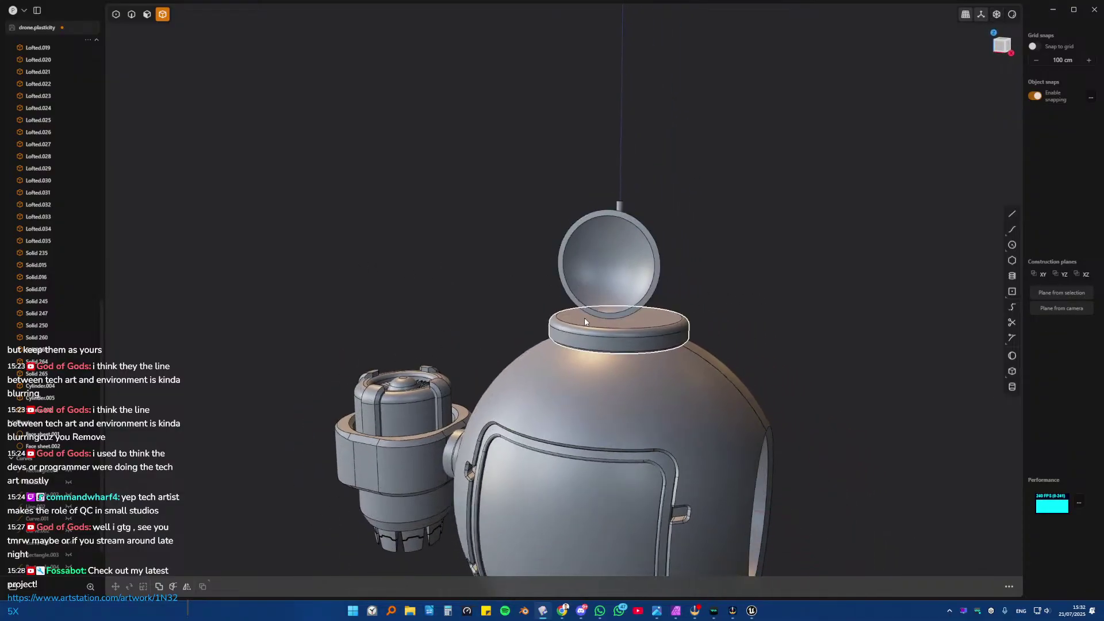
- Scale the dish uniformly to about 0.73 of its size
mouse_move(585, 321)
middle_down()
mouse_move(644, 201)
mouse_move(704, 219)
mouse_move(586, 219)
mouse_move(702, 233)
mouse_move(605, 255)
mouse_move(732, 271)
mouse_move(752, 315)
middle_up()
key(KP_7)
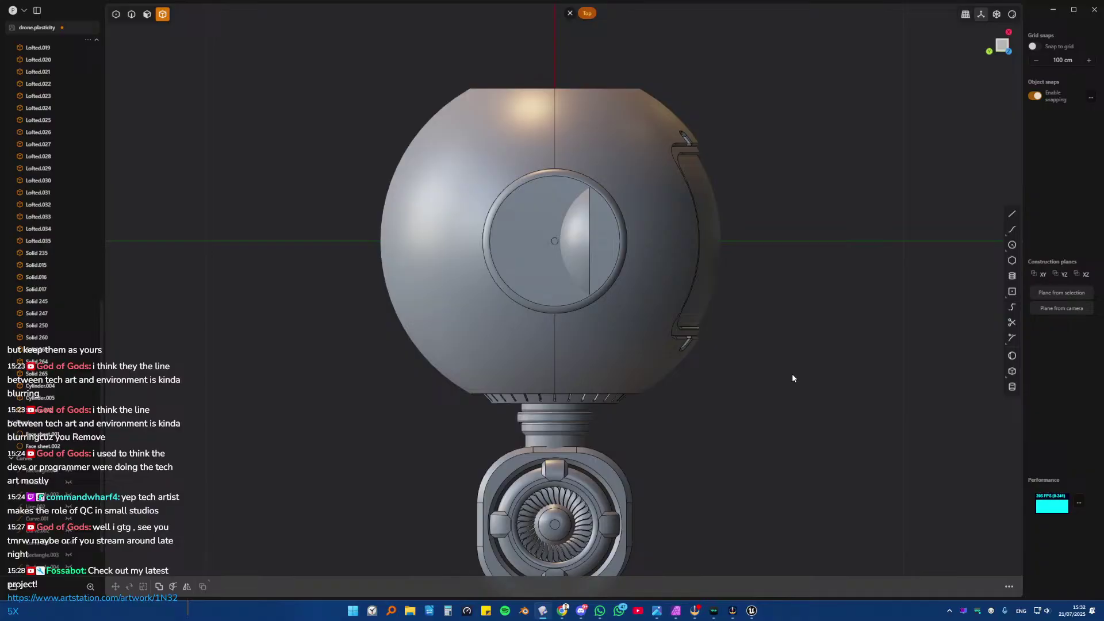
mouse_move(792, 377)
middle_down()
mouse_move(665, 296)
mouse_move(599, 295)
mouse_move(528, 344)
mouse_move(621, 380)
middle_up()
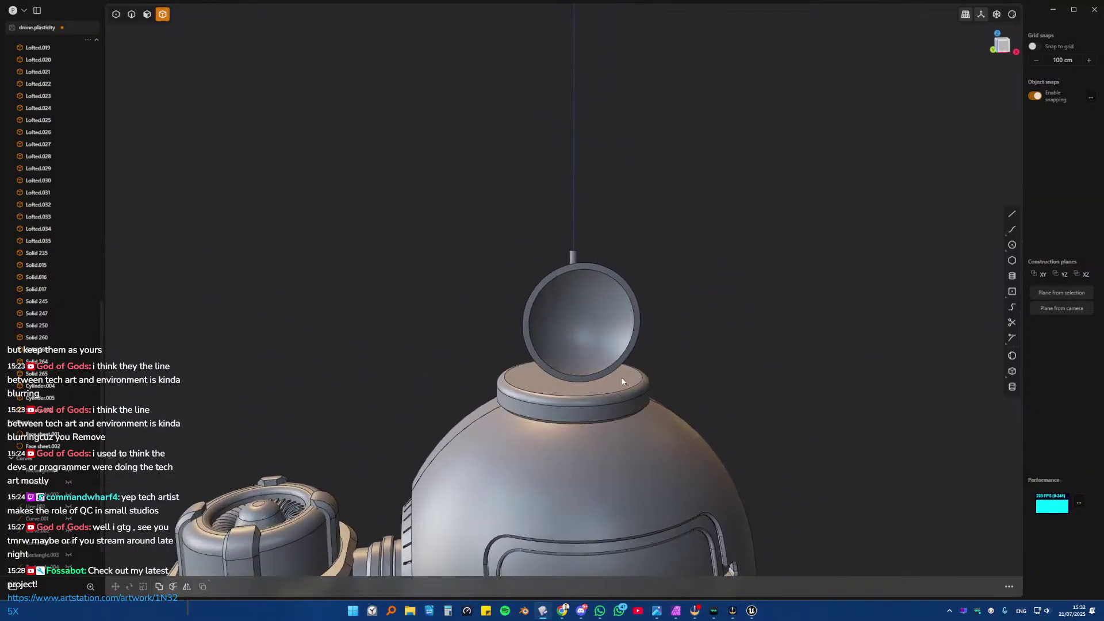
scroll(609, 356, up, 3)
key(s)
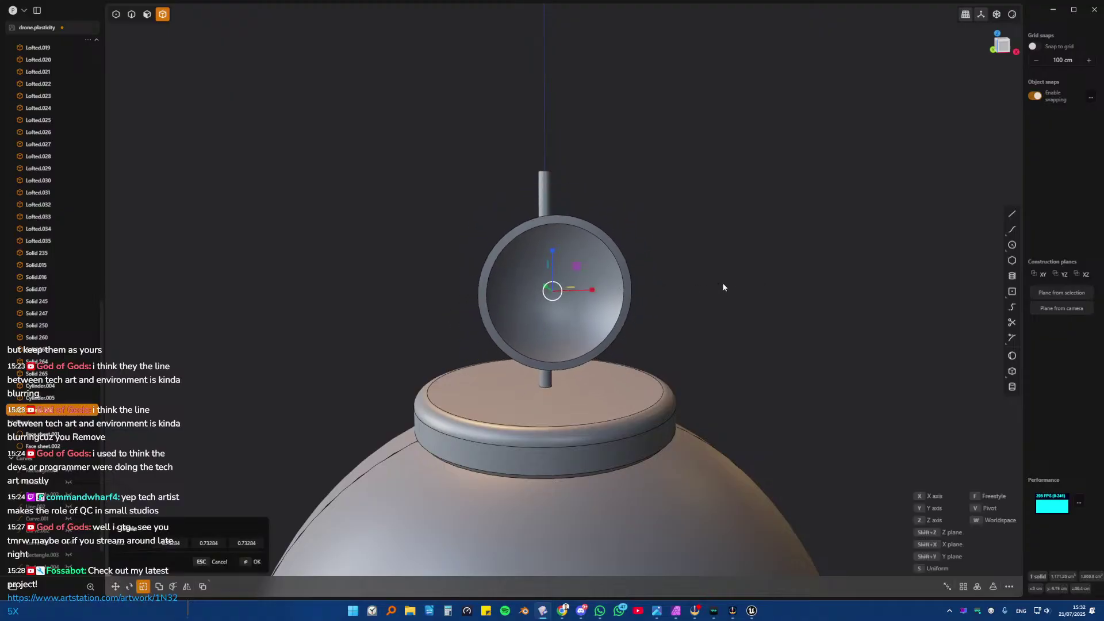
click(720, 282)
- Apply a small bevel to the top circular edge of the vertical rod with the Fillet tool
middle_drag(579, 229, 579, 192)
scroll(581, 242, up, 2)
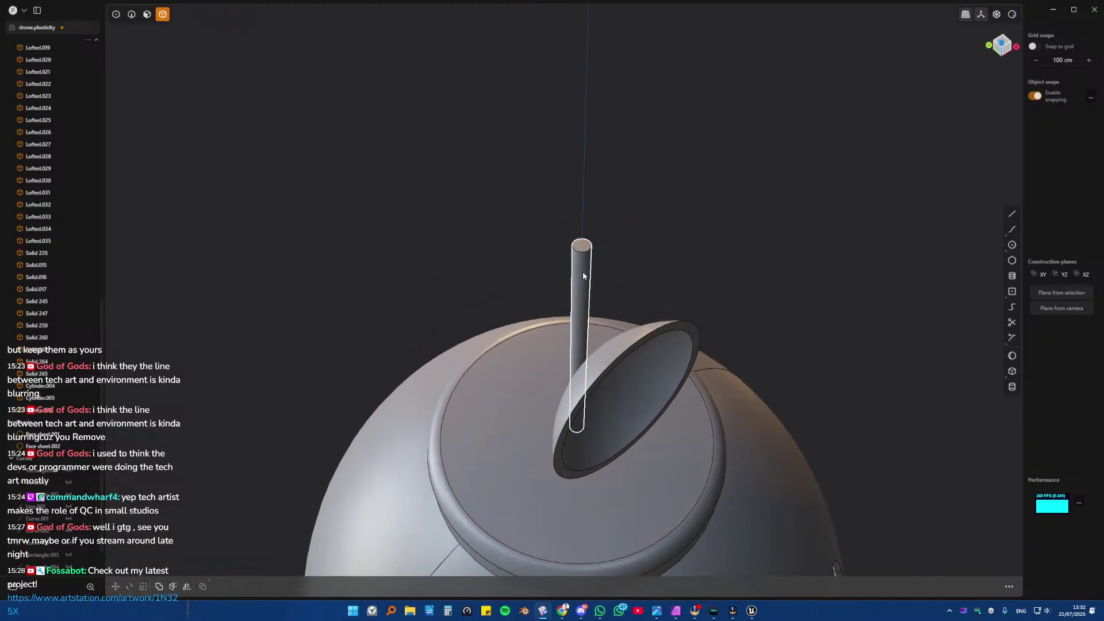
key(2)
click(587, 251)
key(f)
drag(588, 253, 592, 260)
key(Return)
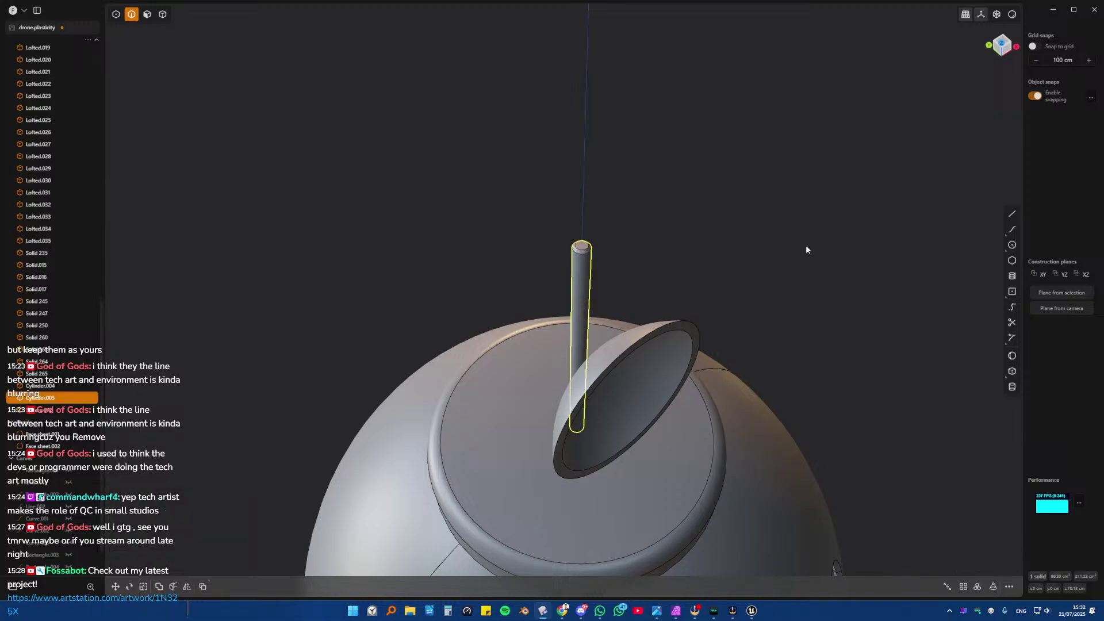
- Round the outer rim edge of the dish with a small fillet
key(KP_1)
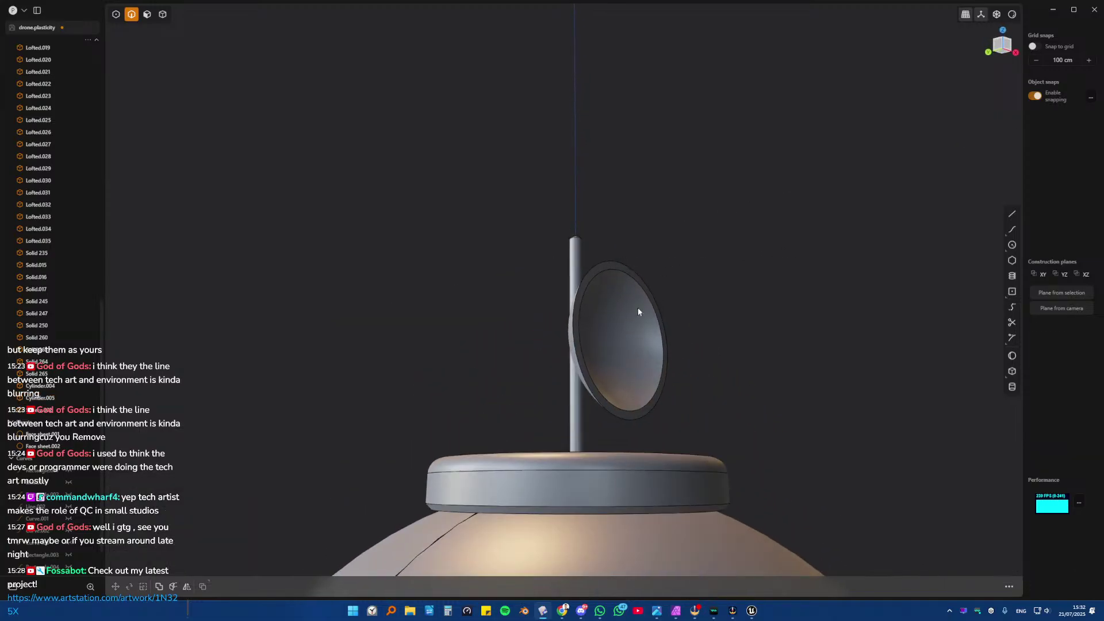
middle_drag(640, 312, 585, 318)
click(573, 290)
key(f)
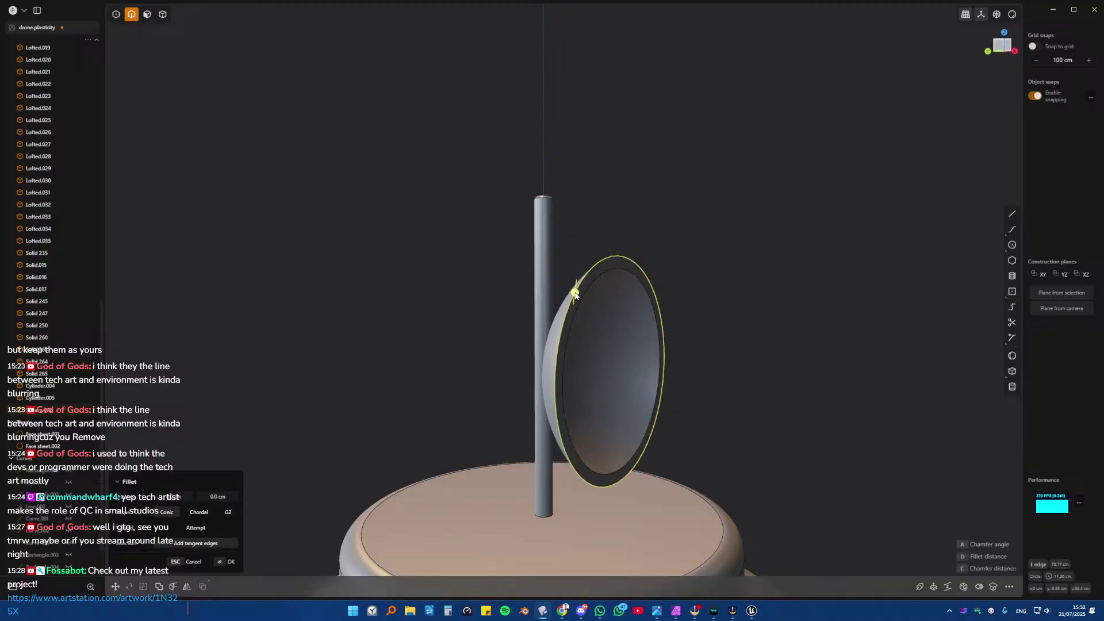
scroll(573, 289, up, 3)
drag(574, 289, 574, 288)
key(Return)
- Examine the dish, its rod and the drone body from several angles and distances
middle_drag(823, 211, 539, 309)
scroll(546, 318, up, 4)
scroll(550, 323, down, 5)
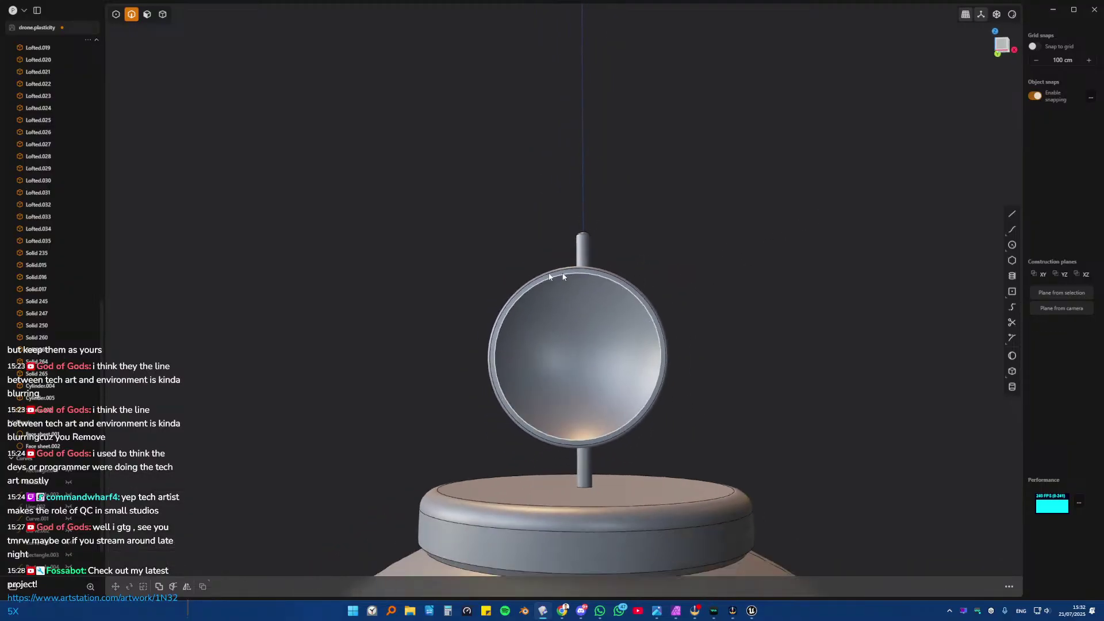
scroll(457, 311, down, 4)
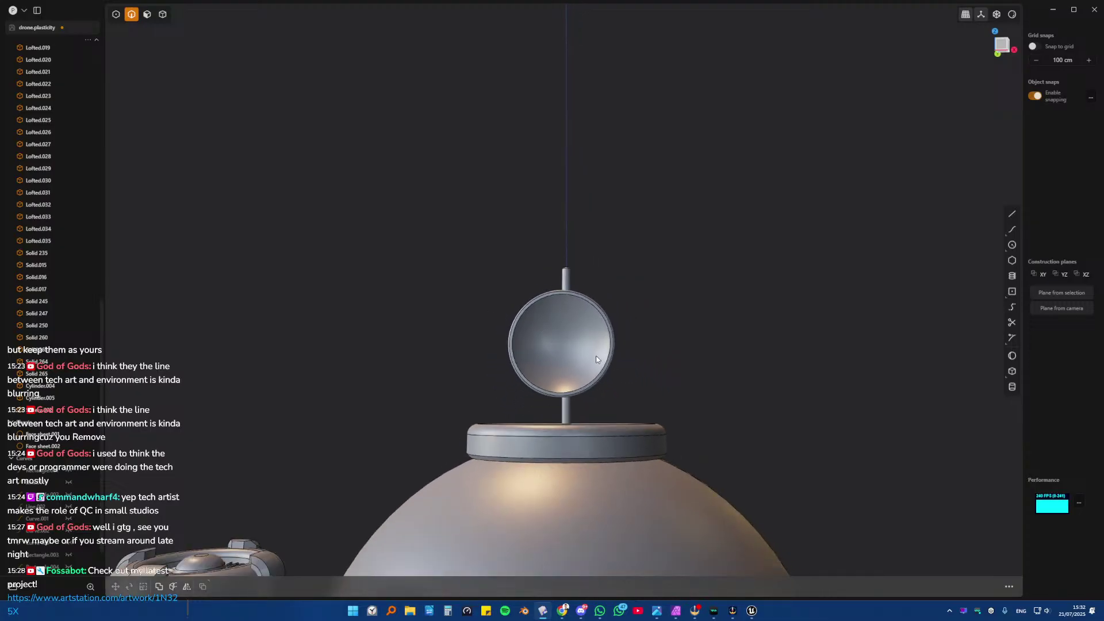
middle_drag(458, 310, 488, 265)
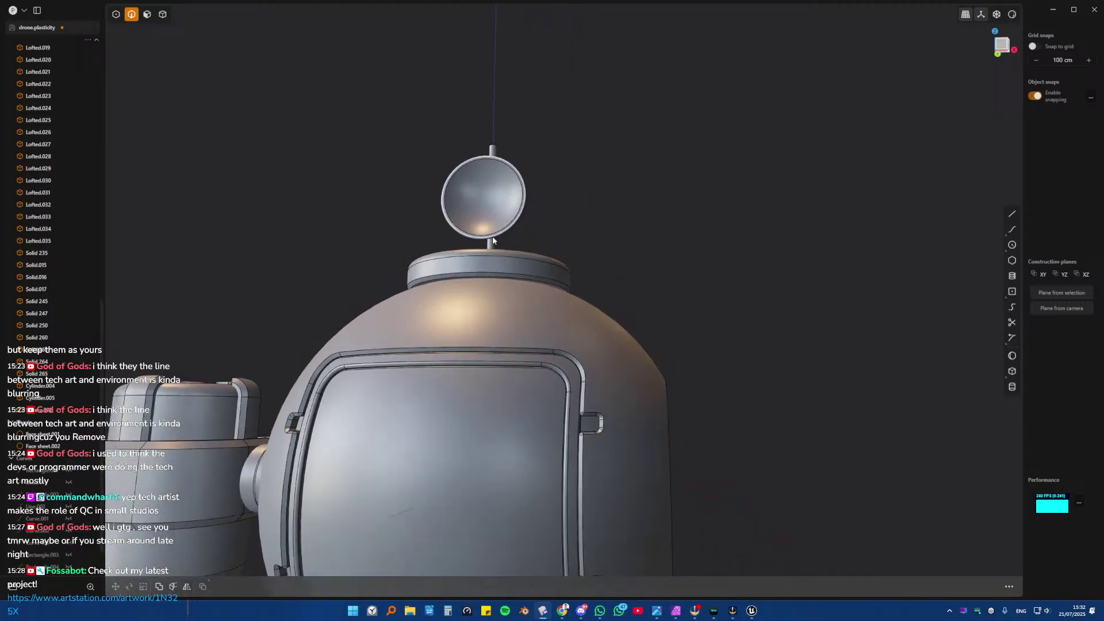
scroll(595, 224, down, 3)
middle_drag(538, 212, 519, 249)
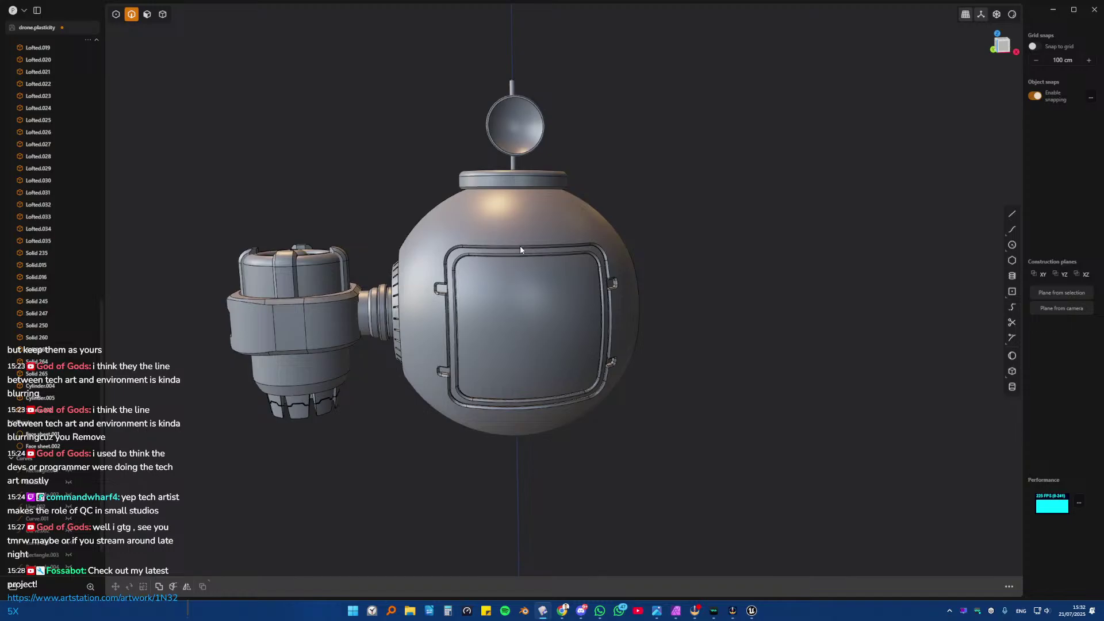
middle_drag(520, 250, 542, 269)
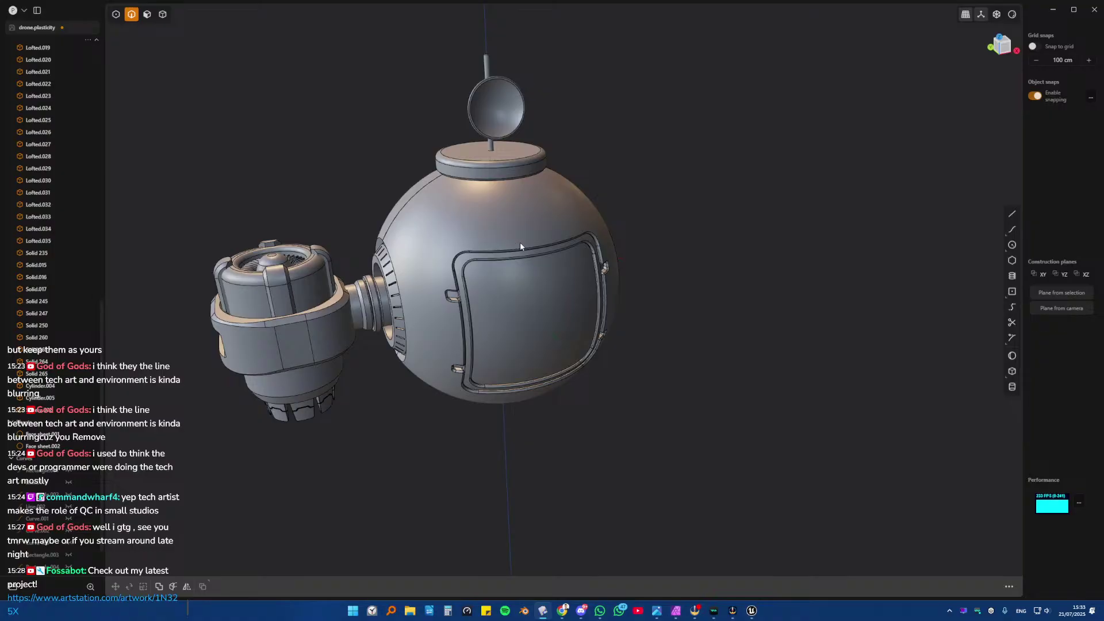
scroll(491, 301, up, 3)
shift+middle_drag(265, 271, 515, 337)
scroll(475, 281, up, 4)
scroll(506, 316, down, 3)
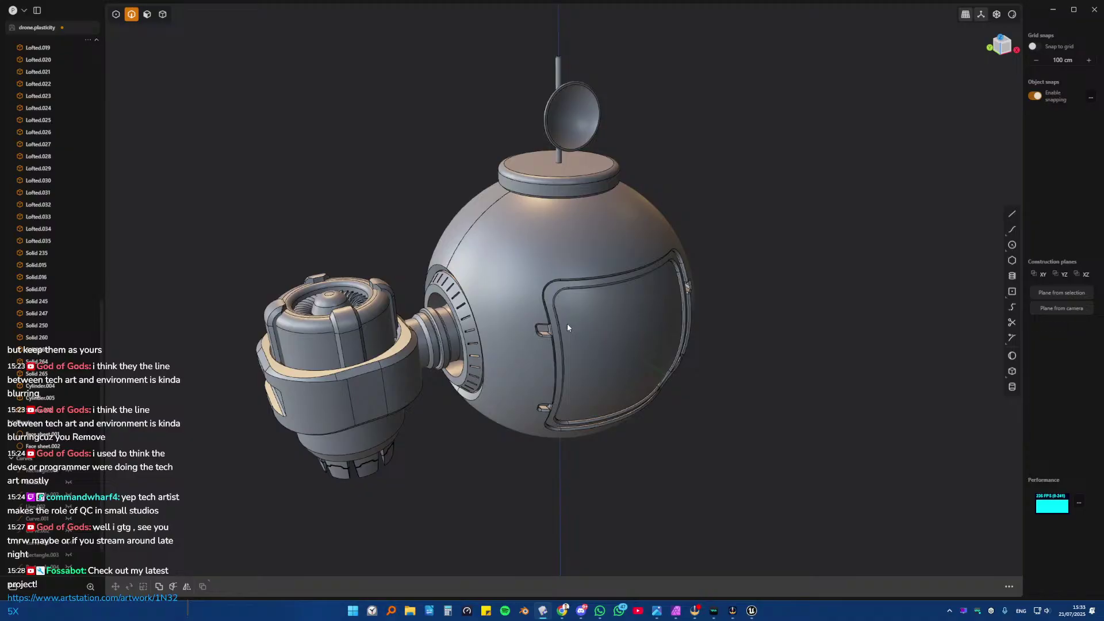
scroll(628, 288, up, 3)
scroll(623, 266, up, 2)
- Create a cylinder of about 2.2 cm radius at the centre of the dish, projecting outward from its concave face
middle_drag(623, 265, 650, 263)
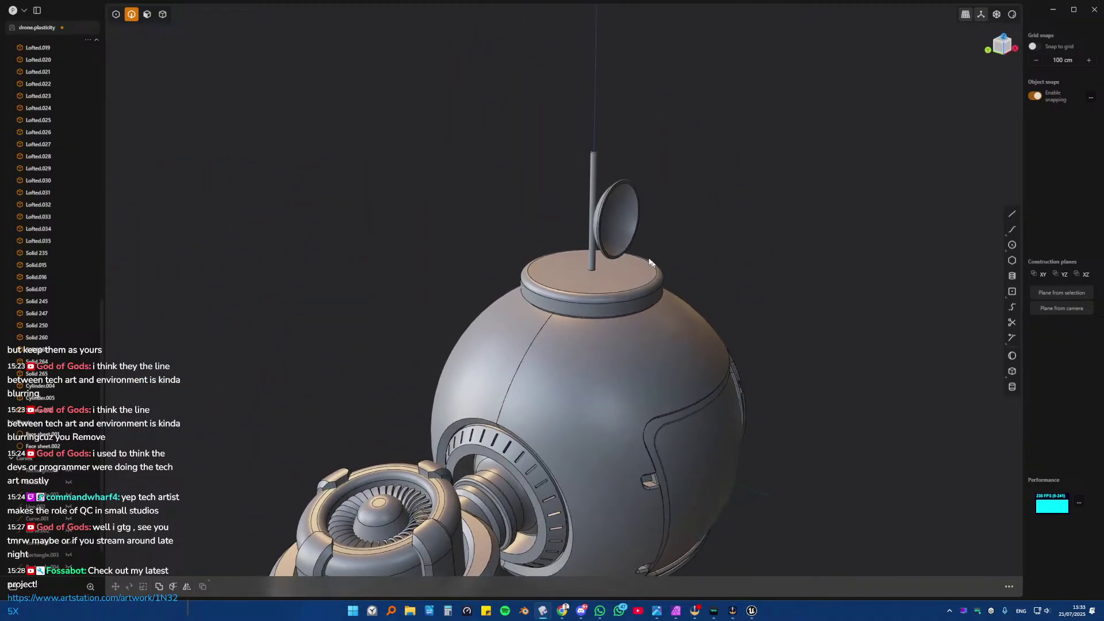
middle_drag(606, 229, 516, 252)
scroll(451, 236, up, 1)
scroll(517, 255, up, 4)
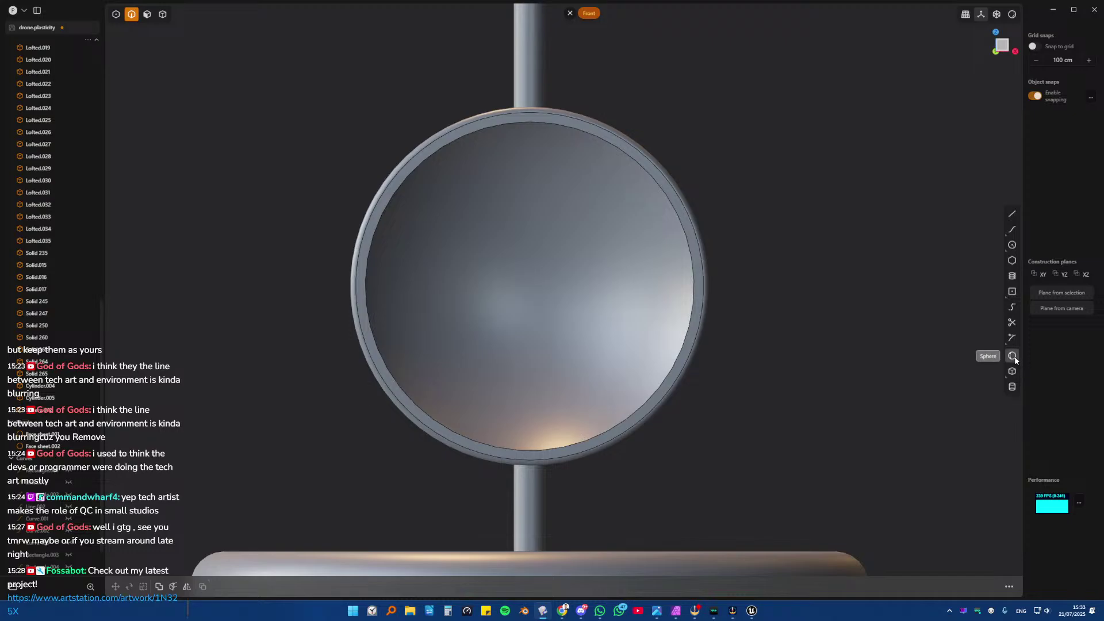
click(1011, 389)
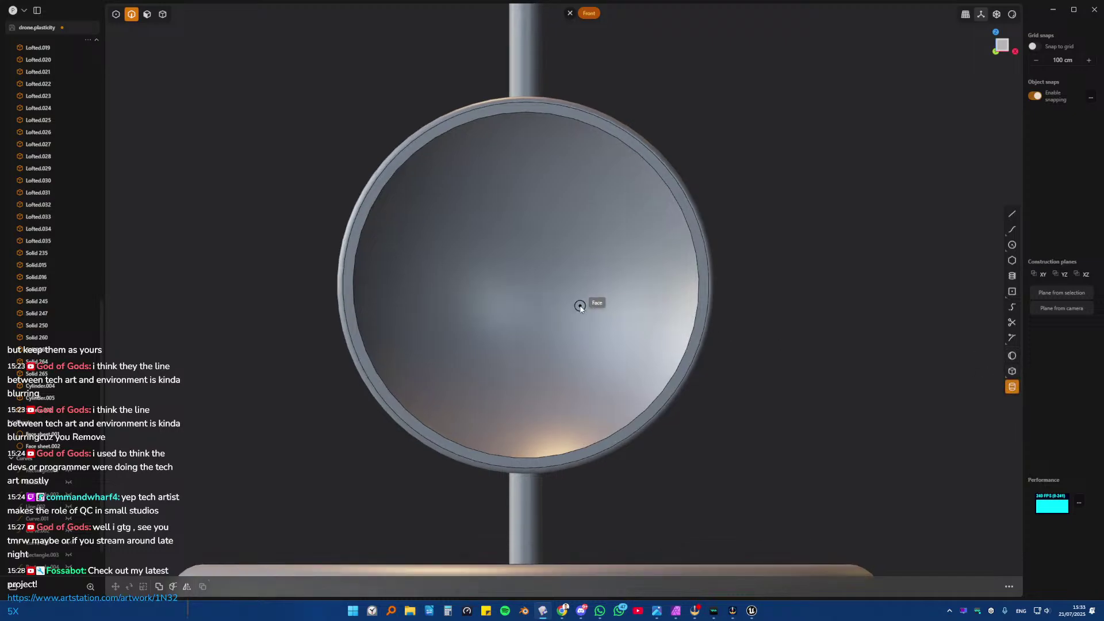
middle_drag(576, 304, 598, 317)
click(527, 284)
click(554, 297)
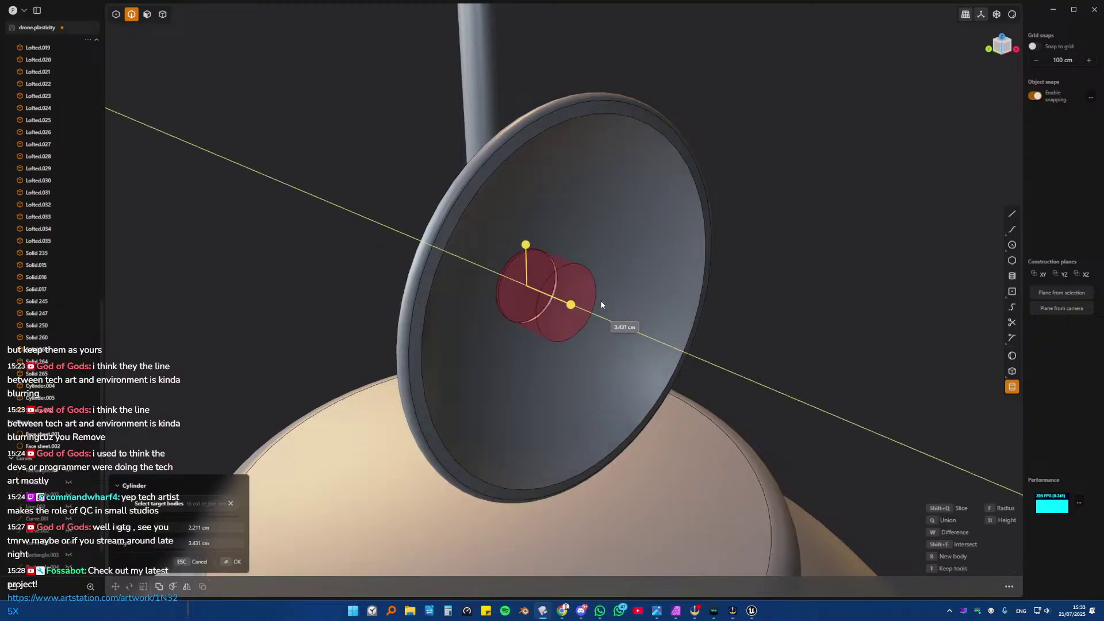
click(652, 314)
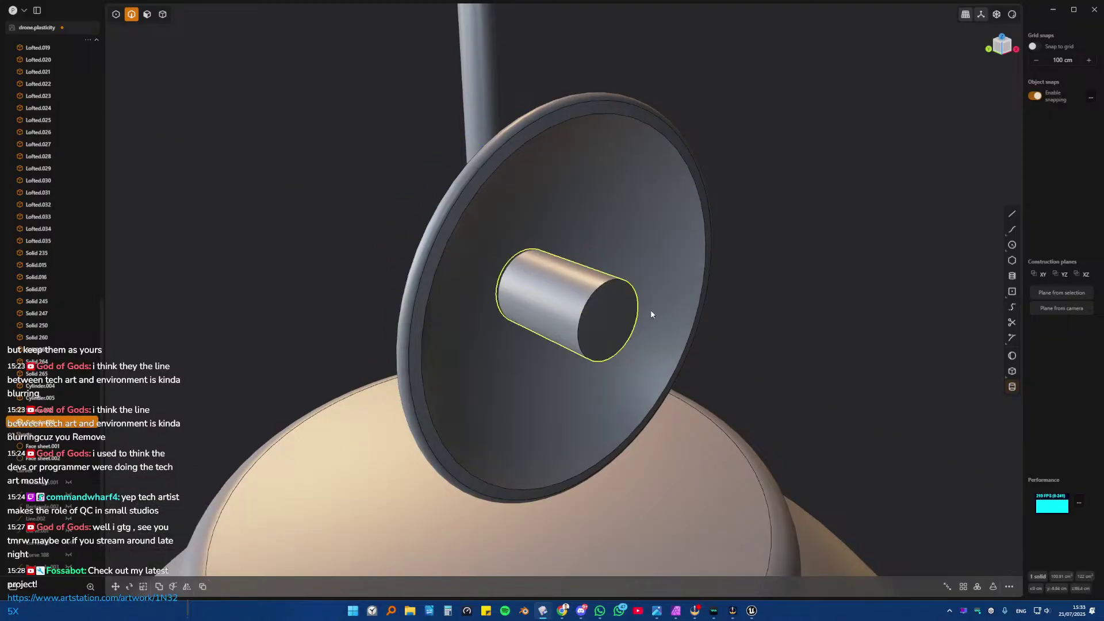
- Offset the cylinder's side face inward to make it thinner and pull its end face back toward the dish
click(586, 306)
key(b)
key(Escape)
key(3)
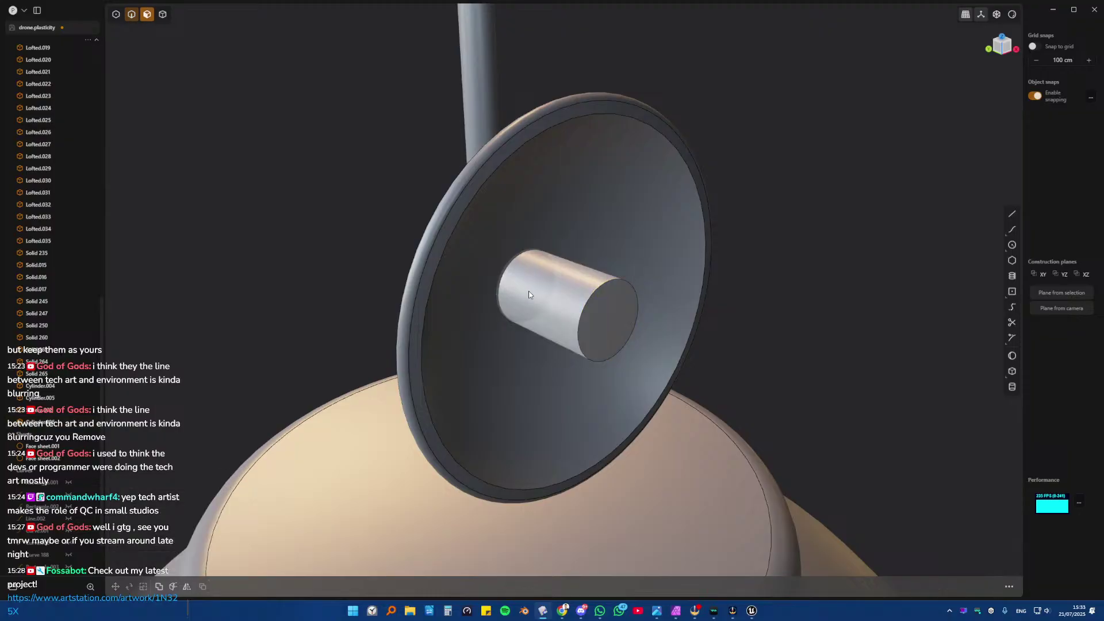
click(528, 294)
key(o)
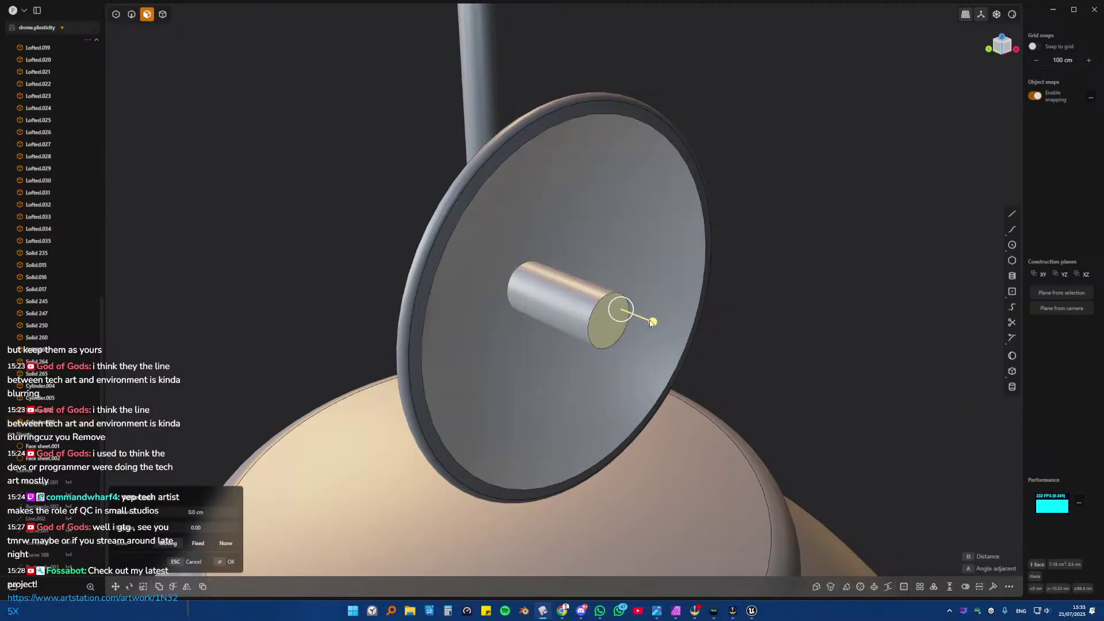
right_click(625, 312)
- Fillet the cylinder's outer end edge by about 0.86 cm
key(2)
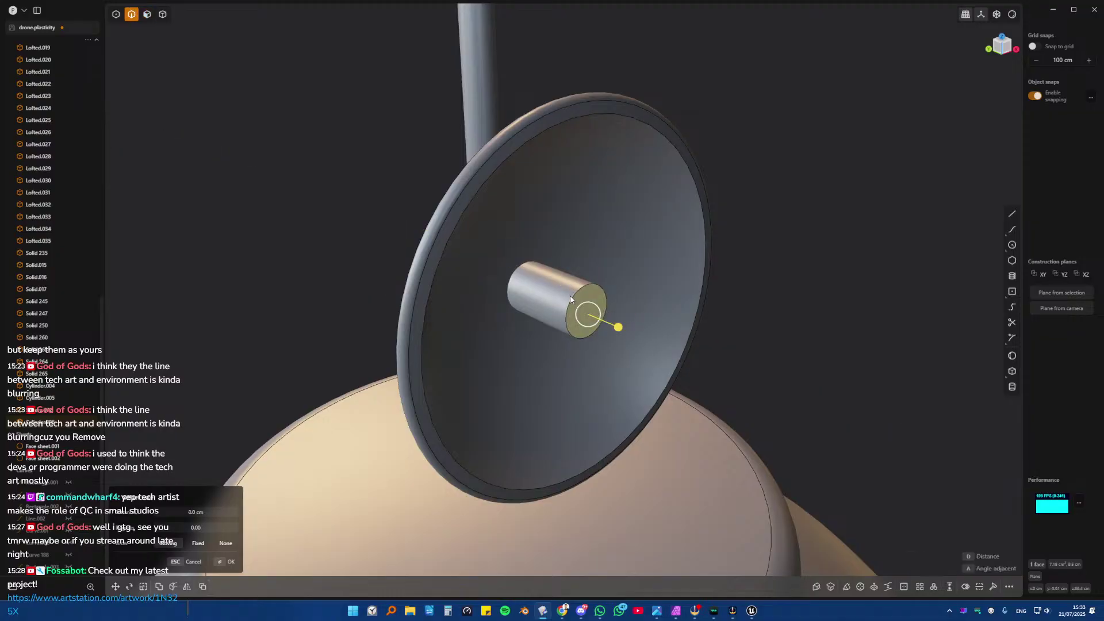
click(573, 298)
key(b)
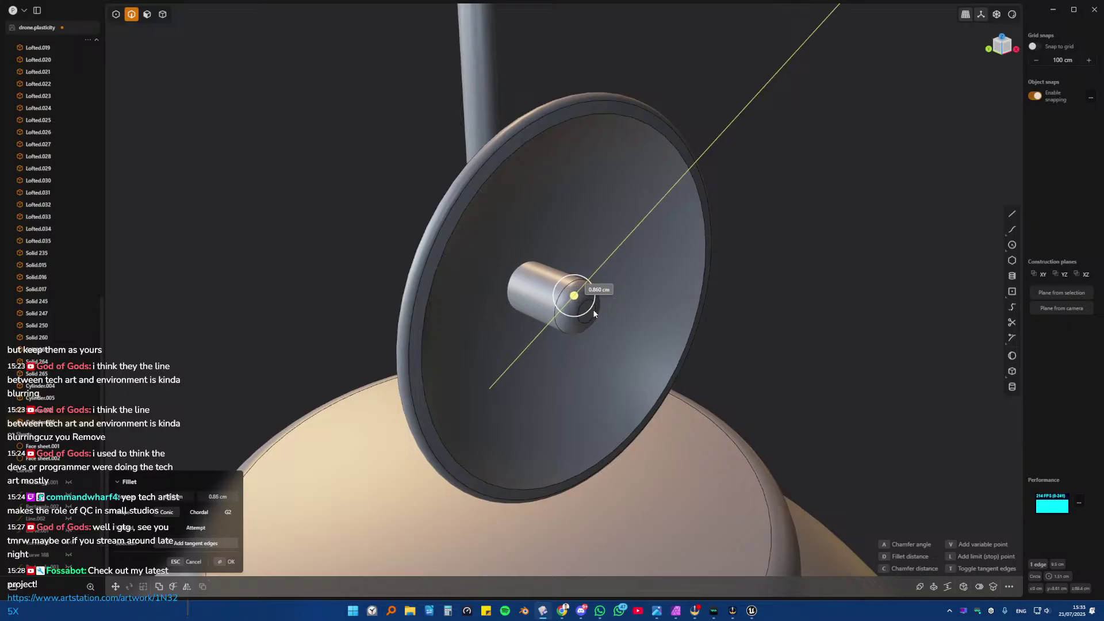
click(592, 309)
- Move the dish and its centre cylinder together about 0.97 cm along Y toward the rod
key(4)
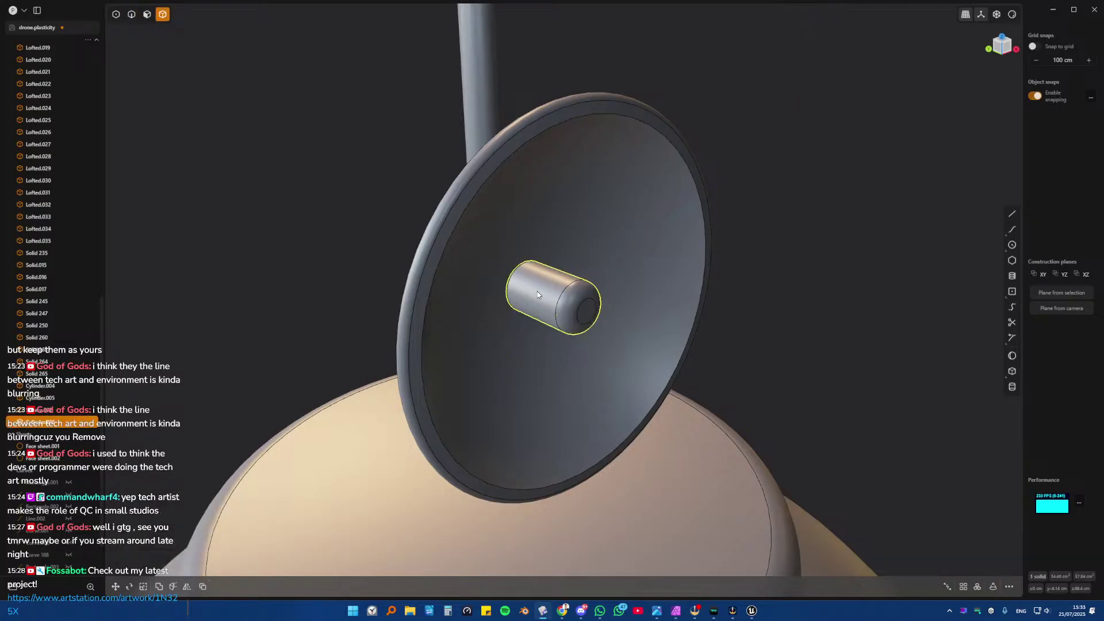
mouse_move(592, 309)
middle_down()
mouse_move(553, 281)
mouse_move(892, 298)
mouse_move(685, 297)
mouse_move(636, 327)
mouse_move(492, 336)
mouse_move(606, 318)
mouse_move(628, 330)
mouse_move(698, 323)
mouse_move(572, 316)
middle_up()
click(628, 330)
shift+click(571, 314)
key(KP_3)
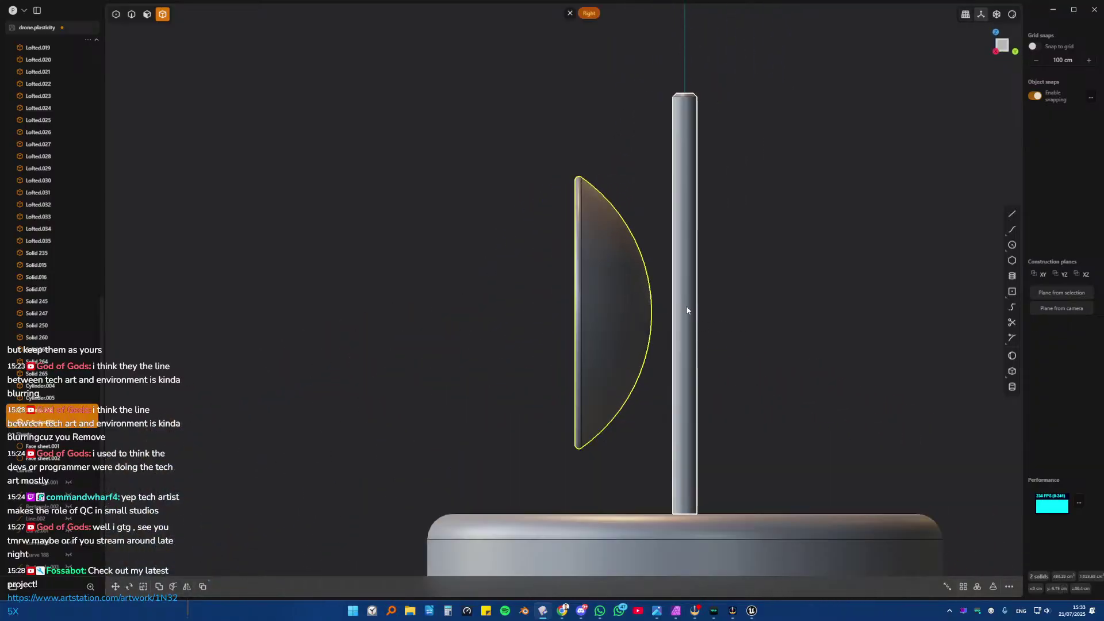
key(g)
key(y)
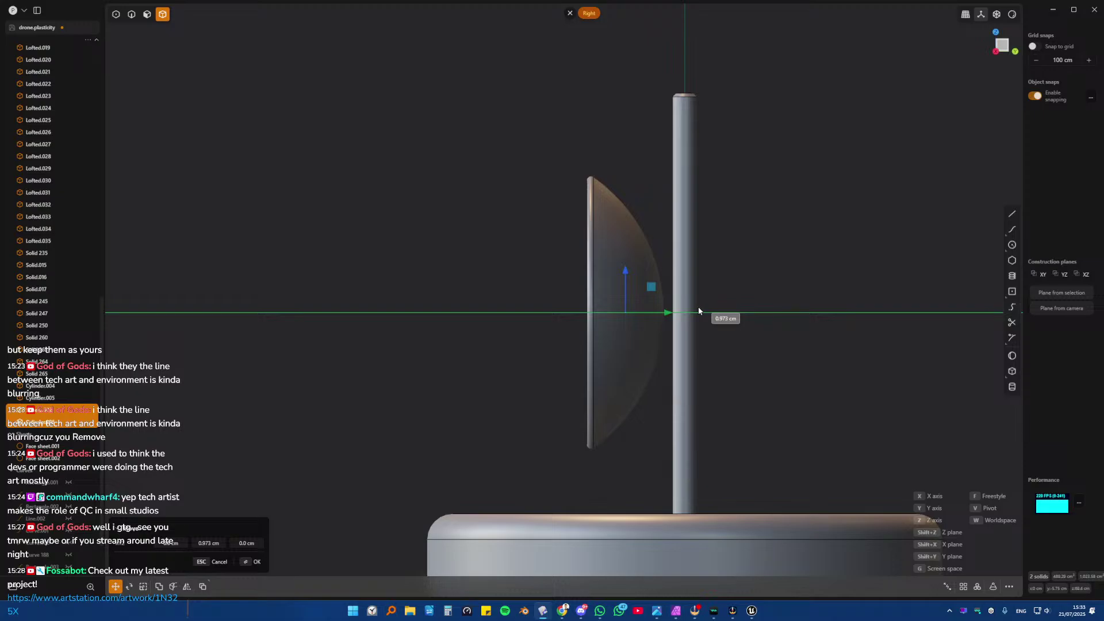
click(699, 311)
- Create a box about 4.9 by 2.4 cm centred on the cylinder's rounded tip and extend it outward from the dish
click(794, 307)
middle_drag(794, 306, 560, 340)
scroll(552, 341, up, 2)
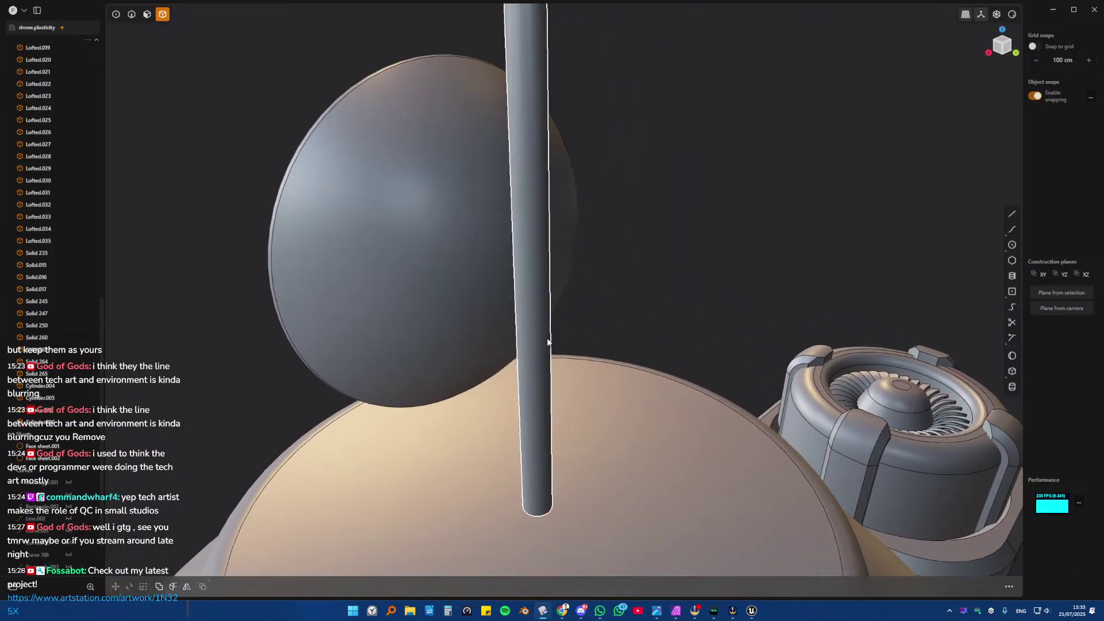
click(494, 279)
alt+middle_drag(489, 273, 497, 245)
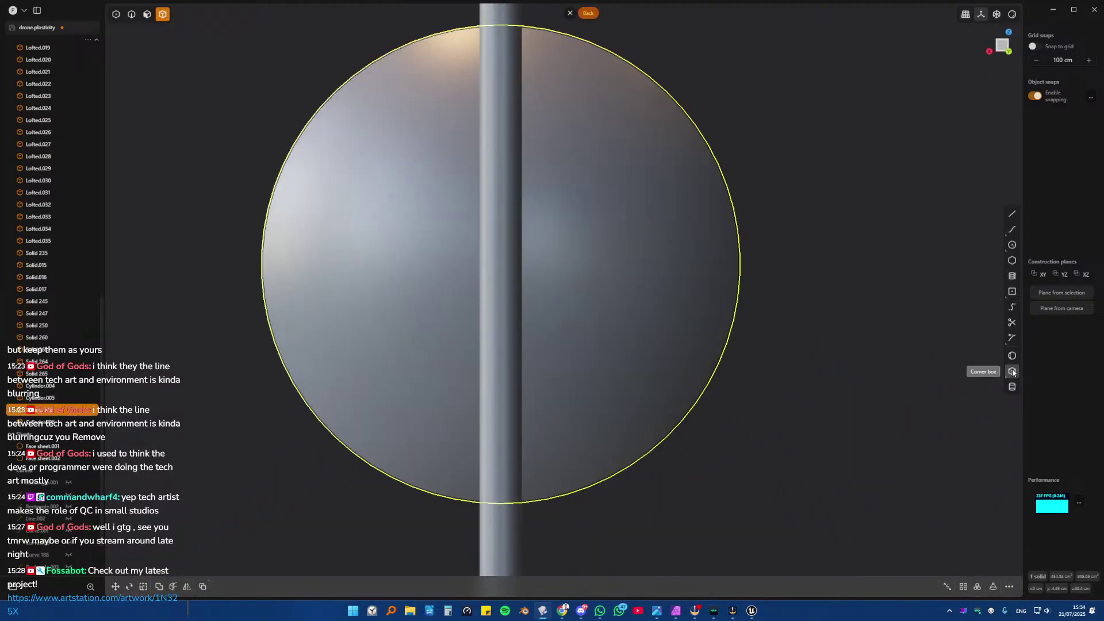
alt+middle_drag(387, 253, 767, 270)
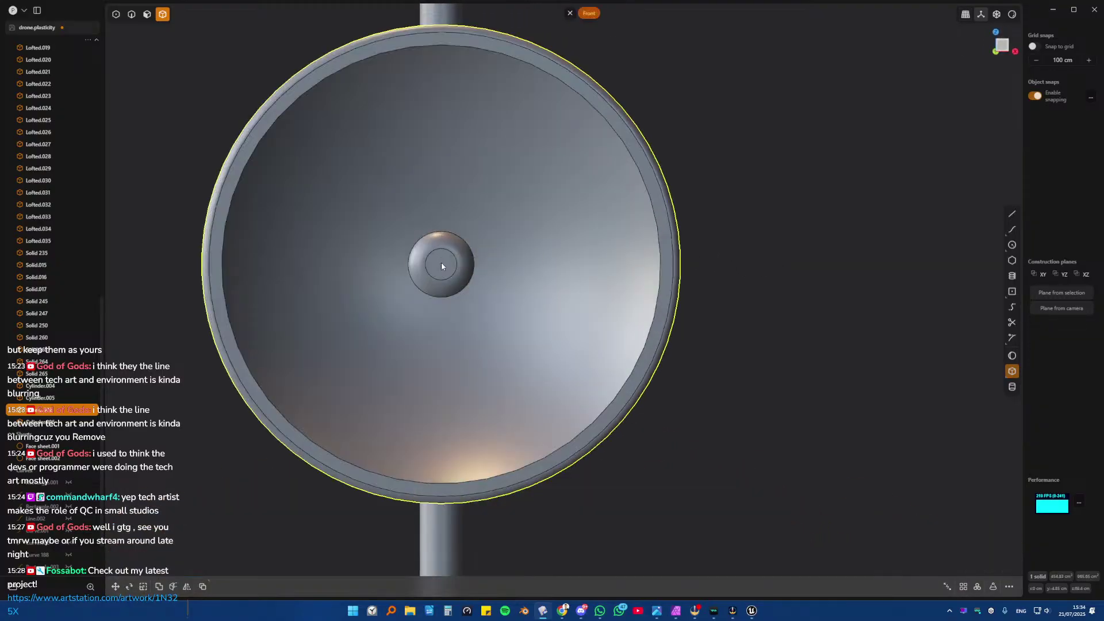
click(724, 281)
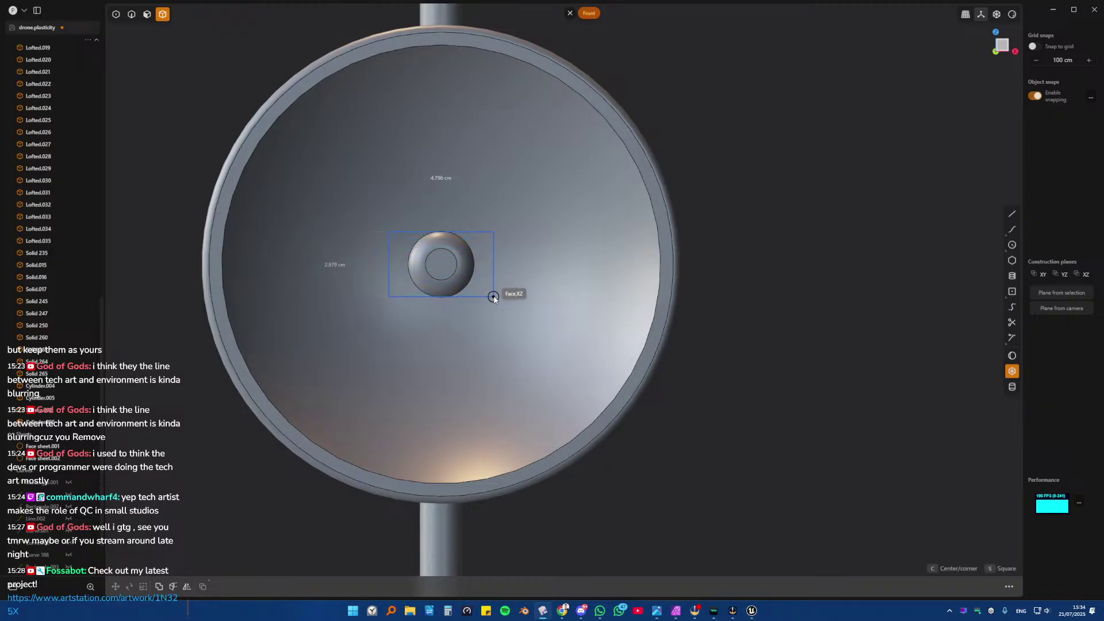
click(494, 291)
key(e)
middle_drag(495, 291, 402, 299)
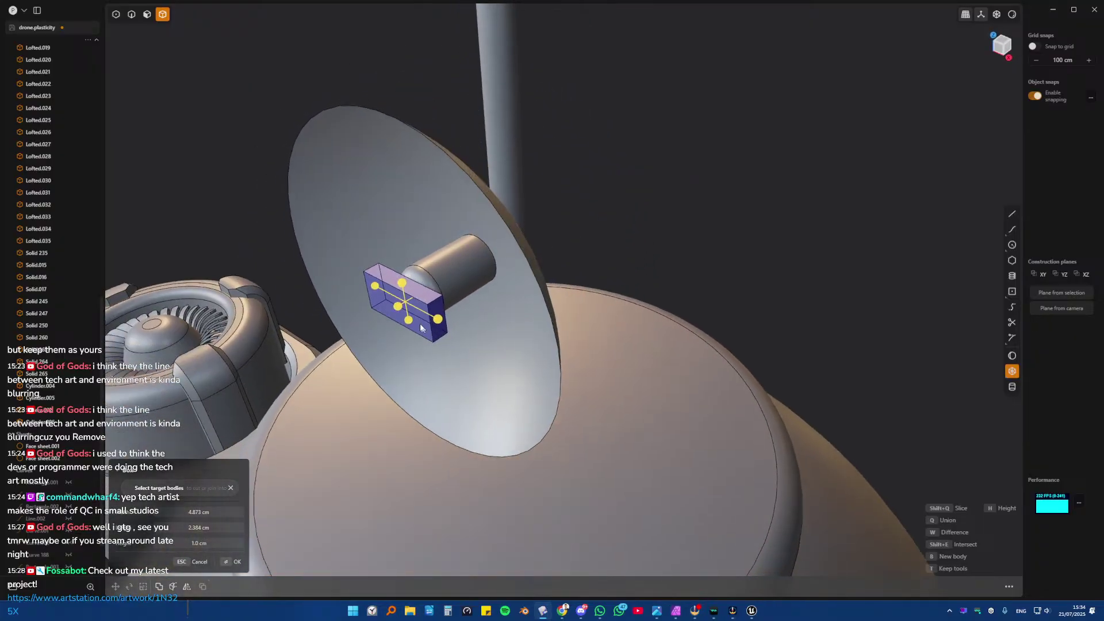
click(366, 323)
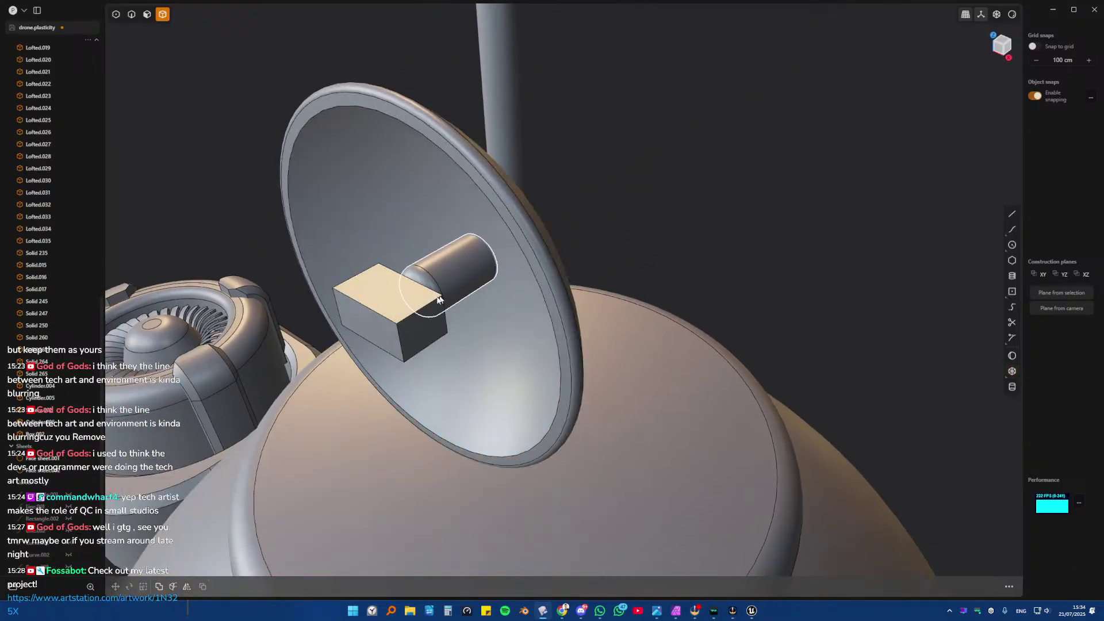
- Move the box along Y, away from the dish opening, until it surrounds the rod behind the dish
click(430, 300)
key(3)
middle_drag(409, 260, 412, 261)
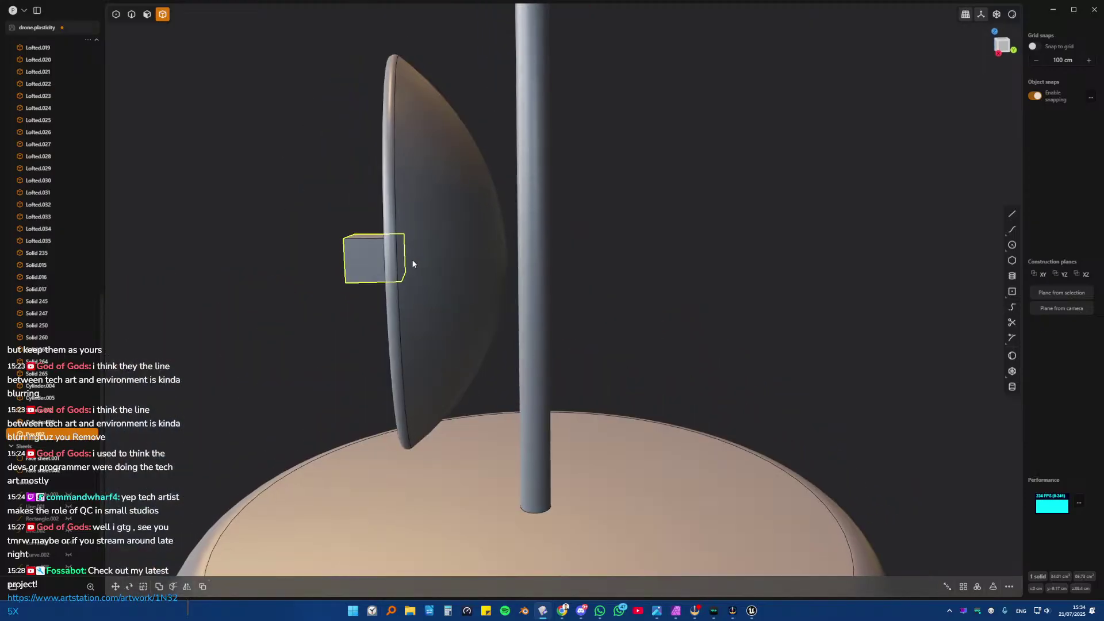
key(3)
key(g)
key(y)
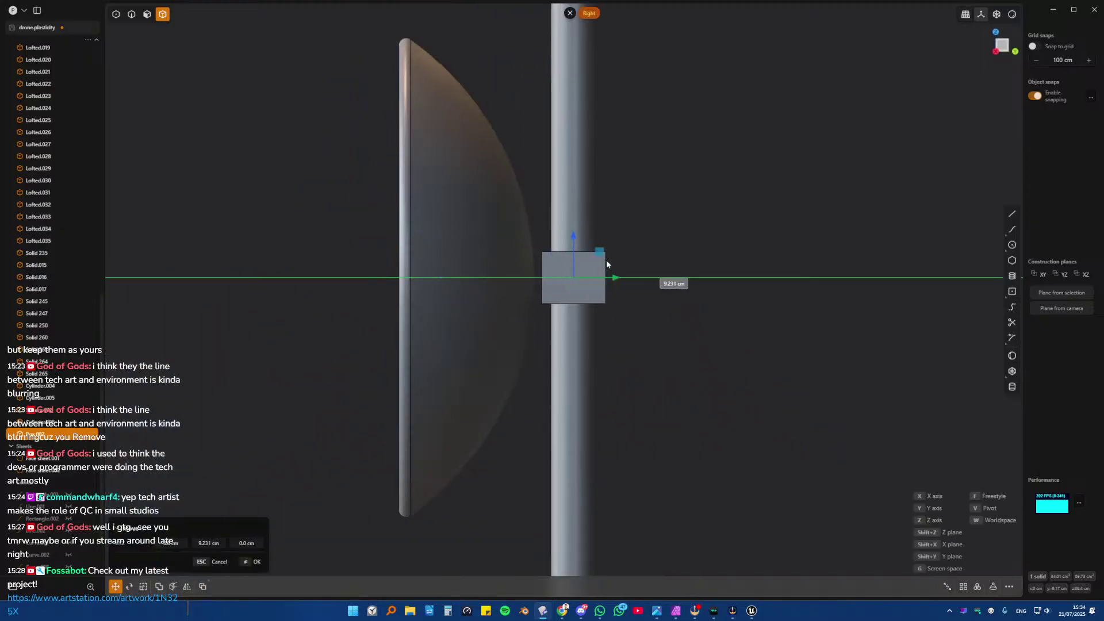
click(588, 262)
middle_drag(588, 262, 542, 306)
- Offset the box face that points away from the dish outward by about 1.4 cm
key(3)
click(577, 283)
drag(616, 291, 639, 295)
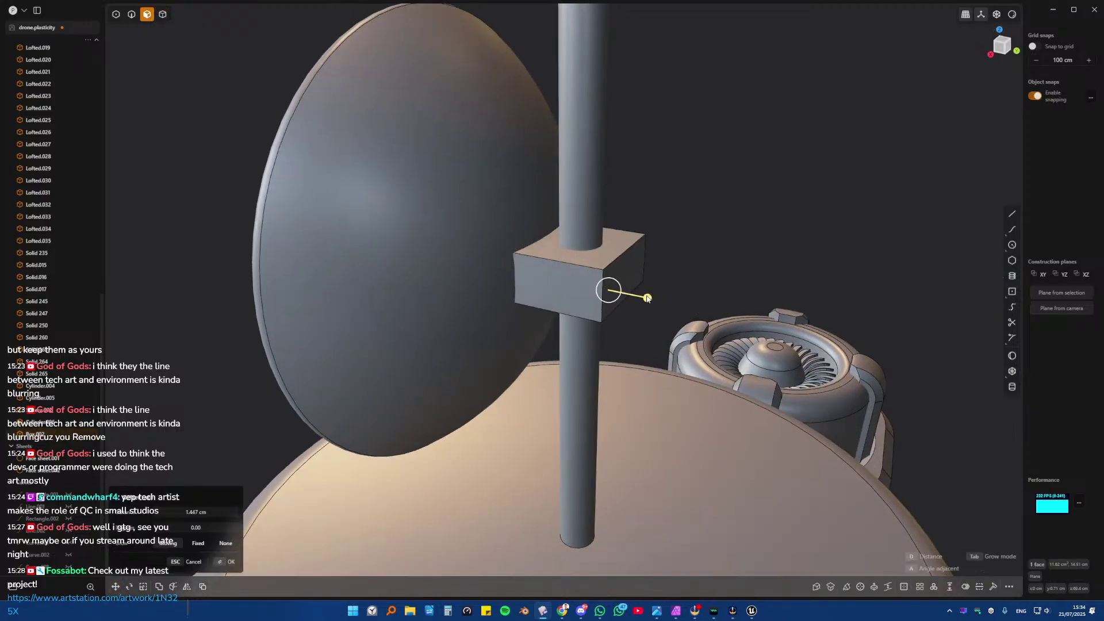
right_click(647, 298)
- Fillet the box's two vertical edges on the side away from the dish by about 1.65 cm
key(2)
click(602, 289)
shift+click(644, 249)
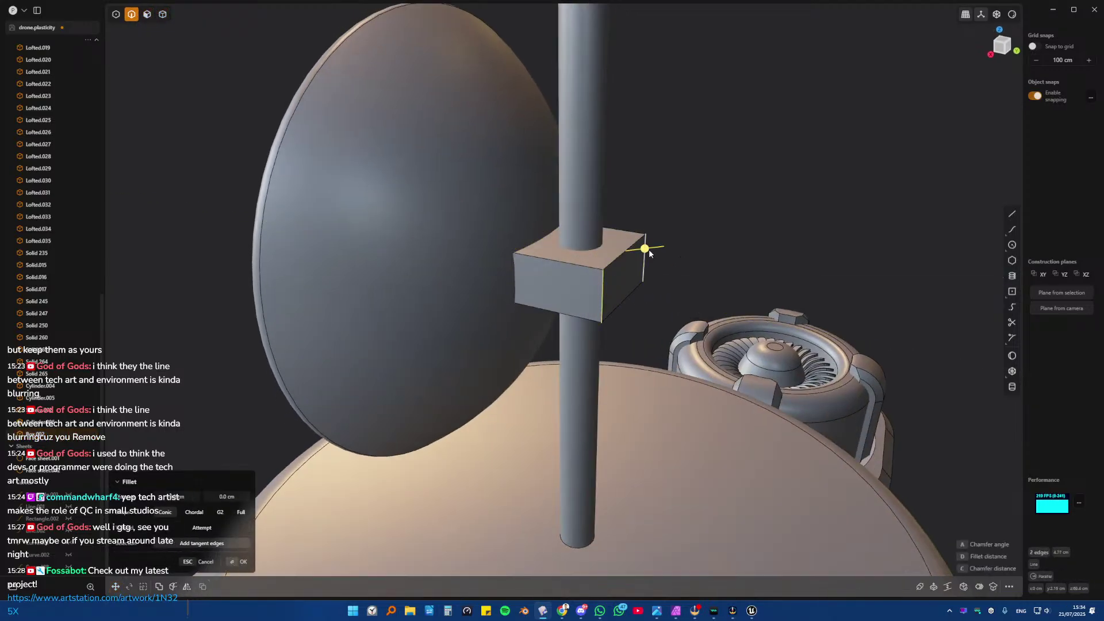
drag(649, 253, 685, 251)
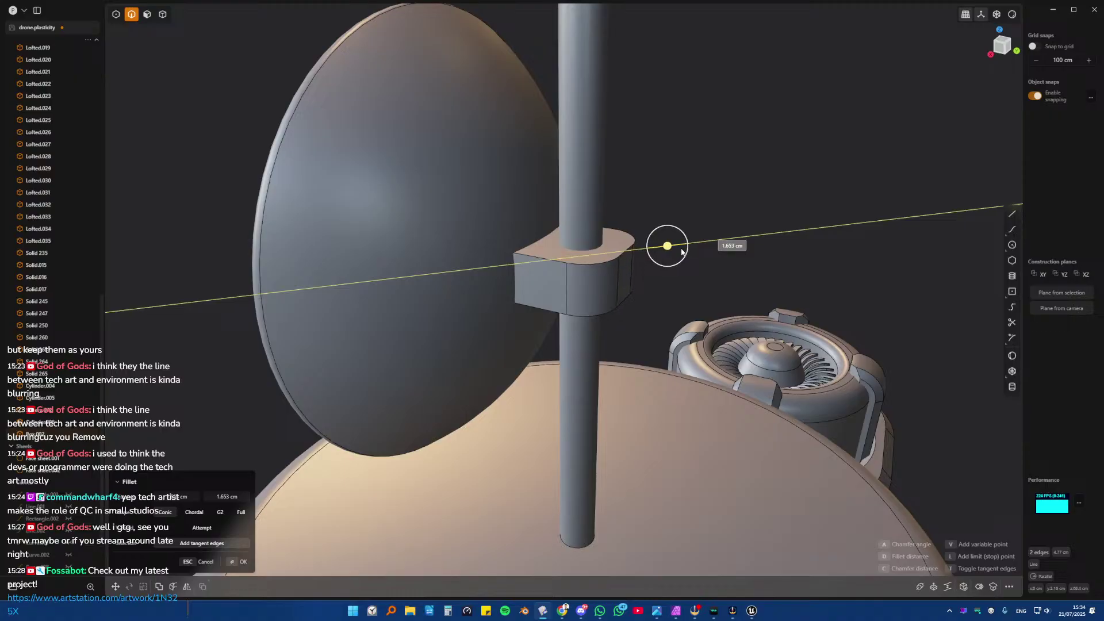
right_click(679, 249)
click(646, 232)
- Offset the rod's cylindrical face outward by about 1 cm to thicken it
middle_drag(645, 232, 663, 213)
middle_drag(659, 242, 627, 144)
scroll(564, 269, up, 3)
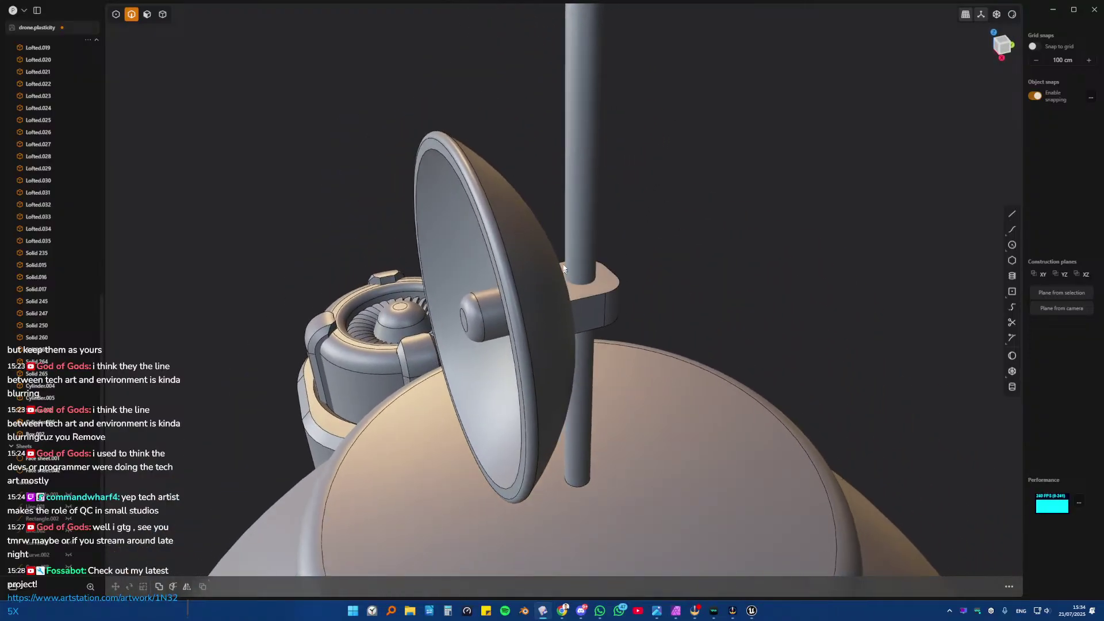
click(582, 207)
key(o)
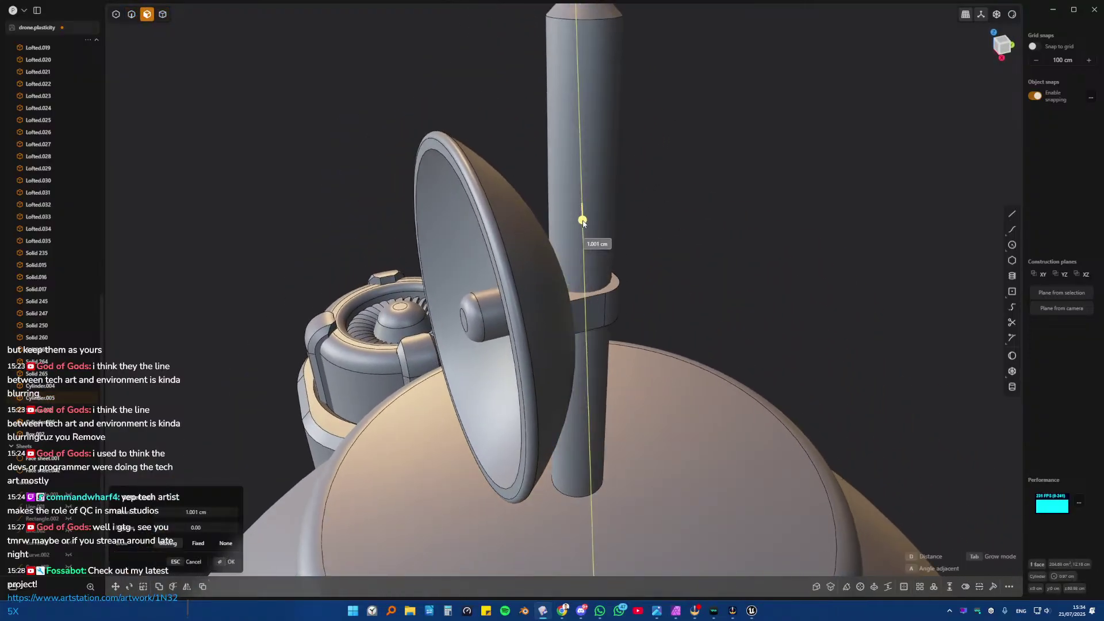
click(584, 207)
- Try to shift only the dish's outer spherical face about 0.5 cm along Y away from the rod
middle_drag(669, 217, 532, 212)
click(530, 262)
key(o)
click(580, 307)
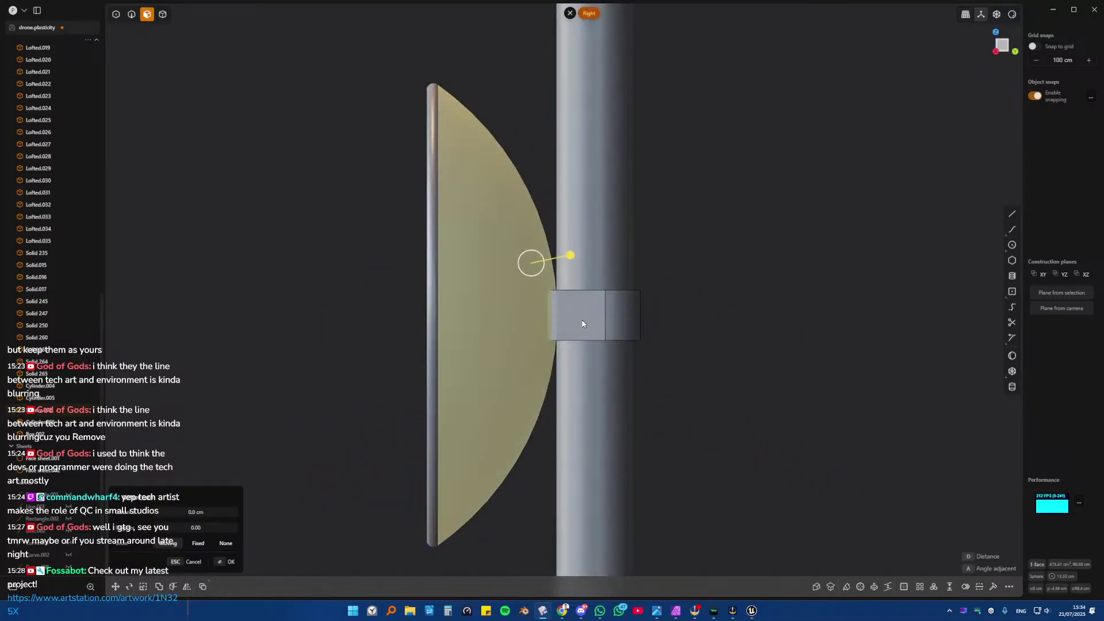
key(g)
key(y)
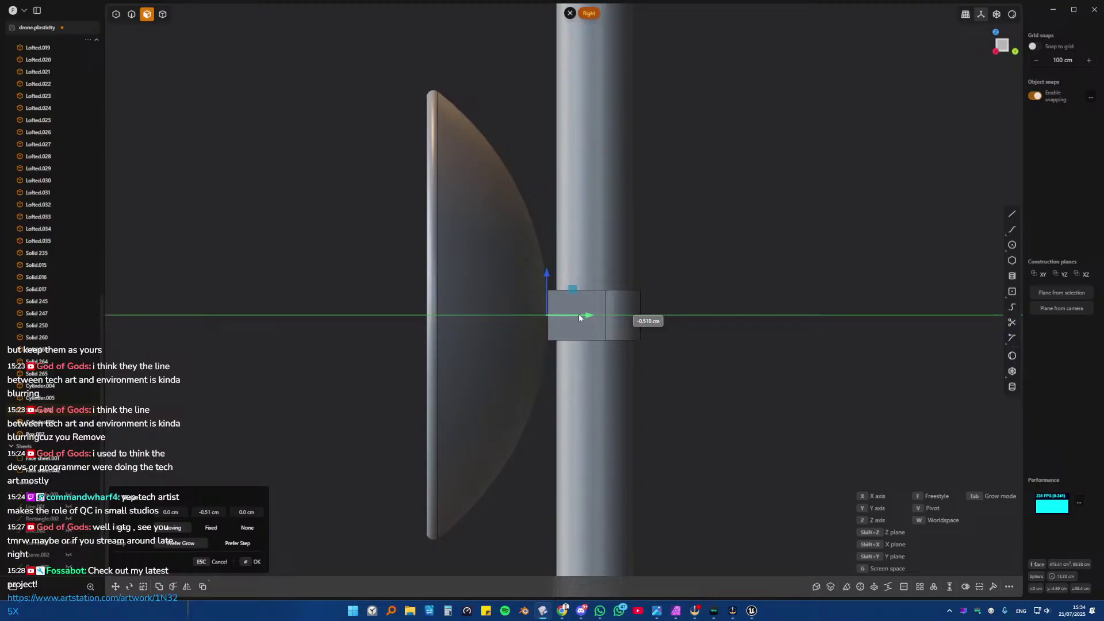
click(588, 315)
- Move the dish and its centre cylinder together about 0.59 cm along Y away from the rod
key(4)
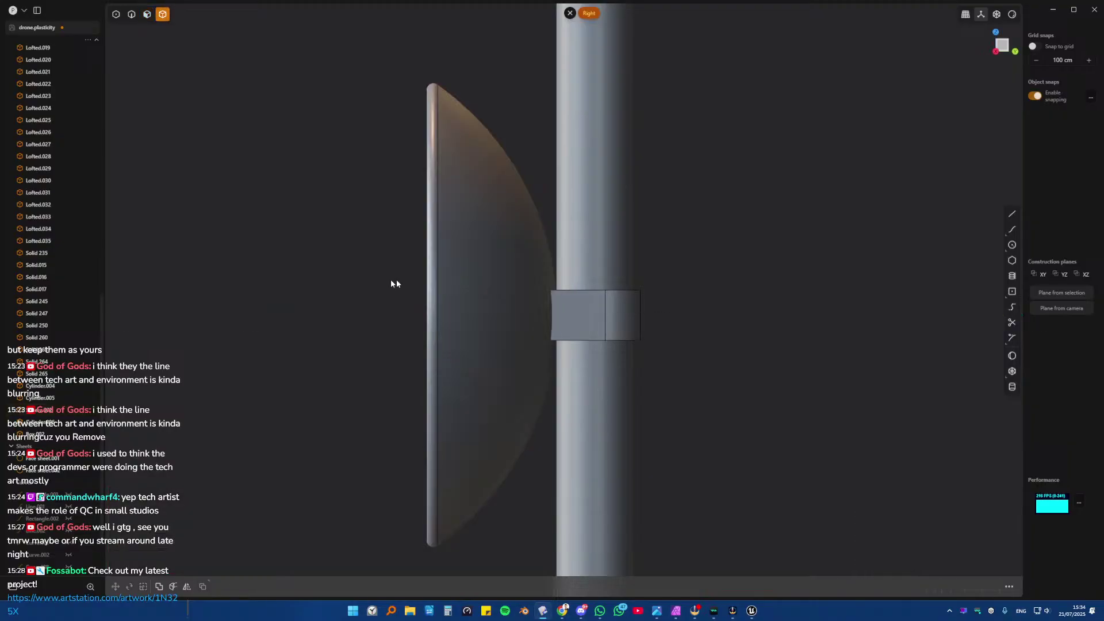
click(491, 279)
middle_drag(491, 279, 462, 304)
key(KP_3)
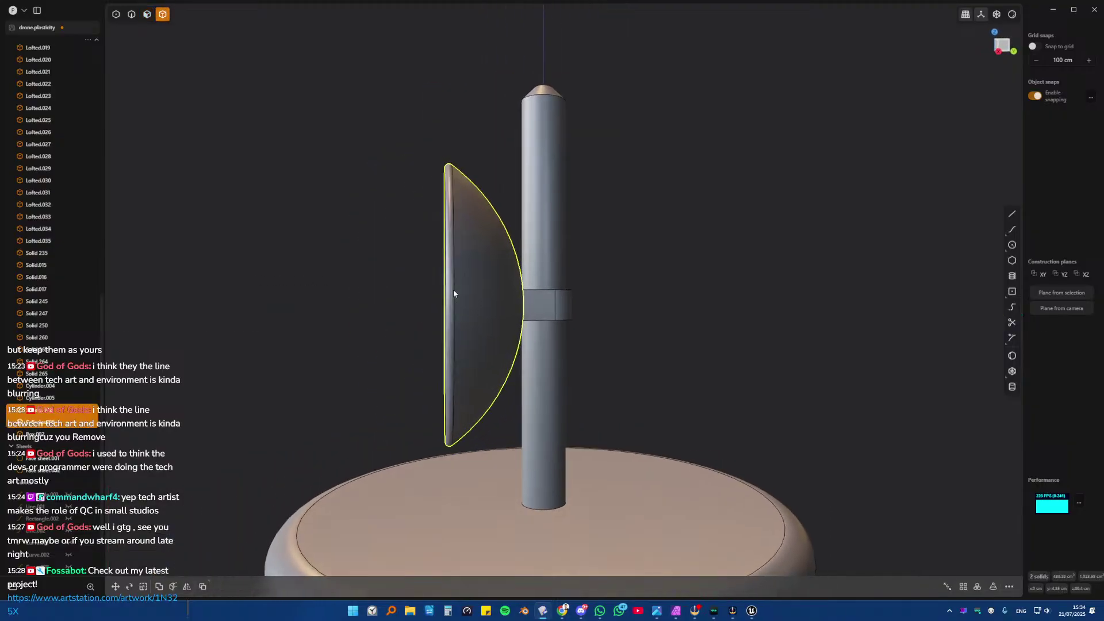
scroll(494, 297, up, 3)
key(g)
key(y)
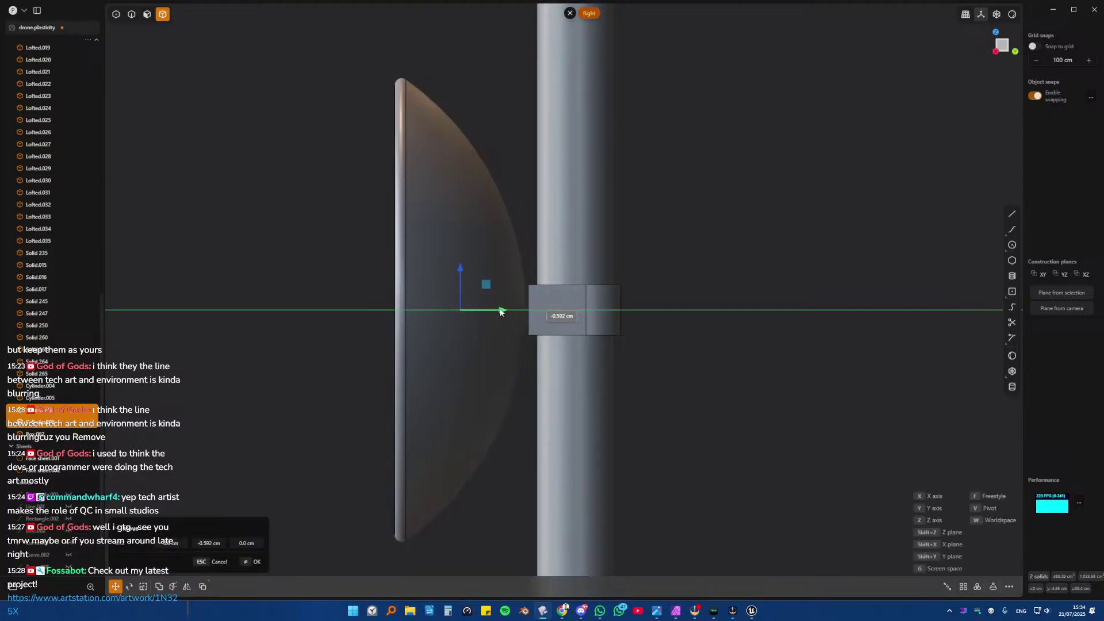
click(500, 312)
- Offset the clamp block's dish-facing face toward the dish so the block reaches the dish's back
middle_drag(500, 313, 592, 317)
key(3)
click(533, 306)
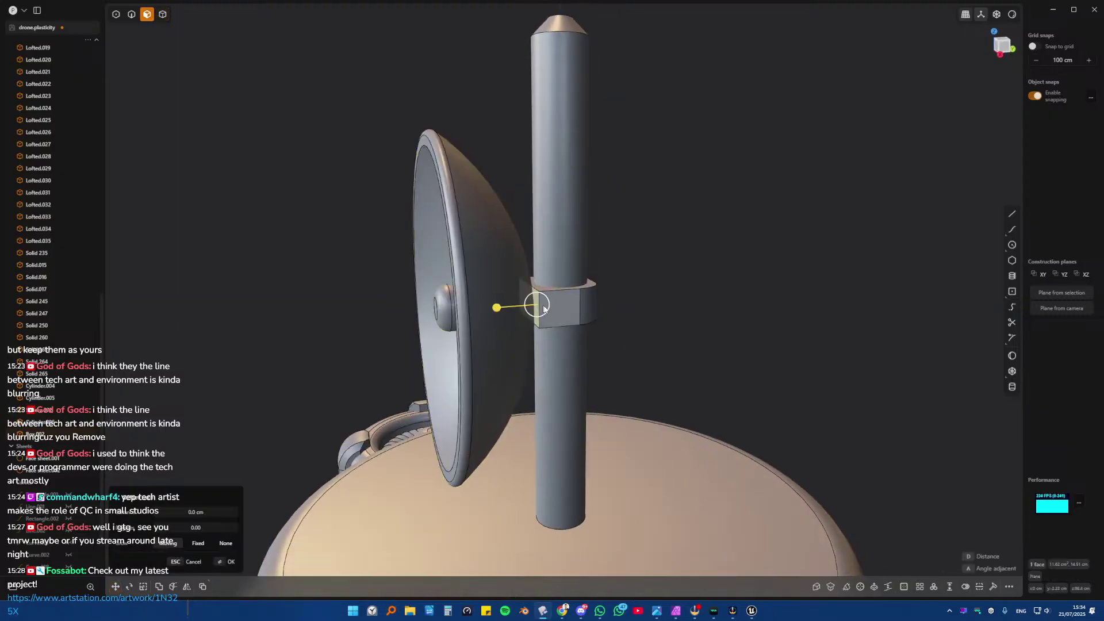
drag(500, 310, 484, 311)
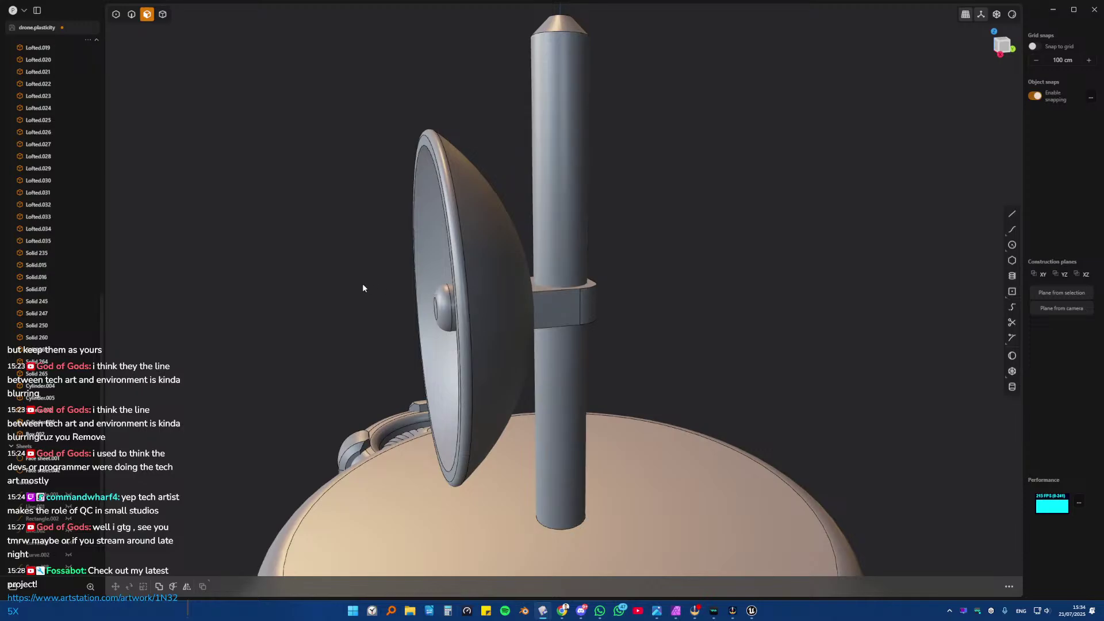
- Try to duplicate the circular top edge of the body's cap as a curve and place the copy beside the antenna
scroll(468, 288, down, 3)
middle_drag(468, 287, 575, 328)
click(553, 355)
key(2)
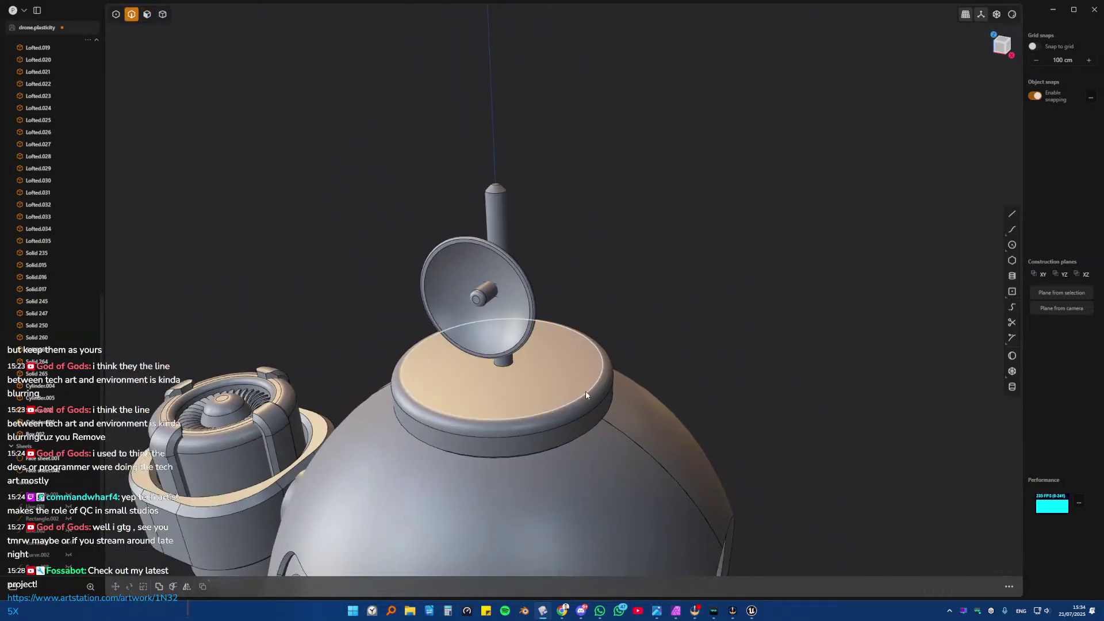
click(586, 393)
key(shift+d)
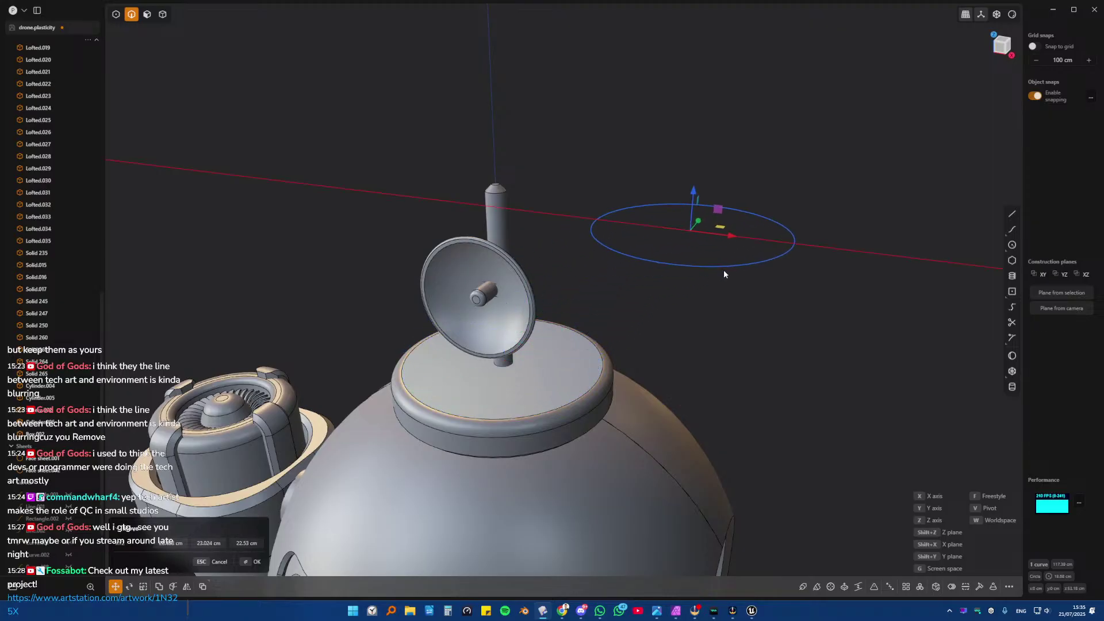
right_click(688, 281)
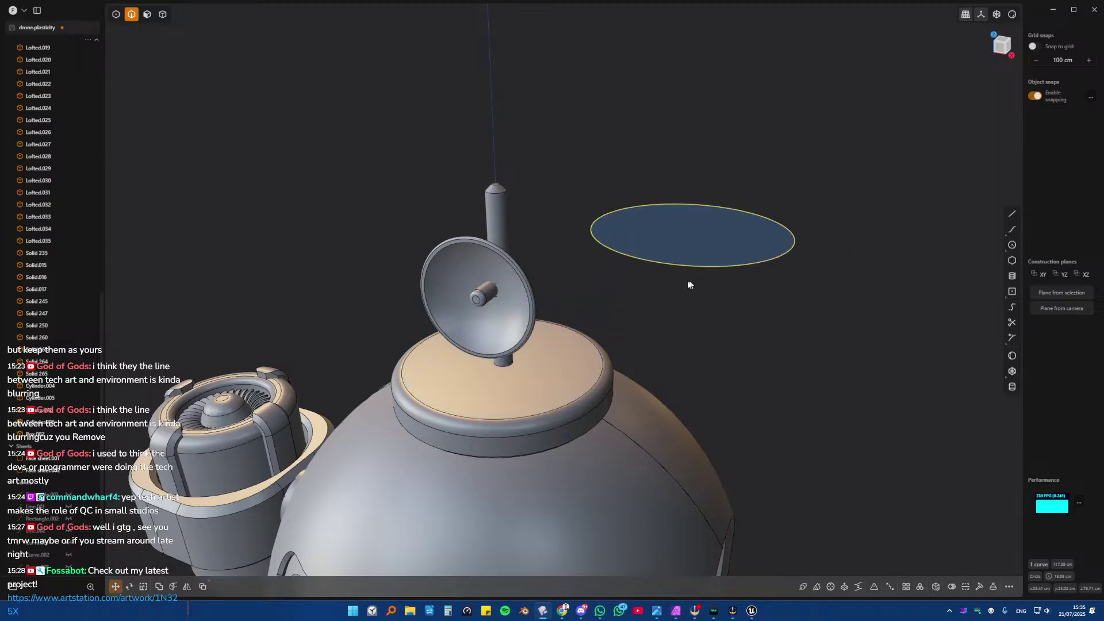
key(Escape)
middle_drag(671, 264, 590, 366)
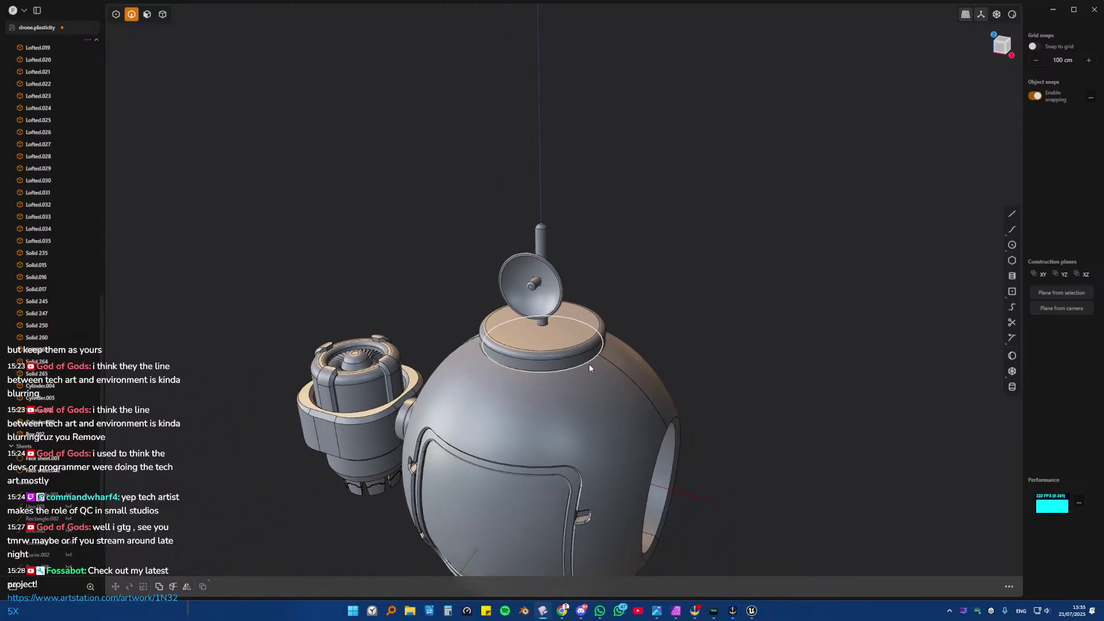
middle_drag(567, 414, 620, 360)
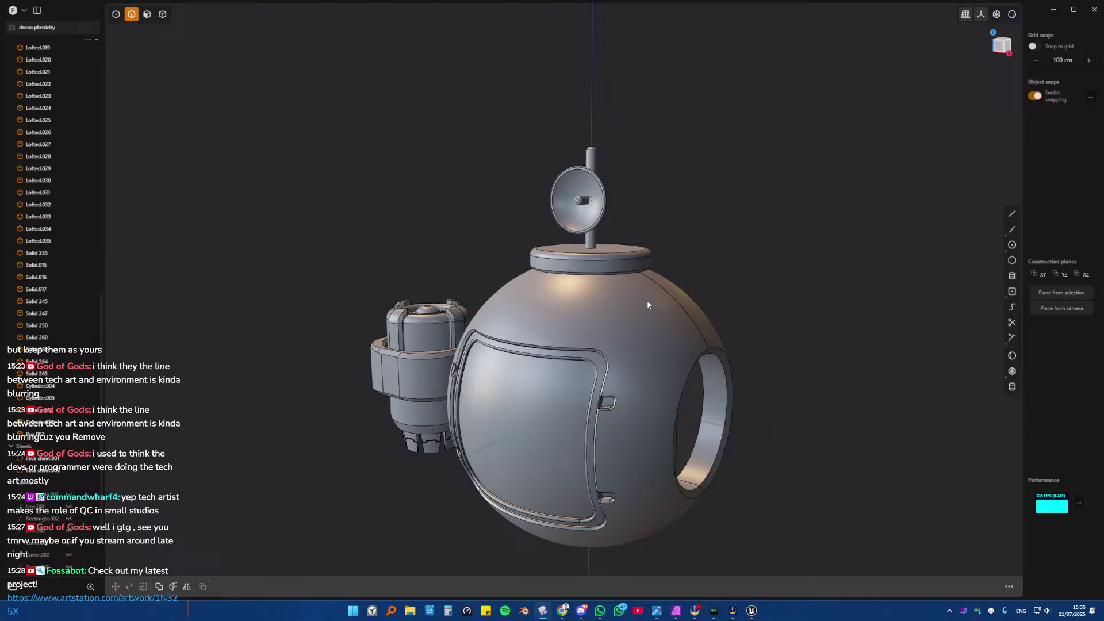
shift+middle_drag(647, 304, 585, 414)
scroll(585, 413, up, 1)
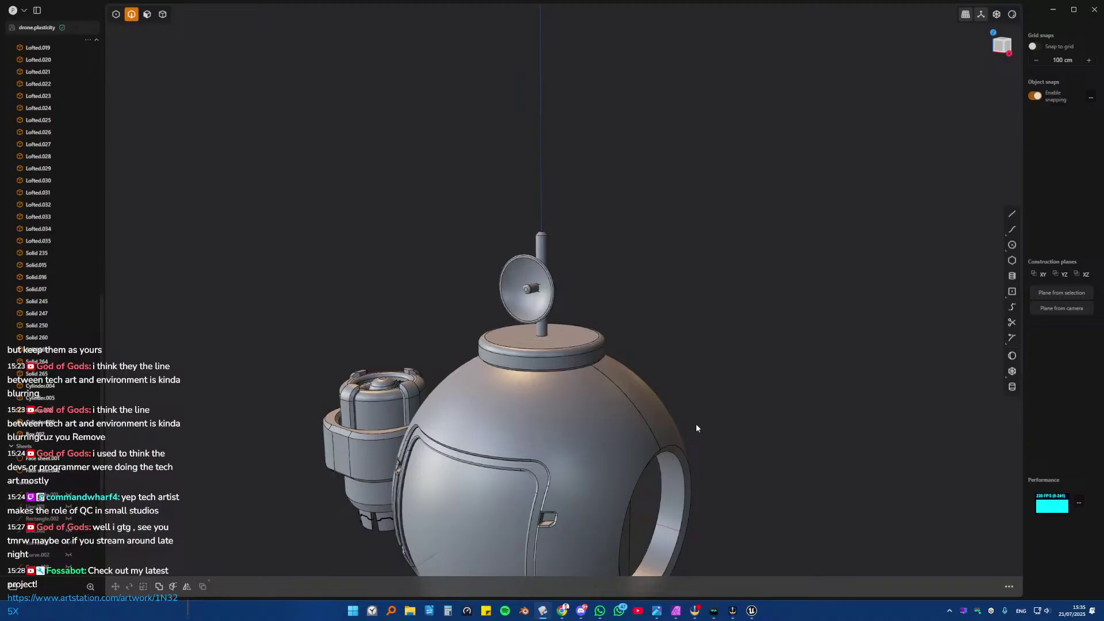
middle_drag(696, 424, 669, 311)
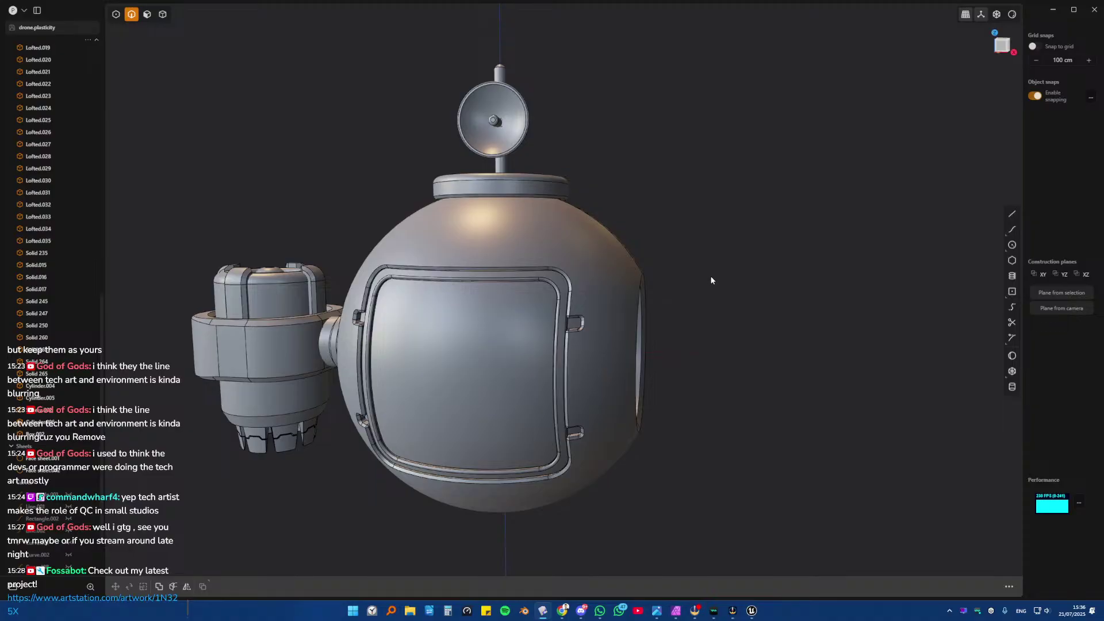
middle_drag(668, 357, 556, 355)
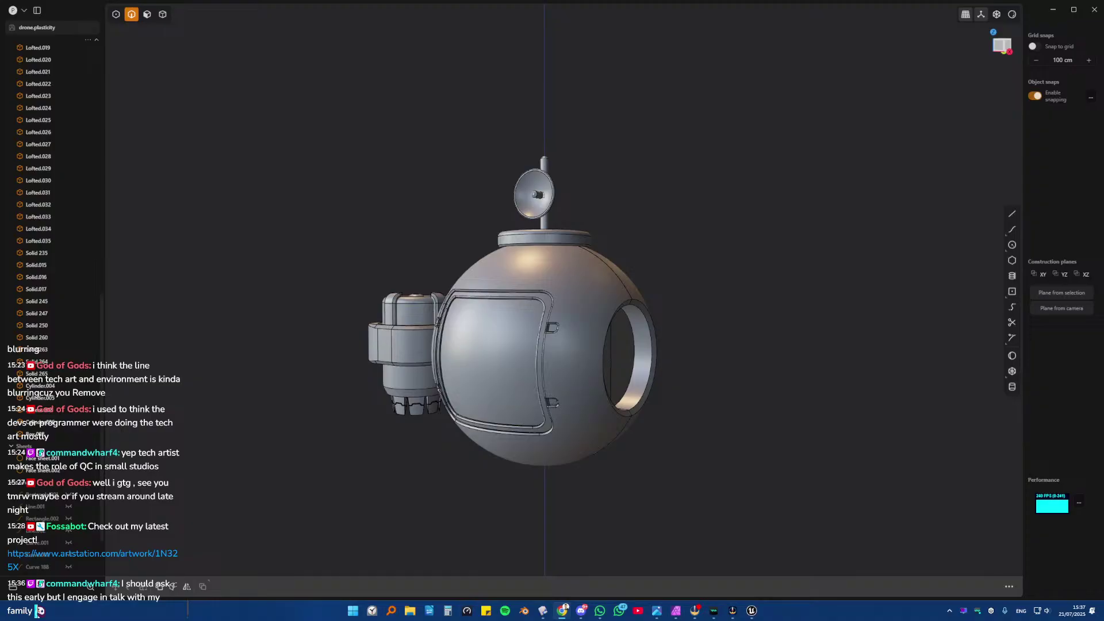
click(298, 440)
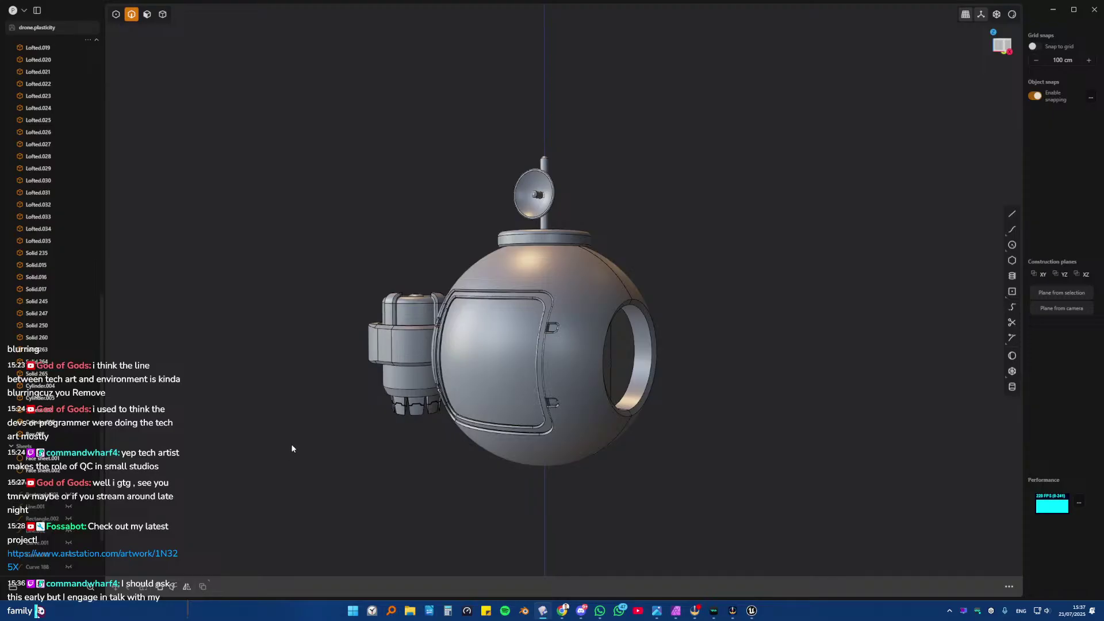
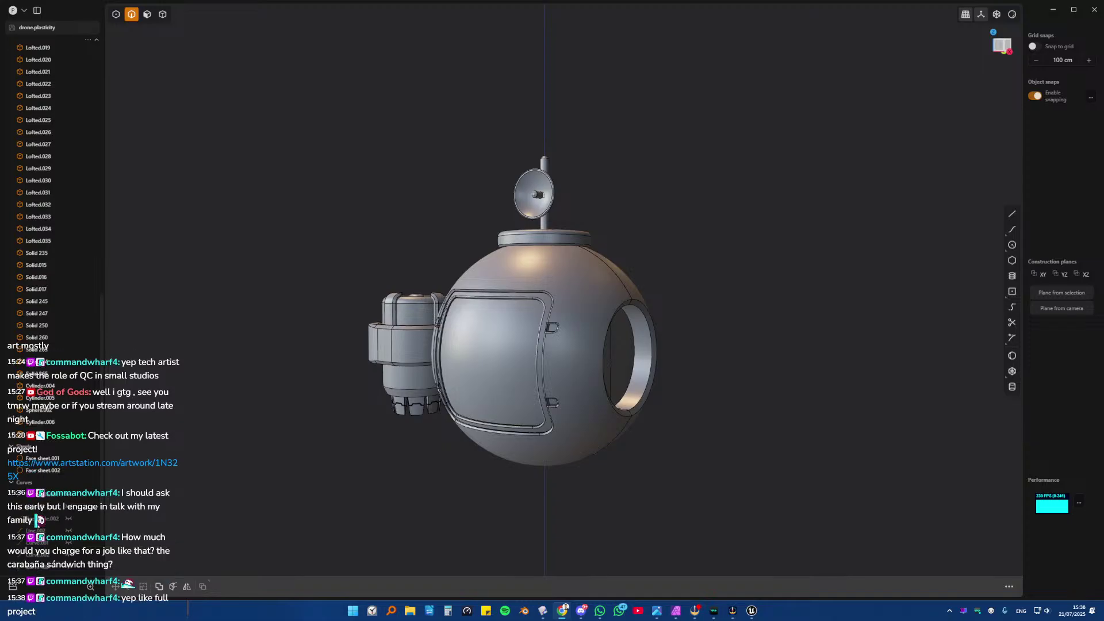
- Switch to the Unreal Editor to view the level through the main camera
click(752, 610)
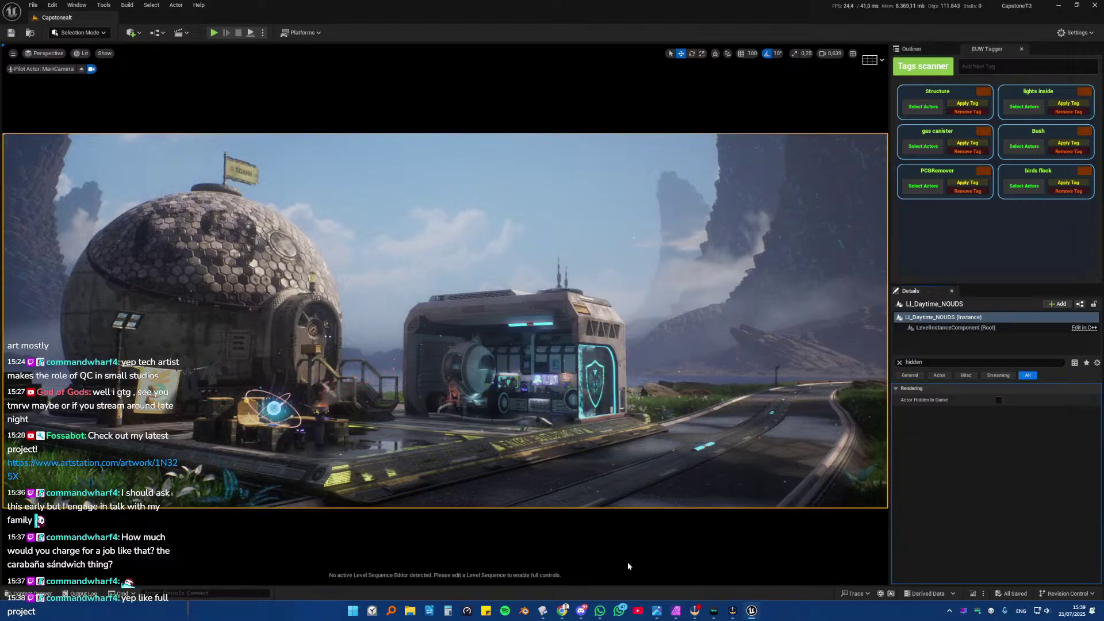
click(448, 610)
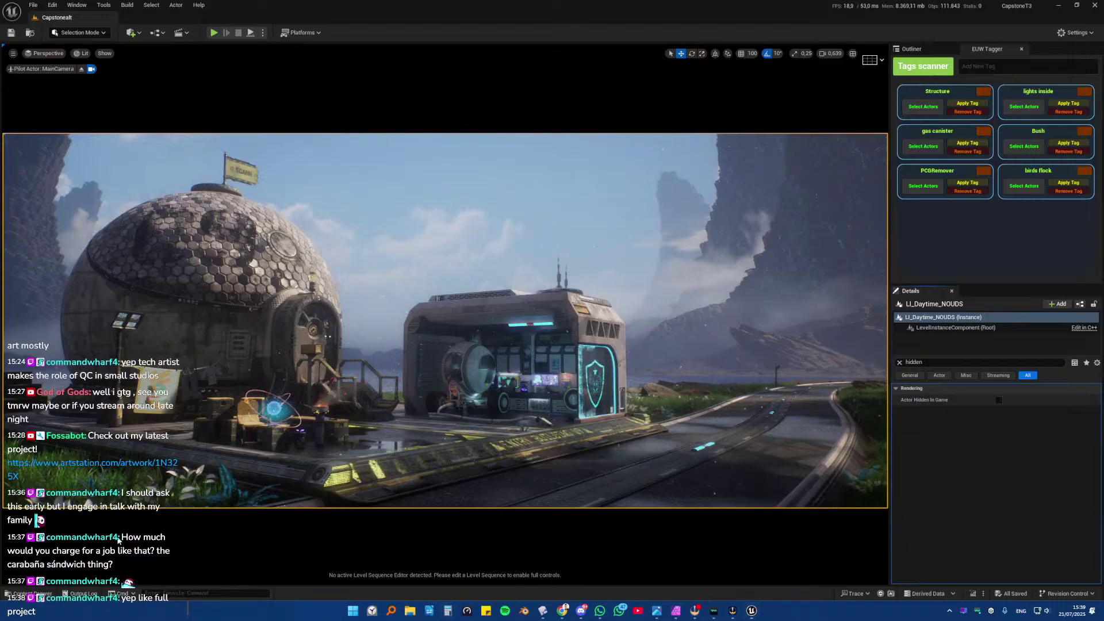
drag(439, 153, 0, 151)
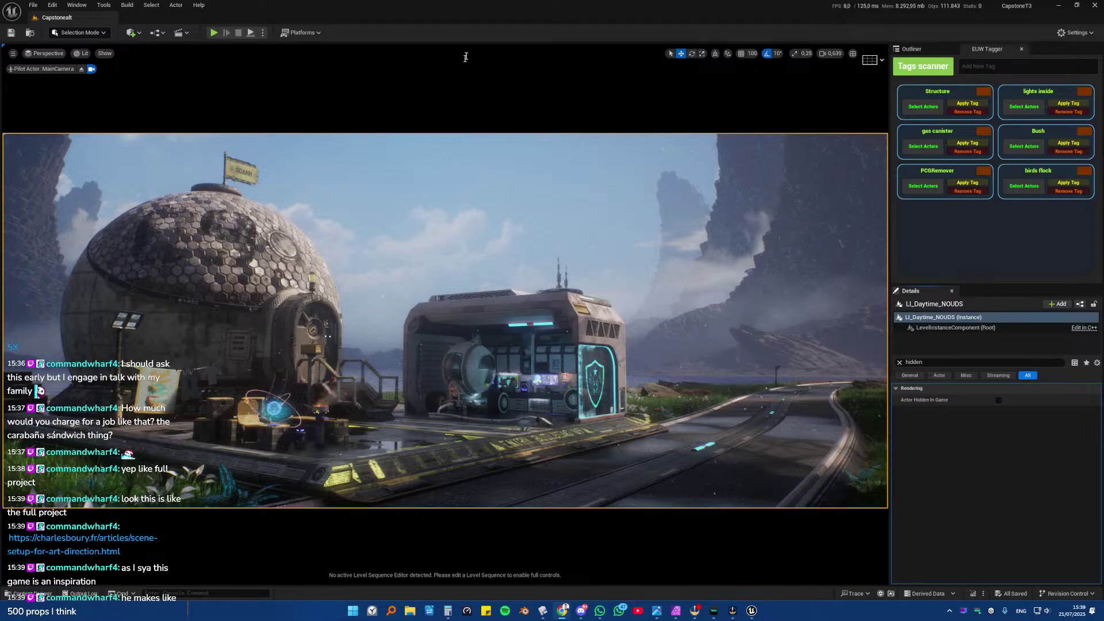
- Bring up the browser with the article on scene setup for art direction and skim down to its conclusion and back
drag(464, 56, 452, 15)
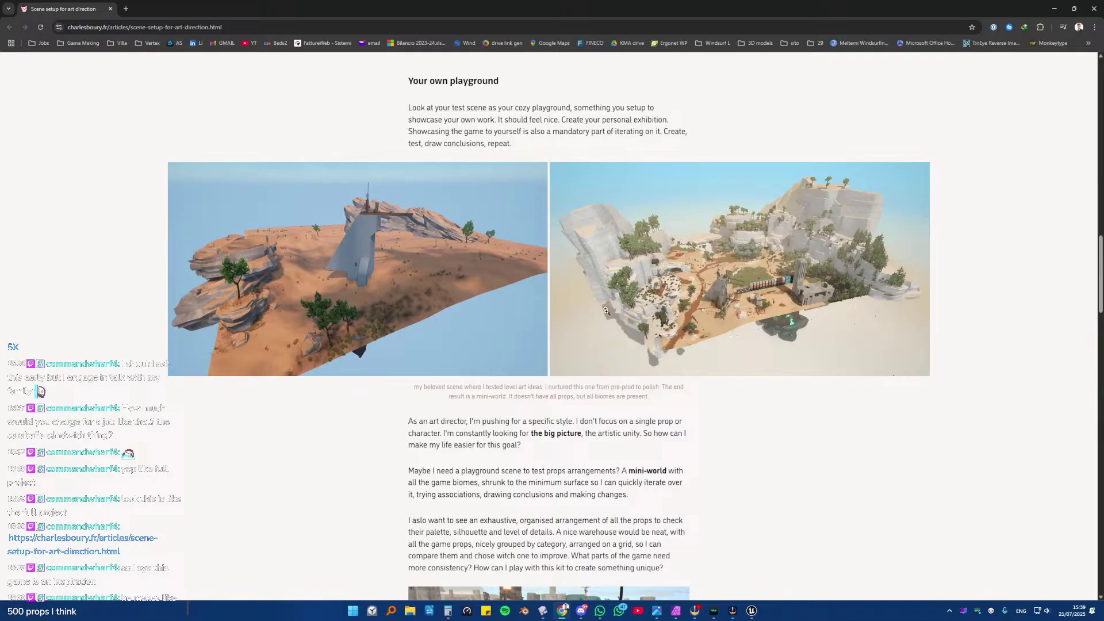
scroll(364, 308, down, 20)
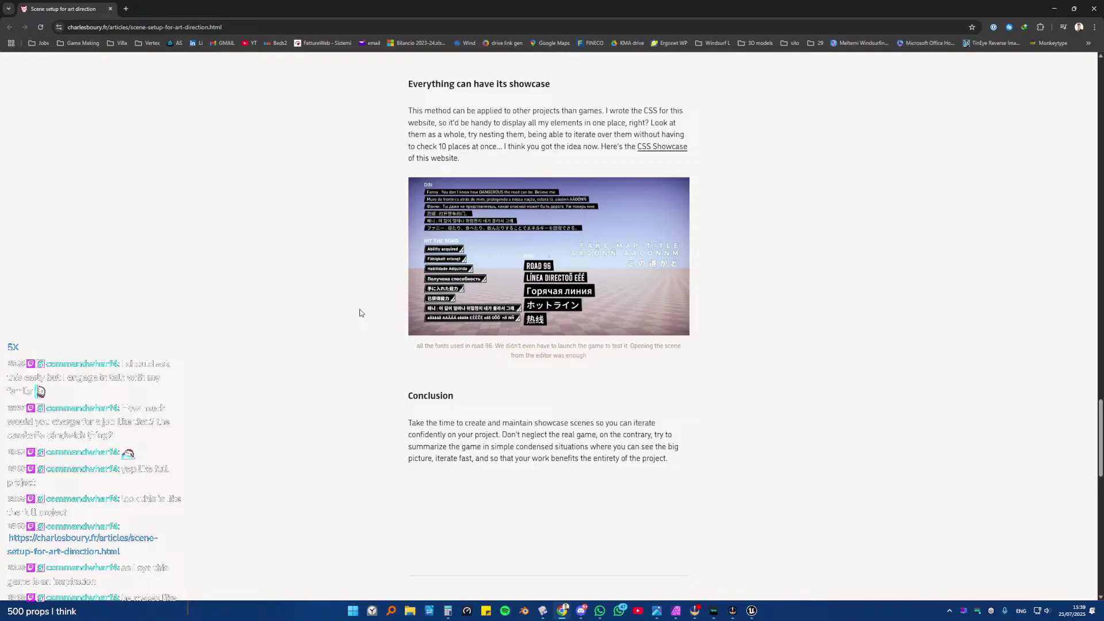
scroll(358, 316, up, 15)
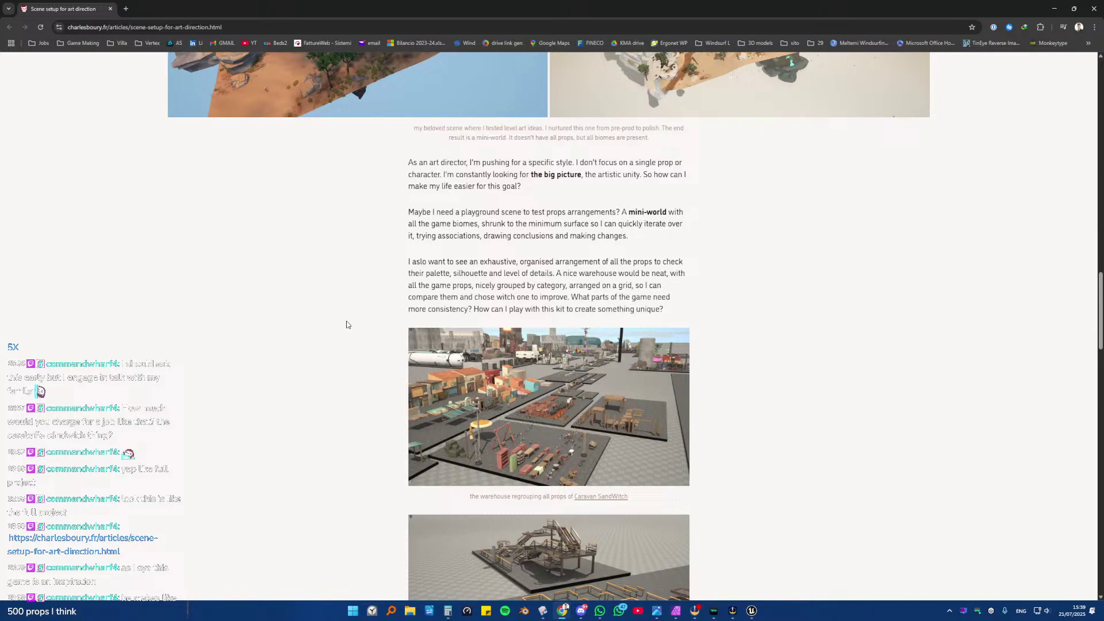
scroll(346, 324, up, 6)
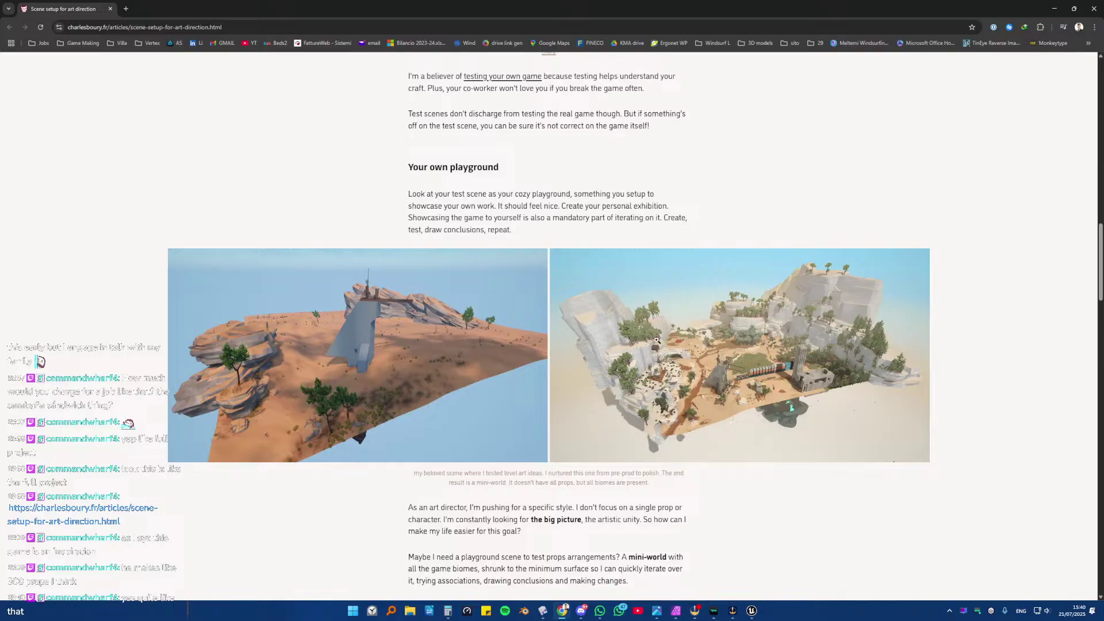
- Examine the enlarged rocky mini-world image under "Your own playground", skim the article's opening, and enlarge the same image again
click(739, 384)
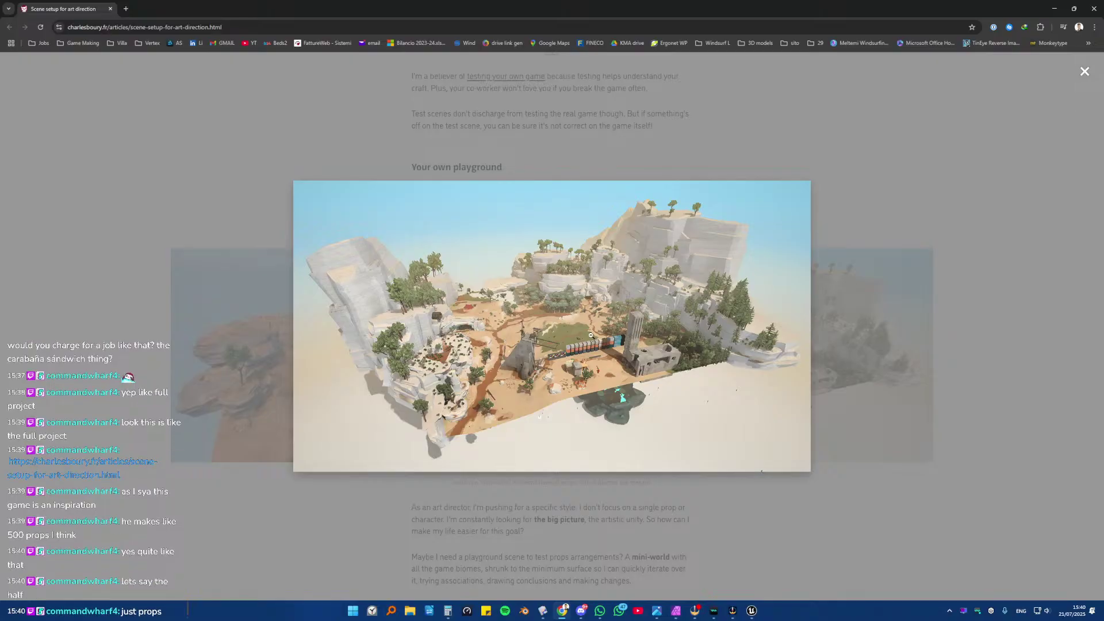
click(811, 392)
scroll(793, 391, up, 20)
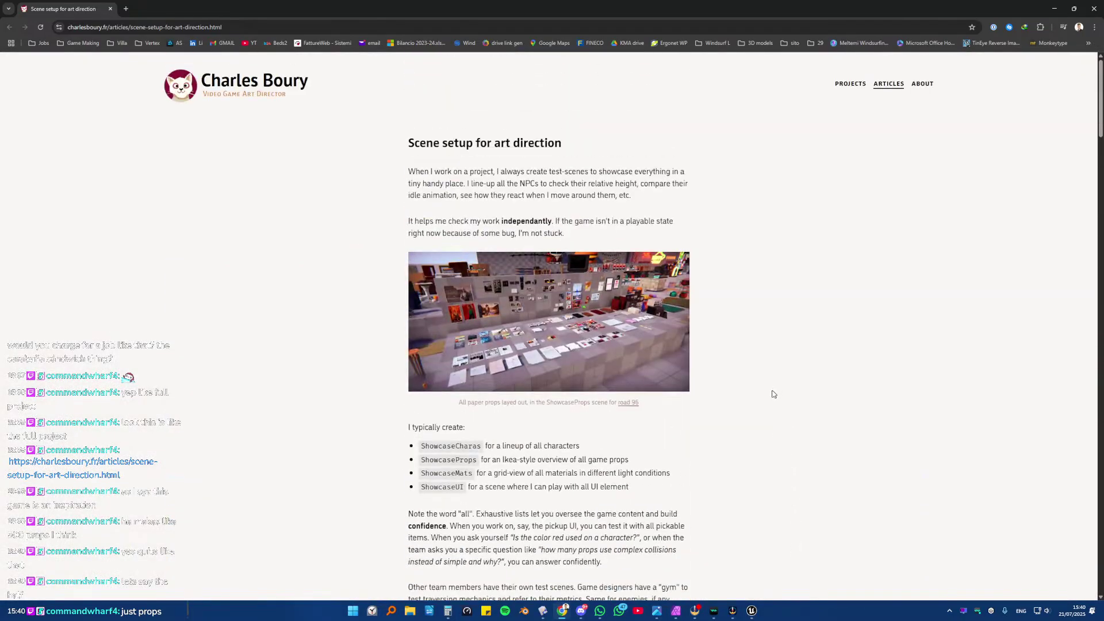
scroll(767, 395, down, 6)
scroll(758, 398, down, 13)
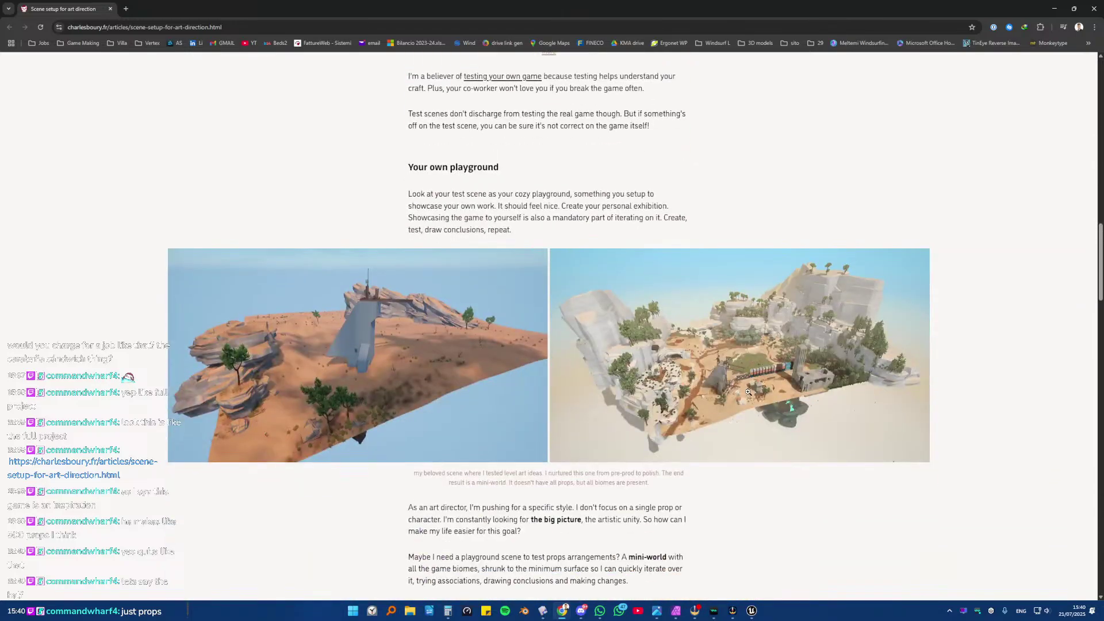
click(746, 392)
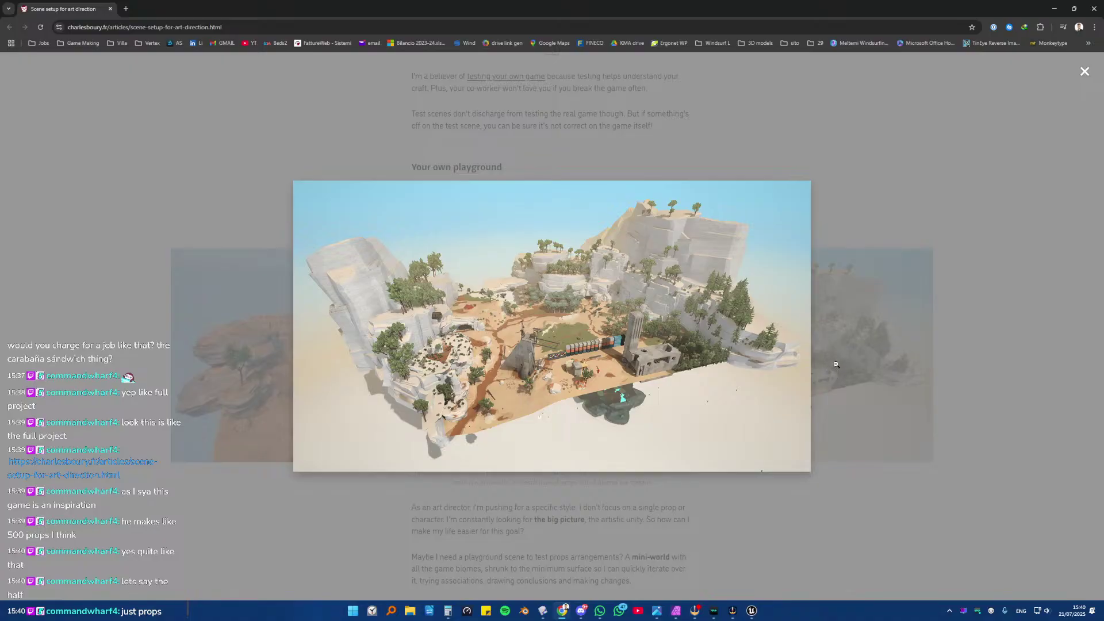
- Close the enlarged article image and the browser, and switch back to the drone model in Plasticity
click(975, 364)
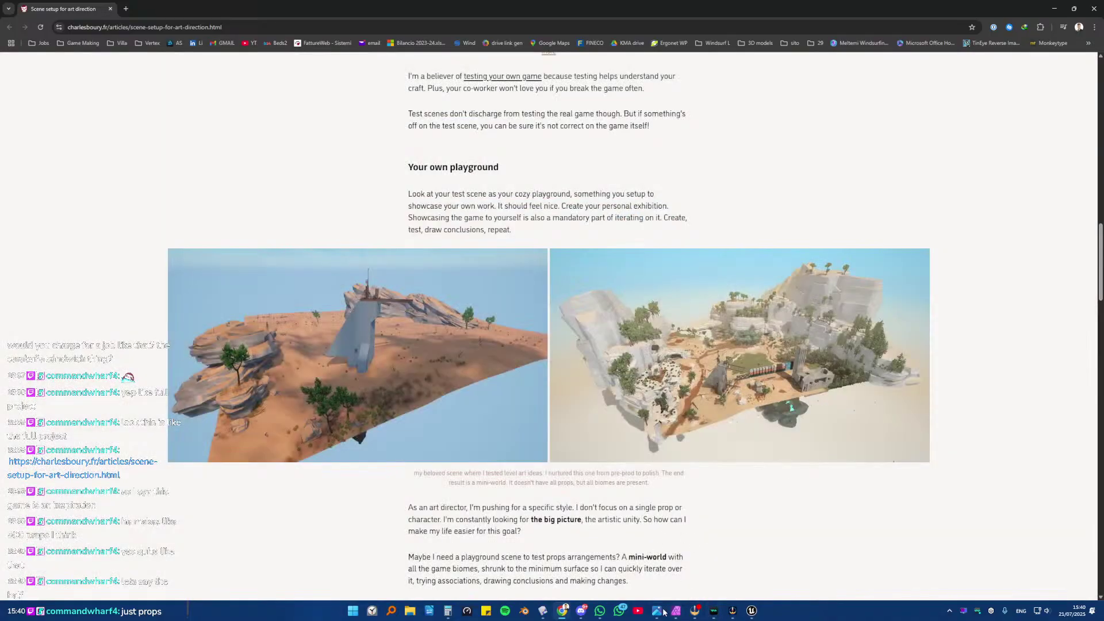
click(448, 611)
scroll(144, 203, down, 2)
scroll(144, 203, up, 2)
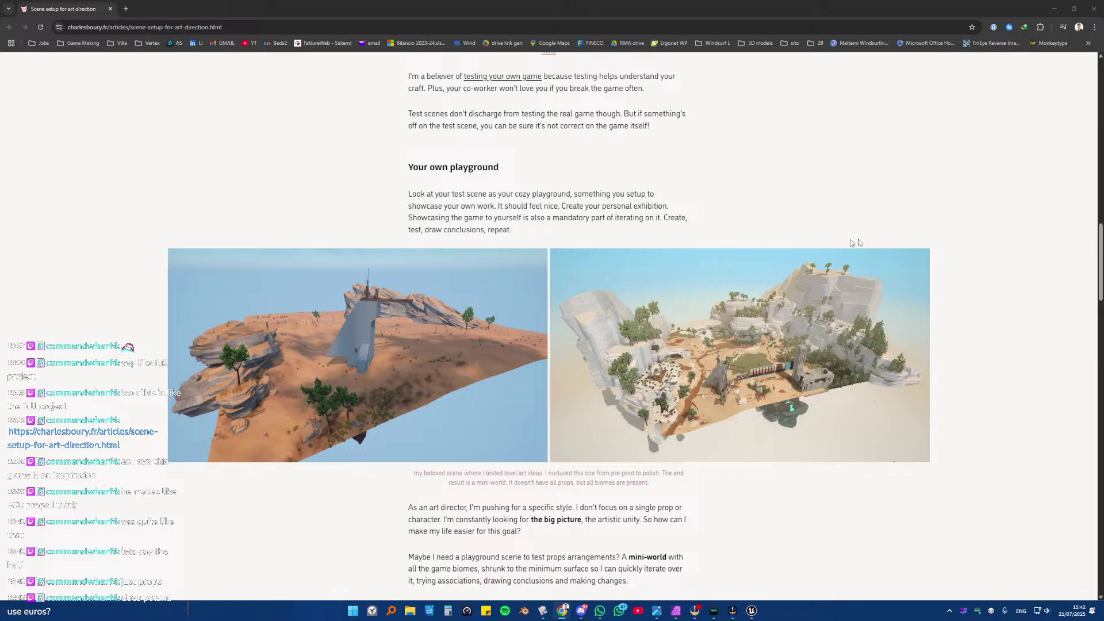
click(1095, 7)
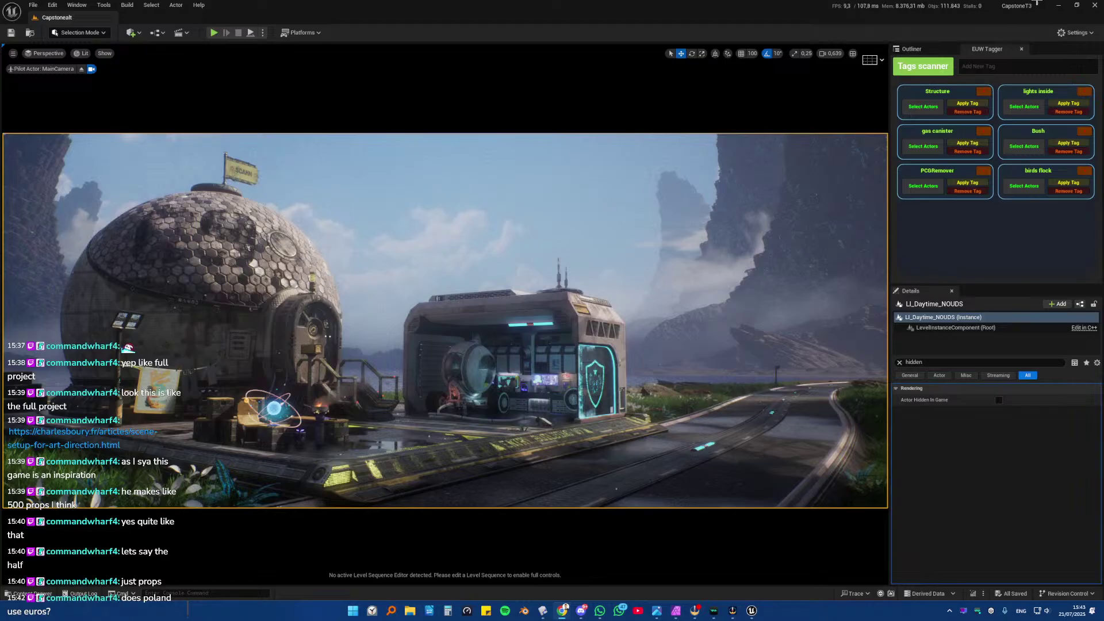
click(1059, 6)
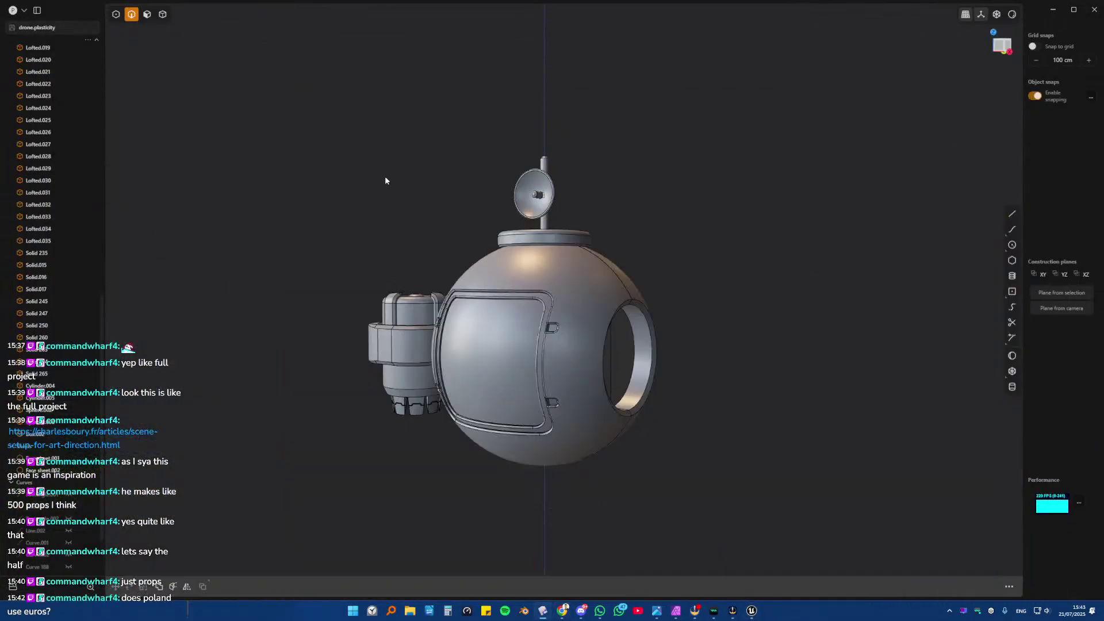
- Examine the drone's spherical body, cap and dish antenna from several angles and distances
scroll(482, 267, up, 3)
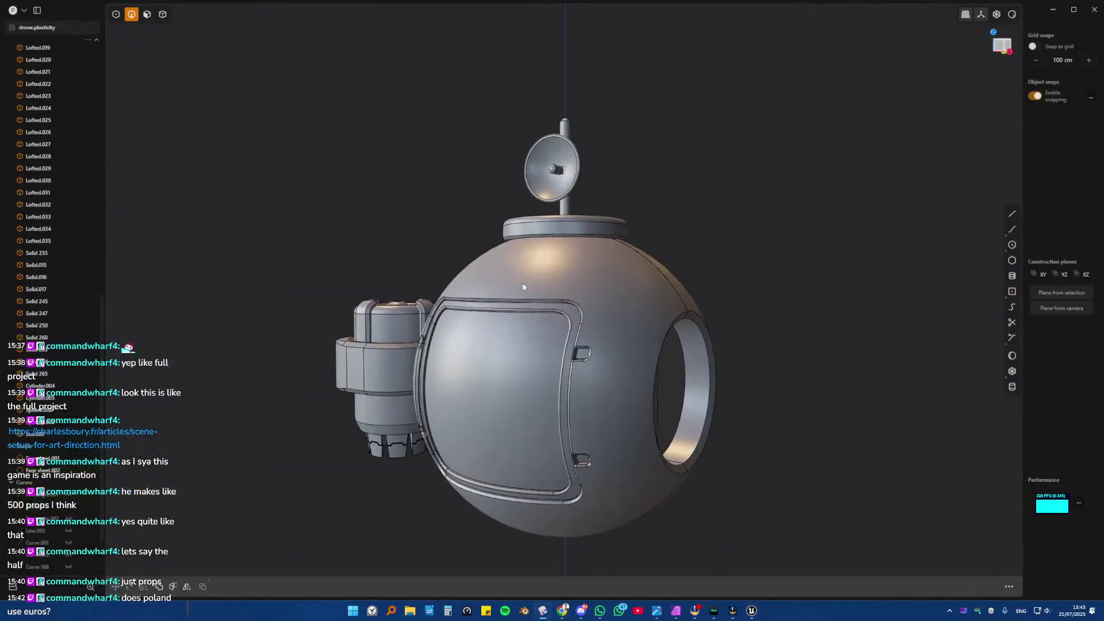
scroll(518, 284, down, 1)
middle_drag(516, 284, 559, 304)
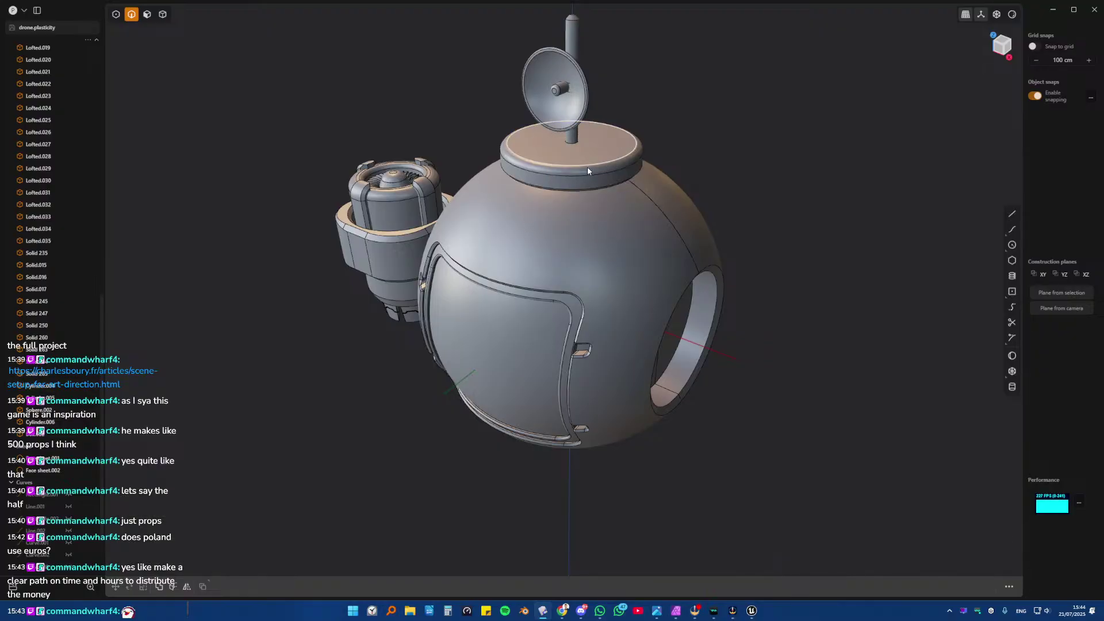
scroll(588, 167, up, 2)
scroll(579, 167, up, 4)
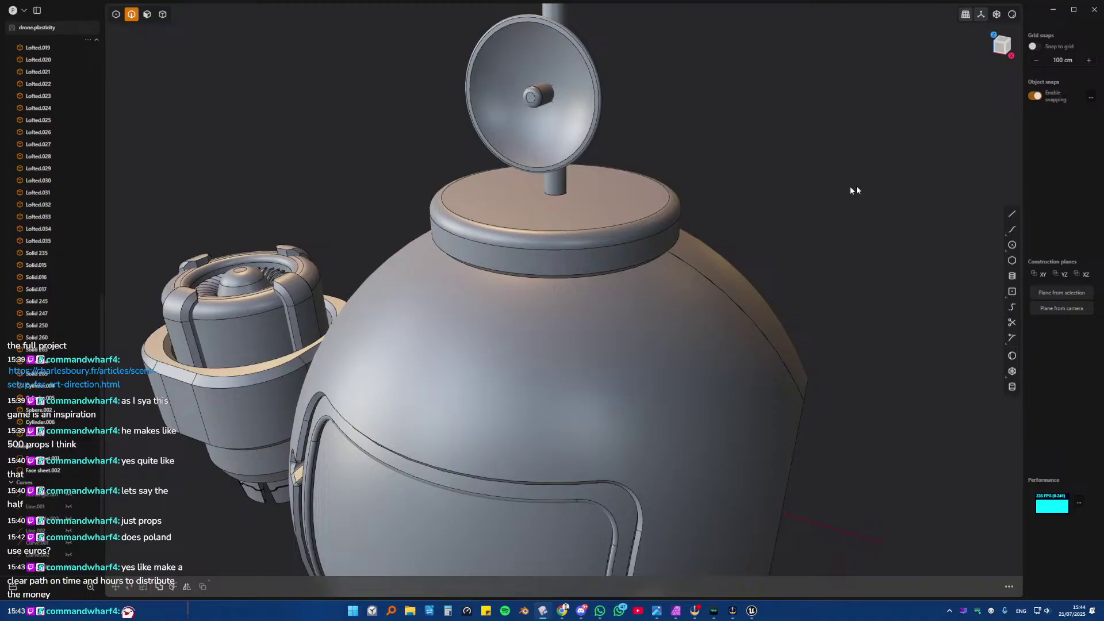
middle_drag(856, 188, 572, 202)
scroll(572, 205, down, 3)
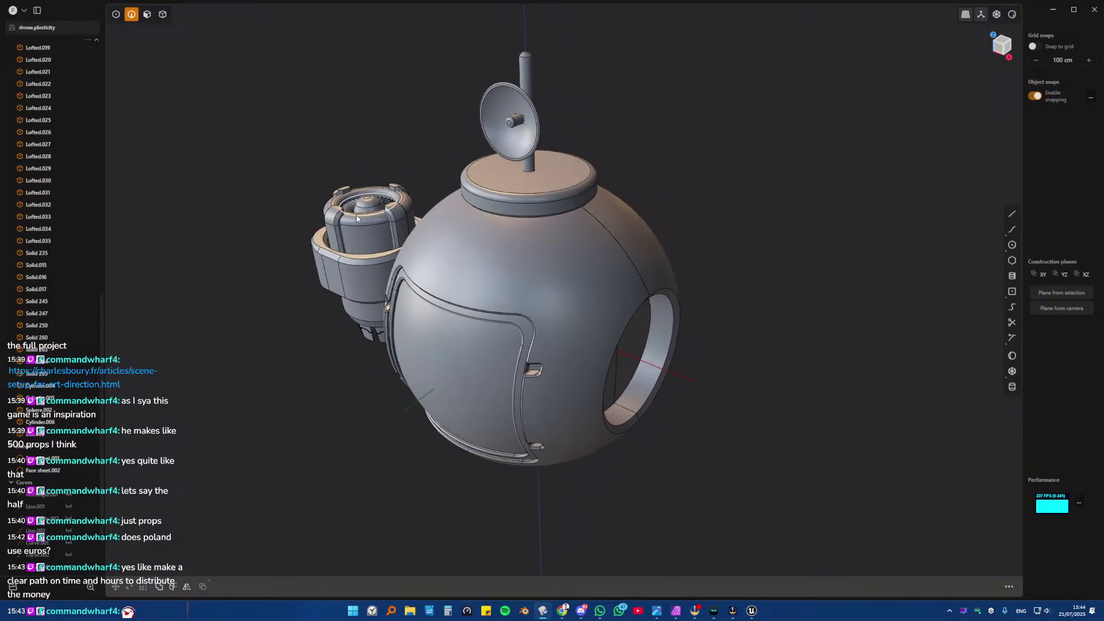
- Remove the bevel from the upper rim of the side thruster's outer ring and chamfer its outer edge loop anew
middle_drag(703, 198, 537, 244)
scroll(541, 250, up, 5)
key(3)
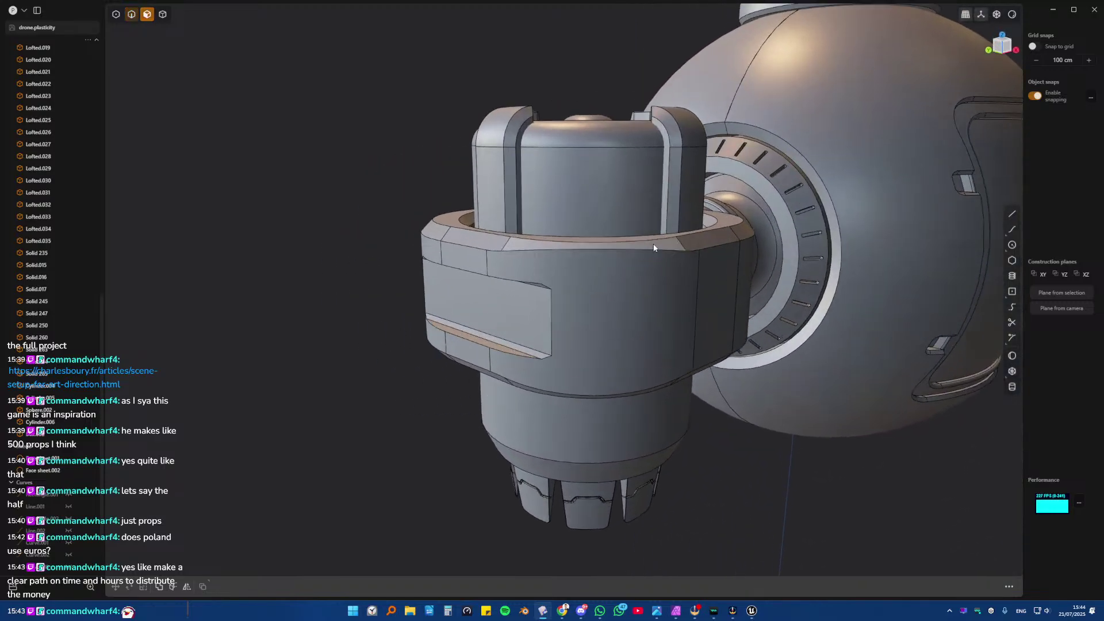
click(679, 243)
key(Delete)
key(2)
double_click(522, 242)
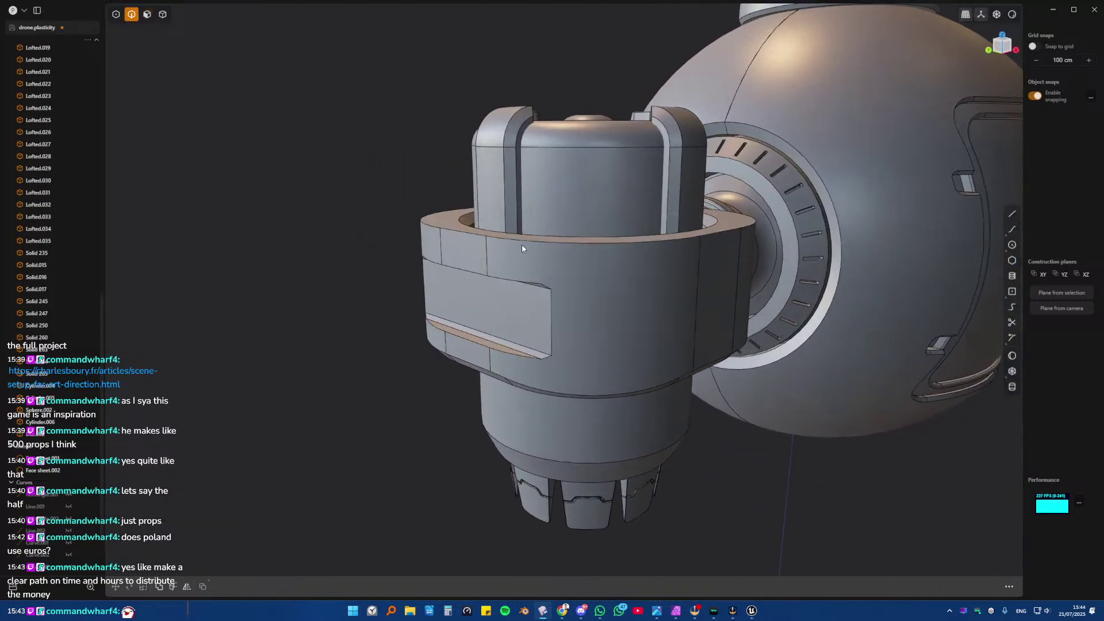
key(b)
drag(497, 236, 497, 245)
right_click(500, 246)
- Remove the bevel on the outer ring's lower rim and chamfer that outer edge loop again
middle_drag(572, 211, 592, 400)
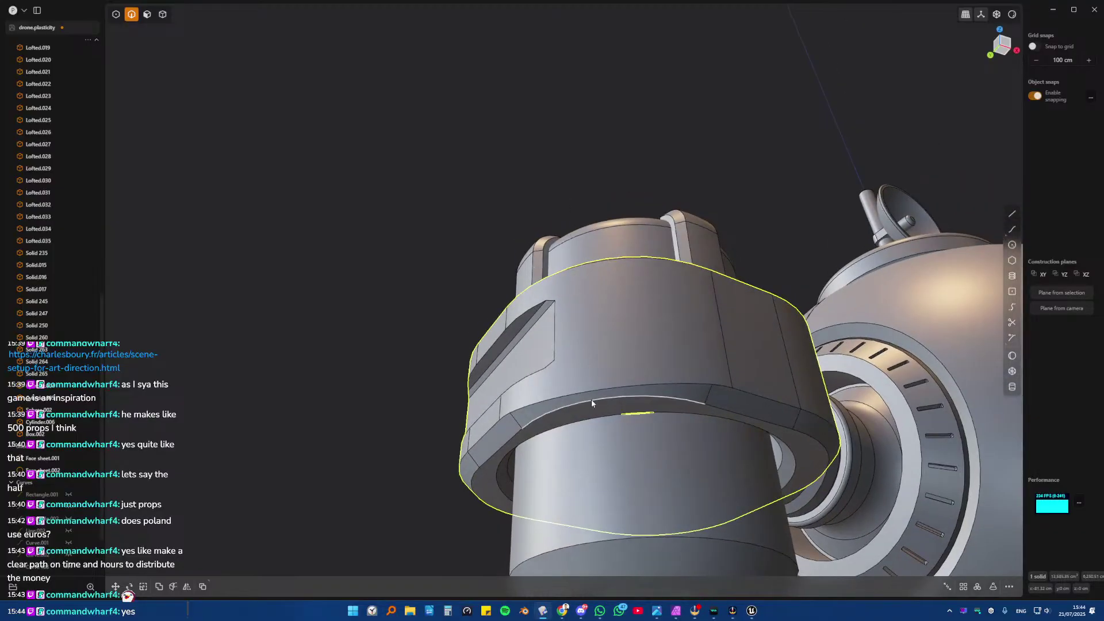
key(3)
key(2)
click(660, 393)
key(f)
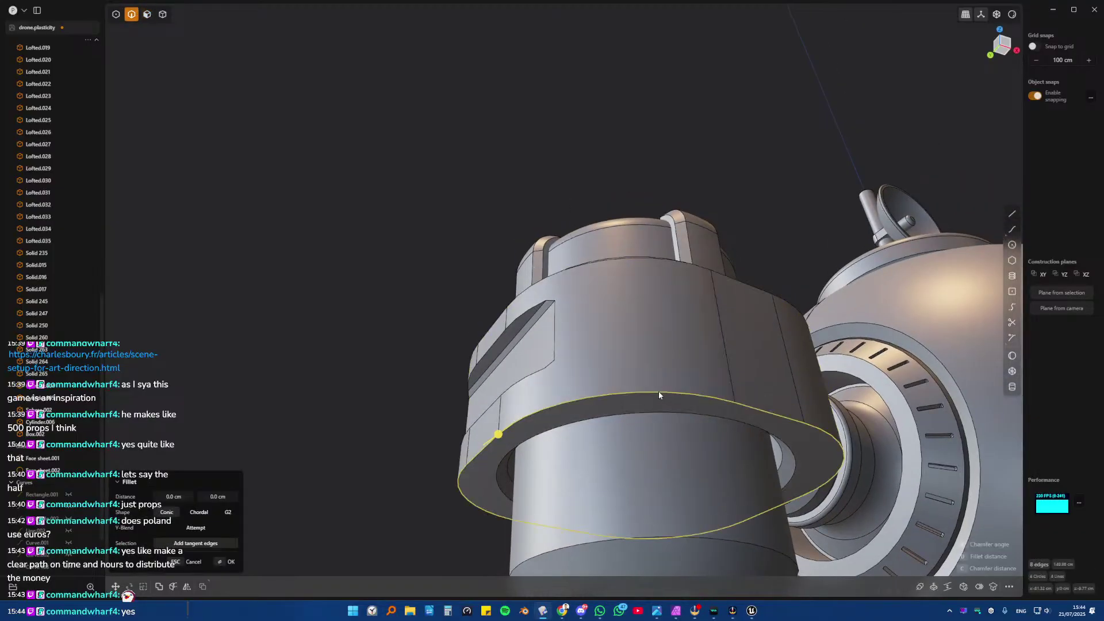
drag(496, 433, 505, 428)
key(Return)
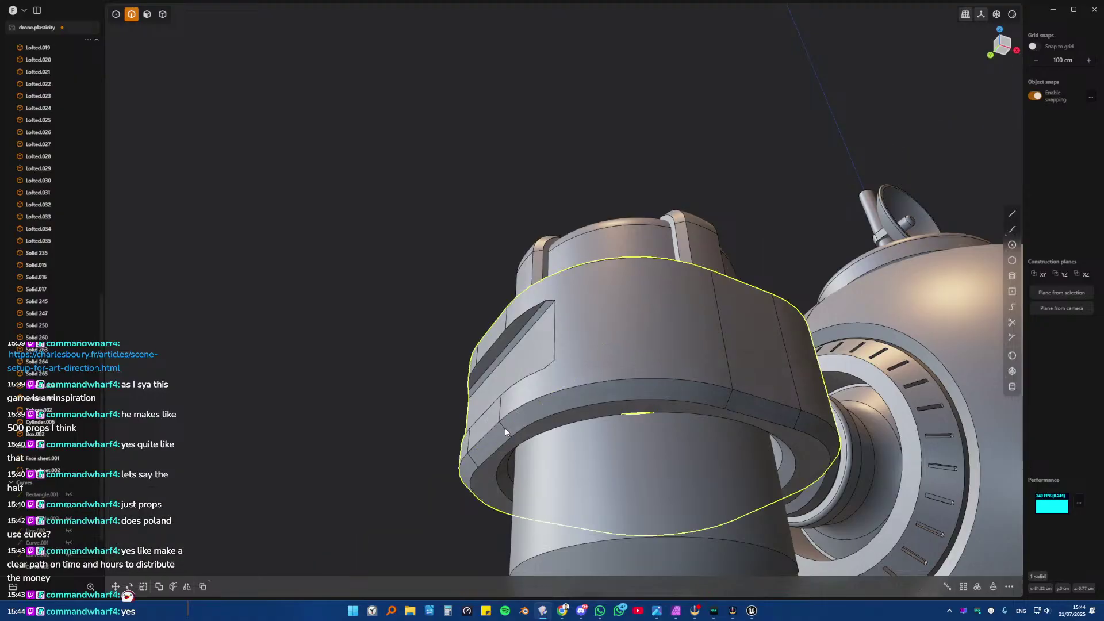
- Bevel a further edge loop around the rim of the thruster's outer ring
click(401, 357)
middle_drag(401, 356, 508, 239)
click(443, 288)
middle_drag(439, 288, 403, 365)
double_click(388, 396)
key(f)
drag(359, 455, 348, 467)
middle_drag(448, 345, 243, 326)
key(Return)
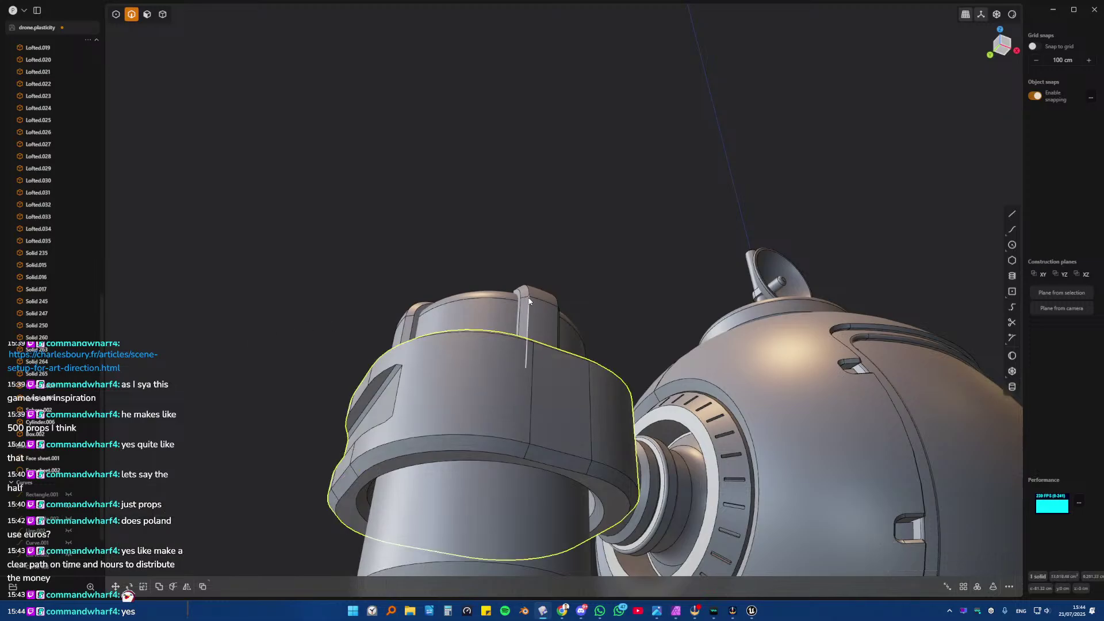
- Try to chamfer the whole outline of the rectangular recess on the thruster ring by about 0.73 cm
scroll(529, 301, down, 3)
mouse_move(529, 302)
middle_down()
mouse_move(449, 390)
mouse_move(473, 370)
mouse_move(432, 331)
mouse_move(467, 313)
middle_up()
scroll(427, 338, up, 5)
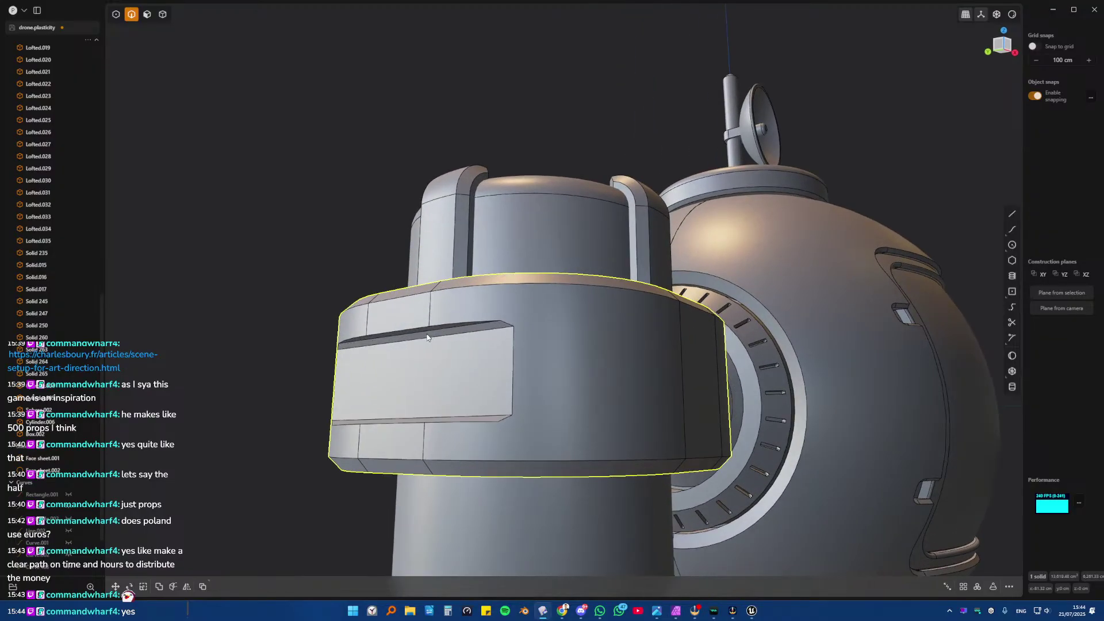
scroll(427, 338, up, 3)
click(427, 336)
key(f)
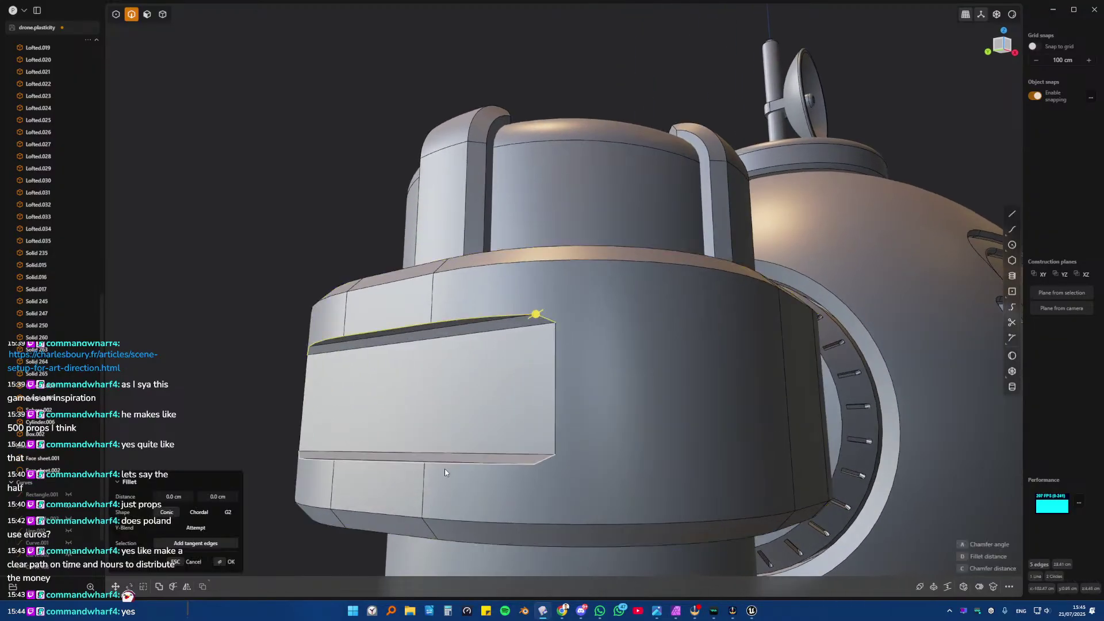
shift+click(444, 468)
middle_drag(444, 469, 403, 428)
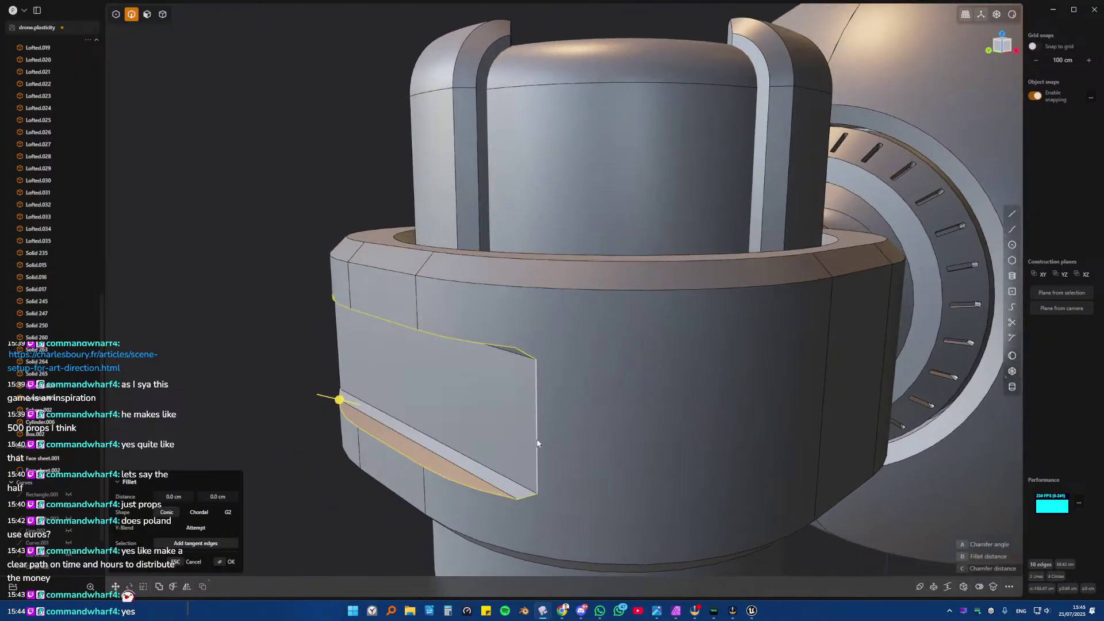
shift+click(343, 367)
middle_drag(353, 375, 367, 387)
mouse_move(315, 382)
mouse_down()
mouse_move(295, 383)
mouse_move(323, 387)
mouse_up()
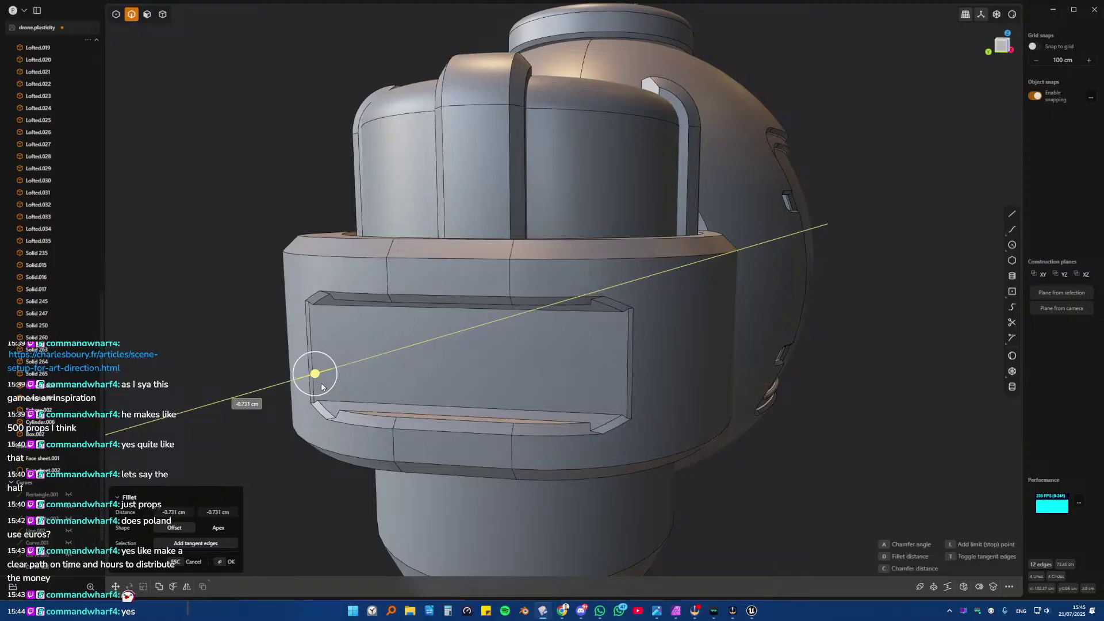
key(Return)
middle_drag(340, 387, 506, 330)
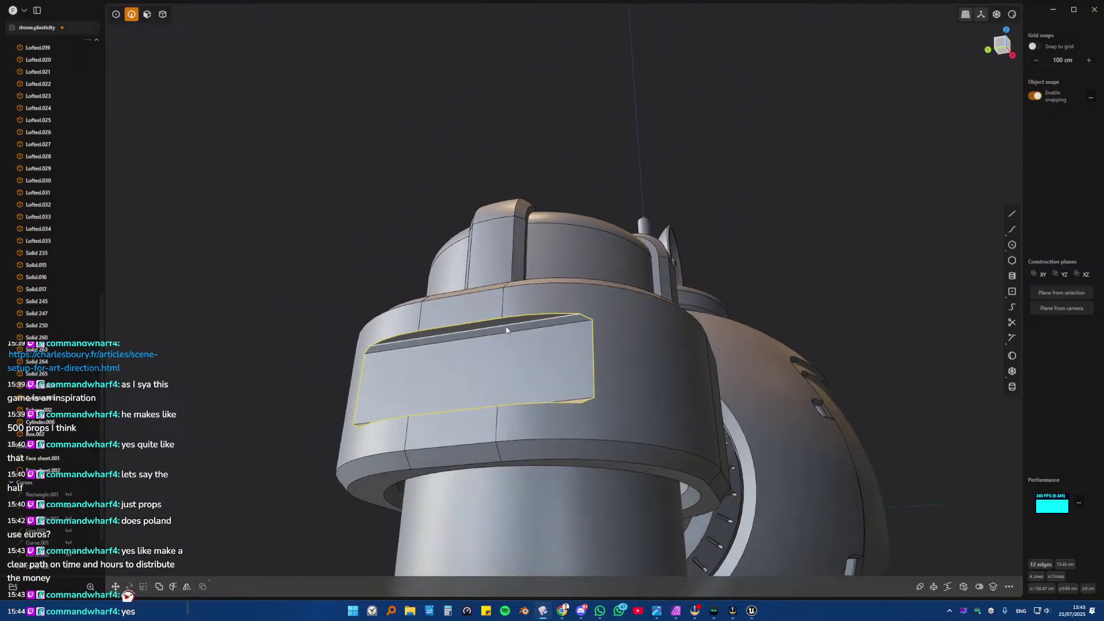
key(3)
click(322, 341)
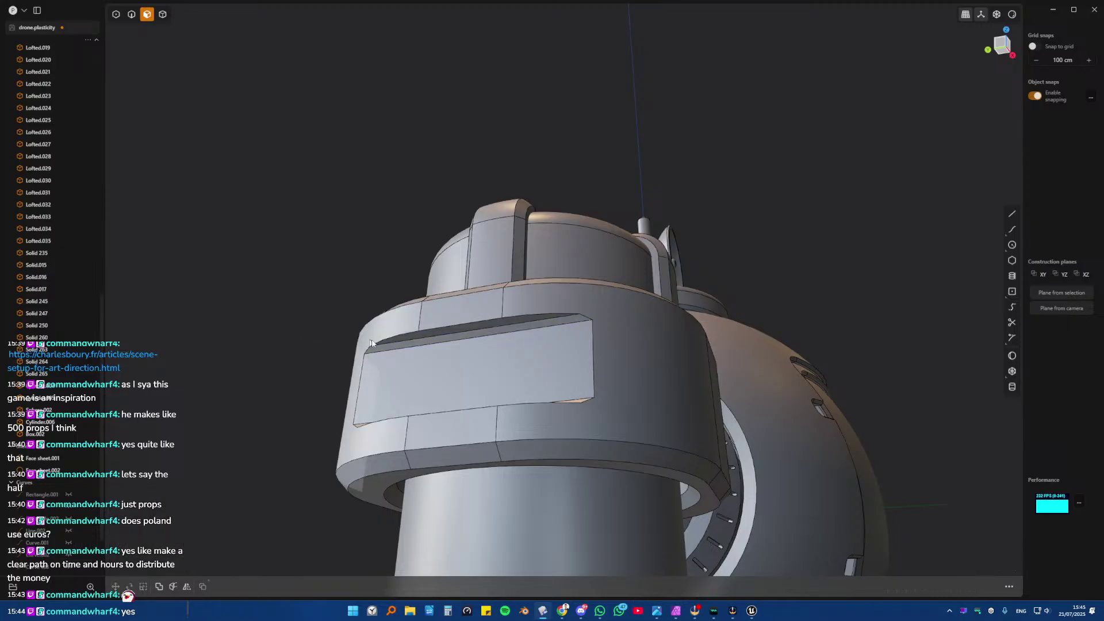
- Offset the flat face of the ring's rectangular recess inward by about 1.17 cm
middle_drag(371, 343, 587, 302)
scroll(556, 356, up, 5)
click(593, 360)
key(Escape)
click(584, 290)
key(o)
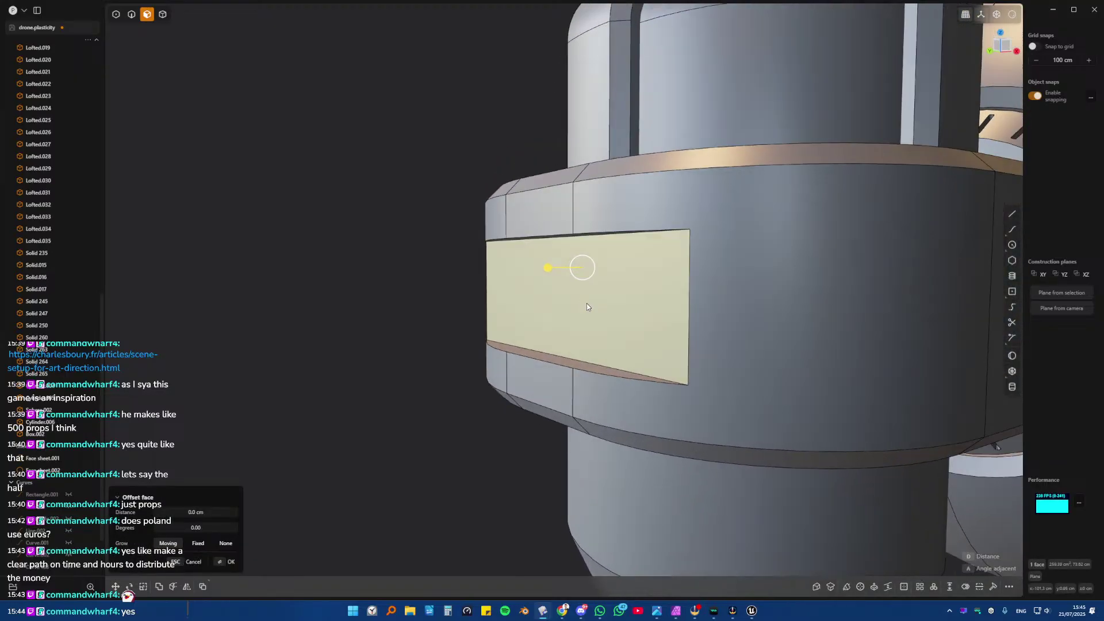
drag(549, 275, 562, 271)
key(2)
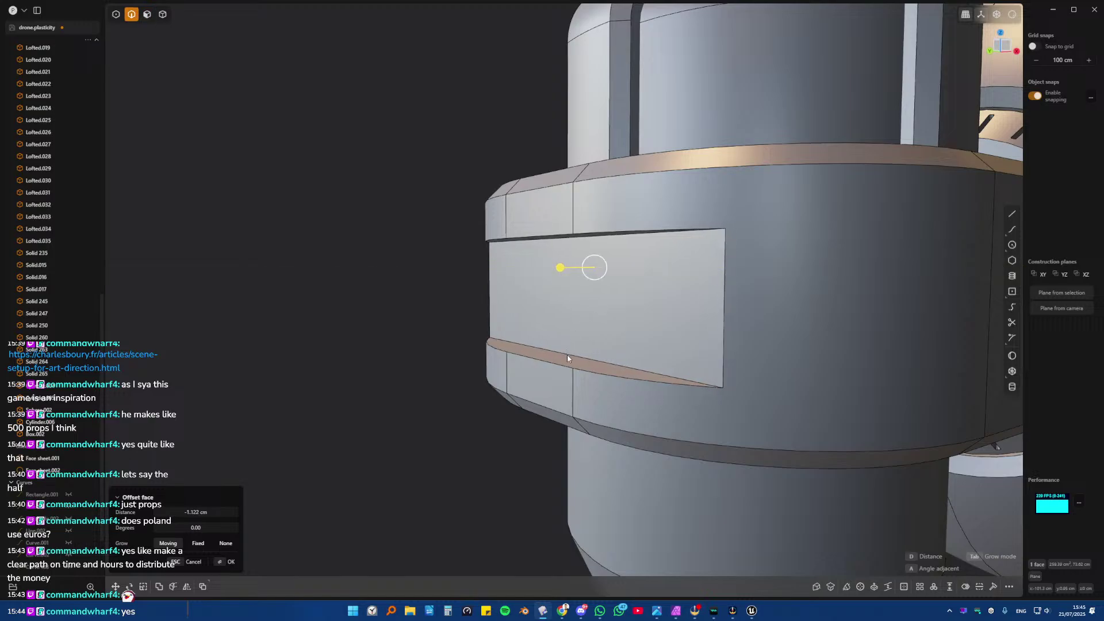
click(568, 354)
key(3)
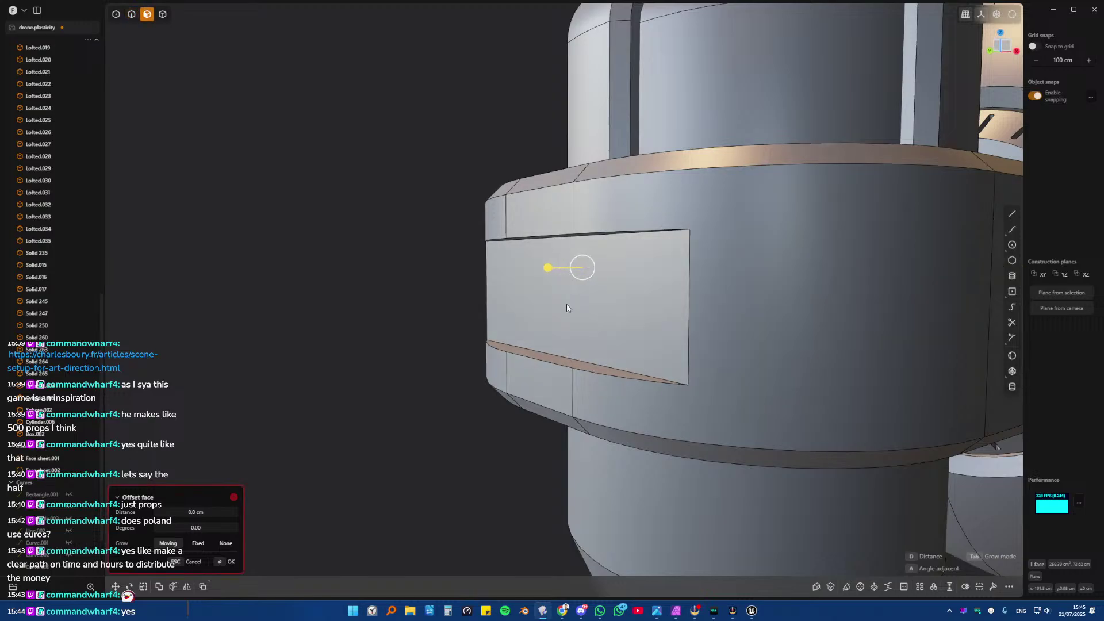
key(Escape)
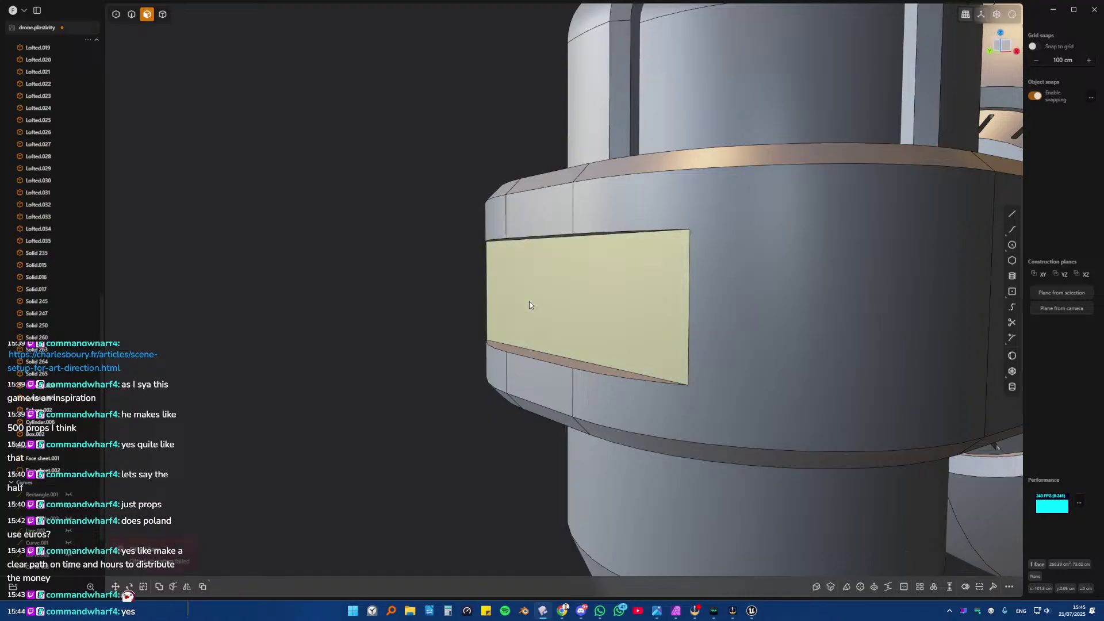
key(o)
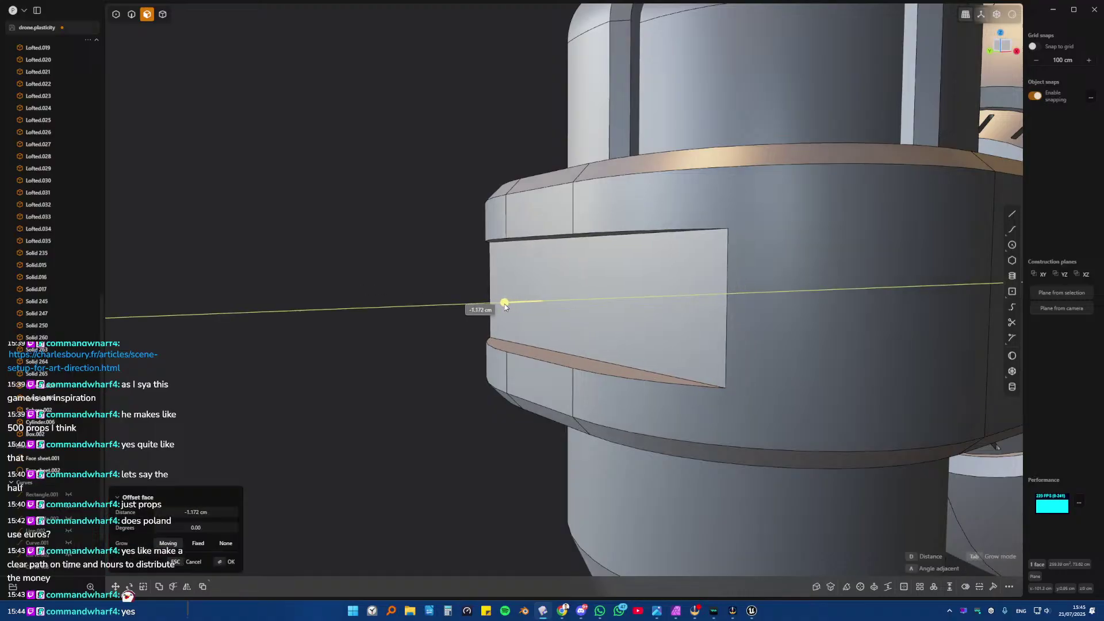
click(505, 307)
- Fillet the upper and lower inner edges of the recess floor by about 1.44 cm
key(2)
click(531, 349)
key(f)
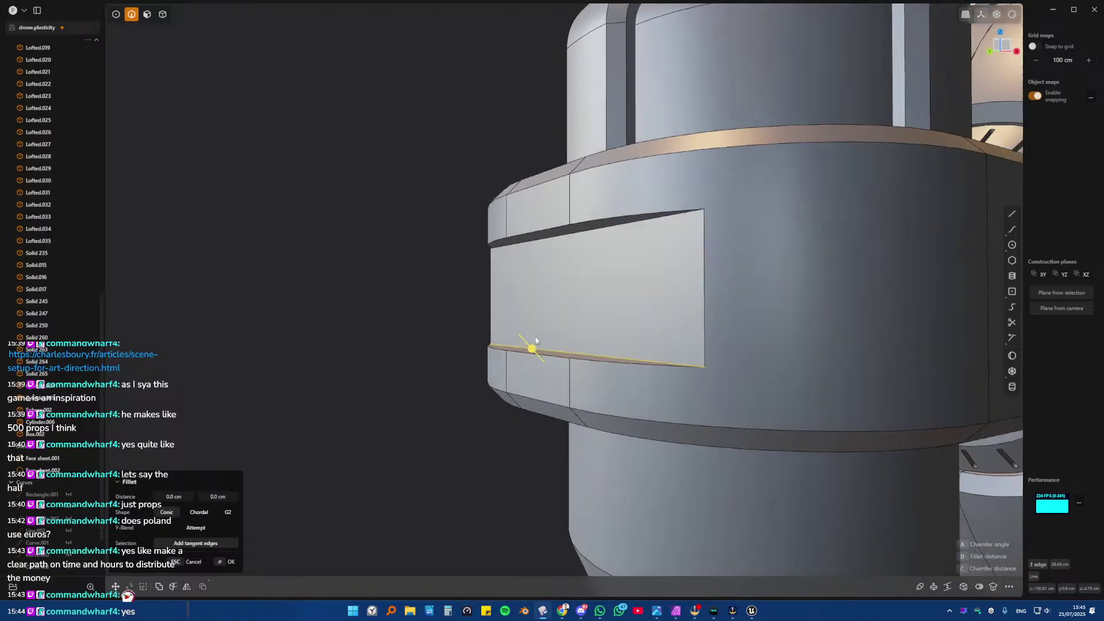
middle_drag(536, 340, 545, 249)
shift+click(541, 251)
drag(537, 249, 530, 258)
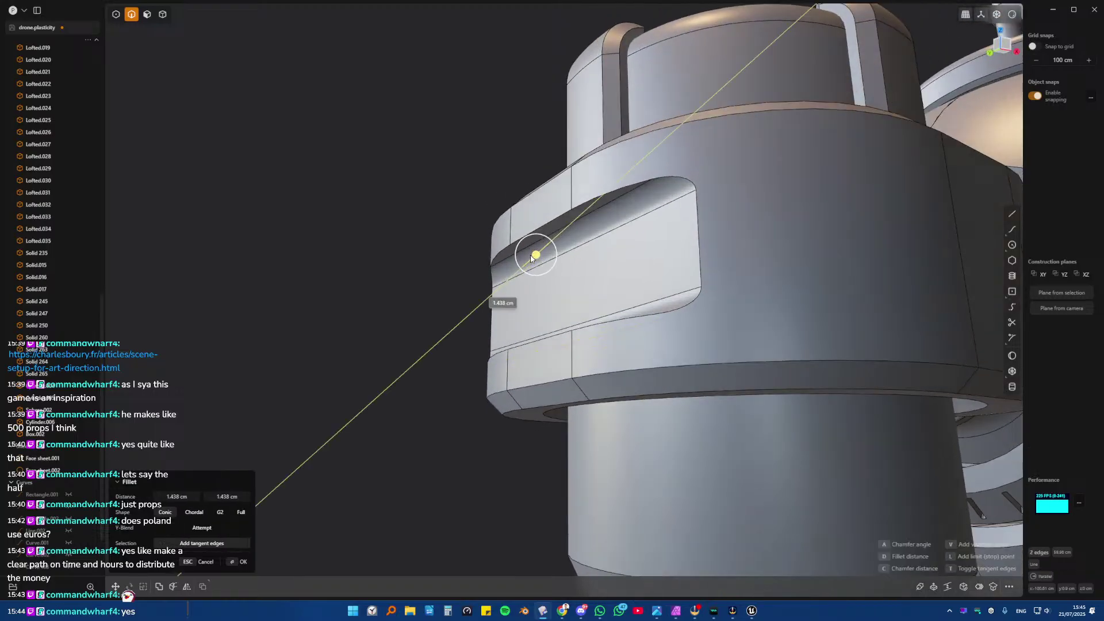
key(Return)
middle_drag(602, 260, 597, 321)
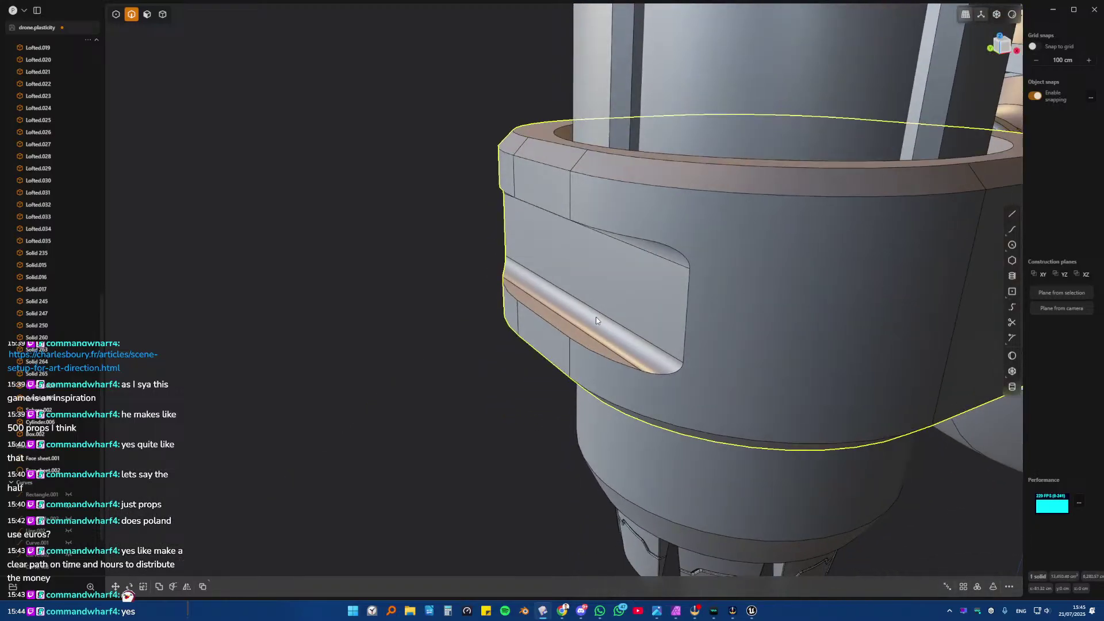
- Try to bevel the complete outer outline of the rounded recess on the thruster ring
click(685, 306)
key(f)
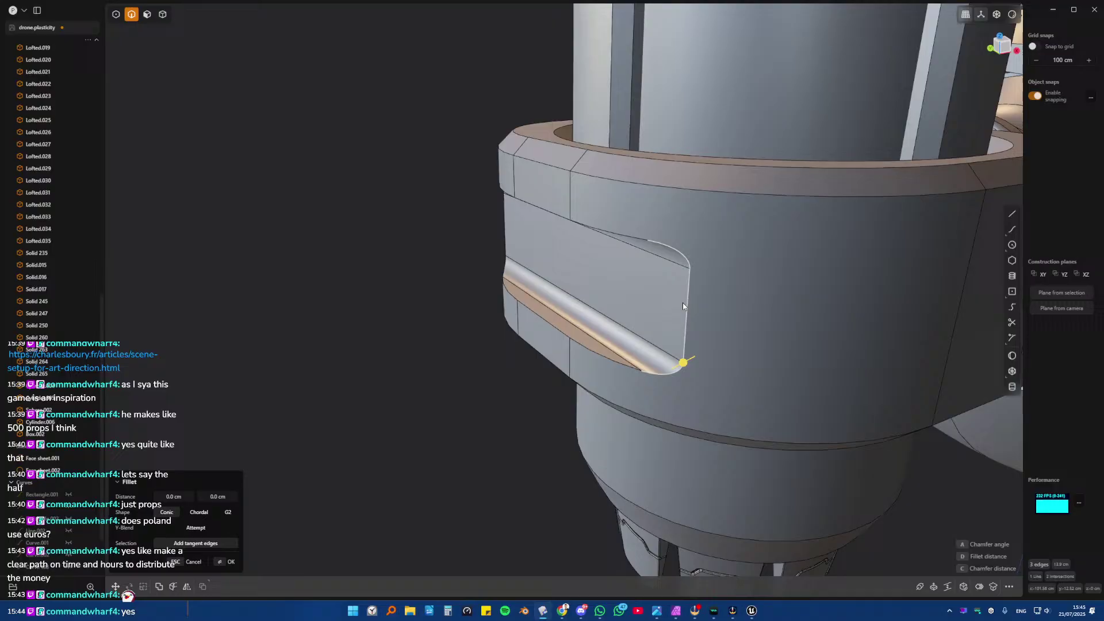
shift+click(553, 215)
middle_drag(552, 212, 693, 338)
drag(693, 340, 698, 368)
key(Return)
right_drag(698, 368, 702, 346)
key(f)
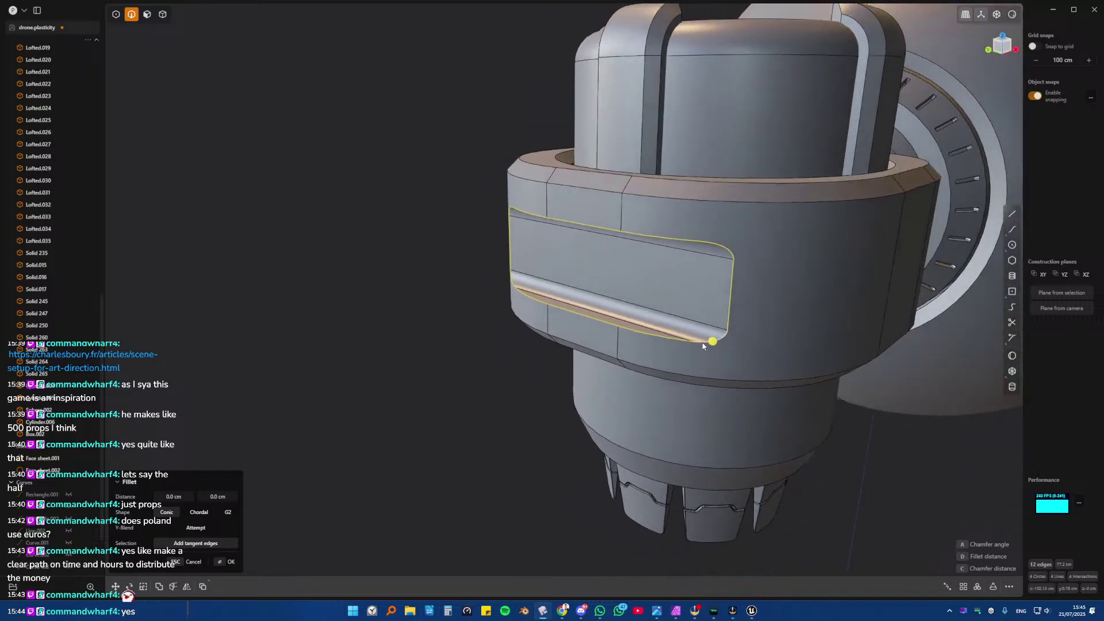
drag(713, 342, 700, 340)
key(Escape)
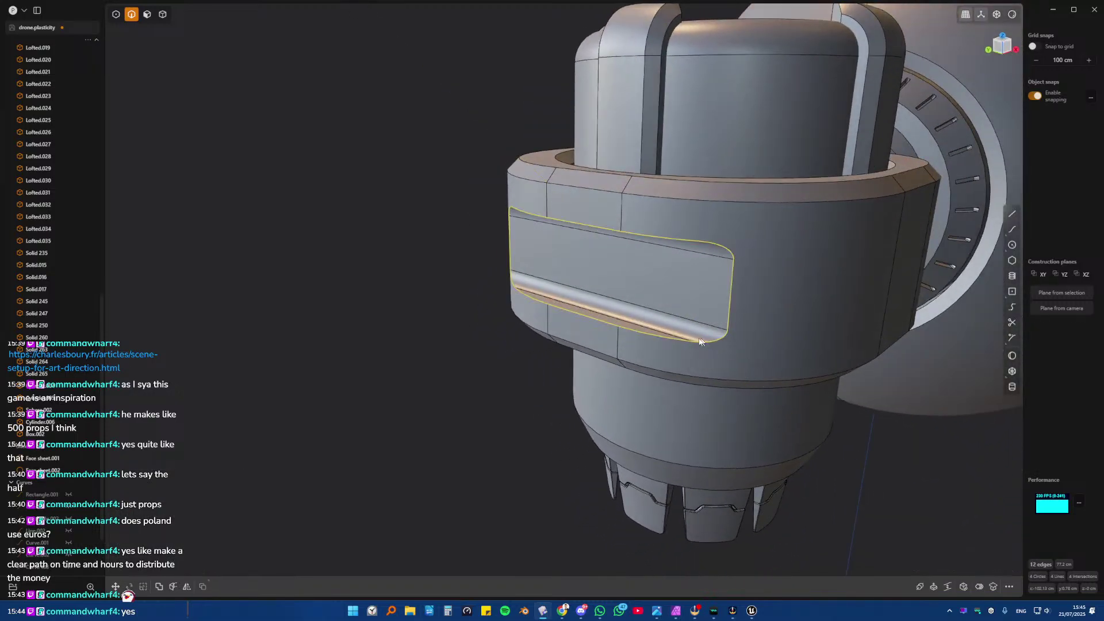
key(Escape)
scroll(700, 341, down, 2)
right_drag(700, 341, 520, 322)
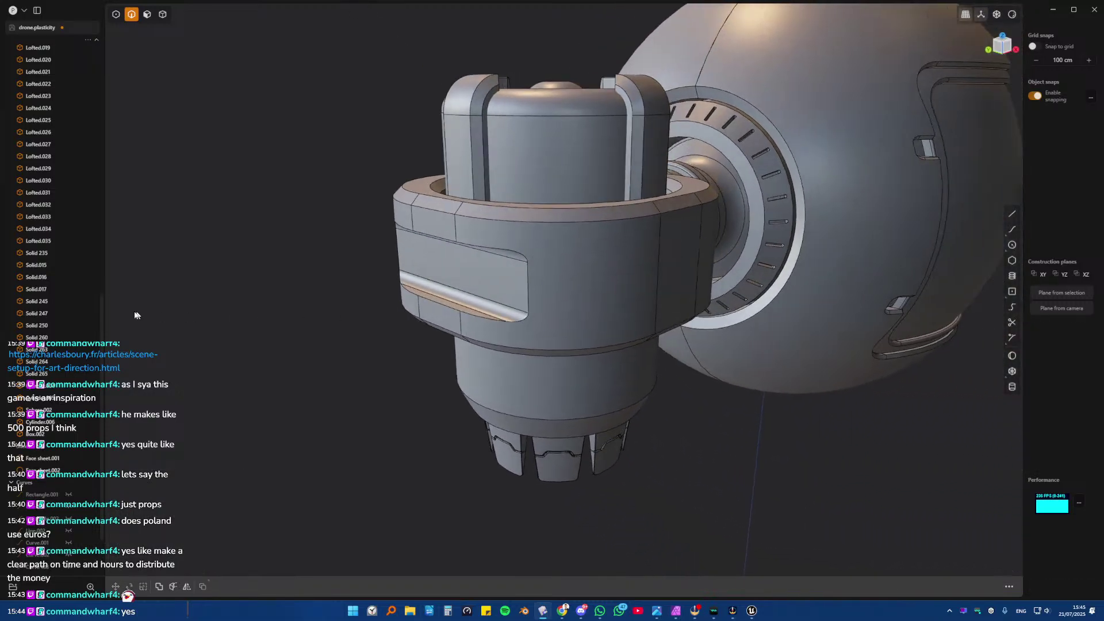
scroll(397, 317, down, 2)
right_drag(389, 315, 306, 251)
scroll(307, 252, down, 2)
right_drag(439, 274, 513, 194)
click(510, 197)
key(f)
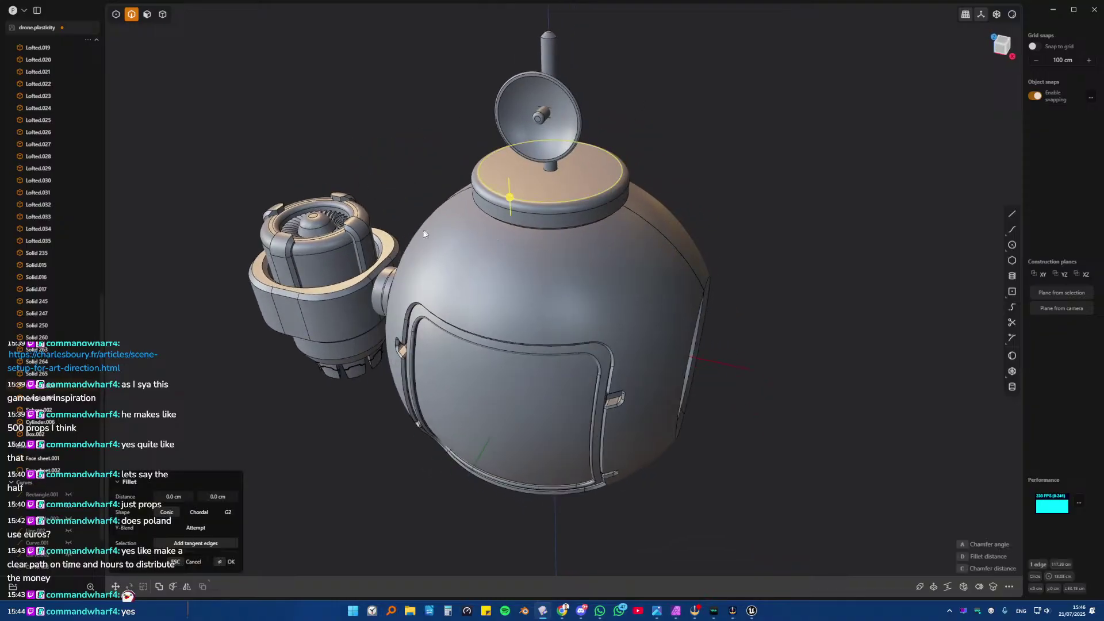
right_drag(423, 233, 261, 219)
key(Escape)
key(Escape)
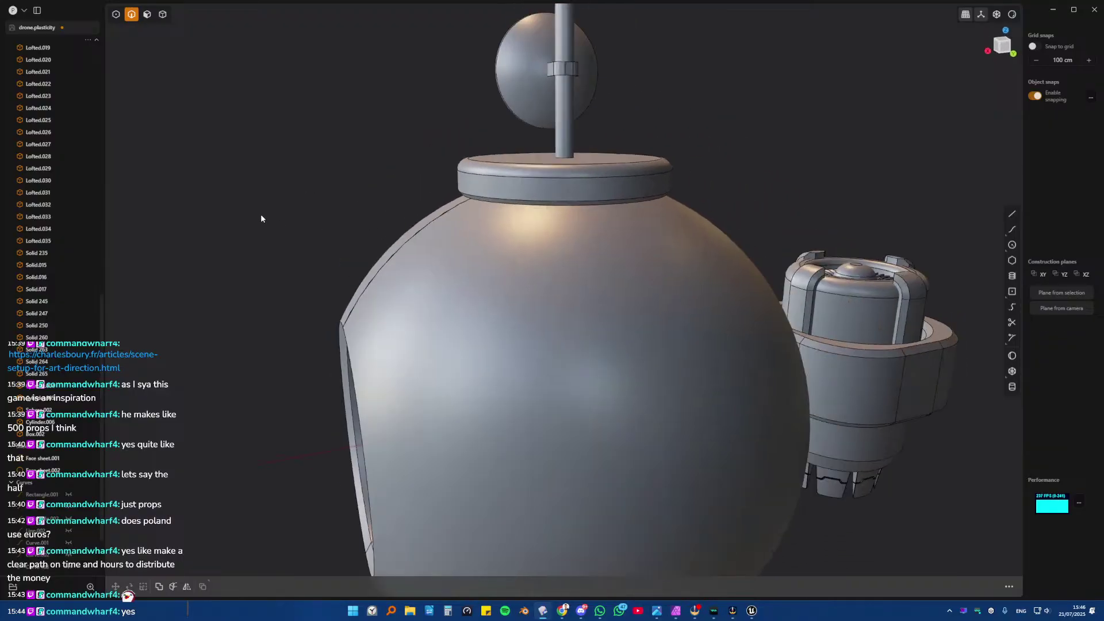
middle_drag(562, 420, 542, 223)
scroll(472, 247, down, 5)
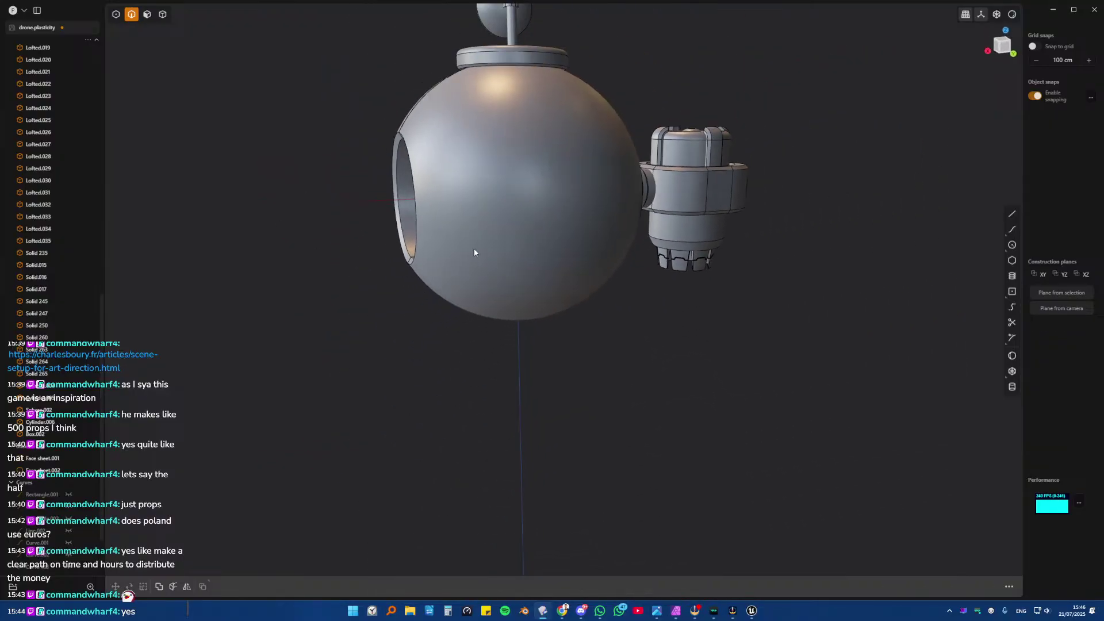
- Examine the drone's sphere, hatch side and thruster from several angles
right_drag(473, 248, 483, 223)
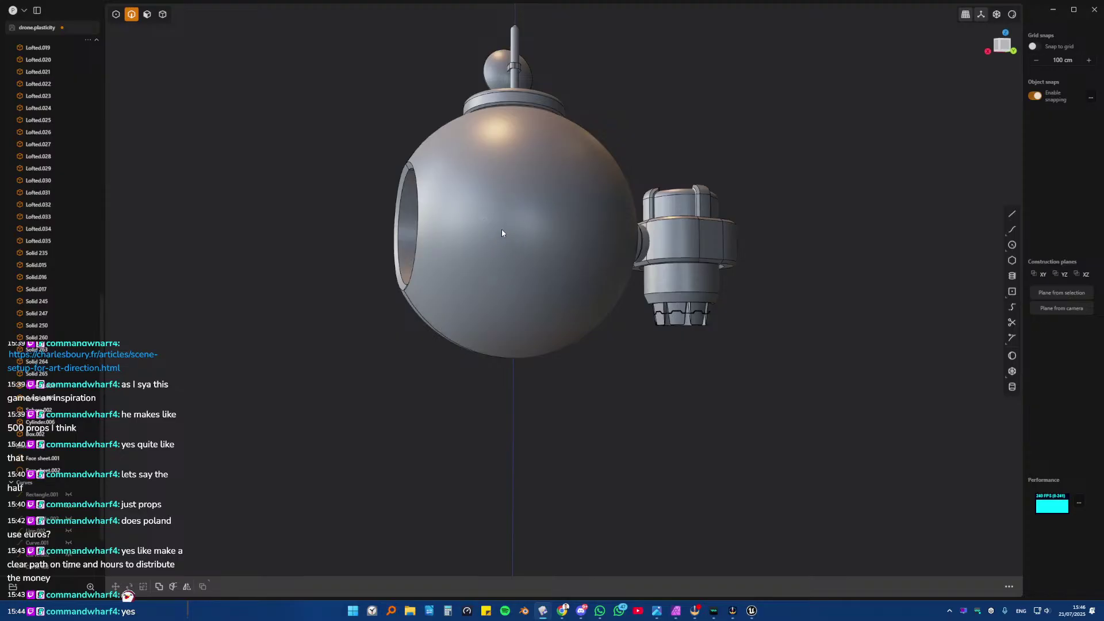
mouse_move(501, 229)
right_down()
mouse_move(677, 259)
mouse_move(707, 248)
mouse_move(691, 233)
right_up()
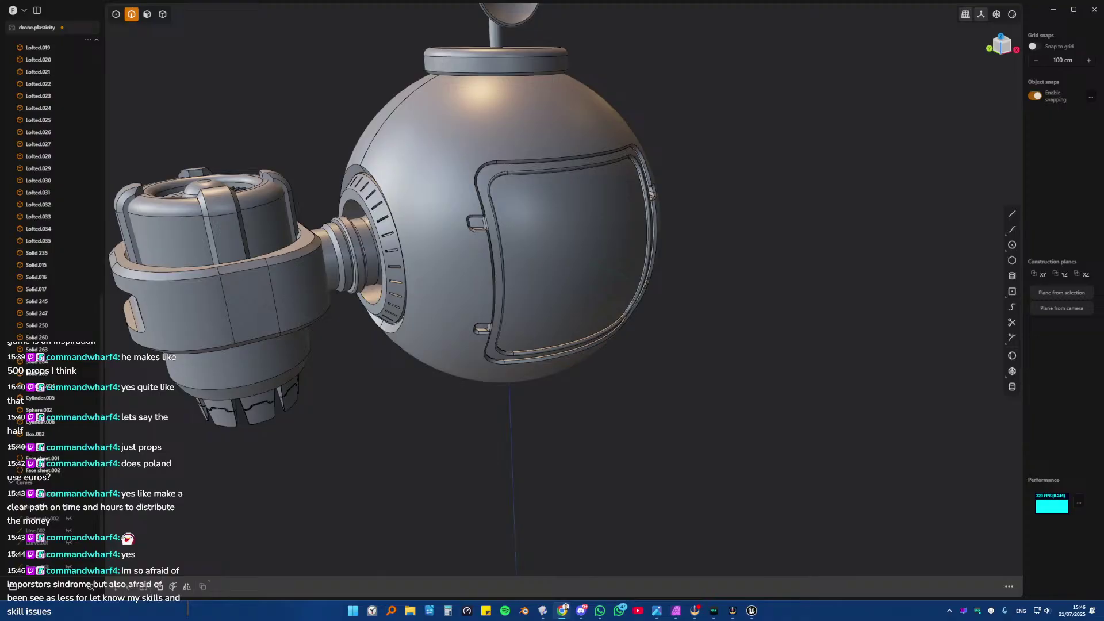
scroll(416, 226, down, 5)
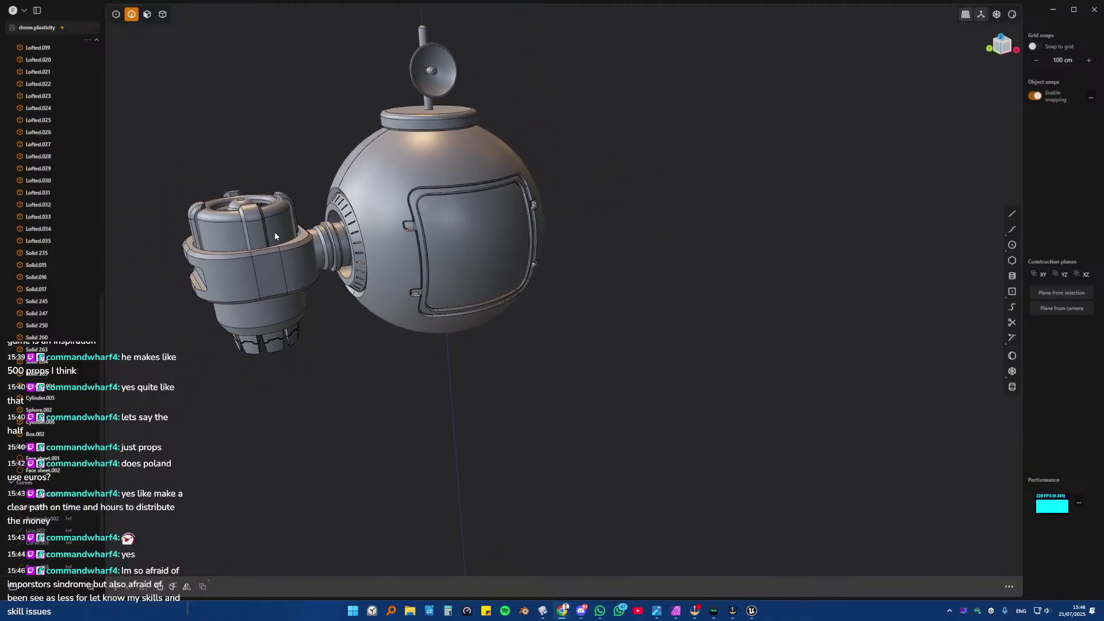
key(4)
click(270, 232)
shift+middle_drag(270, 233, 450, 287)
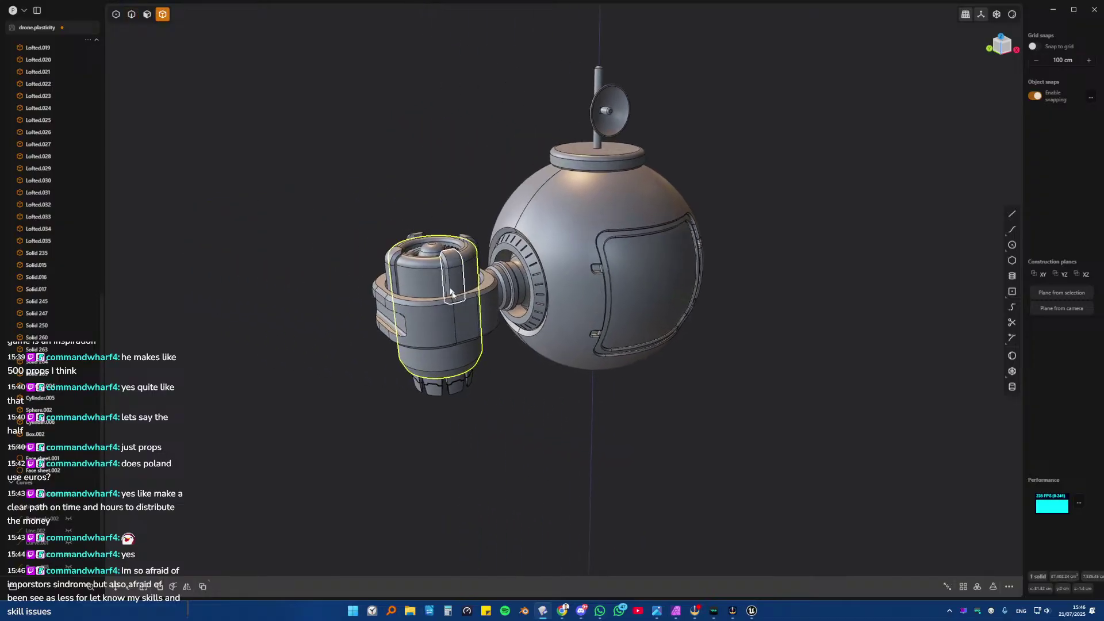
key(Escape)
- Offset the lower end face of the thruster's vertical strip downward by about 20.59 cm, extending it below the outer ring
scroll(464, 387, up, 6)
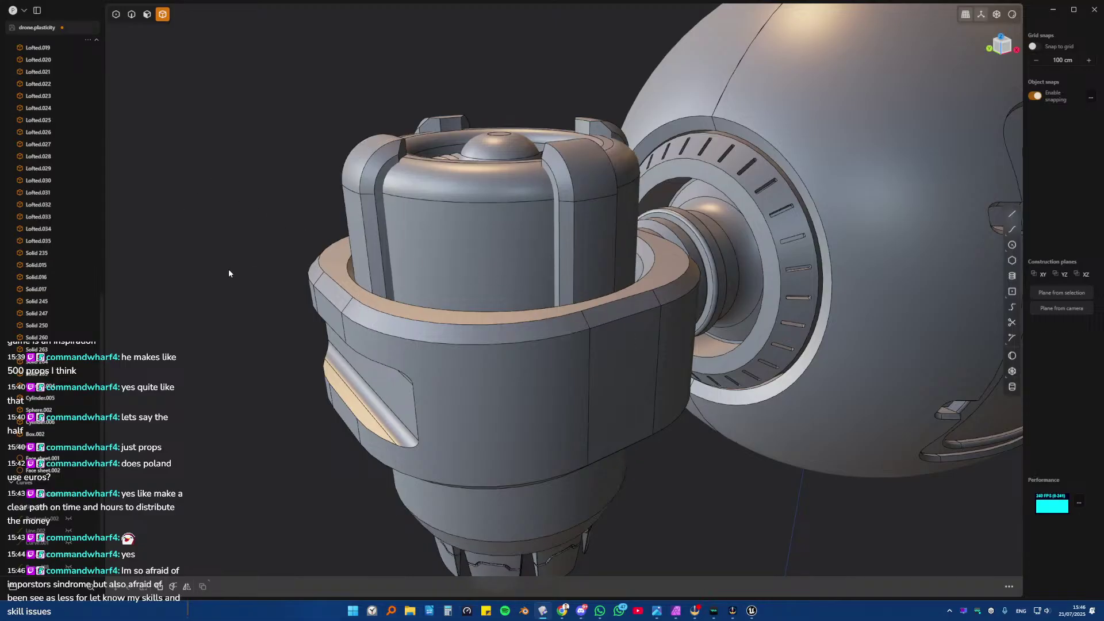
scroll(291, 224, down, 3)
middle_drag(513, 316, 665, 251)
key(3)
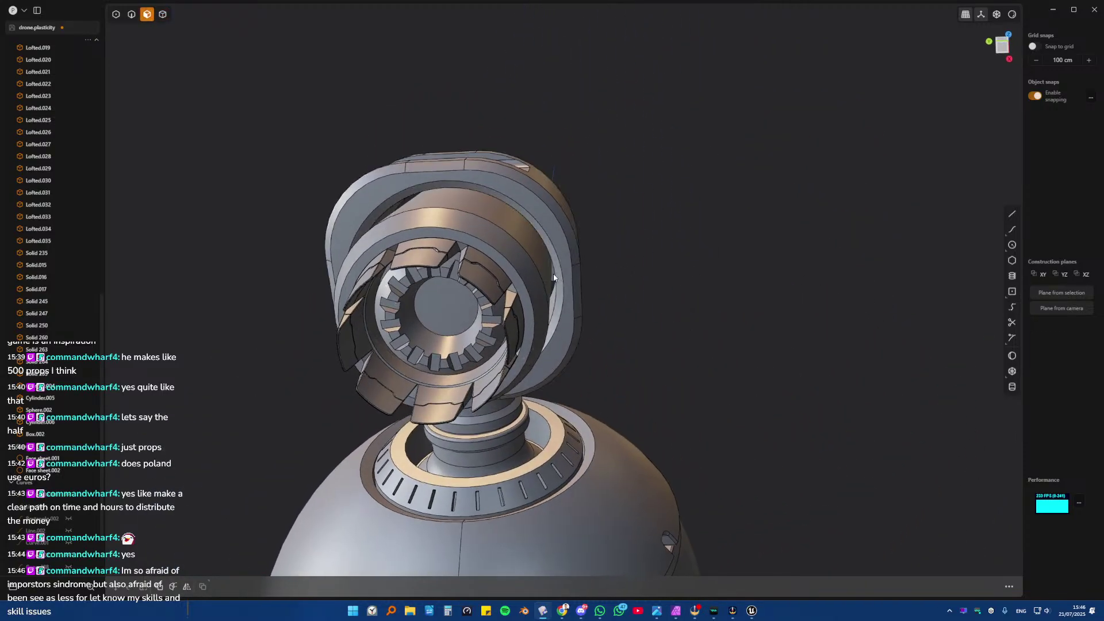
click(554, 271)
middle_drag(552, 272, 542, 356)
drag(567, 247, 569, 355)
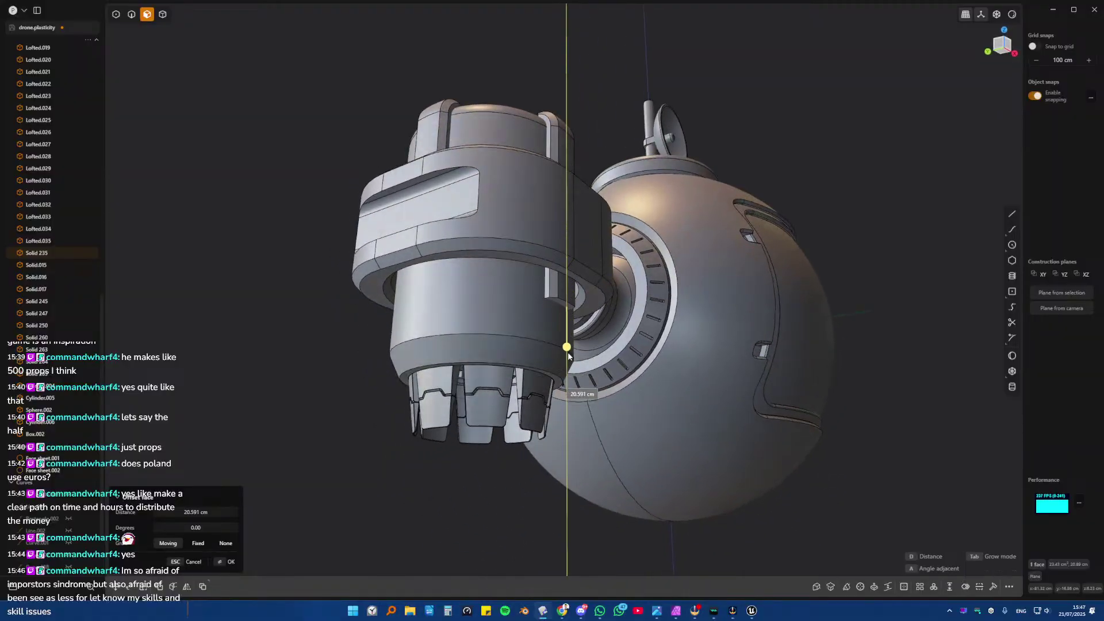
drag(568, 355, 568, 355)
right_click(558, 271)
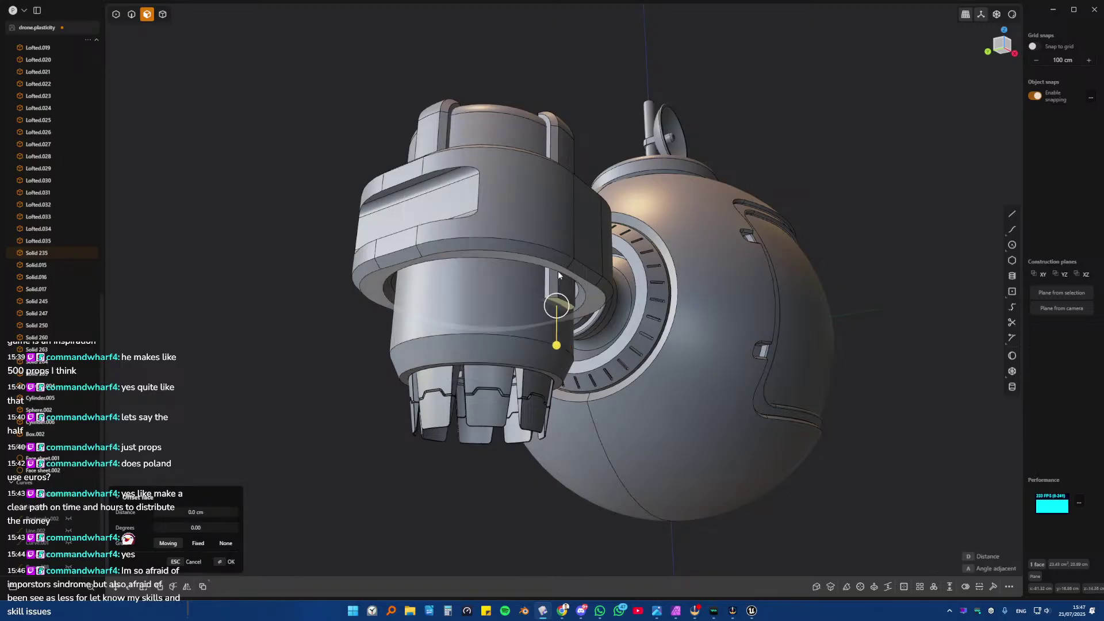
middle_drag(558, 270, 419, 333)
click(421, 332)
- Fillet the two lower corner edges of the extended strip beneath the thruster's outer ring
scroll(427, 329, down, 2)
middle_drag(537, 314, 516, 268)
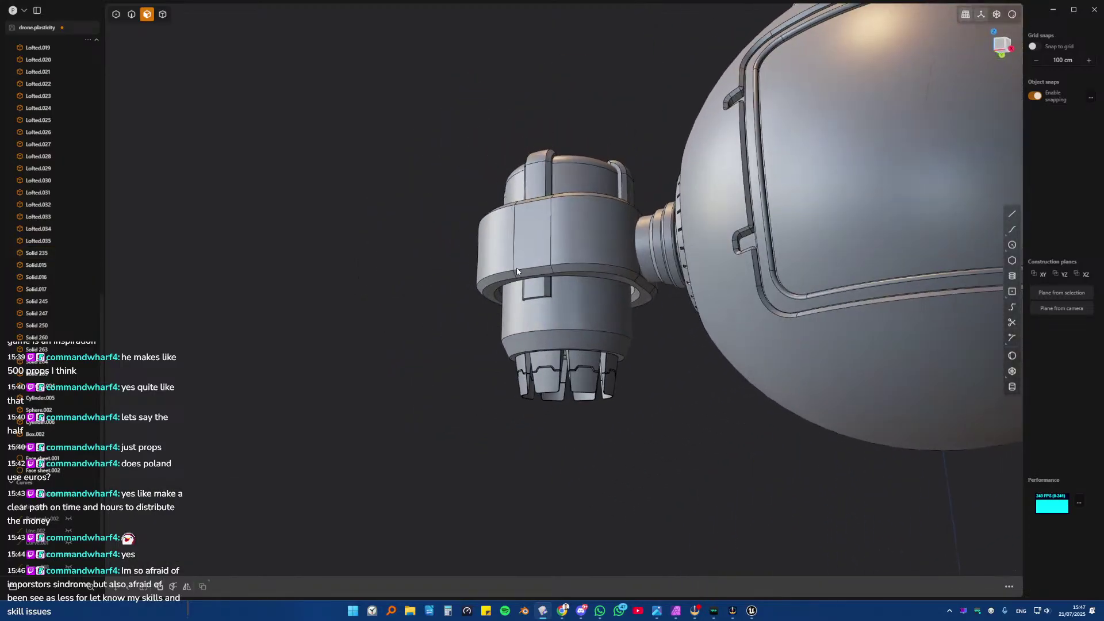
scroll(530, 296, up, 5)
scroll(561, 296, up, 1)
key(2)
click(562, 289)
key(f)
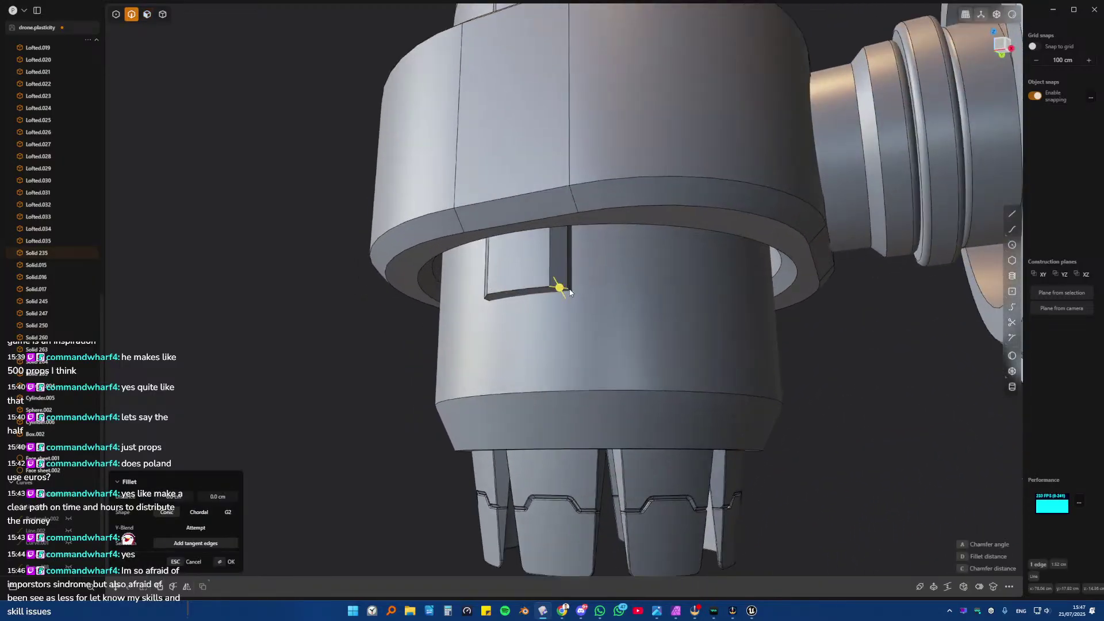
mouse_move(569, 289)
mouse_down()
mouse_move(589, 309)
mouse_move(571, 291)
mouse_up()
scroll(510, 282, up, 2)
middle_drag(510, 282, 577, 255)
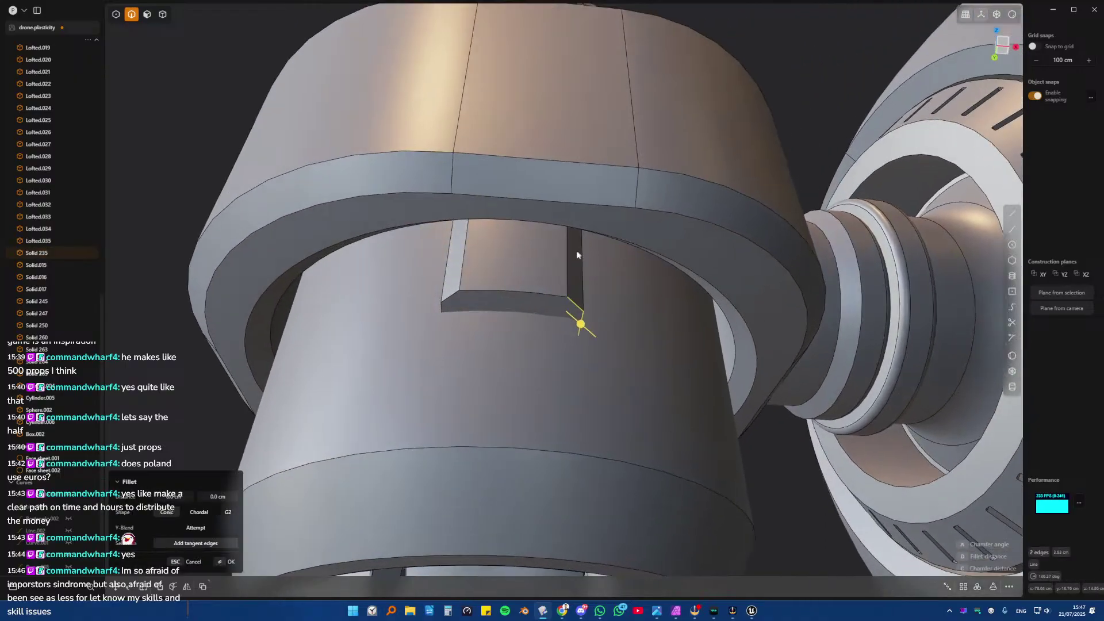
shift+click(454, 294)
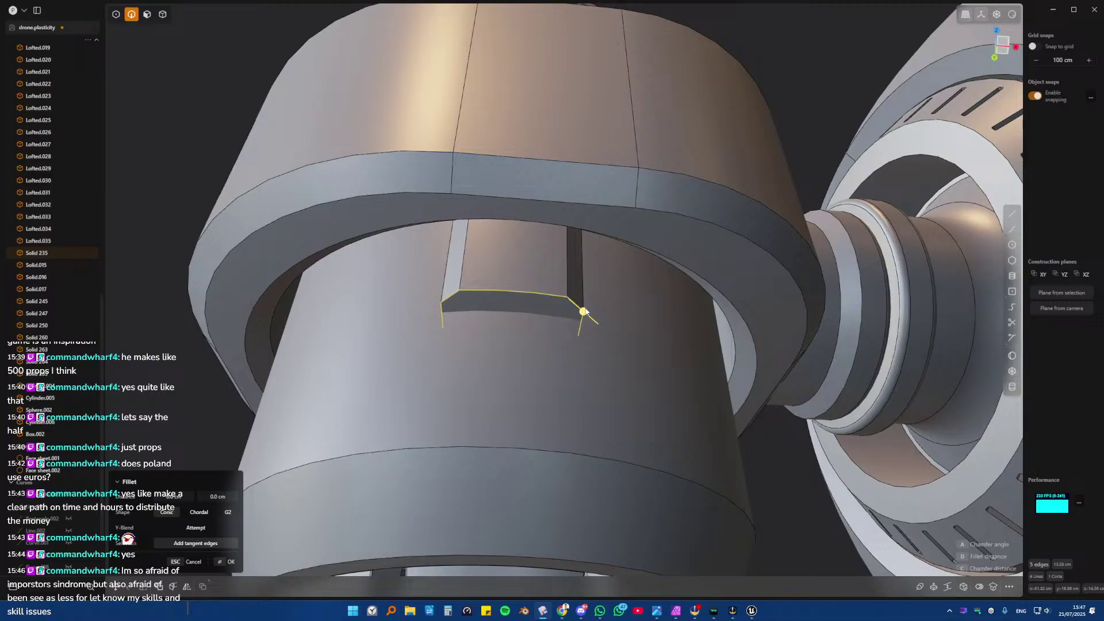
drag(584, 313, 613, 314)
scroll(587, 302, down, 1)
key(Return)
scroll(558, 286, down, 2)
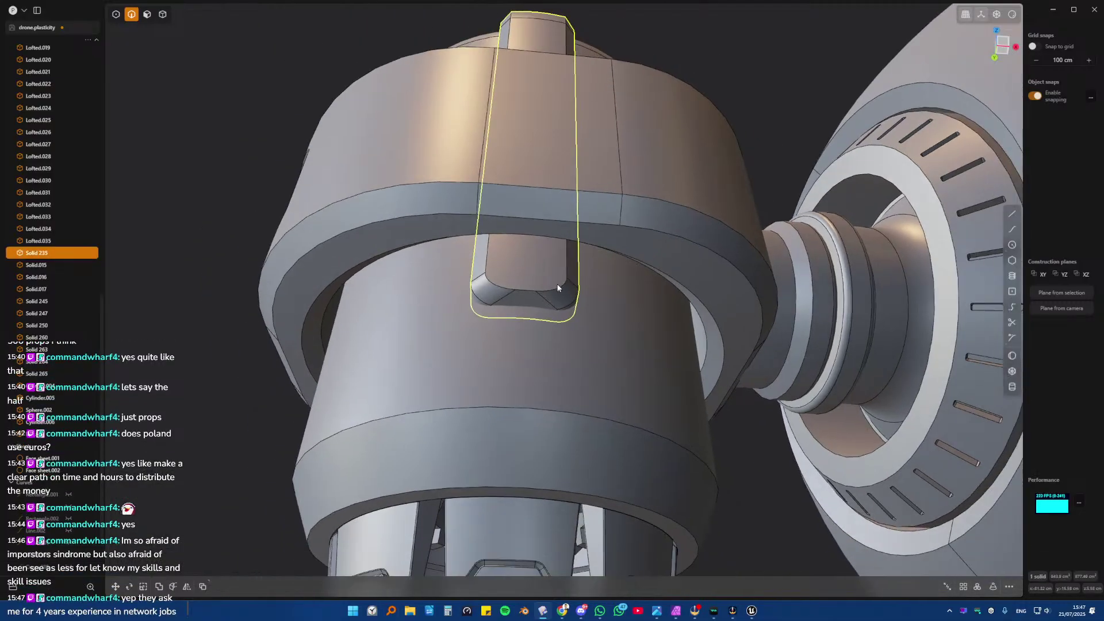
click(238, 295)
- Undo the corner fillets and the downward extension of the thruster's vertical strip
scroll(500, 250, down, 2)
scroll(526, 278, down, 3)
middle_drag(553, 310, 570, 401)
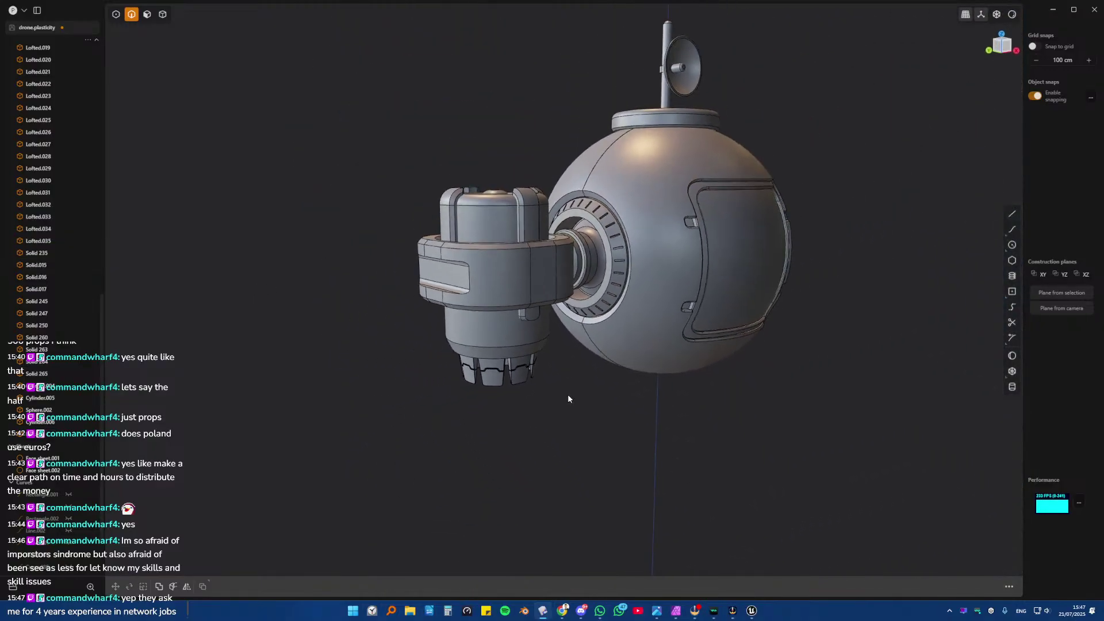
scroll(540, 307, down, 3)
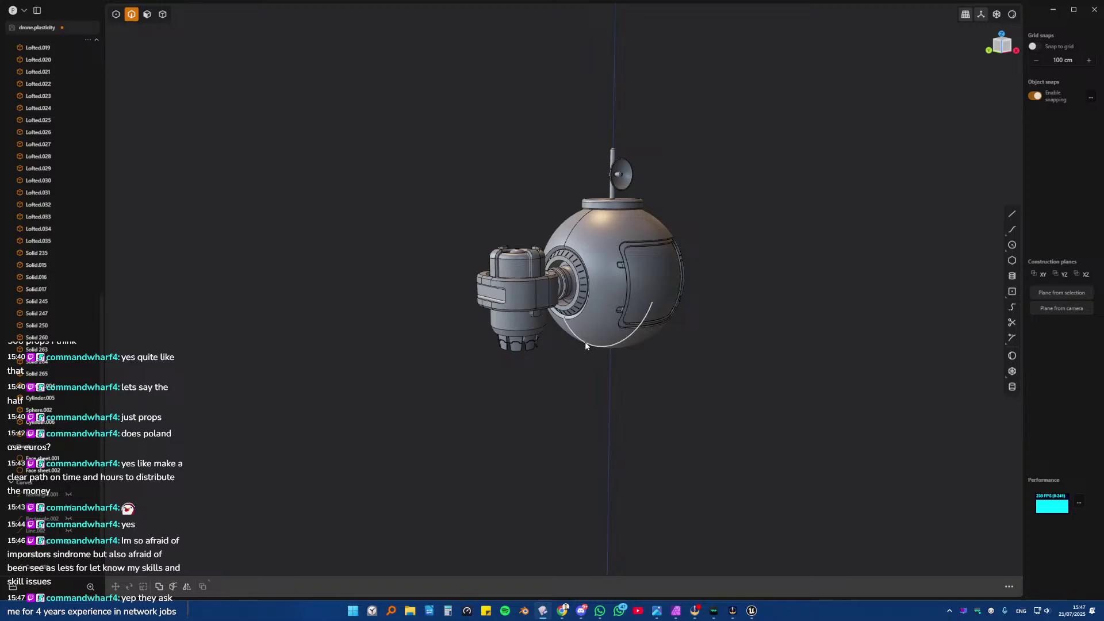
click(541, 343)
key(o)
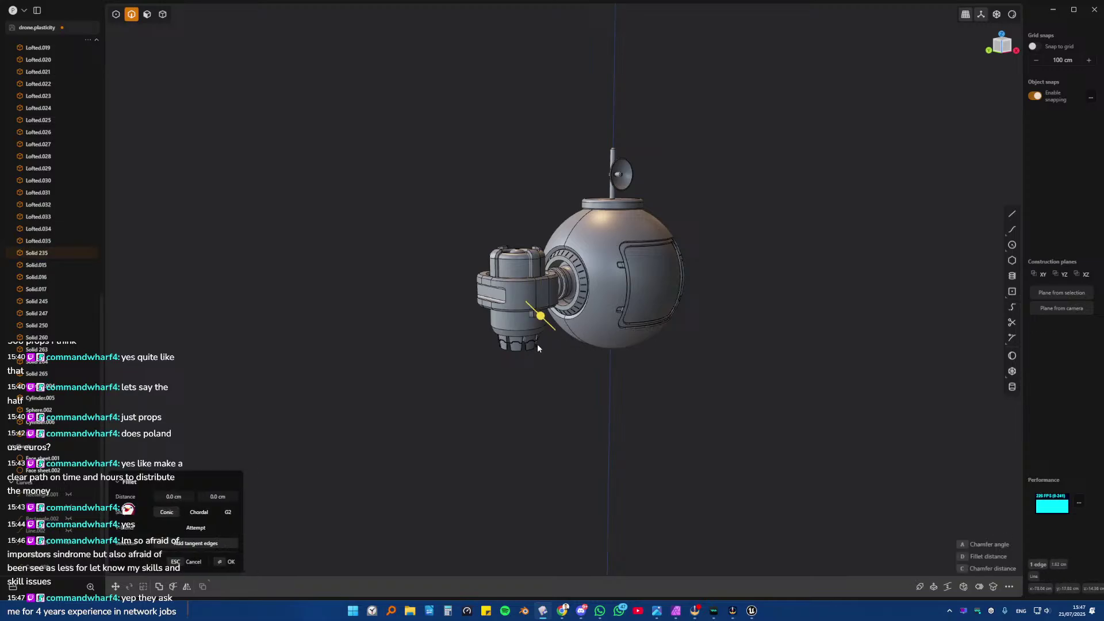
key(Escape)
key(Escape)
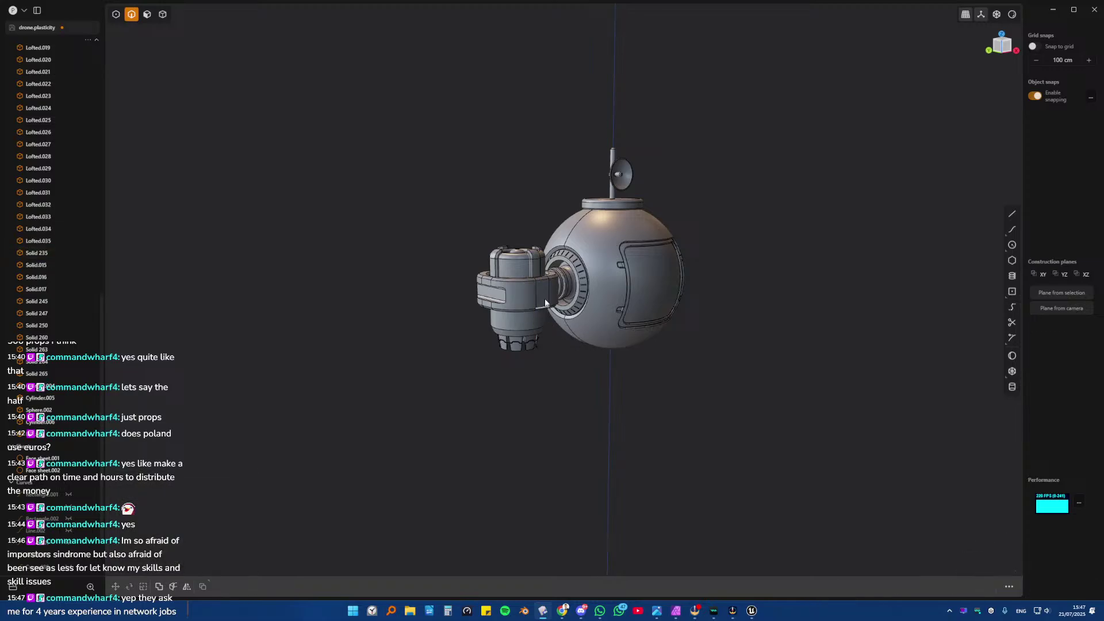
middle_drag(555, 345, 633, 299)
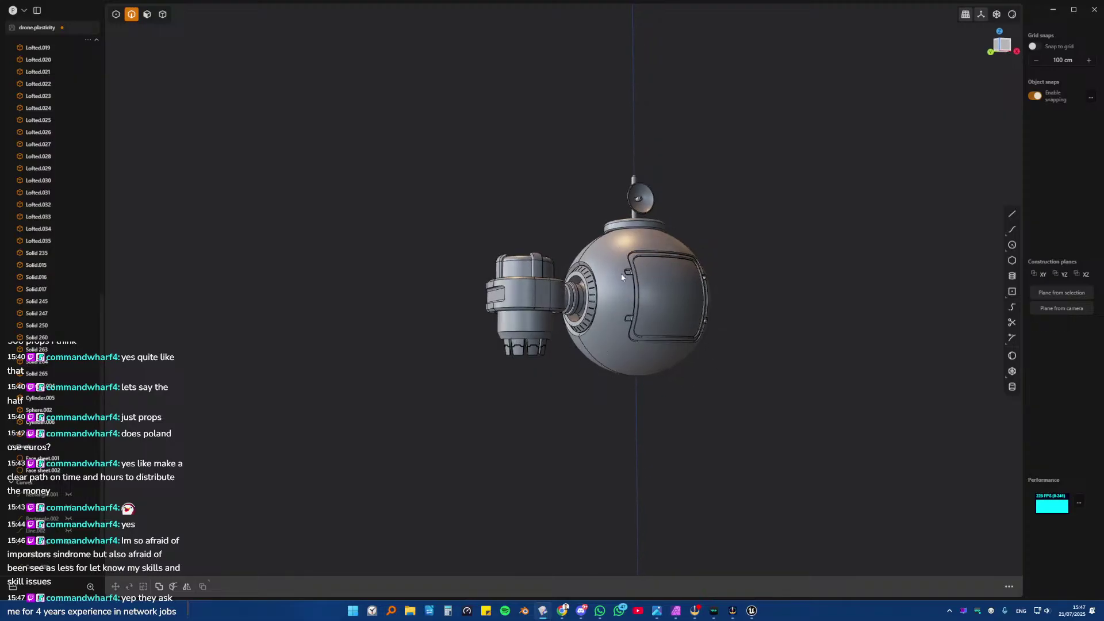
middle_drag(621, 278, 627, 328)
key(3)
click(574, 286)
shift+click(521, 240)
key(q)
key(q)
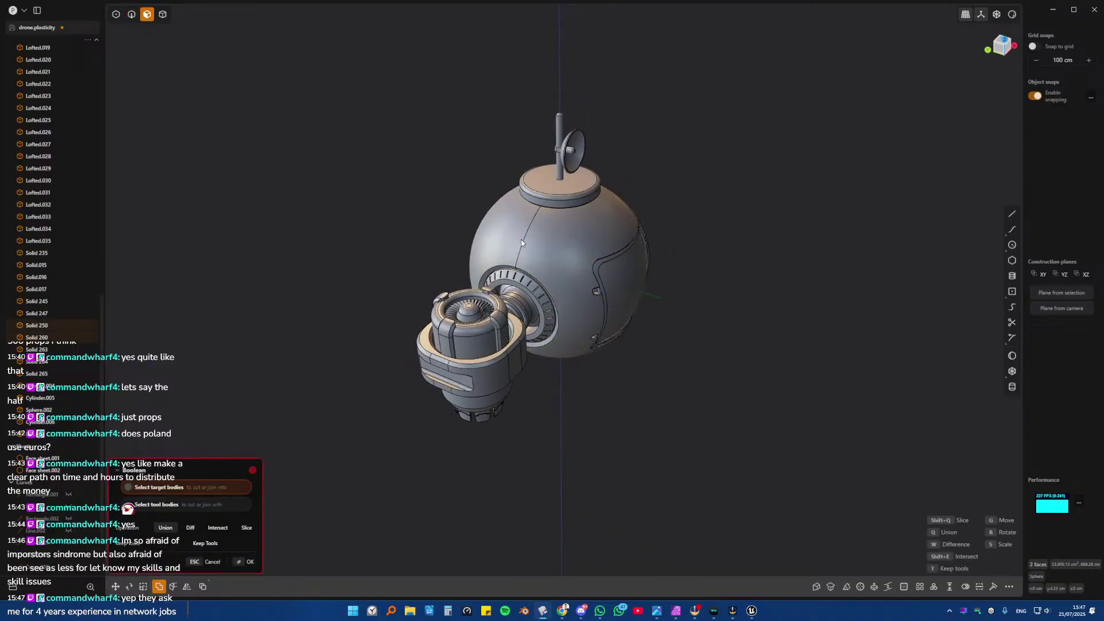
- Join the two halves of the drone's sphere into a single solid with a Boolean union
key(4)
click(511, 238)
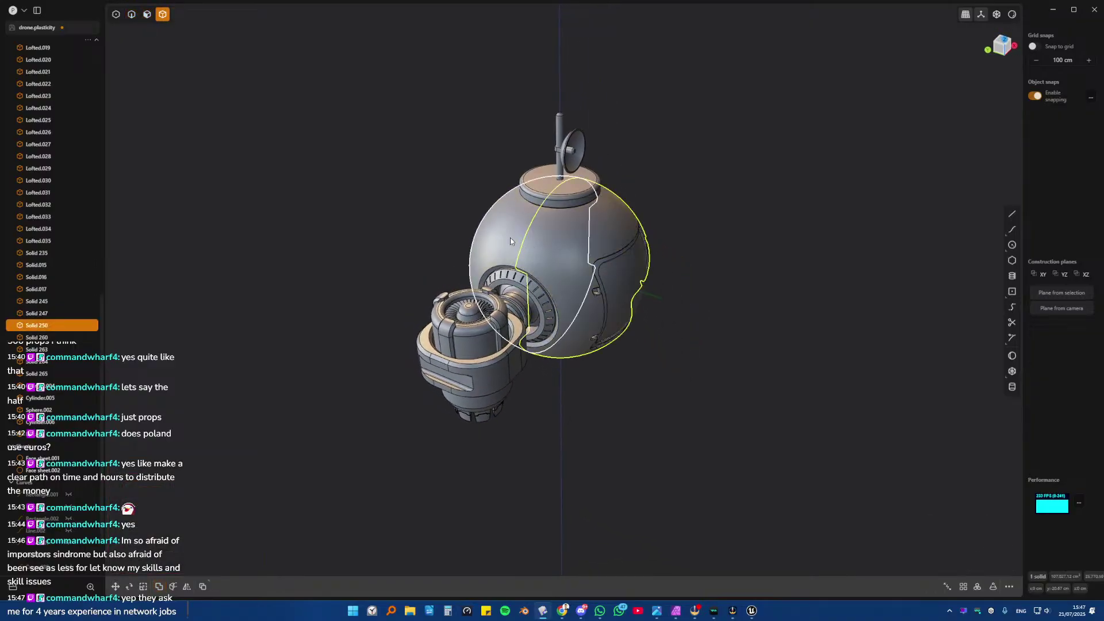
key(q)
key(q)
key(Return)
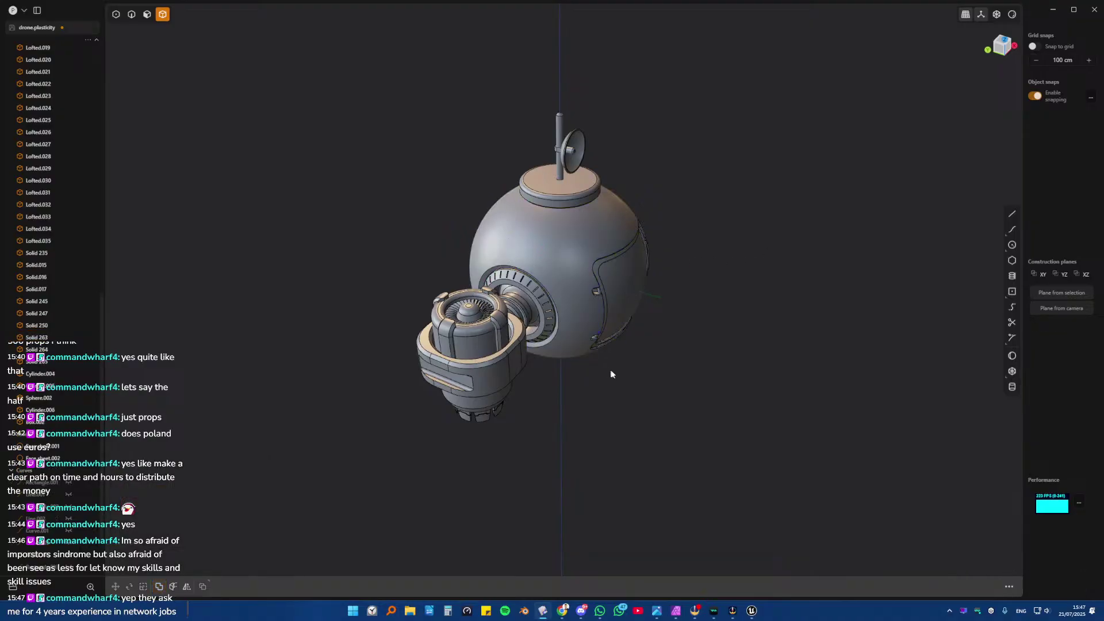
- Inspect the merged sphere body and its hatch recess from several angles
middle_drag(611, 374, 561, 312)
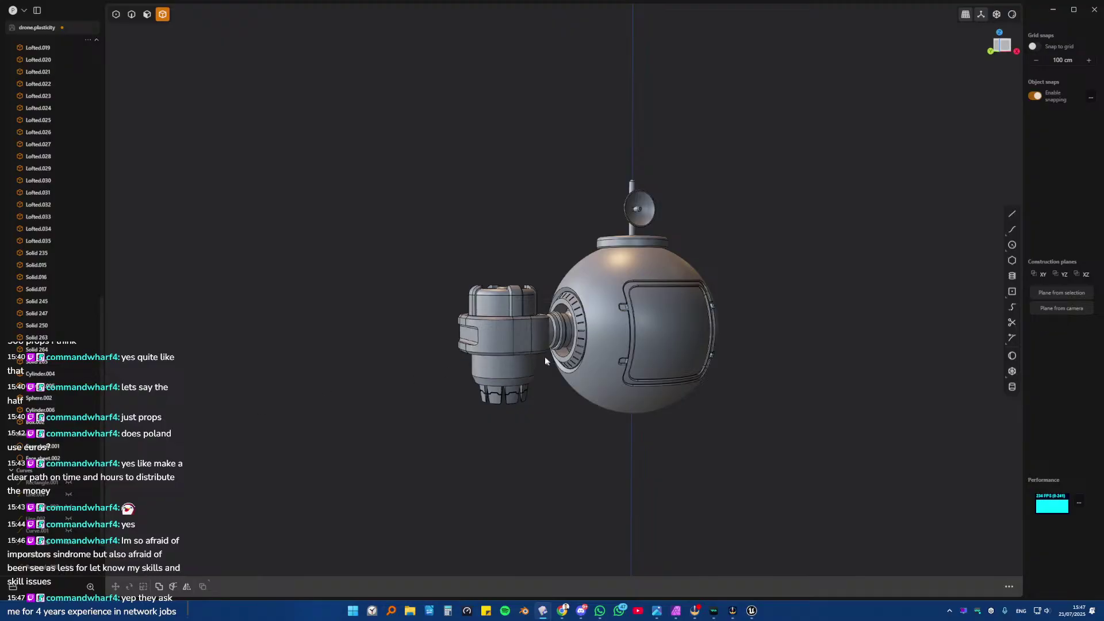
shift+middle_drag(544, 357, 476, 342)
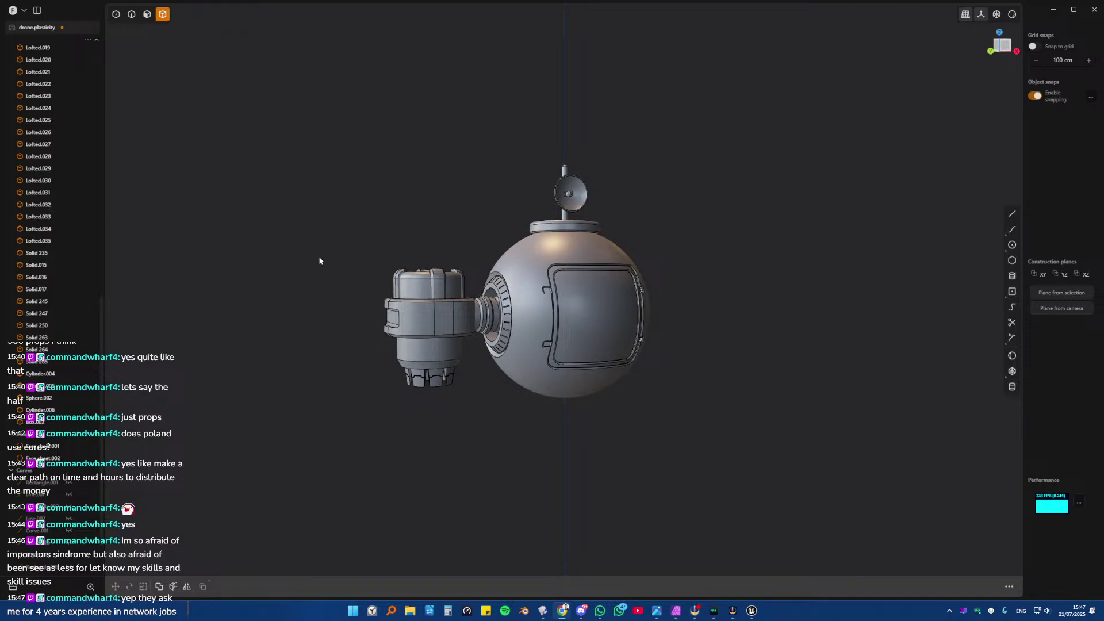
middle_drag(440, 277, 481, 285)
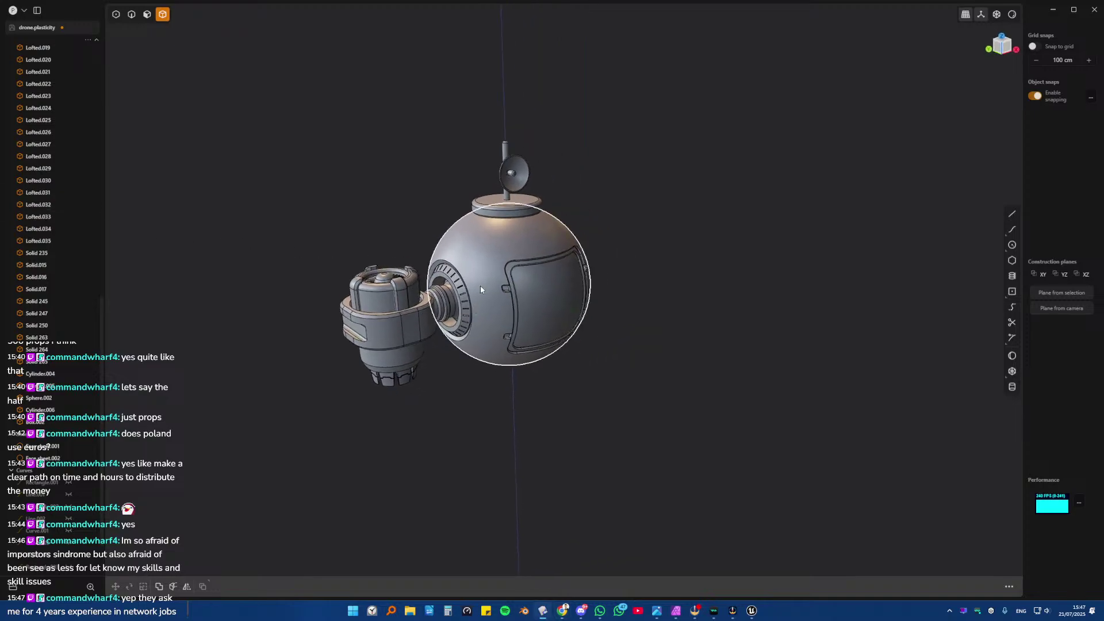
click(488, 280)
click(353, 264)
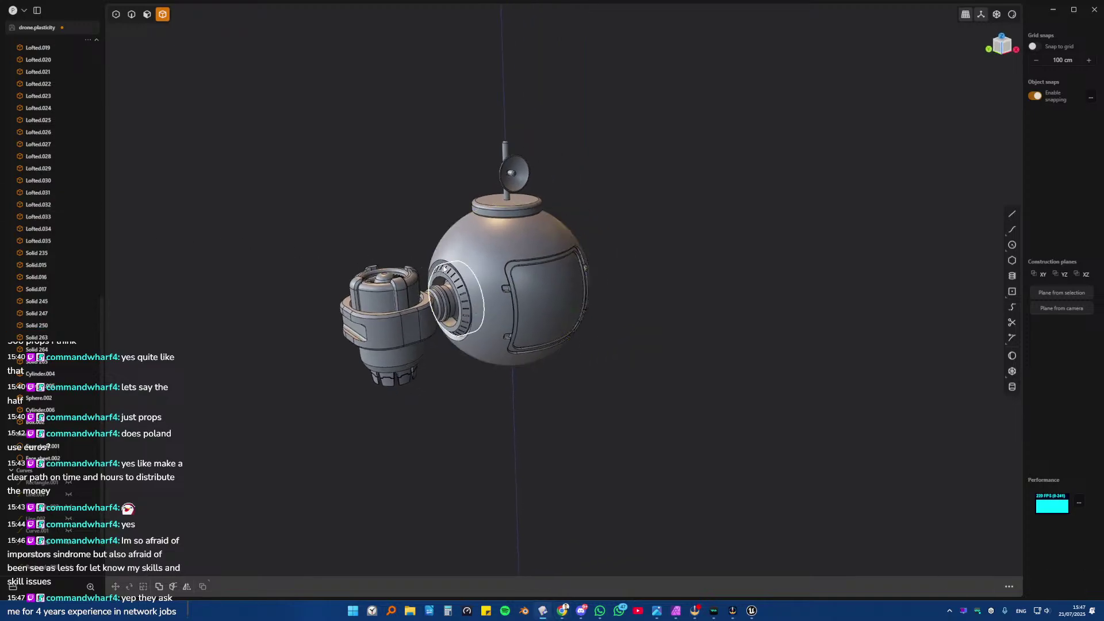
click(486, 253)
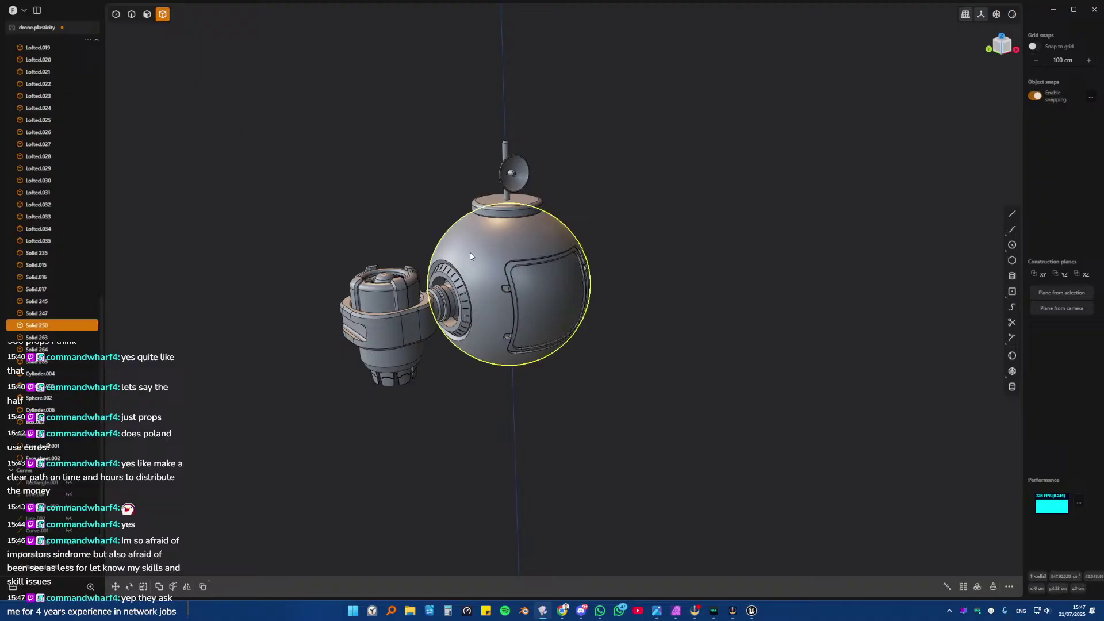
mouse_move(471, 257)
middle_down()
mouse_move(522, 270)
mouse_move(568, 258)
middle_up()
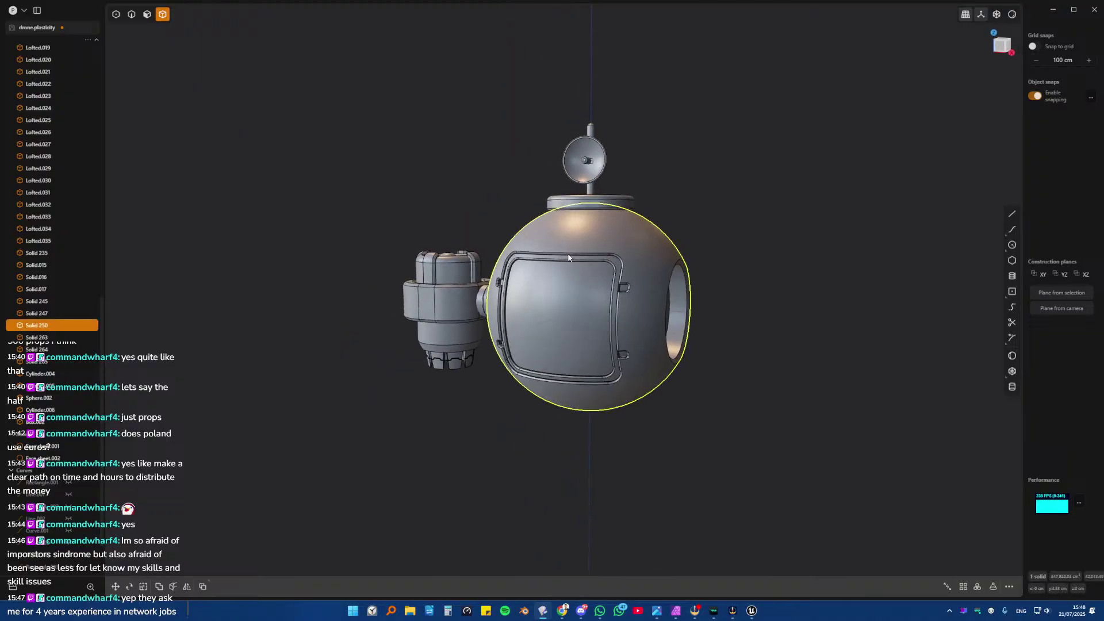
scroll(509, 281, up, 6)
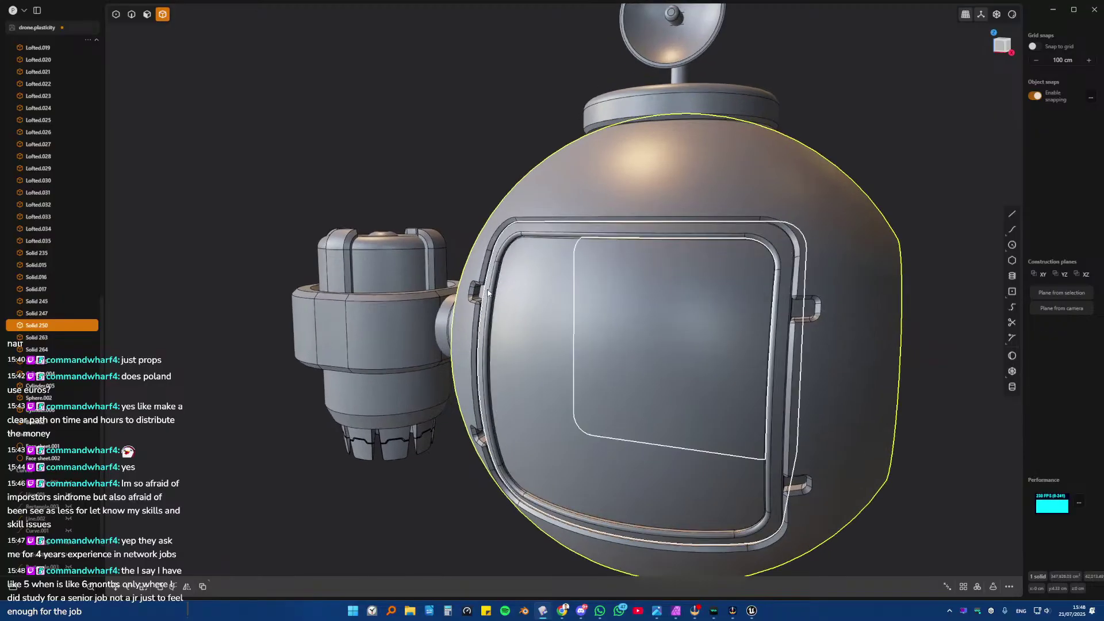
scroll(486, 292, up, 1)
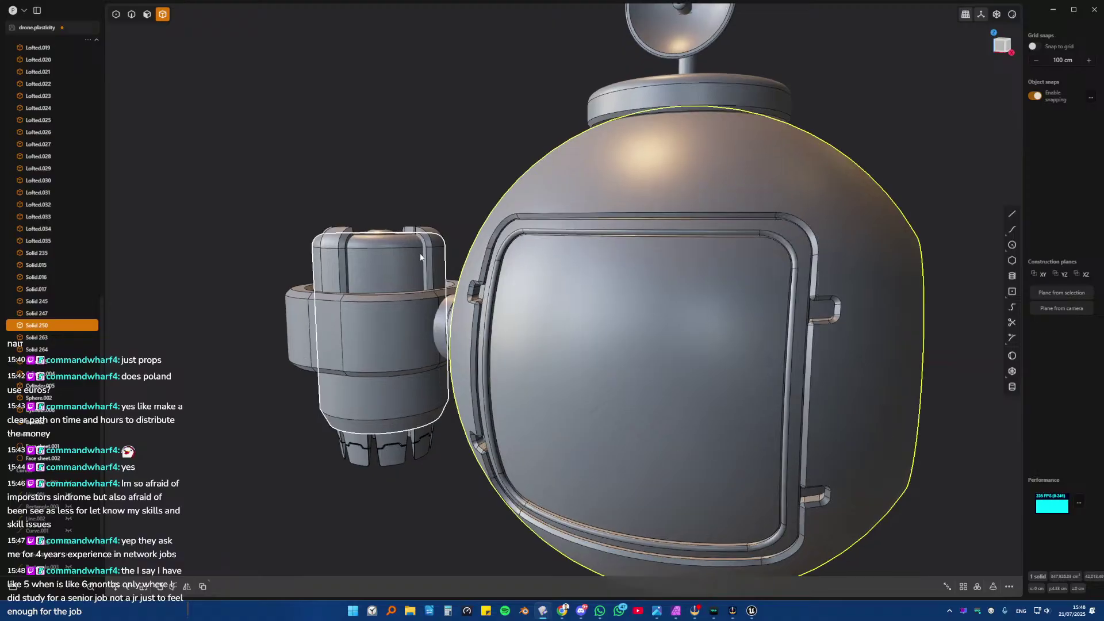
- Try to fillet the complete outer outline of the sphere's hatch recess, including the small latch notches
key(2)
key(f)
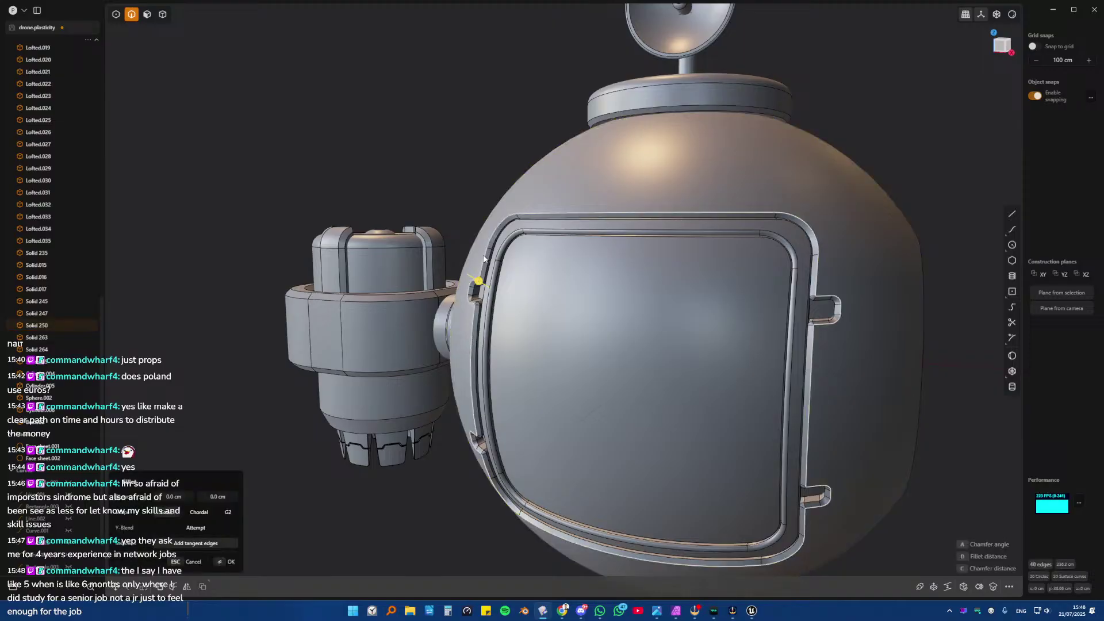
mouse_move(540, 331)
middle_down()
mouse_move(490, 251)
mouse_move(558, 242)
middle_up()
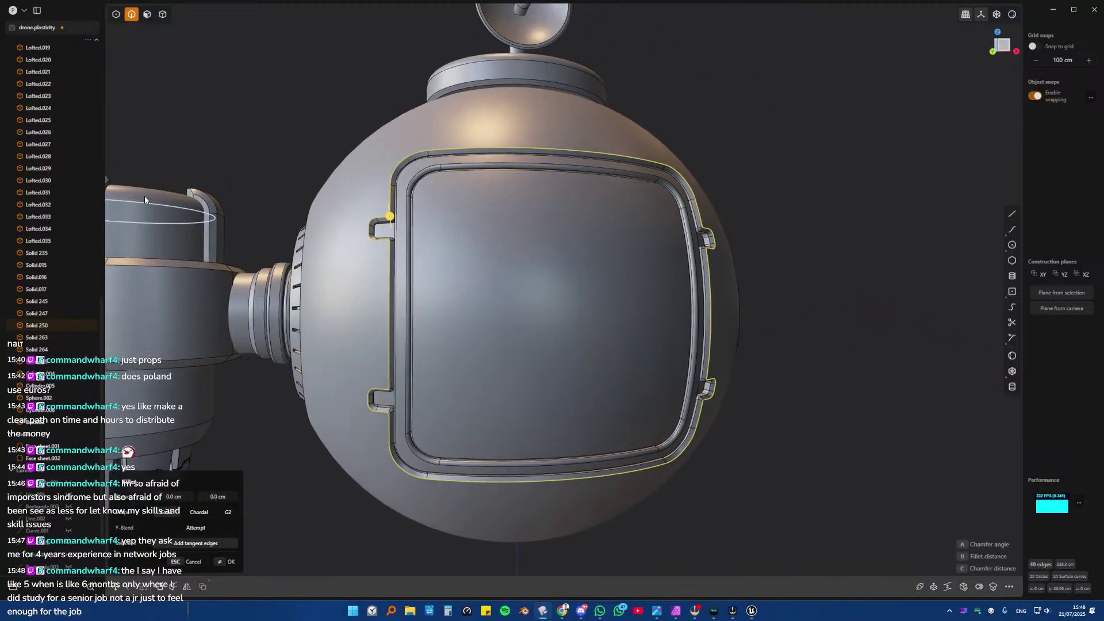
key(Escape)
scroll(271, 171, down, 10)
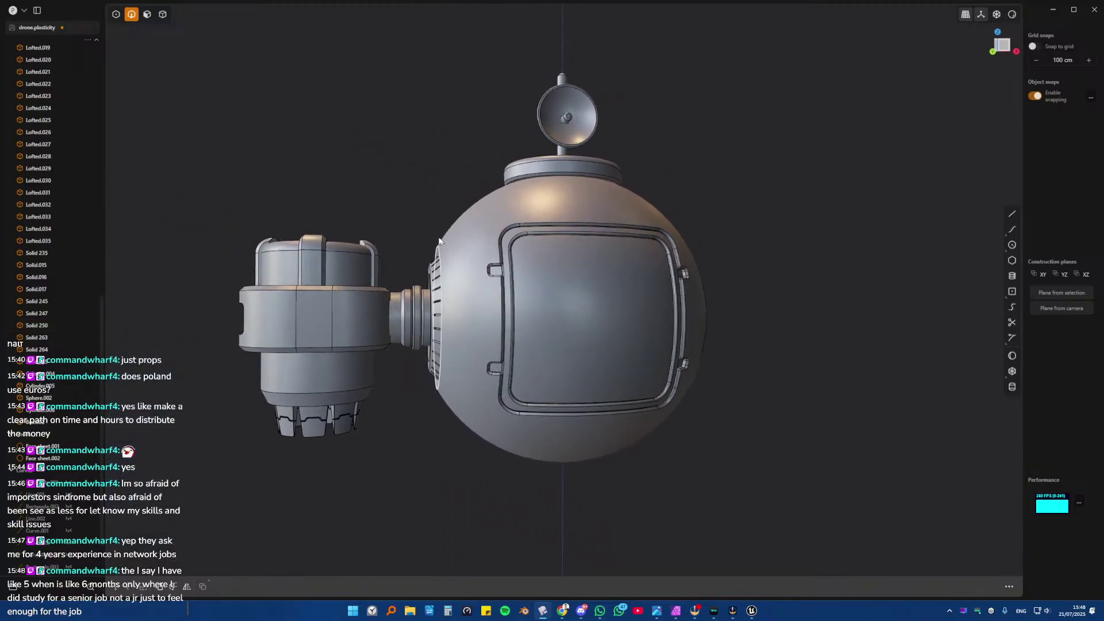
key(4)
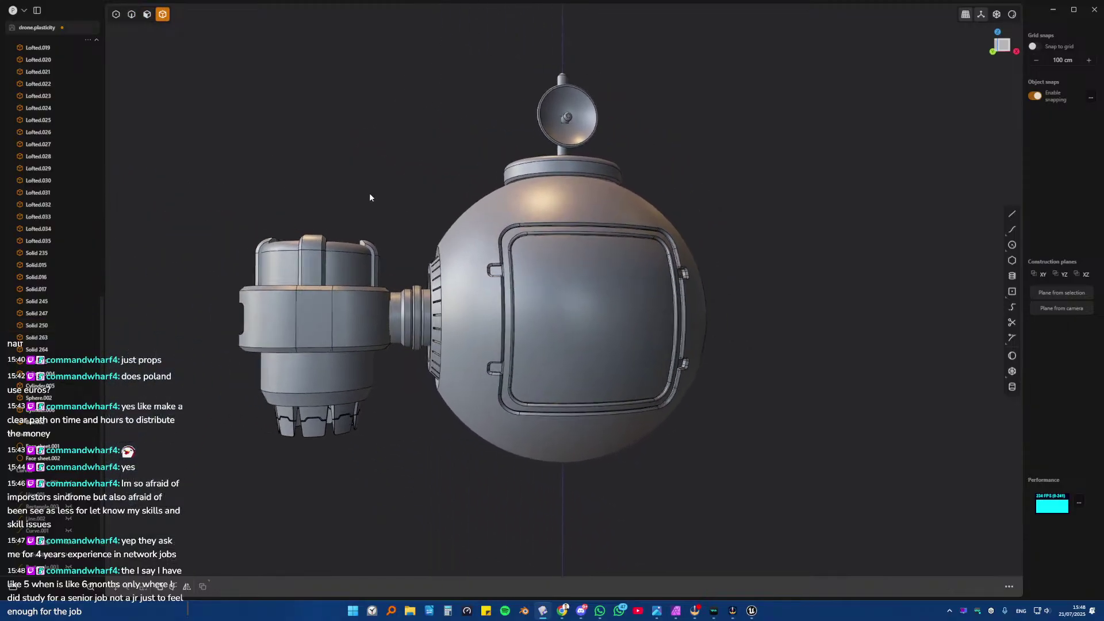
click(526, 270)
click(421, 184)
mouse_move(422, 184)
right_down()
mouse_move(564, 247)
mouse_move(564, 201)
mouse_move(708, 234)
right_up()
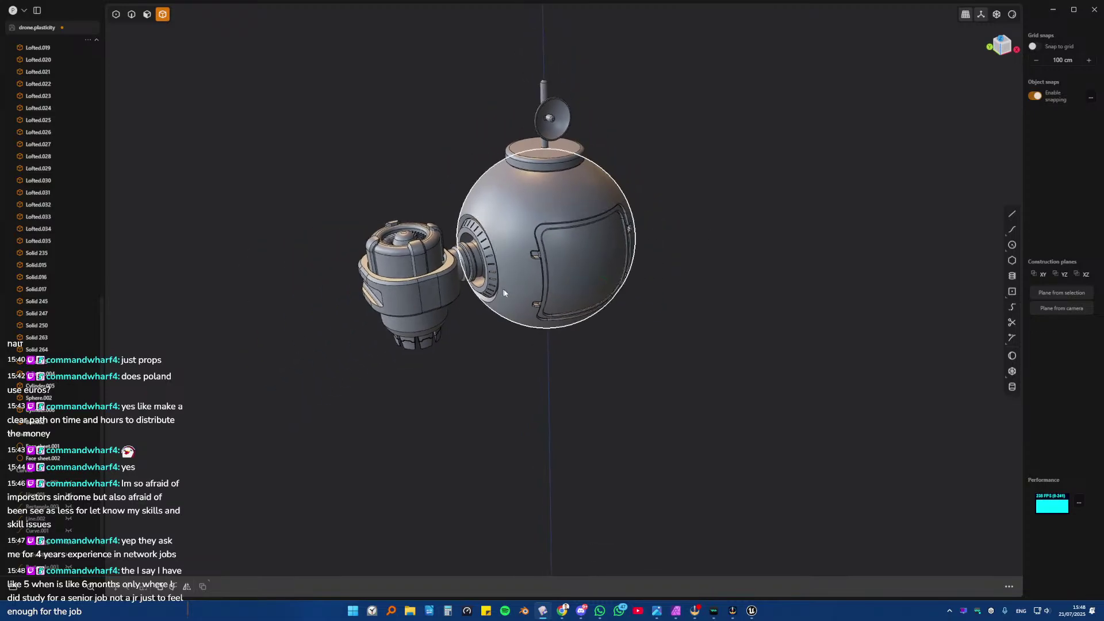
mouse_move(520, 284)
right_down()
mouse_move(563, 321)
mouse_move(532, 247)
mouse_move(557, 341)
right_up()
scroll(531, 264, up, 5)
right_drag(499, 211, 546, 325)
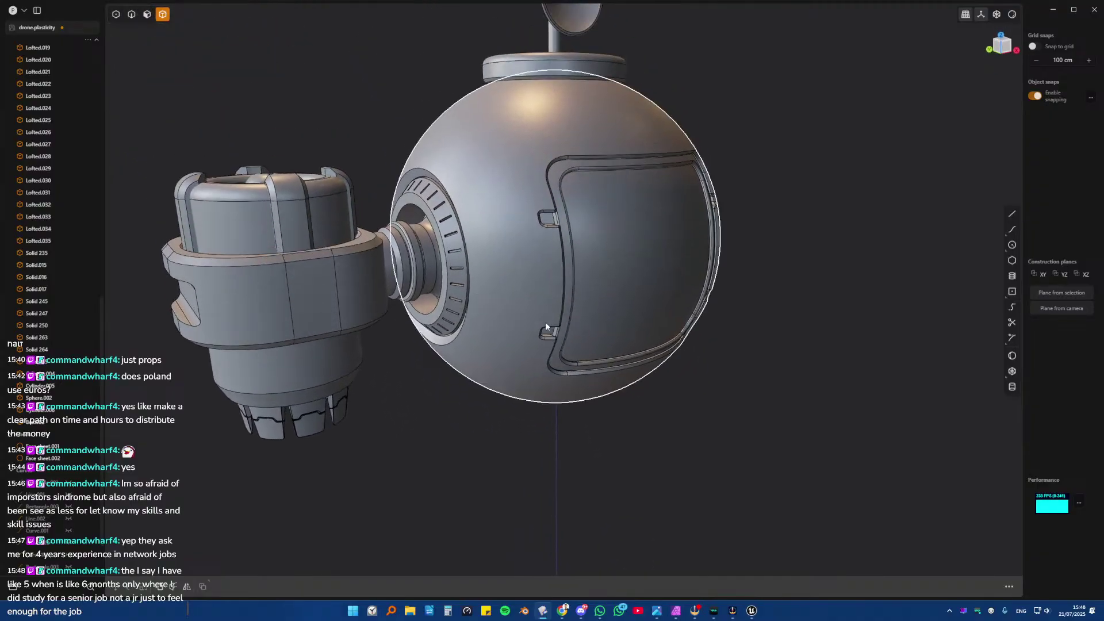
- Draw a circle of about 4.5 cm radius at the centre of the sphere's hatch in front view
click(519, 268)
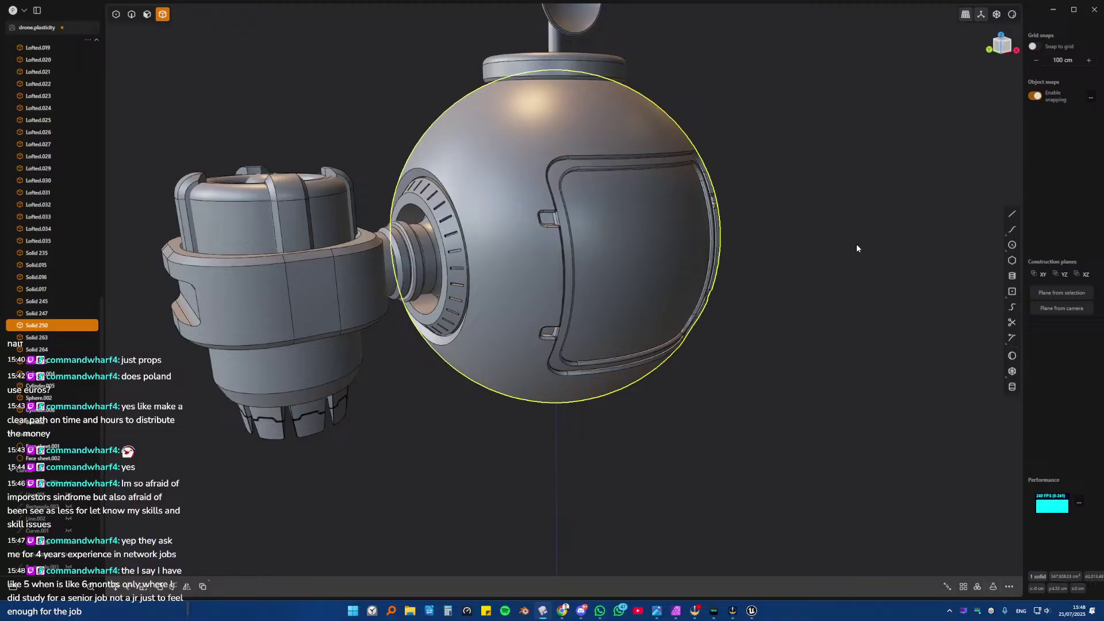
scroll(519, 276, up, 5)
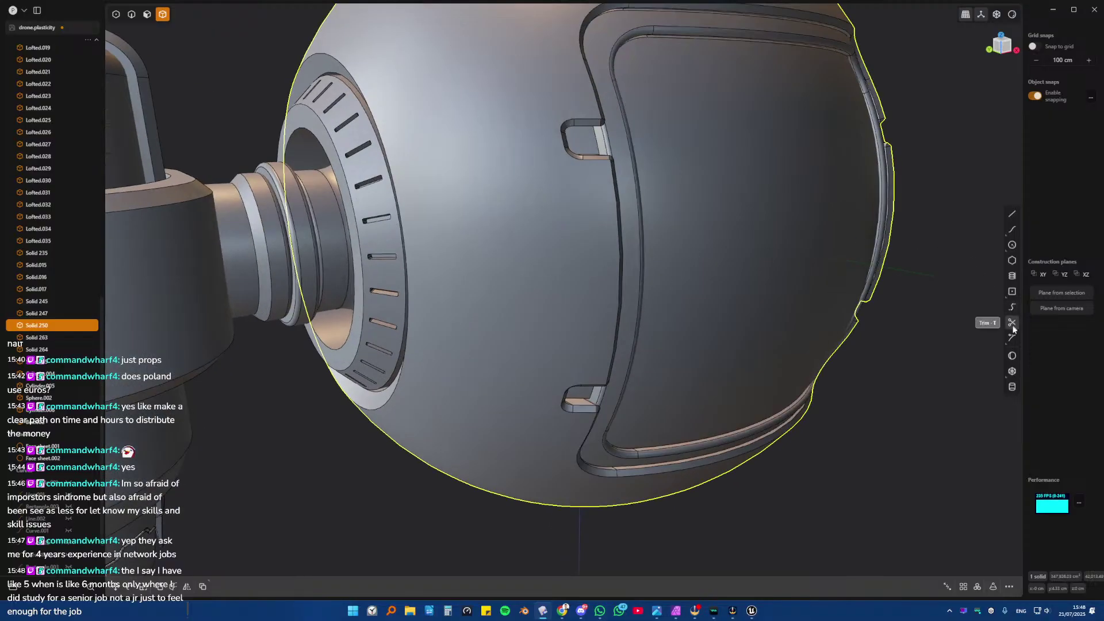
click(1011, 246)
key(KP_1)
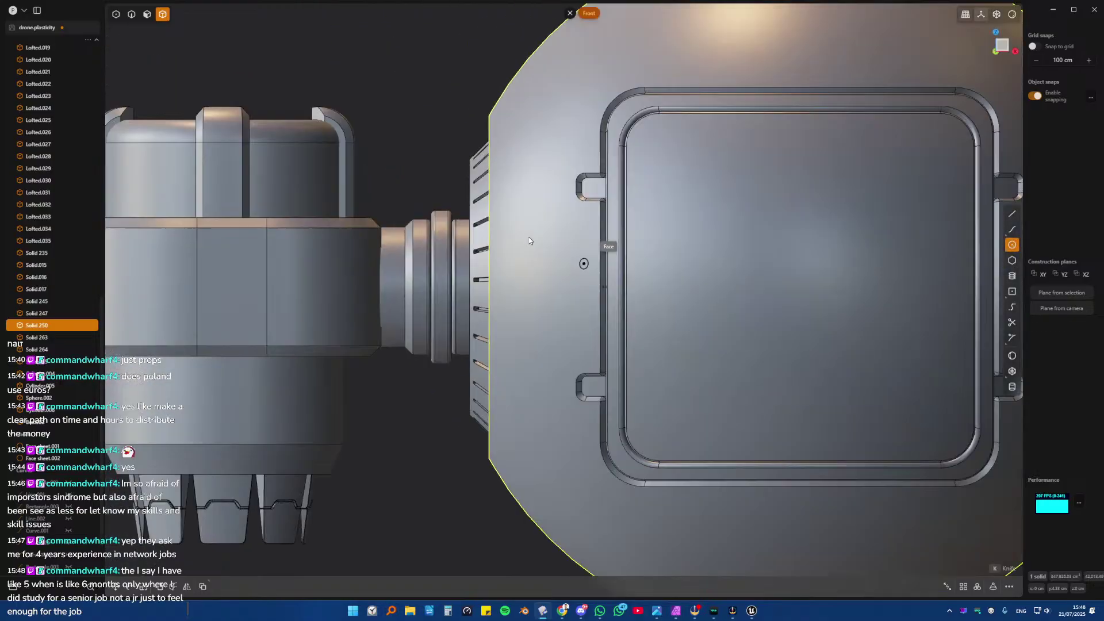
shift+middle_drag(834, 289, 734, 274)
click(684, 275)
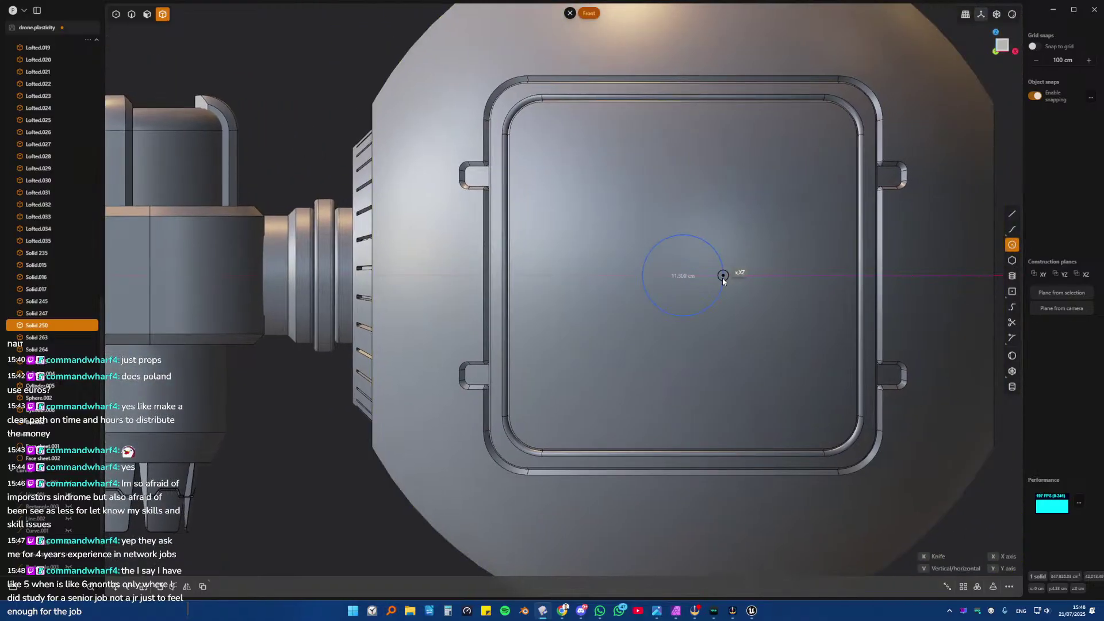
click(715, 276)
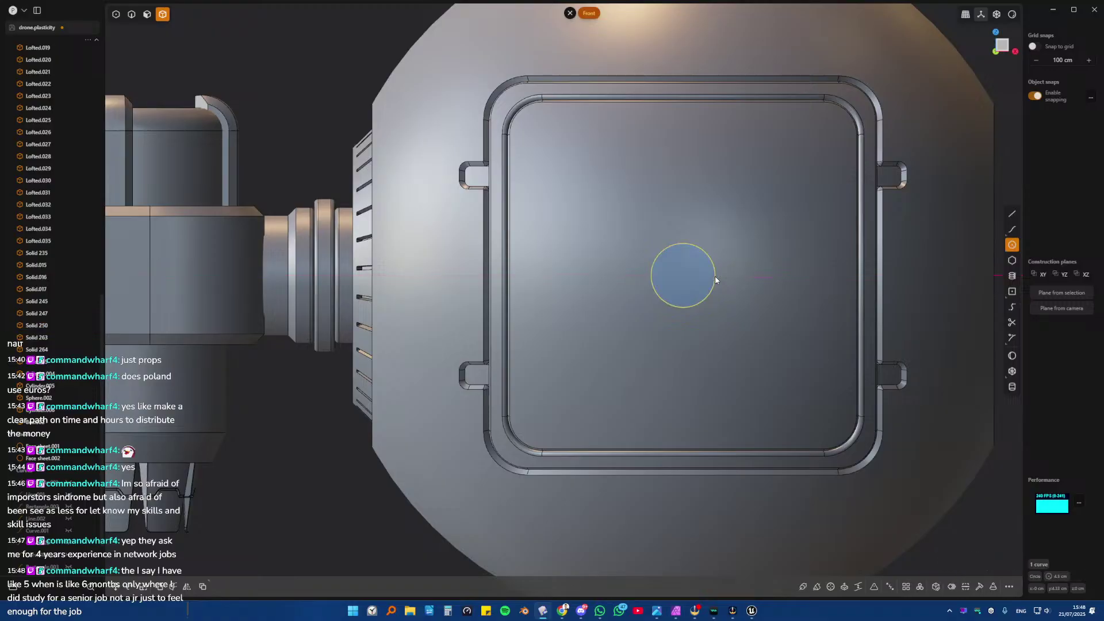
- Move the circle about -35.5 cm along X beside the hatch, and shift it along Y closer to the sphere's surface
middle_drag(716, 276, 678, 309)
key(KP_1)
key(g)
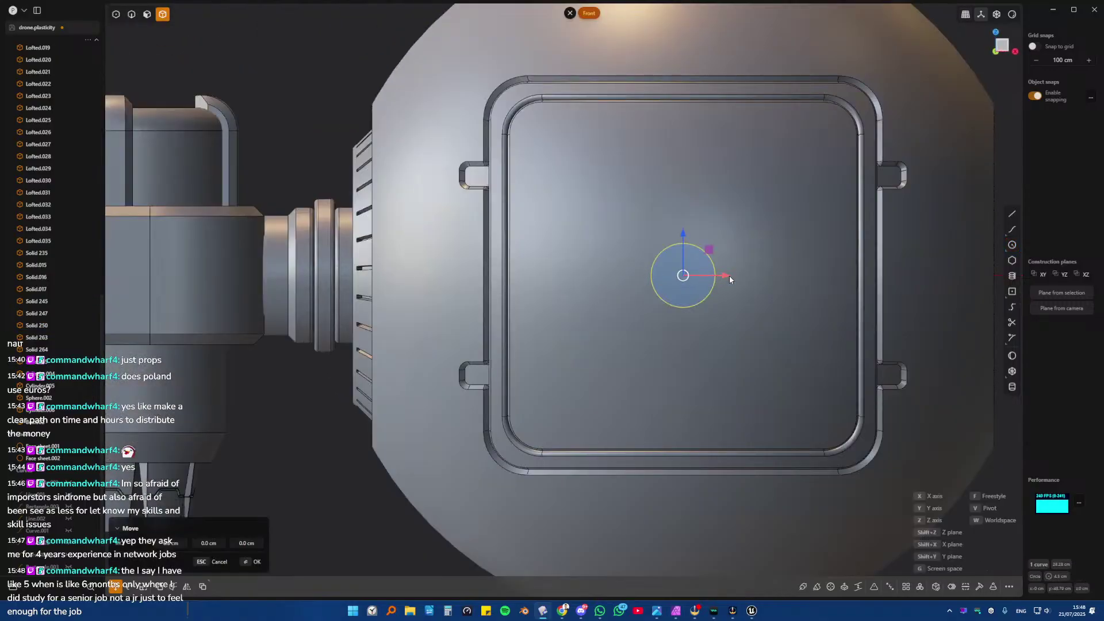
key(x)
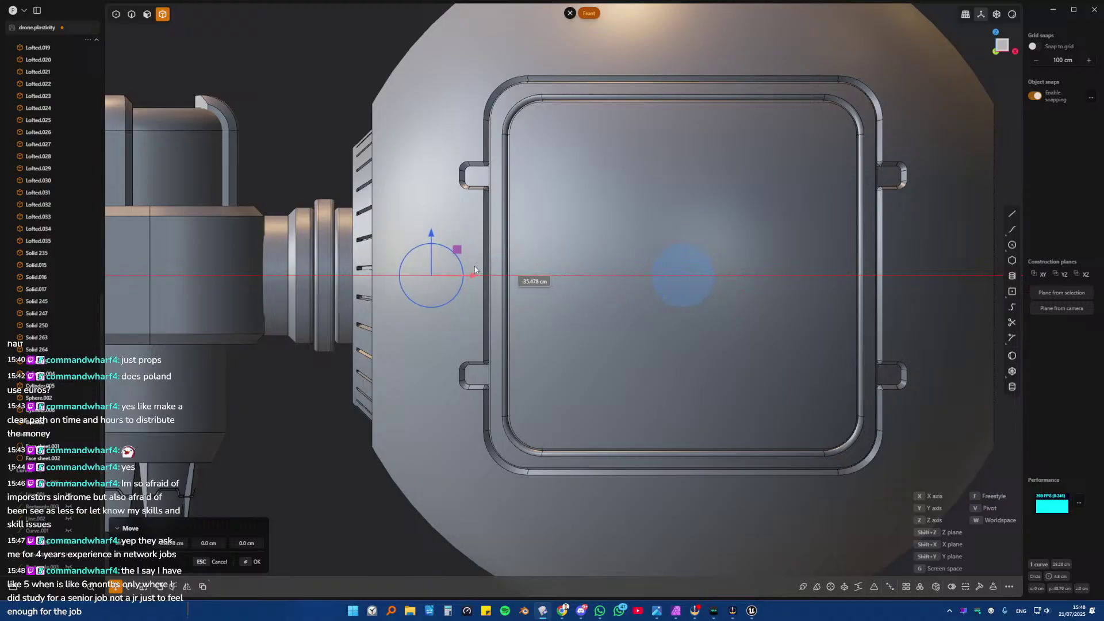
click(475, 271)
middle_drag(454, 264, 634, 324)
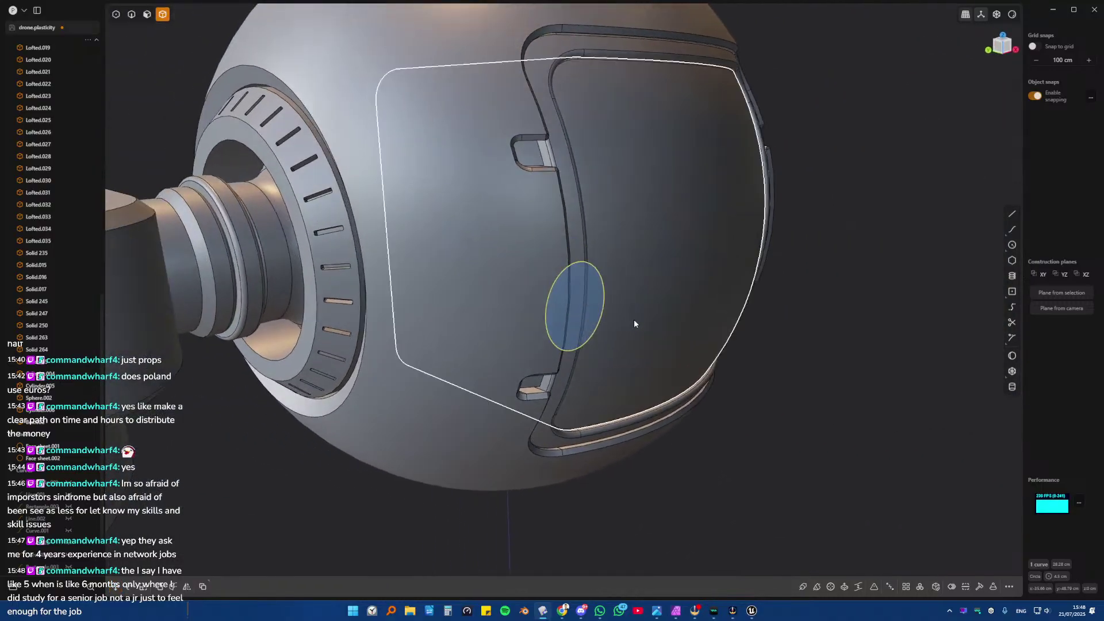
key(g)
key(y)
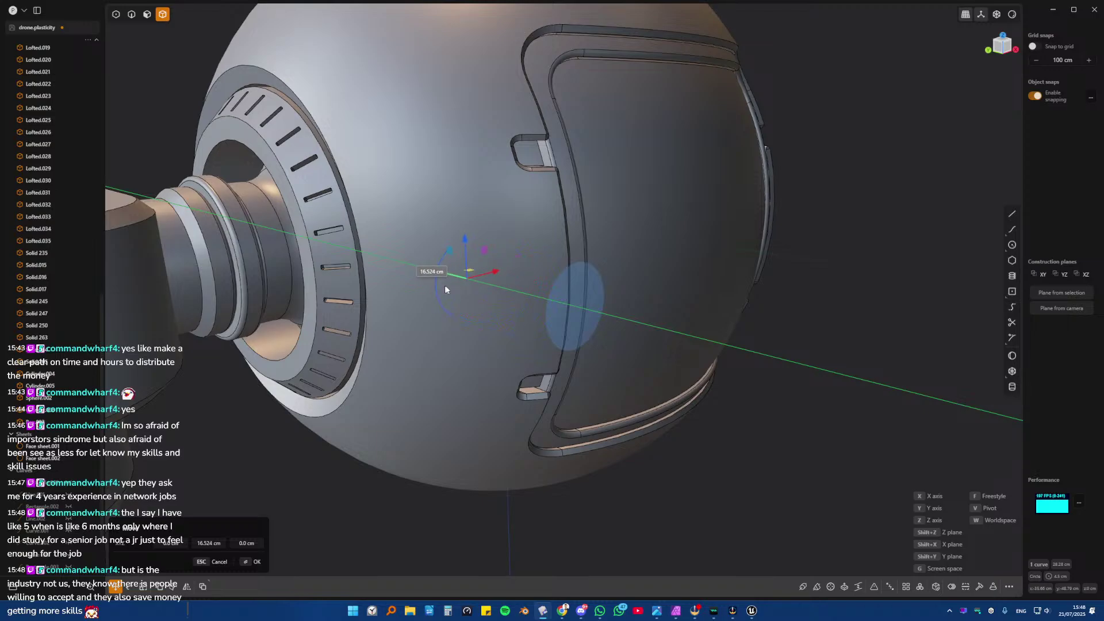
click(501, 297)
- Extrude the circle about 16 cm into the sphere as a separate cylinder between the two latch notches
key(KP_7)
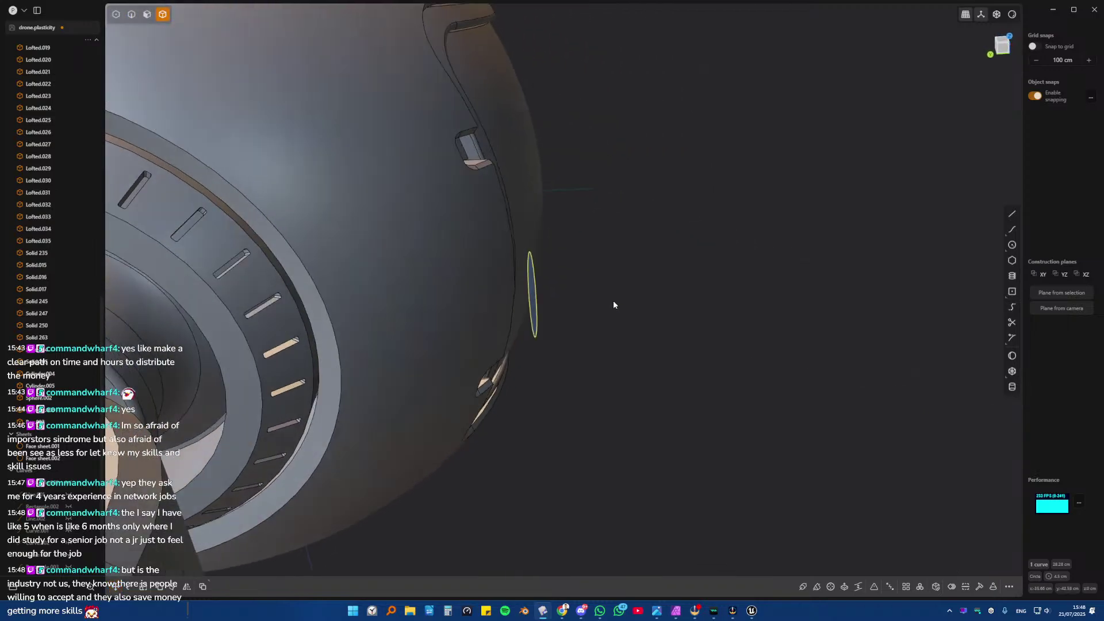
right_drag(571, 357, 533, 260)
key(e)
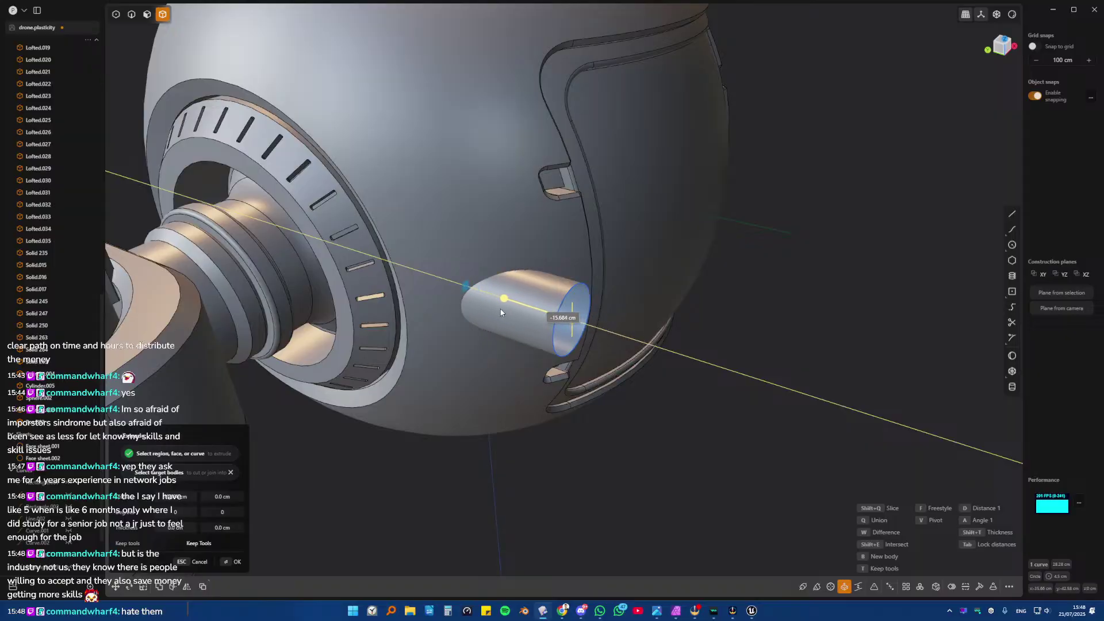
click(498, 308)
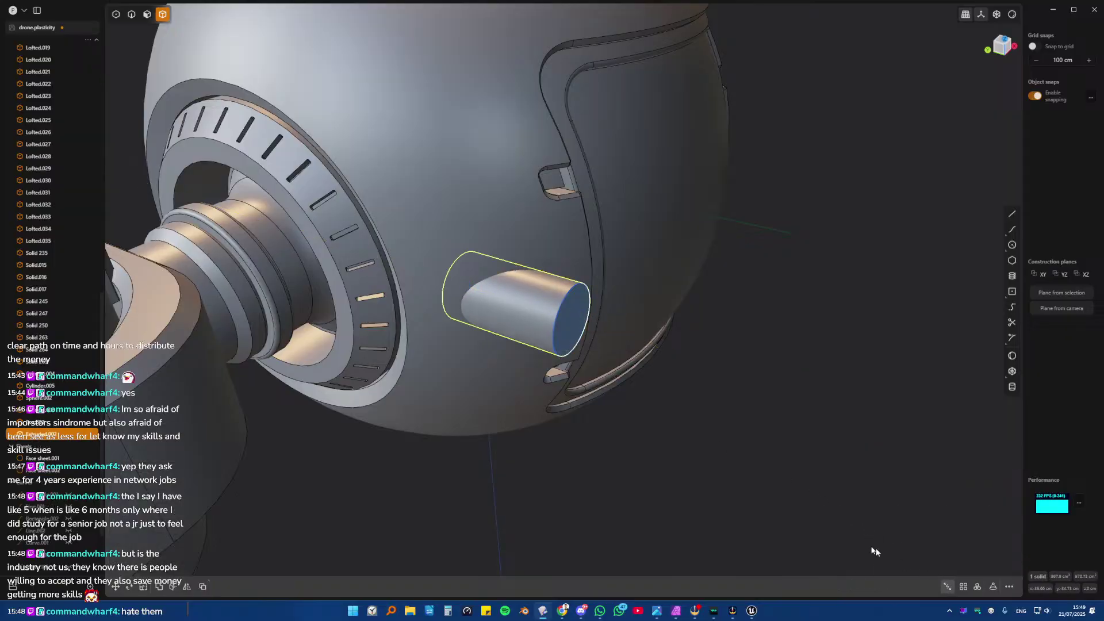
key(Escape)
key(2)
click(560, 312)
key(f)
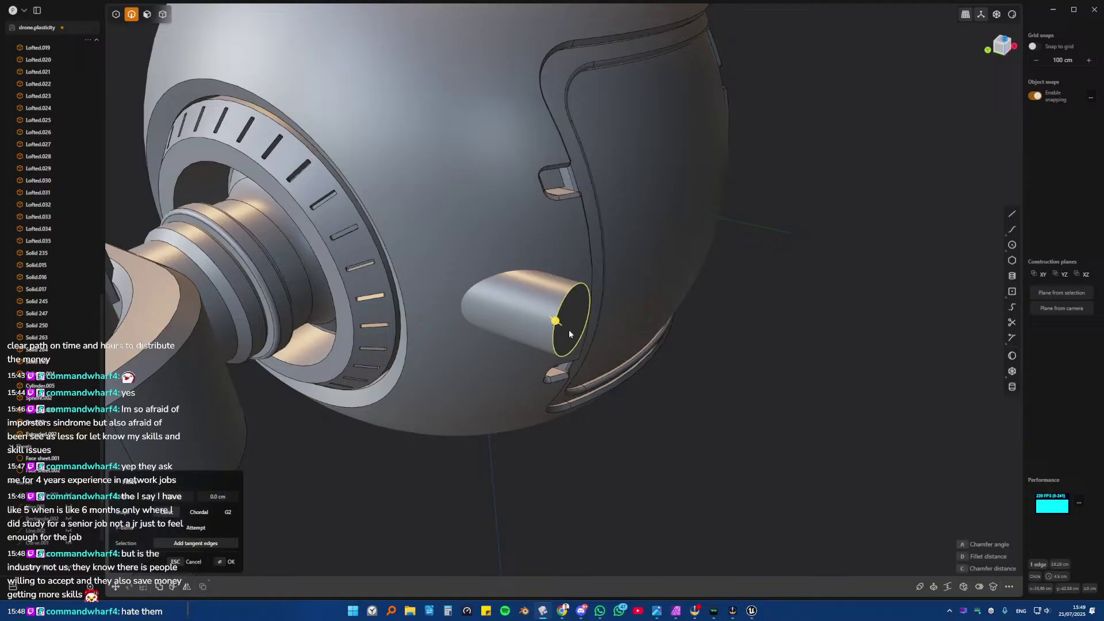
scroll(571, 333, up, 3)
scroll(568, 322, up, 1)
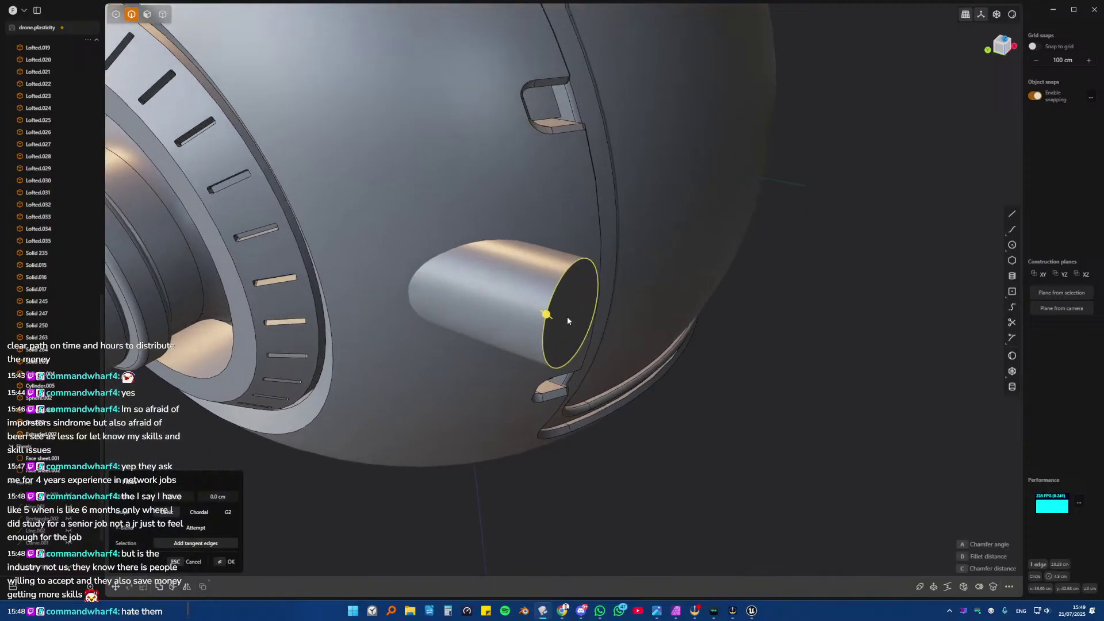
- Offset the cylinder's side face outward to enlarge its radius to about 5.5 cm
middle_drag(567, 318, 630, 300)
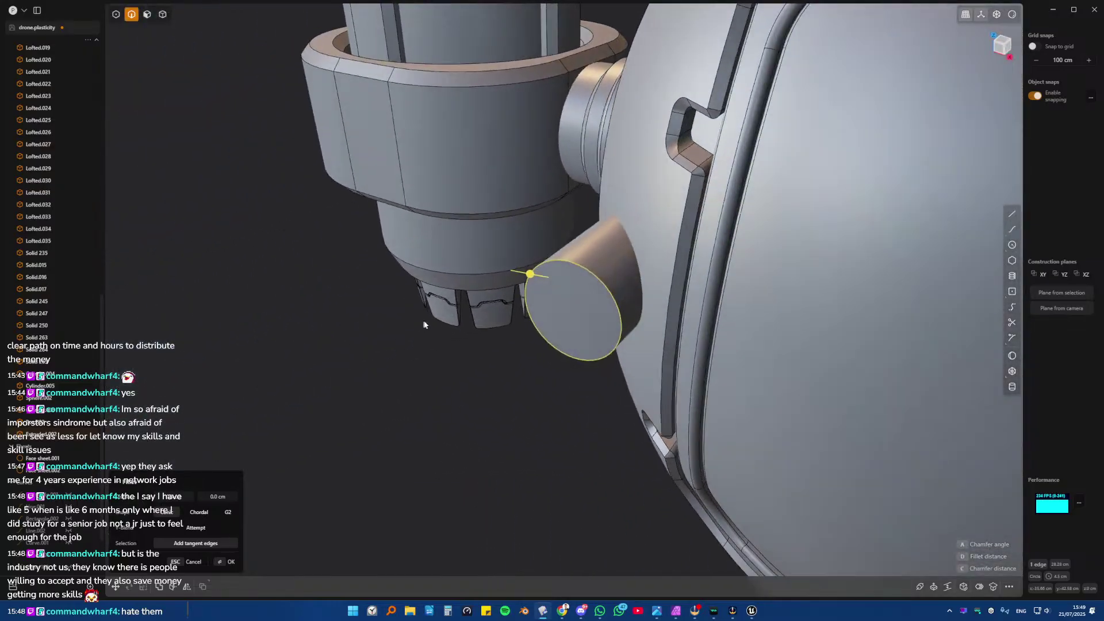
key(3)
click(630, 300)
key(f)
drag(644, 305, 683, 300)
scroll(599, 281, down, 5)
middle_drag(599, 281, 609, 387)
key(Return)
scroll(673, 433, down, 3)
scroll(610, 383, up, 5)
click(610, 317)
key(f)
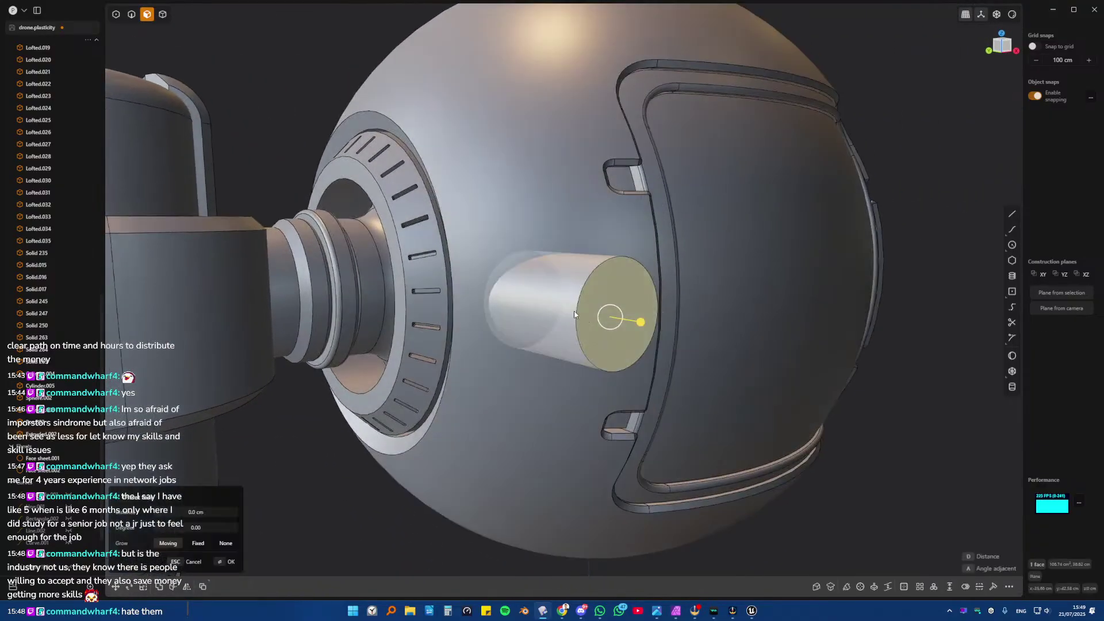
key(Escape)
- Chamfer the outer rim of the cylinder's front end by about 1.15 cm
click(577, 315)
key(f)
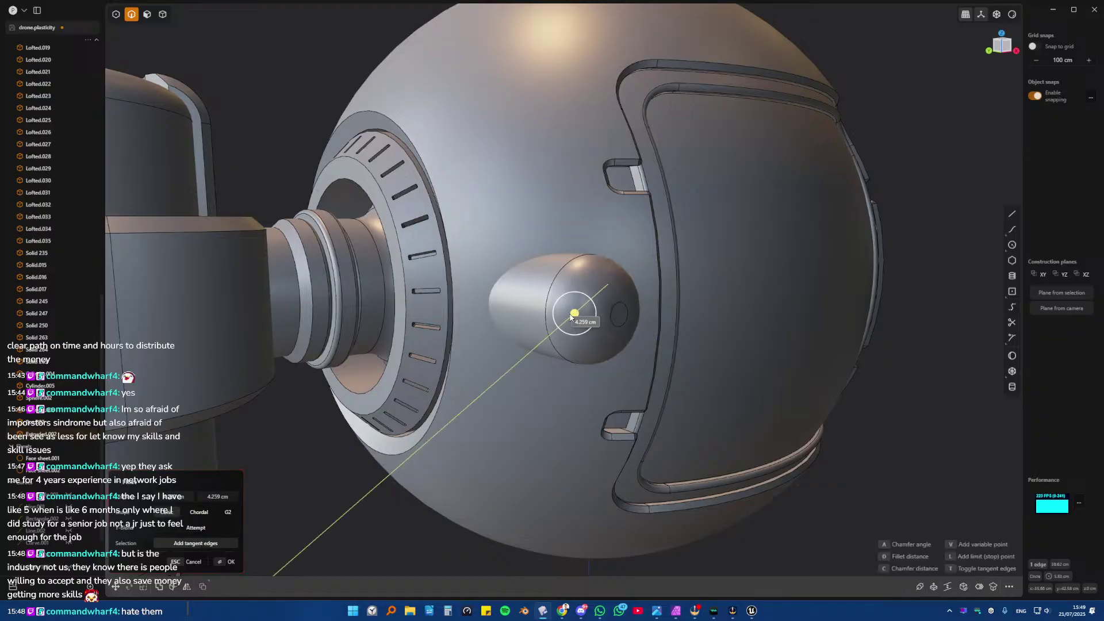
drag(574, 316, 575, 315)
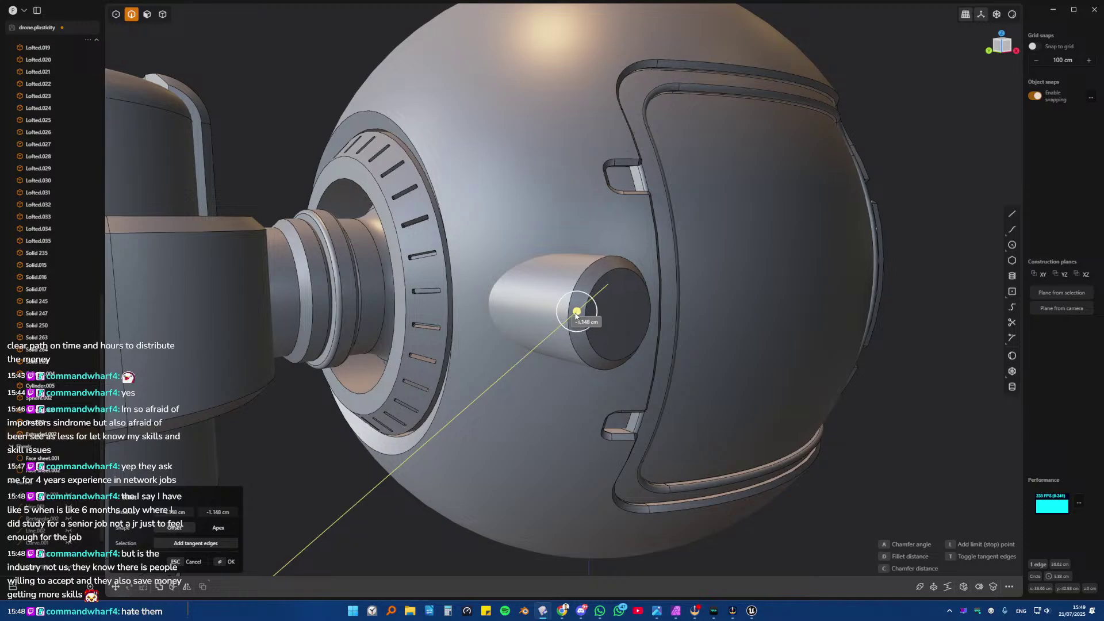
key(Return)
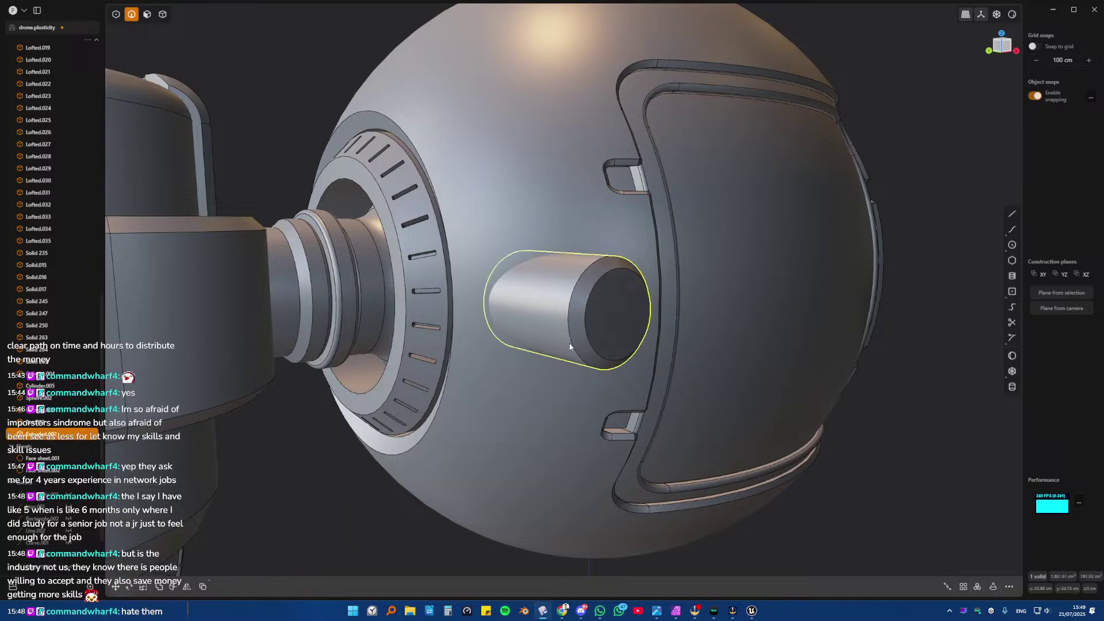
key(Escape)
- Try to place a sphere of about 4 cm radius at the centre of the cylinder's front face
middle_drag(605, 316, 517, 313)
click(1012, 356)
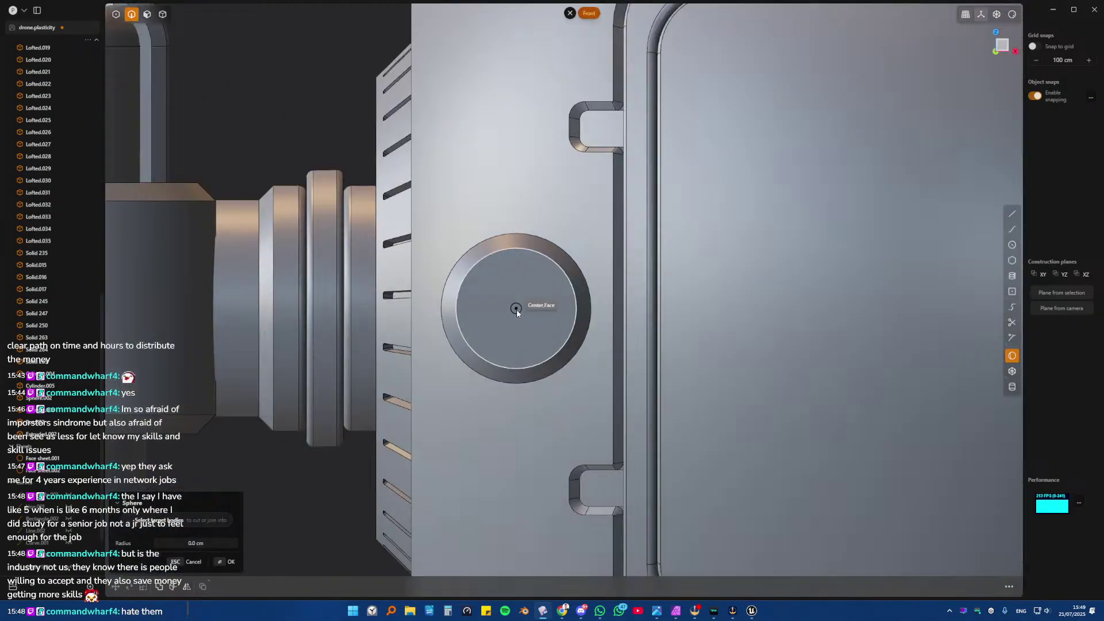
click(516, 310)
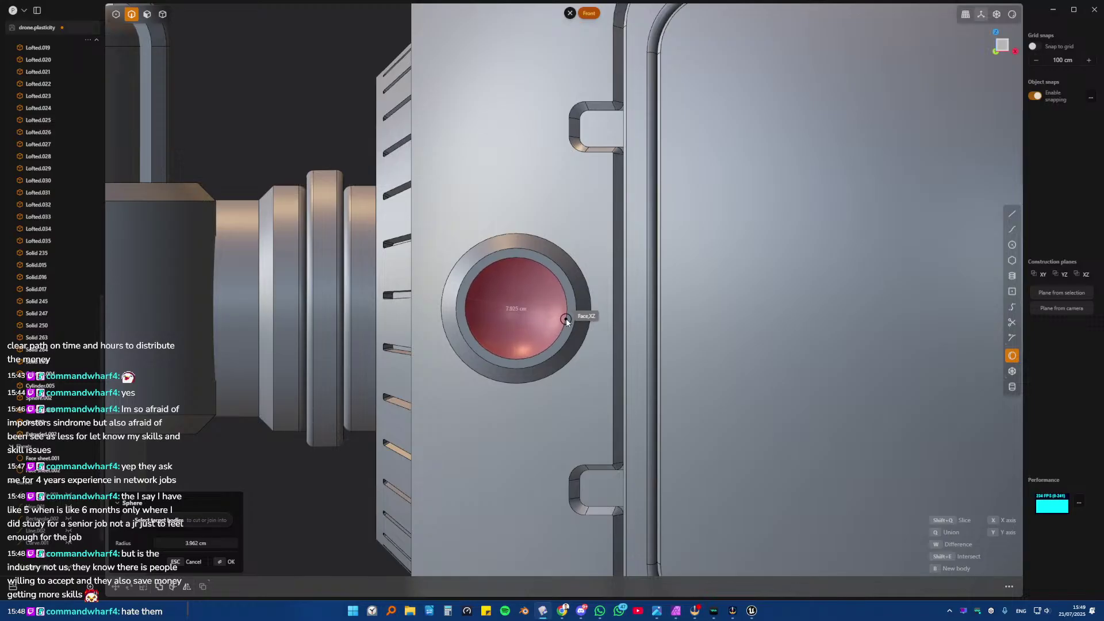
click(565, 321)
middle_drag(542, 320, 528, 337)
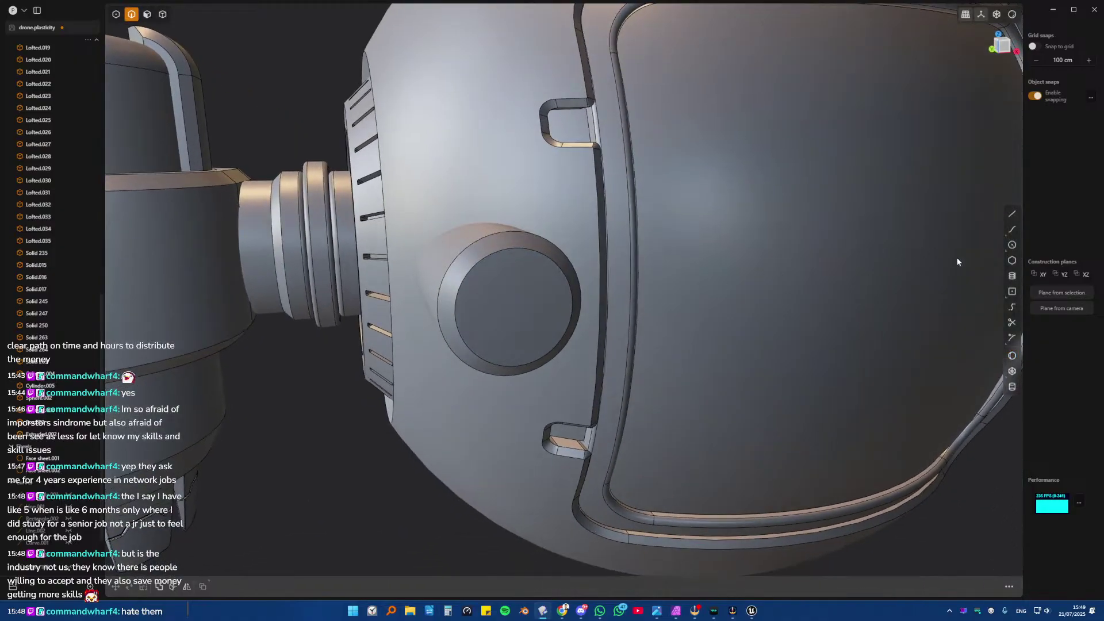
click(1012, 386)
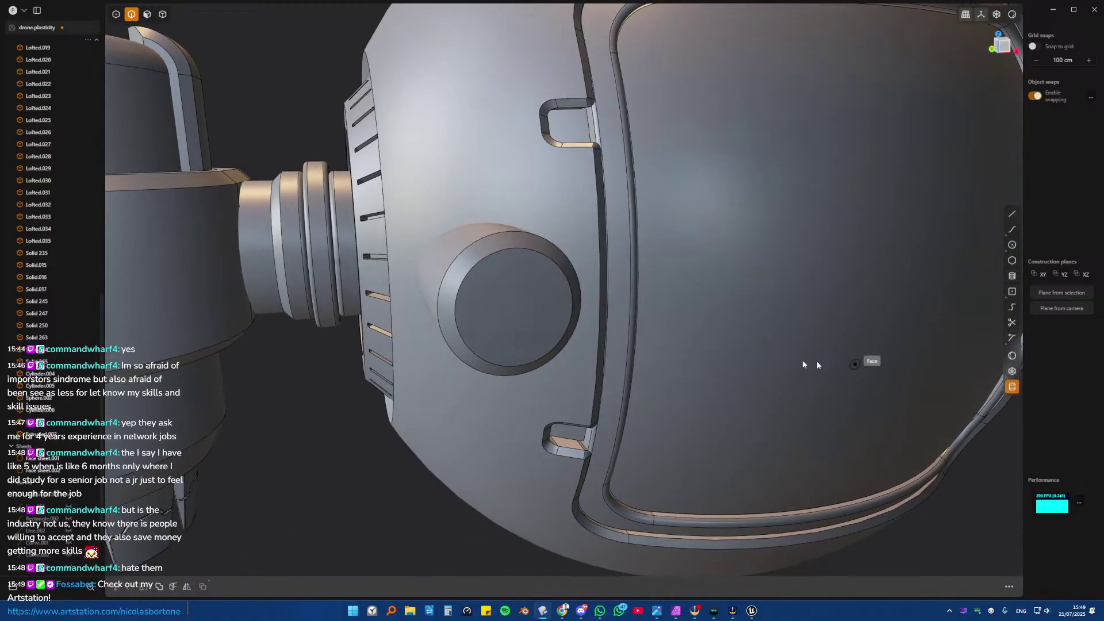
key(KP_1)
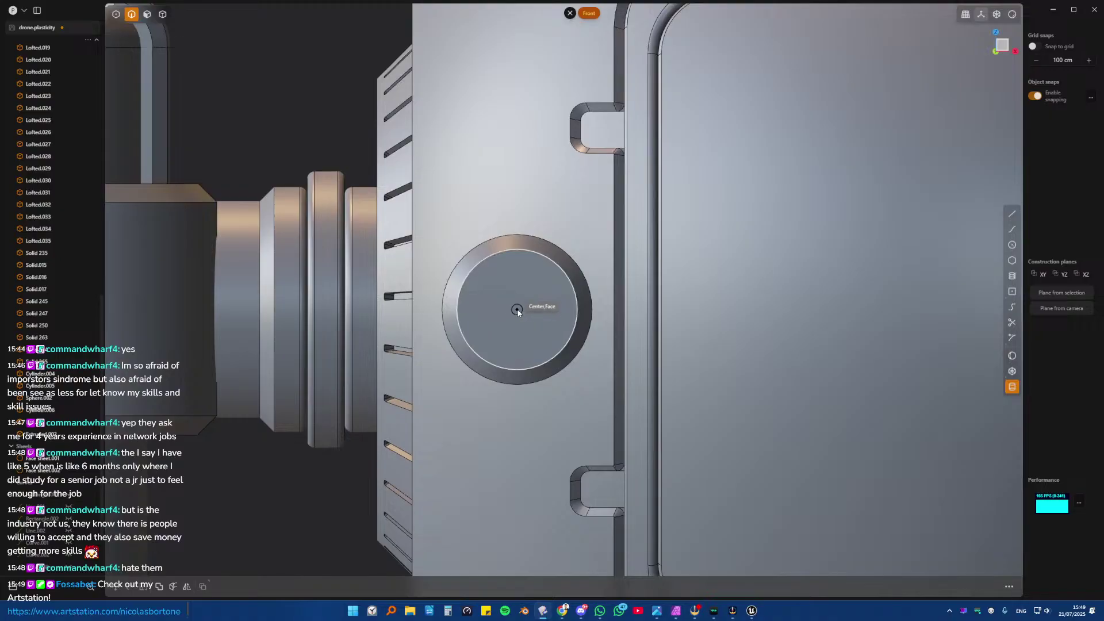
click(517, 310)
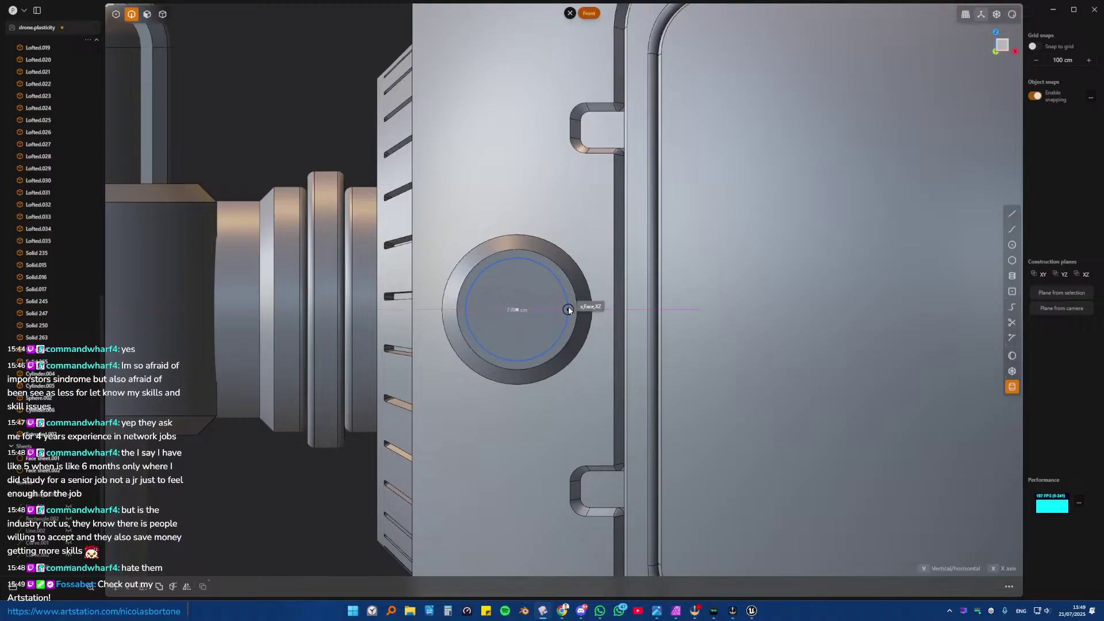
key(Escape)
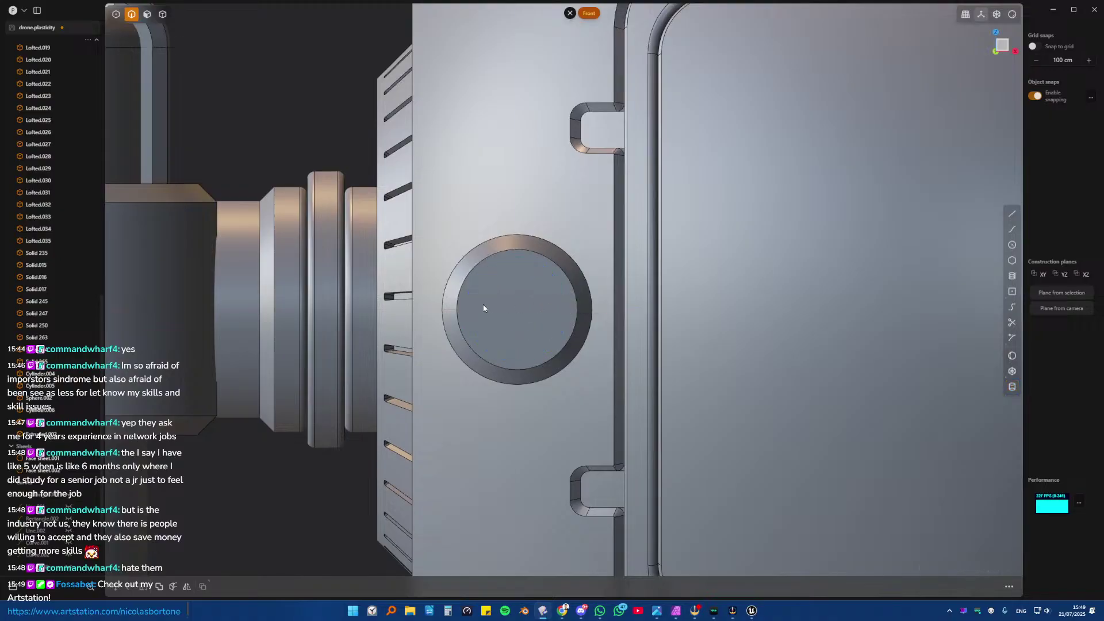
- Inset the cylinder's front face to leave a narrow ring around its rim
middle_drag(485, 309, 517, 320)
key(3)
click(511, 311)
scroll(511, 311, up, 4)
key(o)
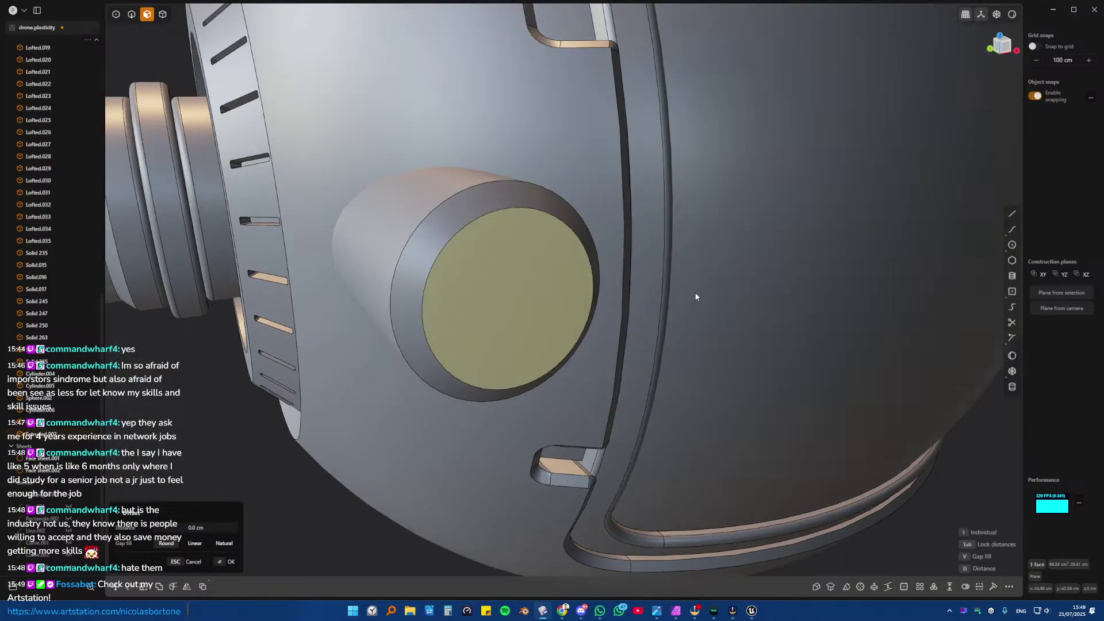
right_click(707, 295)
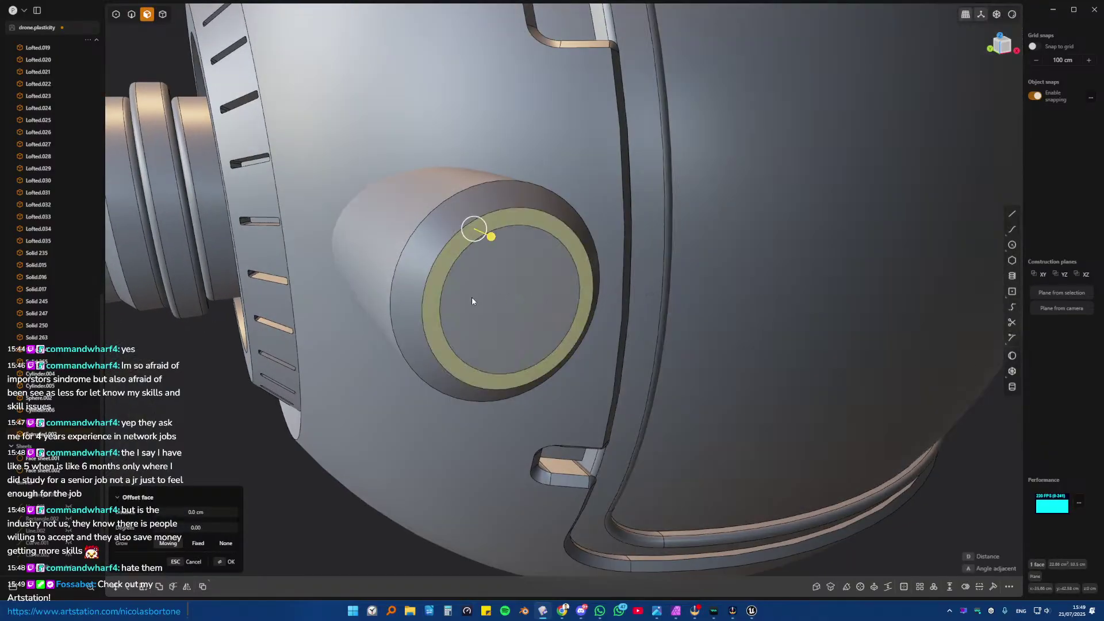
- Offset the inner circular face inward to hollow out a round recess in the cylinder's front end
click(487, 295)
key(o)
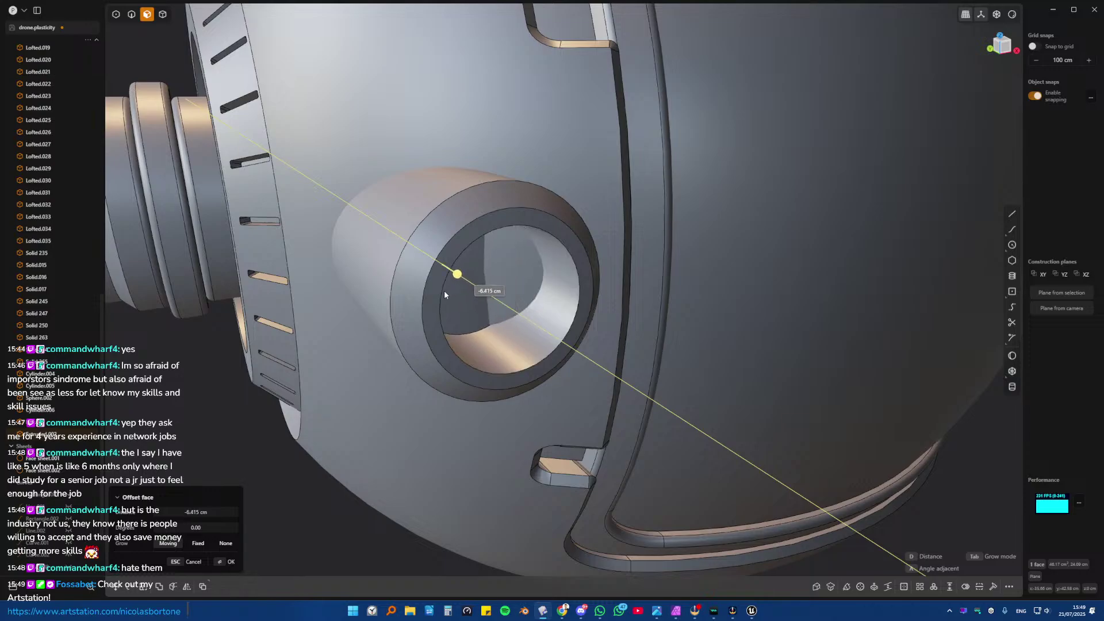
click(475, 303)
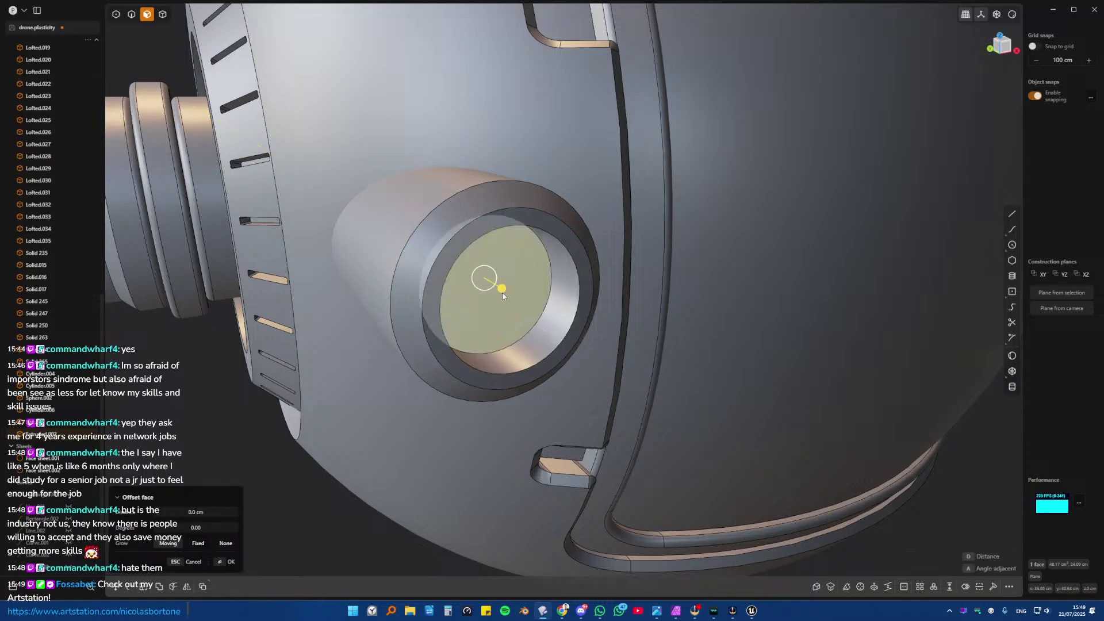
- Add a small bevel along the inner rim of the cylinder's round recess
click(578, 281)
key(f)
drag(585, 277, 587, 280)
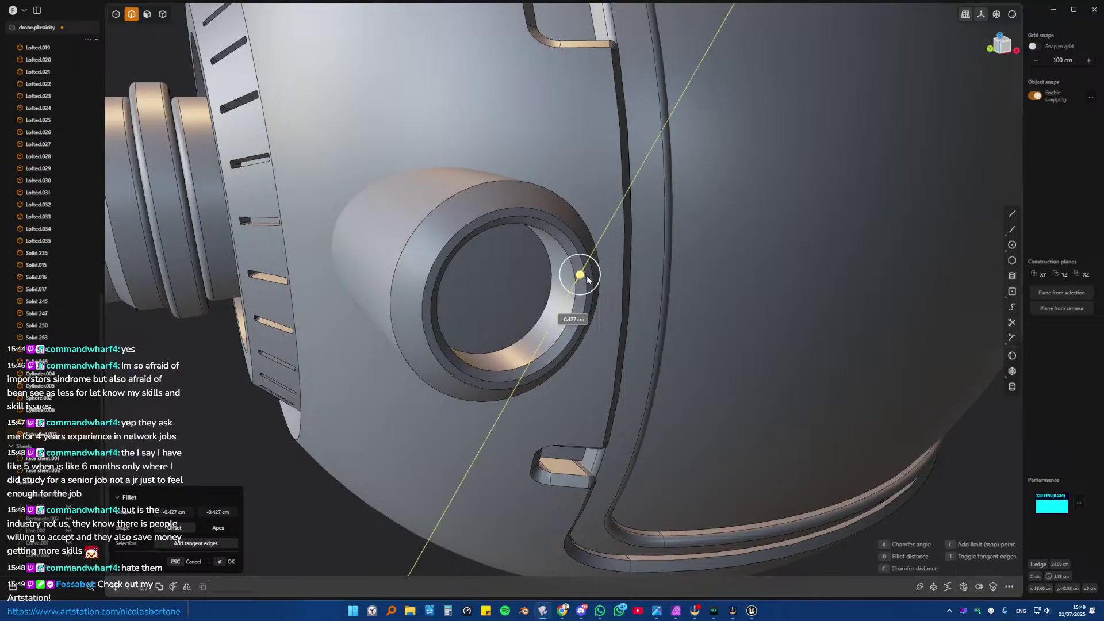
key(Return)
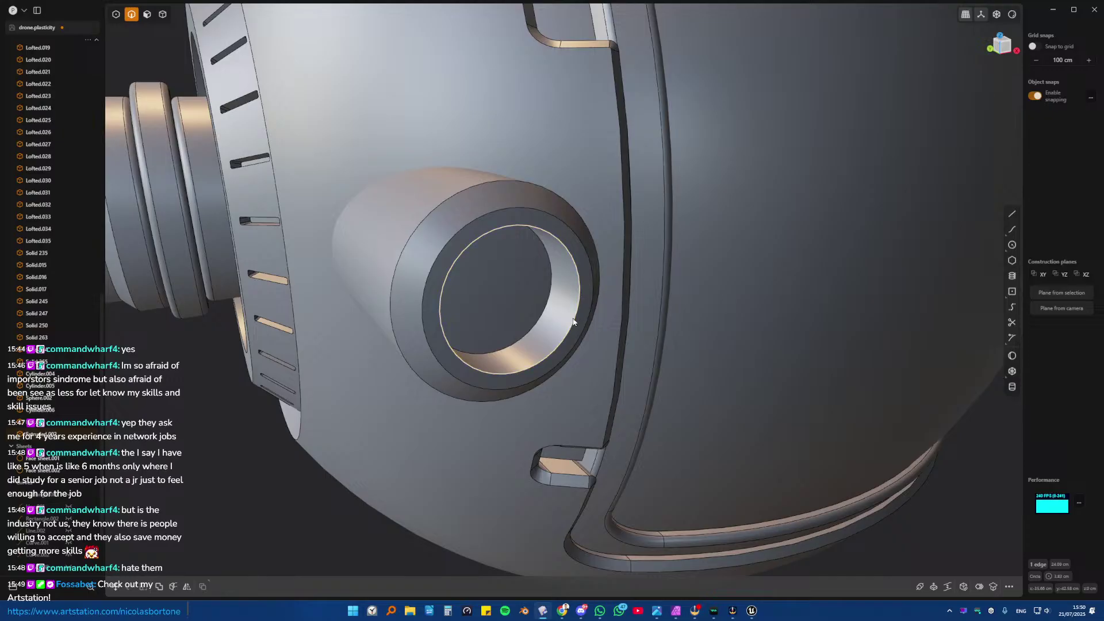
scroll(521, 315, down, 1)
click(544, 309)
key(f)
mouse_move(546, 307)
mouse_down()
mouse_move(558, 308)
mouse_move(547, 301)
mouse_up()
key(Return)
- Join the hollow cylinder and the drone's sphere into one solid with a Boolean union
middle_drag(547, 301, 321, 520)
key(4)
click(406, 282)
shift+click(361, 246)
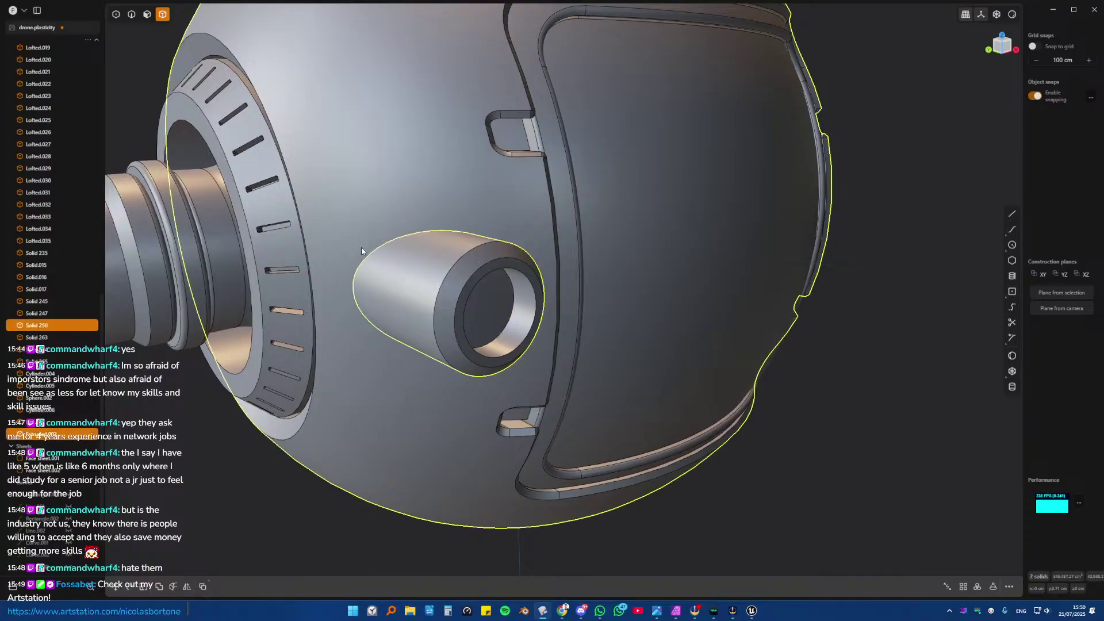
key(q)
key(q)
key(Return)
- Fillet the edge where the hollow cylinder meets the sphere with a radius of about 0.47 cm
scroll(367, 244, down, 2)
shift+middle_drag(367, 243, 511, 248)
key(2)
click(507, 257)
key(f)
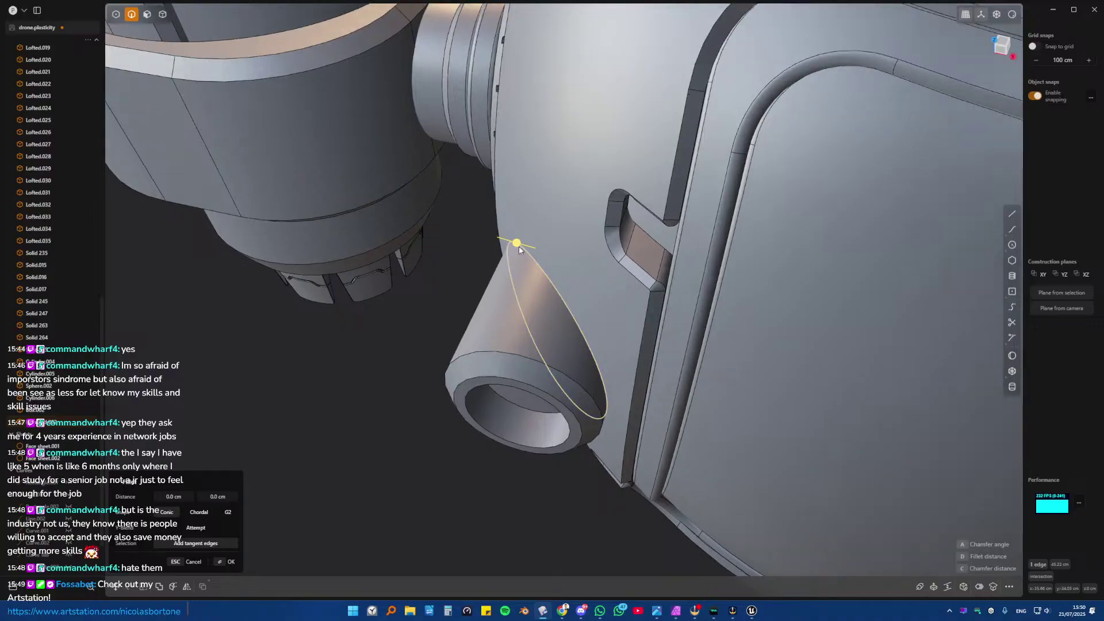
drag(511, 247, 514, 243)
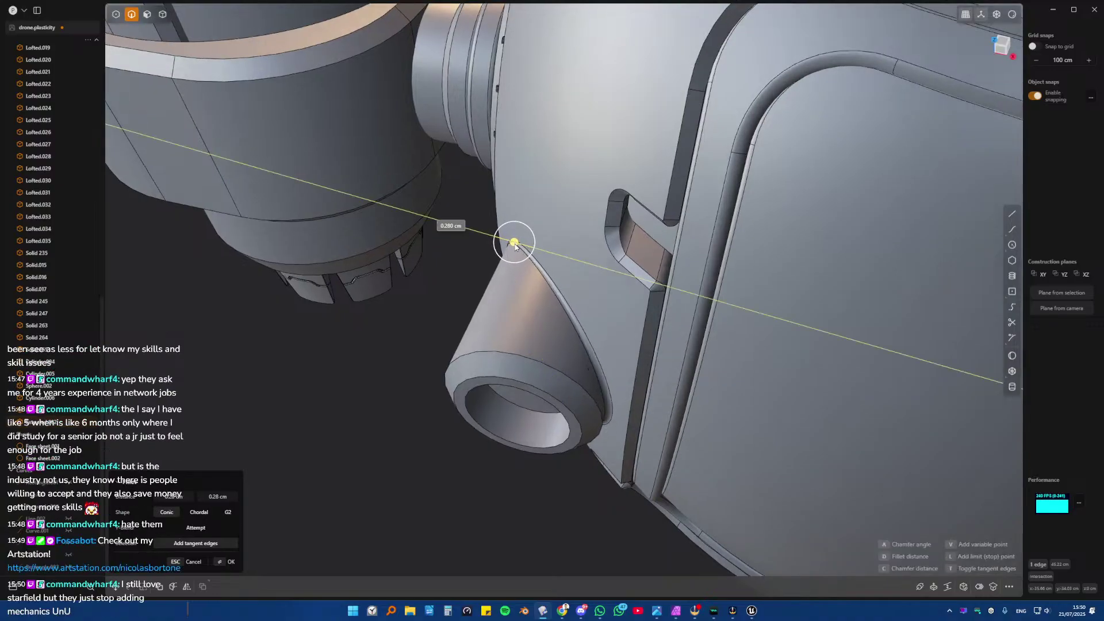
mouse_move(515, 246)
mouse_down()
mouse_move(521, 256)
mouse_move(511, 252)
mouse_up()
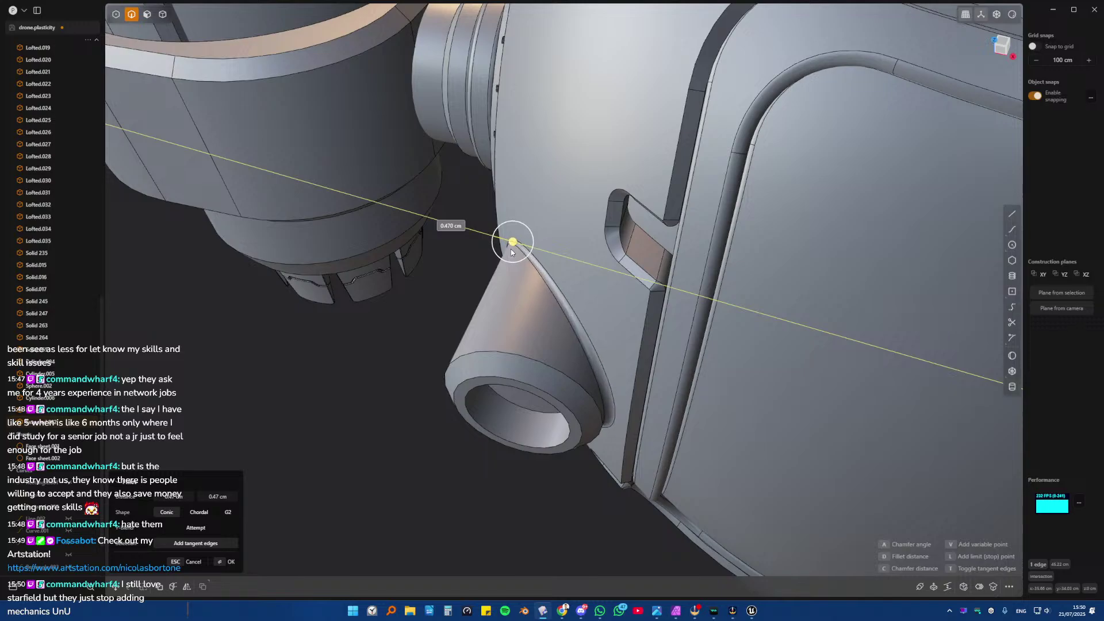
key(Return)
- In the left view, draw a tall, narrow centre rectangle across the side of the cylinder near its front end
middle_drag(511, 251, 446, 301)
scroll(522, 284, down, 7)
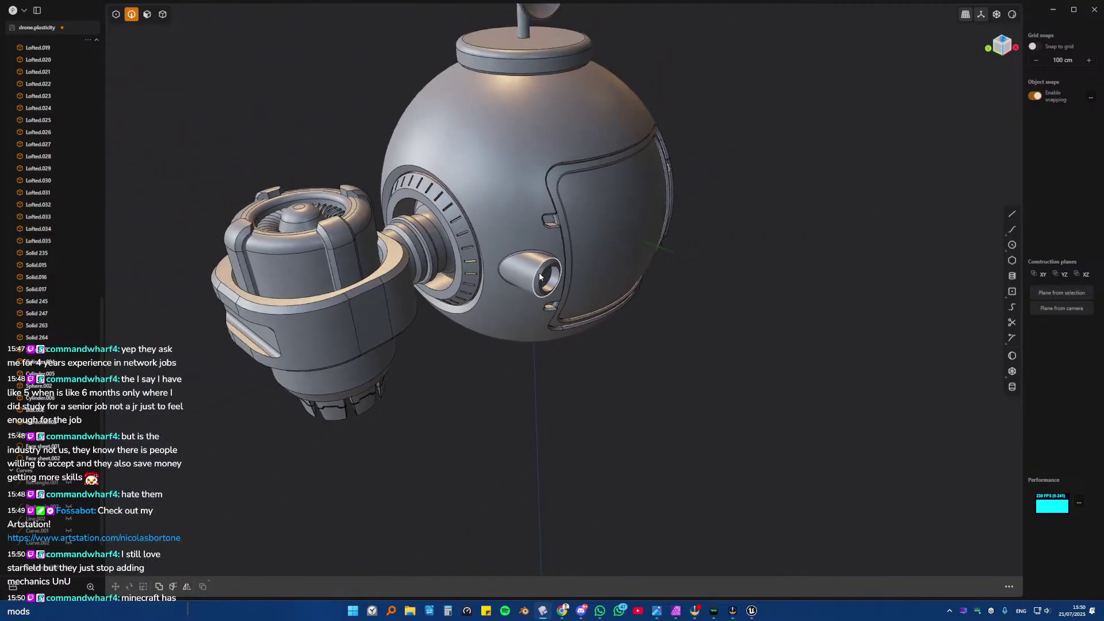
scroll(506, 235, up, 5)
middle_drag(506, 230, 509, 133)
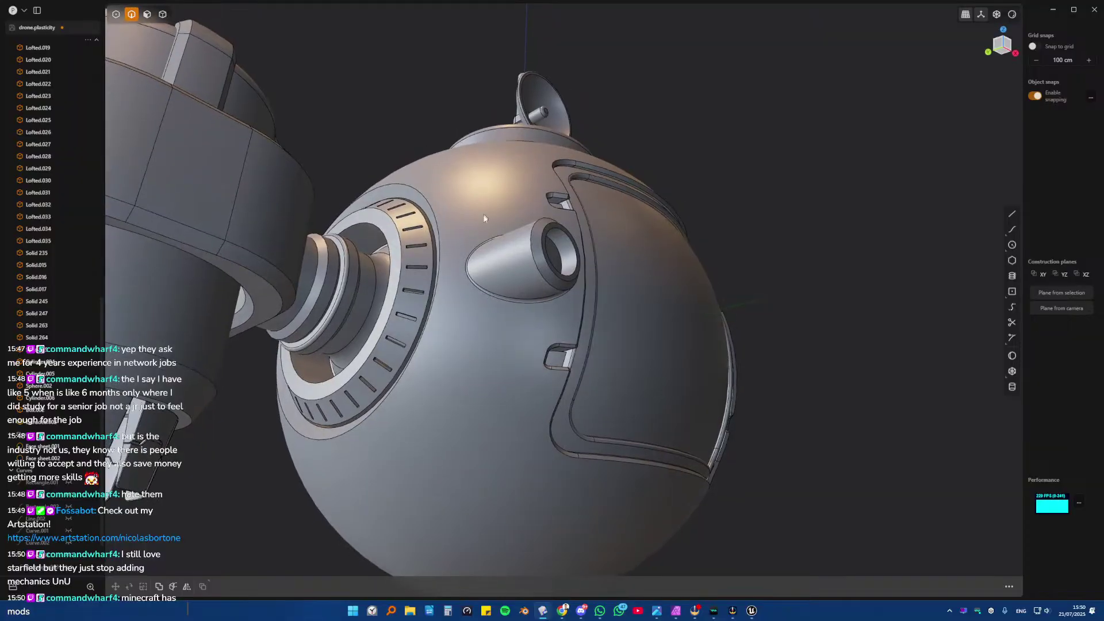
scroll(501, 246, up, 6)
mouse_move(528, 274)
middle_down()
mouse_move(550, 301)
mouse_move(569, 268)
mouse_move(547, 268)
middle_up()
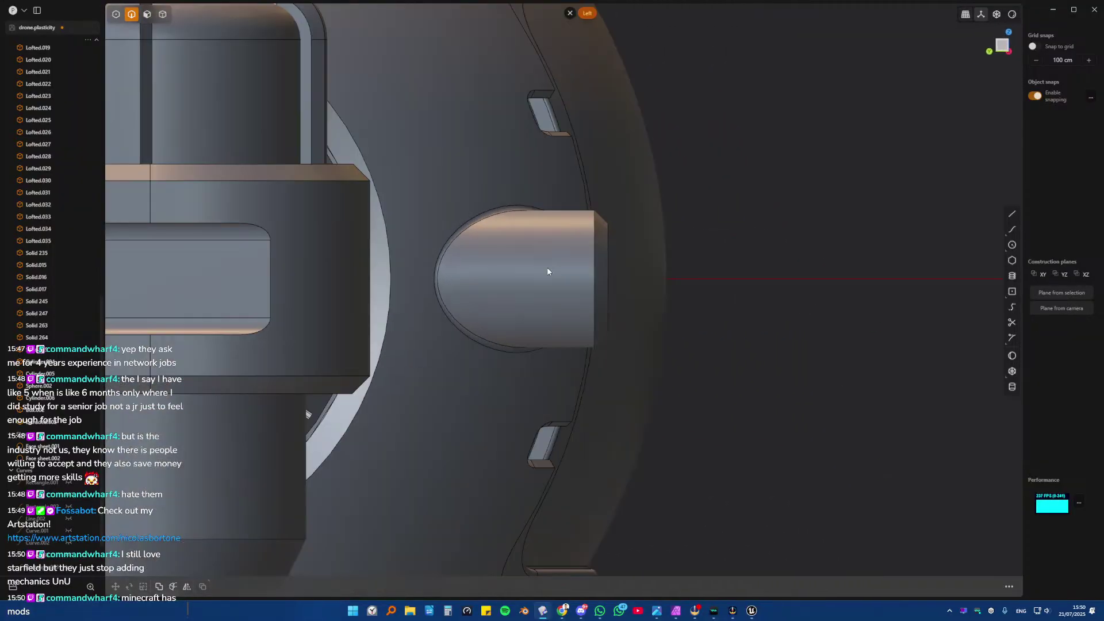
scroll(544, 275, up, 3)
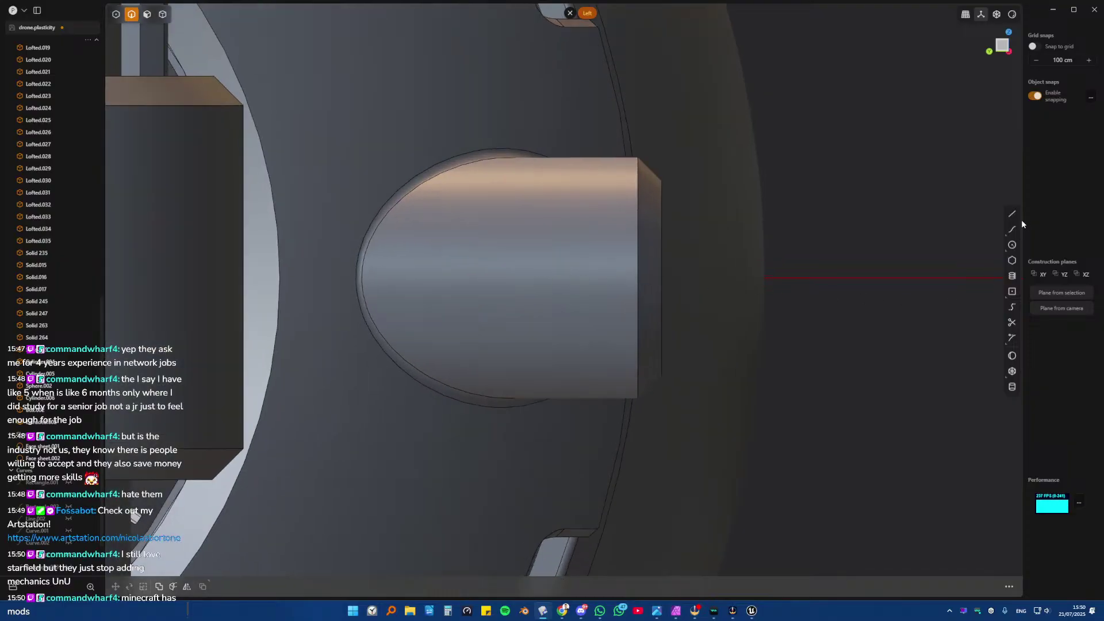
click(1012, 291)
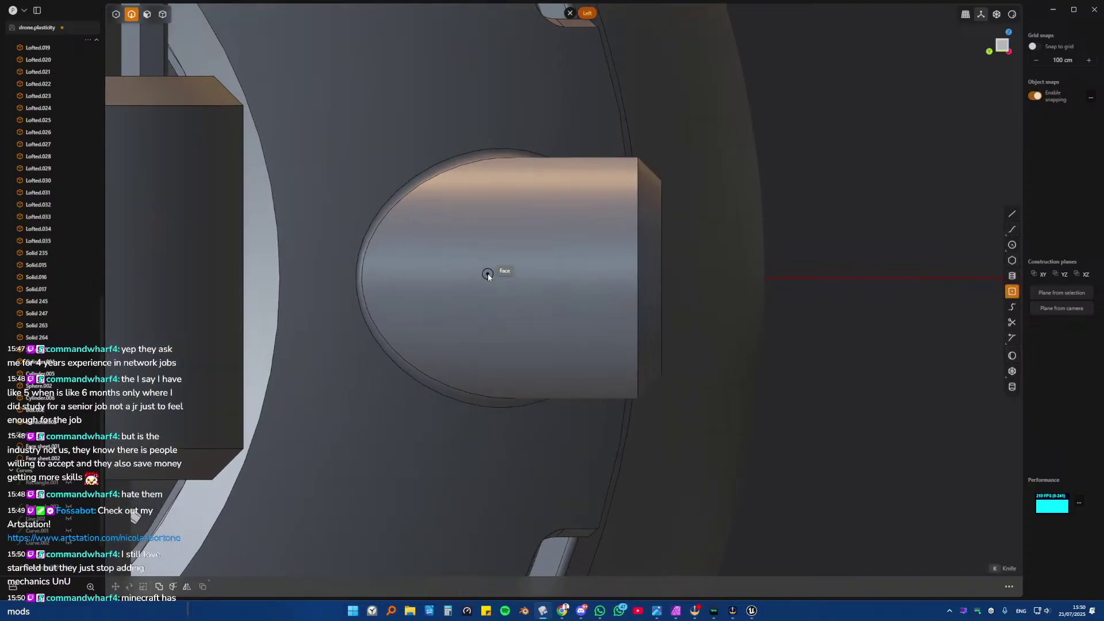
click(636, 280)
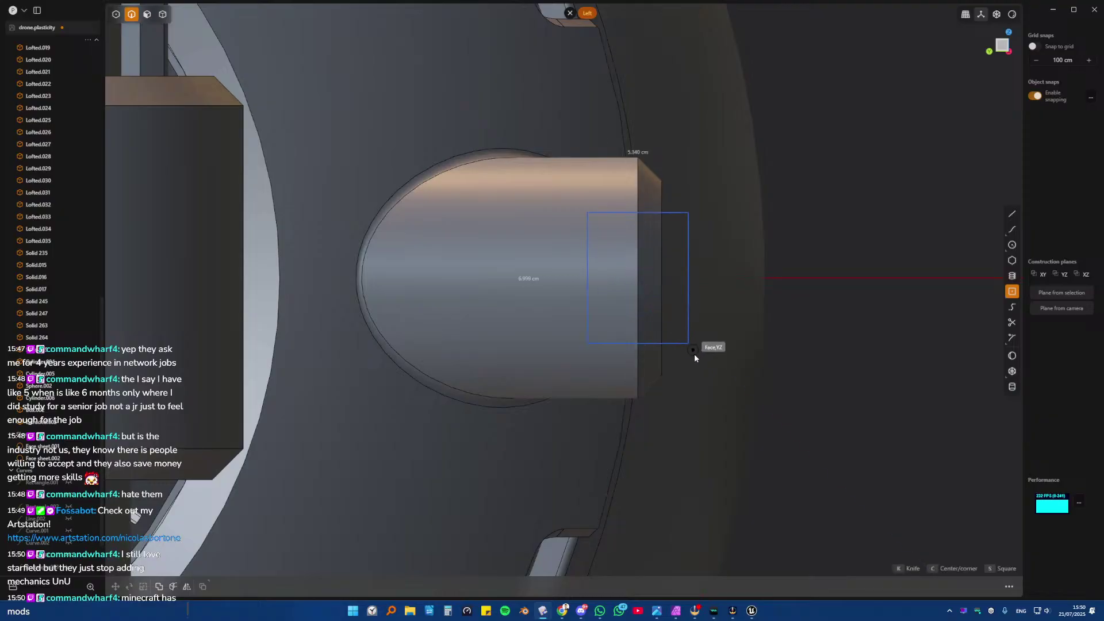
click(652, 427)
- Move the rectangle along the Y axis to the sphere end of the cylinder and adjust its position beside the cylinder's surface
middle_drag(652, 427, 615, 396)
key(g)
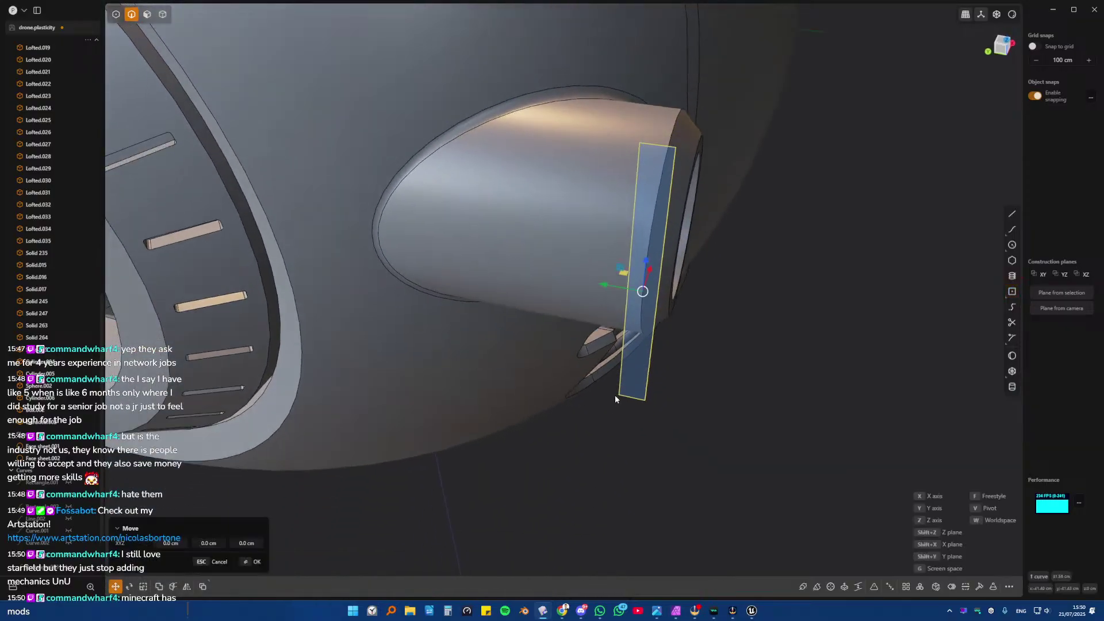
key(y)
click(525, 301)
middle_drag(526, 301, 509, 292)
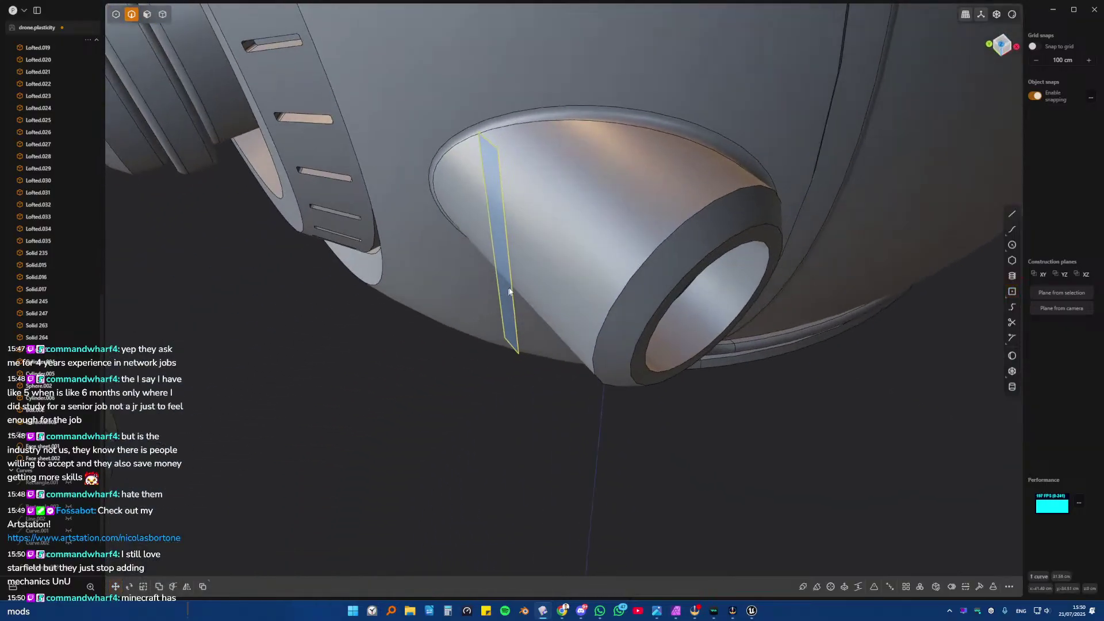
key(g)
click(513, 251)
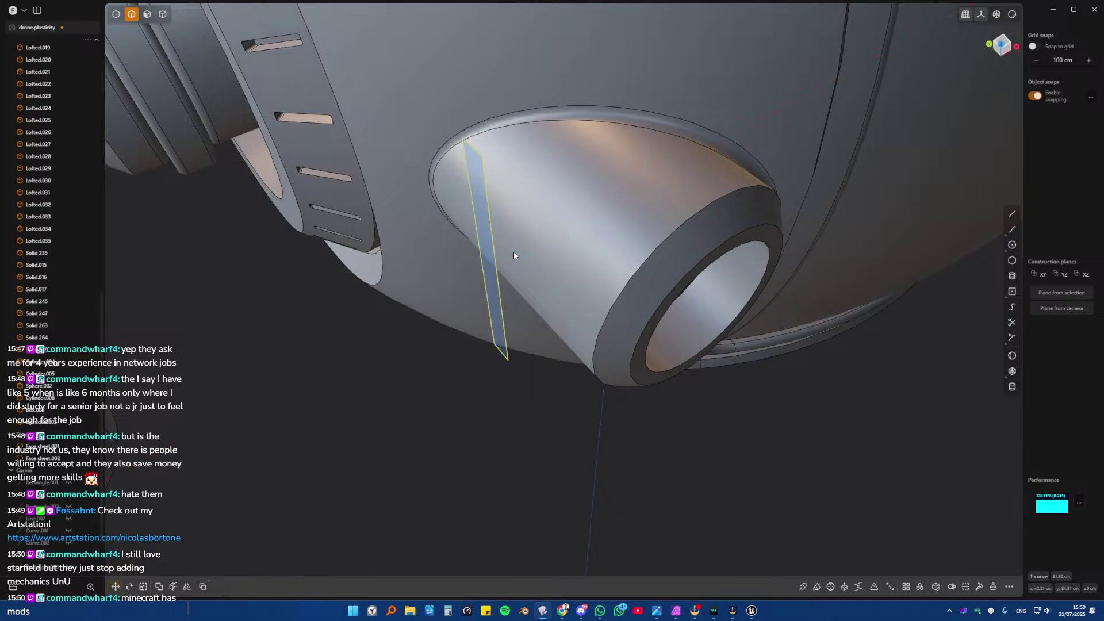
- Extrude the rectangle about 1.45 cm into a bar that penetrates the cylinder's side, and hide the leftover profile curve
key(e)
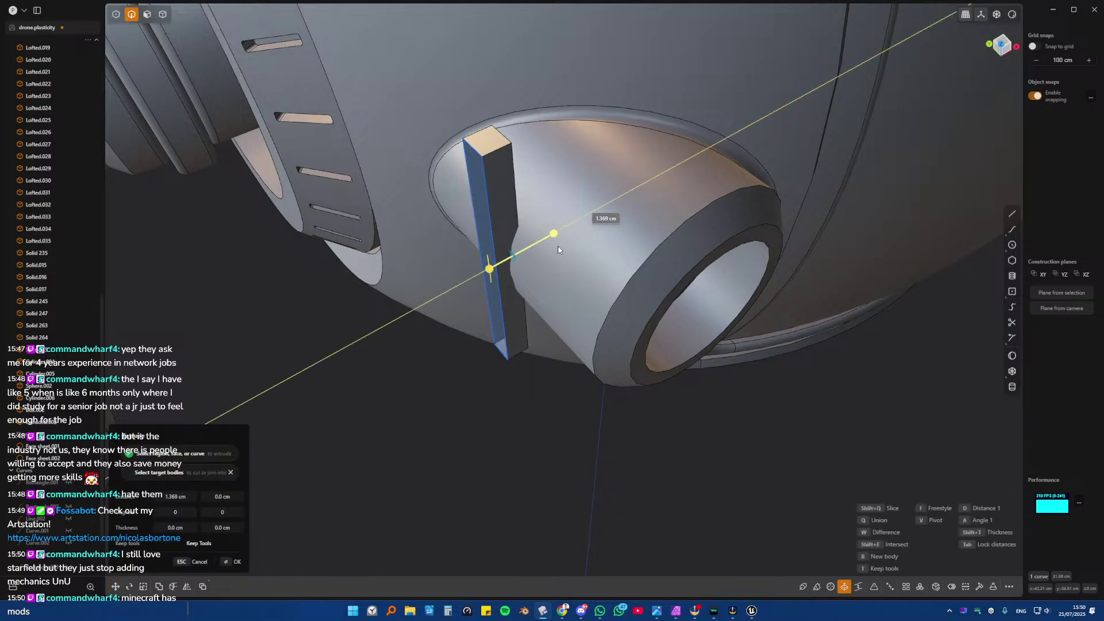
click(558, 247)
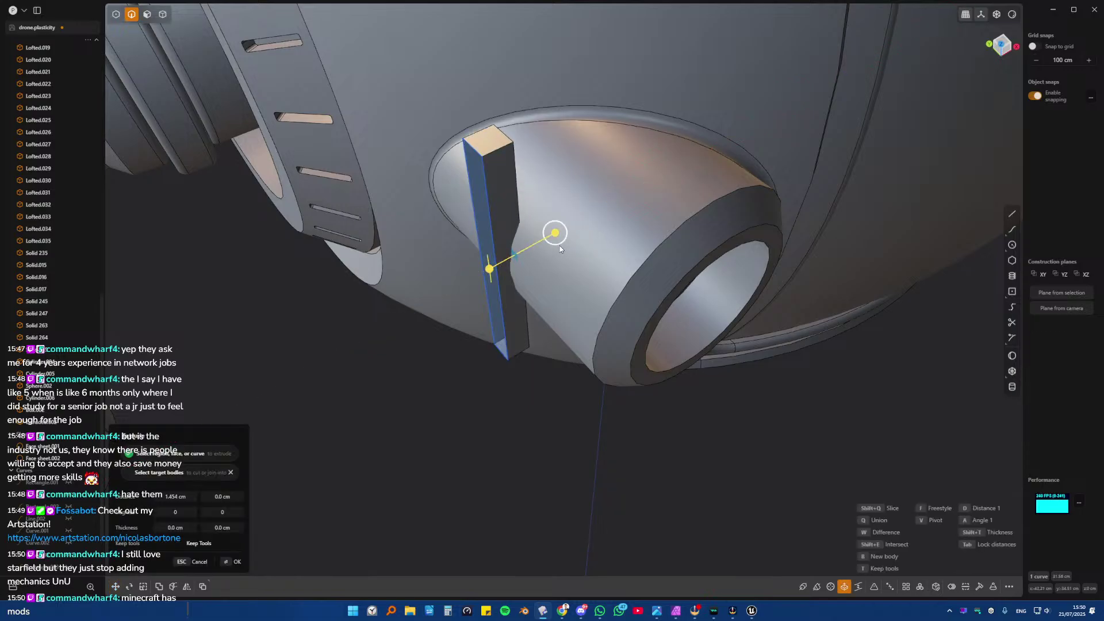
middle_drag(557, 247, 540, 264)
click(949, 587)
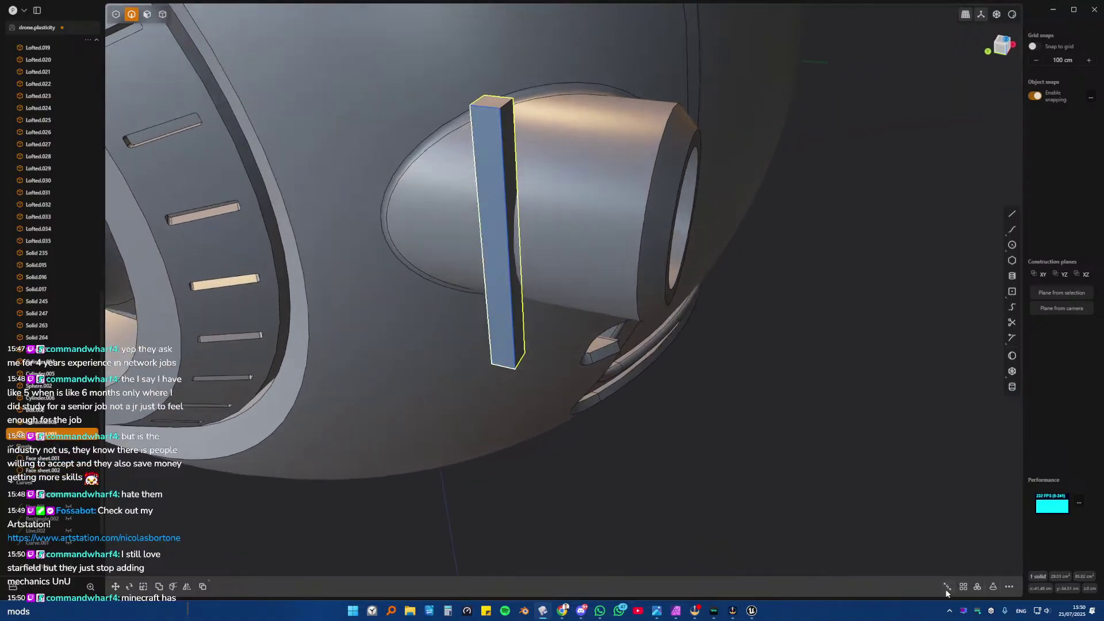
click(513, 318)
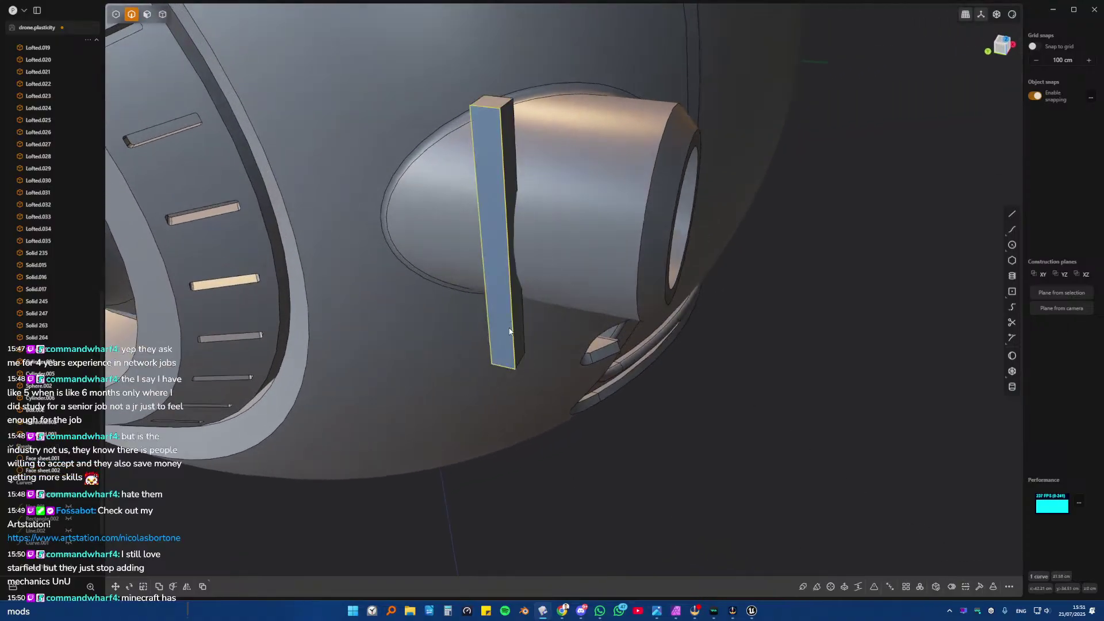
key(Escape)
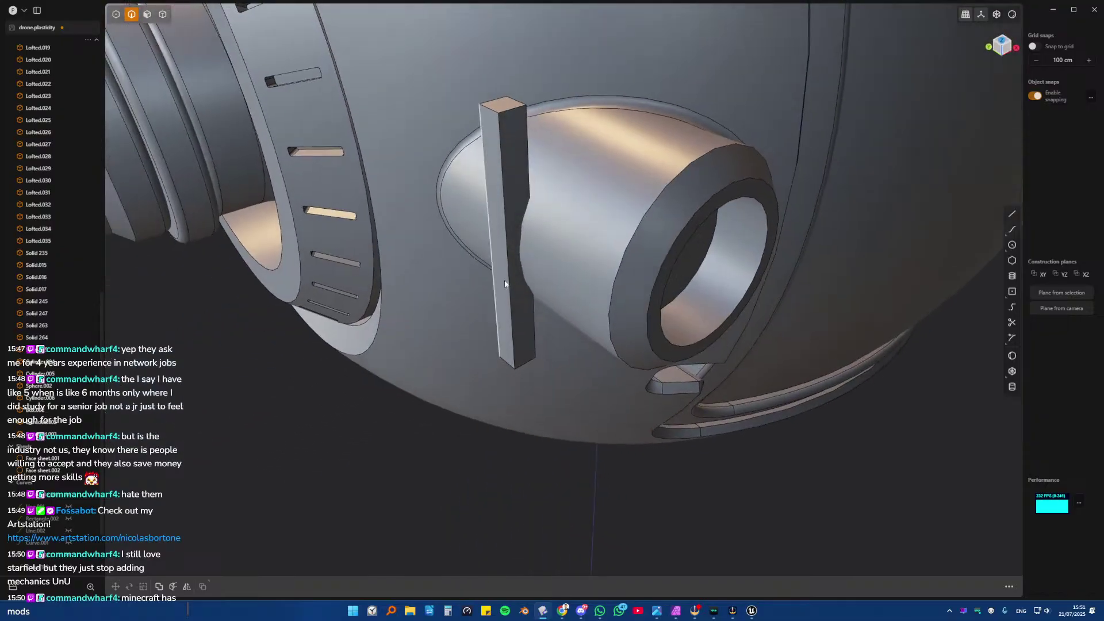
- Nudge the extruded bar slightly along the cylinder's length
middle_drag(508, 332, 419, 333)
scroll(413, 309, up, 5)
middle_drag(491, 280, 653, 247)
key(3)
middle_drag(468, 273, 553, 322)
scroll(579, 324, up, 2)
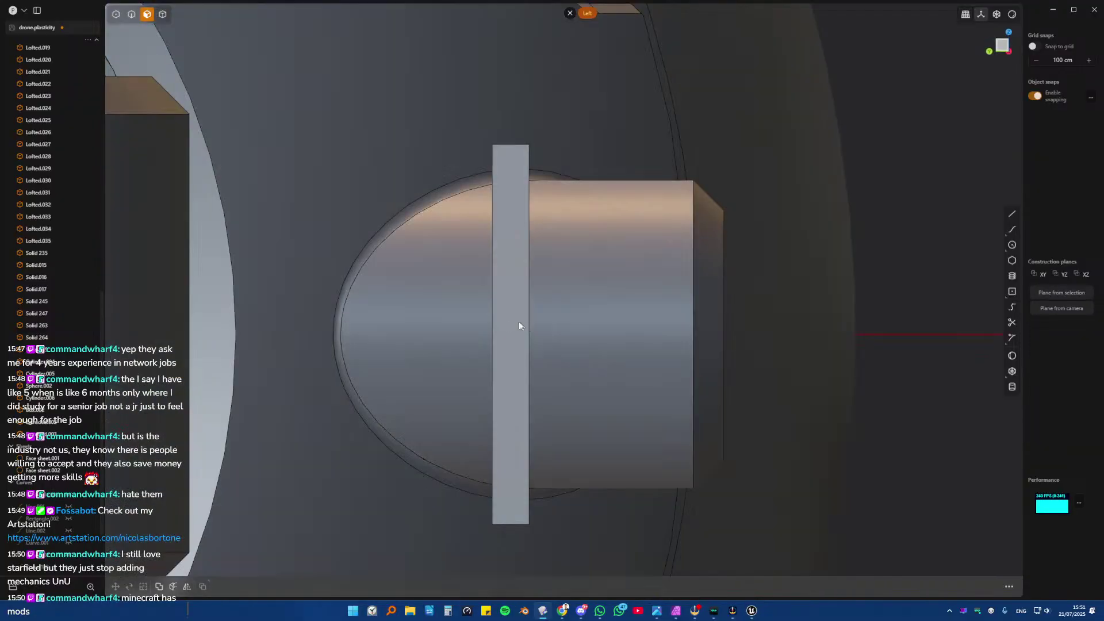
key(4)
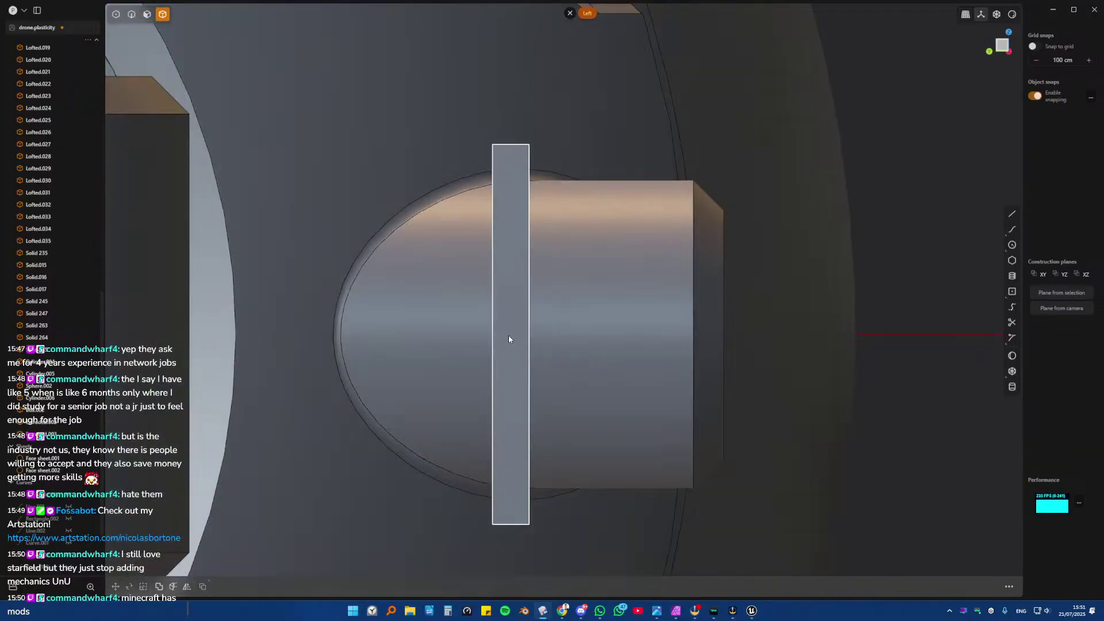
click(509, 335)
key(g)
mouse_move(480, 334)
mouse_down()
mouse_move(453, 334)
mouse_move(482, 337)
mouse_up()
middle_drag(481, 337, 550, 381)
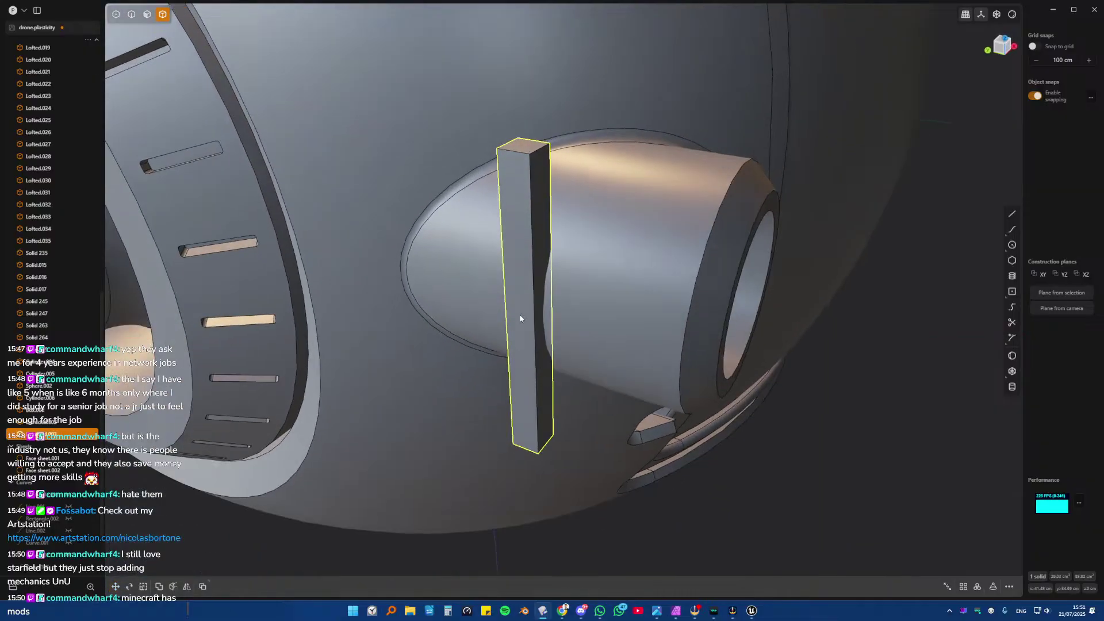
- Create a rectangular array of three bars along the cylinder's length over an extent of about 5.45 cm
middle_drag(515, 323, 580, 291)
key(alt+a)
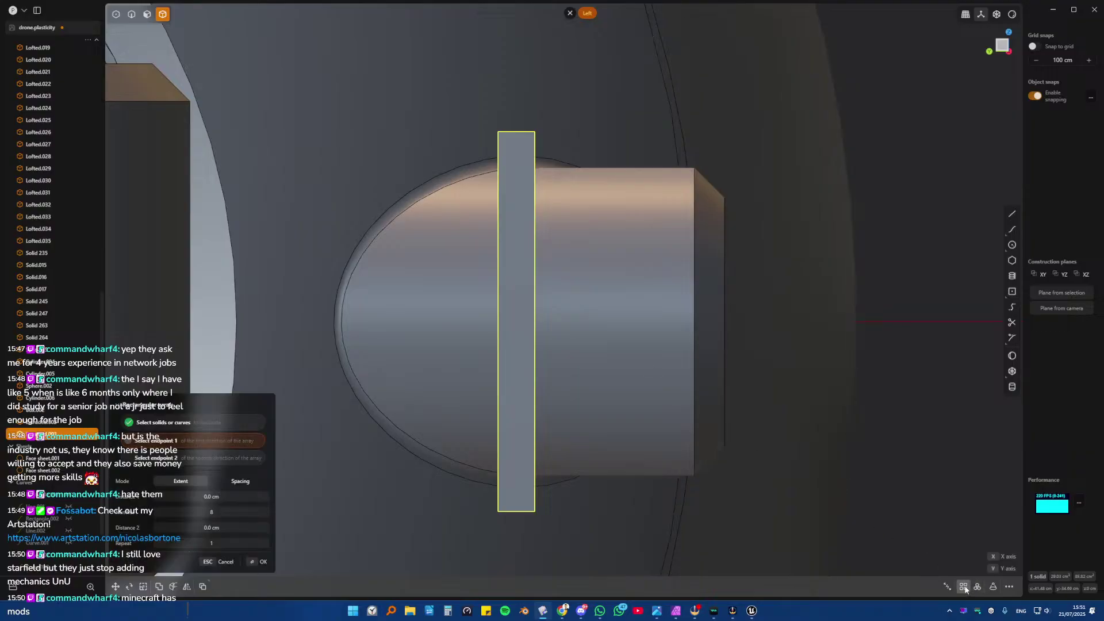
click(660, 323)
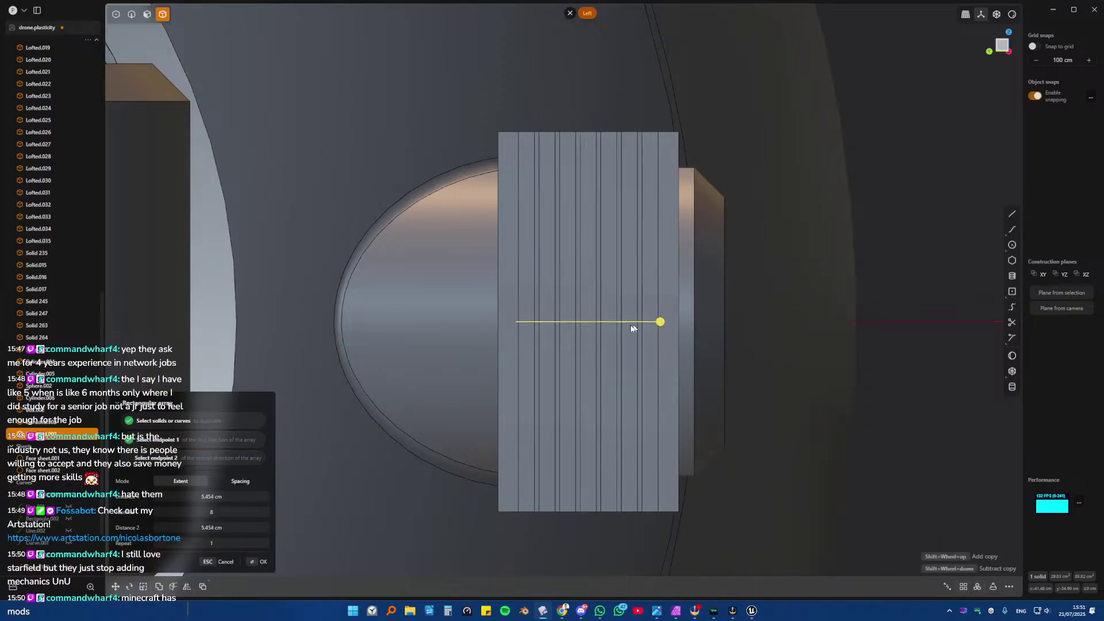
shift+scroll(195, 509, down, 6)
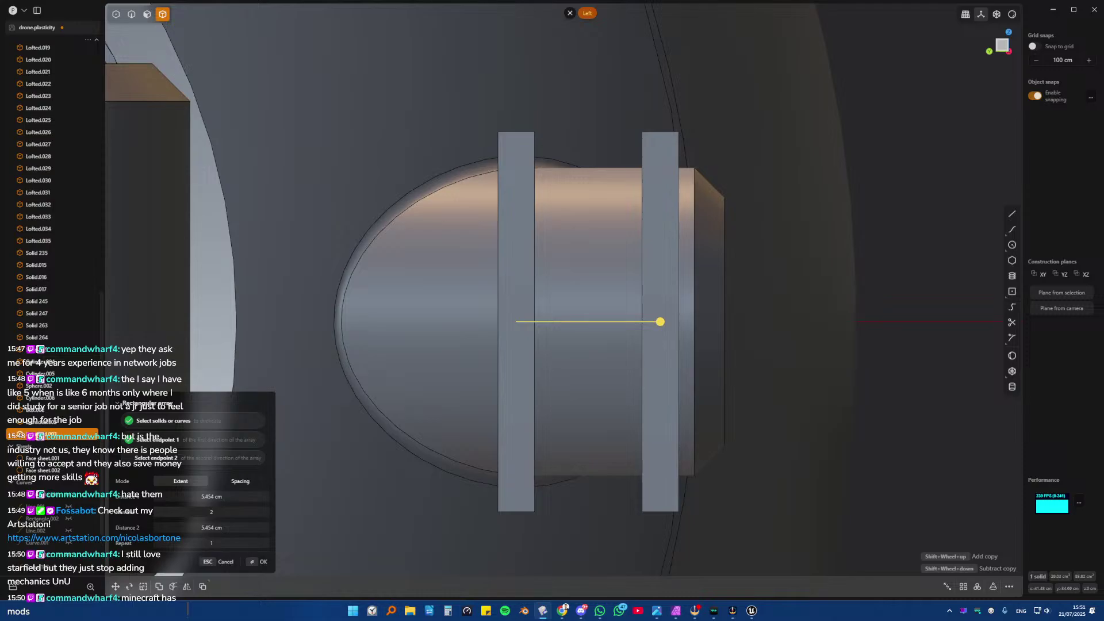
shift+scroll(660, 322, up, 1)
key(Return)
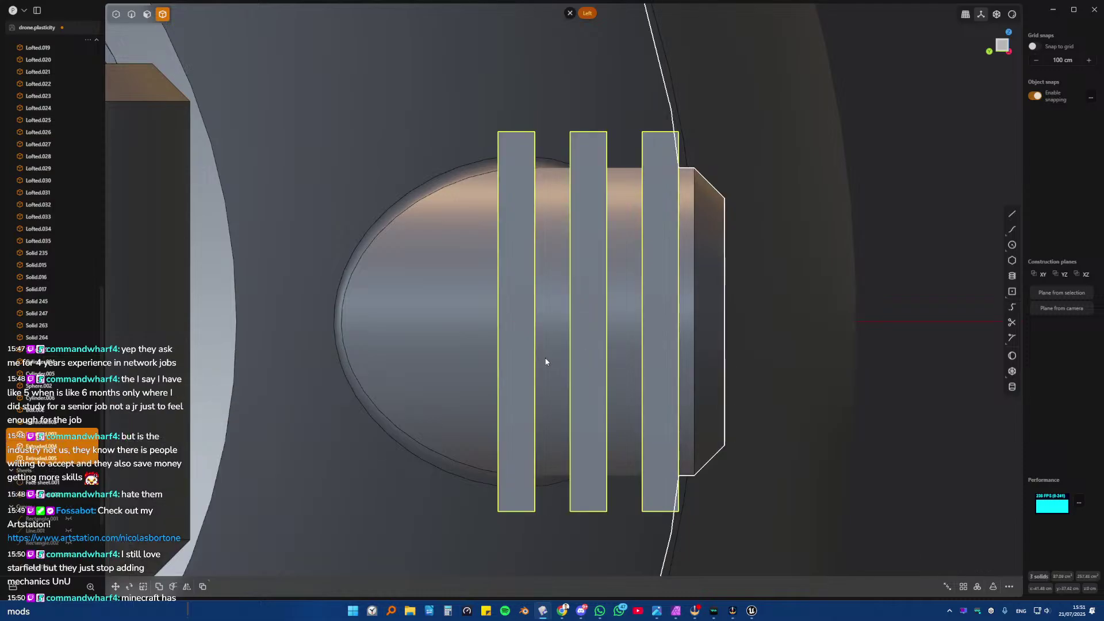
- Shift the three bars together along the Y axis toward the sphere end of the cylinder
middle_drag(545, 362, 527, 385)
key(g)
key(y)
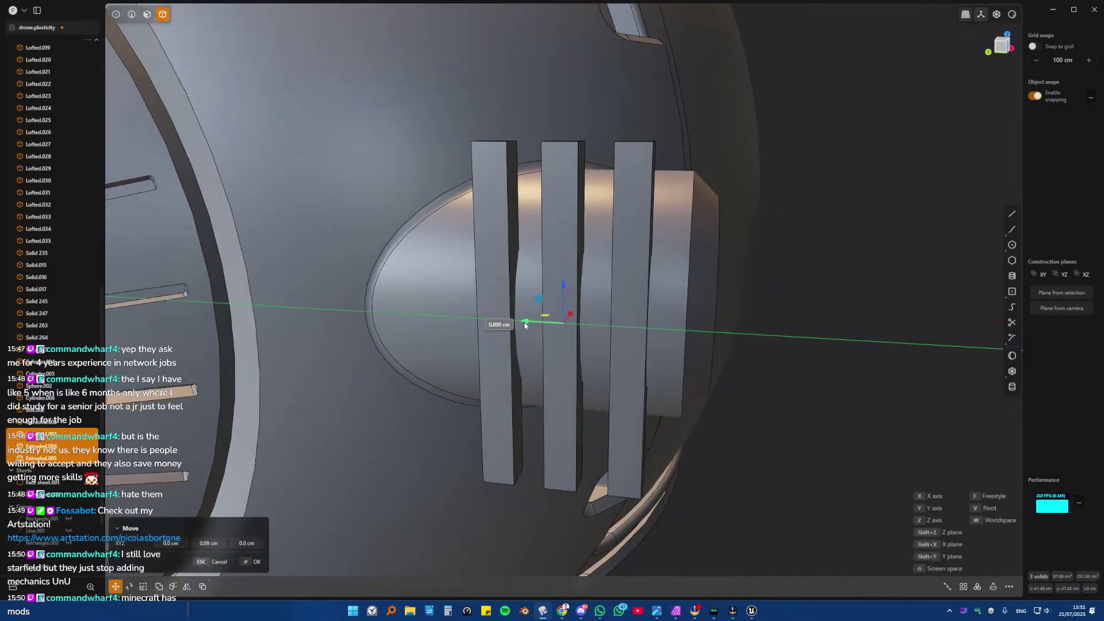
click(520, 323)
middle_drag(520, 322, 575, 351)
- Cut three slots into the cylinder's side by subtracting the bars from the drone body with a Boolean difference
click(689, 271)
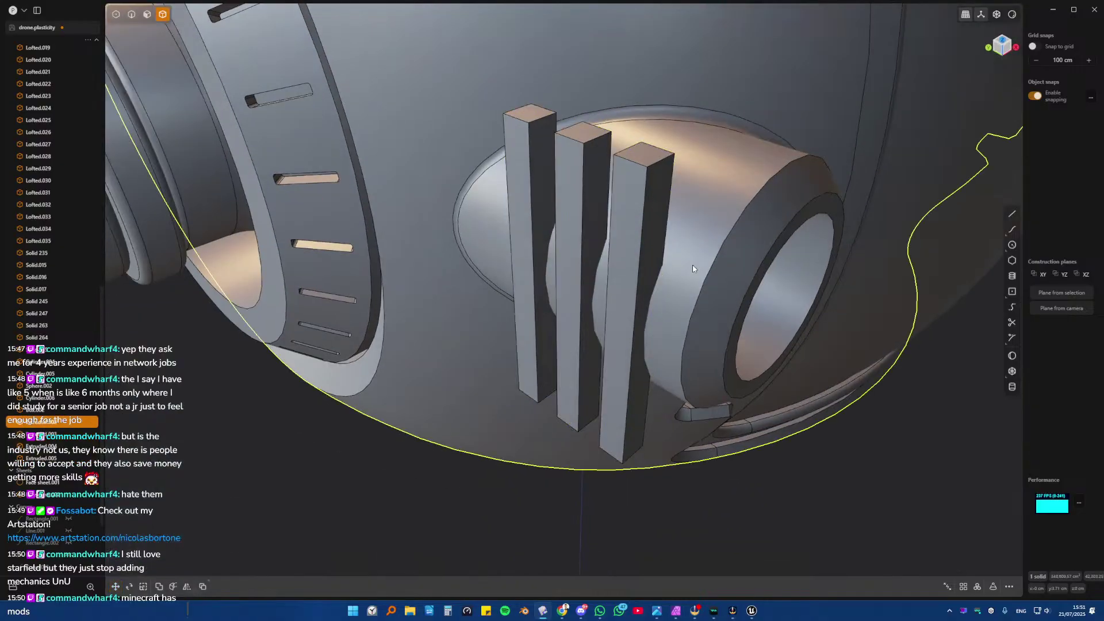
key(ctrl+minus)
click(639, 244)
click(582, 230)
click(512, 191)
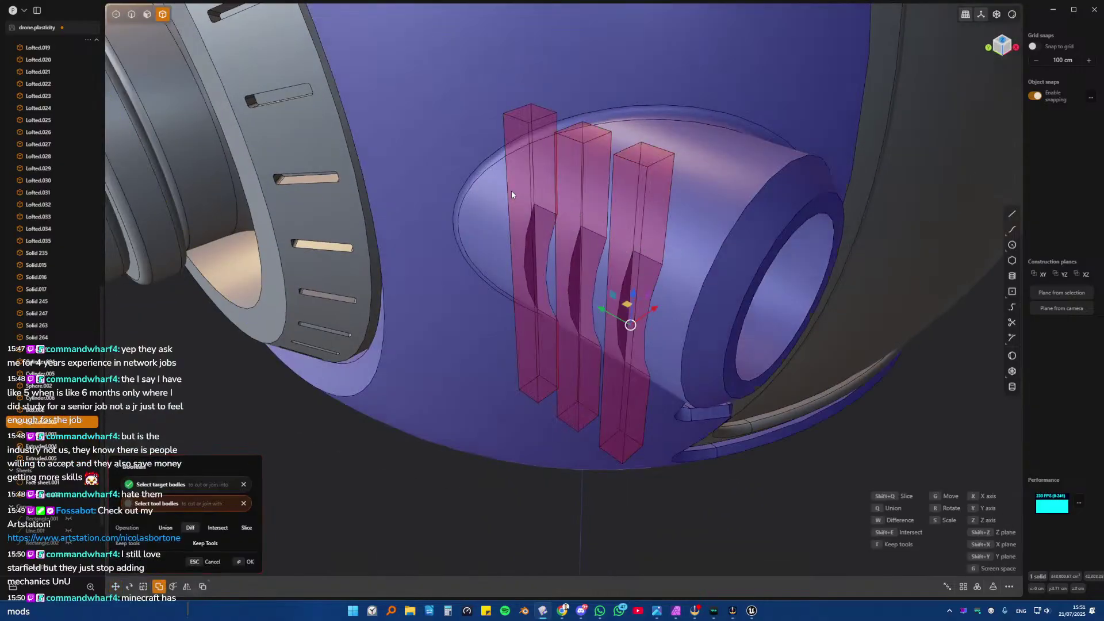
key(Return)
middle_drag(644, 280, 512, 248)
key(2)
click(490, 276)
key(f)
double_click(487, 275)
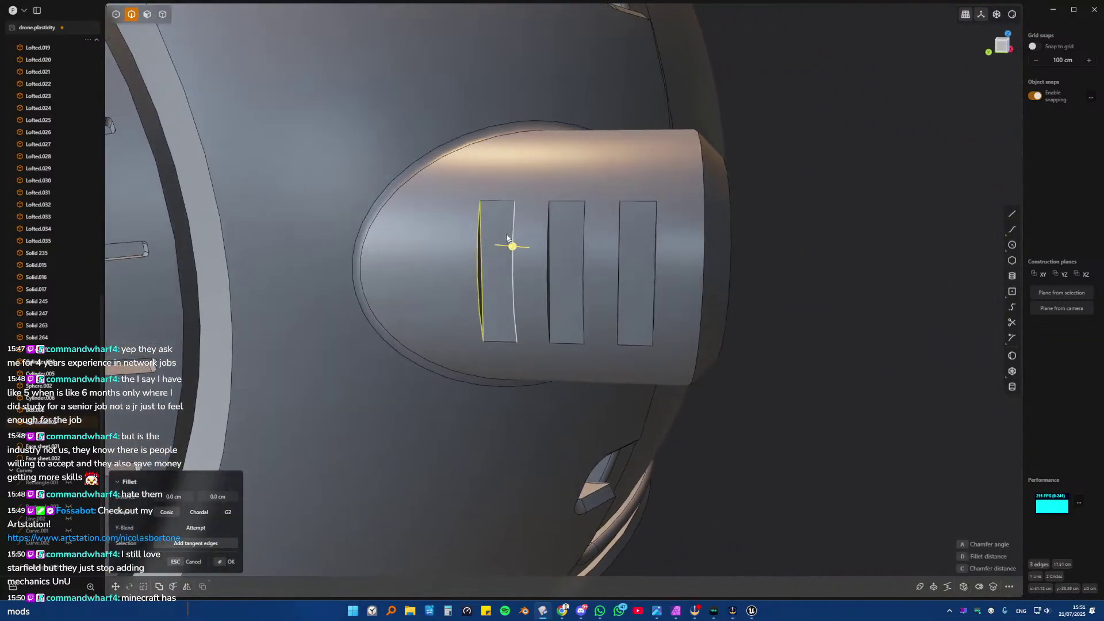
middle_drag(494, 340, 639, 302)
key(Escape)
- Create a solid cylinder with a radius of about 3.5 cm, centred in the round recess and protruding from the fixture's front
scroll(639, 302, down, 5)
middle_drag(459, 365, 429, 402)
scroll(532, 270, up, 10)
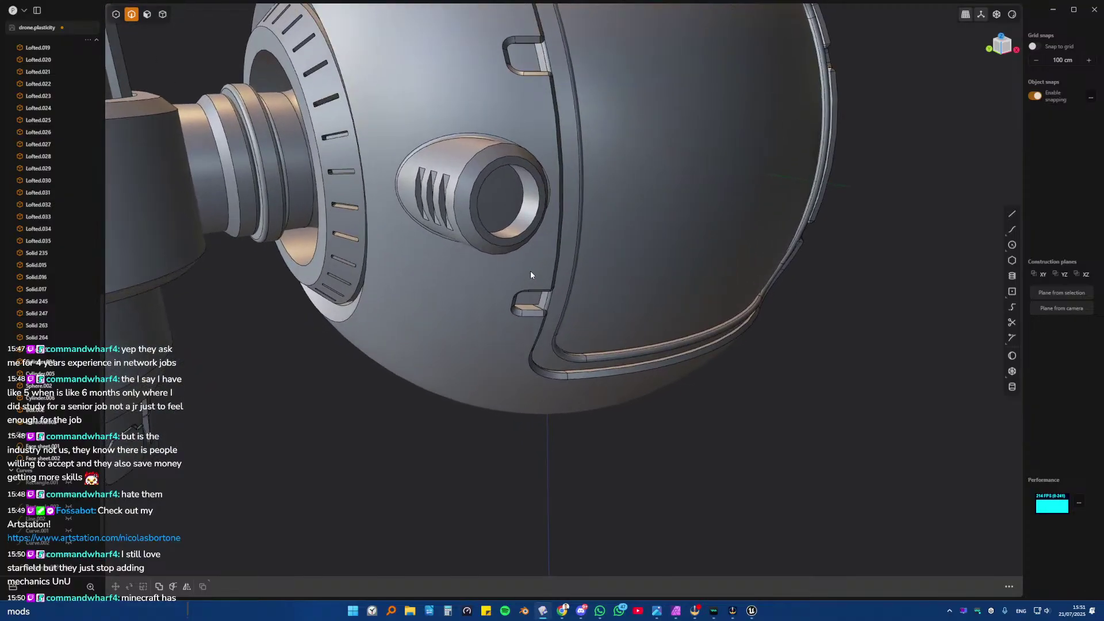
middle_drag(533, 272, 521, 304)
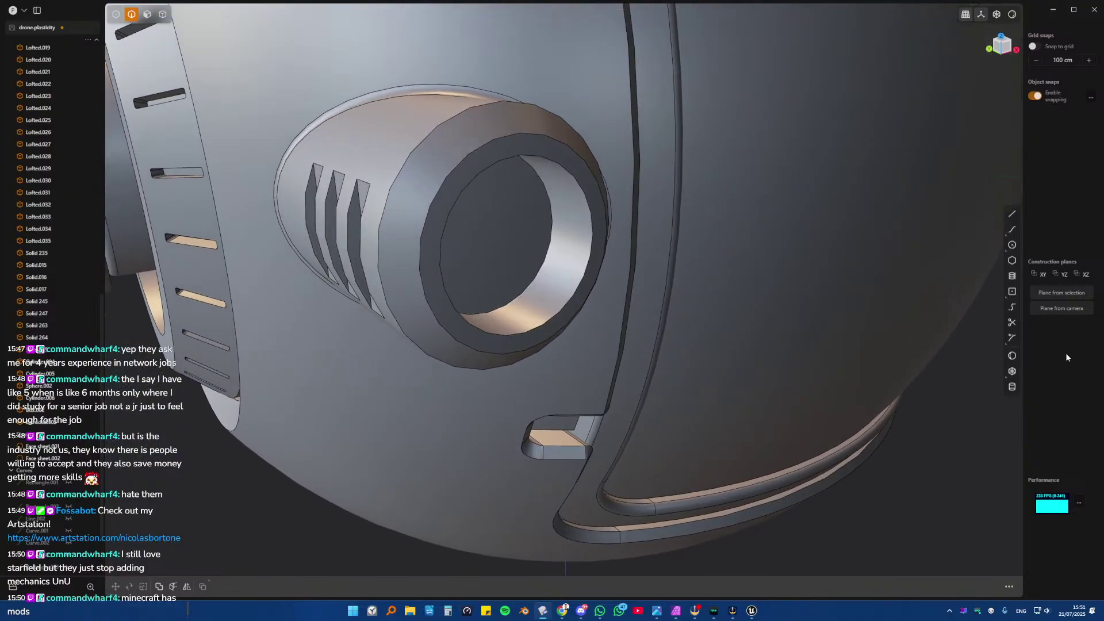
middle_drag(631, 268, 510, 230)
scroll(510, 230, up, 2)
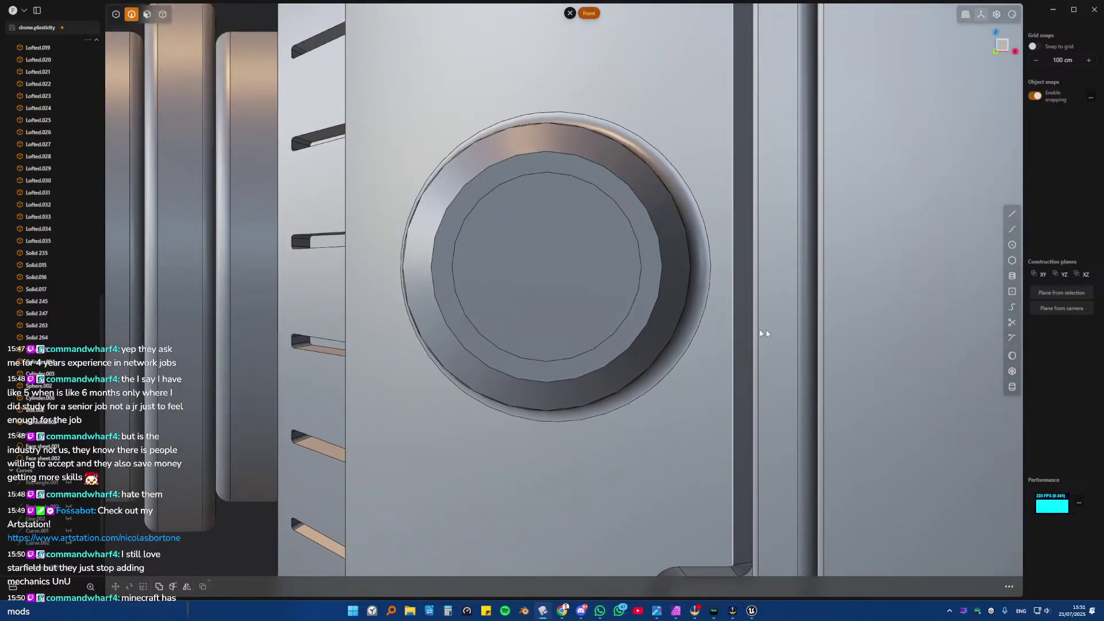
click(1013, 386)
click(546, 266)
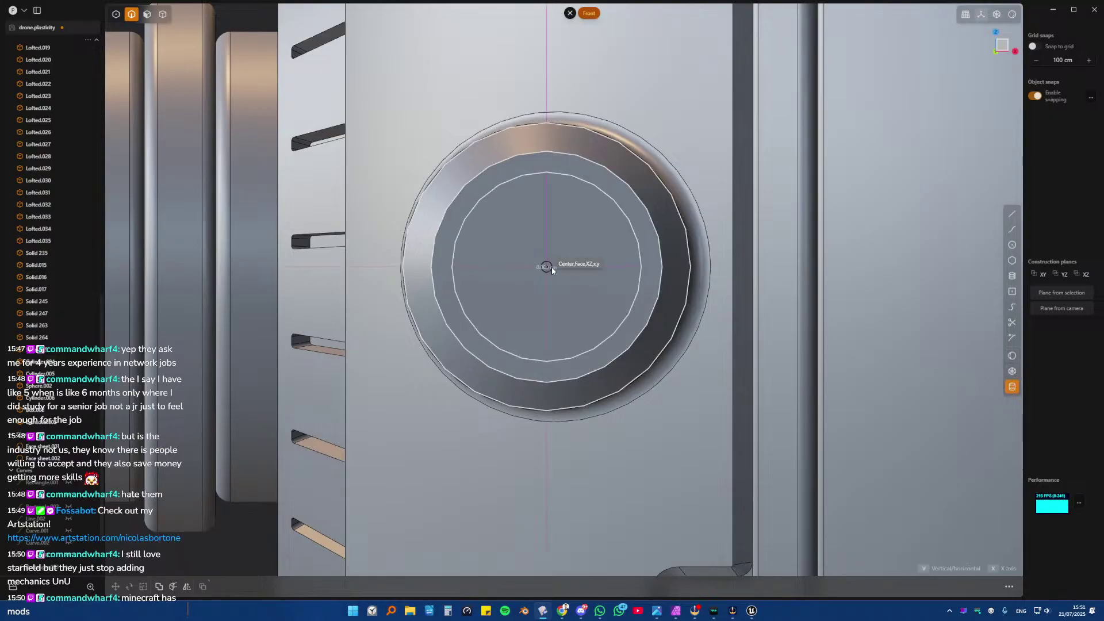
click(633, 283)
middle_drag(632, 281, 638, 303)
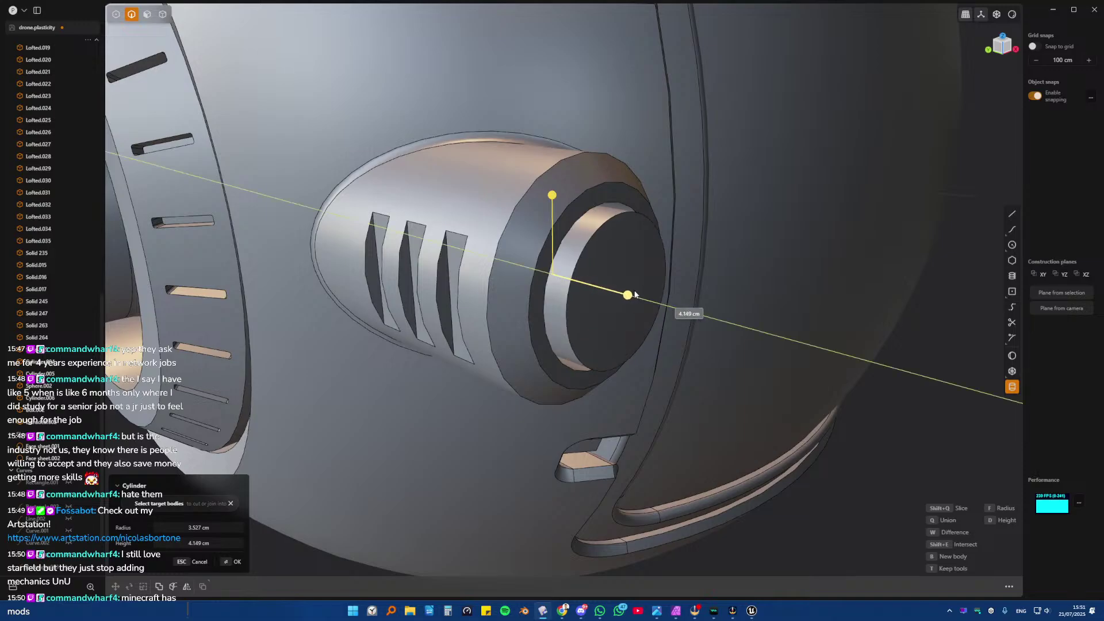
click(636, 295)
- Chamfer the front outer edge of the protruding core cylinder by about 0.86 cm
click(582, 269)
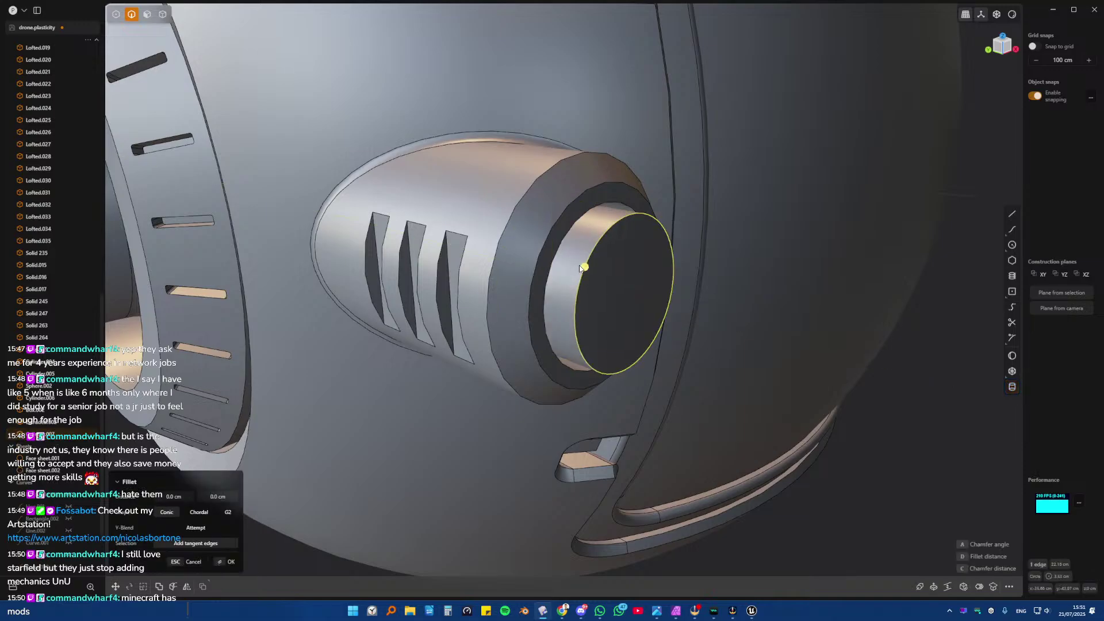
key(f)
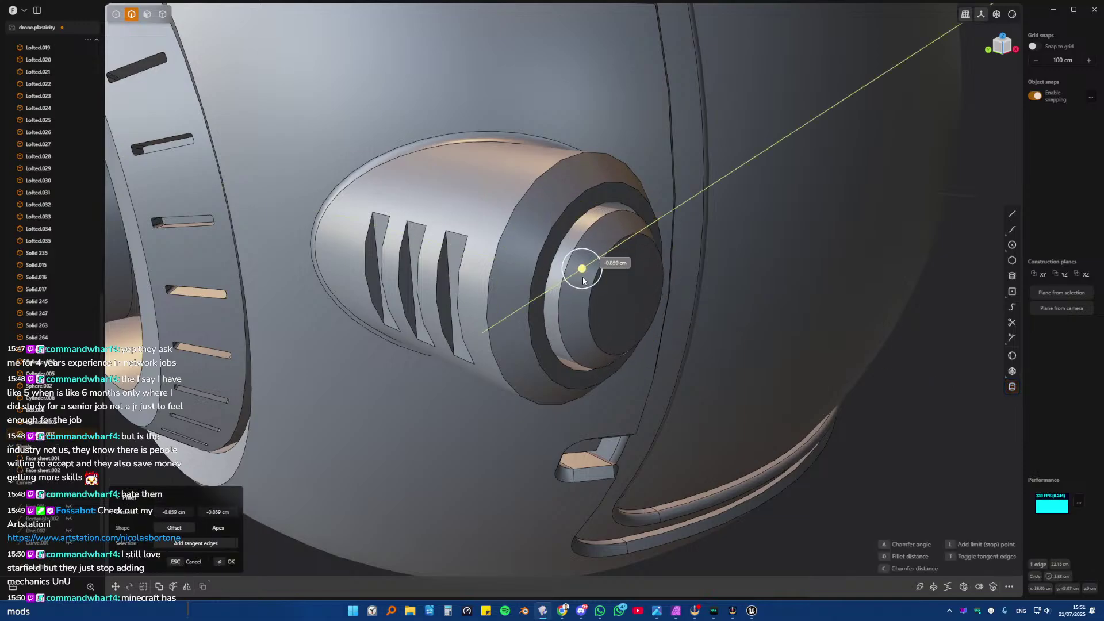
click(640, 281)
- Offset the outline of the core's front face inward and recess the inner disc by about 1.8 cm
middle_drag(640, 280, 328, 291)
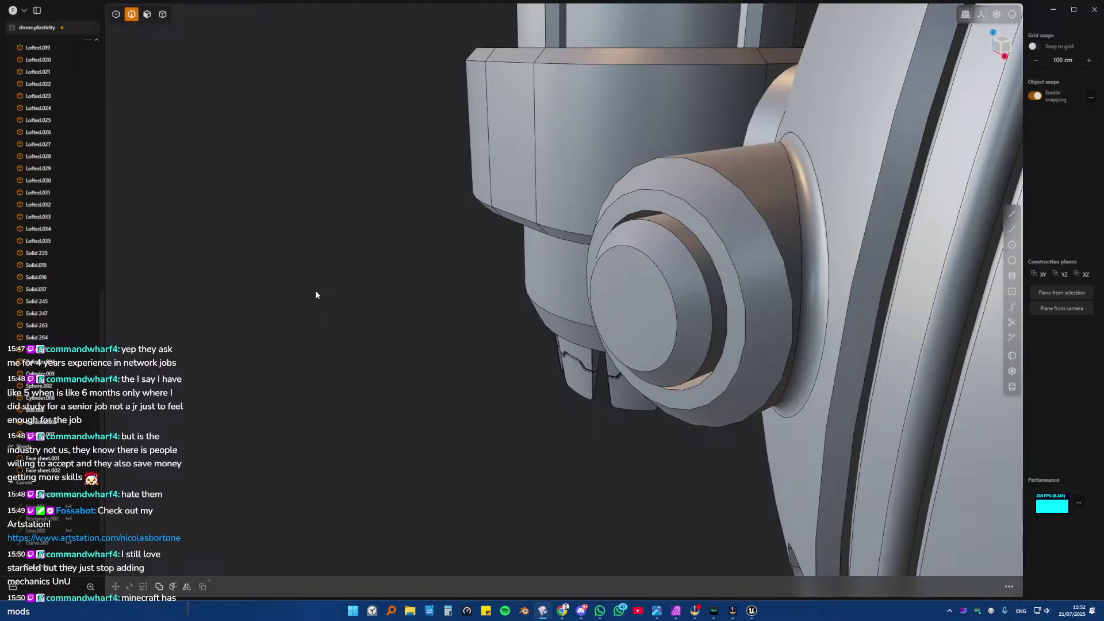
middle_drag(685, 255, 540, 276)
scroll(681, 267, up, 3)
middle_drag(681, 267, 626, 333)
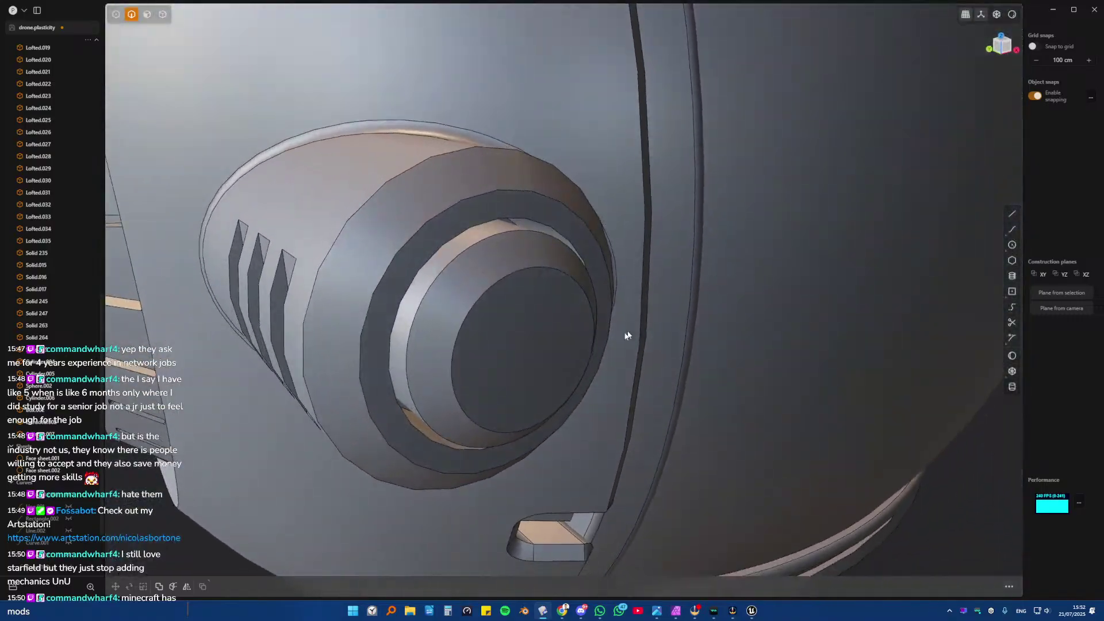
click(527, 352)
key(o)
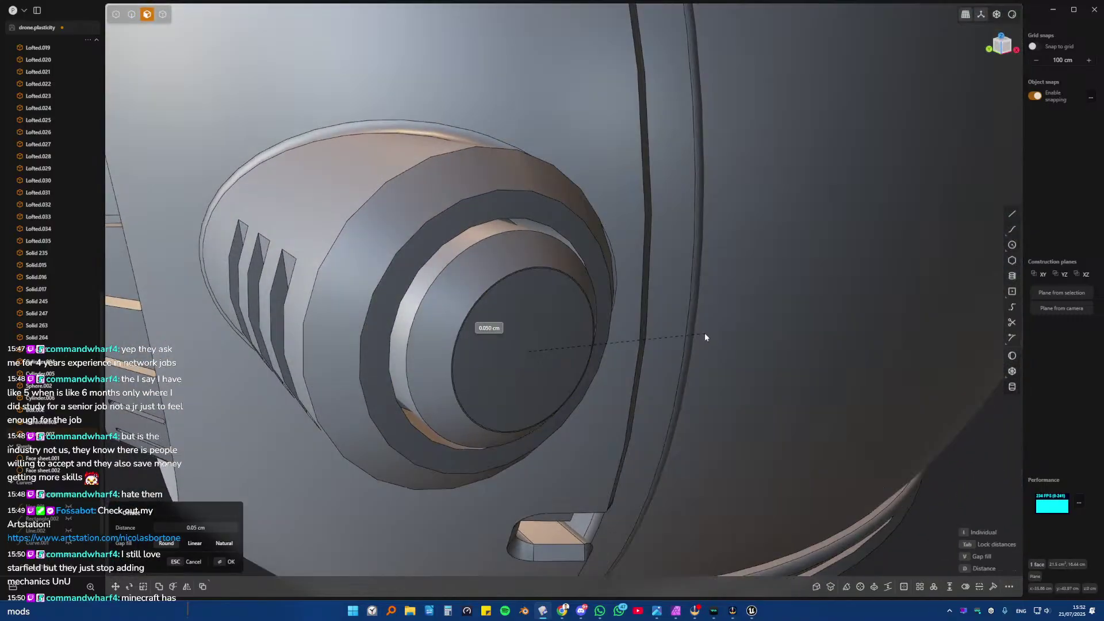
key(x)
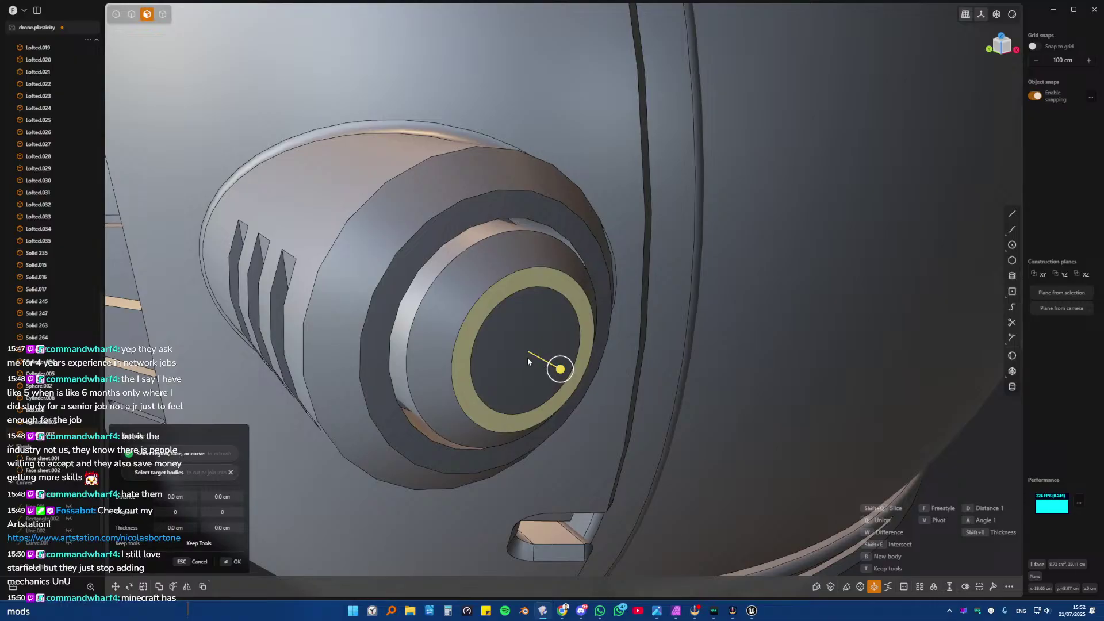
key(Escape)
click(513, 354)
drag(540, 371, 496, 354)
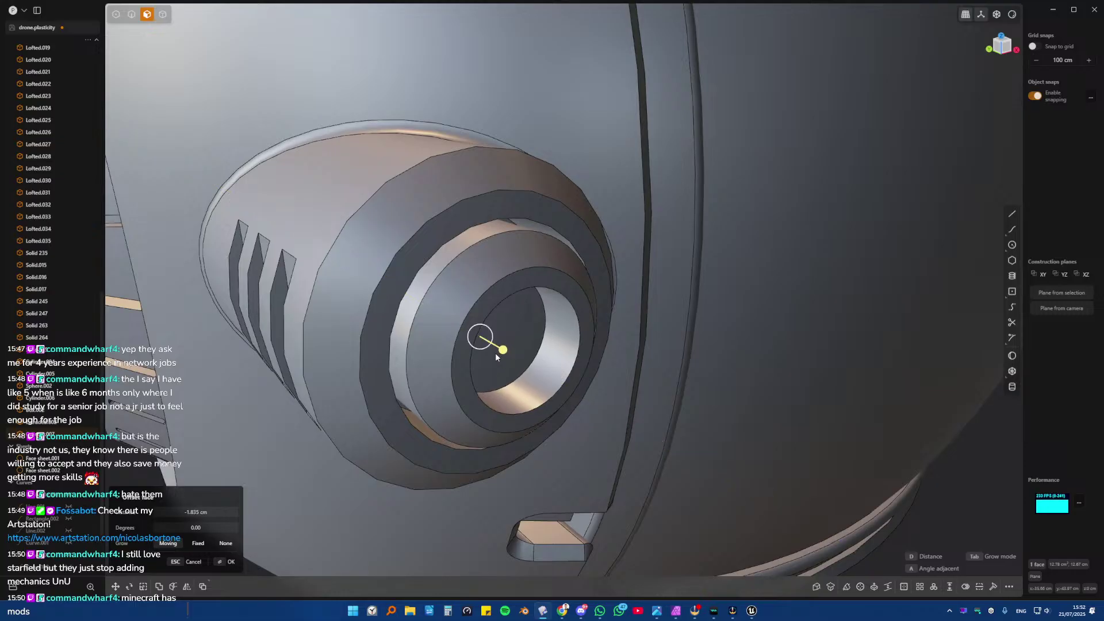
- Move the hollowed core along the Y axis so it protrudes further from the front of the cylindrical fixture
scroll(629, 349, down, 5)
mouse_move(629, 349)
middle_down()
mouse_move(679, 368)
mouse_move(608, 349)
middle_up()
key(4)
click(584, 347)
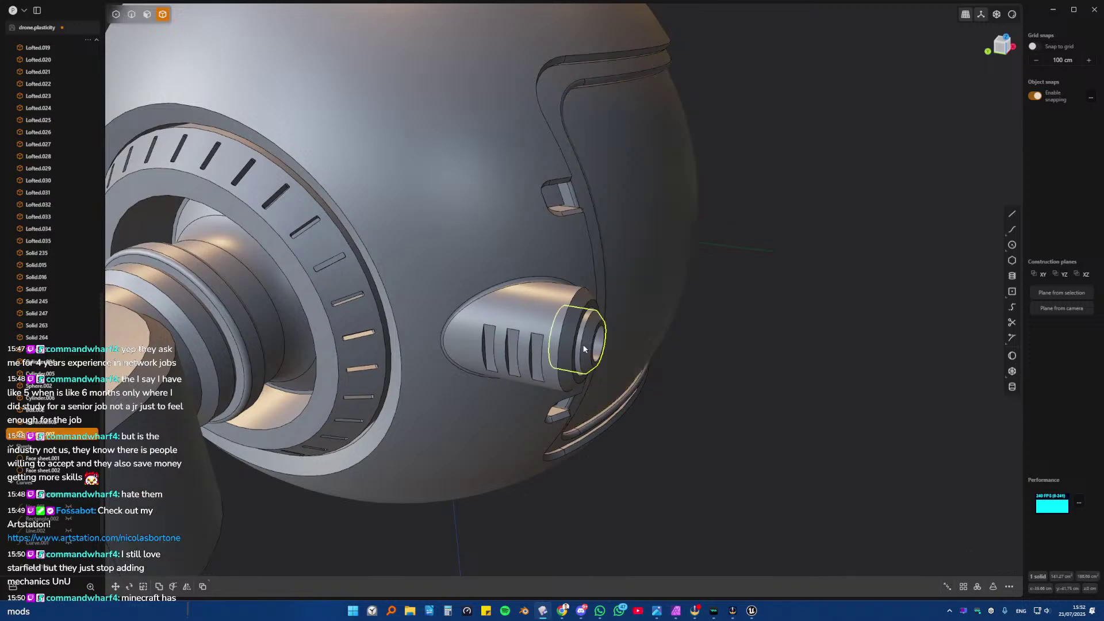
key(g)
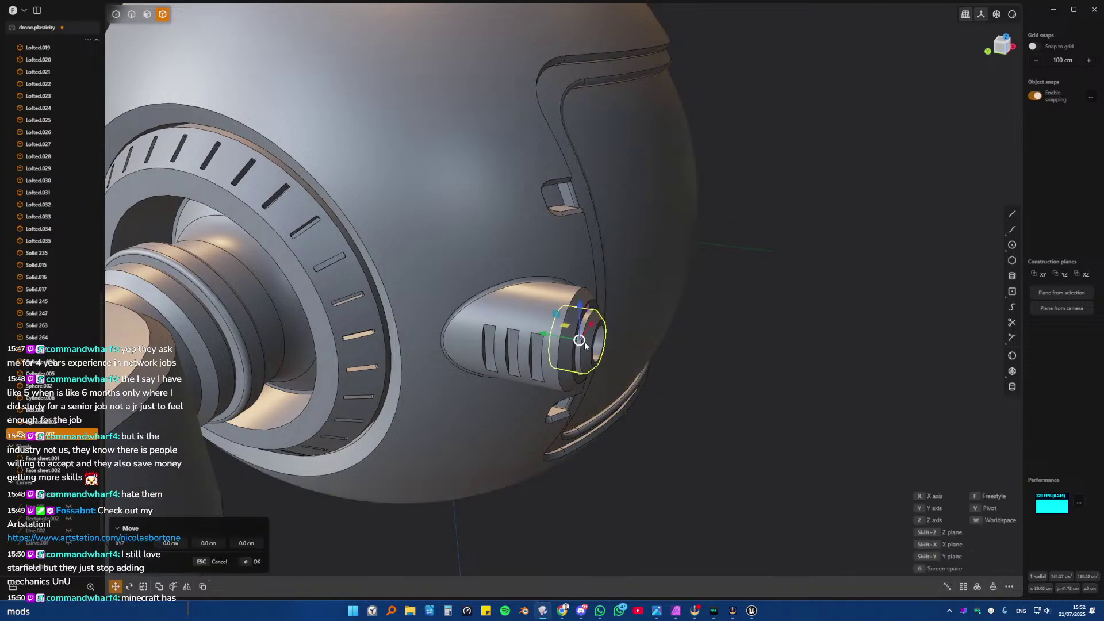
drag(550, 337, 564, 339)
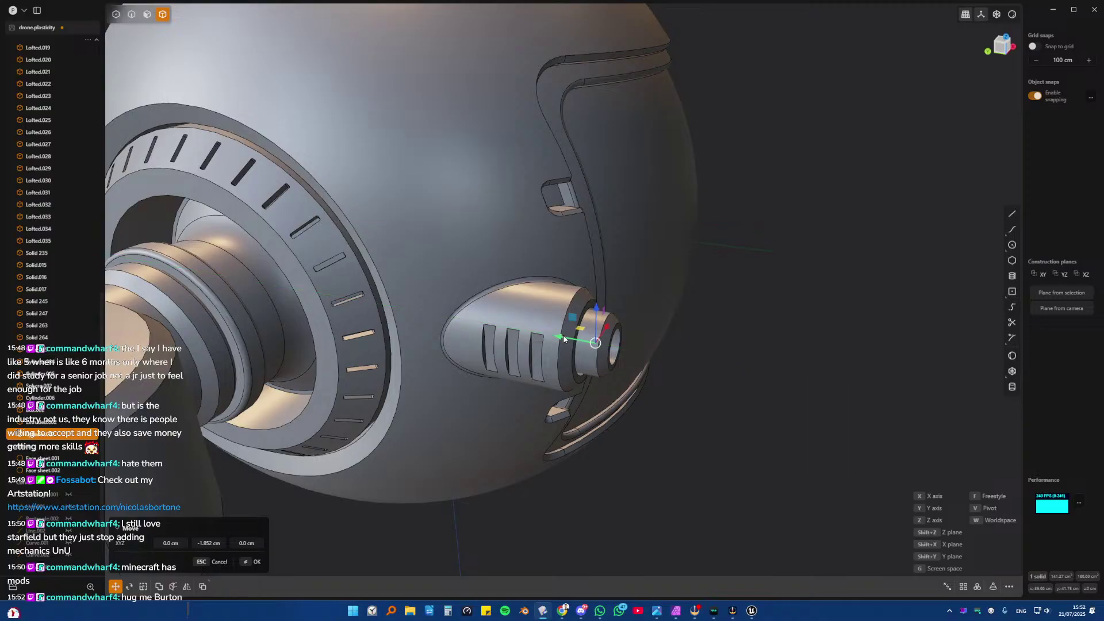
click(781, 393)
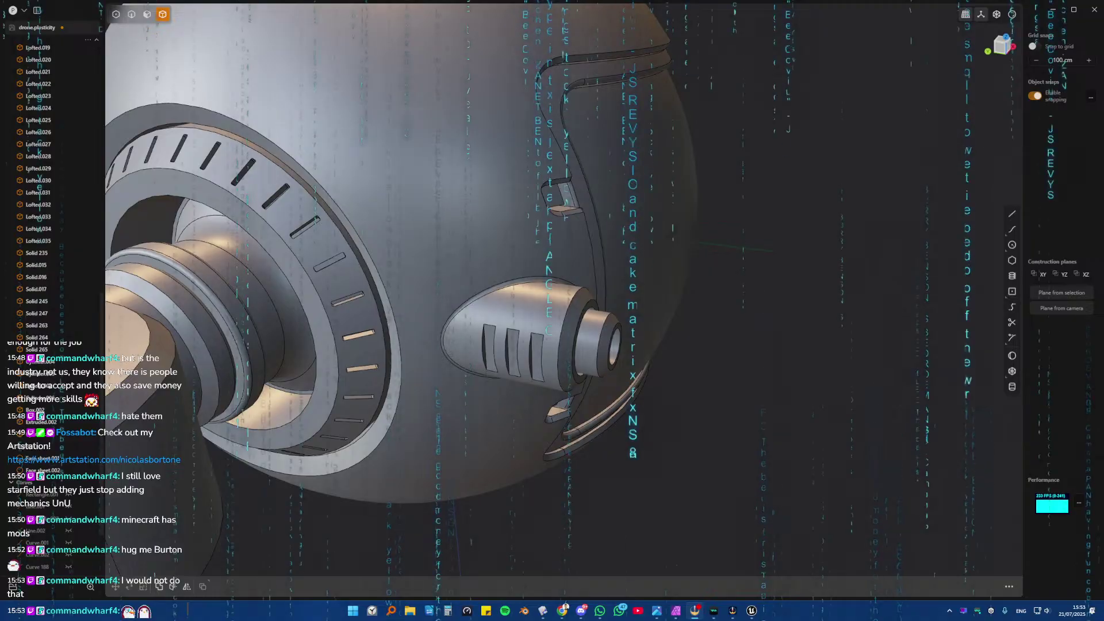
key(super+d)
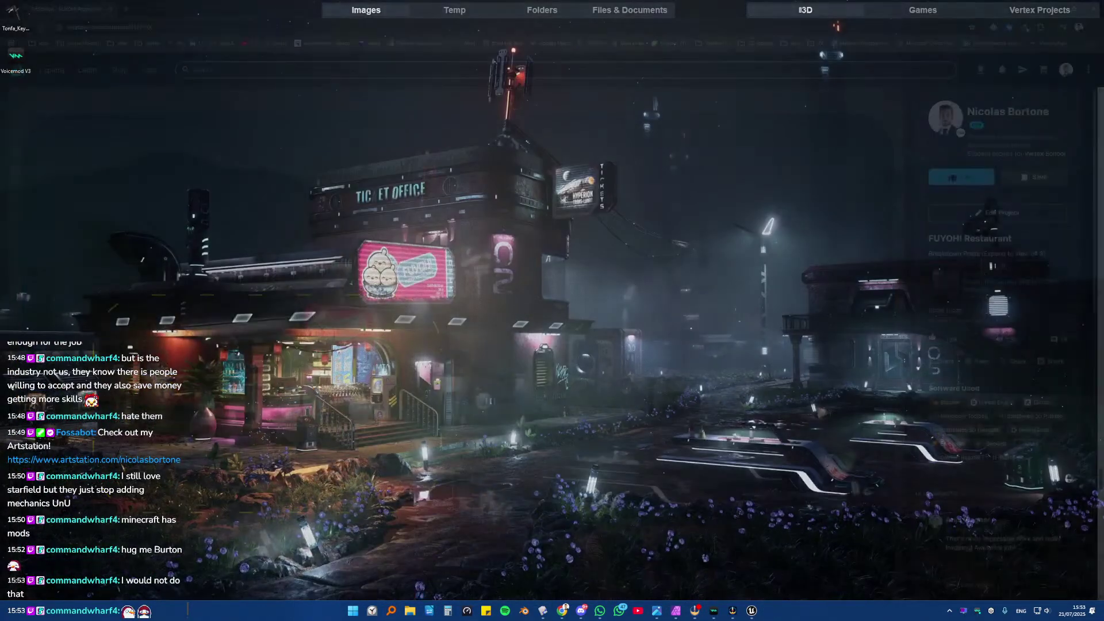
key(super+d)
key(super+d)
key(super+d)
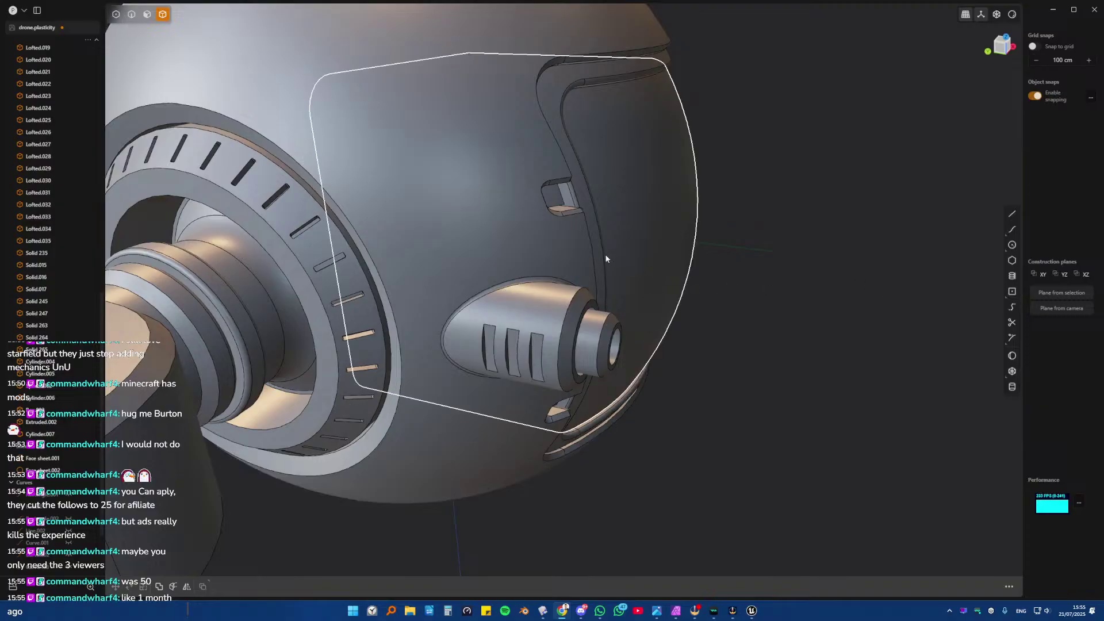
- Examine the whole drone from several angles, checking how the slotted fixture beside the hatch fits the sphere
scroll(602, 254, down, 3)
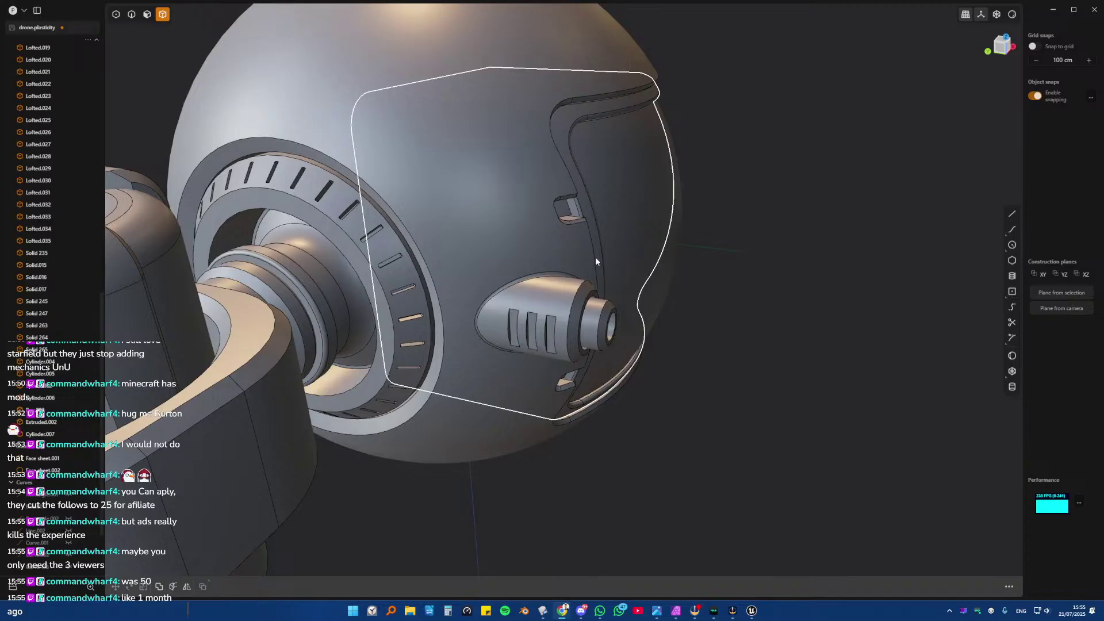
middle_drag(595, 258, 609, 248)
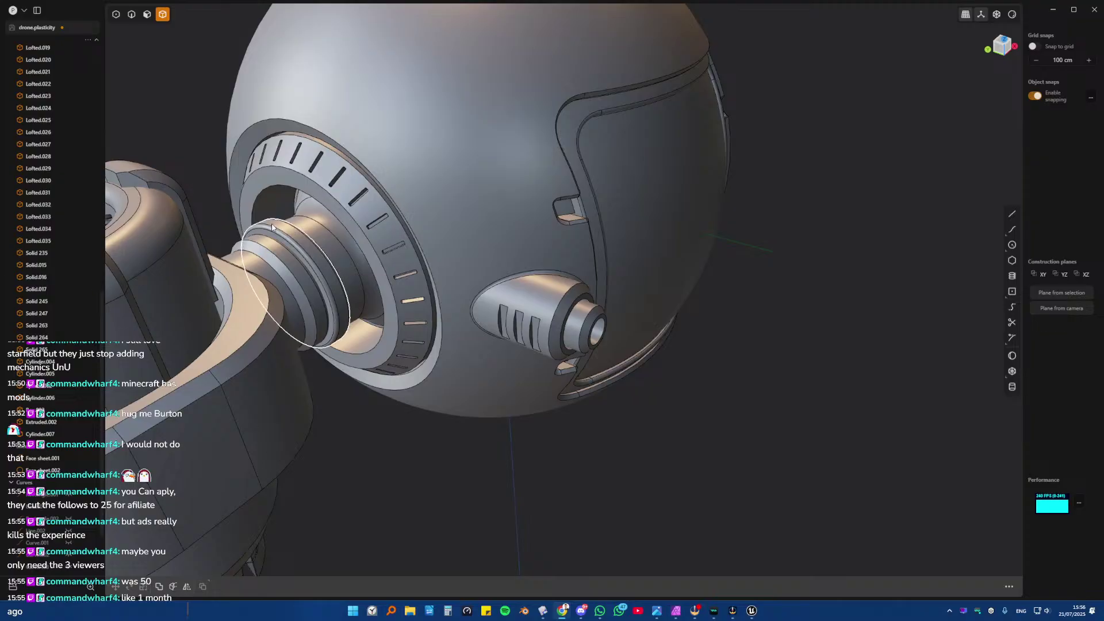
scroll(522, 177, down, 3)
middle_drag(521, 177, 438, 374)
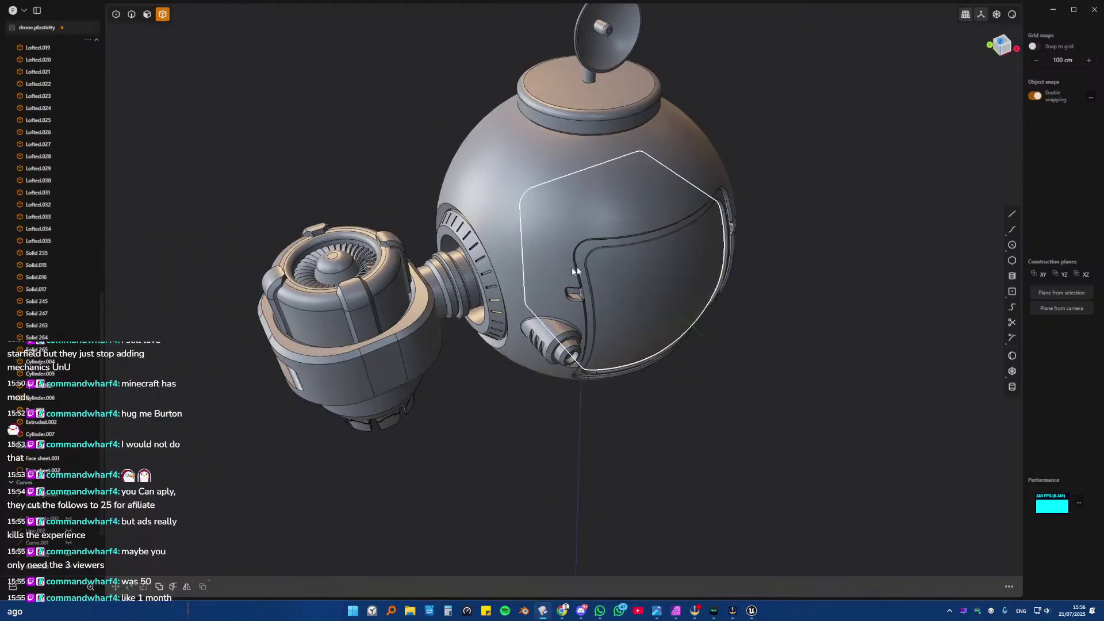
middle_drag(577, 266, 498, 284)
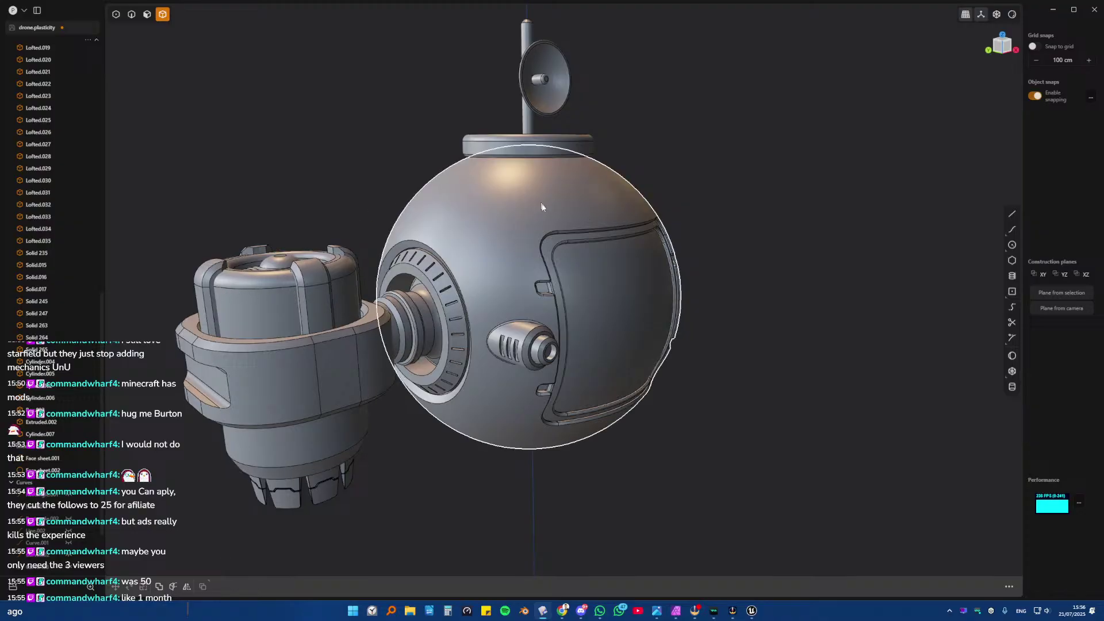
middle_drag(410, 271, 426, 295)
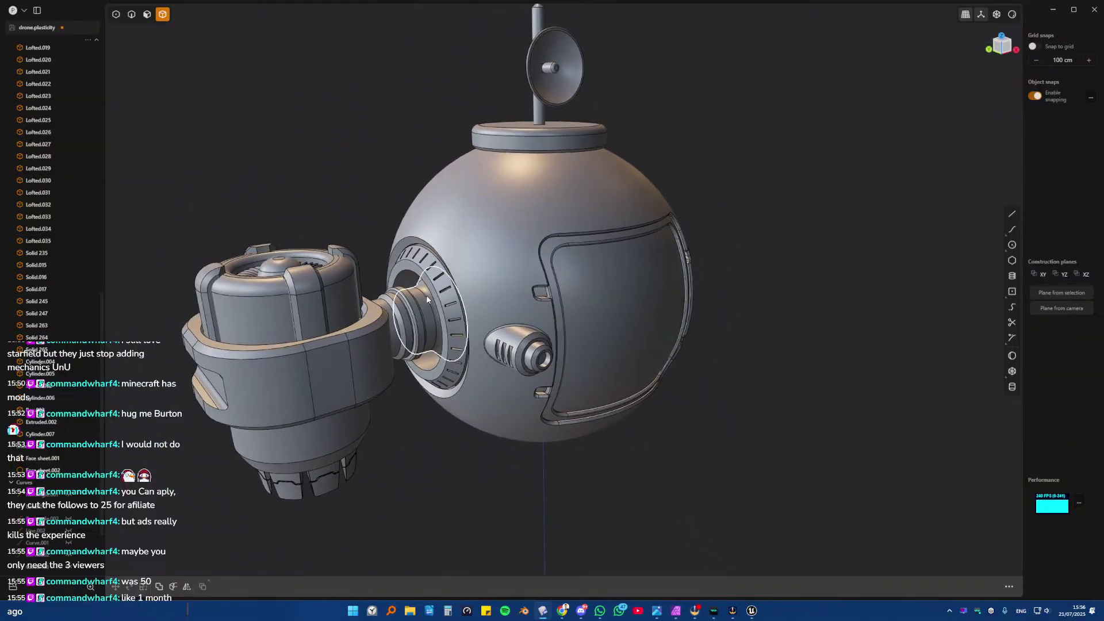
scroll(517, 409, up, 3)
scroll(517, 409, up, 5)
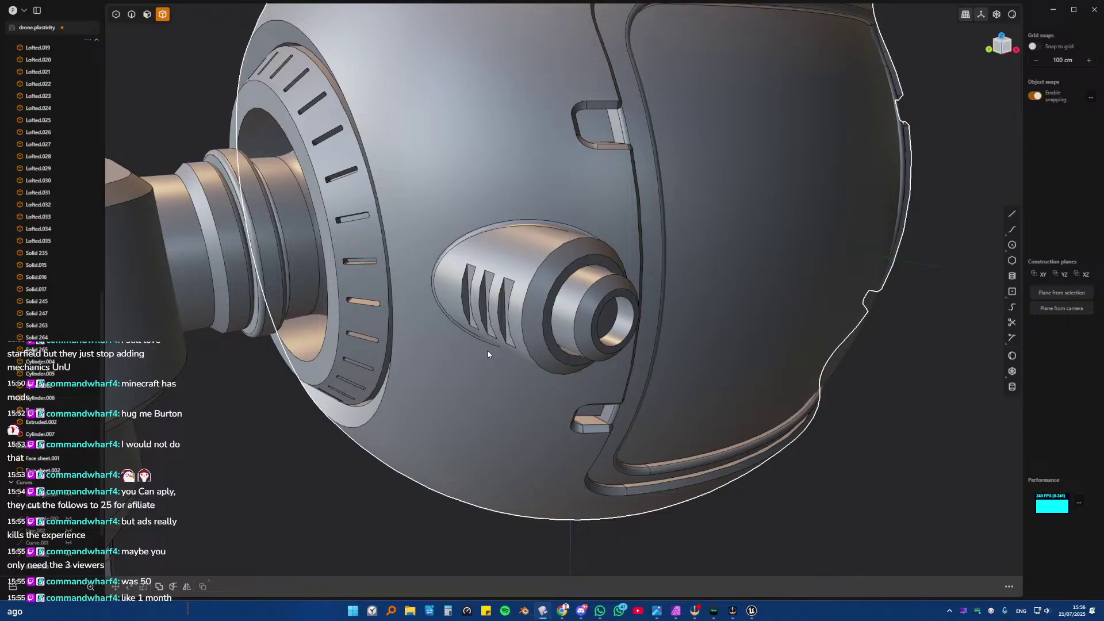
scroll(482, 357, down, 10)
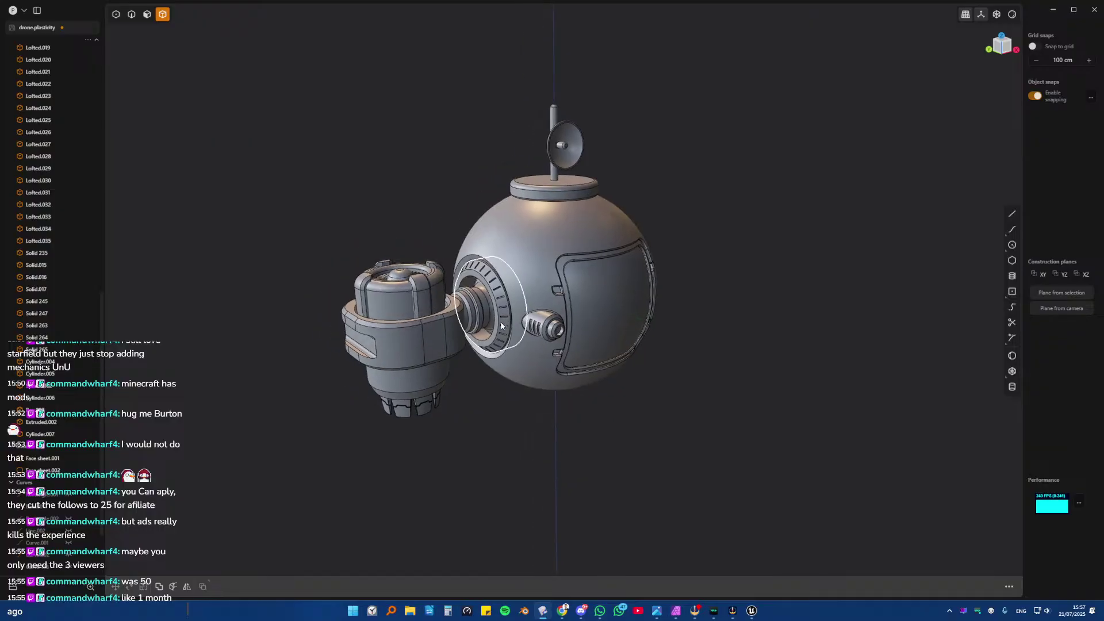
- Select all solids of the drone and group them in a folder named HP Backup
click(47, 433)
scroll(42, 402, up, 10)
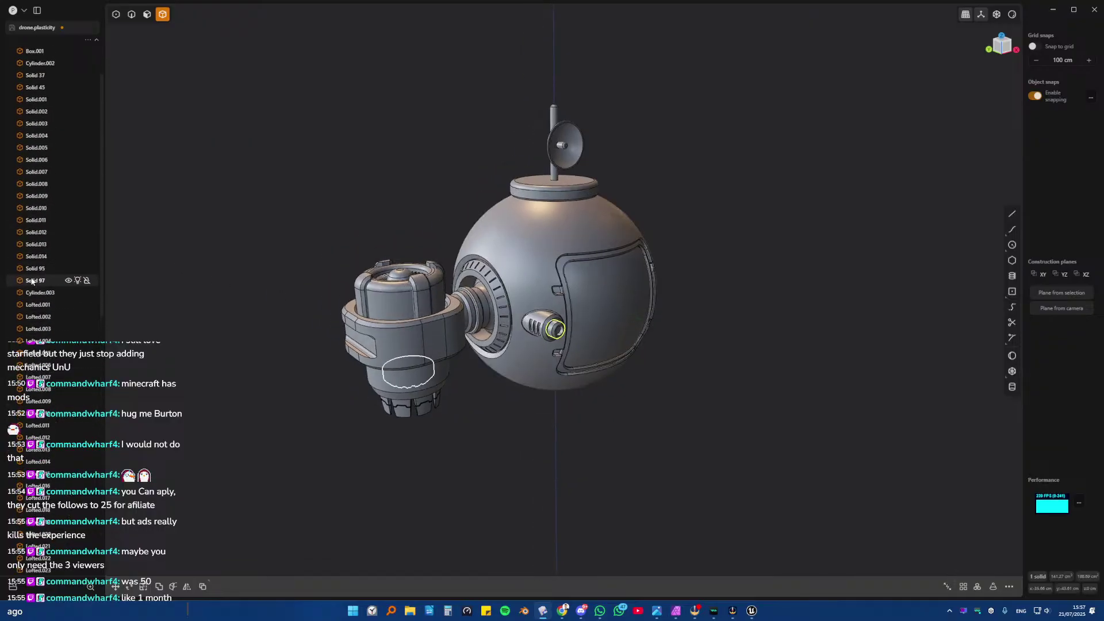
key(ctrl+a)
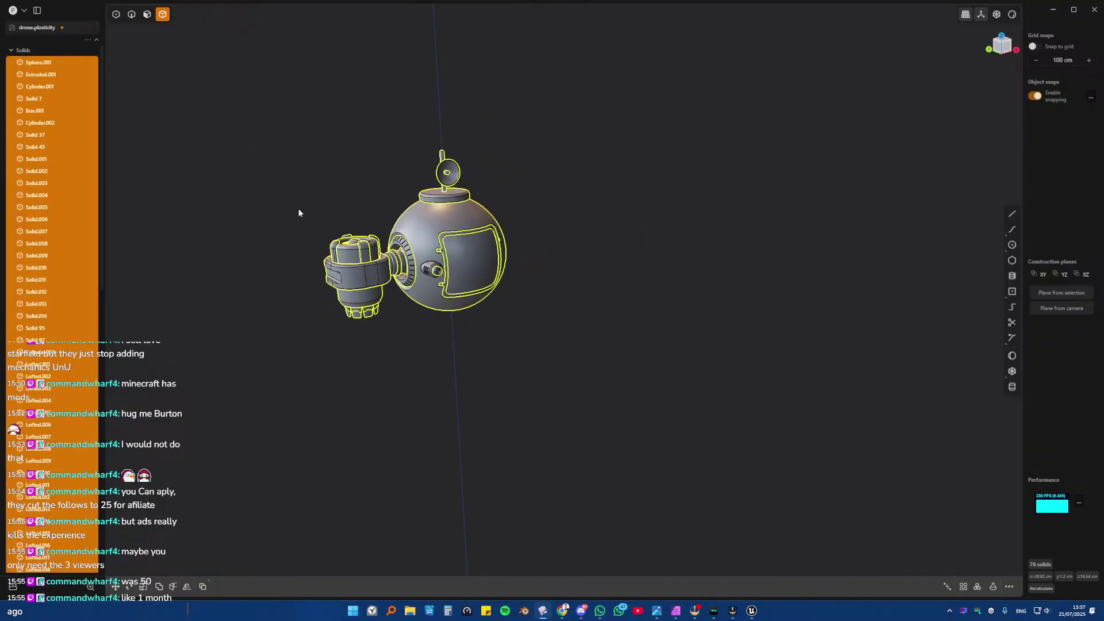
key(g)
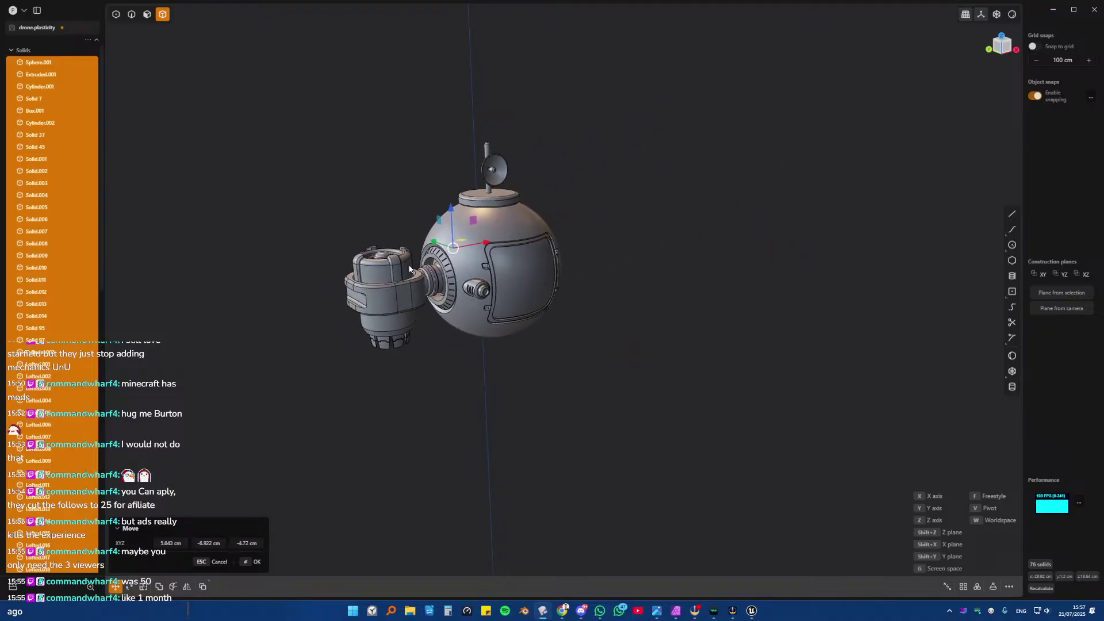
scroll(409, 280, up, 5)
key(Escape)
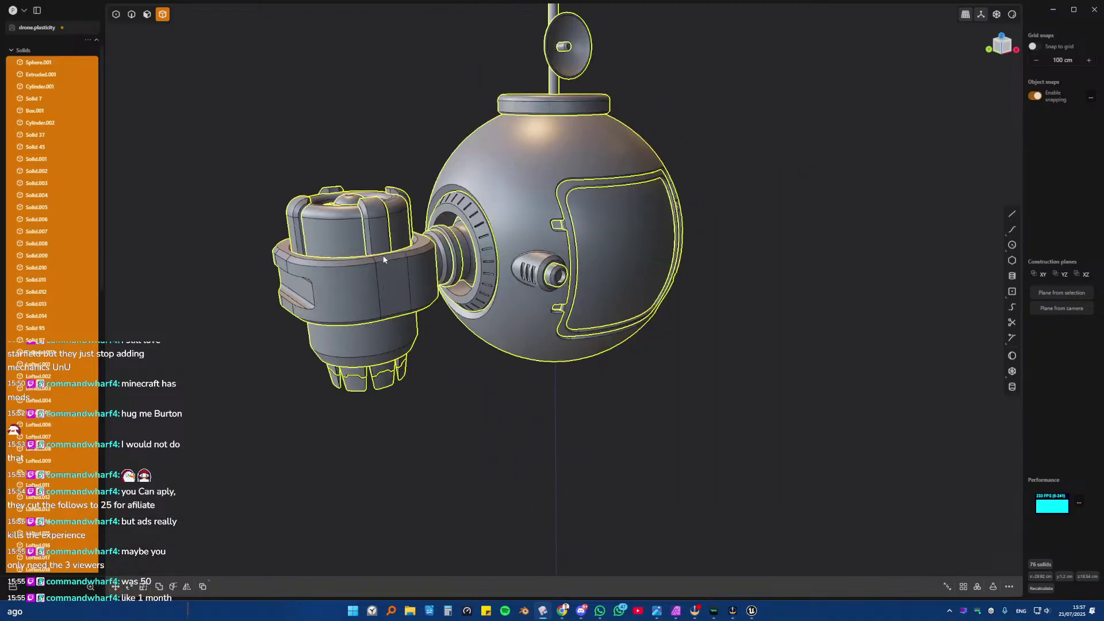
scroll(46, 284, down, 10)
scroll(46, 284, up, 10)
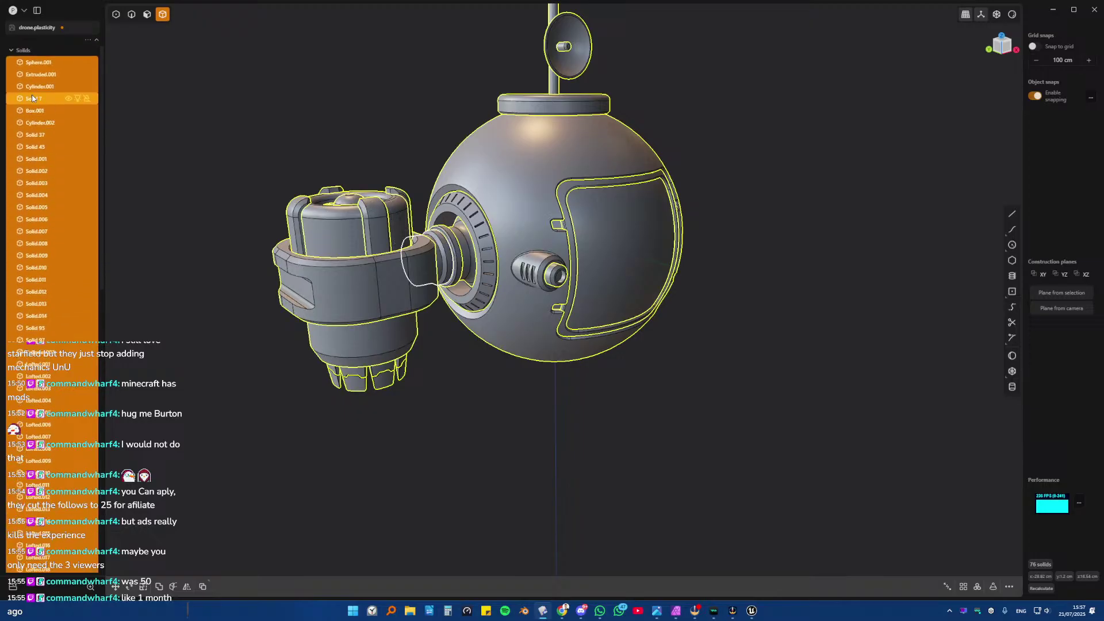
key(ctrl+g)
text(d)
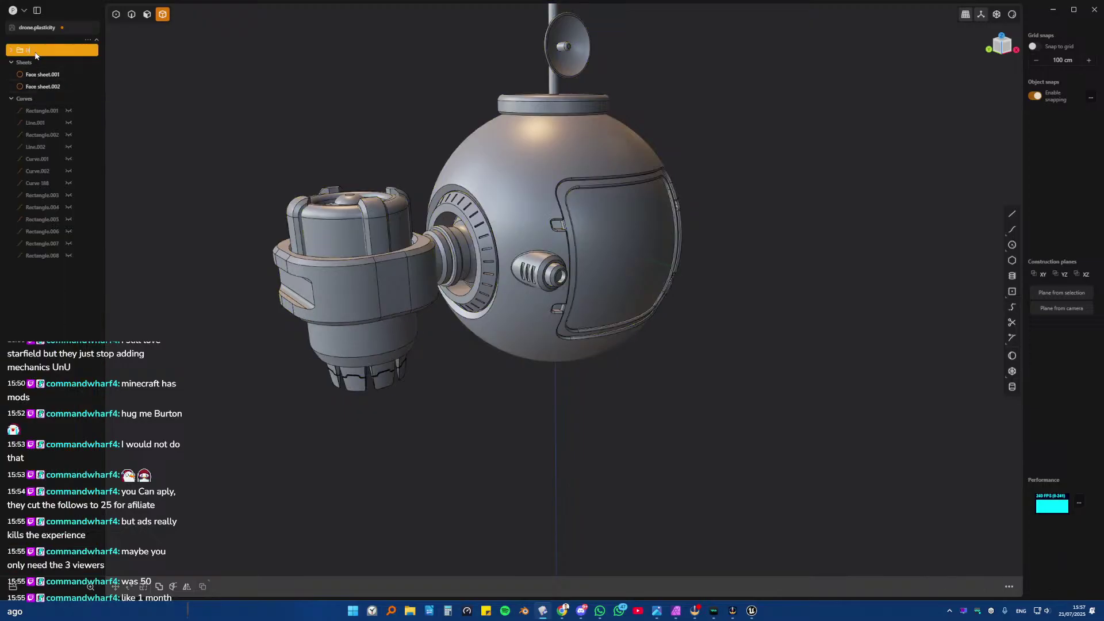
text(P Backup)
key(Return)
- Duplicate all solids of the HP Backup group in place and group the copies in a folder named HP
click(10, 50)
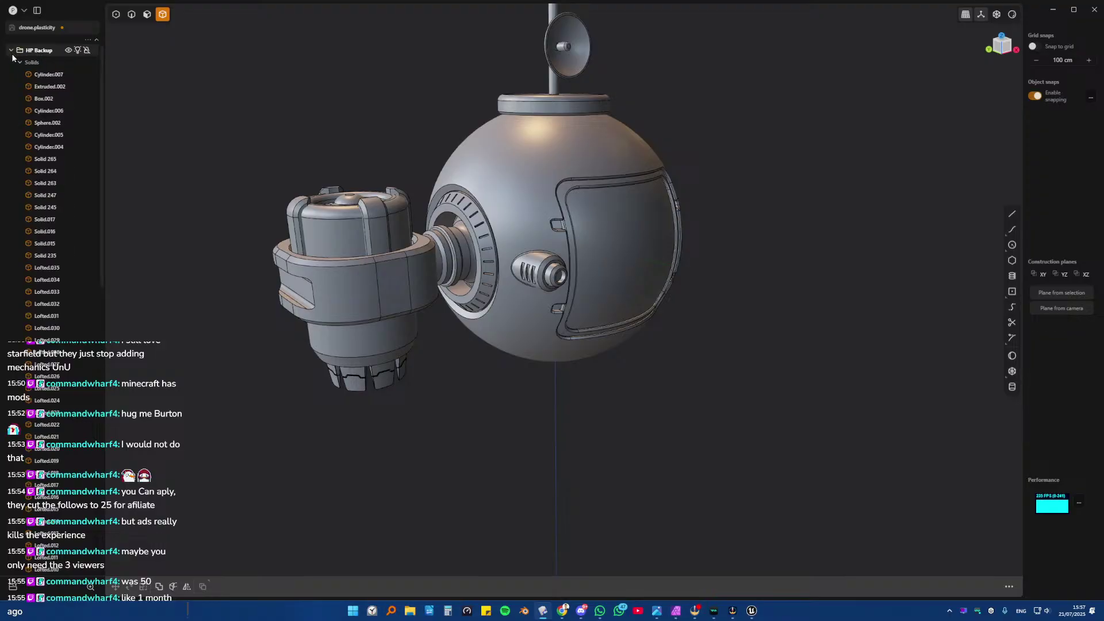
click(49, 75)
scroll(47, 123, down, 10)
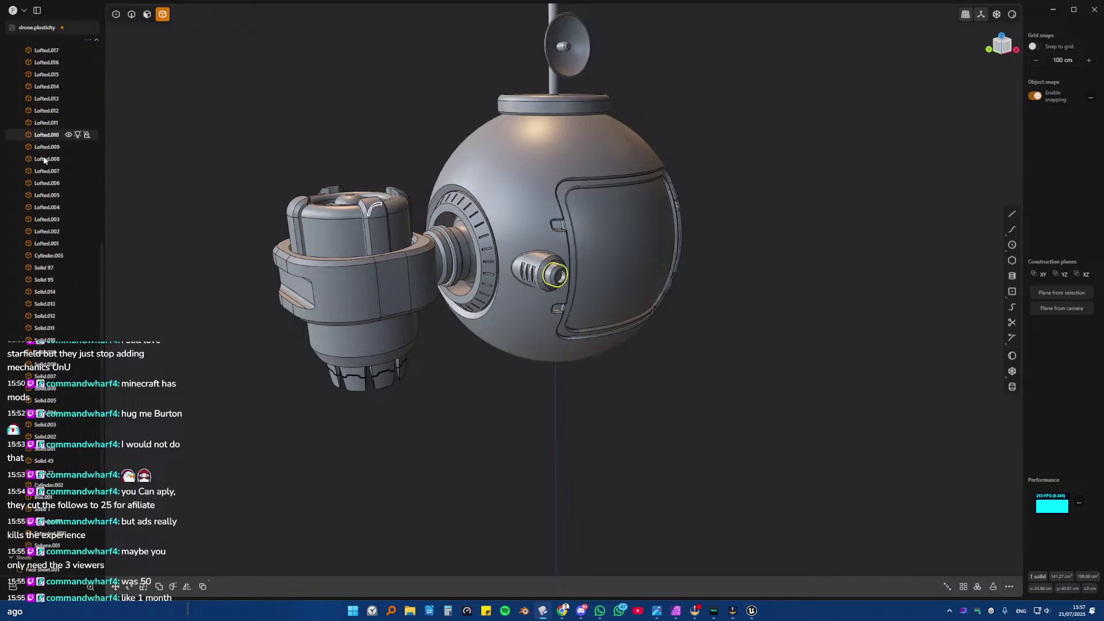
shift+click(47, 360)
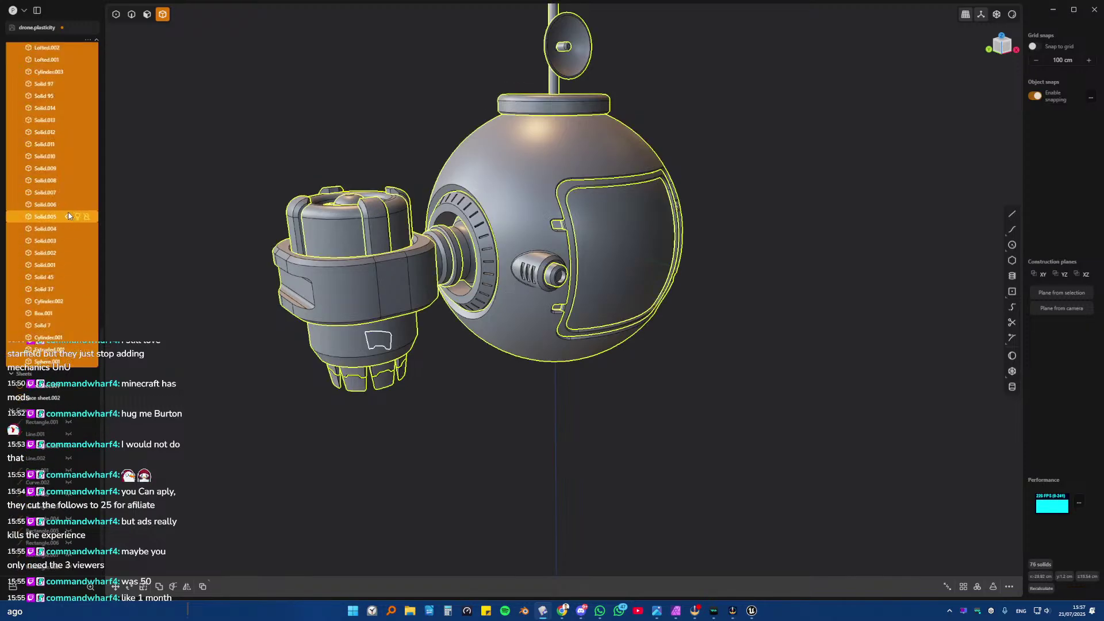
scroll(59, 207, up, 8)
key(g)
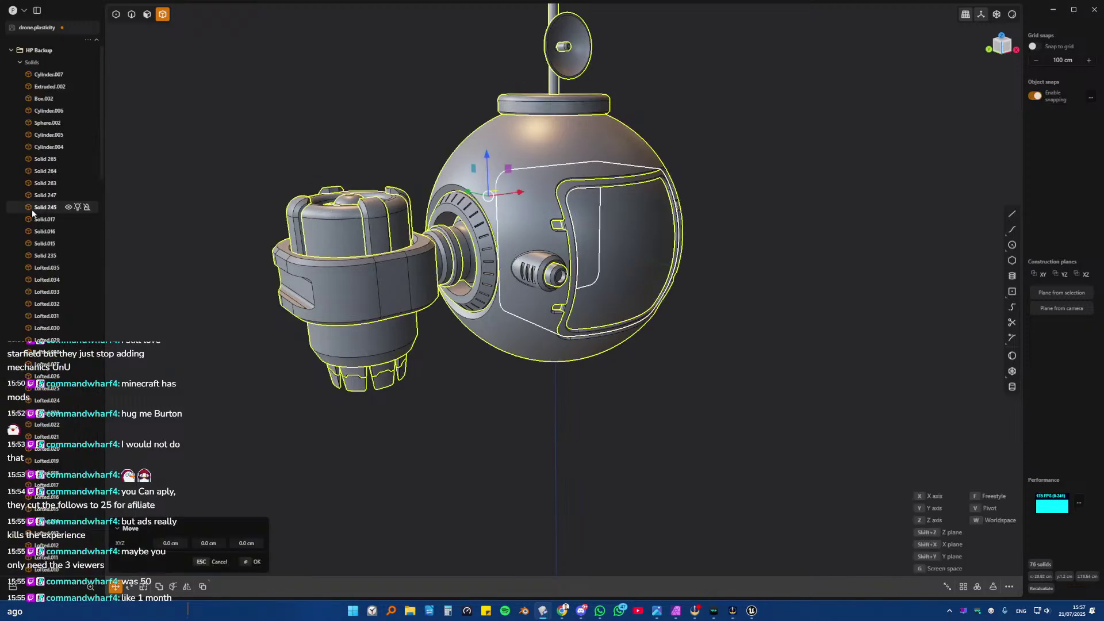
scroll(31, 206, down, 8)
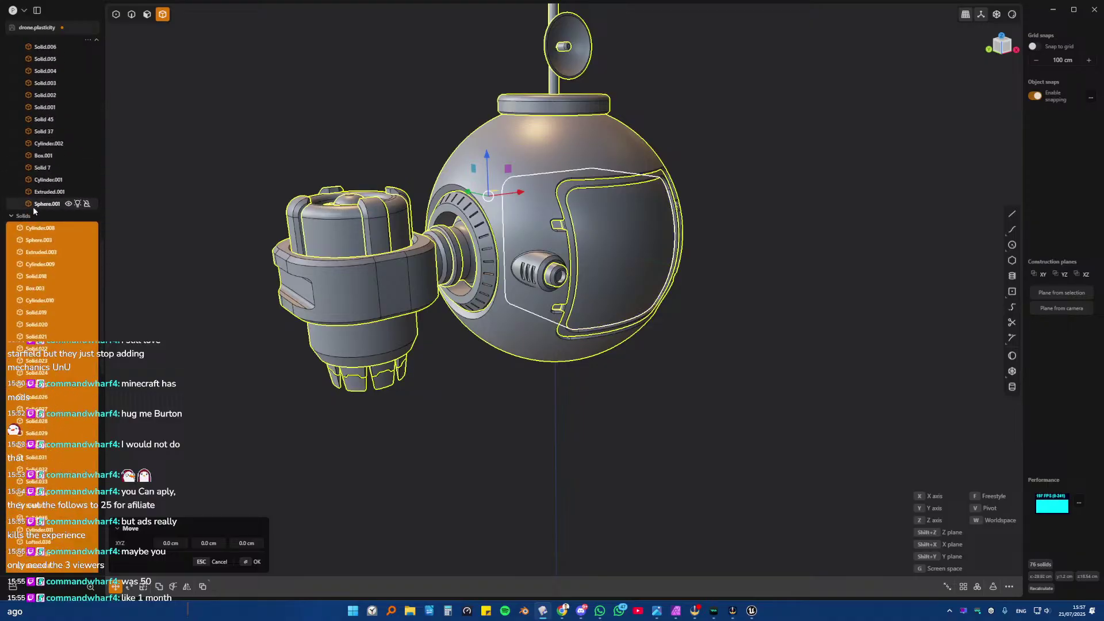
click(33, 207)
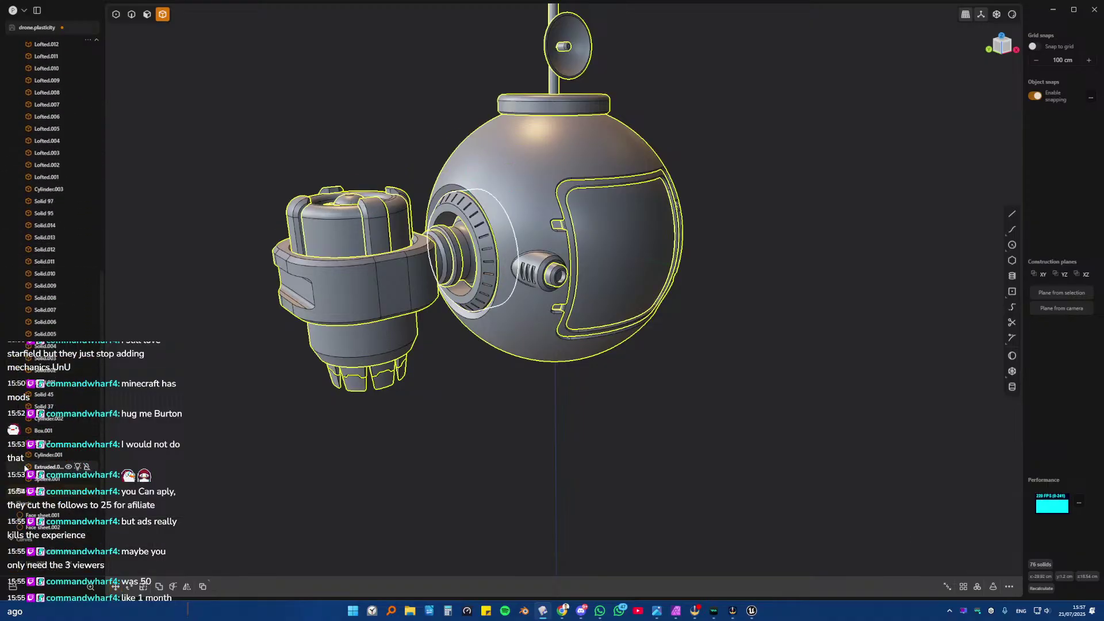
click(31, 491)
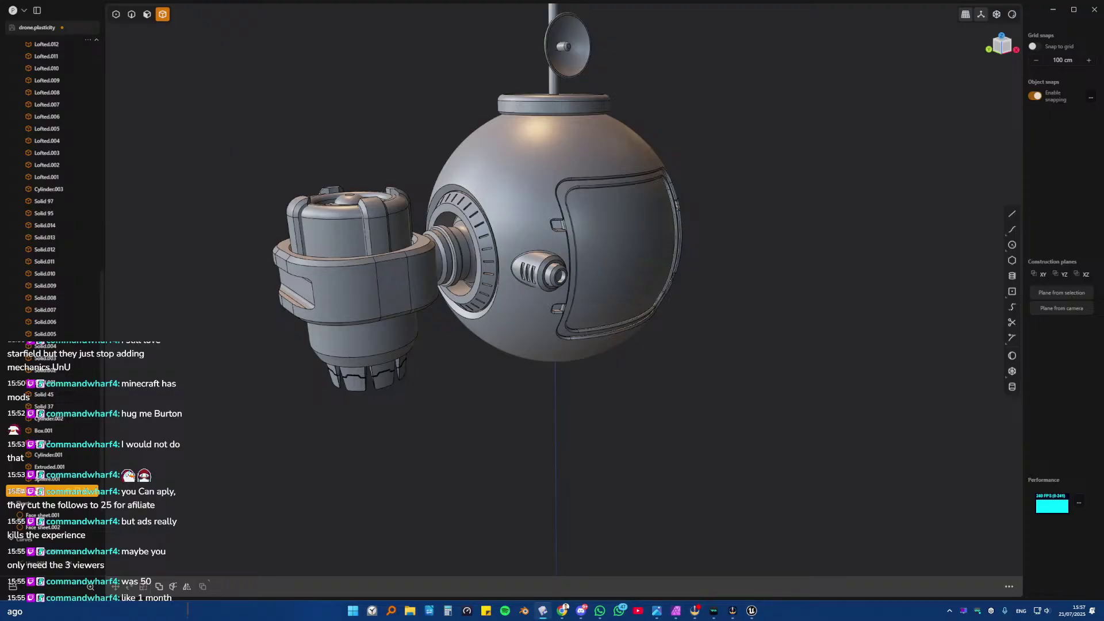
- Group all original solids inside the HP Backup folder into a nested subgroup
scroll(46, 184, up, 10)
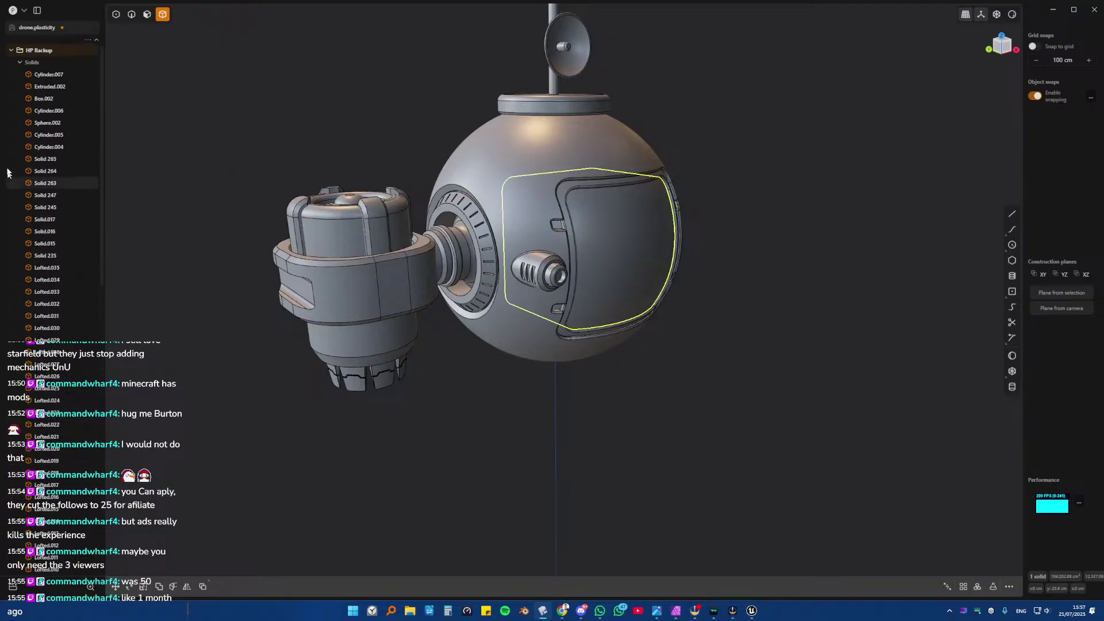
shift+click(37, 78)
key(ctrl+g)
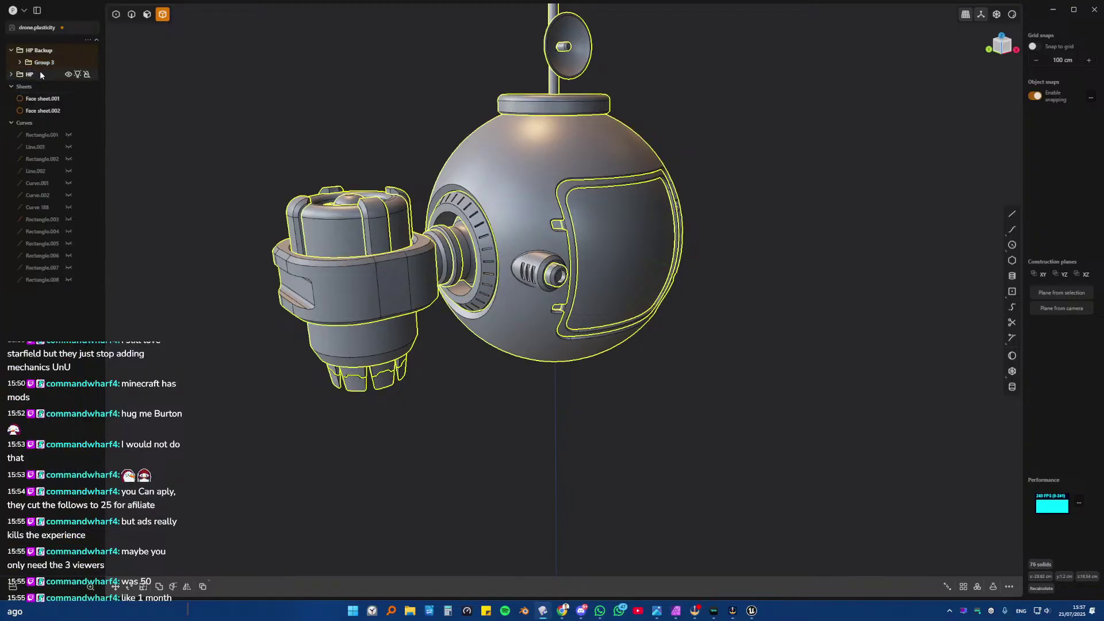
- Undo the nested subgrouping inside the HP Backup folder, and hide the collapsed HP Backup group
key(ctrl+z)
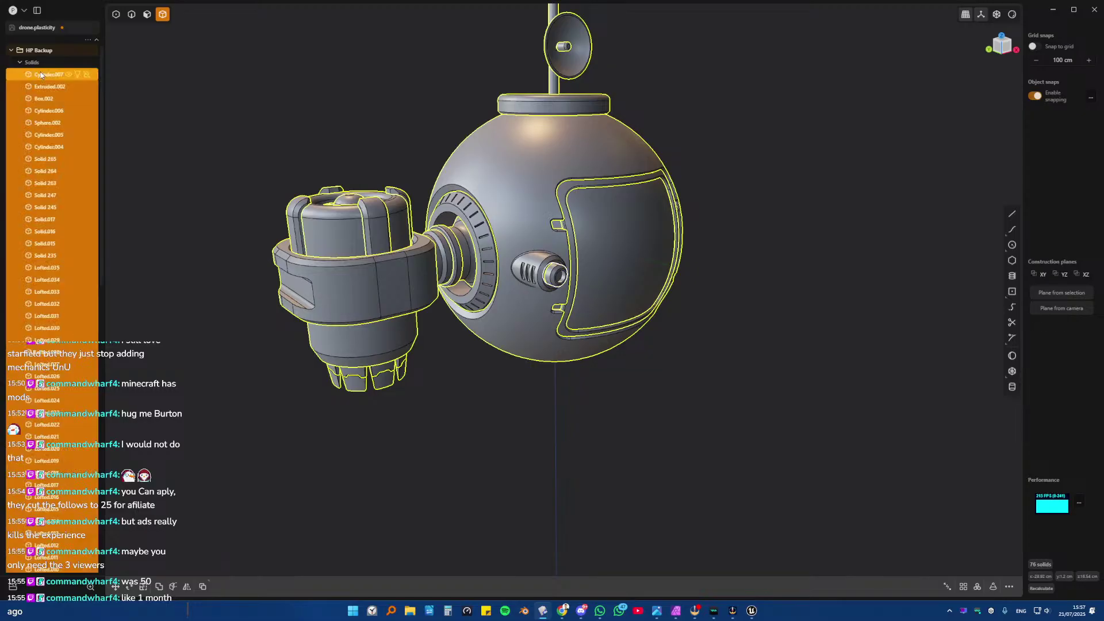
click(19, 63)
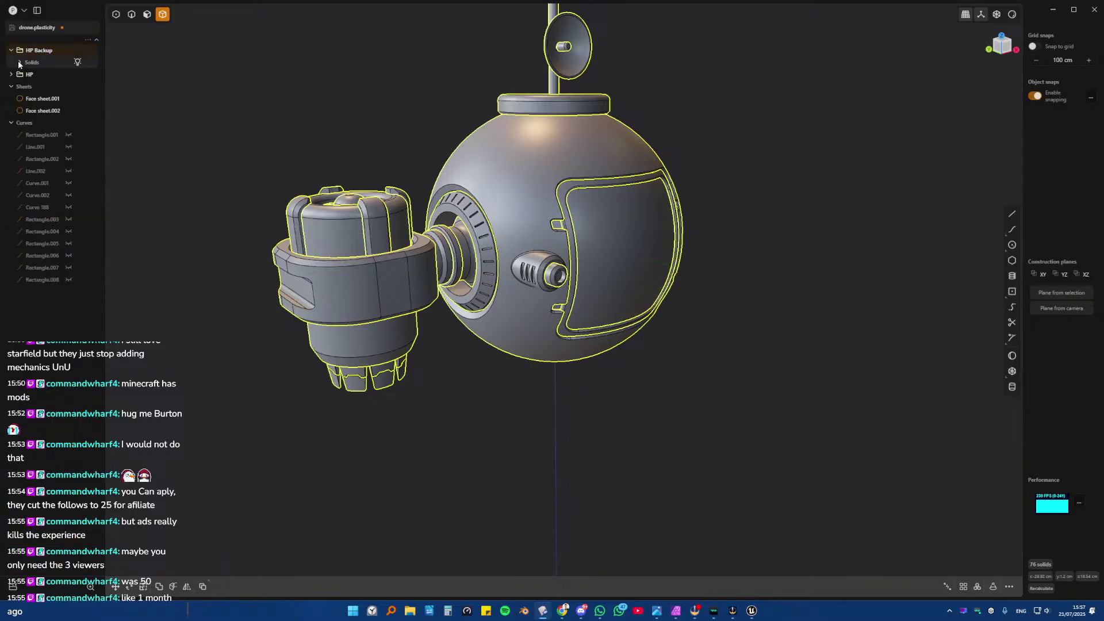
click(19, 63)
click(12, 51)
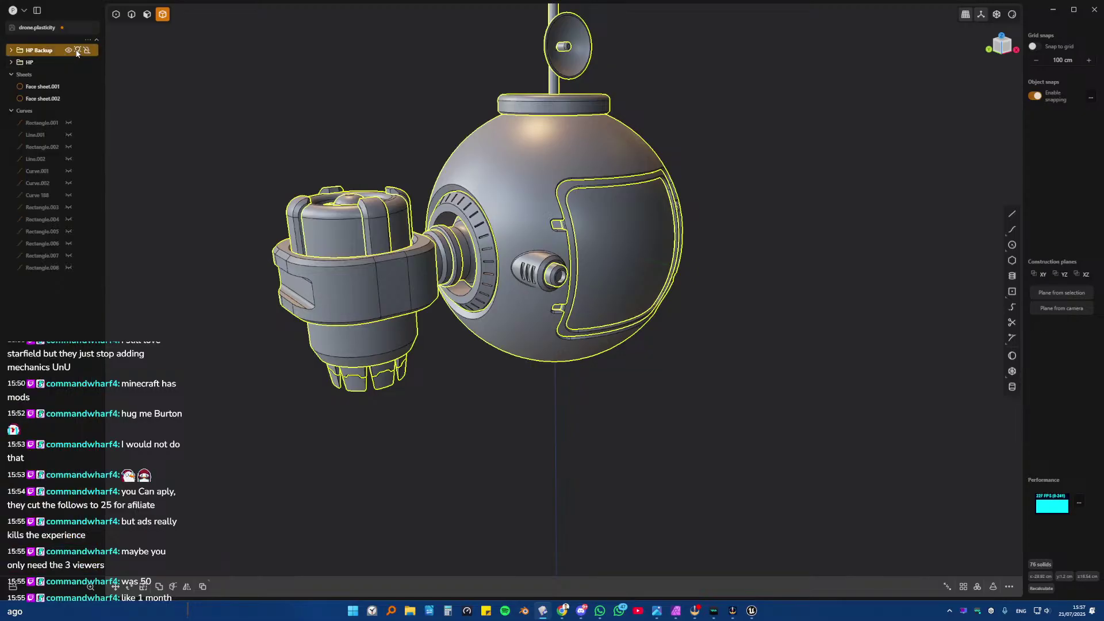
key(Escape)
click(12, 62)
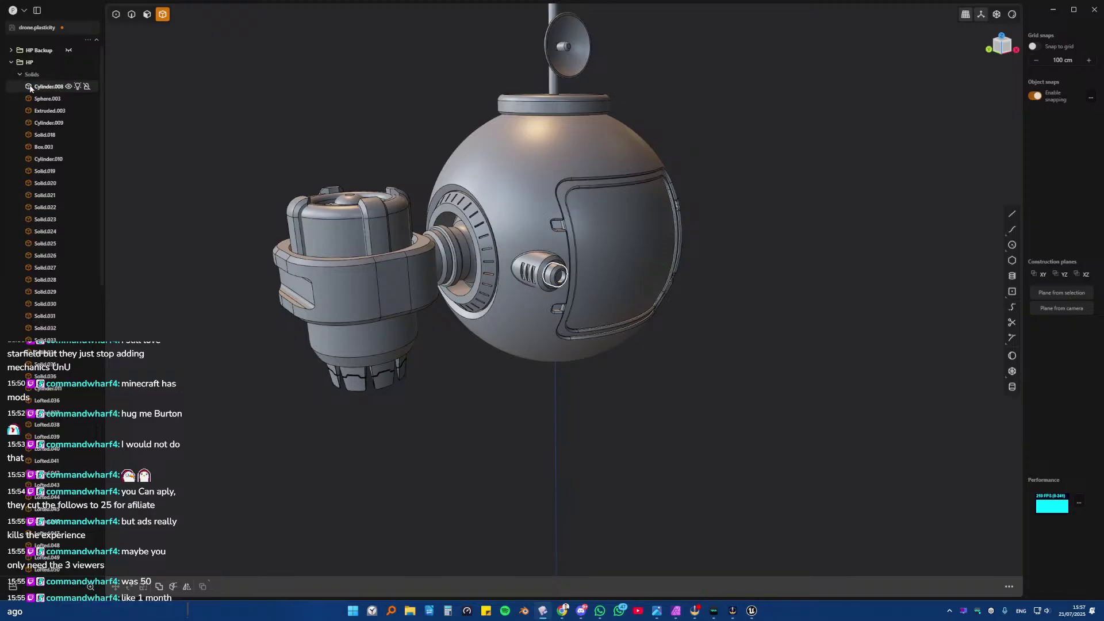
click(12, 62)
- Delete both leftover face sheets and all remaining hidden construction curves from the scene
click(41, 86)
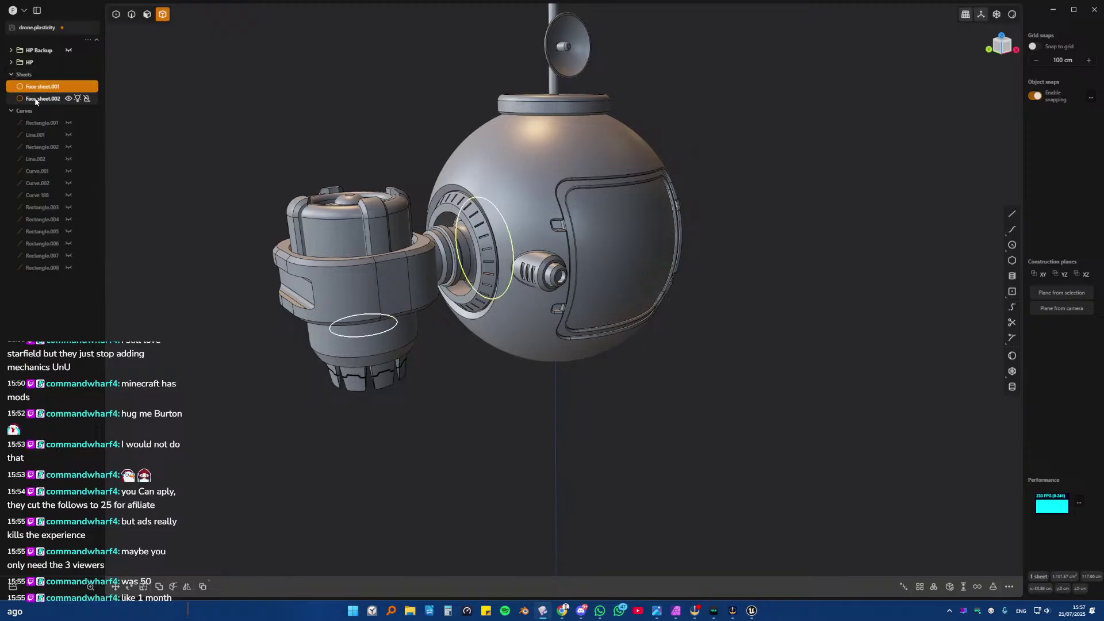
shift+click(37, 98)
key(Delete)
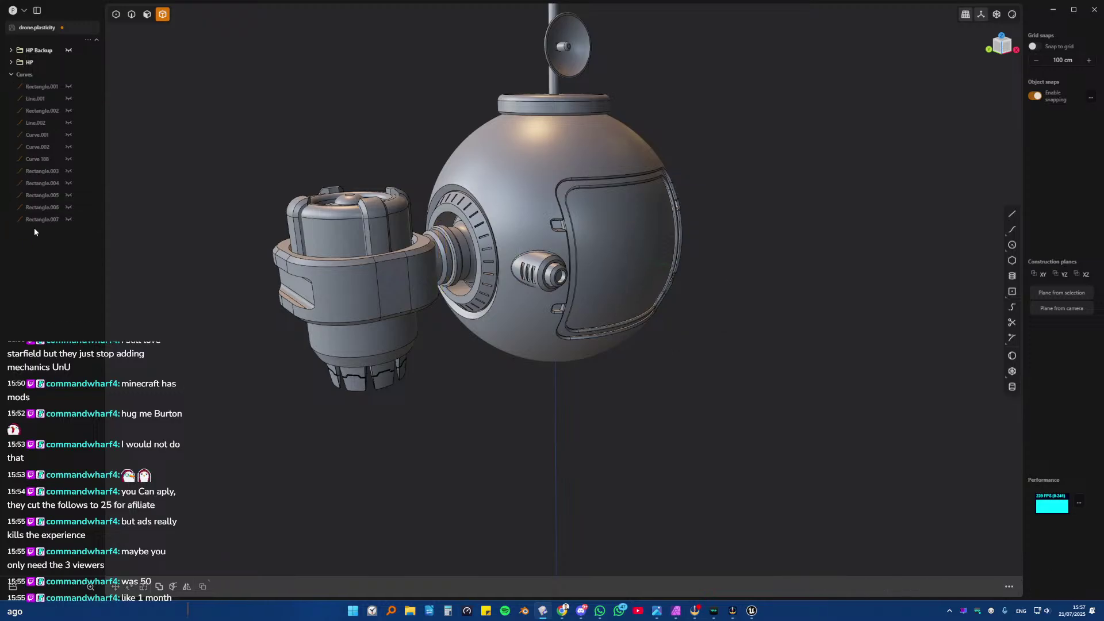
click(33, 224)
shift+click(32, 85)
key(Delete)
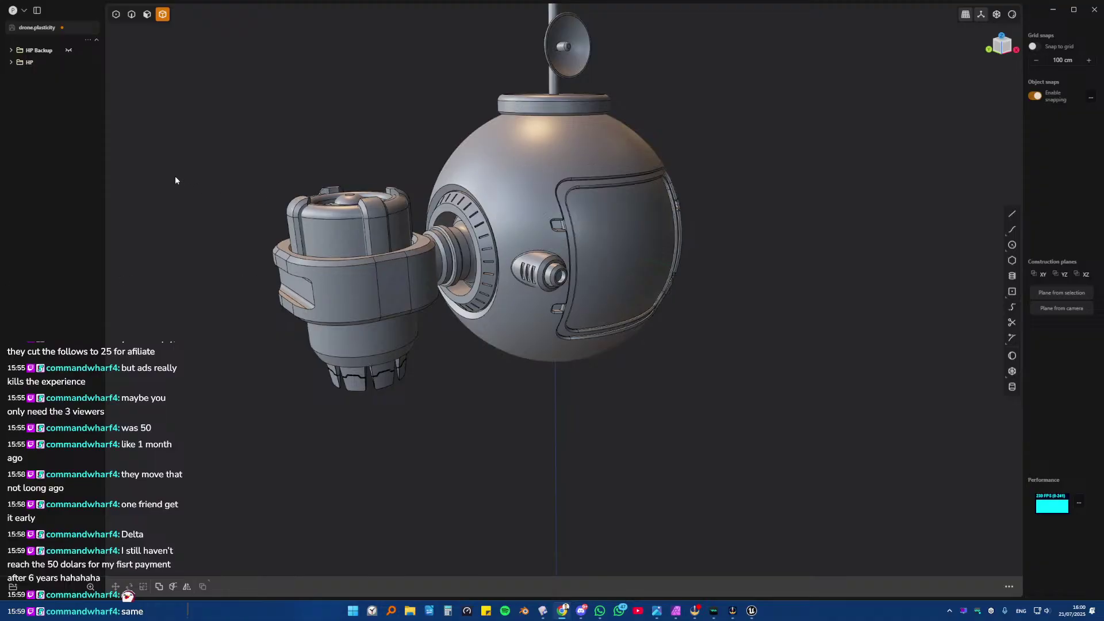
- Delete all the turbine's lofted fan blades in the HP group except the first one
middle_drag(444, 214, 530, 388)
click(446, 286)
scroll(475, 299, up, 5)
click(519, 326)
scroll(531, 388, up, 3)
scroll(469, 339, up, 3)
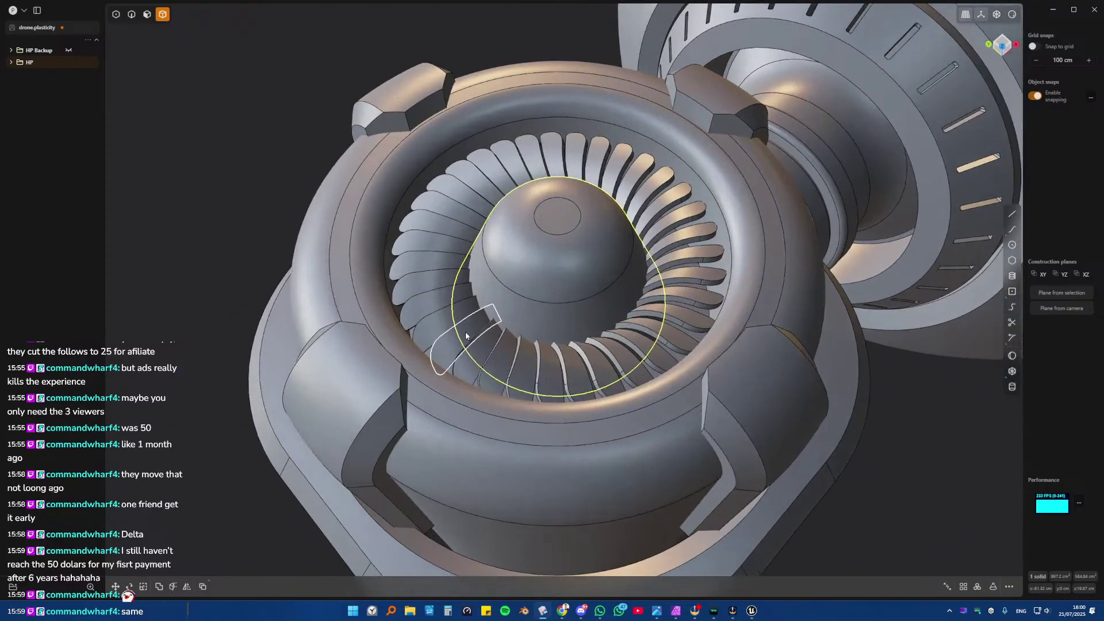
click(688, 296)
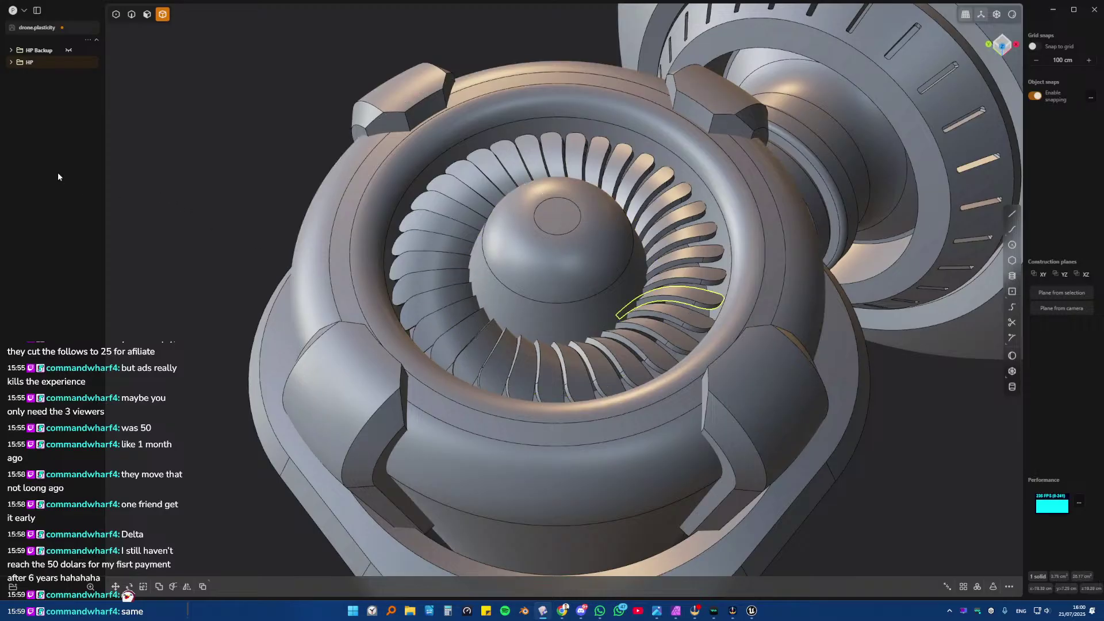
scroll(63, 172, up, 3)
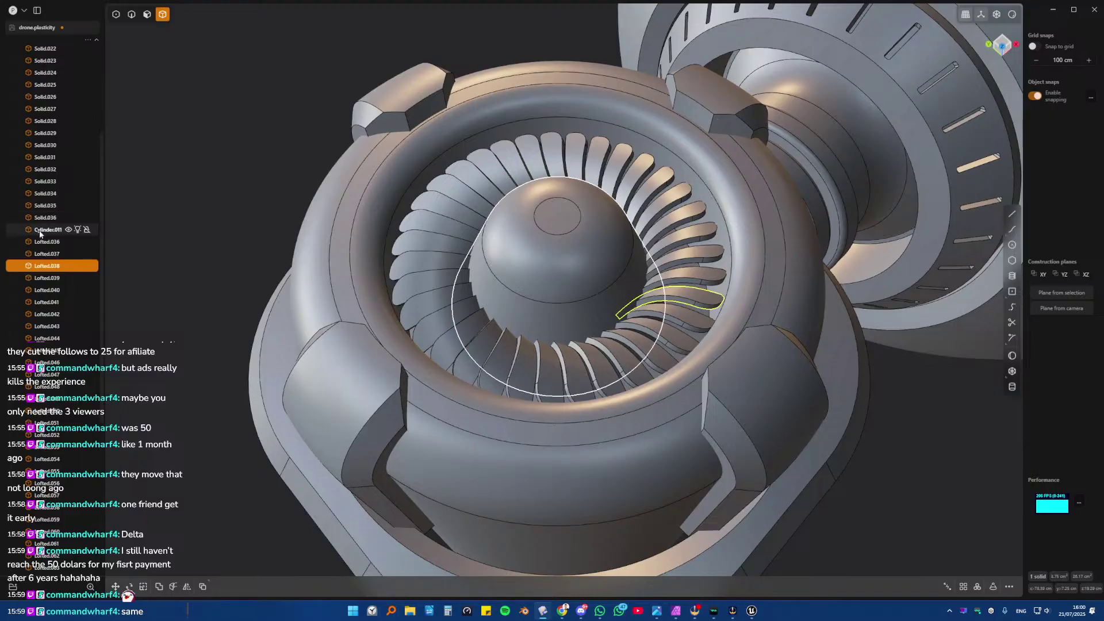
click(41, 254)
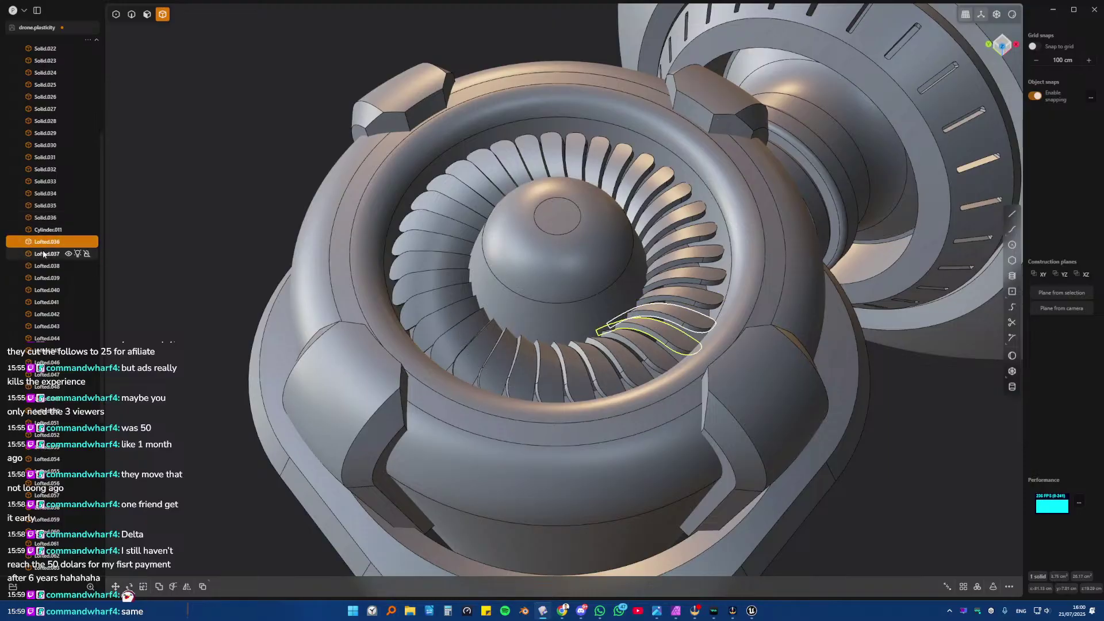
scroll(42, 254, down, 1)
scroll(42, 254, down, 3)
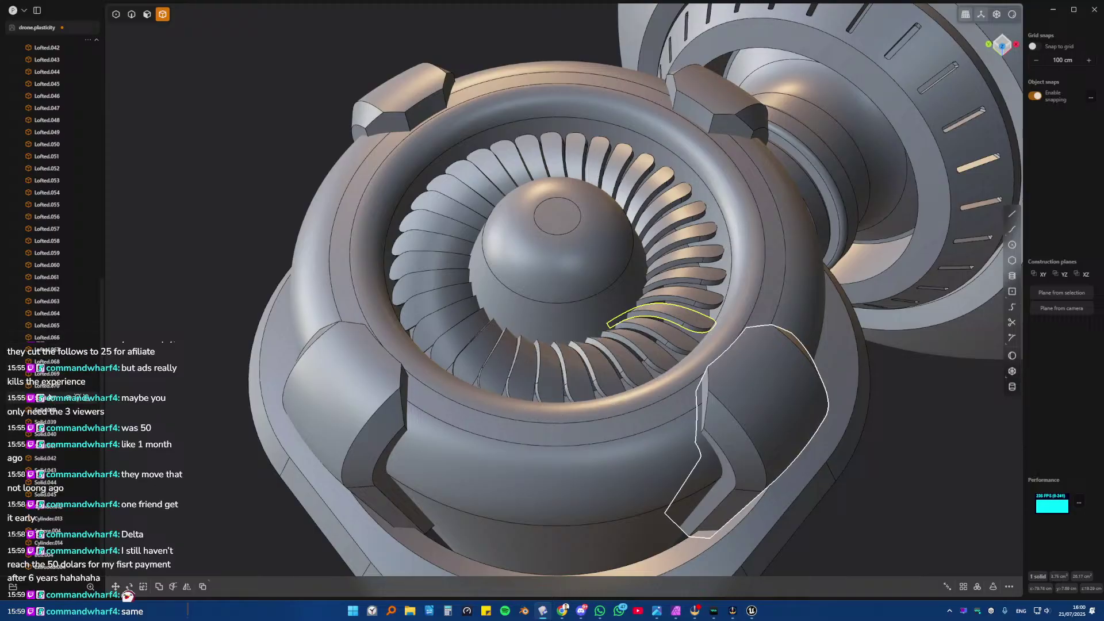
shift+click(47, 386)
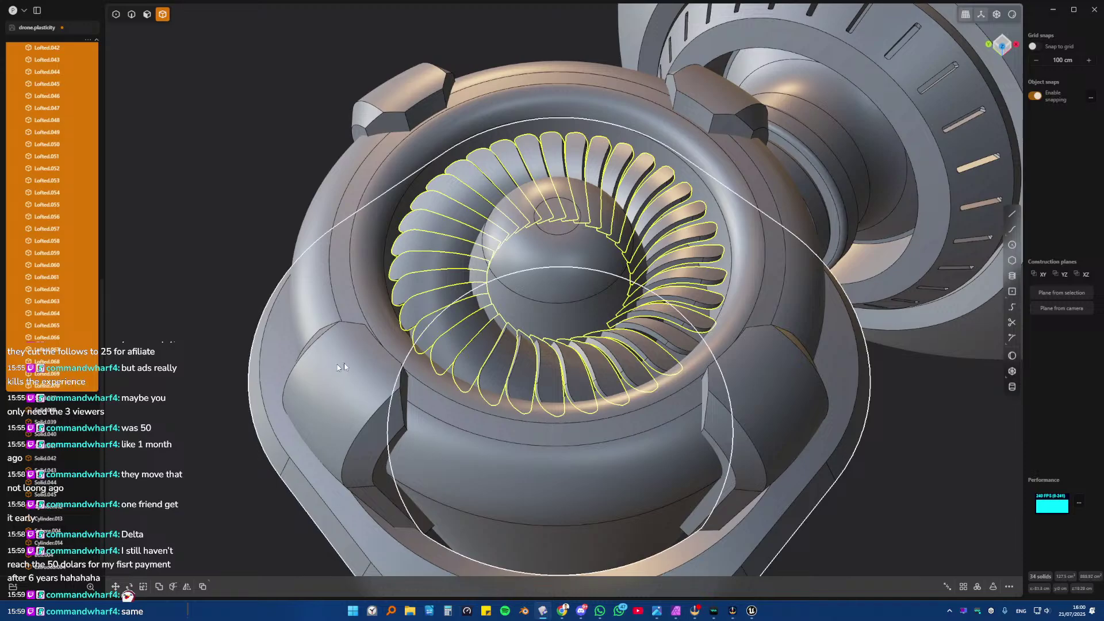
middle_drag(345, 365, 618, 339)
key(Delete)
- Isolate the remaining fan blade, fillet all its edges by about 0.072 cm, and leave isolation
click(664, 320)
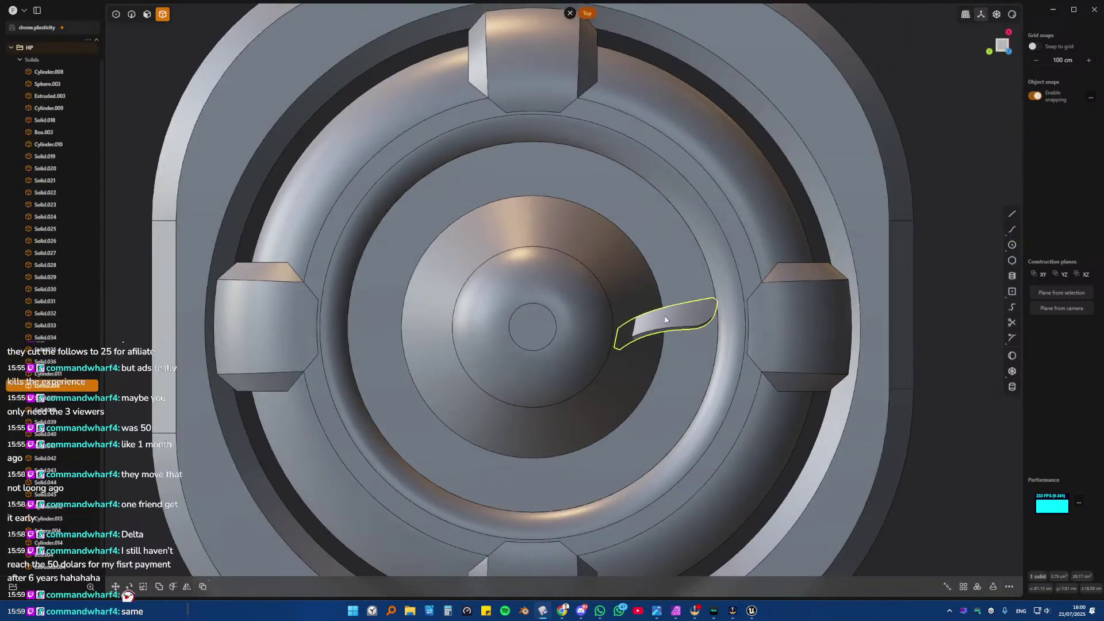
key(slash)
middle_drag(718, 379, 668, 300)
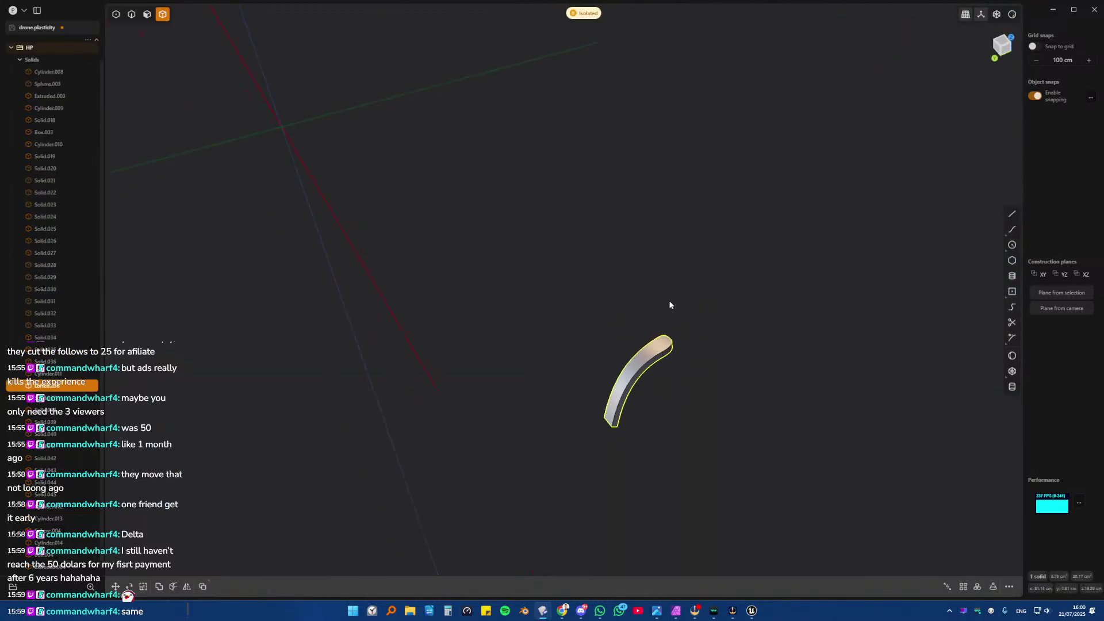
key(2)
drag(525, 288, 764, 461)
key(b)
scroll(647, 373, up, 5)
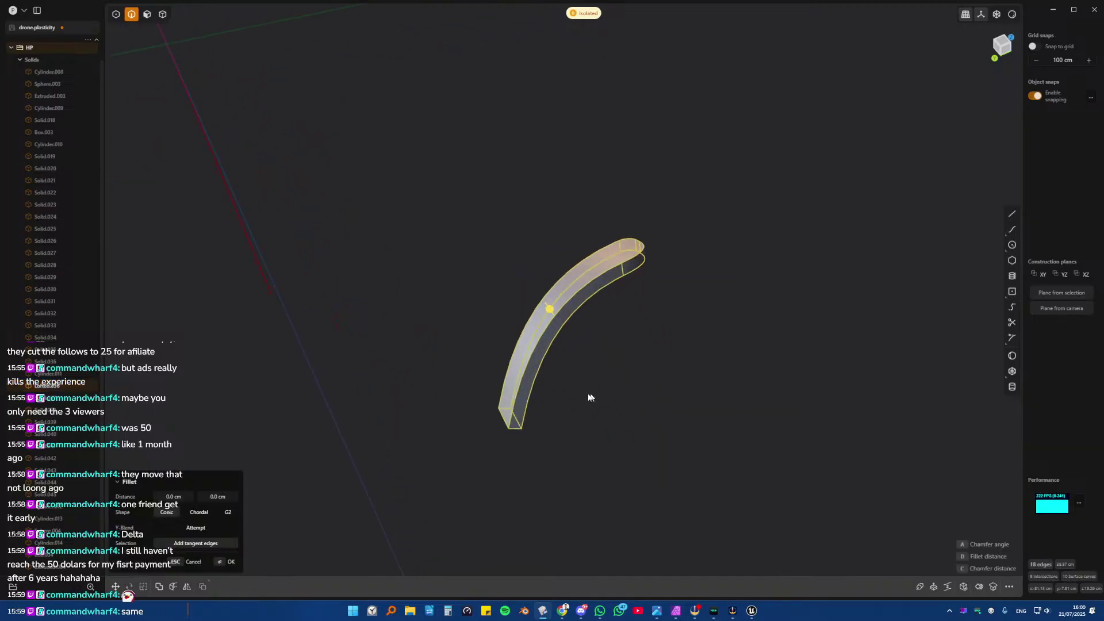
drag(539, 264, 541, 267)
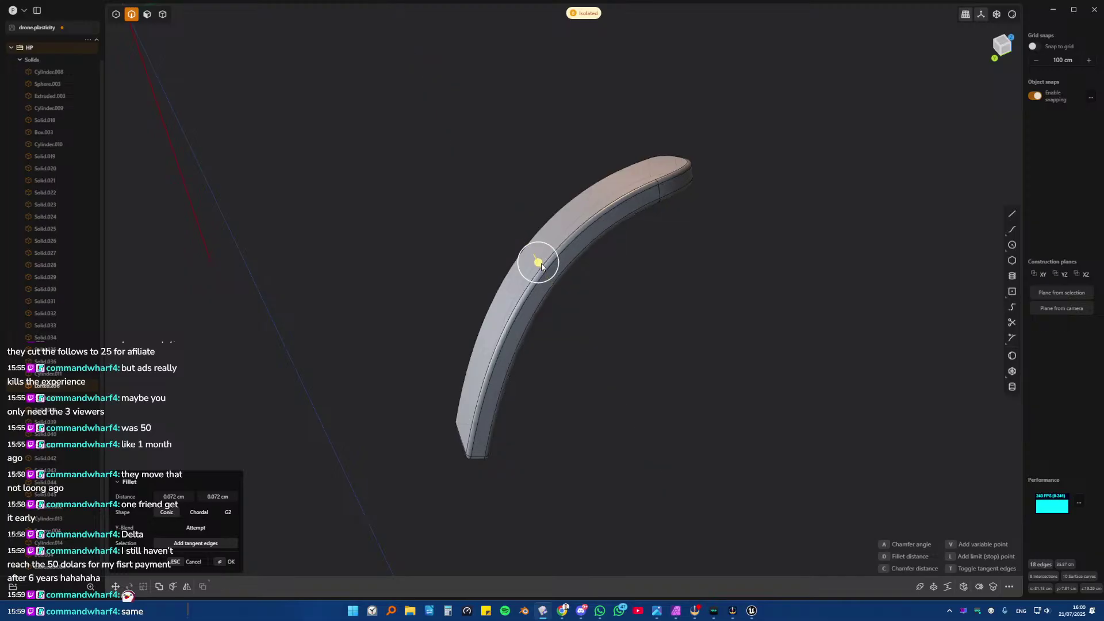
key(Return)
key(slash)
- Create a radial array of the filleted blade over 360 degrees around the centre of the turbine hub
middle_drag(636, 306, 704, 320)
scroll(605, 364, down, 6)
scroll(583, 370, down, 3)
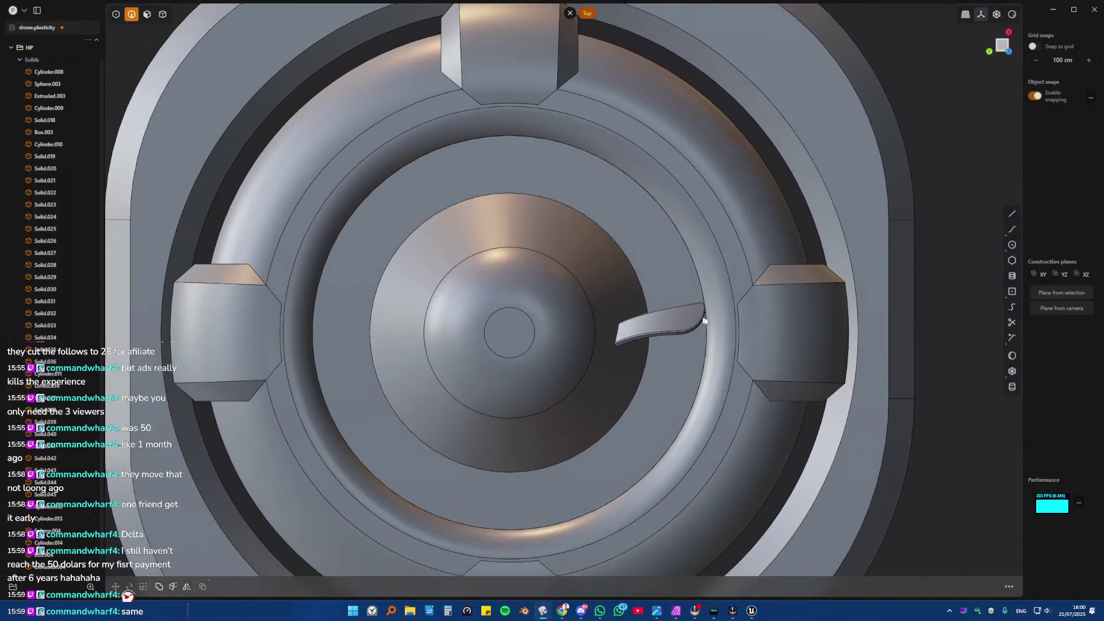
key(4)
click(676, 335)
click(977, 587)
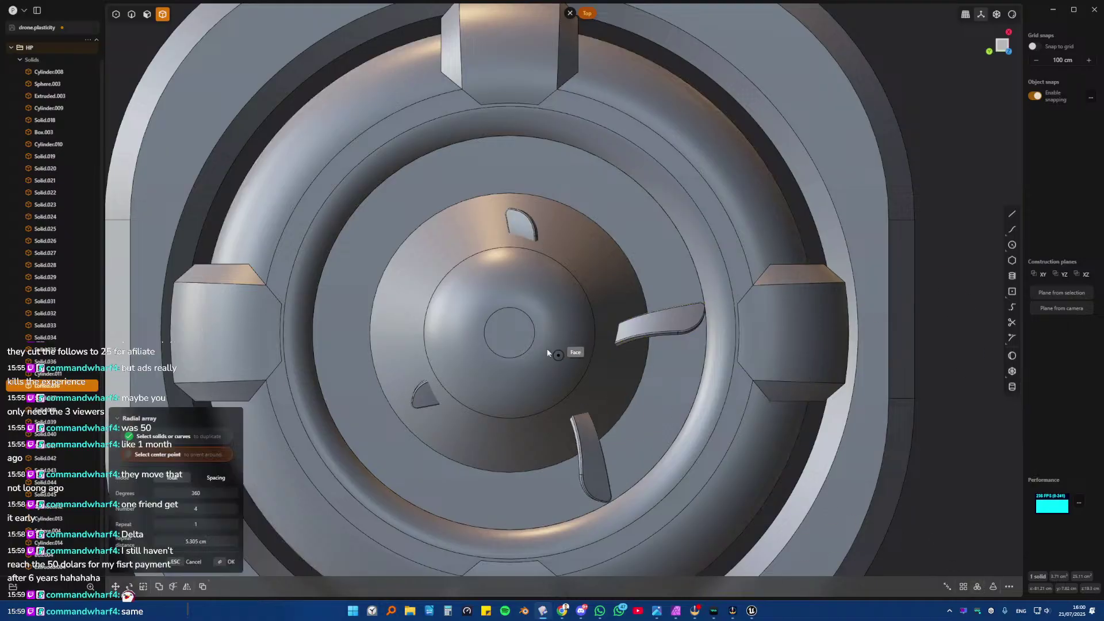
click(508, 336)
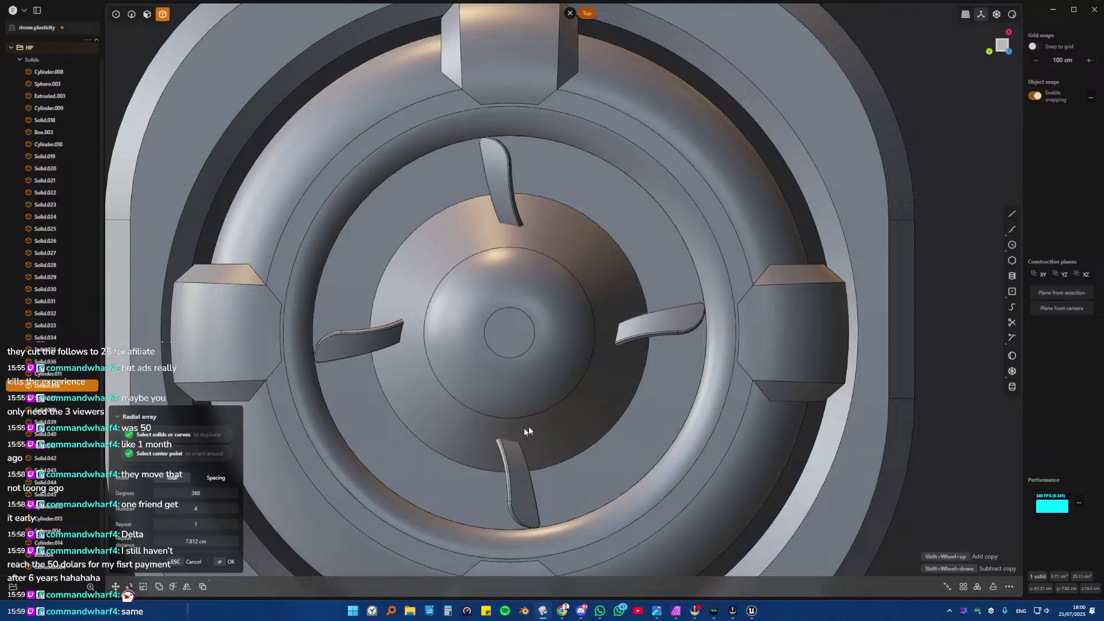
- Set the number of blades in the radial array to 40 and apply the array
middle_drag(529, 427, 254, 391)
shift+scroll(466, 335, up, 20)
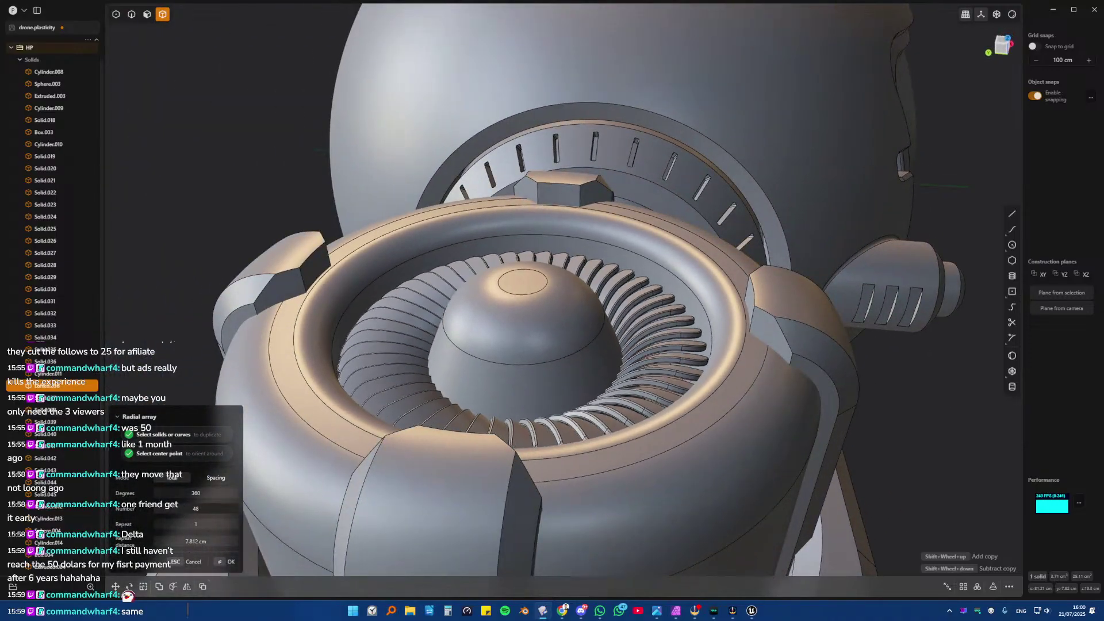
key(KP_7)
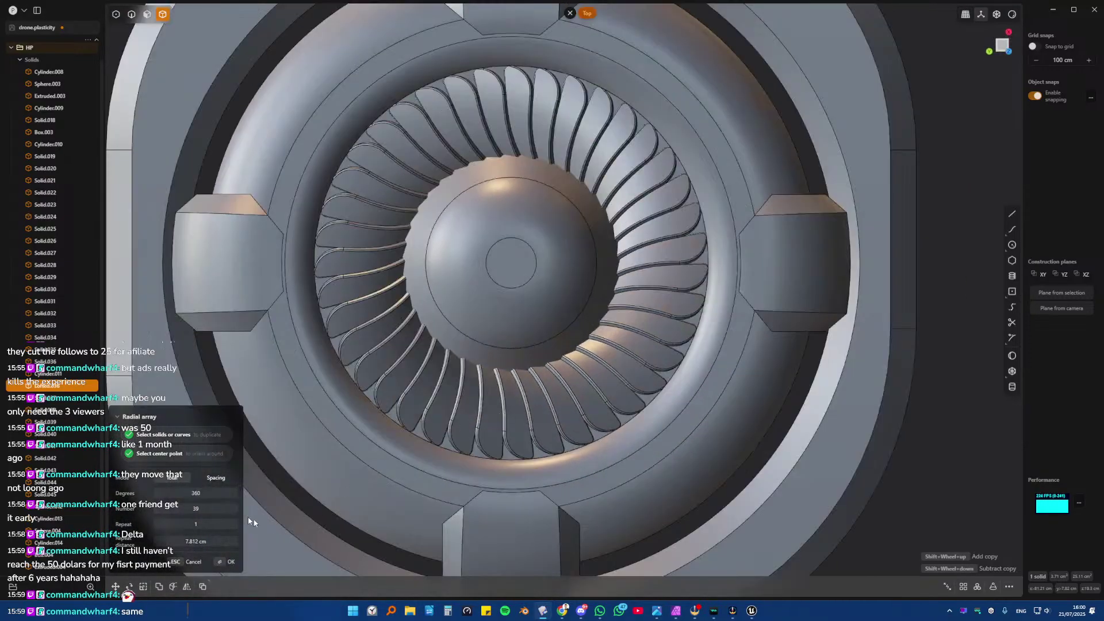
mouse_move(197, 509)
mouse_down()
mouse_move(183, 509)
mouse_move(200, 509)
mouse_up()
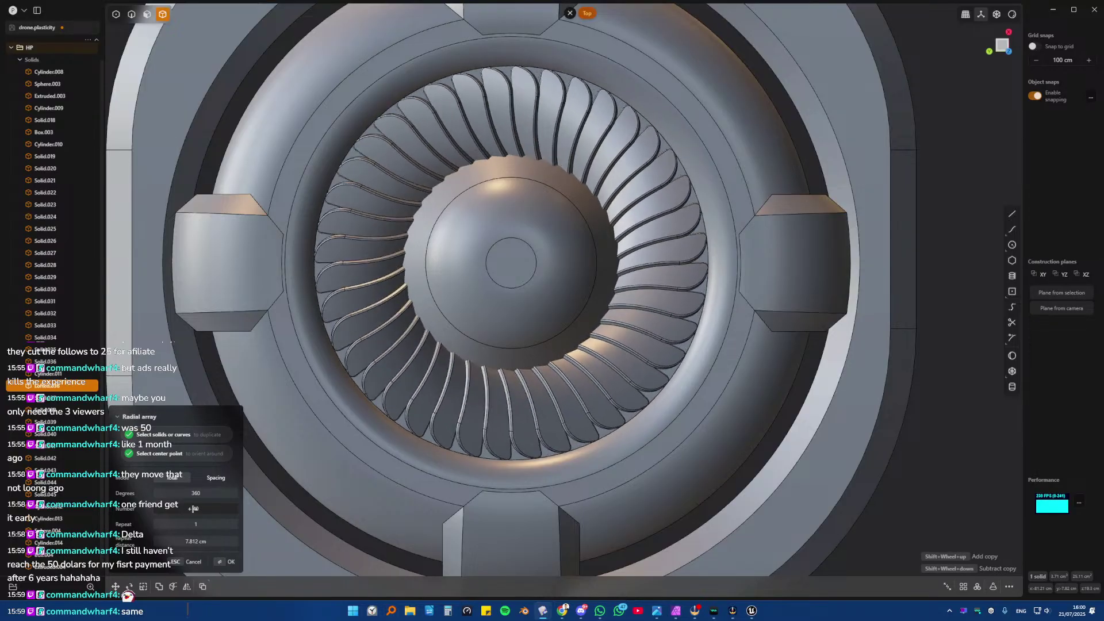
middle_drag(661, 321, 521, 295)
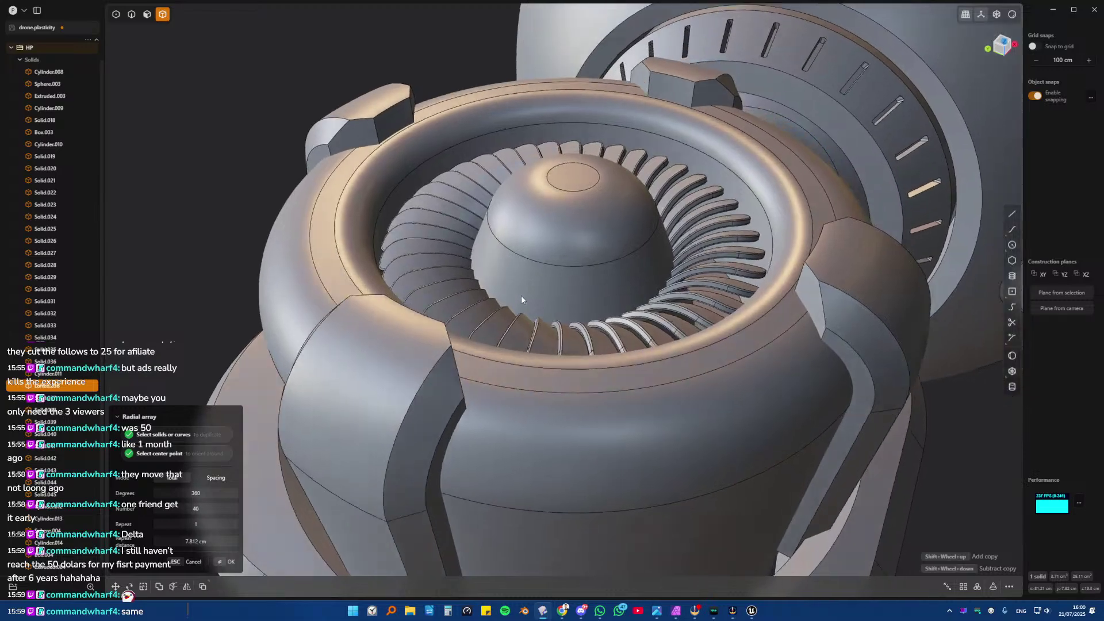
key(KP_7)
scroll(591, 363, down, 3)
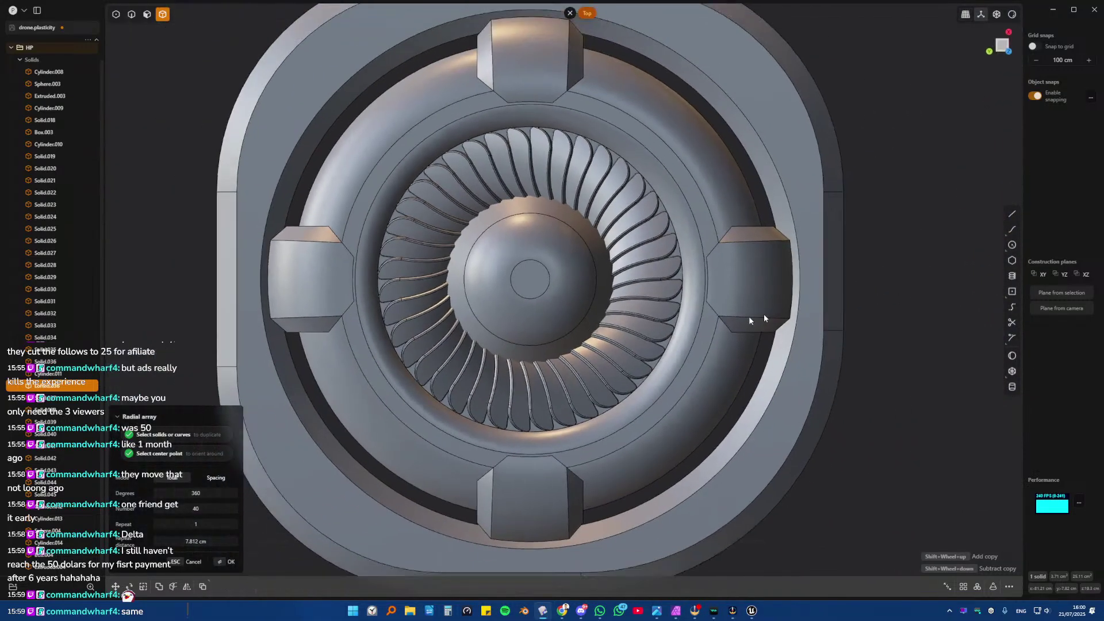
middle_drag(764, 316, 488, 361)
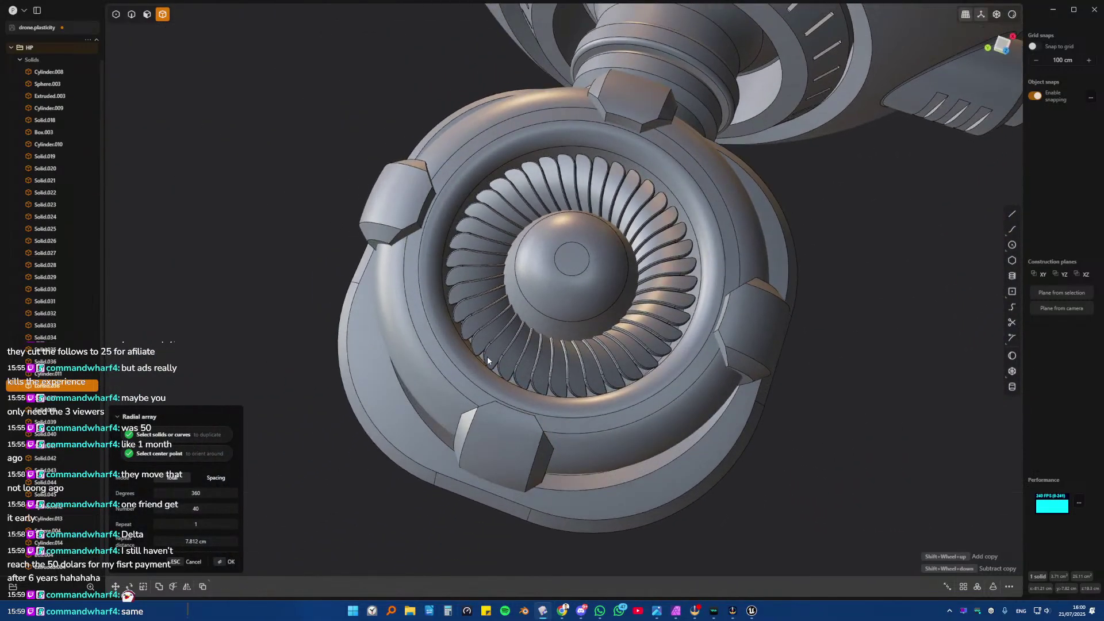
scroll(566, 273, up, 5)
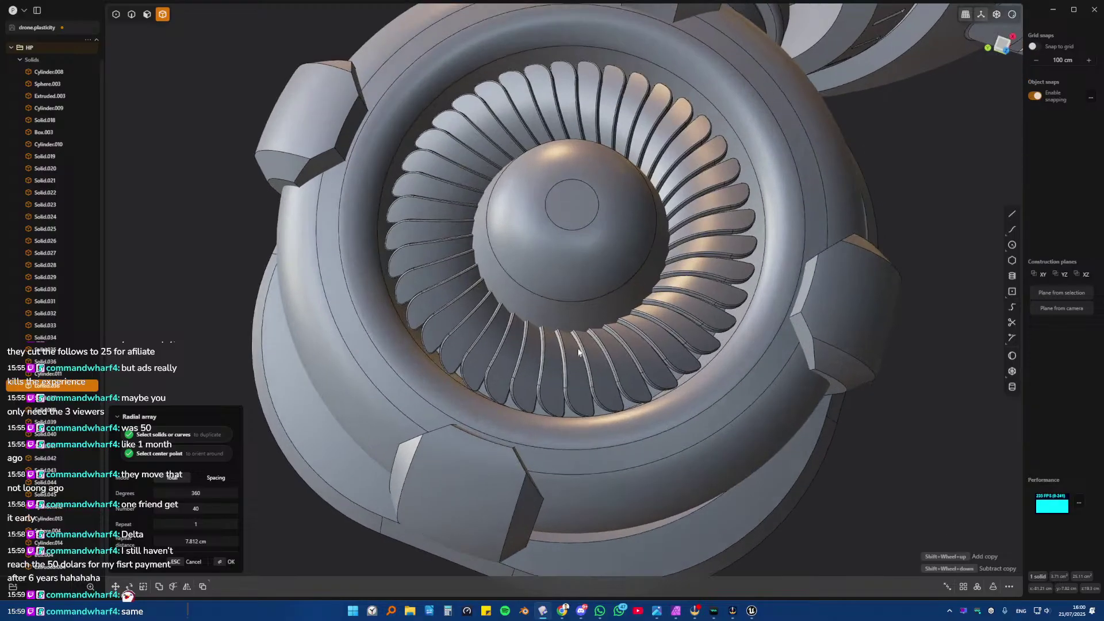
key(Return)
- Examine the ring of filleted blades around the turbine hub from several angles
scroll(558, 286, down, 3)
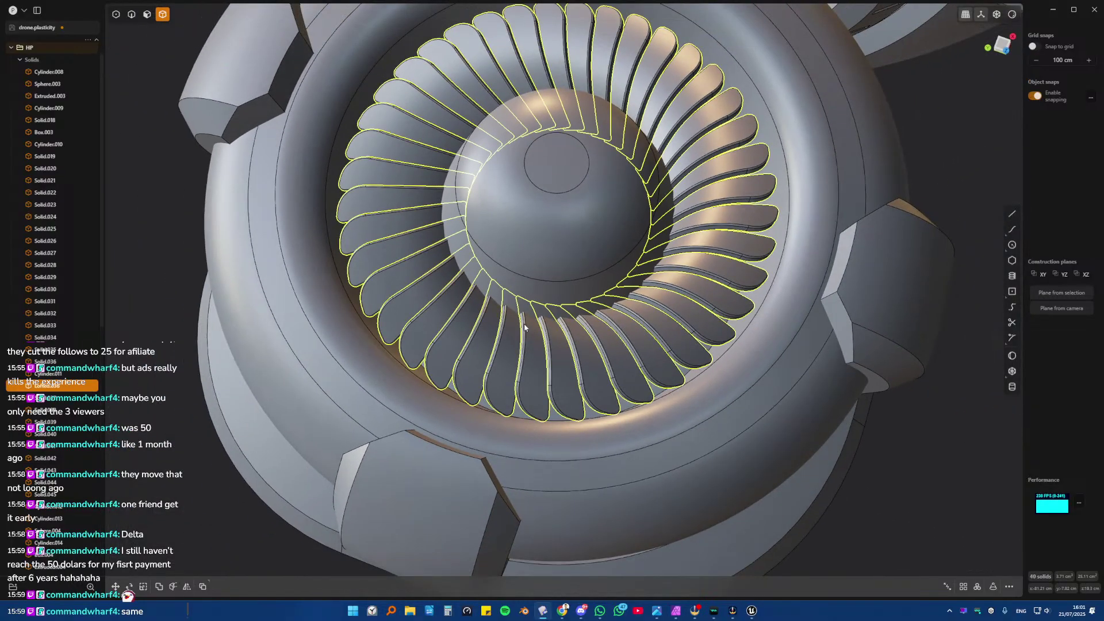
middle_drag(523, 323, 516, 264)
click(516, 264)
click(176, 198)
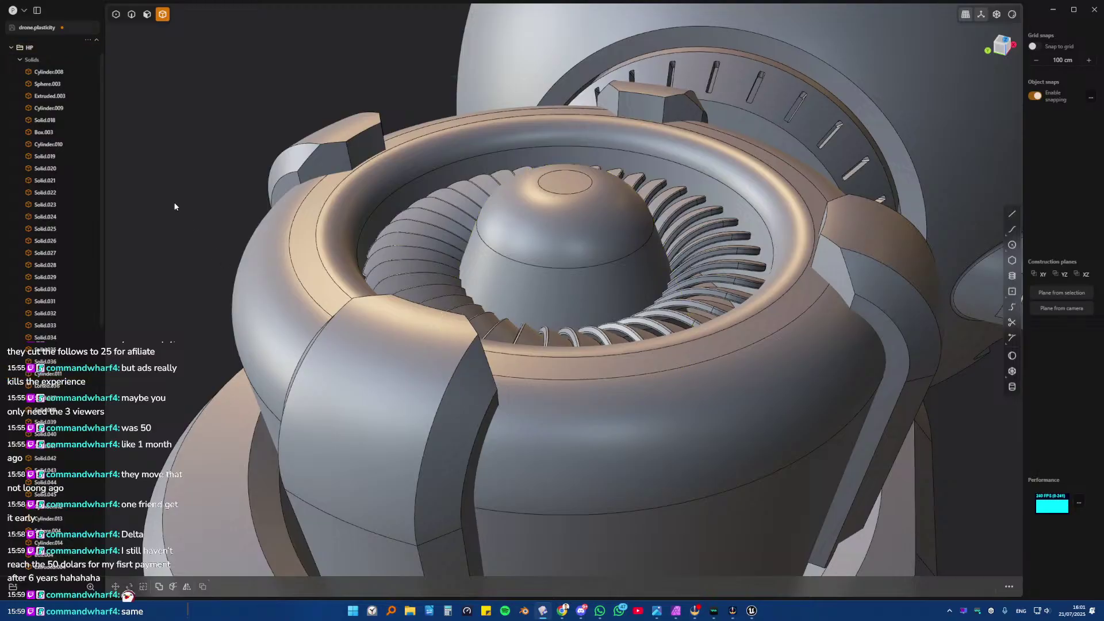
middle_drag(509, 239, 519, 264)
scroll(567, 299, up, 5)
scroll(529, 262, down, 5)
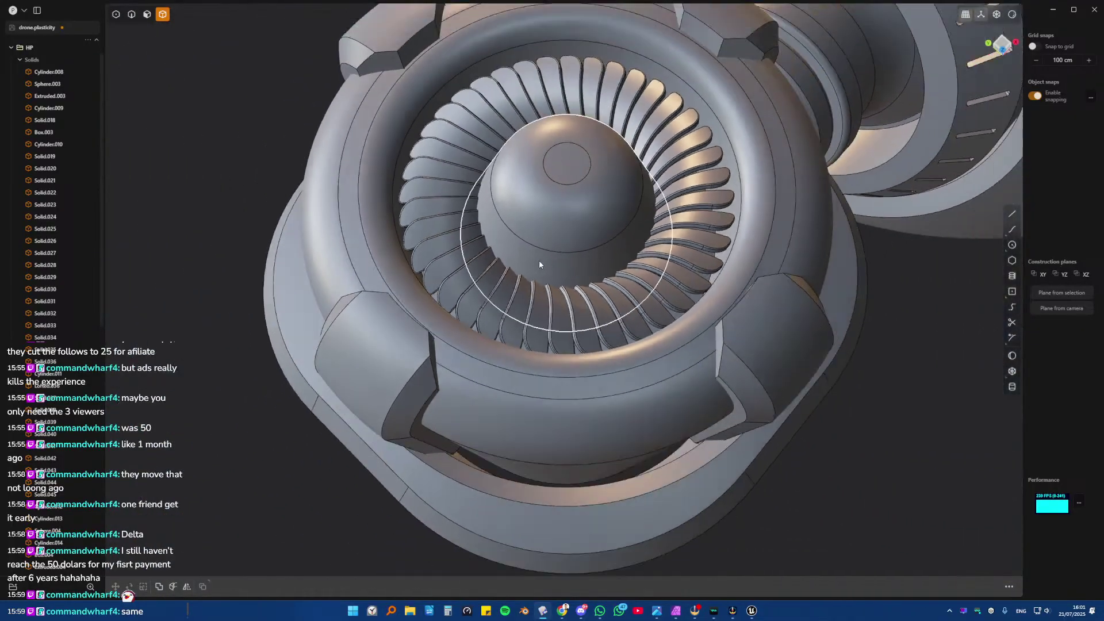
- Isolate the engine's core cylinder and fillet the circular edges of its recessed lower end by about 0.321 cm
click(555, 264)
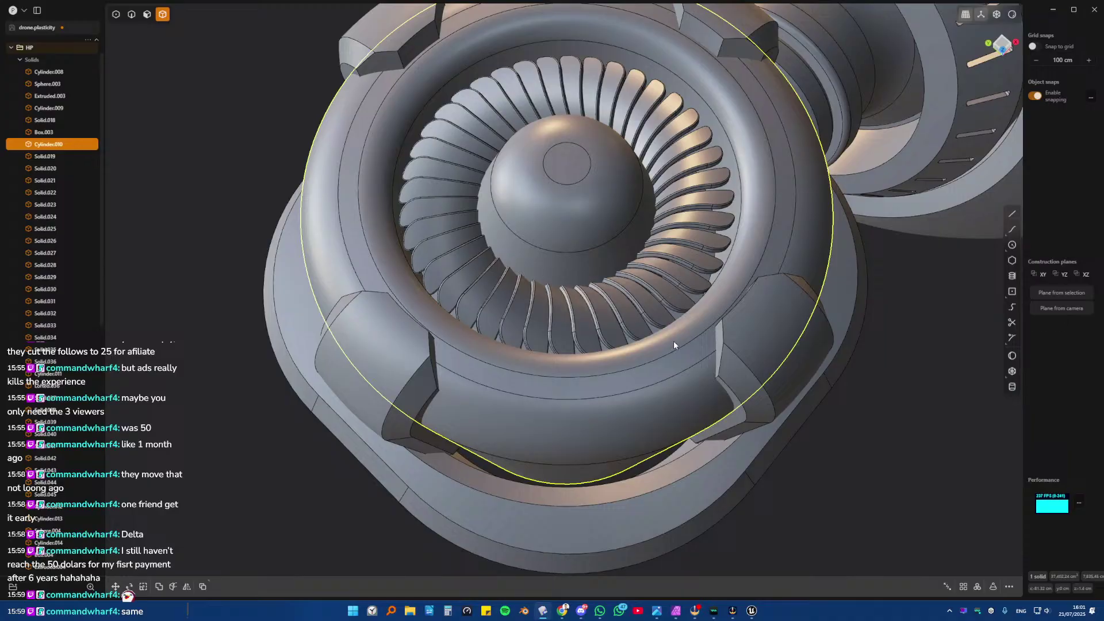
key(/)
middle_drag(674, 338, 561, 283)
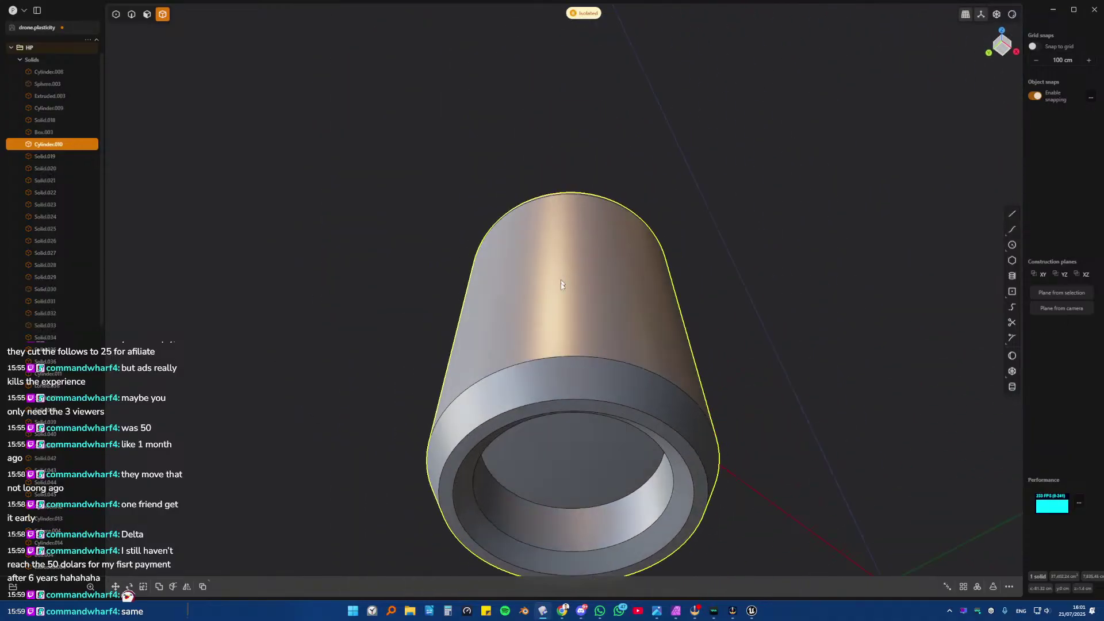
key(2)
click(550, 363)
key(f)
middle_drag(550, 364, 711, 385)
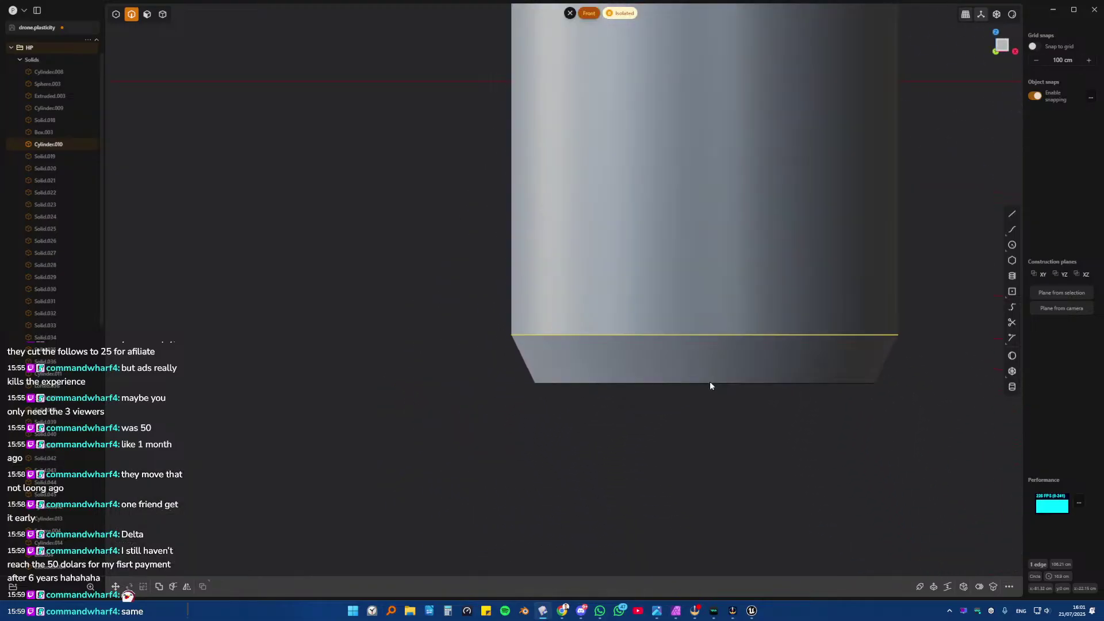
key(f)
drag(363, 233, 848, 401)
middle_drag(848, 401, 430, 199)
drag(440, 161, 437, 159)
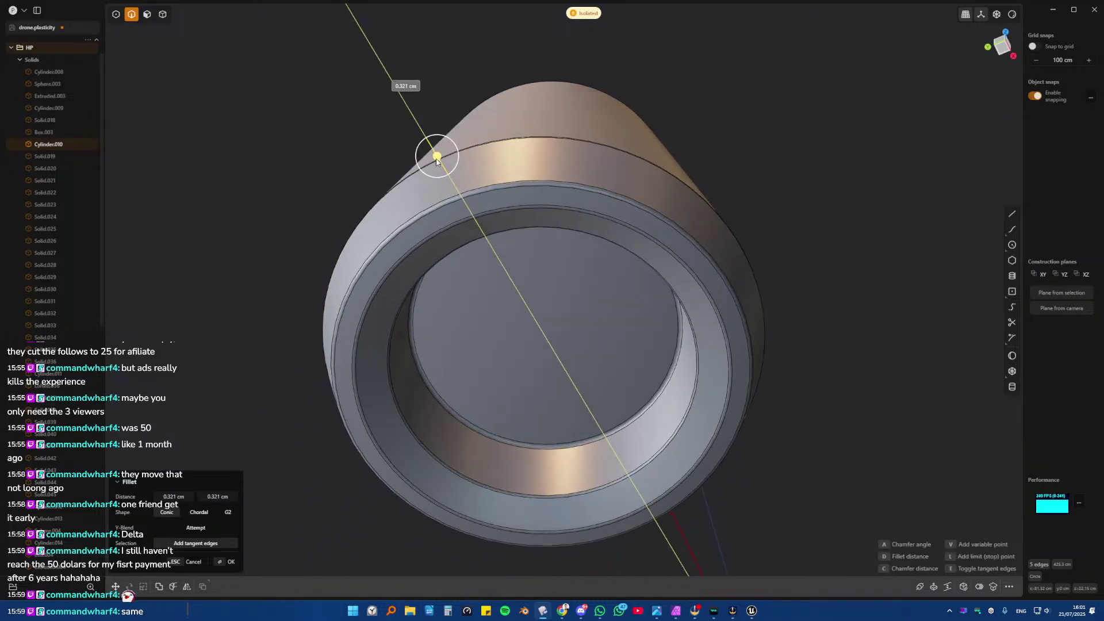
key(Return)
key(Escape)
middle_drag(586, 190, 636, 326)
key(3)
click(498, 145)
key(o)
middle_drag(496, 146, 489, 316)
scroll(601, 222, up, 3)
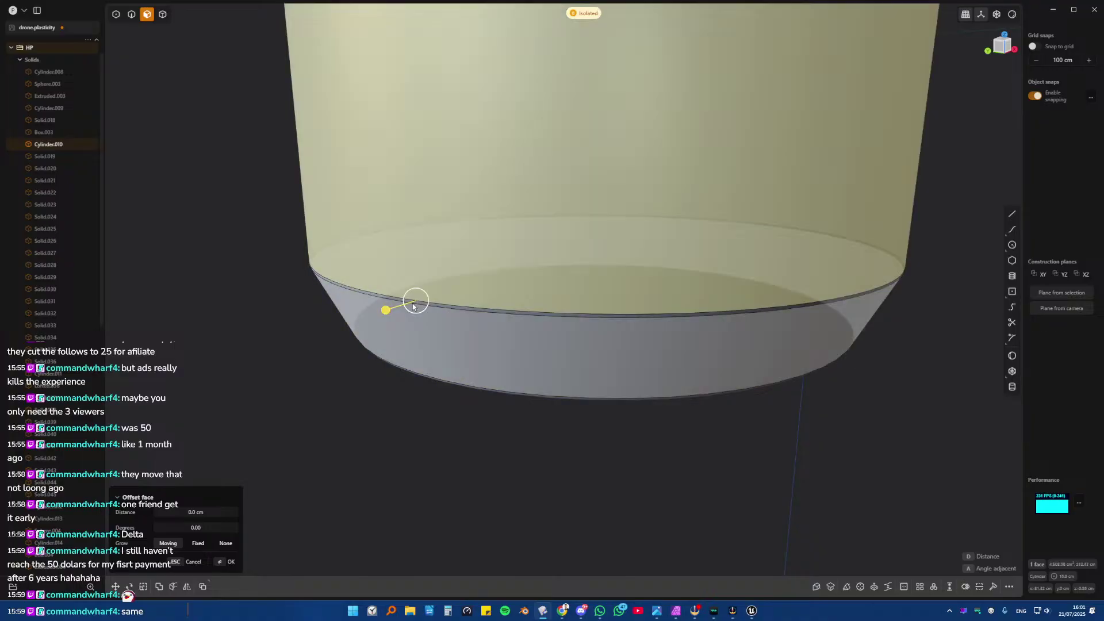
key(Escape)
- Fillet the circular edge where the core cylinder's wall meets its tapered lower band, and end the isolated view
key(2)
click(422, 305)
key(f)
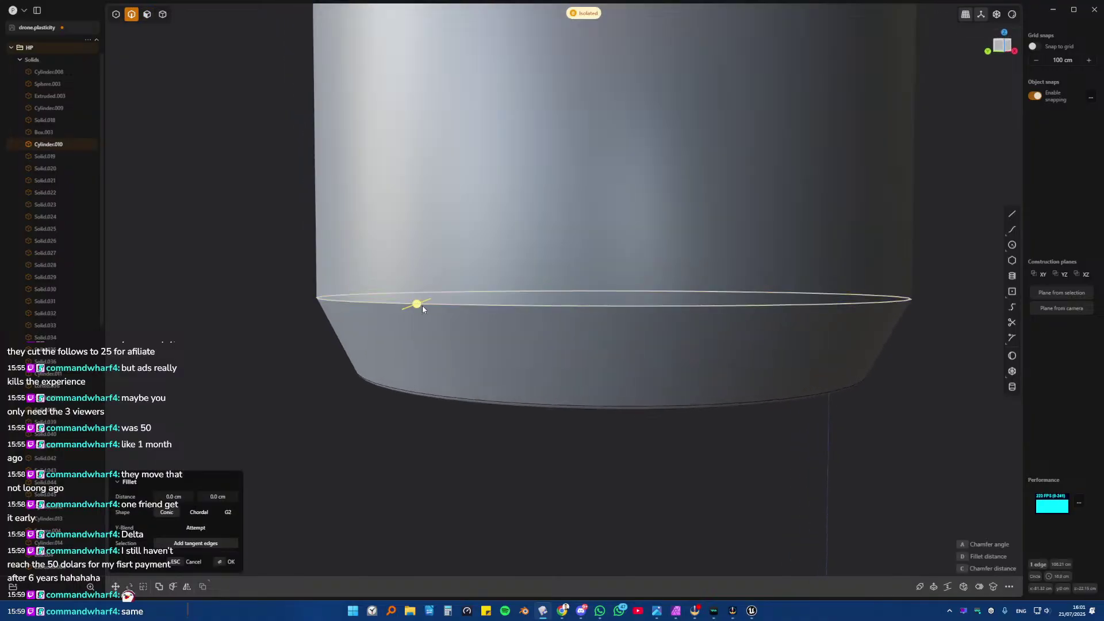
drag(422, 305, 389, 316)
key(Return)
scroll(416, 371, down, 2)
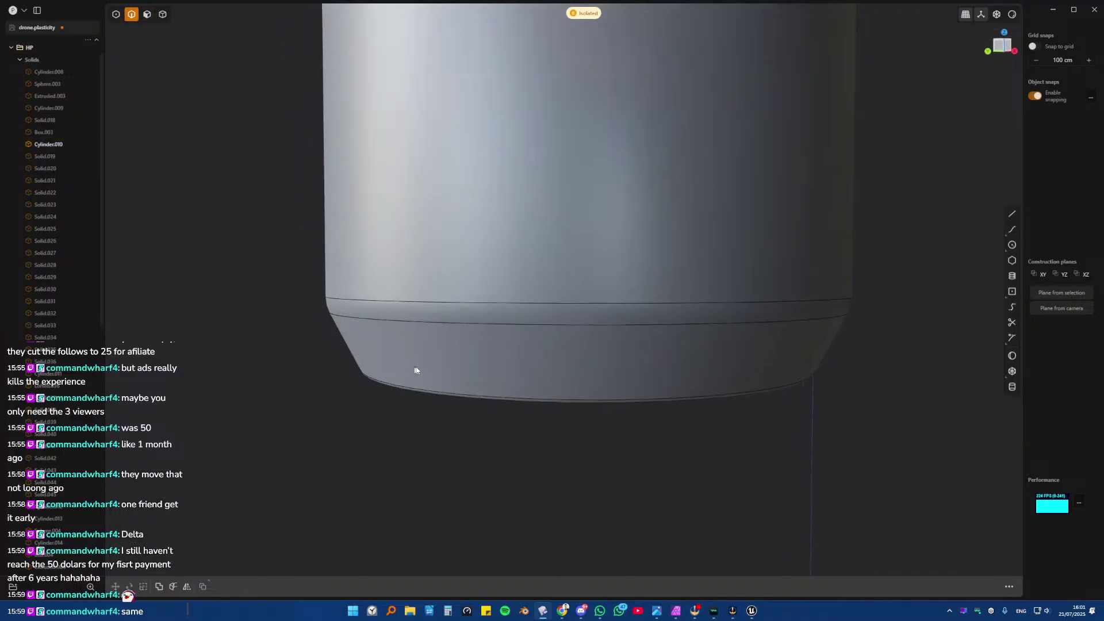
middle_drag(416, 371, 387, 364)
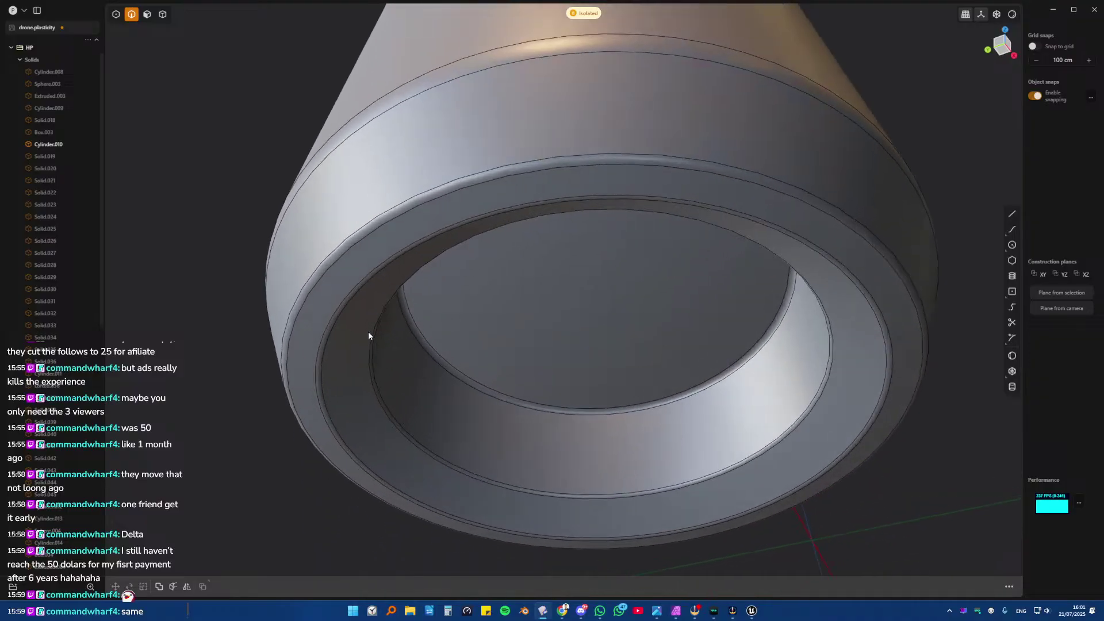
scroll(551, 355, down, 3)
key(slash)
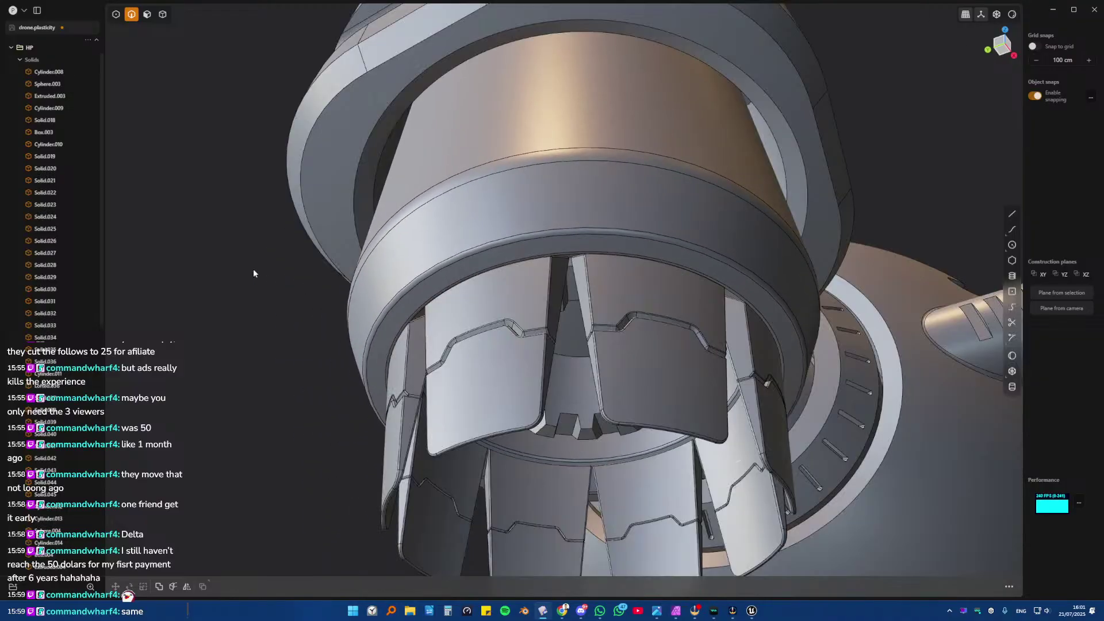
- Isolate the slotted housing ring that surrounds the engine's core cylinder
scroll(253, 273, down, 3)
middle_drag(253, 273, 515, 331)
key(4)
click(510, 175)
scroll(516, 330, up, 5)
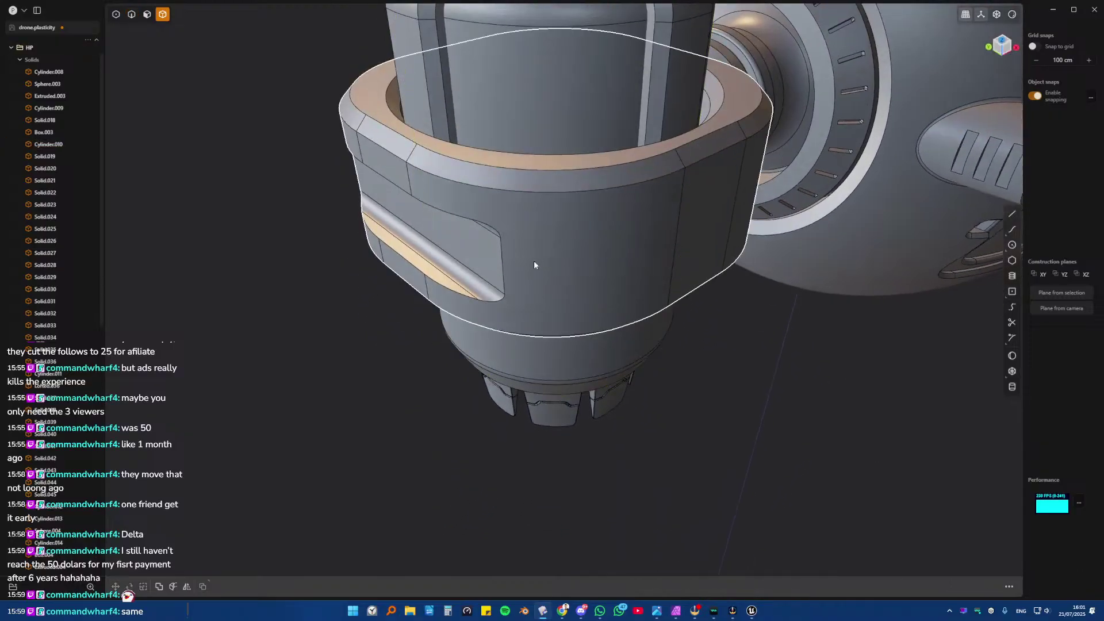
click(541, 250)
key(slash)
- Fillet all edges of the housing ring by about 0.67 cm and bring back the rest of the drone
middle_drag(670, 284, 564, 212)
key(2)
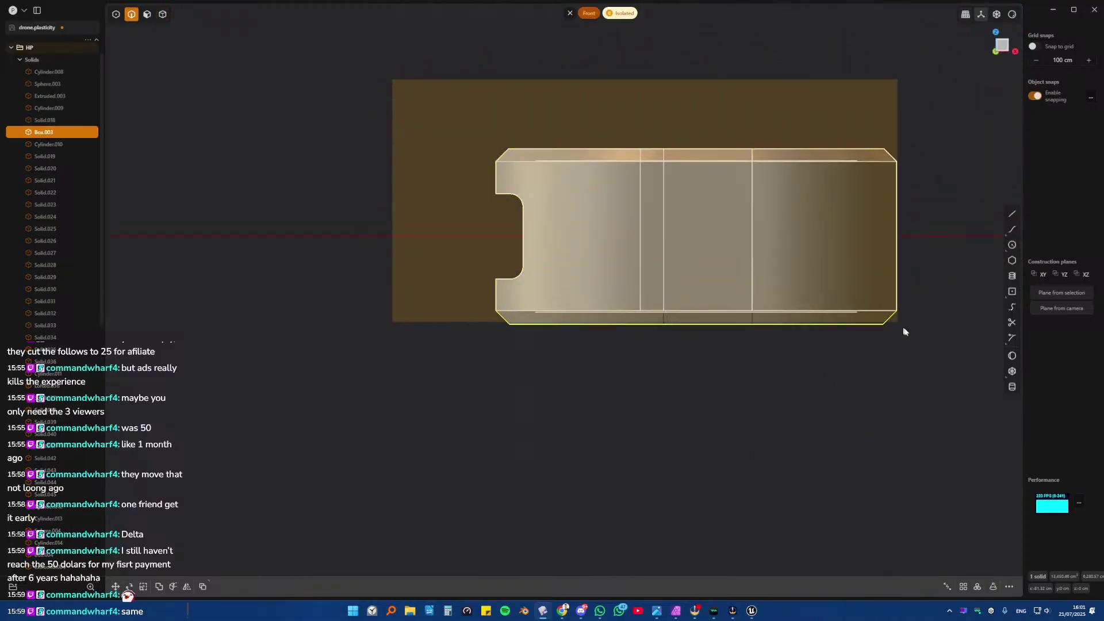
key(f)
middle_drag(557, 268, 428, 268)
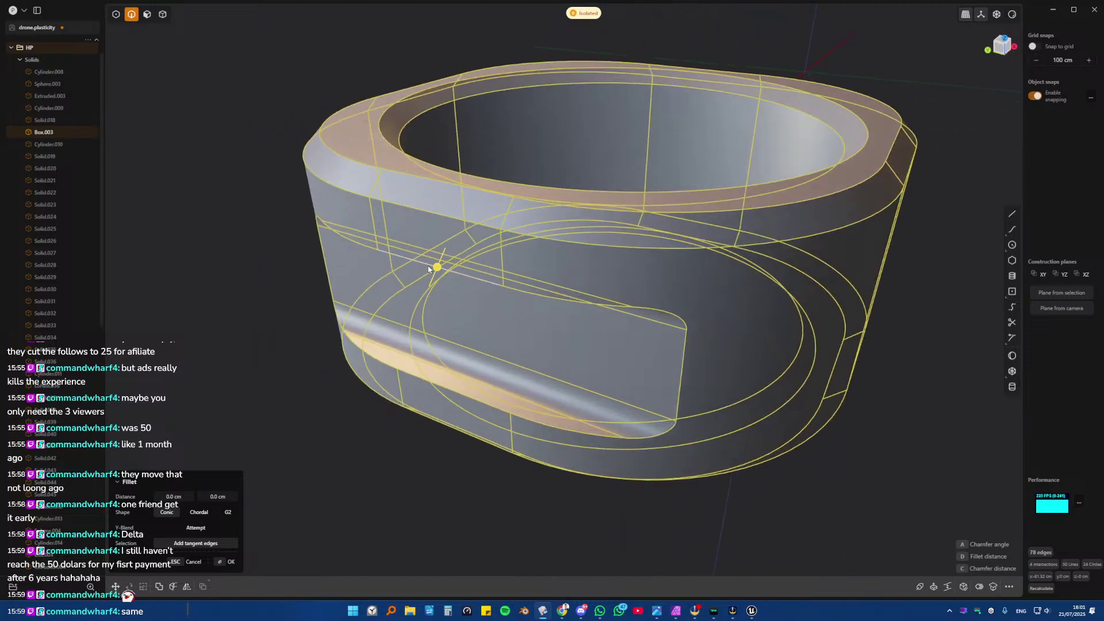
mouse_move(436, 268)
mouse_down()
mouse_move(441, 260)
mouse_move(437, 283)
mouse_up()
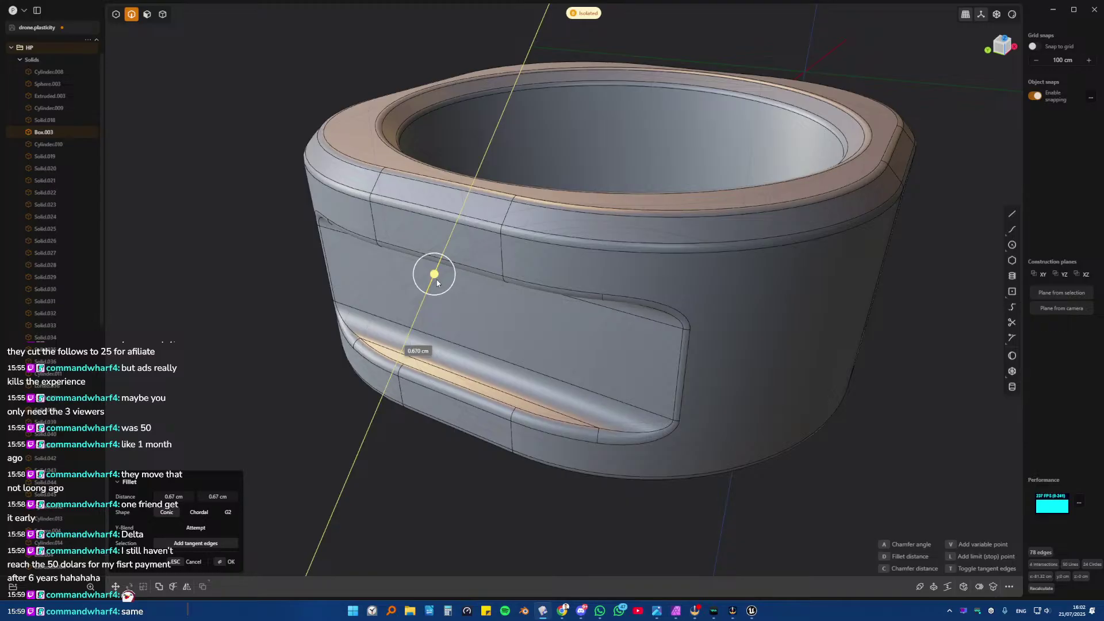
key(Return)
middle_drag(278, 254, 535, 275)
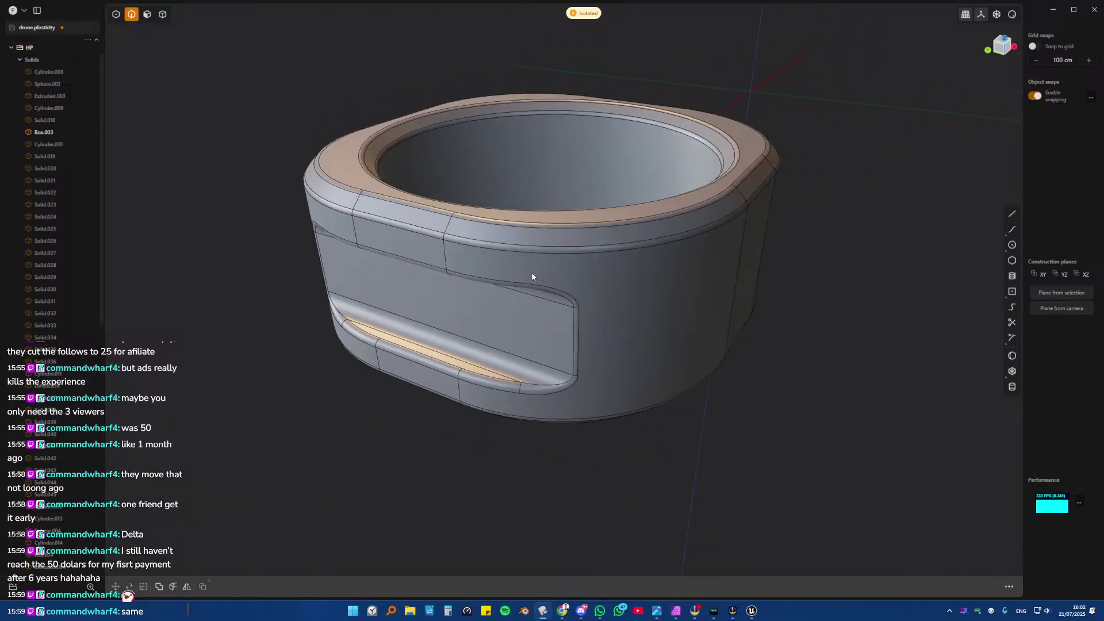
key(/)
- Examine the engine's filleted housing, lower flaps and upper cylinder from several angles, and select the front rib of the upper cylinder
middle_drag(378, 303, 594, 144)
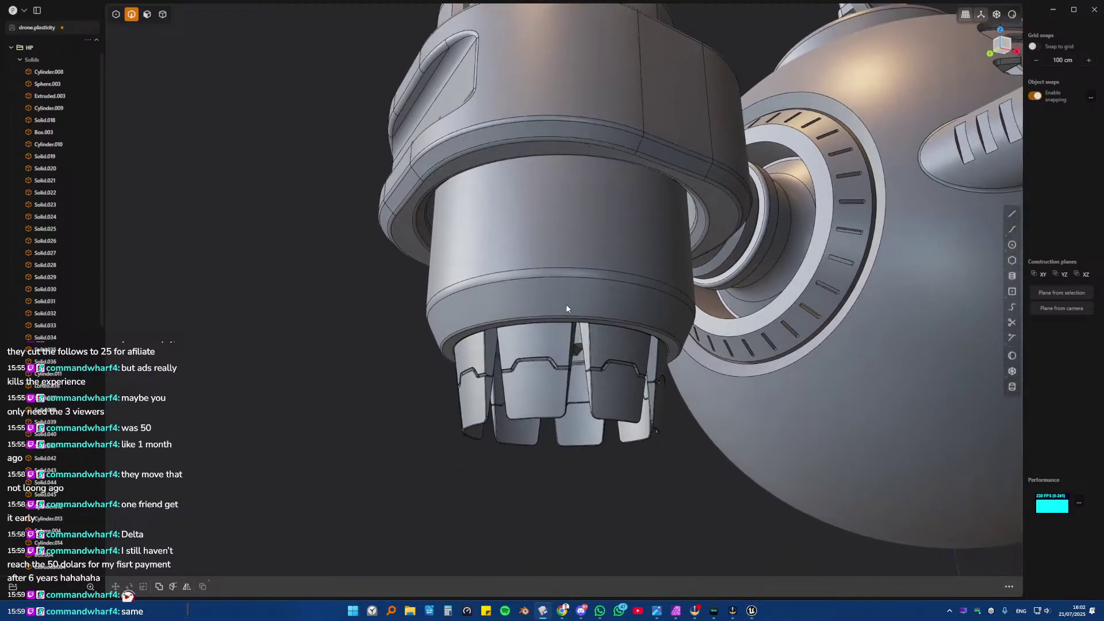
scroll(560, 379, up, 5)
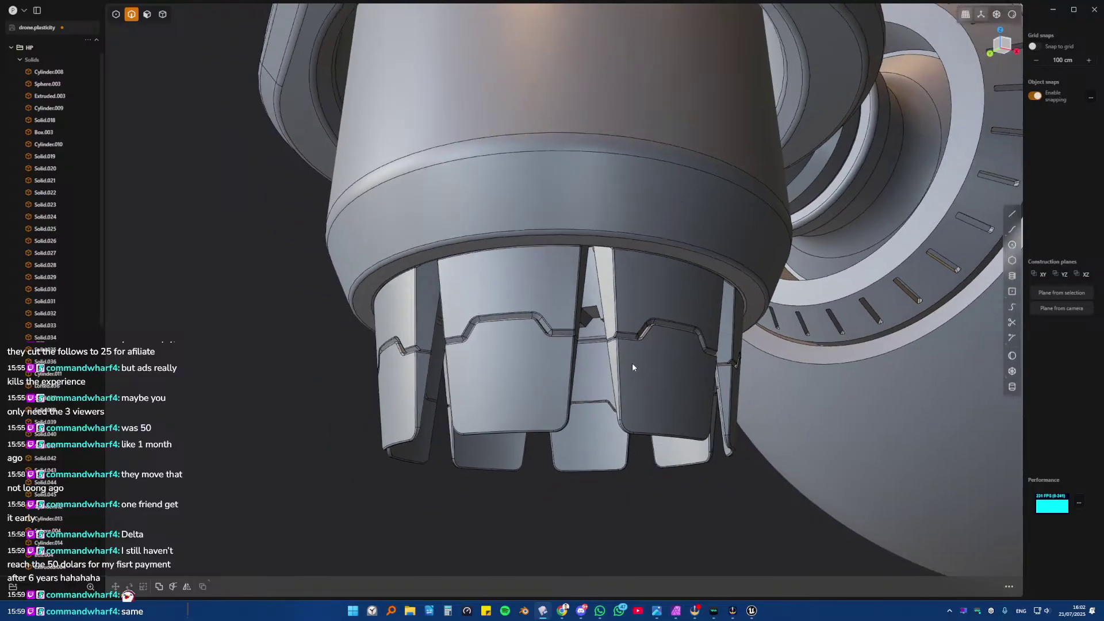
scroll(633, 367, down, 6)
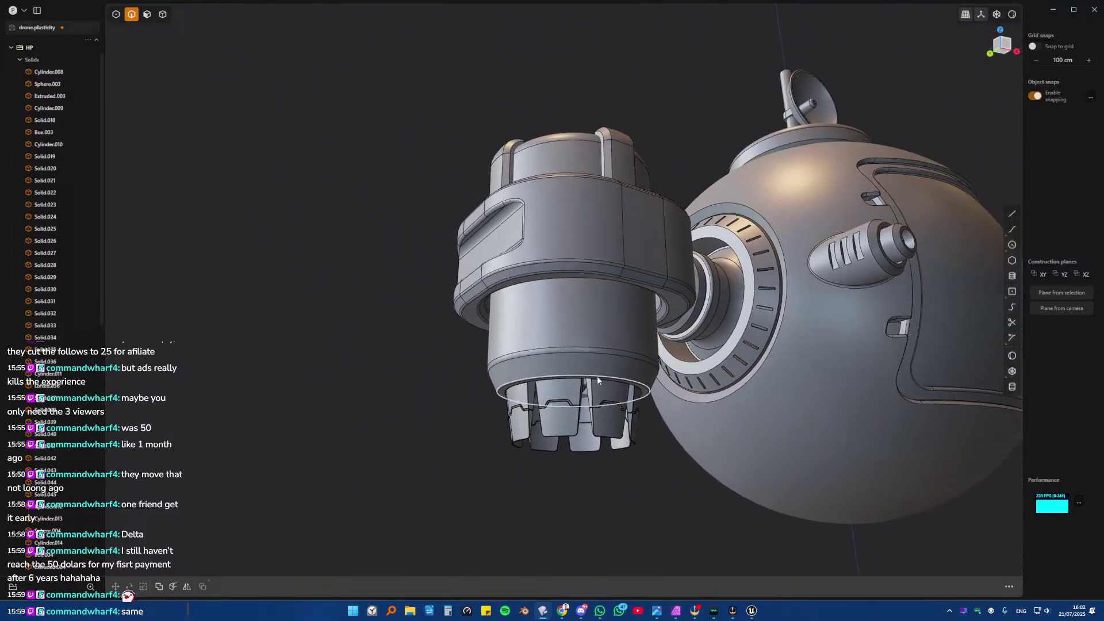
middle_drag(579, 310, 571, 378)
scroll(570, 375, up, 5)
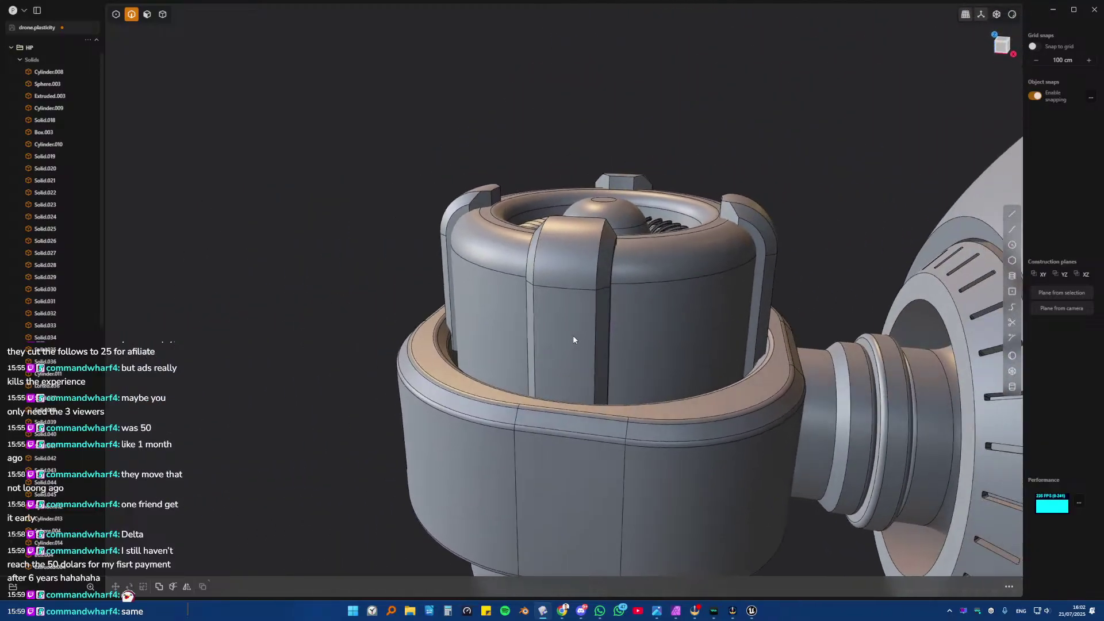
key(4)
click(567, 326)
middle_drag(567, 325, 619, 295)
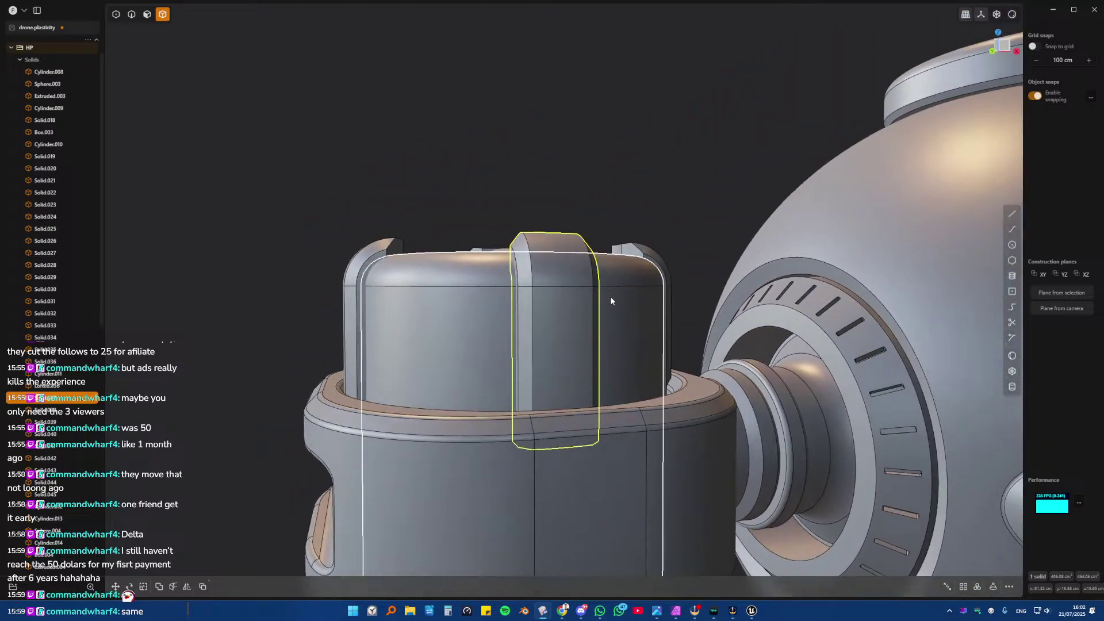
middle_drag(574, 281, 573, 320)
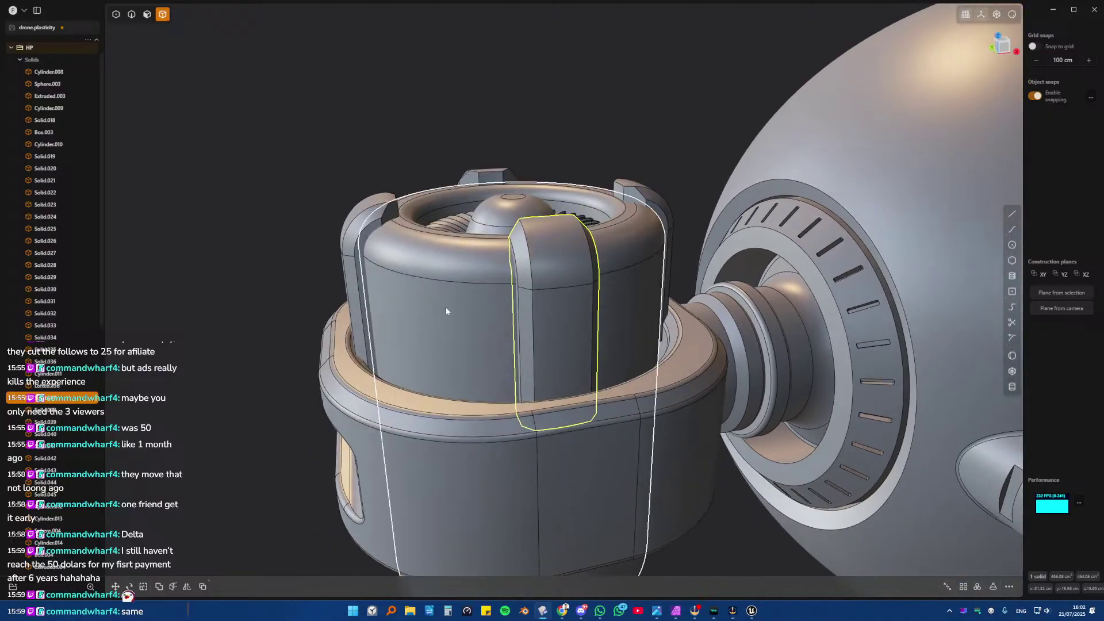
middle_drag(476, 300, 436, 292)
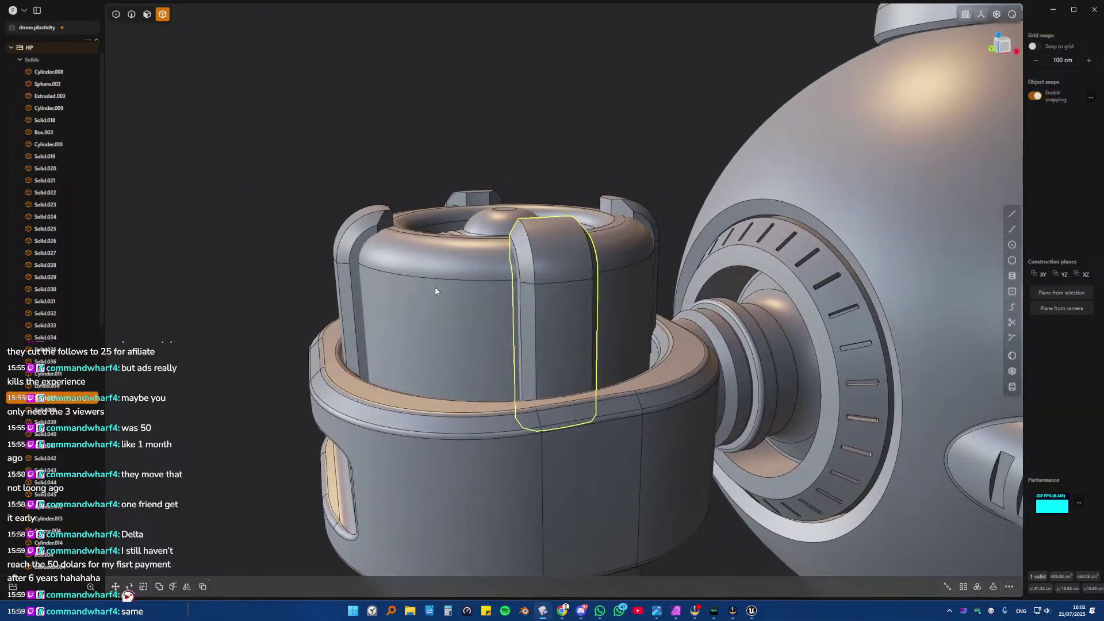
- Draw a centred rectangle about 3.9 by 0.8 cm on the rib's front face and move it down near the housing ring
key(KP_1)
scroll(604, 345, up, 5)
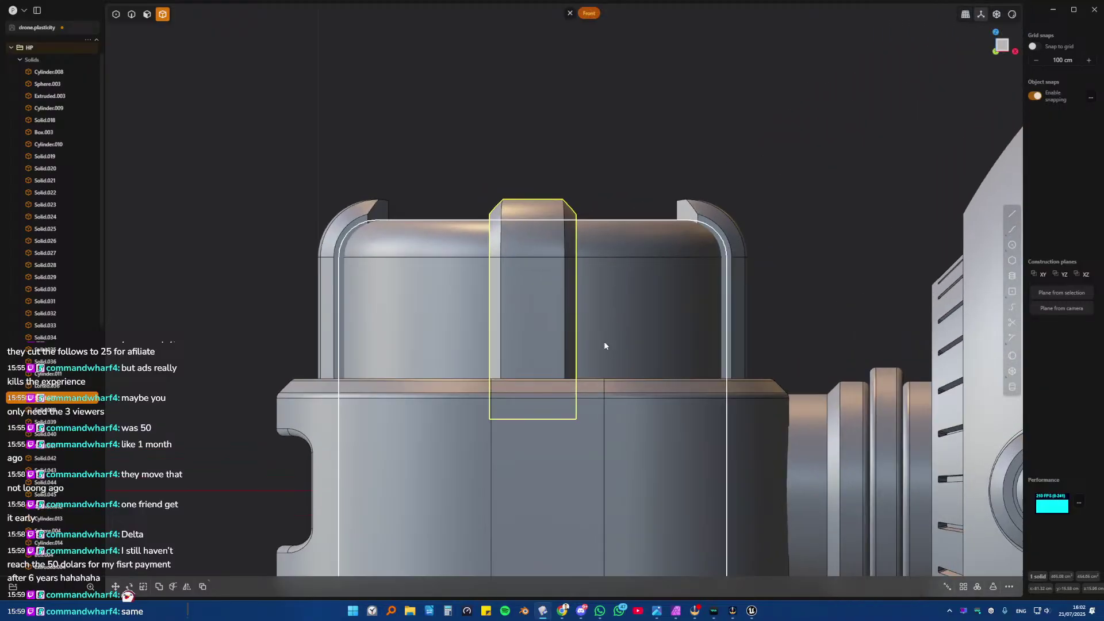
scroll(554, 331, up, 2)
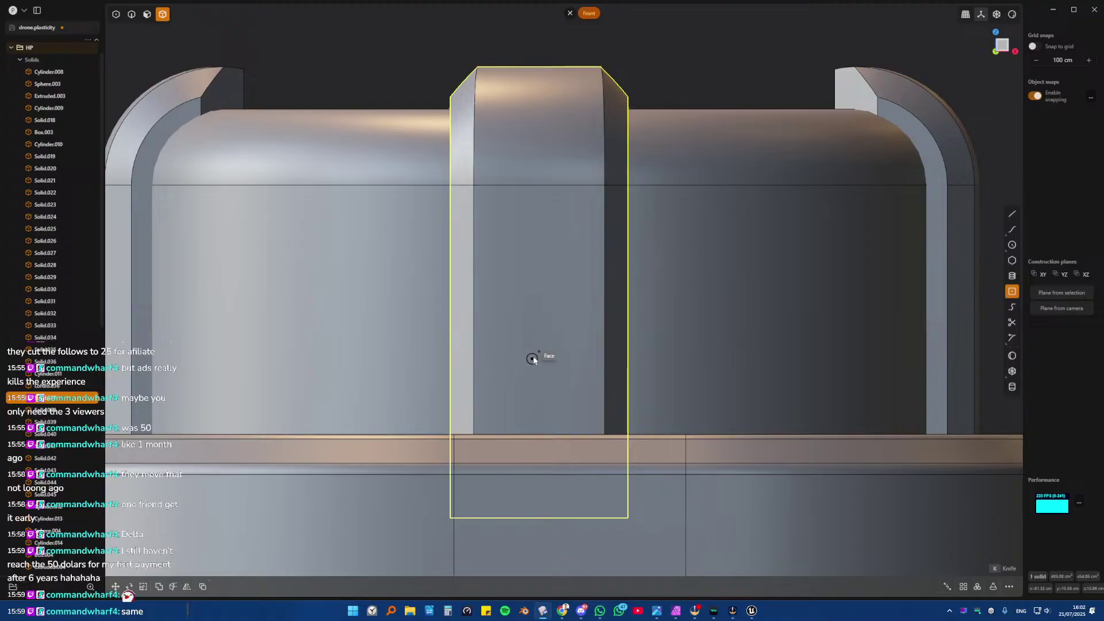
click(541, 351)
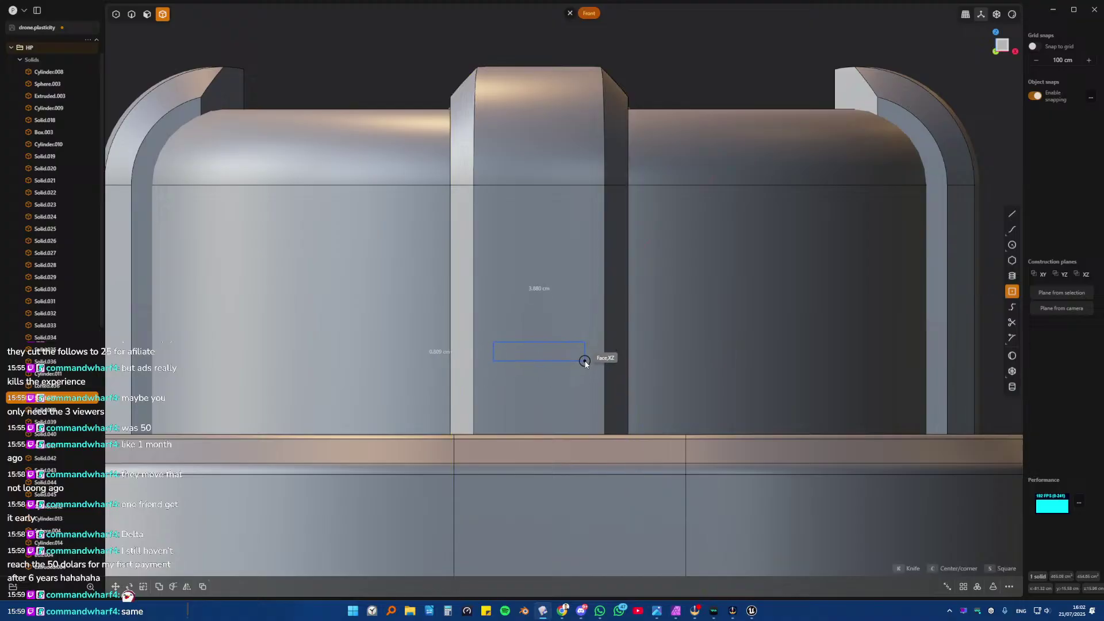
click(585, 360)
key(g)
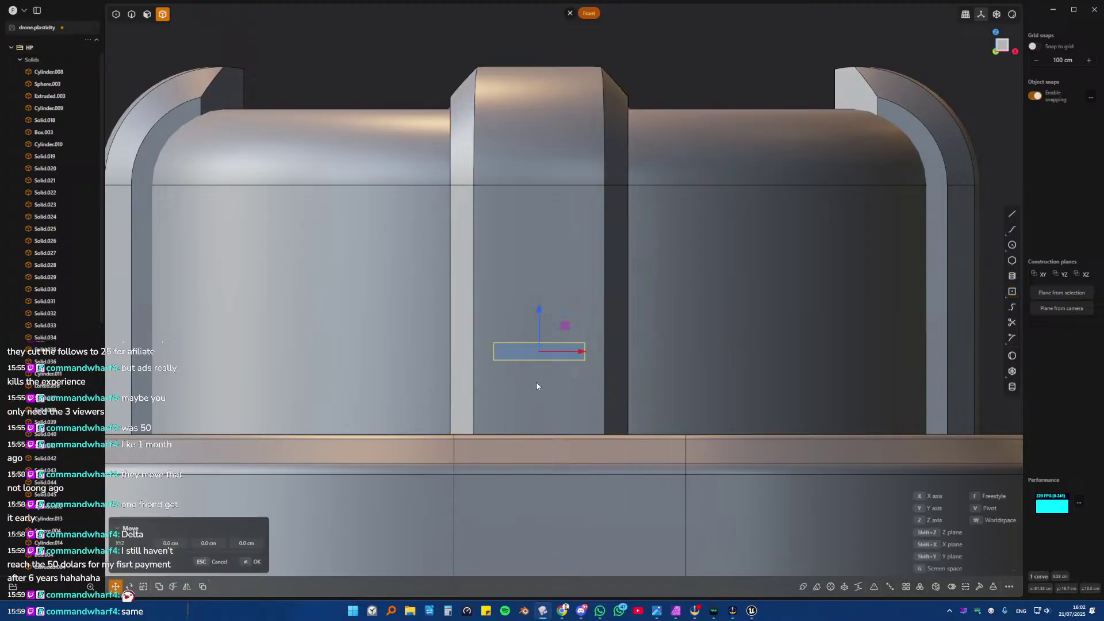
click(537, 455)
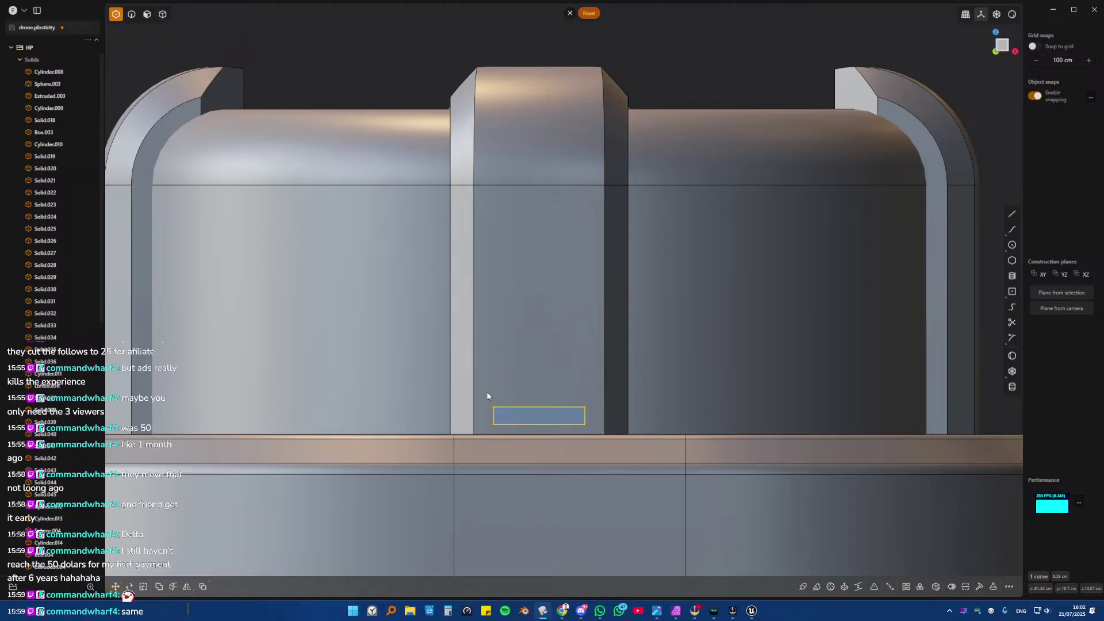
- Fillet the four corners of the rectangle by about 0.165 cm
click(604, 431)
key(f)
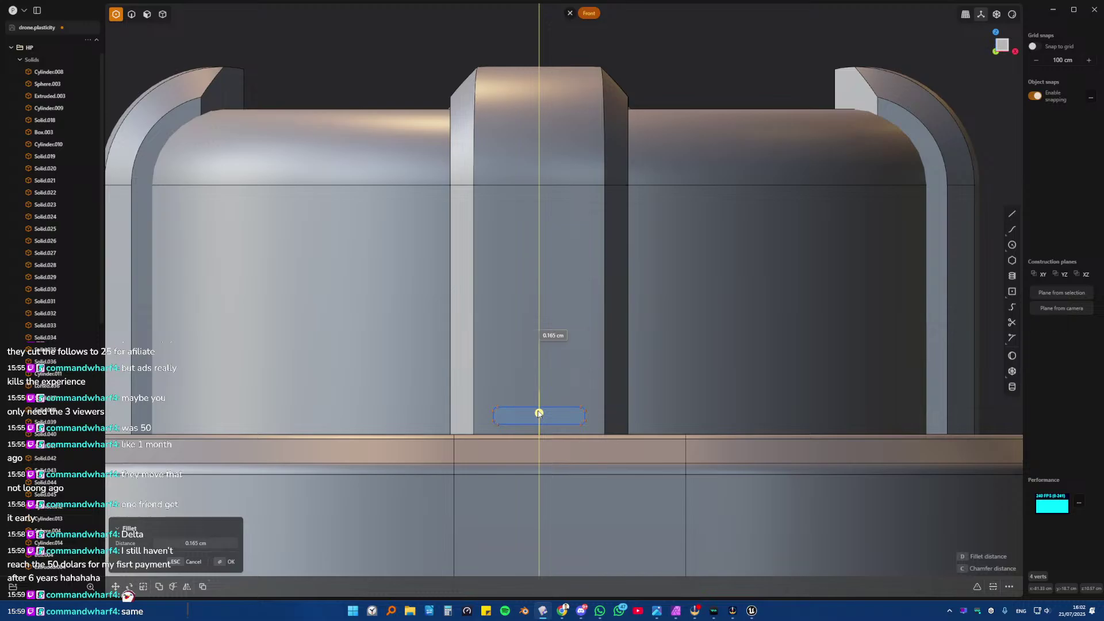
click(539, 413)
- Extrude the rounded rectangle a short distance symmetrically to both sides of the rib's front face
middle_drag(539, 413, 571, 434)
key(e)
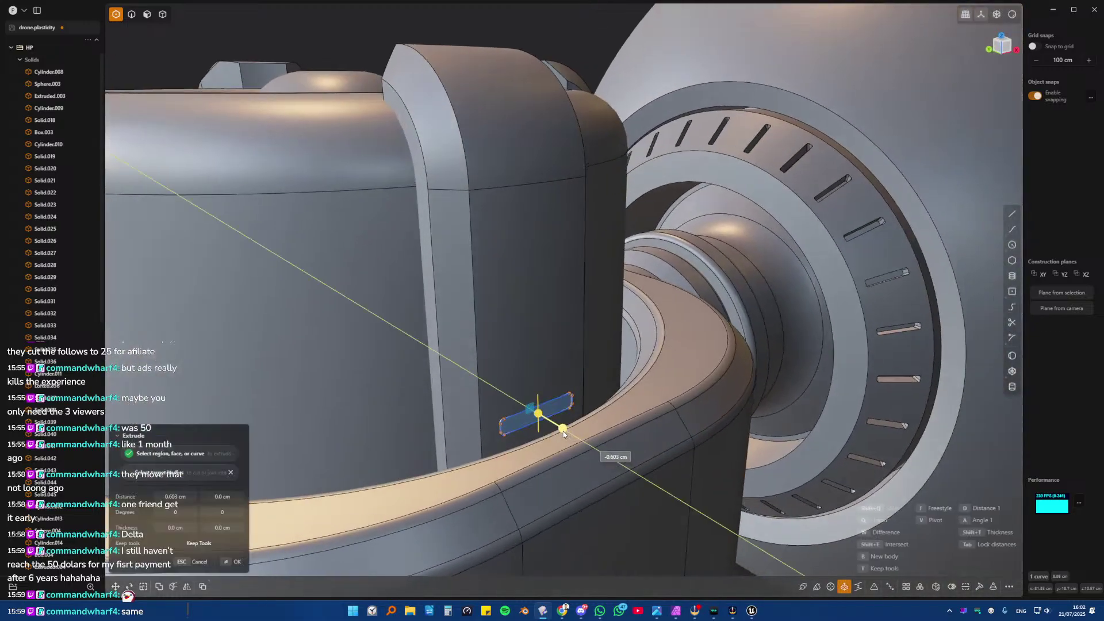
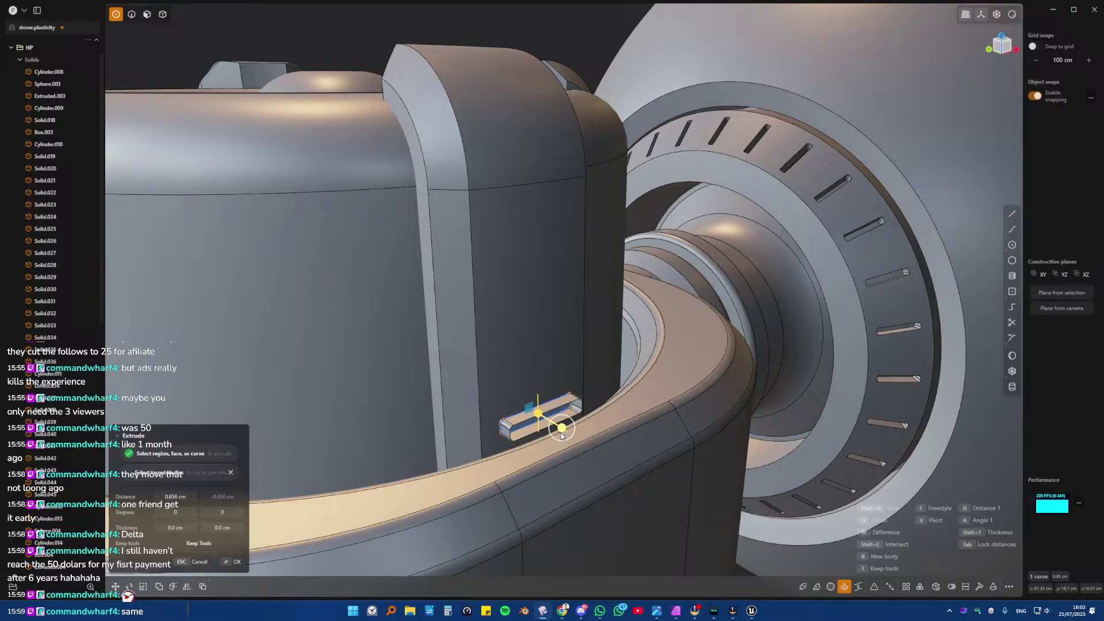
click(560, 432)
- Move the extruded slot shape back into the rib along the Y axis and cap its open ends into a solid
mouse_move(561, 432)
middle_down()
mouse_move(620, 384)
mouse_move(612, 374)
mouse_move(603, 396)
mouse_move(544, 427)
middle_up()
key(g)
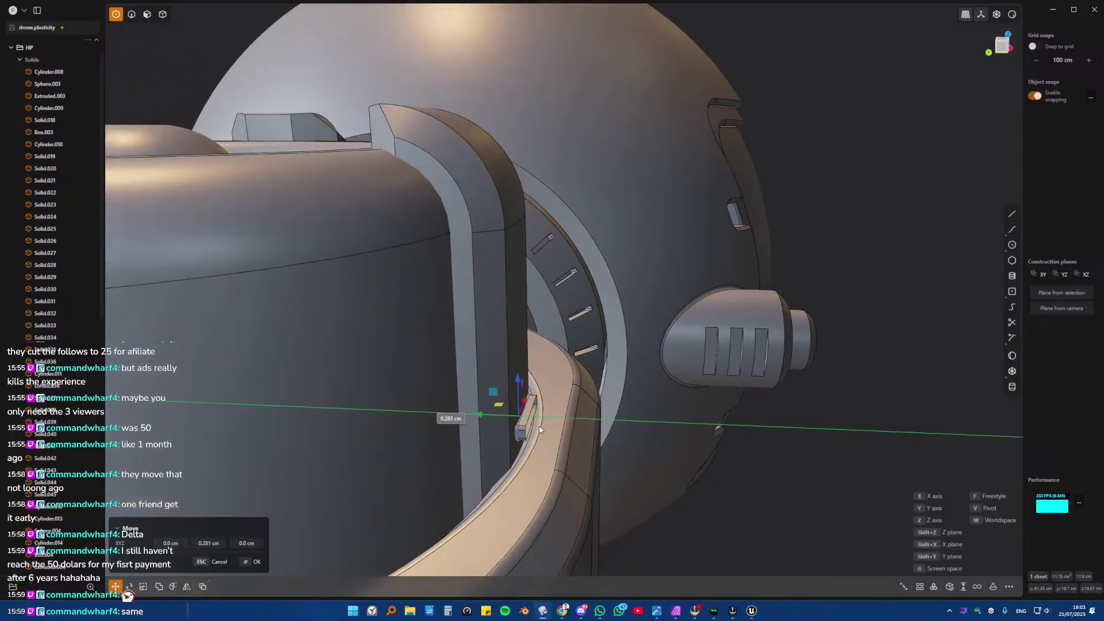
click(544, 432)
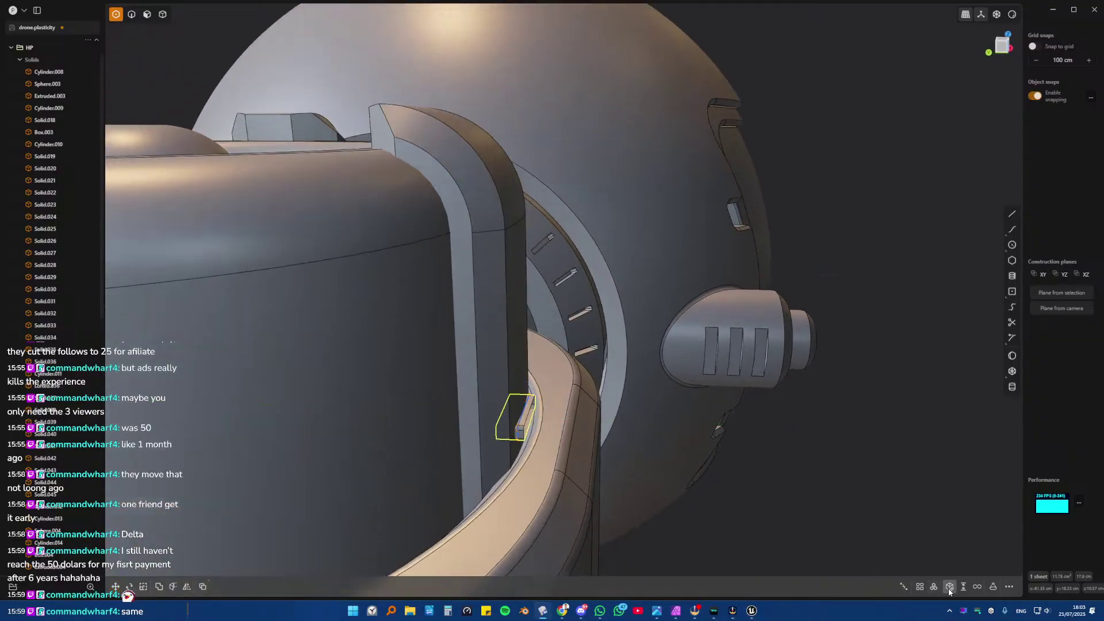
- Start a rectangular array of the slot solid, running straight up the rib's front face over about 8.9 cm
key(KP_1)
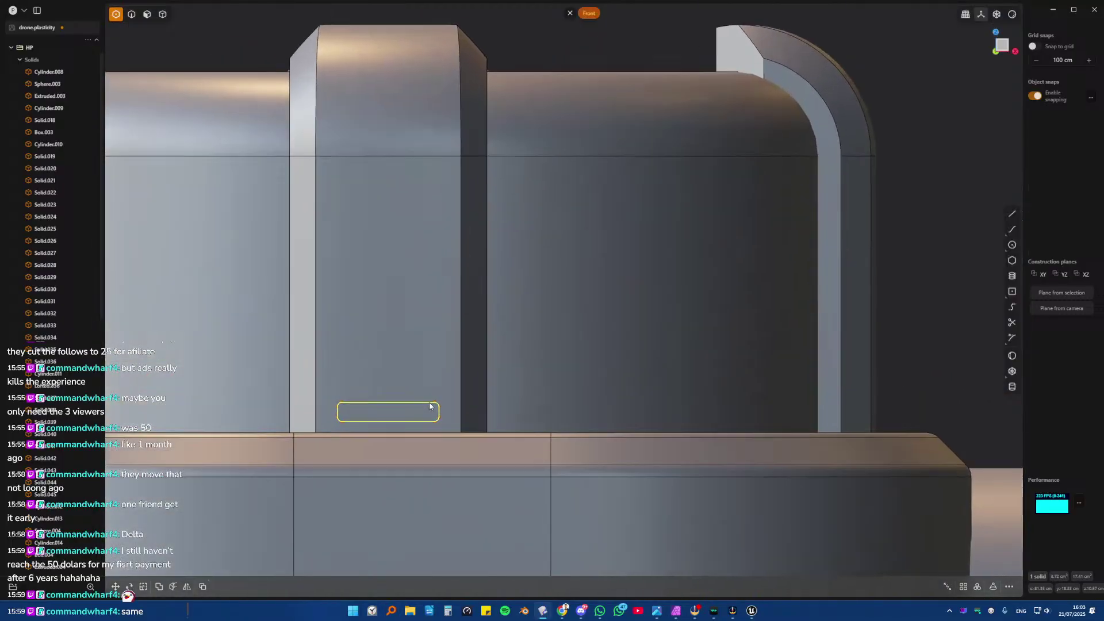
shift+middle_drag(334, 451, 564, 394)
scroll(581, 386, up, 6)
shift+middle_drag(675, 320, 646, 367)
scroll(979, 584, down, 2)
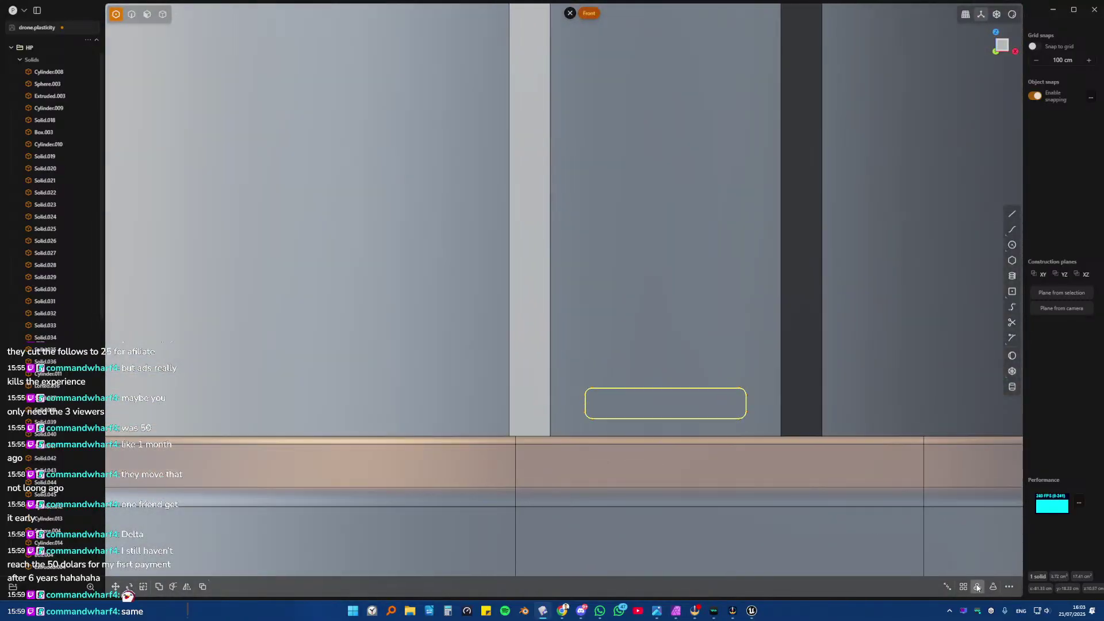
click(978, 587)
key(Escape)
click(963, 586)
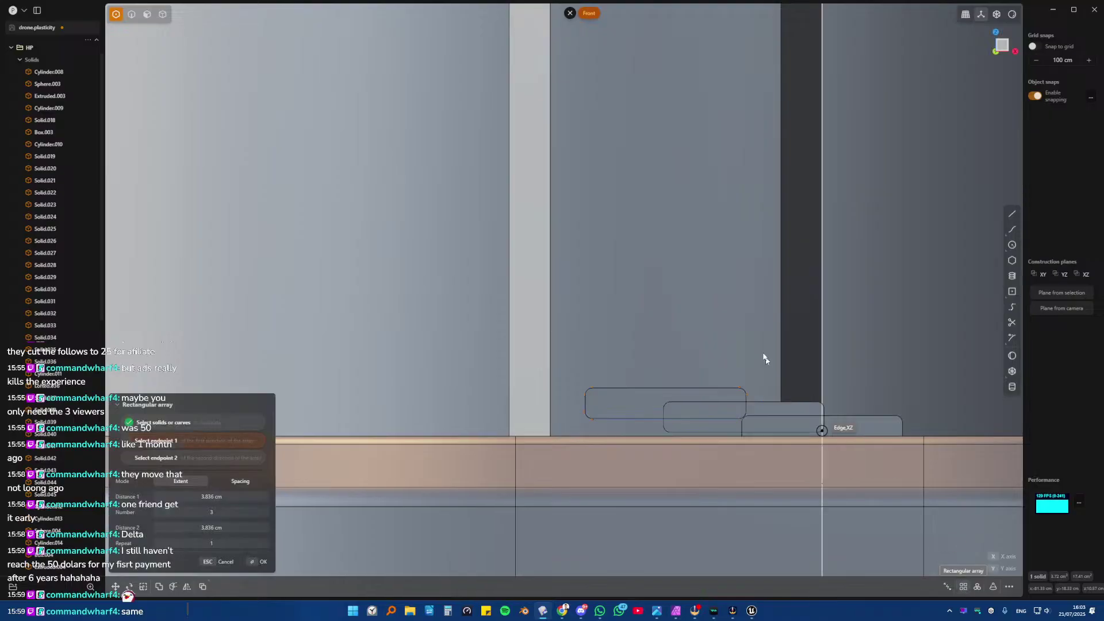
shift+middle_drag(764, 359, 717, 419)
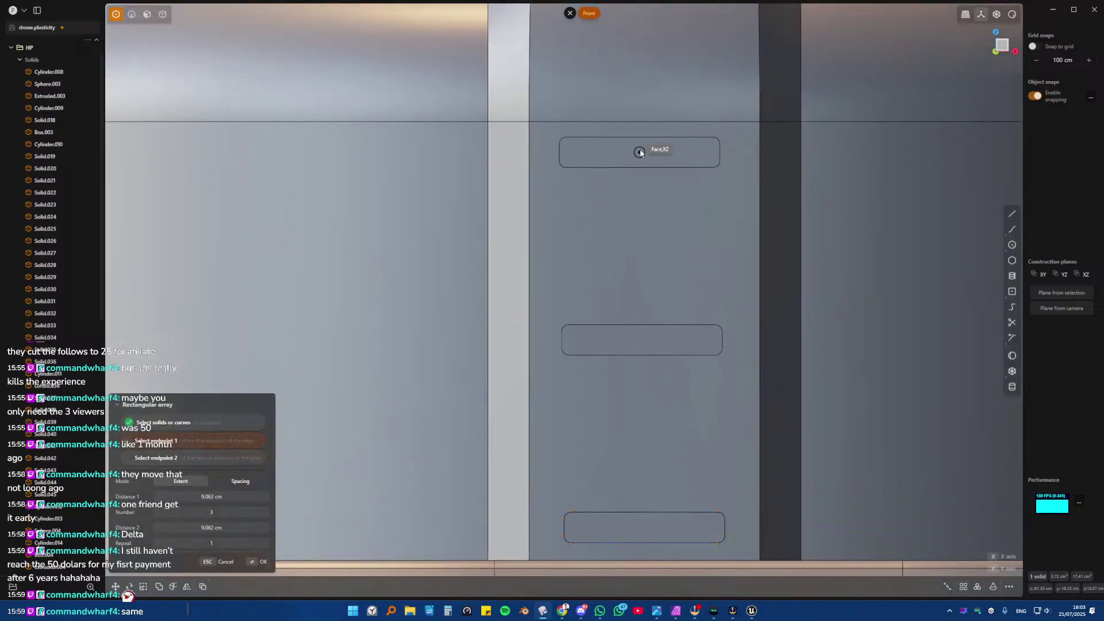
scroll(635, 163, down, 4)
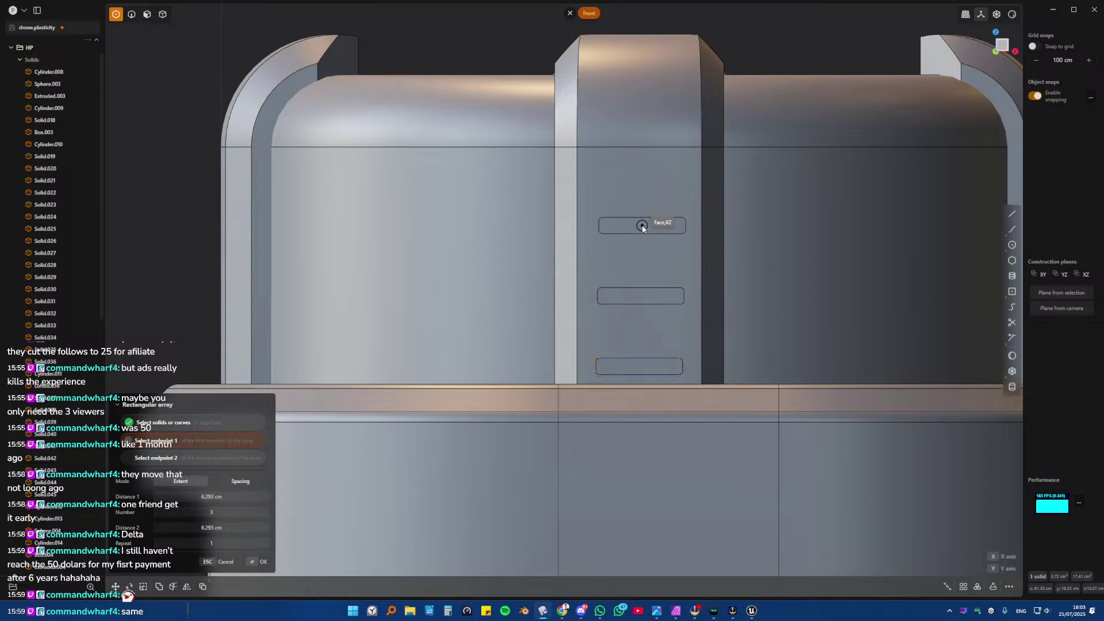
key(alt+z)
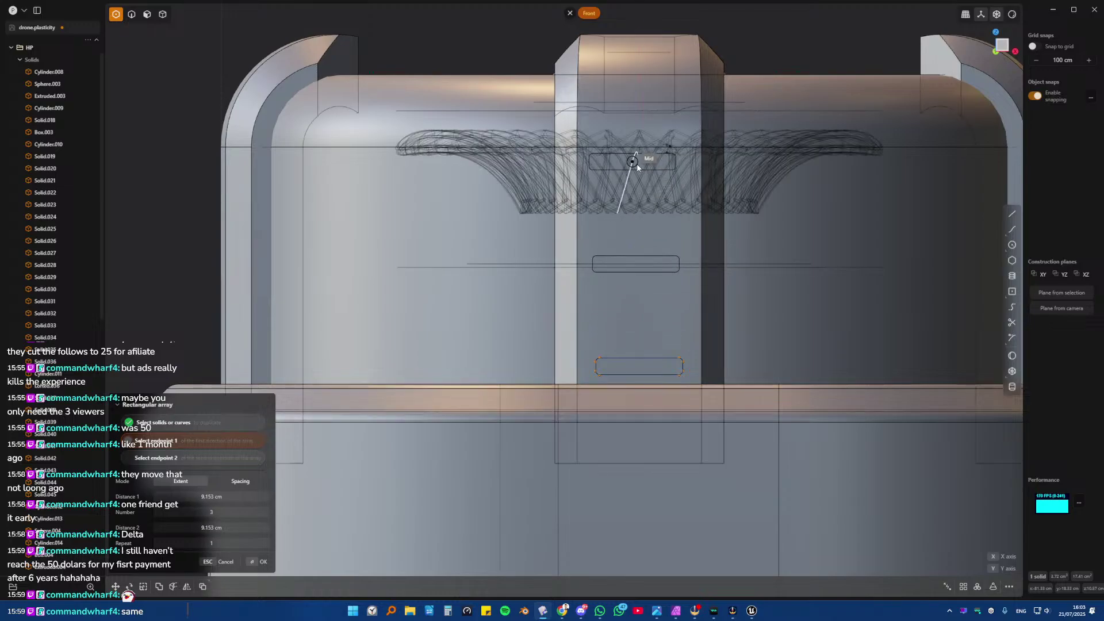
key(alt+z)
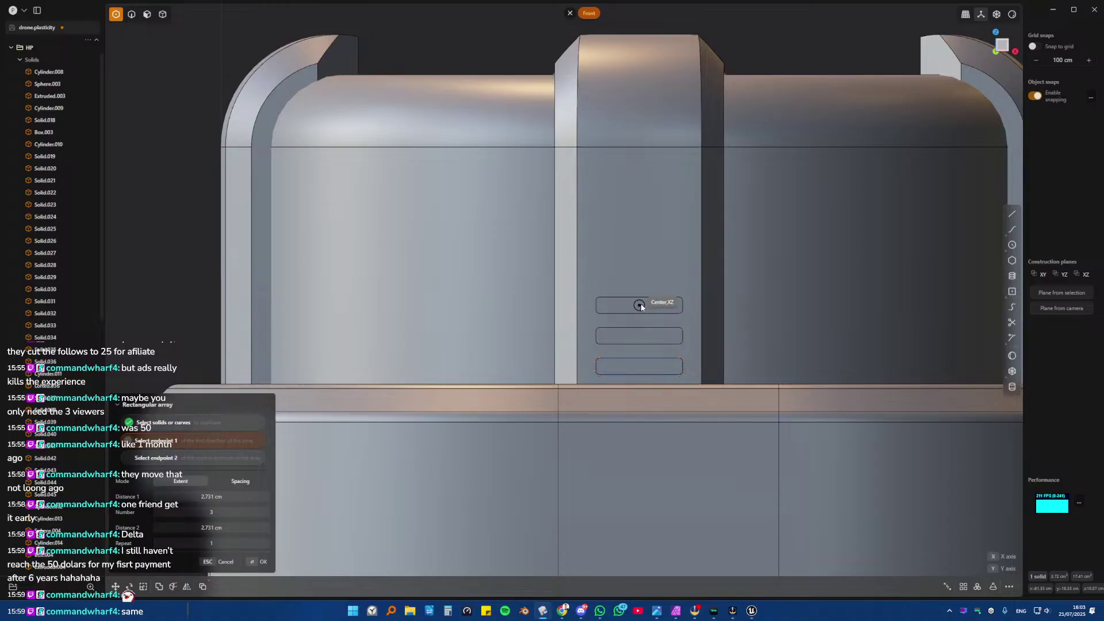
scroll(642, 307, up, 1)
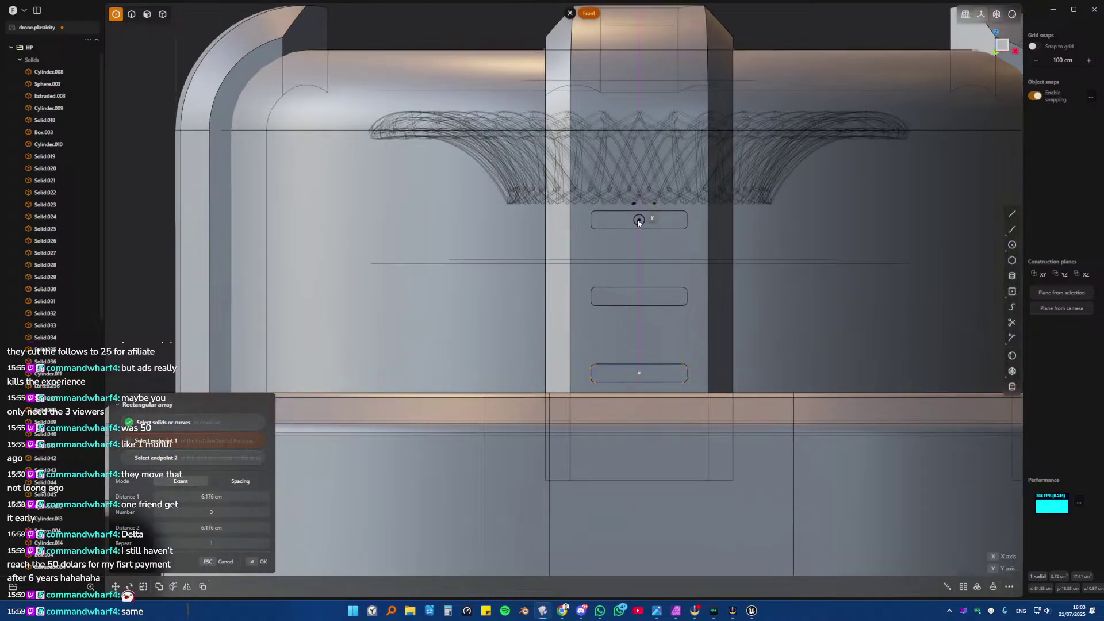
scroll(636, 146, up, 4)
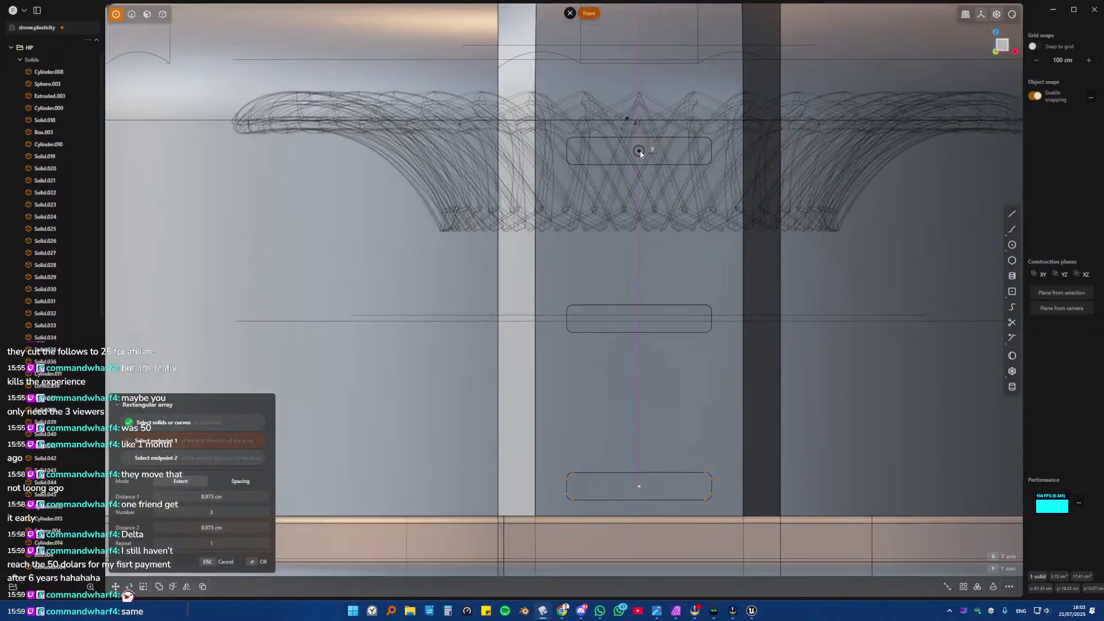
scroll(636, 133, up, 3)
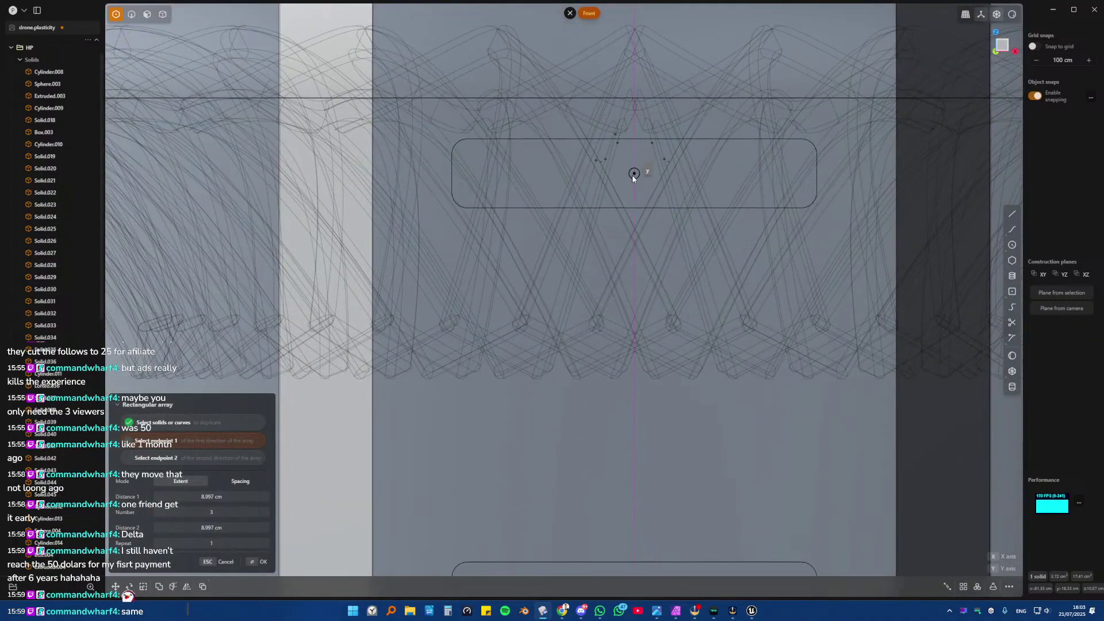
click(634, 184)
- Set the array's number to 5 and apply it
scroll(633, 190, down, 5)
middle_drag(611, 204, 599, 262)
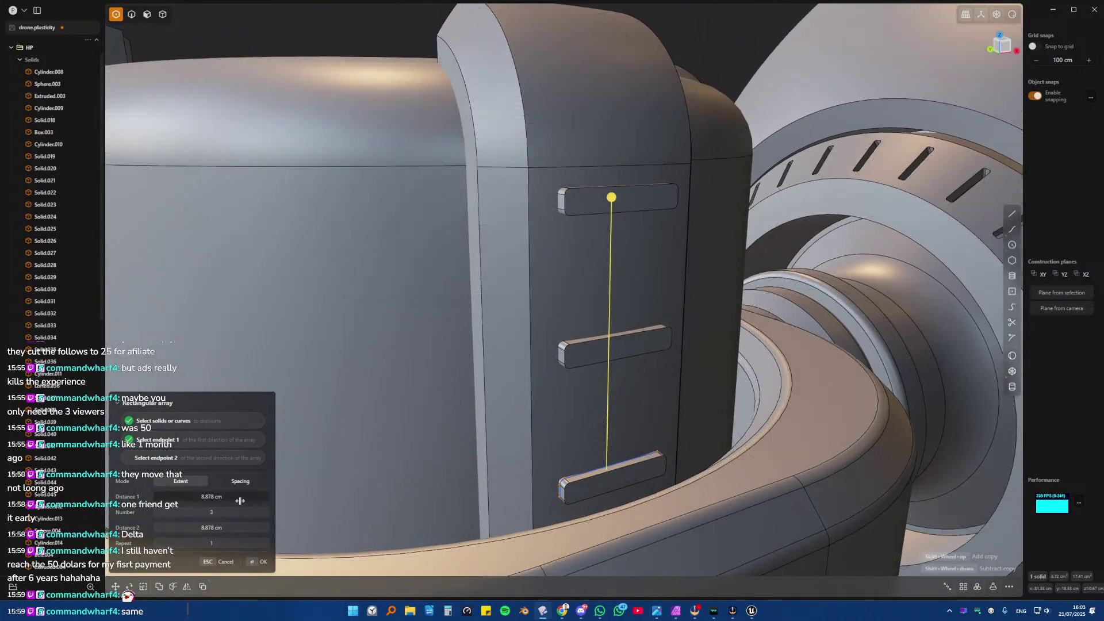
drag(240, 501, 262, 510)
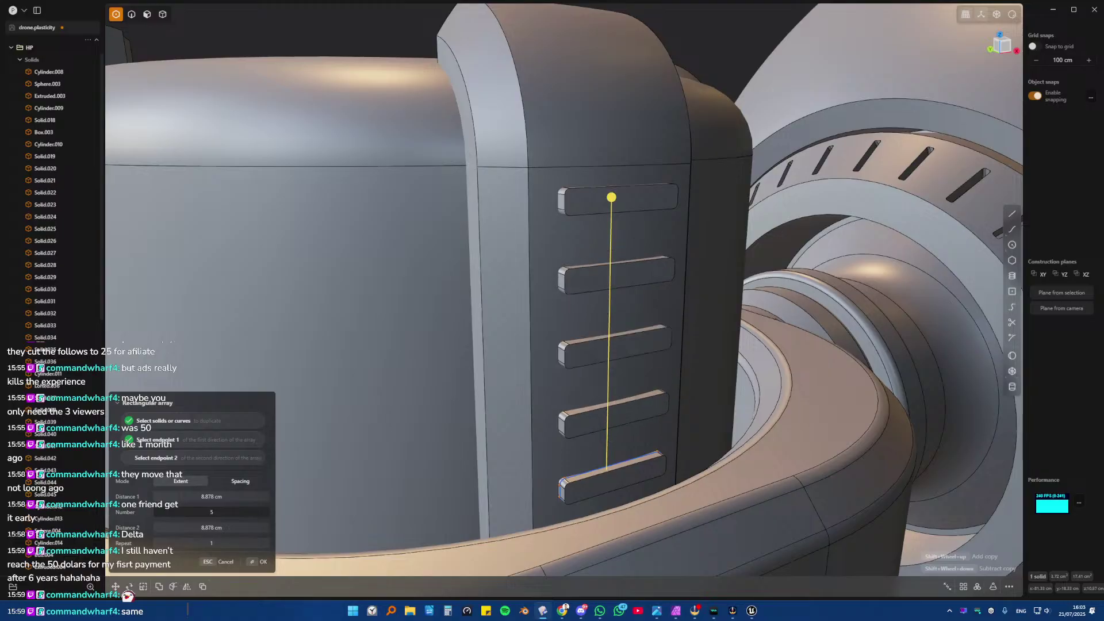
key(Return)
scroll(526, 366, down, 5)
- Cut the five slot solids out of the rib with a Boolean difference
key(4)
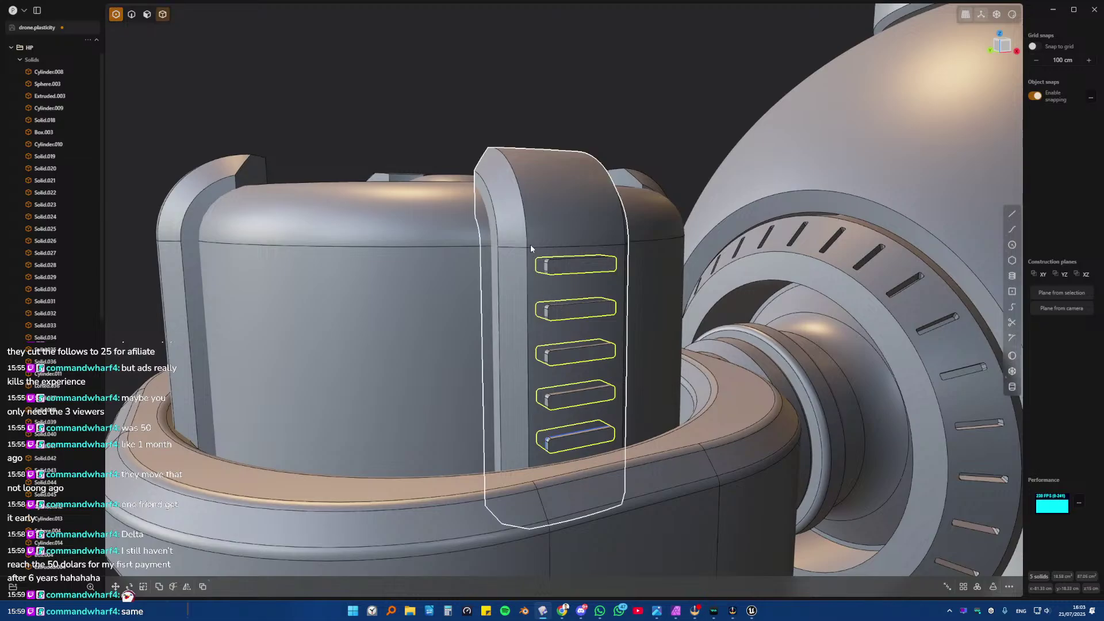
click(531, 246)
key(shift+d)
click(569, 265)
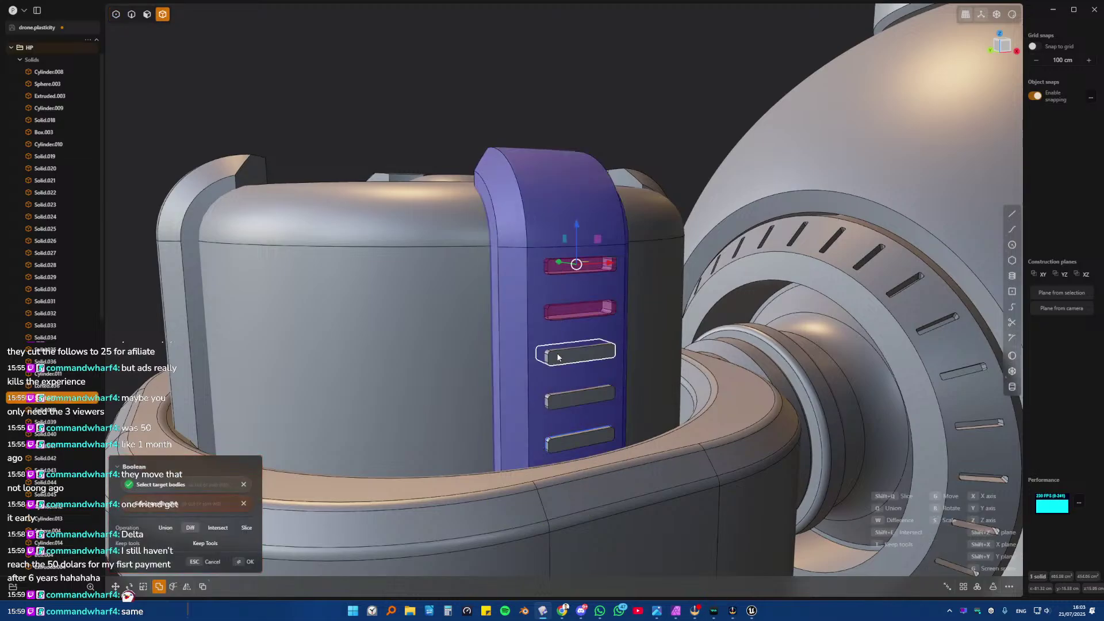
click(566, 446)
key(Return)
scroll(554, 335, up, 3)
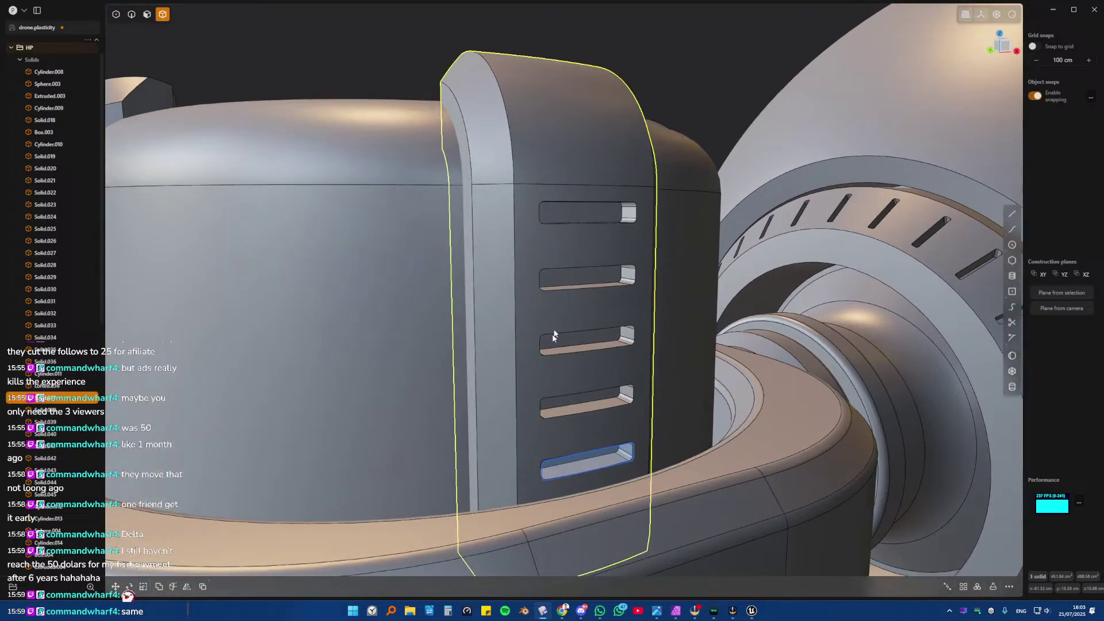
double_click(563, 200)
key(f)
shift+double_click(628, 268)
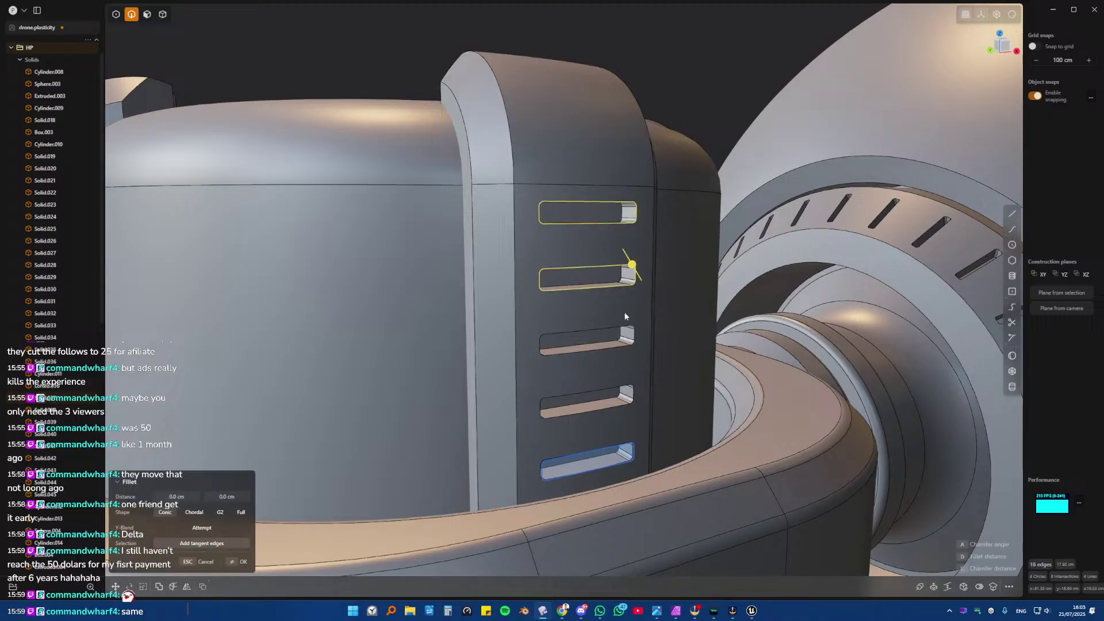
shift+double_click(629, 342)
scroll(615, 433, up, 5)
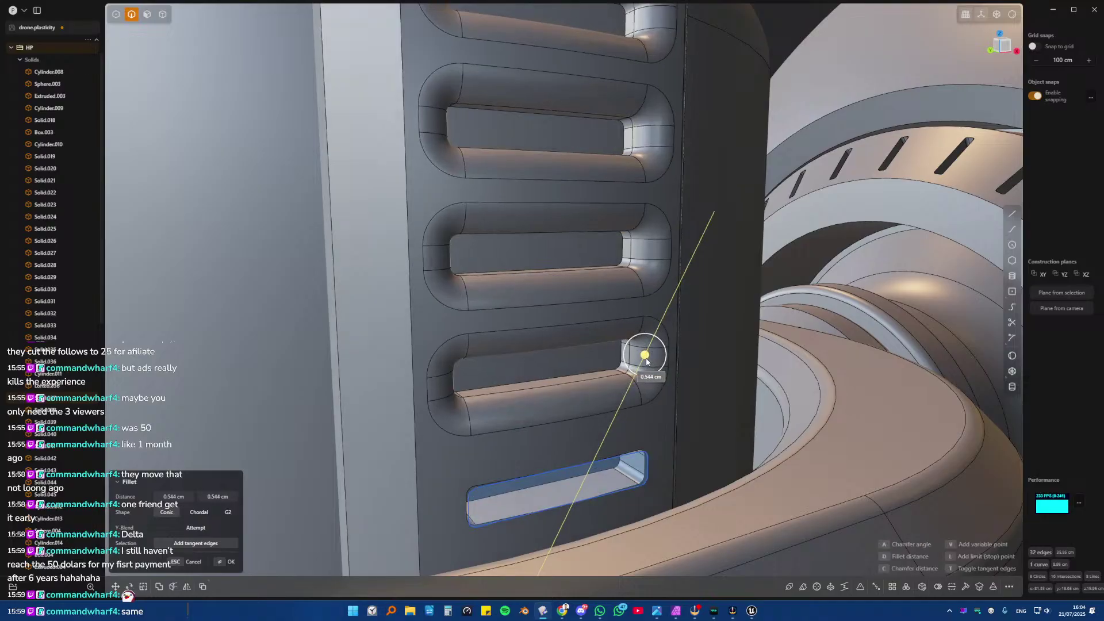
key(Escape)
key(b)
key(Escape)
key(Escape)
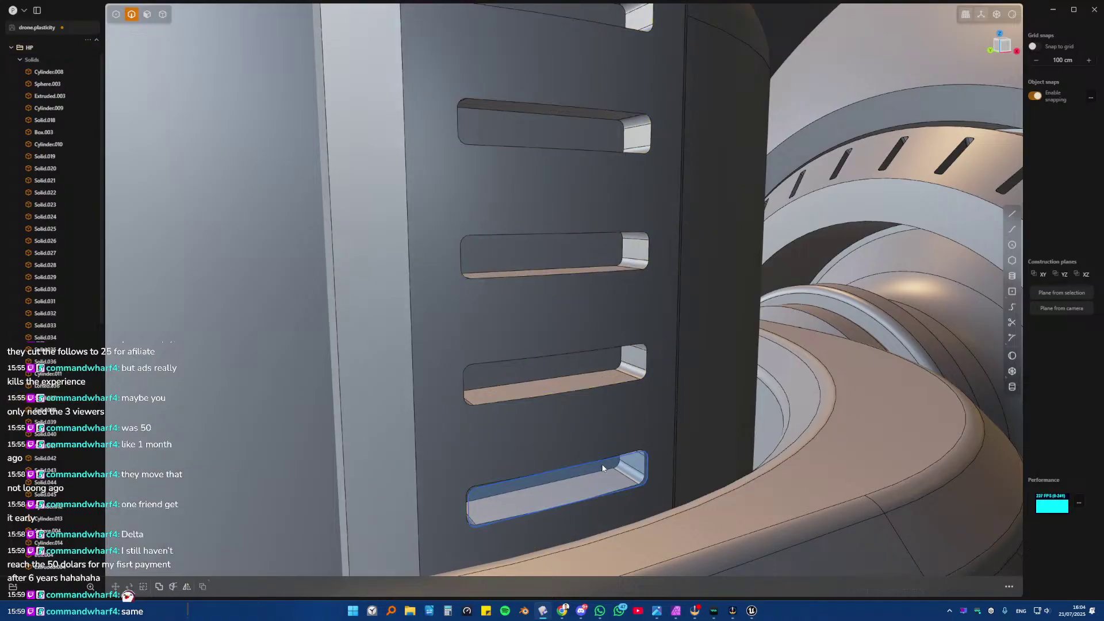
- Delete the leftover outline curve at the lowest slot and chamfer the rims of all five slots by about 0.22 cm
click(603, 462)
key(Delete)
double_click(626, 458)
key(f)
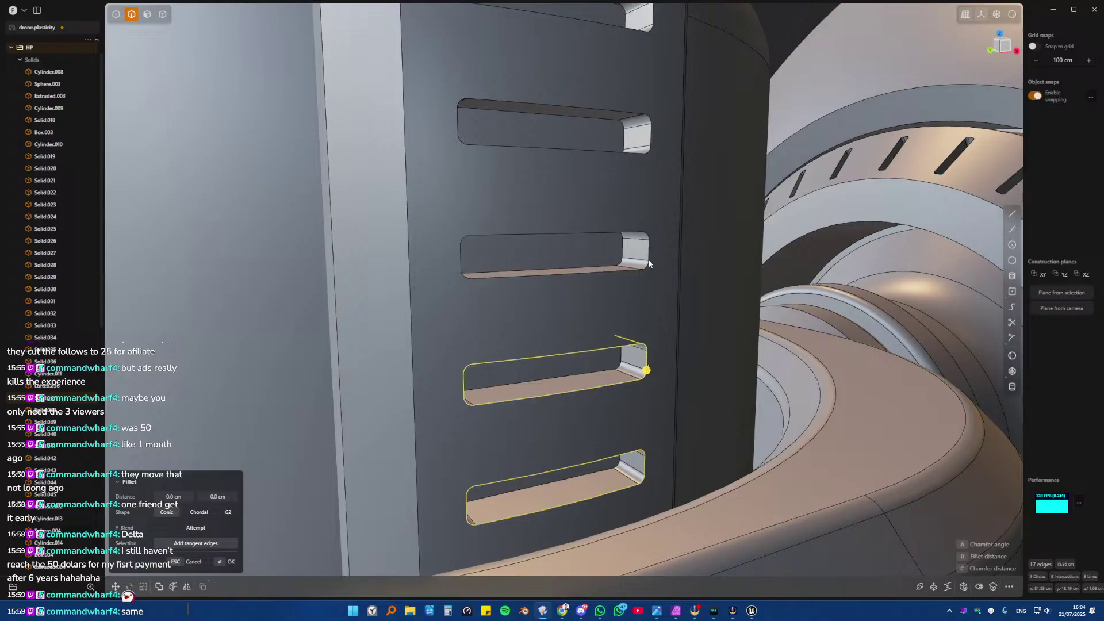
middle_drag(653, 136, 637, 184)
drag(637, 194, 642, 189)
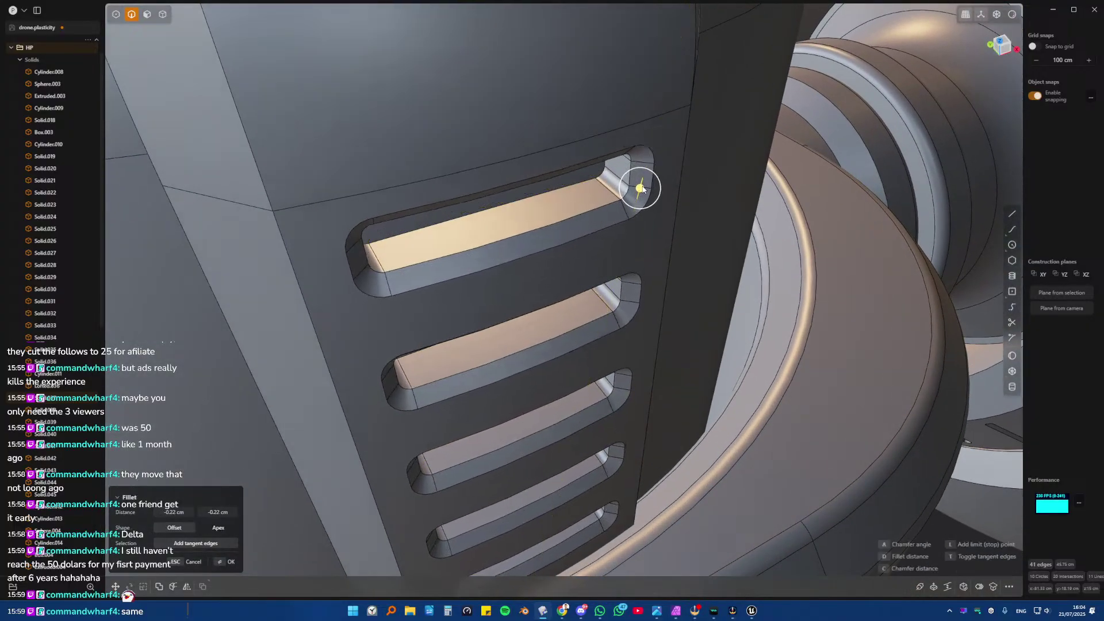
key(Return)
scroll(625, 190, down, 10)
scroll(599, 194, down, 3)
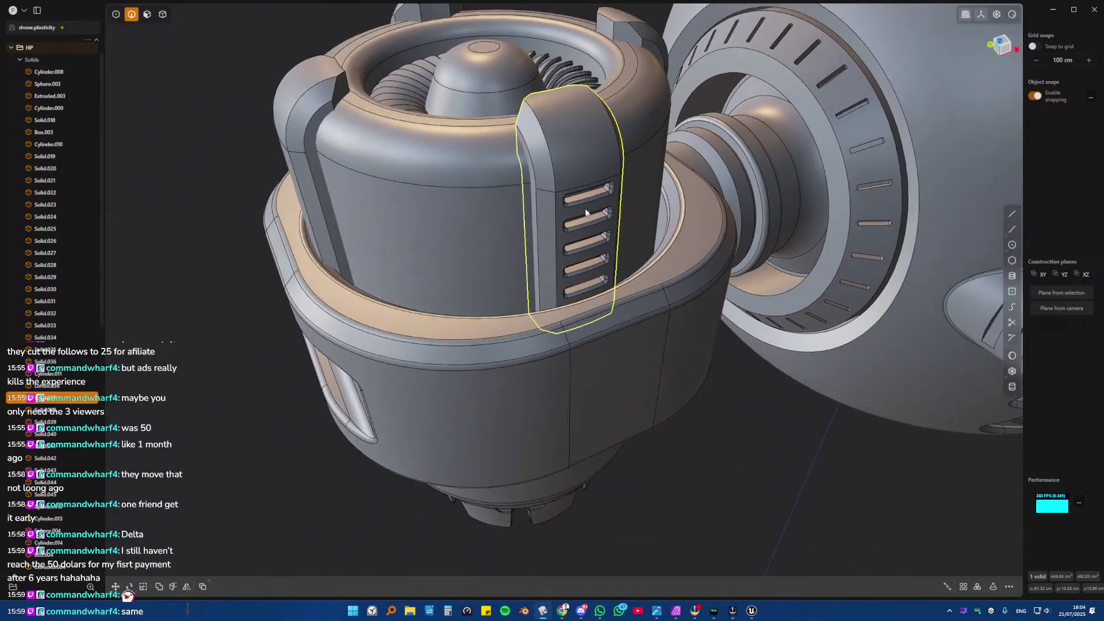
mouse_move(598, 196)
middle_down()
mouse_move(543, 168)
mouse_move(600, 181)
middle_up()
click(277, 144)
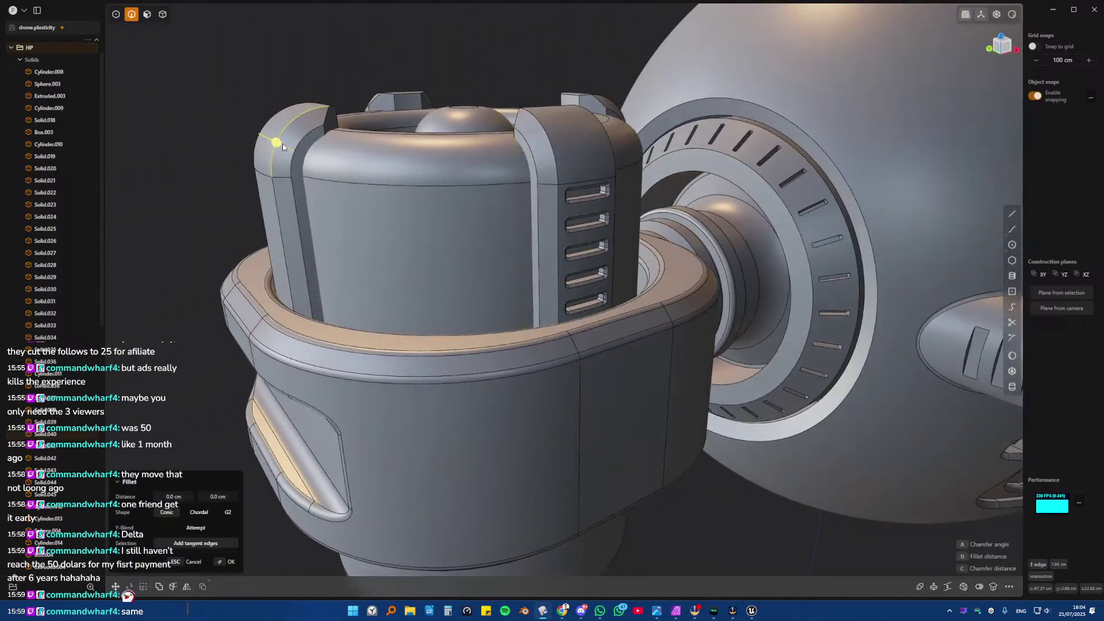
key(f)
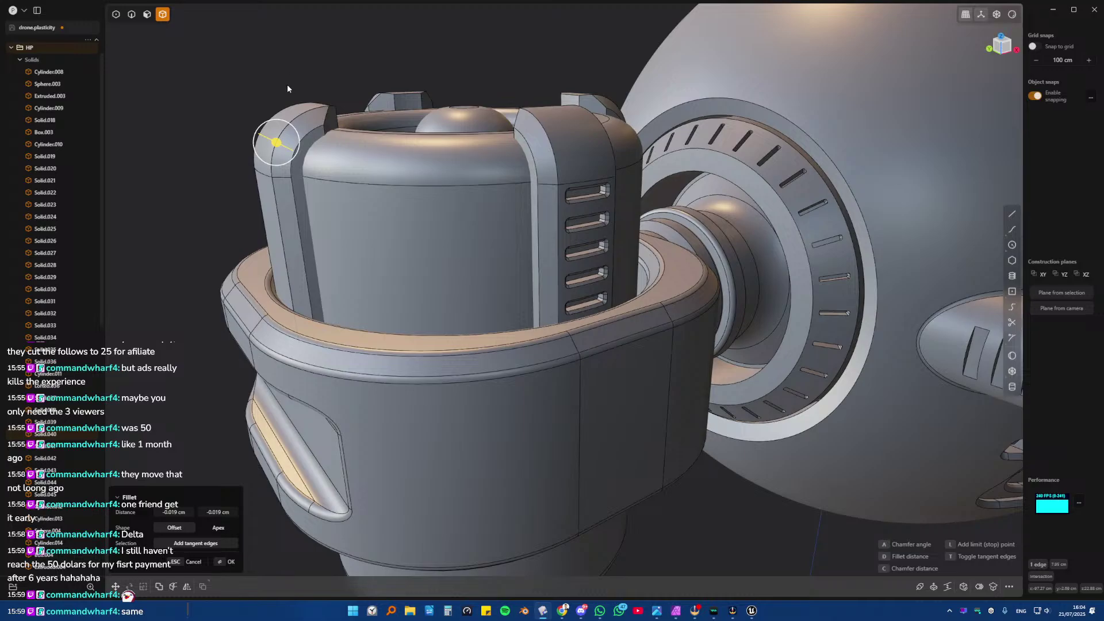
key(Escape)
- Delete the plain ribs around the cylinder, keeping only the slotted one
click(271, 172)
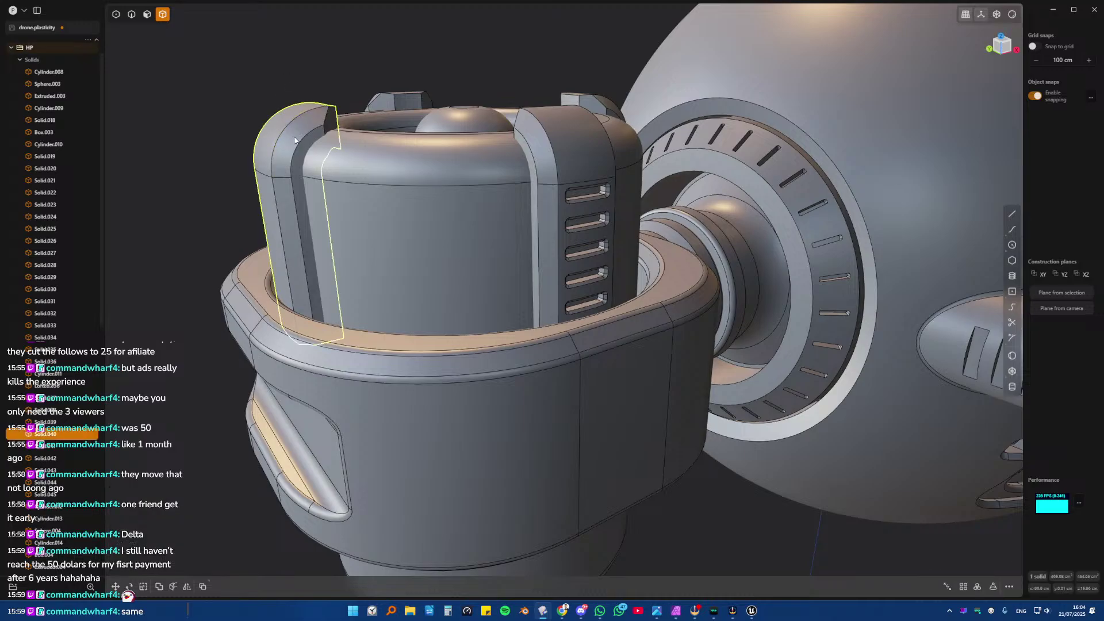
key(Delete)
- Isolate the slotted rib and try to fillet all of its edges at once
click(571, 166)
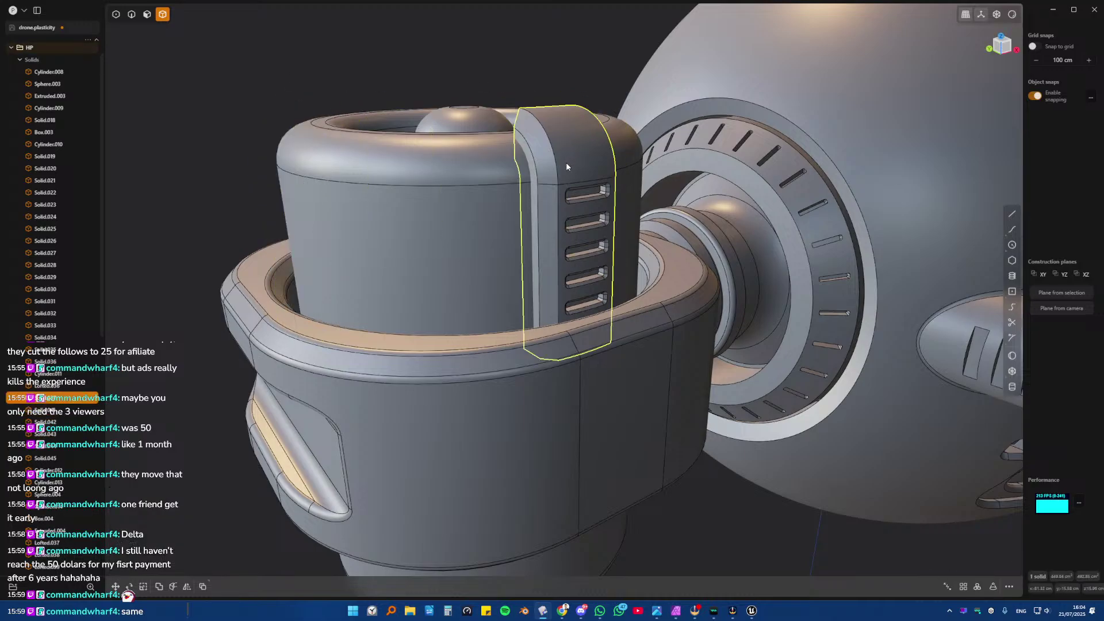
key(slash)
key(2)
drag(418, 48, 722, 408)
scroll(555, 204, up, 3)
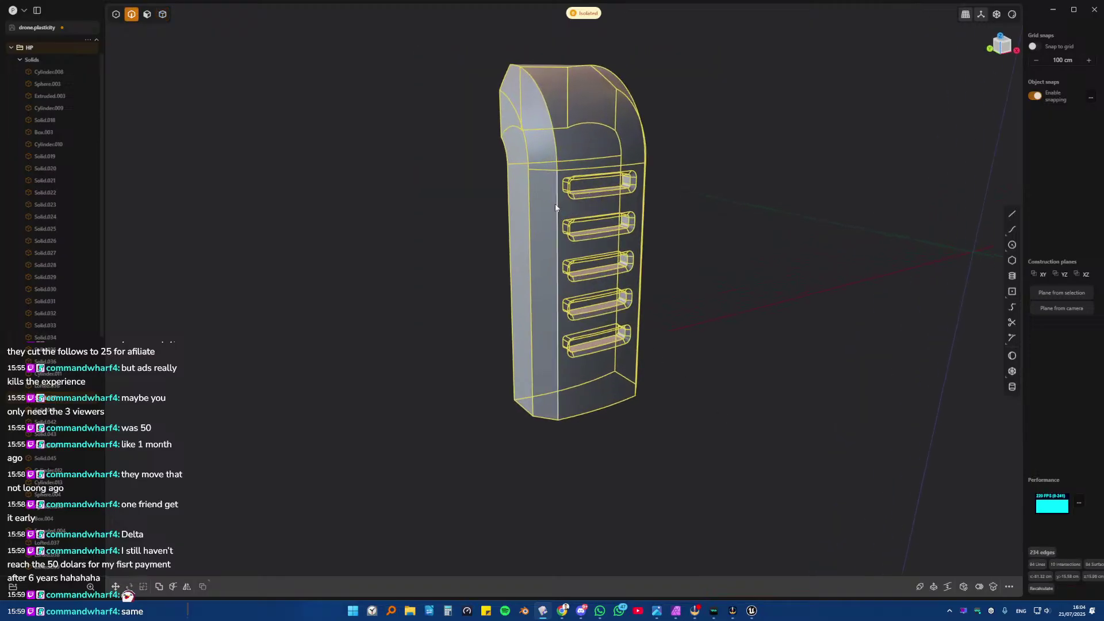
middle_drag(554, 204, 576, 241)
scroll(574, 244, up, 3)
key(f)
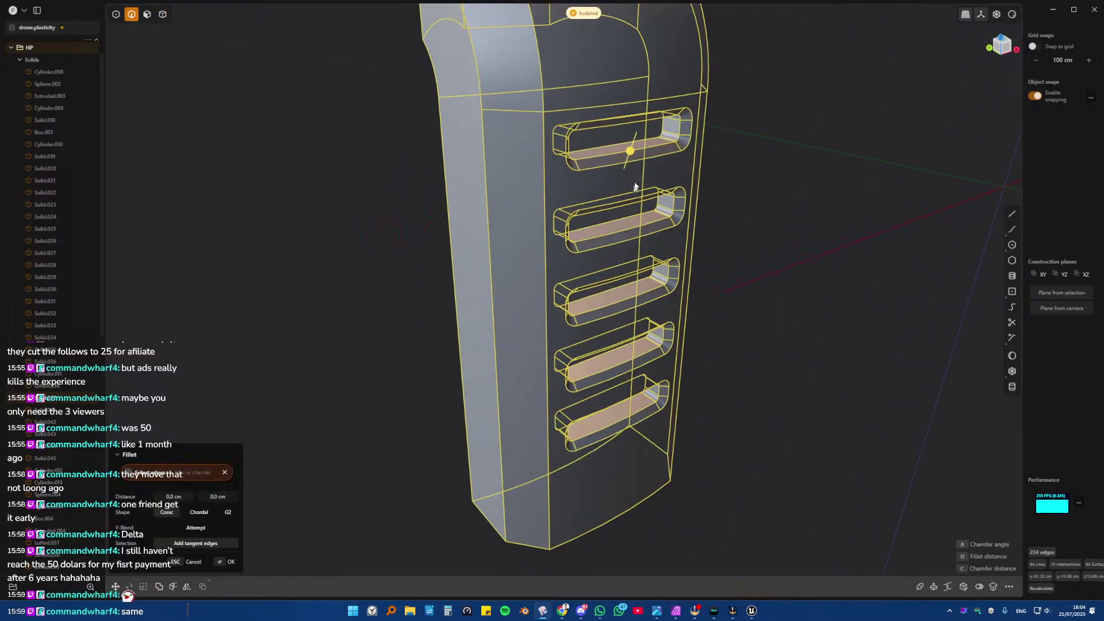
drag(632, 153, 633, 154)
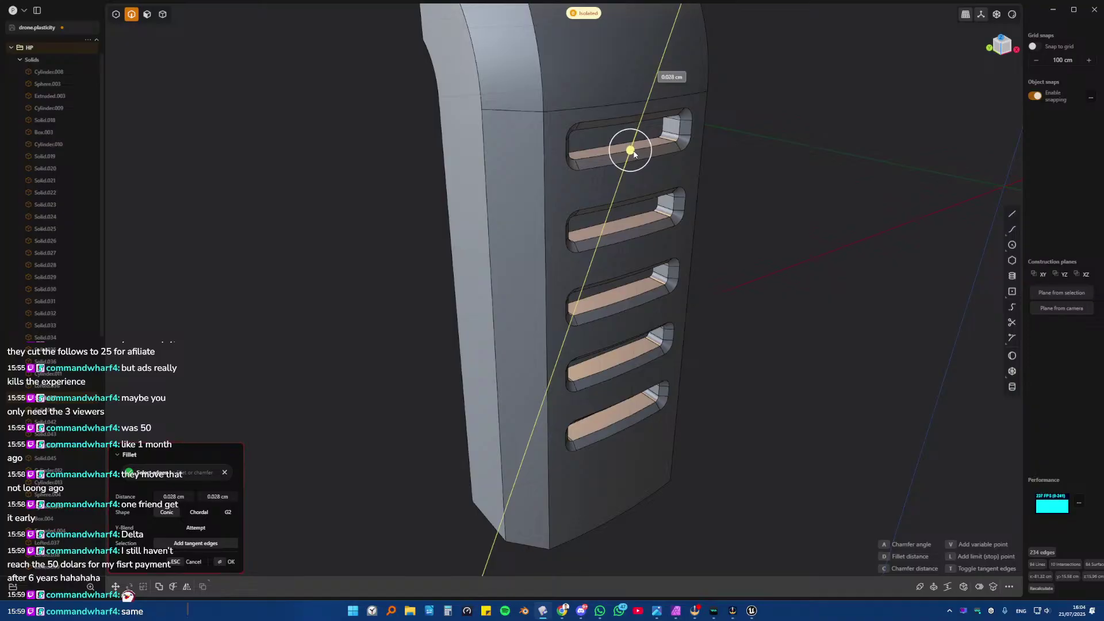
scroll(631, 154, up, 3)
middle_drag(596, 233, 506, 248)
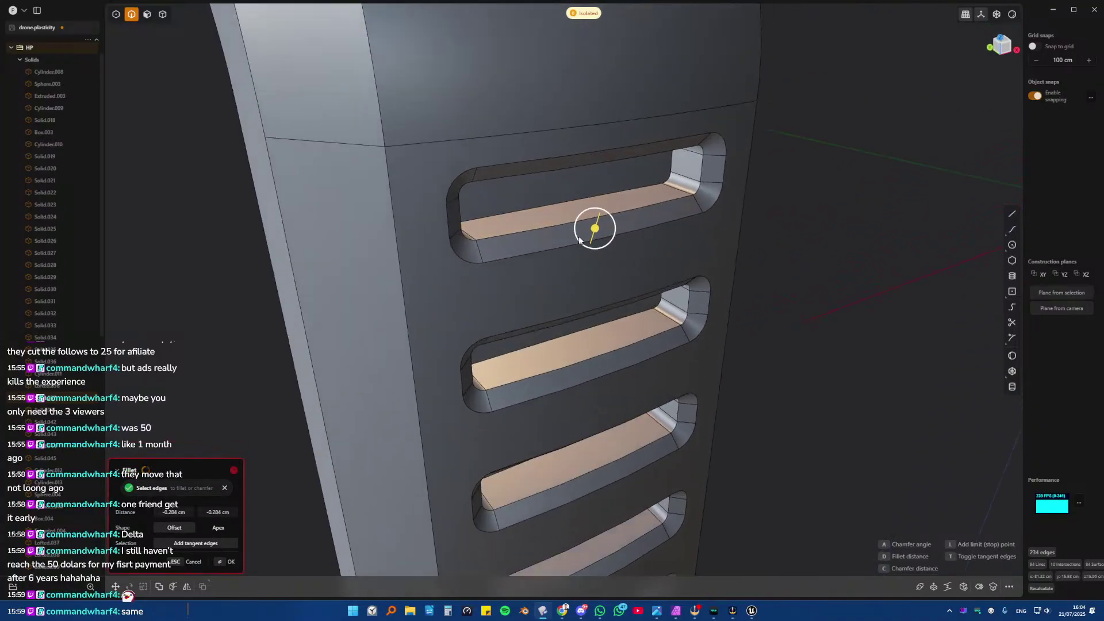
key(Return)
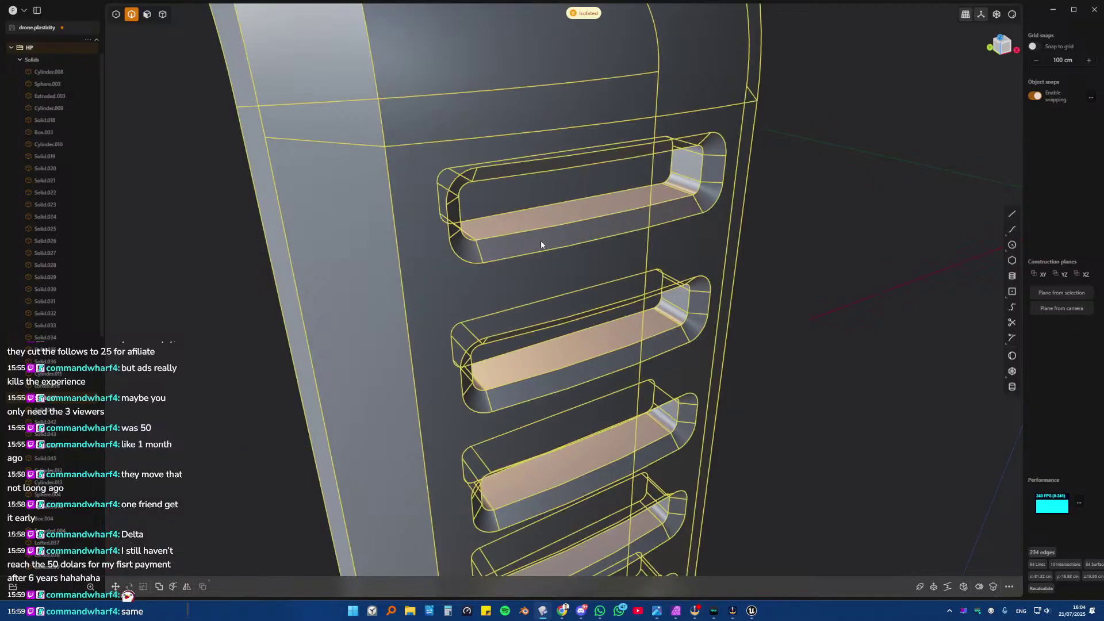
scroll(540, 240, down, 5)
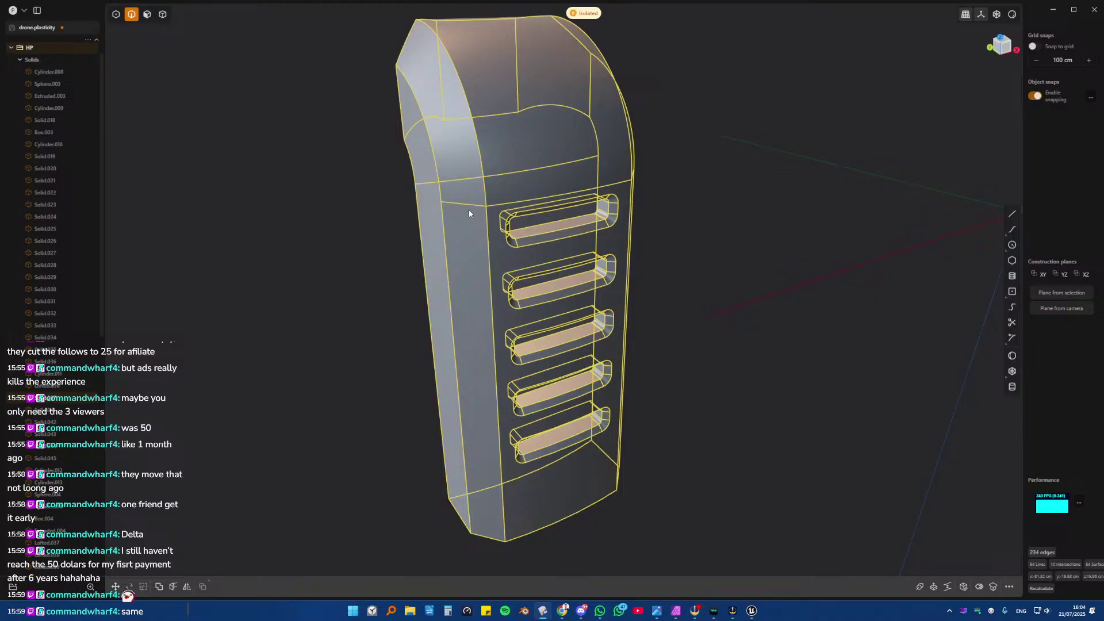
- Try to fillet the rib's long side edges and its upper back edges, and leave the isolated view
click(469, 205)
key(f)
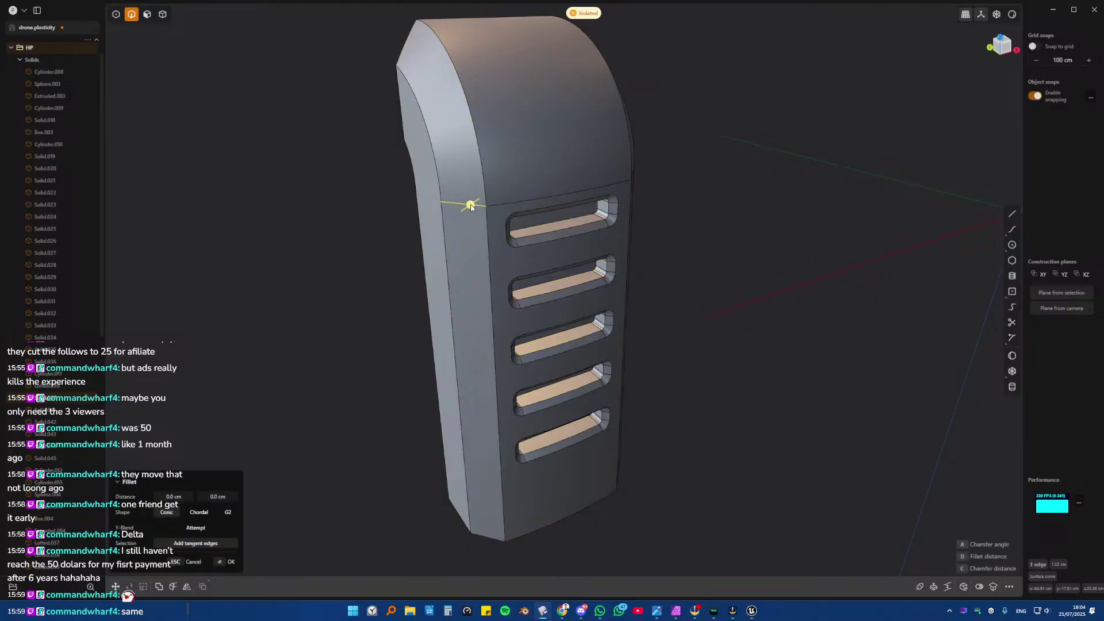
click(488, 230)
click(446, 231)
middle_drag(509, 221, 562, 157)
click(516, 166)
click(478, 194)
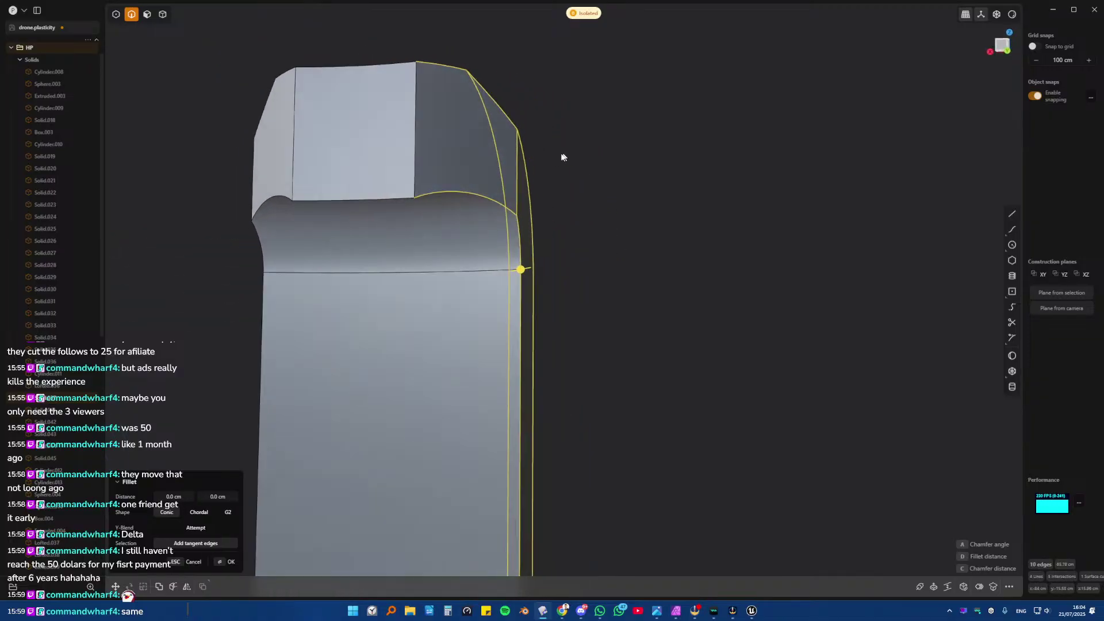
click(365, 201)
shift+middle_drag(364, 201, 646, 229)
click(545, 226)
middle_drag(545, 226, 733, 256)
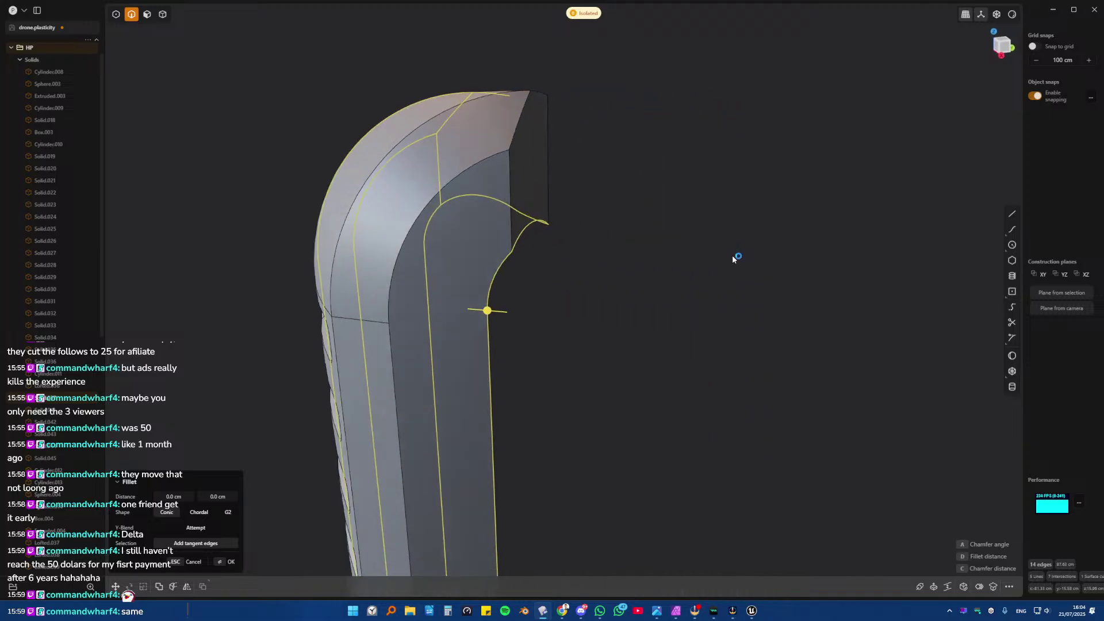
key(Return)
key(/)
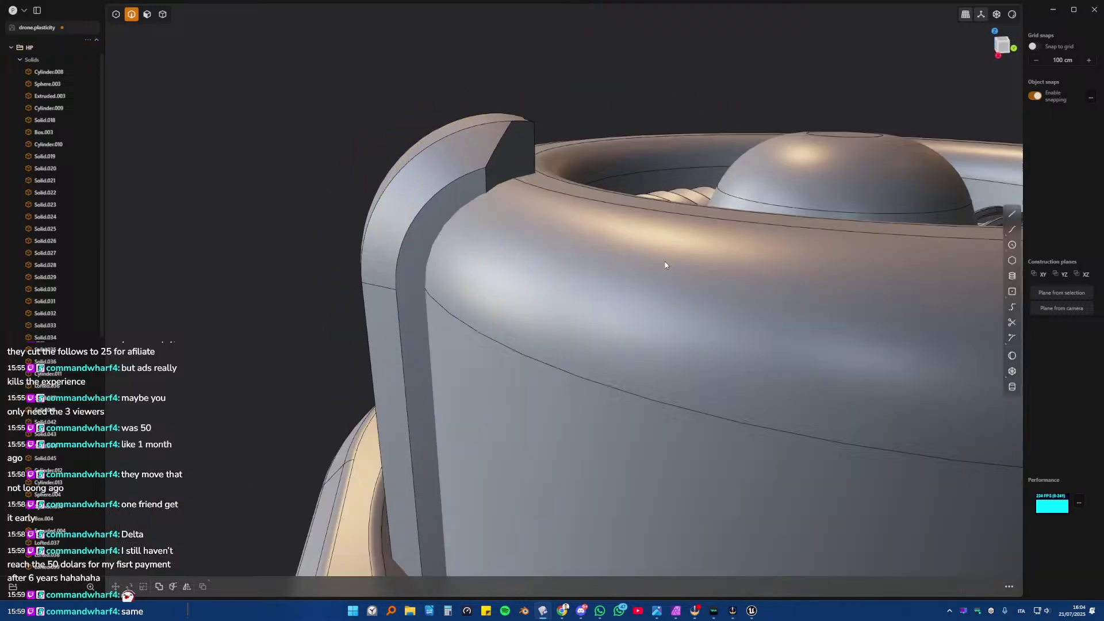
middle_drag(503, 251, 550, 289)
key(4)
click(541, 287)
key(q)
click(470, 254)
key(Escape)
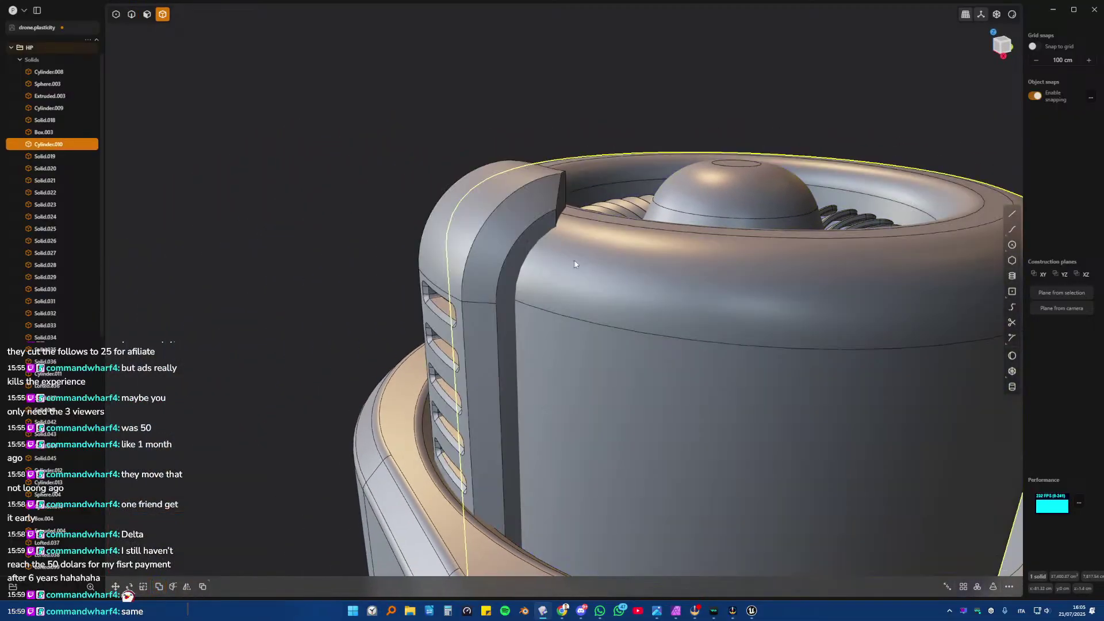
- Subtract the cylinder from the slotted rib while keeping the cylinder, and isolate the rib for edge editing
click(511, 254)
shift+click(563, 271)
key(q)
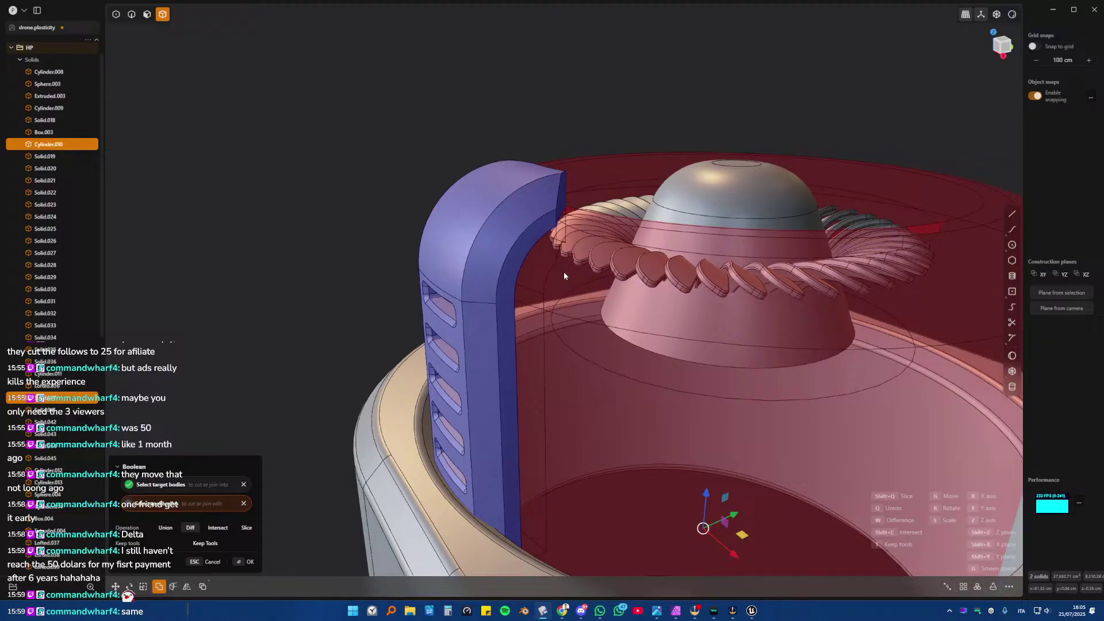
key(q)
key(Return)
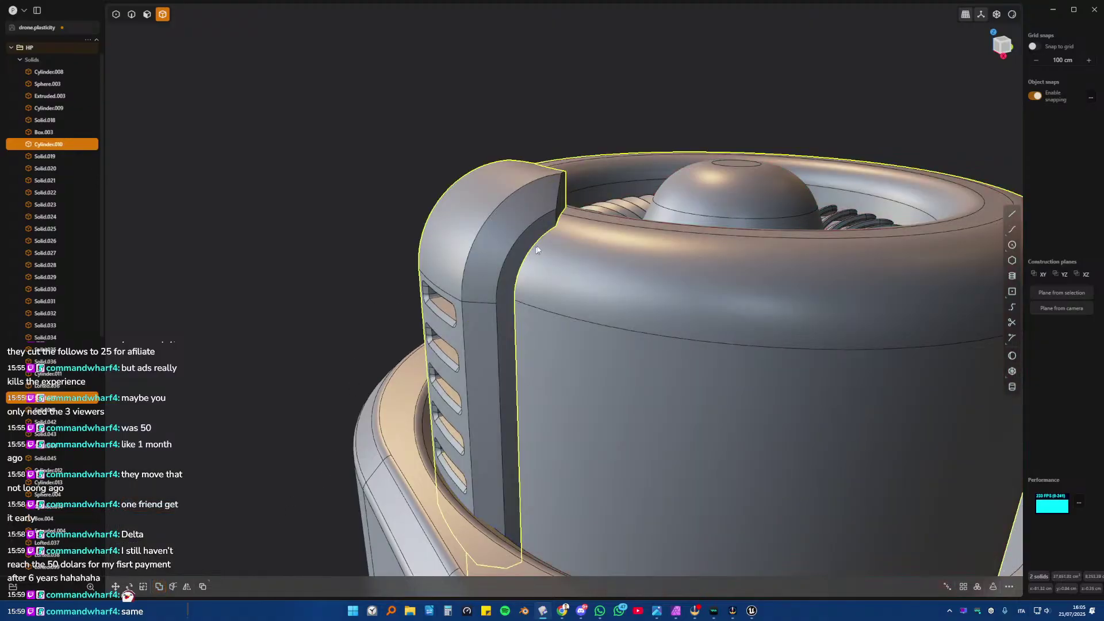
click(516, 227)
middle_drag(516, 228, 586, 226)
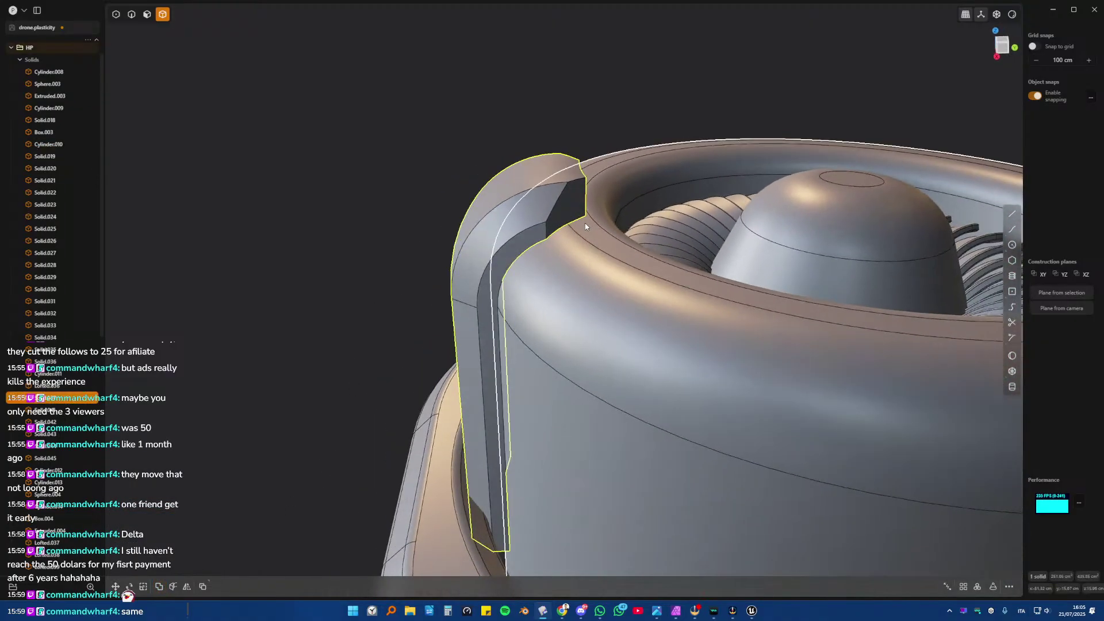
key(/)
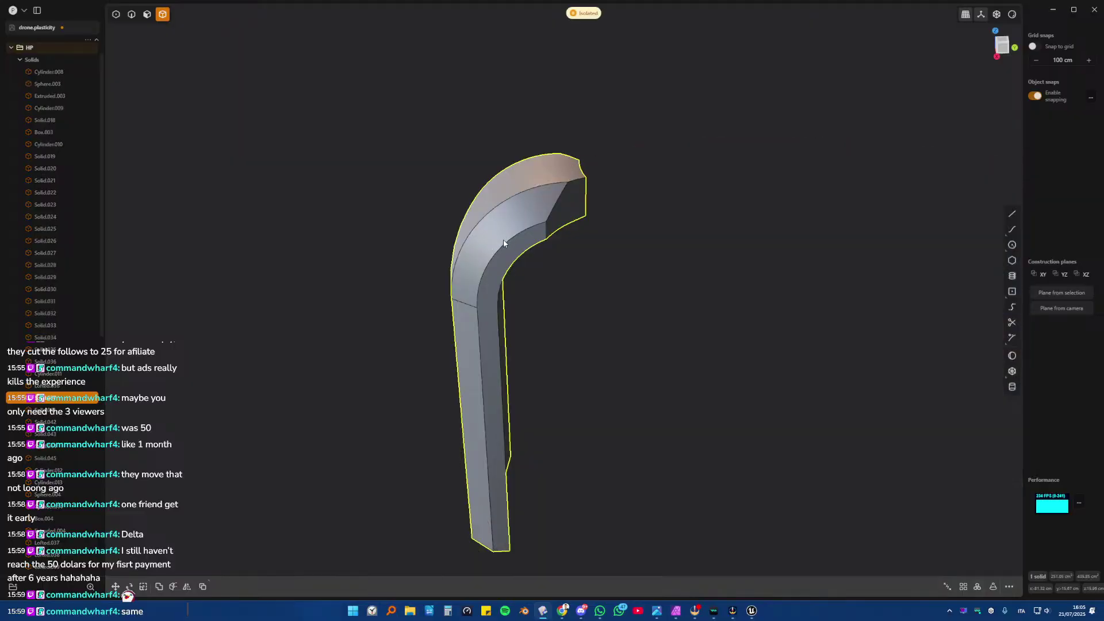
middle_drag(539, 281, 537, 269)
key(2)
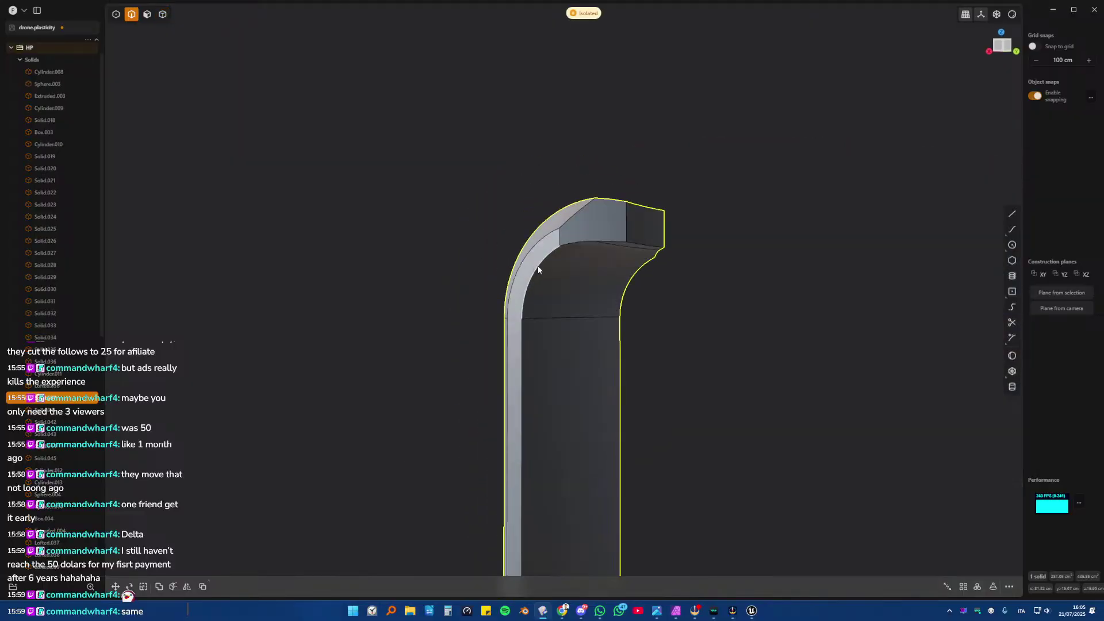
click(537, 266)
key(f)
middle_drag(586, 301, 530, 251)
click(624, 284)
click(577, 200)
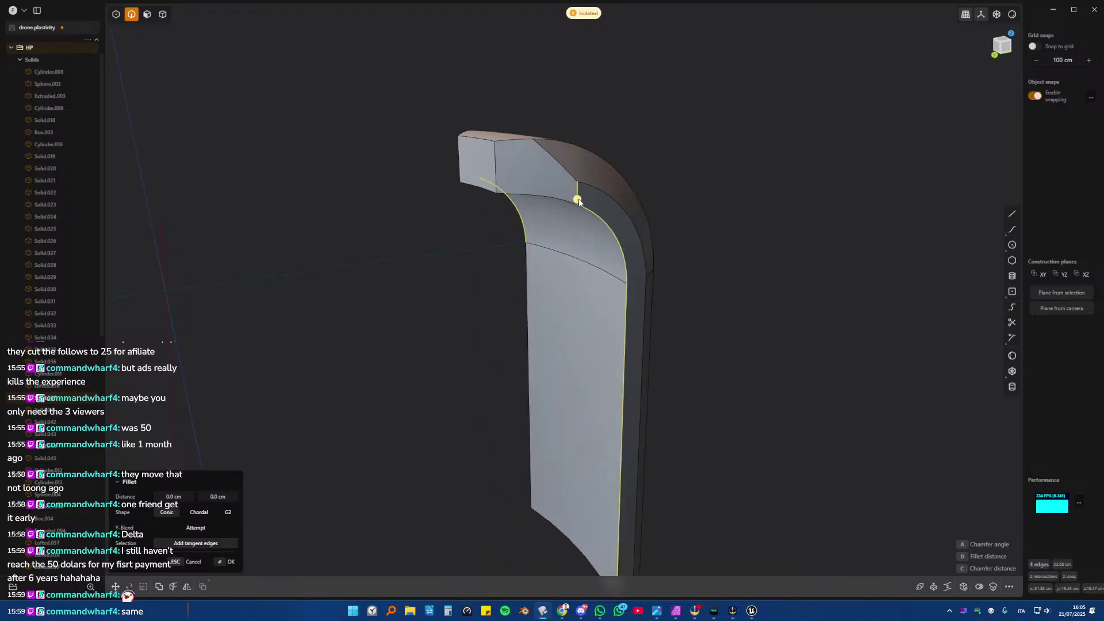
- Chamfer the short upper edge at the rib's back end by about 1.26 cm
middle_drag(484, 139, 472, 141)
click(472, 140)
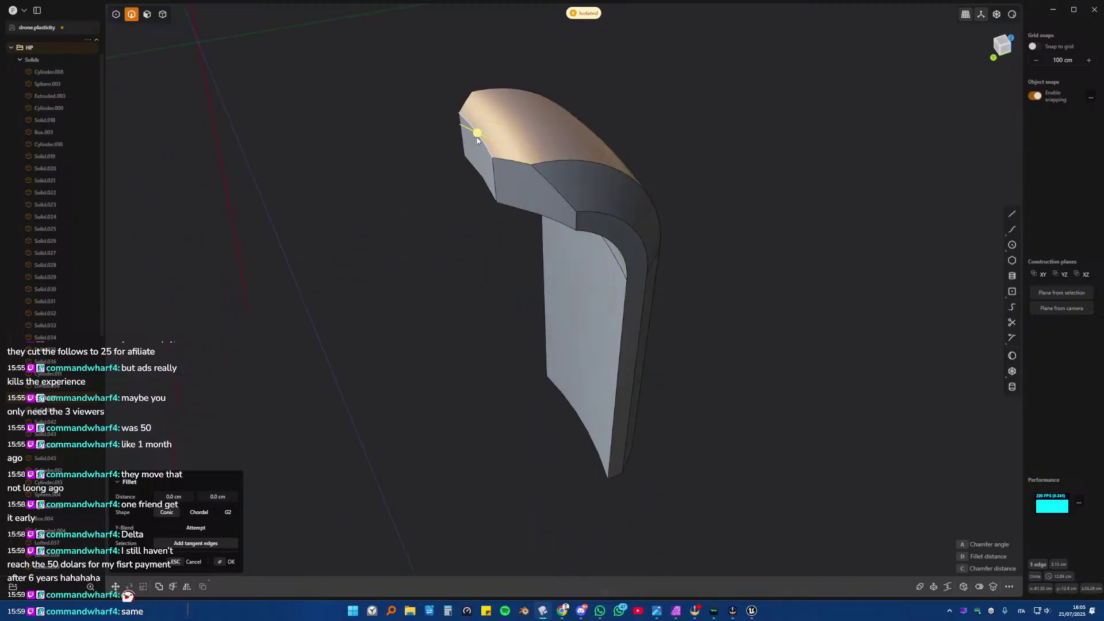
drag(476, 140, 502, 164)
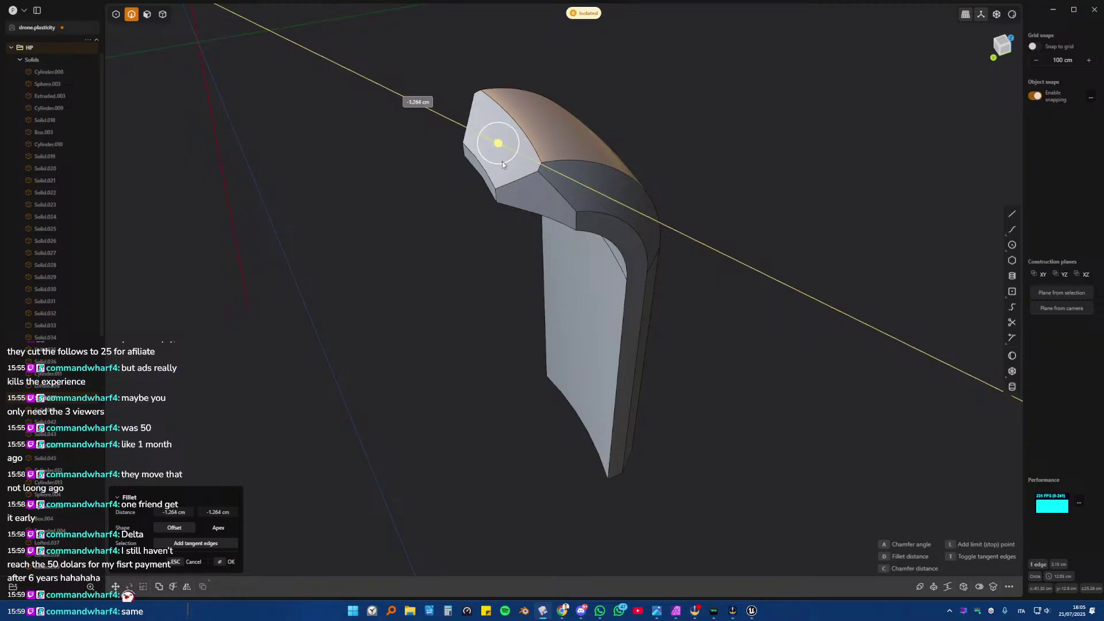
key(Return)
- Start a fillet on the rib and pick the edges around its curved back end and along one side
middle_drag(502, 161, 535, 219)
click(532, 214)
key(f)
click(479, 226)
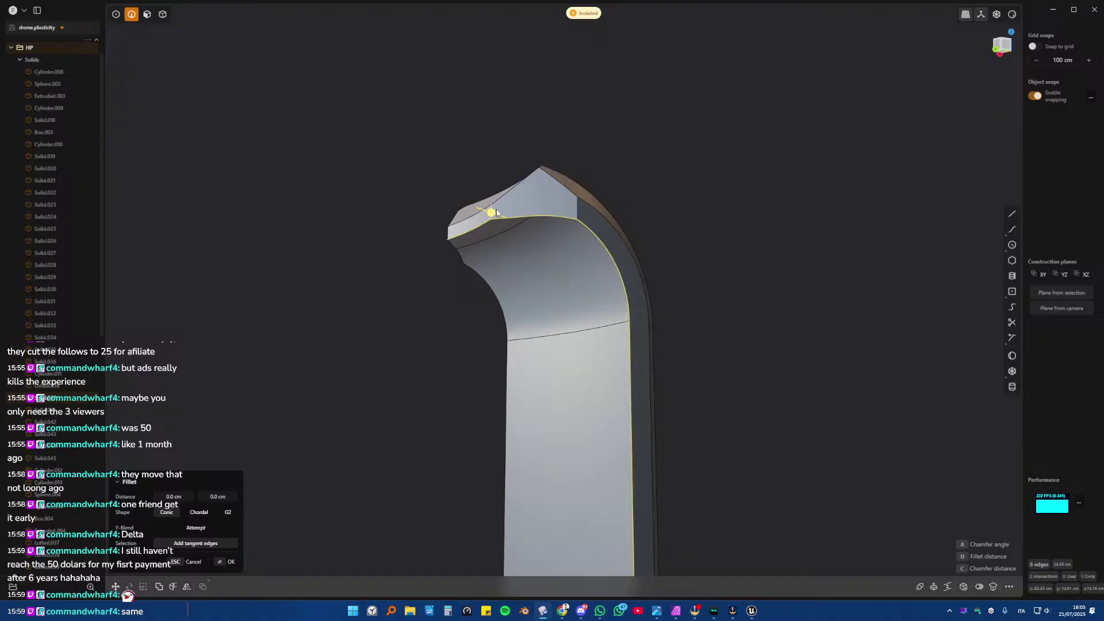
click(578, 212)
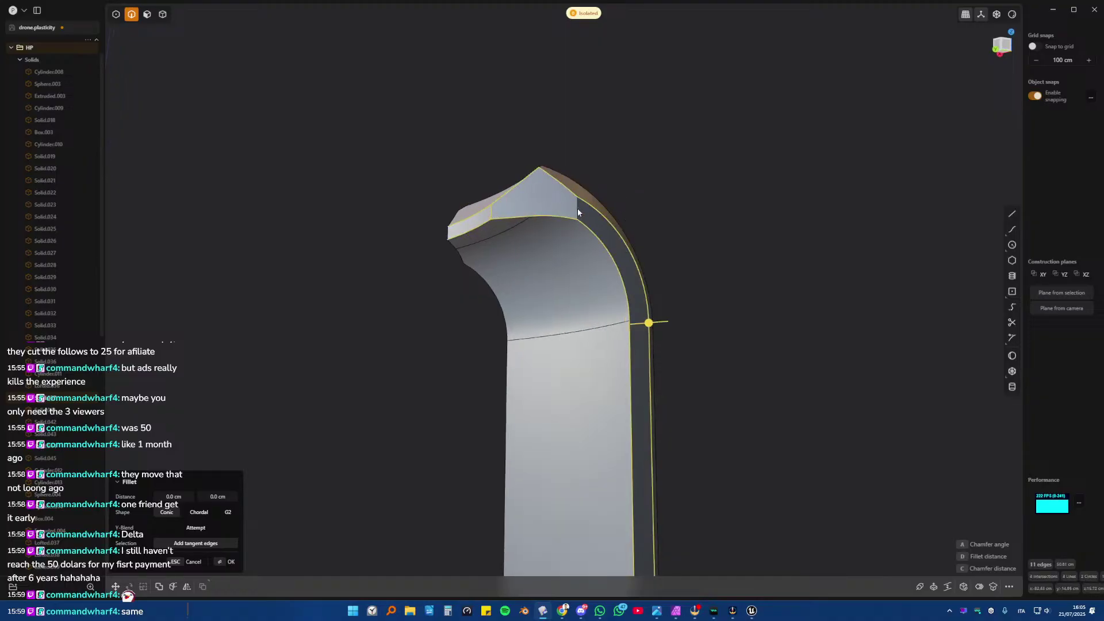
middle_drag(599, 248, 531, 227)
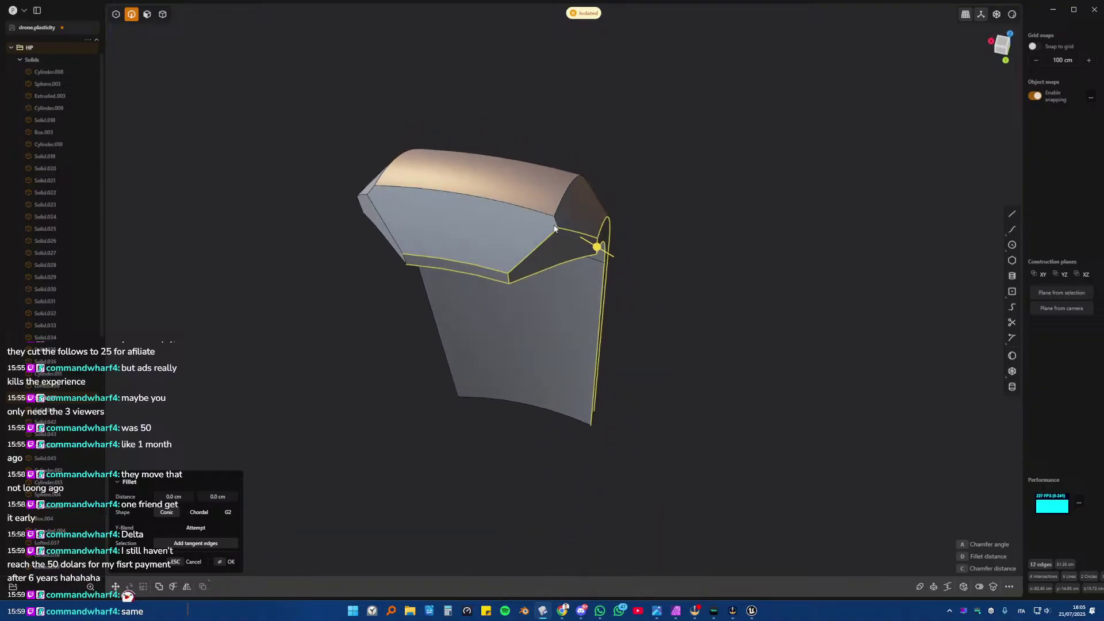
click(560, 214)
click(374, 196)
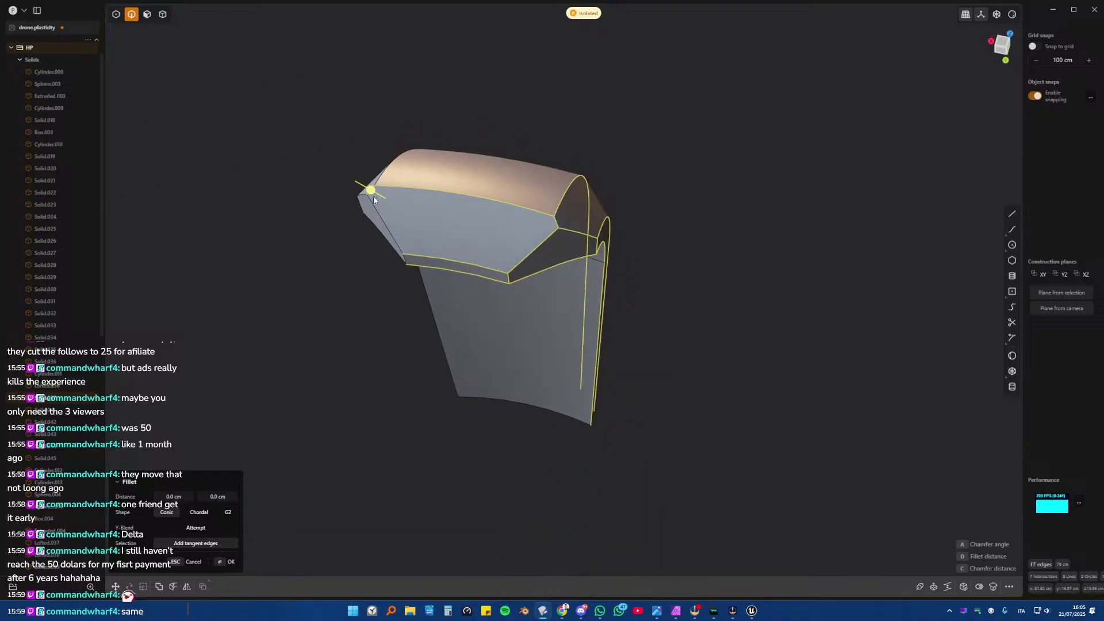
click(446, 173)
- Add the rib's remaining long side edges and its lower end edges to the fillet selection
middle_drag(446, 174, 437, 229)
click(470, 244)
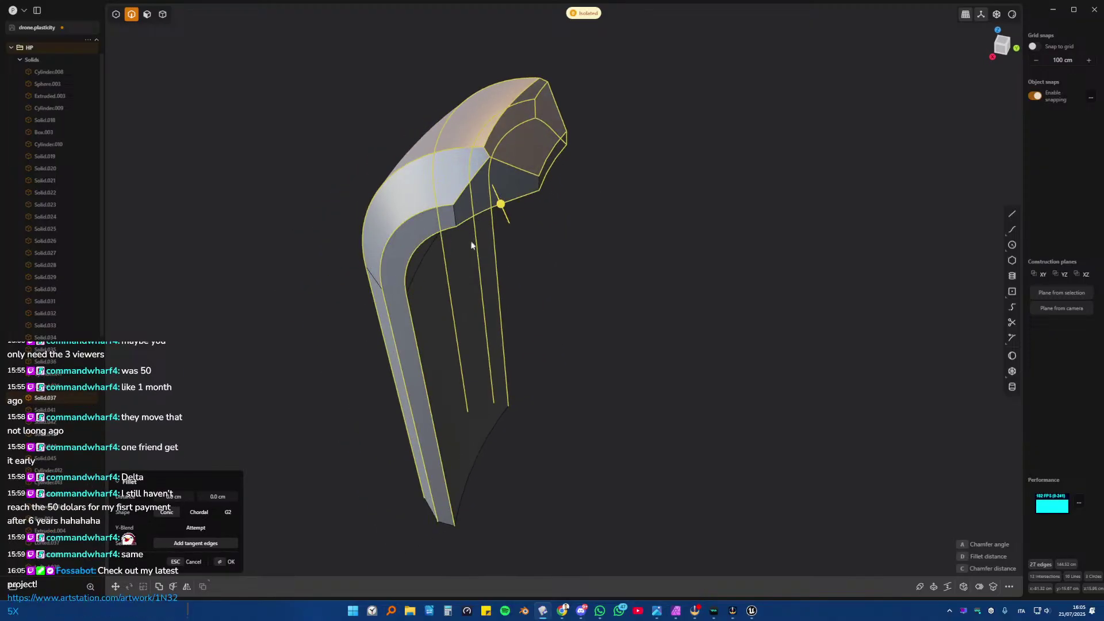
click(483, 454)
middle_drag(481, 450, 580, 410)
scroll(657, 208, down, 3)
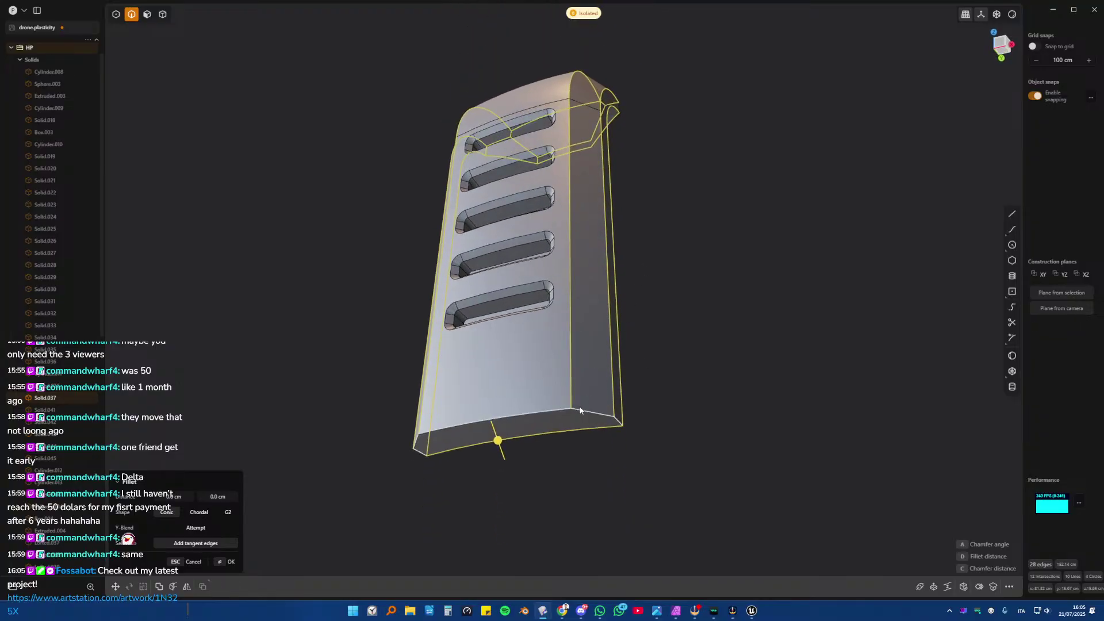
middle_drag(535, 380, 572, 493)
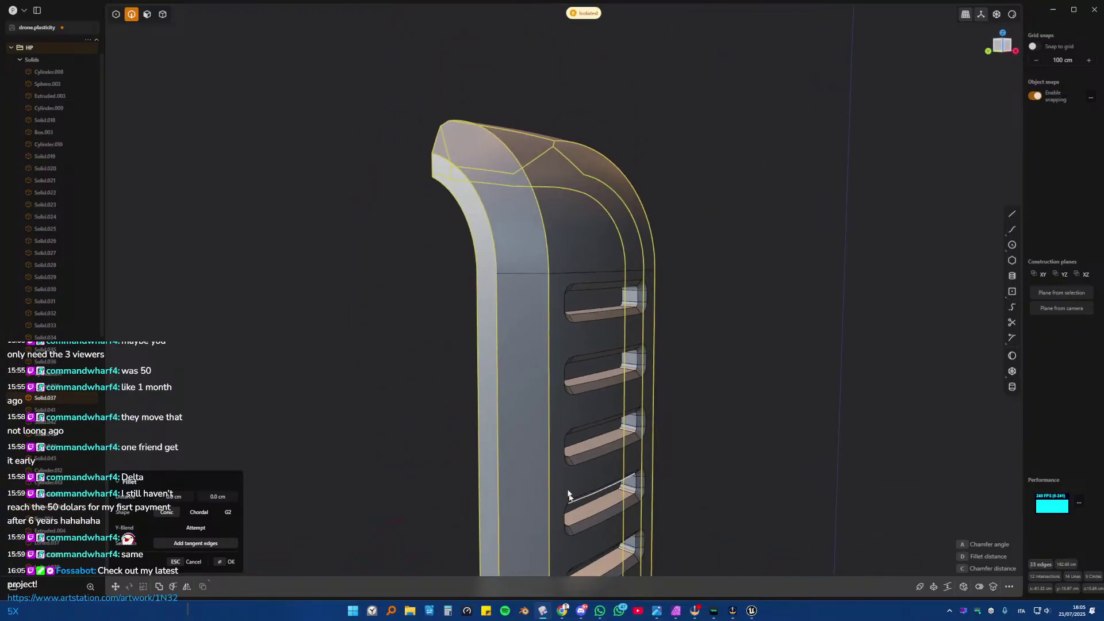
scroll(519, 352, up, 2)
middle_drag(537, 351, 594, 369)
- Fillet the rib's selected outline edges by about 0.27 cm
drag(624, 380, 583, 394)
key(Return)
key(f)
key(Return)
middle_drag(662, 430, 646, 402)
key(f)
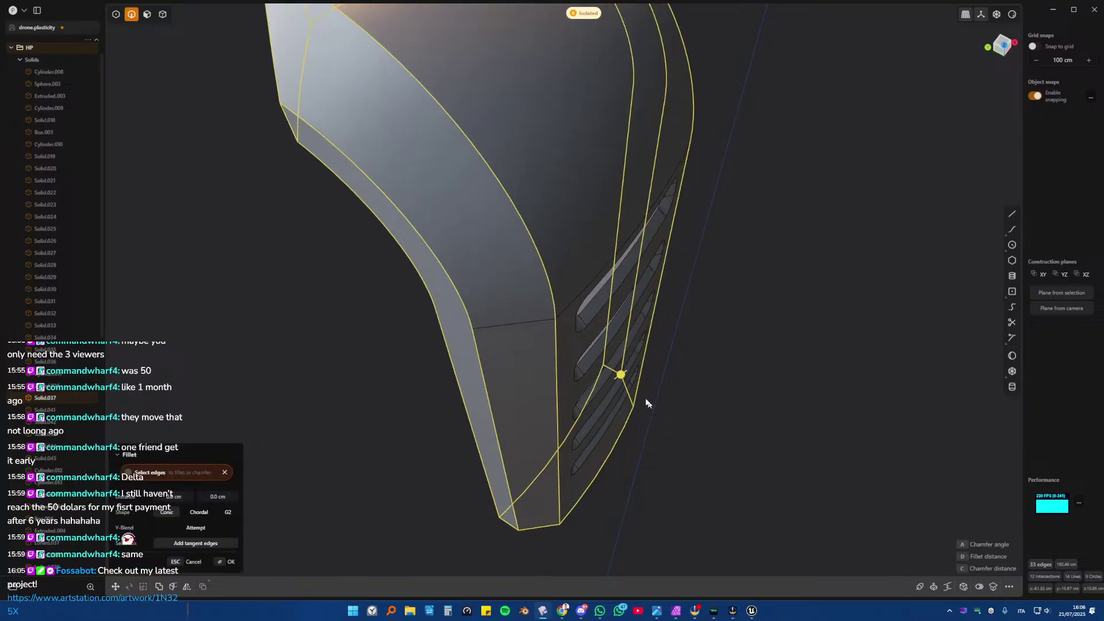
drag(617, 377, 622, 374)
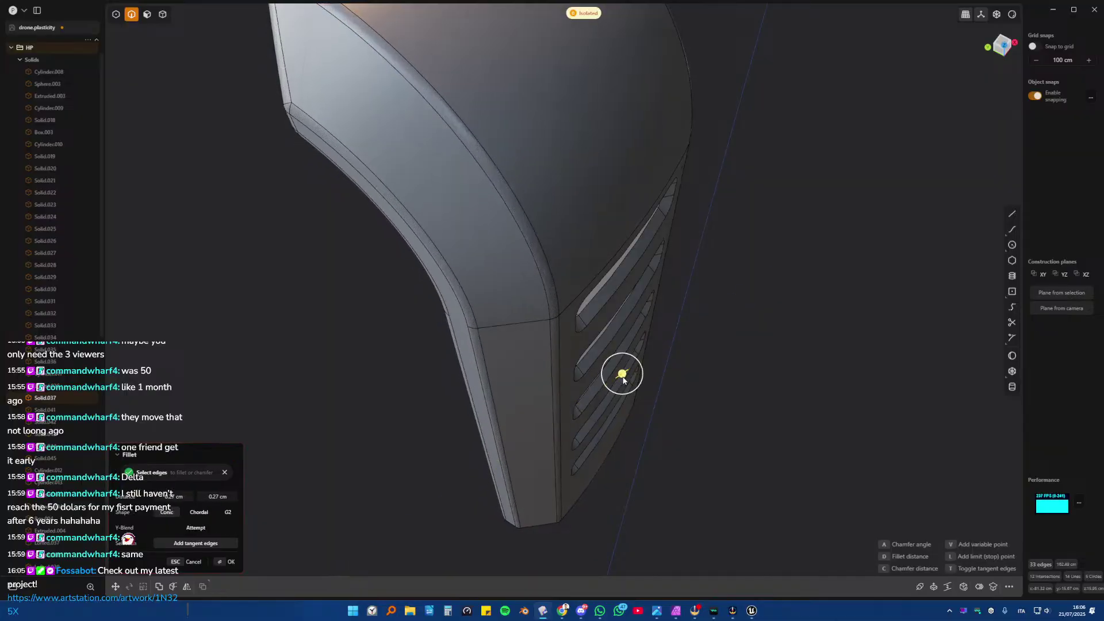
key(Return)
- Select every edge of the rib's five slots in the front view and try to fillet them together
middle_drag(880, 387, 571, 385)
key(KP_1)
key(2)
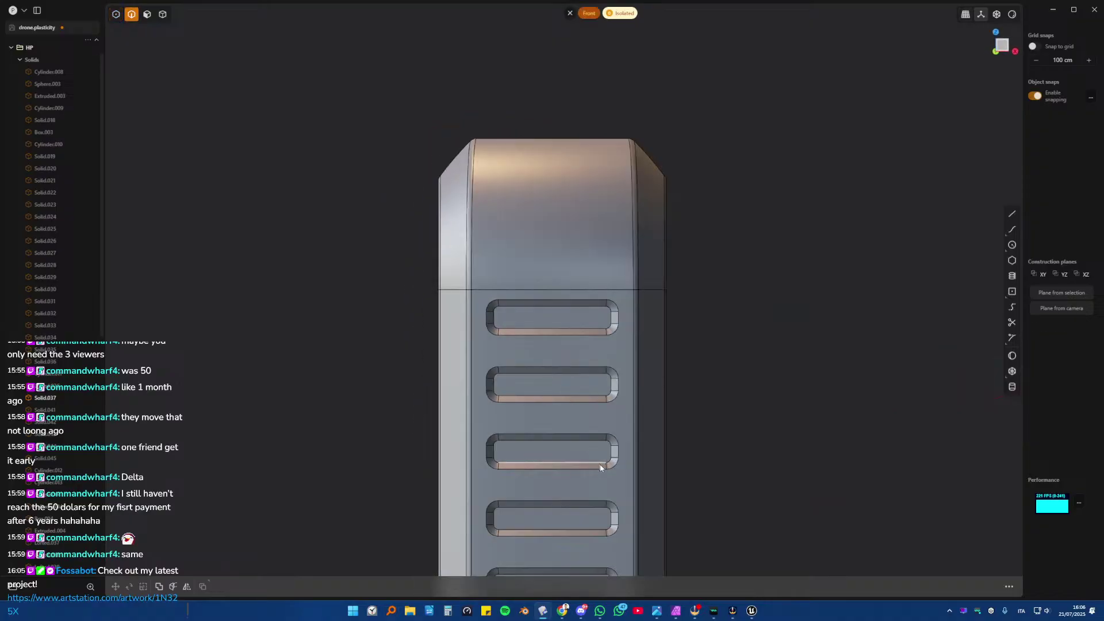
shift+middle_drag(599, 464, 564, 316)
drag(475, 177, 623, 522)
middle_drag(623, 522, 605, 390)
key(f)
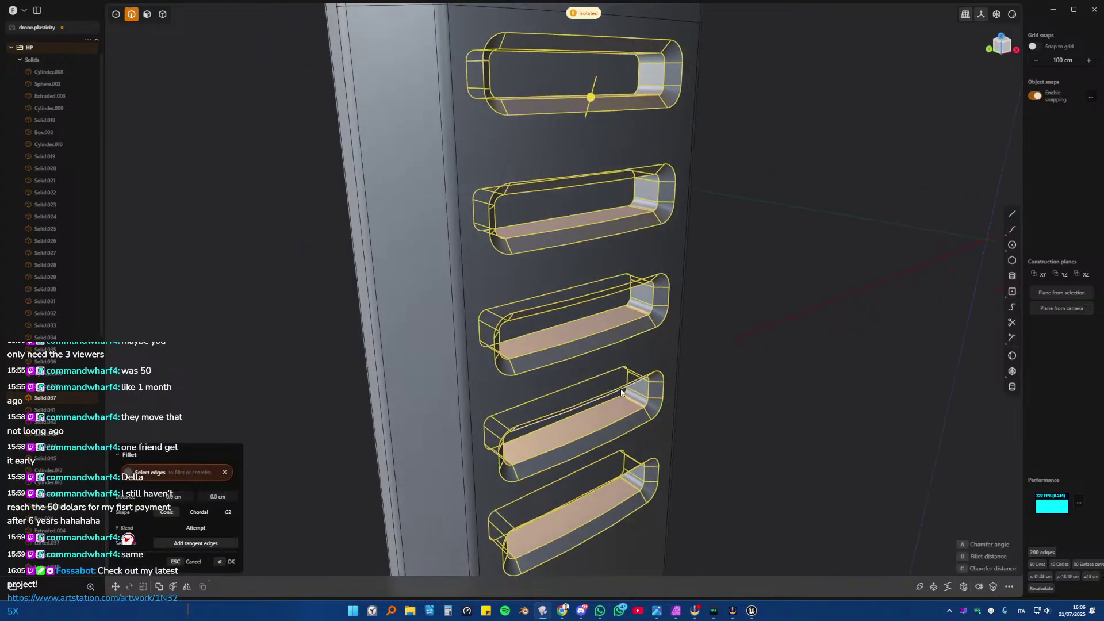
drag(592, 103, 590, 104)
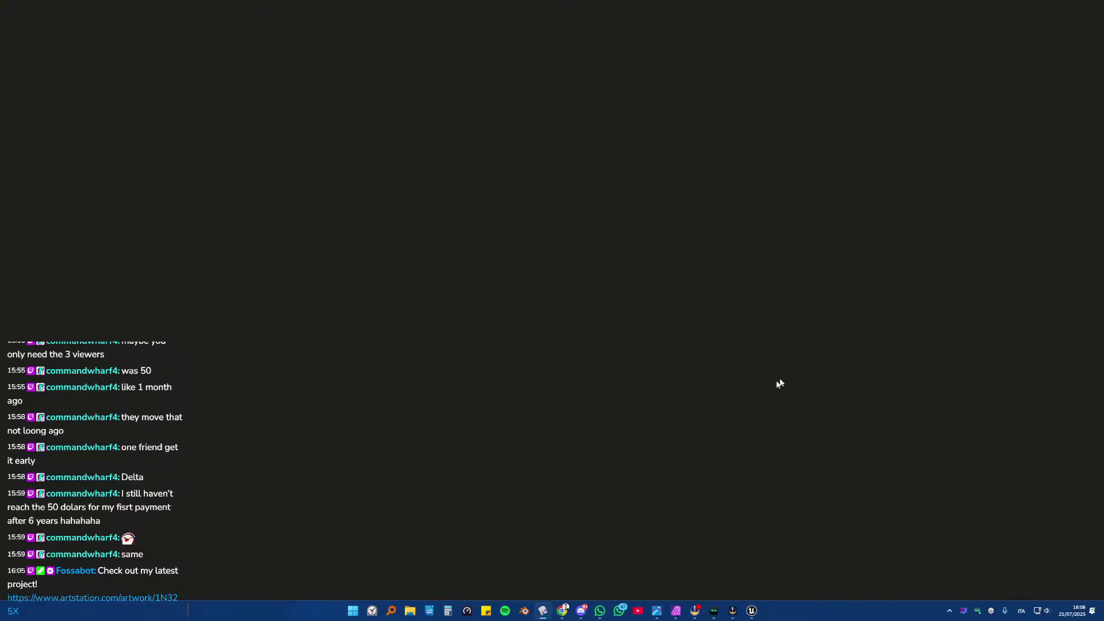
- Close the blank Plasticity window and reopen the drone.plasticity file
right_click(553, 616)
right_click(542, 611)
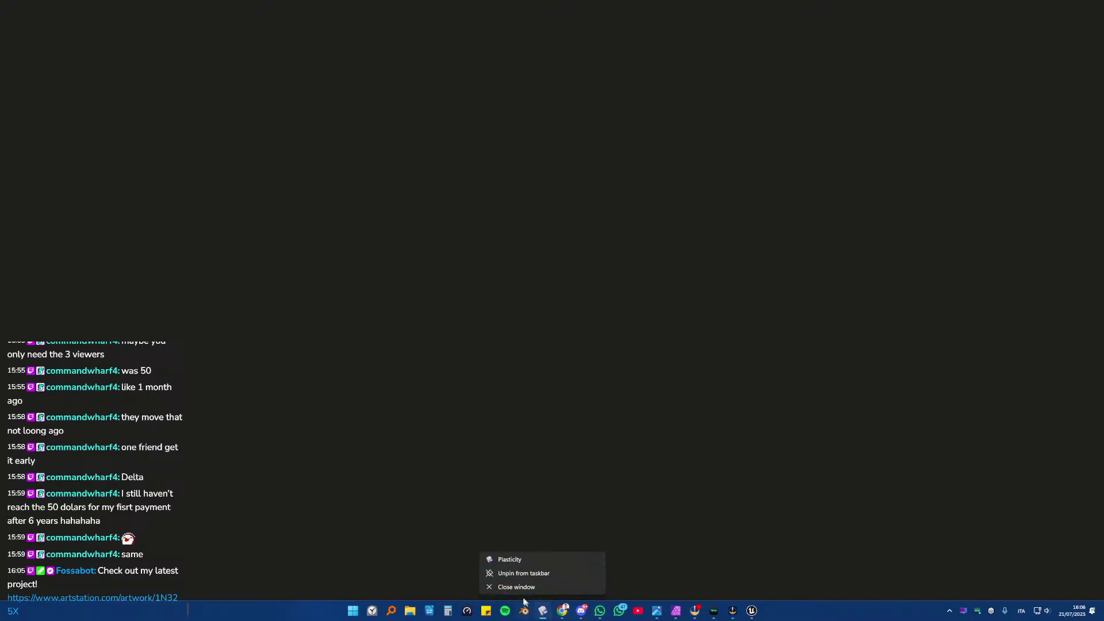
click(506, 587)
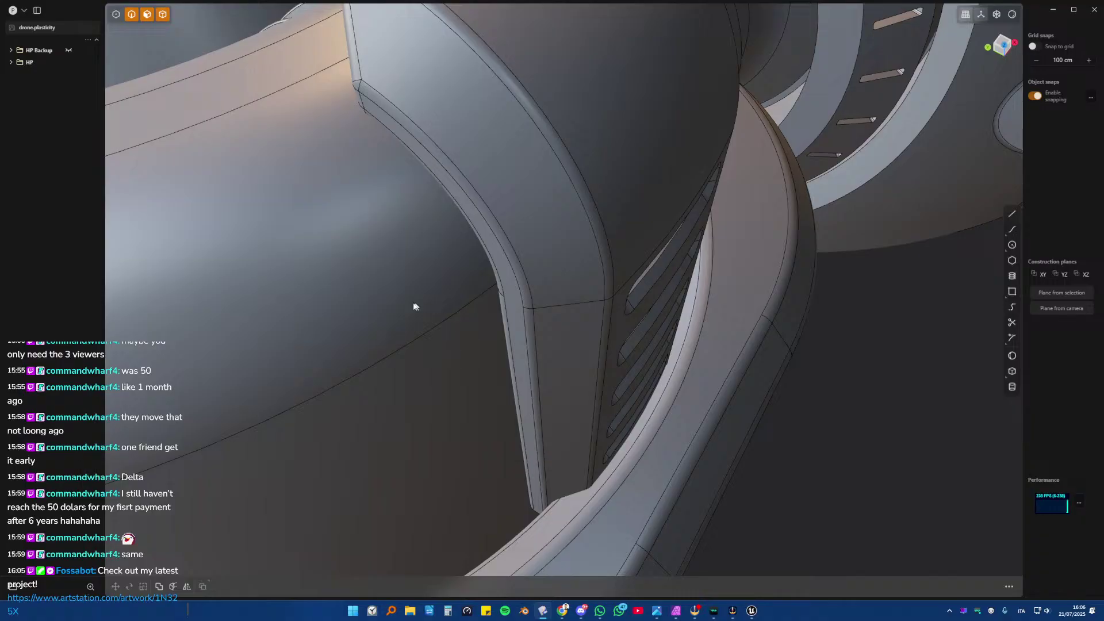
- Isolate the filleted slotted rib and show it in the front view
middle_drag(414, 309, 591, 258)
click(592, 258)
middle_drag(553, 308, 529, 277)
key(slash)
key(KP_1)
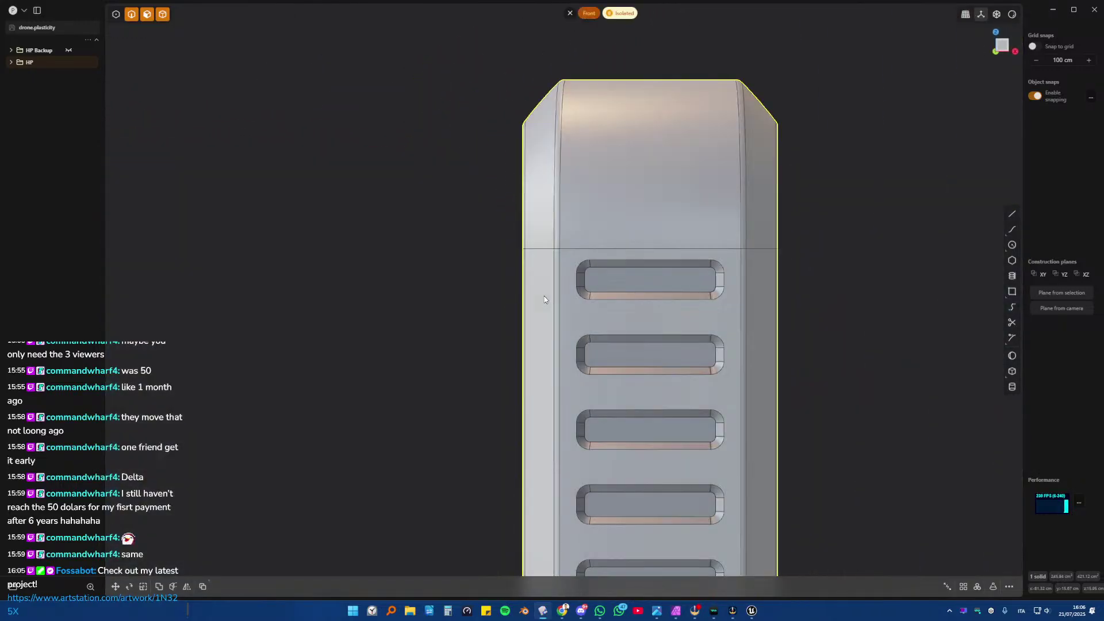
scroll(572, 240, up, 3)
drag(482, 522, 642, 154)
middle_drag(641, 155, 681, 215)
scroll(619, 189, up, 5)
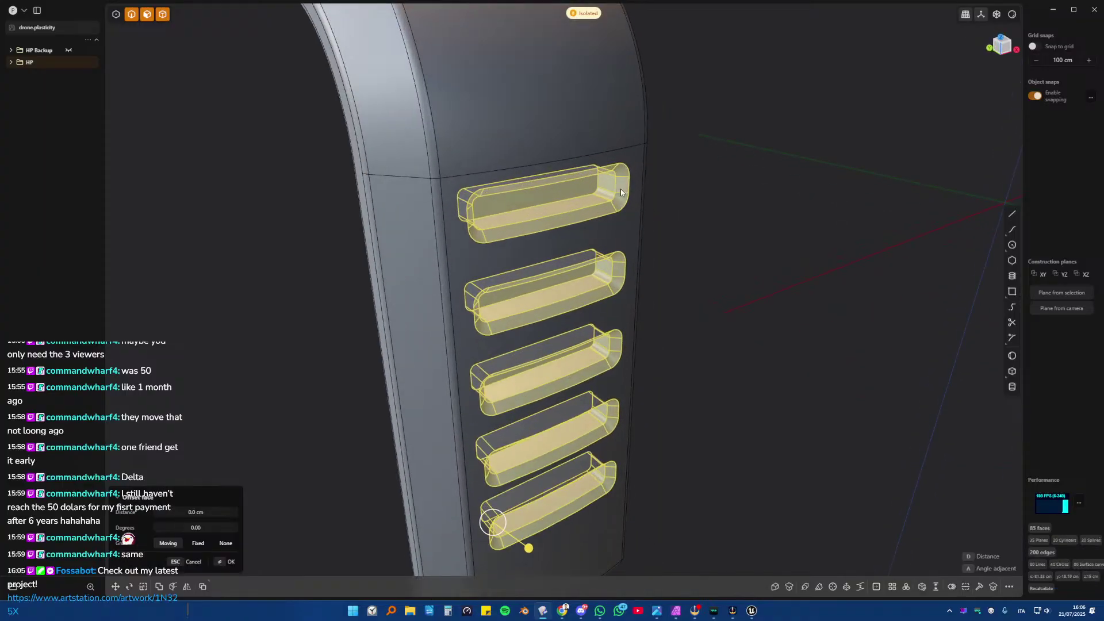
shift+middle_drag(599, 280, 601, 172)
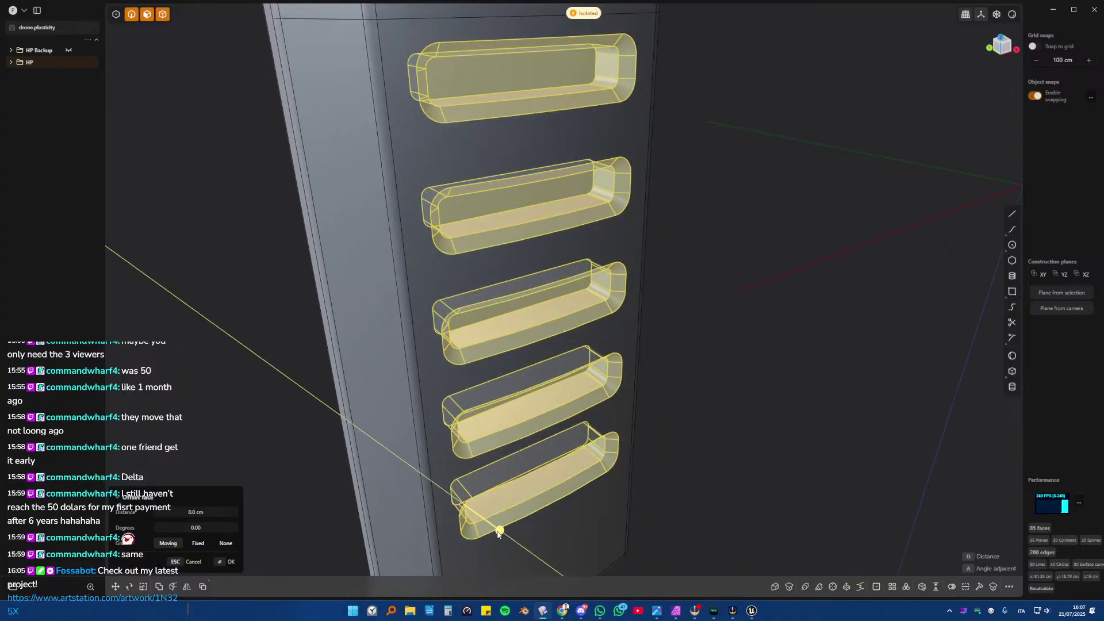
key(Escape)
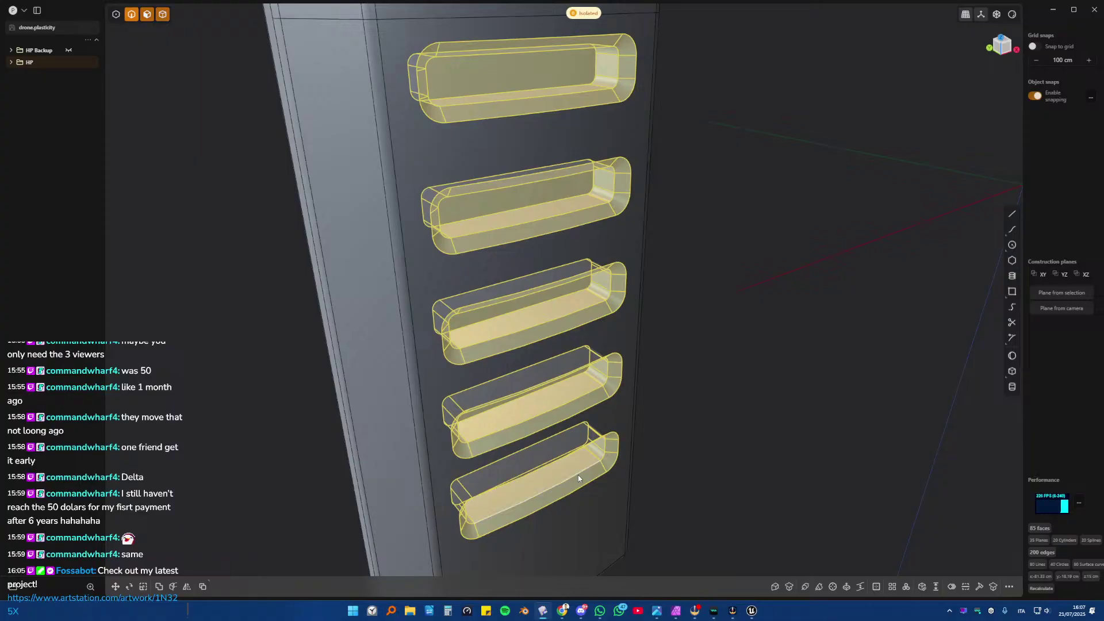
click(629, 500)
key(b)
key(Escape)
- Reselect only the edges of all five slots and try again to fillet them slightly
scroll(739, 516, down, 3)
alt+middle_drag(761, 510, 578, 295)
scroll(577, 299, down, 2)
shift+middle_drag(572, 359, 578, 423)
drag(450, 512, 614, 105)
middle_drag(614, 106, 572, 259)
key(b)
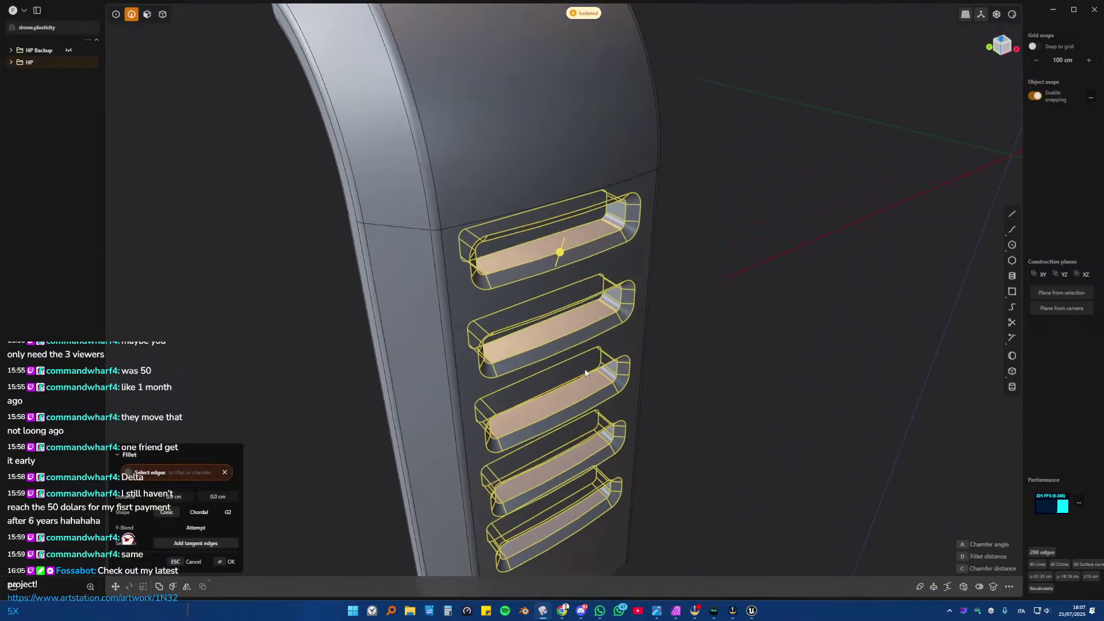
scroll(572, 255, up, 5)
drag(556, 247, 554, 245)
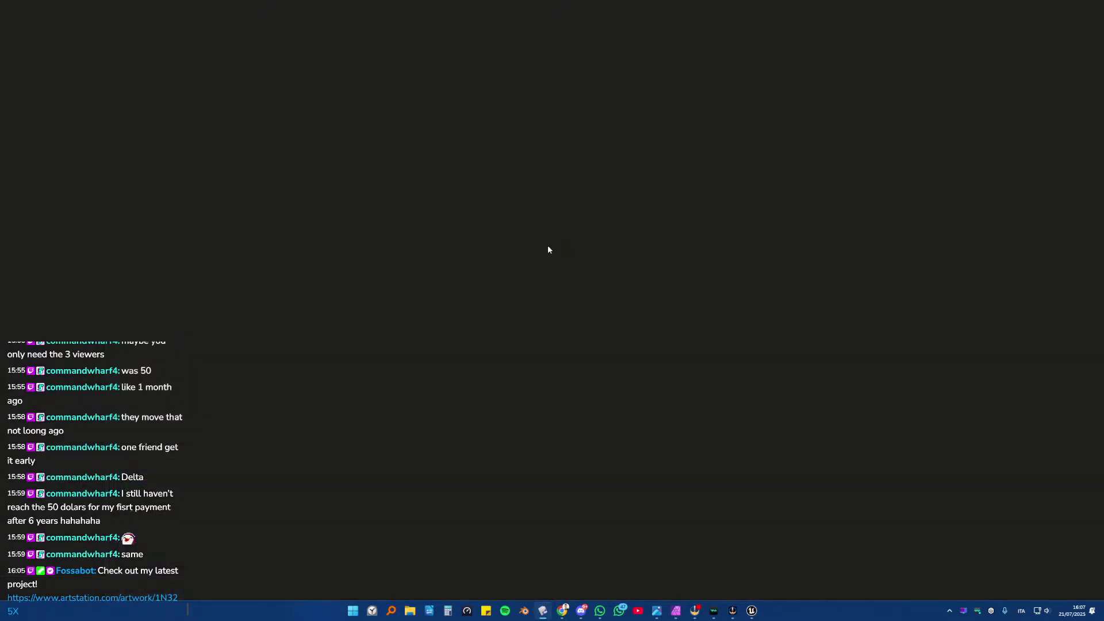
- Restart Plasticity with the drone.plasticity file and isolate the slotted rib again
right_click(546, 614)
click(533, 591)
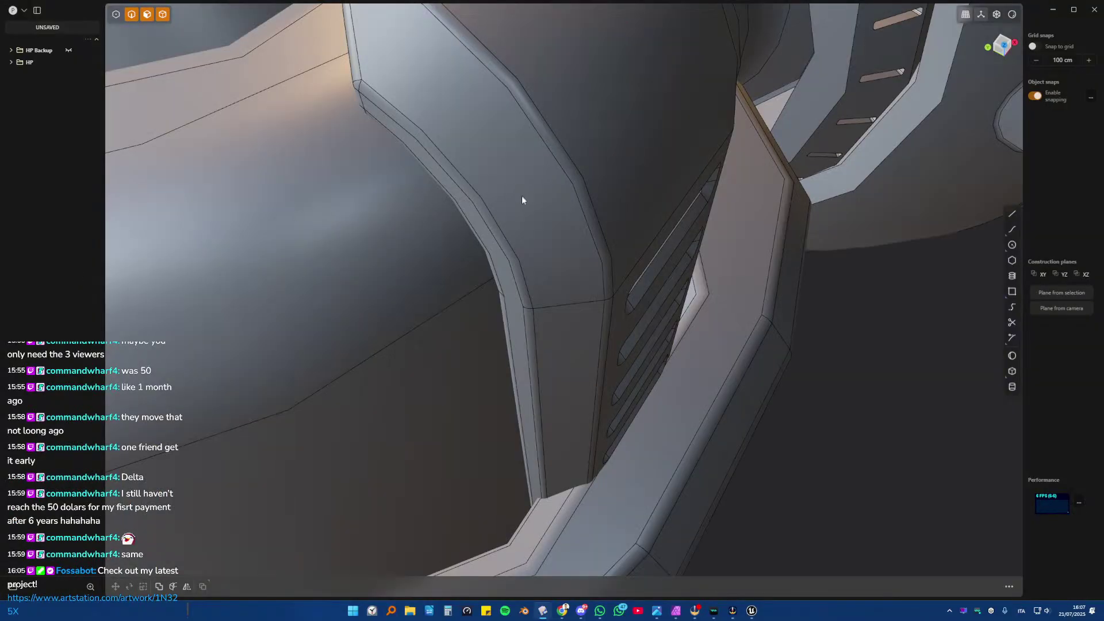
middle_drag(664, 303, 601, 229)
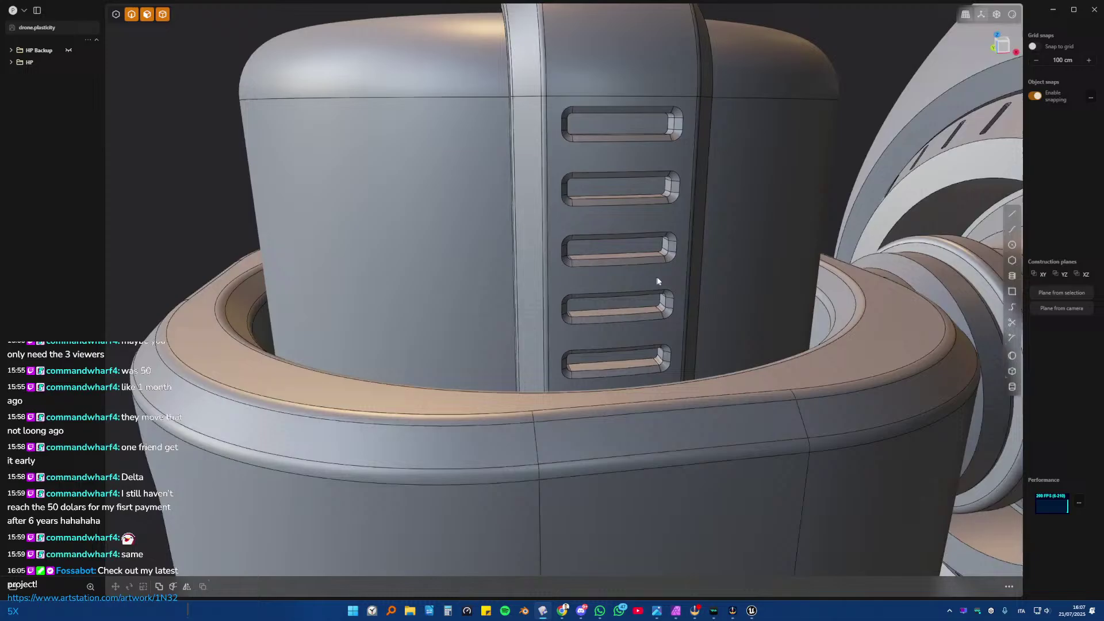
click(620, 251)
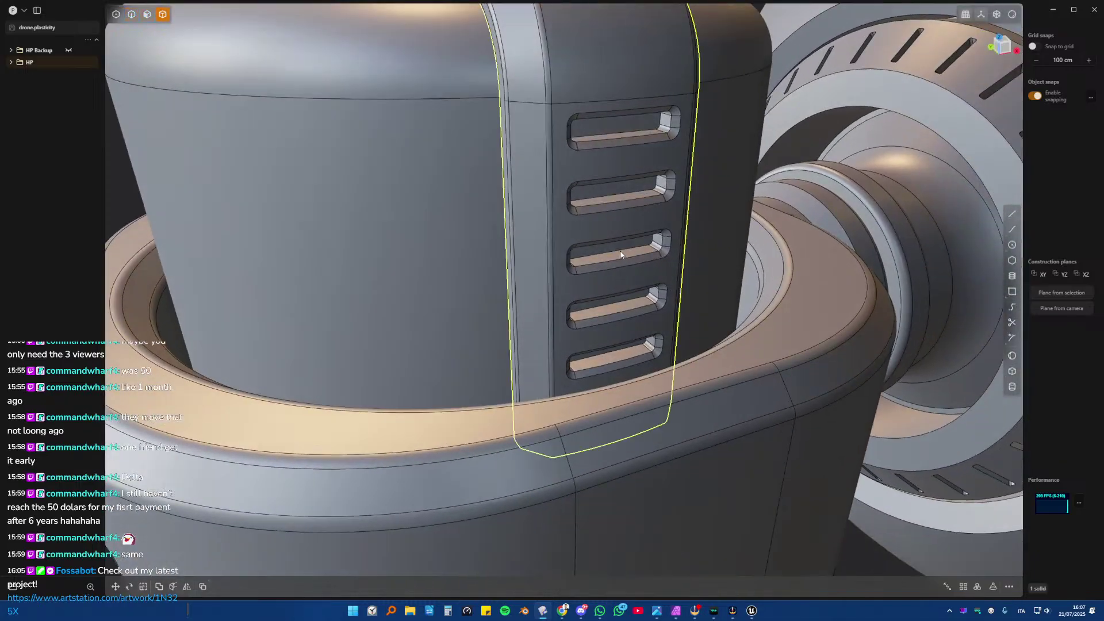
key(slash)
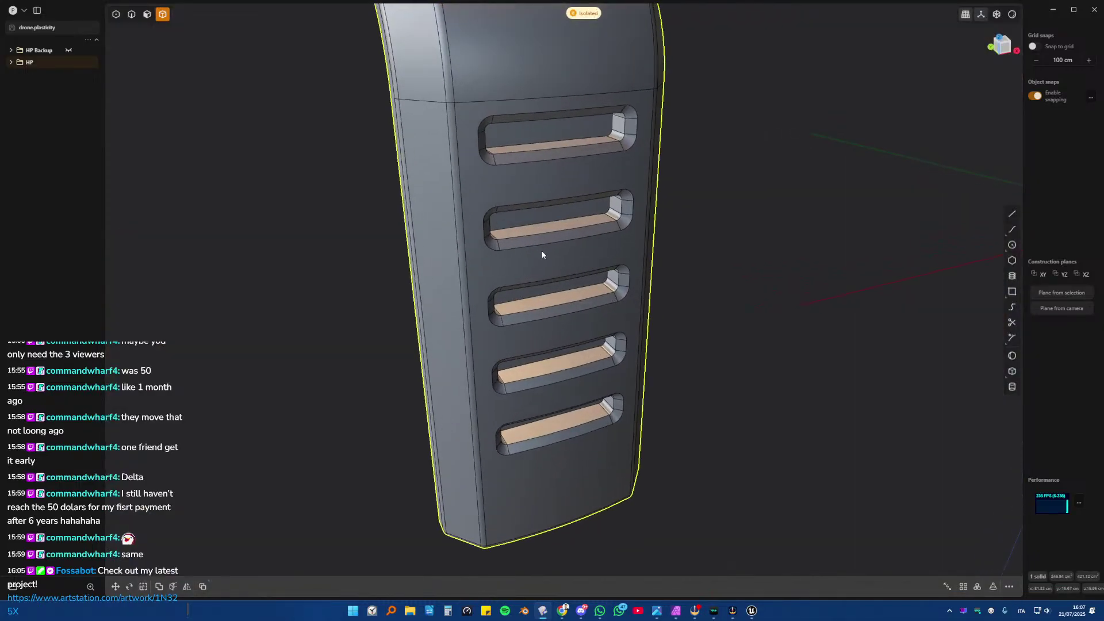
- Select the front, middle and back edge loops of the upper two slots on the isolated rib for filleting
key(2)
alt+click(527, 115)
key(b)
scroll(562, 168, up, 2)
shift+middle_drag(562, 168, 585, 261)
scroll(545, 280, up, 5)
alt+click(557, 268)
alt+click(547, 239)
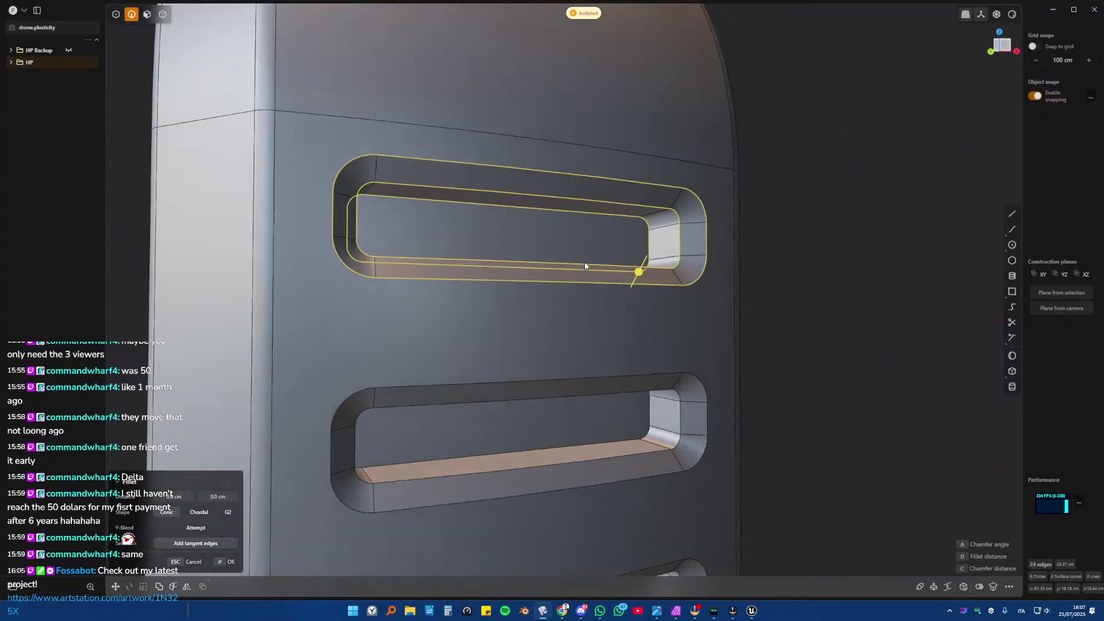
shift+middle_drag(598, 363, 616, 230)
alt+click(662, 304)
alt+click(694, 315)
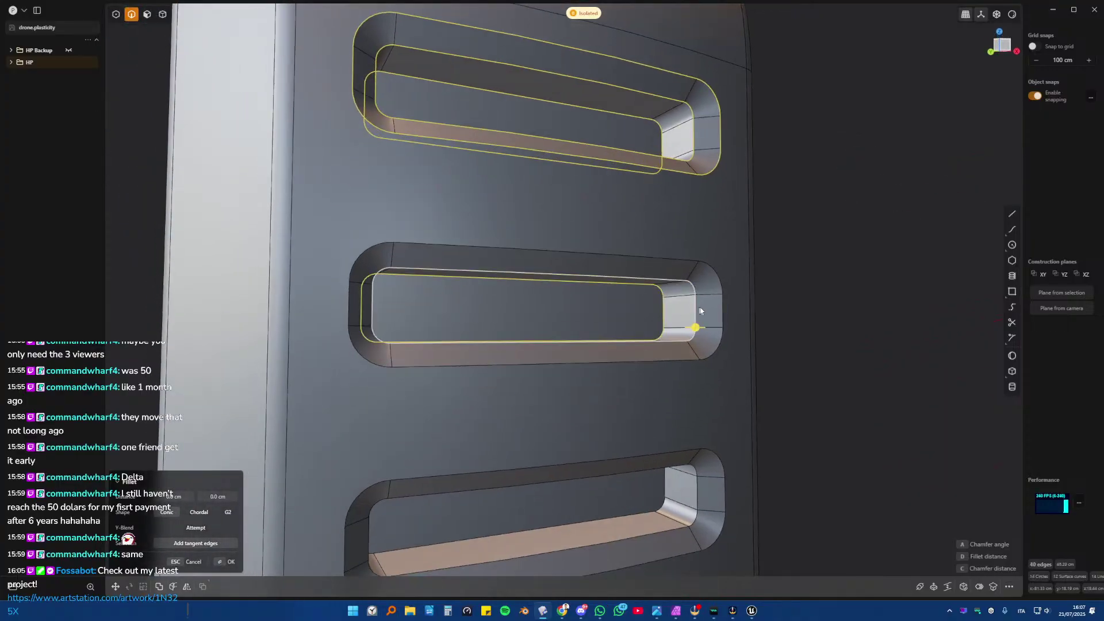
alt+click(721, 322)
- Add the front, middle and back edge loops of the lower three slots to the edge selection
shift+middle_drag(707, 380, 686, 179)
alt+click(644, 288)
alt+click(675, 298)
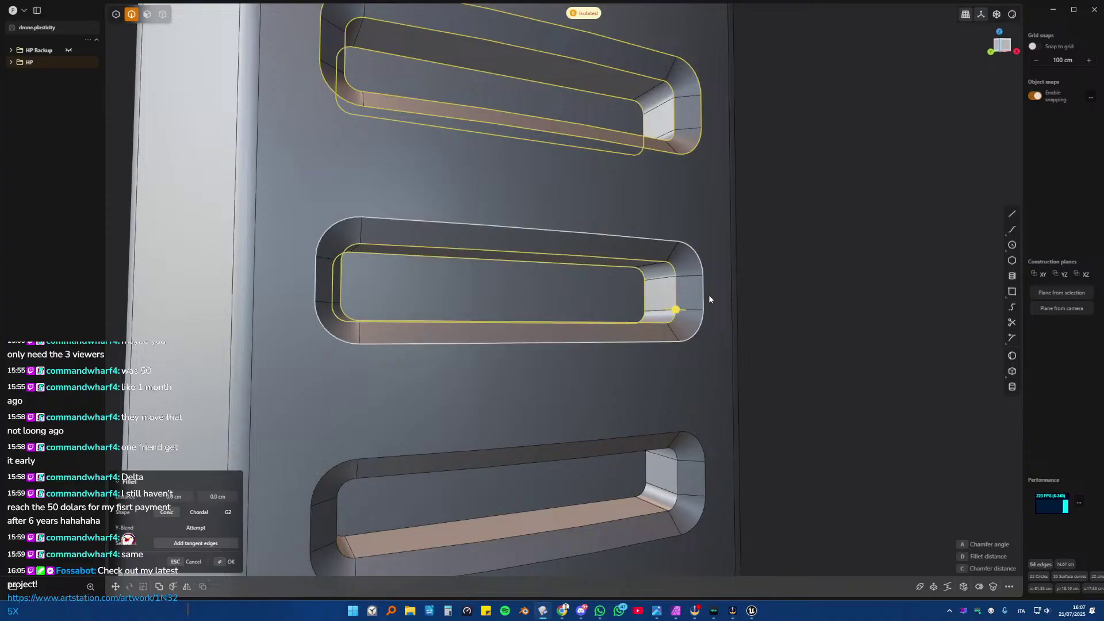
alt+click(705, 295)
shift+middle_drag(679, 351, 671, 145)
alt+click(644, 281)
alt+click(674, 291)
alt+click(701, 299)
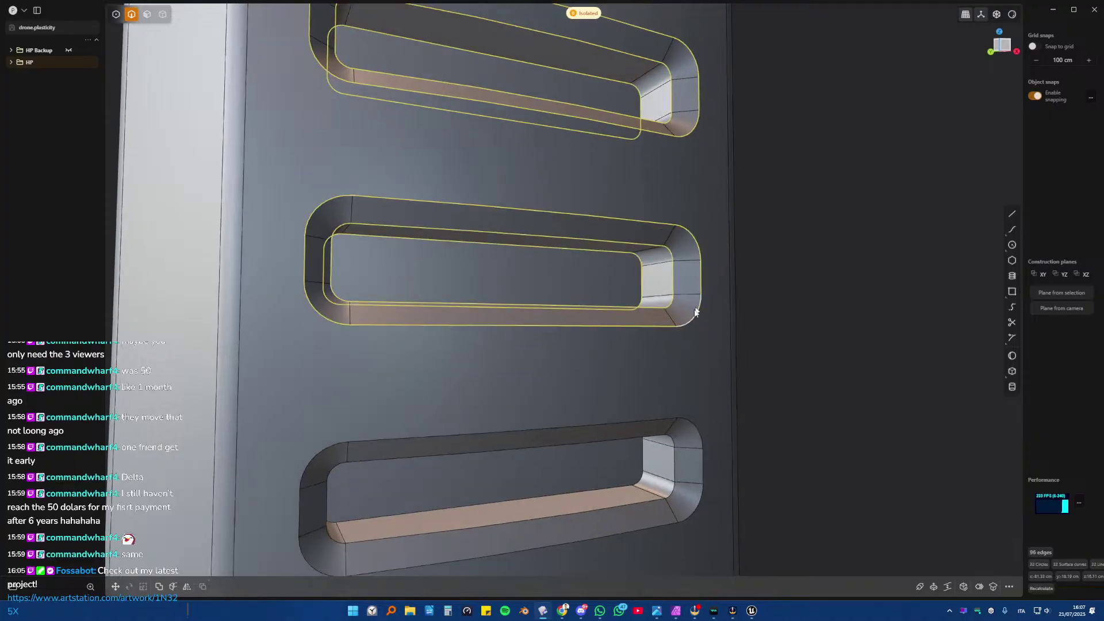
shift+middle_drag(690, 362, 609, 331)
alt+click(633, 287)
alt+click(690, 303)
- Fillet the selected edges of all five slots by about 0.148 cm
scroll(587, 261, down, 2)
middle_drag(586, 262, 552, 324)
scroll(564, 306, up, 2)
key(f)
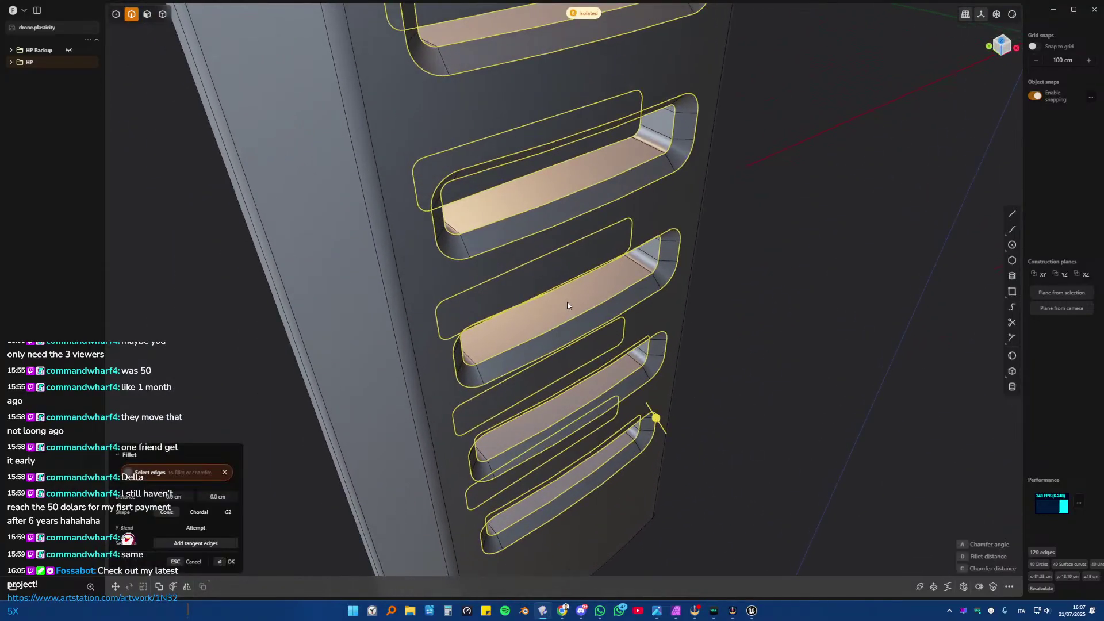
drag(656, 419, 661, 424)
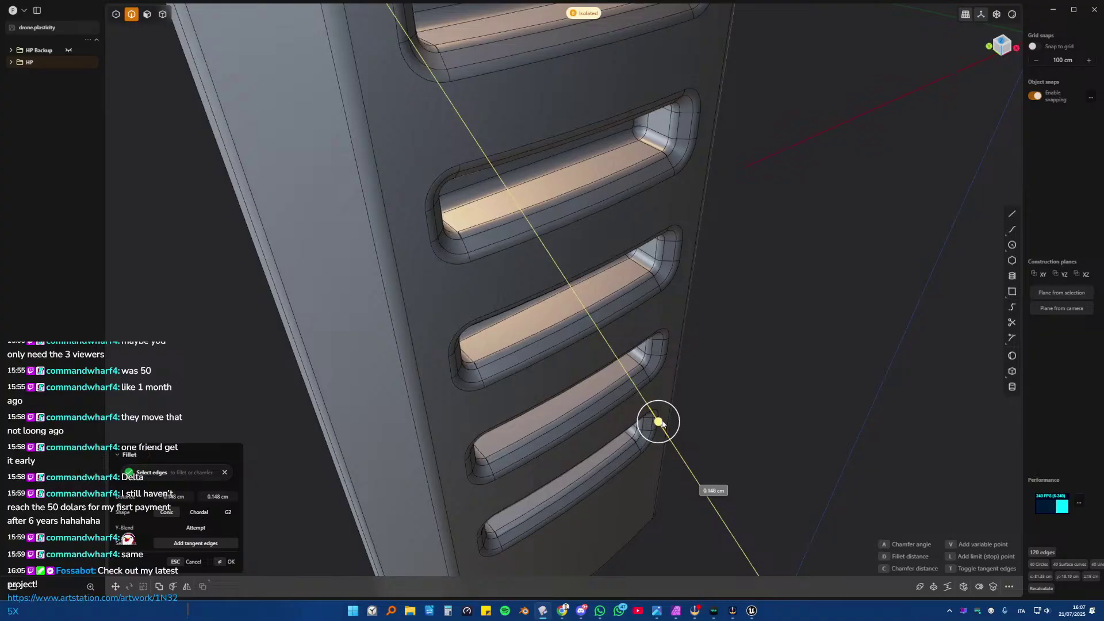
key(Return)
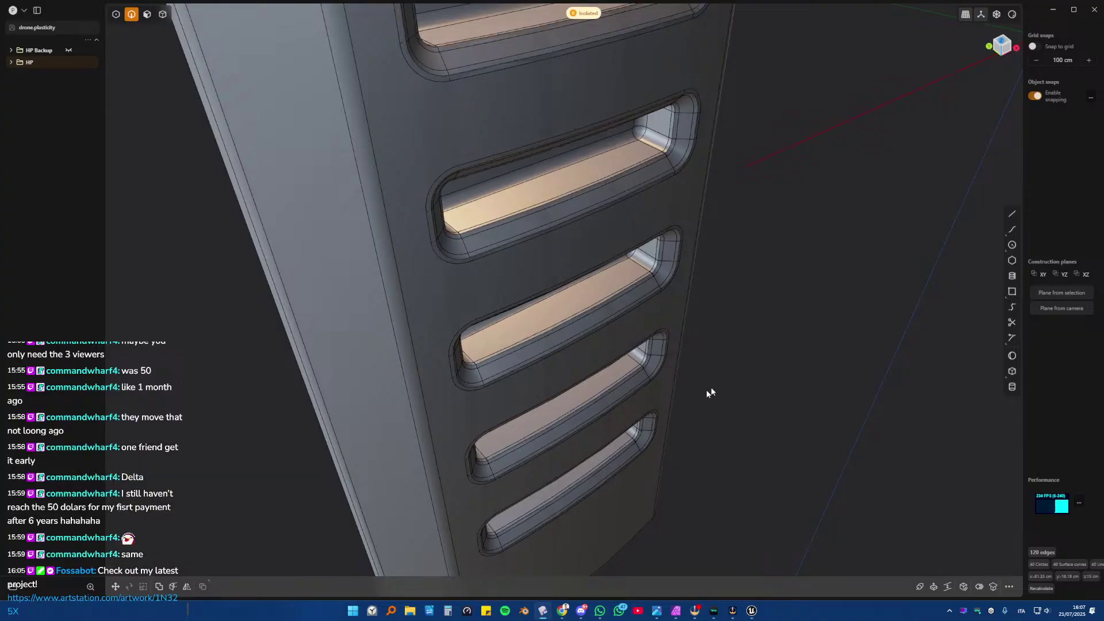
- Inspect the filleted slots and leave isolation to show the rest of the drone around the rib
scroll(742, 340, down, 5)
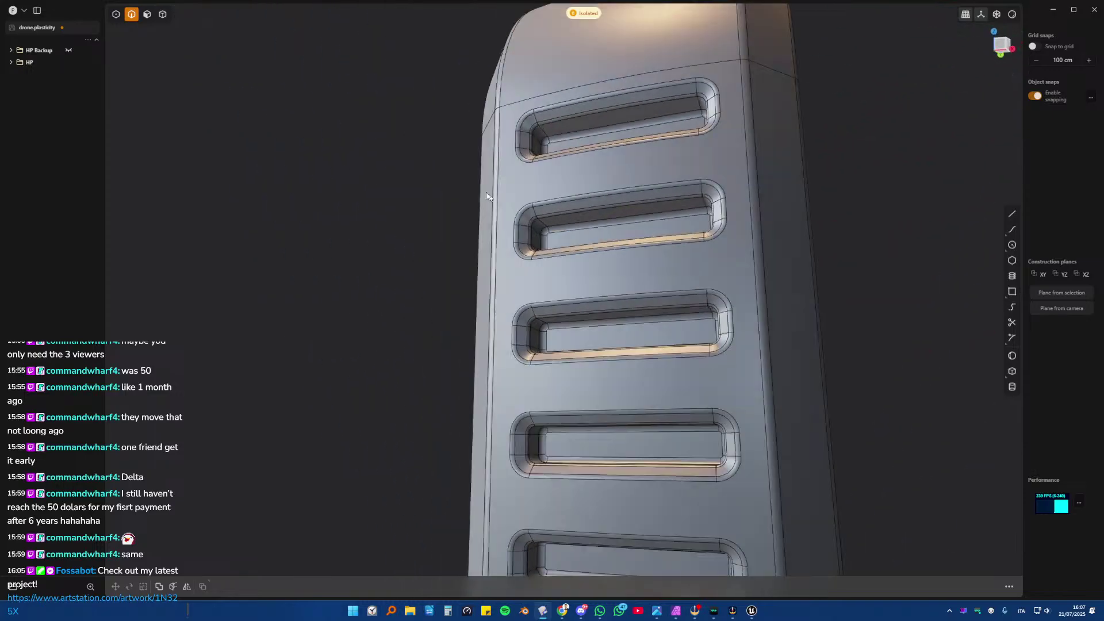
middle_drag(742, 339, 737, 266)
key(/)
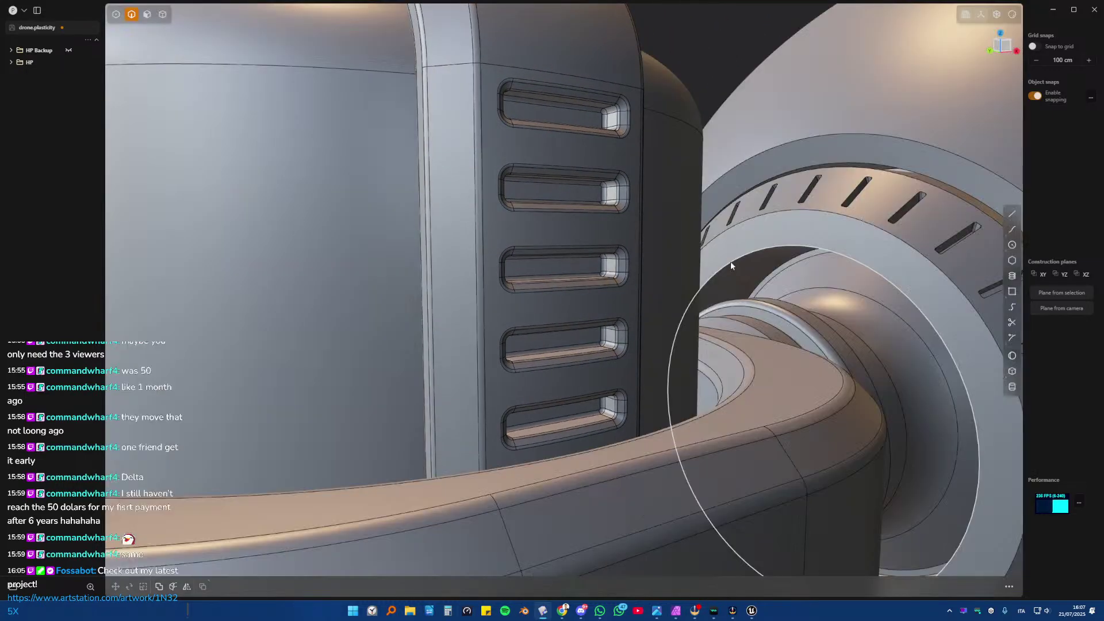
- Radially array the vented clamp solid around the turbine's centre as four copies over 360 degrees
key(4)
key(7)
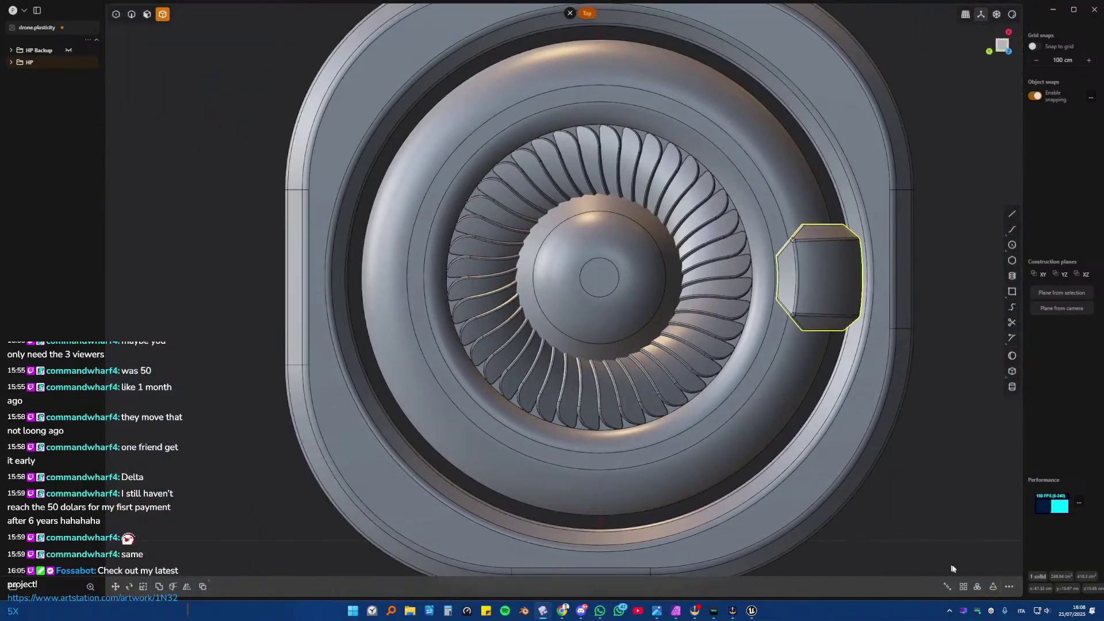
click(970, 588)
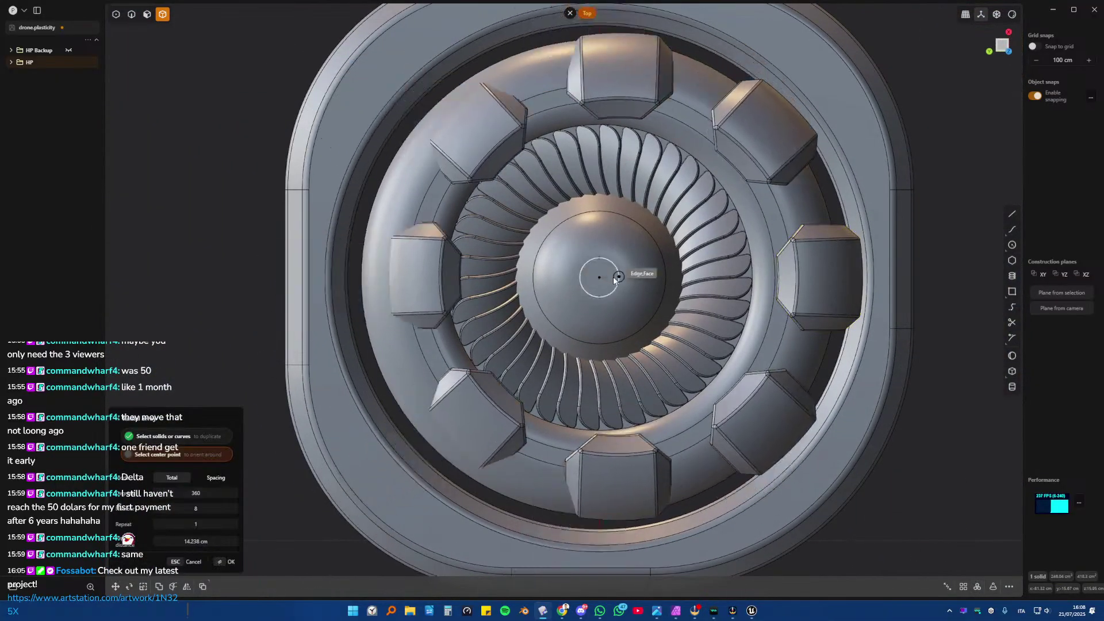
click(601, 279)
middle_drag(601, 280, 576, 211)
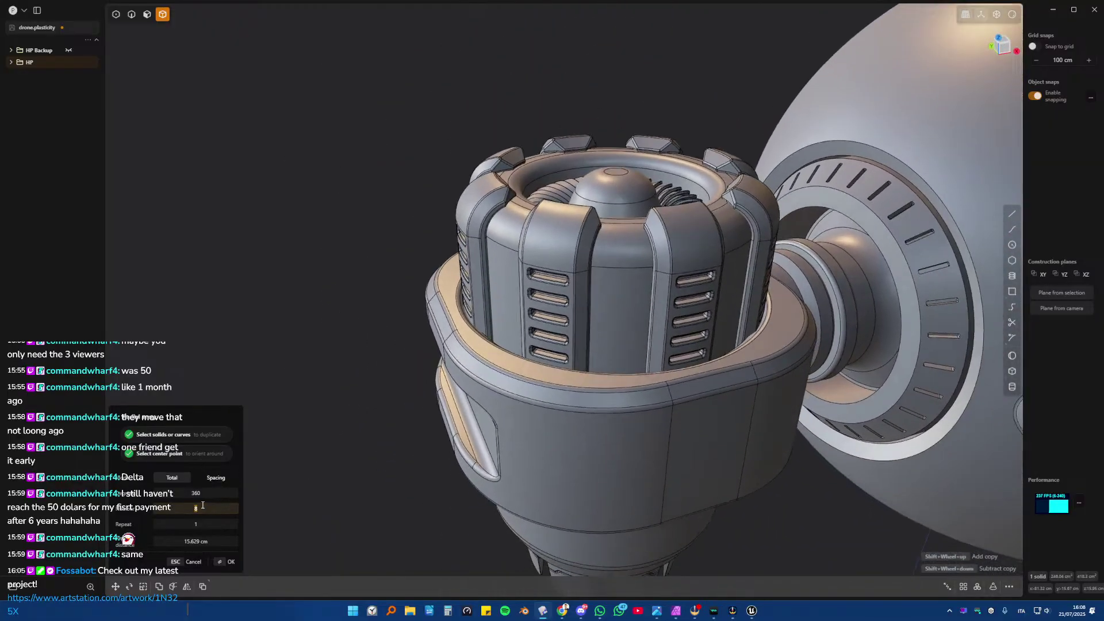
key(Return)
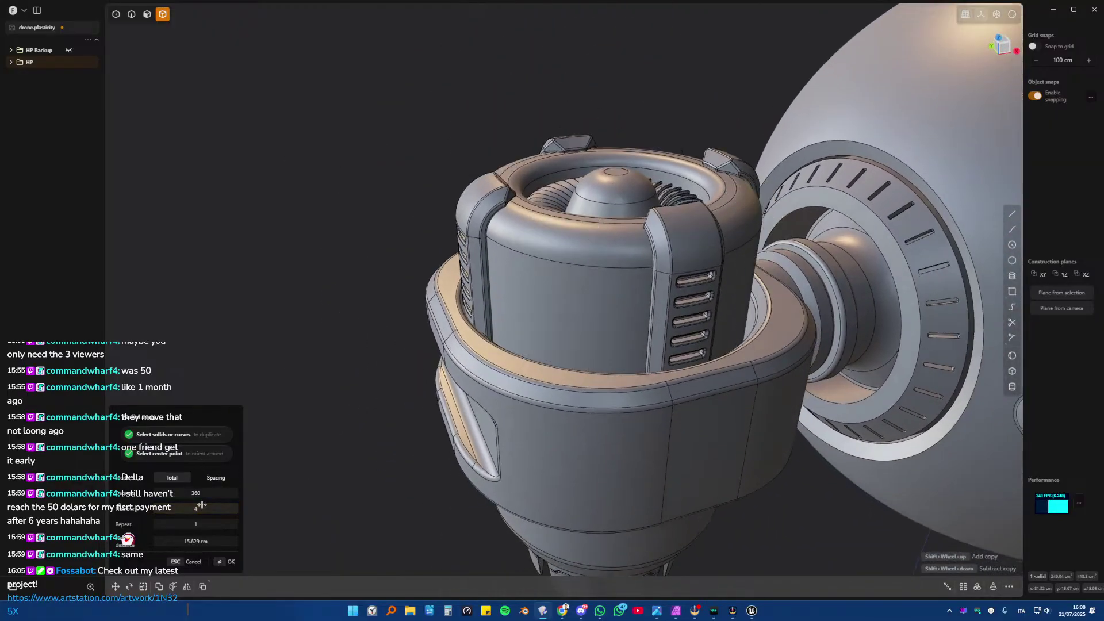
key(Return)
- Isolate the stepped cylindrical collar between the thruster housing and the spherical body
middle_drag(243, 355, 450, 452)
scroll(475, 403, up, 5)
click(491, 314)
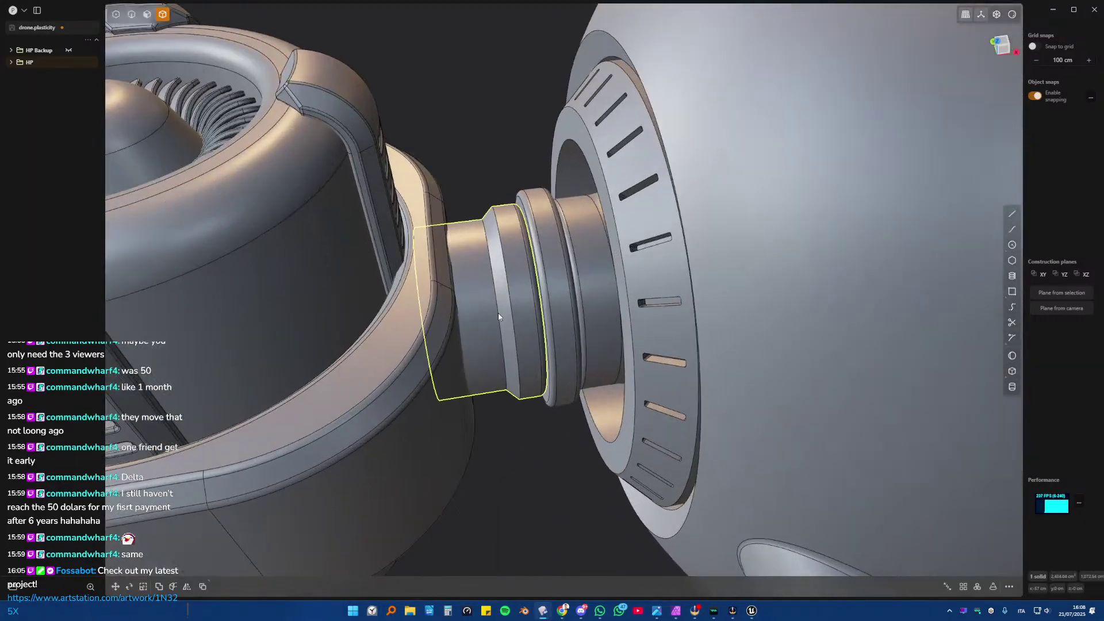
middle_drag(483, 329, 526, 337)
key(slash)
scroll(520, 339, up, 2)
- Fillet the circular edges of the isolated stepped collar and bring back the rest of the model
key(2)
click(520, 339)
key(f)
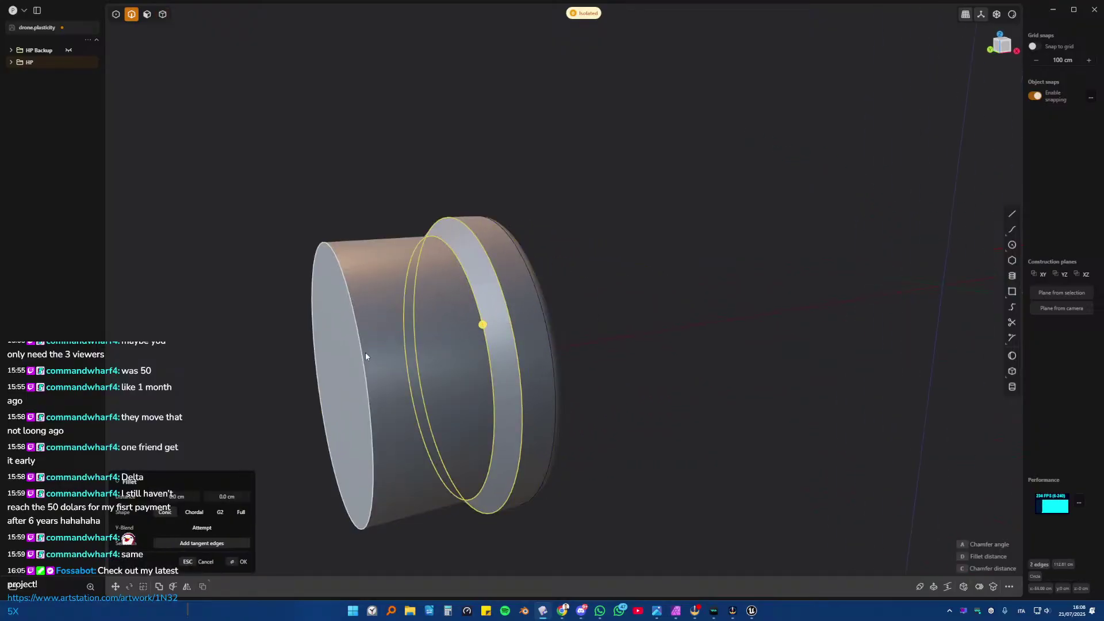
click(367, 348)
scroll(405, 364, up, 2)
drag(331, 344, 323, 345)
click(623, 294)
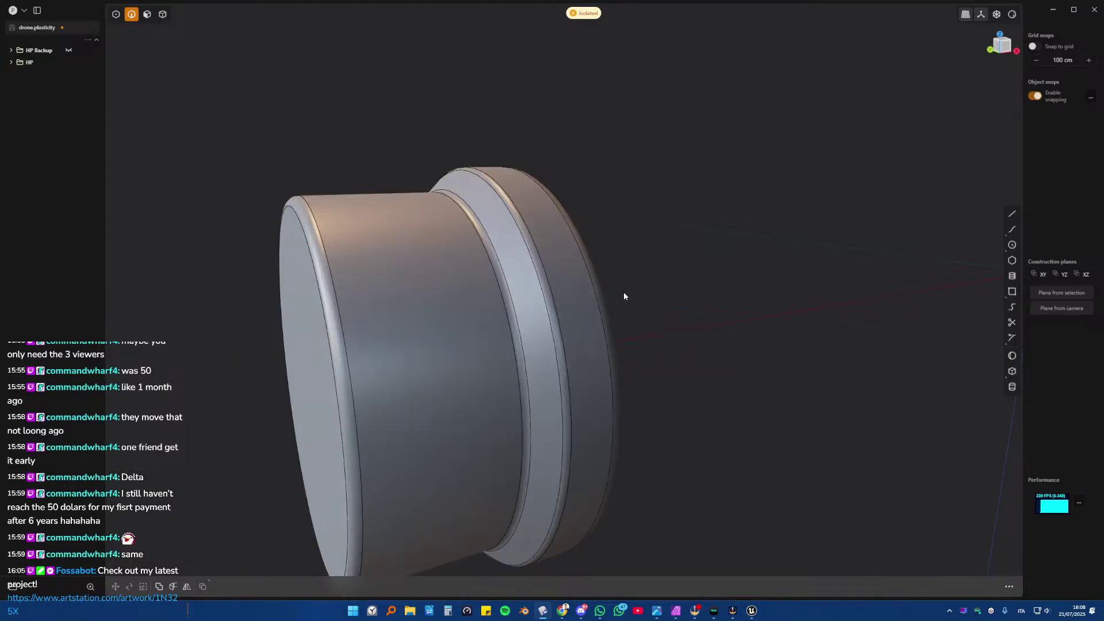
key(/)
middle_drag(628, 291, 581, 311)
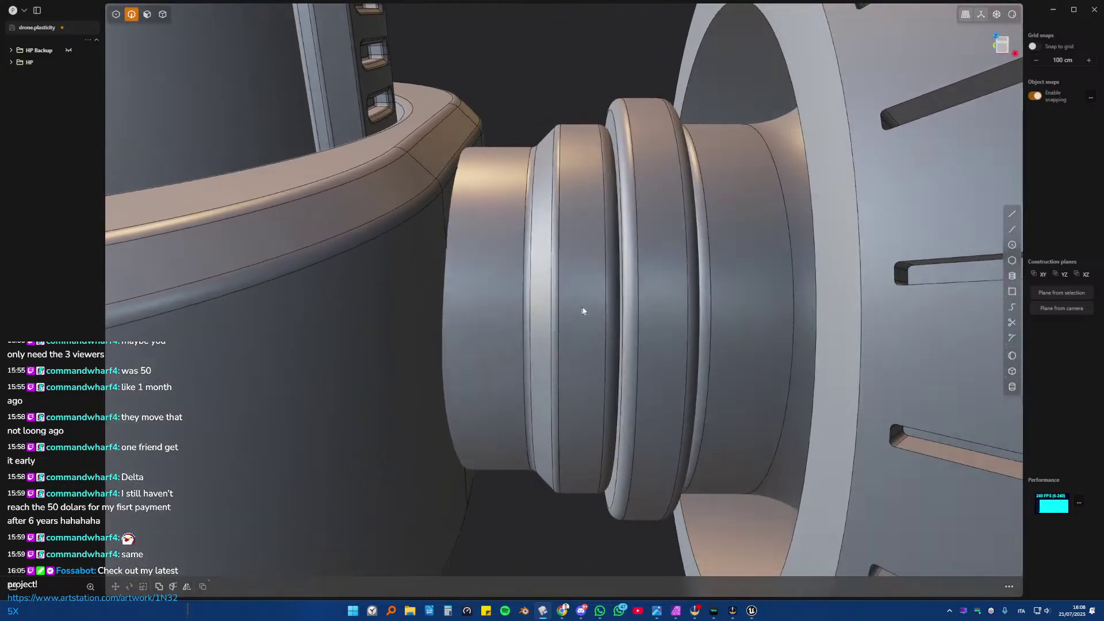
key(4)
click(727, 281)
middle_drag(661, 302, 518, 272)
key(slash)
key(slash)
scroll(540, 298, down, 3)
- Isolate the flared connector solid, fillet its wide outer rim edge, and bring back the rest of the model
click(443, 271)
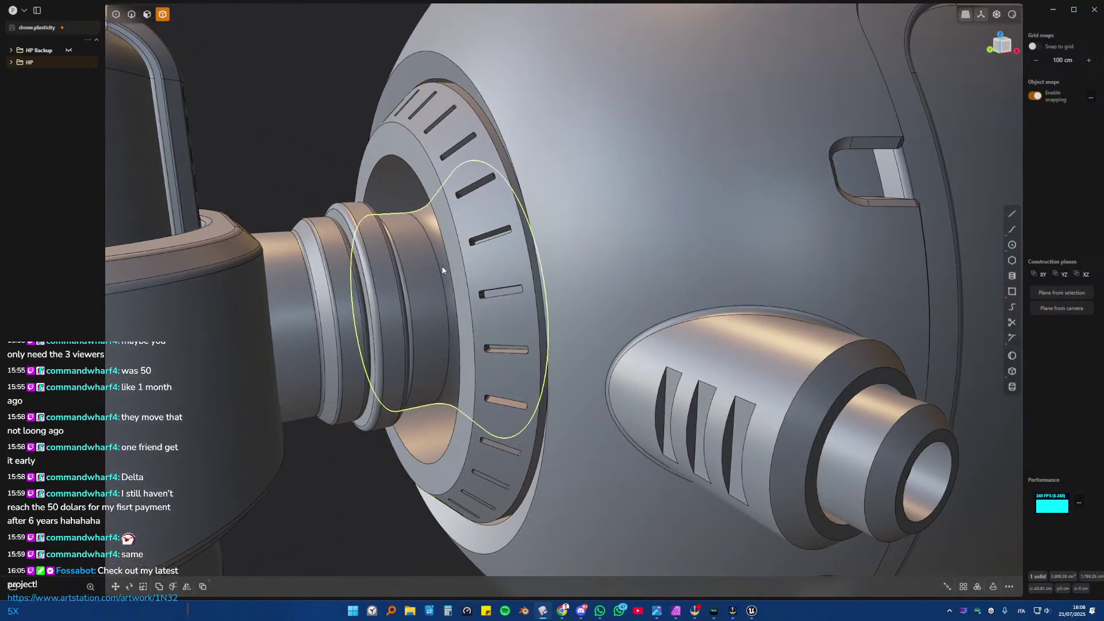
key(slash)
key(2)
click(540, 280)
key(f)
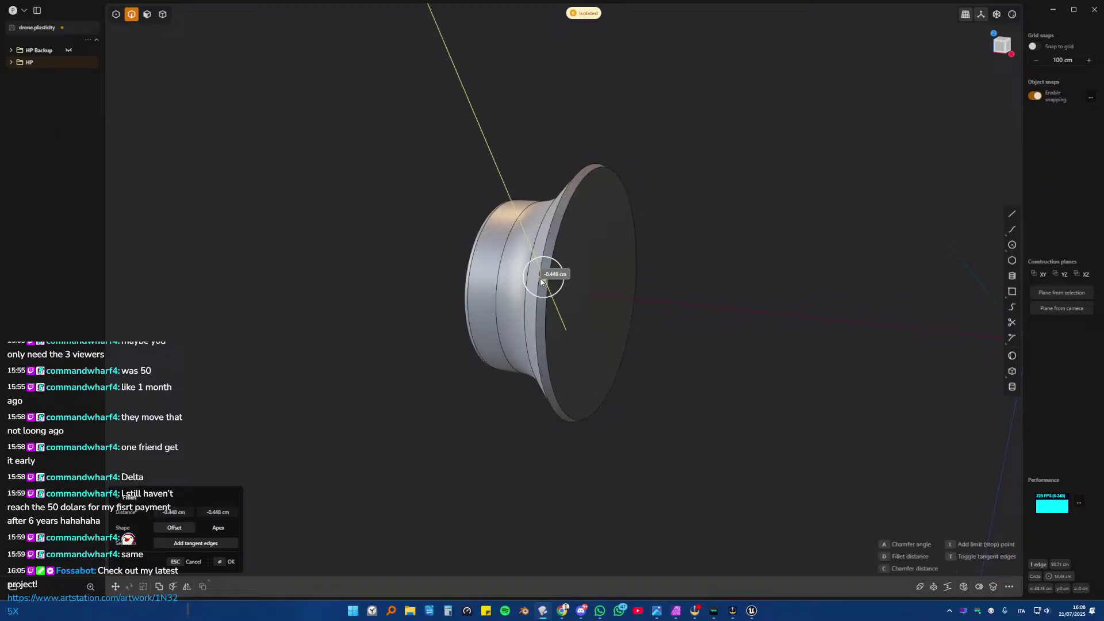
drag(537, 283, 506, 289)
key(Return)
key(Escape)
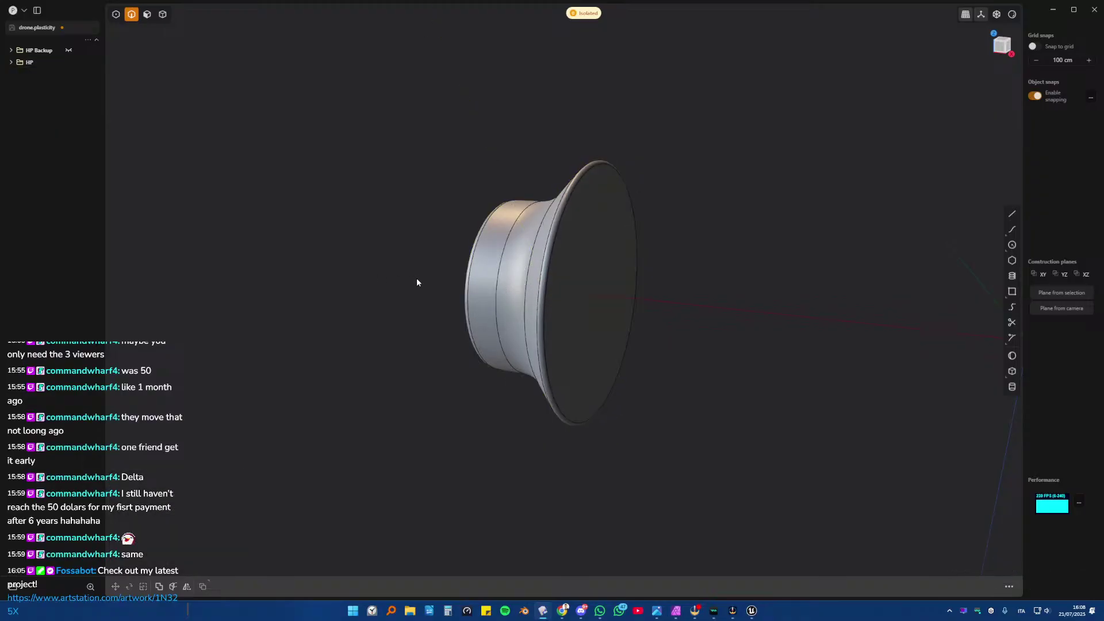
key(slash)
- Isolate the slotted ring that surrounds the flared connector
middle_drag(605, 290, 560, 284)
click(432, 278)
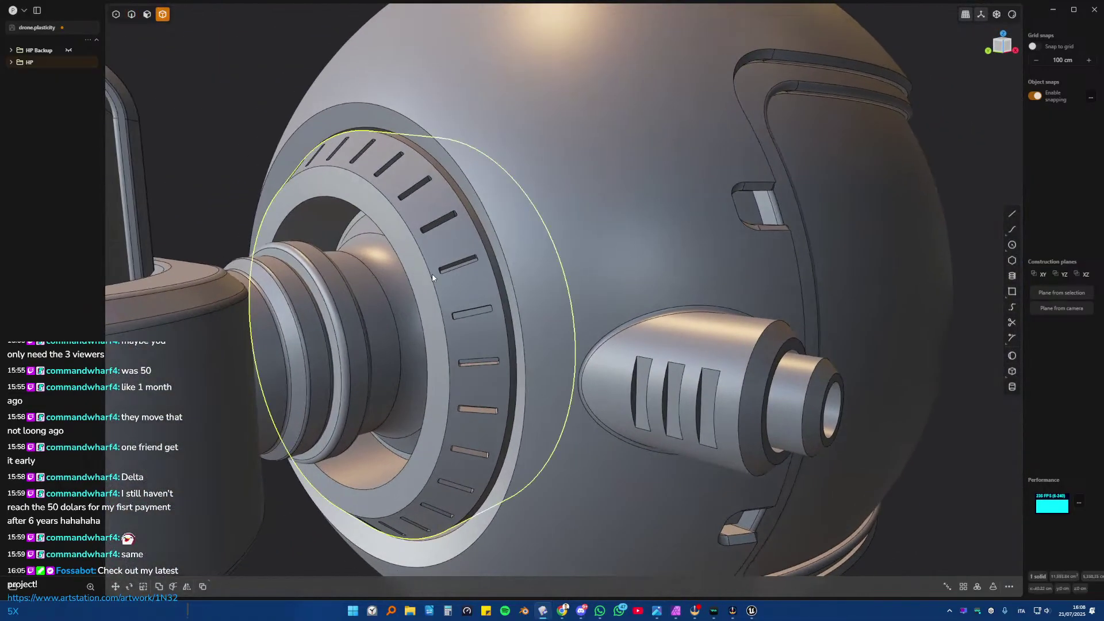
key(slash)
middle_drag(434, 280, 506, 275)
scroll(480, 290, up, 5)
key(2)
key(3)
click(506, 275)
key(o)
scroll(501, 276, down, 10)
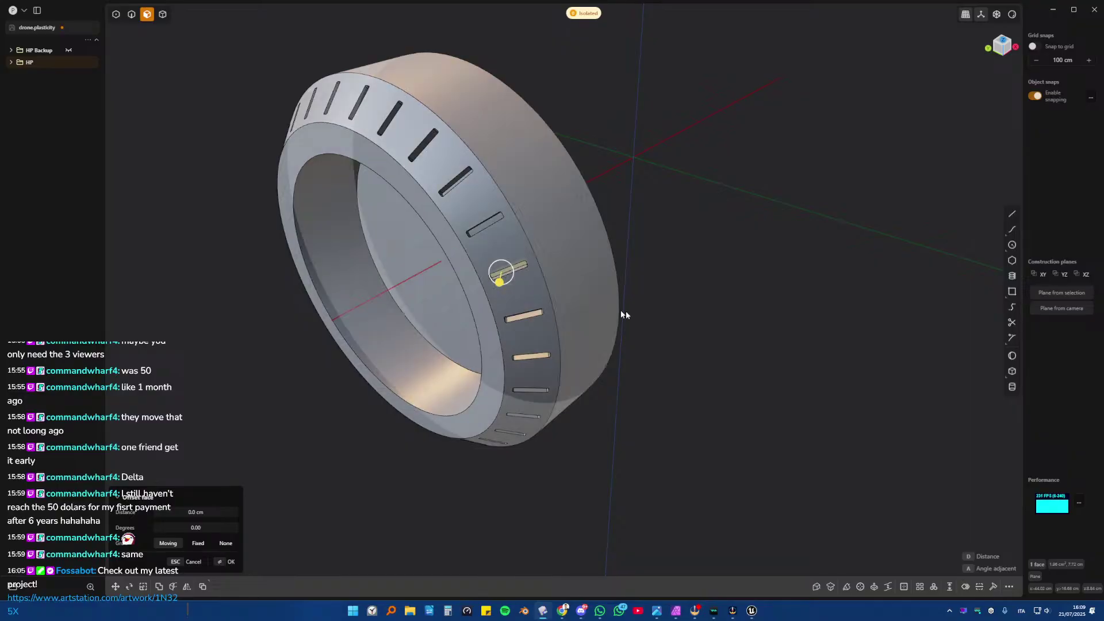
key(Escape)
- Try Remove Fillets From Shell on the slotted ring, with the maximum radius enabled and set to 5.59 cm
key(space)
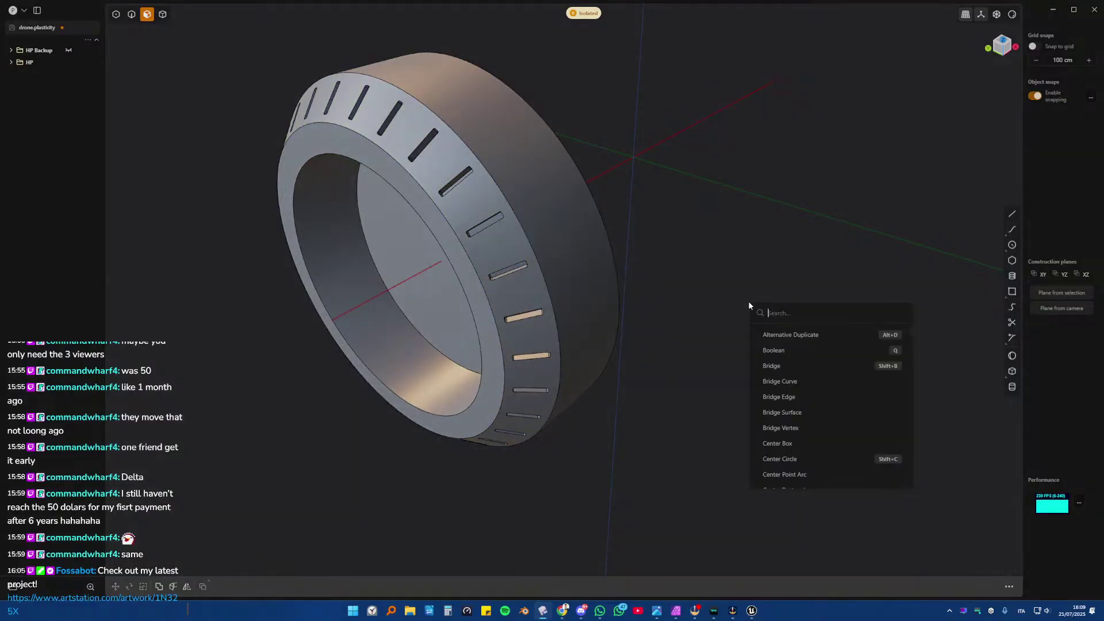
text(remove)
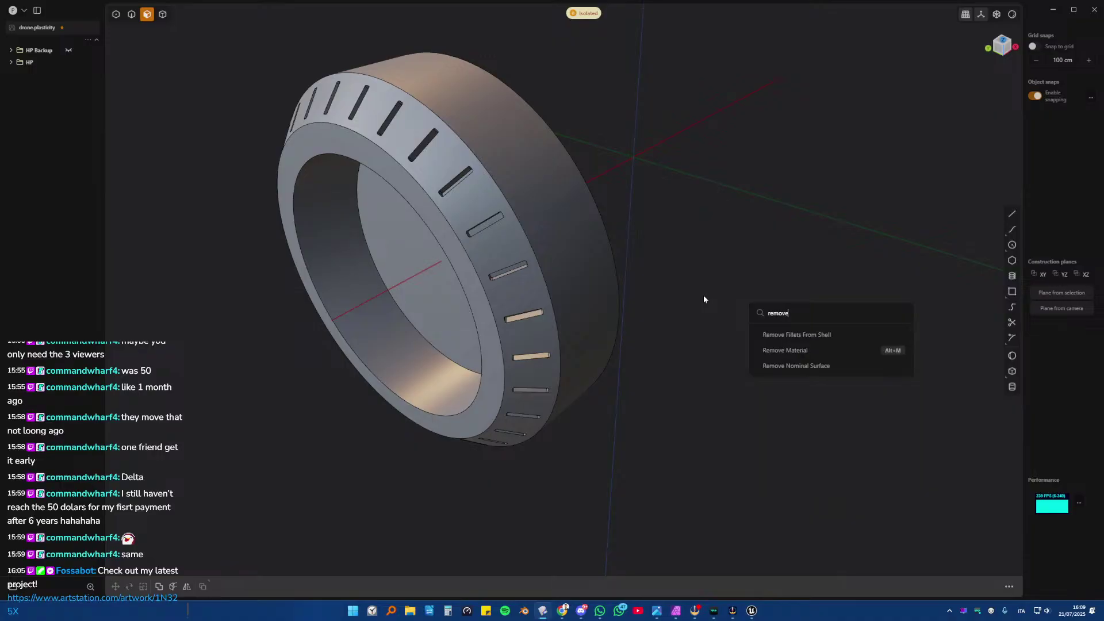
click(768, 332)
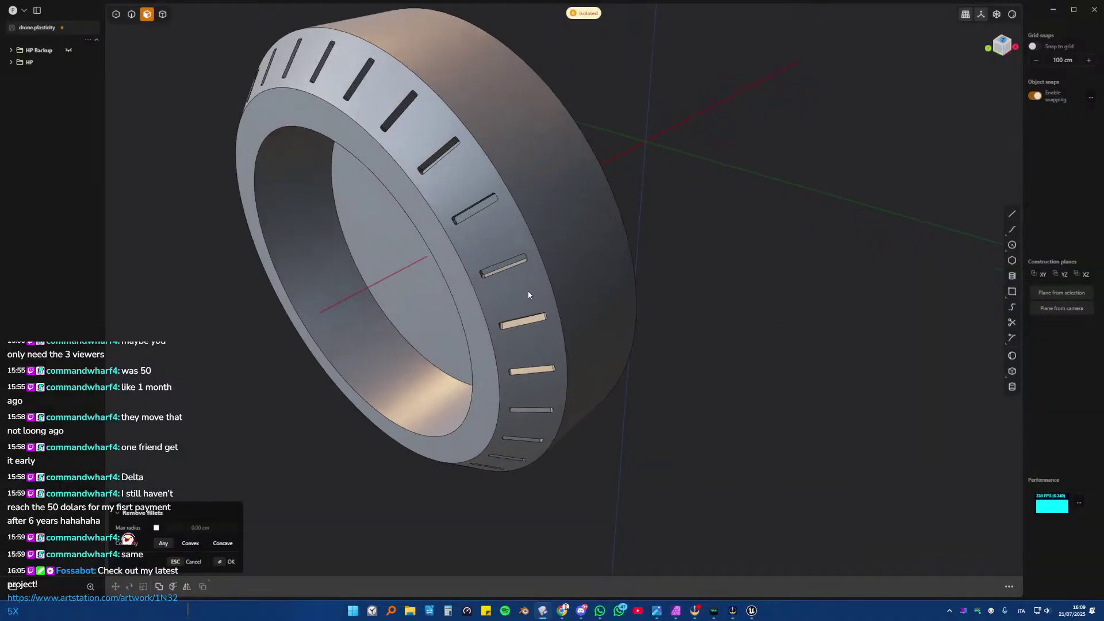
click(155, 528)
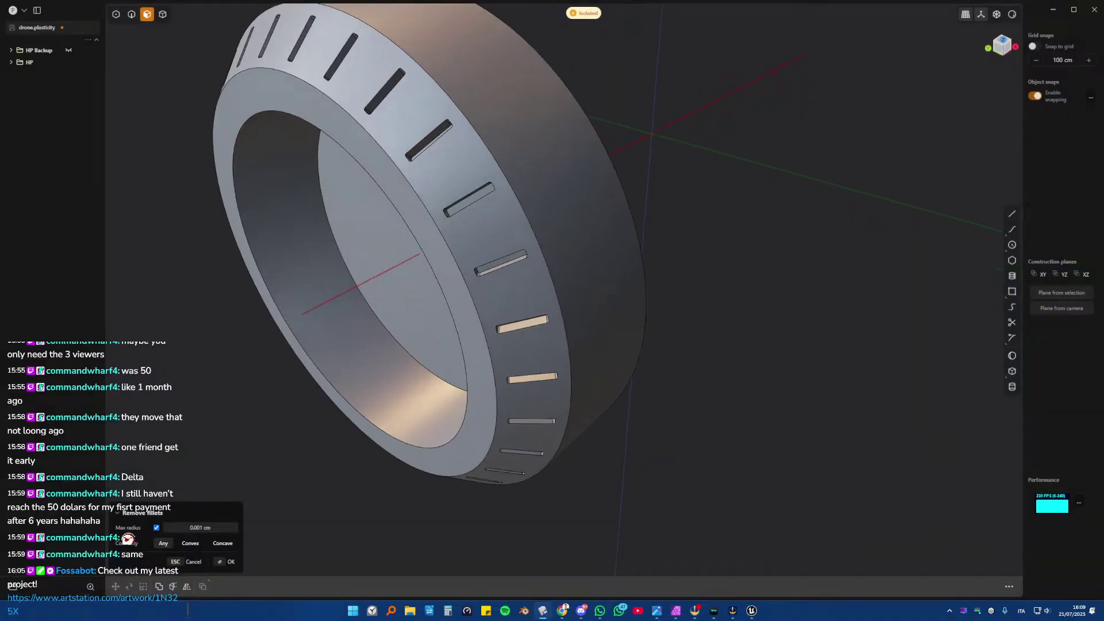
scroll(424, 359, up, 5)
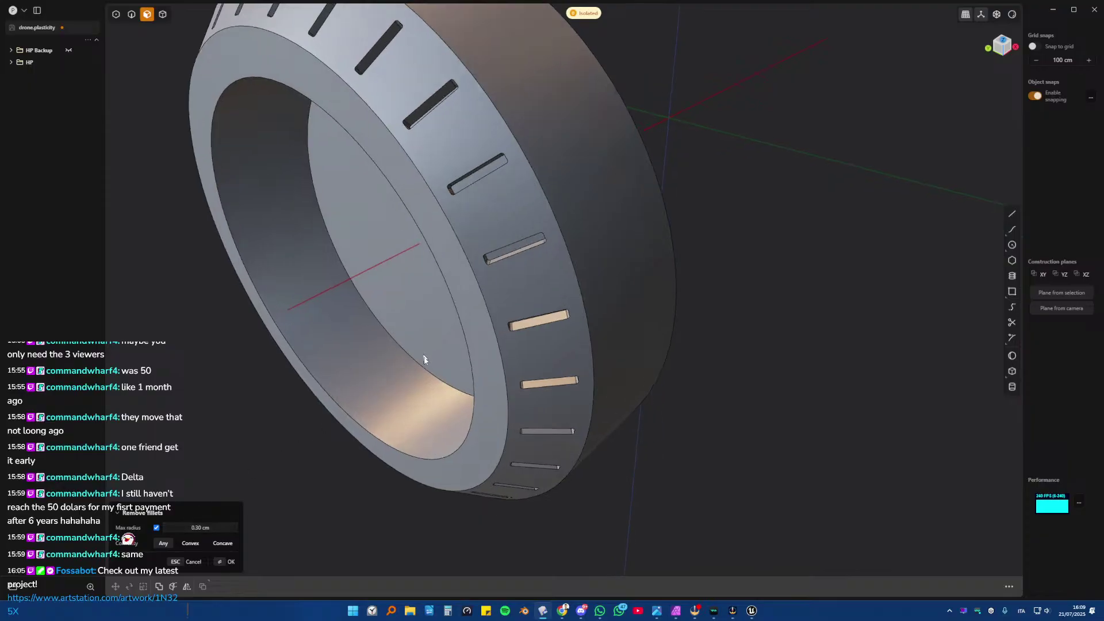
middle_drag(485, 281, 330, 431)
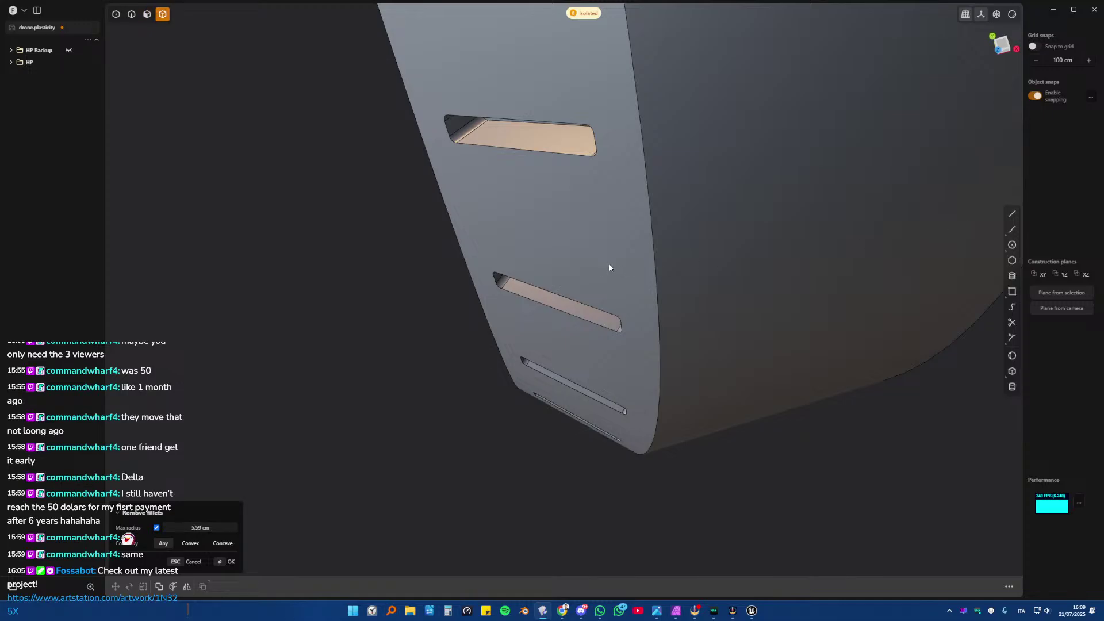
scroll(609, 267, down, 3)
middle_drag(609, 268, 537, 271)
key(Return)
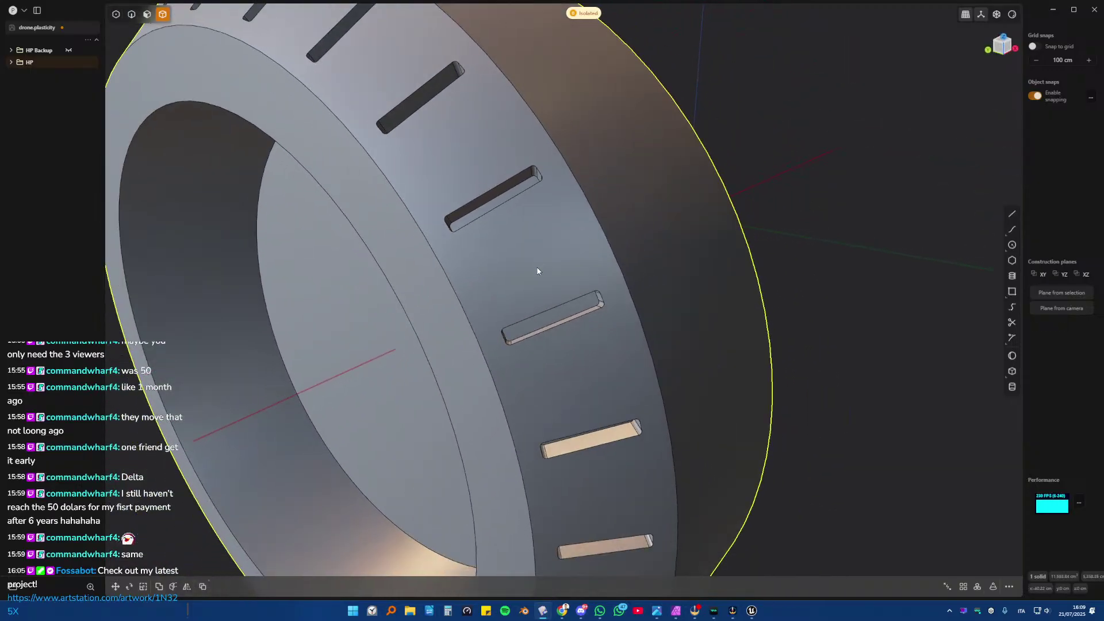
- Run Remove Fillets From Shell on the selected slotted ring to strip the rounded corners from its slots
right_click(538, 271)
key(Escape)
right_click(539, 270)
text(re)
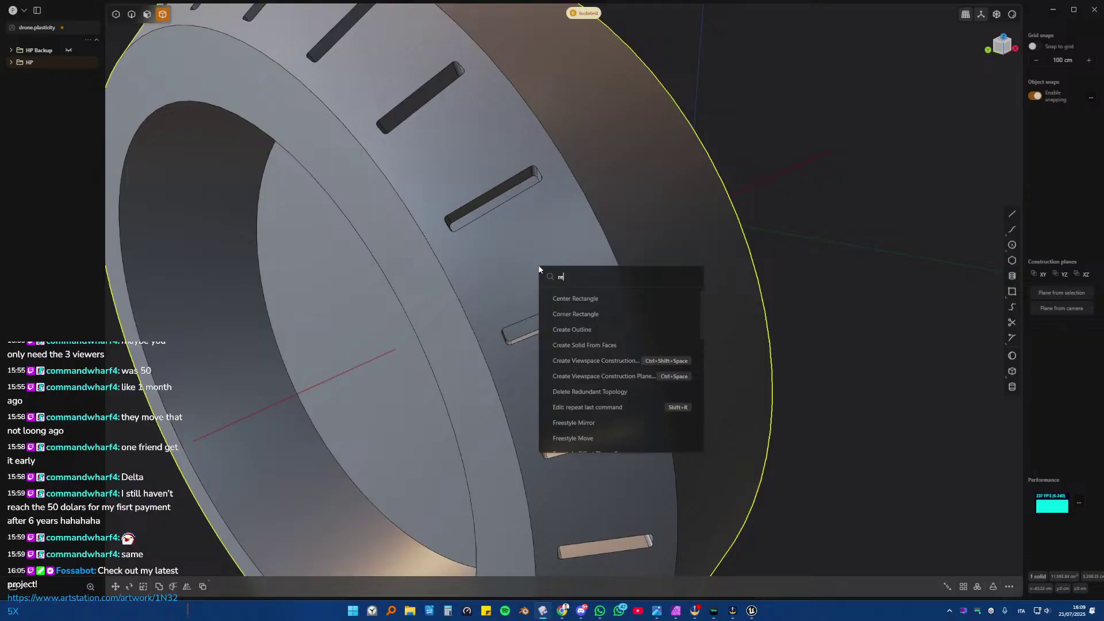
text(move)
click(587, 303)
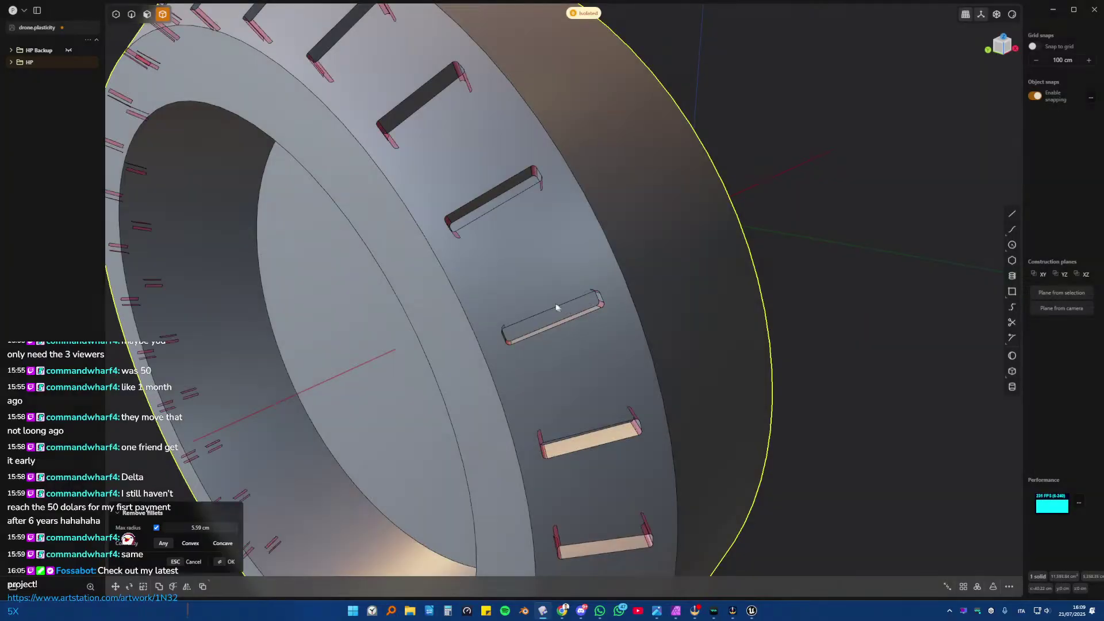
middle_drag(556, 308, 501, 320)
key(Return)
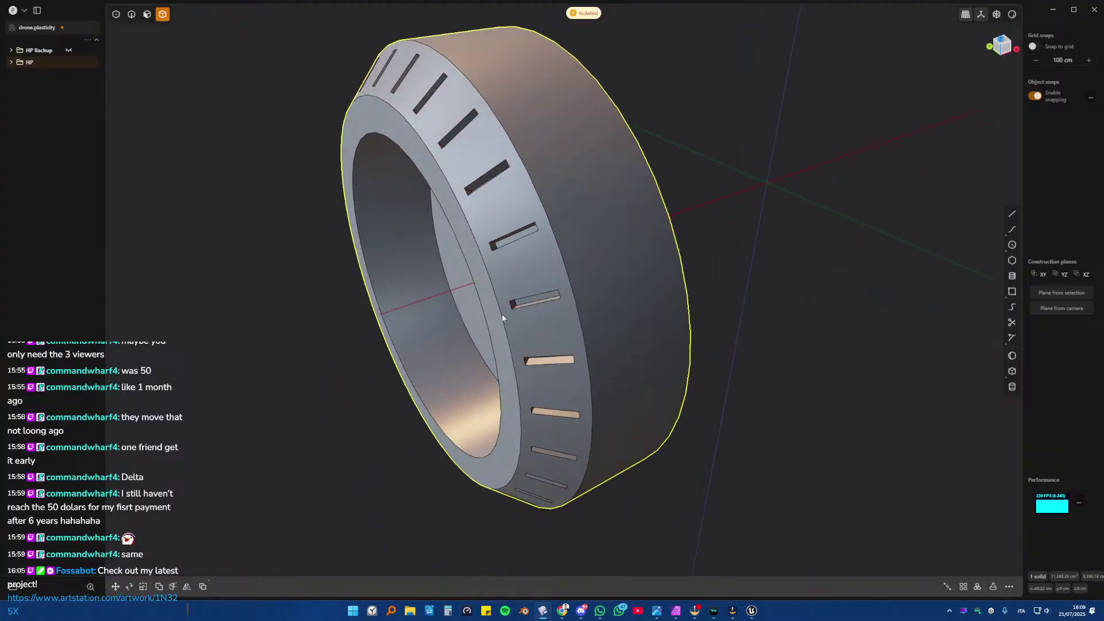
scroll(553, 304, up, 5)
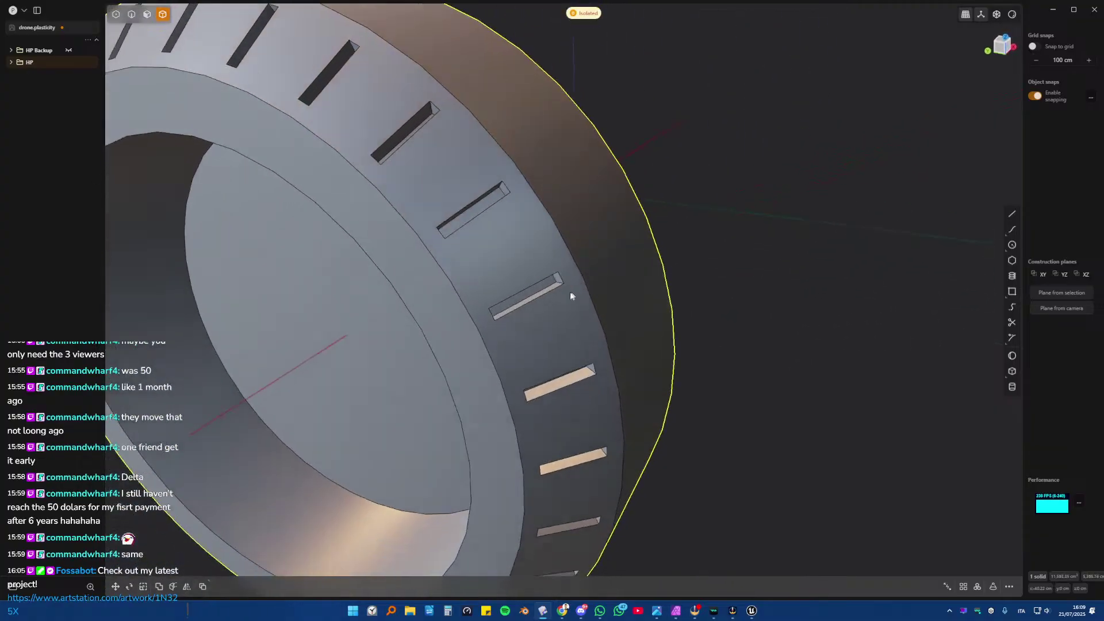
key(KP_1)
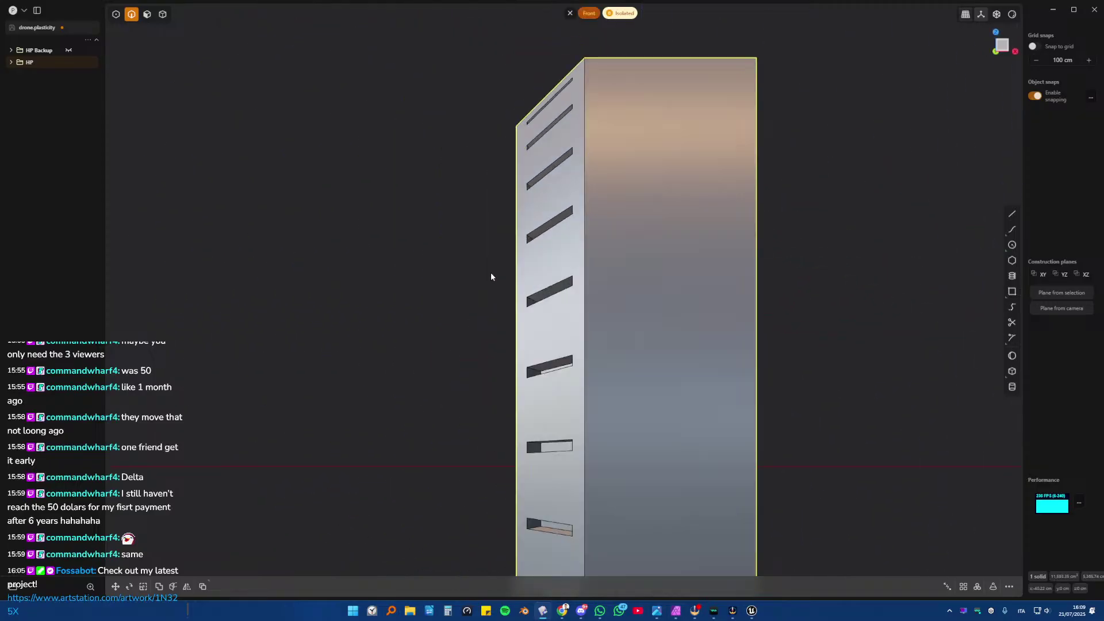
shift+middle_drag(607, 361, 603, 272)
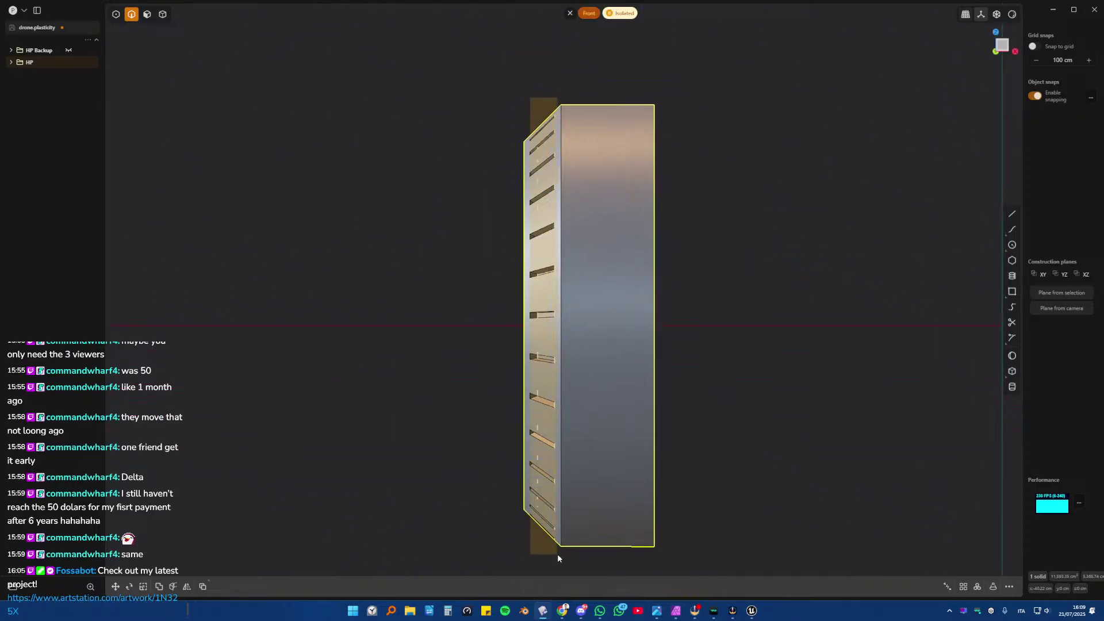
key(f)
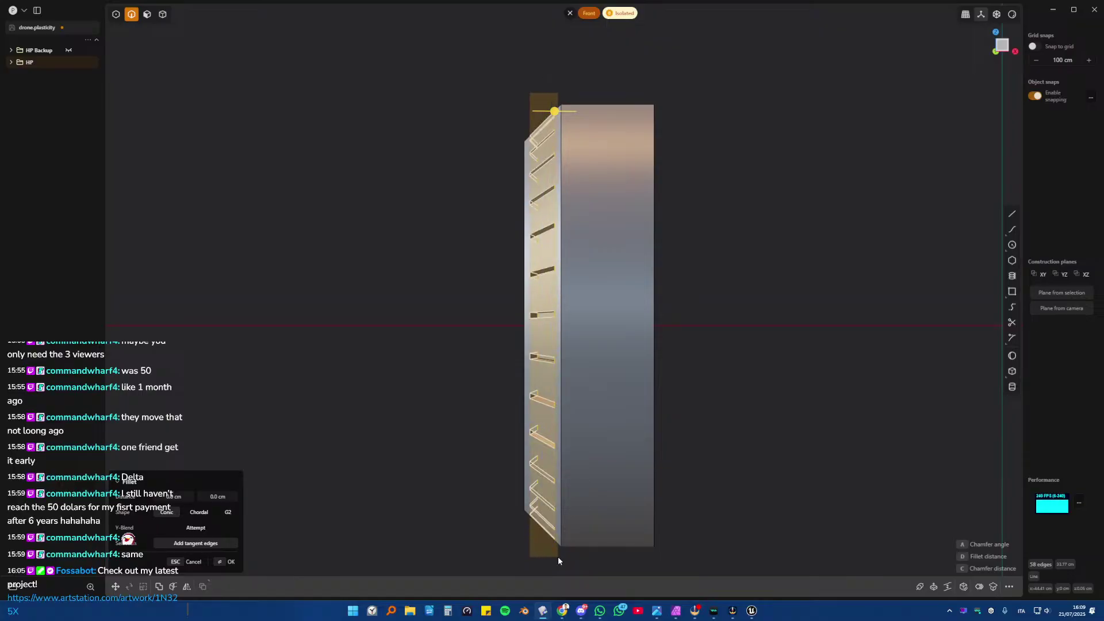
key(Escape)
- Select all slot edges around the ring's bevelled face and deselect the ring's circular edges
middle_drag(562, 525, 745, 289)
scroll(572, 222, up, 5)
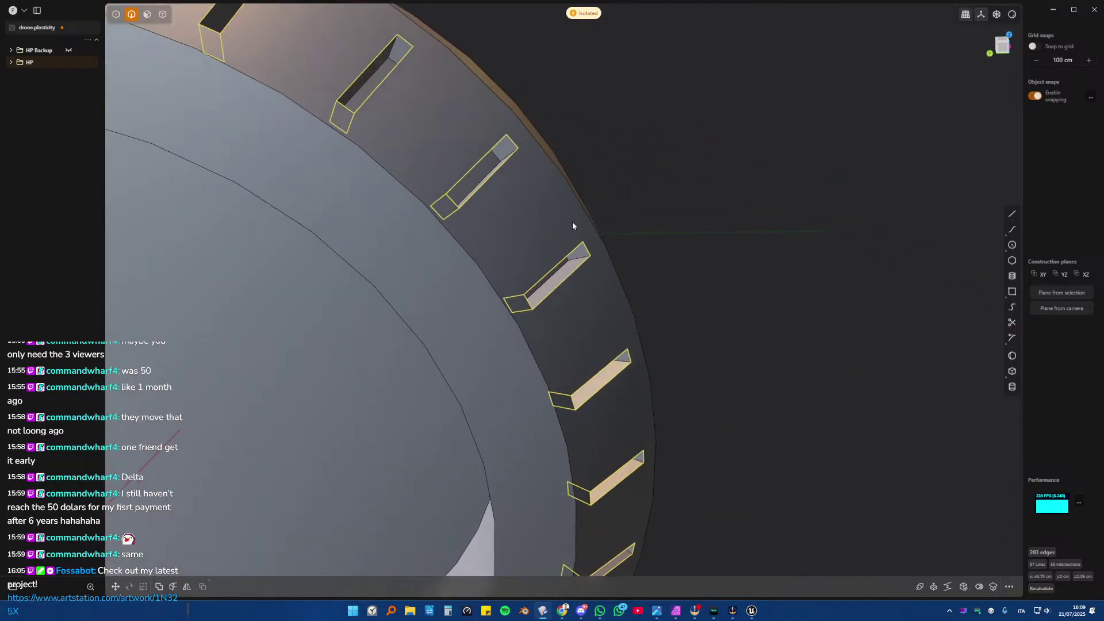
middle_drag(572, 222, 429, 189)
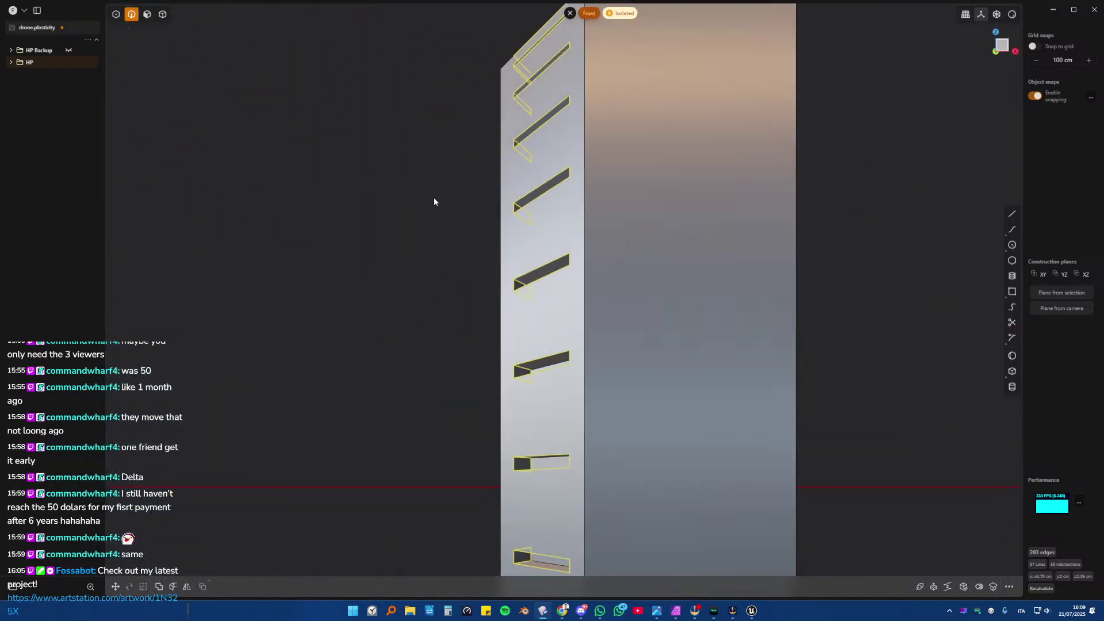
scroll(461, 216, down, 5)
shift+middle_drag(510, 203, 557, 153)
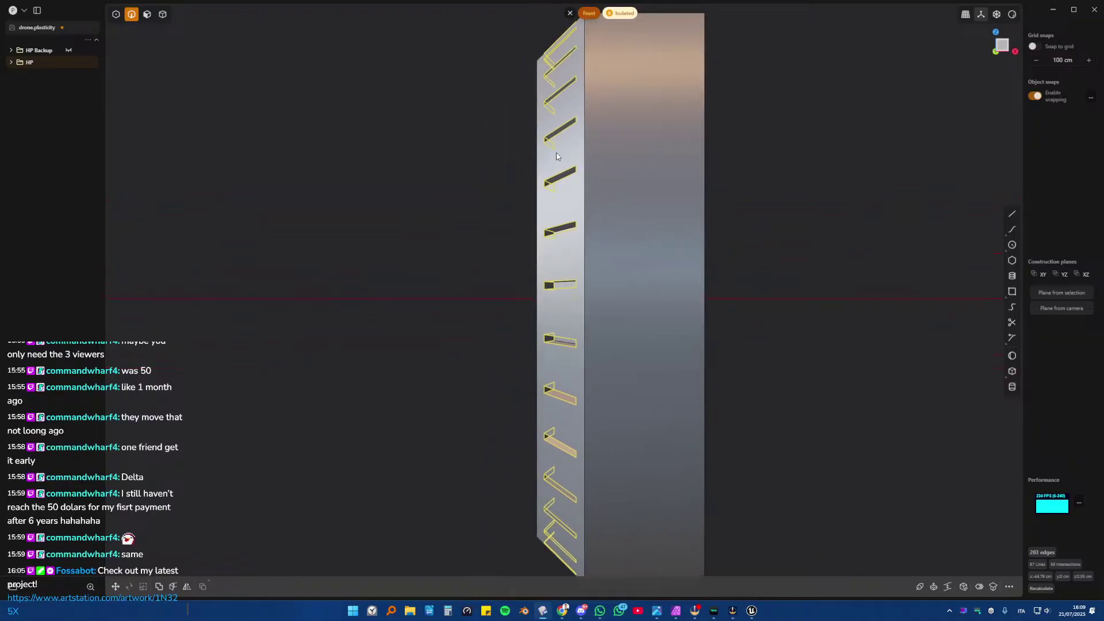
scroll(558, 153, down, 3)
drag(552, 91, 568, 237)
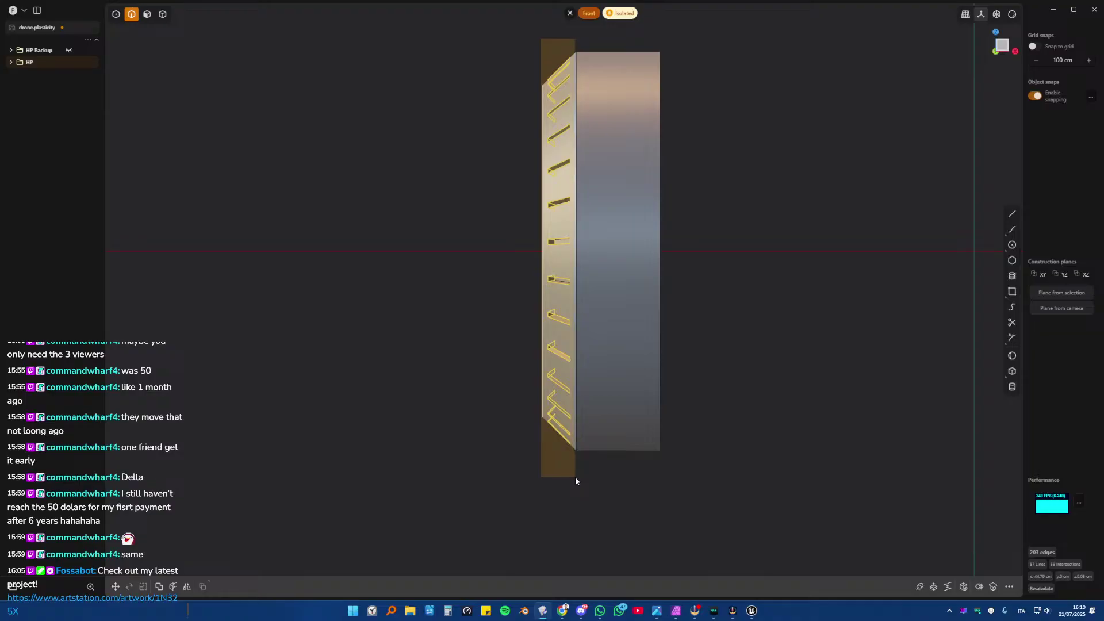
drag(575, 477, 580, 478)
middle_drag(594, 196, 694, 226)
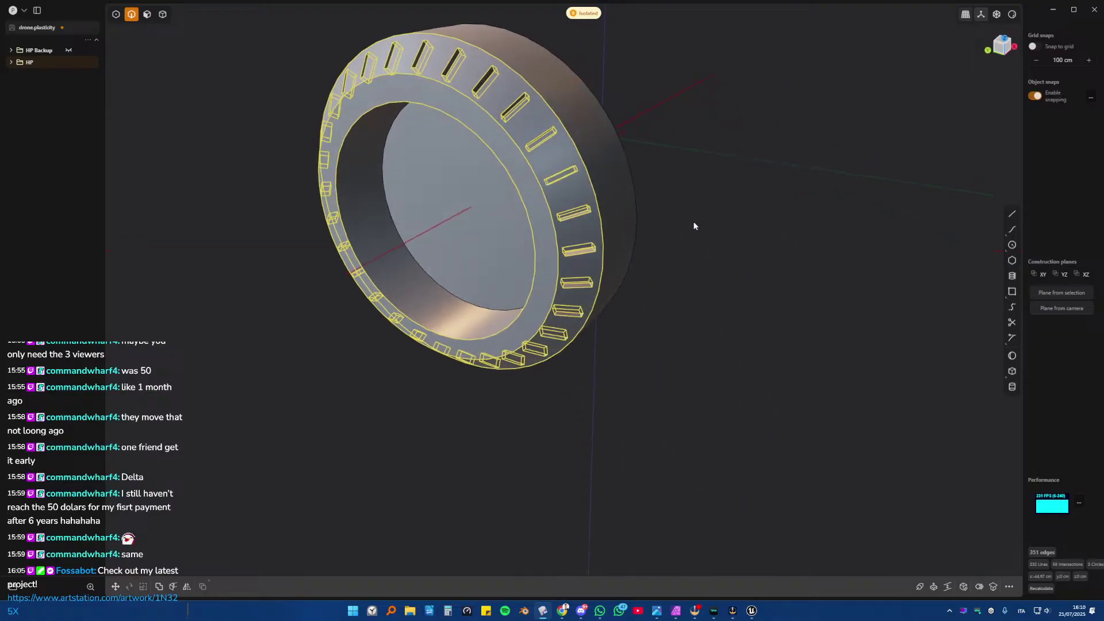
click(596, 199)
click(545, 205)
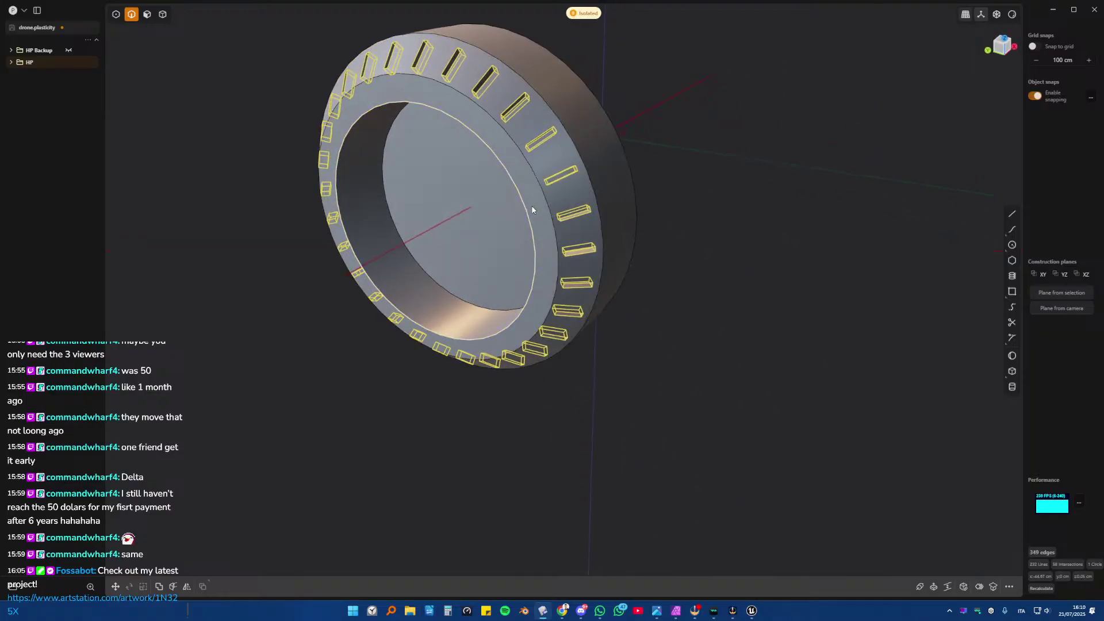
click(535, 210)
scroll(435, 155, up, 3)
shift+middle_drag(454, 93, 462, 193)
scroll(460, 193, up, 4)
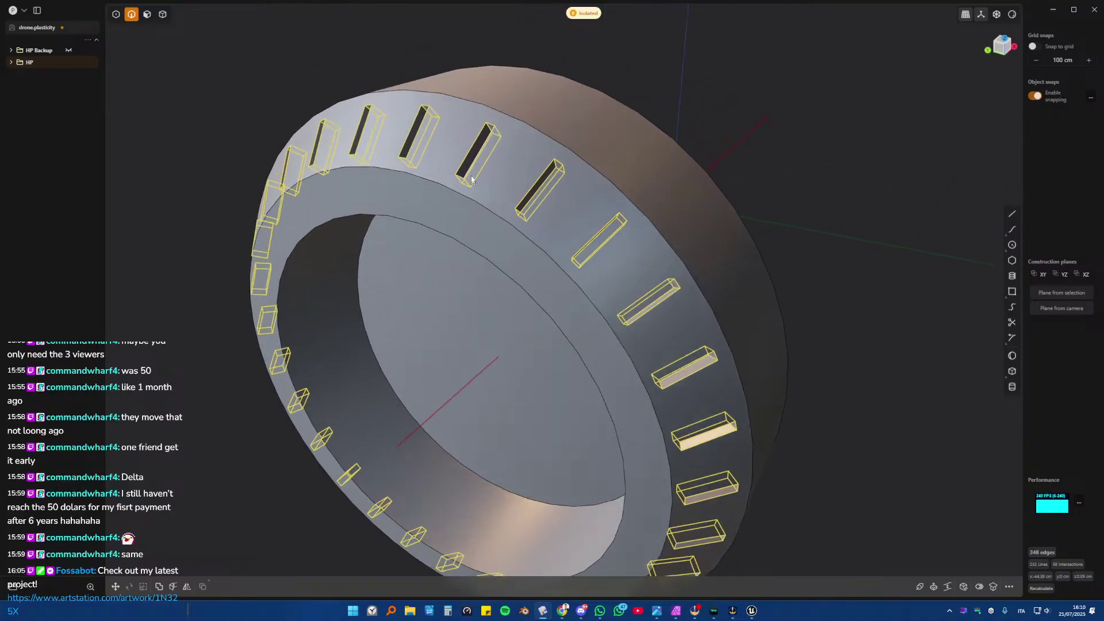
shift+middle_drag(458, 125, 461, 209)
scroll(461, 209, up, 3)
key(f)
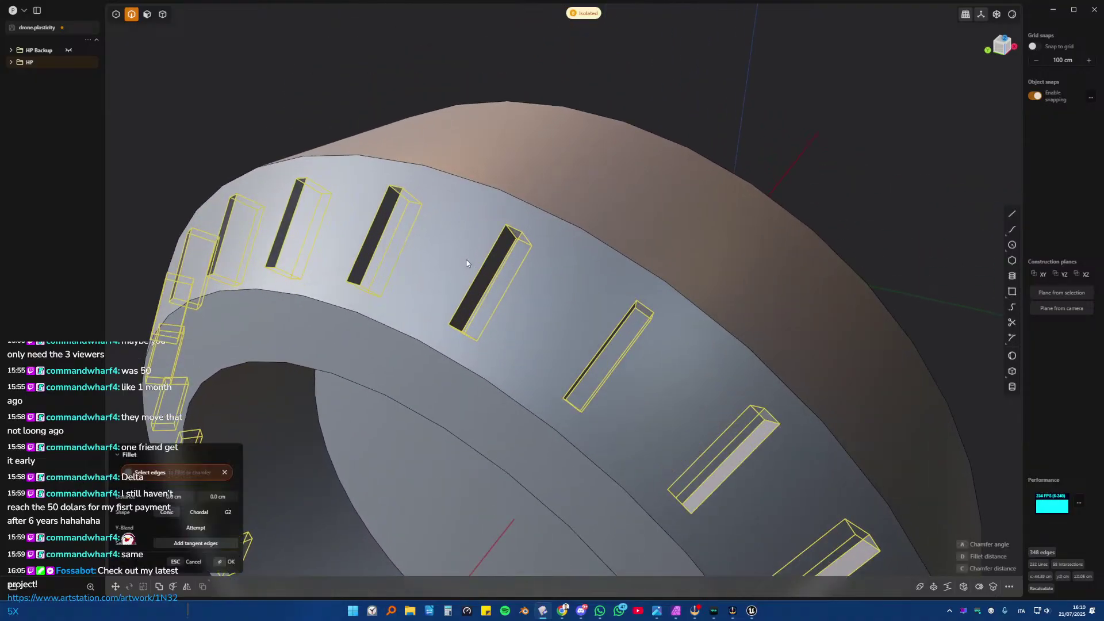
middle_drag(469, 263, 412, 416)
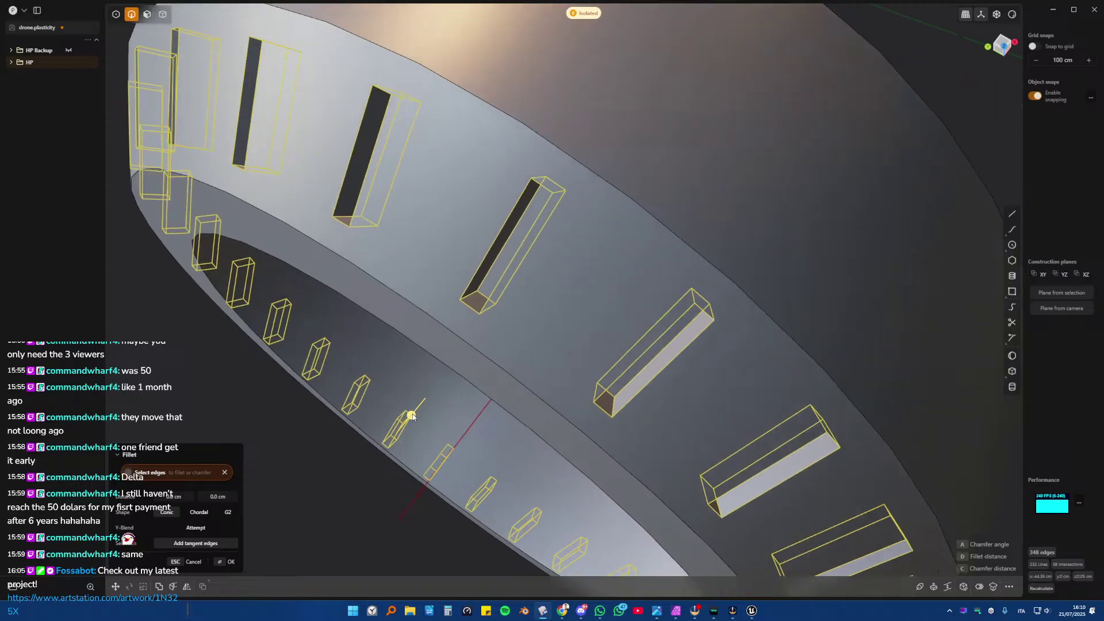
drag(413, 416, 415, 416)
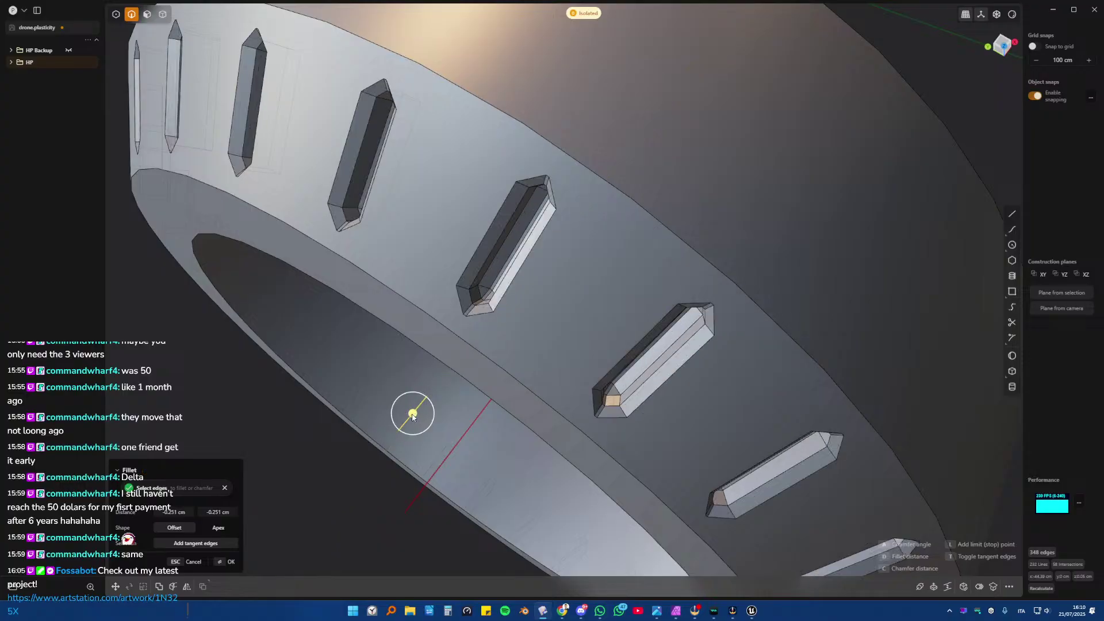
key(Escape)
- Fillet all selected slot edges on the ring's bevelled face with a small radius, then clear the selection
key(b)
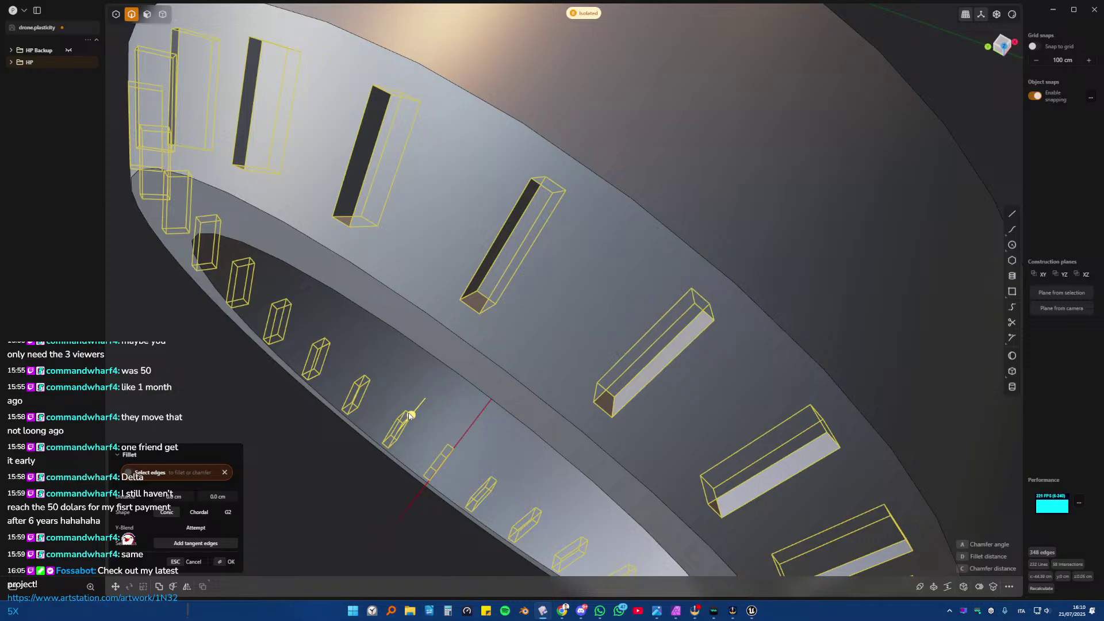
drag(410, 417, 409, 419)
key(Return)
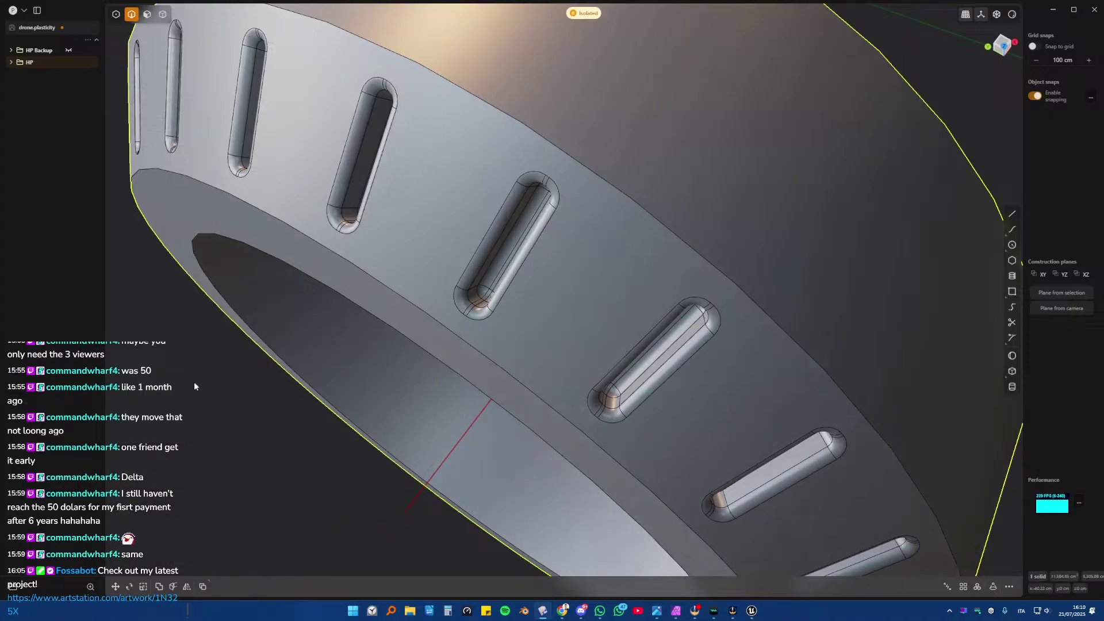
click(194, 387)
- Fillet the slotted ring's five circular edges, including the inner, front and outer rims, with one small radius
scroll(461, 322, down, 8)
middle_drag(509, 268, 532, 289)
click(467, 220)
key(b)
click(516, 242)
click(541, 233)
click(644, 232)
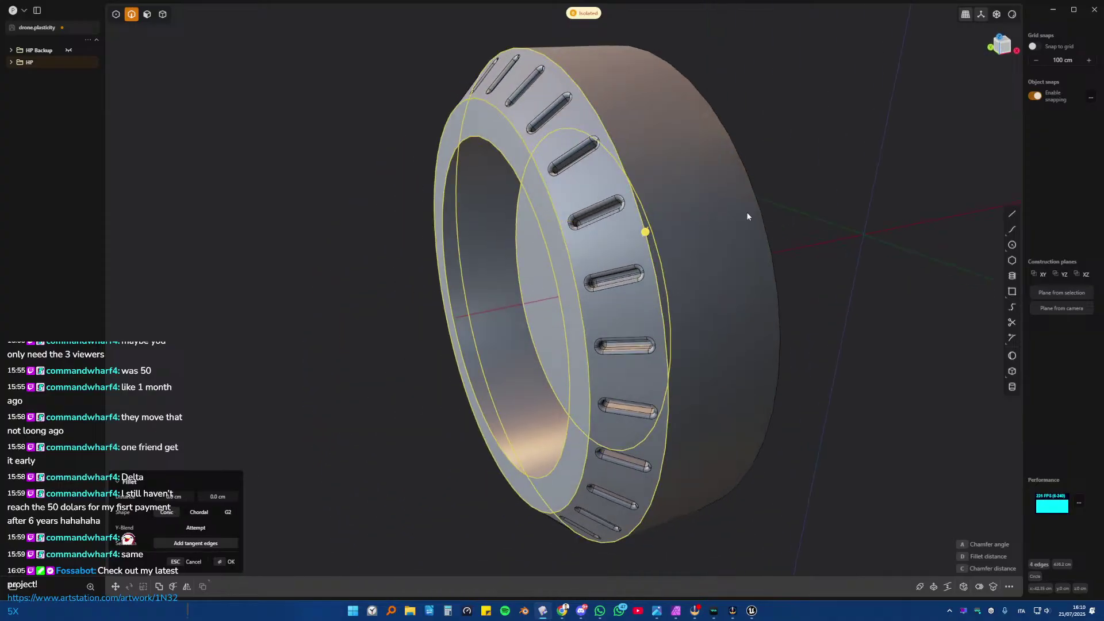
click(759, 212)
middle_drag(758, 212, 696, 229)
scroll(662, 247, up, 5)
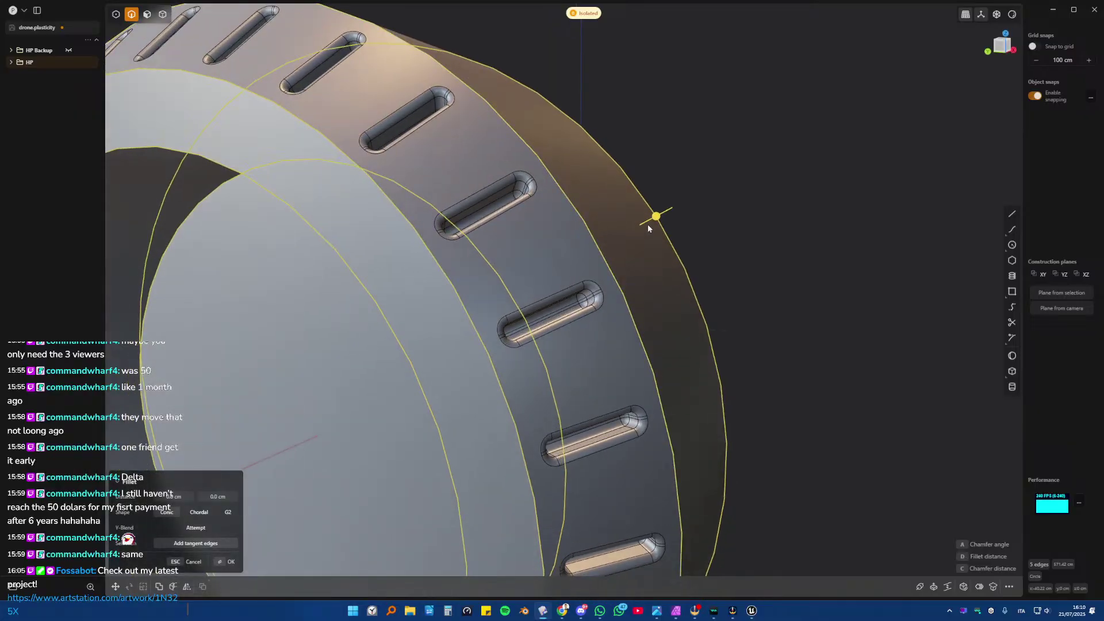
drag(654, 217, 669, 221)
right_click(668, 221)
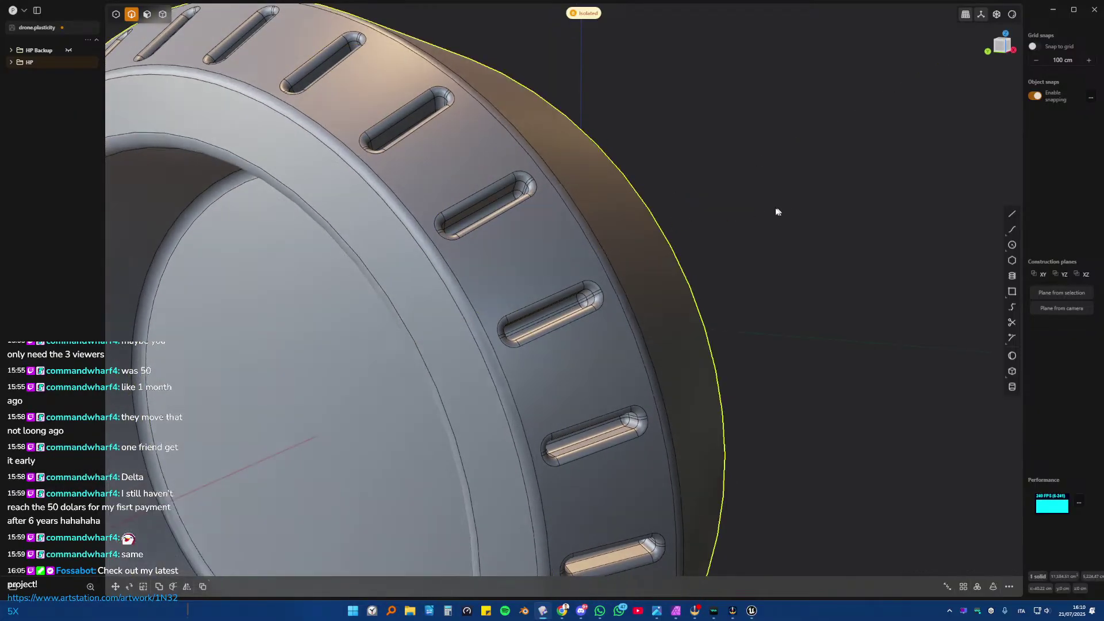
- Bring back the full drone from isolation and isolate its spherical main body
scroll(536, 246, down, 5)
click(604, 280)
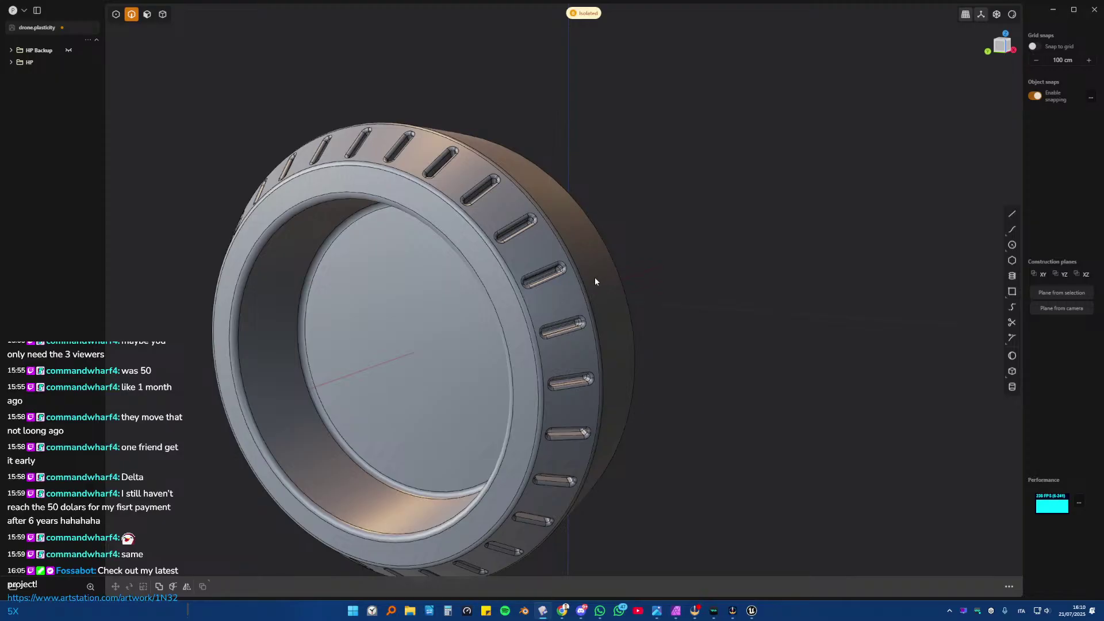
key(slash)
scroll(403, 192, down, 4)
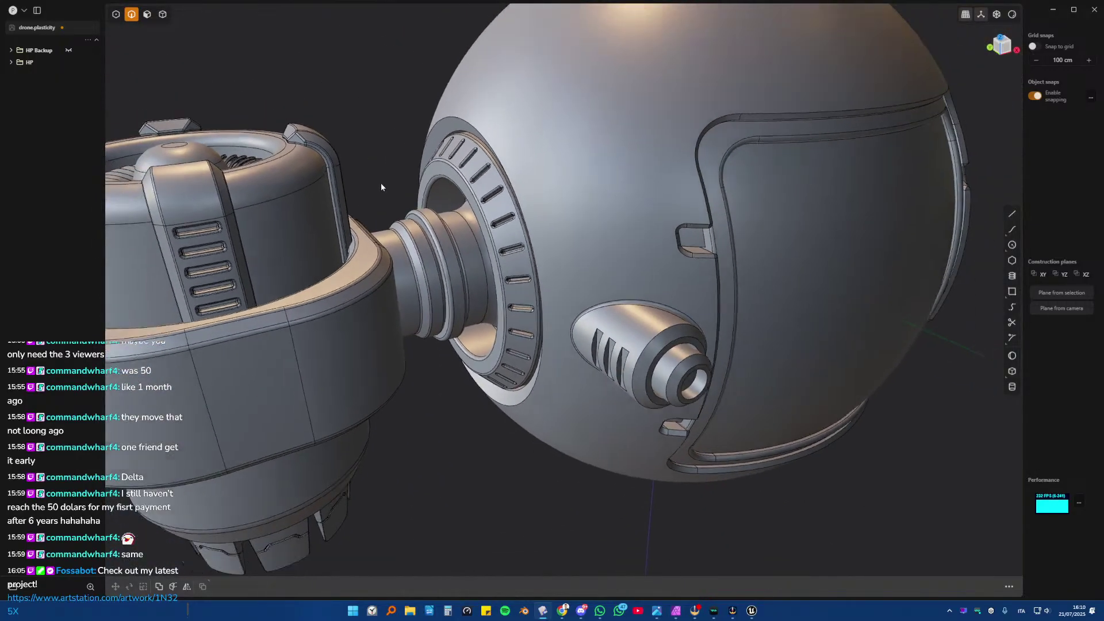
middle_drag(559, 285, 568, 233)
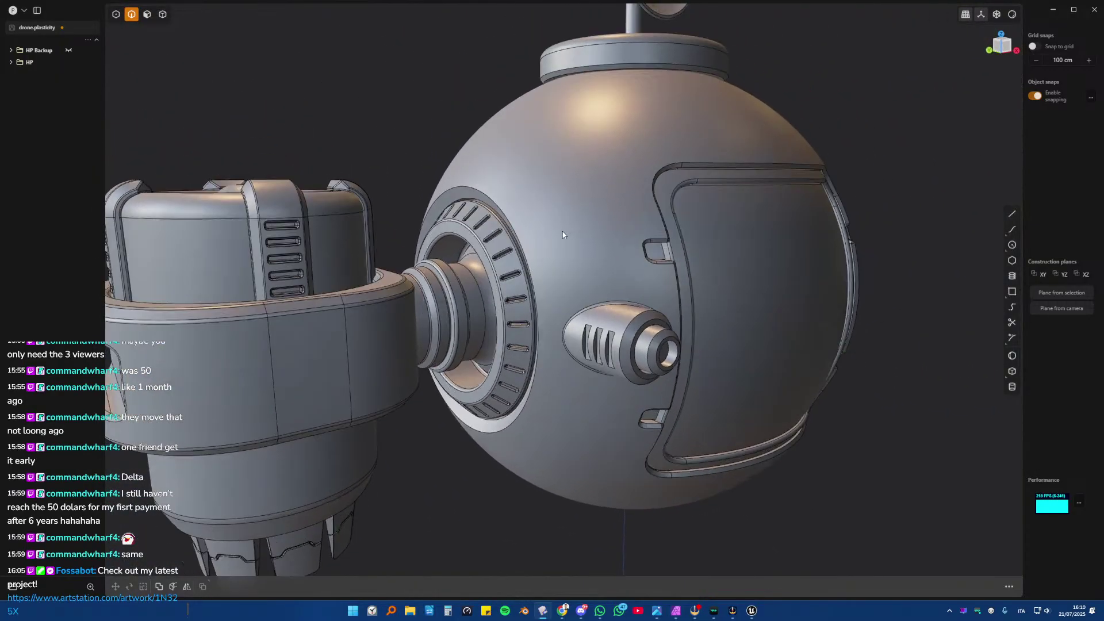
key(4)
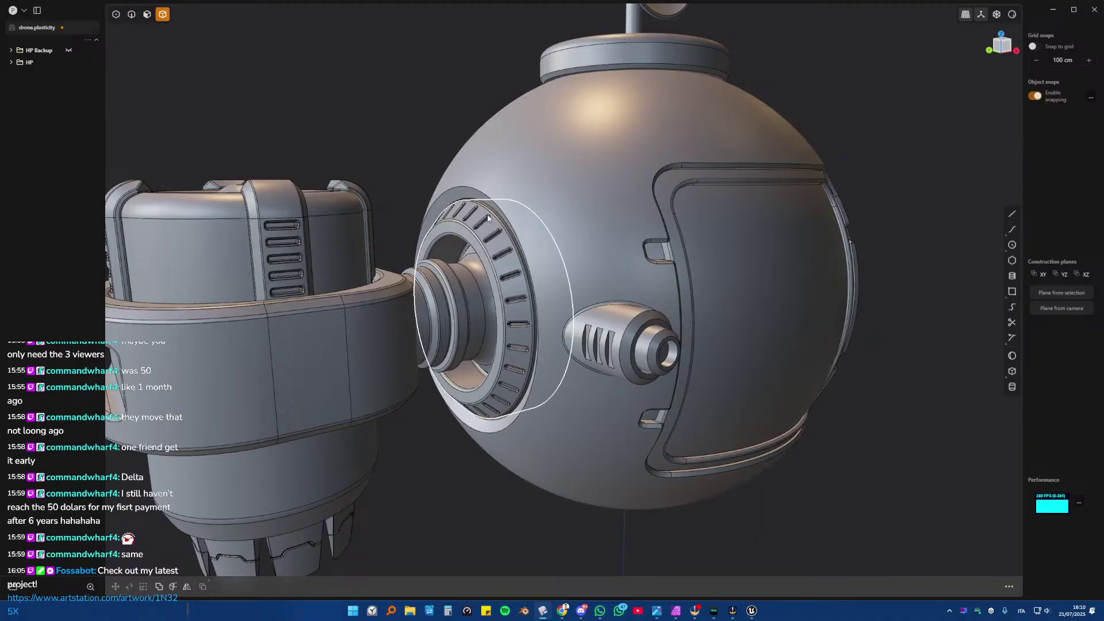
scroll(503, 208, up, 3)
click(565, 198)
key(slash)
scroll(549, 207, up, 5)
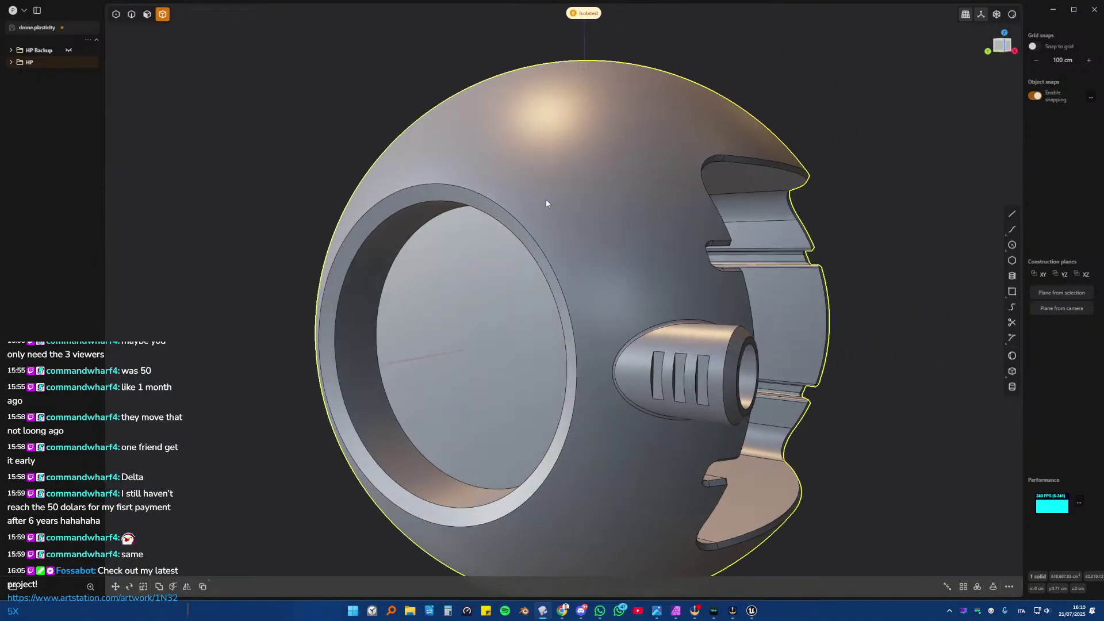
- Fillet the three circular edges of the round side recess in the spherical body with a small radius
key(2)
click(317, 258)
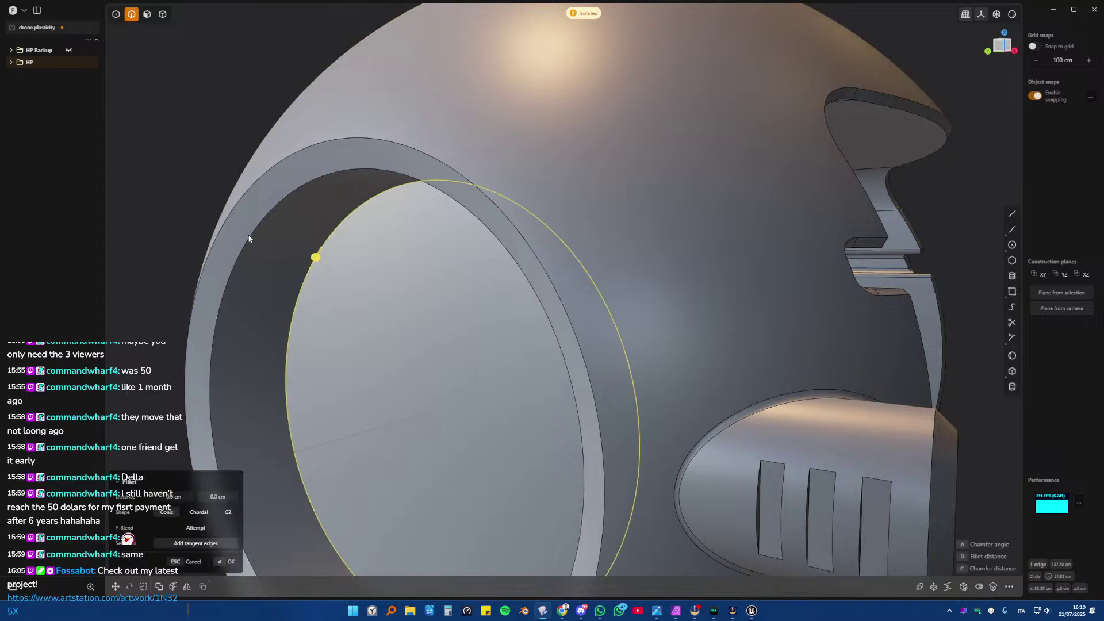
shift+click(249, 236)
shift+click(391, 143)
drag(391, 141, 389, 141)
right_click(390, 141)
scroll(264, 109, down, 3)
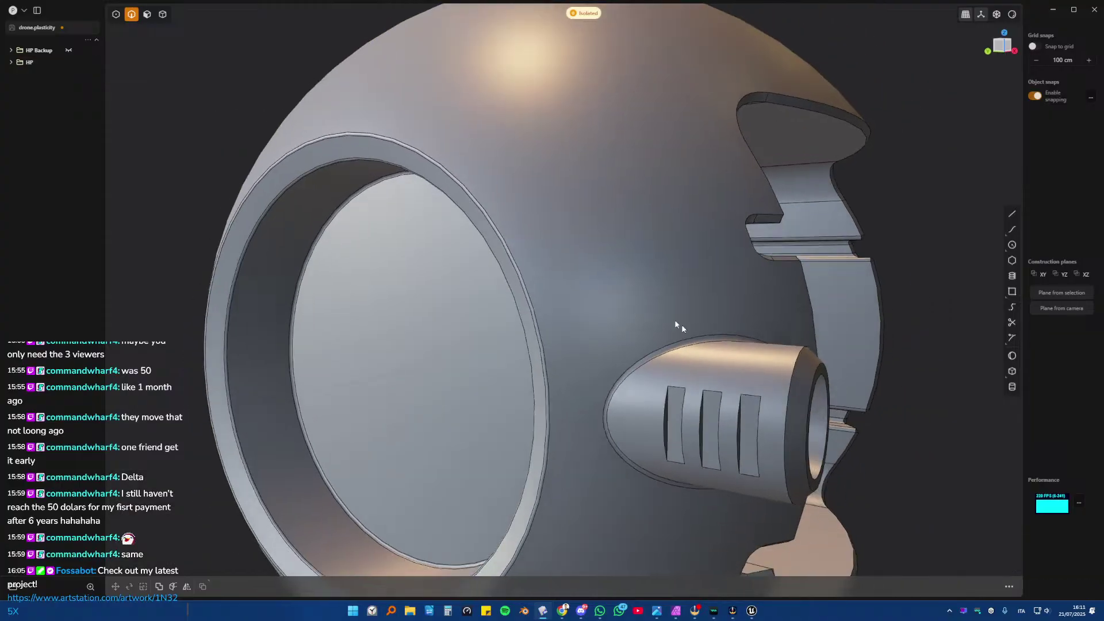
shift+middle_drag(682, 324, 493, 235)
scroll(492, 235, up, 5)
scroll(493, 235, up, 1)
click(452, 260)
key(f)
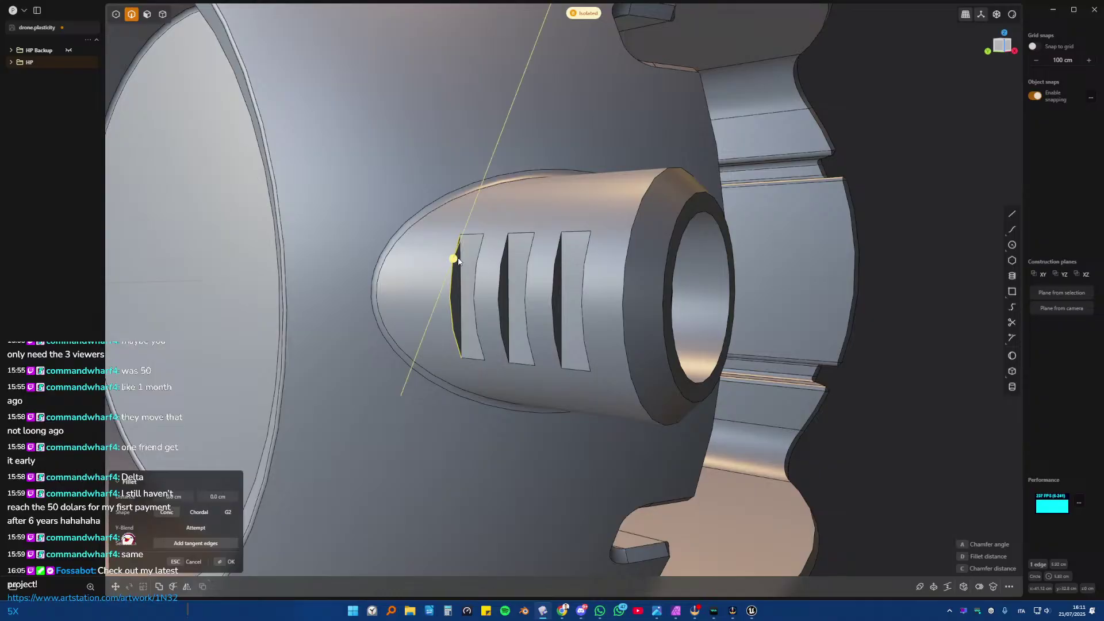
click(479, 250)
middle_drag(483, 252, 401, 323)
click(466, 308)
middle_drag(428, 252, 465, 294)
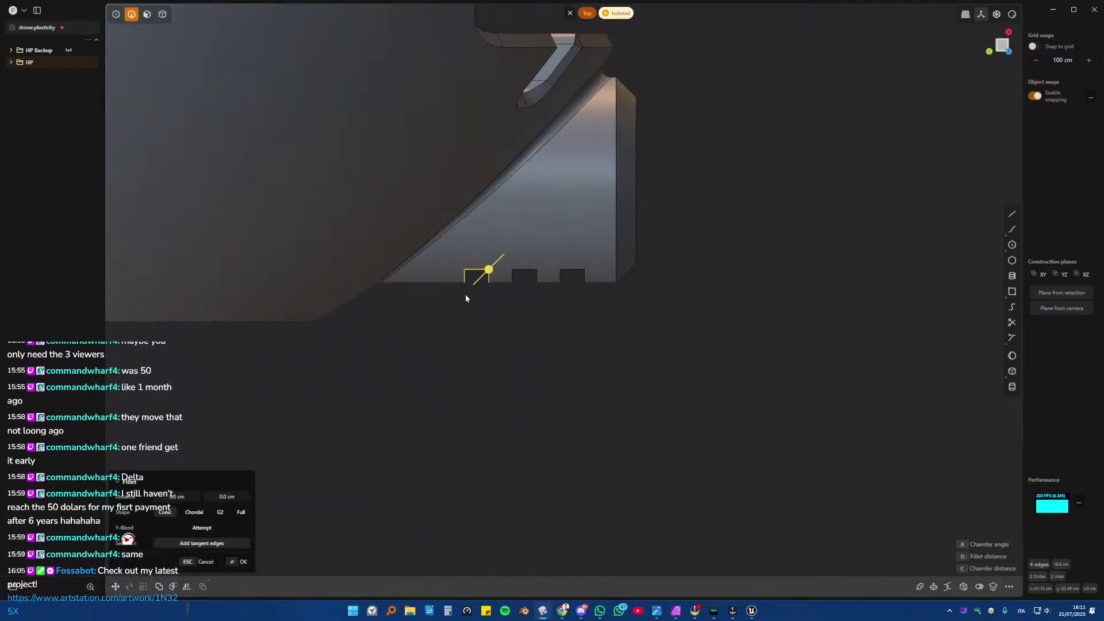
key(Escape)
- Select the edges of all three vent slots on the protruding nozzle together and fillet them
drag(445, 252, 588, 317)
key(f)
middle_drag(545, 308, 426, 316)
drag(426, 318, 428, 320)
key(Return)
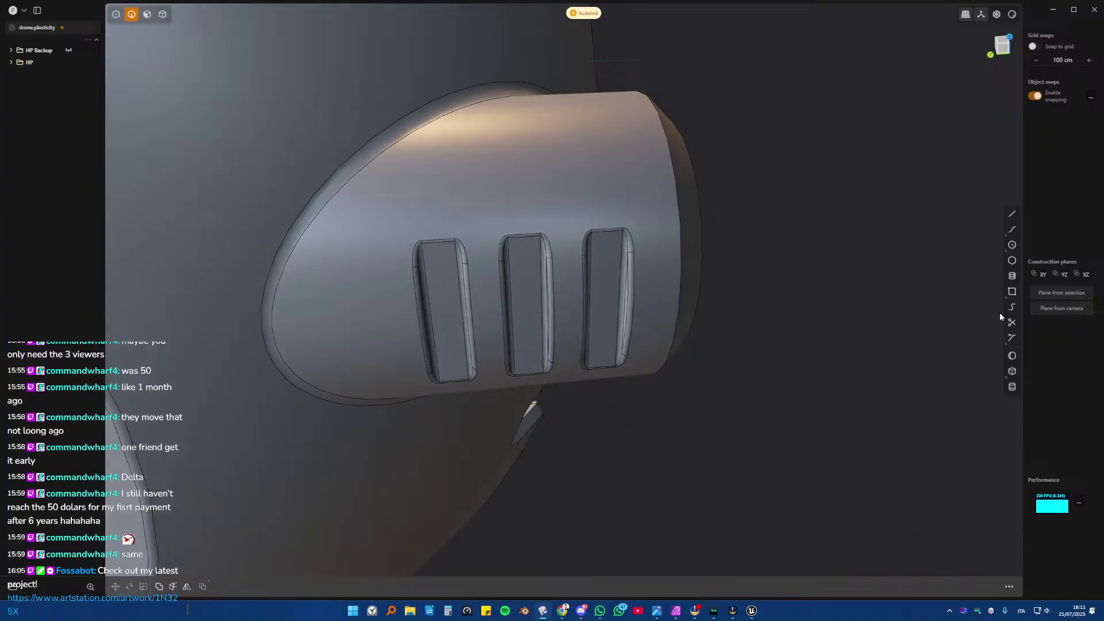
- Fillet the nozzle's four circular edges: the outer bevel, the front rim and the bore edges
middle_drag(429, 318, 598, 222)
click(599, 222)
key(f)
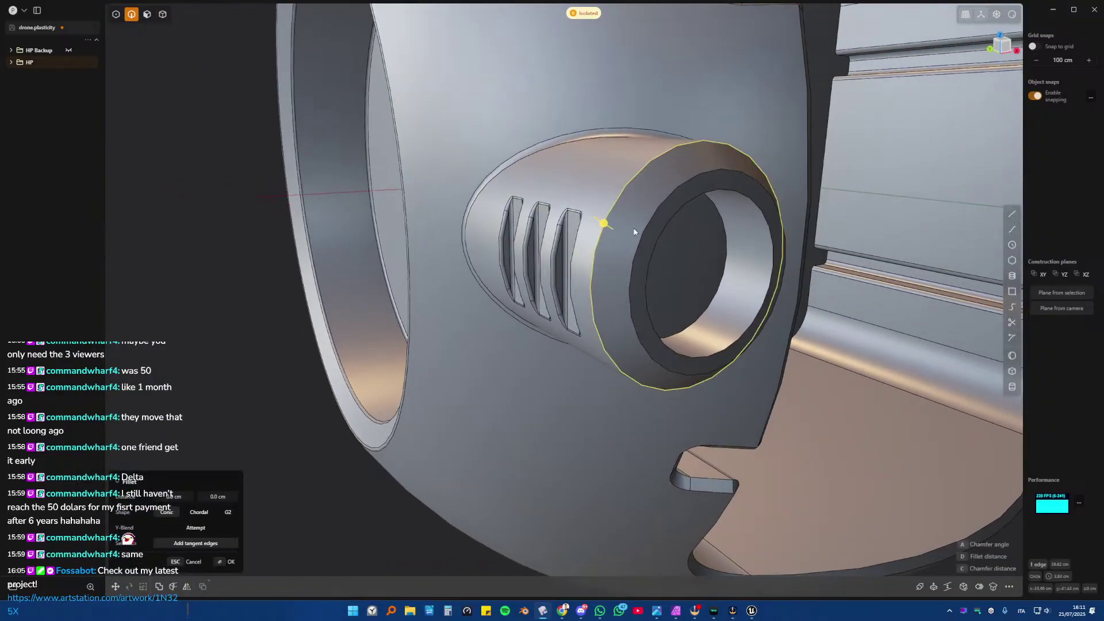
shift+click(653, 232)
shift+click(724, 238)
scroll(643, 291, up, 5)
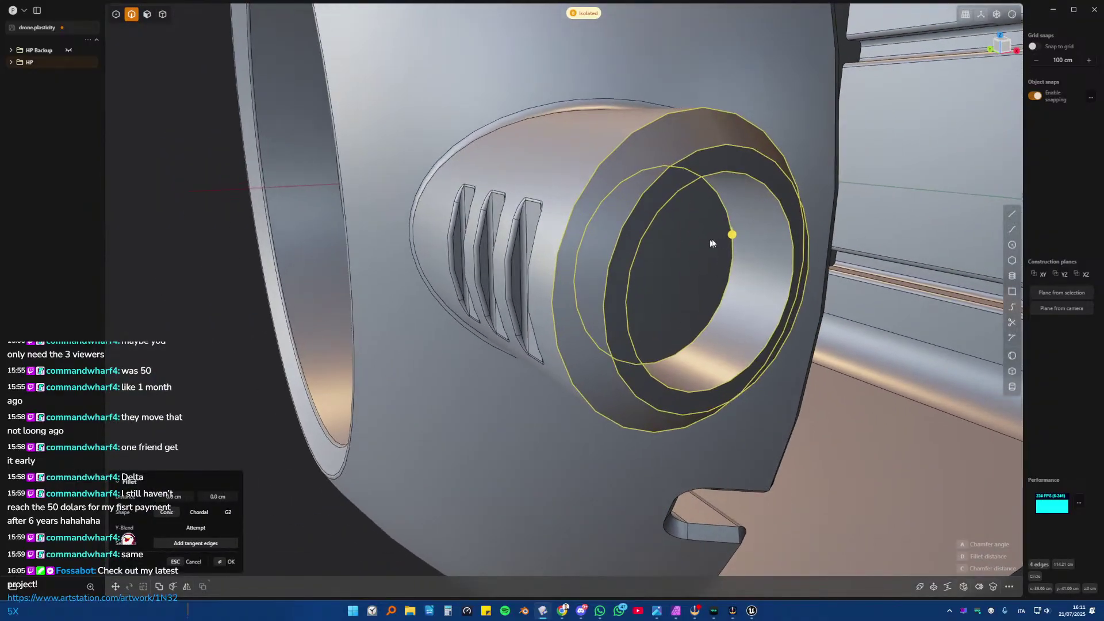
drag(669, 262, 671, 267)
key(Return)
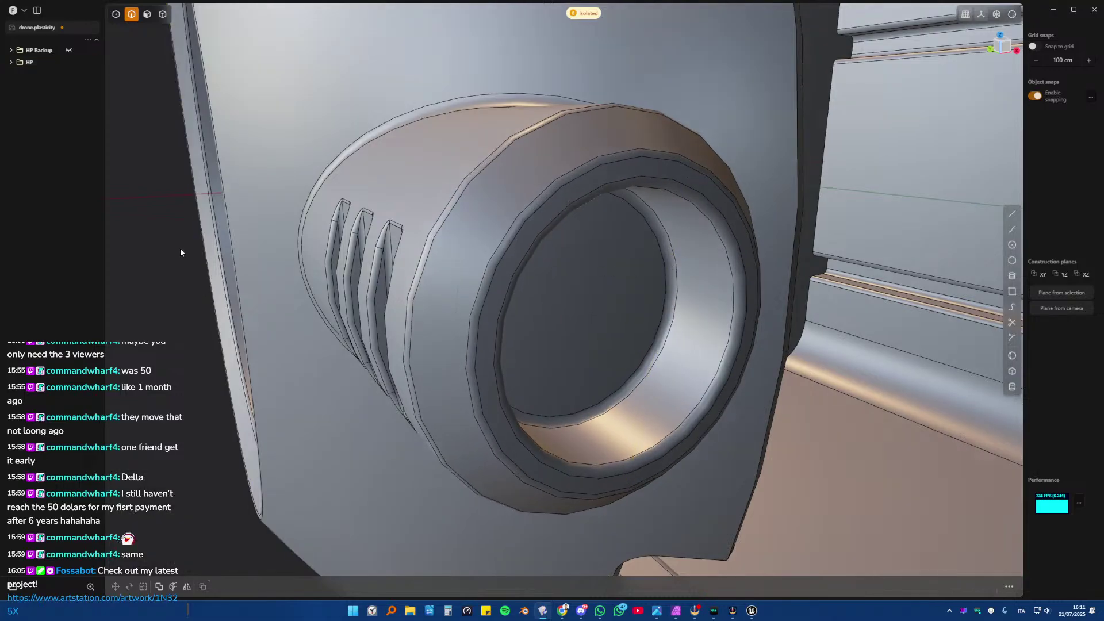
- Try to chamfer both edge loops around the spherical body's large front opening by about 0.17 cm
middle_drag(663, 266, 552, 289)
key(4)
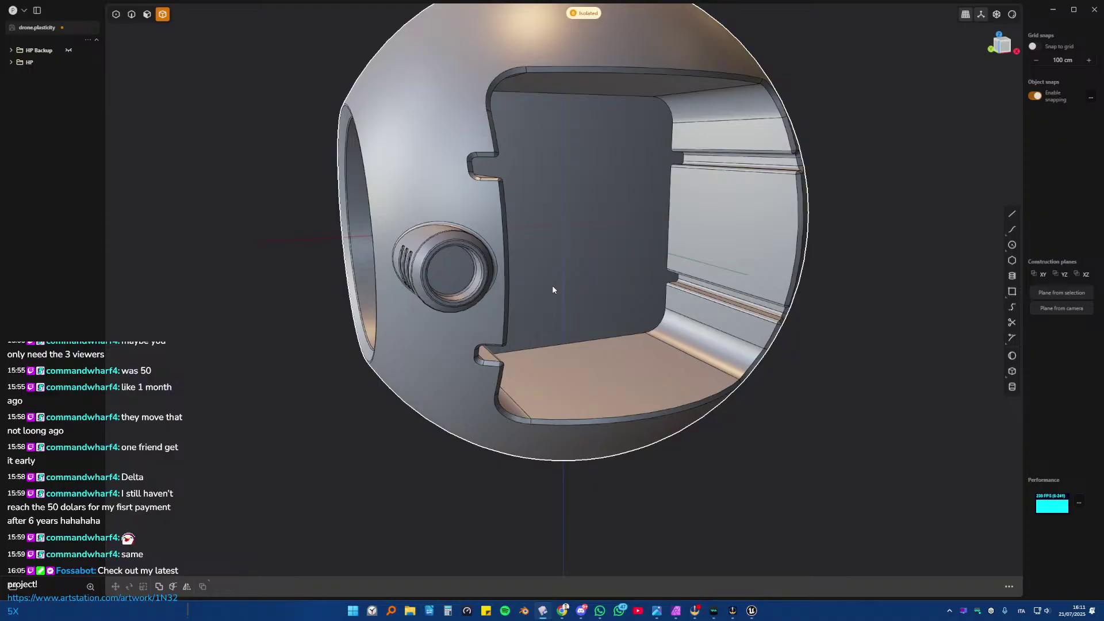
scroll(401, 216, up, 3)
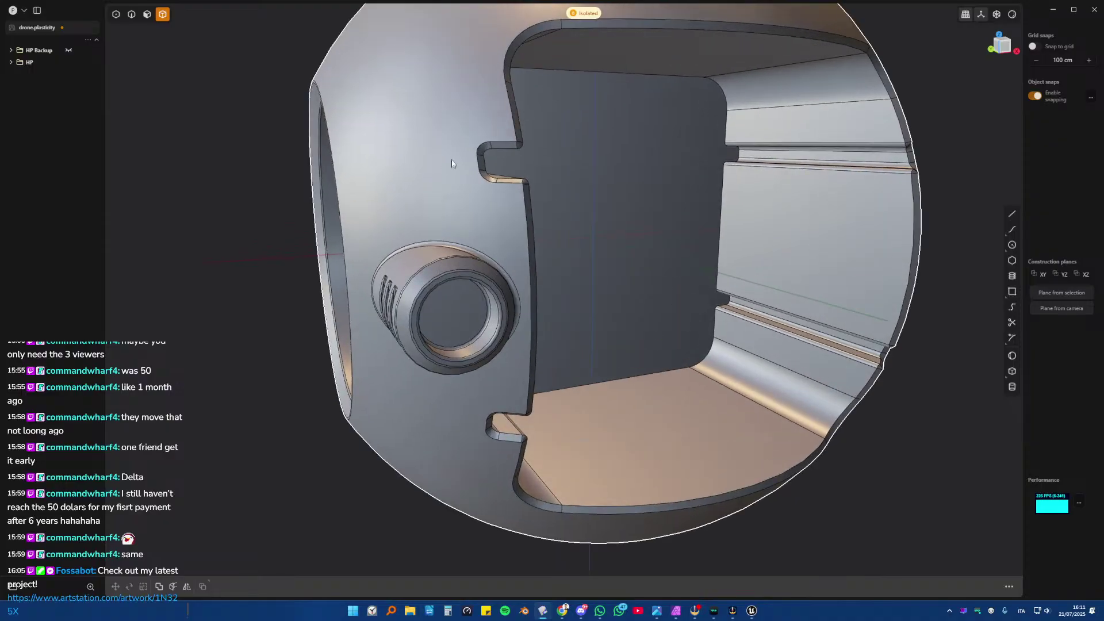
scroll(401, 215, up, 2)
key(2)
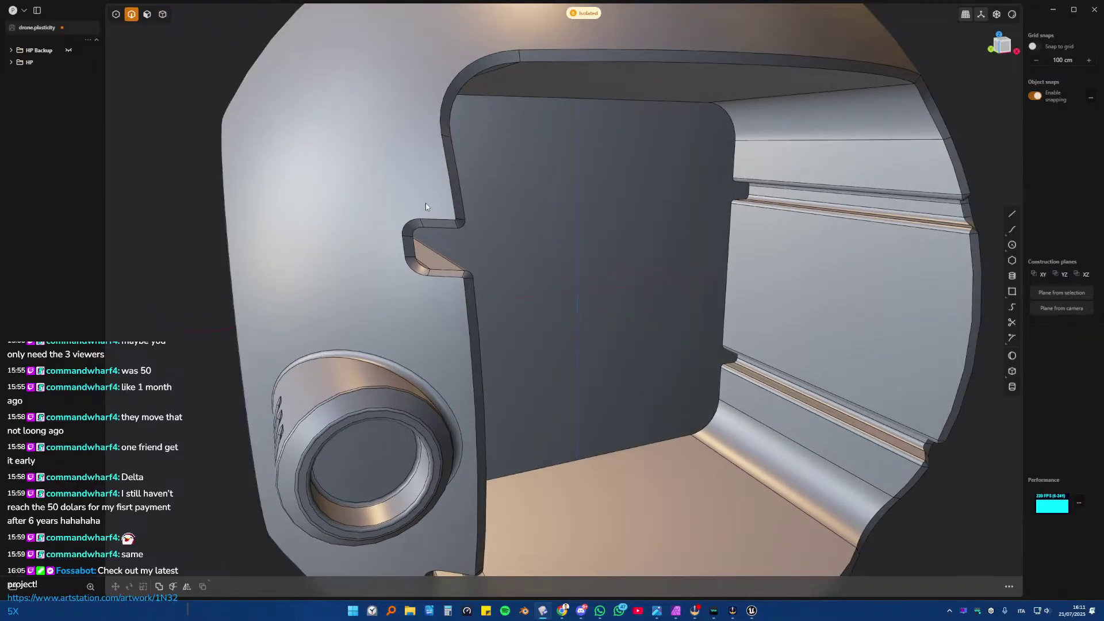
click(430, 222)
key(f)
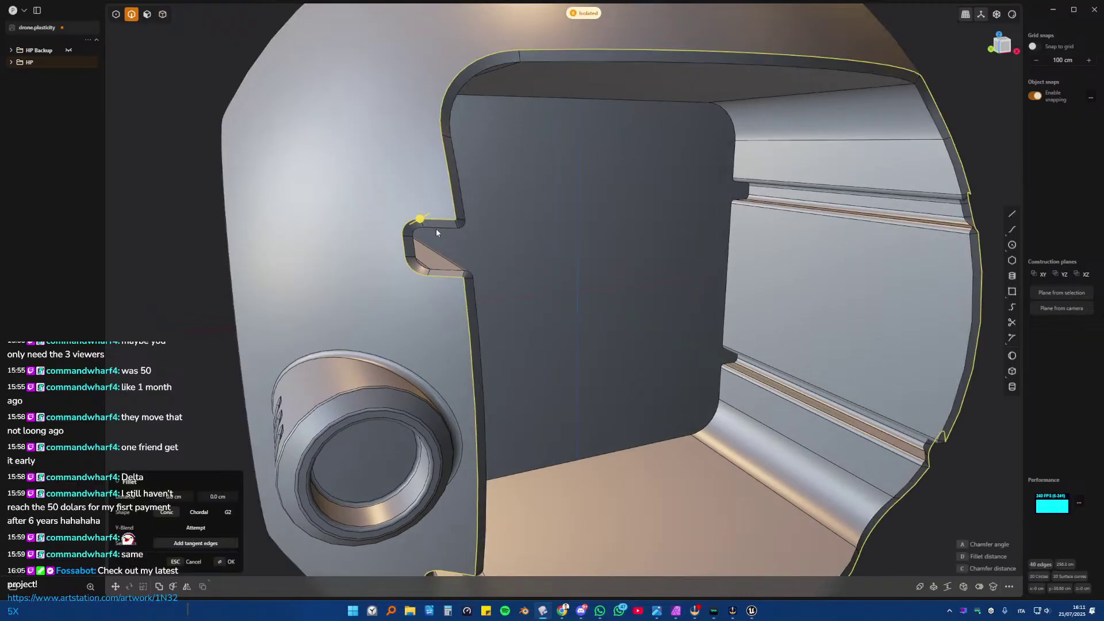
click(436, 233)
middle_drag(435, 233, 459, 240)
drag(461, 243, 463, 242)
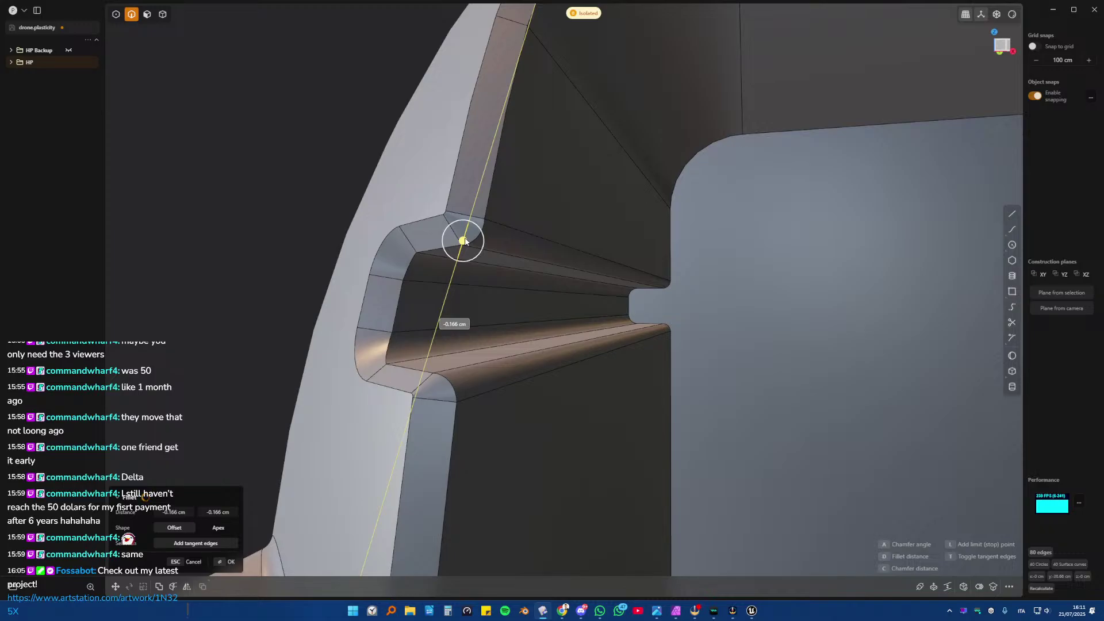
drag(465, 242, 465, 242)
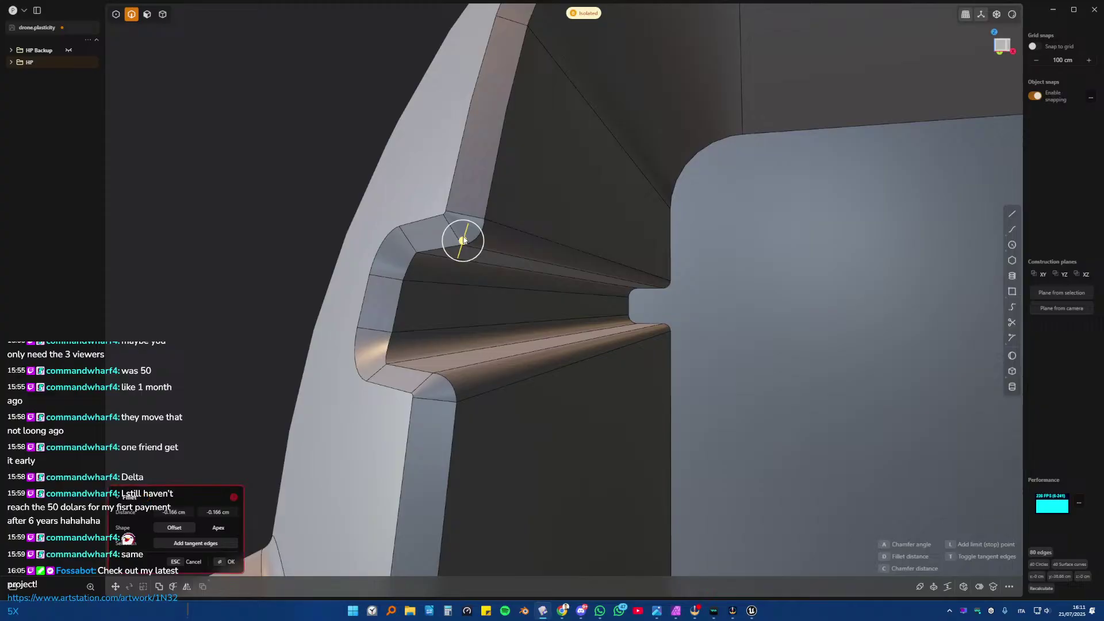
key(Return)
- Try to fillet the two selected edge loops of the front opening with a distance of 0.2 cm
key(f)
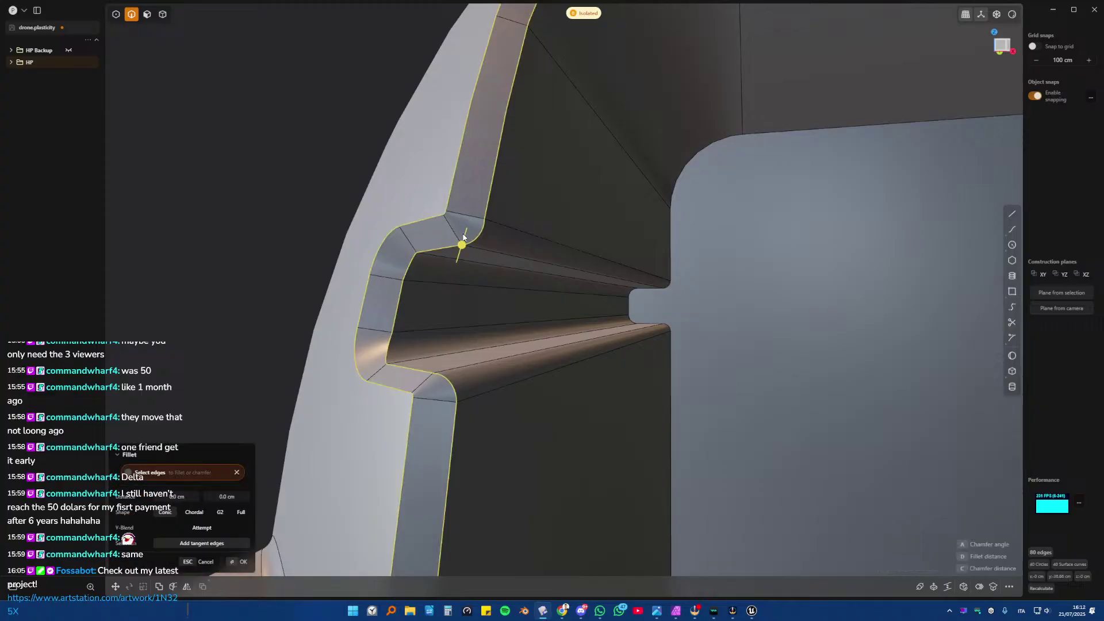
click(462, 245)
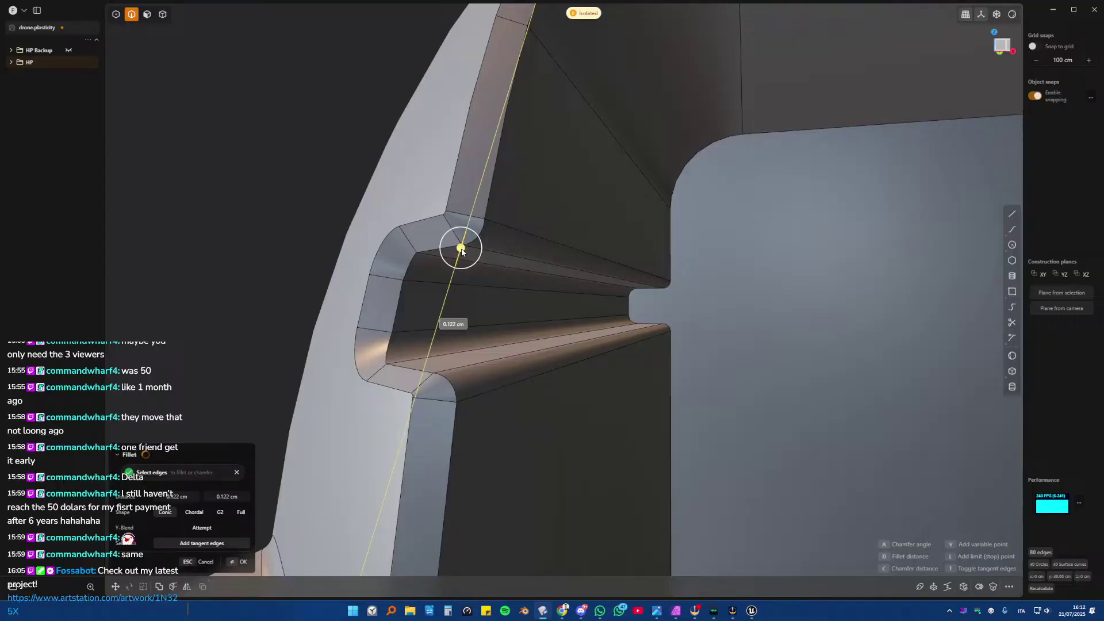
drag(462, 251, 462, 251)
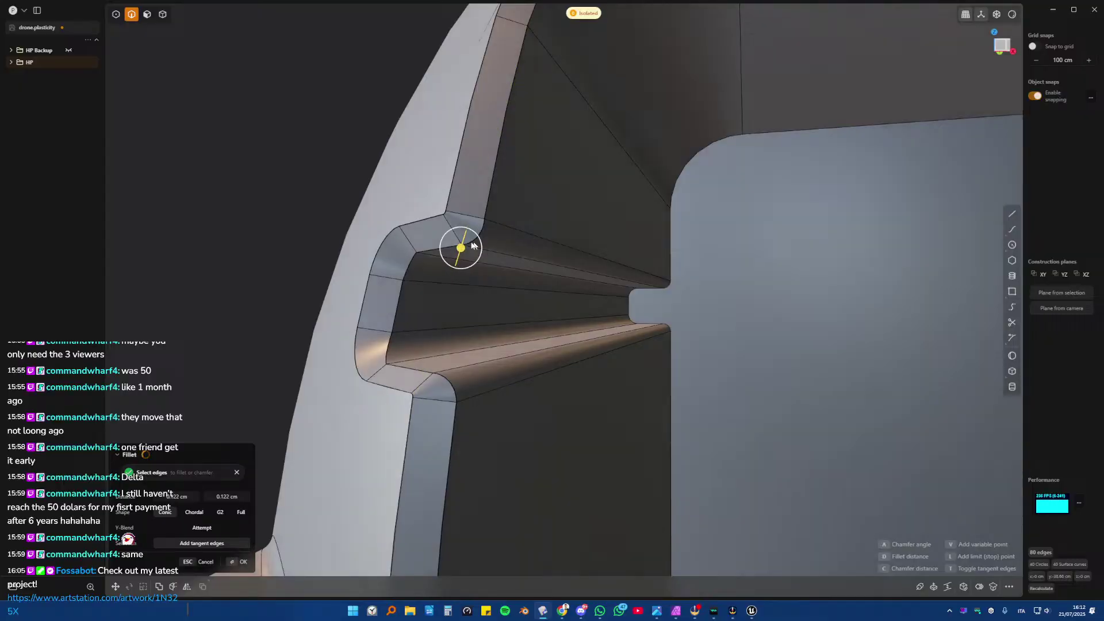
scroll(465, 249, up, 5)
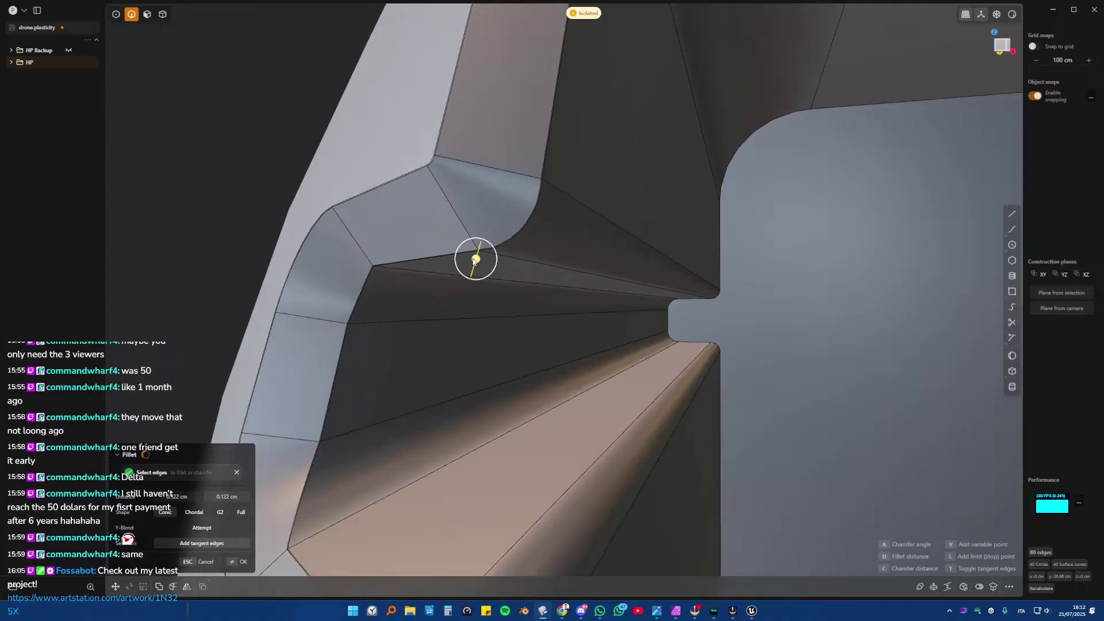
click(176, 494)
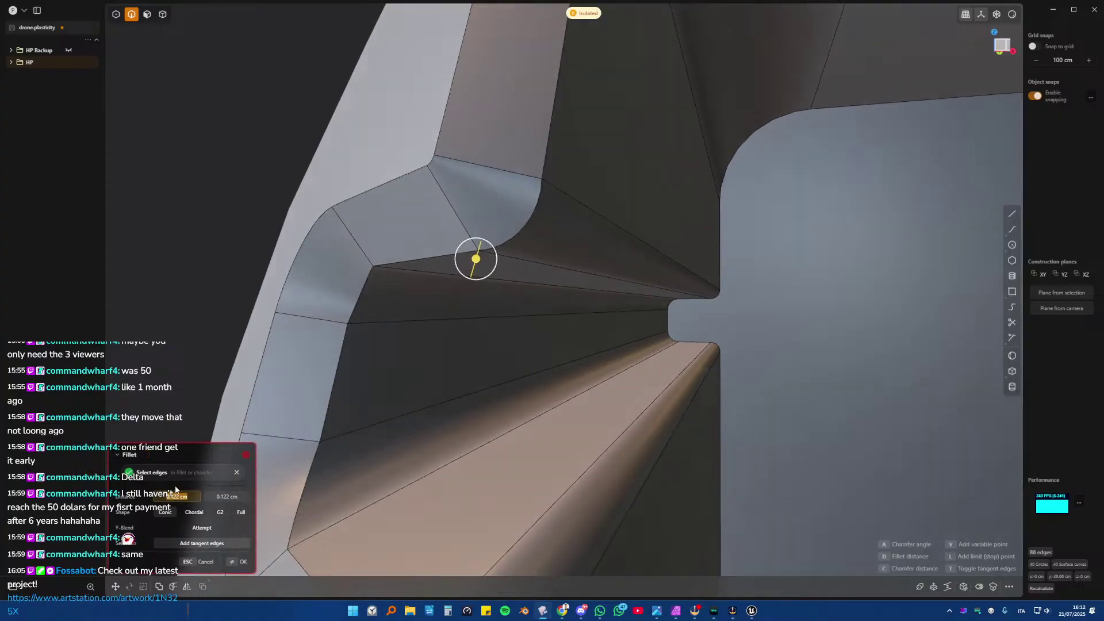
text(.2)
key(Return)
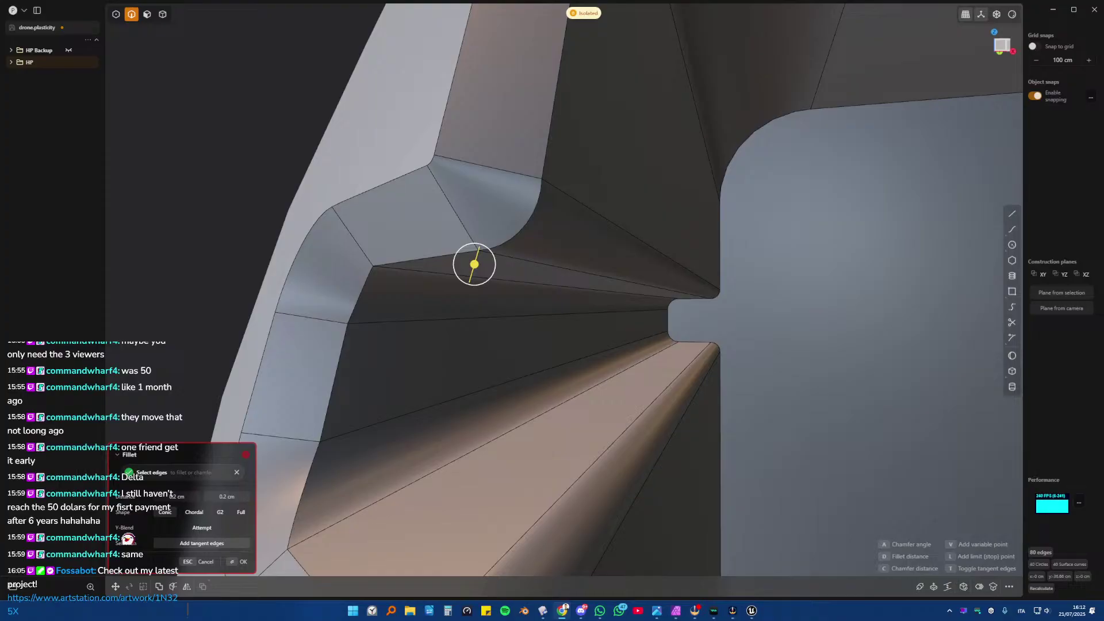
middle_drag(324, 264, 393, 299)
key(Escape)
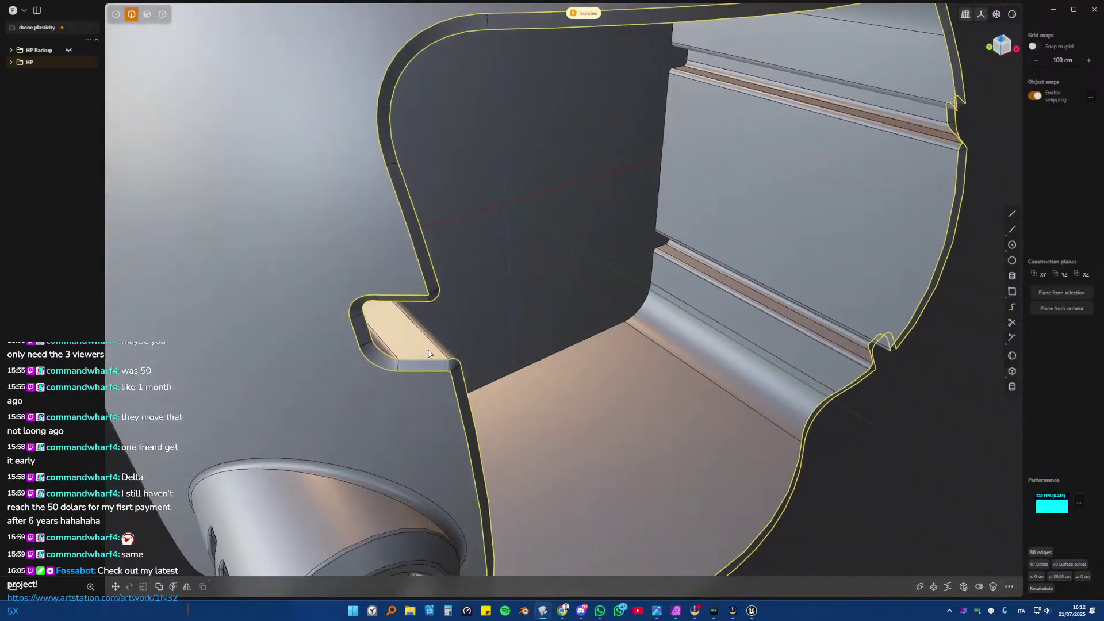
- Try to fillet the outer edge loop of the spherical body's front opening by about 0.32 cm
key(f)
scroll(362, 296, up, 3)
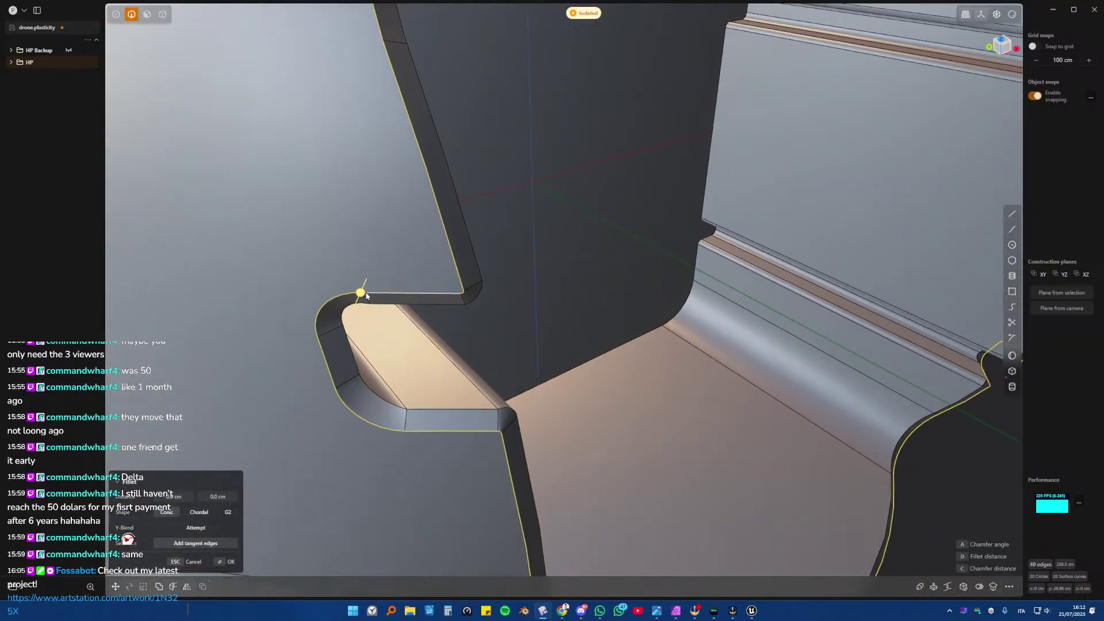
drag(362, 294, 360, 301)
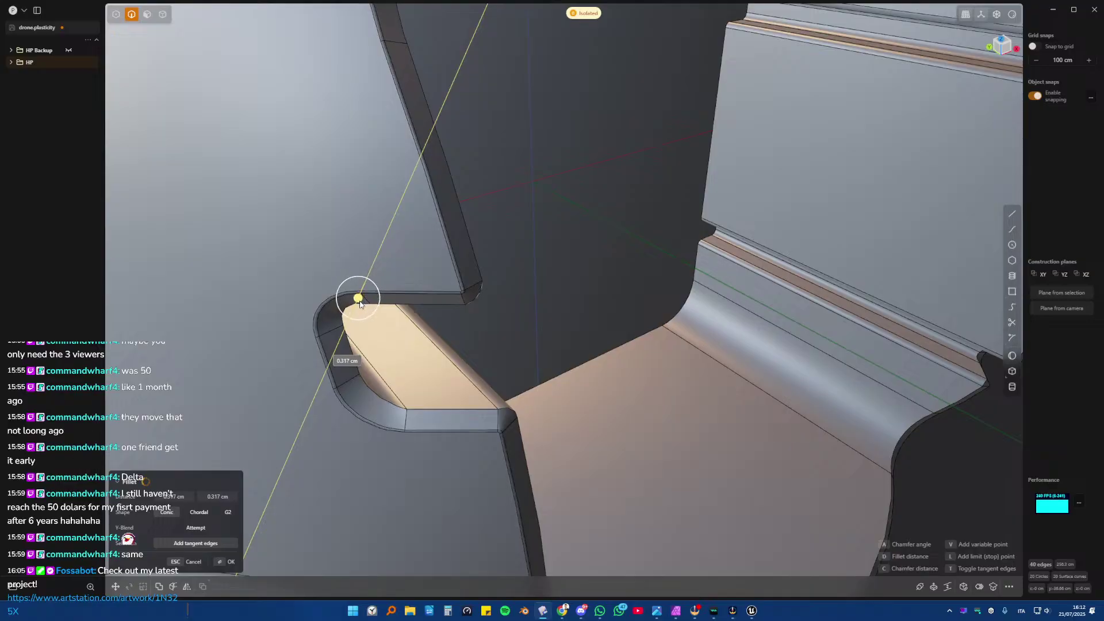
scroll(360, 307, up, 4)
middle_drag(360, 306, 360, 222)
key(Return)
- Try a chamfer of about 0.25 cm and a small fillet on the front opening's outer edge loop
click(378, 303)
key(f)
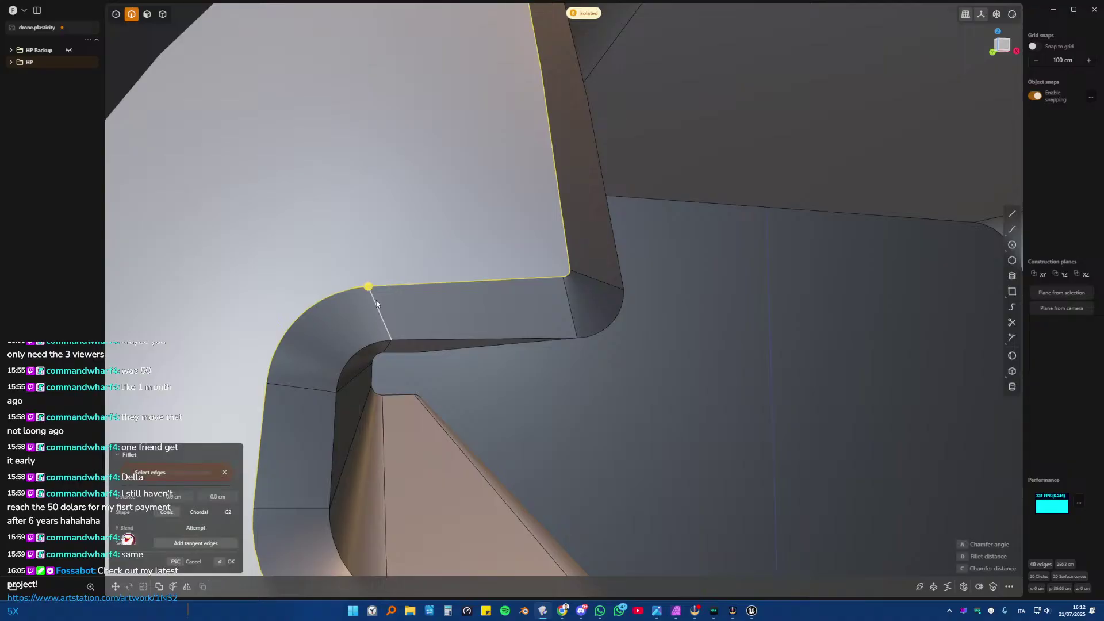
drag(368, 289, 374, 287)
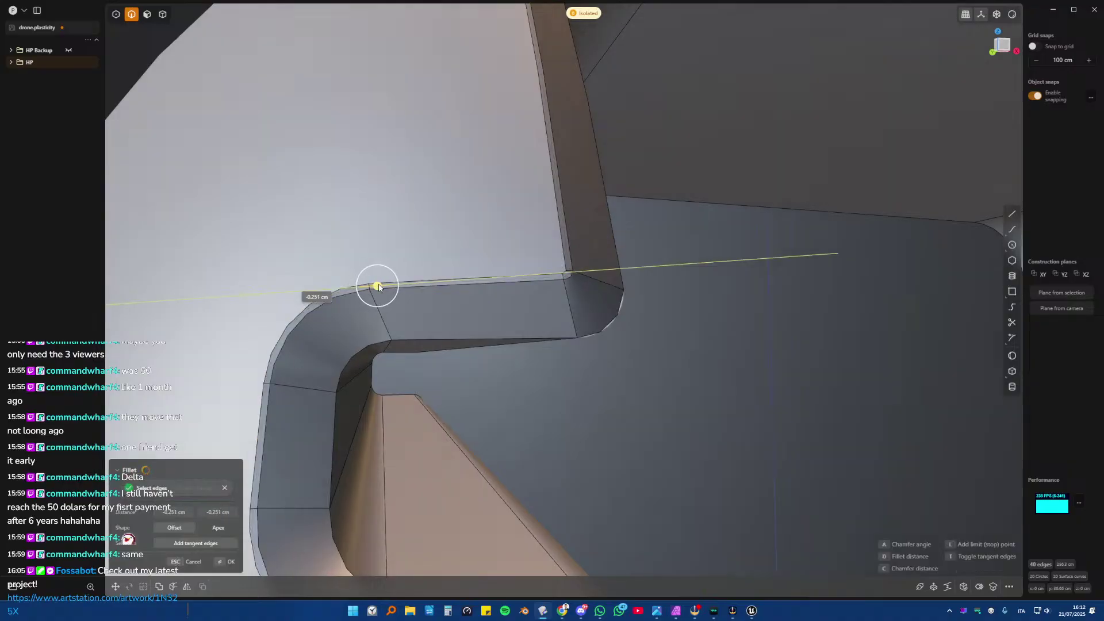
drag(378, 286, 367, 288)
key(Return)
key(f)
key(Return)
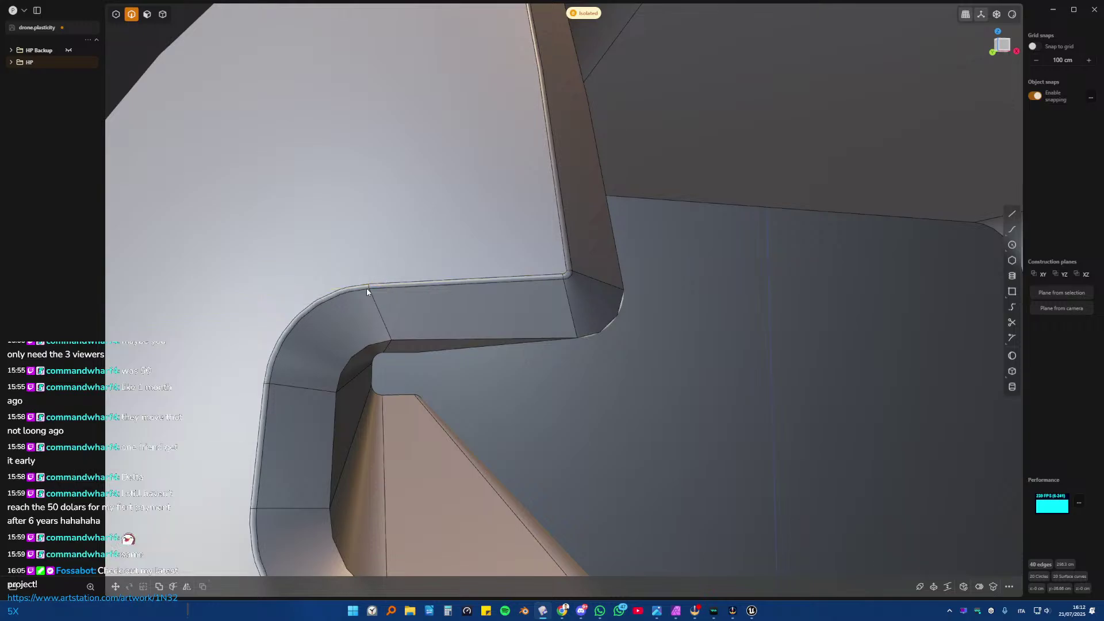
- Try to fillet the front opening's inner edge loop by about 0.36 cm
middle_drag(385, 325, 467, 295)
key(f)
middle_drag(493, 359, 552, 336)
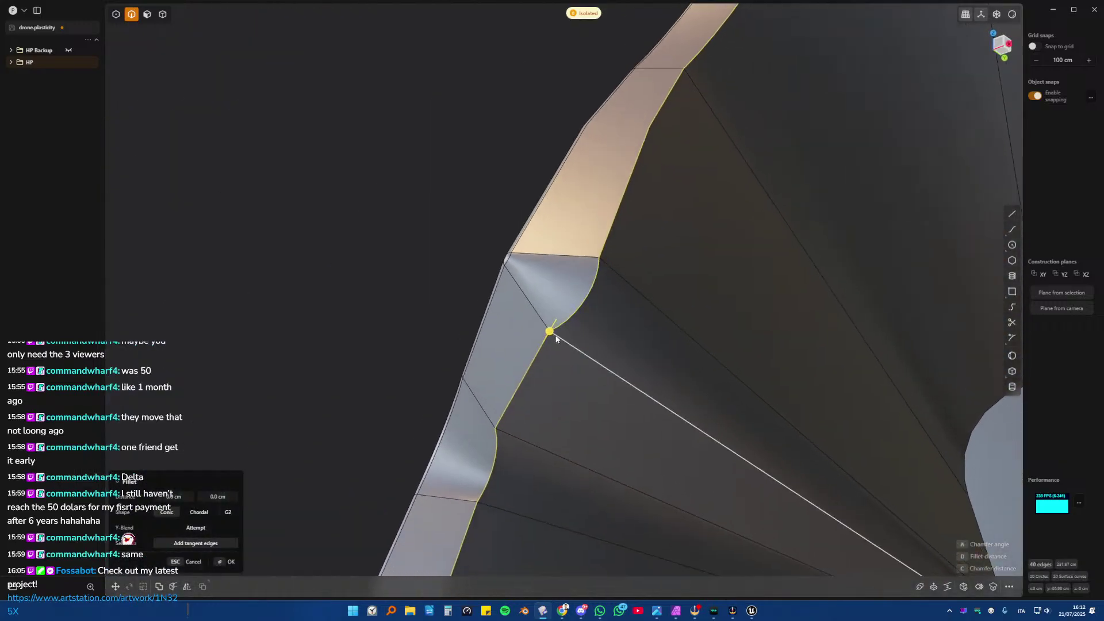
drag(550, 331, 523, 353)
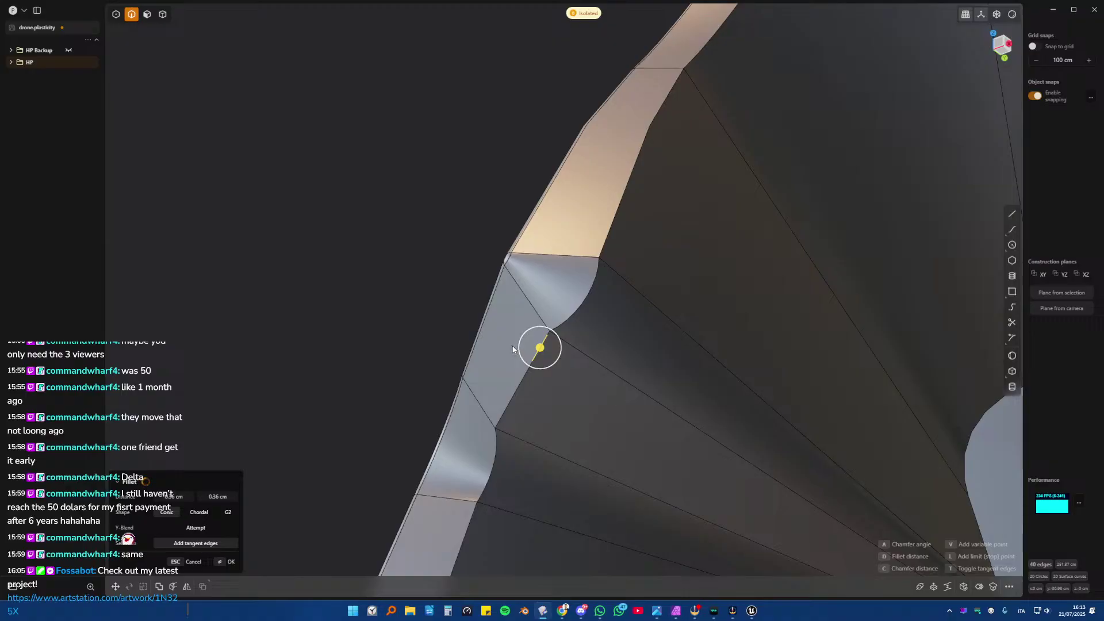
key(Escape)
click(569, 384)
middle_drag(510, 337, 556, 362)
double_click(540, 364)
key(b)
key(Escape)
double_click(535, 303)
key(b)
shift+double_click(535, 363)
- Select three curved corner faces of the opening's bevel around the upper side notch
key(3)
click(552, 339)
click(552, 322)
shift+click(556, 402)
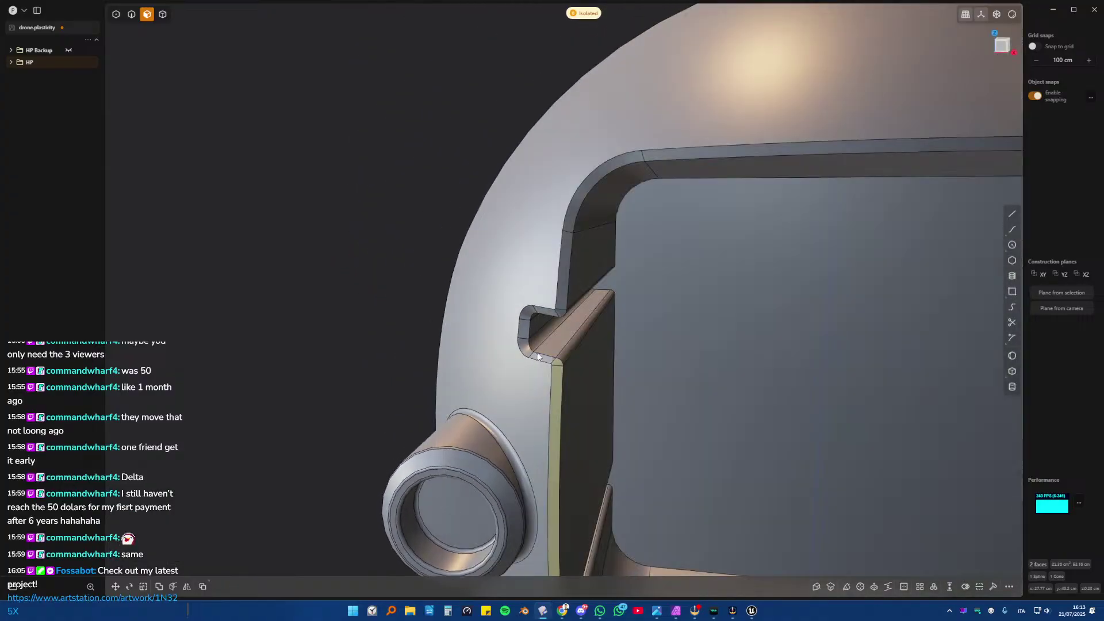
click(555, 363)
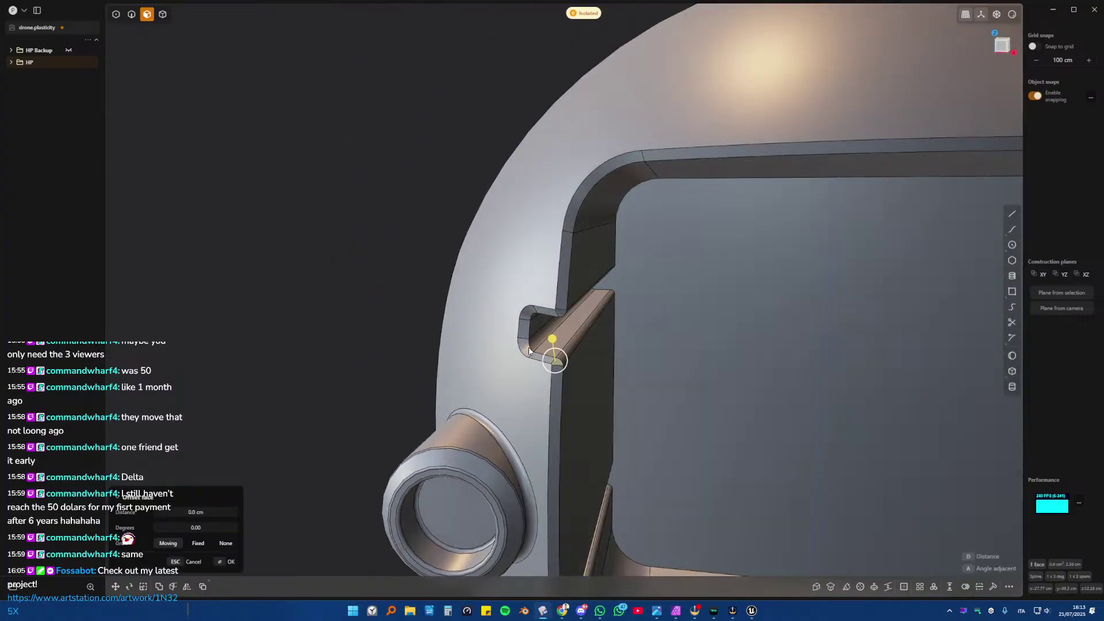
shift+click(529, 350)
shift+click(561, 313)
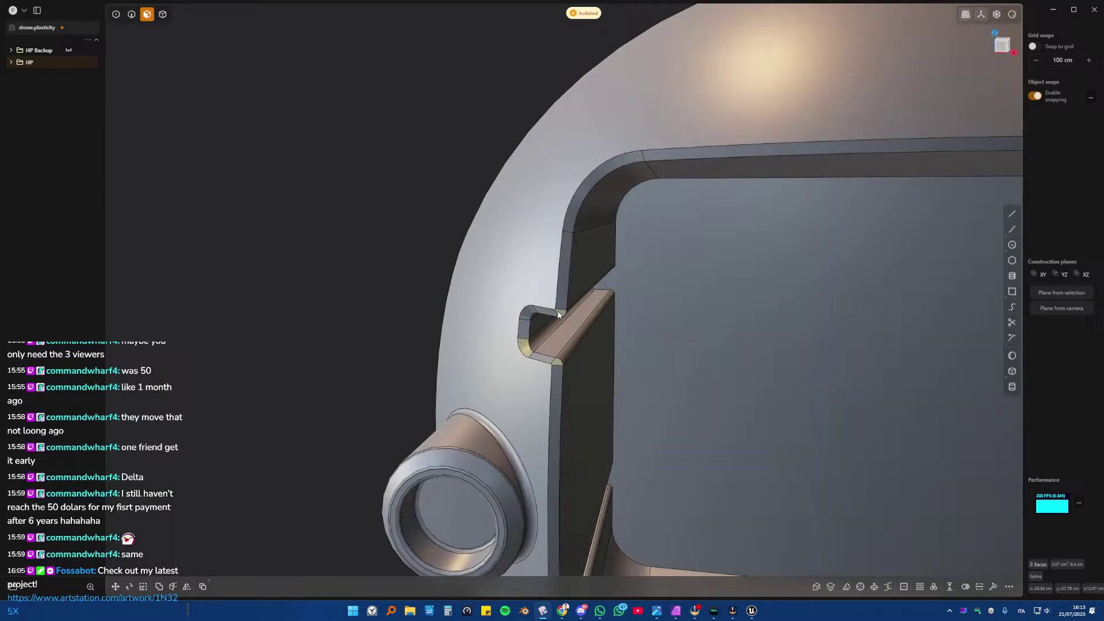
- Select the outer and the inner edge loop of the front opening's bevel in turn
middle_drag(562, 314, 509, 291)
key(2)
click(485, 272)
scroll(485, 275, up, 5)
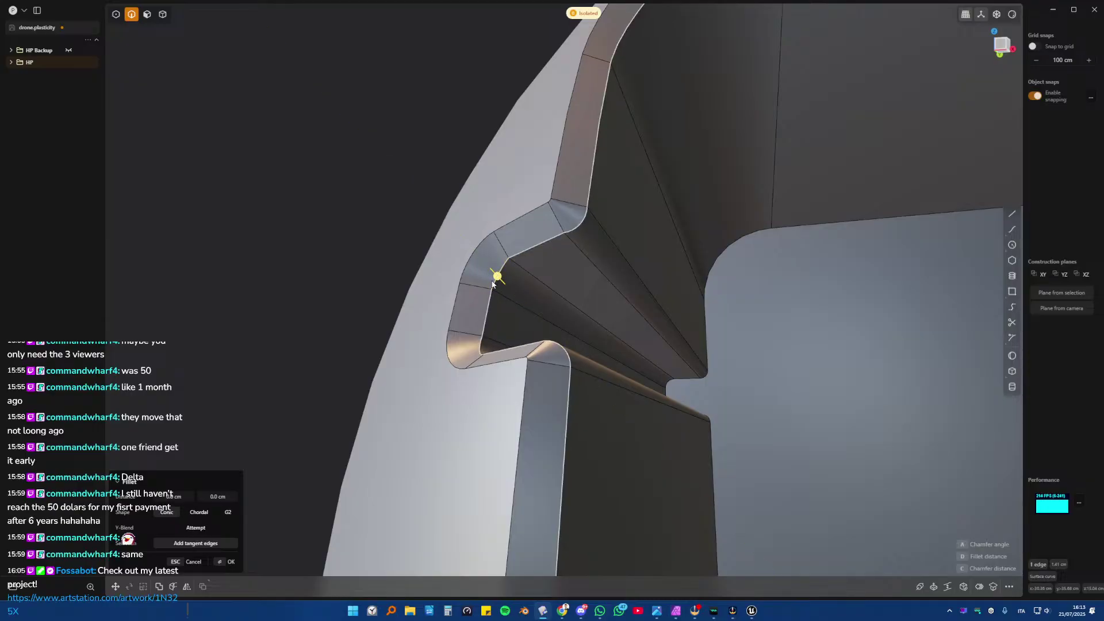
double_click(461, 282)
middle_drag(460, 284, 459, 299)
ctrl+click(454, 298)
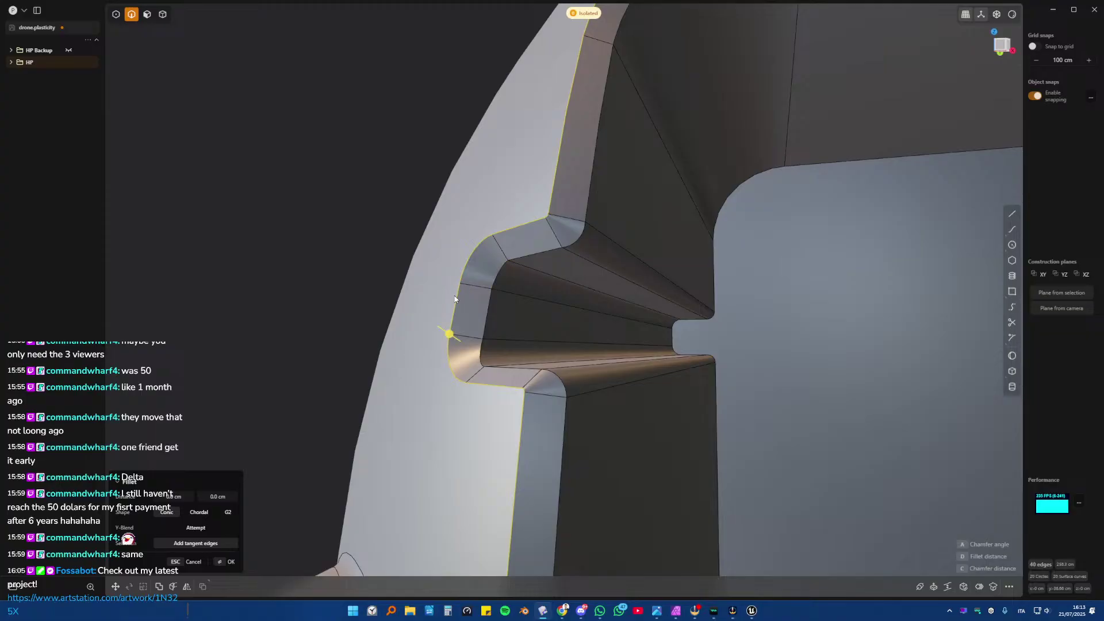
ctrl+click(490, 286)
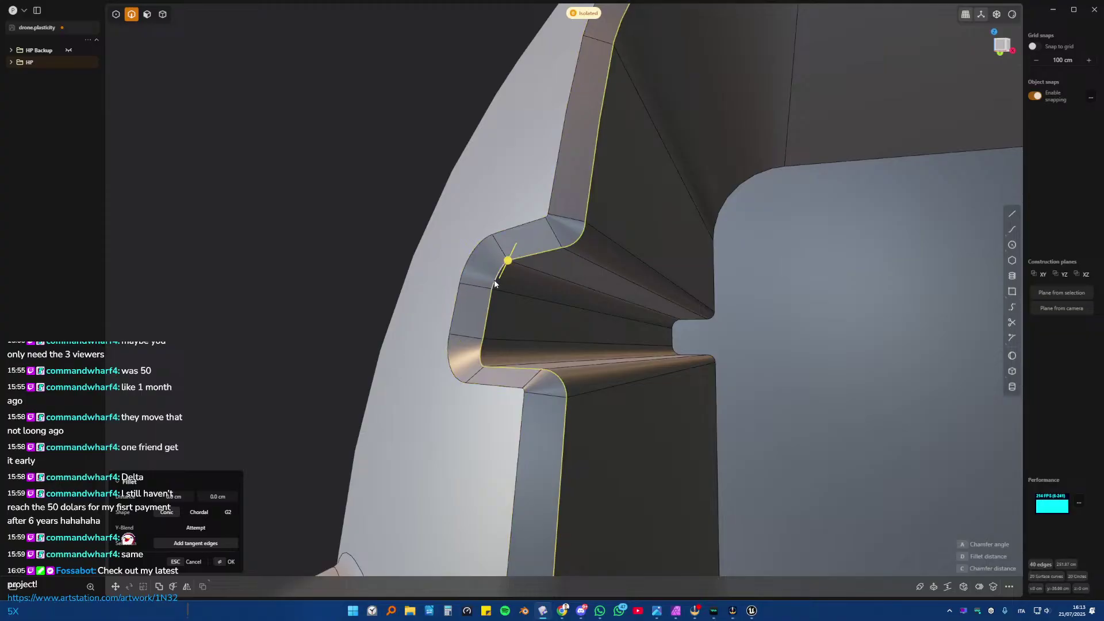
- Try deleting the bevel faces along the top of the upper side notch, and undo the deletion
key(3)
click(500, 255)
key(o)
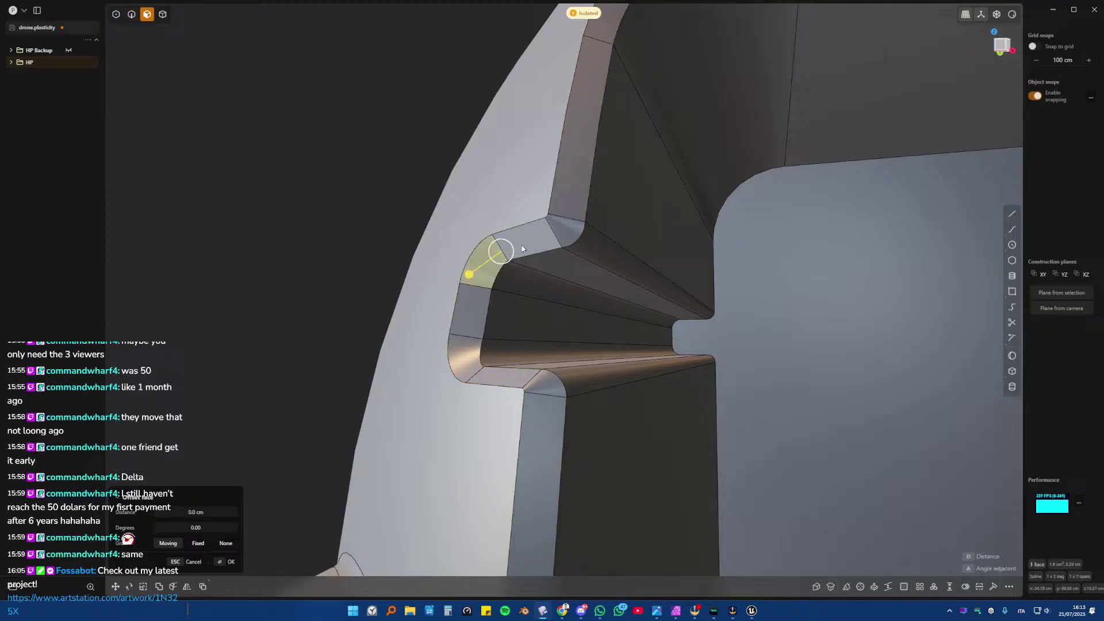
drag(528, 247, 567, 205)
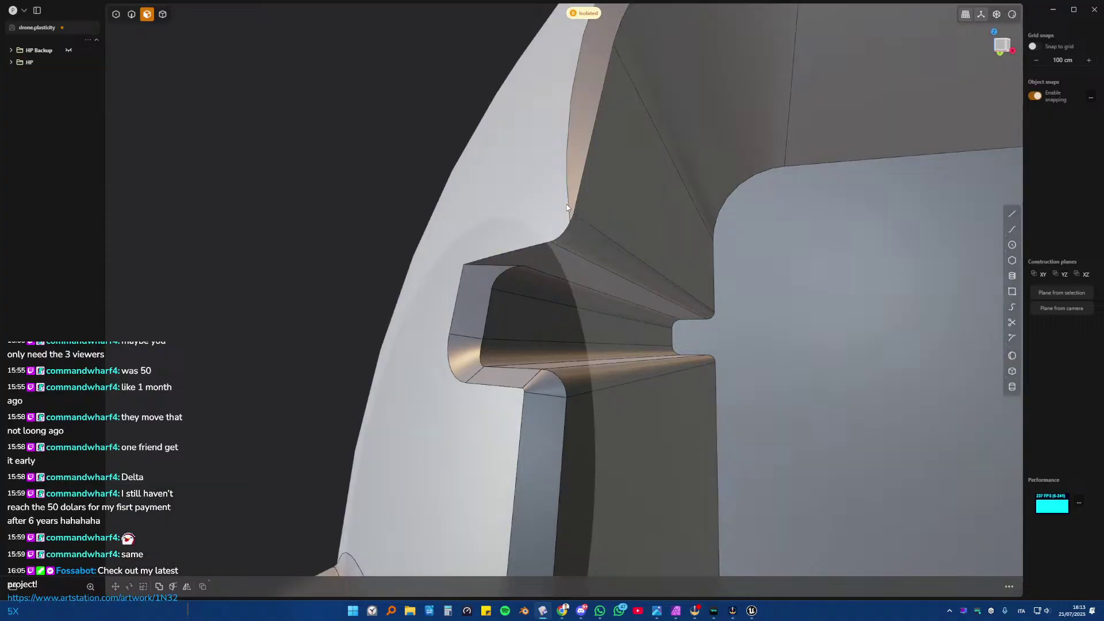
scroll(535, 232, down, 5)
key(ctrl+z)
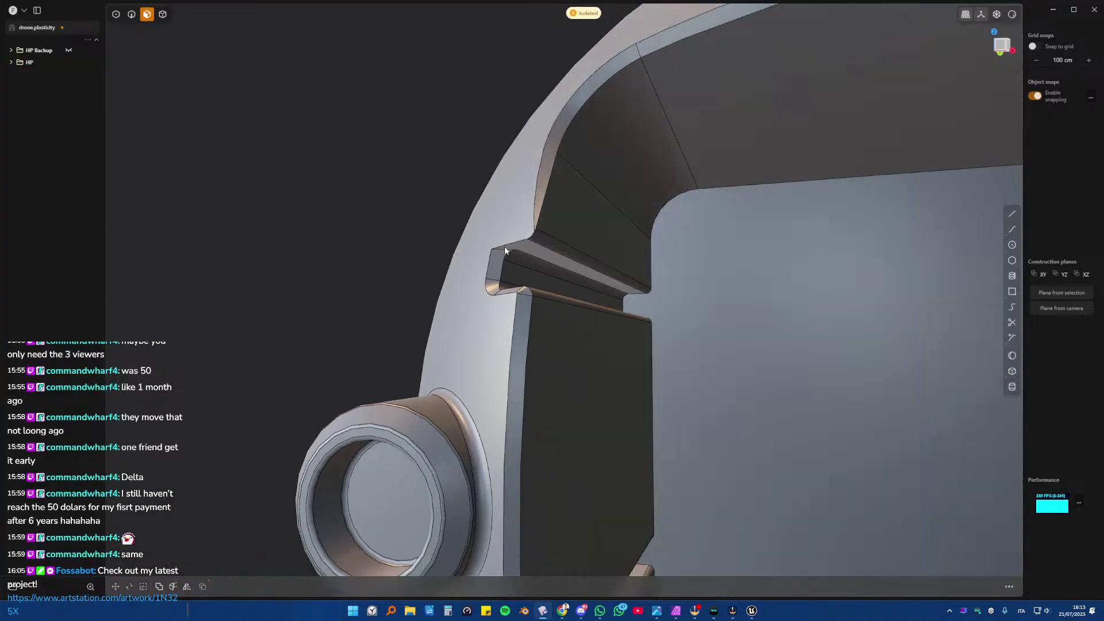
- Select the chain of bevel faces around the upper side notch, including the straight faces above and below it
double_click(505, 250)
key(o)
scroll(505, 251, up, 2)
click(494, 264)
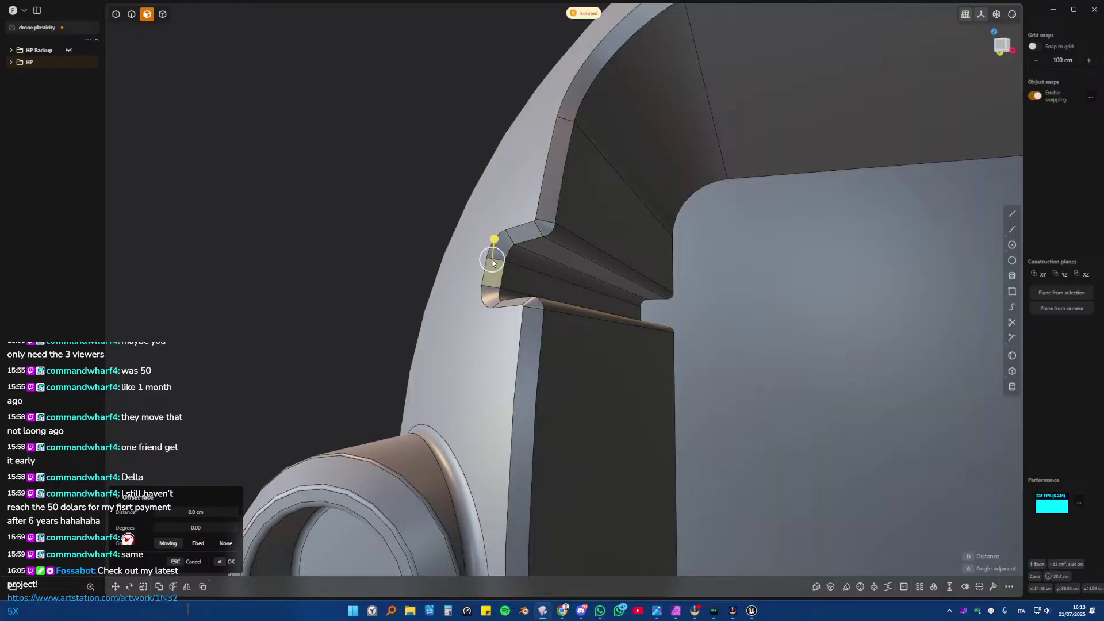
shift+click(522, 232)
shift+click(499, 242)
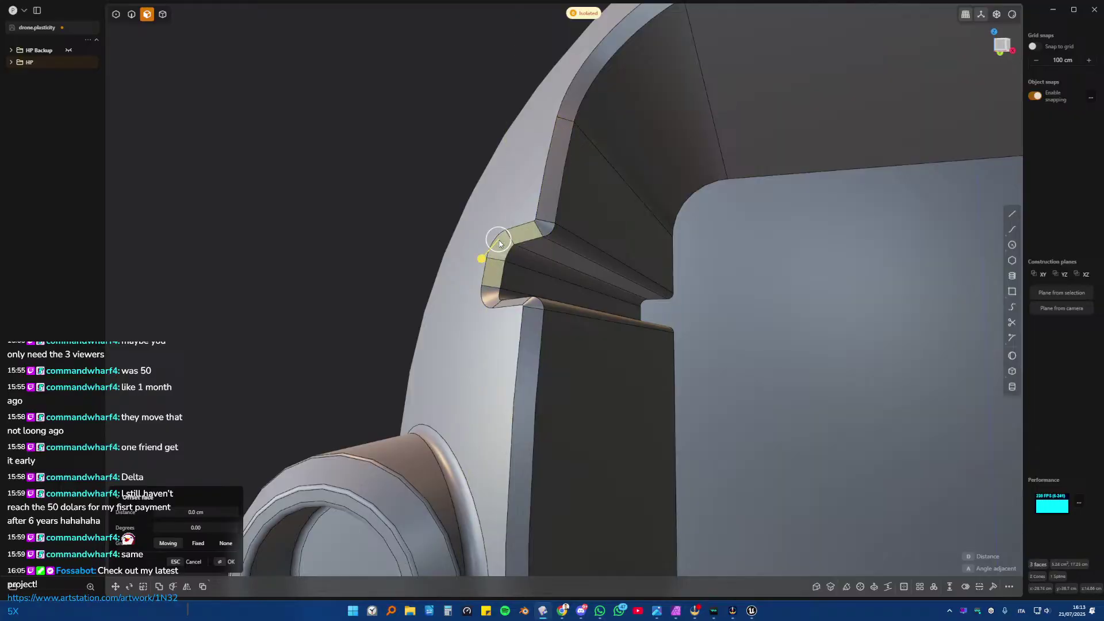
shift+click(544, 228)
shift+click(548, 197)
shift+click(570, 102)
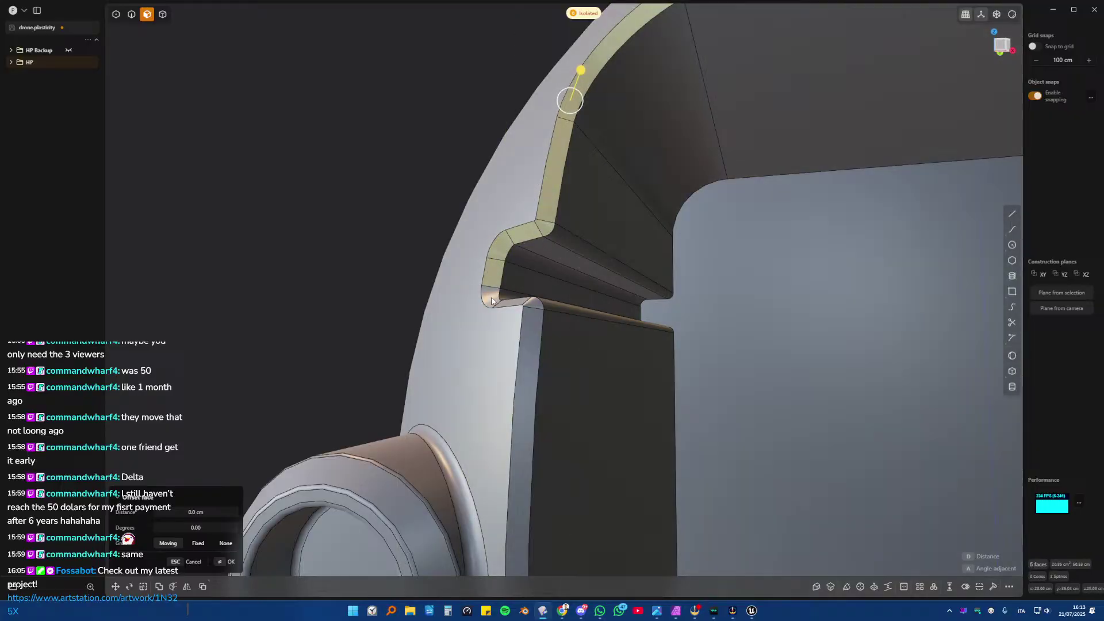
shift+click(502, 305)
shift+click(530, 304)
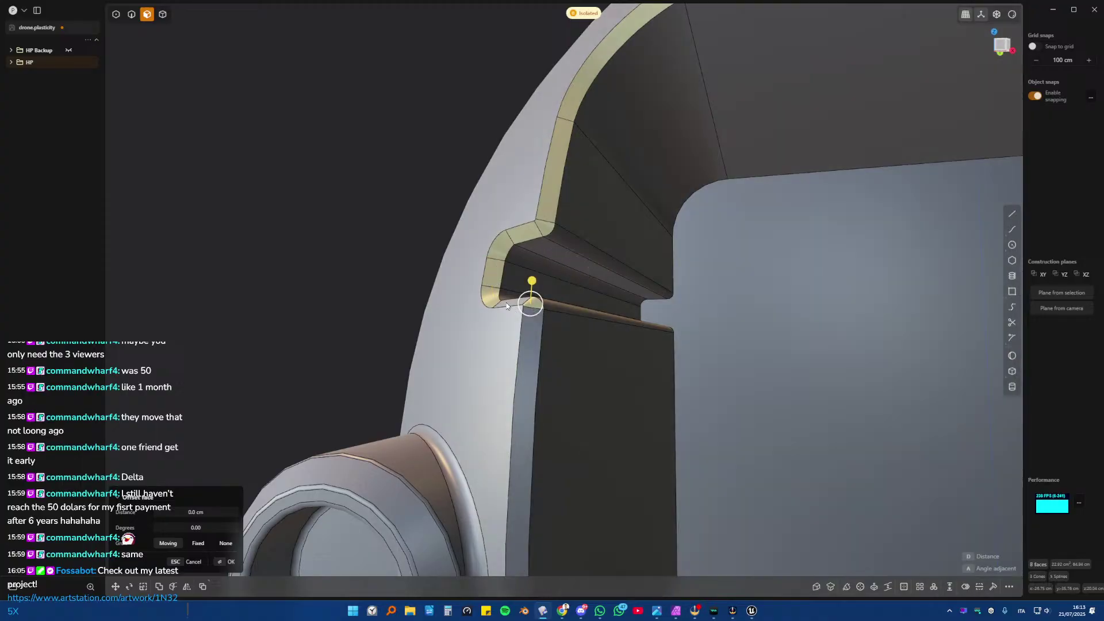
shift+click(509, 302)
shift+click(539, 330)
middle_drag(541, 333, 519, 346)
scroll(520, 346, up, 2)
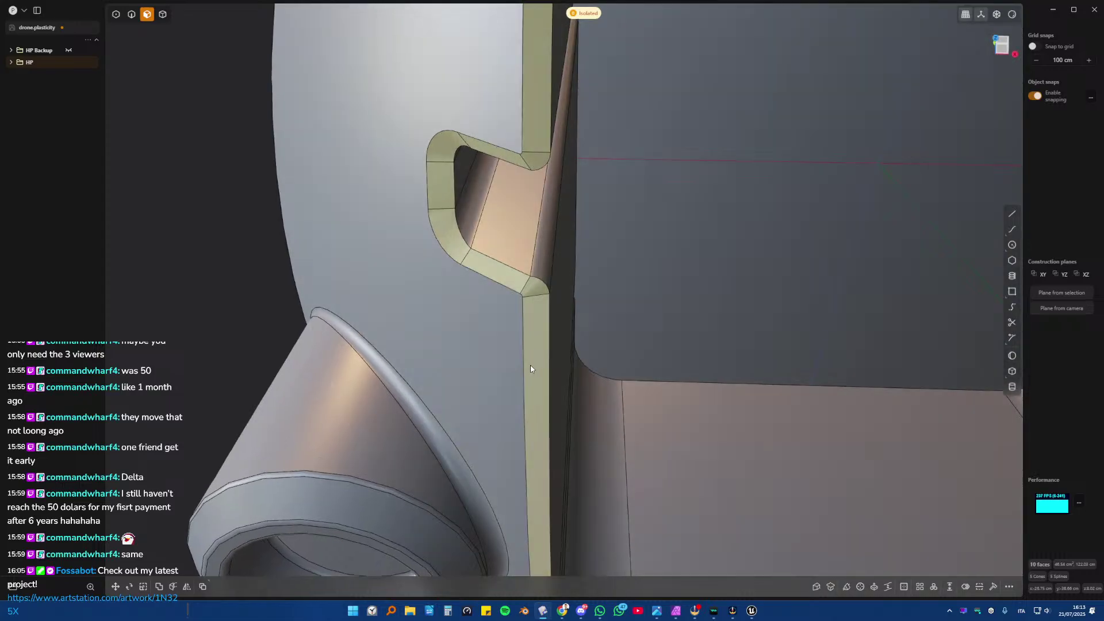
middle_drag(530, 369, 514, 310)
key(1)
key(super)
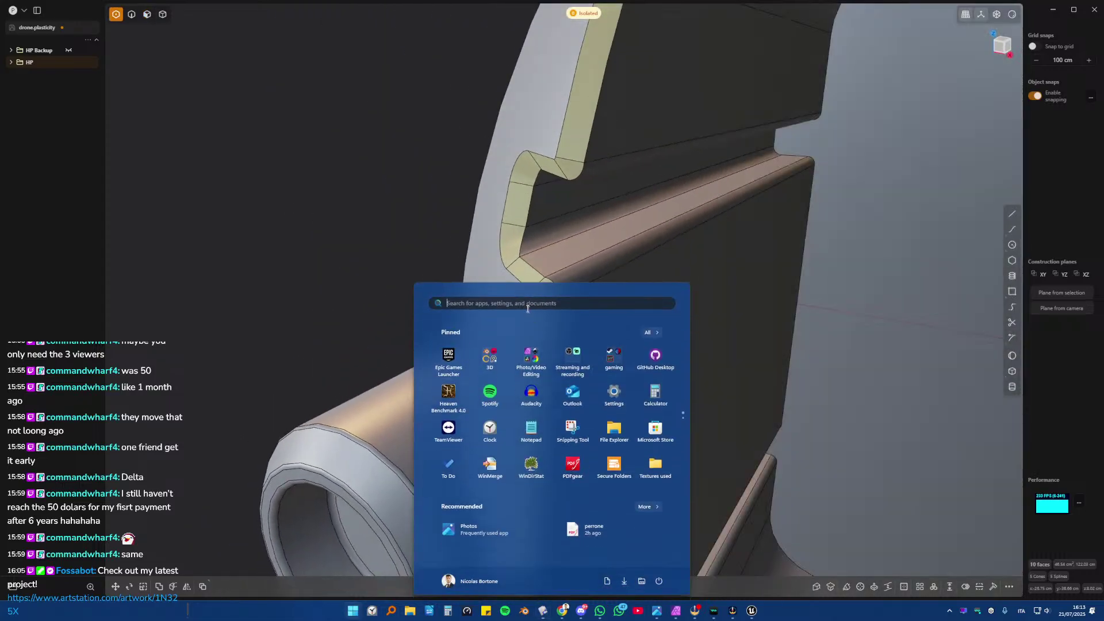
key(super)
key(2)
click(545, 296)
key(f)
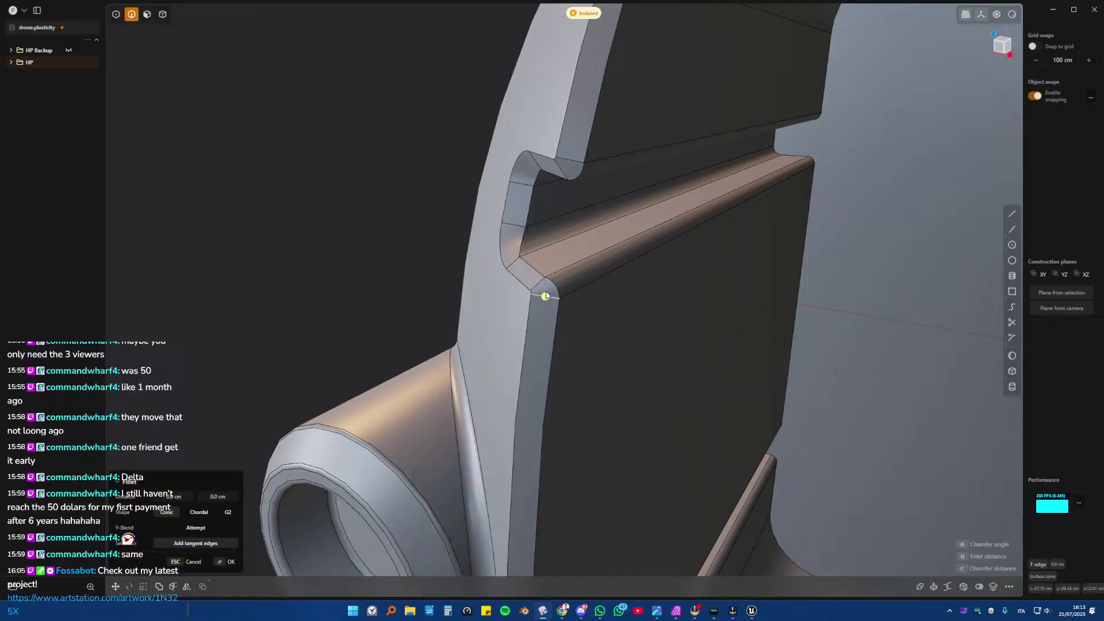
- Delete the bevel faces around the upper side notch of the front opening one after another
key(3)
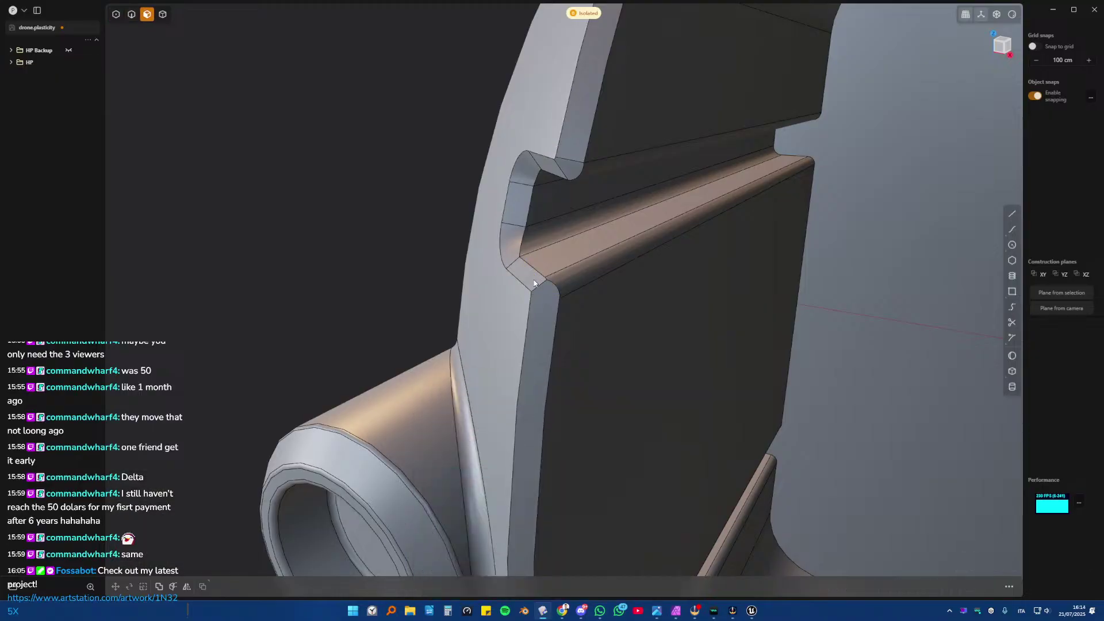
click(519, 207)
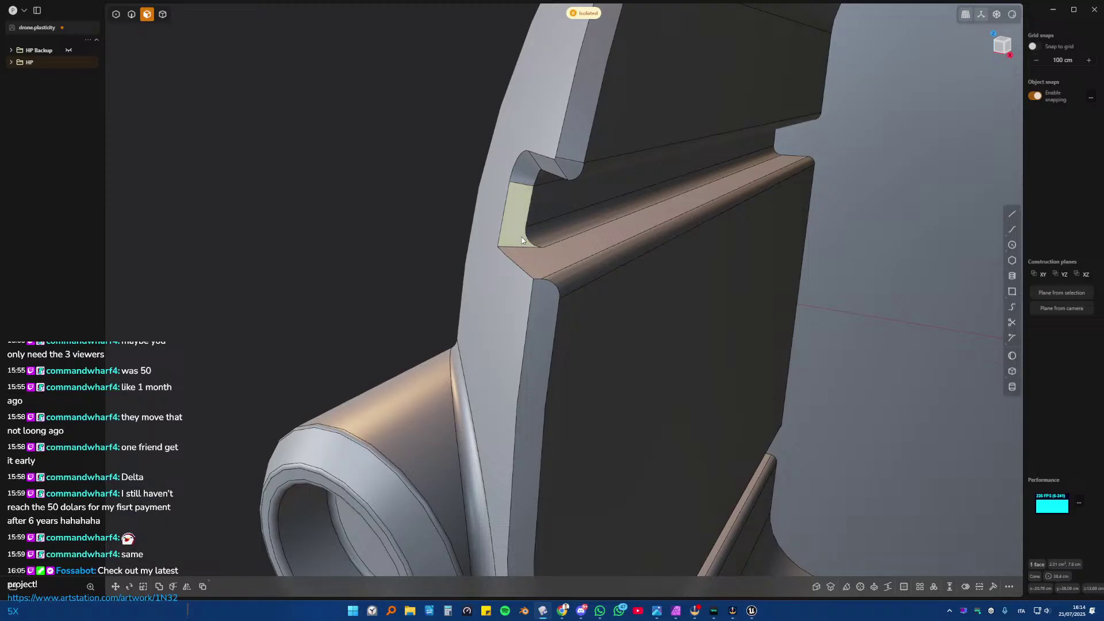
middle_drag(522, 237, 520, 189)
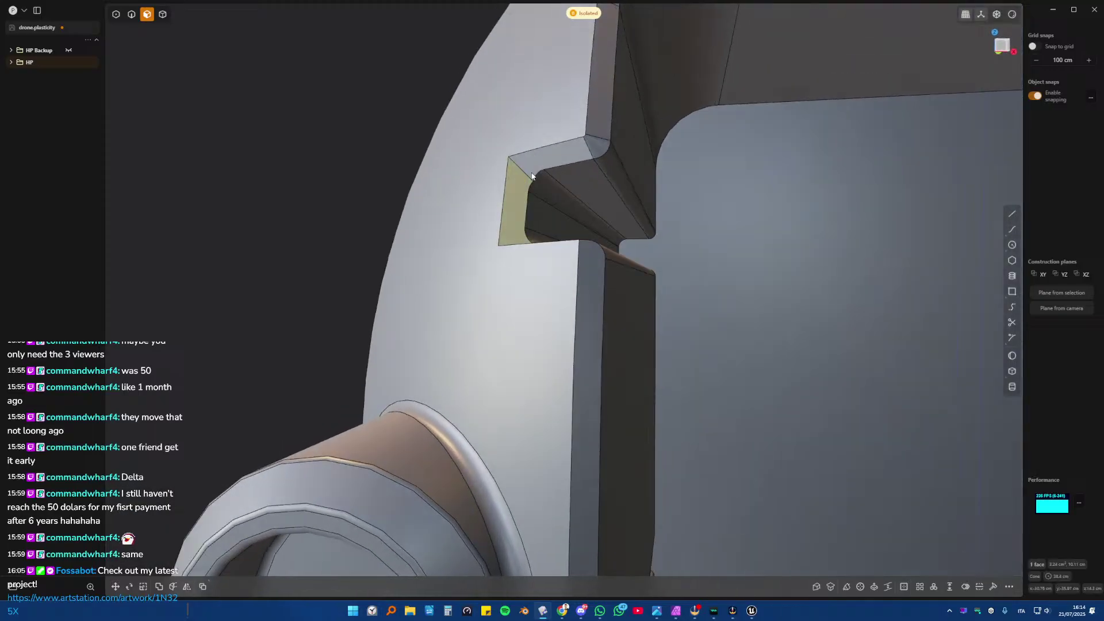
key(Delete)
mouse_move(525, 180)
middle_down()
mouse_move(475, 247)
mouse_move(581, 163)
middle_up()
middle_drag(581, 202, 507, 380)
- Delete the long bevel face between the two side notches and the bevel faces around the lower notch
click(534, 270)
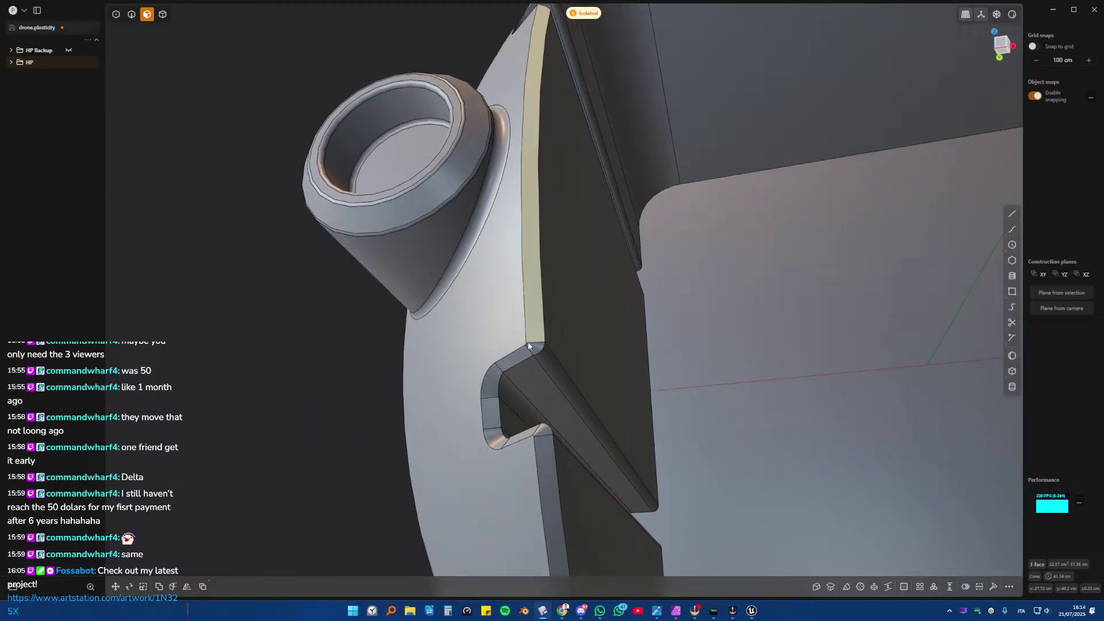
key(Escape)
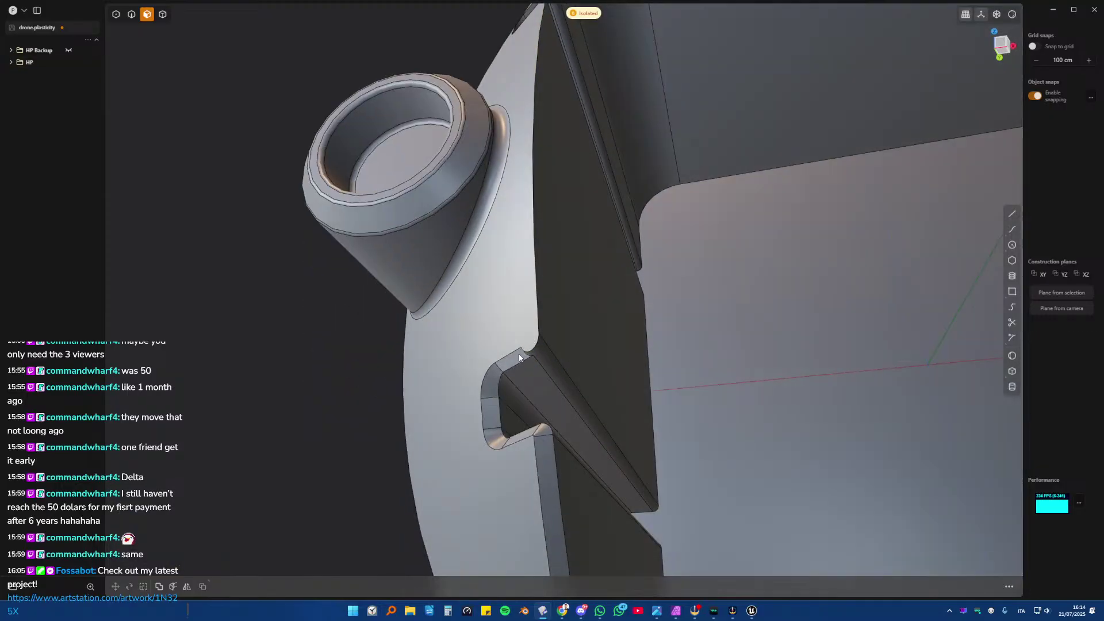
click(518, 355)
key(Delete)
click(490, 387)
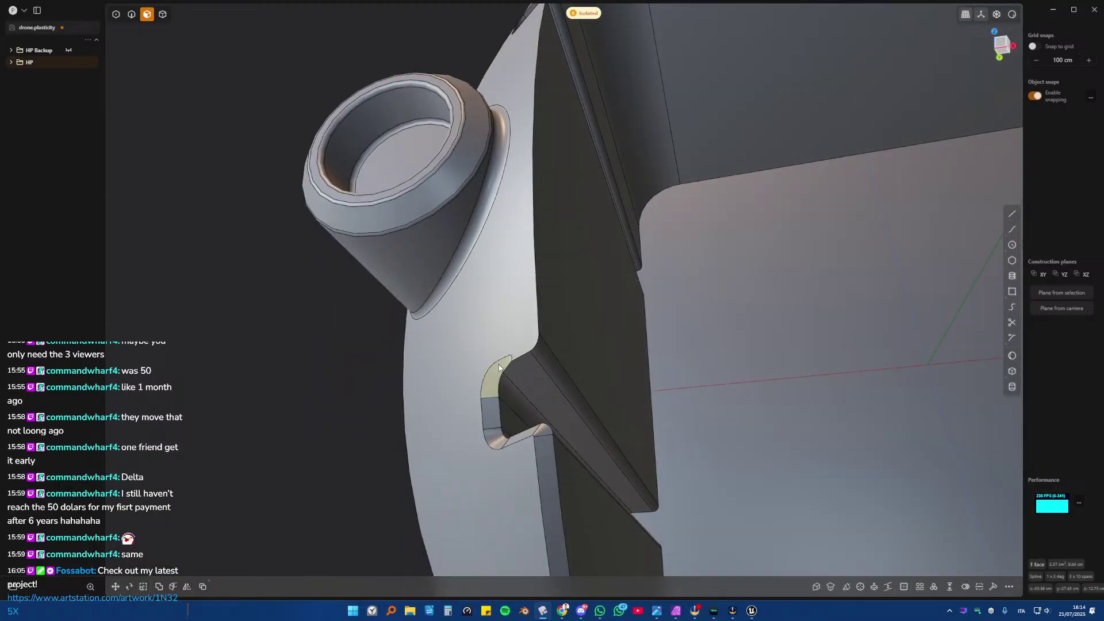
click(491, 410)
key(Delete)
middle_drag(491, 409, 510, 429)
click(498, 403)
key(Delete)
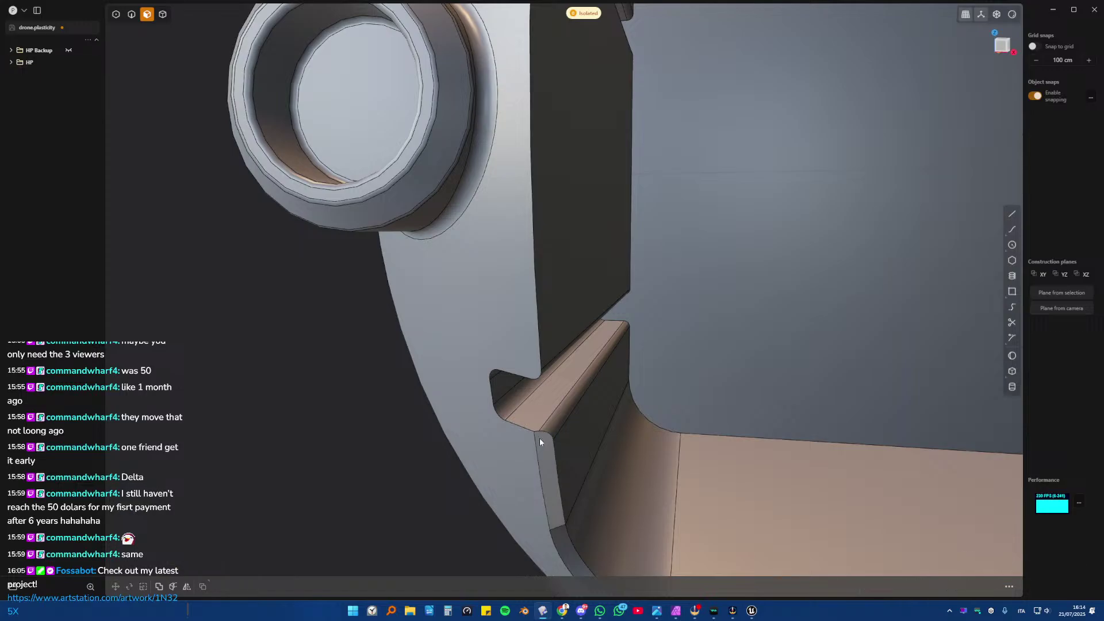
- Delete the bevel faces along the opening's bottom, around its opposite lower corner and at the adjacent lower notch
middle_drag(553, 498, 582, 387)
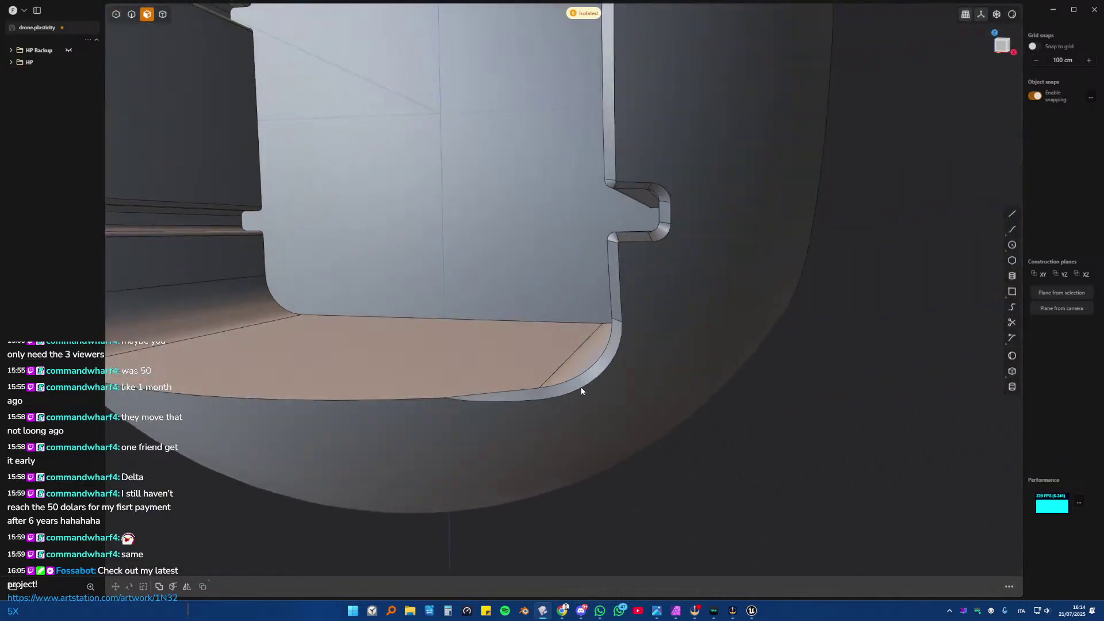
click(586, 377)
shift+middle_drag(597, 336, 579, 375)
scroll(579, 379, up, 2)
key(Delete)
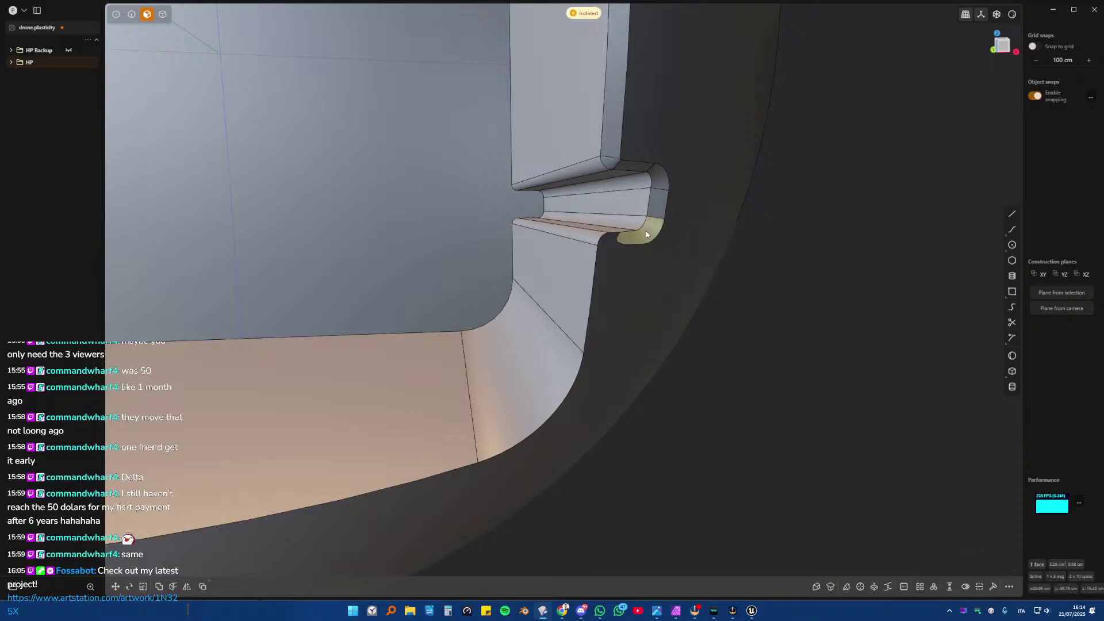
key(Delete)
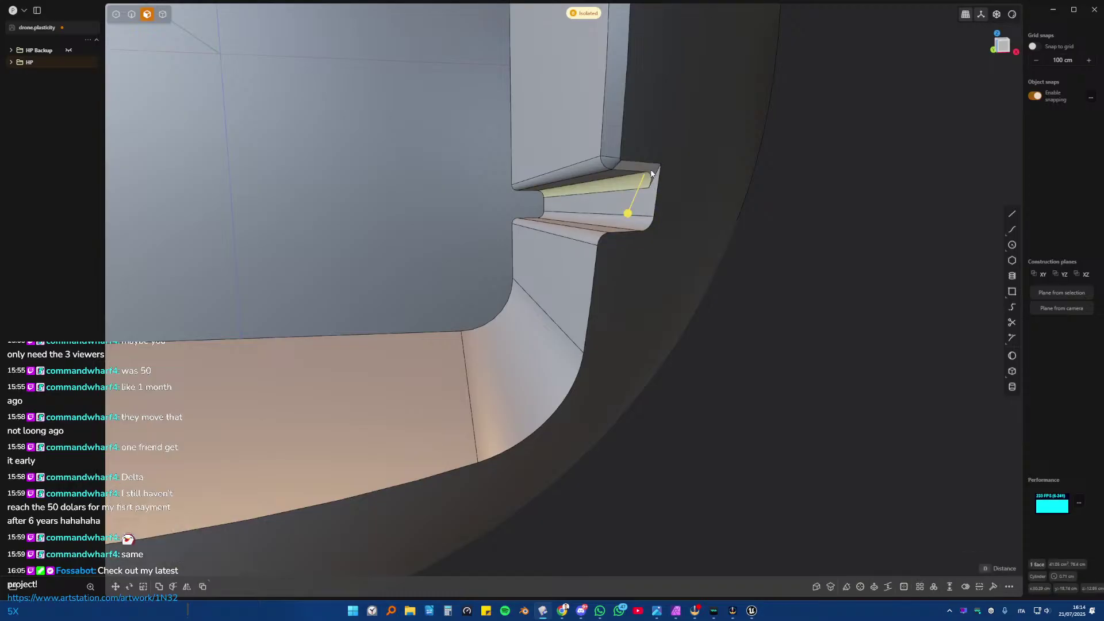
- Delete the long bevel face between the two notches on the opening's opposite side
middle_drag(649, 183, 562, 261)
click(515, 269)
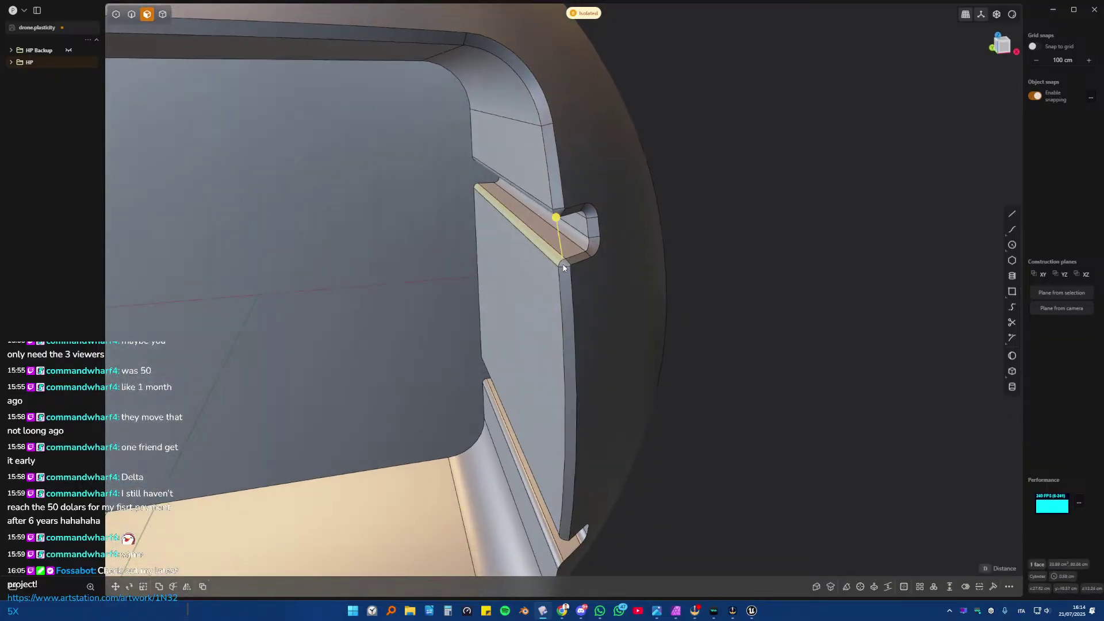
key(o)
key(Delete)
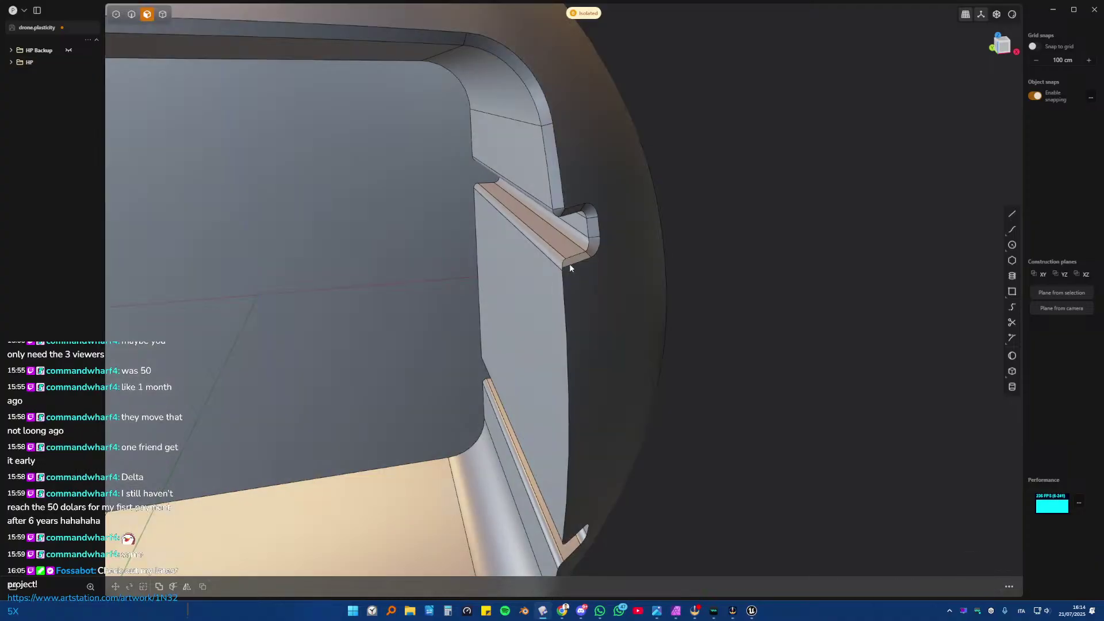
- Delete the bevel faces around the remaining upper notch of the front opening, undoing the last face deletion
scroll(569, 263, up, 2)
click(574, 260)
key(Delete)
click(603, 231)
key(Delete)
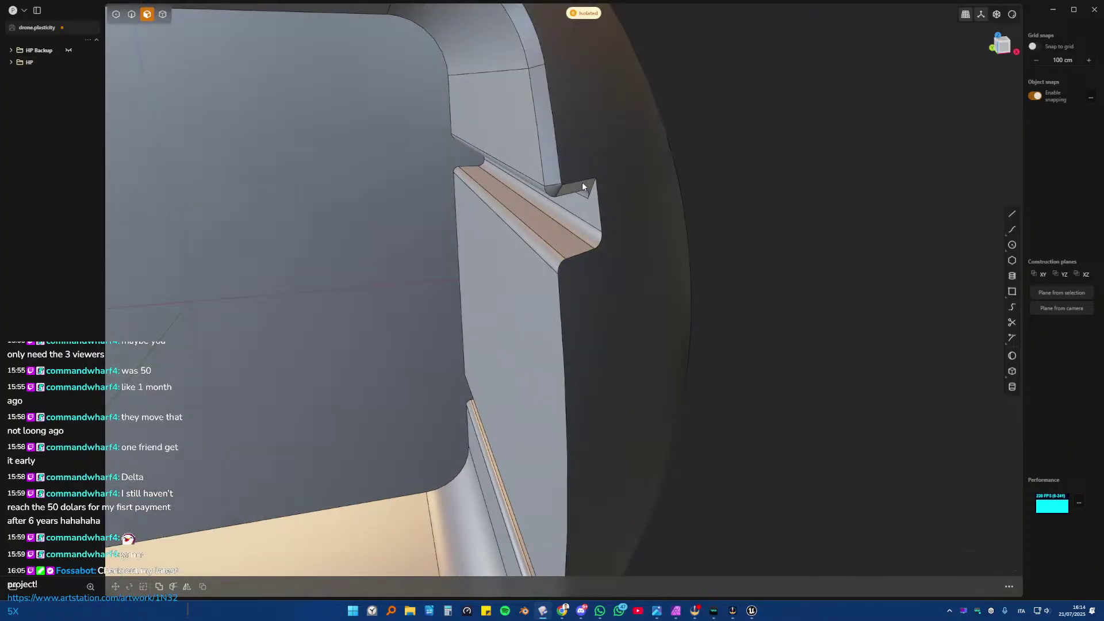
key(ctrl+z)
click(549, 167)
key(o)
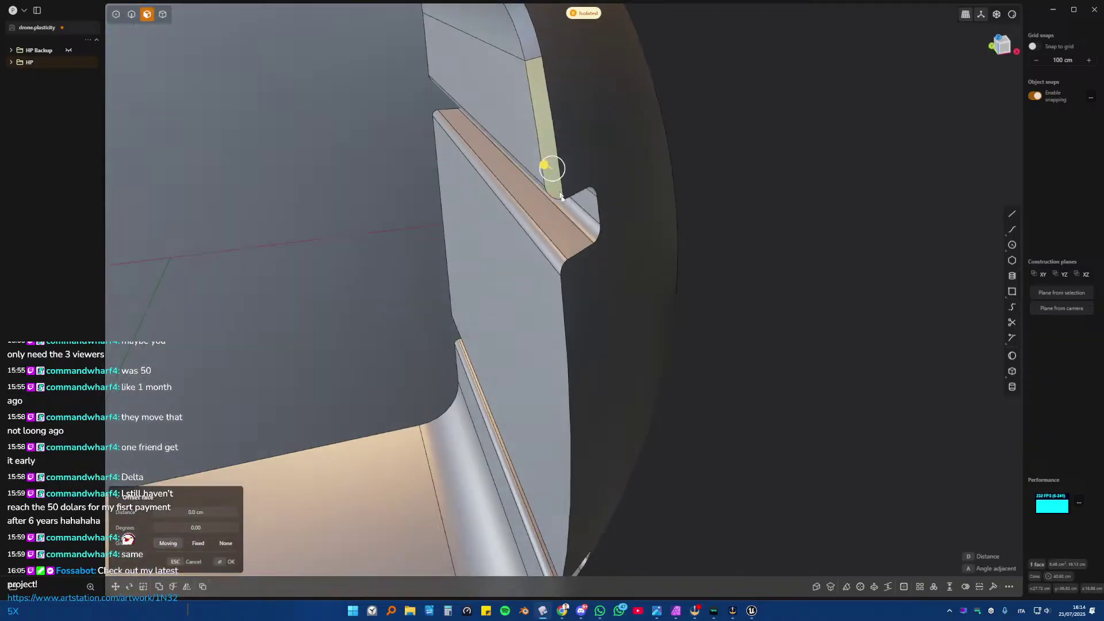
middle_drag(550, 167, 679, 328)
key(Escape)
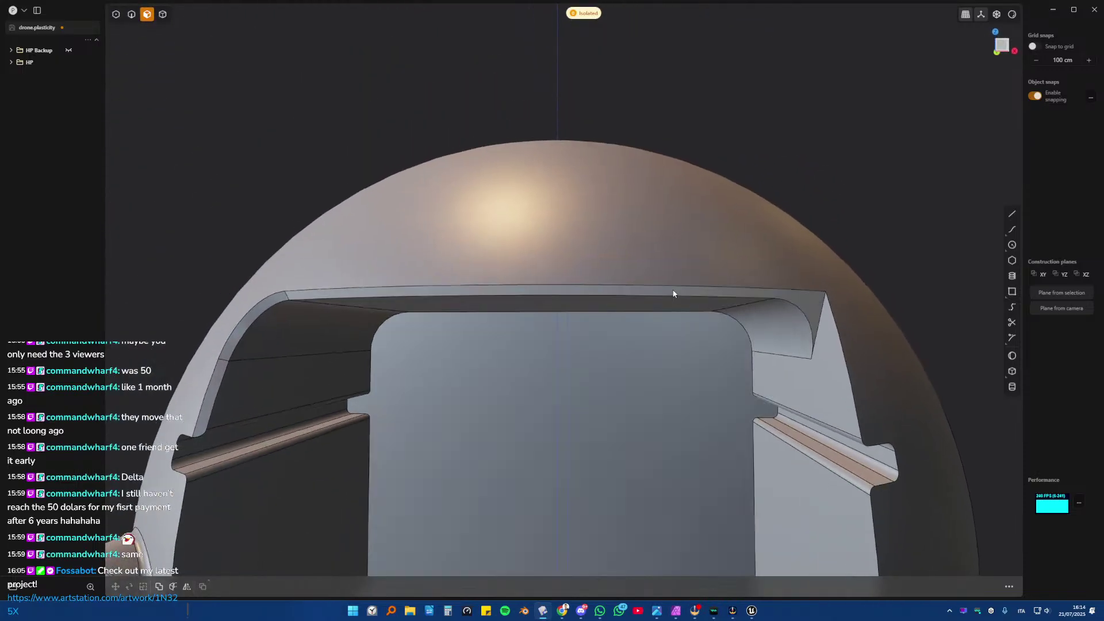
- Delete the remaining bevel faces along the opening's top edge, around its upper corner and down to the upper notch
drag(305, 317, 259, 306)
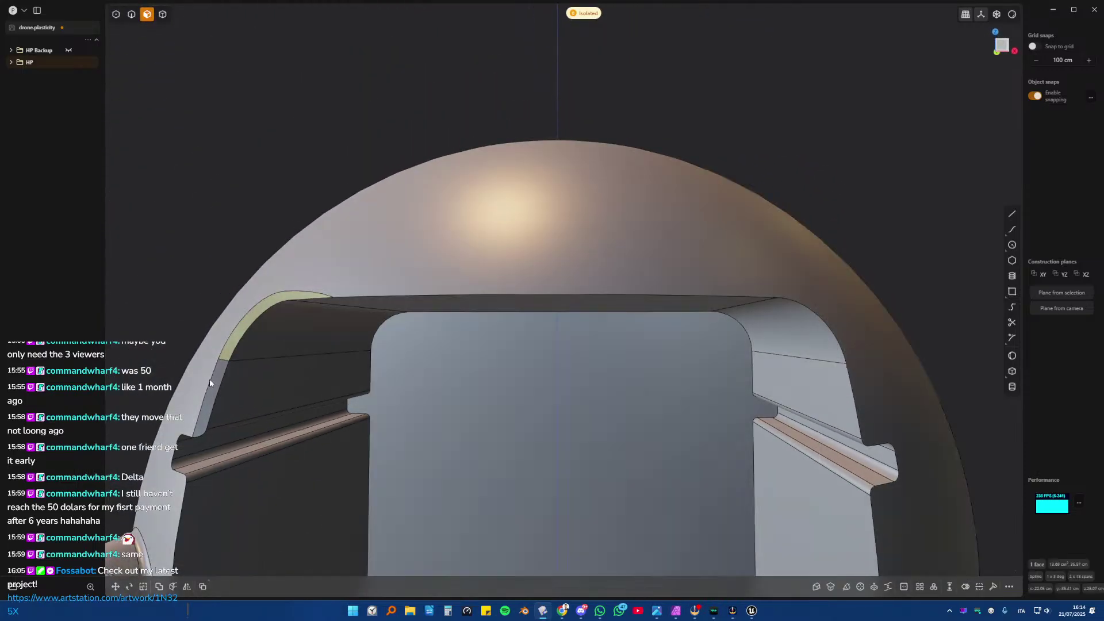
drag(218, 374, 234, 346)
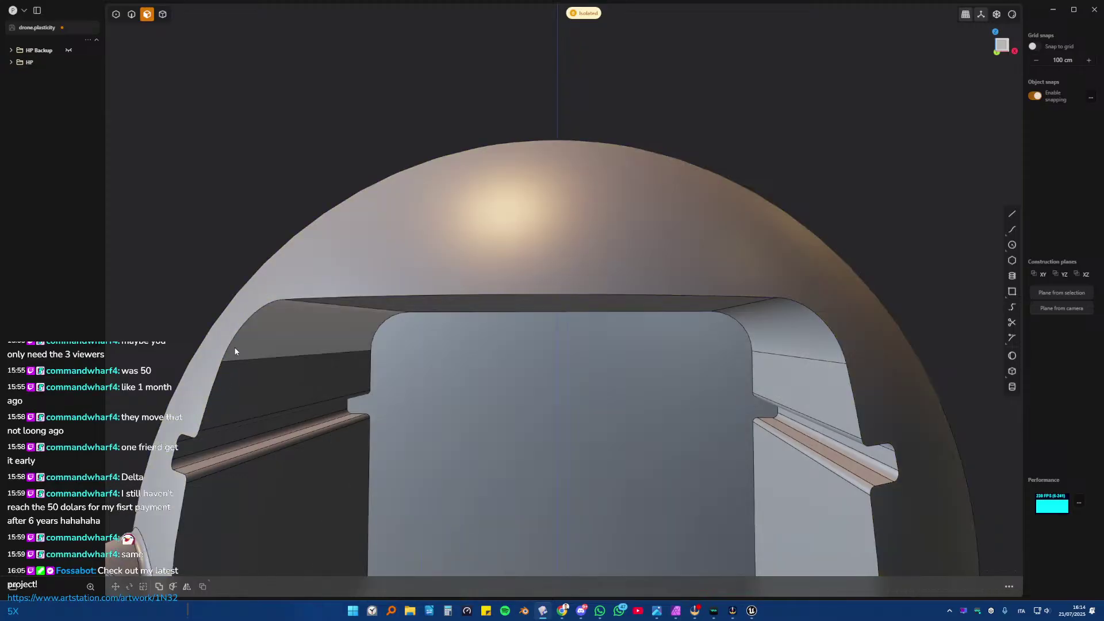
scroll(234, 346, down, 3)
- Fillet the front opening's entire outer edge loop, including all notches, by about 0.338 cm
middle_drag(234, 346, 565, 351)
scroll(486, 334, up, 5)
key(2)
click(572, 308)
key(f)
scroll(542, 371, up, 3)
scroll(553, 346, up, 5)
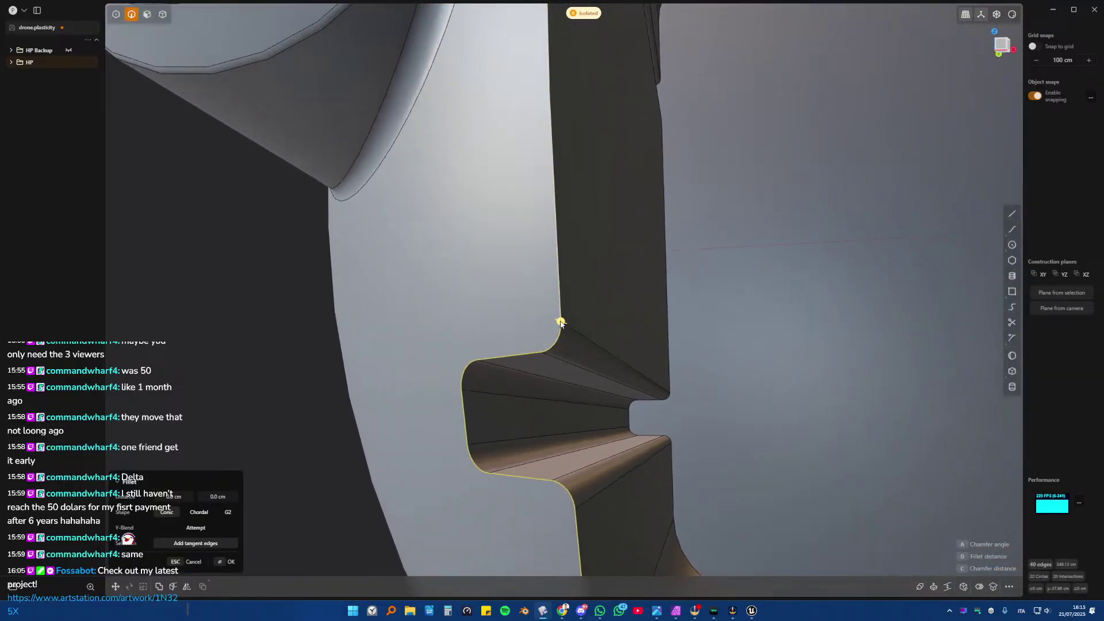
mouse_move(561, 323)
mouse_down()
mouse_move(521, 324)
mouse_move(568, 325)
mouse_up()
key(Return)
key(f)
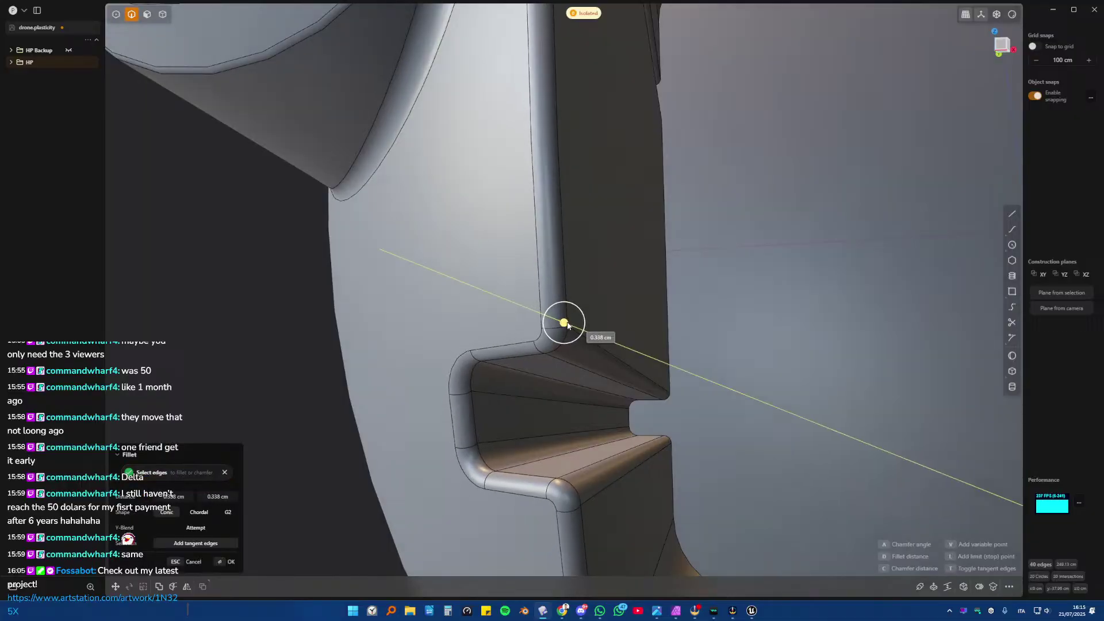
key(Return)
middle_drag(529, 337, 385, 306)
scroll(391, 331, down, 5)
click(391, 331)
key(f)
scroll(385, 306, down, 5)
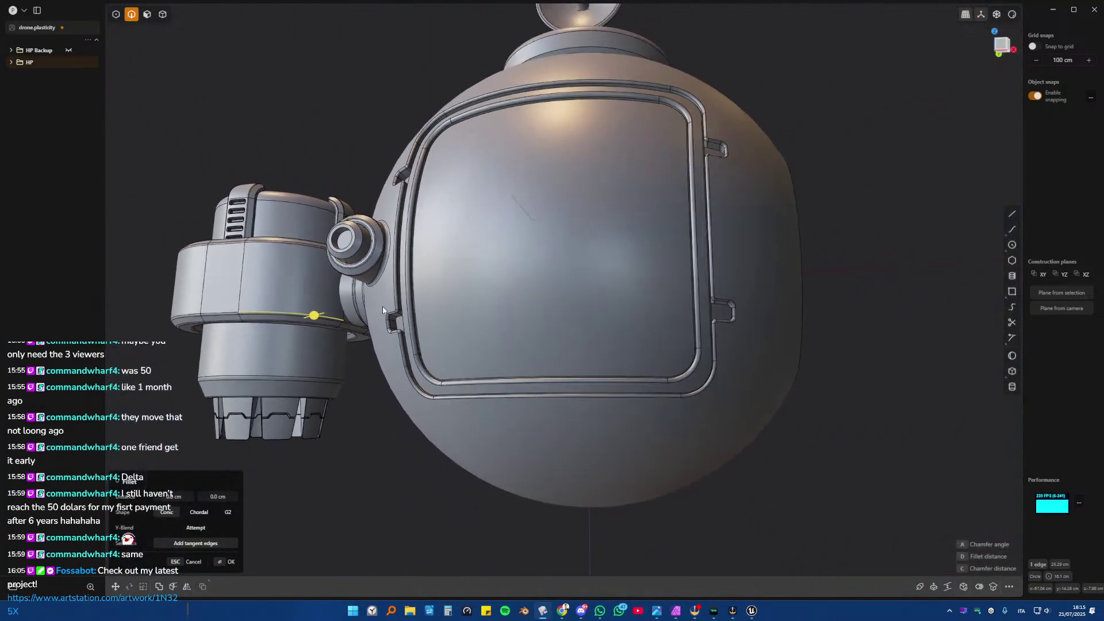
key(Escape)
- Chamfer the outer vertical edge of the small block inside the lower notch by about 0.873 cm
middle_drag(660, 286, 584, 298)
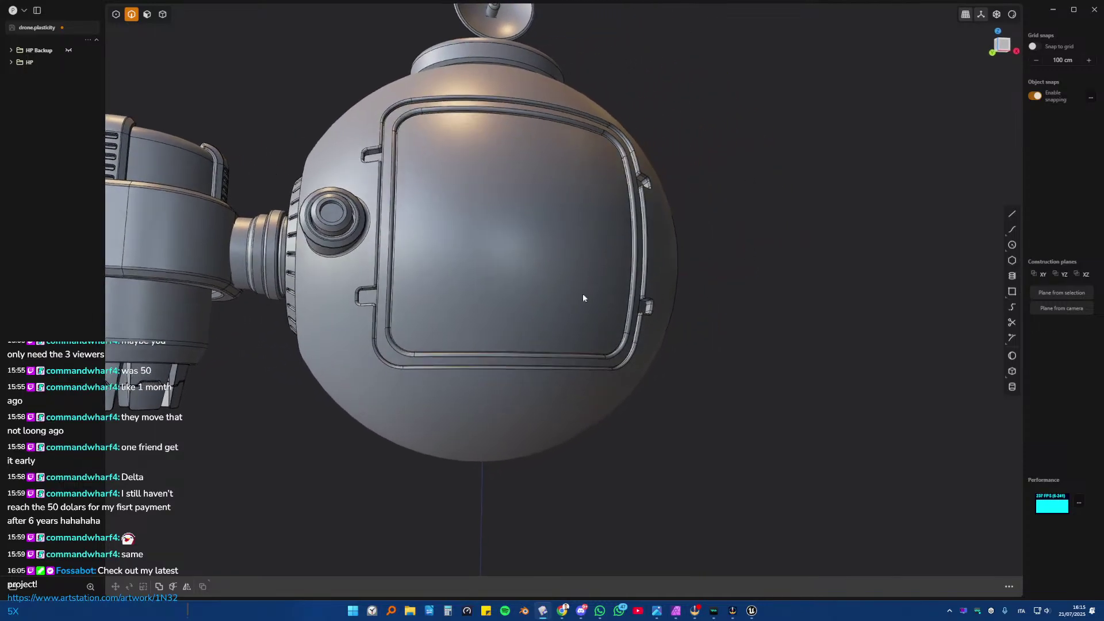
scroll(584, 298, down, 4)
scroll(601, 364, up, 10)
scroll(599, 371, up, 6)
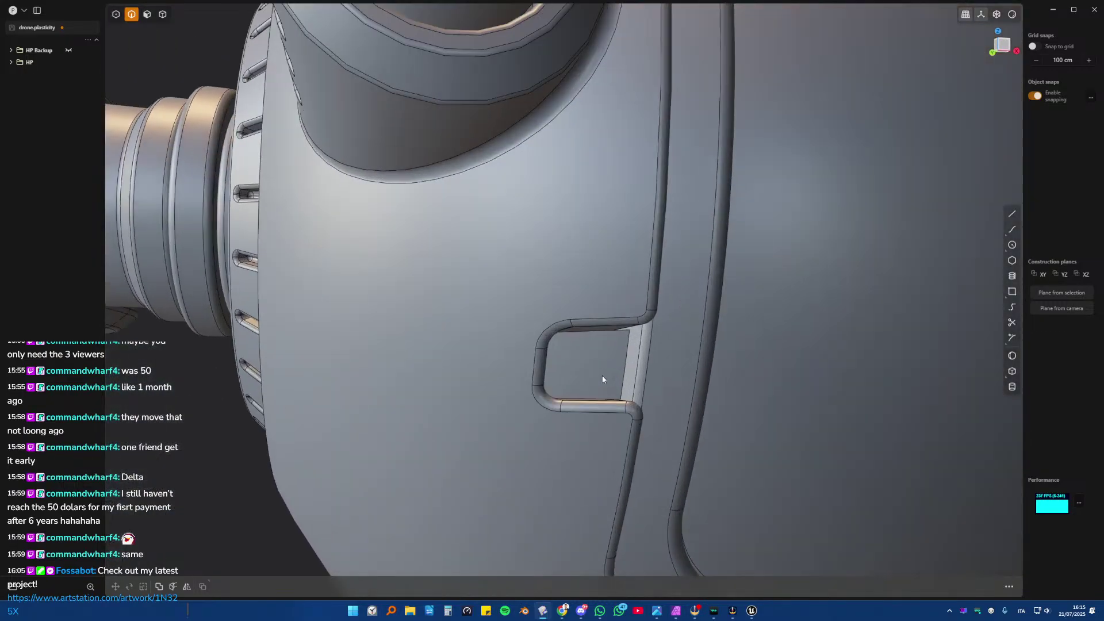
key(f)
middle_drag(605, 376, 659, 370)
drag(625, 344, 600, 344)
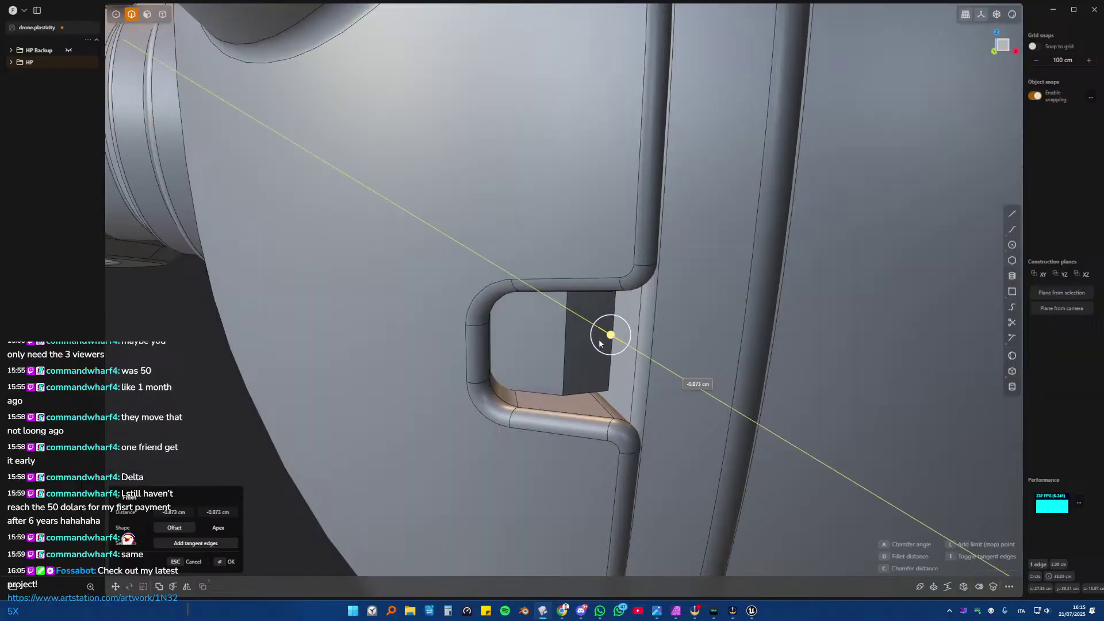
key(Return)
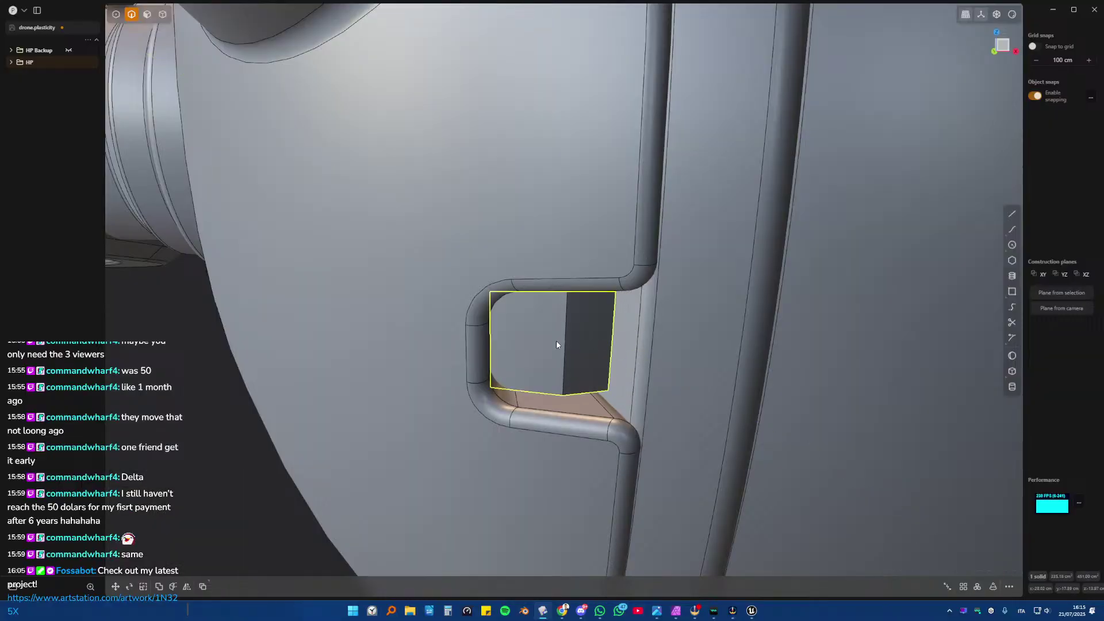
- Isolate the chamfered notch block, fillet all its edges slightly and bring the other parts back into view
key(/)
middle_drag(597, 357, 569, 377)
click(560, 336)
key(f)
click(612, 328)
click(586, 299)
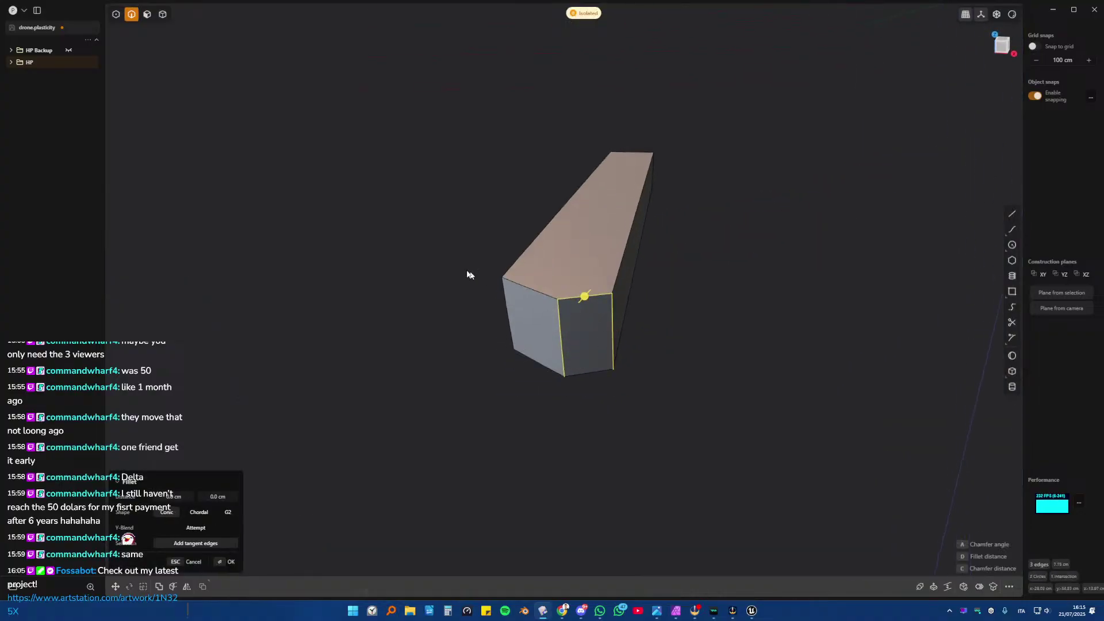
drag(428, 108, 745, 286)
drag(585, 295, 587, 292)
click(743, 309)
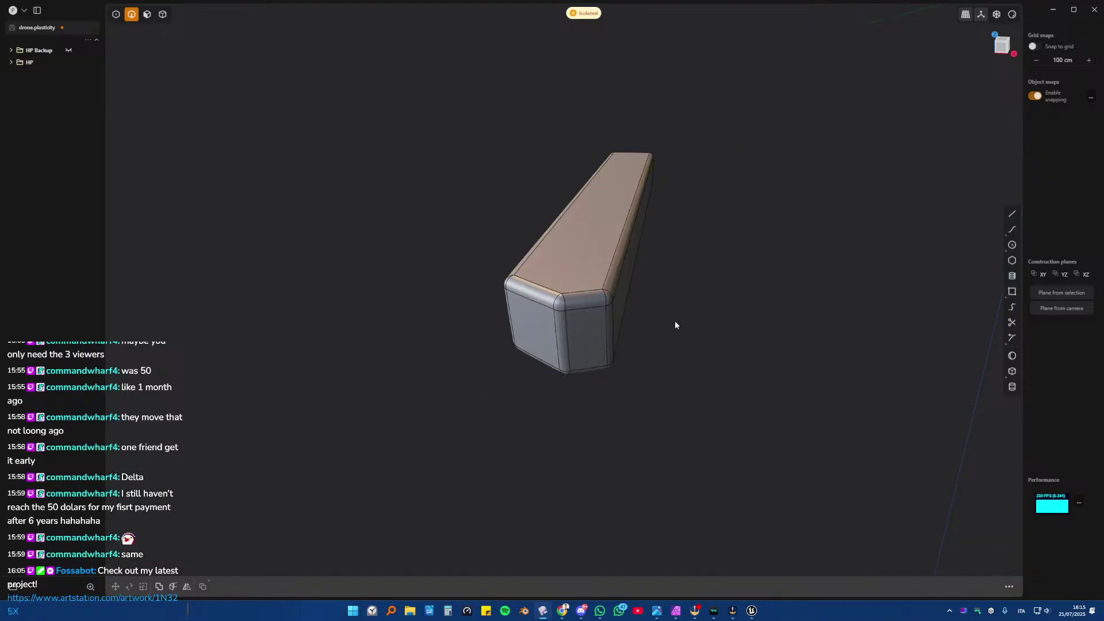
key(slash)
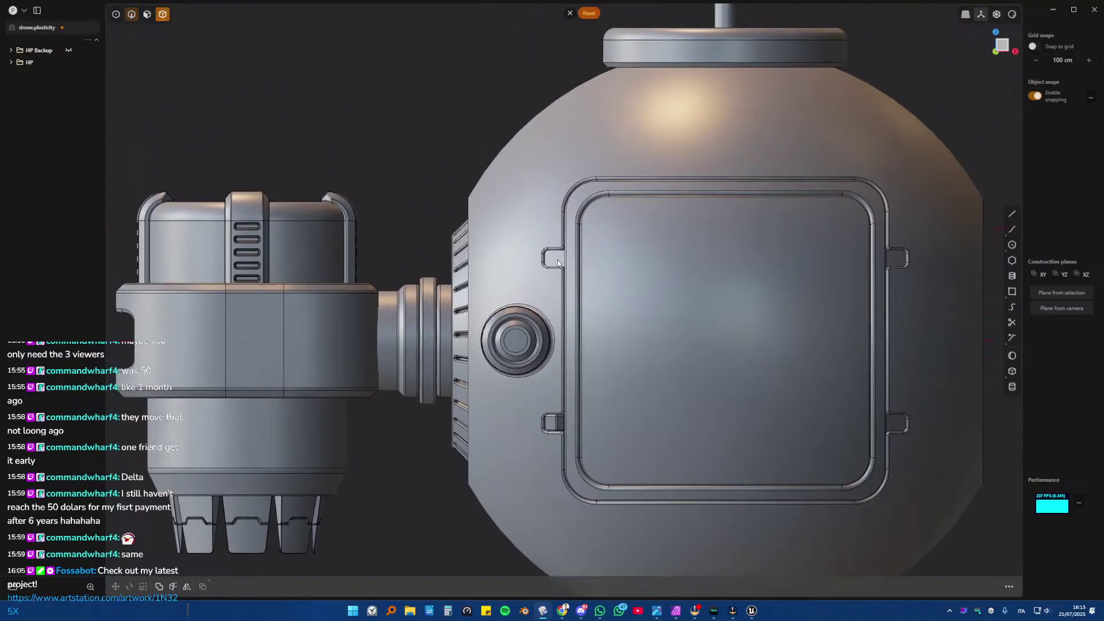
- Mirror the filleted notch block vertically and sideways so that all four notches of the front opening hold one
middle_drag(558, 263, 874, 290)
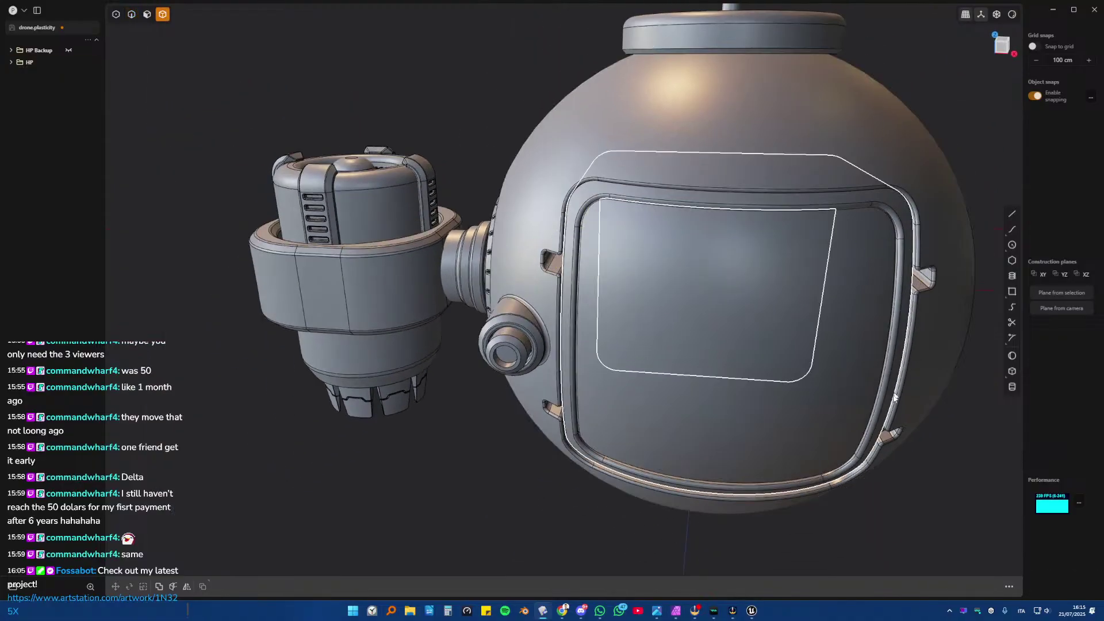
middle_drag(894, 396, 900, 456)
key(KP_1)
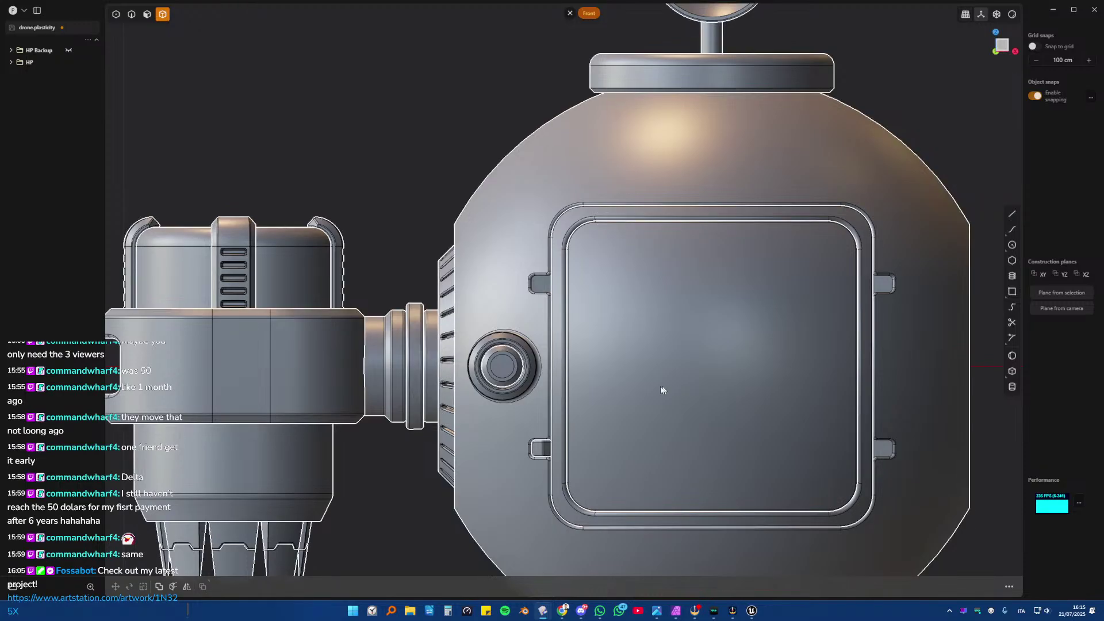
scroll(663, 390, down, 5)
key(alt+x)
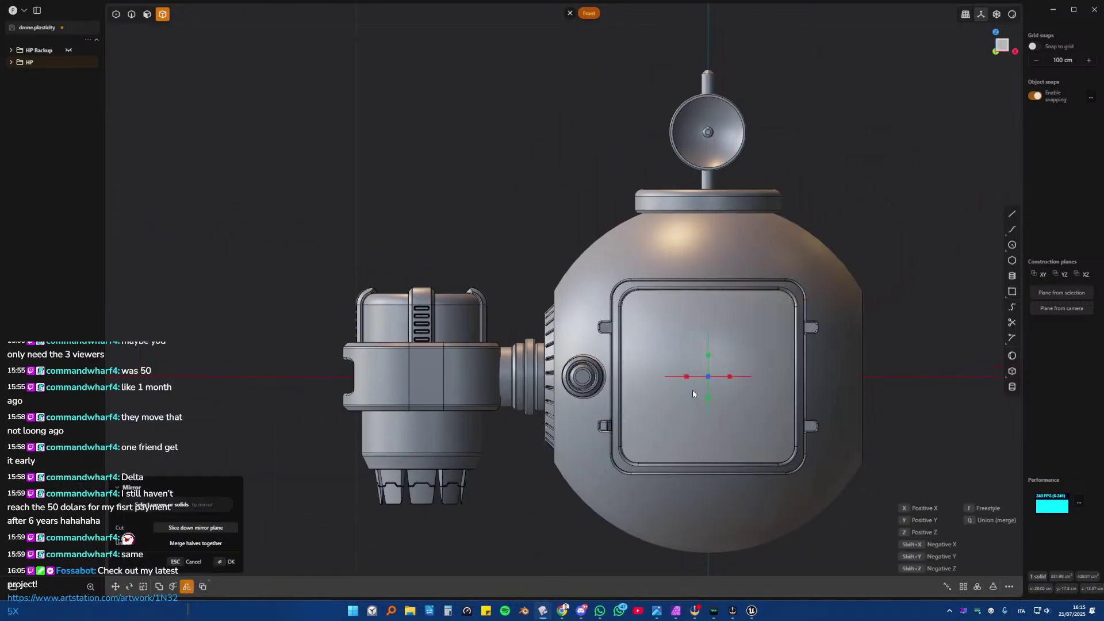
click(707, 398)
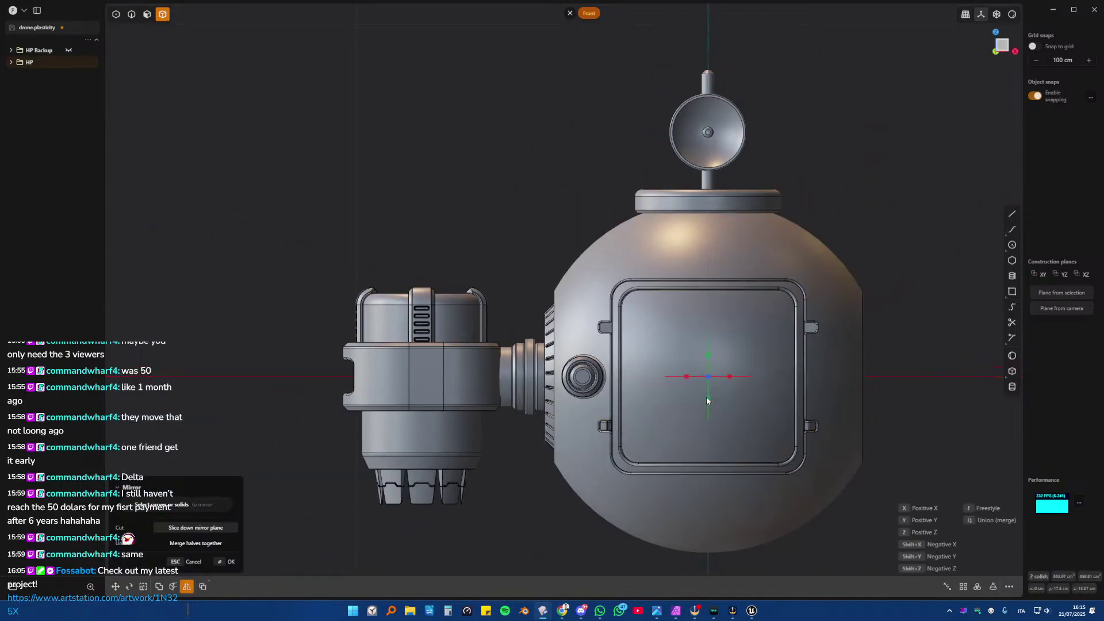
click(706, 401)
key(Return)
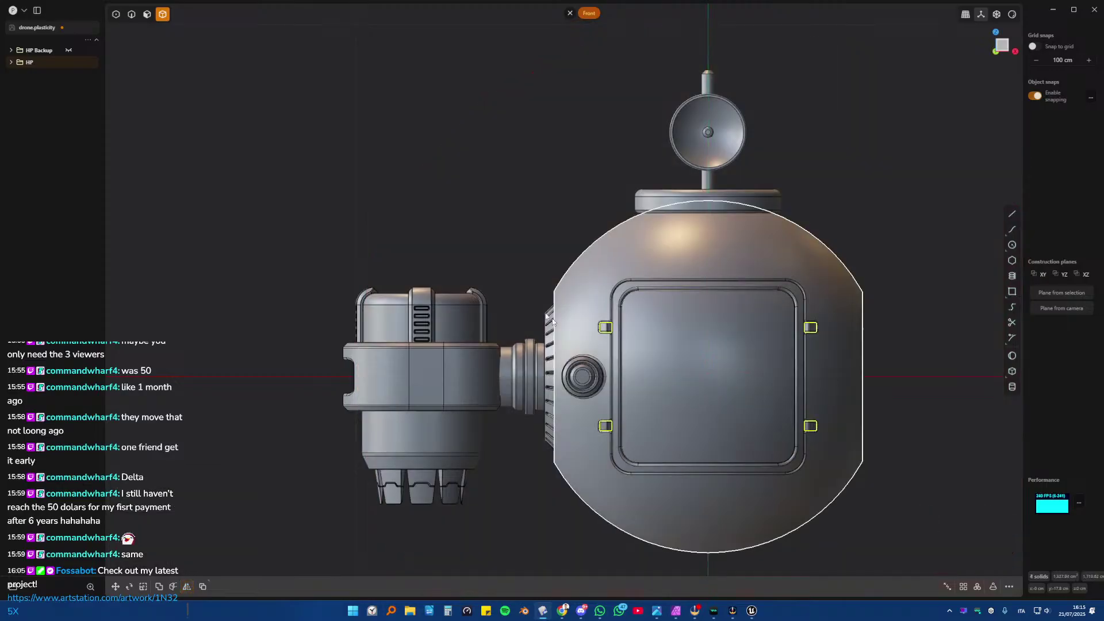
key(Escape)
mouse_move(598, 296)
middle_down()
mouse_move(510, 278)
mouse_move(646, 259)
mouse_move(518, 274)
mouse_move(553, 279)
mouse_move(540, 297)
mouse_move(532, 264)
mouse_move(519, 281)
mouse_move(450, 246)
middle_up()
scroll(502, 274, up, 3)
click(528, 255)
key(slash)
key(slash)
key(Escape)
- Fillet the circular rim edges of the spherical body's side opening by 0.307 cm
key(2)
click(606, 279)
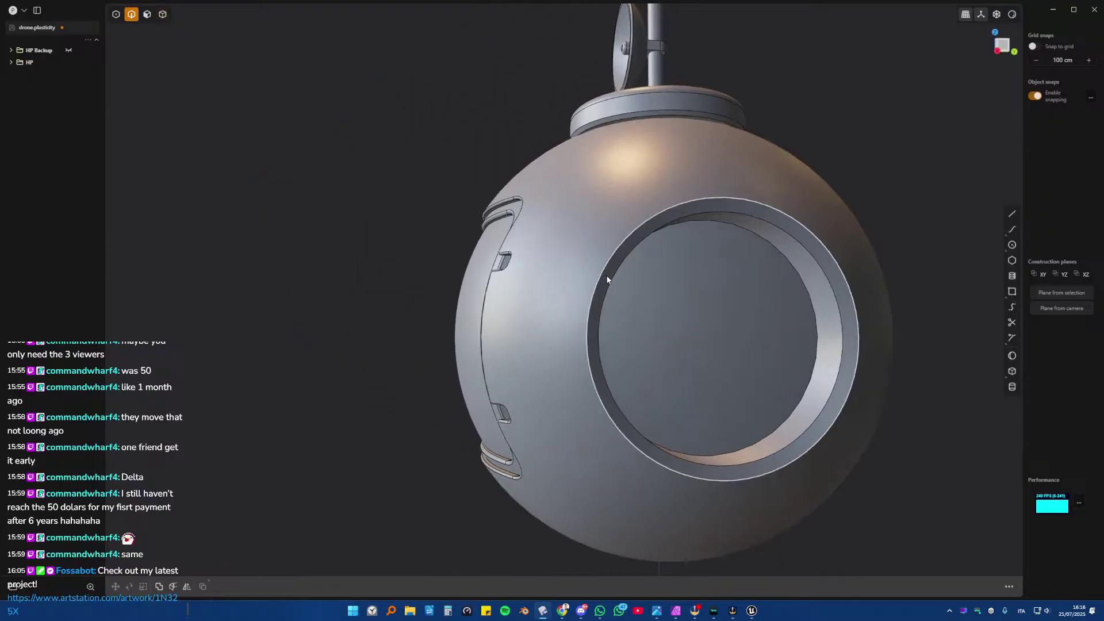
scroll(607, 279, up, 3)
key(f)
click(612, 279)
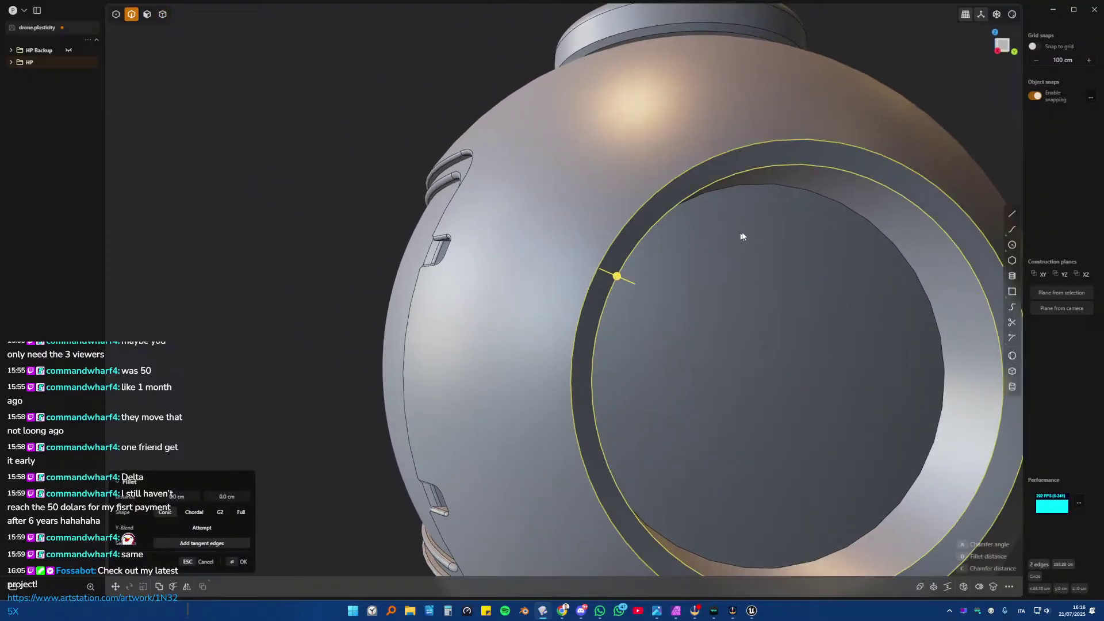
click(827, 206)
scroll(771, 241, down, 3)
middle_drag(688, 286, 780, 220)
drag(775, 214, 770, 217)
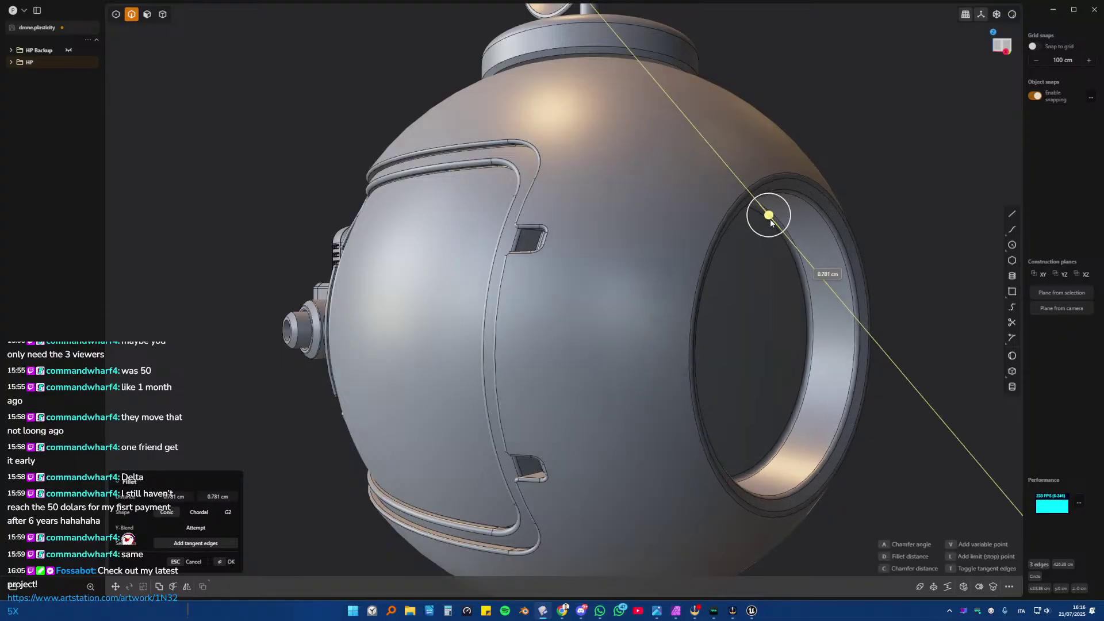
middle_drag(770, 217, 599, 244)
scroll(518, 233, up, 3)
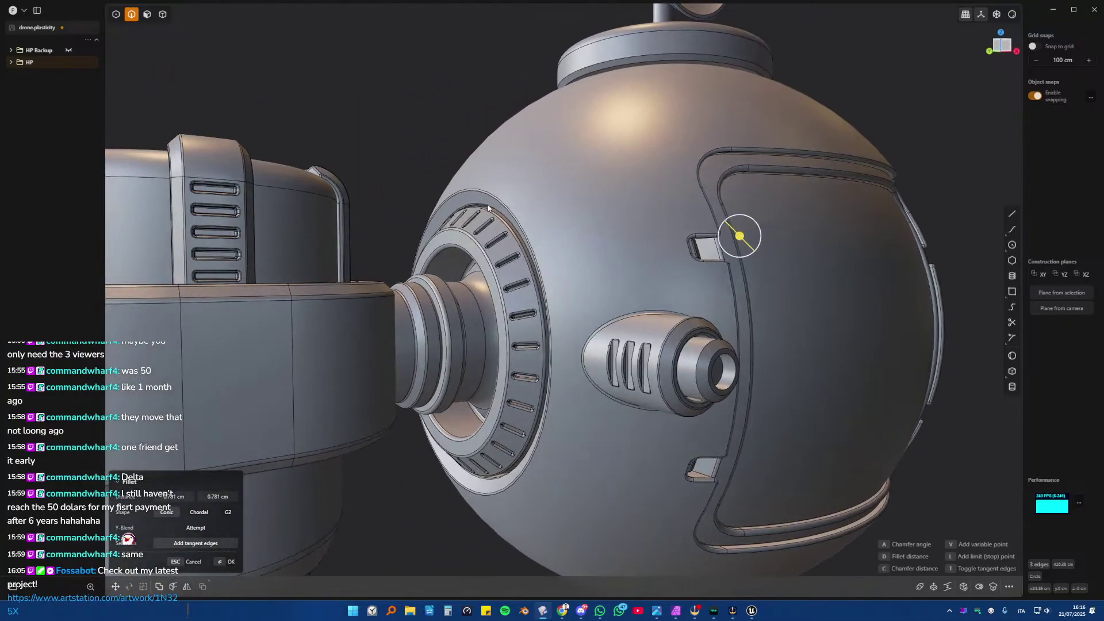
scroll(478, 194, up, 6)
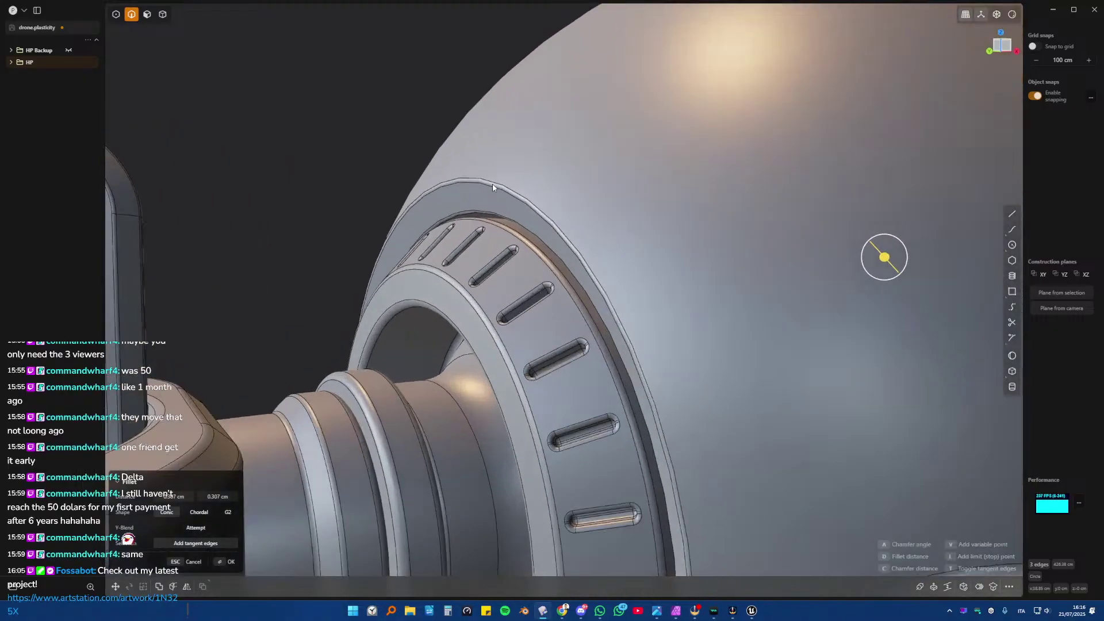
- Examine the filleted body, door, side ring and thruster from several angles
scroll(492, 187, down, 5)
middle_drag(646, 198, 517, 153)
scroll(738, 171, up, 5)
scroll(409, 178, up, 4)
scroll(368, 170, down, 6)
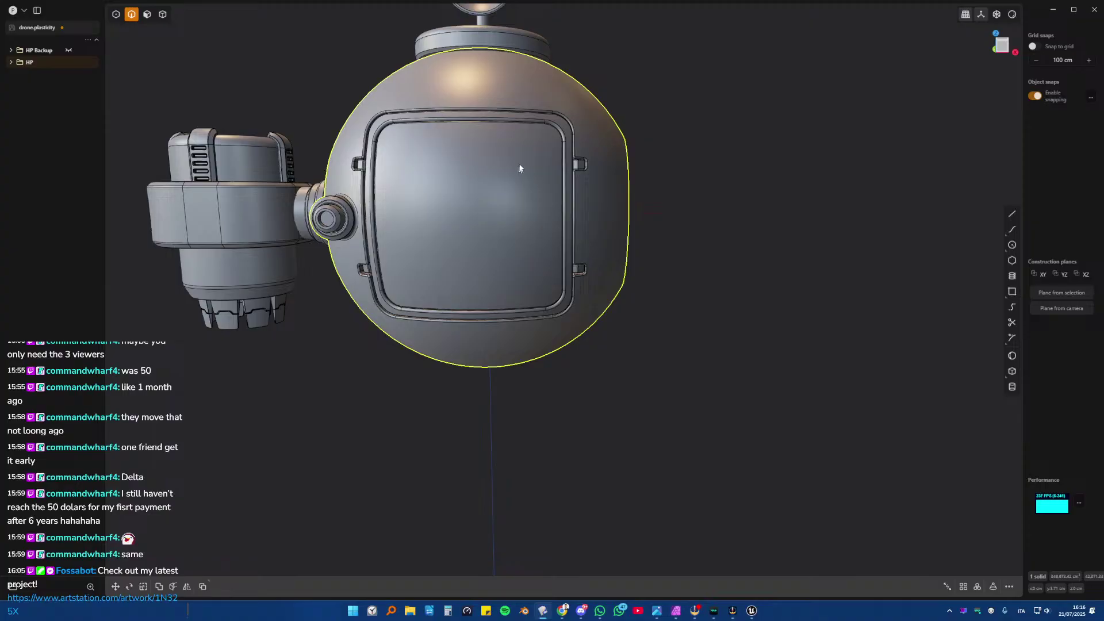
click(708, 198)
middle_drag(708, 199, 523, 156)
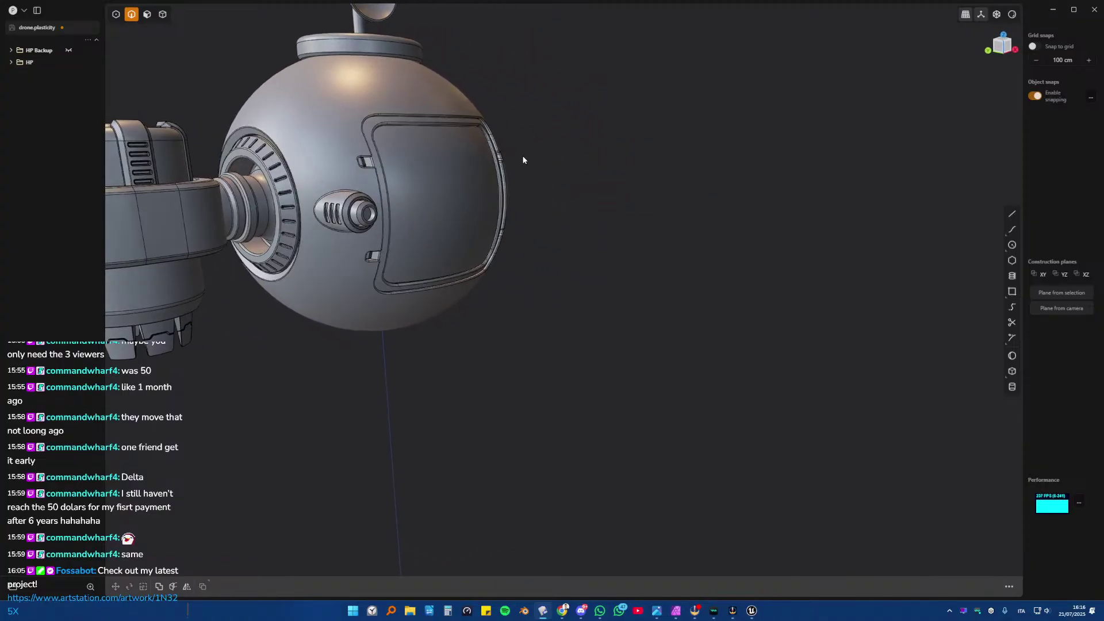
key(KP_1)
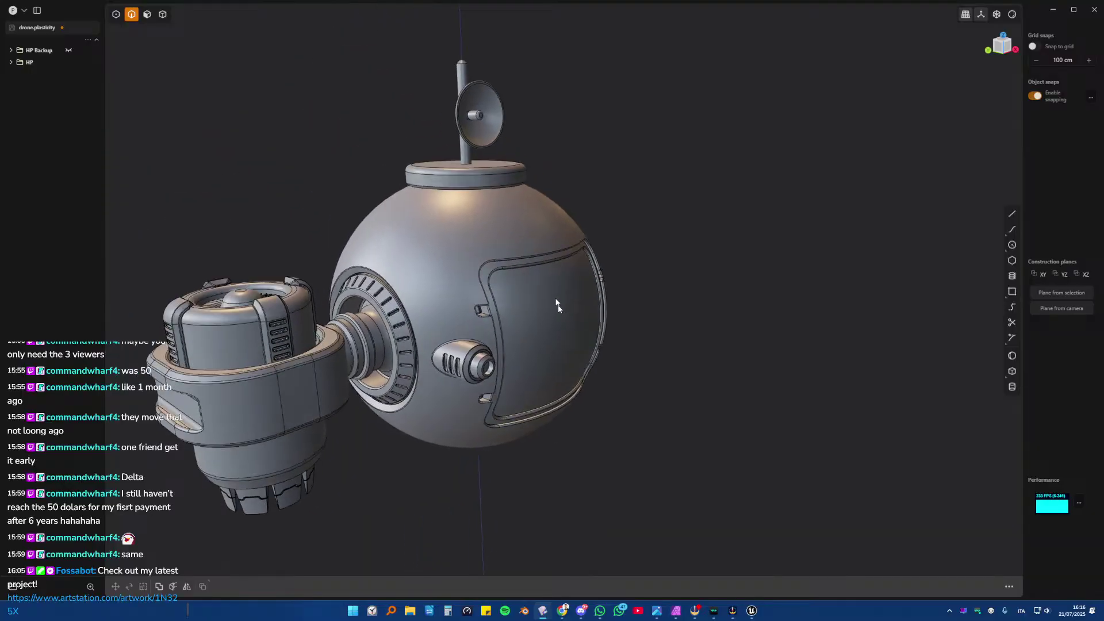
middle_drag(479, 282, 565, 287)
scroll(542, 280, up, 3)
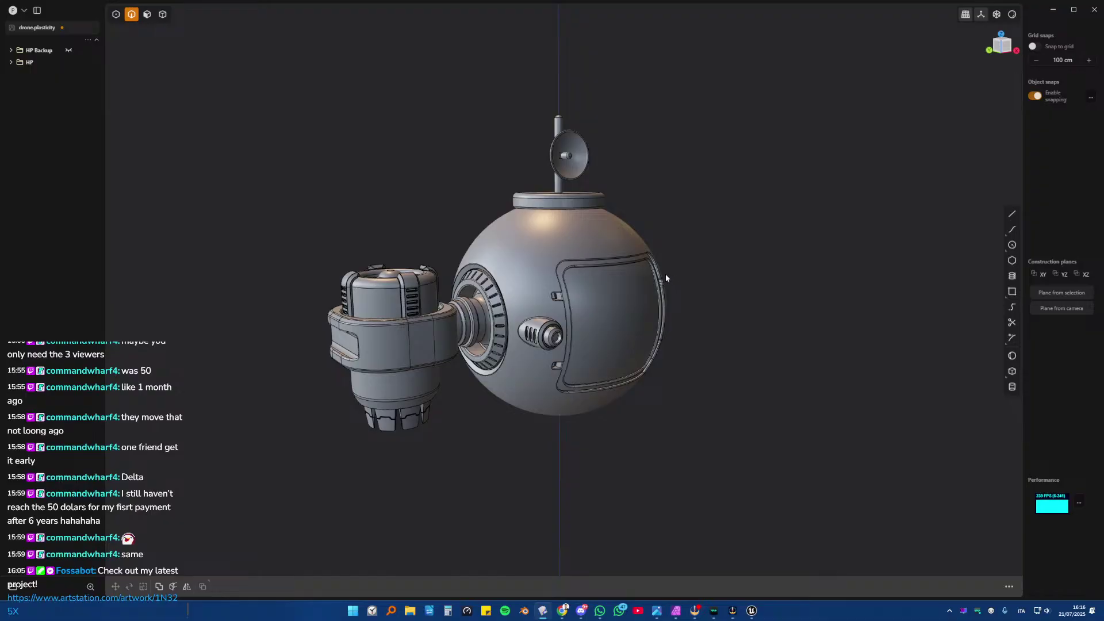
middle_drag(663, 274, 645, 247)
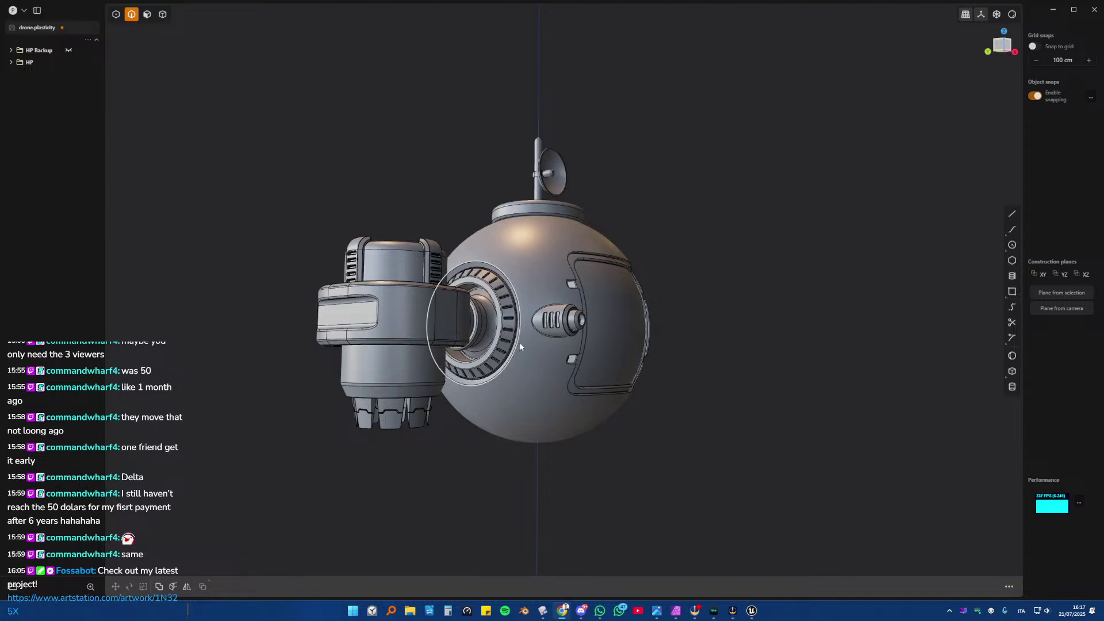
mouse_move(506, 339)
middle_down()
mouse_move(586, 348)
mouse_move(506, 384)
middle_up()
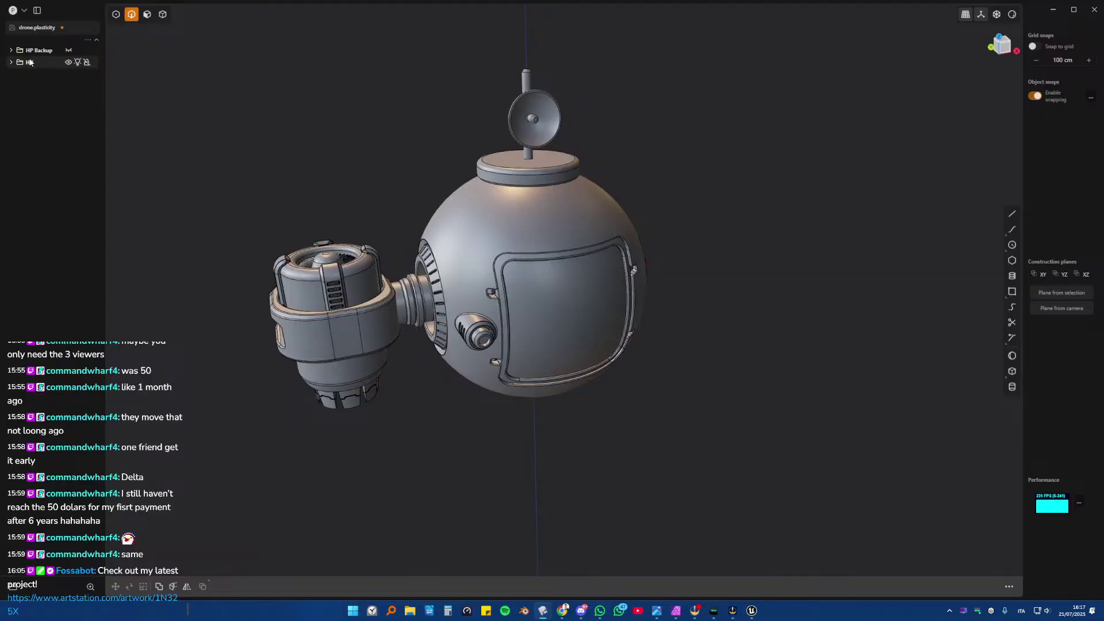
- Select all solids of the HP group and start exporting them as an OBJ file
click(11, 62)
click(41, 87)
scroll(69, 244, down, 10)
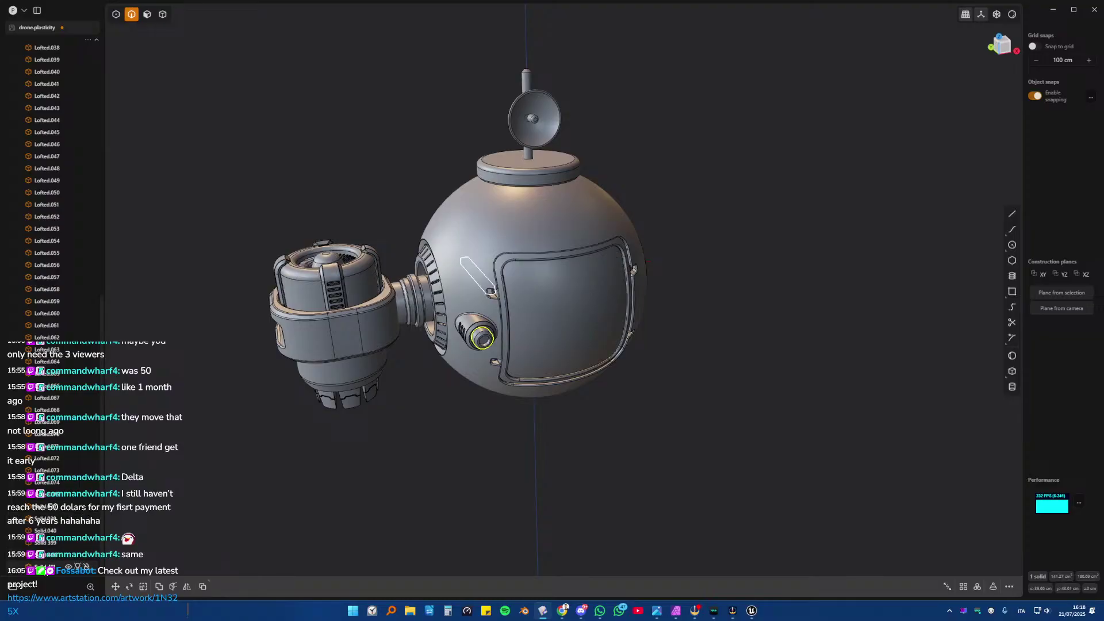
shift+click(68, 521)
scroll(202, 312, up, 3)
scroll(448, 299, down, 2)
middle_drag(447, 299, 400, 281)
click(20, 11)
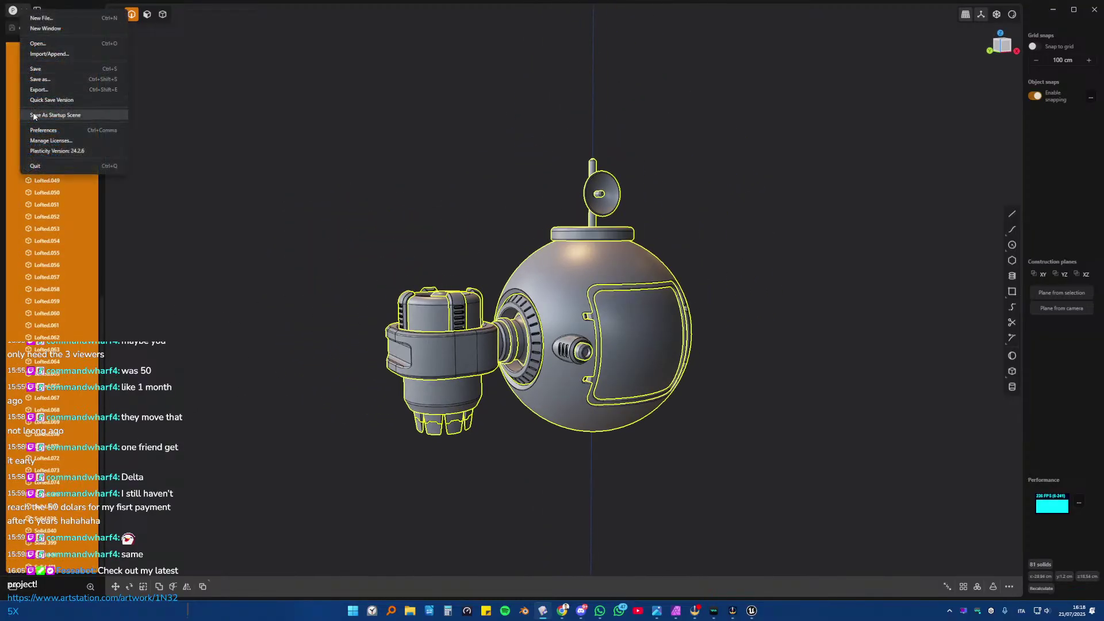
click(48, 94)
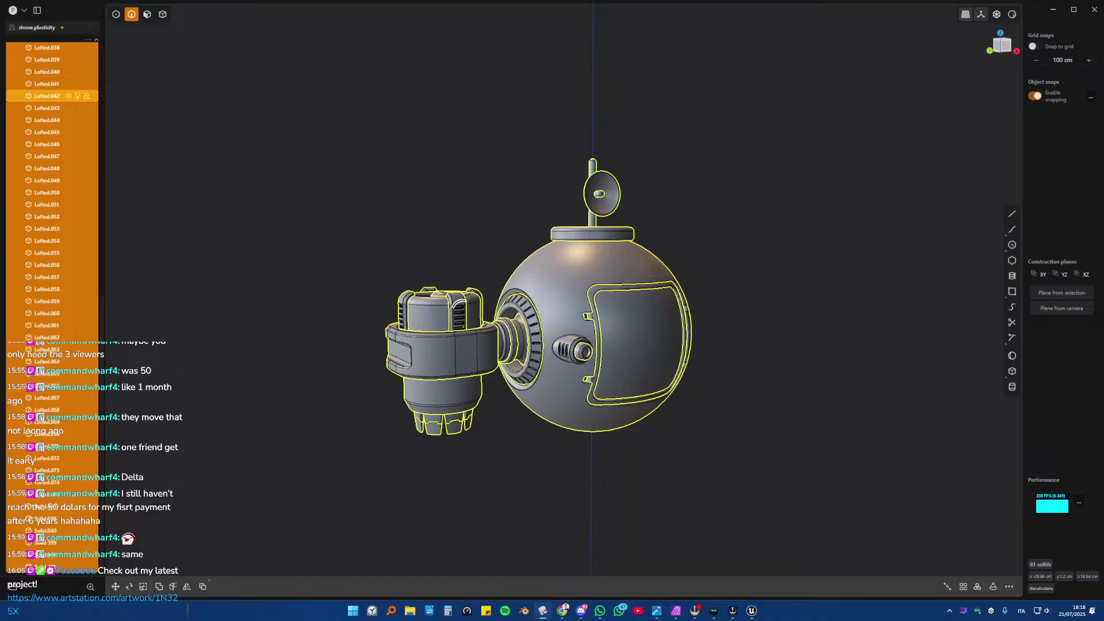
- Set the OBJ export density to 1.00 and check the mesh wireframe on the body, thruster and door up close
scroll(551, 340, up, 5)
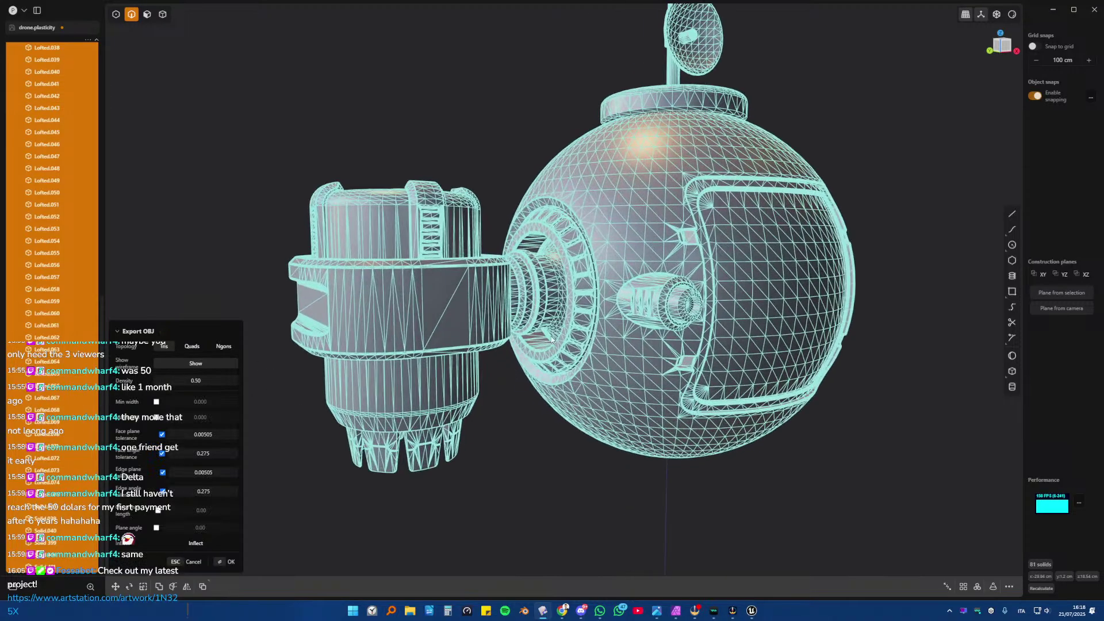
click(235, 380)
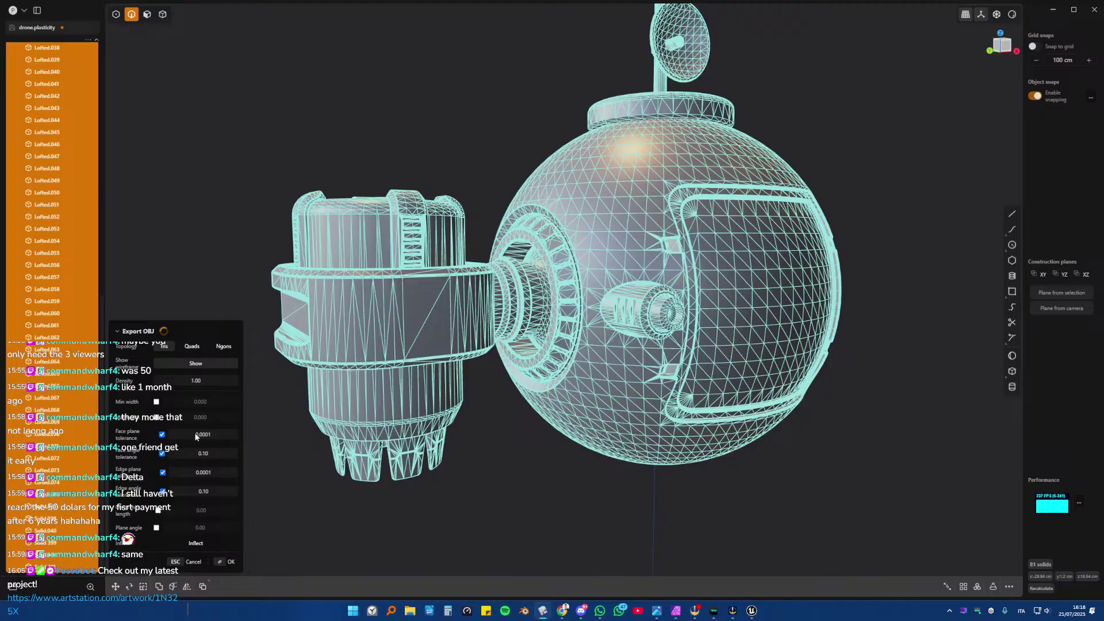
middle_drag(322, 420, 437, 362)
scroll(664, 357, up, 2)
scroll(576, 374, up, 2)
scroll(487, 396, up, 2)
scroll(448, 368, up, 5)
scroll(445, 357, down, 3)
scroll(517, 367, up, 4)
scroll(516, 368, down, 6)
scroll(529, 402, up, 2)
scroll(518, 395, up, 4)
scroll(503, 365, down, 3)
scroll(547, 374, down, 1)
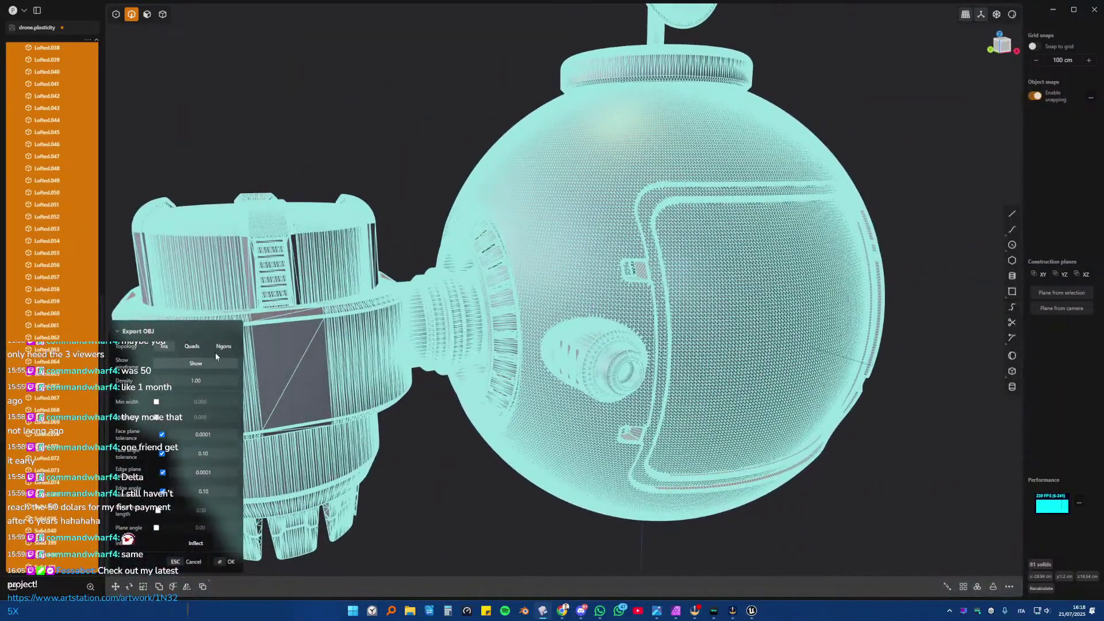
- Preview the ngon topology, set the topology back to triangles and confirm the OBJ export
click(222, 347)
click(199, 349)
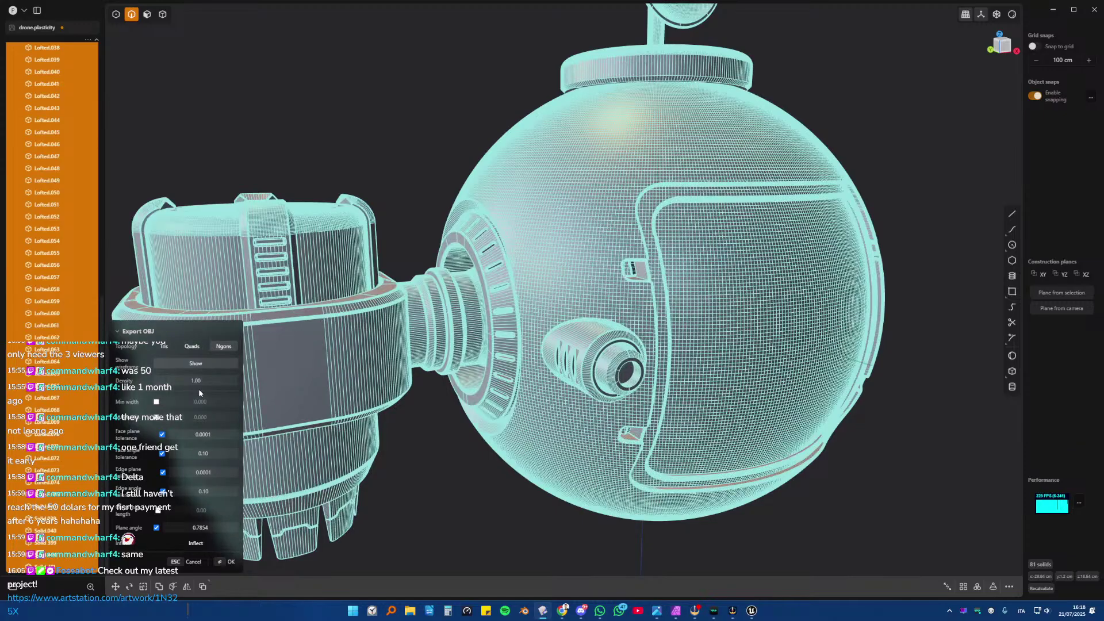
click(164, 348)
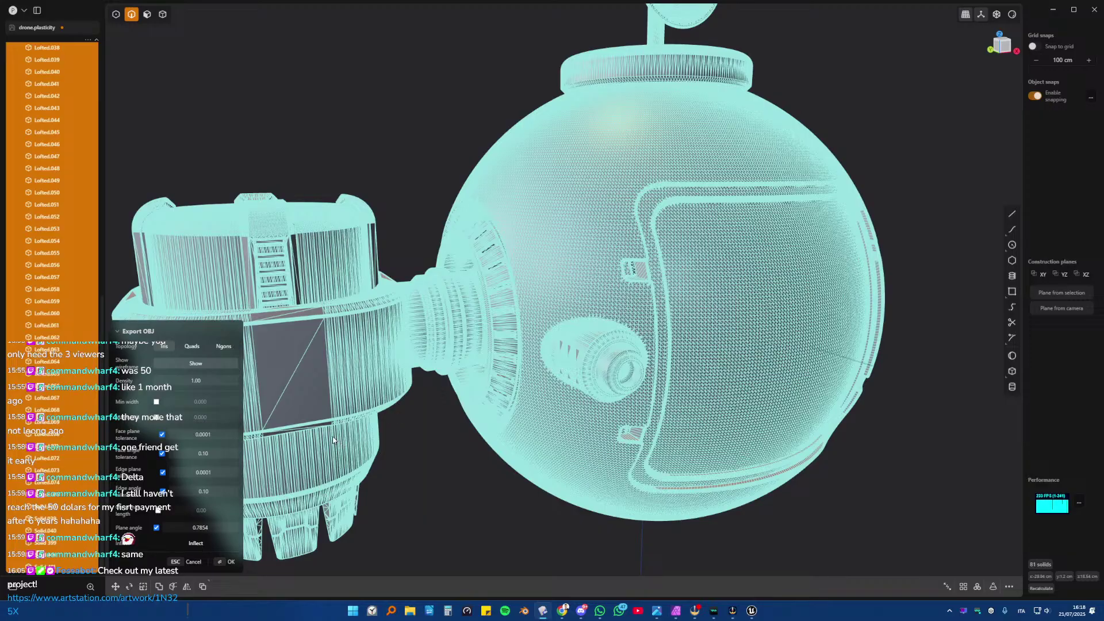
click(221, 562)
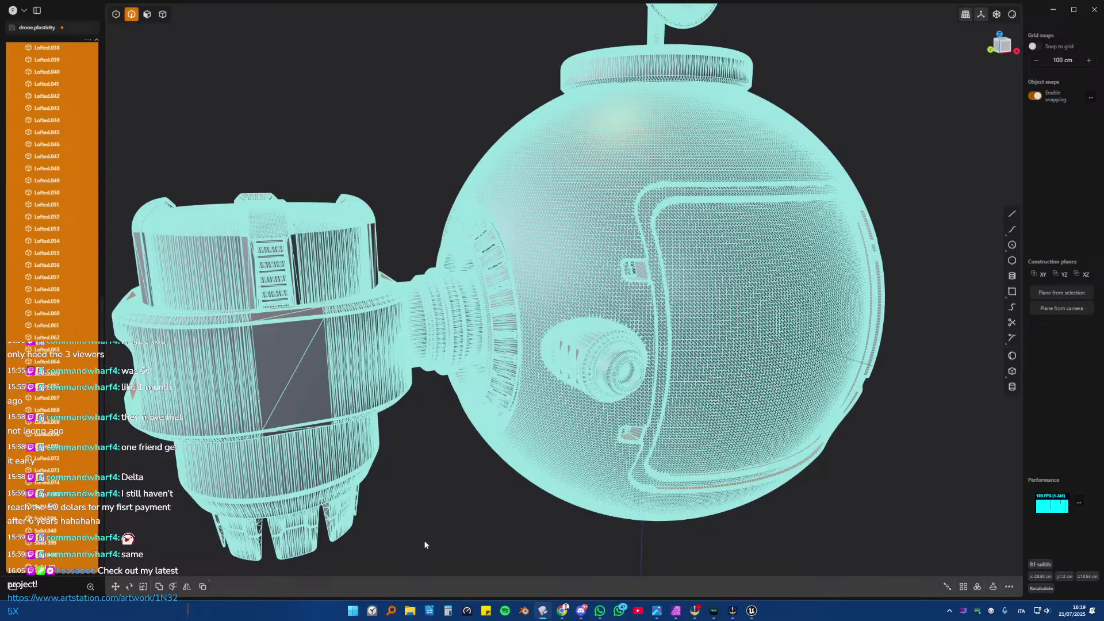
- Switch to Blender and open the recent file CT3_Drone.blend with the drone blockout
click(524, 612)
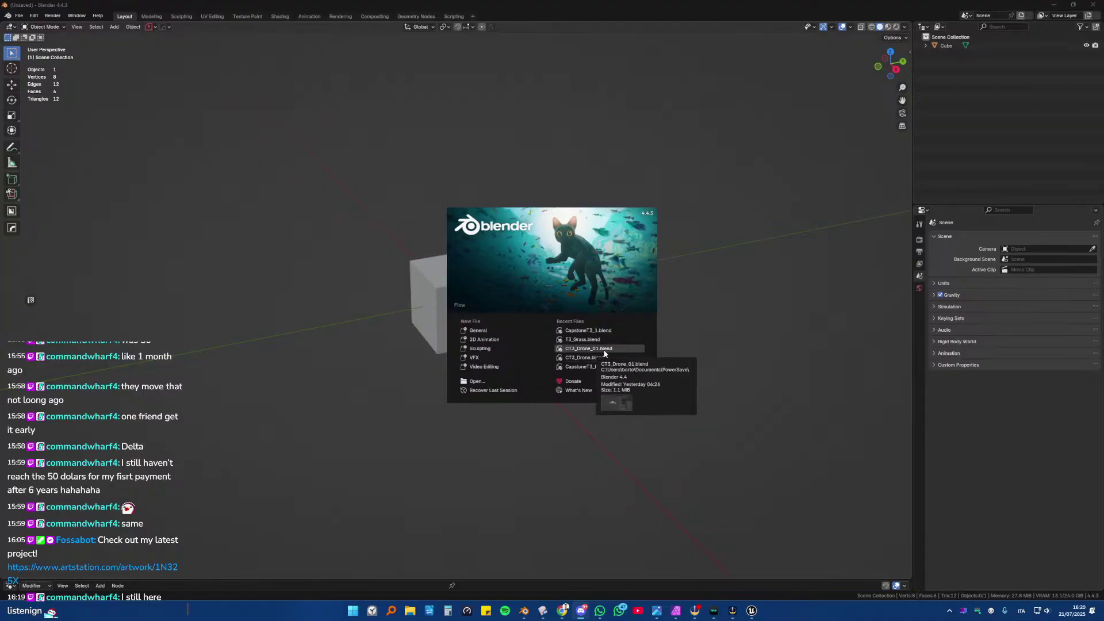
click(584, 357)
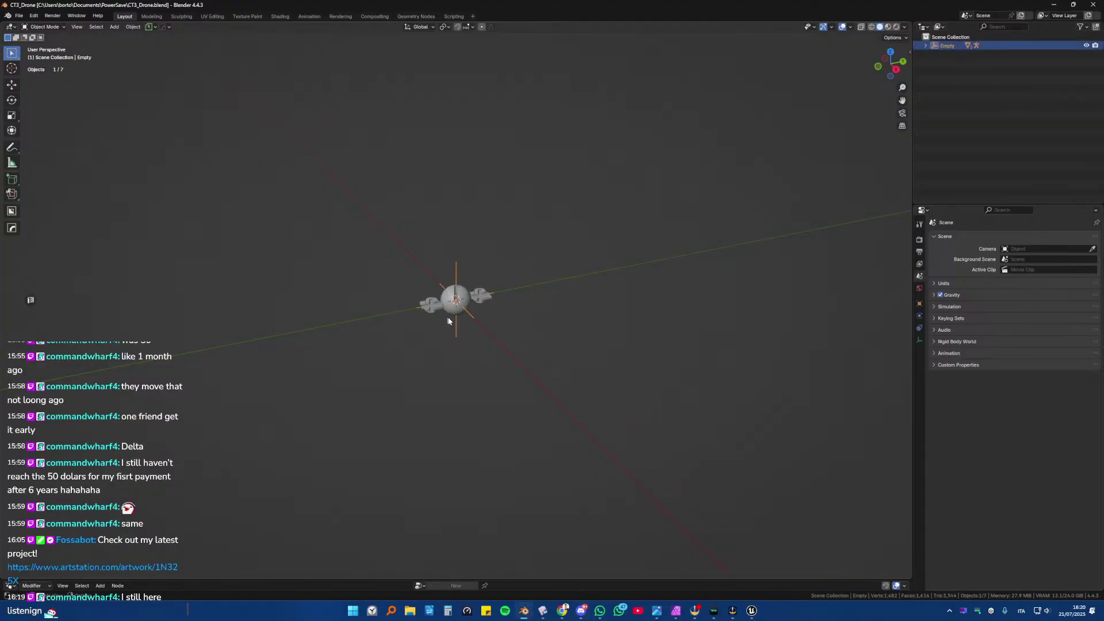
scroll(449, 321, up, 12)
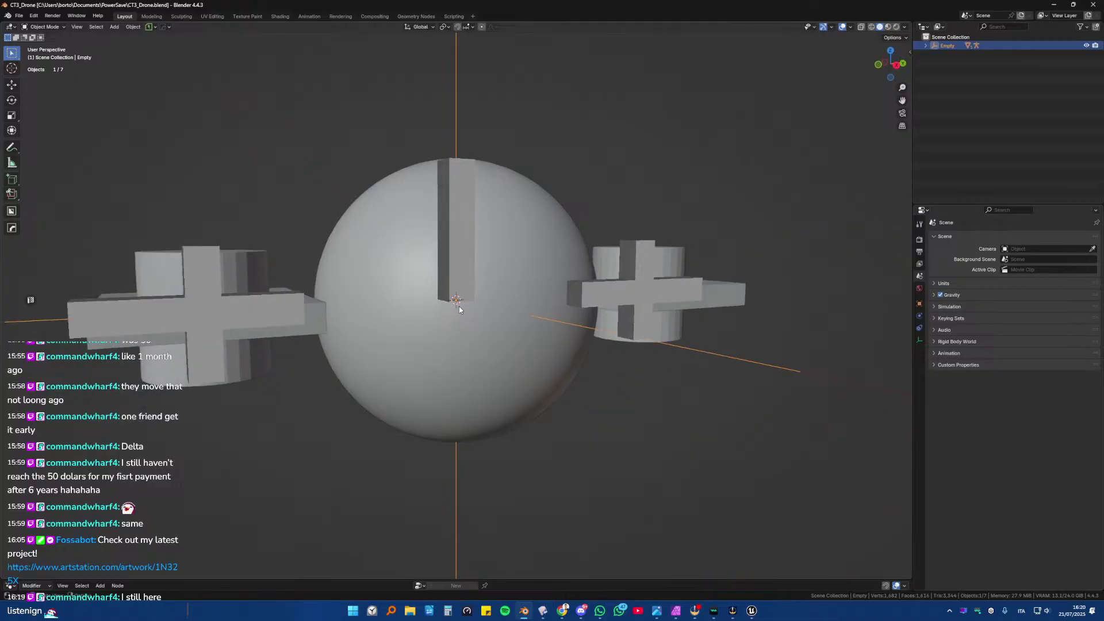
- Frame the whole drone blockout at an angle and capture a screenshot of it
click(743, 378)
middle_drag(743, 379, 500, 294)
scroll(553, 383, down, 5)
scroll(450, 320, up, 4)
scroll(498, 304, down, 2)
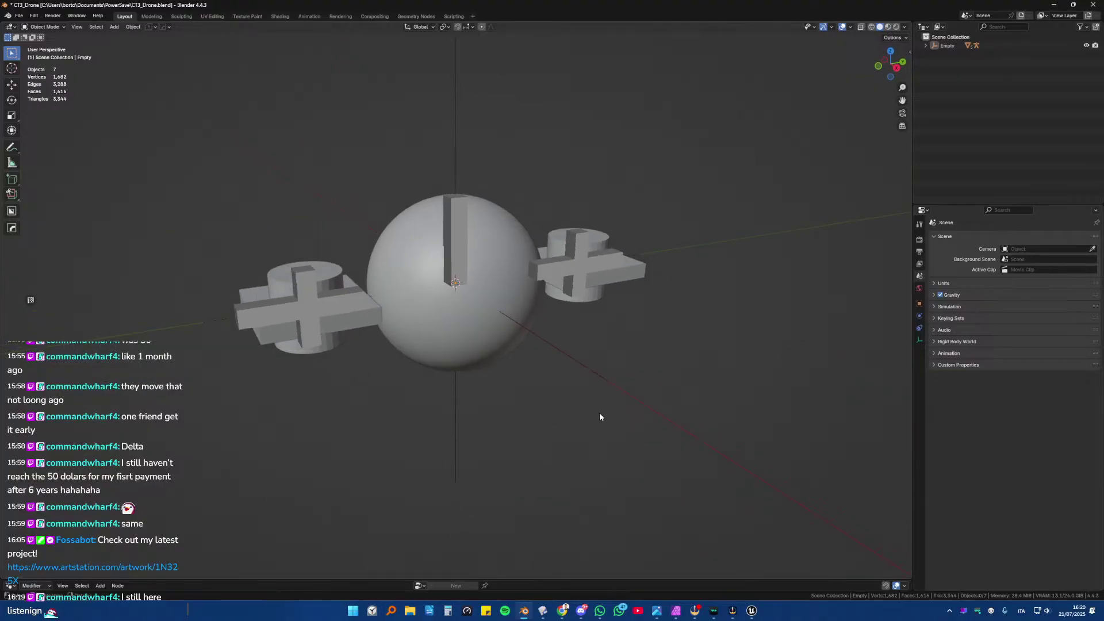
key(ctrl+Print)
drag(164, 115, 712, 426)
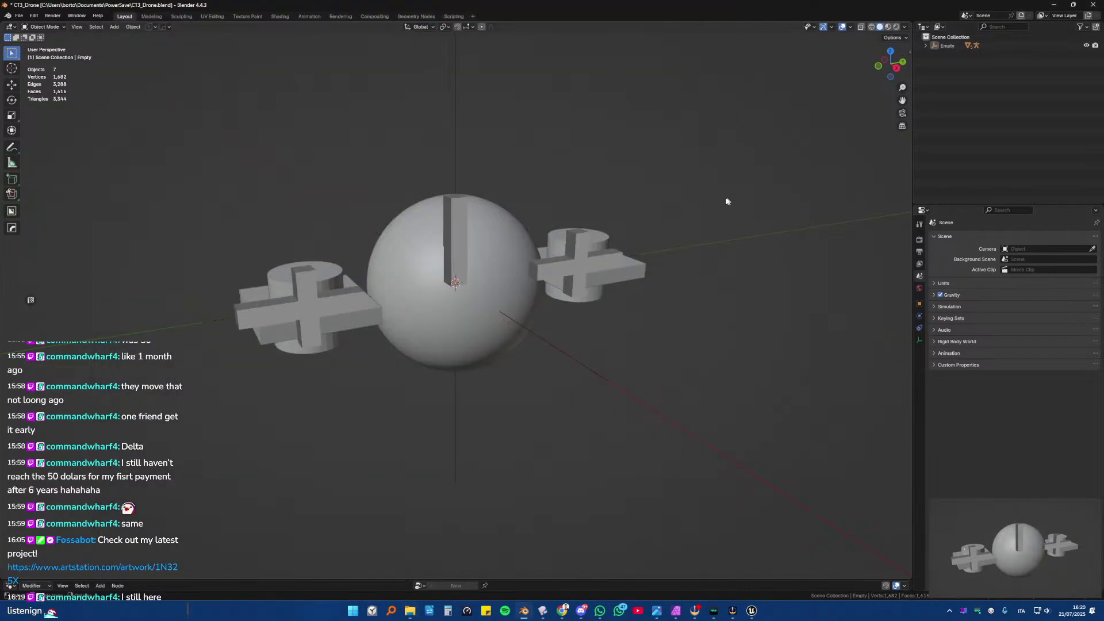
- Delete all blockout objects from the scene
drag(170, 138, 754, 477)
key(x)
click(755, 477)
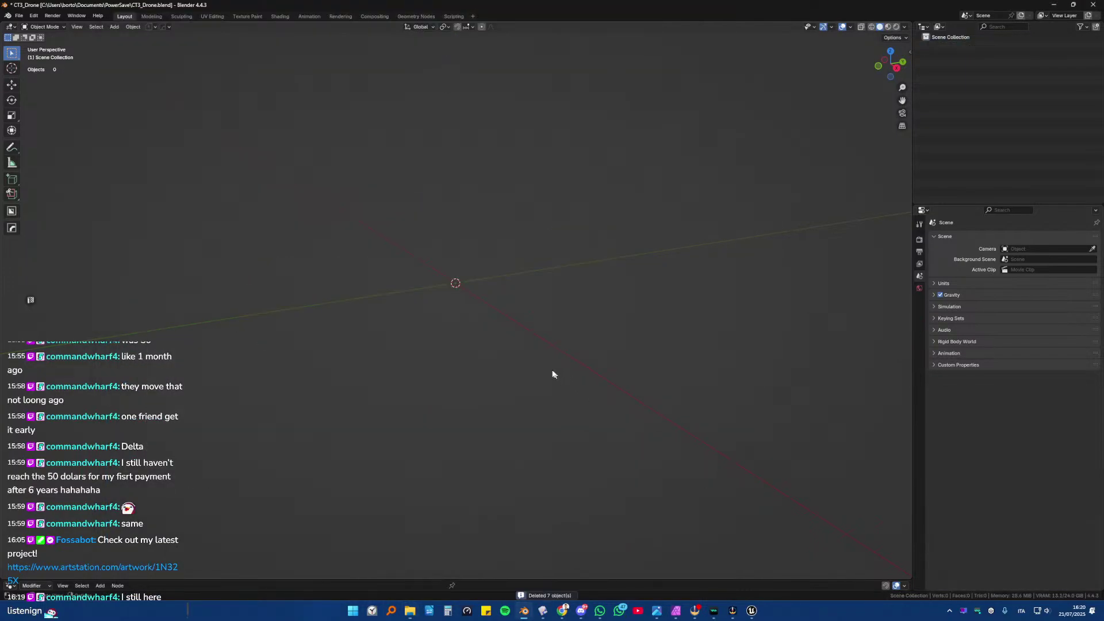
- Import the exported high-poly drone as a Wavefront OBJ into the empty scene
click(17, 16)
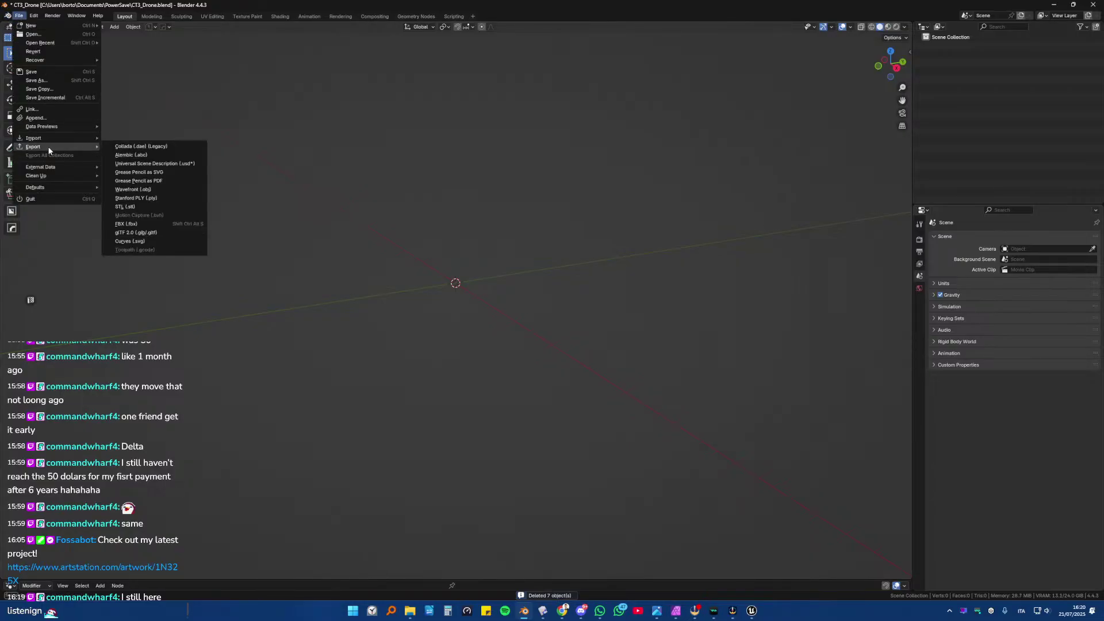
mouse_move(46, 140)
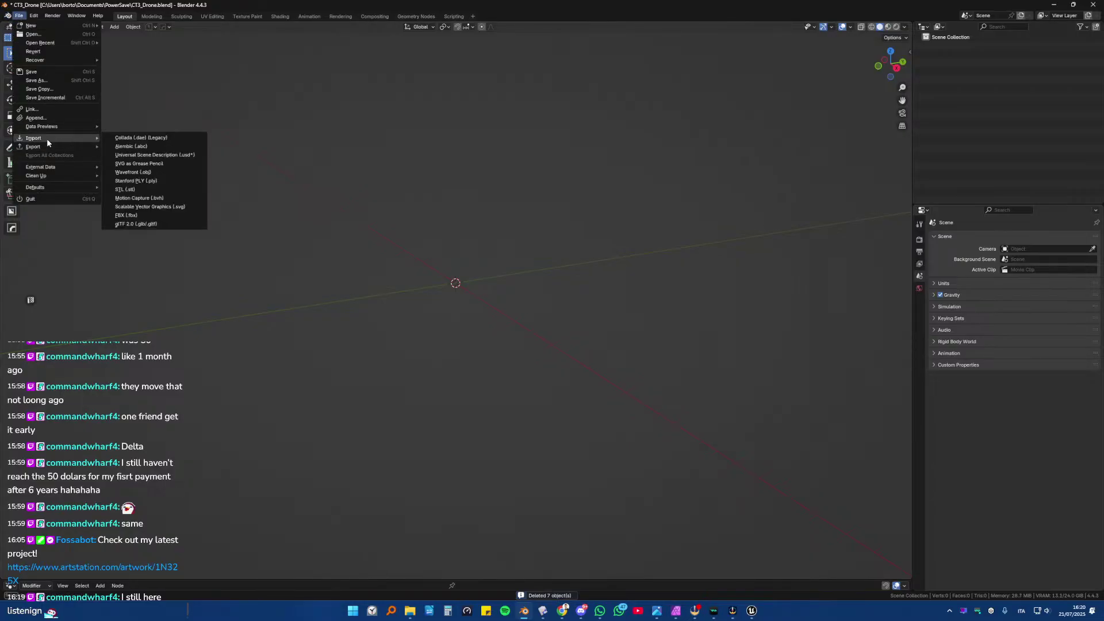
click(139, 171)
drag(358, 150, 0, 167)
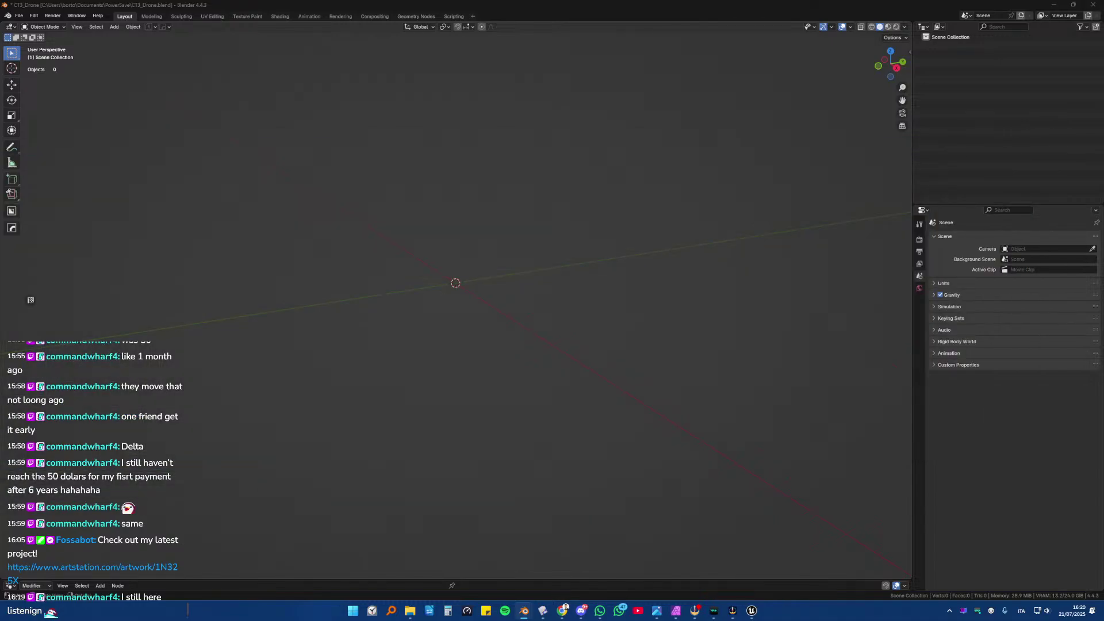
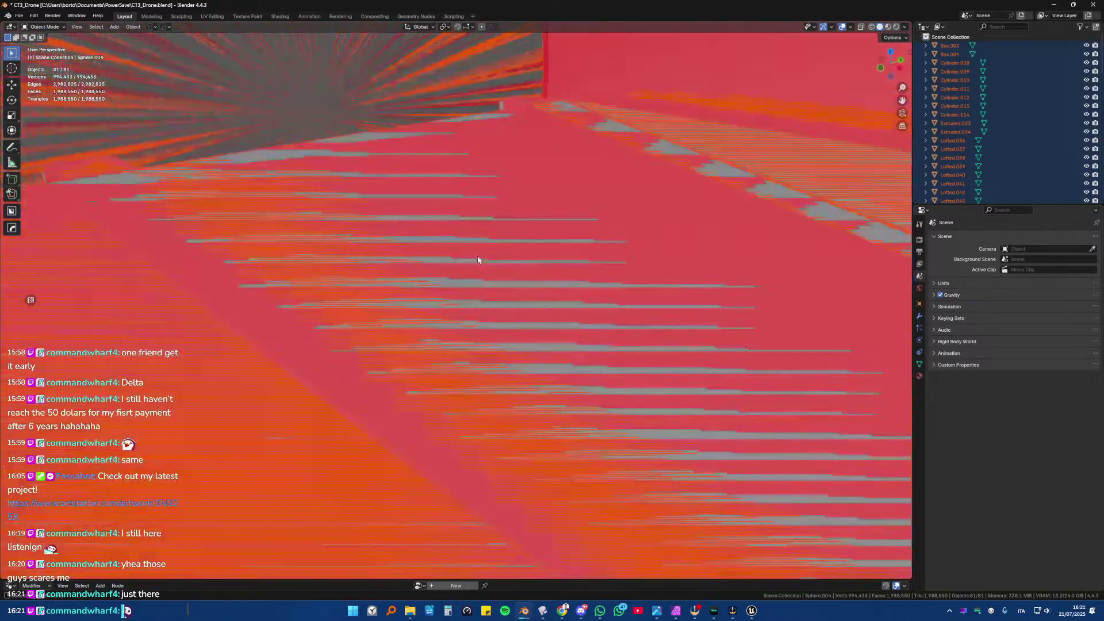
- Scale all imported drone parts down together
scroll(482, 264, down, 10)
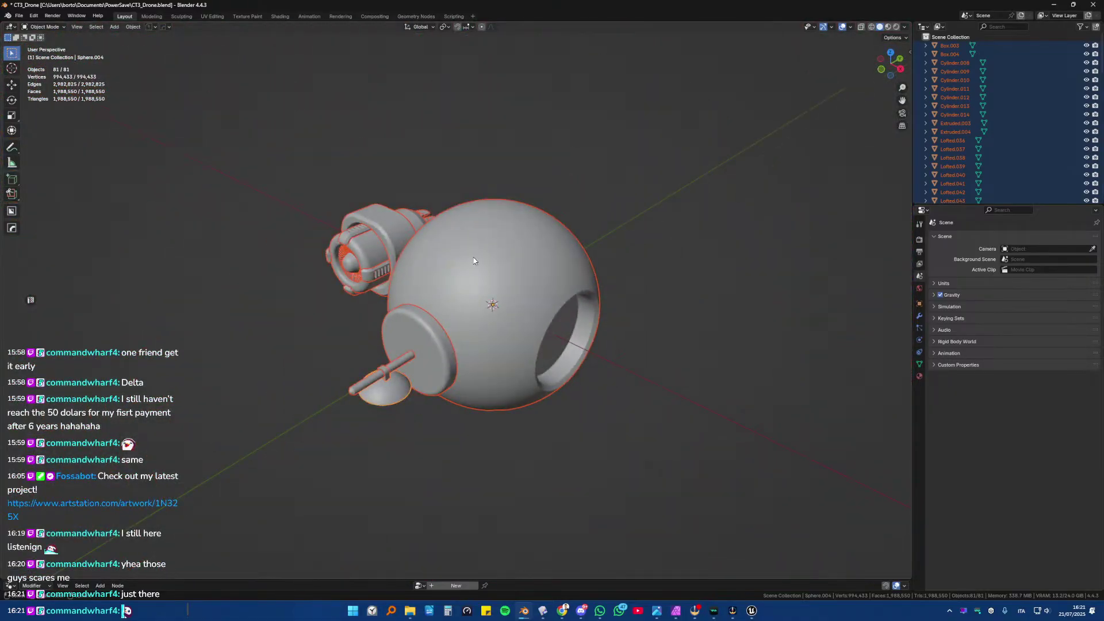
middle_drag(474, 261, 519, 269)
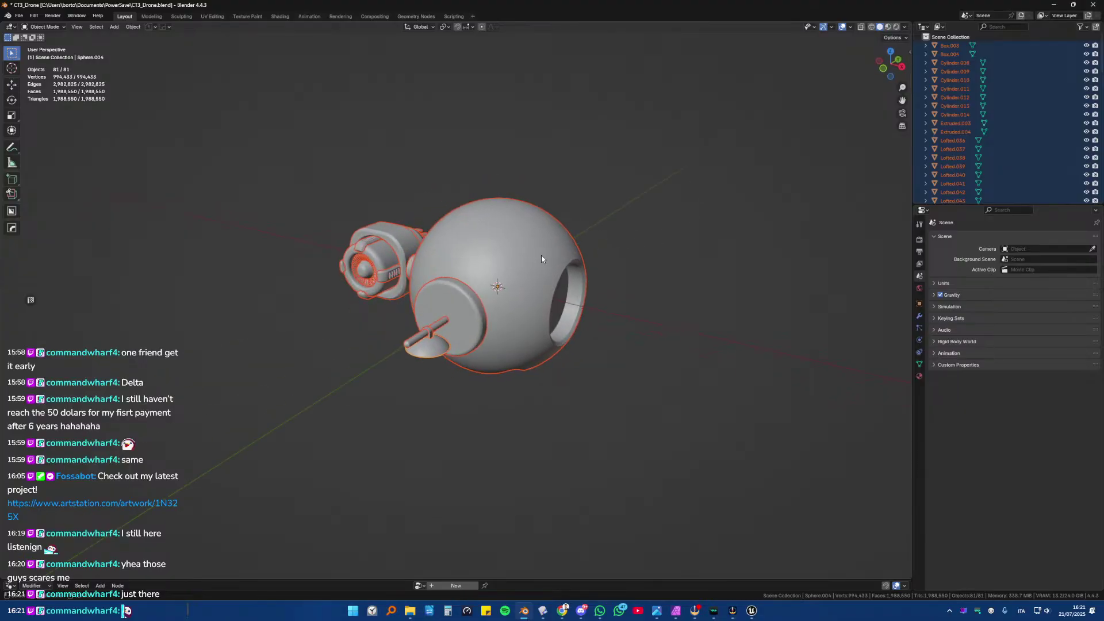
key(KP_1)
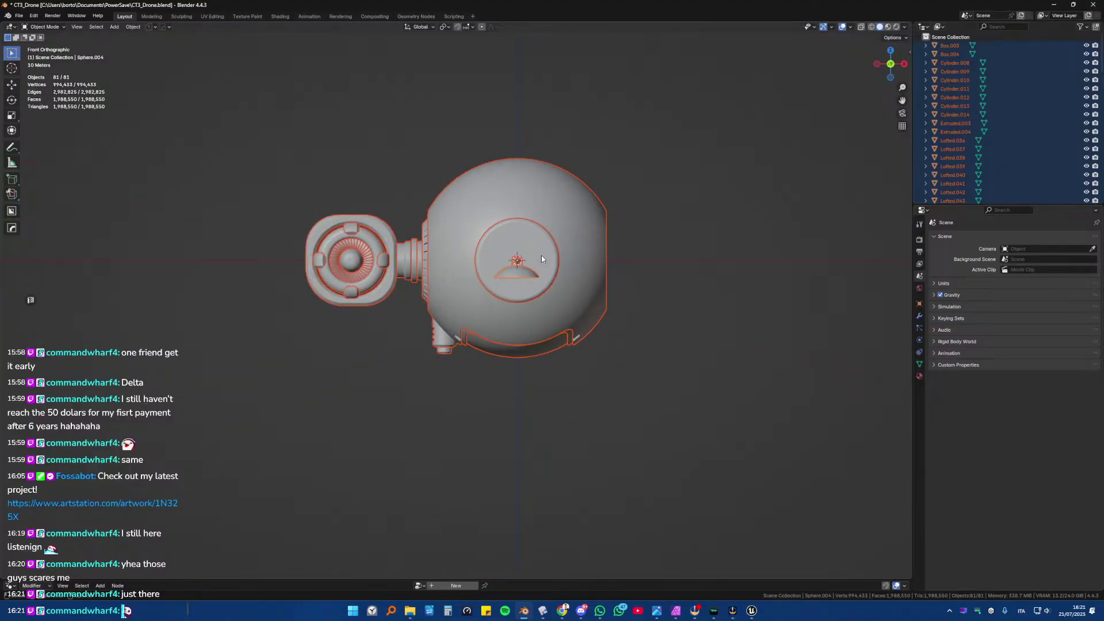
scroll(541, 259, down, 5)
scroll(540, 254, up, 2)
shift+middle_drag(541, 254, 483, 270)
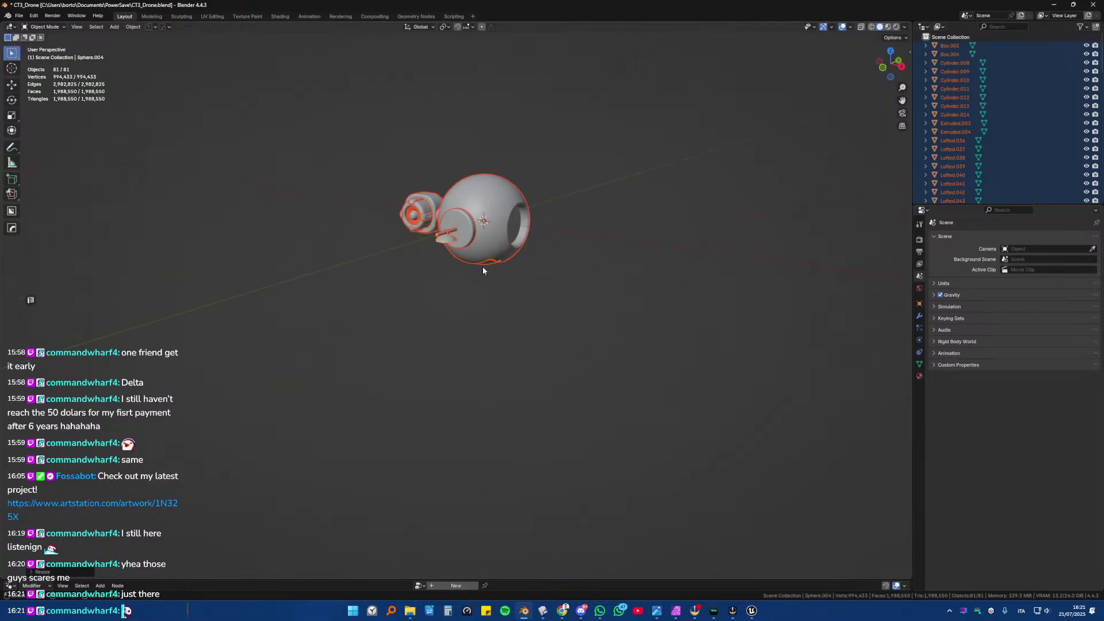
- Add a cube as a size reference and move it along X beside the drone
key(shift+a)
mouse_move(491, 267)
click(520, 288)
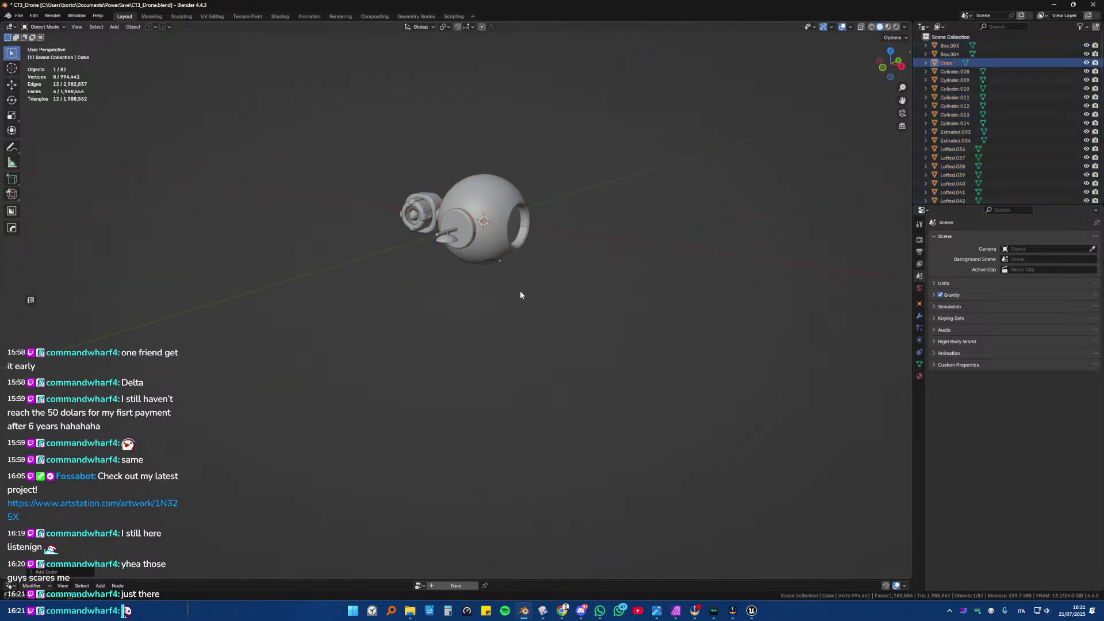
key(g)
key(x)
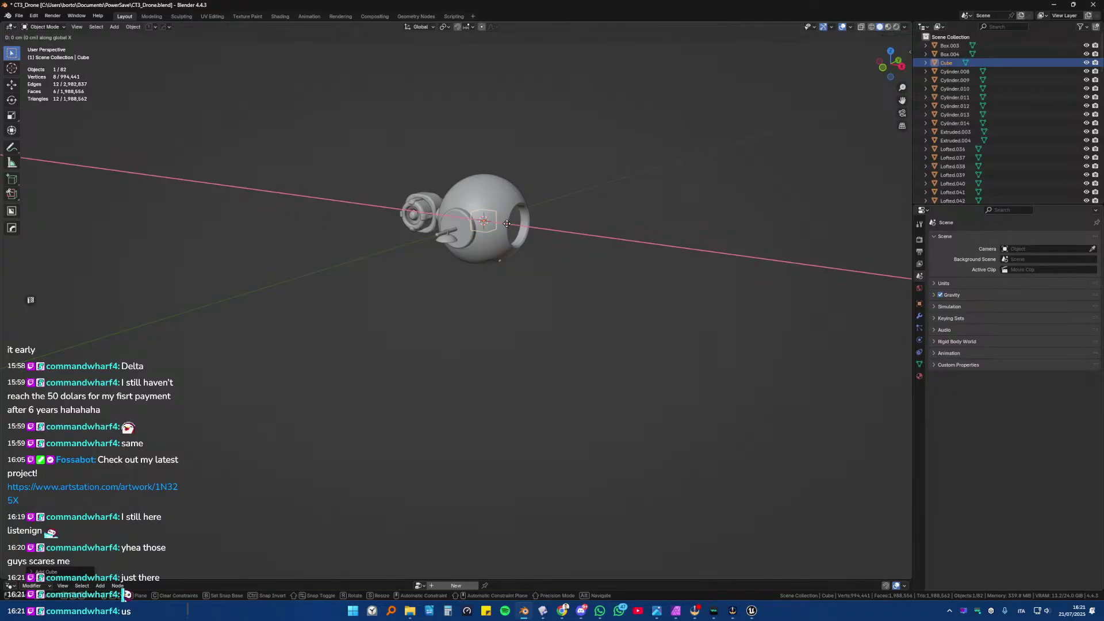
click(596, 232)
- Select all drone parts without the reference cube and scale them by 0.1
key(alt+z)
drag(357, 127, 527, 278)
key(KP_Decimal)
middle_drag(546, 248, 559, 332)
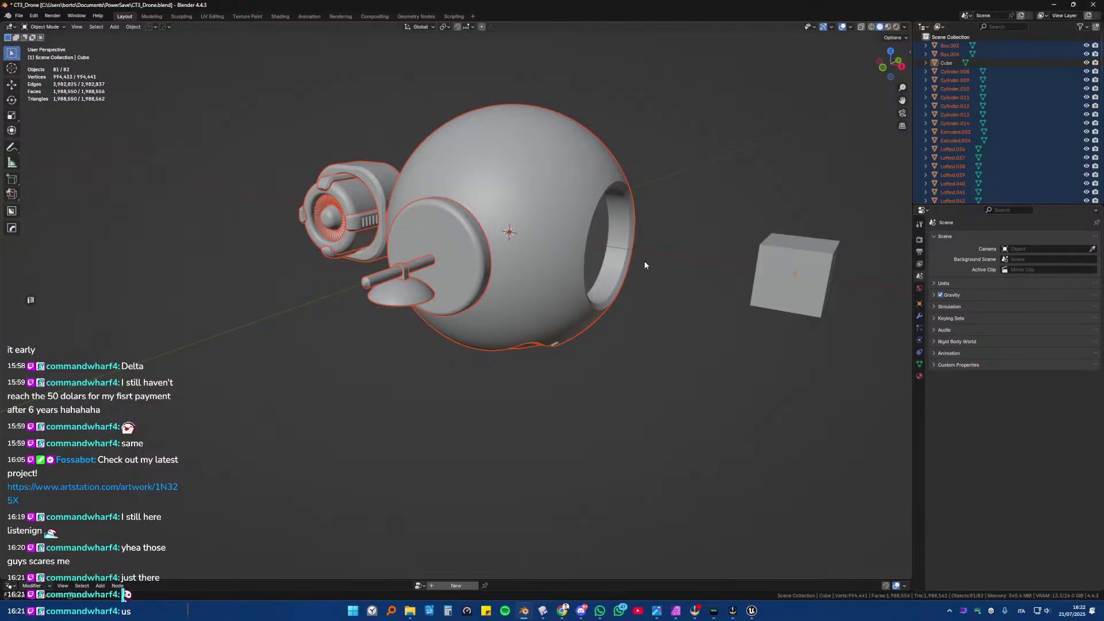
text(s.1)
key(Return)
- Move the reference cube along X close to the drone to compare sizes, and delete the cube
click(816, 259)
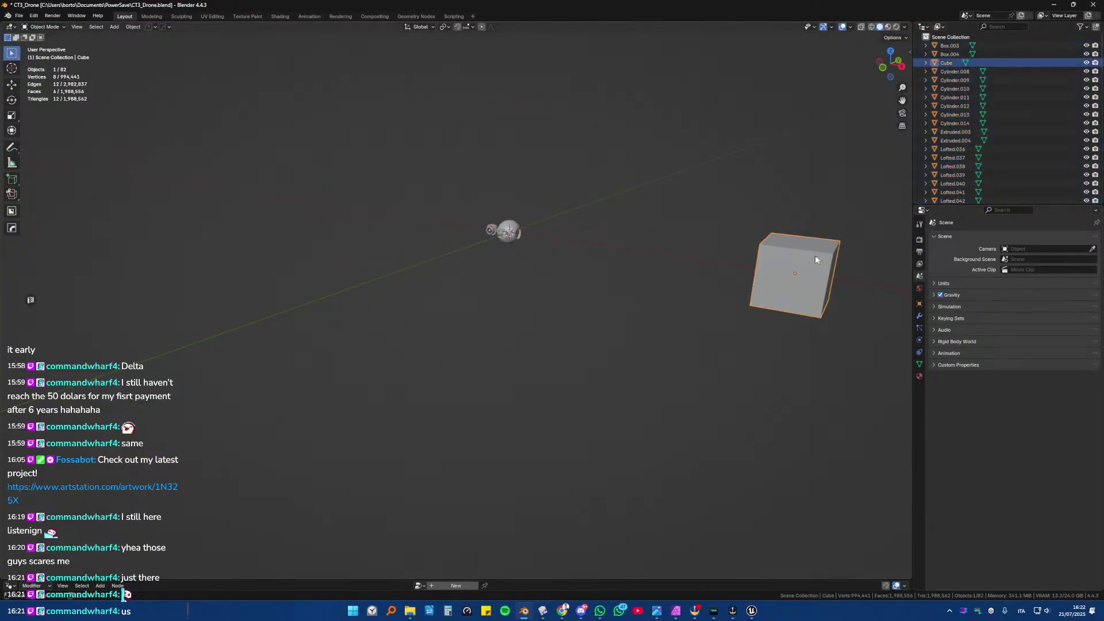
key(KP_1)
key(g)
key(x)
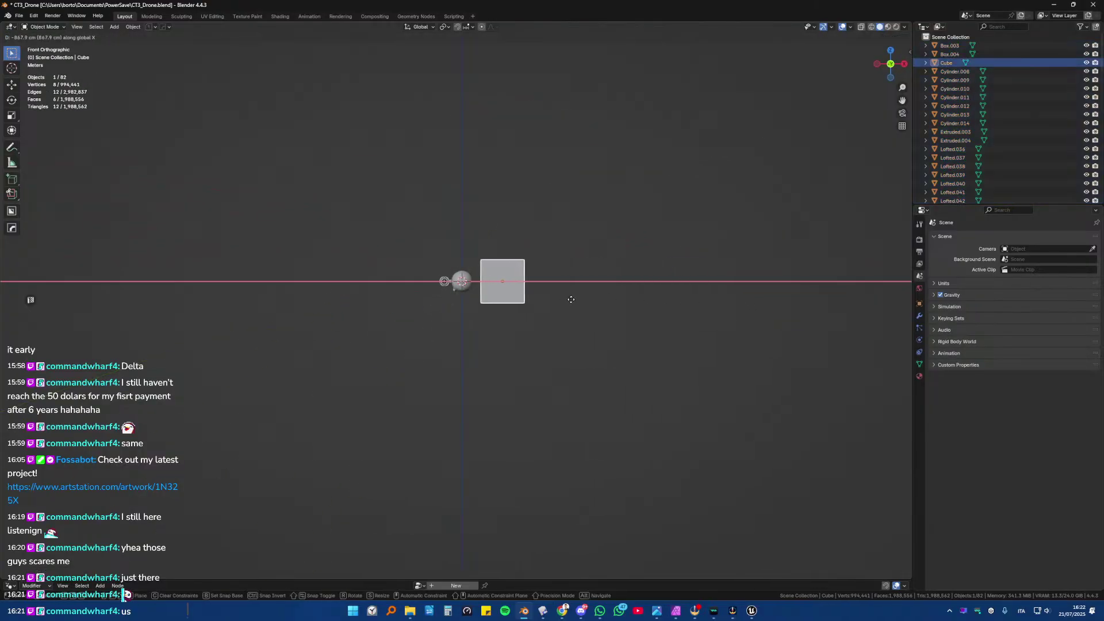
click(571, 299)
scroll(511, 293, up, 10)
drag(253, 149, 570, 396)
key(x)
click(663, 314)
- Try to rotate all drone parts by 90° about the Y axis
key(a)
middle_drag(636, 419, 543, 356)
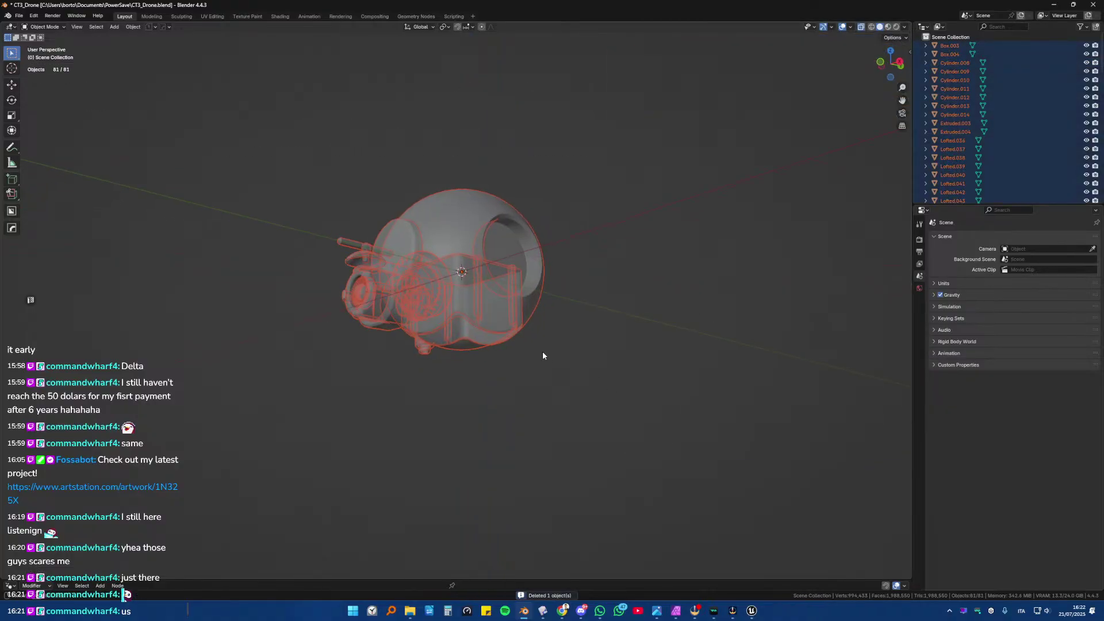
text(ry90)
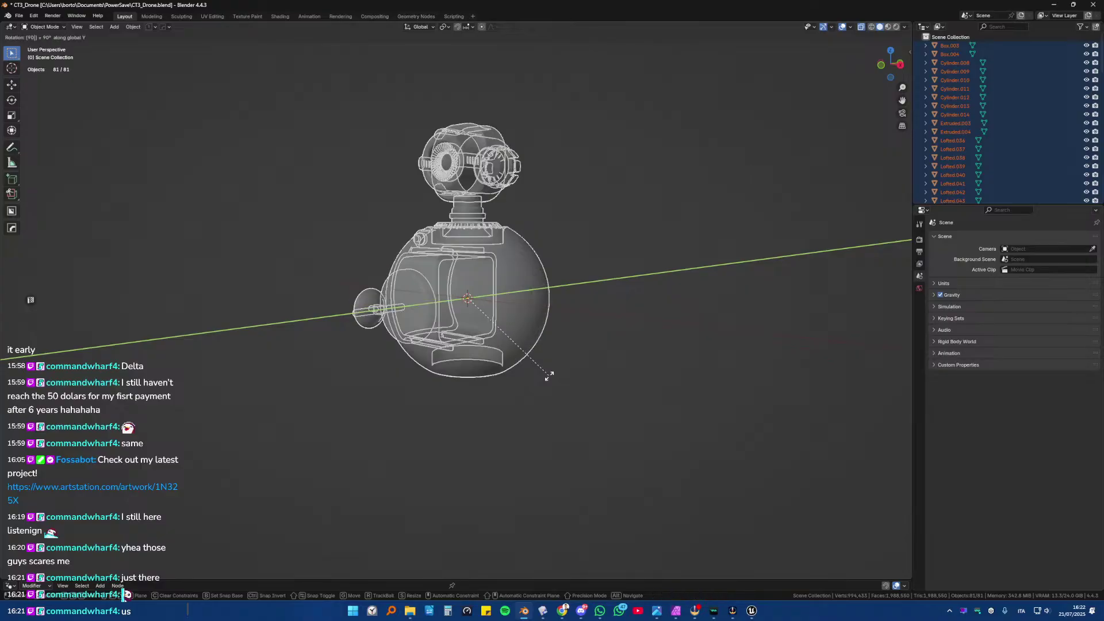
key(Return)
middle_drag(550, 374, 537, 353)
- Rotate all drone parts by -90° about the X axis so that the antenna points up
key(KP_1)
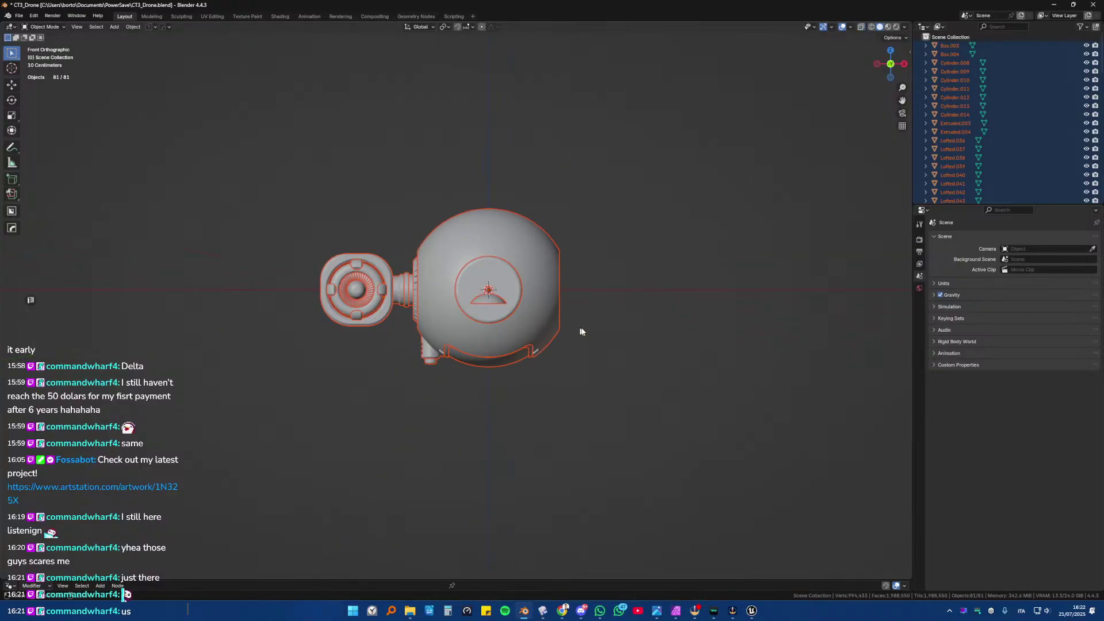
text(ry)
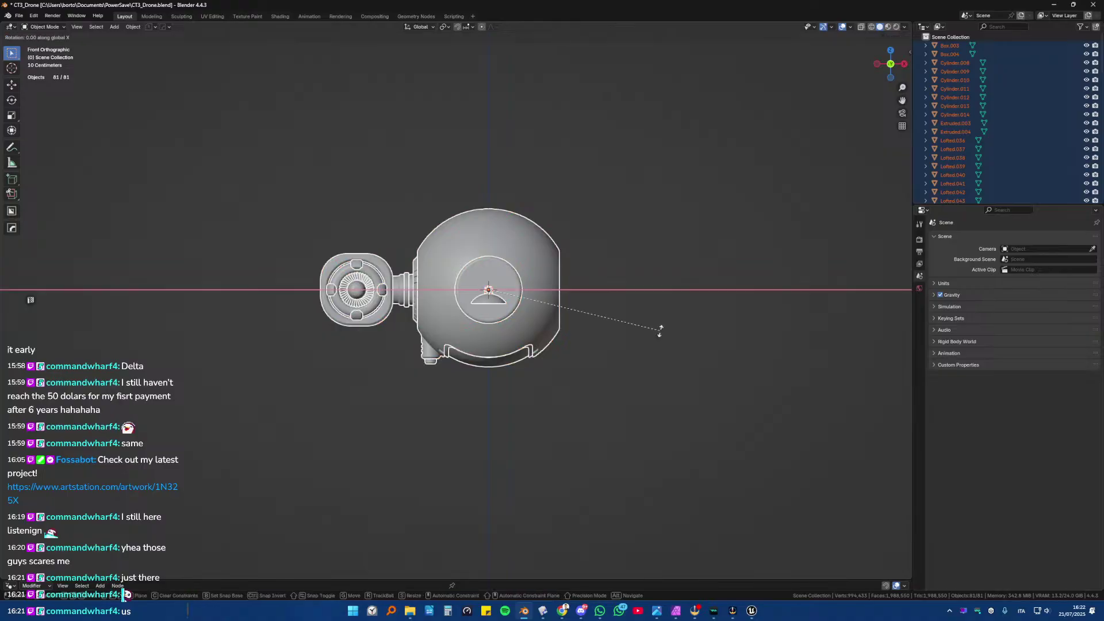
text(x-90)
key(Return)
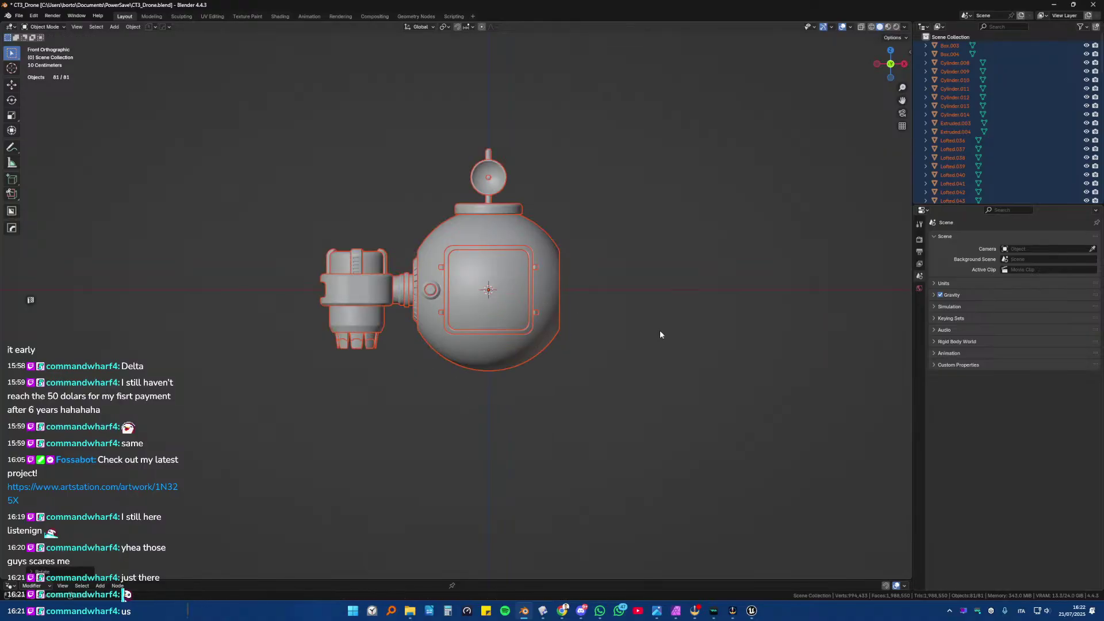
- Clear the selection and select the side thruster's connector rings, housing, engine body and three lower nozzle flaps
click(692, 282)
middle_drag(691, 281, 643, 264)
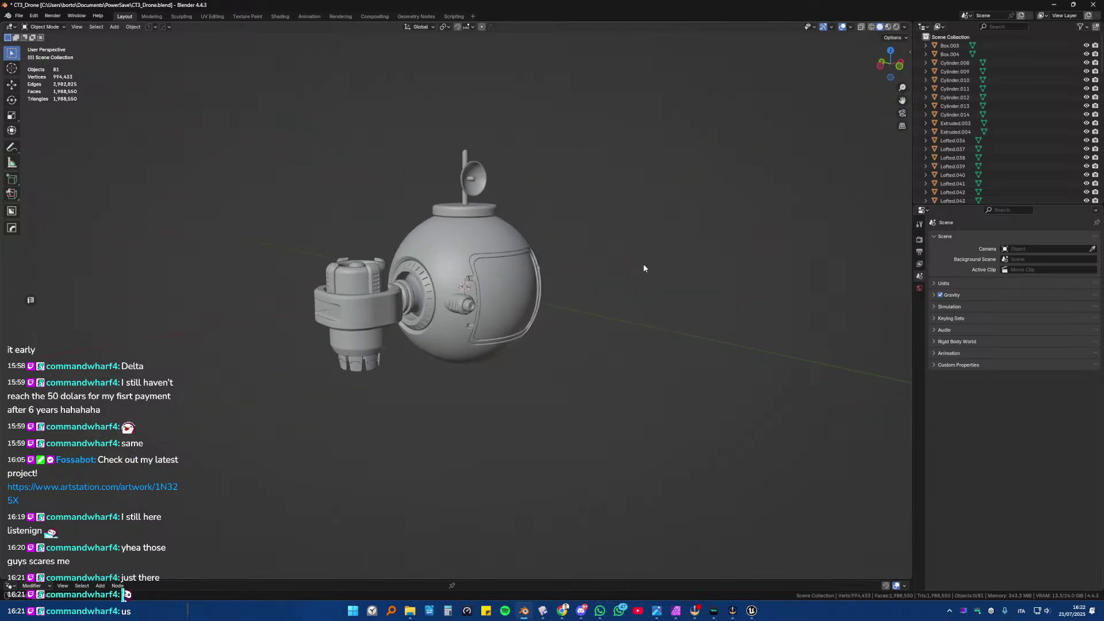
scroll(643, 263, up, 5)
middle_drag(500, 311, 405, 296)
click(405, 296)
shift+click(422, 281)
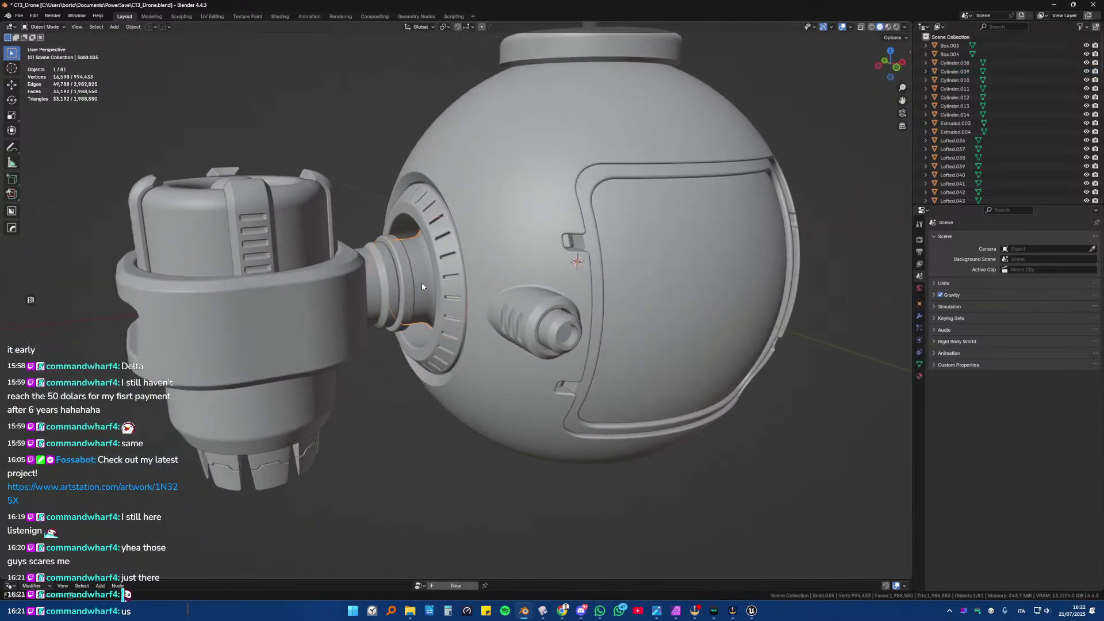
shift+click(409, 283)
shift+click(383, 285)
shift+click(347, 291)
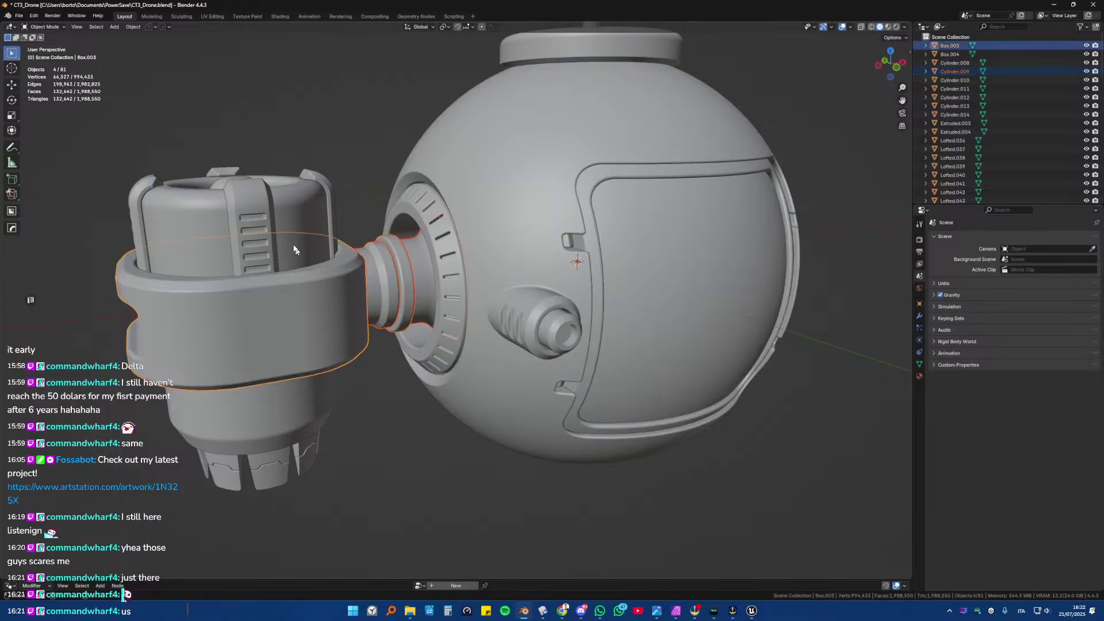
shift+click(271, 230)
shift+click(278, 370)
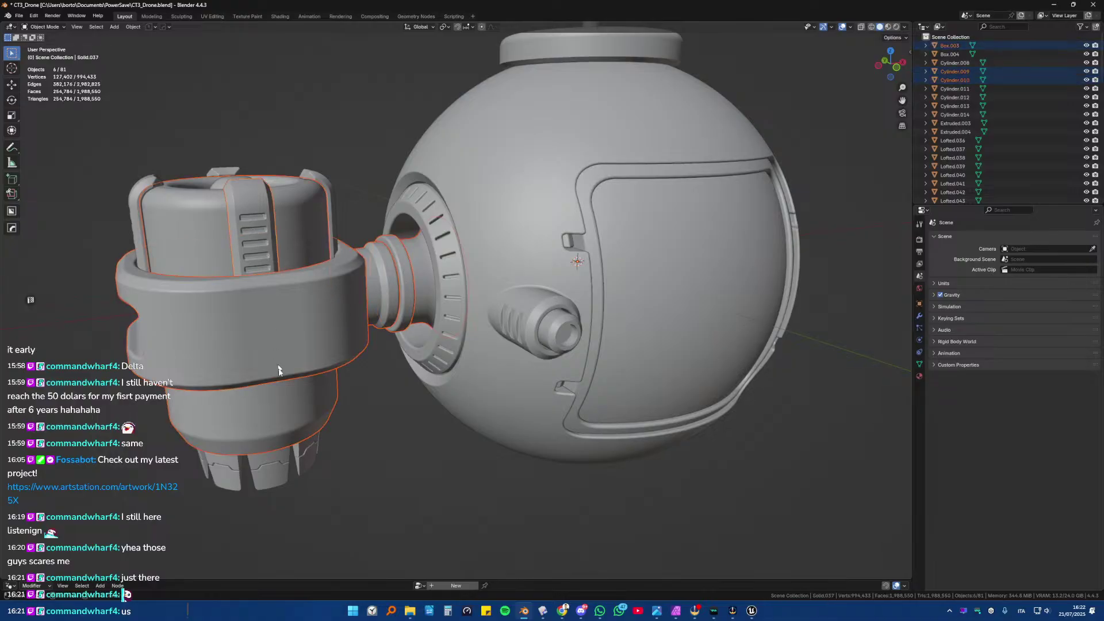
shift+click(271, 464)
shift+click(308, 456)
shift+click(227, 471)
- Select the rest of the side thruster, including its hidden parts, using X-ray in the front view
shift+middle_drag(387, 402, 434, 333)
key(alt+z)
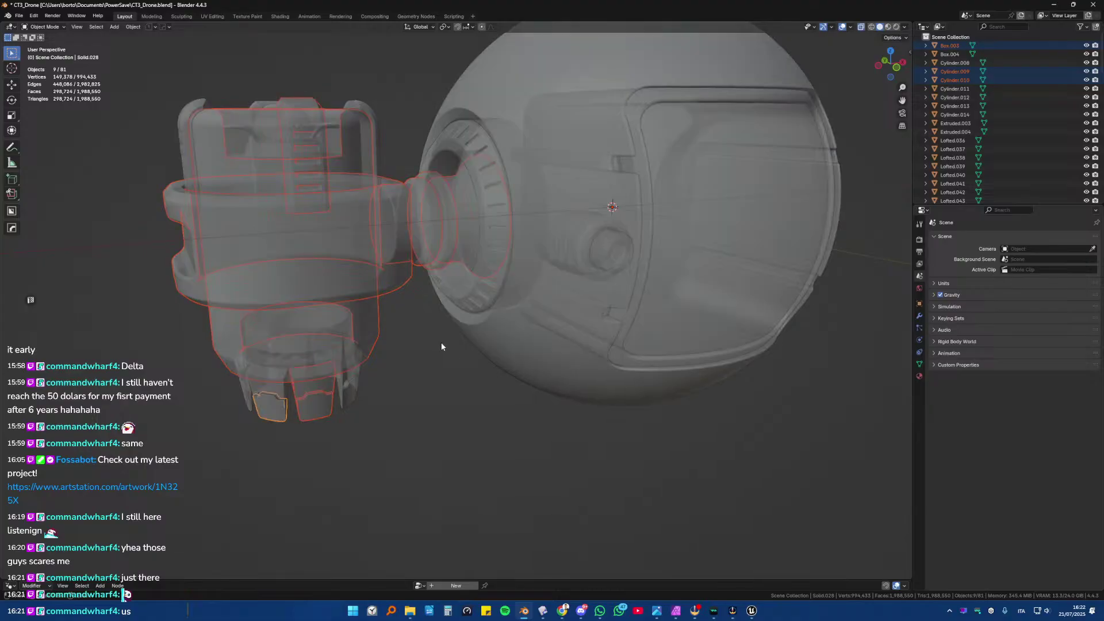
key(KP_1)
scroll(414, 329, down, 5)
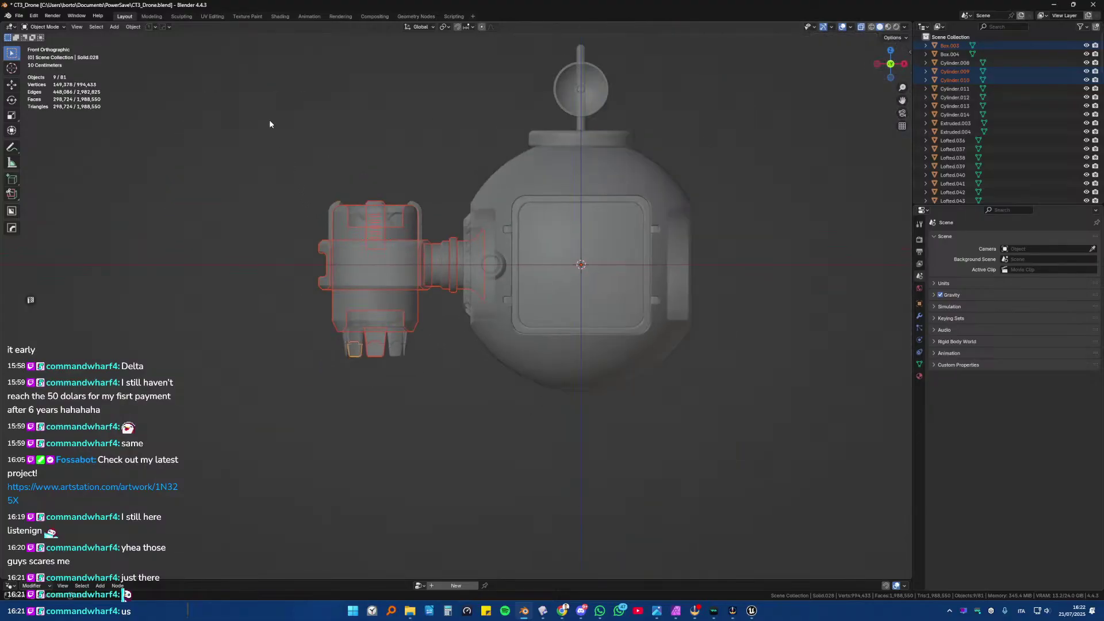
drag(282, 147, 428, 434)
mouse_move(428, 433)
middle_down()
mouse_move(442, 358)
mouse_move(460, 375)
middle_up()
key(alt+z)
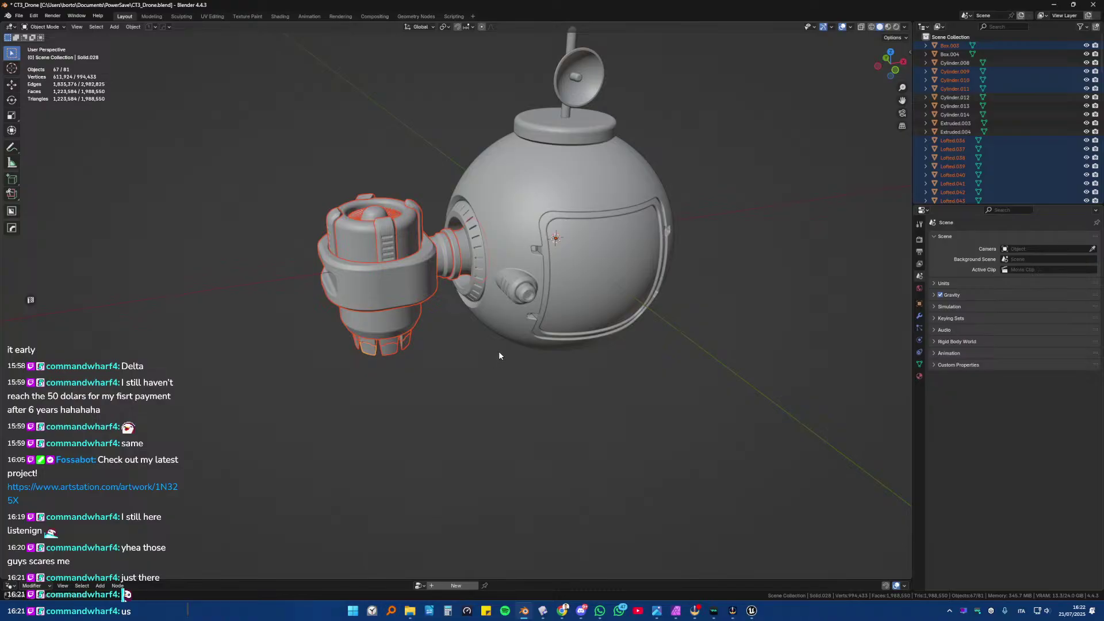
- Mirror the selected thruster parts across X to the opposite side of the spherical body
key(alt+x)
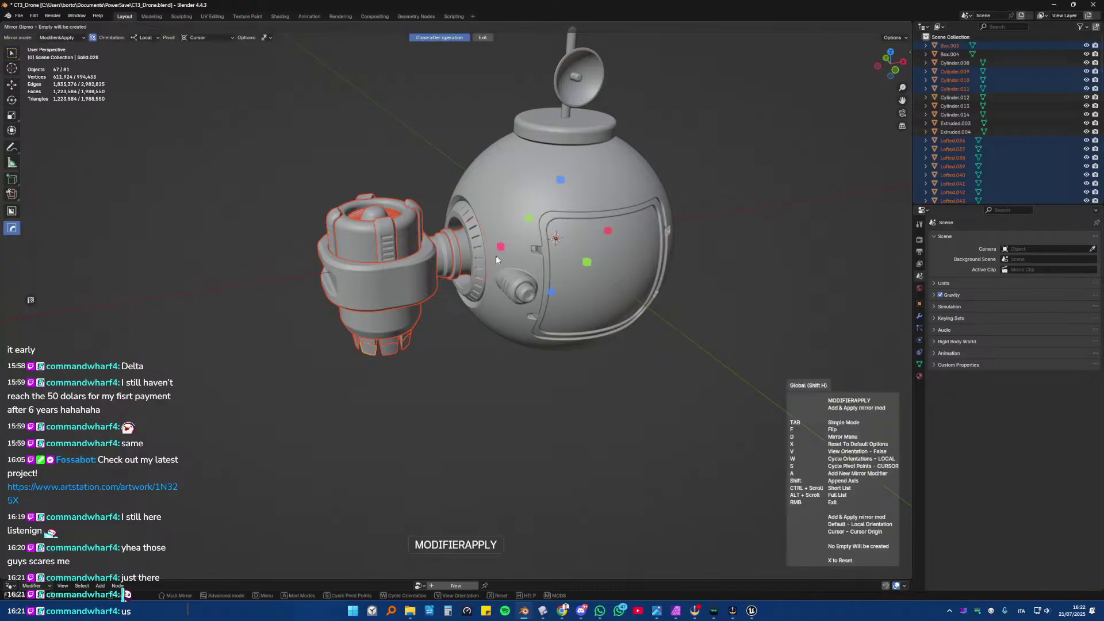
click(491, 378)
middle_drag(492, 378, 509, 353)
- Mirror the slotted ring around the thruster socket across X to the other side of the sphere
click(515, 254)
middle_drag(515, 254, 496, 305)
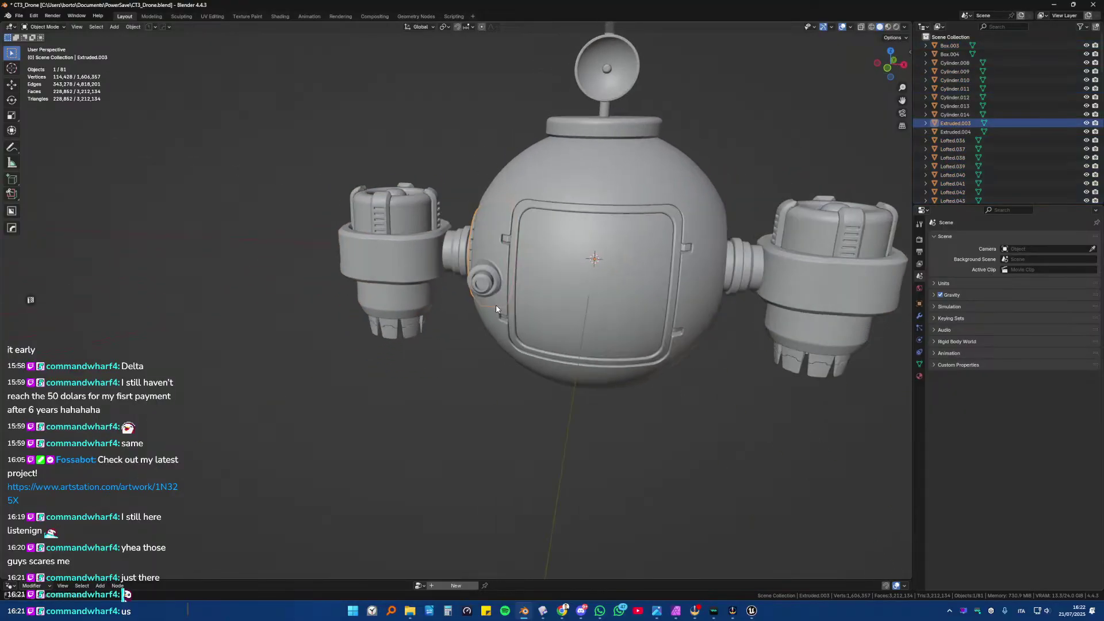
key(alt+x)
click(534, 255)
middle_drag(495, 361, 587, 321)
scroll(587, 321, down, 3)
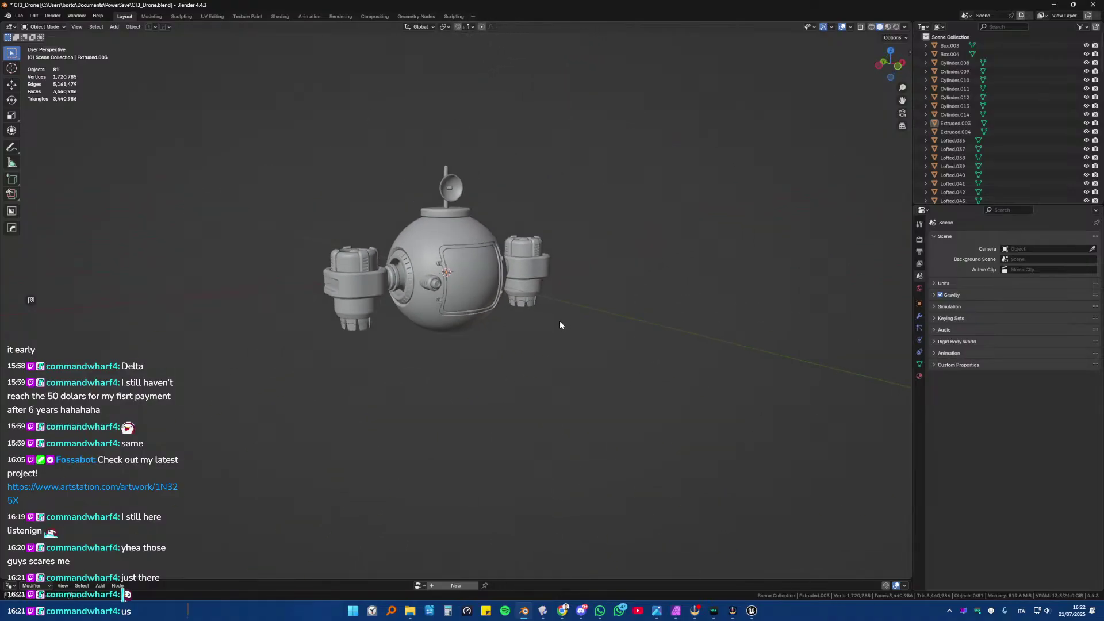
- Duplicate the edge loop around the flat top of the cap under the antenna and separate it into its own object
scroll(549, 313, up, 5)
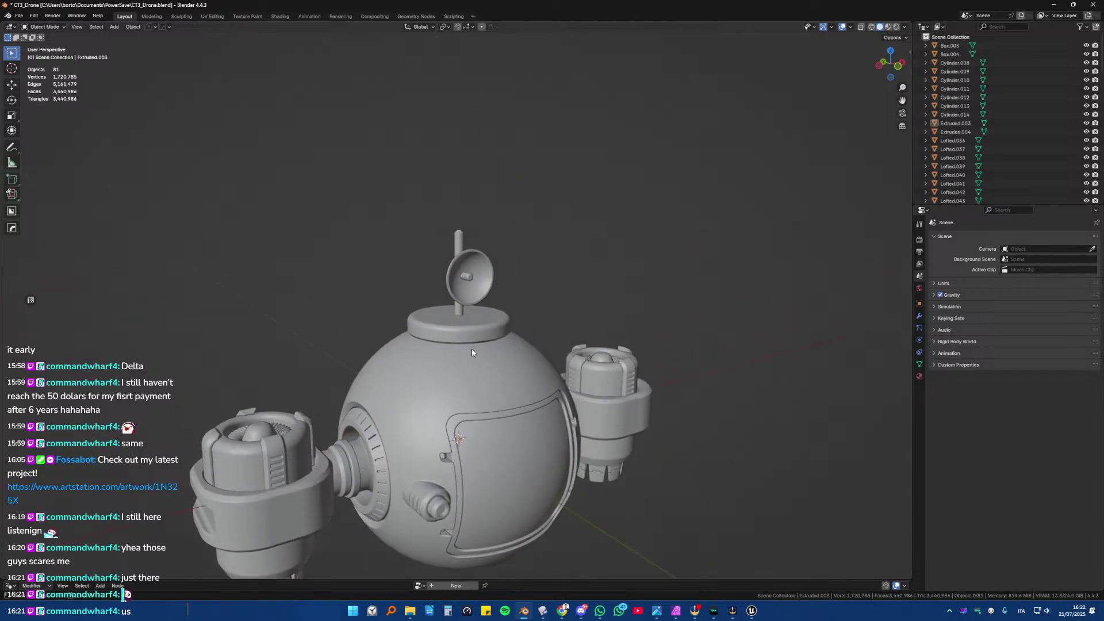
scroll(472, 352, up, 3)
click(488, 343)
middle_drag(489, 343, 457, 295)
key(Tab)
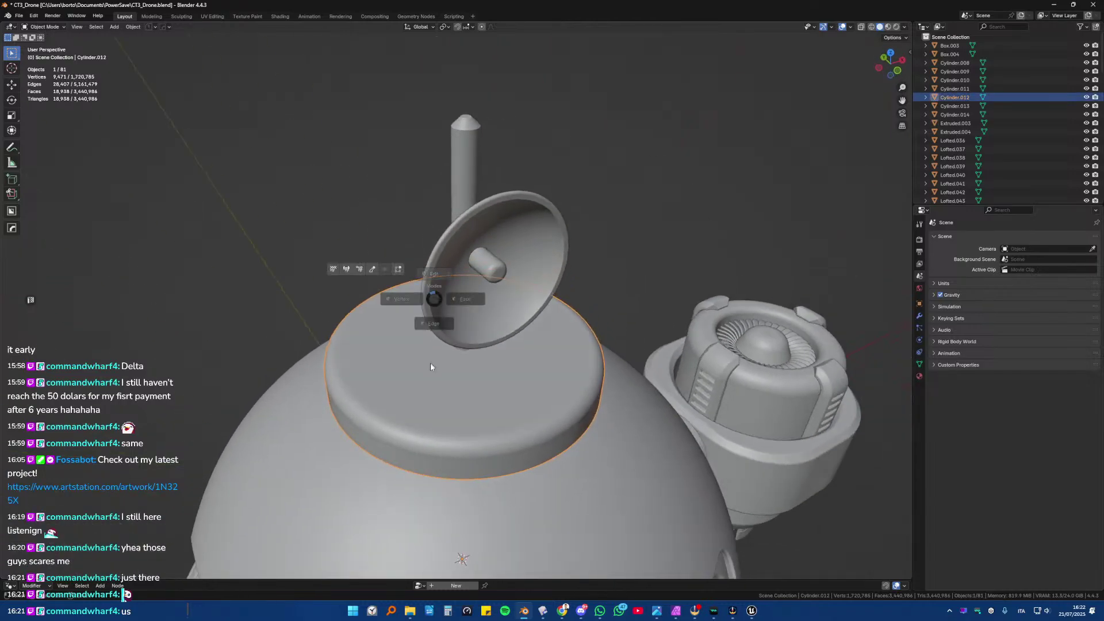
scroll(393, 377, up, 5)
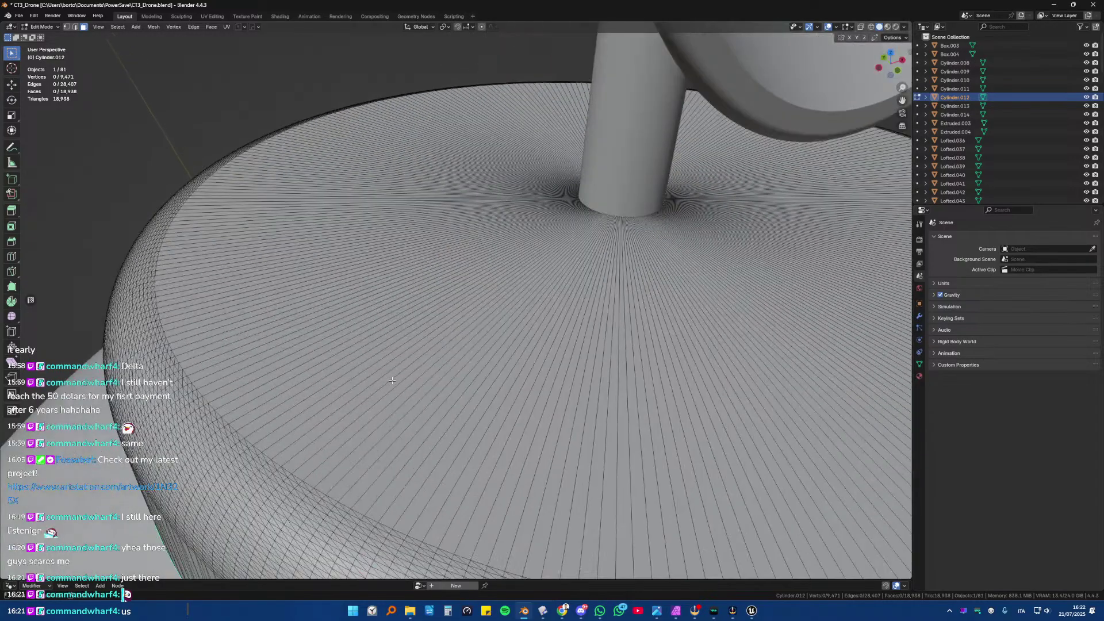
key(2)
alt+click(264, 455)
scroll(264, 455, down, 6)
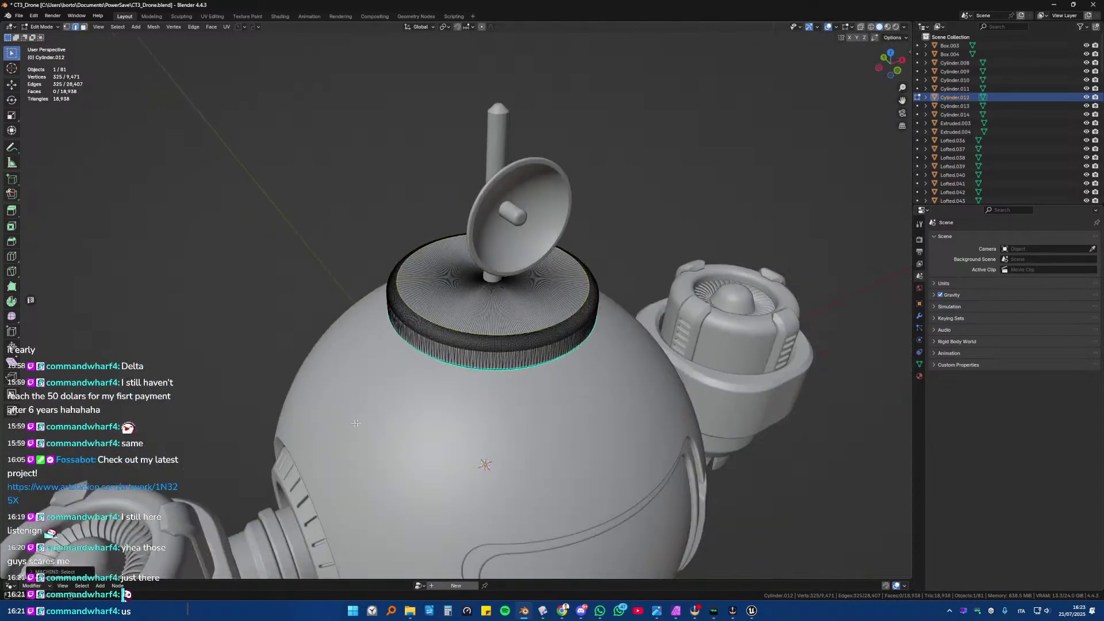
key(e)
click(474, 319)
key(p)
key(Return)
key(Tab)
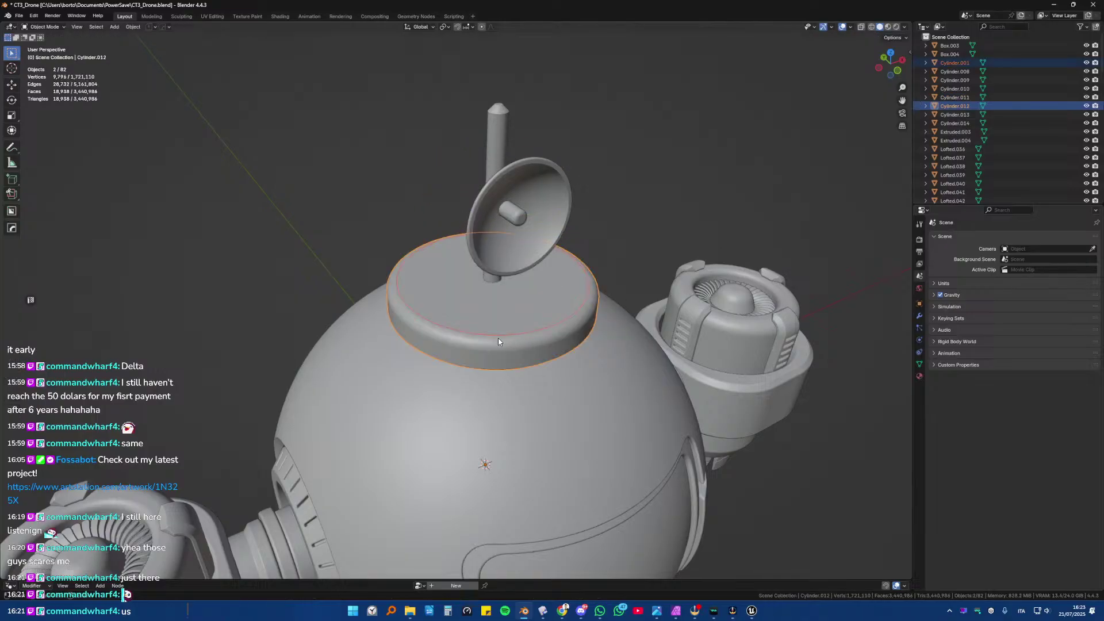
- Extrude the separated edge ring straight up past the antenna's tip in the front view
click(495, 333)
key(Tab)
key(a)
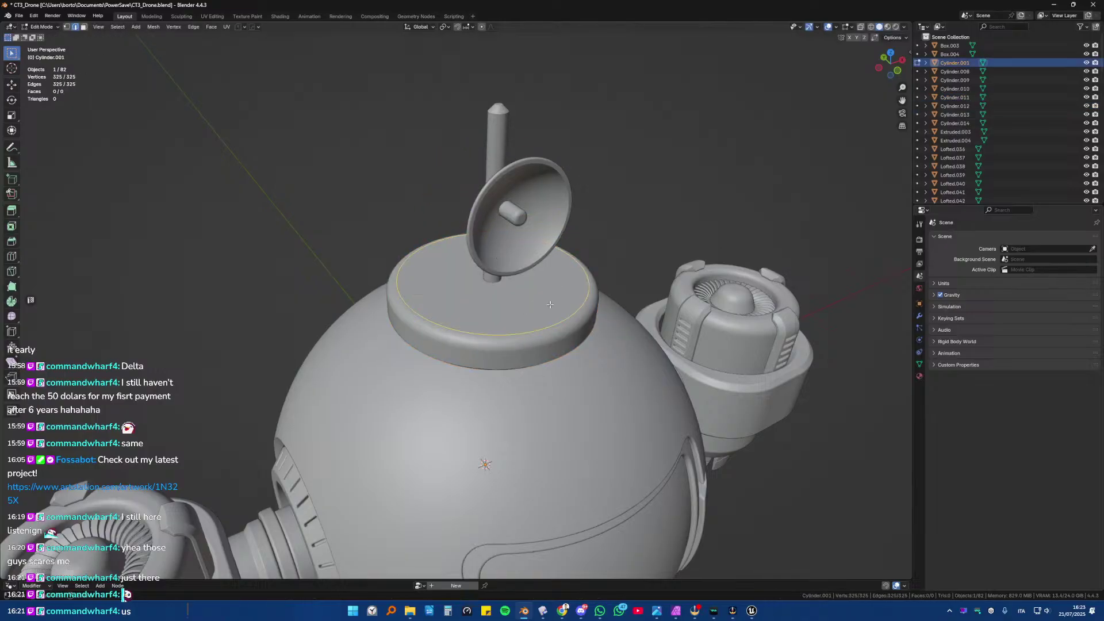
middle_drag(511, 304, 568, 283)
key(KP_1)
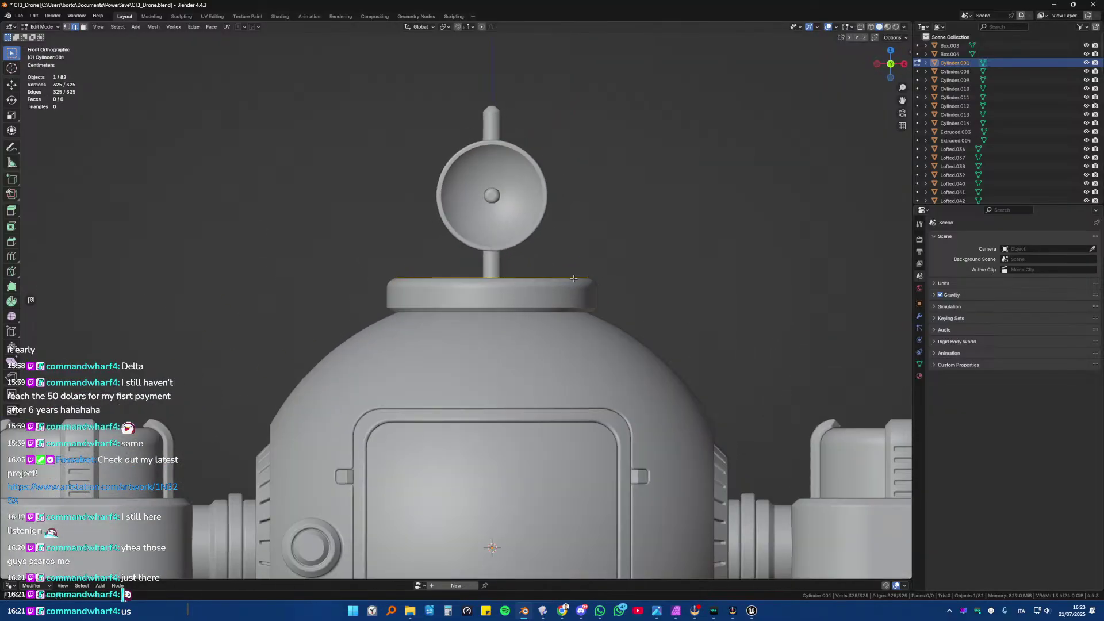
key(e)
click(583, 56)
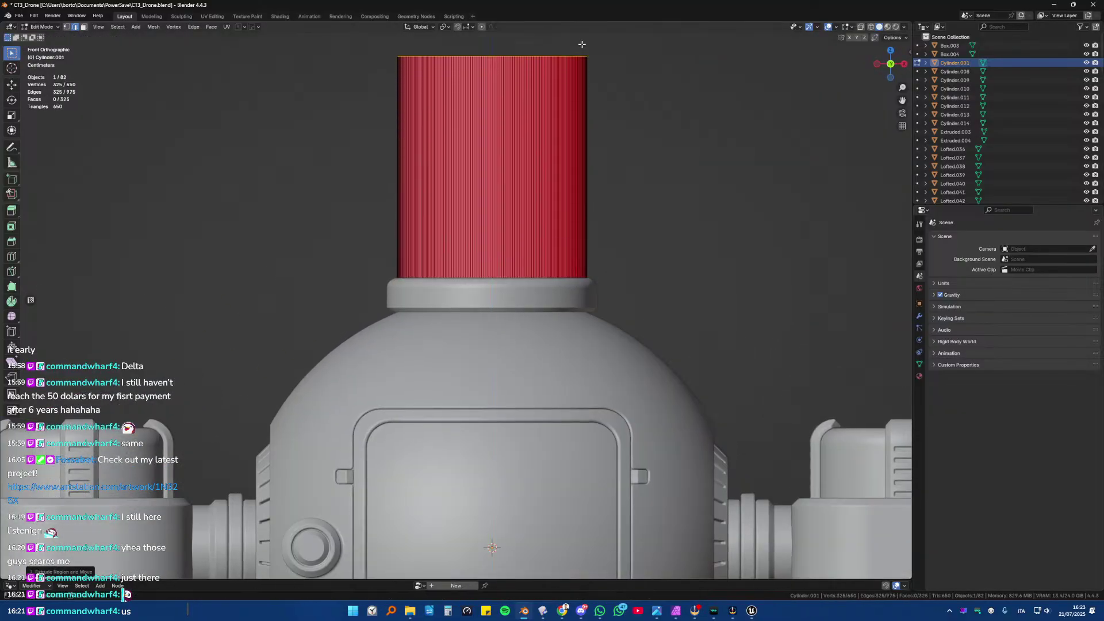
- Scale the extrusion's top edge down to form a tapered cone and lower that edge slightly along Z
key(s)
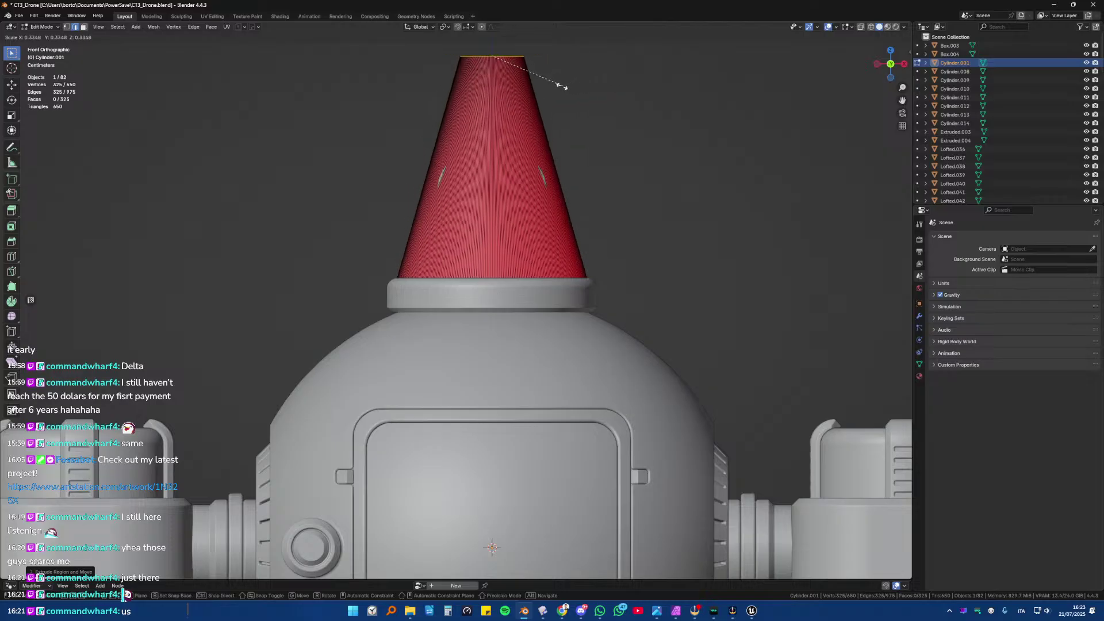
click(636, 98)
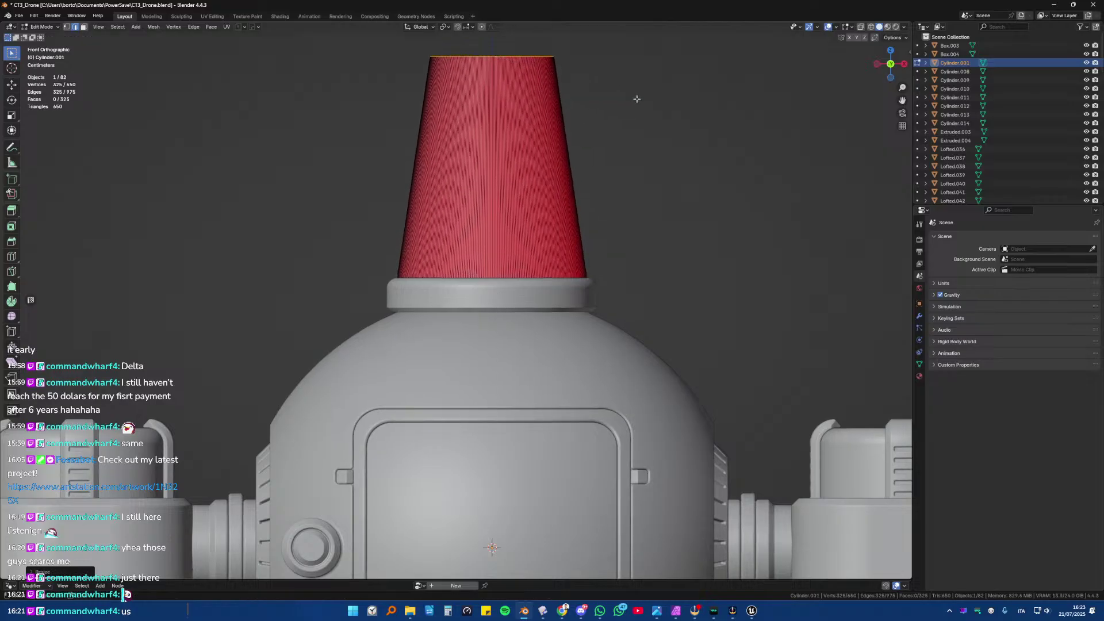
middle_drag(635, 99, 547, 236)
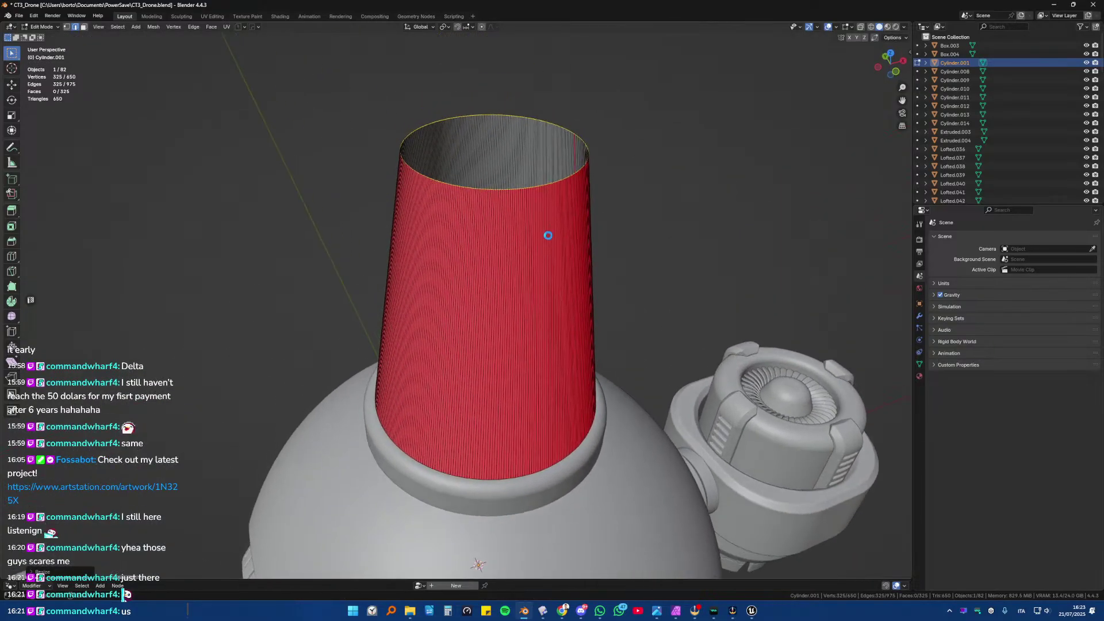
key(g)
key(z)
right_click(560, 259)
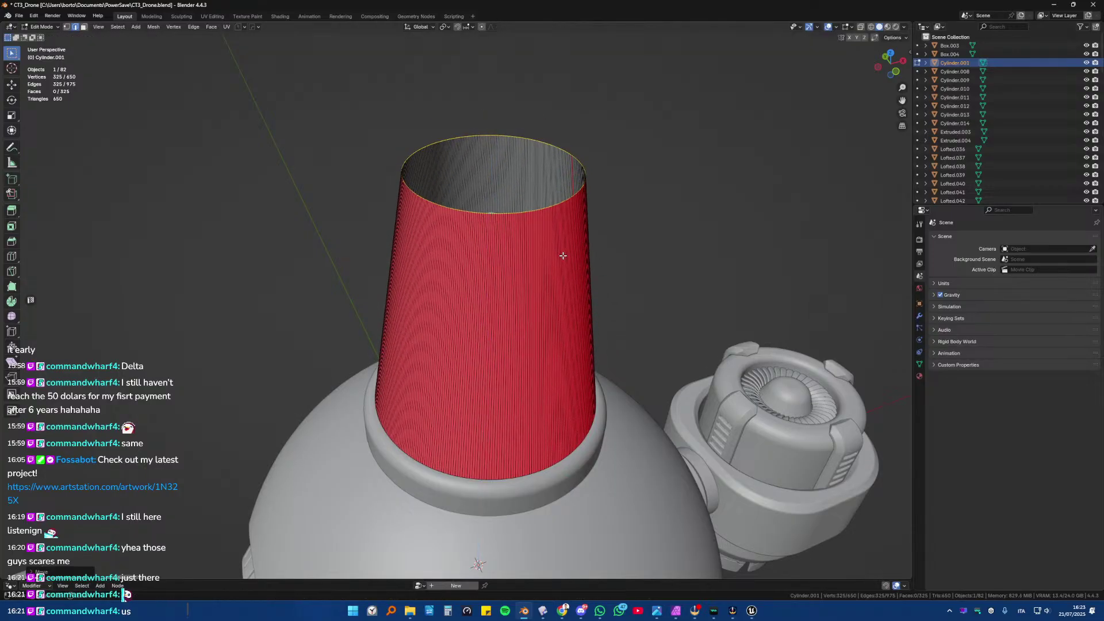
- Fill the open top of the tapered cone with a face and recalculate the normals of the whole mesh
key(f)
key(a)
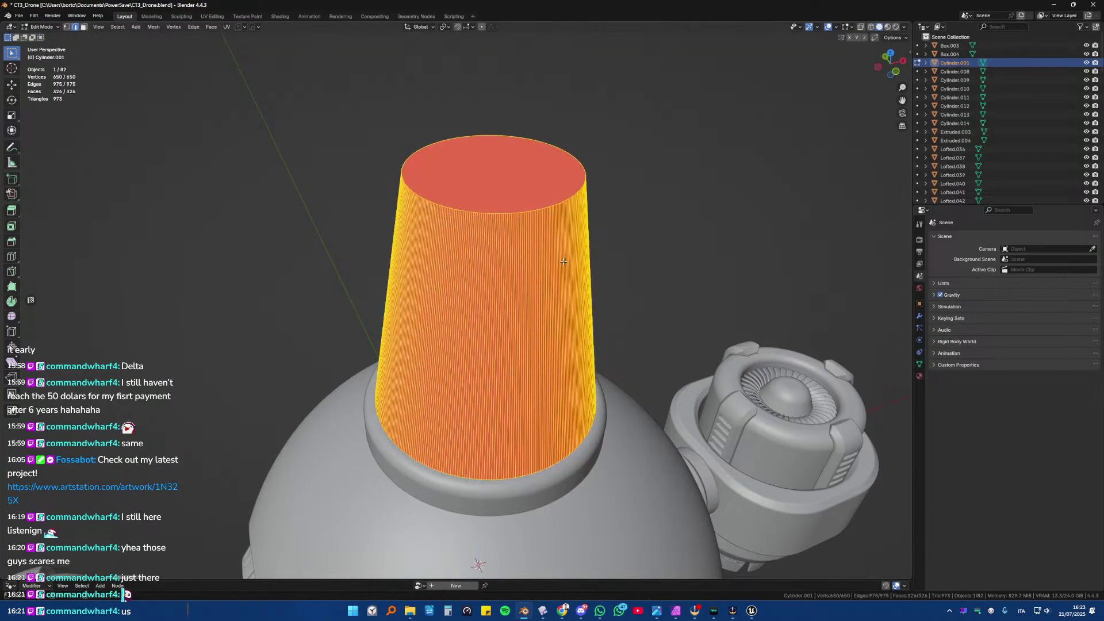
key(shift+n)
key(Tab)
key(Tab)
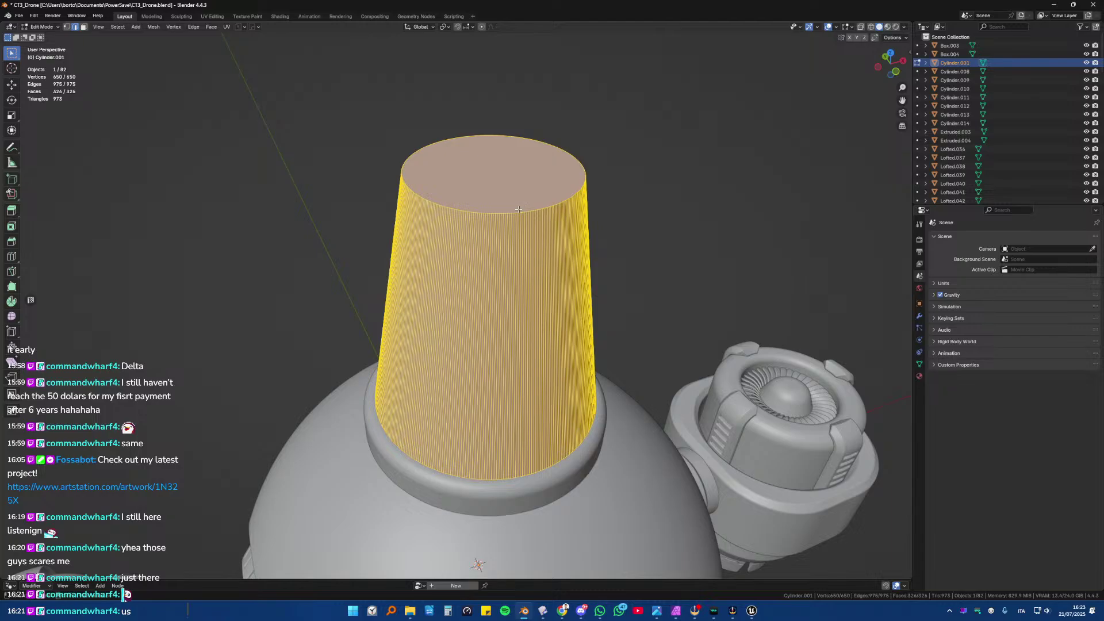
- Bevel the cone's top edge loop with a single segment to form a chamfer
click(519, 209)
scroll(506, 215, up, 3)
shift+middle_drag(506, 214, 506, 217)
key(ctrl+b)
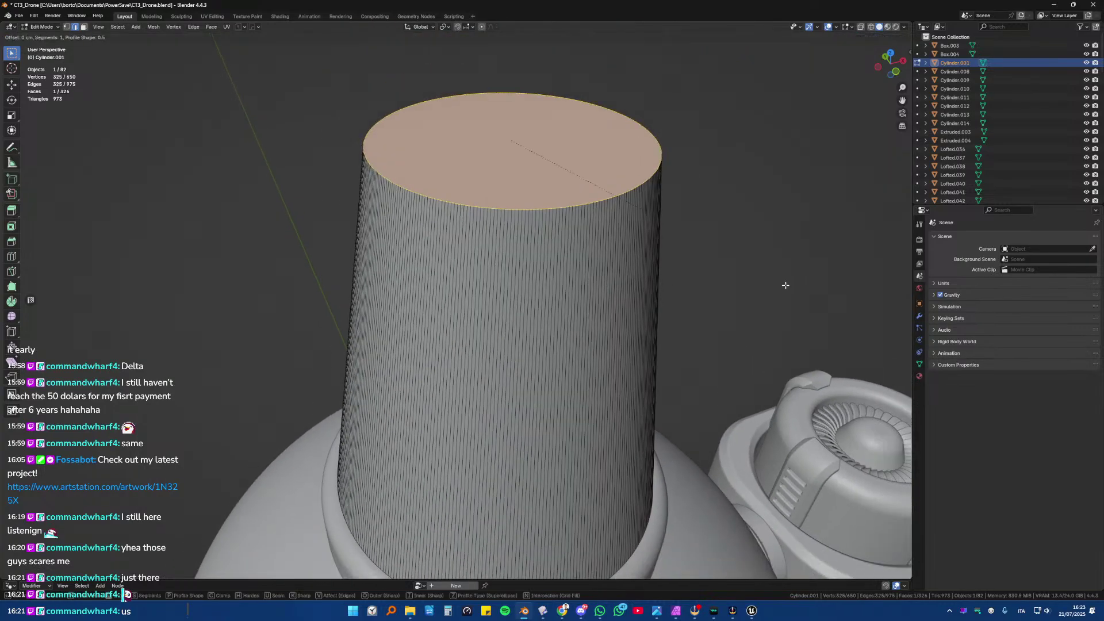
click(789, 308)
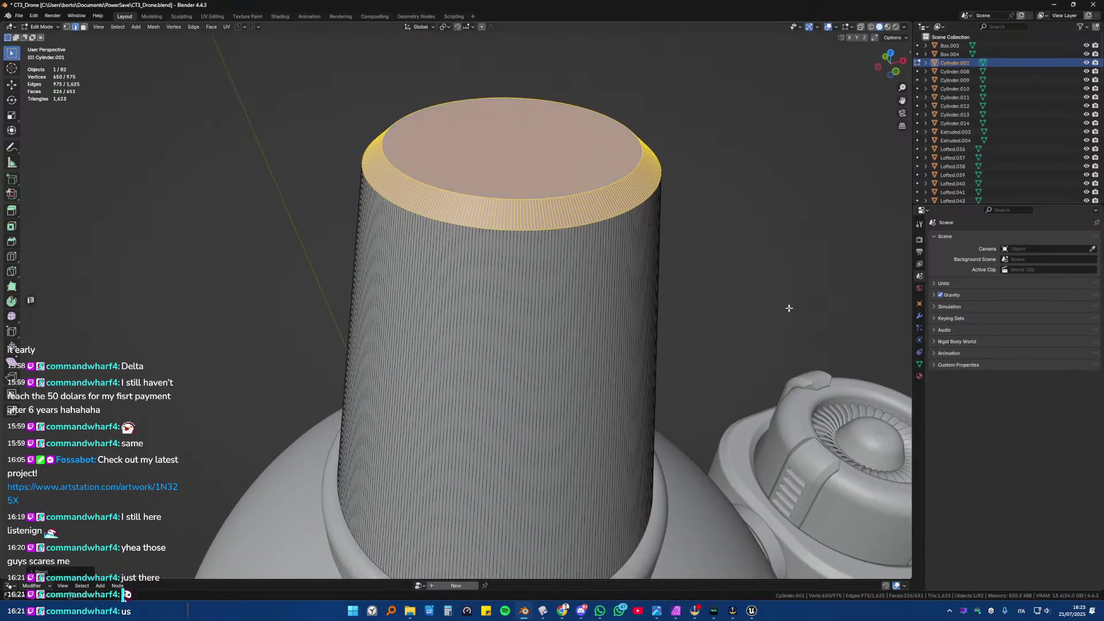
- Inset the cone's top face twice, leaving a narrow rim and a small central face
key(ctrl+KP_Subtract)
key(i)
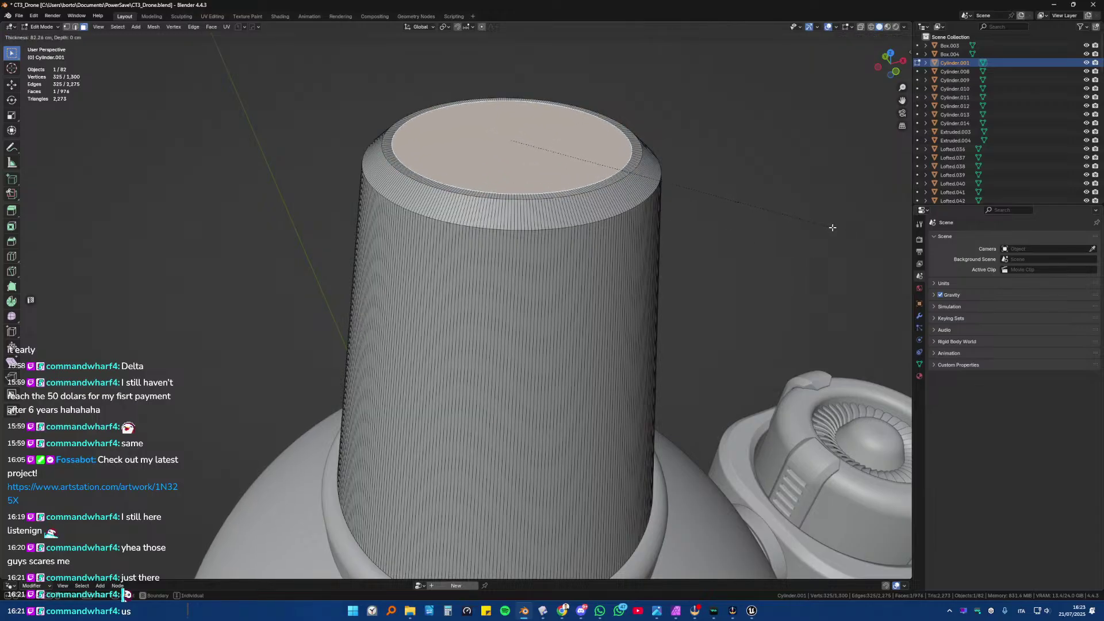
click(768, 222)
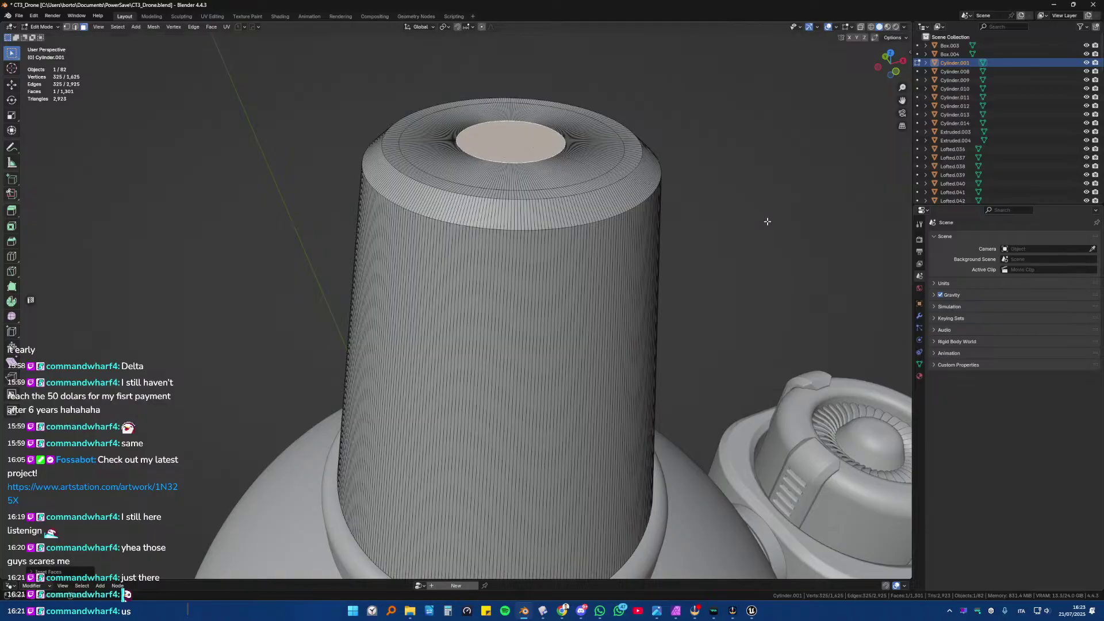
- Sink the small central face along Z to hollow the cone's top and bevel the recess's bottom edge with one segment
key(g)
key(z)
click(775, 265)
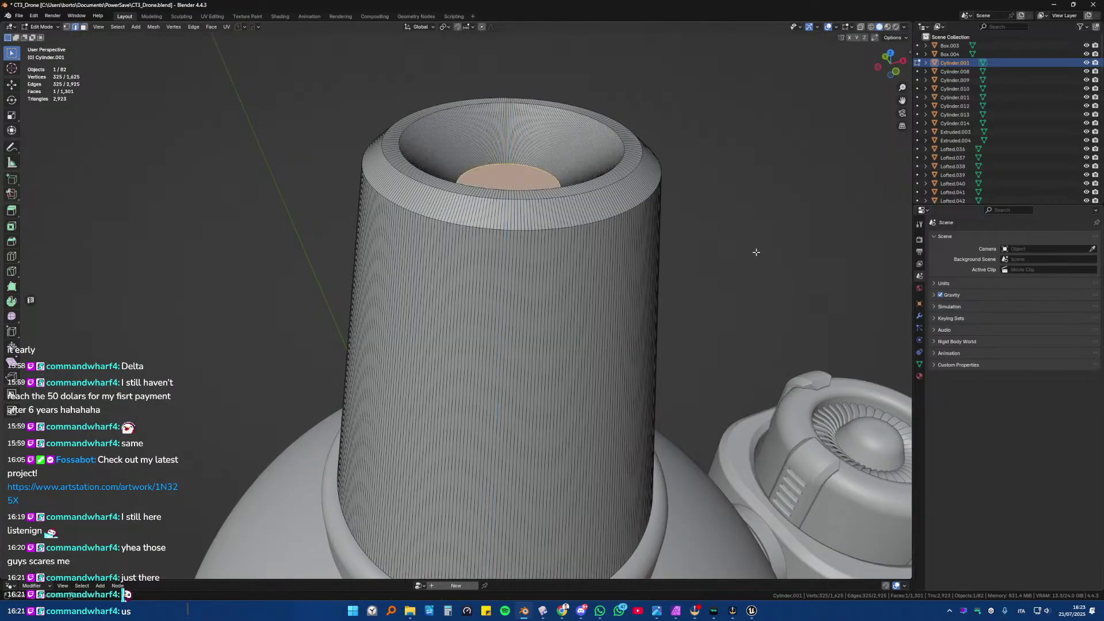
key(ctrl+b)
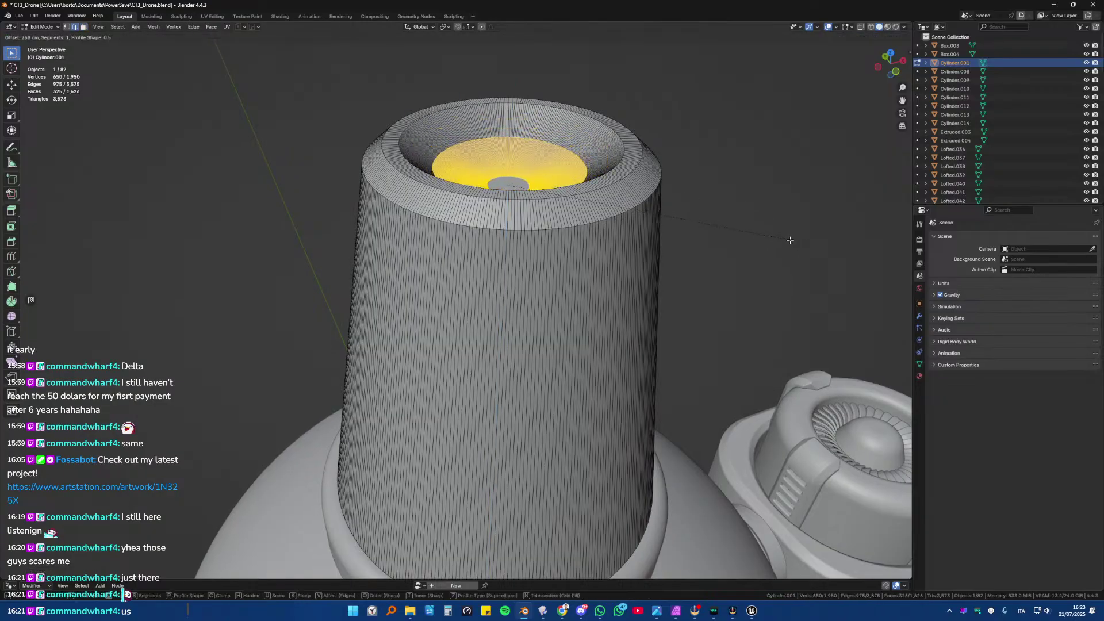
click(790, 240)
- Sharpen the cone's shading and add a 30° angle-limited Bevel modifier with 3 segments
key(Tab)
scroll(652, 240, down, 4)
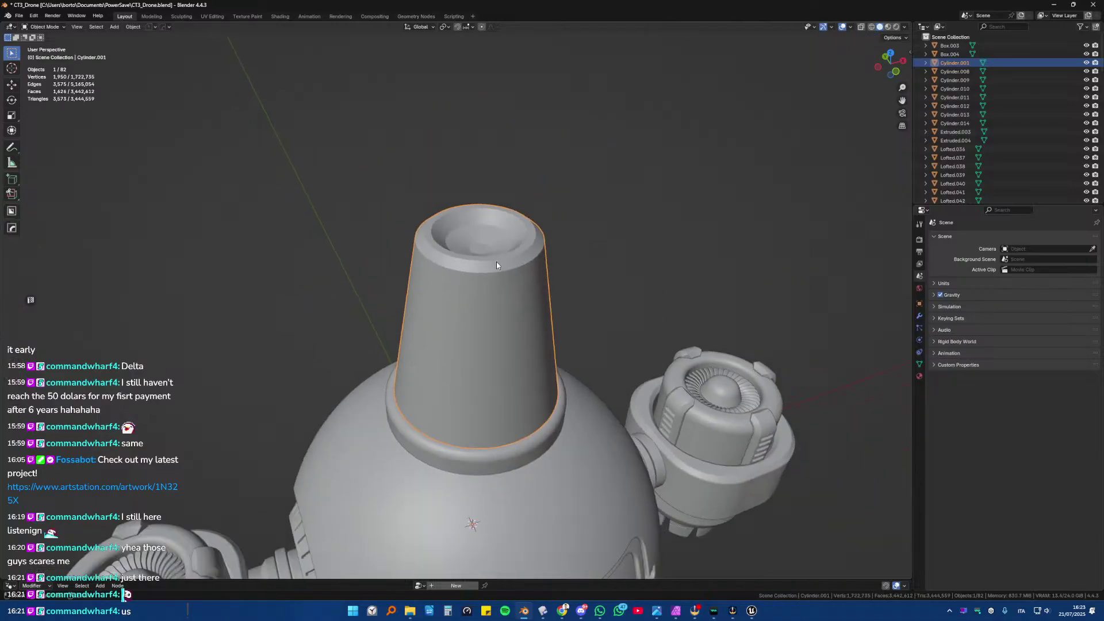
key(q)
click(496, 261)
scroll(496, 262, up, 3)
key(q)
click(494, 270)
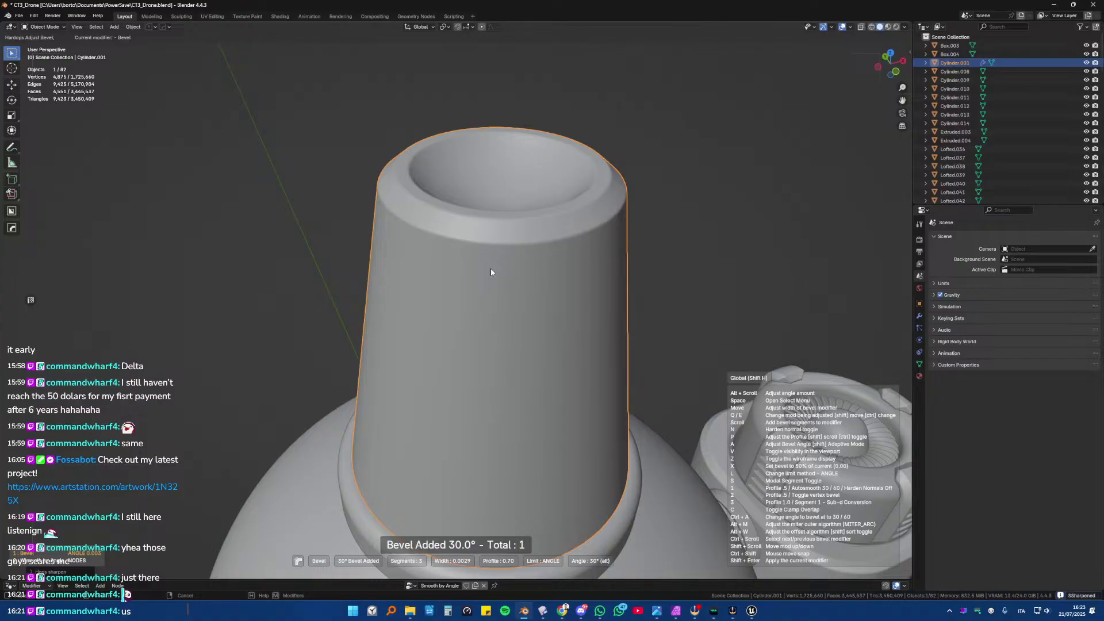
click(491, 269)
- Deselect the cone and examine its shape on the drone and its joint with the cap
click(311, 241)
scroll(582, 325, down, 3)
middle_drag(486, 359, 551, 296)
scroll(444, 289, down, 4)
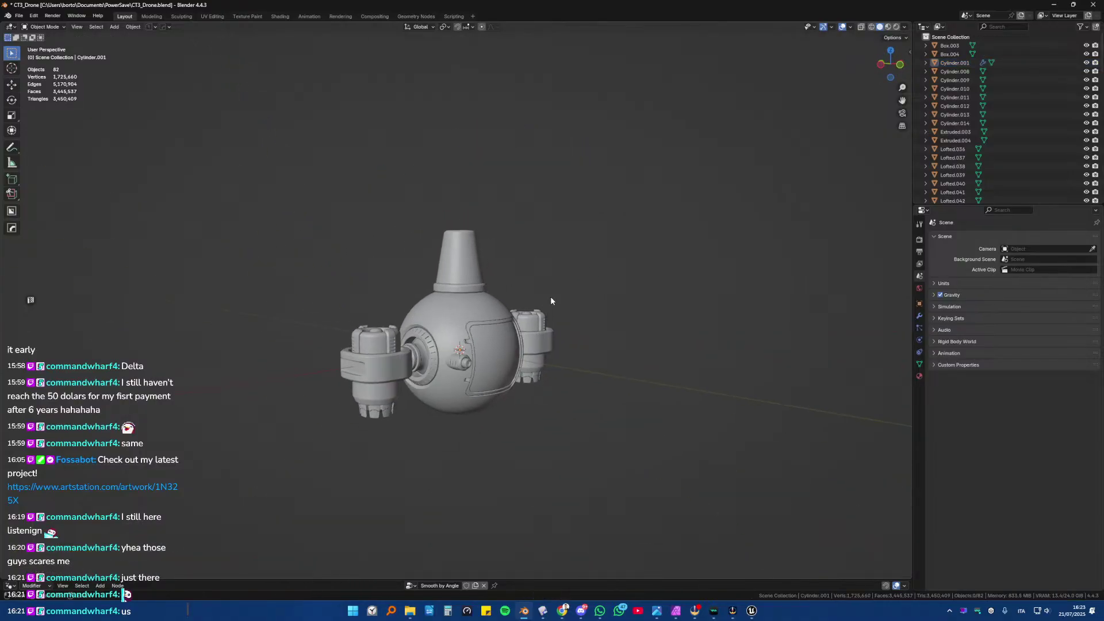
scroll(513, 296, up, 5)
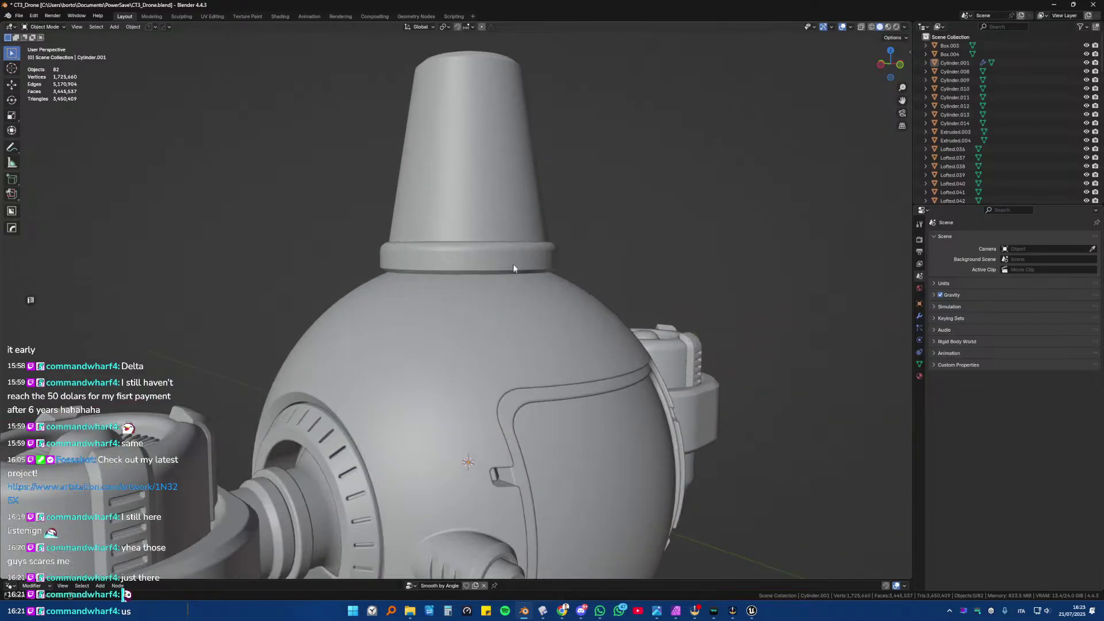
shift+middle_drag(513, 264, 498, 357)
scroll(478, 333, up, 5)
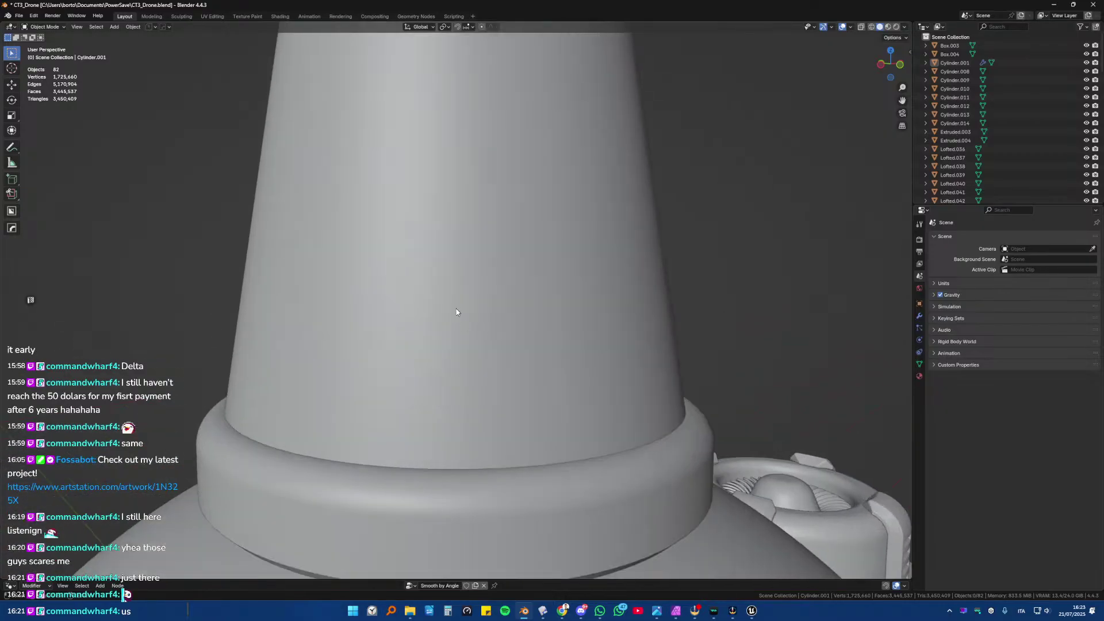
- Examine the cone's surface and its seat on the cap from close up and at a distance, leaving it deselected
click(457, 315)
scroll(459, 316, down, 4)
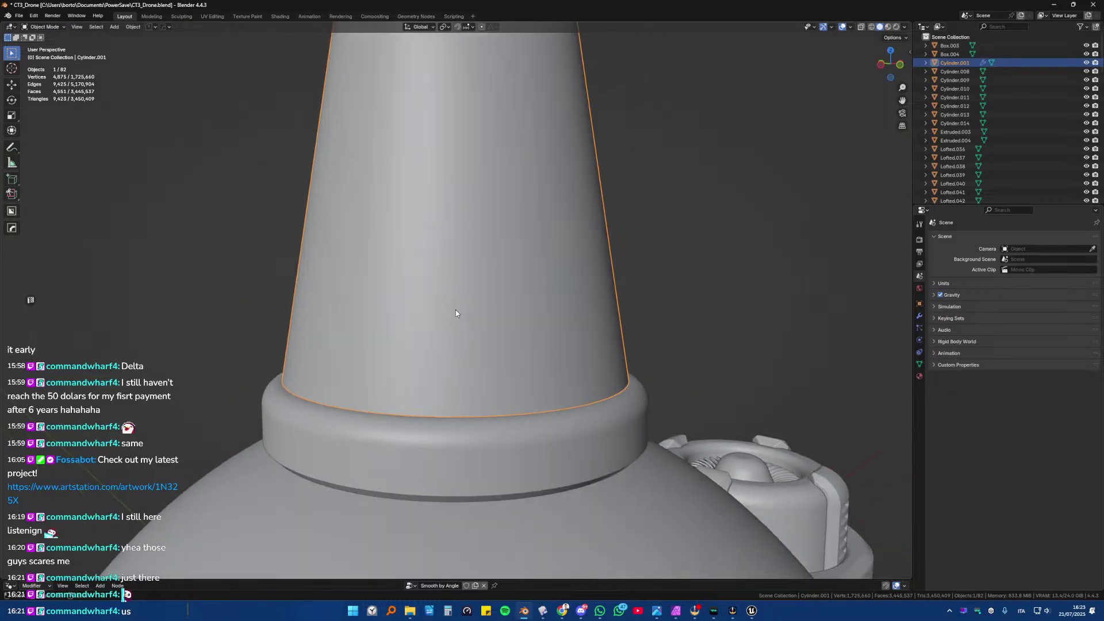
middle_drag(440, 306, 449, 336)
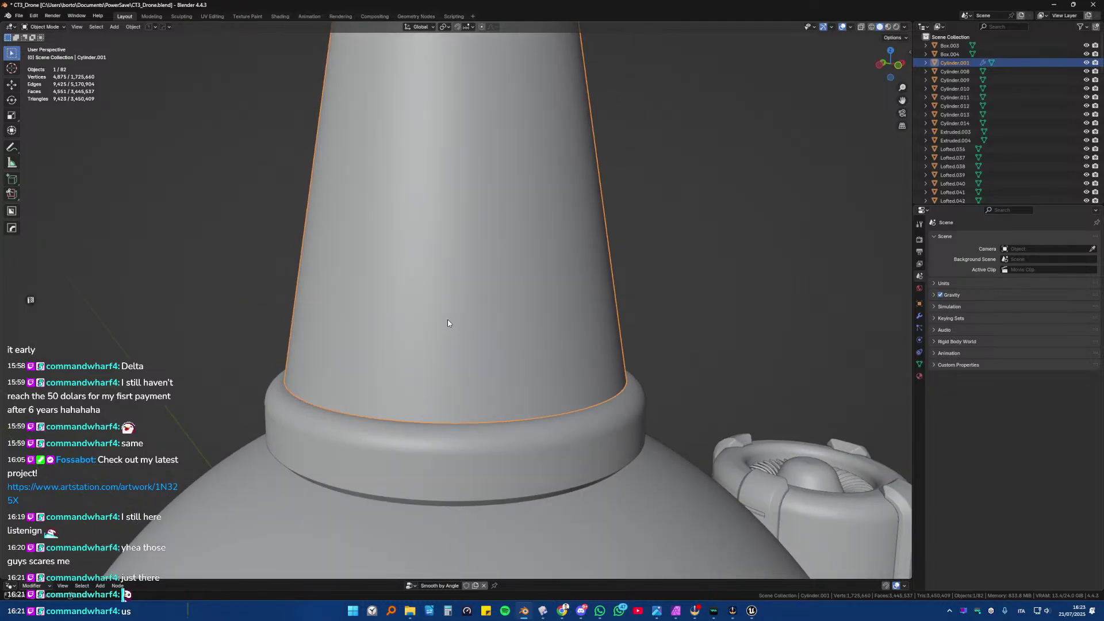
scroll(448, 316, down, 6)
middle_drag(526, 354, 490, 298)
key(alt+a)
scroll(463, 274, down, 3)
scroll(452, 274, up, 5)
scroll(446, 286, down, 3)
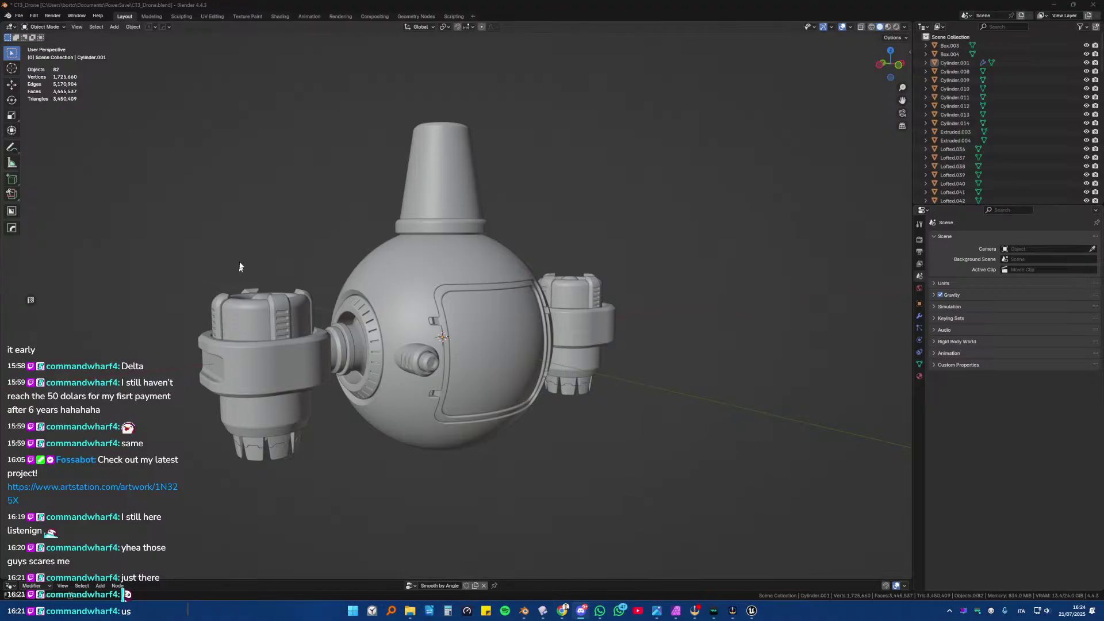
- Isolate the cone, fill its open bottom edge loop with a face, and return to the full drone with nothing selected
click(432, 200)
key(KP_Decimal)
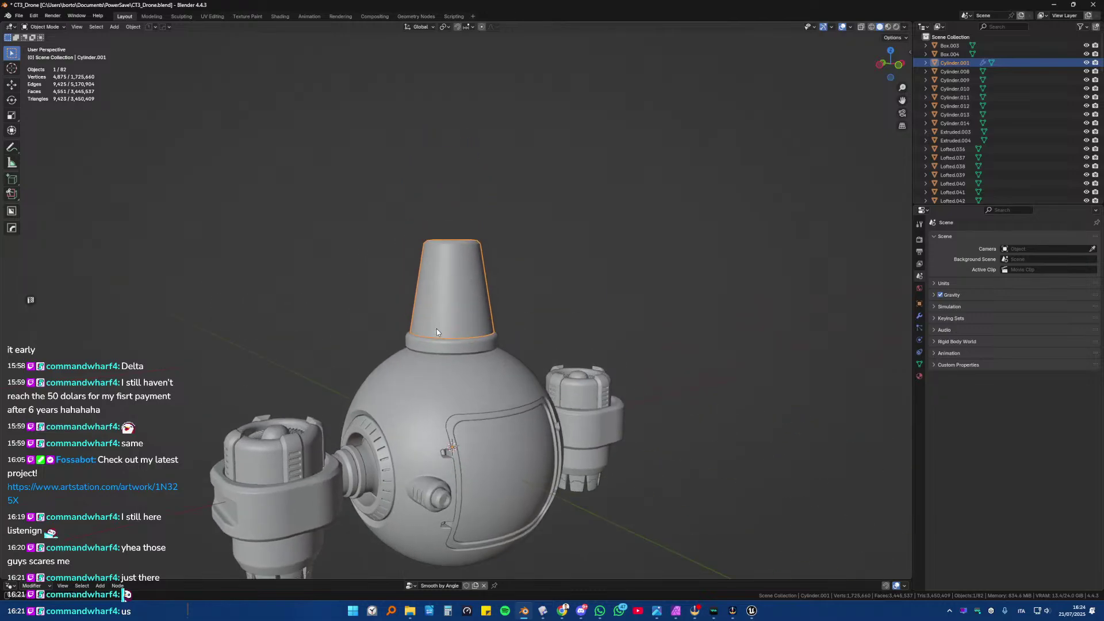
scroll(430, 320, up, 4)
key(grave)
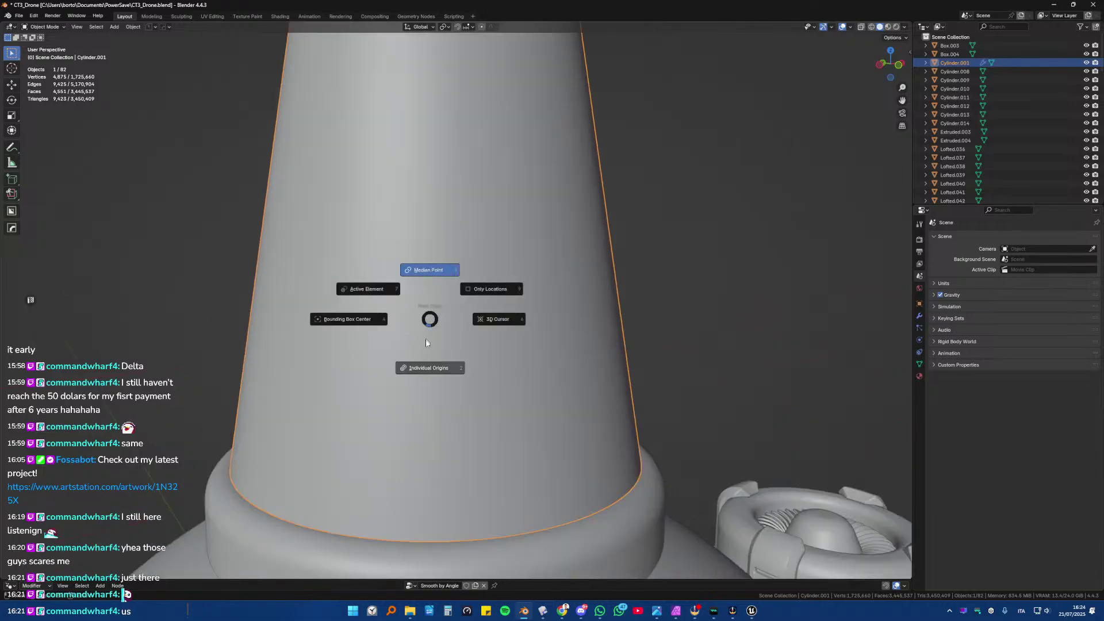
click(424, 352)
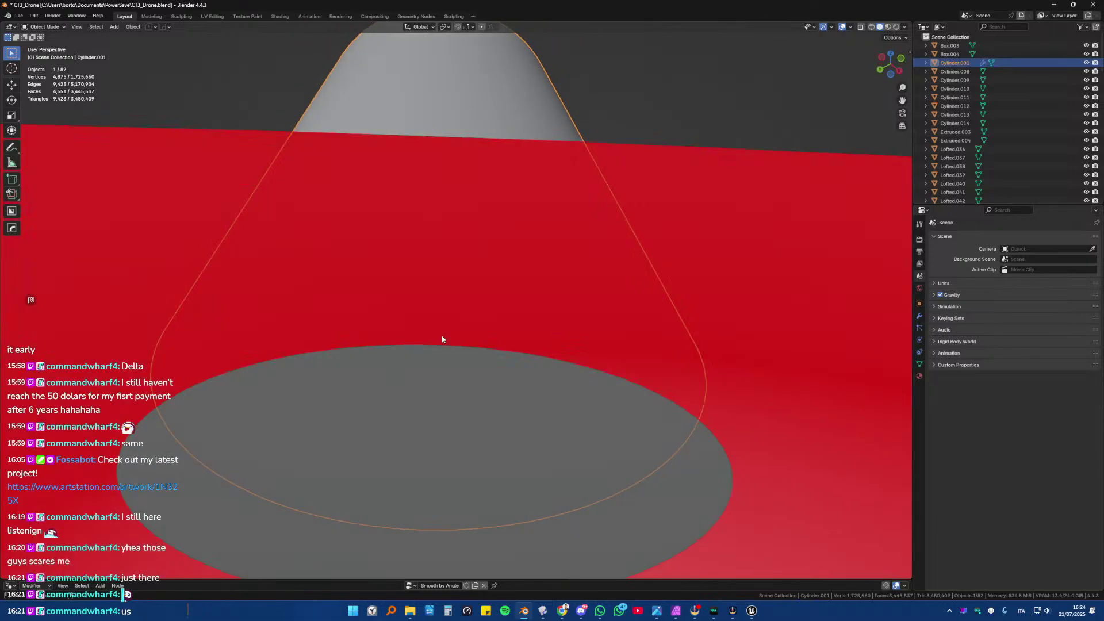
middle_drag(441, 340, 441, 322)
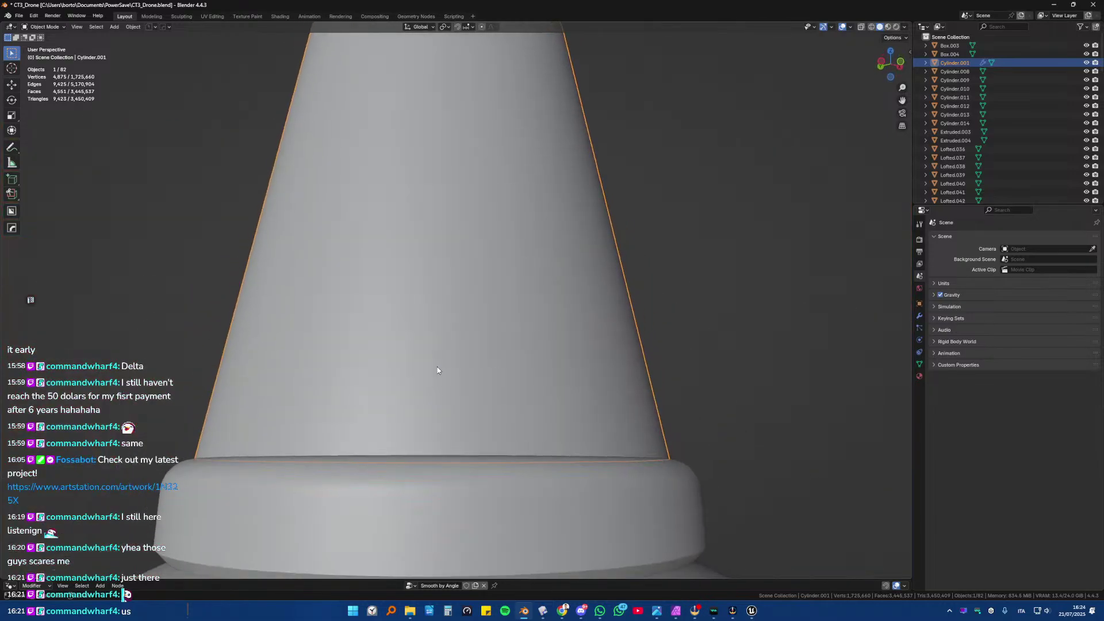
key(ctrl+space)
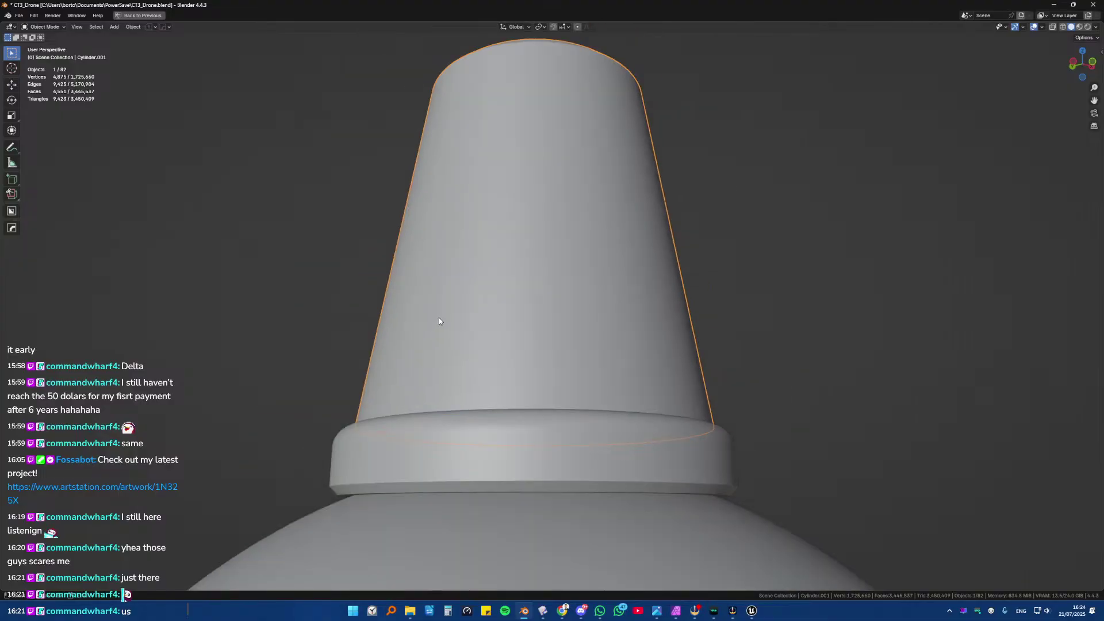
key(KP_Divide)
middle_drag(439, 327, 485, 337)
key(Tab)
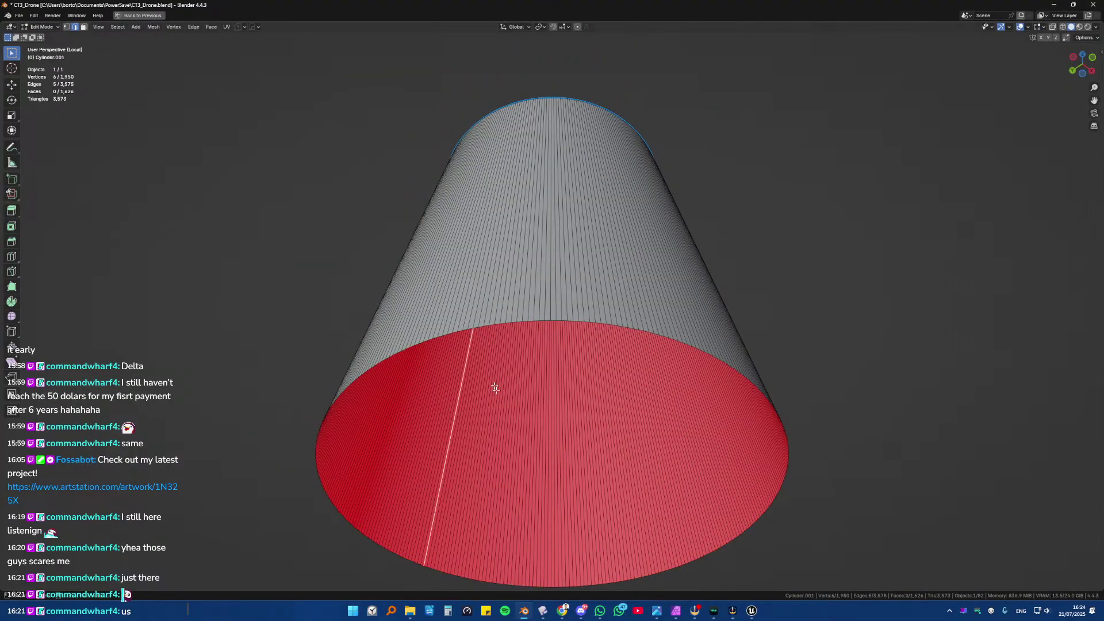
alt+click(329, 543)
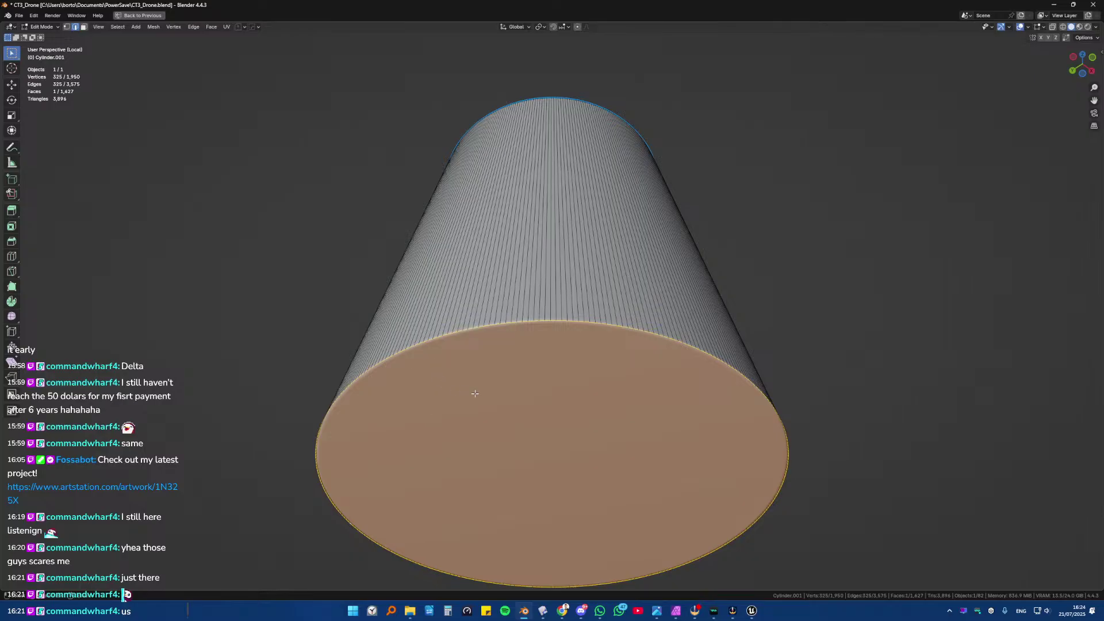
key(Tab)
key(KP_Divide)
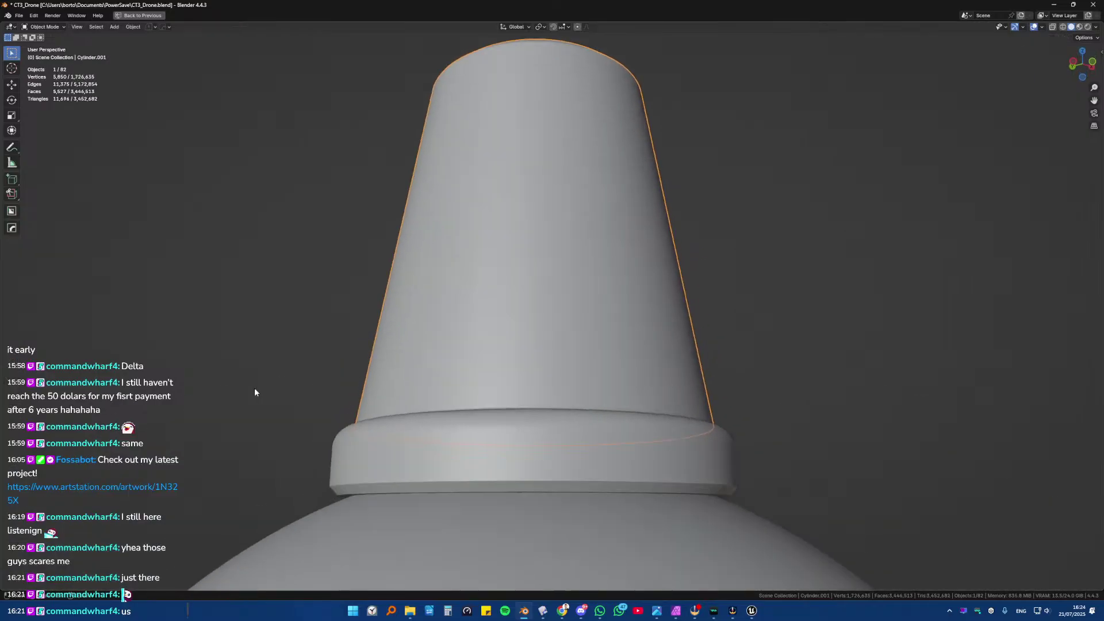
click(254, 390)
- Examine the whole drone, the spherical body's panel and the nozzle beside it
scroll(457, 430, down, 8)
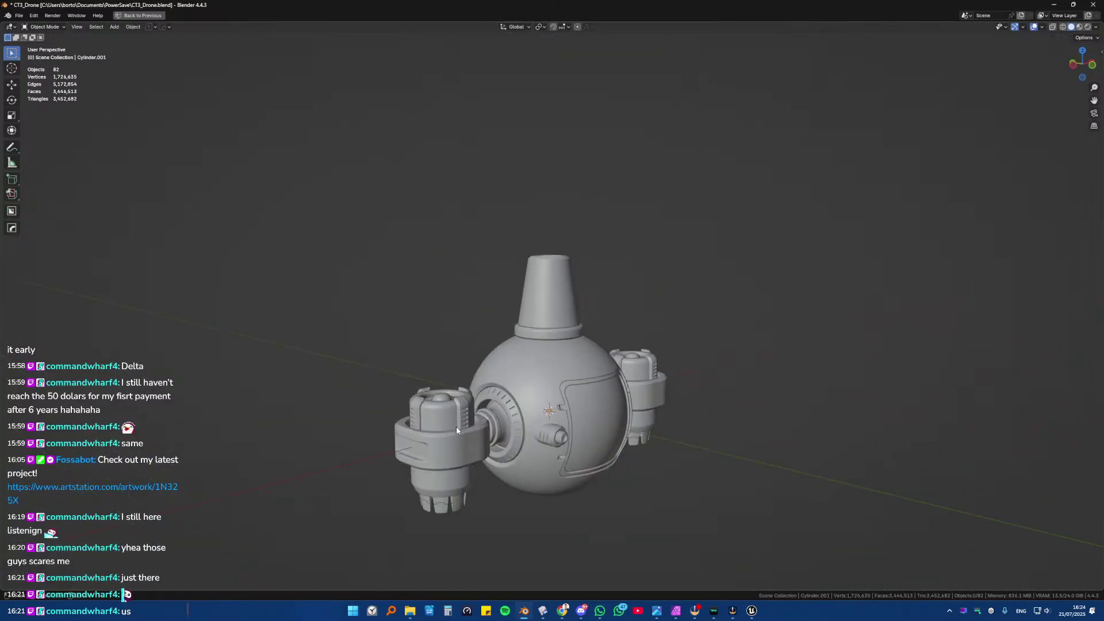
middle_drag(456, 430, 546, 423)
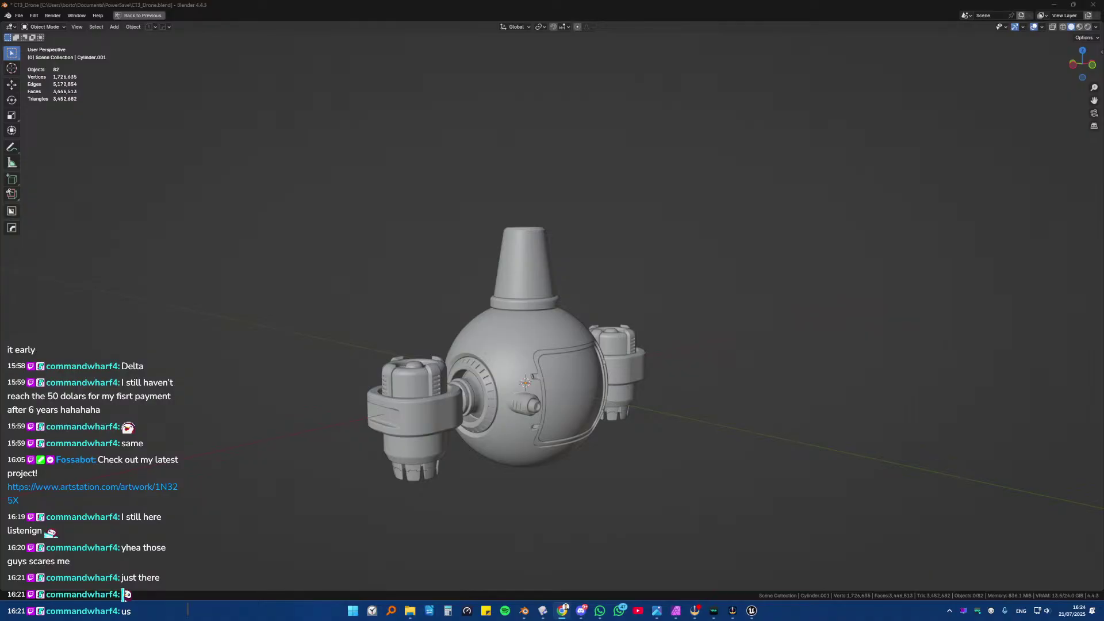
middle_drag(477, 328, 437, 399)
scroll(423, 340, up, 2)
scroll(437, 399, up, 5)
scroll(347, 428, up, 3)
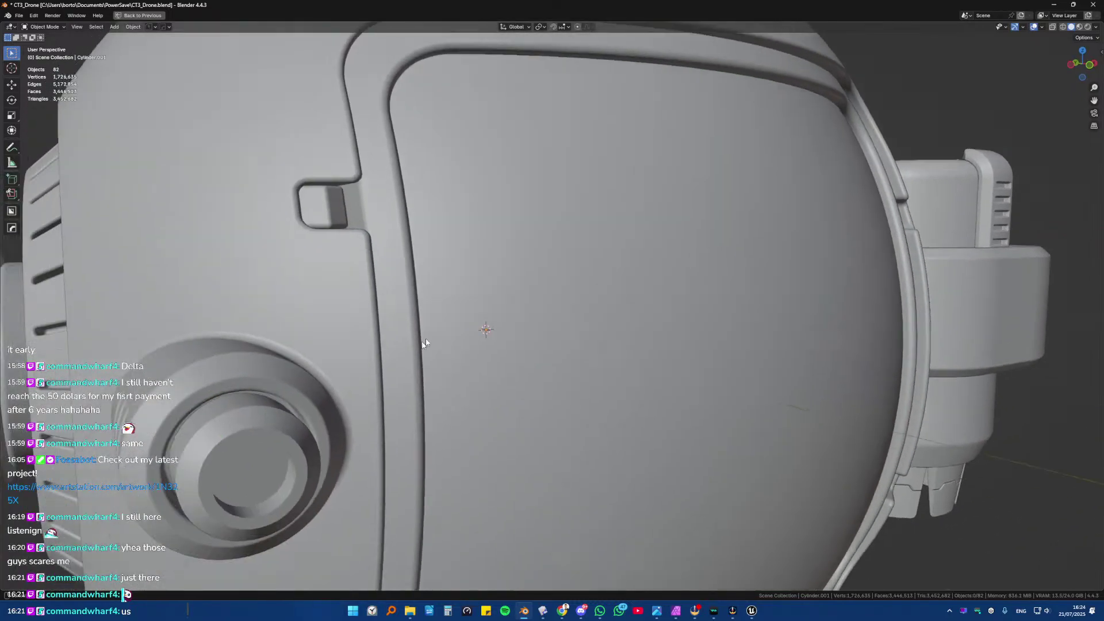
middle_drag(347, 427, 636, 286)
- Delete the inner nozzle cylinder from the ribbed socket beside the body's panel
click(516, 369)
scroll(516, 369, up, 3)
scroll(511, 374, up, 2)
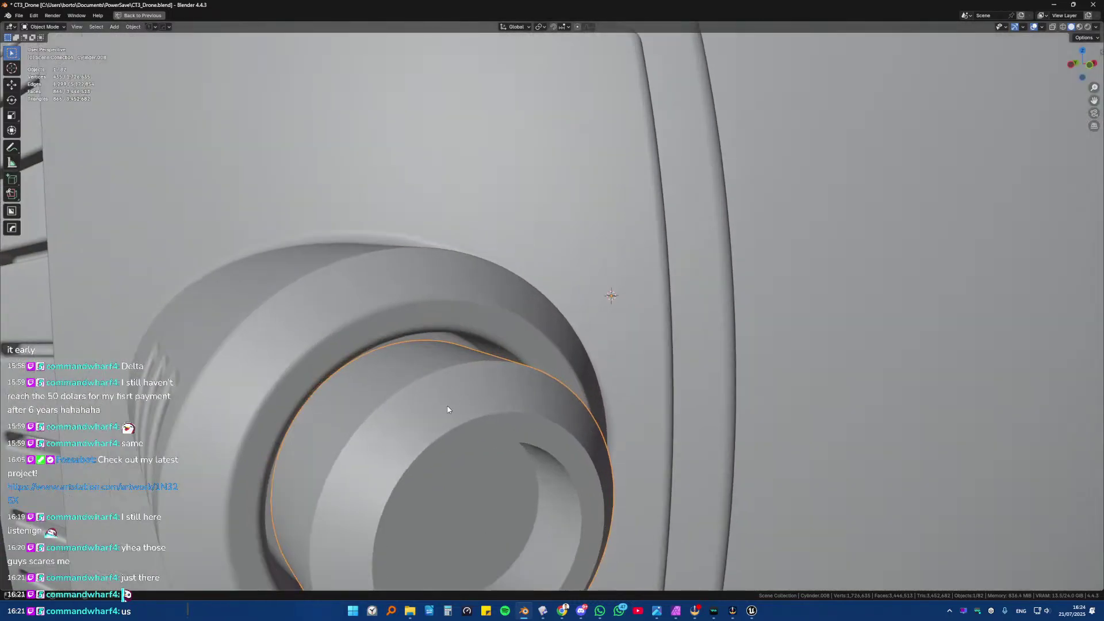
middle_drag(511, 375, 526, 294)
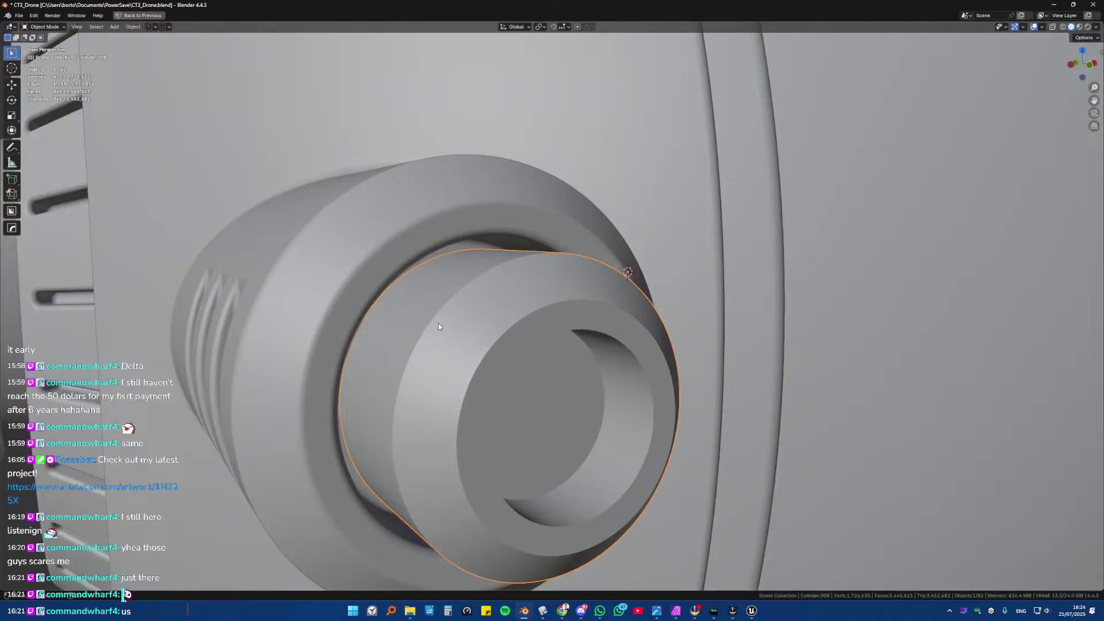
middle_drag(438, 327, 506, 353)
key(Tab)
key(Tab)
scroll(473, 359, down, 5)
scroll(344, 340, up, 6)
scroll(343, 340, down, 6)
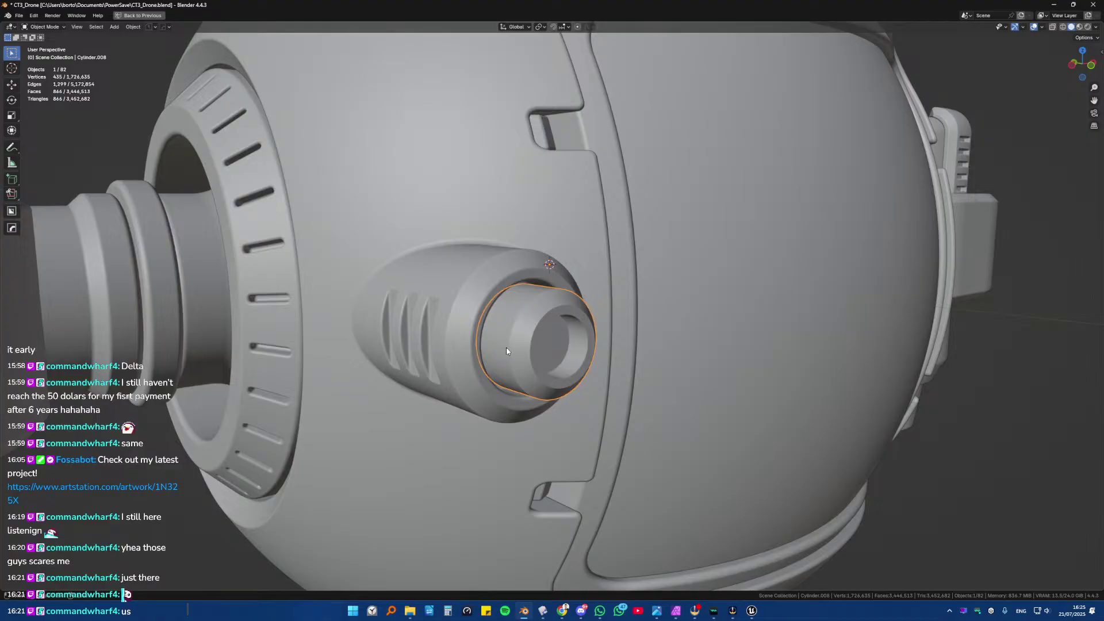
scroll(507, 351, down, 5)
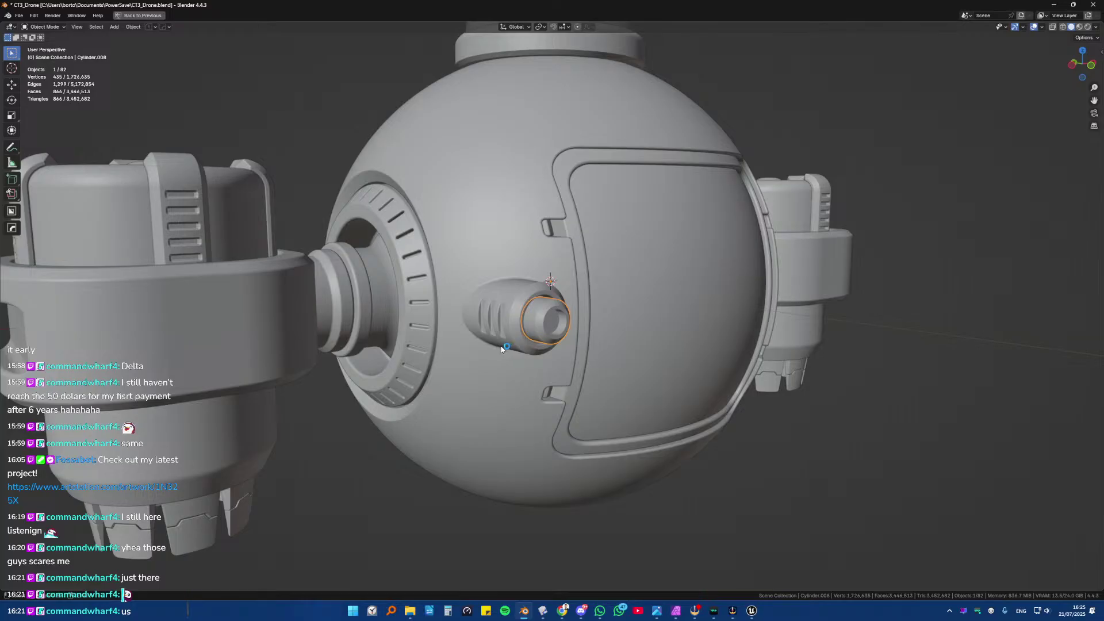
key(x)
click(501, 340)
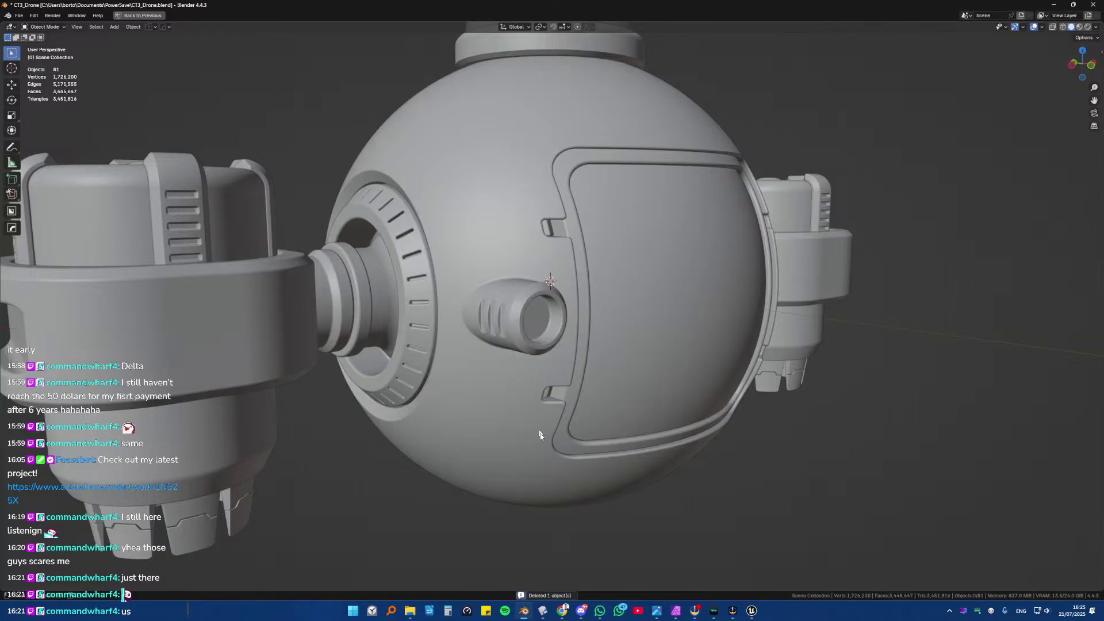
- Switch to the drone file in Plasticity and select the inner nozzle solid beside the body's panel
shift+middle_drag(594, 555, 529, 532)
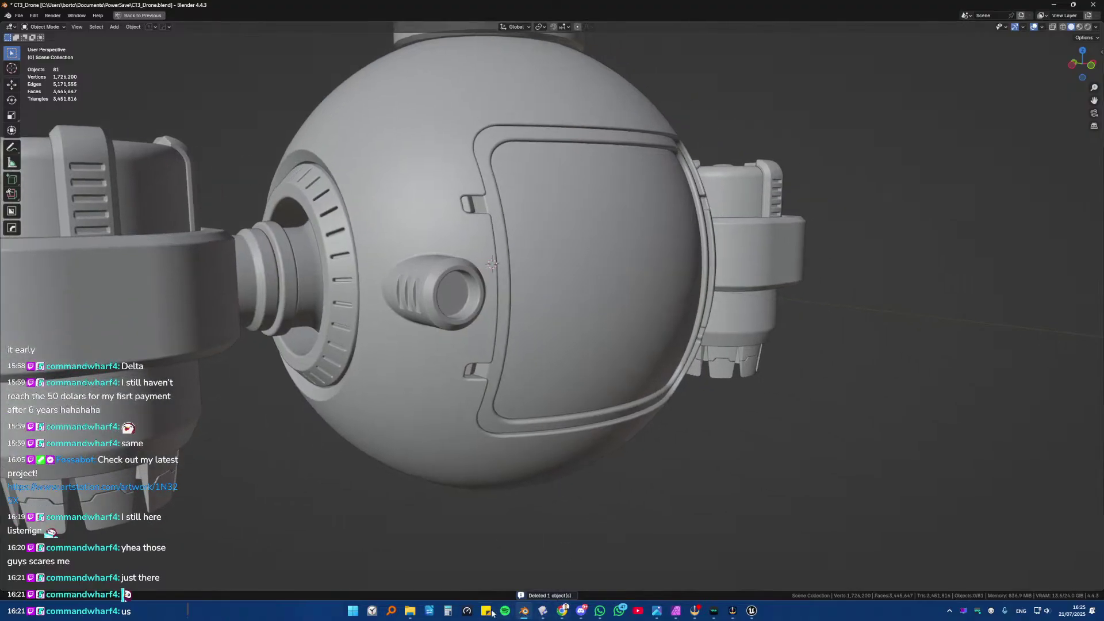
click(543, 611)
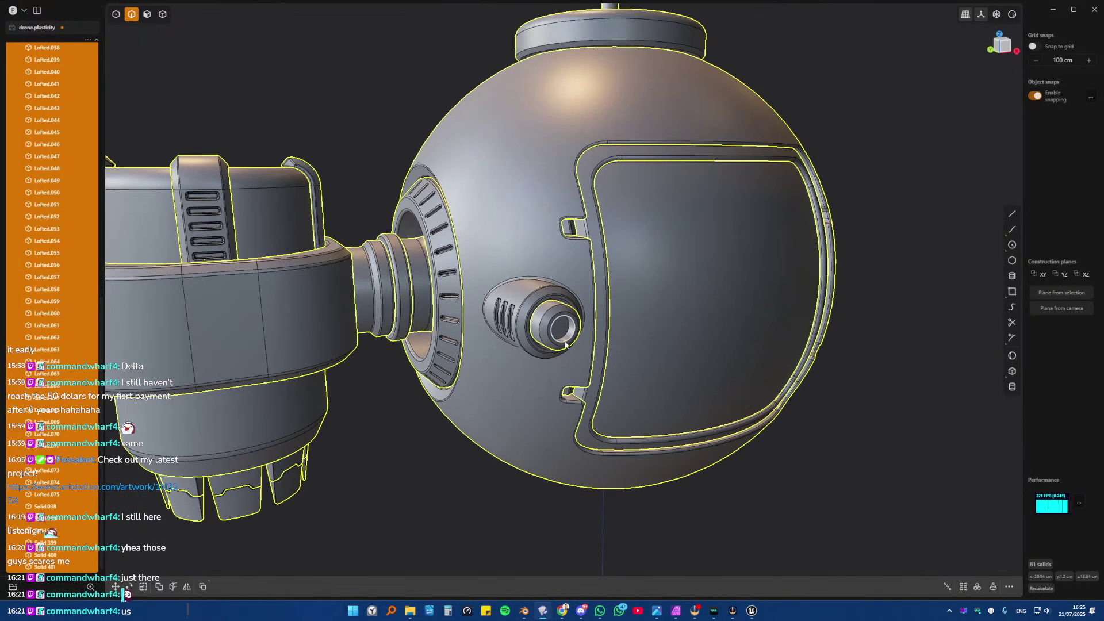
scroll(566, 344, up, 2)
key(4)
click(568, 340)
scroll(568, 339, up, 5)
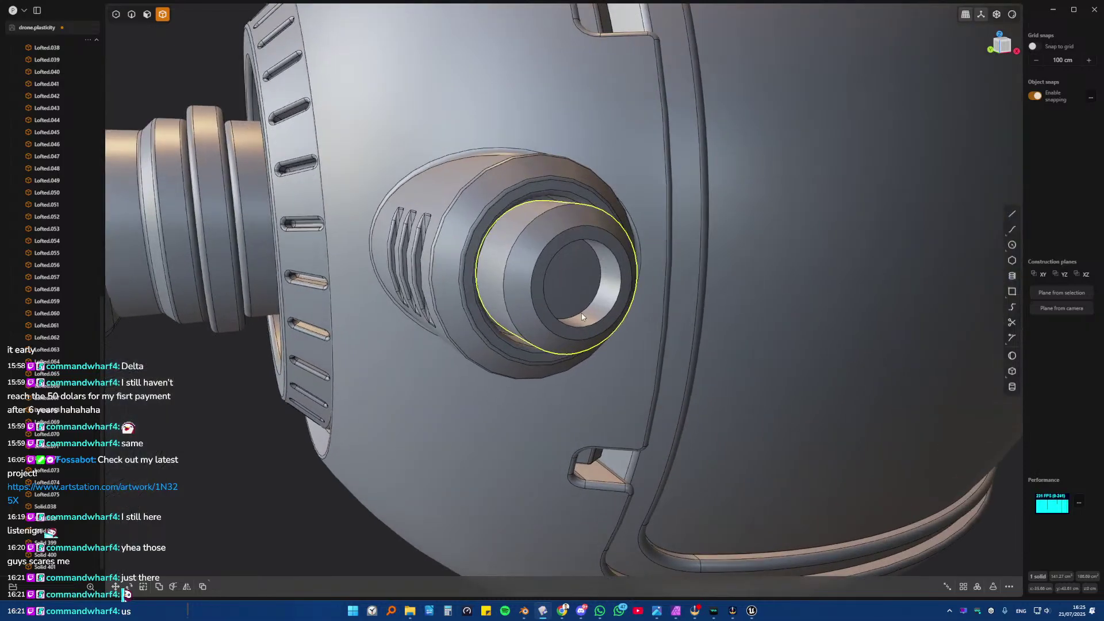
key(KP_1)
click(1012, 291)
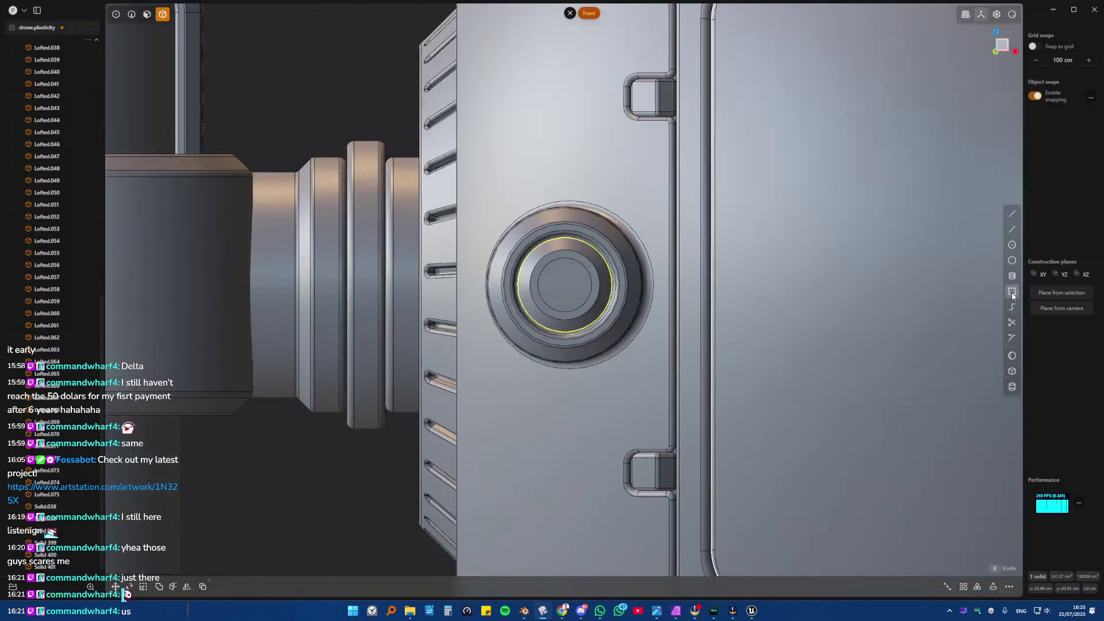
click(565, 284)
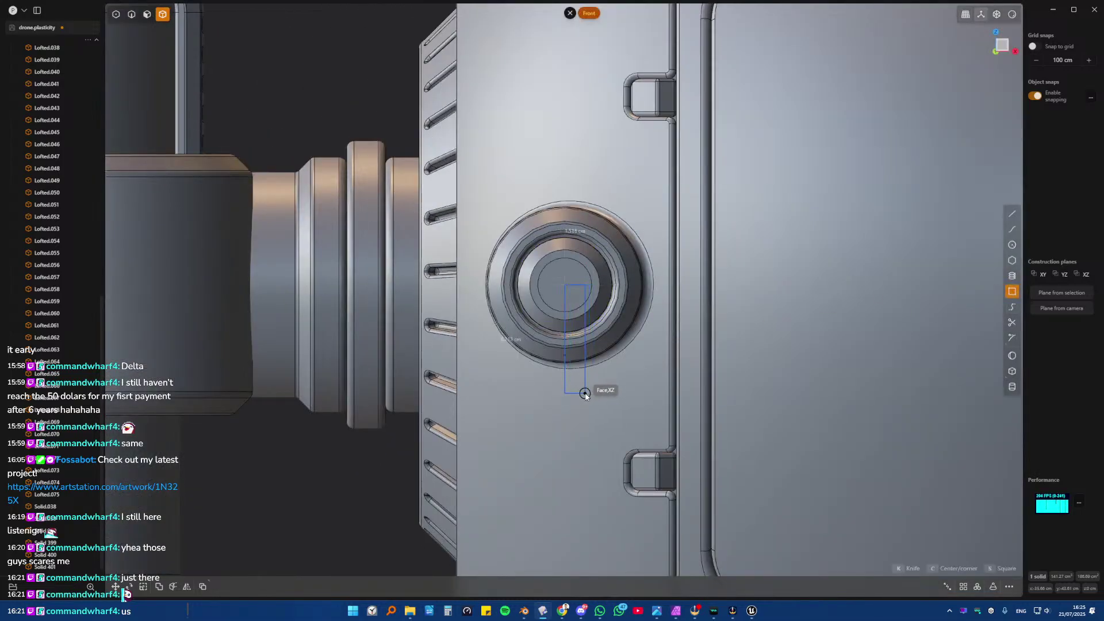
key(Escape)
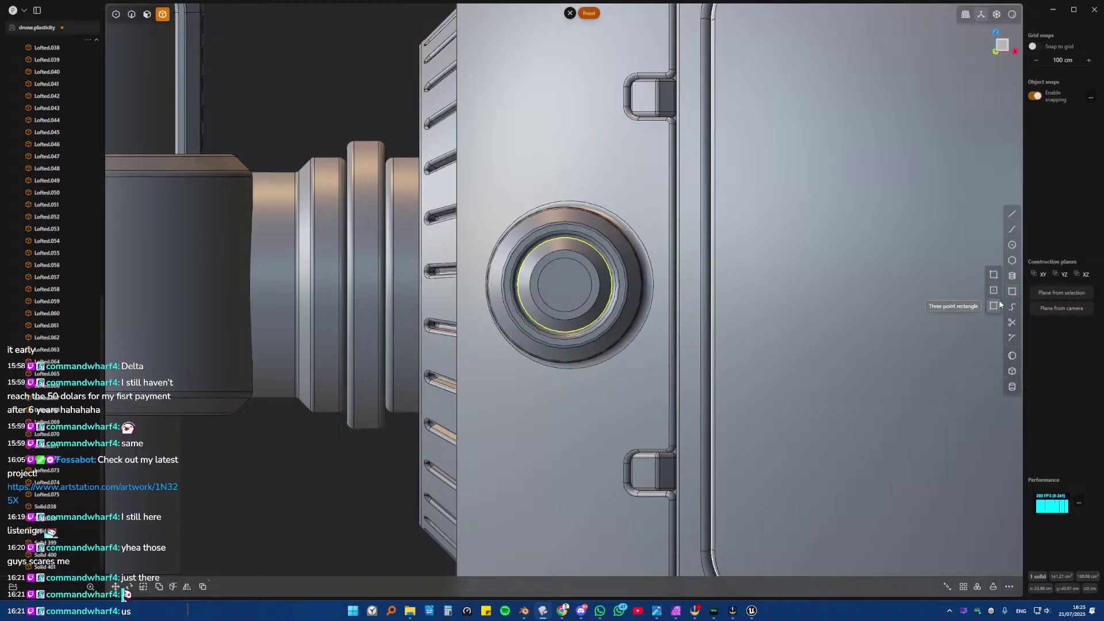
- Draw a tall, narrow center rectangle centred on the nozzle's recessed circular face
click(994, 290)
click(565, 284)
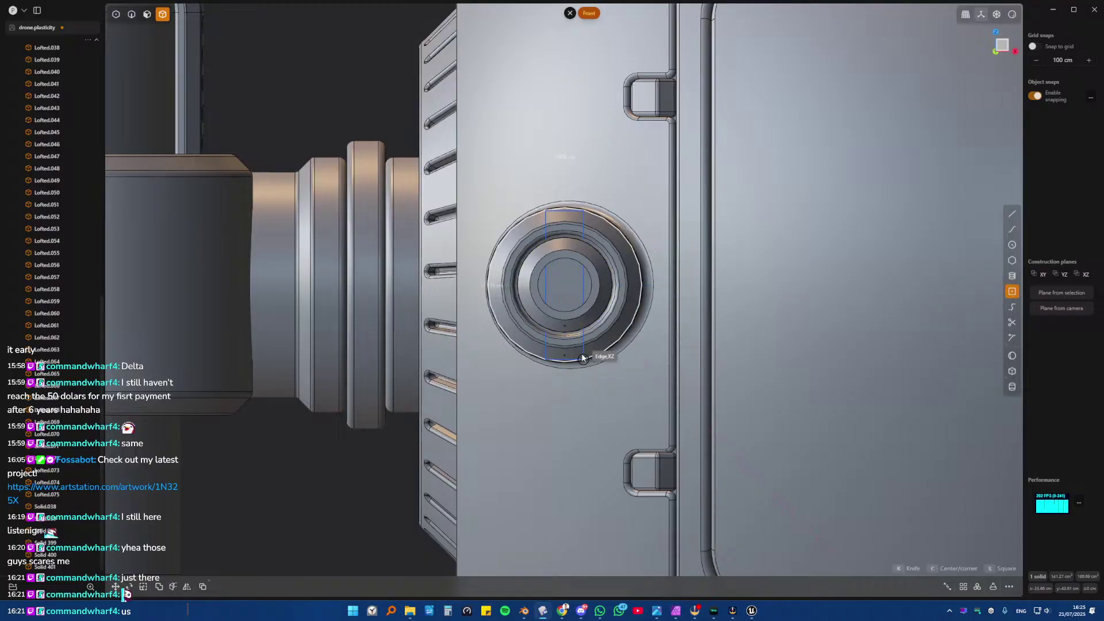
key(Escape)
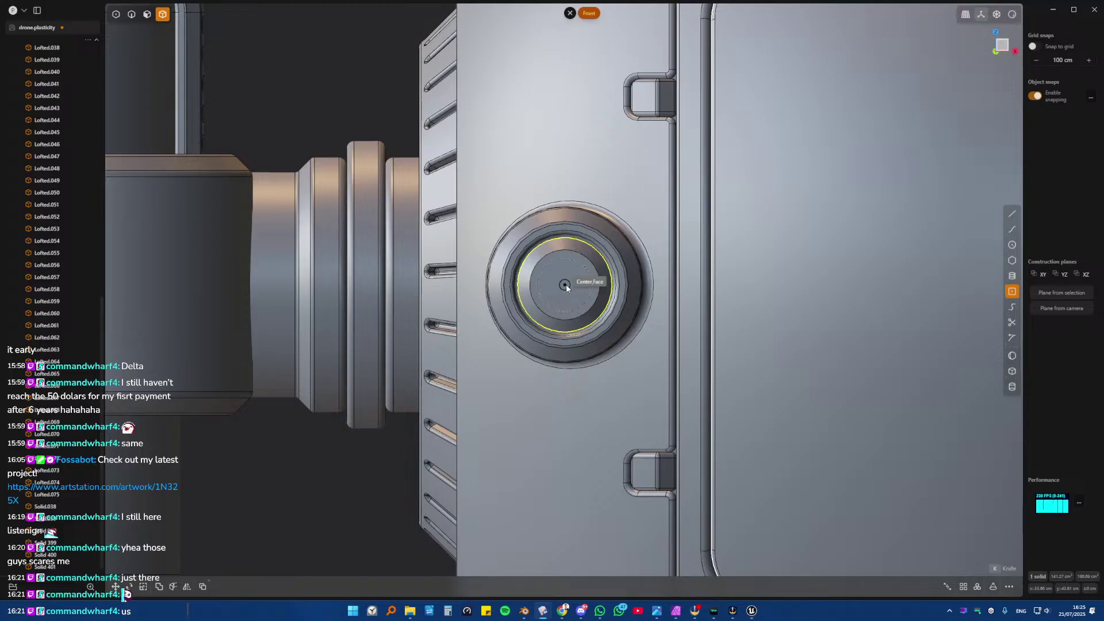
right_drag(566, 287, 567, 280)
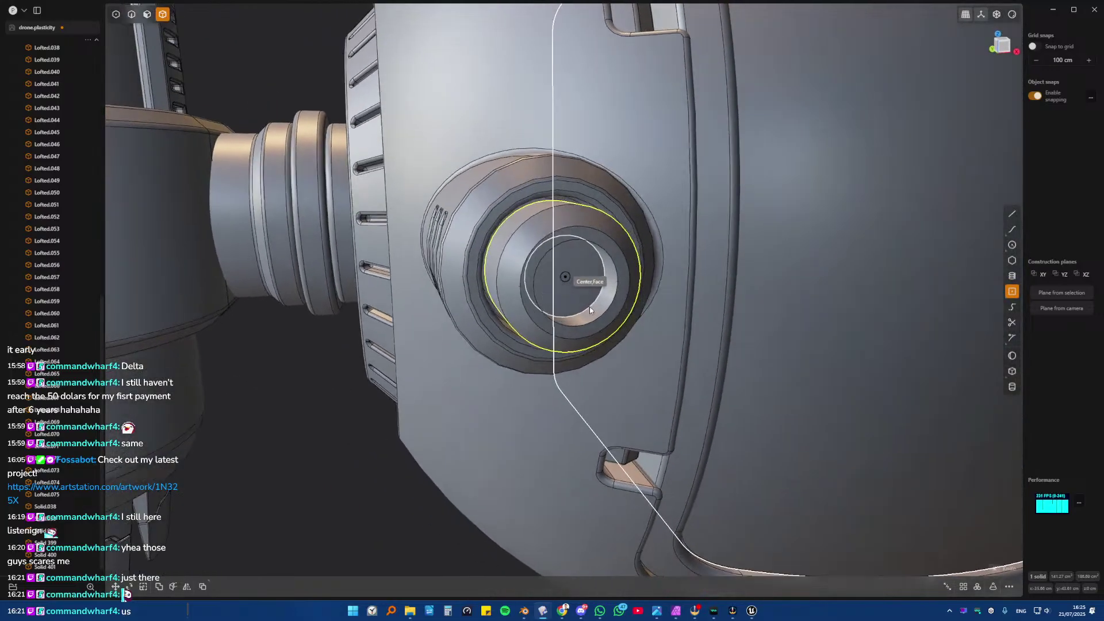
click(567, 279)
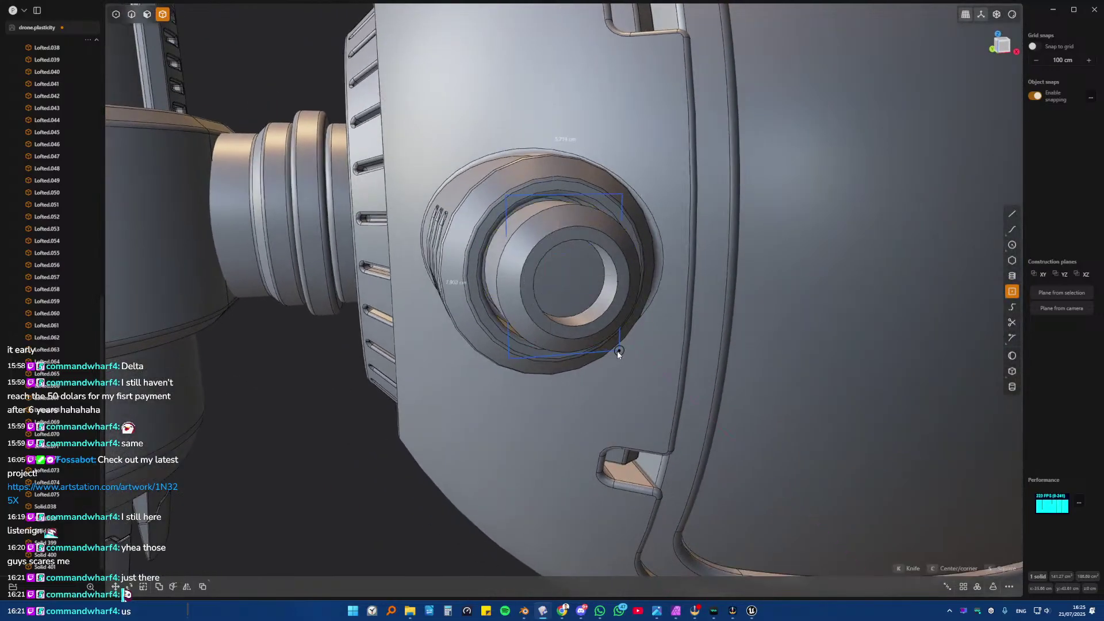
click(574, 388)
- Move the rectangle along the Y axis until it stands in front of the nozzle
right_drag(571, 384, 516, 326)
key(g)
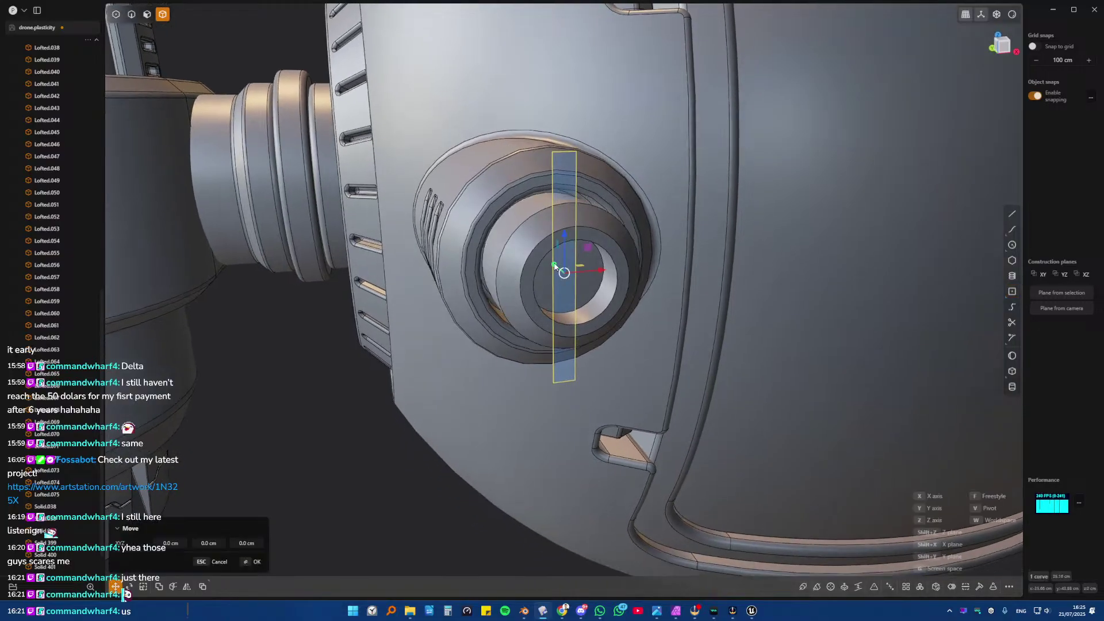
drag(557, 266, 596, 297)
- Extrude the rectangle back into the nozzle's front as a separate thin block
right_drag(596, 297, 579, 319)
key(e)
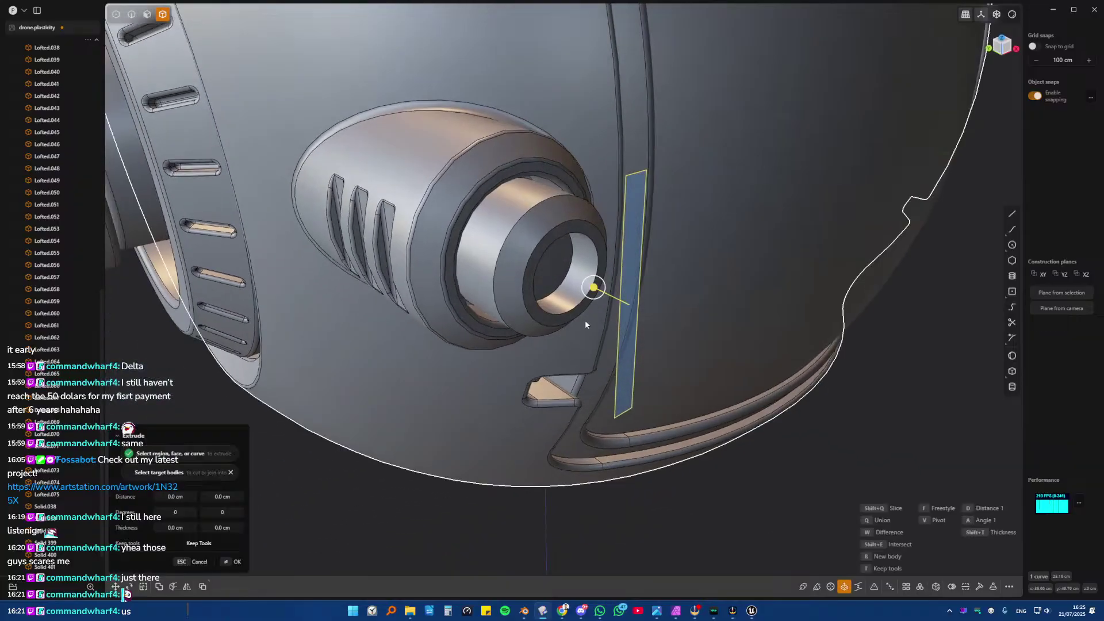
click(501, 264)
right_drag(507, 271, 550, 275)
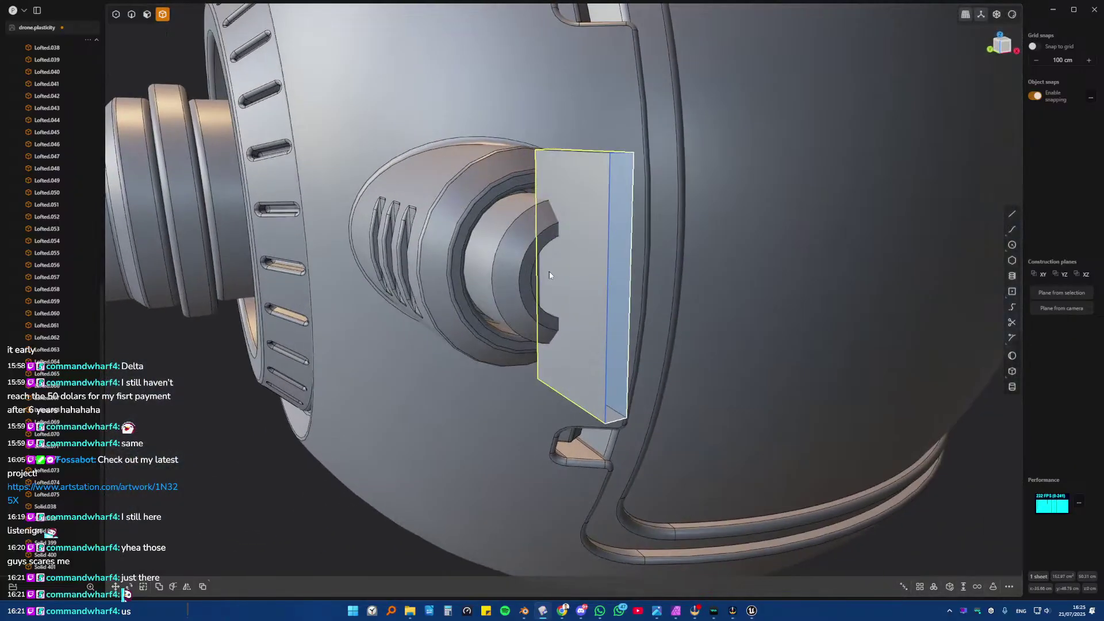
- Offset the thin block's underside face upward to shorten the block beneath the nozzle
click(619, 345)
right_drag(619, 345, 645, 376)
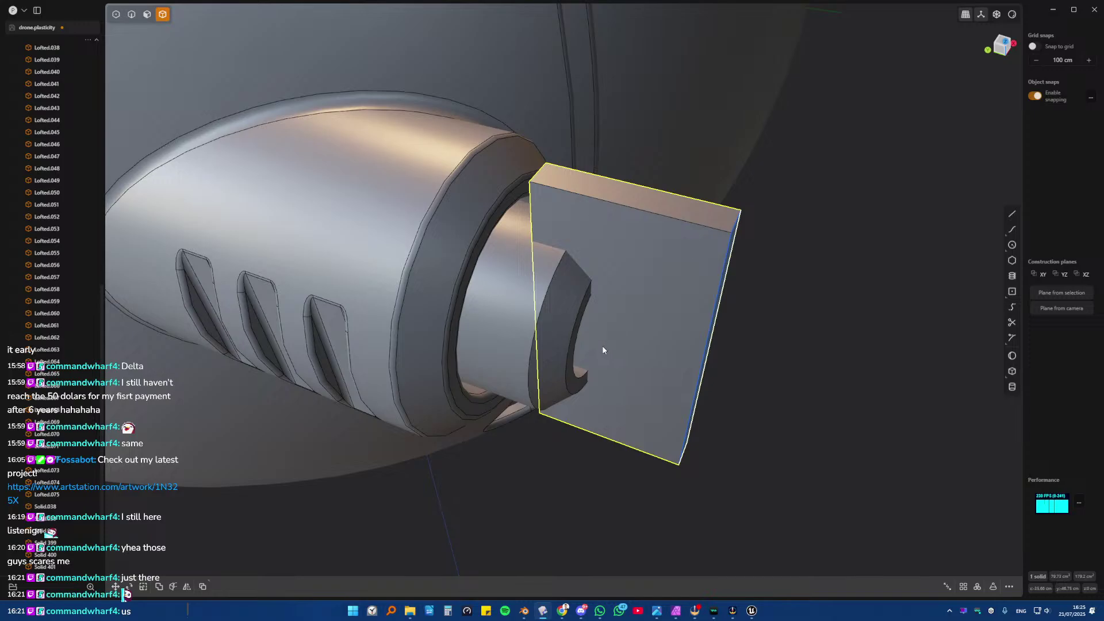
right_drag(601, 349, 635, 327)
click(671, 488)
key(o)
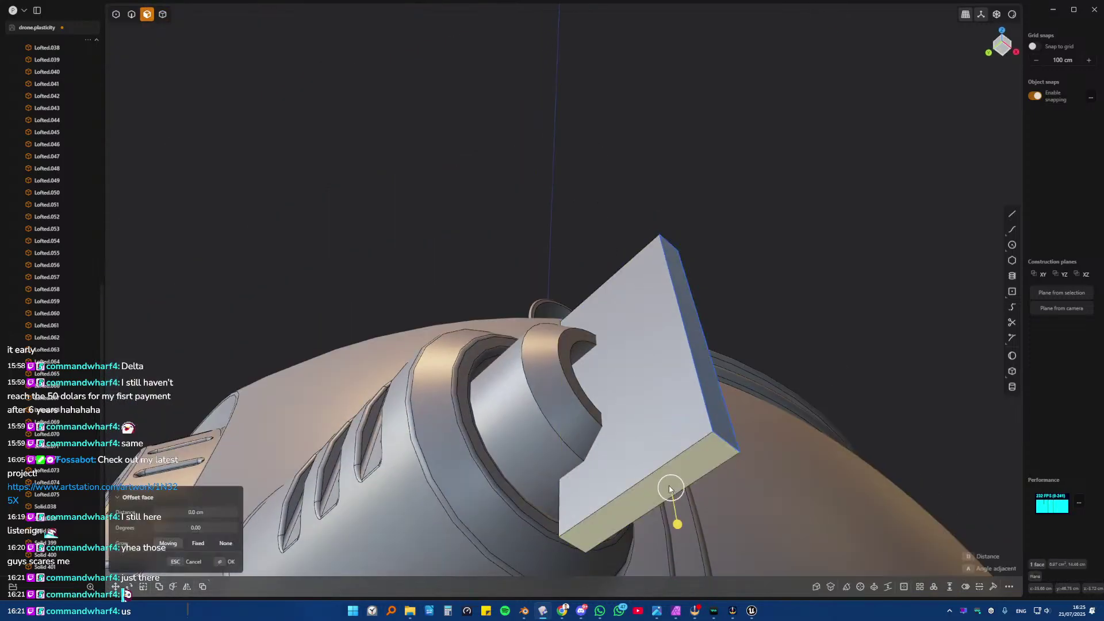
drag(677, 515, 664, 352)
right_drag(664, 352, 602, 215)
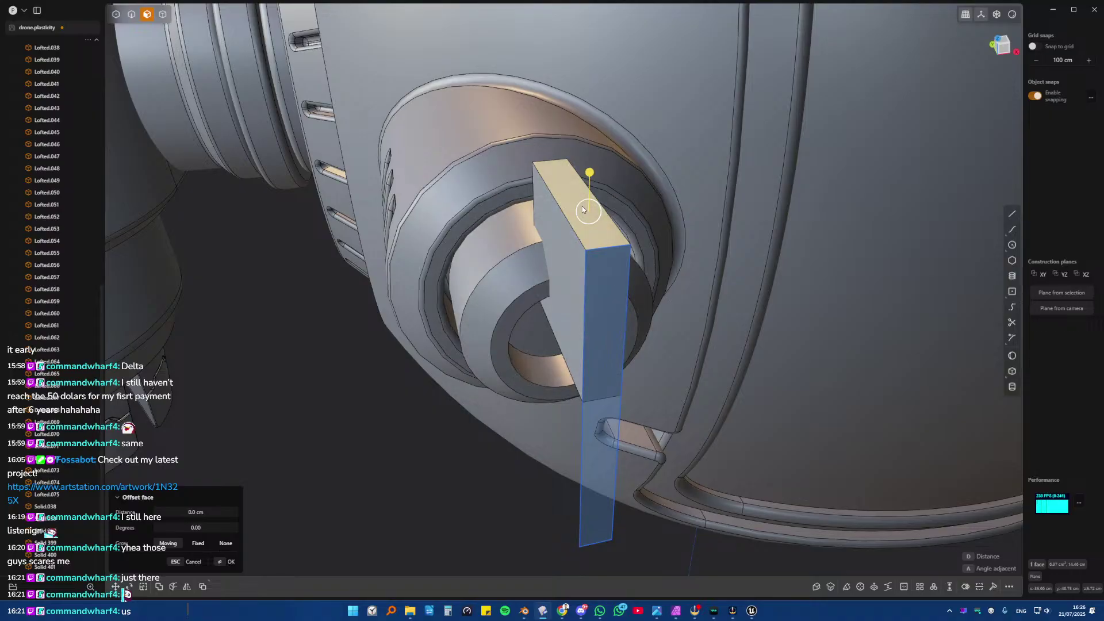
- Offset the thin block's top face and angle its adjacent sides outward so the block flares into a wedge
drag(600, 214, 600, 215)
middle_drag(600, 241, 578, 223)
click(535, 322)
key(4)
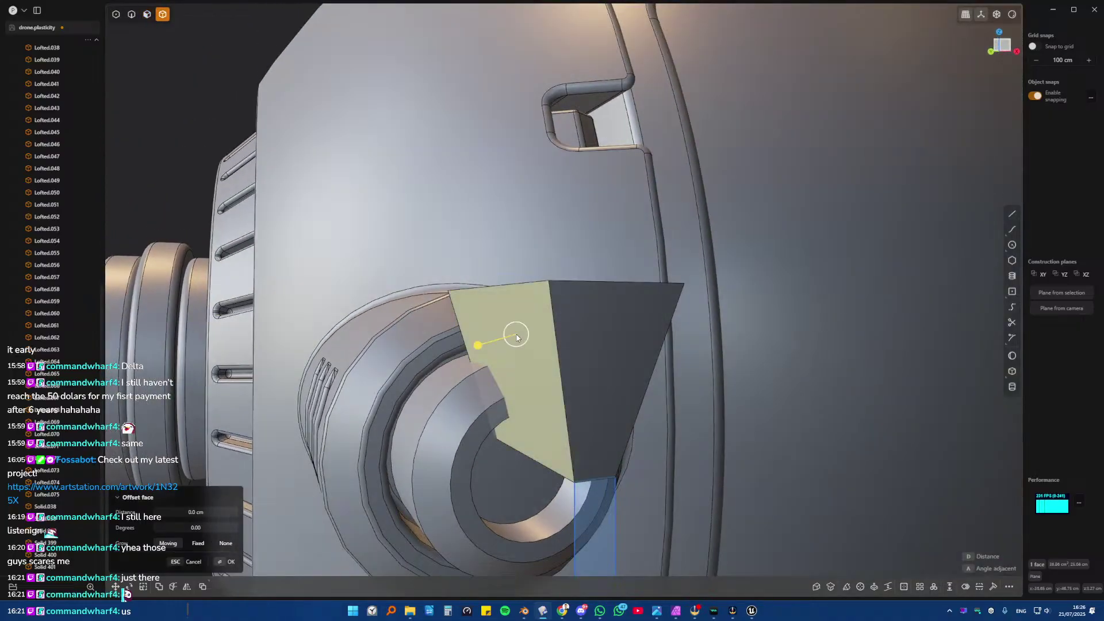
- Remove the leftover rectangle profile hanging below the wedge block in front of the nozzle
middle_drag(544, 259, 581, 276)
click(536, 229)
key(2)
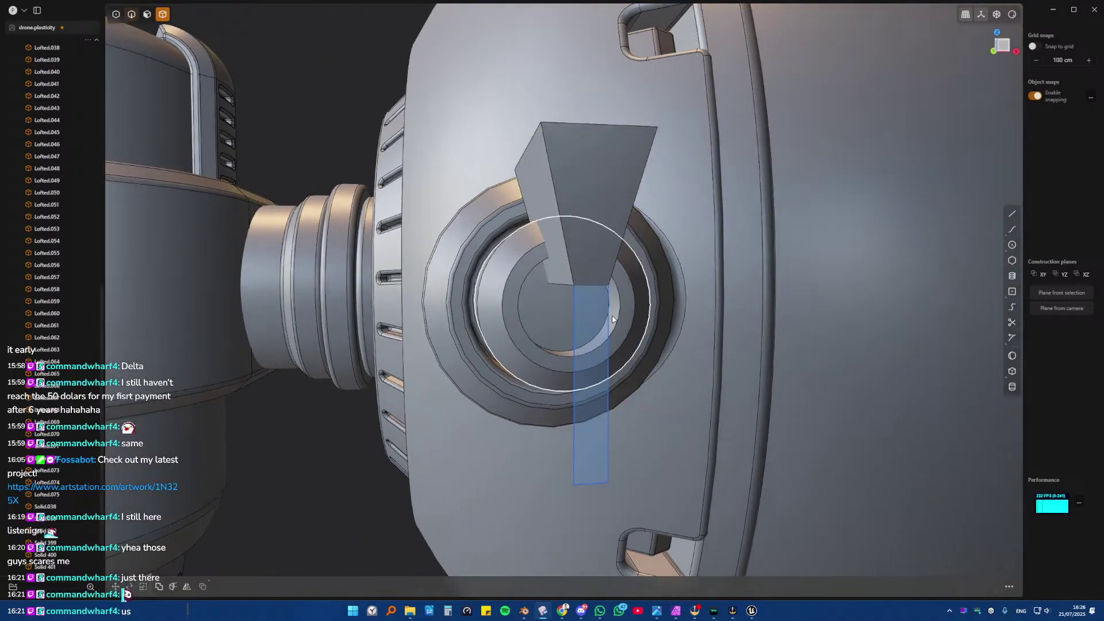
click(609, 318)
key(Escape)
key(KP_1)
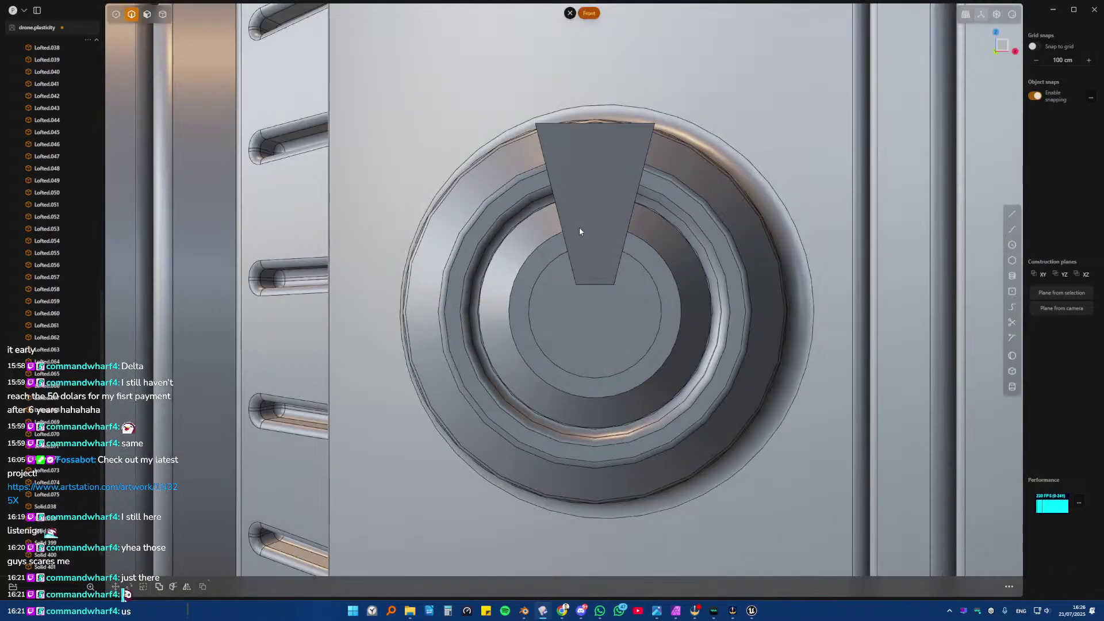
- Try to radially array the wedge block around a point on the nozzle's recessed circular face
key(4)
click(585, 223)
key(alt+r)
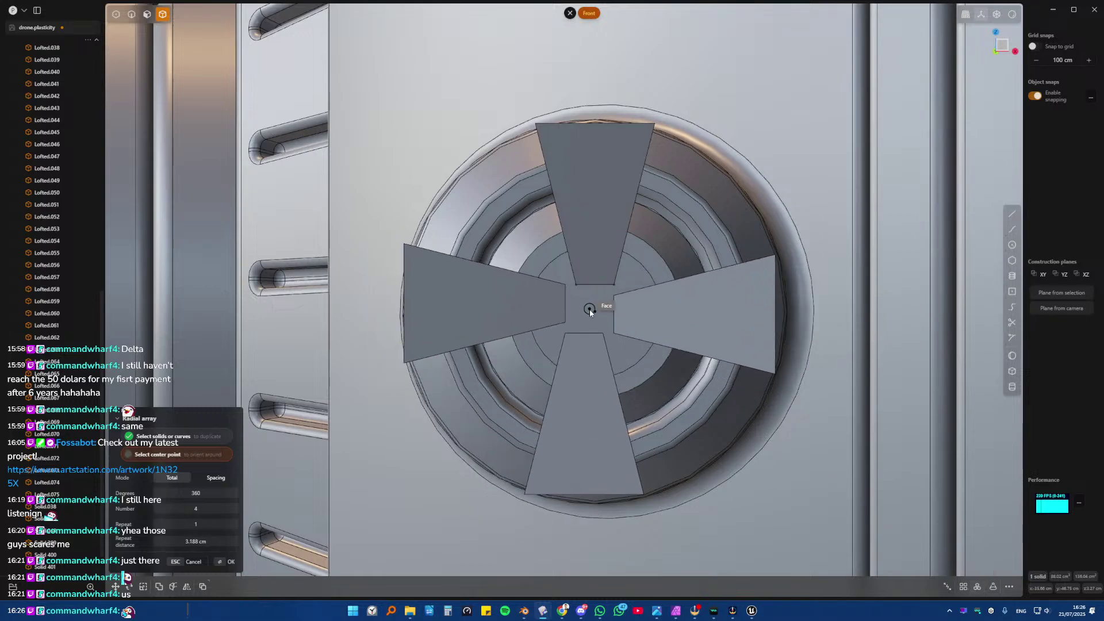
click(590, 311)
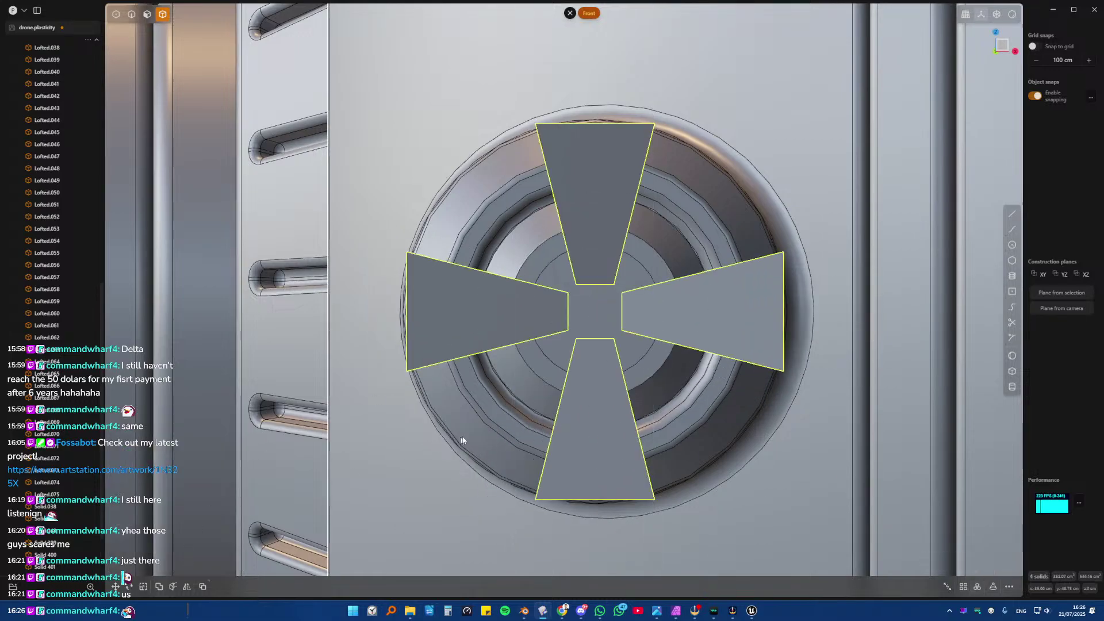
key(ctrl+z)
- Radially array the wedge block to 3 instances over 360 degrees around the centre of the nozzle's circular rim
key(alt+r)
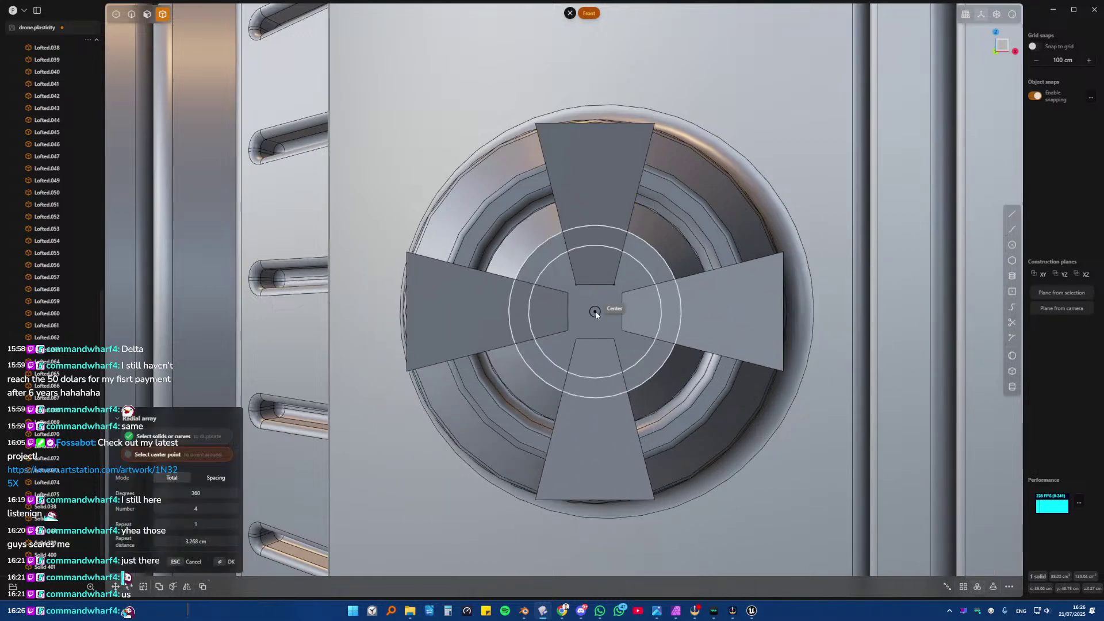
click(595, 312)
click(195, 505)
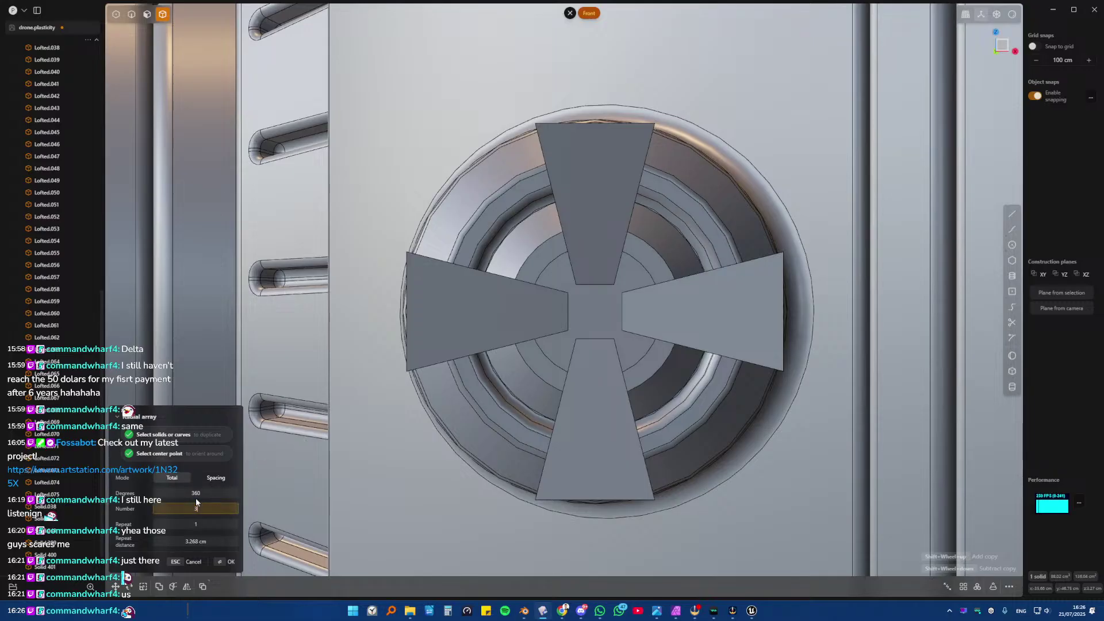
text(3)
key(Return)
middle_drag(437, 276, 540, 239)
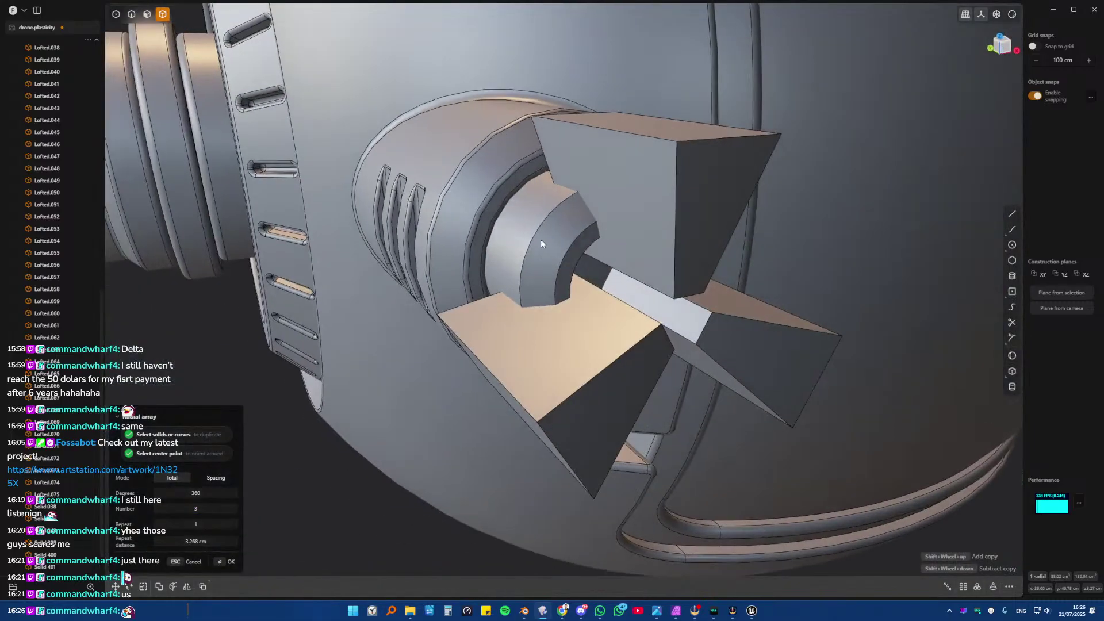
key(Return)
- Try to subtract the three wedge blocks from the nozzle's inner cylinder
click(542, 240)
key(q)
click(655, 248)
click(773, 370)
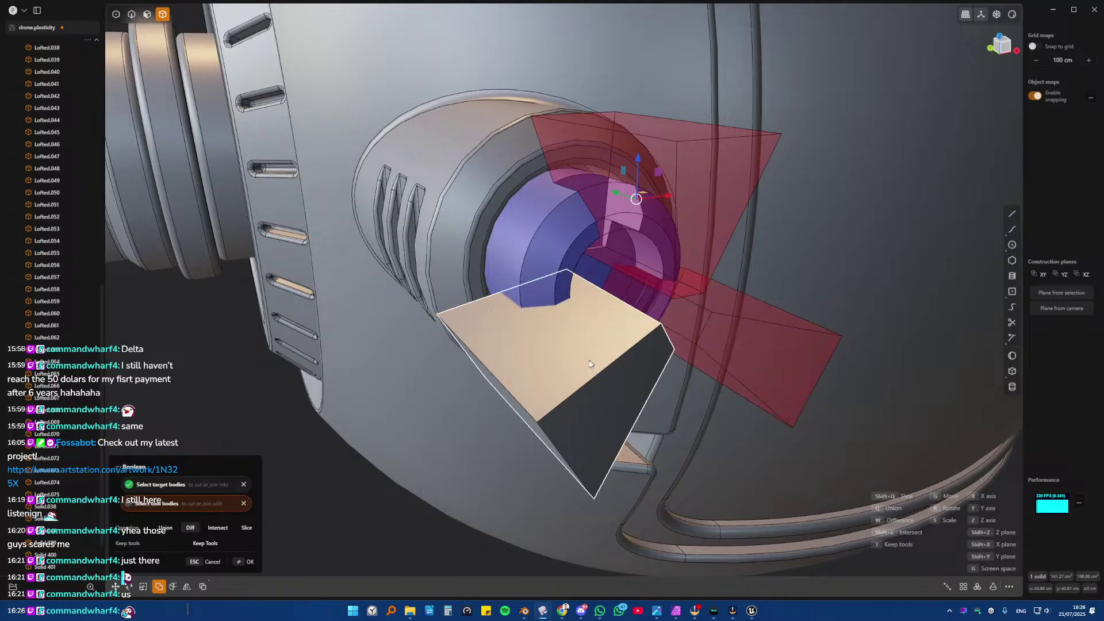
click(589, 364)
scroll(582, 361, down, 3)
key(Return)
- Move all three wedge blocks -1.274 cm along the Y axis, outward from the nozzle
middle_drag(582, 361, 643, 250)
click(731, 244)
shift+click(738, 143)
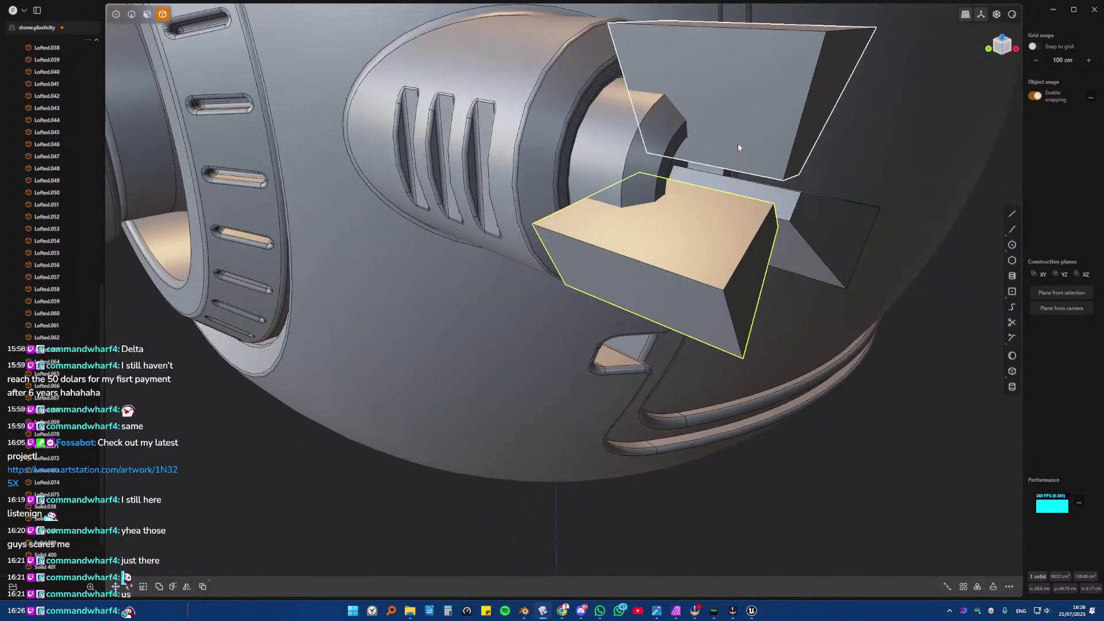
shift+click(812, 221)
key(g)
drag(696, 165, 715, 171)
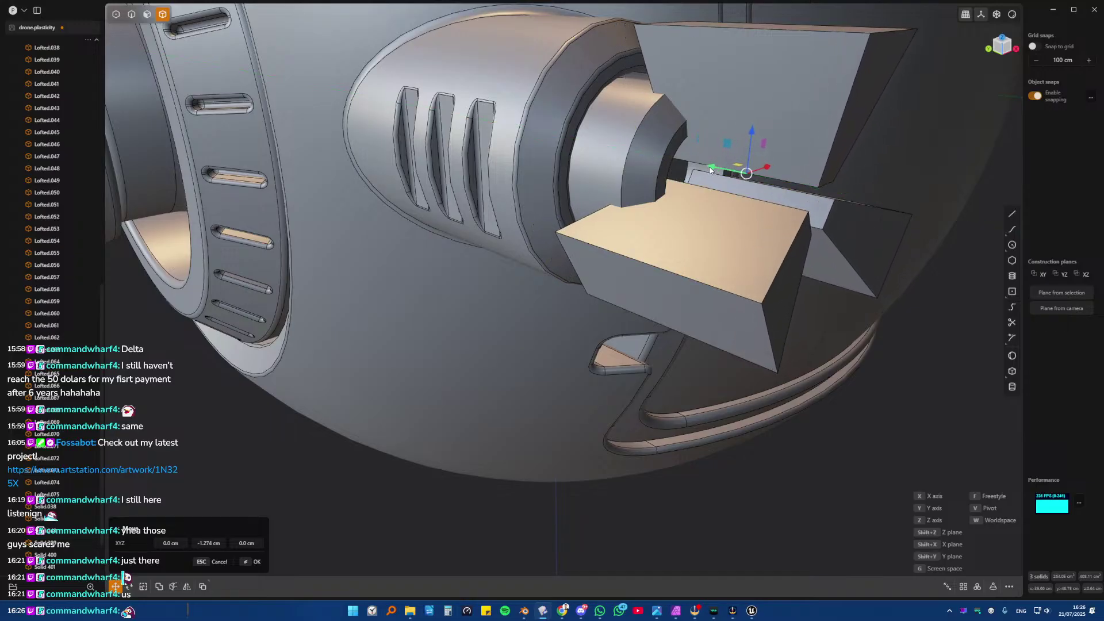
- Subtract the three wedge blocks from the nozzle's inner cylinder with a Boolean difference to cut notches in its front rim
click(624, 156)
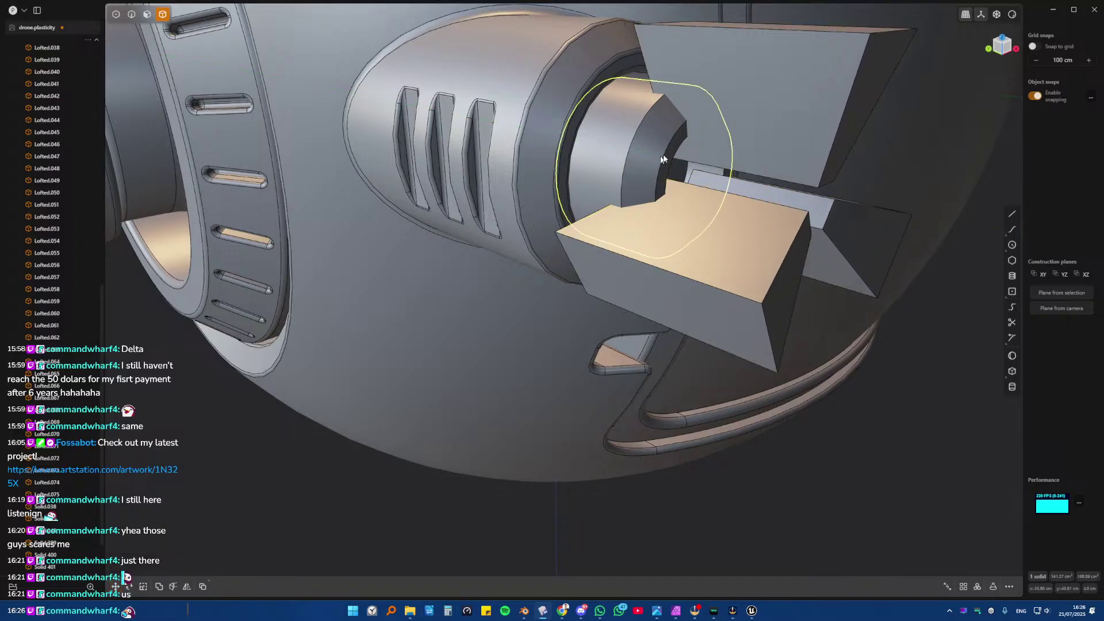
key(q)
click(735, 115)
click(712, 212)
key(Return)
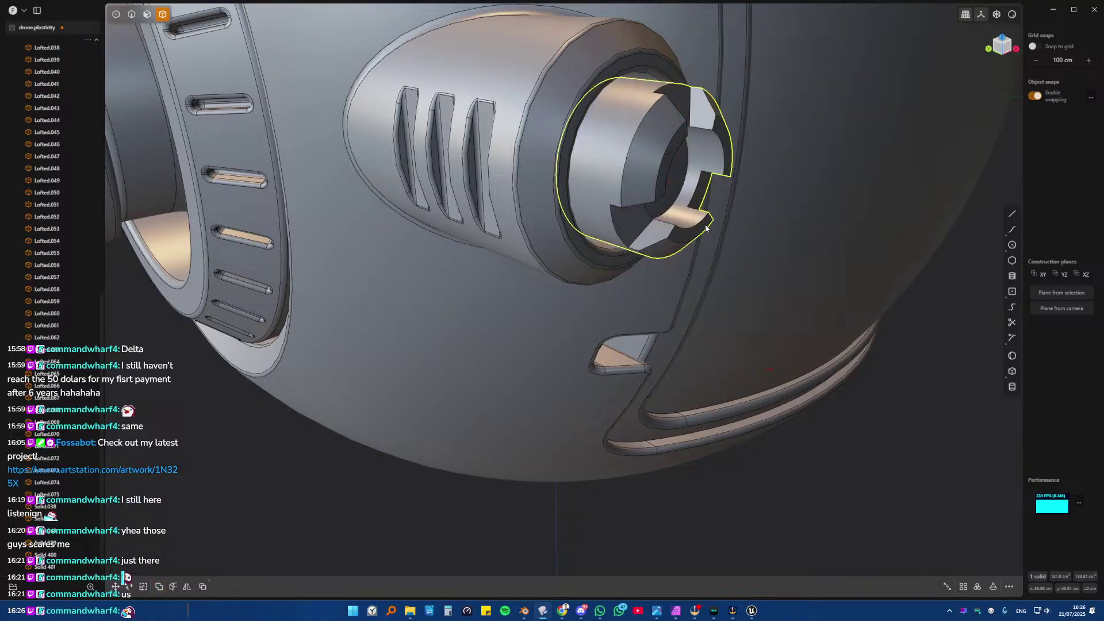
middle_drag(712, 212, 681, 187)
key(2)
key(Escape)
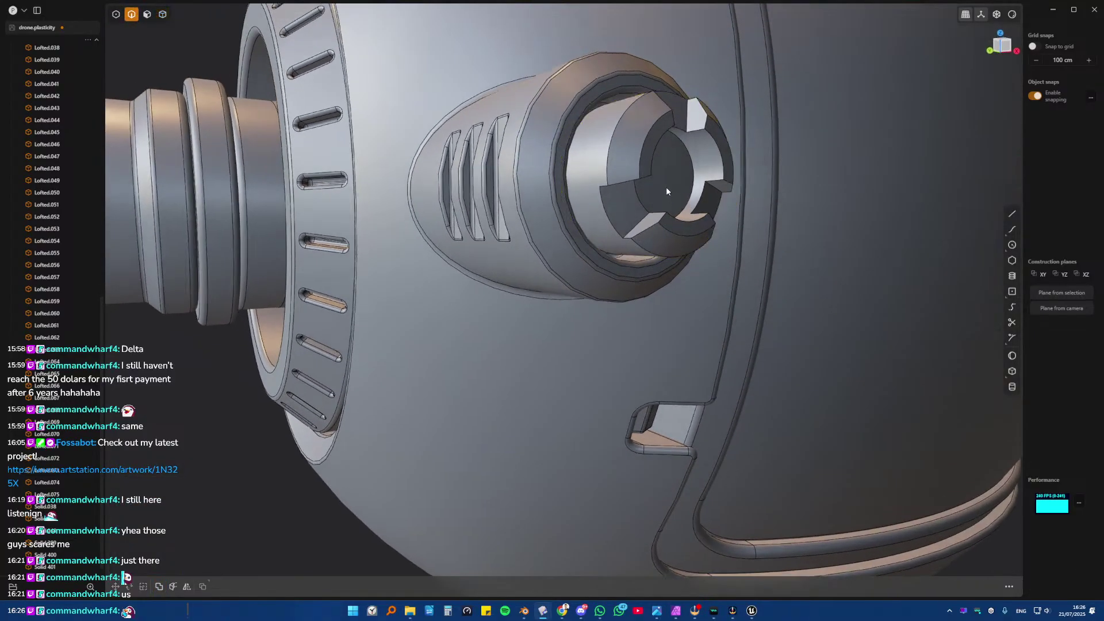
click(566, 197)
key(b)
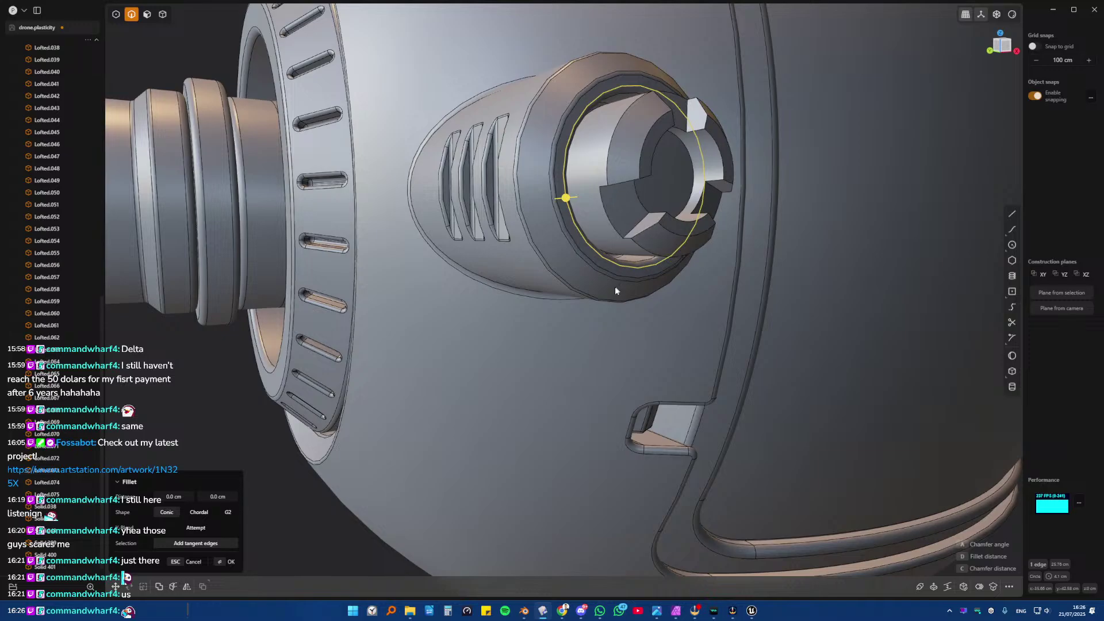
key(4)
- Isolate the notched inner cylinder of the nozzle
click(615, 194)
key(slash)
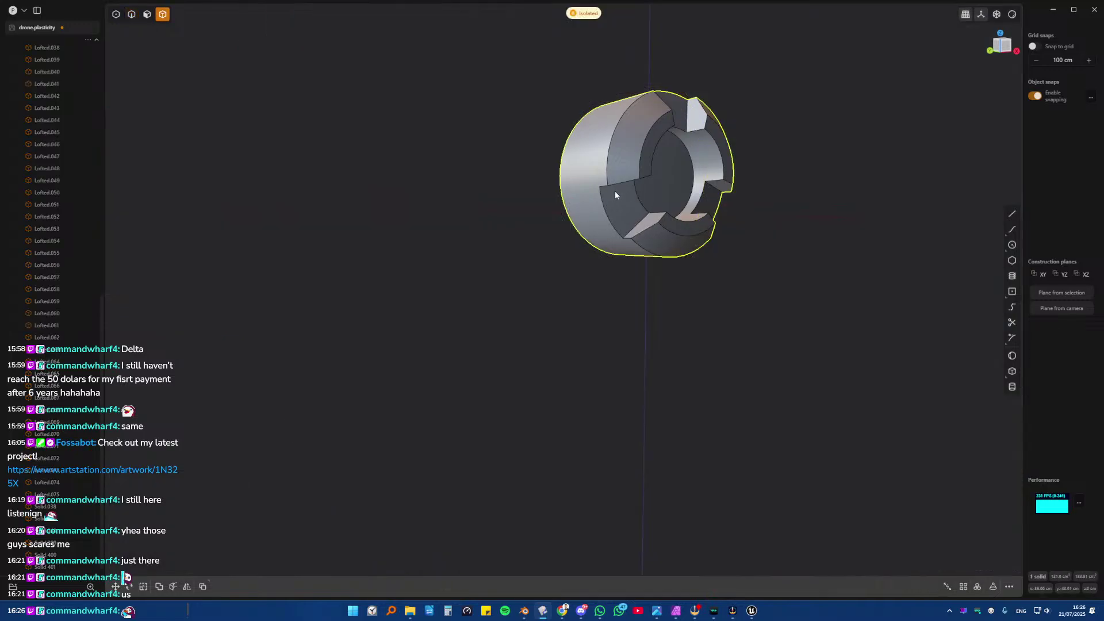
middle_drag(615, 191, 548, 291)
- Try to fillet all edges of the notched cylinder at once
key(2)
key(b)
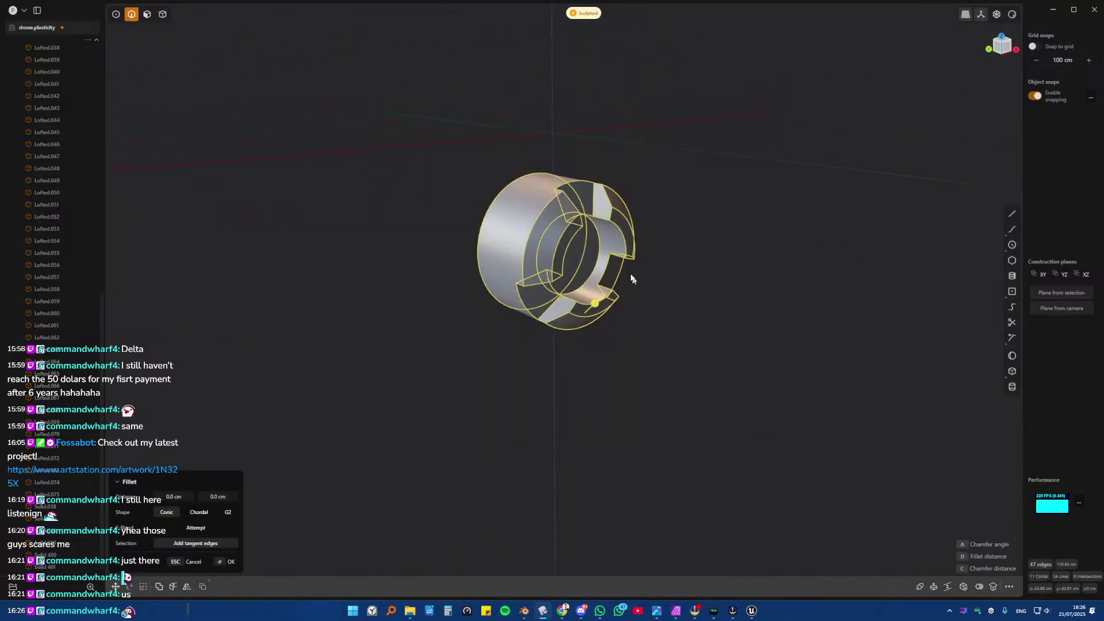
scroll(634, 276, up, 3)
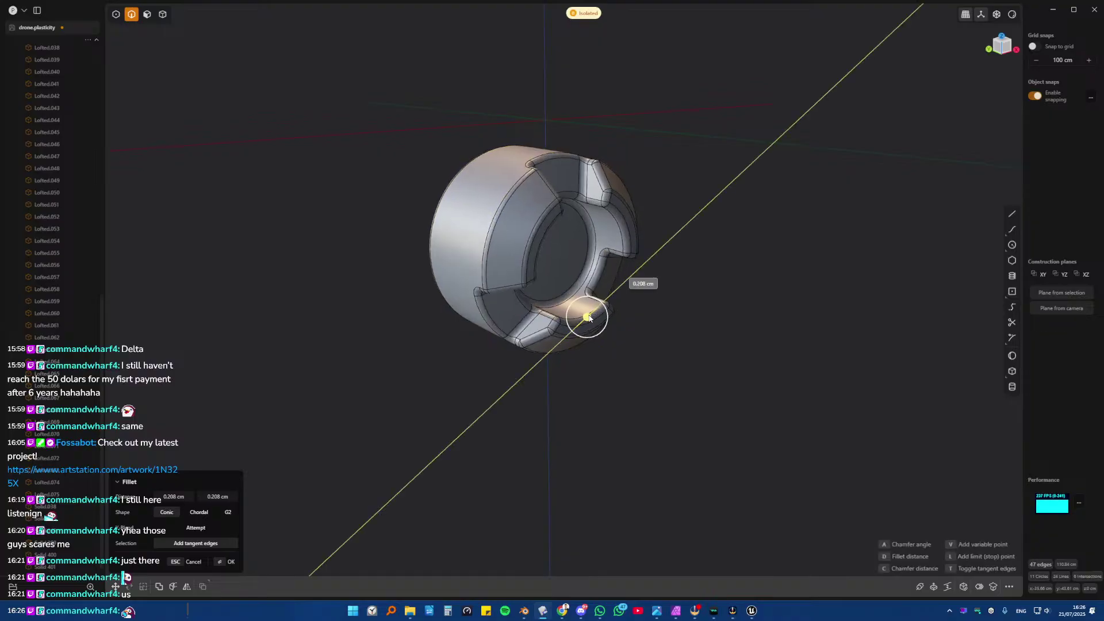
drag(588, 317, 586, 318)
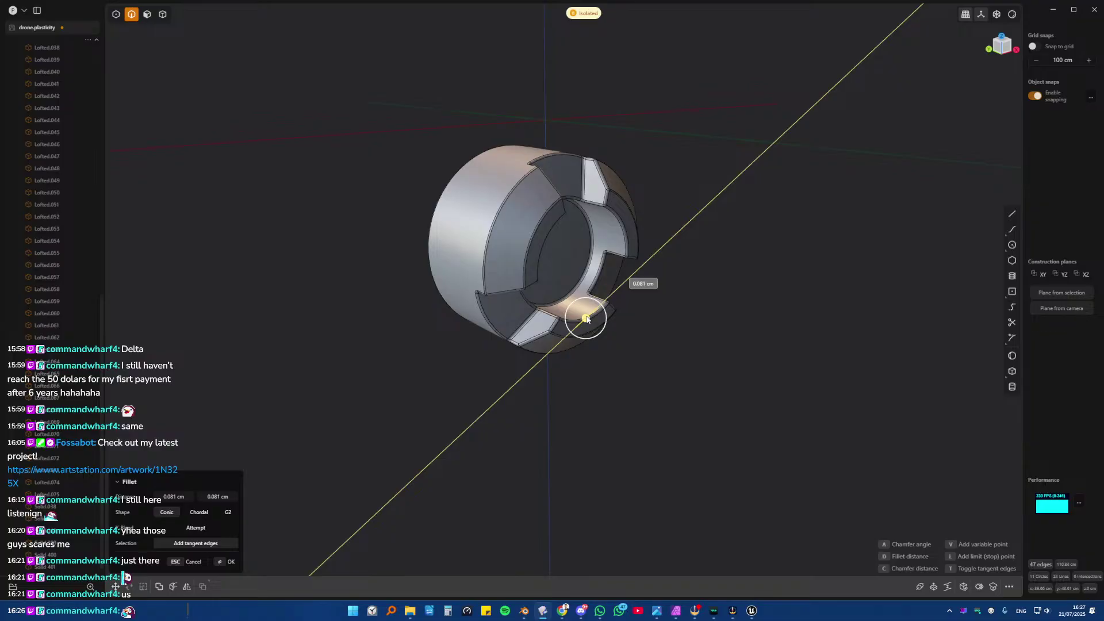
key(Escape)
- Chamfer the three inner arc edges of the cylinder's notched front rim by about 0.34 cm
scroll(586, 319, up, 3)
click(584, 319)
shift+click(526, 248)
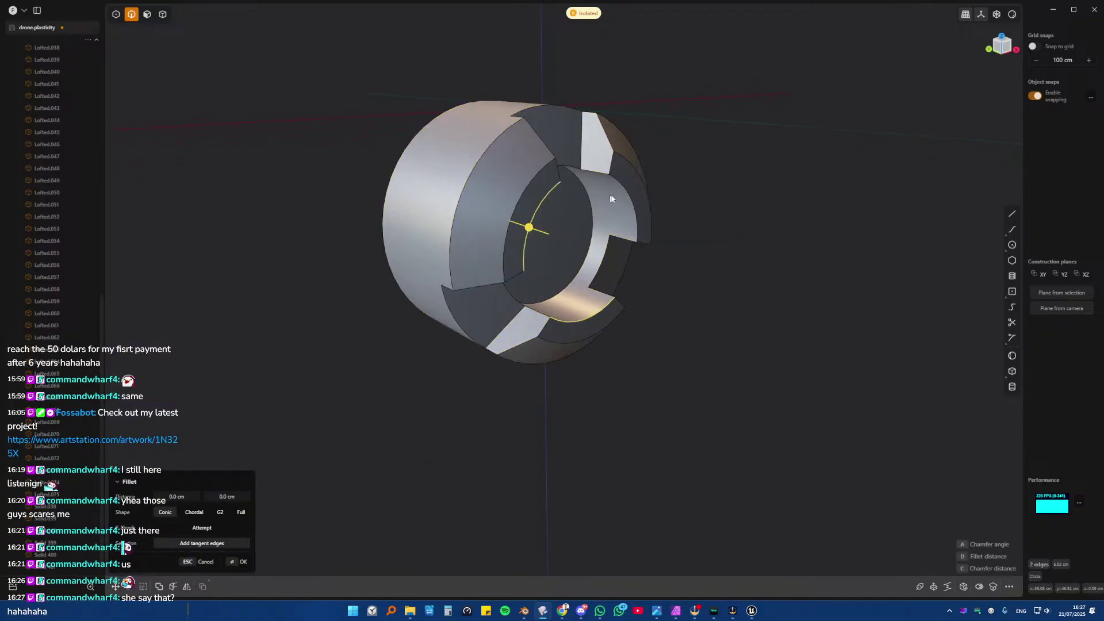
shift+click(621, 189)
mouse_move(625, 189)
mouse_down()
mouse_move(631, 199)
mouse_move(626, 183)
mouse_up()
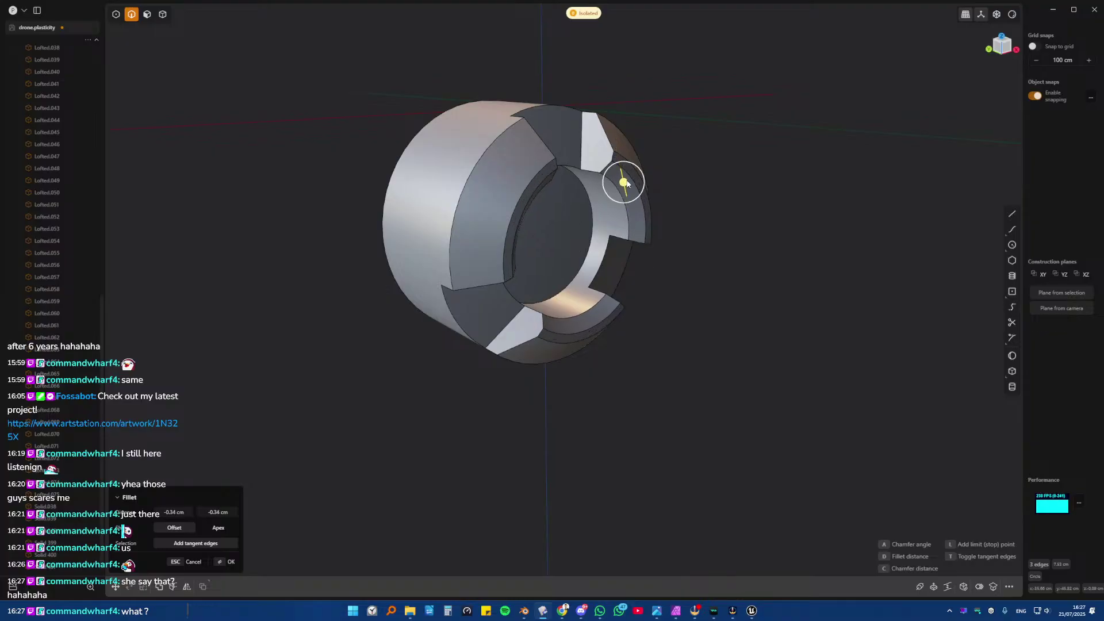
key(Return)
middle_drag(734, 211, 731, 212)
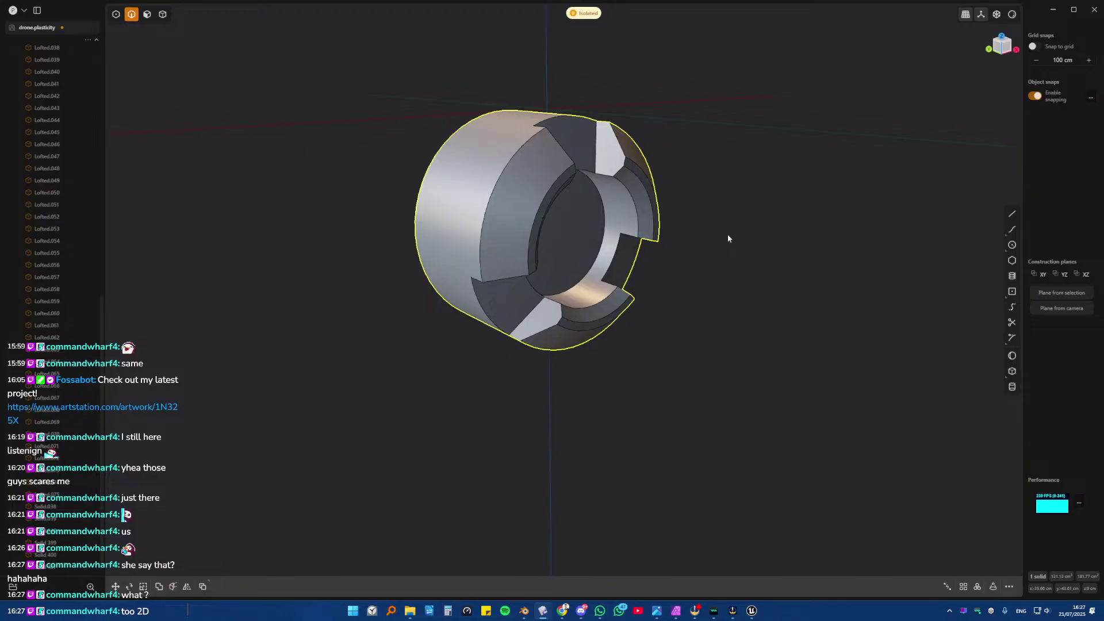
- Fillet all edges of the notched cylinder with a radius of about 0.115 cm
click(731, 251)
drag(375, 71, 780, 385)
key(f)
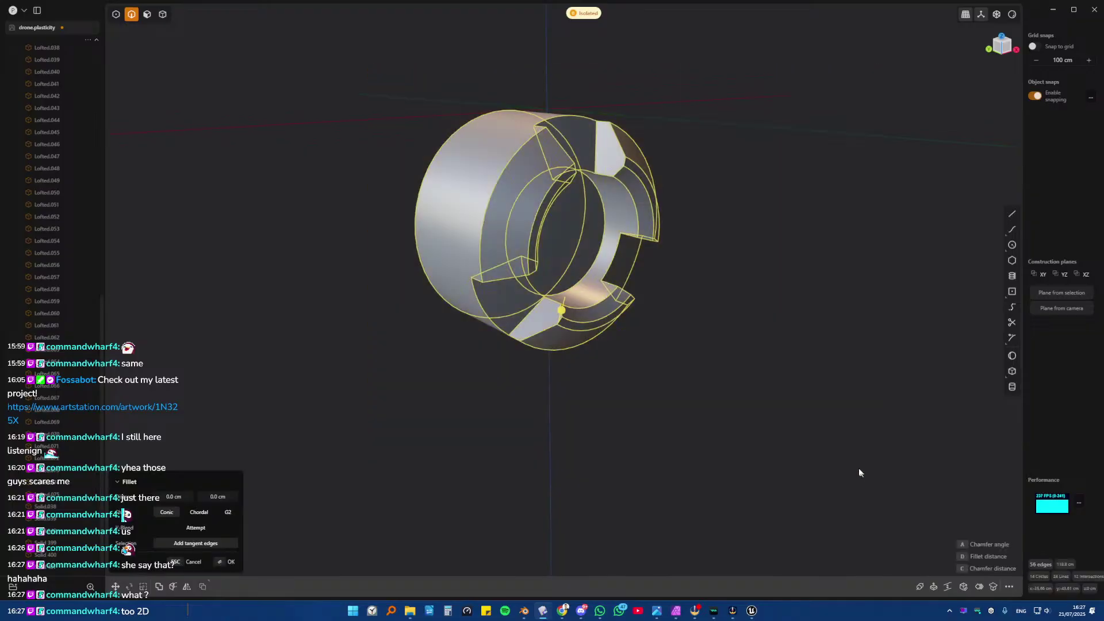
middle_drag(861, 469, 514, 396)
scroll(618, 329, up, 2)
drag(515, 396, 519, 399)
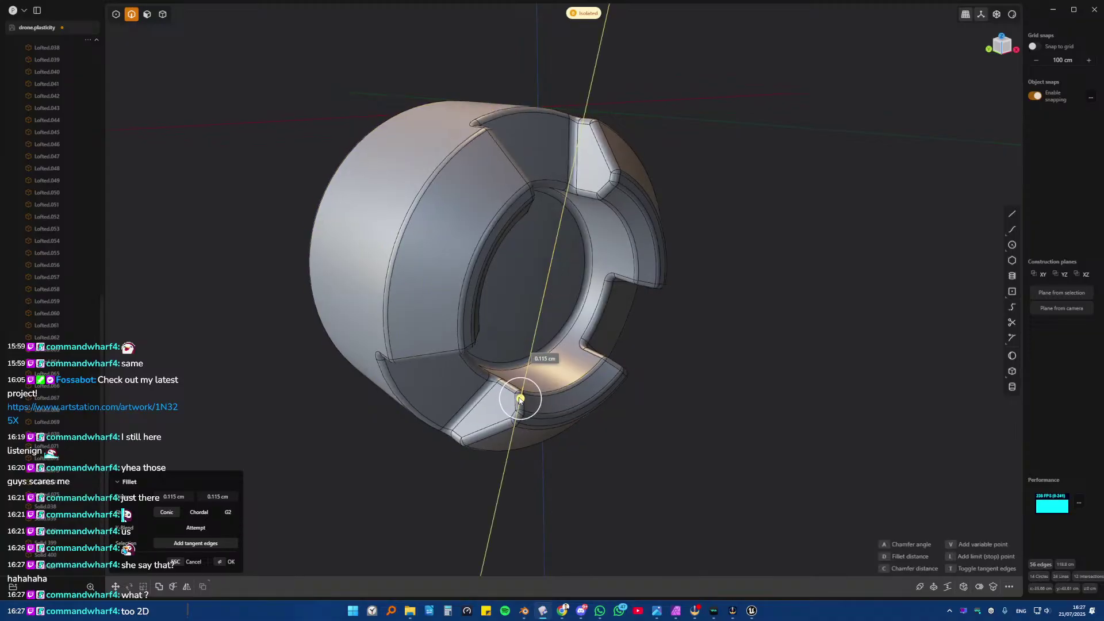
key(Return)
click(728, 344)
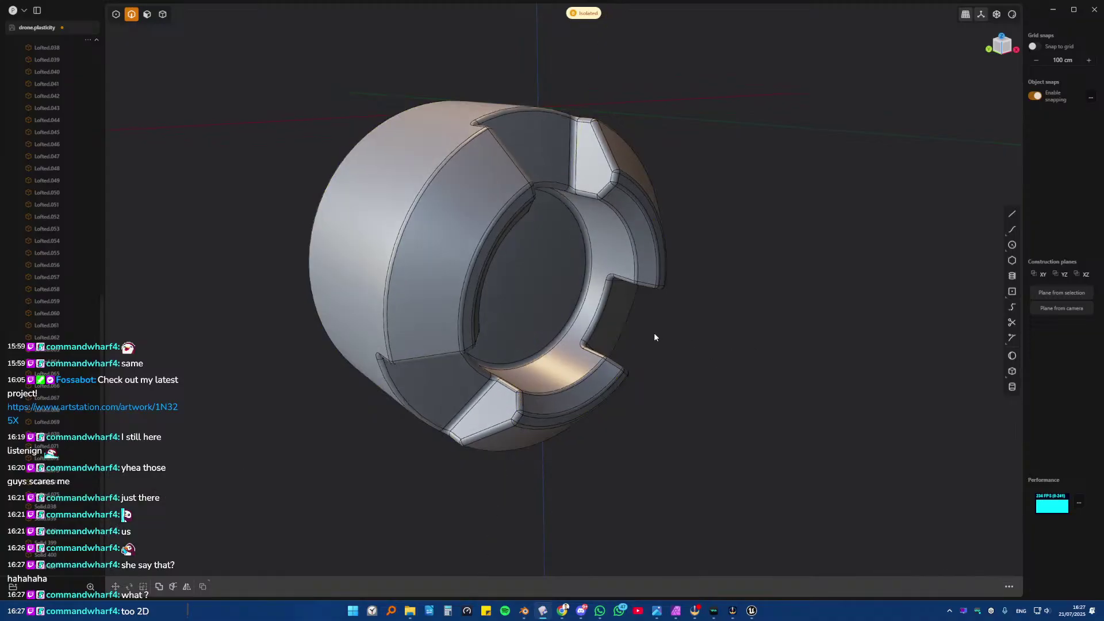
- End the isolation to show the whole drone again and select the finished notched cylinder as a solid
key(slash)
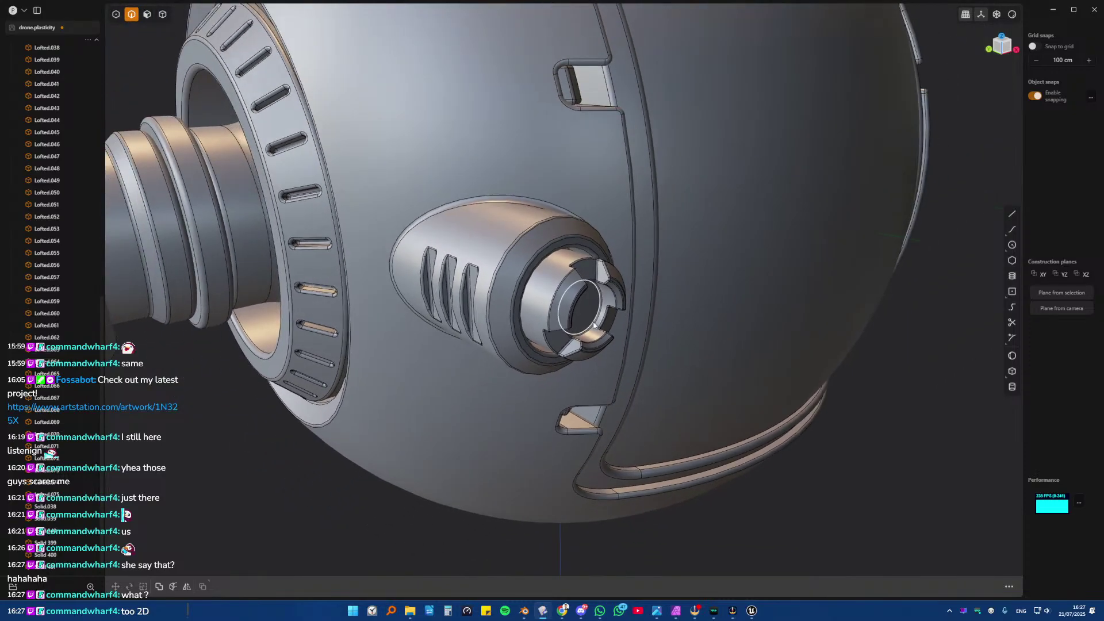
scroll(593, 326, down, 4)
key(4)
middle_drag(545, 394, 610, 310)
click(548, 303)
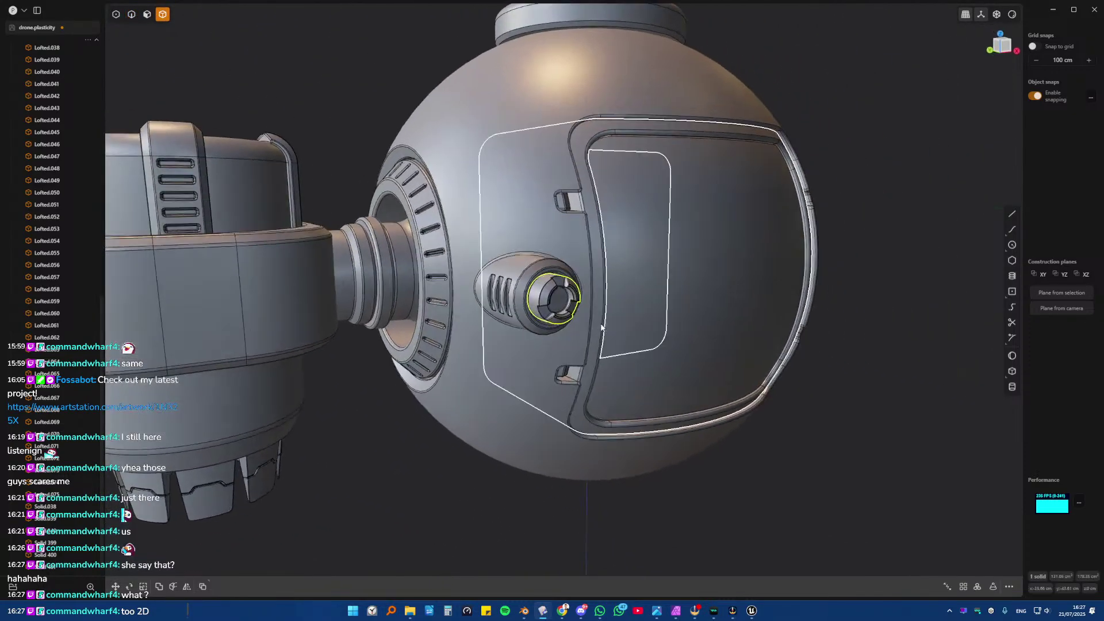
- Export the selected notched cylinder as the OBJ file dronescannerbit.obj in the Plasticity folder
click(23, 11)
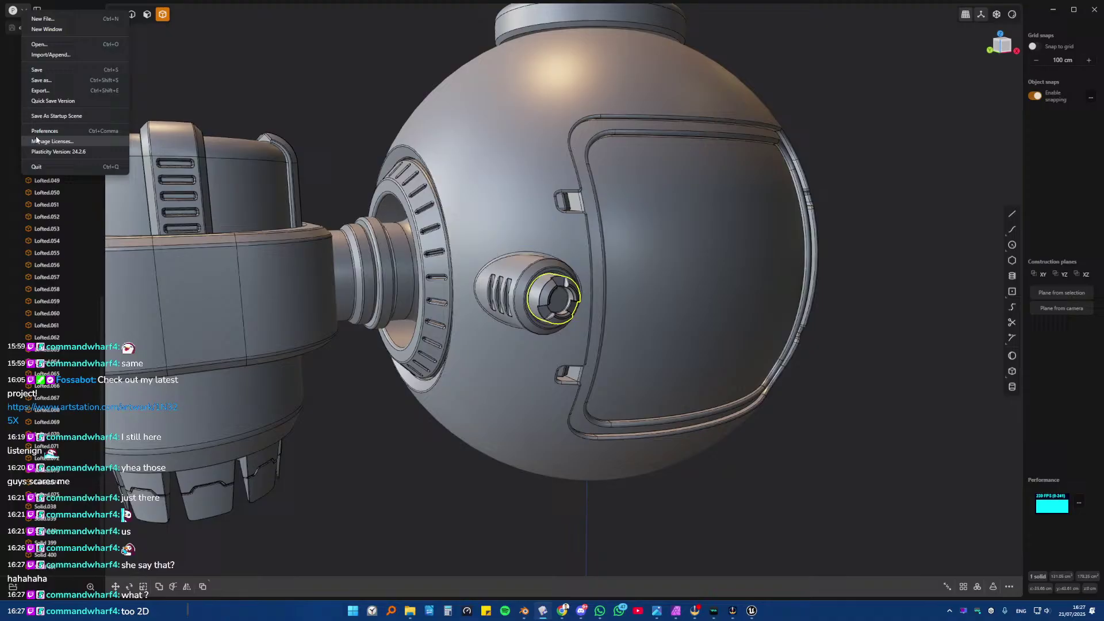
click(47, 92)
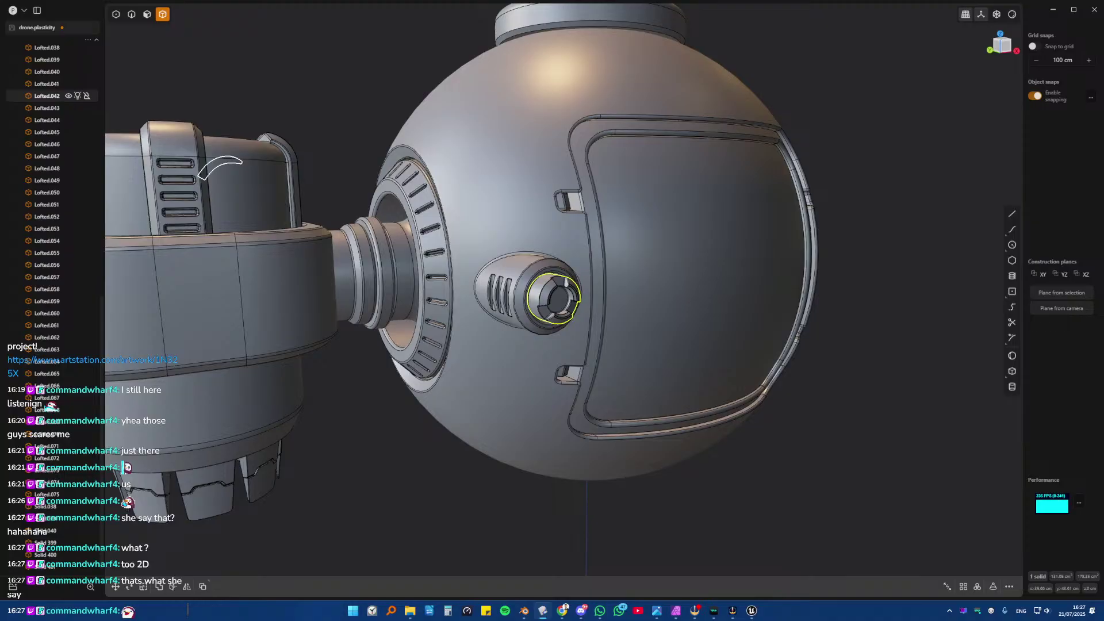
key(Return)
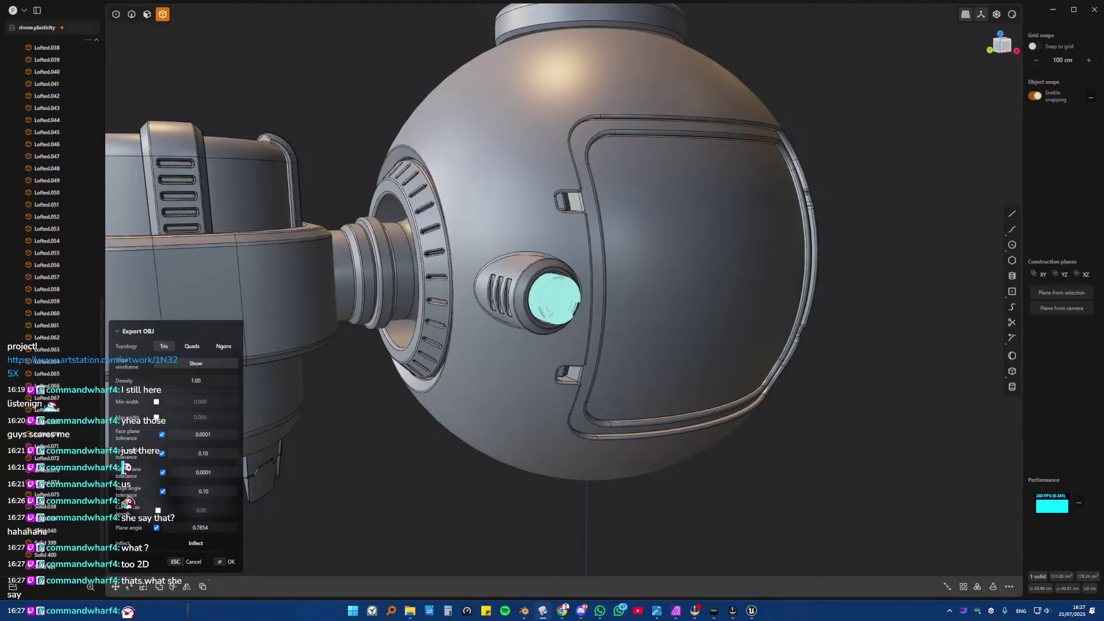
scroll(569, 334, up, 3)
click(234, 562)
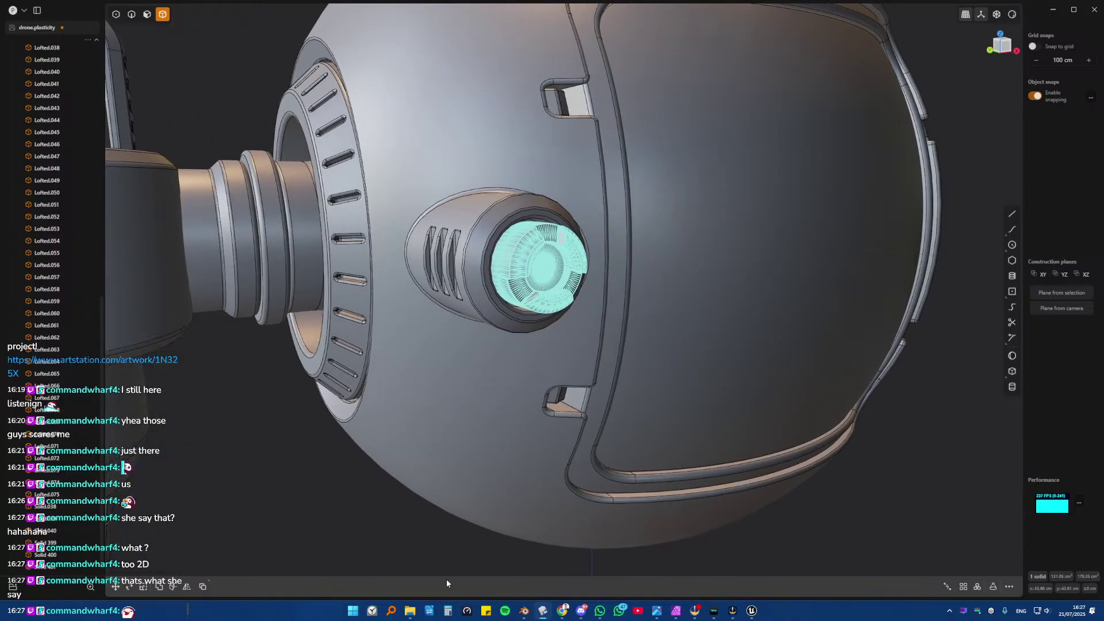
- Switch to Blender and import the Wavefront file dronescannerbit.obj into the drone scene
click(543, 611)
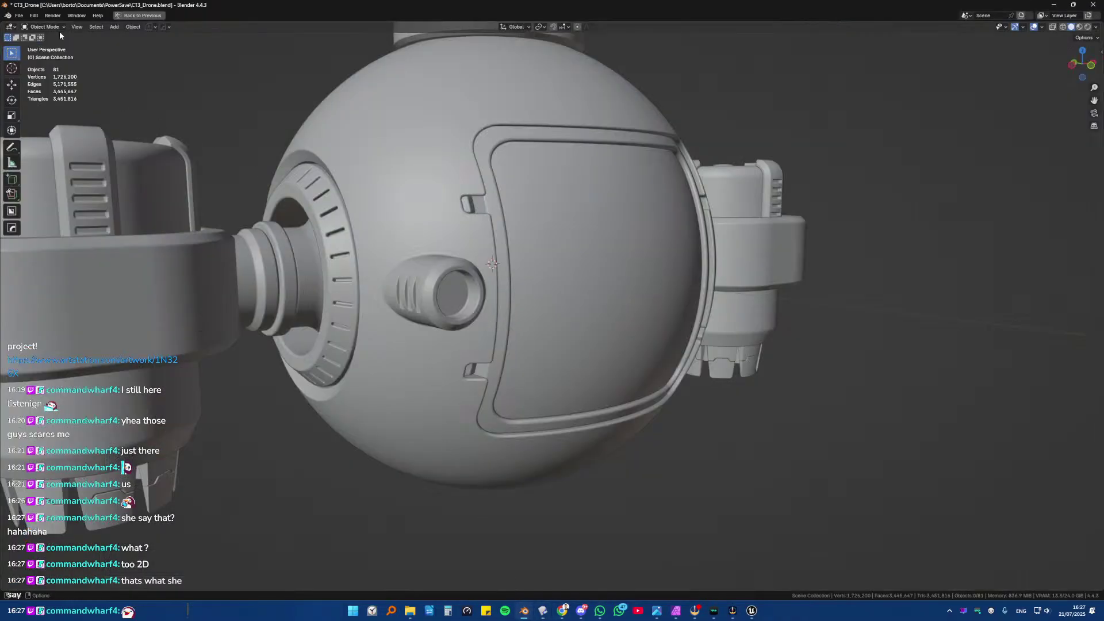
click(19, 15)
mouse_move(36, 138)
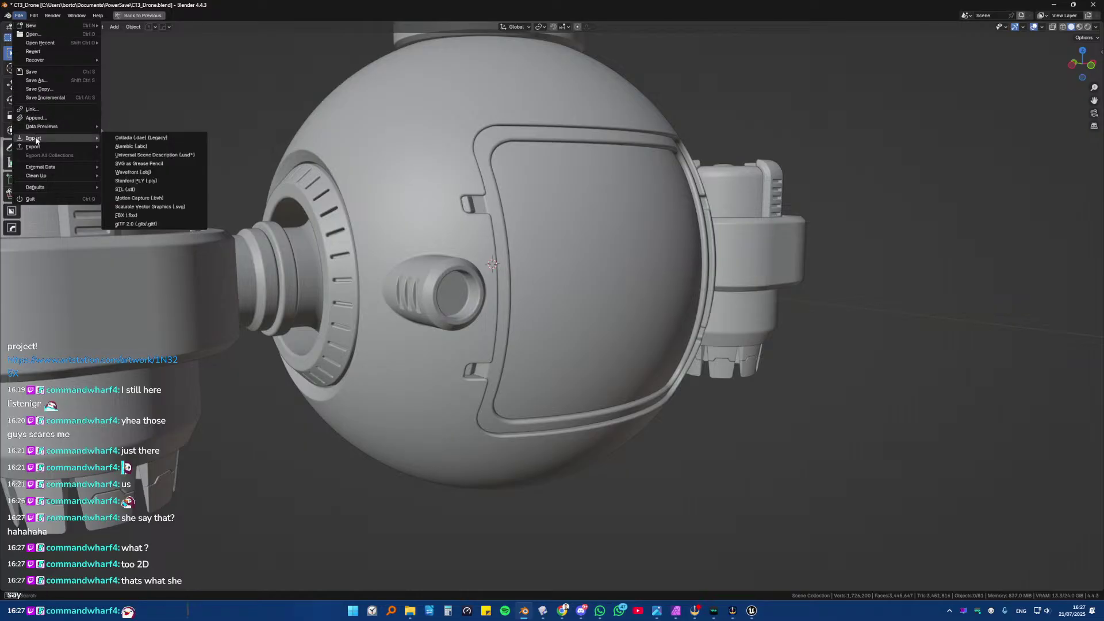
click(132, 176)
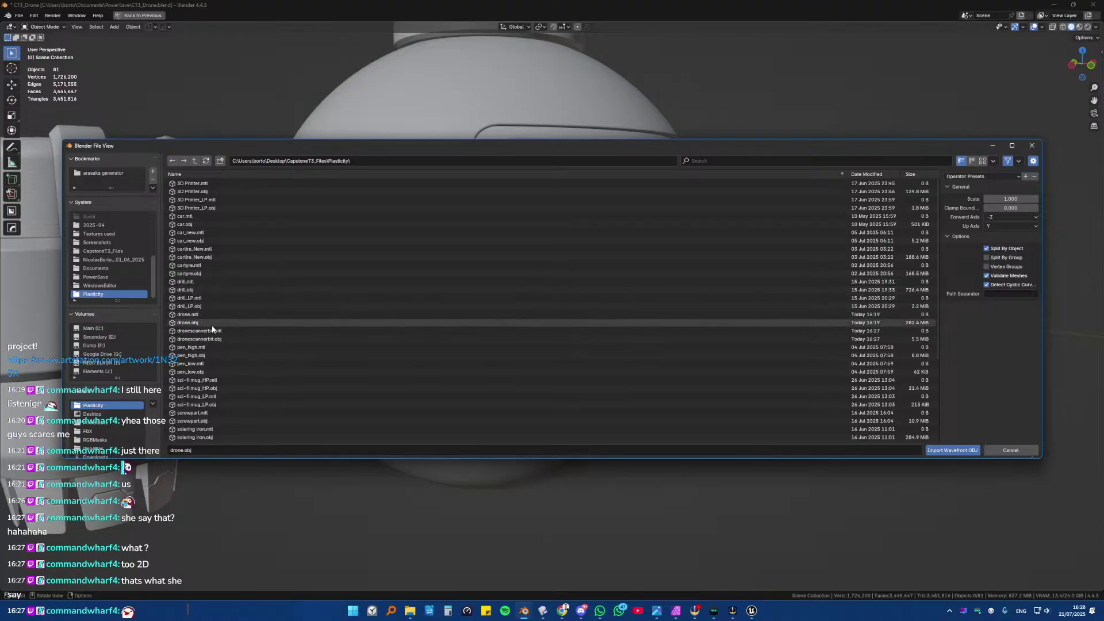
double_click(223, 340)
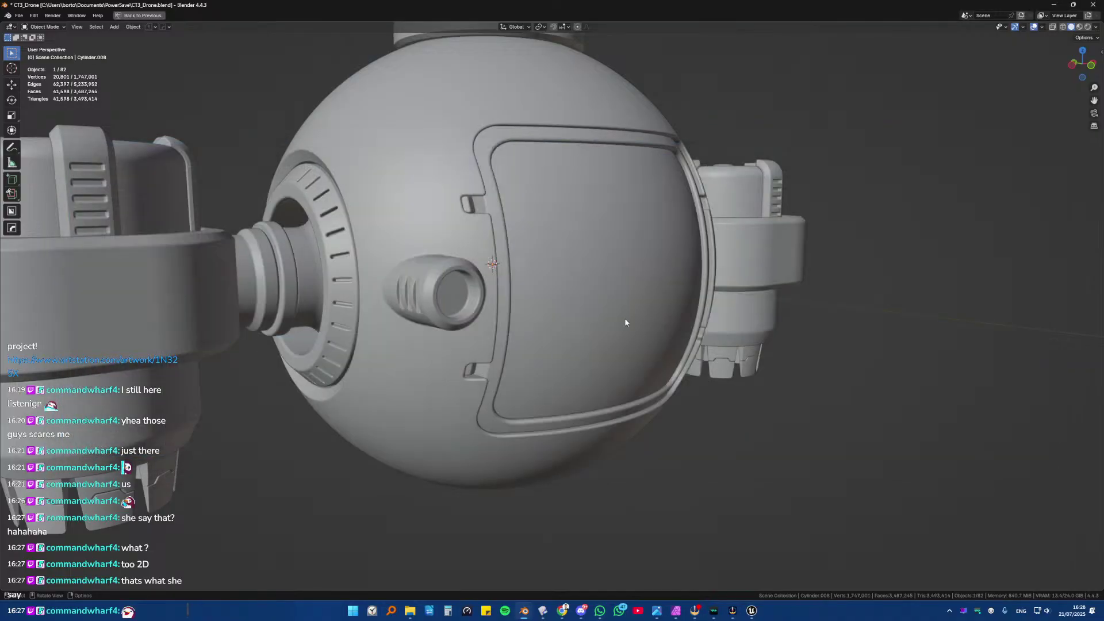
- Try to scale down the imported notched insert in the drone scene
scroll(447, 314, down, 10)
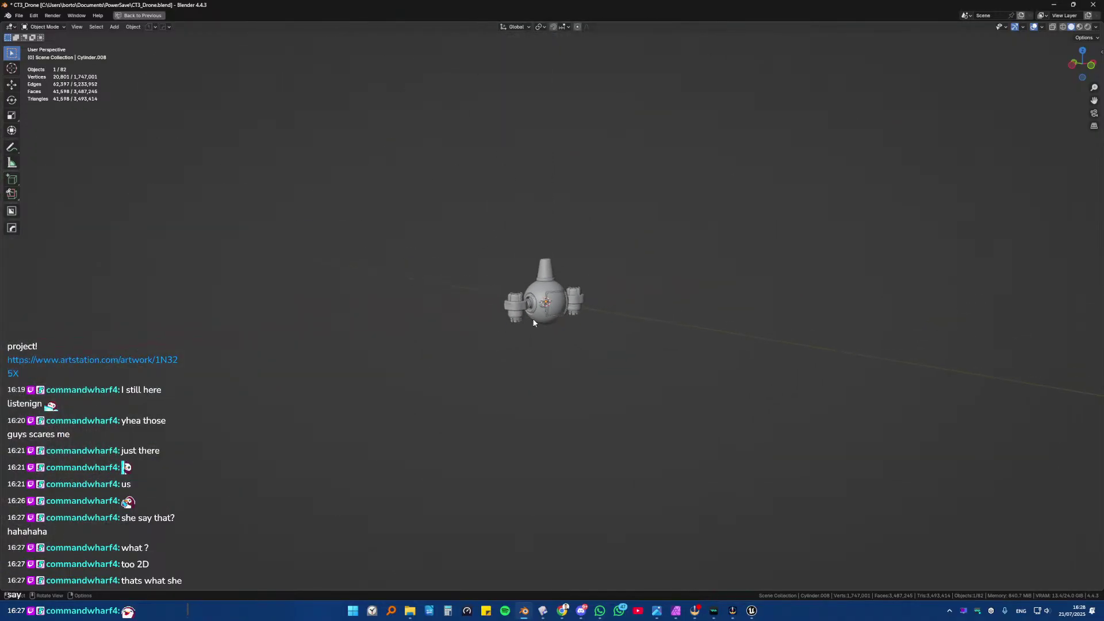
scroll(534, 322, up, 10)
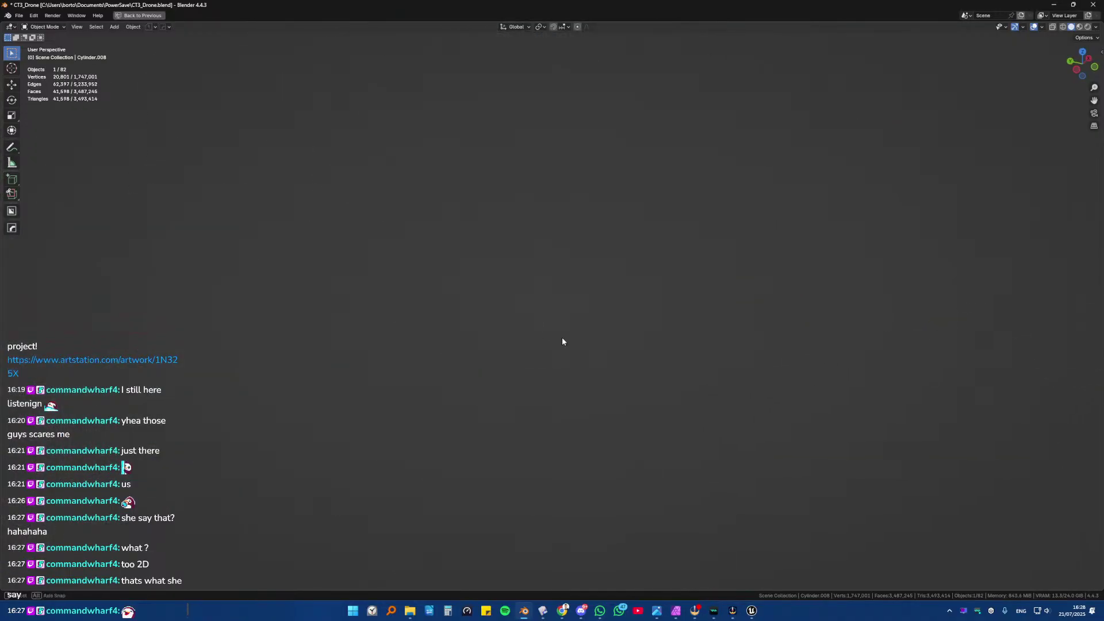
middle_drag(547, 322, 497, 312)
key(s)
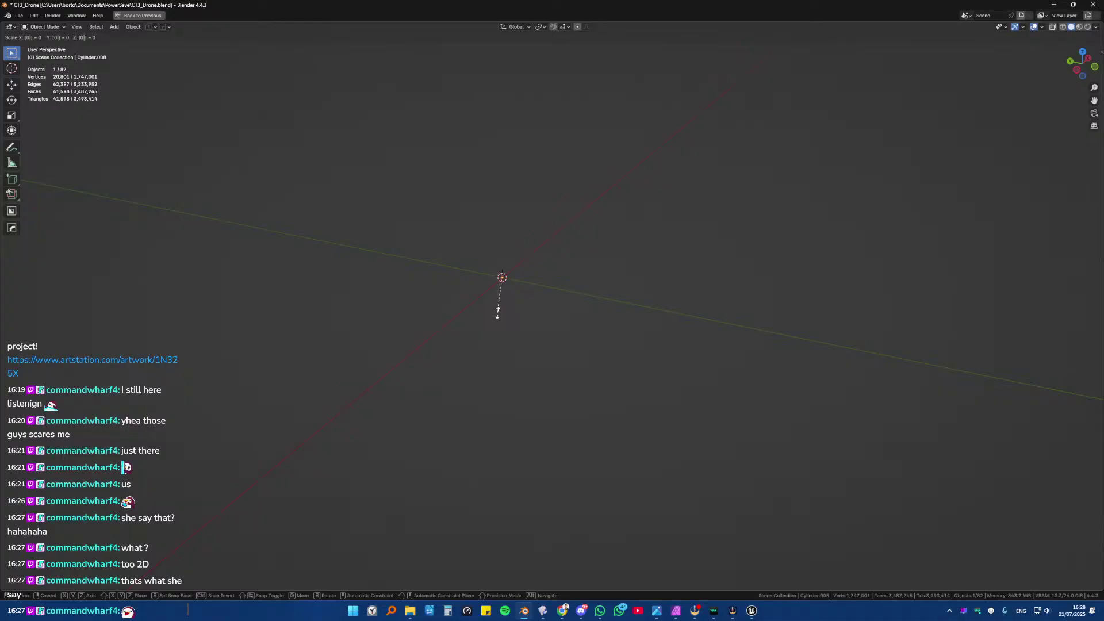
click(502, 315)
key(KP_Decimal)
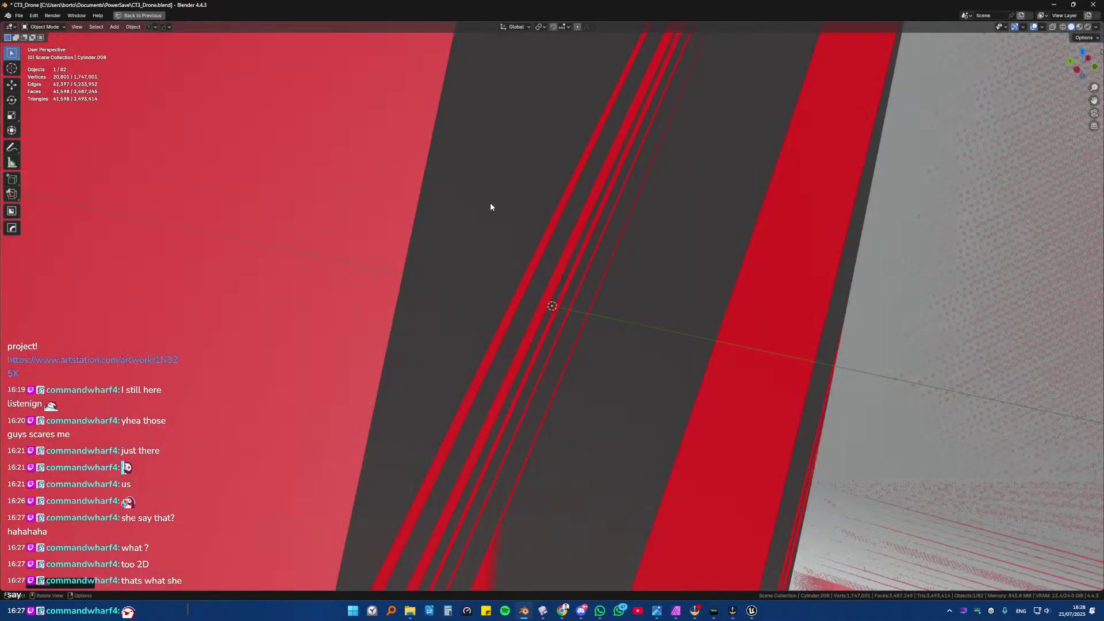
middle_drag(550, 237, 548, 287)
scroll(569, 281, down, 10)
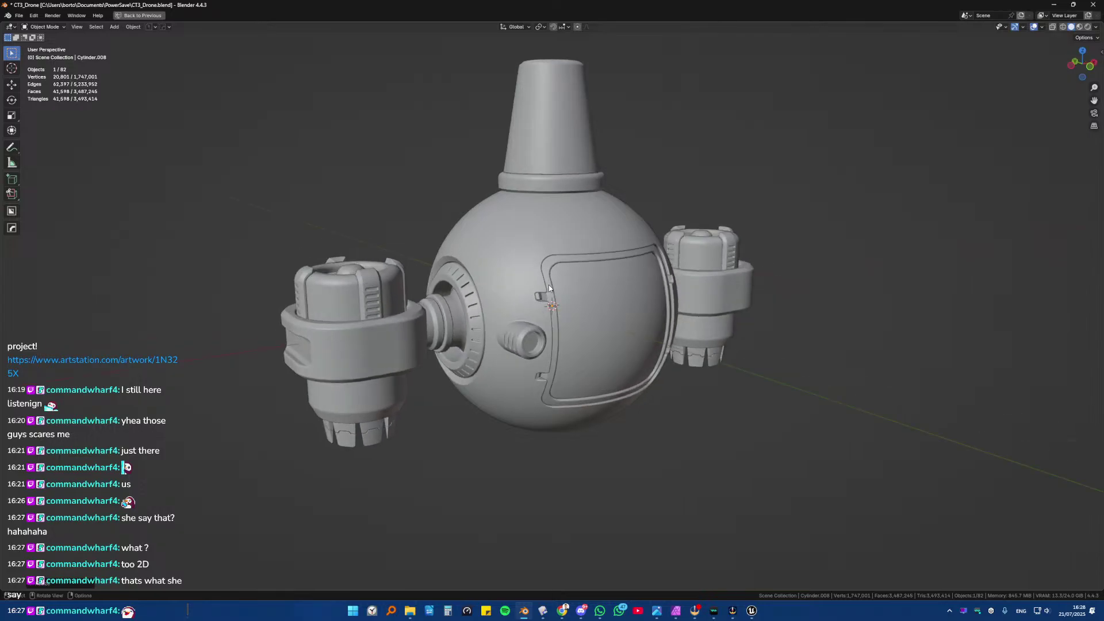
- Try to rotate the imported insert by 90° about the global X axis and scale it, and undo the attempt
text(rx-90)
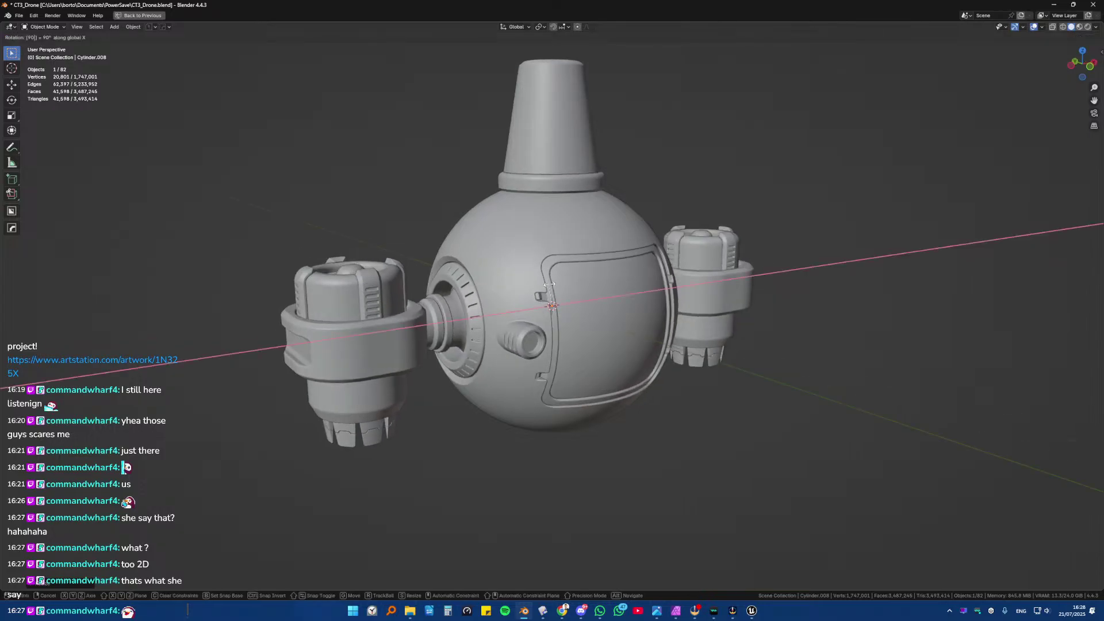
key(Return)
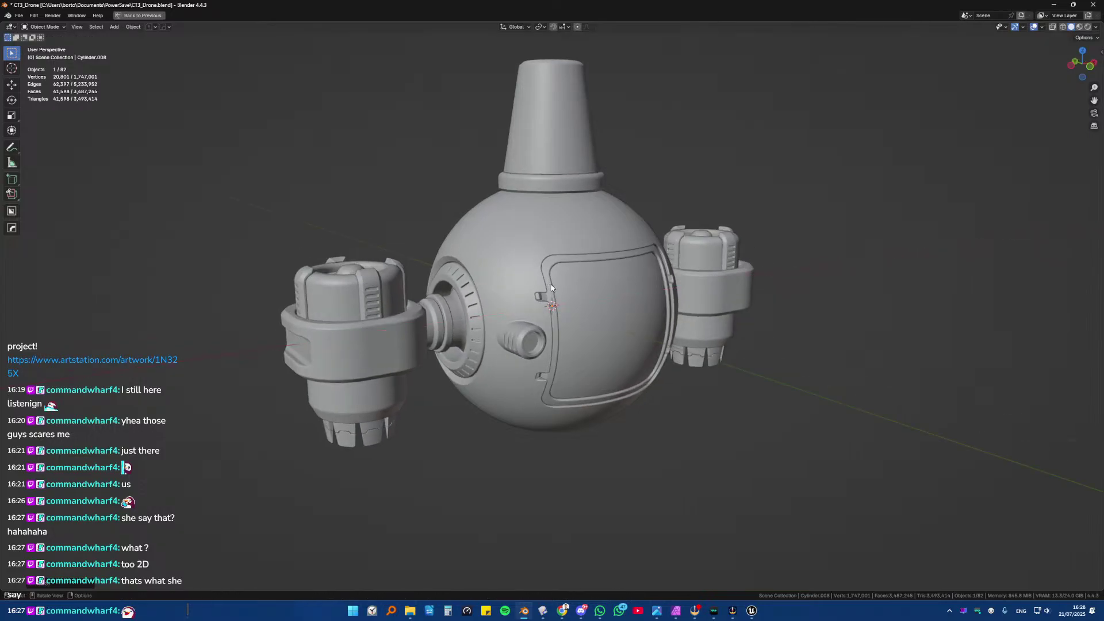
key(s)
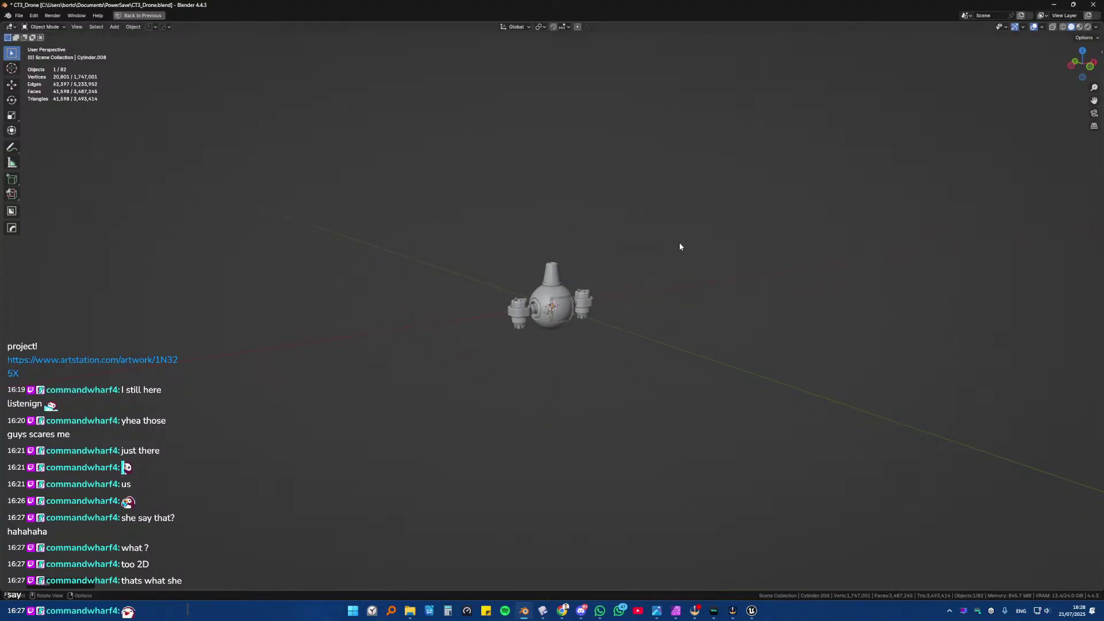
click(603, 312)
key(ctrl+z)
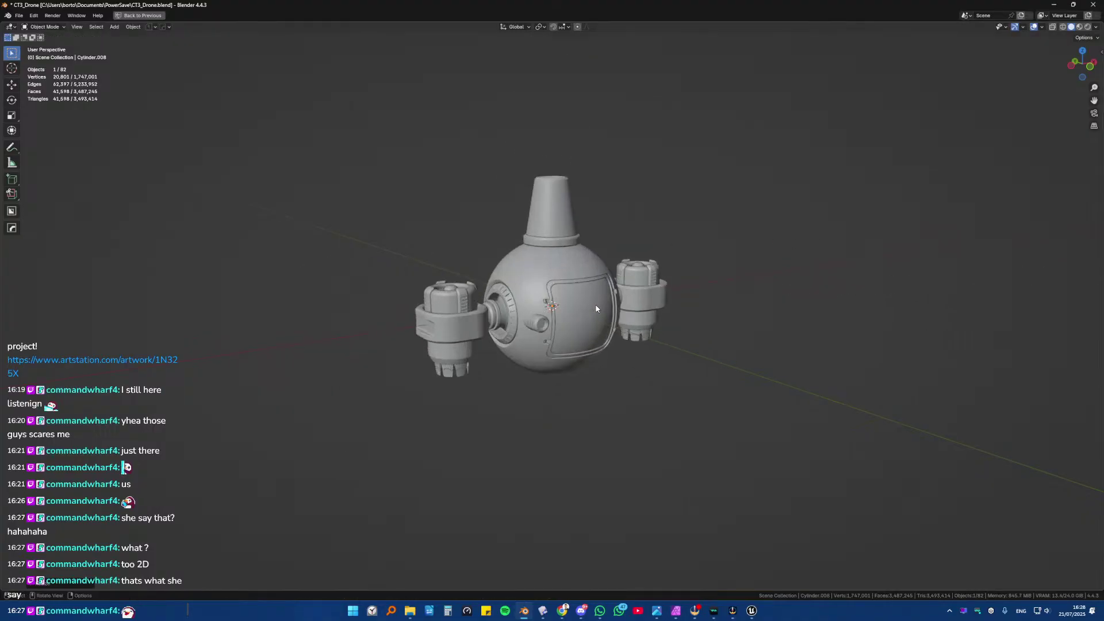
- Check the imported insert in isolation, restore the full scene and rotate the insert by -90° about the global X axis
key(KP_Divide)
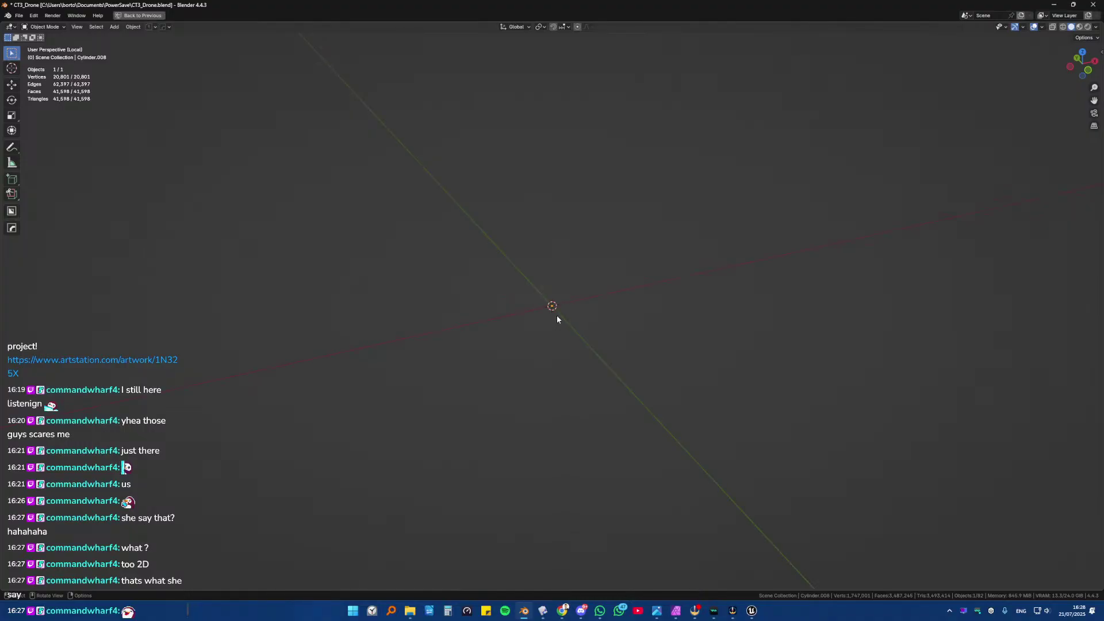
middle_drag(559, 316, 581, 350)
key(KP_Divide)
text(rx)
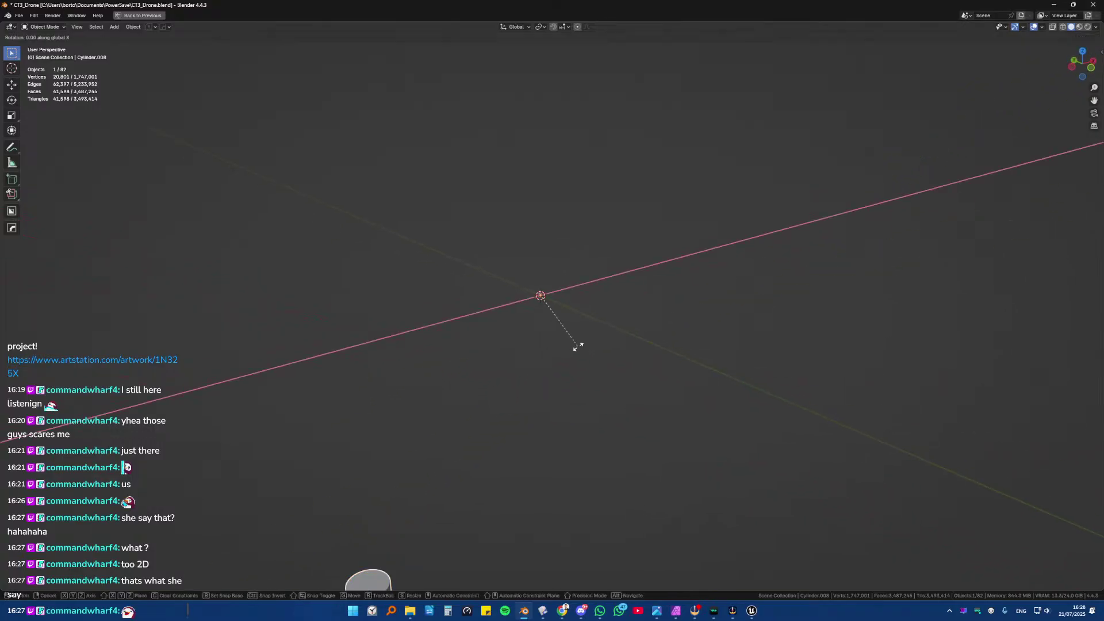
text(-90)
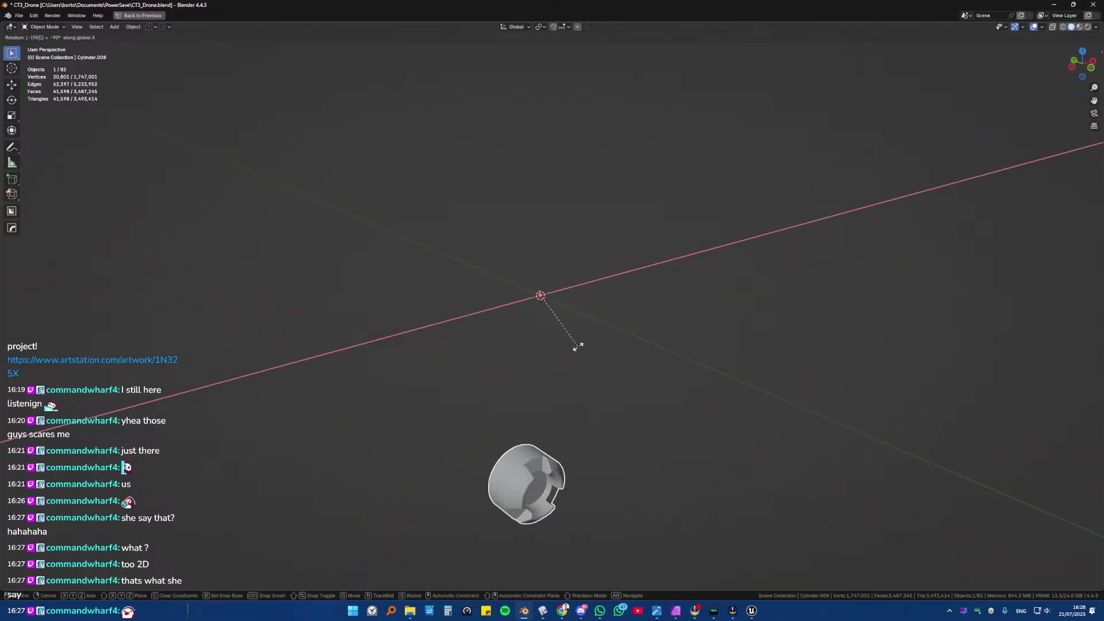
key(Return)
- Scale the rotated insert down uniformly, finishing with a factor of 0.1, so that it seats in the drone's side nozzle
text(s)
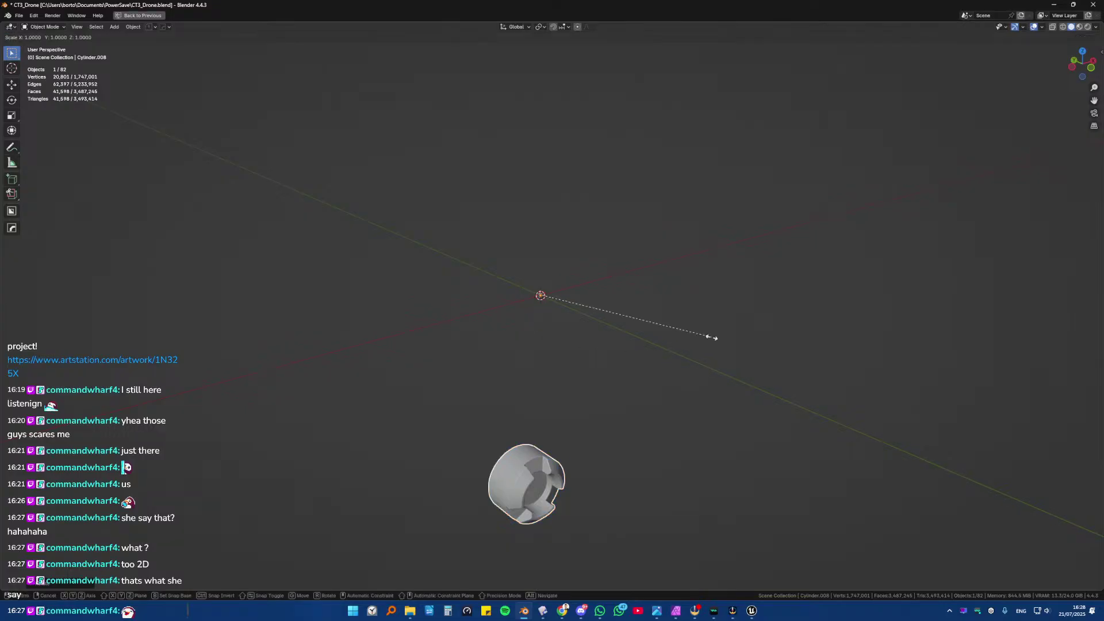
text(.5)
key(Return)
middle_drag(626, 284, 529, 329)
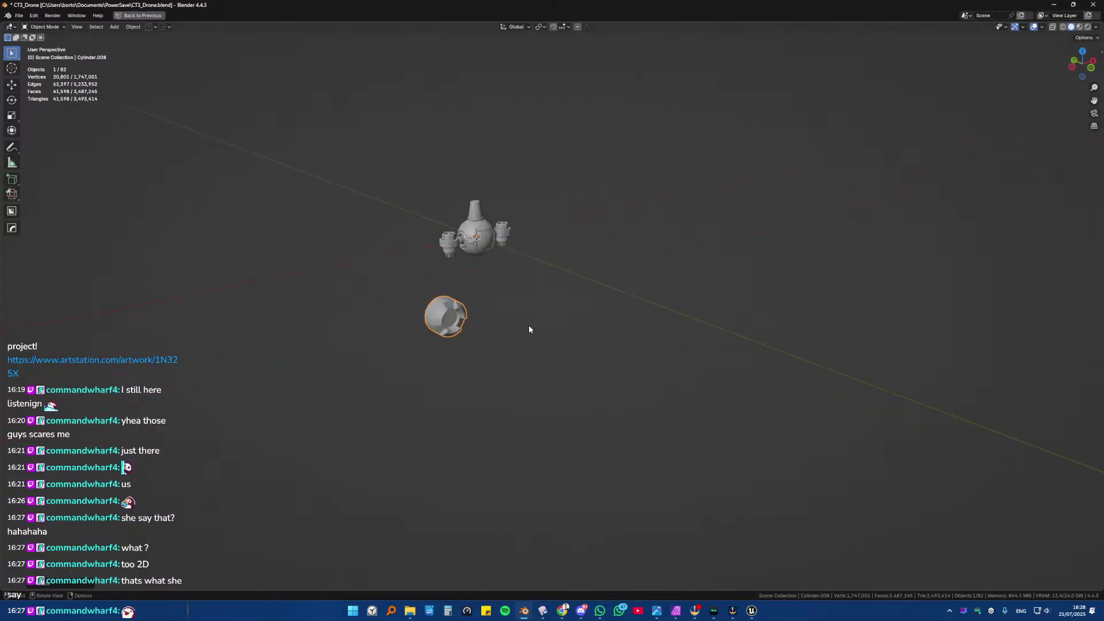
scroll(528, 323, up, 3)
text(s.1)
key(Return)
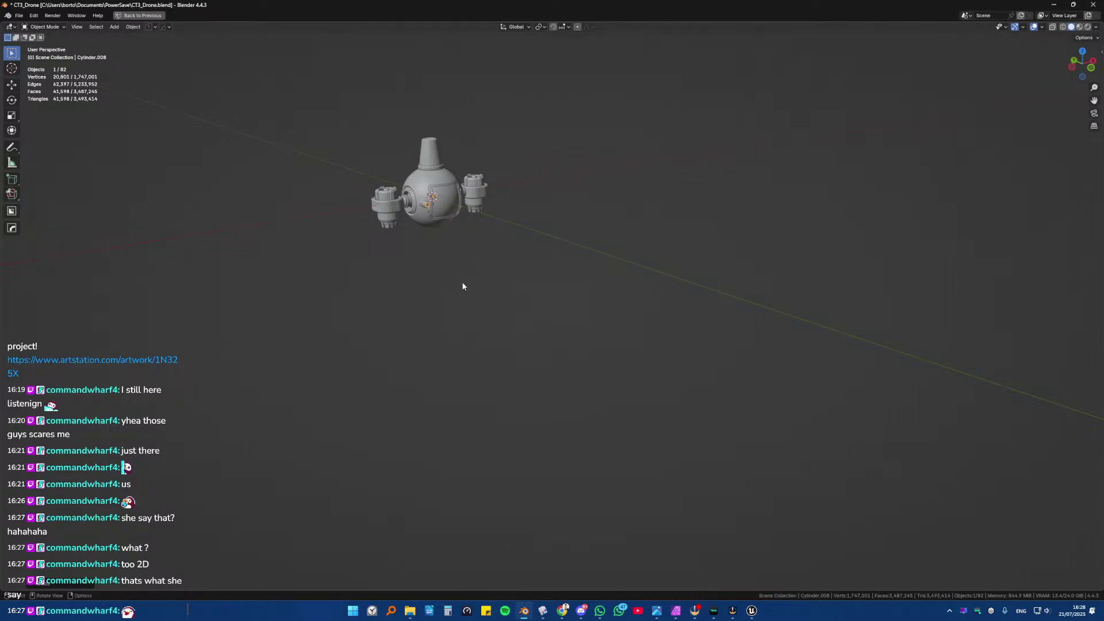
key(KP_Decimal)
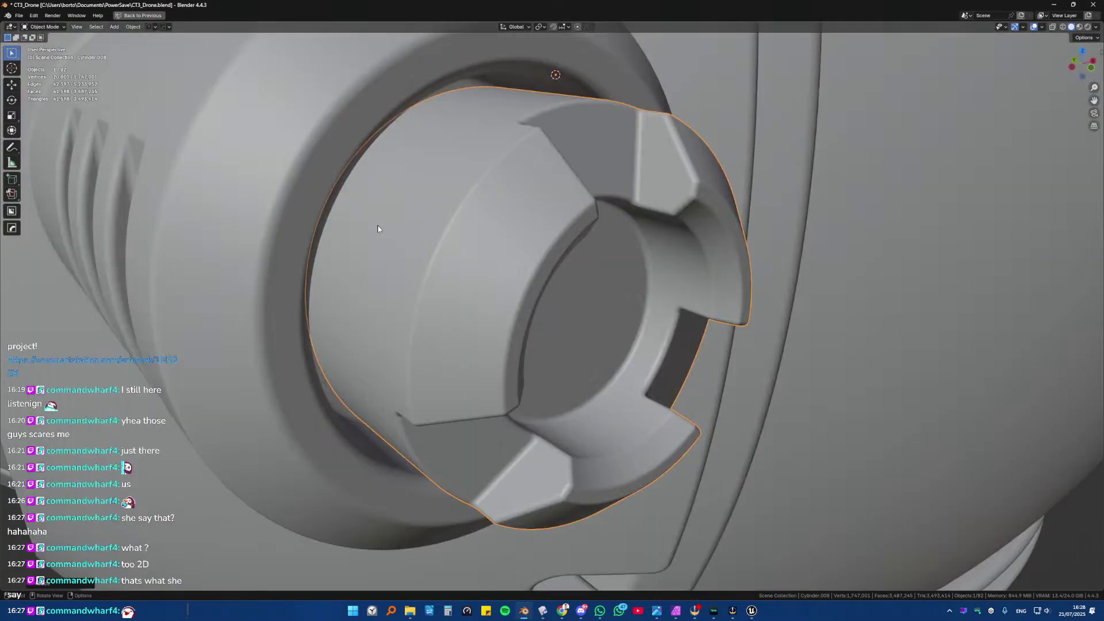
- Deselect everything and examine how the notched insert sits in the side nozzle, up close and from a distance
scroll(527, 301, down, 6)
key(alt+a)
scroll(526, 301, up, 3)
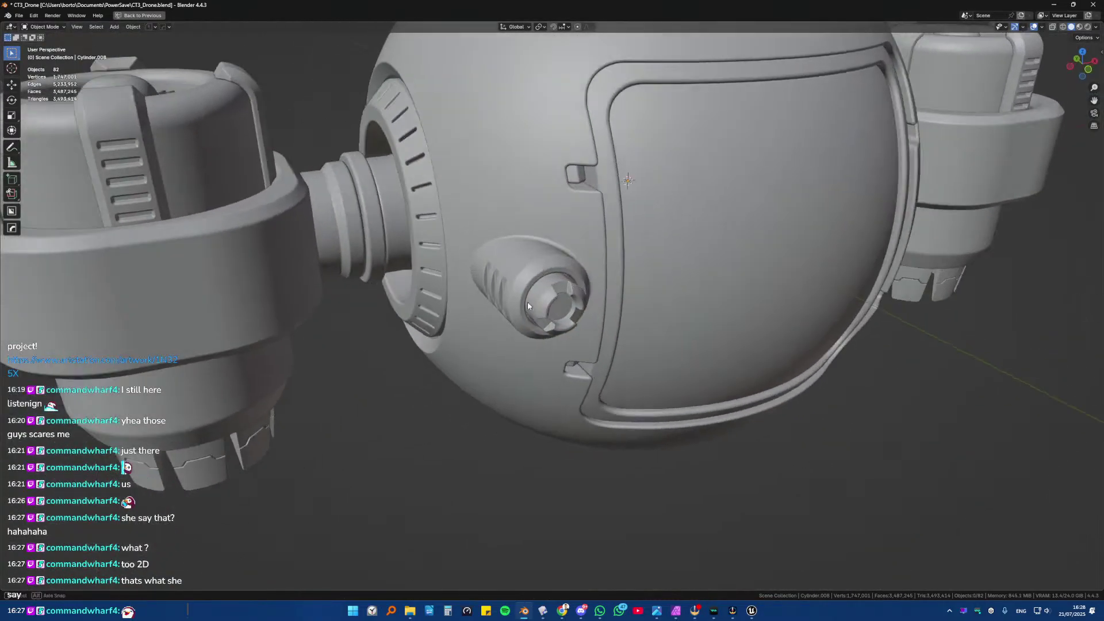
middle_drag(528, 305, 569, 357)
scroll(505, 266, up, 3)
scroll(585, 345, up, 3)
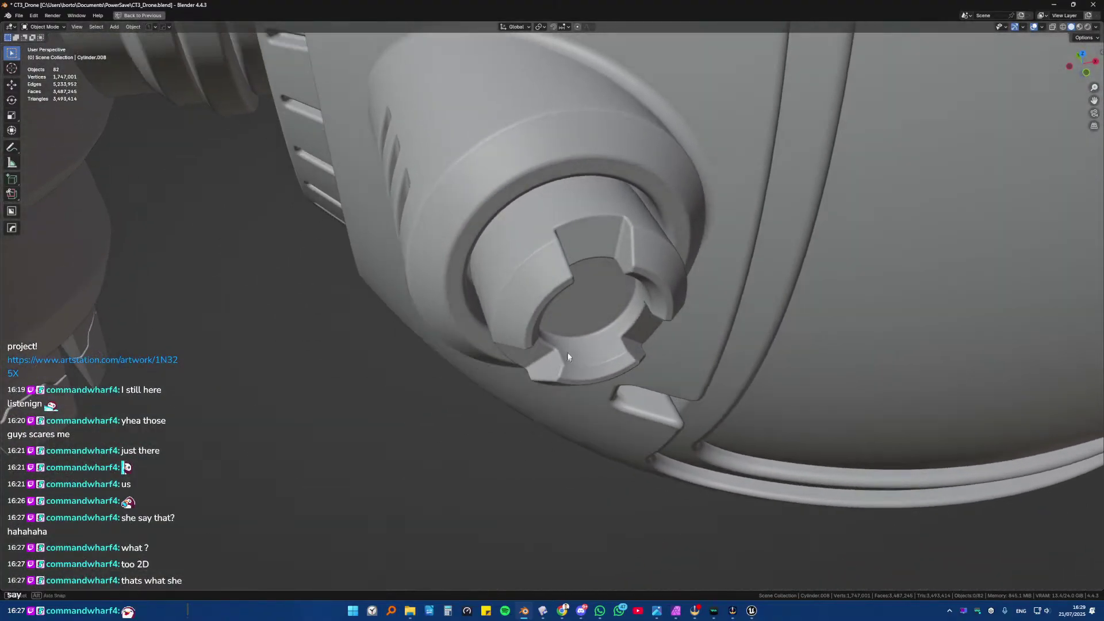
scroll(568, 357, down, 8)
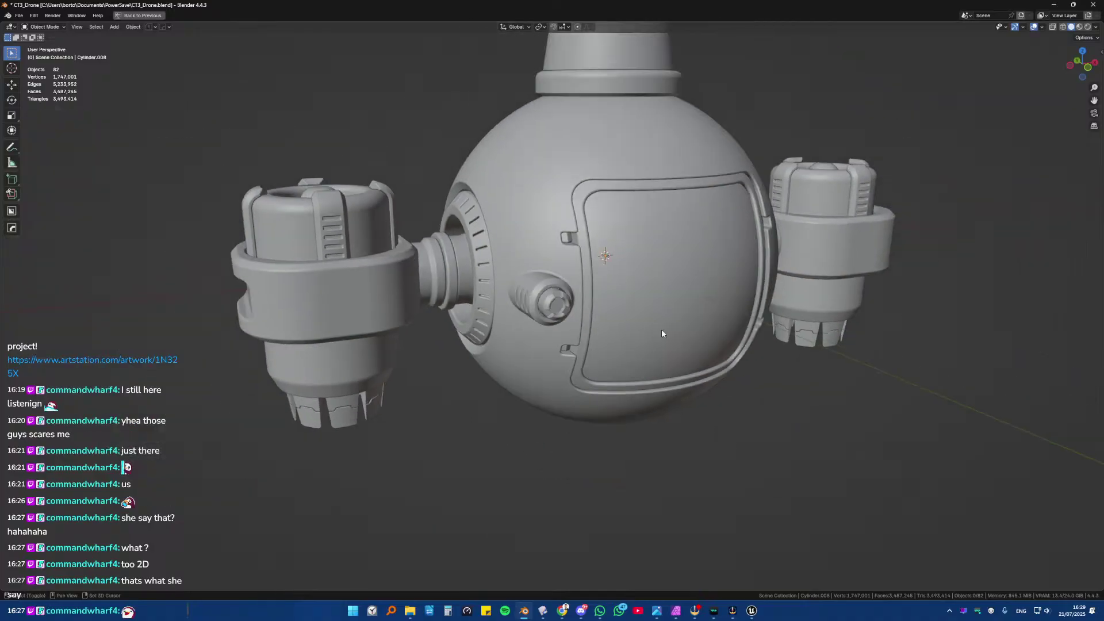
middle_drag(662, 334, 650, 332)
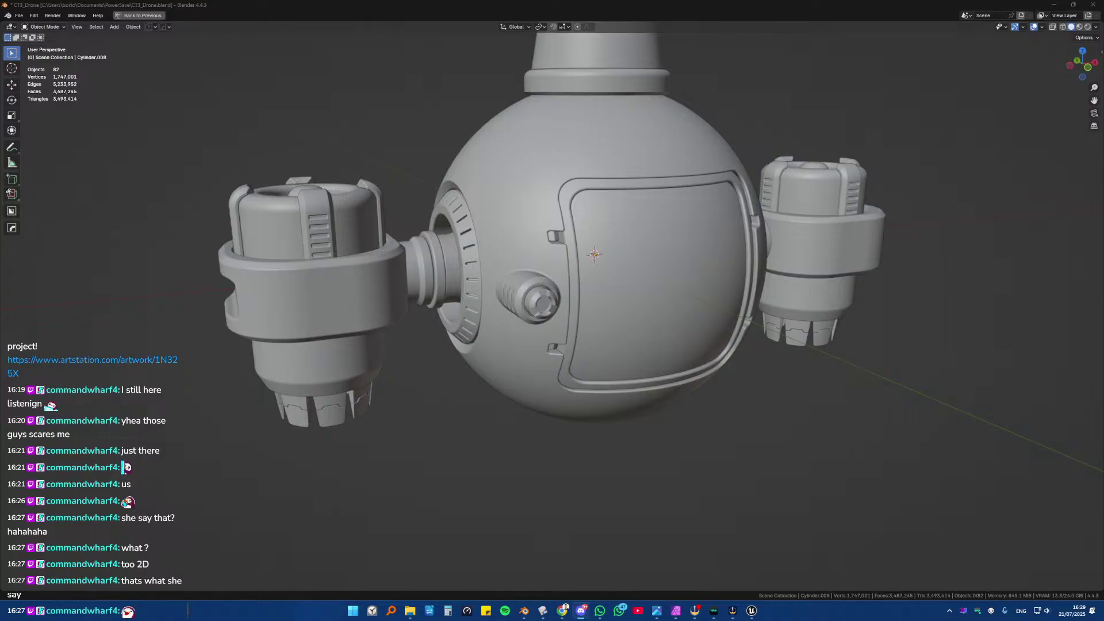
- Examine the side nozzle, the slotted joint ring and the adjacent thruster from several angles
scroll(454, 304, up, 6)
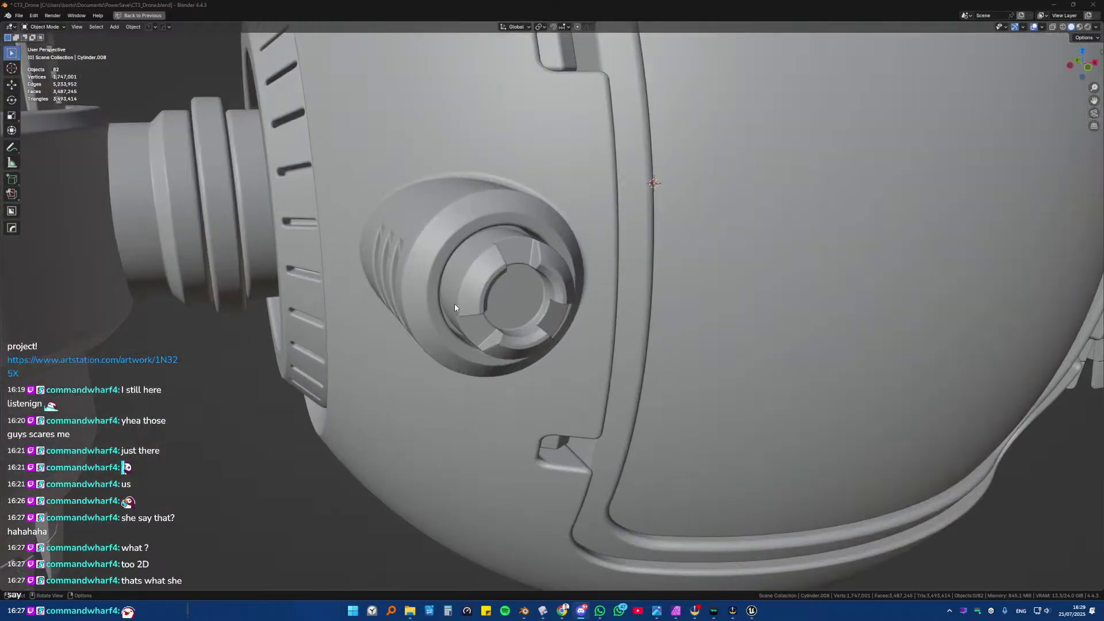
scroll(423, 298, down, 5)
middle_drag(425, 304, 320, 296)
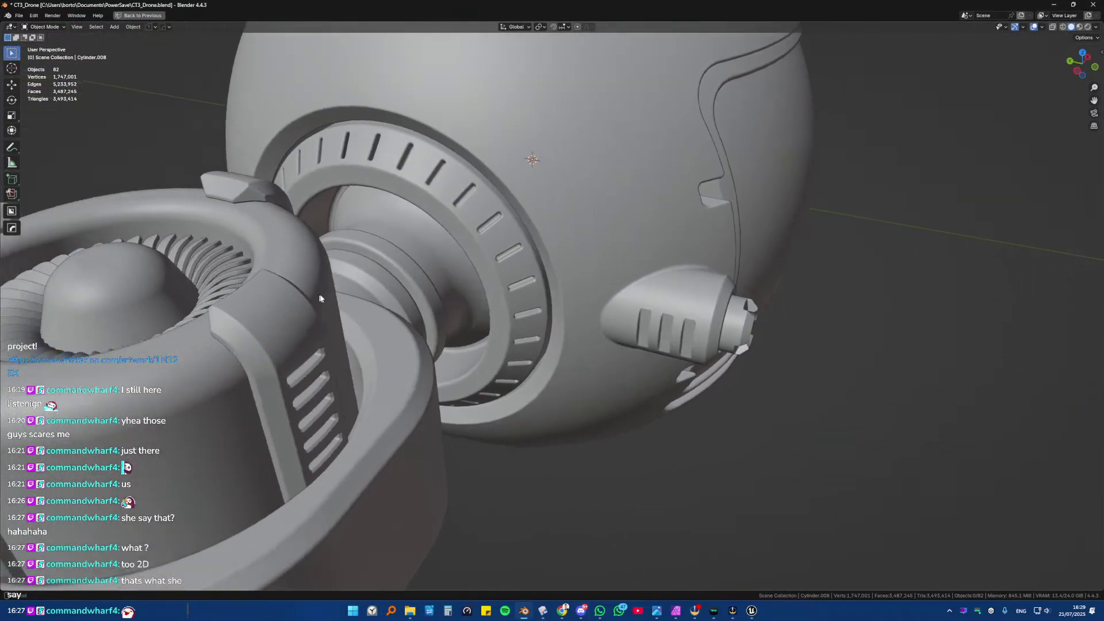
scroll(409, 326, up, 5)
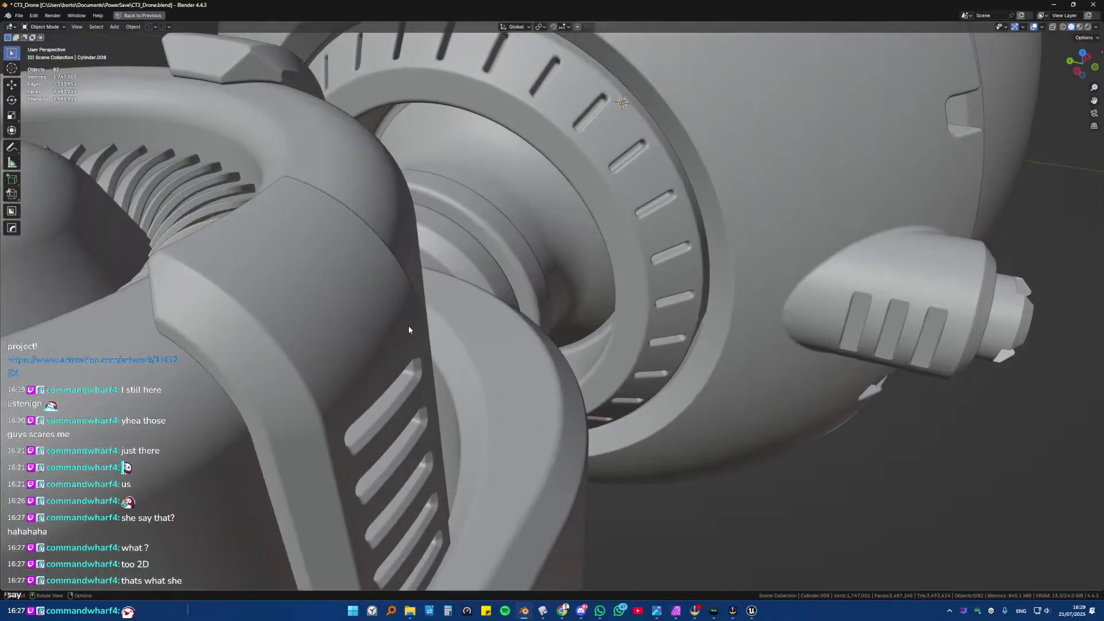
scroll(408, 326, down, 5)
middle_drag(506, 307, 527, 277)
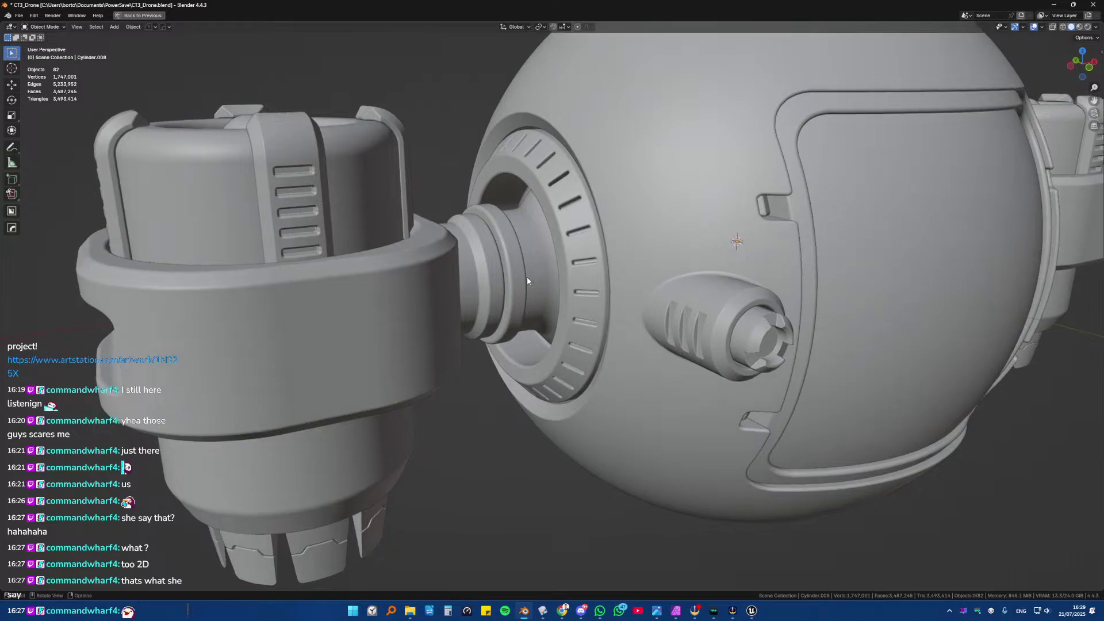
- Frame the whole drone, capture a region screenshot of it and minimise the screenshots folder window
scroll(680, 285, down, 5)
middle_drag(654, 300, 775, 323)
scroll(592, 276, down, 4)
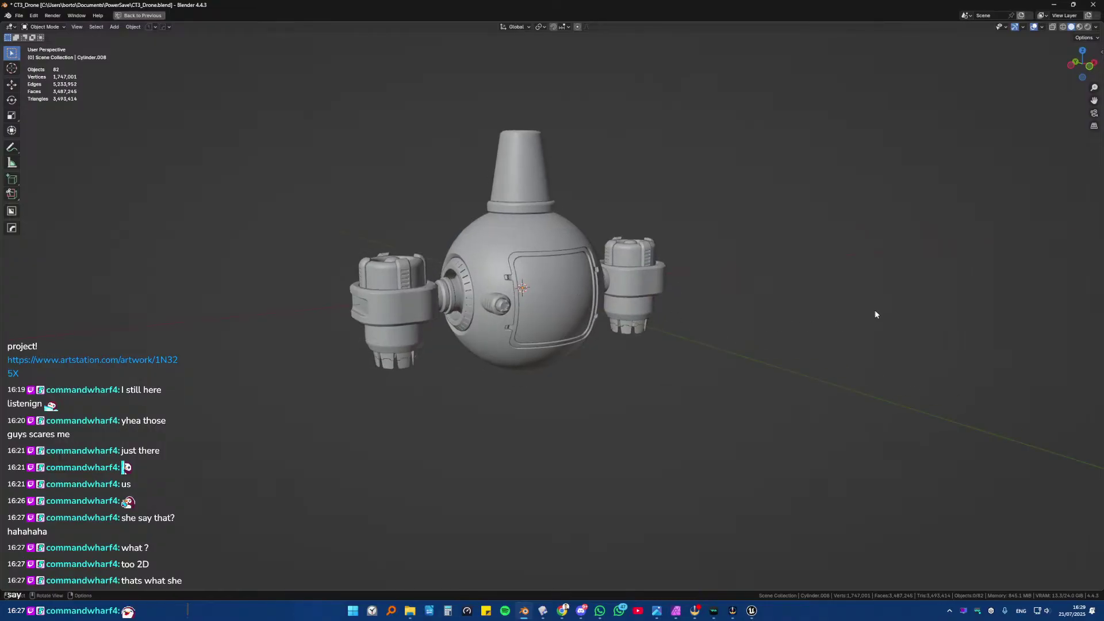
key(ctrl+Print)
drag(294, 93, 677, 424)
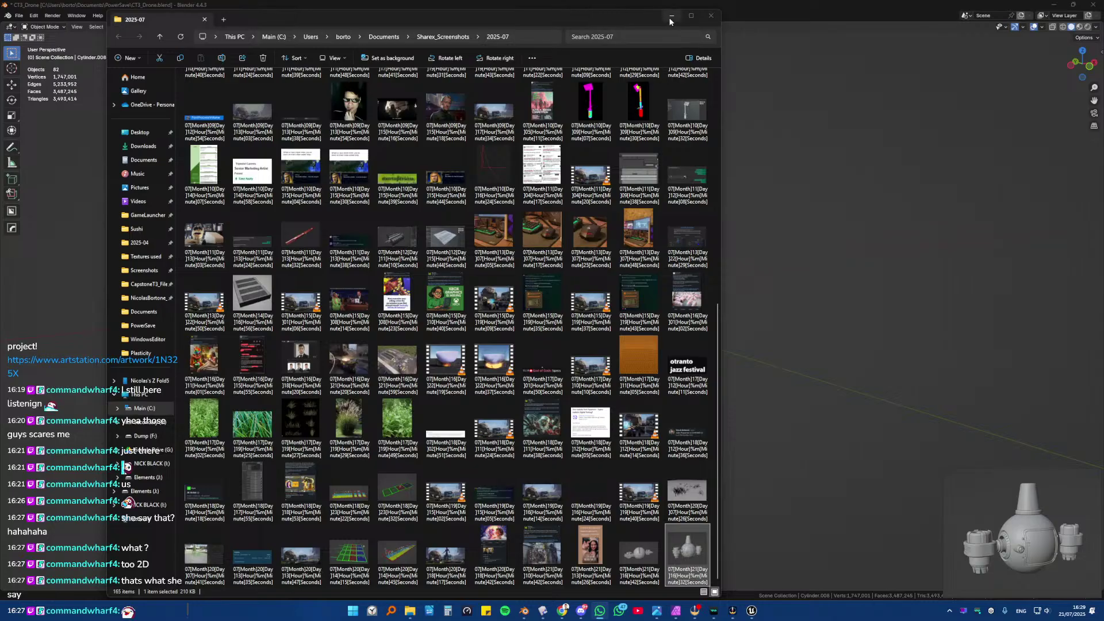
click(672, 15)
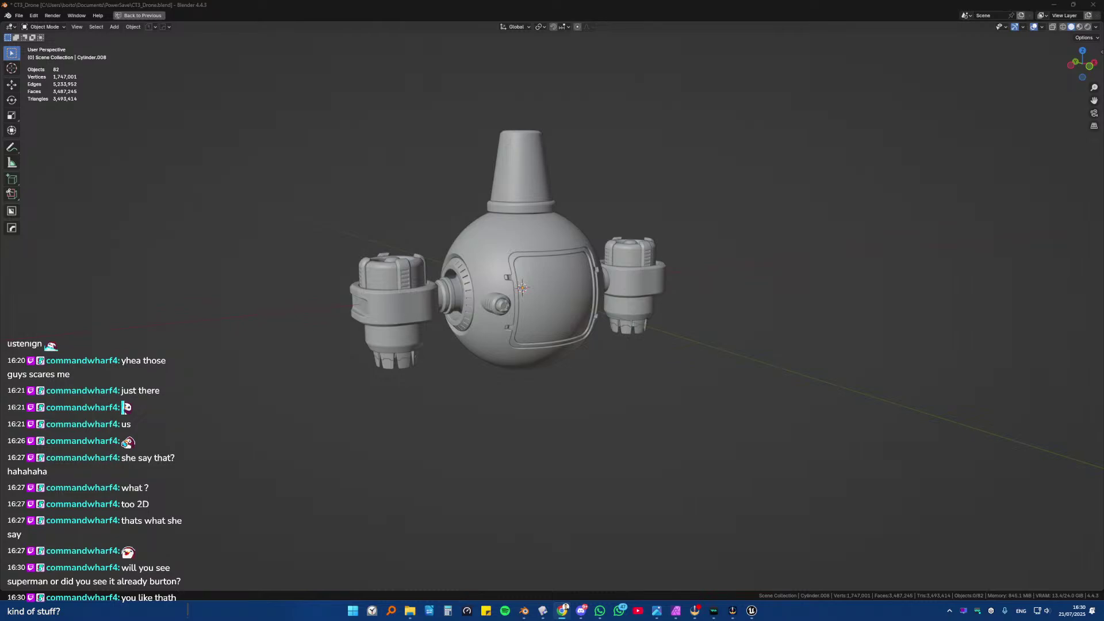
- Select the tapered cone on top of the drone and examine its opening and its proportions against the body
middle_drag(454, 293, 511, 305)
scroll(518, 303, up, 6)
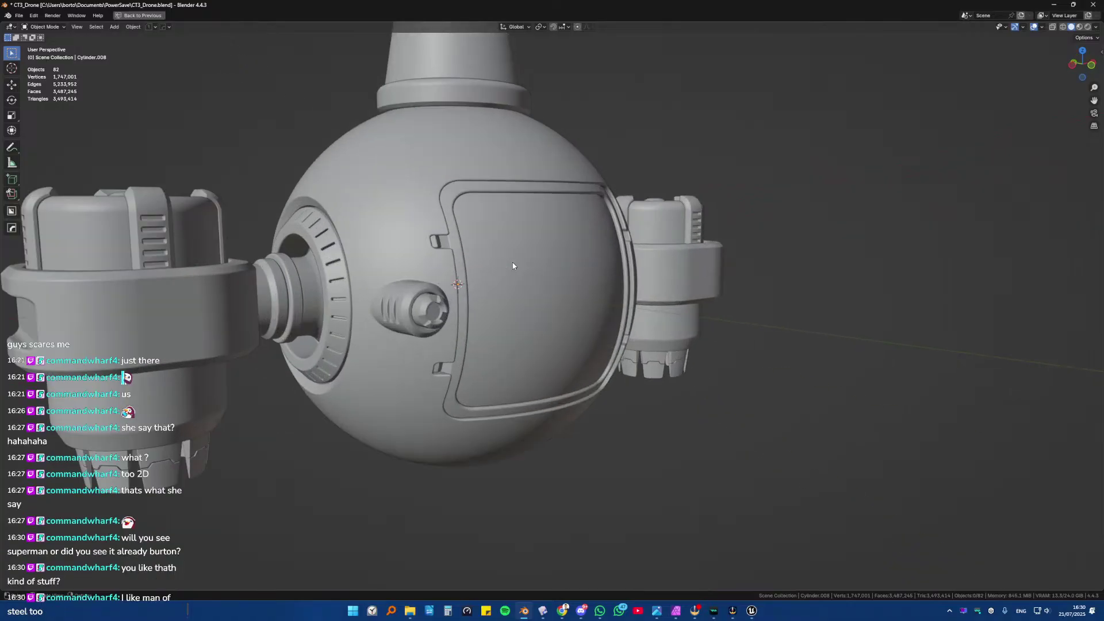
scroll(517, 302, down, 6)
shift+middle_drag(528, 234, 522, 315)
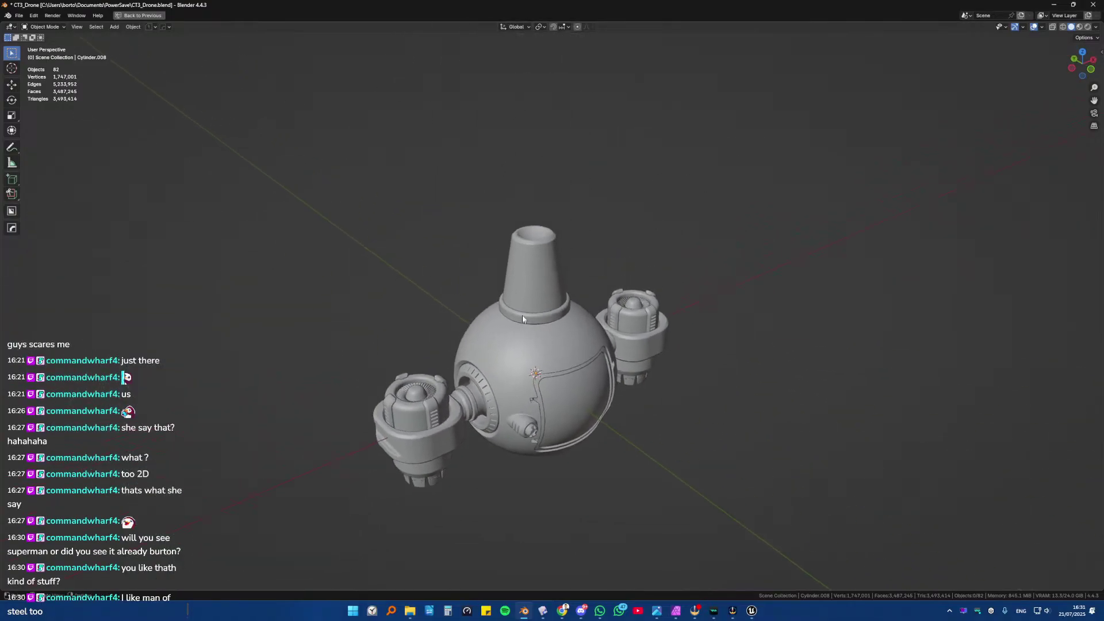
scroll(528, 253, up, 6)
click(531, 246)
key(Tab)
shift+middle_drag(518, 207, 516, 222)
key(Tab)
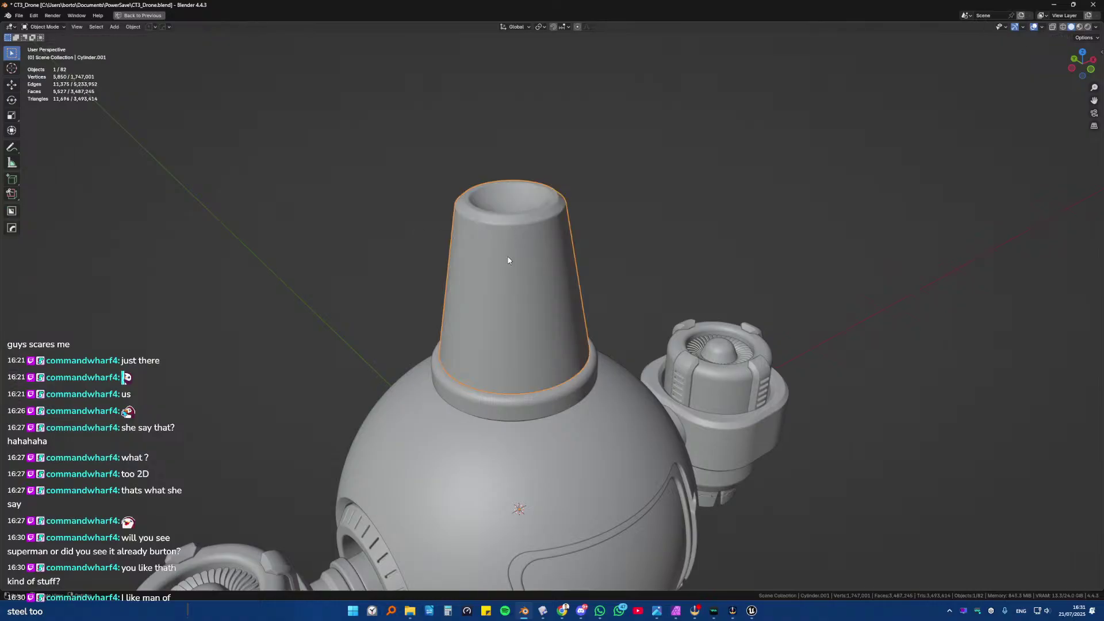
key(alt+z)
key(KP_1)
mouse_move(498, 257)
middle_down()
mouse_move(518, 264)
mouse_move(478, 257)
mouse_move(552, 301)
mouse_move(518, 253)
middle_up()
scroll(474, 286, down, 6)
scroll(543, 322, up, 8)
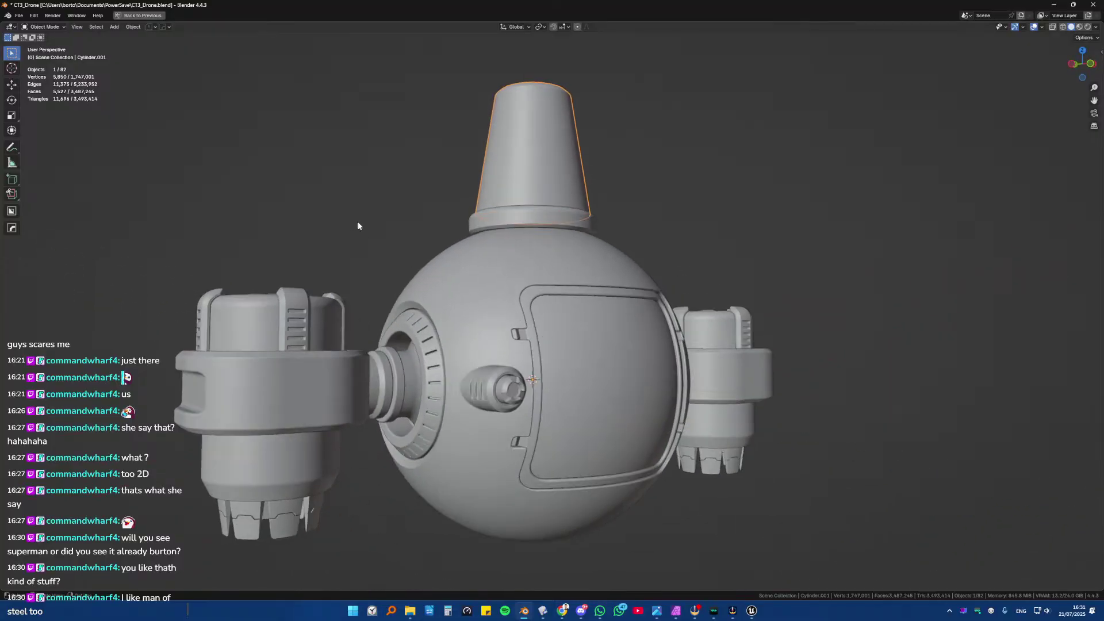
- Inspect the wall mesh of the tapered top cone in Edit Mode, return to Object Mode and review the drone from the side
key(Tab)
shift+middle_drag(516, 150, 522, 319)
scroll(522, 319, up, 7)
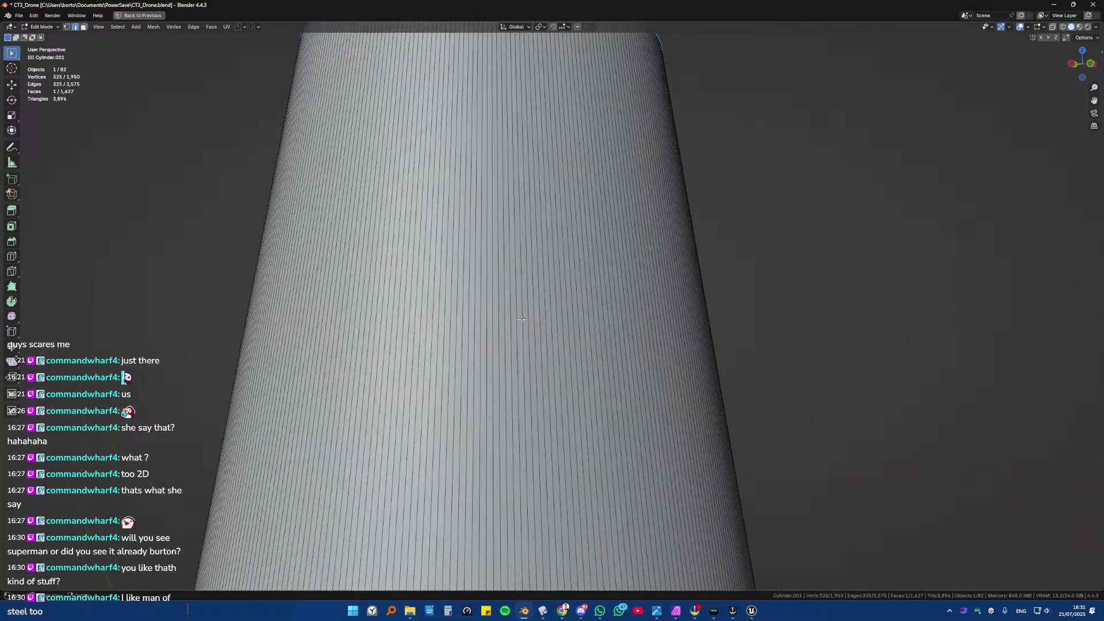
scroll(522, 319, down, 5)
key(Tab)
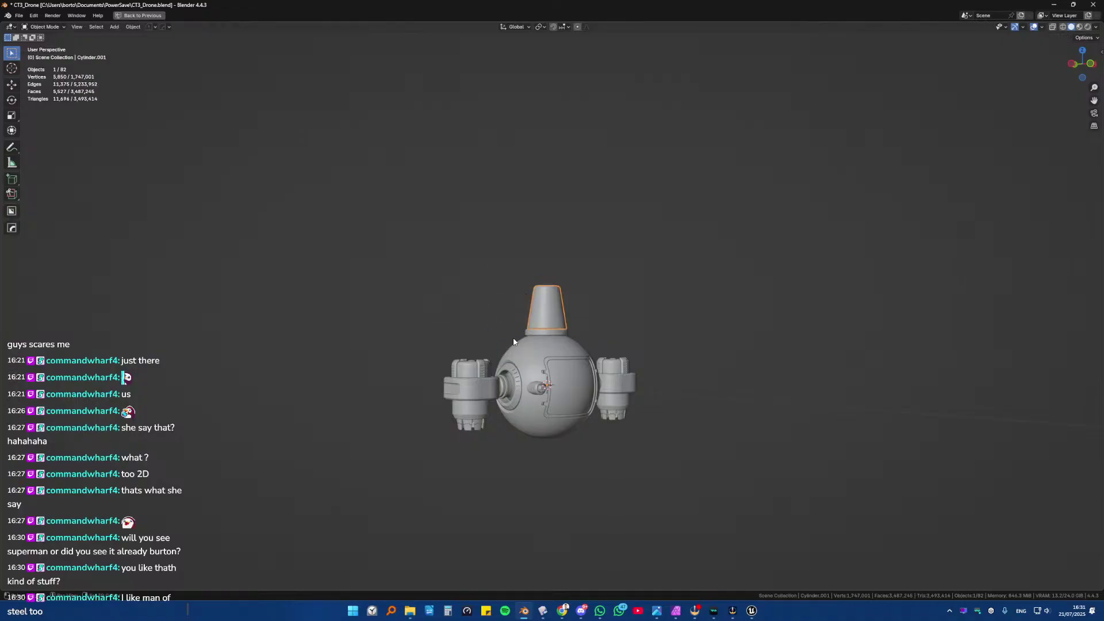
shift+middle_drag(516, 343, 513, 282)
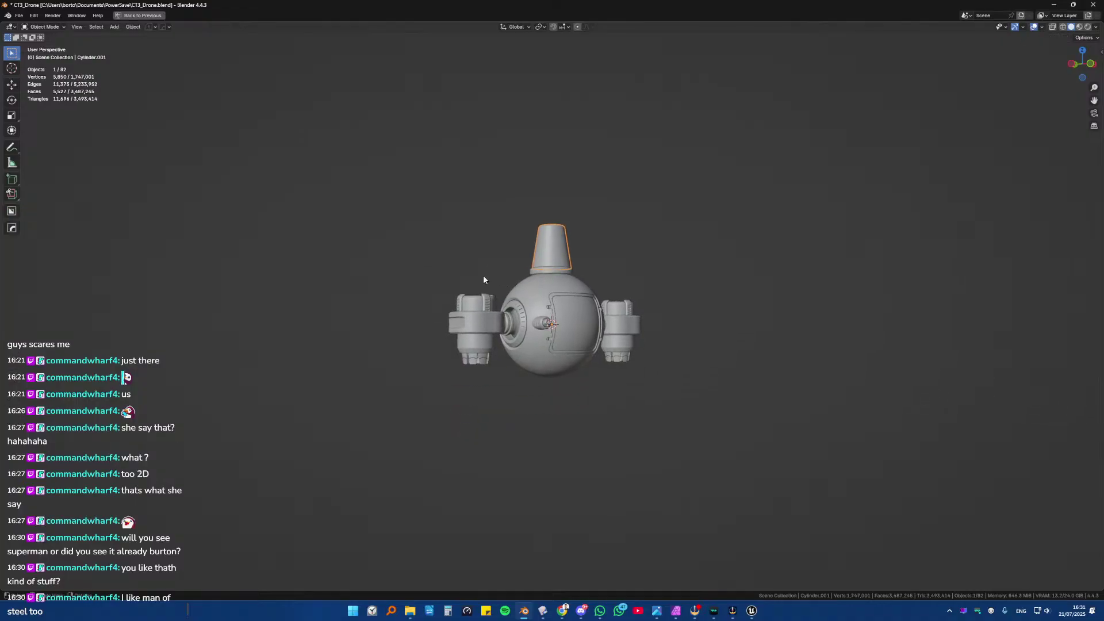
scroll(500, 291, up, 5)
middle_drag(521, 326, 552, 322)
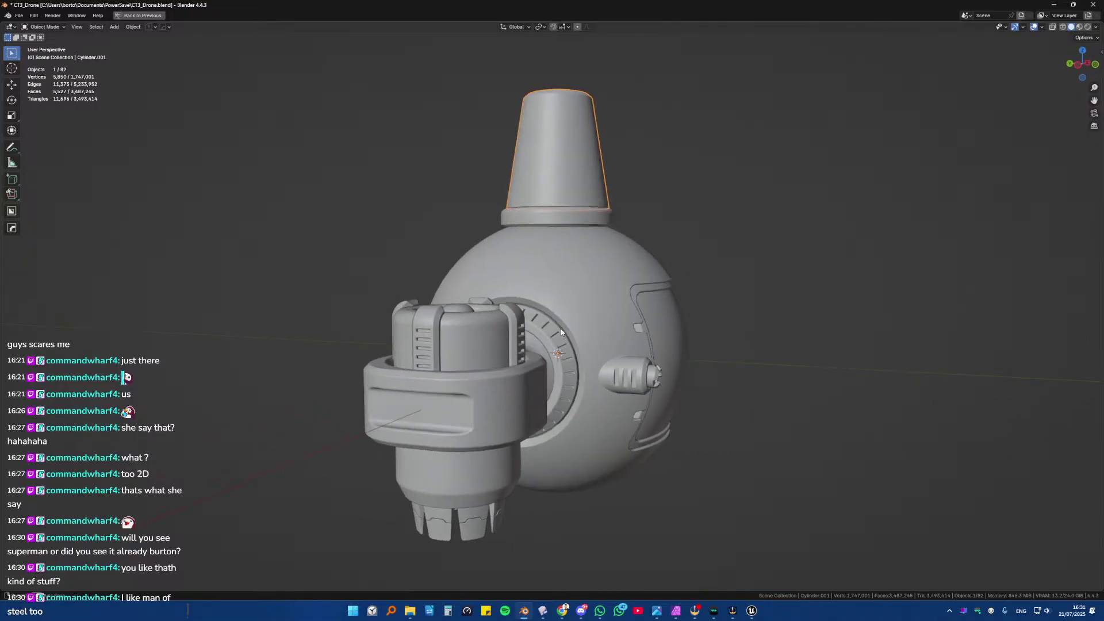
- Inspect the mesh around the slots of the joint ring in Edit Mode, then return to Object Mode and view the drone
scroll(515, 311, up, 5)
scroll(515, 311, up, 6)
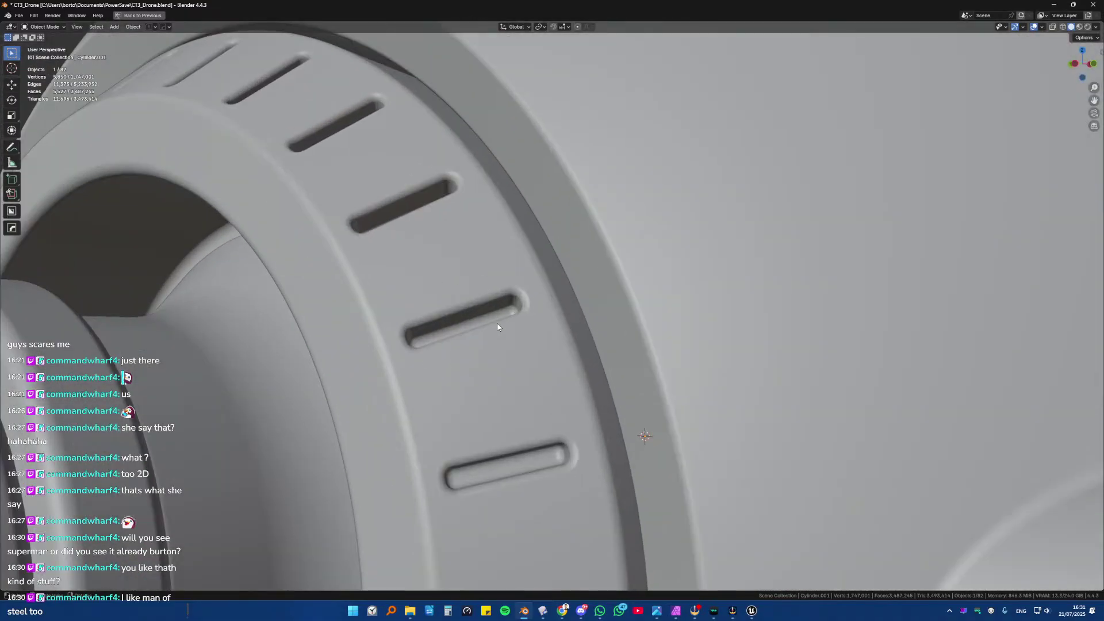
scroll(496, 326, up, 2)
click(495, 327)
key(ctrl+Tab)
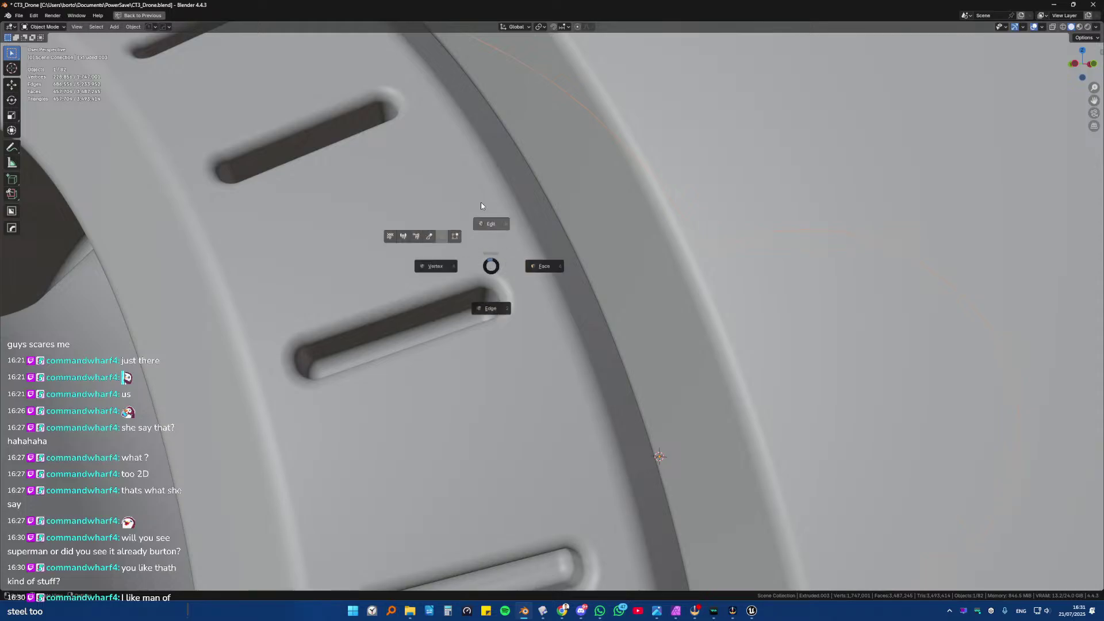
click(482, 207)
scroll(474, 244, down, 3)
key(ctrl+Tab)
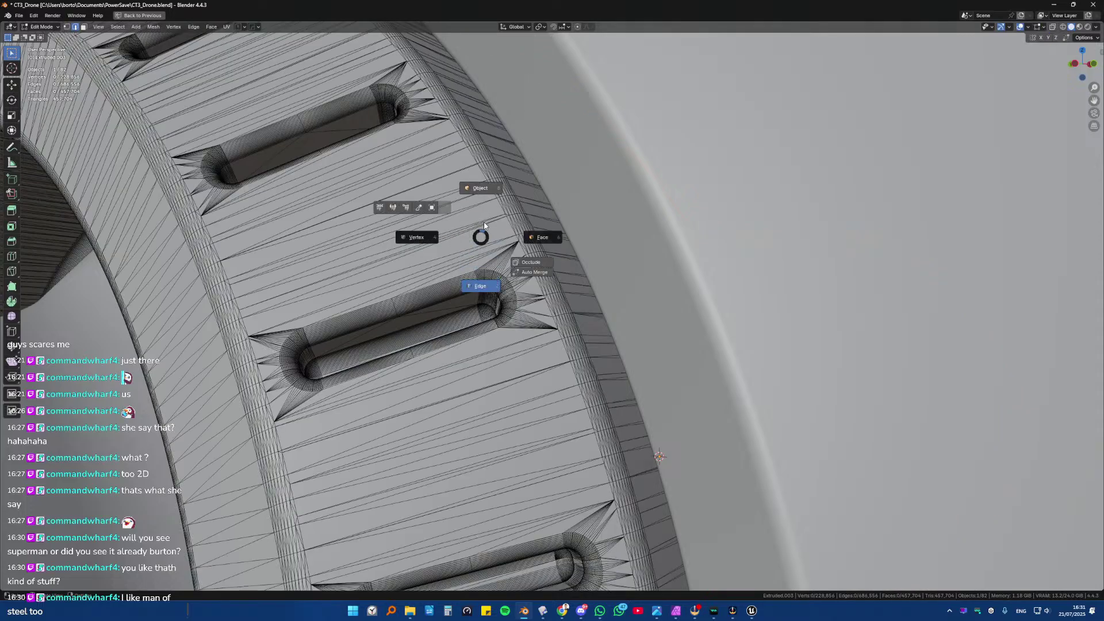
click(480, 282)
scroll(483, 230, down, 4)
scroll(472, 283, down, 8)
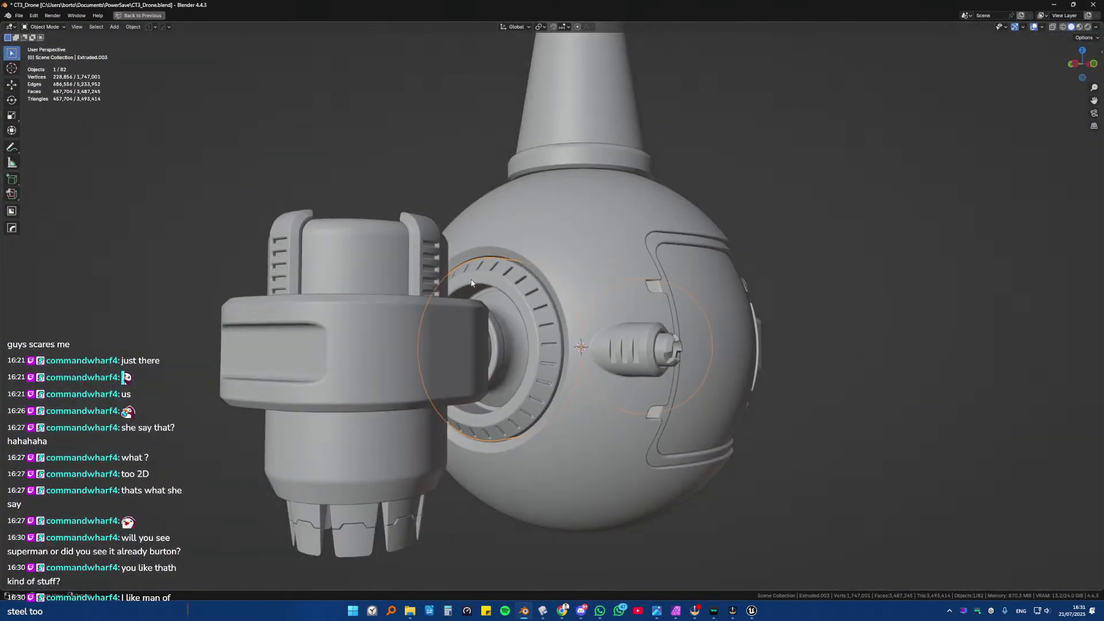
- Examine the slotted joint ring, the side nozzle and the hatch outline on the drone body from an angled view
key(alt+a)
middle_drag(490, 288, 498, 338)
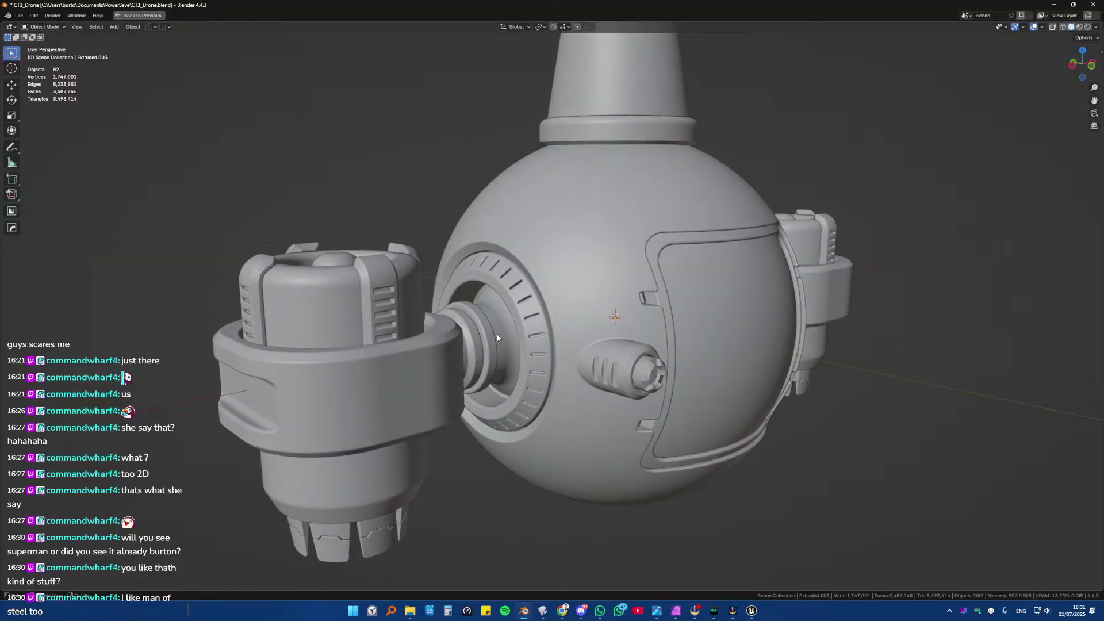
click(523, 320)
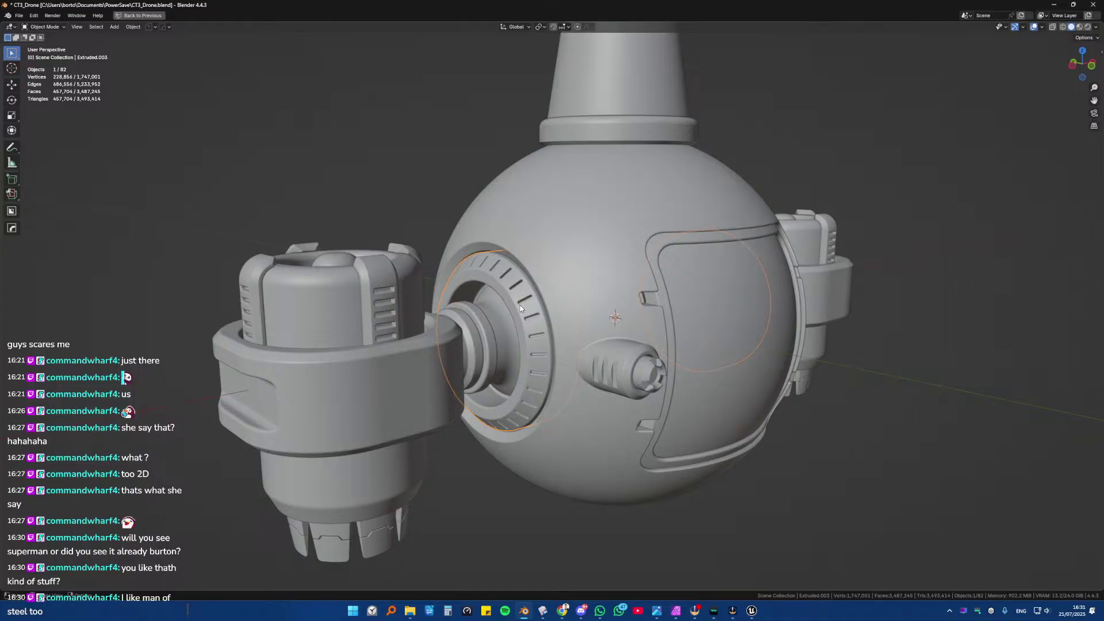
scroll(516, 305, up, 4)
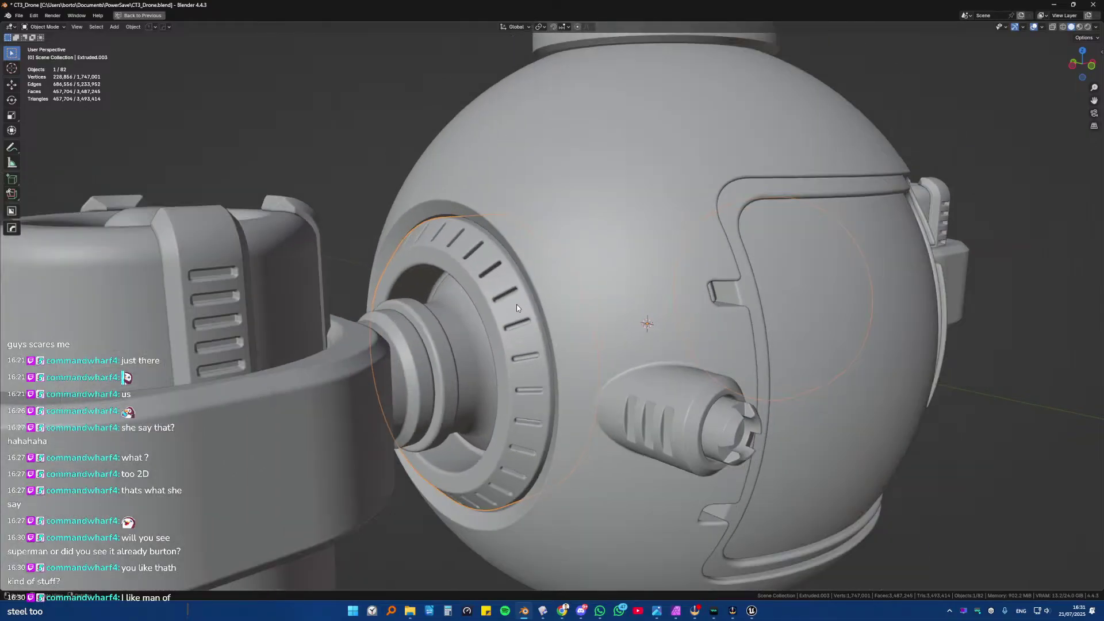
key(alt+a)
scroll(582, 361, up, 4)
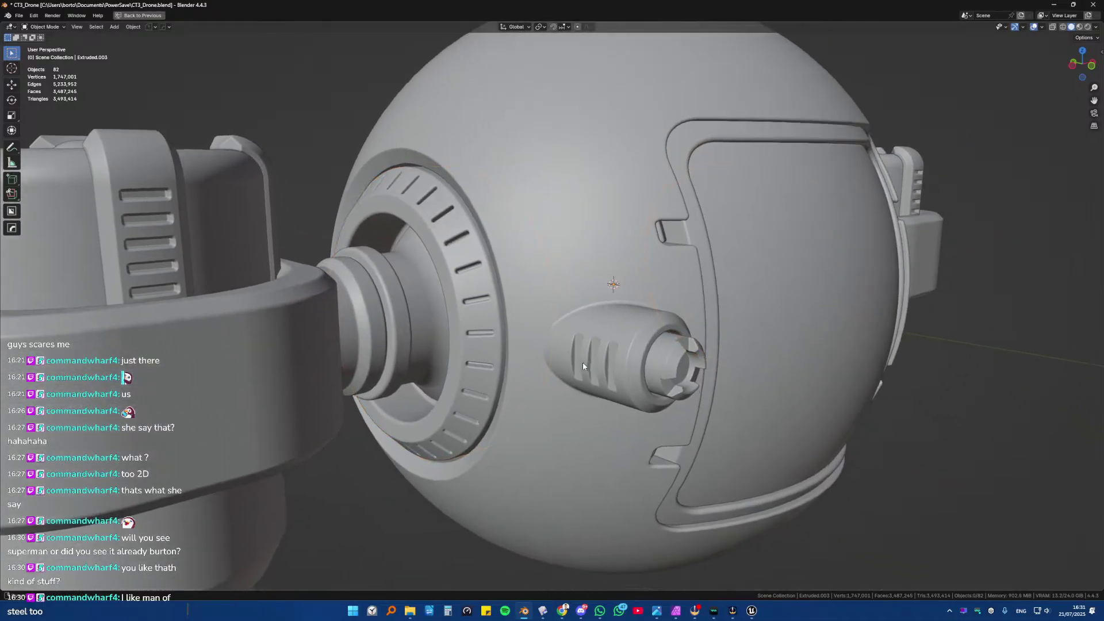
mouse_move(507, 340)
middle_down()
mouse_move(575, 331)
mouse_move(516, 350)
mouse_move(418, 332)
mouse_move(516, 326)
middle_up()
scroll(488, 329, down, 6)
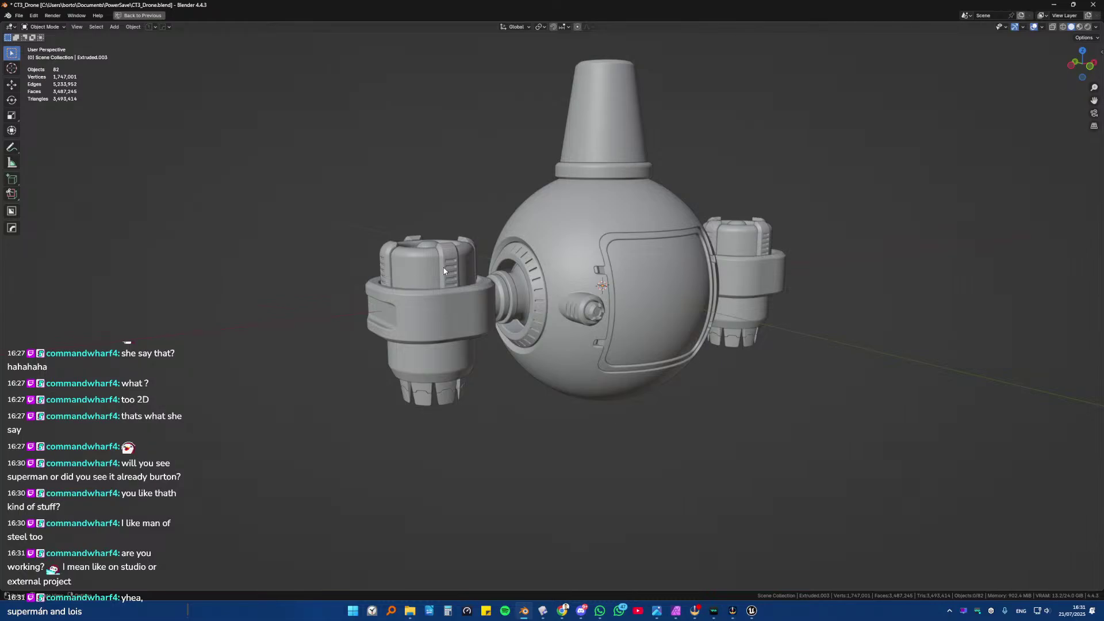
- Review the side thruster from above and compare it with the body and the tapered top cone
middle_drag(271, 239, 388, 299)
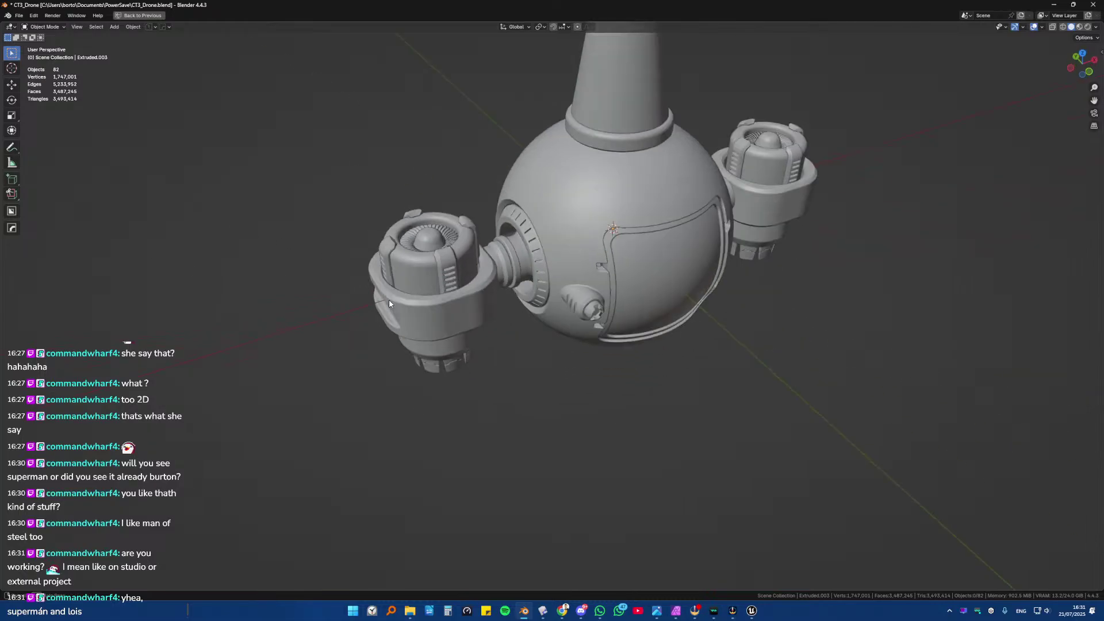
scroll(391, 240, up, 5)
middle_drag(391, 238, 479, 256)
scroll(368, 264, up, 3)
scroll(374, 268, down, 6)
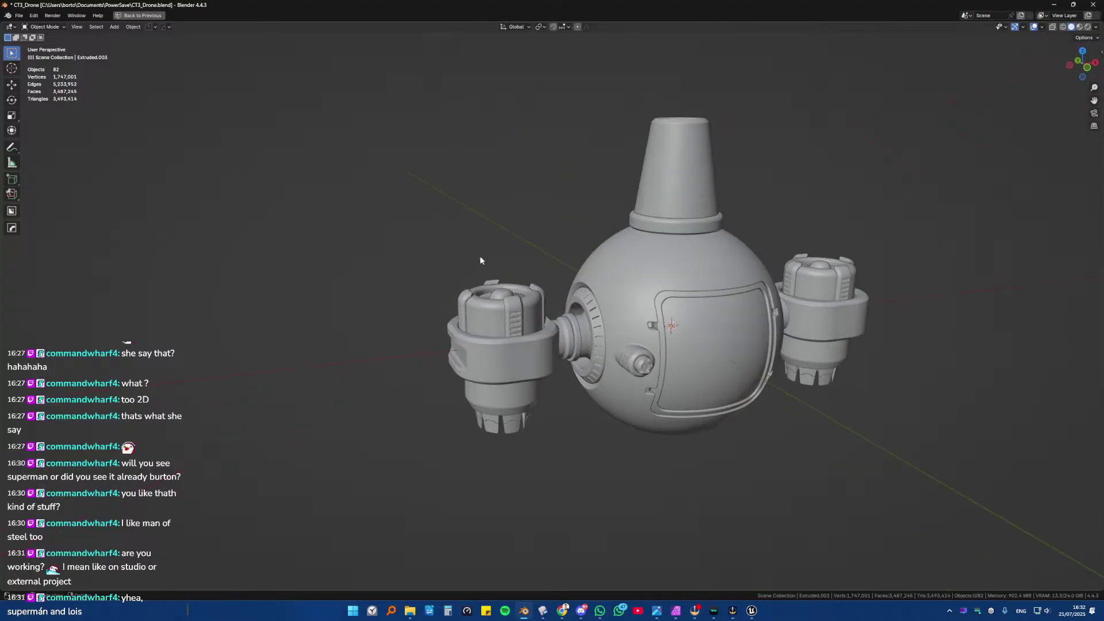
scroll(431, 306, up, 5)
scroll(431, 306, down, 5)
middle_drag(431, 306, 475, 298)
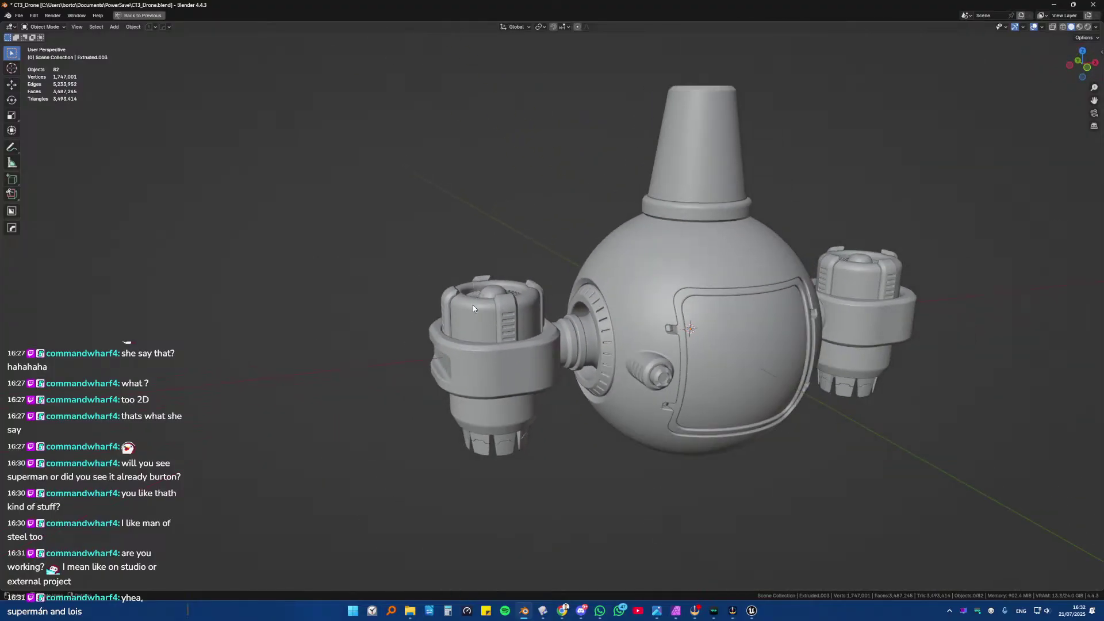
- Turn on X-ray and delete the drone's body, thrusters and side parts, leaving the top cone assembly
click(675, 309)
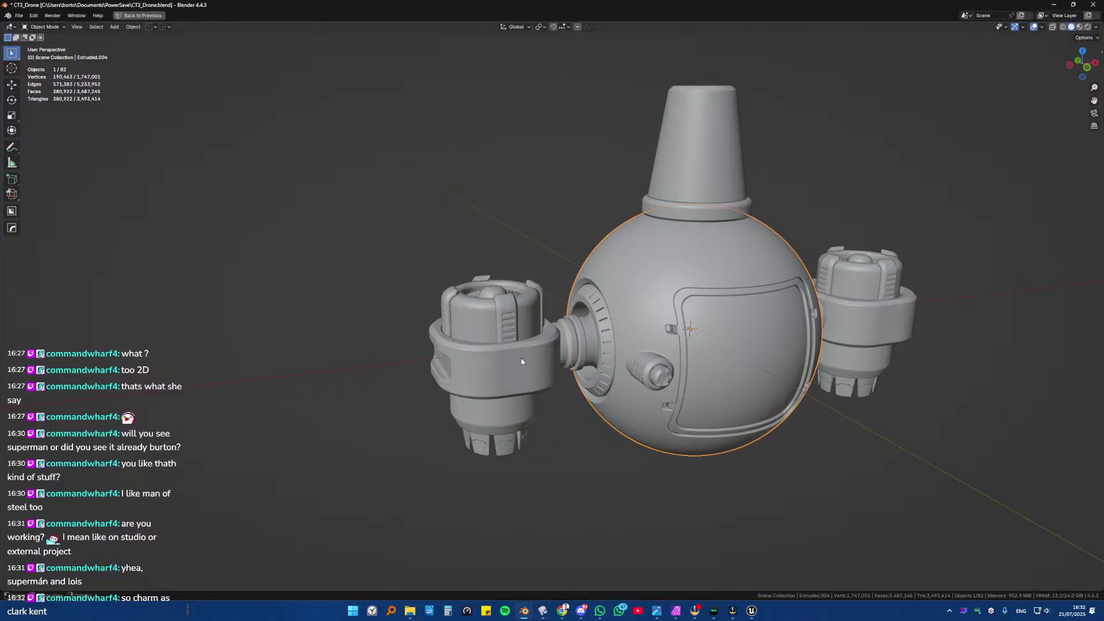
key(alt+z)
drag(350, 270, 1010, 454)
key(x)
click(1010, 454)
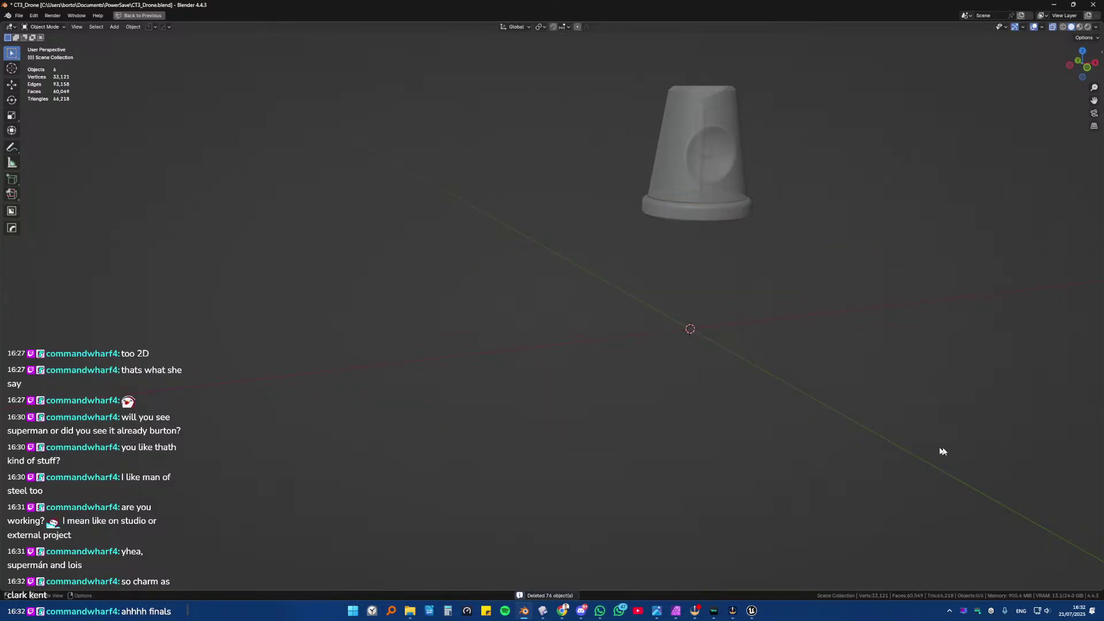
- Delete the collar under the tapered cone and the antenna rod and dish parts inside it
click(685, 219)
key(Delete)
middle_drag(685, 229, 699, 165)
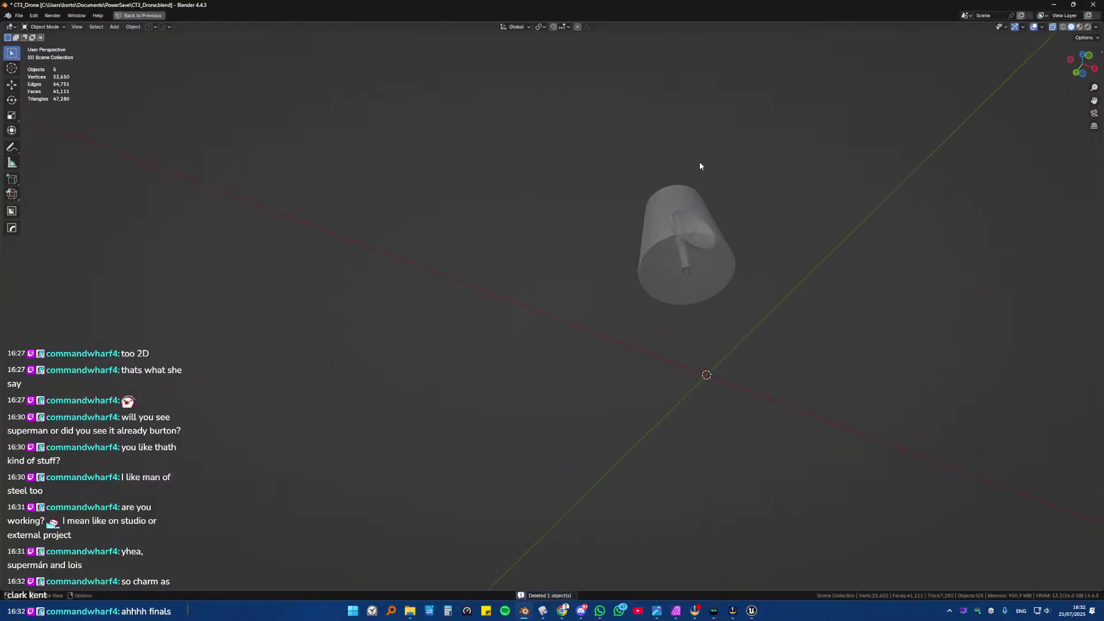
click(683, 266)
key(x)
click(683, 264)
click(689, 232)
click(689, 232)
key(Delete)
click(695, 233)
- Delete the remaining objects inside the tapered cone so that only the cone is left, and save the CT3_Drone file
shift+middle_drag(696, 233, 662, 347)
click(661, 347)
key(x)
click(647, 345)
click(644, 347)
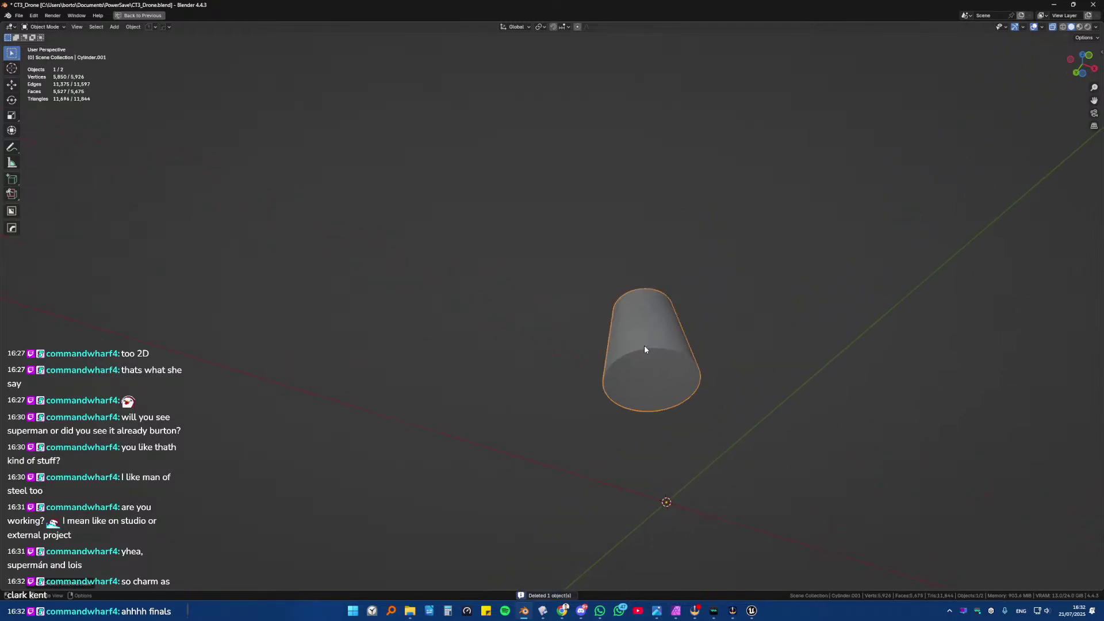
click(644, 345)
key(x)
click(632, 346)
middle_drag(653, 364, 645, 312)
scroll(628, 427, down, 2)
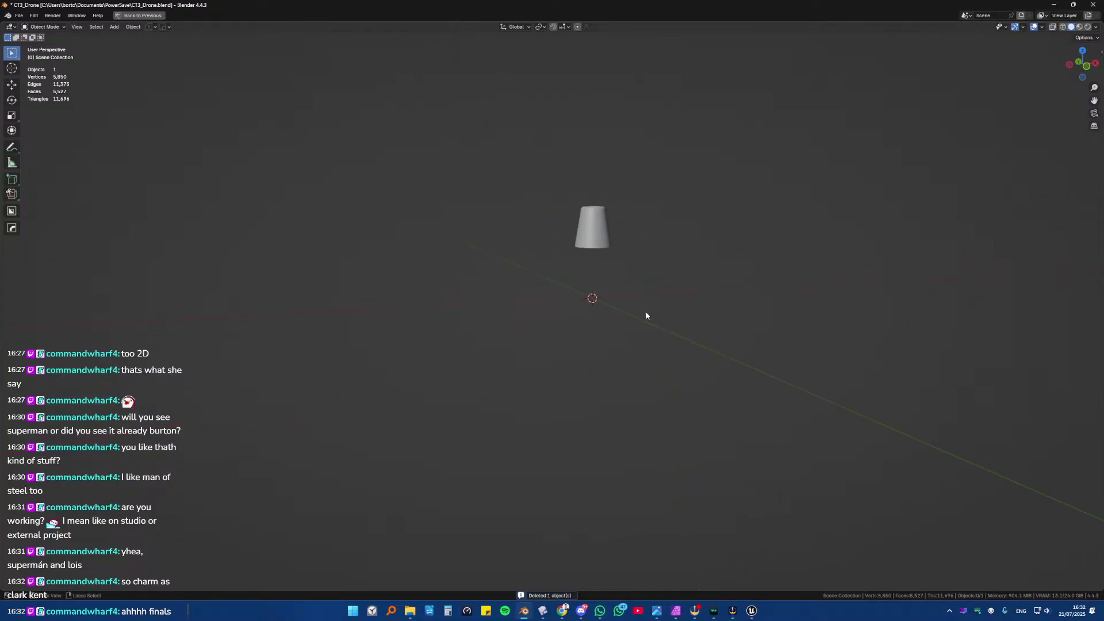
key(ctrl+s)
- Switch to Plasticity and set the drone model to the front view
click(543, 611)
scroll(485, 454, down, 3)
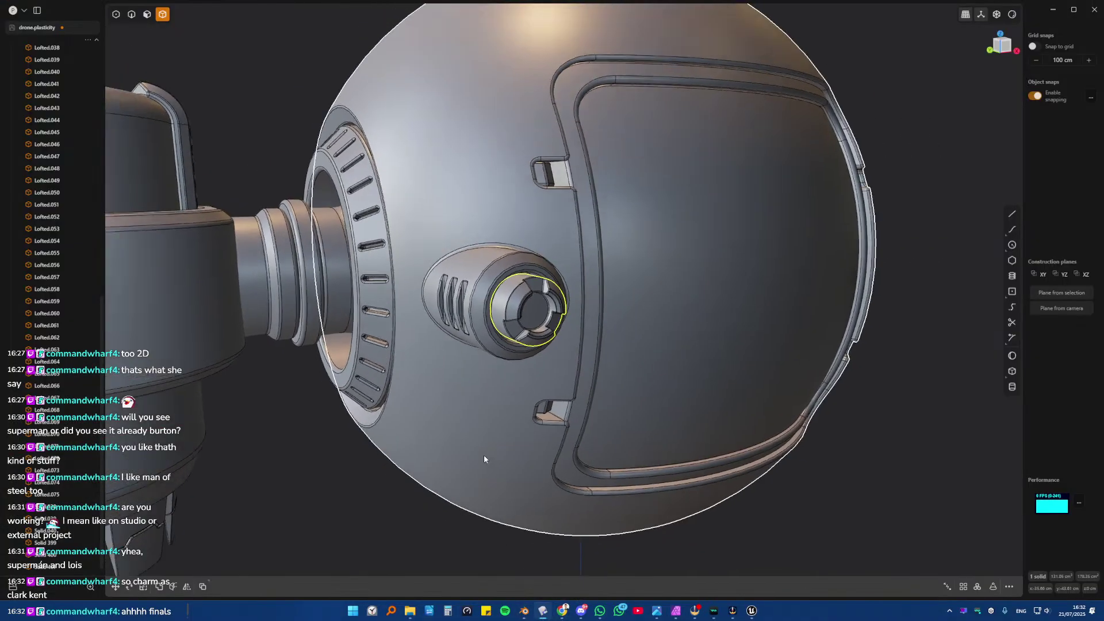
scroll(475, 454, down, 3)
middle_drag(465, 430, 439, 443)
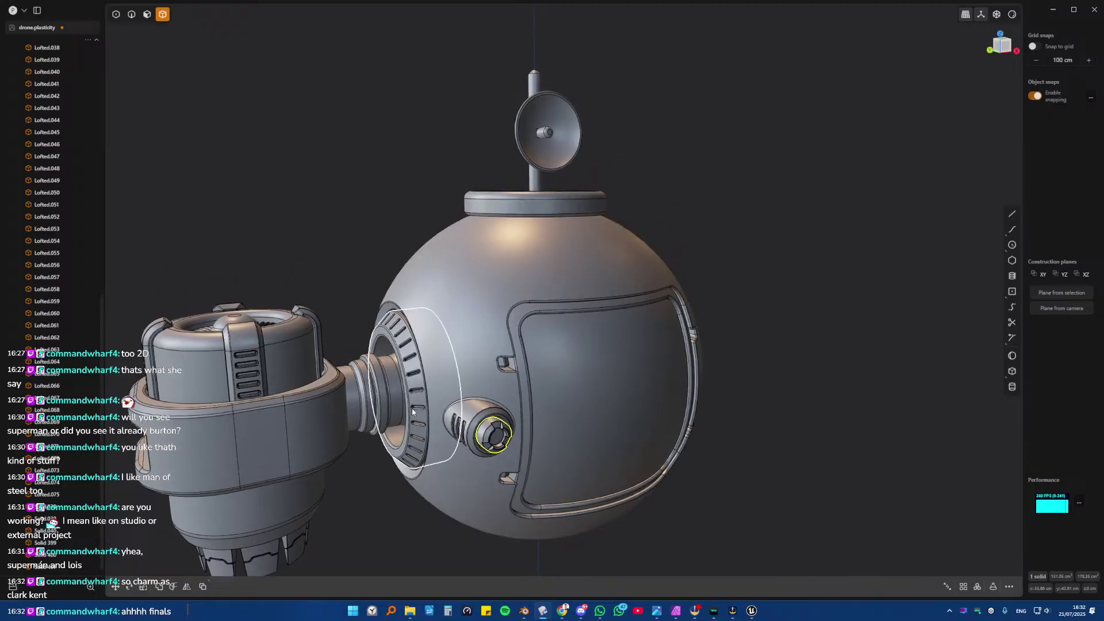
middle_drag(374, 374, 400, 288)
key(KP_1)
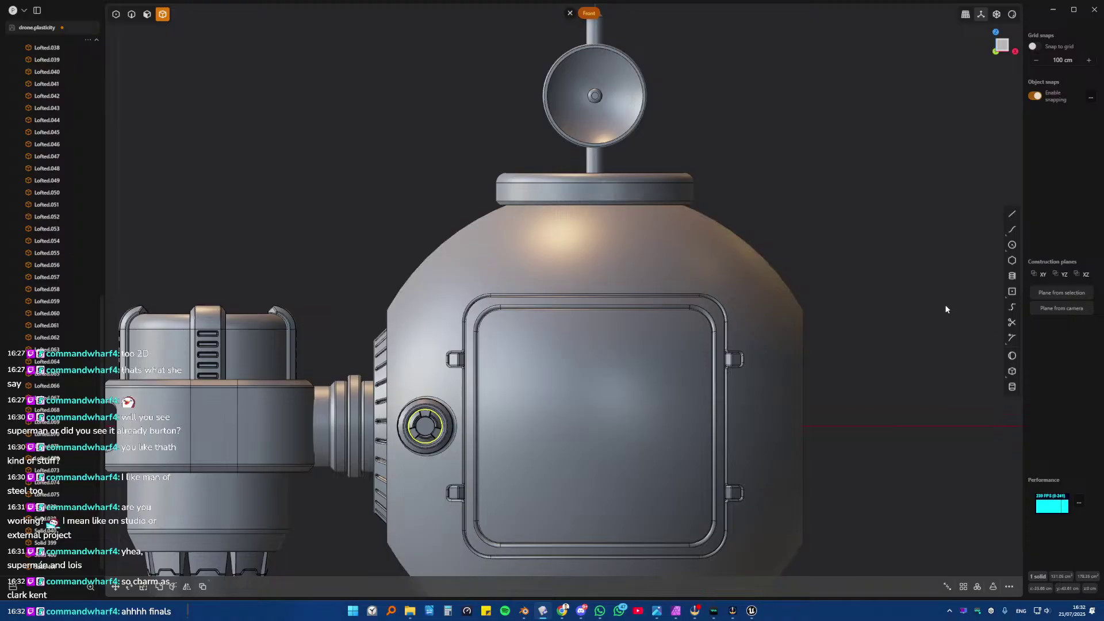
shift+middle_drag(570, 286, 591, 255)
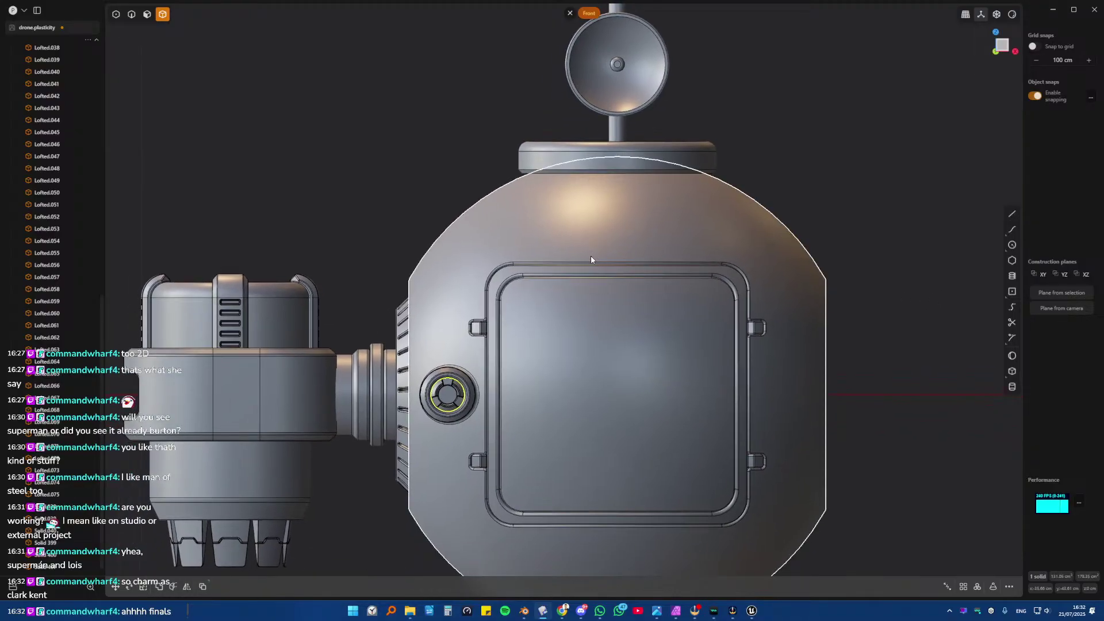
- Isolate the thruster's inner cylinder and draw a horizontal line across it just below the rounded upper rim
click(886, 249)
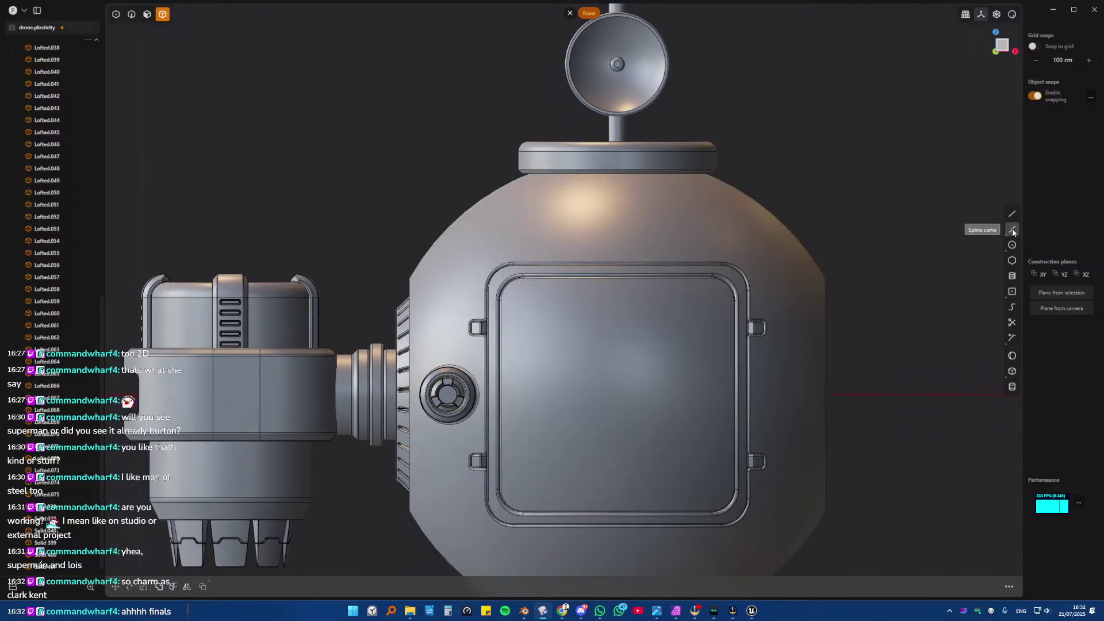
shift+middle_drag(330, 273, 525, 242)
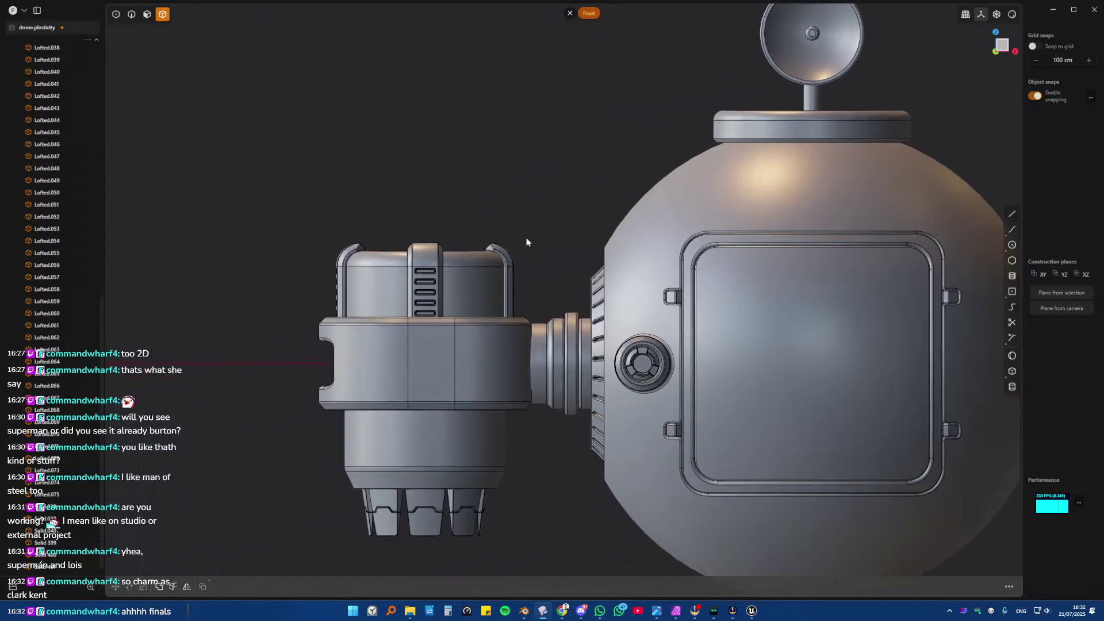
click(460, 275)
shift+middle_drag(460, 275, 544, 268)
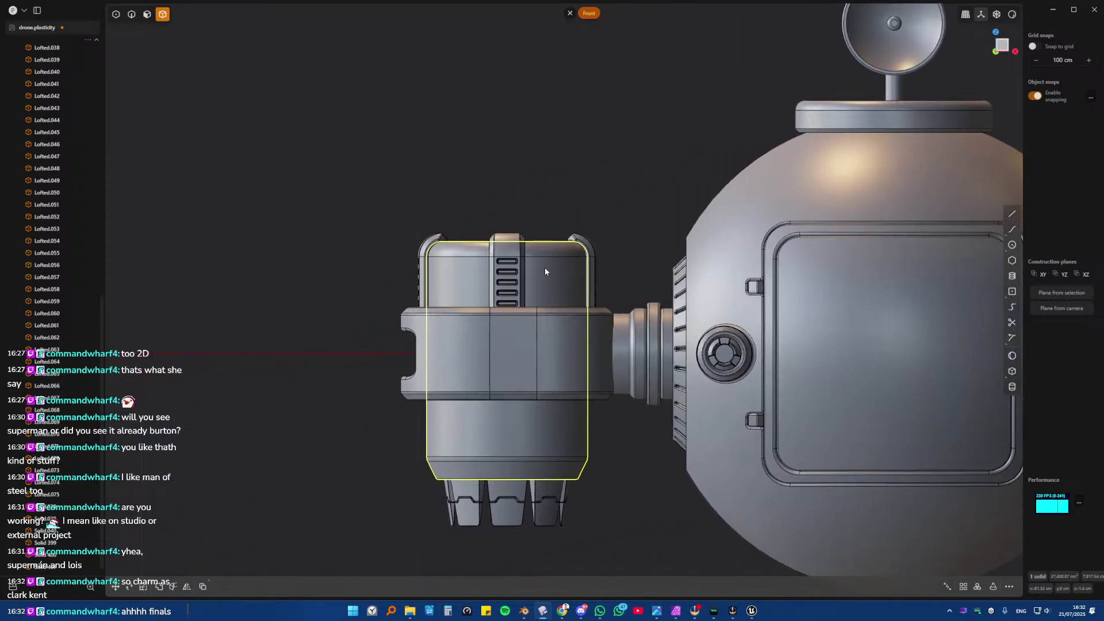
key(/)
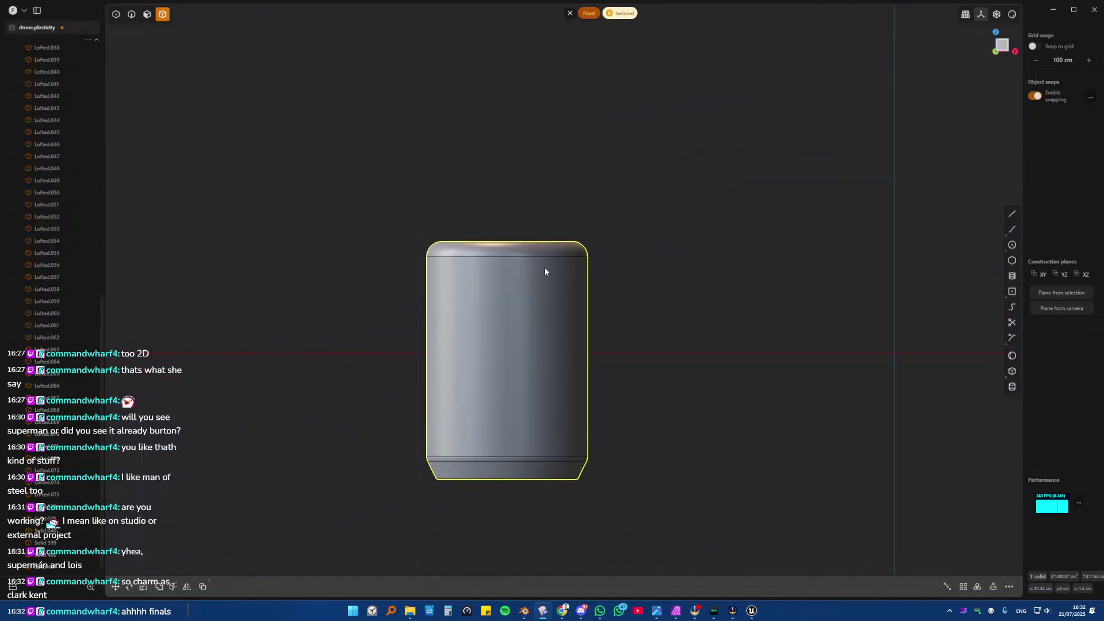
click(1013, 214)
click(381, 273)
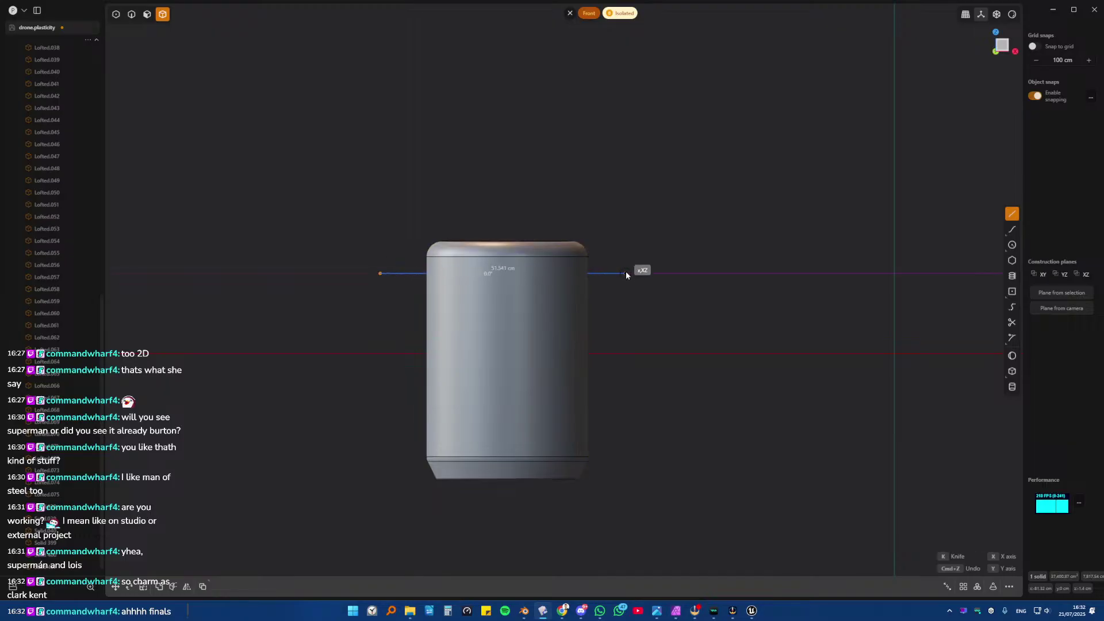
click(625, 271)
- Cut the thruster cylinder with the line, check the separated upper ring on its own and leave isolation
middle_drag(626, 270, 422, 264)
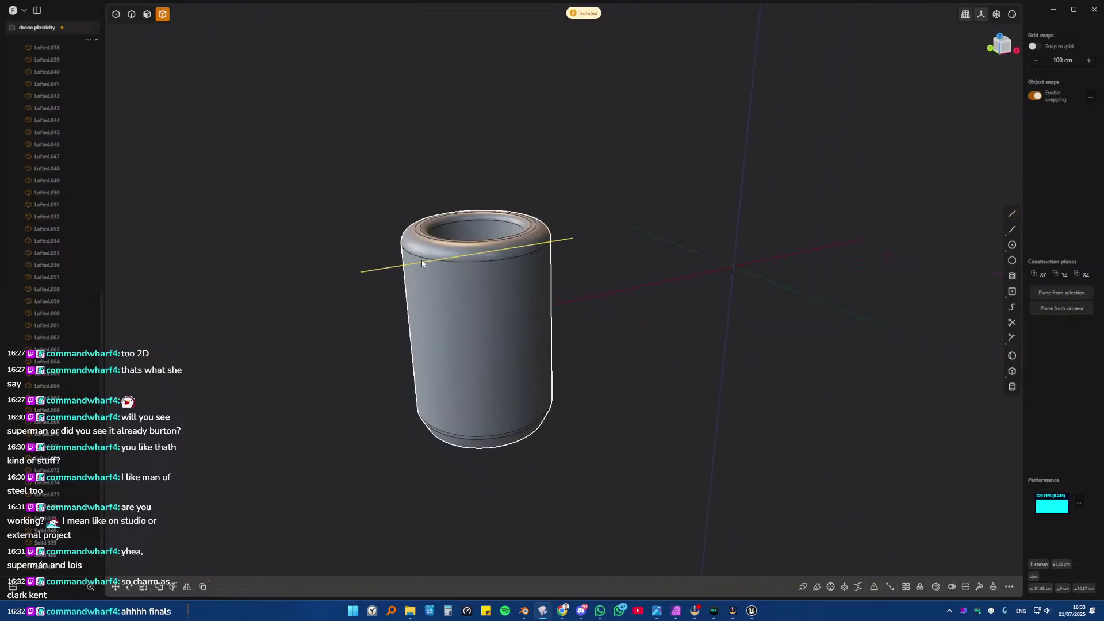
key(c)
click(448, 273)
right_click(449, 273)
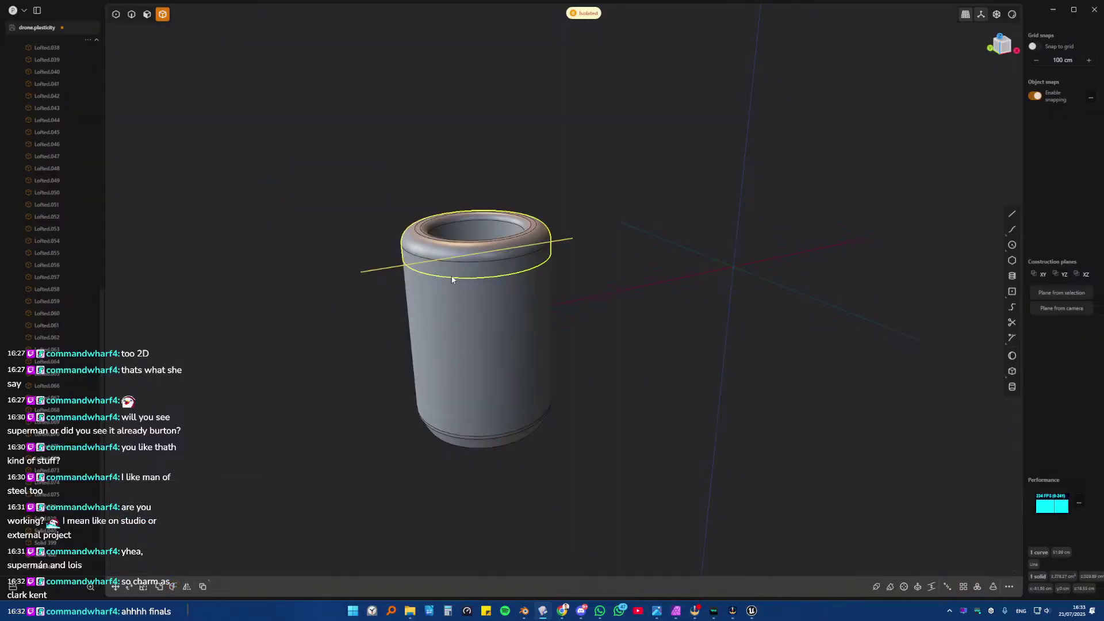
scroll(454, 302, up, 3)
scroll(454, 299, up, 3)
key(shift+h)
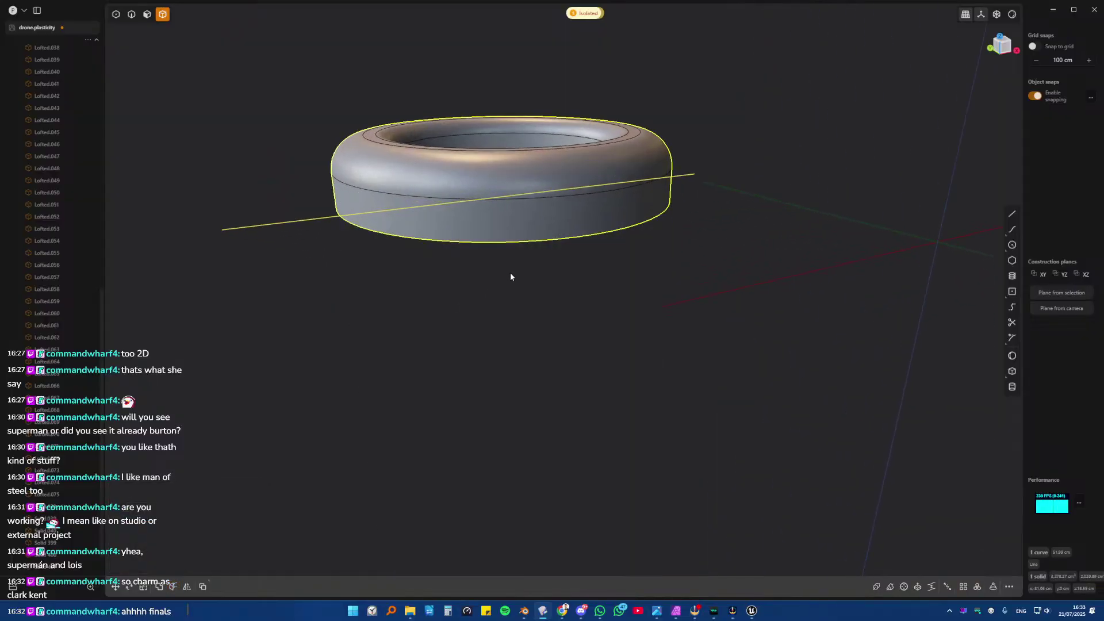
key(slash)
click(757, 296)
key(slash)
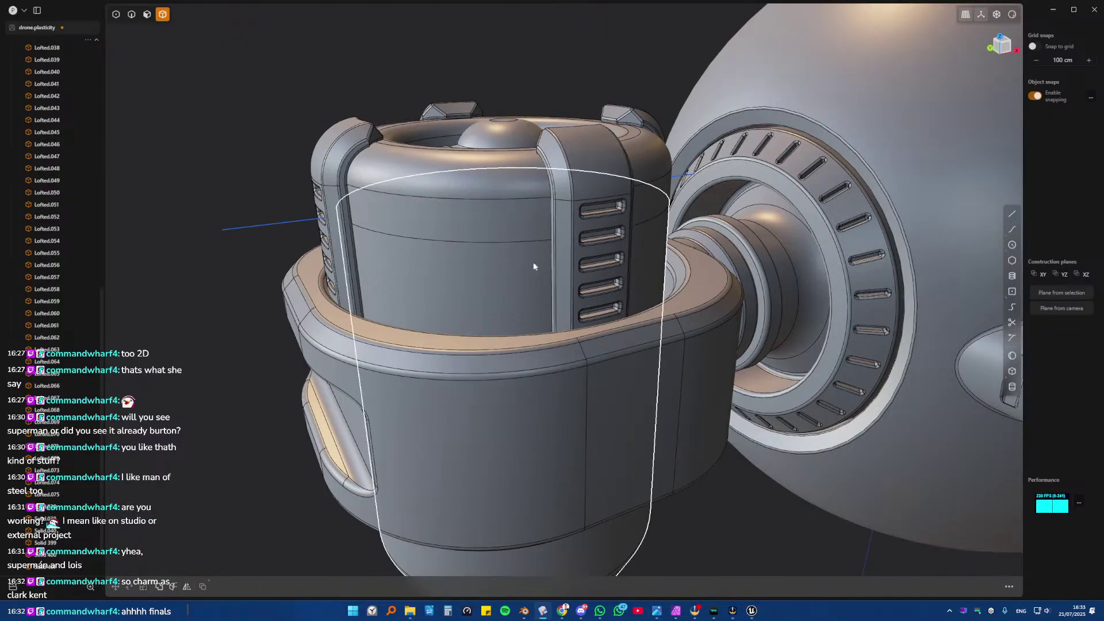
- Try a chamfer of 0.238 cm on the seam edge between the two thruster cylinder pieces
middle_drag(533, 262, 517, 242)
key(2)
click(462, 241)
key(f)
scroll(506, 304, up, 4)
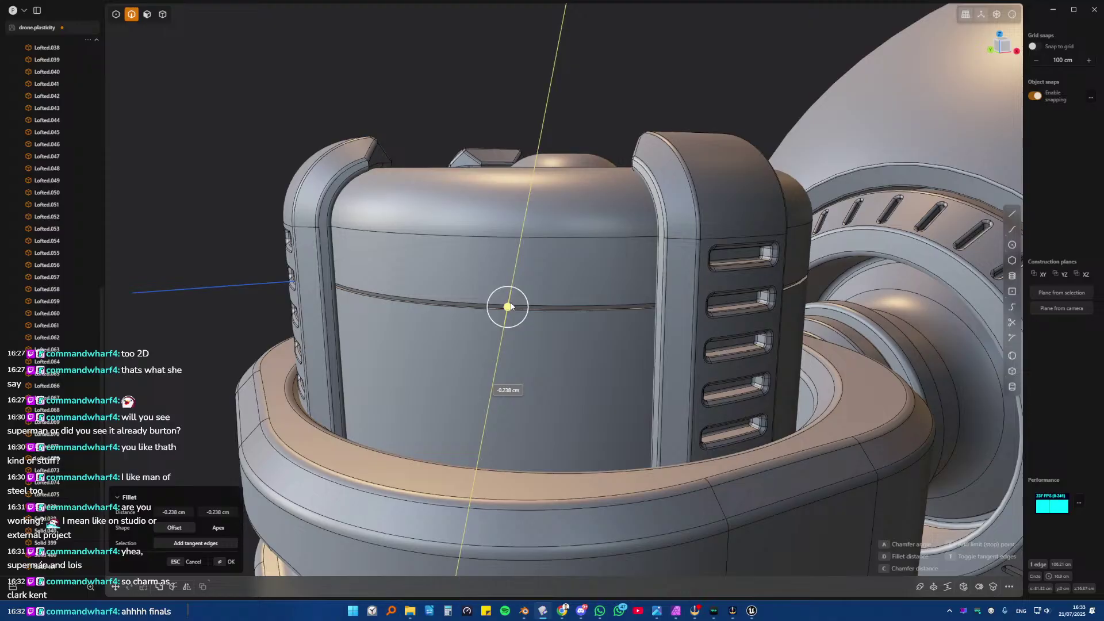
key(Return)
mouse_move(511, 305)
right_down()
mouse_move(513, 336)
mouse_move(508, 326)
right_up()
key(Escape)
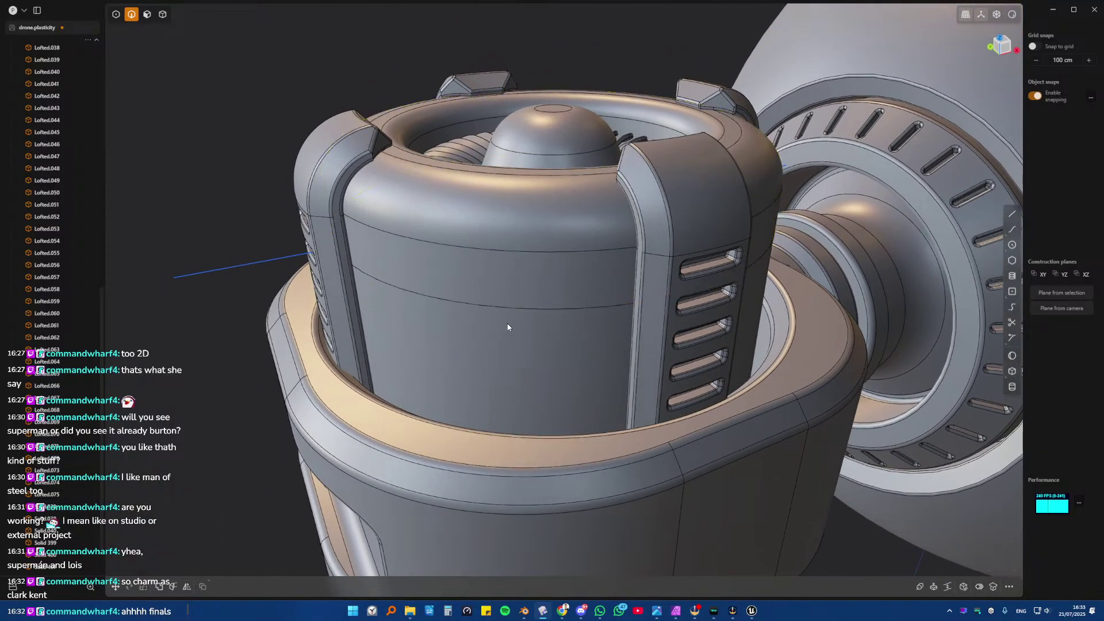
- Undo the cut of the thruster cylinder and view the isolated cylinder with its line from the front
key(/)
key(ctrl+z)
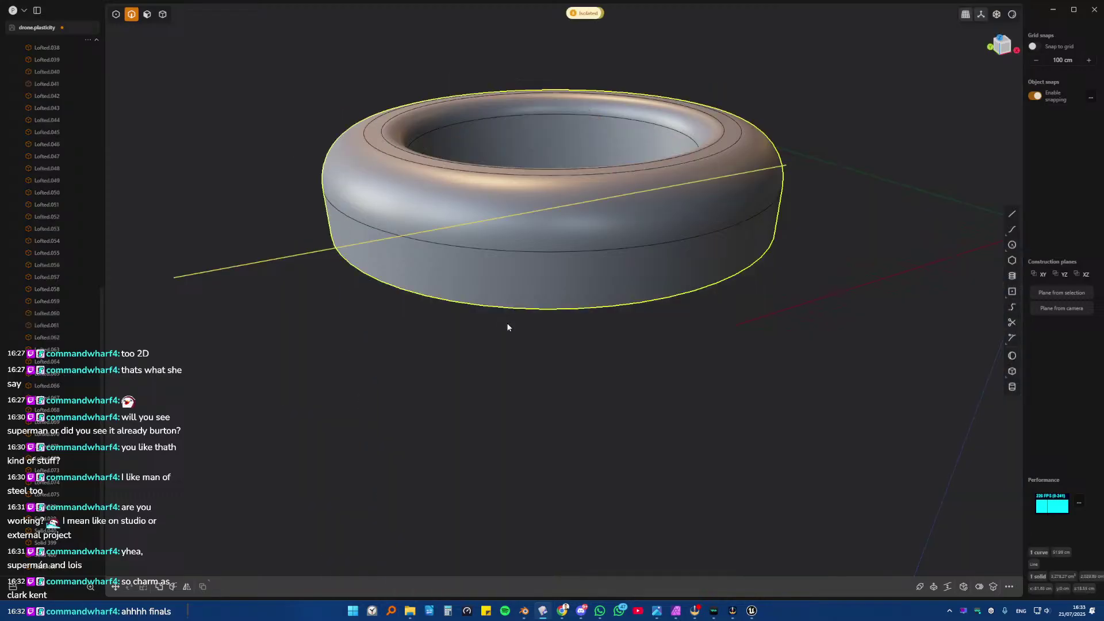
key(ctrl+z)
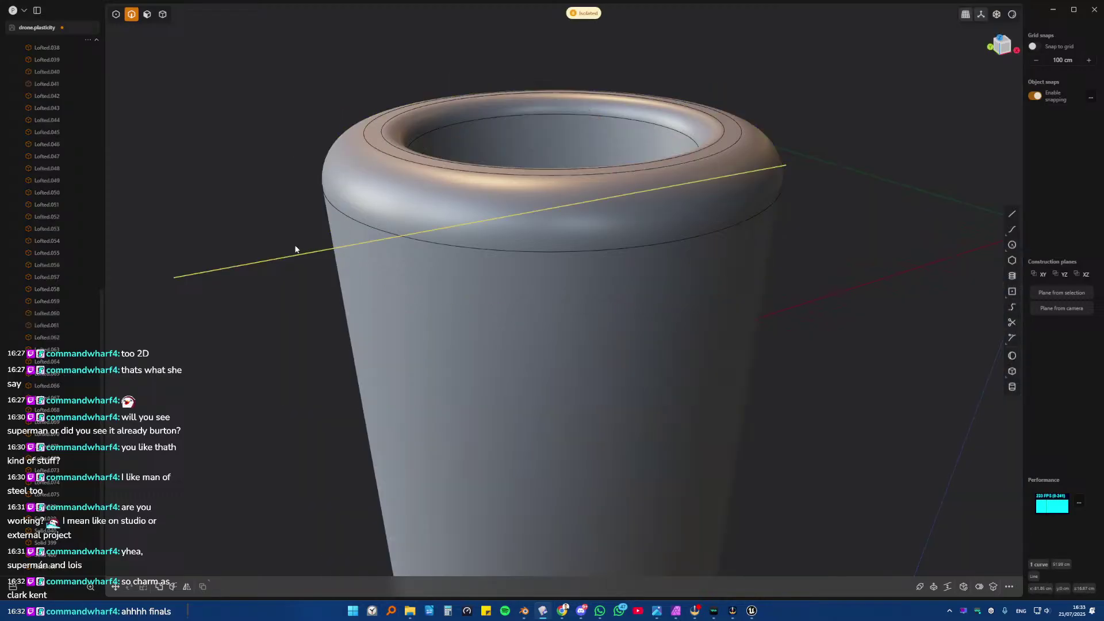
key(KP_1)
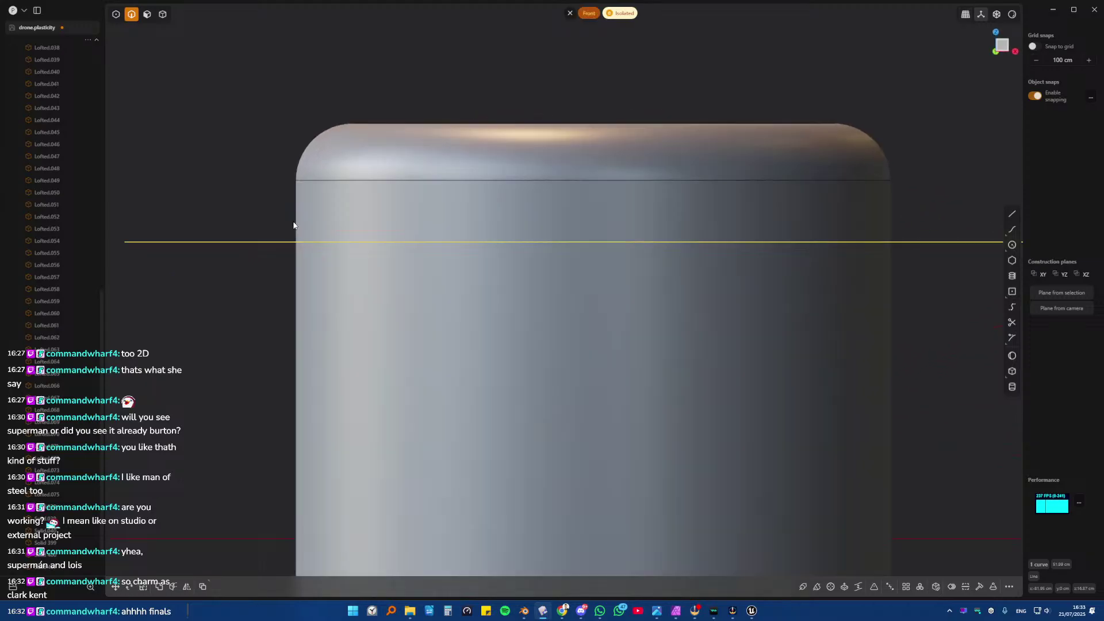
- Move the horizontal line up to just below the cylinder's rounded rim and place two copies stacked above it
key(g)
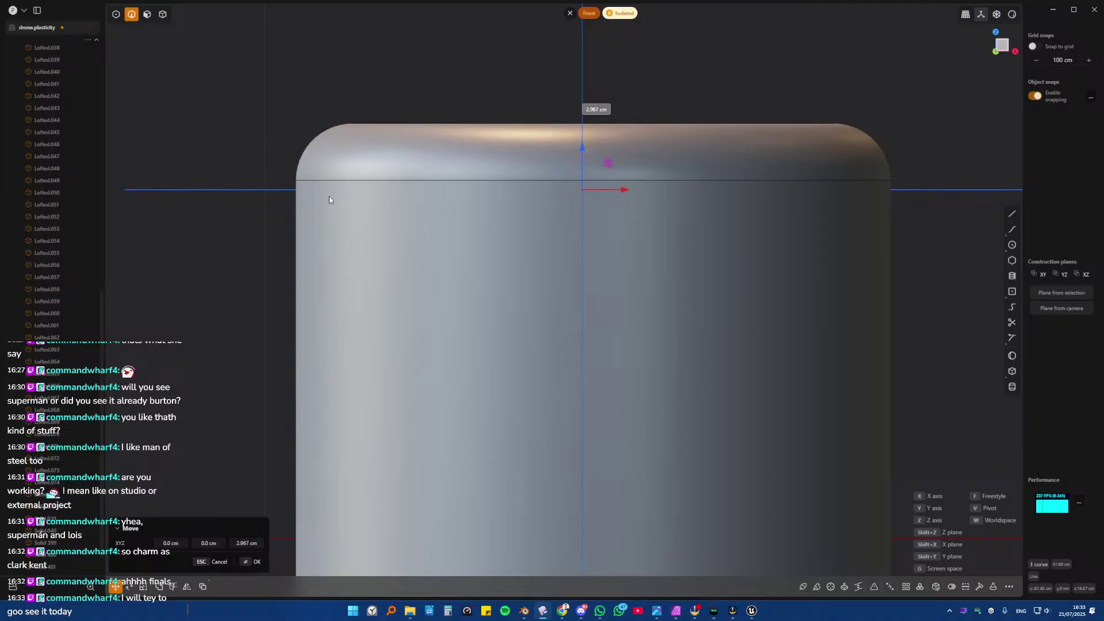
click(319, 205)
right_click(272, 200)
key(g)
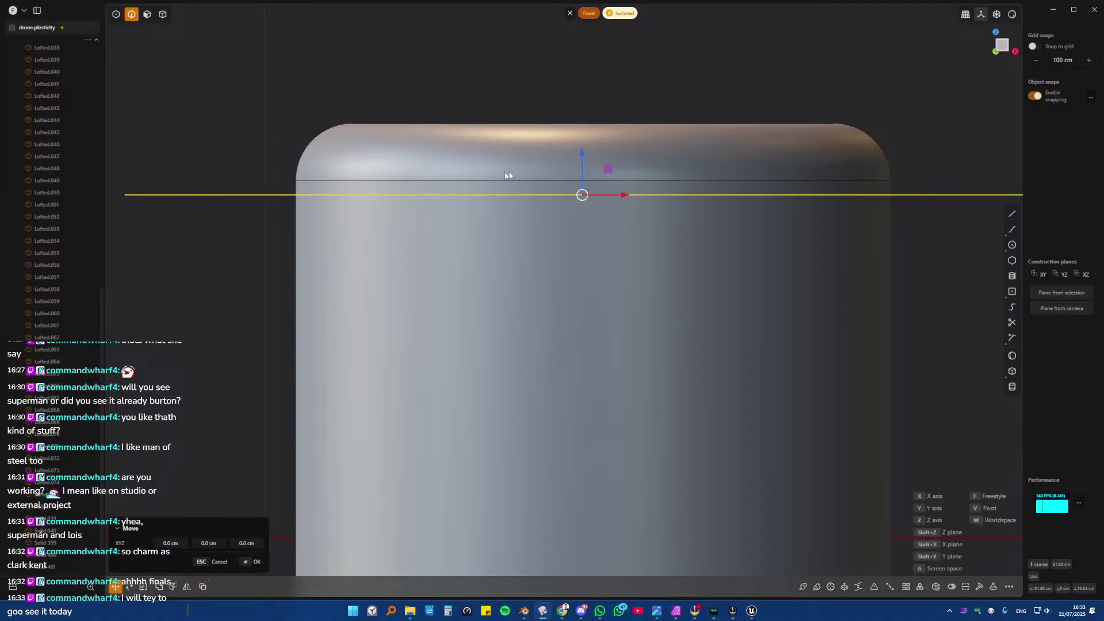
drag(584, 153, 581, 122)
right_drag(277, 78, 335, 122)
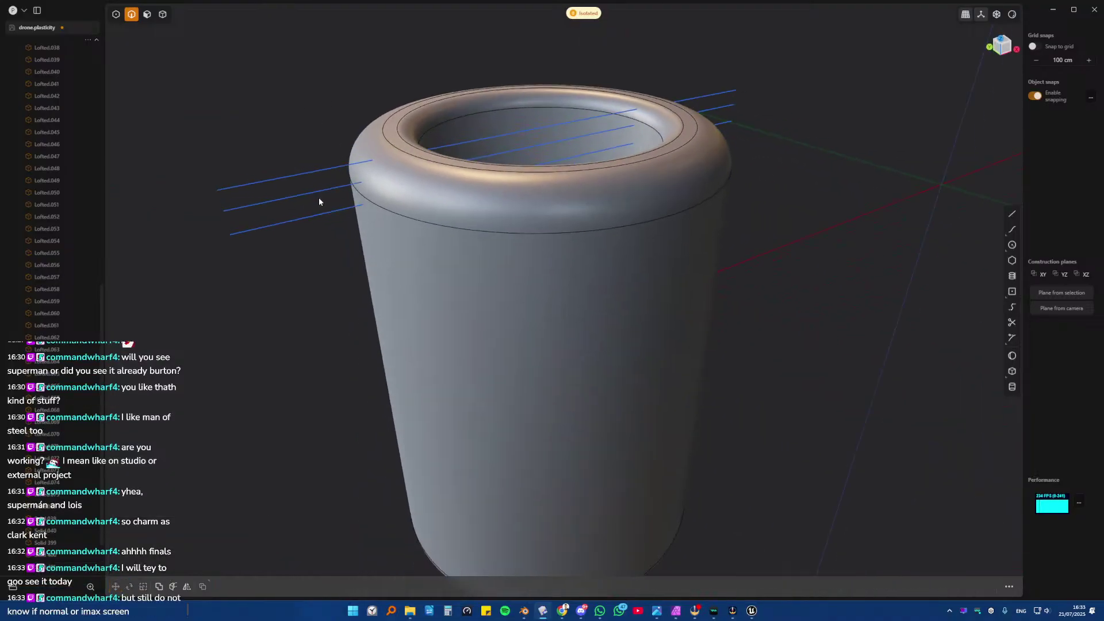
- Cut the thruster cylinder with the lowest of the three lines
click(325, 213)
key(4)
click(446, 271)
key(c)
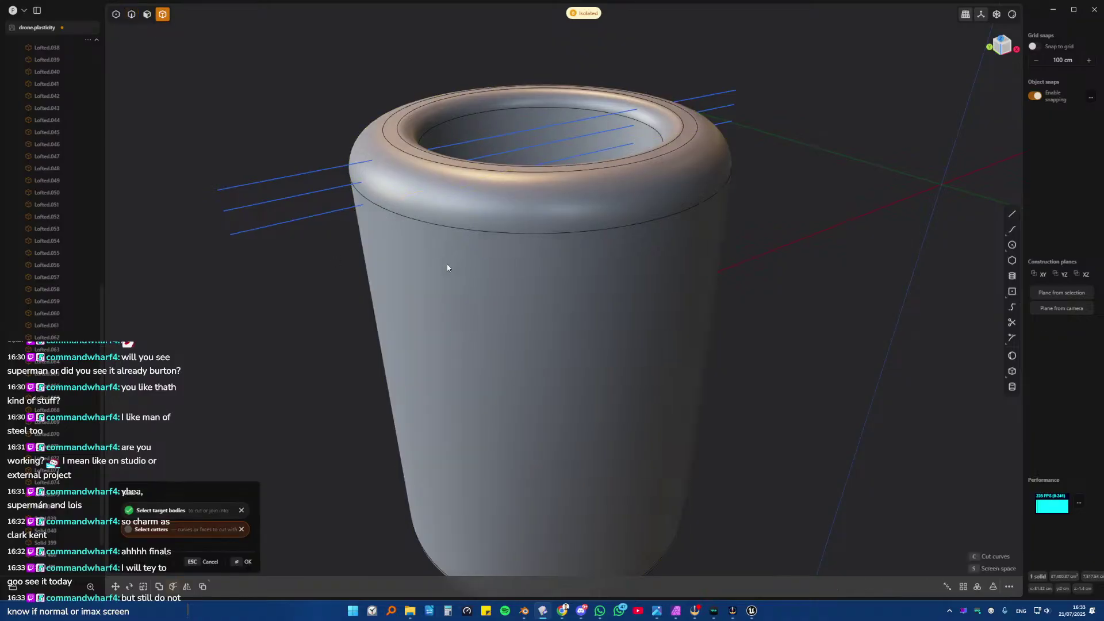
click(336, 210)
right_click(337, 209)
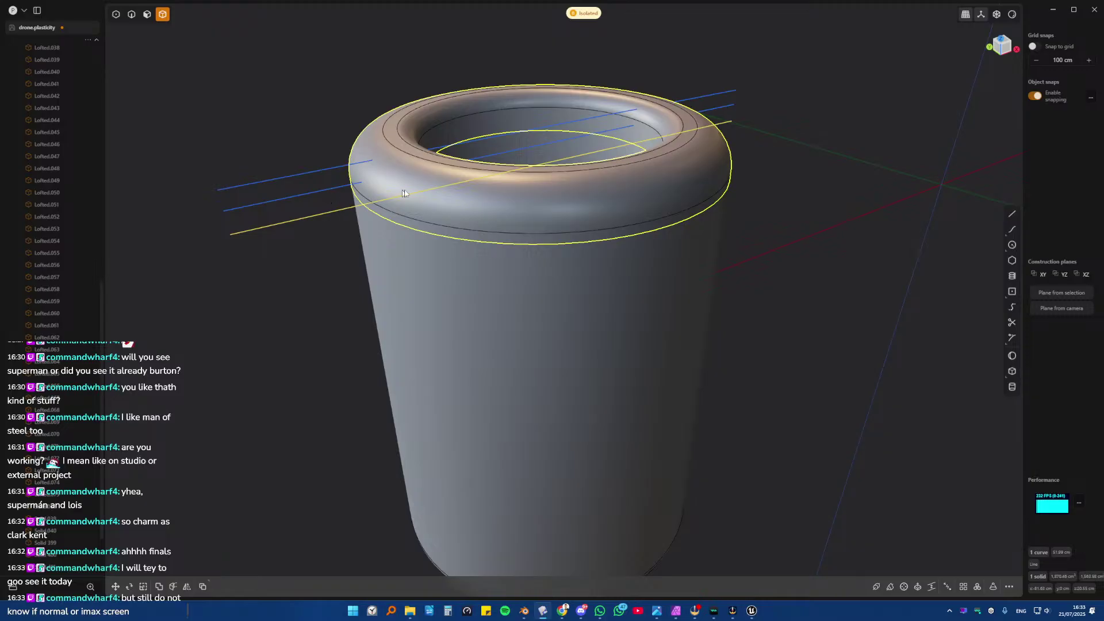
key(Escape)
- Cut the separated upper ring of the cylinder with the middle and highest lines
click(421, 188)
key(c)
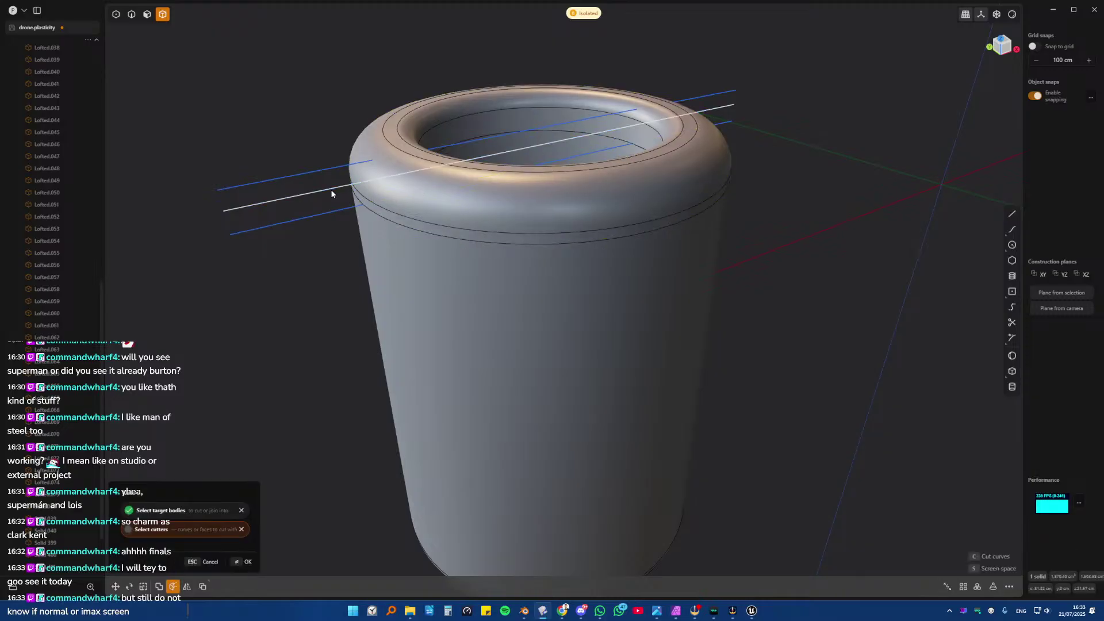
click(331, 190)
click(334, 166)
right_click(334, 165)
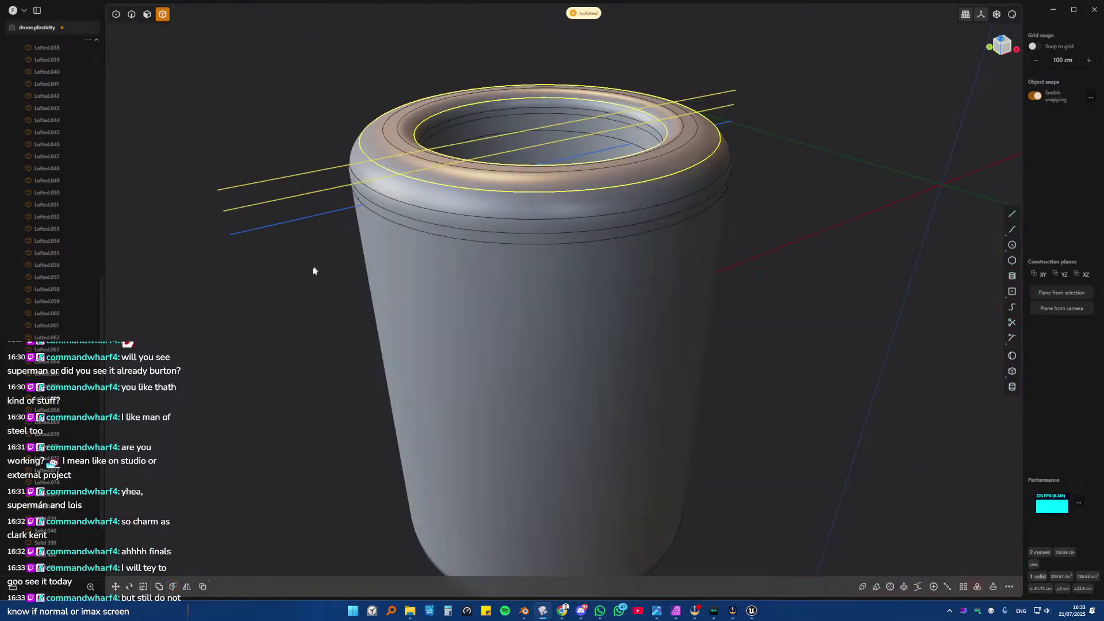
- Delete the three horizontal cutting lines beside the cylinder
key(2)
middle_drag(301, 253, 325, 196)
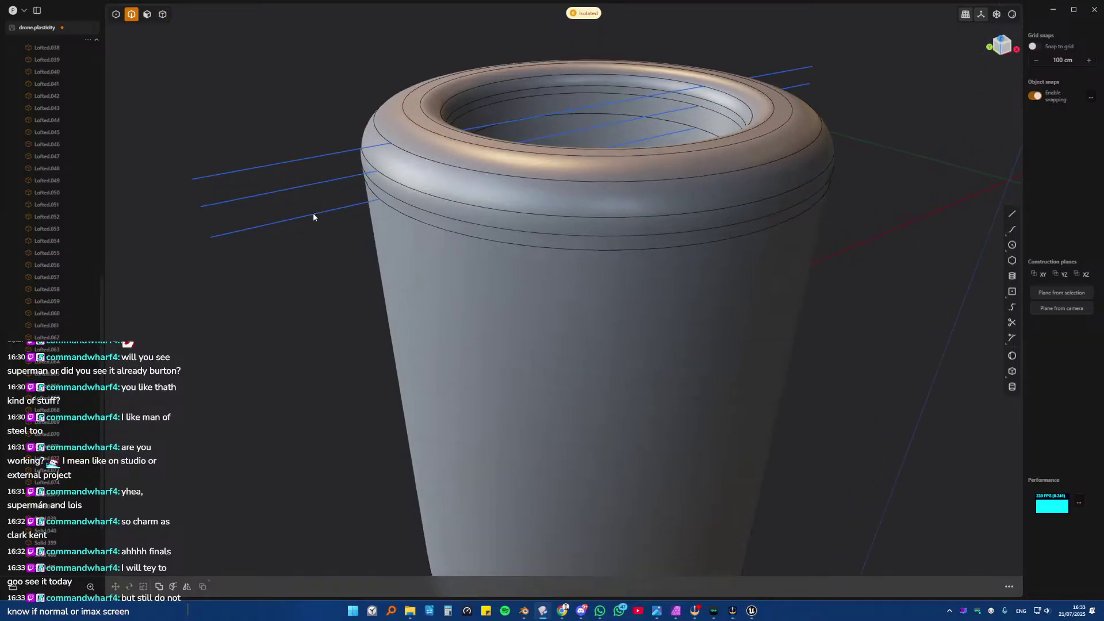
click(313, 213)
key(x)
click(308, 185)
key(x)
click(305, 159)
key(x)
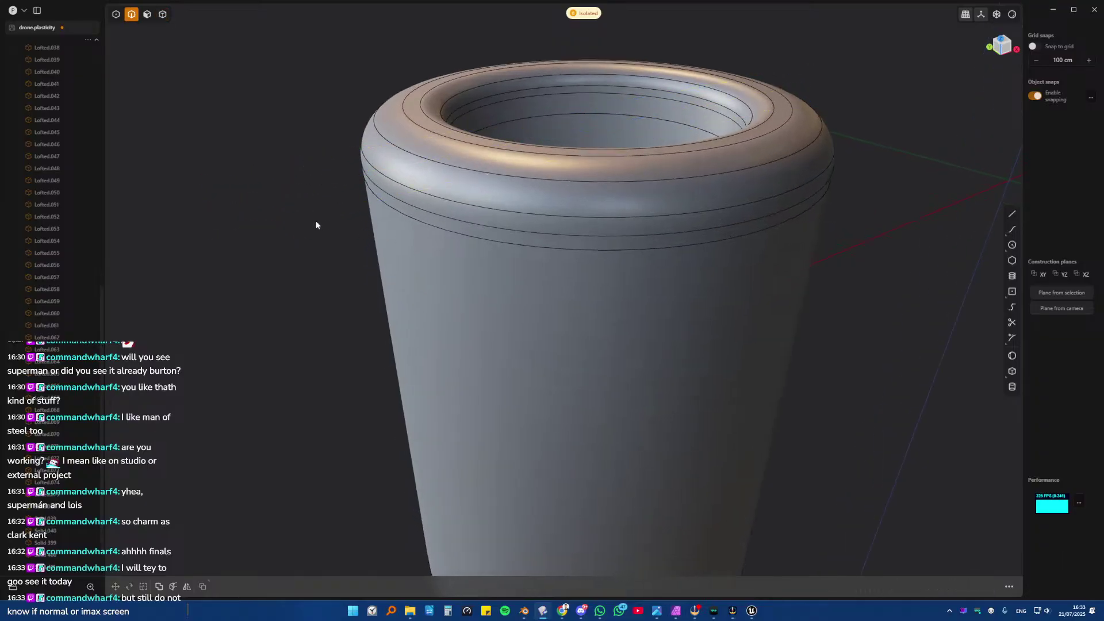
- Fillet the two coincident outer edges of the cylinder's lowest seam by about 0.169 cm
scroll(540, 262, up, 2)
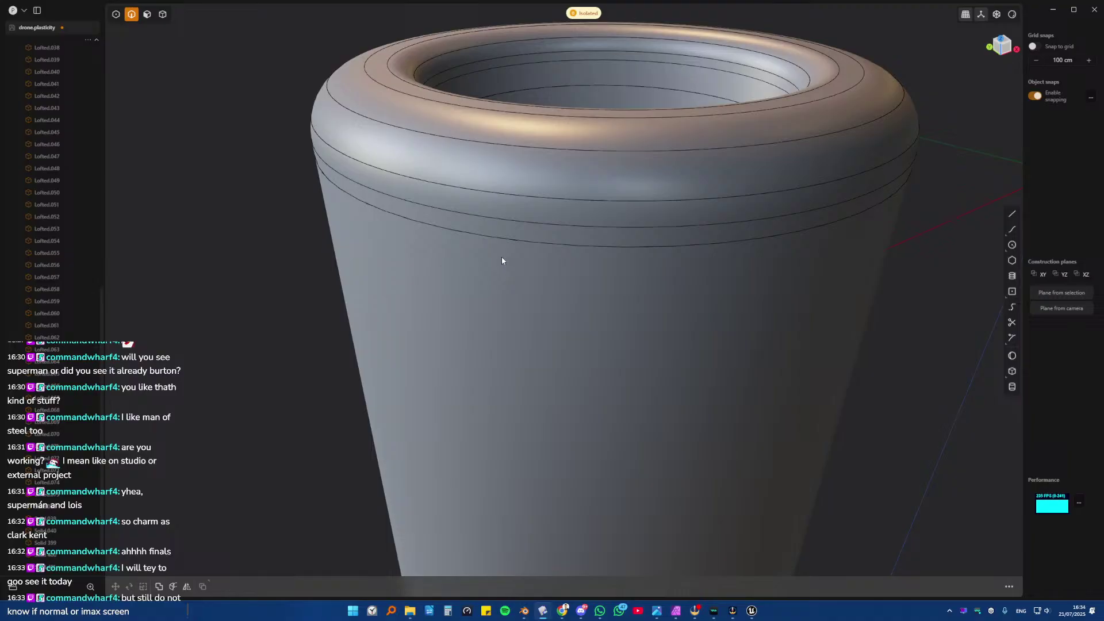
middle_drag(501, 260, 460, 272)
scroll(476, 281, up, 3)
click(464, 282)
key(b)
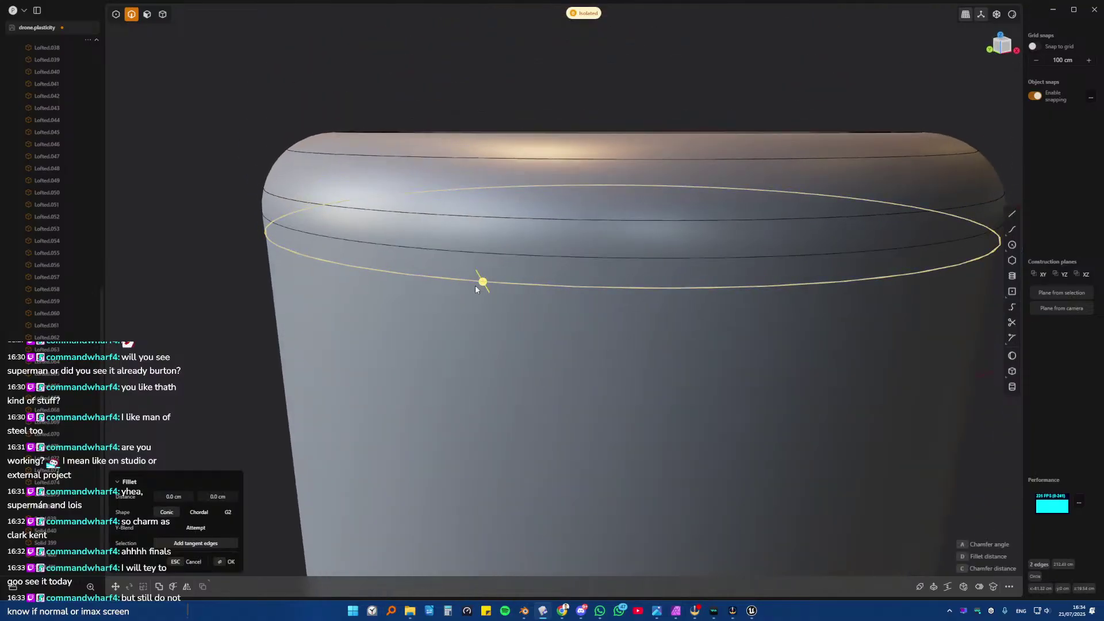
drag(483, 282, 483, 280)
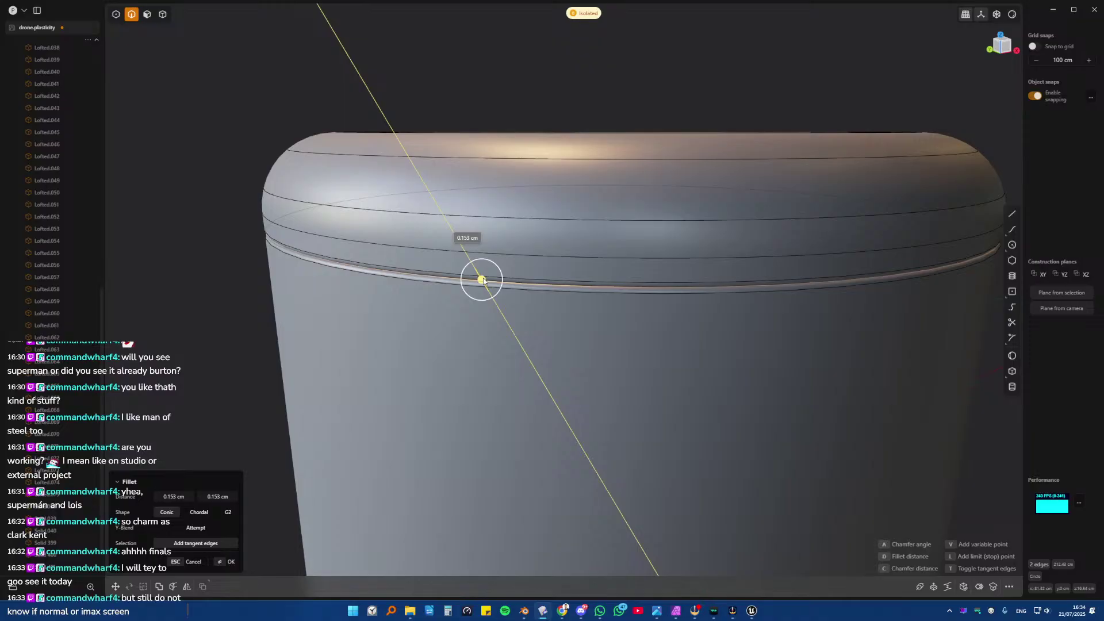
drag(483, 280, 483, 280)
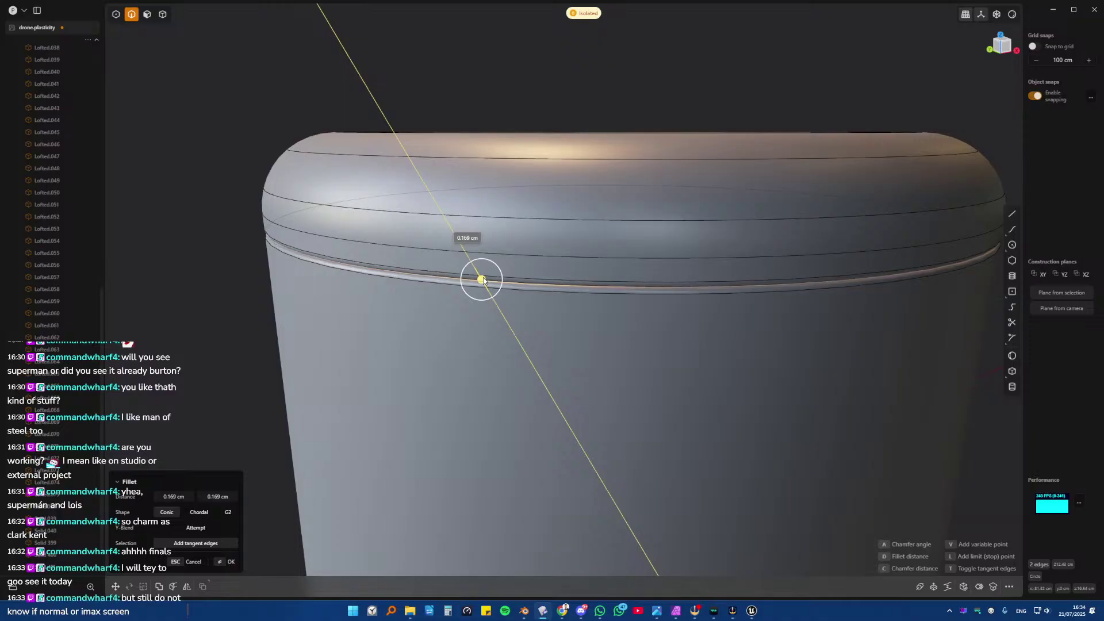
right_click(483, 278)
click(455, 216)
key(b)
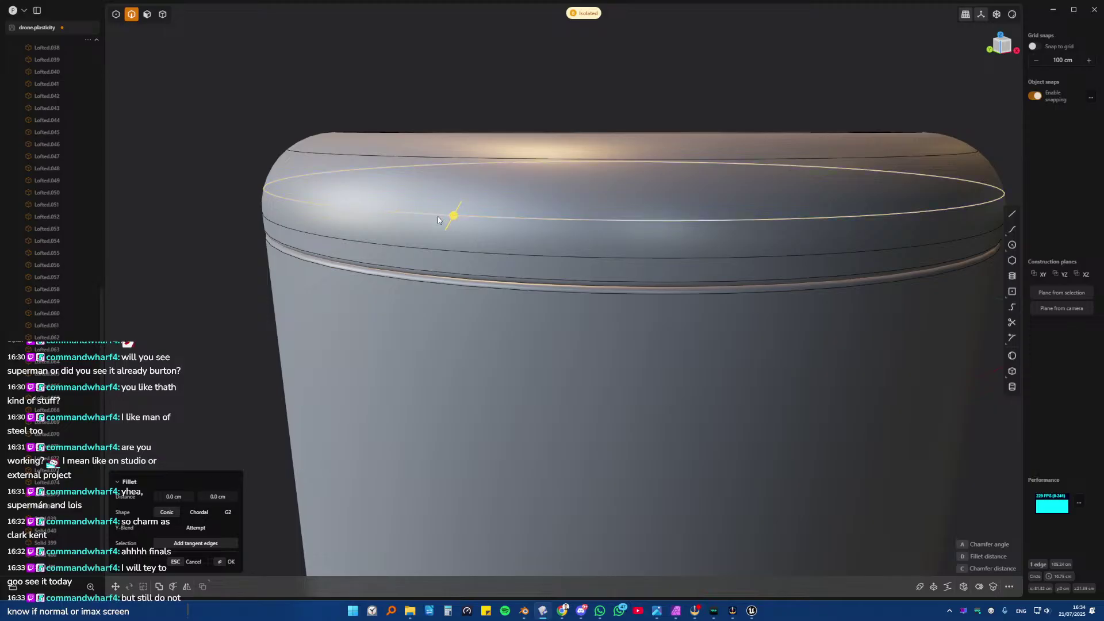
shift+click(437, 218)
middle_drag(437, 218, 448, 192)
shift+click(444, 198)
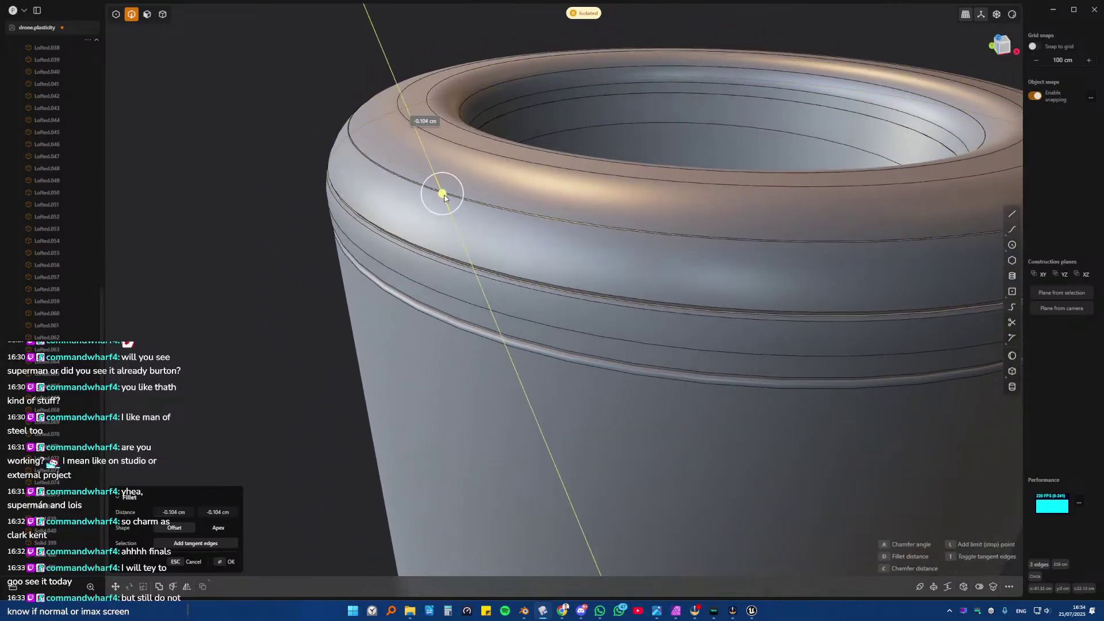
drag(444, 199, 449, 188)
key(Escape)
- Fillet the outer edges on both sides of the cylinder's middle seam by about 0.087 cm
scroll(404, 224, up, 1)
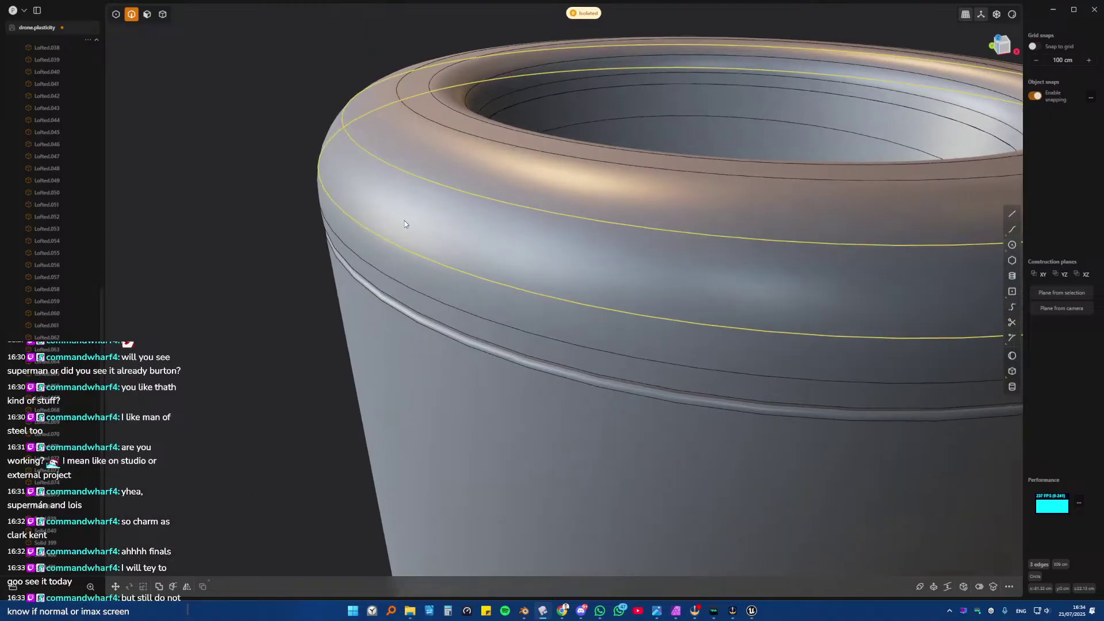
middle_drag(404, 223, 396, 244)
click(394, 247)
key(f)
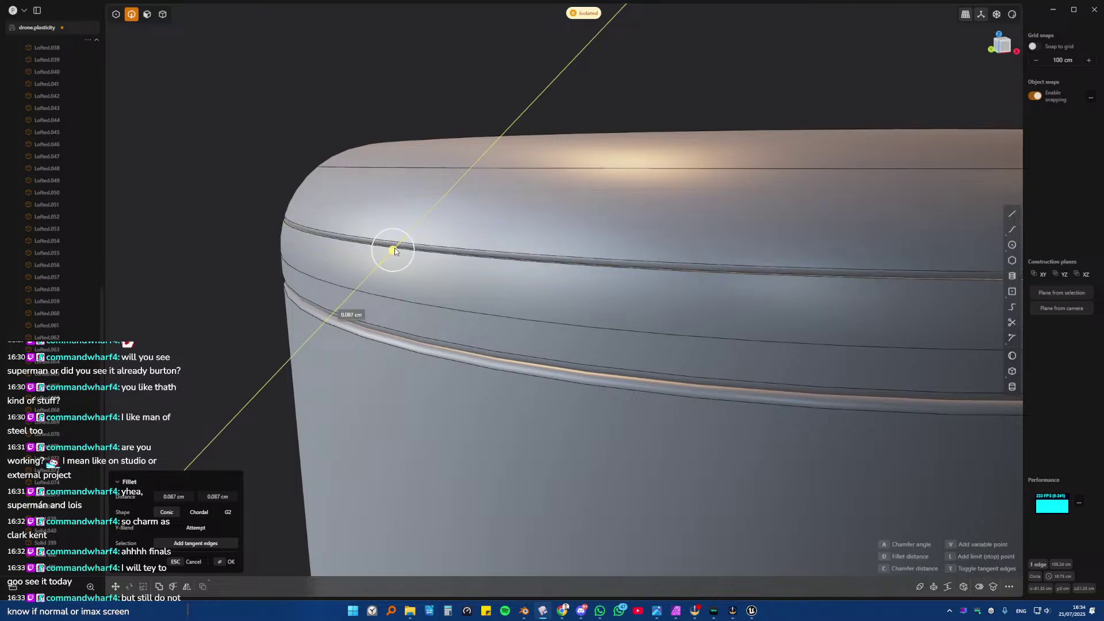
drag(394, 250, 357, 246)
key(Escape)
key(ctrl+z)
click(352, 244)
key(f)
right_click(357, 247)
click(244, 224)
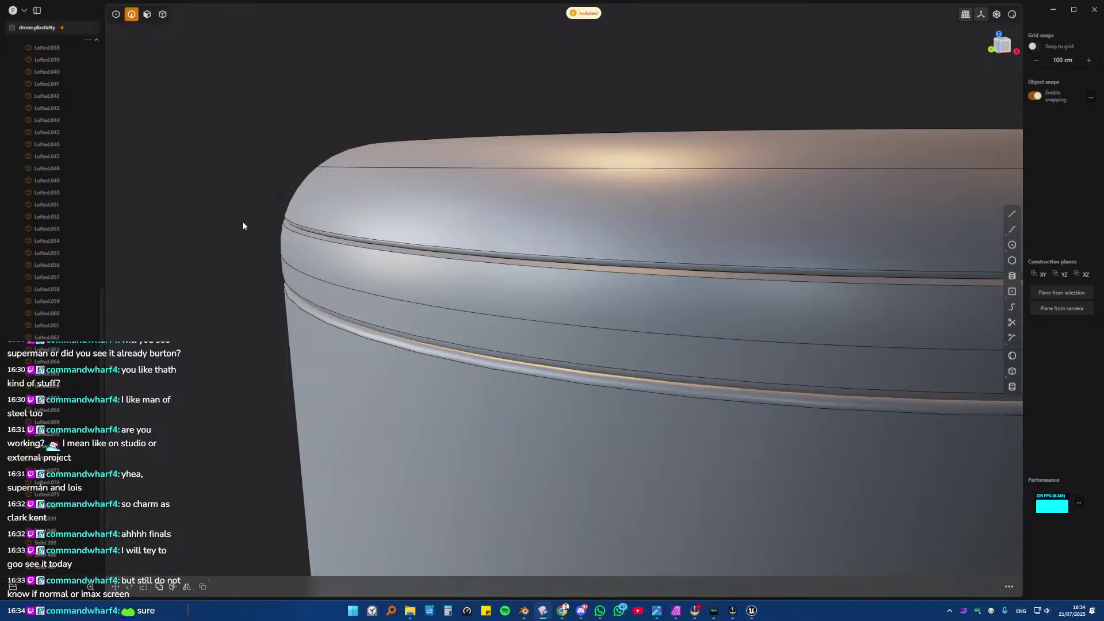
- Fillet the top ring's outer edge at the highest seam by about 0.028 cm
scroll(257, 223, down, 4)
shift+middle_drag(290, 183, 308, 247)
scroll(340, 267, up, 5)
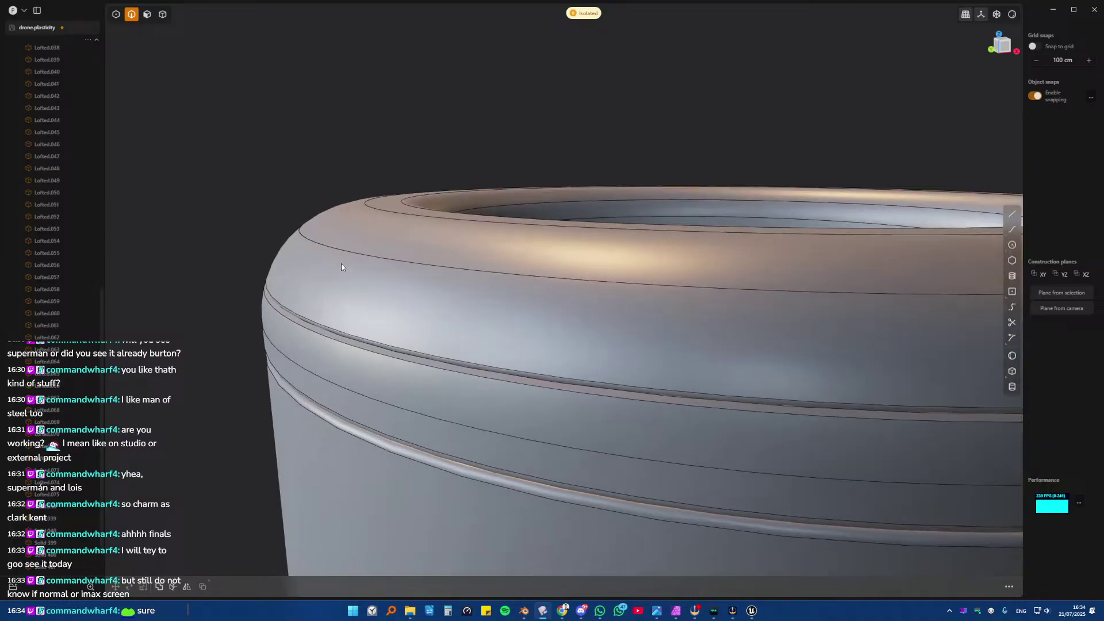
scroll(371, 271, up, 2)
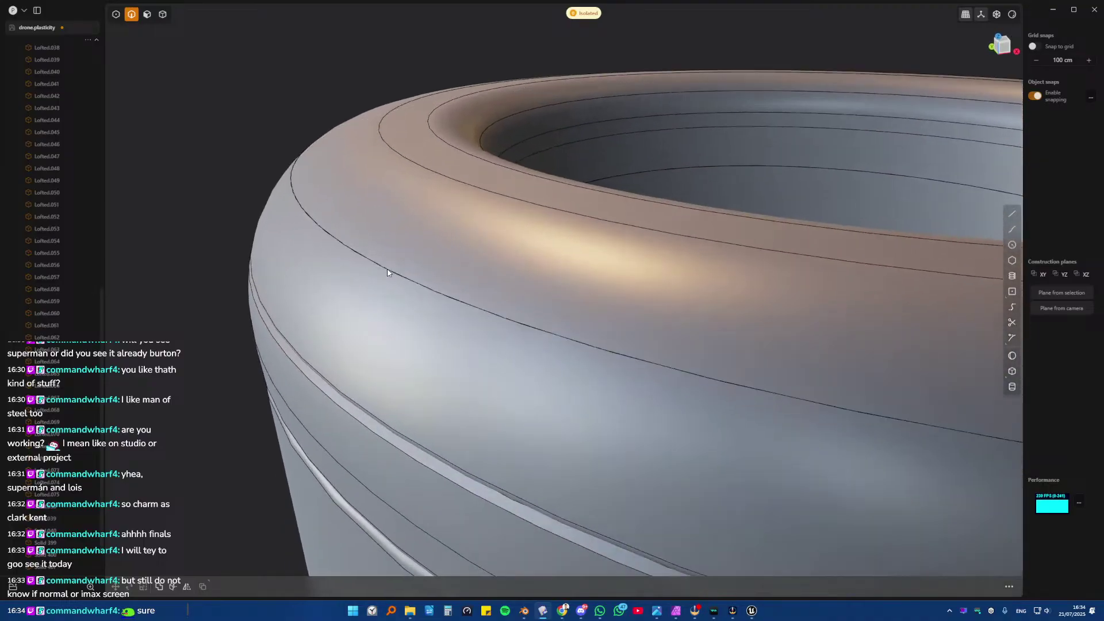
click(387, 272)
key(f)
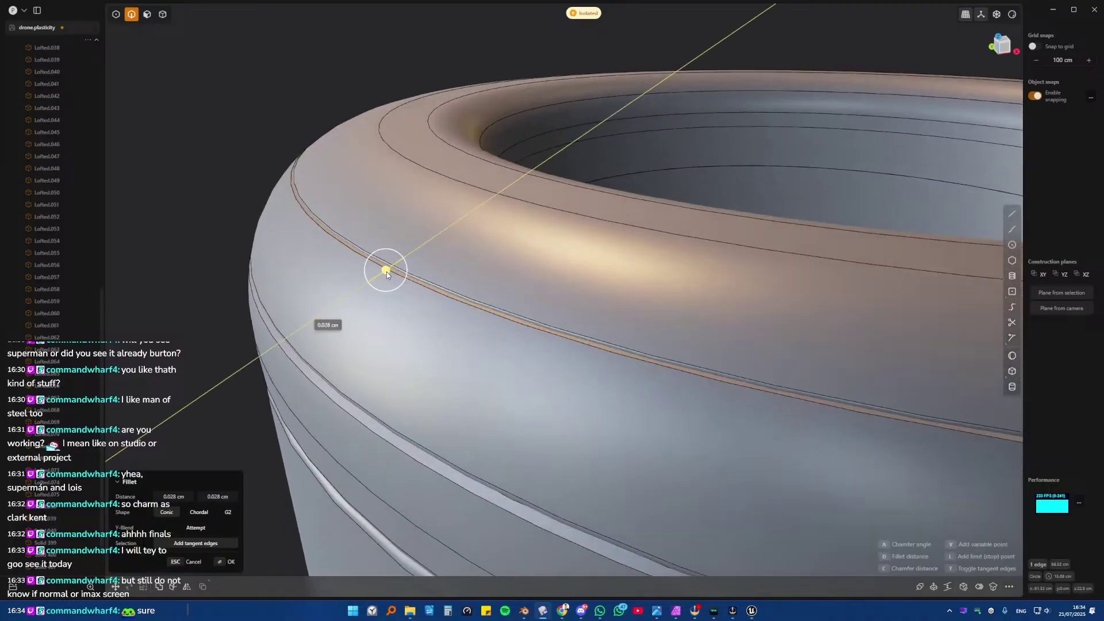
key(Return)
right_drag(386, 274, 419, 264)
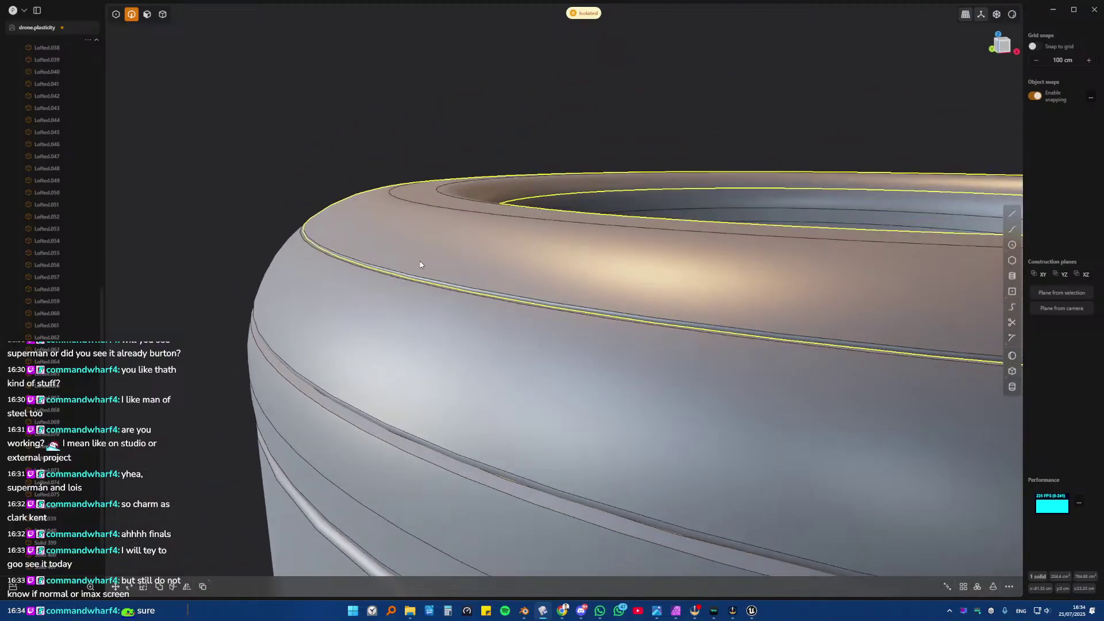
- Fillet the facing outer edge of the ring below the highest seam by about 0.162 cm
click(381, 275)
key(f)
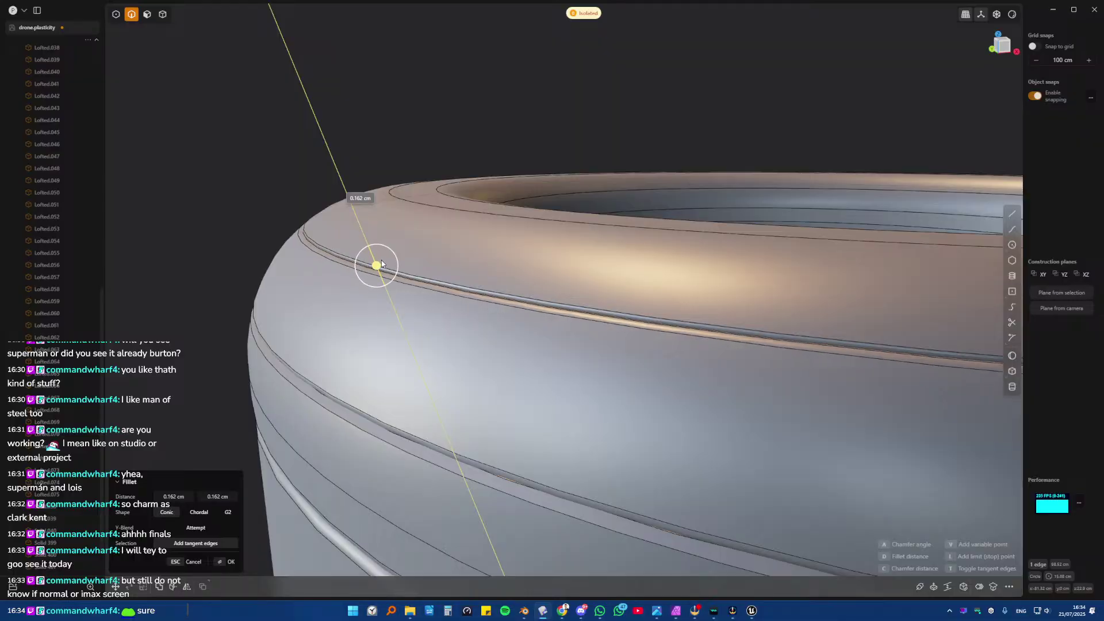
key(Return)
right_drag(381, 263, 269, 219)
- Leave isolation and examine the rim seams and inner wall on the assembled thruster
scroll(328, 204, down, 5)
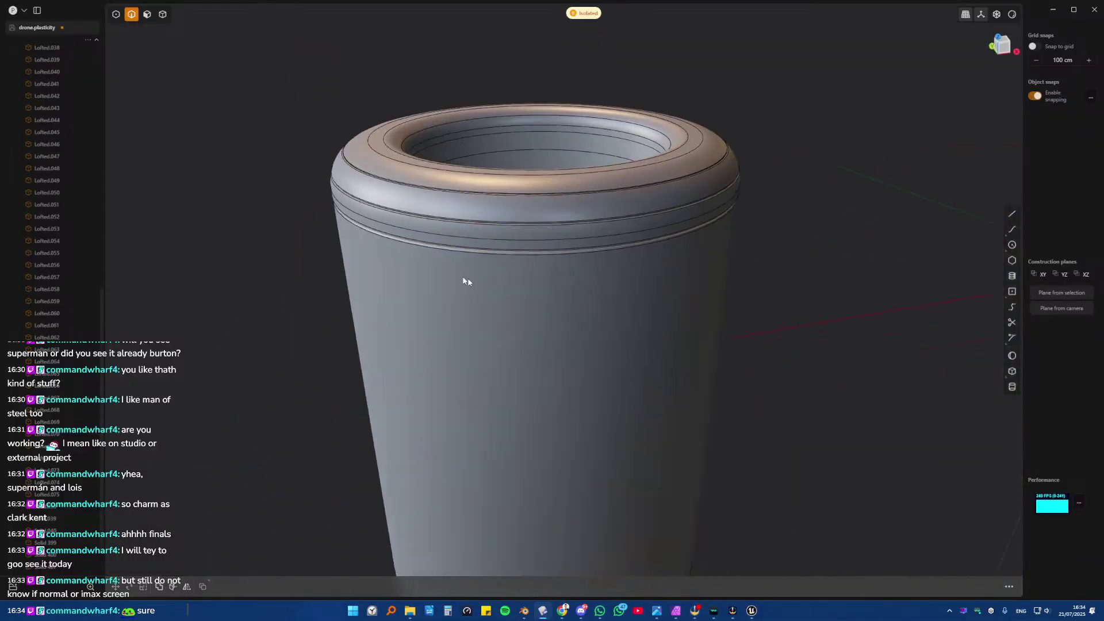
key(/)
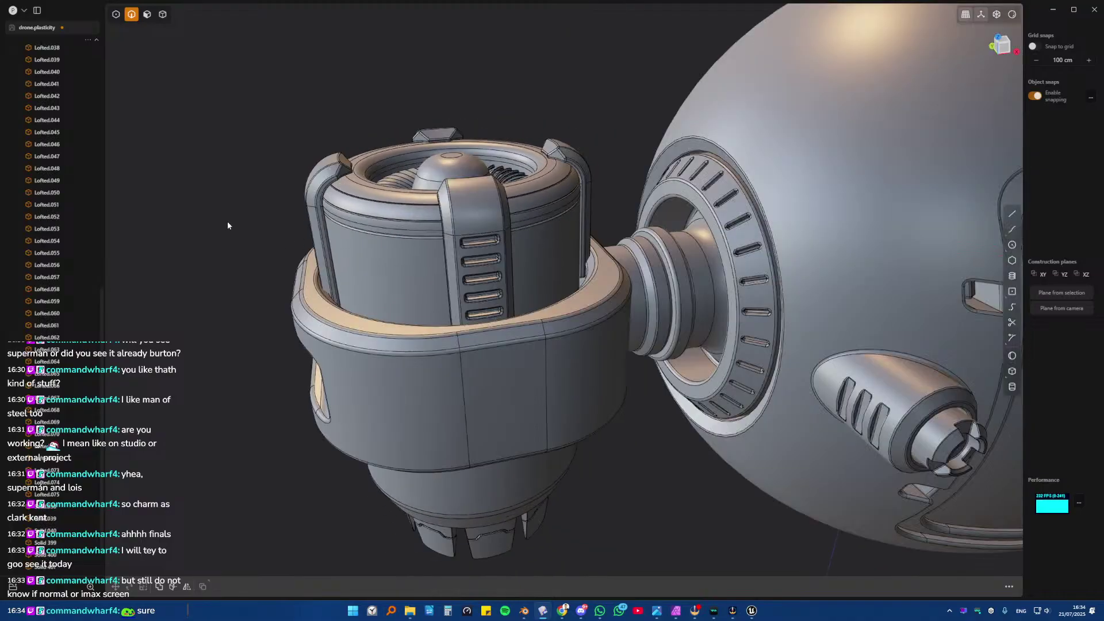
key(3)
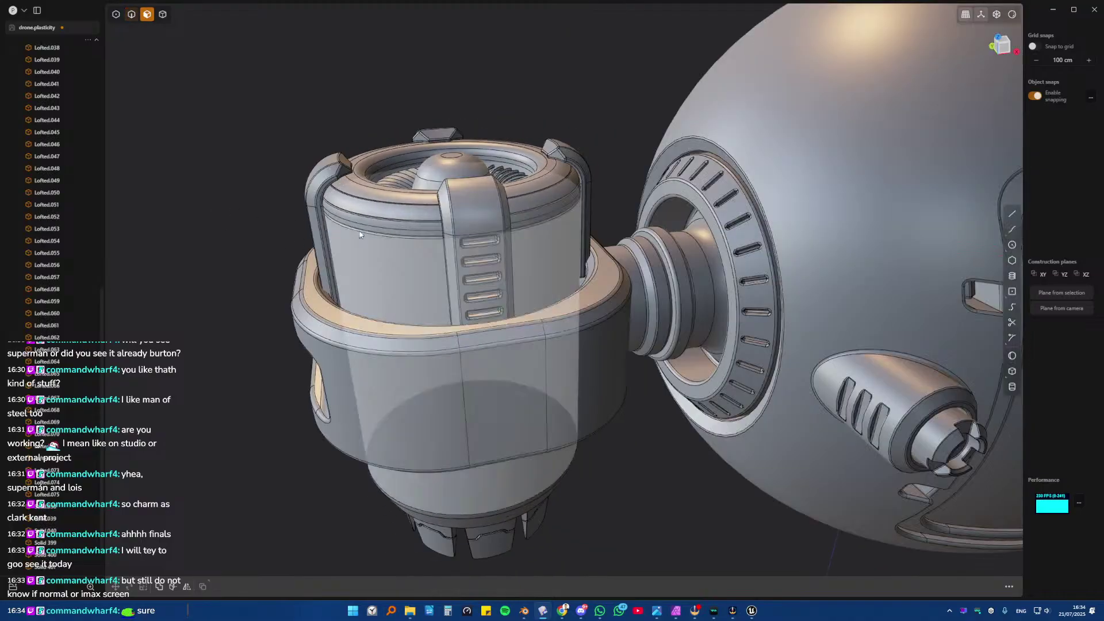
key(4)
click(368, 208)
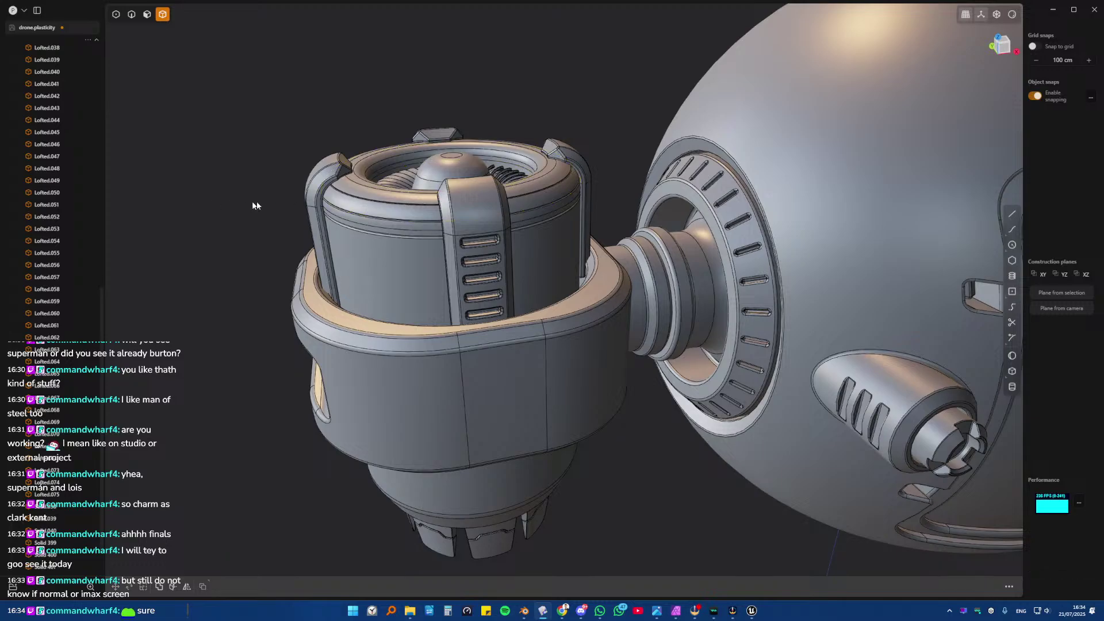
right_drag(253, 201, 506, 299)
scroll(463, 288, up, 6)
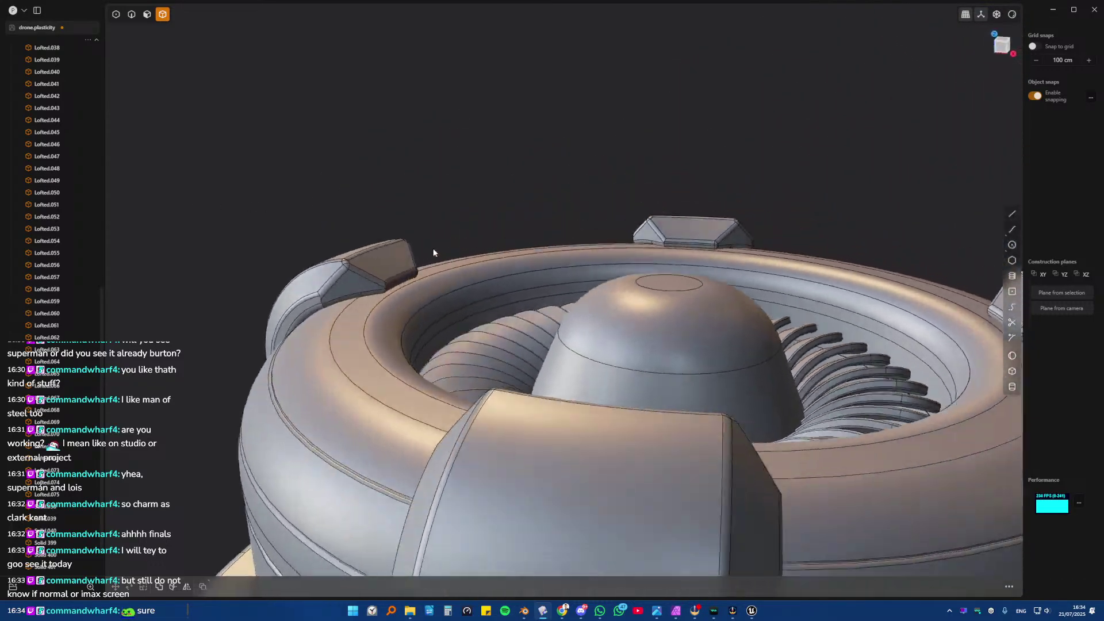
right_drag(434, 252, 463, 296)
scroll(451, 281, up, 3)
click(390, 286)
key(f)
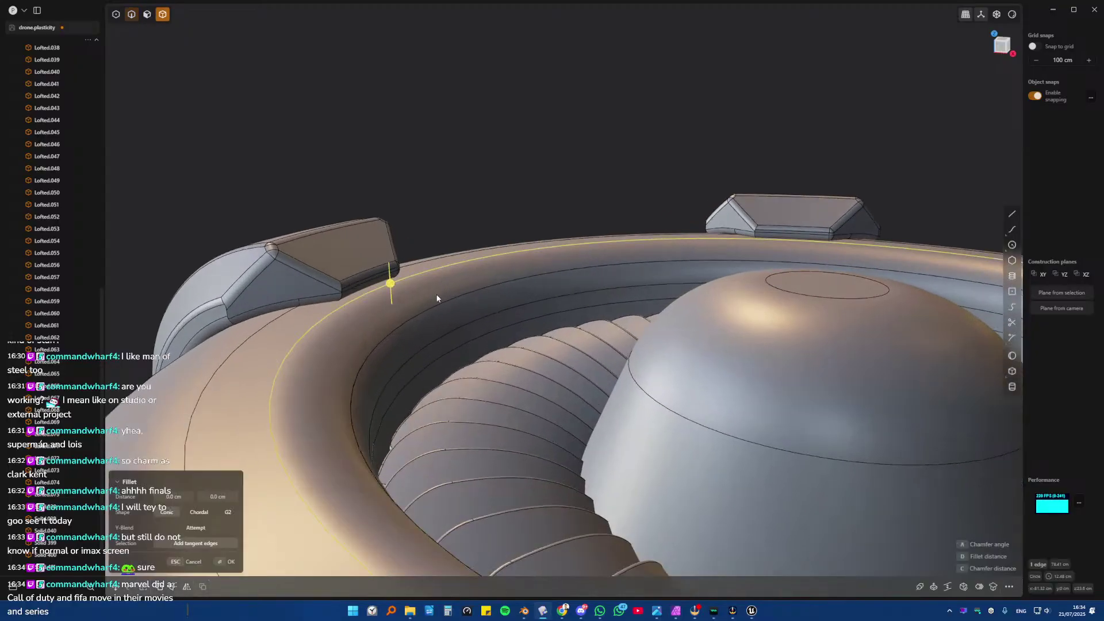
key(Escape)
- Isolate the three ring pieces forming the upper part of the thruster cylinder
click(435, 298)
scroll(429, 292, down, 4)
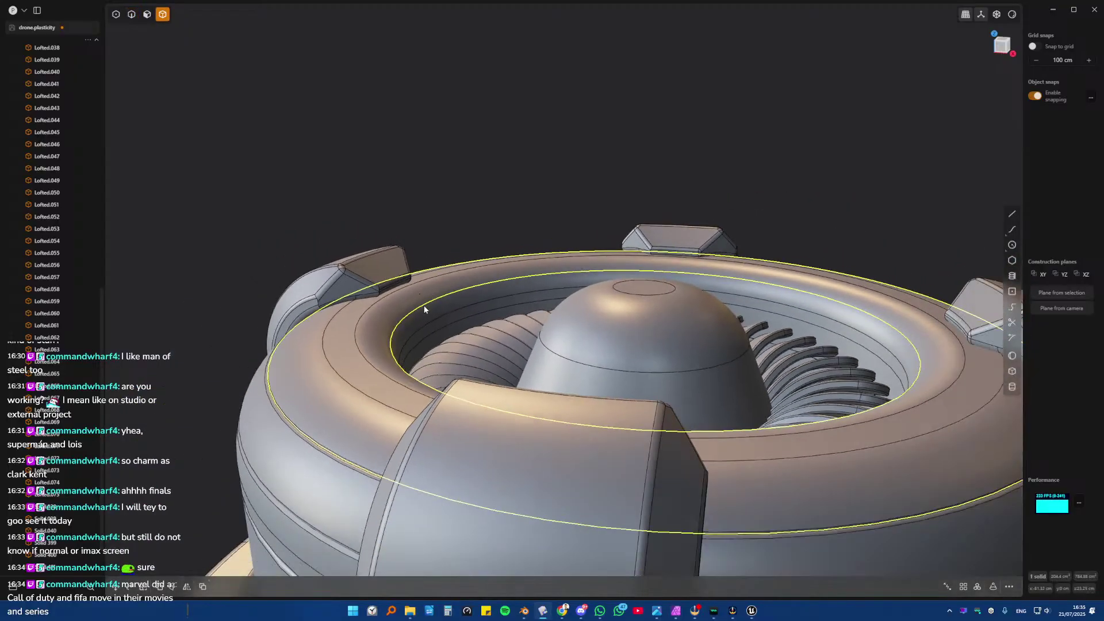
click(432, 316)
click(444, 328)
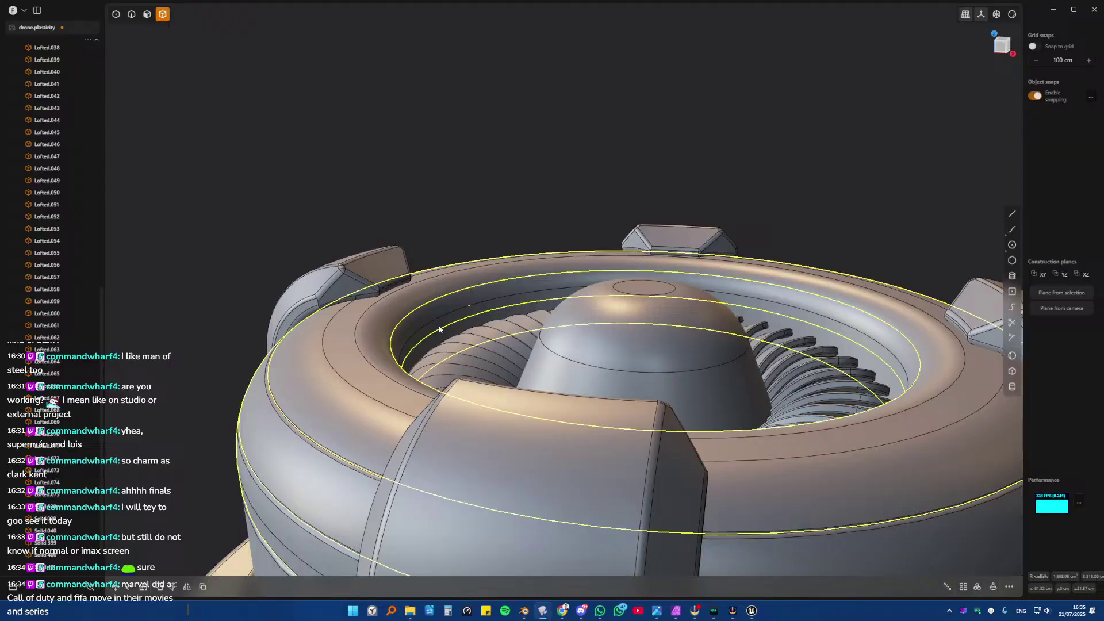
key(slash)
scroll(447, 350, up, 6)
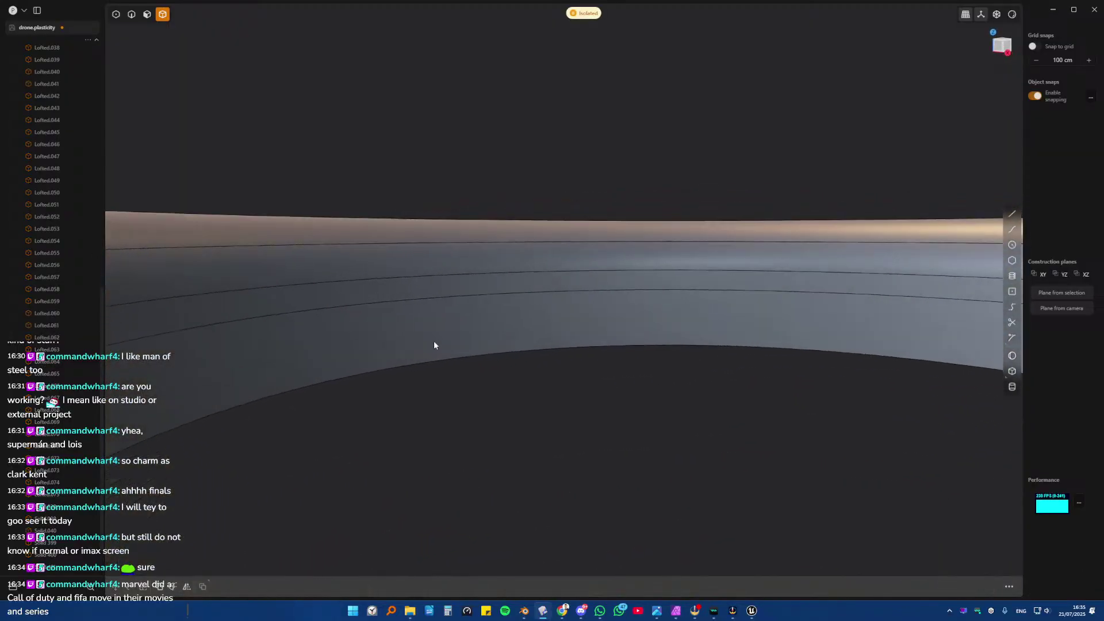
middle_drag(434, 345, 462, 308)
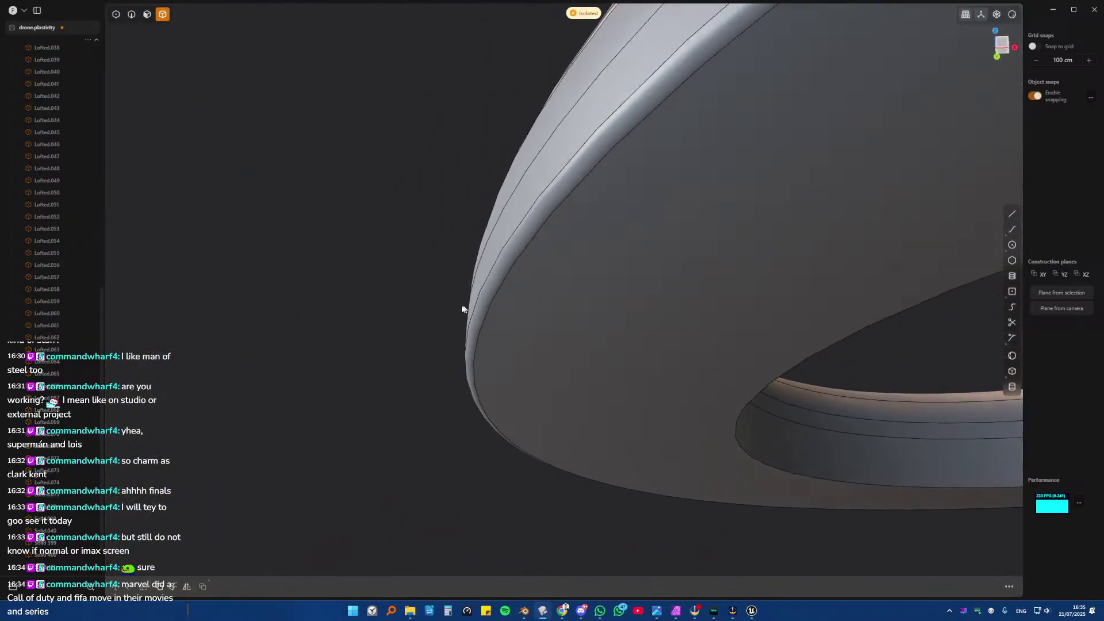
- Add a small fillet to the inner bottom edge of the lowest isolated ring
key(2)
click(797, 387)
key(f)
scroll(431, 301, up, 5)
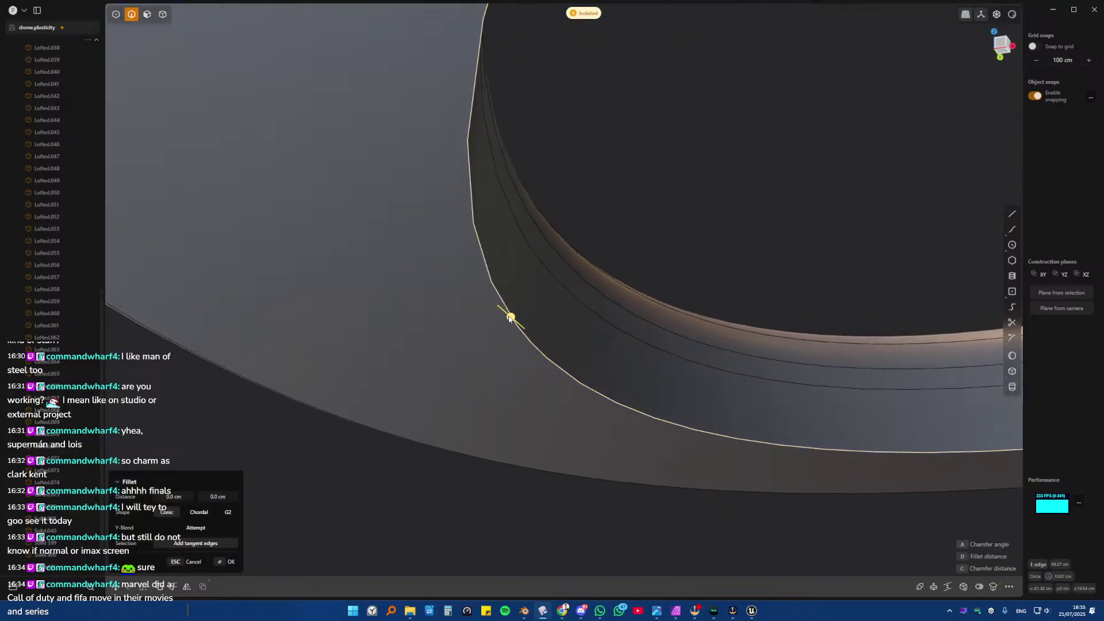
drag(510, 318, 511, 316)
key(Return)
middle_drag(511, 316, 483, 345)
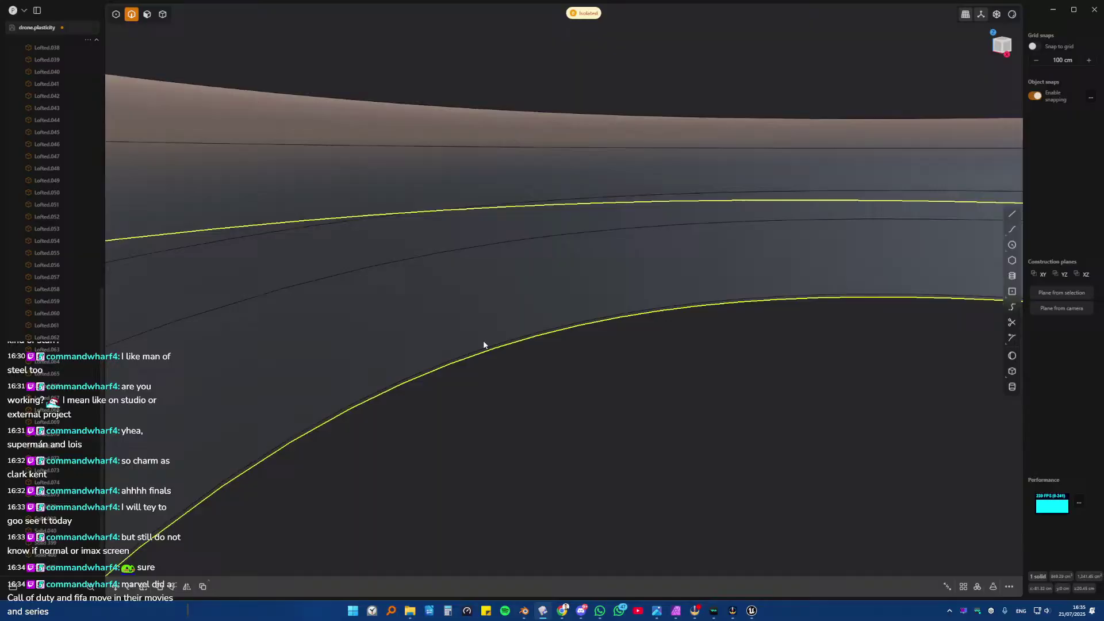
- Fillet the seam edge on the rings' inner wall directly above the filleted bottom edge
click(496, 248)
key(f)
drag(493, 247, 524, 243)
key(Return)
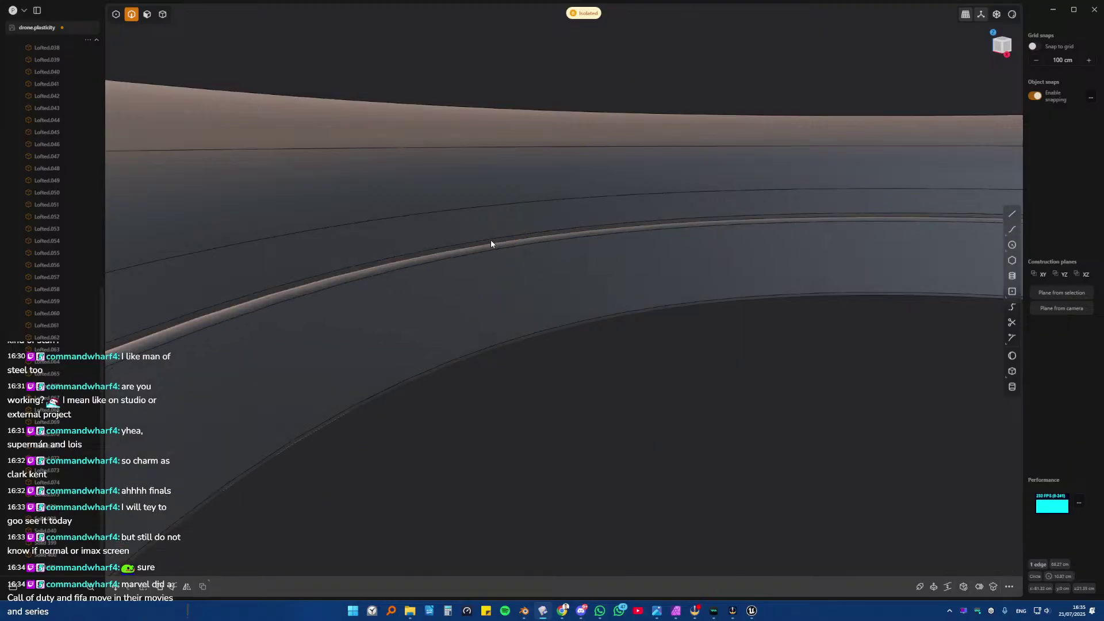
middle_drag(493, 244, 451, 233)
click(461, 218)
key(f)
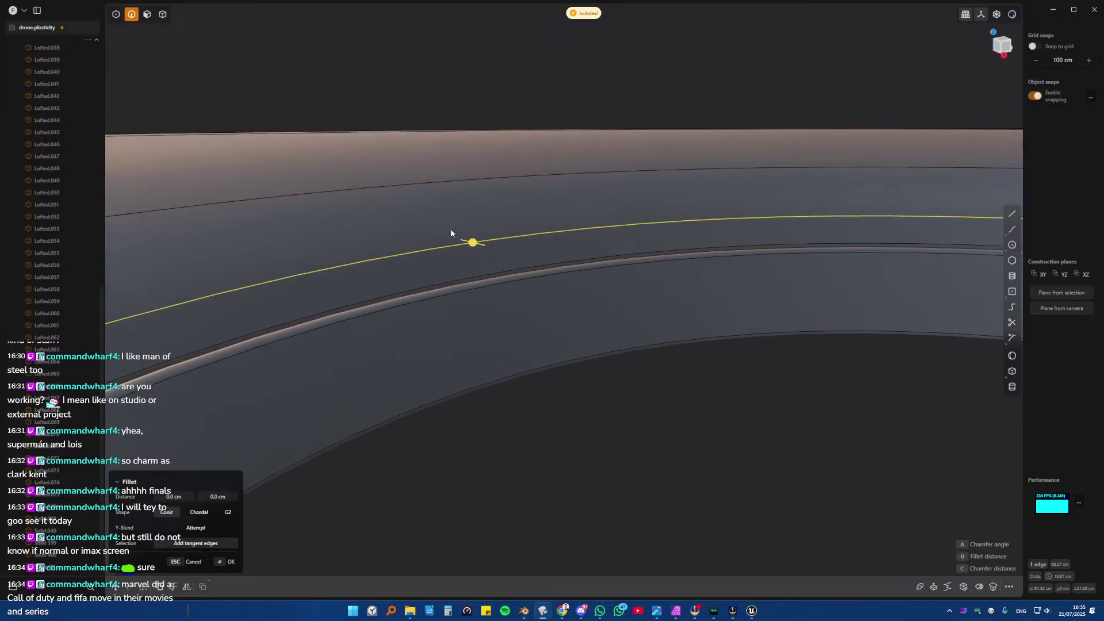
drag(472, 244, 451, 239)
key(Escape)
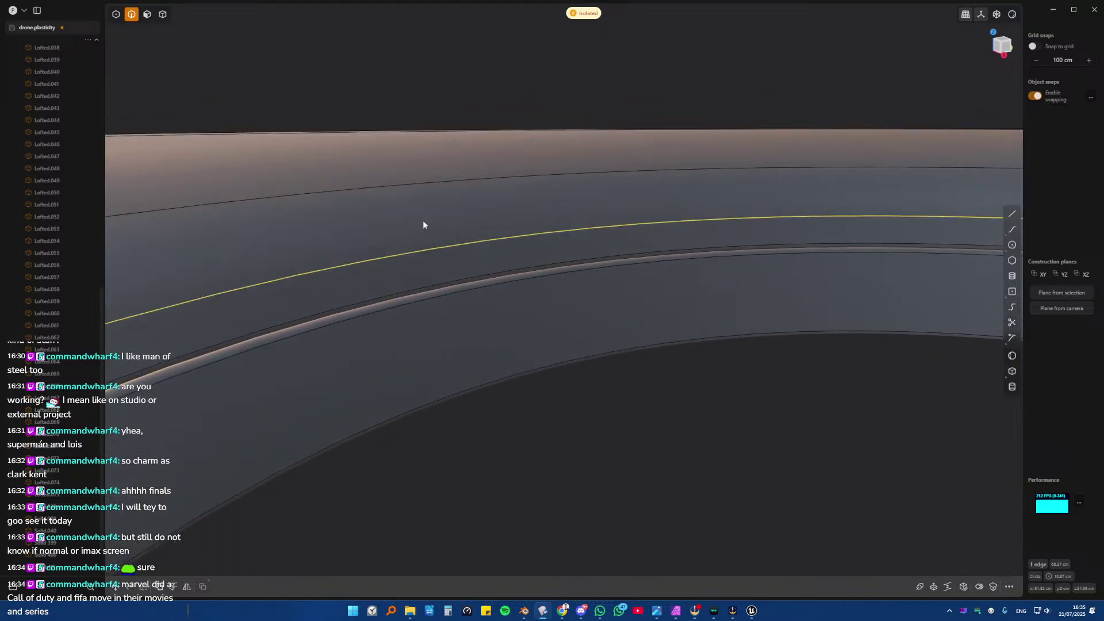
- Fillet the circular edge along the upper inner side of the isolated thruster ring with a small radius
middle_drag(424, 225, 529, 312)
click(533, 326)
key(f)
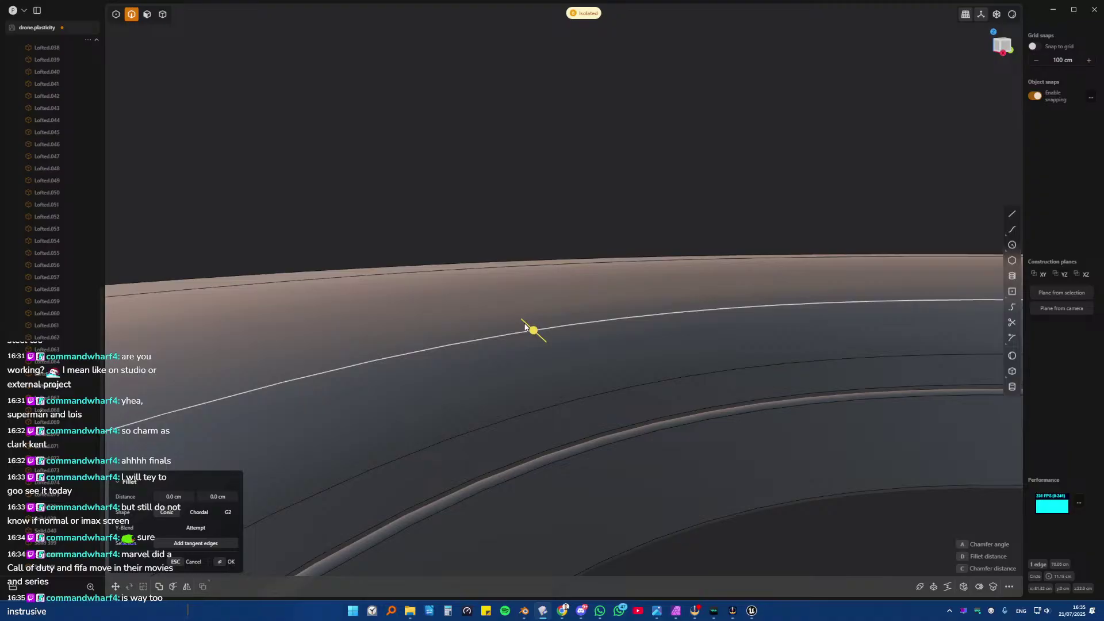
mouse_move(532, 330)
mouse_down()
mouse_move(520, 328)
mouse_move(537, 332)
mouse_move(526, 328)
mouse_move(523, 340)
mouse_move(531, 319)
mouse_up()
scroll(537, 332, down, 2)
scroll(535, 336, up, 2)
key(Return)
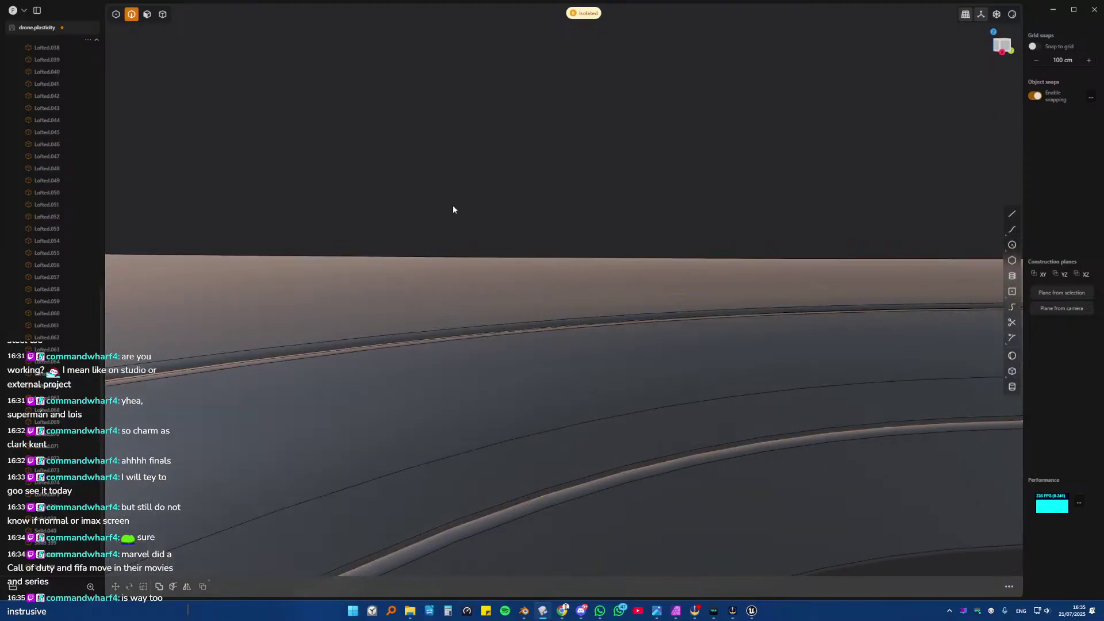
- Switch to solid selection and exit isolation of the ring to bring back the whole drone
middle_drag(453, 205, 501, 326)
scroll(489, 321, down, 10)
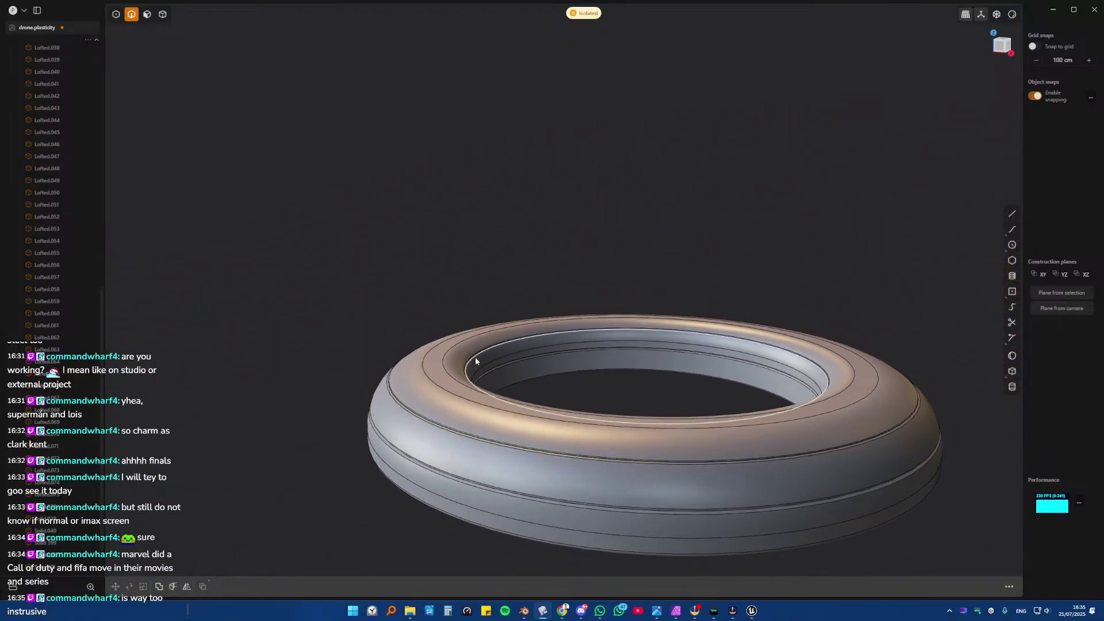
middle_drag(475, 357, 451, 327)
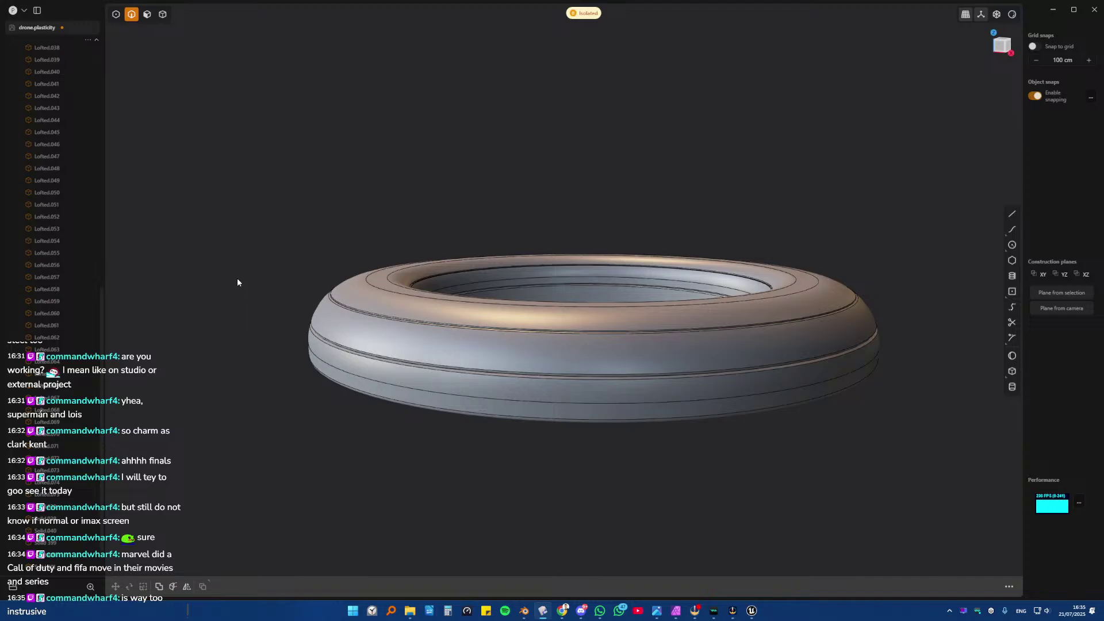
key(4)
key(slash)
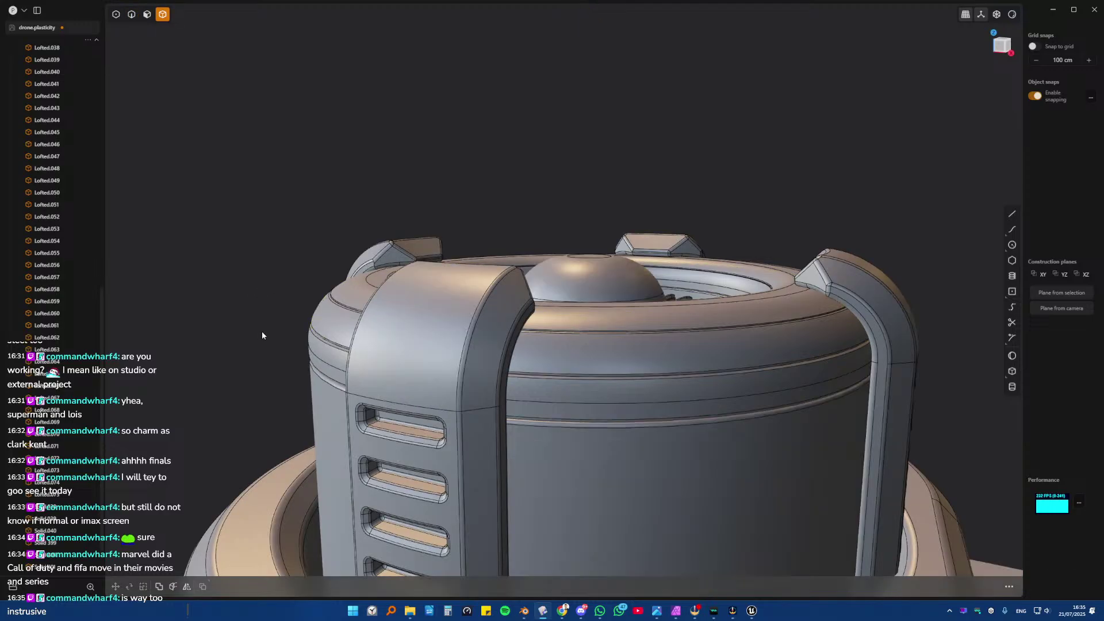
- Isolate the cylindrical core solid of the side thruster
middle_drag(223, 301, 484, 287)
scroll(485, 287, down, 3)
middle_drag(595, 450, 518, 290)
scroll(525, 288, up, 2)
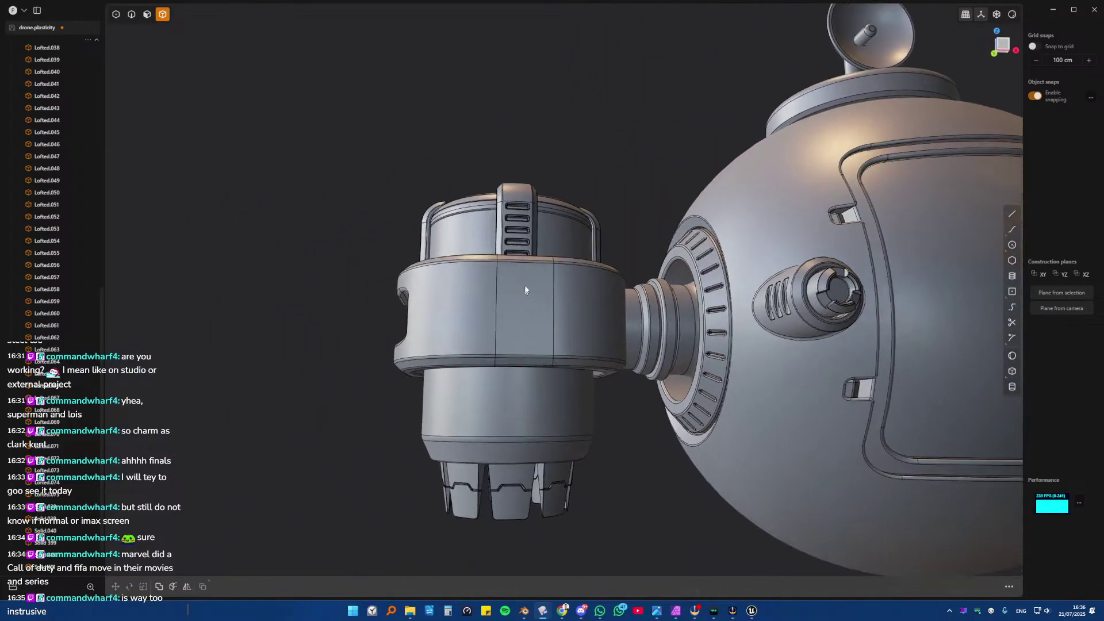
click(513, 398)
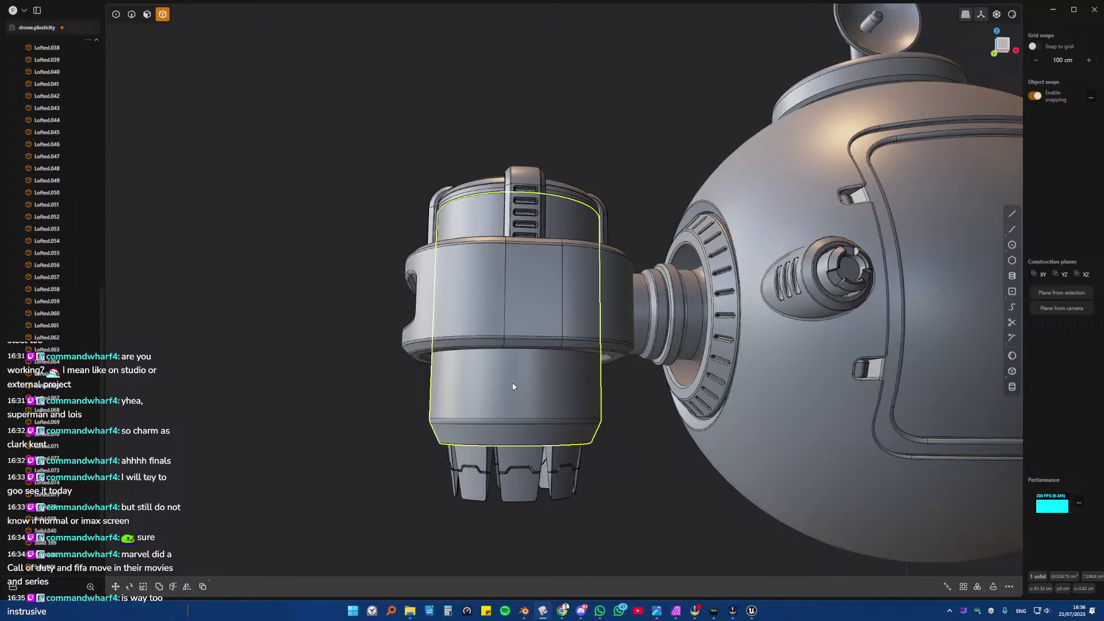
key(/)
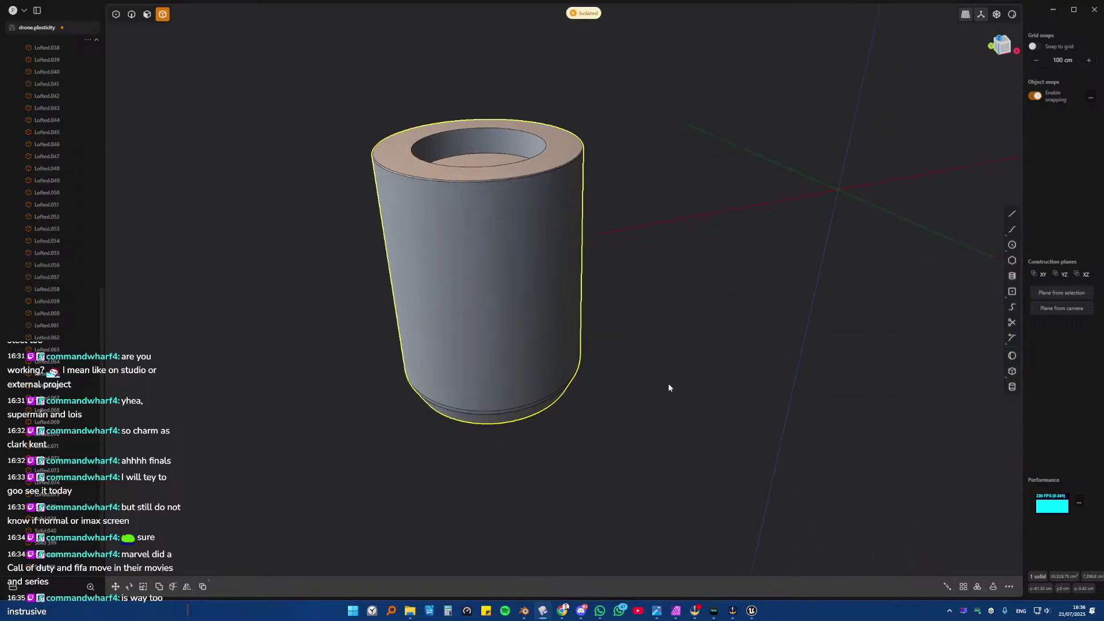
- Fillet the rim and floor edges of the circular recess in the cylinder's top, and exit isolation
middle_drag(525, 250, 560, 399)
scroll(575, 362, up, 2)
key(2)
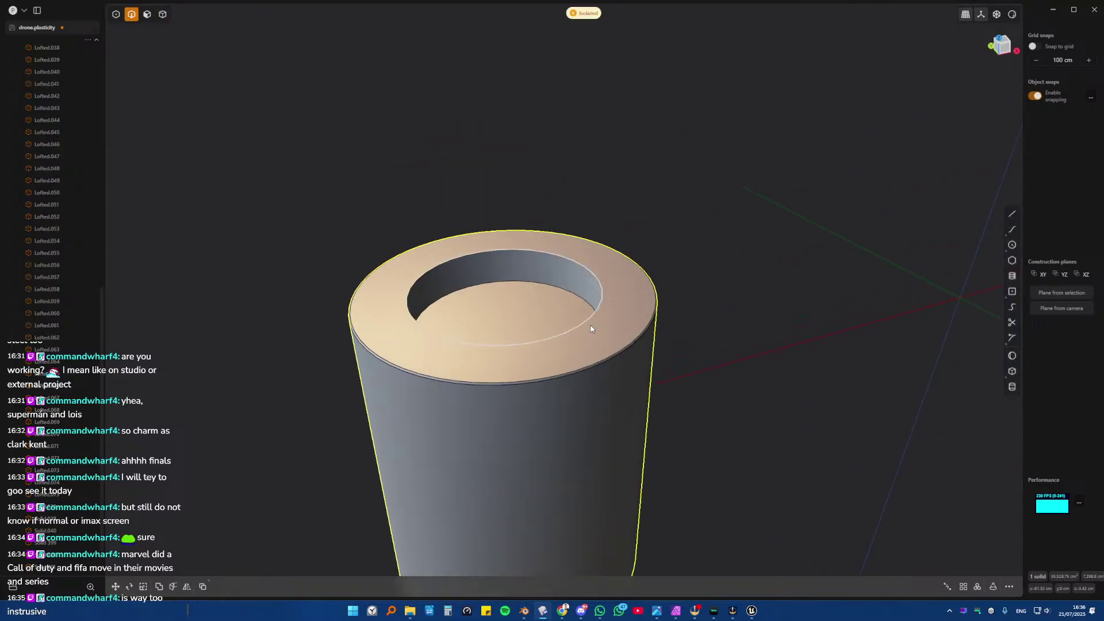
click(591, 329)
key(f)
scroll(592, 328, up, 3)
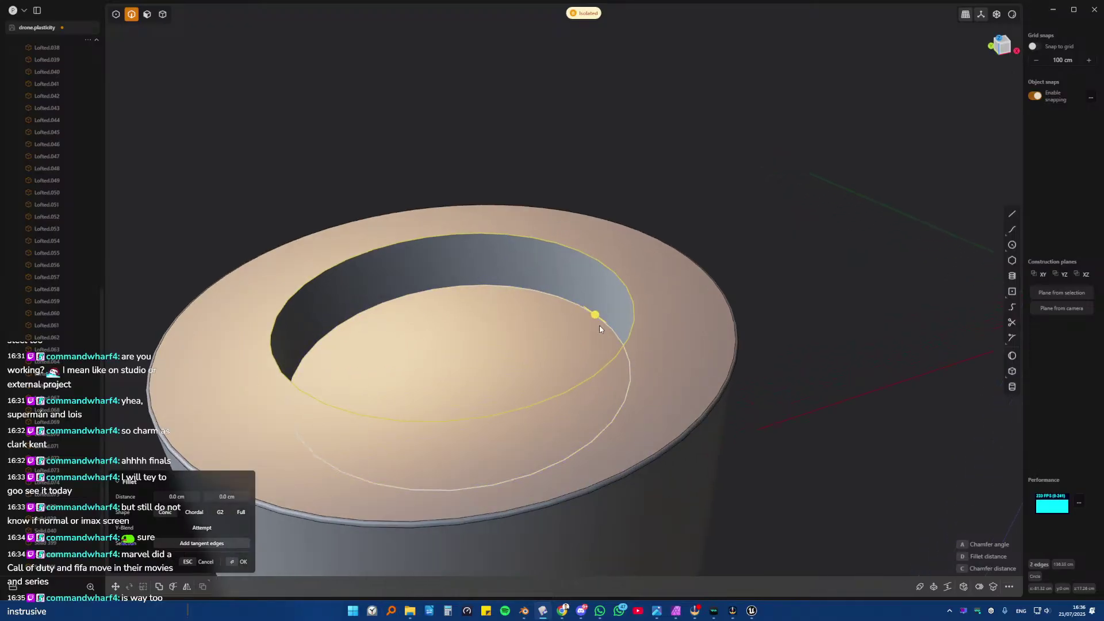
drag(595, 315, 592, 315)
key(Return)
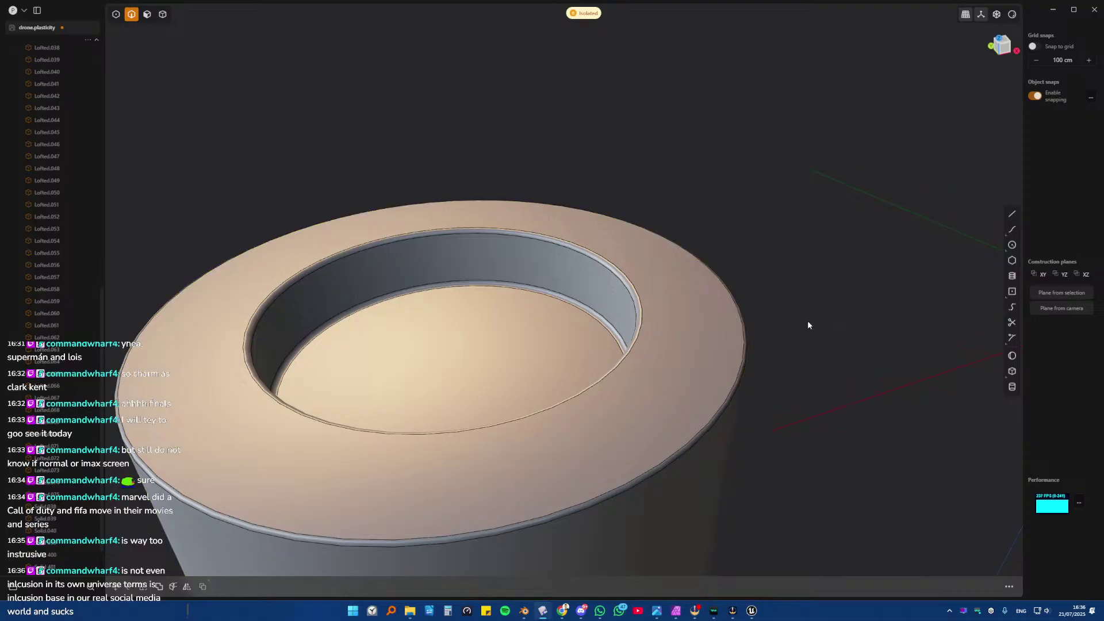
key(/)
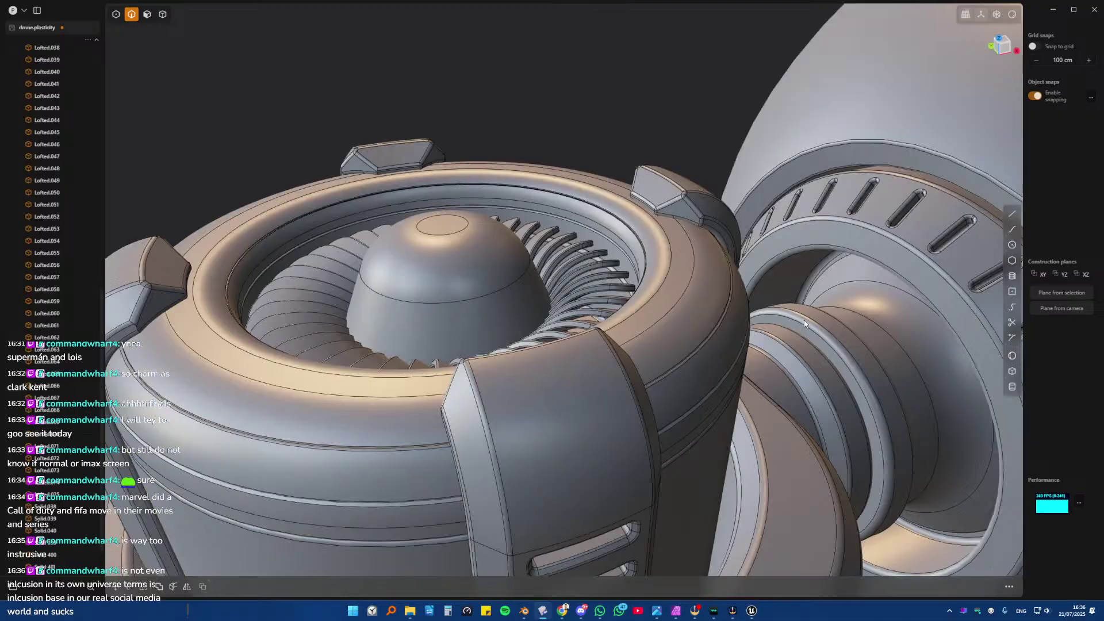
- Examine the side thruster from above, below and the front for edges that still lack fillets
scroll(277, 316, down, 5)
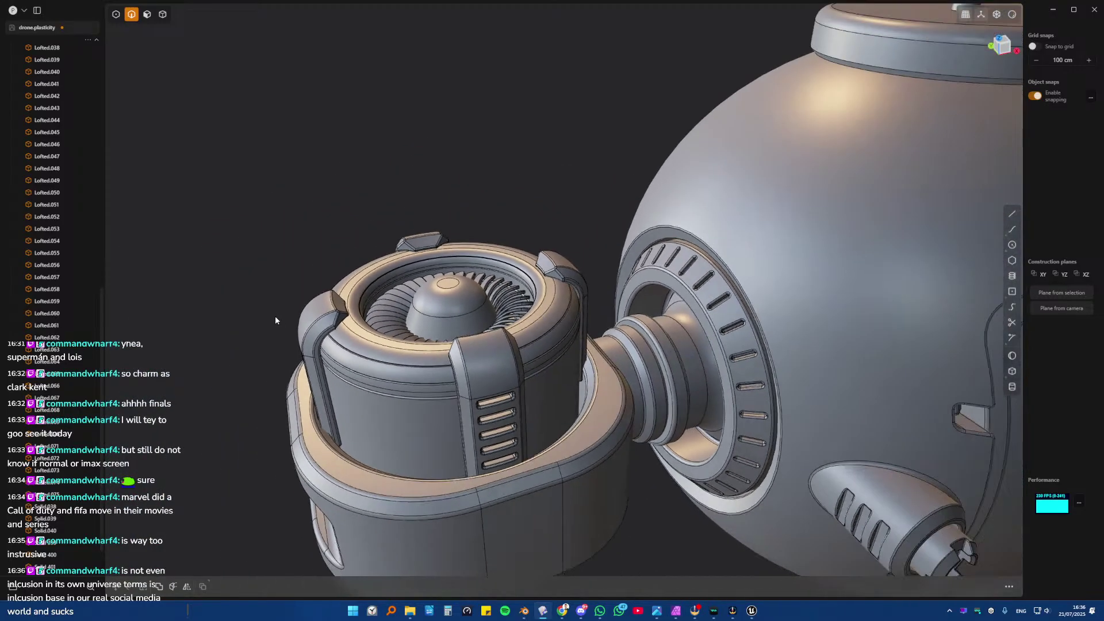
middle_drag(276, 316, 406, 325)
scroll(405, 325, up, 3)
scroll(406, 325, up, 8)
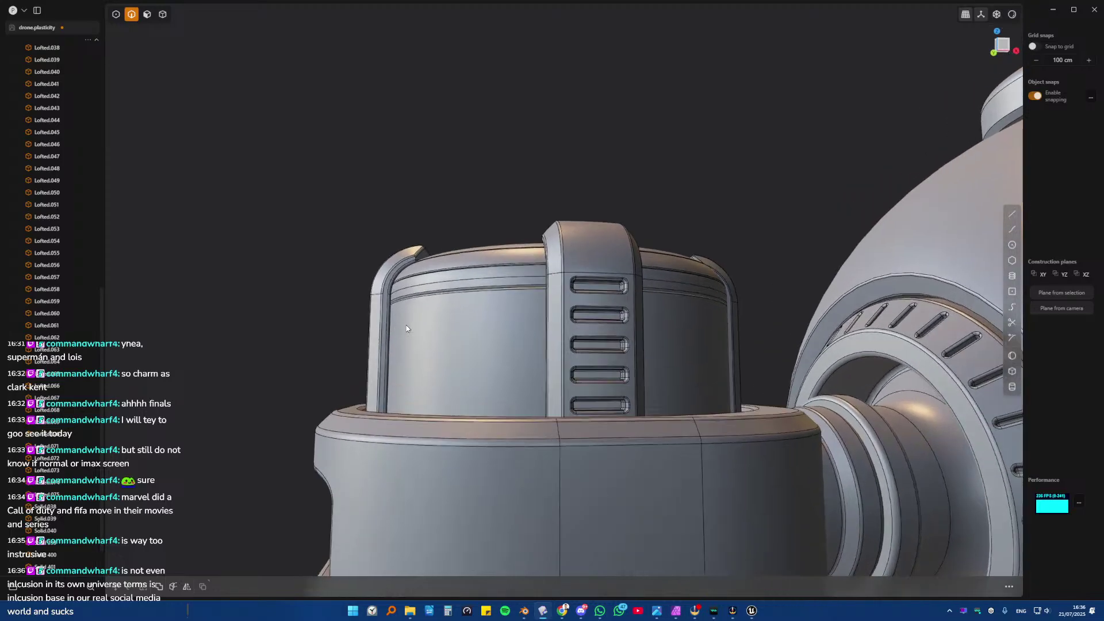
scroll(429, 332, down, 10)
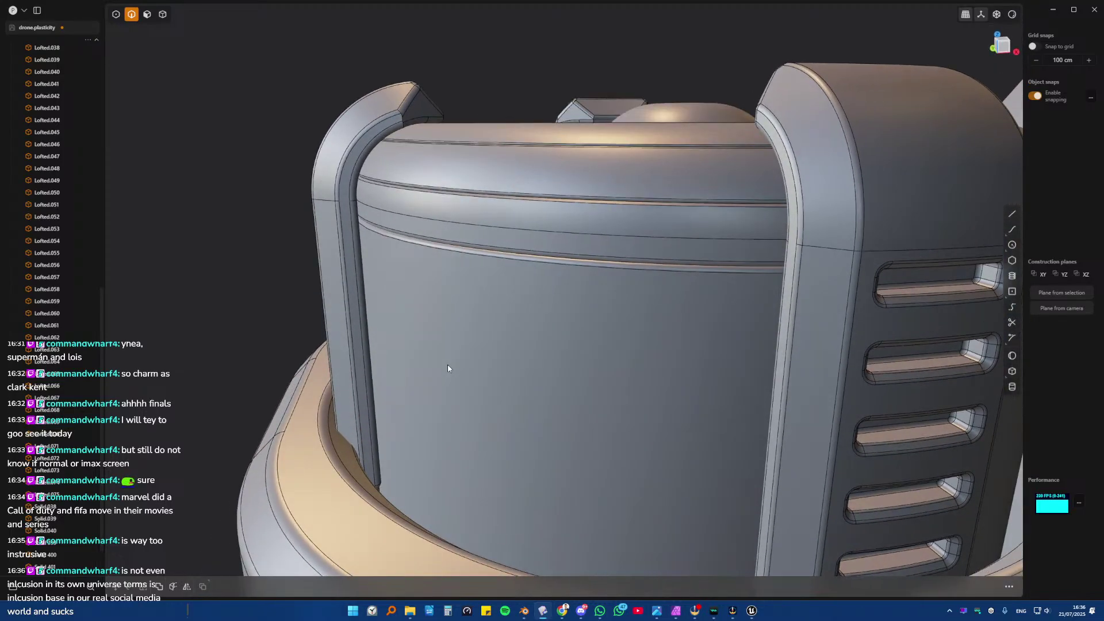
key(KP_1)
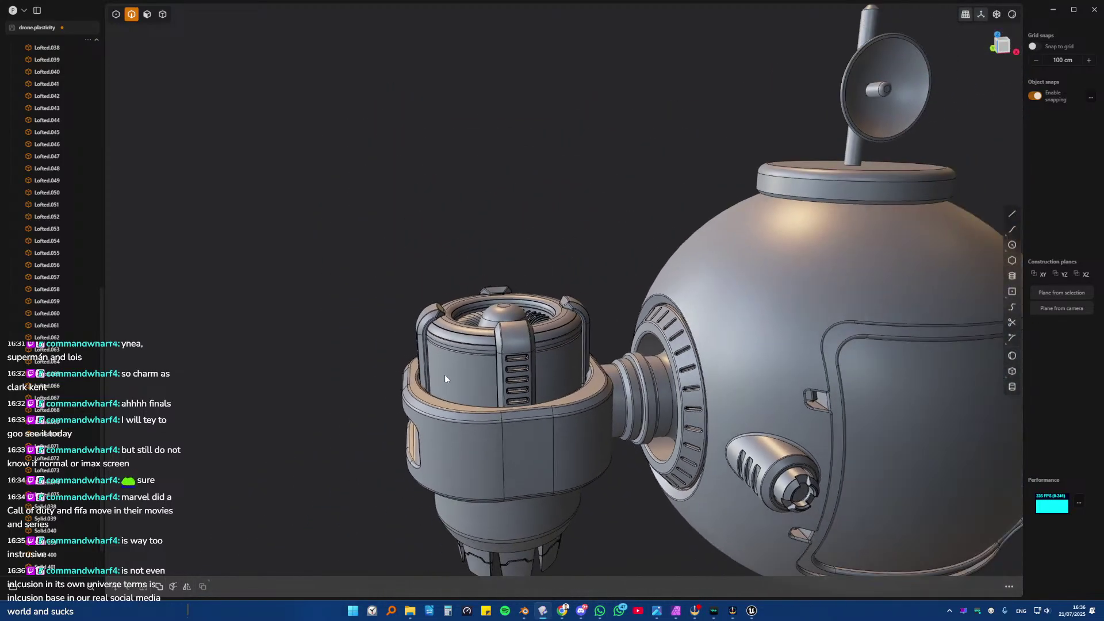
middle_drag(500, 341, 440, 298)
key(4)
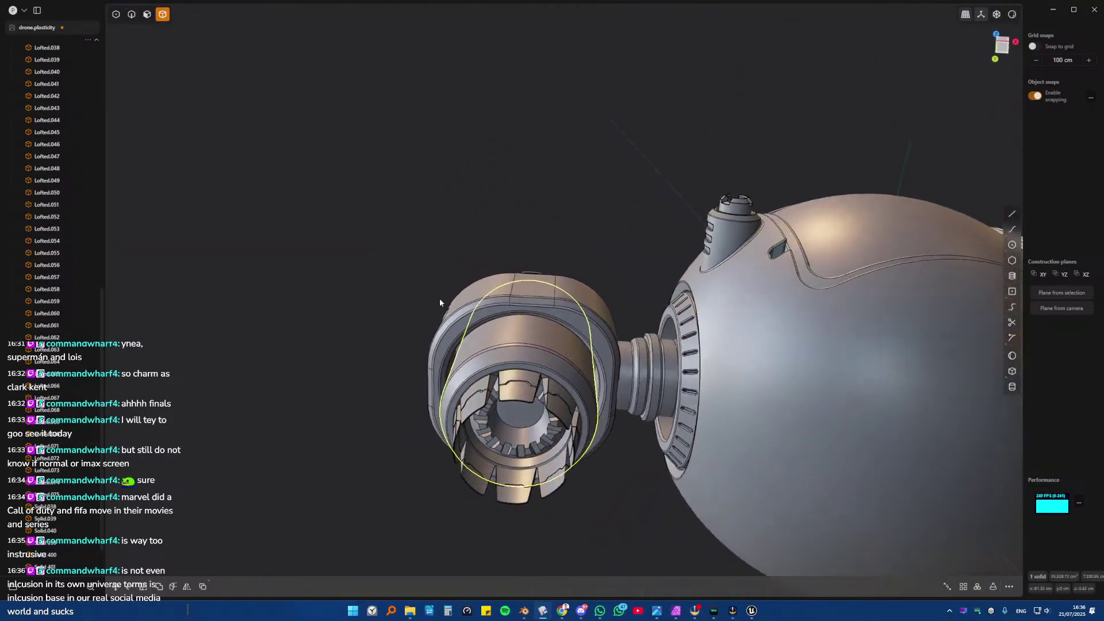
scroll(487, 358, up, 6)
middle_drag(503, 340, 515, 451)
scroll(514, 341, up, 3)
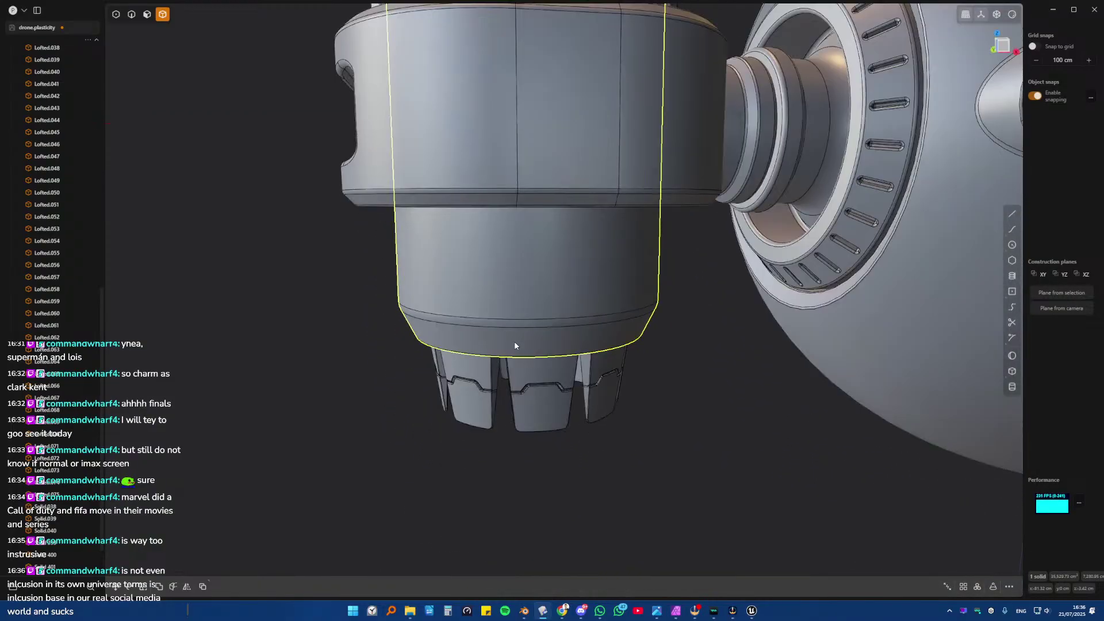
key(KP_1)
scroll(510, 326, down, 10)
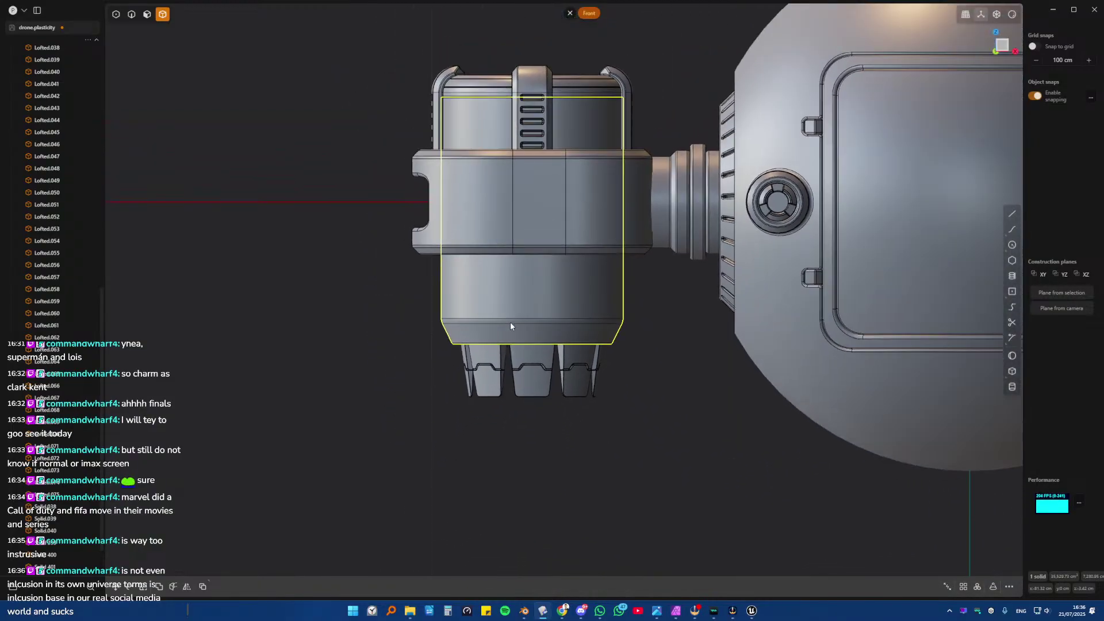
click(414, 328)
- Examine the spherical body, its slotted joint ring and the front hatch for unfinished edges
middle_drag(572, 302, 495, 319)
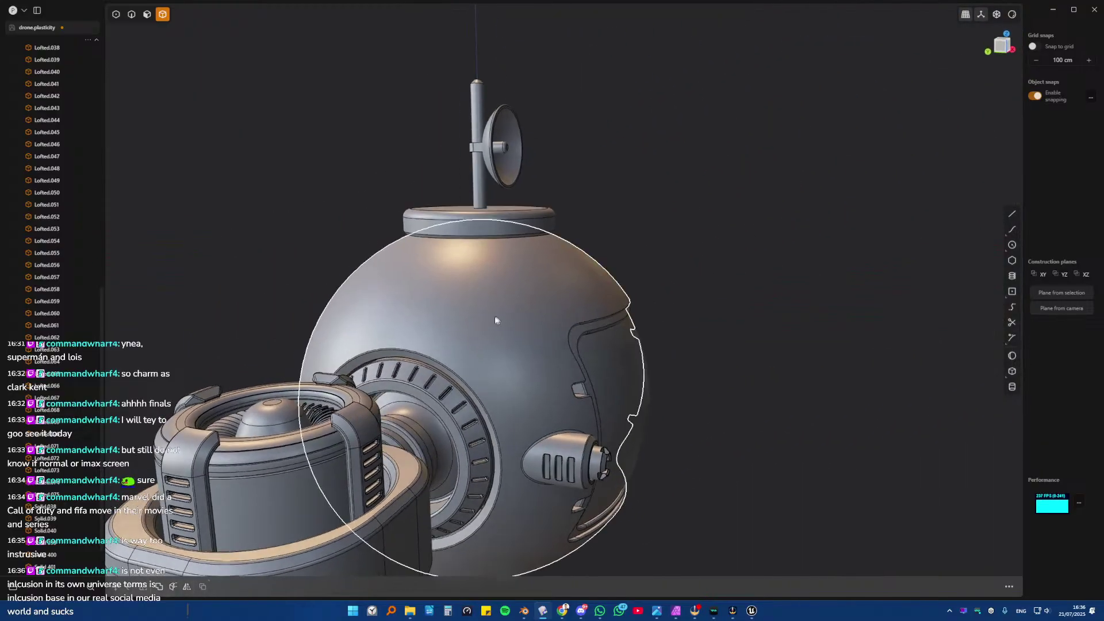
scroll(422, 394, up, 10)
scroll(423, 364, up, 4)
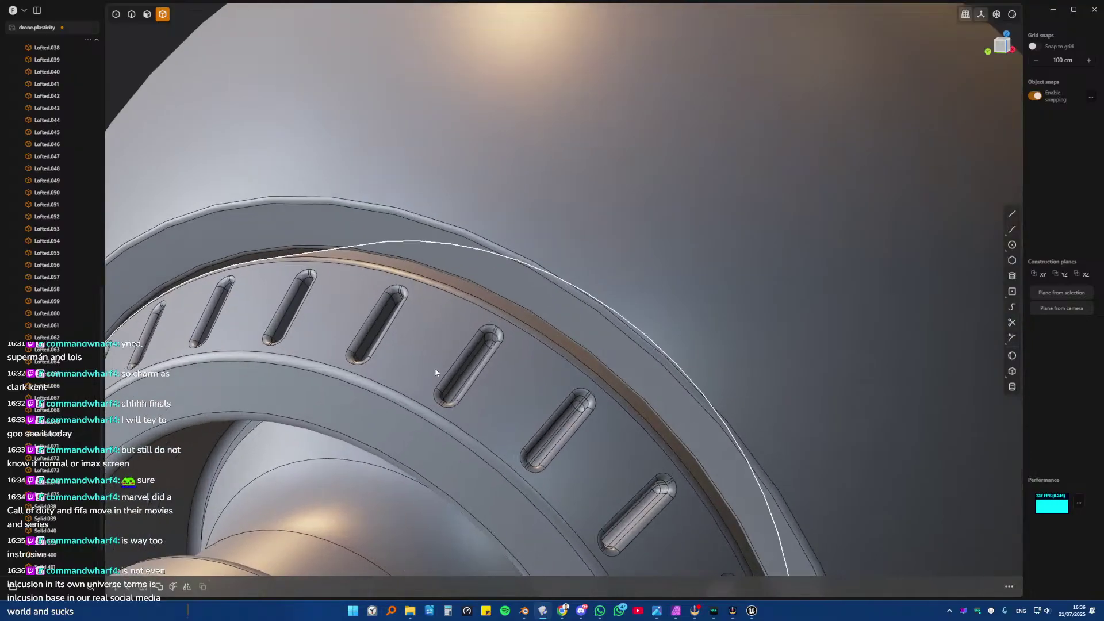
scroll(436, 367, down, 4)
scroll(431, 351, down, 5)
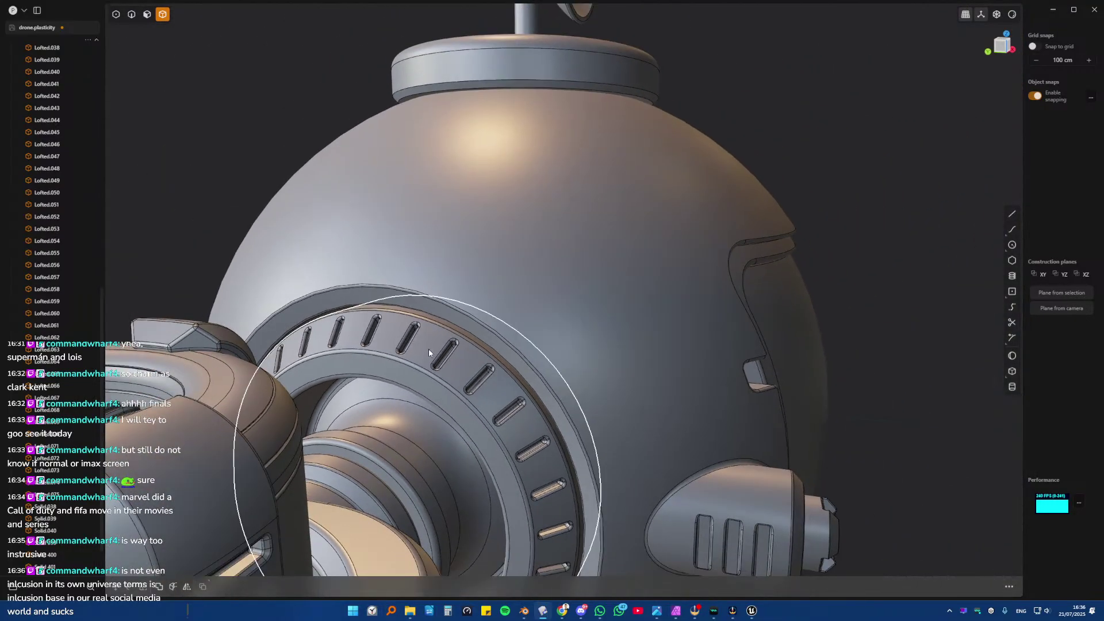
middle_drag(429, 348, 483, 312)
scroll(421, 214, down, 3)
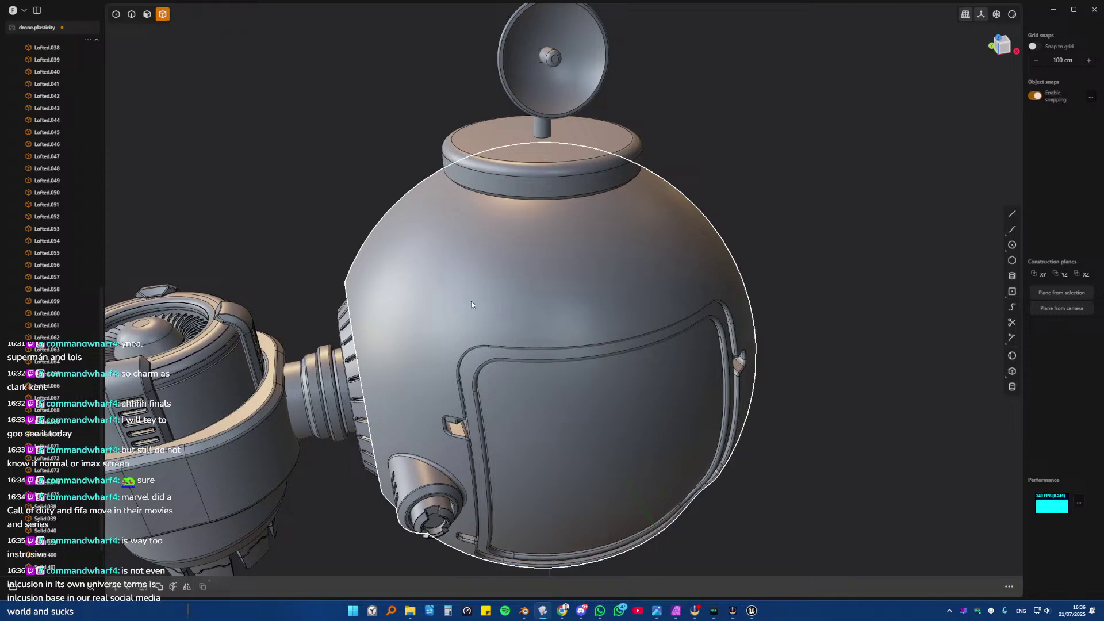
middle_drag(476, 291, 449, 263)
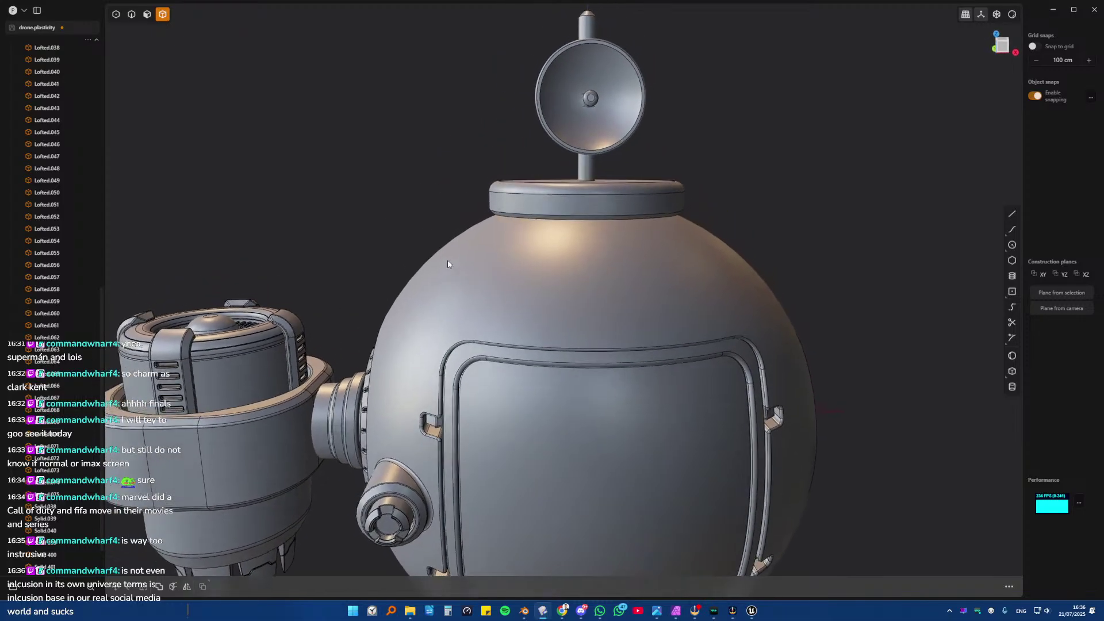
key(KP_1)
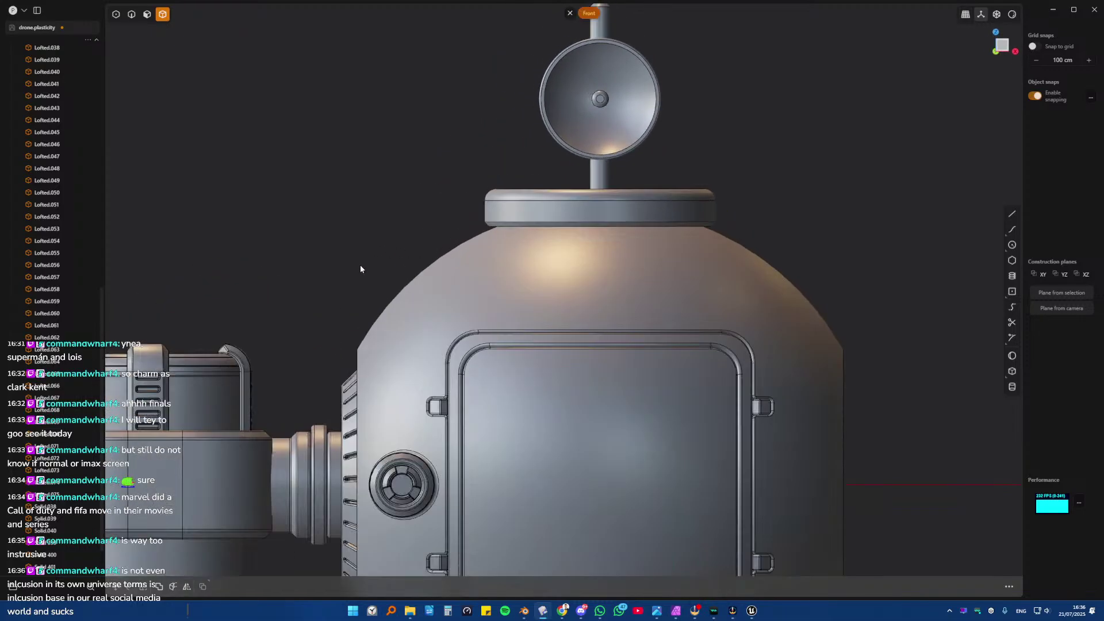
scroll(357, 265, down, 2)
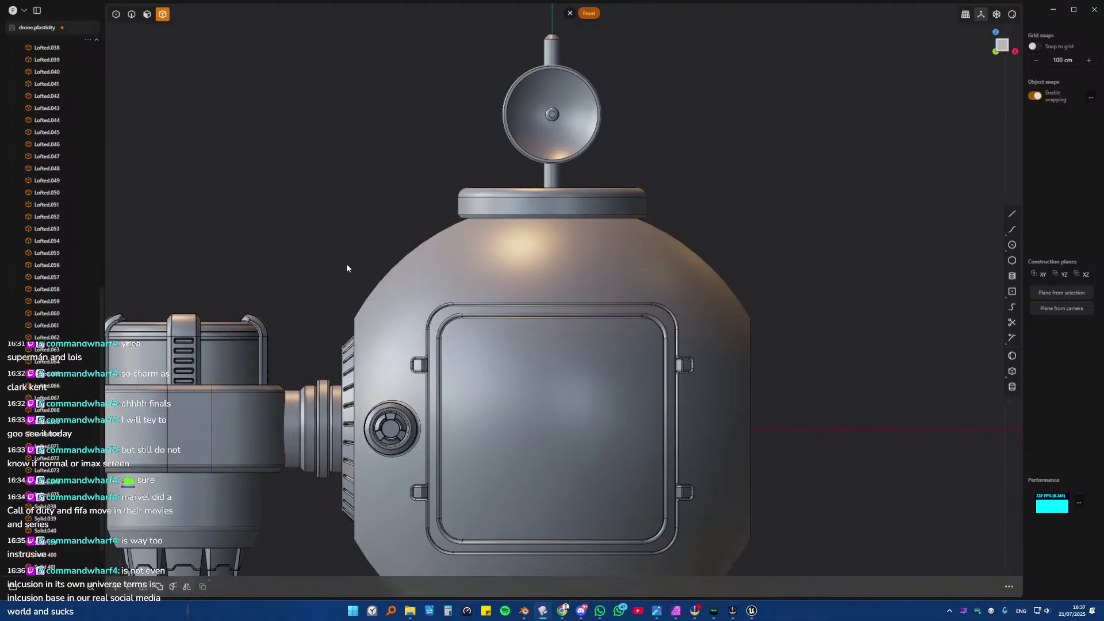
- Fillet the inner rim edge of the antenna dish by about 0.43 cm
middle_drag(397, 241, 483, 298)
scroll(483, 298, up, 6)
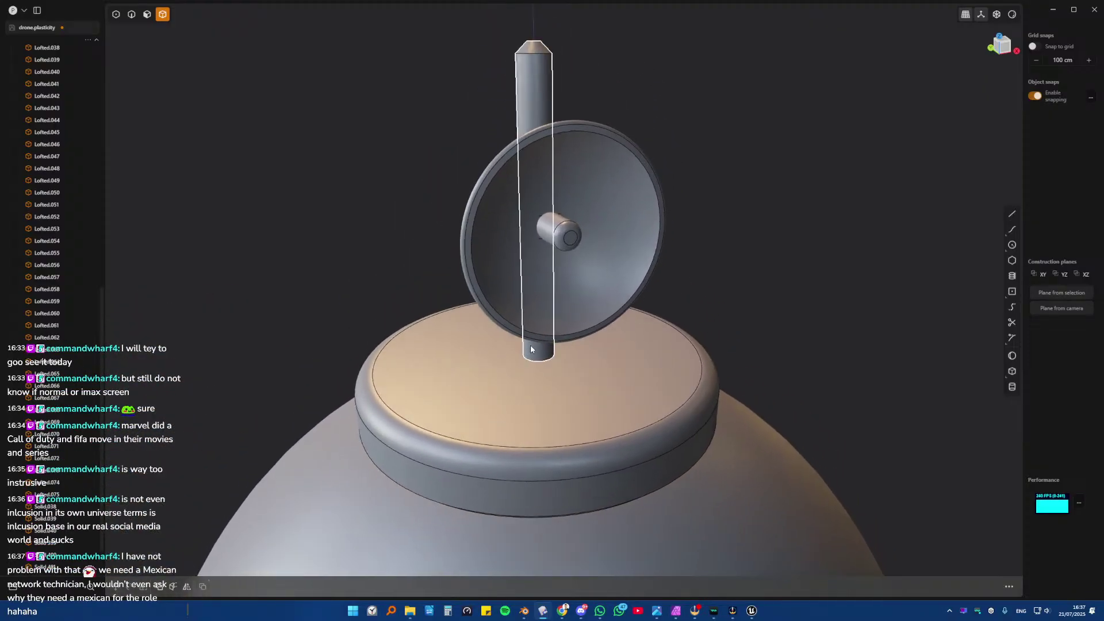
key(2)
click(482, 301)
key(b)
scroll(482, 308, up, 4)
shift+middle_drag(482, 308, 477, 368)
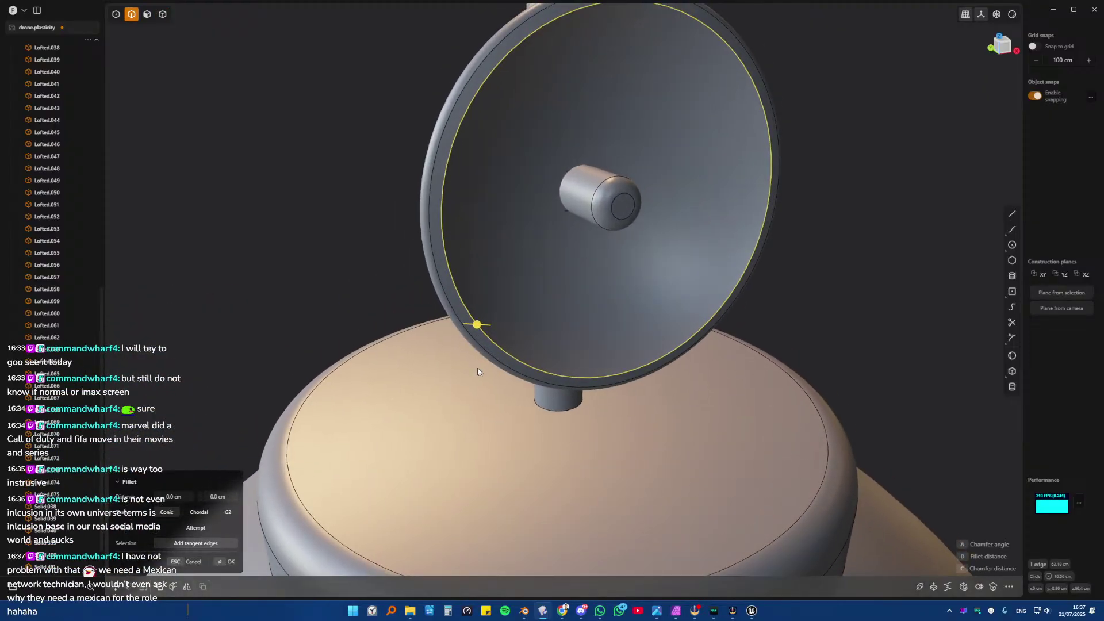
scroll(476, 323, up, 1)
drag(478, 323, 484, 326)
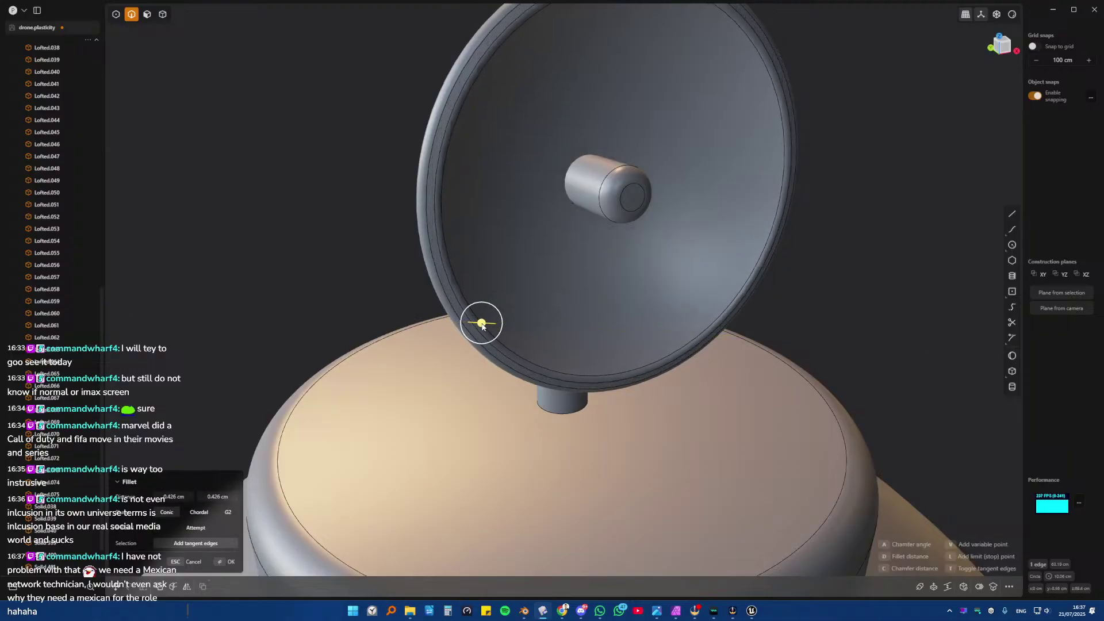
key(Return)
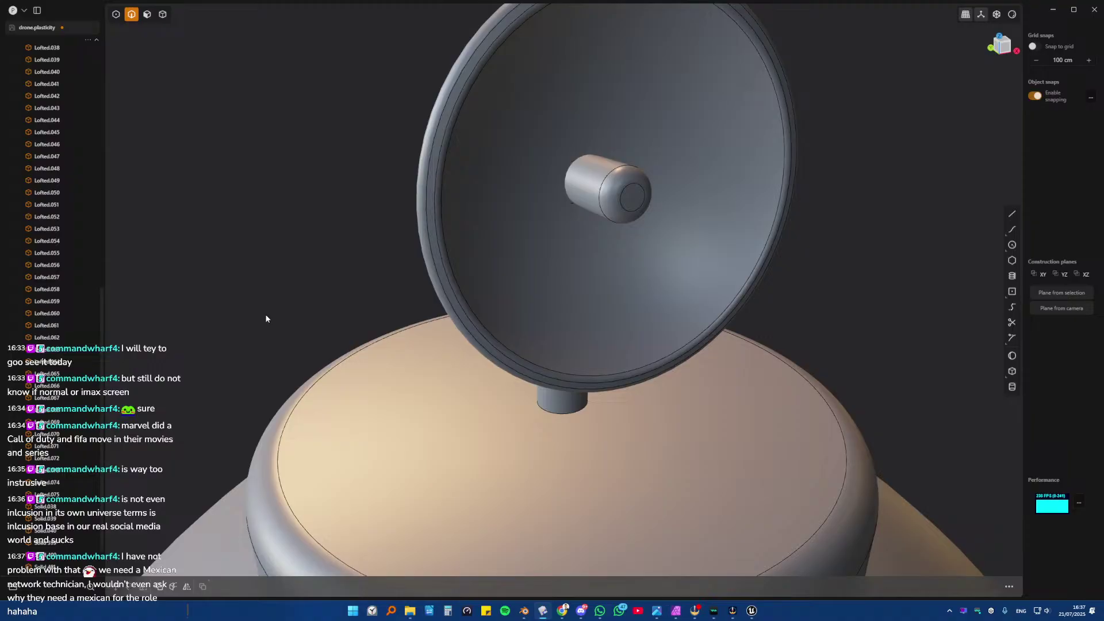
- Fillet the upper and lower outer edges of the antenna dish's clamp around the mast by about 0.34 cm
middle_drag(266, 318, 493, 295)
double_click(512, 281)
key(b)
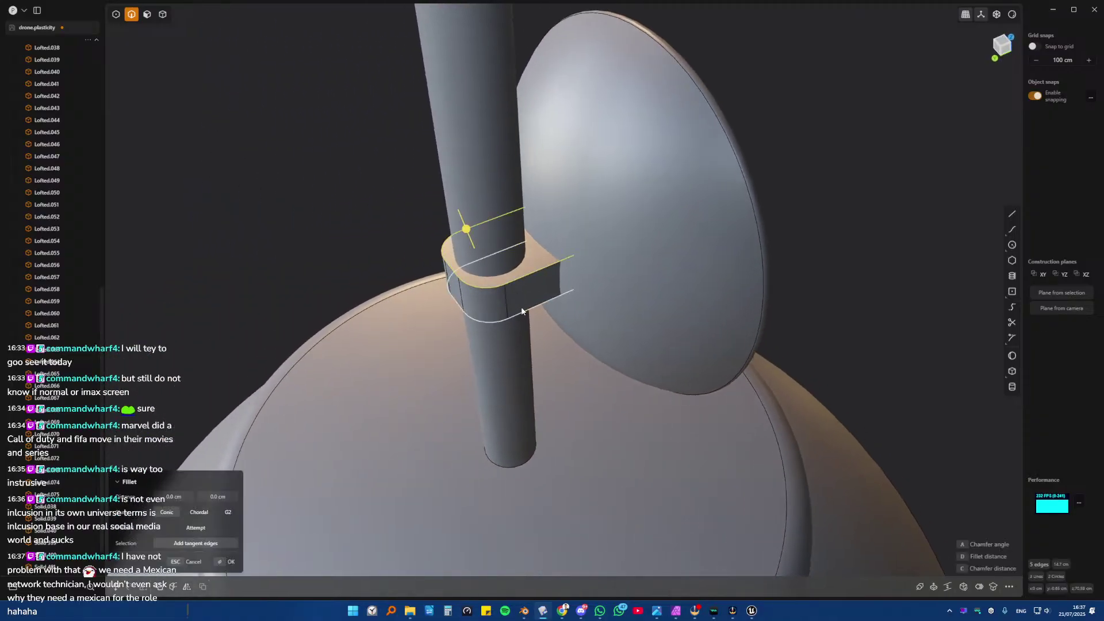
double_click(521, 307)
scroll(521, 312, up, 5)
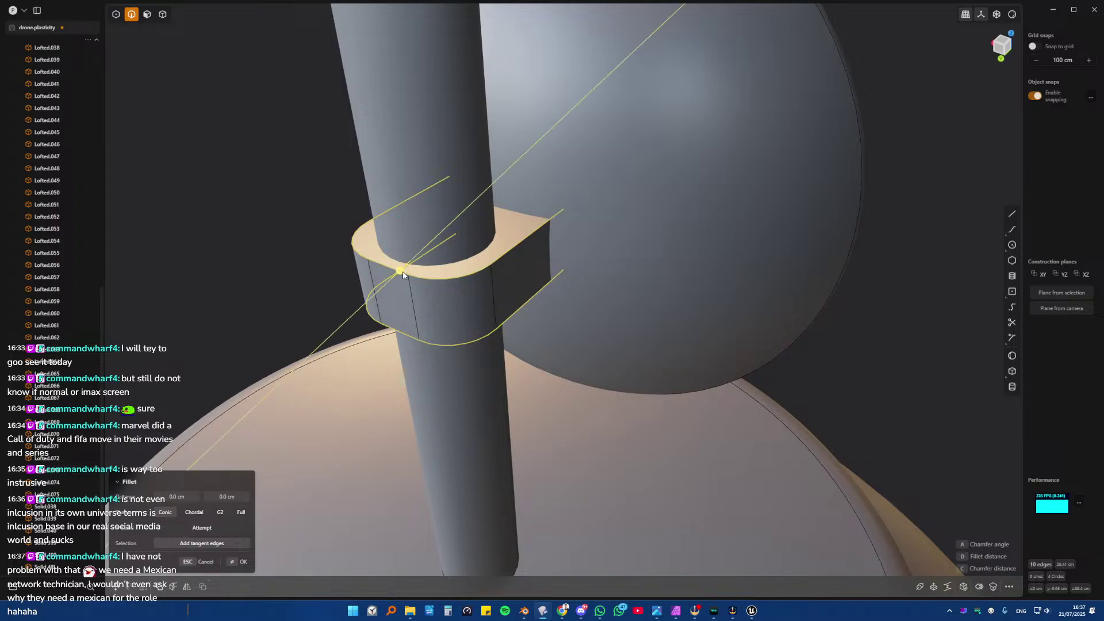
drag(404, 275, 402, 278)
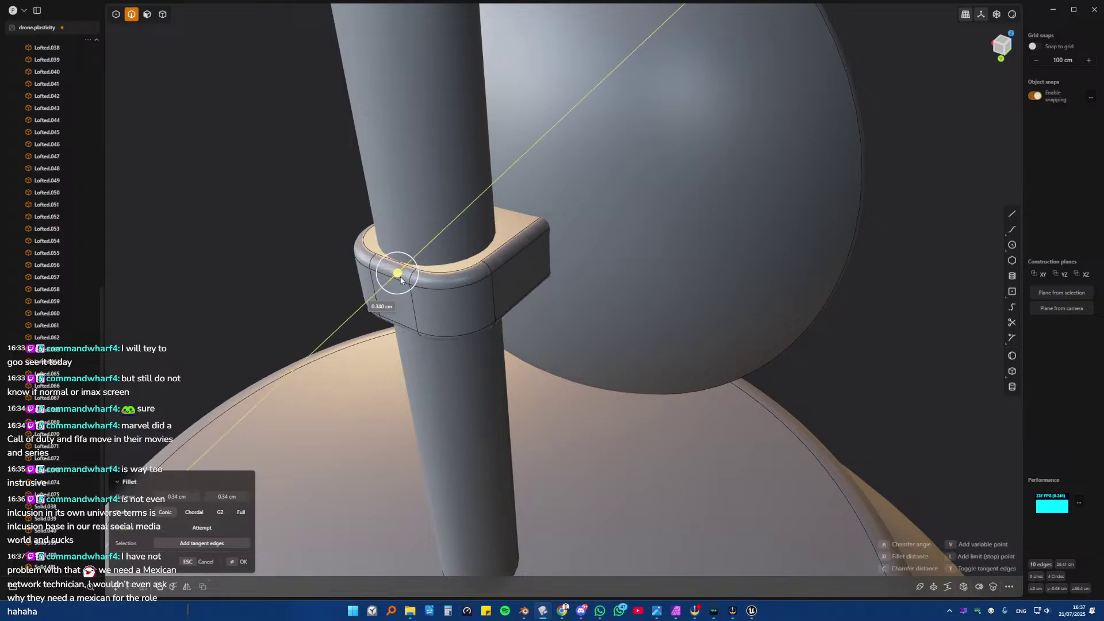
right_click(401, 281)
- Move the three faces at the rounded end of the antenna clamp outward, away from the mast
key(3)
click(397, 295)
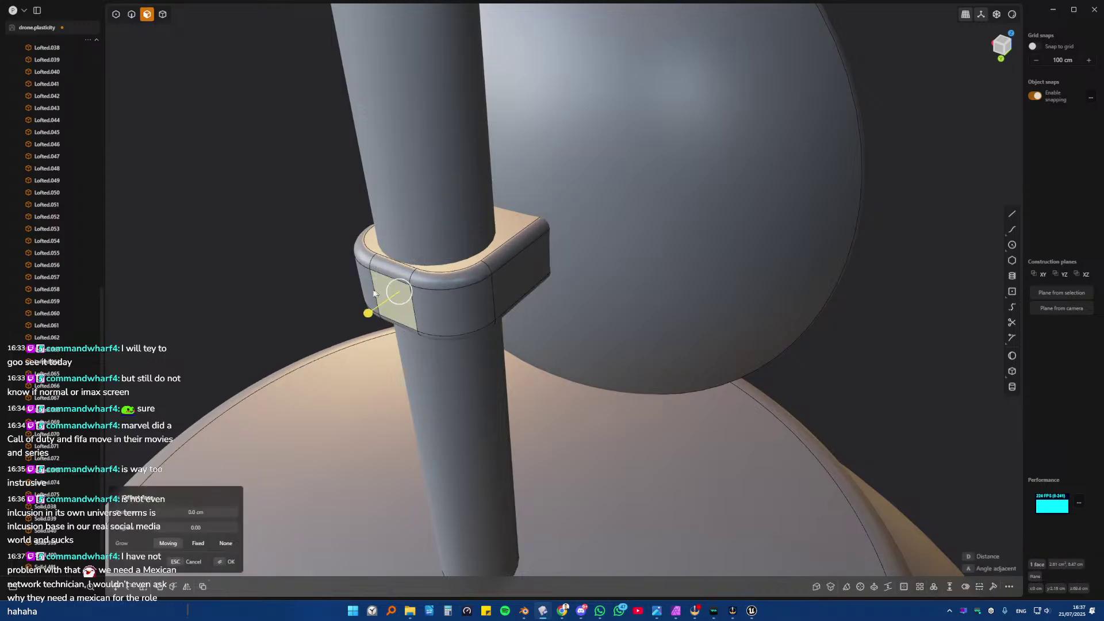
shift+click(369, 289)
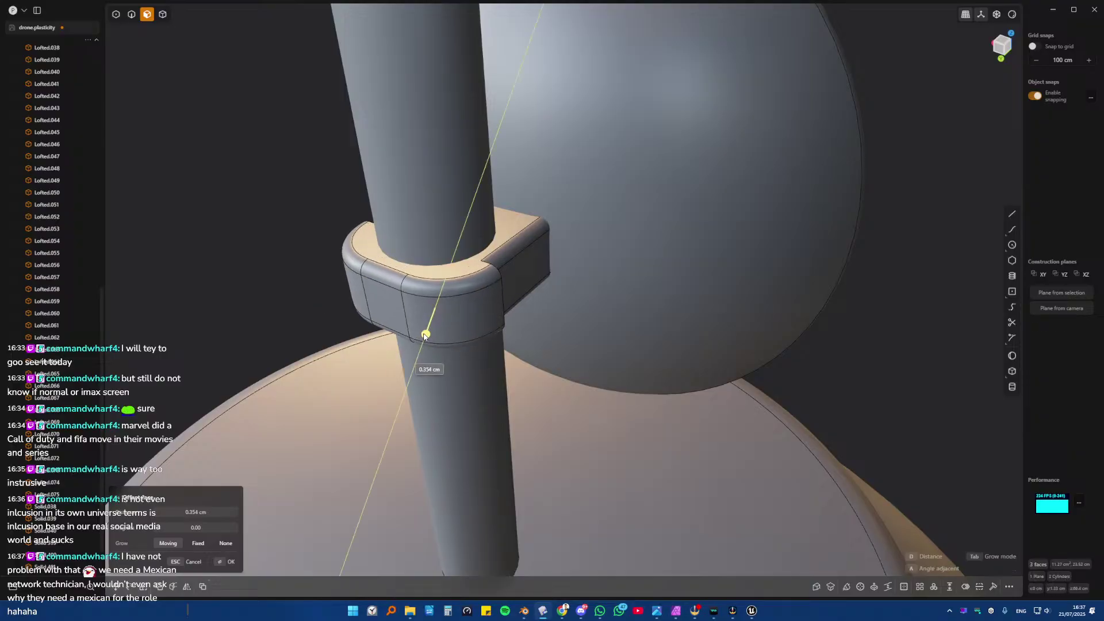
right_click(421, 312)
middle_drag(421, 313, 414, 314)
key(g)
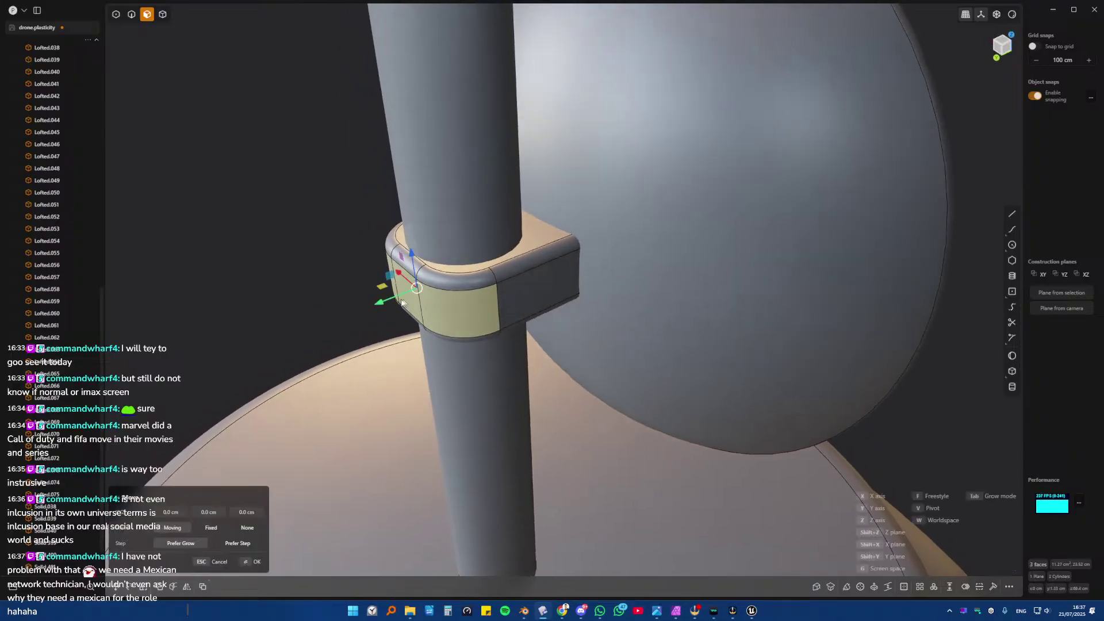
drag(382, 294, 365, 310)
right_click(365, 309)
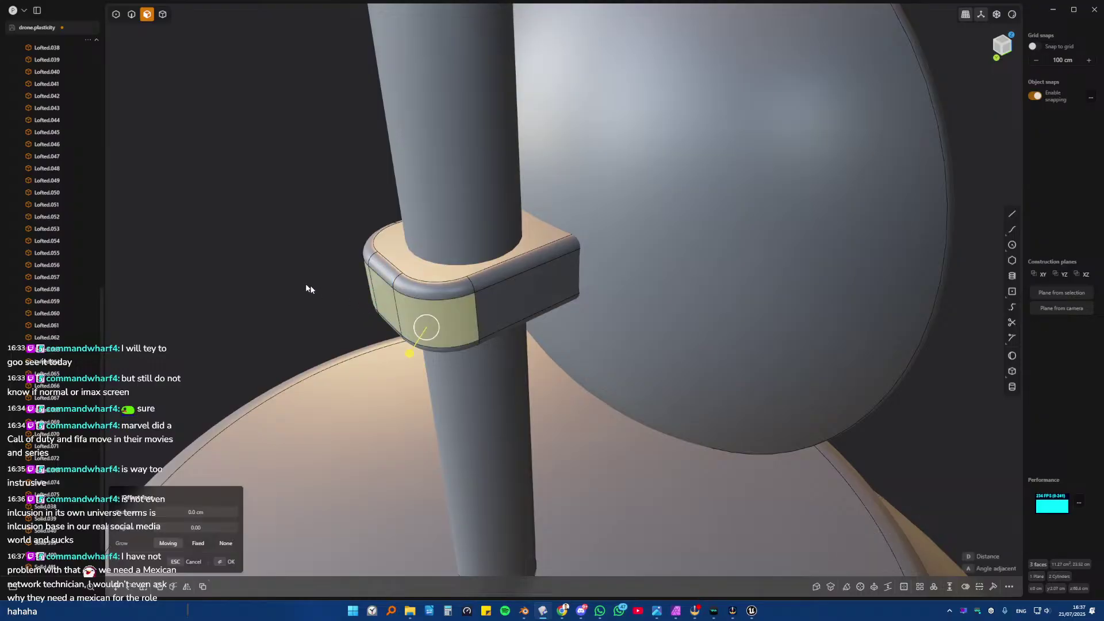
click(308, 288)
- Fillet the two circular edges of the antenna mast's conical tip by about 0.45 cm
scroll(388, 292, down, 5)
middle_drag(543, 303, 332, 272)
scroll(332, 272, down, 6)
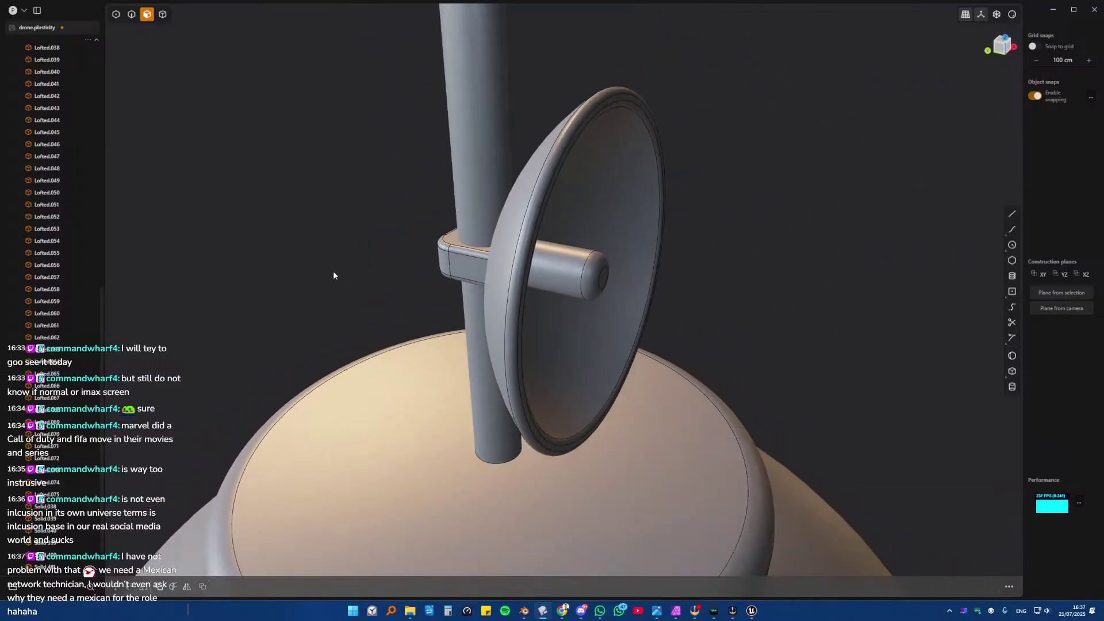
middle_drag(525, 307, 500, 276)
key(2)
drag(497, 278, 690, 395)
key(f)
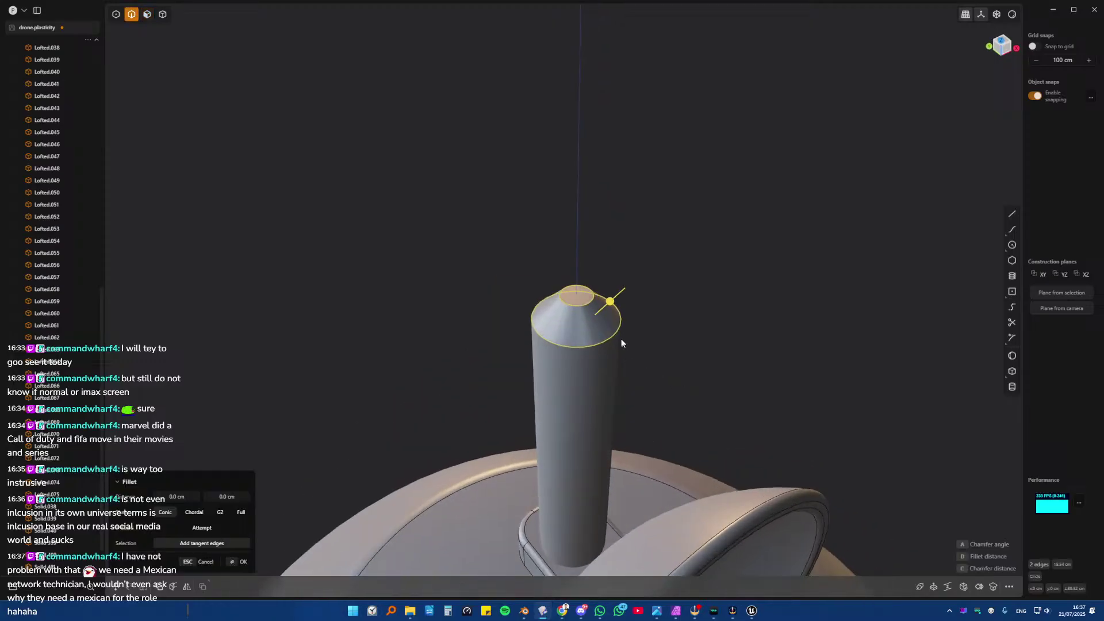
scroll(606, 318, up, 2)
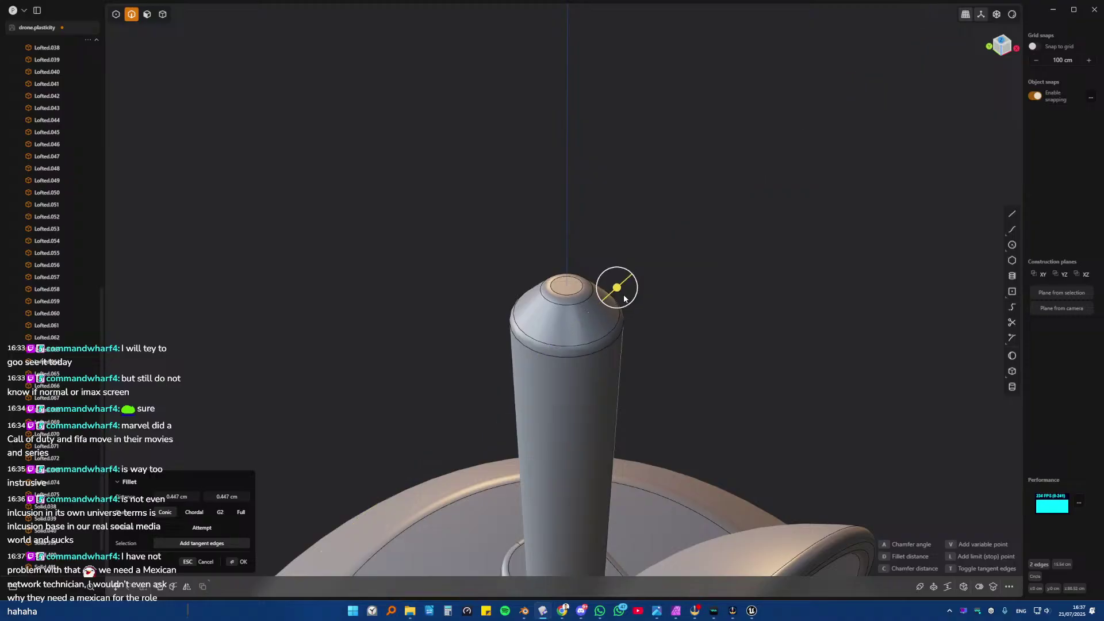
key(Return)
scroll(601, 323, down, 6)
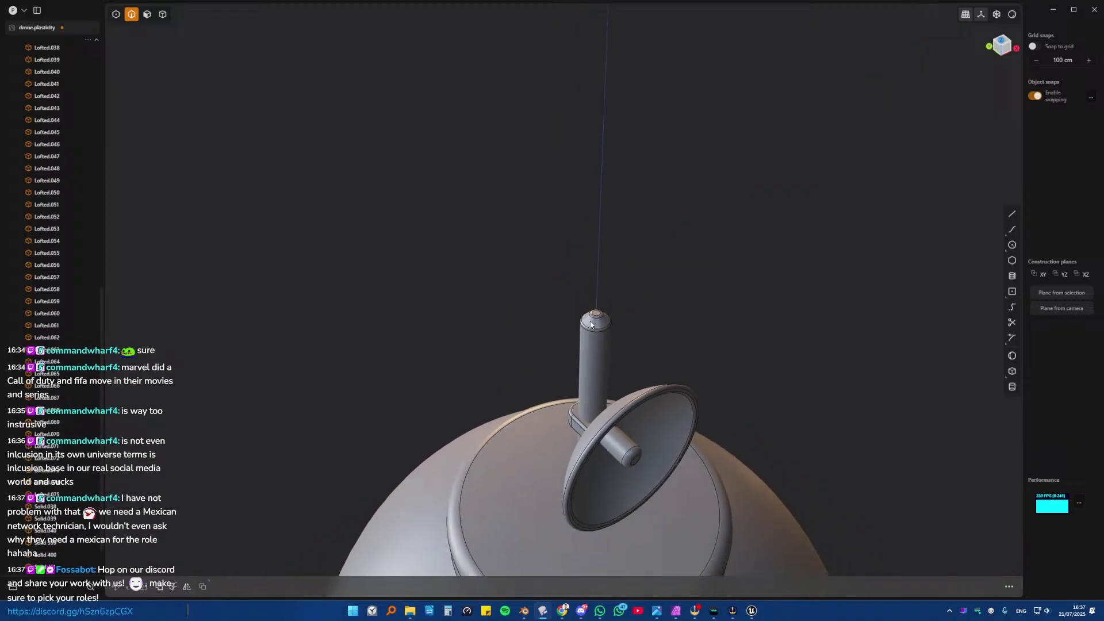
- Isolate the round cap disc that sits on top of the spherical body beneath the antenna
middle_drag(665, 327, 567, 313)
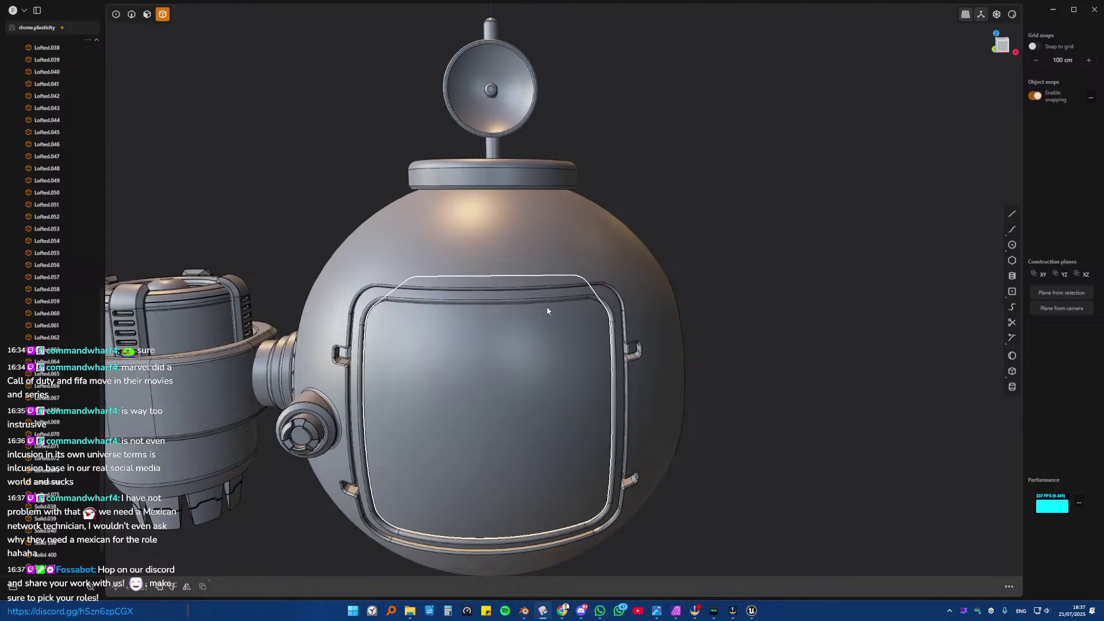
click(505, 174)
scroll(411, 364, up, 3)
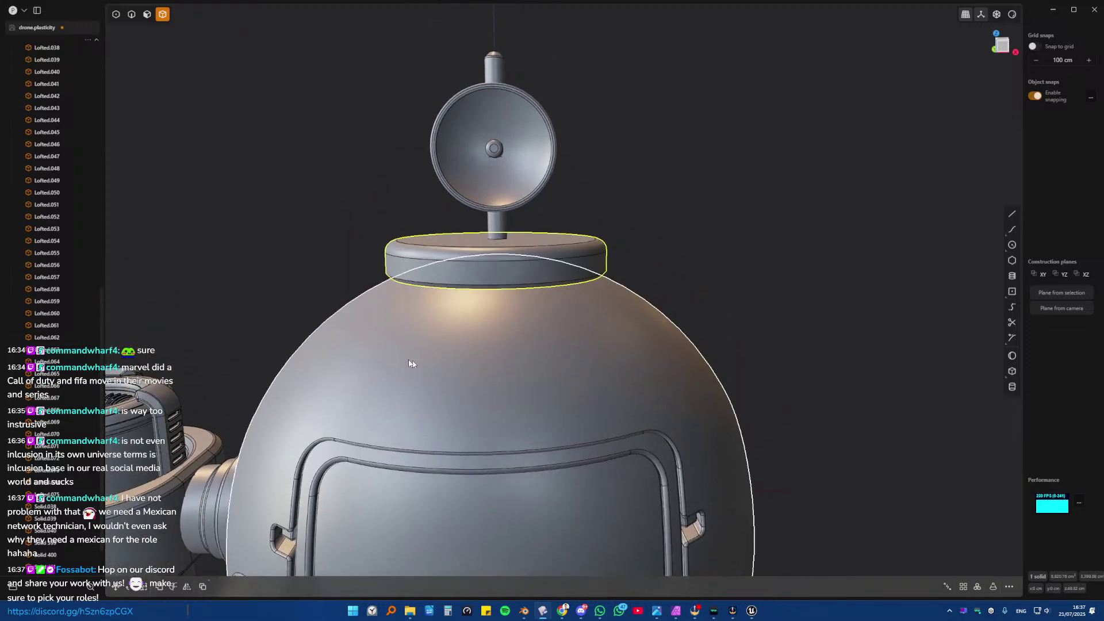
scroll(416, 322, up, 2)
key(/)
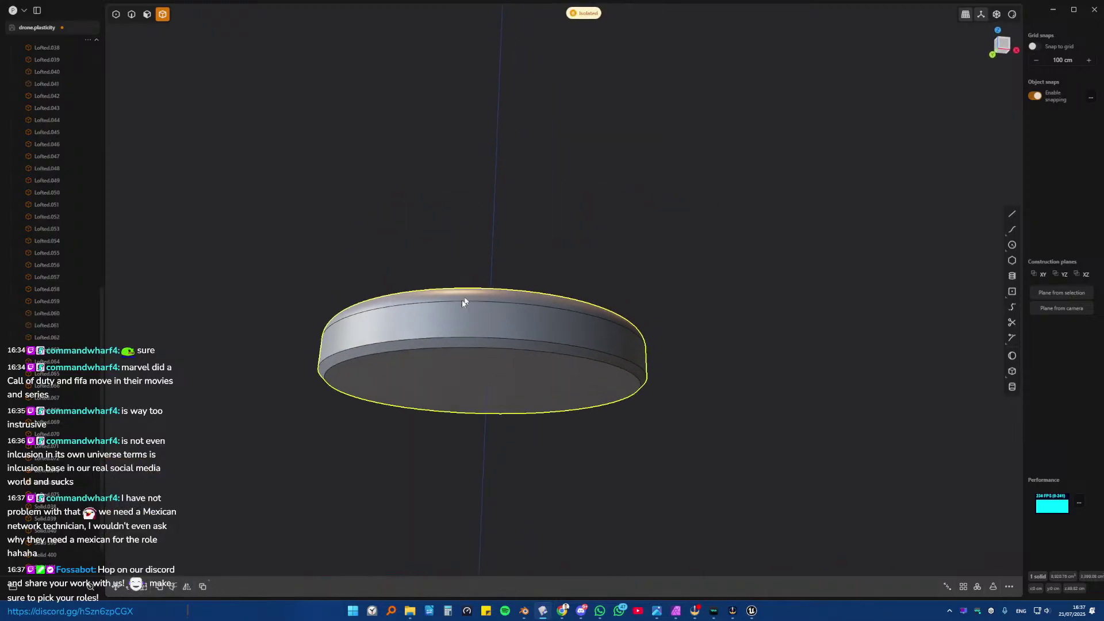
- Fillet both circular edges of the bevel around the cap disc's underside, and exit isolation
key(2)
click(429, 348)
key(f)
scroll(429, 345, up, 3)
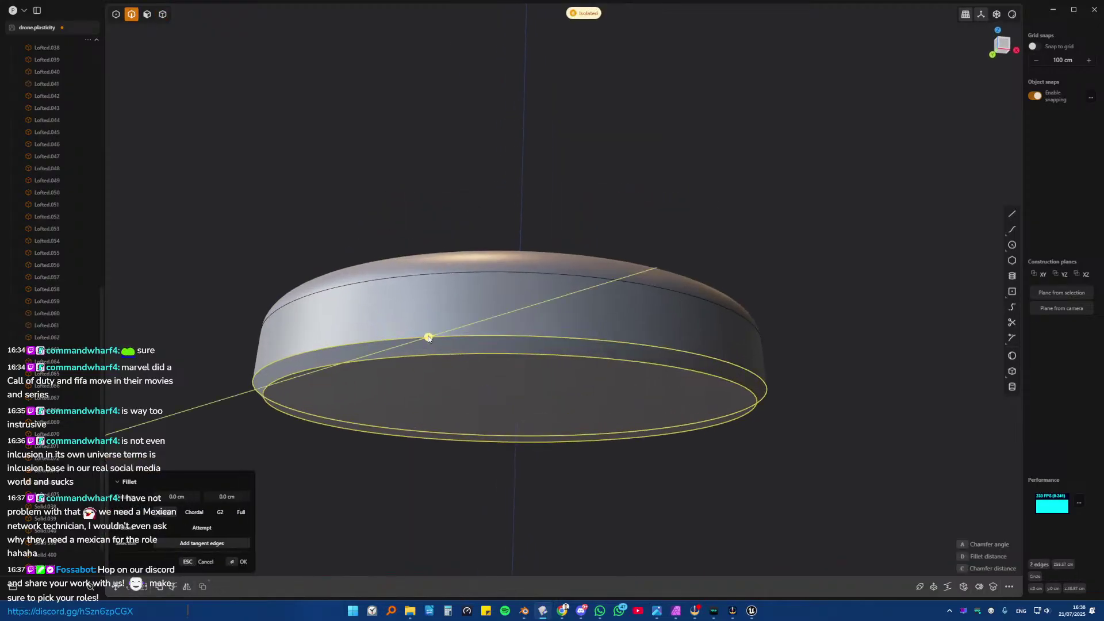
drag(429, 339, 425, 338)
key(Return)
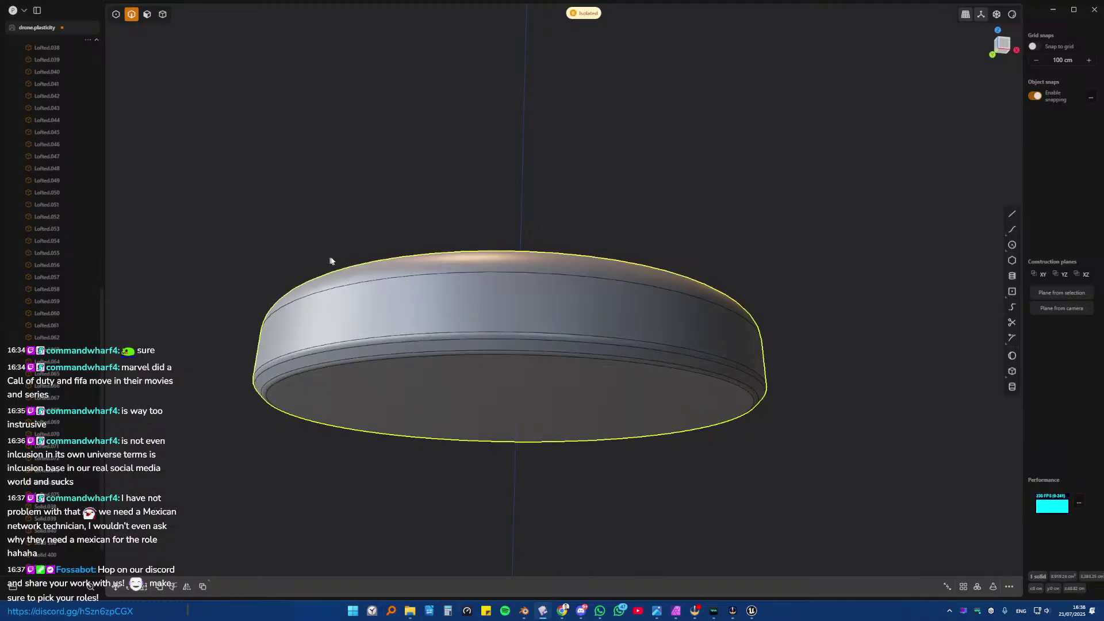
middle_drag(330, 260, 524, 366)
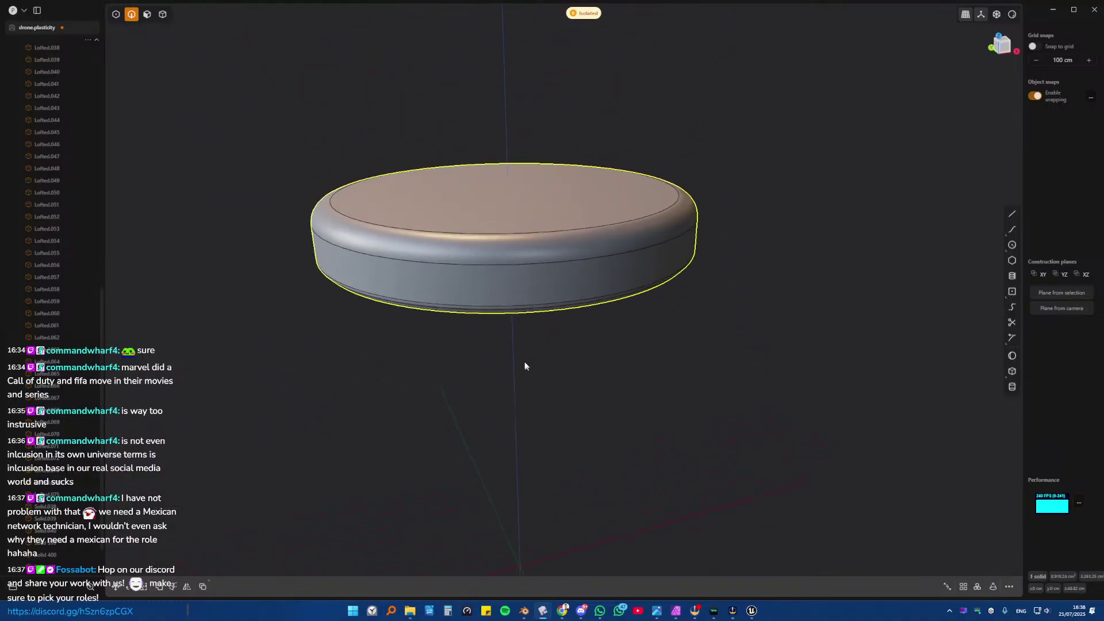
click(515, 347)
key(/)
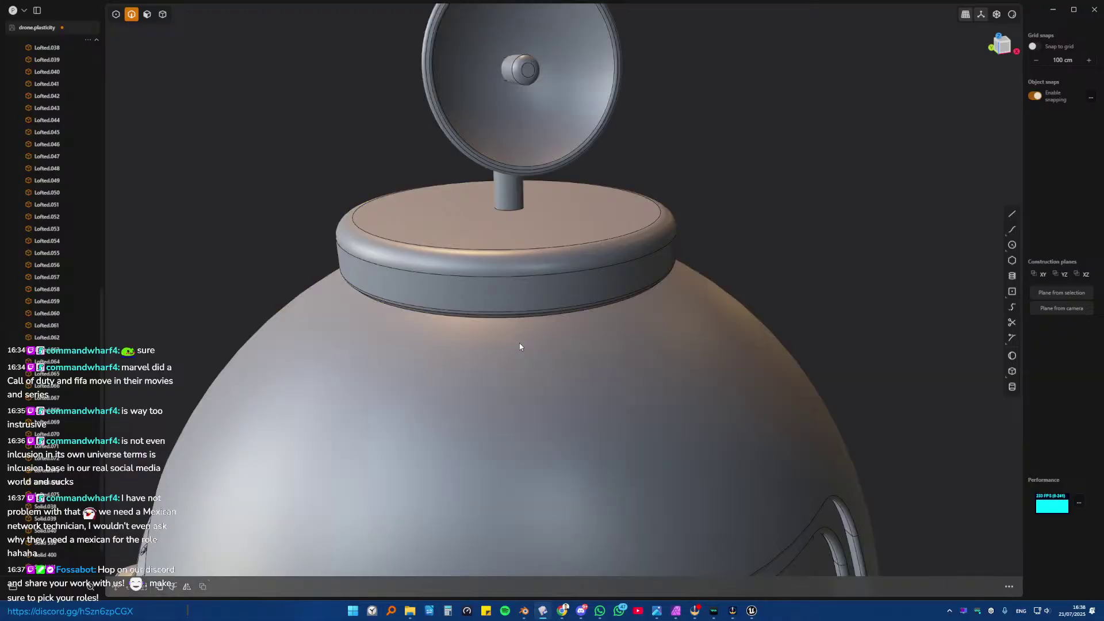
- Examine the spherical body, front hatch and side thruster from several angles and from the front view
middle_drag(678, 312, 472, 282)
scroll(494, 299, up, 5)
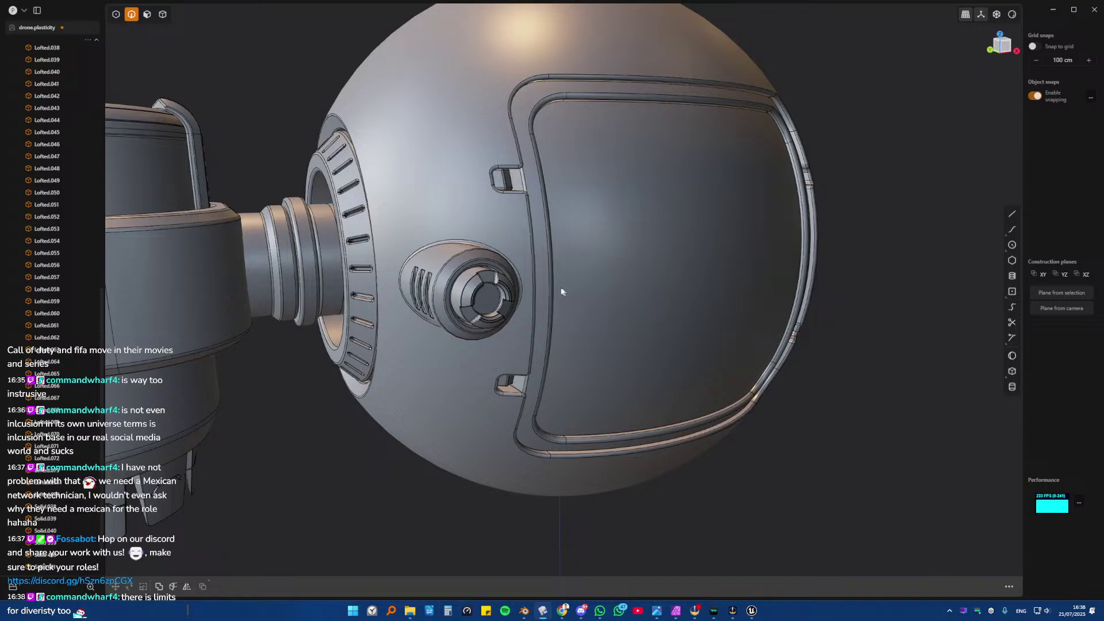
key(KP_1)
key(4)
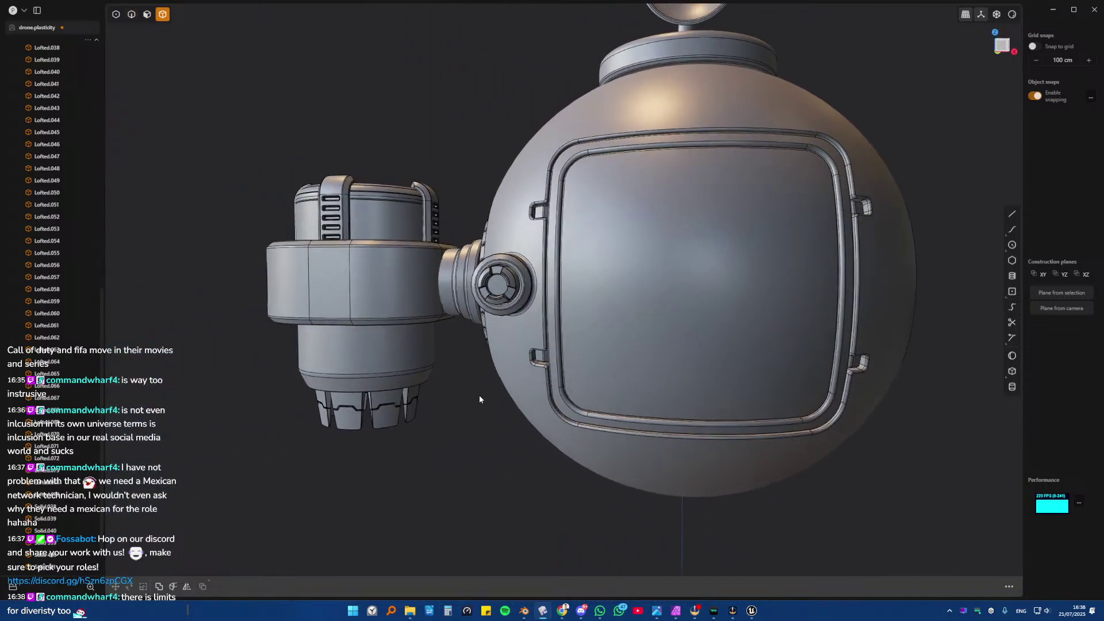
middle_drag(479, 395, 499, 318)
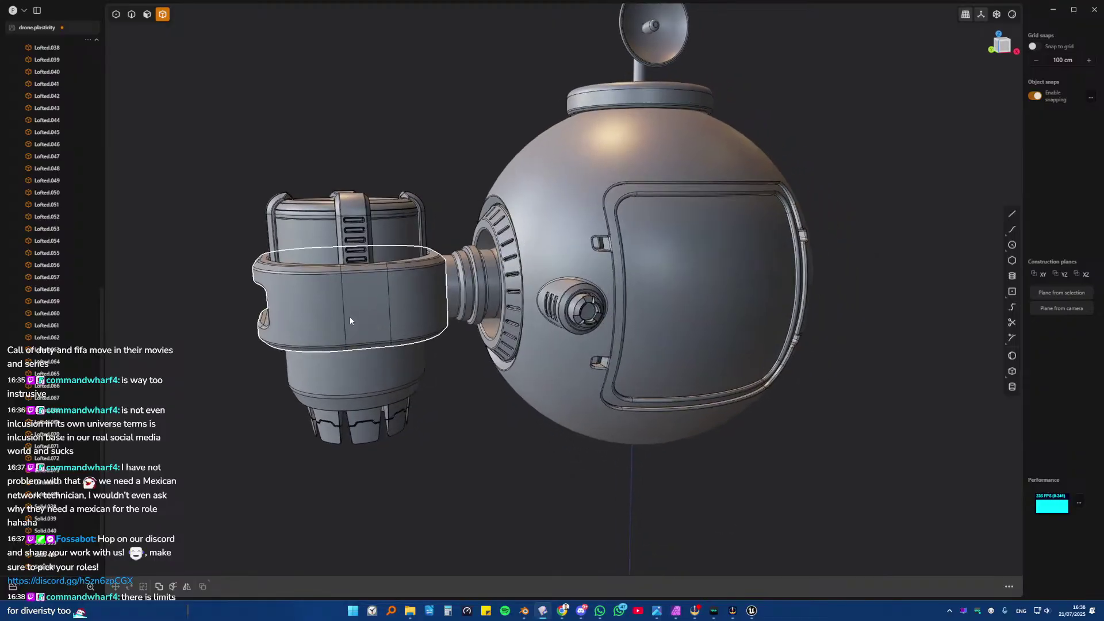
middle_drag(350, 320, 335, 303)
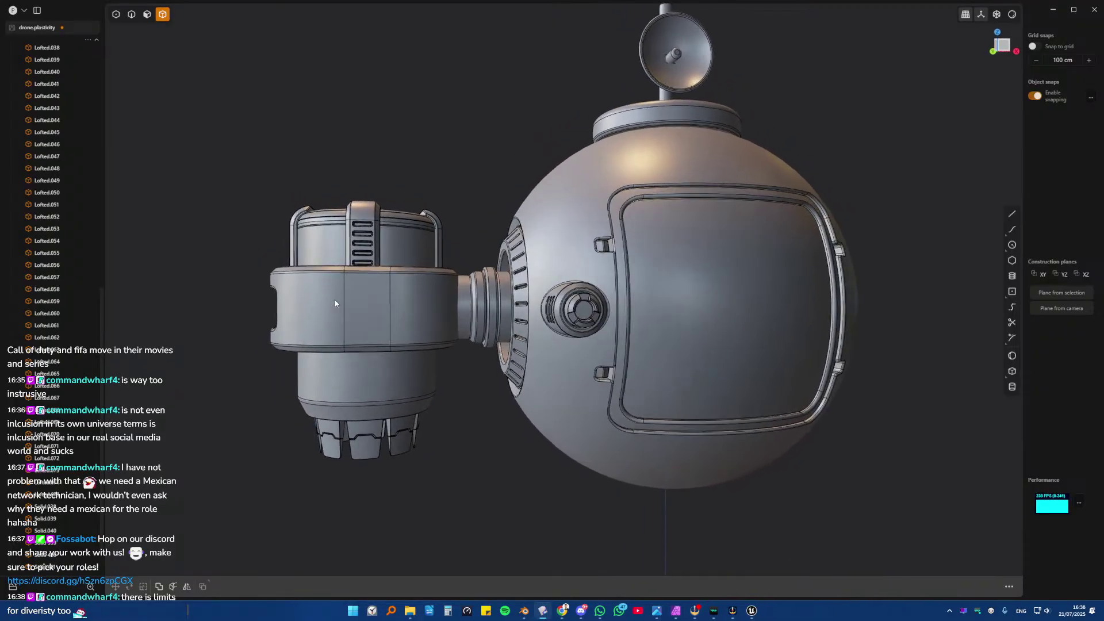
key(KP_1)
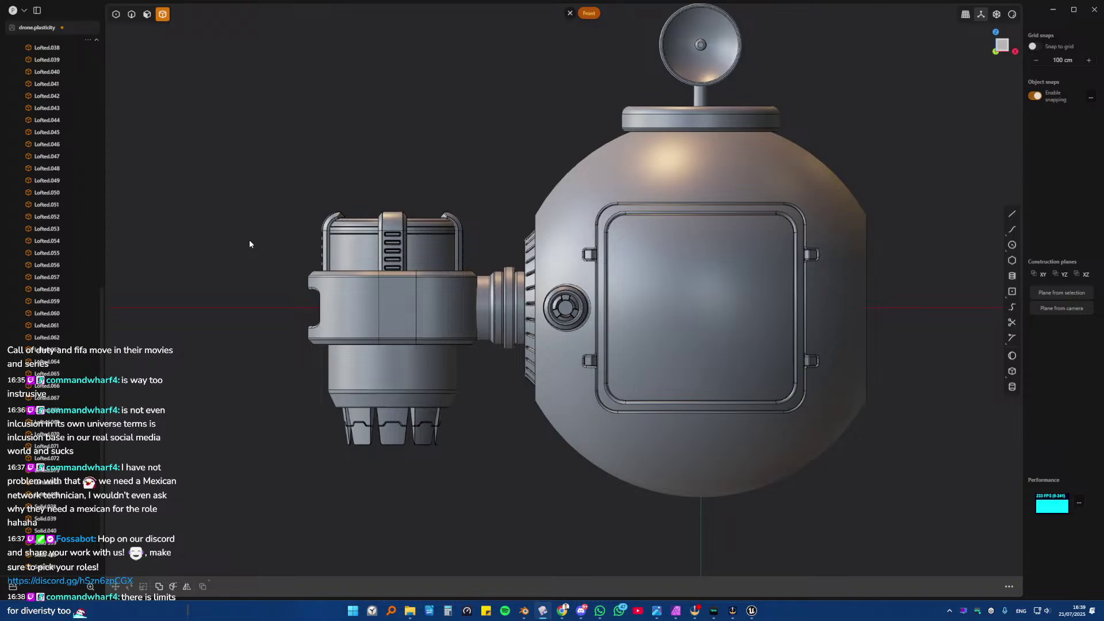
- Offset the narrow cylindrical face of the arm joint next to the thruster housing inward by about 0.83 cm
scroll(502, 240, up, 3)
middle_drag(451, 282, 415, 329)
scroll(454, 294, up, 5)
click(569, 238)
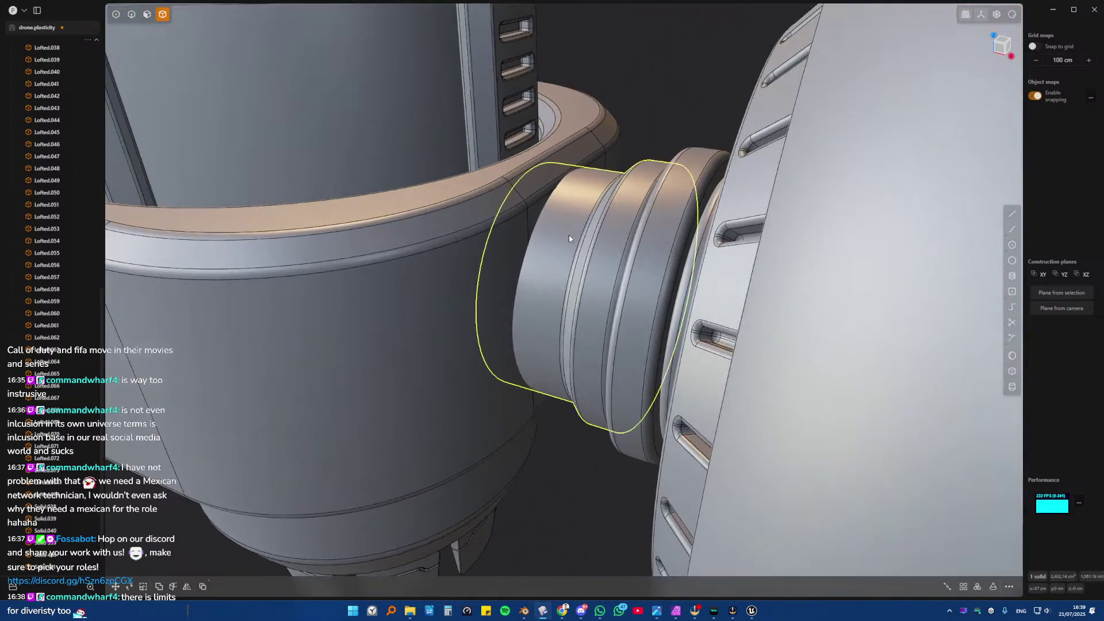
middle_drag(568, 235, 539, 249)
key(3)
click(539, 250)
key(o)
drag(540, 237, 539, 241)
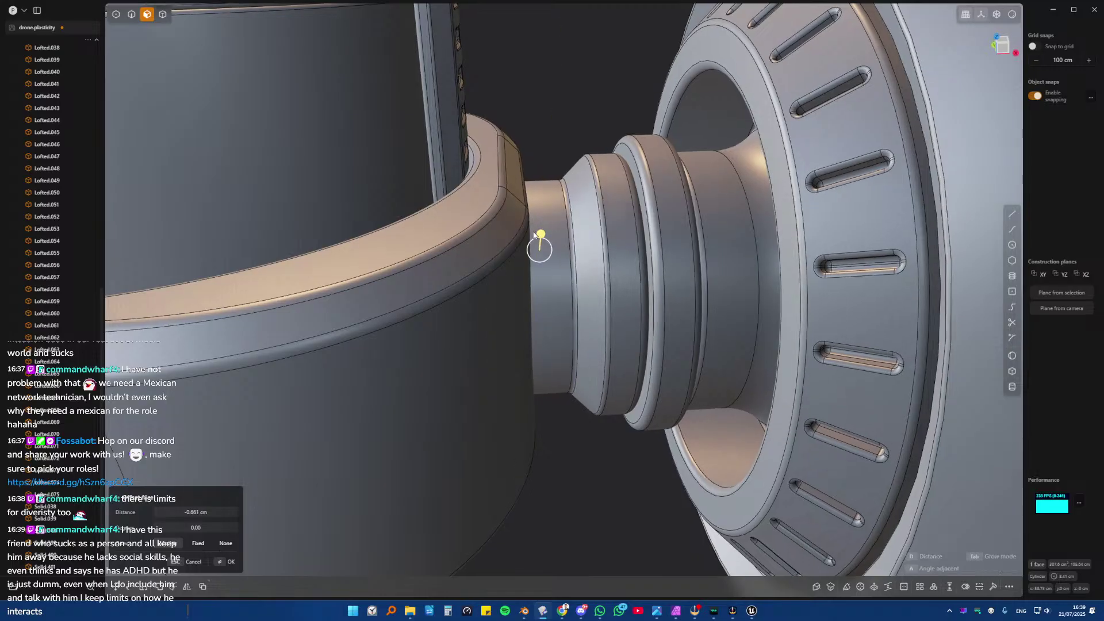
mouse_move(537, 242)
middle_down()
mouse_move(517, 233)
mouse_move(535, 244)
middle_up()
drag(535, 244, 535, 239)
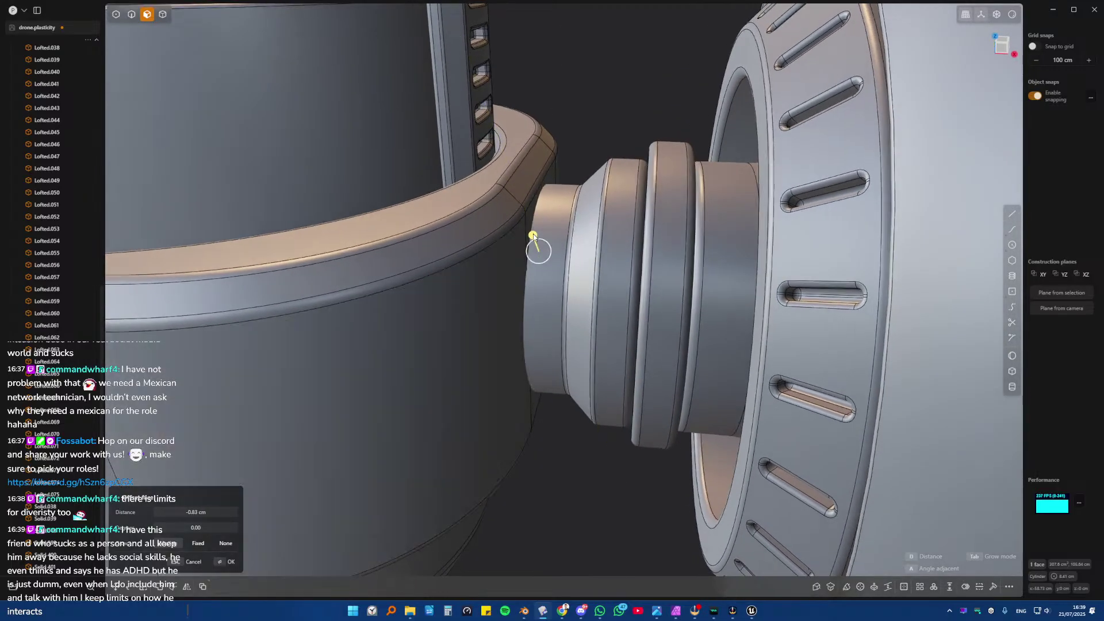
key(Return)
- Examine the reshaped arm joint up close and the whole drone from the front and side for remaining flaws
mouse_move(535, 227)
middle_down()
mouse_move(567, 172)
mouse_move(513, 201)
mouse_move(437, 201)
middle_up()
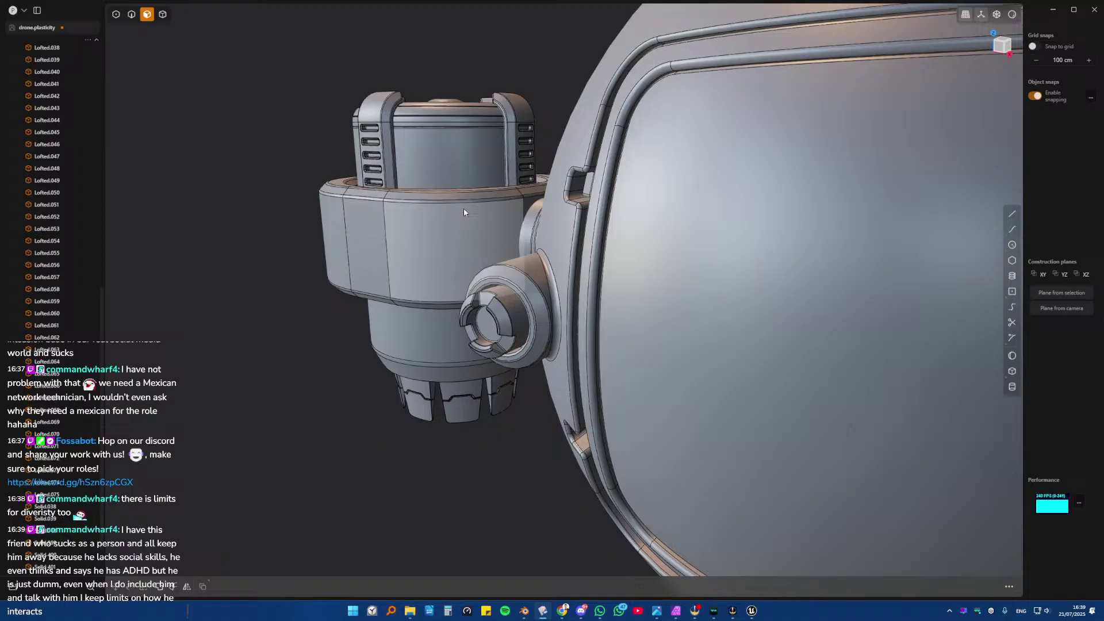
middle_drag(463, 208, 553, 348)
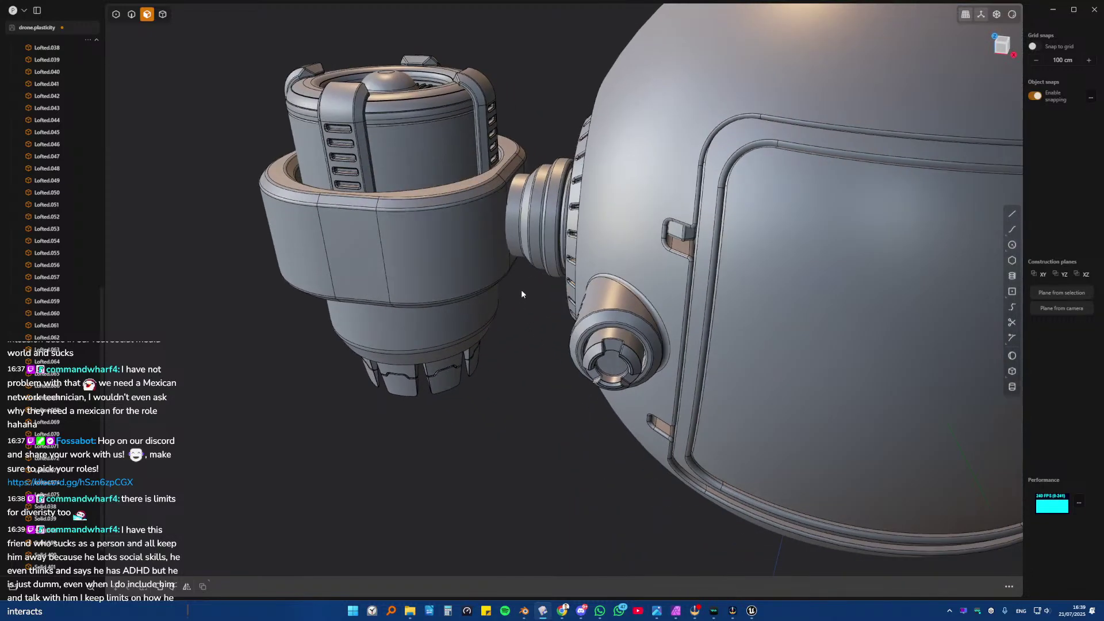
scroll(521, 289, up, 8)
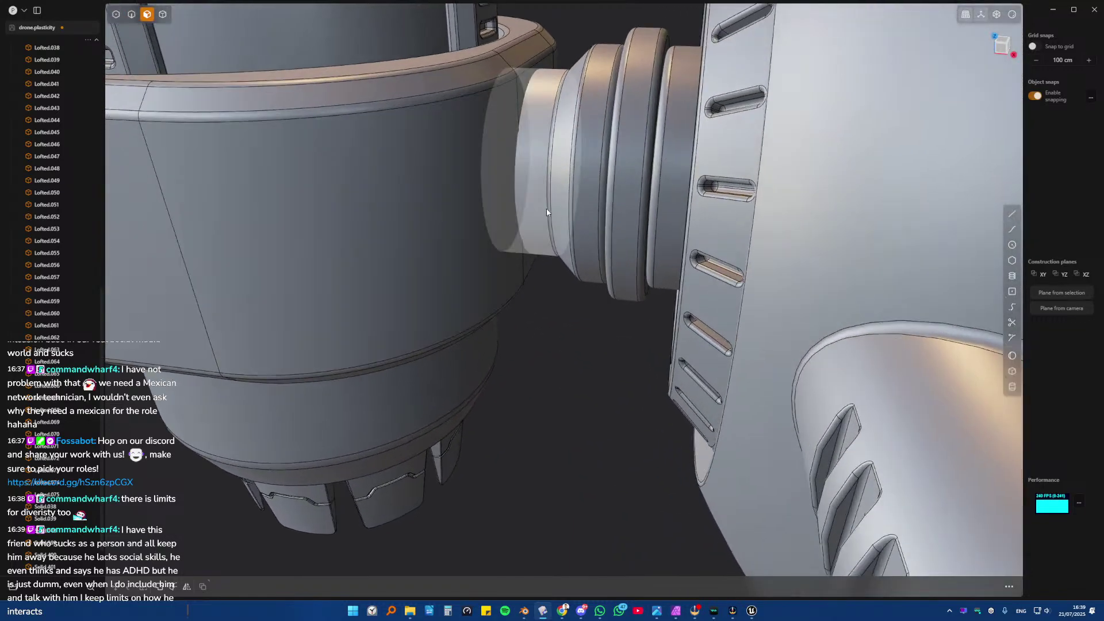
middle_drag(509, 219, 444, 264)
scroll(443, 265, down, 8)
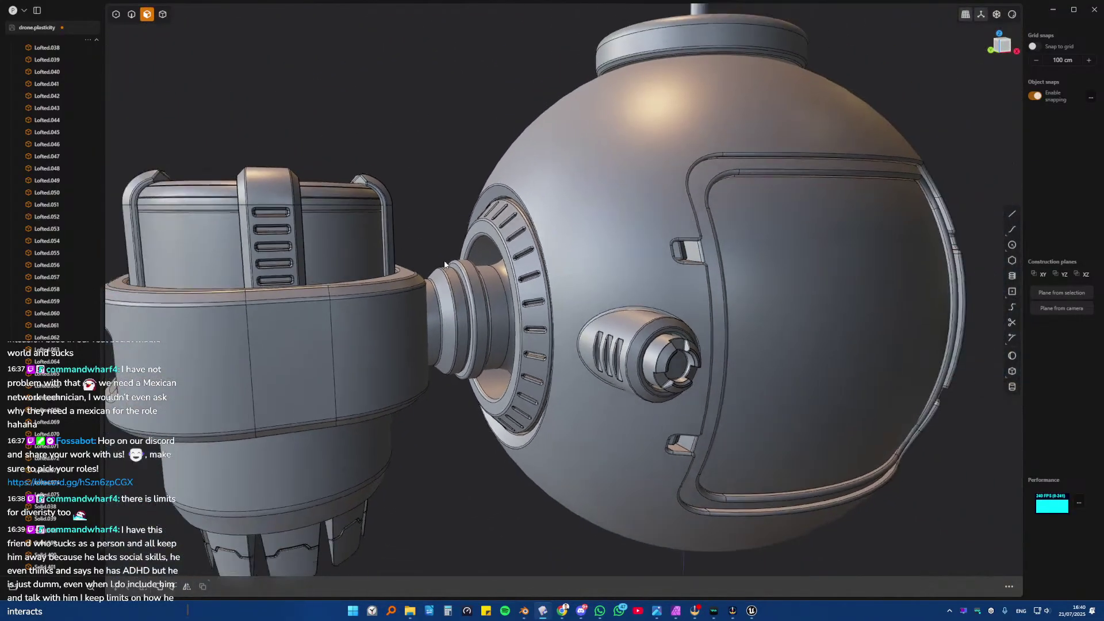
shift+middle_drag(590, 323, 536, 285)
scroll(567, 305, down, 2)
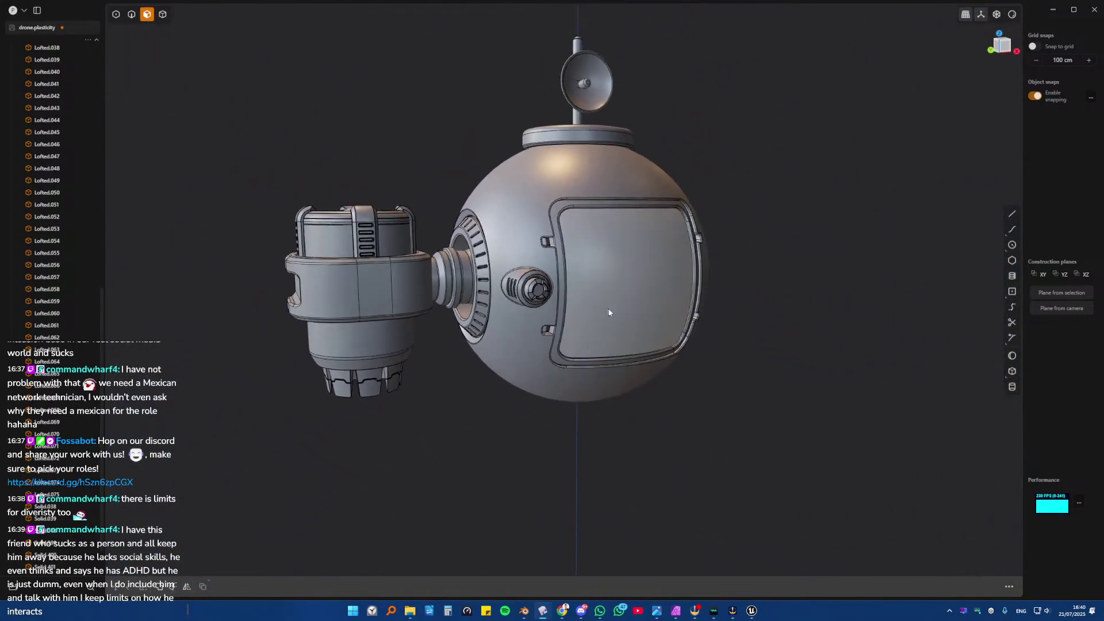
middle_drag(715, 286, 514, 327)
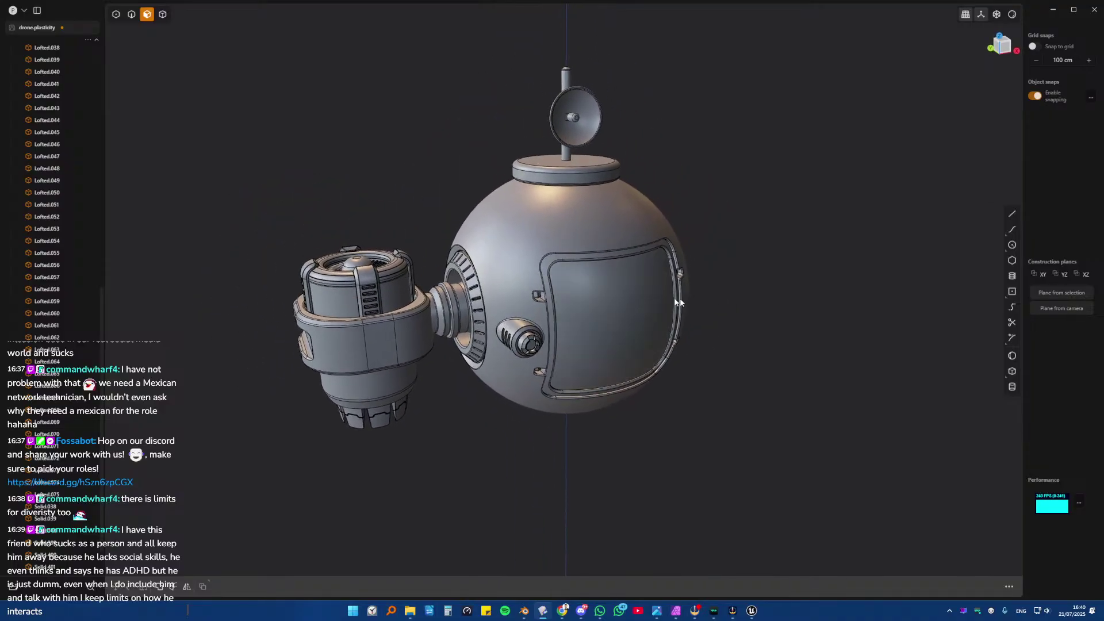
scroll(575, 295, down, 2)
middle_drag(575, 295, 573, 292)
key(4)
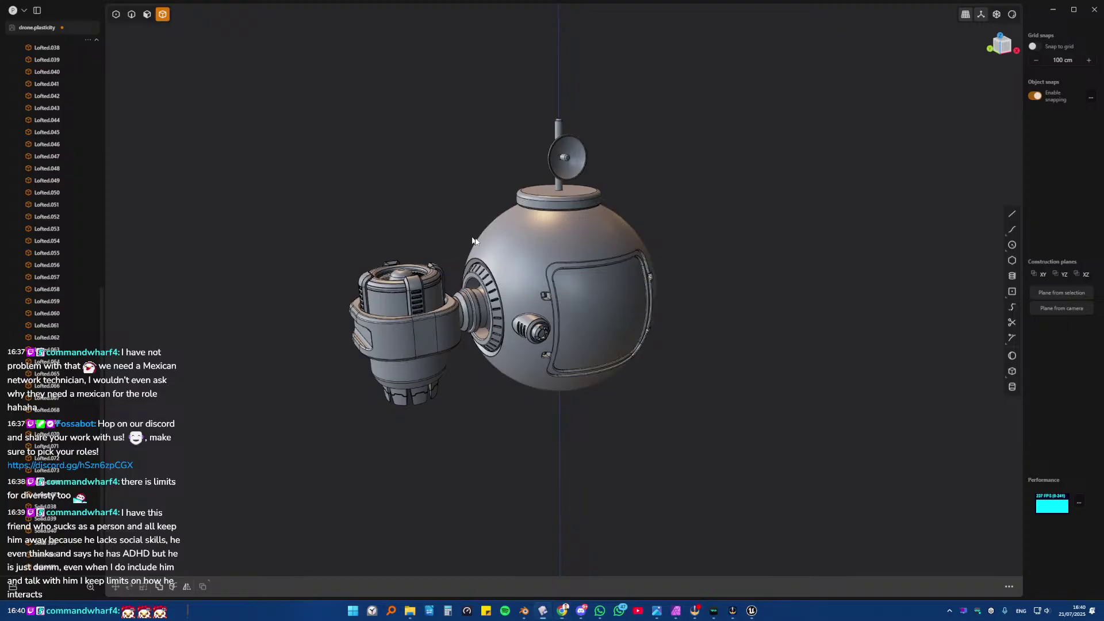
click(501, 264)
click(559, 184)
click(563, 178)
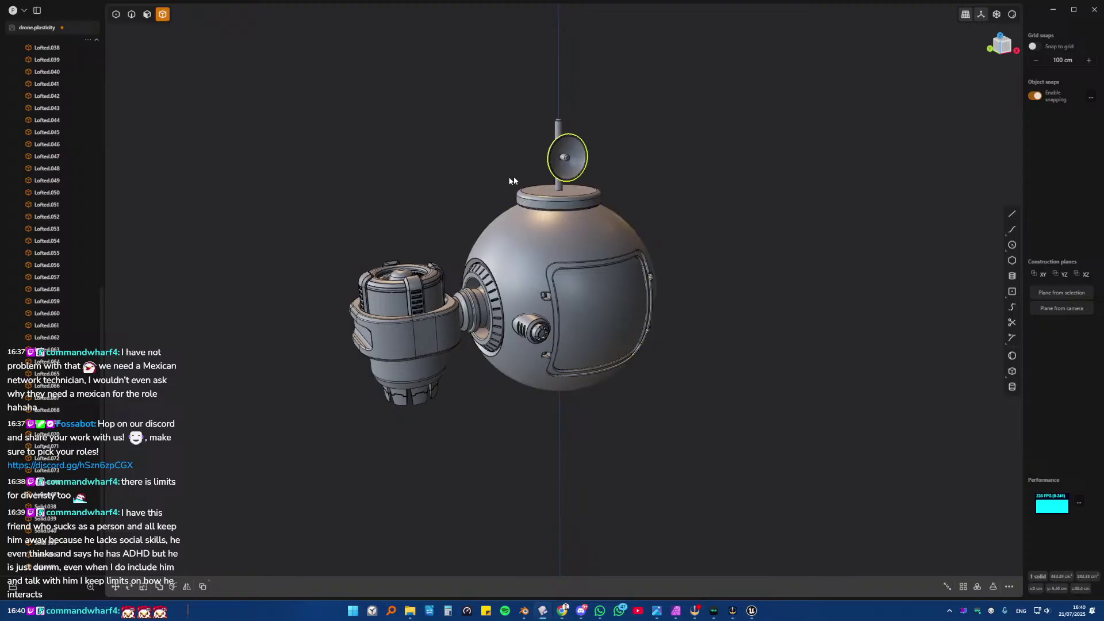
click(508, 176)
scroll(450, 236, up, 3)
scroll(450, 240, up, 5)
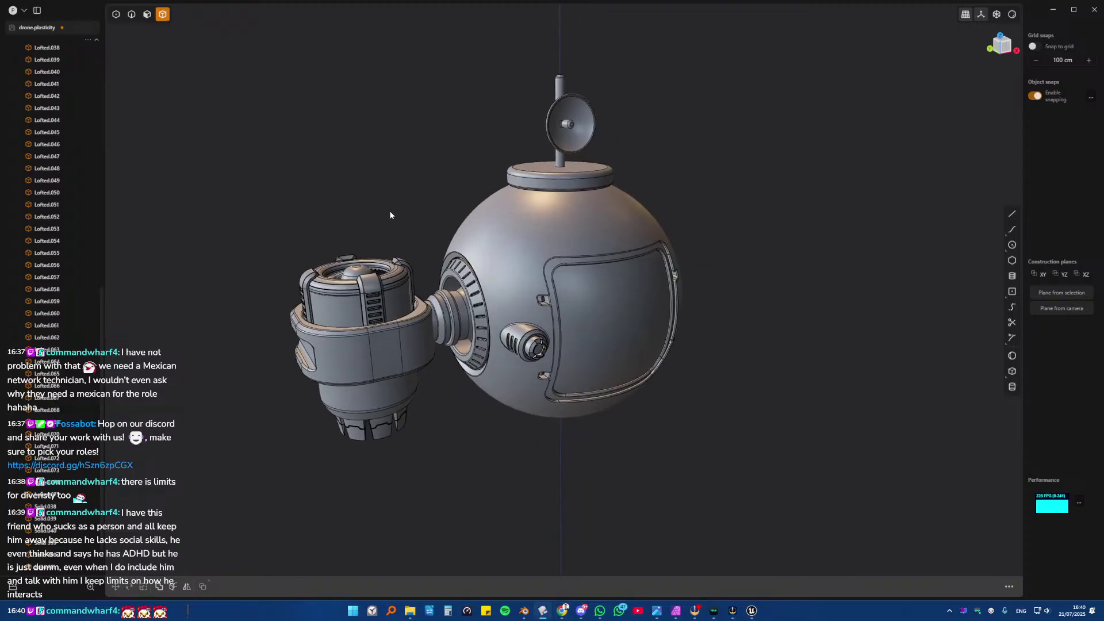
- Examine the thruster housing, arm joint, small side nozzle and front hatch from several angles and distances
scroll(474, 266, down, 5)
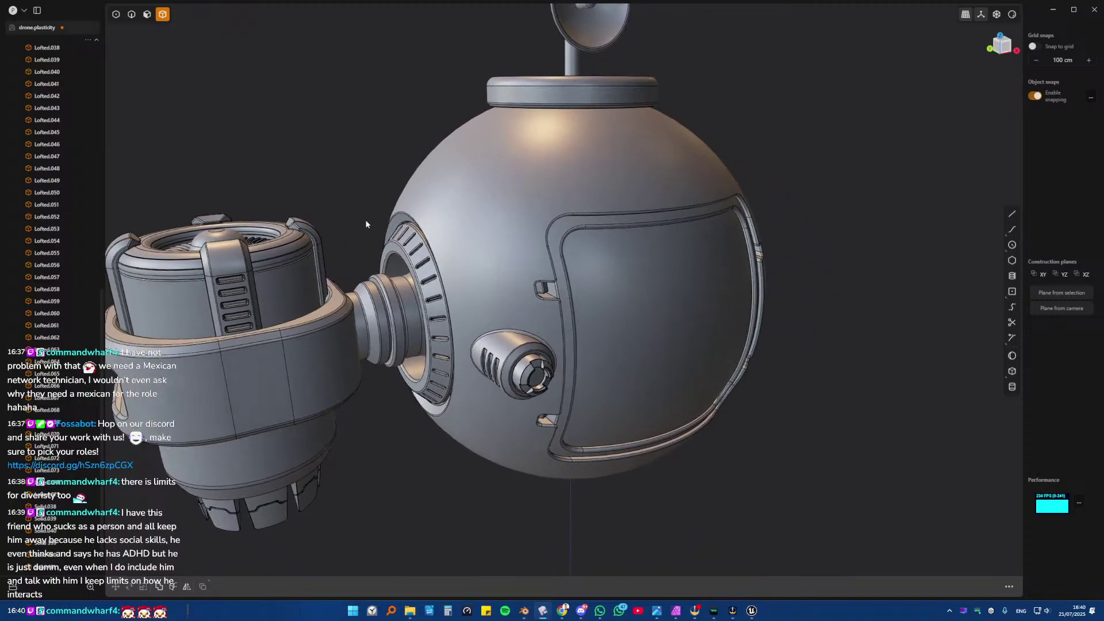
middle_drag(354, 218, 453, 246)
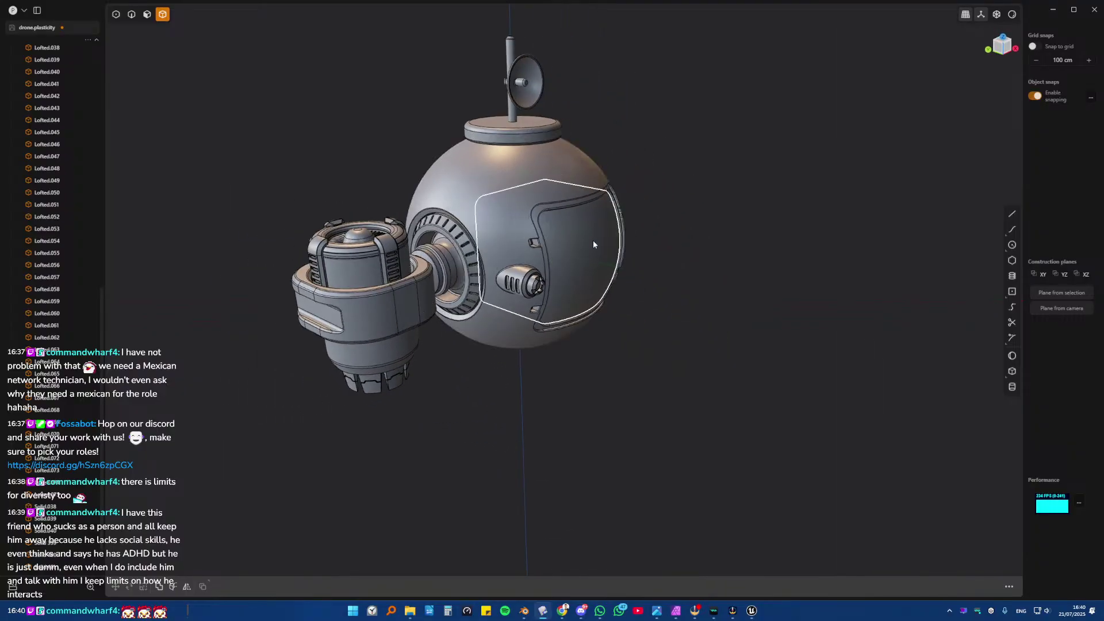
middle_drag(593, 240, 629, 234)
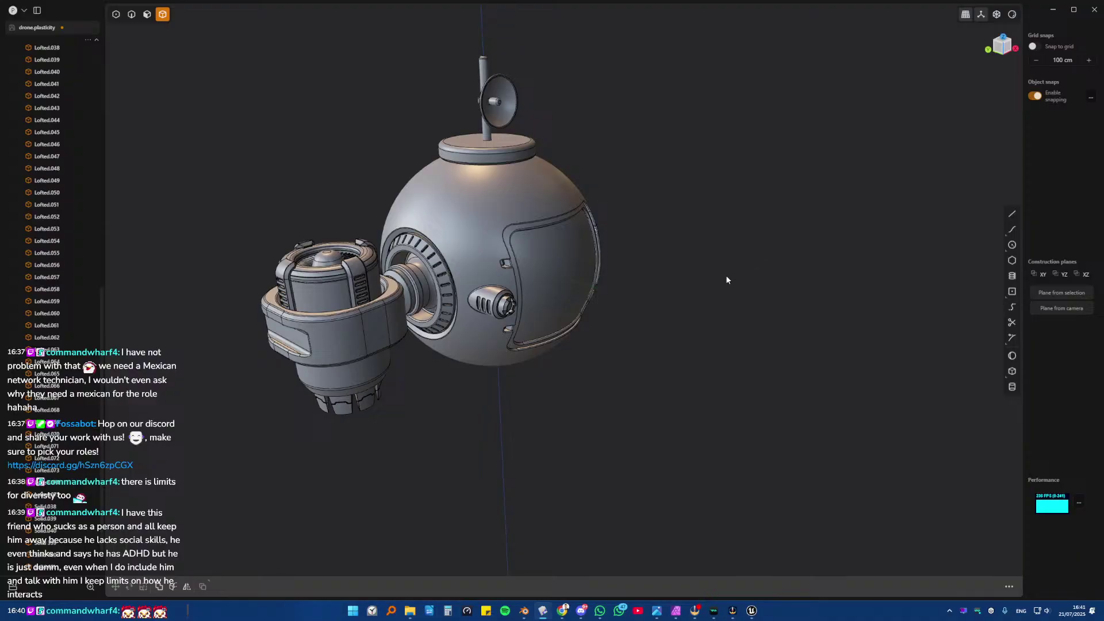
shift+middle_drag(446, 240, 513, 244)
scroll(496, 296, up, 2)
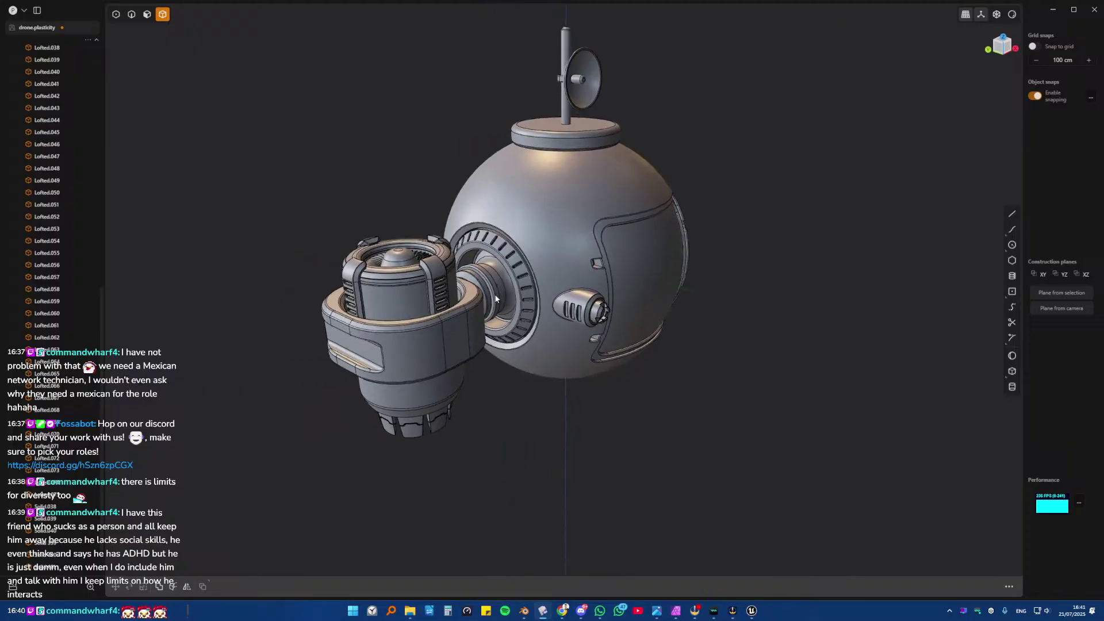
scroll(495, 299, up, 4)
key(3)
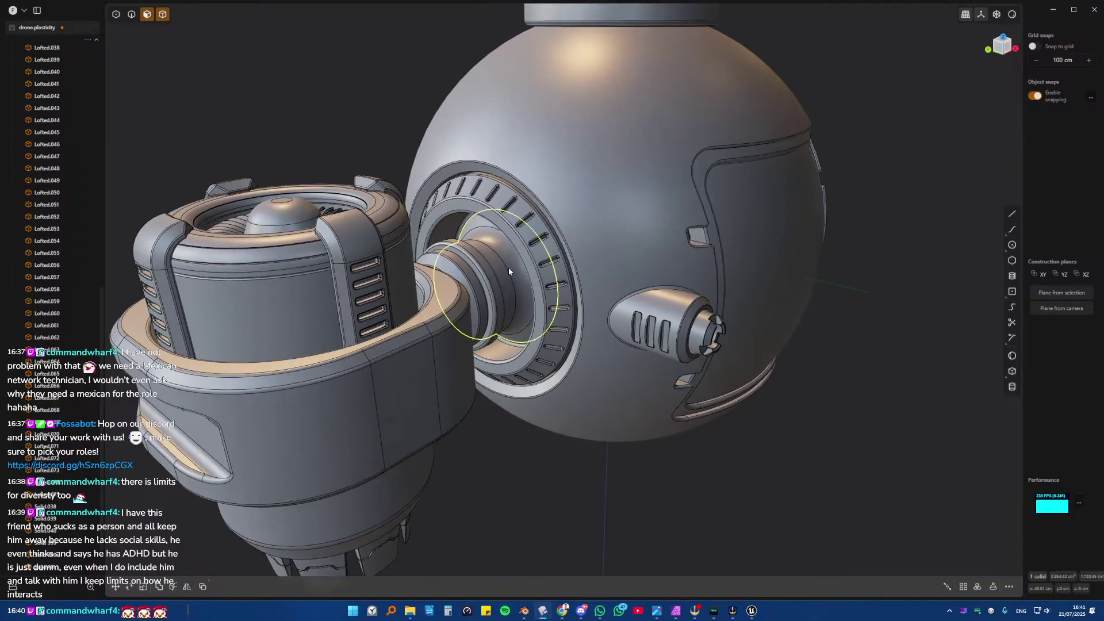
middle_drag(483, 242, 474, 264)
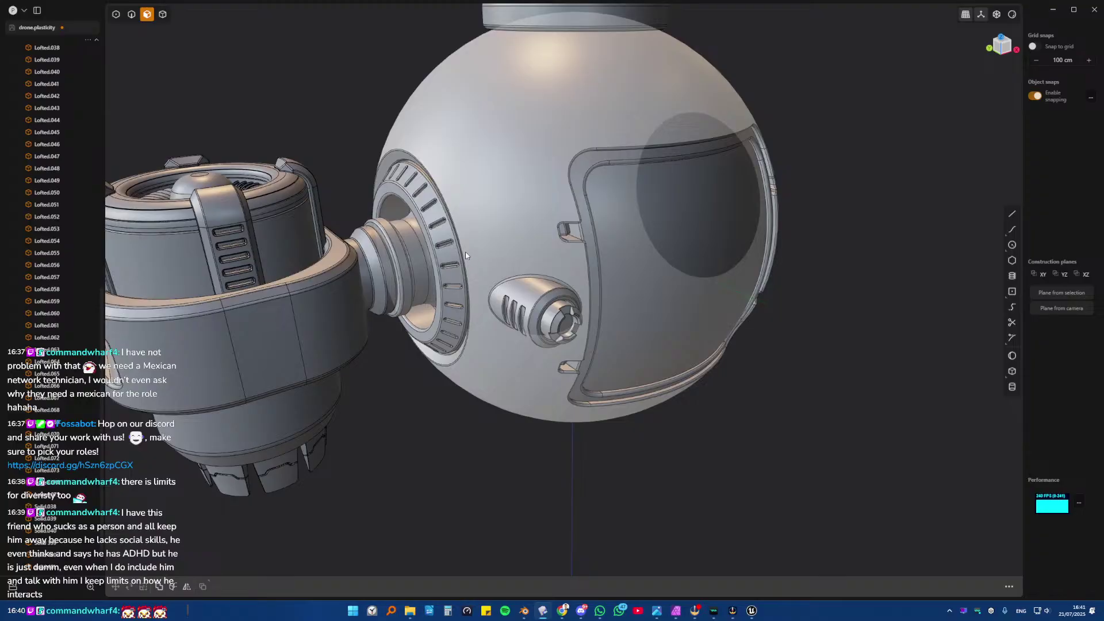
scroll(472, 252, up, 5)
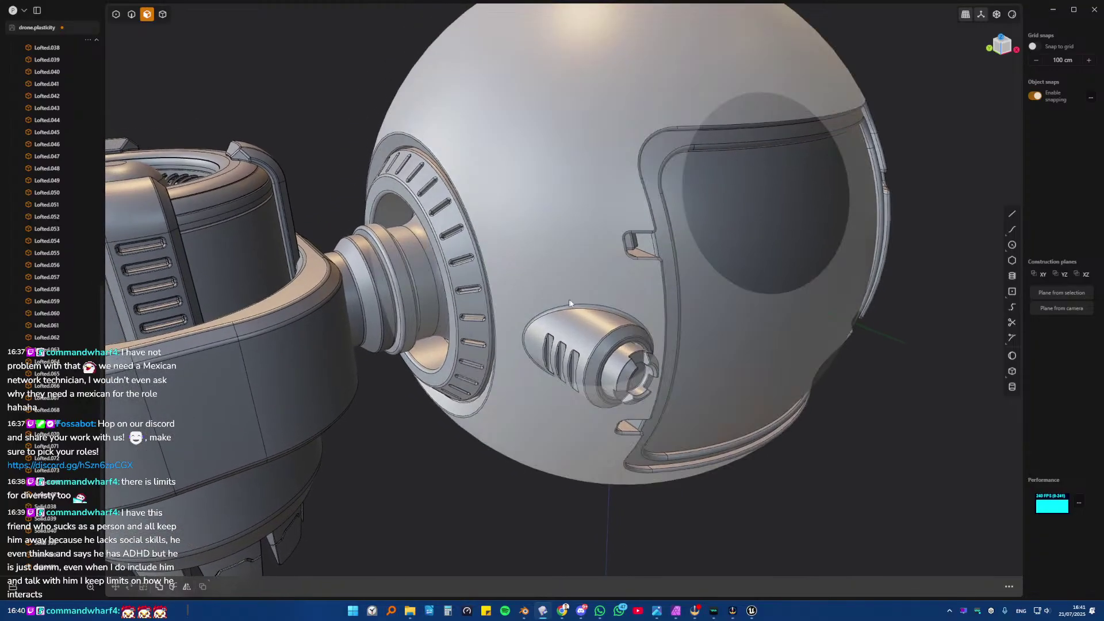
middle_drag(931, 399, 544, 274)
scroll(532, 278, up, 6)
scroll(629, 277, down, 5)
scroll(544, 275, down, 2)
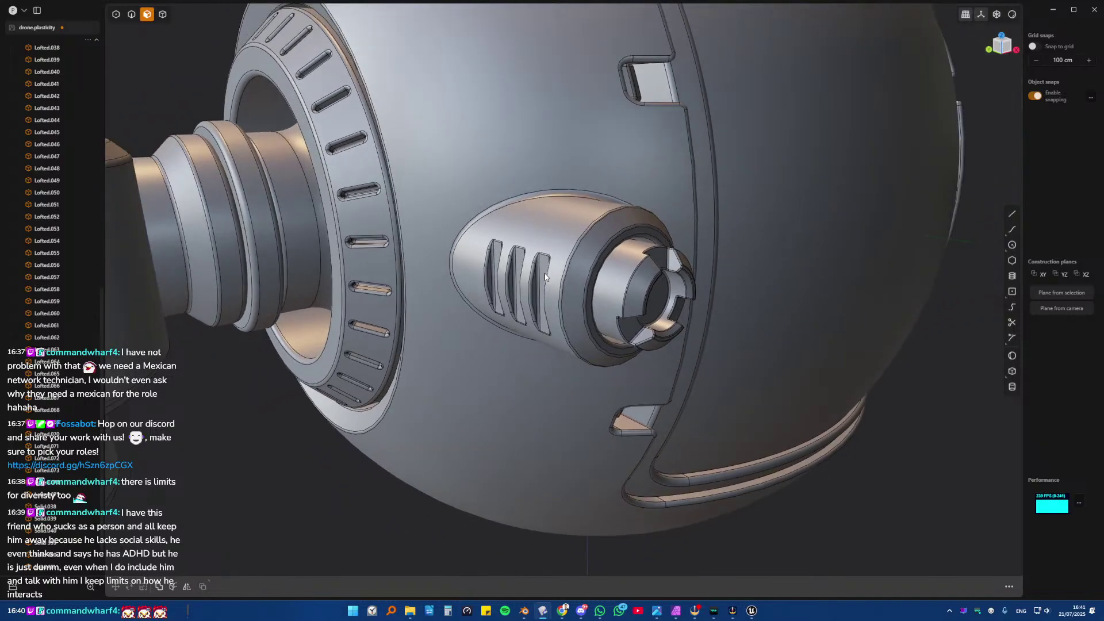
scroll(624, 284, down, 8)
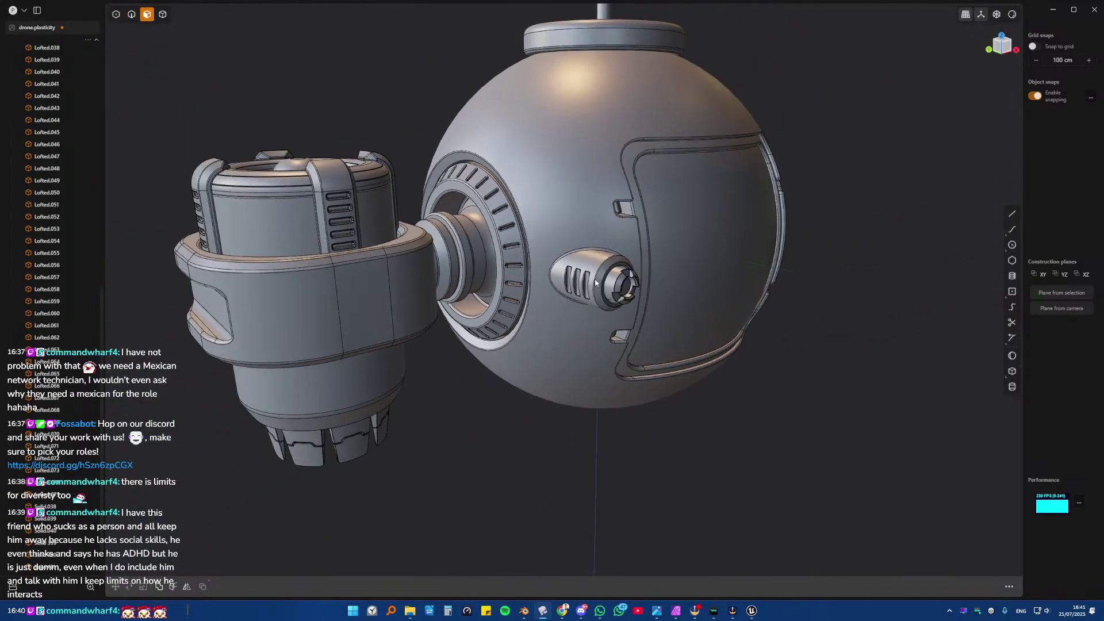
- Isolate the thruster's outer ring housing and view it from the right side
middle_drag(496, 323, 457, 220)
key(4)
click(409, 215)
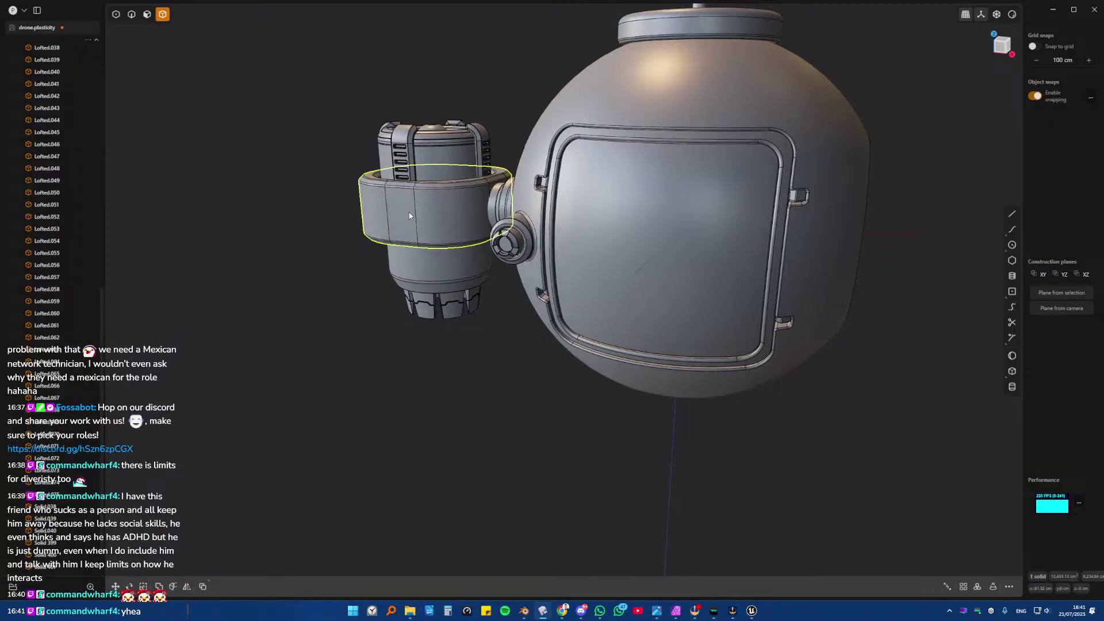
key(slash)
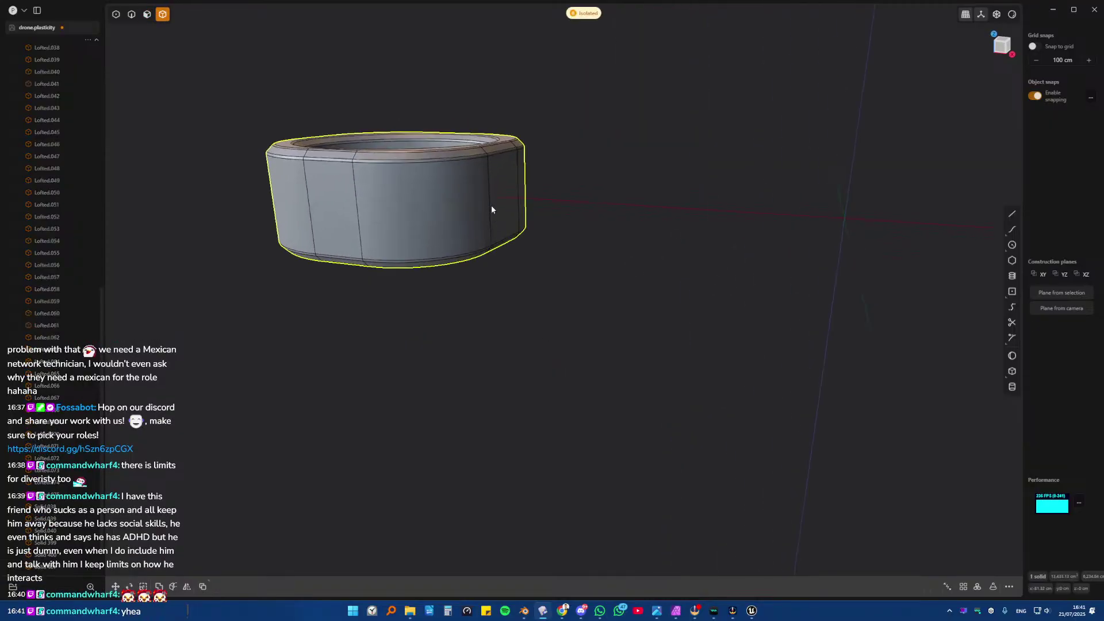
key(KP_3)
shift+middle_drag(490, 211, 637, 497)
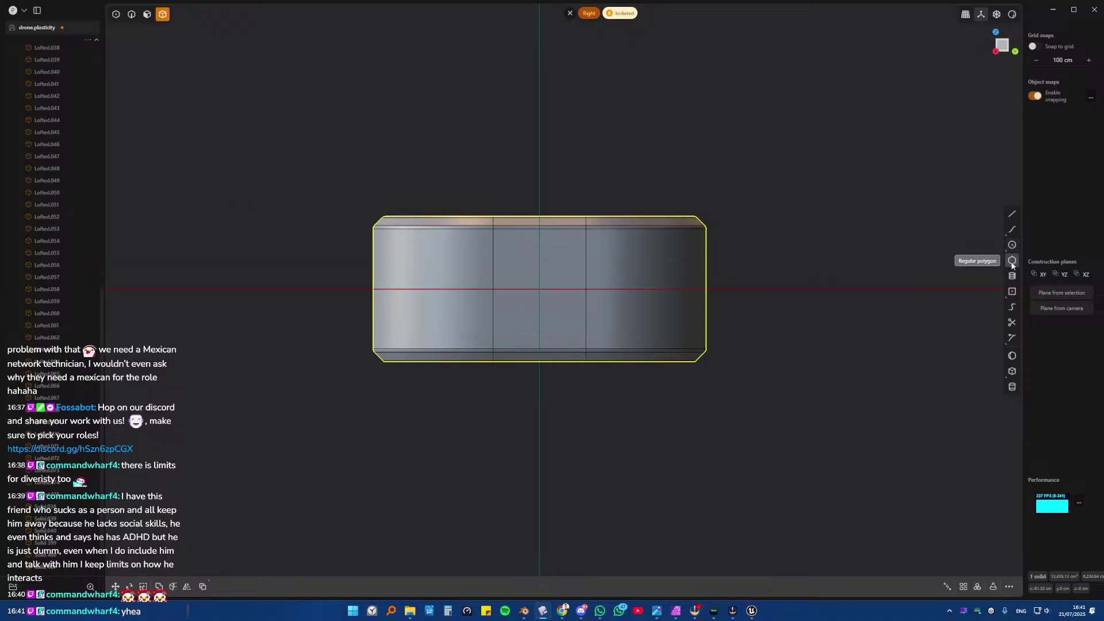
- Draw a circle centred on the origin over the ring housing's side and scale it down to about 7.1 cm radius
click(1011, 245)
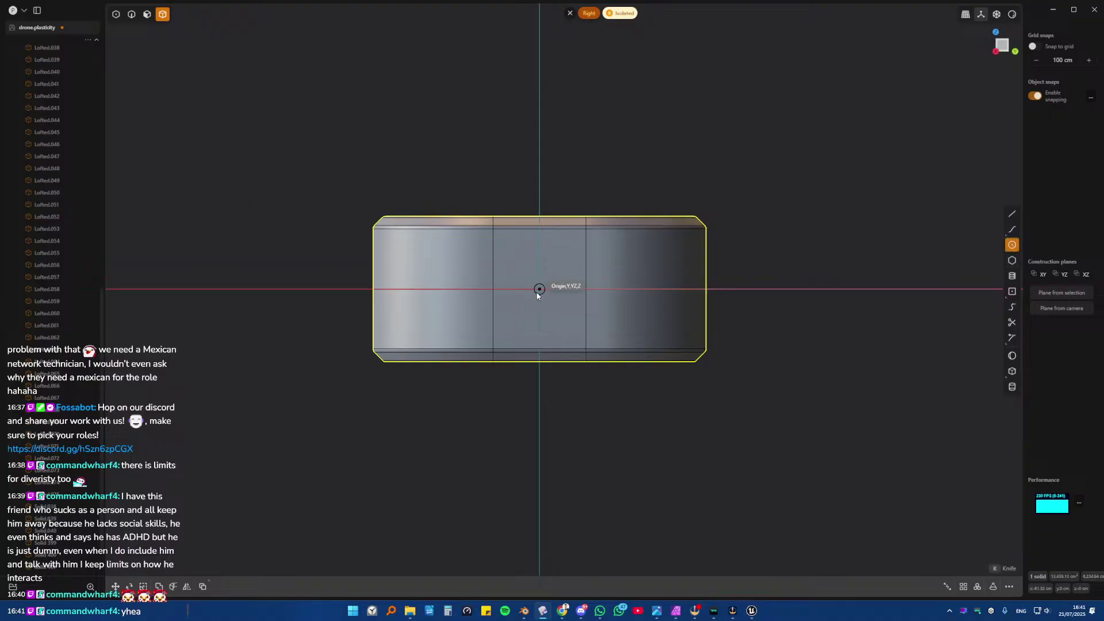
click(540, 290)
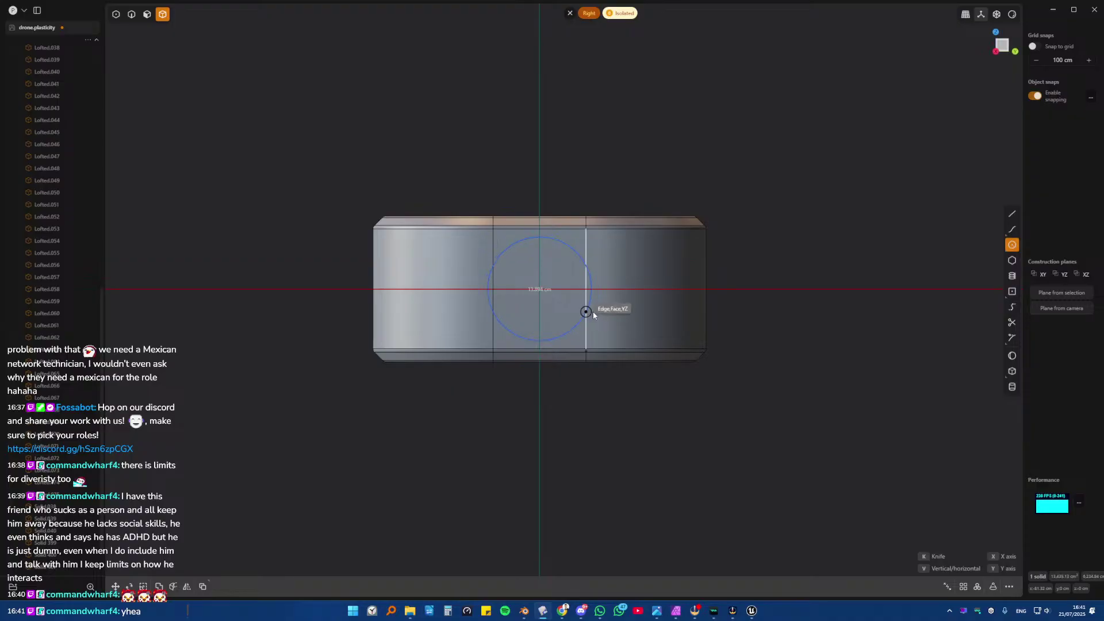
click(593, 313)
middle_drag(592, 311, 537, 307)
click(538, 311)
key(s)
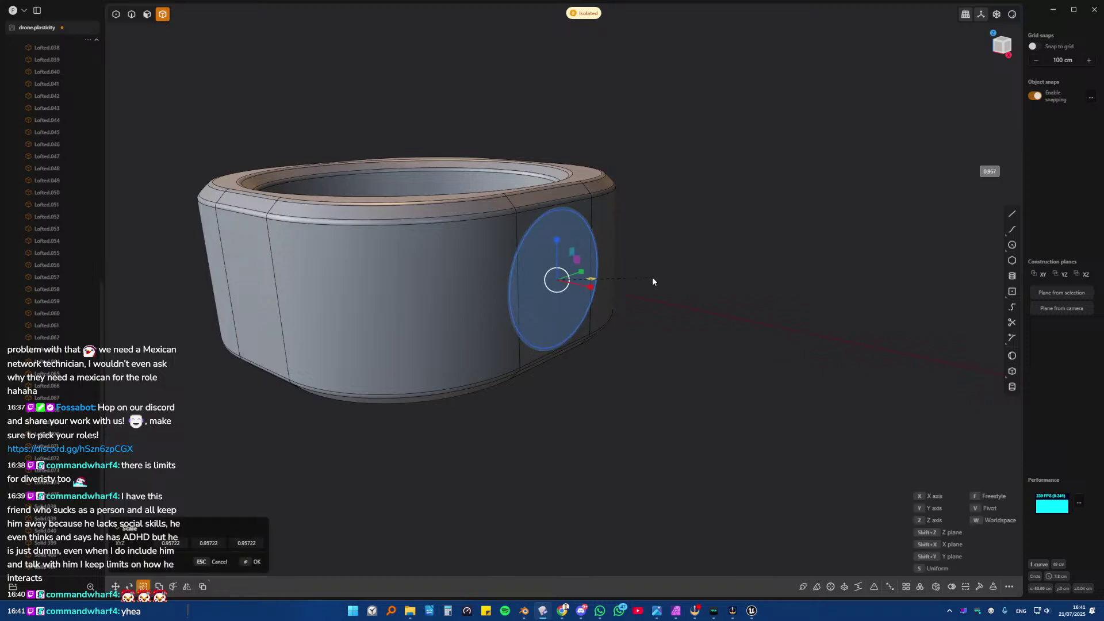
click(647, 282)
- Extrude the circular region on the ring housing's side into a disc, using a distance of about 2.6 cm
middle_drag(647, 281, 614, 286)
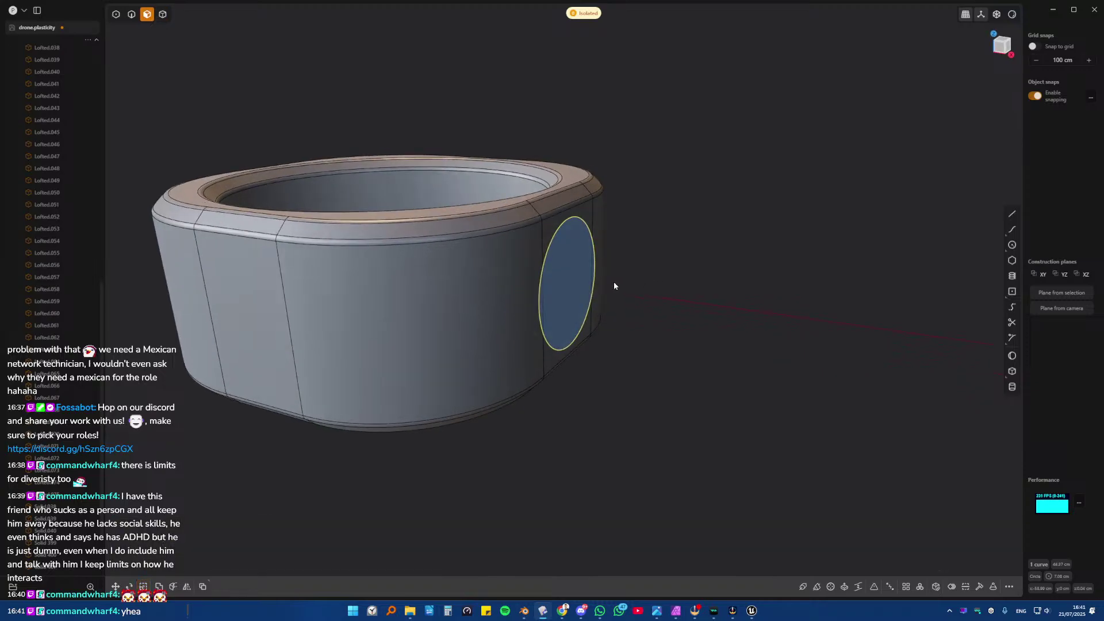
key(e)
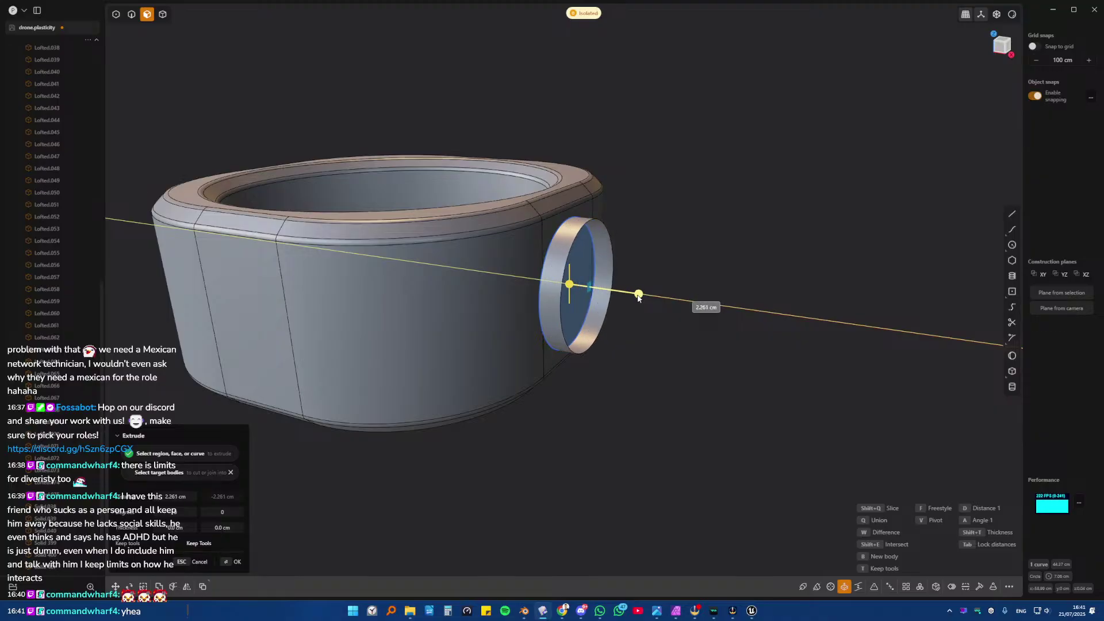
middle_drag(639, 295, 636, 286)
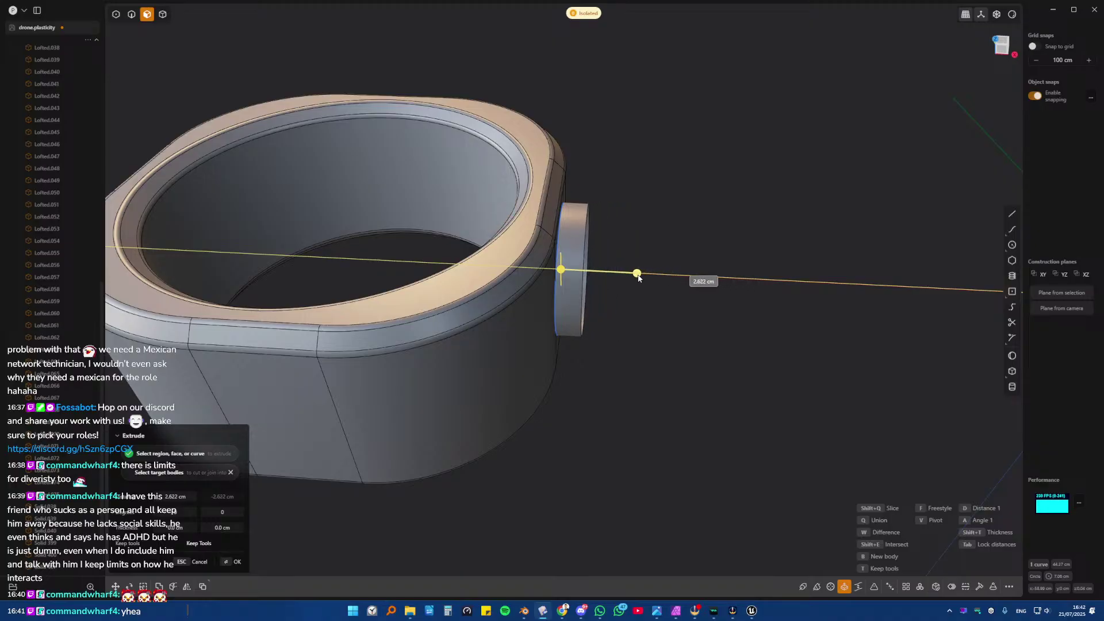
click(635, 274)
middle_drag(632, 272, 958, 501)
click(956, 588)
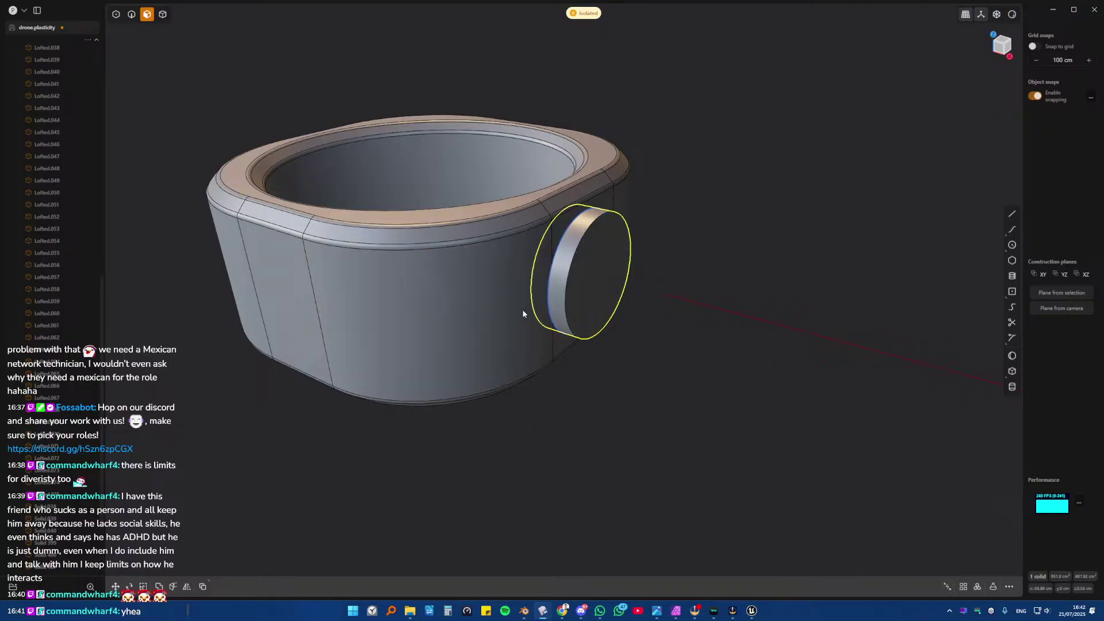
- Subtract the disc from the ring housing with a Boolean difference to cut a shallow circular recess
key(4)
middle_drag(521, 311, 475, 308)
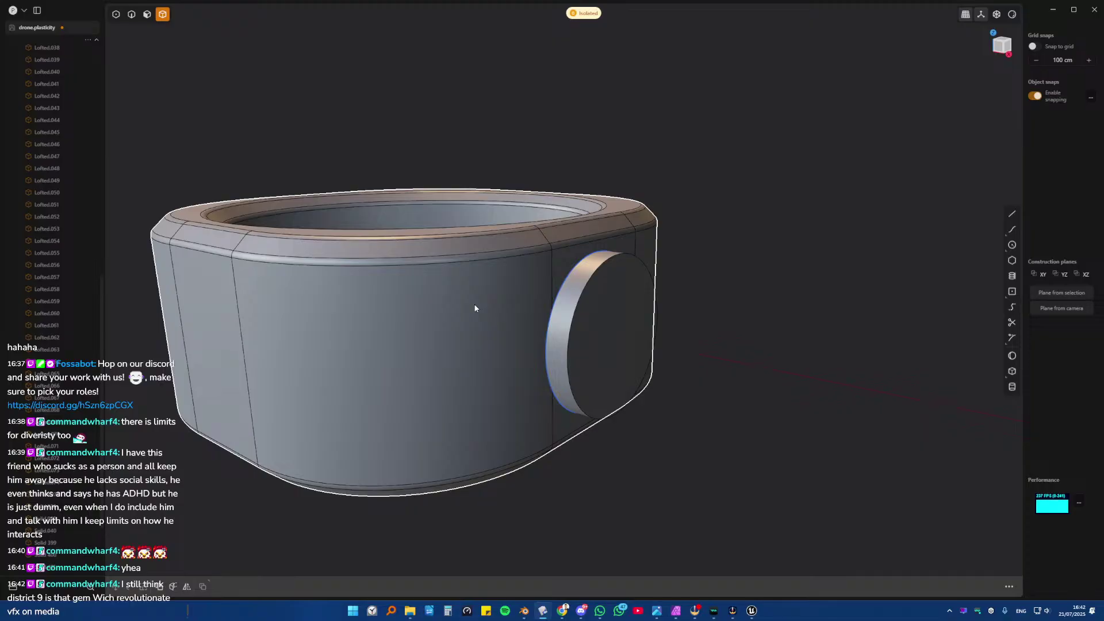
key(2)
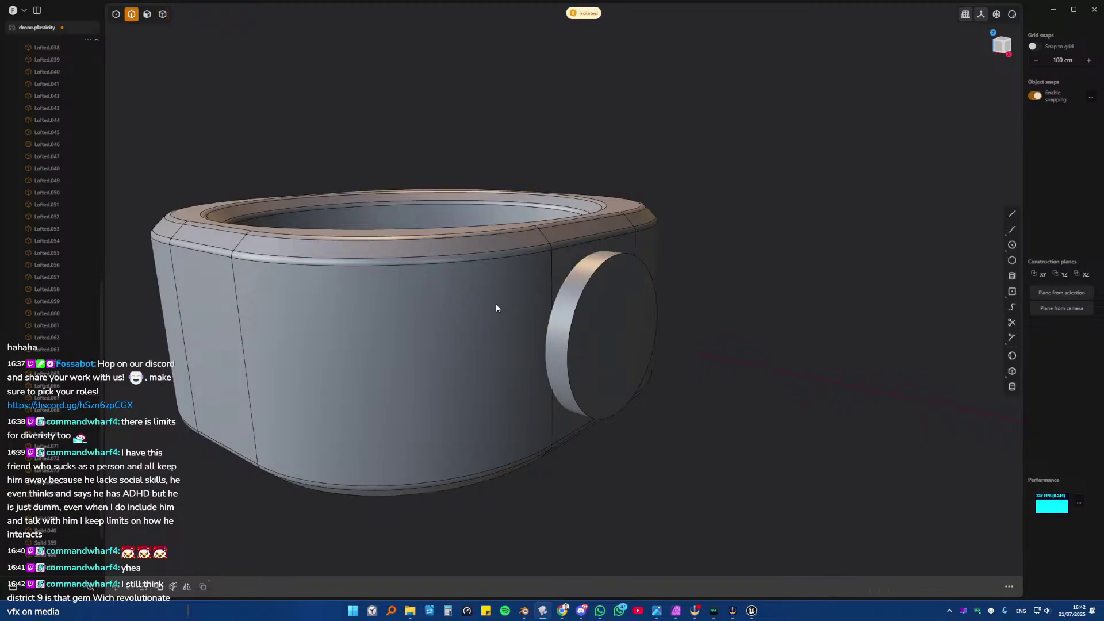
key(4)
click(519, 309)
key(shift+d)
click(586, 322)
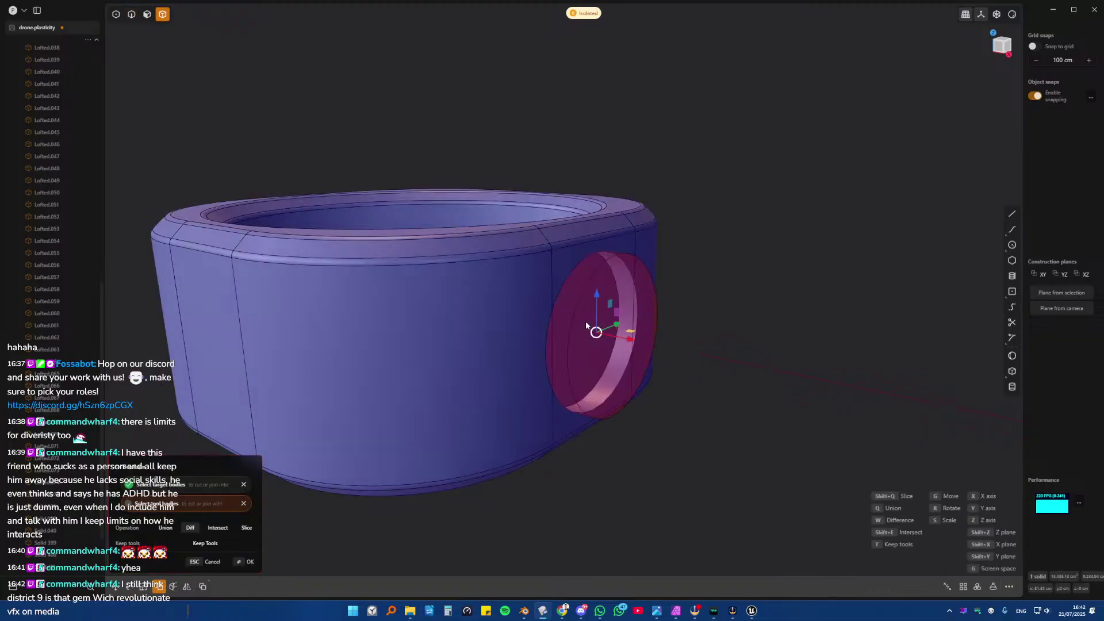
key(Return)
- Chamfer the outer rim edges of the circular recess in the ring housing
middle_drag(586, 326, 528, 315)
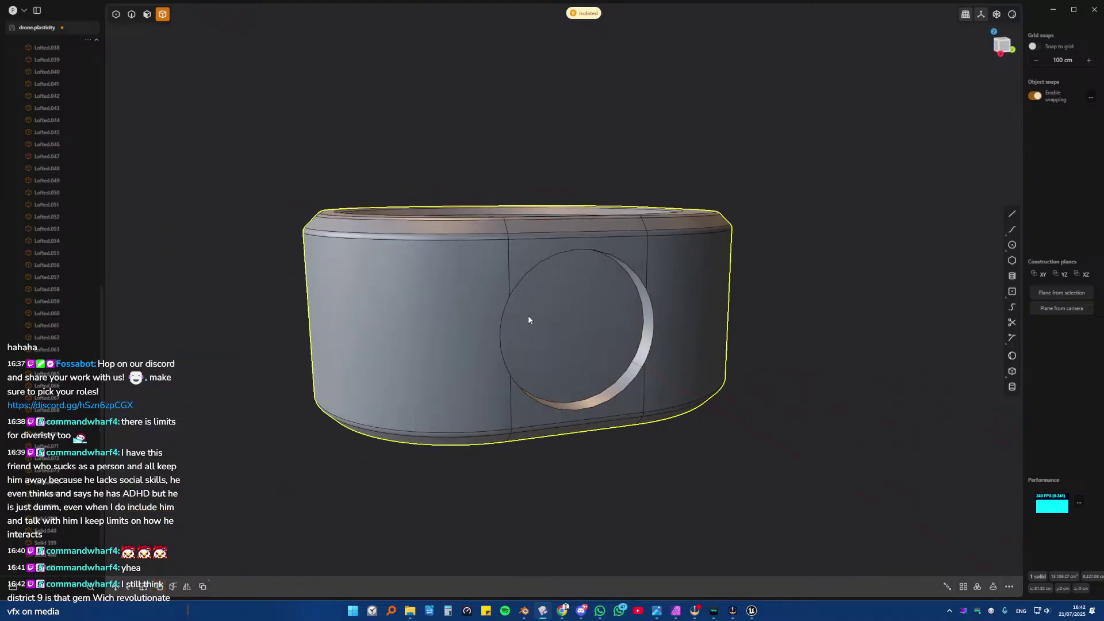
key(2)
click(654, 310)
key(f)
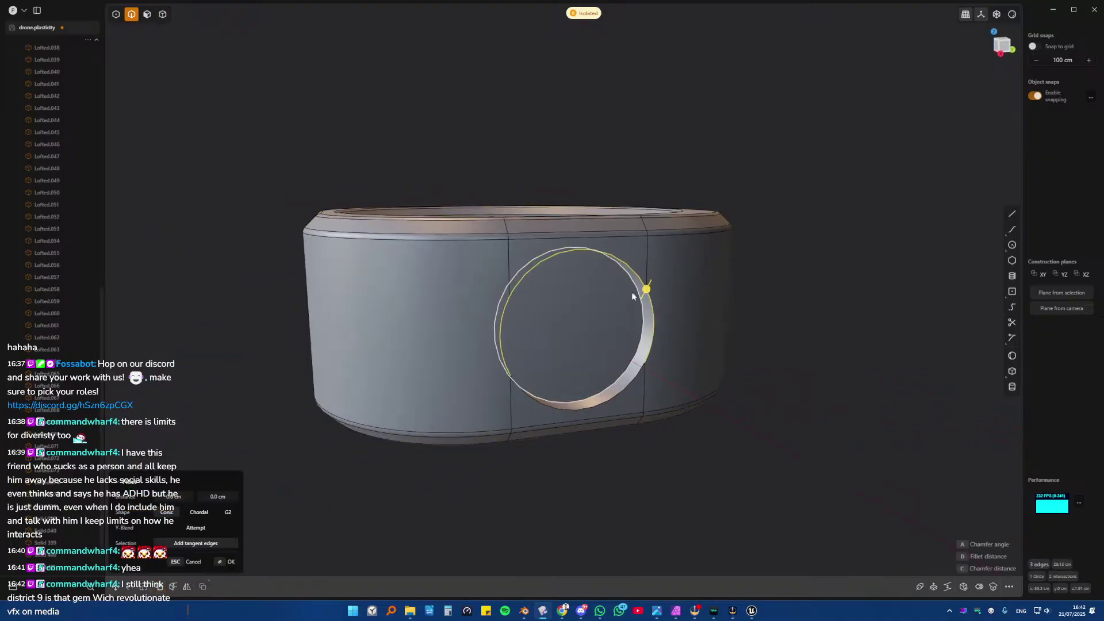
click(614, 396)
middle_drag(614, 396, 395, 353)
drag(364, 344, 348, 349)
key(Return)
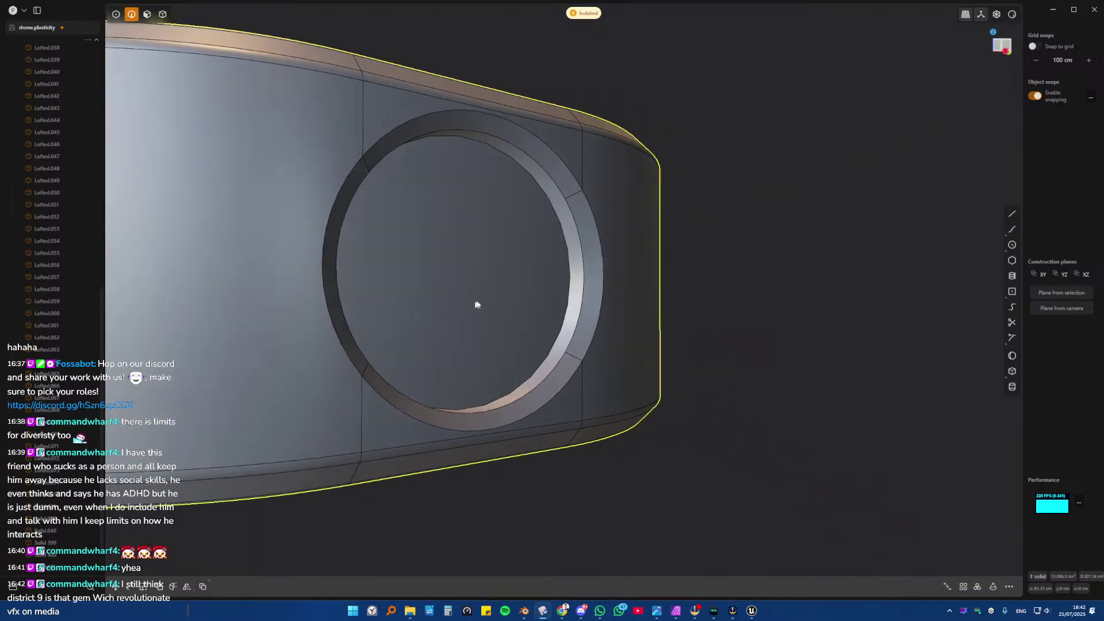
- Fillet the circular edge around the recess's floor by about 0.64 cm
click(561, 261)
key(f)
mouse_move(561, 261)
mouse_down()
mouse_move(572, 256)
mouse_move(571, 269)
mouse_up()
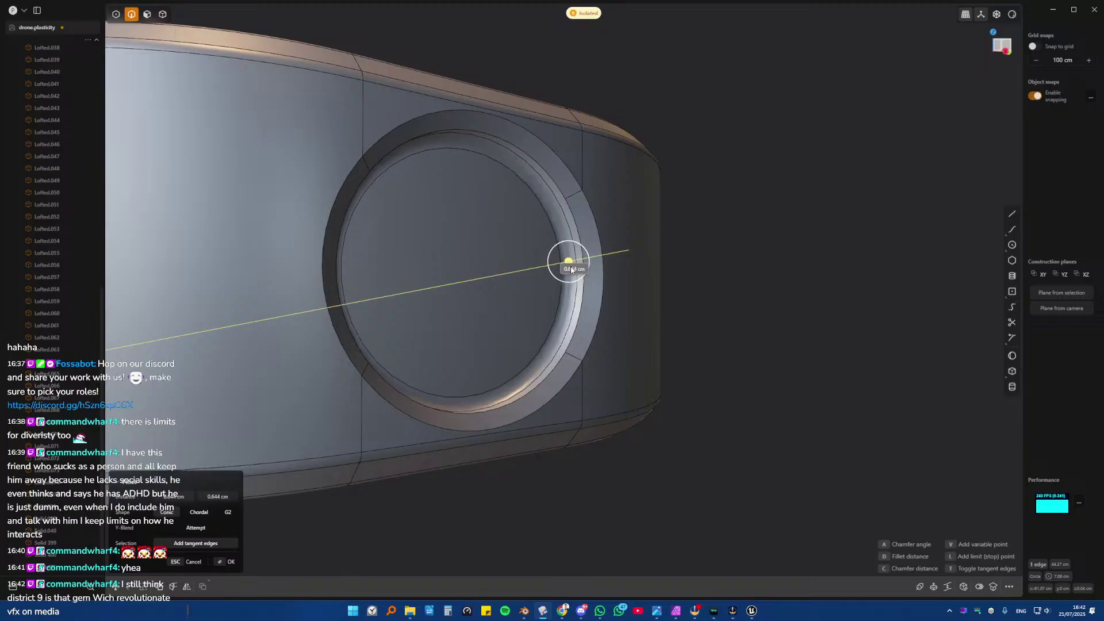
key(Return)
- Exit isolation of the ring housing and isolate the arm joint piece that meets it
scroll(575, 298, down, 6)
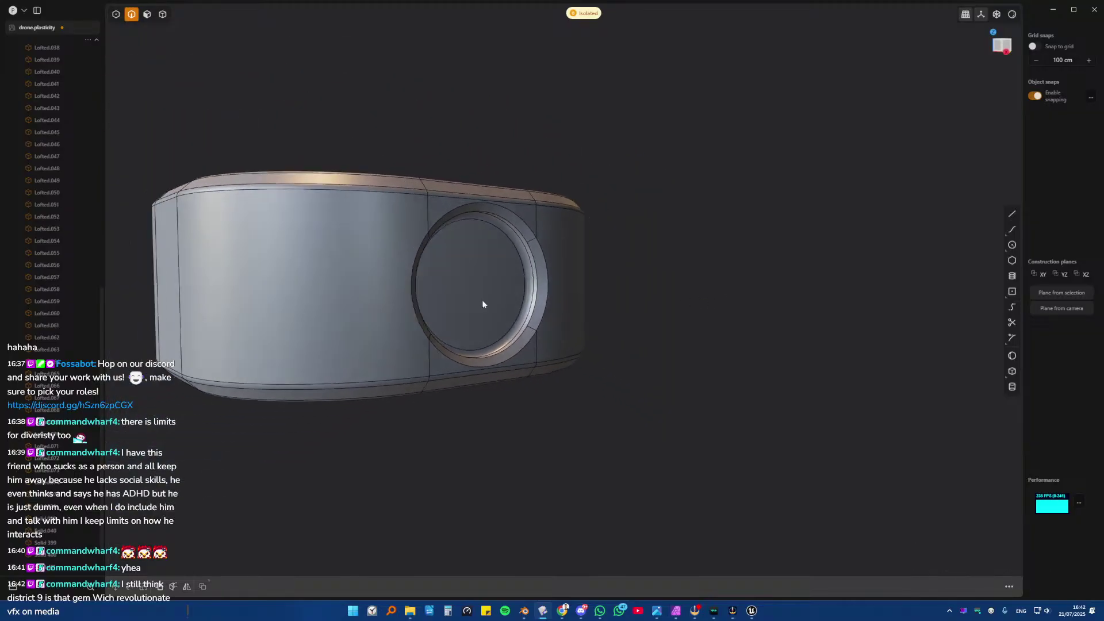
middle_drag(483, 305, 575, 368)
key(slash)
middle_drag(411, 345, 456, 327)
middle_drag(446, 289, 527, 310)
key(4)
click(448, 281)
key(slash)
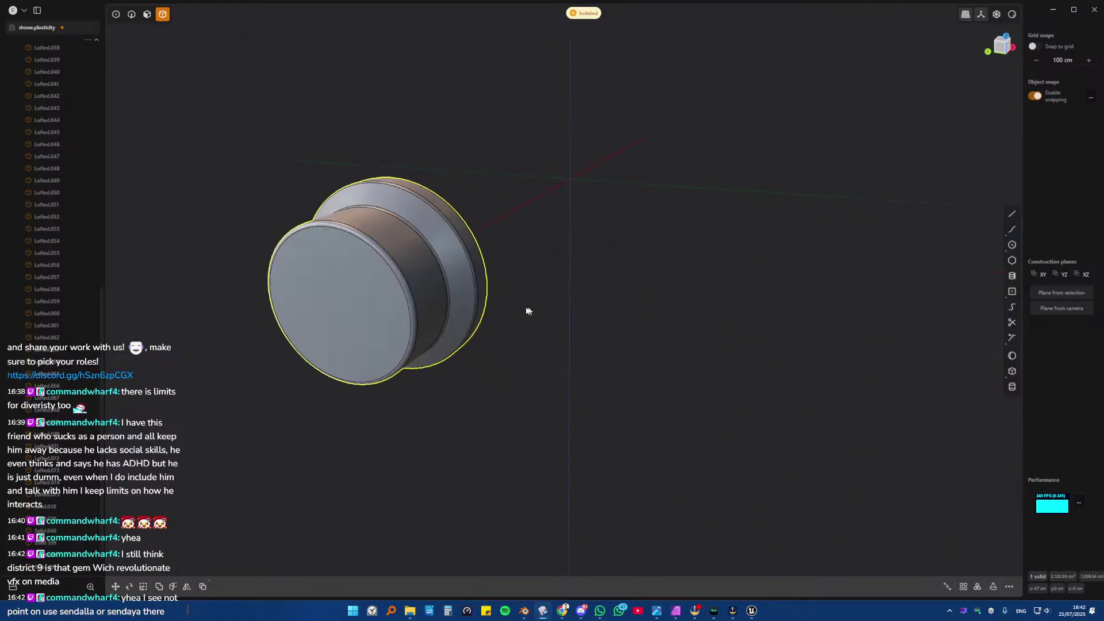
- Delete the fillet face around the flat end of the arm joint's narrow section
key(3)
click(386, 283)
shift+middle_drag(385, 283, 485, 293)
click(473, 274)
key(3)
key(Delete)
- Taper the arm joint's narrow section by reducing its flat end face, and exit isolation
click(400, 325)
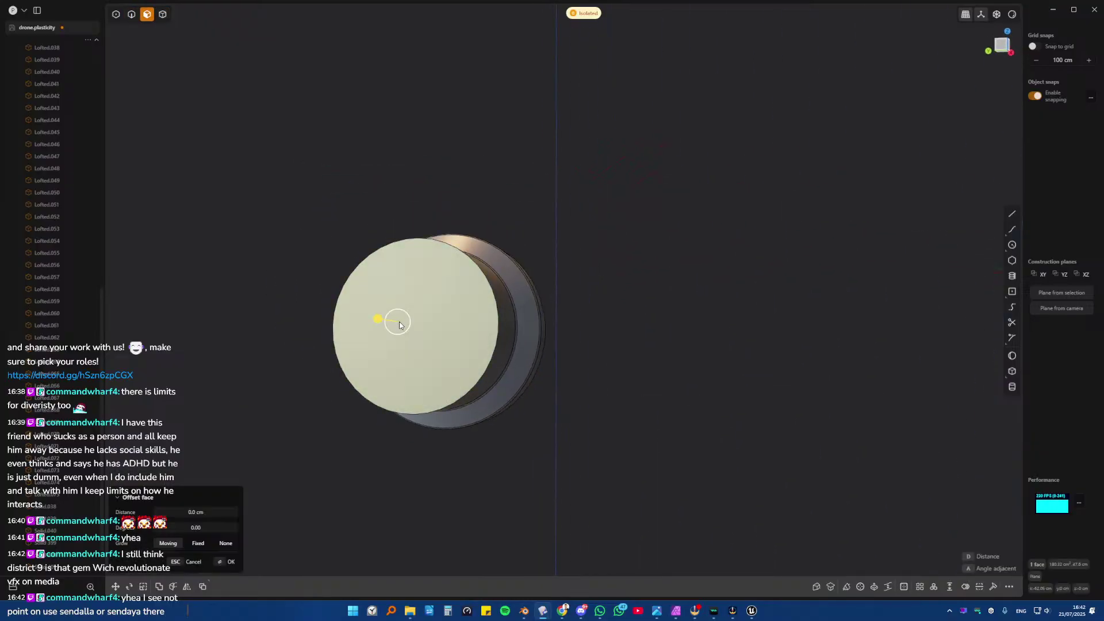
drag(406, 321, 408, 319)
middle_drag(382, 254, 549, 325)
key(slash)
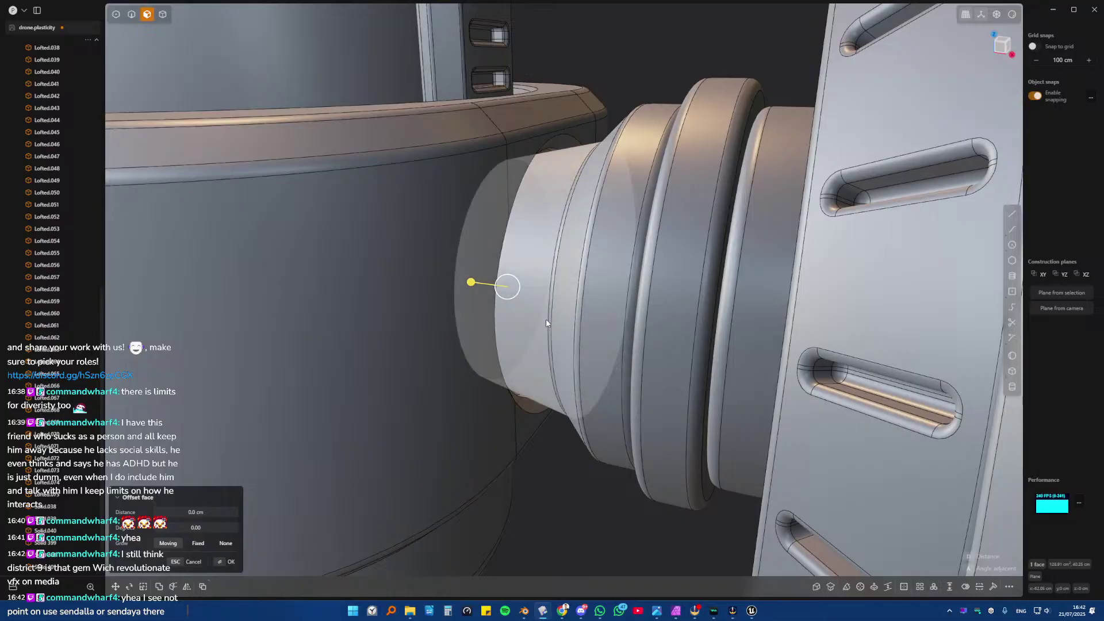
- Fillet both edge loops of the recess's chamfered rim on the ring housing by about 0.37 cm
scroll(547, 323, up, 2)
click(711, 22)
key(2)
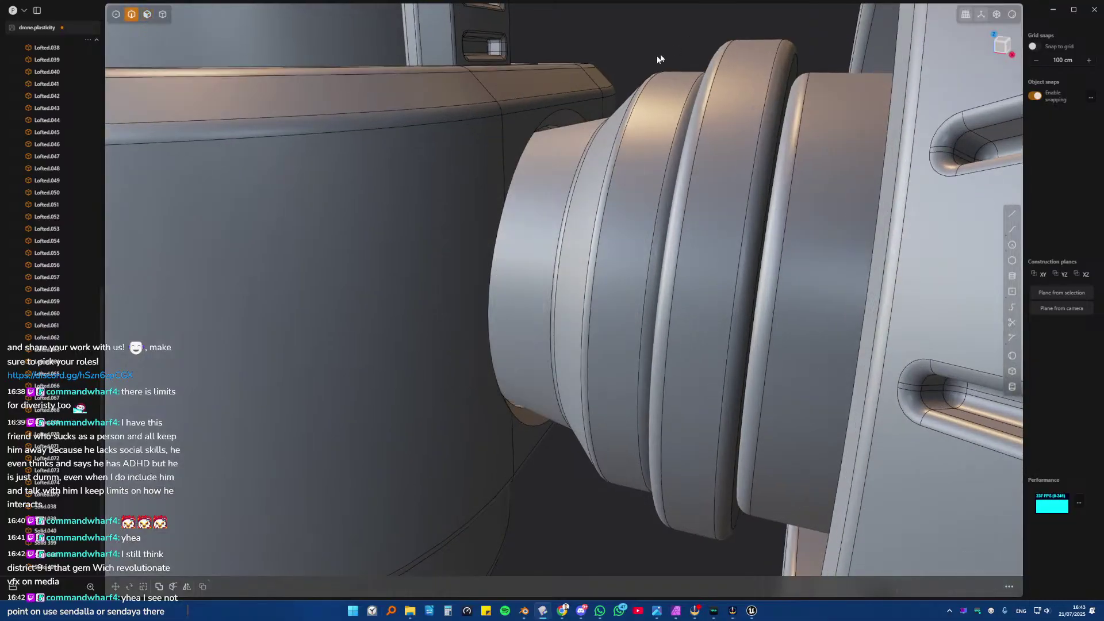
double_click(553, 119)
shift+double_click(553, 119)
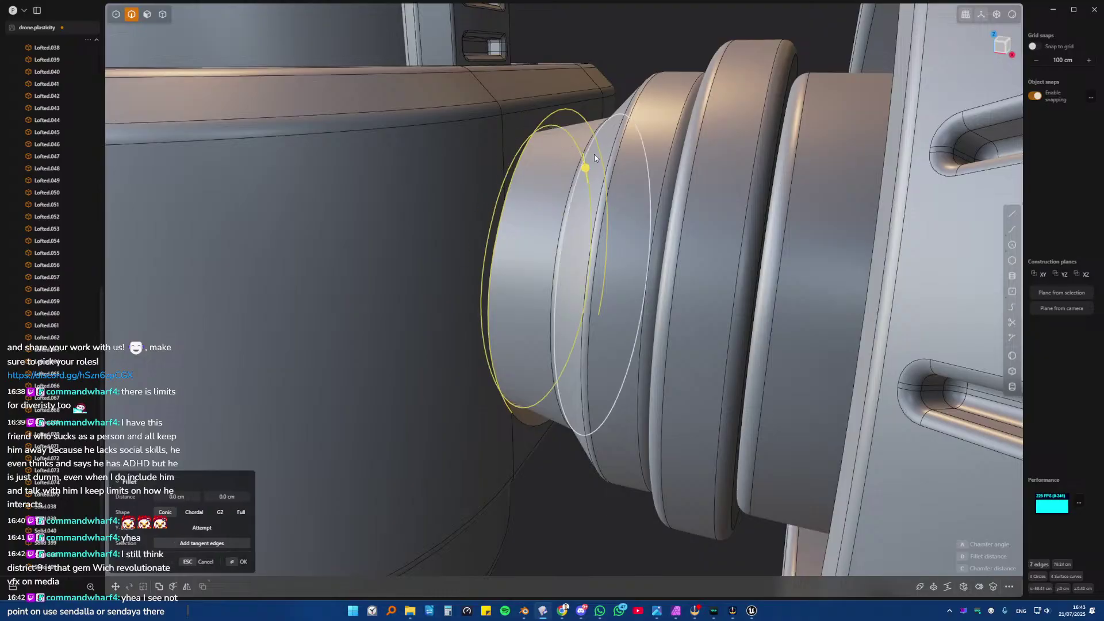
mouse_move(582, 168)
mouse_down()
mouse_move(598, 167)
mouse_move(592, 183)
mouse_move(595, 174)
mouse_up()
key(Return)
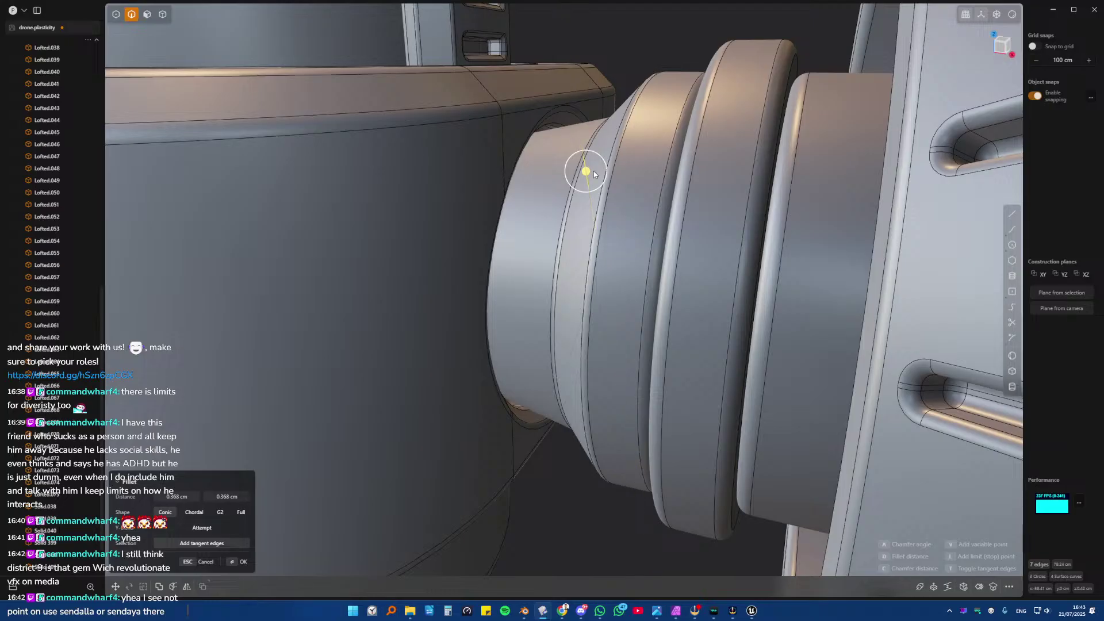
- Examine the arm joint where it enters the thruster housing's recess, up close and from farther away
click(545, 231)
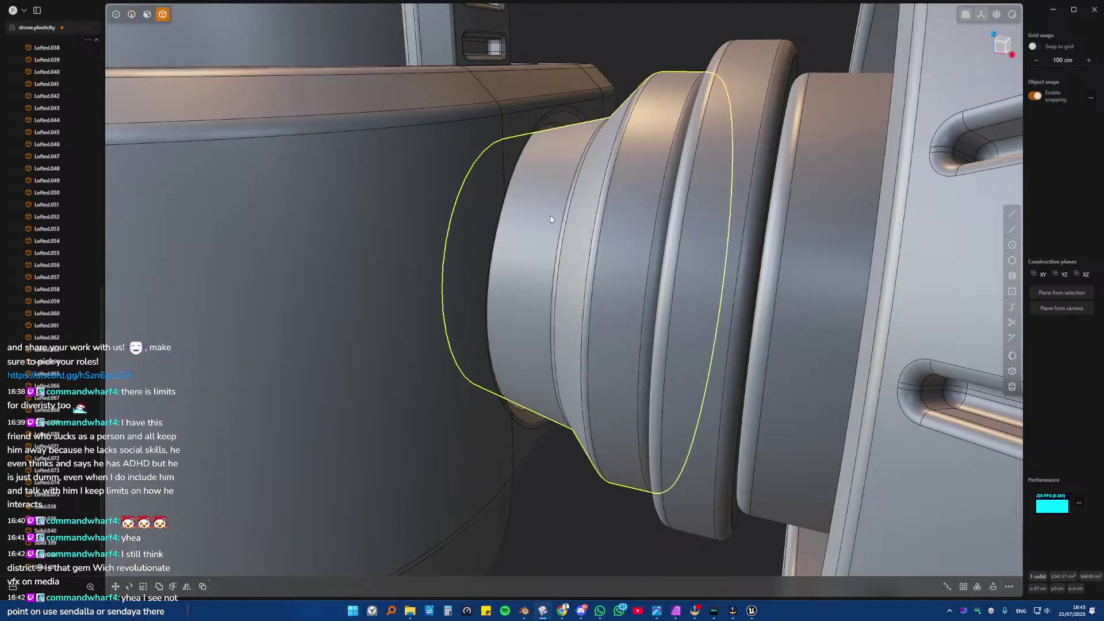
middle_drag(545, 231, 628, 160)
key(4)
scroll(586, 158, down, 3)
scroll(614, 163, down, 3)
scroll(614, 163, down, 2)
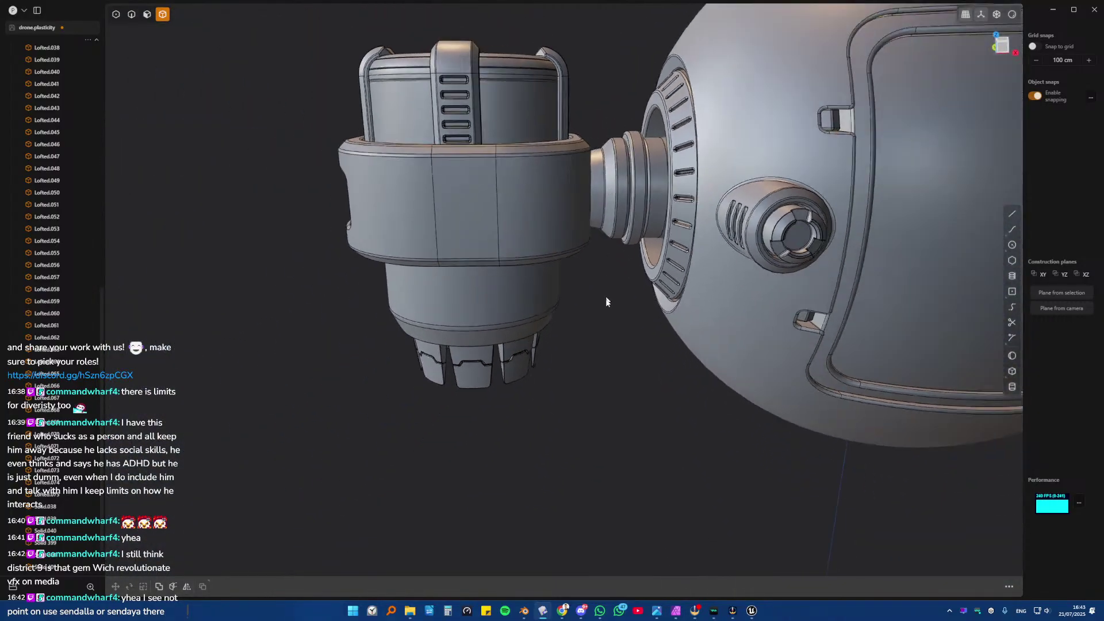
- Examine the thruster, its arm joint and the spherical body from several angles and distances
scroll(571, 263, down, 3)
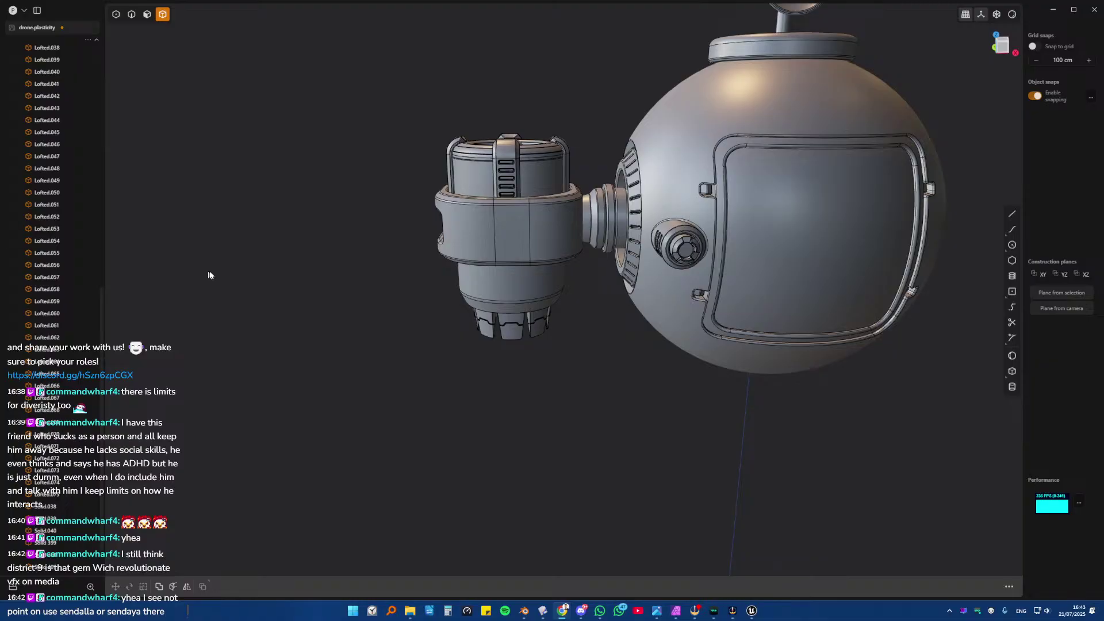
scroll(550, 208, up, 5)
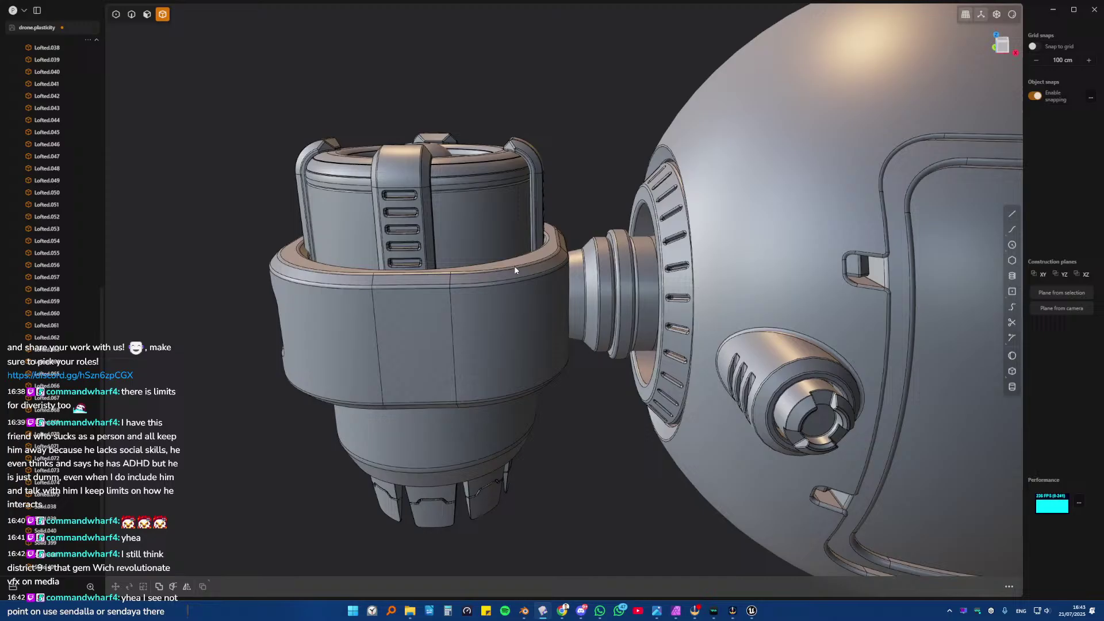
scroll(516, 270, down, 2)
middle_drag(516, 268, 485, 233)
middle_drag(578, 170, 584, 283)
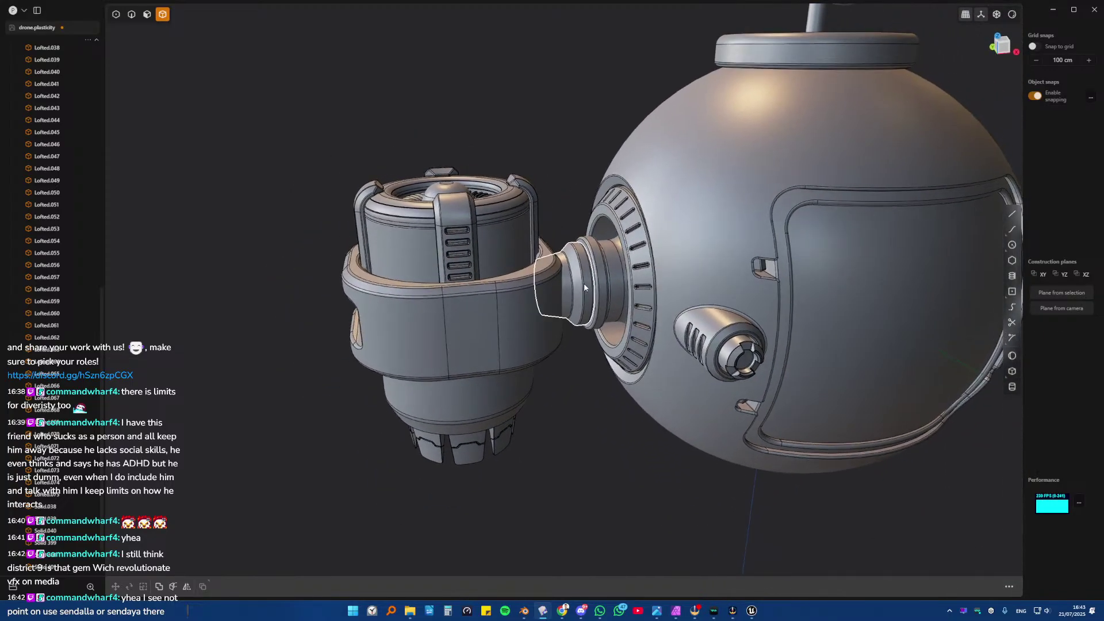
middle_drag(527, 253, 475, 322)
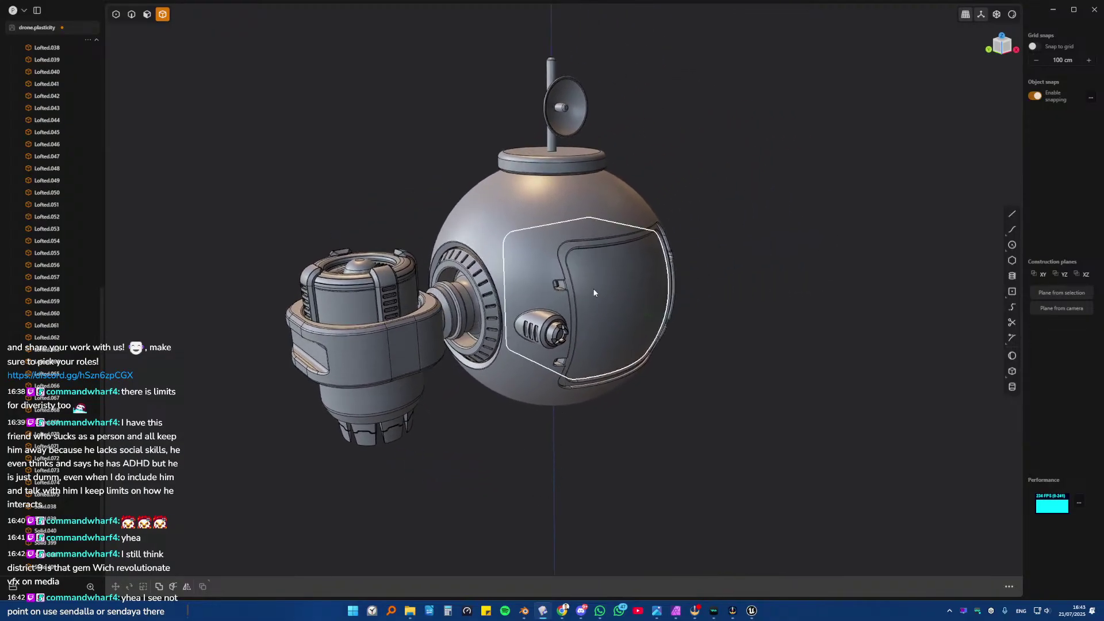
scroll(583, 289, up, 3)
middle_drag(399, 199, 499, 246)
middle_drag(546, 284, 507, 278)
middle_drag(732, 299, 411, 207)
middle_drag(488, 219, 528, 240)
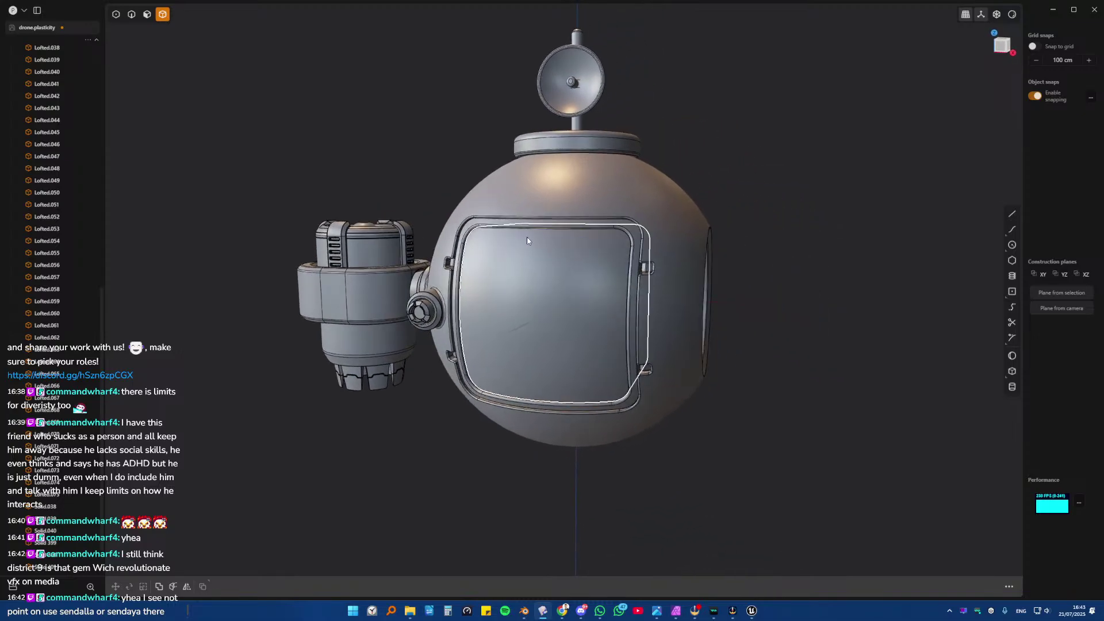
- Move the four small latch blocks around the front hatch slightly along the Y axis
middle_drag(377, 211, 483, 224)
shift+middle_drag(400, 235, 443, 249)
scroll(451, 256, up, 5)
middle_drag(503, 282, 470, 276)
click(469, 274)
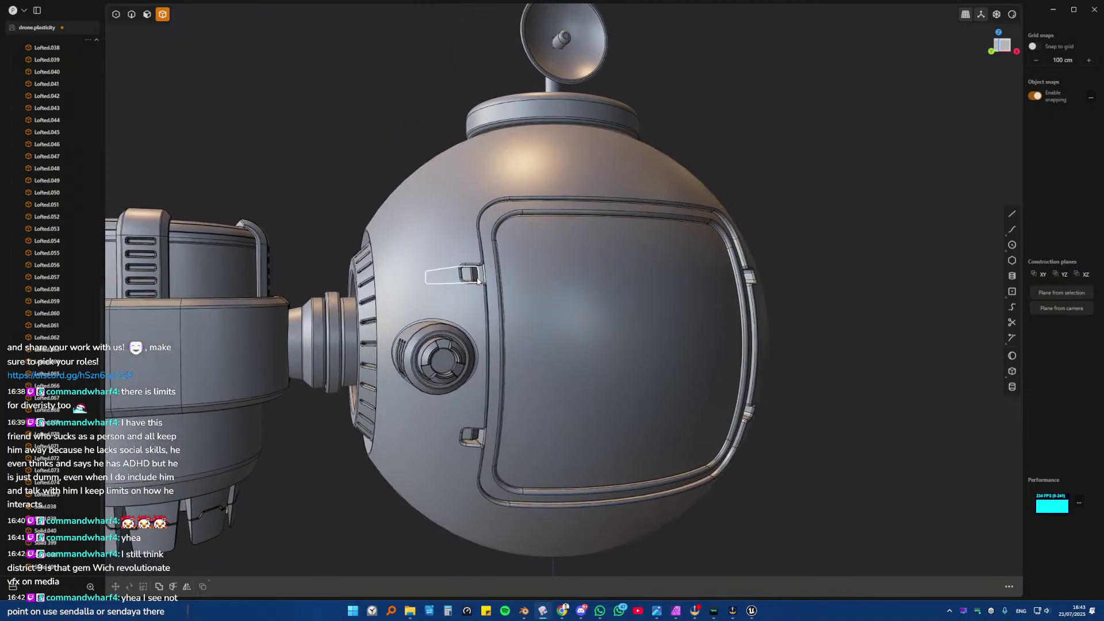
shift+click(475, 434)
middle_drag(474, 434, 423, 338)
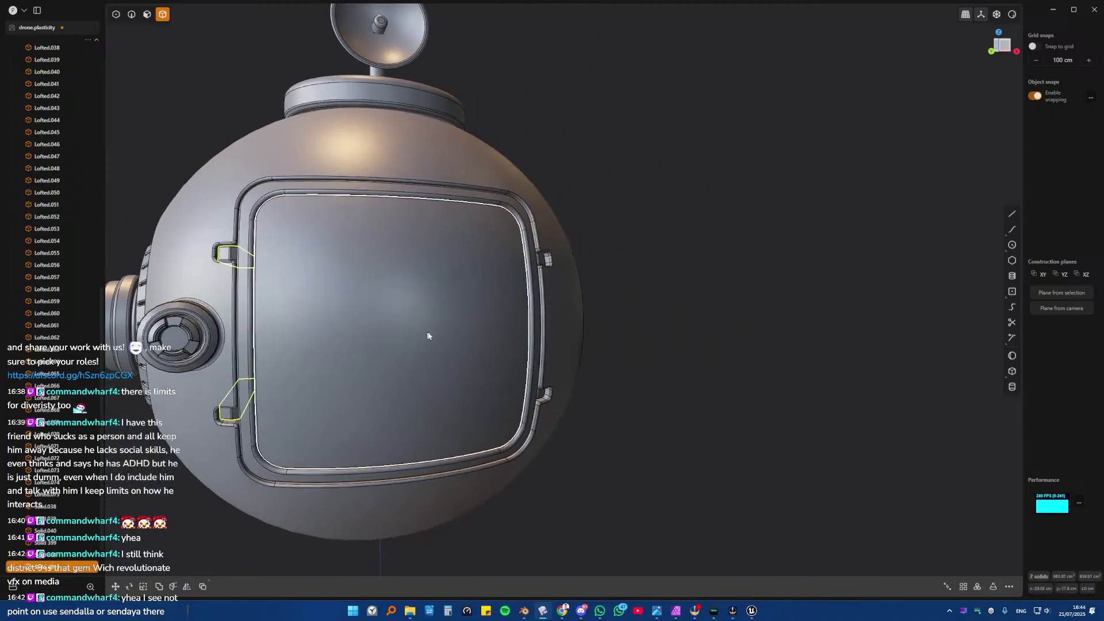
shift+click(541, 396)
shift+click(545, 260)
middle_drag(545, 260, 463, 378)
key(g)
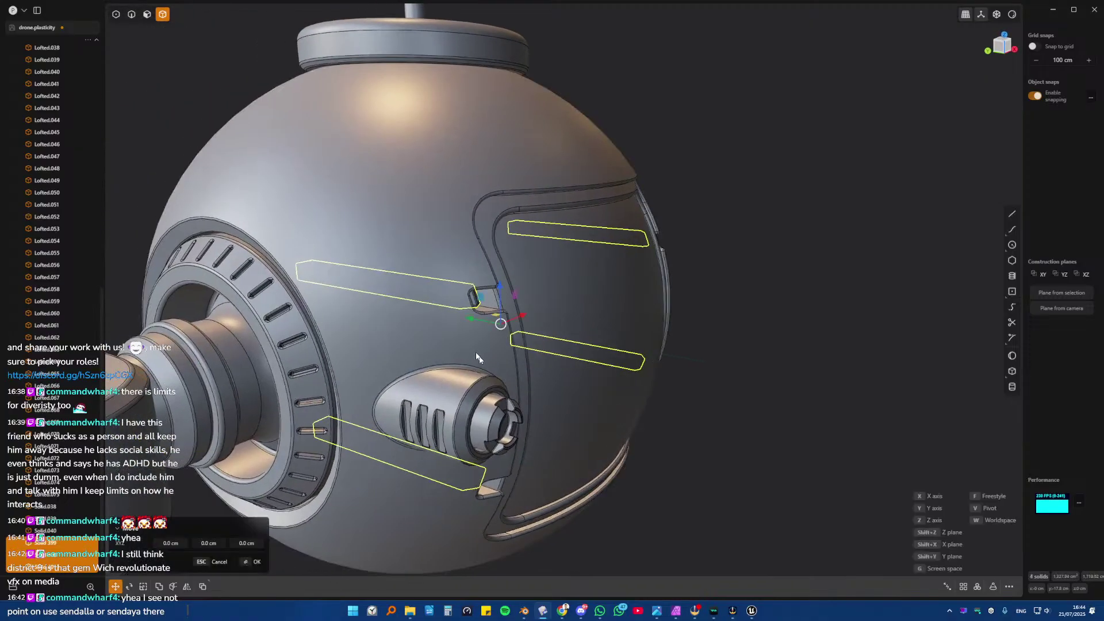
drag(472, 319, 481, 319)
right_click(603, 316)
key(Escape)
- Draw a corner rectangle about 35.8 by 34.2 cm in front view, overlapping the body's upper shoulder on the thruster side
scroll(604, 320, down, 5)
middle_drag(601, 347, 546, 278)
click(546, 278)
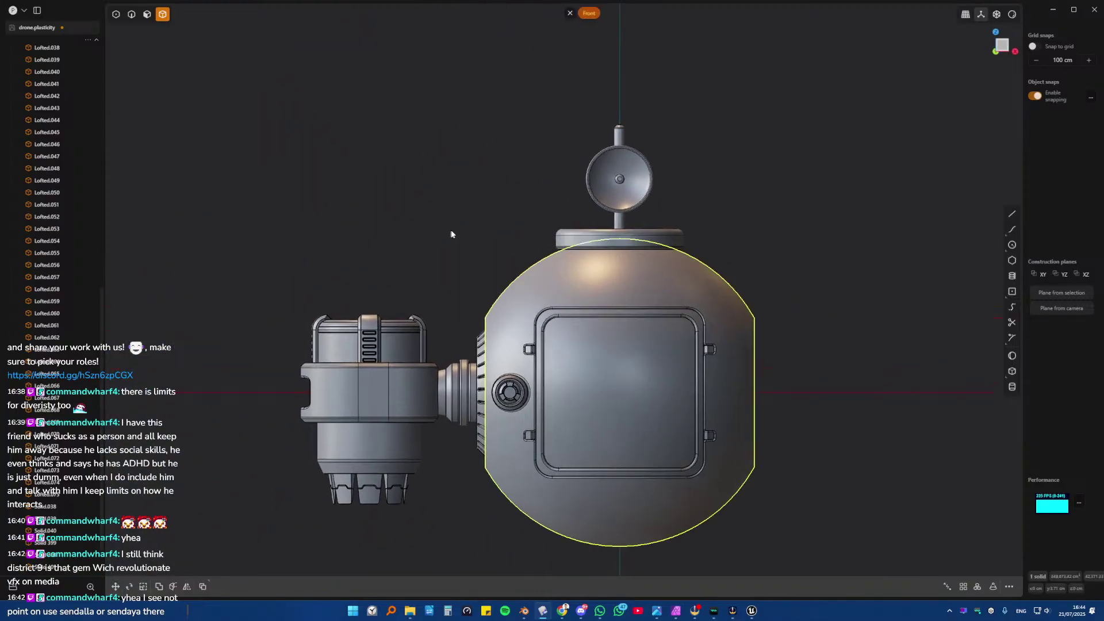
scroll(503, 262, up, 1)
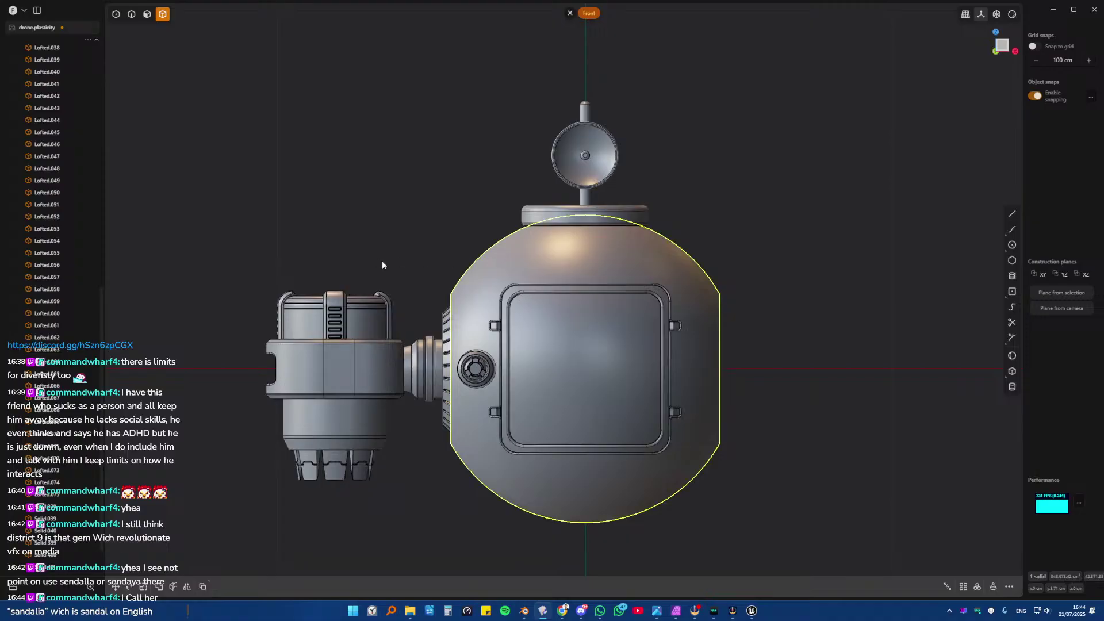
scroll(381, 262, up, 2)
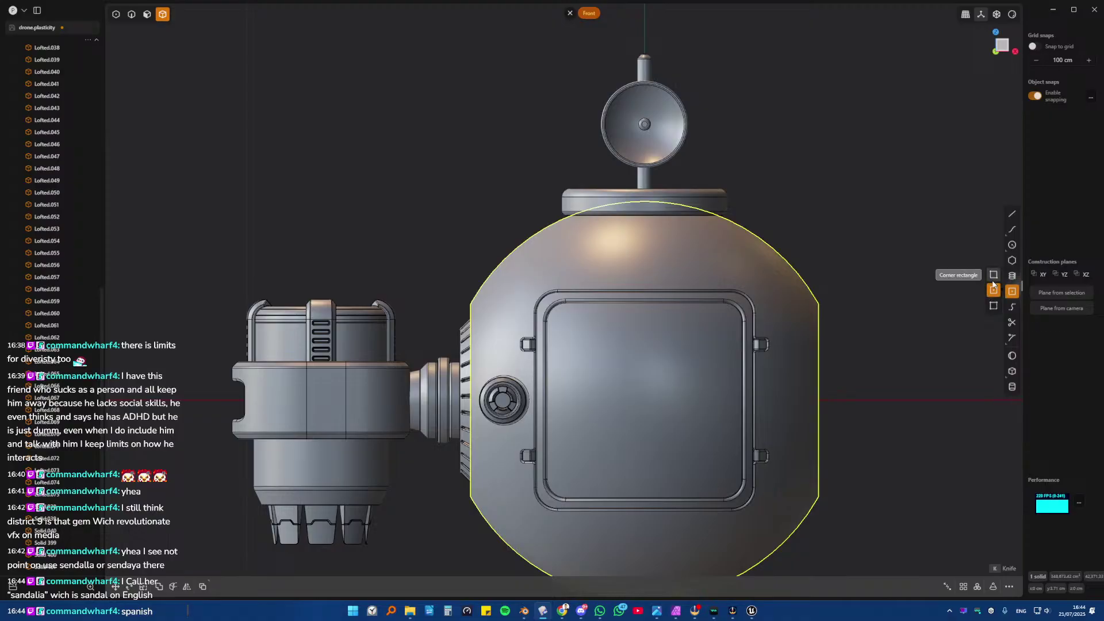
click(993, 274)
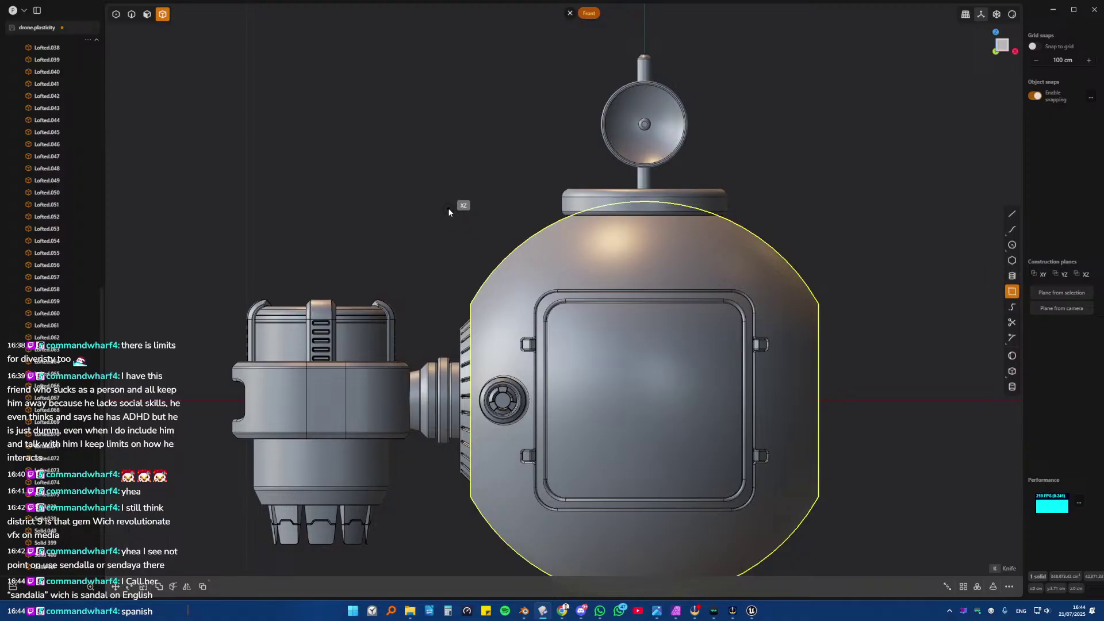
click(402, 147)
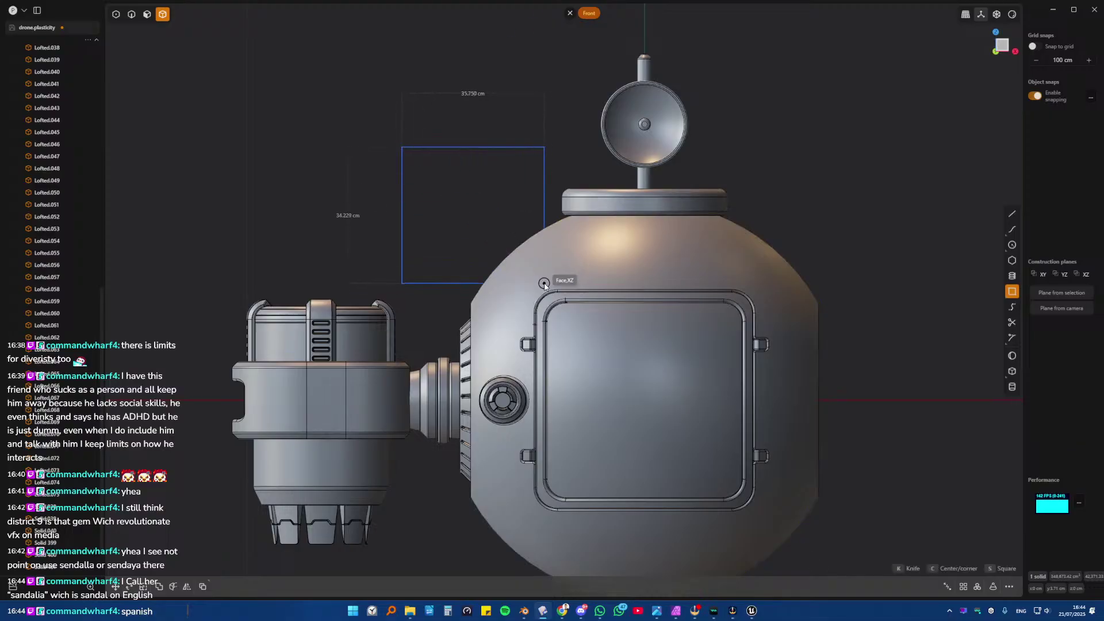
click(544, 284)
- Extrude the rectangle in both directions into an open-ended box passing through the body's shoulder
middle_drag(544, 283, 500, 247)
click(487, 257)
key(e)
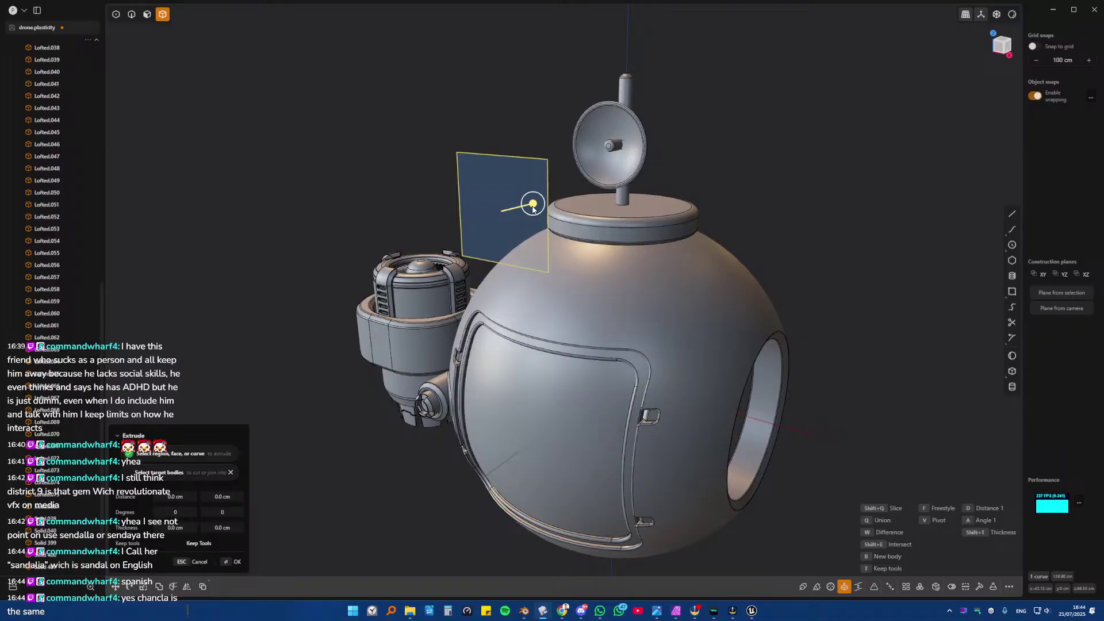
click(596, 202)
middle_drag(596, 202, 601, 239)
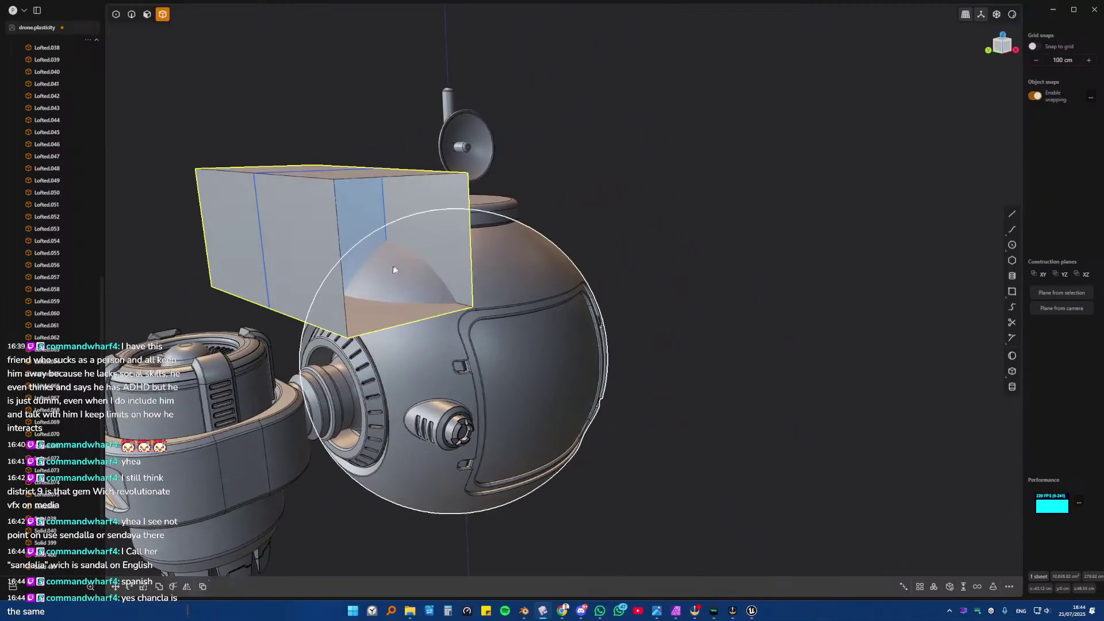
middle_drag(395, 266, 522, 302)
- Fillet the box's lower edge inside the body by about 4.9 cm and close the box's open ends
key(2)
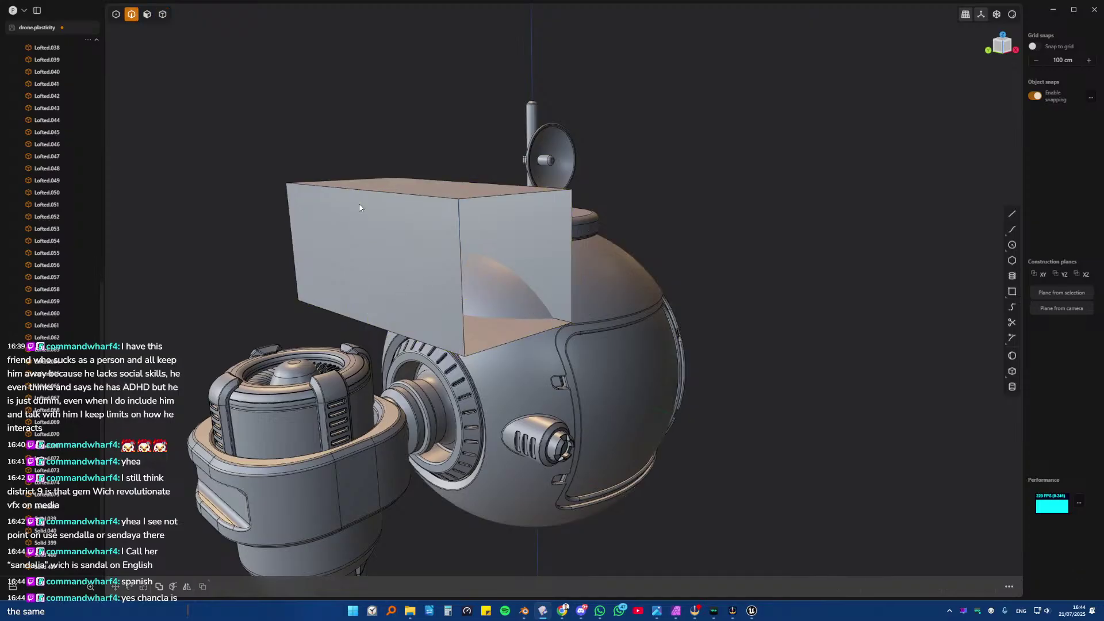
middle_drag(346, 263, 395, 244)
scroll(315, 263, up, 3)
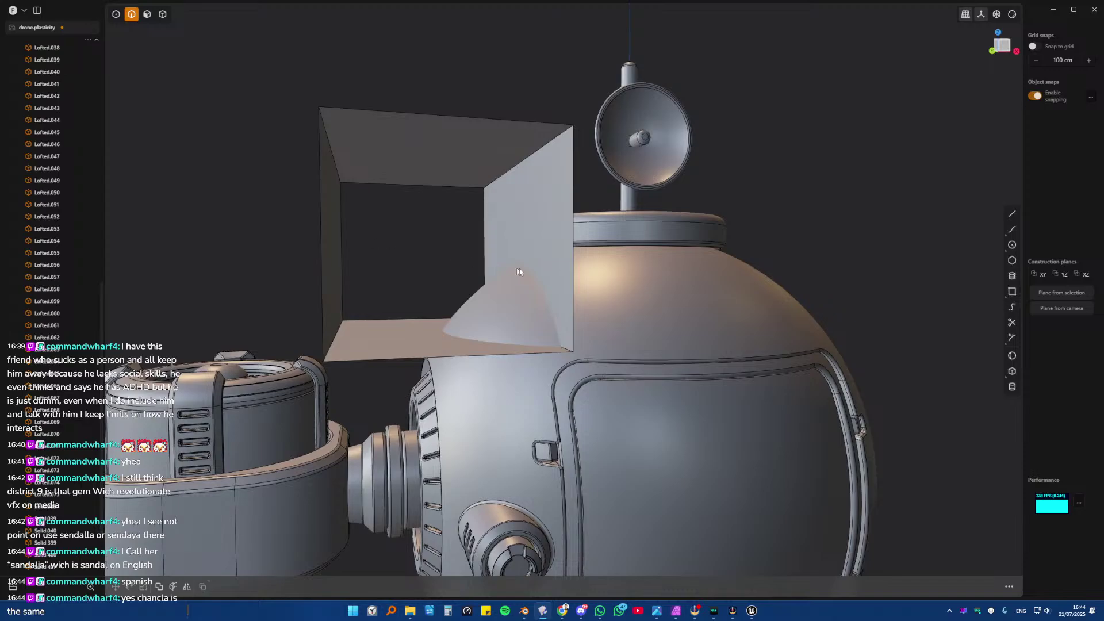
middle_drag(519, 272, 553, 315)
click(544, 332)
key(f)
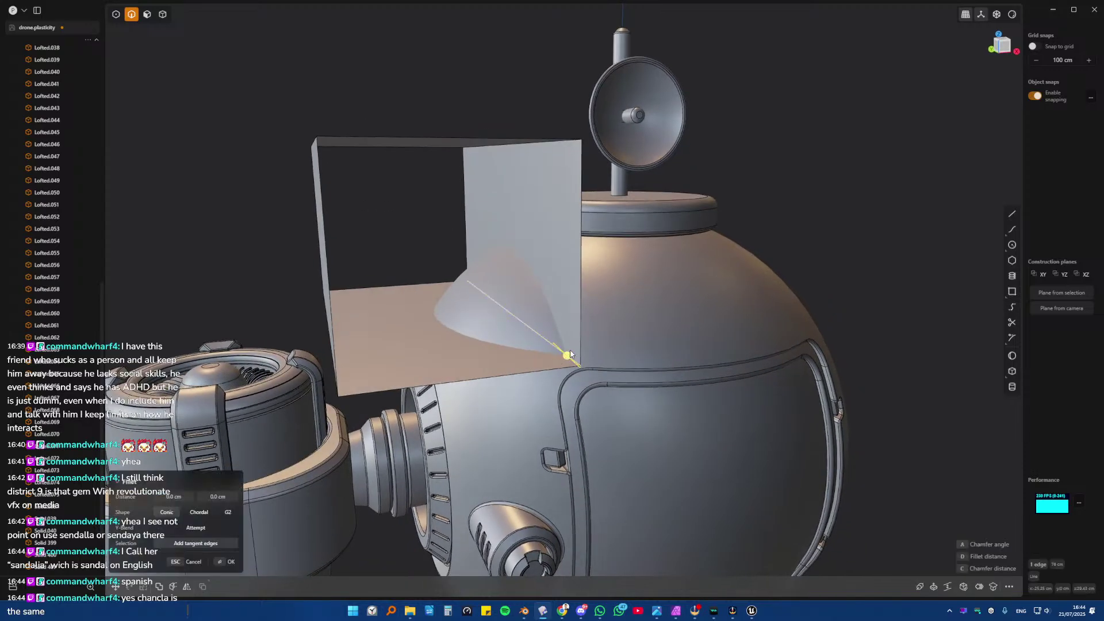
drag(580, 360, 601, 364)
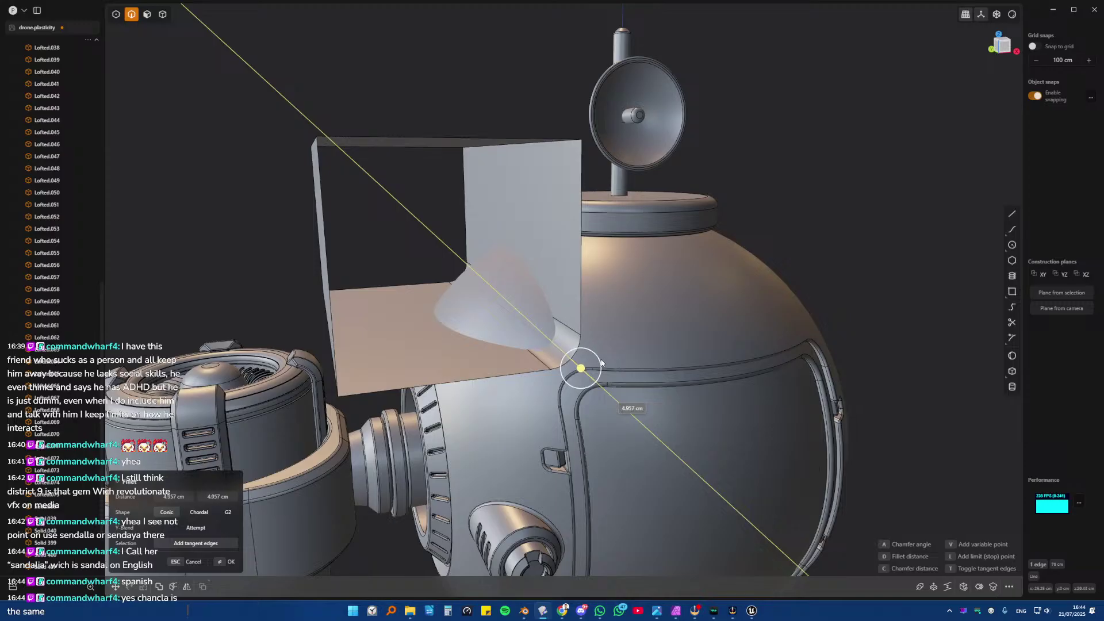
key(Return)
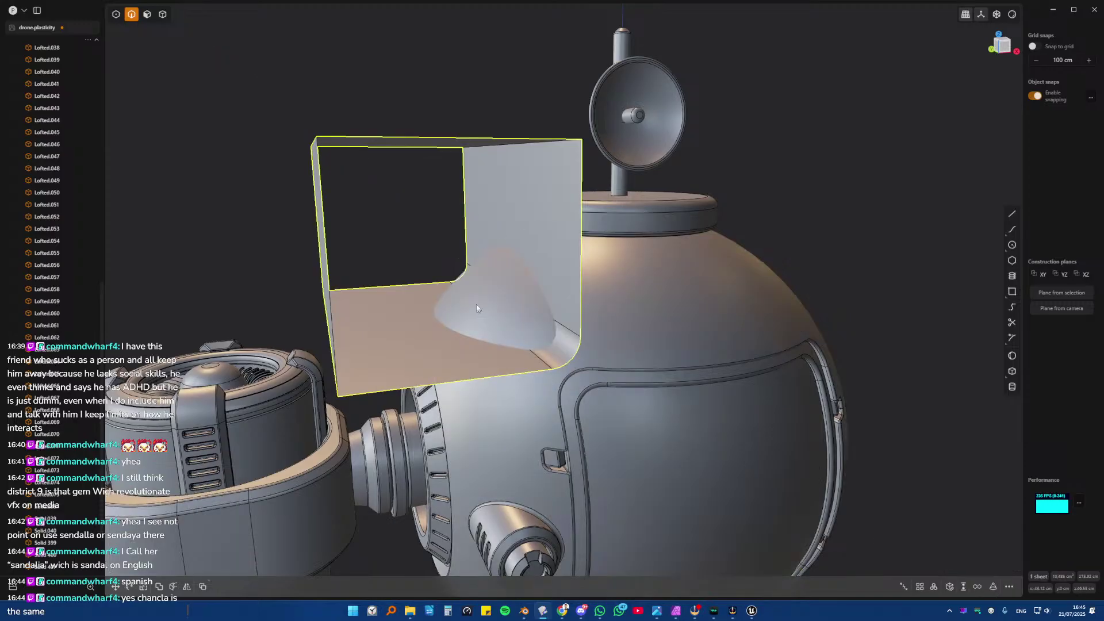
click(964, 591)
middle_drag(605, 379, 639, 319)
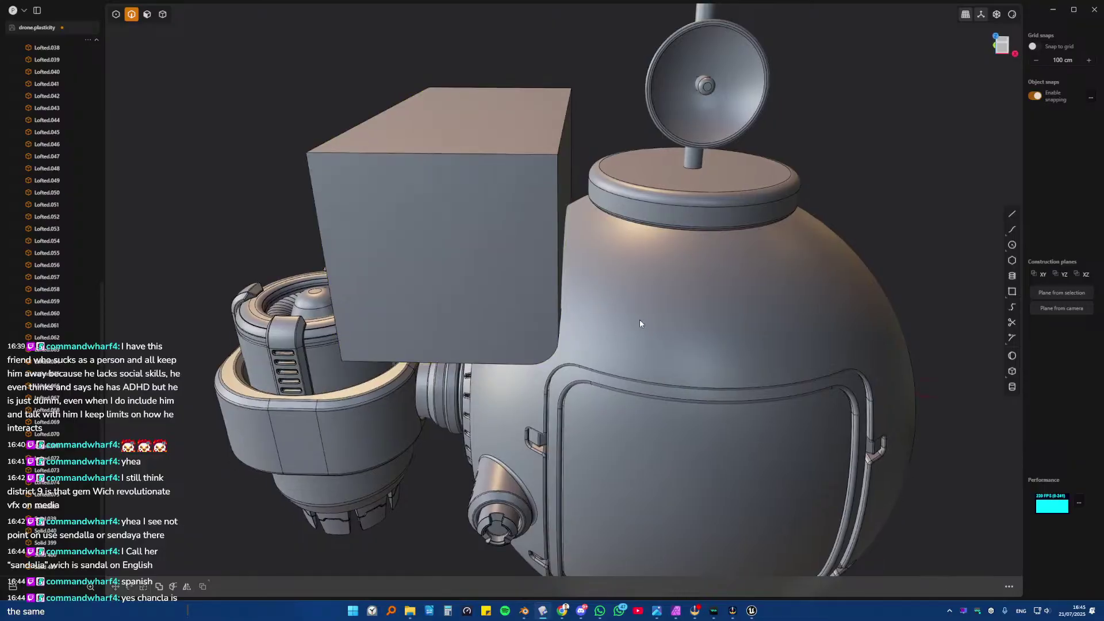
- Slice the spherical body with the box as the tool body, and delete the box
key(4)
click(640, 319)
key(shift+b)
click(520, 285)
middle_drag(519, 285, 627, 276)
scroll(540, 330, up, 2)
middle_drag(540, 330, 539, 364)
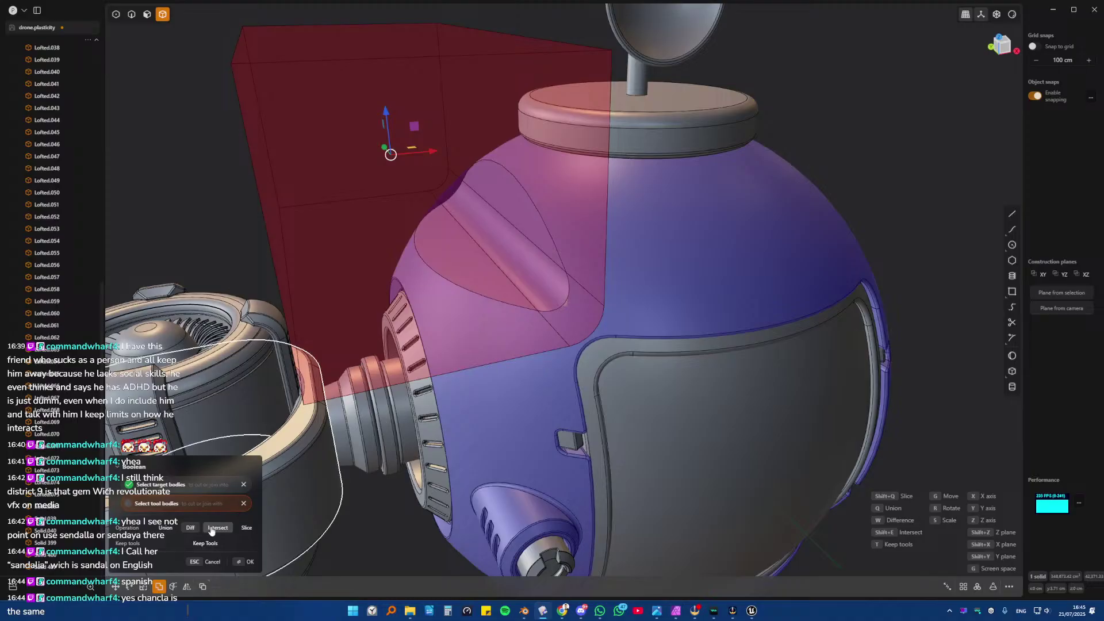
click(246, 527)
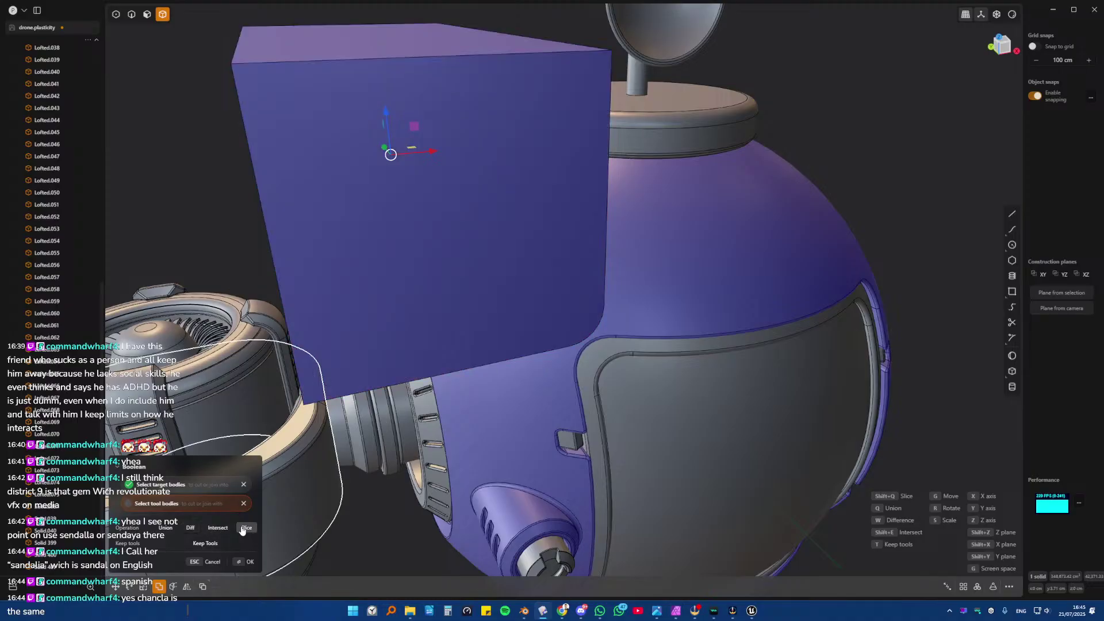
click(245, 561)
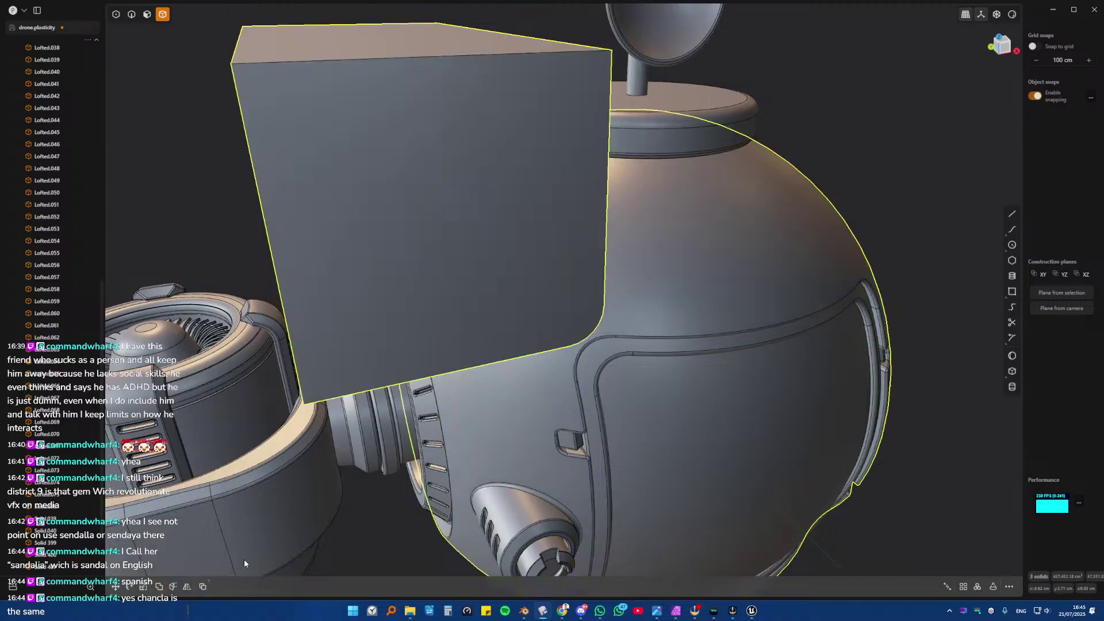
key(Delete)
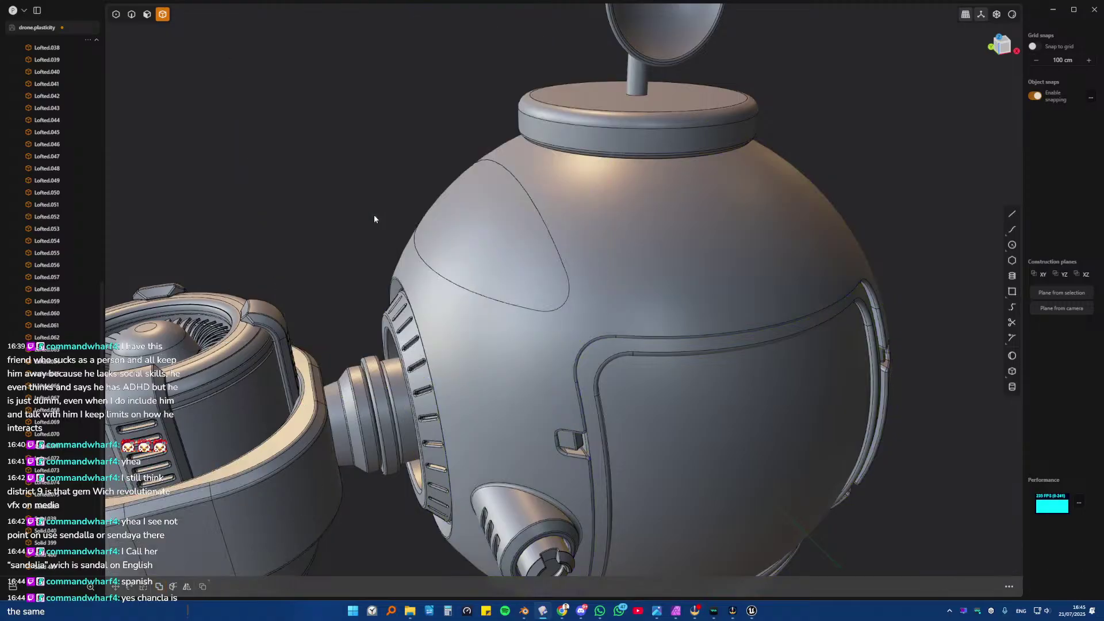
- Fillet the edge loop around the sliced shoulder panel by about 0.47 cm
scroll(530, 335, up, 3)
key(2)
click(503, 305)
key(f)
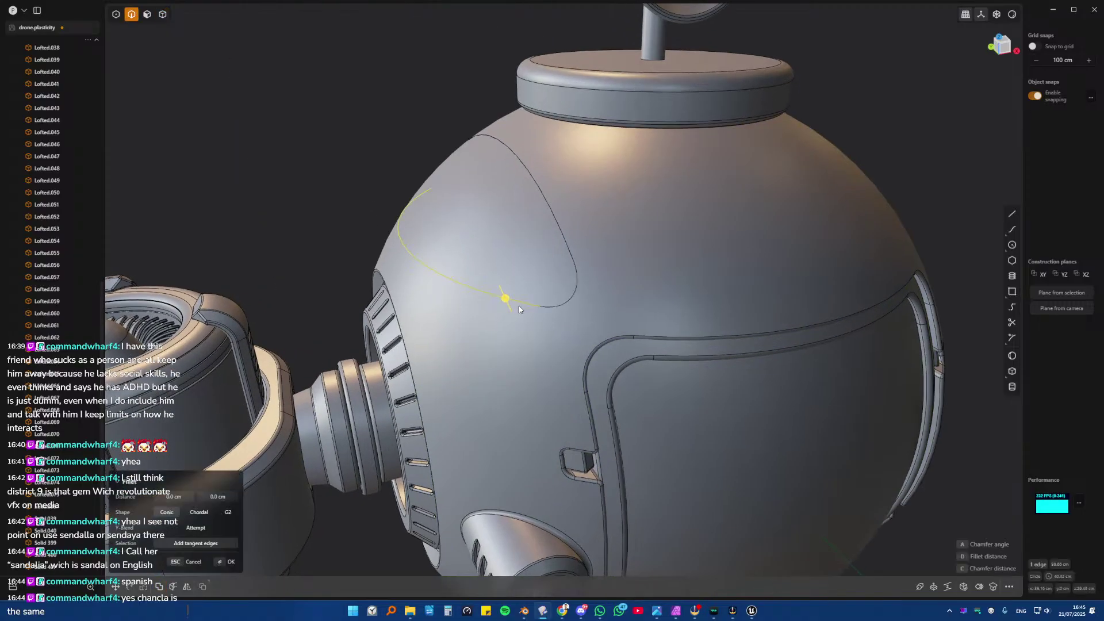
scroll(570, 251, up, 5)
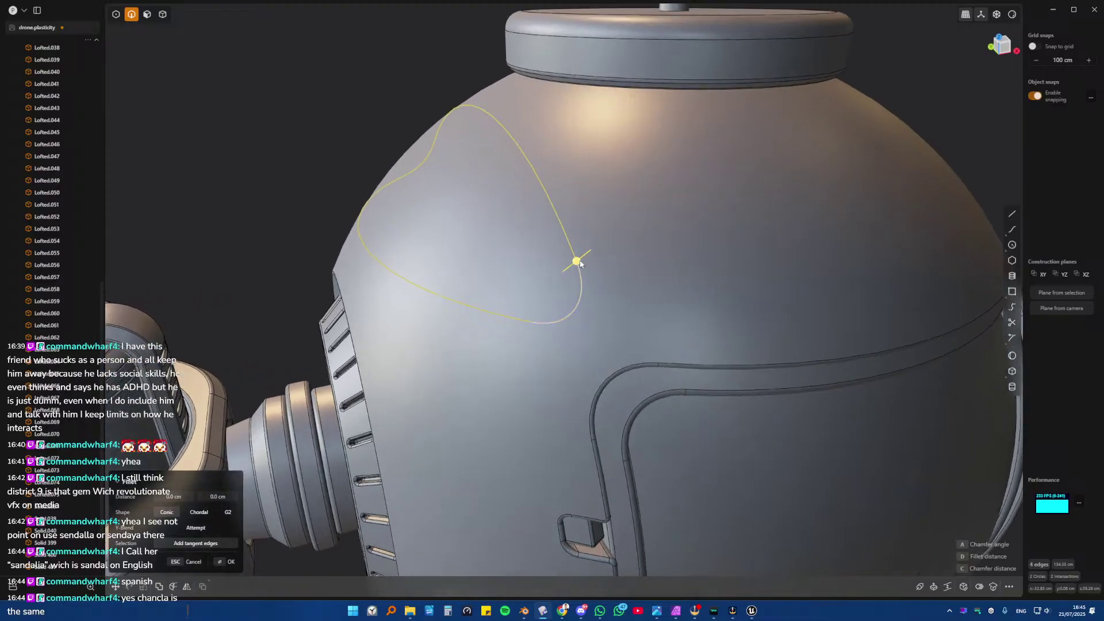
drag(575, 257, 585, 260)
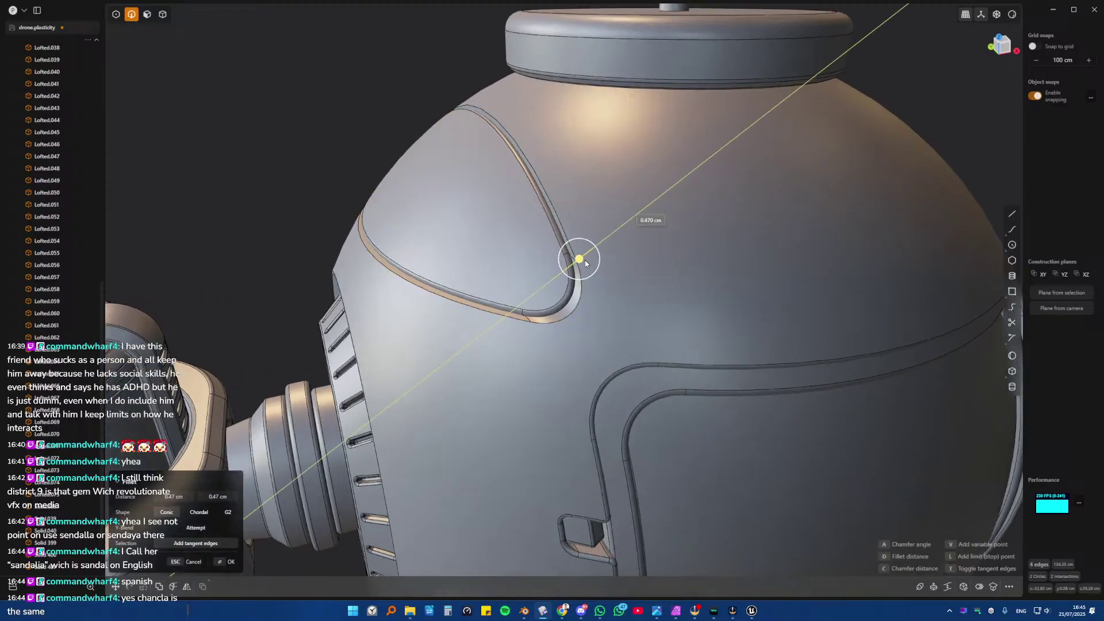
key(Return)
- Fillet the matching edge loop on the body around the shoulder panel
click(498, 318)
key(f)
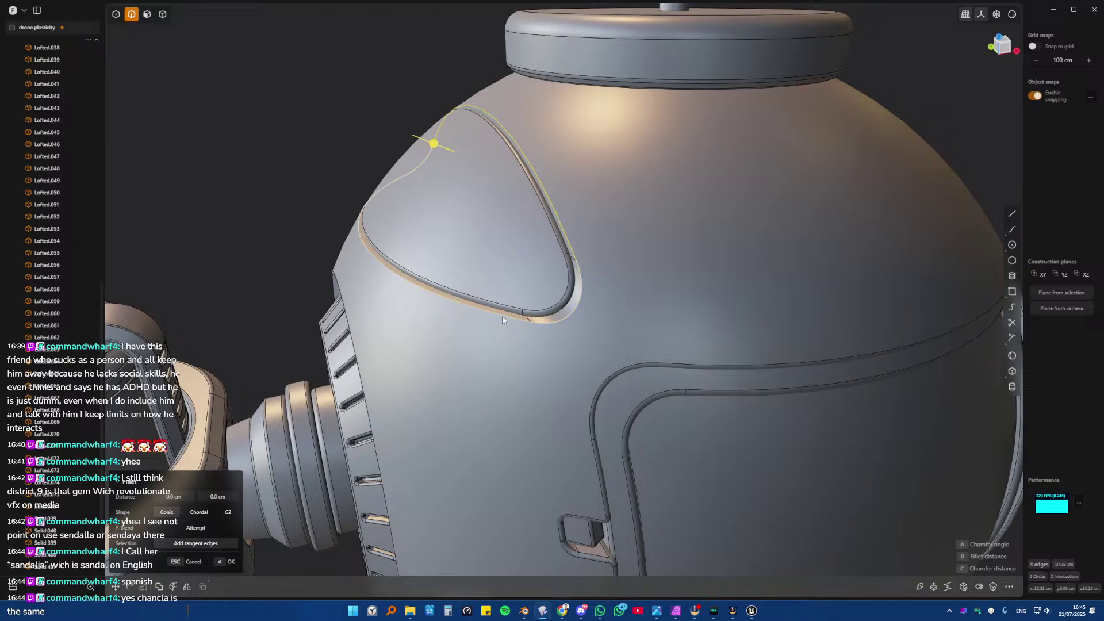
drag(434, 145, 425, 153)
right_click(425, 153)
- Undo the shoulder panel's seam fillets and the slice, back to the uncut body with the box
scroll(337, 174, down, 10)
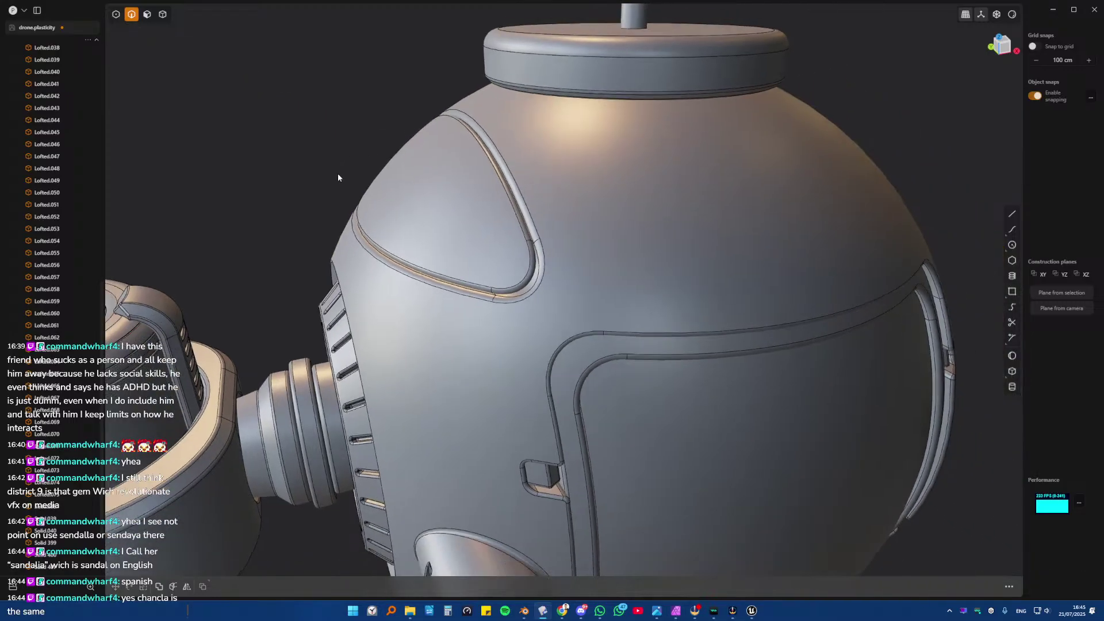
middle_drag(375, 201, 477, 223)
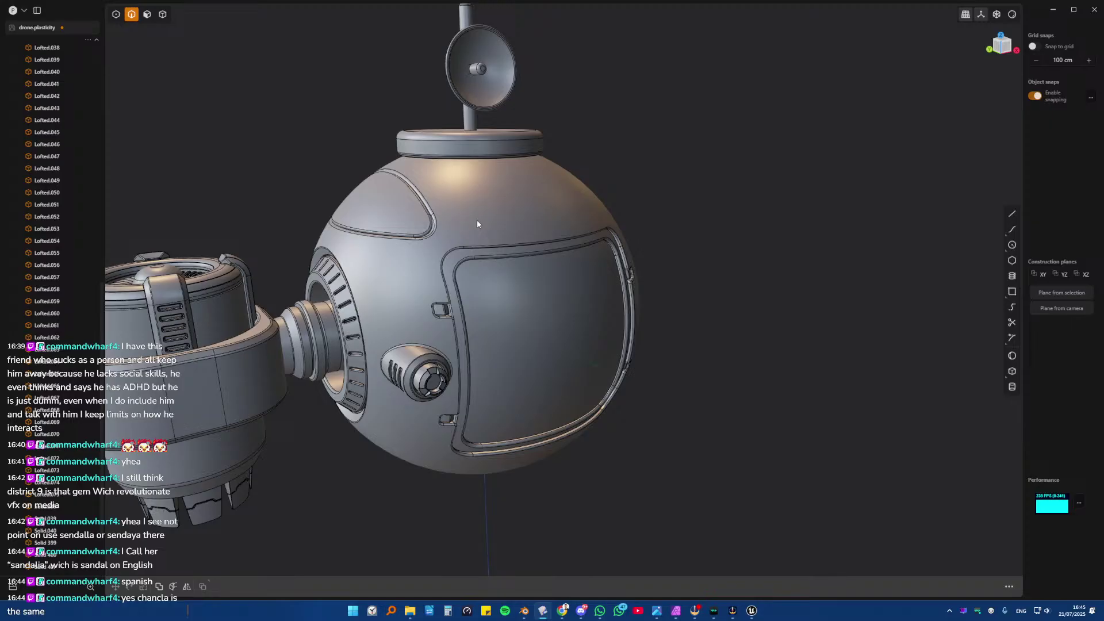
middle_drag(477, 223, 529, 272)
scroll(497, 240, down, 4)
scroll(451, 250, up, 4)
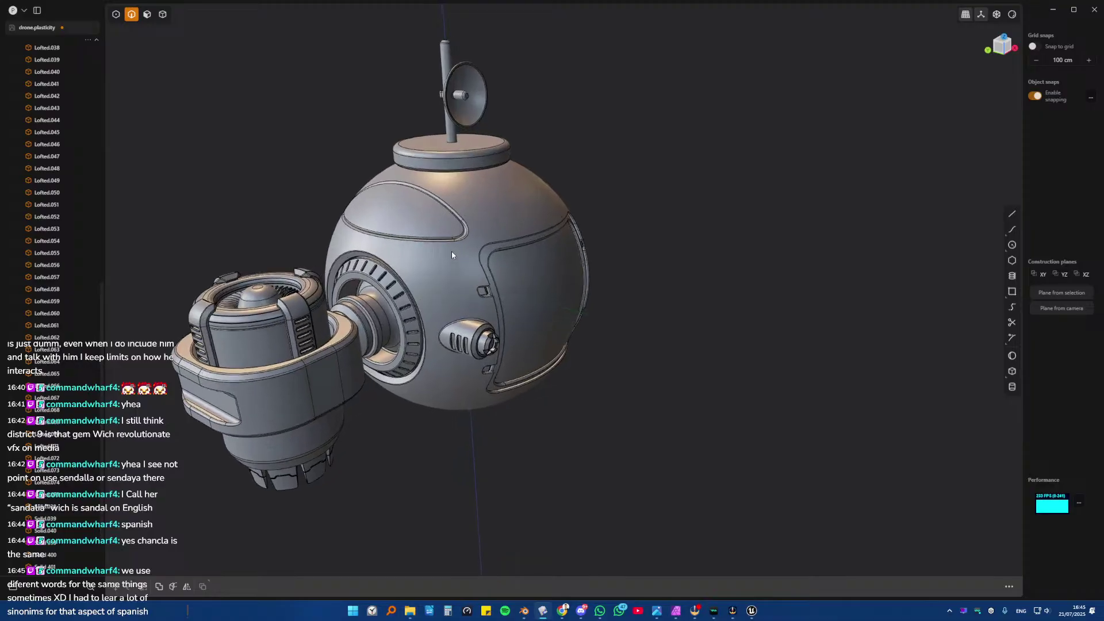
key(f)
key(Escape)
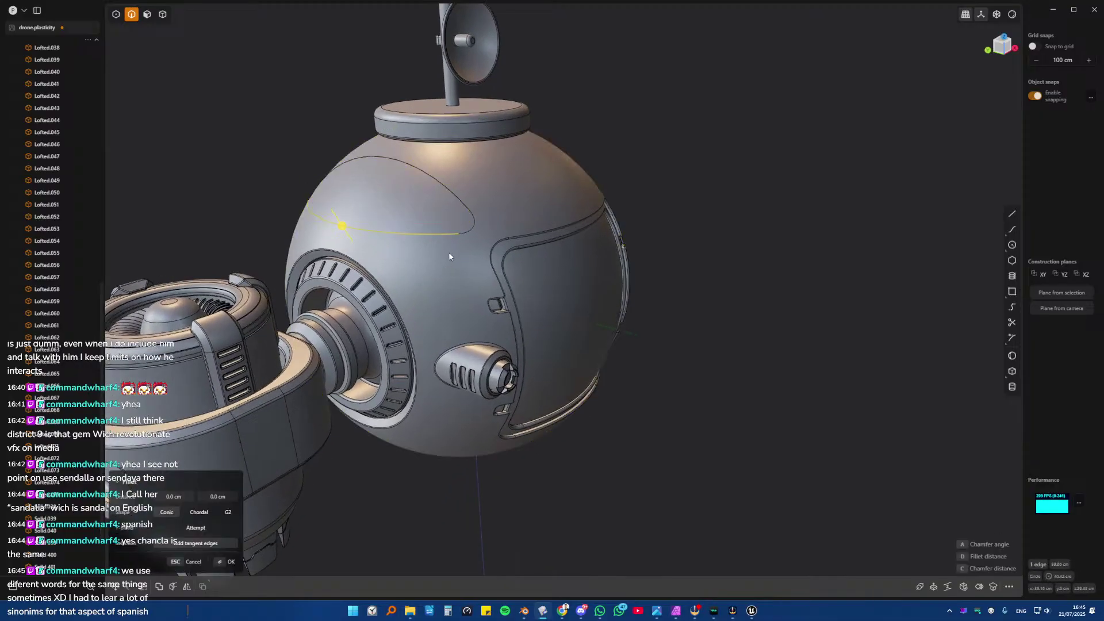
key(ctrl+z)
key(ctrl+z)
key(ctrl+z)
key(ctrl+z)
key(ctrl+z)
key(ctrl+z)
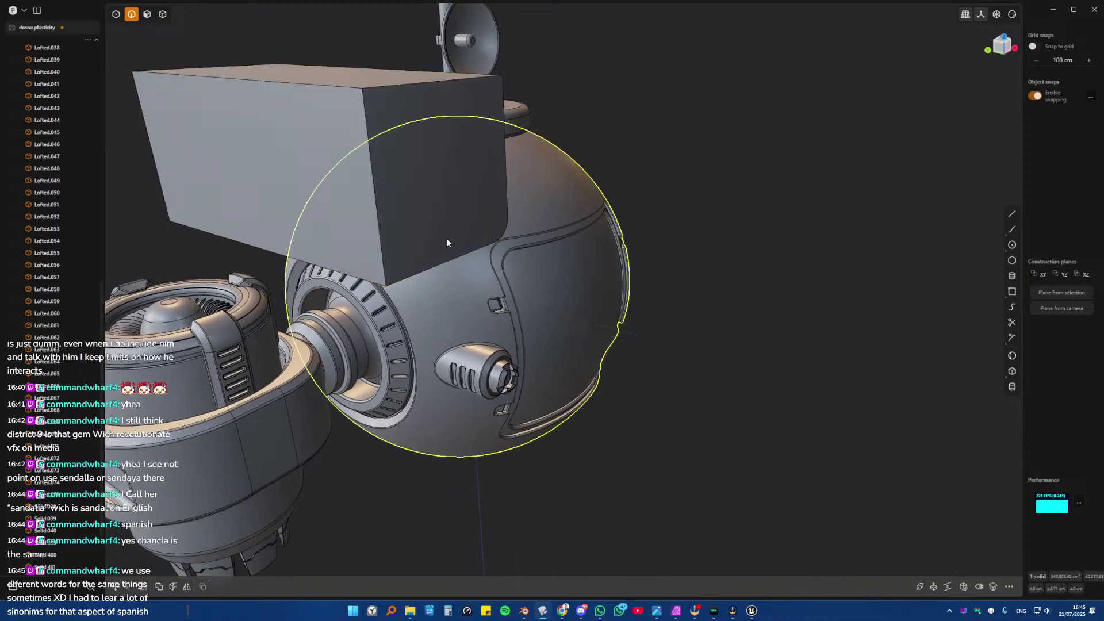
key(b)
middle_drag(447, 242, 426, 248)
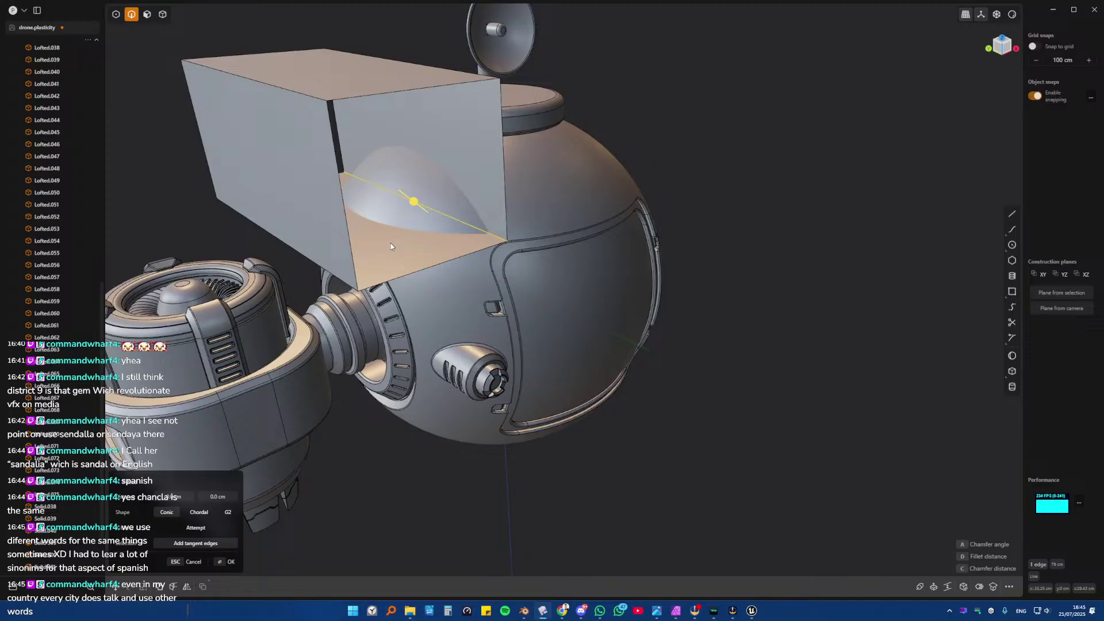
key(Escape)
- Delete the box that overlaps the spherical body's upper shoulder
key(4)
click(315, 164)
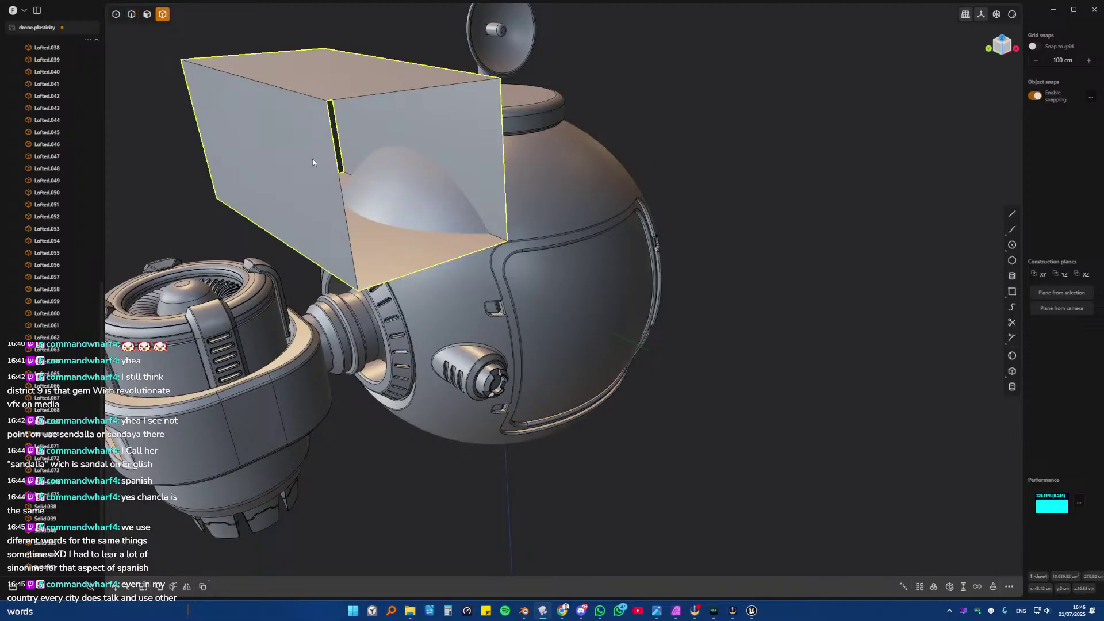
key(Delete)
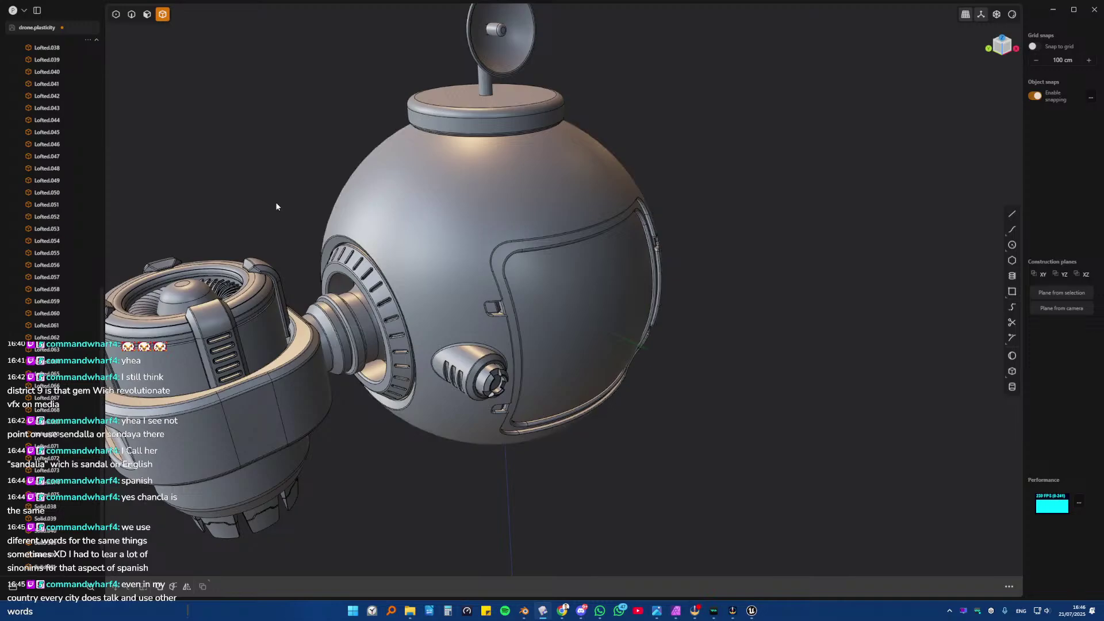
click(393, 198)
scroll(431, 232, up, 4)
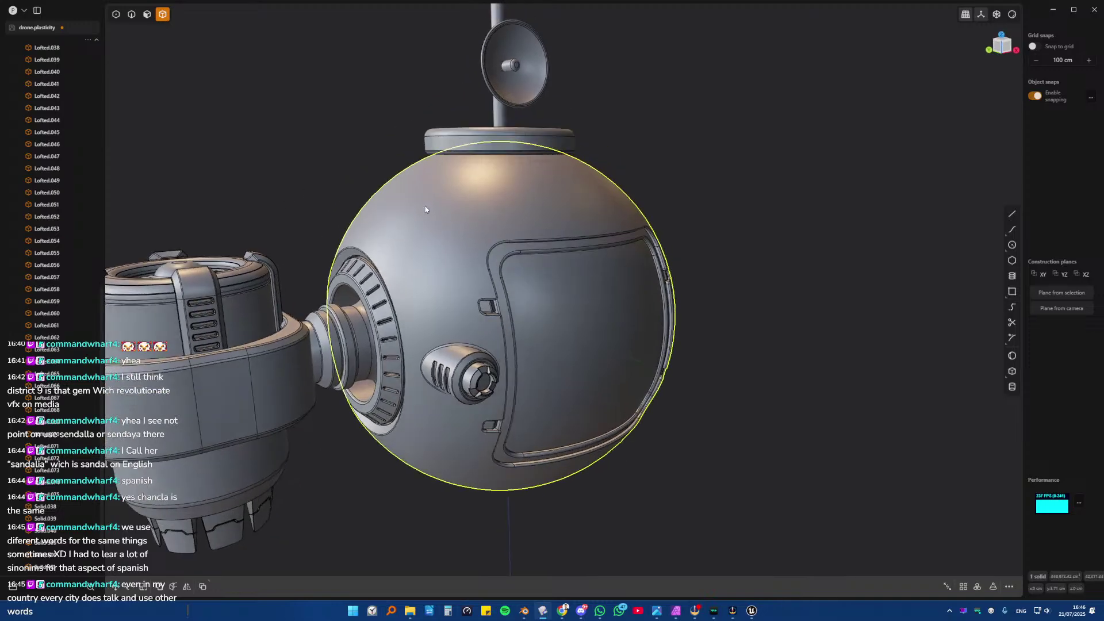
middle_drag(419, 246, 560, 222)
click(426, 188)
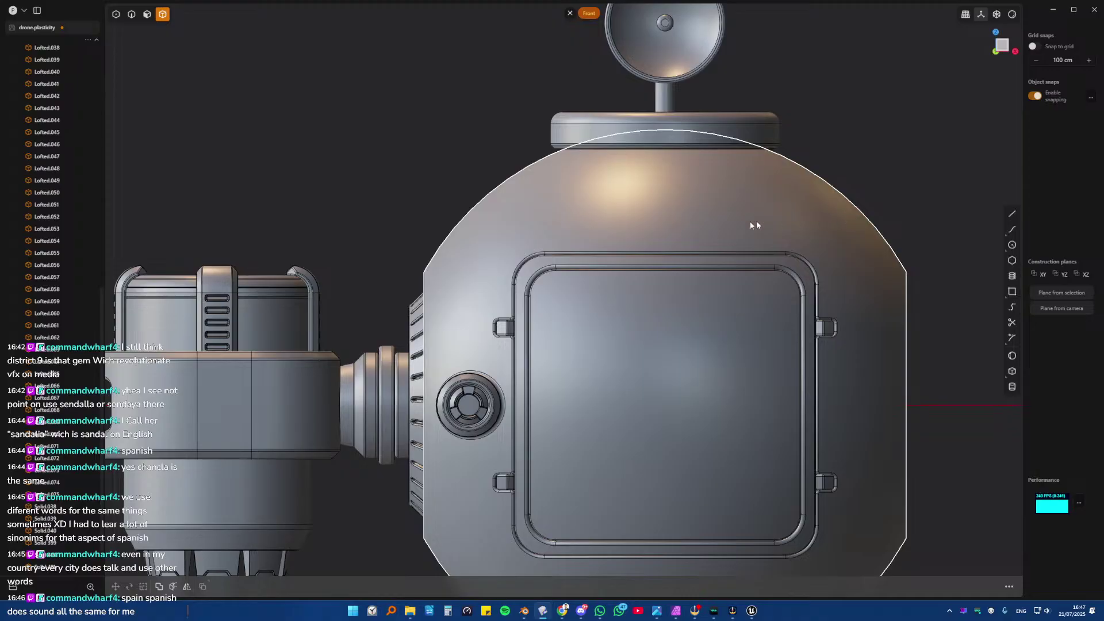
right_drag(757, 224, 722, 253)
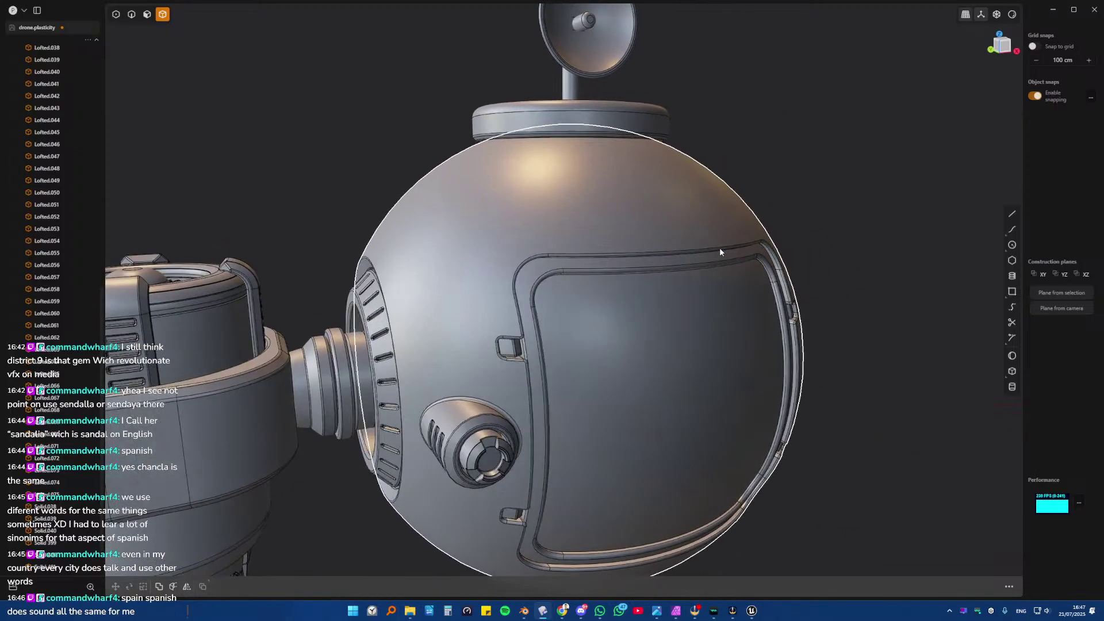
- Slice a circular panel out of the spherical body's upper shoulder with a sphere centred on its surface, and remove the leftover sphere
click(590, 199)
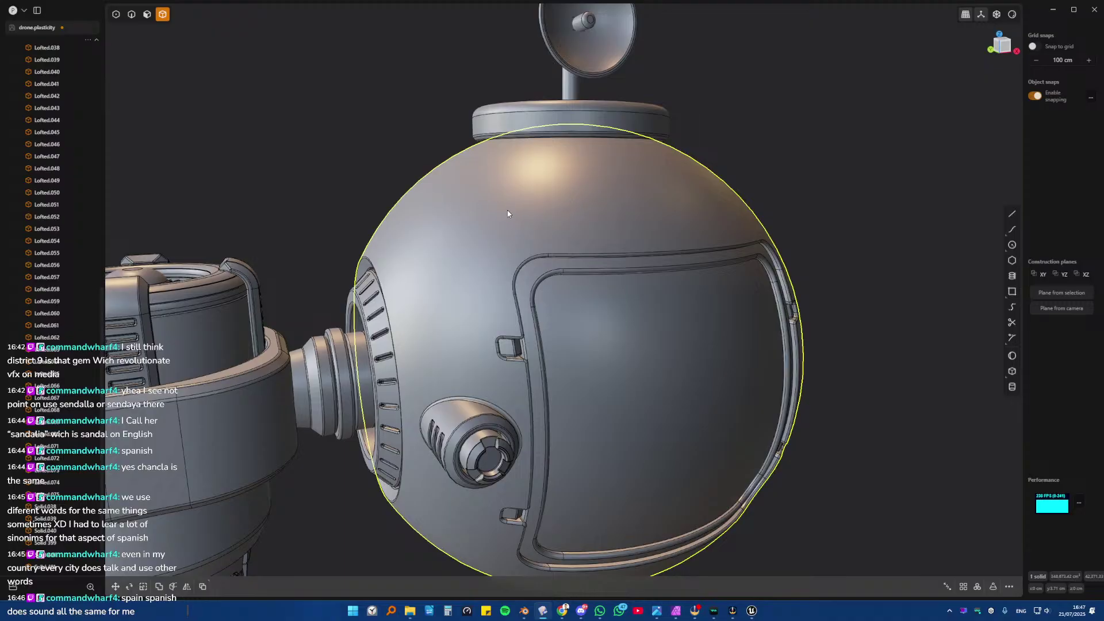
key(KP_1)
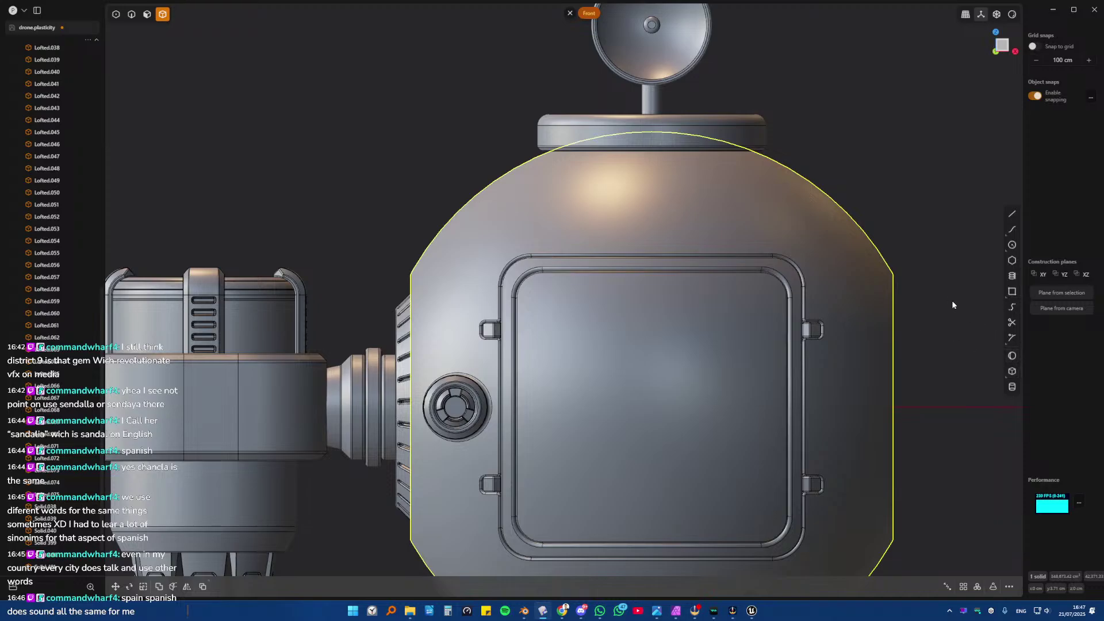
click(1012, 356)
middle_drag(431, 238, 348, 183)
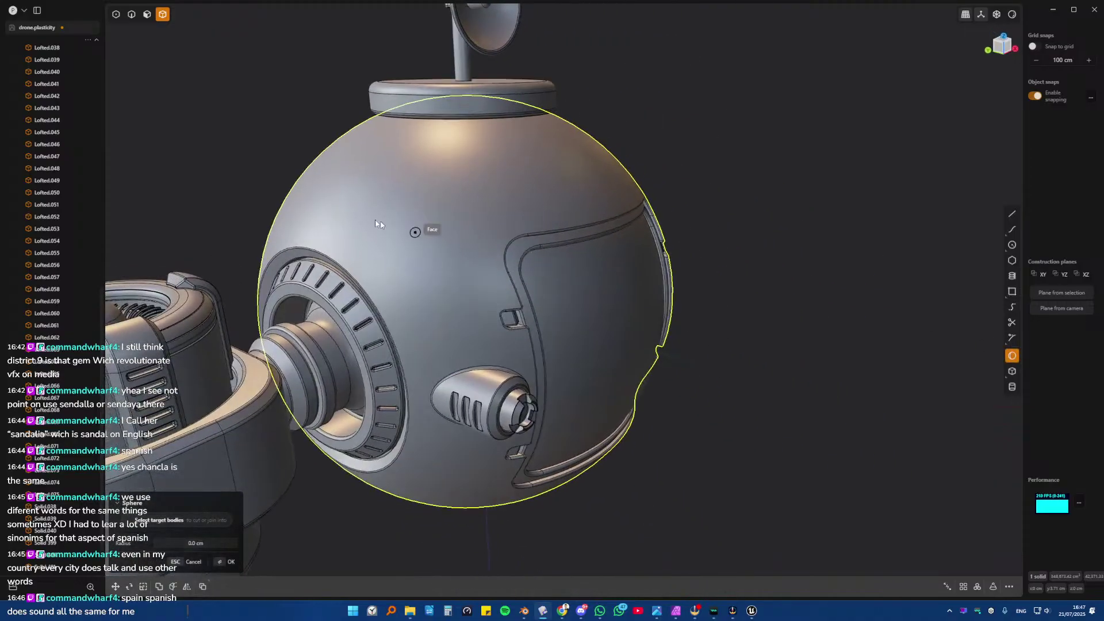
click(368, 175)
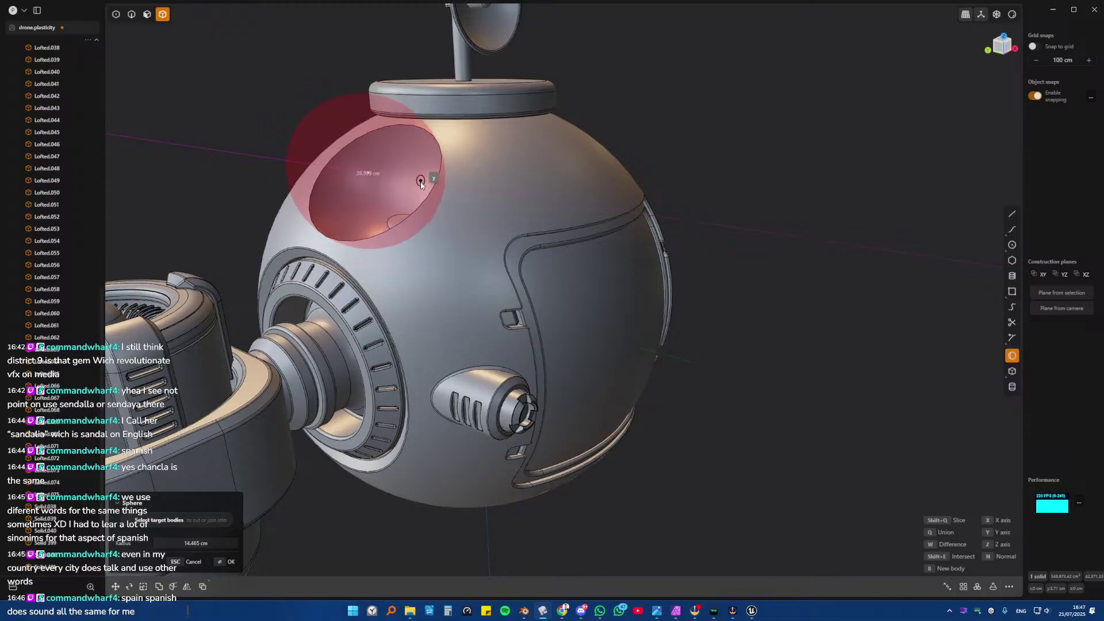
click(420, 182)
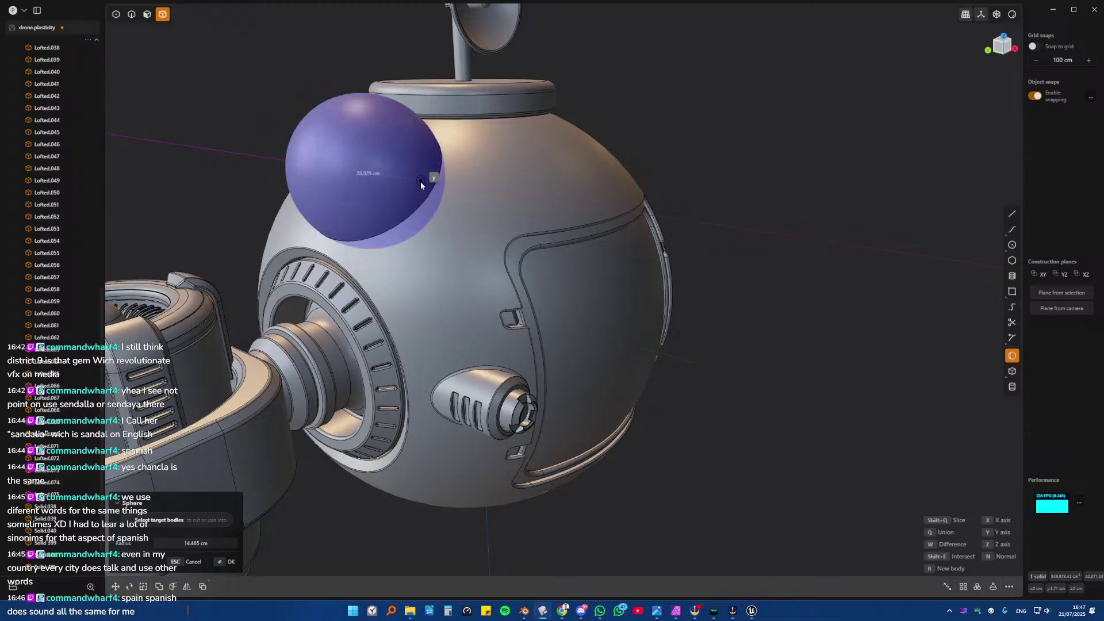
right_click(380, 176)
key(Escape)
click(332, 171)
key(x)
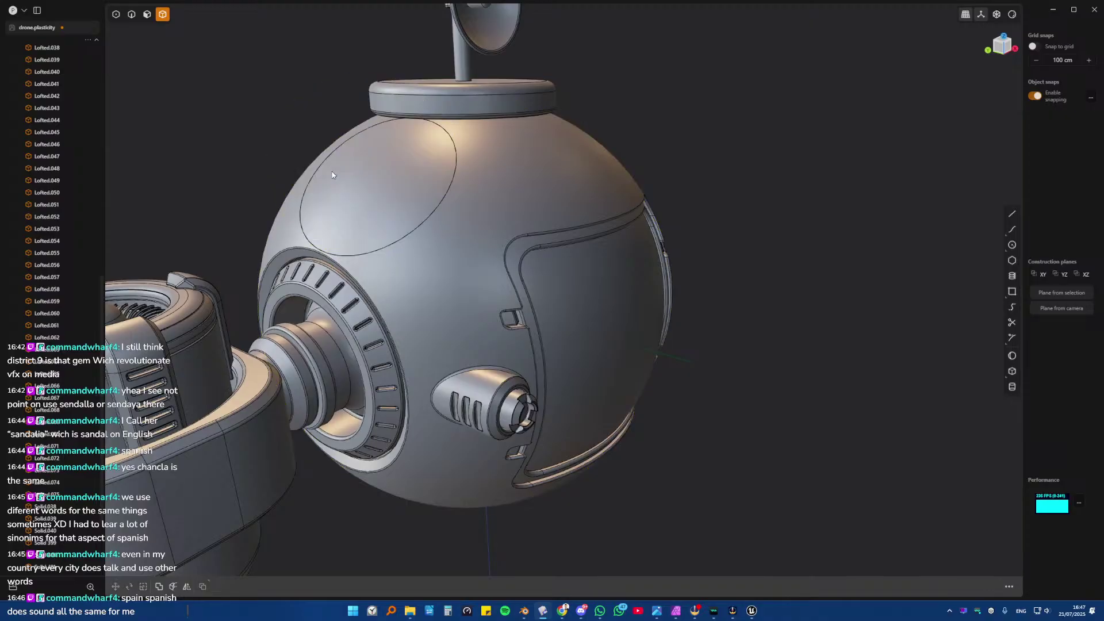
- Fillet the circular seam edges between the shoulder panel and the body
click(440, 236)
scroll(460, 258, up, 5)
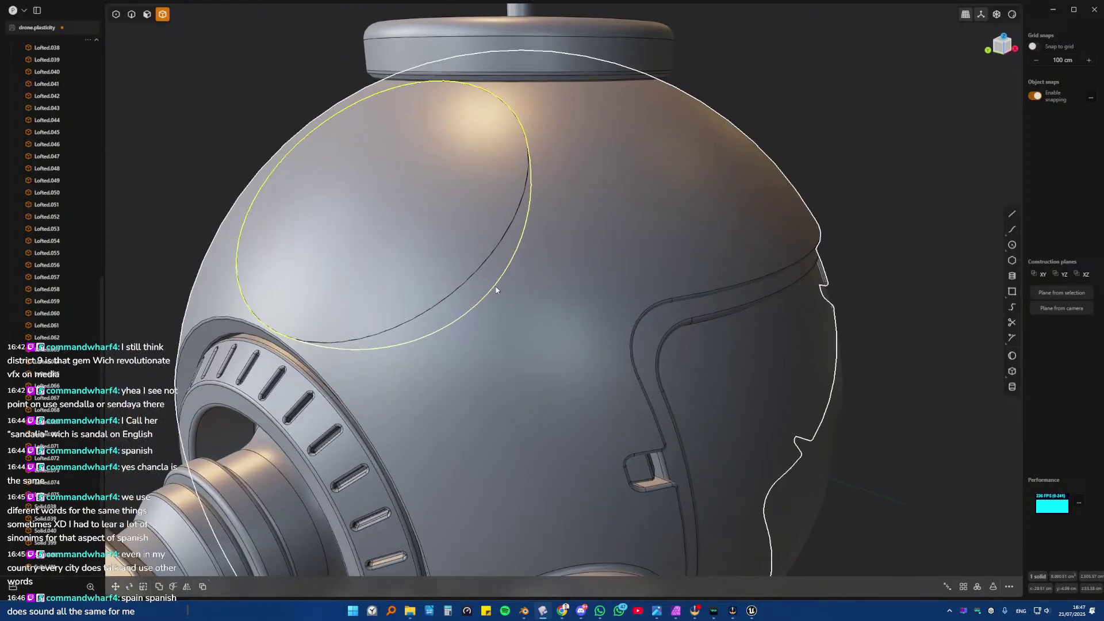
key(2)
key(b)
drag(495, 291, 484, 259)
key(Return)
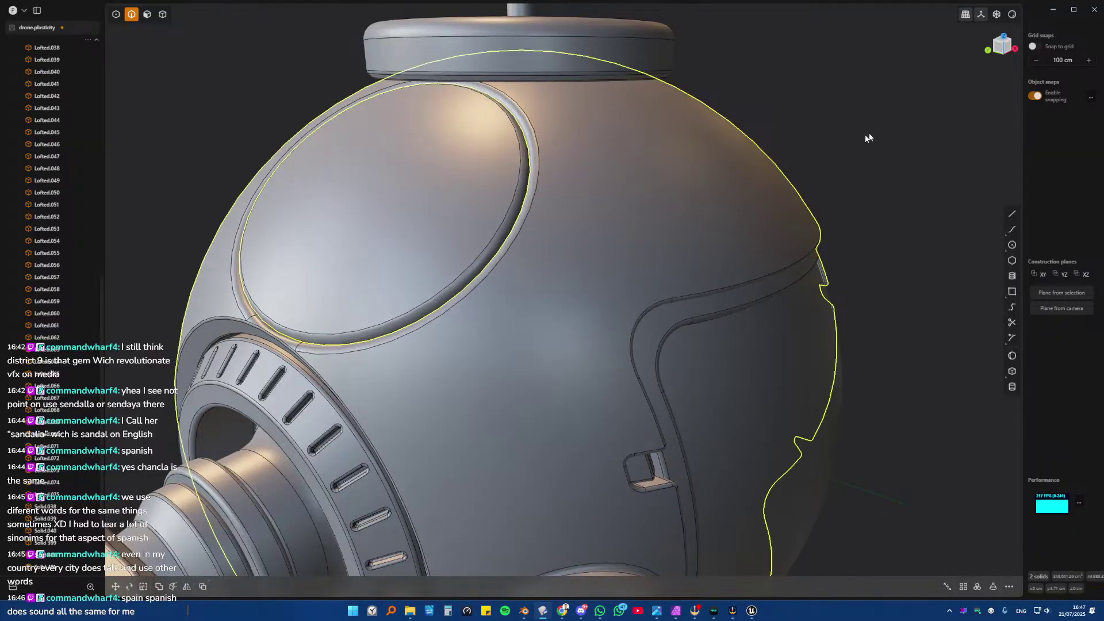
- Undo the circular panel's seam fillet and the sphere slice, back to the uncut spherical body
click(868, 138)
scroll(743, 205, down, 6)
middle_drag(716, 226, 676, 198)
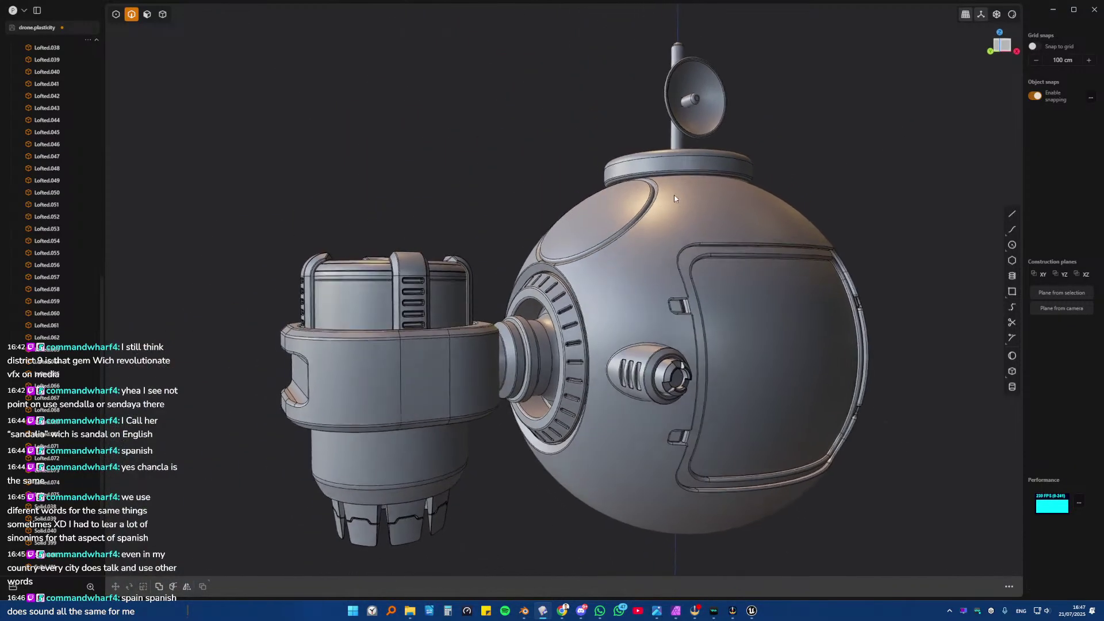
shift+middle_drag(751, 241, 679, 200)
key(ctrl+z)
key(ctrl+z)
key(b)
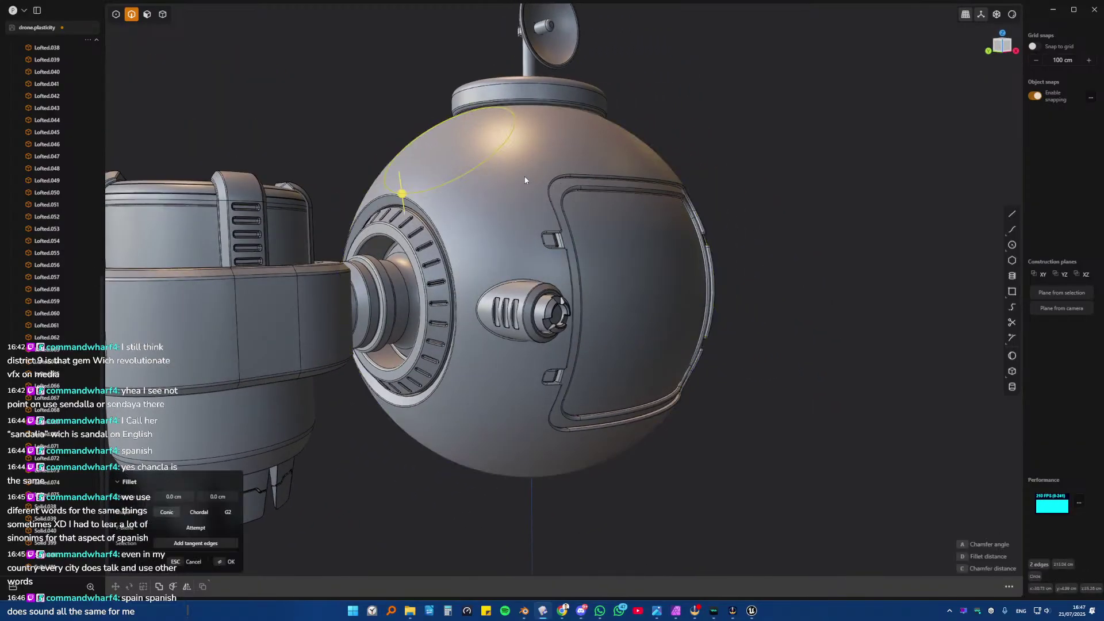
key(Escape)
key(ctrl+z)
key(ctrl+z)
key(ctrl+z)
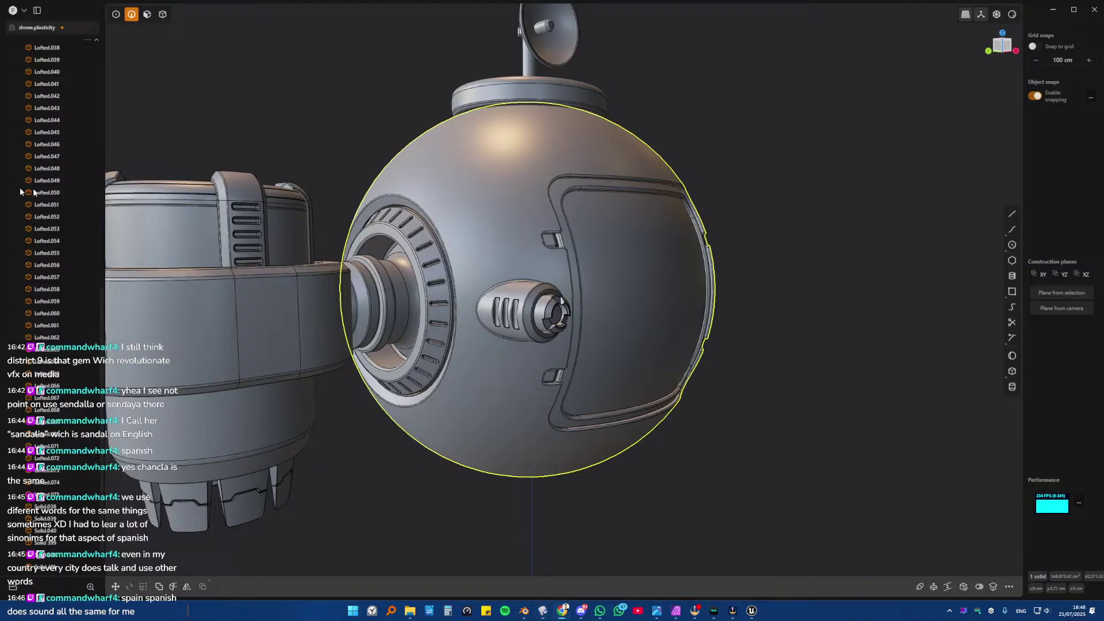
- Draw a wavy, open seven-point spline in the front view, outlining a panel across the spherical body's upper shoulder beside the jointed arm
middle_drag(457, 169, 501, 239)
scroll(529, 251, up, 2)
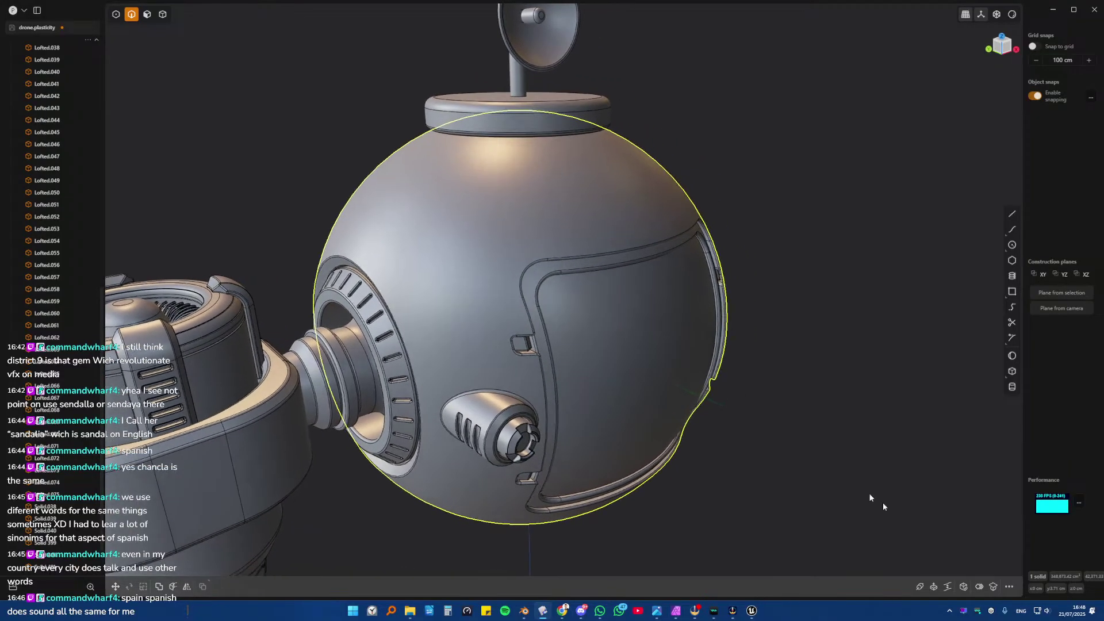
key(KP_1)
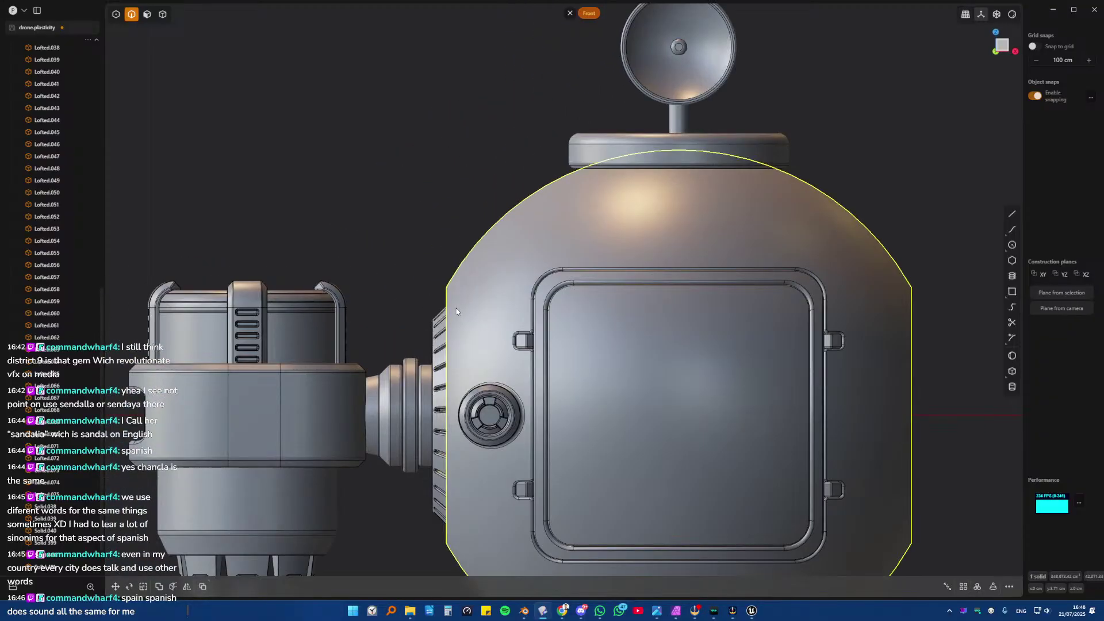
click(1012, 230)
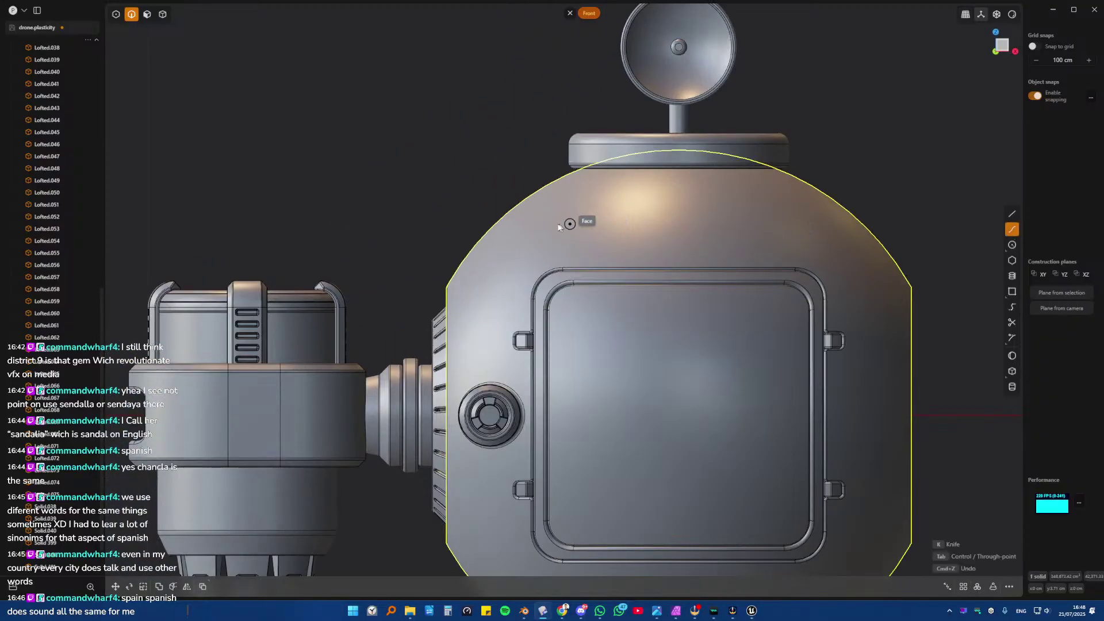
click(384, 248)
click(434, 258)
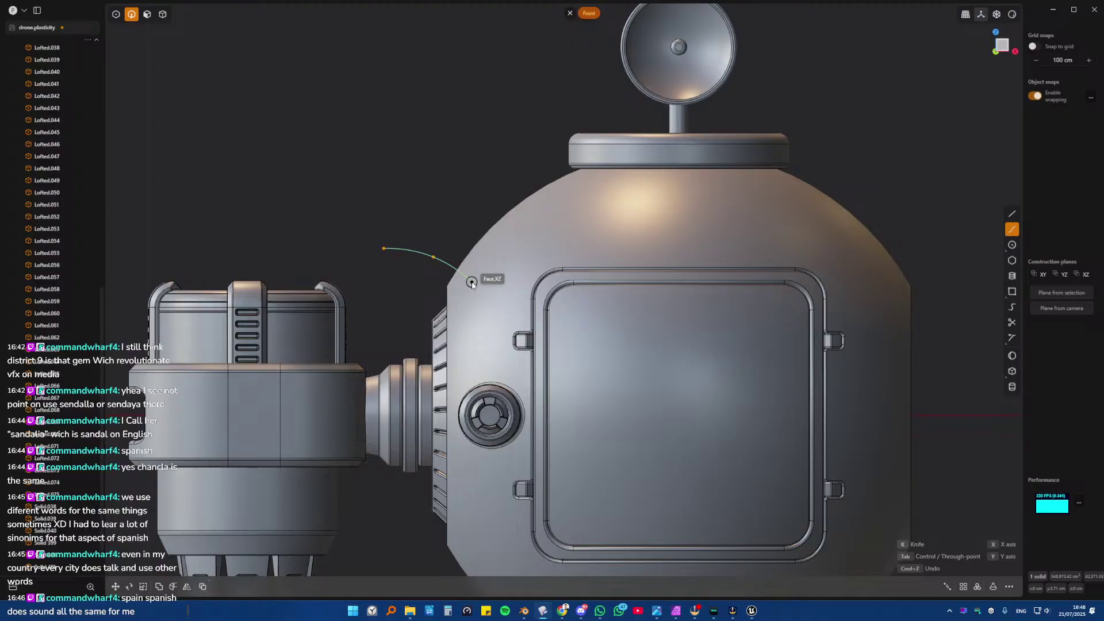
click(472, 283)
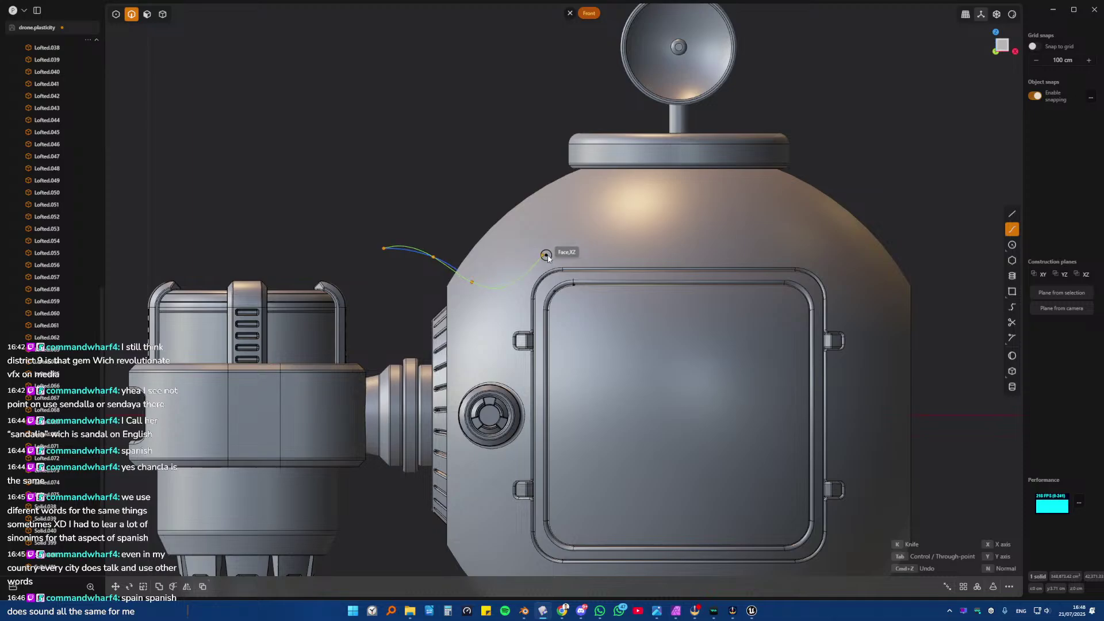
click(507, 257)
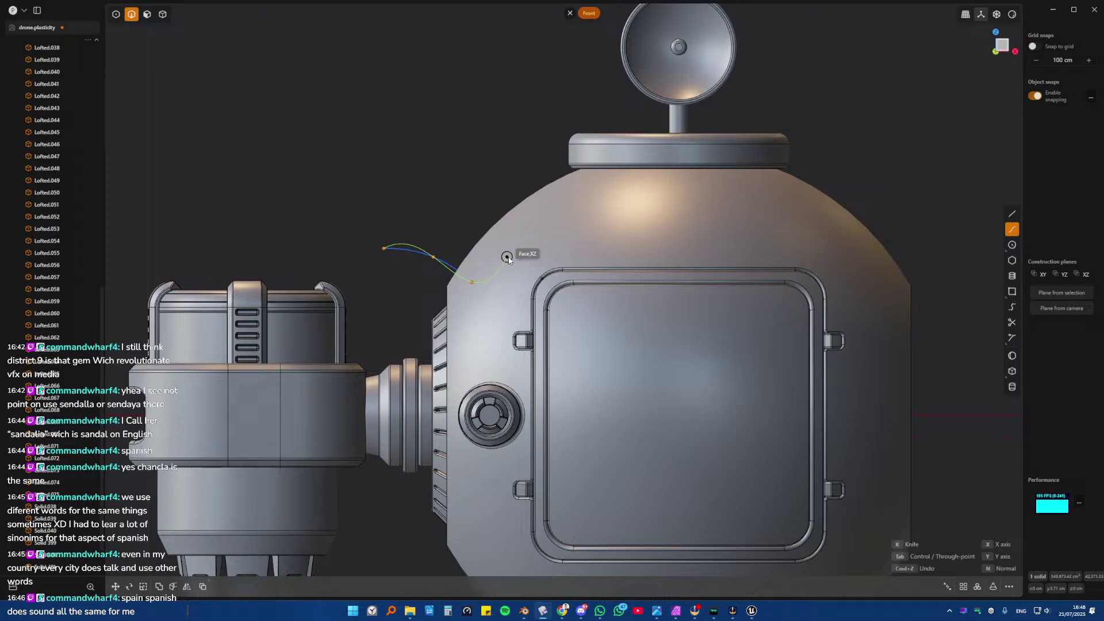
click(598, 229)
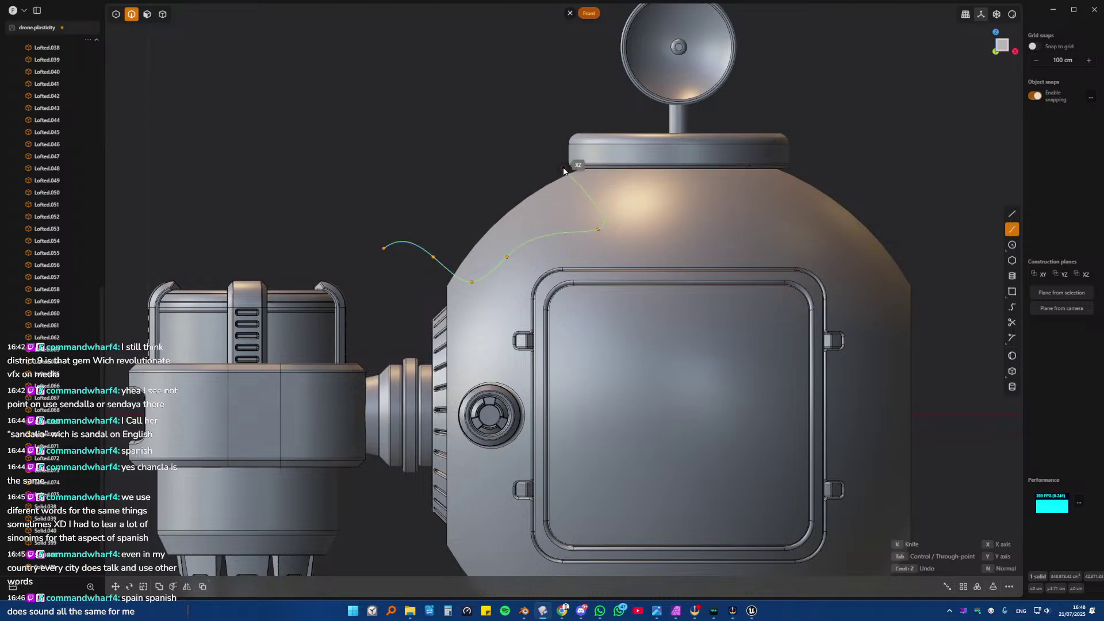
click(540, 146)
click(414, 148)
key(Return)
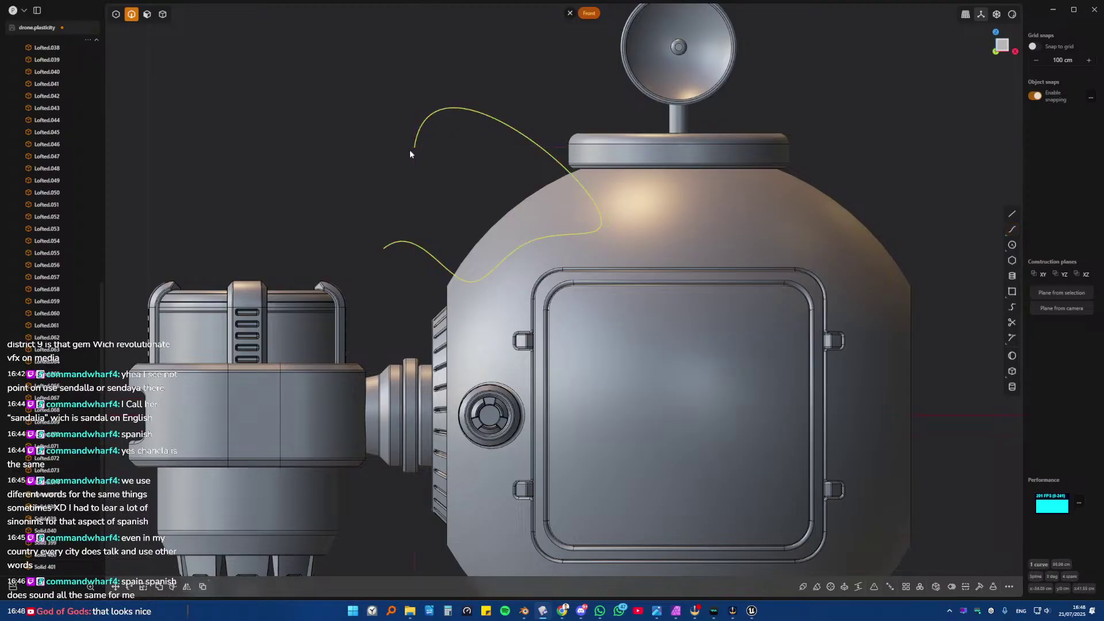
- Cut the spherical body with the wavy spline as the cutter to separate a shoulder panel
middle_drag(410, 150, 495, 233)
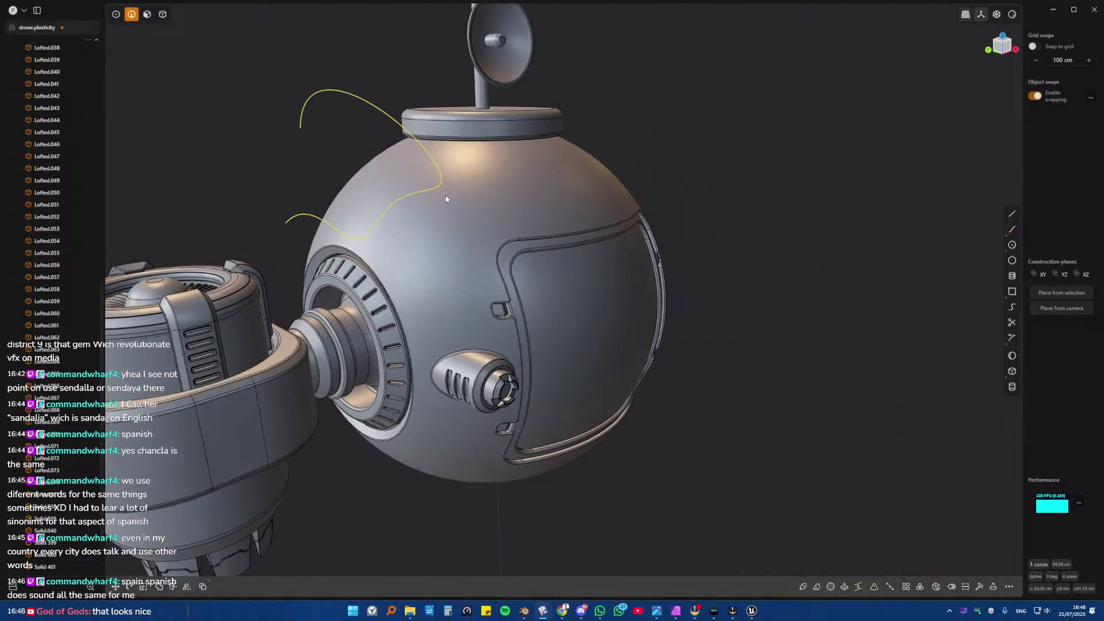
key(Escape)
key(4)
click(428, 192)
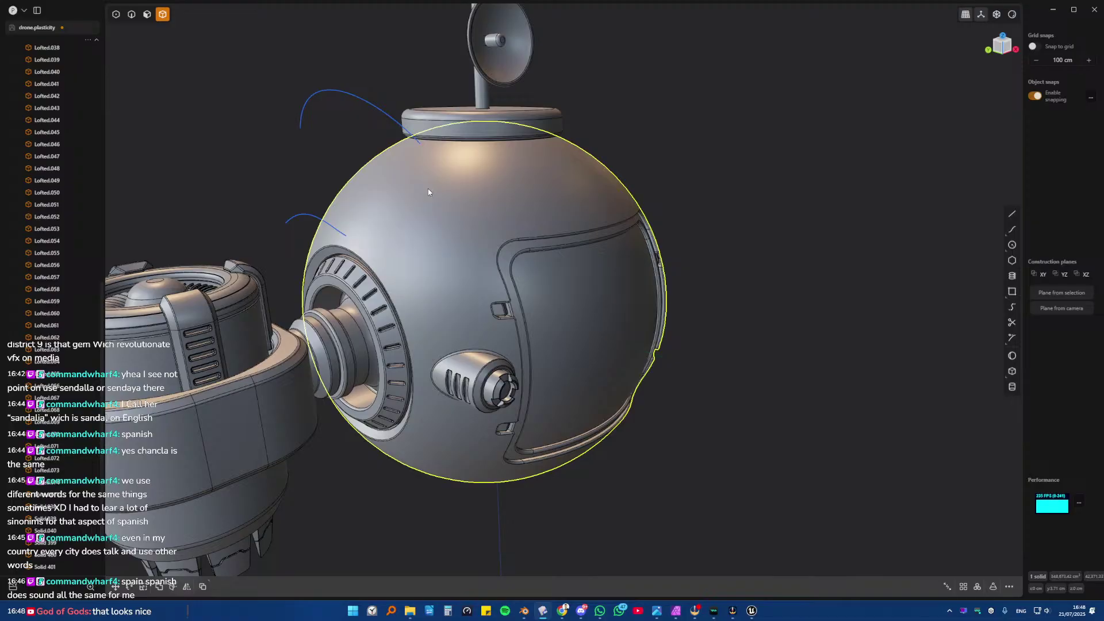
key(c)
key(Escape)
key(Escape)
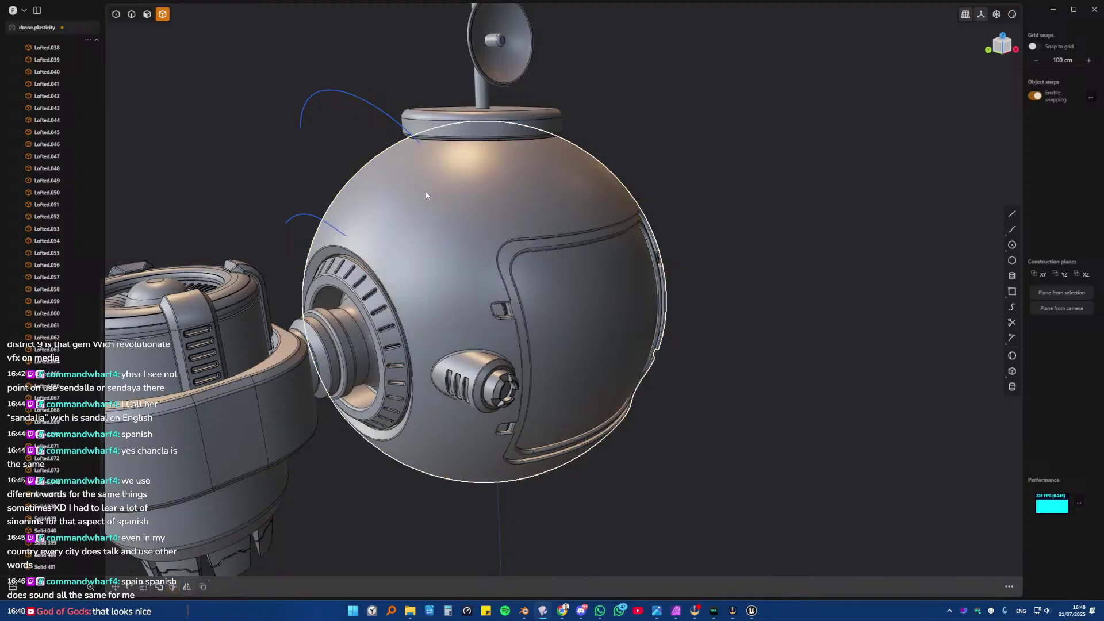
click(427, 185)
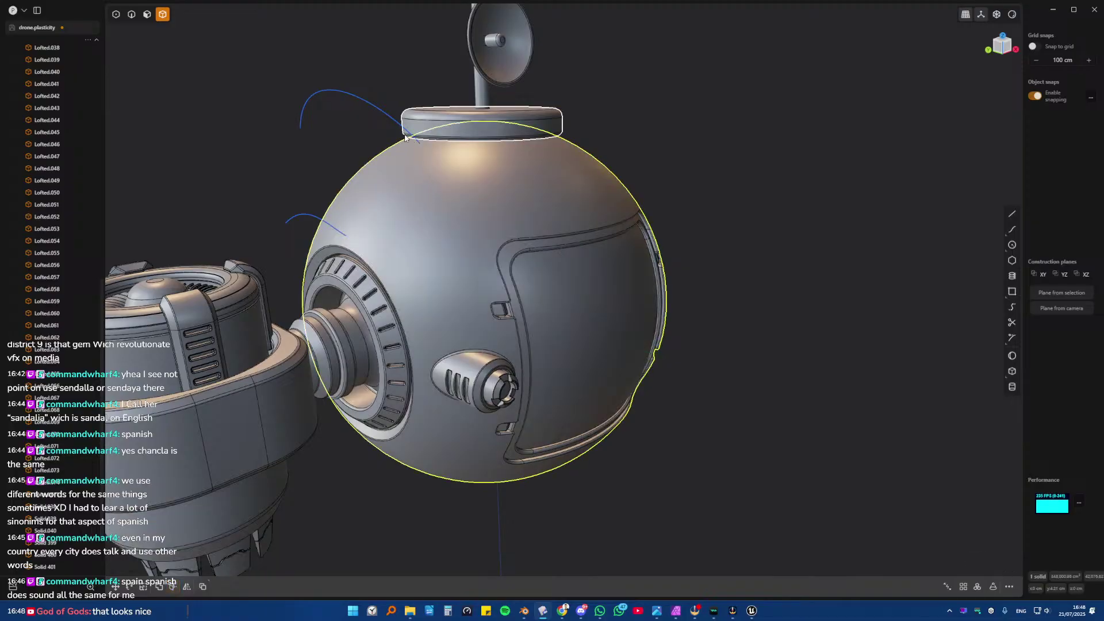
shift+click(387, 118)
key(c)
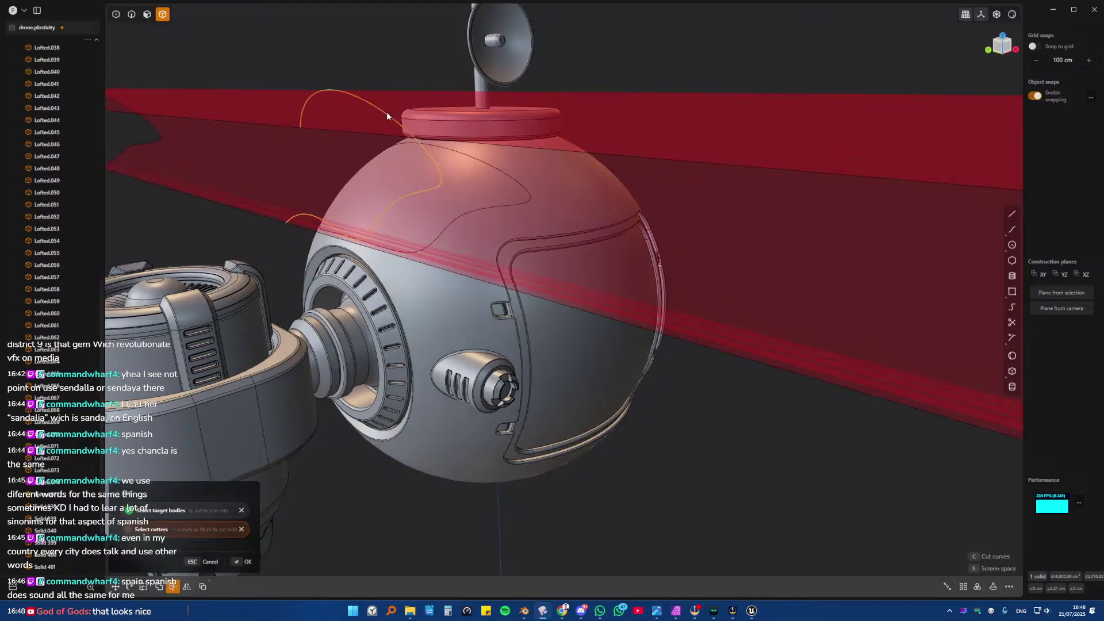
key(Return)
- Fillet both edge loops along the wavy shoulder panel's seam by a small radius
middle_drag(603, 231, 459, 225)
key(2)
scroll(459, 225, up, 5)
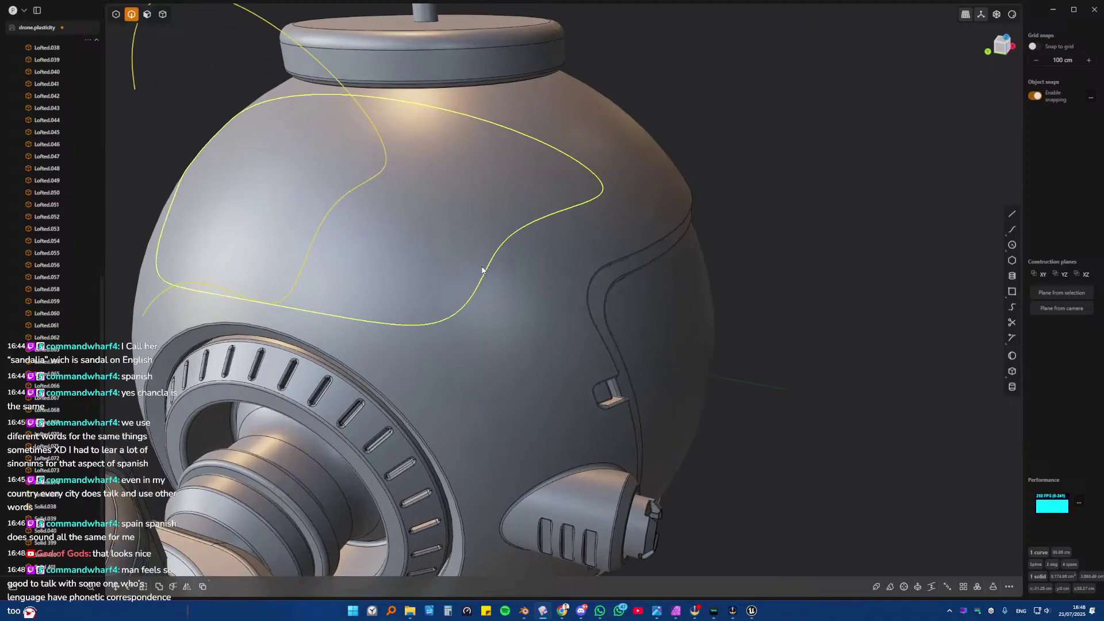
click(461, 237)
key(f)
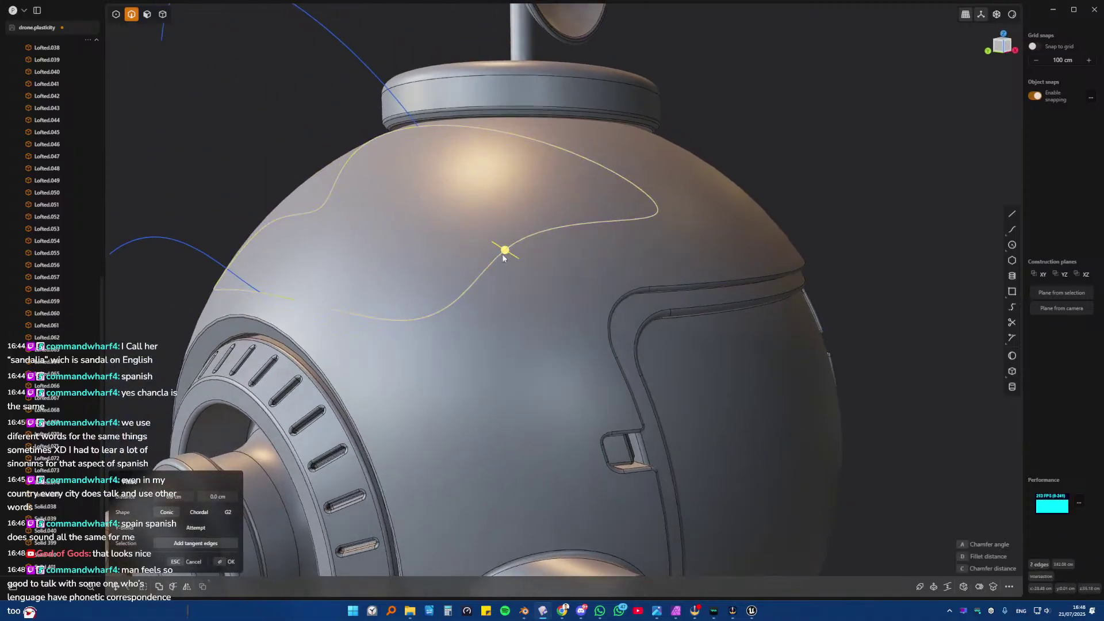
drag(507, 257, 508, 253)
key(Return)
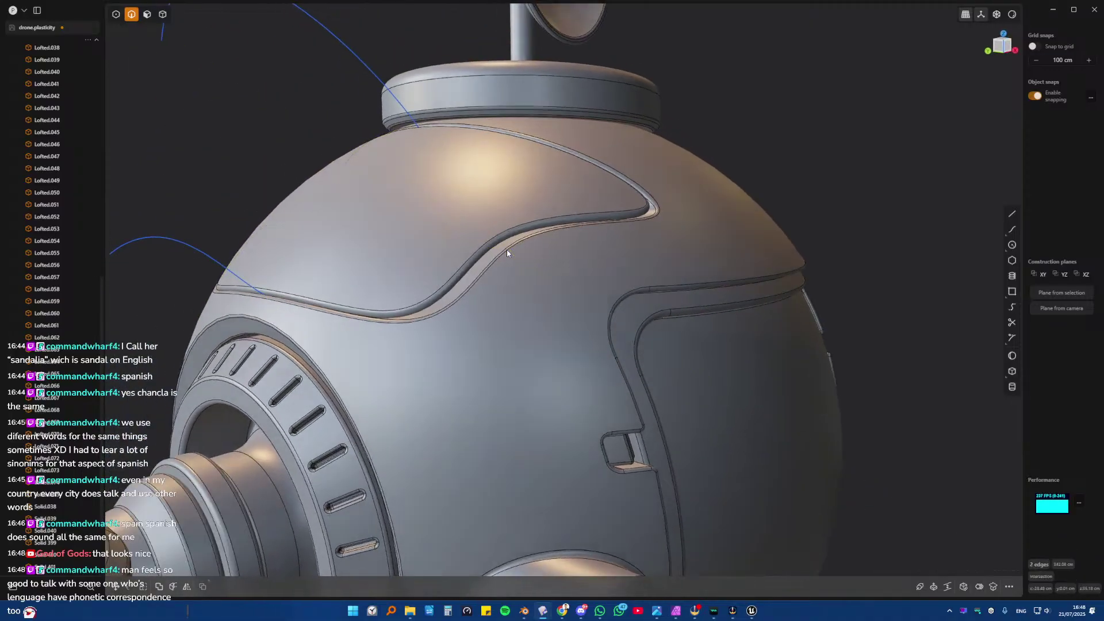
- Undo the wavy shoulder panel's seam fillets and refillet the edge along the seam by about 0.83 cm
middle_drag(779, 212, 692, 239)
scroll(587, 229, down, 6)
scroll(632, 244, up, 10)
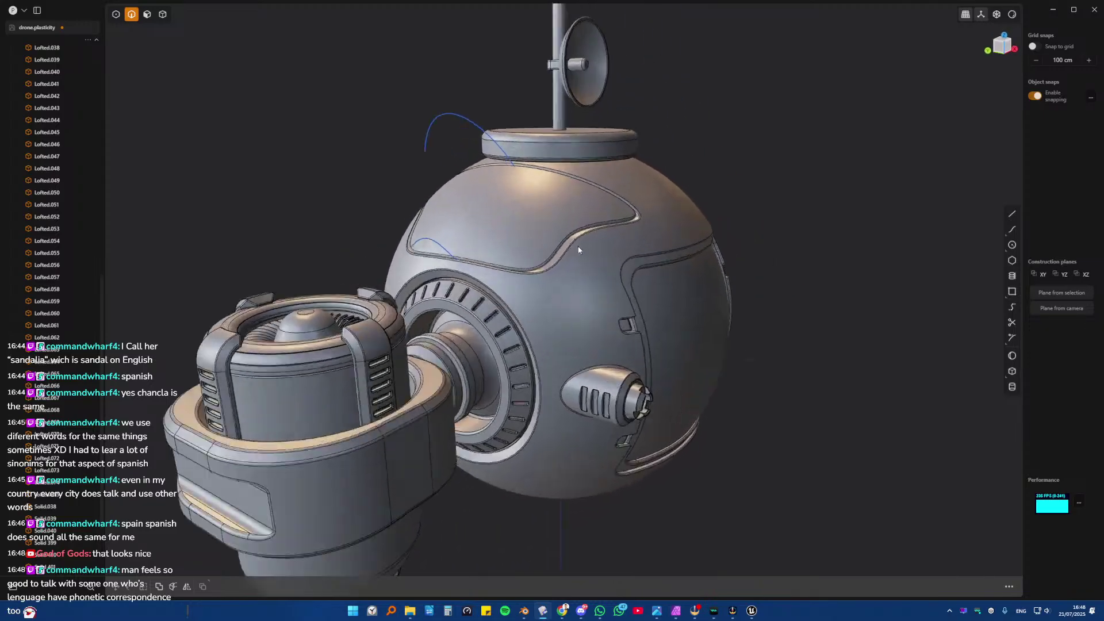
click(576, 249)
scroll(553, 258, up, 10)
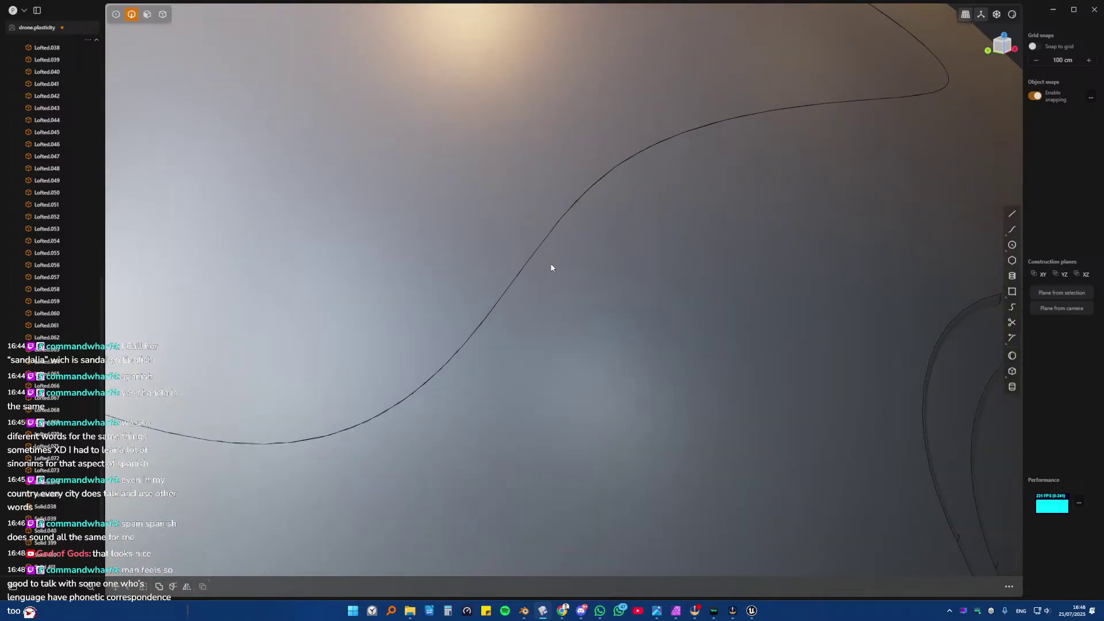
click(528, 260)
key(f)
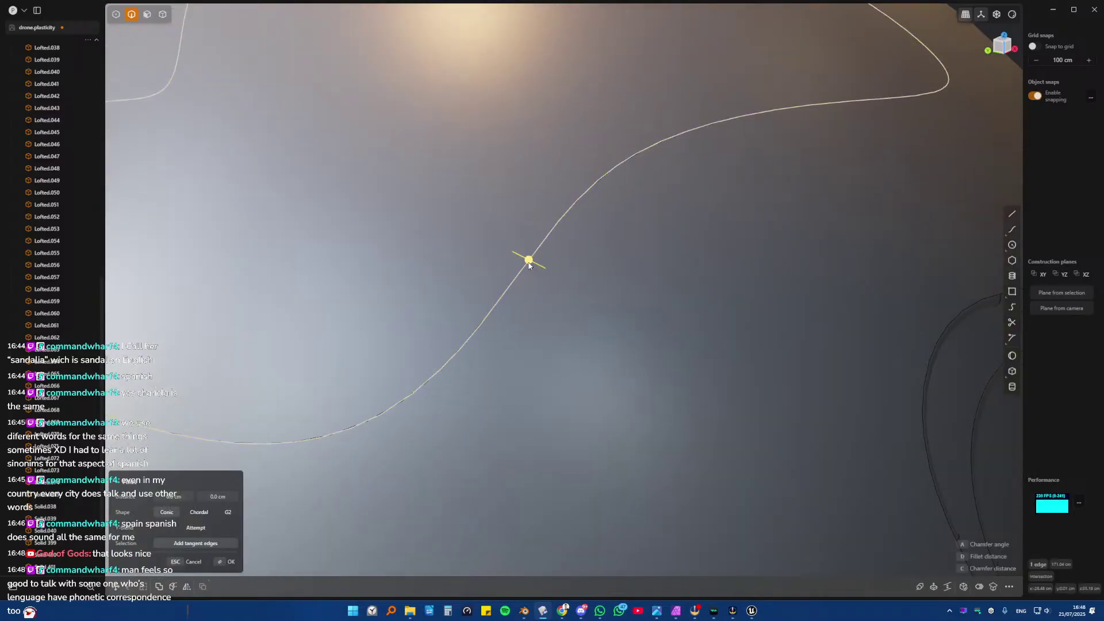
drag(528, 266, 519, 257)
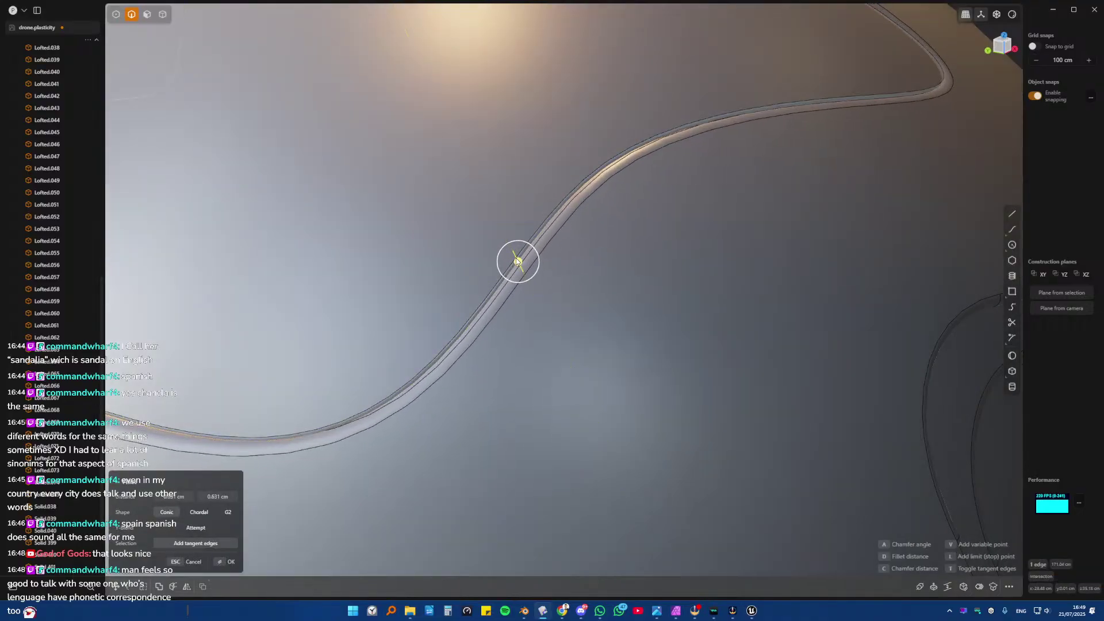
key(Return)
scroll(578, 254, down, 10)
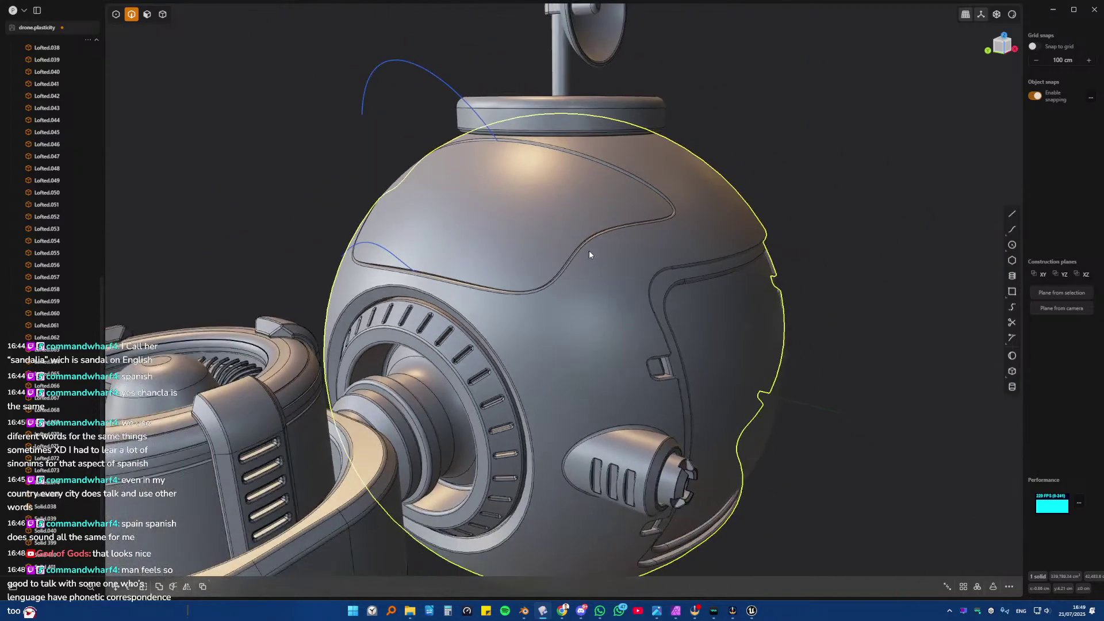
- Try lifting the wavy shoulder panel about 34 cm off the spherical body to inspect the recess beneath it
middle_drag(589, 255, 536, 225)
key(4)
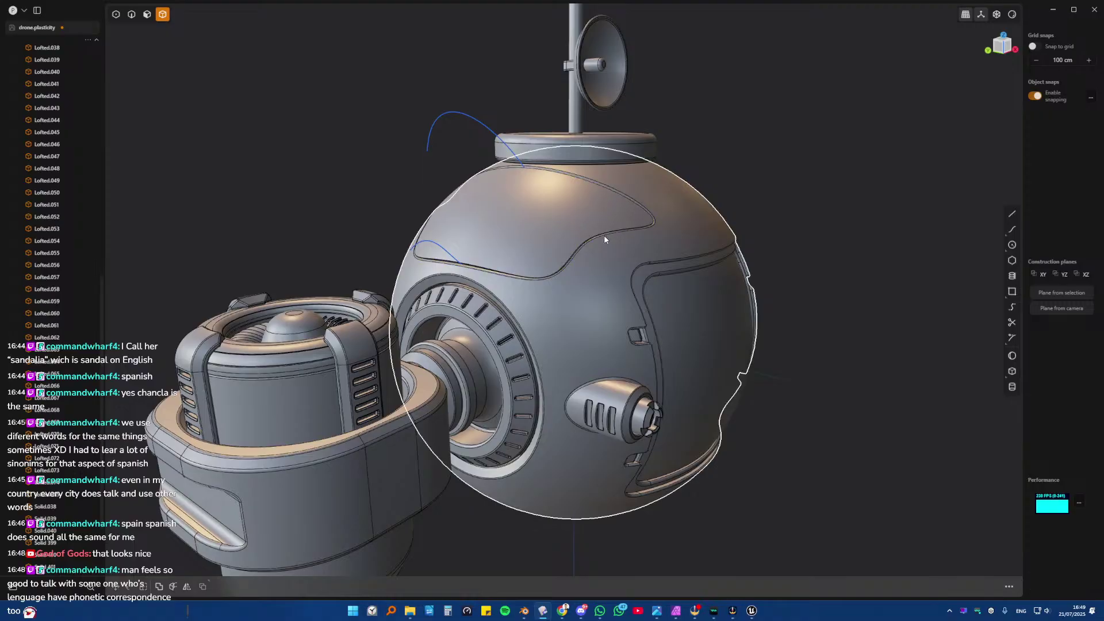
middle_drag(603, 235, 551, 230)
click(561, 232)
key(g)
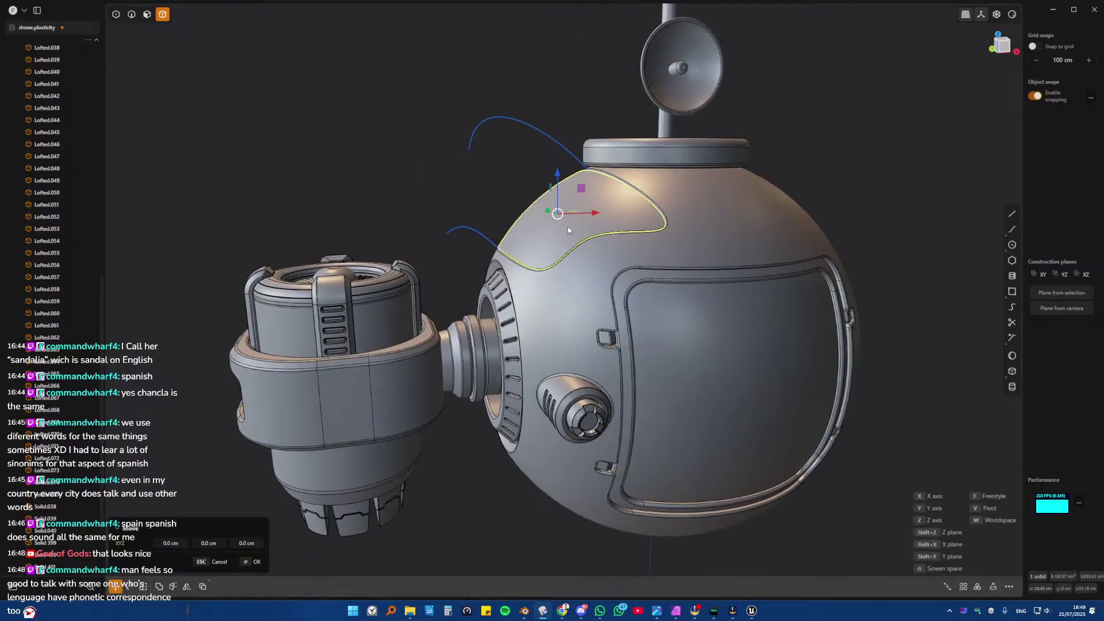
drag(557, 183, 559, 36)
middle_drag(613, 193, 868, 115)
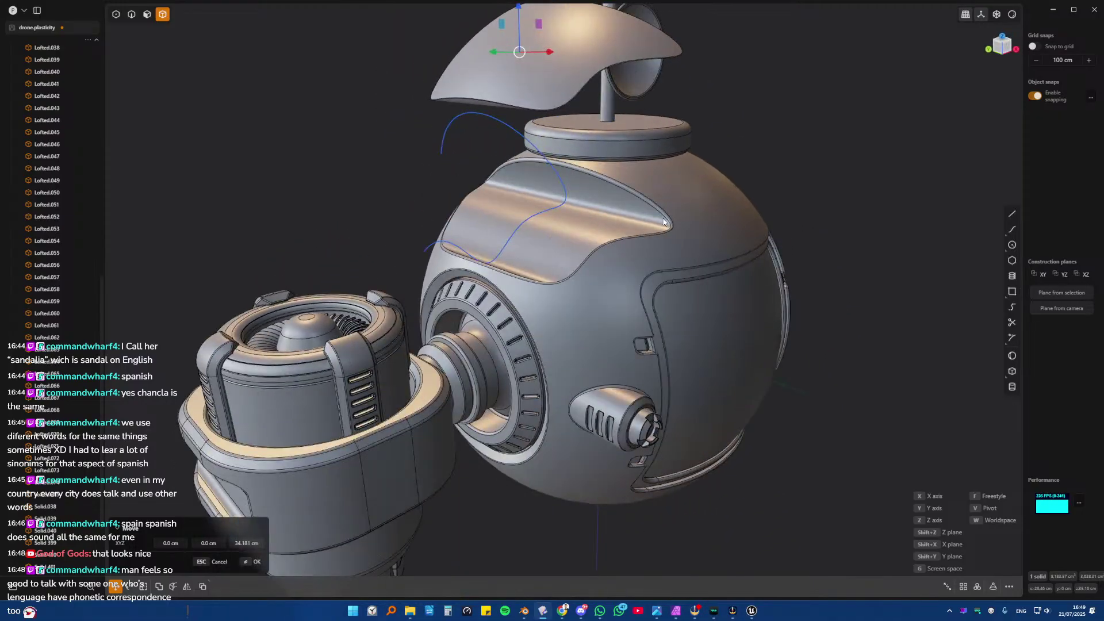
key(Escape)
key(Escape)
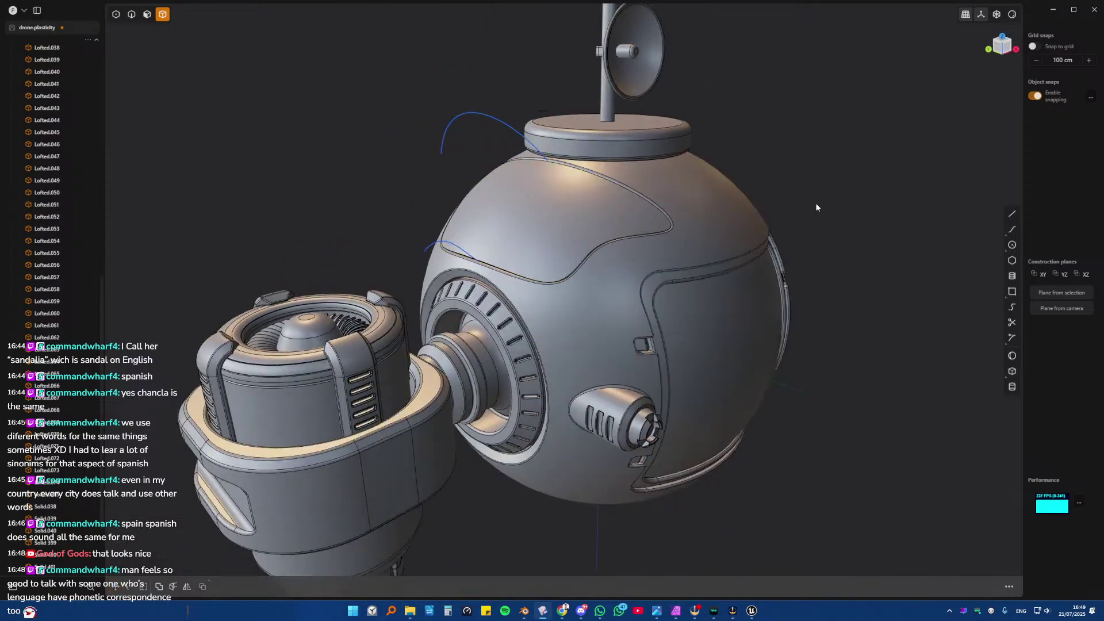
- Mirror the wavy spline in the front view across the body's centre to the opposite shoulder
middle_drag(816, 202, 662, 172)
click(561, 140)
key(KP_1)
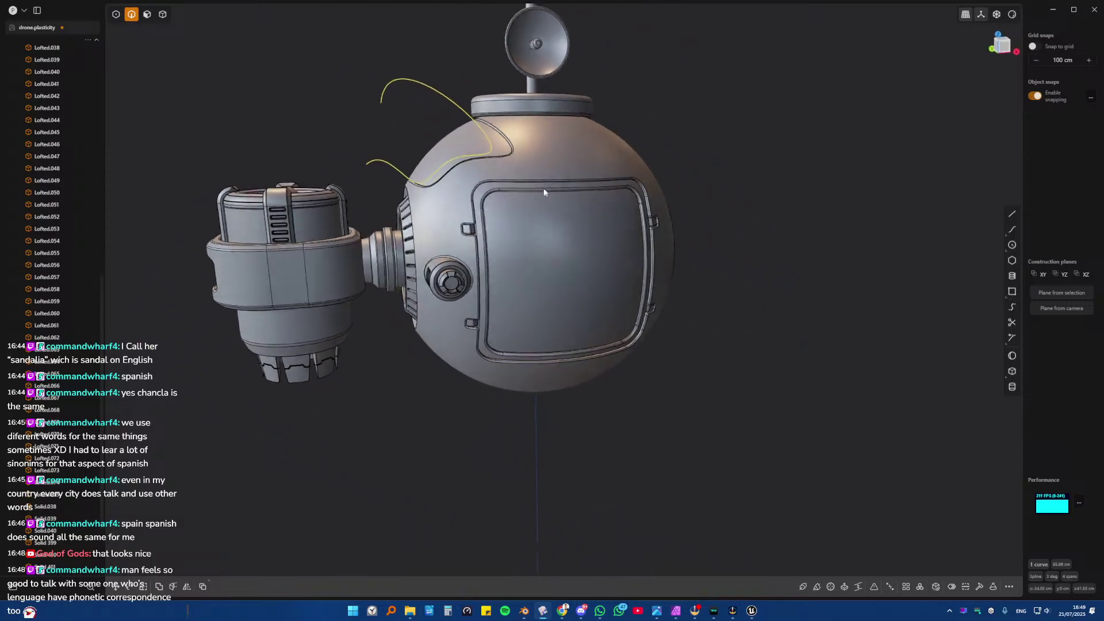
key(alt+x)
click(549, 275)
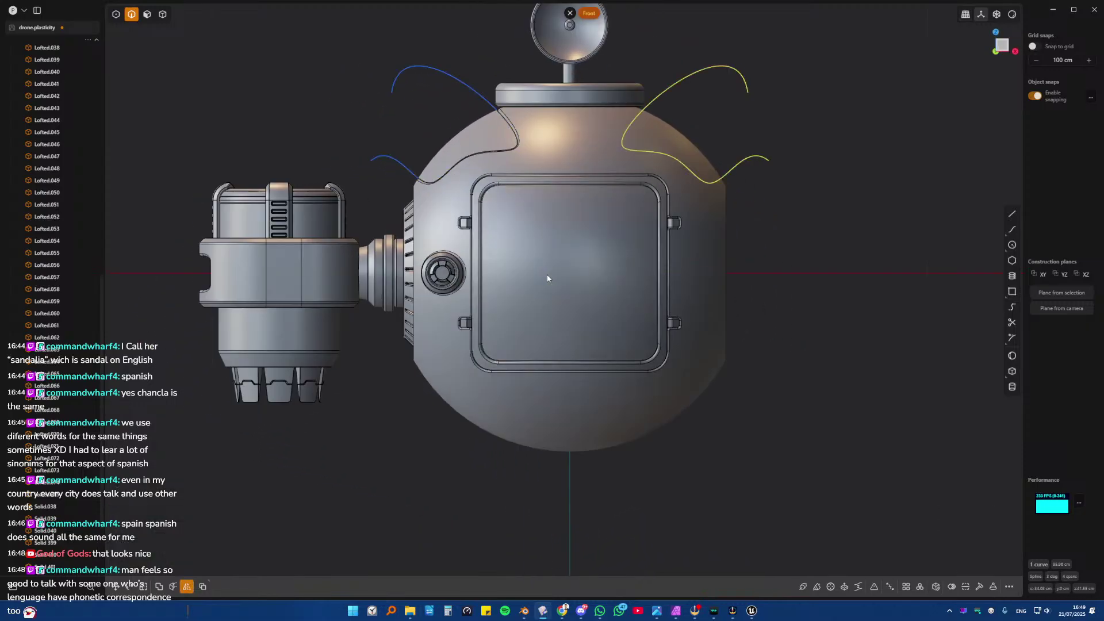
middle_drag(549, 279, 819, 228)
key(Escape)
- Cut the spherical body with the mirrored spline to separate a matching panel on the opposite shoulder
middle_drag(635, 159, 600, 159)
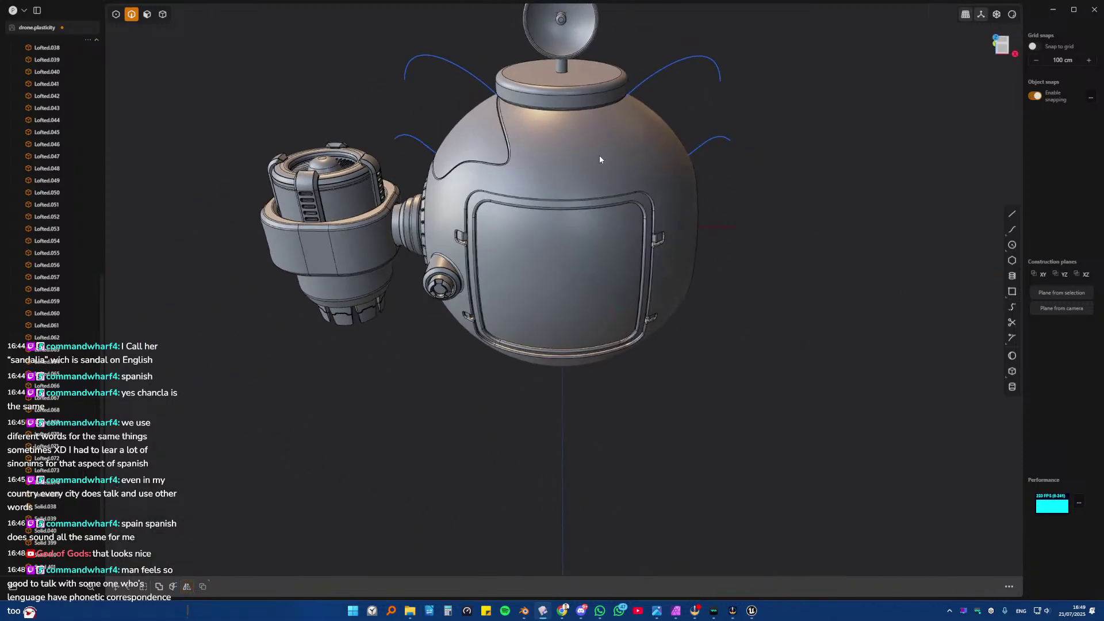
key(4)
click(602, 147)
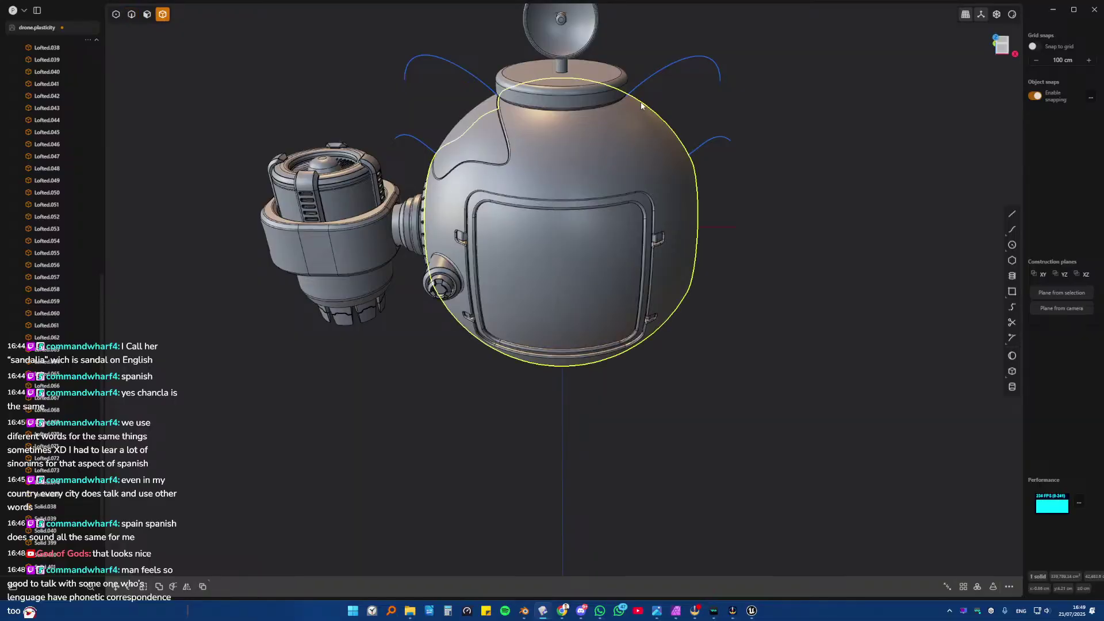
click(649, 78)
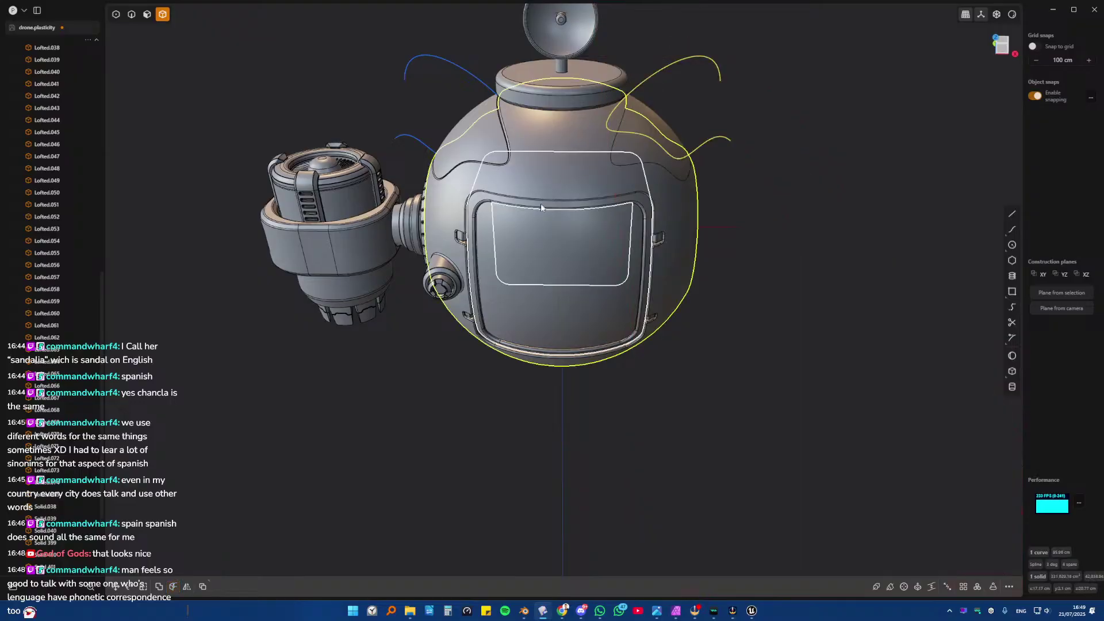
middle_drag(541, 203, 624, 222)
scroll(641, 190, up, 2)
key(Escape)
- Try filleting the mirrored shoulder panel's seam edge by about 1.39 cm
scroll(632, 172, down, 3)
scroll(521, 221, up, 3)
key(2)
click(498, 213)
scroll(587, 229, up, 3)
key(f)
drag(581, 222, 582, 222)
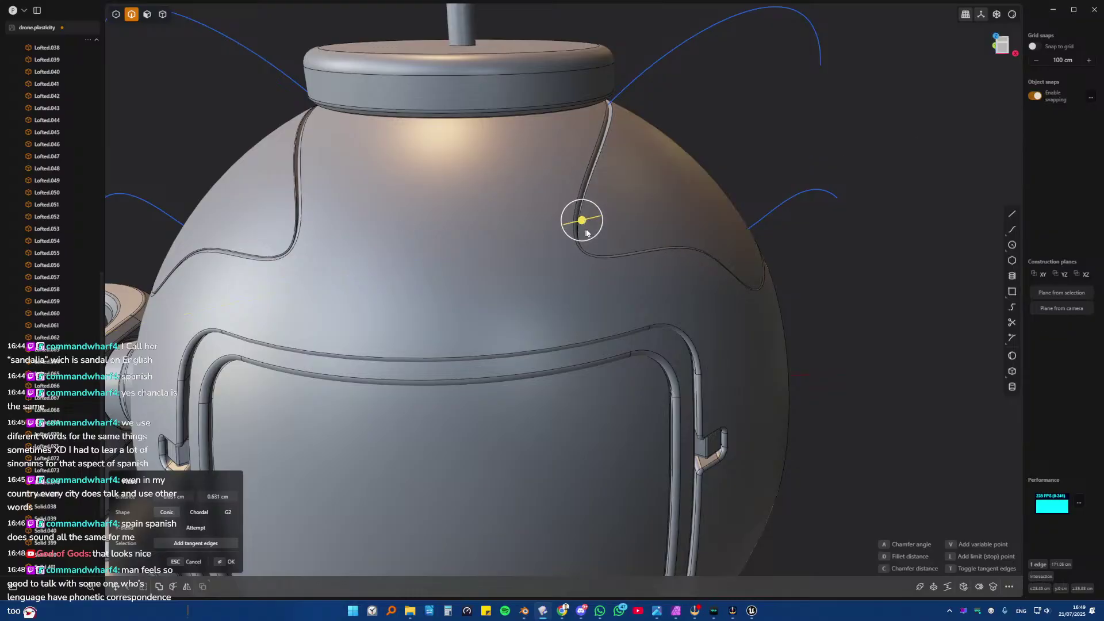
text(50)
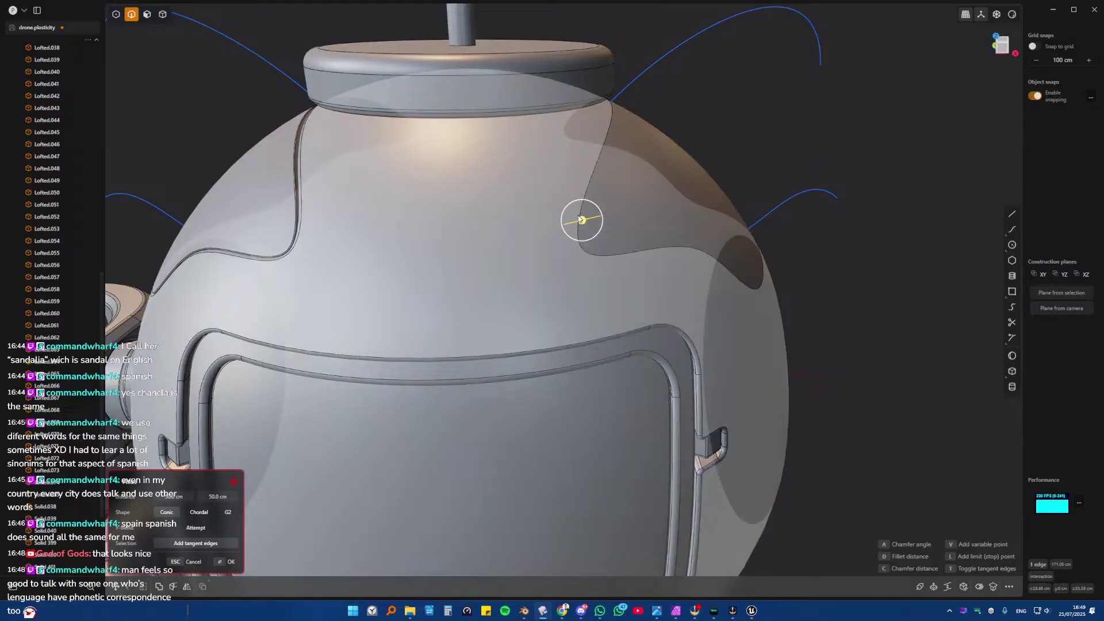
mouse_move(581, 220)
mouse_down()
mouse_move(571, 221)
mouse_move(591, 221)
mouse_up()
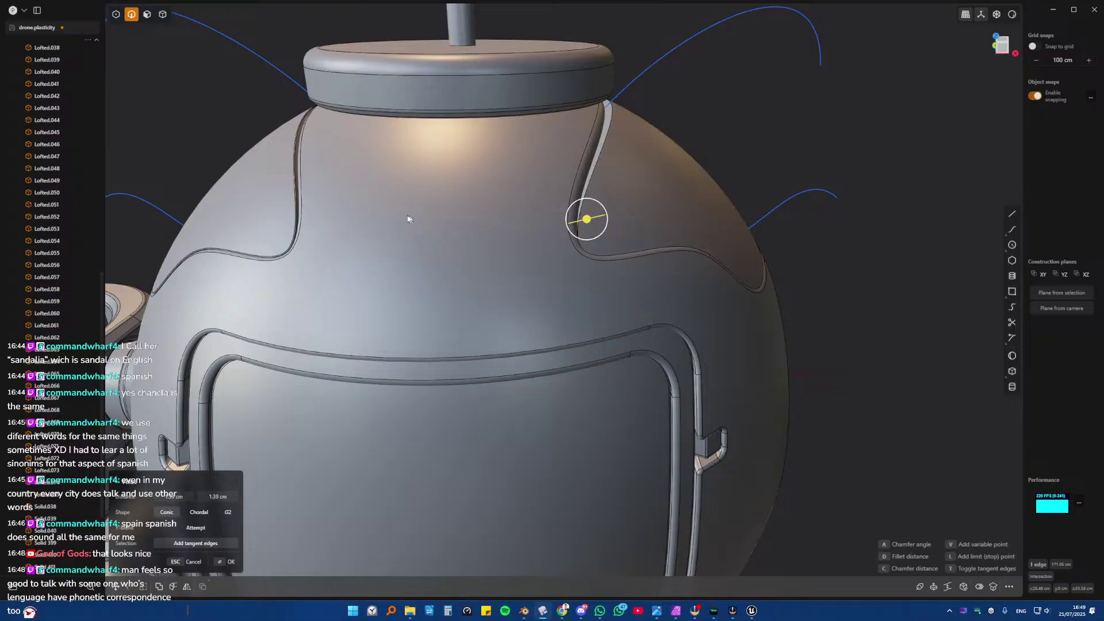
key(Return)
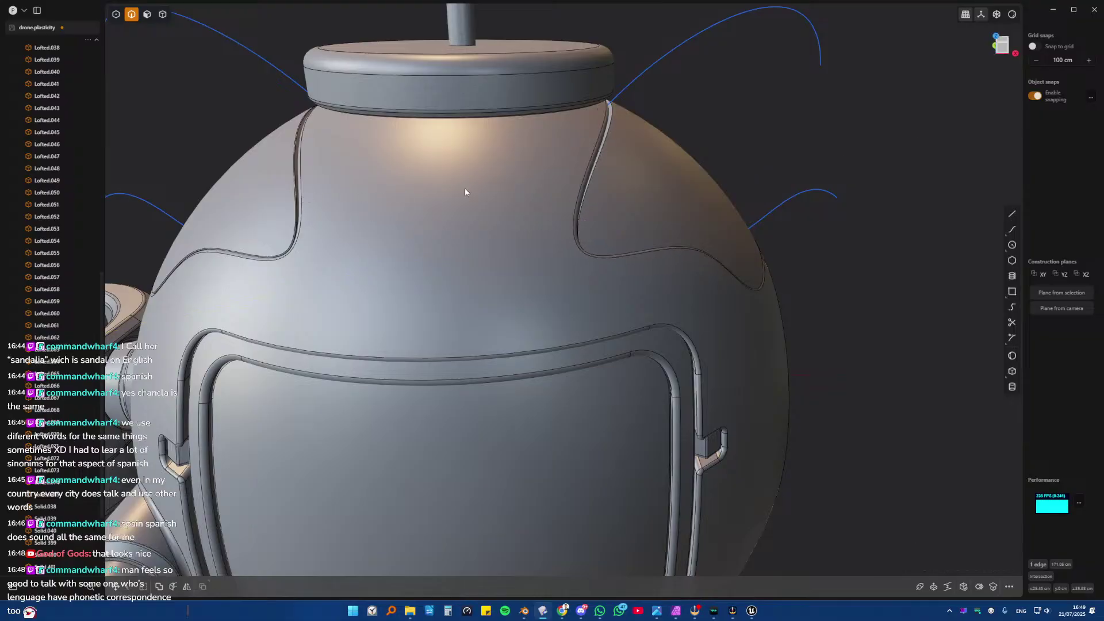
key(ctrl+z)
- Fillet the mirrored shoulder panel's seam edge by a small radius matching the opposite panel's seam
key(b)
drag(591, 190, 586, 182)
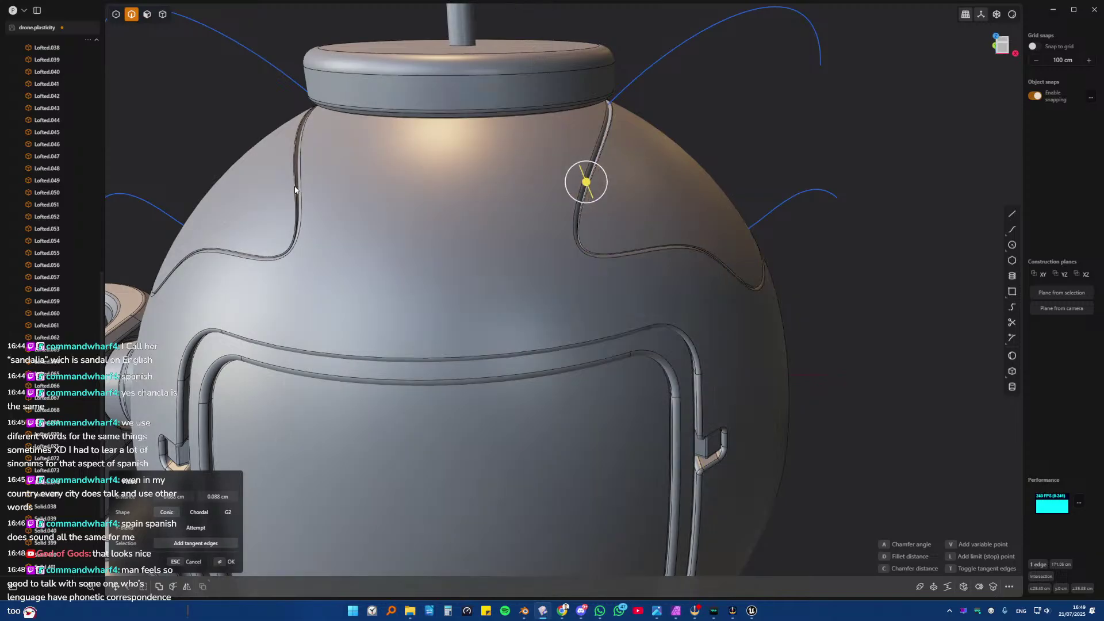
key(Return)
middle_drag(443, 196, 426, 201)
click(957, 244)
- Examine both filleted shoulder panels and the front hatch from several sides of the spherical body
middle_drag(495, 221, 547, 219)
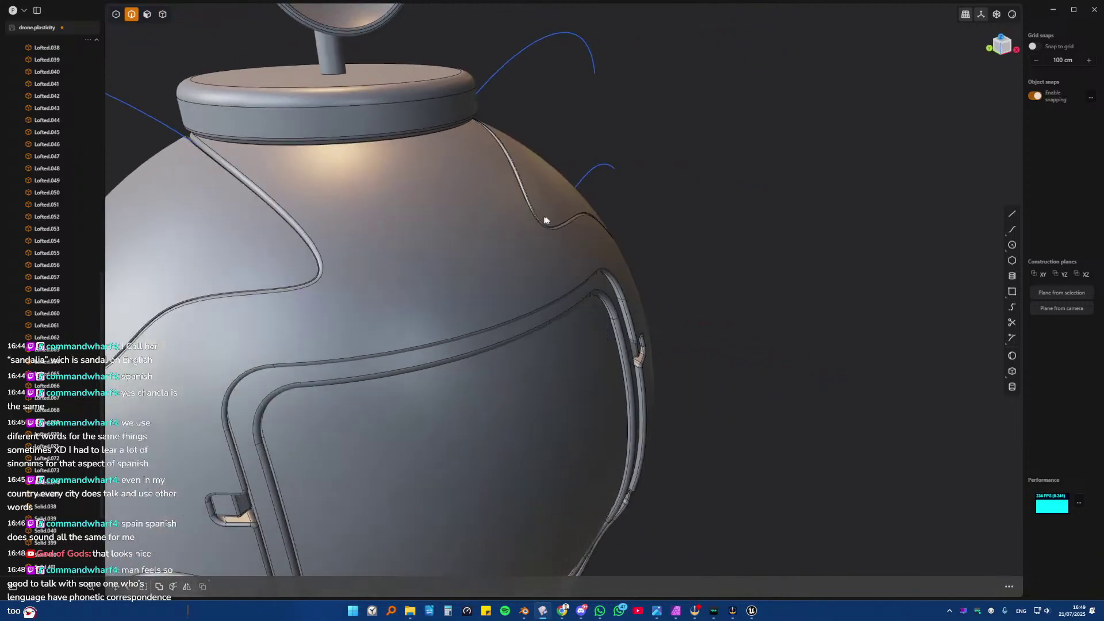
scroll(423, 230, up, 2)
middle_drag(423, 230, 679, 207)
scroll(678, 207, down, 2)
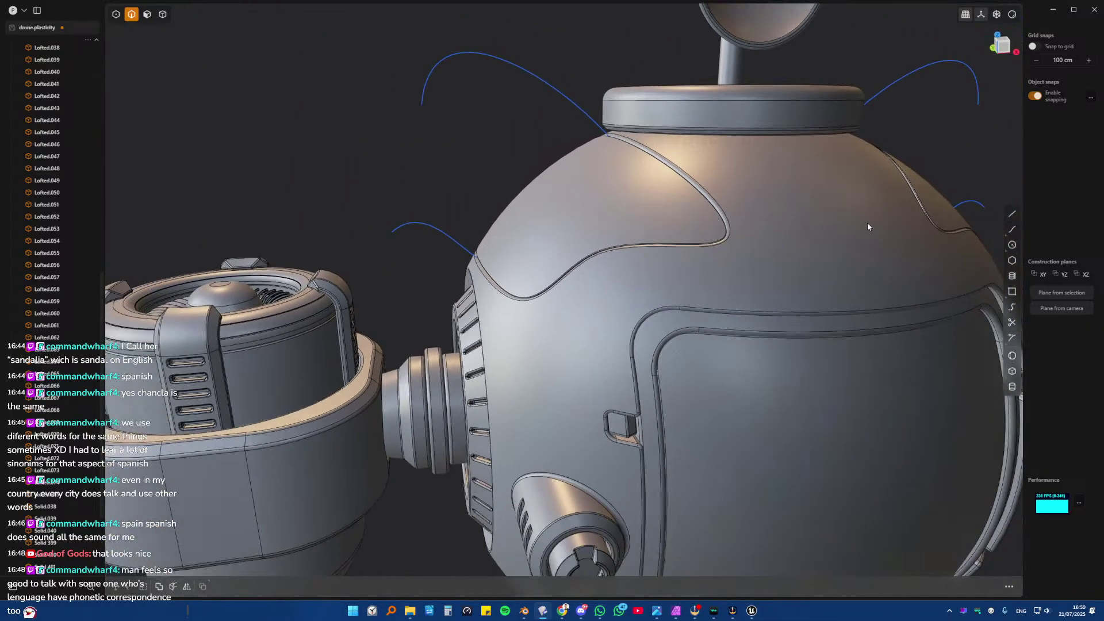
shift+middle_drag(867, 223, 547, 235)
scroll(774, 230, down, 3)
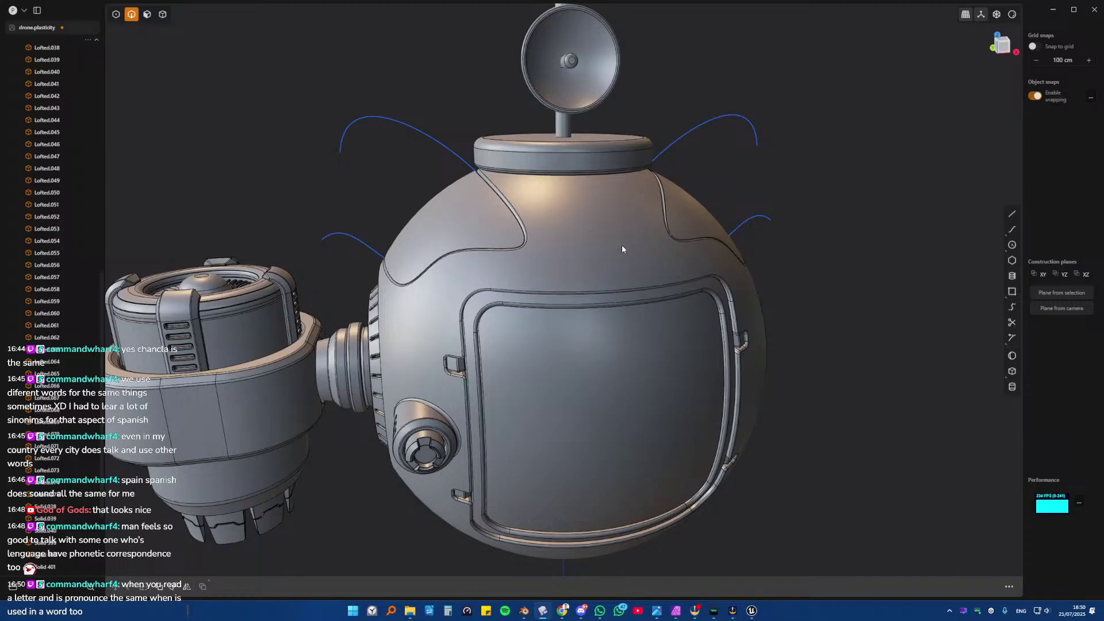
middle_drag(796, 219, 609, 232)
scroll(607, 231, up, 3)
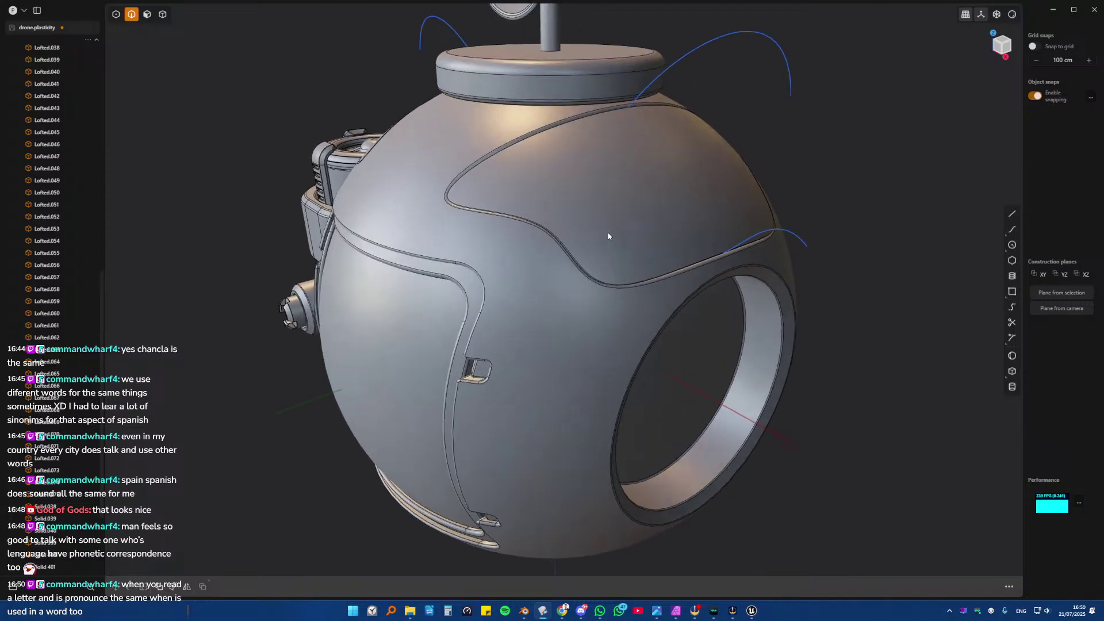
key(4)
scroll(650, 224, down, 1)
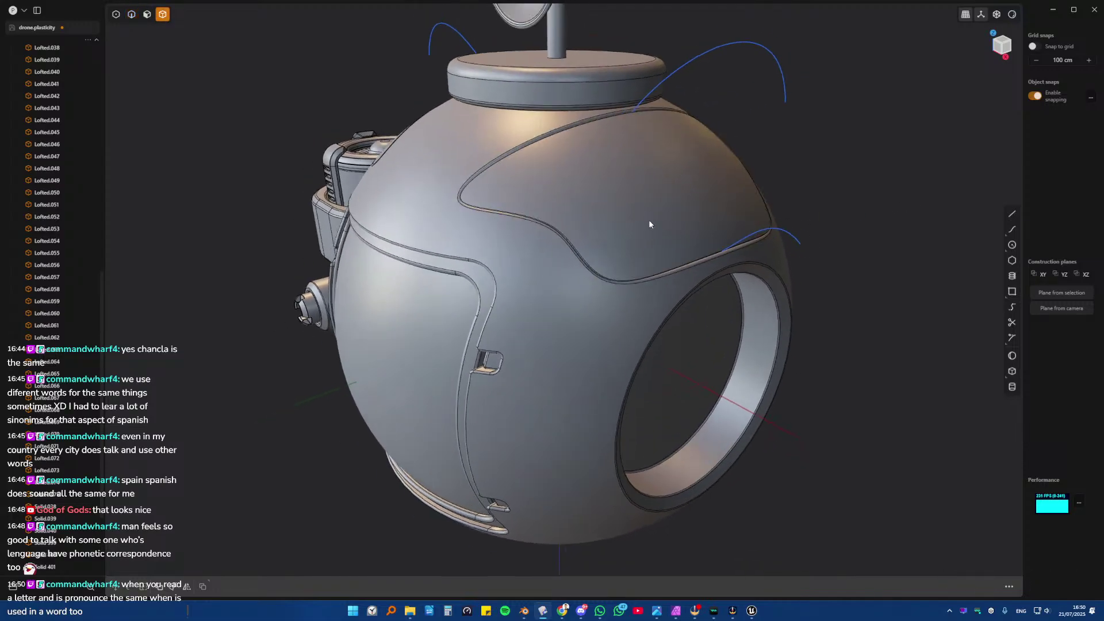
scroll(650, 224, down, 2)
middle_drag(644, 236, 740, 288)
scroll(565, 248, up, 3)
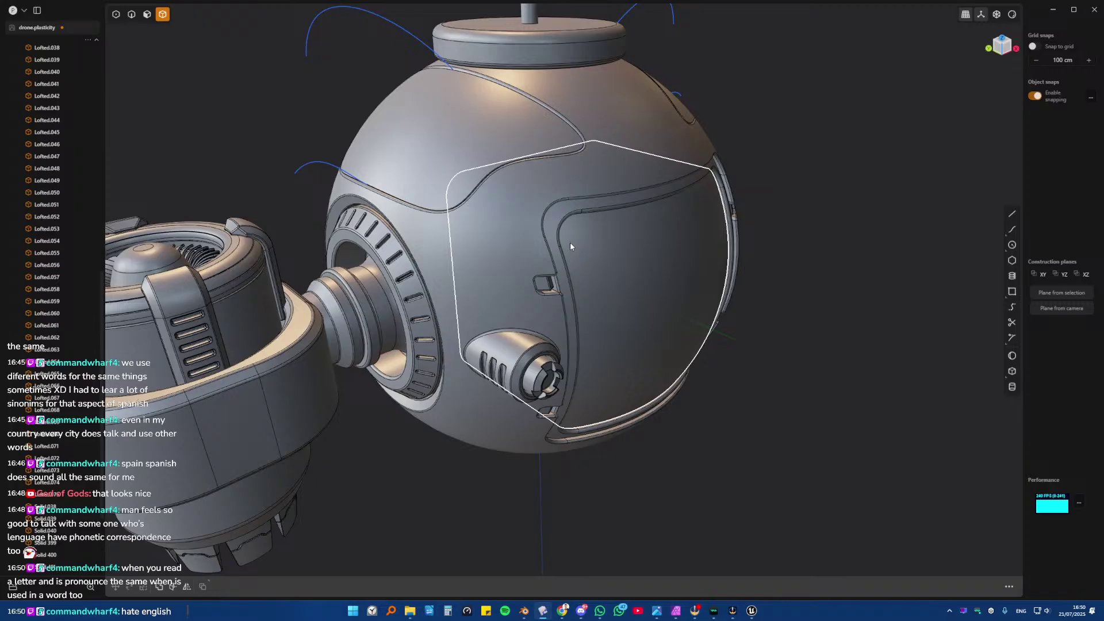
scroll(567, 239, up, 1)
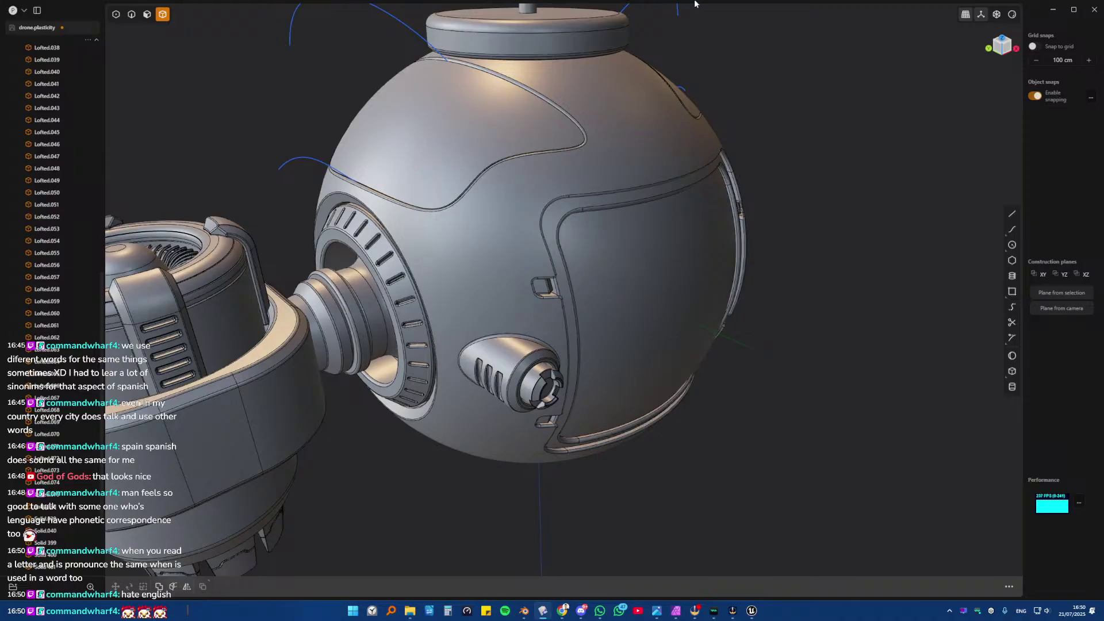
- Draw a horizontal line about 125 cm long across the spherical body's bottom section in the front view
scroll(702, 147, down, 3)
key(KP_1)
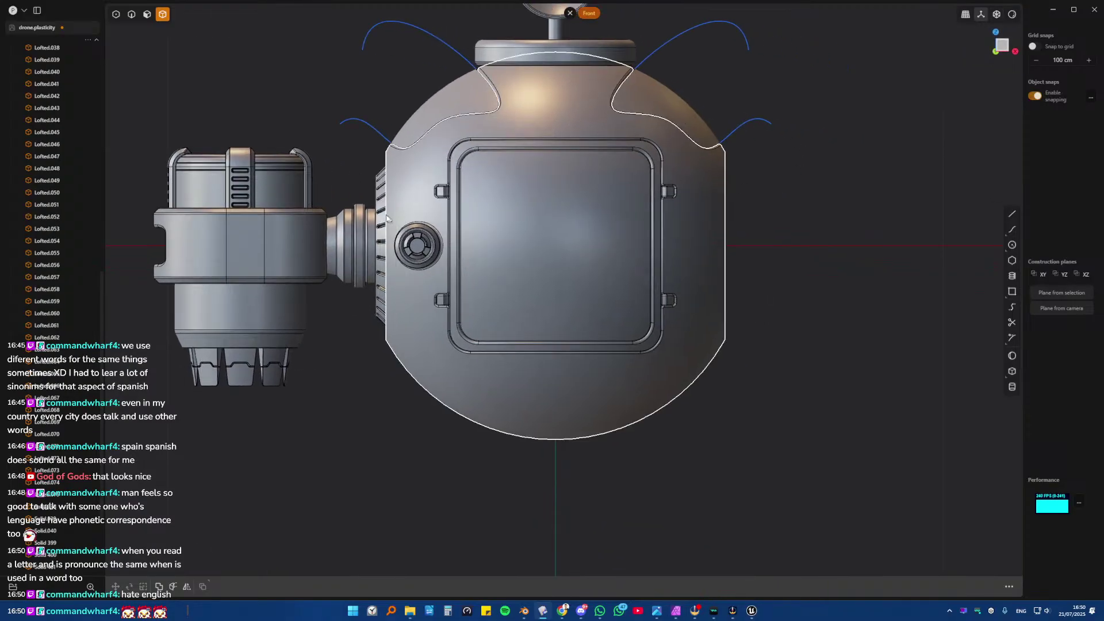
shift+middle_drag(519, 295, 500, 134)
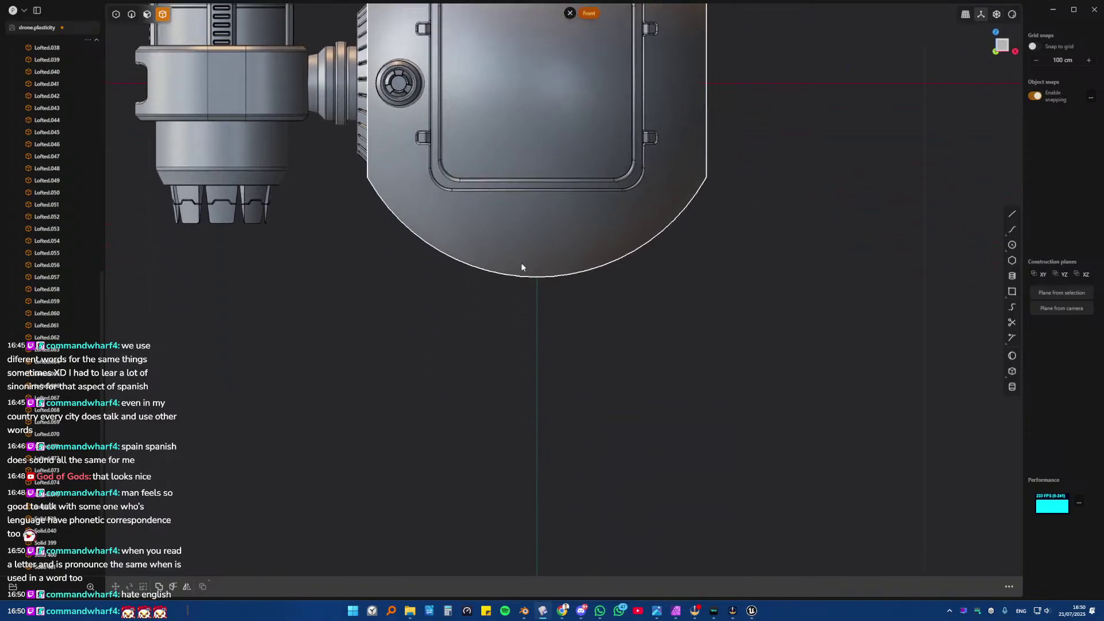
click(1012, 214)
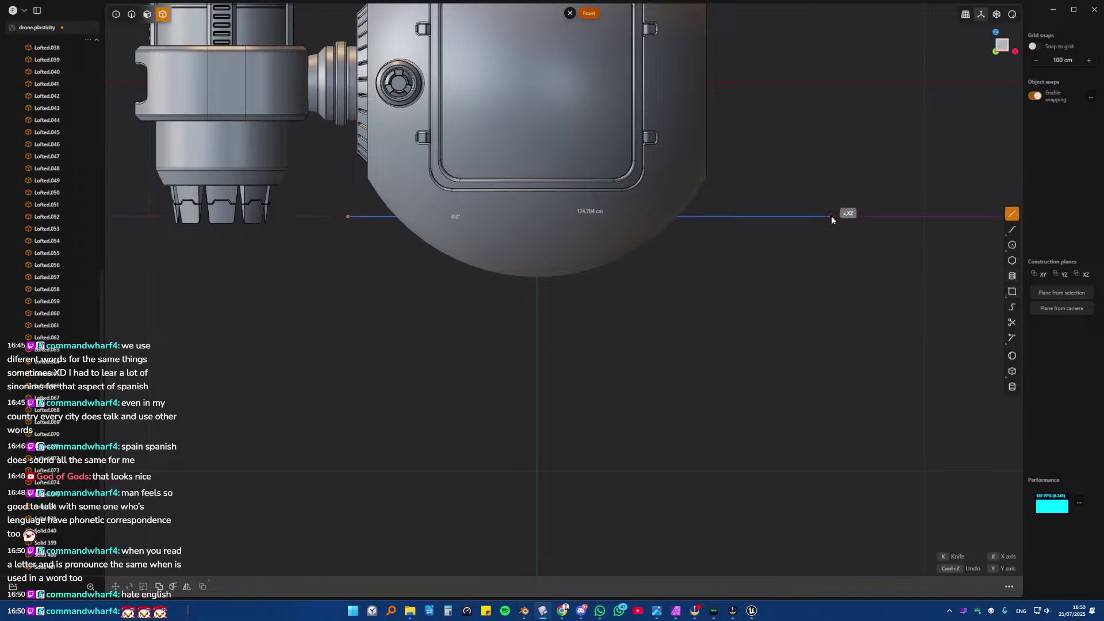
click(831, 216)
- Cut the spherical body with the horizontal line to separate a bottom cap
middle_drag(831, 215, 449, 244)
click(439, 250)
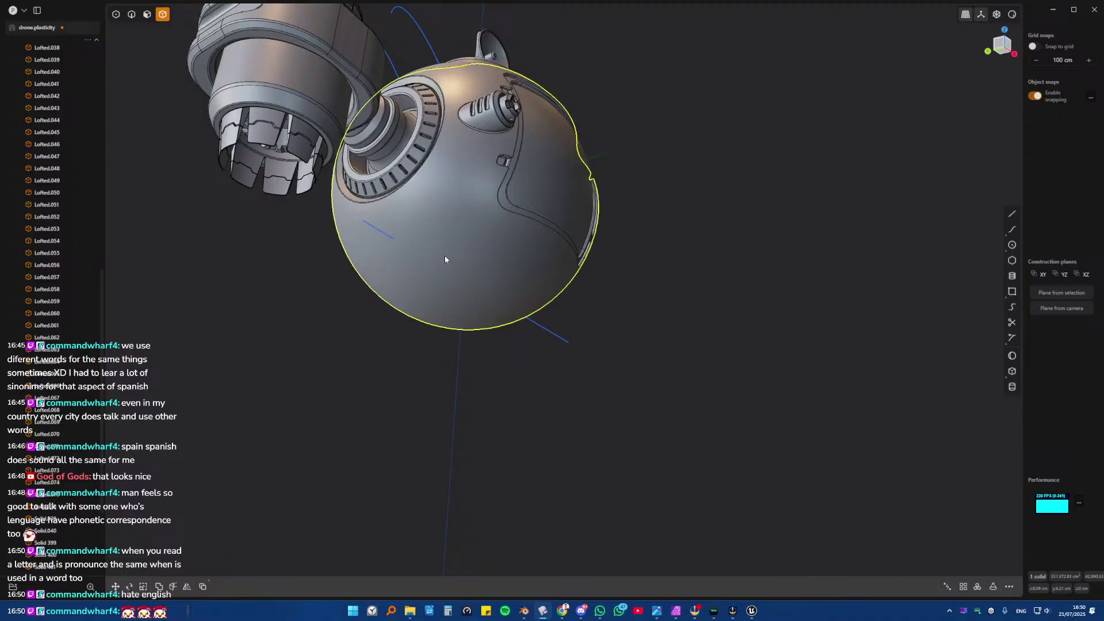
key(c)
click(550, 331)
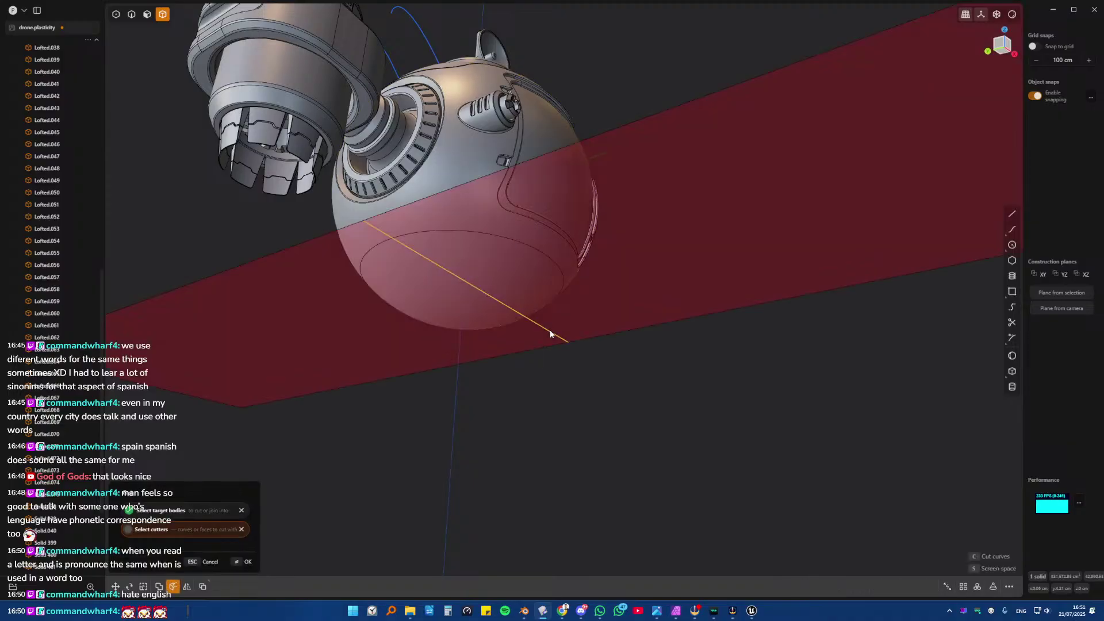
key(Return)
- Chamfer the bottom cap's rim by about 0.87 cm and fillet the spherical body's adjoining lower edge by about 1.08 cm
mouse_move(418, 251)
middle_down()
mouse_move(415, 265)
mouse_move(425, 263)
middle_up()
scroll(424, 262, up, 3)
key(2)
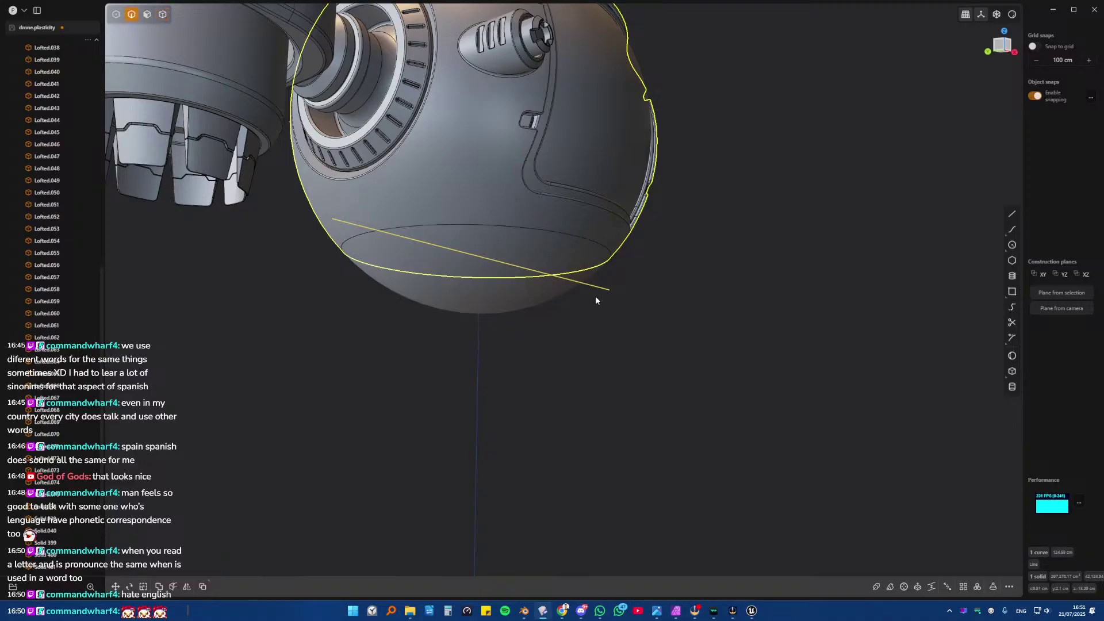
middle_drag(602, 293, 464, 240)
click(422, 198)
key(f)
middle_drag(422, 197, 535, 278)
scroll(535, 282, up, 3)
drag(496, 261, 497, 273)
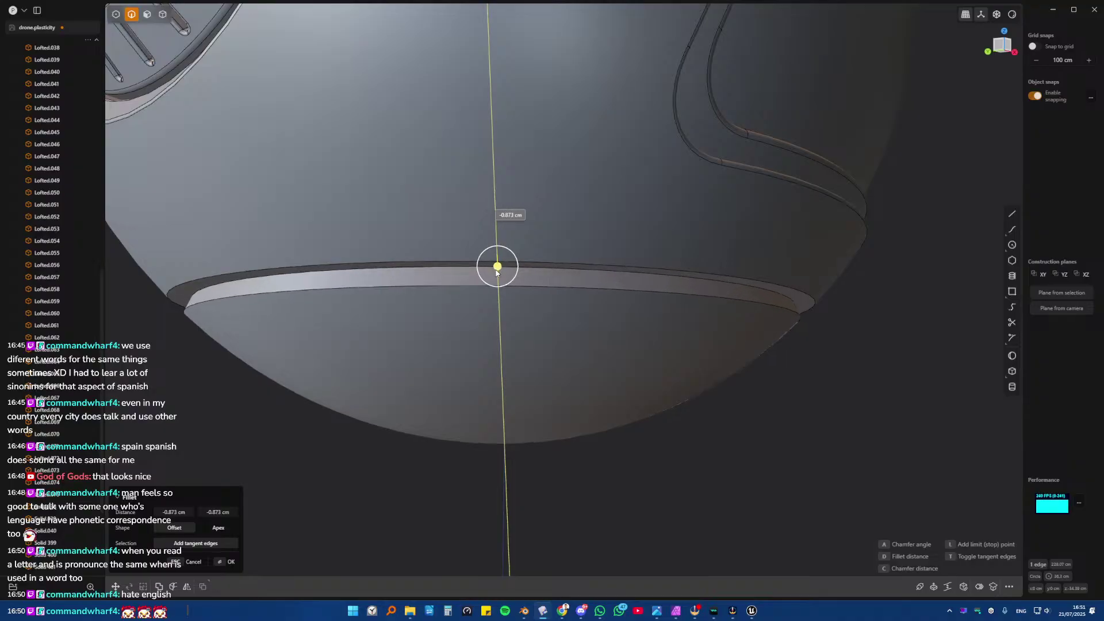
key(Return)
drag(462, 261, 460, 278)
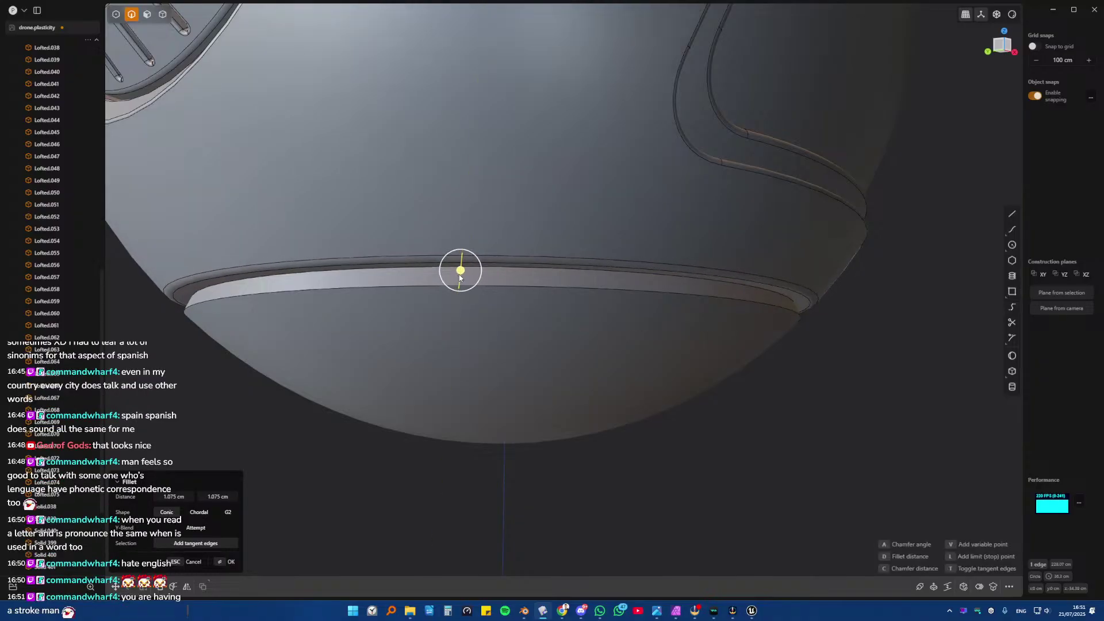
key(Return)
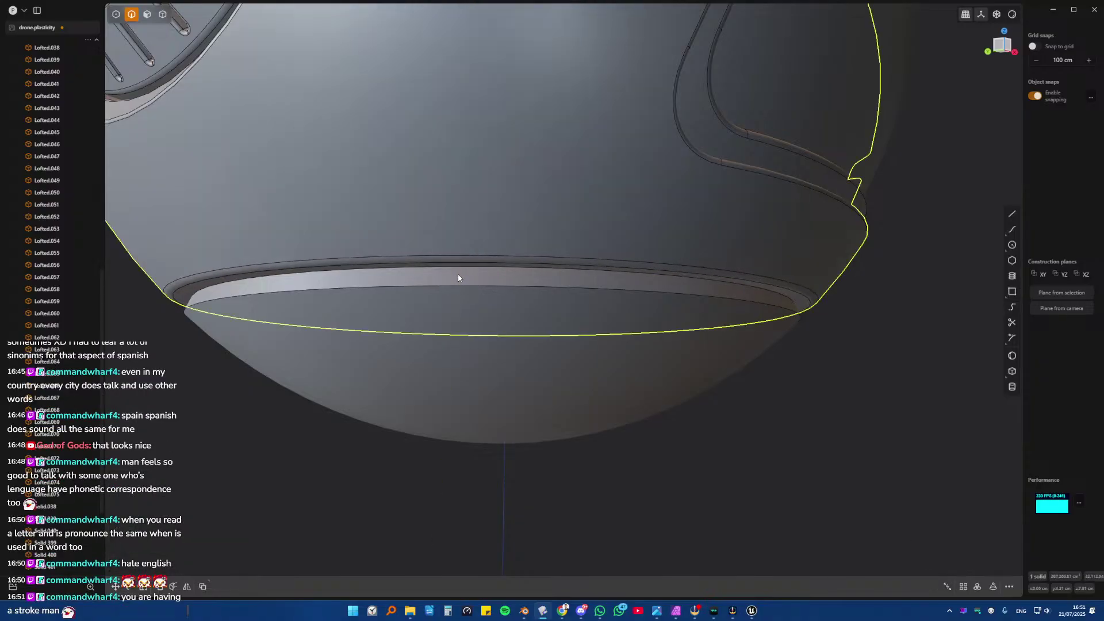
- Fillet the bottom cap's two upper rim edges by about 0.33 cm
click(461, 286)
click(458, 267)
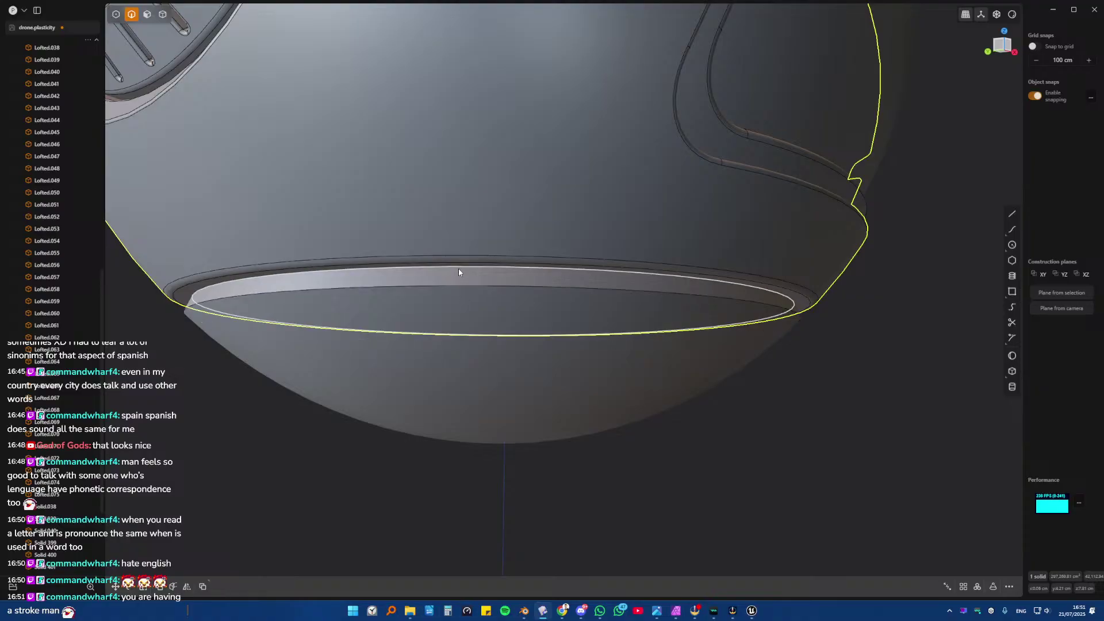
key(f)
drag(458, 286, 459, 293)
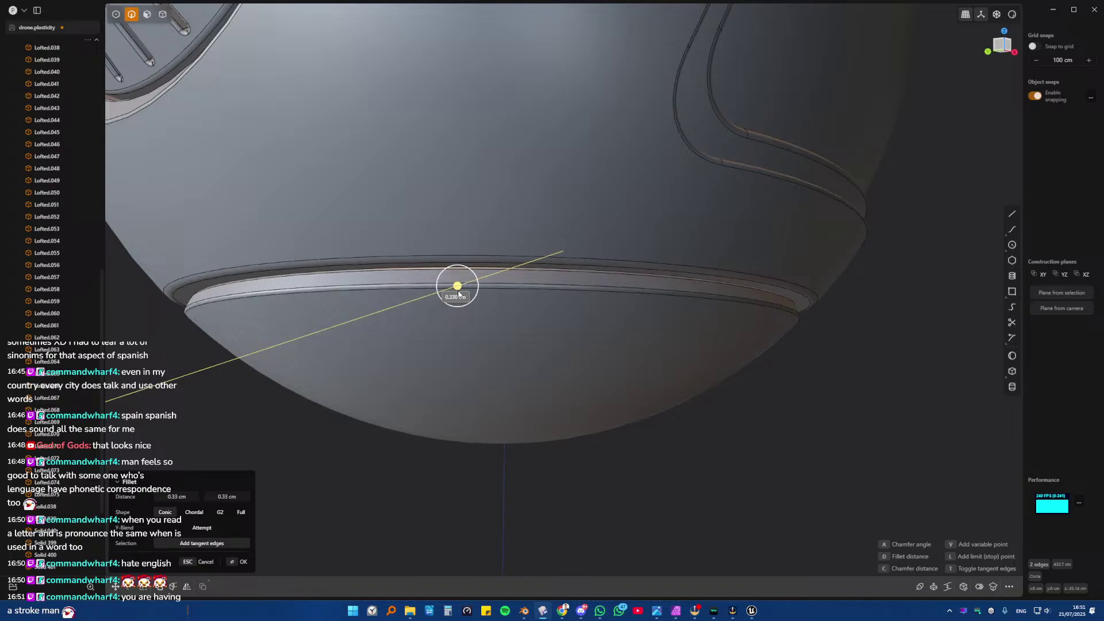
key(Return)
- Delete the leftover wavy guide curves around the top of the spherical body
scroll(639, 316, down, 6)
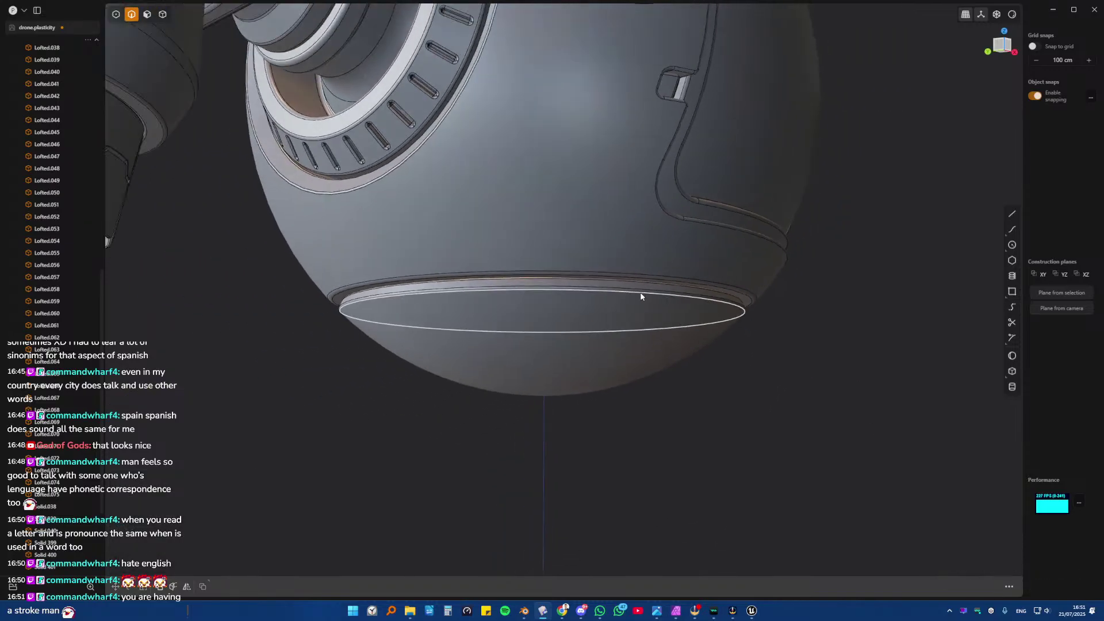
middle_drag(703, 304, 625, 234)
scroll(629, 253, down, 4)
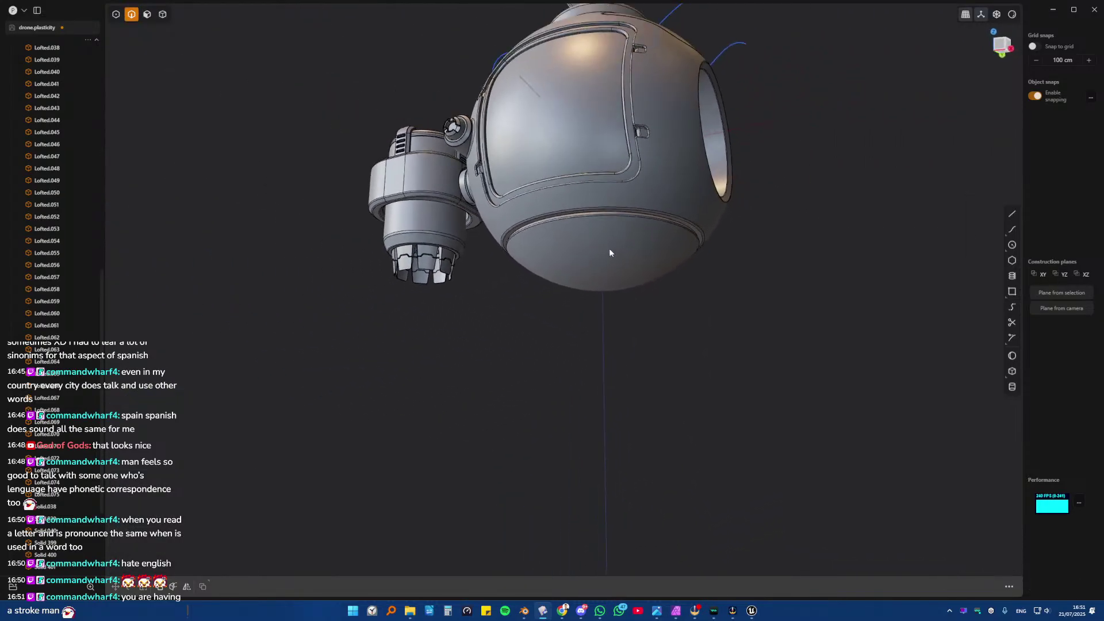
middle_drag(633, 271, 523, 301)
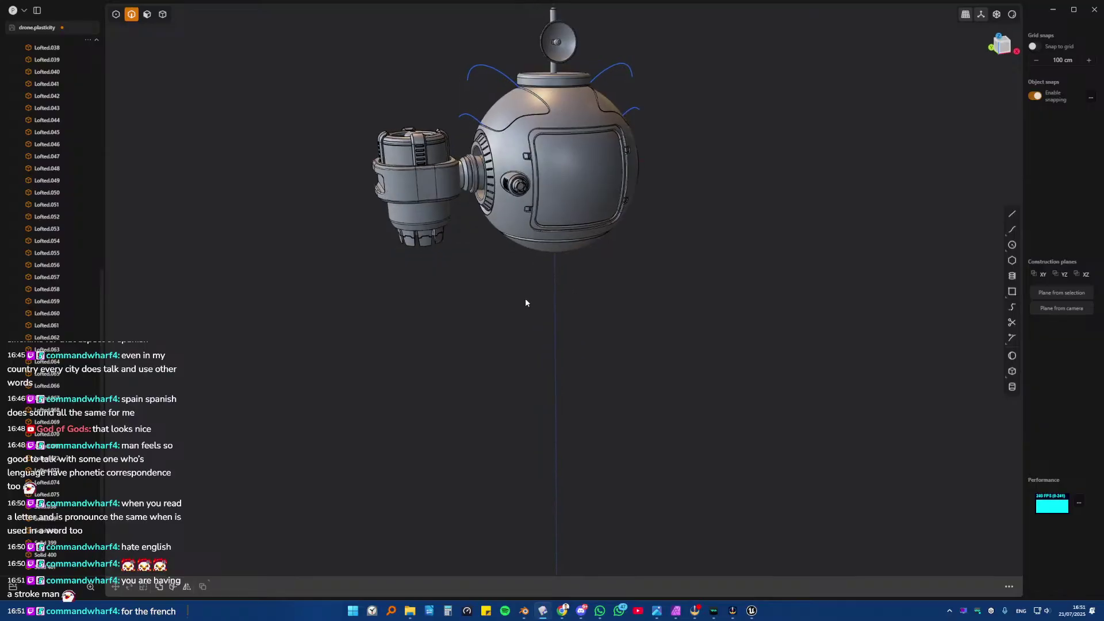
click(477, 68)
key(Delete)
- Examine the seams and edges of both wavy shoulder panels up close on the spherical body
middle_drag(613, 76, 458, 230)
scroll(521, 299, up, 5)
scroll(546, 261, up, 3)
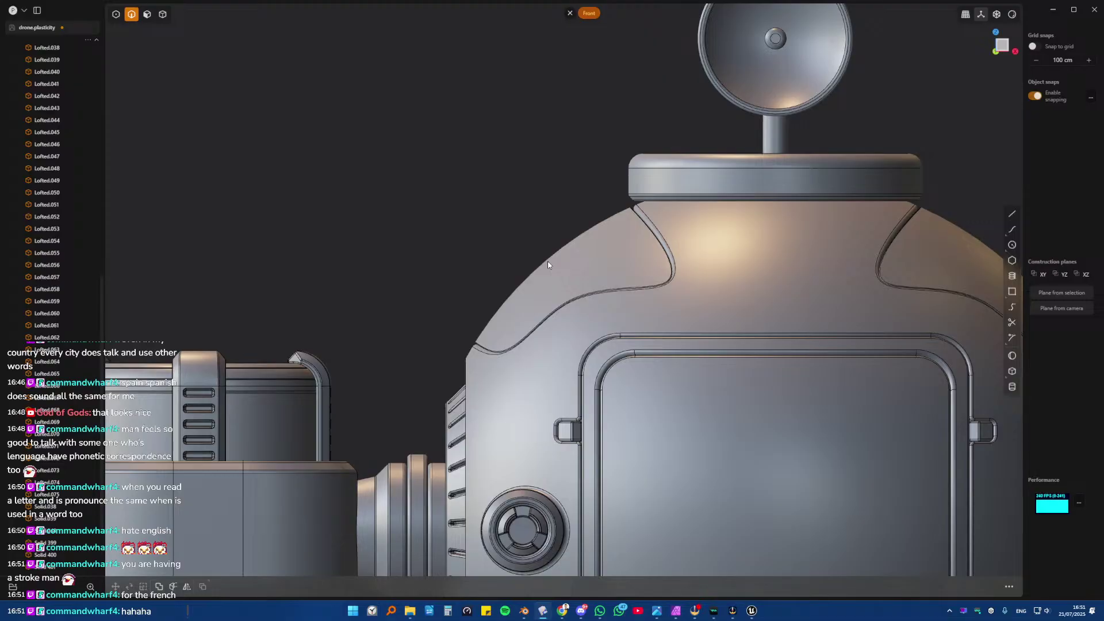
scroll(547, 265, down, 4)
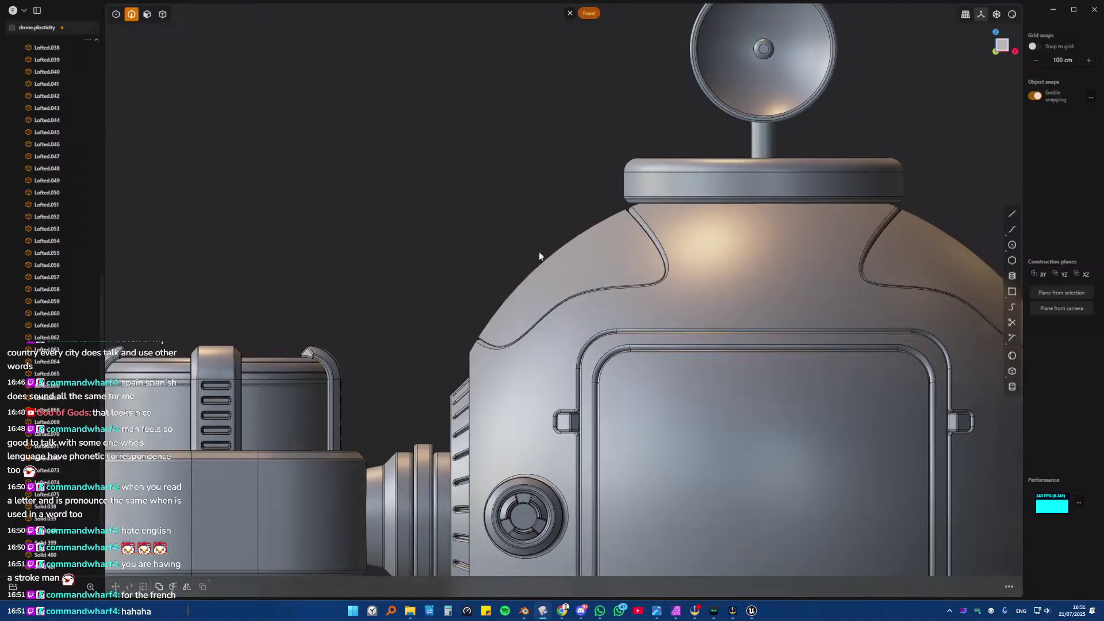
scroll(539, 278, up, 4)
scroll(476, 339, up, 5)
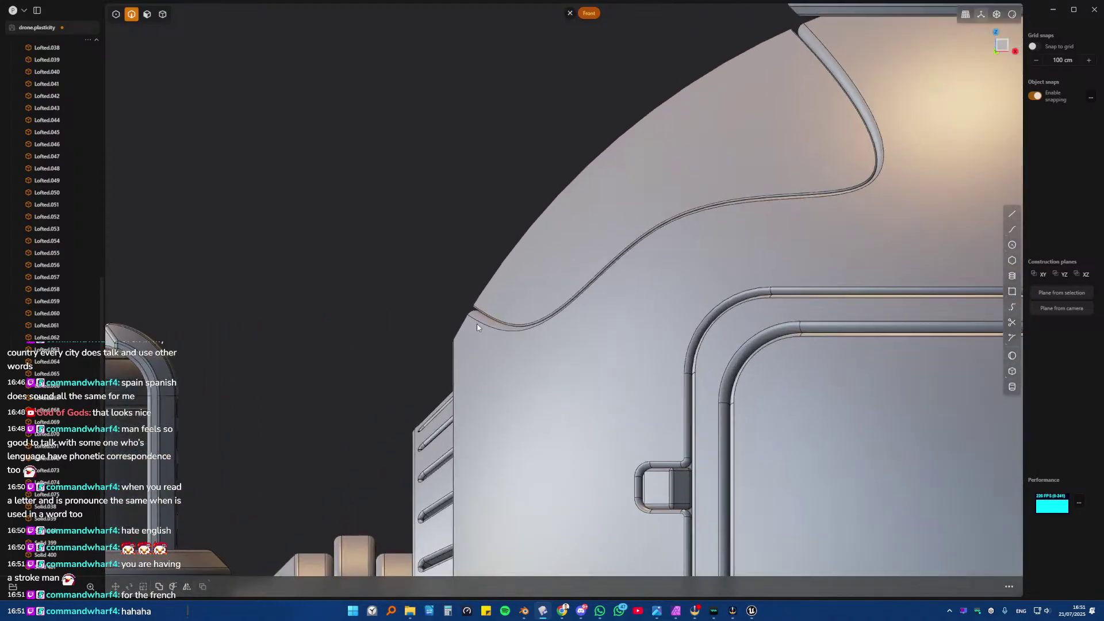
scroll(448, 322, down, 8)
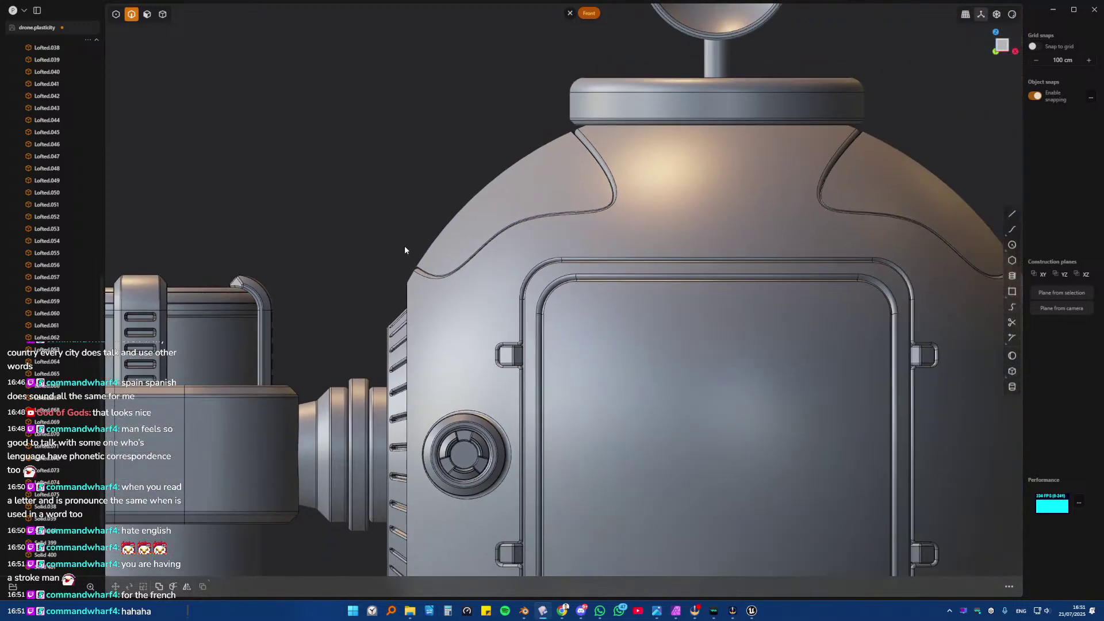
middle_drag(405, 250, 517, 243)
scroll(395, 267, up, 6)
scroll(433, 320, down, 2)
key(3)
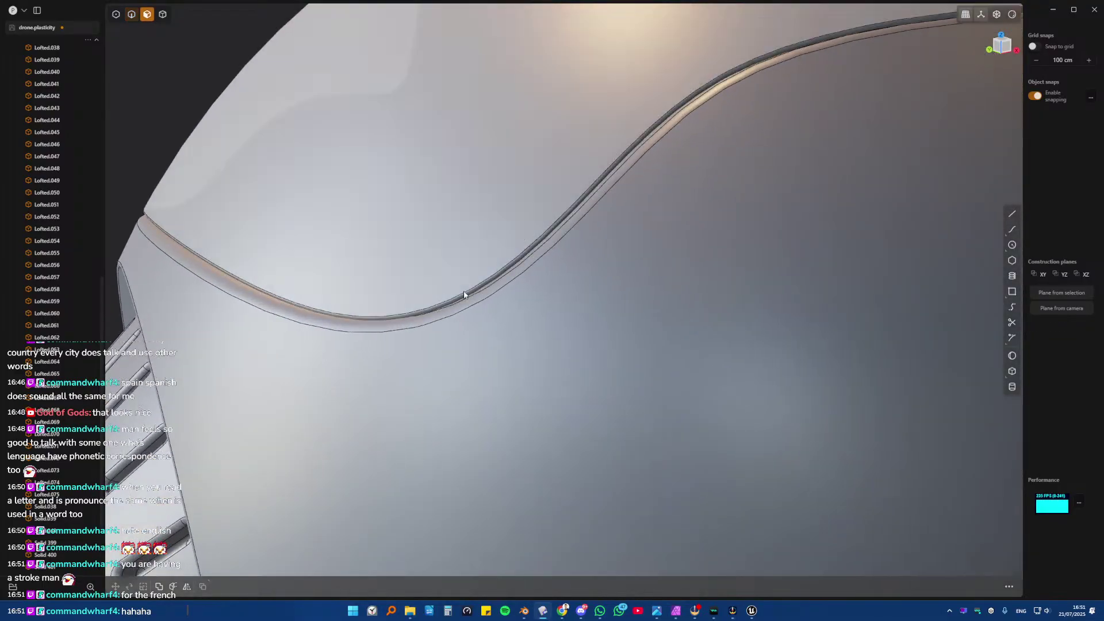
click(457, 289)
scroll(460, 279, down, 5)
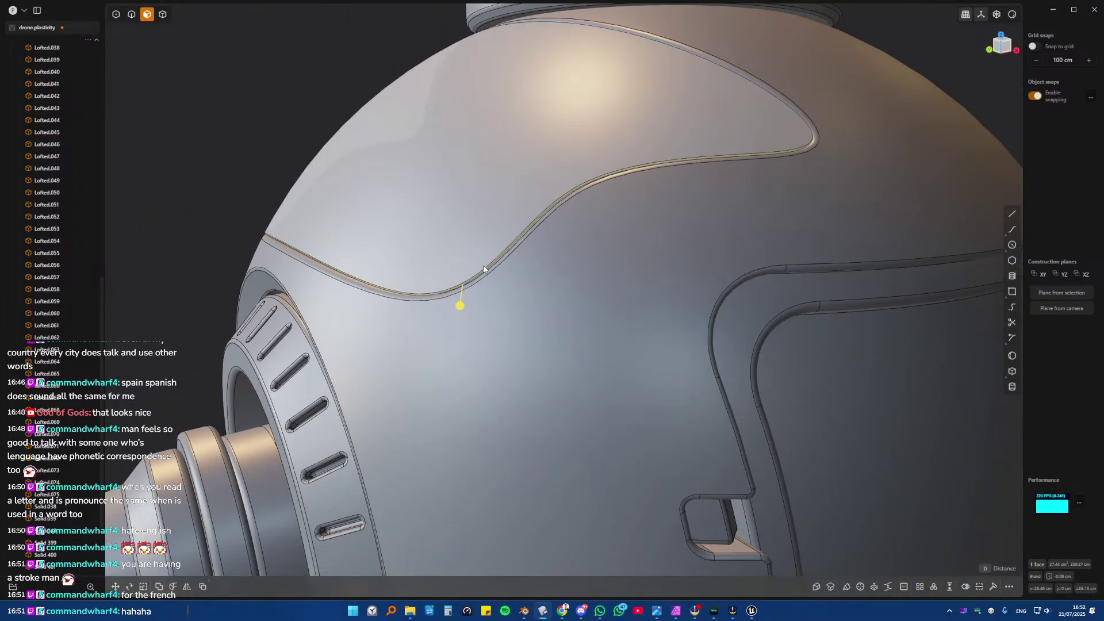
key(Escape)
middle_drag(460, 279, 711, 164)
scroll(548, 249, up, 4)
scroll(551, 229, down, 4)
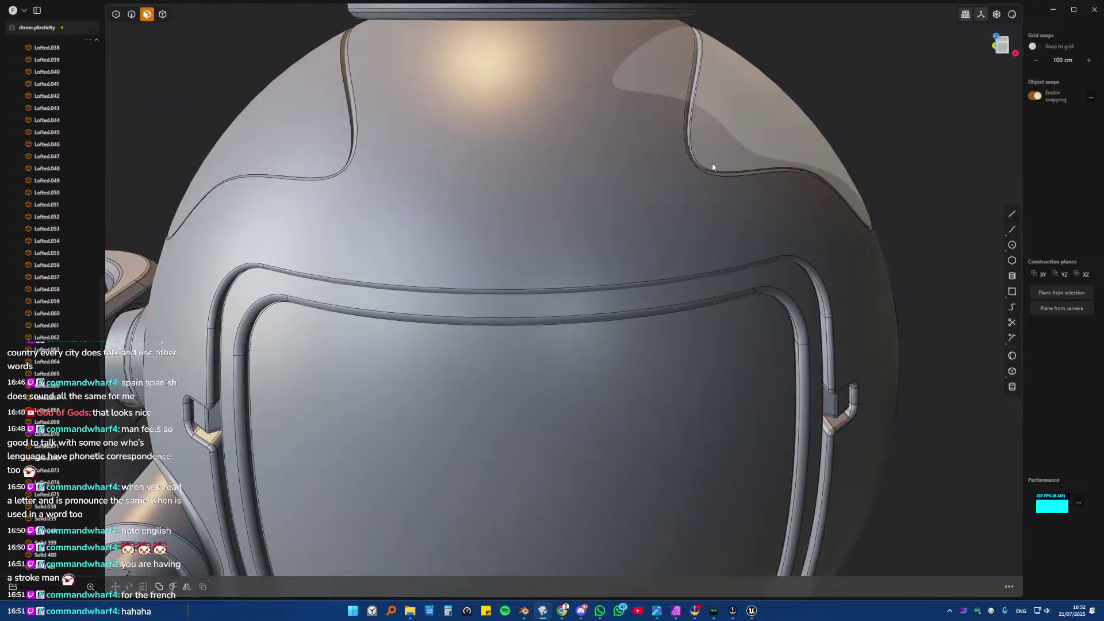
scroll(575, 169, up, 3)
scroll(574, 169, down, 3)
- Fillet the outline edges of both wavy shoulder panels by about 0.265 cm
key(2)
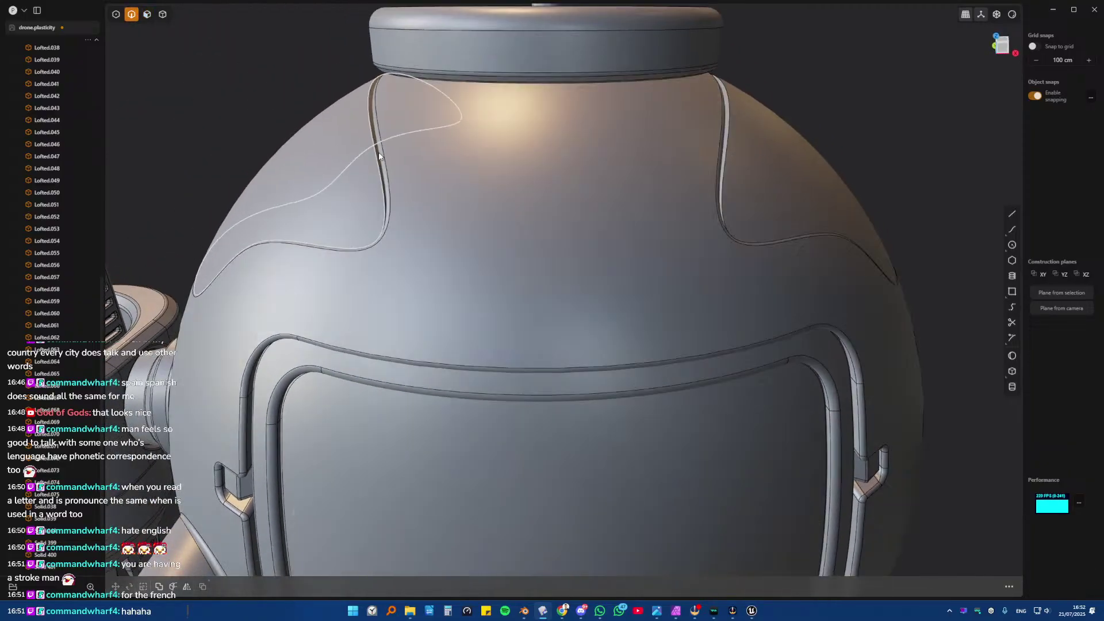
click(375, 153)
key(f)
scroll(485, 163, up, 2)
drag(670, 188, 664, 186)
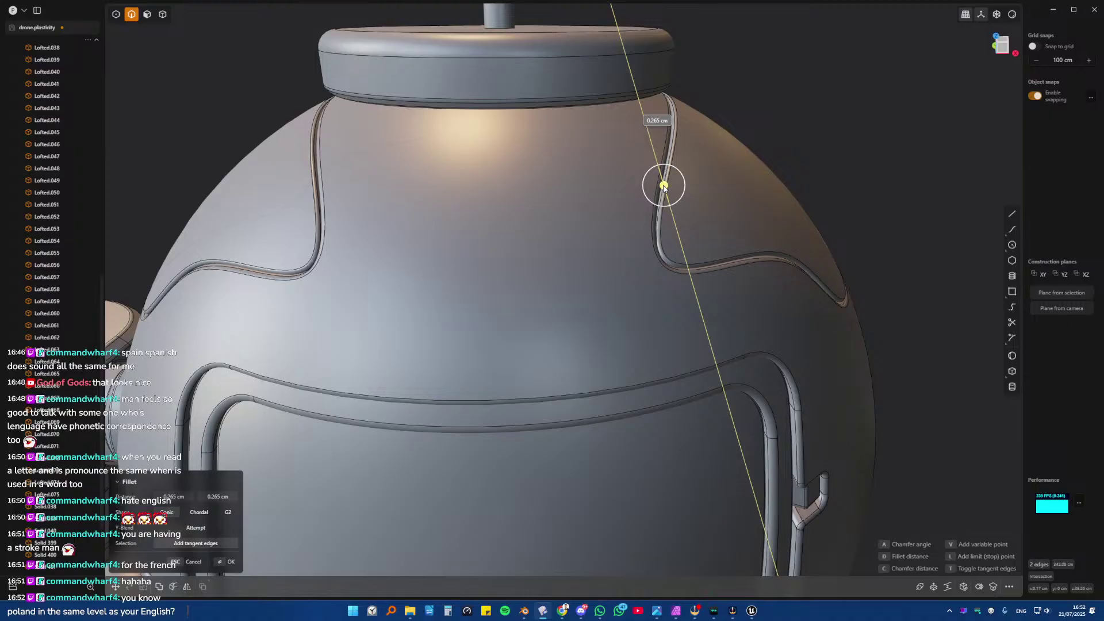
key(Return)
- Examine the shoulder panels, front hatch, side nozzle and underside of the spherical body from several angles
scroll(626, 222, down, 10)
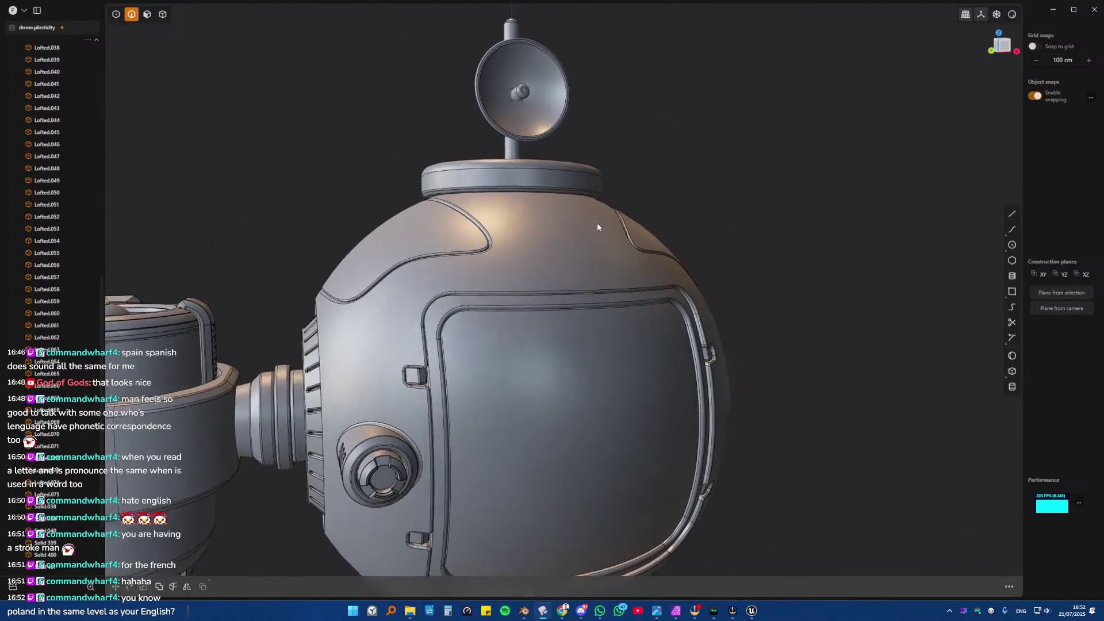
middle_drag(597, 227, 514, 228)
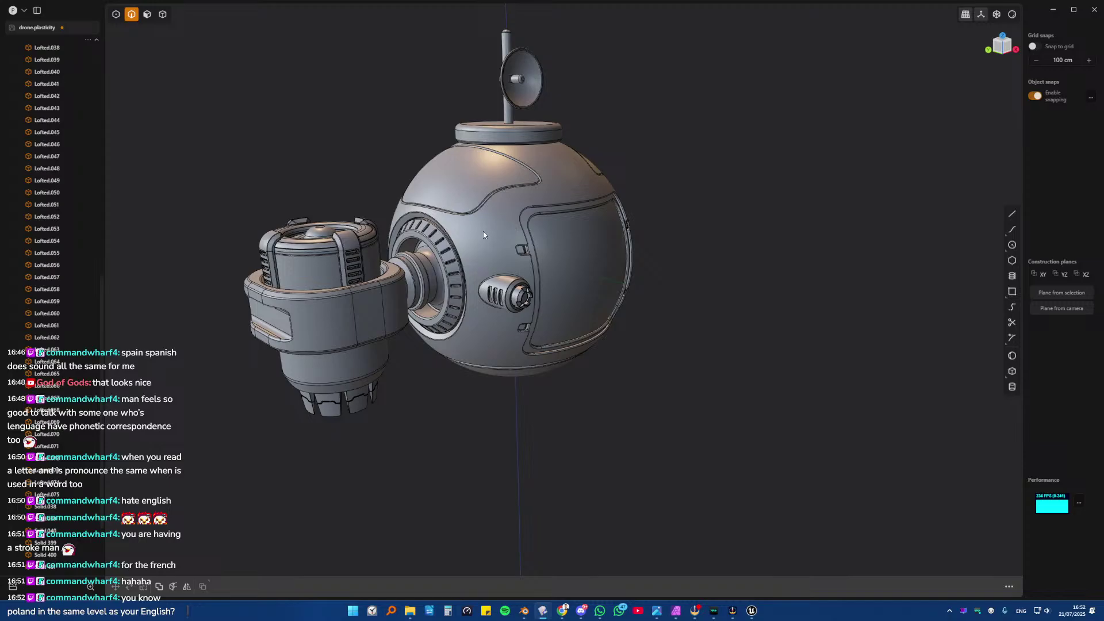
middle_drag(708, 272, 731, 292)
scroll(533, 230, up, 10)
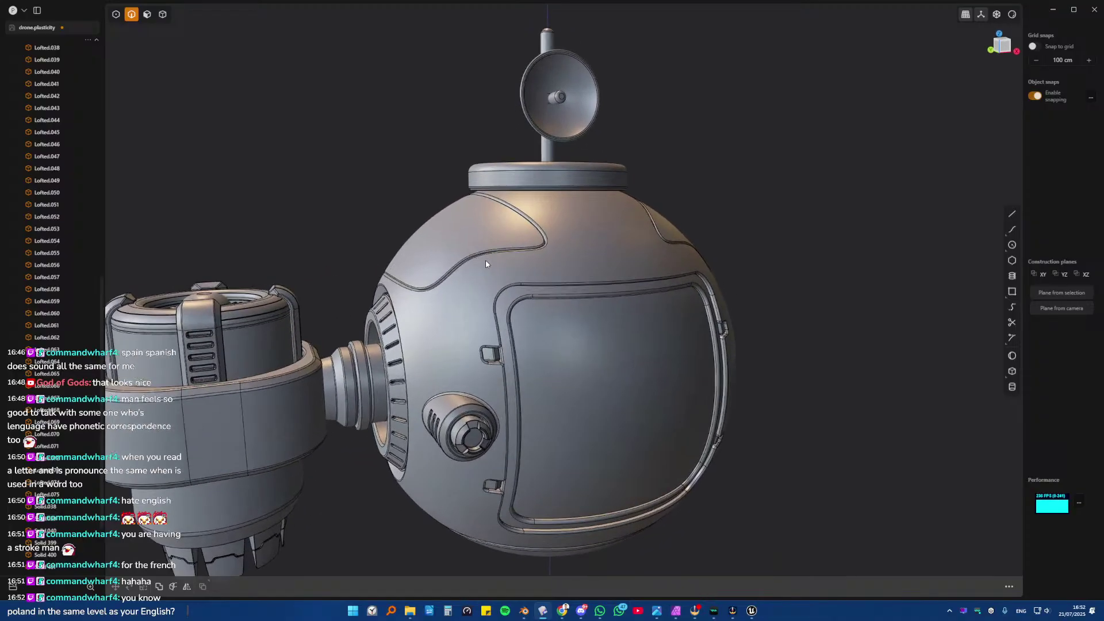
scroll(426, 291, up, 6)
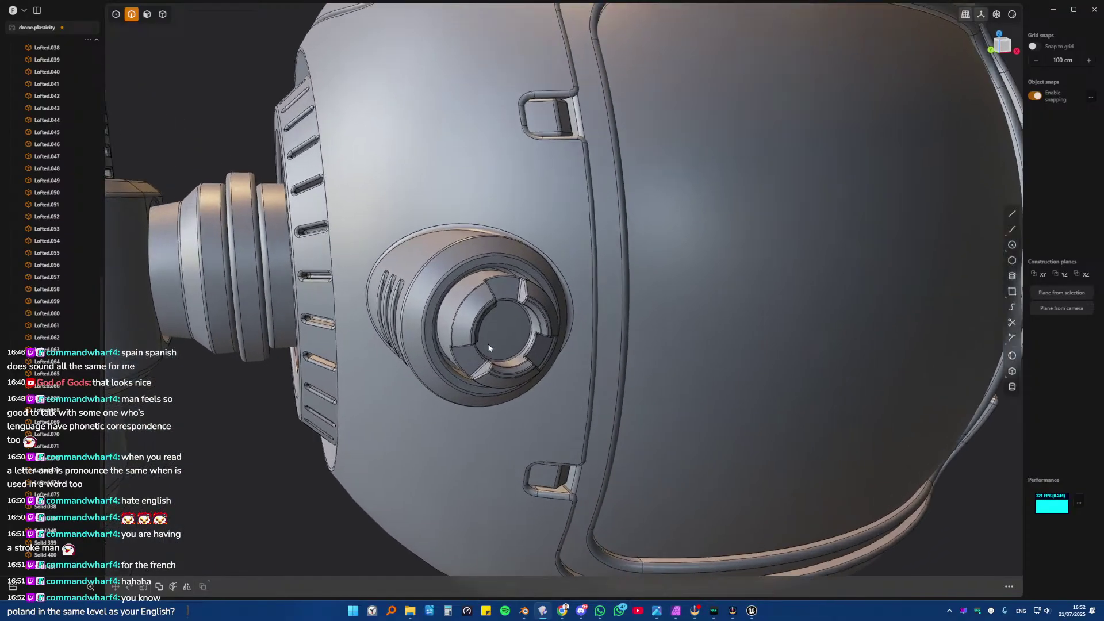
middle_drag(478, 318, 532, 225)
scroll(468, 260, down, 10)
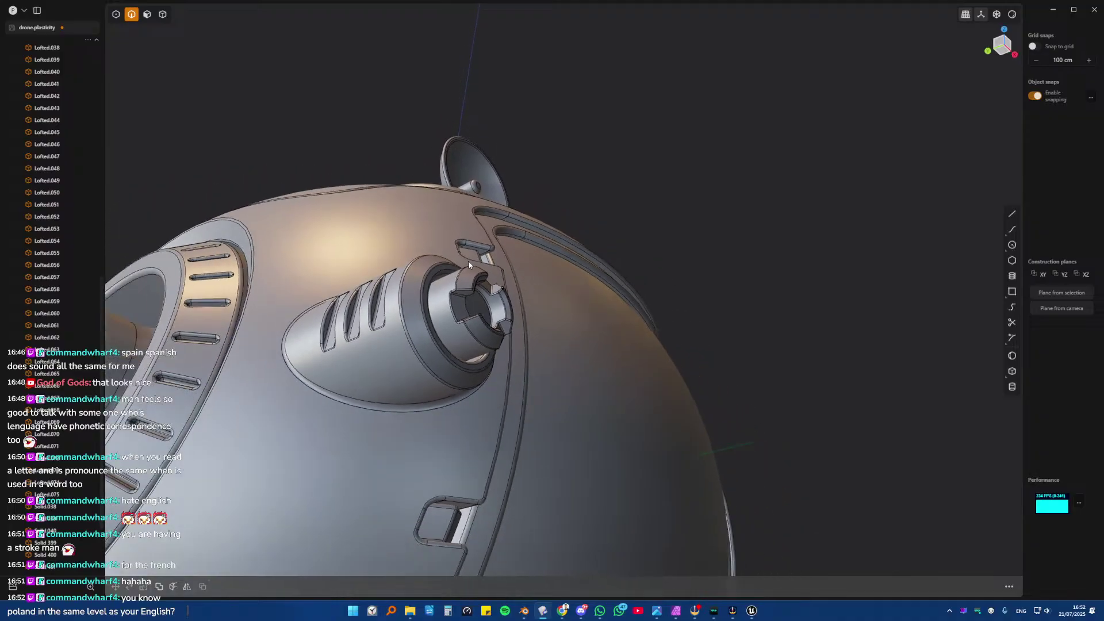
scroll(460, 269, down, 3)
middle_drag(460, 268, 397, 147)
click(387, 142)
key(f)
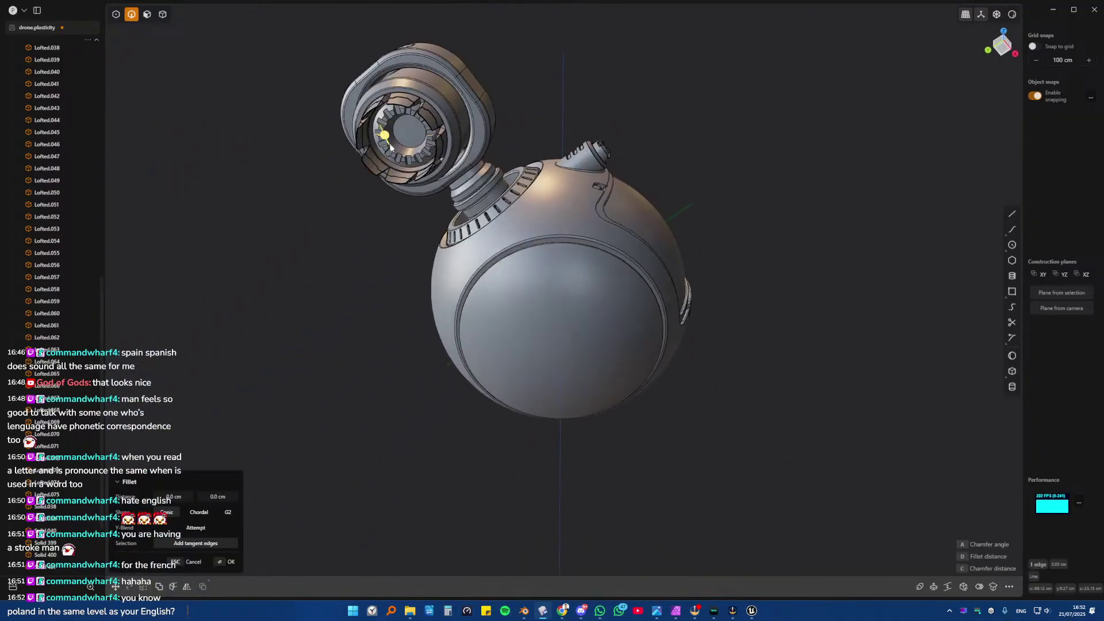
key(Escape)
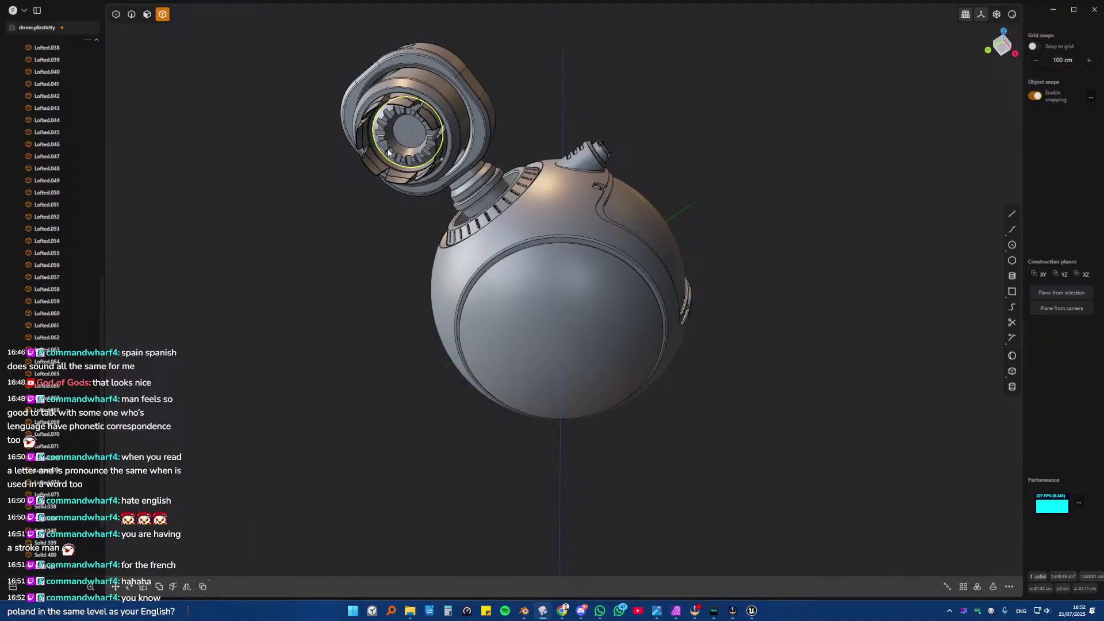
- Isolate the toothed ring inside the thruster nozzle and fillet all its edges by about 0.162 cm
key(slash)
key(2)
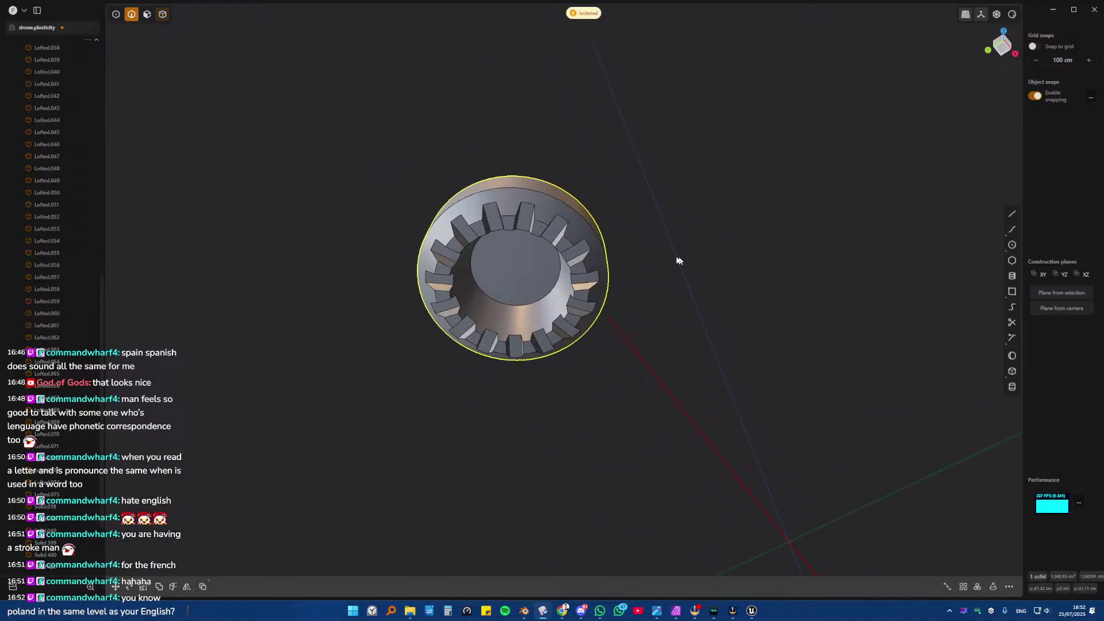
middle_drag(678, 260, 600, 302)
scroll(601, 301, up, 5)
key(b)
scroll(403, 391, up, 1)
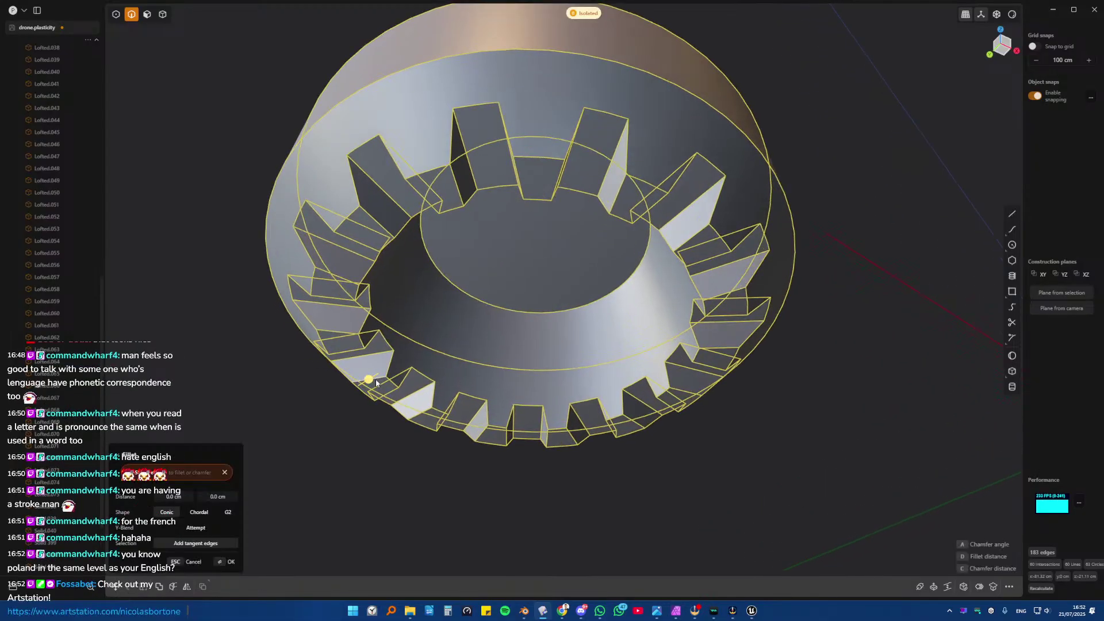
mouse_move(375, 383)
mouse_down()
mouse_move(370, 375)
mouse_move(372, 388)
mouse_up()
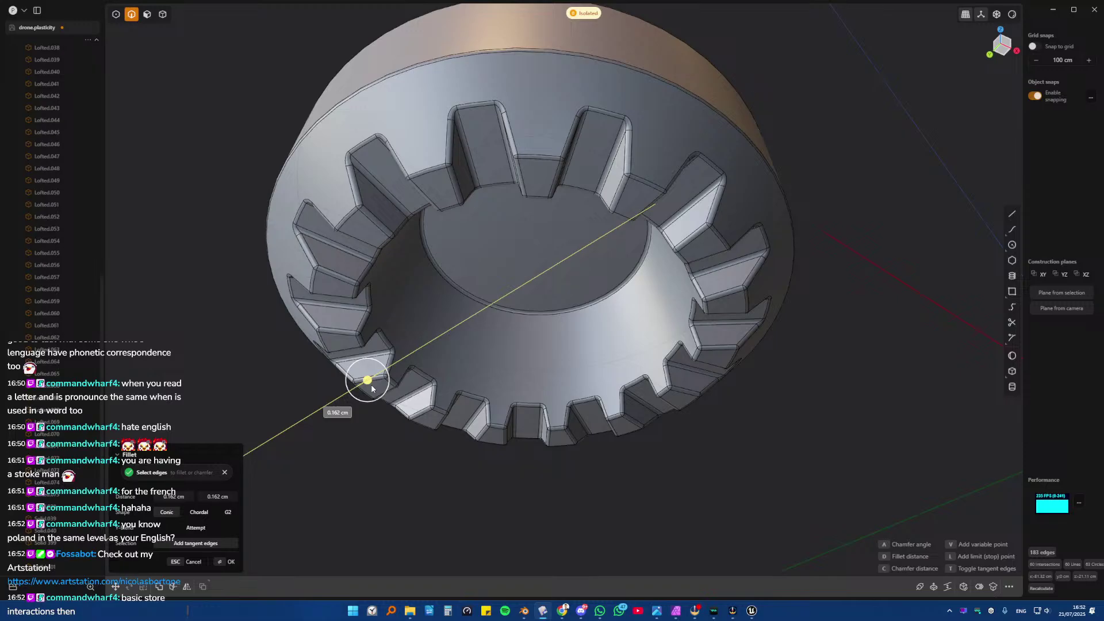
key(Return)
- Replace the small fillet on the toothed ring's lower outer rim with a larger one
scroll(194, 297, down, 2)
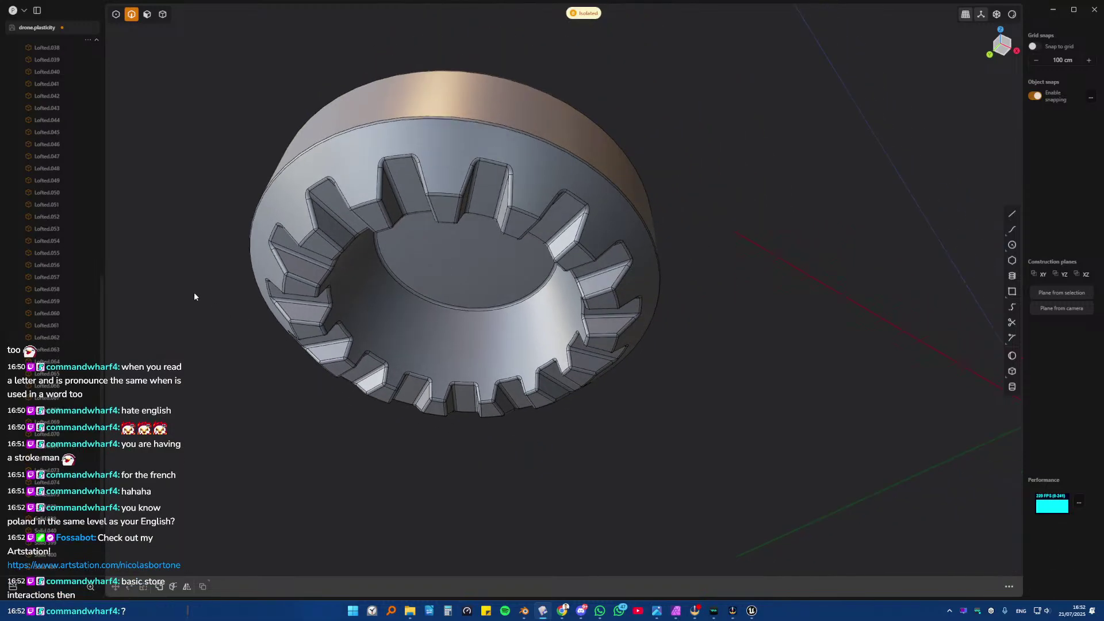
middle_drag(389, 242, 439, 264)
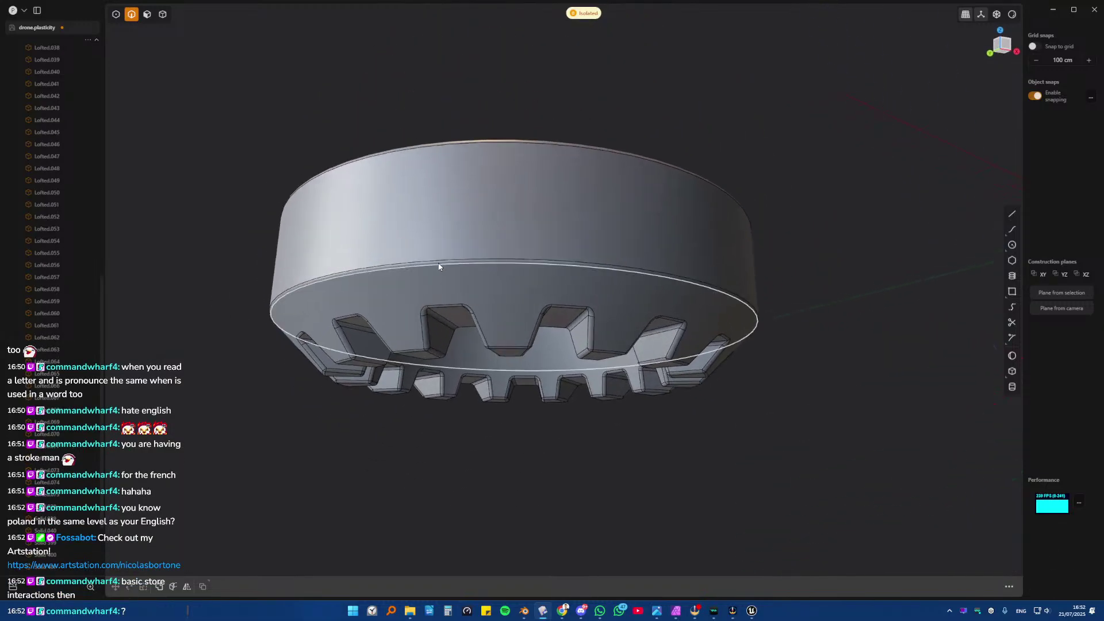
click(437, 264)
key(f)
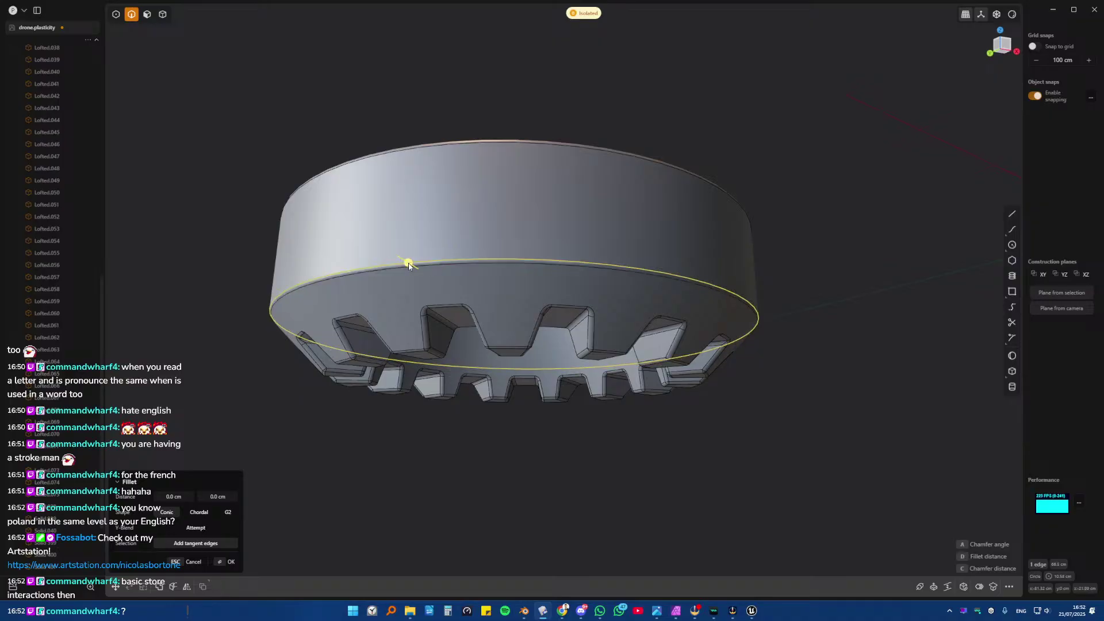
key(3)
click(450, 260)
key(2)
click(429, 261)
key(f)
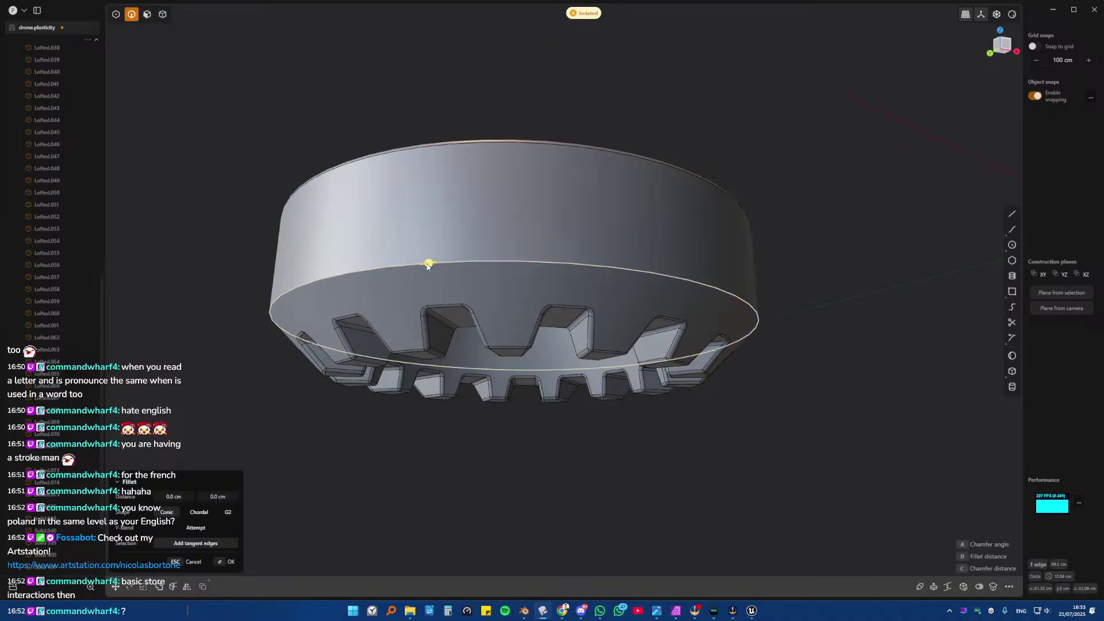
key(Return)
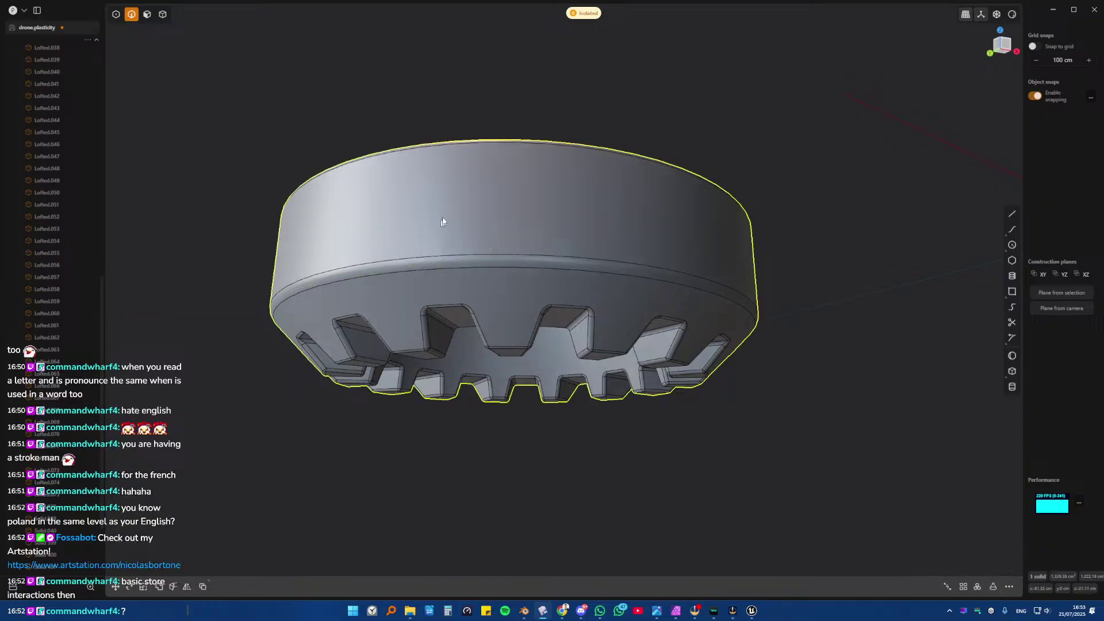
- Replace the small fillet on the toothed ring's flat-side rim with a larger one
middle_drag(444, 222, 463, 131)
key(3)
key(2)
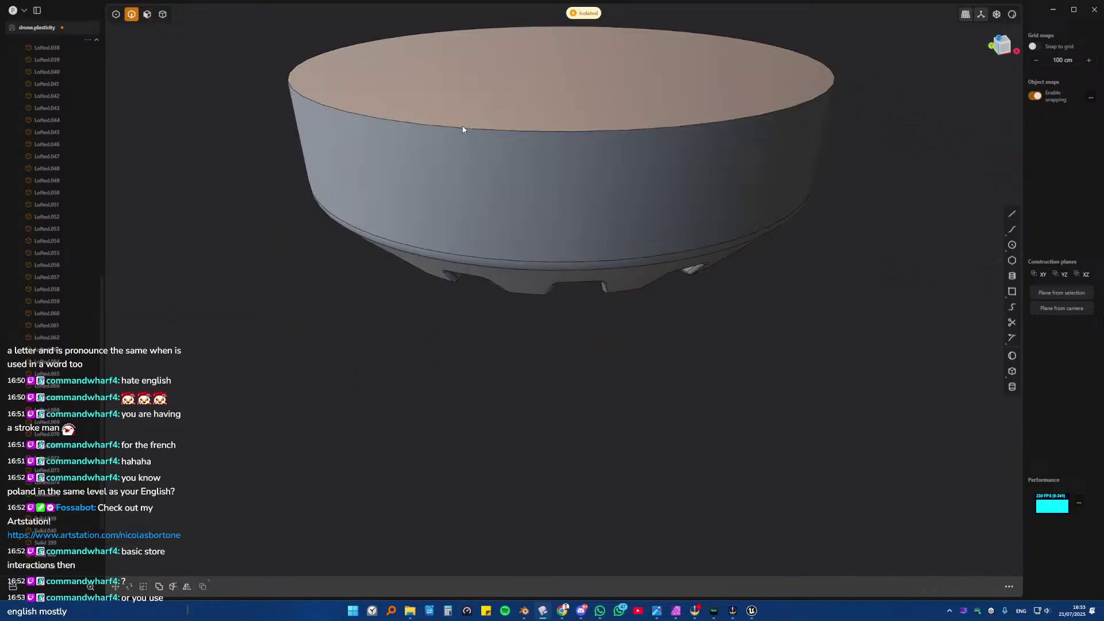
click(460, 124)
key(f)
key(Return)
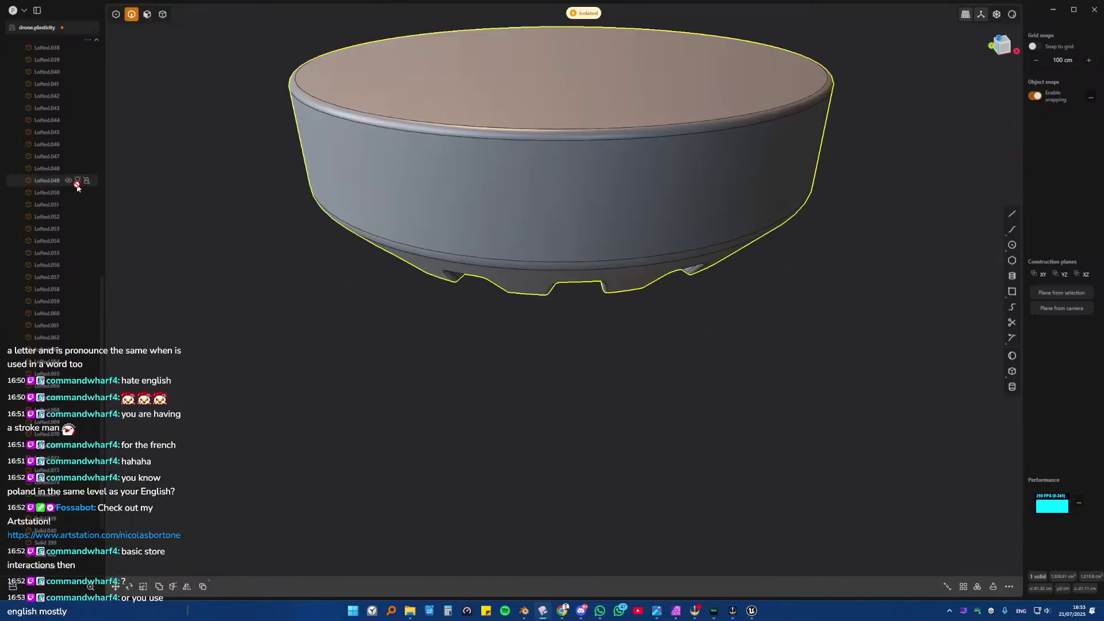
- End the toothed ring's isolation to bring back the rest of the drone
click(183, 209)
middle_drag(183, 209, 370, 228)
key(slash)
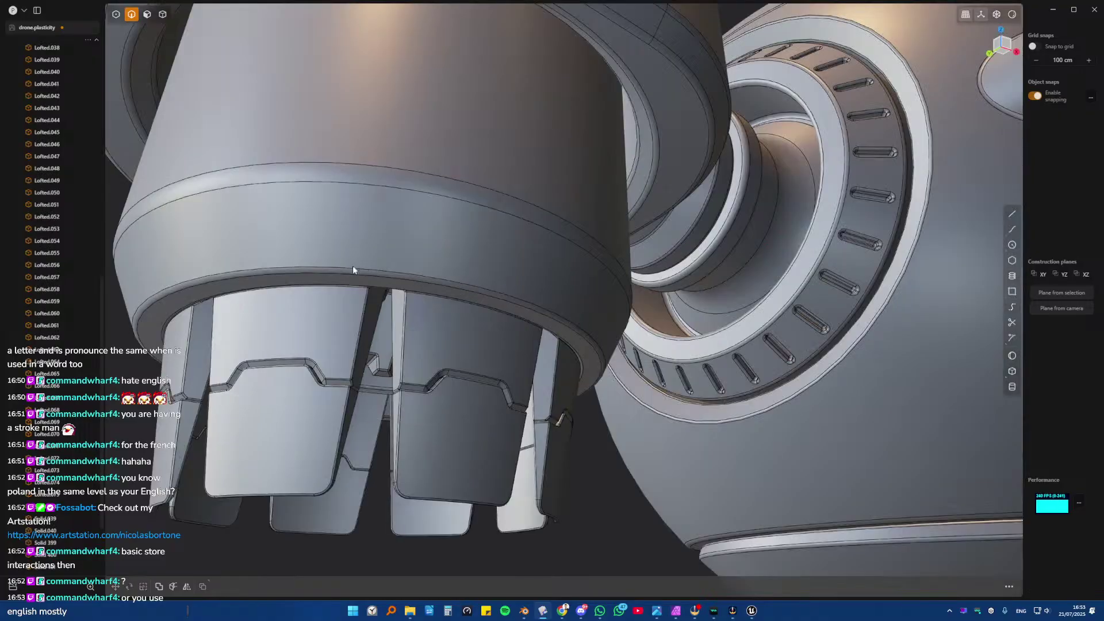
- Offset the round flat face at the centre of the thruster nozzle by about 1.79 cm
scroll(353, 265, down, 3)
middle_drag(427, 298, 454, 223)
shift+middle_drag(499, 278, 599, 222)
scroll(505, 289, up, 3)
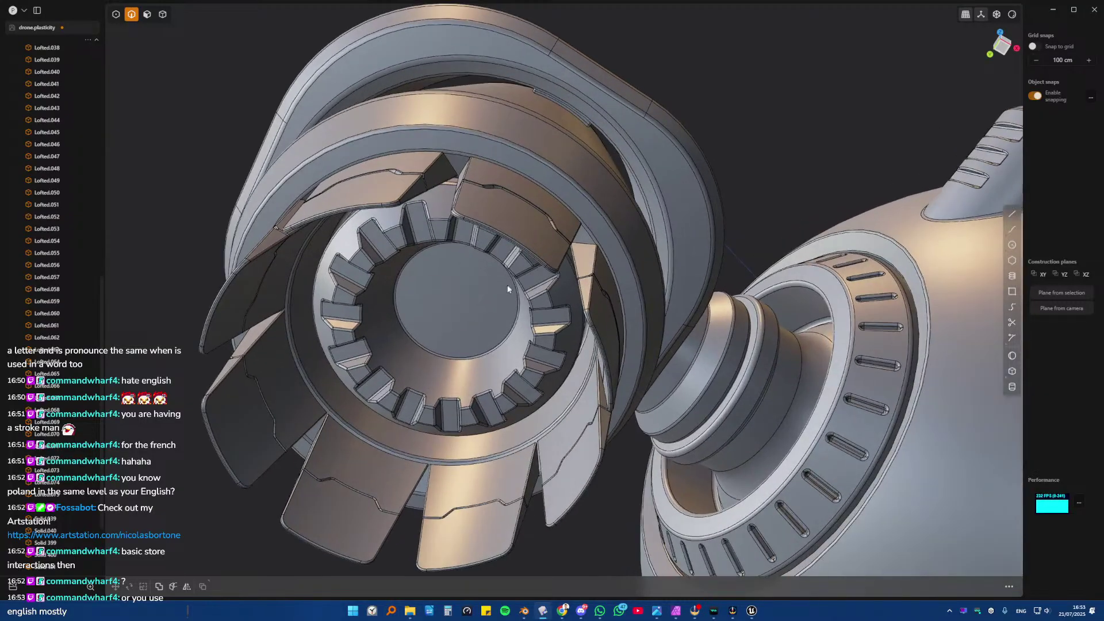
scroll(468, 301, down, 2)
scroll(469, 308, up, 4)
middle_drag(469, 310, 411, 308)
key(3)
click(411, 308)
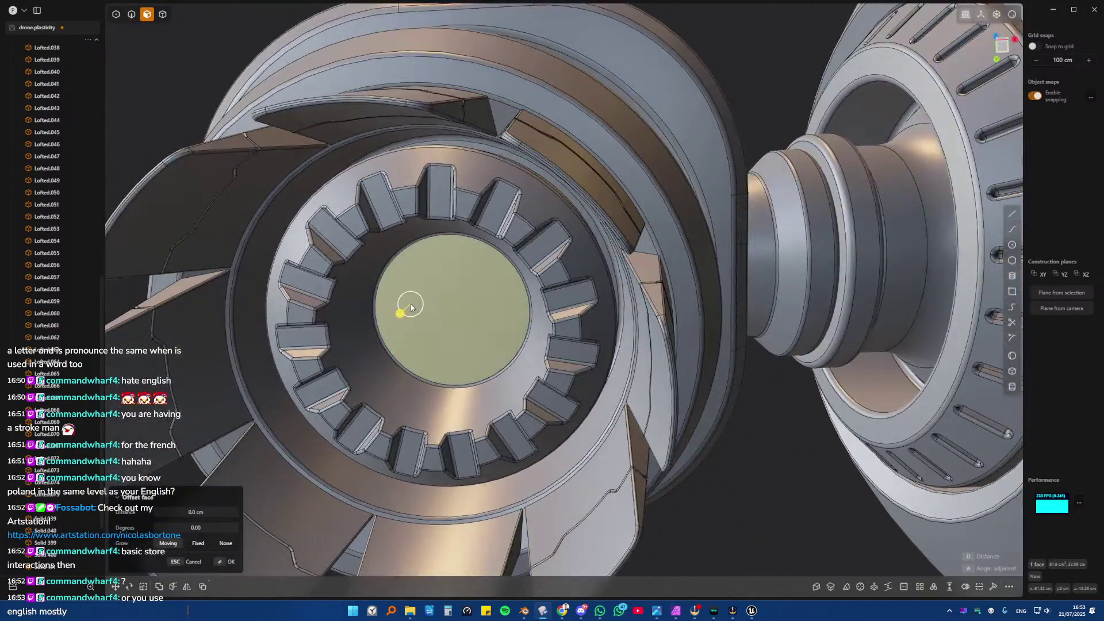
key(o)
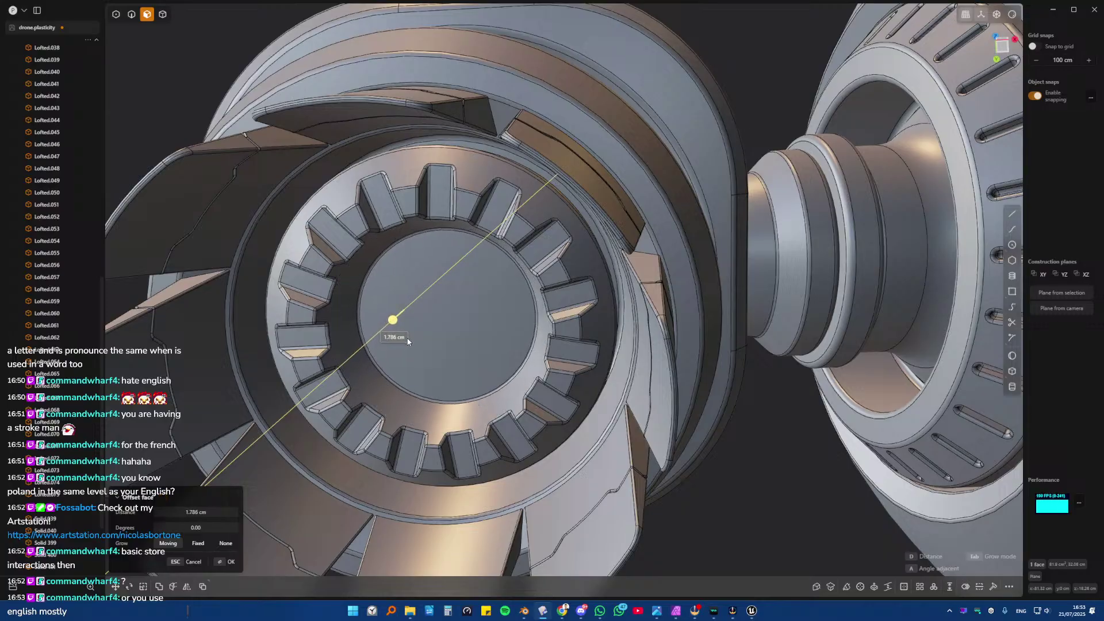
middle_drag(406, 340, 467, 305)
click(224, 239)
middle_drag(224, 239, 384, 305)
- Lengthen the centre pin of the antenna dish by offsetting its end face outward about 1.4 cm
scroll(249, 266, down, 3)
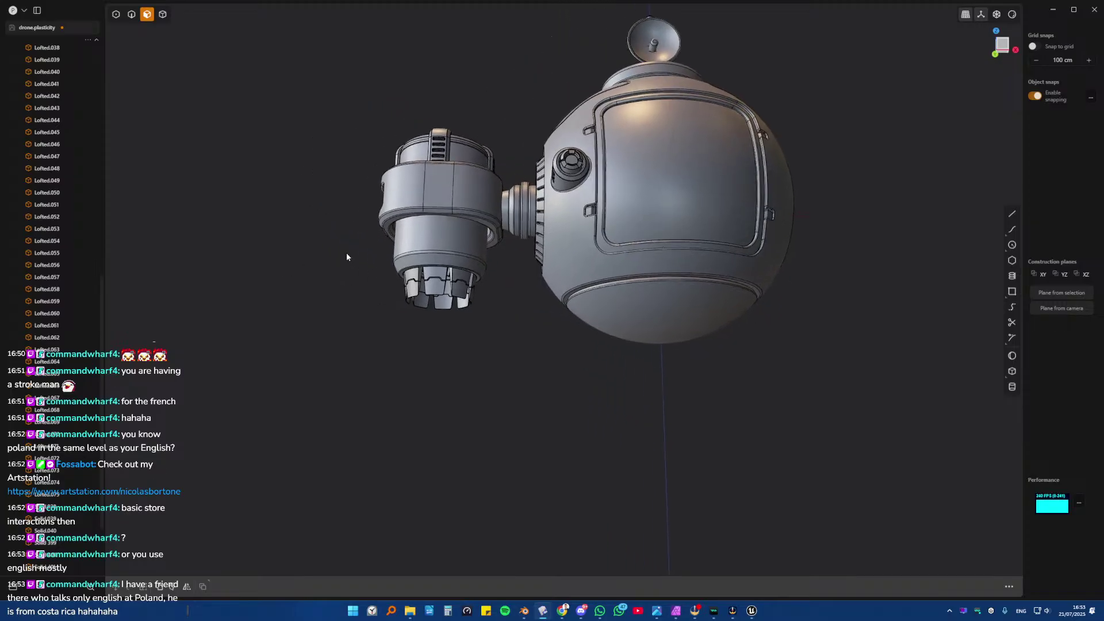
middle_drag(347, 257, 468, 345)
scroll(520, 310, down, 1)
shift+middle_drag(537, 287, 519, 309)
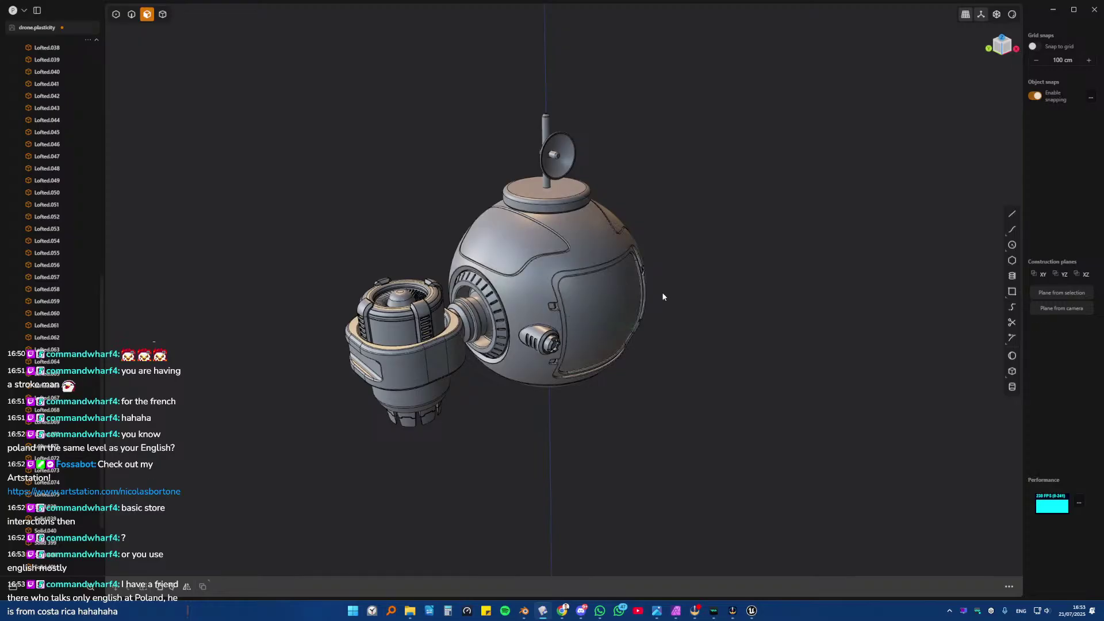
shift+middle_drag(614, 261, 586, 307)
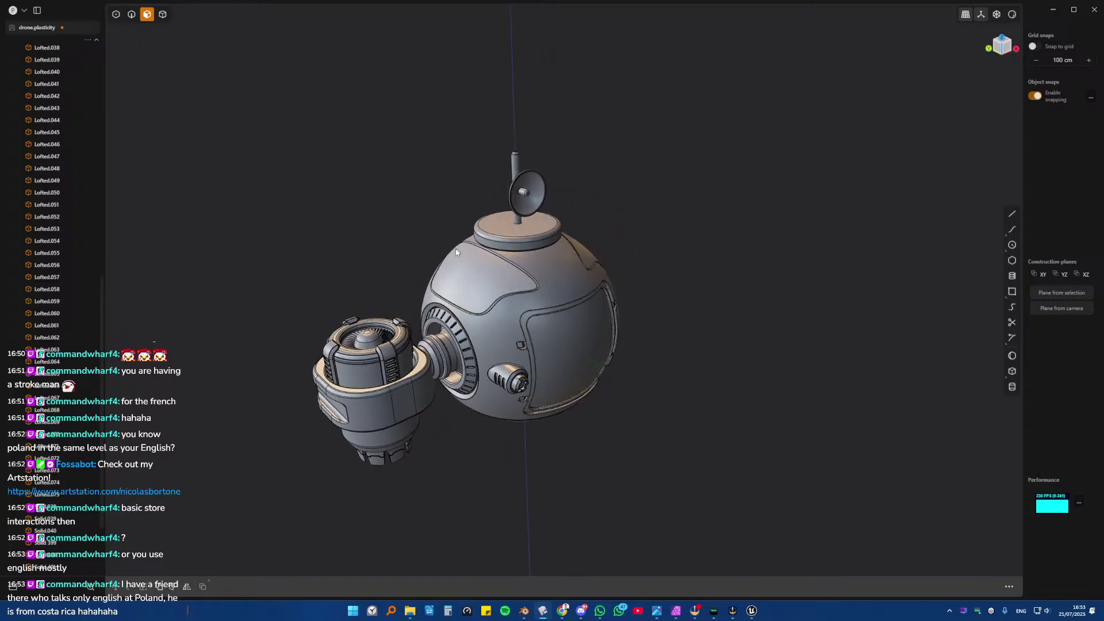
scroll(447, 226, up, 5)
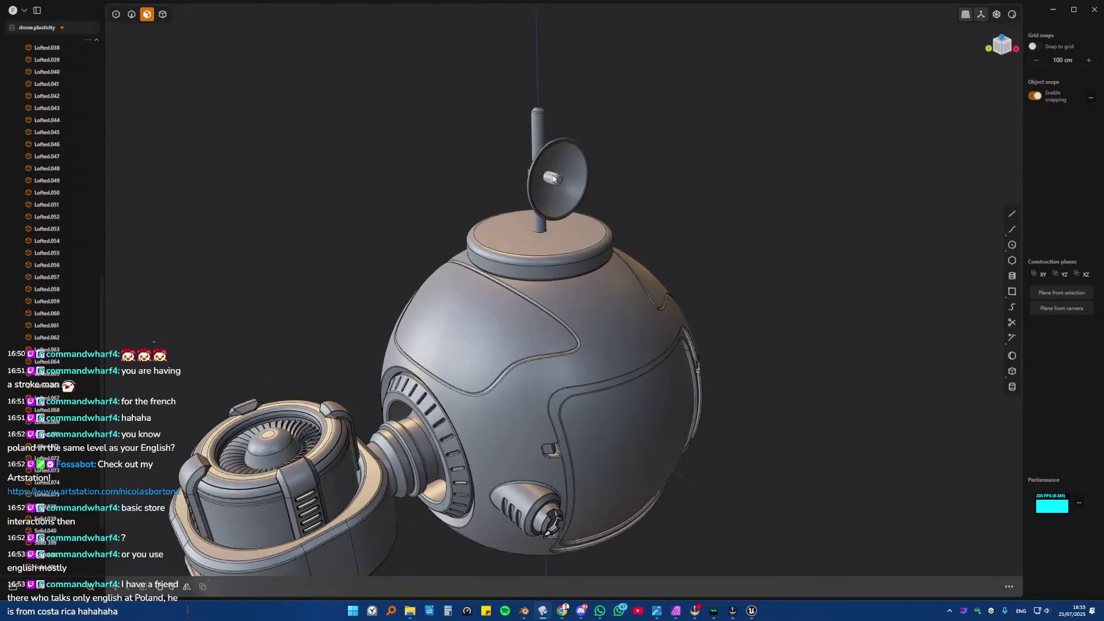
scroll(554, 179, up, 6)
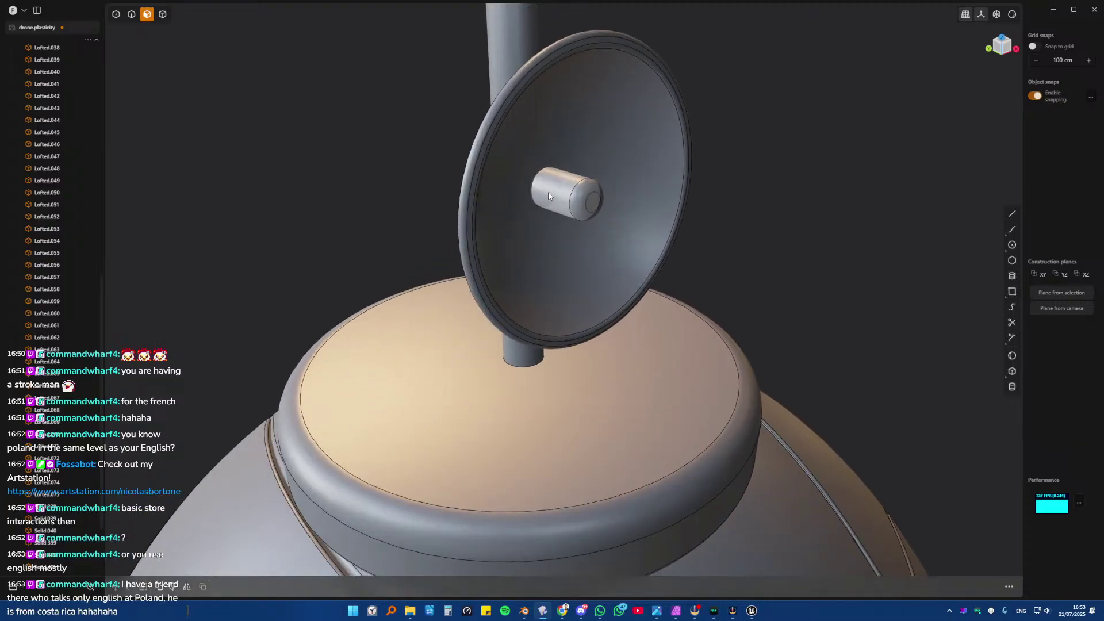
click(590, 204)
drag(618, 215, 606, 214)
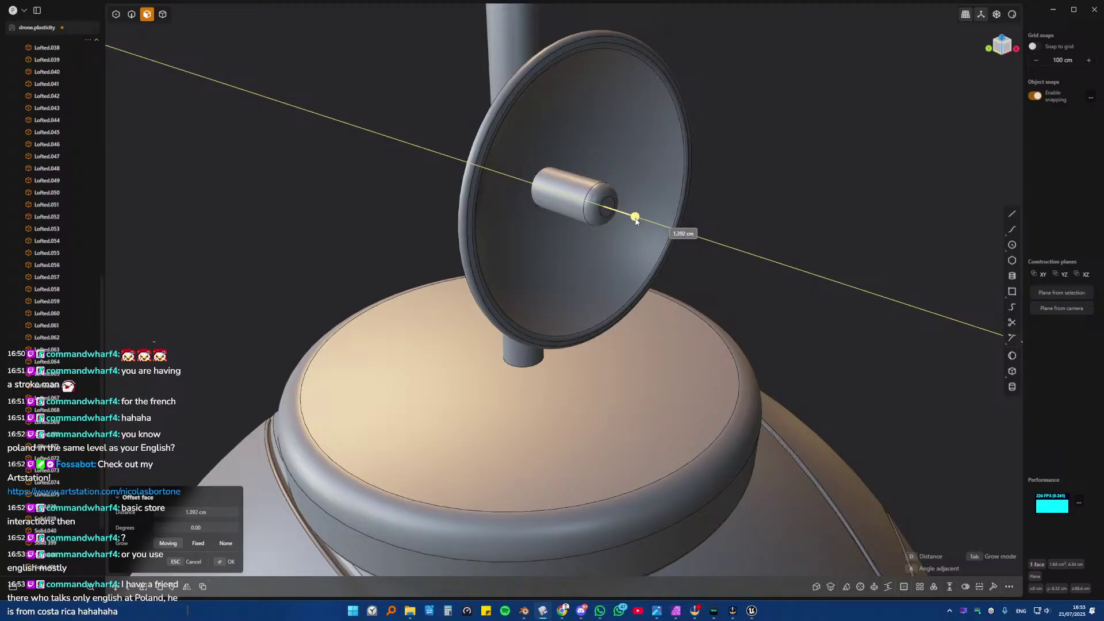
drag(636, 222, 628, 211)
middle_drag(628, 211, 743, 230)
- Clear the face selection and select every solid of the drone, including the antenna and thruster
scroll(614, 226, down, 10)
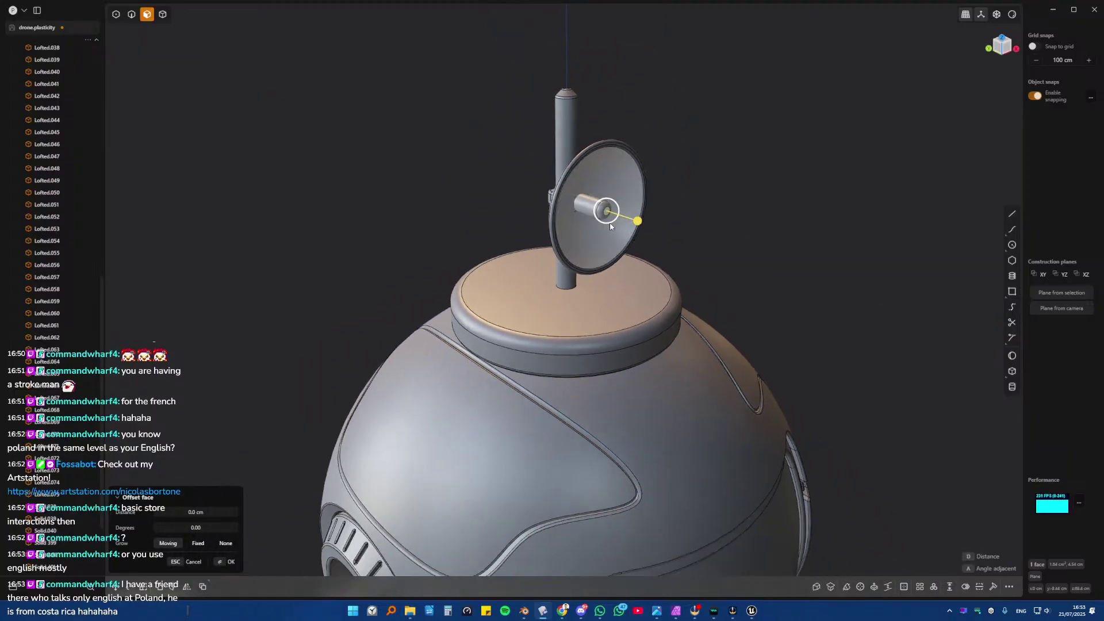
scroll(585, 150, down, 6)
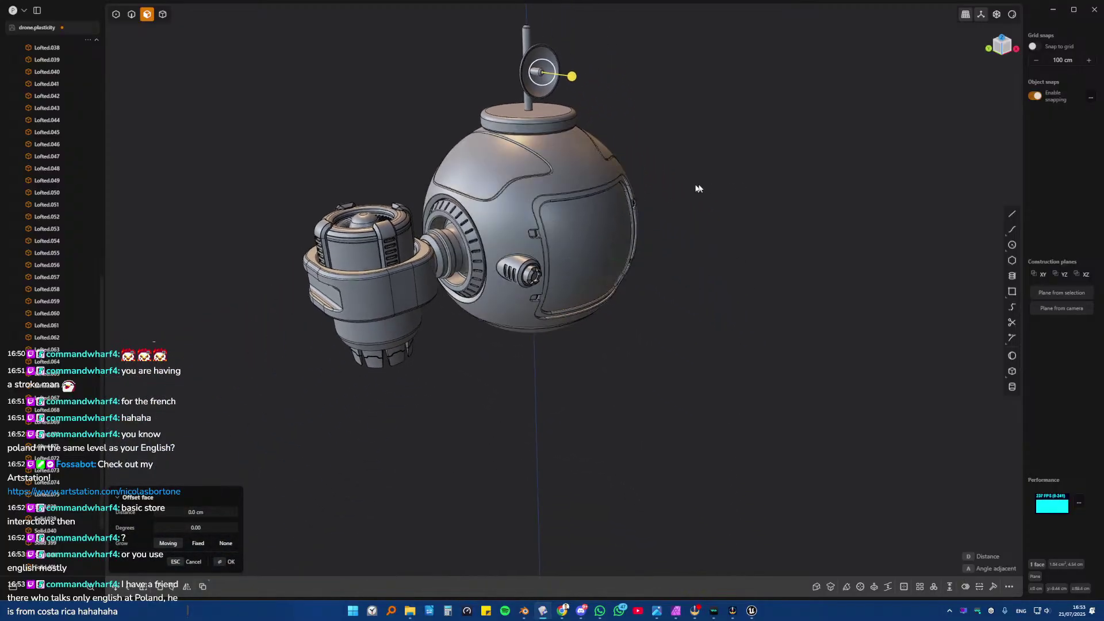
middle_drag(698, 188, 548, 199)
click(722, 214)
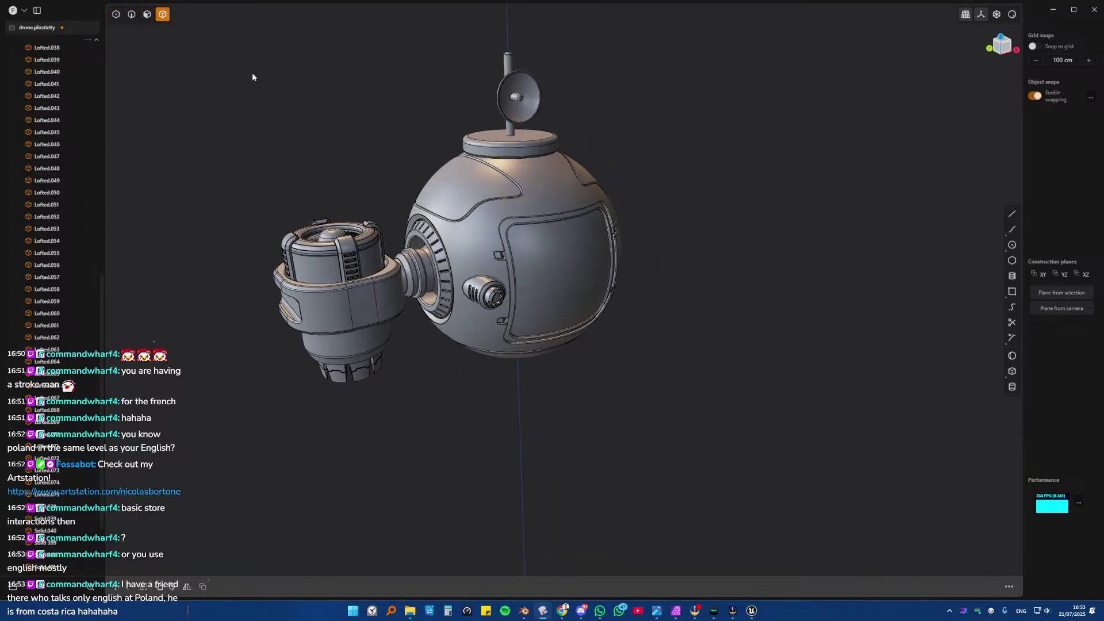
drag(225, 55, 725, 440)
mouse_move(538, 248)
middle_down()
mouse_move(505, 146)
mouse_move(541, 267)
middle_up()
drag(259, 74, 614, 360)
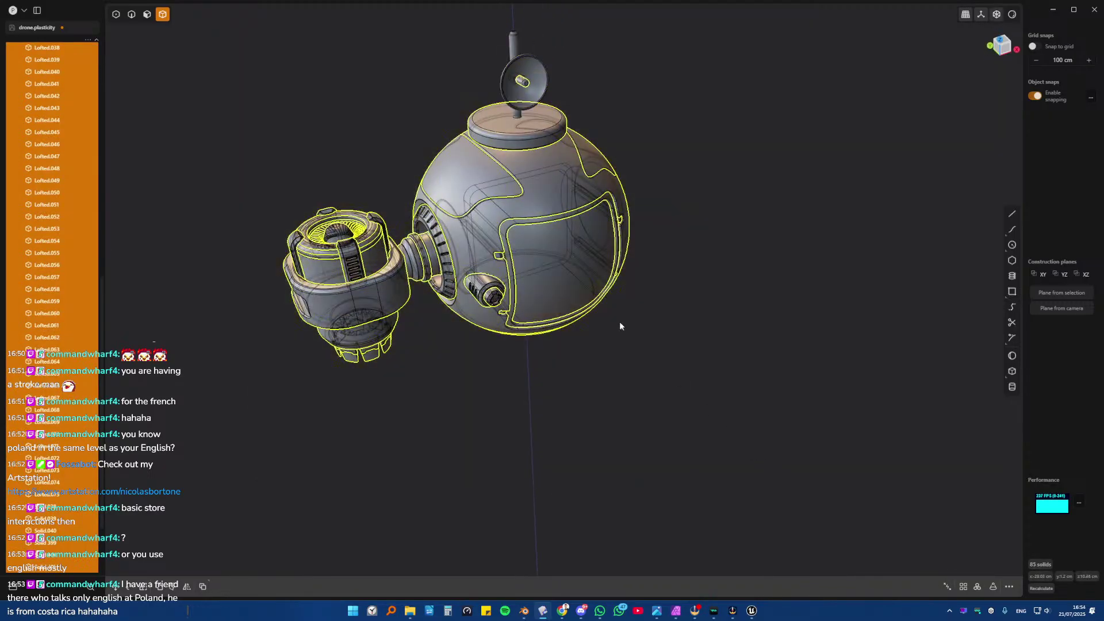
shift+drag(386, 33, 710, 200)
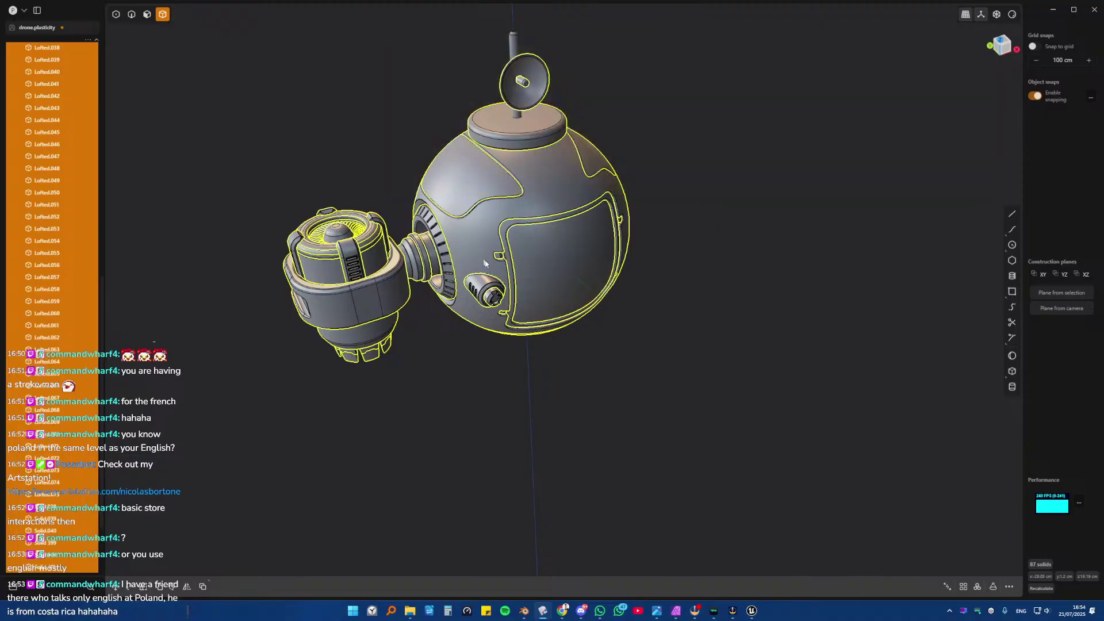
shift+middle_drag(485, 261, 612, 306)
drag(377, 46, 898, 491)
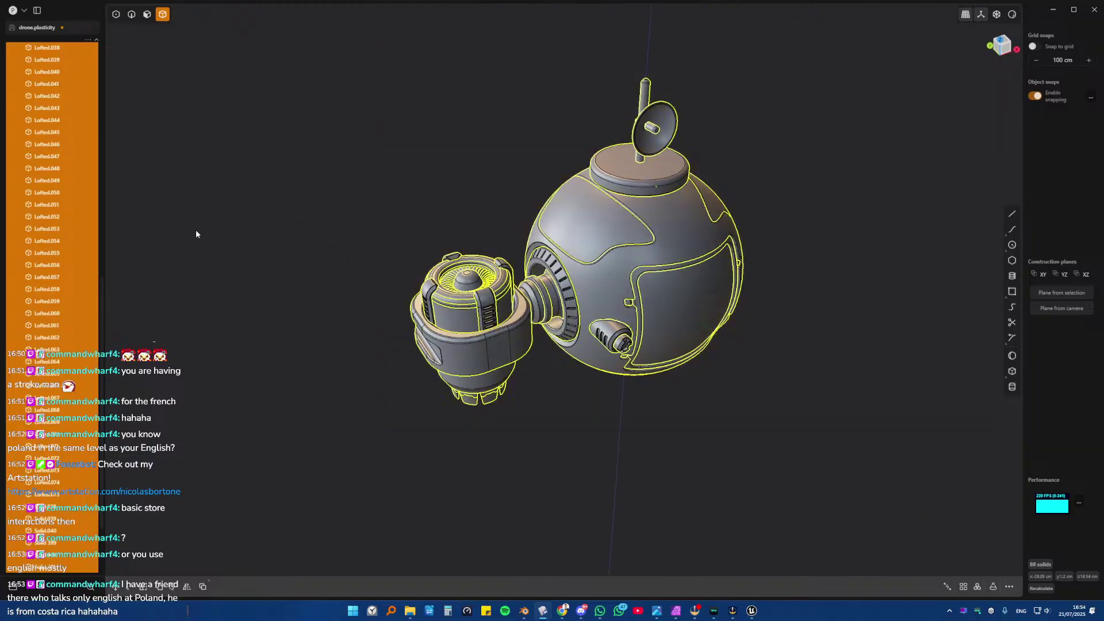
drag(338, 61, 836, 554)
middle_drag(555, 368, 563, 295)
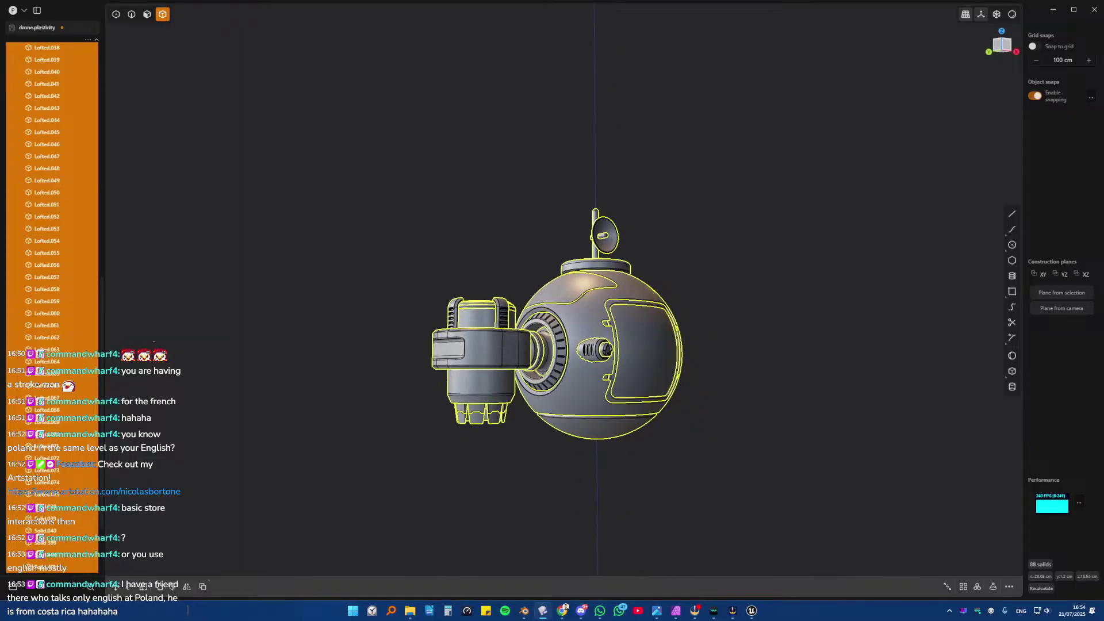
- Export the selected drone solids as the OBJ mesh drone.obj
click(11, 11)
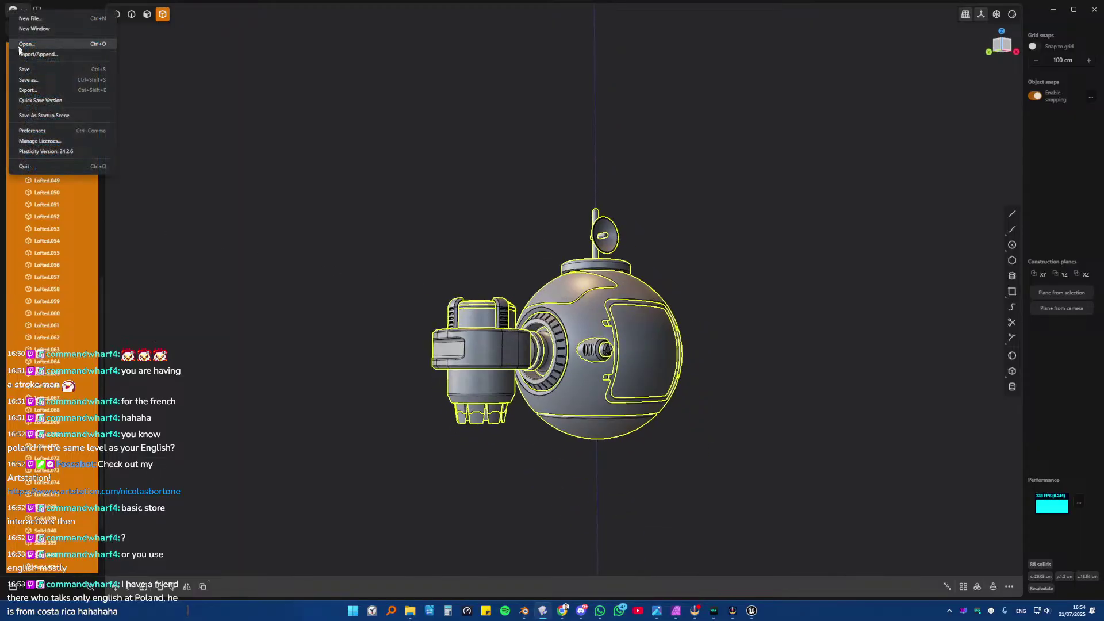
click(36, 93)
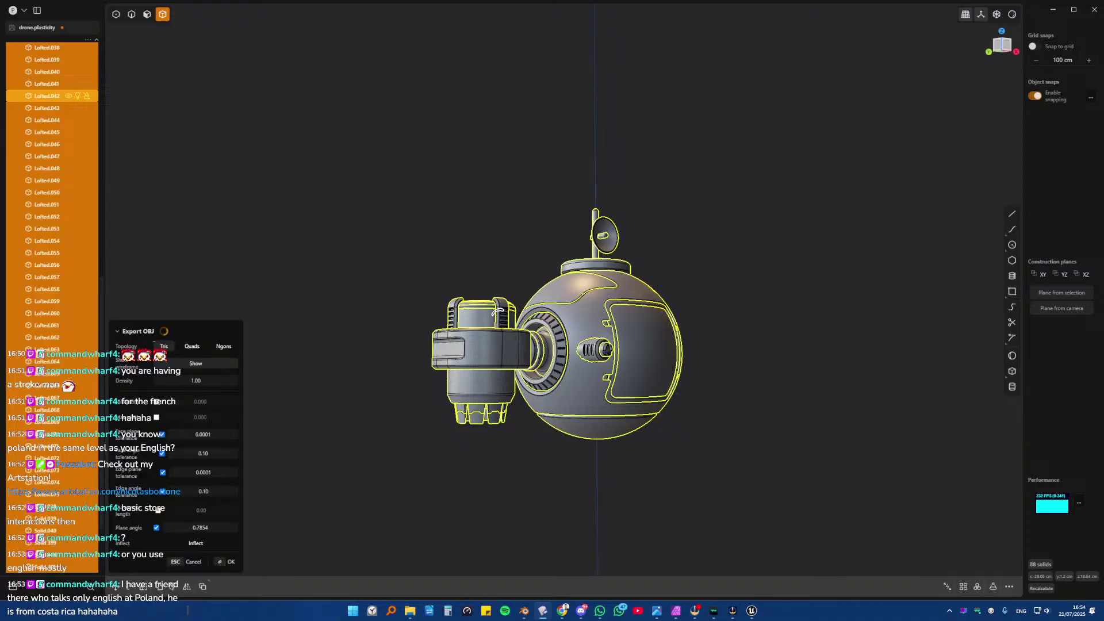
scroll(608, 400, up, 5)
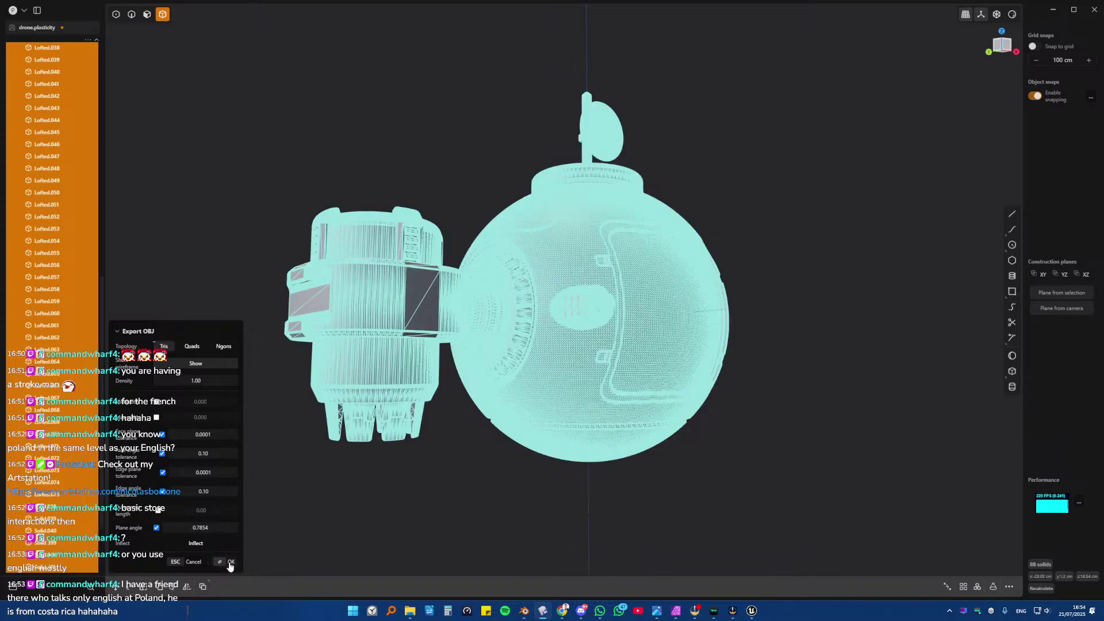
click(230, 563)
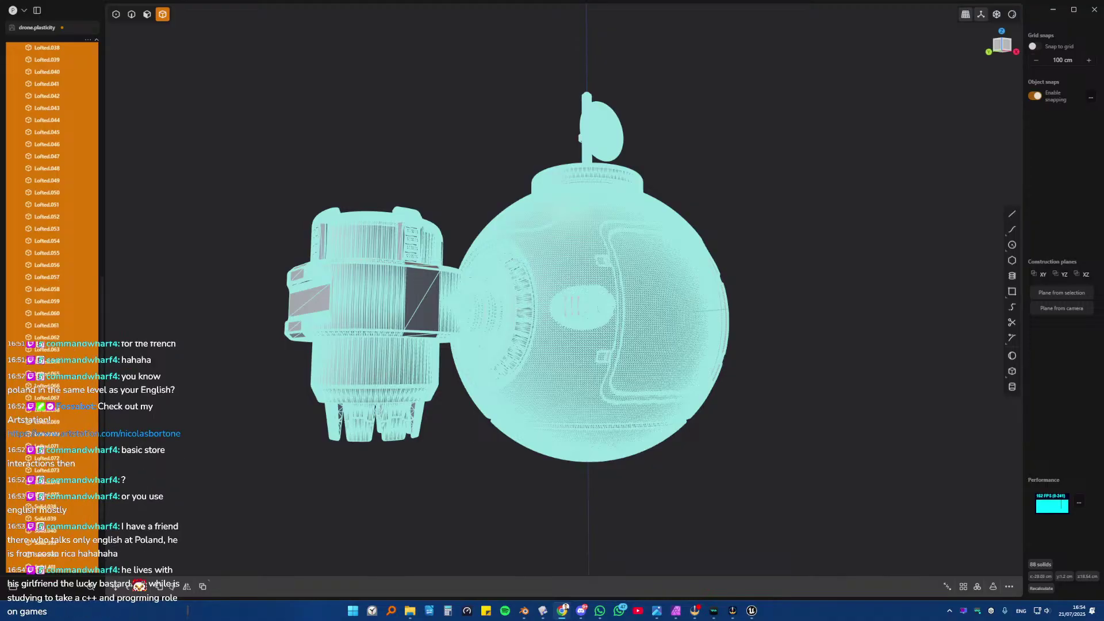
click(152, 294)
middle_drag(306, 432, 498, 380)
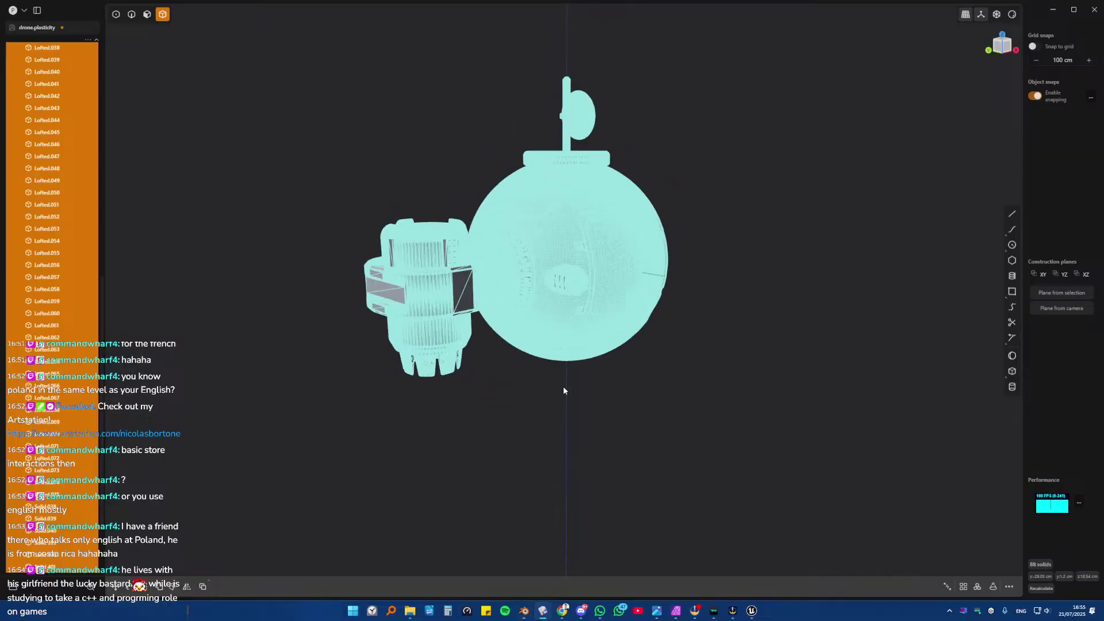
middle_drag(546, 494, 564, 391)
- Switch to Blender and import the Wavefront file drone.obj from the Plasticity folder
click(525, 615)
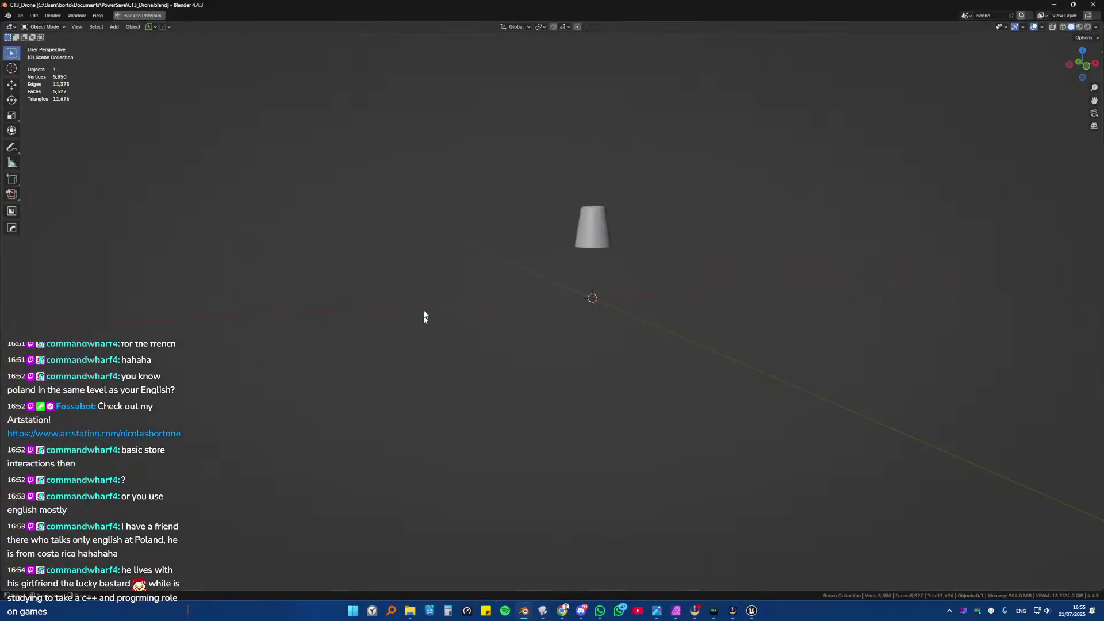
scroll(403, 259, down, 5)
middle_drag(454, 271, 467, 291)
key(shift+a)
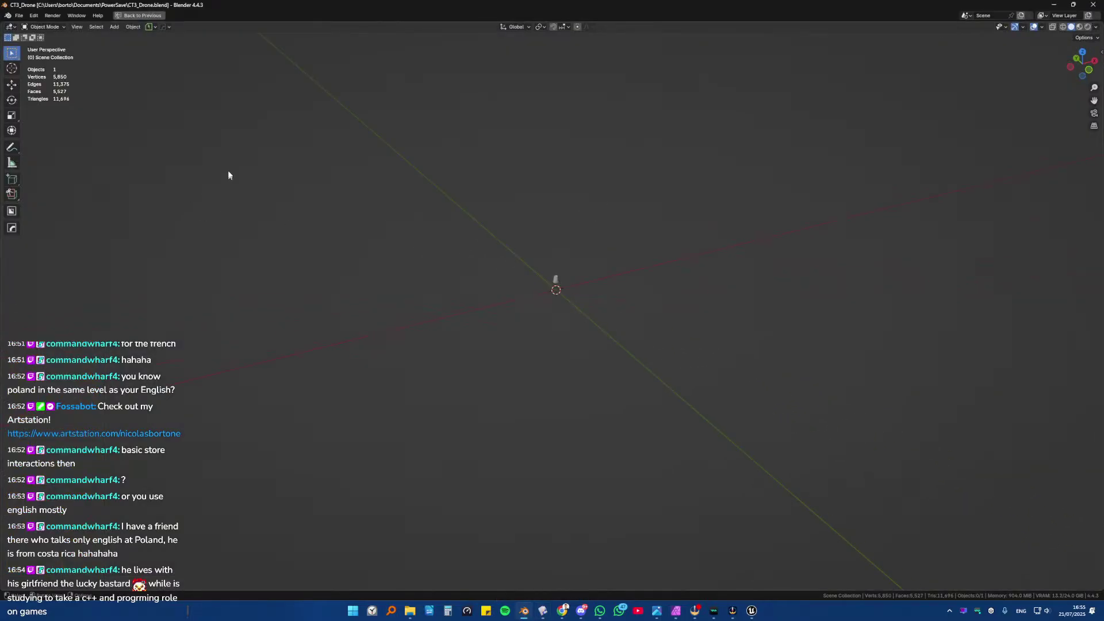
click(19, 15)
mouse_move(44, 141)
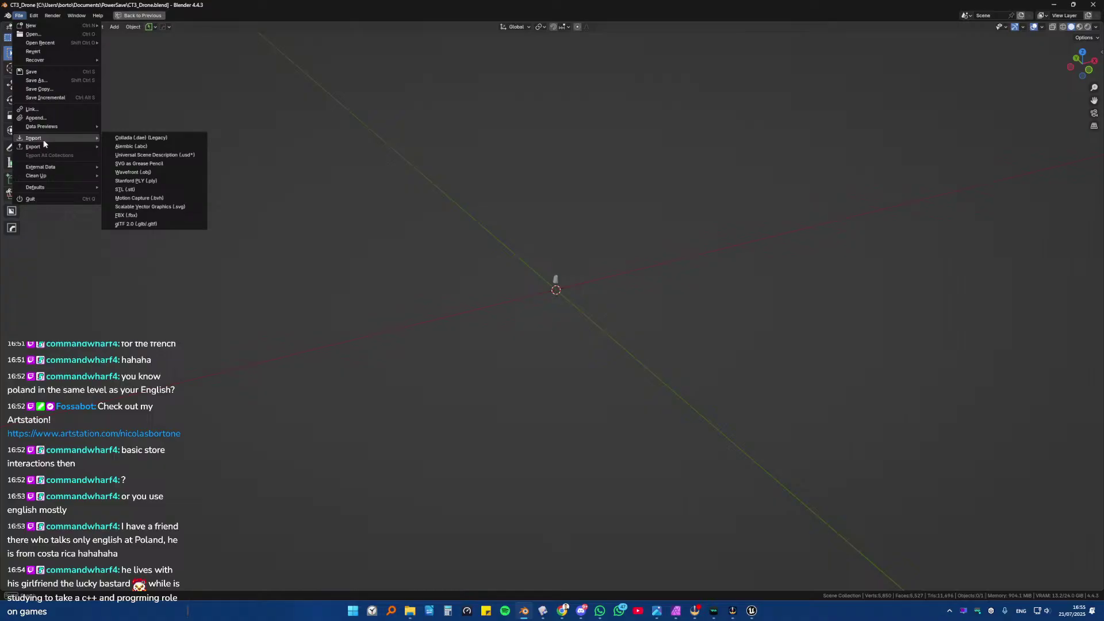
click(133, 172)
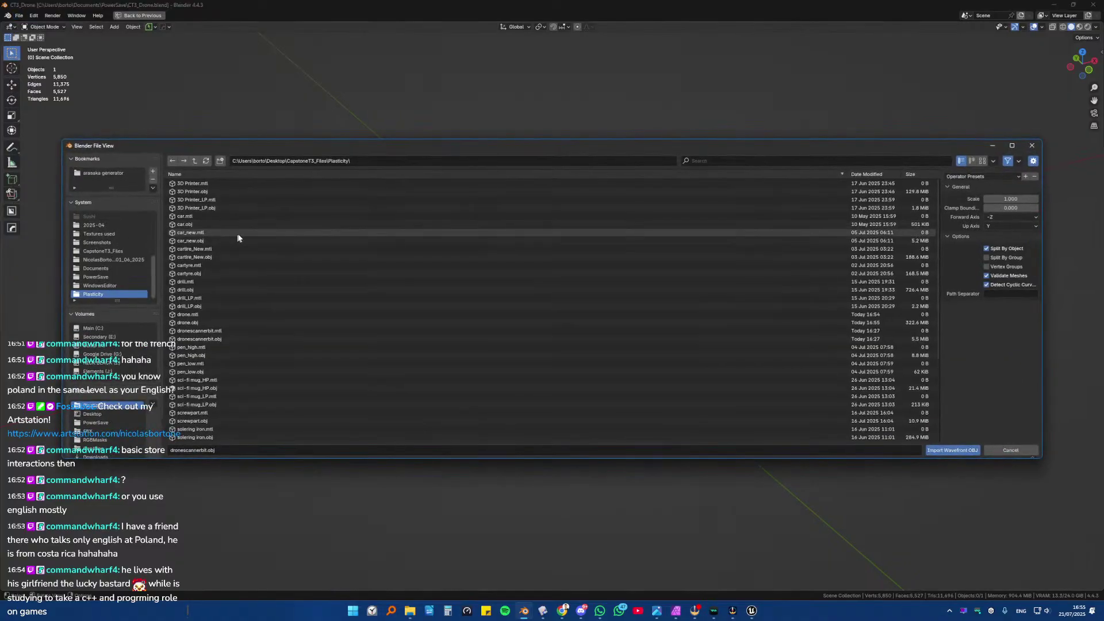
double_click(200, 323)
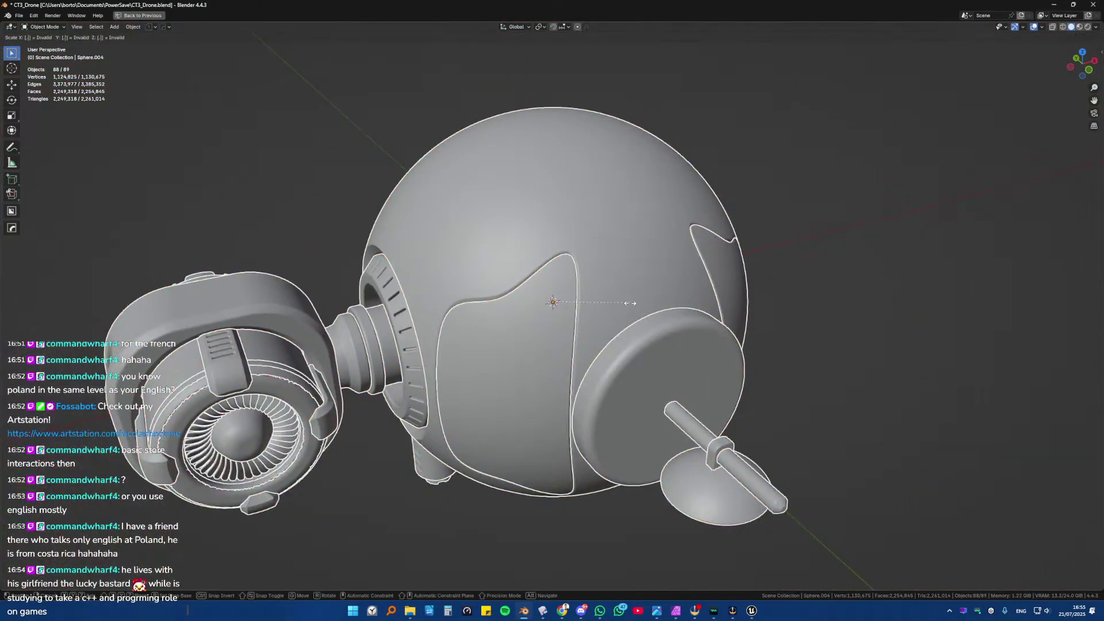
- Scale the imported drone by 0.01 and rotate it -90 degrees about the X axis, then deselect everything
text(s0.01)
key(Return)
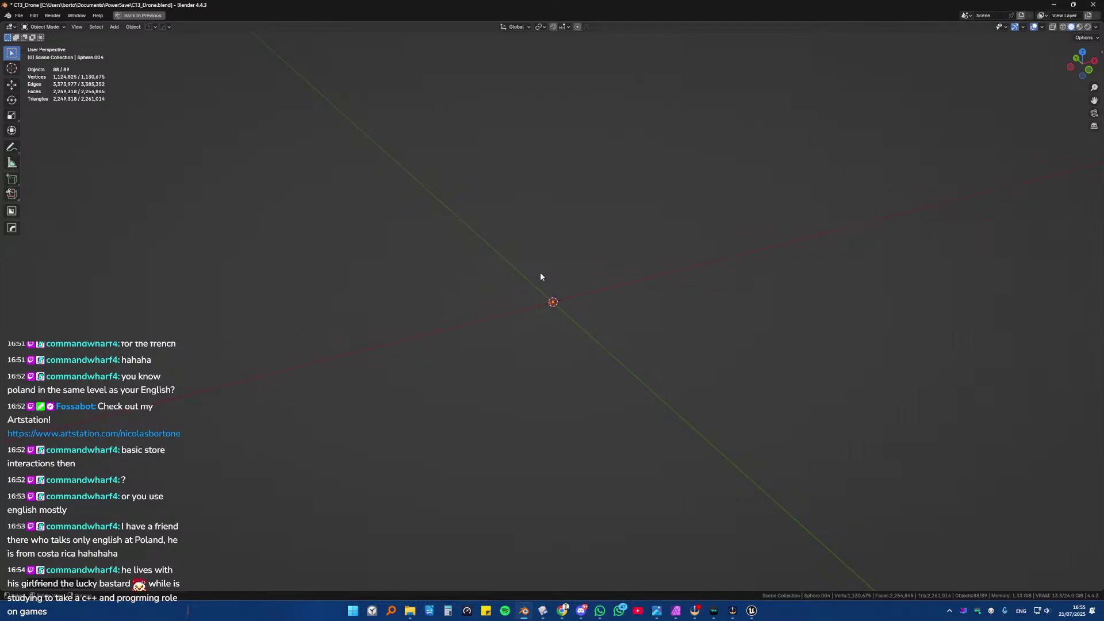
key(KP_Decimal)
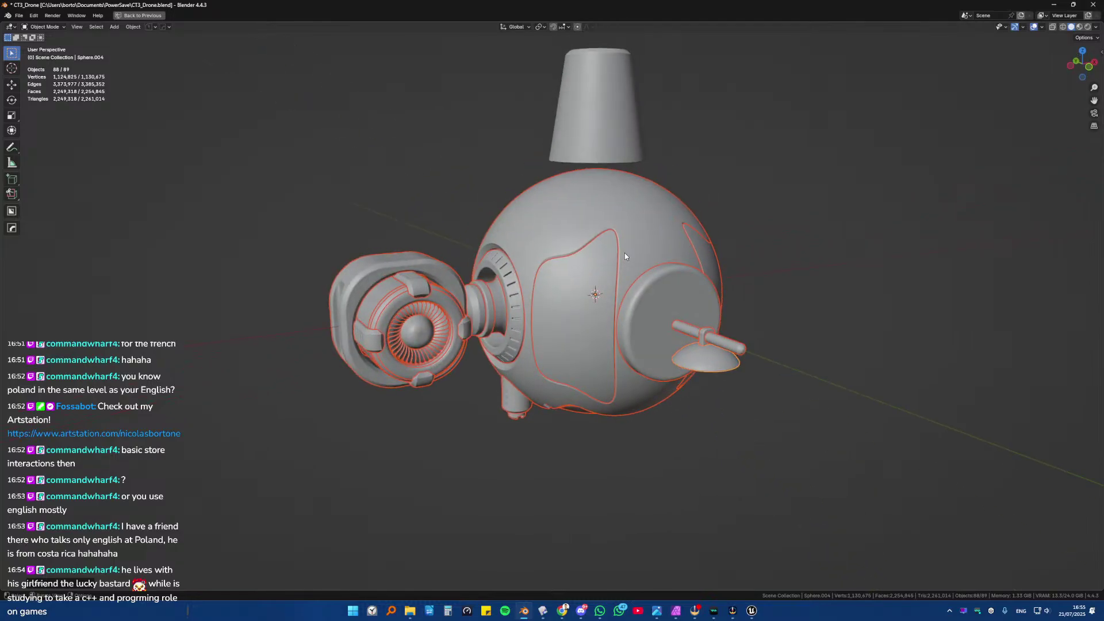
text(rx-90)
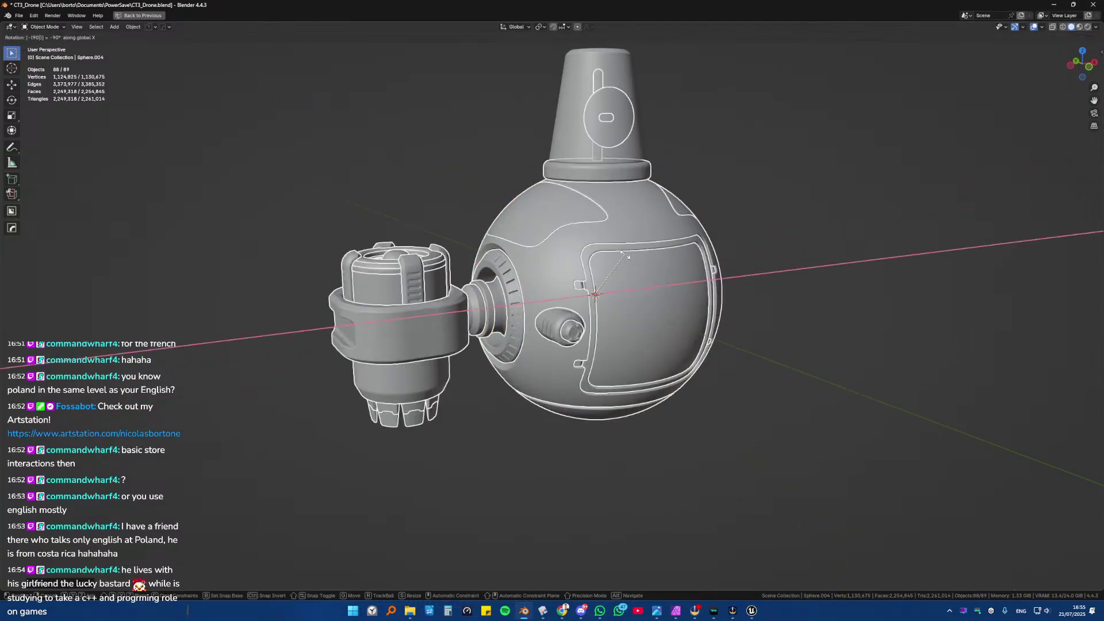
key(Return)
key(alt+a)
- Select the thruster's outer frame, its upper parts and the connecting arm pieces
middle_drag(551, 319, 545, 234)
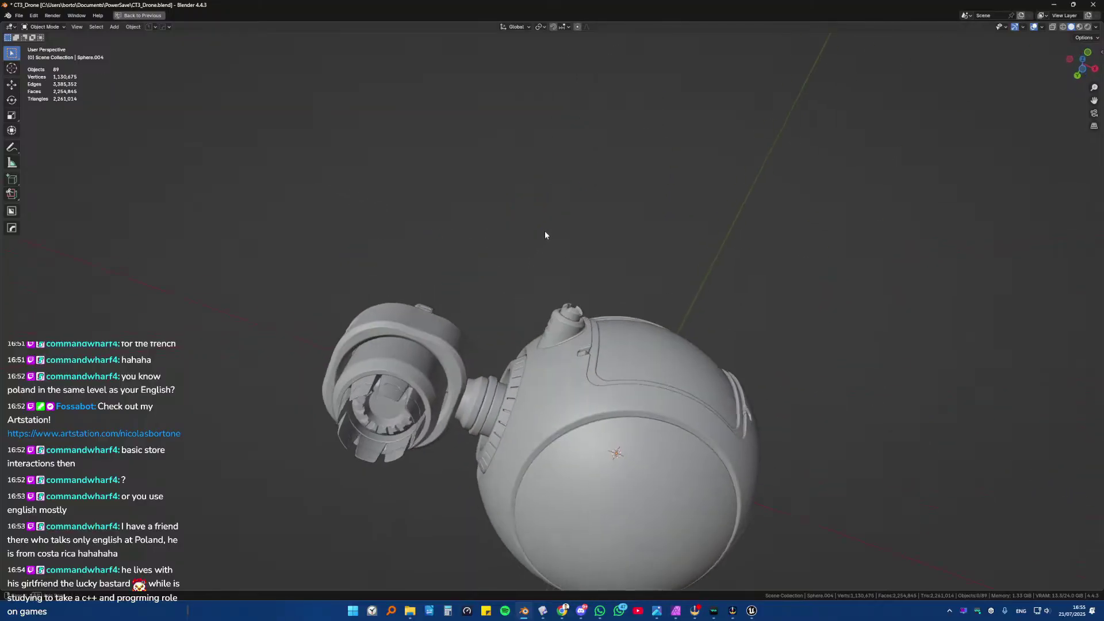
scroll(545, 235, up, 10)
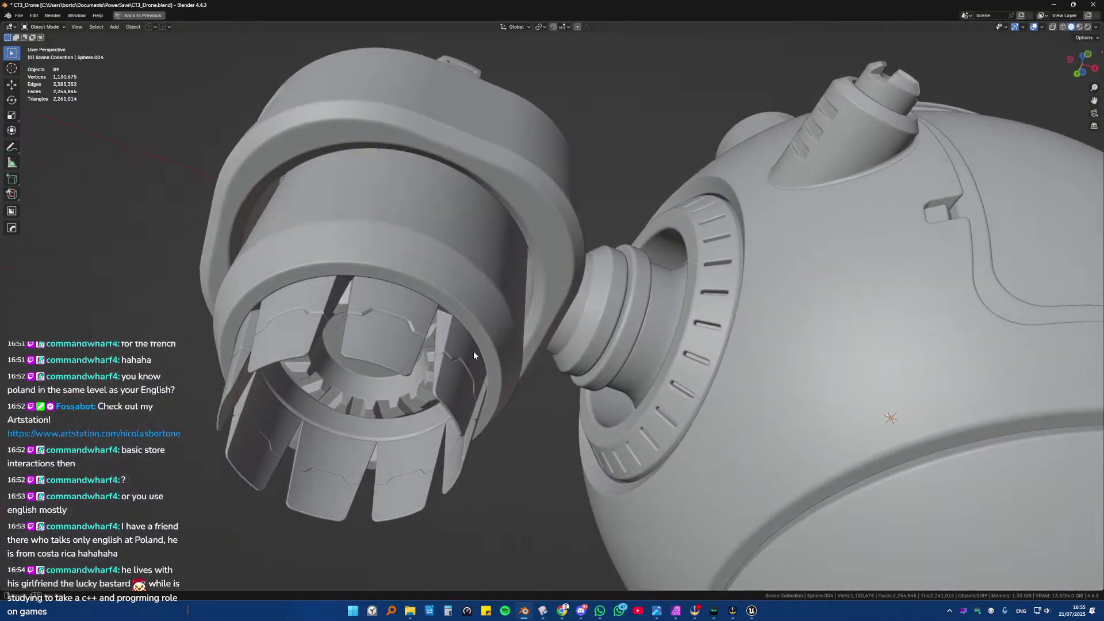
scroll(474, 355, down, 10)
middle_drag(555, 247, 527, 360)
scroll(569, 298, up, 6)
click(527, 360)
shift+click(568, 247)
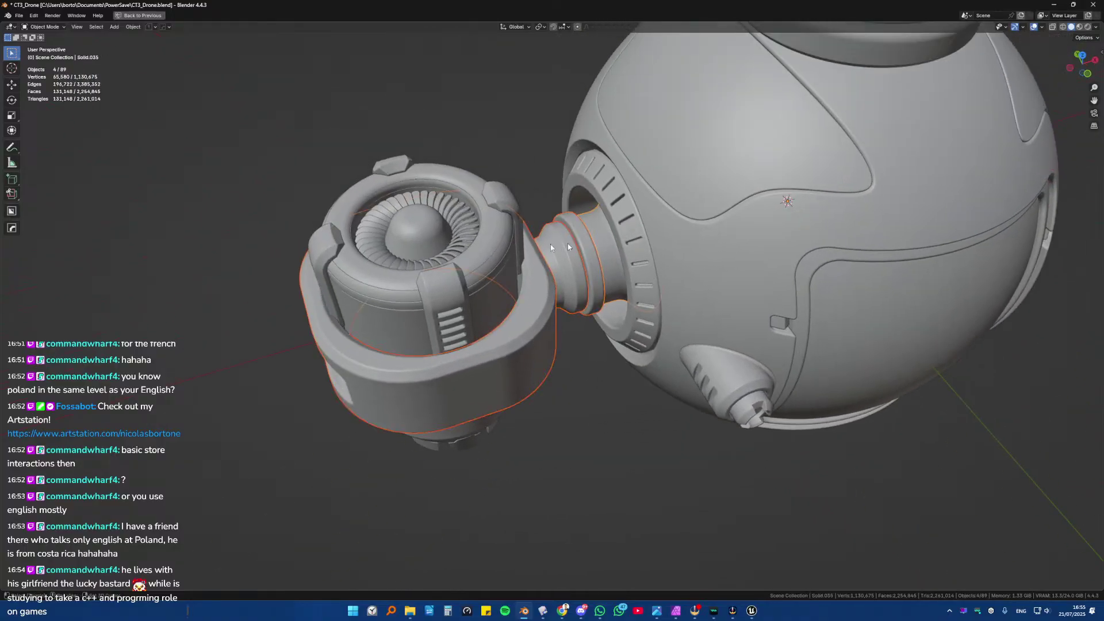
shift+click(484, 239)
shift+click(433, 229)
- Extend the selection to all thruster parts using see-through top view, plus the remaining arm piece and slotted socket ring
key(KP_7)
key(alt+z)
shift+drag(324, 127, 348, 193)
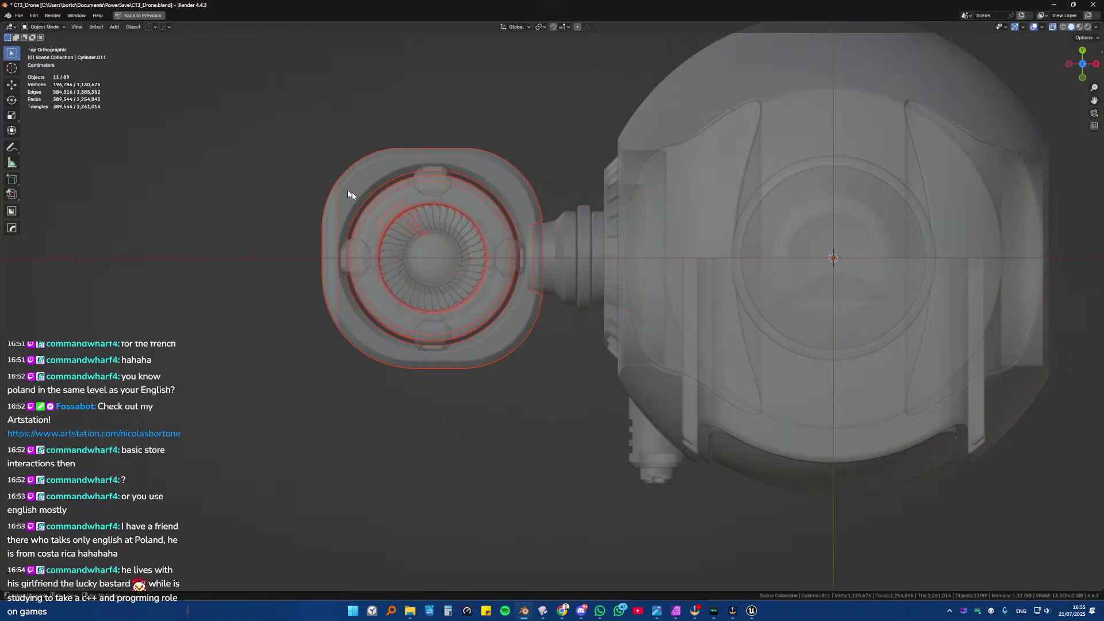
shift+drag(264, 128, 577, 475)
key(alt+z)
middle_drag(577, 476, 609, 357)
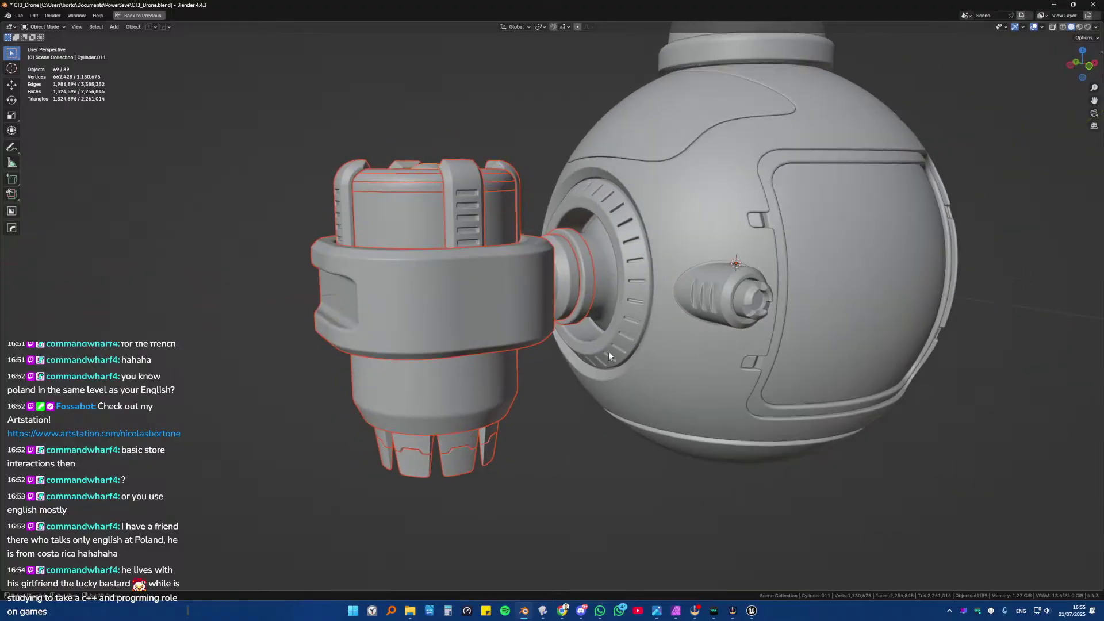
shift+click(599, 290)
shift+click(631, 285)
scroll(661, 317, down, 6)
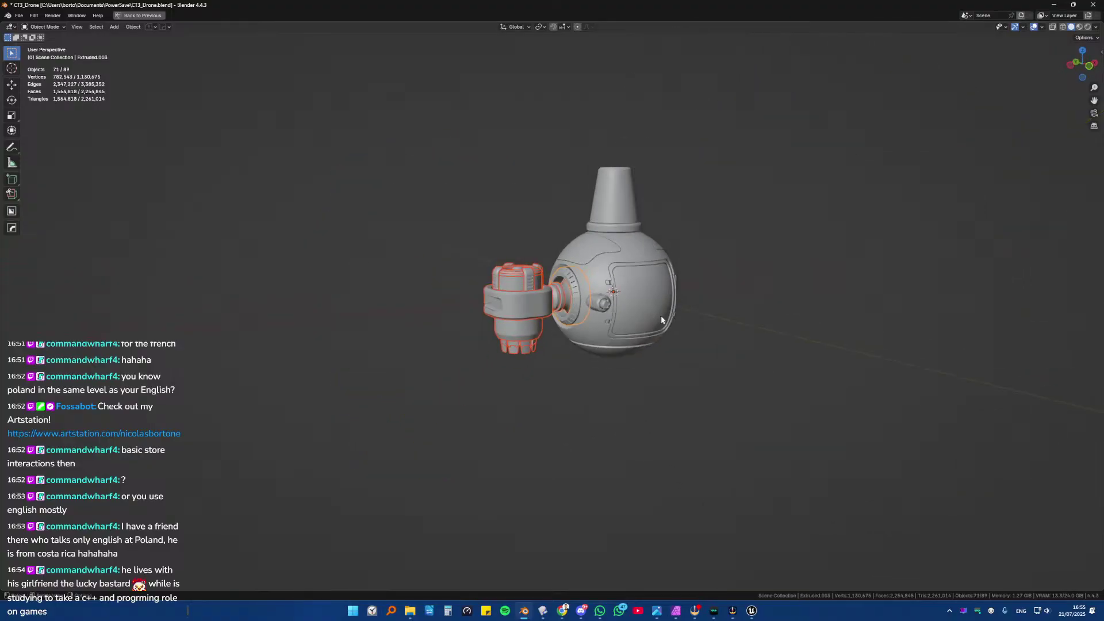
- Mirror the selected thruster assembly across the X axis to the drone's opposite side, then clear the selection
middle_drag(660, 317, 678, 329)
key(alt+x)
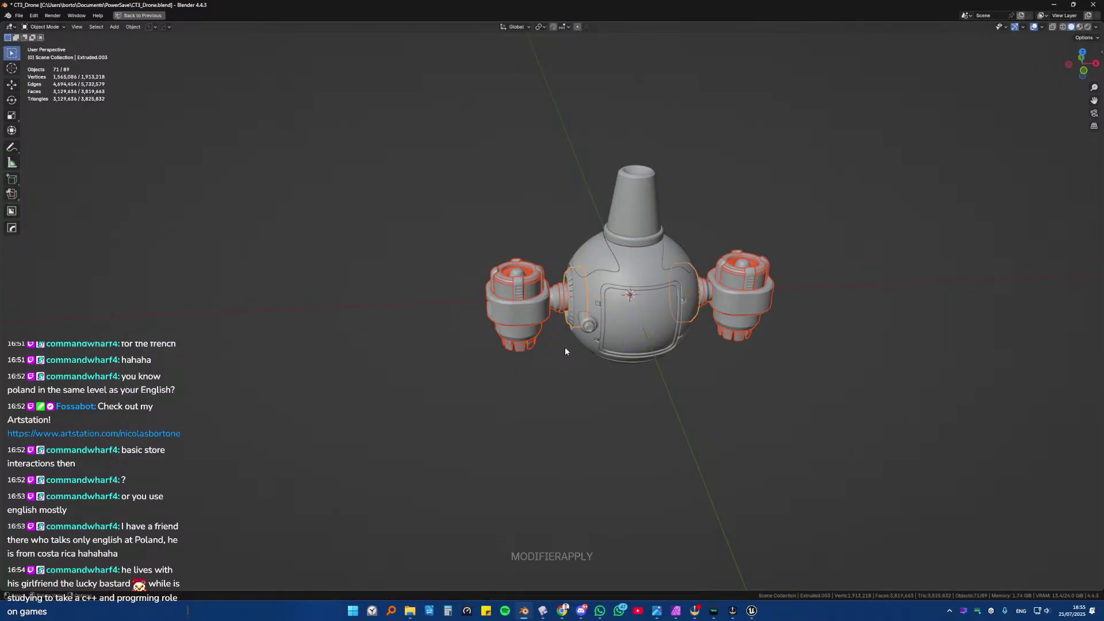
click(665, 423)
- Hide the viewport overlays and capture a region screenshot of the whole drone in a three-quarter view
middle_drag(671, 339, 805, 345)
click(1033, 26)
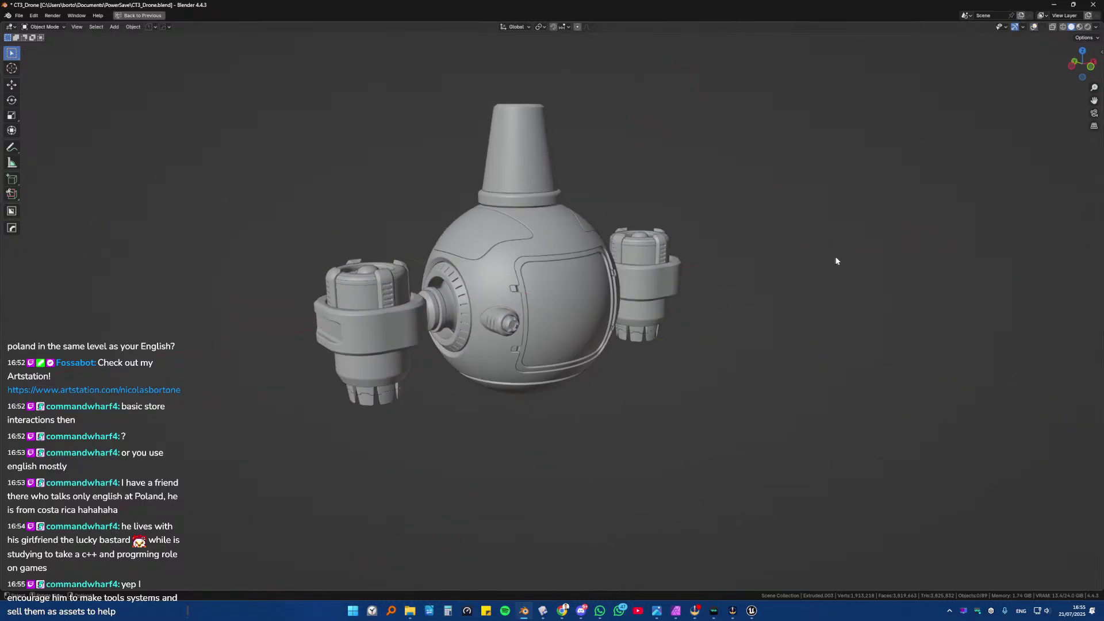
key(ctrl+Print)
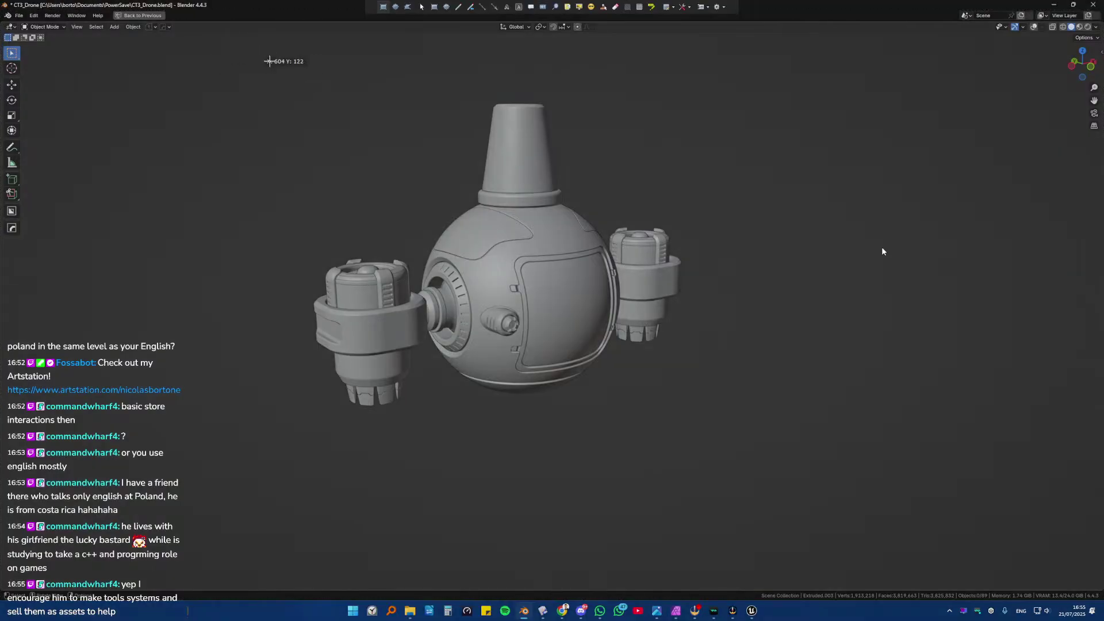
drag(260, 52, 723, 441)
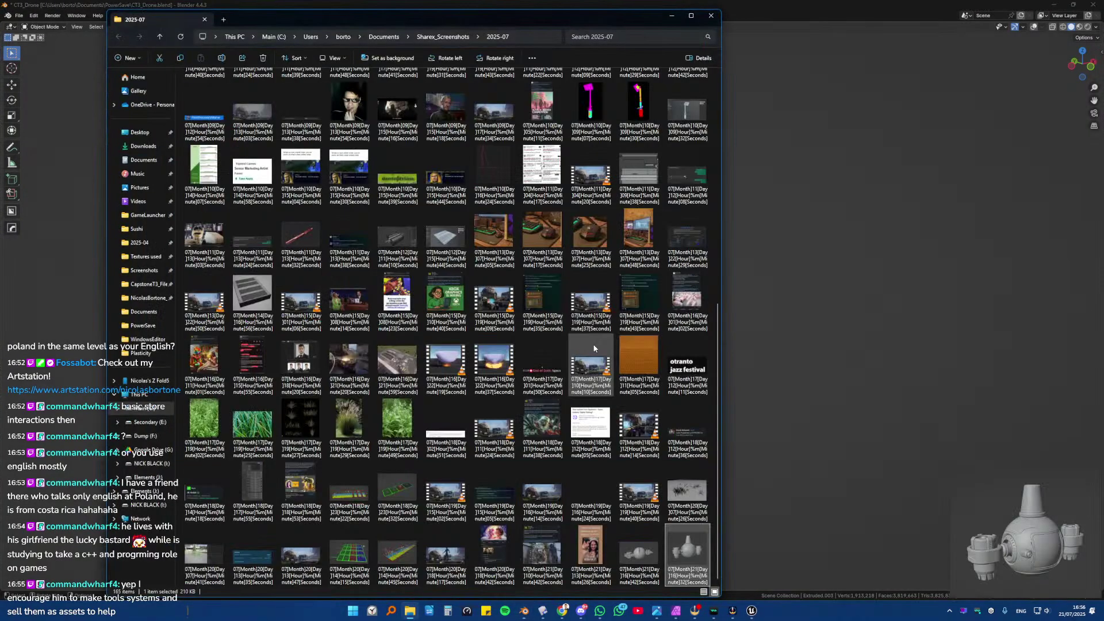
click(780, 284)
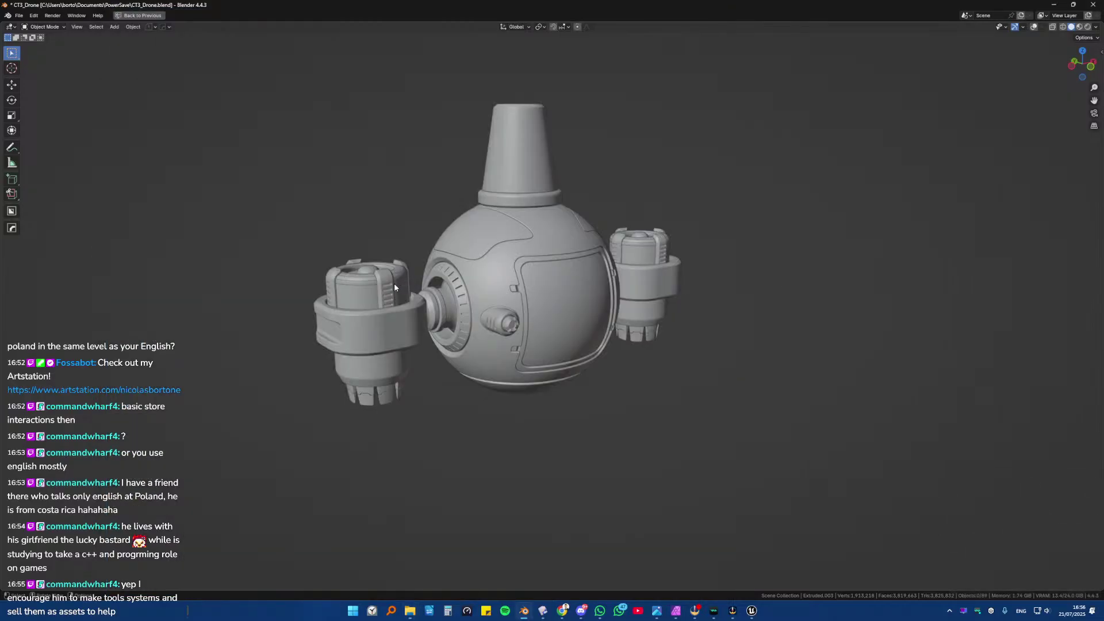
click(600, 610)
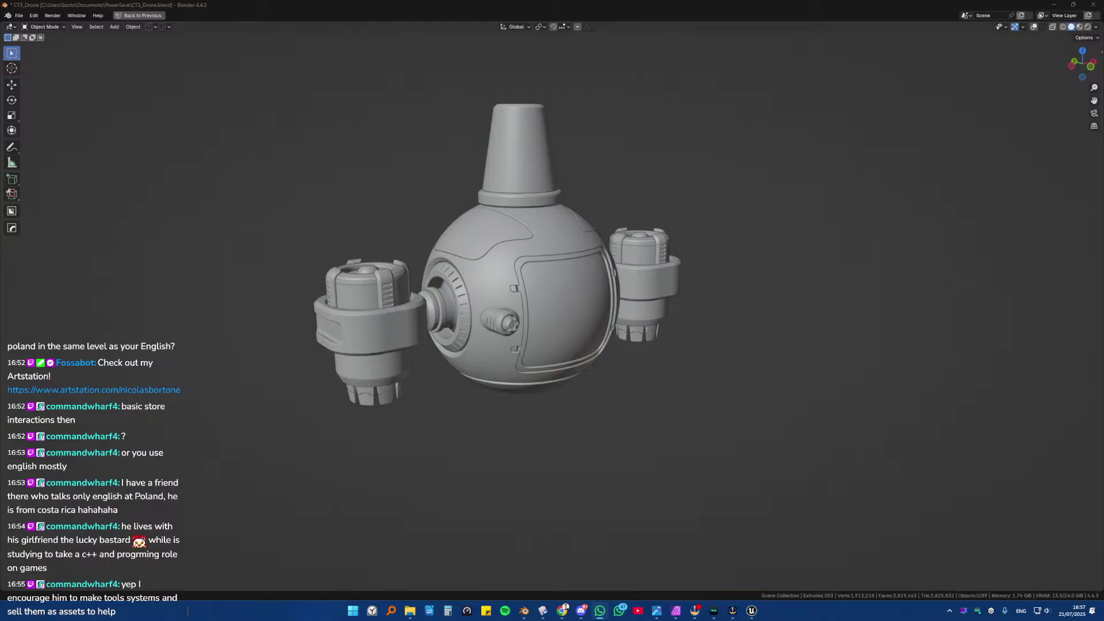
key(alt+Tab)
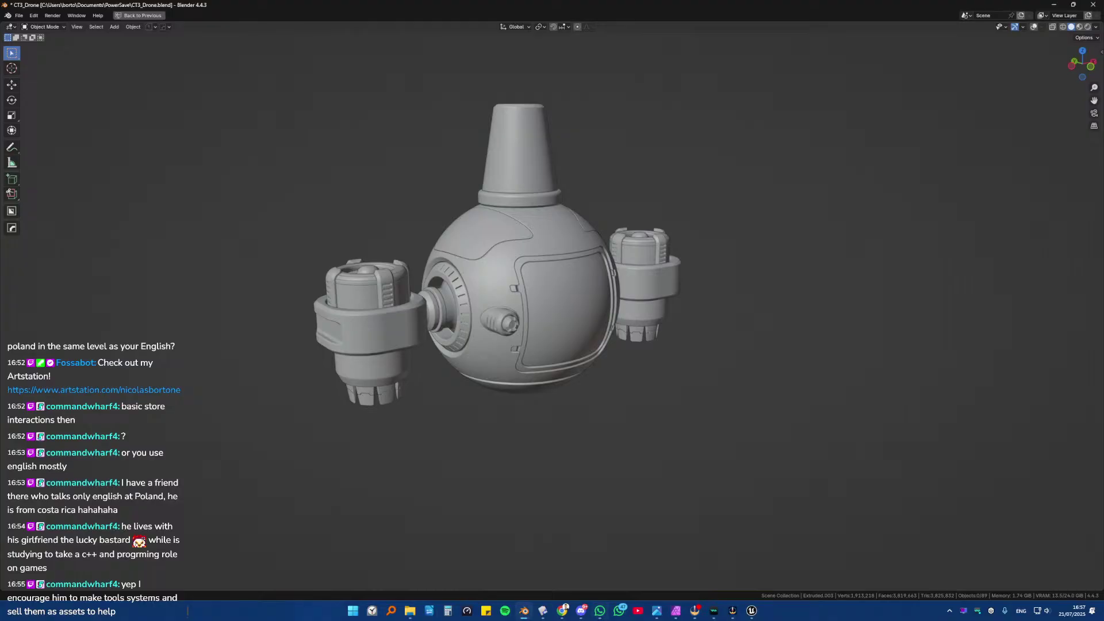
key(alt+Tab)
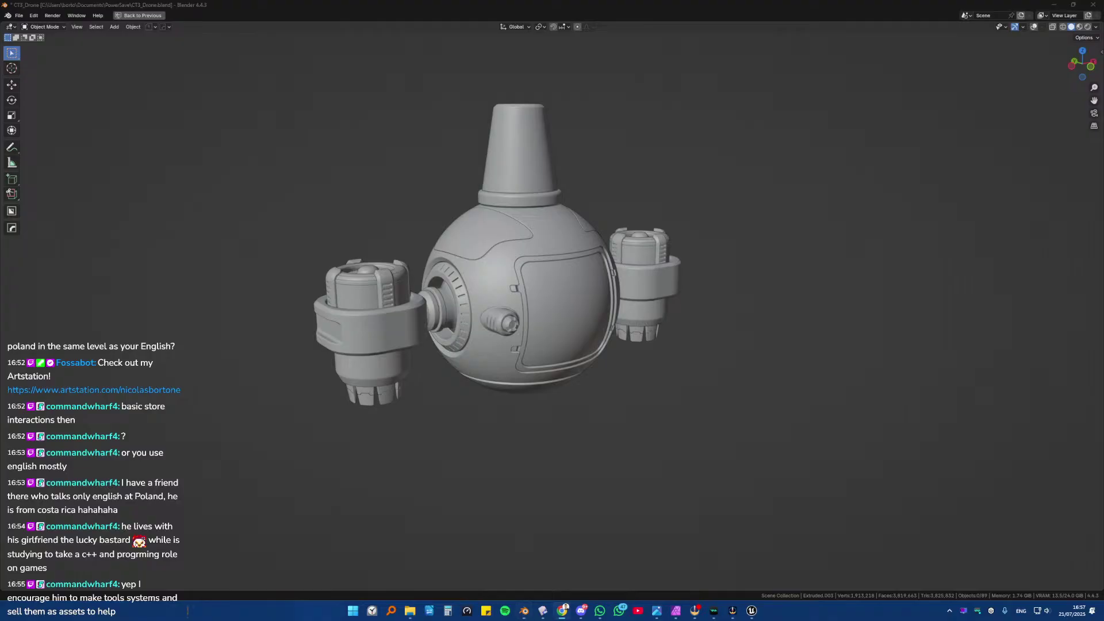
click(848, 318)
- Turn the viewport overlays back on and leave nothing selected
click(513, 271)
middle_drag(513, 270, 607, 221)
click(1034, 27)
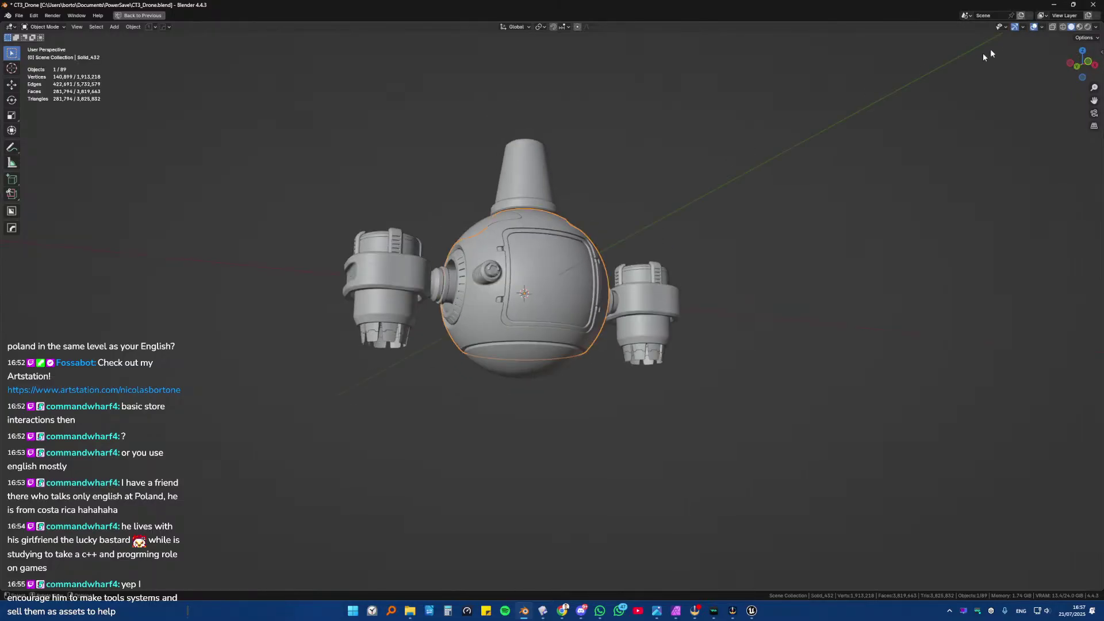
middle_drag(518, 210, 554, 237)
key(alt+a)
- Examine up close how the side nozzle housing meets the drone's spherical body
scroll(564, 303, up, 5)
middle_drag(558, 299, 443, 345)
scroll(440, 346, up, 5)
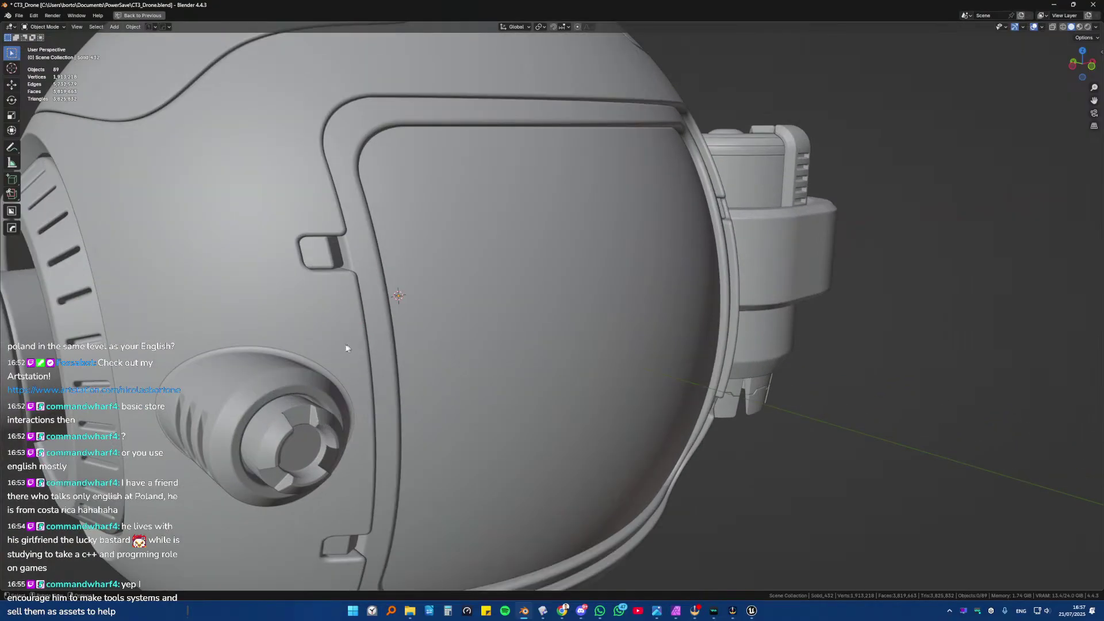
middle_drag(346, 348, 550, 248)
click(425, 348)
scroll(411, 344, up, 4)
middle_drag(549, 248, 590, 216)
click(344, 212)
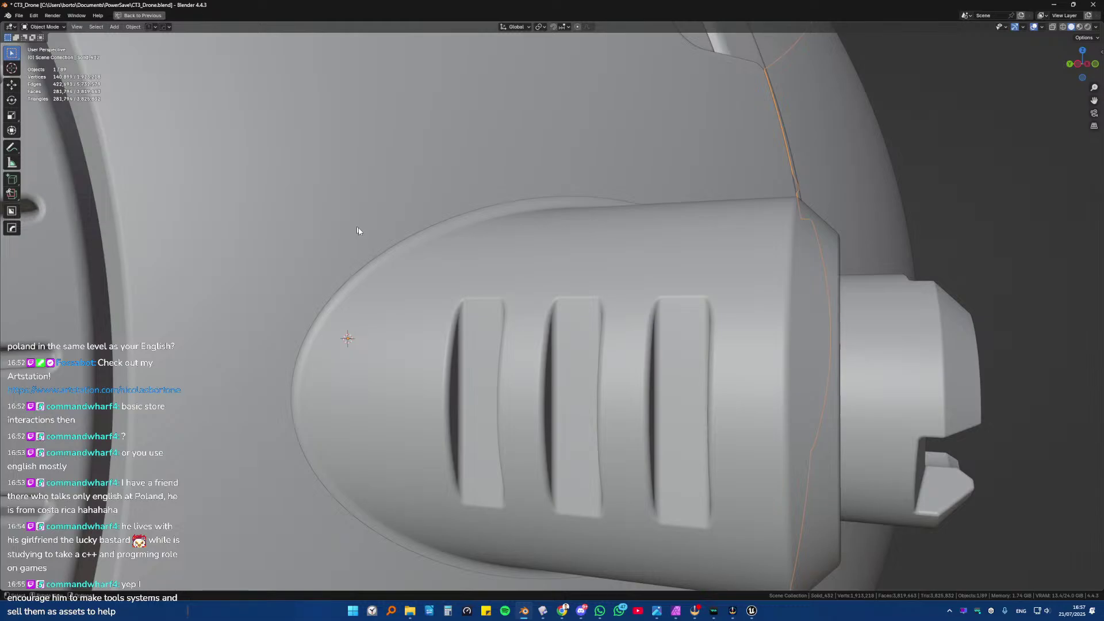
click(448, 279)
key(Tab)
key(Tab)
scroll(409, 222, down, 6)
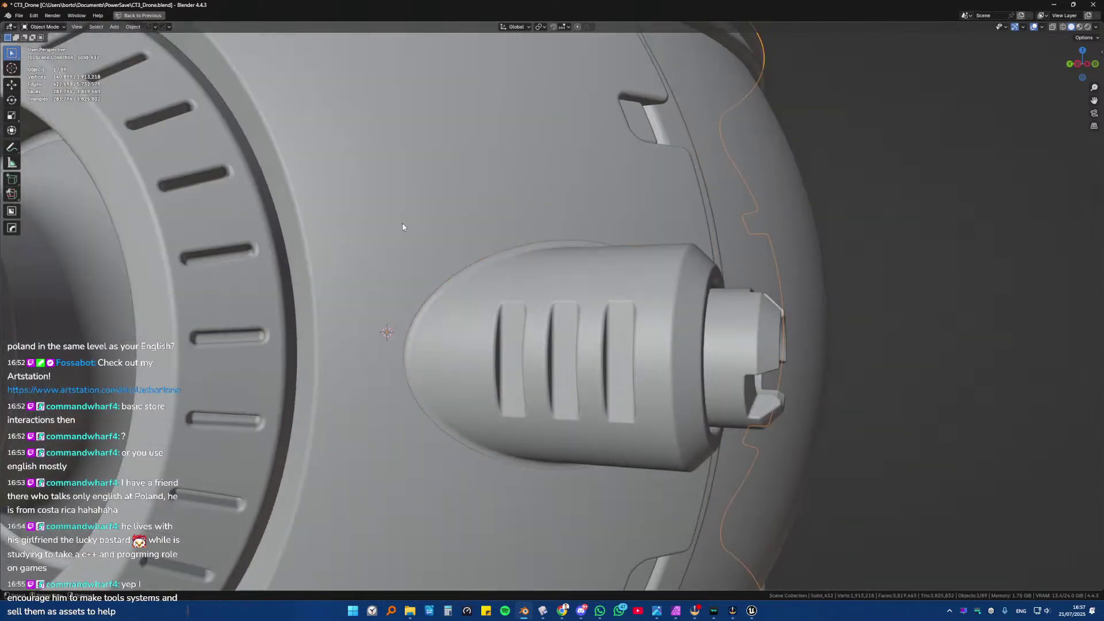
- Check whether the nozzle housing is a separate object from the sphere and inspect its seam from several angles
click(405, 229)
middle_drag(405, 229, 432, 282)
scroll(455, 265, down, 5)
click(518, 414)
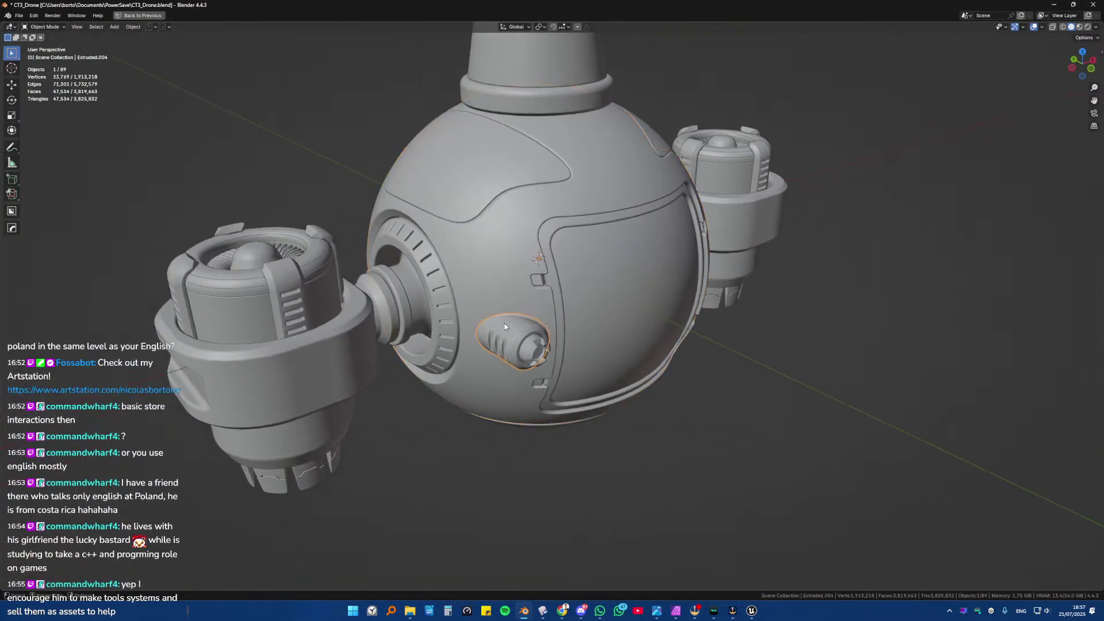
scroll(517, 414, up, 6)
middle_drag(518, 414, 561, 304)
key(alt+a)
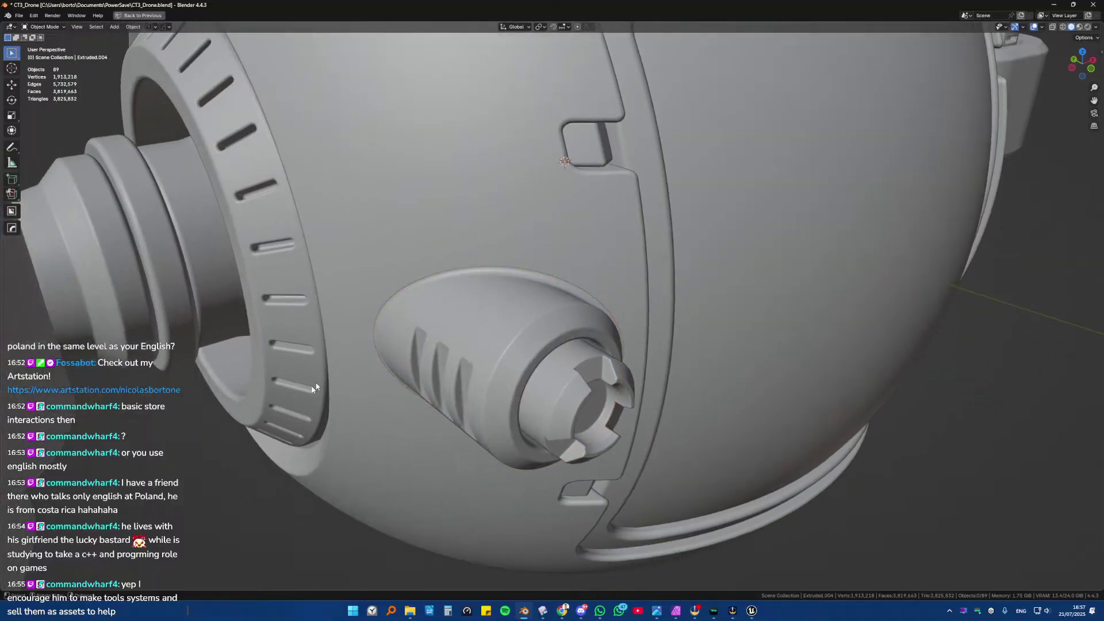
middle_drag(311, 385, 499, 258)
scroll(583, 278, down, 6)
middle_drag(583, 278, 547, 287)
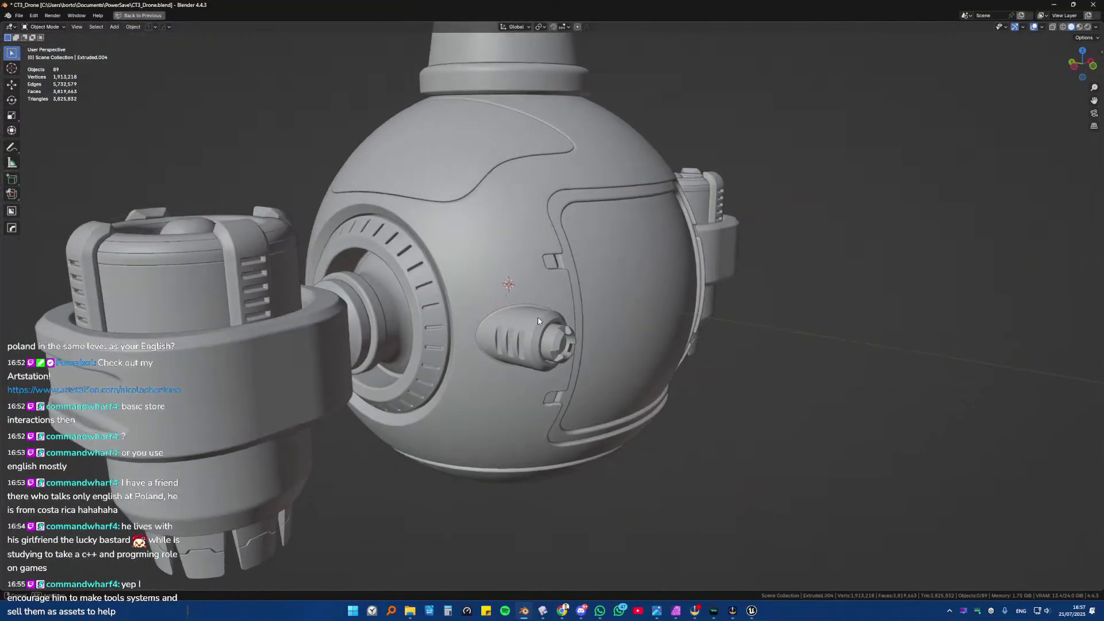
- Switch to Plasticity, clear the full selection, and inspect the side nozzle housing as its own solid
click(542, 615)
scroll(515, 364, up, 4)
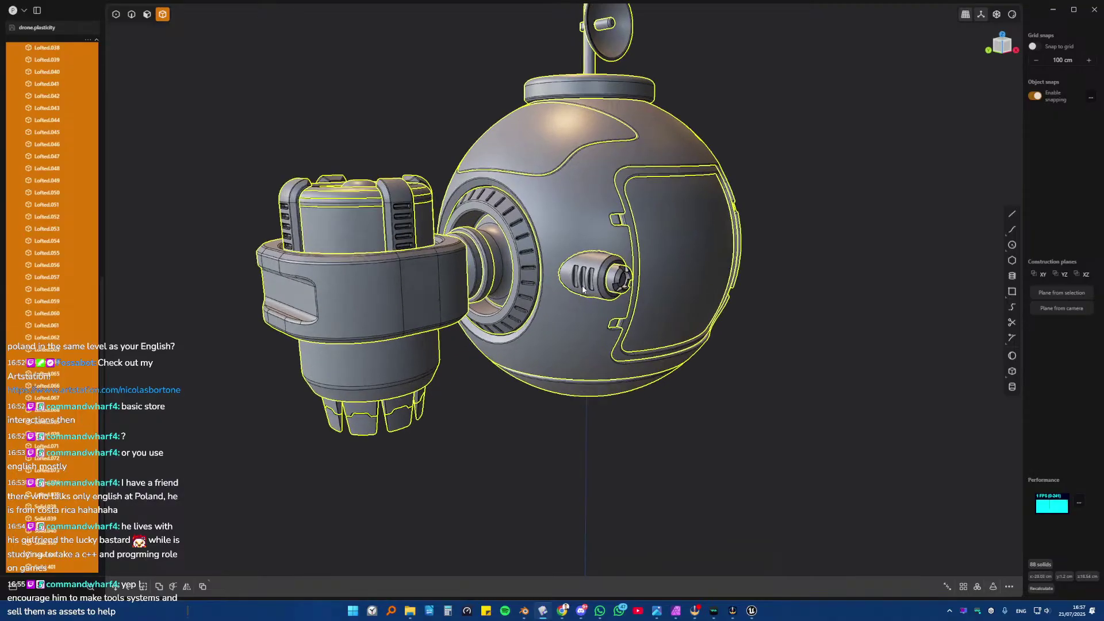
key(Escape)
scroll(595, 268, up, 3)
scroll(595, 269, up, 2)
click(598, 253)
middle_drag(599, 251, 492, 279)
scroll(551, 312, up, 1)
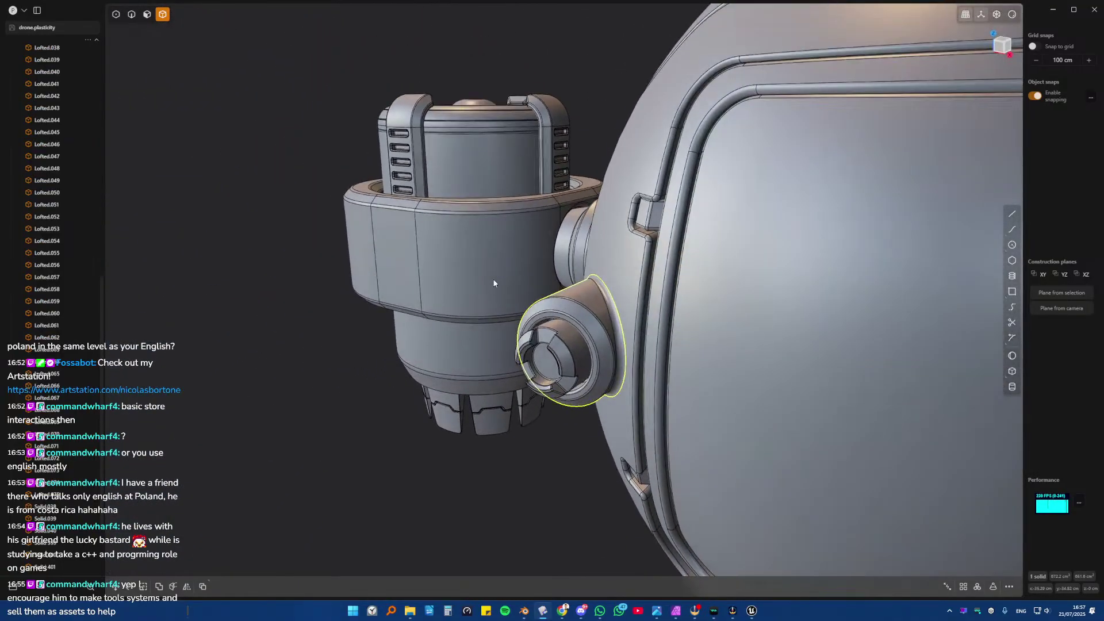
scroll(62, 211, up, 8)
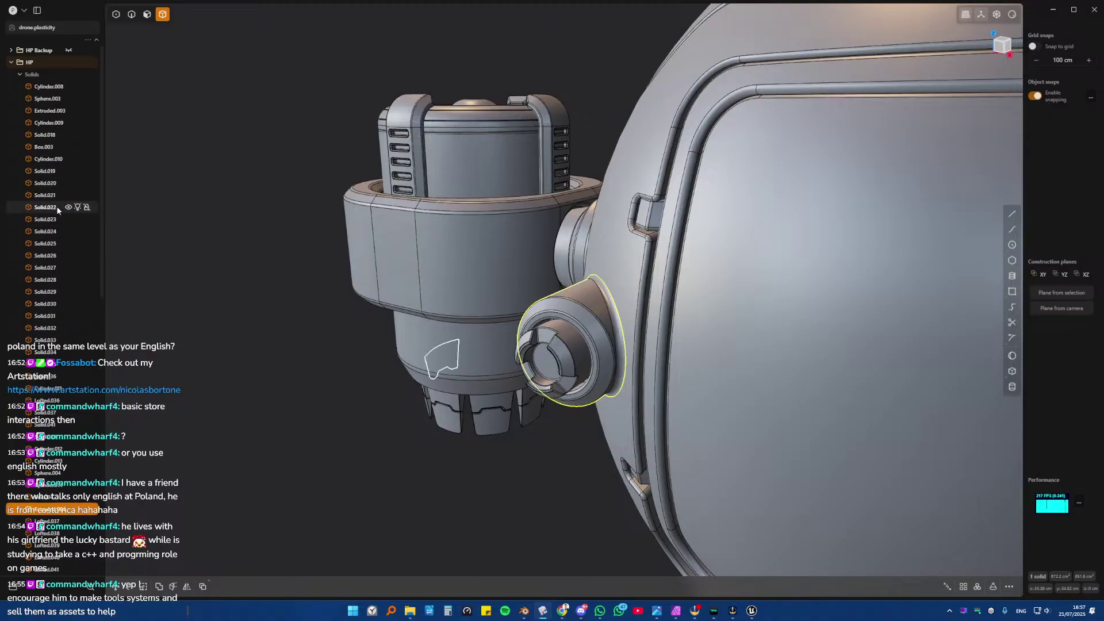
middle_drag(601, 262, 592, 299)
scroll(596, 297, up, 4)
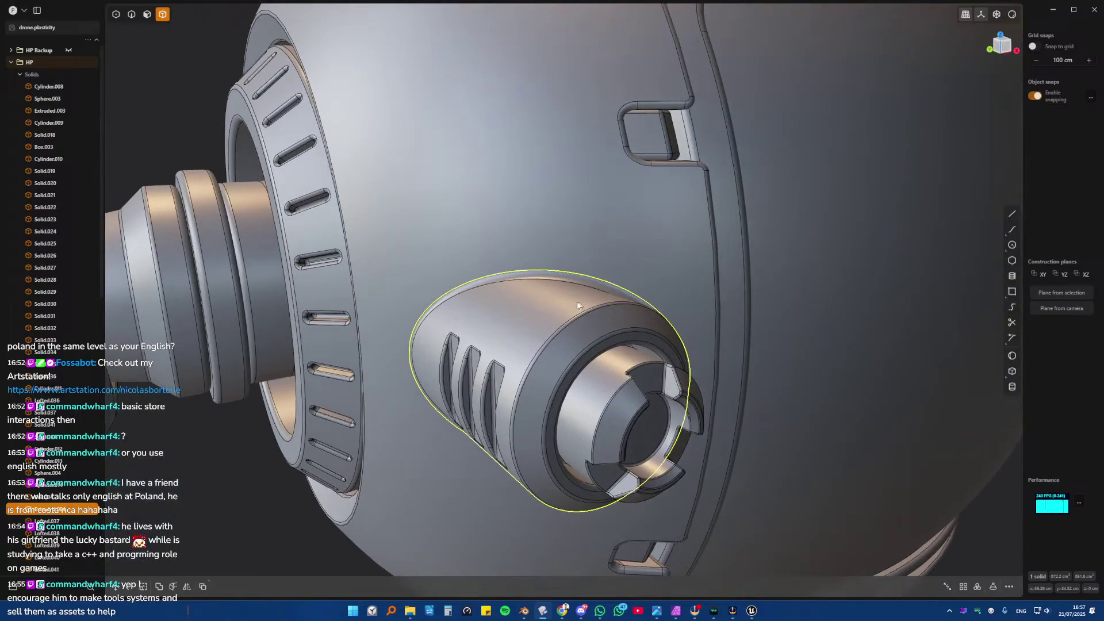
- Join the side nozzle housing and the spherical body into one solid with a Boolean union
key(Escape)
middle_drag(518, 314, 627, 322)
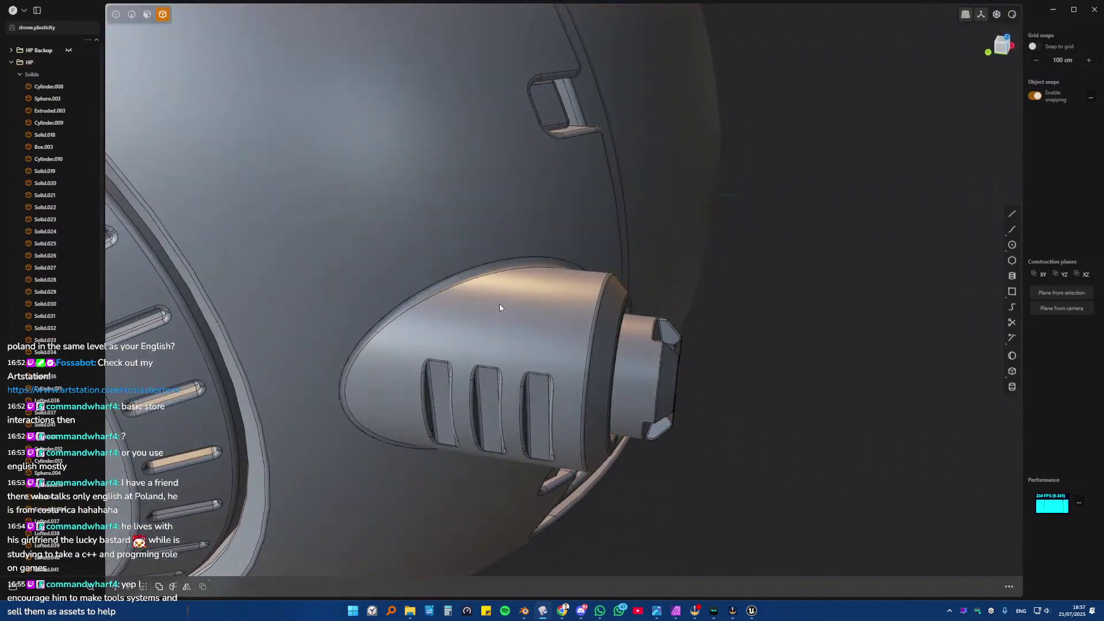
click(559, 321)
click(458, 216)
key(shift+Return)
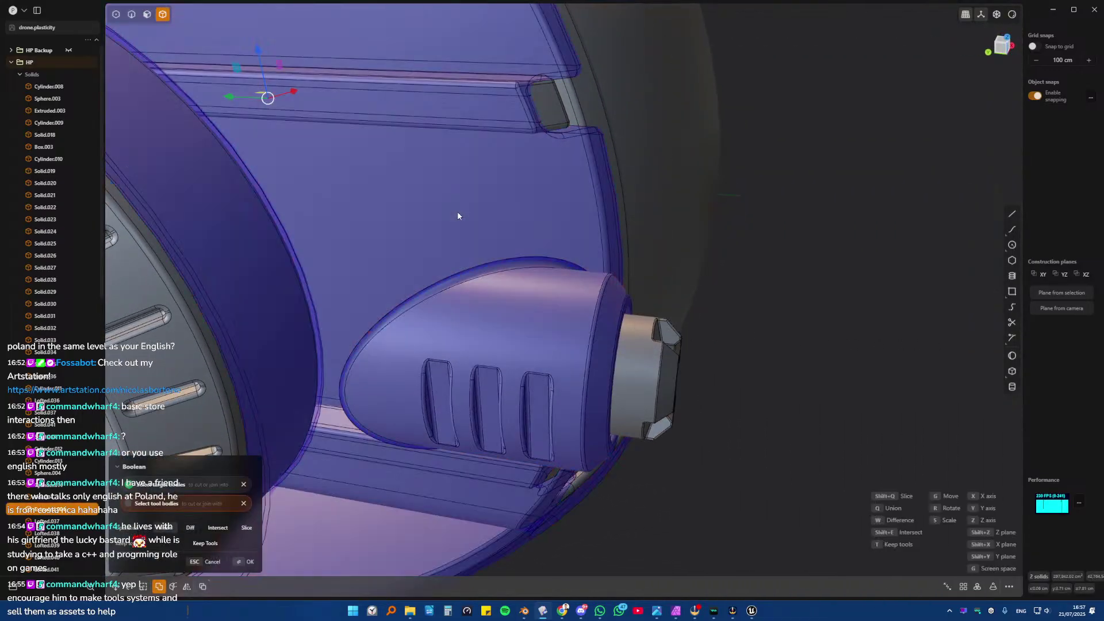
right_click(458, 213)
click(814, 277)
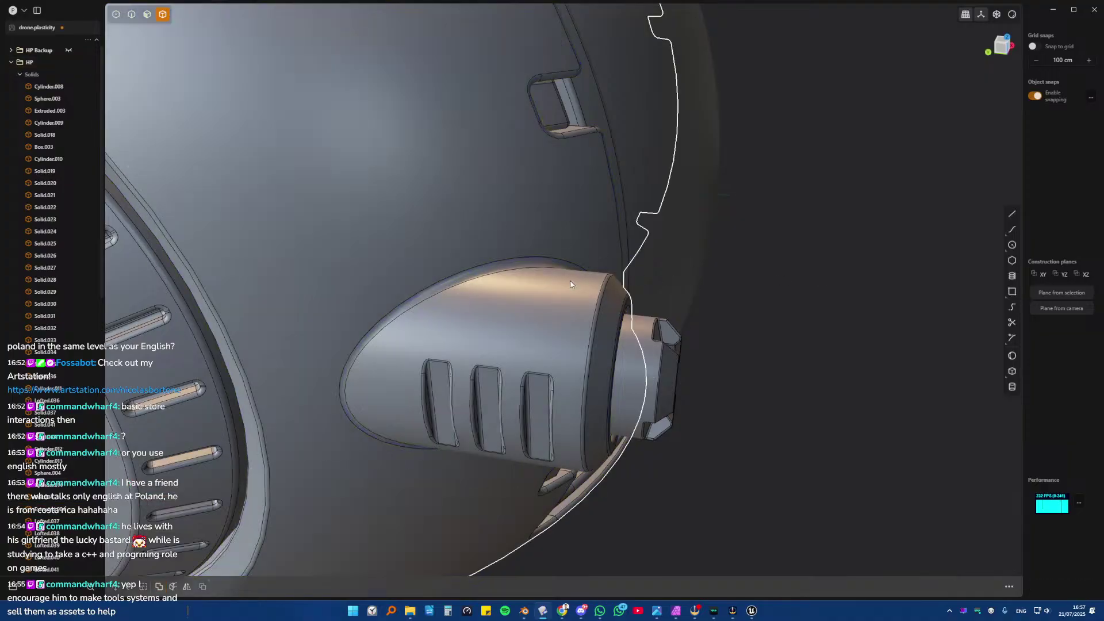
- Select the joined body and run the redundant topology removal command on it
click(554, 286)
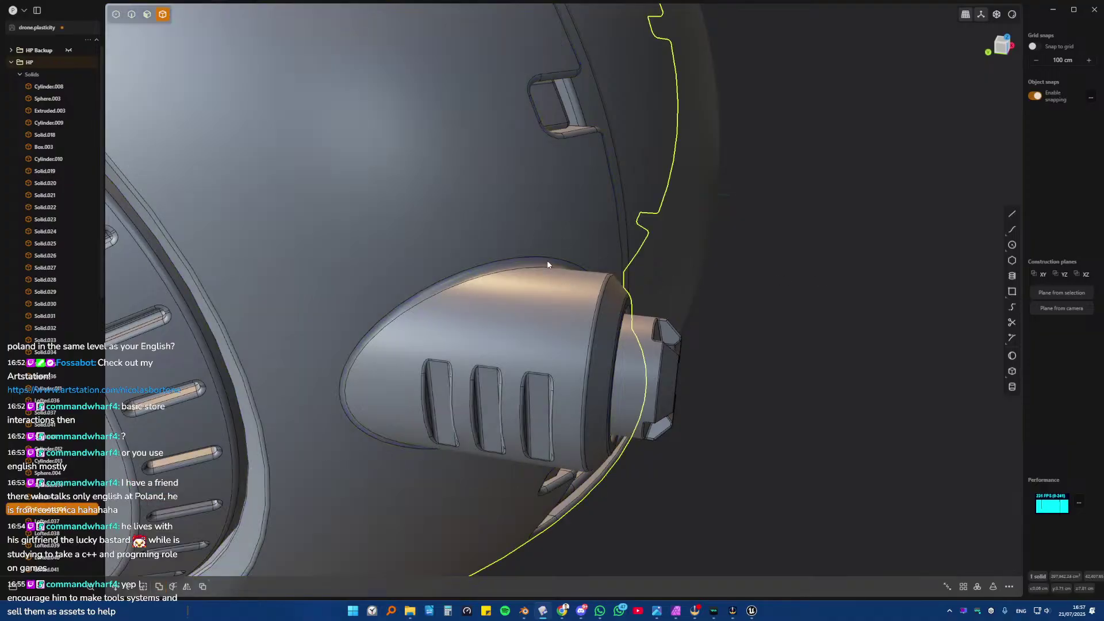
key(Escape)
right_click(502, 284)
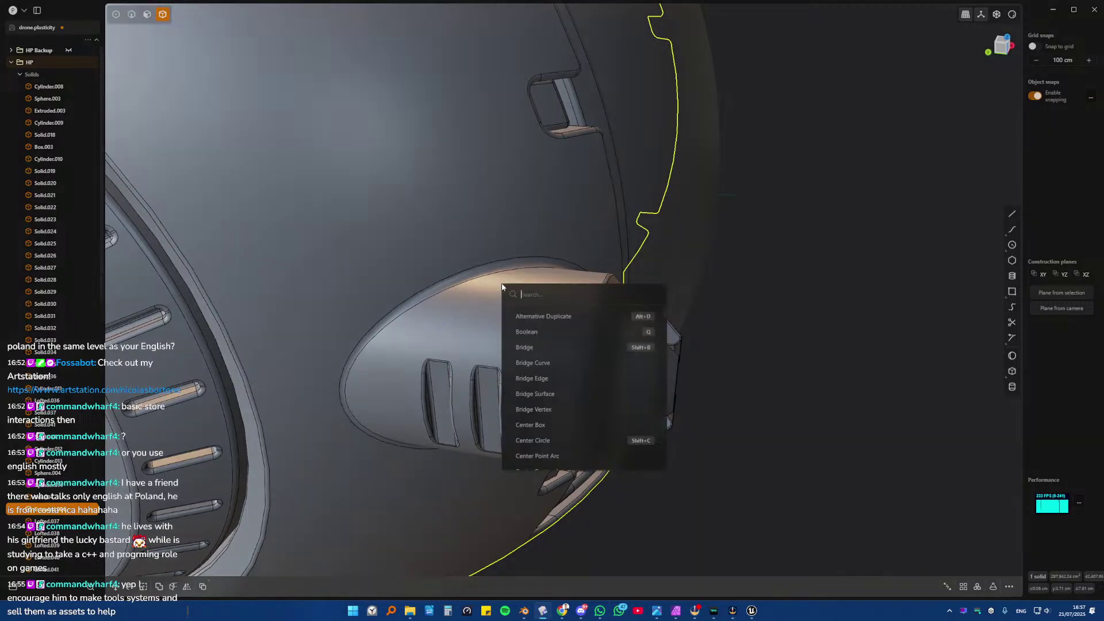
text(reed)
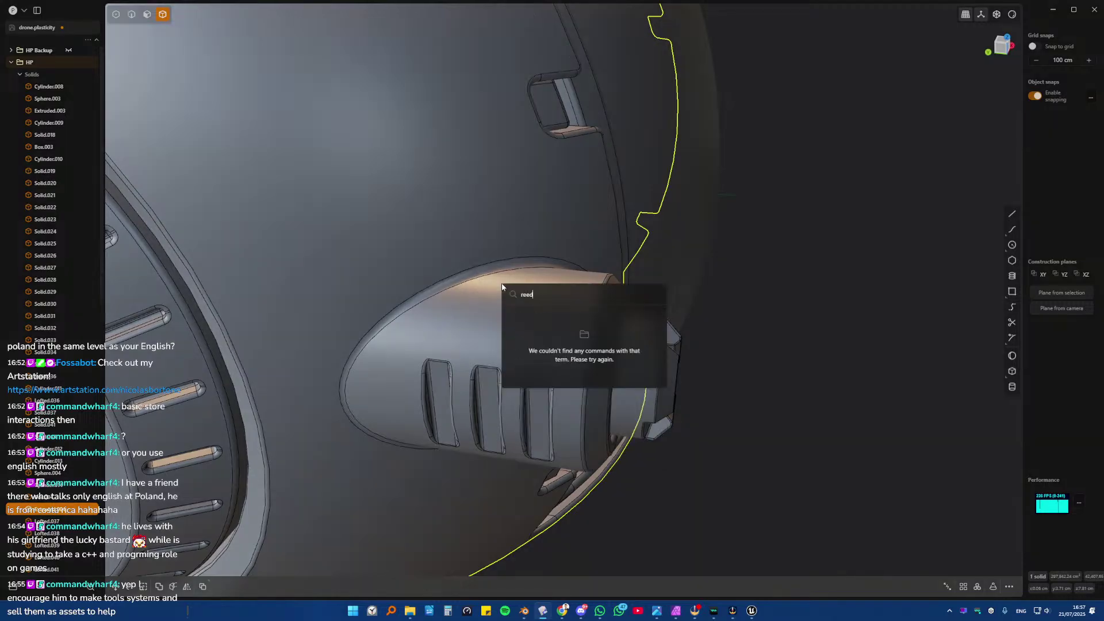
key(BackSpace)
key(BackSpace)
text(dun)
key(Return)
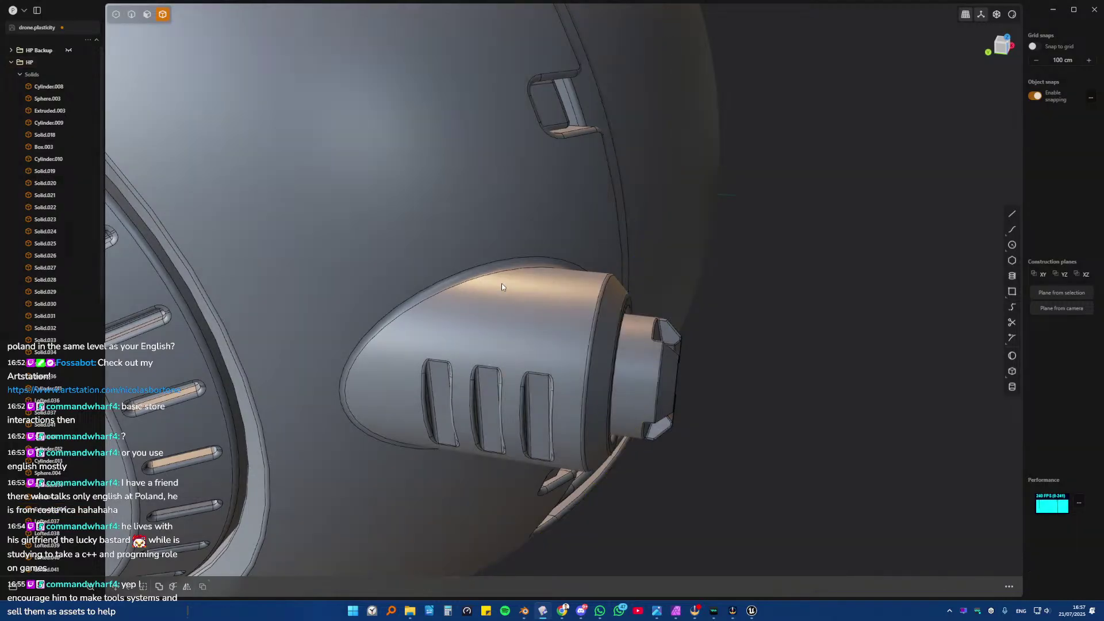
- Switch back to Blender with overlays shown and delete the separate side nozzle housing object
middle_drag(781, 389, 737, 360)
scroll(737, 361, down, 10)
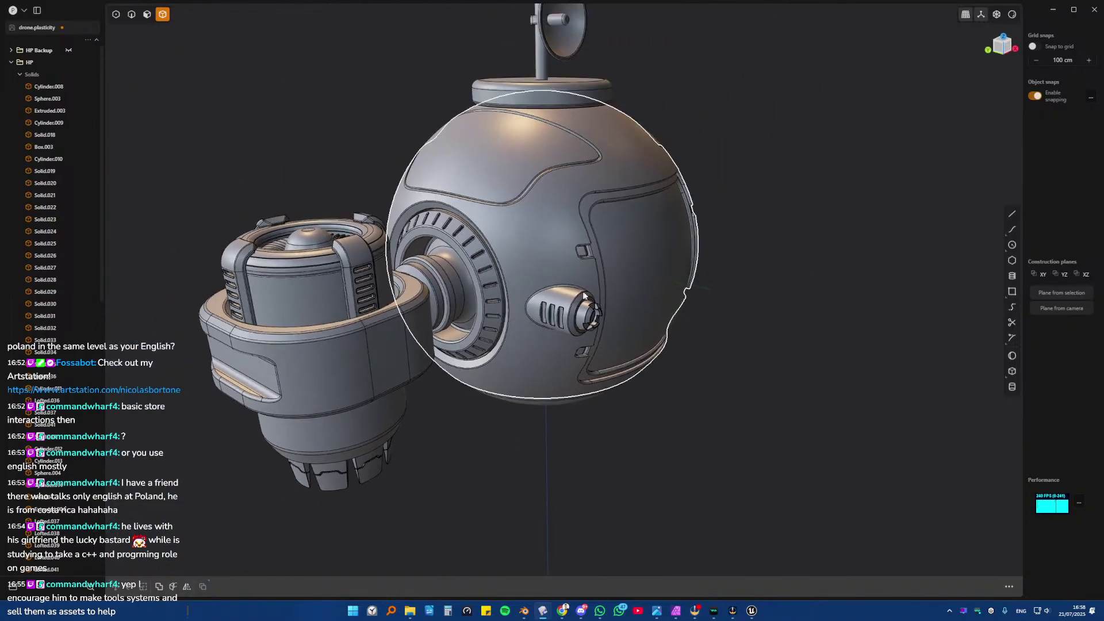
middle_drag(584, 297, 513, 275)
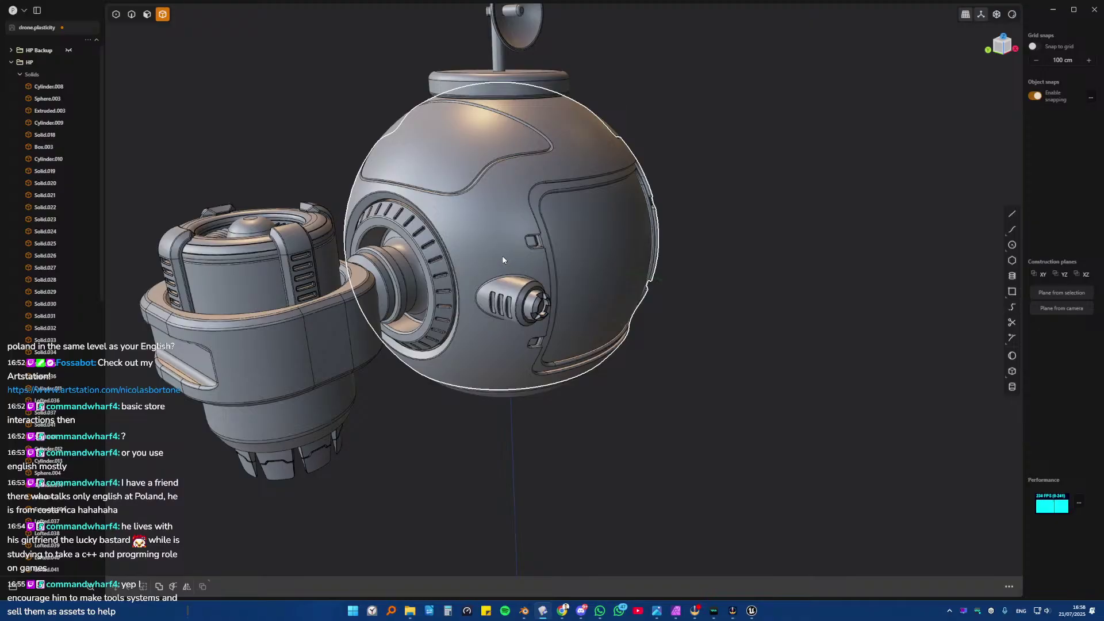
key(alt+Tab)
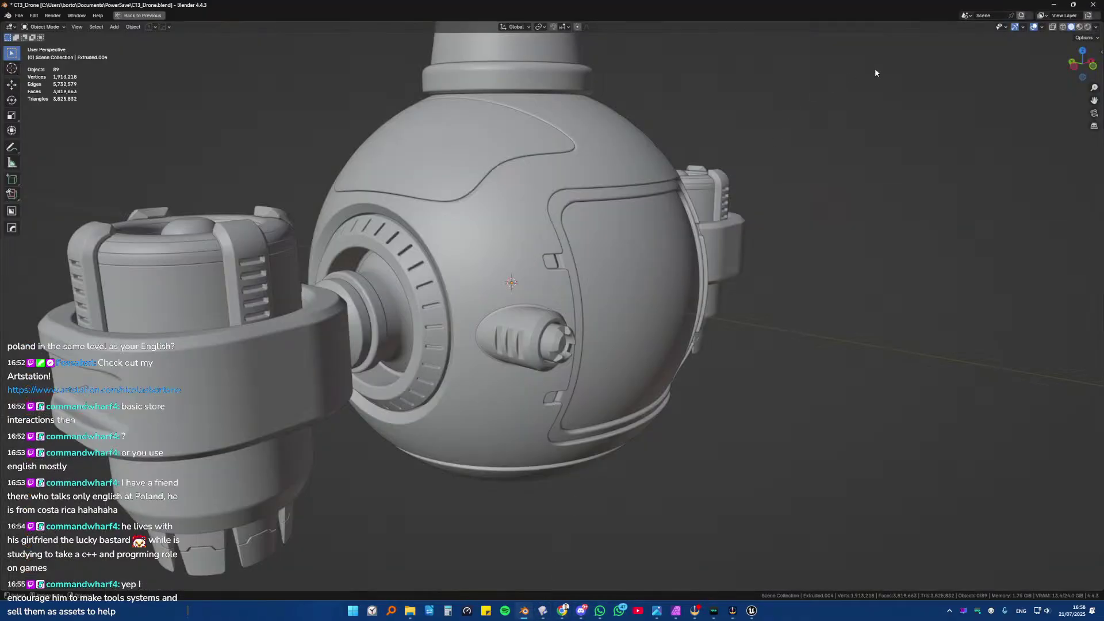
click(1033, 27)
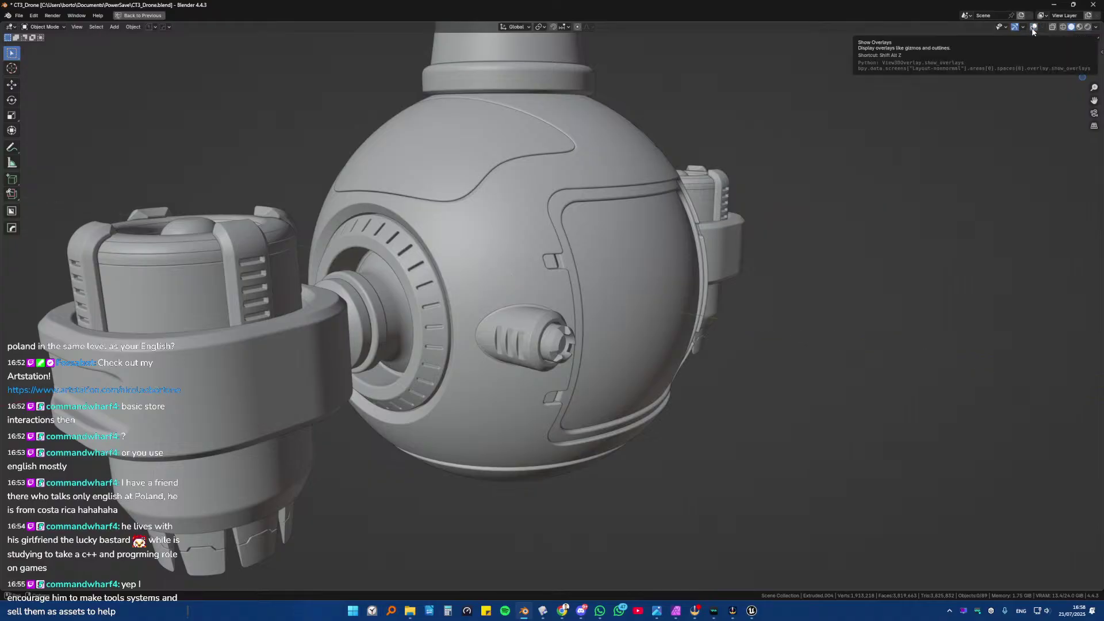
click(1034, 27)
scroll(477, 341, up, 5)
scroll(470, 345, down, 3)
click(471, 345)
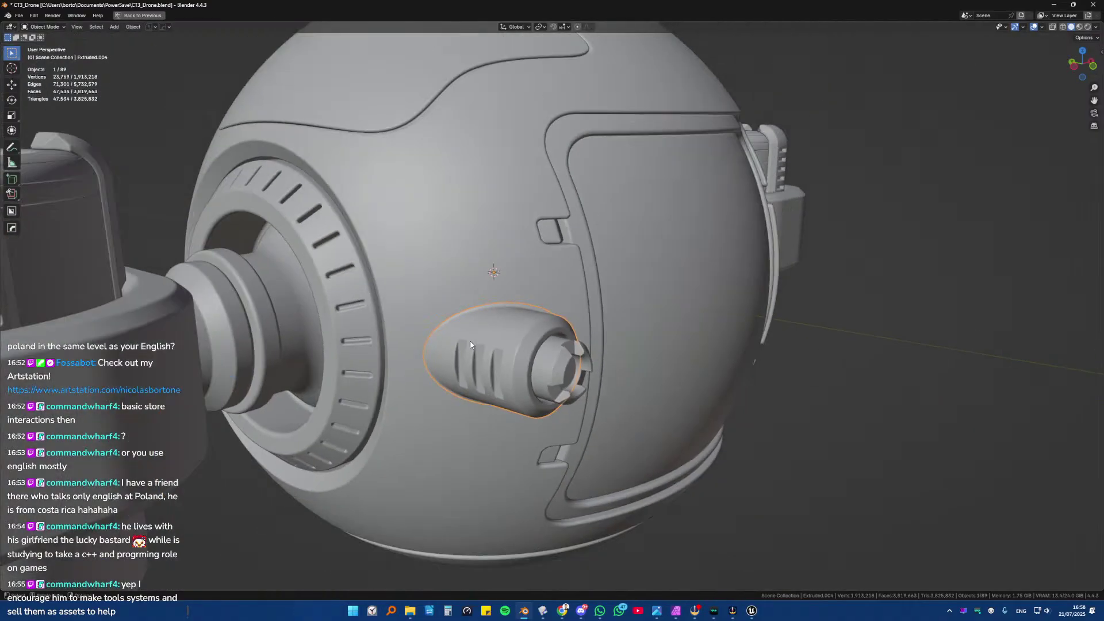
scroll(471, 345, down, 10)
key(x)
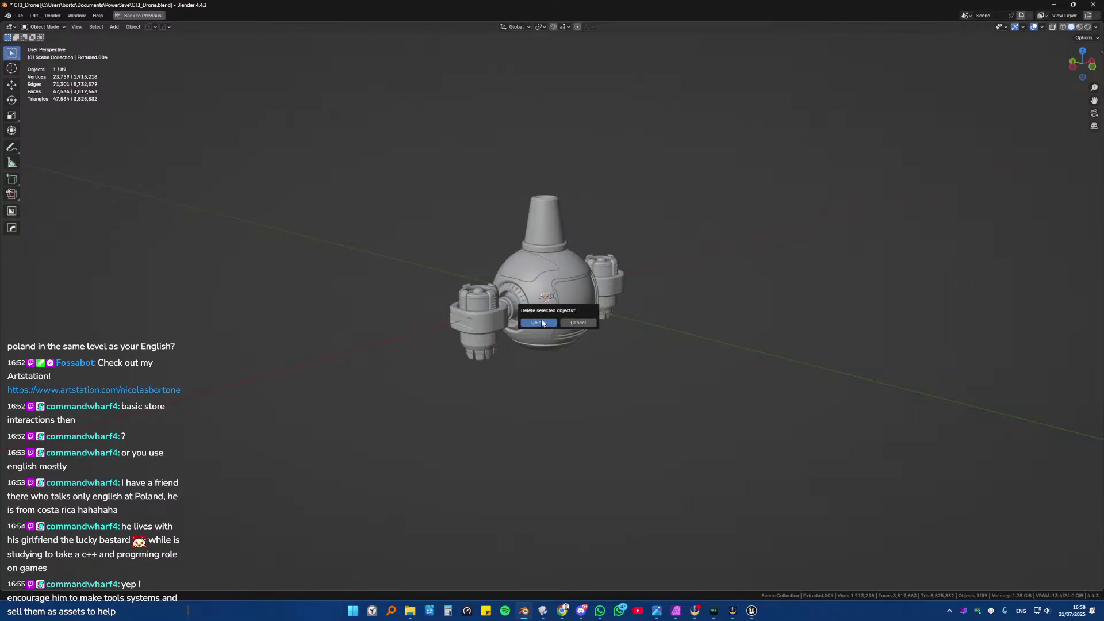
click(539, 323)
scroll(543, 311, up, 10)
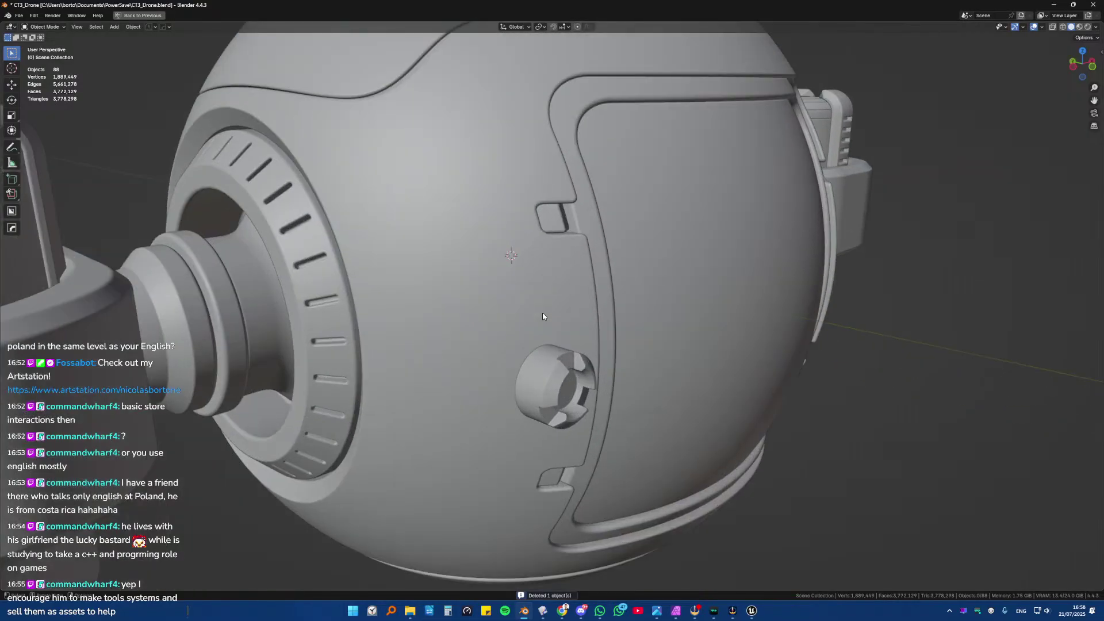
- Delete the old spherical body of the drone to make room for the merged version
middle_drag(543, 316, 554, 337)
scroll(509, 330, down, 8)
scroll(512, 330, up, 5)
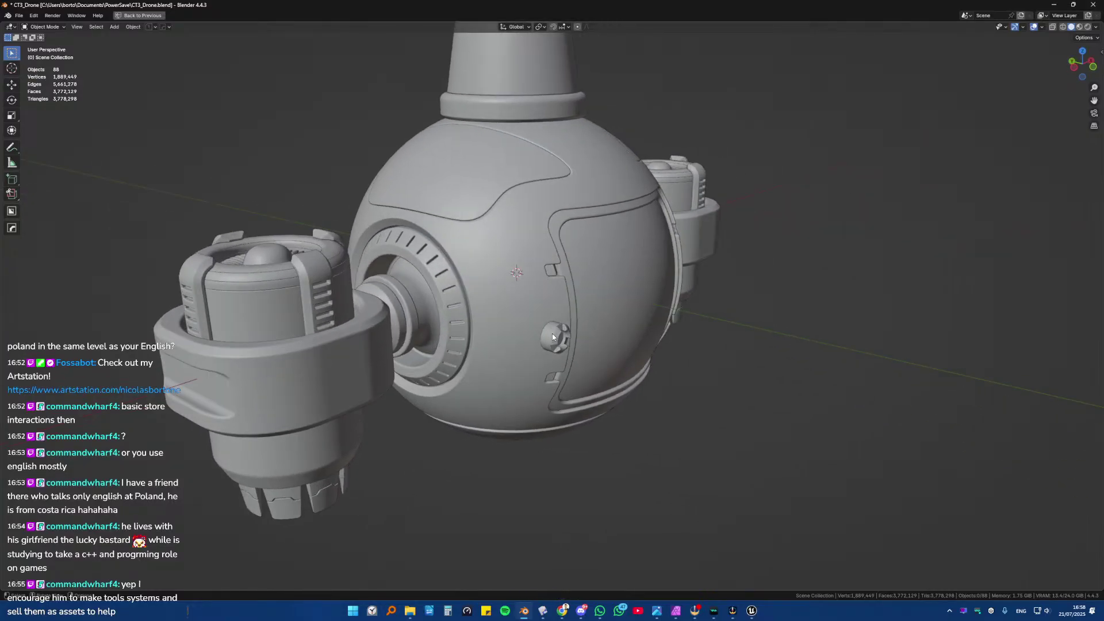
click(525, 321)
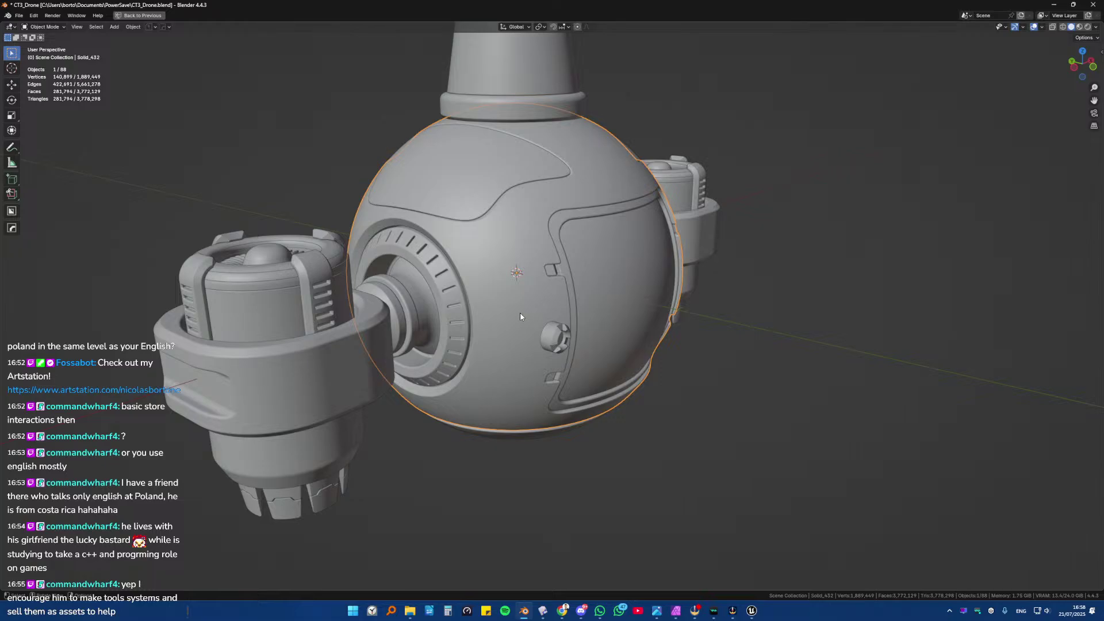
key(x)
click(520, 312)
middle_drag(837, 350, 639, 345)
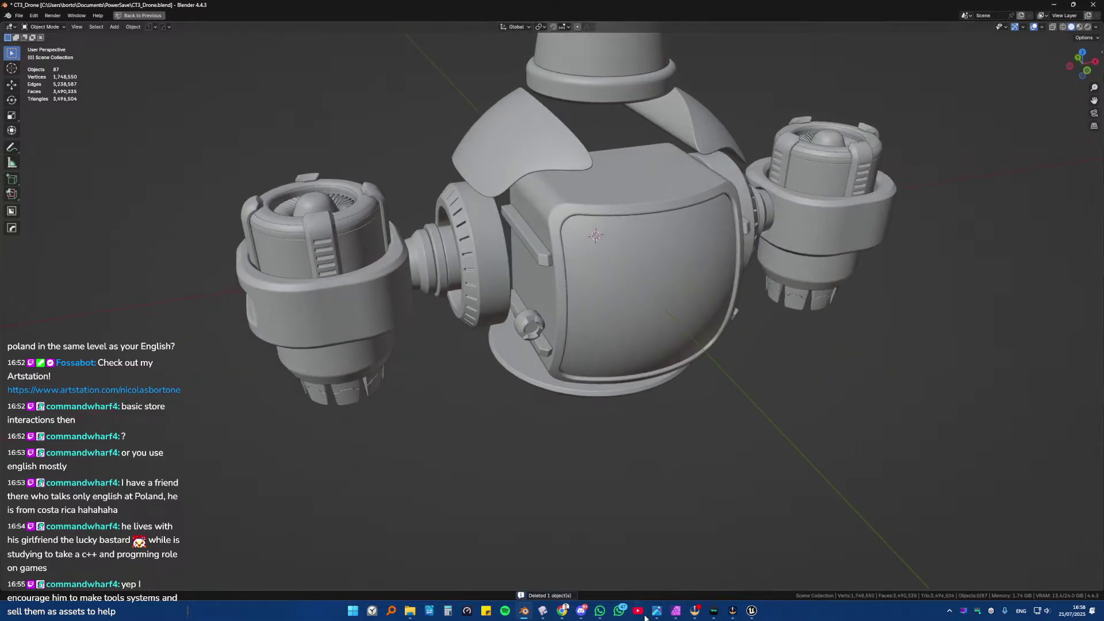
- Switch to Plasticity, select the joined spherical body with the side nozzle housing, and export it as an OBJ
click(543, 610)
click(483, 217)
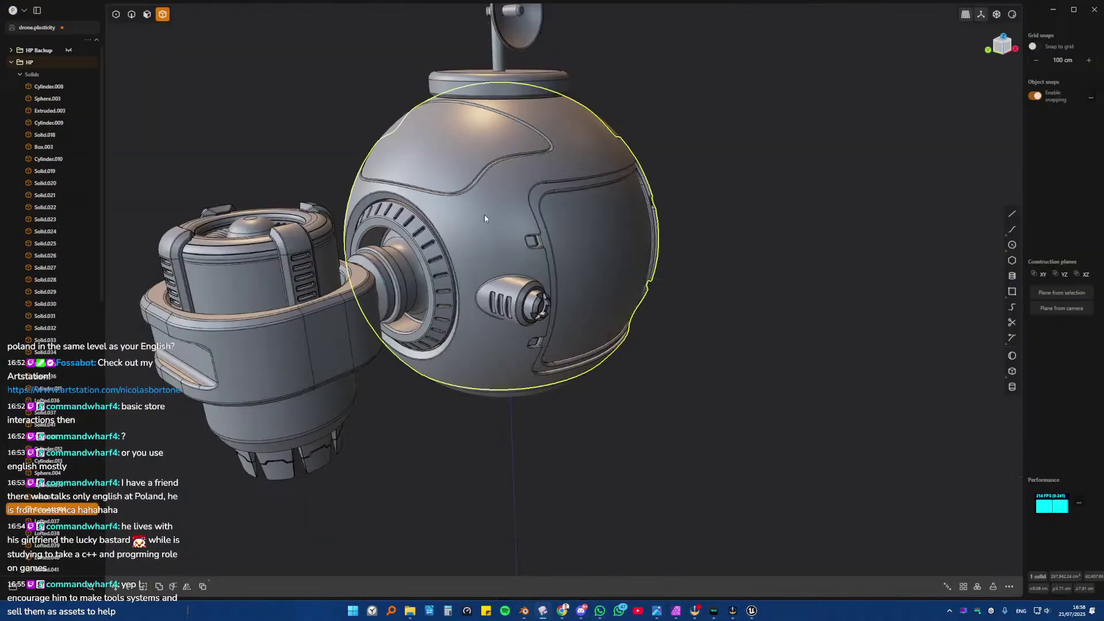
key(g)
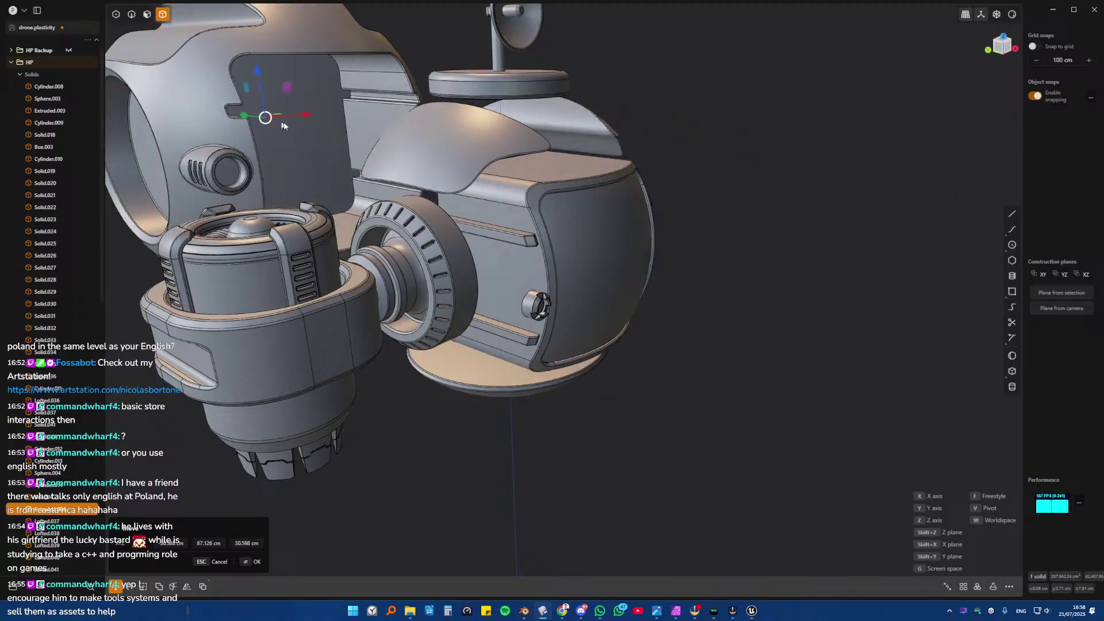
key(Escape)
click(16, 10)
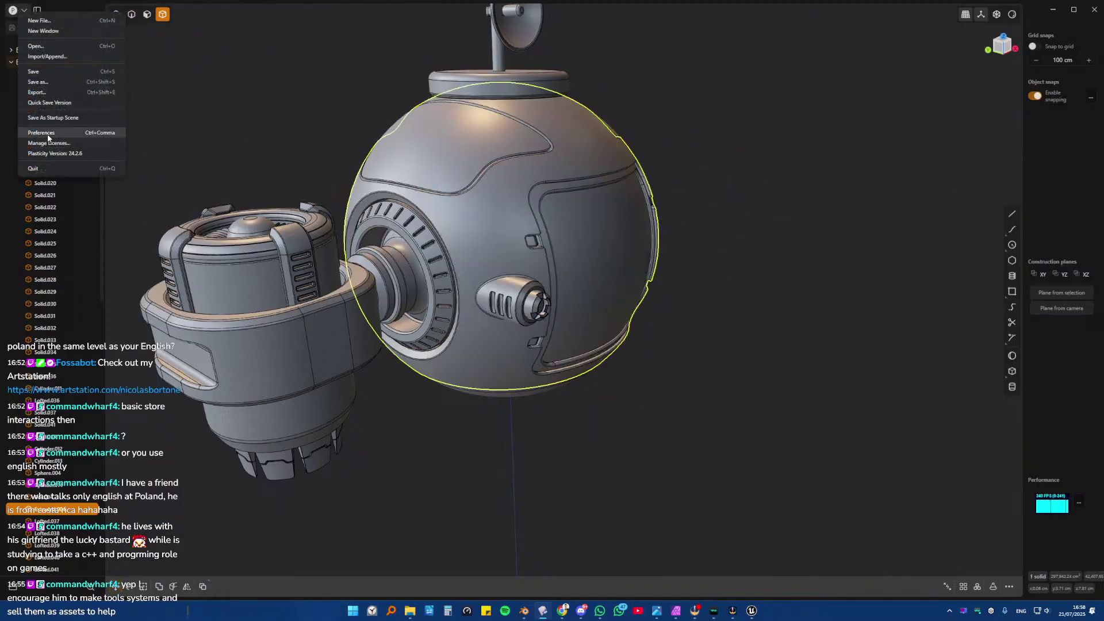
key(Escape)
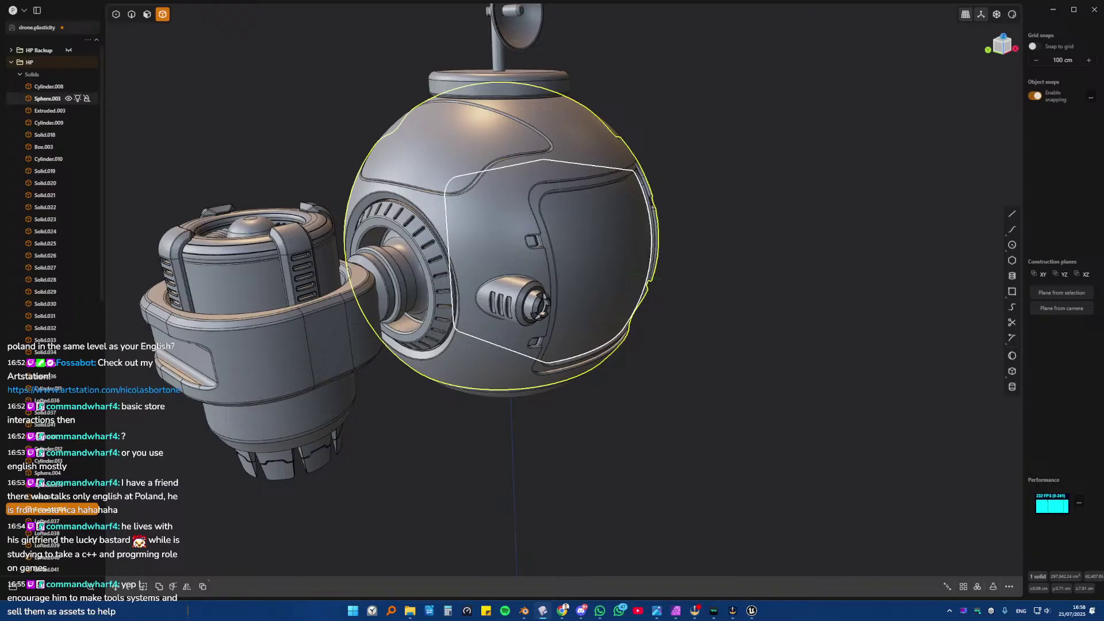
key(ctrl+shift+e)
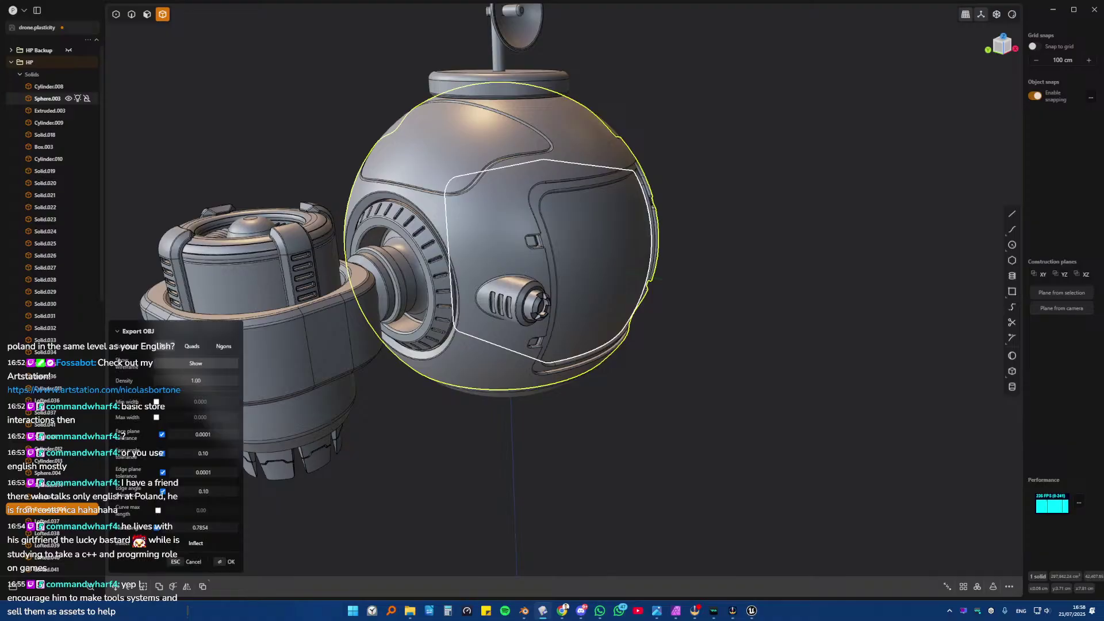
click(226, 563)
mouse_move(527, 280)
middle_down()
mouse_move(485, 252)
mouse_move(547, 238)
mouse_move(523, 290)
middle_up()
scroll(522, 290, up, 2)
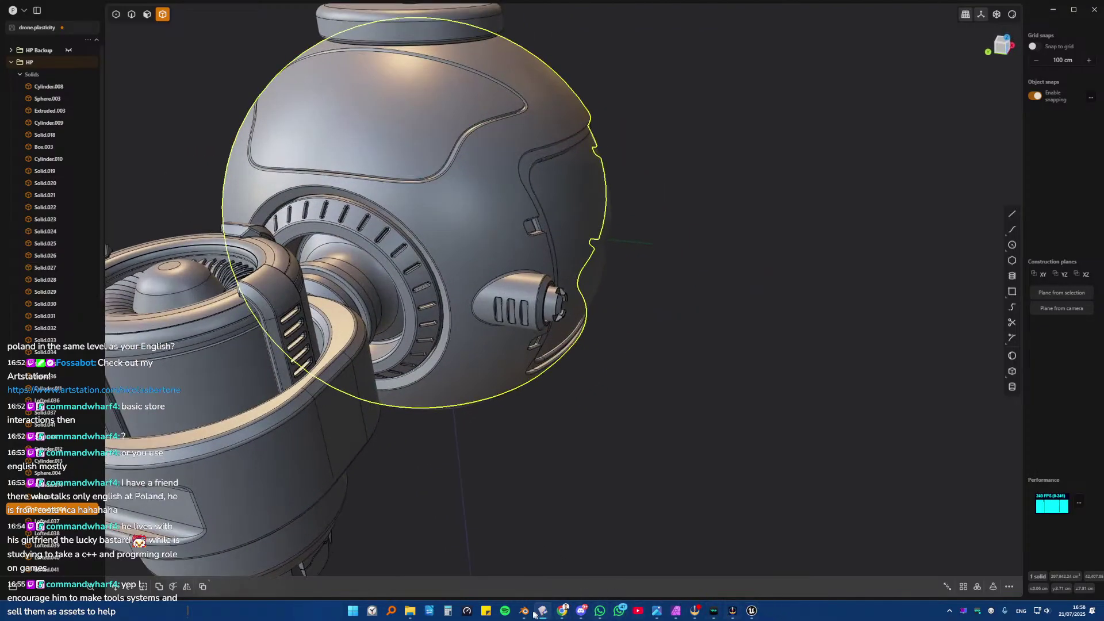
- Switch back to Blender and import the exported Wavefront OBJ of the joined body
key(alt+Tab)
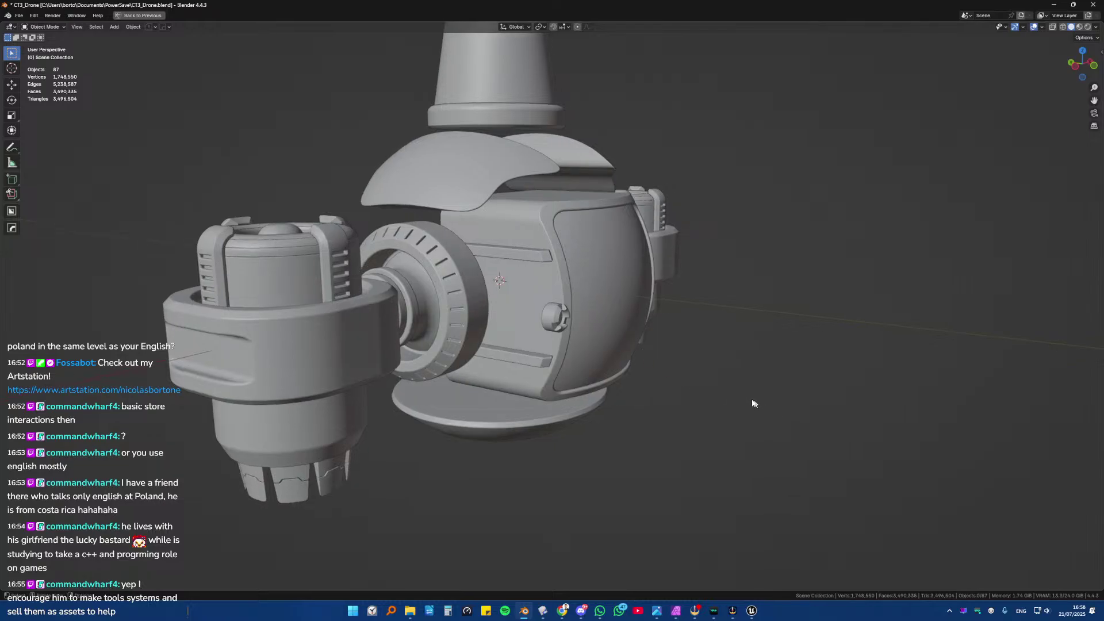
middle_drag(613, 326, 581, 299)
click(19, 16)
mouse_move(46, 138)
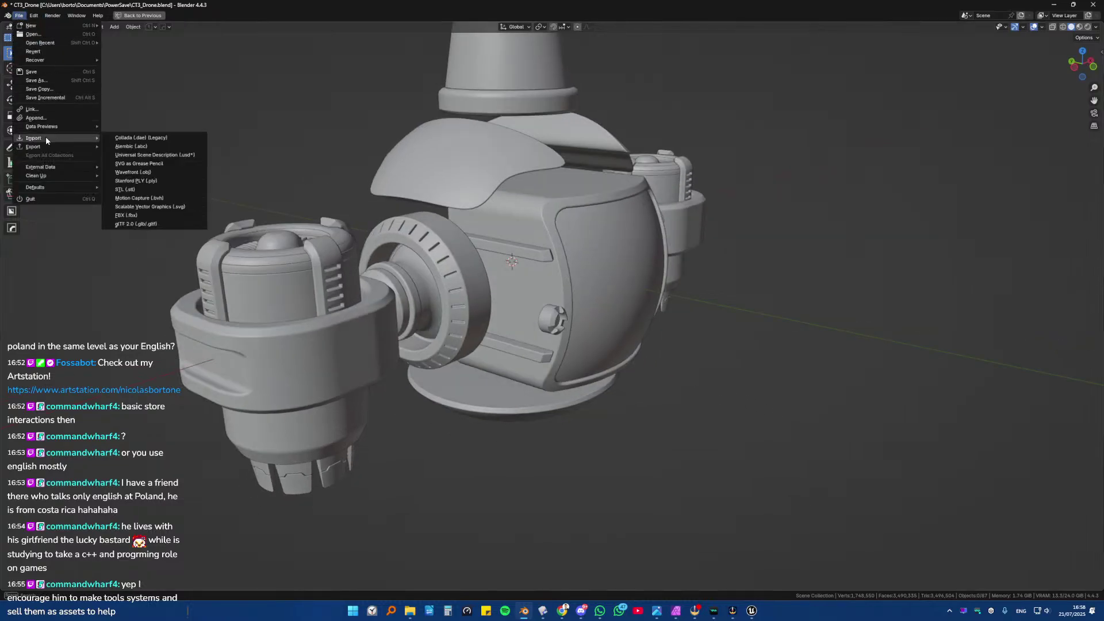
click(138, 172)
double_click(208, 340)
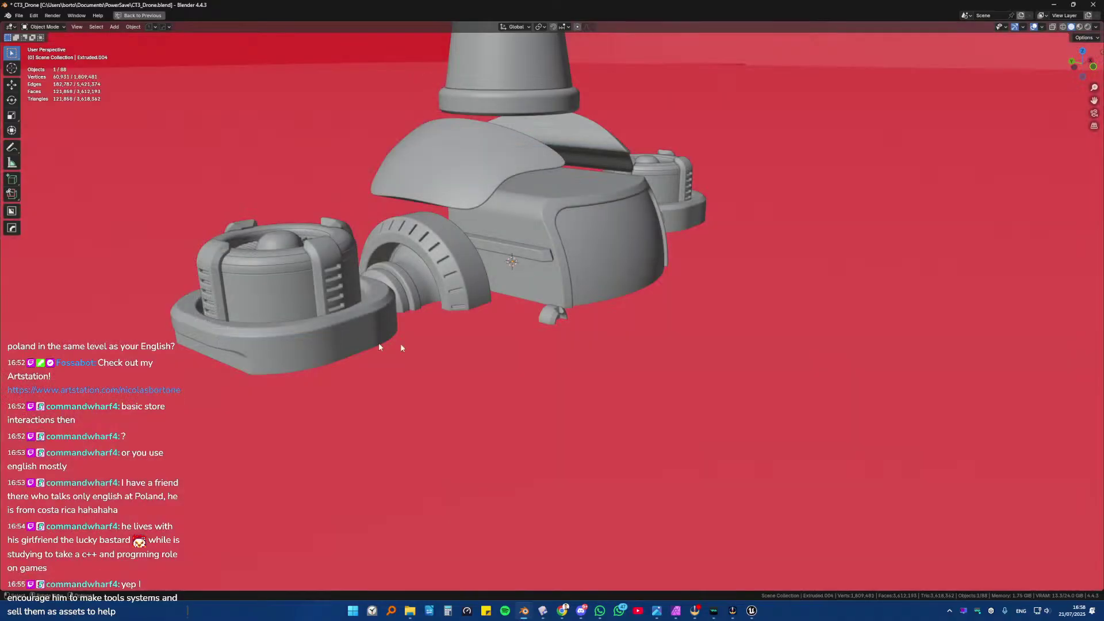
- Scale the imported body by 0.01 and rotate it 90 degrees about the global X axis
scroll(400, 344, down, 2)
key(s)
key(r)
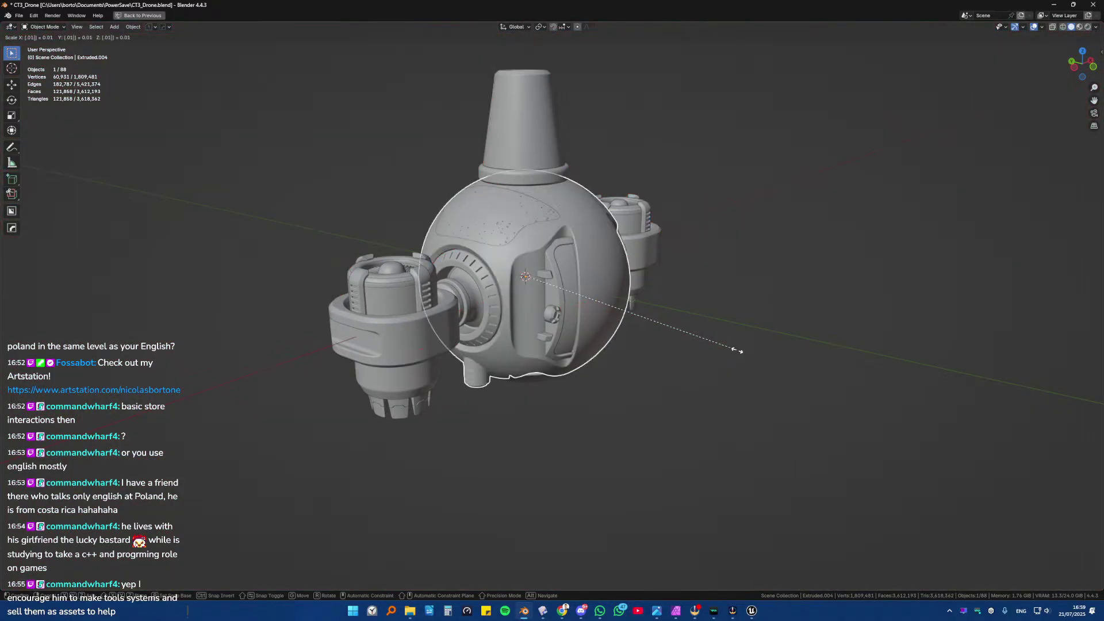
text(x90)
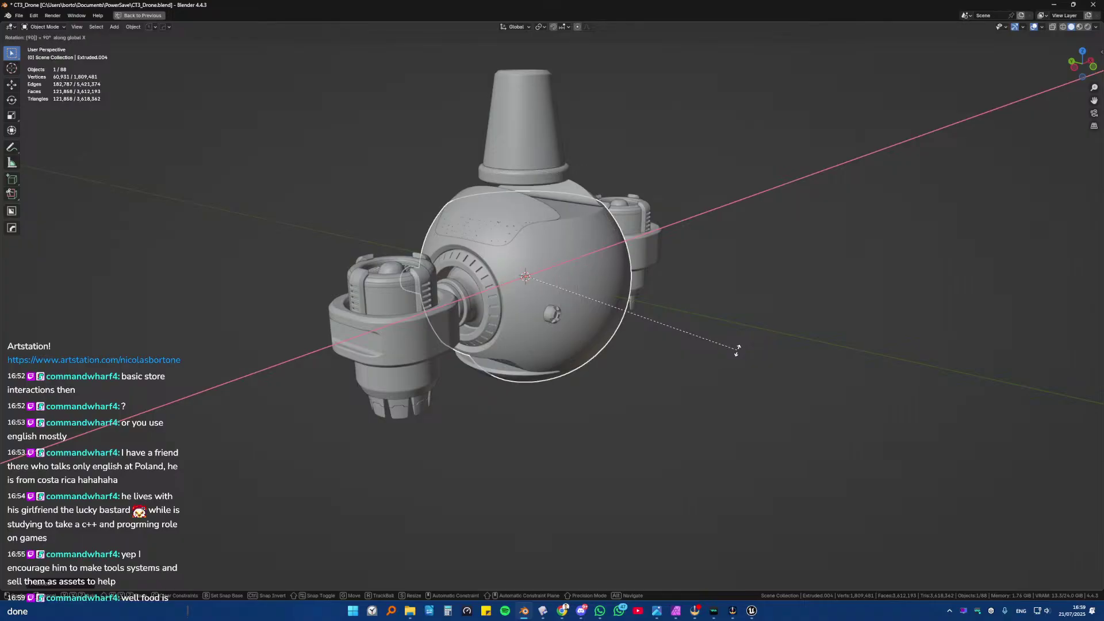
key(Return)
click(619, 350)
click(613, 348)
key(KP_Decimal)
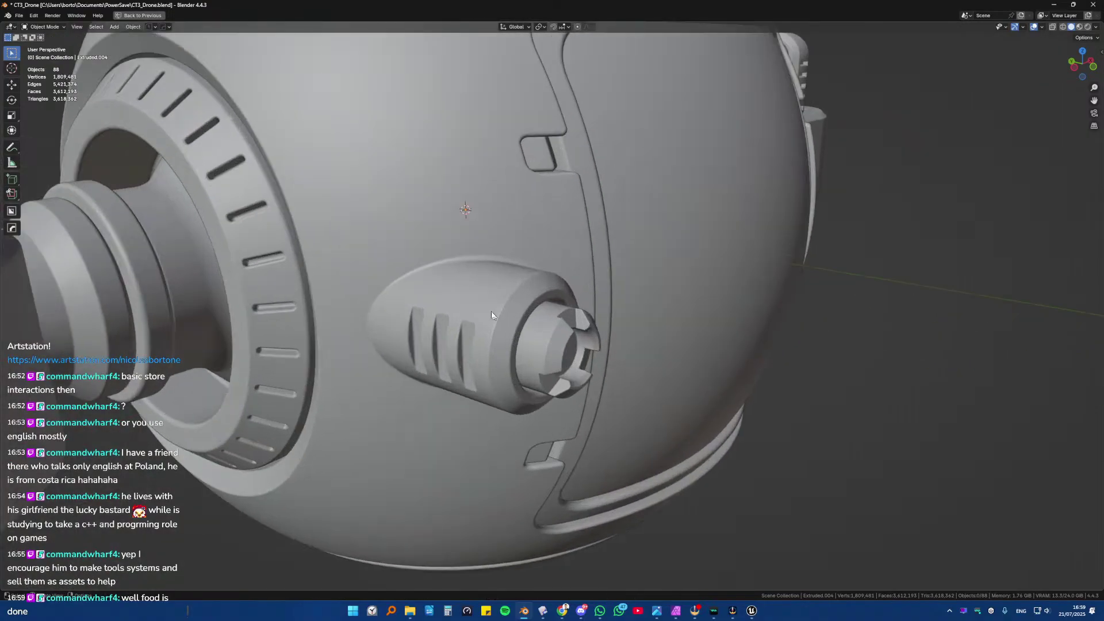
- Deselect the imported body and examine its nozzle housing, panel grooves and fit with the surrounding drone parts
scroll(978, 395, down, 8)
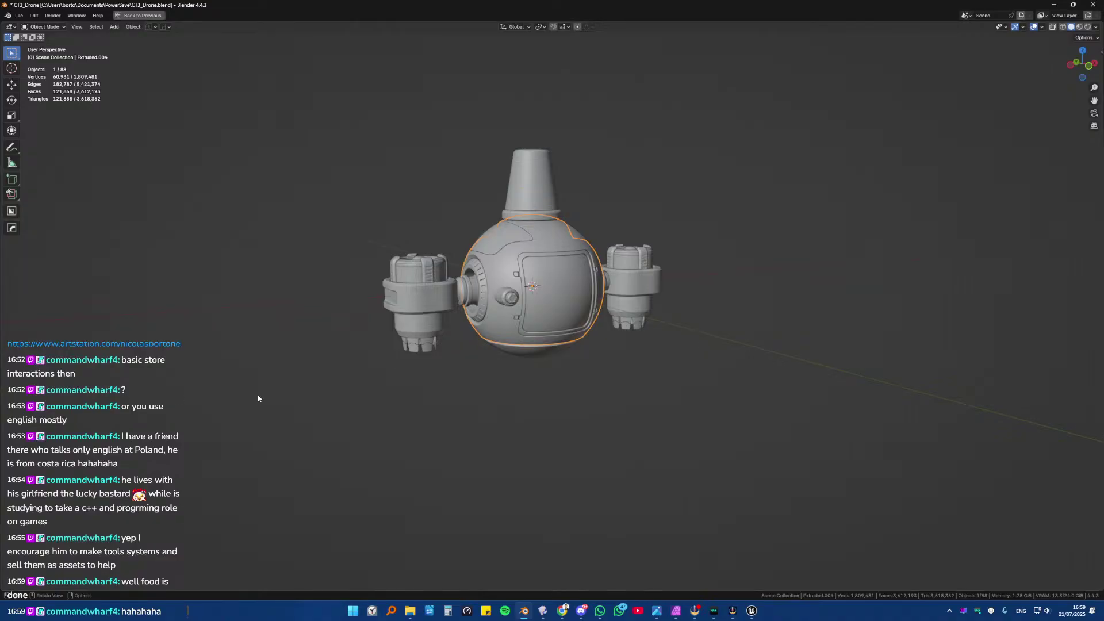
scroll(557, 333, up, 5)
scroll(557, 333, down, 2)
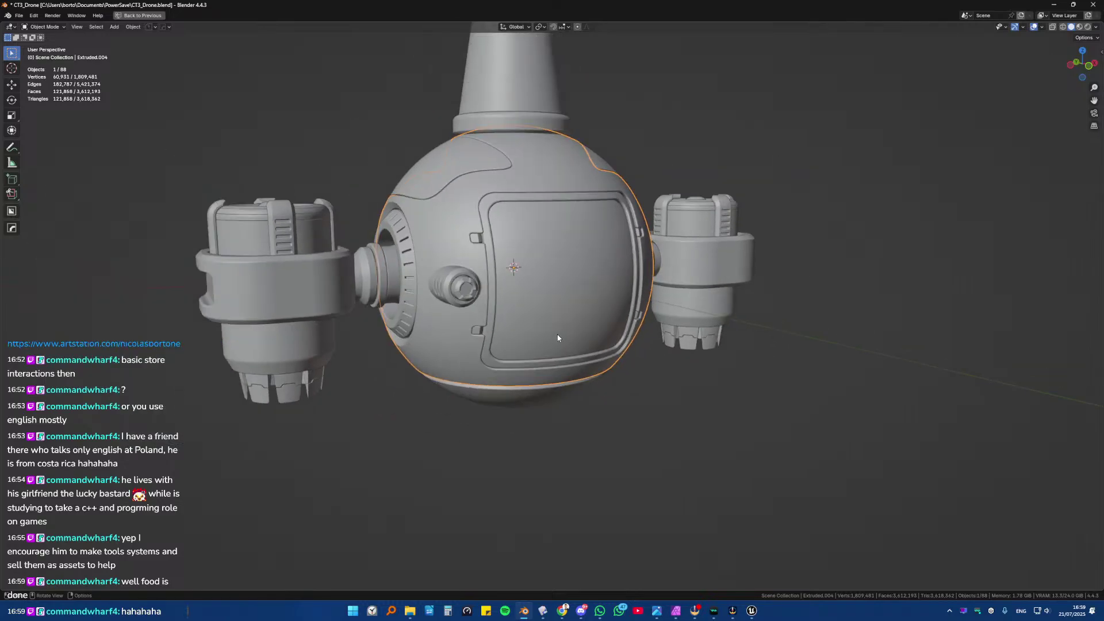
middle_drag(540, 302, 537, 366)
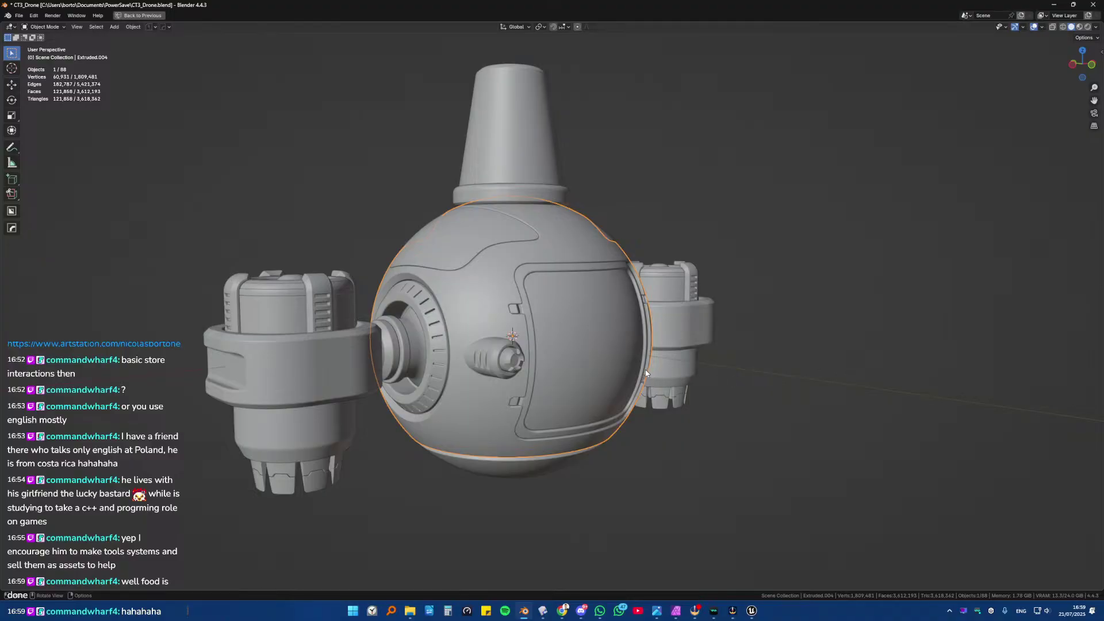
middle_drag(640, 373, 633, 372)
click(721, 377)
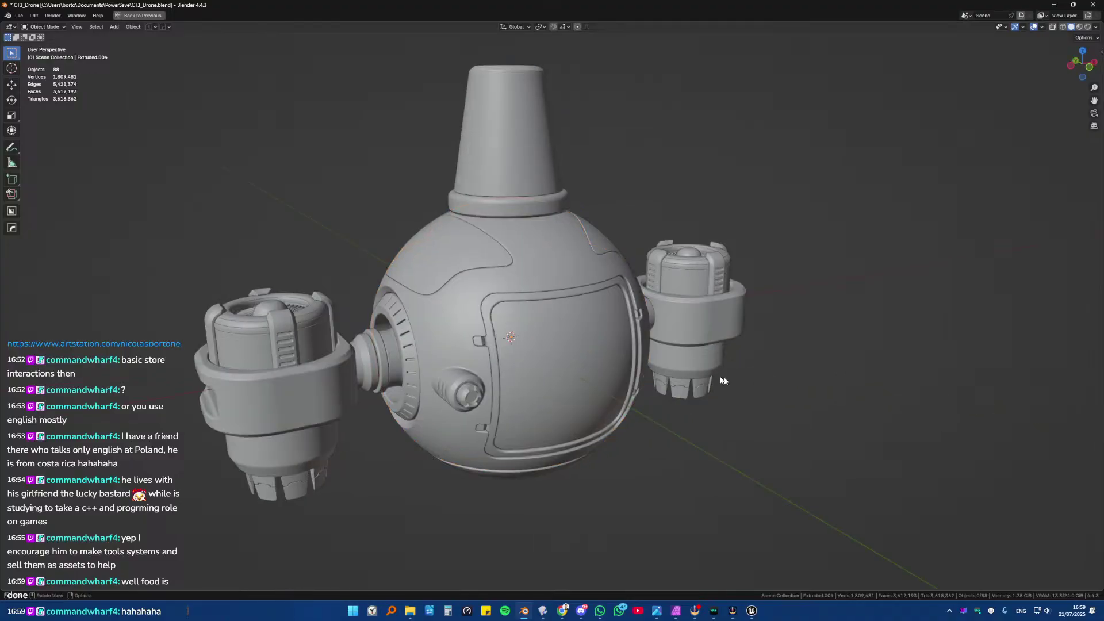
scroll(452, 372, up, 4)
middle_drag(446, 373, 393, 362)
scroll(407, 370, down, 3)
scroll(436, 384, up, 2)
scroll(437, 387, up, 3)
scroll(394, 363, up, 4)
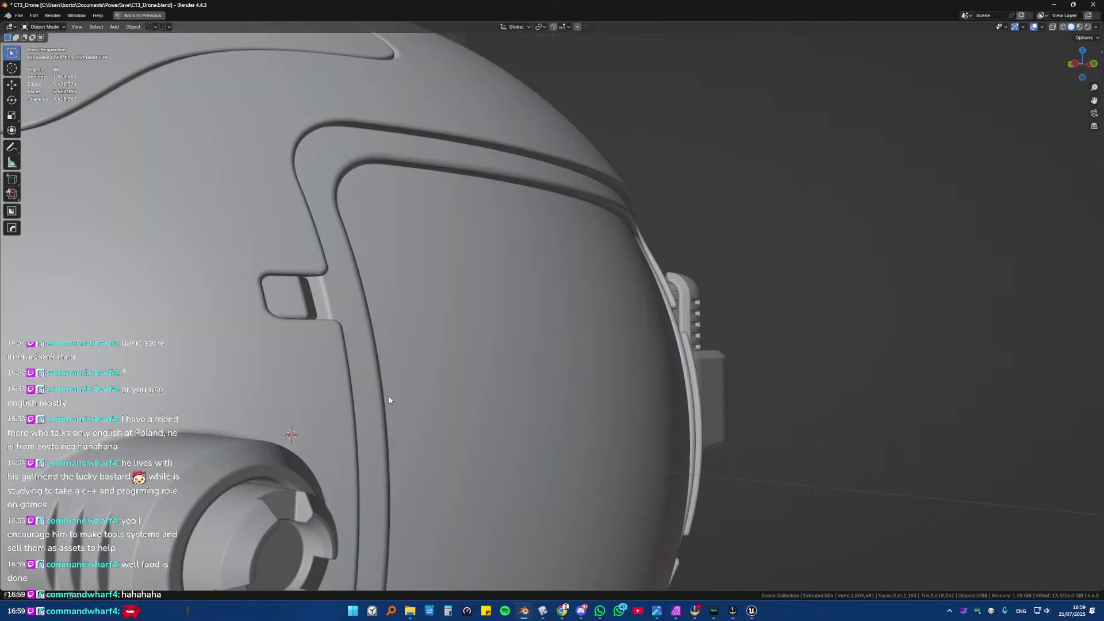
scroll(386, 396, down, 5)
scroll(403, 402, up, 3)
scroll(405, 405, down, 4)
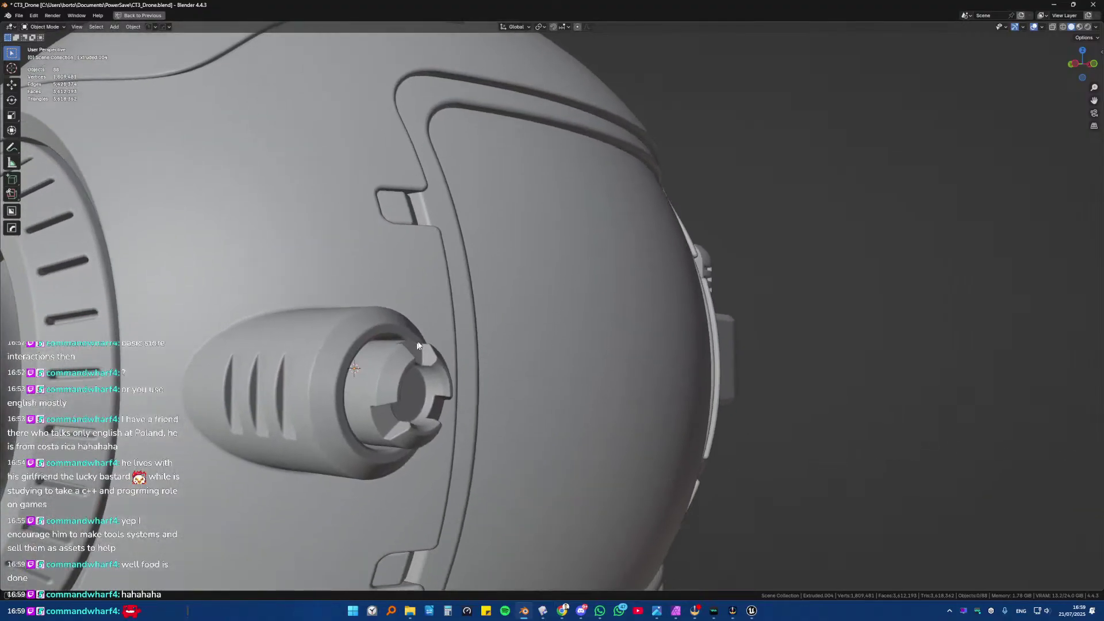
scroll(397, 397, up, 3)
scroll(390, 386, down, 3)
scroll(391, 386, down, 5)
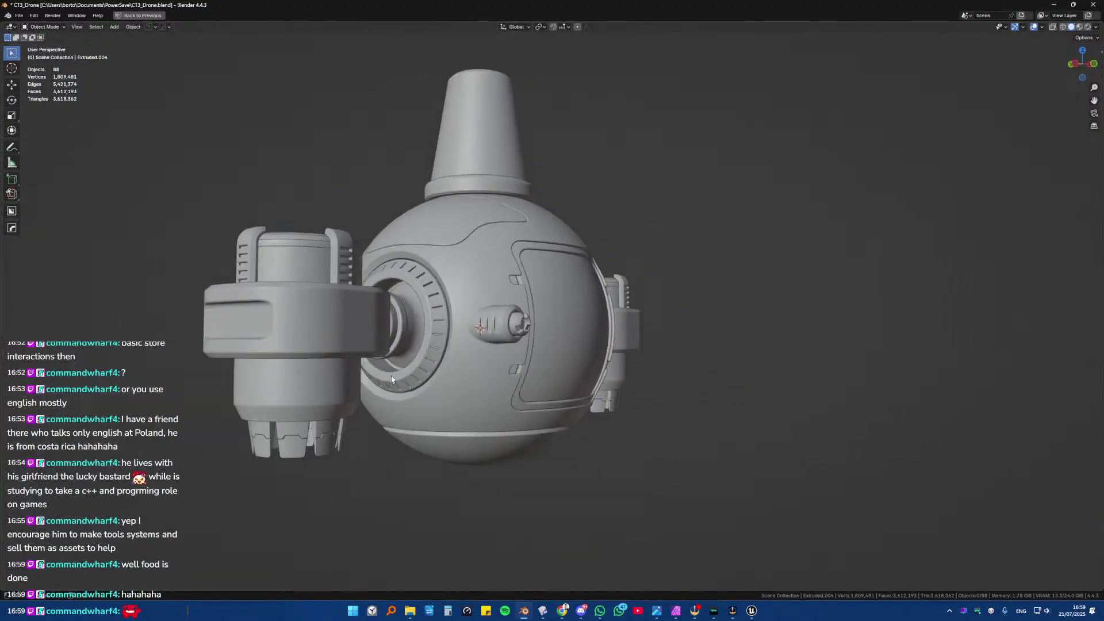
- Check the whole drone once more and save the Blender file CT3_Drone.blend
middle_drag(390, 386, 341, 326)
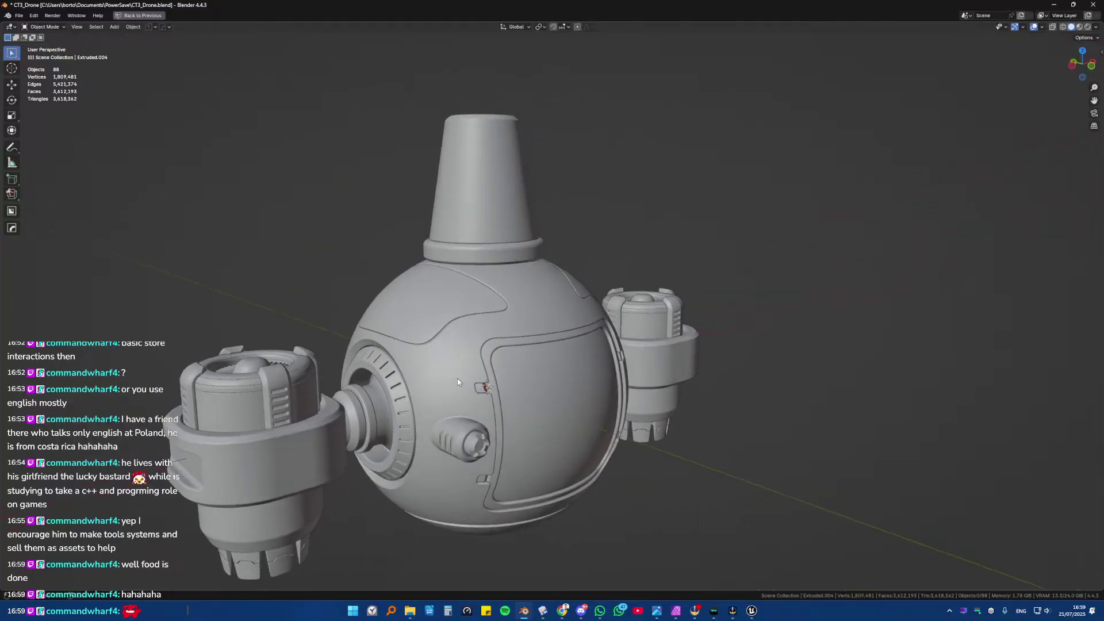
scroll(341, 326, down, 3)
scroll(423, 337, up, 5)
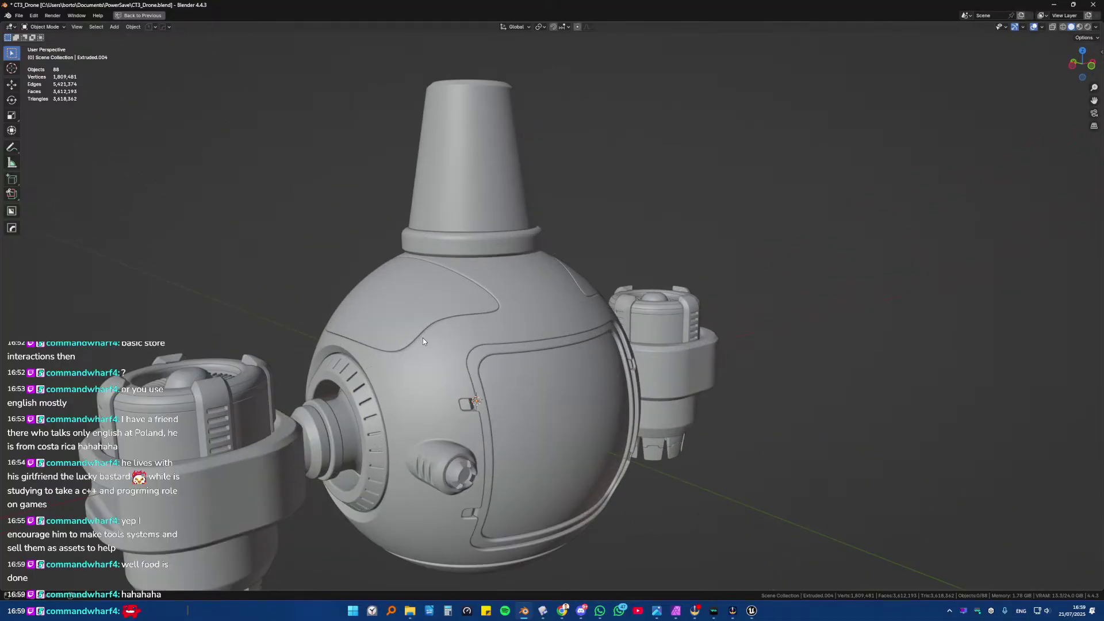
scroll(457, 351, down, 3)
middle_drag(457, 351, 692, 373)
key(ctrl+s)
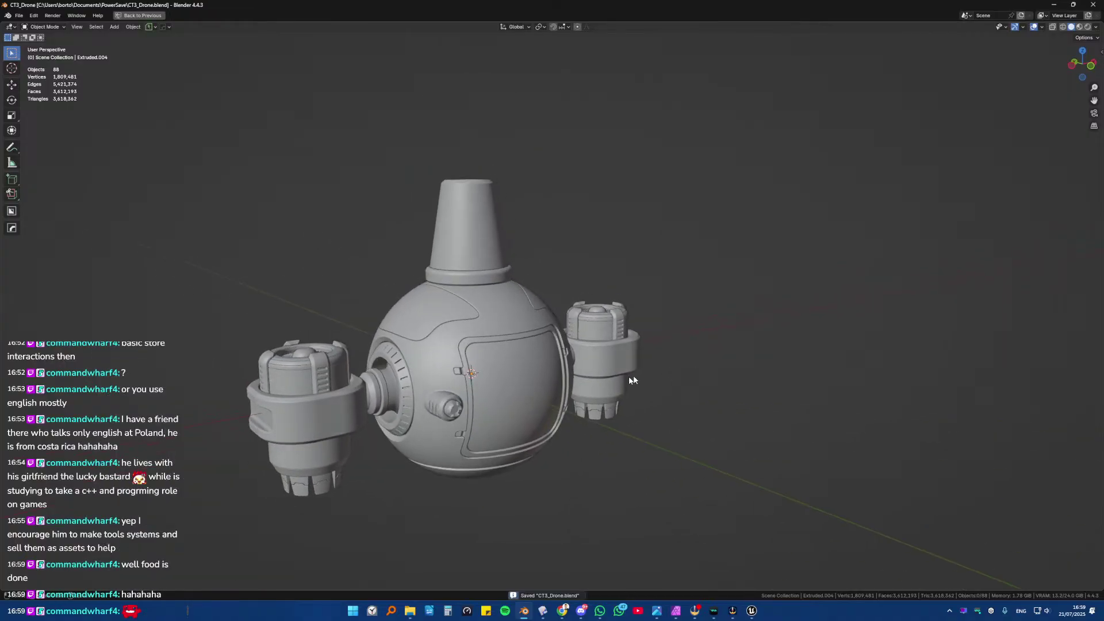
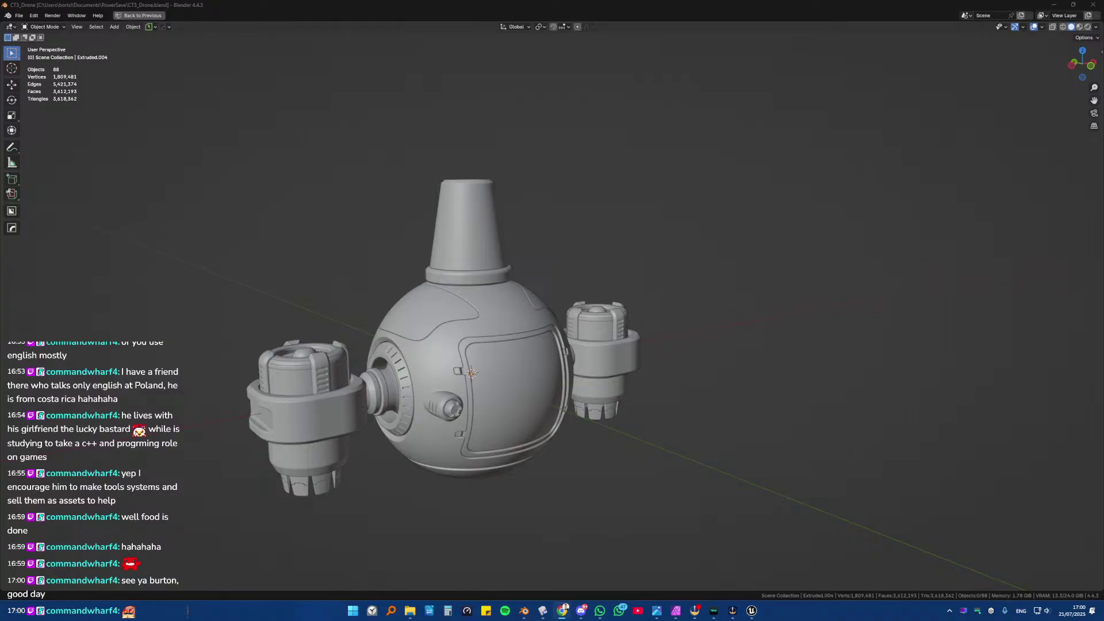
- Switch to Twitch in the browser and look through the live channels in the Art category
drag(1, 101, 178, 6)
drag(293, 1, 293, 2)
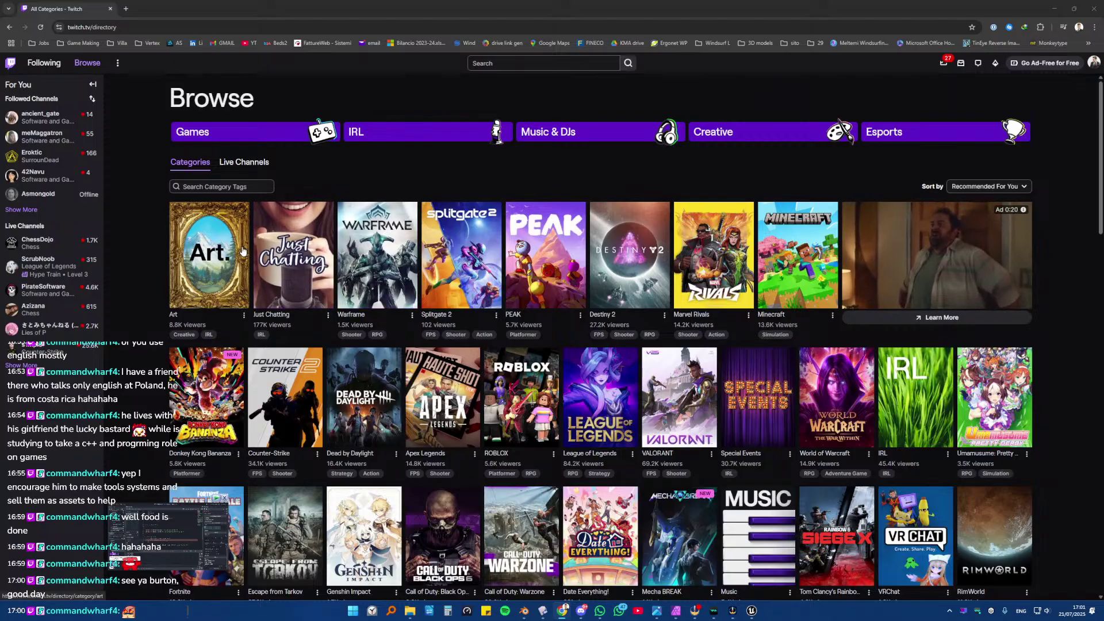
click(233, 296)
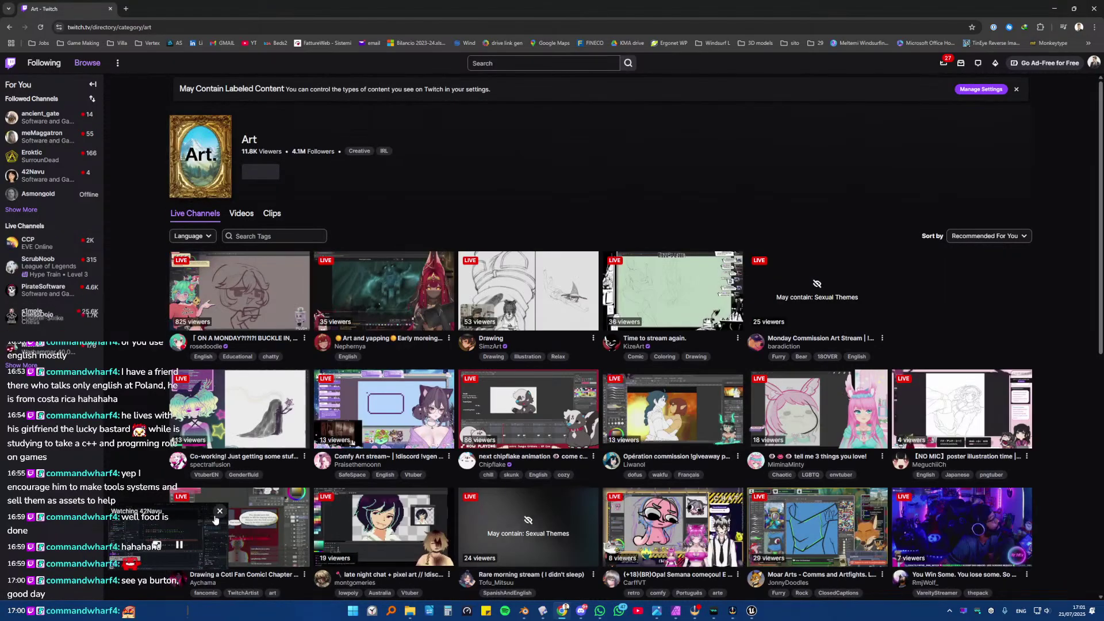
scroll(134, 415, down, 10)
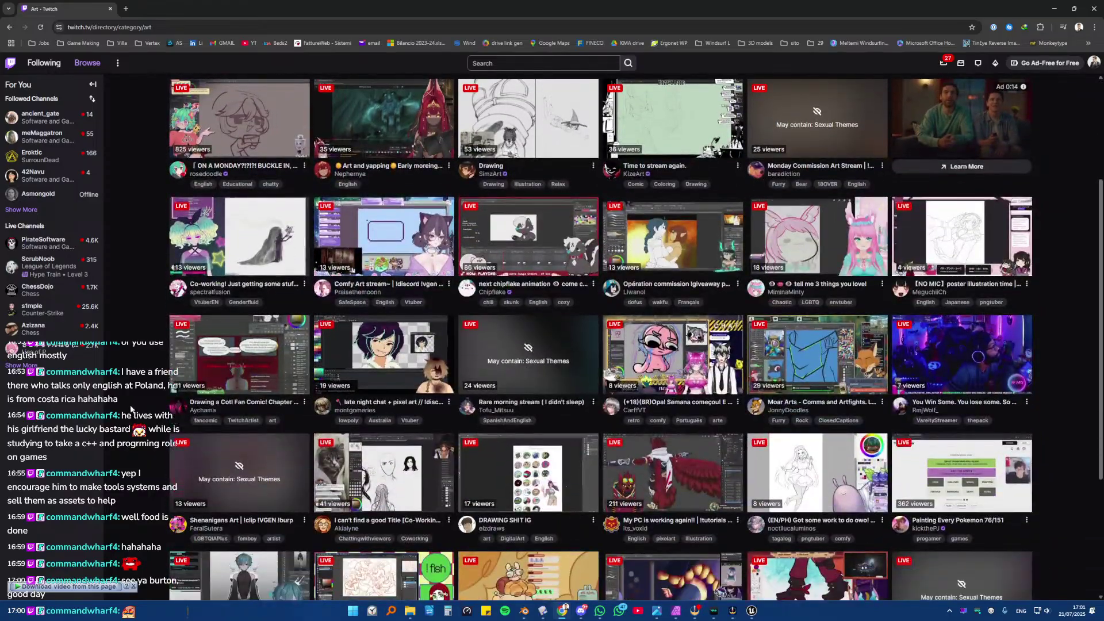
scroll(131, 406, down, 9)
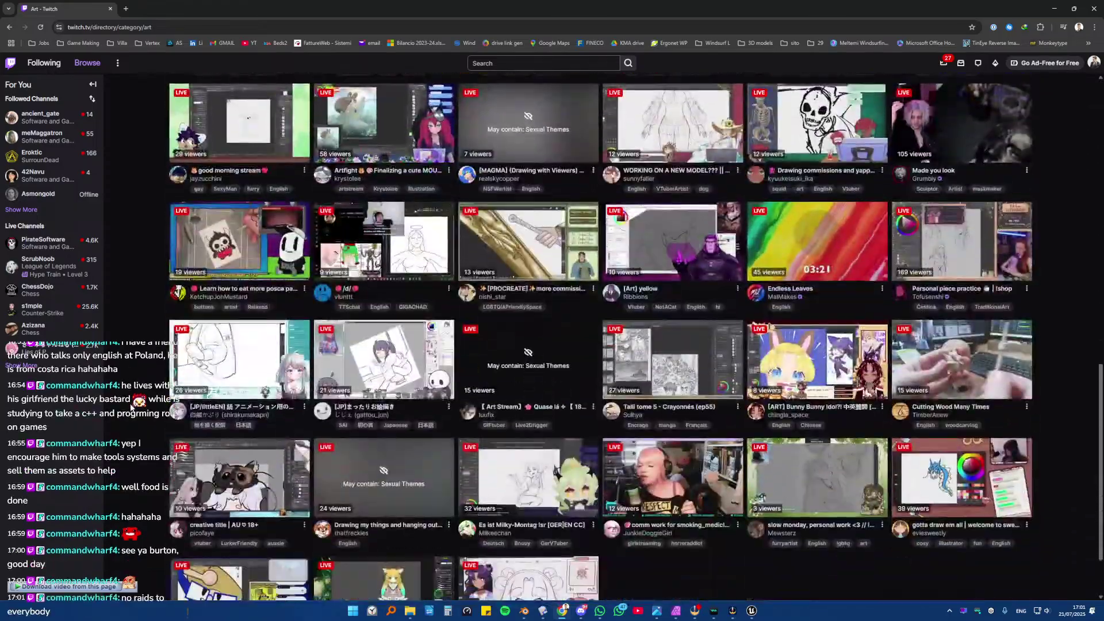
scroll(132, 406, down, 4)
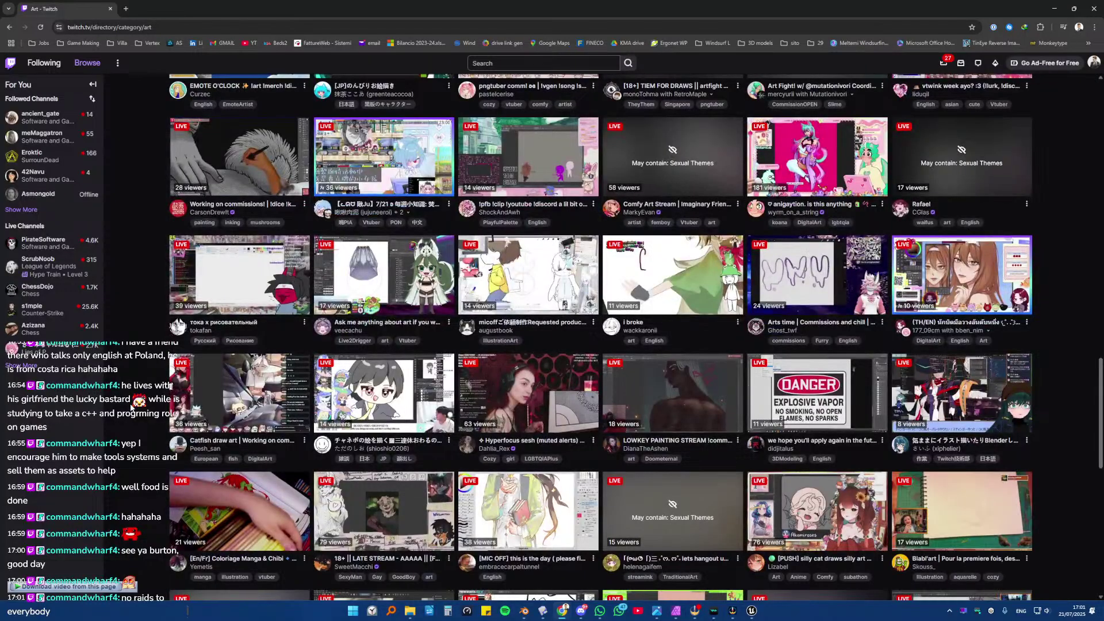
scroll(132, 406, down, 8)
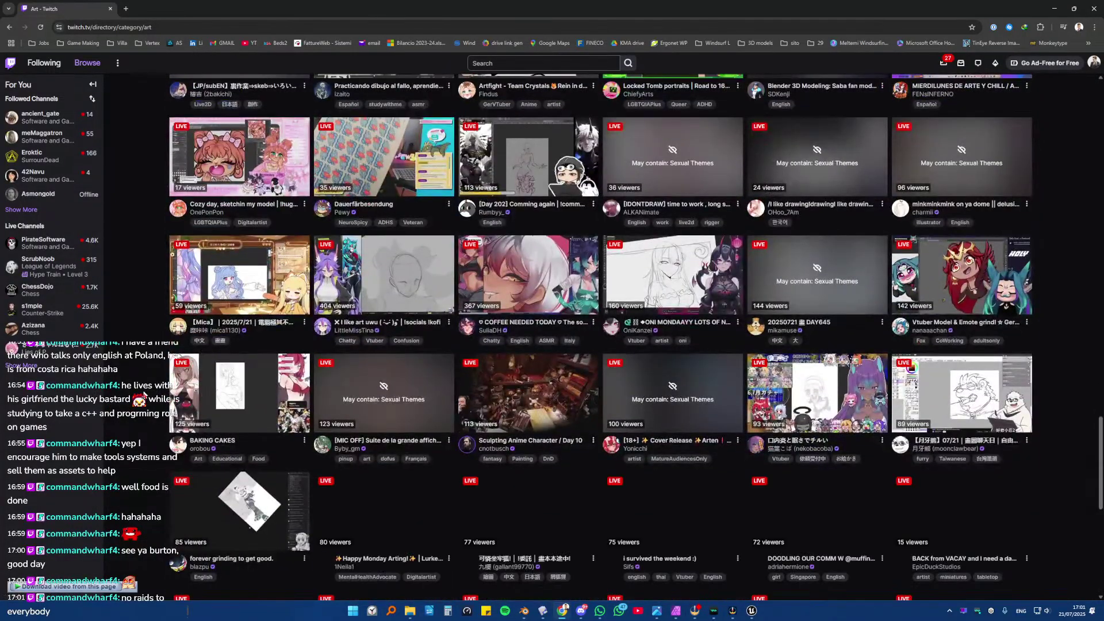
- Return to the category overview and open the Software and Game Development category to look through its live channels
click(87, 62)
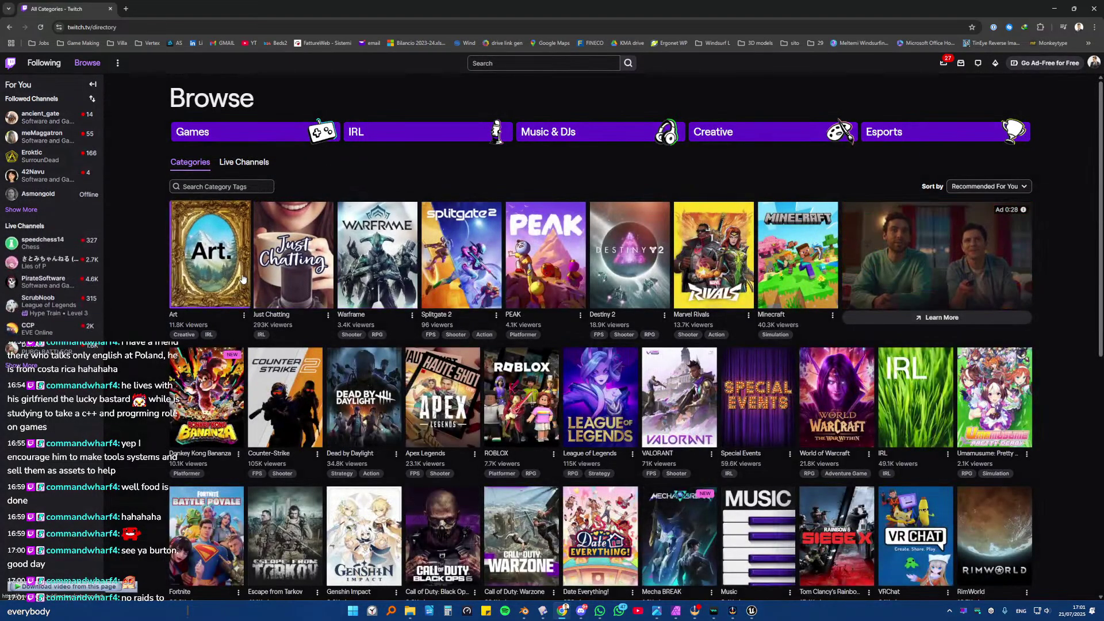
scroll(569, 400, down, 3)
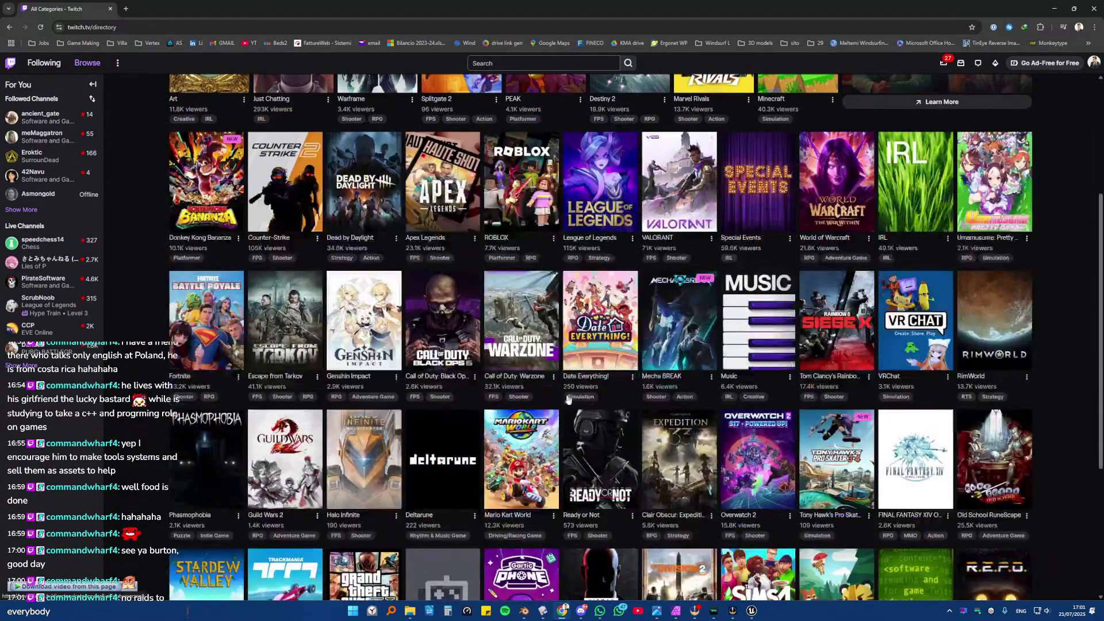
scroll(568, 400, down, 3)
click(901, 397)
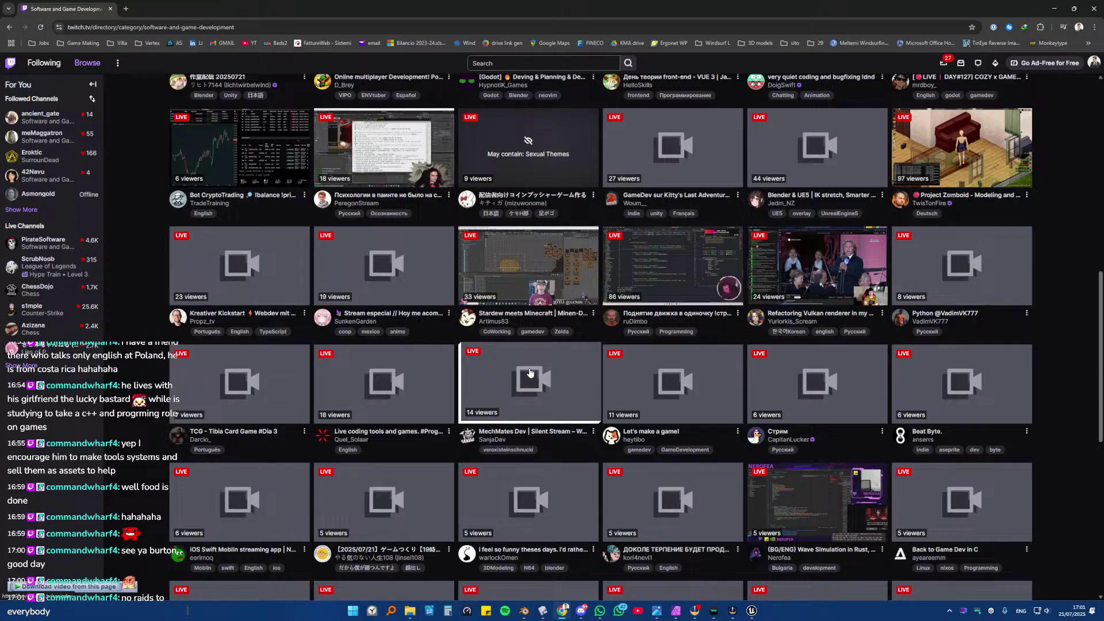
- Look through the remaining live channels in the Software and Game Development category, down to the end of the list
scroll(529, 373, down, 8)
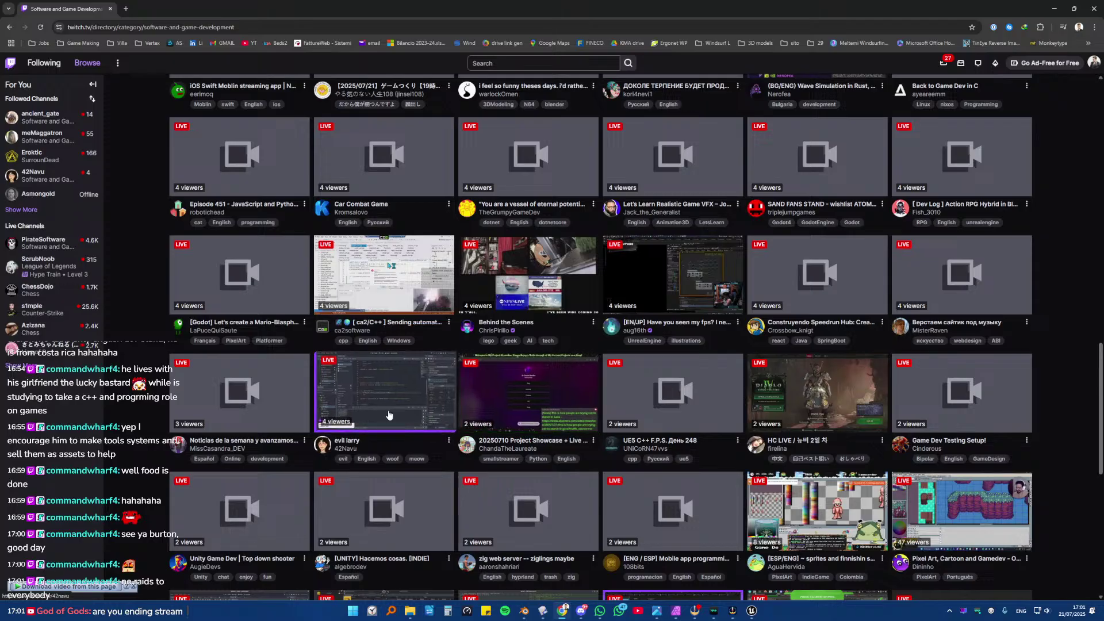
scroll(388, 415, down, 3)
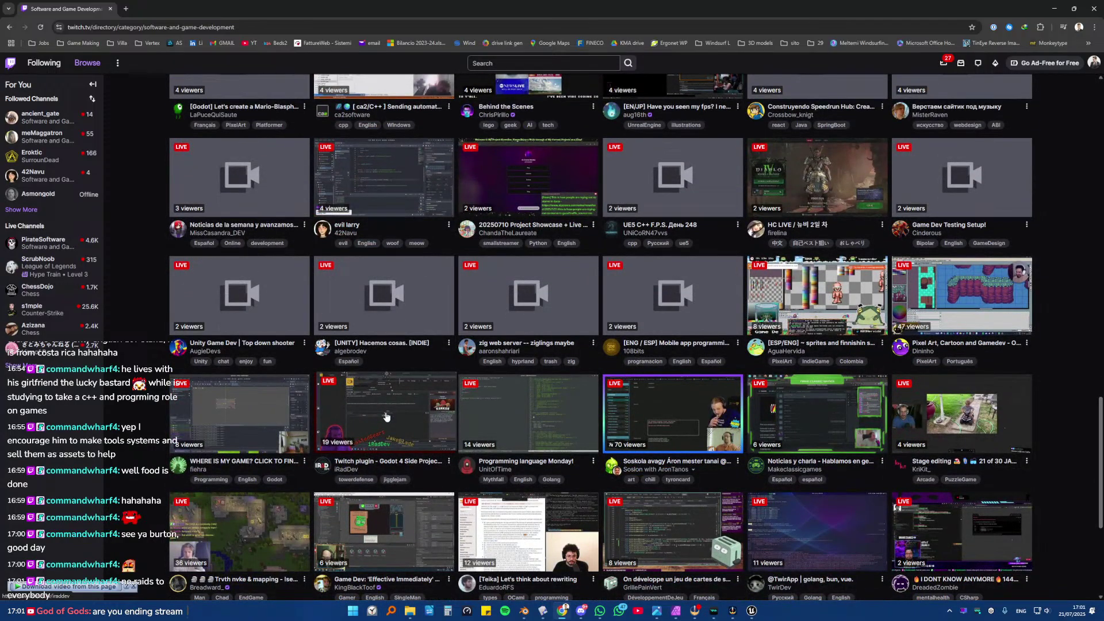
scroll(386, 416, down, 3)
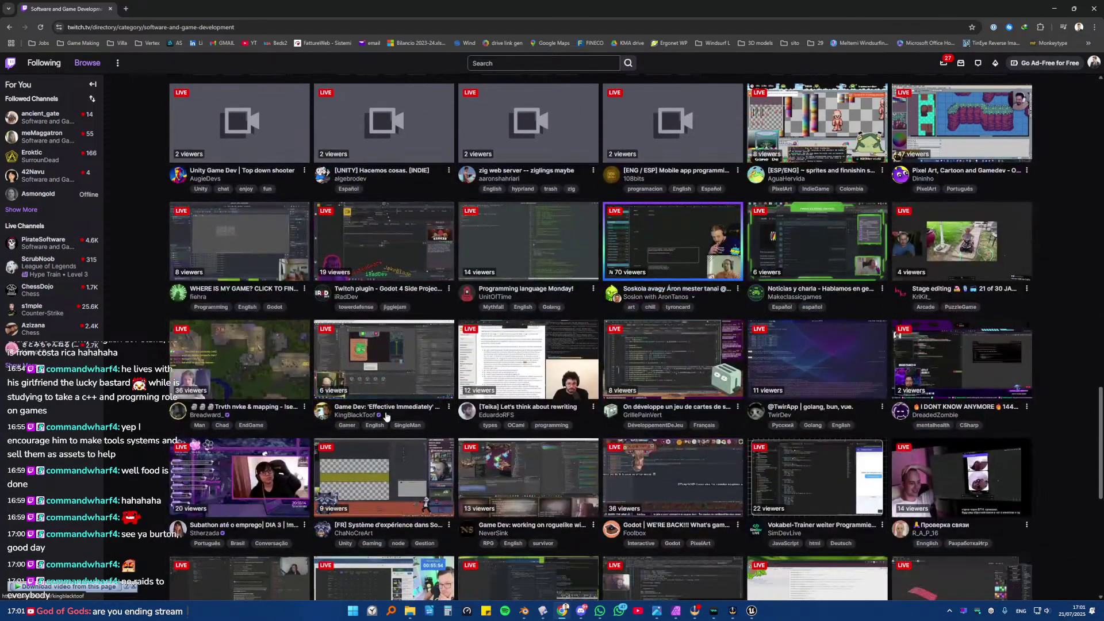
scroll(386, 417, down, 6)
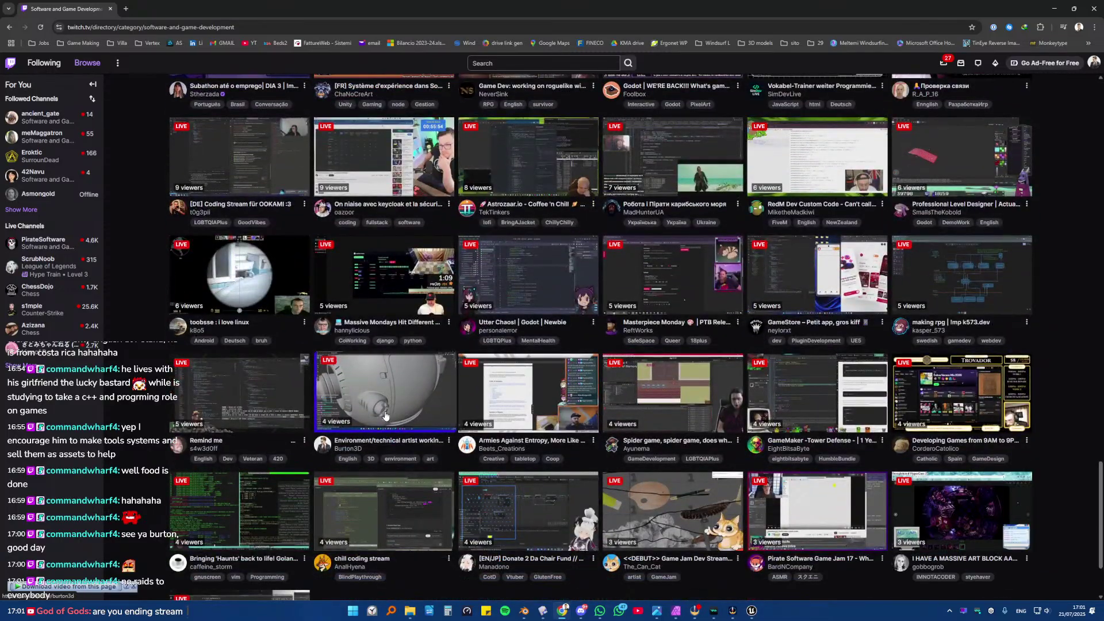
scroll(386, 415, down, 2)
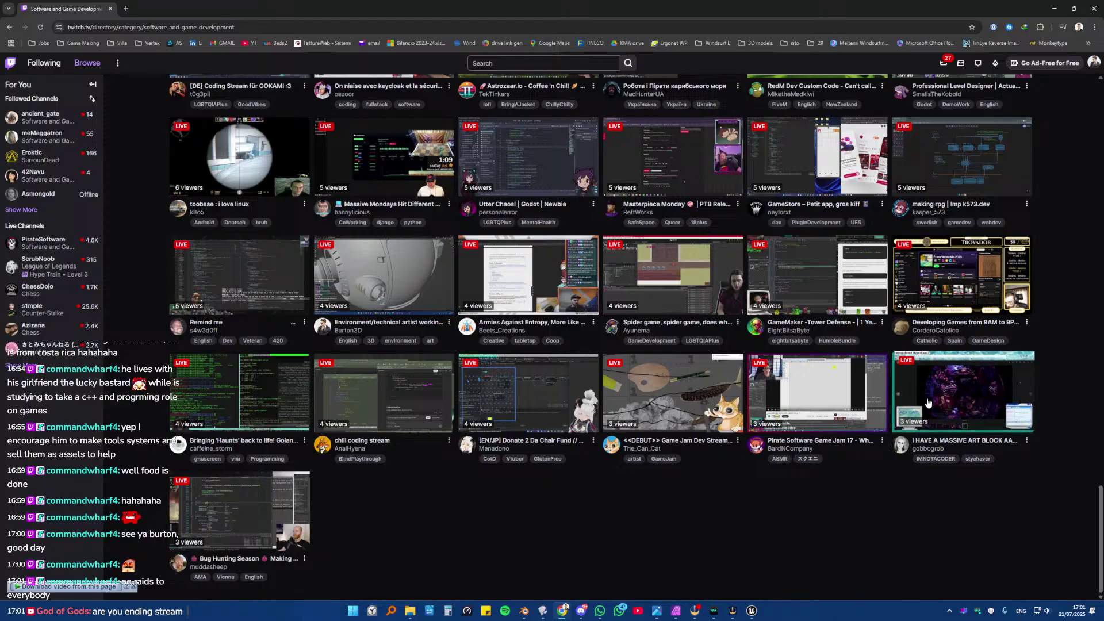
- Preview the "I HAVE A MASSIVE ART BLOCK" stream in a separate tab and close that tab
middle_click(962, 394)
click(167, 8)
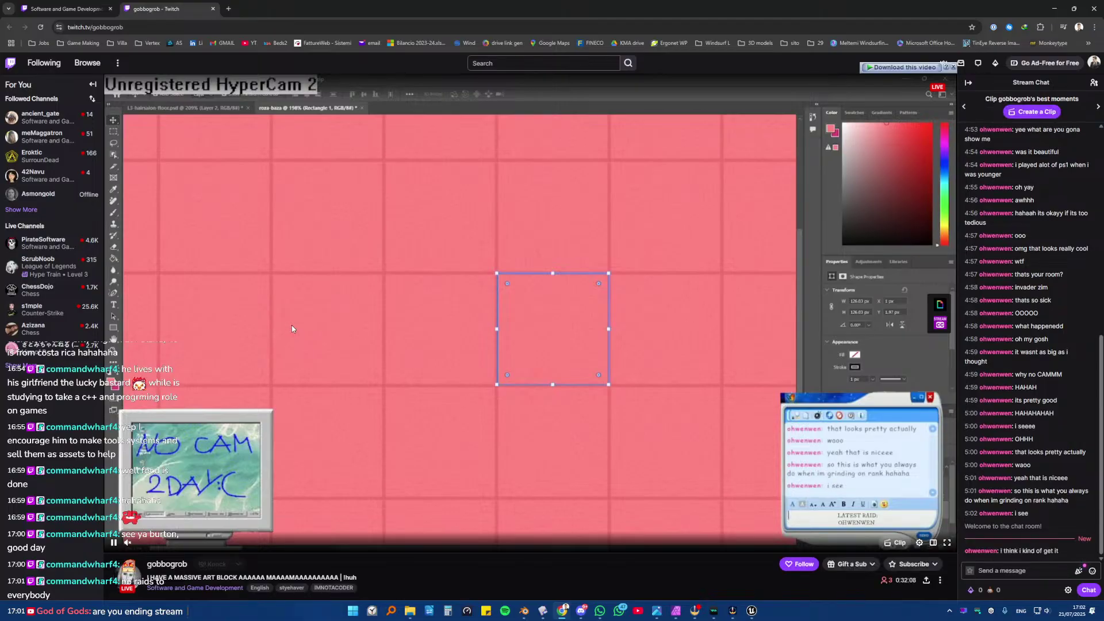
click(212, 9)
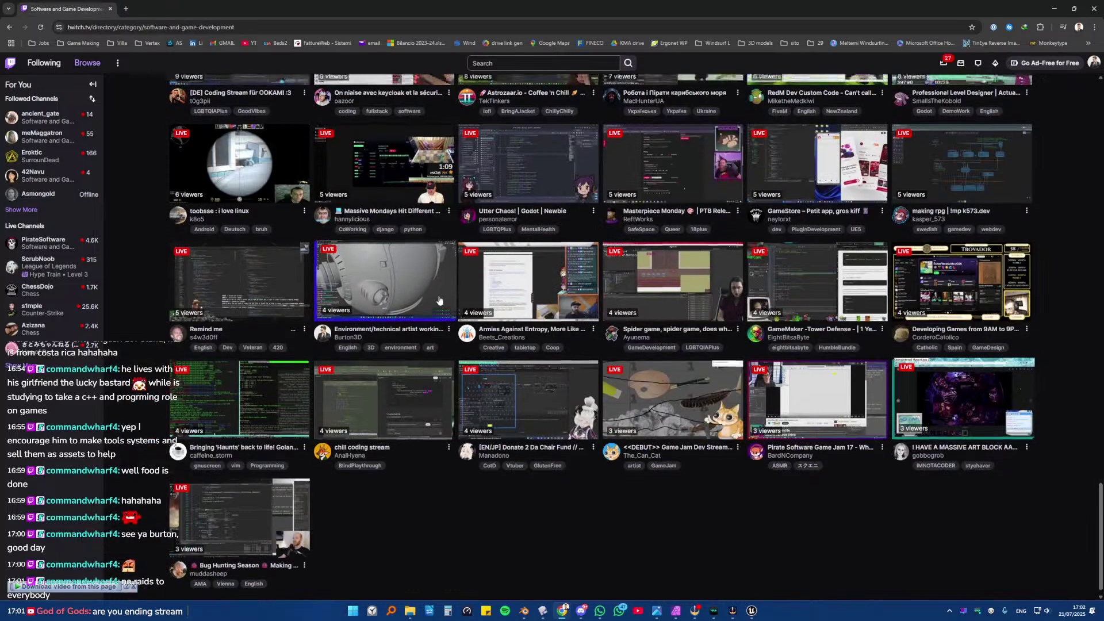
- Compare the live Software and Game Development streams across the whole list to find a suitable channel
scroll(437, 297, down, 10)
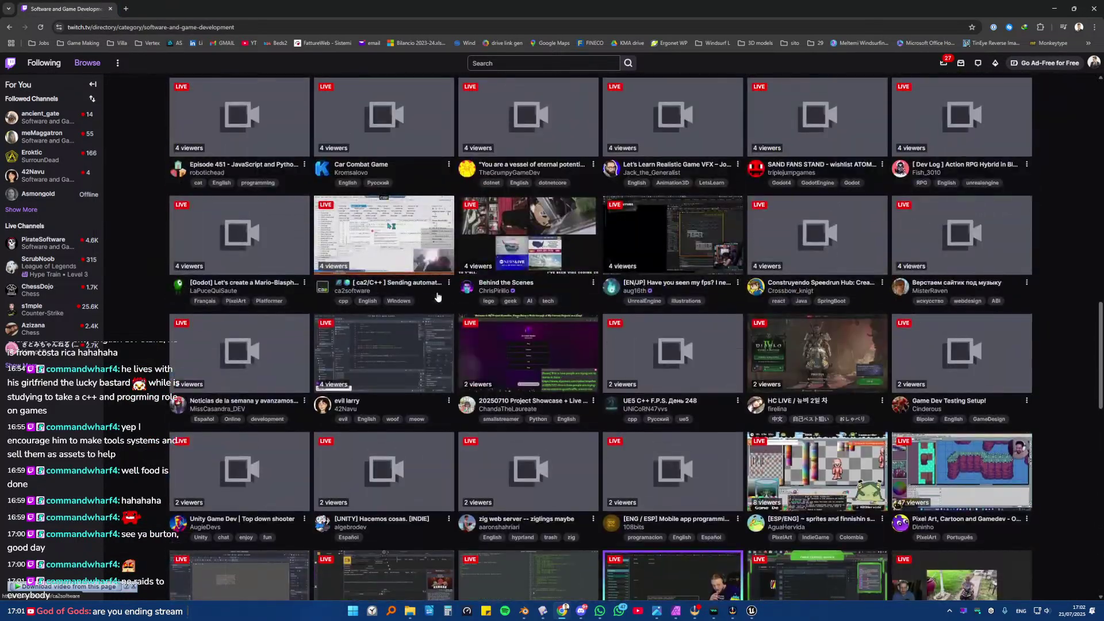
scroll(437, 297, up, 3)
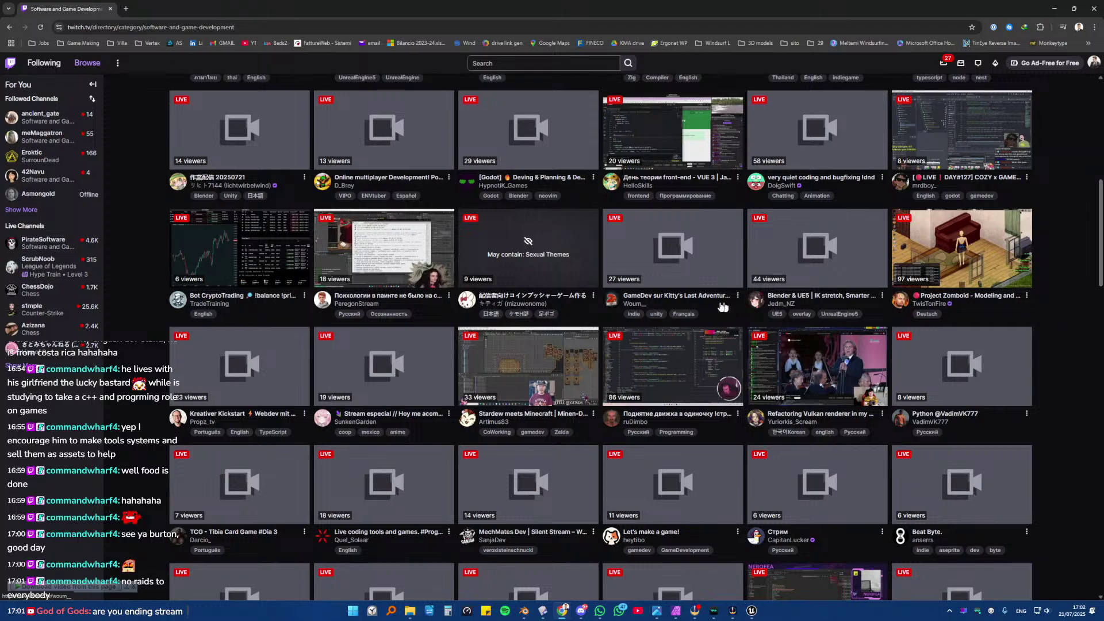
scroll(636, 294, up, 7)
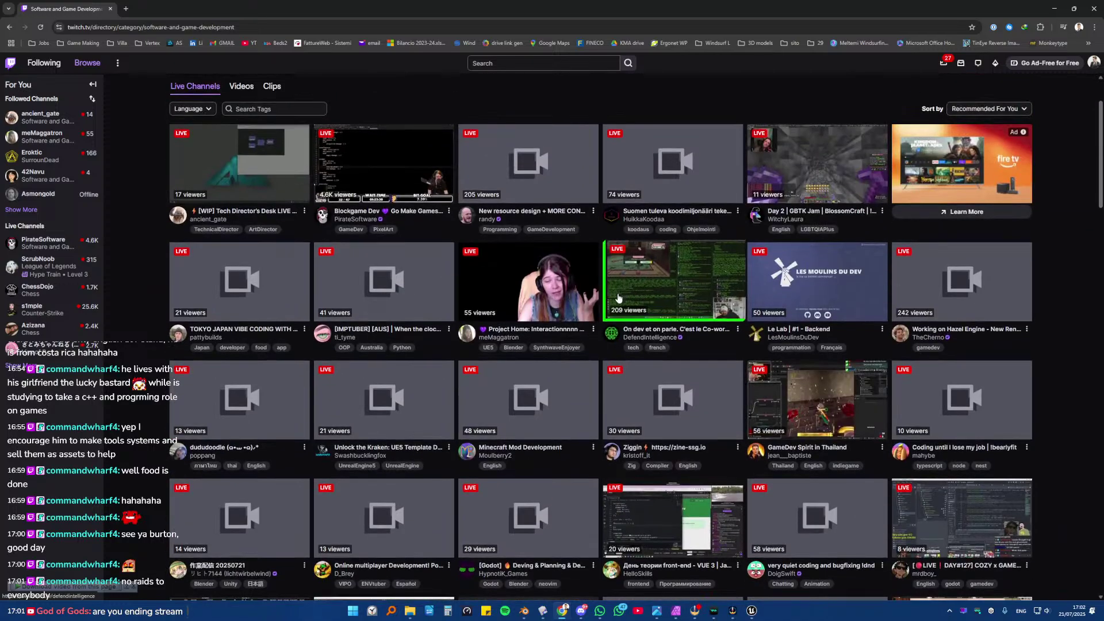
scroll(618, 297, down, 15)
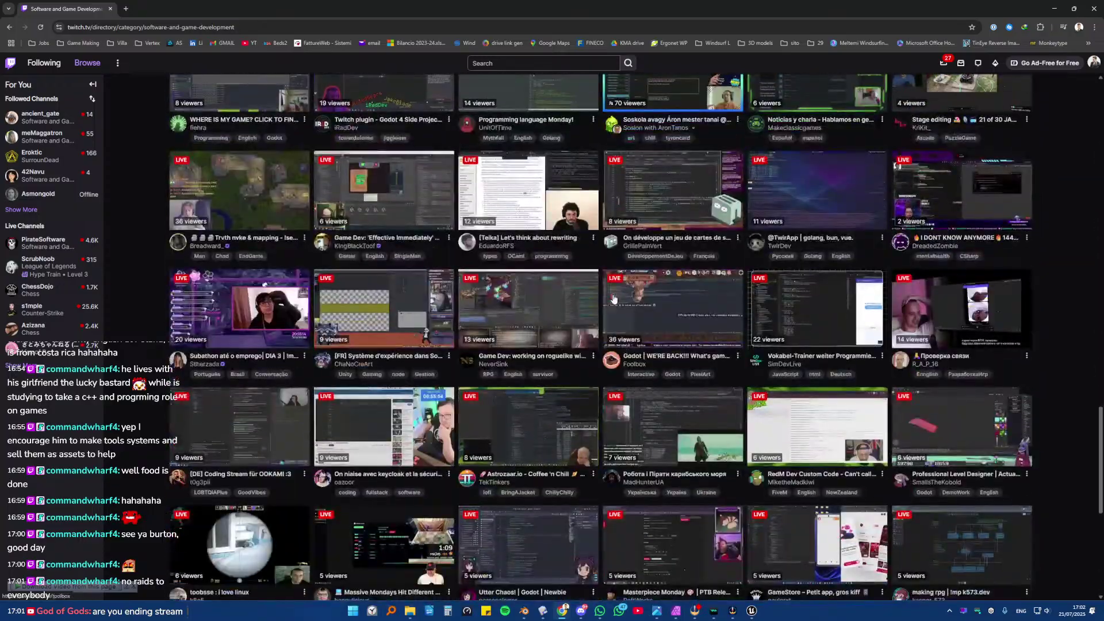
scroll(614, 298, down, 7)
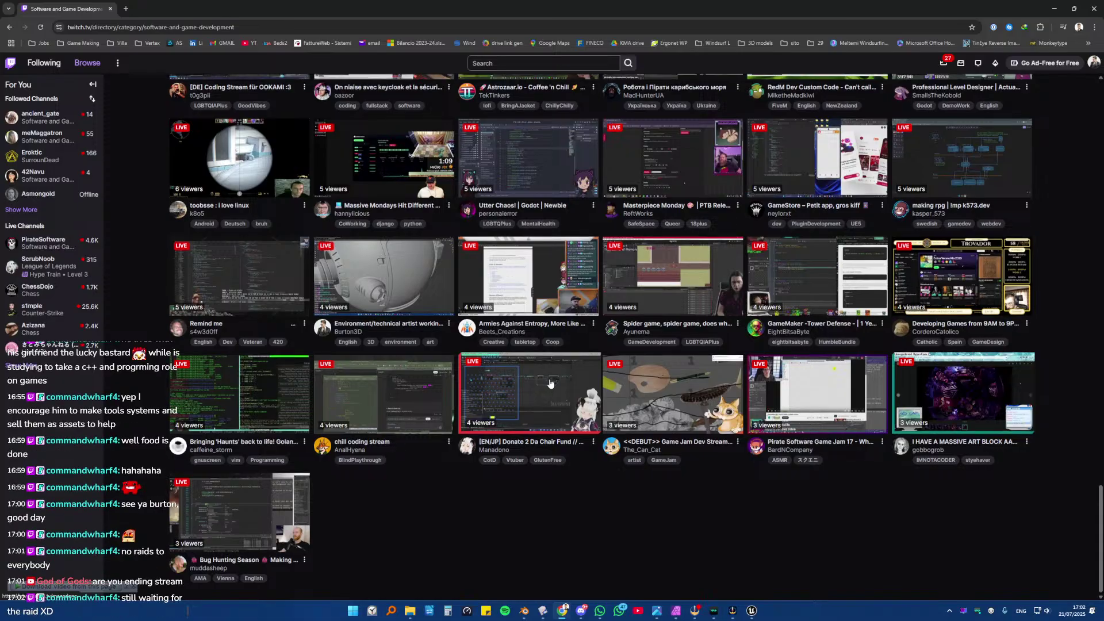
scroll(550, 384, up, 4)
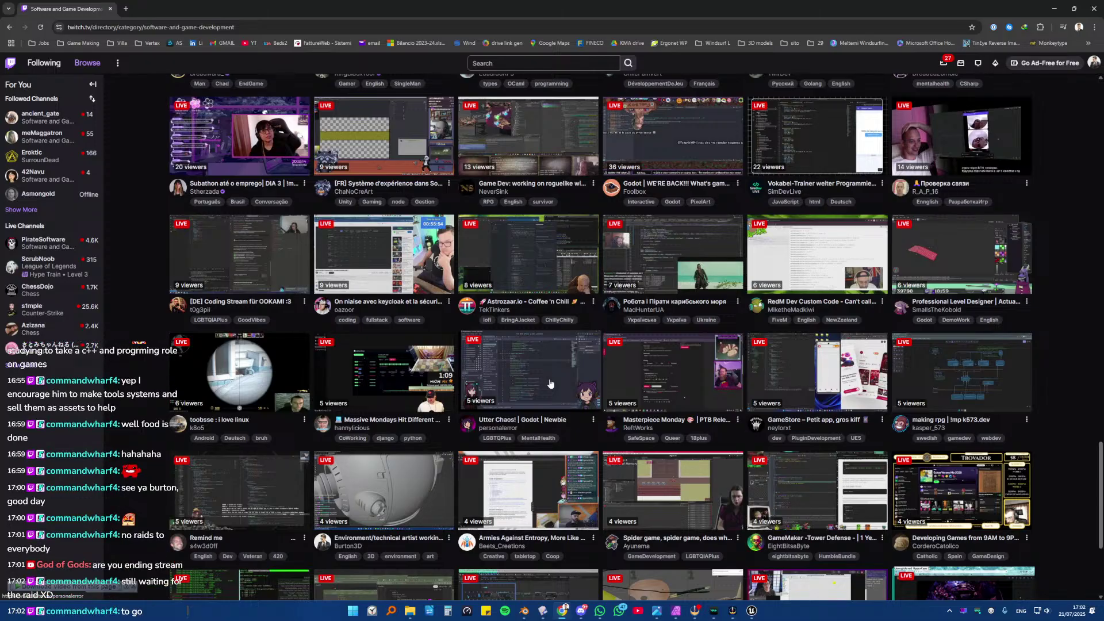
scroll(549, 384, up, 1)
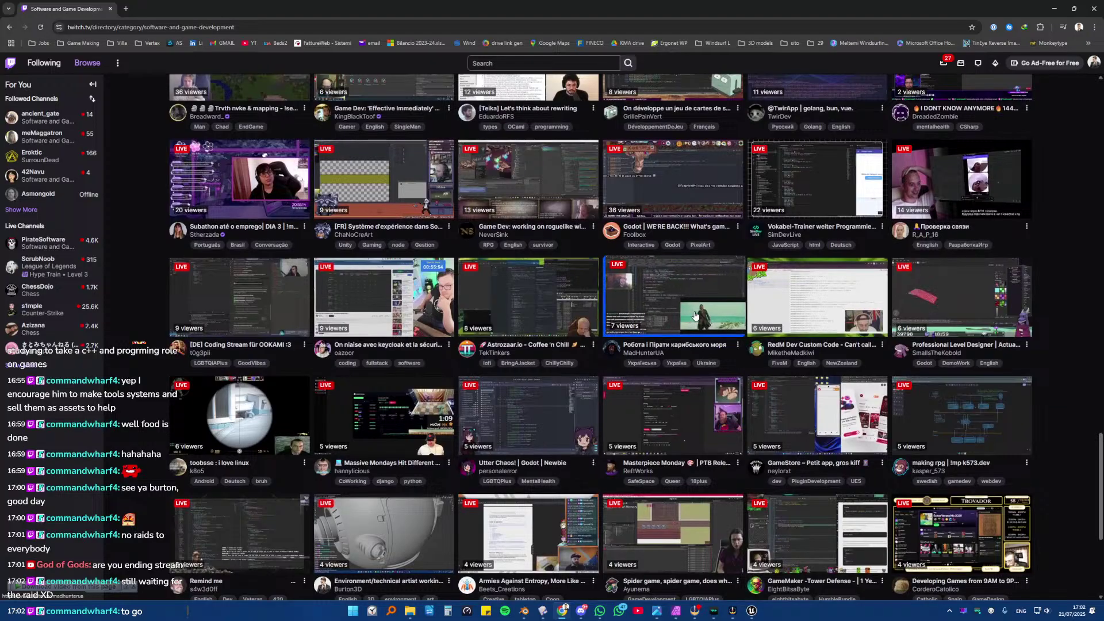
scroll(694, 316, up, 2)
scroll(693, 316, up, 3)
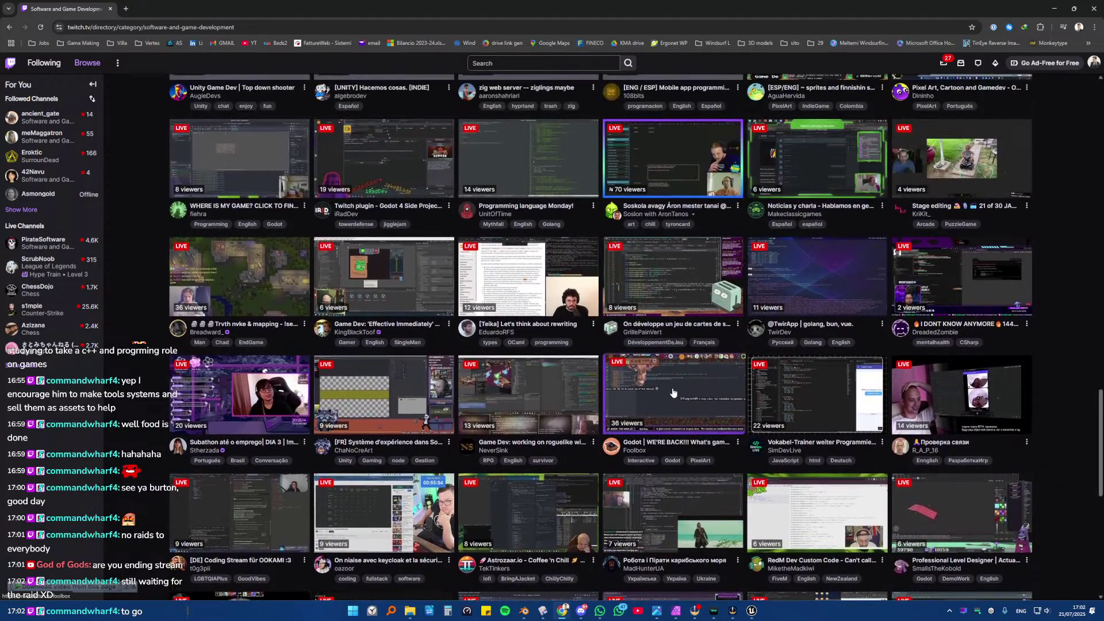
scroll(667, 391, up, 3)
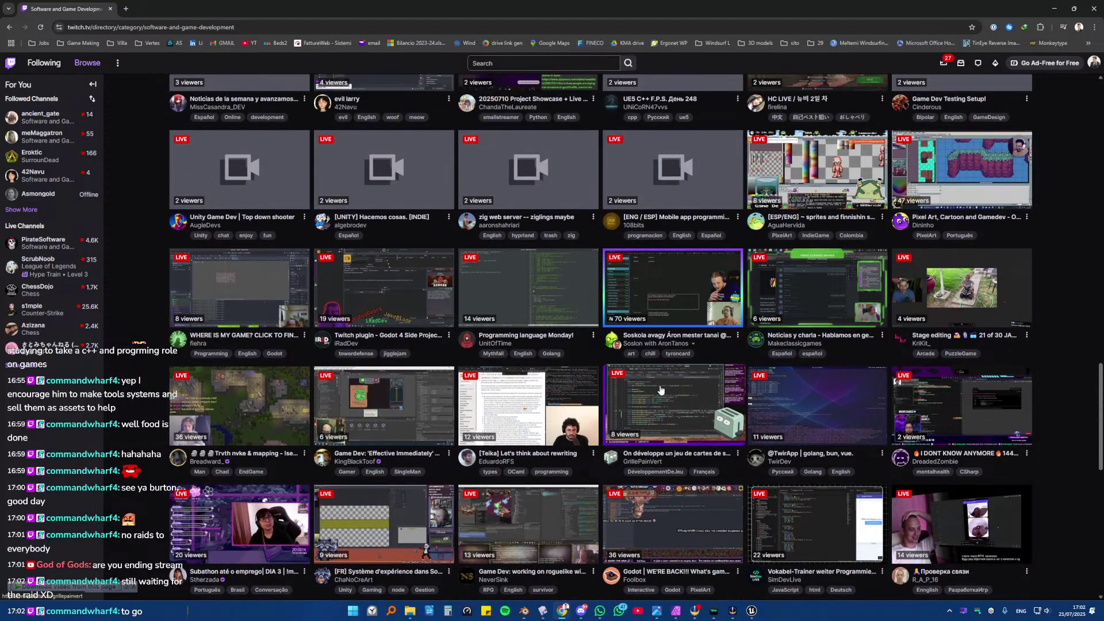
scroll(678, 400, up, 2)
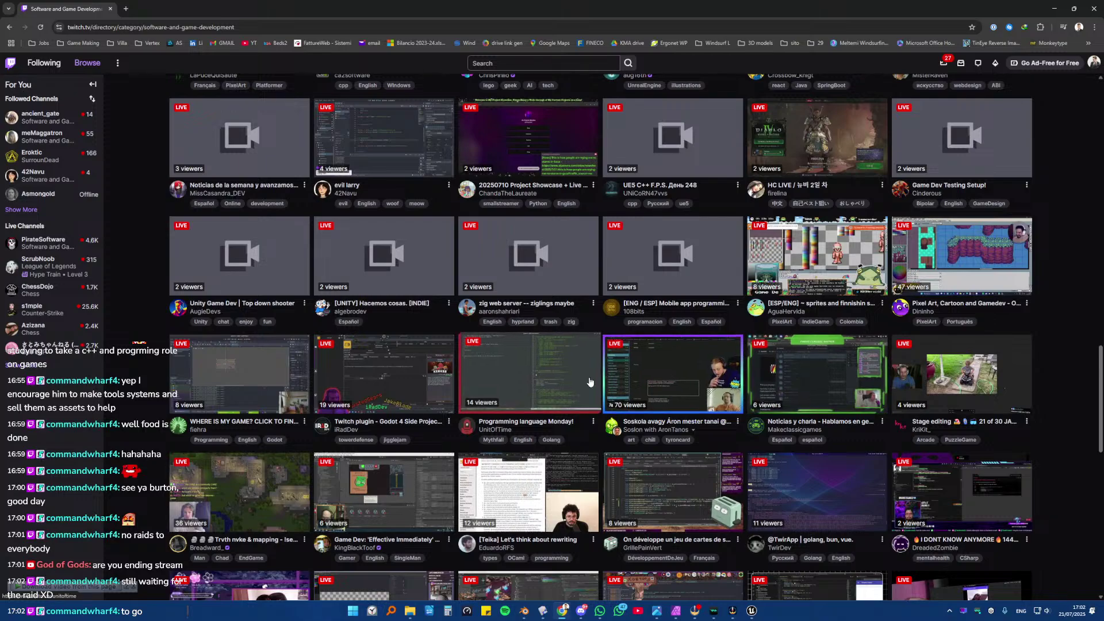
scroll(589, 381, down, 5)
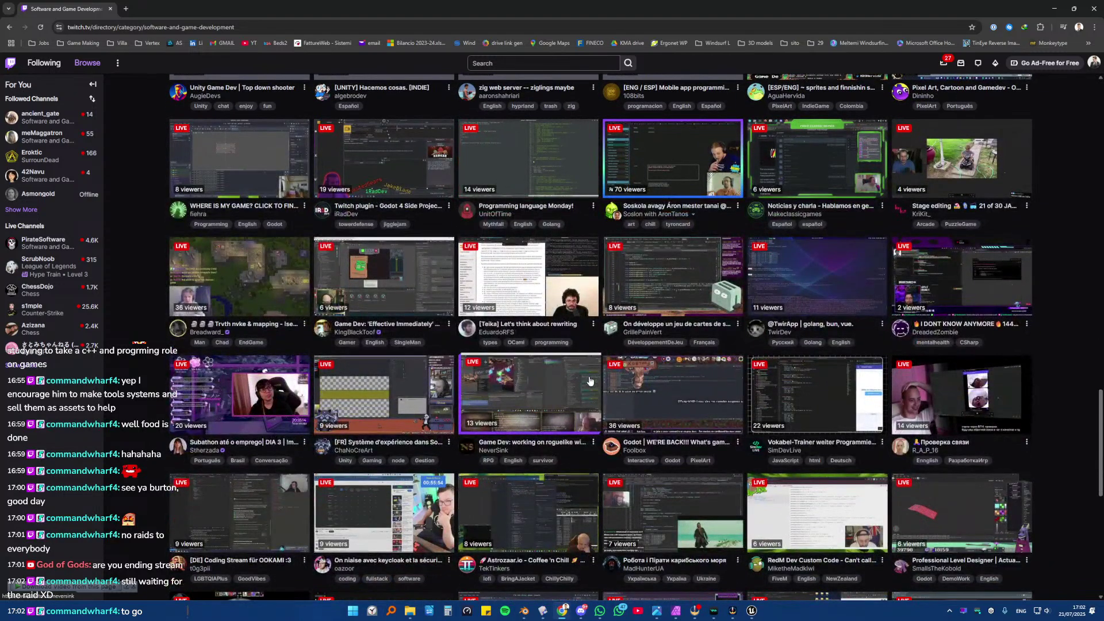
scroll(589, 381, down, 7)
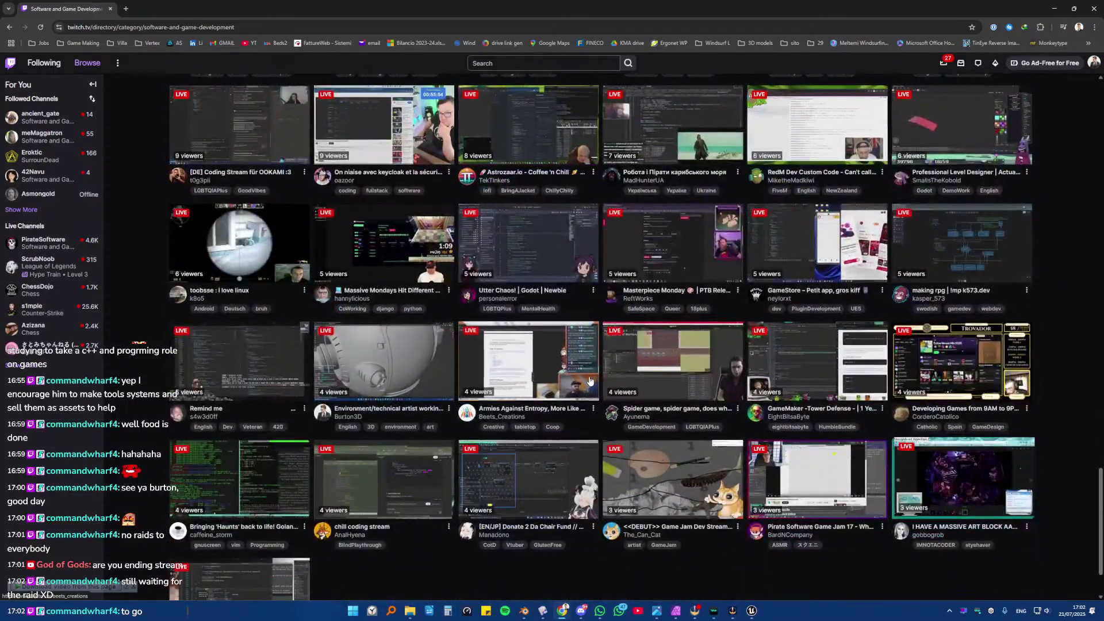
scroll(589, 381, down, 1)
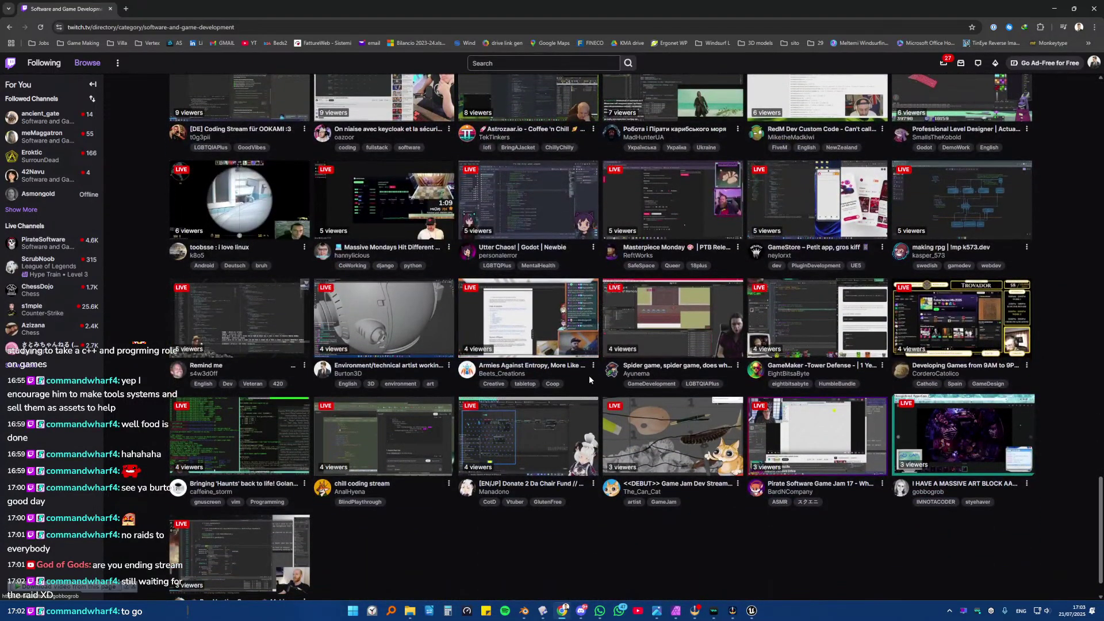
scroll(589, 375, up, 6)
scroll(589, 378, up, 6)
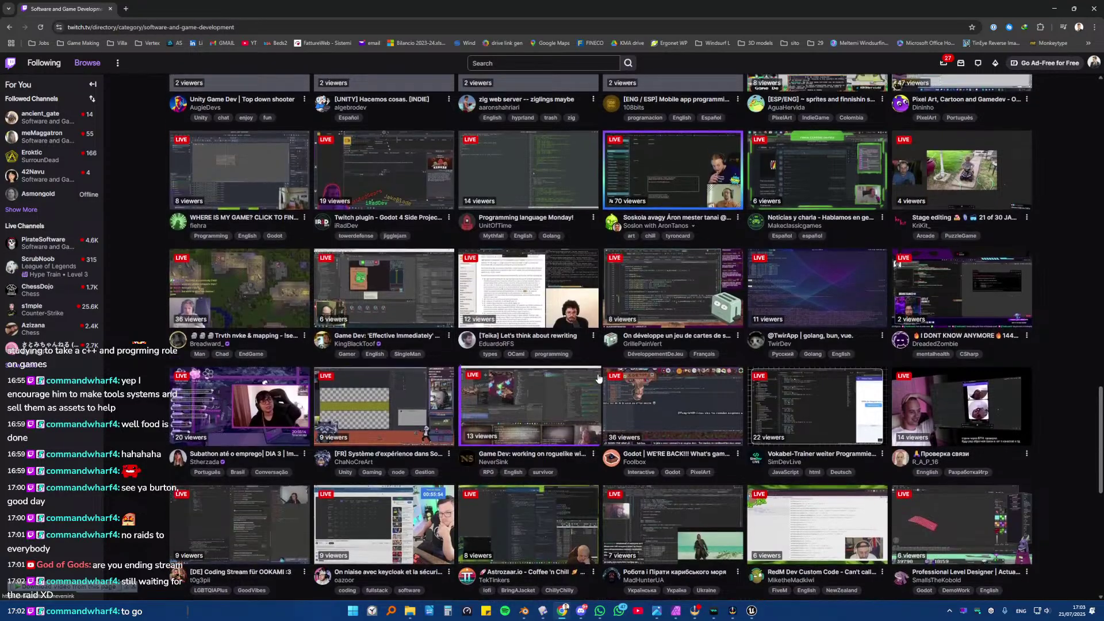
scroll(599, 375, up, 3)
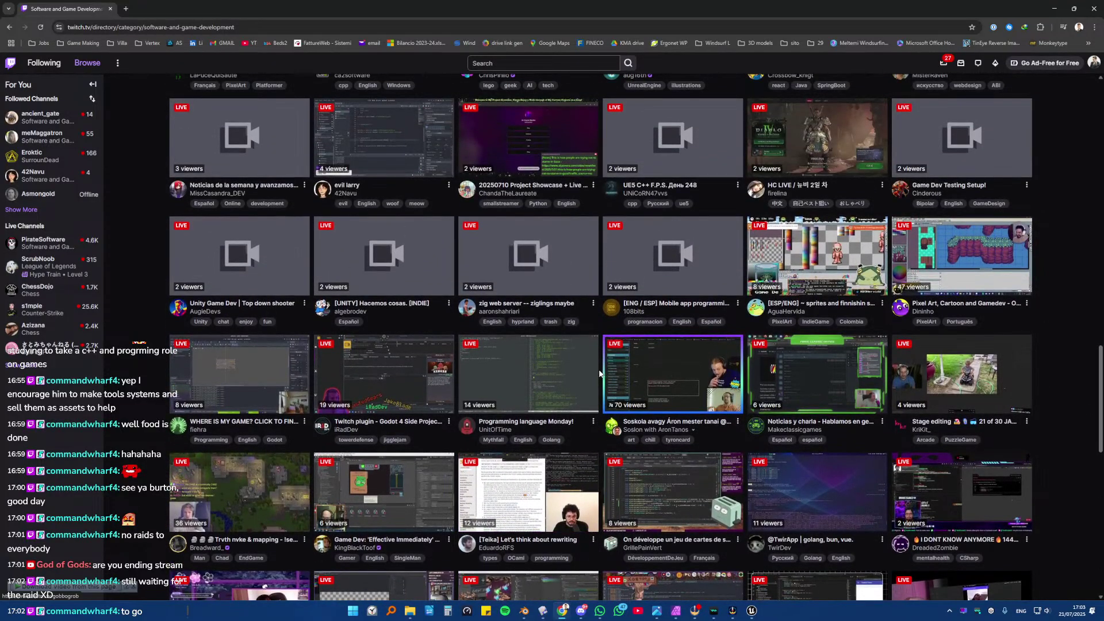
scroll(599, 372, up, 1)
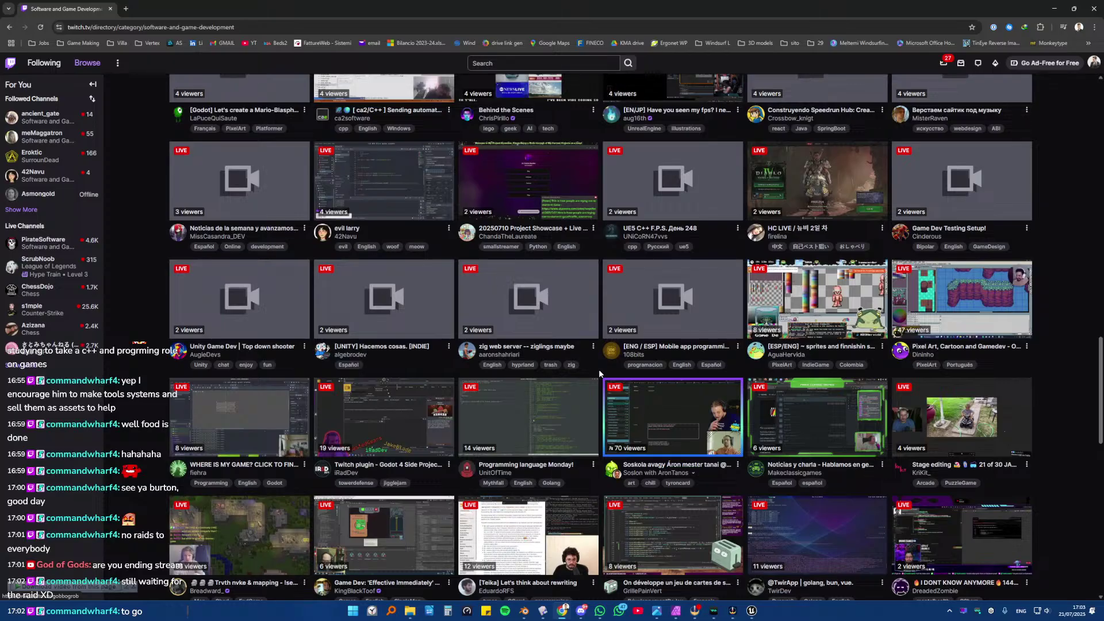
scroll(599, 373, down, 5)
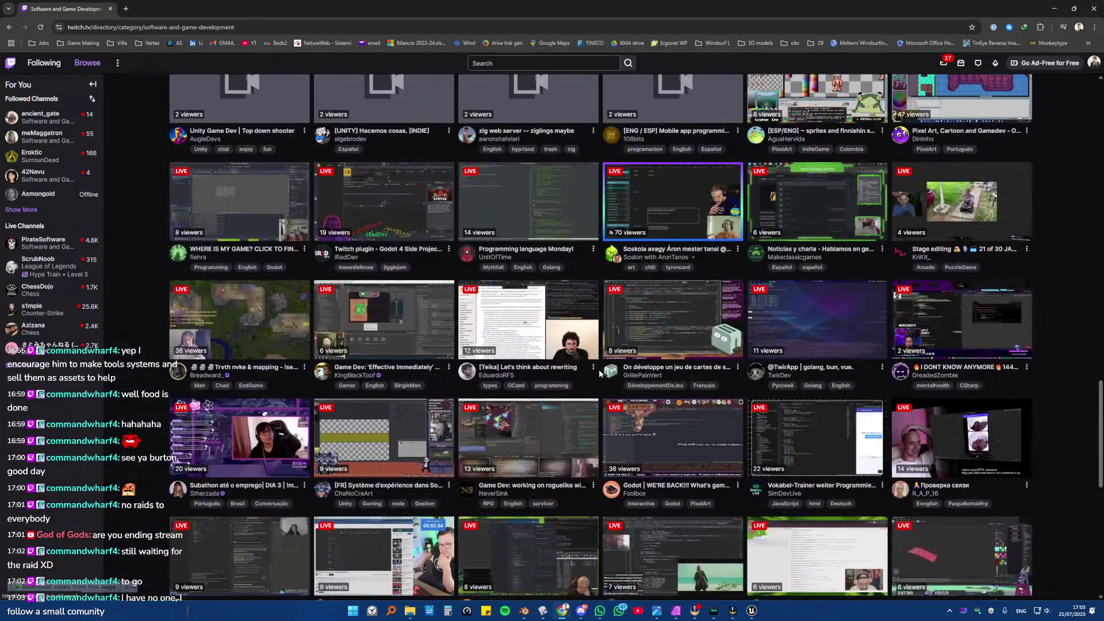
scroll(599, 371, down, 5)
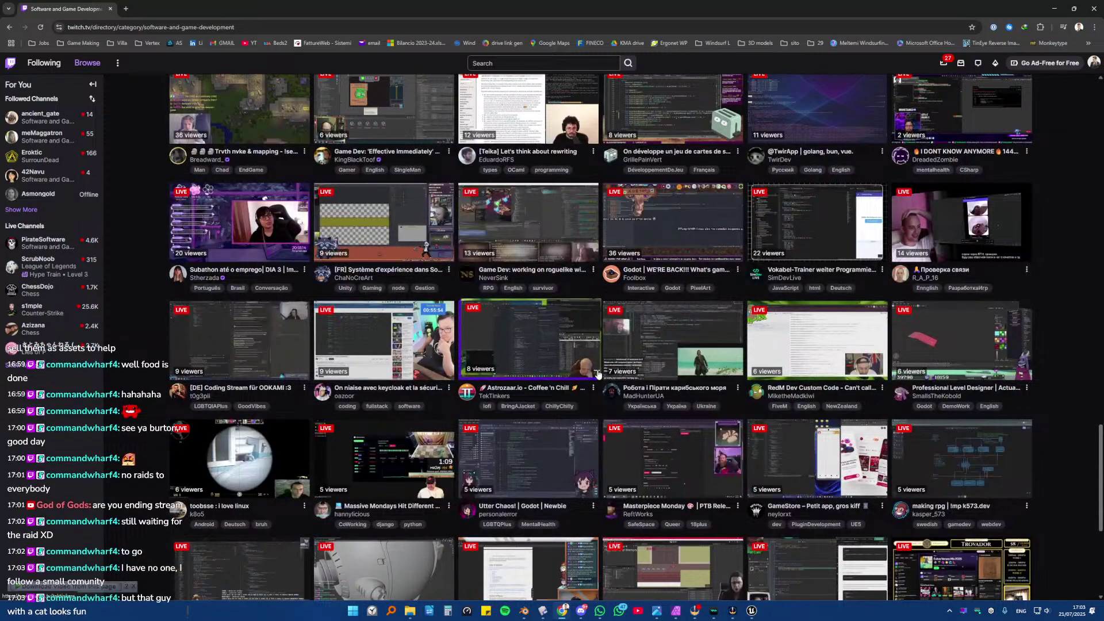
scroll(597, 374, down, 5)
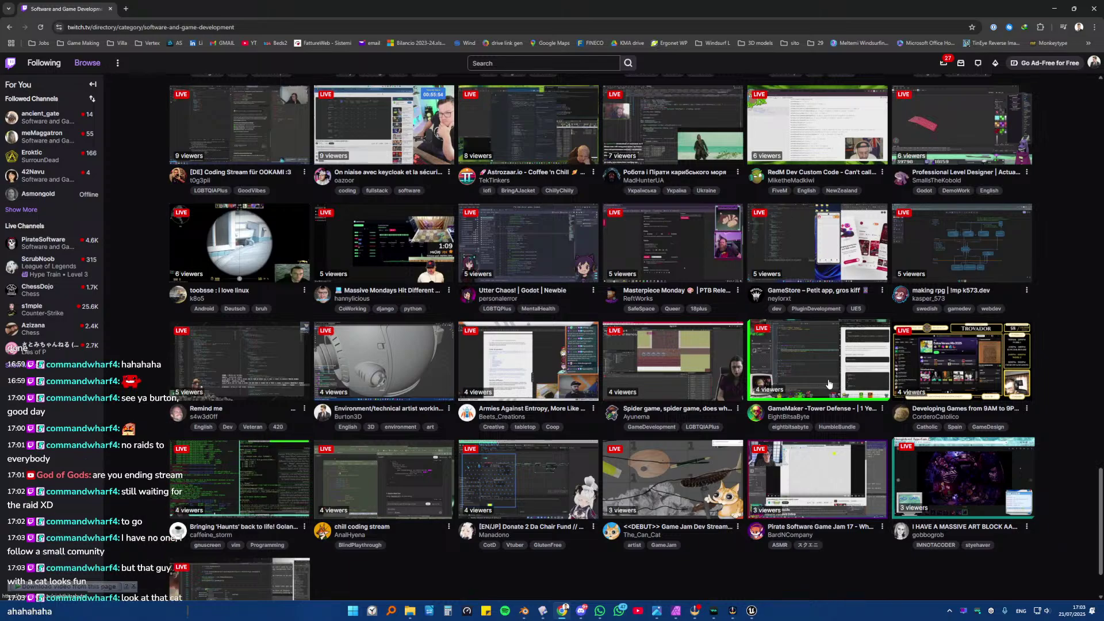
- Preview the "[EN/JP] Donate 2 Da Chair Fund" stream, go back to the category overview and dismiss its mini player
click(555, 457)
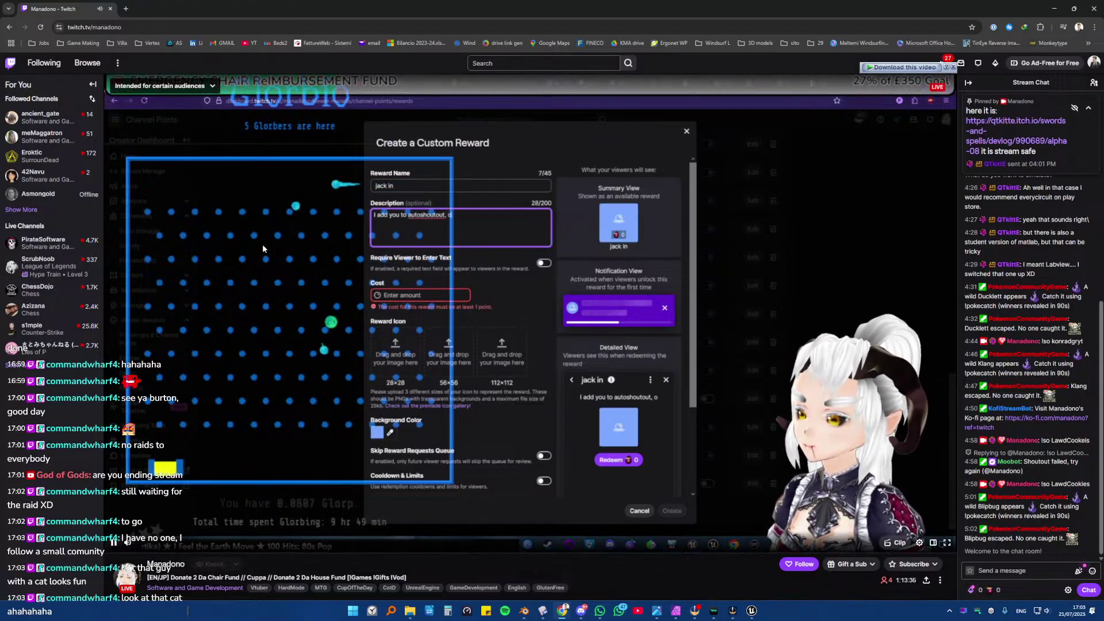
click(9, 27)
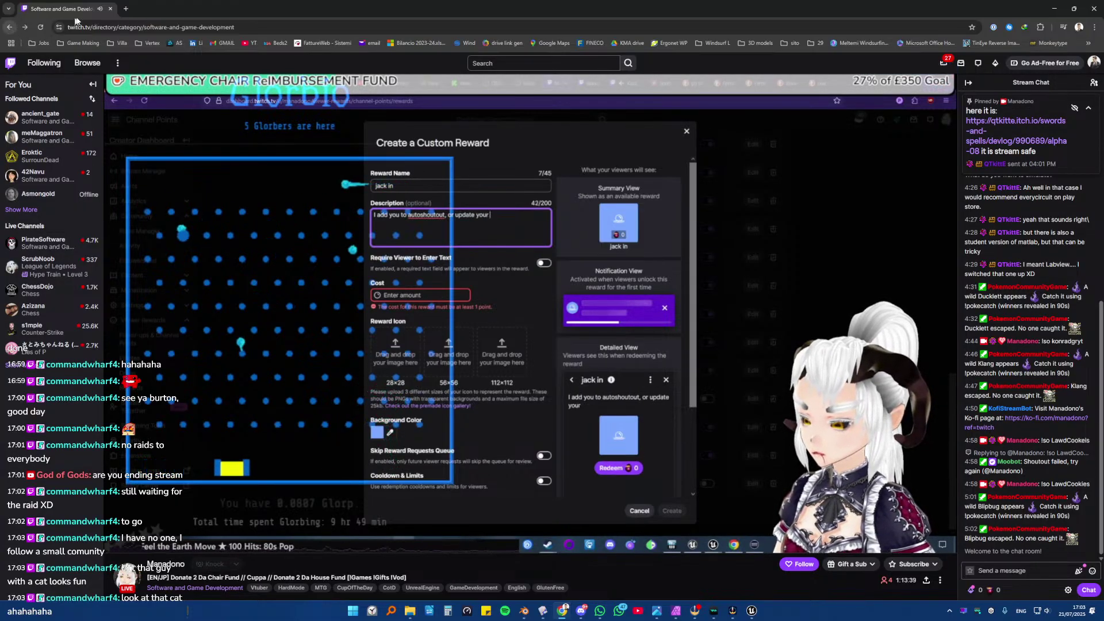
click(8, 27)
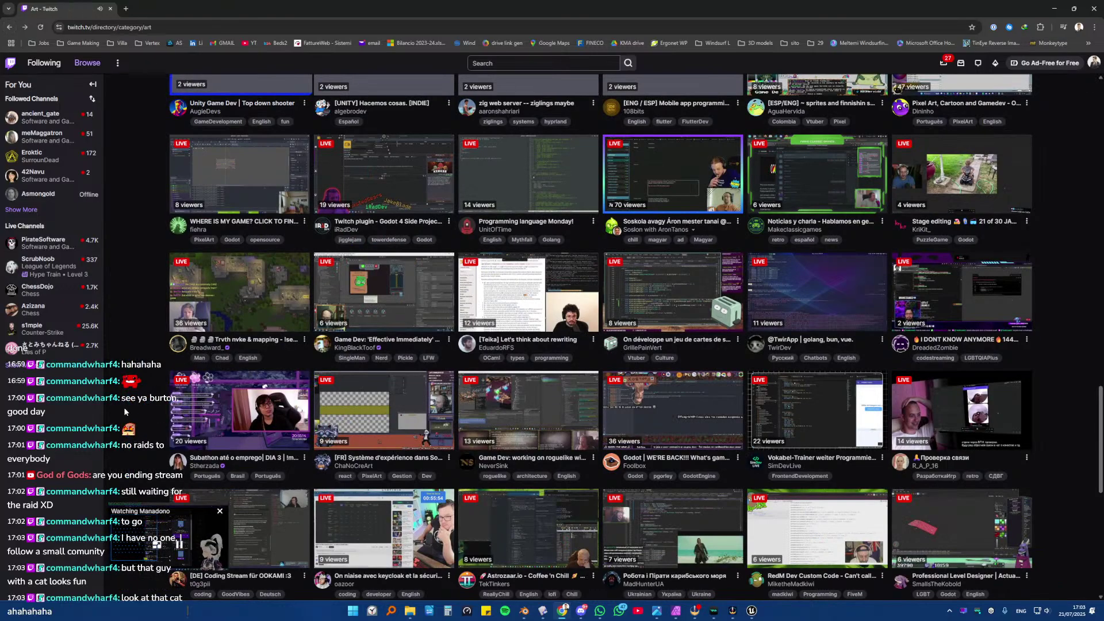
click(216, 520)
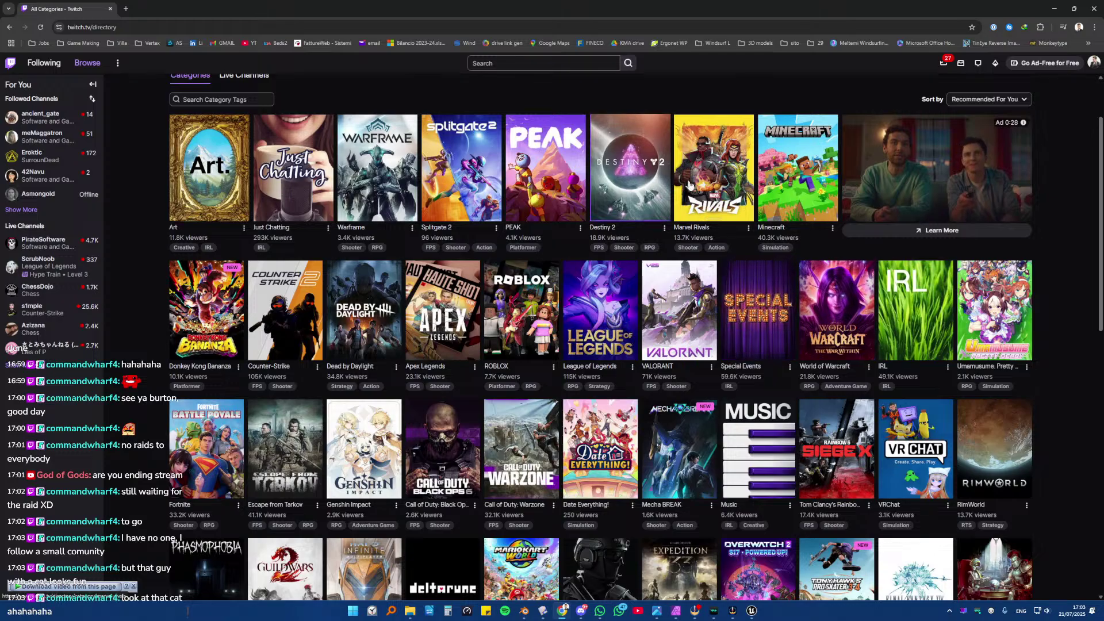
- From the Software and Game Development category, open the stream "[EN/JP] Have you seen my fps? I need them back" and follow its channel
scroll(668, 432, down, 3)
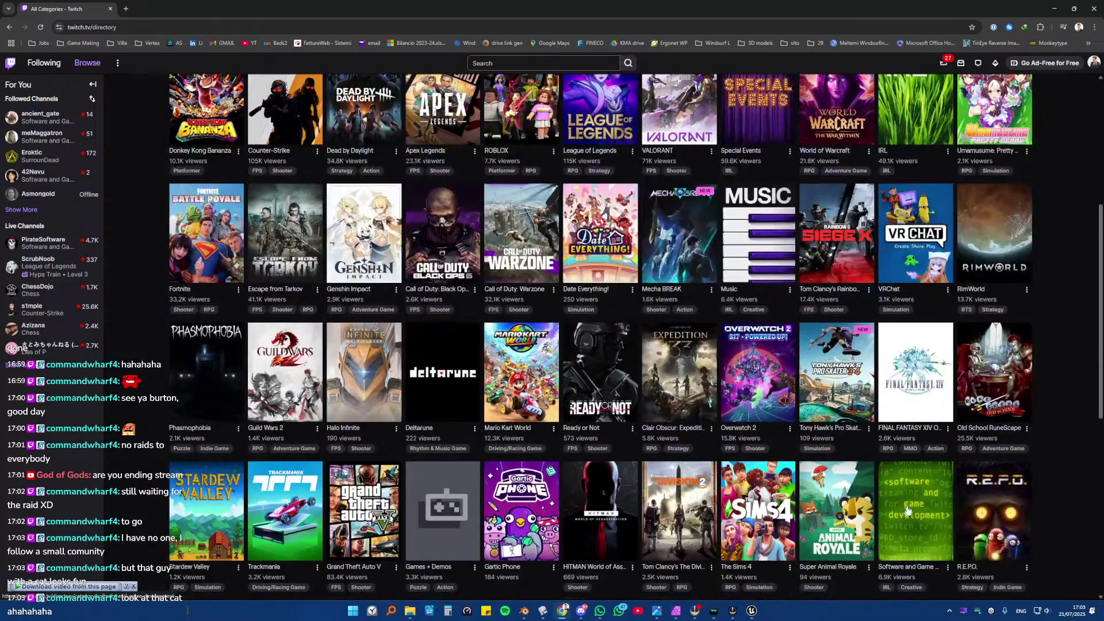
click(915, 506)
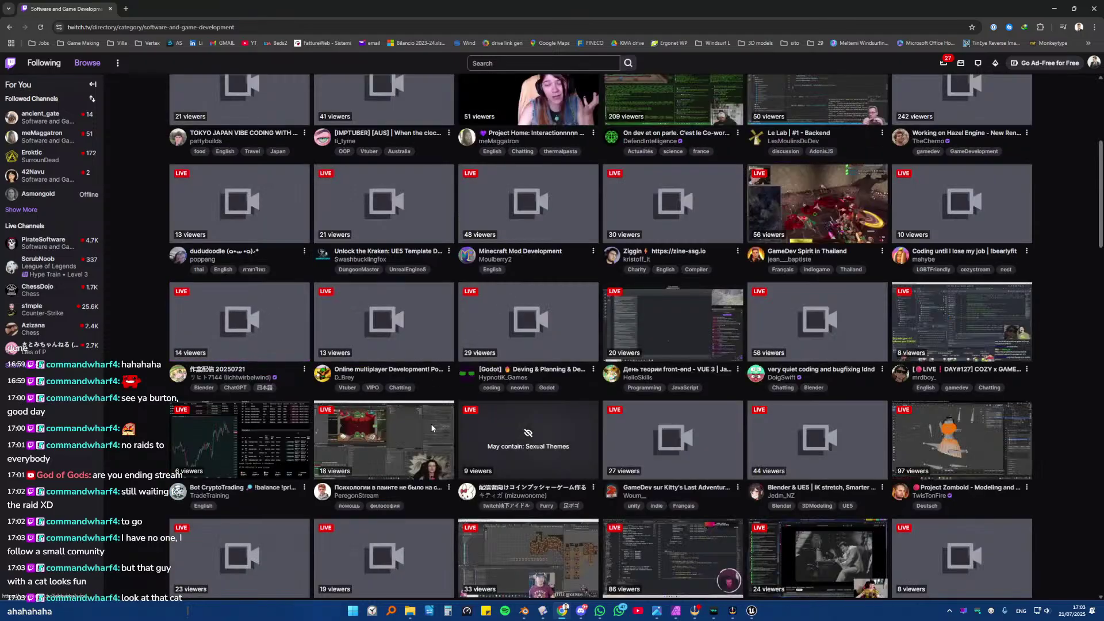
scroll(431, 423, down, 10)
scroll(433, 427, down, 4)
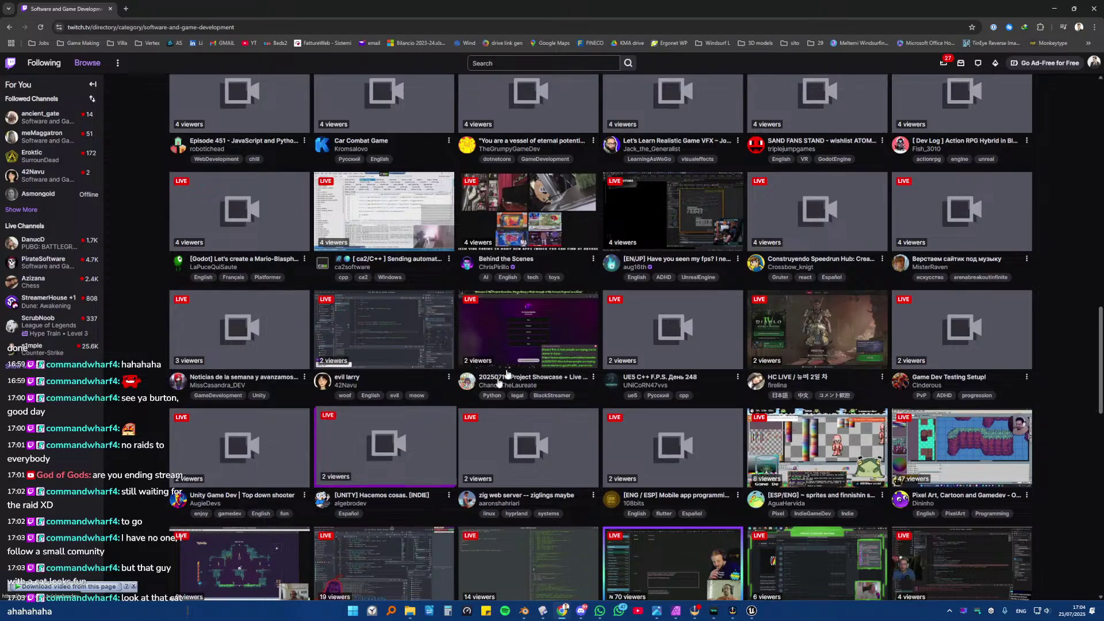
click(649, 219)
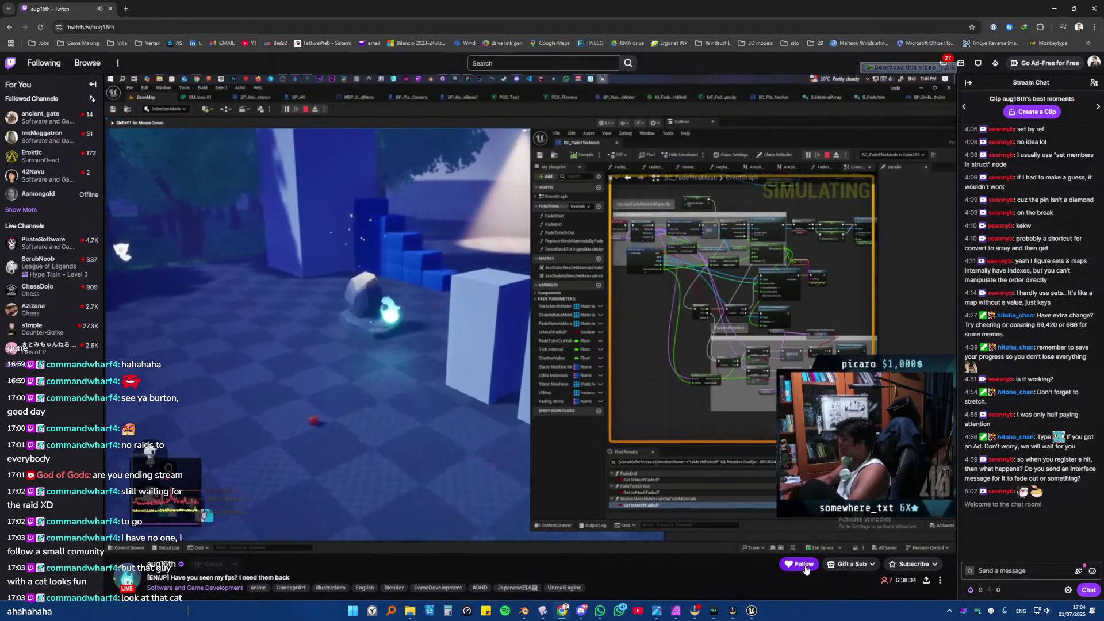
click(804, 566)
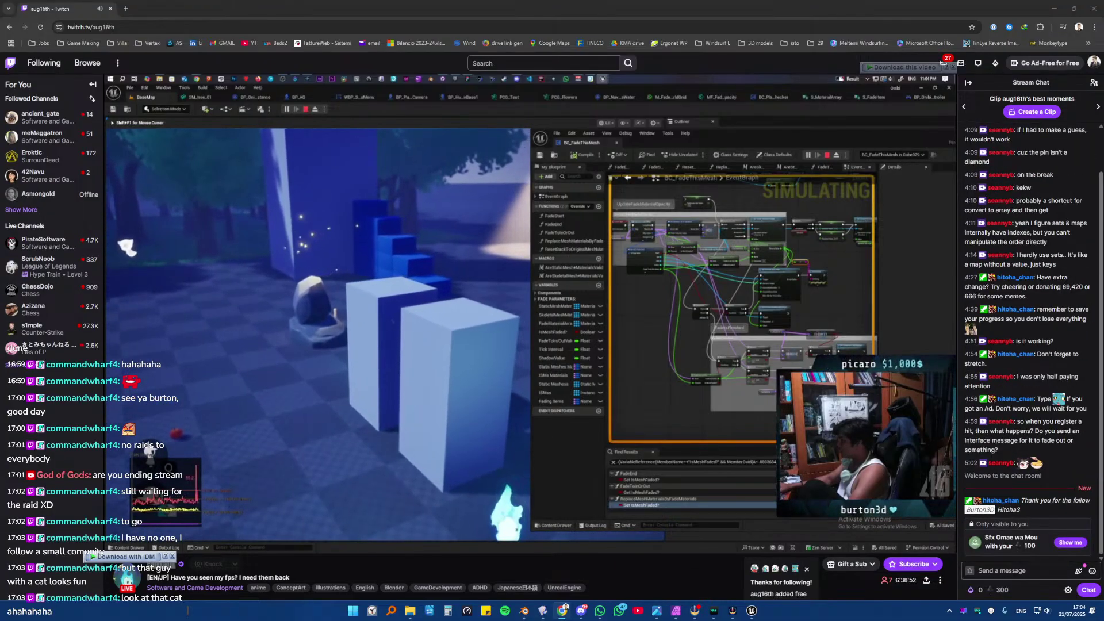
- Write "little raid incoming" in the stream's chat message field and close the Twitch tab
click(993, 569)
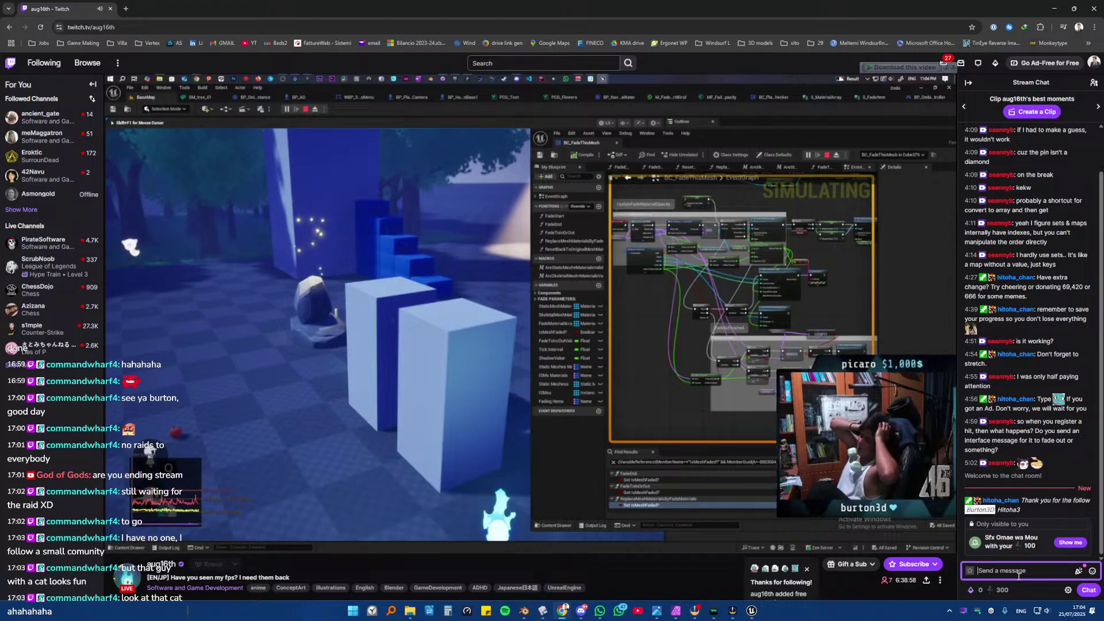
text(rao)
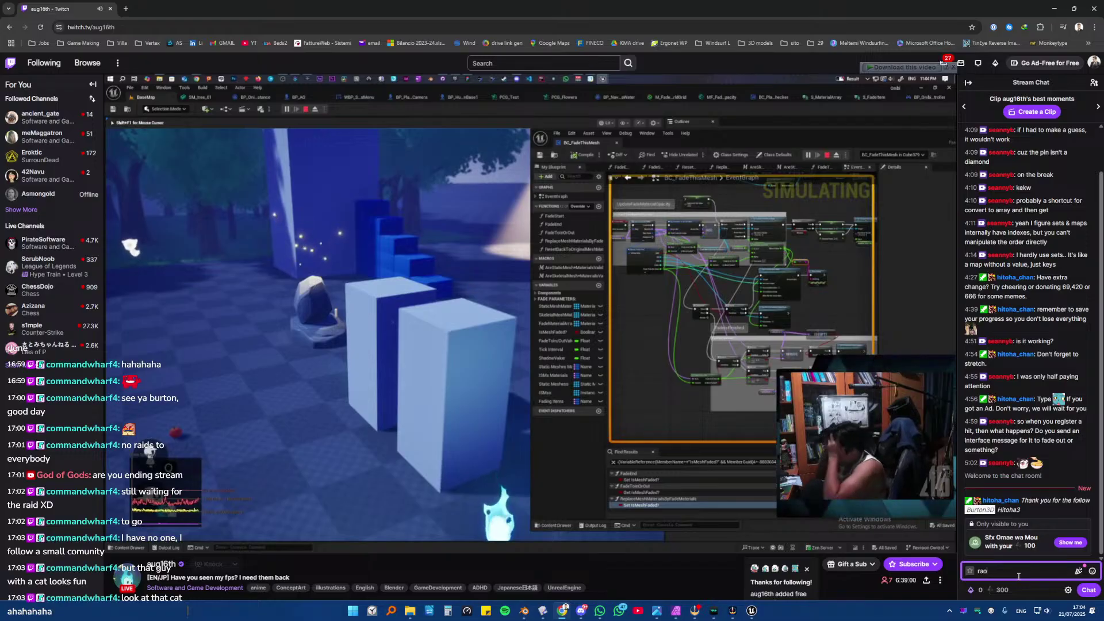
key(BackSpace)
key(BackSpace)
text(i)
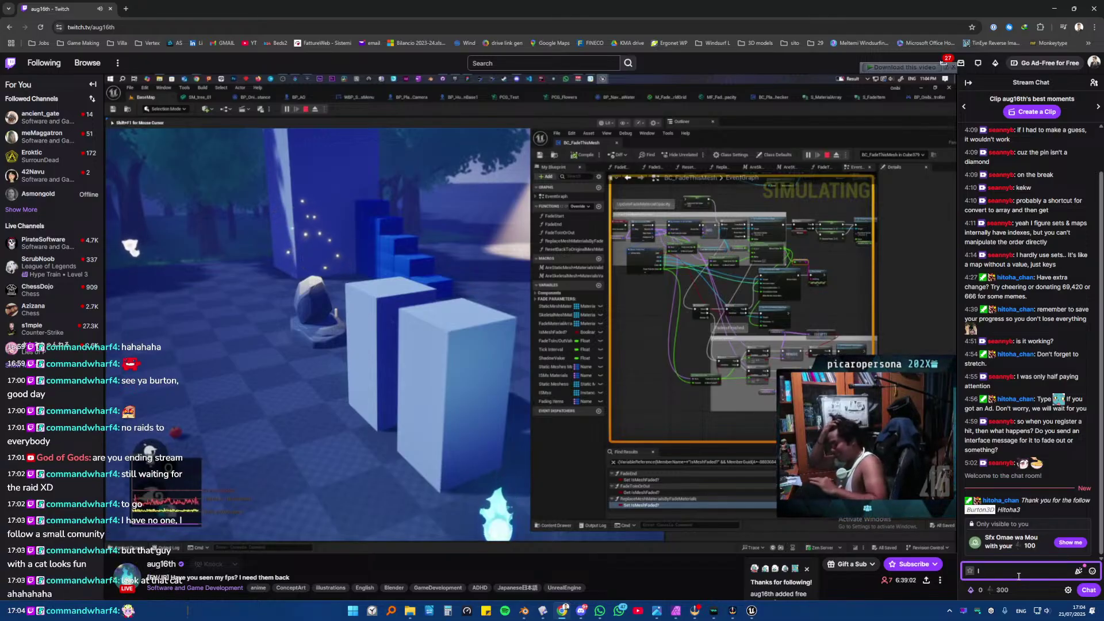
text(ittle raid incoming)
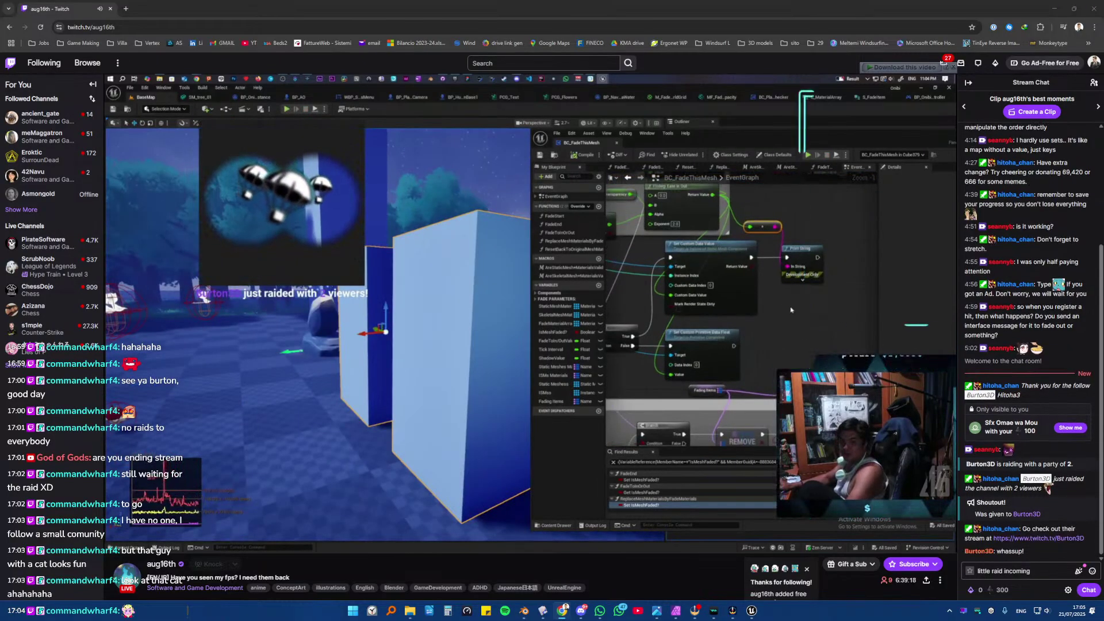
click(108, 9)
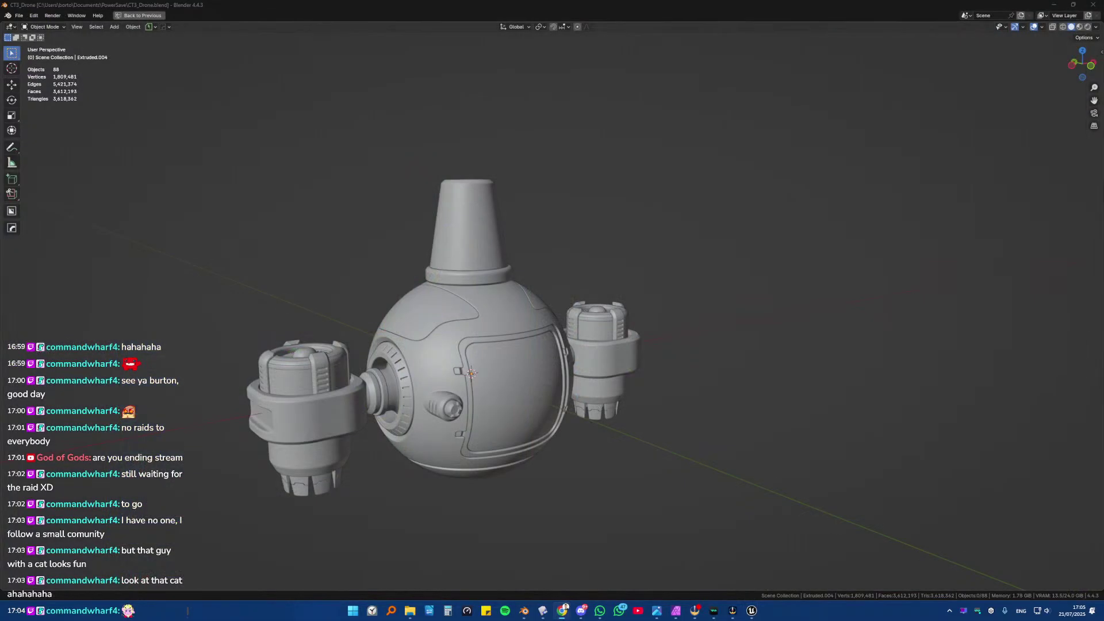